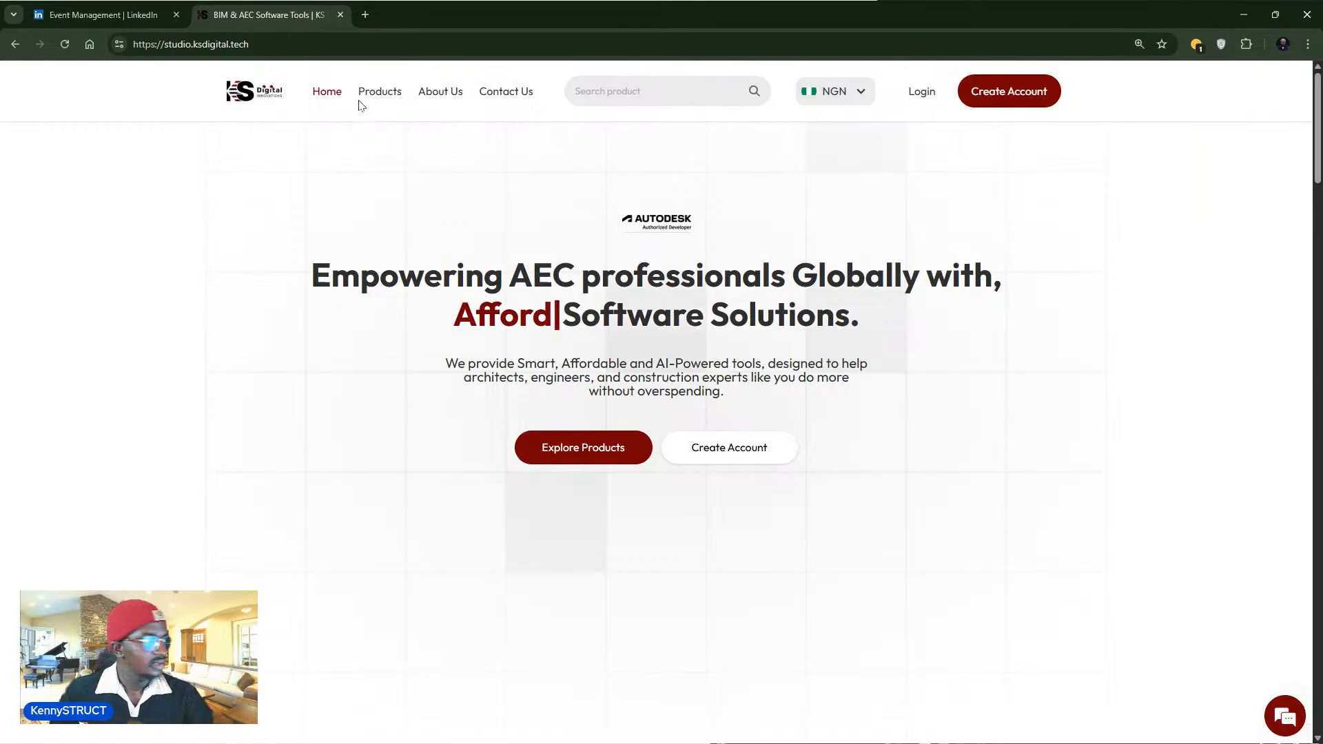
- Highlight the KS Digital Studio web address in the address bar, then return to the page
{"action": "left_click", "coordinate": [296, 44]}
{"action": "key", "text": "ctrl+a"}
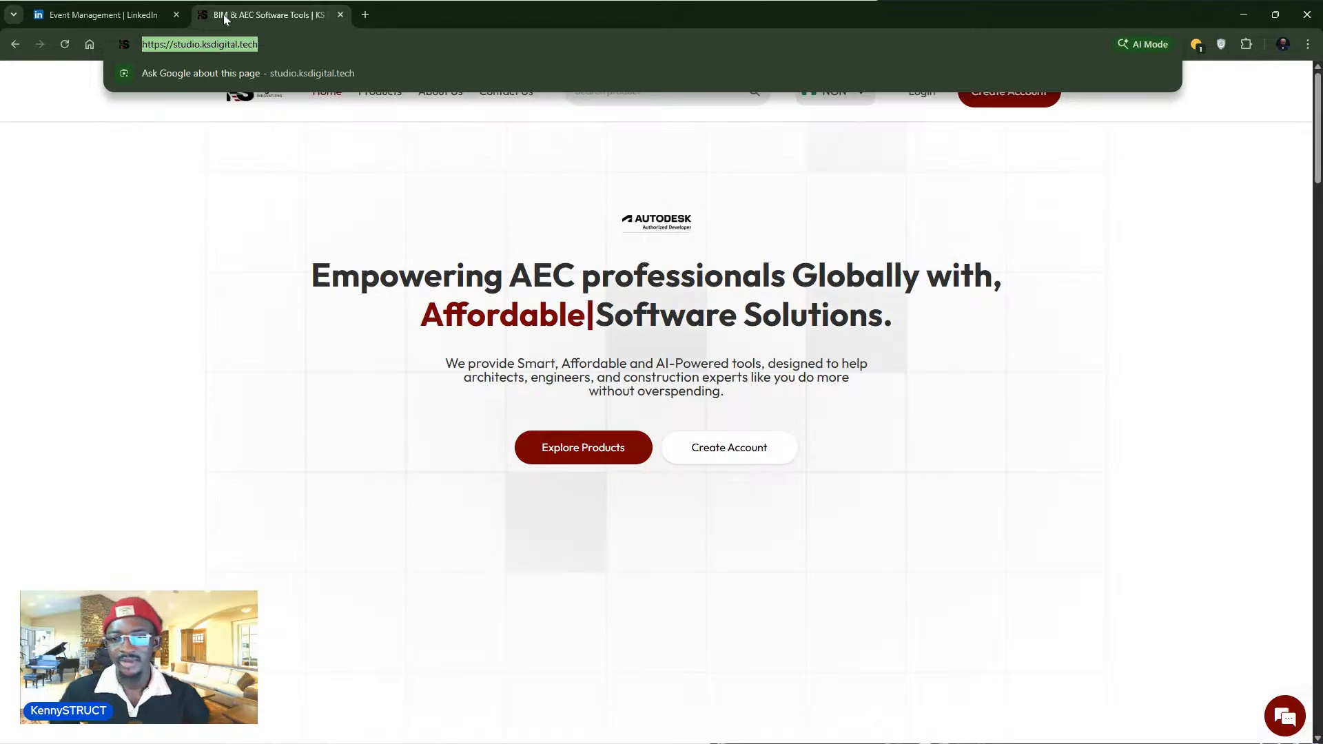
{"action": "left_click", "coordinate": [531, 485]}
- Scroll the home page down to the Our Solutions section with its intro video
{"action": "scroll", "coordinate": [563, 462], "scroll_direction": "down", "scroll_amount": 1}
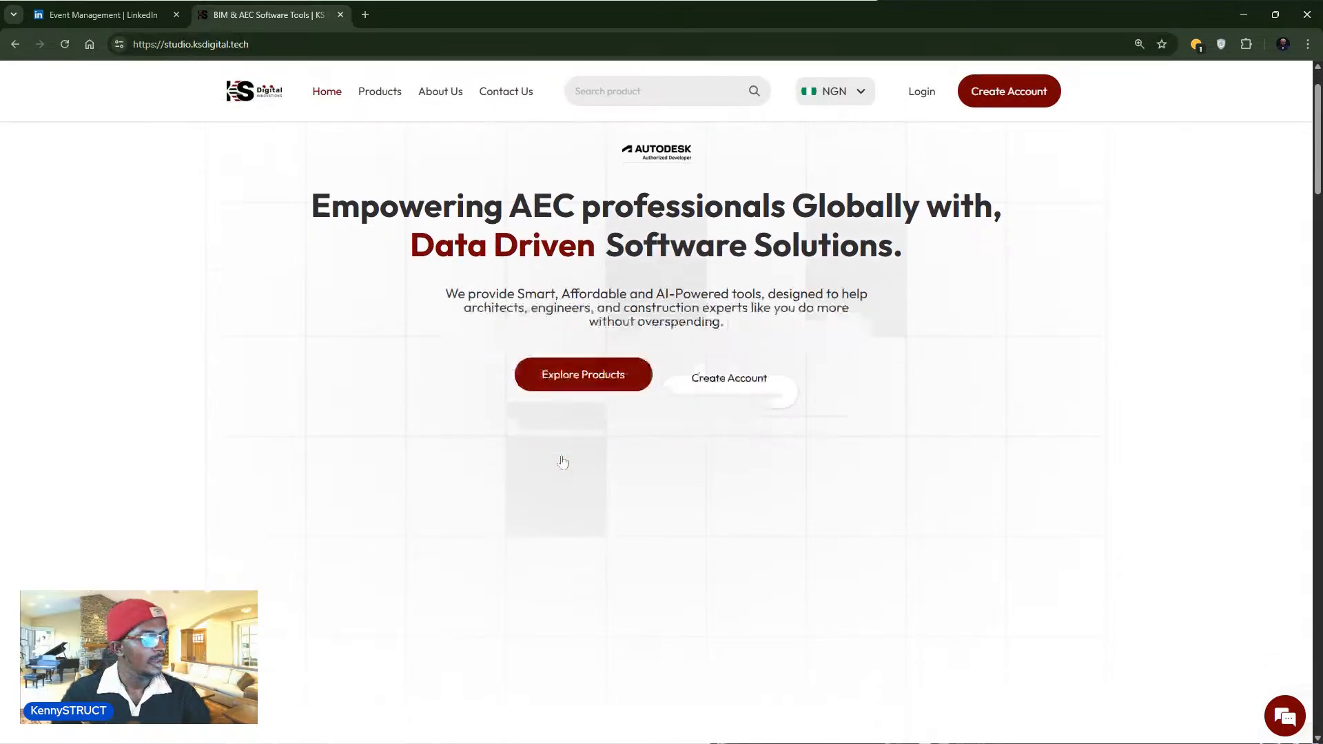
{"action": "scroll", "coordinate": [511, 366], "scroll_direction": "down", "scroll_amount": 6}
{"action": "scroll", "coordinate": [443, 328], "scroll_direction": "up", "scroll_amount": 1}
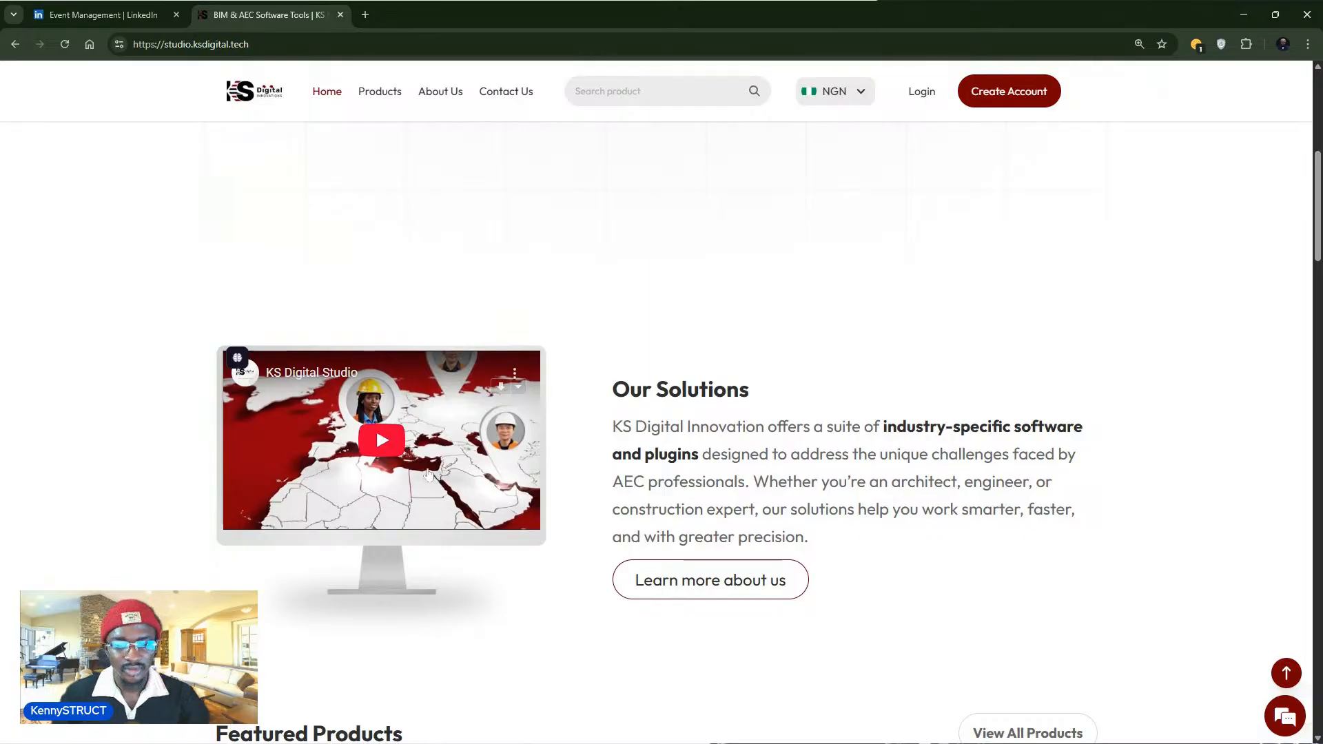
- Scroll down to the Featured Products cards, including Rebar Automate at ₦16,800
{"action": "scroll", "coordinate": [482, 538], "scroll_direction": "down", "scroll_amount": 3}
{"action": "scroll", "coordinate": [478, 535], "scroll_direction": "down", "scroll_amount": 4}
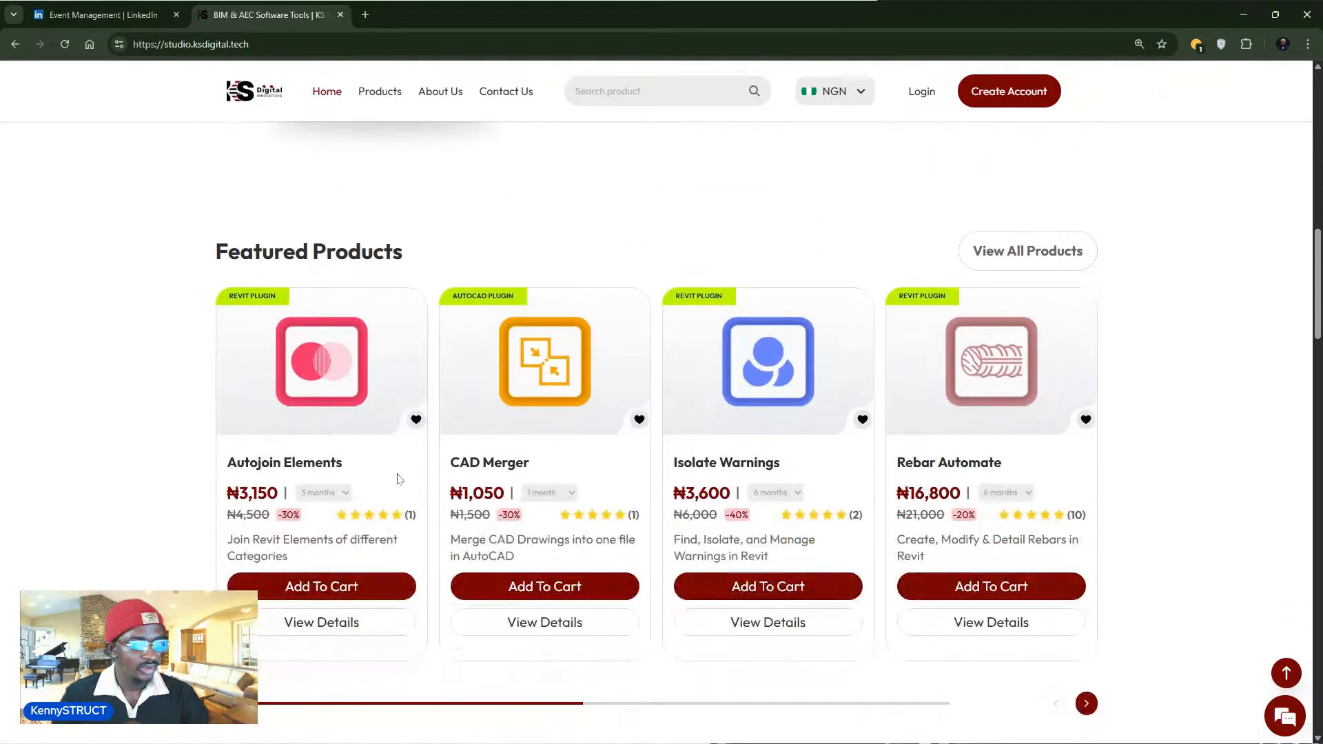
{"action": "scroll", "coordinate": [440, 452], "scroll_direction": "up", "scroll_amount": 3}
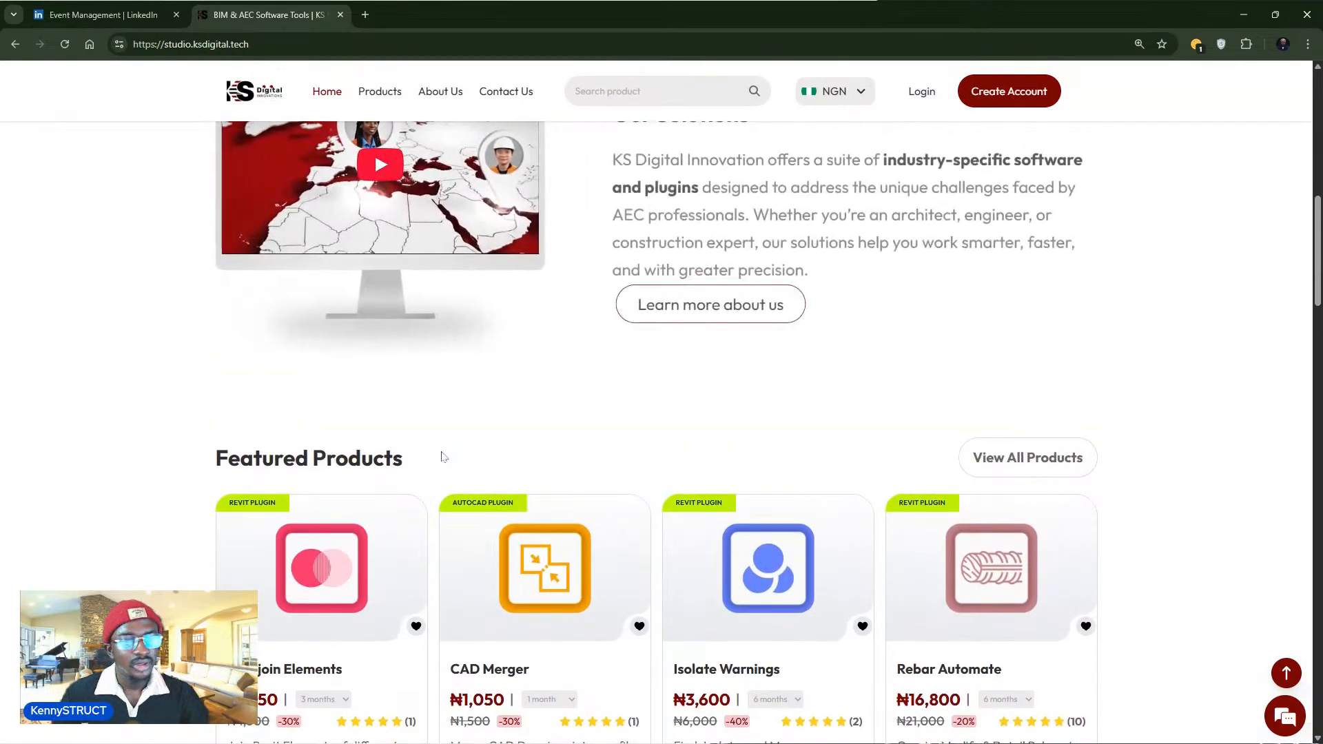
{"action": "scroll", "coordinate": [440, 458], "scroll_direction": "down", "scroll_amount": 3}
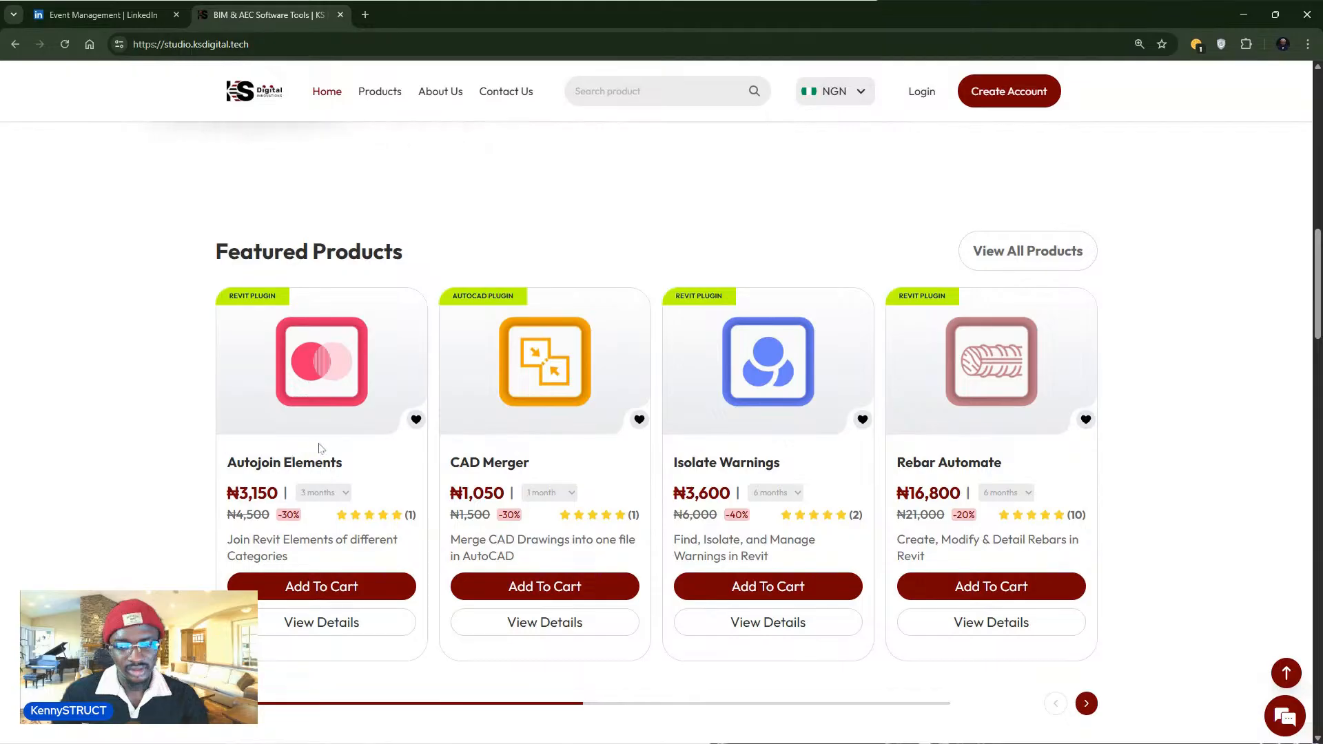
{"action": "scroll", "coordinate": [324, 451], "scroll_direction": "down", "scroll_amount": 1}
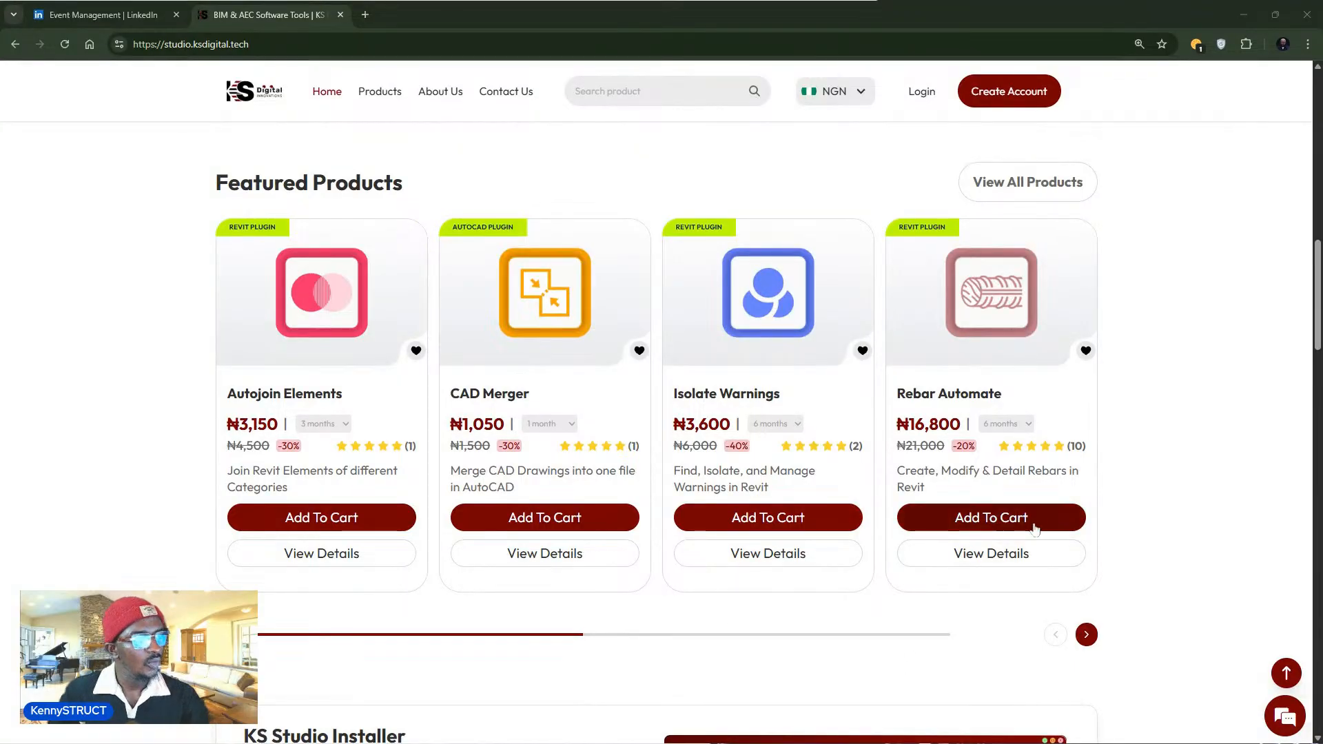
- Scroll past the product cards to the KS Studio Installer section and its Download Installer button
{"action": "scroll", "coordinate": [1034, 527], "scroll_direction": "down", "scroll_amount": 1}
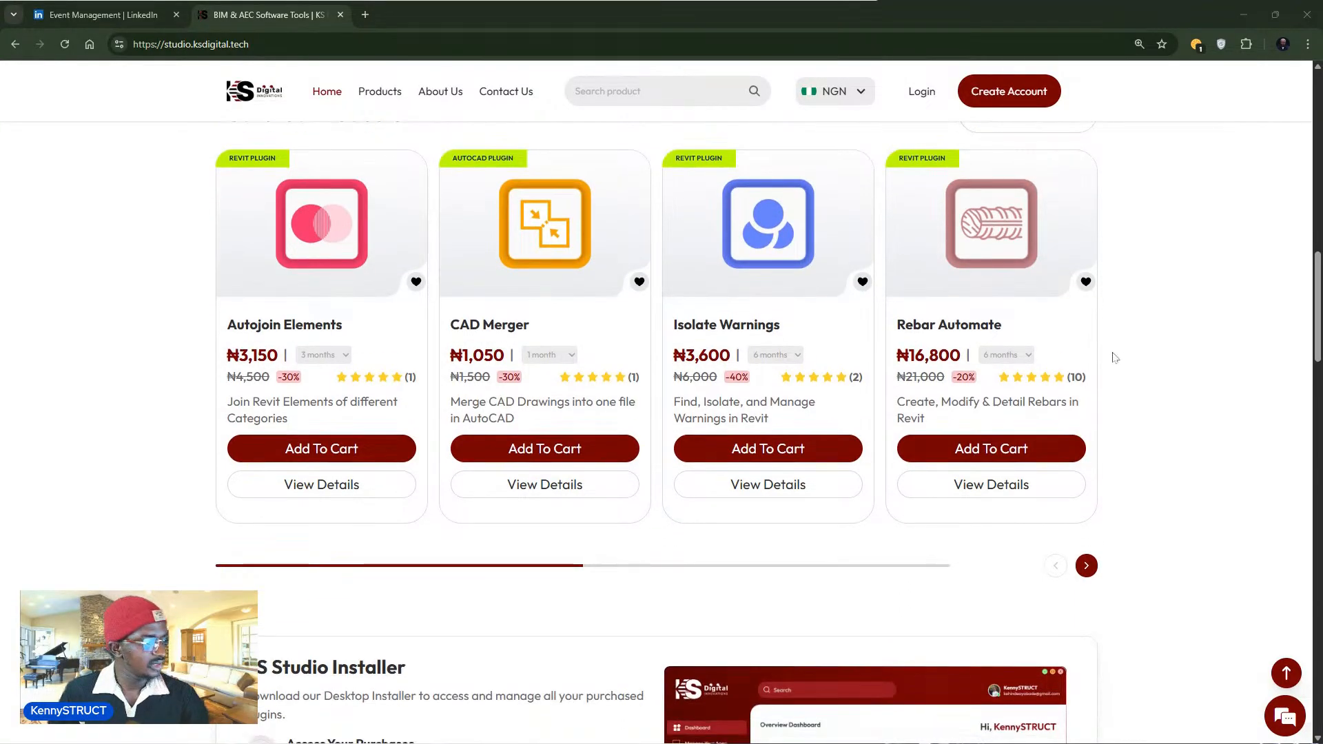
{"action": "scroll", "coordinate": [1044, 337], "scroll_direction": "down", "scroll_amount": 3}
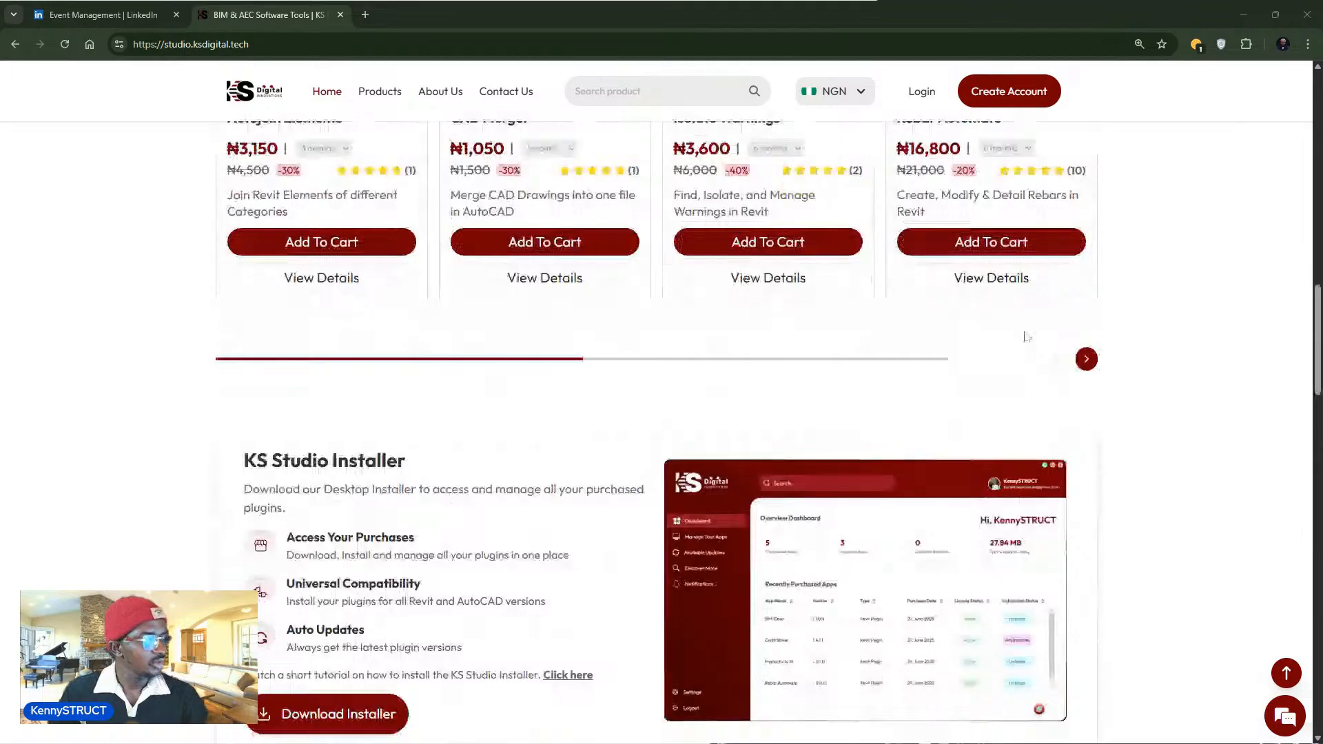
{"action": "scroll", "coordinate": [1024, 334], "scroll_direction": "down", "scroll_amount": 1}
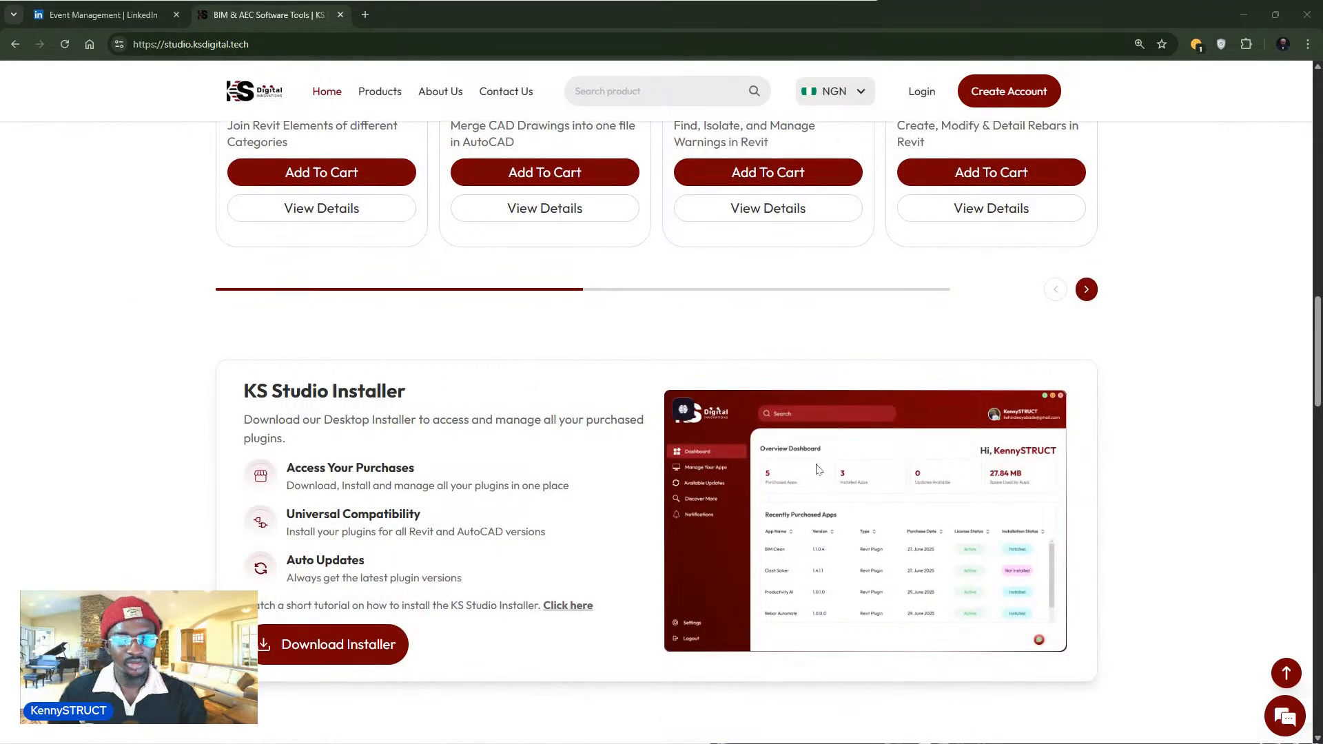
{"action": "scroll", "coordinate": [820, 469], "scroll_direction": "down", "scroll_amount": 1}
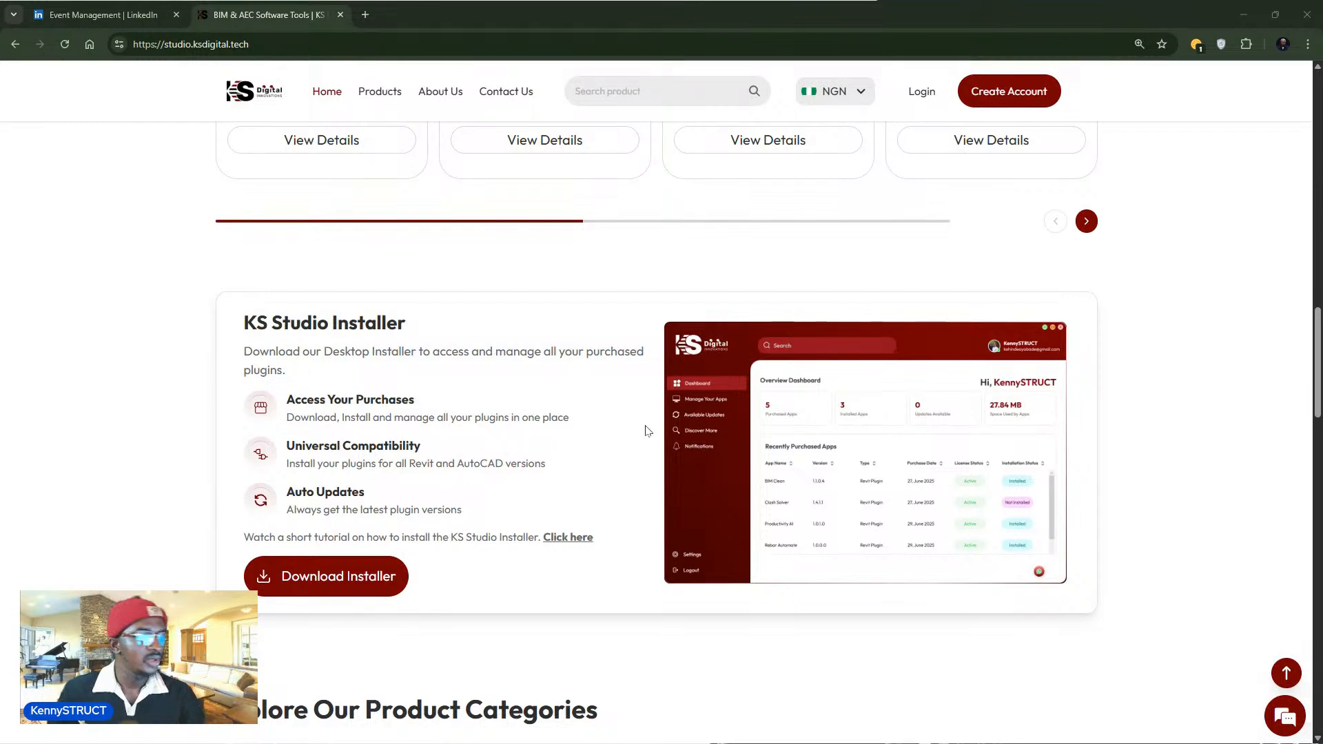
{"action": "scroll", "coordinate": [644, 434], "scroll_direction": "up", "scroll_amount": 4}
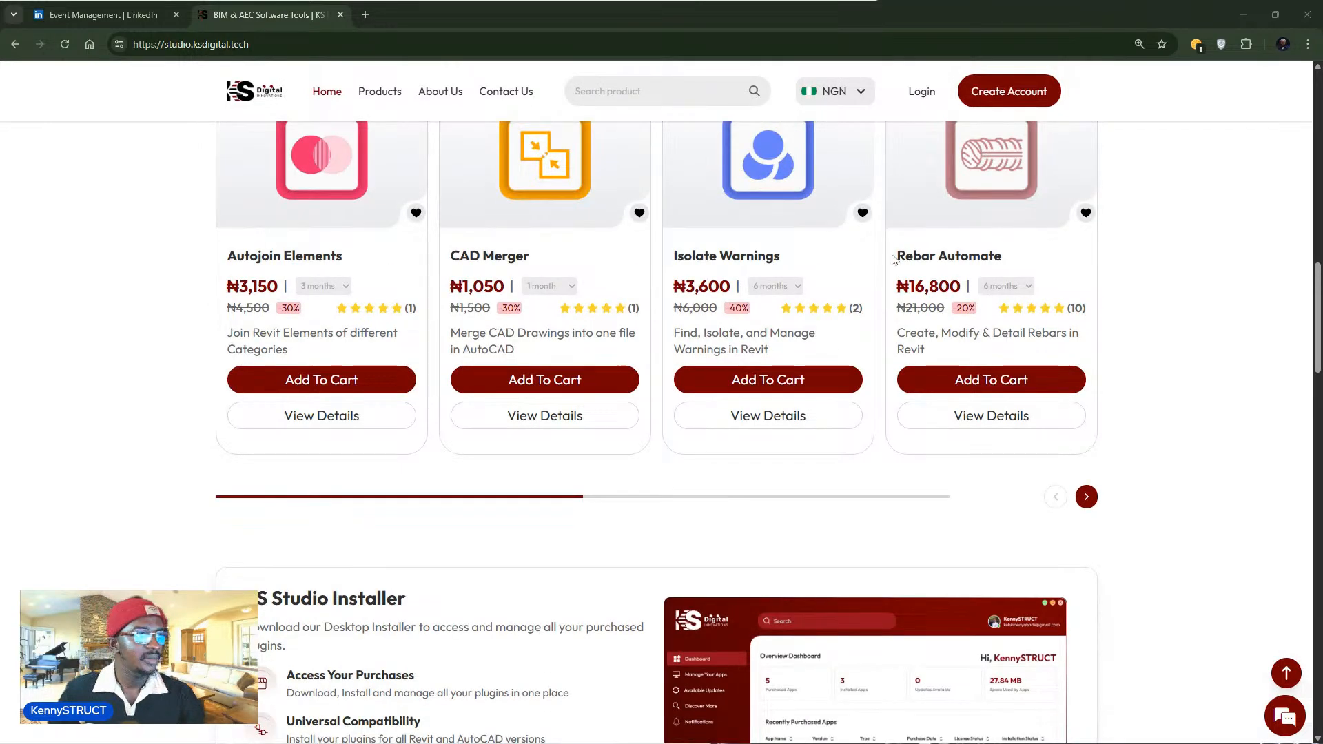
{"action": "left_click_drag", "start_coordinate": [896, 254], "coordinate": [1037, 272]}
{"action": "scroll", "coordinate": [747, 494], "scroll_direction": "down", "scroll_amount": 1}
{"action": "scroll", "coordinate": [744, 494], "scroll_direction": "down", "scroll_amount": 3}
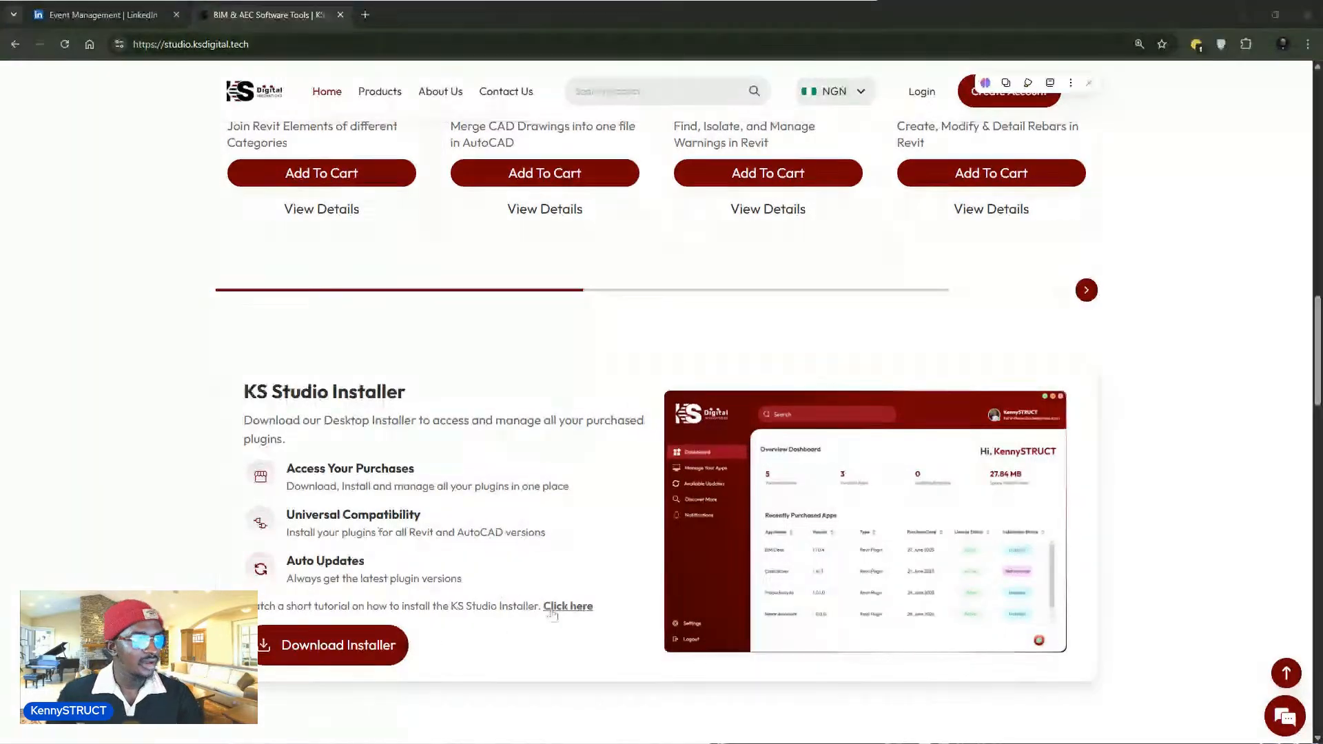
- Scroll back up to Featured Products and down again on the home page
{"action": "scroll", "coordinate": [970, 375], "scroll_direction": "up", "scroll_amount": 5}
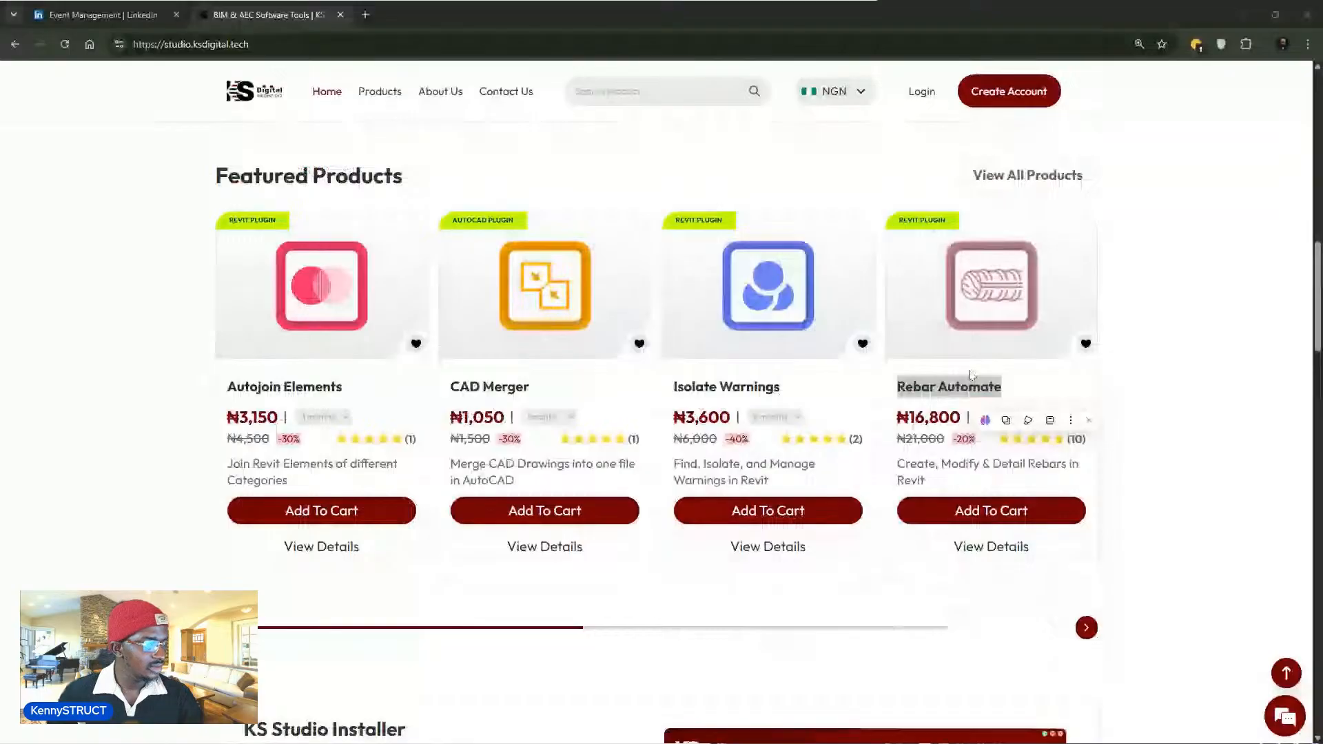
{"action": "scroll", "coordinate": [970, 376], "scroll_direction": "down", "scroll_amount": 5}
{"action": "scroll", "coordinate": [616, 660], "scroll_direction": "down", "scroll_amount": 1}
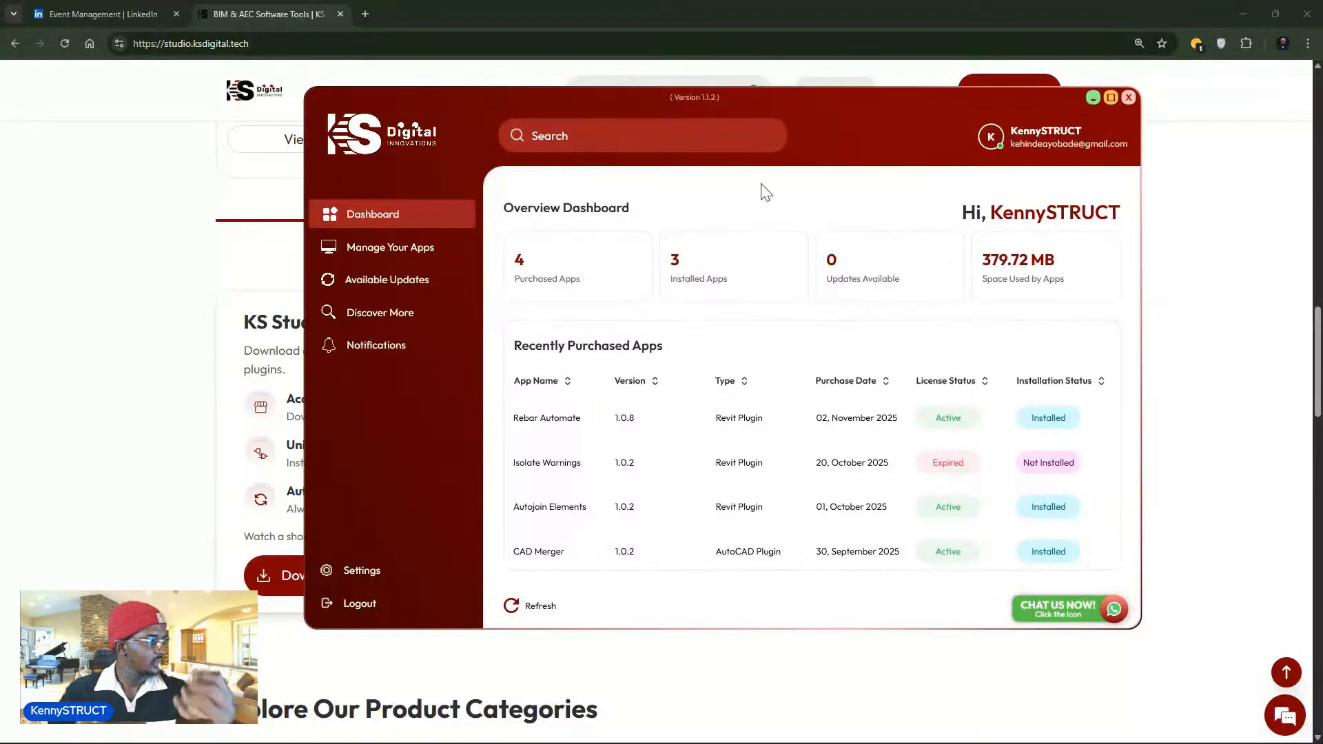
- Review Rebar Automate's subscription details in the purchased apps list, then close the panel
{"action": "left_click_drag", "start_coordinate": [827, 122], "coordinate": [716, 147]}
{"action": "left_click", "coordinate": [297, 269]}
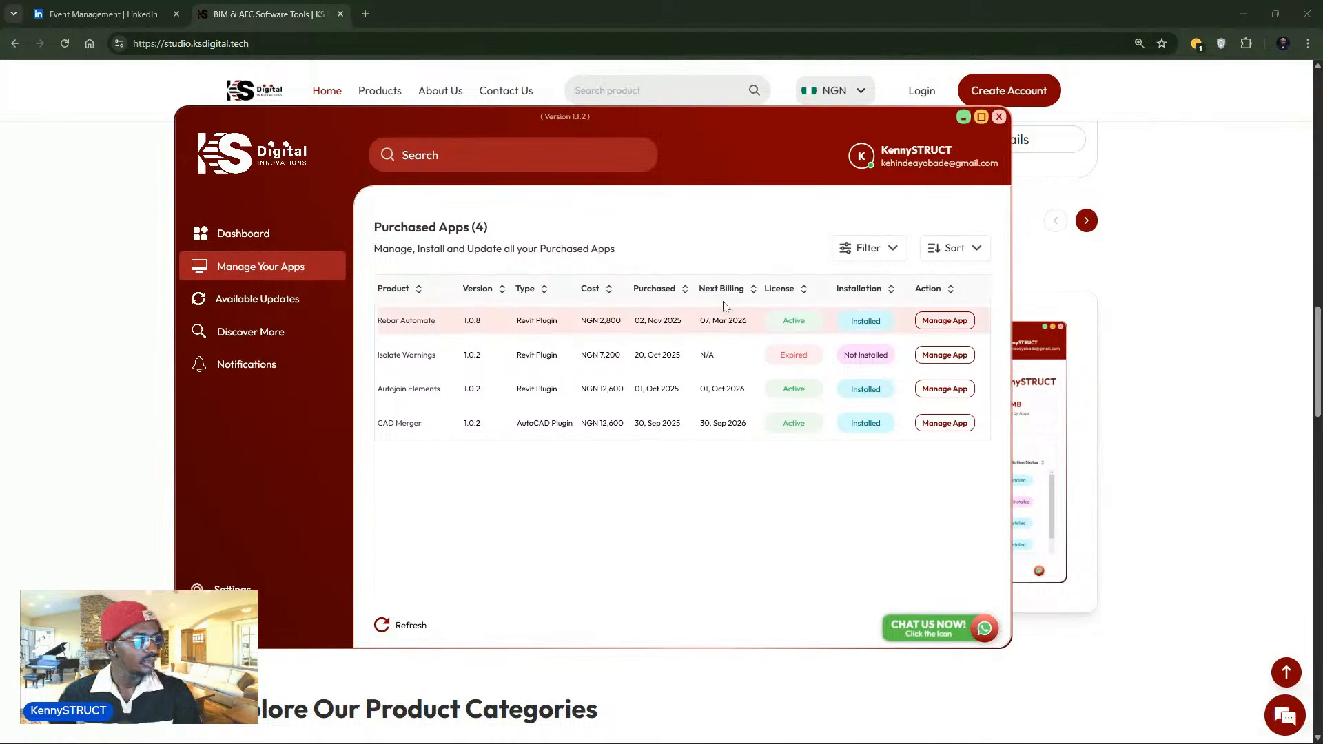
{"action": "left_click", "coordinate": [957, 323]}
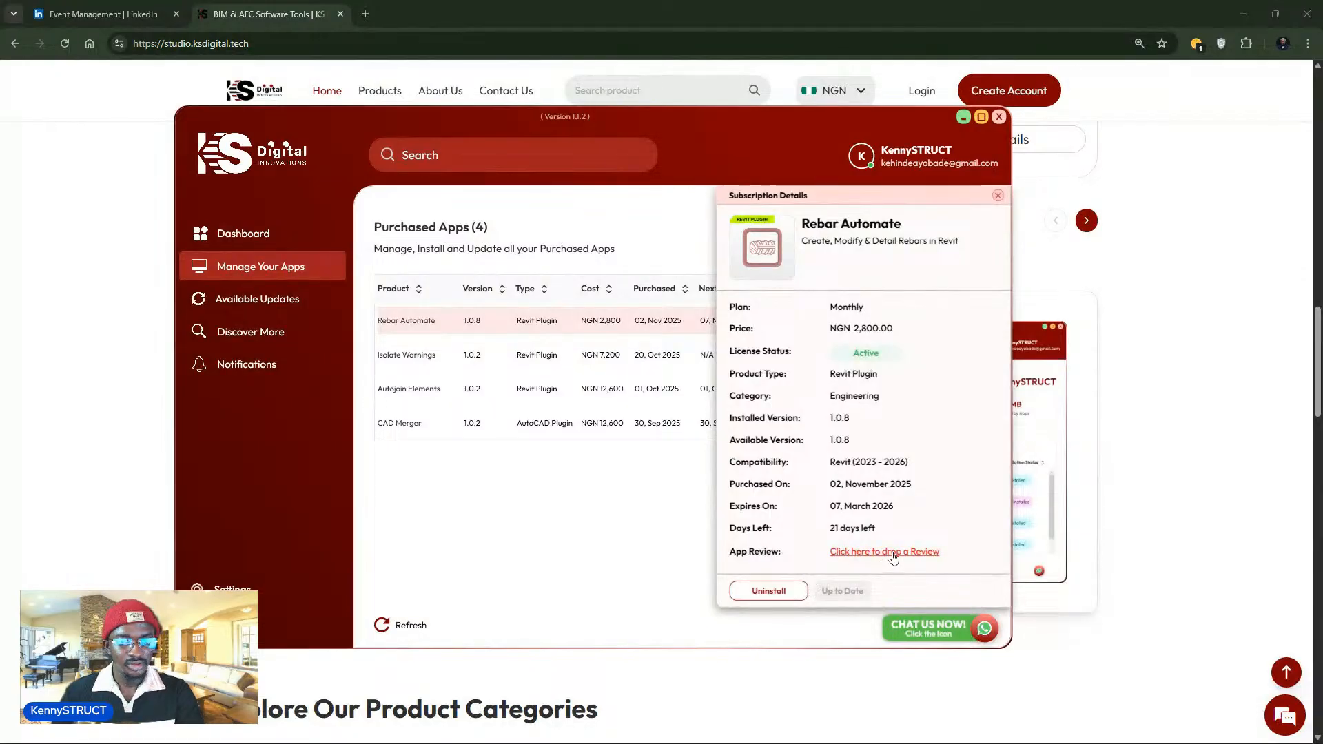
{"action": "left_click", "coordinate": [423, 363]}
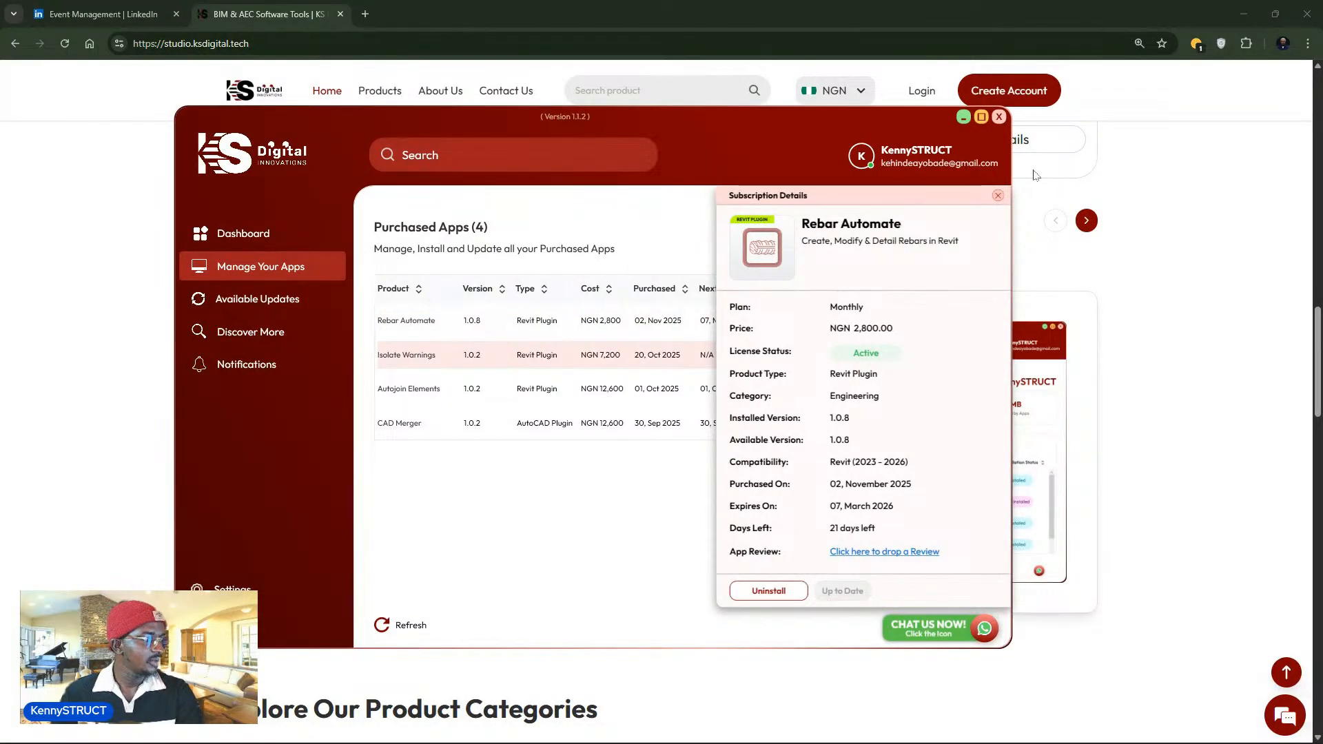
{"action": "left_click", "coordinate": [996, 197]}
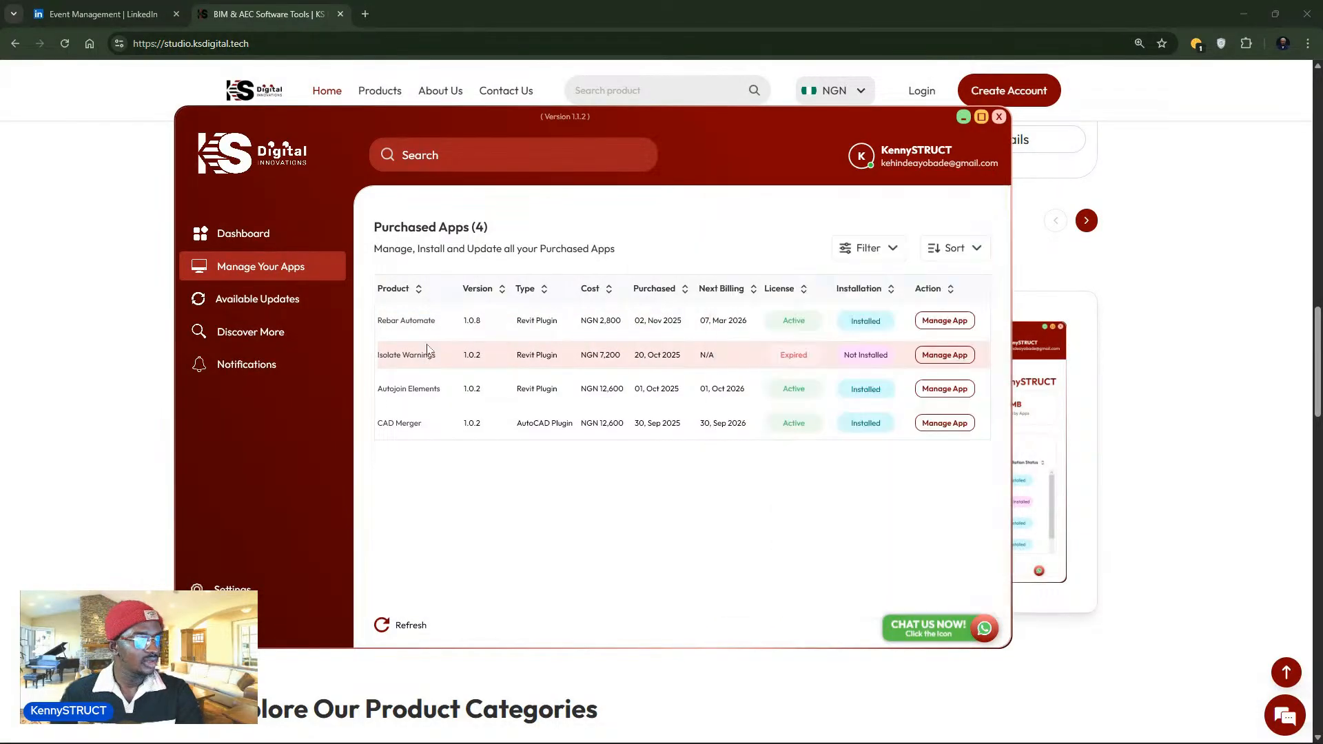
{"action": "left_click", "coordinate": [270, 335]}
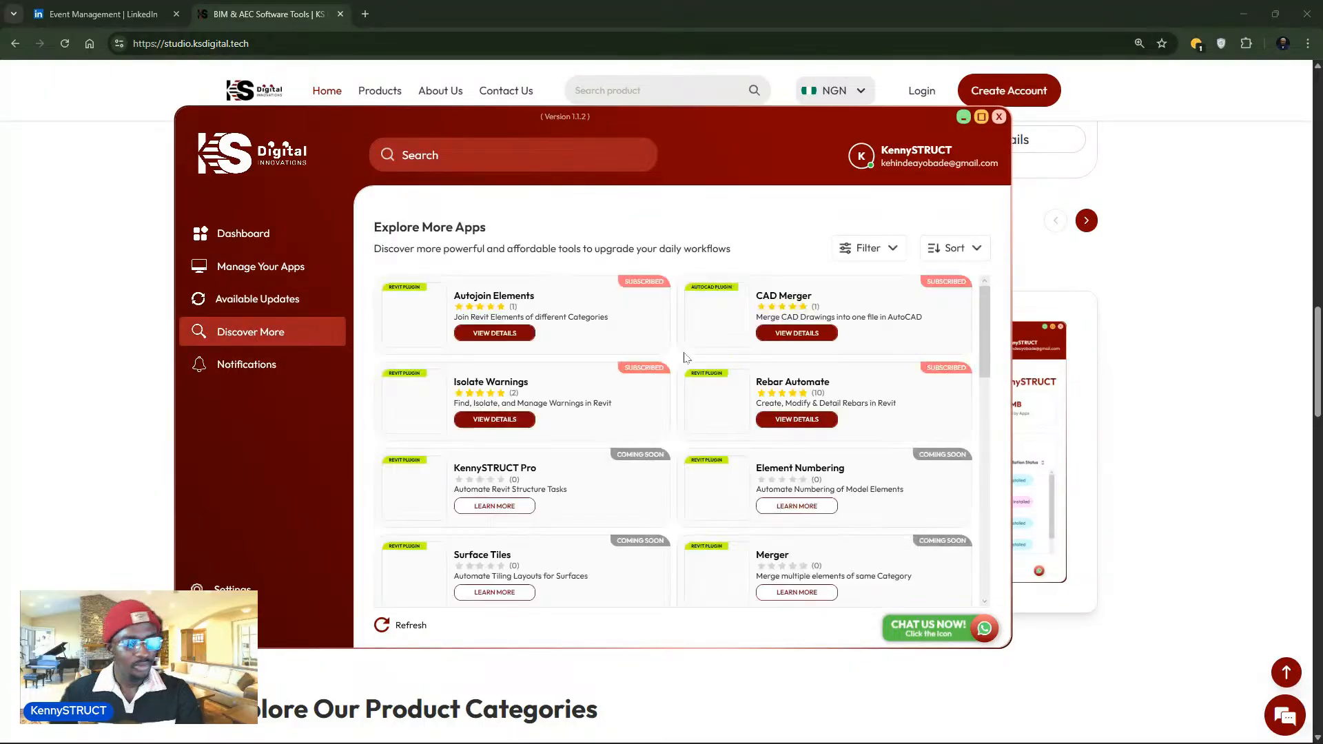
- Search the app catalogue for 'rebar' and select the Rebar Automate result
{"action": "scroll", "coordinate": [686, 365], "scroll_direction": "down", "scroll_amount": 1}
{"action": "scroll", "coordinate": [589, 359], "scroll_direction": "up", "scroll_amount": 1}
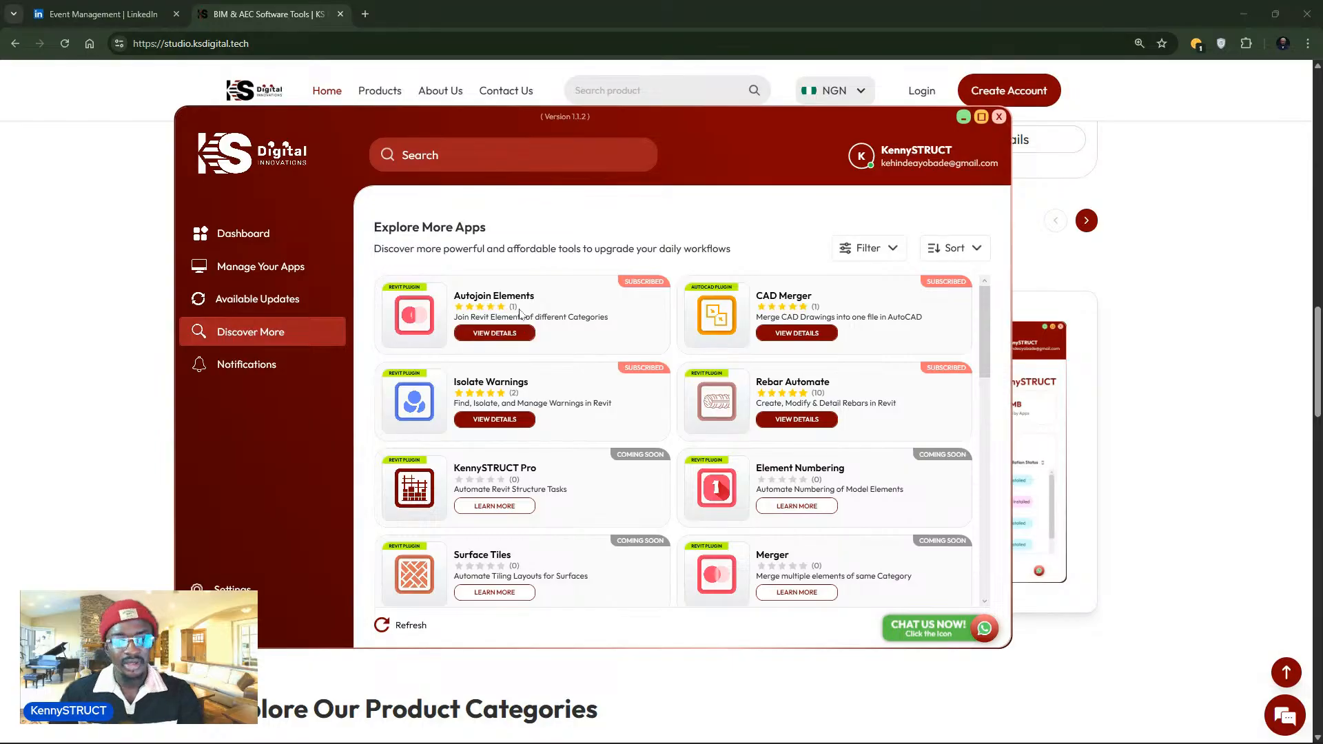
{"action": "left_click", "coordinate": [475, 160]}
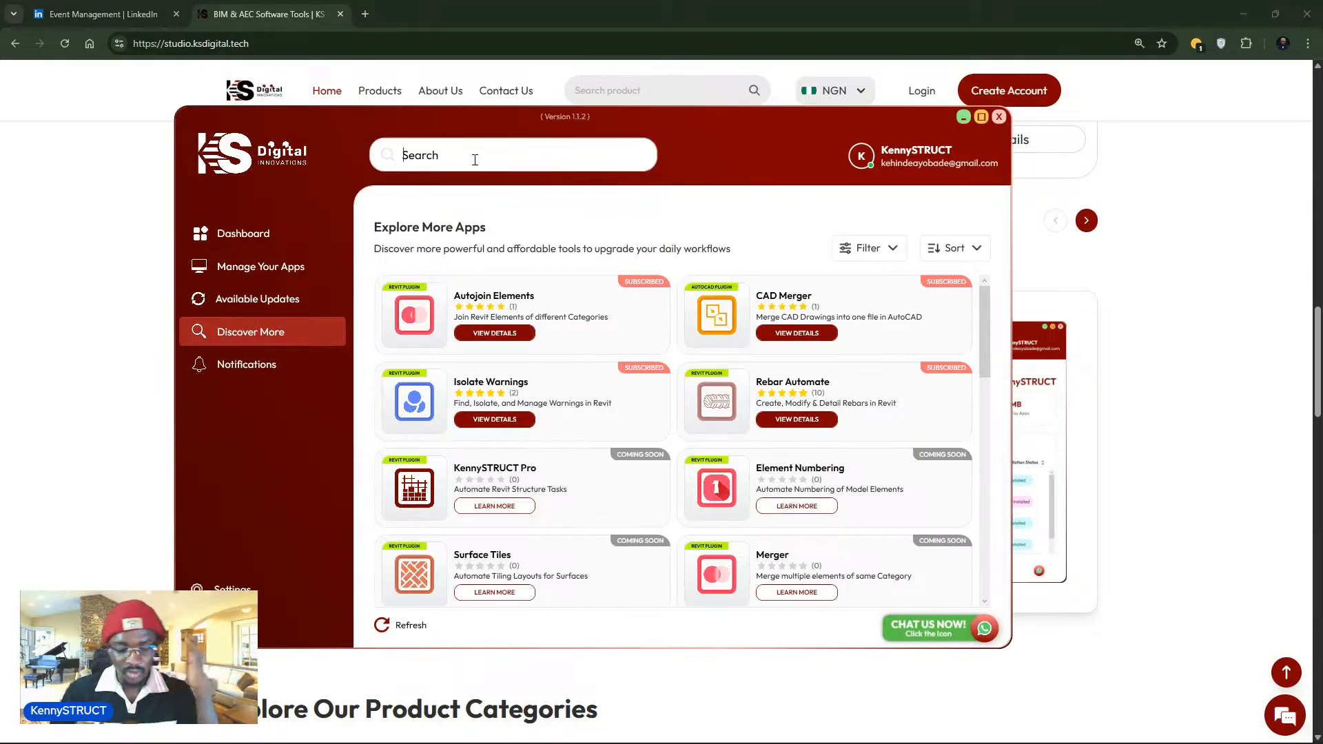
{"action": "type", "text": "r"}
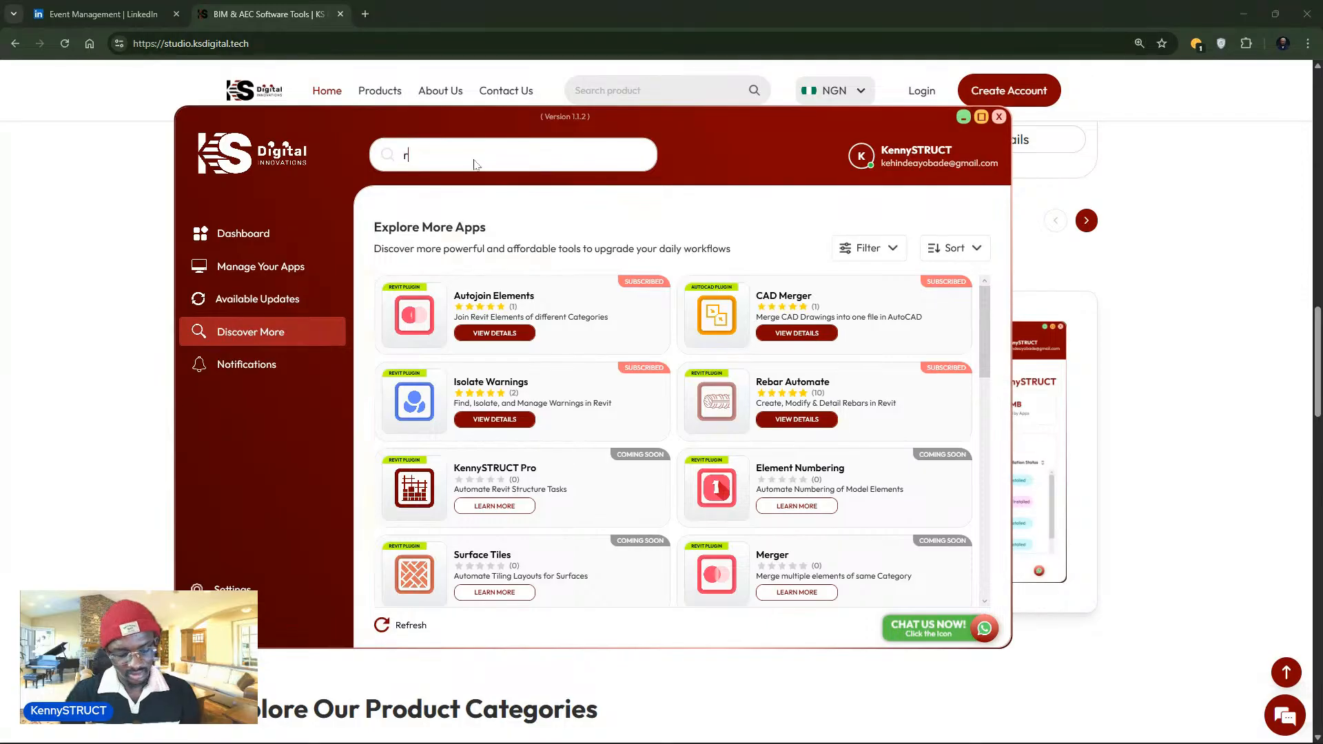
{"action": "type", "text": "ebar"}
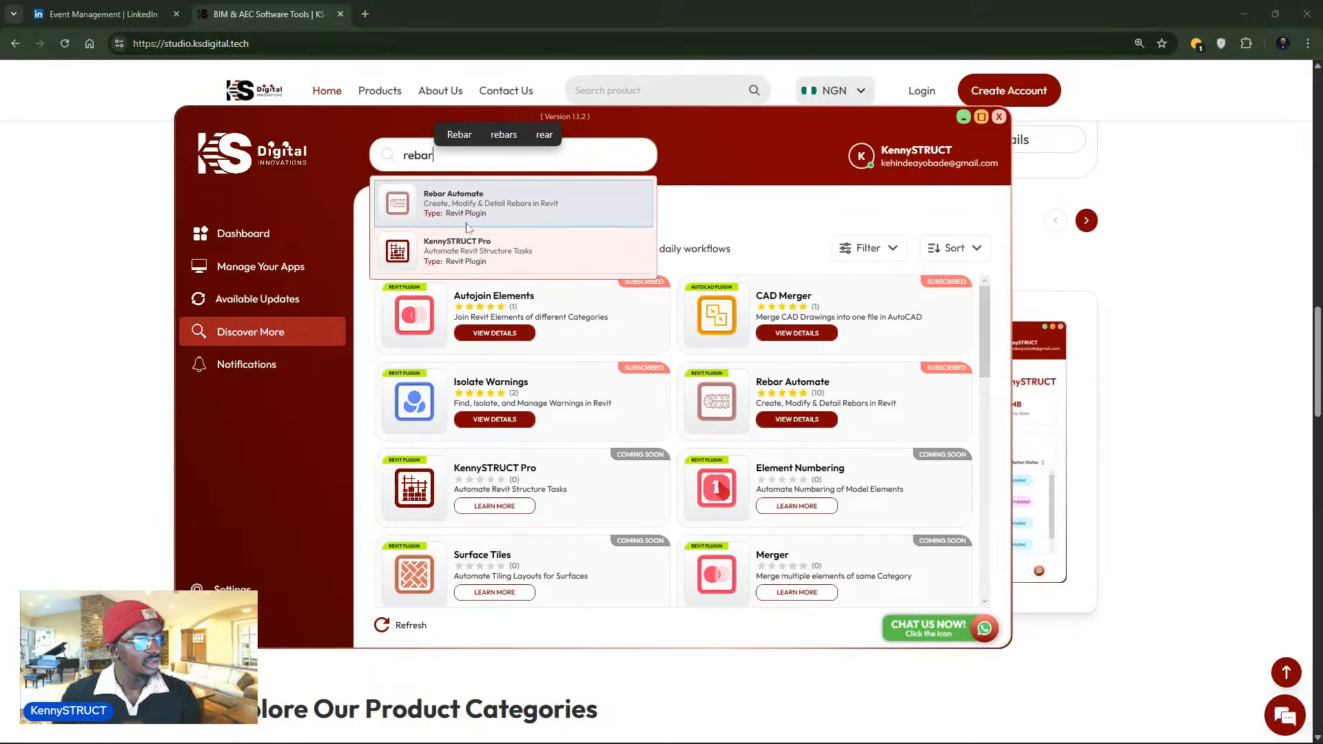
{"action": "left_click", "coordinate": [514, 219]}
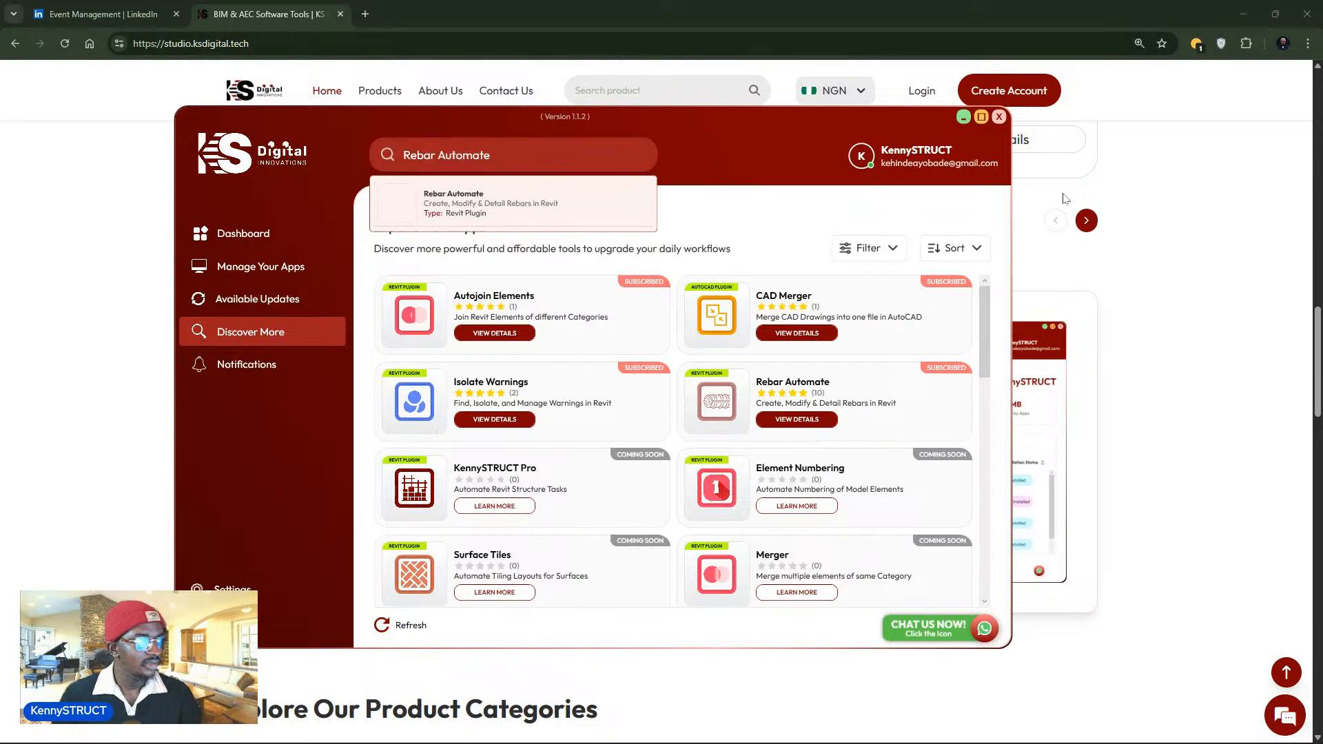
{"action": "left_click", "coordinate": [1228, 13]}
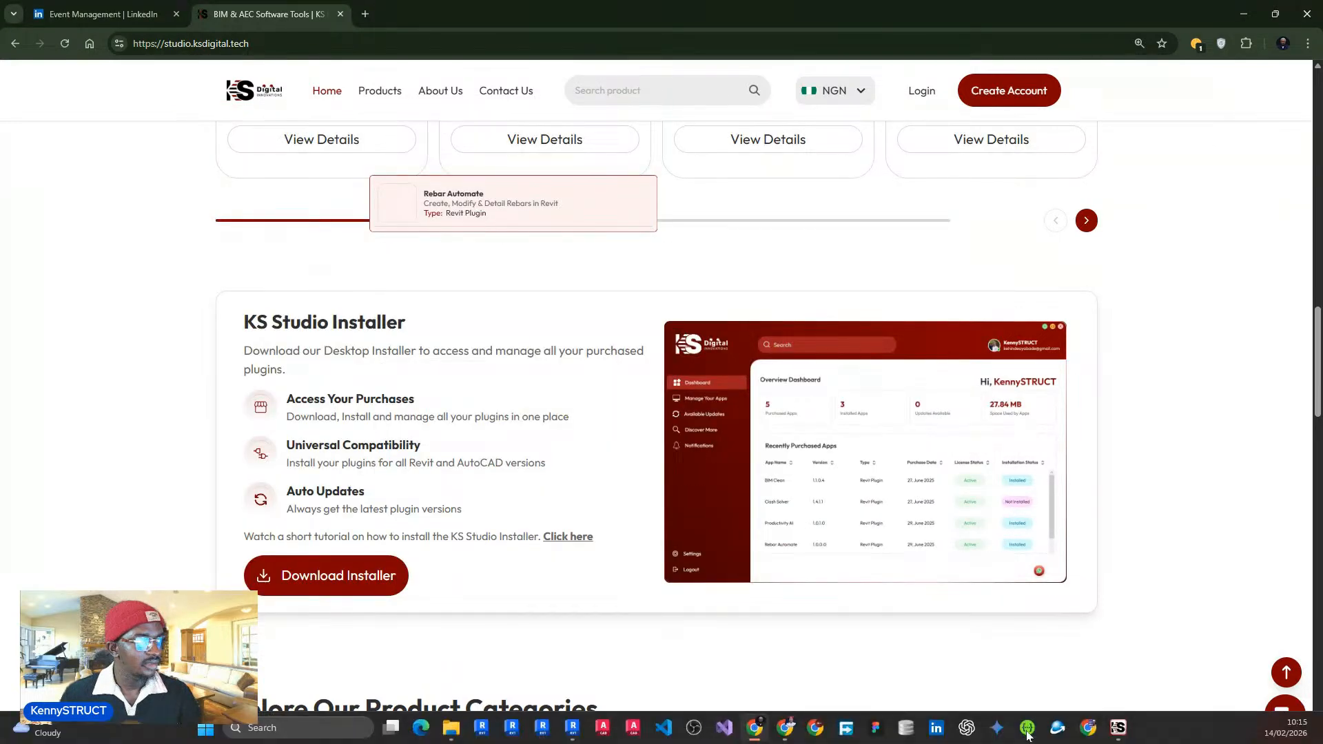
- Open Rebar Automate's product page in the browser from the installer
{"action": "left_click", "coordinate": [1118, 727]}
{"action": "left_click", "coordinate": [543, 208]}
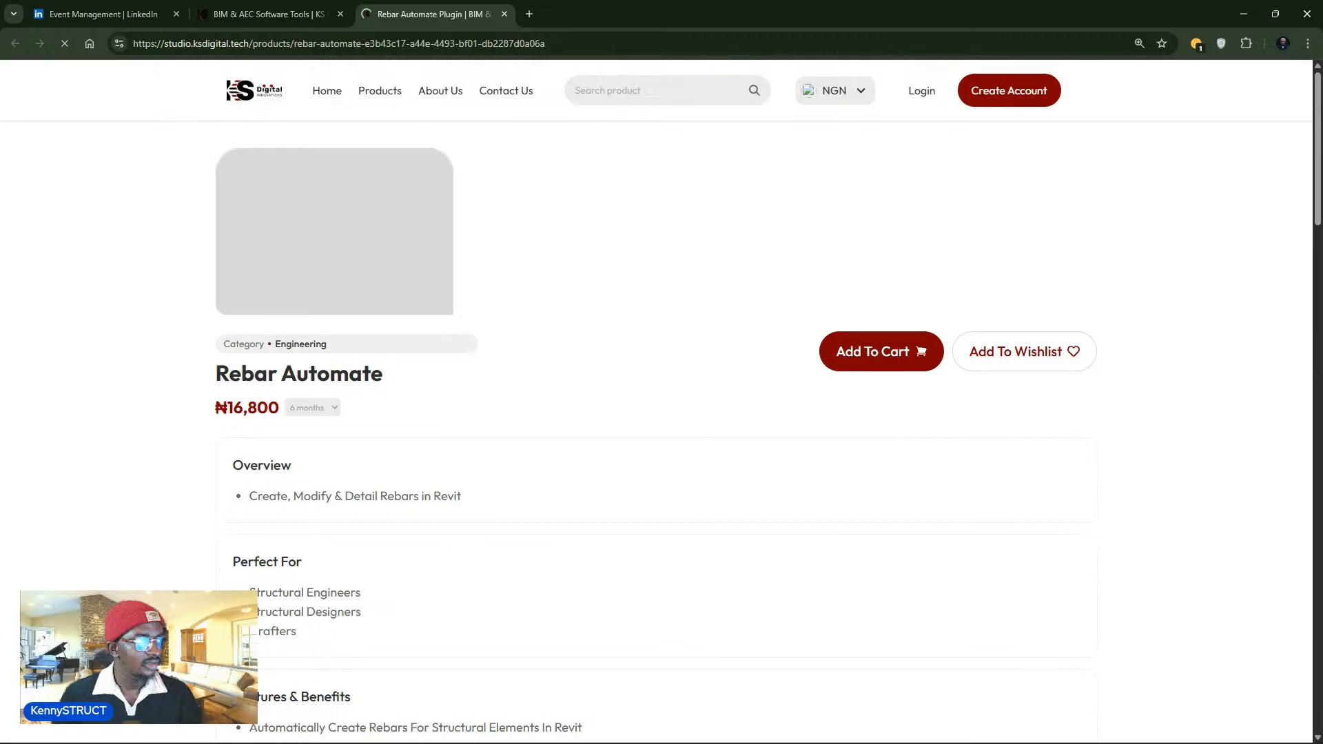
{"action": "left_click", "coordinate": [1113, 729]}
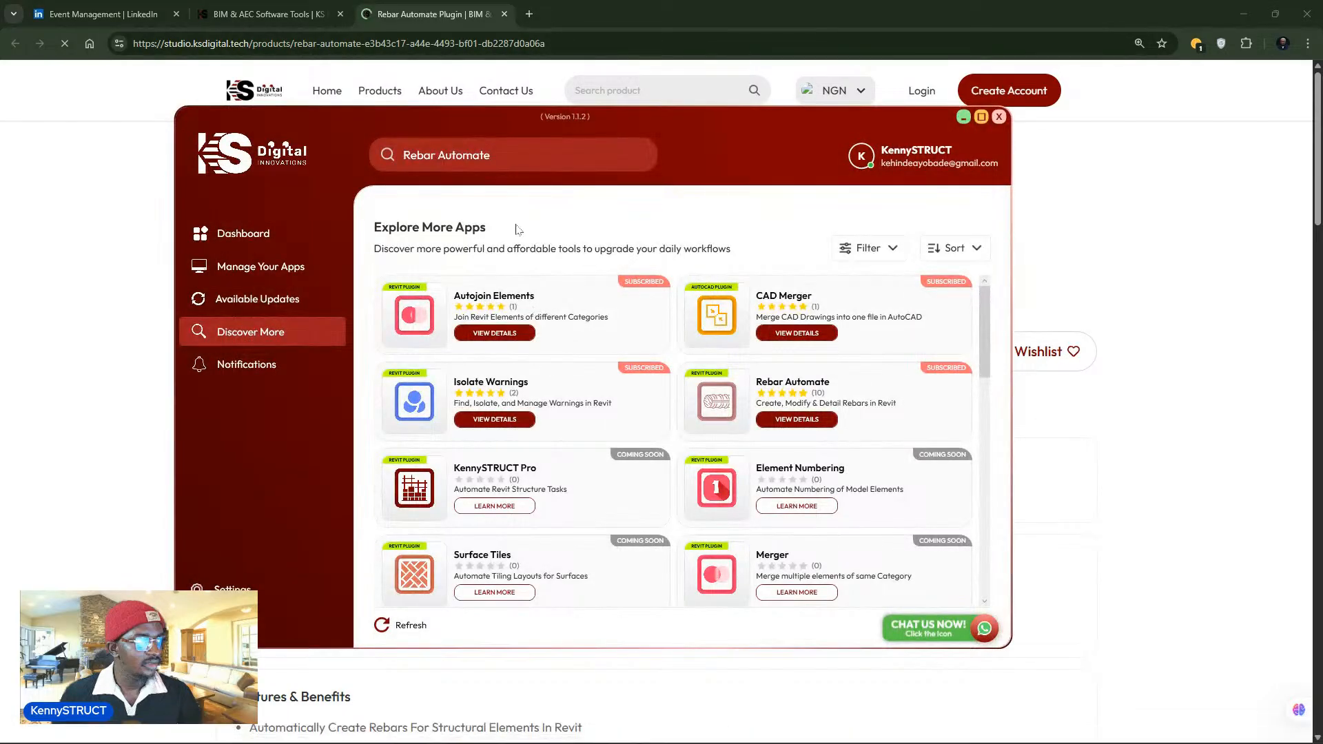
- Reload the four purchased apps and open Rebar Automate's subscription details
{"action": "scroll", "coordinate": [606, 304], "scroll_direction": "down", "scroll_amount": 2}
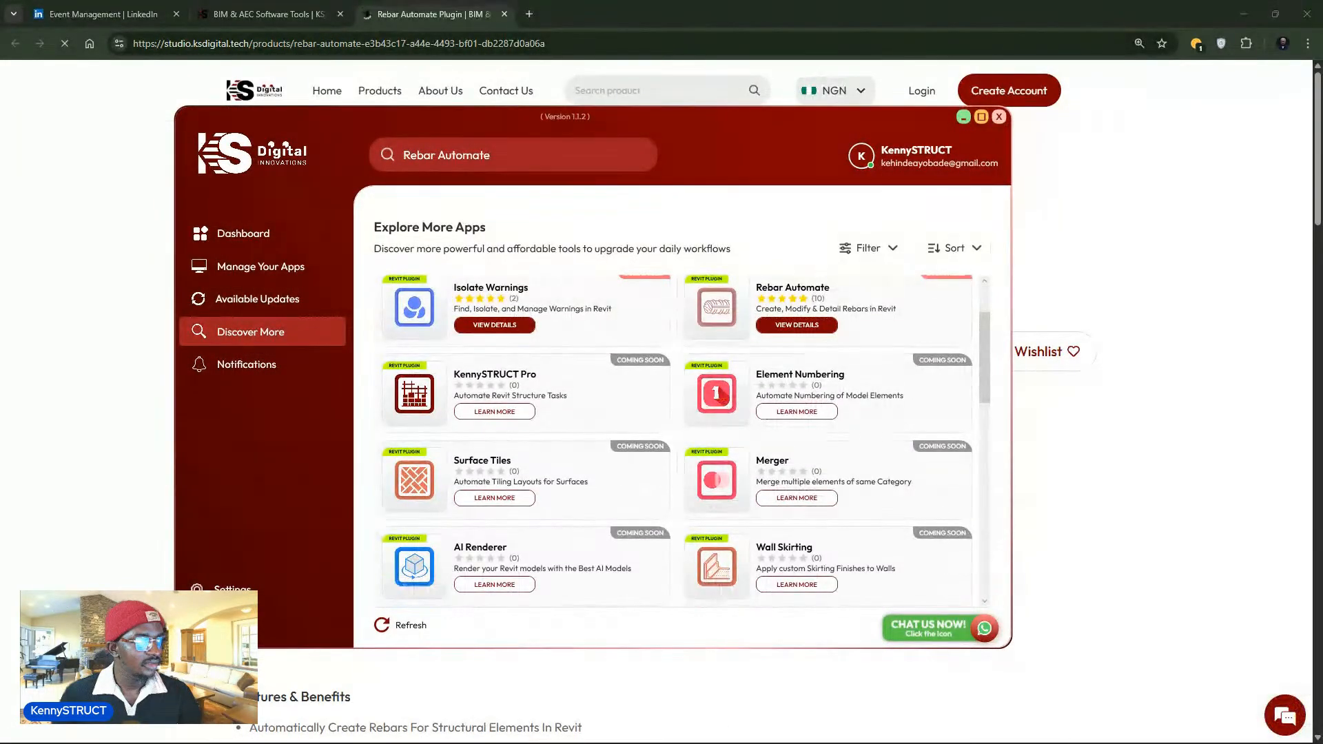
{"action": "left_click", "coordinate": [317, 271]}
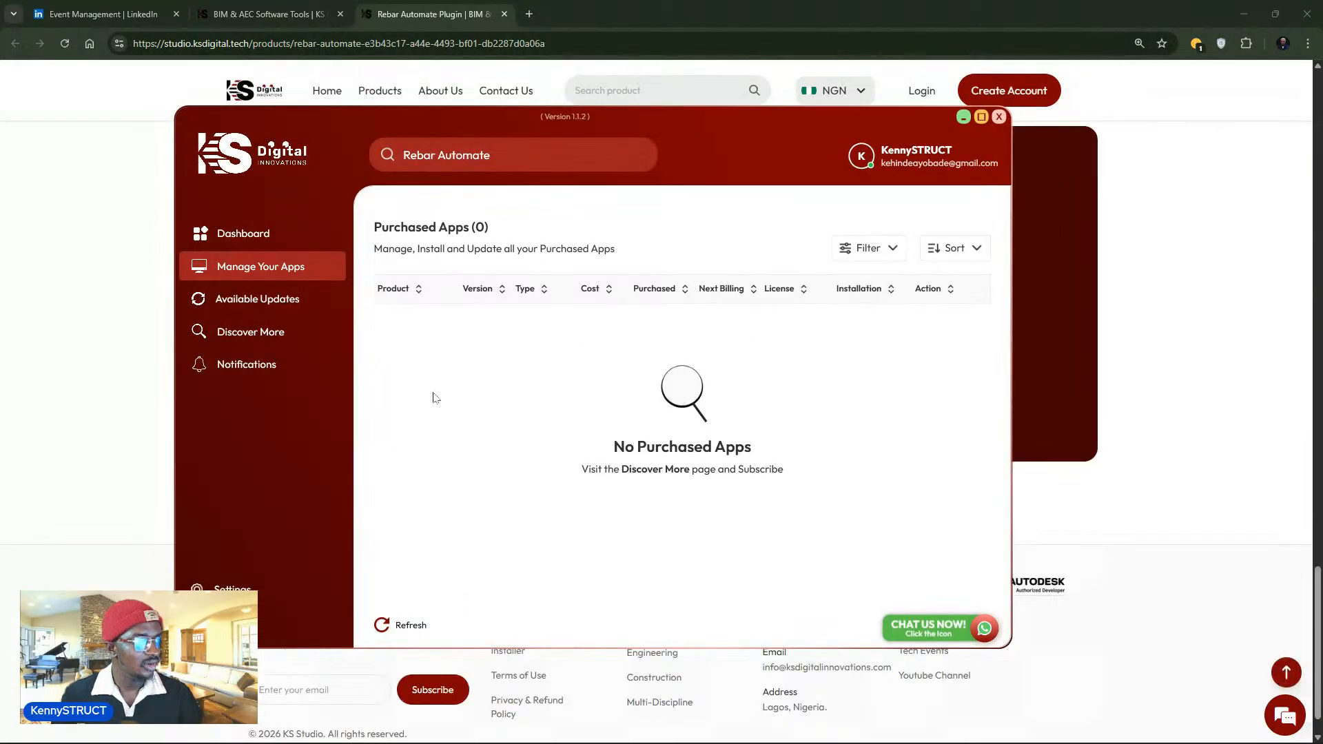
{"action": "left_click", "coordinate": [412, 626]}
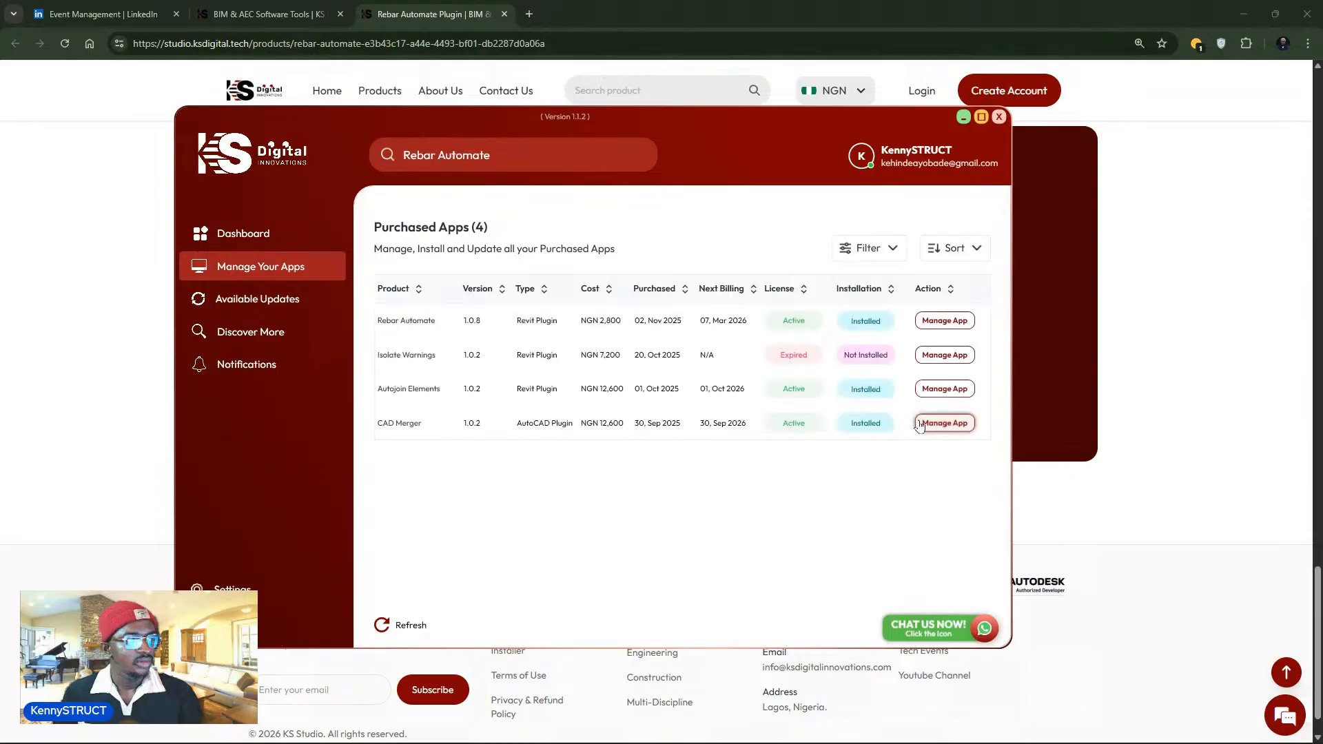
{"action": "left_click", "coordinate": [944, 321]}
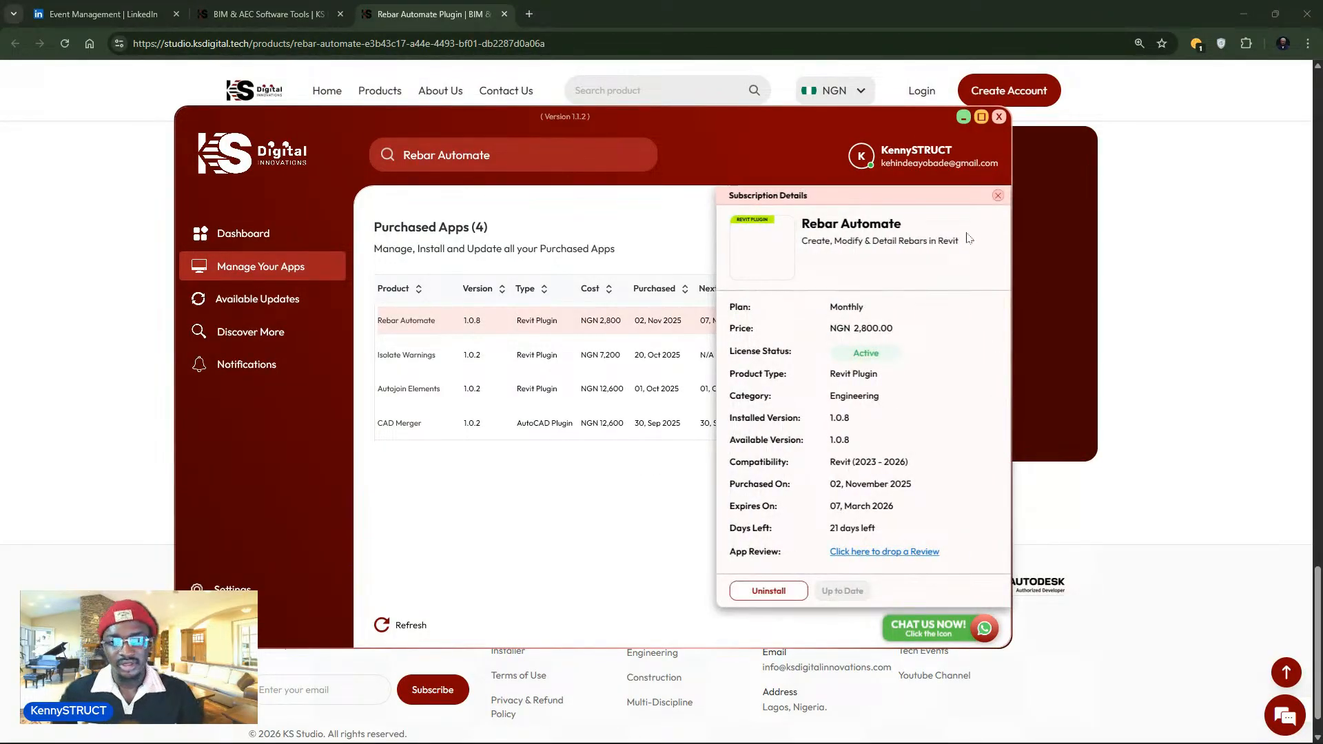
{"action": "left_click", "coordinate": [962, 118]}
- Go to the Products catalogue page and look over the plugin cards
{"action": "scroll", "coordinate": [505, 339], "scroll_direction": "up", "scroll_amount": 5}
{"action": "scroll", "coordinate": [503, 336], "scroll_direction": "up", "scroll_amount": 15}
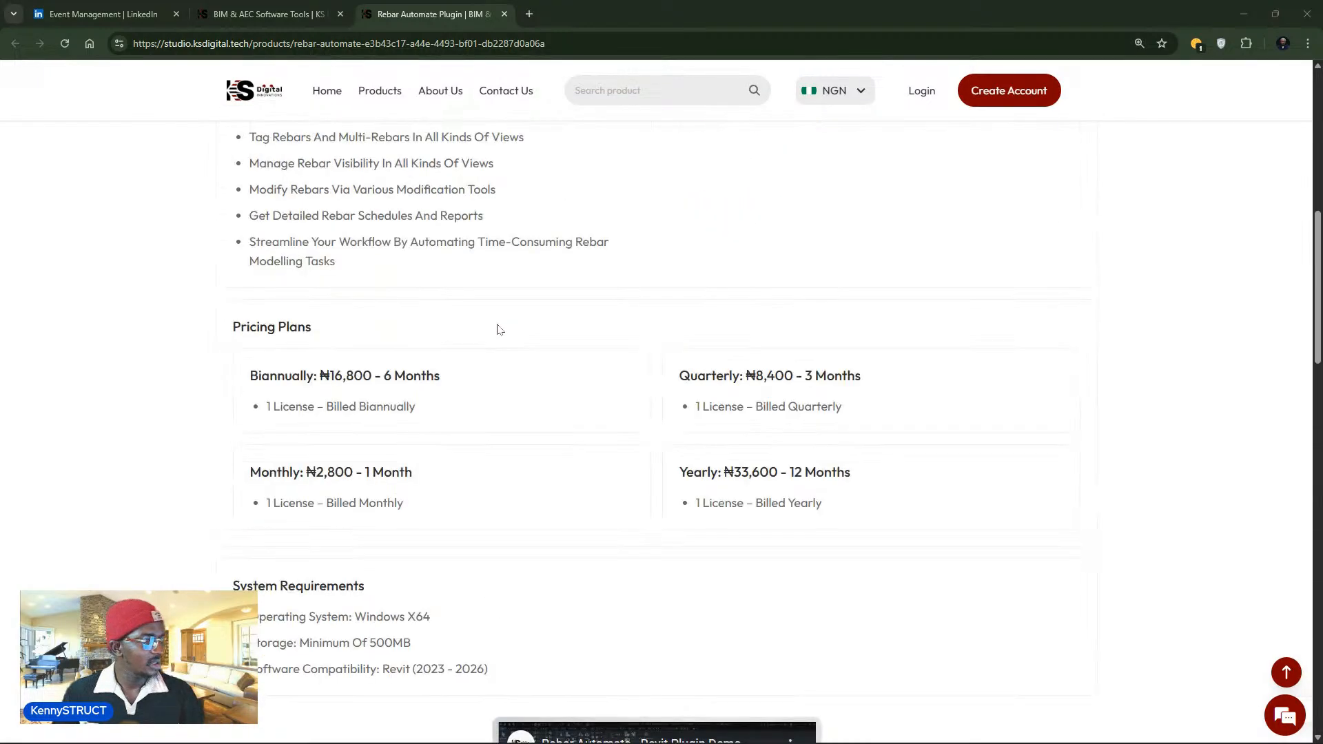
{"action": "left_click", "coordinate": [386, 97]}
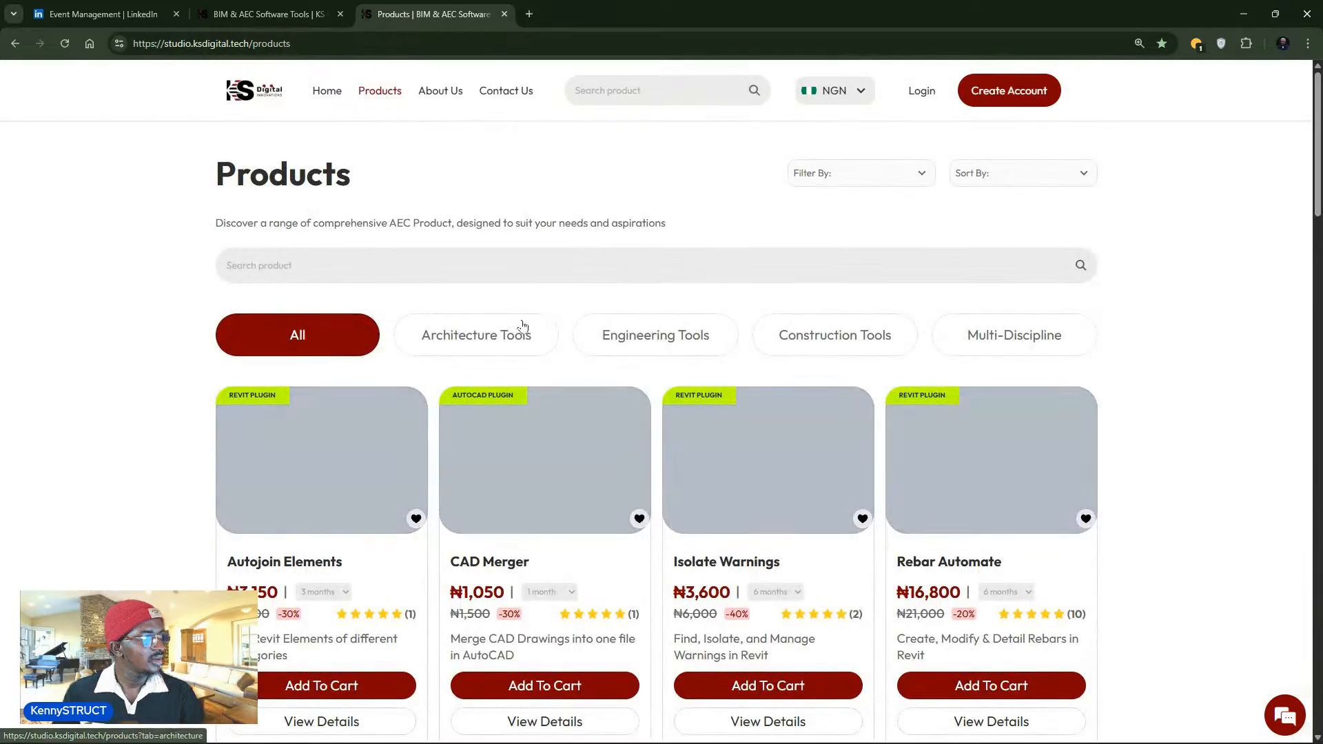
{"action": "scroll", "coordinate": [388, 272], "scroll_direction": "down", "scroll_amount": 3}
{"action": "scroll", "coordinate": [388, 272], "scroll_direction": "down", "scroll_amount": 7}
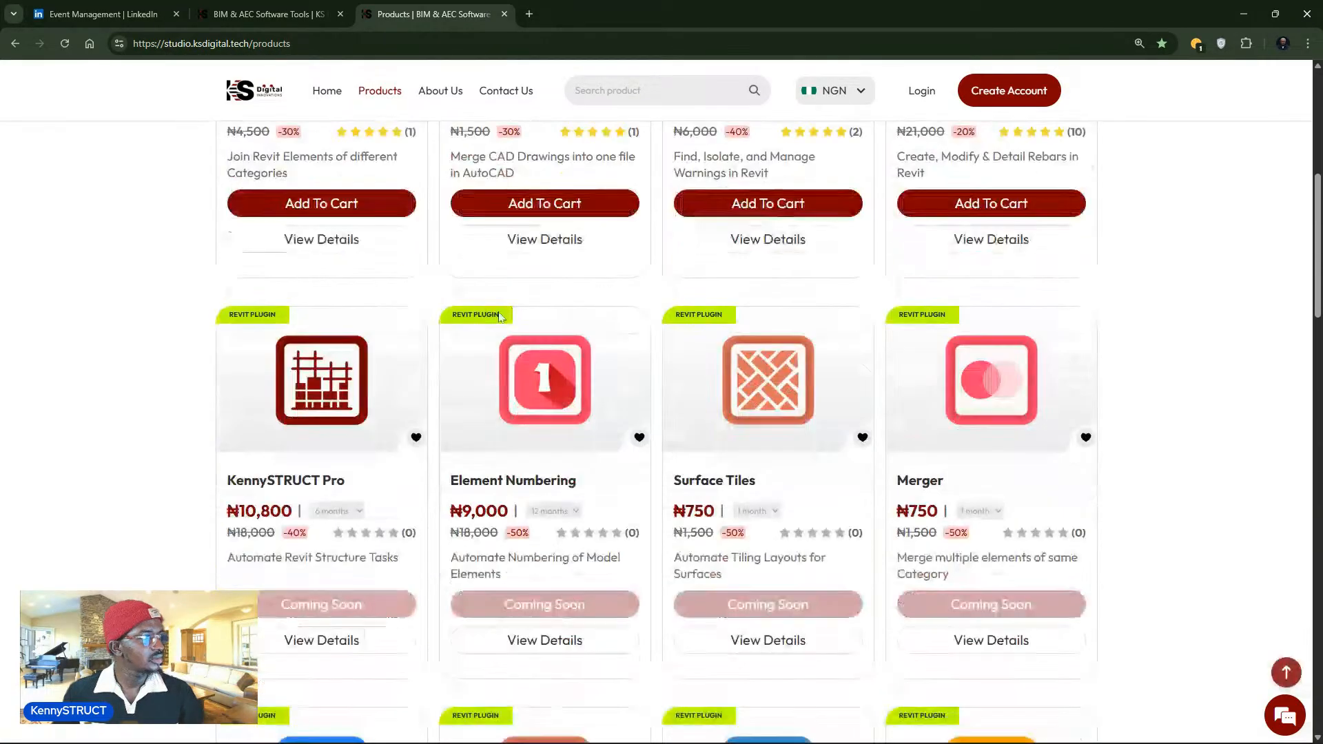
{"action": "scroll", "coordinate": [438, 352], "scroll_direction": "up", "scroll_amount": 8}
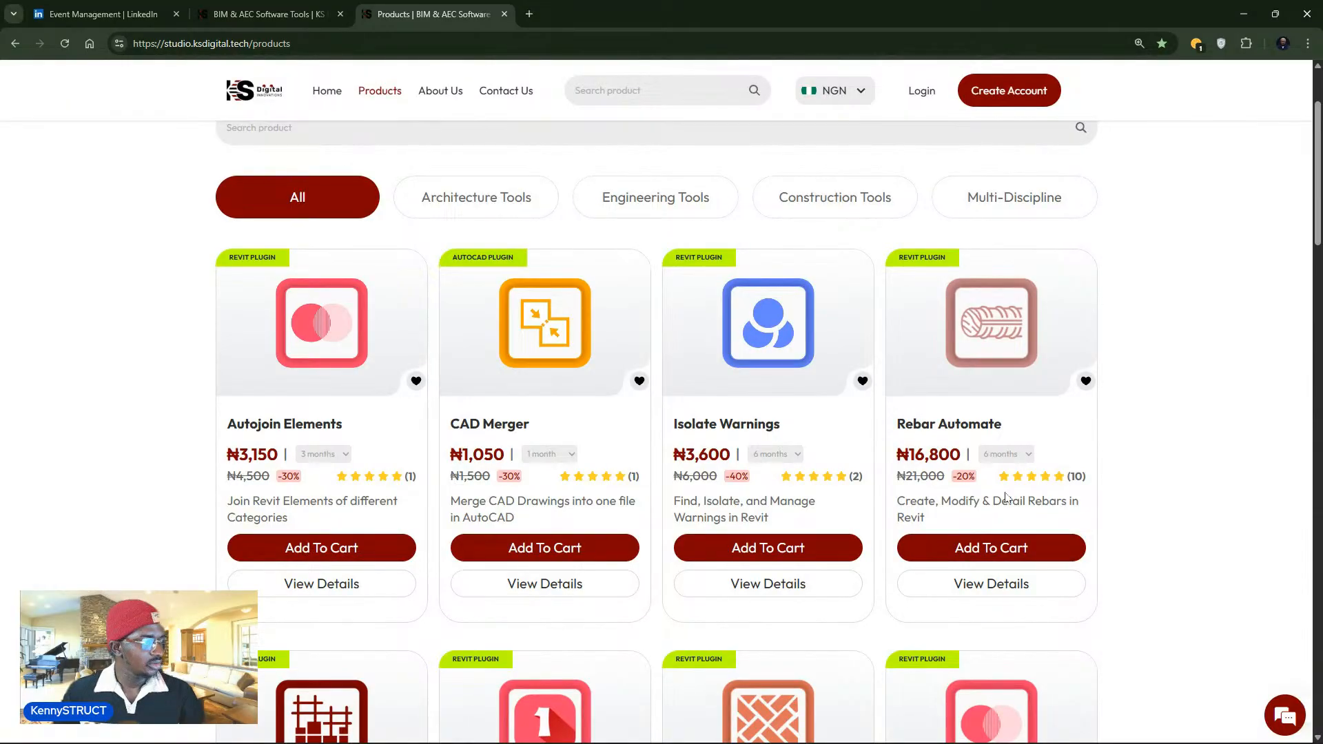
- Set Autojoin Elements, CAD Merger, Isolate Warnings and Rebar Automate to 1 month pricing
{"action": "left_click", "coordinate": [337, 455]}
{"action": "left_click", "coordinate": [323, 525]}
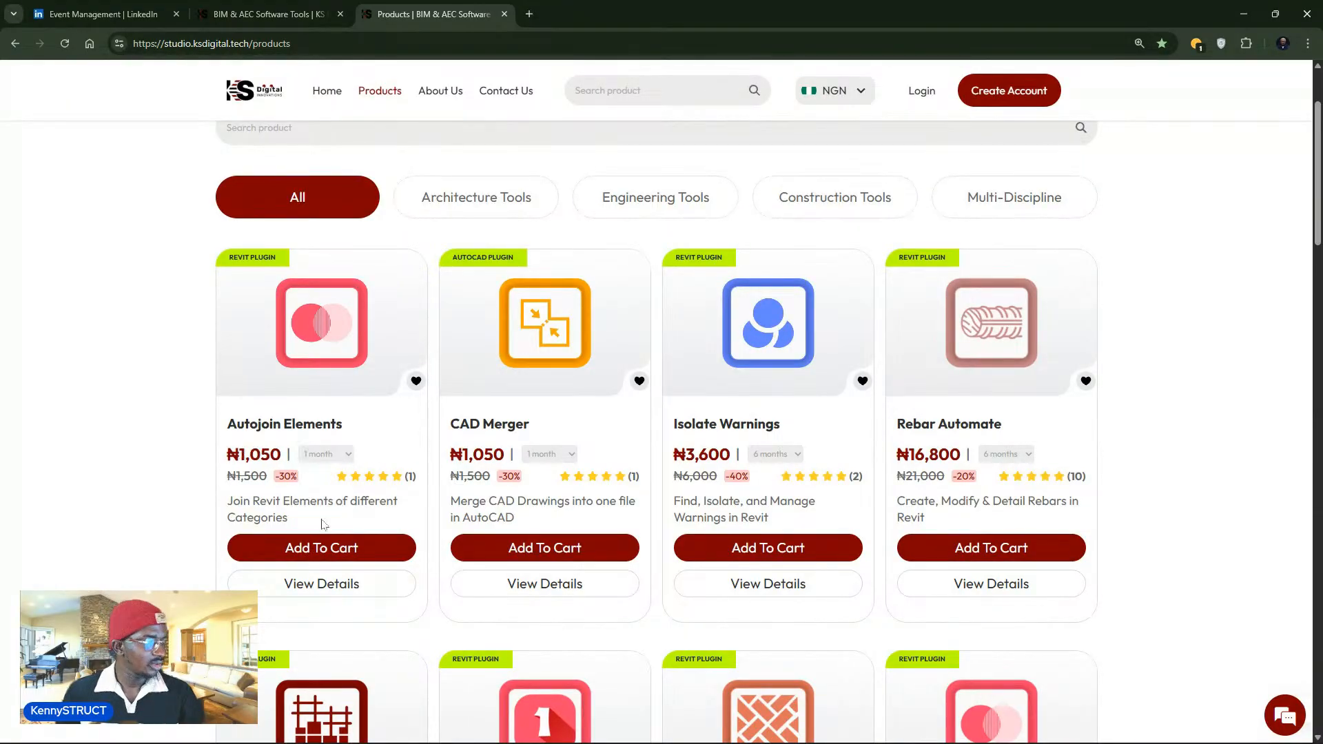
{"action": "left_click", "coordinate": [560, 452]}
{"action": "left_click", "coordinate": [560, 516]}
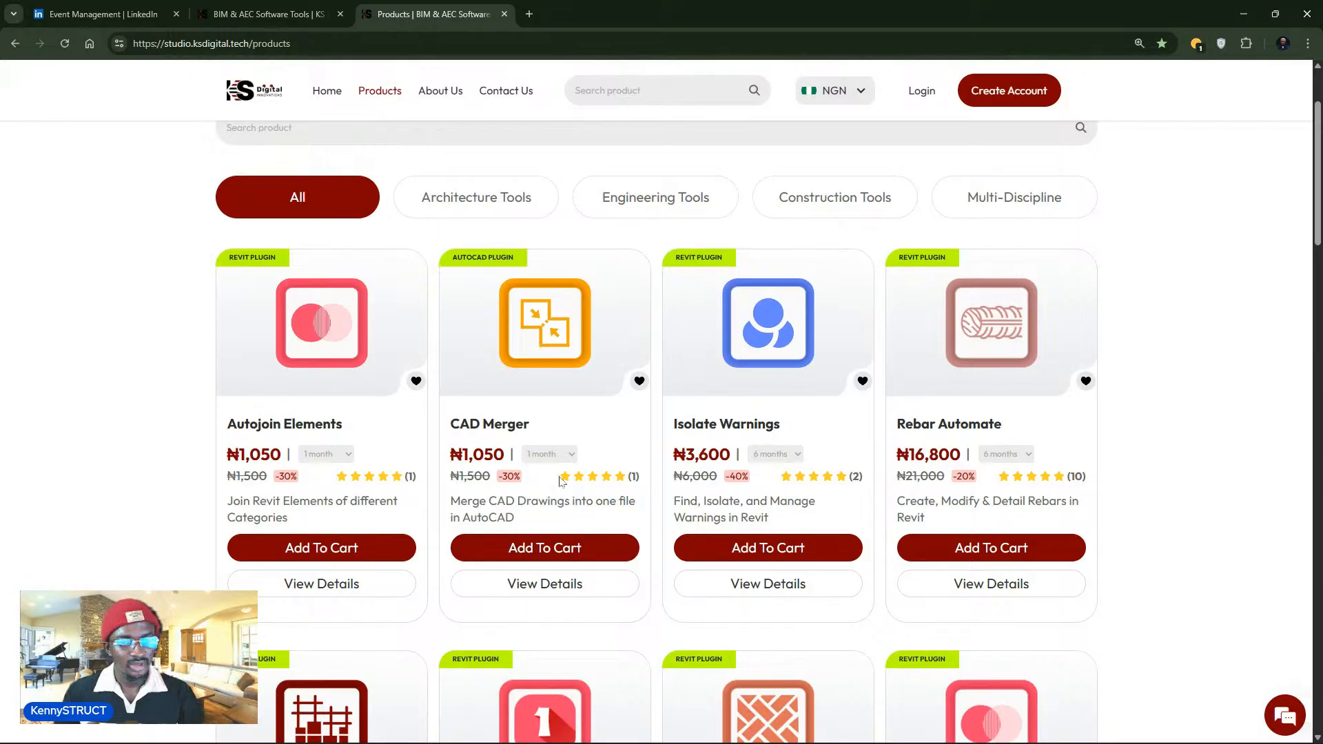
{"action": "left_click", "coordinate": [775, 454]}
{"action": "left_click", "coordinate": [775, 505]}
{"action": "left_click", "coordinate": [1006, 454]}
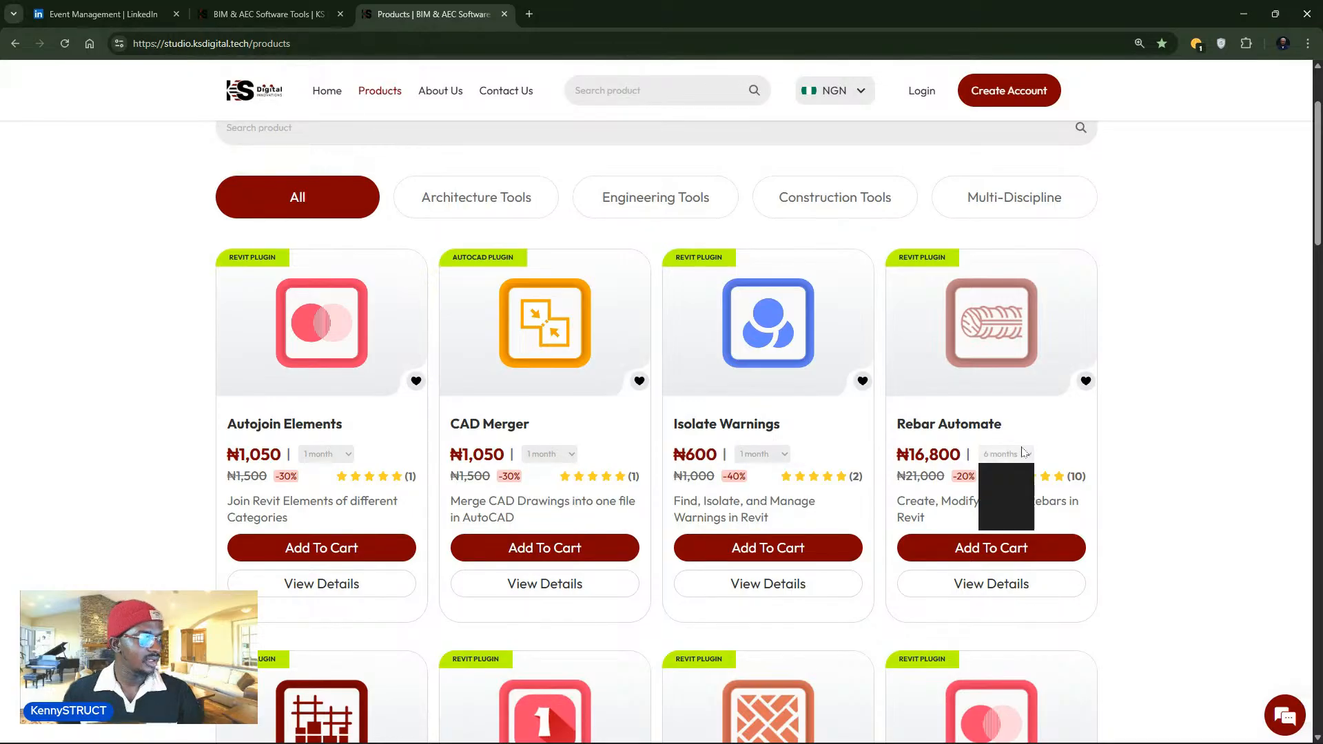
{"action": "left_click", "coordinate": [1000, 508]}
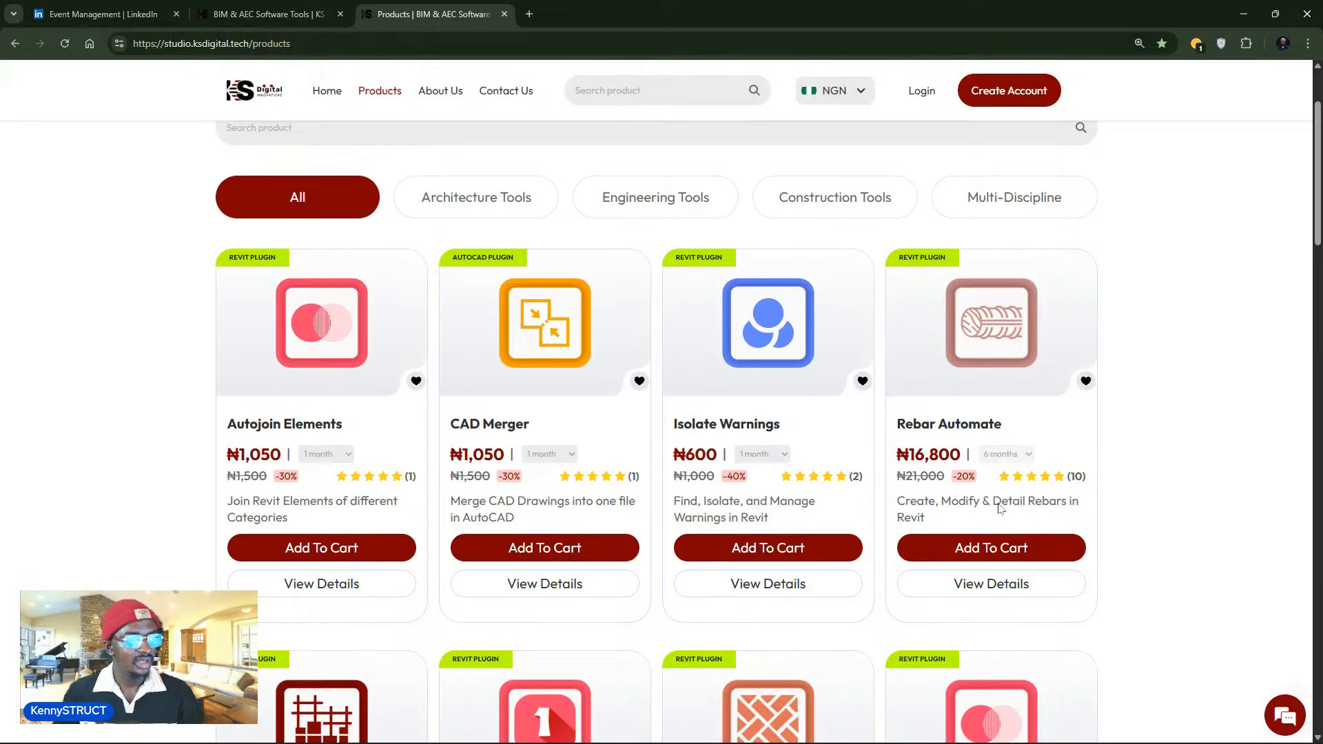
{"action": "left_click", "coordinate": [1023, 455]}
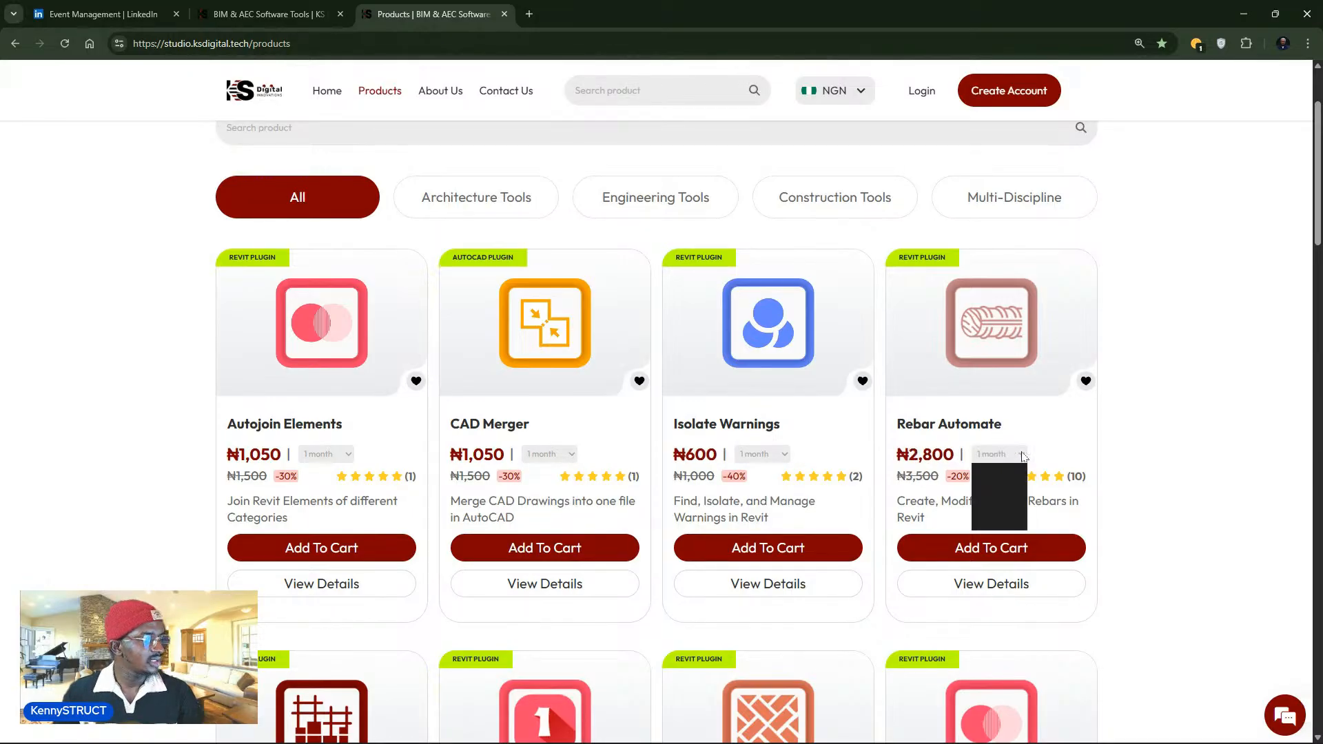
{"action": "left_click", "coordinate": [914, 472]}
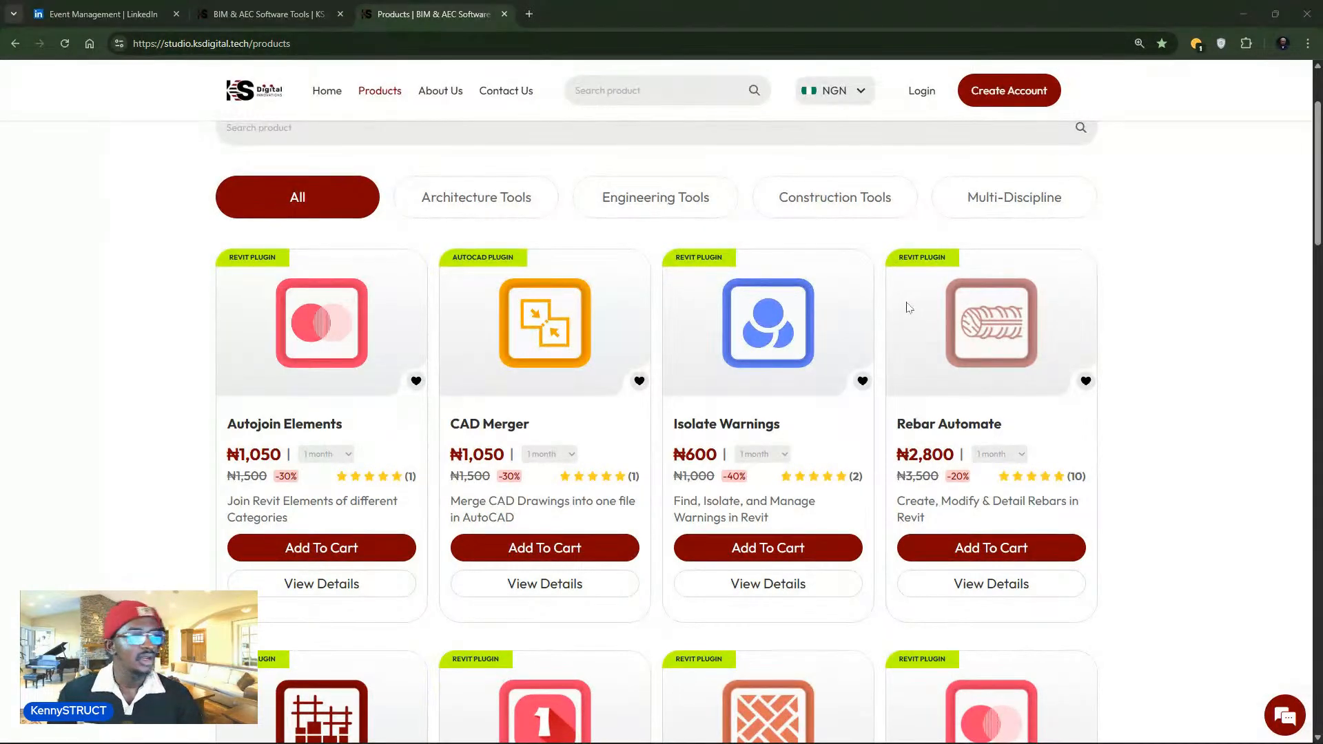
{"action": "left_click", "coordinate": [853, 96]}
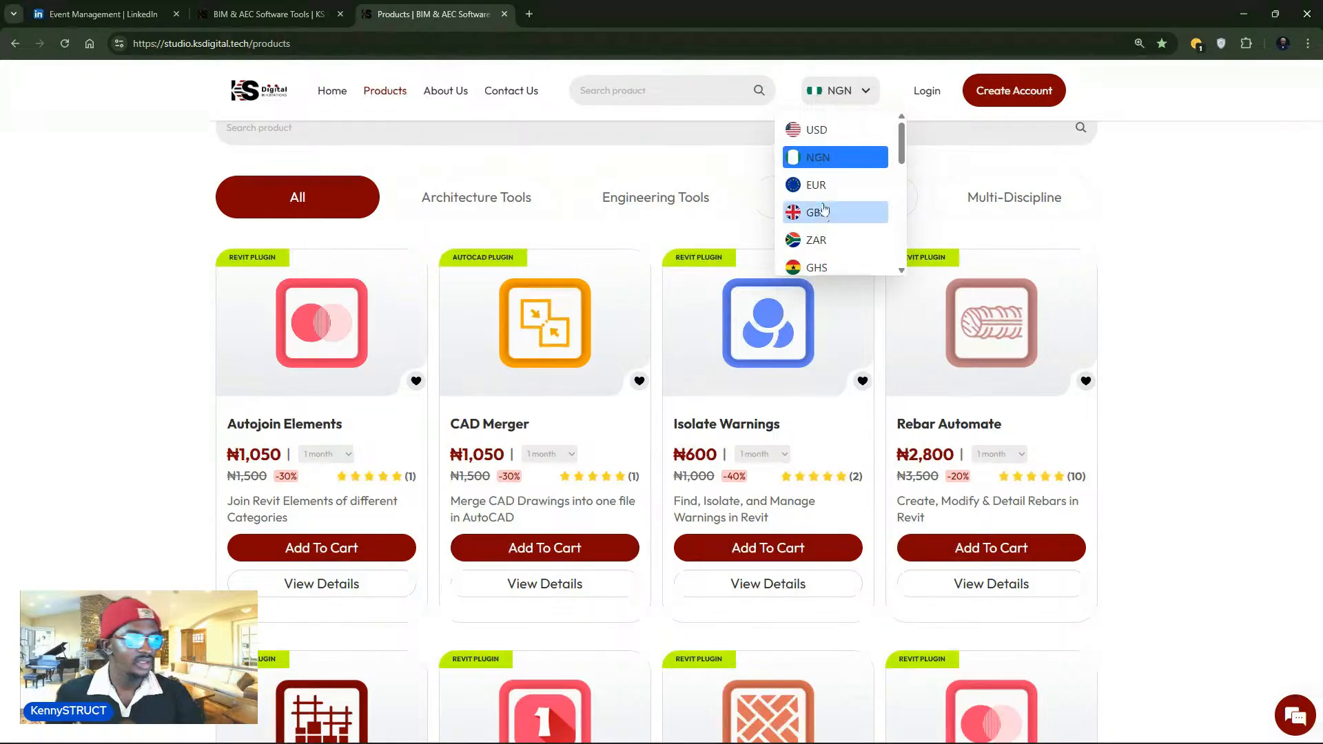
{"action": "left_click", "coordinate": [824, 130]}
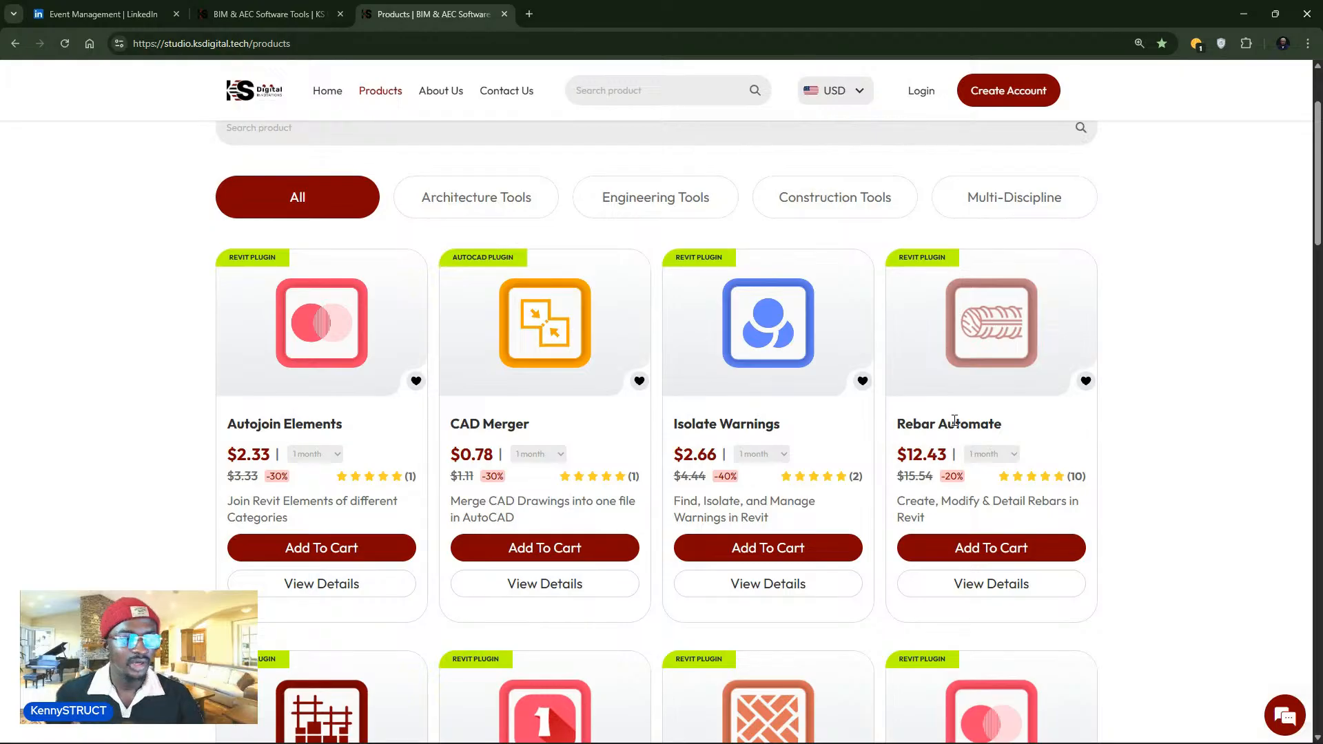
{"action": "left_click", "coordinate": [992, 454]}
{"action": "left_click", "coordinate": [982, 489]}
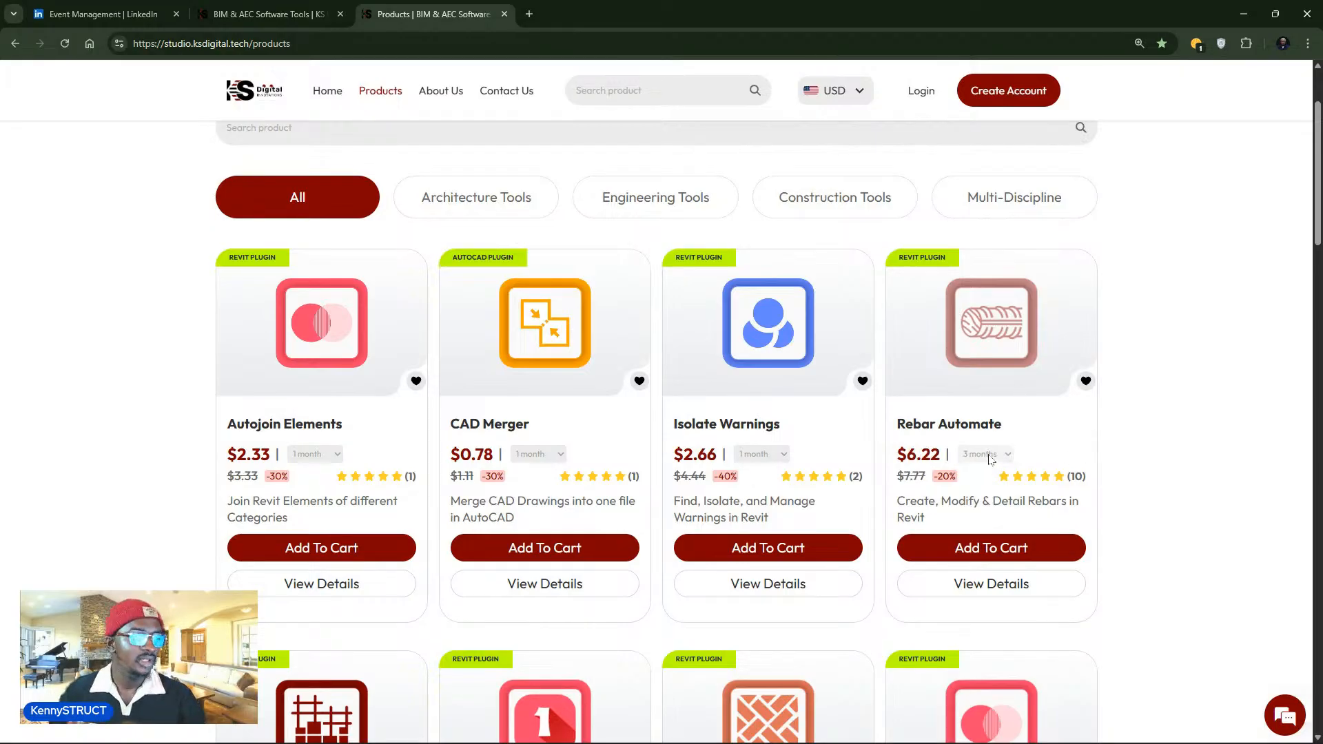
{"action": "left_click", "coordinate": [985, 454]}
{"action": "left_click", "coordinate": [978, 506]}
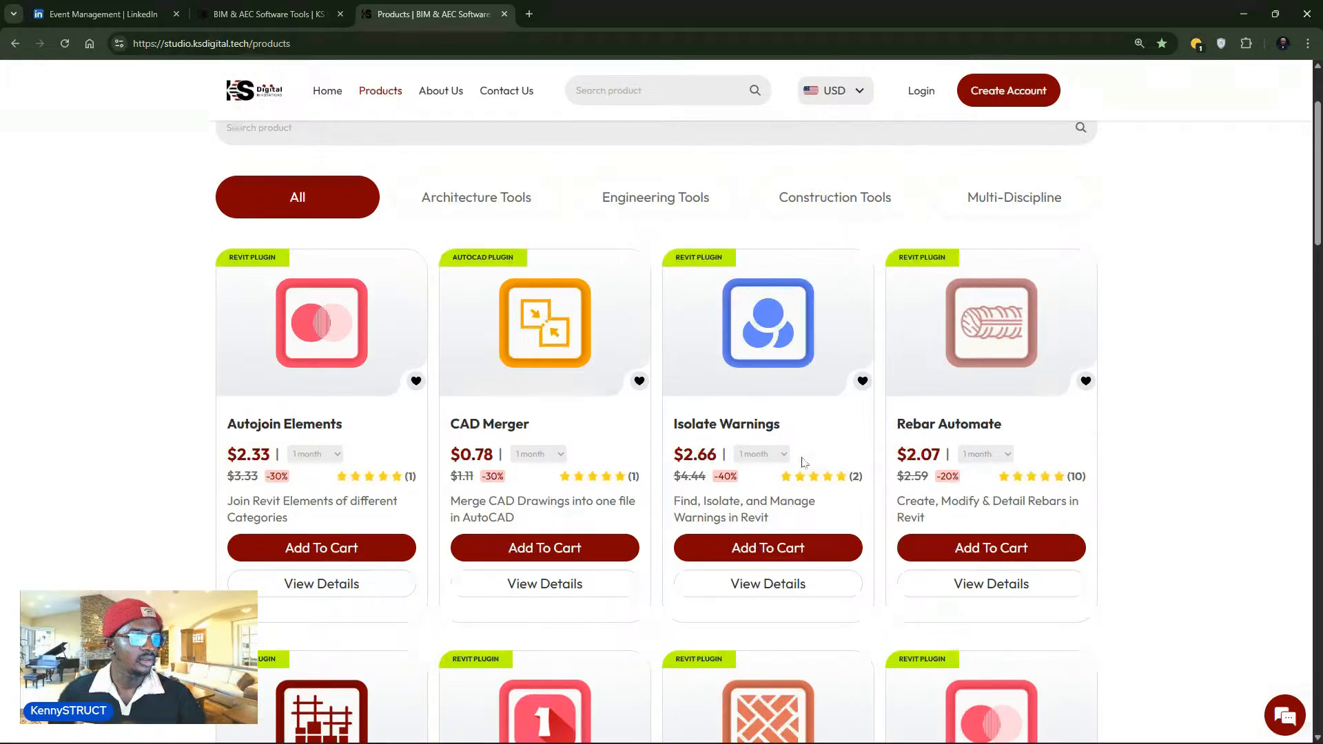
{"action": "left_click_drag", "start_coordinate": [899, 453], "coordinate": [941, 454]}
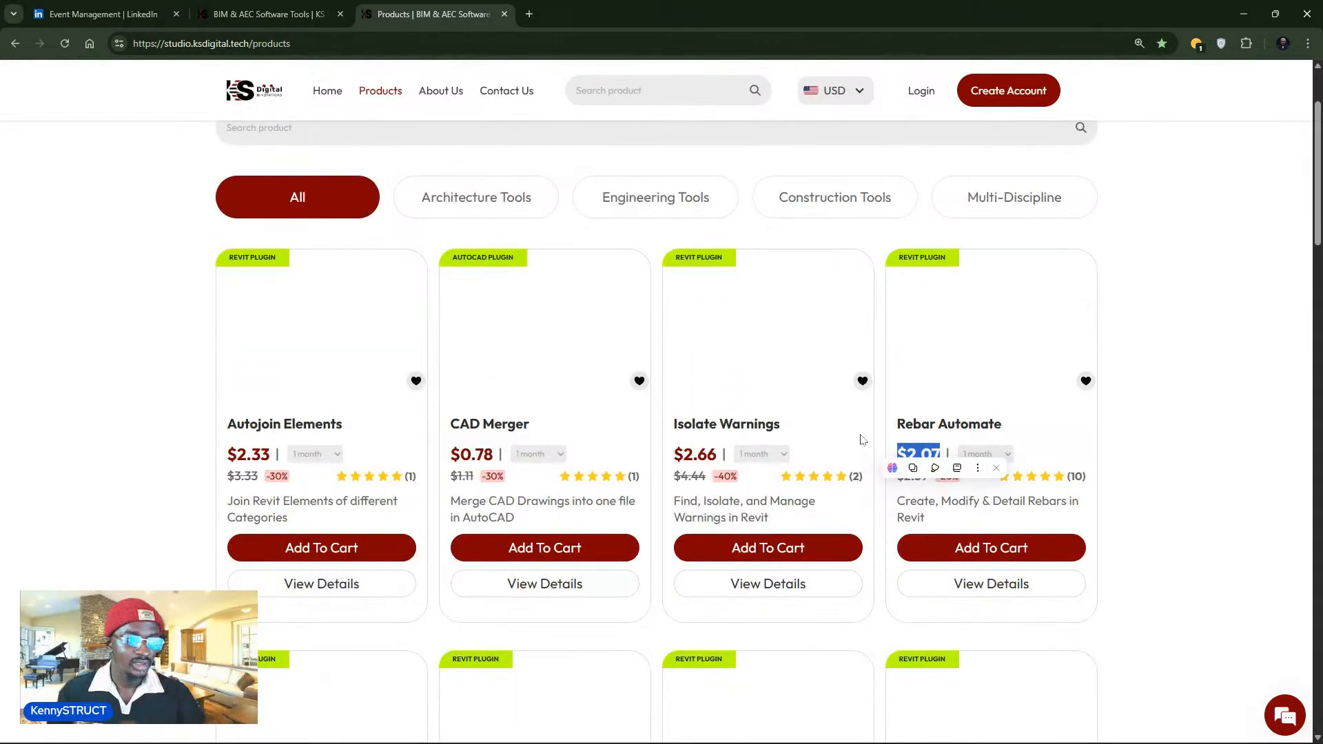
{"action": "scroll", "coordinate": [821, 434], "scroll_direction": "up", "scroll_amount": 1}
{"action": "left_click", "coordinate": [1066, 502]}
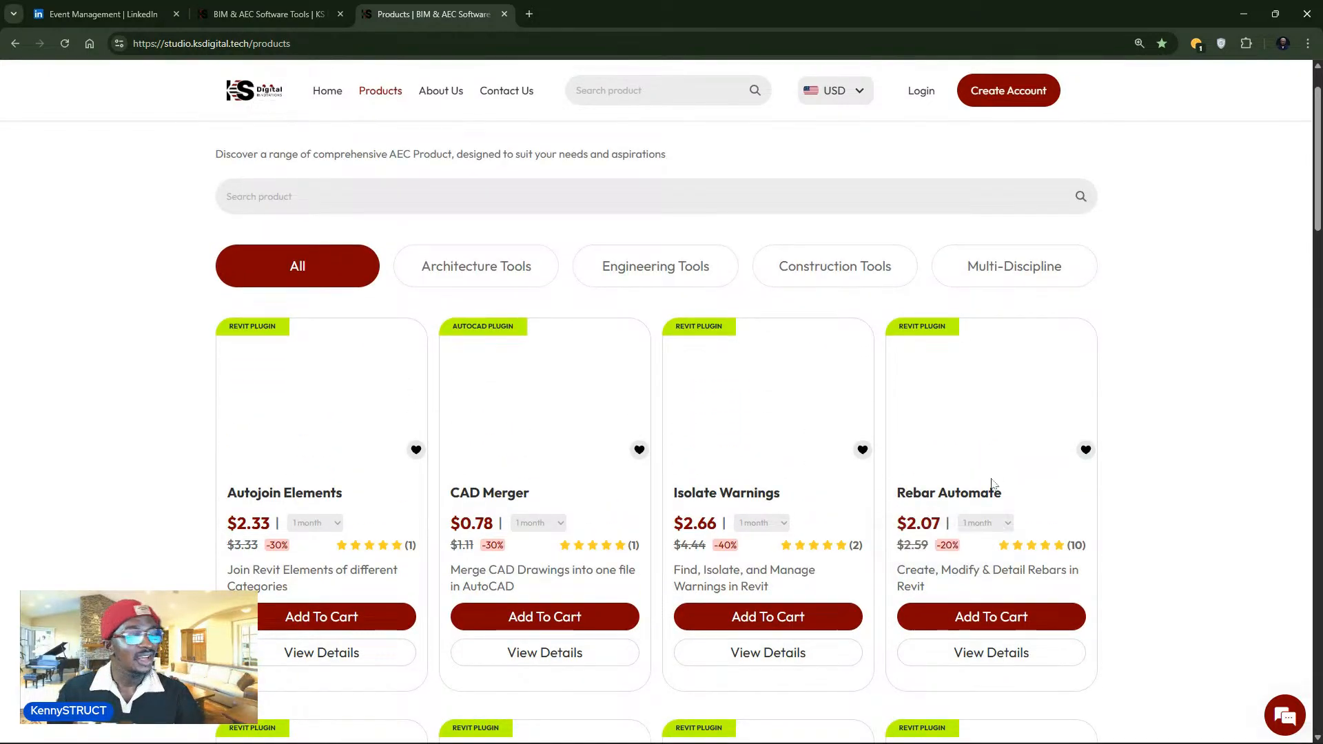
{"action": "scroll", "coordinate": [548, 352], "scroll_direction": "down", "scroll_amount": 4}
{"action": "scroll", "coordinate": [458, 268], "scroll_direction": "up", "scroll_amount": 4}
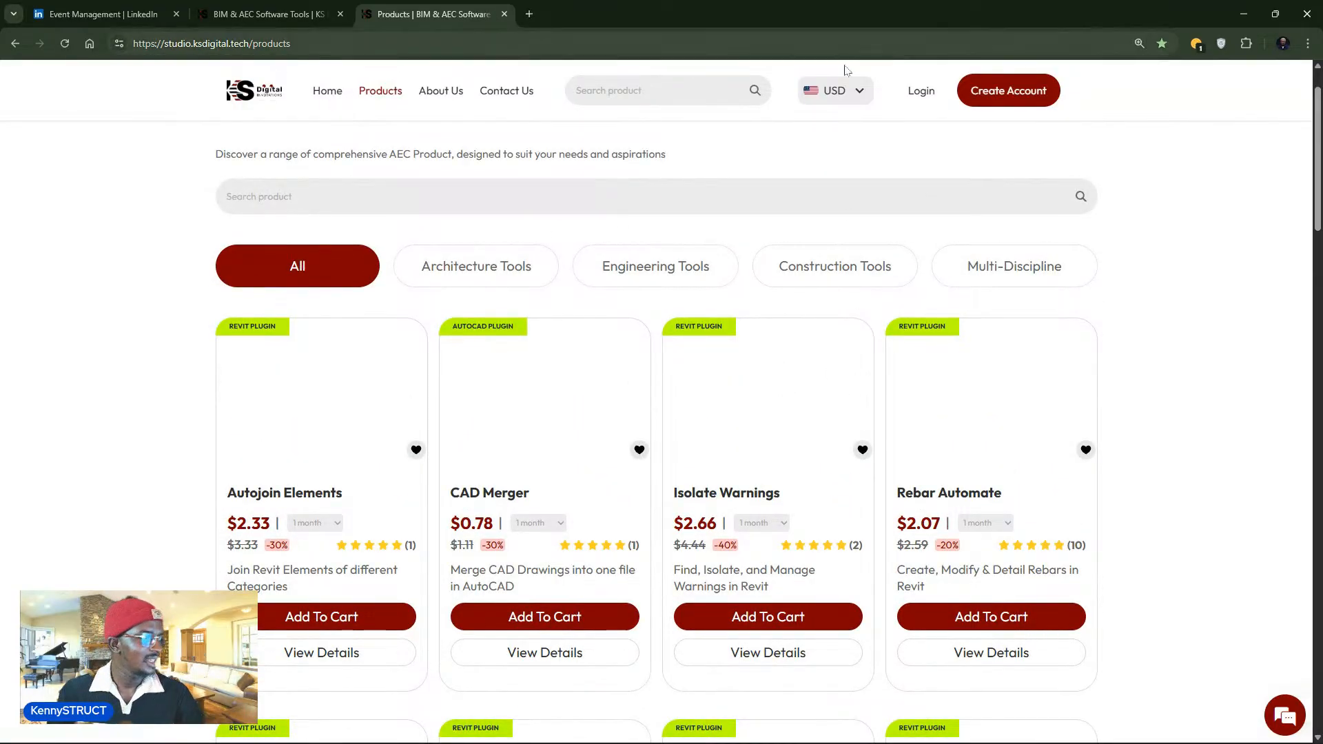
{"action": "left_click", "coordinate": [827, 96]}
{"action": "left_click", "coordinate": [816, 184]}
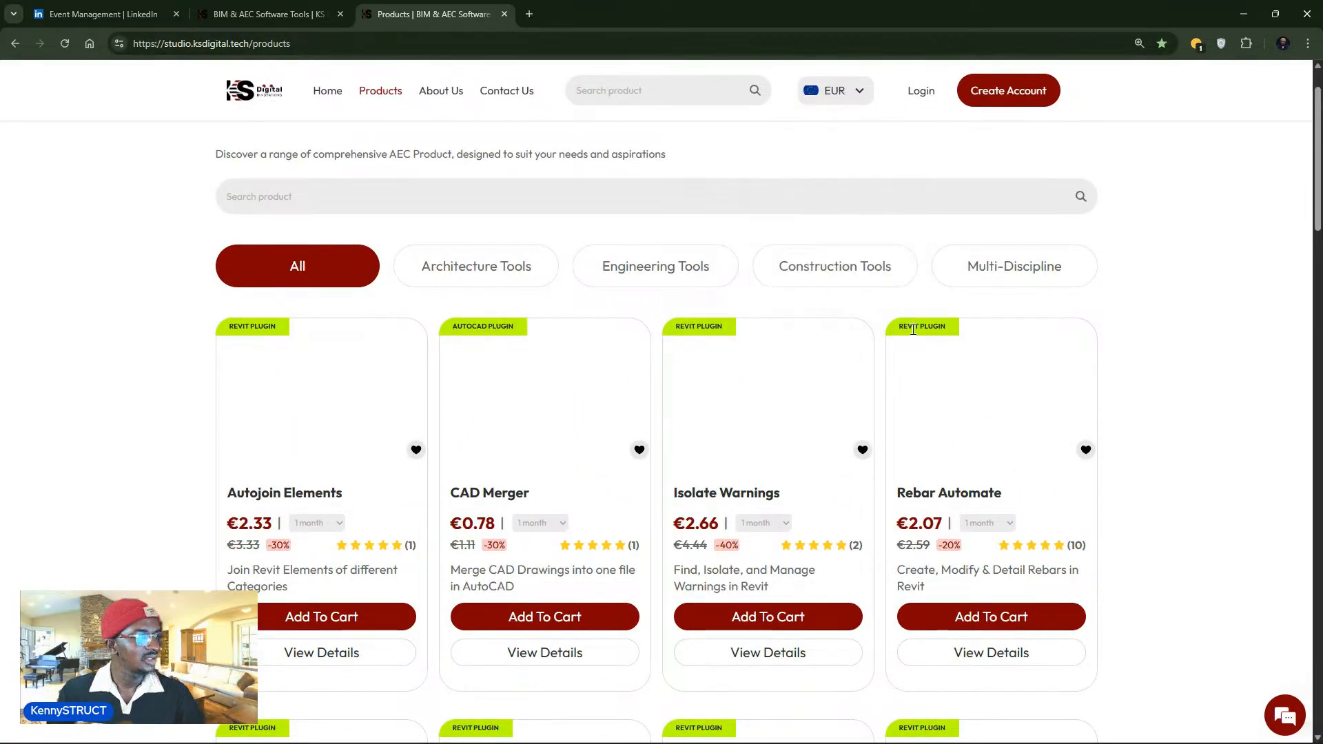
{"action": "left_click", "coordinate": [994, 523]}
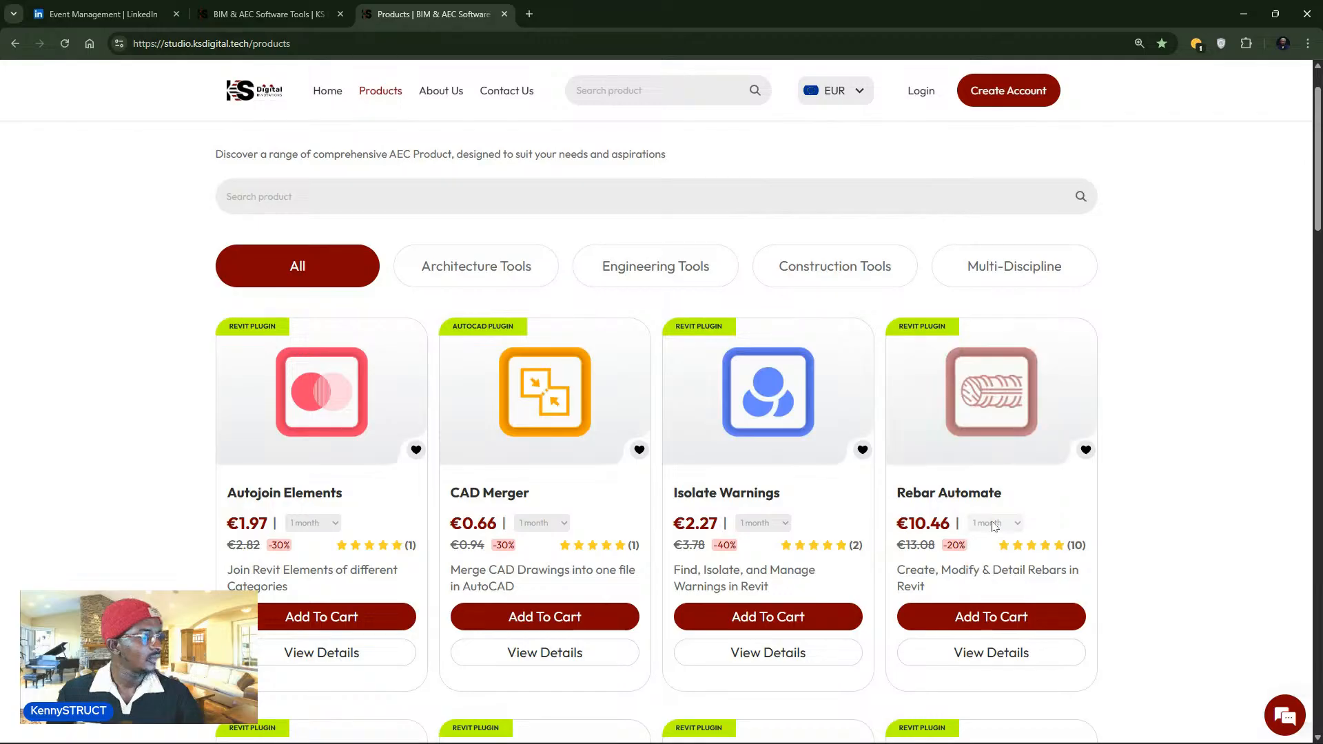
{"action": "left_click", "coordinate": [994, 522]}
{"action": "left_click", "coordinate": [999, 577]}
{"action": "left_click", "coordinate": [999, 525]}
{"action": "left_click", "coordinate": [996, 556]}
{"action": "left_click", "coordinate": [999, 527]}
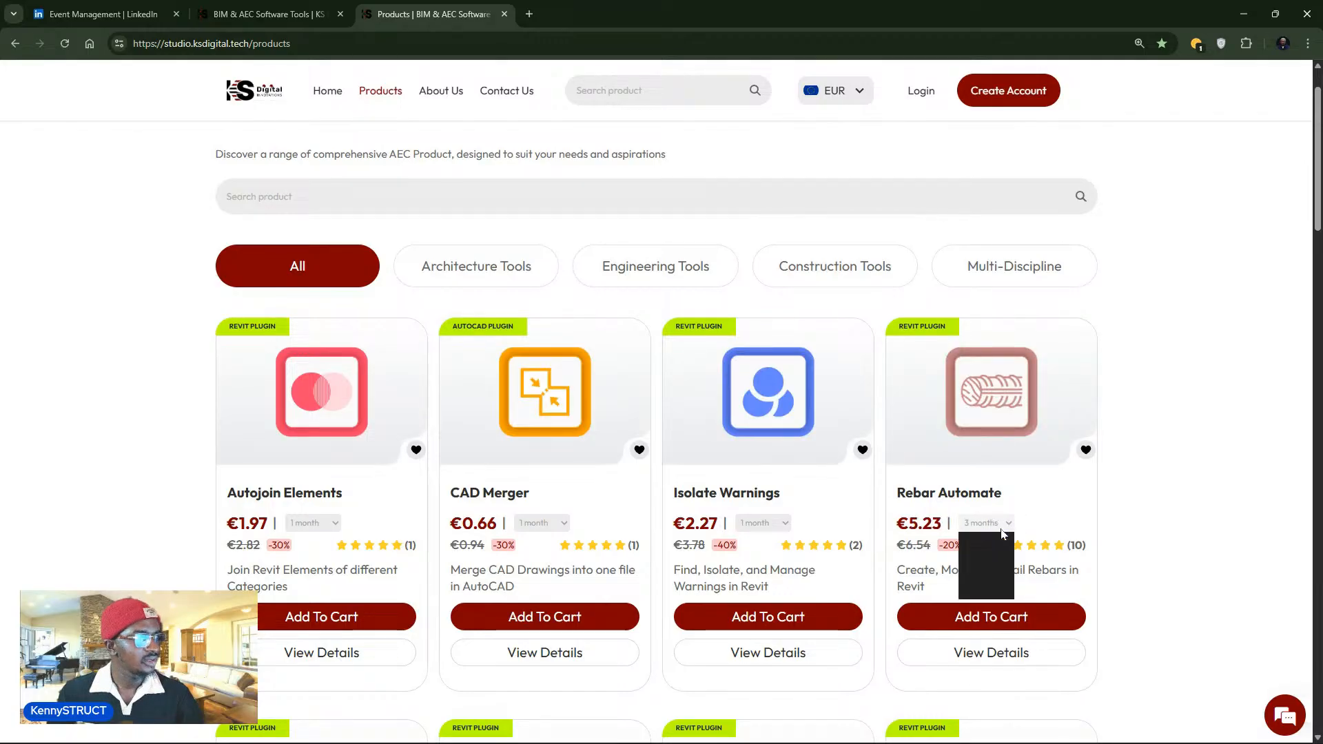
{"action": "left_click", "coordinate": [992, 575]}
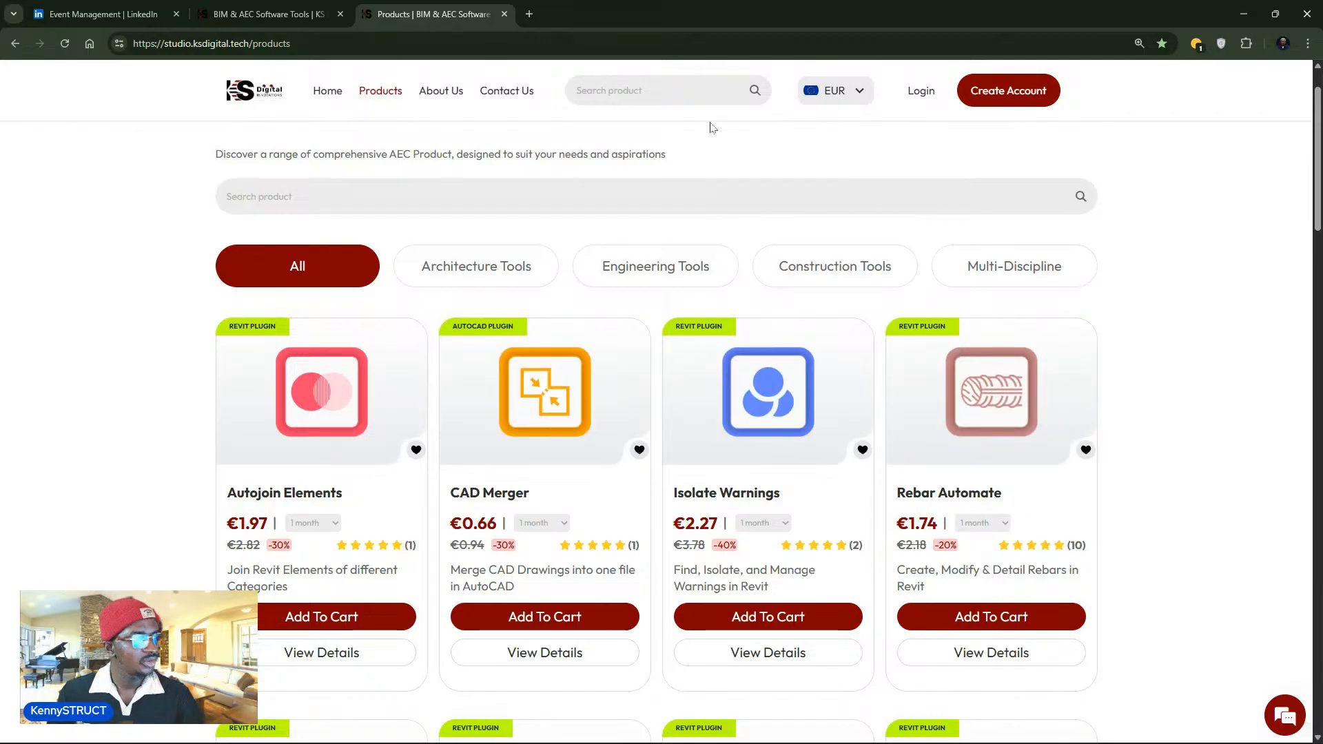
{"action": "left_click", "coordinate": [839, 102]}
{"action": "scroll", "coordinate": [823, 221], "scroll_direction": "down", "scroll_amount": 1}
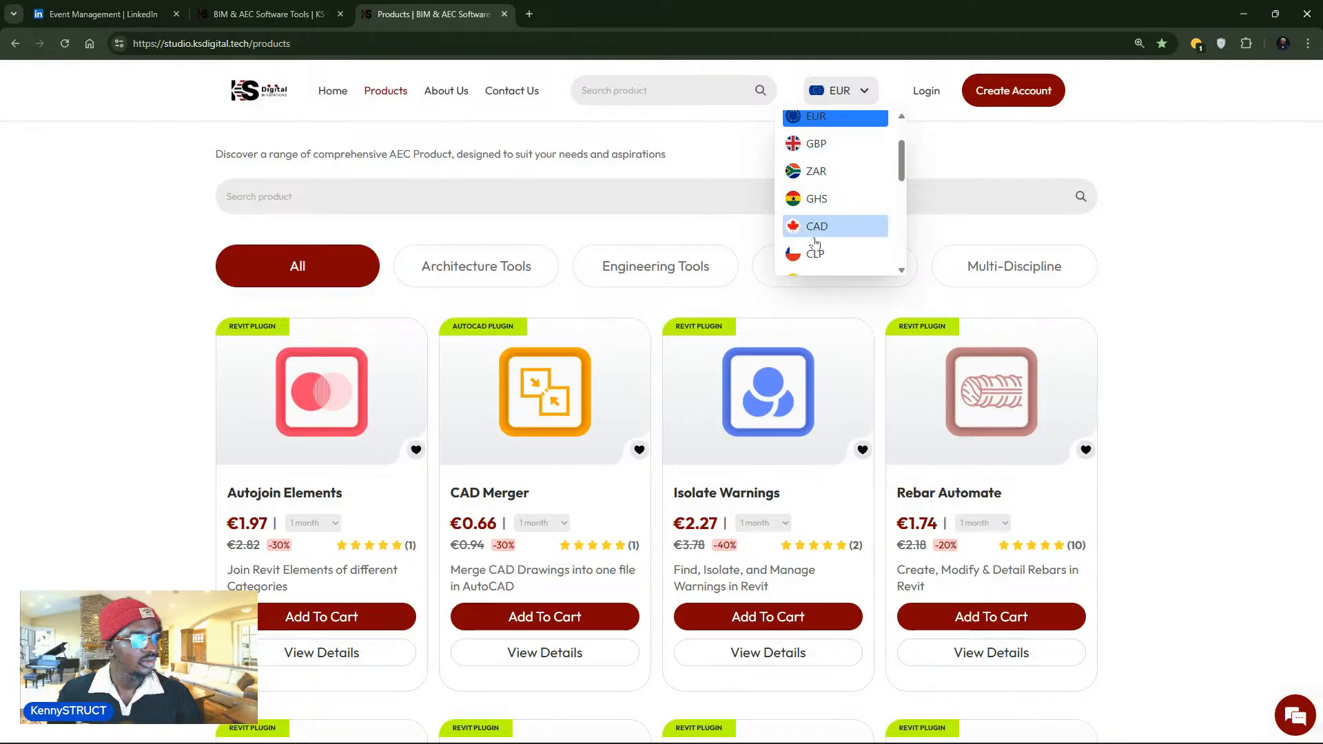
{"action": "left_click", "coordinate": [819, 200]}
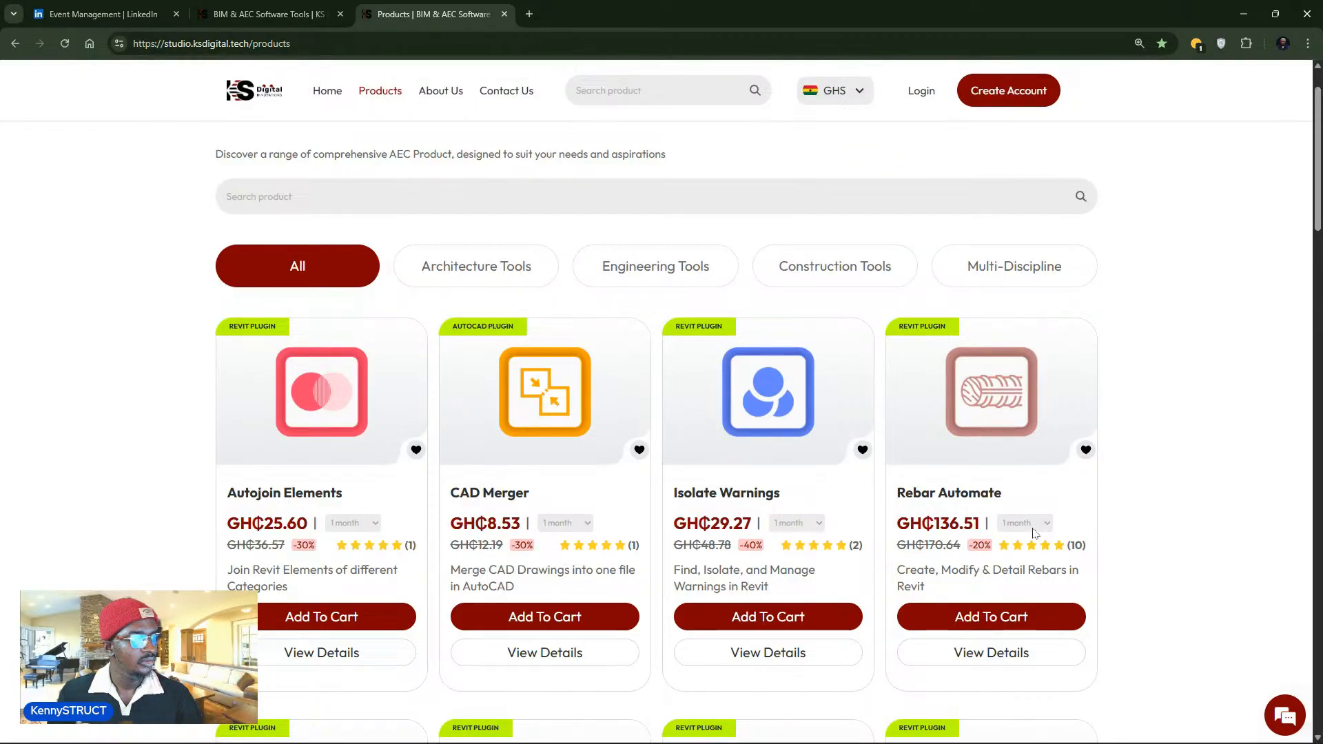
{"action": "left_click", "coordinate": [1026, 523]}
{"action": "left_click", "coordinate": [1023, 559]}
{"action": "left_click", "coordinate": [1024, 523]}
{"action": "left_click", "coordinate": [1018, 575]}
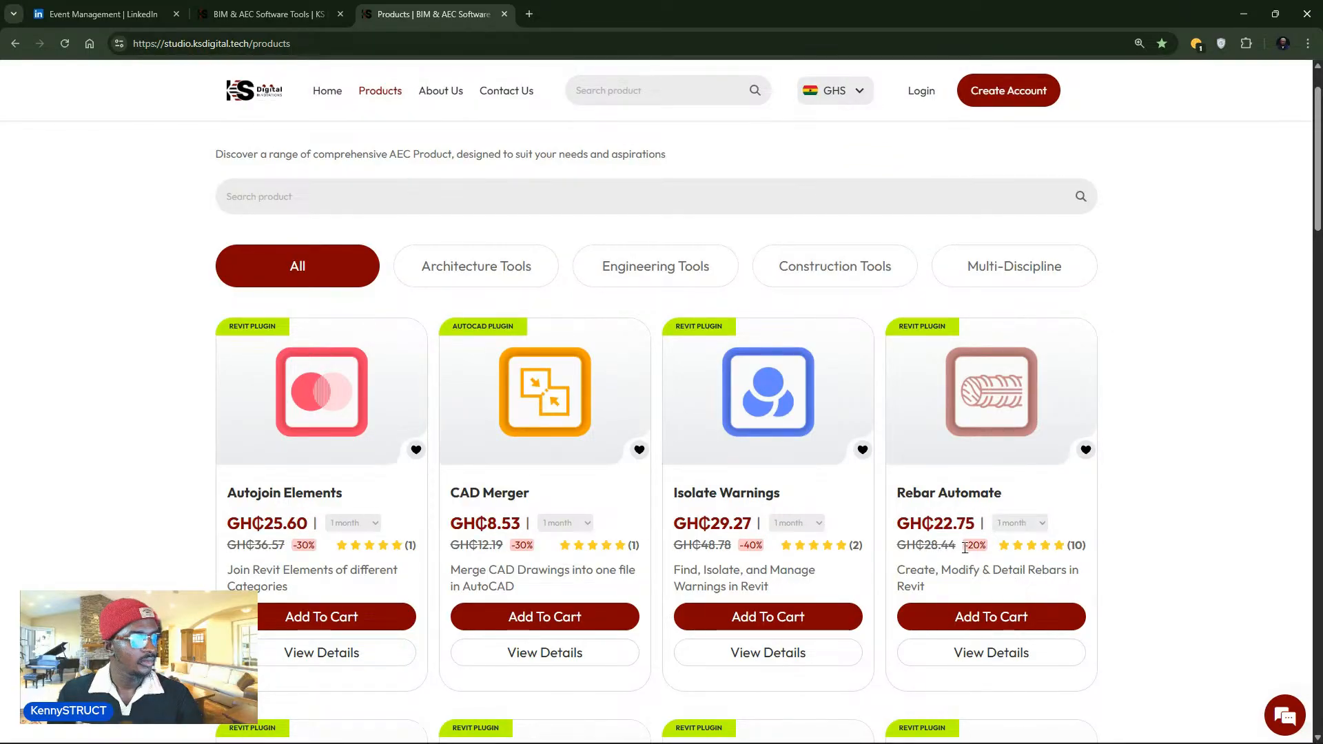
{"action": "left_click", "coordinate": [855, 104]}
{"action": "scroll", "coordinate": [854, 242], "scroll_direction": "down", "scroll_amount": 4}
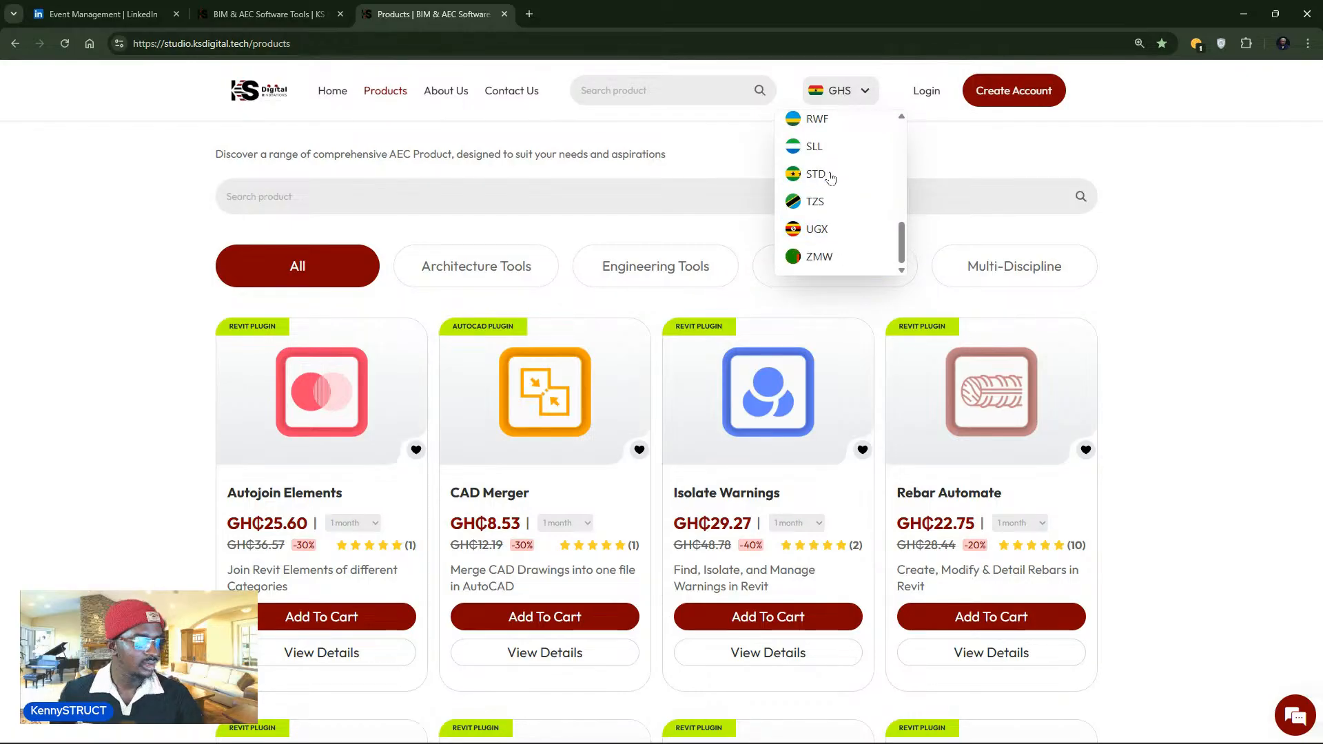
{"action": "scroll", "coordinate": [869, 174], "scroll_direction": "up", "scroll_amount": 2}
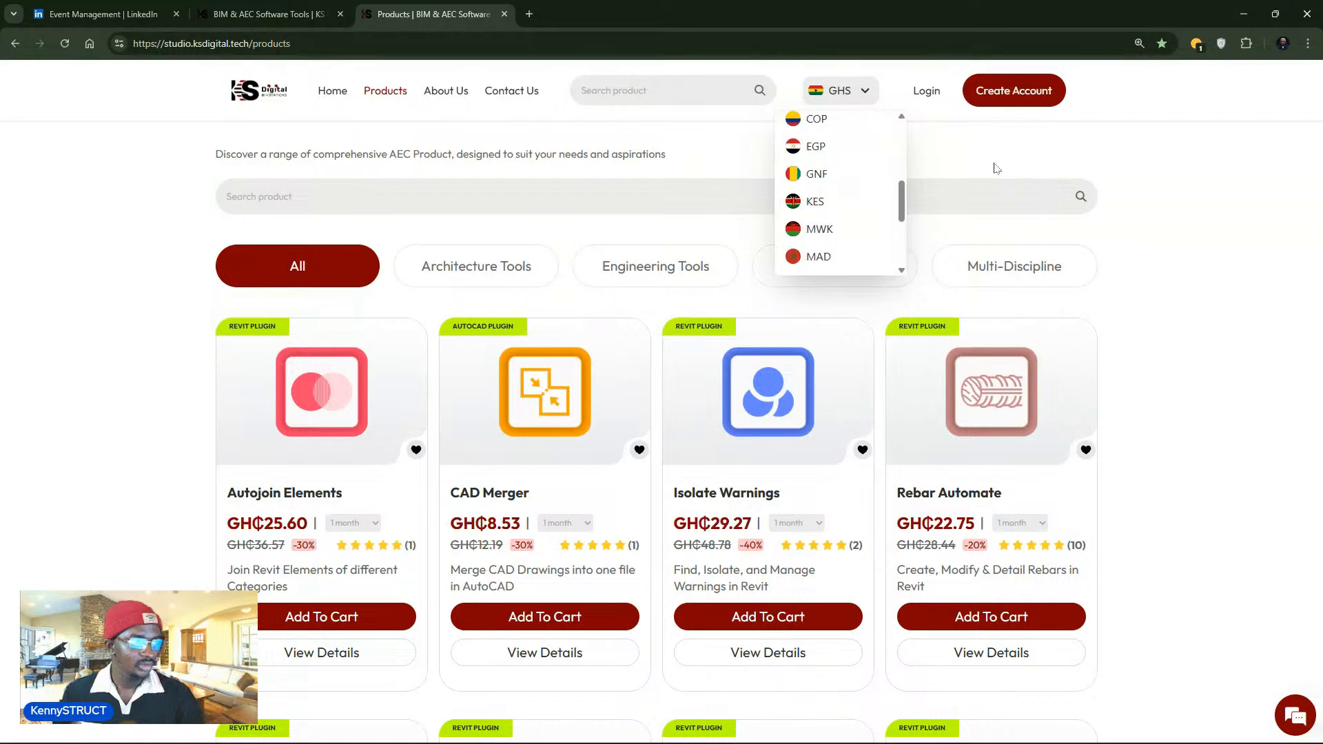
{"action": "scroll", "coordinate": [994, 164], "scroll_direction": "up", "scroll_amount": 3}
{"action": "left_click", "coordinate": [1016, 139]}
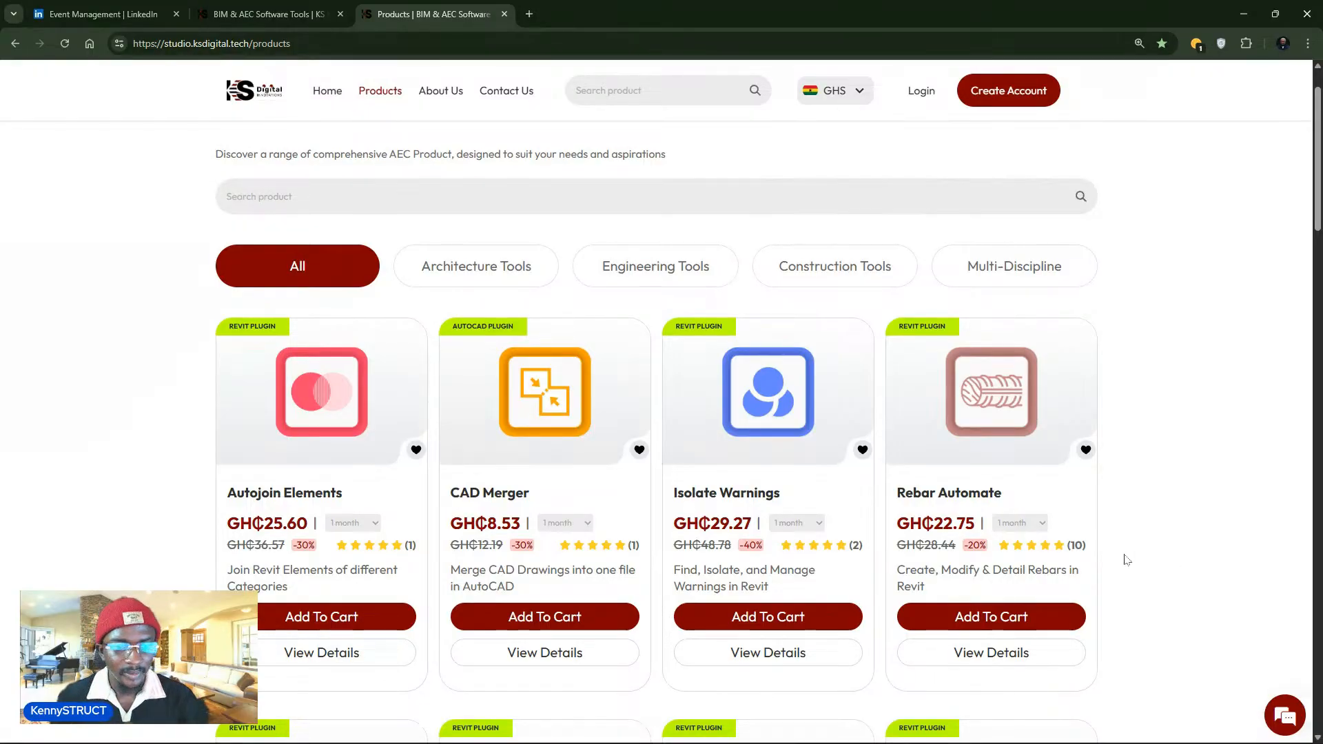
- Open Rebar Automate's details page with prices in USD, showing $12.43 for 6 months
{"action": "left_click", "coordinate": [981, 651]}
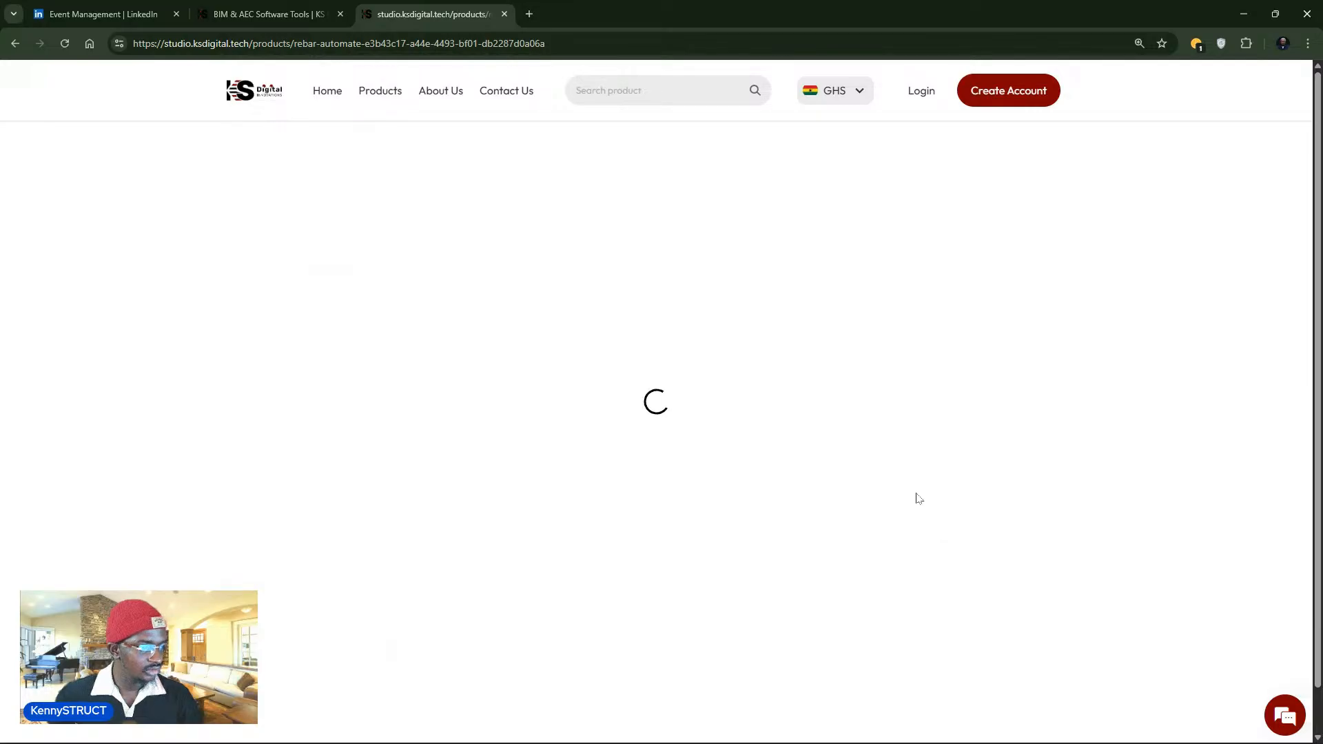
{"action": "left_click", "coordinate": [823, 102]}
{"action": "left_click", "coordinate": [824, 128]}
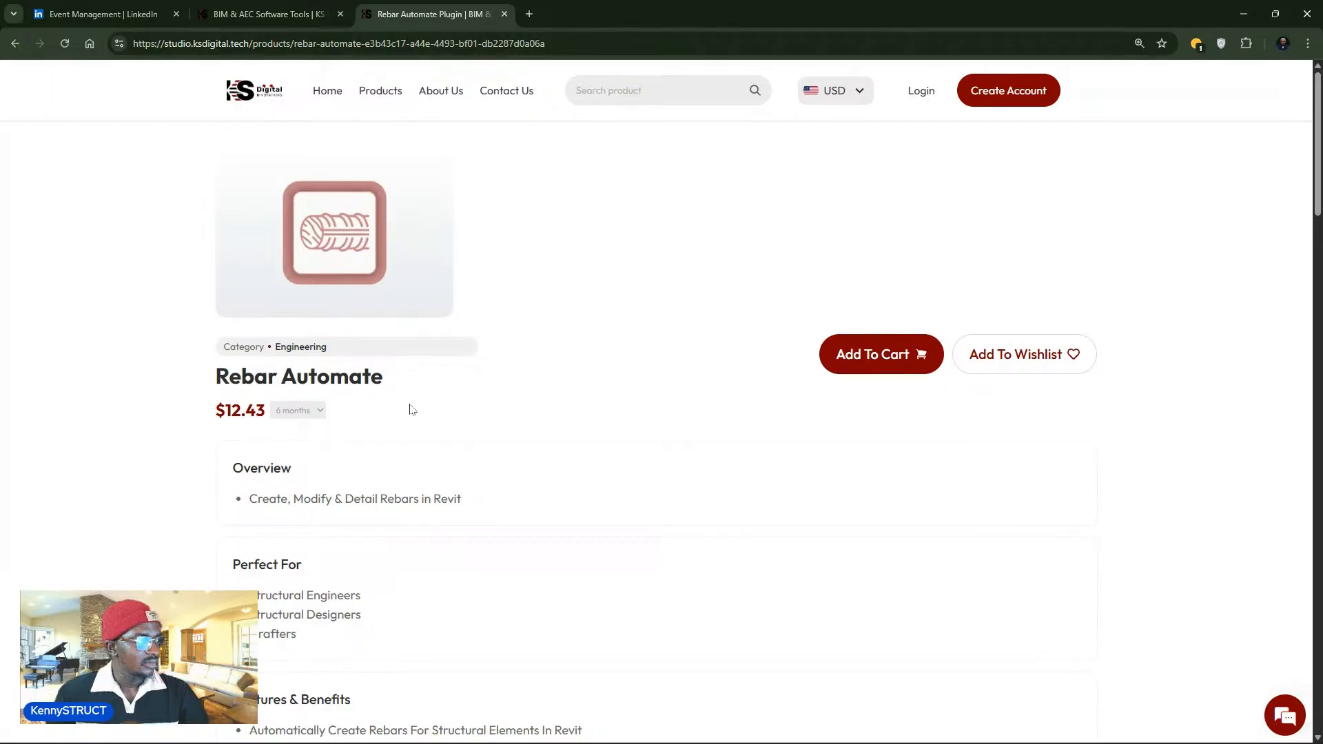
{"action": "scroll", "coordinate": [409, 409], "scroll_direction": "down", "scroll_amount": 3}
{"action": "scroll", "coordinate": [409, 409], "scroll_direction": "down", "scroll_amount": 3}
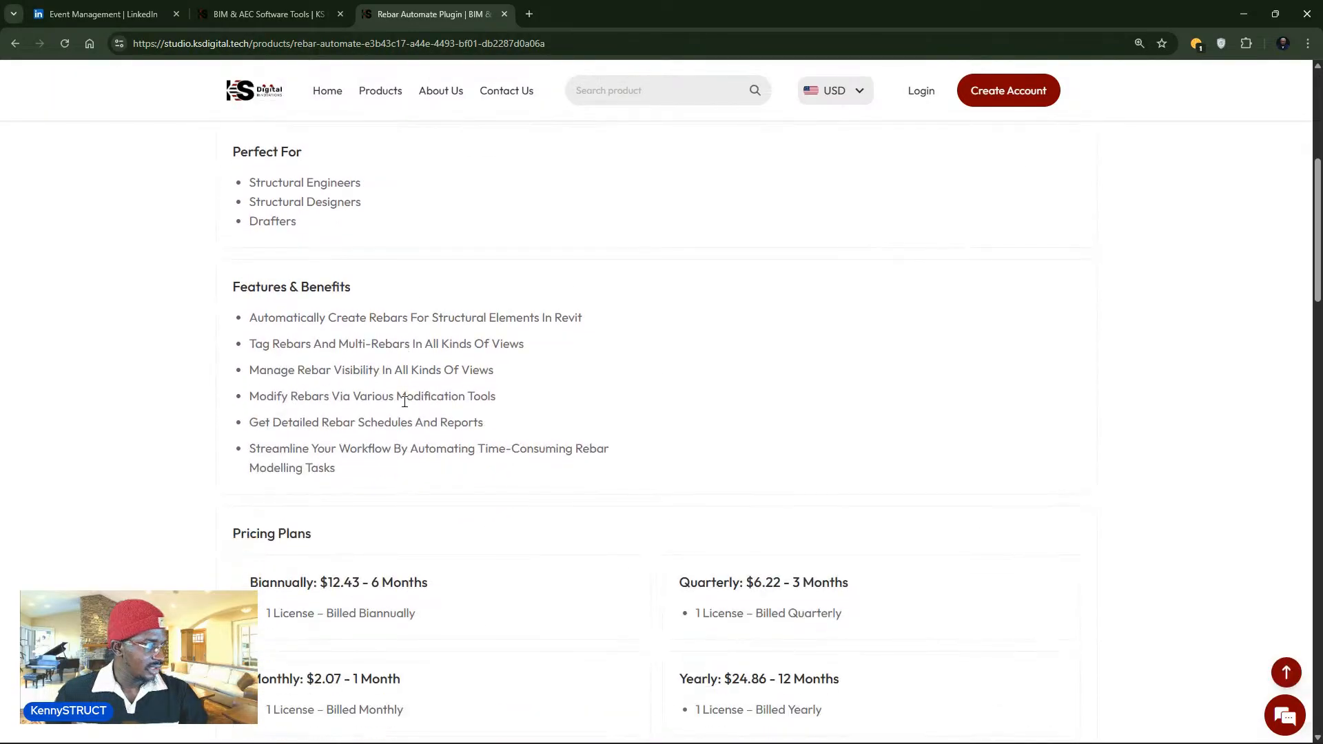
{"action": "scroll", "coordinate": [404, 400], "scroll_direction": "up", "scroll_amount": 6}
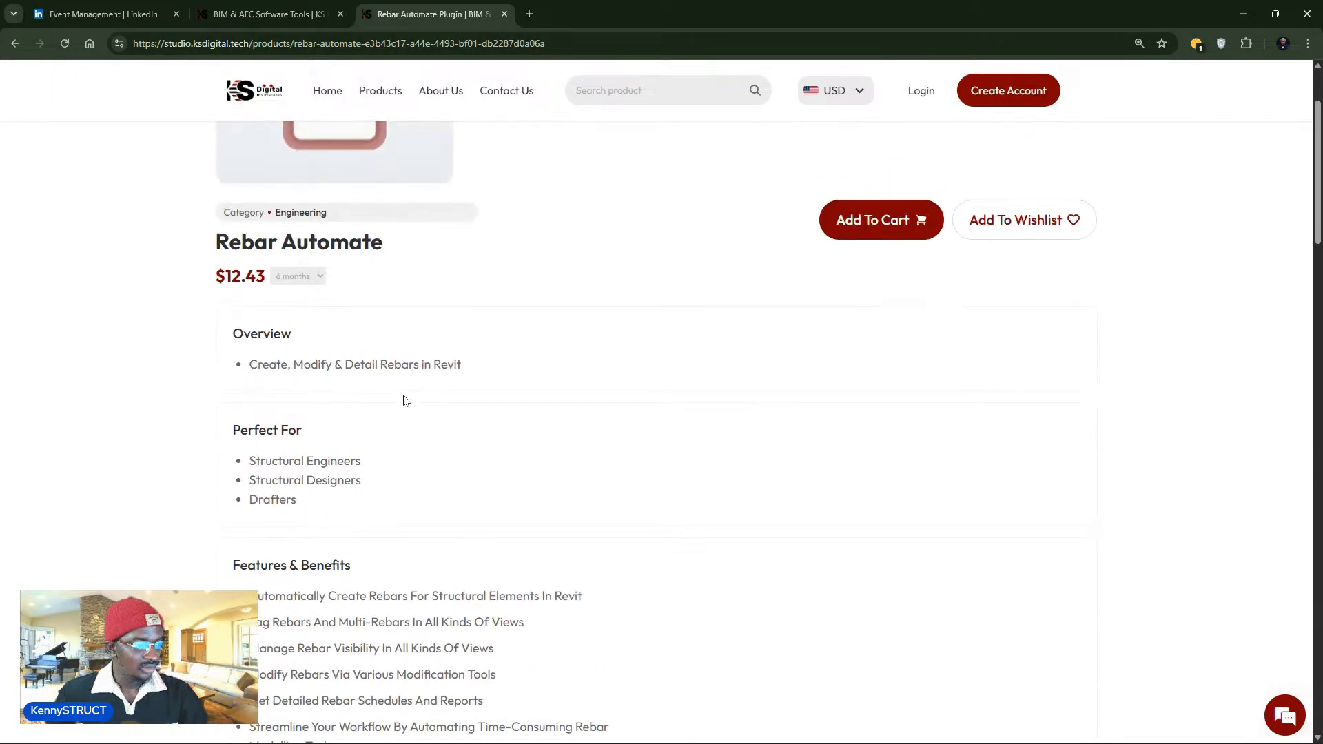
{"action": "left_click", "coordinate": [383, 92]}
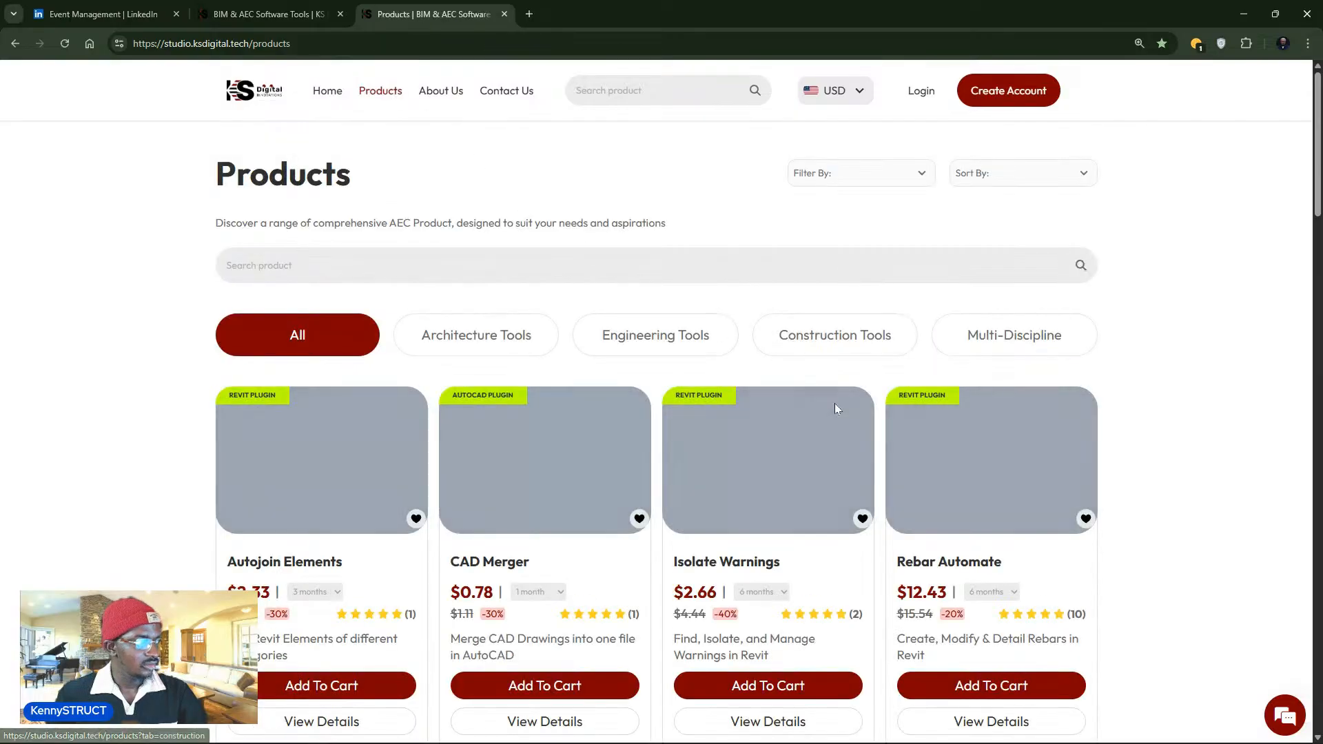
{"action": "scroll", "coordinate": [993, 641], "scroll_direction": "down", "scroll_amount": 2}
{"action": "left_click", "coordinate": [1000, 583]}
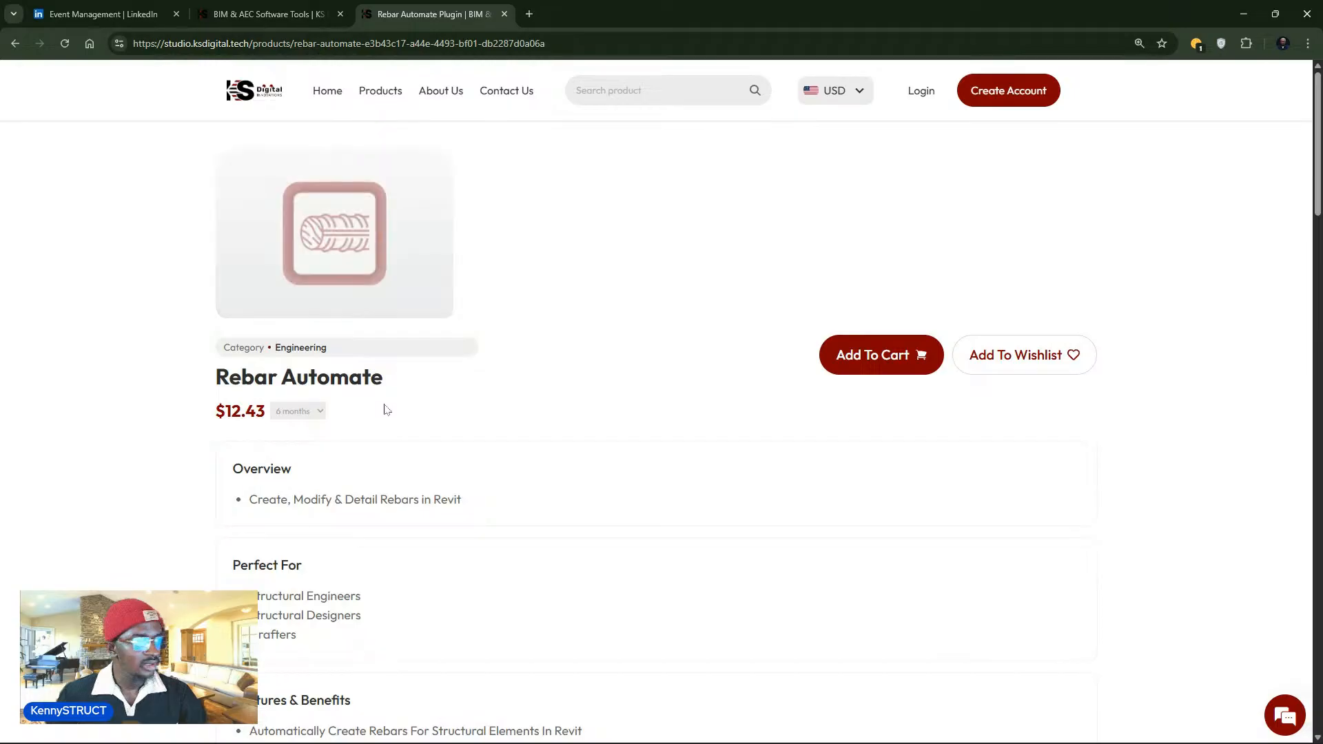
{"action": "scroll", "coordinate": [290, 353], "scroll_direction": "down", "scroll_amount": 8}
{"action": "scroll", "coordinate": [290, 354], "scroll_direction": "up", "scroll_amount": 8}
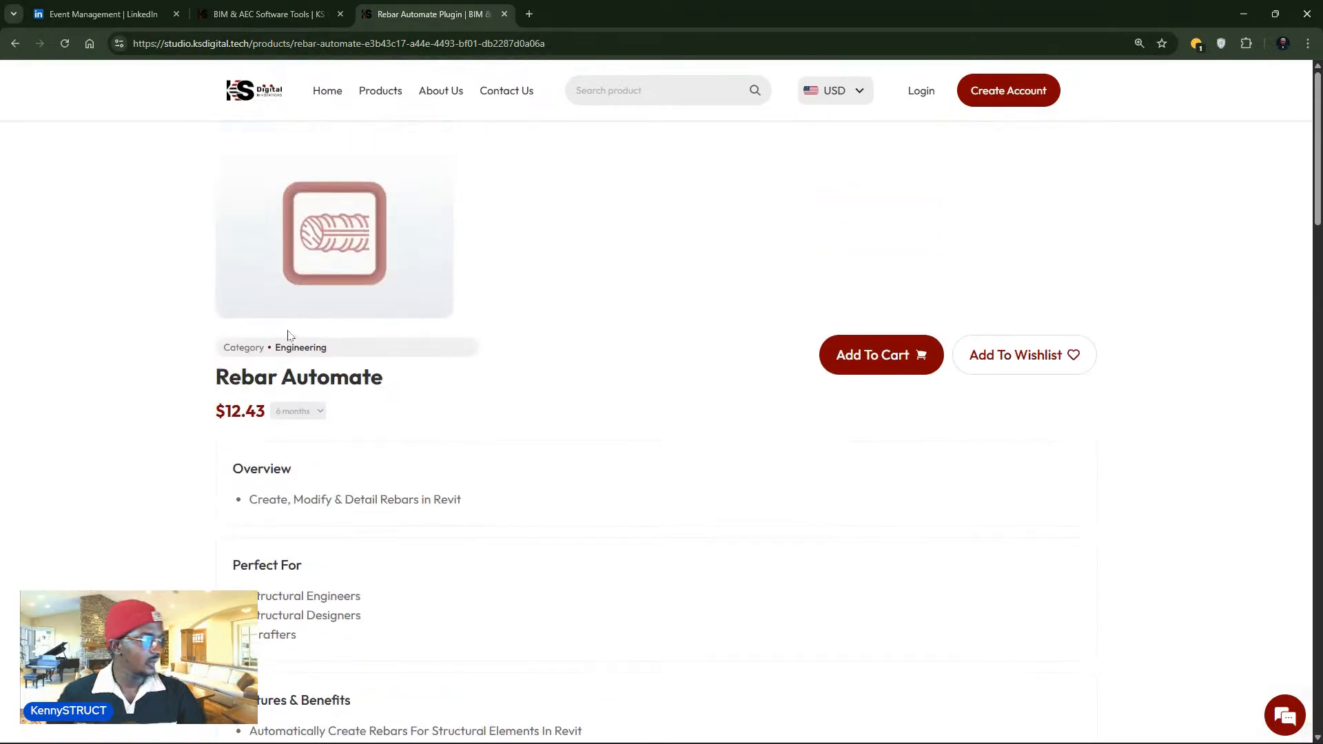
{"action": "left_click_drag", "start_coordinate": [342, 351], "coordinate": [274, 348]}
{"action": "scroll", "coordinate": [310, 421], "scroll_direction": "down", "scroll_amount": 4}
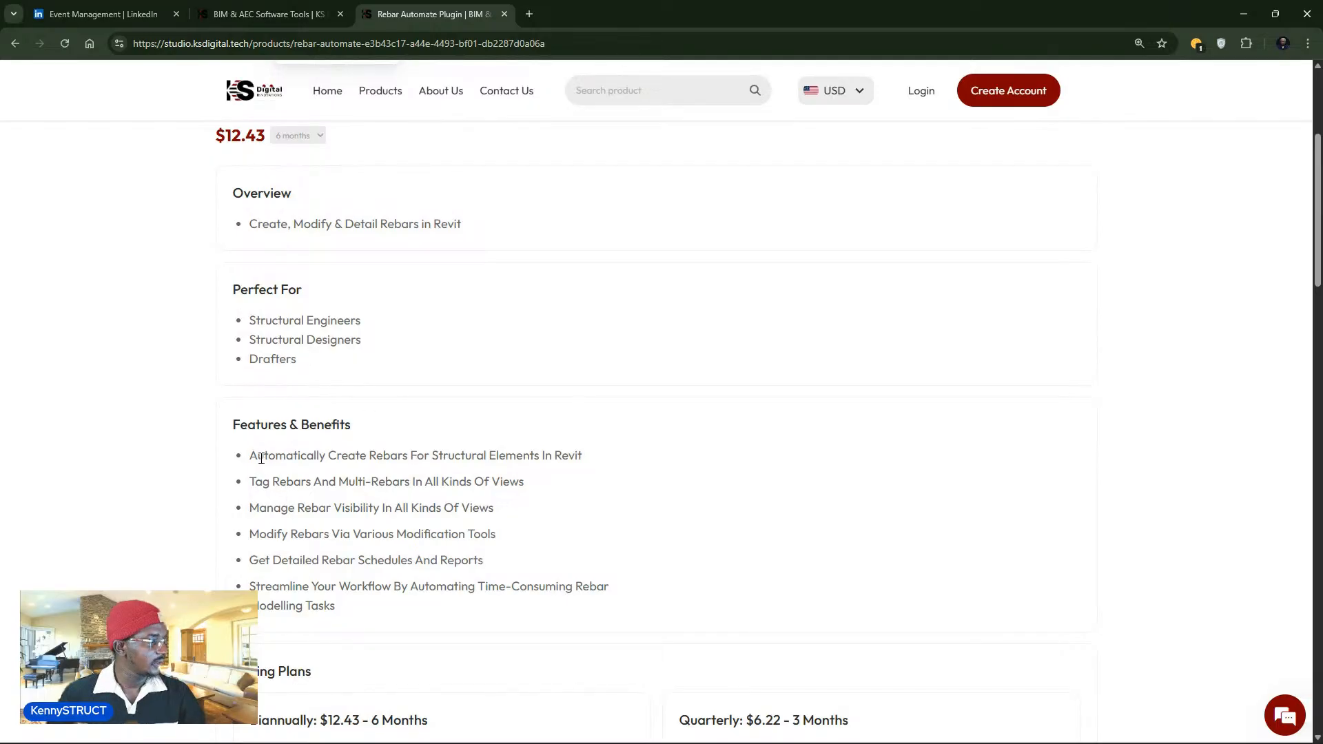
{"action": "scroll", "coordinate": [255, 460], "scroll_direction": "down", "scroll_amount": 1}
{"action": "left_click_drag", "start_coordinate": [250, 465], "coordinate": [378, 545]}
{"action": "left_click", "coordinate": [377, 544]}
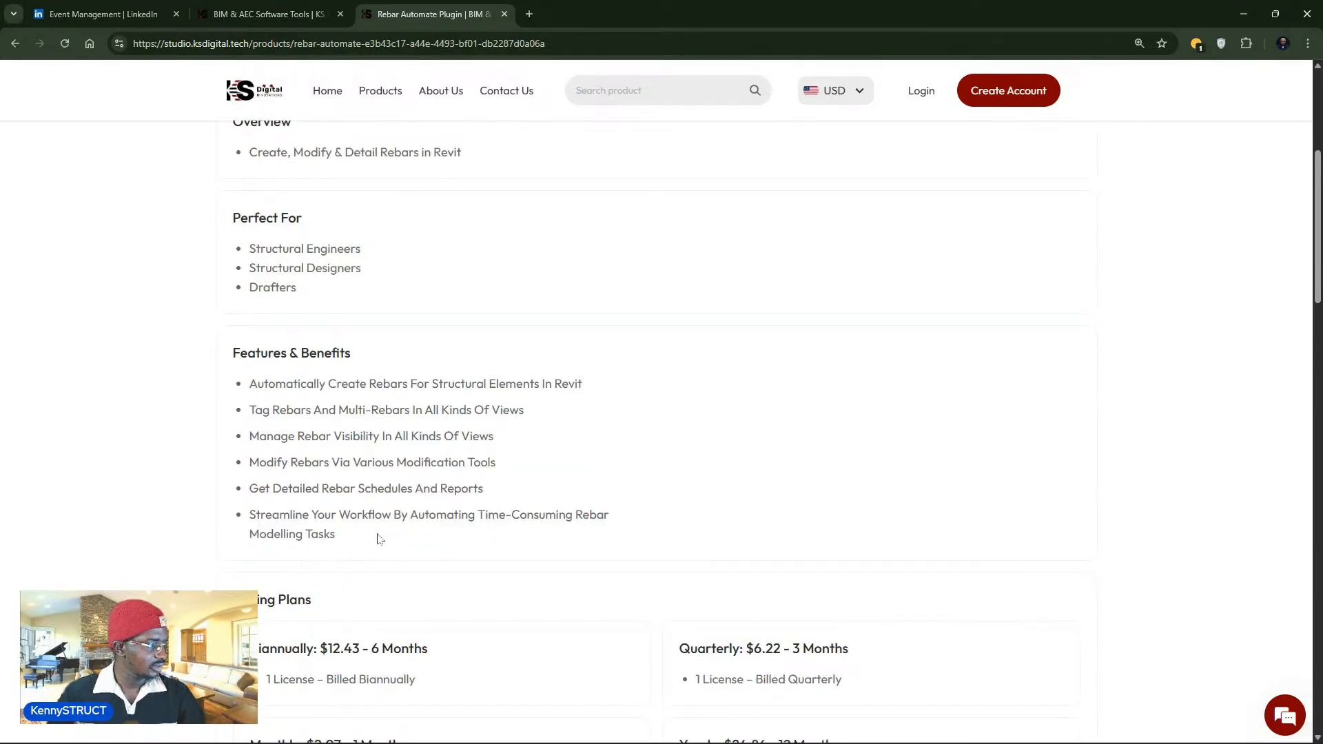
{"action": "scroll", "coordinate": [376, 540], "scroll_direction": "down", "scroll_amount": 2}
{"action": "scroll", "coordinate": [380, 536], "scroll_direction": "down", "scroll_amount": 6}
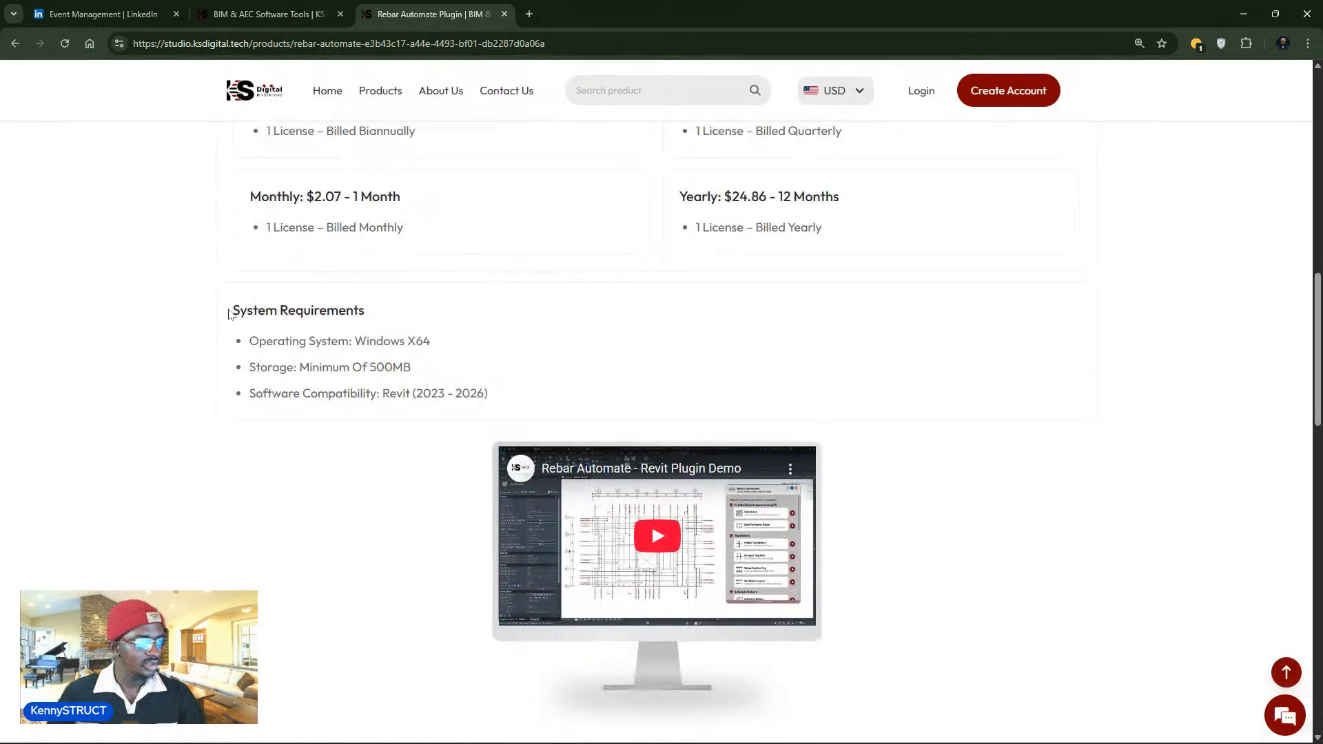
{"action": "left_click_drag", "start_coordinate": [231, 310], "coordinate": [403, 370]}
{"action": "left_click", "coordinate": [531, 404]}
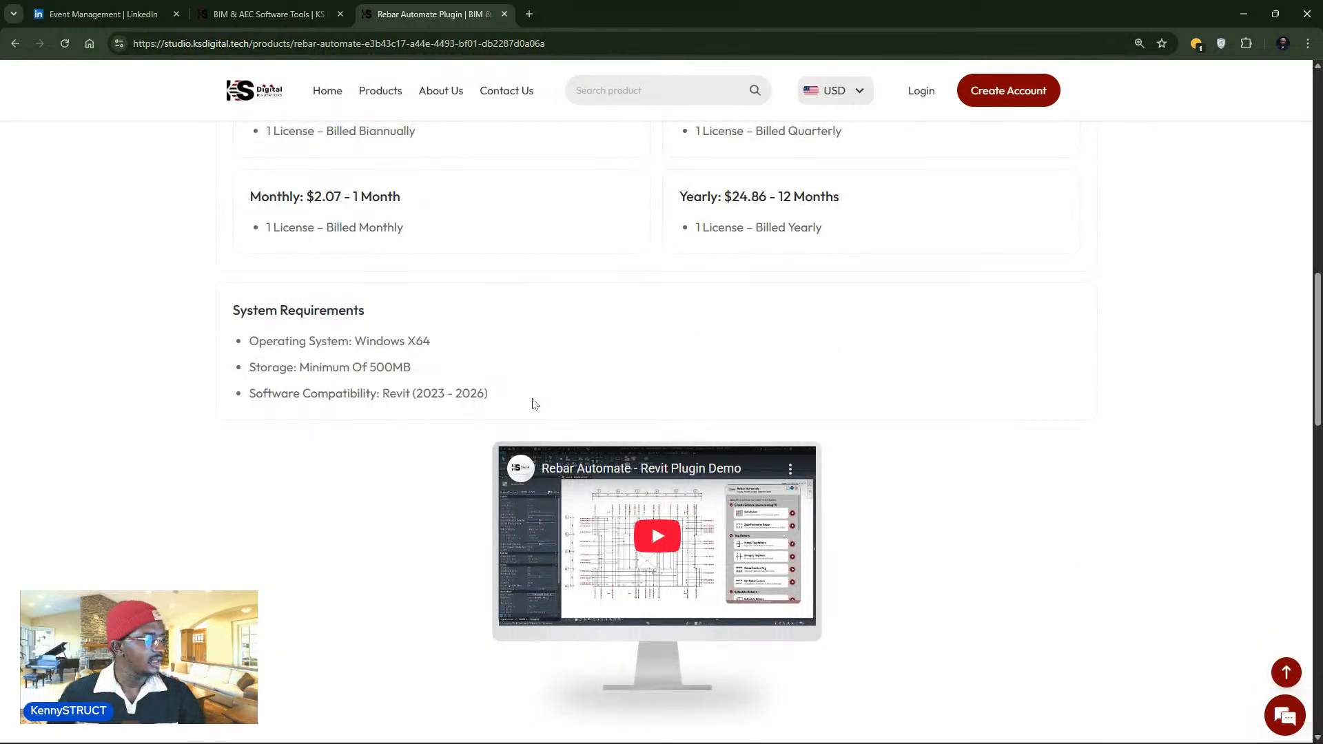
{"action": "mouse_move", "coordinate": [510, 403]}
{"action": "left_mouse_down"}
{"action": "mouse_move", "coordinate": [384, 410]}
{"action": "mouse_move", "coordinate": [412, 394]}
{"action": "mouse_move", "coordinate": [486, 395]}
{"action": "left_mouse_up"}
{"action": "left_click", "coordinate": [608, 402]}
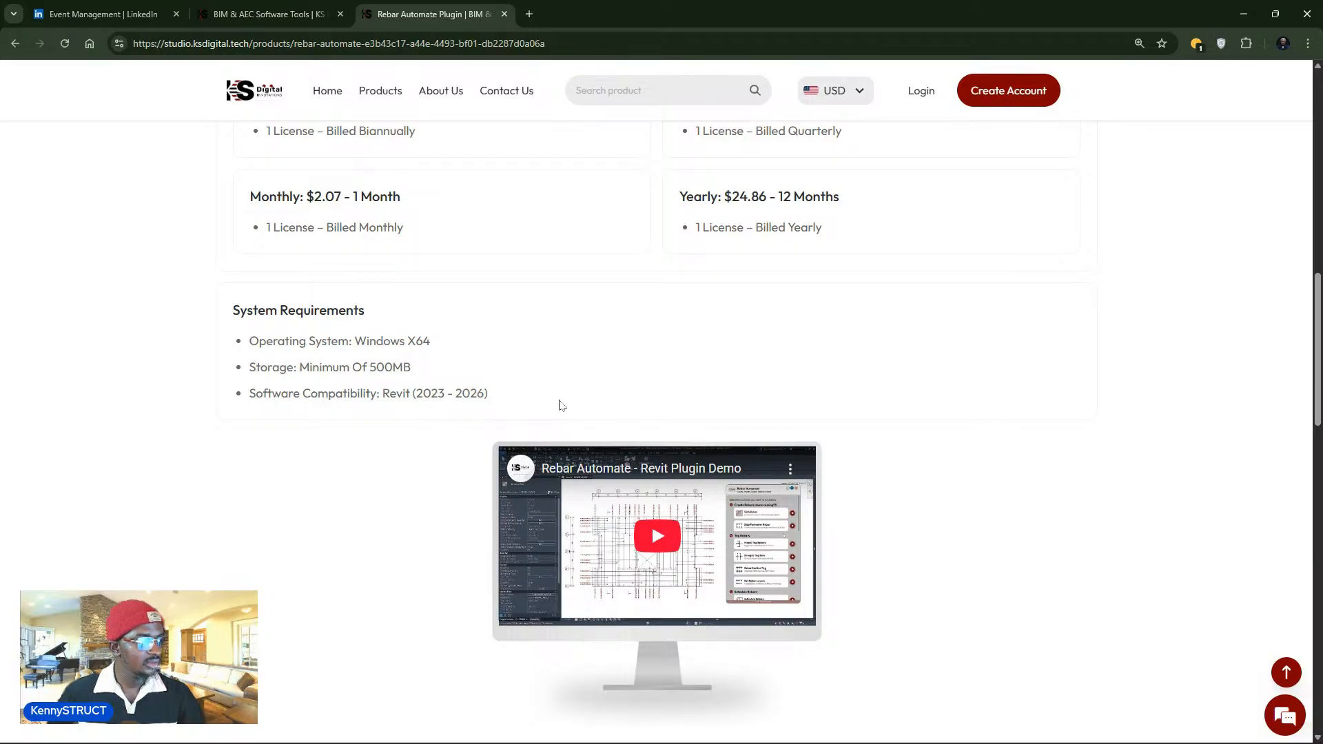
{"action": "scroll", "coordinate": [485, 419], "scroll_direction": "down", "scroll_amount": 6}
{"action": "scroll", "coordinate": [484, 420], "scroll_direction": "up", "scroll_amount": 4}
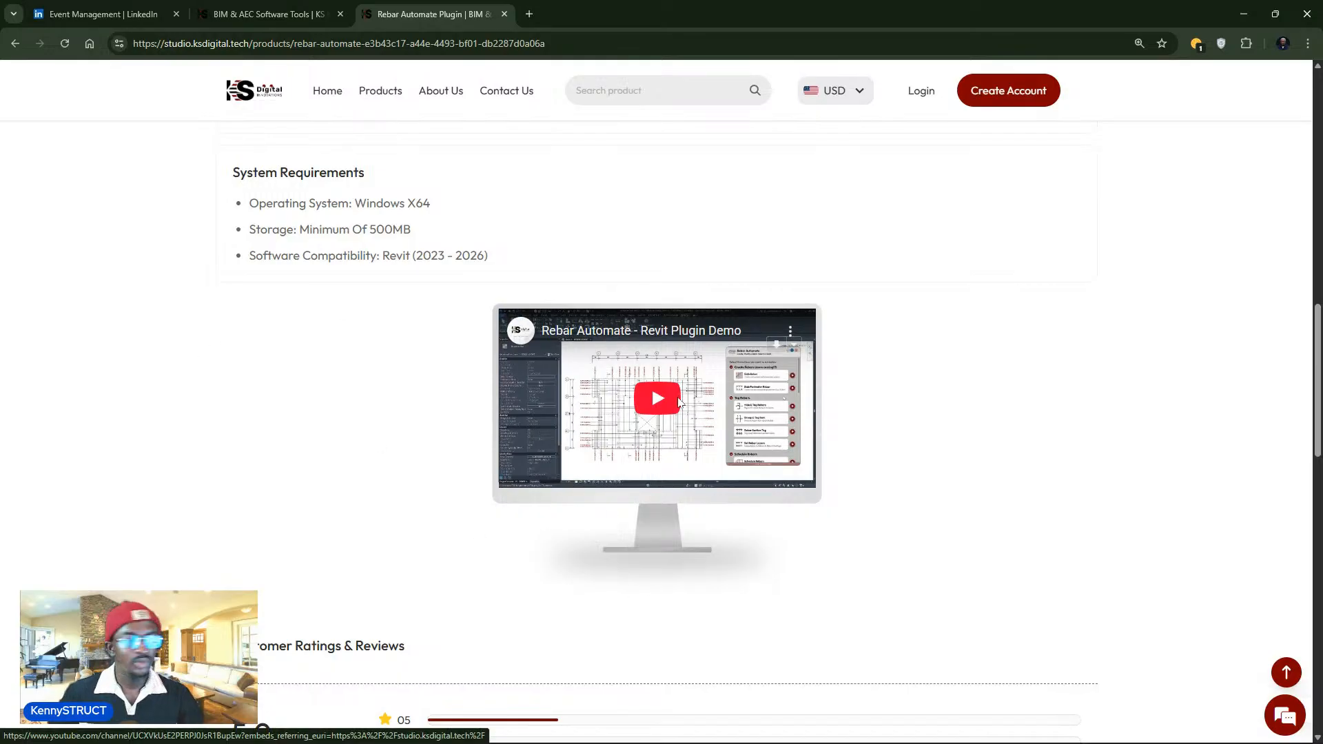
- Play the Rebar Automate demo video and scroll down to the Reviews
{"action": "left_click", "coordinate": [660, 409]}
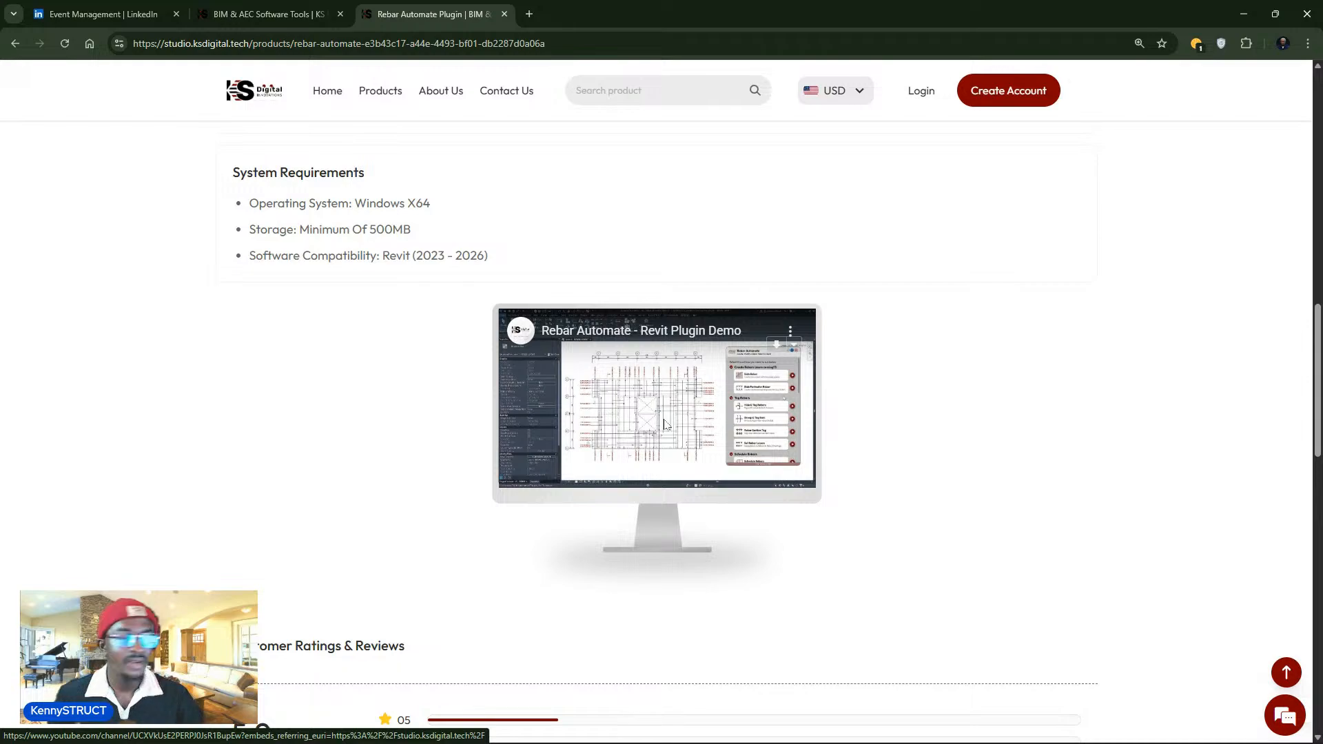
{"action": "scroll", "coordinate": [562, 522], "scroll_direction": "down", "scroll_amount": 4}
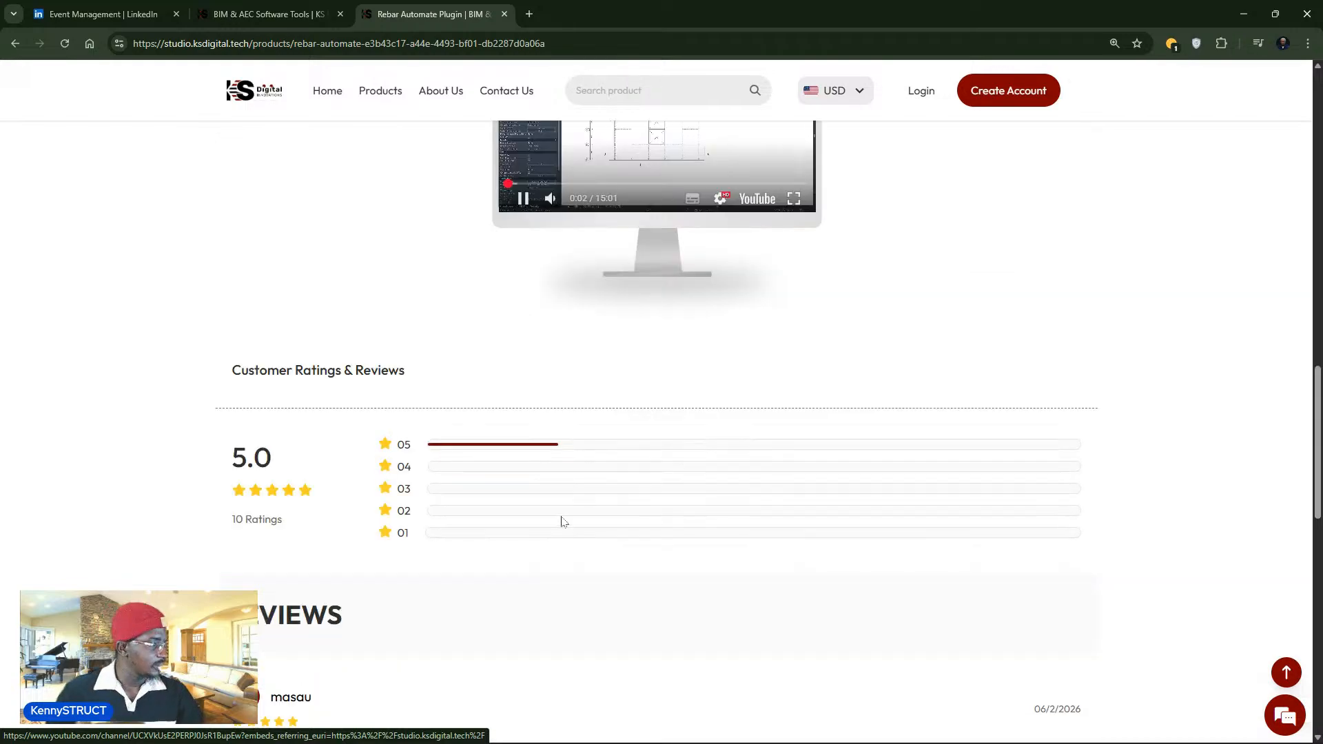
{"action": "scroll", "coordinate": [562, 522], "scroll_direction": "down", "scroll_amount": 1}
{"action": "scroll", "coordinate": [550, 301], "scroll_direction": "up", "scroll_amount": 2}
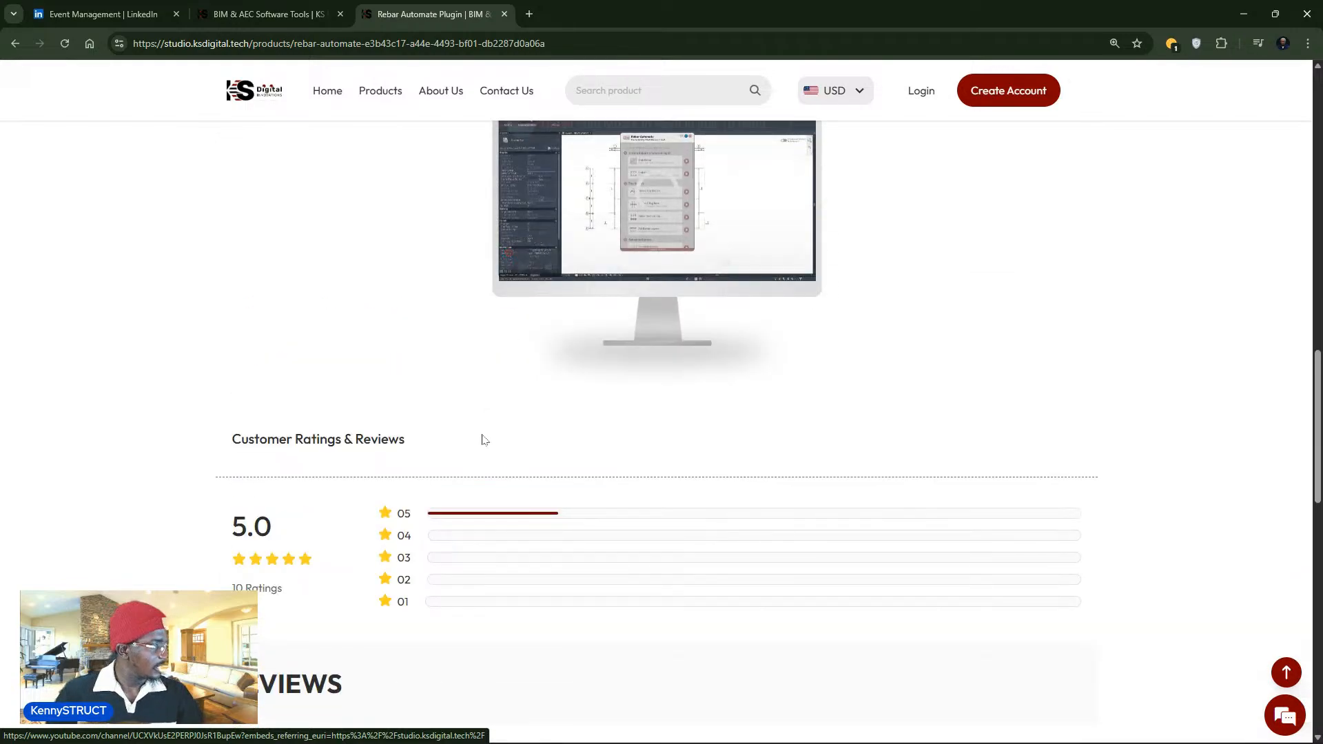
{"action": "scroll", "coordinate": [482, 440], "scroll_direction": "down", "scroll_amount": 5}
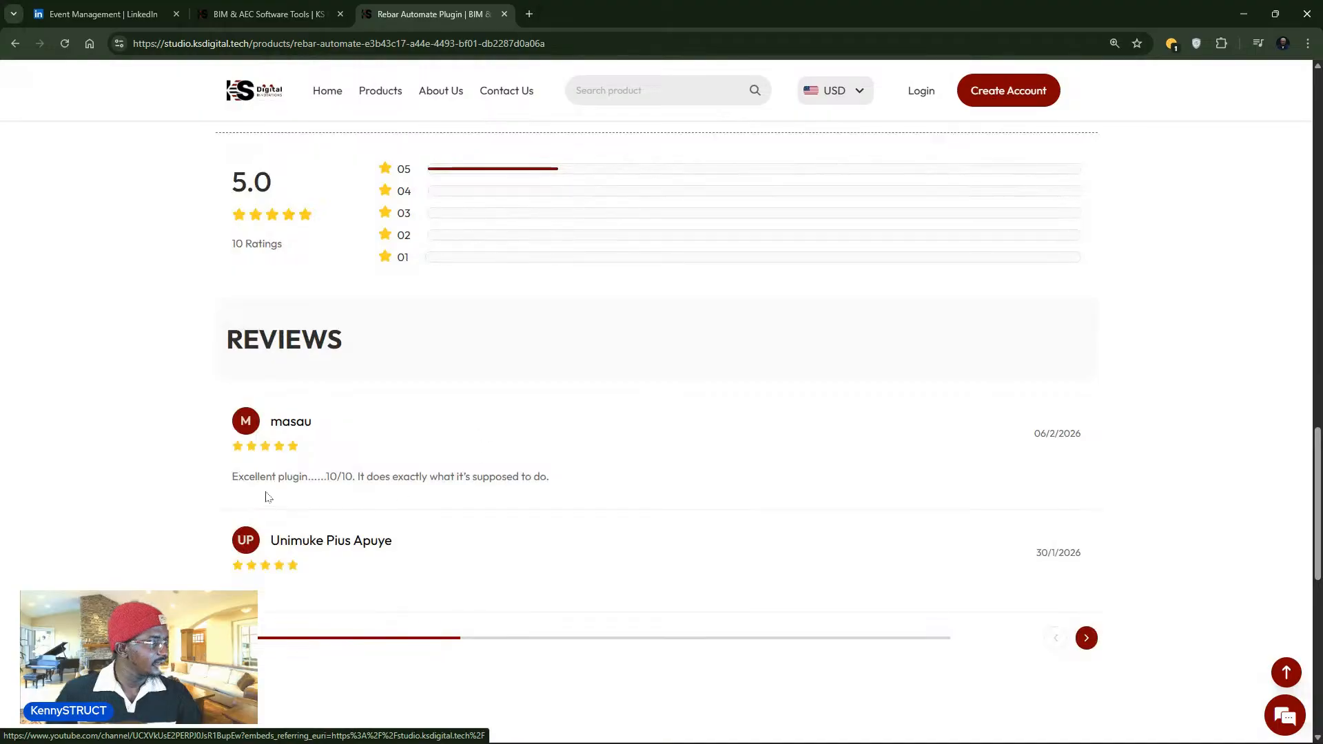
- Highlight and clear the five-star review sentence, then go to the Create Account page
{"action": "left_click_drag", "start_coordinate": [224, 477], "coordinate": [561, 472]}
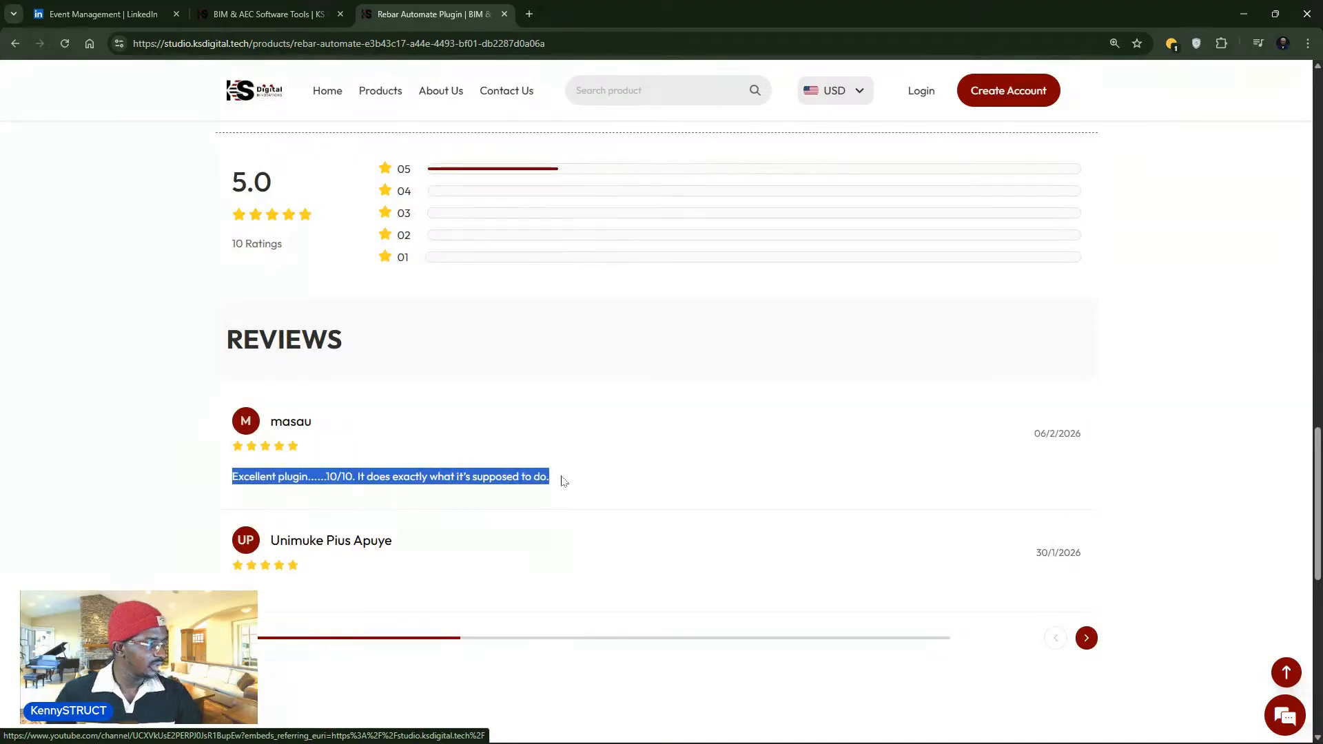
{"action": "left_click", "coordinate": [564, 473]}
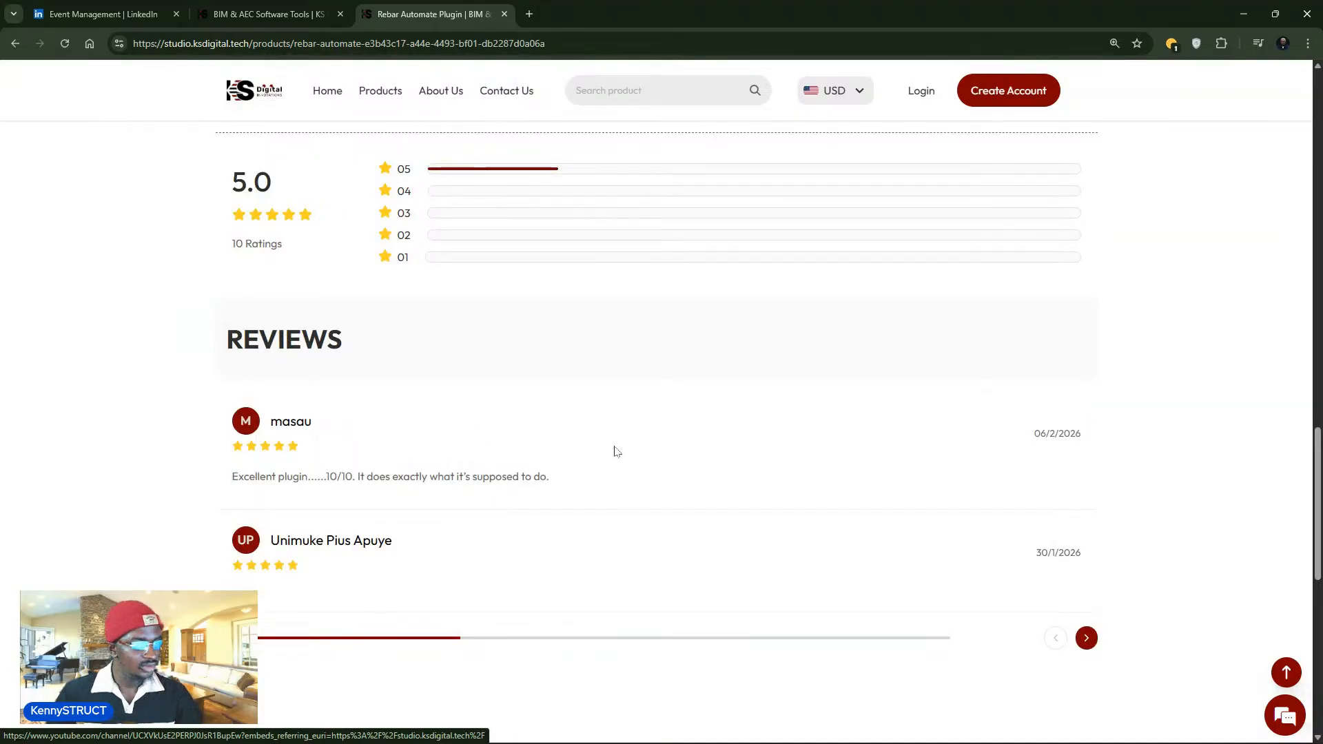
{"action": "scroll", "coordinate": [596, 472], "scroll_direction": "up", "scroll_amount": 1}
{"action": "scroll", "coordinate": [596, 471], "scroll_direction": "down", "scroll_amount": 2}
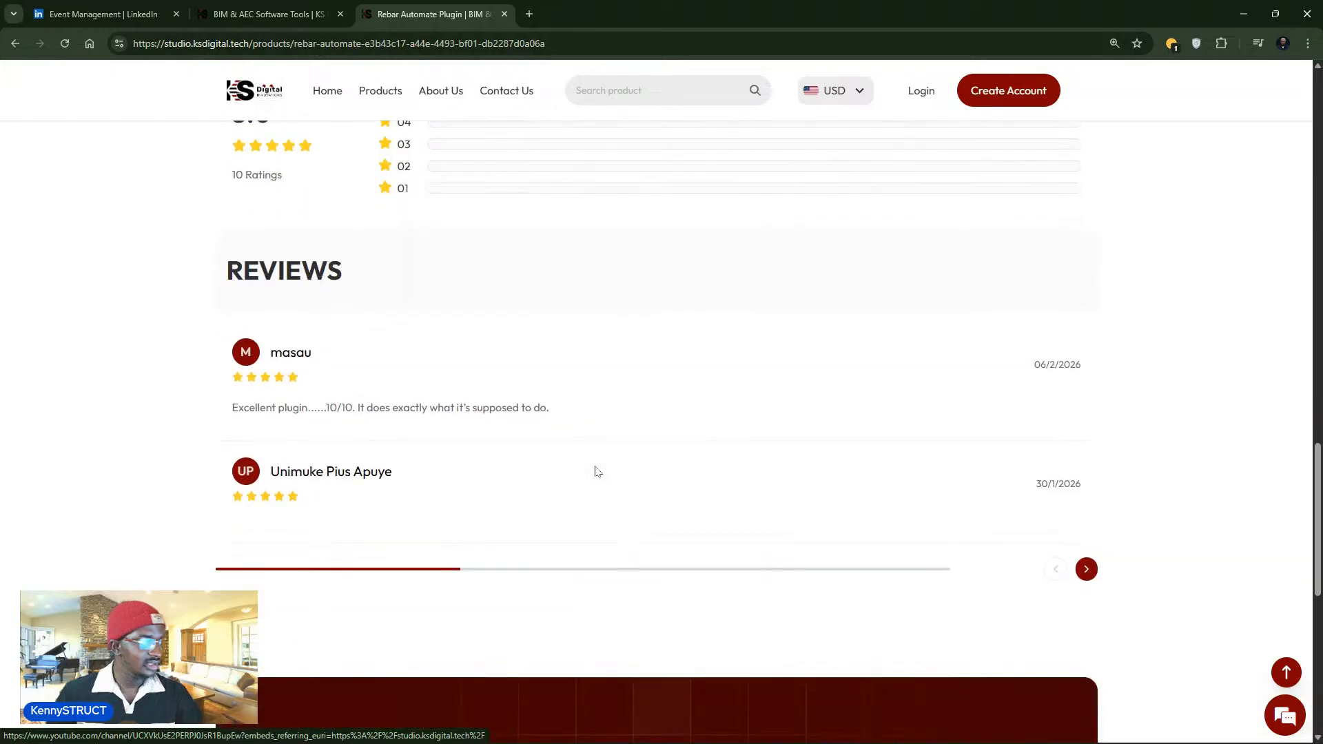
{"action": "scroll", "coordinate": [594, 469], "scroll_direction": "up", "scroll_amount": 3}
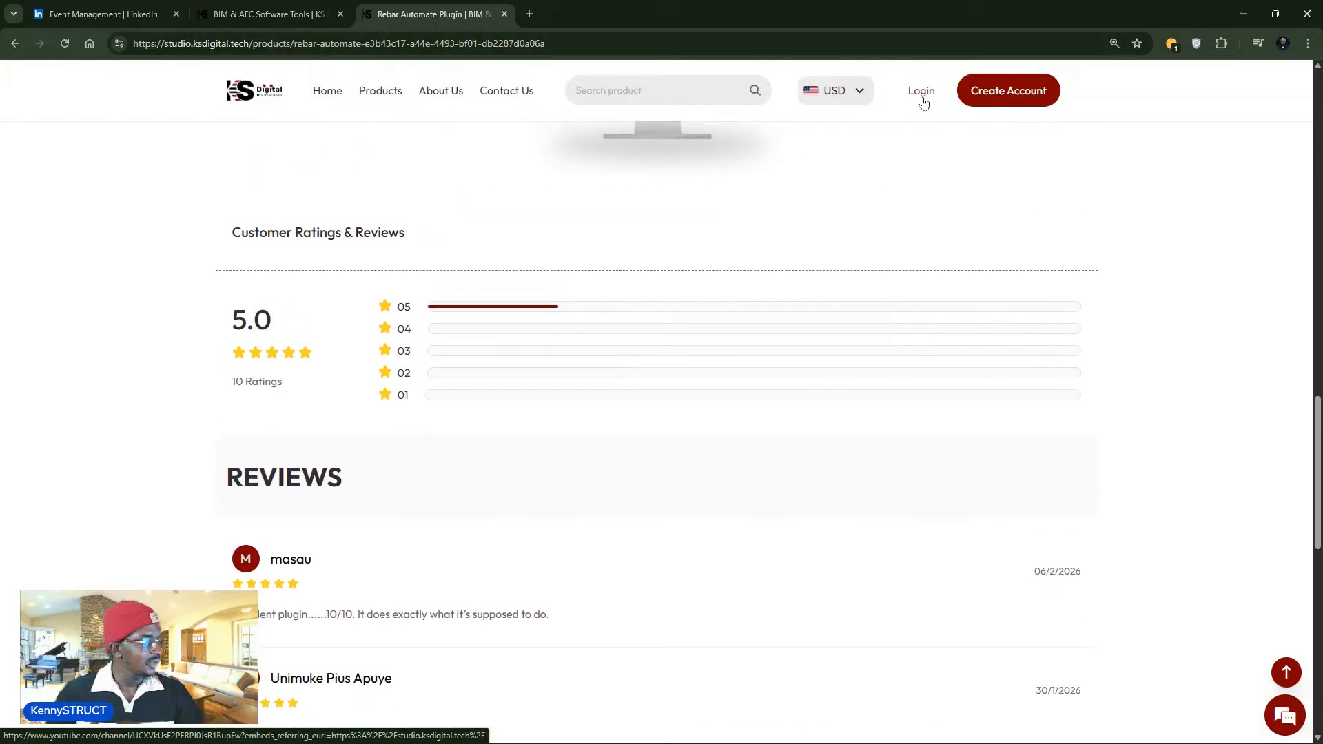
{"action": "left_click", "coordinate": [977, 93]}
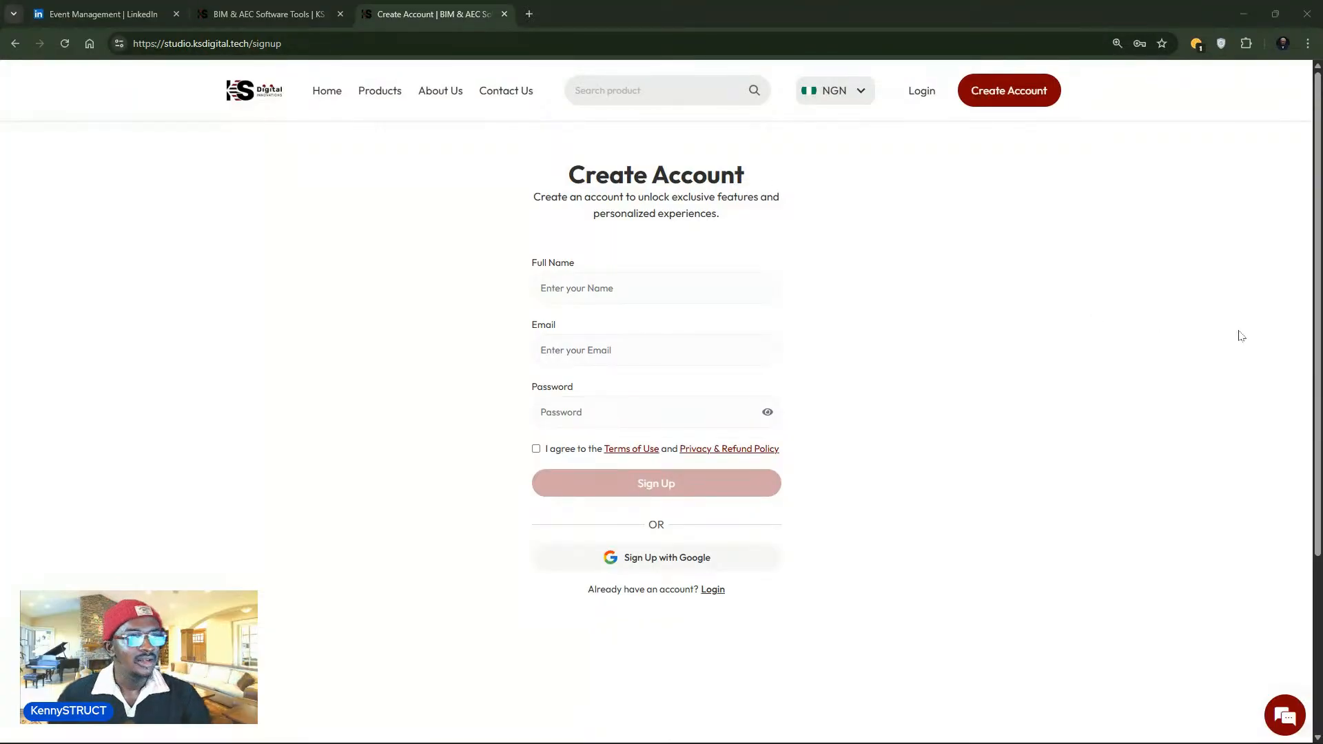
- Return to Revit and use Collapse All on Structural Plans to collapse the Project Browser tree
{"action": "left_click", "coordinate": [1244, 16]}
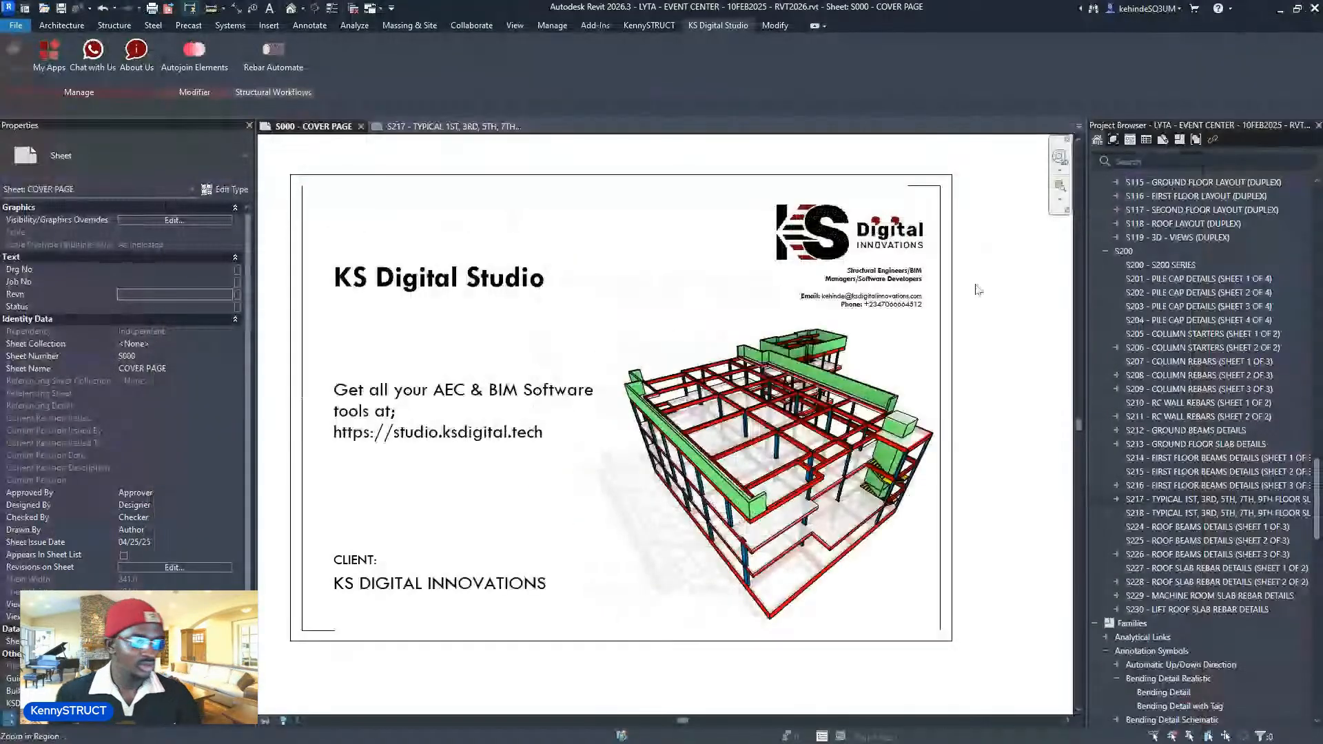
{"action": "mouse_move", "coordinate": [788, 742]}
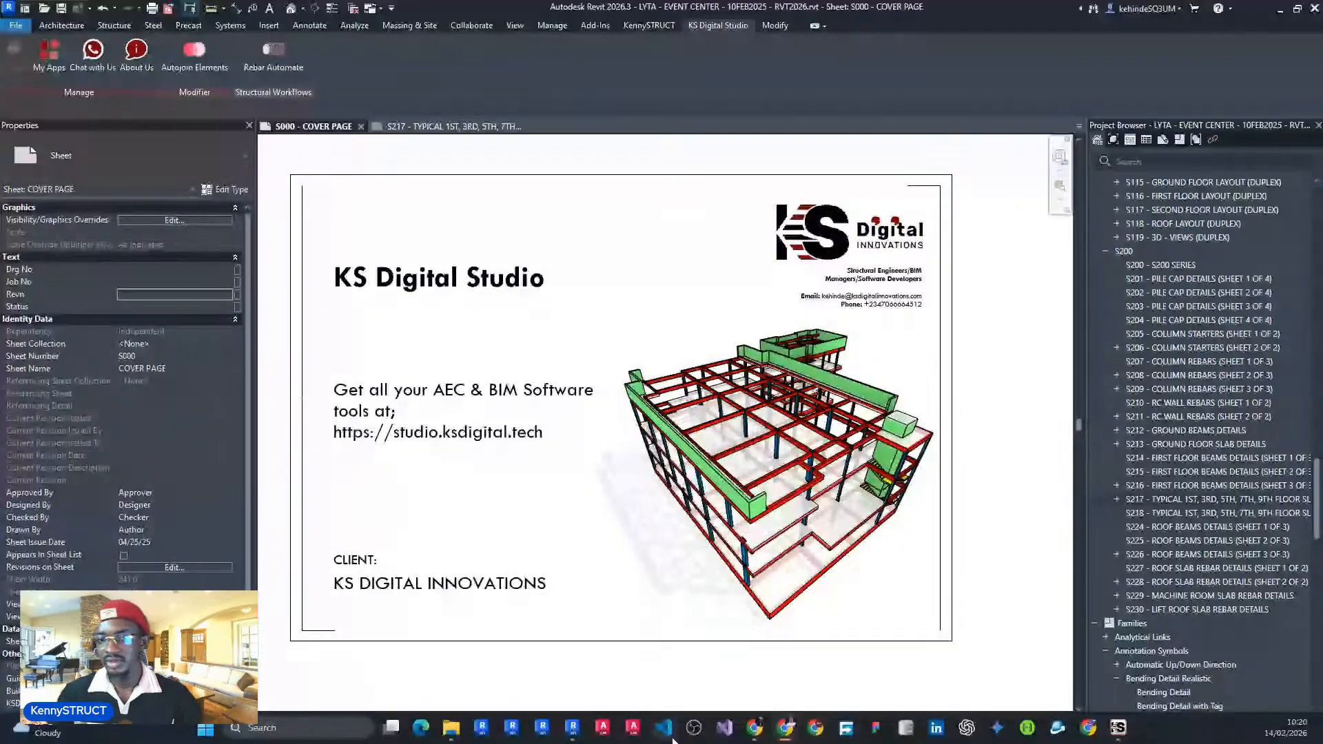
{"action": "scroll", "coordinate": [1280, 340], "scroll_direction": "up", "scroll_amount": 20}
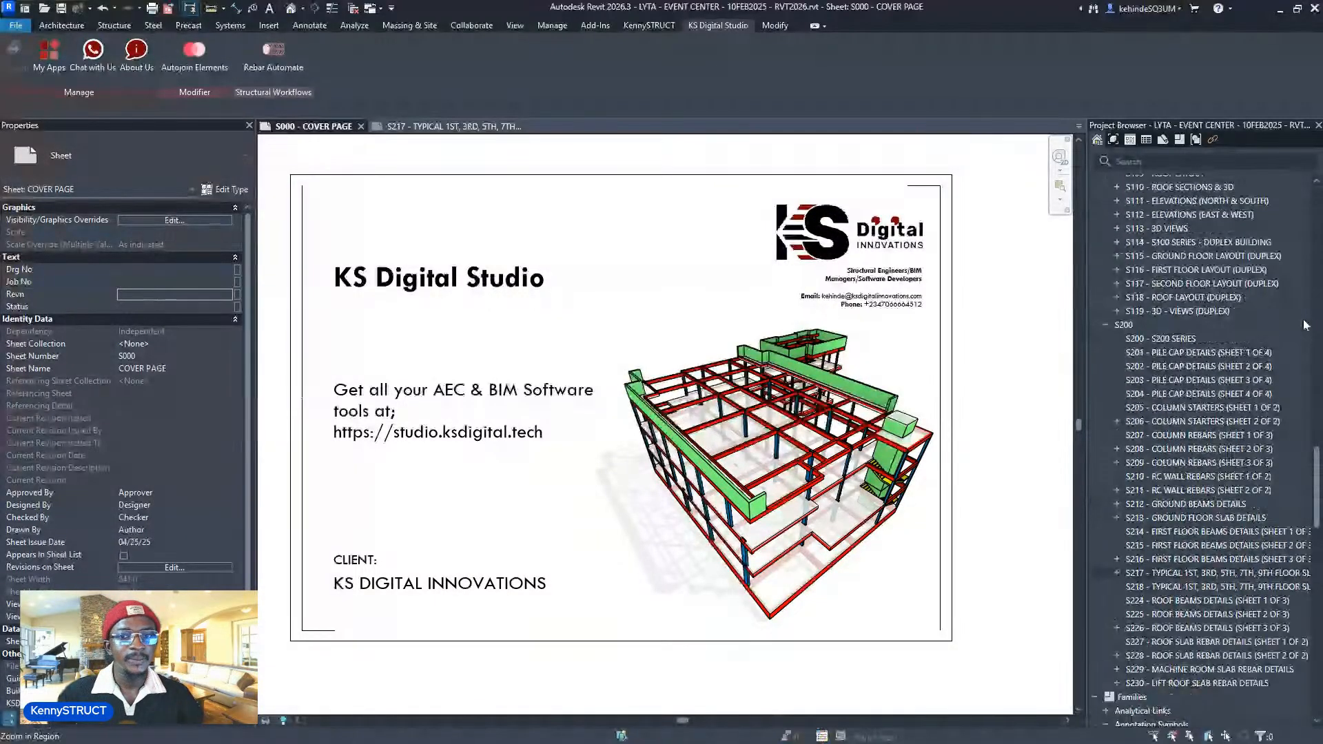
{"action": "right_click", "coordinate": [1171, 198]}
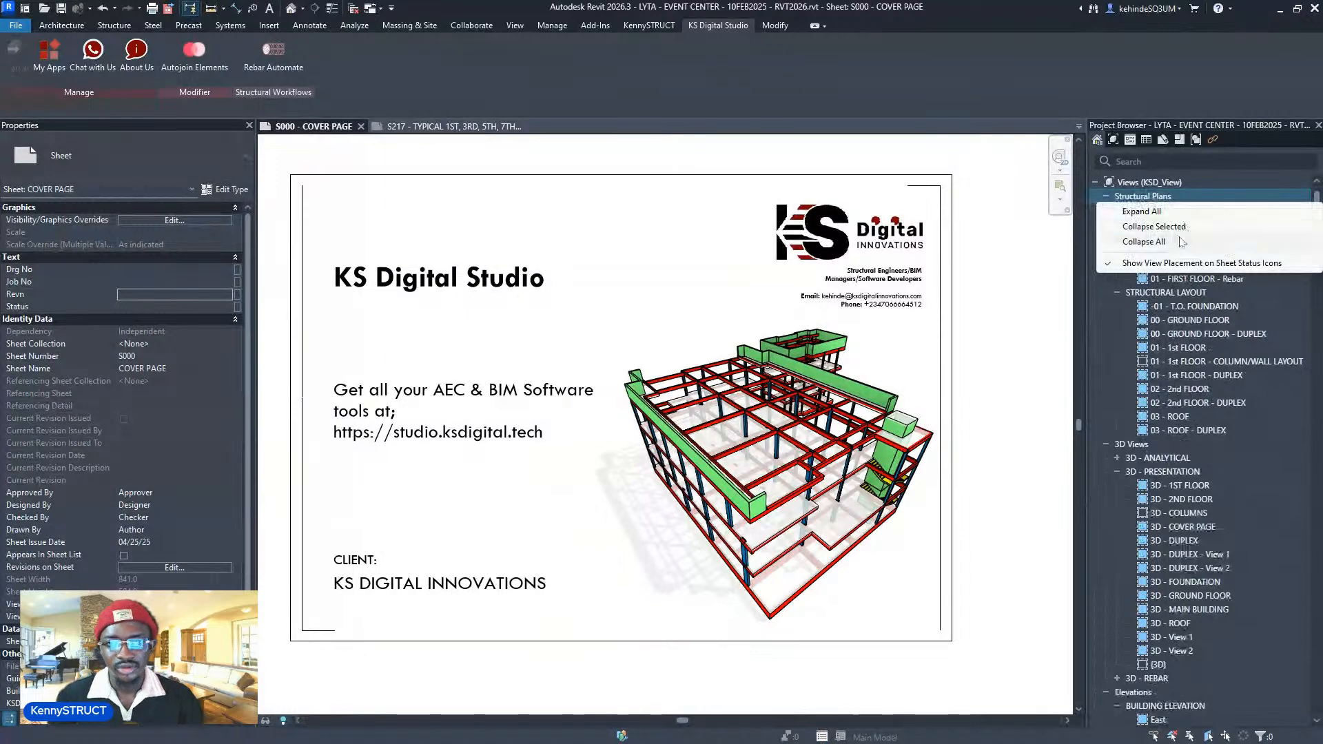
{"action": "left_click", "coordinate": [1144, 242]}
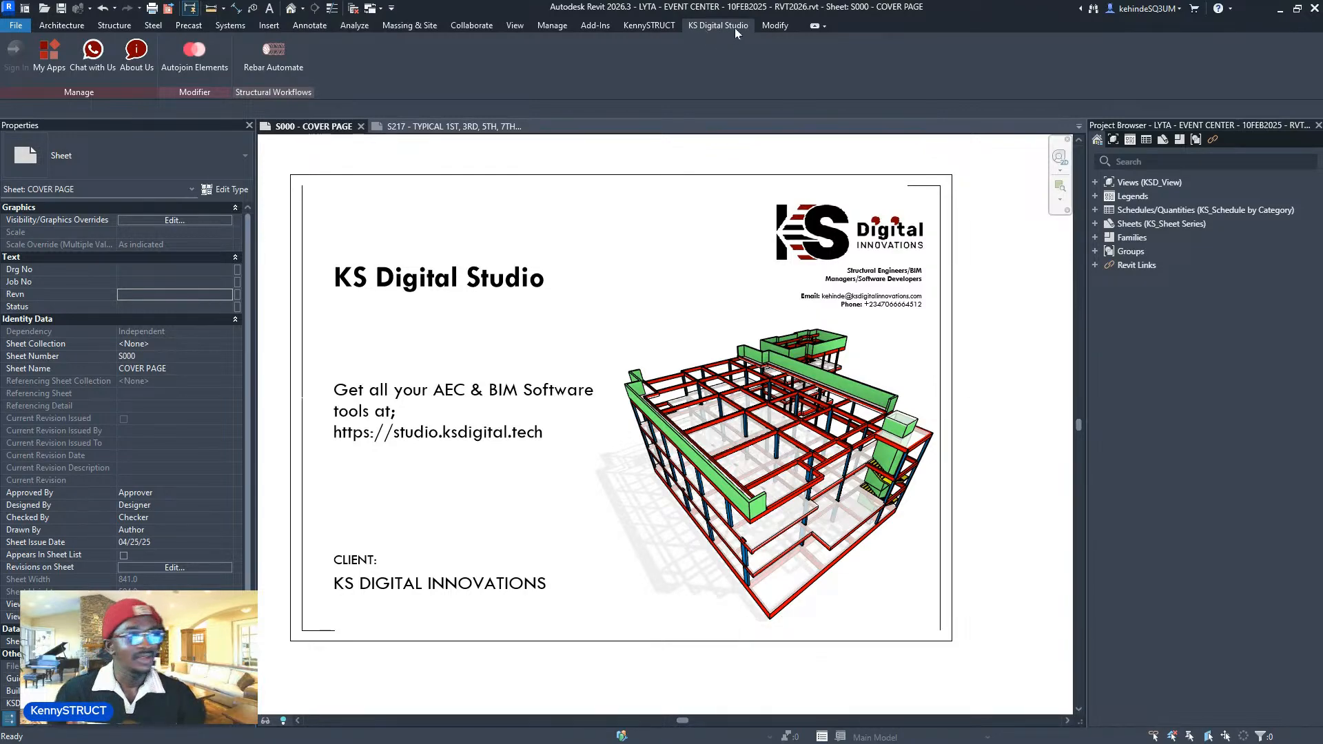
{"action": "left_click_drag", "start_coordinate": [95, 92], "coordinate": [658, 282]}
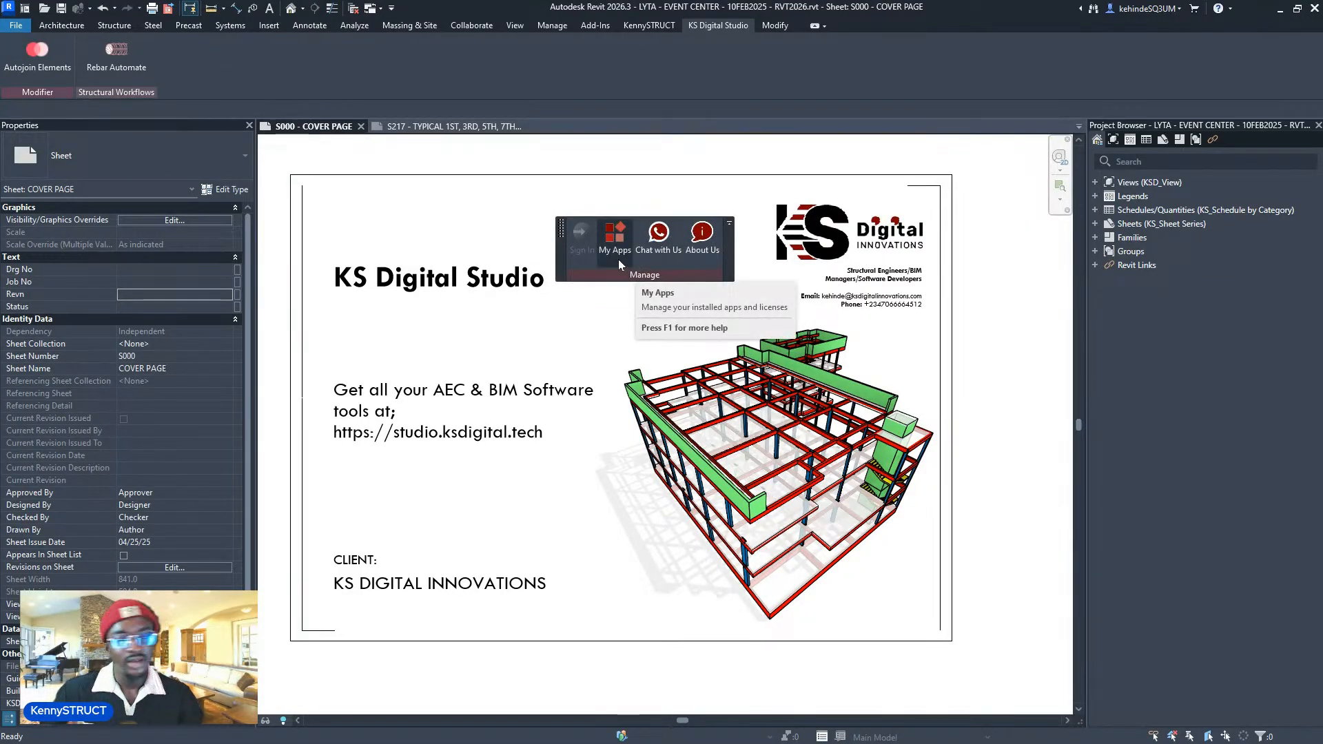
{"action": "left_click", "coordinate": [615, 241]}
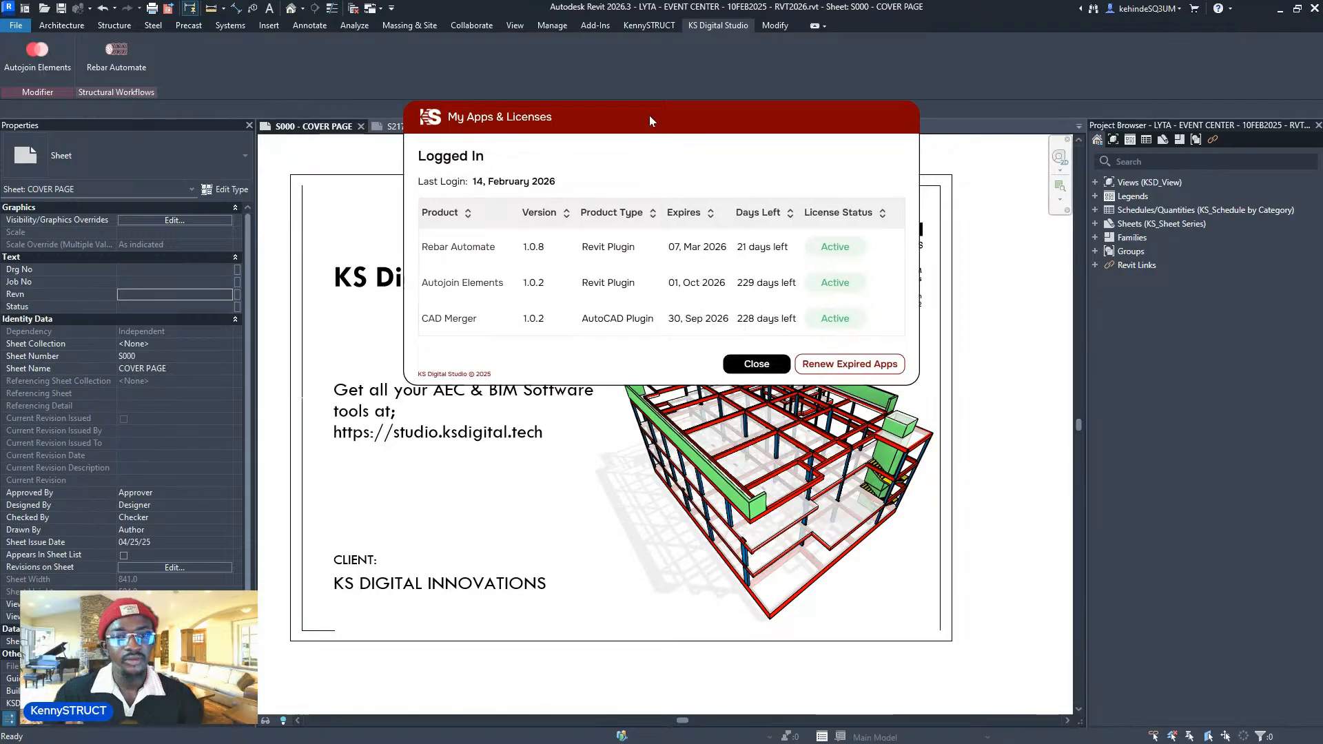
{"action": "left_click_drag", "start_coordinate": [649, 117], "coordinate": [613, 315]}
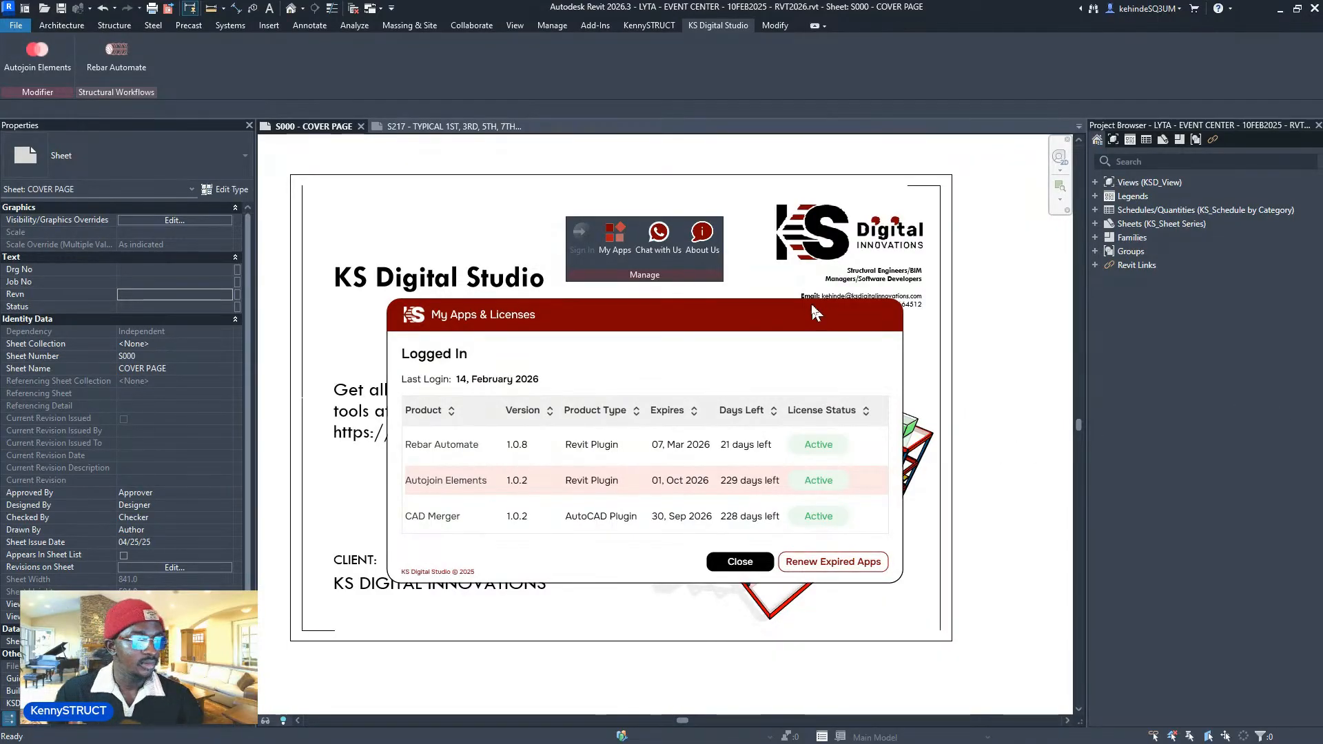
{"action": "left_click", "coordinate": [720, 559]}
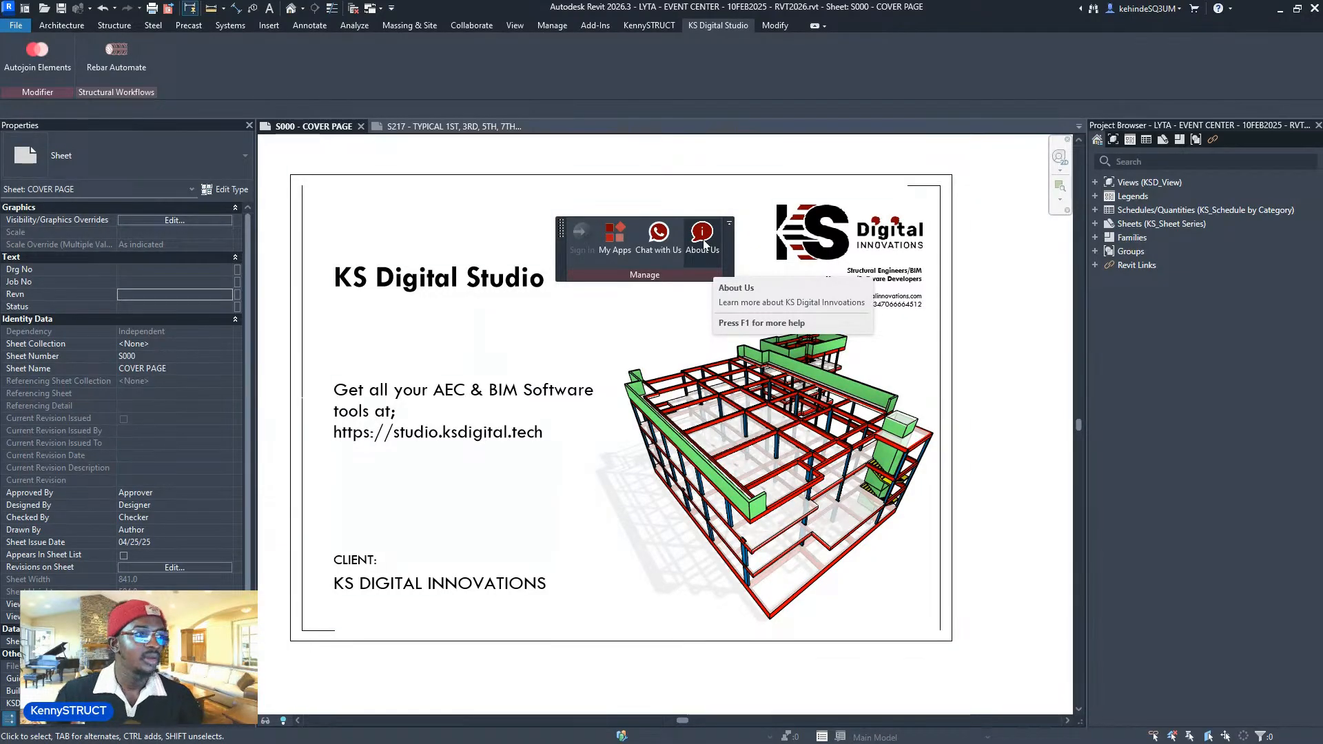
- Dock the floating KS Digital Studio panel into the ribbon, check Autojoin Elements, and position Rebar Automate aside
{"action": "left_click_drag", "start_coordinate": [577, 275], "coordinate": [21, 62]}
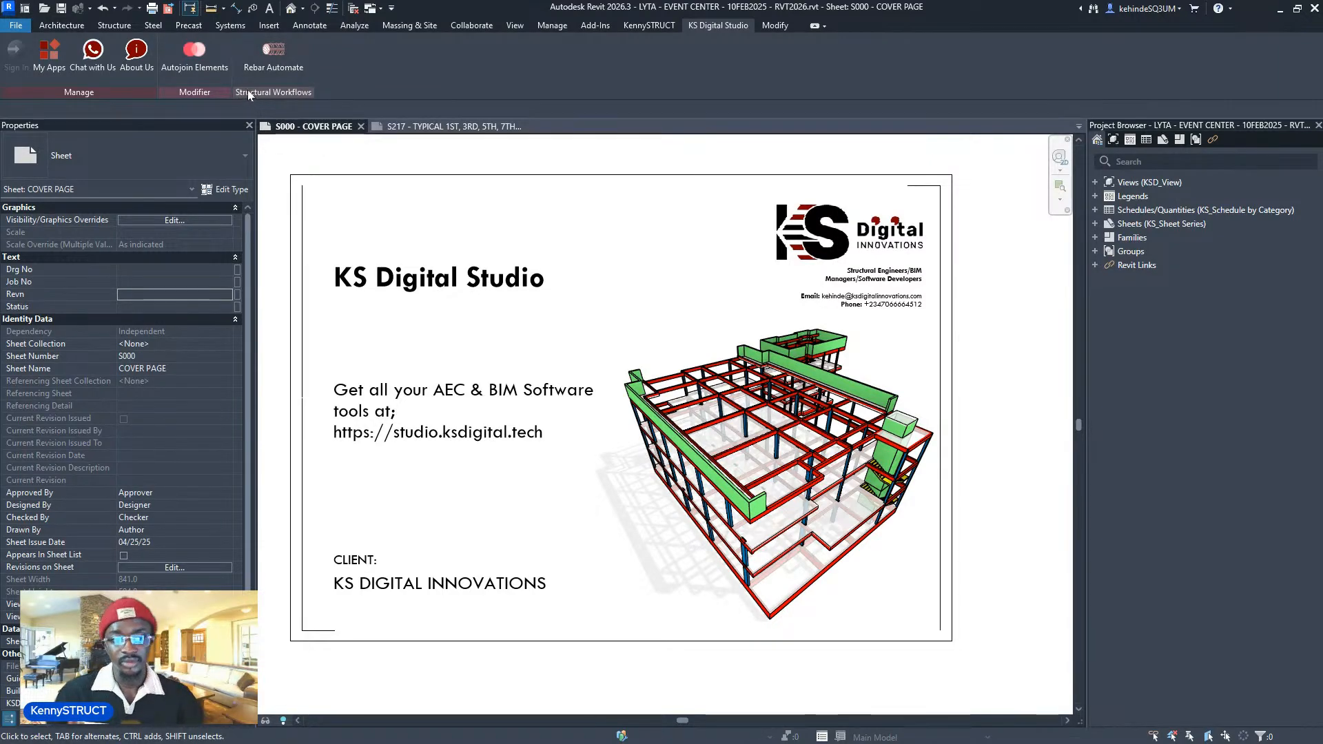
{"action": "left_click", "coordinate": [205, 78]}
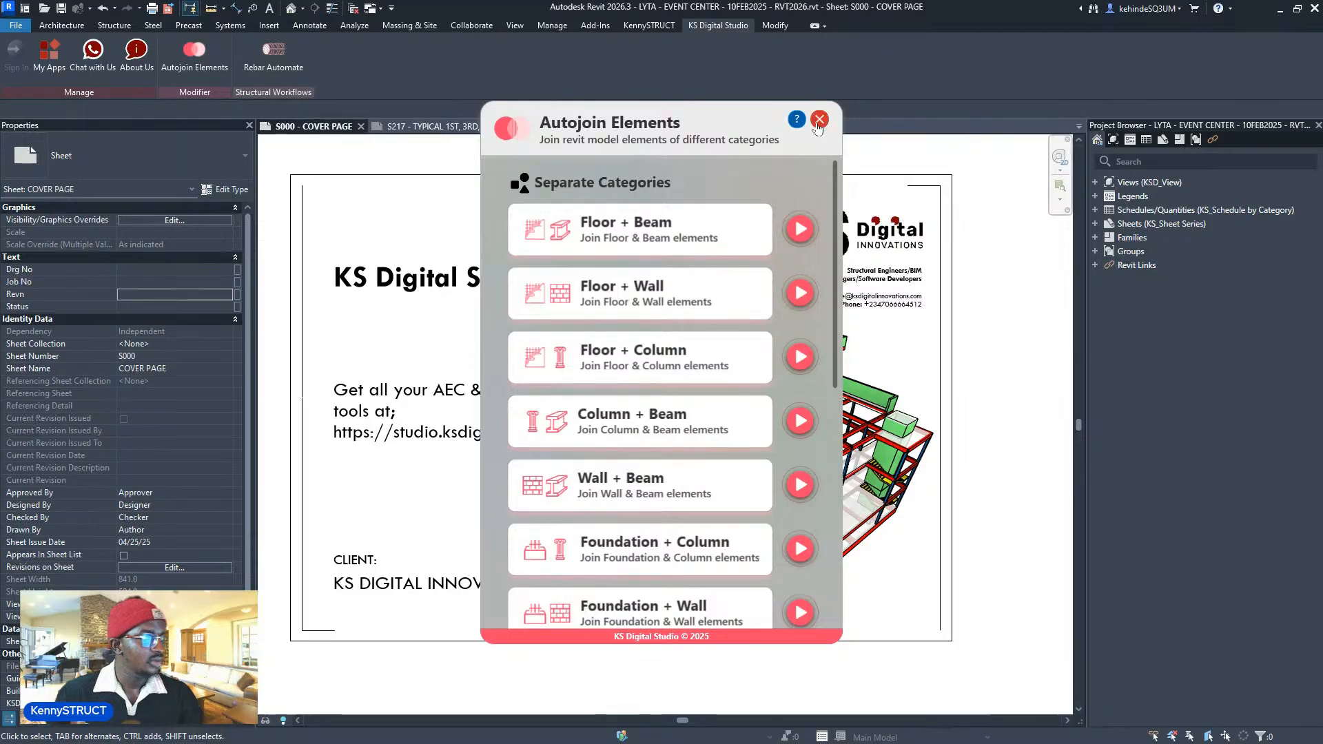
{"action": "left_click", "coordinate": [818, 120]}
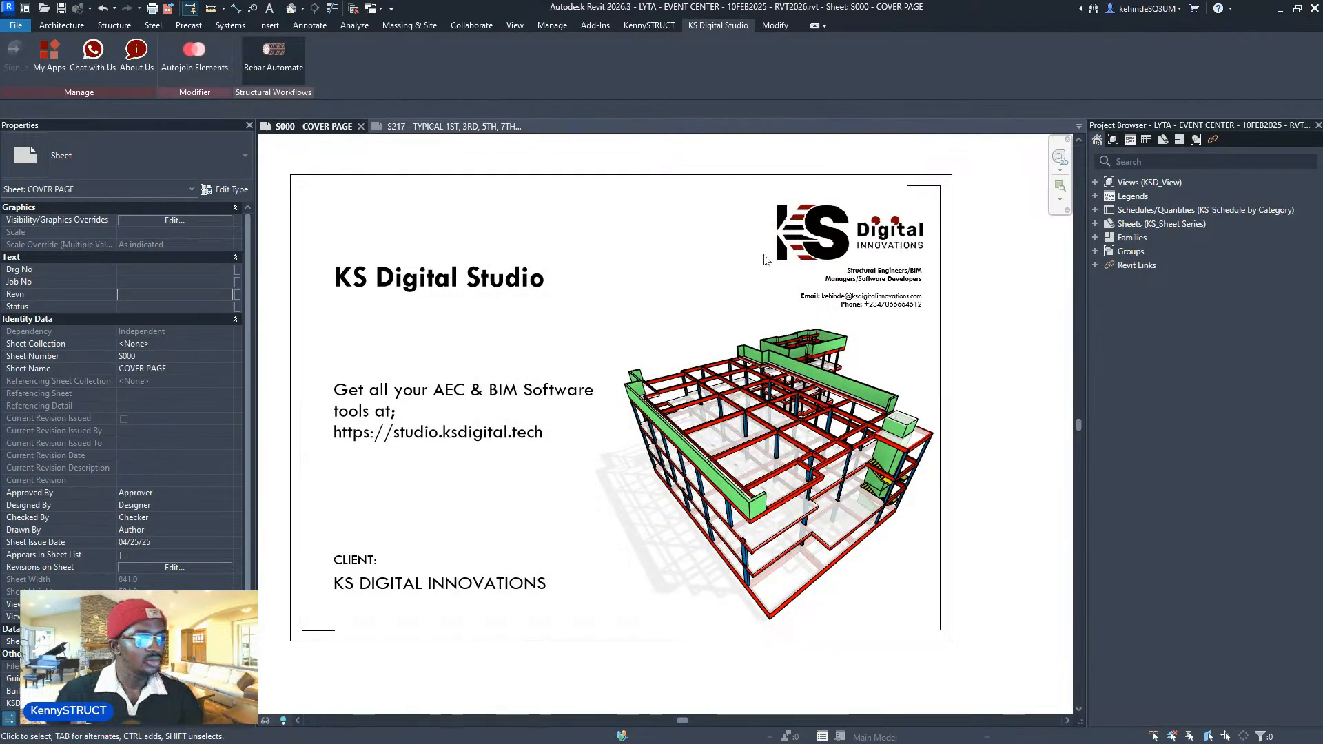
{"action": "left_click_drag", "start_coordinate": [669, 154], "coordinate": [1119, 180]}
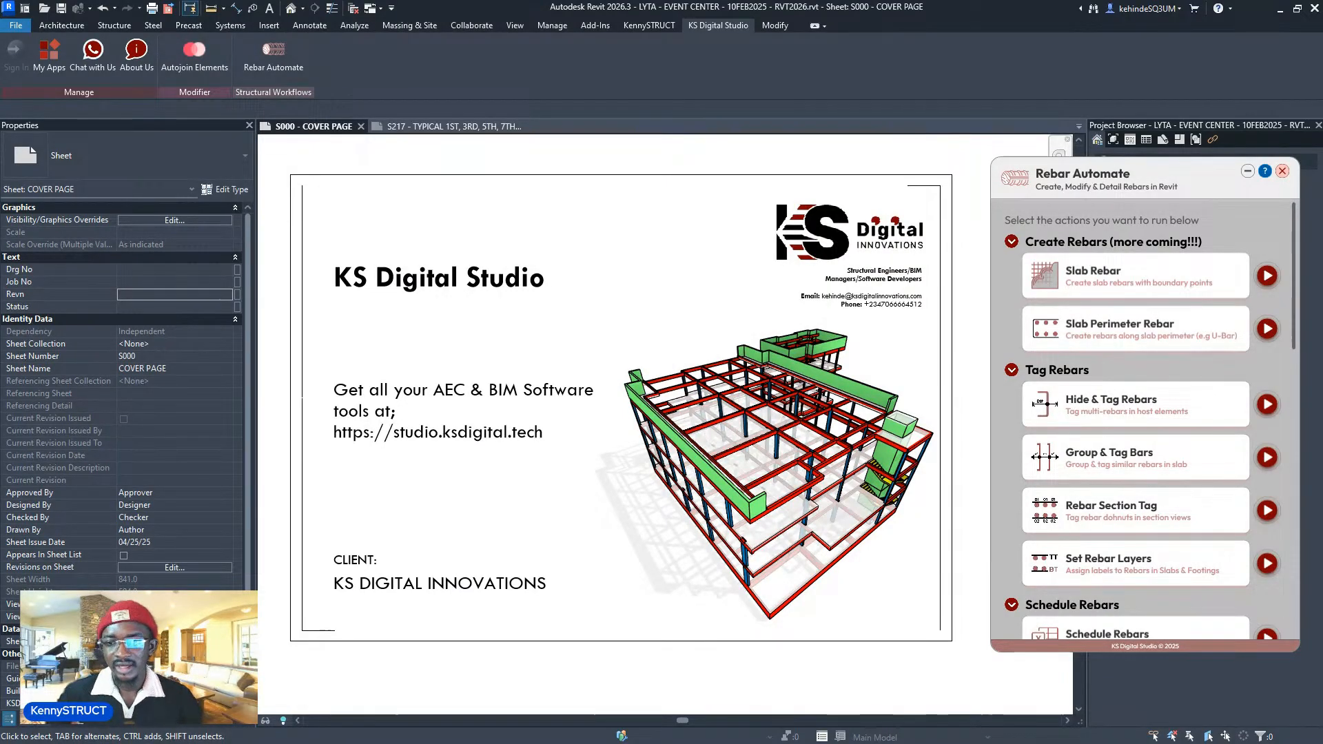
- Browse the Rebar Automate list, toggling the Create Rebars section, and open the Hide & Tag Rebars tools
{"action": "left_click_drag", "start_coordinate": [1195, 184], "coordinate": [1164, 184]}
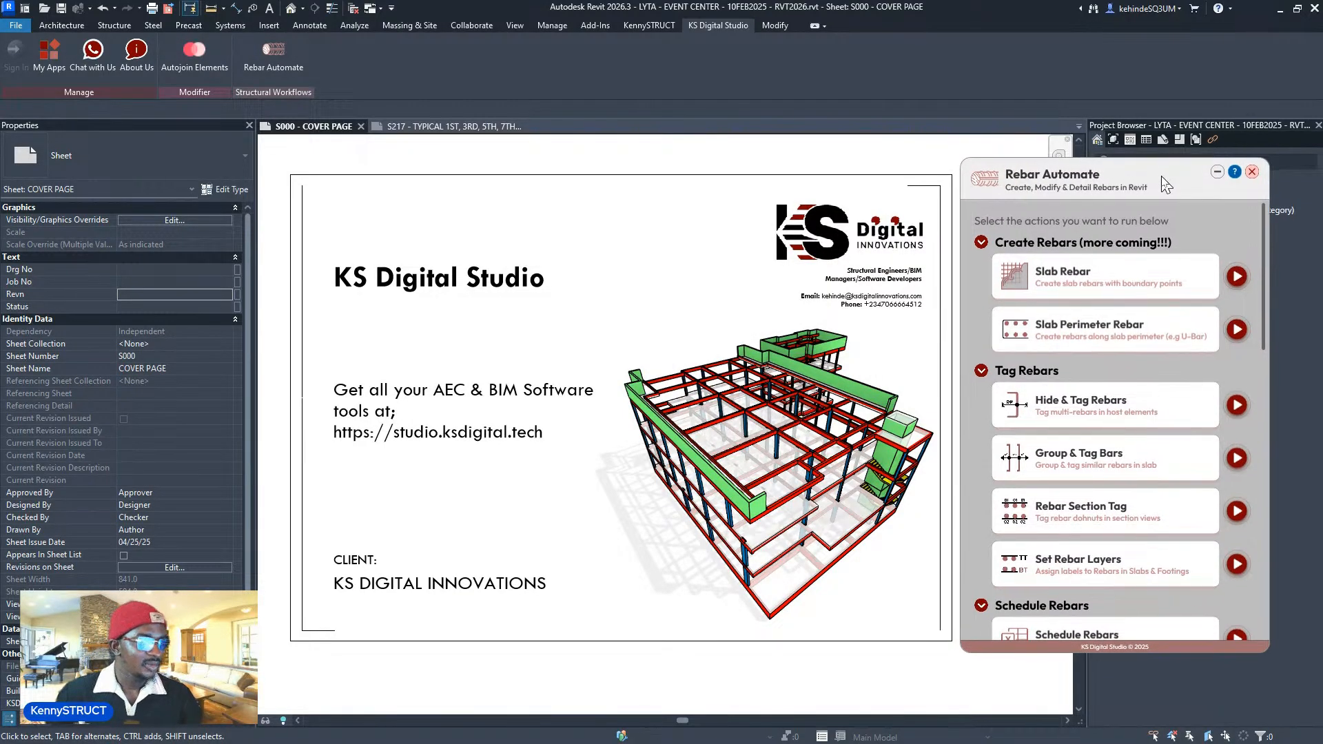
{"action": "scroll", "coordinate": [1171, 259], "scroll_direction": "down", "scroll_amount": 10}
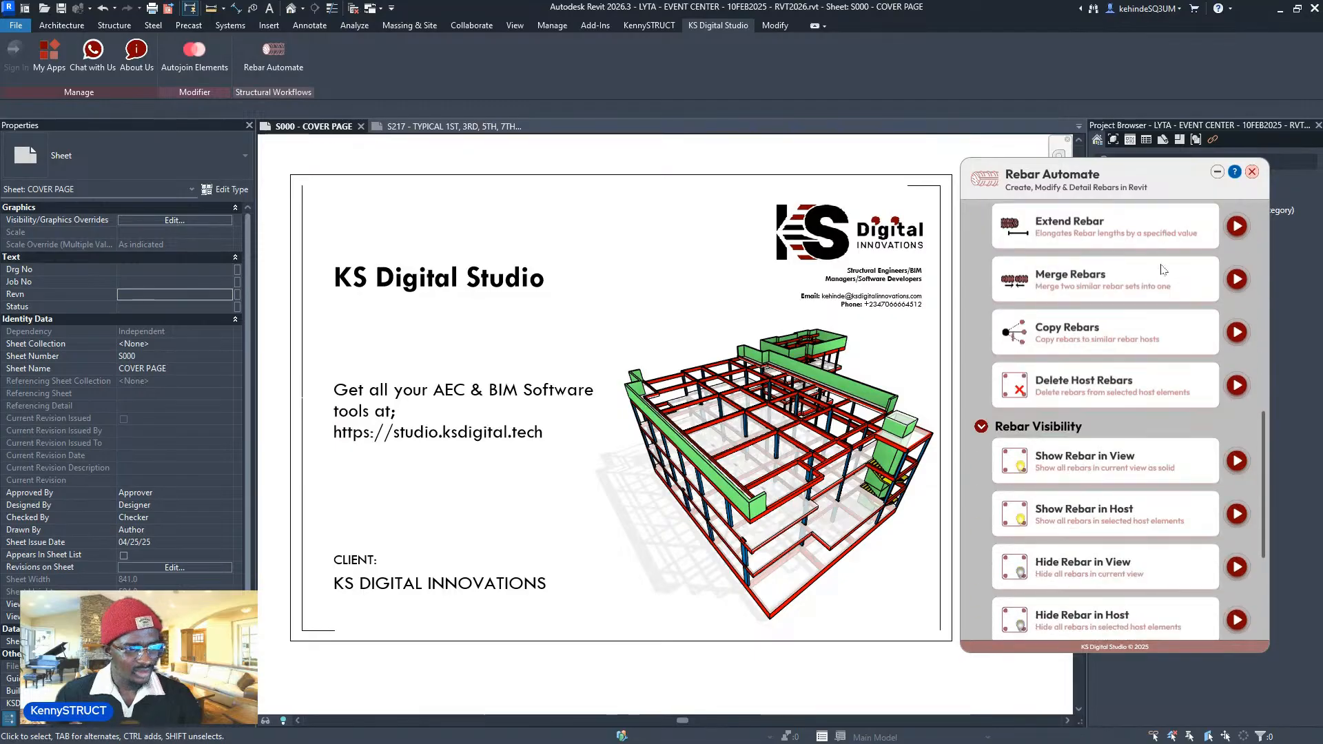
{"action": "scroll", "coordinate": [1160, 269], "scroll_direction": "down", "scroll_amount": 2}
{"action": "scroll", "coordinate": [1159, 276], "scroll_direction": "up", "scroll_amount": 8}
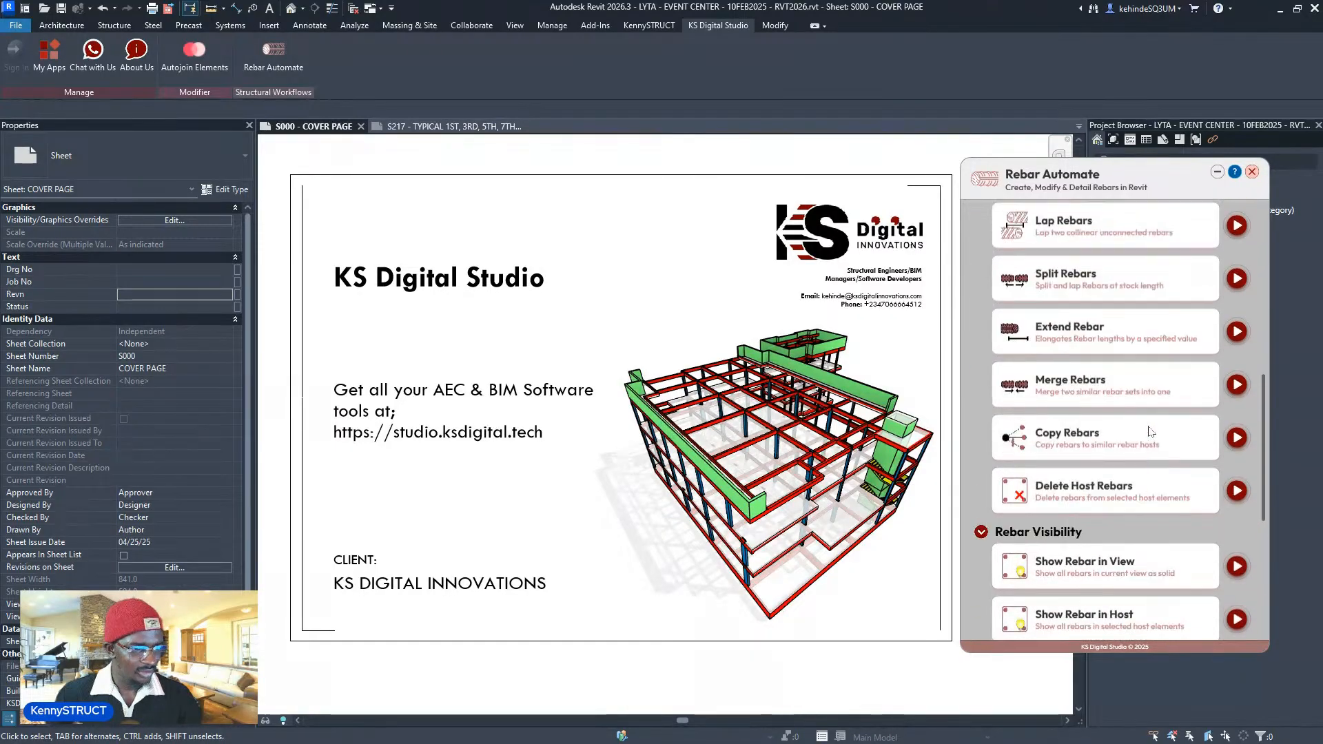
{"action": "scroll", "coordinate": [1130, 444], "scroll_direction": "up", "scroll_amount": 5}
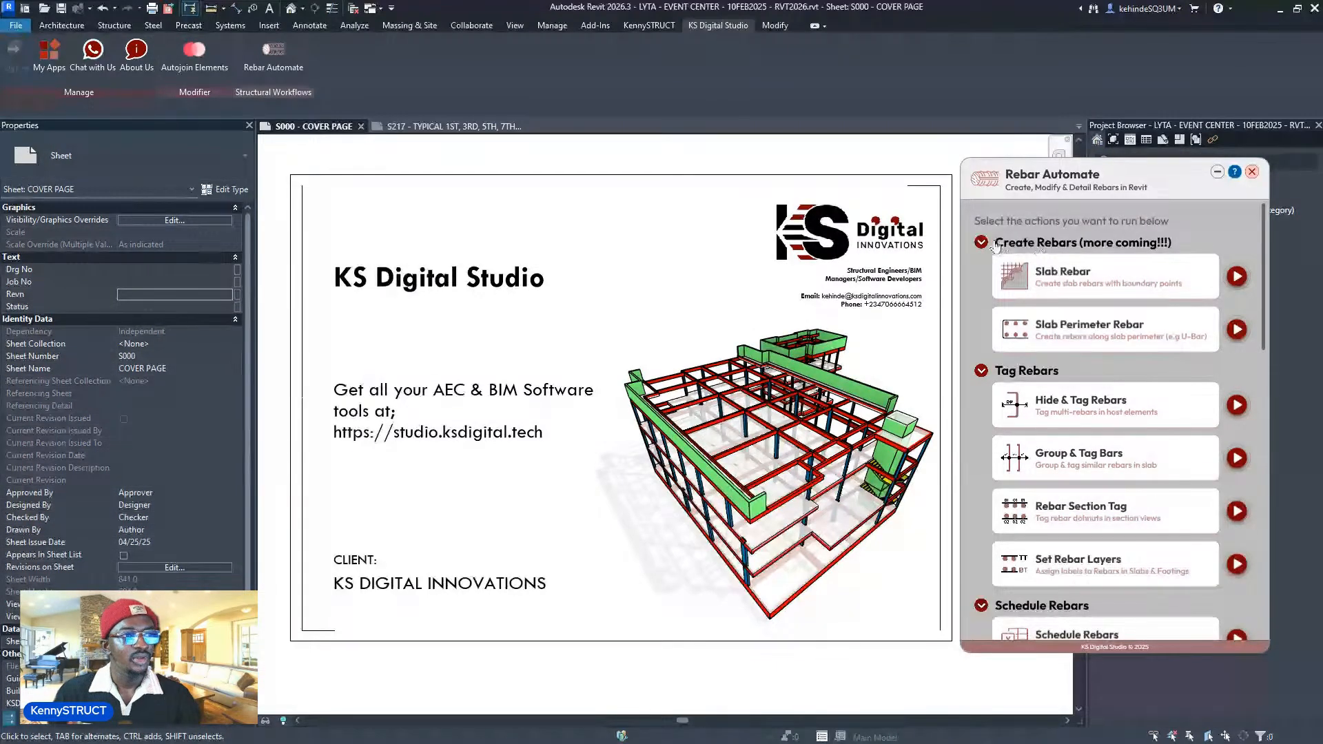
{"action": "left_click", "coordinate": [997, 243]}
{"action": "left_click", "coordinate": [999, 242]}
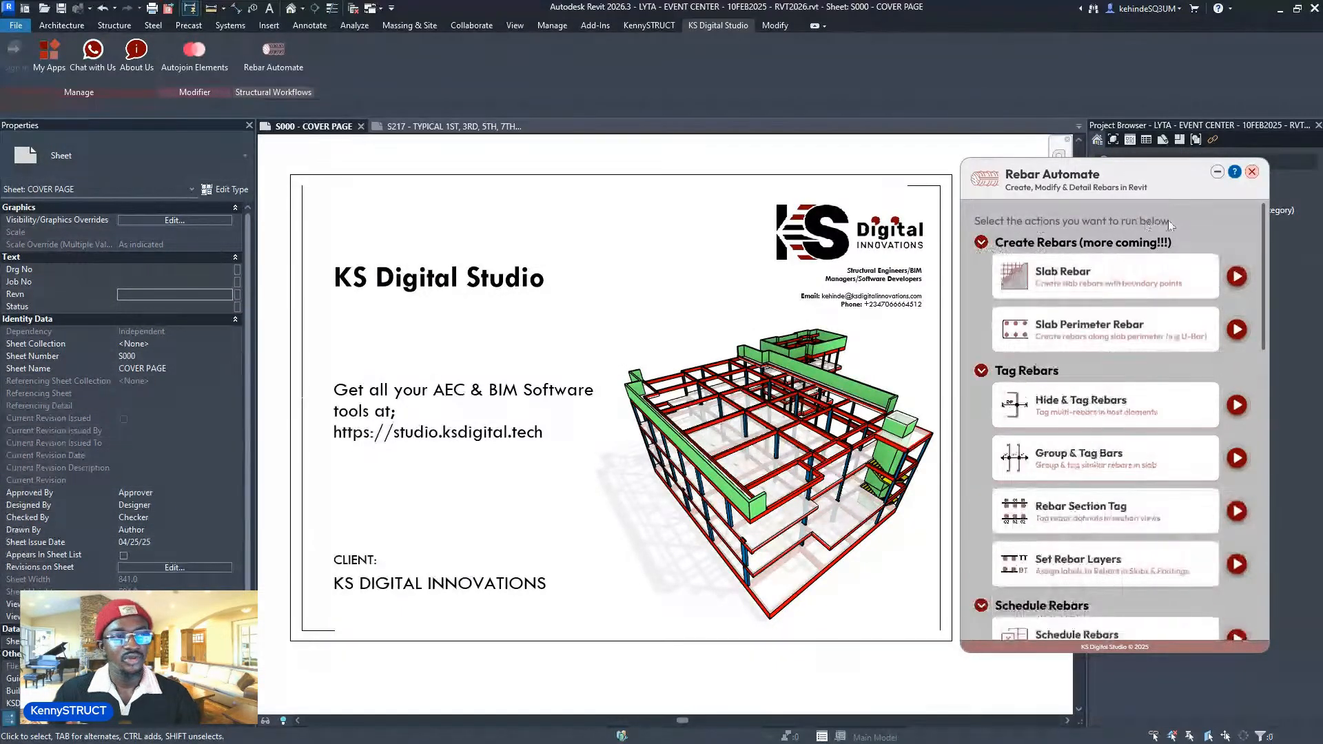
{"action": "left_click", "coordinate": [1238, 281]}
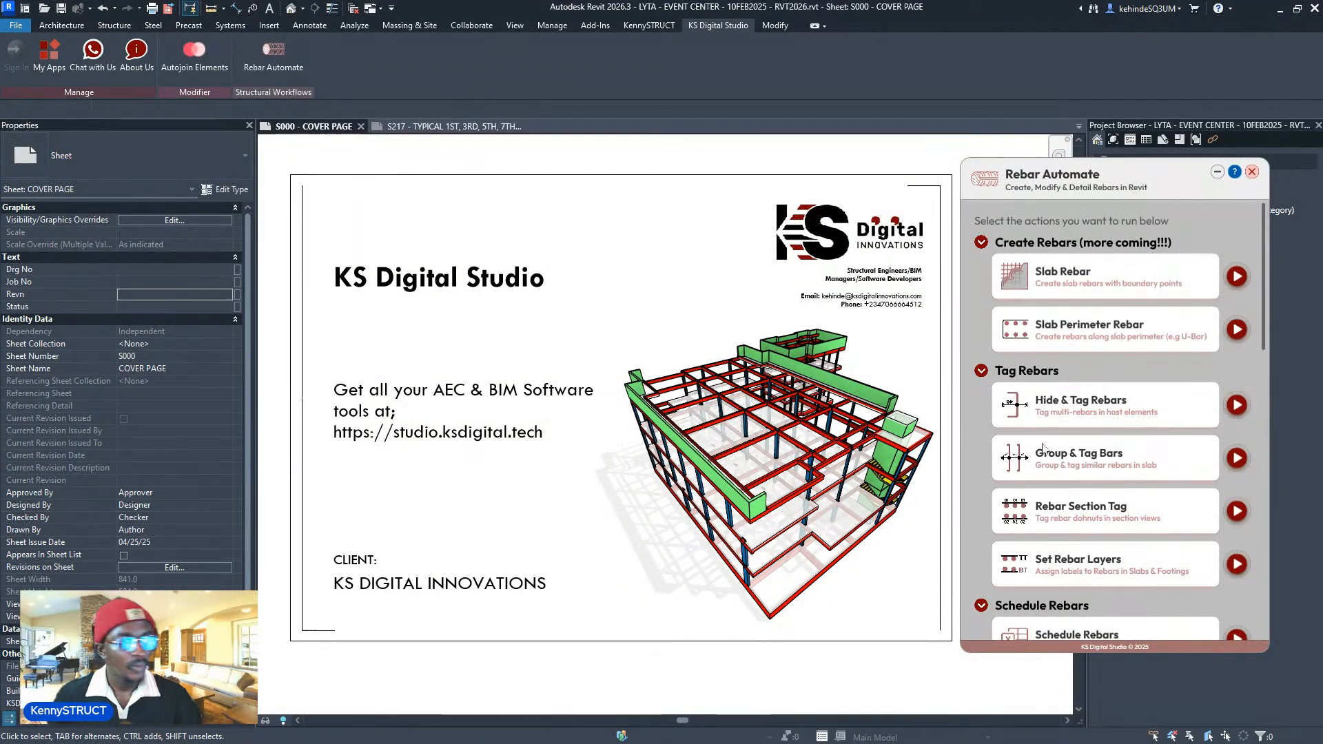
{"action": "scroll", "coordinate": [1006, 303], "scroll_direction": "down", "scroll_amount": 2}
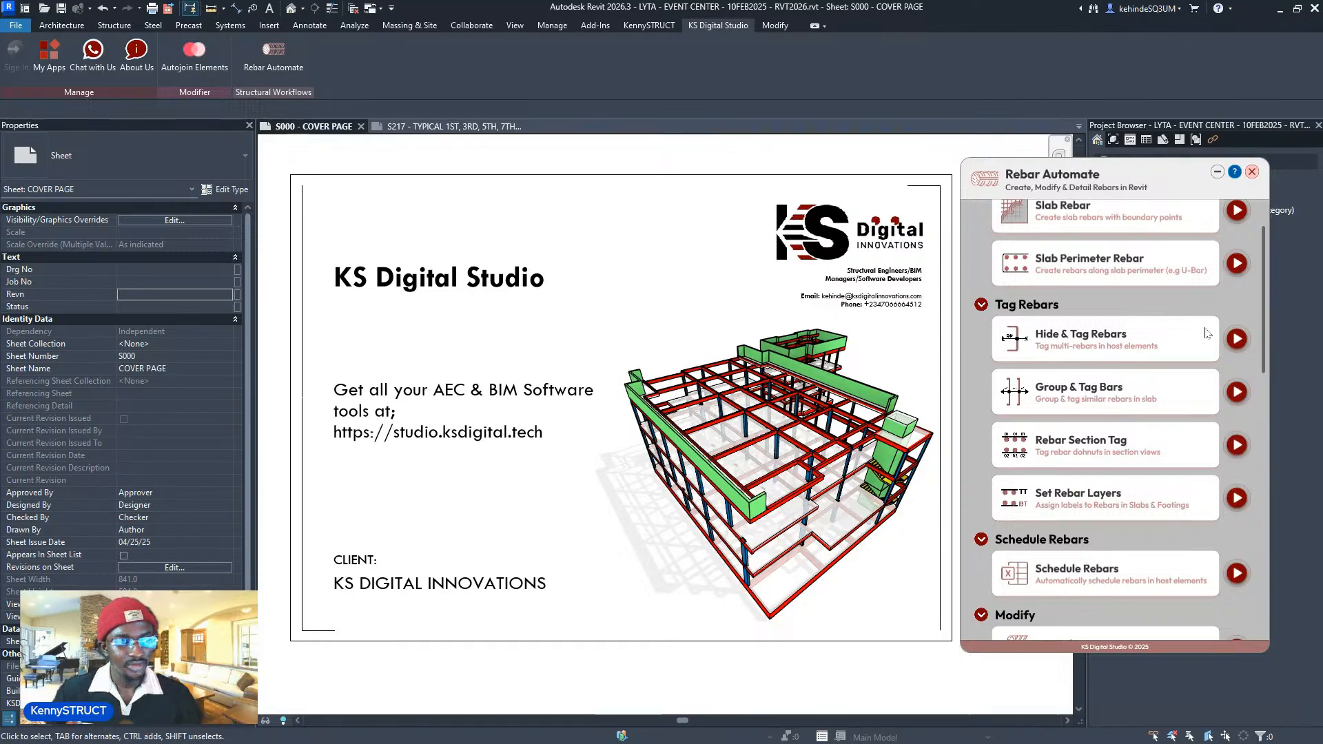
- Open Hide & Tag Rebars, return to the main Rebar Automate list, and scroll to Schedule Rebars
{"action": "left_click", "coordinate": [1236, 338]}
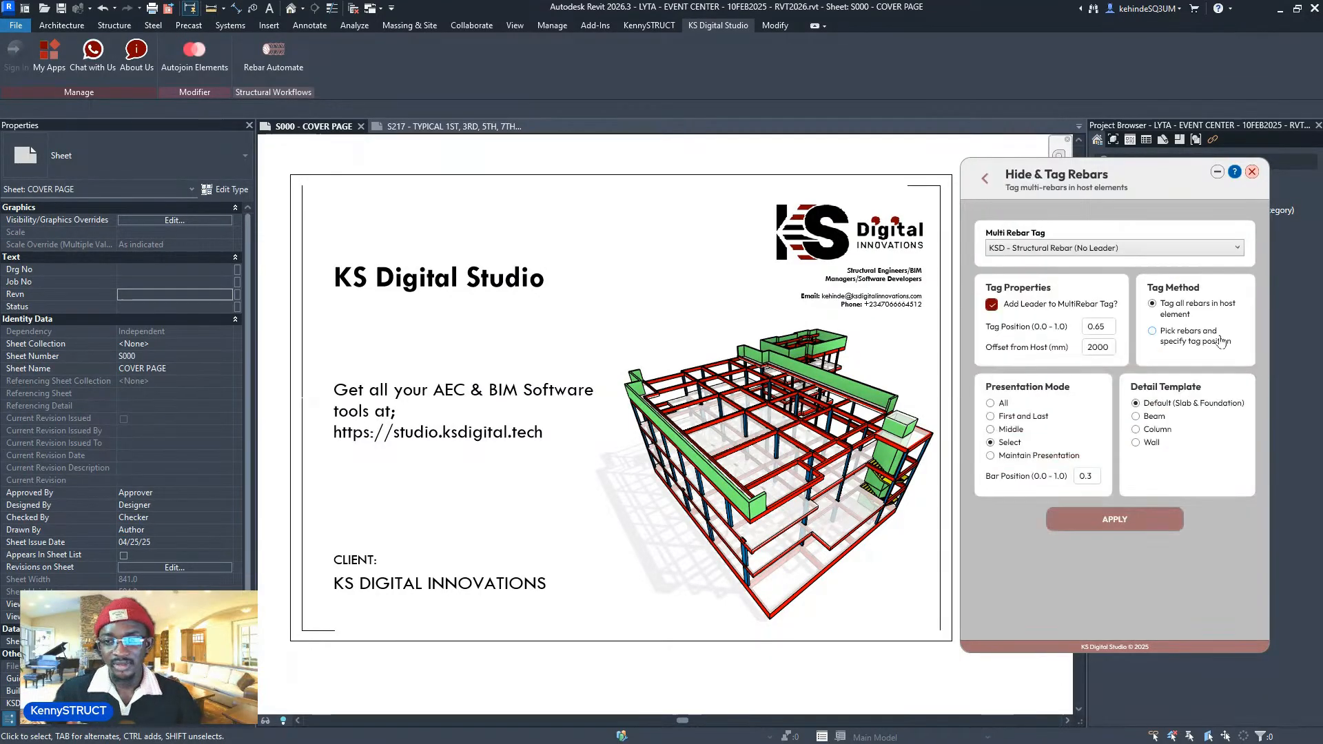
{"action": "left_click", "coordinate": [985, 179]}
{"action": "scroll", "coordinate": [1157, 475], "scroll_direction": "down", "scroll_amount": 2}
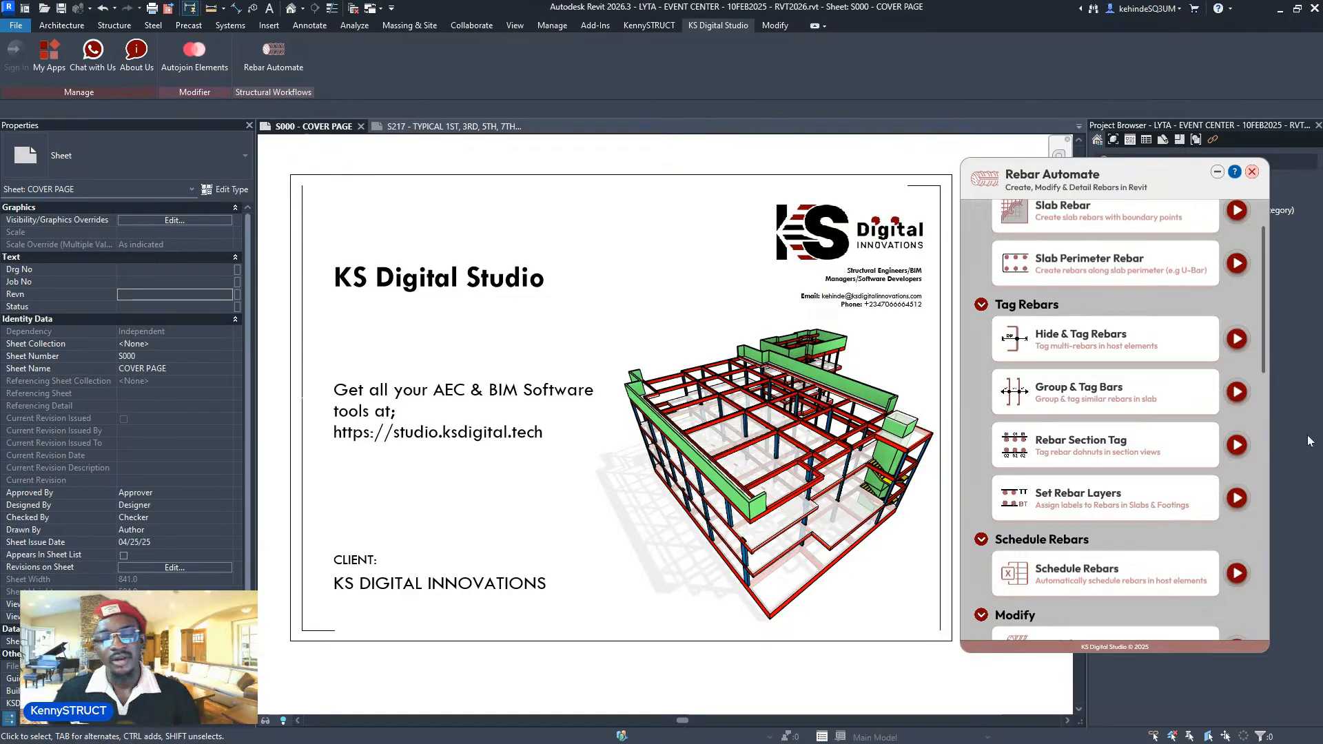
{"action": "scroll", "coordinate": [1169, 454], "scroll_direction": "down", "scroll_amount": 2}
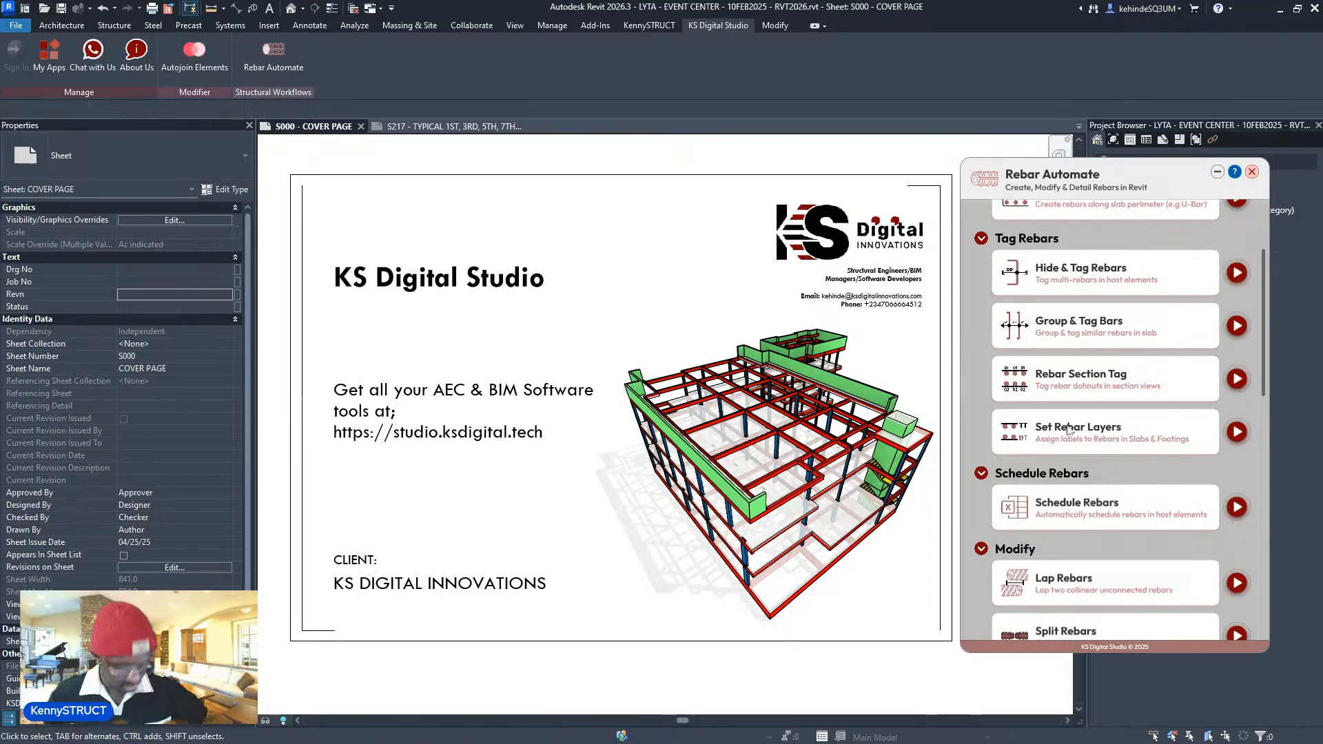
{"action": "scroll", "coordinate": [1136, 424], "scroll_direction": "up", "scroll_amount": 1}
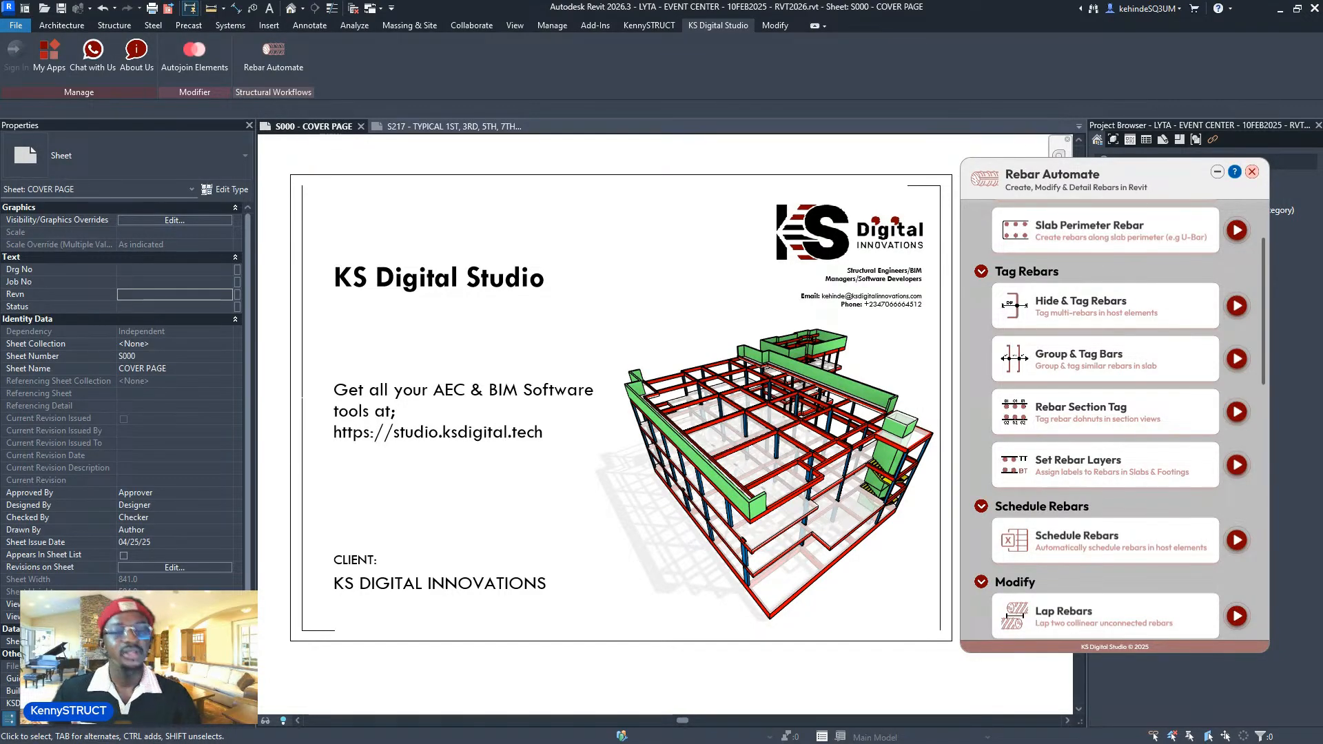
{"action": "scroll", "coordinate": [1207, 477], "scroll_direction": "down", "scroll_amount": 3}
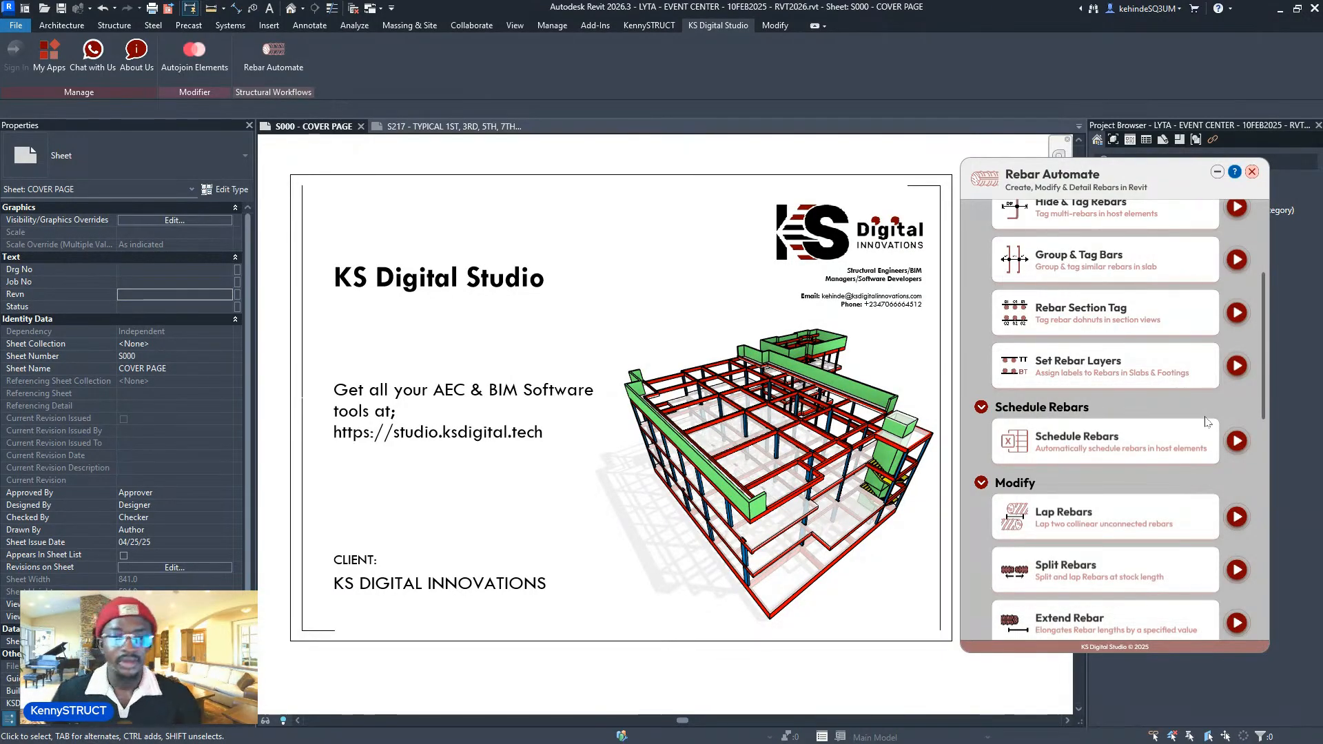
{"action": "scroll", "coordinate": [1207, 418], "scroll_direction": "down", "scroll_amount": 1}
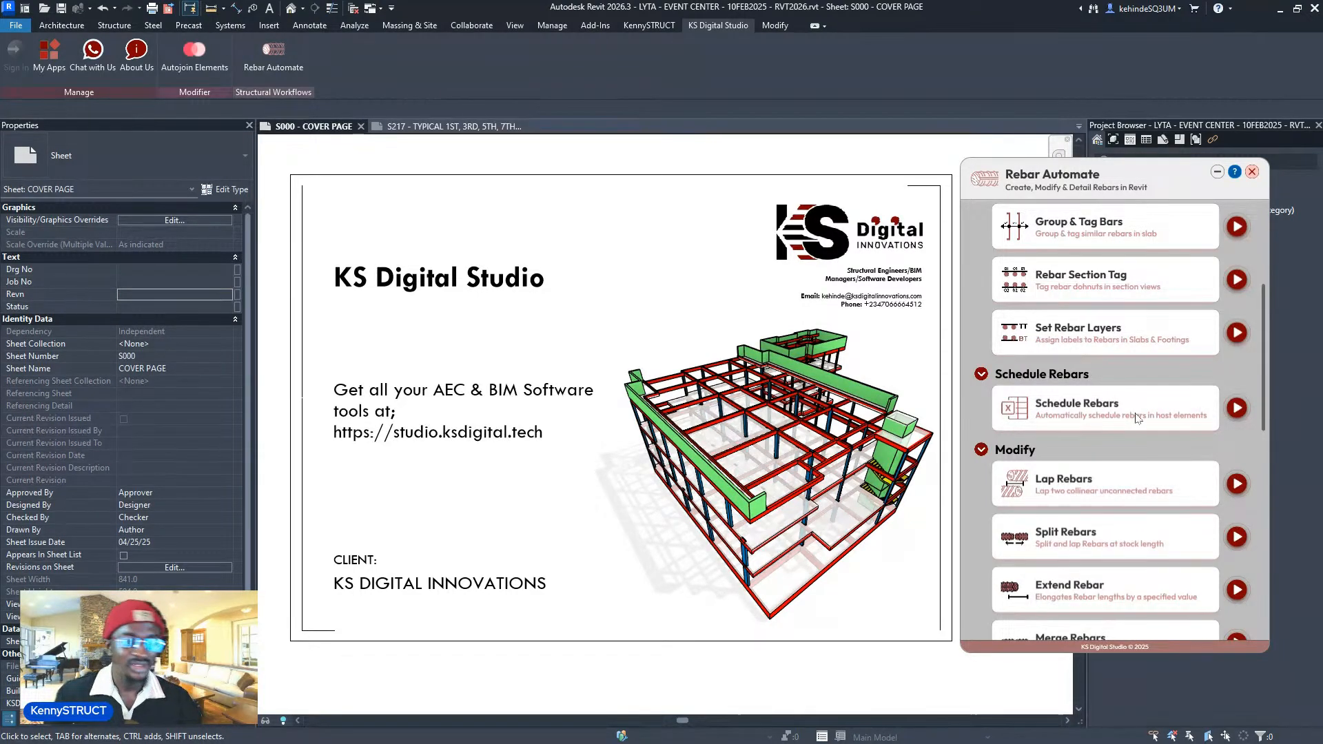
{"action": "scroll", "coordinate": [1098, 446], "scroll_direction": "down", "scroll_amount": 1}
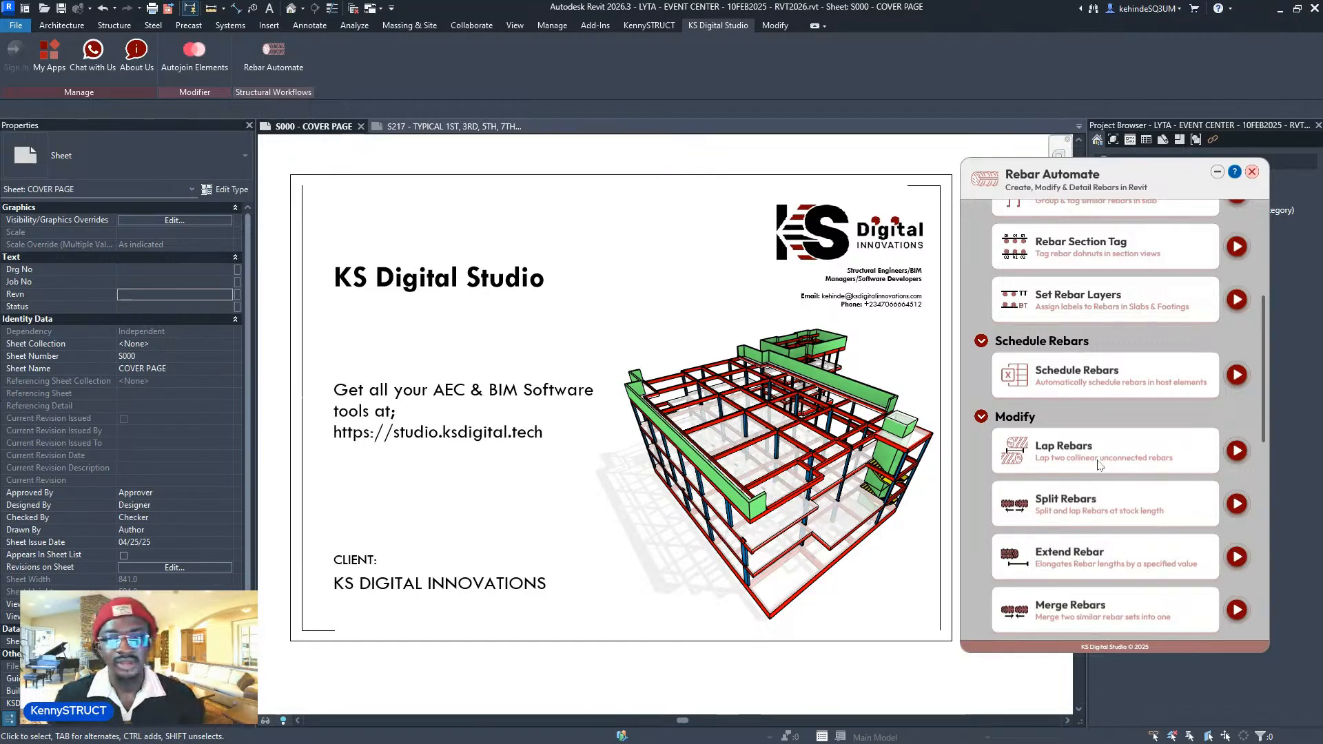
{"action": "scroll", "coordinate": [1090, 467], "scroll_direction": "down", "scroll_amount": 2}
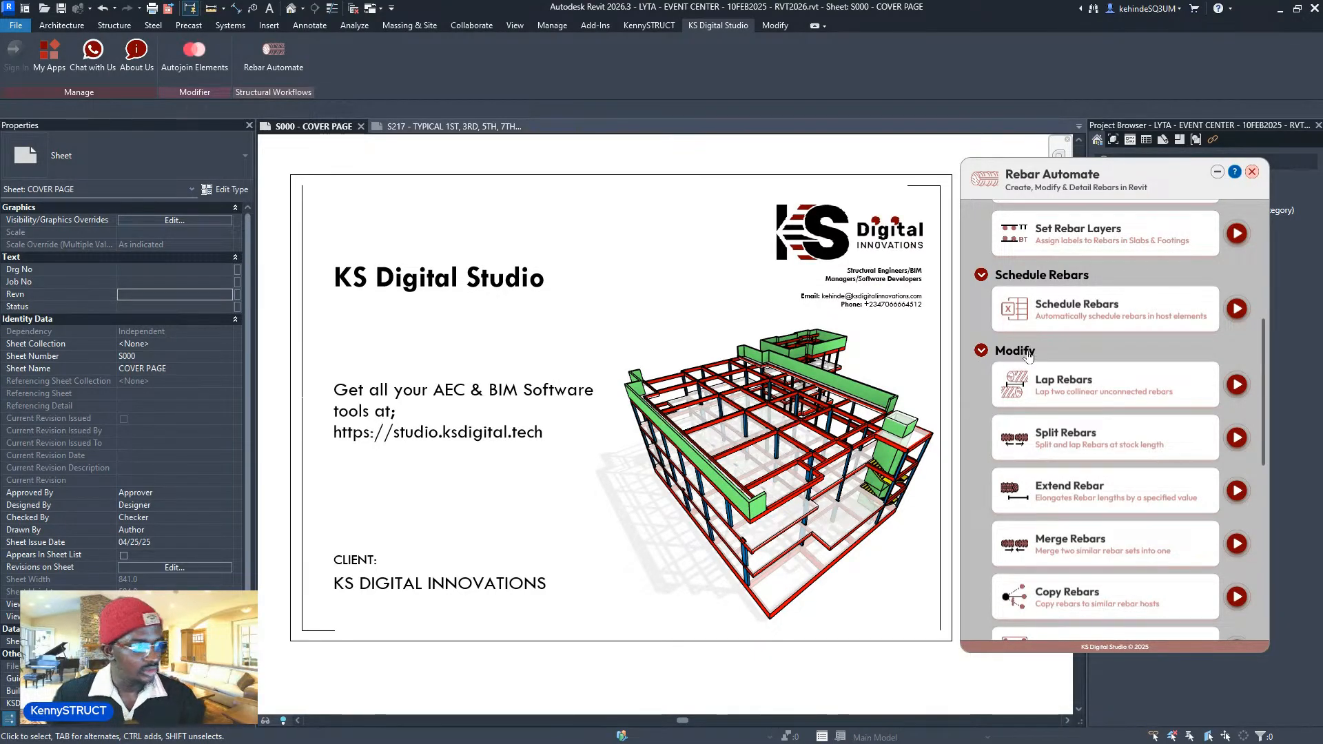
{"action": "scroll", "coordinate": [1030, 356], "scroll_direction": "down", "scroll_amount": 1}
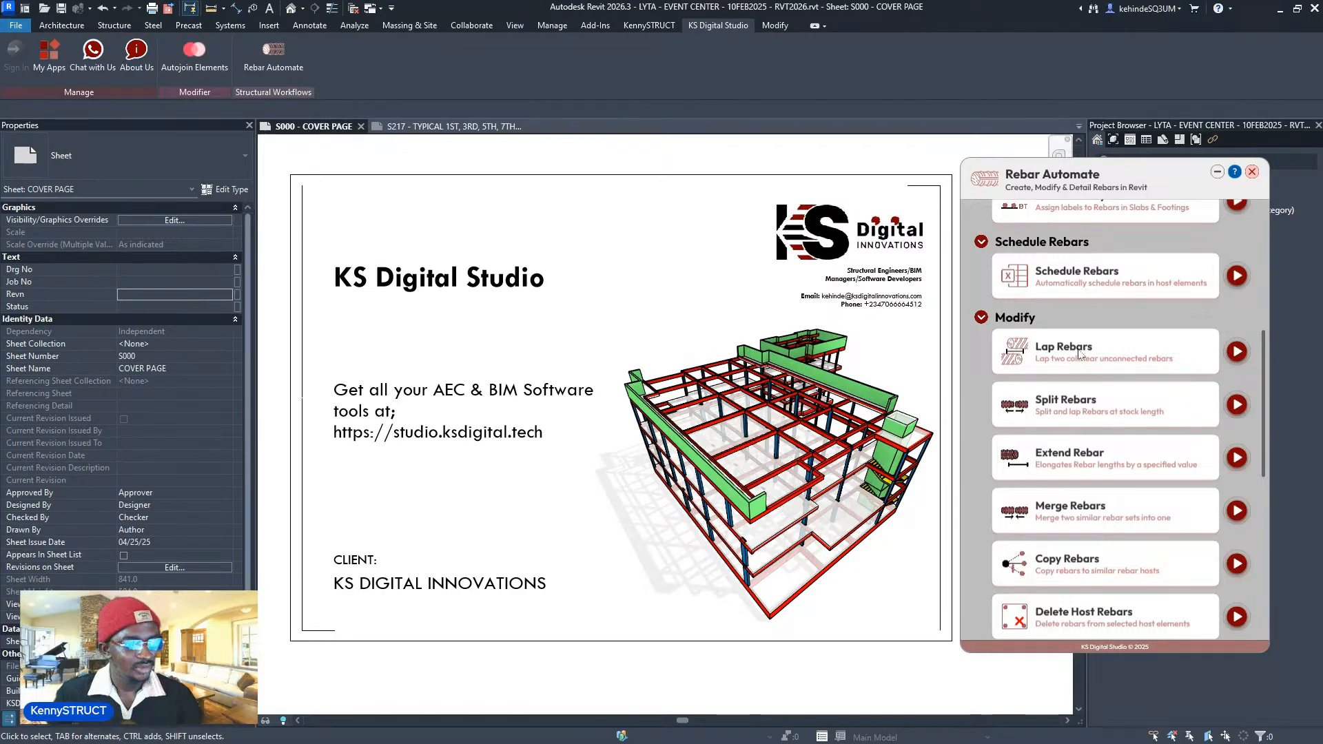
{"action": "scroll", "coordinate": [1079, 352], "scroll_direction": "down", "scroll_amount": 2}
{"action": "scroll", "coordinate": [1079, 356], "scroll_direction": "up", "scroll_amount": 1}
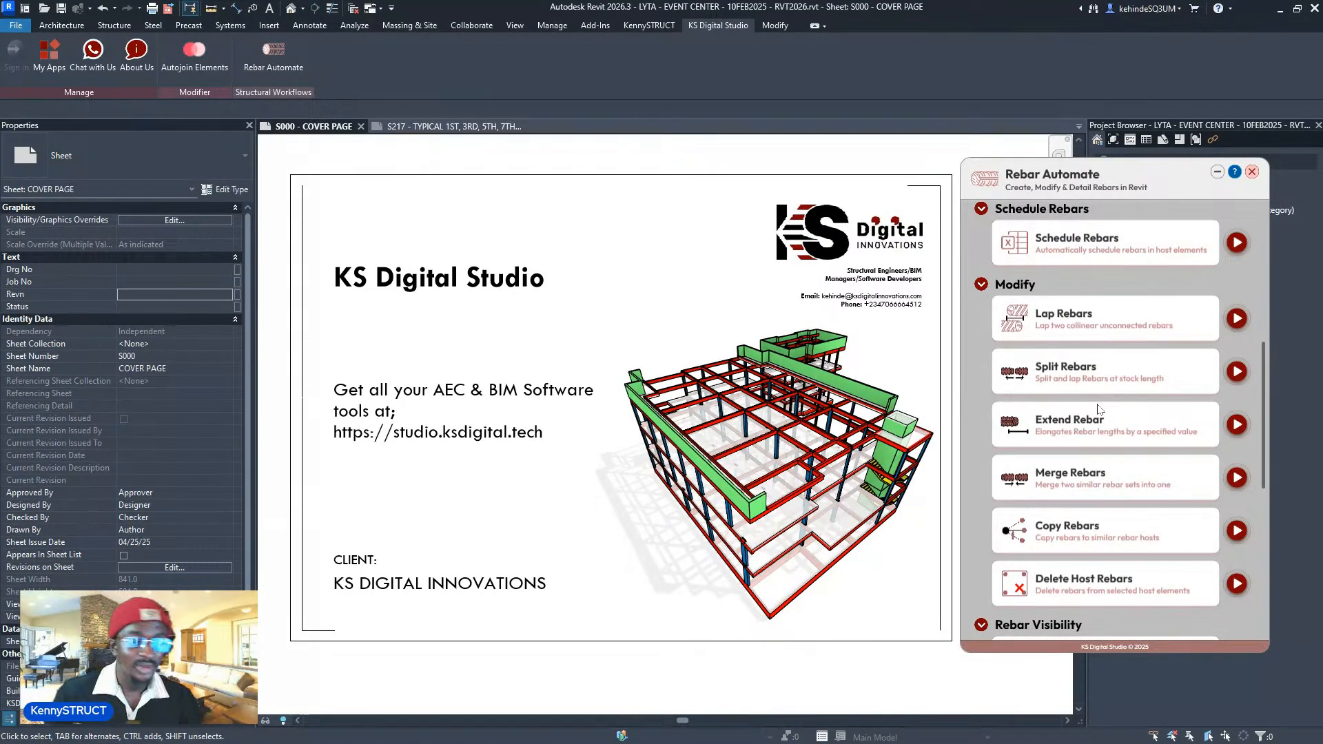
{"action": "scroll", "coordinate": [1098, 414], "scroll_direction": "down", "scroll_amount": 1}
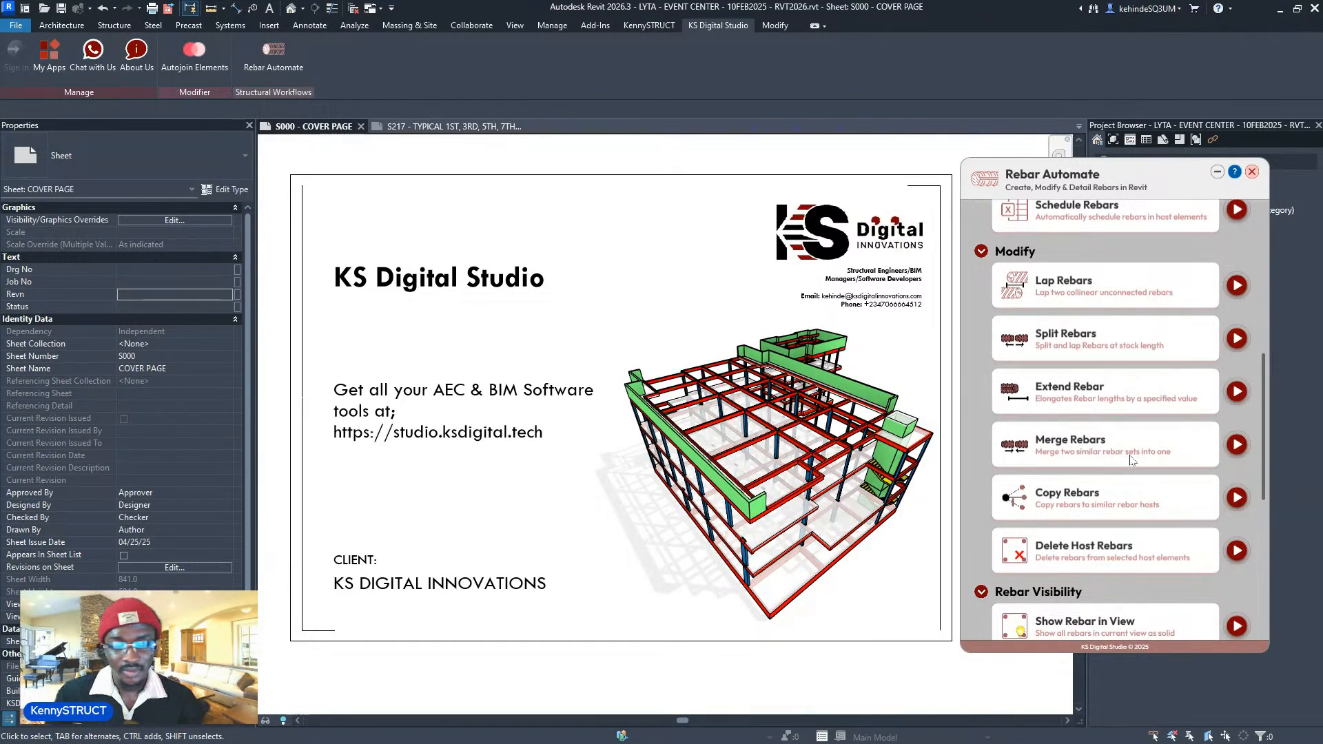
{"action": "scroll", "coordinate": [1141, 456], "scroll_direction": "down", "scroll_amount": 1}
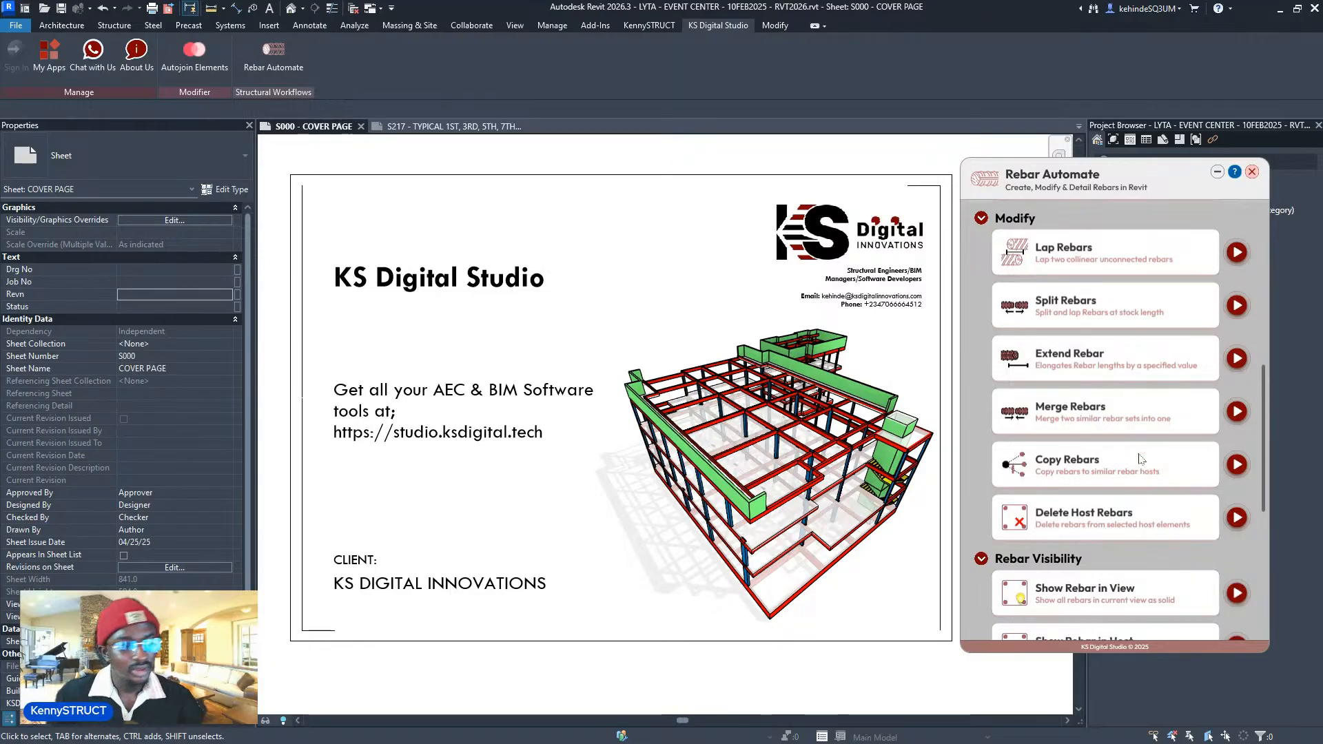
{"action": "scroll", "coordinate": [1226, 481], "scroll_direction": "down", "scroll_amount": 1}
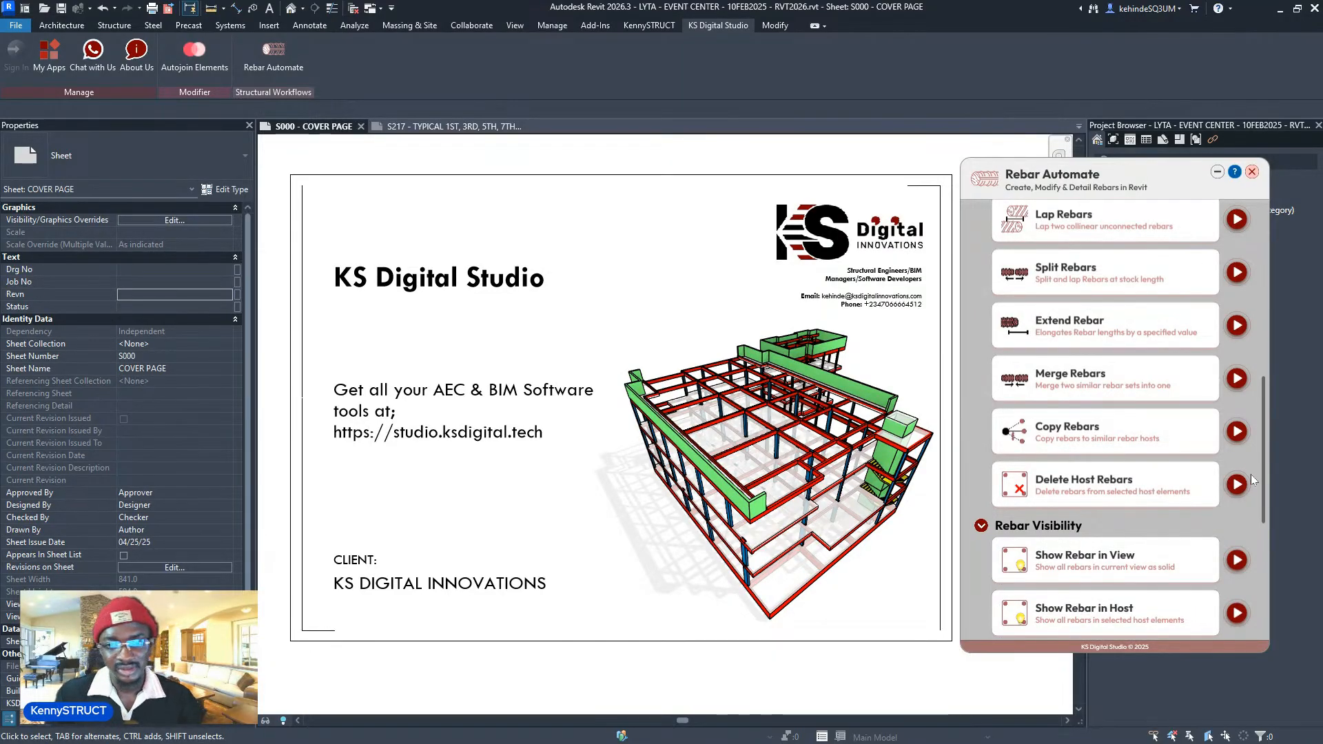
{"action": "scroll", "coordinate": [1172, 489], "scroll_direction": "down", "scroll_amount": 1}
{"action": "scroll", "coordinate": [1202, 462], "scroll_direction": "up", "scroll_amount": 1}
{"action": "scroll", "coordinate": [1202, 462], "scroll_direction": "up", "scroll_amount": 2}
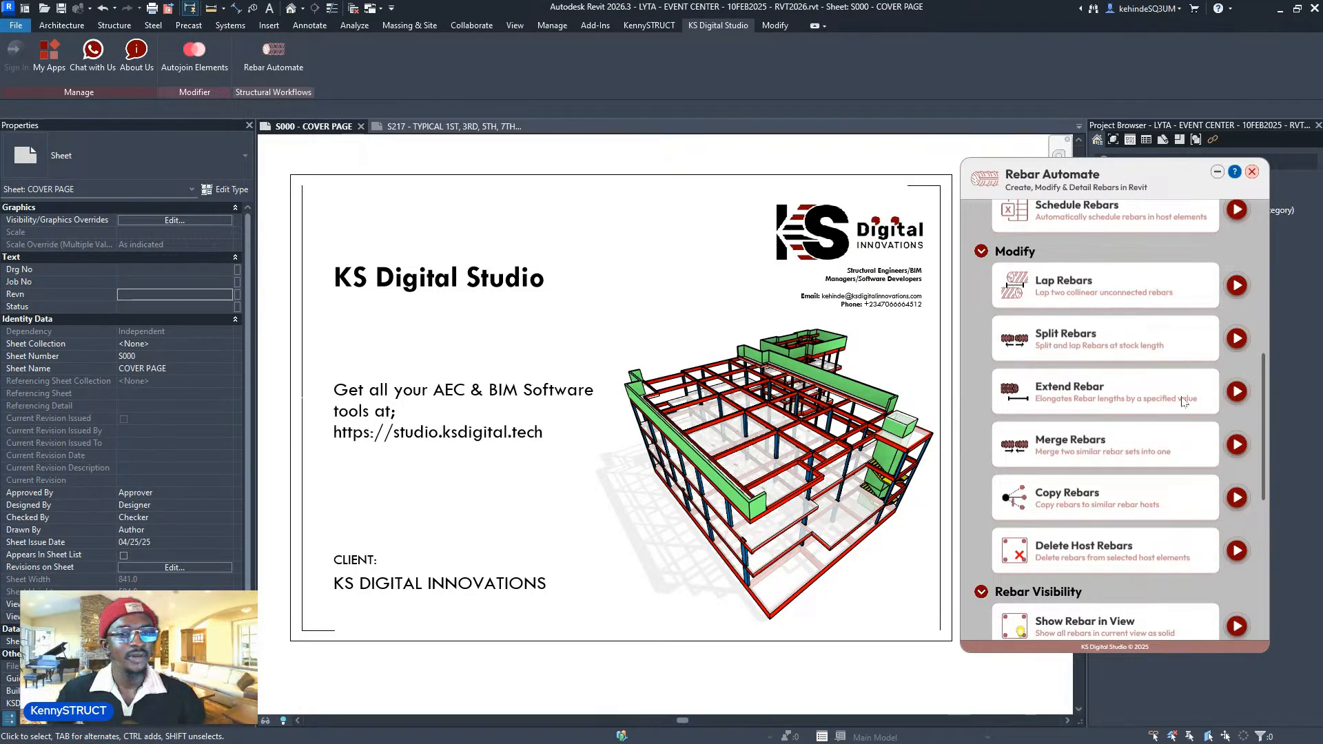
{"action": "scroll", "coordinate": [1180, 403], "scroll_direction": "down", "scroll_amount": 1}
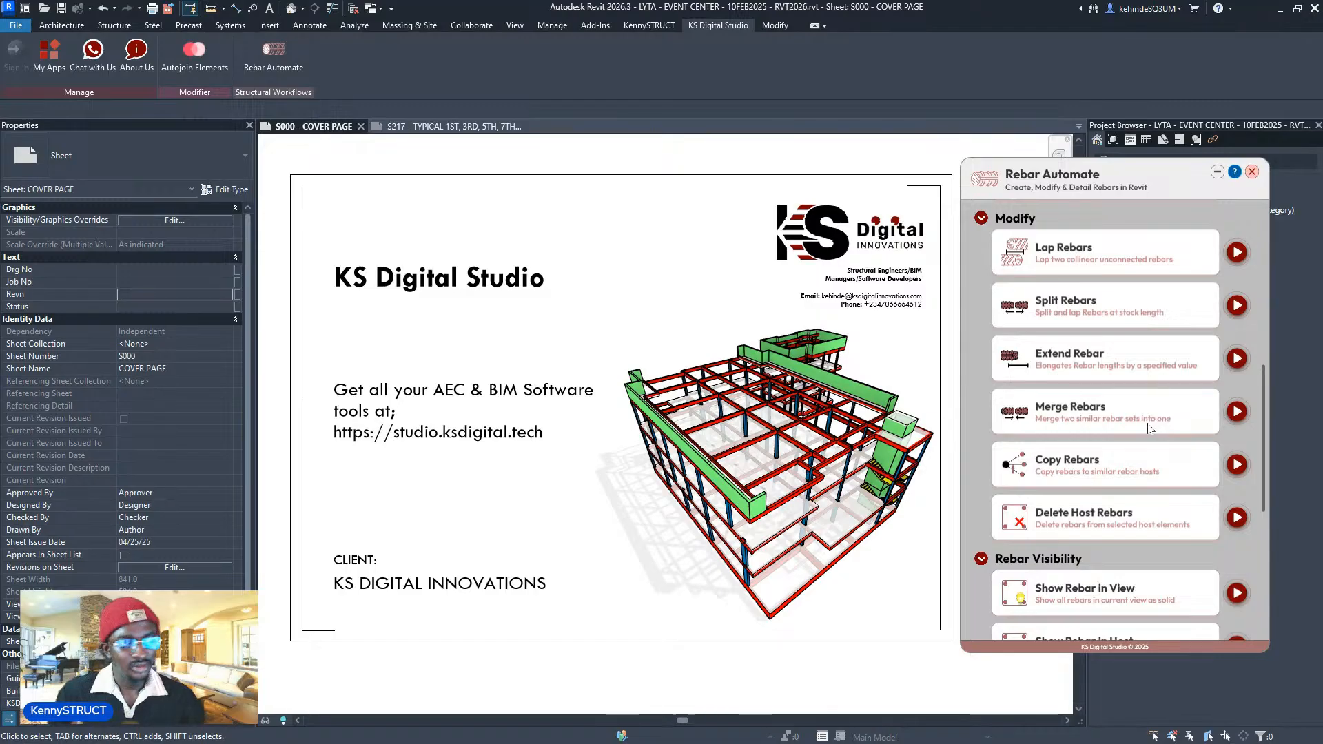
{"action": "scroll", "coordinate": [1149, 429], "scroll_direction": "down", "scroll_amount": 1}
{"action": "scroll", "coordinate": [1148, 428], "scroll_direction": "down", "scroll_amount": 8}
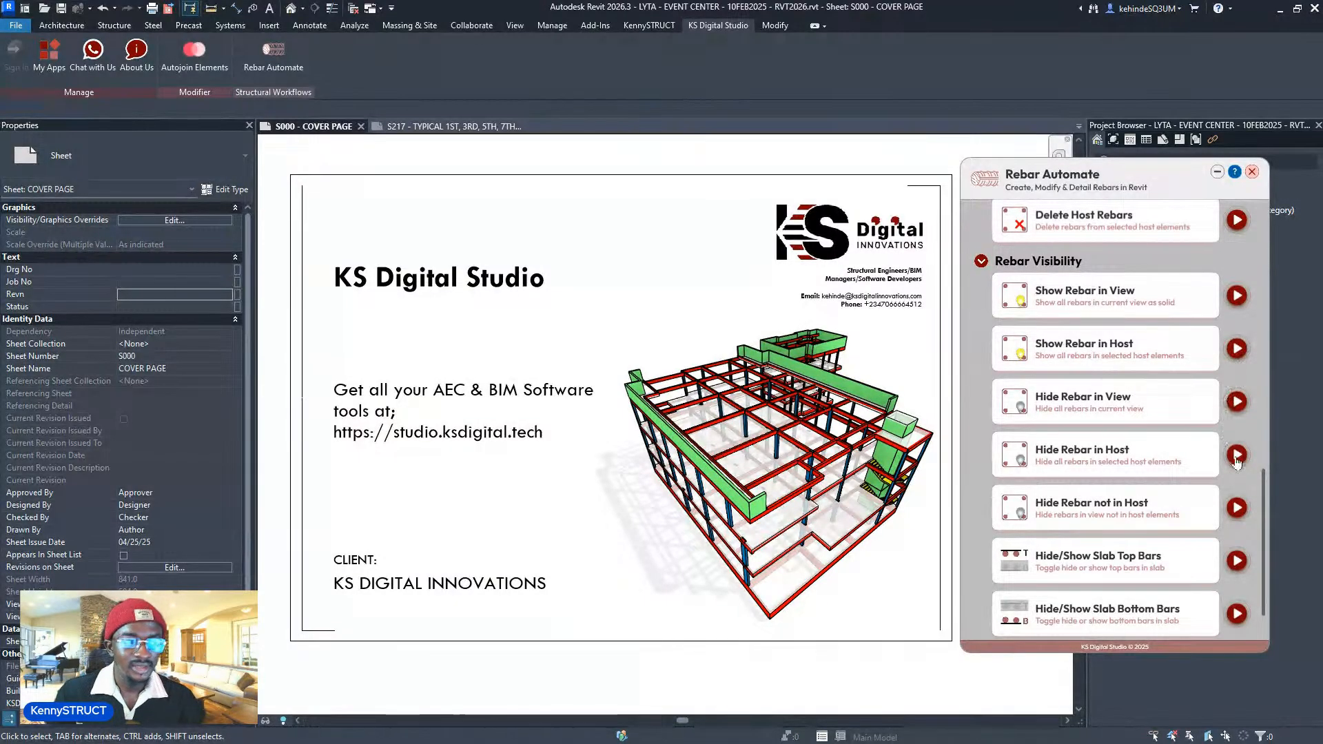
{"action": "scroll", "coordinate": [1219, 446], "scroll_direction": "down", "scroll_amount": 1}
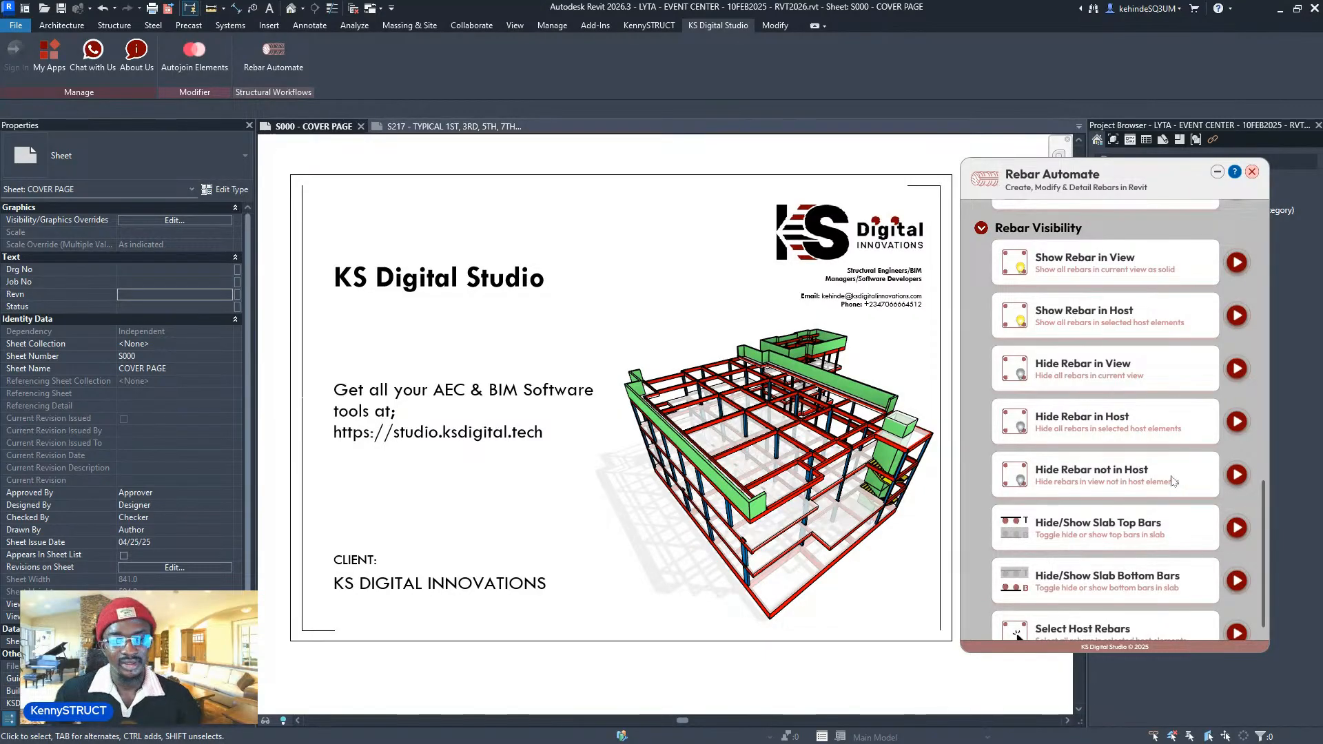
{"action": "scroll", "coordinate": [1165, 482], "scroll_direction": "down", "scroll_amount": 1}
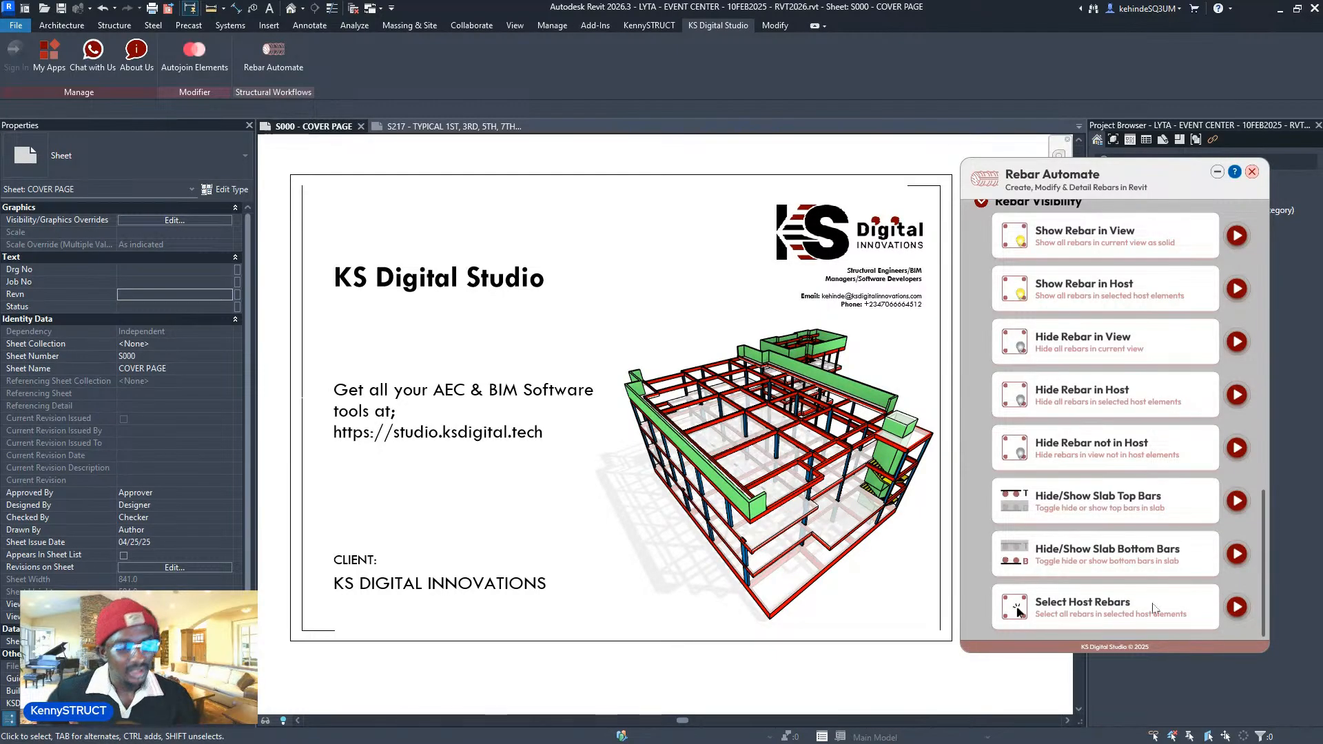
{"action": "scroll", "coordinate": [1171, 586], "scroll_direction": "up", "scroll_amount": 12}
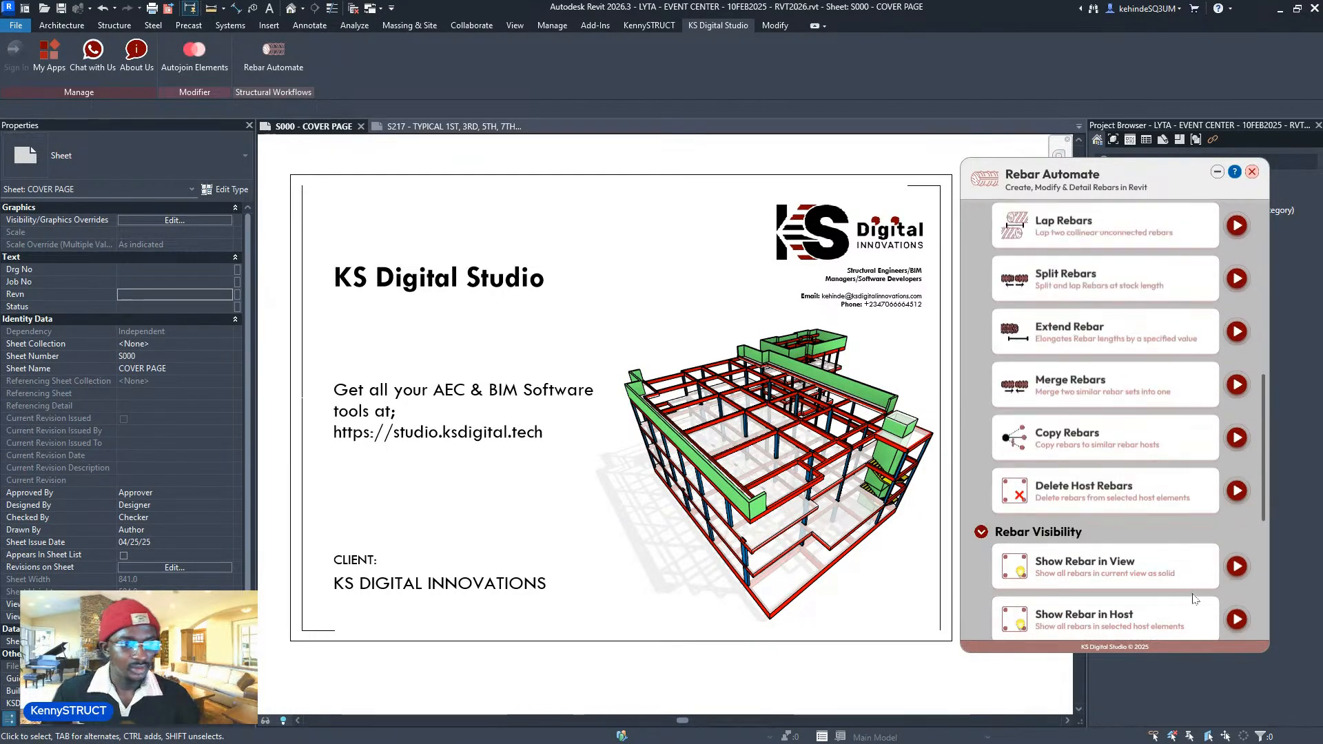
- Move Rebar Automate aside and open 01 - FIRST FLOOR - Rebar from Structural Plans > REBAR LAYOUT DETAILS
{"action": "scroll", "coordinate": [1146, 580], "scroll_direction": "up", "scroll_amount": 5}
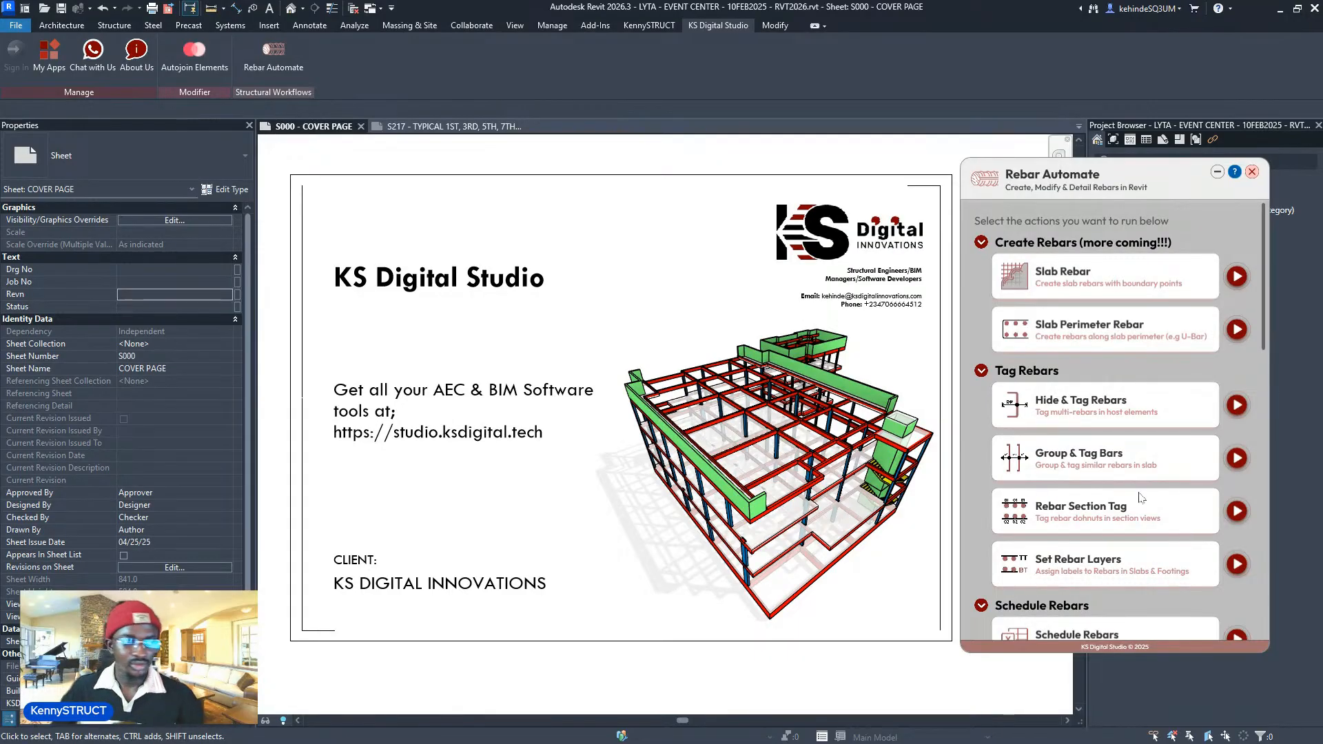
{"action": "left_click_drag", "start_coordinate": [1091, 195], "coordinate": [821, 179]}
{"action": "left_click", "coordinate": [1095, 182]}
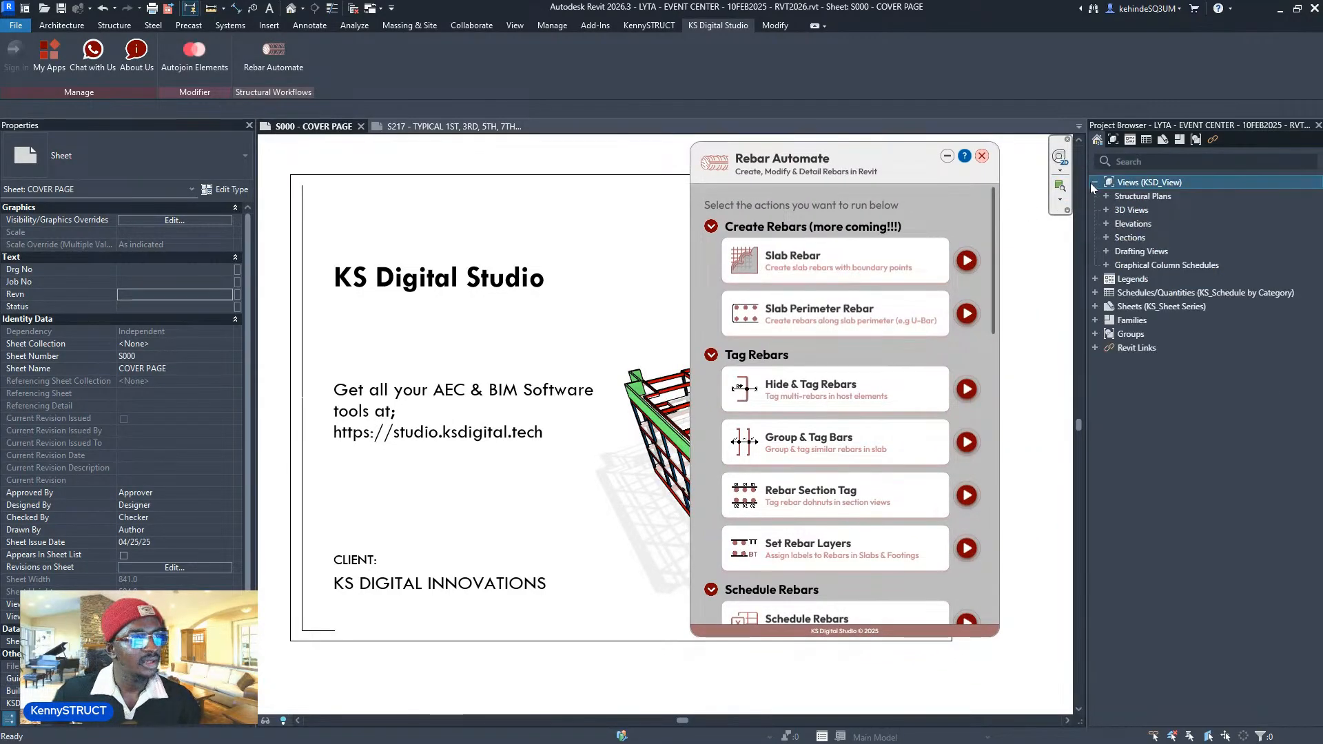
{"action": "left_click", "coordinate": [1106, 195]}
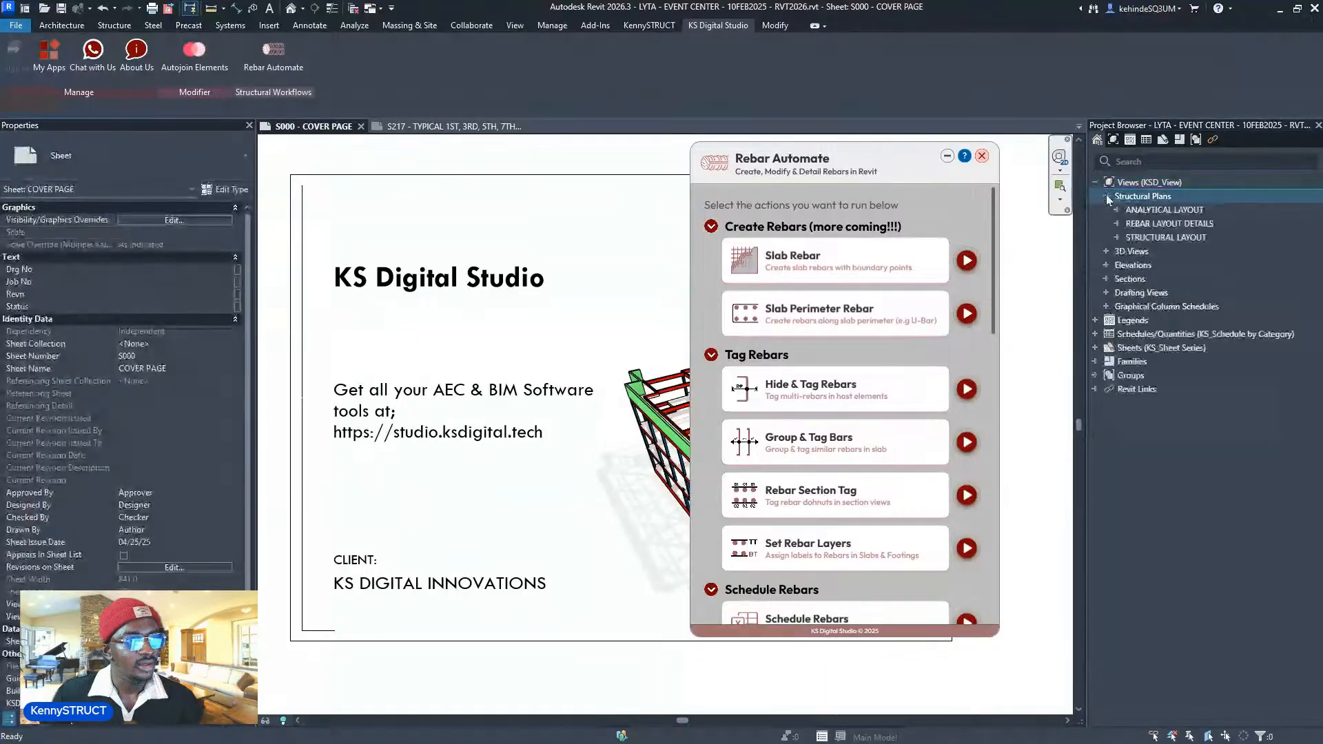
{"action": "left_click", "coordinate": [1116, 223]}
{"action": "left_click", "coordinate": [1183, 251]}
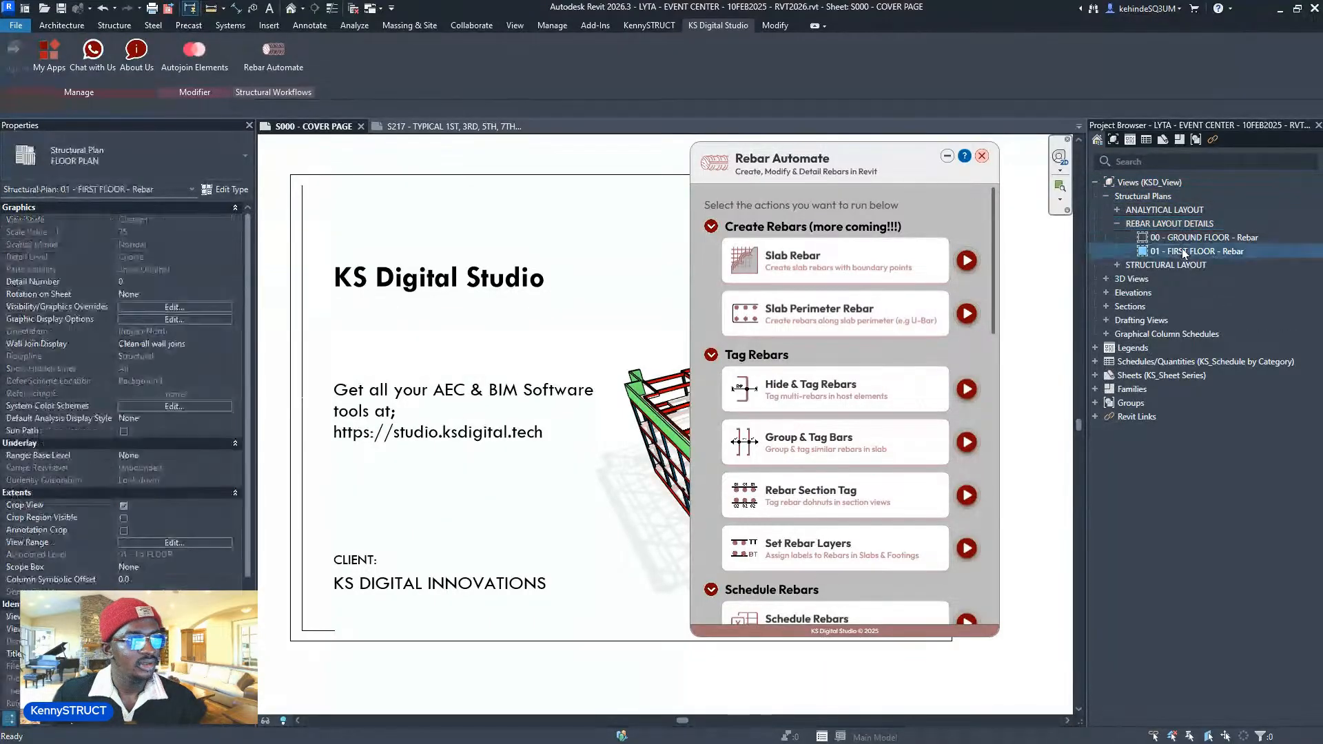
{"action": "double_click", "coordinate": [1183, 250]}
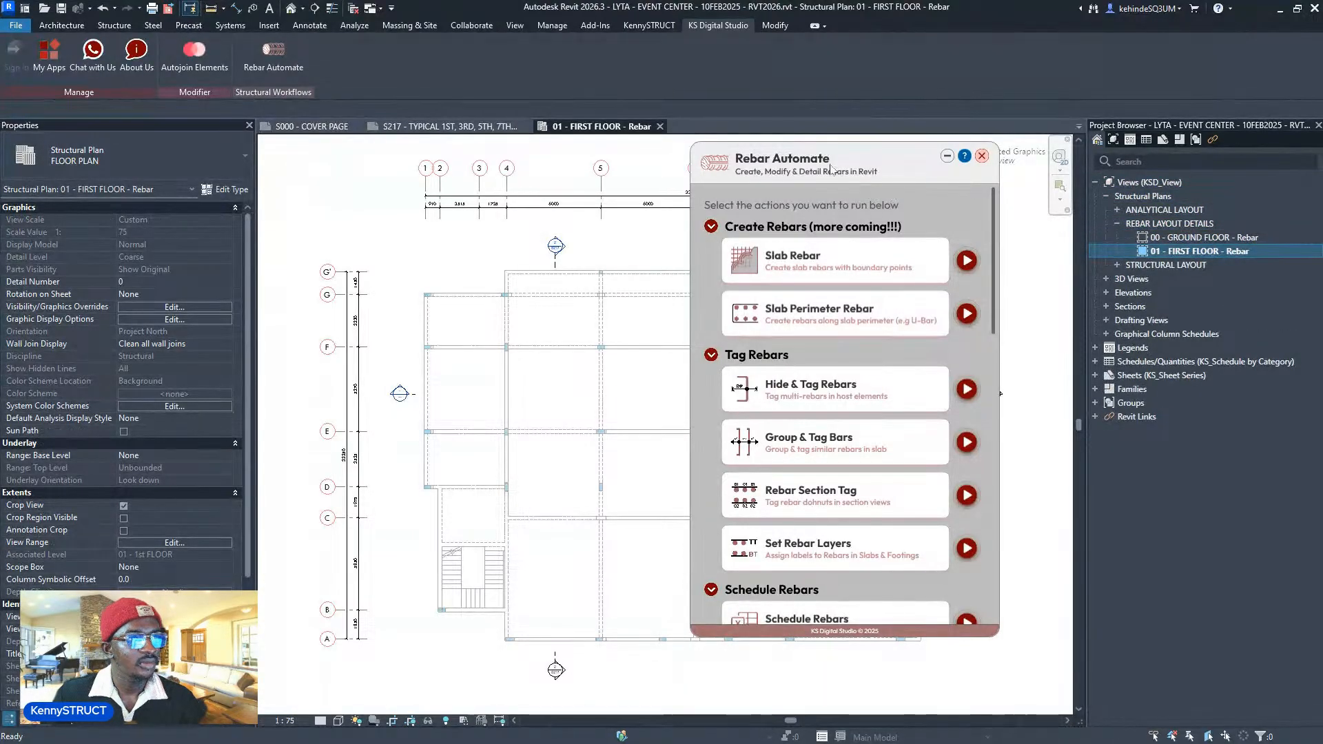
- Shift the Rebar Automate window to the right and zoom out to show the entire first-floor plan
{"action": "left_click_drag", "start_coordinate": [847, 166], "coordinate": [1079, 168]}
{"action": "scroll", "coordinate": [517, 370], "scroll_direction": "down", "scroll_amount": 3}
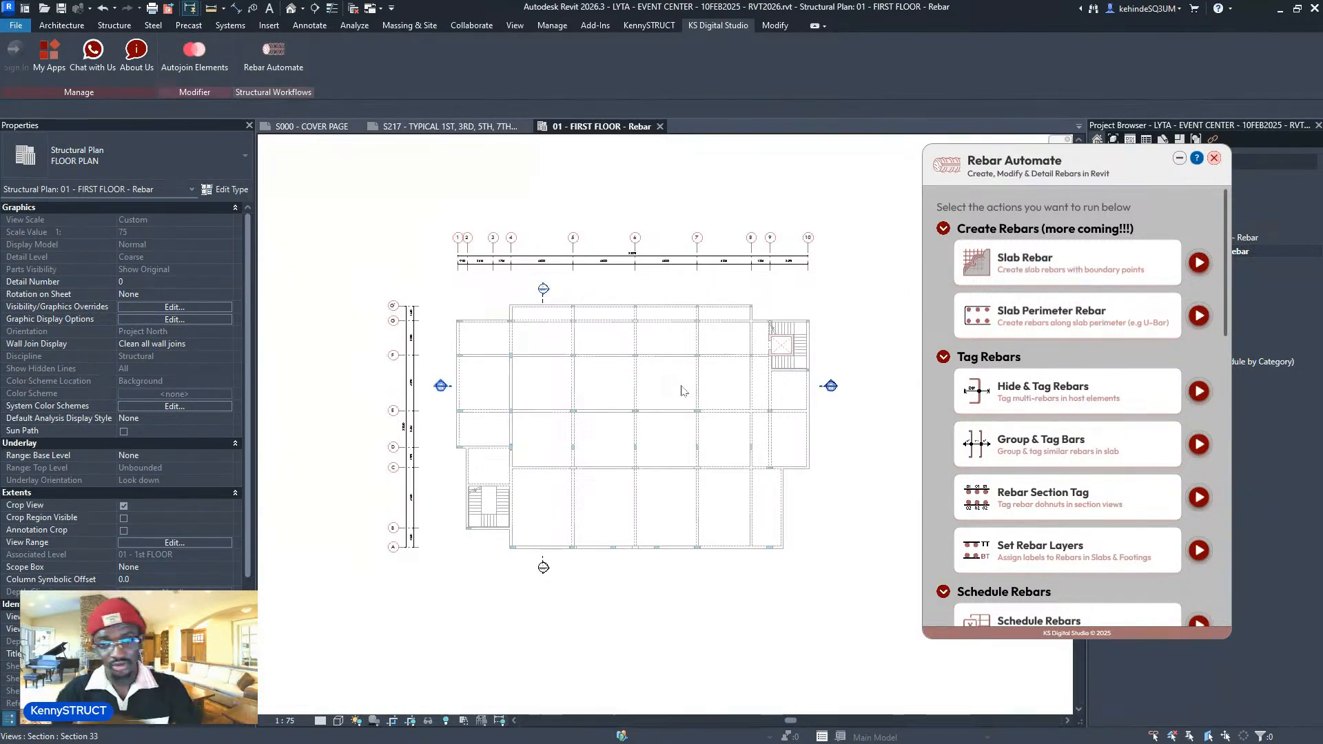
{"action": "left_click_drag", "start_coordinate": [1062, 168], "coordinate": [980, 182]}
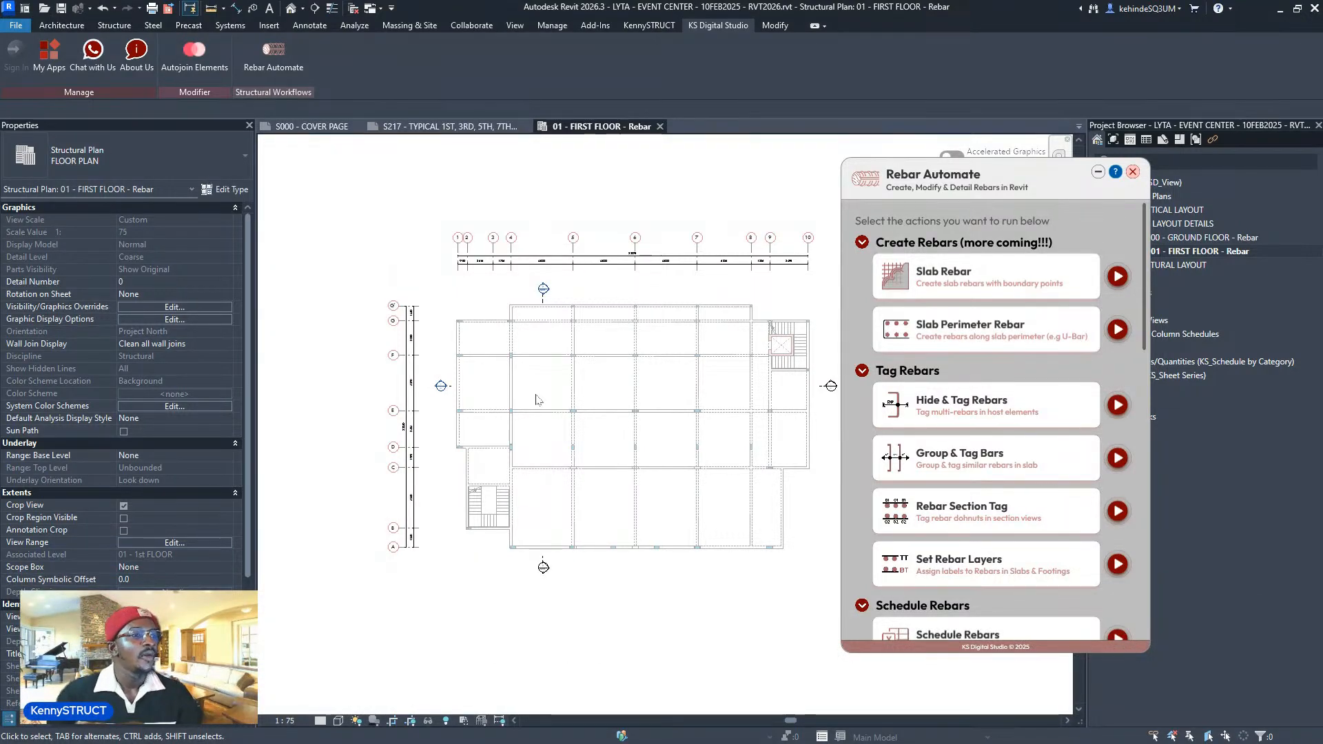
{"action": "scroll", "coordinate": [467, 416], "scroll_direction": "down", "scroll_amount": 2}
{"action": "scroll", "coordinate": [661, 441], "scroll_direction": "up", "scroll_amount": 3}
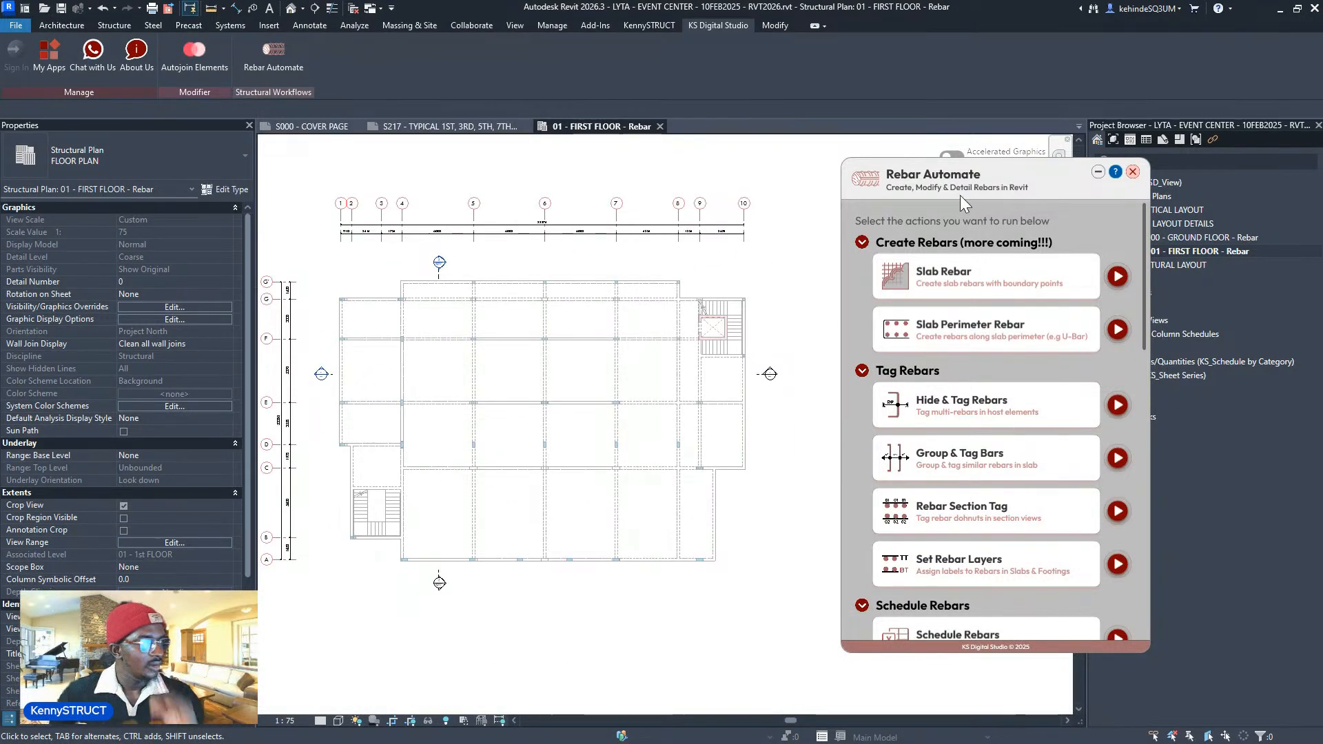
{"action": "left_click_drag", "start_coordinate": [954, 194], "coordinate": [1029, 196]}
{"action": "scroll", "coordinate": [777, 443], "scroll_direction": "down", "scroll_amount": 1}
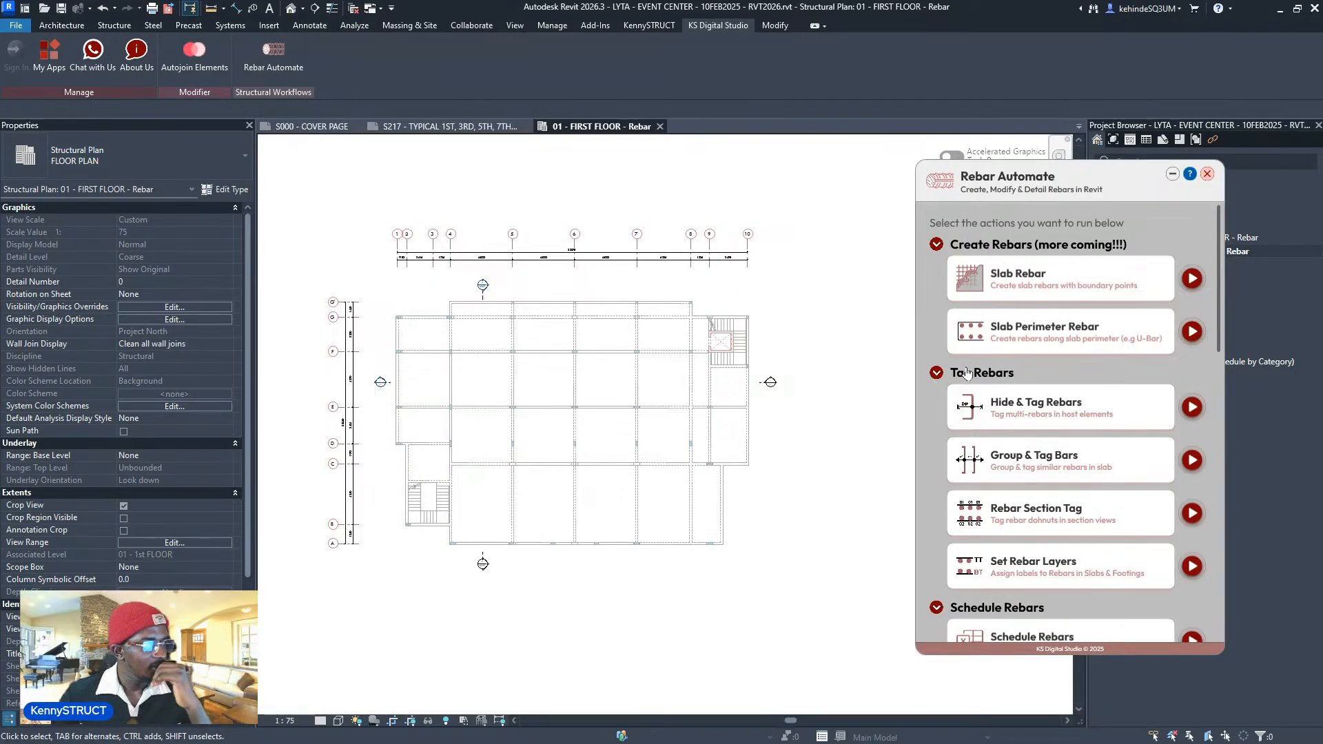
- Launch Slab Rebar from Rebar Automate and pan and zoom over the first-floor slab panels
{"action": "left_click", "coordinate": [1191, 279]}
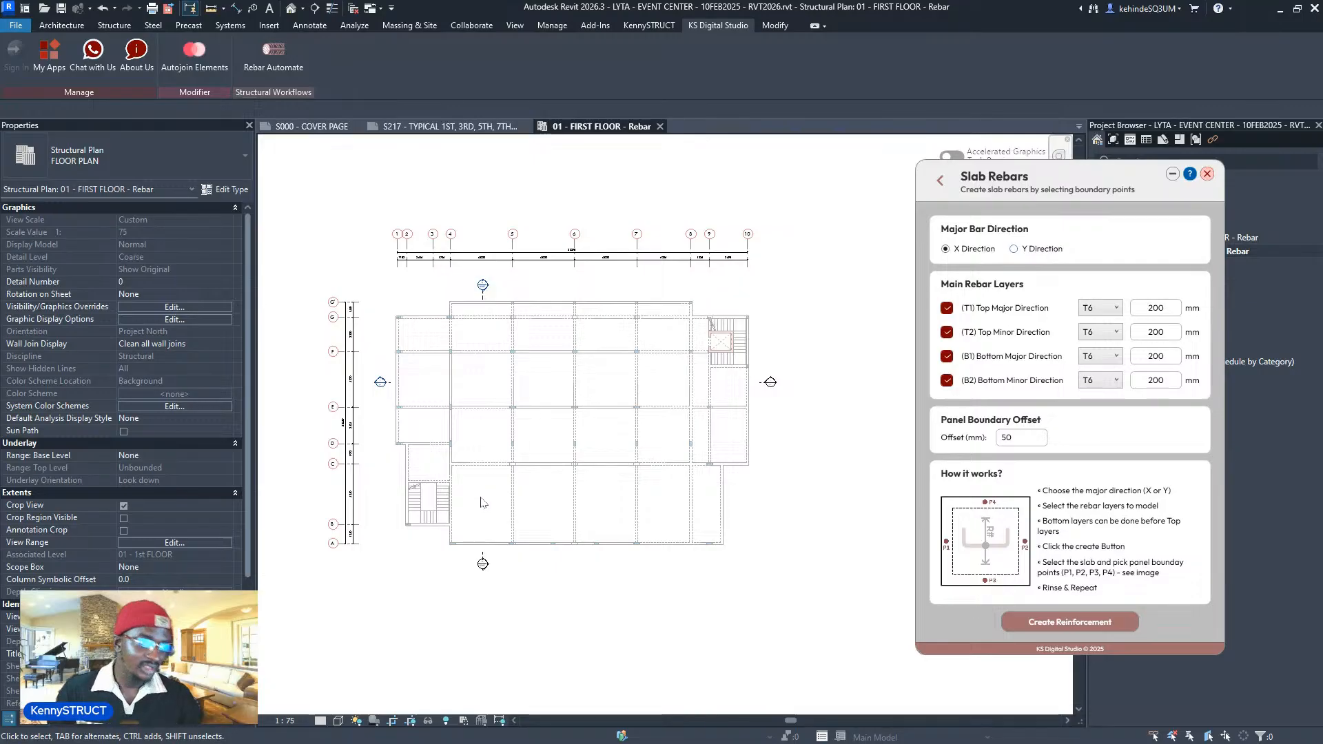
{"action": "scroll", "coordinate": [485, 503], "scroll_direction": "up", "scroll_amount": 3}
{"action": "scroll", "coordinate": [506, 636], "scroll_direction": "up", "scroll_amount": 2}
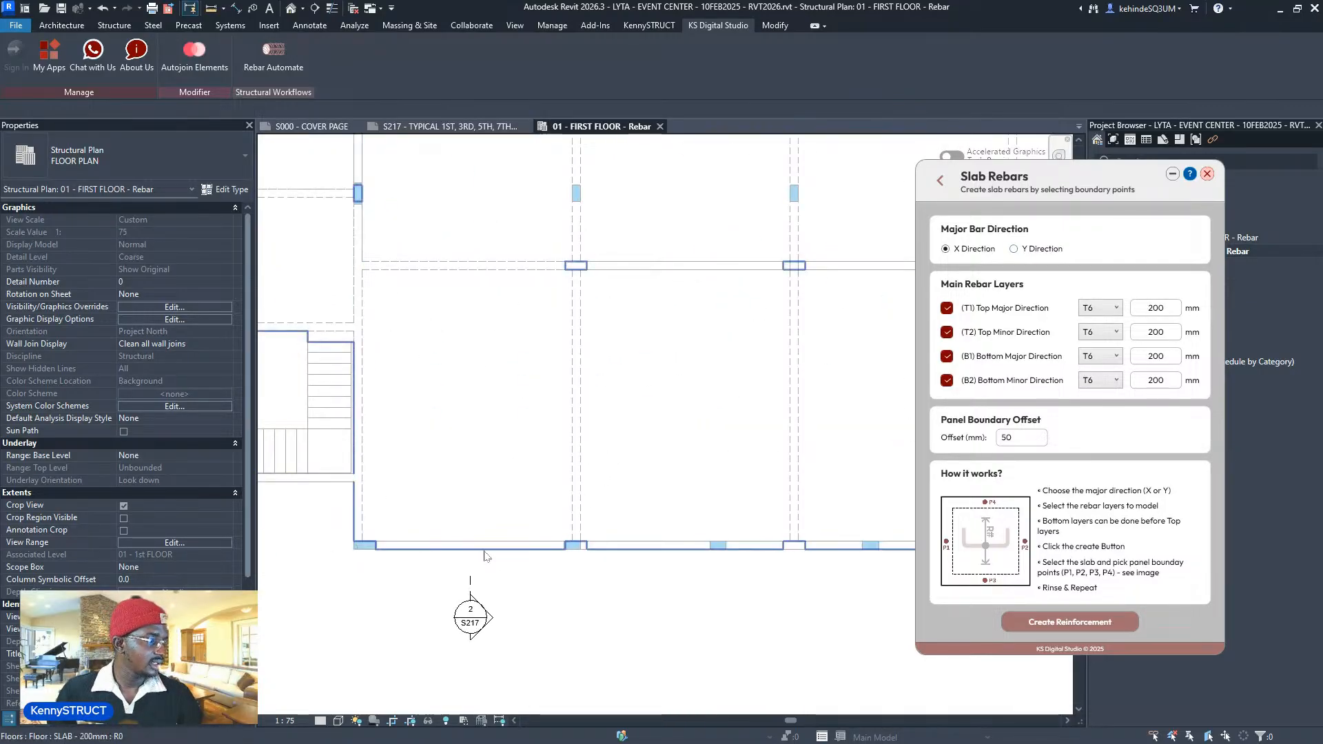
{"action": "scroll", "coordinate": [425, 571], "scroll_direction": "down", "scroll_amount": 2}
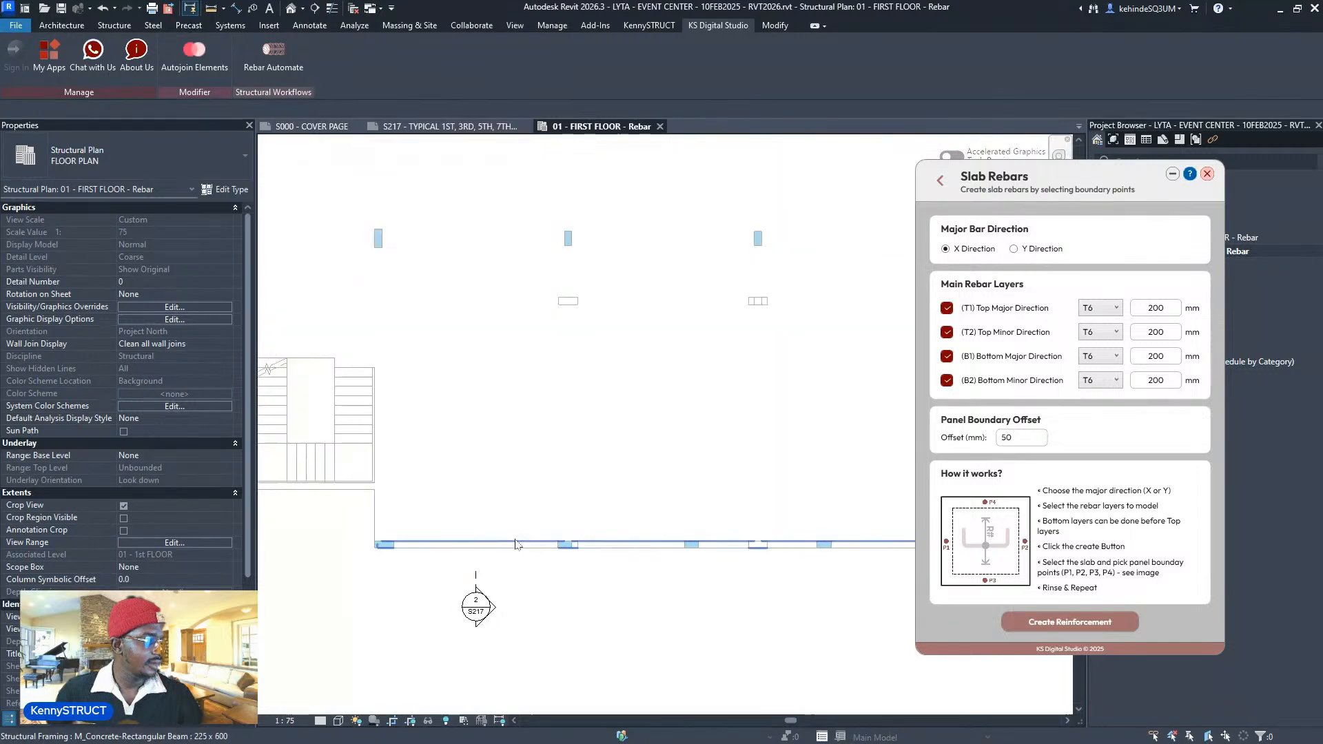
{"action": "middle_click_drag", "start_coordinate": [522, 593], "coordinate": [536, 276]}
{"action": "scroll", "coordinate": [502, 219], "scroll_direction": "up", "scroll_amount": 9}
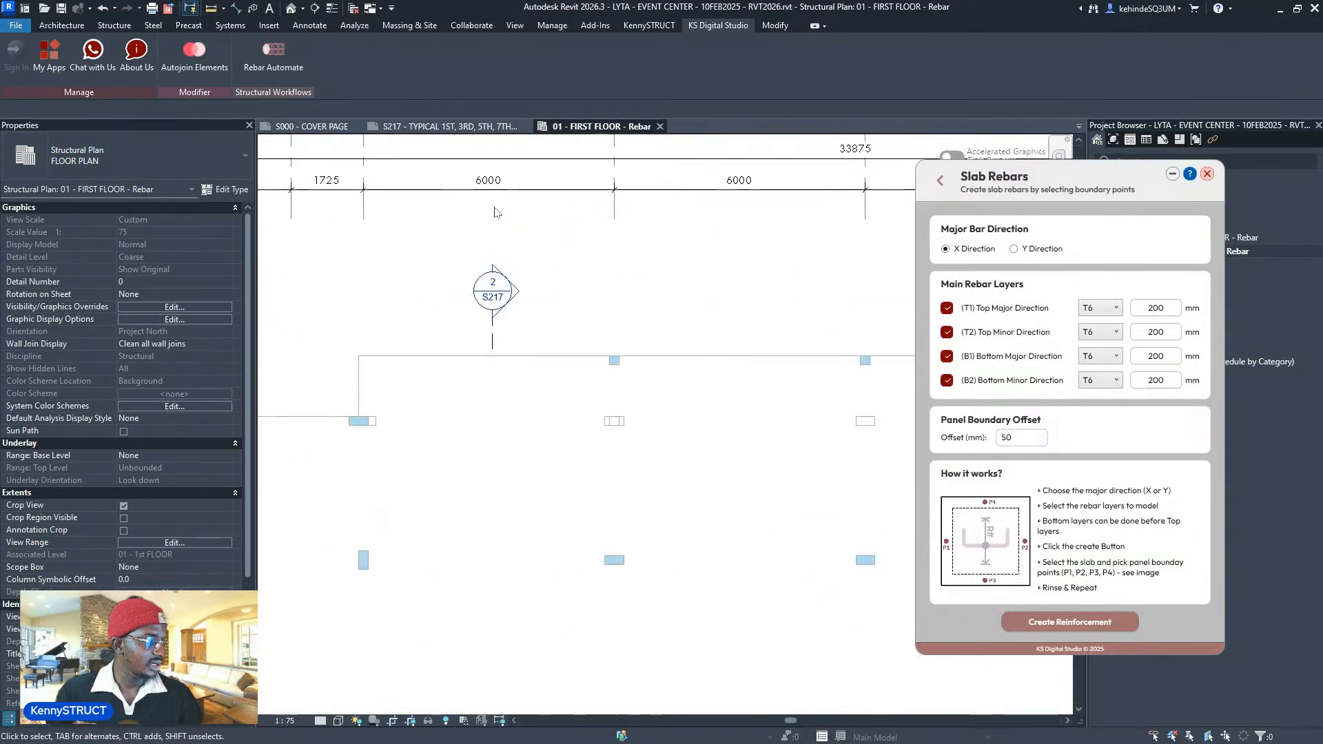
{"action": "scroll", "coordinate": [510, 199], "scroll_direction": "down", "scroll_amount": 10}
{"action": "middle_click_drag", "start_coordinate": [449, 523], "coordinate": [590, 346]}
{"action": "scroll", "coordinate": [591, 350], "scroll_direction": "up", "scroll_amount": 5}
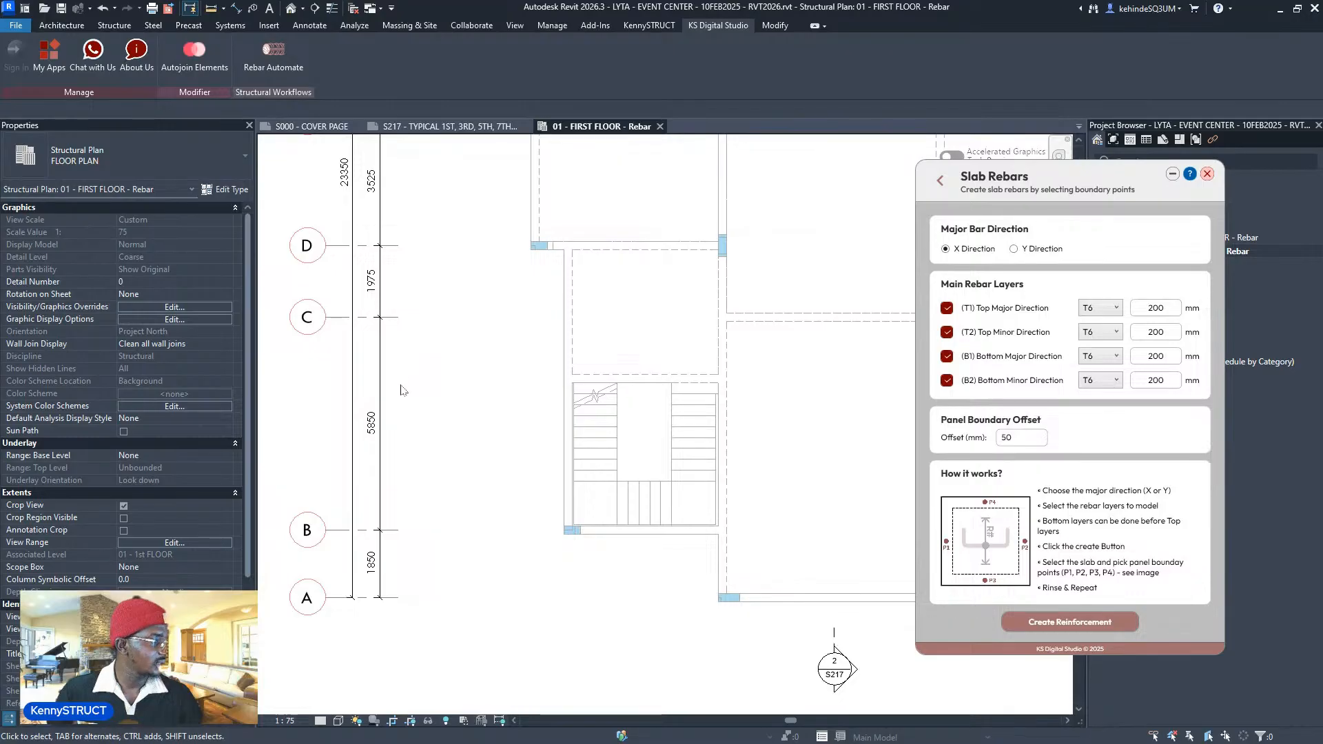
{"action": "scroll", "coordinate": [328, 486], "scroll_direction": "down", "scroll_amount": 4}
{"action": "middle_click_drag", "start_coordinate": [605, 470], "coordinate": [568, 472]}
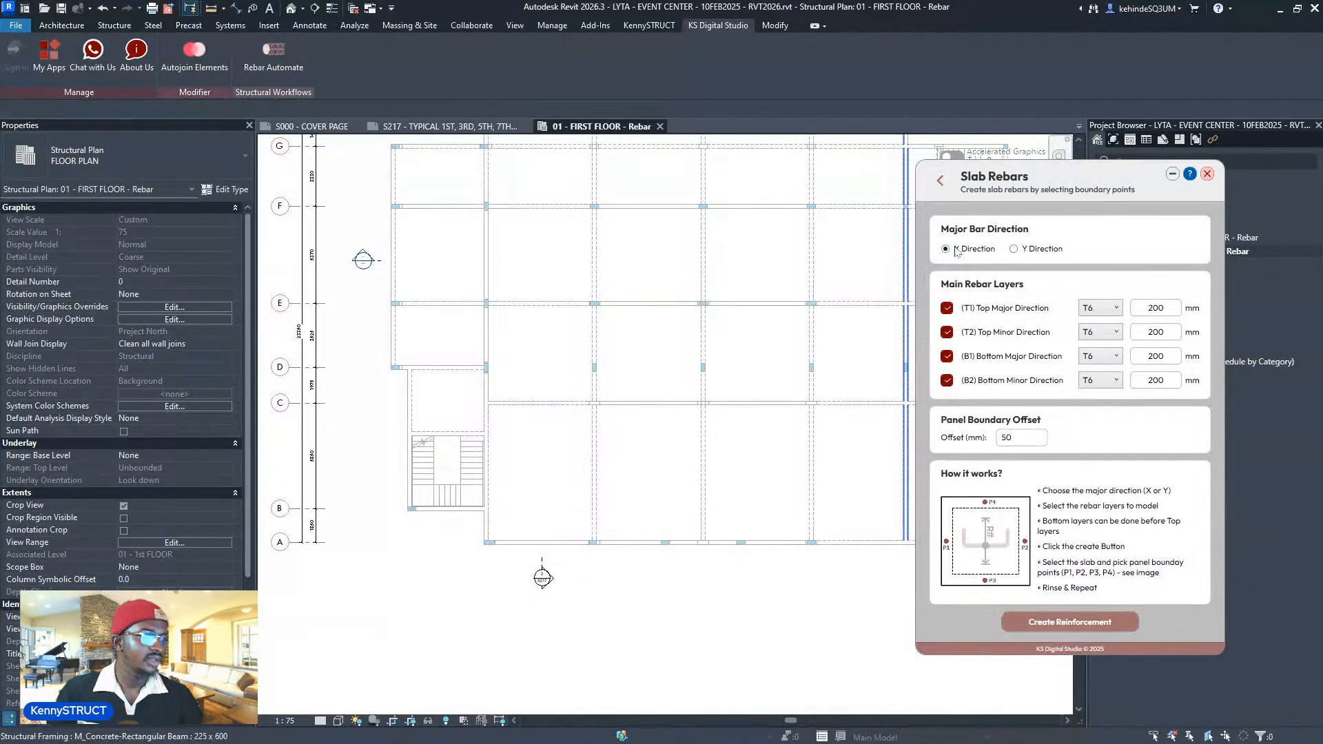
{"action": "scroll", "coordinate": [679, 511], "scroll_direction": "down", "scroll_amount": 5}
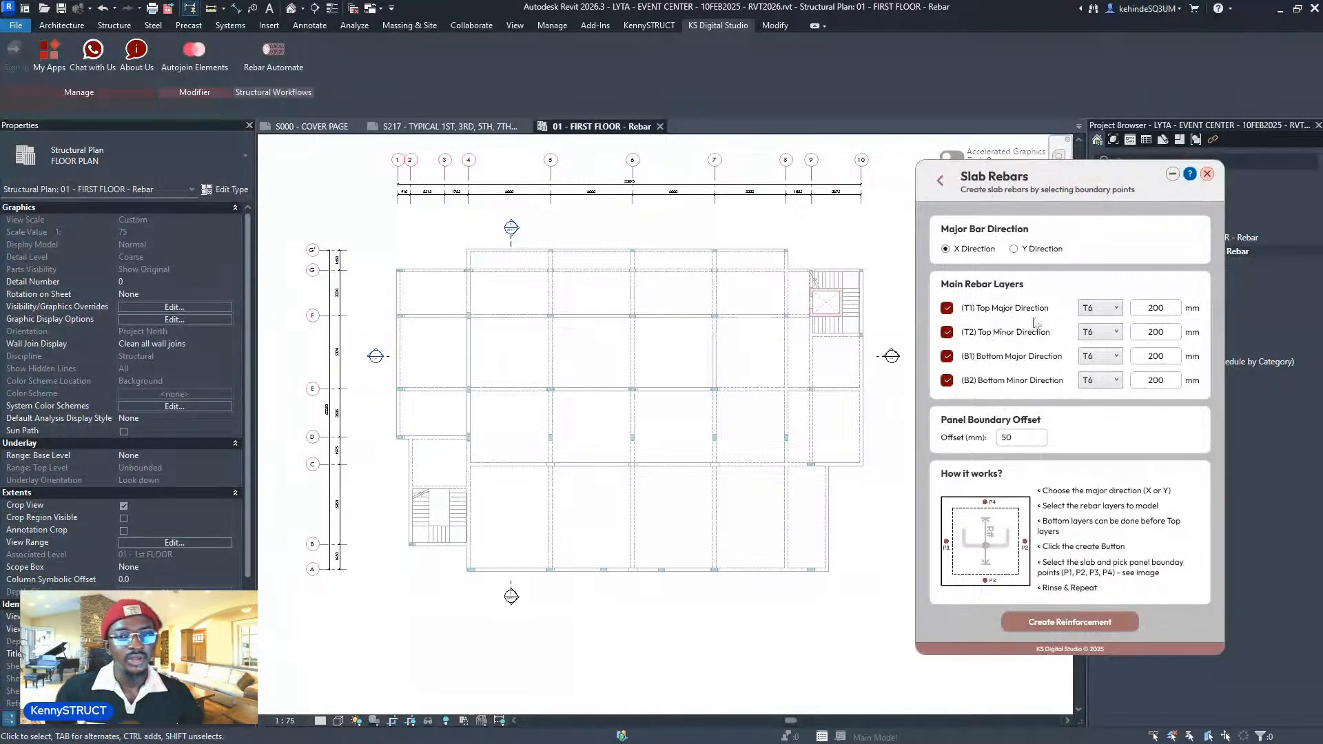
- Keep T6 bars at 200 mm spacing for the T1 and T2 layers and select the Offset value
{"action": "left_click", "coordinate": [1107, 311]}
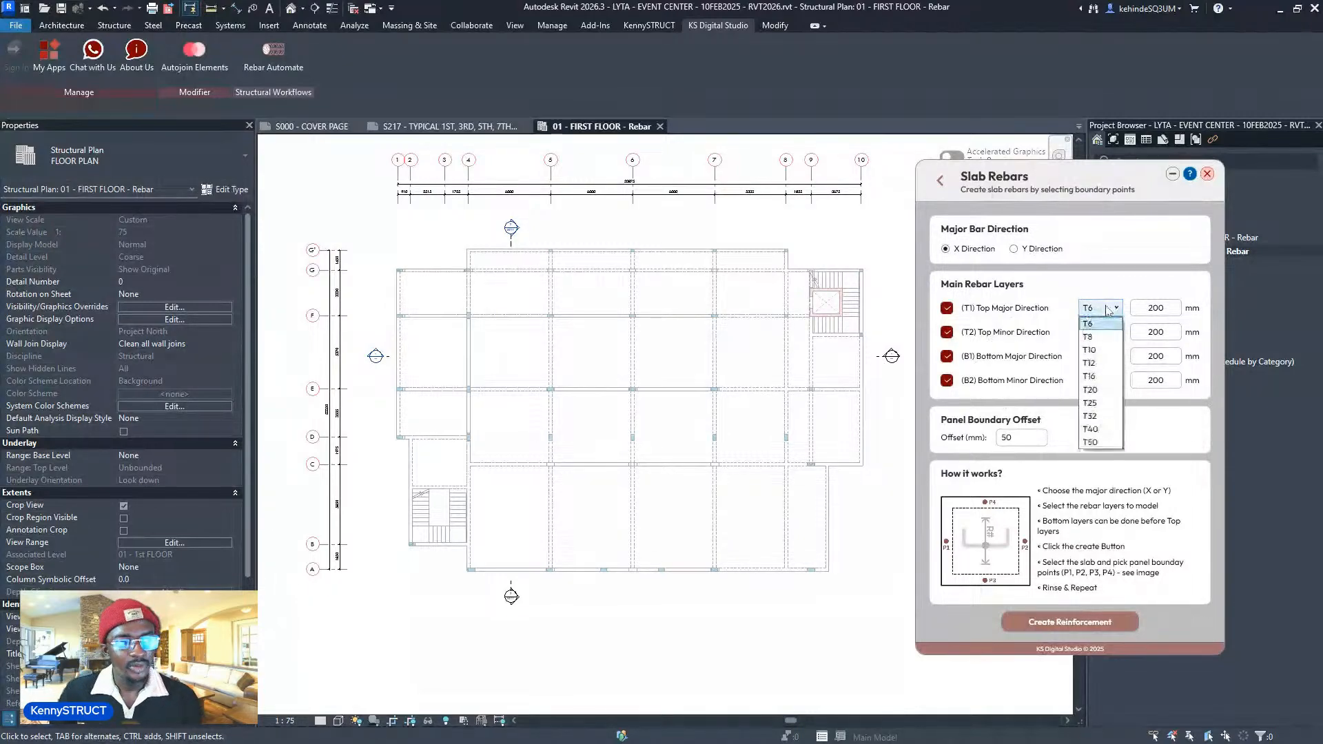
{"action": "left_click", "coordinate": [1107, 311]}
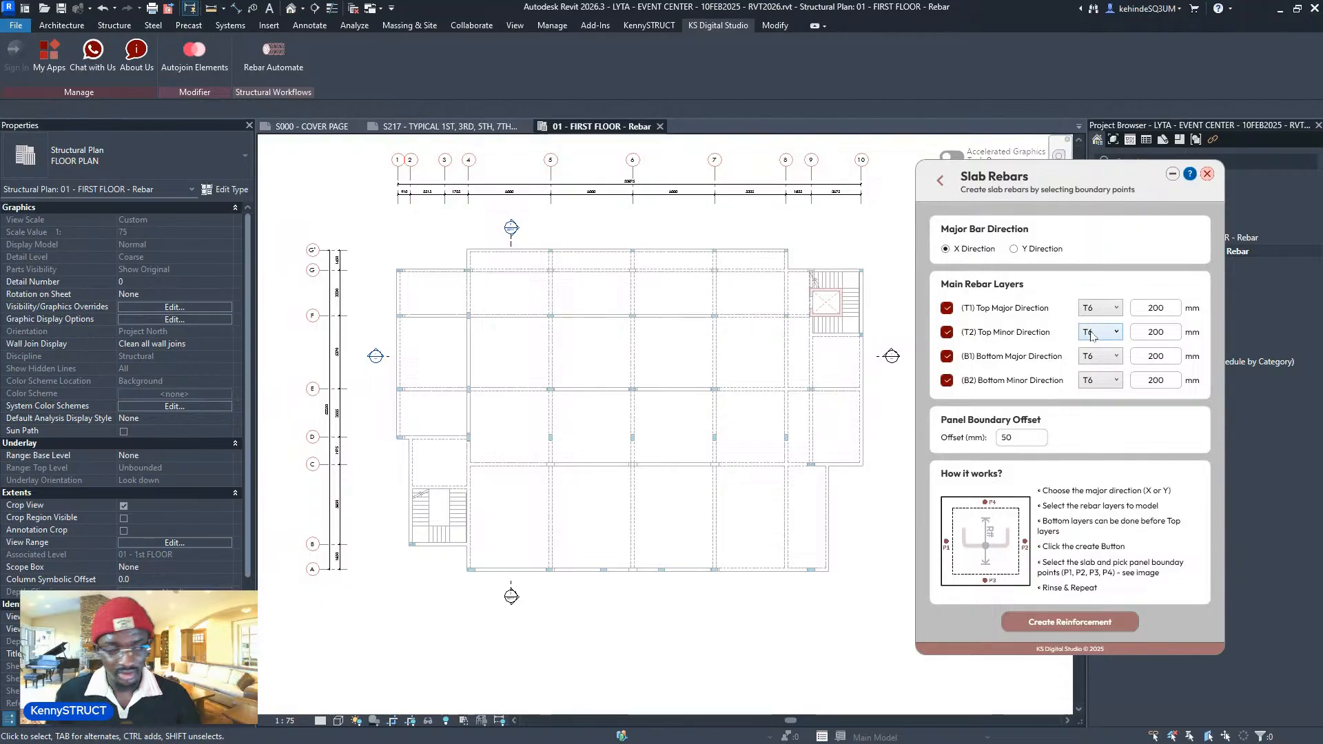
{"action": "left_click", "coordinate": [1098, 312]}
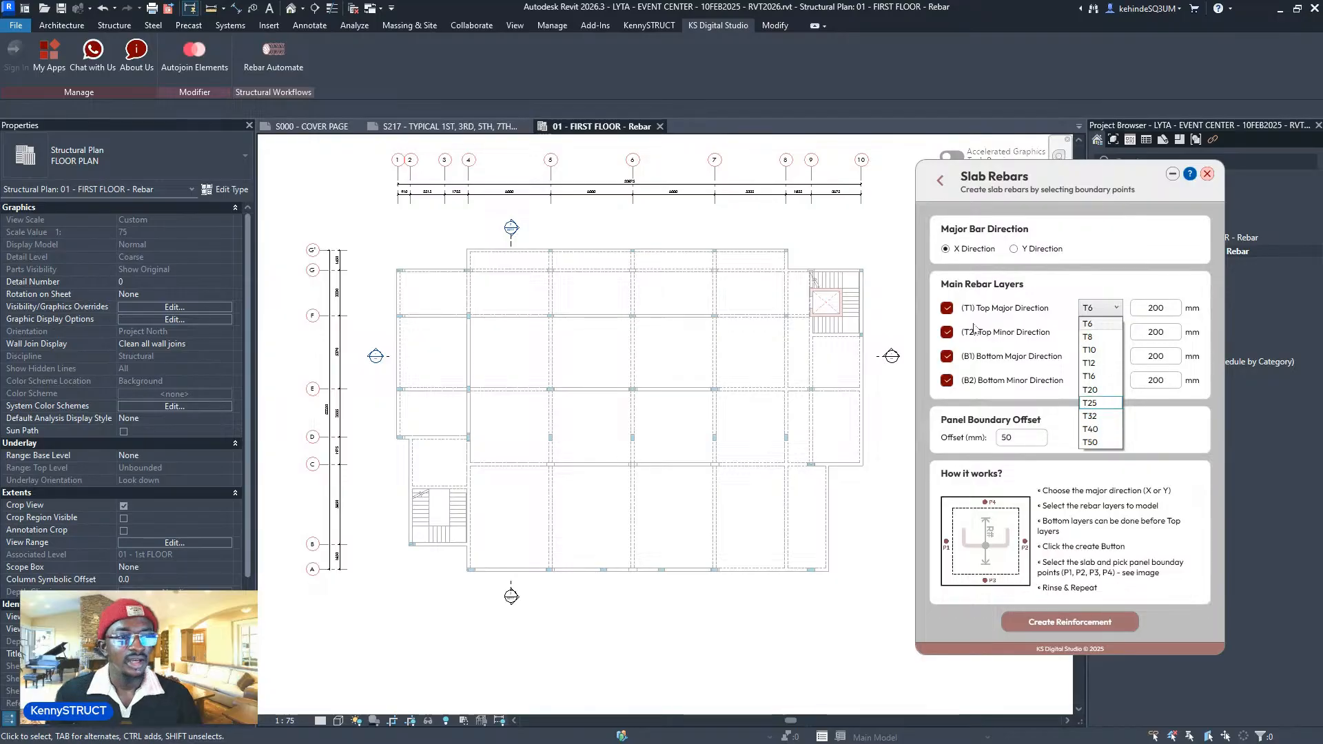
{"action": "left_click", "coordinate": [1092, 324]}
{"action": "double_click", "coordinate": [1147, 305]}
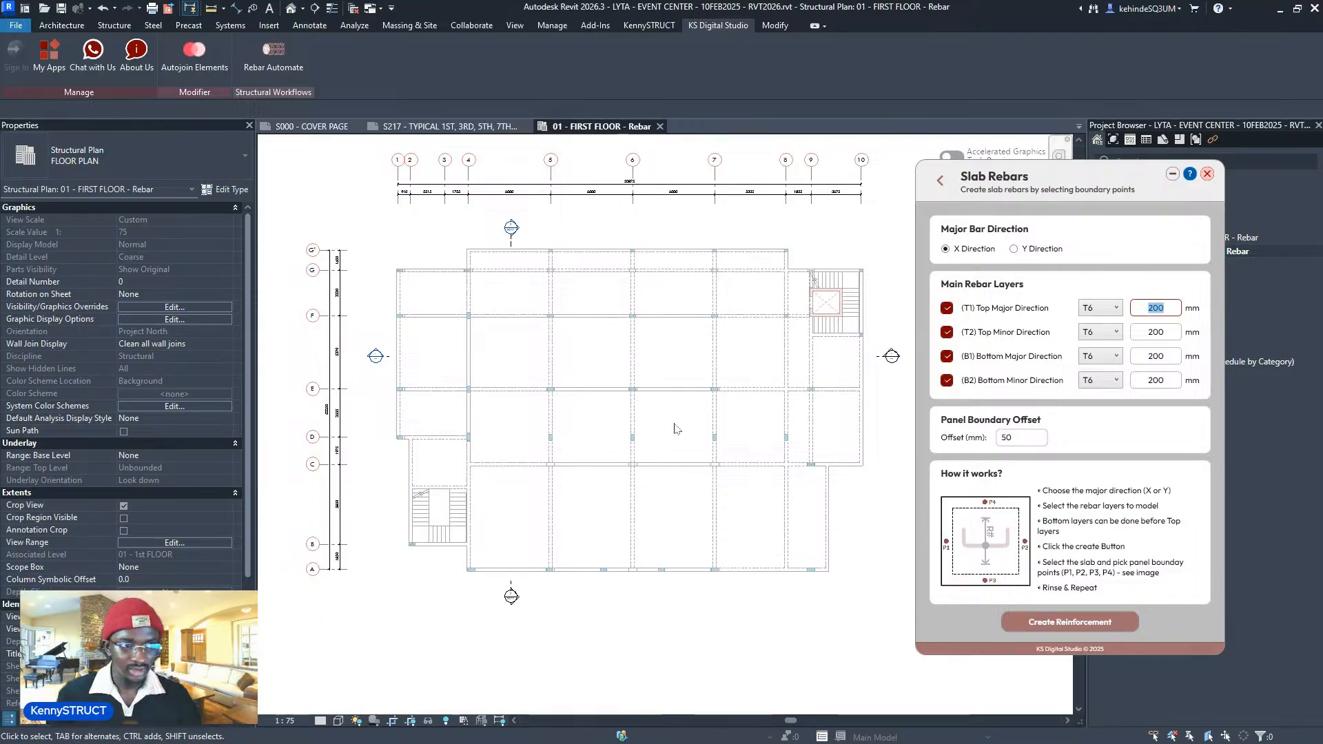
{"action": "left_click", "coordinate": [1150, 332]}
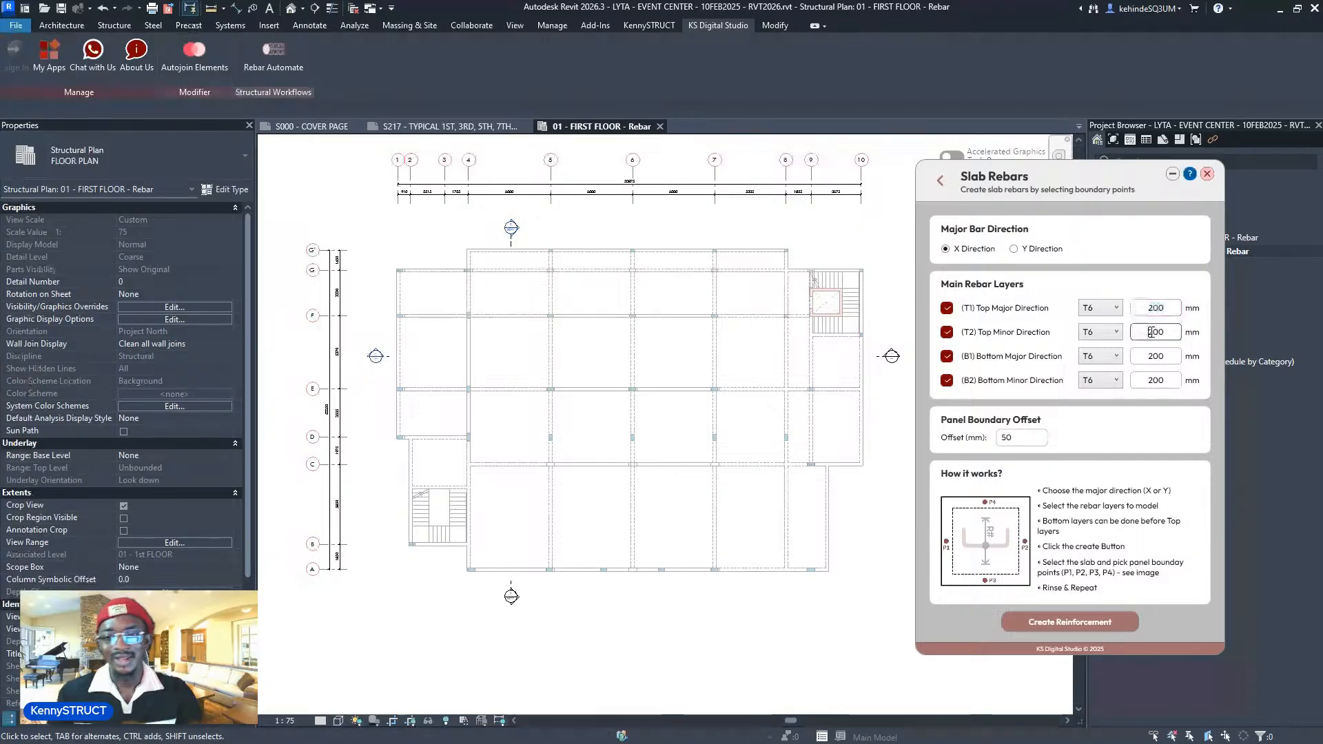
{"action": "double_click", "coordinate": [1150, 332]}
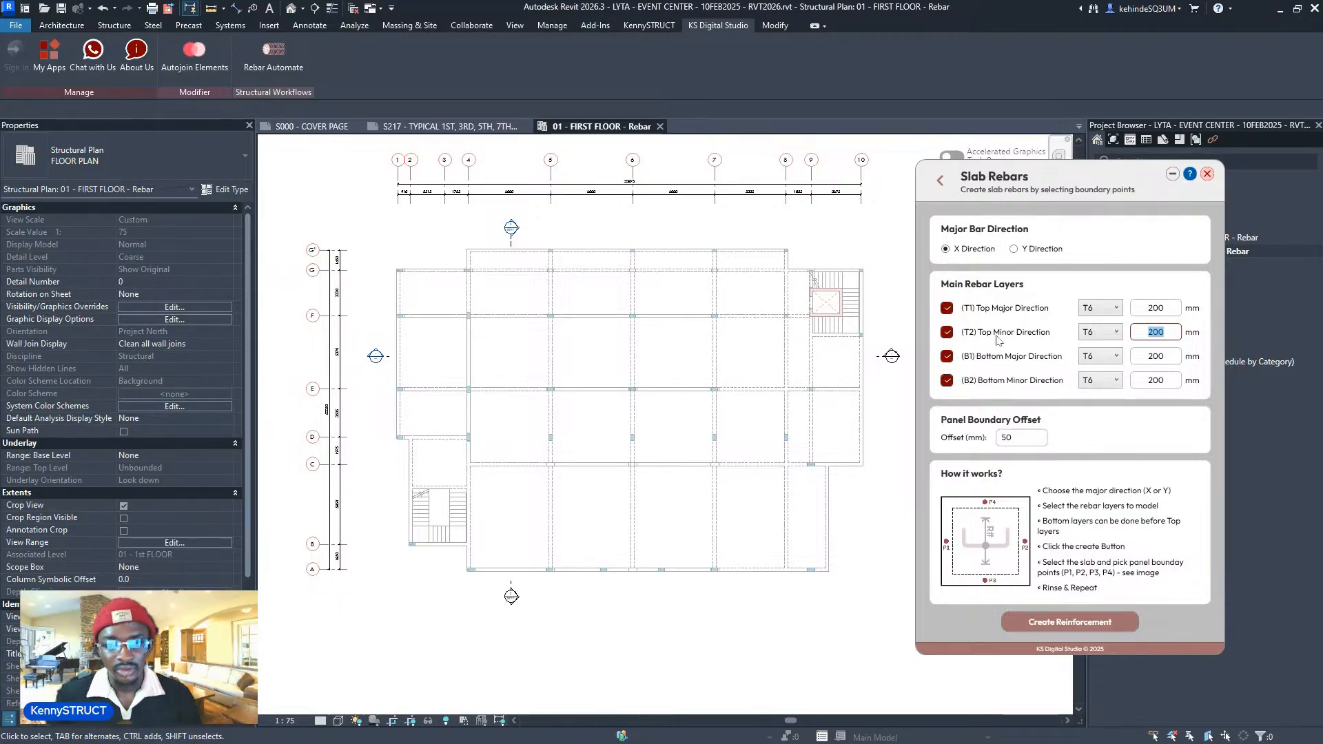
{"action": "left_click", "coordinate": [1008, 438]}
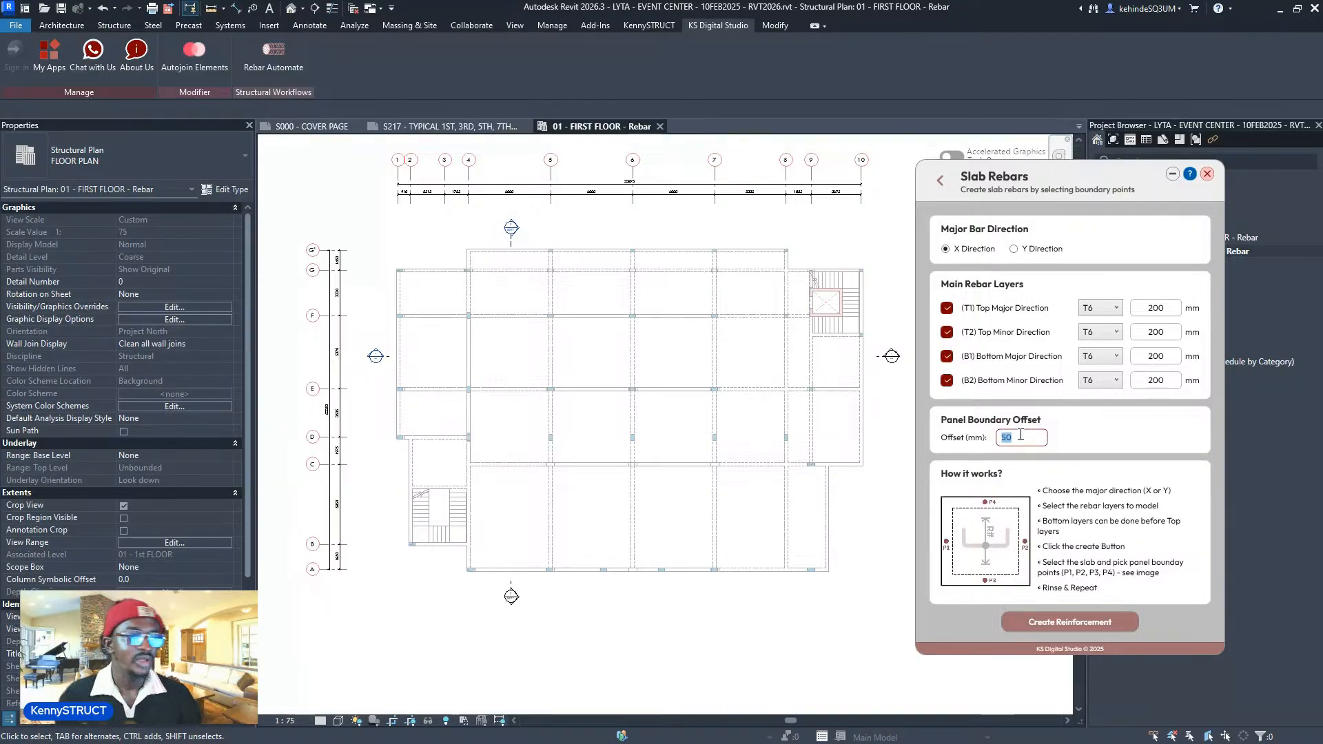
{"action": "left_click", "coordinate": [1013, 438]}
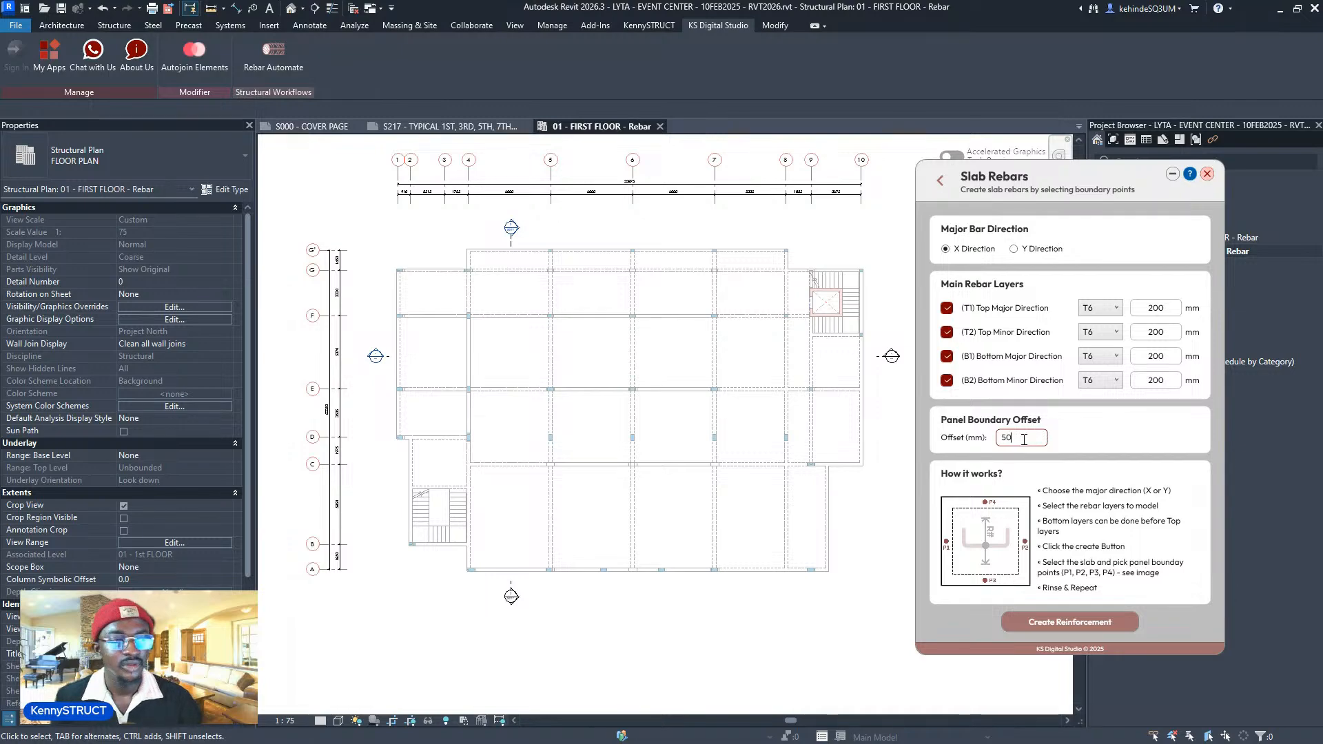
{"action": "left_click_drag", "start_coordinate": [1022, 440], "coordinate": [1001, 447]}
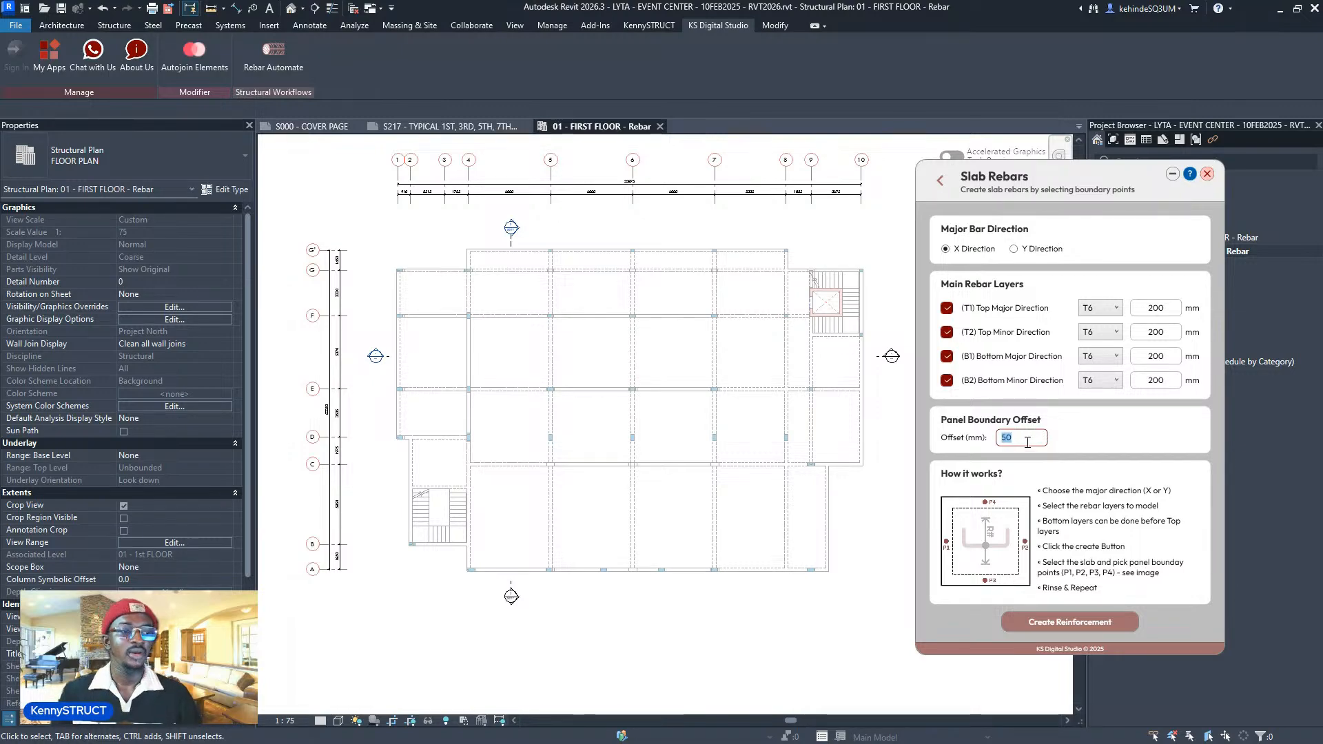
{"action": "left_click", "coordinate": [1028, 442]}
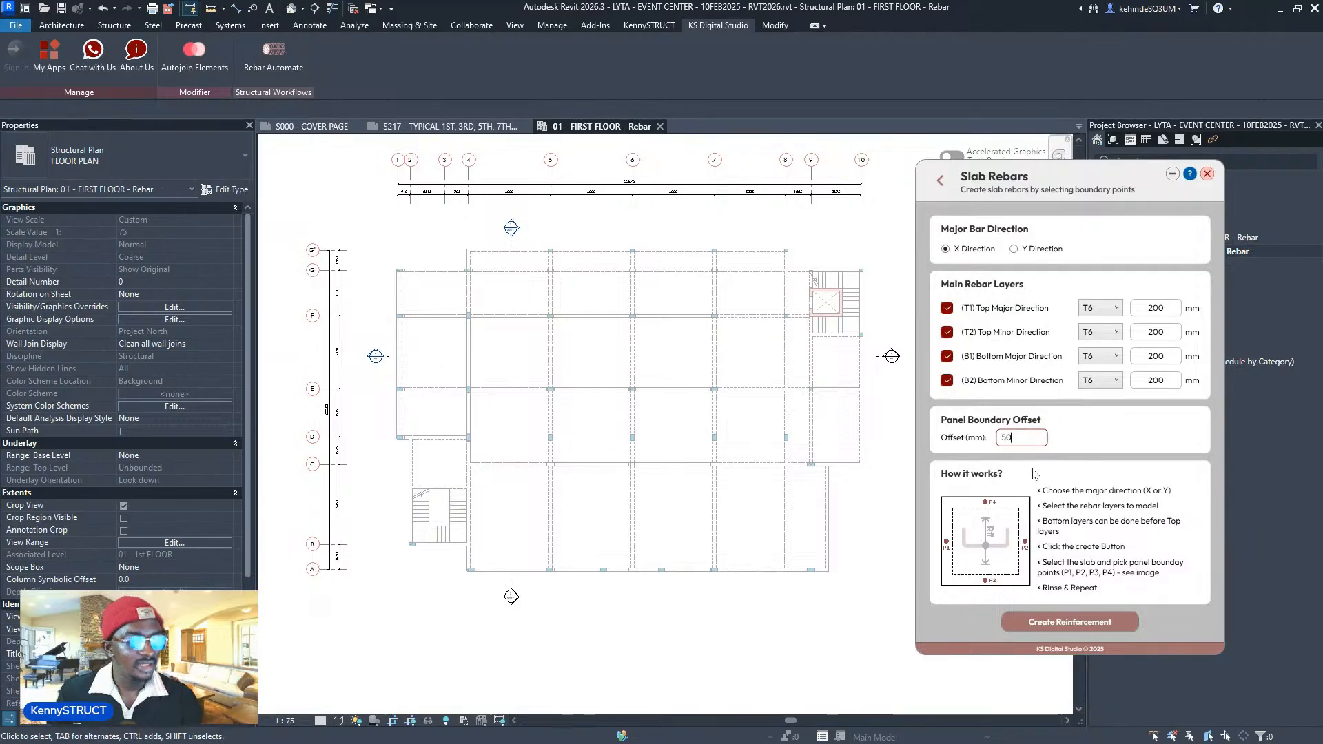
- Uncheck the top T1 and T2 rebar layers in Slab Rebars
{"action": "left_click", "coordinate": [948, 309]}
{"action": "left_click", "coordinate": [947, 332]}
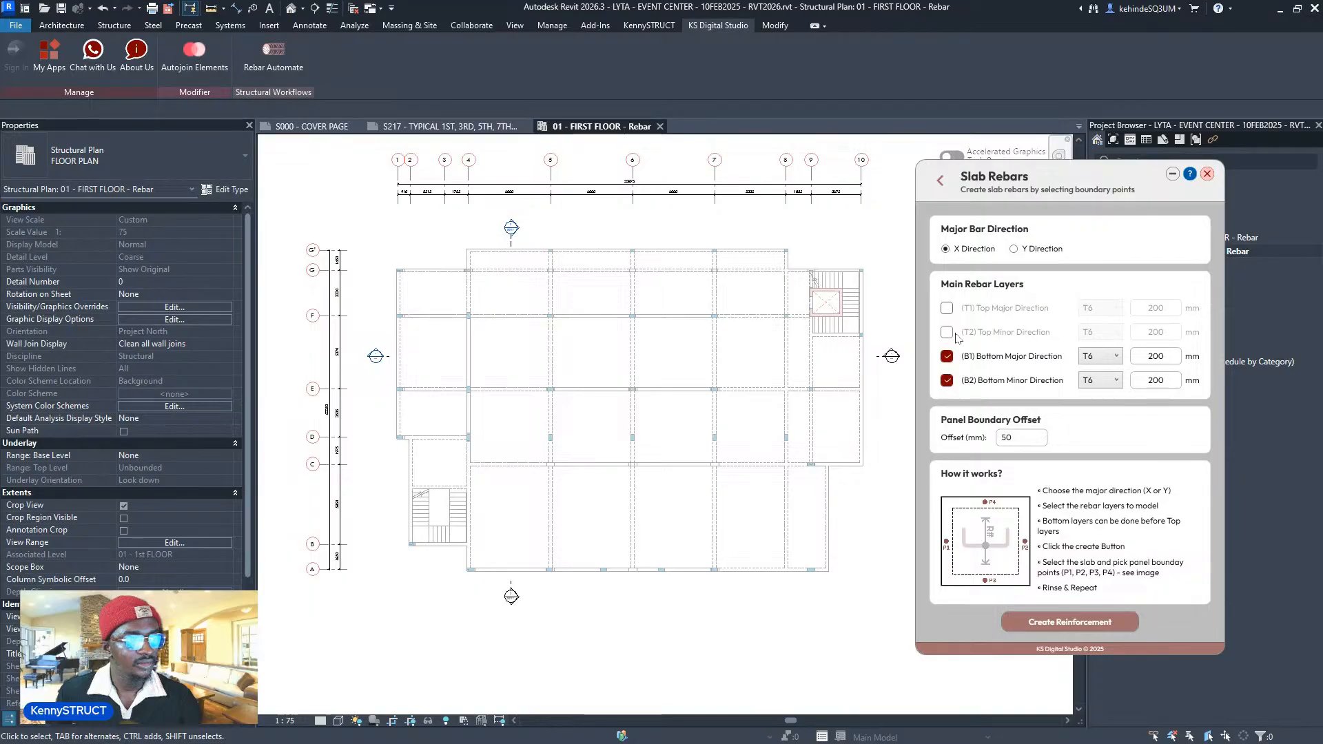
{"action": "scroll", "coordinate": [591, 522], "scroll_direction": "up", "scroll_amount": 1}
{"action": "middle_click_drag", "start_coordinate": [591, 522], "coordinate": [587, 521]}
{"action": "scroll", "coordinate": [587, 518], "scroll_direction": "down", "scroll_amount": 1}
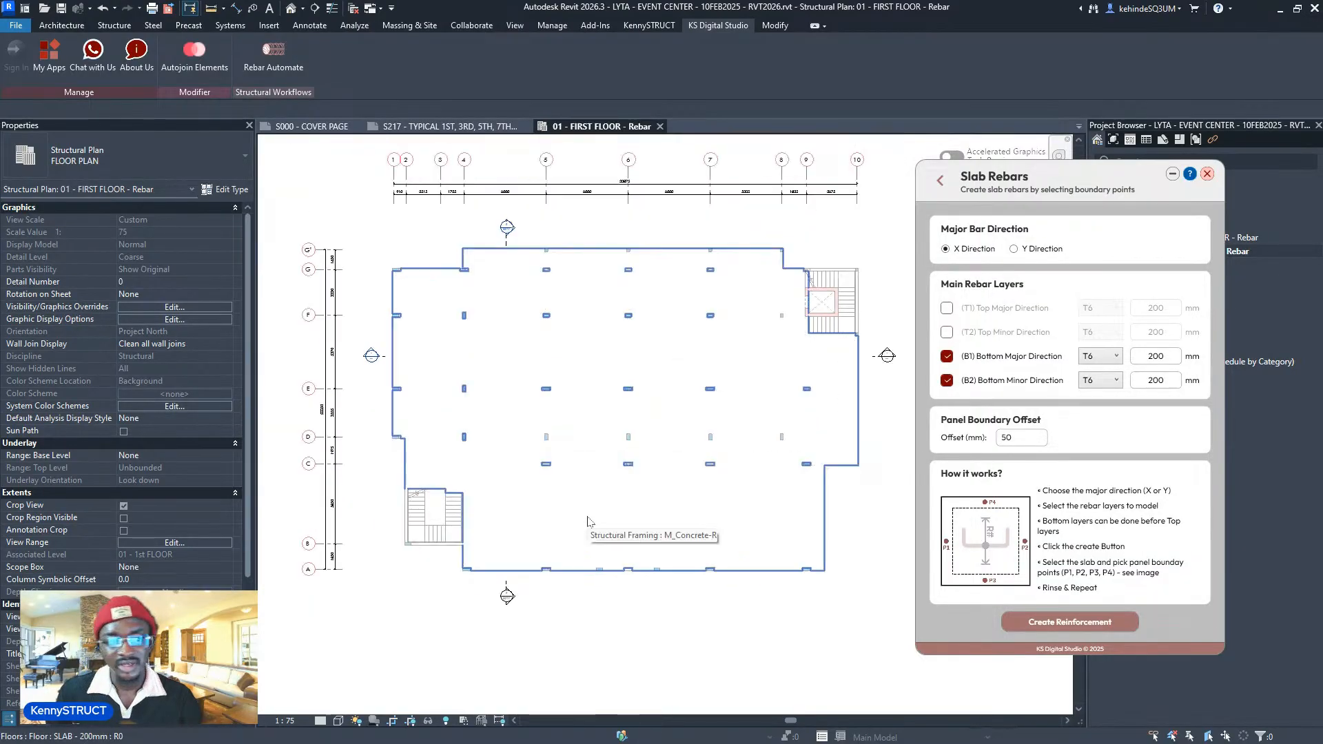
- Set B1 to T12 at 150 mm and B2 to T10 at 200 mm, keeping the 50 mm offset
{"action": "left_click", "coordinate": [1107, 355]}
{"action": "left_click", "coordinate": [1095, 412]}
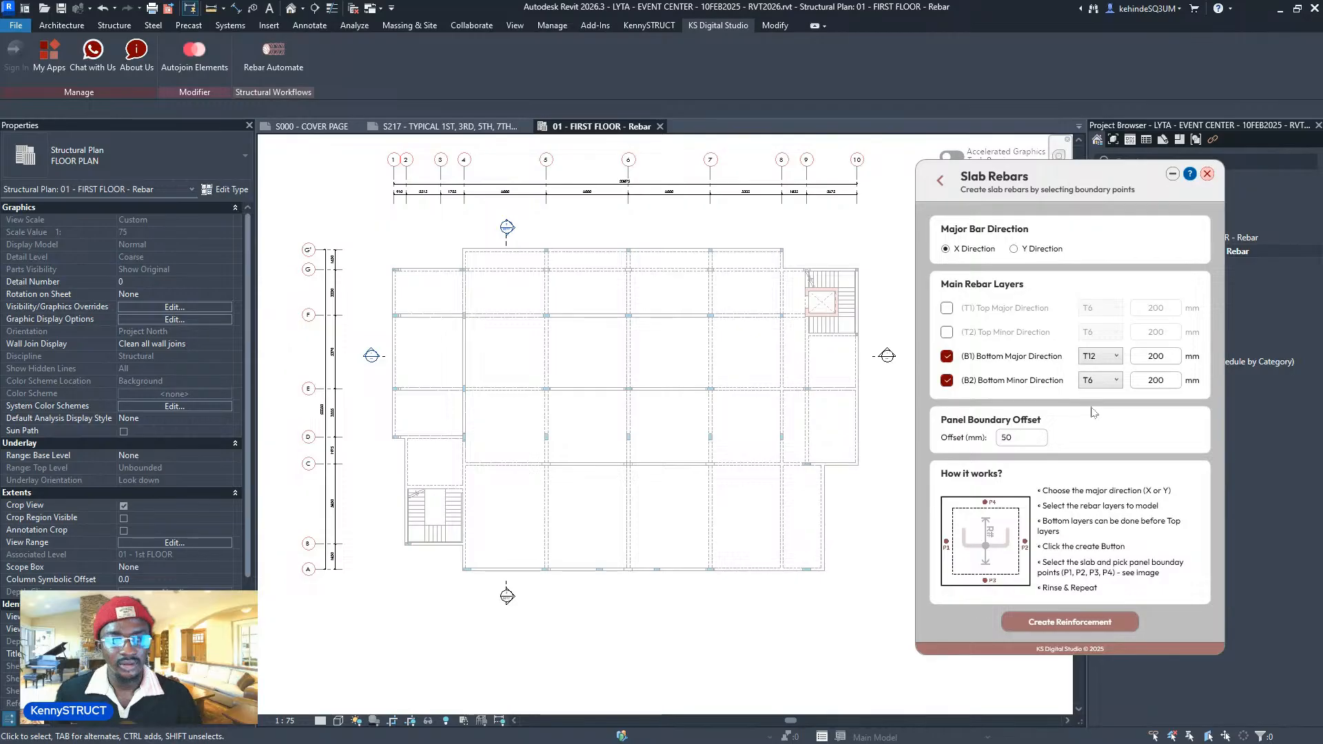
{"action": "double_click", "coordinate": [1141, 355]}
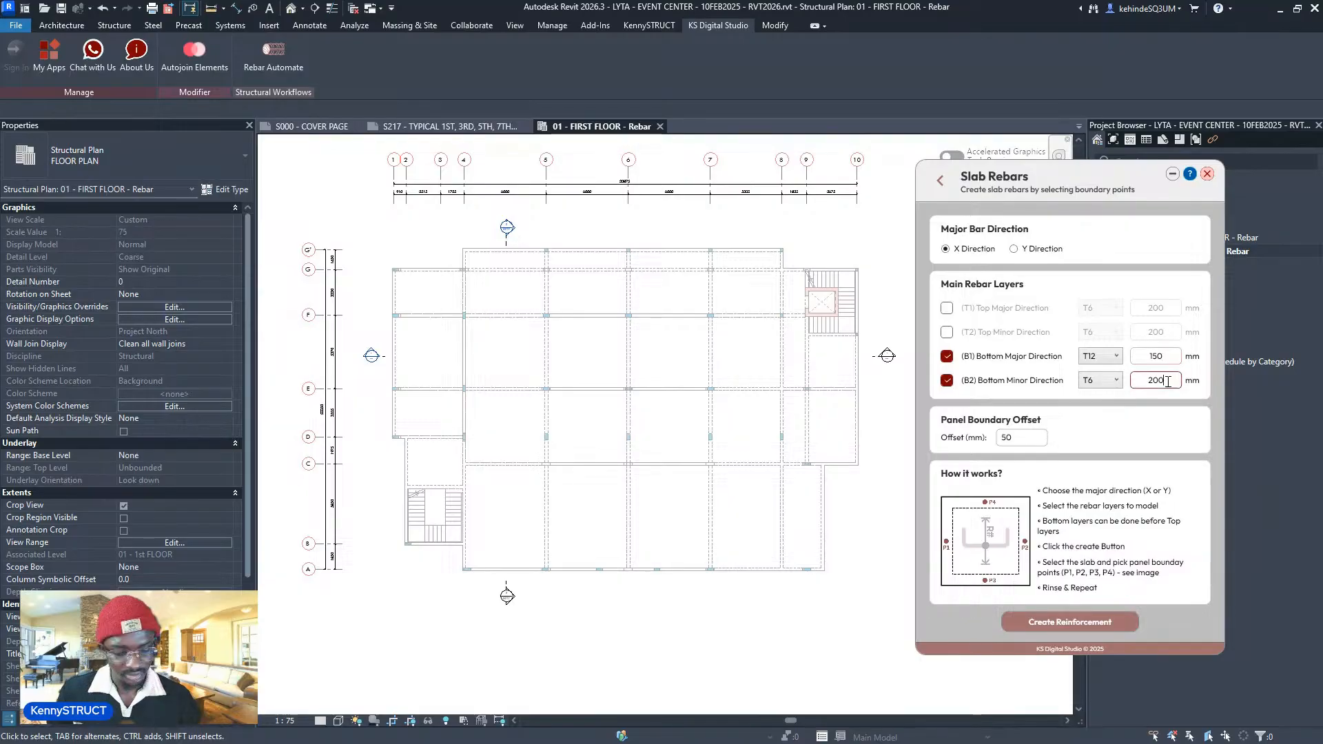
{"action": "left_click", "coordinate": [1100, 381]}
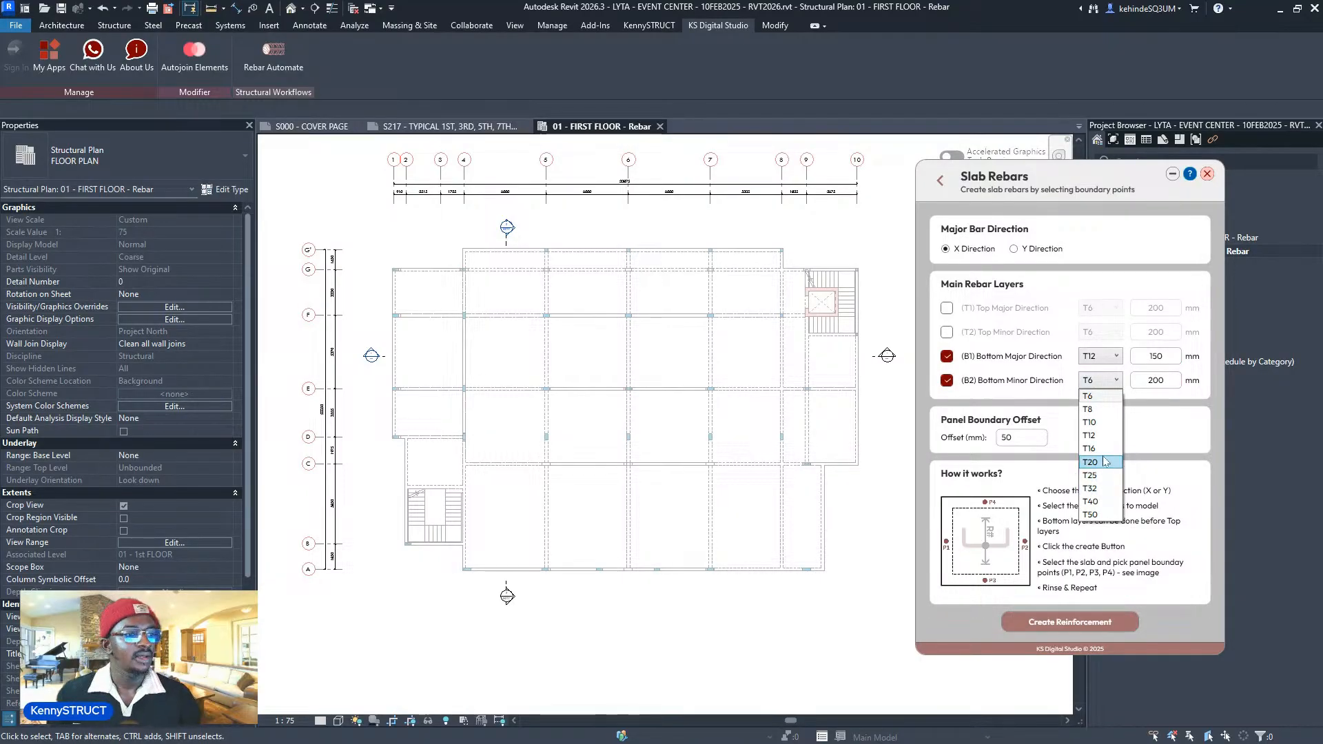
{"action": "left_click", "coordinate": [1103, 422]}
{"action": "left_click", "coordinate": [1179, 382]}
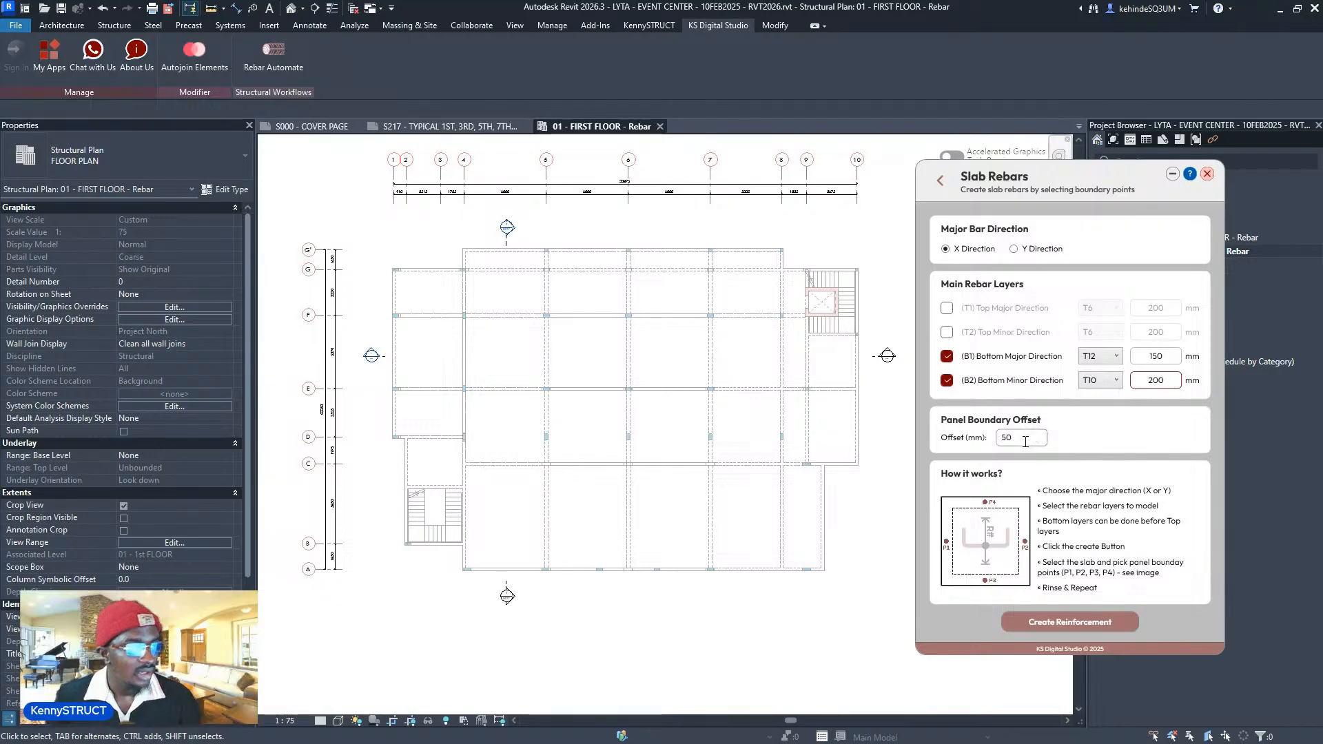
{"action": "double_click", "coordinate": [1003, 442]}
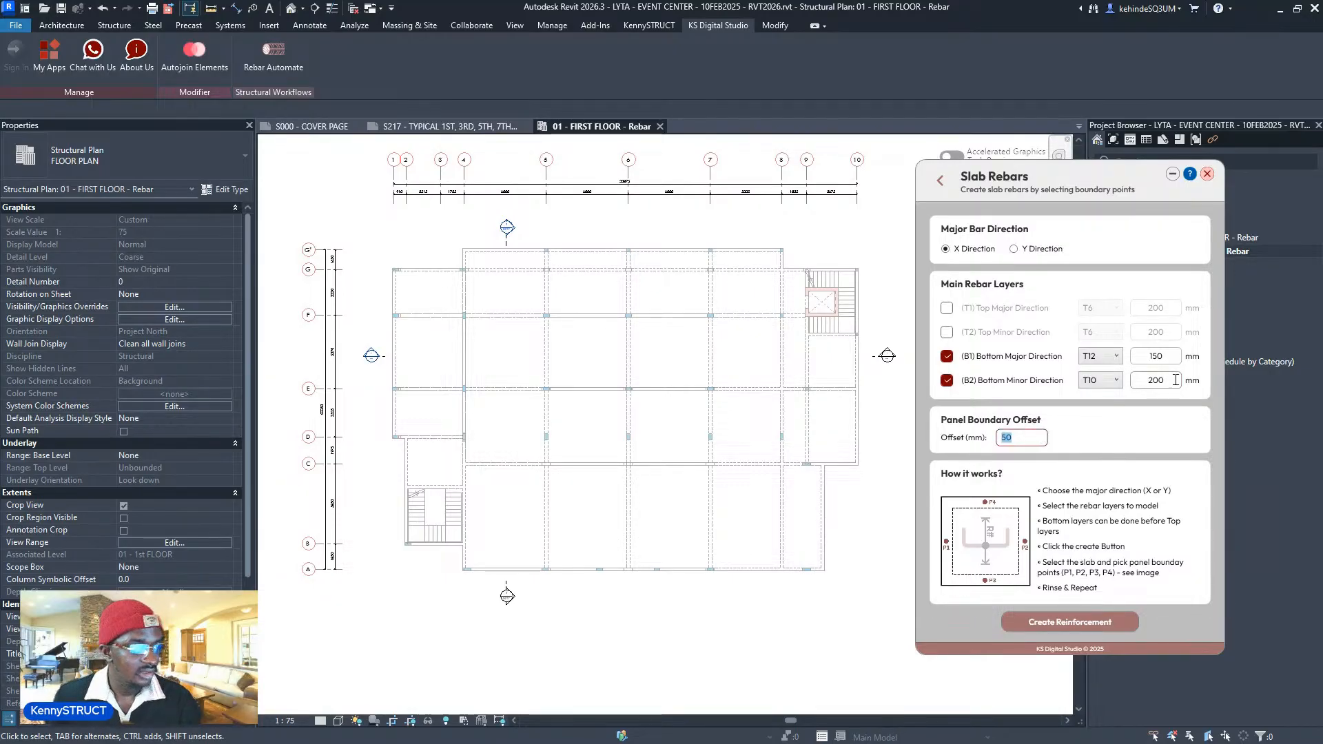
{"action": "scroll", "coordinate": [750, 516], "scroll_direction": "up", "scroll_amount": 1}
{"action": "middle_click_drag", "start_coordinate": [450, 585], "coordinate": [465, 570]}
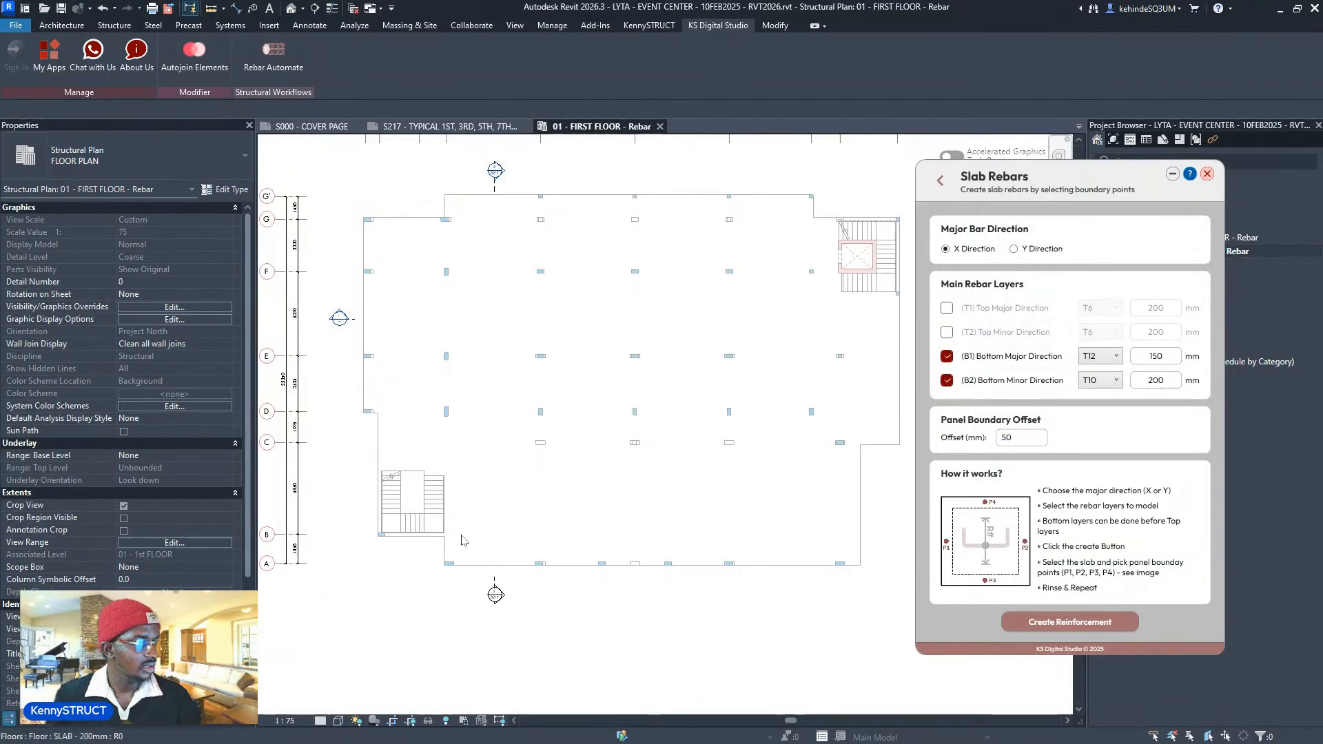
{"action": "scroll", "coordinate": [466, 541], "scroll_direction": "up", "scroll_amount": 2}
{"action": "scroll", "coordinate": [467, 525], "scroll_direction": "down", "scroll_amount": 3}
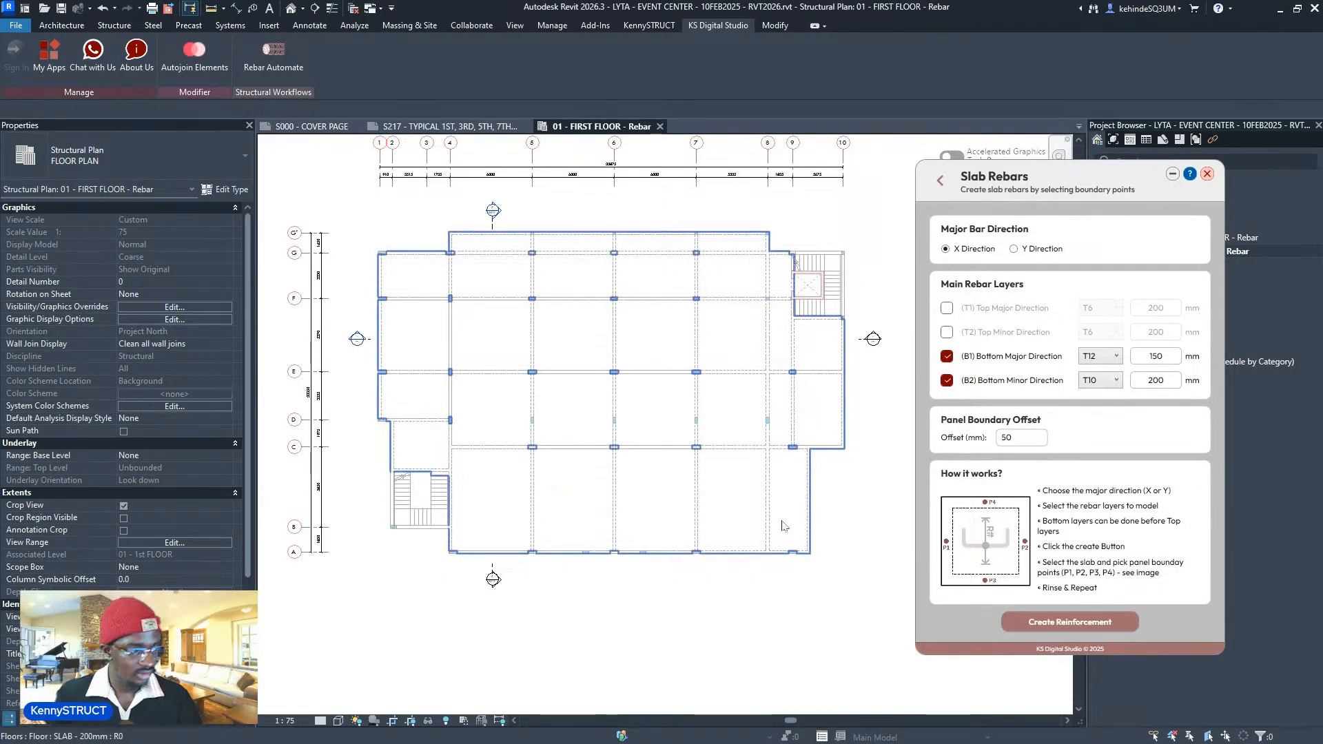
{"action": "middle_click_drag", "start_coordinate": [617, 450], "coordinate": [629, 495]}
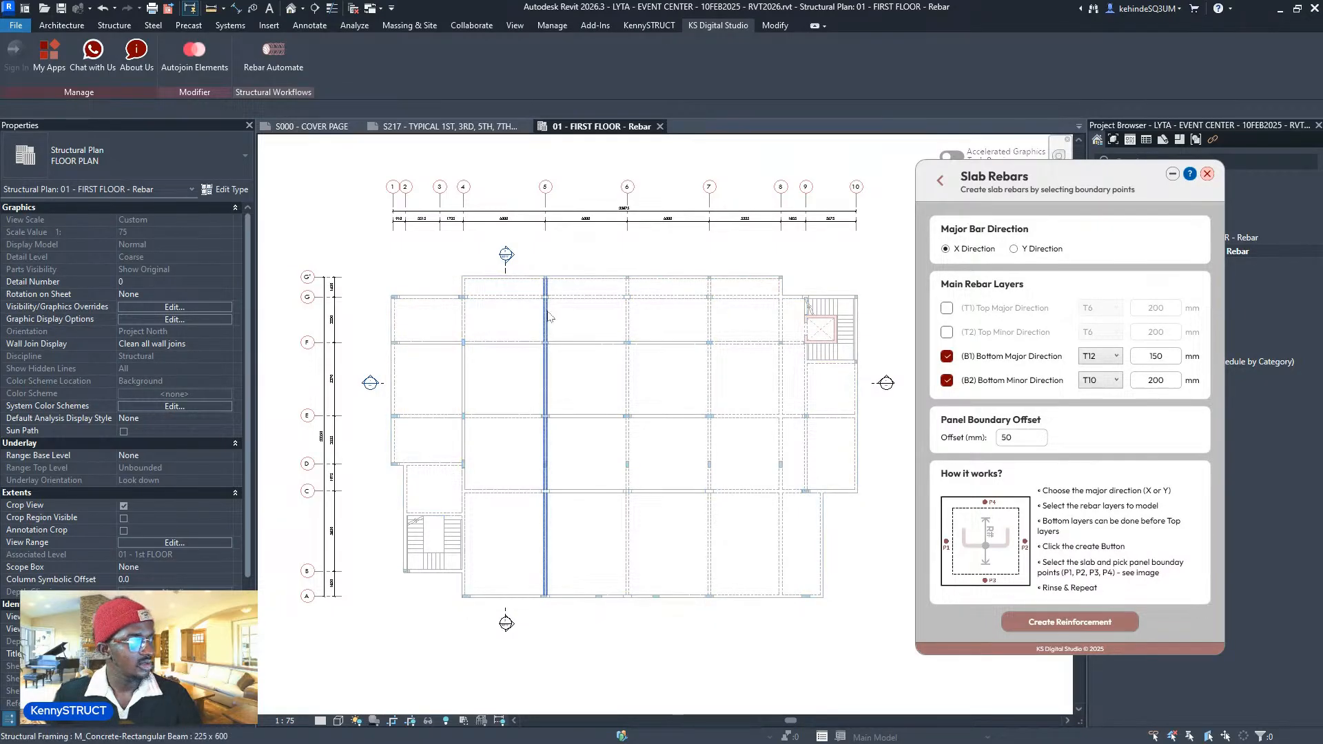
{"action": "scroll", "coordinate": [544, 320], "scroll_direction": "up", "scroll_amount": 3}
{"action": "scroll", "coordinate": [550, 314], "scroll_direction": "down", "scroll_amount": 4}
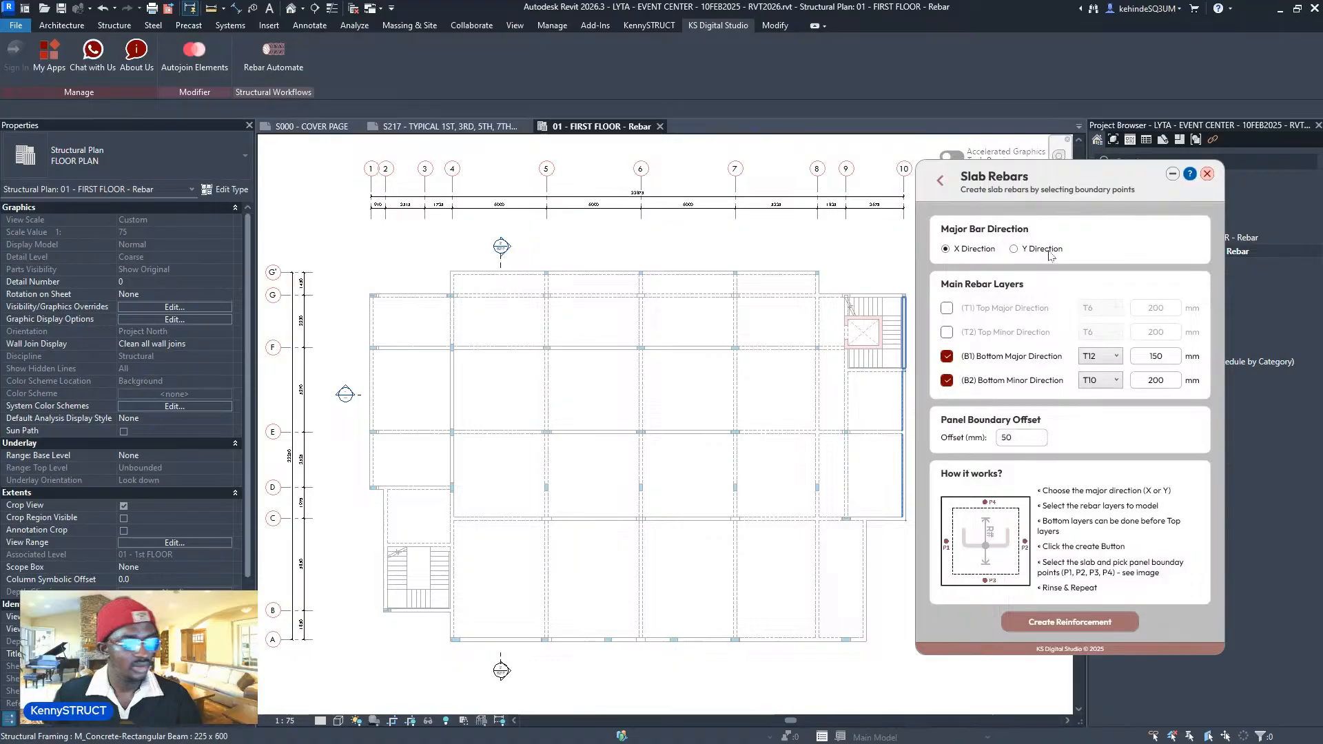
{"action": "middle_click_drag", "start_coordinate": [760, 432], "coordinate": [752, 404]}
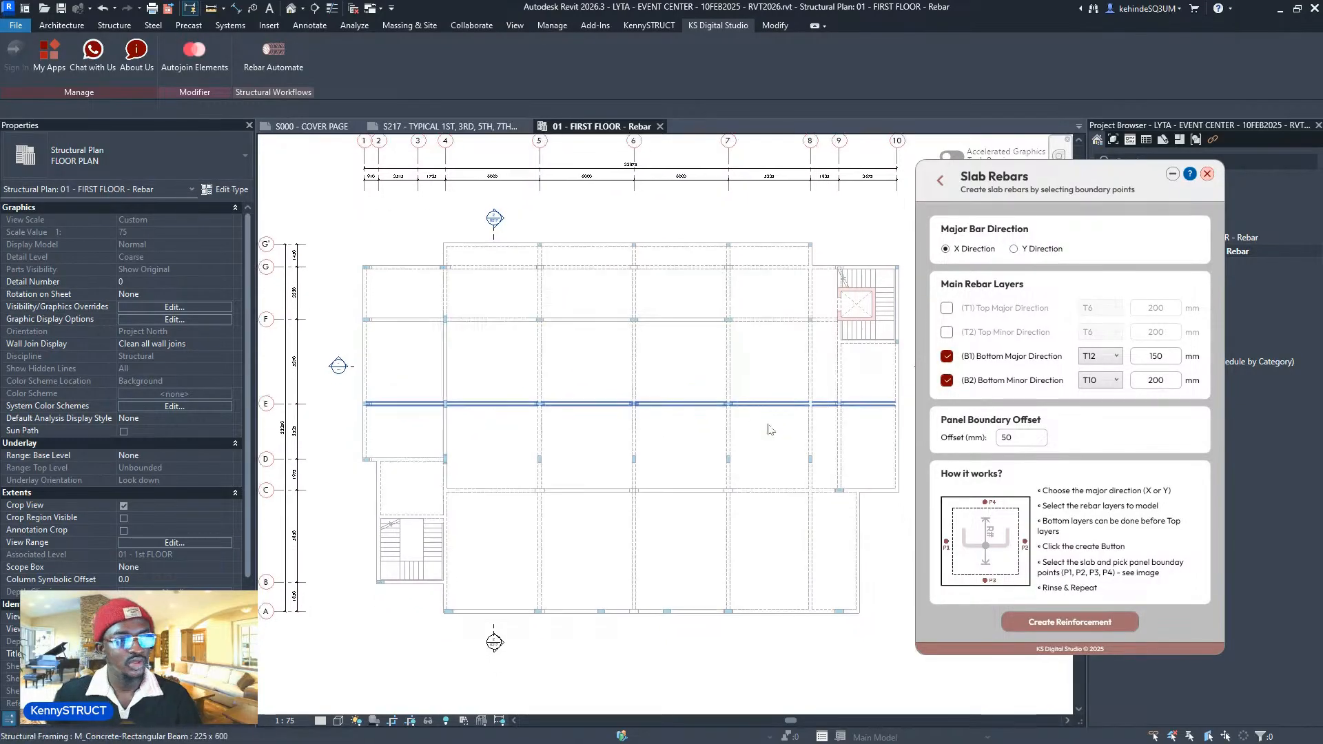
- Start Create Reinforcement, pick the first-floor slab as host, and zoom into the lower-left bay
{"action": "left_click", "coordinate": [1104, 622]}
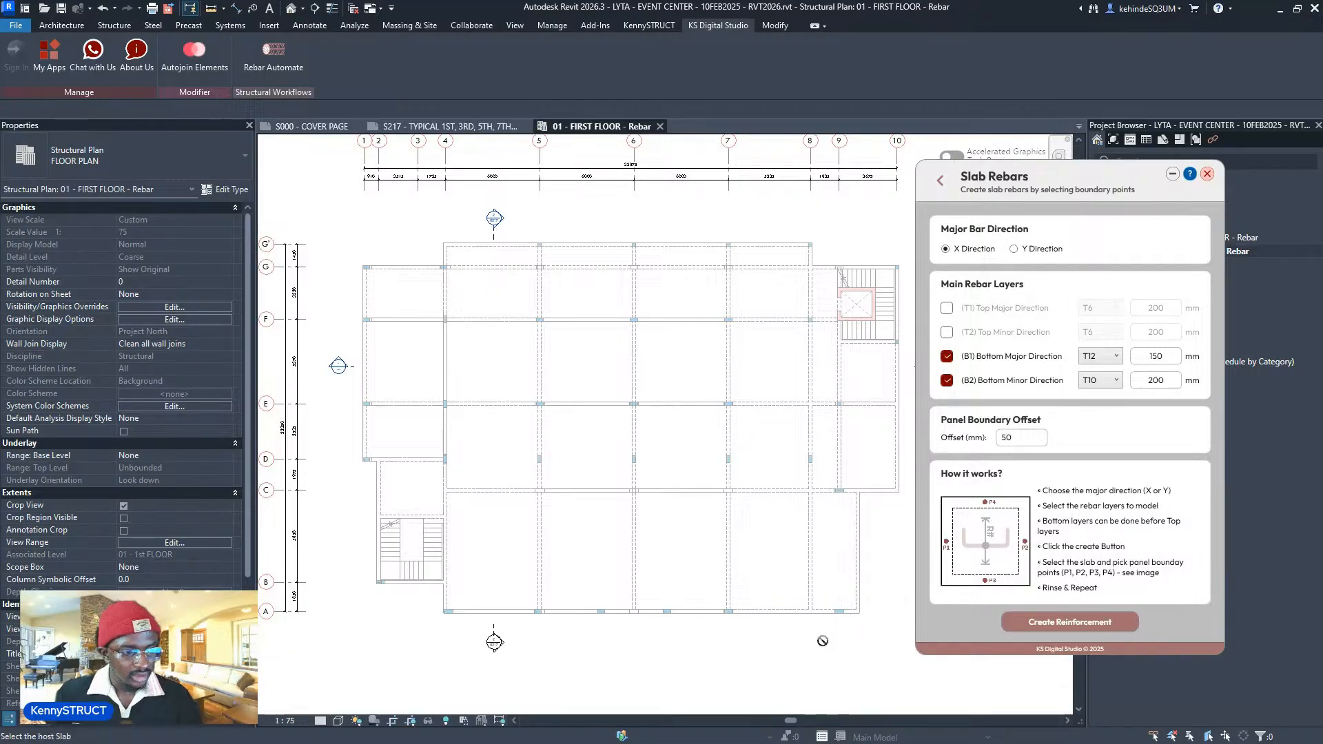
{"action": "scroll", "coordinate": [815, 639], "scroll_direction": "down", "scroll_amount": 2}
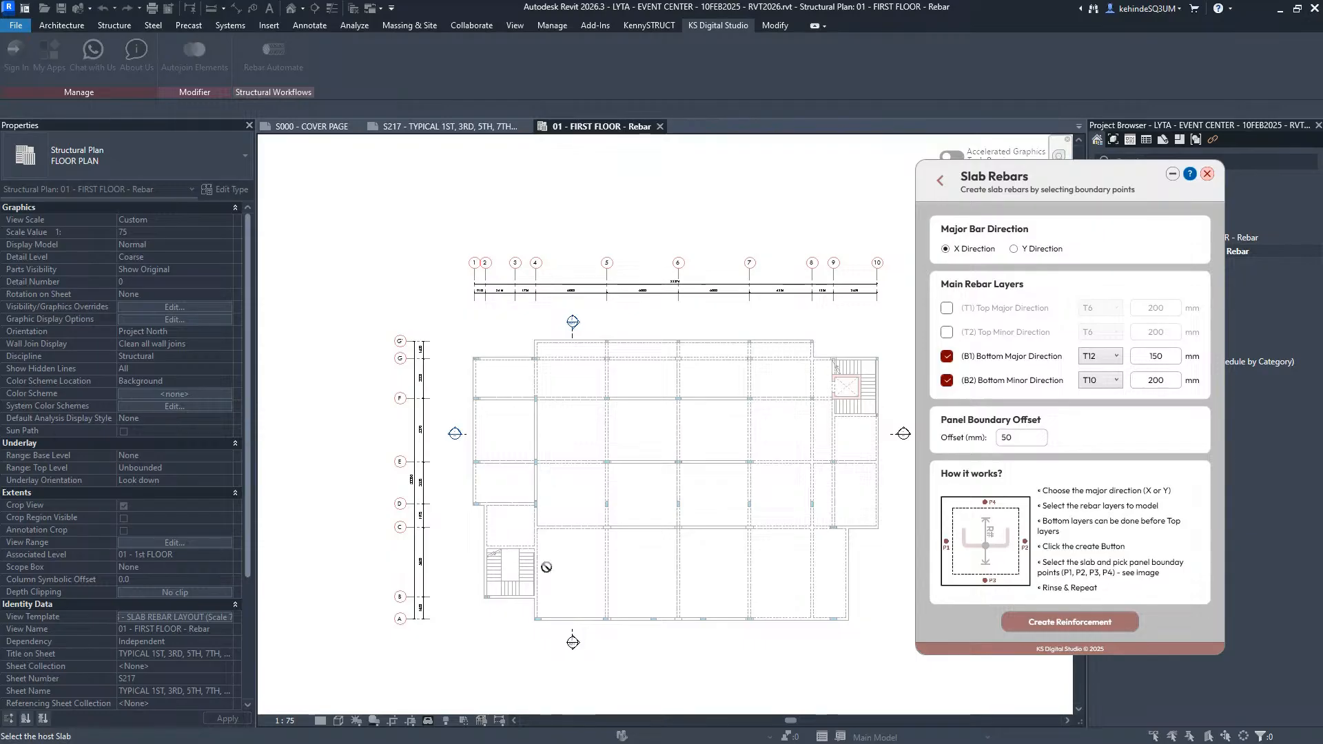
{"action": "left_click", "coordinate": [659, 612]}
{"action": "scroll", "coordinate": [659, 586], "scroll_direction": "up", "scroll_amount": 1}
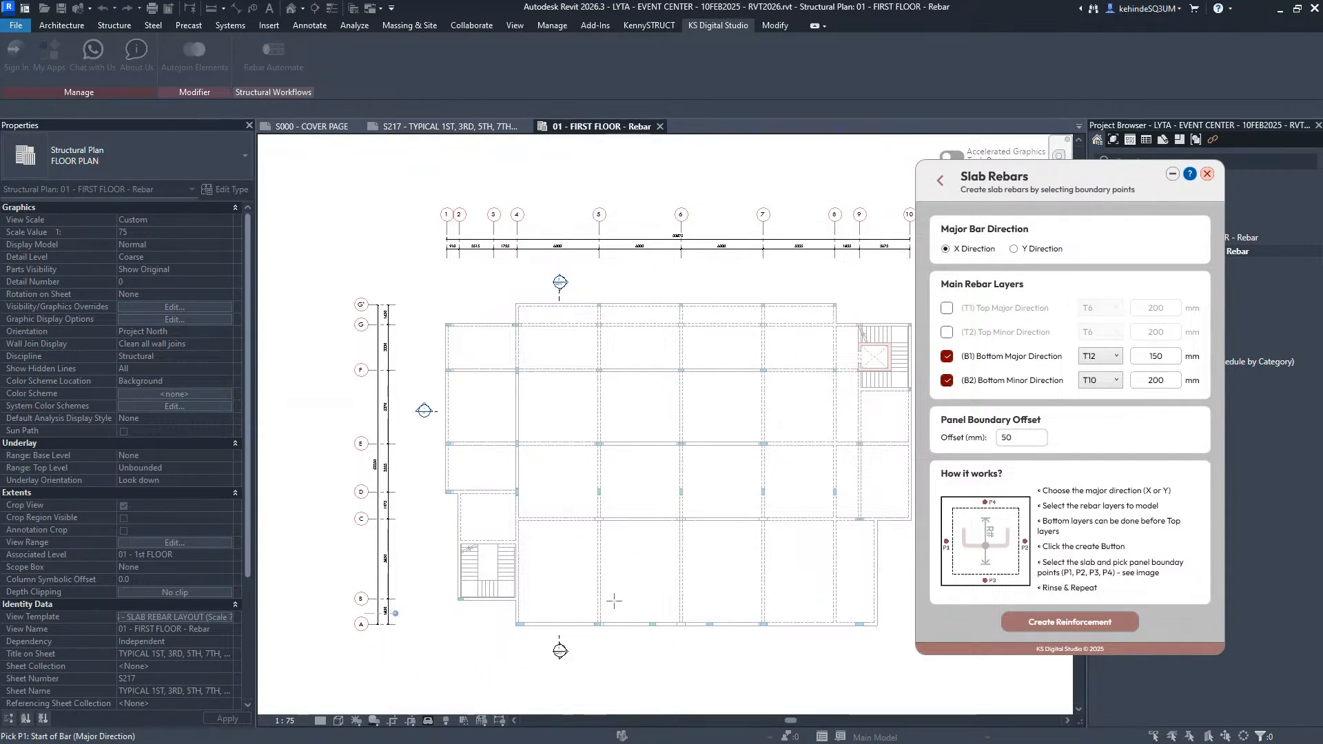
{"action": "scroll", "coordinate": [614, 601], "scroll_direction": "up", "scroll_amount": 5}
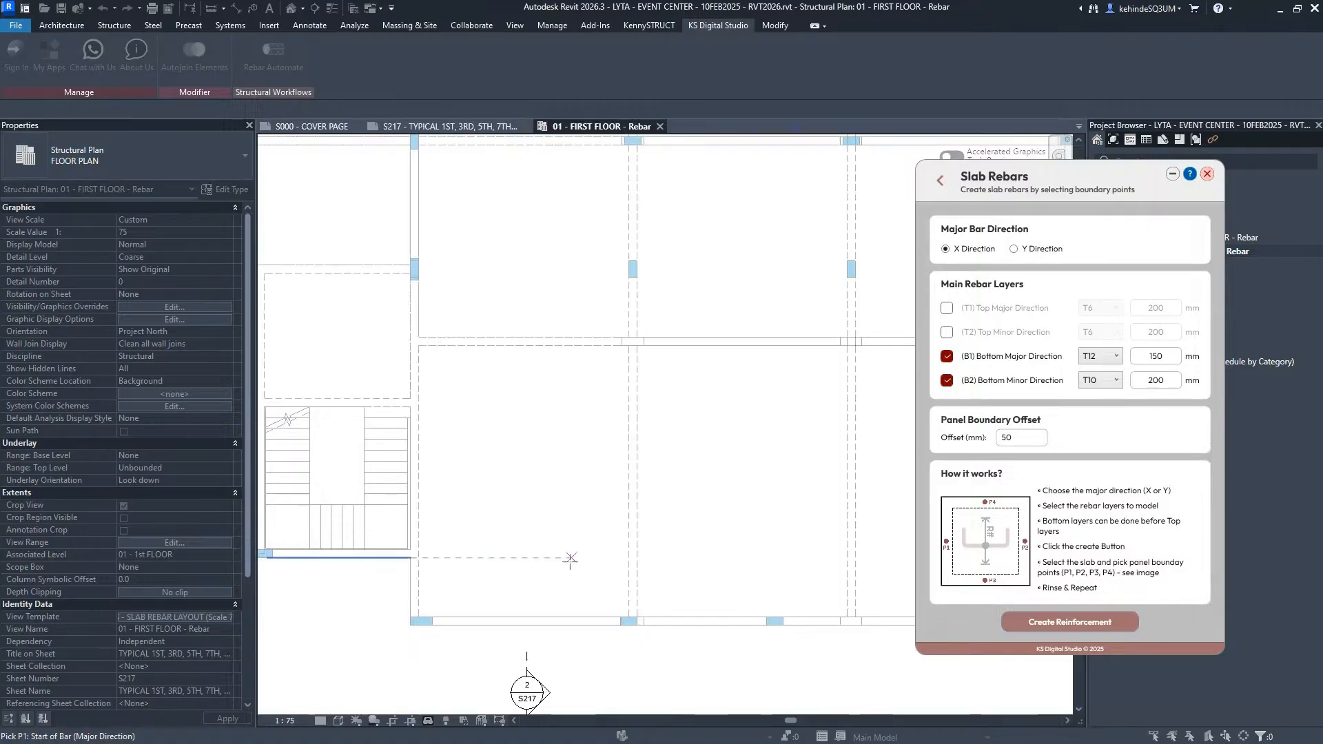
- Place the T12/T10 bottom mesh in two lower-row panels by picking each panel's P1–P4 beam edges
{"action": "left_click", "coordinate": [419, 481]}
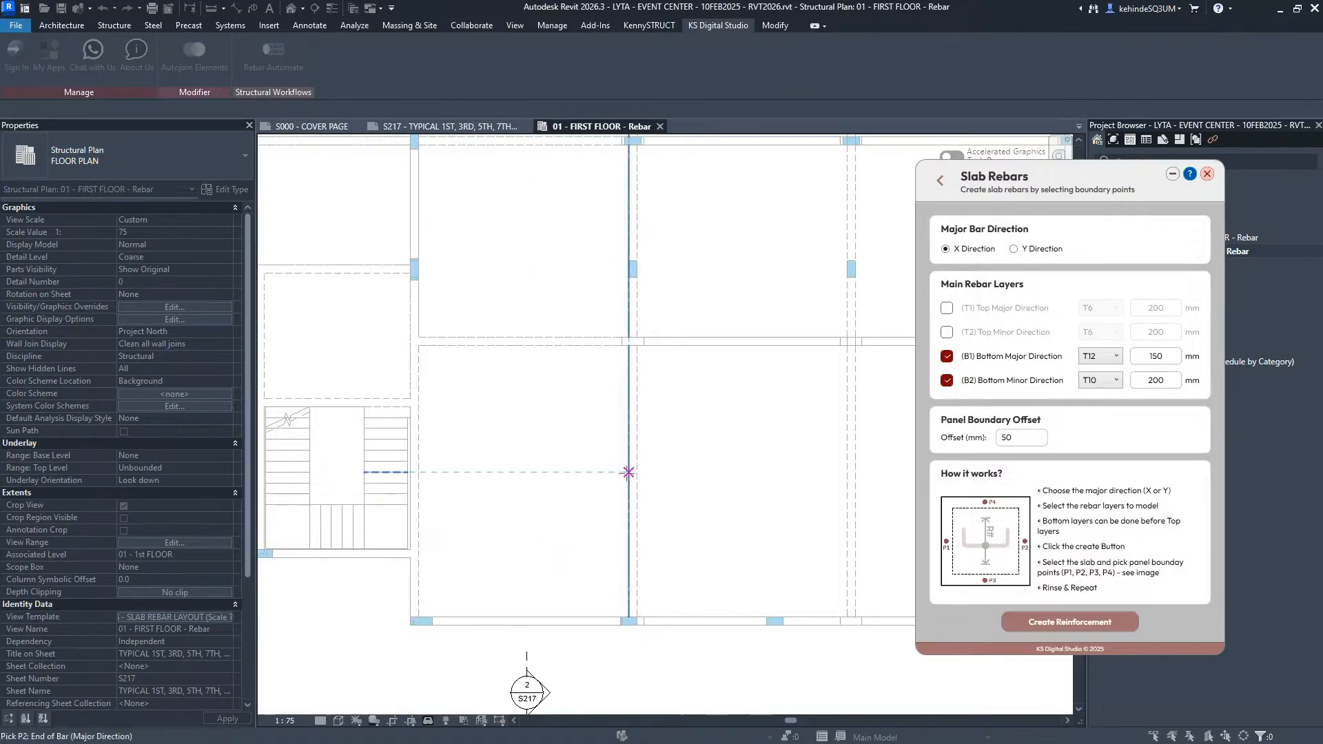
{"action": "left_click", "coordinate": [627, 472]}
{"action": "left_click", "coordinate": [525, 617]}
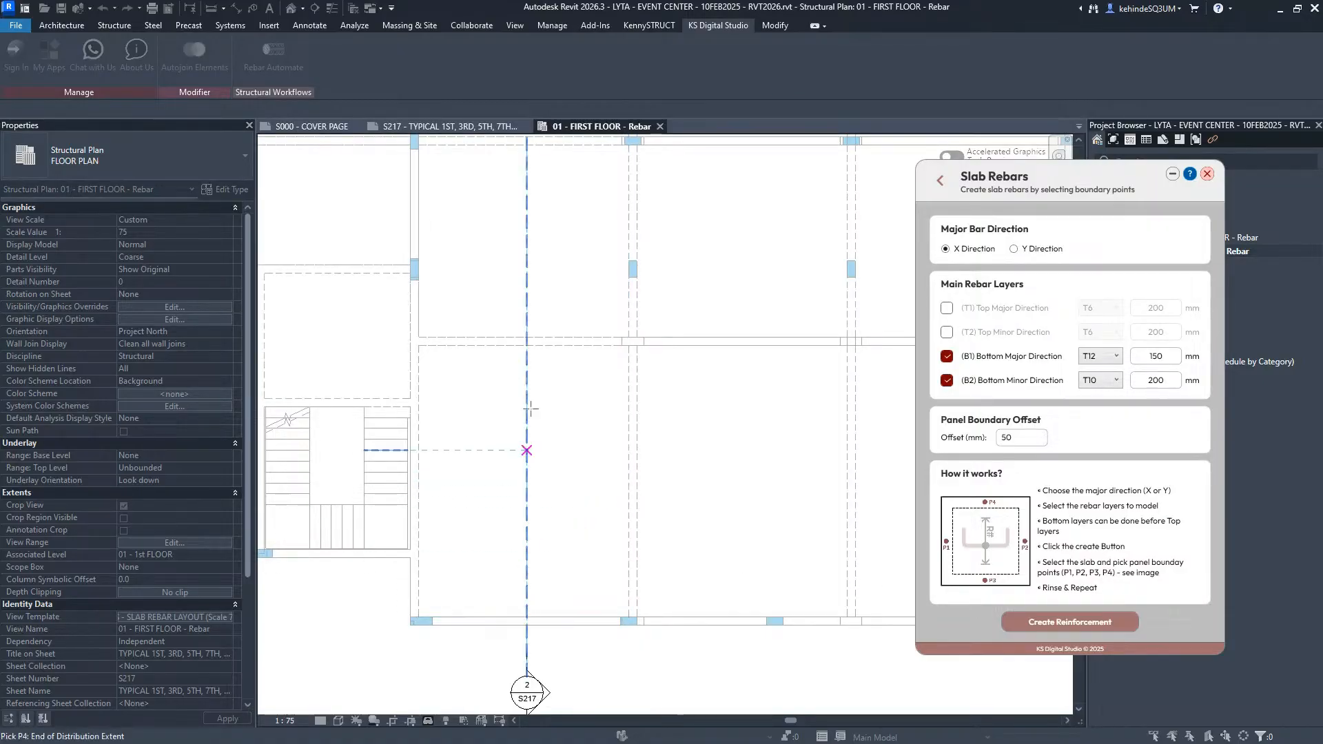
{"action": "left_click", "coordinate": [528, 345]}
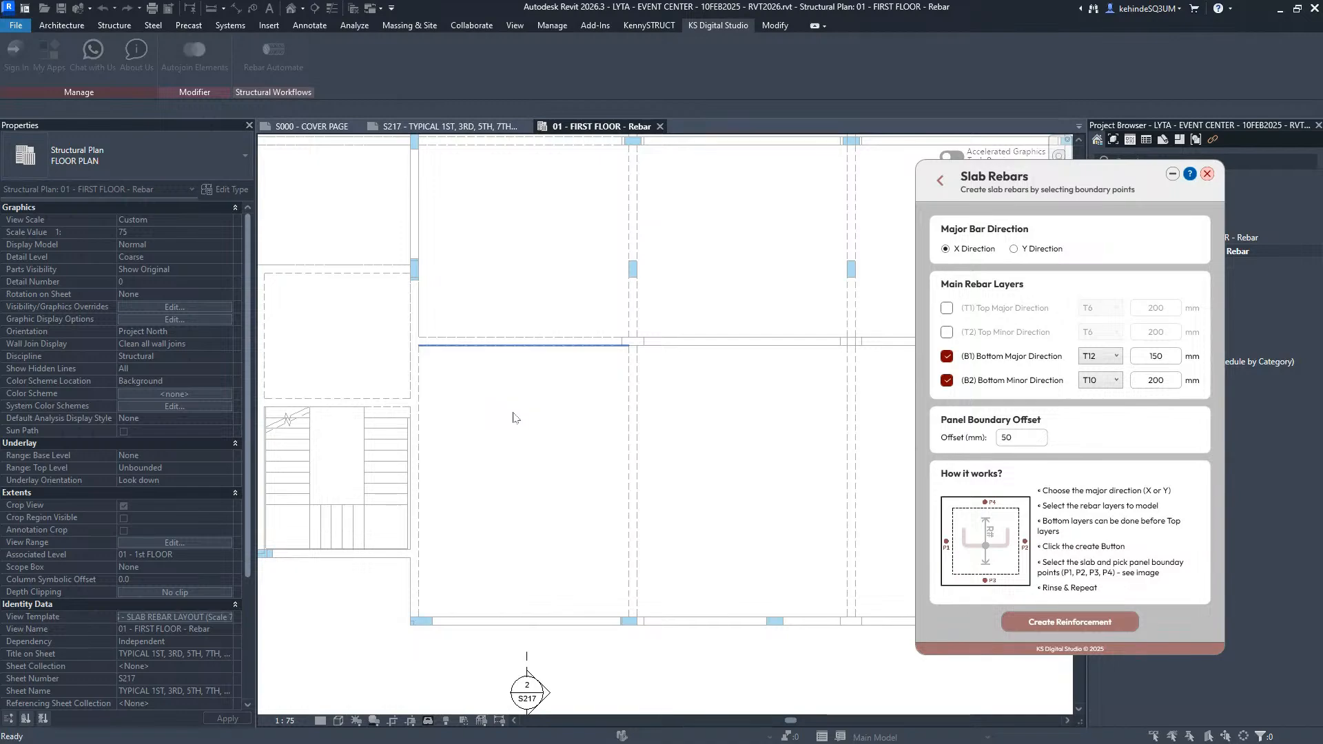
{"action": "middle_click_drag", "start_coordinate": [724, 466], "coordinate": [602, 431]}
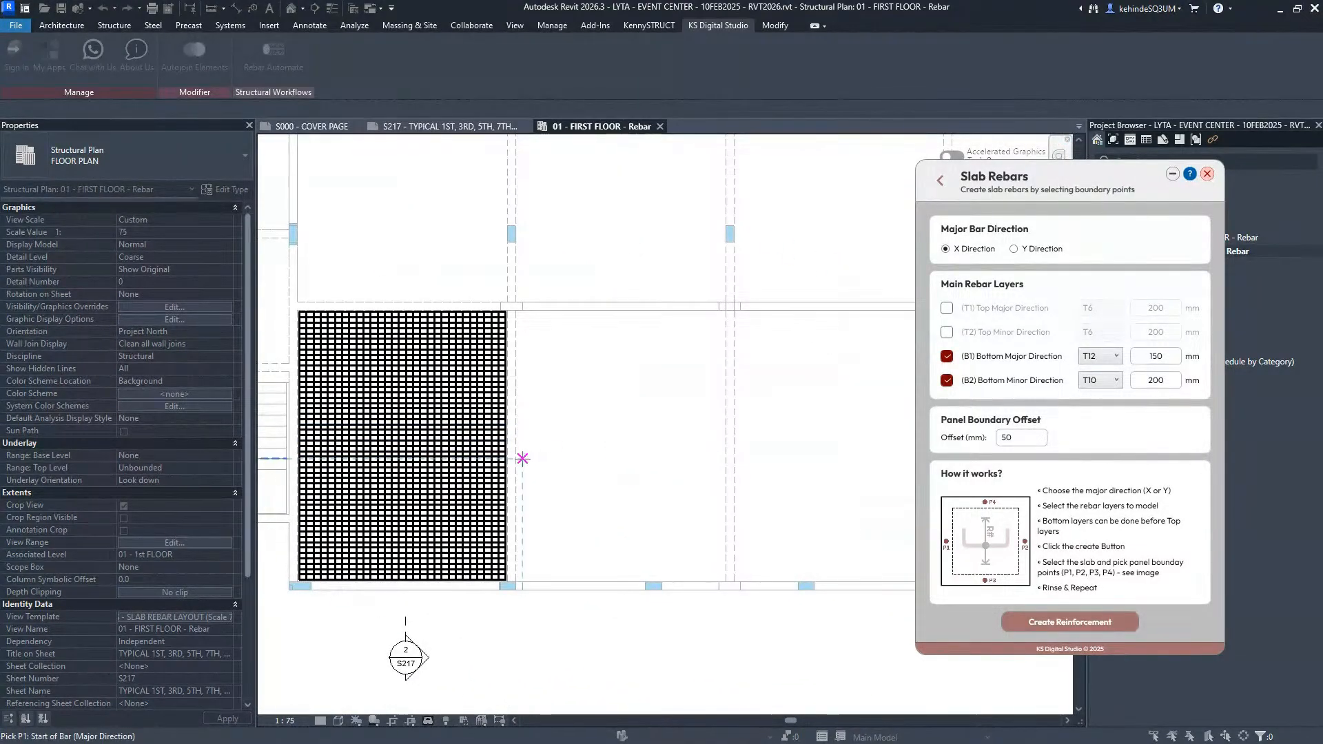
{"action": "left_click", "coordinate": [522, 458]}
{"action": "left_click", "coordinate": [730, 443]}
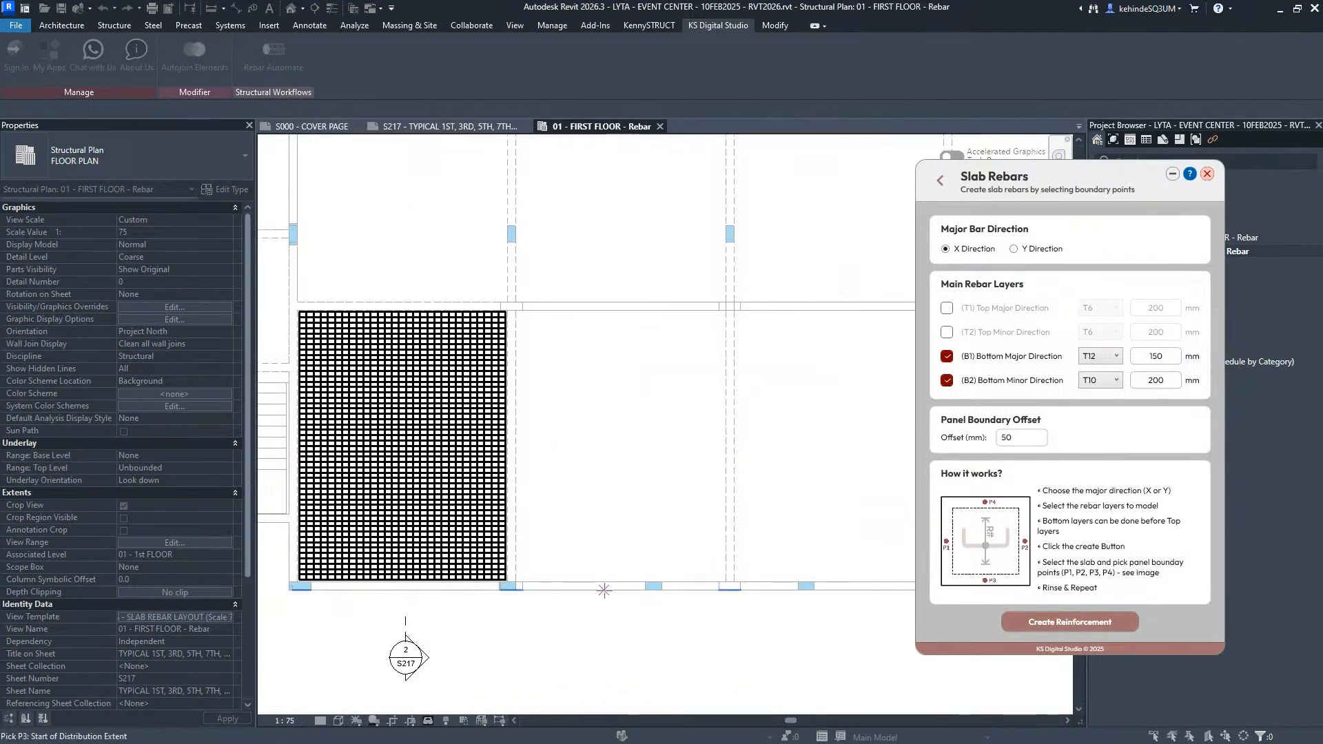
{"action": "left_click", "coordinate": [603, 590]}
{"action": "left_click", "coordinate": [655, 311]}
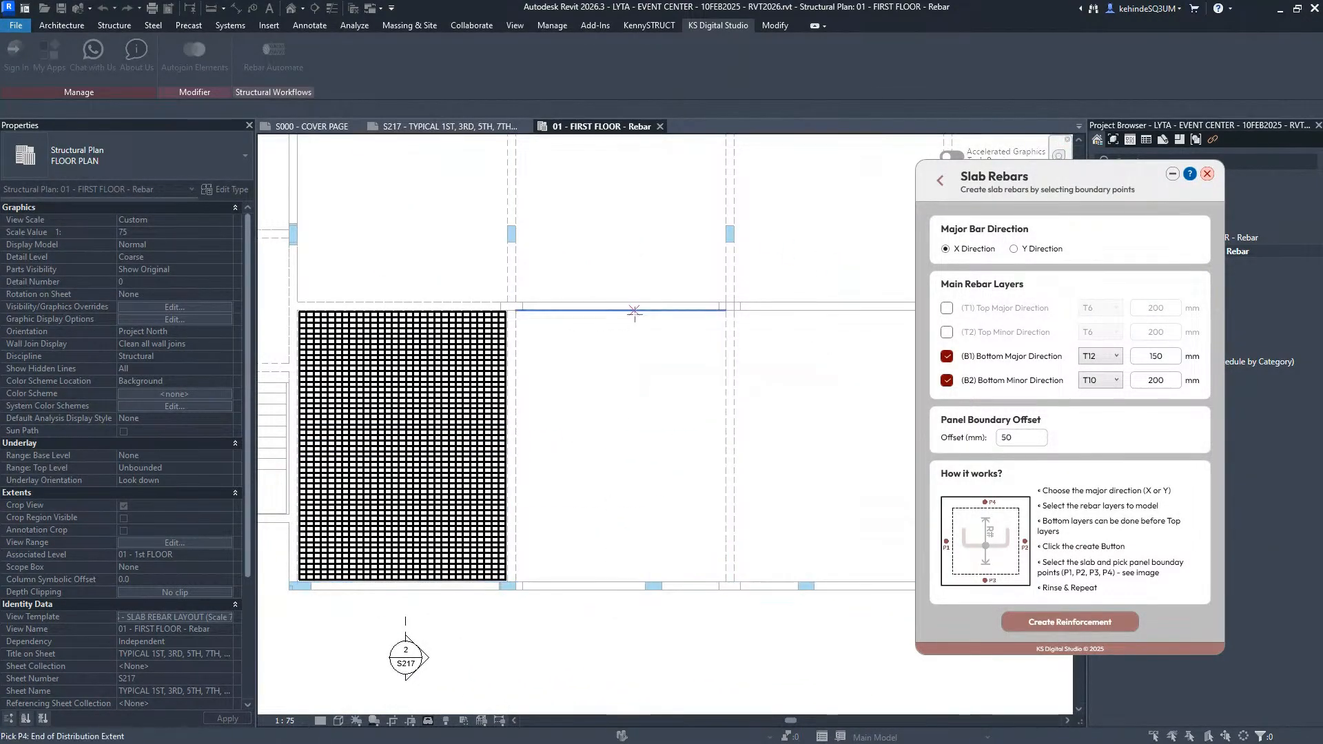
- Place bottom meshes in the next two lower-row panels to the right, picking P1–P4 on each
{"action": "left_click", "coordinate": [734, 446]}
{"action": "middle_click_drag", "start_coordinate": [847, 454], "coordinate": [596, 443]}
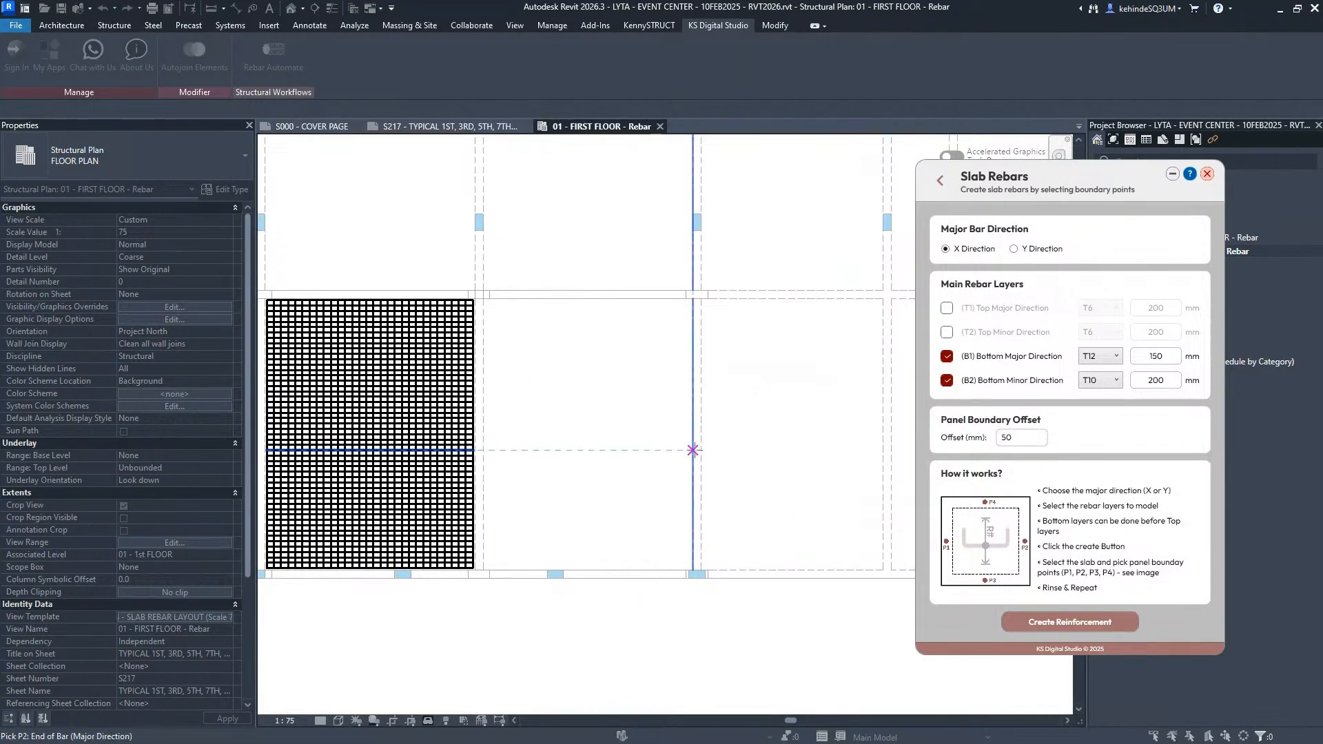
{"action": "left_click", "coordinate": [692, 450]}
{"action": "left_click", "coordinate": [616, 570]}
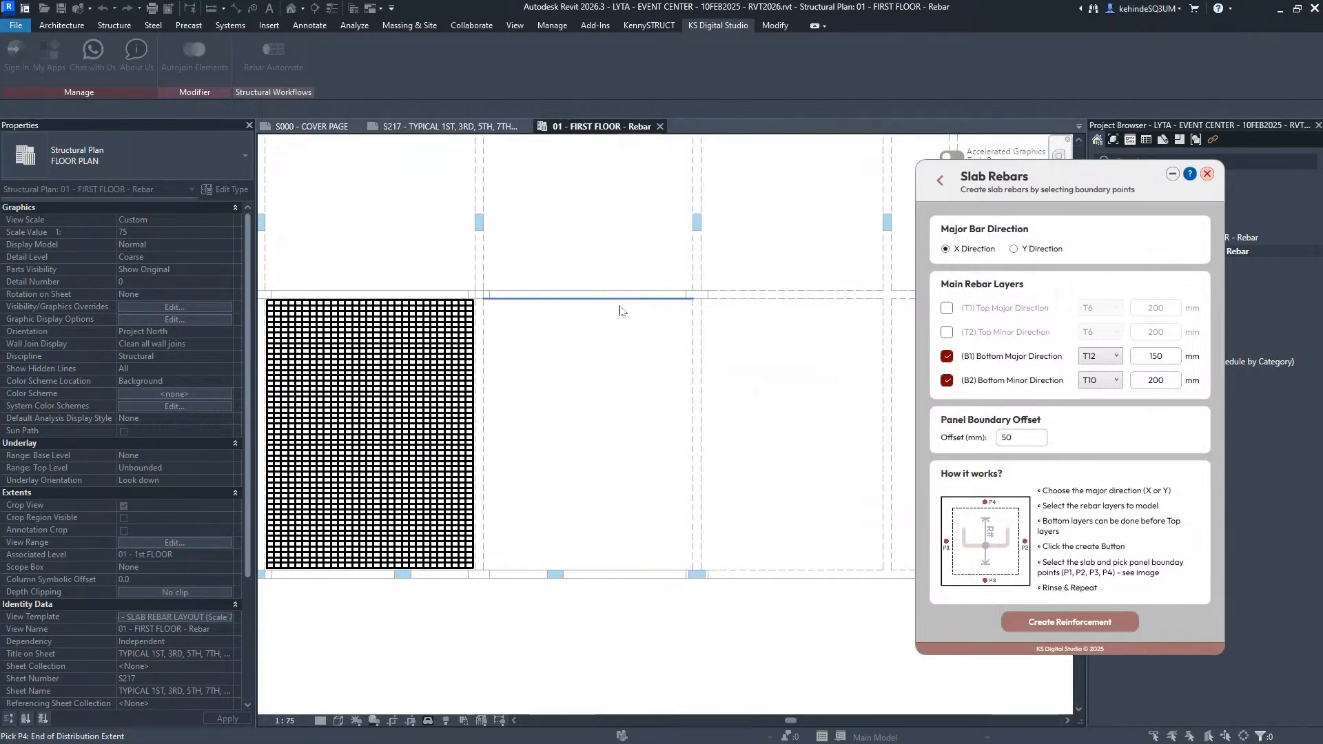
{"action": "left_click", "coordinate": [620, 310]}
{"action": "left_click", "coordinate": [699, 412]}
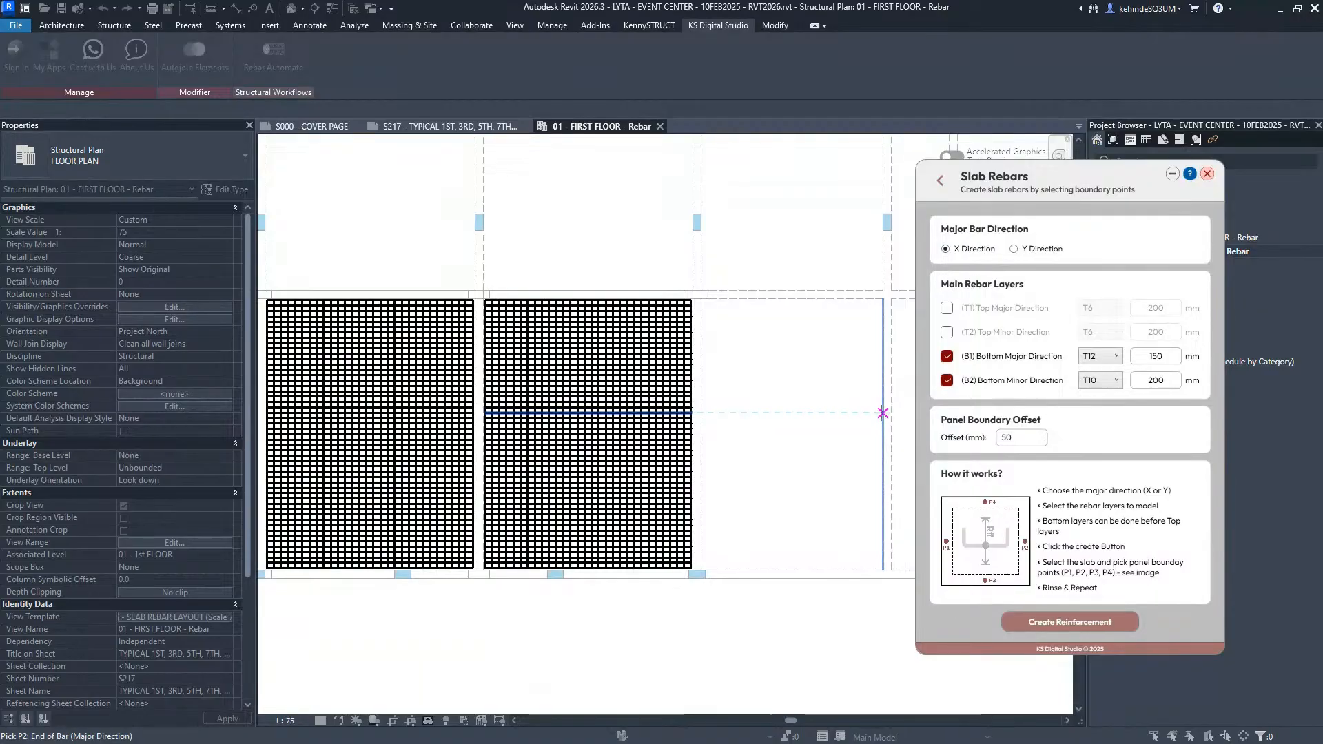
{"action": "left_click", "coordinate": [882, 413]}
{"action": "left_click", "coordinate": [824, 570]}
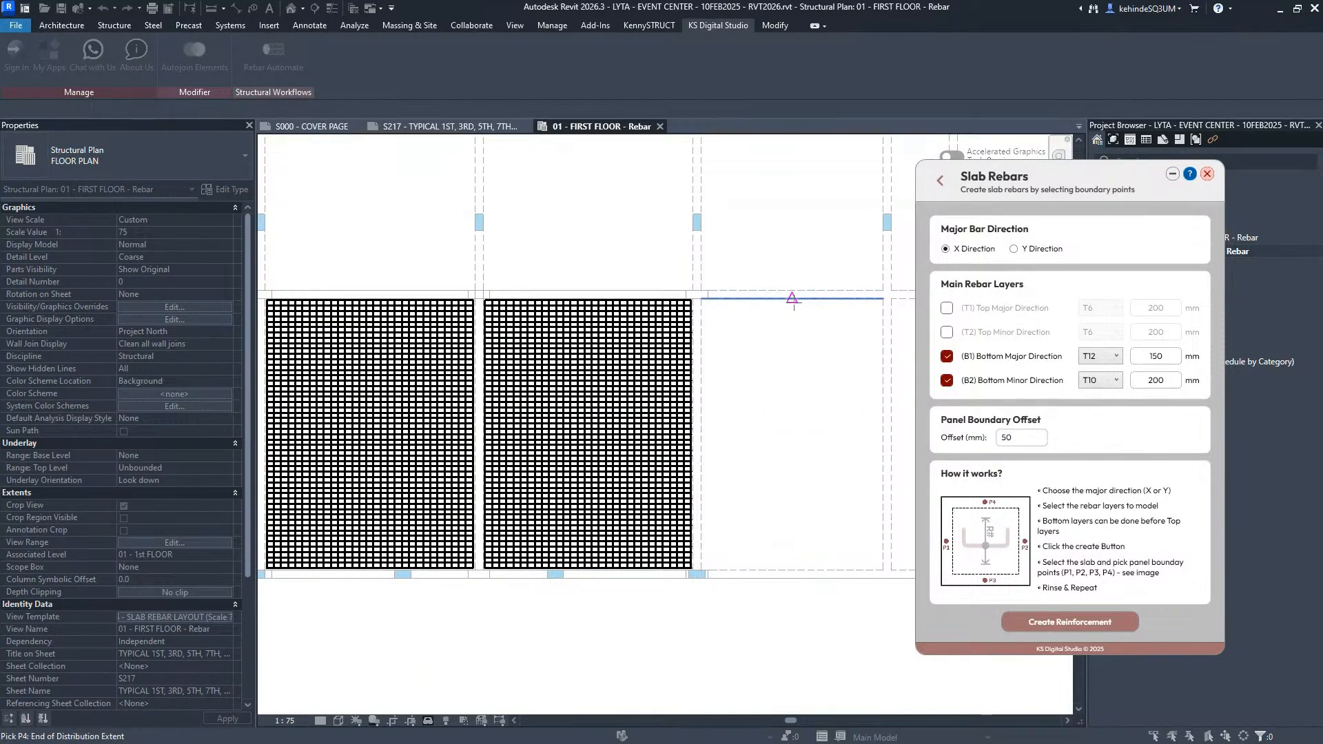
{"action": "left_click", "coordinate": [793, 299]}
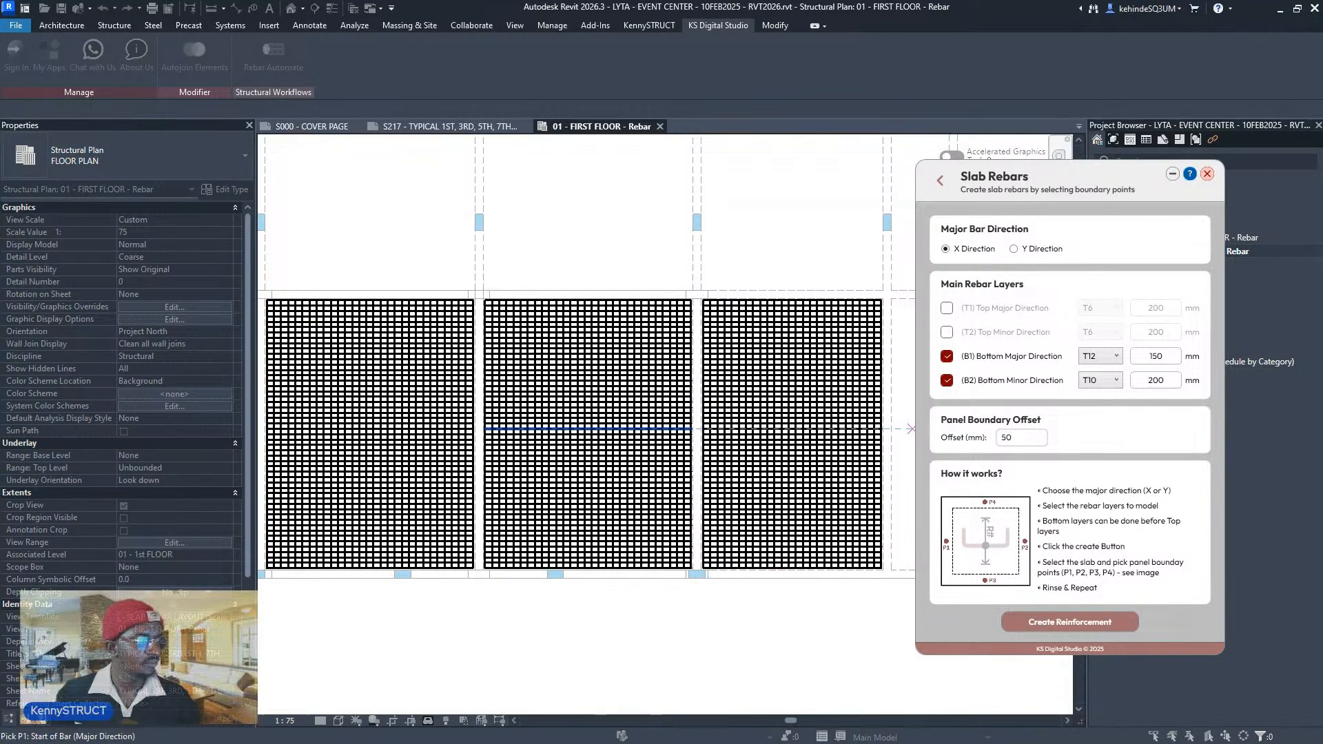
- Pick P1–P4 on one more lower-row panel to create its T12/T10 bottom mesh
{"action": "scroll", "coordinate": [398, 509], "scroll_direction": "down", "scroll_amount": 3}
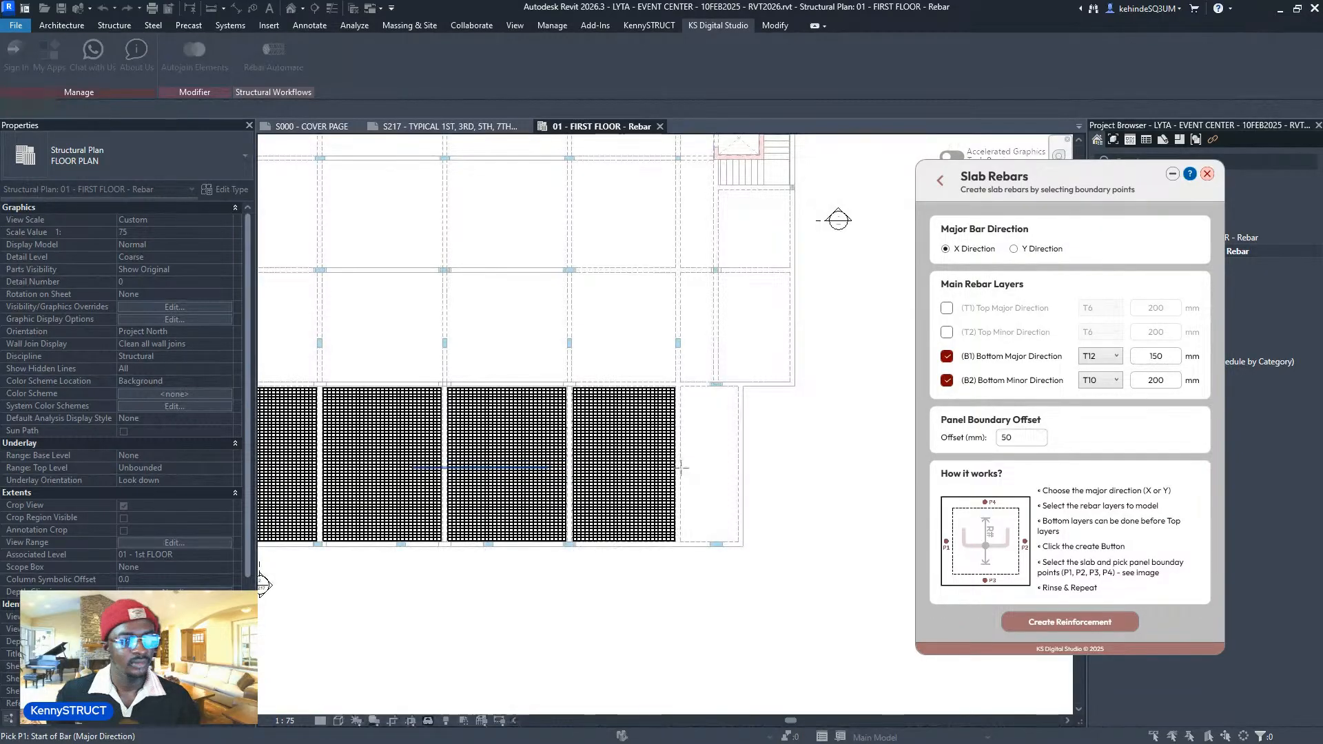
{"action": "scroll", "coordinate": [681, 474], "scroll_direction": "up", "scroll_amount": 2}
{"action": "left_click", "coordinate": [676, 469]}
{"action": "left_click", "coordinate": [763, 483]}
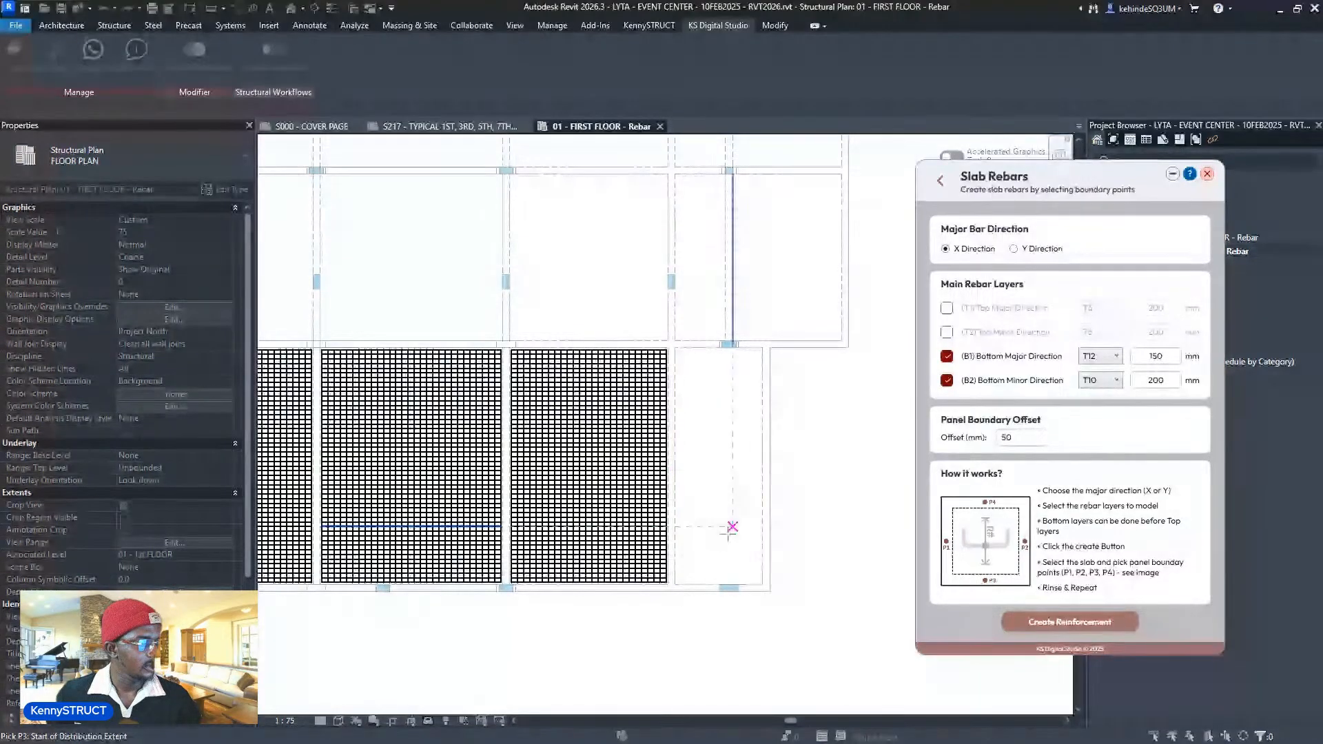
{"action": "left_click", "coordinate": [697, 584]}
{"action": "left_click", "coordinate": [717, 375]}
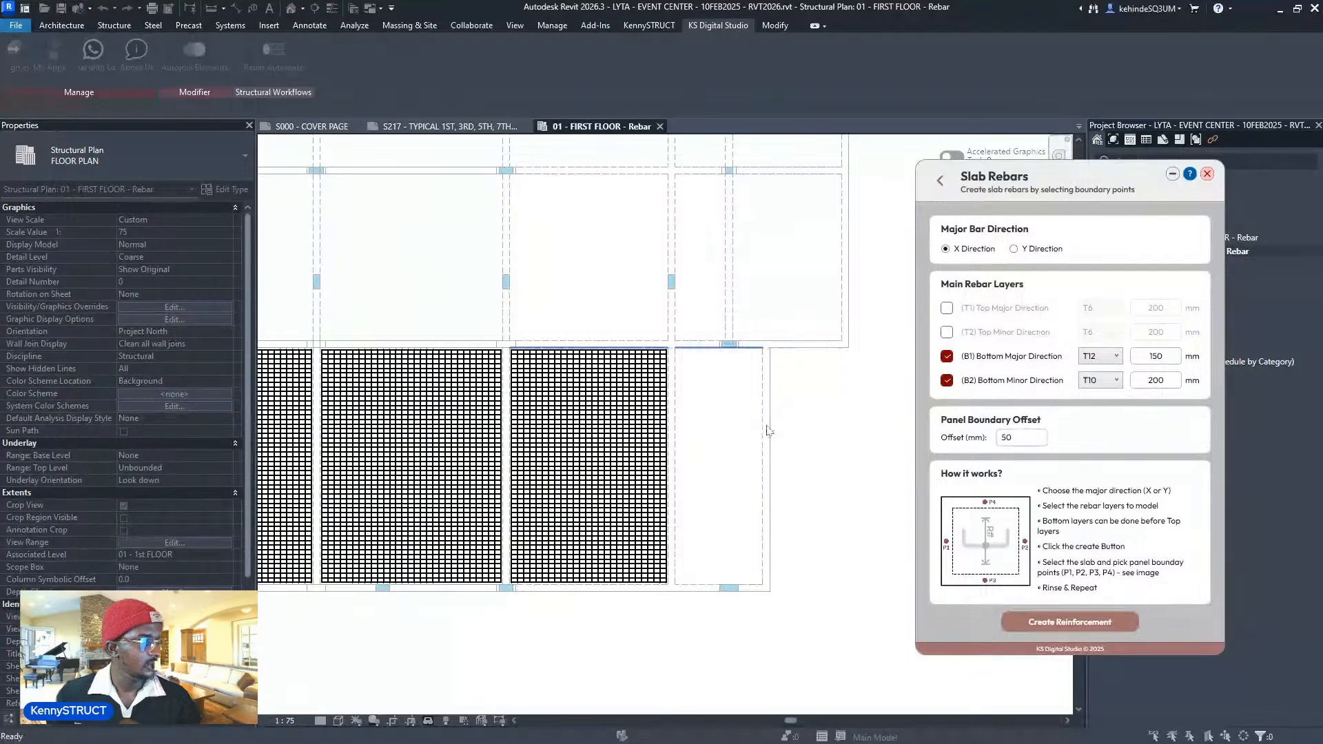
- Add T12/T10 bottom meshes to the first two second-row panels from the upper-left
{"action": "scroll", "coordinate": [424, 357], "scroll_direction": "up", "scroll_amount": 2}
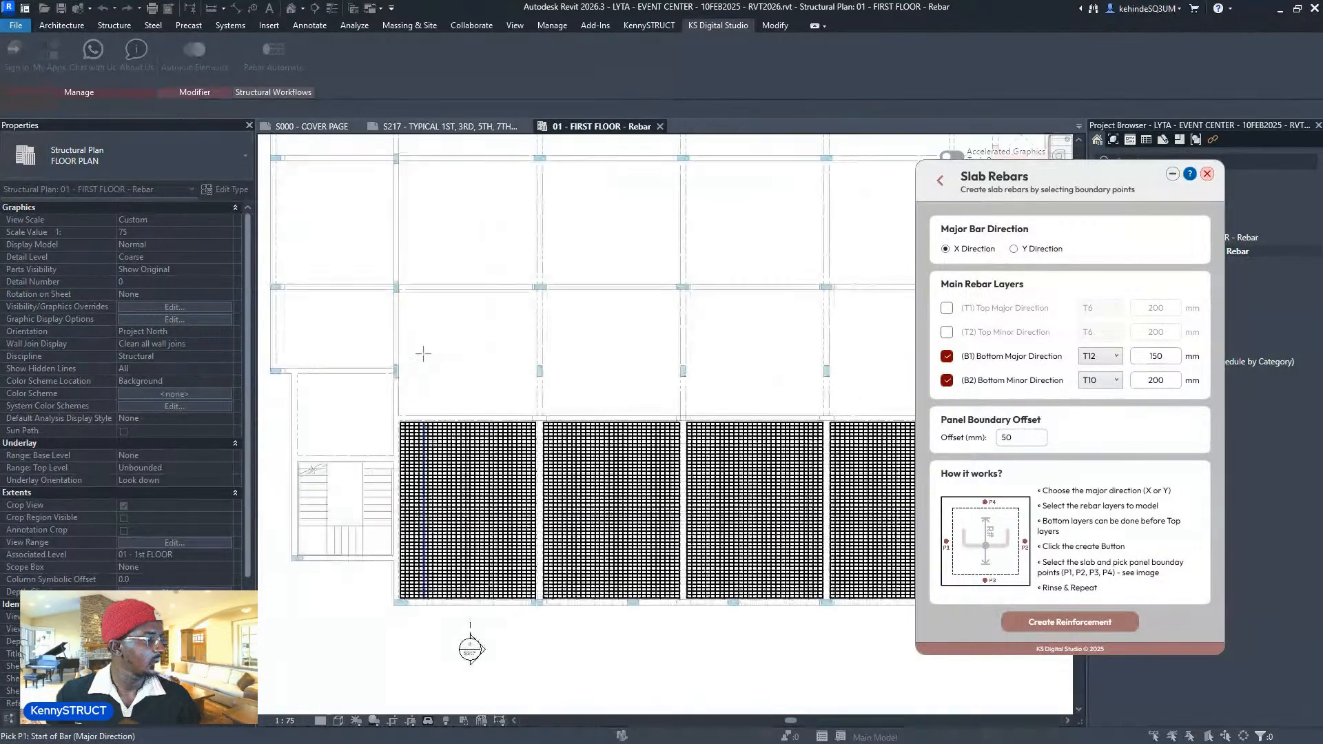
{"action": "left_click", "coordinate": [398, 341]}
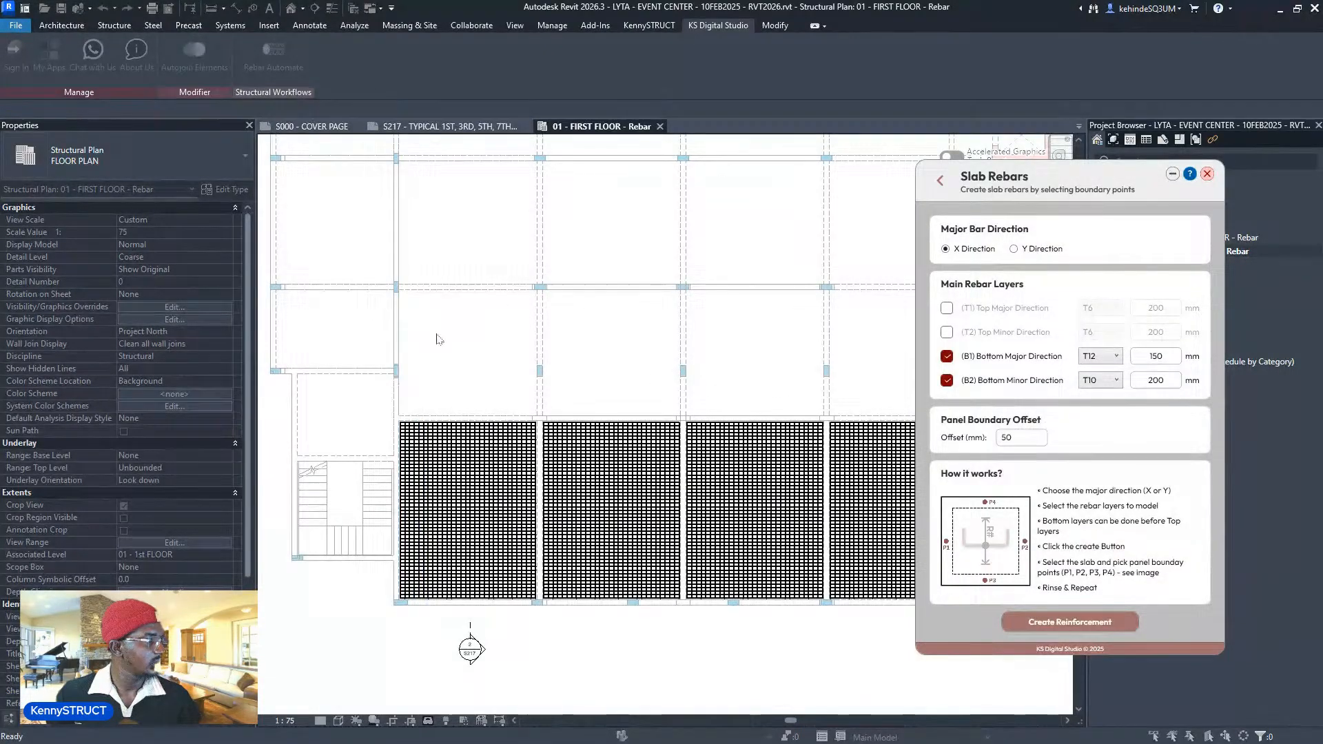
{"action": "left_click", "coordinate": [538, 350]}
{"action": "left_click", "coordinate": [481, 414]}
{"action": "left_click", "coordinate": [496, 288]}
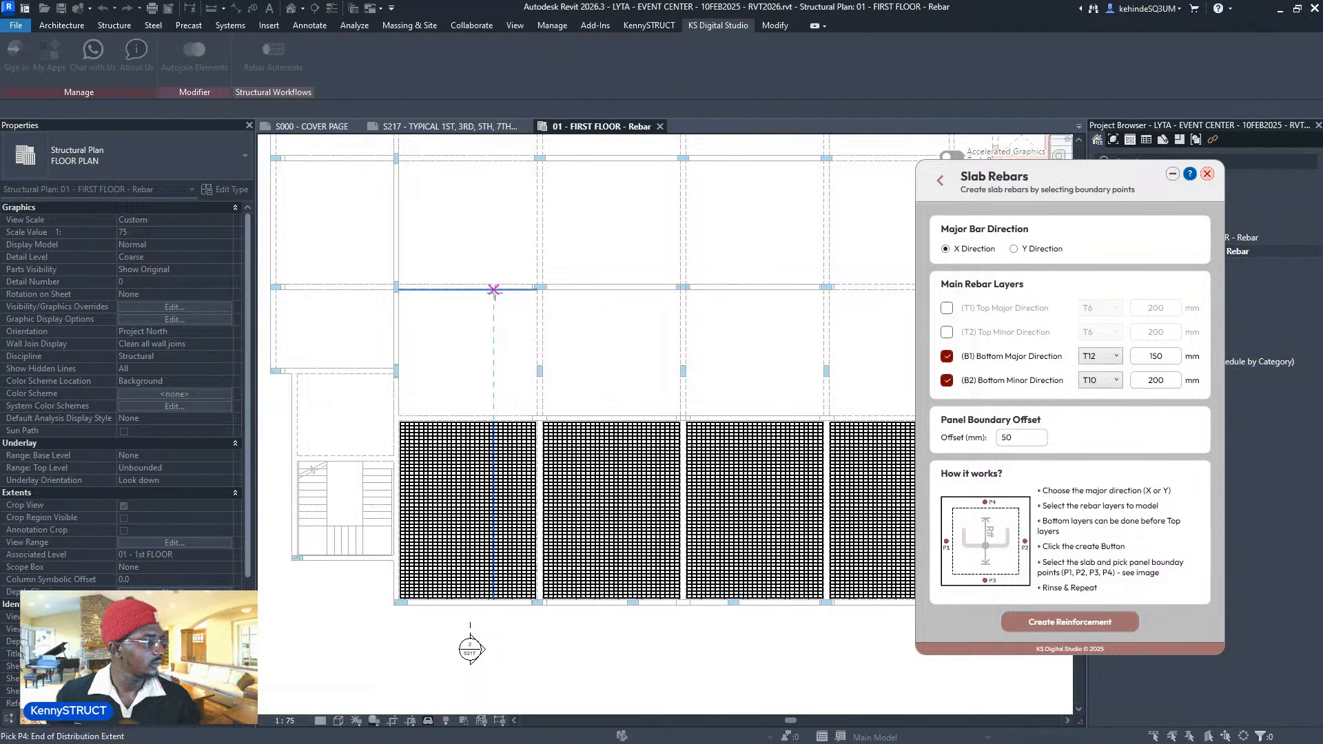
{"action": "left_click", "coordinate": [540, 342]}
{"action": "left_click", "coordinate": [680, 351]}
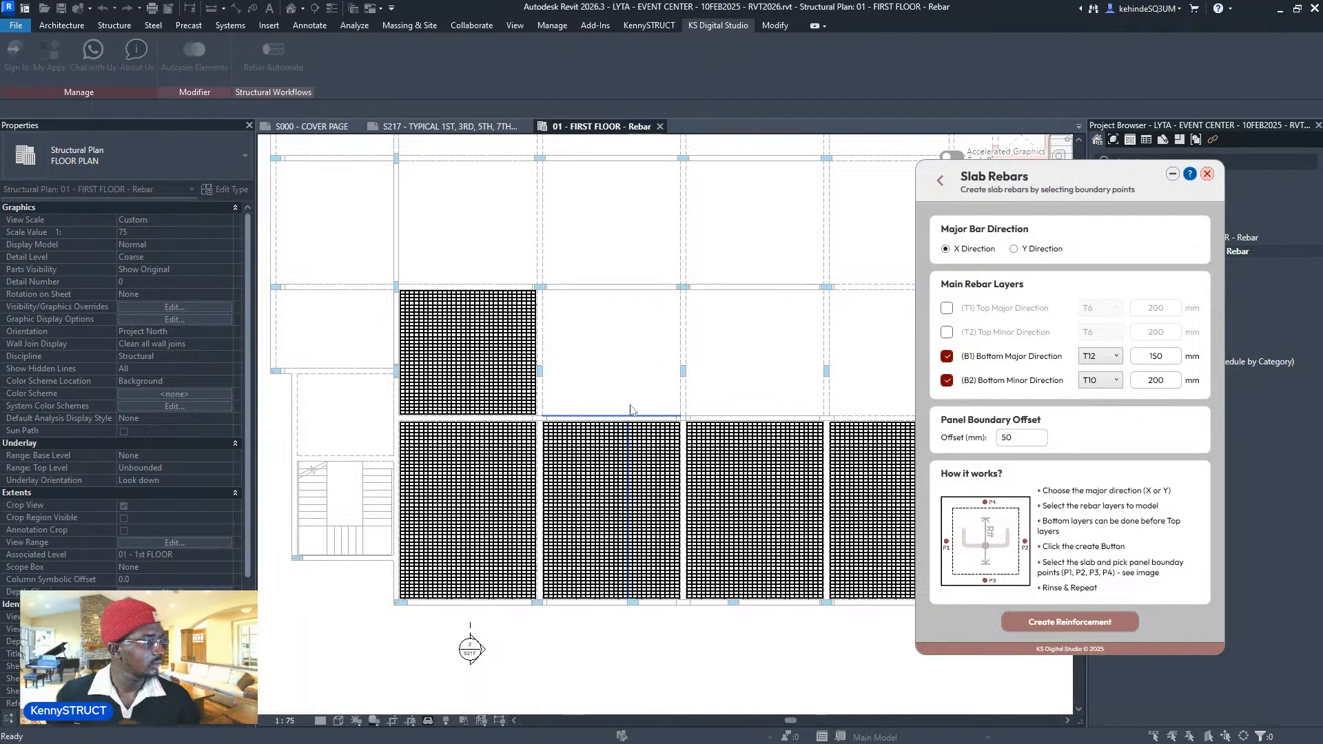
{"action": "left_click", "coordinate": [640, 415]}
{"action": "left_click", "coordinate": [646, 295]}
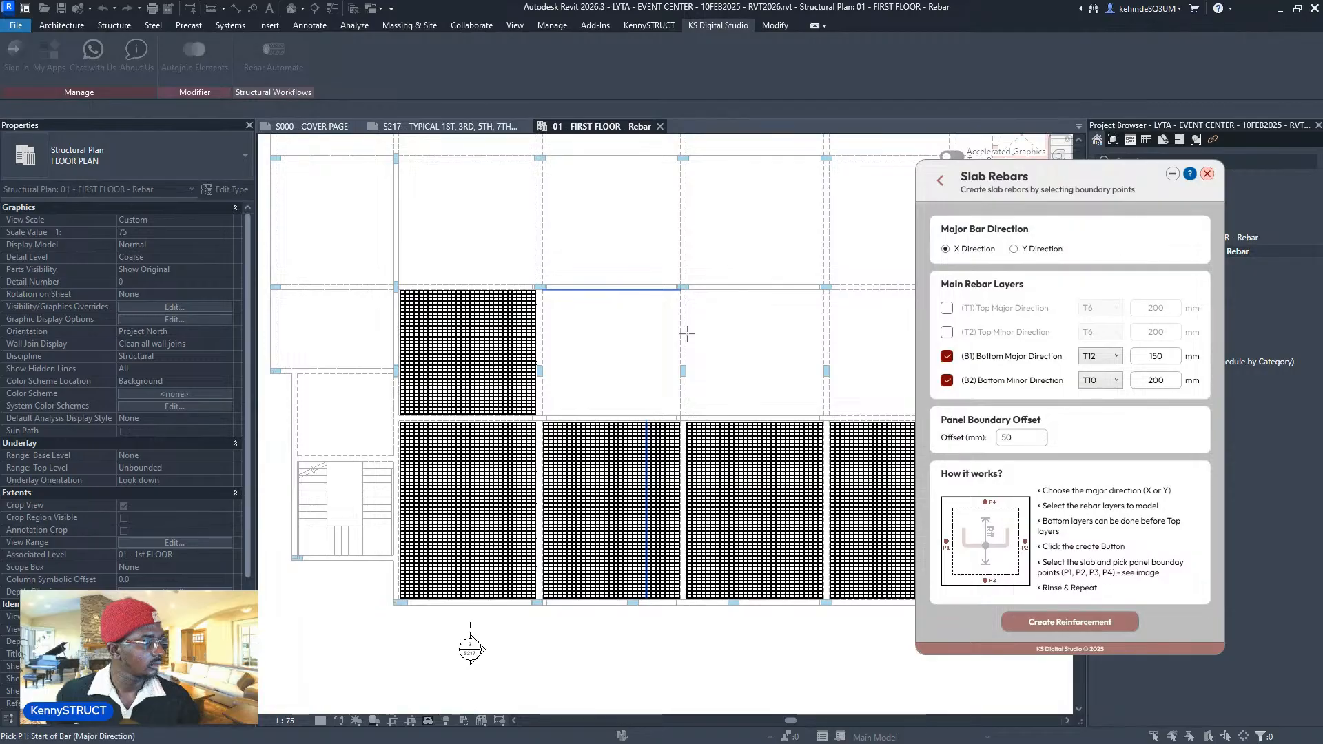
- Fill the next two empty second-row panels with bottom meshes via P1–P4 picks
{"action": "left_click", "coordinate": [686, 333]}
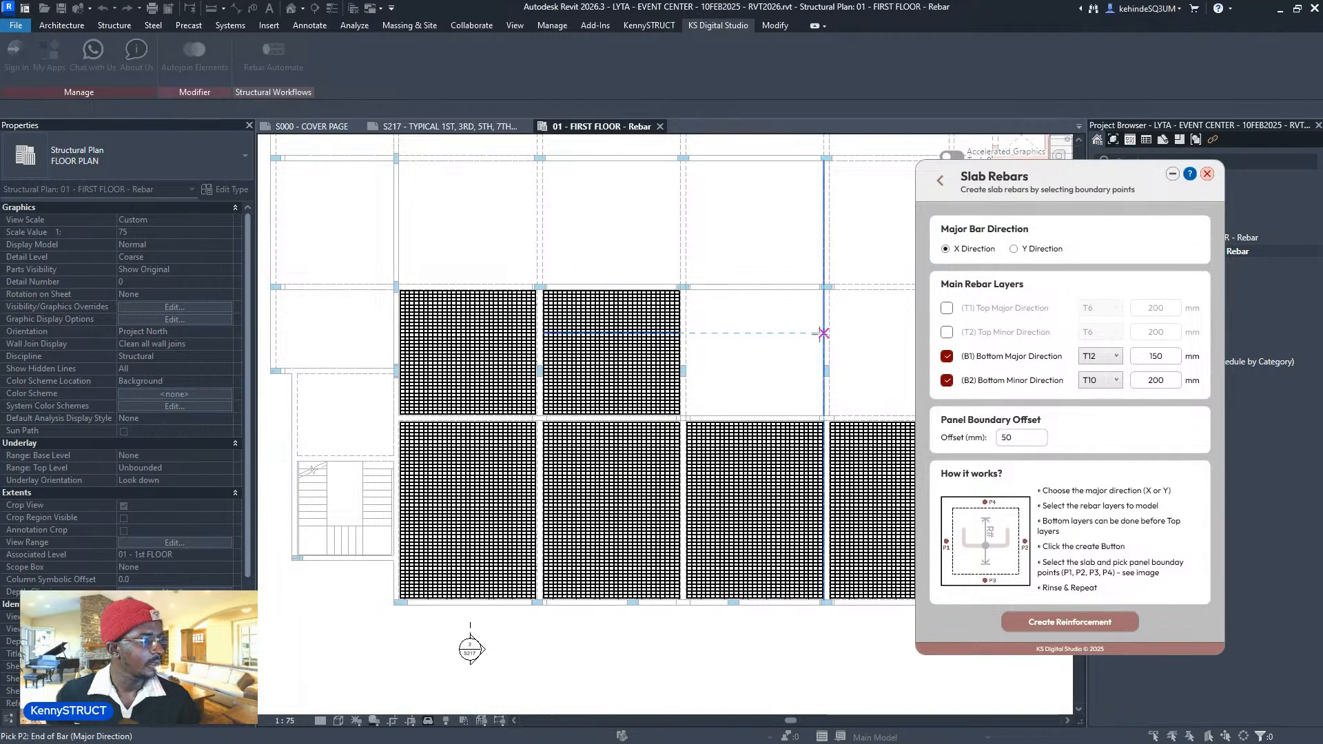
{"action": "left_click", "coordinate": [821, 334]}
{"action": "left_click", "coordinate": [762, 421]}
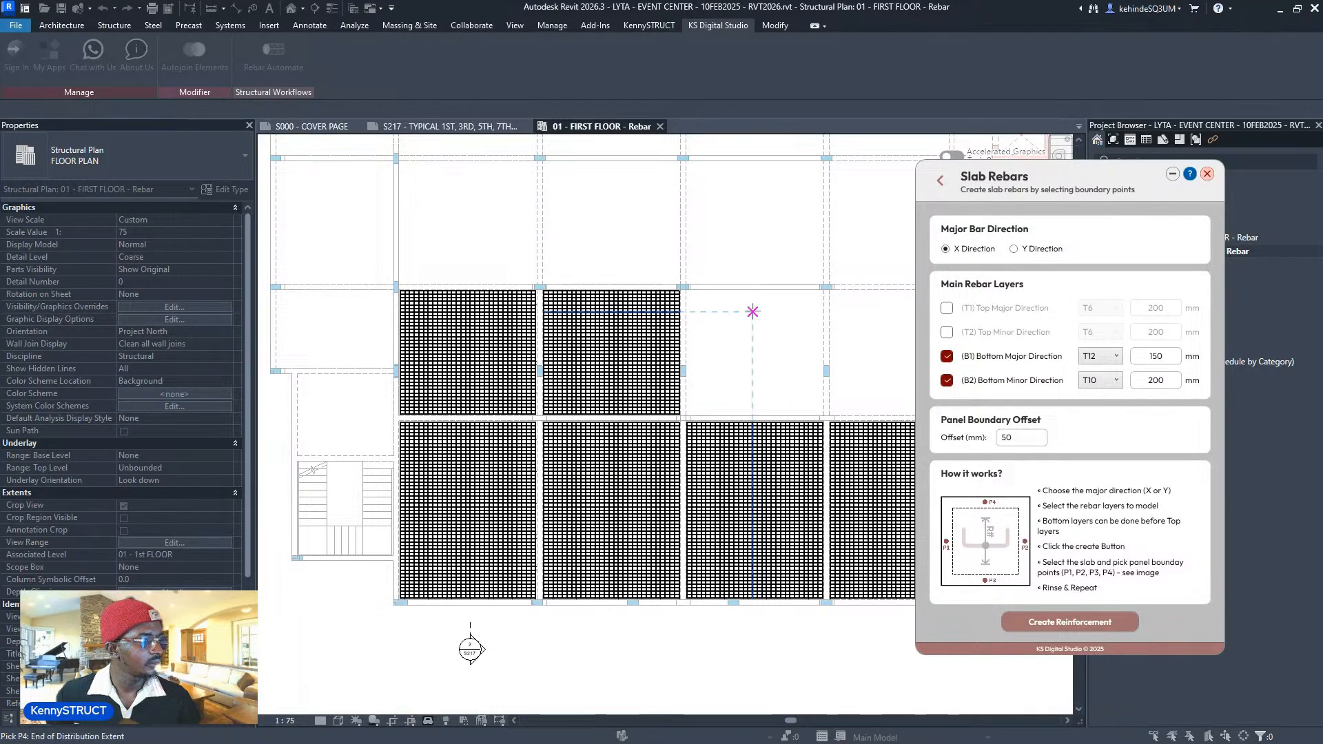
{"action": "left_click", "coordinate": [758, 288]}
{"action": "middle_click_drag", "start_coordinate": [850, 327], "coordinate": [600, 385]}
{"action": "left_click", "coordinate": [579, 398]}
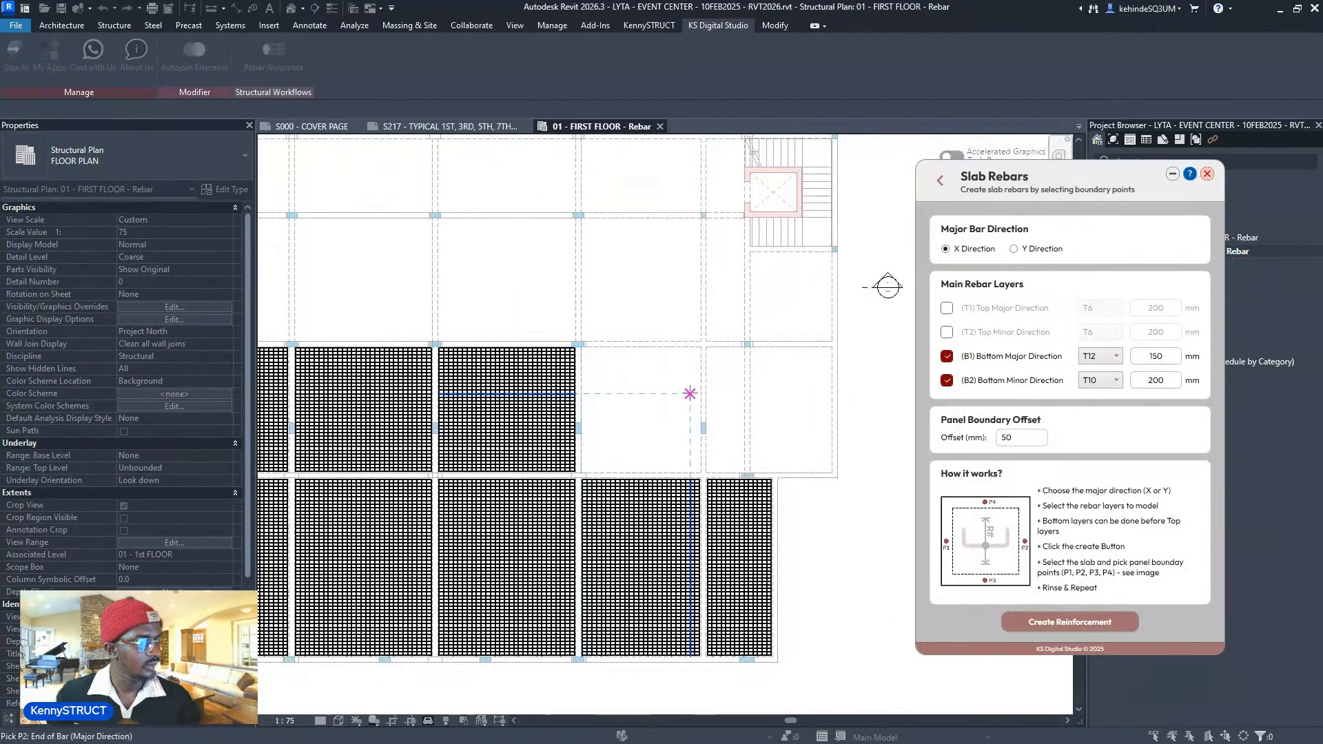
{"action": "left_click", "coordinate": [703, 390]}
{"action": "left_click", "coordinate": [629, 476]}
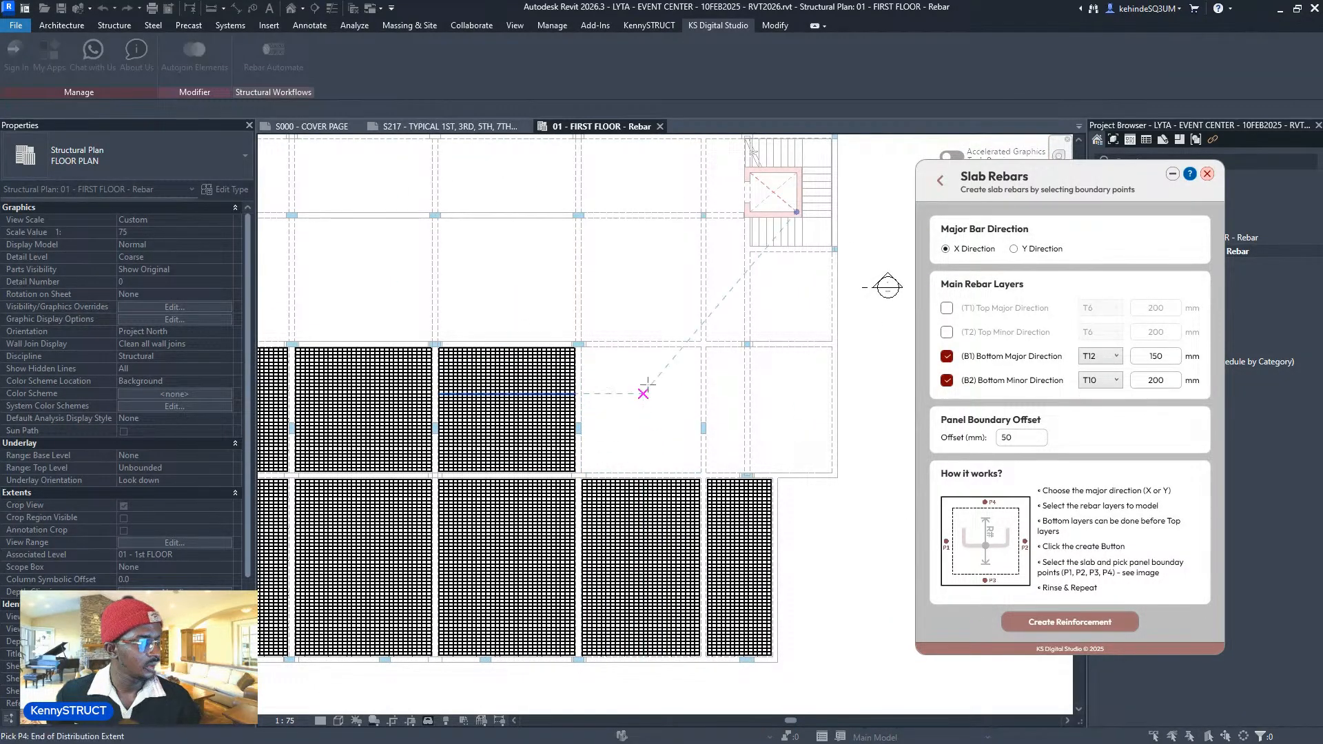
{"action": "left_click", "coordinate": [652, 346]}
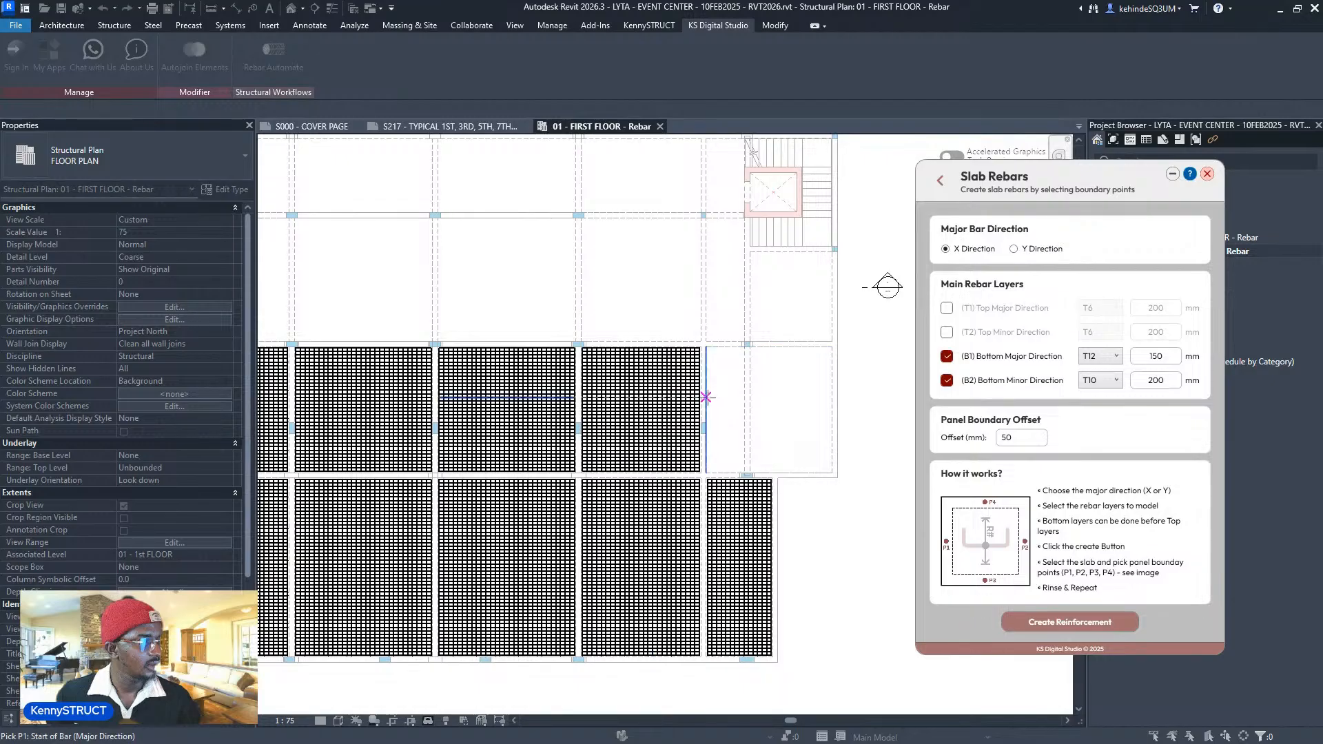
- Pick bar start and end on the narrow panel, then P1–P3 on the row's last panel
{"action": "left_click", "coordinate": [707, 397]}
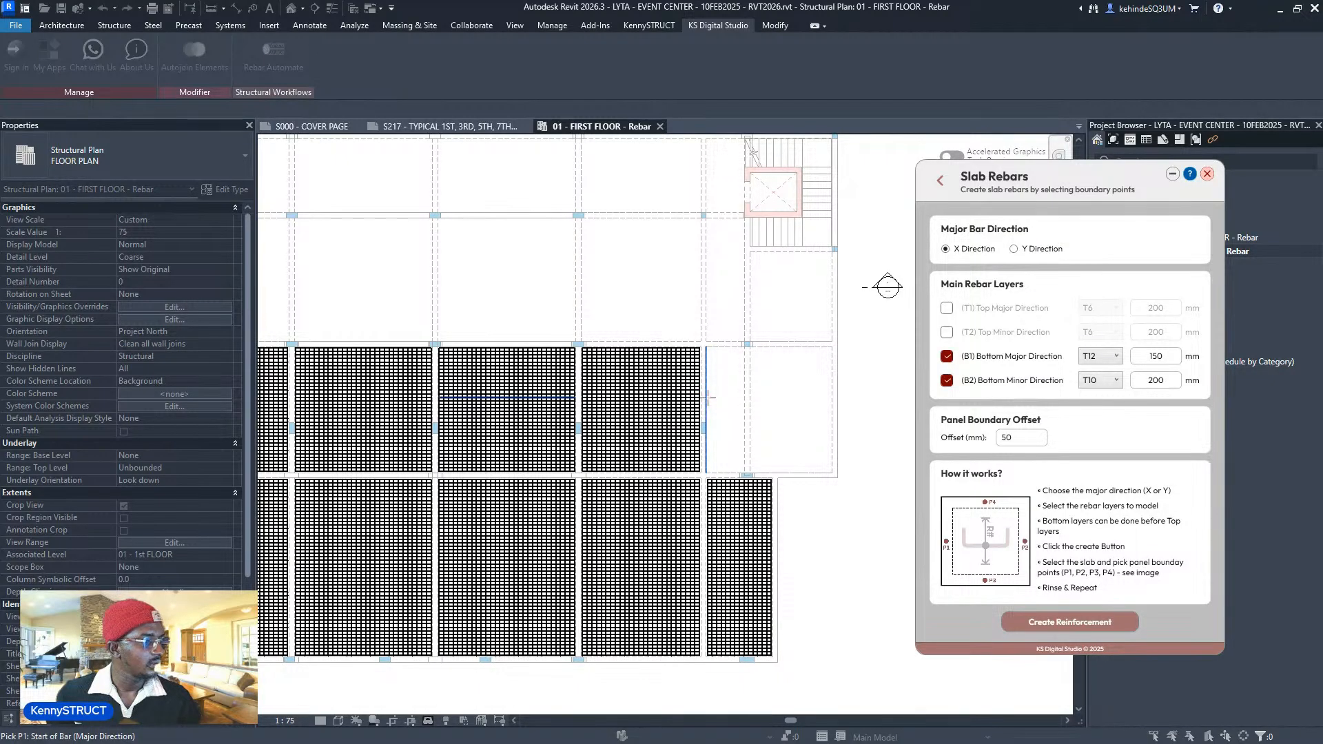
{"action": "left_click", "coordinate": [743, 398]}
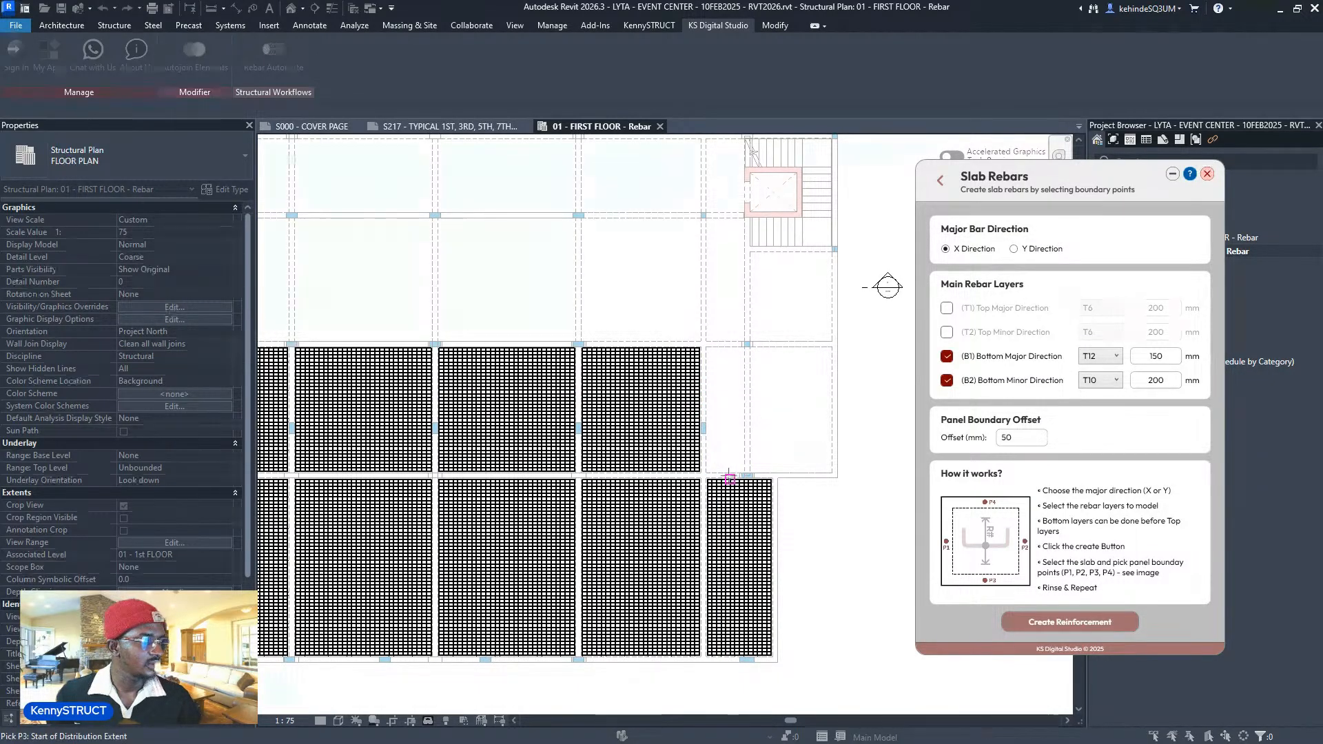
{"action": "left_click", "coordinate": [750, 409]}
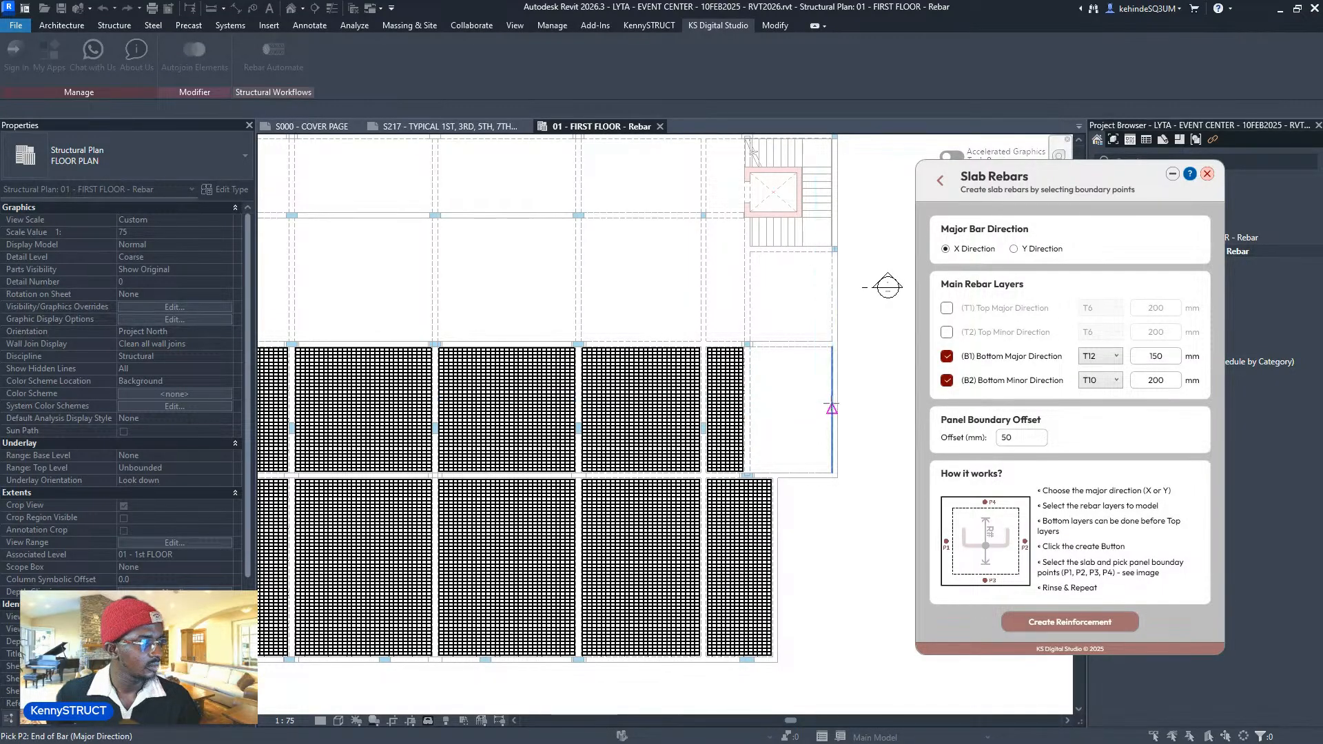
{"action": "left_click", "coordinate": [832, 408]}
{"action": "left_click", "coordinate": [799, 471]}
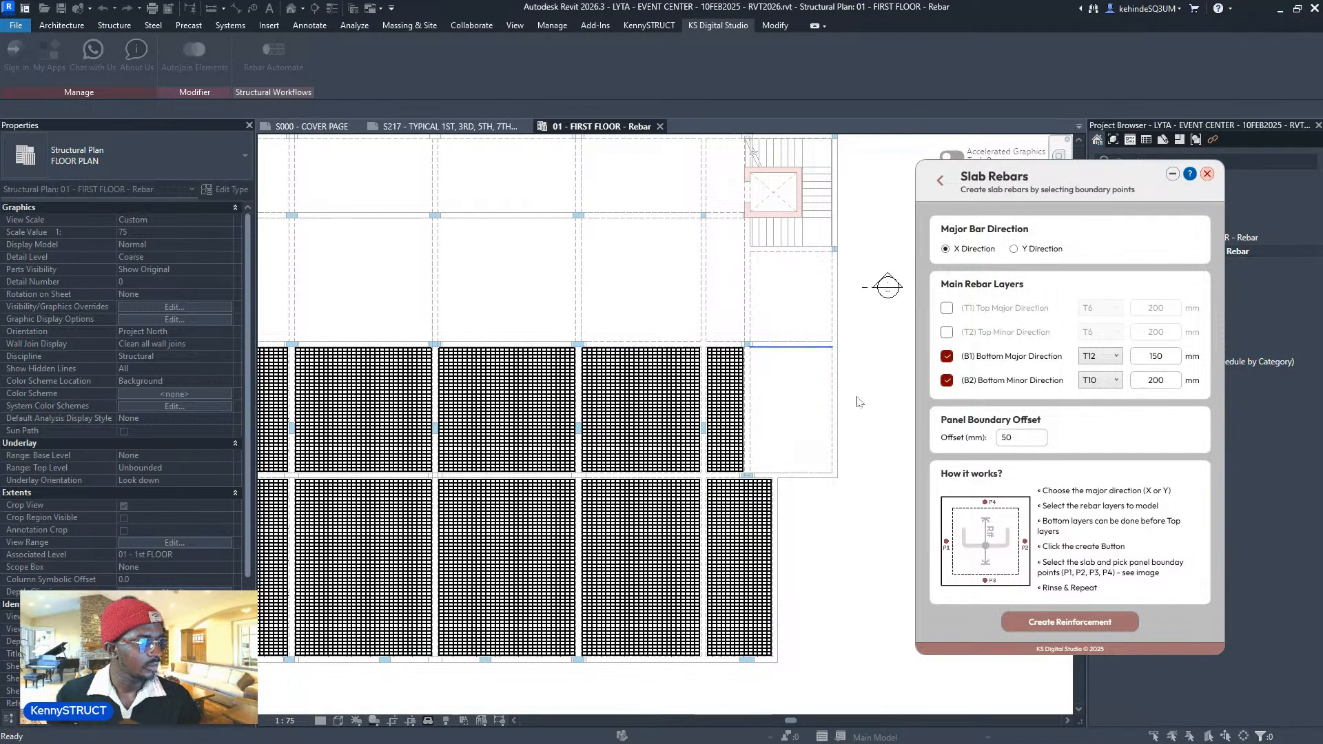
- Pan and zoom the plan to check the grid lines and show the left side
{"action": "scroll", "coordinate": [813, 412], "scroll_direction": "down", "scroll_amount": 3}
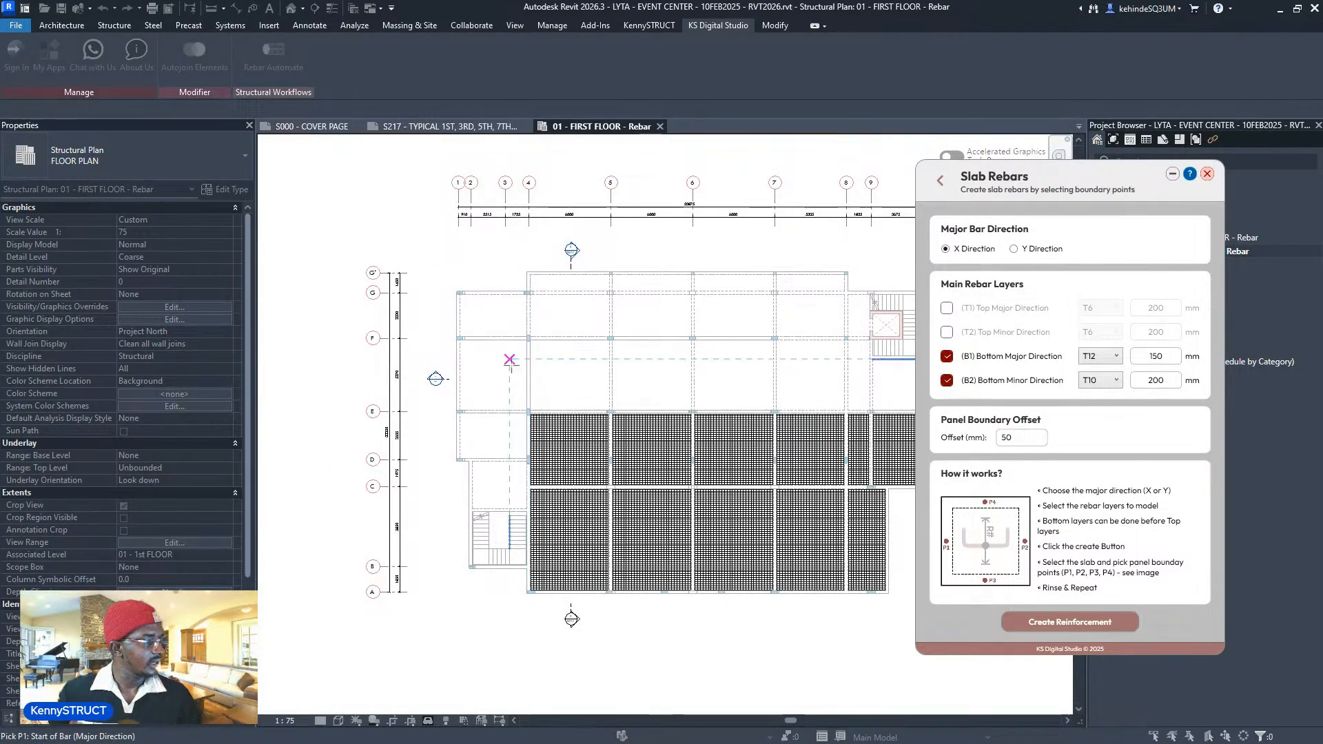
{"action": "scroll", "coordinate": [497, 496], "scroll_direction": "up", "scroll_amount": 3}
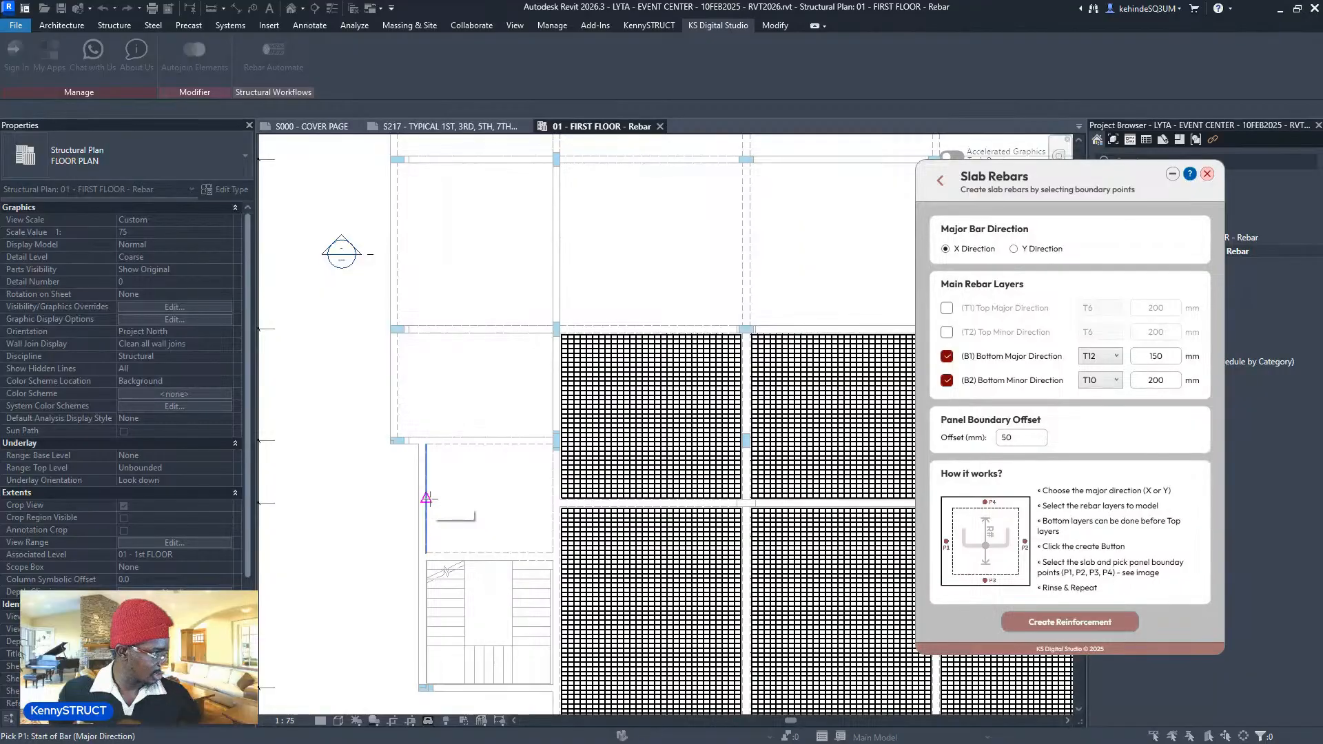
{"action": "scroll", "coordinate": [420, 562], "scroll_direction": "down", "scroll_amount": 2}
{"action": "scroll", "coordinate": [510, 561], "scroll_direction": "down", "scroll_amount": 1}
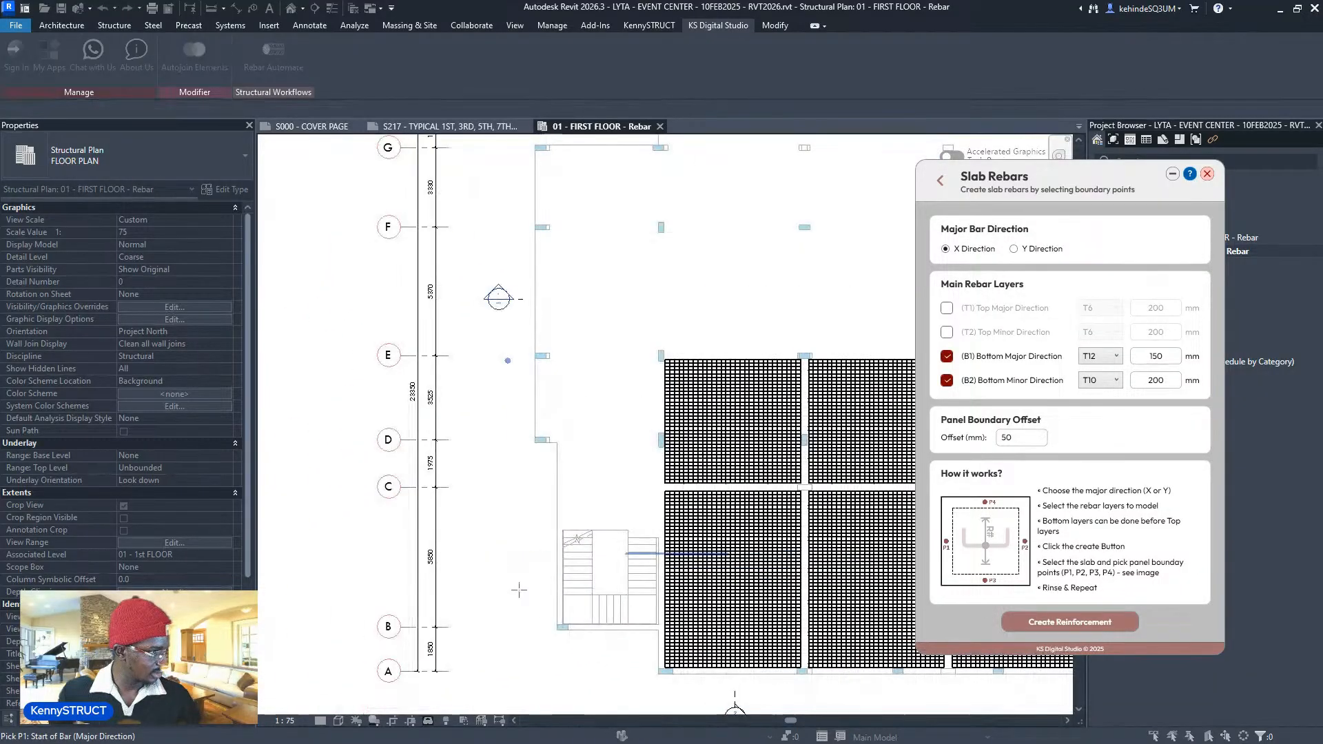
{"action": "scroll", "coordinate": [518, 591], "scroll_direction": "down", "scroll_amount": 1}
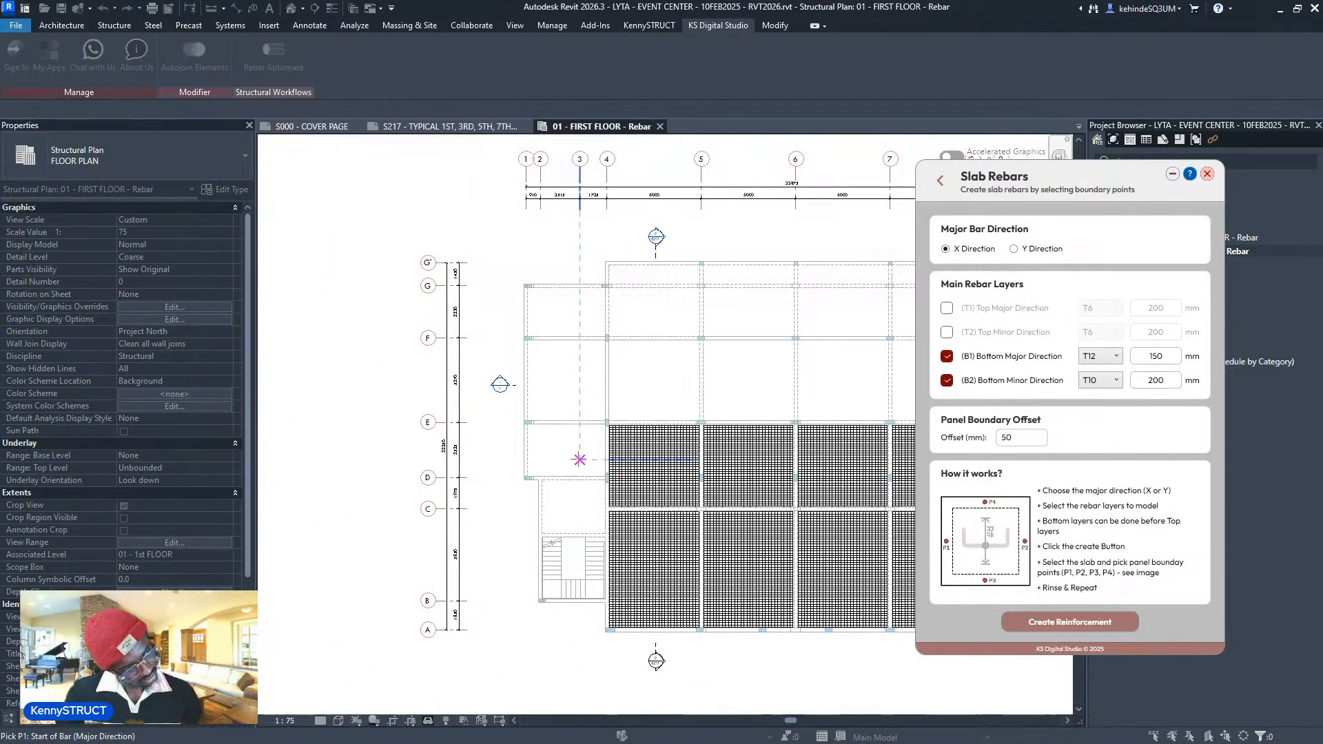
{"action": "scroll", "coordinate": [571, 512], "scroll_direction": "up", "scroll_amount": 1}
{"action": "middle_click_drag", "start_coordinate": [555, 375], "coordinate": [542, 416]}
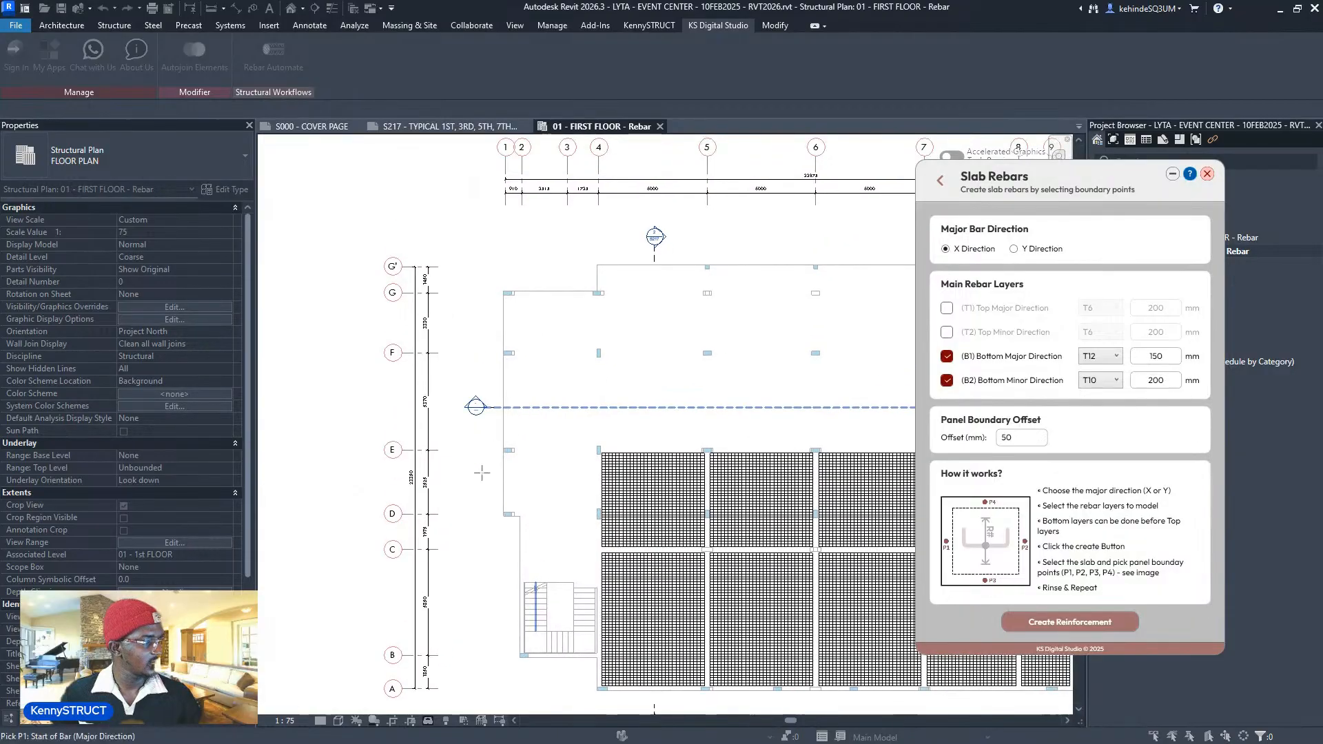
{"action": "scroll", "coordinate": [537, 541], "scroll_direction": "up", "scroll_amount": 1}
{"action": "middle_click_drag", "start_coordinate": [614, 516], "coordinate": [603, 457]}
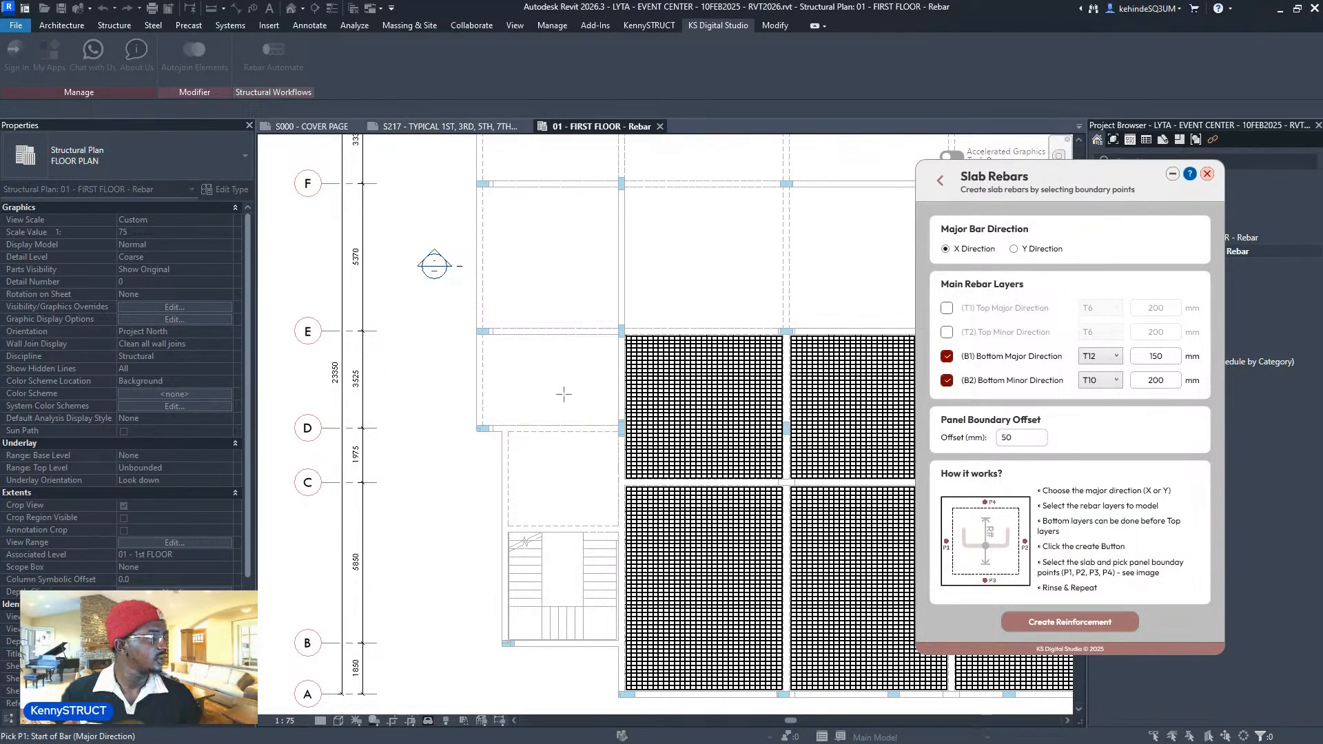
{"action": "scroll", "coordinate": [583, 425], "scroll_direction": "down", "scroll_amount": 1}
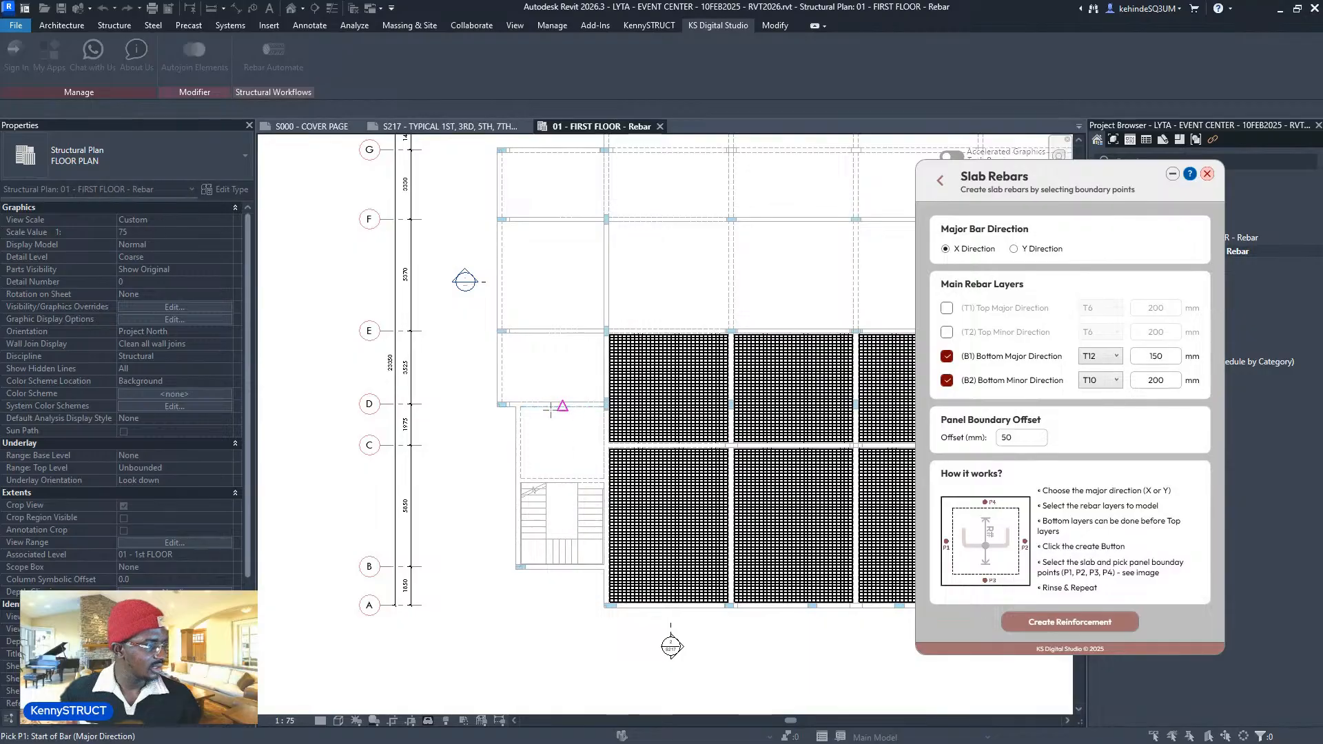
{"action": "middle_click_drag", "start_coordinate": [534, 390], "coordinate": [524, 415]}
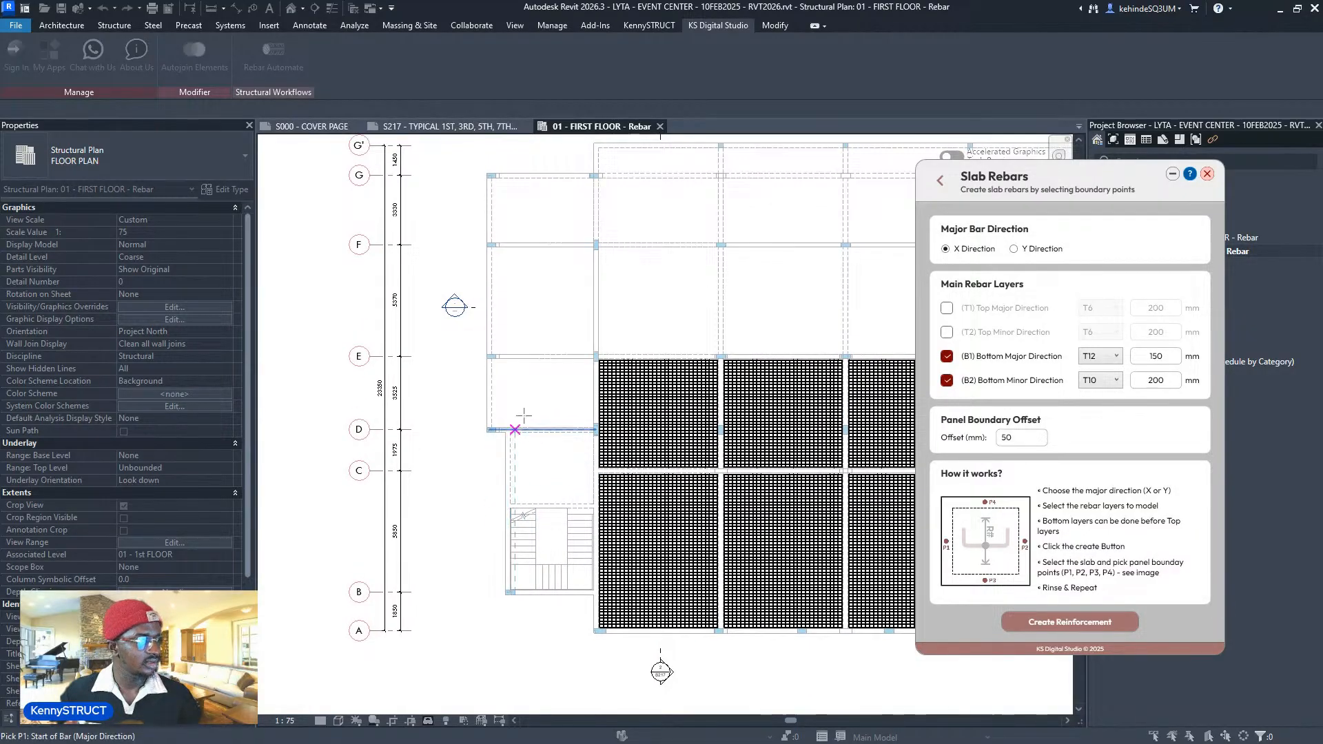
{"action": "scroll", "coordinate": [571, 211], "scroll_direction": "down", "scroll_amount": 1}
{"action": "middle_click_drag", "start_coordinate": [571, 210], "coordinate": [510, 368]}
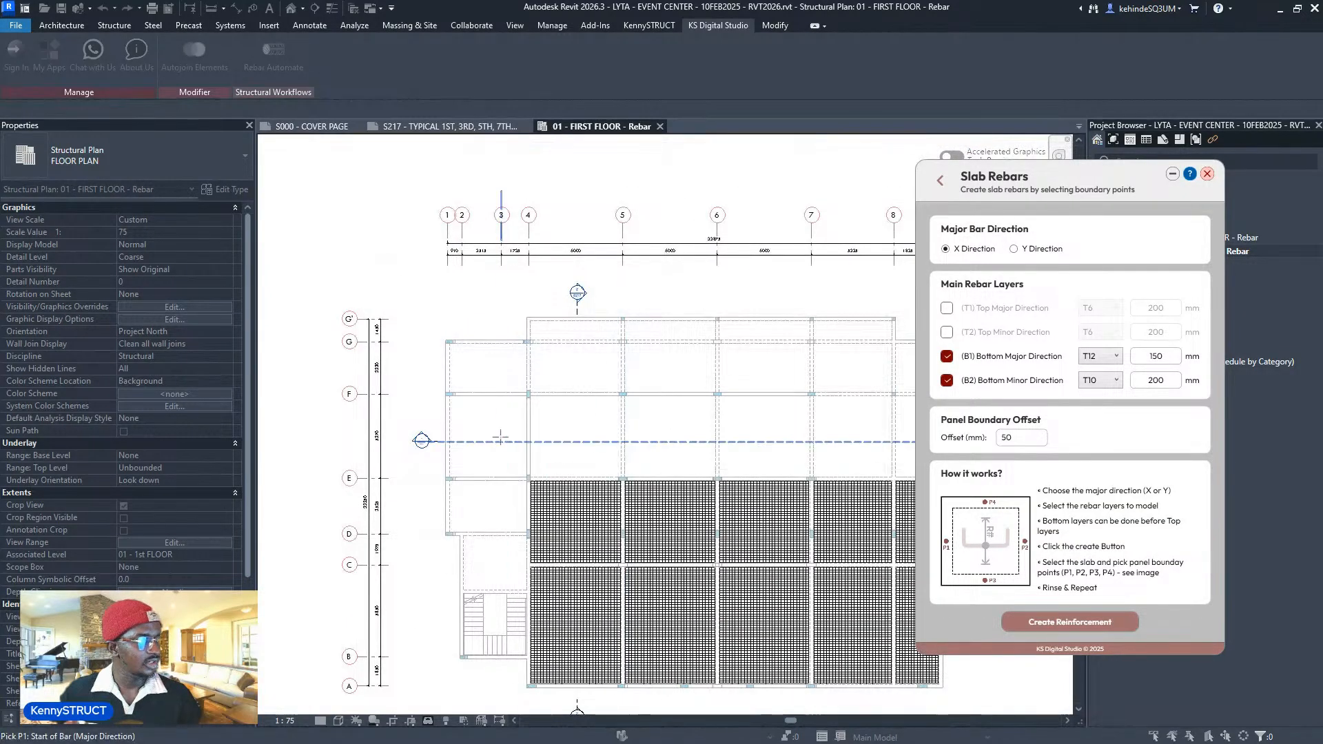
{"action": "scroll", "coordinate": [500, 436], "scroll_direction": "up", "scroll_amount": 2}
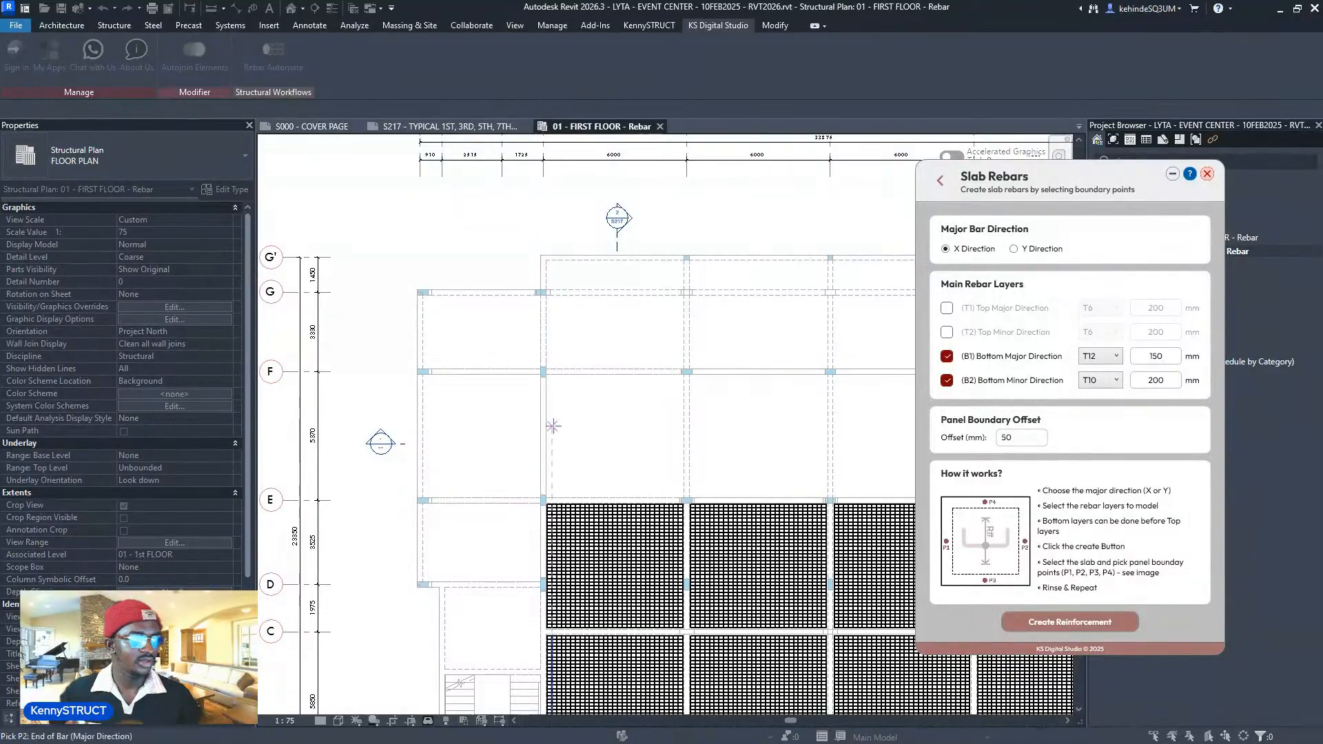
- Finish the left E–F panel's boundary and pick boundary points for the next two bays
{"action": "left_click", "coordinate": [540, 436]}
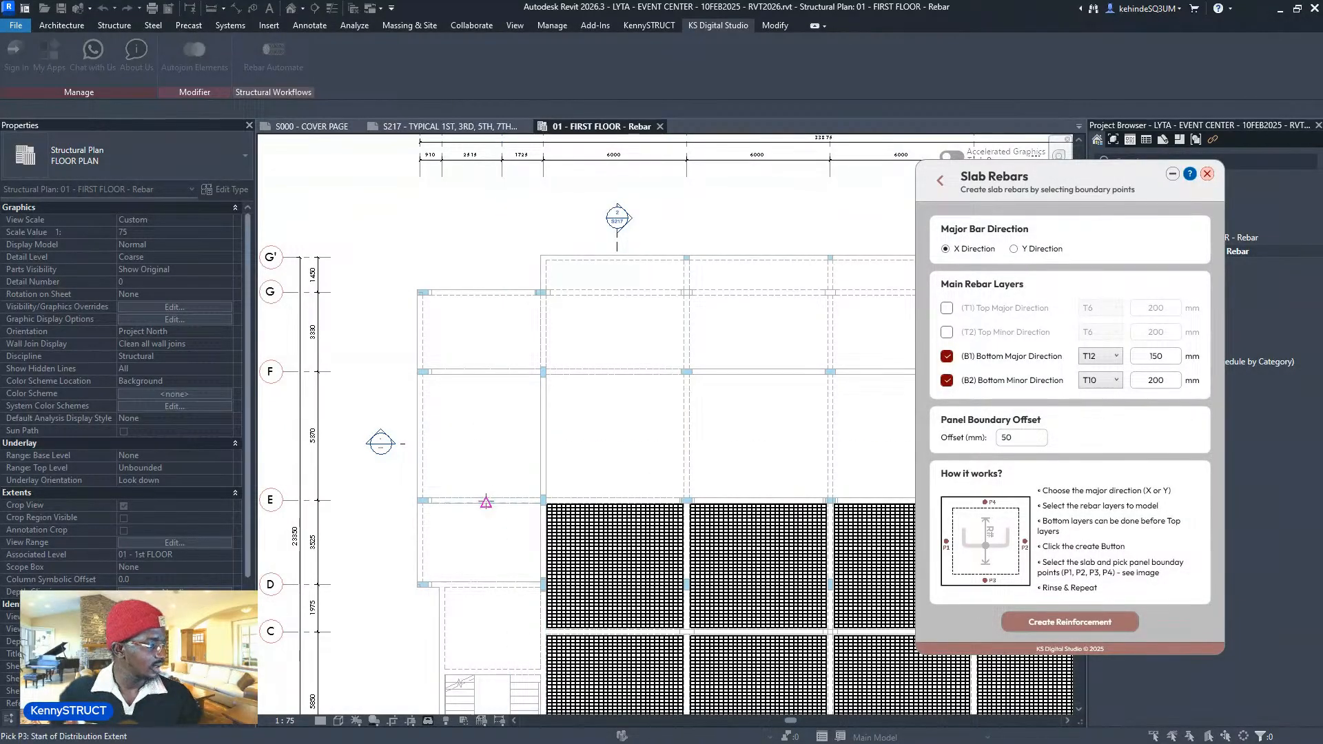
{"action": "left_click", "coordinate": [487, 486]}
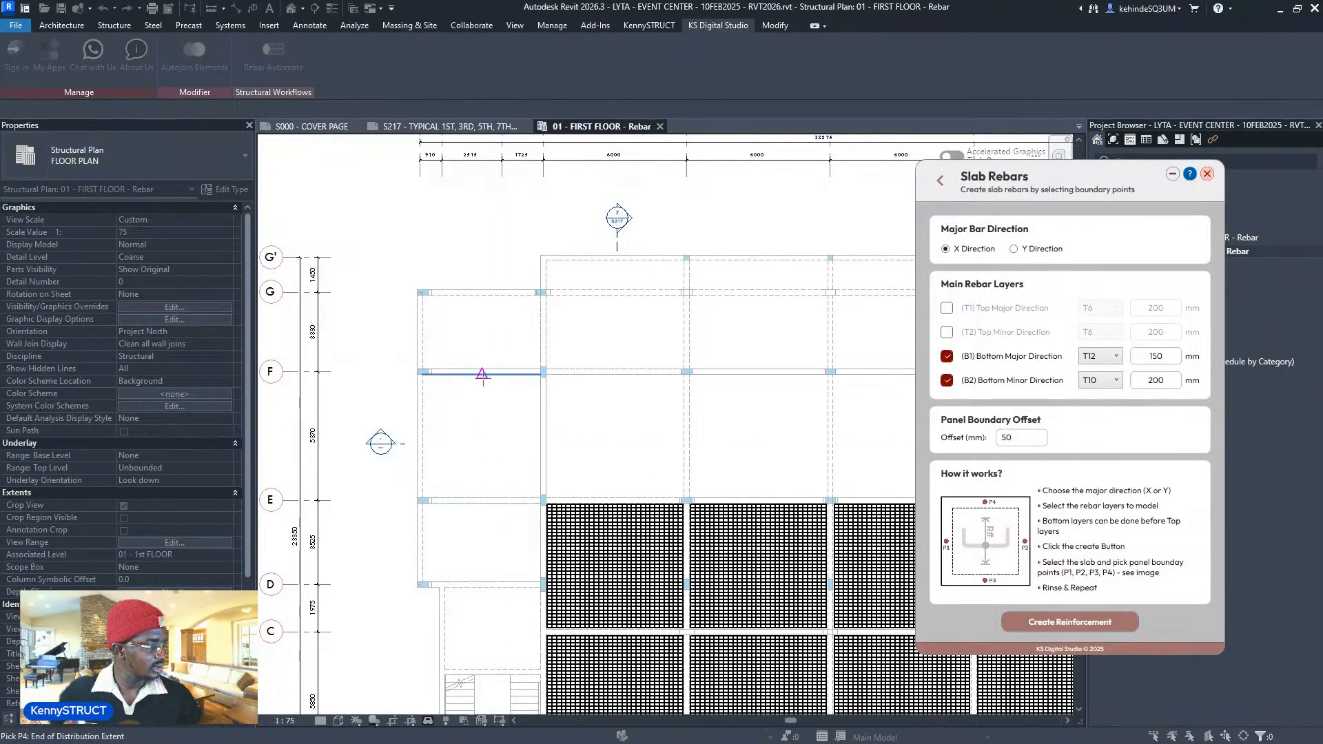
{"action": "left_click", "coordinate": [547, 436]}
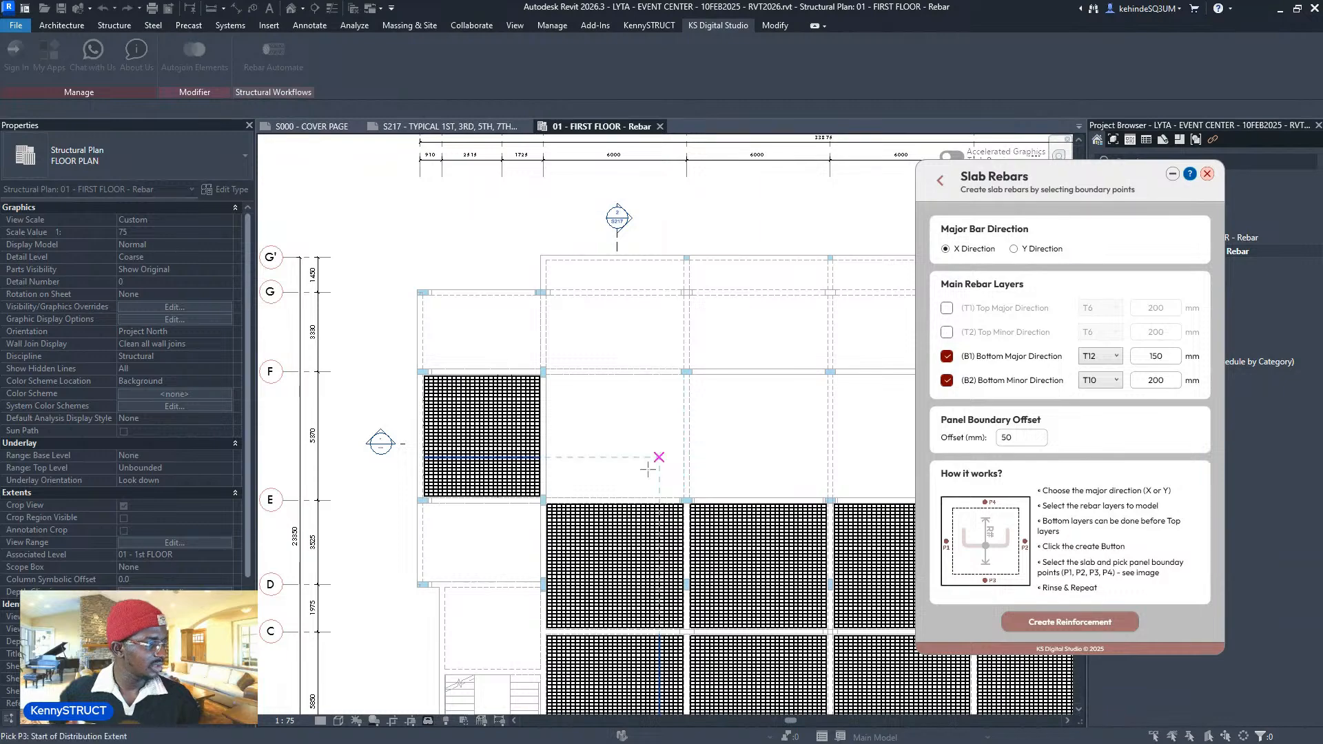
{"action": "left_click", "coordinate": [624, 498]}
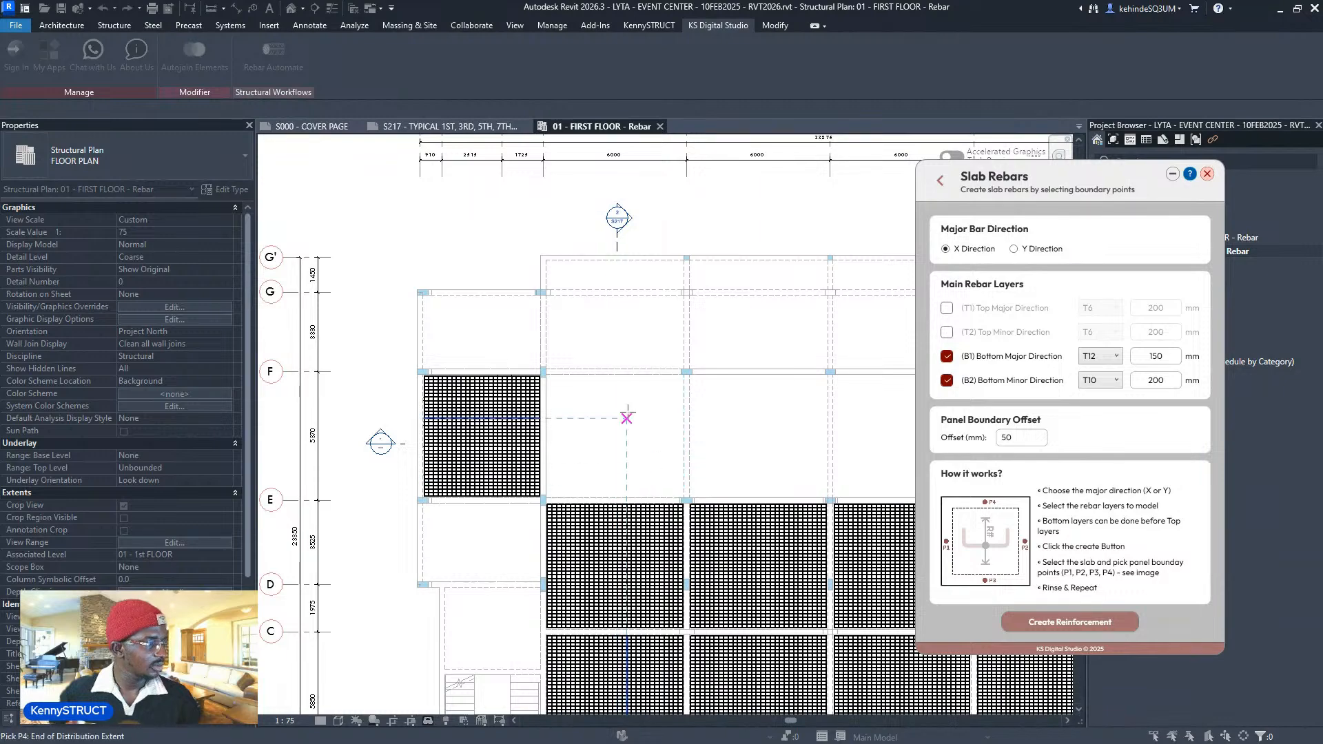
{"action": "left_click", "coordinate": [690, 439]}
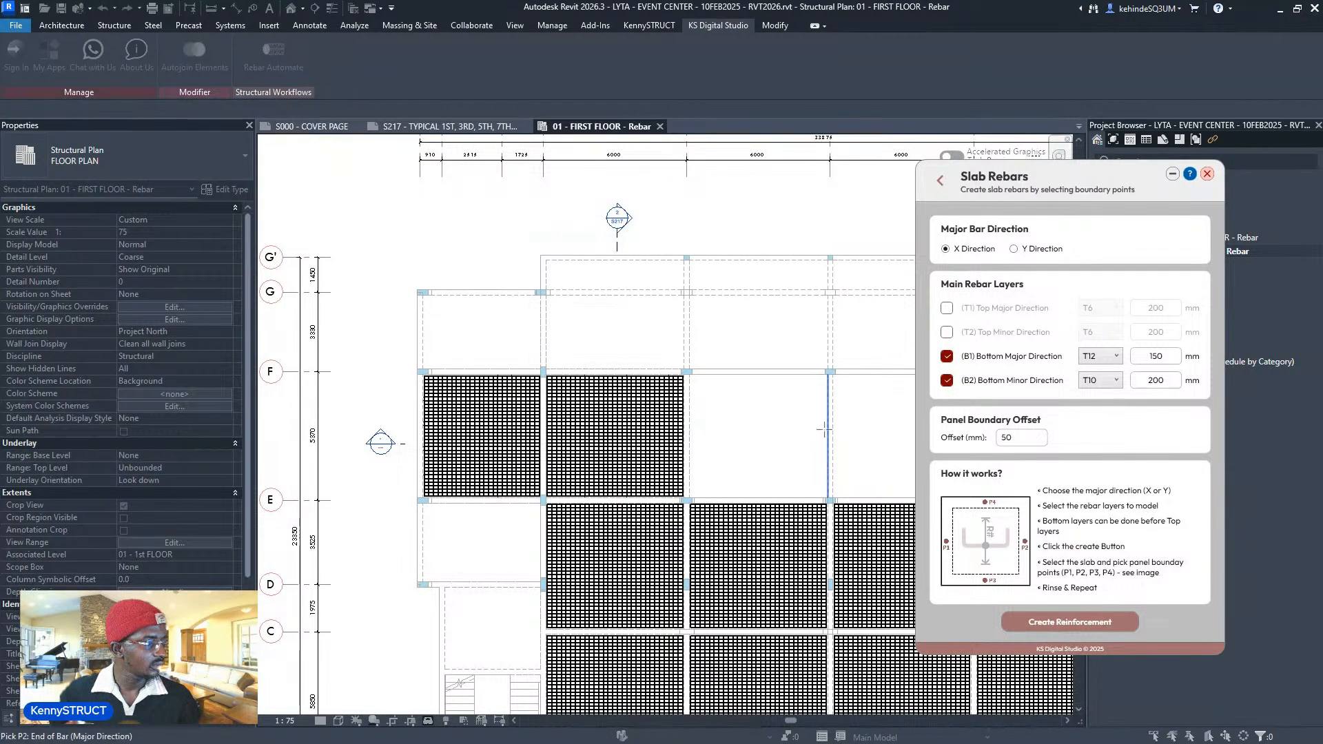
{"action": "left_click", "coordinate": [828, 432]}
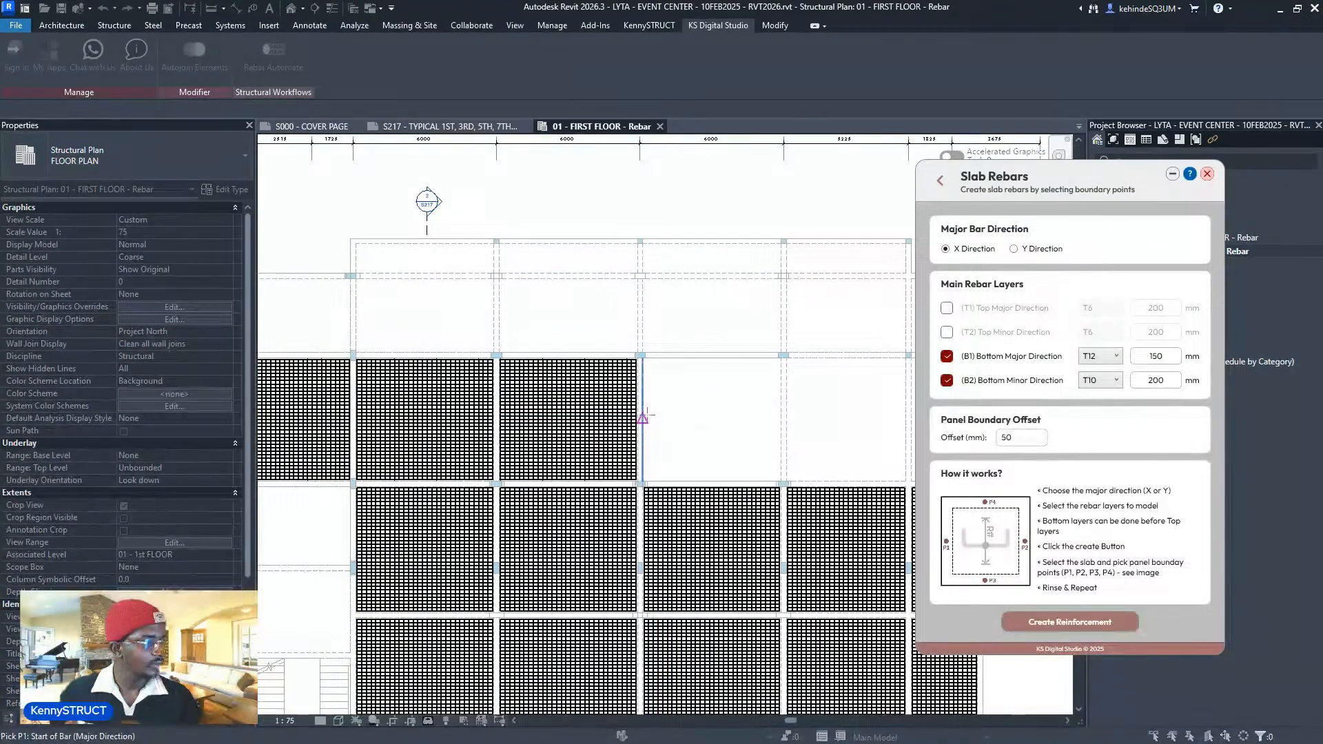
{"action": "left_click", "coordinate": [642, 416]}
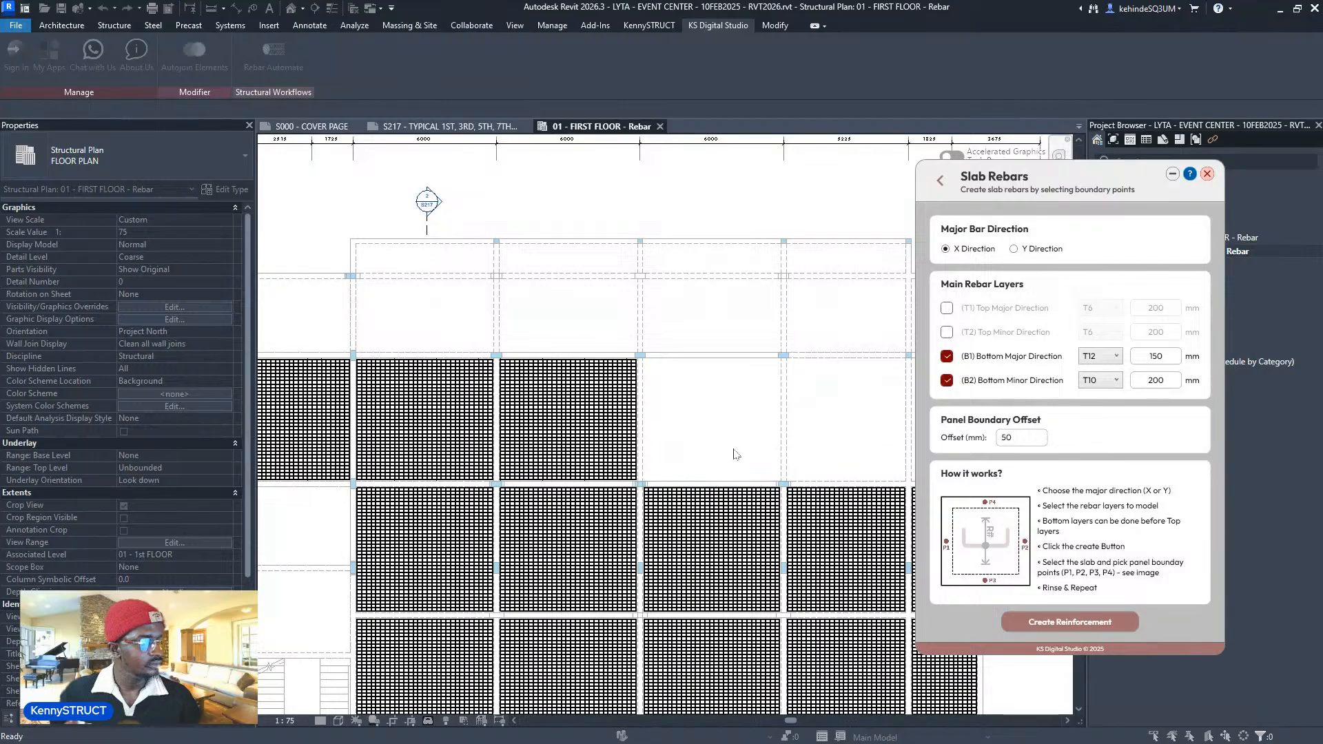
{"action": "left_click", "coordinate": [809, 409]}
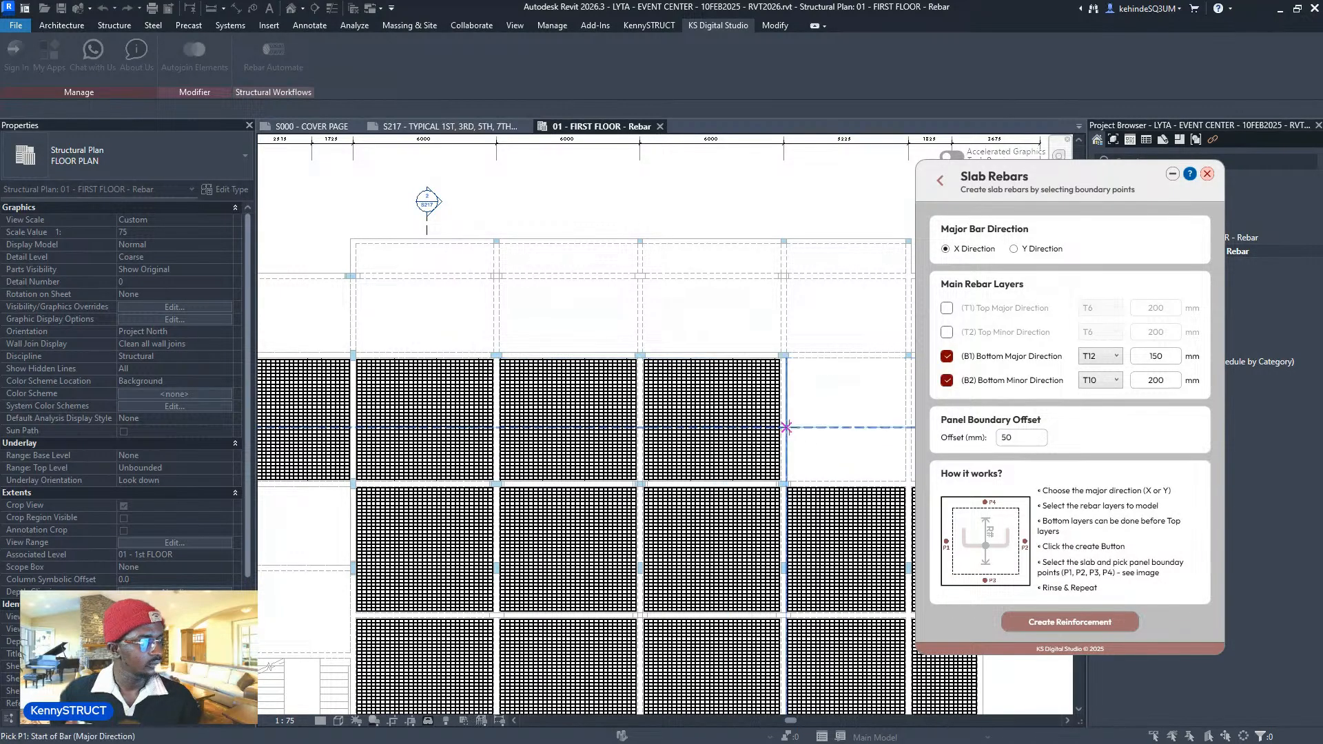
- Complete the next E–F bay and the narrow bay with P1–P4 boundary points
{"action": "middle_click_drag", "start_coordinate": [835, 438], "coordinate": [630, 480]}
{"action": "left_click", "coordinate": [701, 461]}
{"action": "left_click", "coordinate": [642, 524]}
{"action": "left_click", "coordinate": [653, 409]}
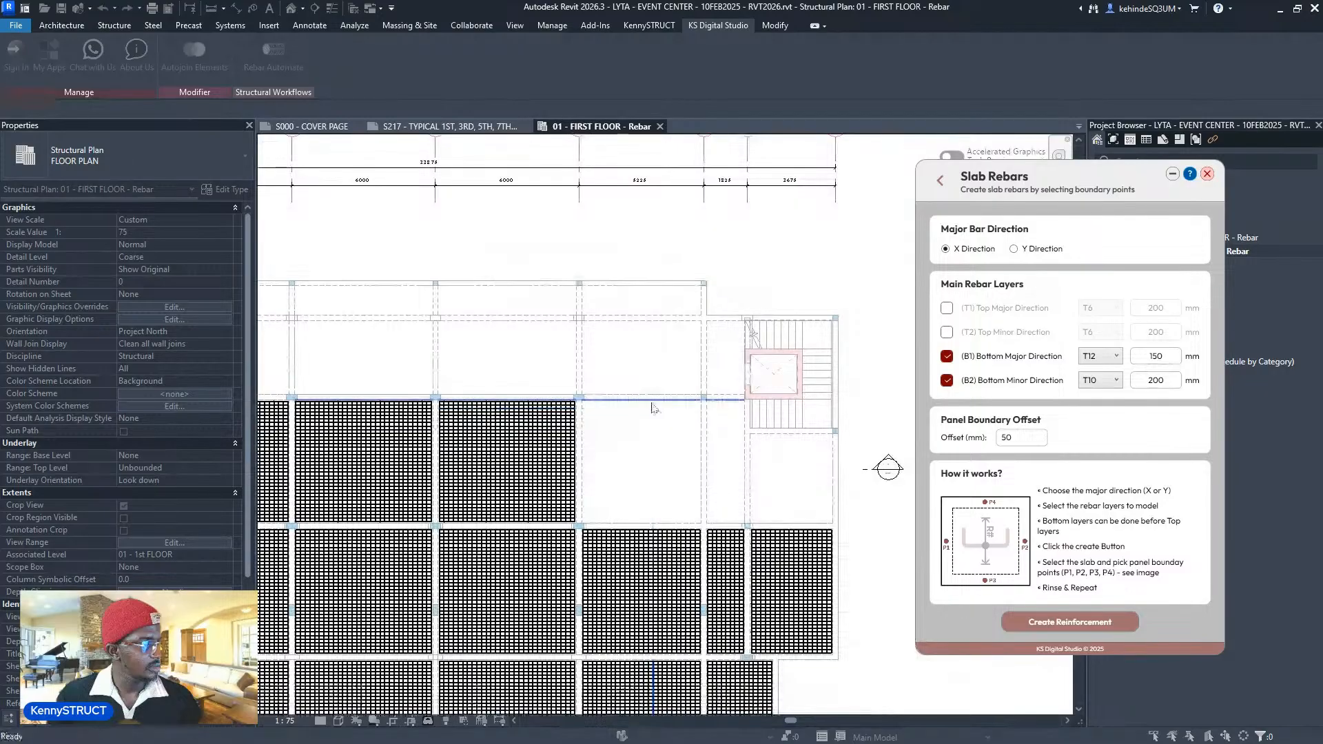
{"action": "left_click", "coordinate": [706, 479]}
{"action": "left_click", "coordinate": [744, 478]}
{"action": "left_click", "coordinate": [724, 525]}
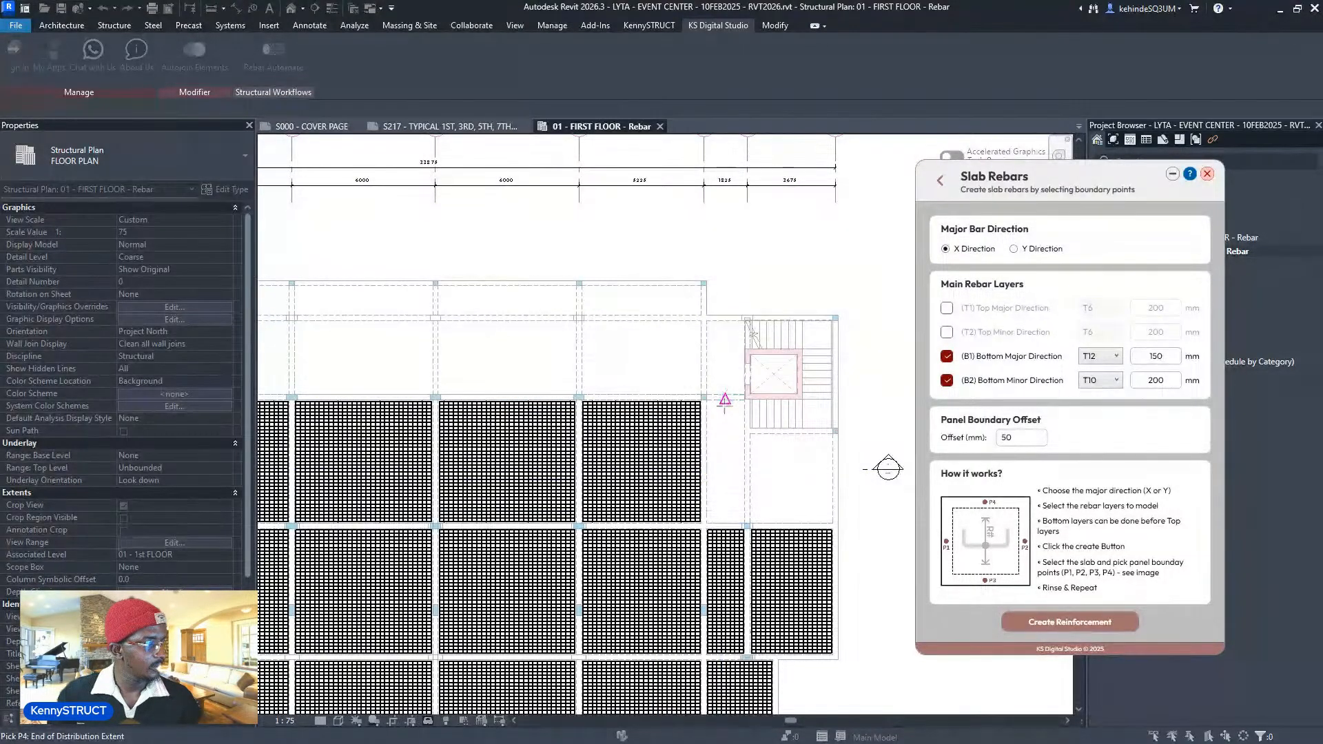
{"action": "left_click", "coordinate": [724, 401]}
- Pick the stair-side bay's first points, then move to and select the top-left slab
{"action": "left_click", "coordinate": [751, 475]}
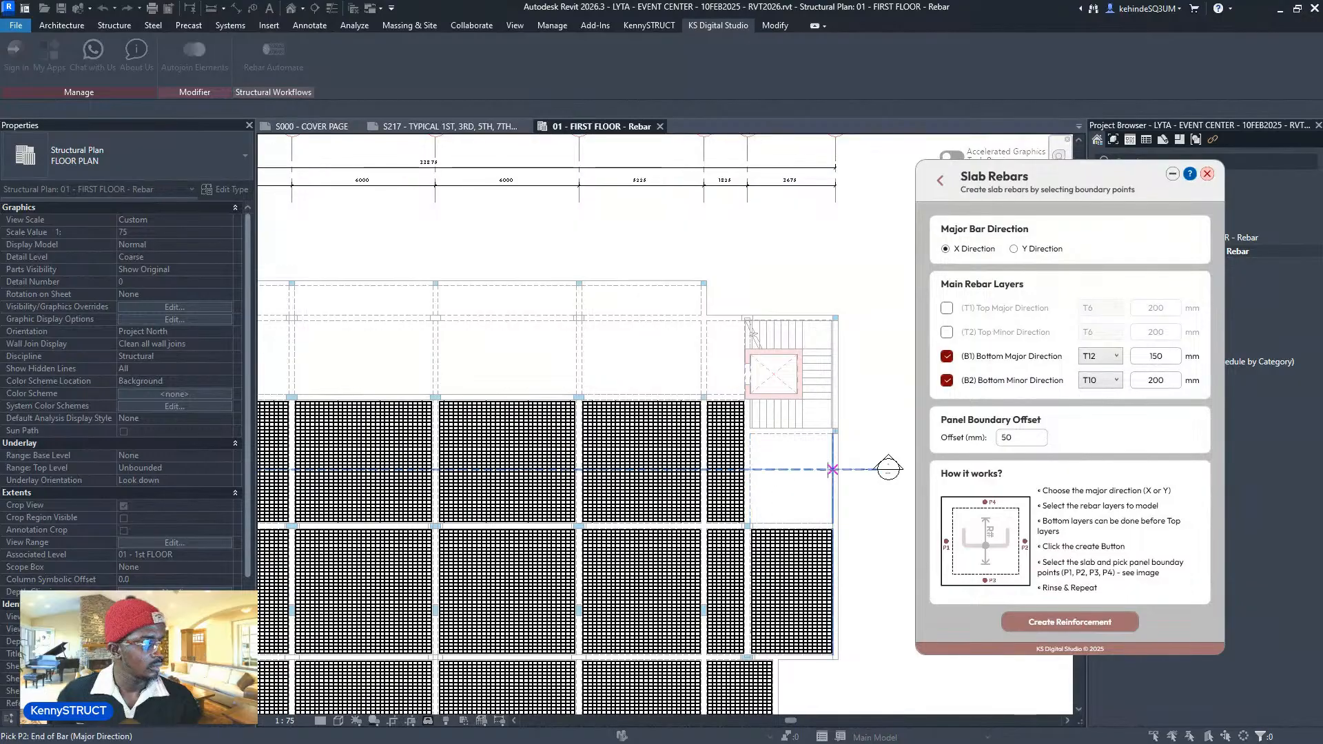
{"action": "left_click", "coordinate": [833, 475]}
{"action": "left_click", "coordinate": [784, 524]}
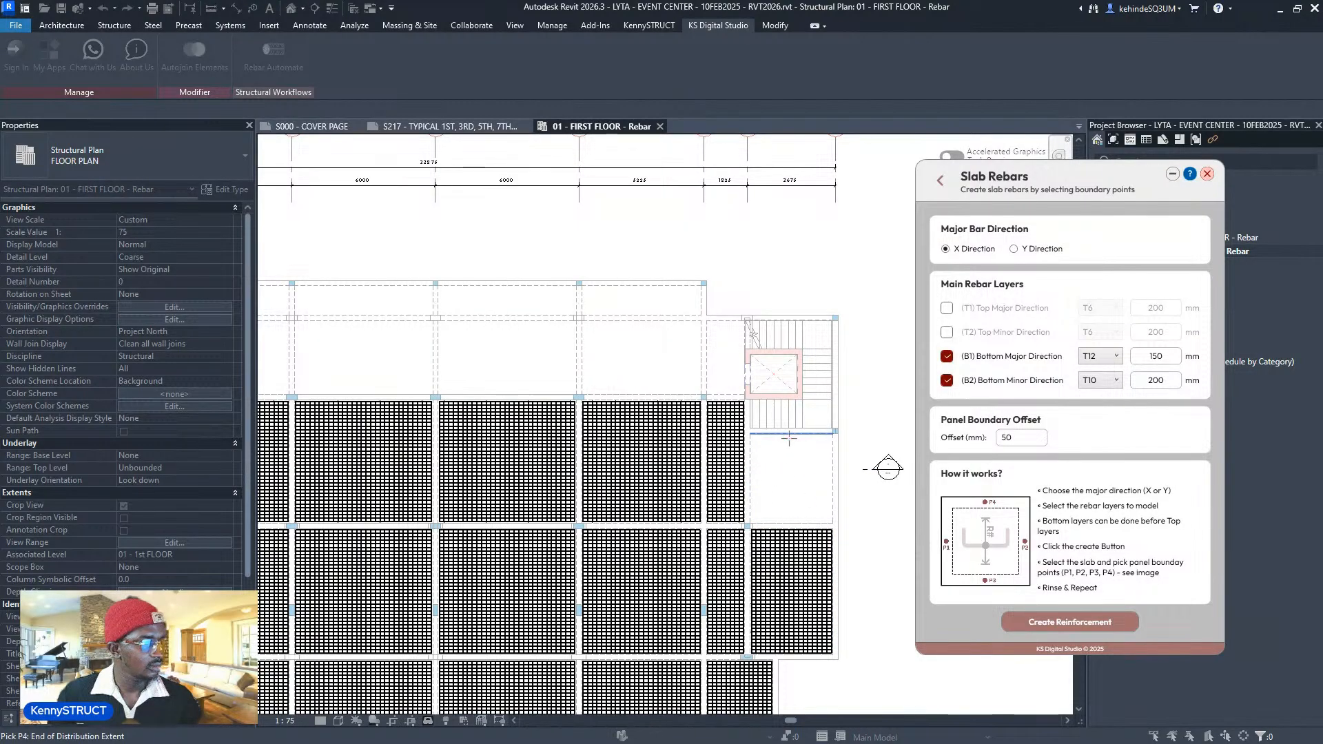
{"action": "scroll", "coordinate": [630, 485], "scroll_direction": "down", "scroll_amount": 1}
{"action": "middle_click_drag", "start_coordinate": [596, 478], "coordinate": [776, 476]}
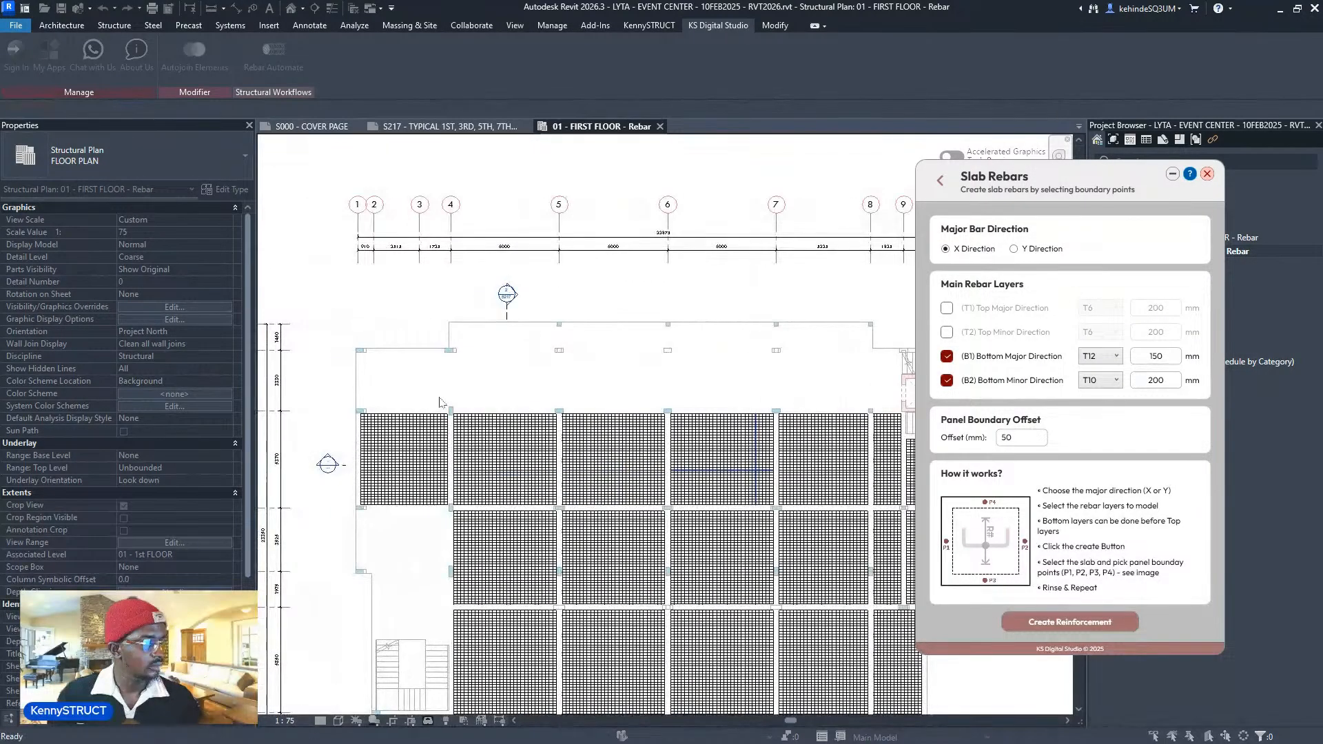
{"action": "scroll", "coordinate": [405, 403], "scroll_direction": "up", "scroll_amount": 2}
{"action": "middle_click_drag", "start_coordinate": [403, 401], "coordinate": [474, 405]}
{"action": "left_click", "coordinate": [475, 372]}
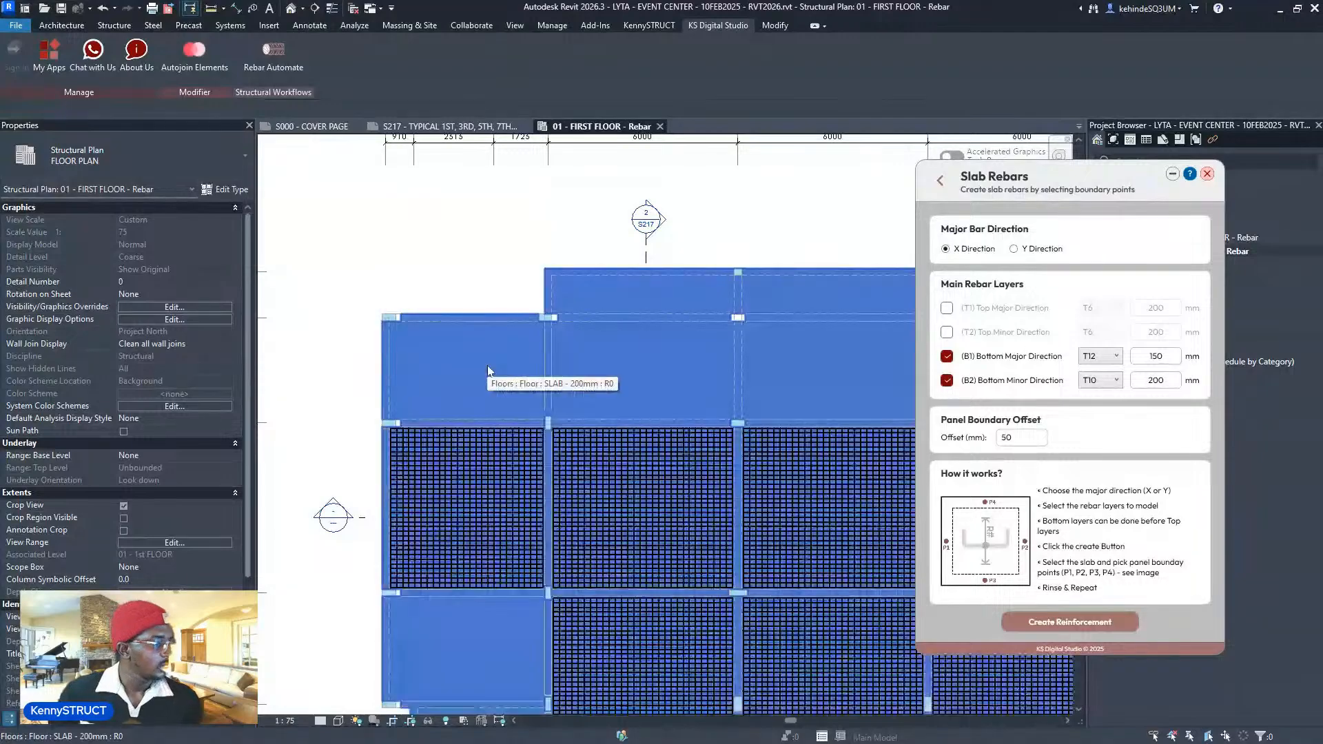
- Clear the slab selection and finish the top-left panel's Y-direction boundary points
{"action": "scroll", "coordinate": [476, 366], "scroll_direction": "down", "scroll_amount": 1}
{"action": "key", "text": "Escape"}
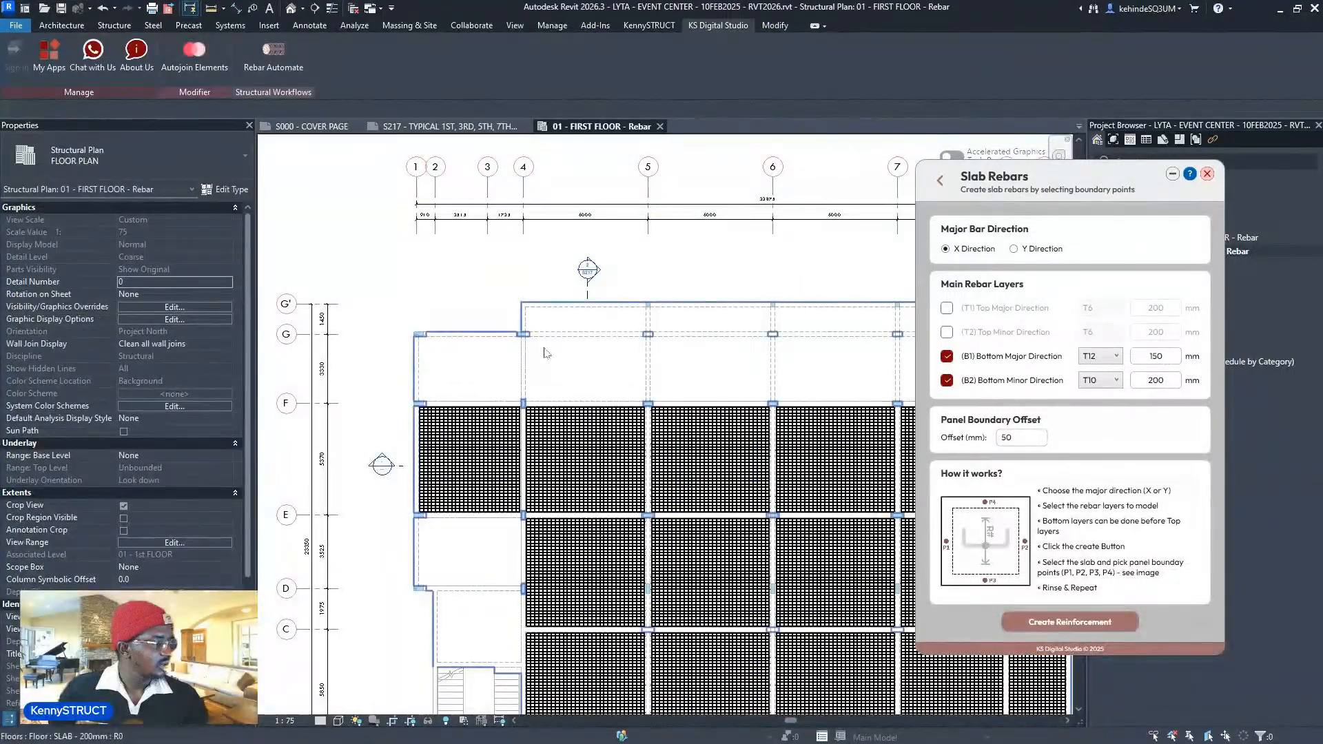
{"action": "scroll", "coordinate": [435, 337], "scroll_direction": "down", "scroll_amount": 1}
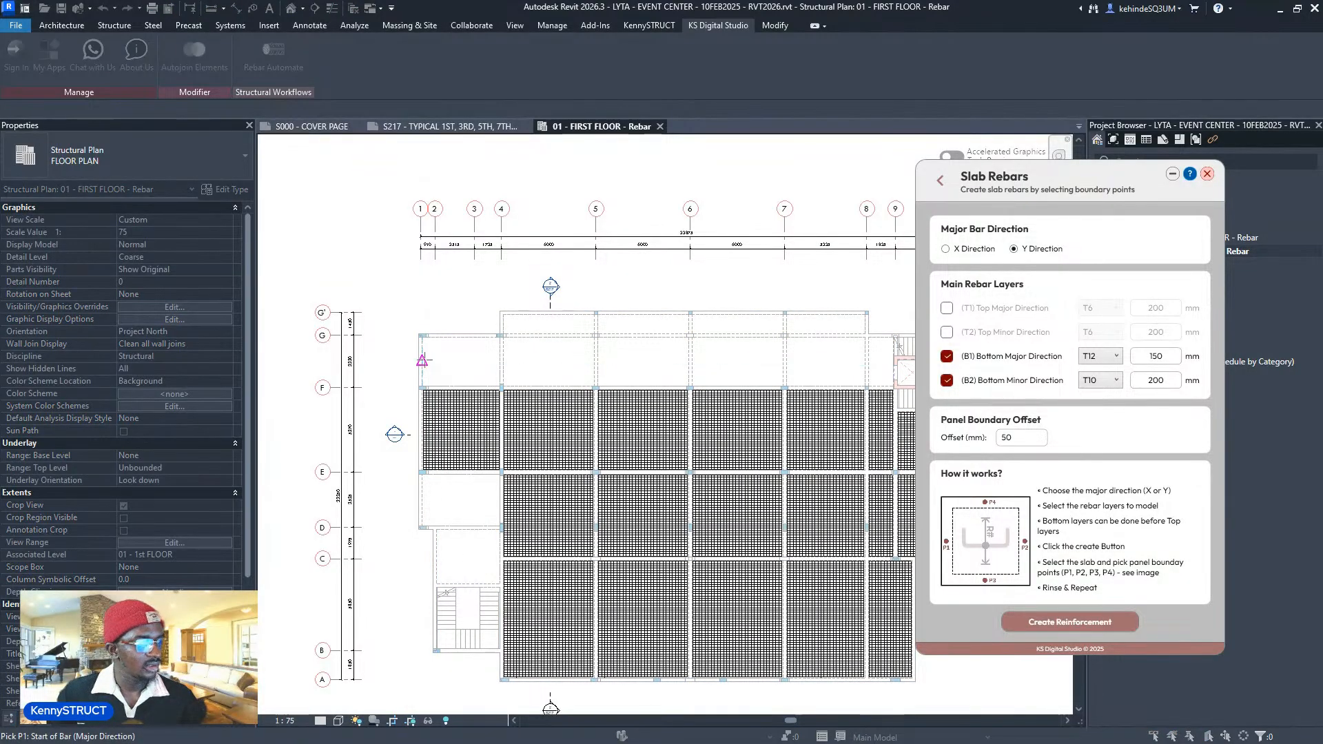
{"action": "left_click", "coordinate": [500, 359]}
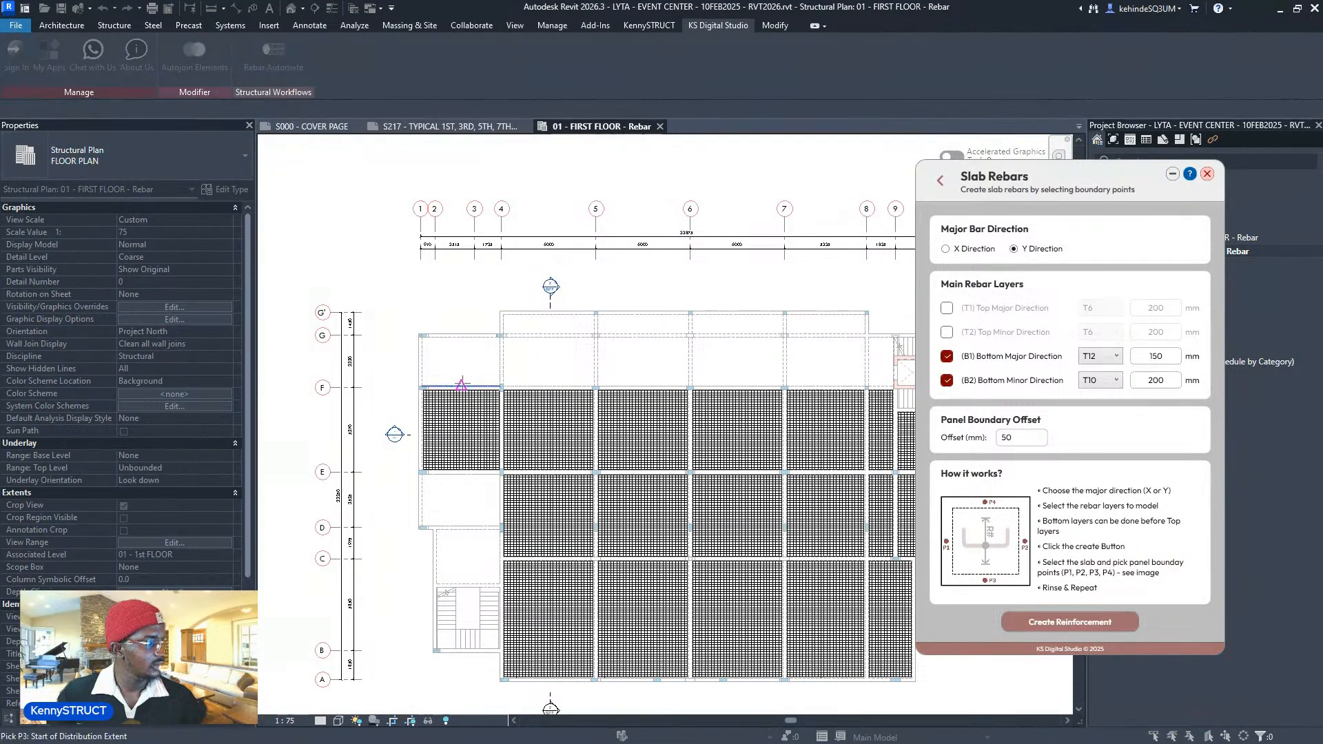
{"action": "left_click", "coordinate": [460, 338]}
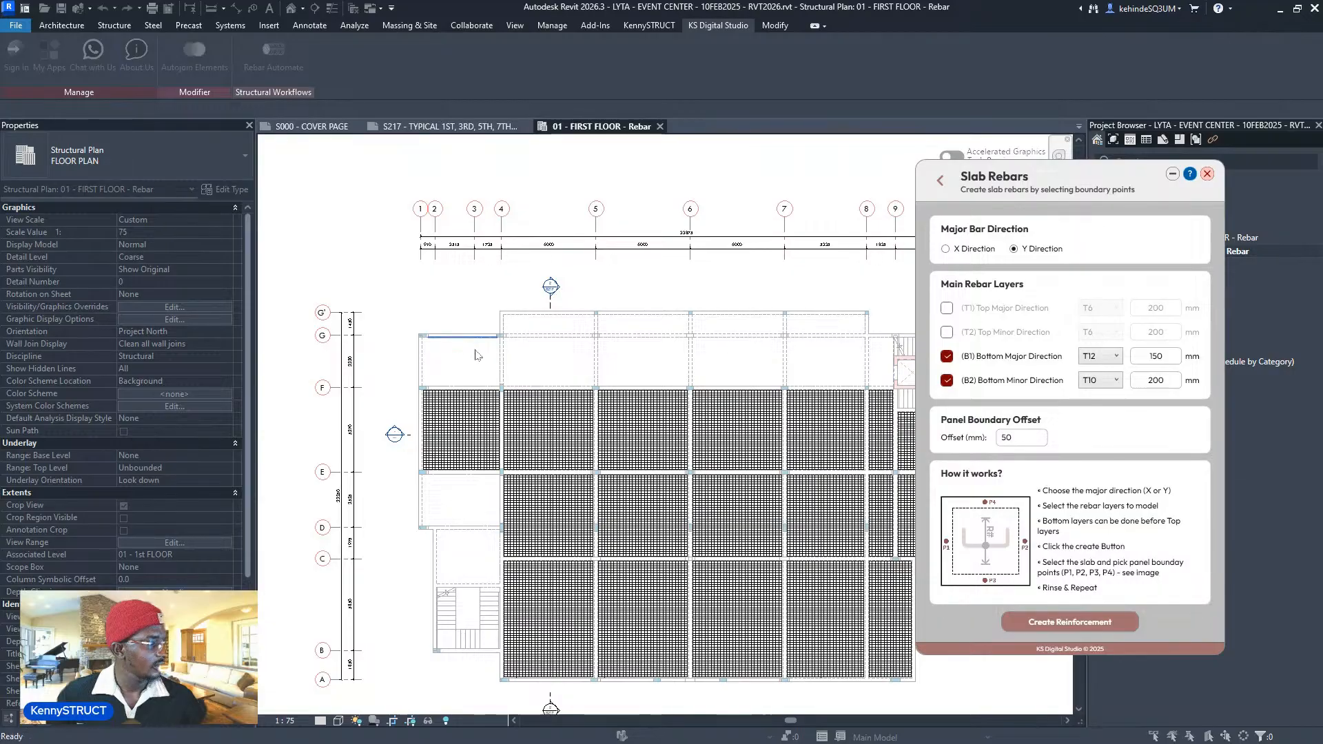
- Pick P1–P4 boundary points on the second and third top-row slabs
{"action": "left_click", "coordinate": [505, 359]}
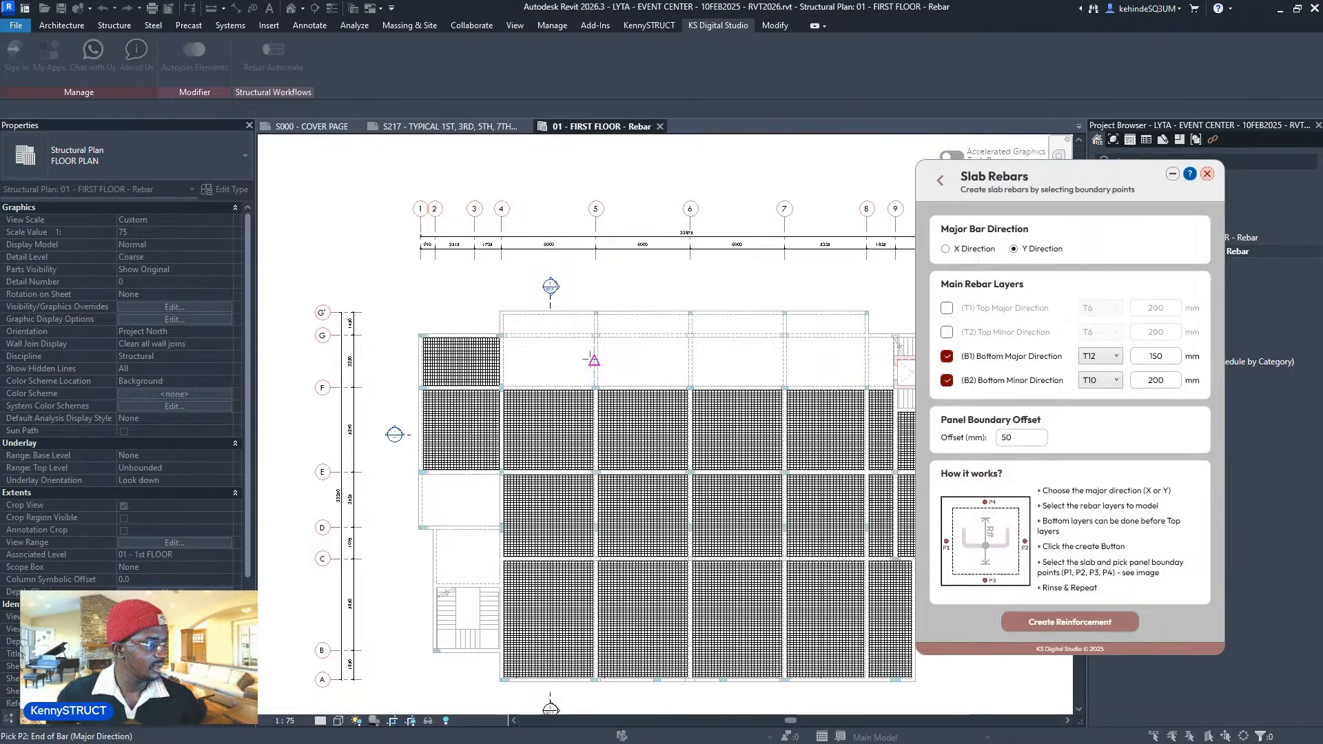
{"action": "left_click", "coordinate": [593, 358]}
{"action": "left_click", "coordinate": [551, 386]}
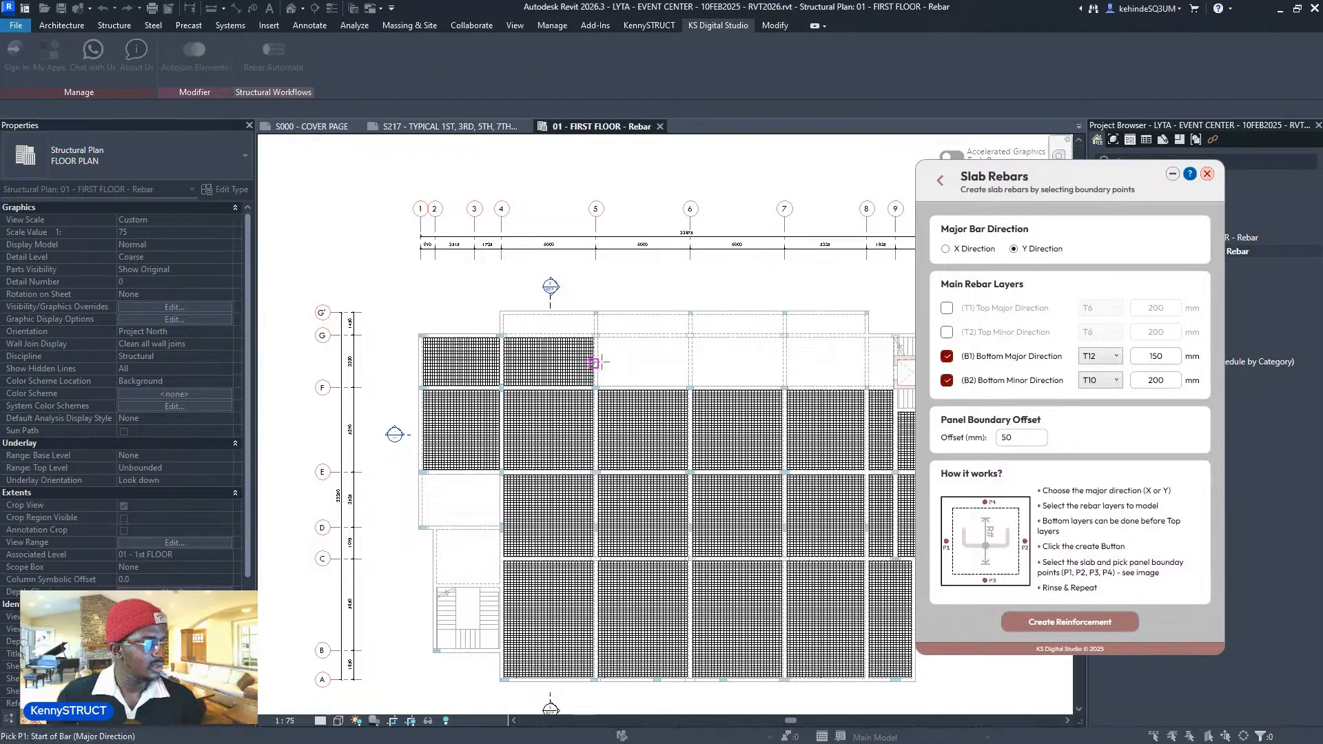
{"action": "left_click", "coordinate": [598, 360]}
{"action": "left_click", "coordinate": [688, 359]}
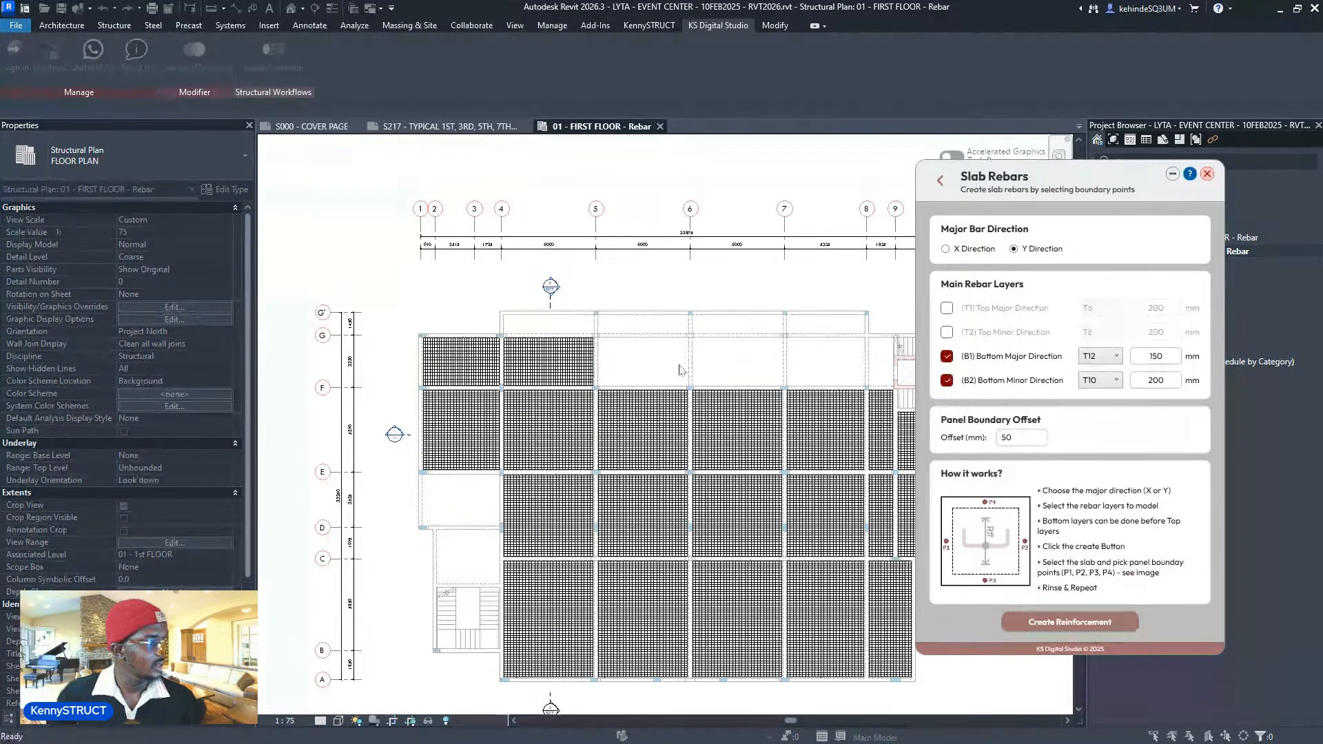
{"action": "left_click", "coordinate": [647, 390]}
{"action": "left_click", "coordinate": [668, 348]}
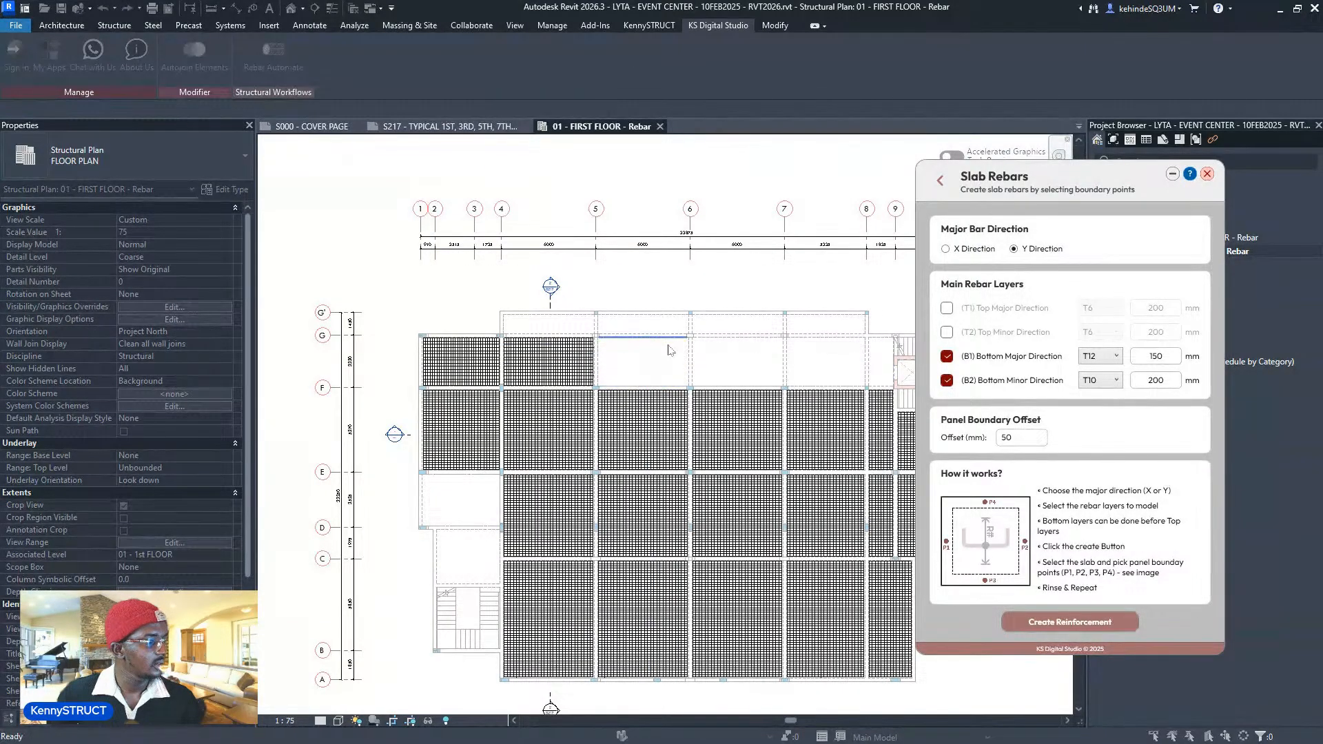
- Pick the fourth top slab's points, create the reinforcement, and dismiss the save reminder
{"action": "left_click", "coordinate": [692, 359]}
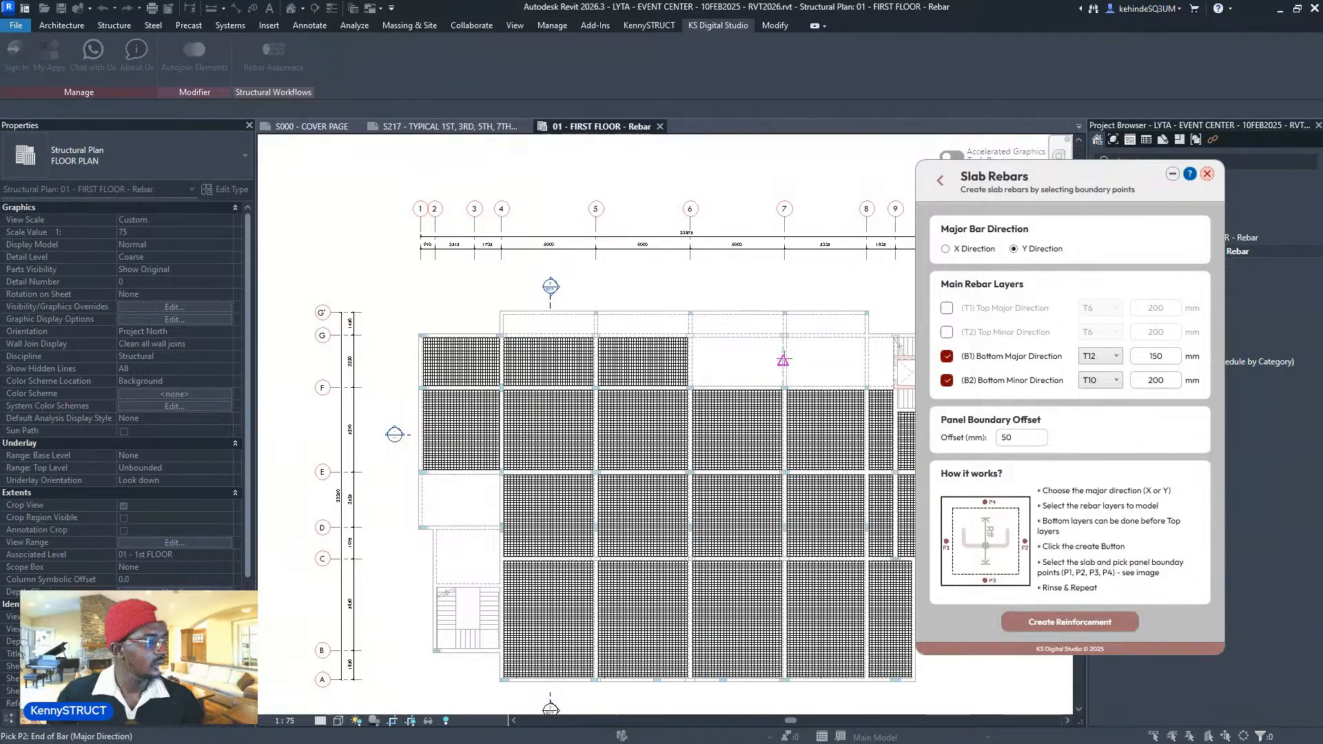
{"action": "left_click", "coordinate": [783, 359]}
{"action": "left_click", "coordinate": [744, 386]}
{"action": "left_click", "coordinate": [756, 366]}
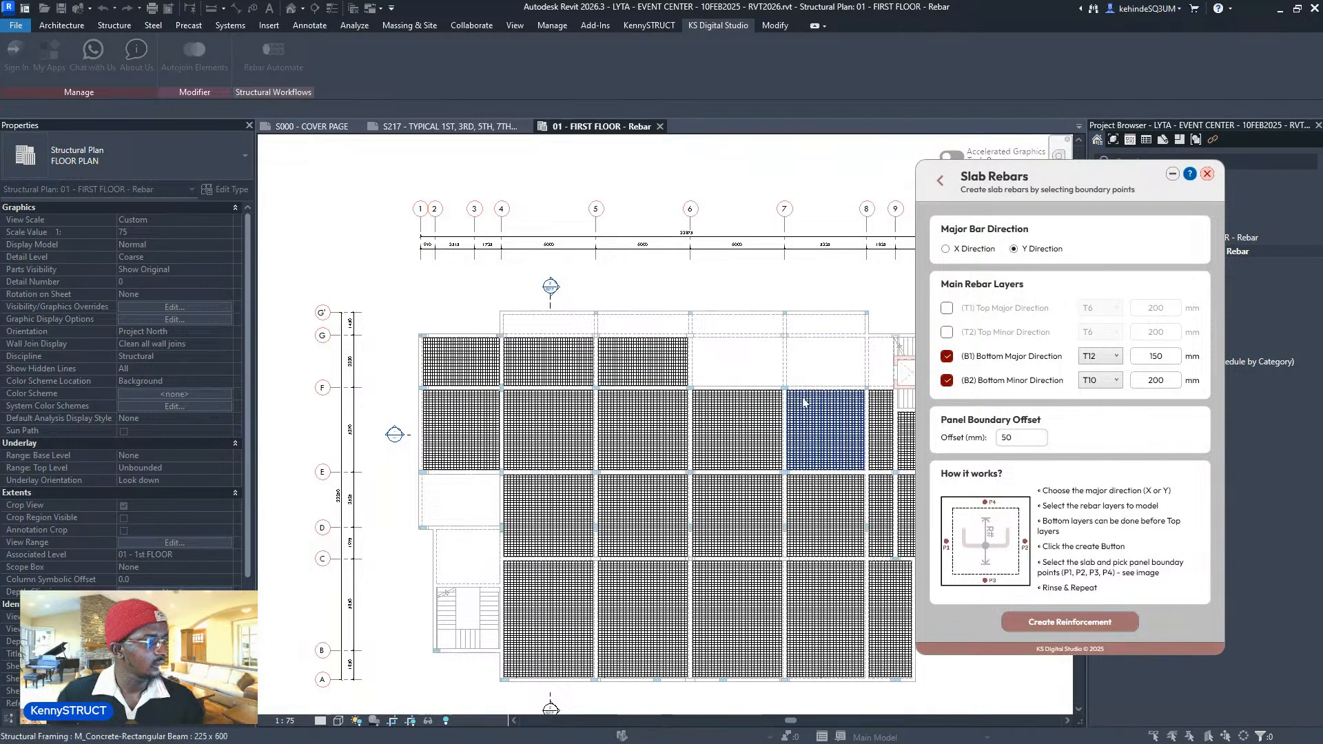
{"action": "left_click", "coordinate": [1048, 622]}
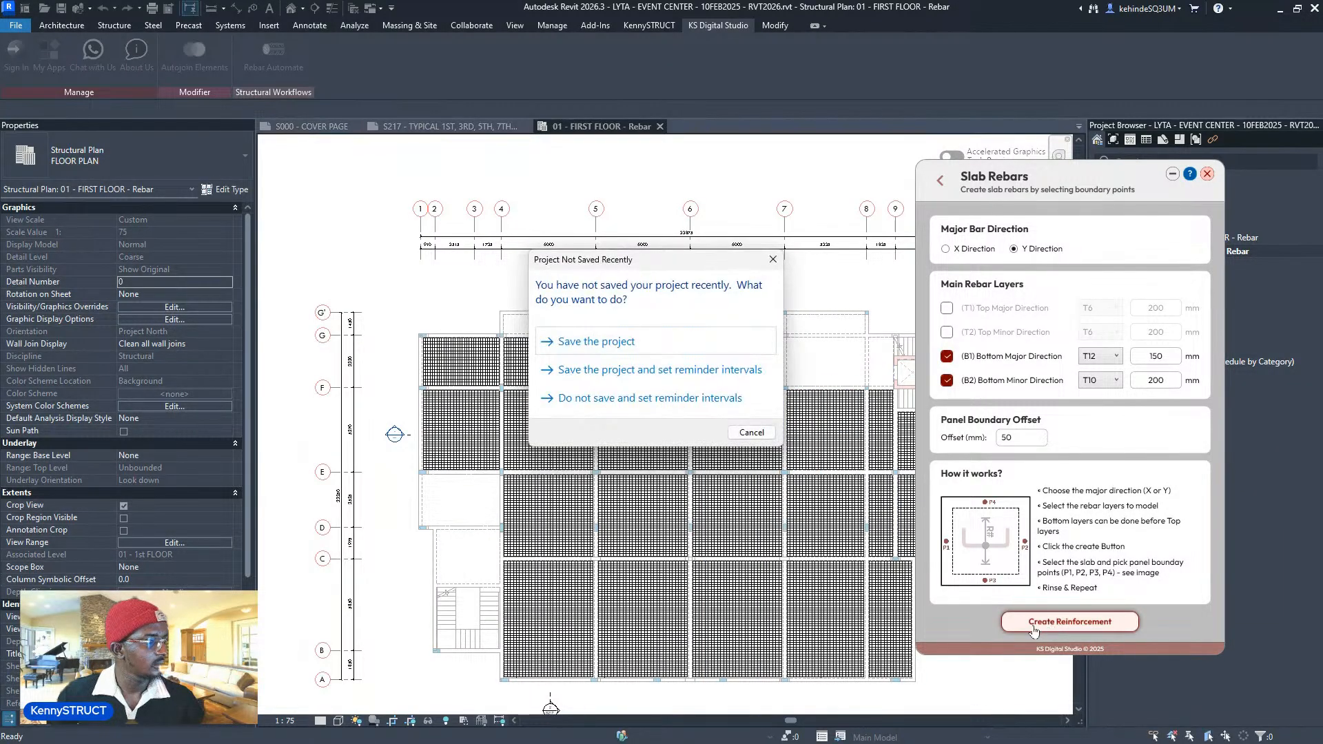
{"action": "key", "text": "Escape"}
{"action": "scroll", "coordinate": [681, 405], "scroll_direction": "down", "scroll_amount": 2}
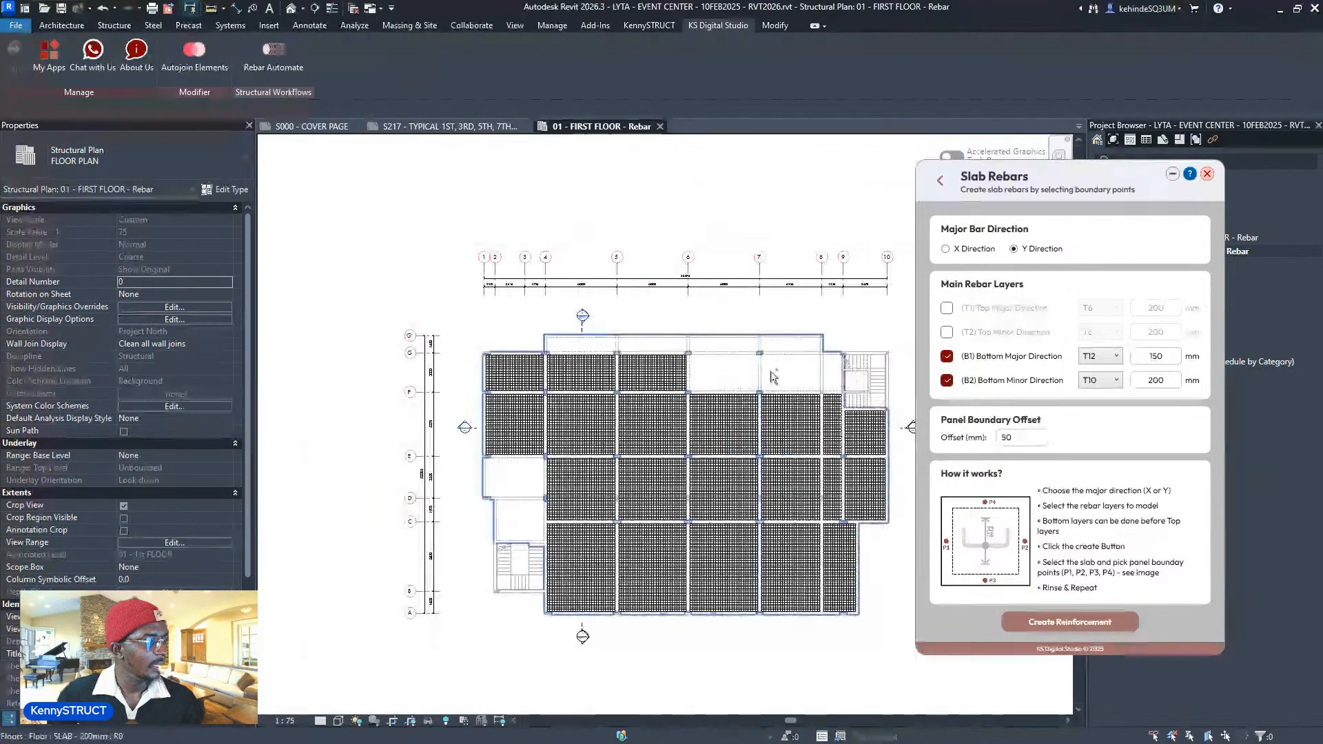
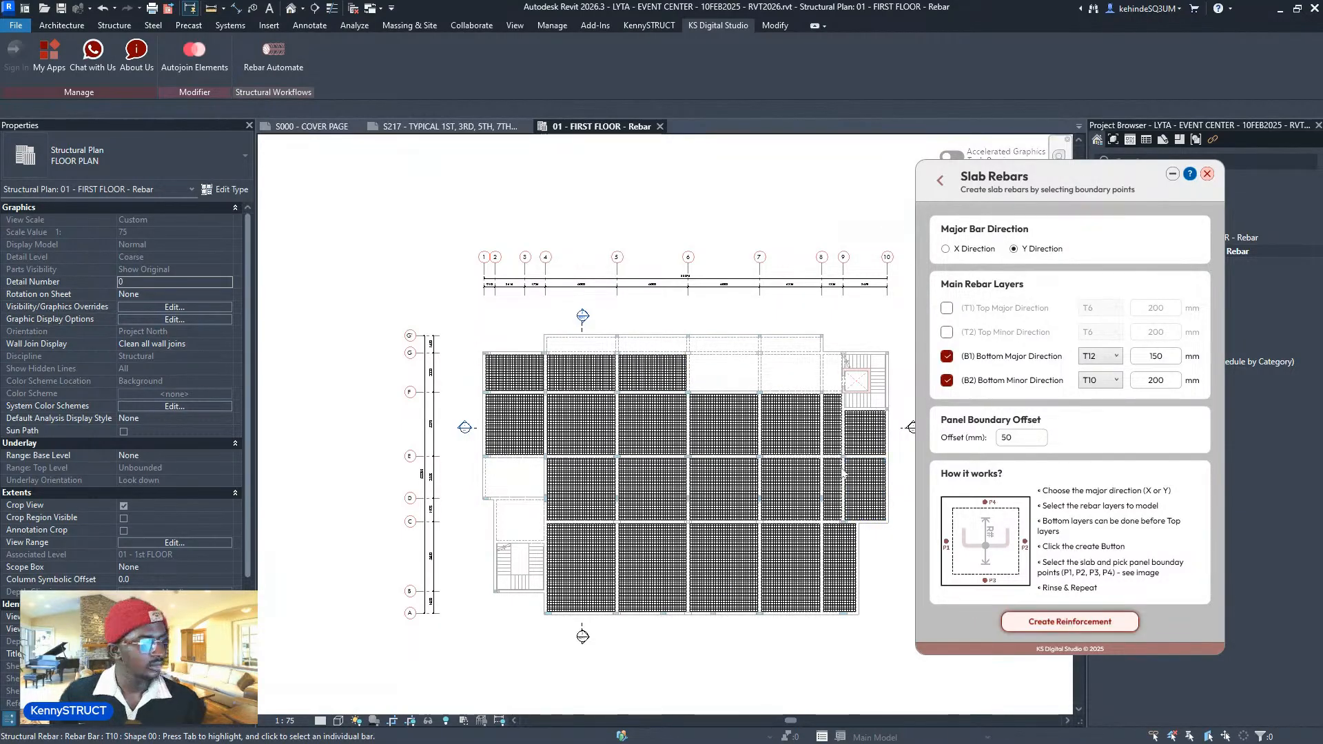
- Pick the slab and set P1–P4 boundary points for the empty panels near gridlines 6 and 7
{"action": "scroll", "coordinate": [779, 385], "scroll_direction": "up", "scroll_amount": 3}
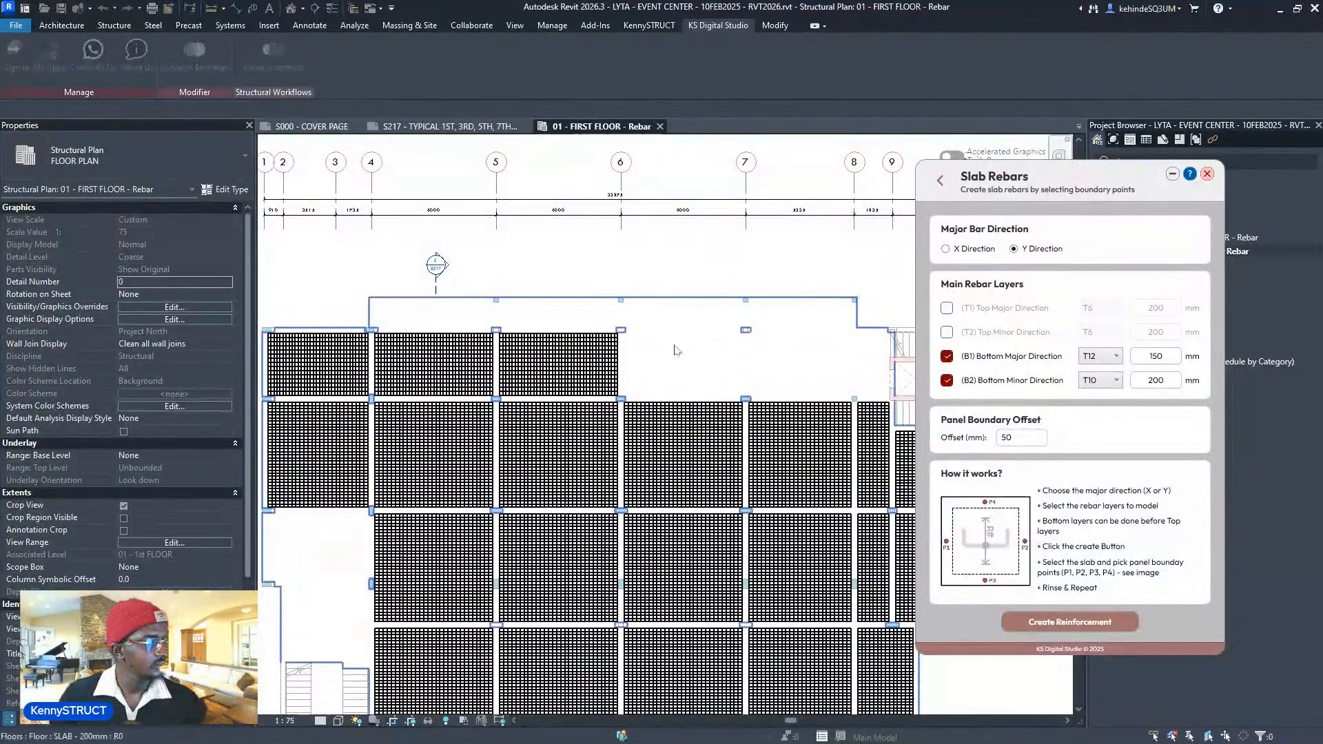
{"action": "left_click", "coordinate": [637, 362]}
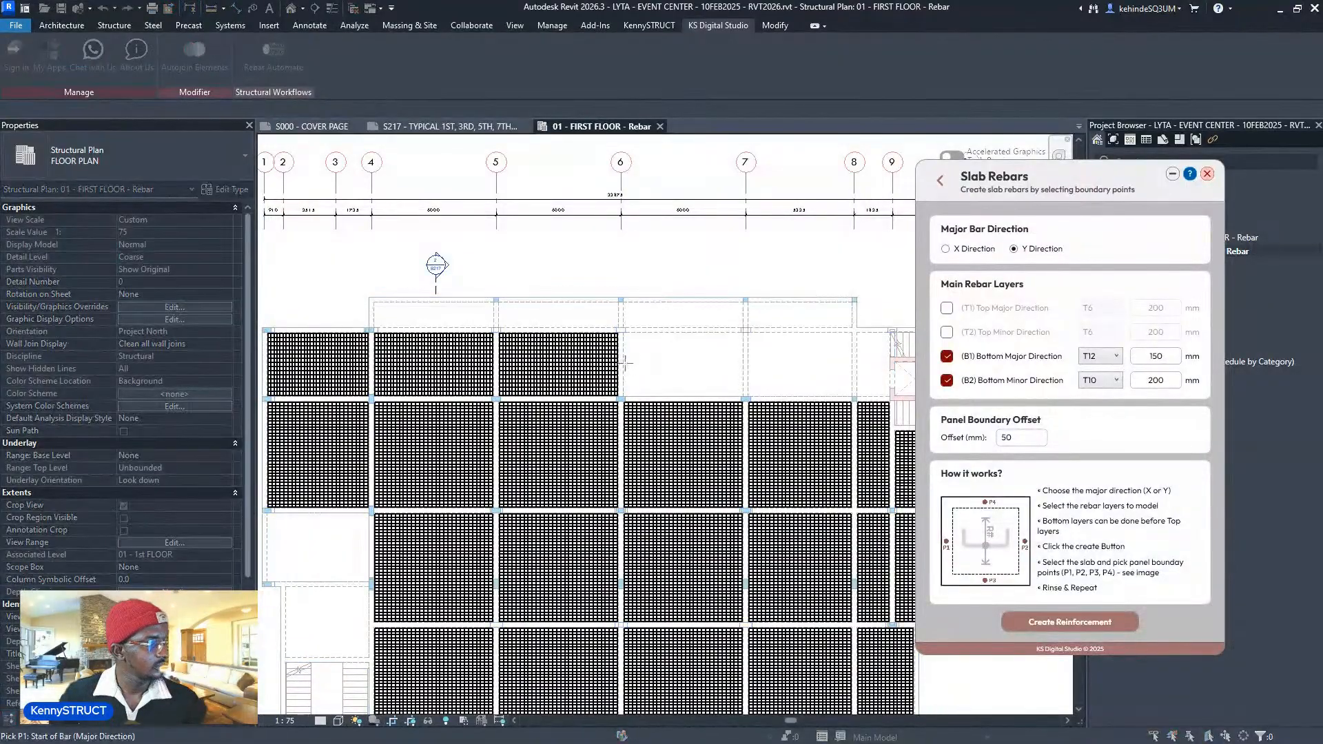
{"action": "left_click", "coordinate": [743, 363]}
{"action": "left_click", "coordinate": [683, 392]}
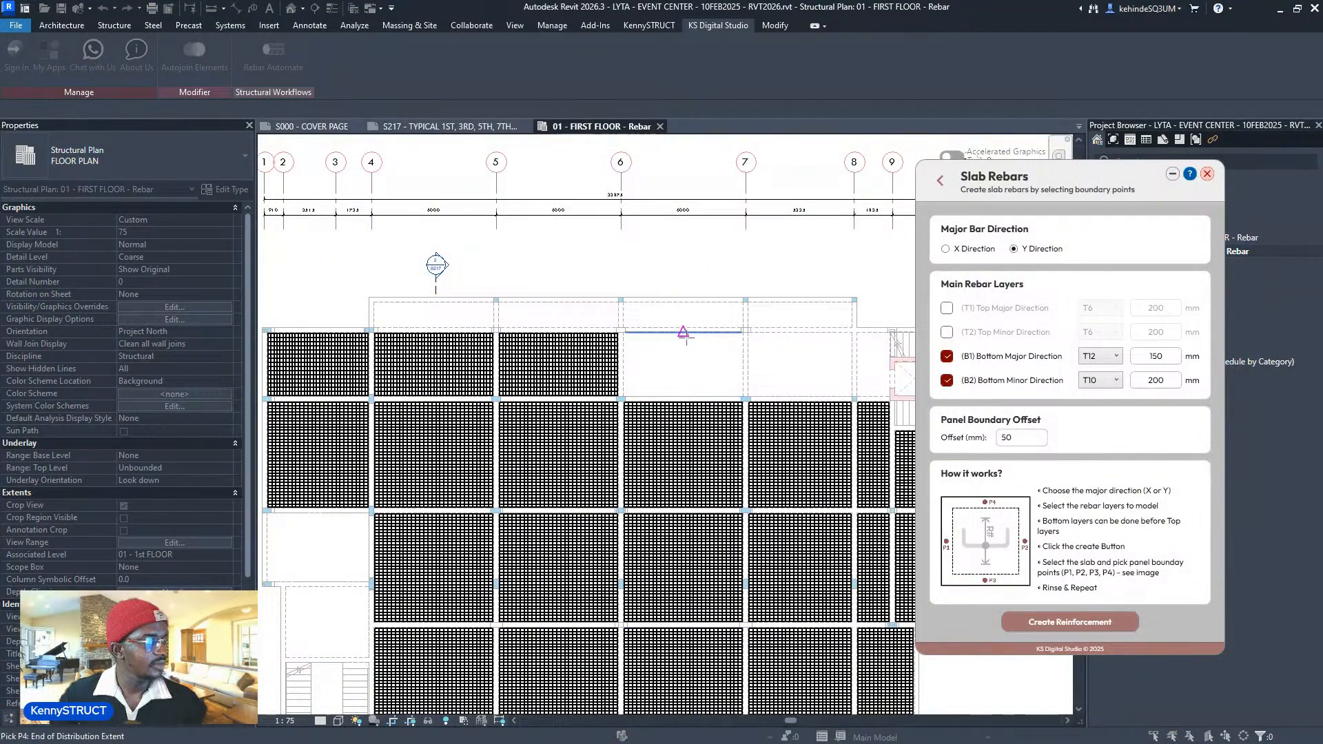
{"action": "left_click", "coordinate": [751, 366]}
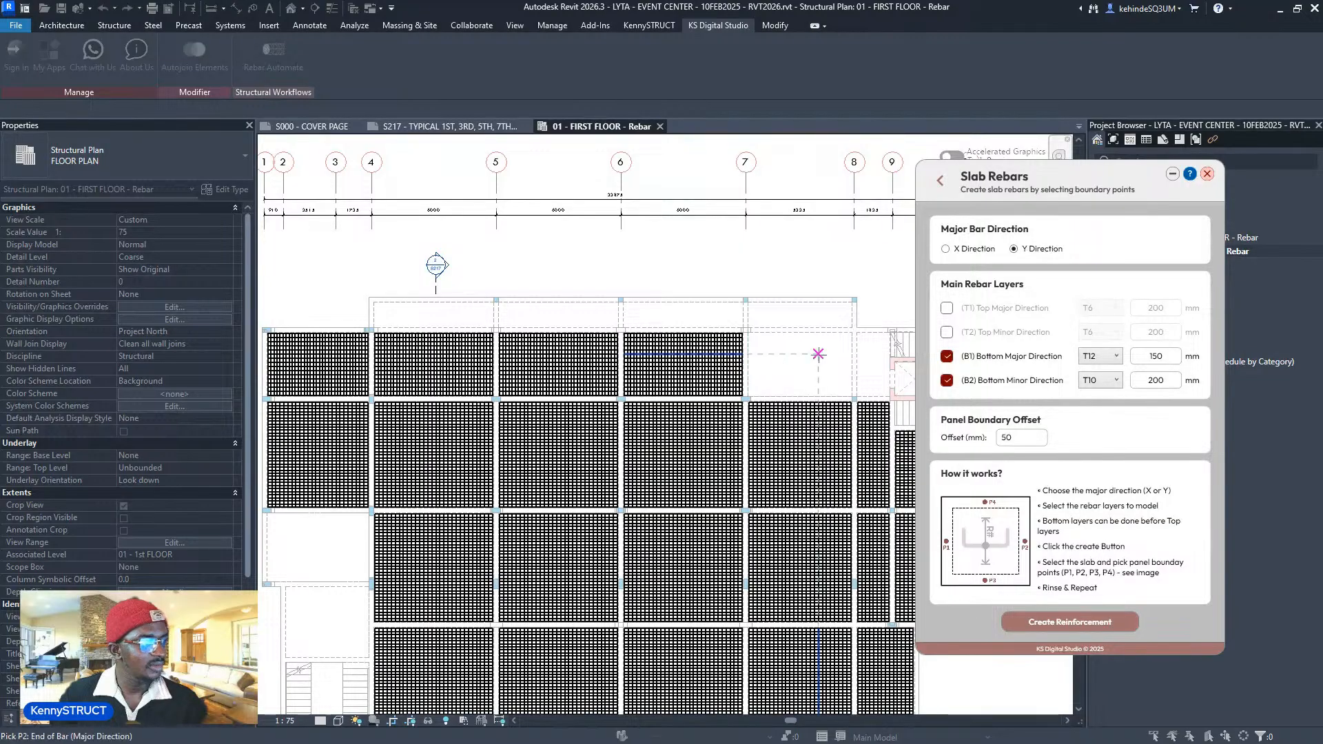
{"action": "left_click", "coordinate": [851, 365]}
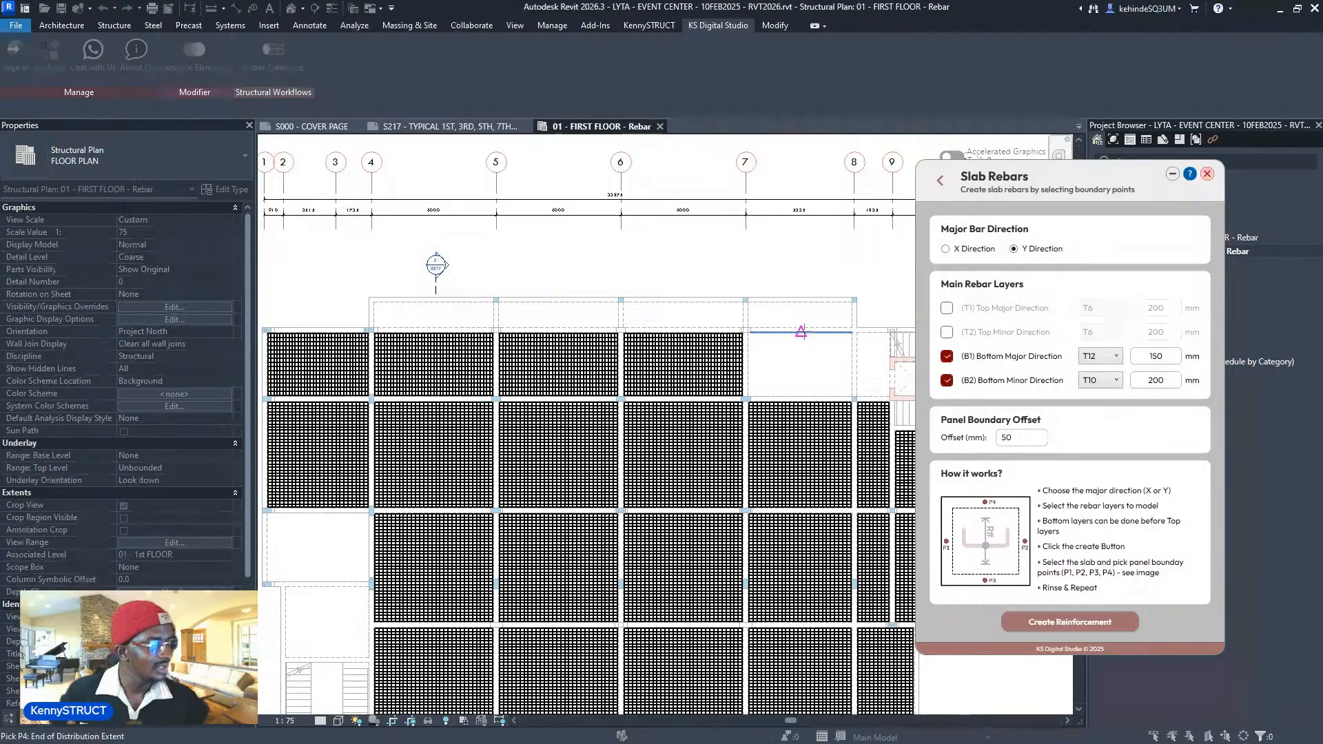
{"action": "middle_click_drag", "start_coordinate": [800, 331], "coordinate": [651, 354]}
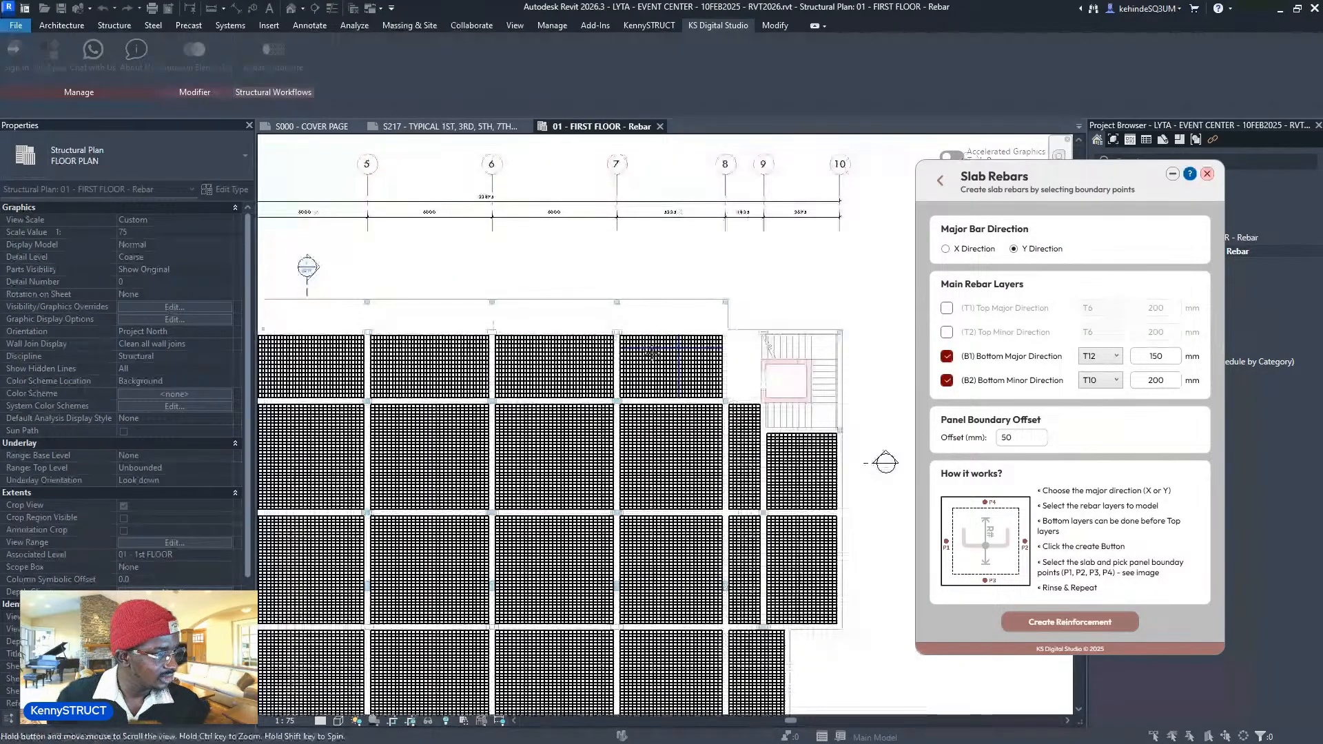
{"action": "scroll", "coordinate": [653, 353], "scroll_direction": "up", "scroll_amount": 3}
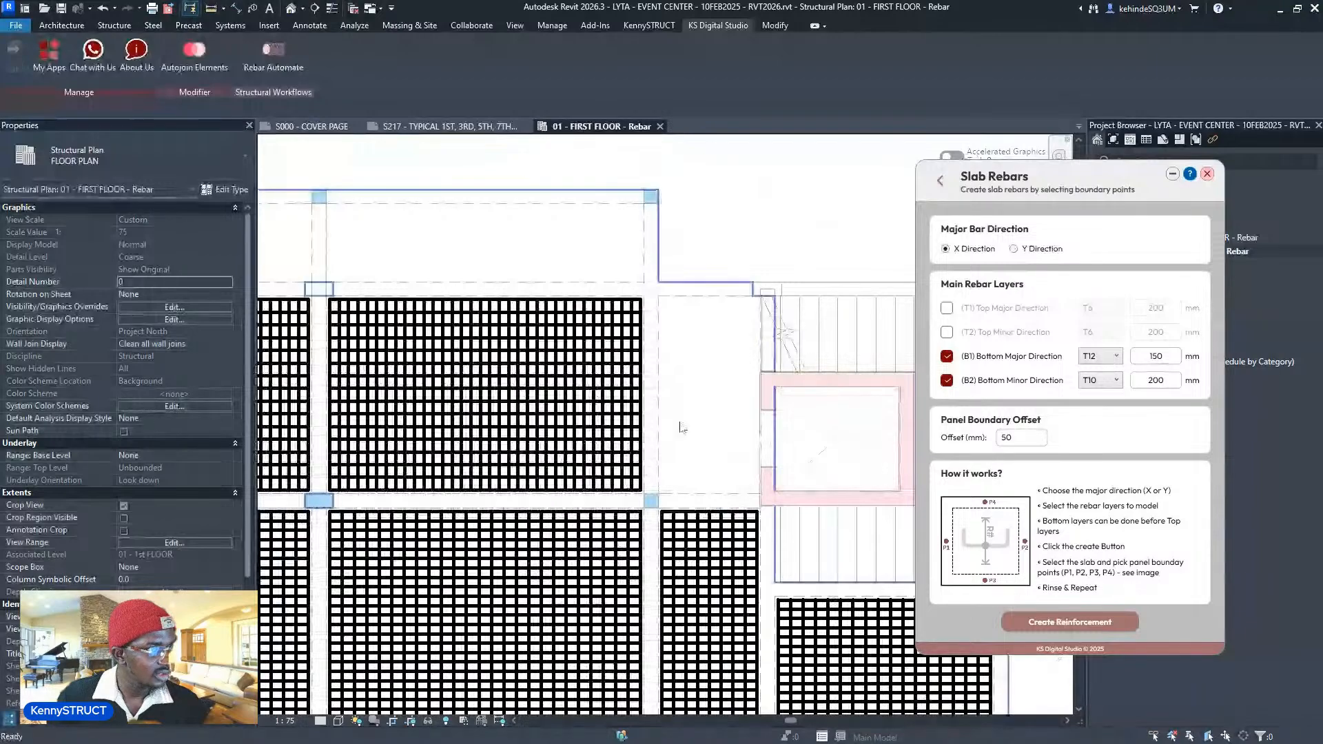
- Pick the boundary points around the small panel beside the stair to create its X-direction bottom mesh
{"action": "left_click", "coordinate": [722, 351]}
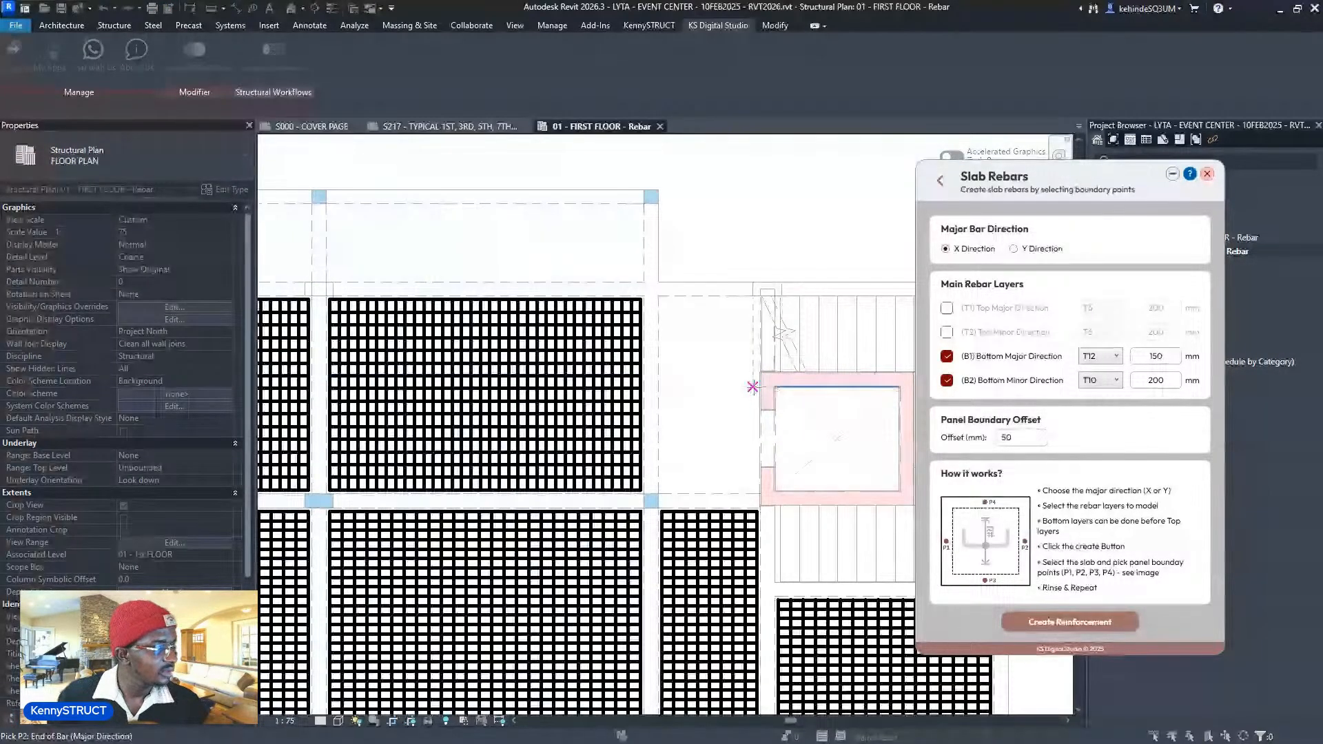
{"action": "scroll", "coordinate": [757, 362], "scroll_direction": "up", "scroll_amount": 2}
{"action": "scroll", "coordinate": [758, 356], "scroll_direction": "down", "scroll_amount": 1}
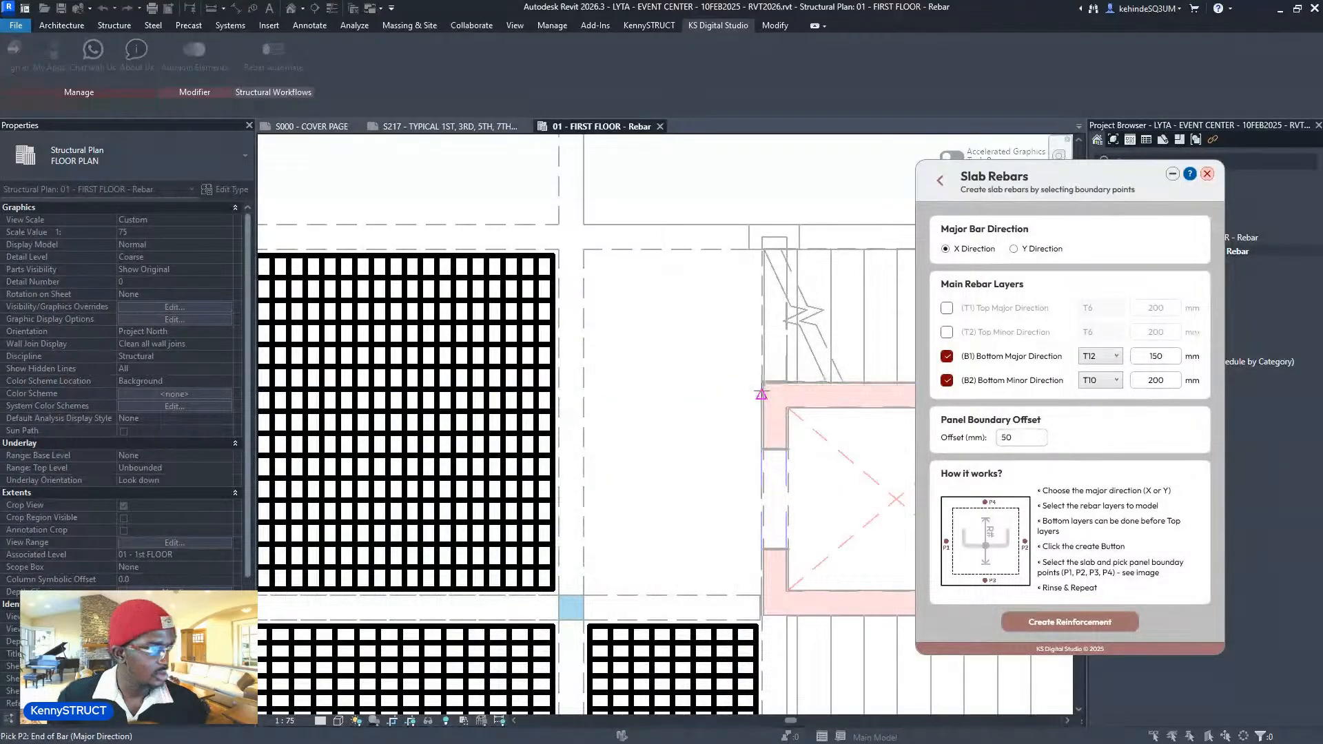
{"action": "left_click", "coordinate": [761, 394]}
{"action": "left_click", "coordinate": [673, 592]}
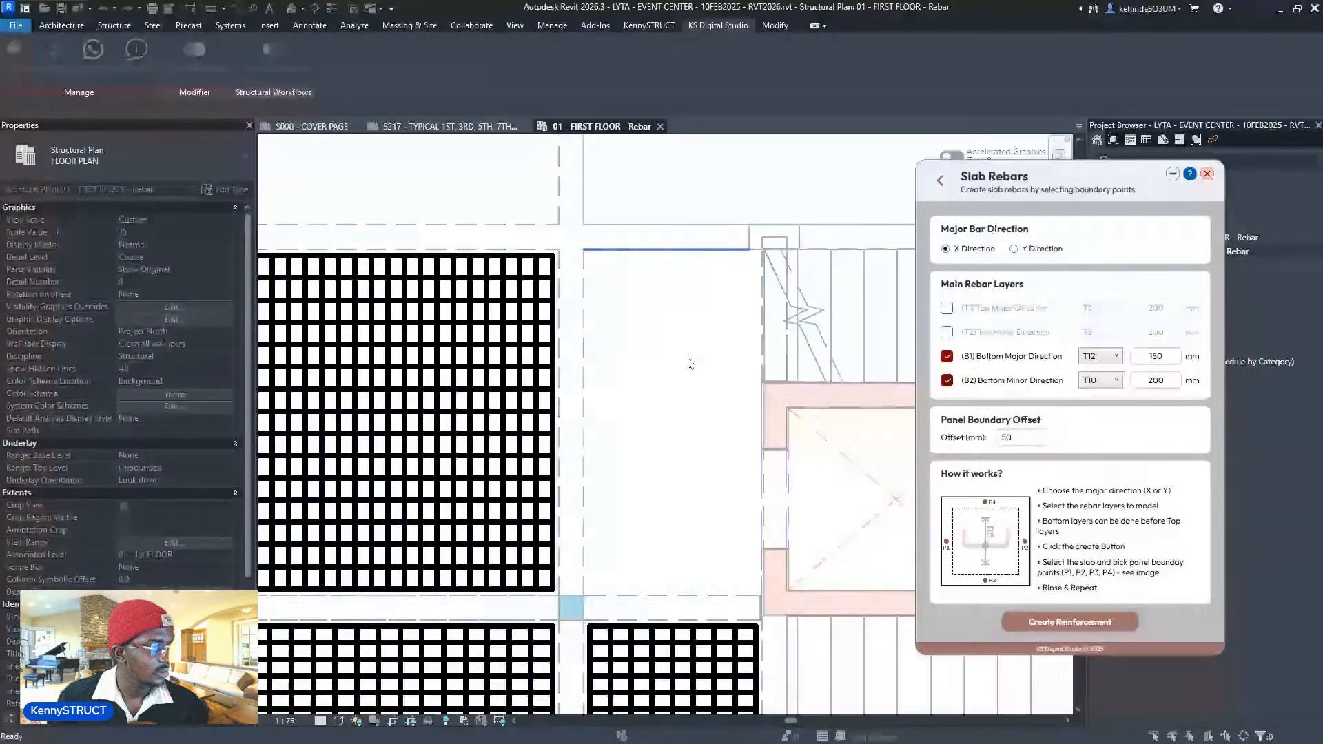
{"action": "scroll", "coordinate": [790, 375], "scroll_direction": "down", "scroll_amount": 4}
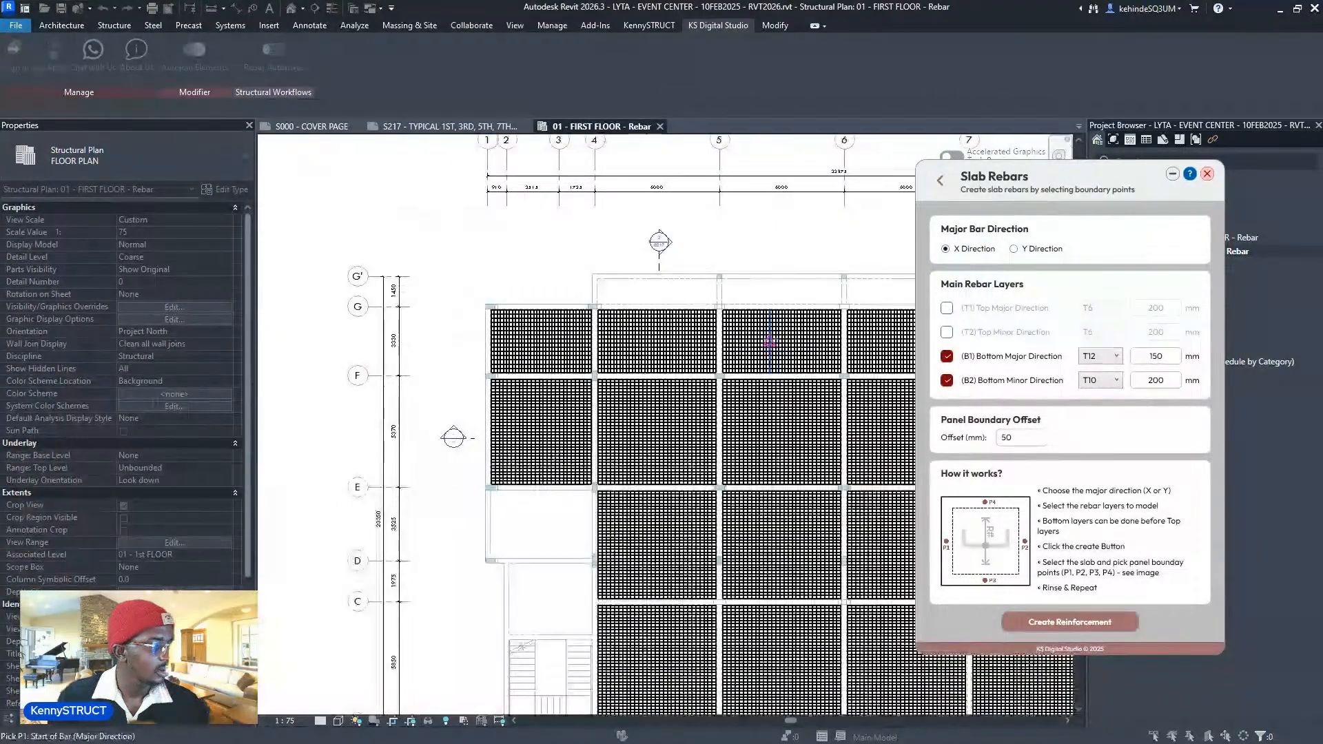
{"action": "middle_click_drag", "start_coordinate": [790, 375], "coordinate": [710, 404]}
- Switch major bars to the Y direction and reinforce the first narrow top-strip panel
{"action": "left_click", "coordinate": [1039, 249]}
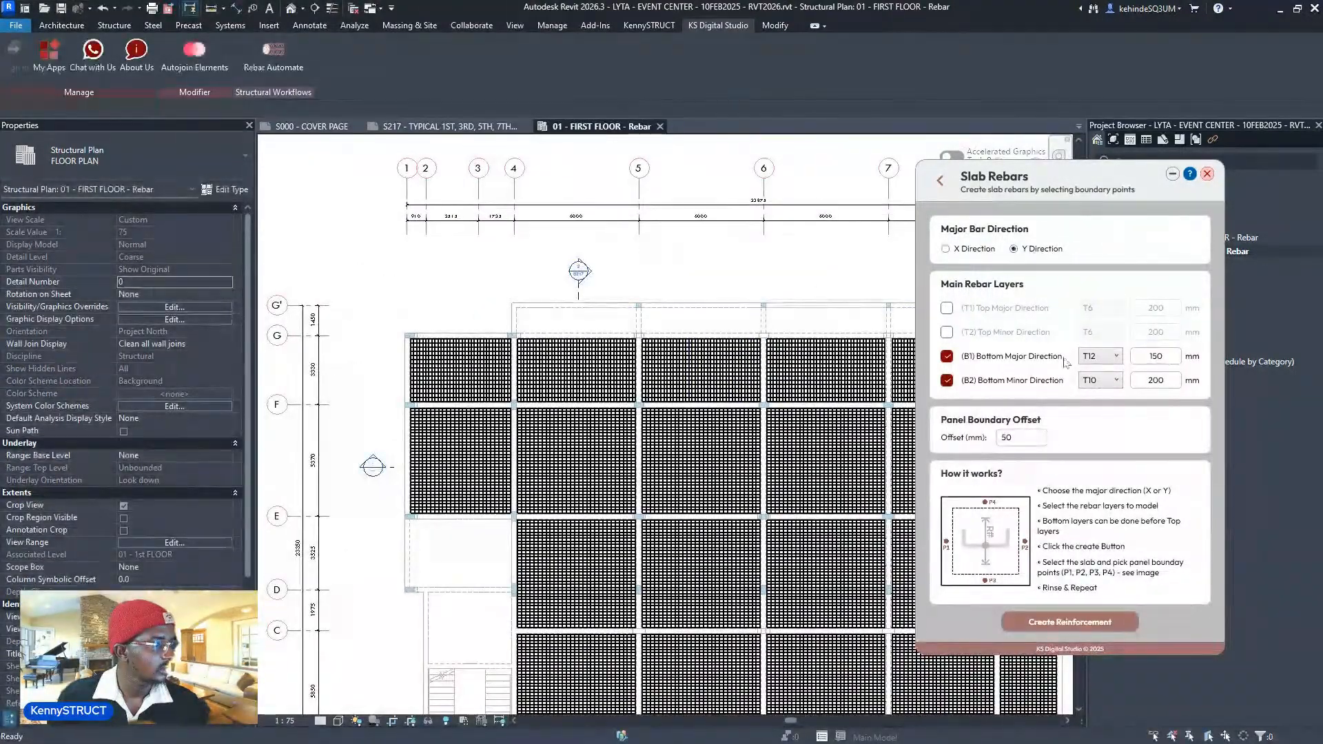
{"action": "left_click", "coordinate": [1058, 617]}
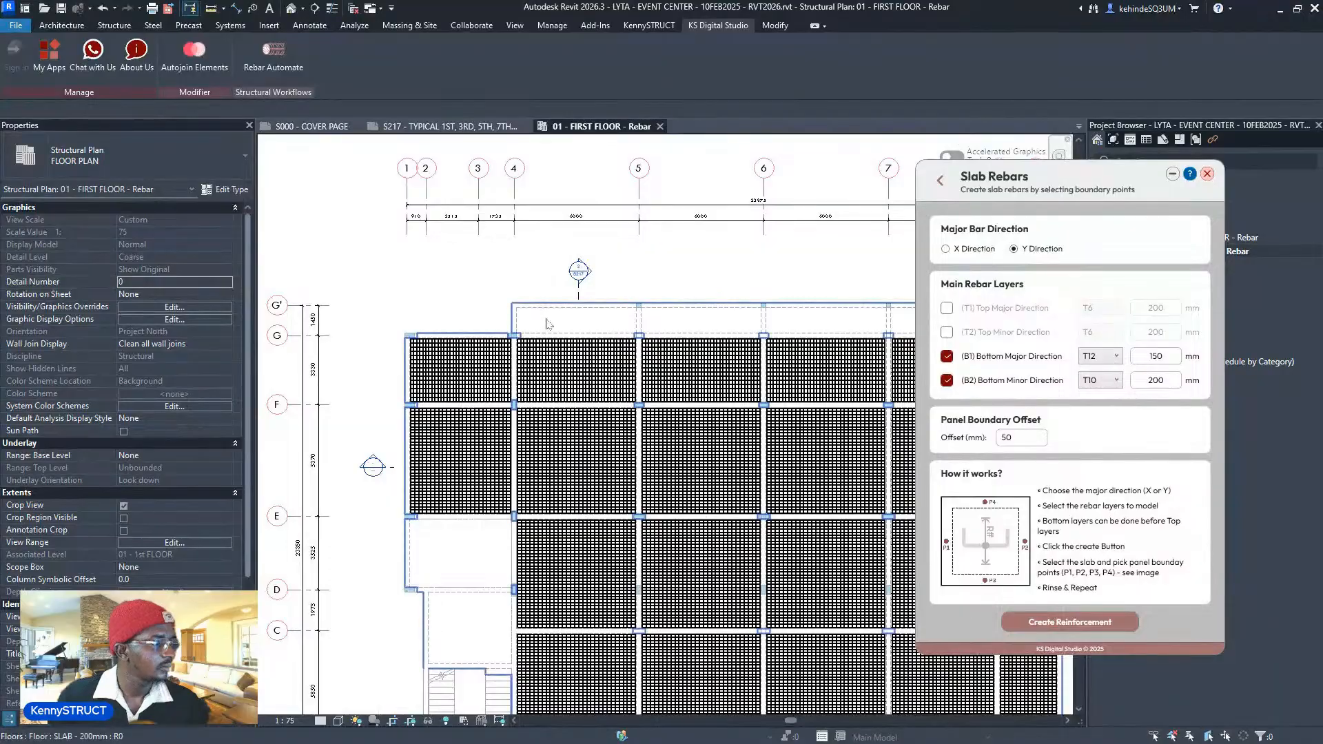
{"action": "scroll", "coordinate": [547, 321], "scroll_direction": "up", "scroll_amount": 3}
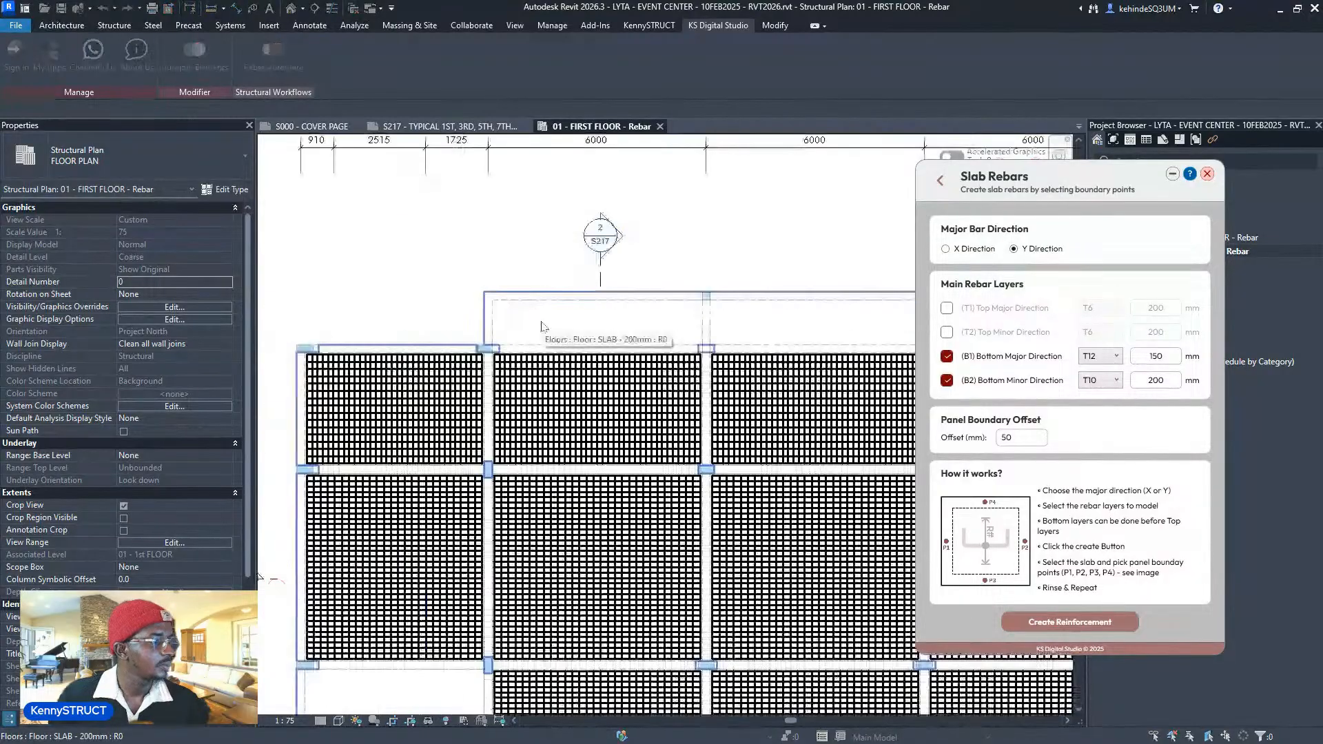
{"action": "left_click", "coordinate": [704, 324]}
{"action": "left_click", "coordinate": [598, 345]}
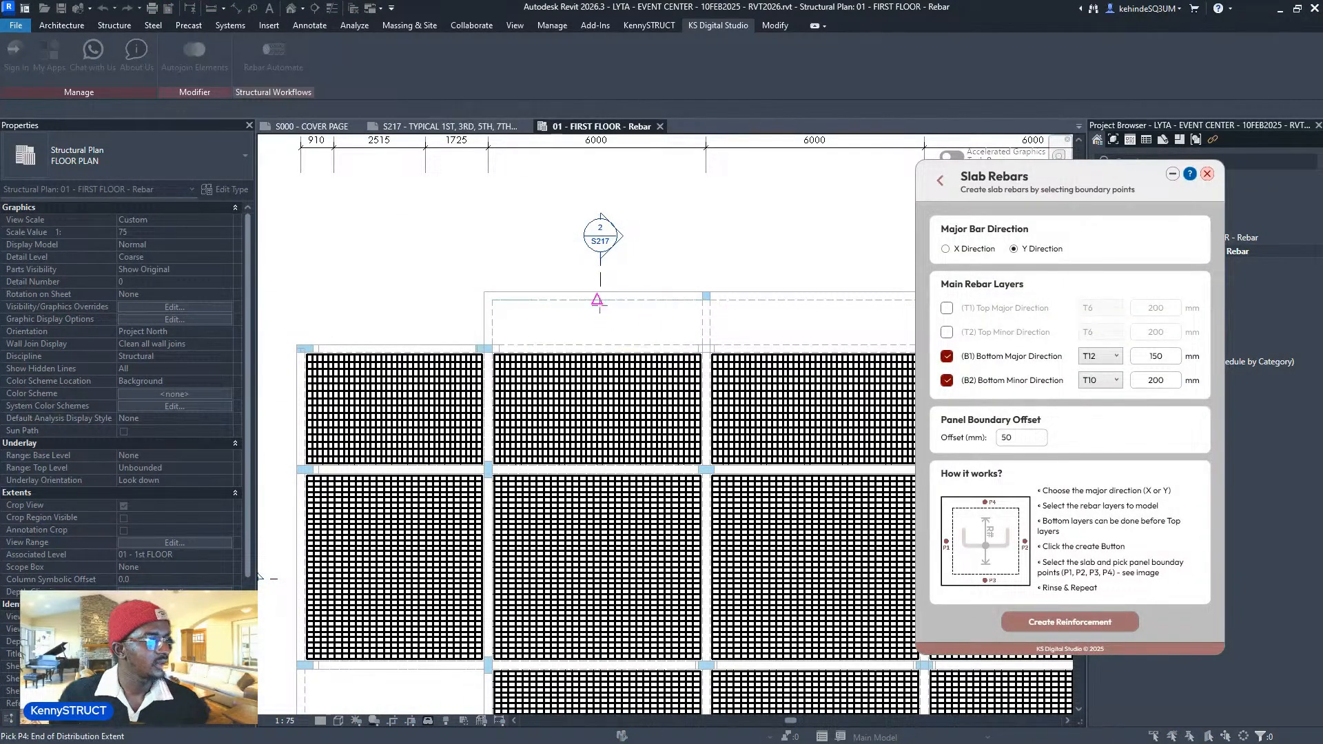
{"action": "left_click", "coordinate": [709, 320]}
- Place bottom meshes in the next two top-strip panels
{"action": "middle_click_drag", "start_coordinate": [751, 340], "coordinate": [526, 338]}
{"action": "left_click", "coordinate": [696, 321]}
{"action": "left_click", "coordinate": [620, 343]}
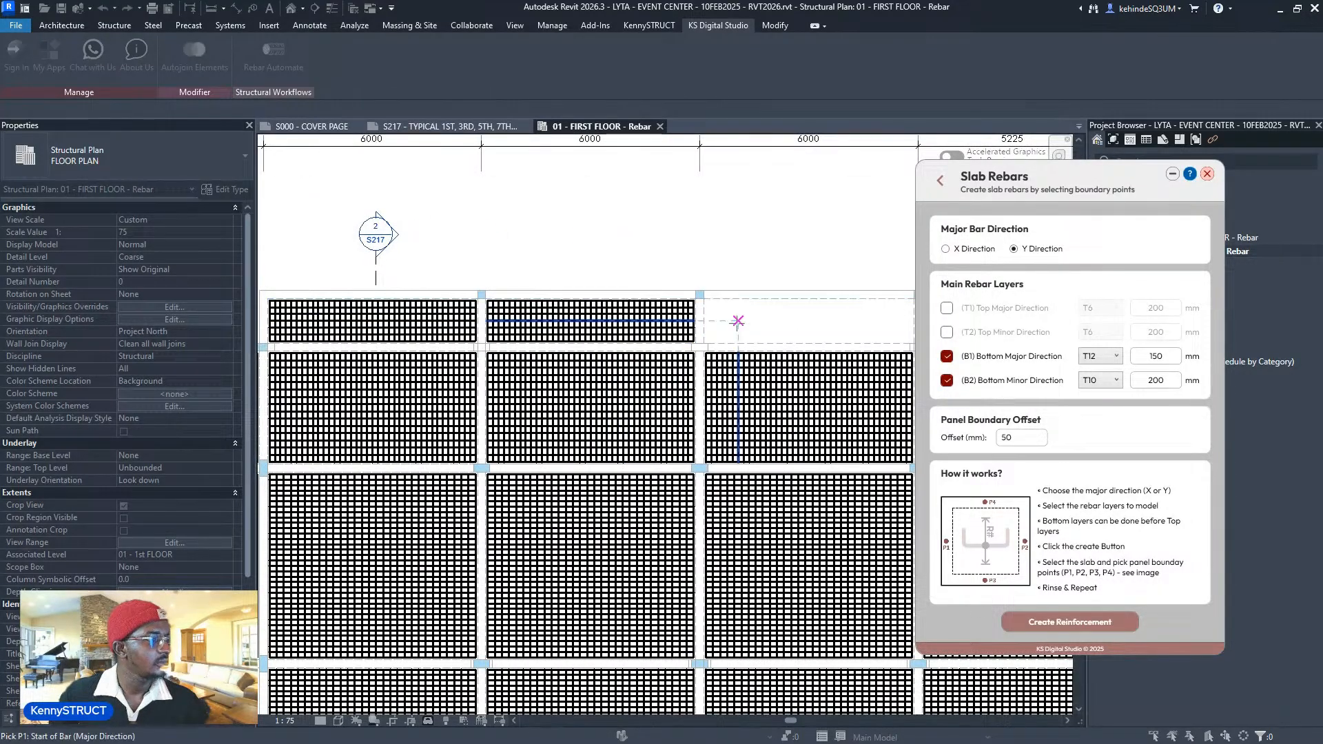
{"action": "middle_click_drag", "start_coordinate": [768, 319], "coordinate": [608, 349]}
{"action": "left_click", "coordinate": [544, 349]}
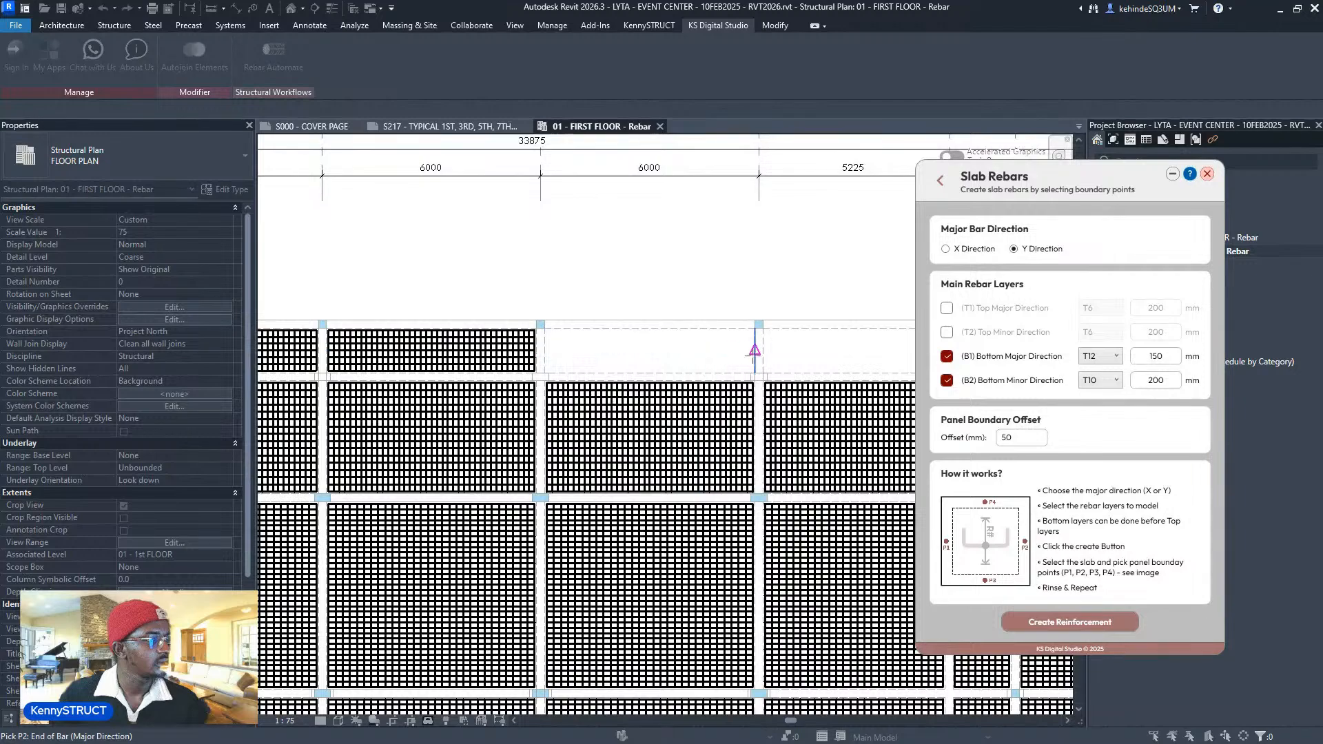
{"action": "left_click", "coordinate": [755, 354]}
{"action": "left_click", "coordinate": [696, 374]}
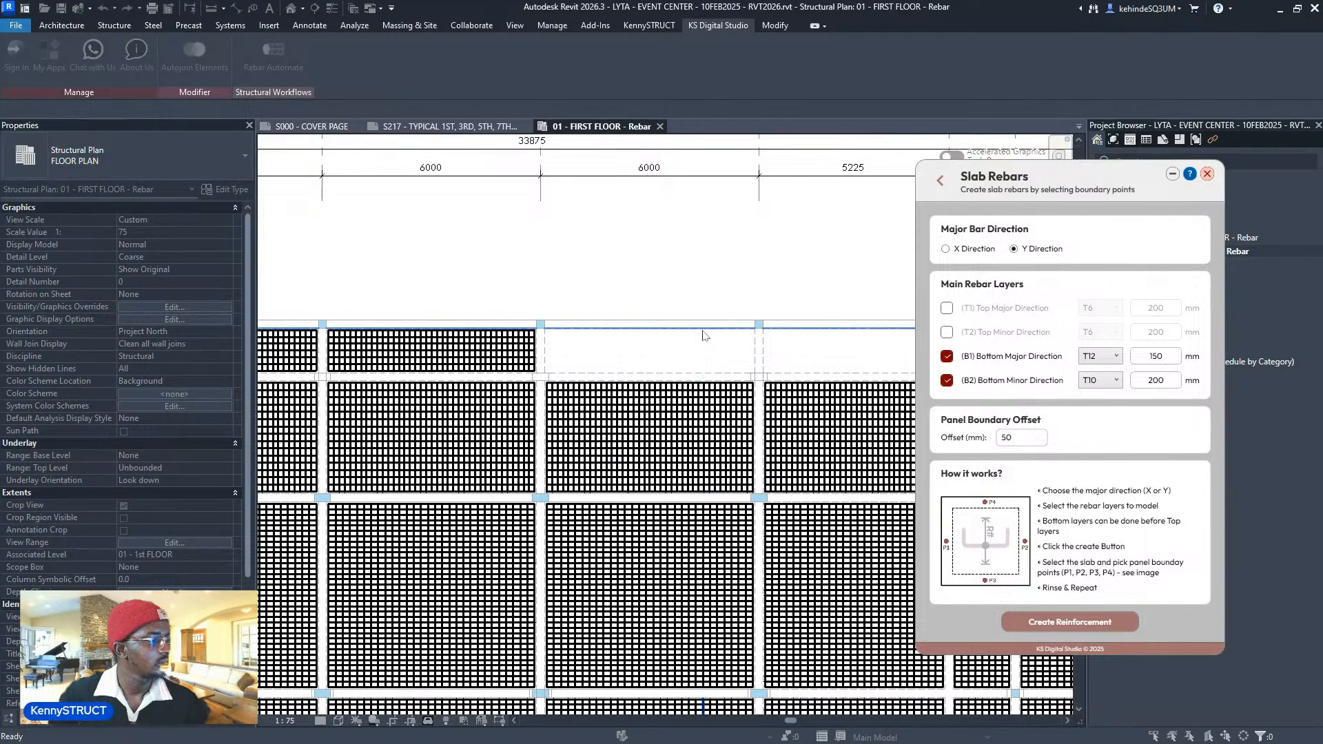
- Fill the last empty top-row panel and zoom out over the floor plan
{"action": "left_click", "coordinate": [763, 351]}
{"action": "middle_click_drag", "start_coordinate": [889, 349], "coordinate": [623, 346]}
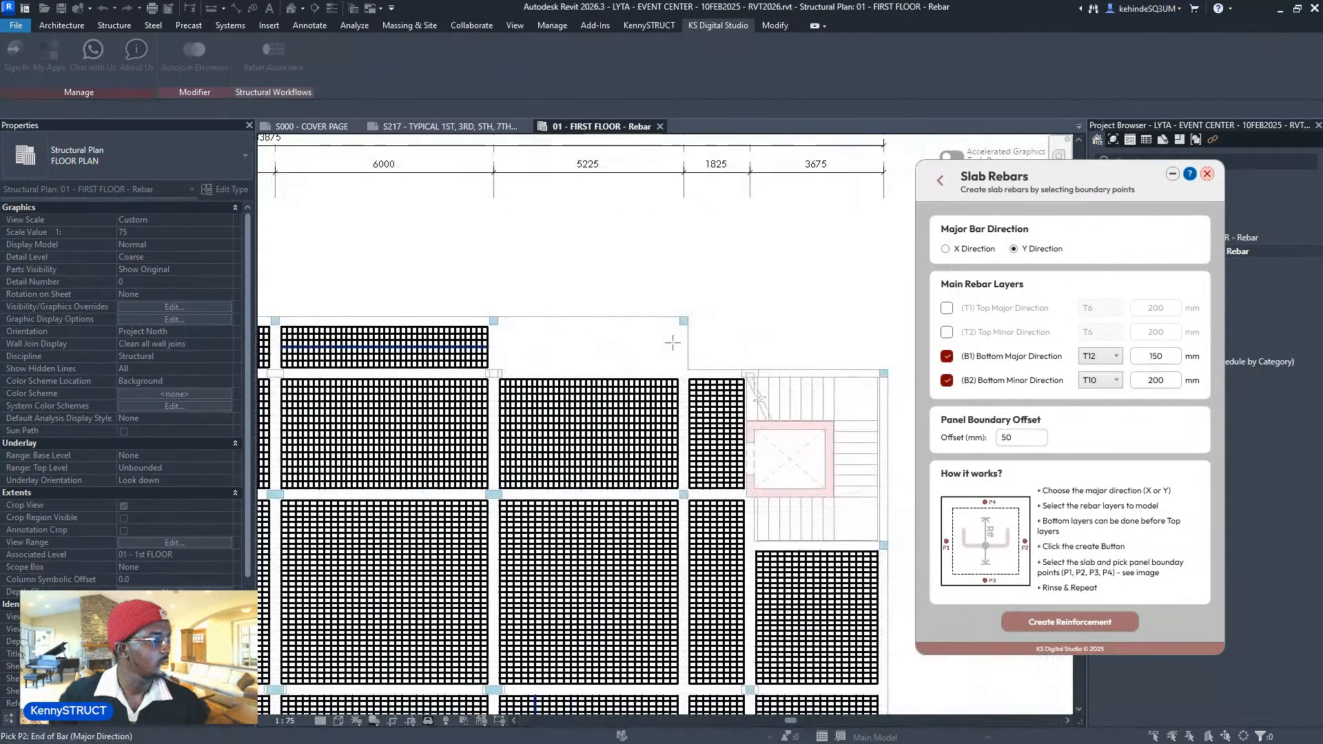
{"action": "left_click", "coordinate": [679, 344]}
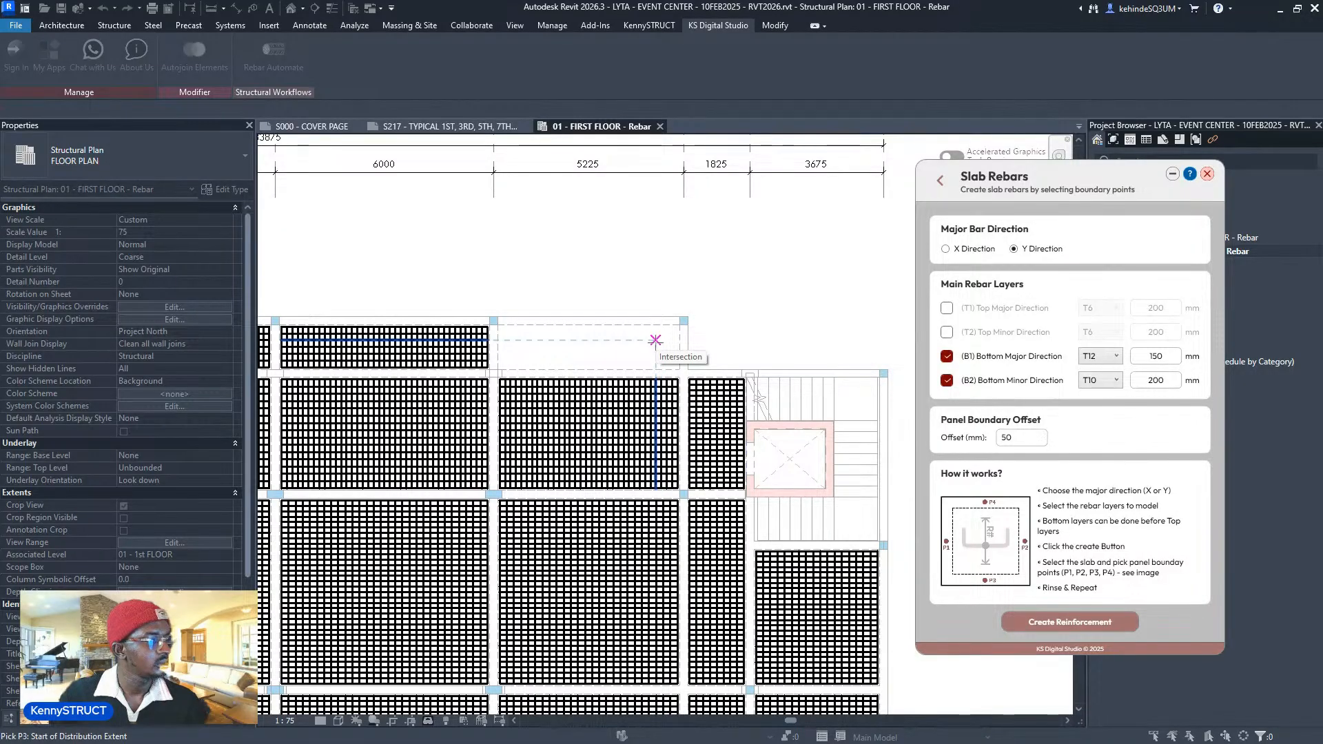
{"action": "left_click", "coordinate": [591, 369]}
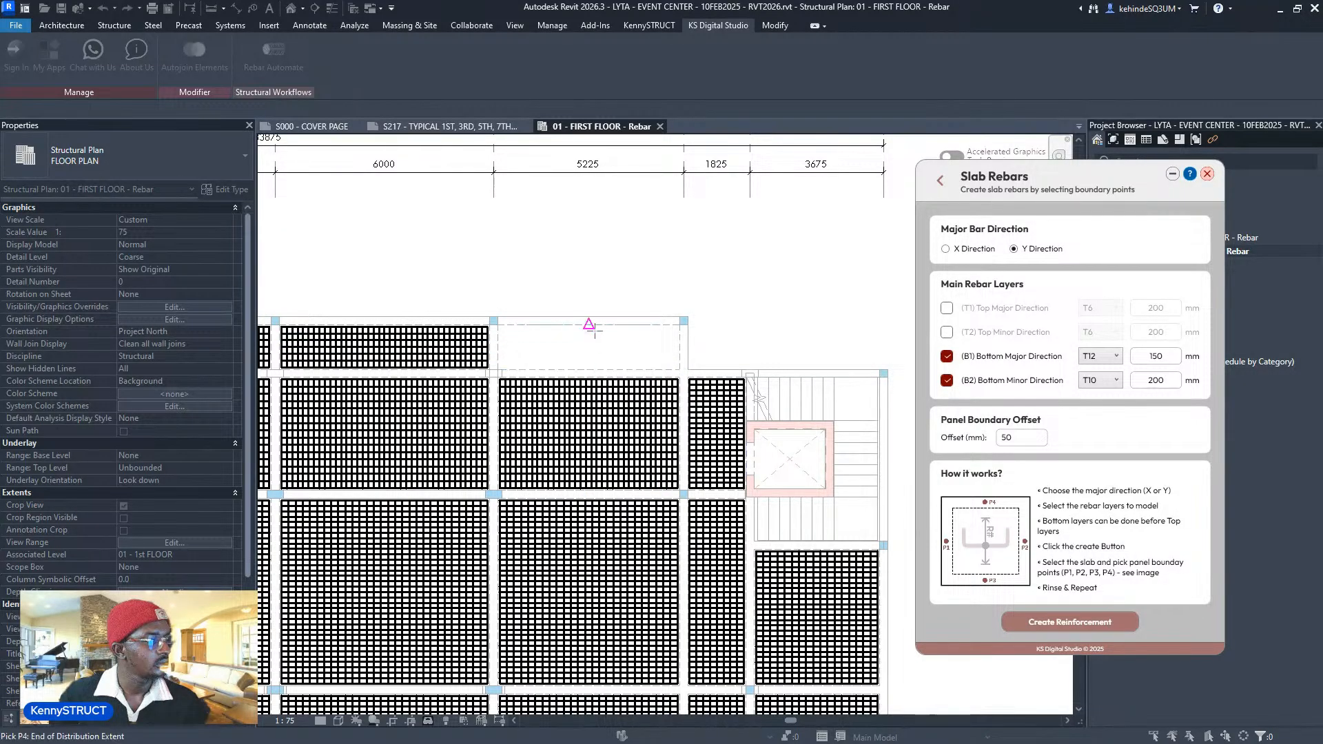
{"action": "scroll", "coordinate": [617, 375], "scroll_direction": "down", "scroll_amount": 2}
{"action": "middle_click_drag", "start_coordinate": [617, 375], "coordinate": [744, 252]}
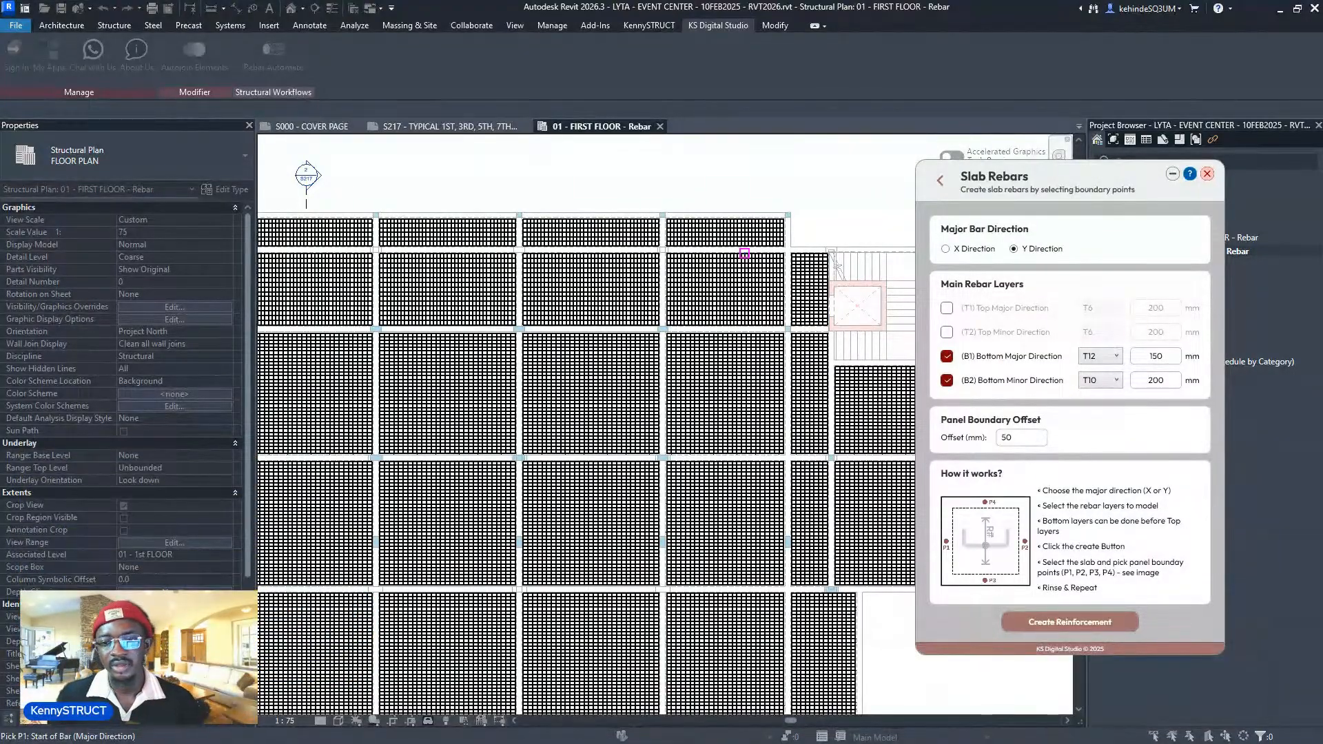
{"action": "scroll", "coordinate": [779, 246], "scroll_direction": "down", "scroll_amount": 4}
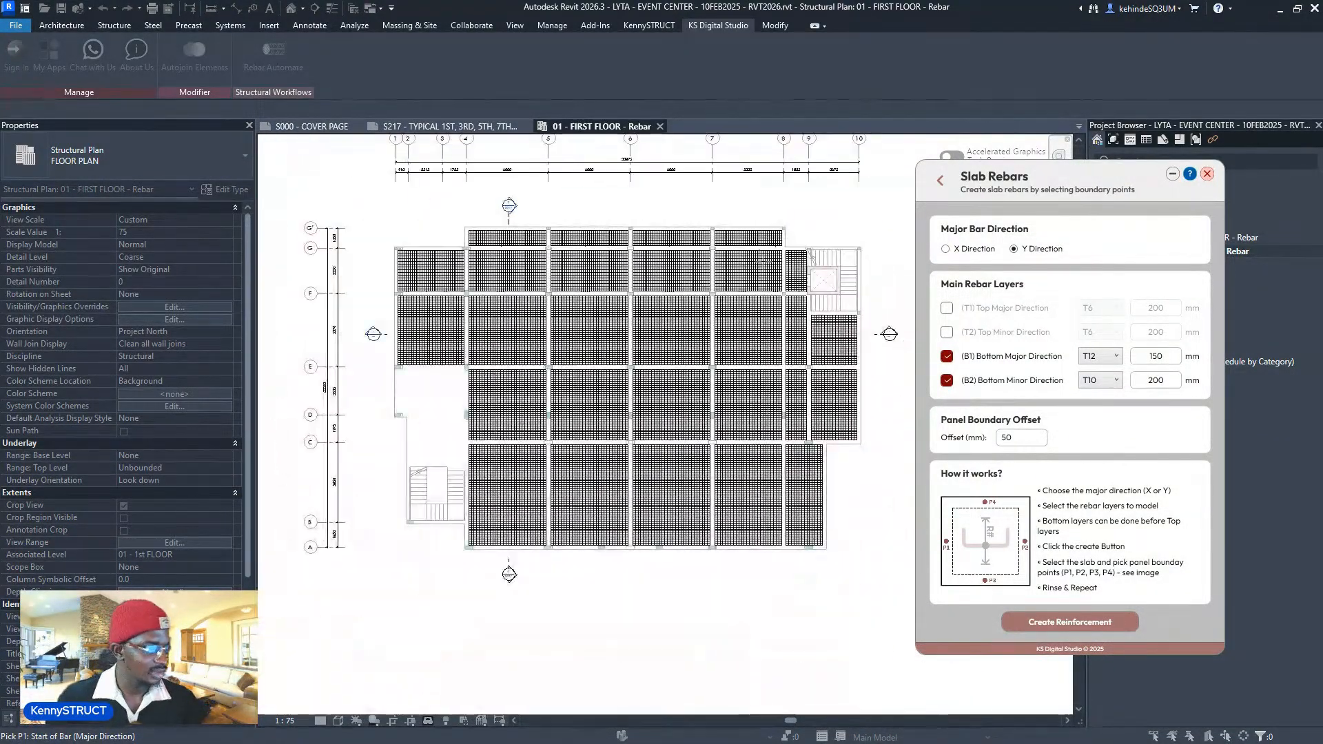
- Pick boundary points on the panels beside the left stair
{"action": "scroll", "coordinate": [420, 423], "scroll_direction": "up", "scroll_amount": 4}
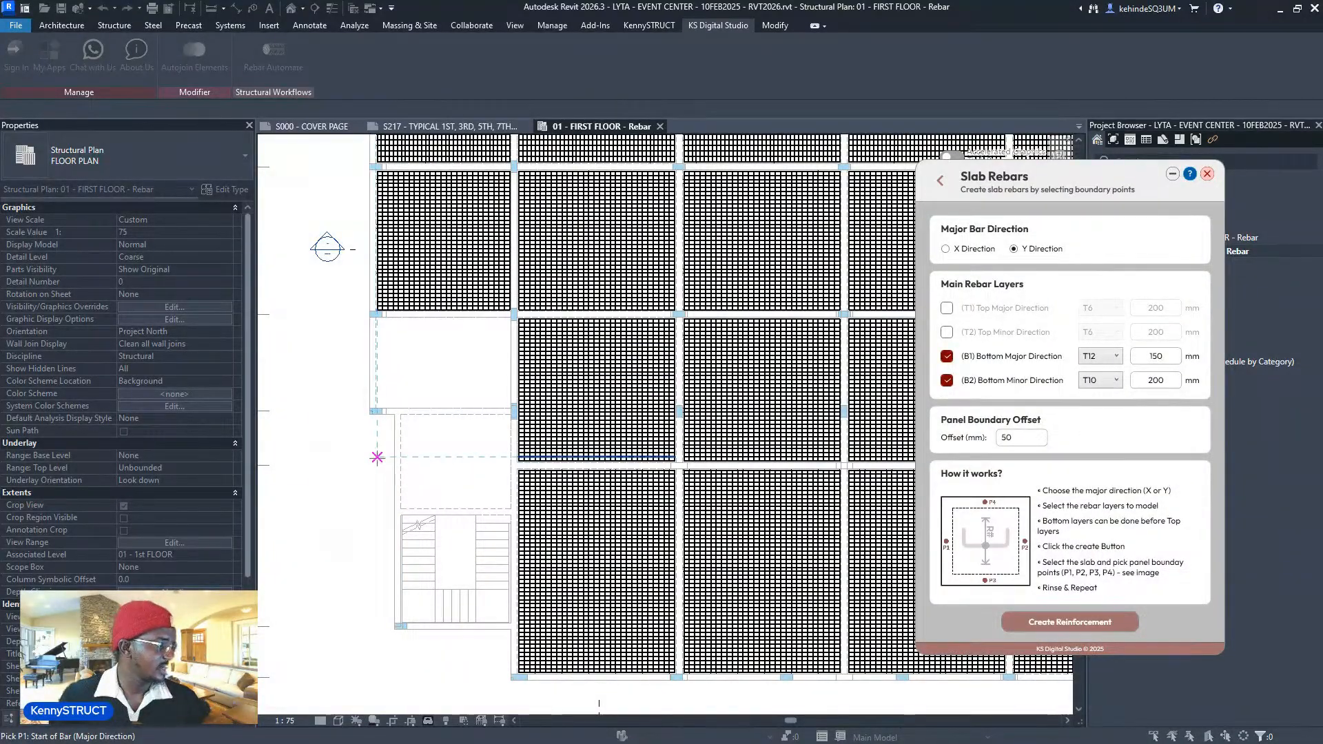
{"action": "scroll", "coordinate": [366, 288], "scroll_direction": "up", "scroll_amount": 1}
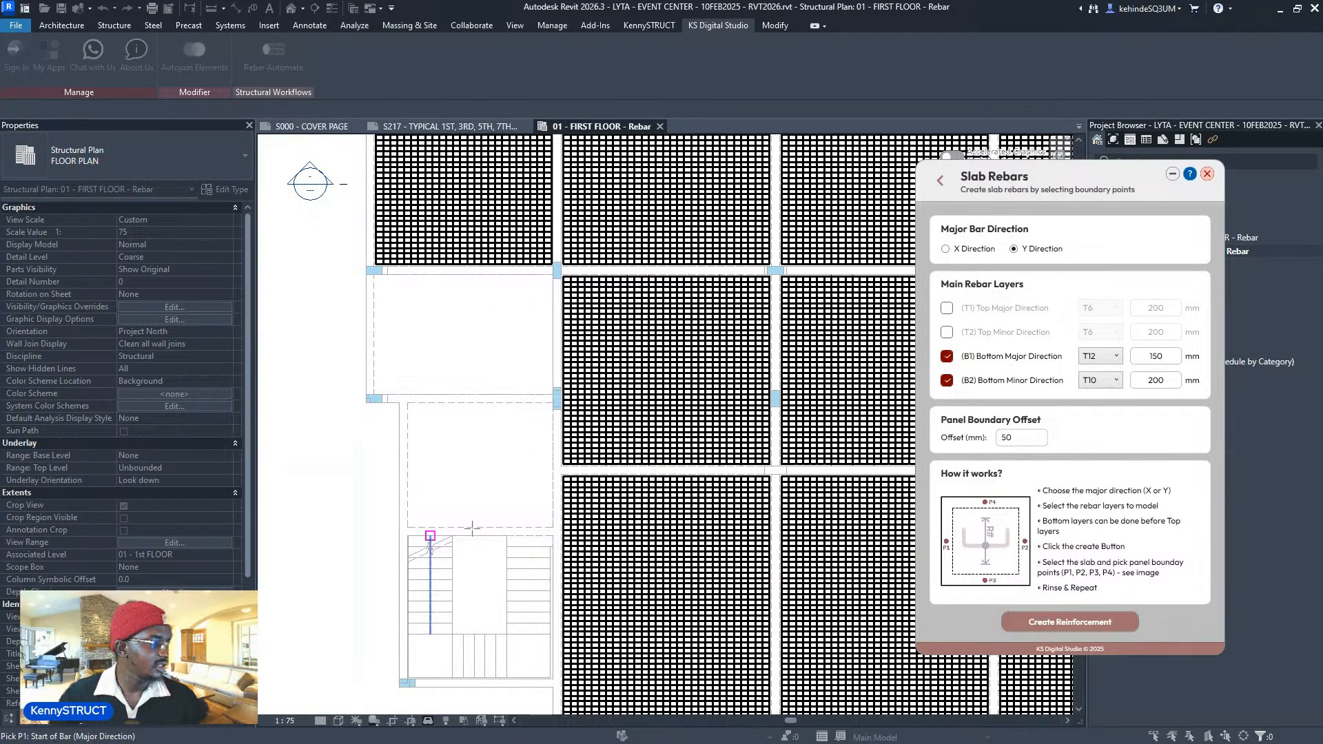
{"action": "middle_click_drag", "start_coordinate": [496, 369], "coordinate": [481, 339]}
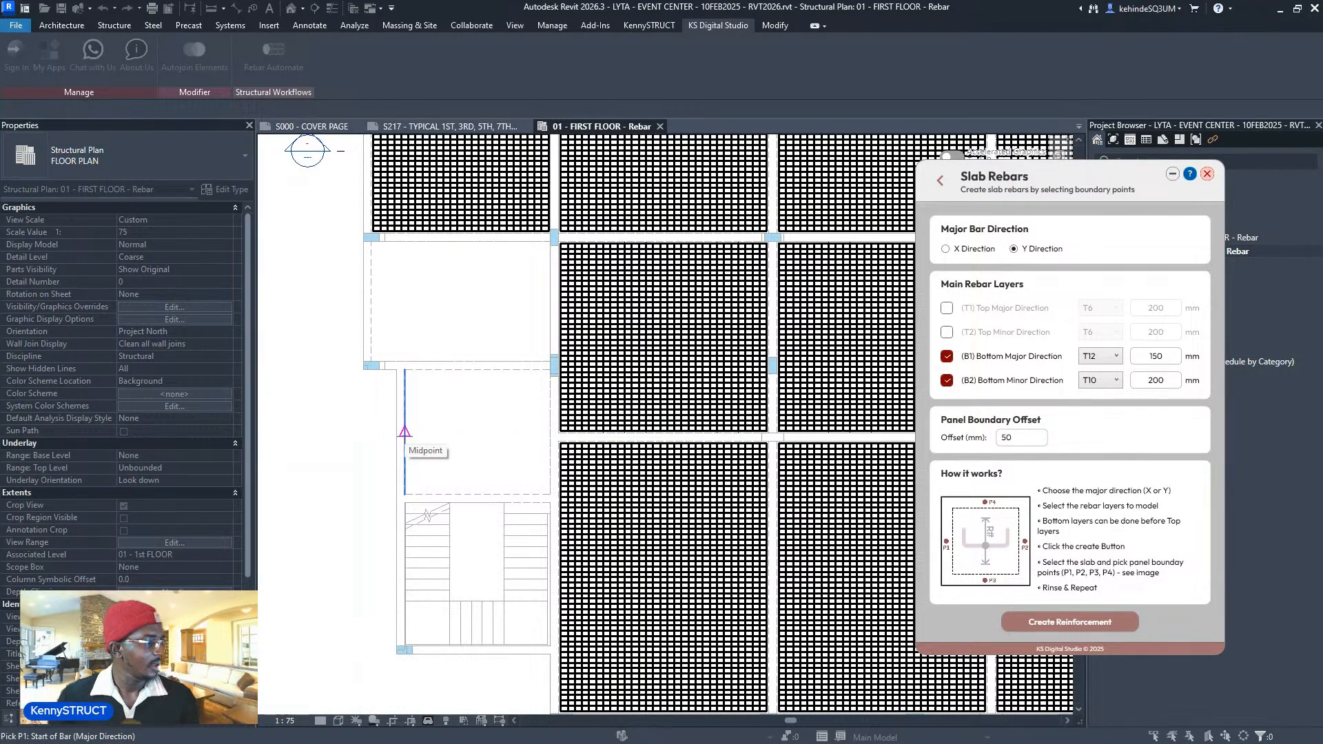
{"action": "left_click", "coordinate": [550, 433]}
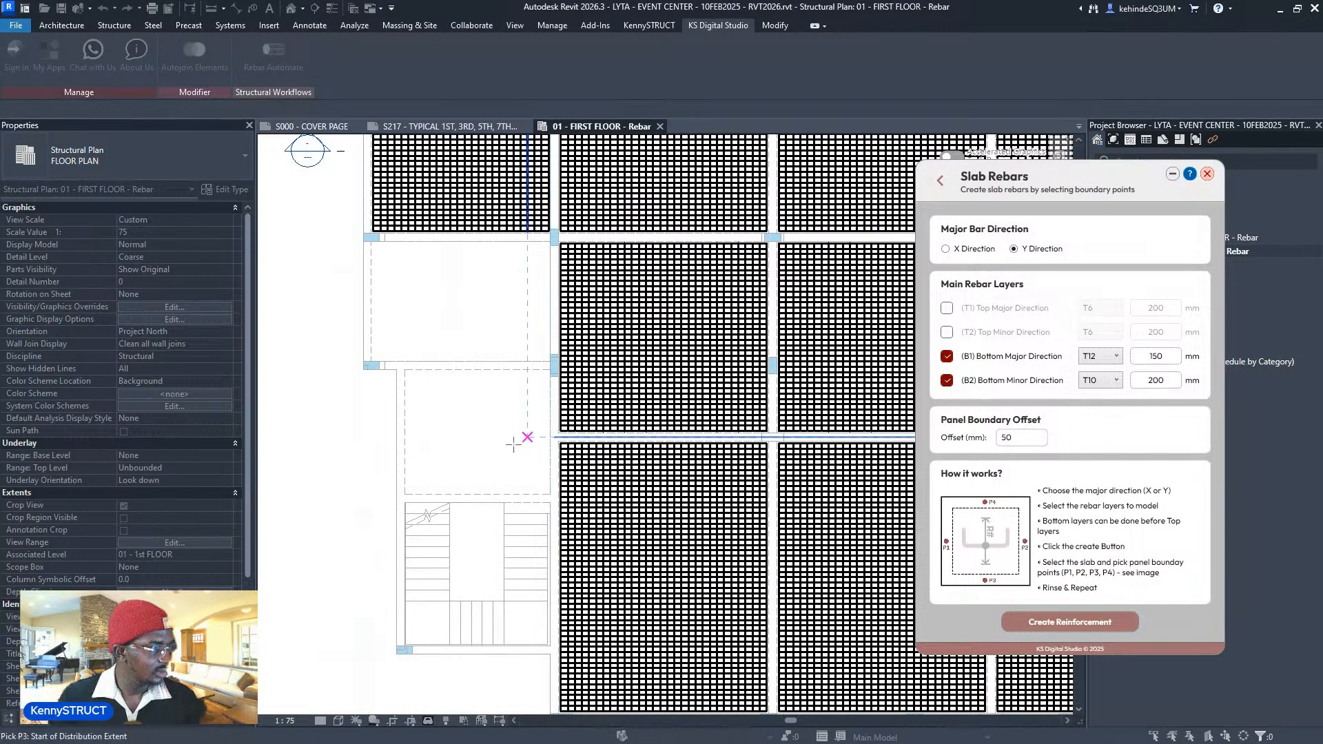
{"action": "left_click", "coordinate": [478, 489]}
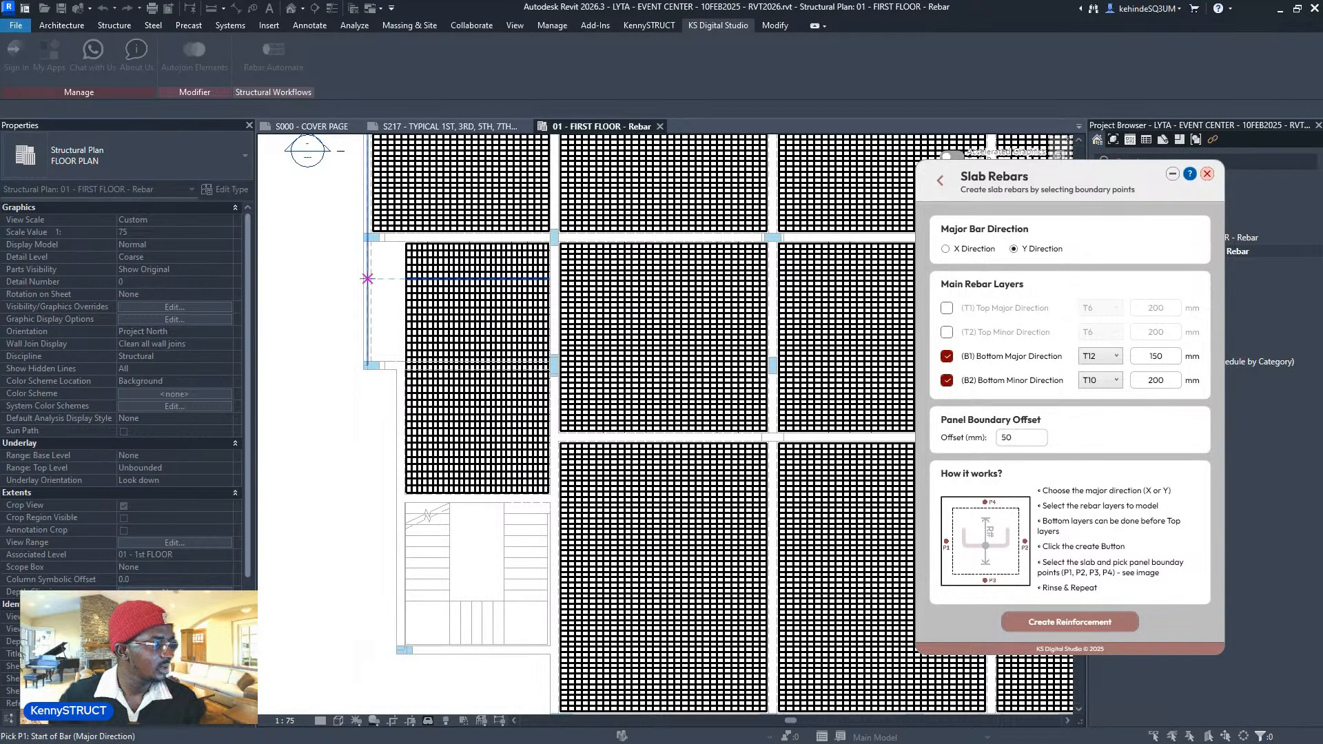
{"action": "scroll", "coordinate": [369, 279], "scroll_direction": "up", "scroll_amount": 2}
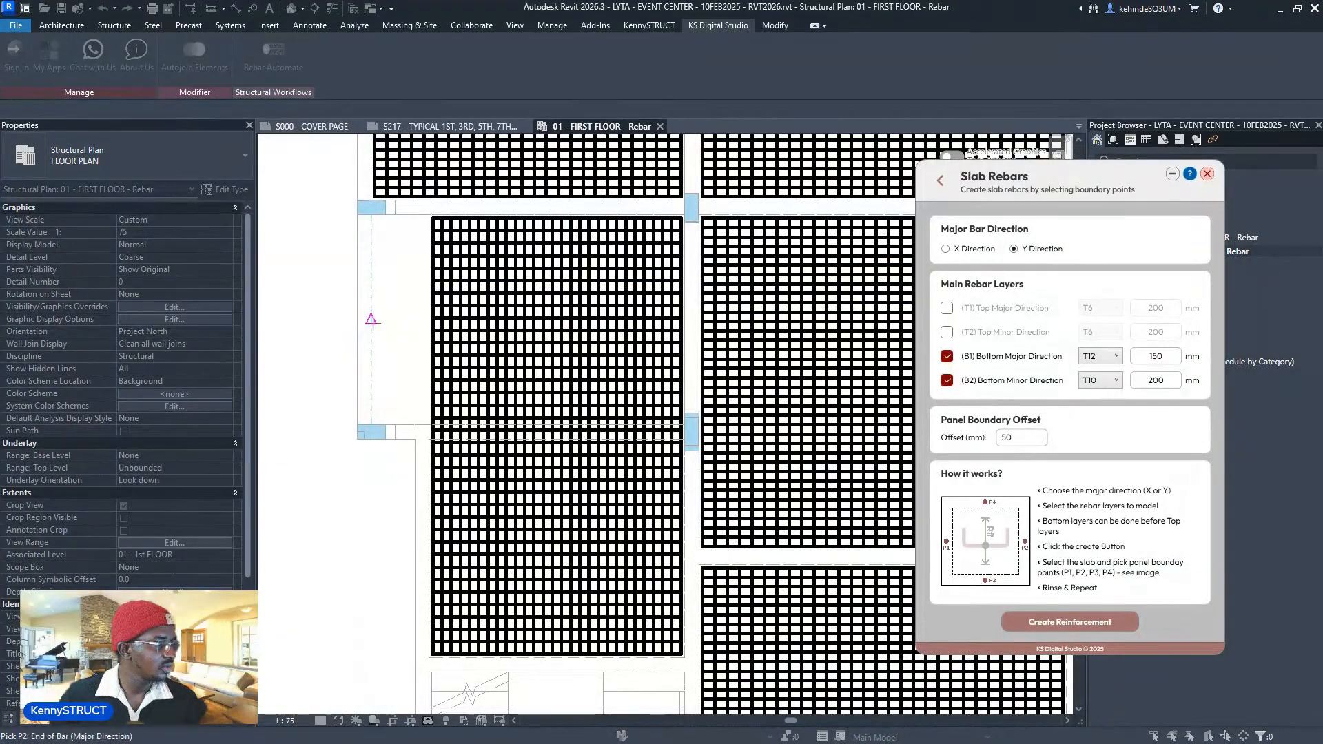
{"action": "scroll", "coordinate": [372, 319], "scroll_direction": "up", "scroll_amount": 2}
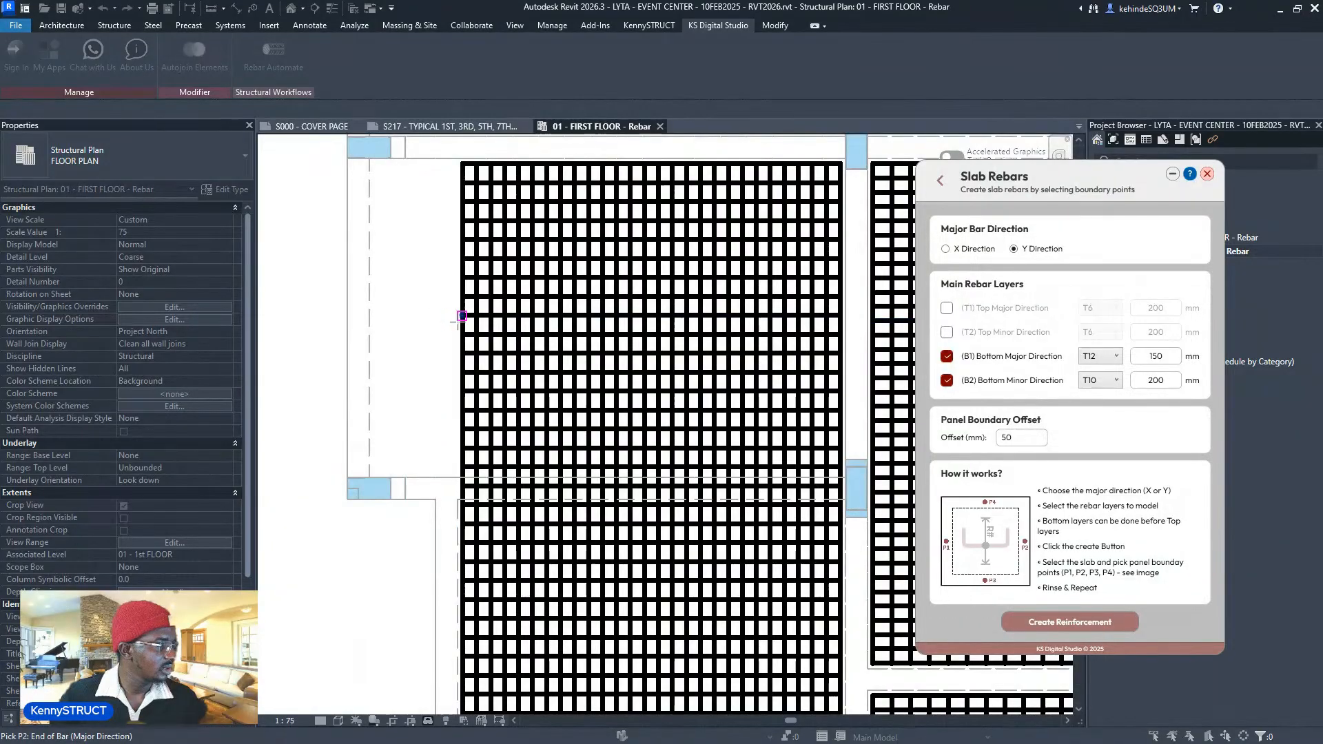
{"action": "left_click", "coordinate": [422, 168]}
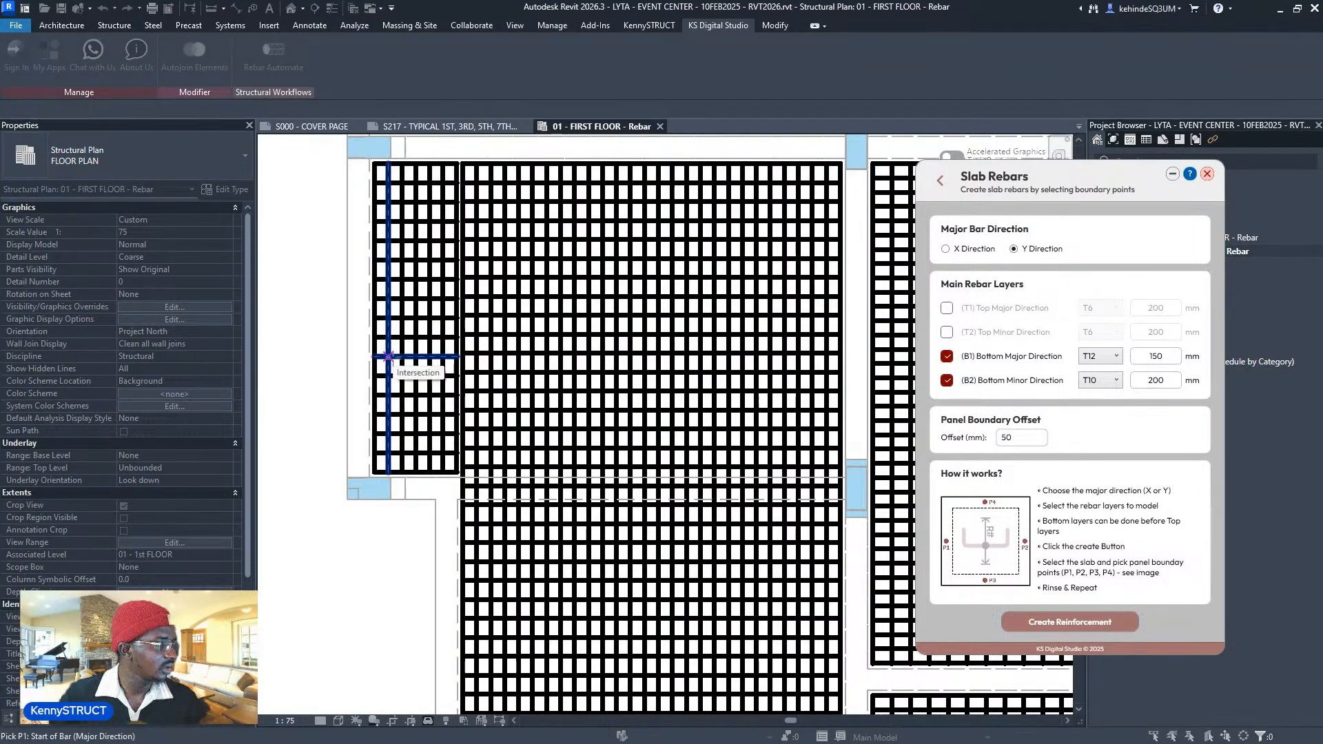
{"action": "middle_click_drag", "start_coordinate": [415, 307], "coordinate": [414, 388]}
- Cancel the pending pick and undo the two unwanted rebar placements
{"action": "key", "text": "Escape"}
{"action": "scroll", "coordinate": [442, 262], "scroll_direction": "up", "scroll_amount": 7}
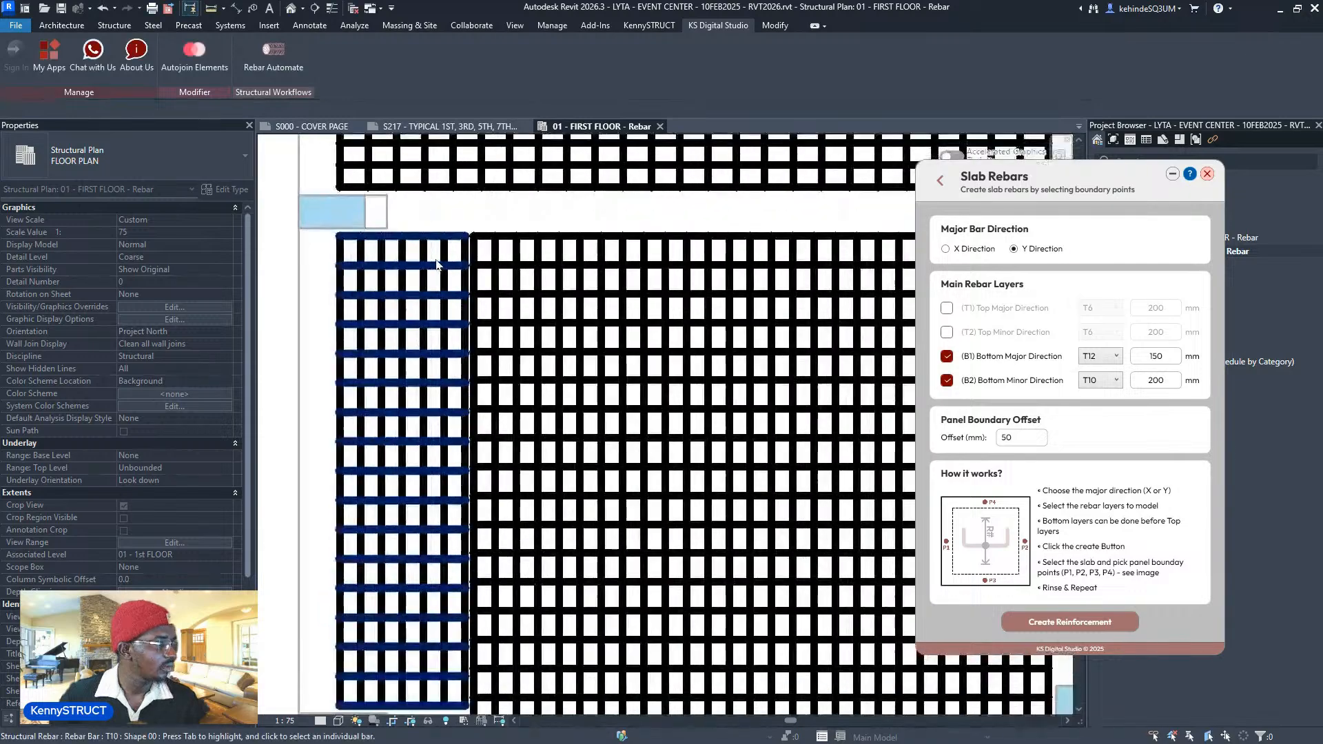
{"action": "scroll", "coordinate": [449, 268], "scroll_direction": "down", "scroll_amount": 6}
{"action": "scroll", "coordinate": [449, 267], "scroll_direction": "down", "scroll_amount": 4}
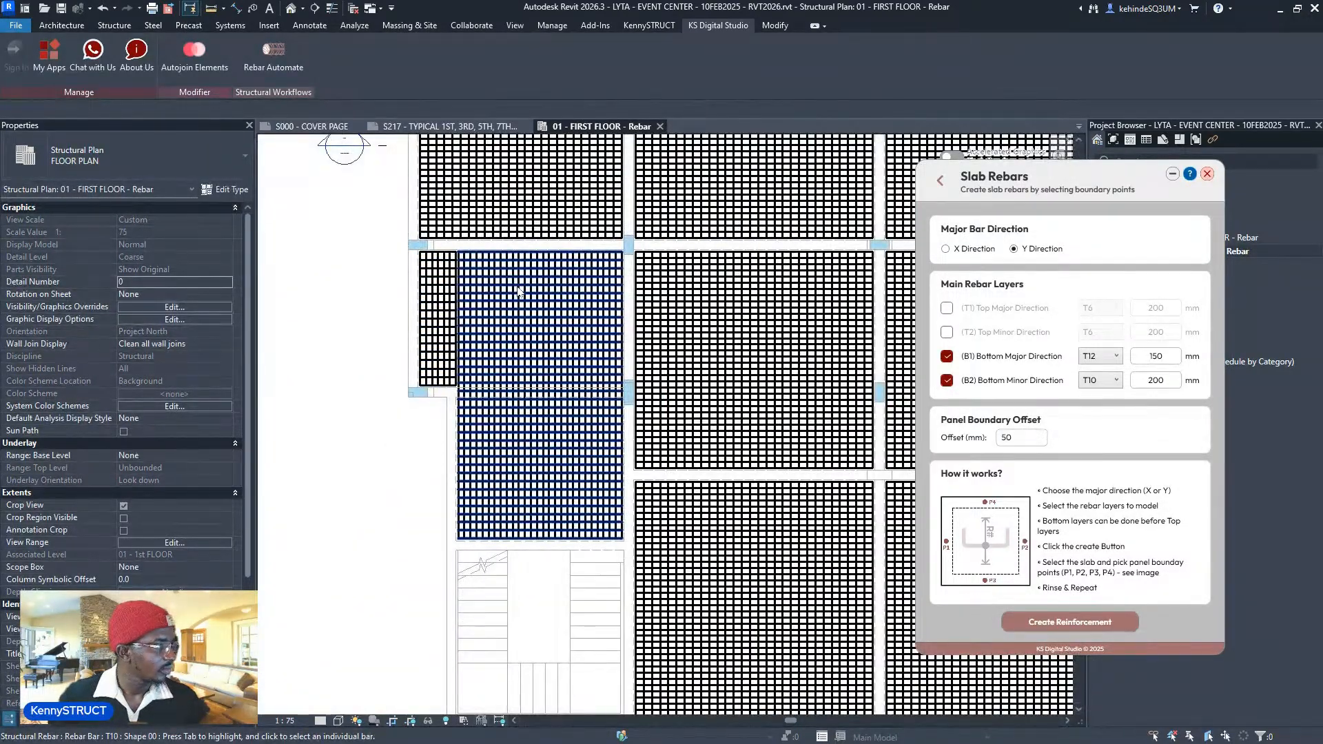
{"action": "key", "text": "ctrl+z"}
{"action": "scroll", "coordinate": [487, 288], "scroll_direction": "up", "scroll_amount": 4}
{"action": "key", "text": "ctrl+z"}
{"action": "scroll", "coordinate": [486, 293], "scroll_direction": "down", "scroll_amount": 6}
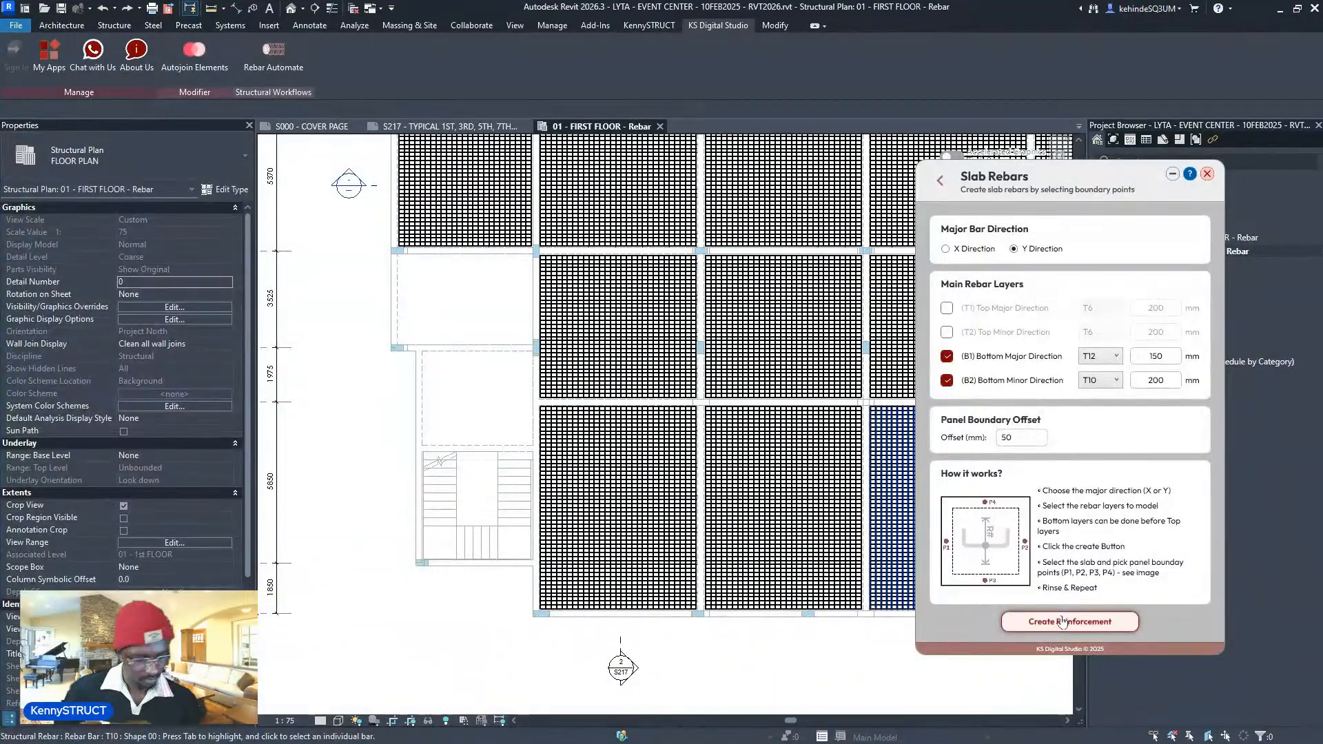
- Create a new T12@150 / T10@200 bottom mesh by picking points on the panel beside the stair
{"action": "left_click", "coordinate": [1064, 622]}
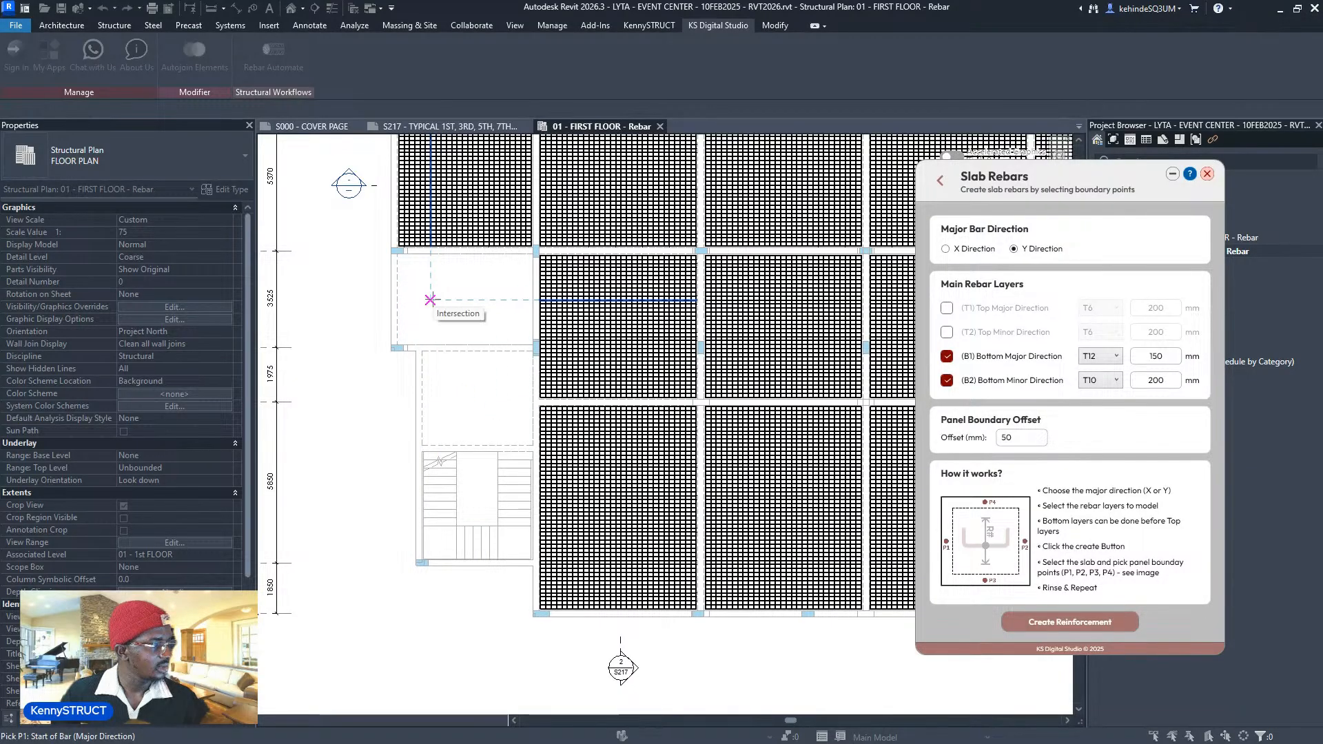
{"action": "left_click", "coordinate": [431, 404]}
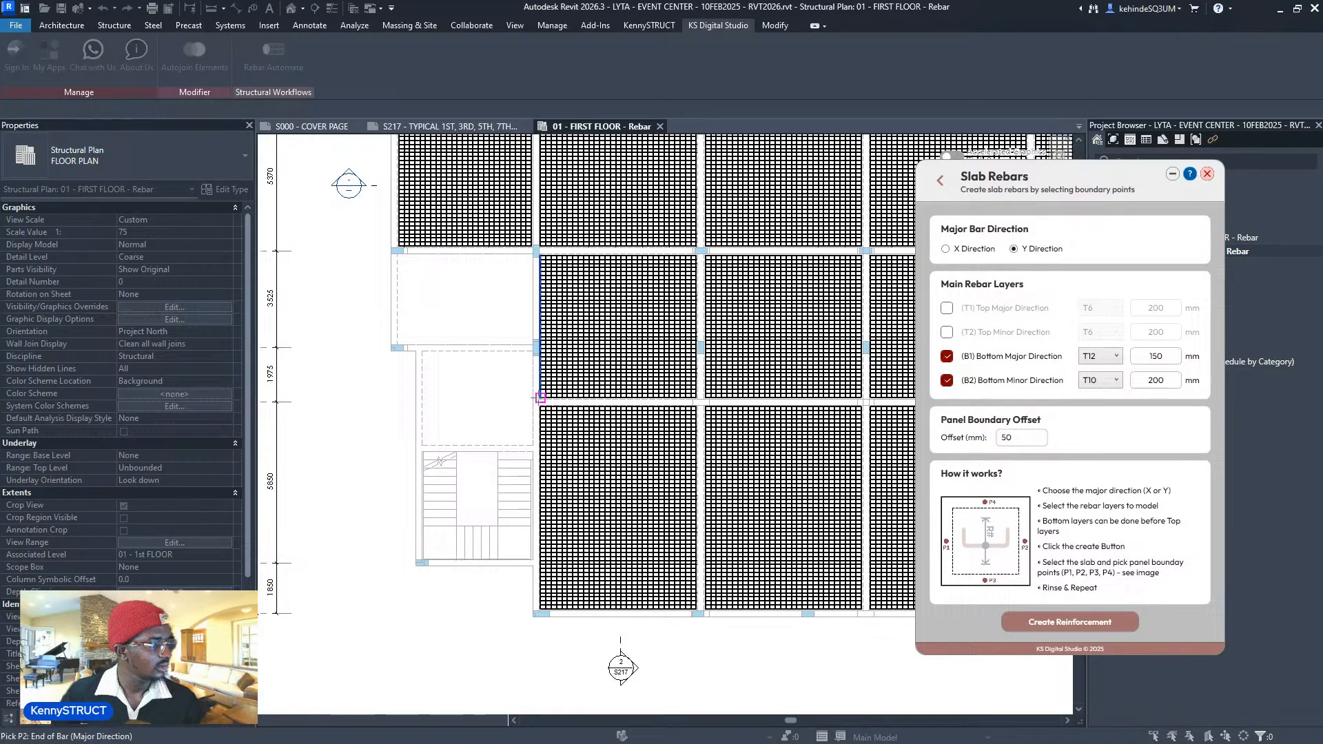
{"action": "left_click", "coordinate": [529, 396]}
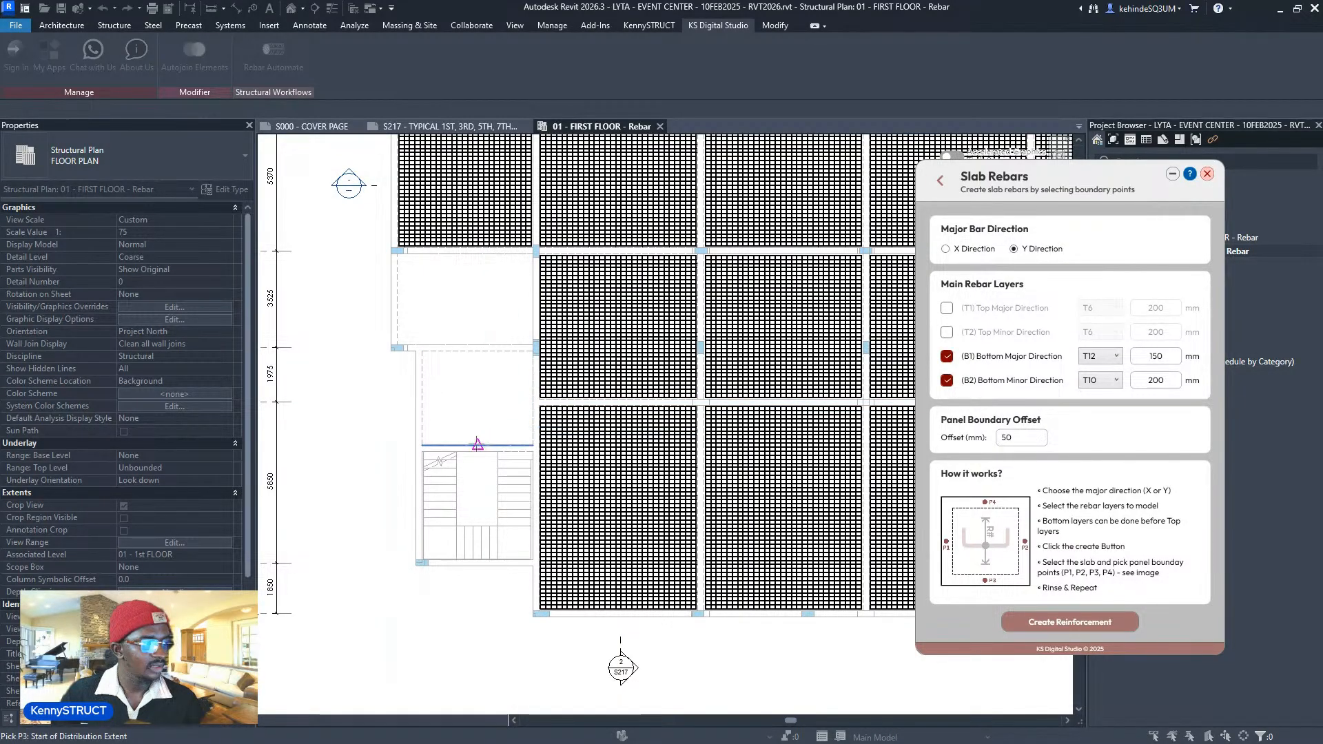
{"action": "left_click", "coordinate": [477, 353]}
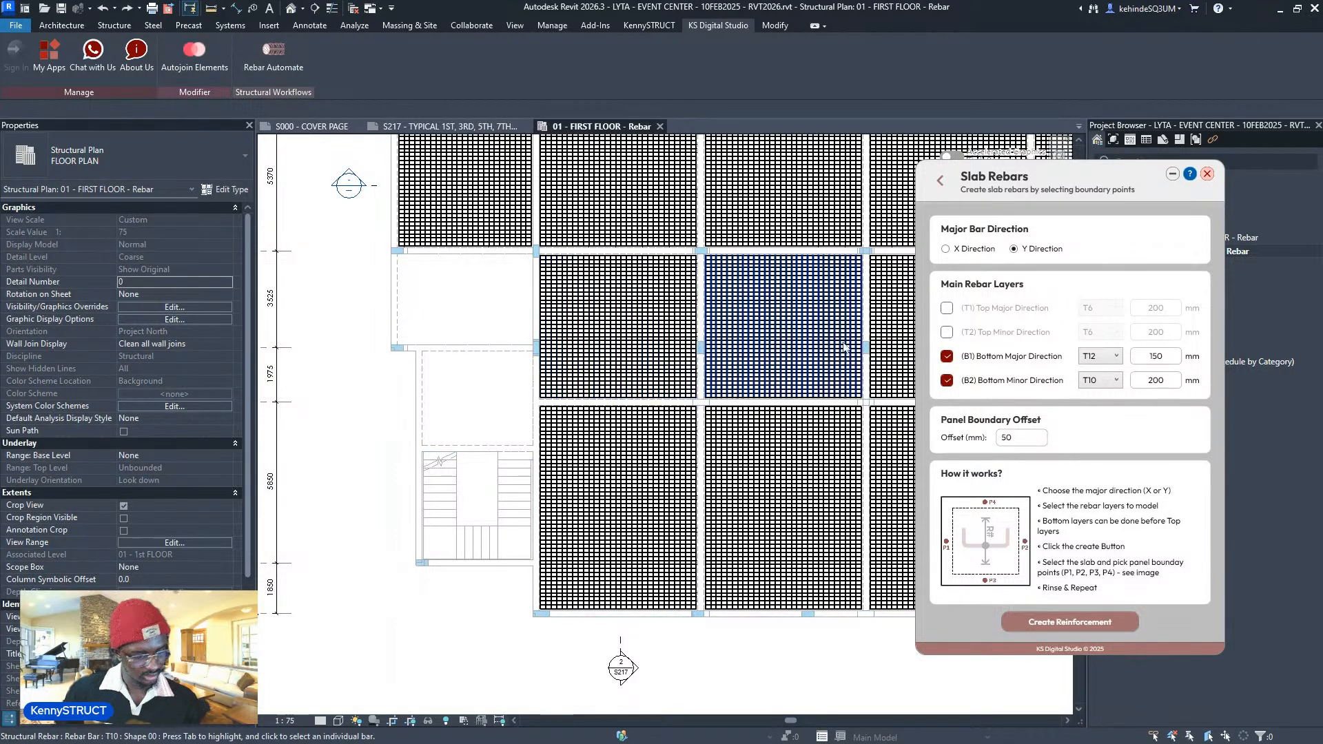
- Turn off the B2 minor layer and place X-direction bars in the small panel
{"action": "left_click", "coordinate": [948, 380]}
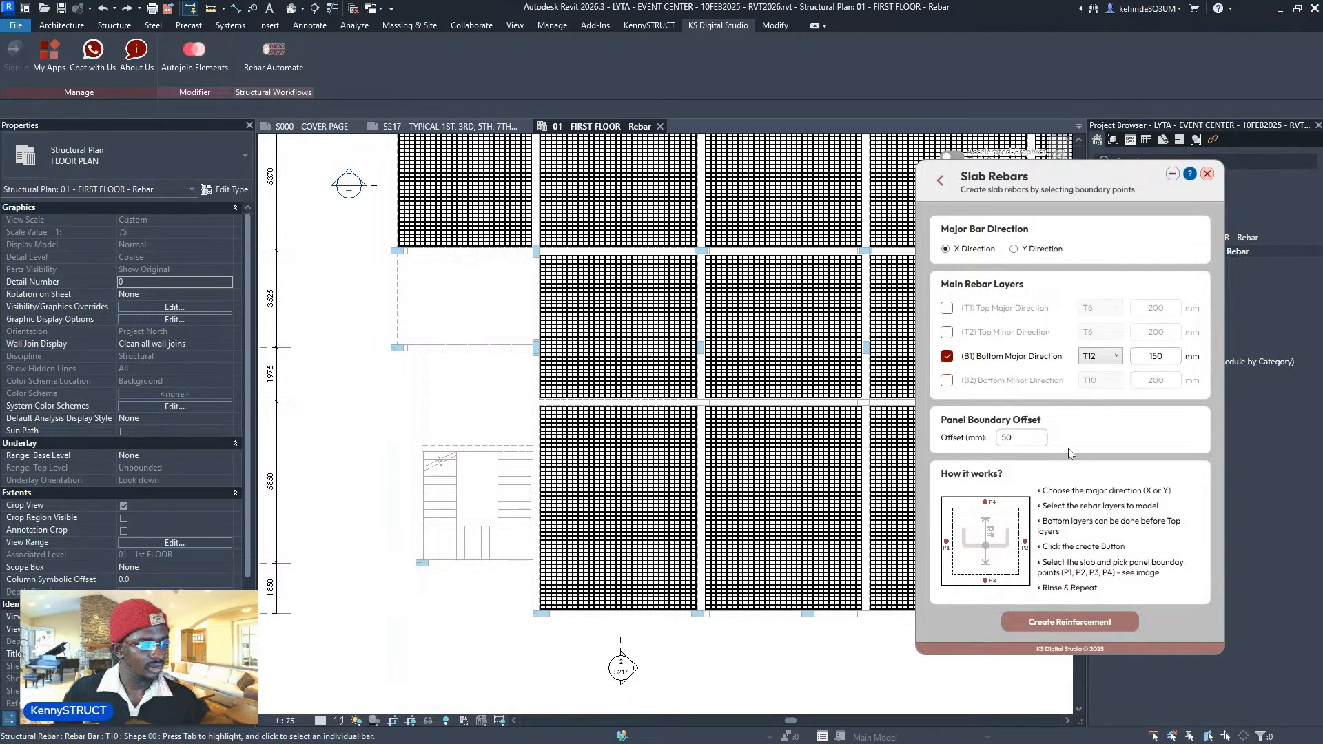
{"action": "left_click", "coordinate": [434, 390]}
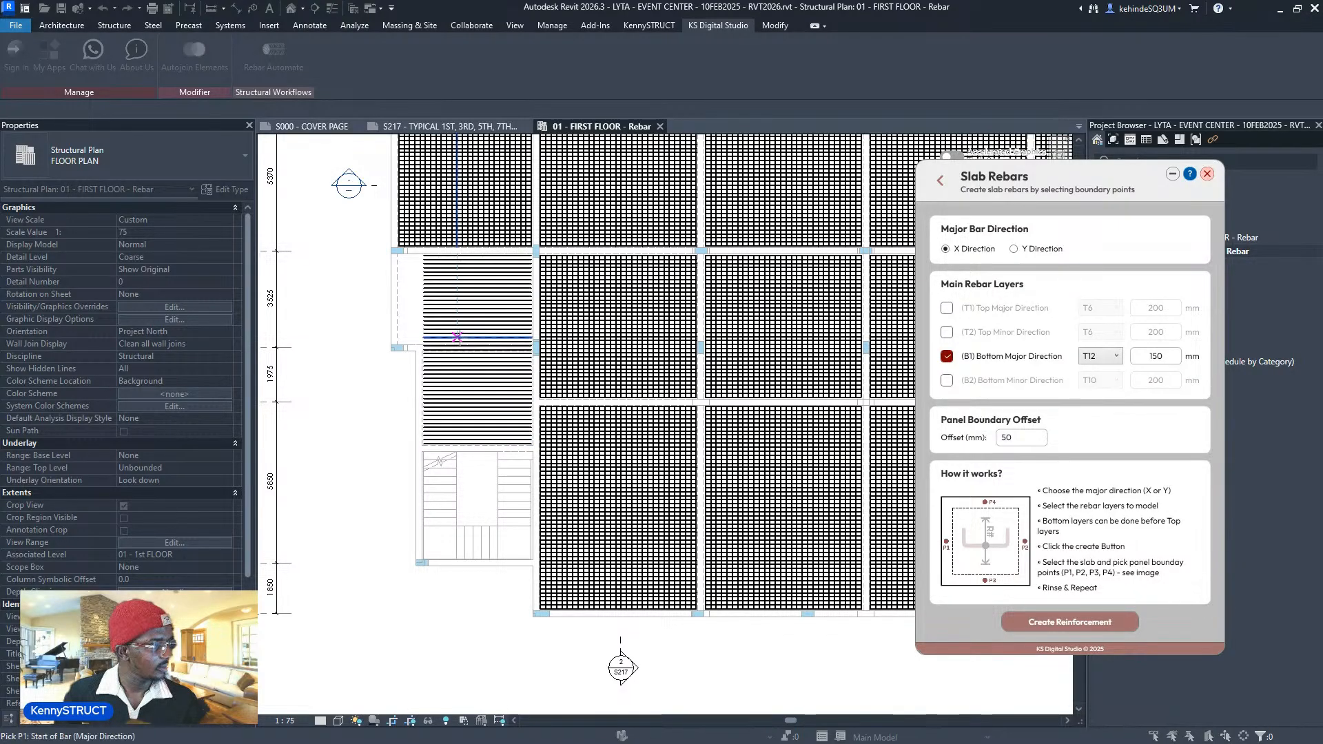
{"action": "scroll", "coordinate": [460, 326], "scroll_direction": "up", "scroll_amount": 2}
- Undo those X-direction bars, switch major bars to Y, and restart reinforcement
{"action": "key", "text": "Escape"}
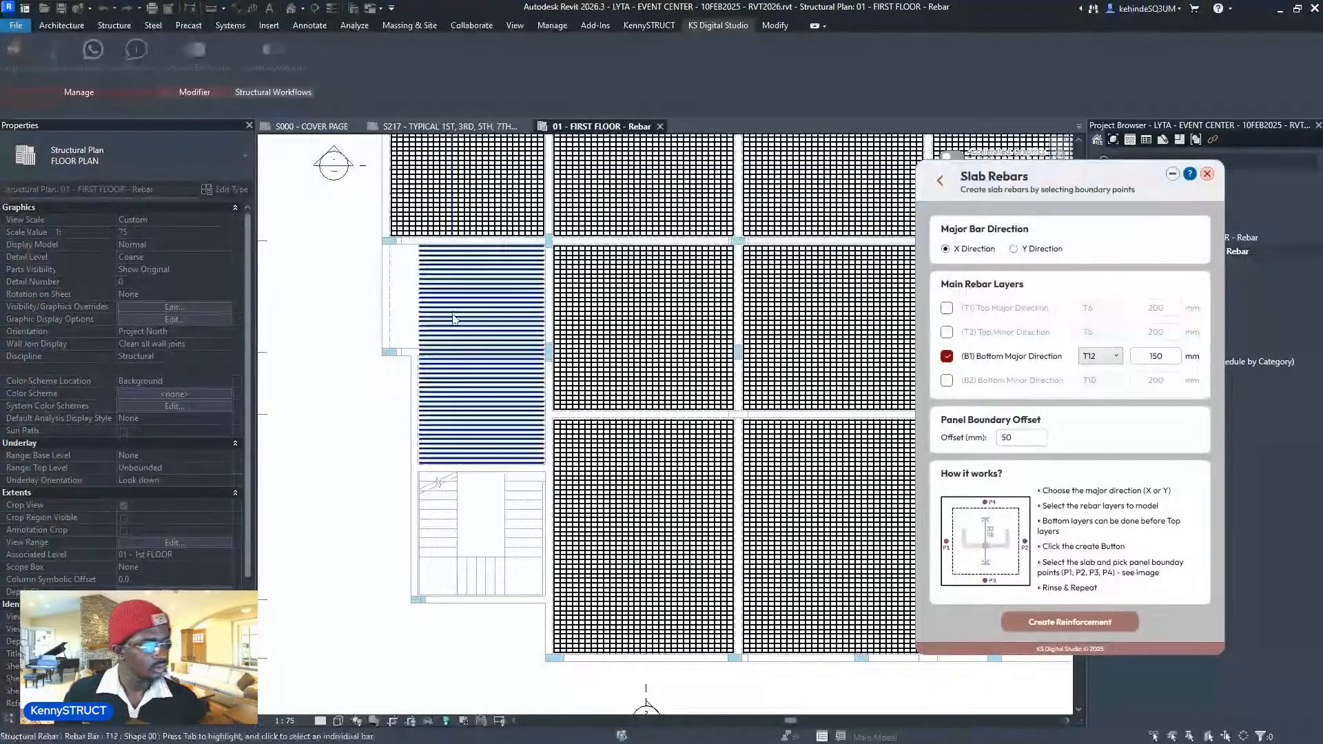
{"action": "key", "text": "ctrl+z"}
{"action": "scroll", "coordinate": [451, 318], "scroll_direction": "down", "scroll_amount": 1}
{"action": "left_click", "coordinate": [1014, 249]}
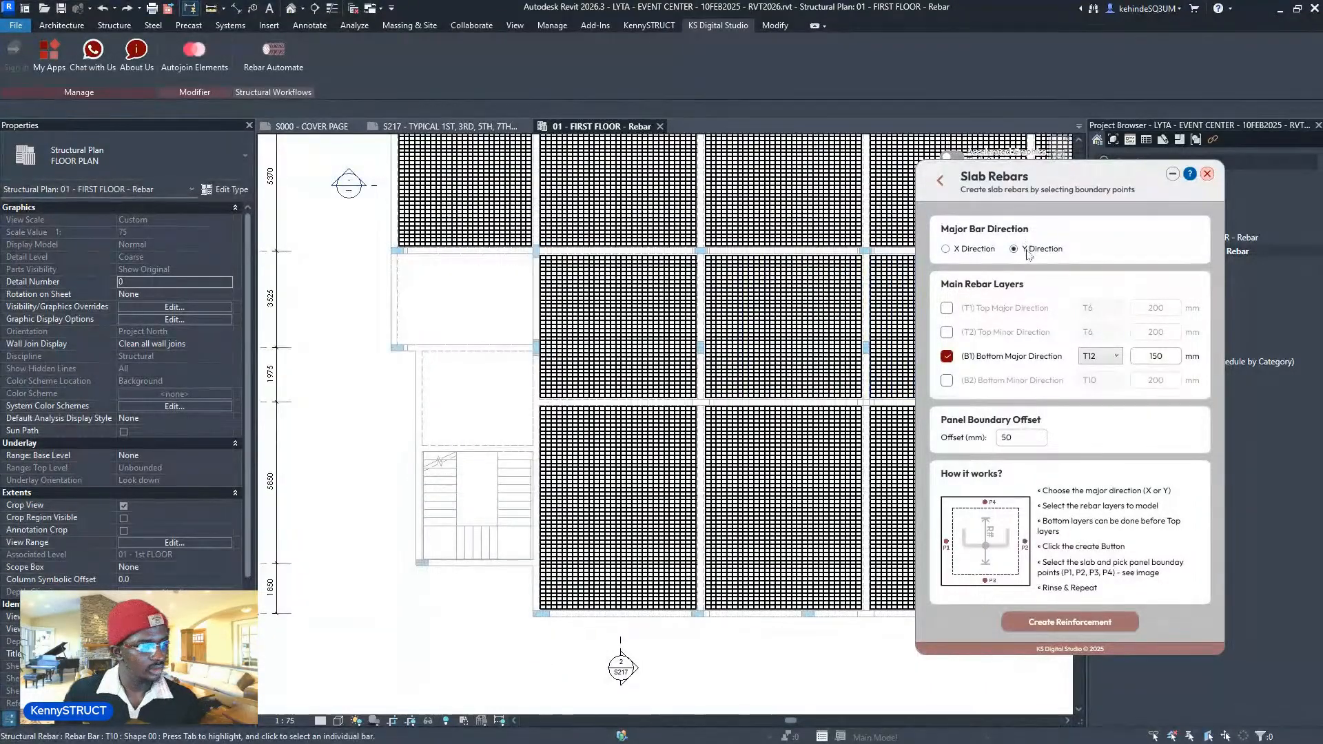
{"action": "left_click", "coordinate": [1068, 621]}
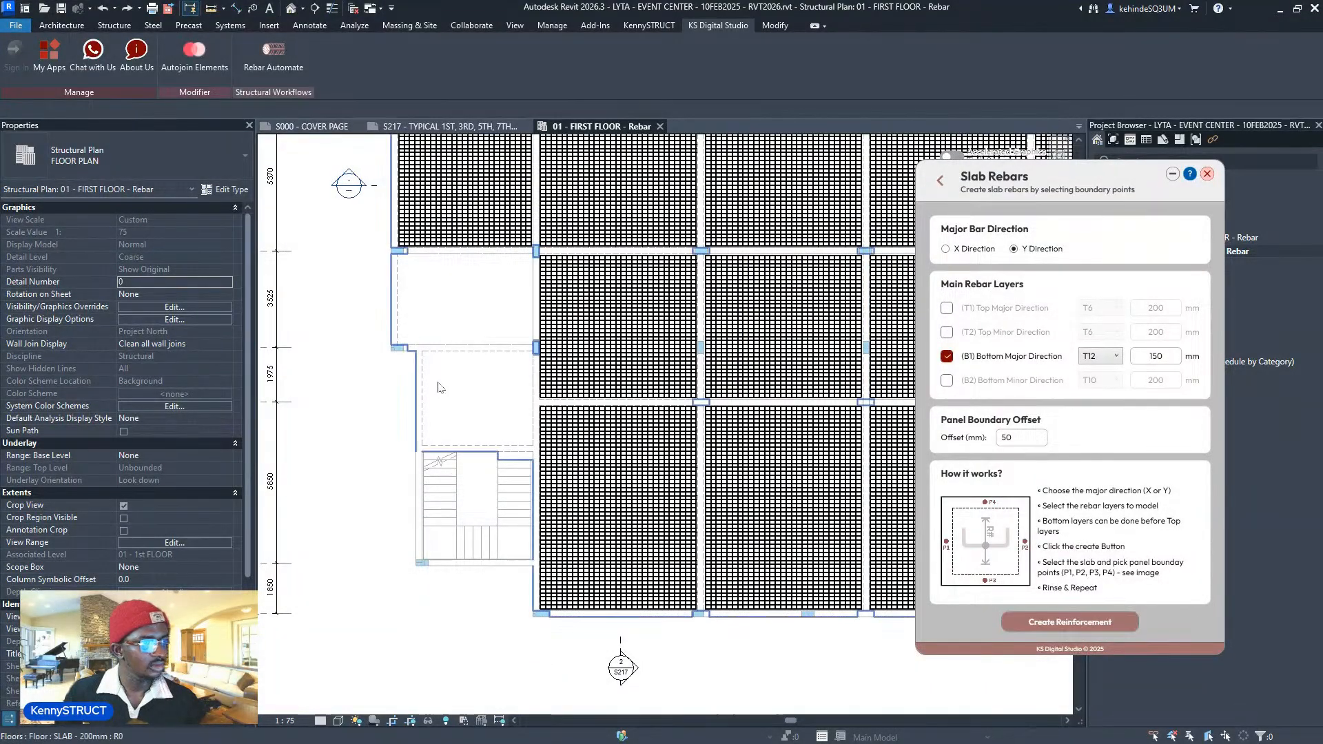
- Fill the small panel with Y-direction T12@150 bottom bars by picking its boundary points
{"action": "left_click", "coordinate": [422, 396]}
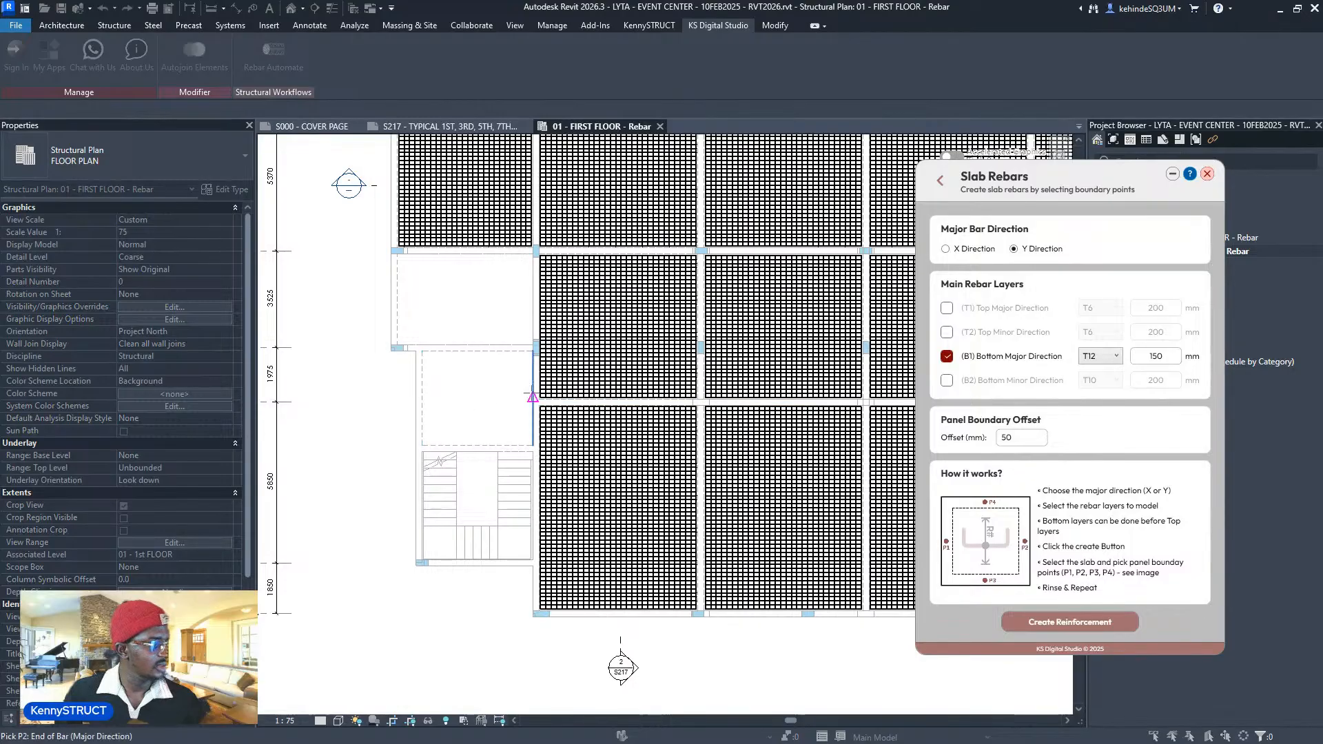
{"action": "left_click", "coordinate": [533, 397]}
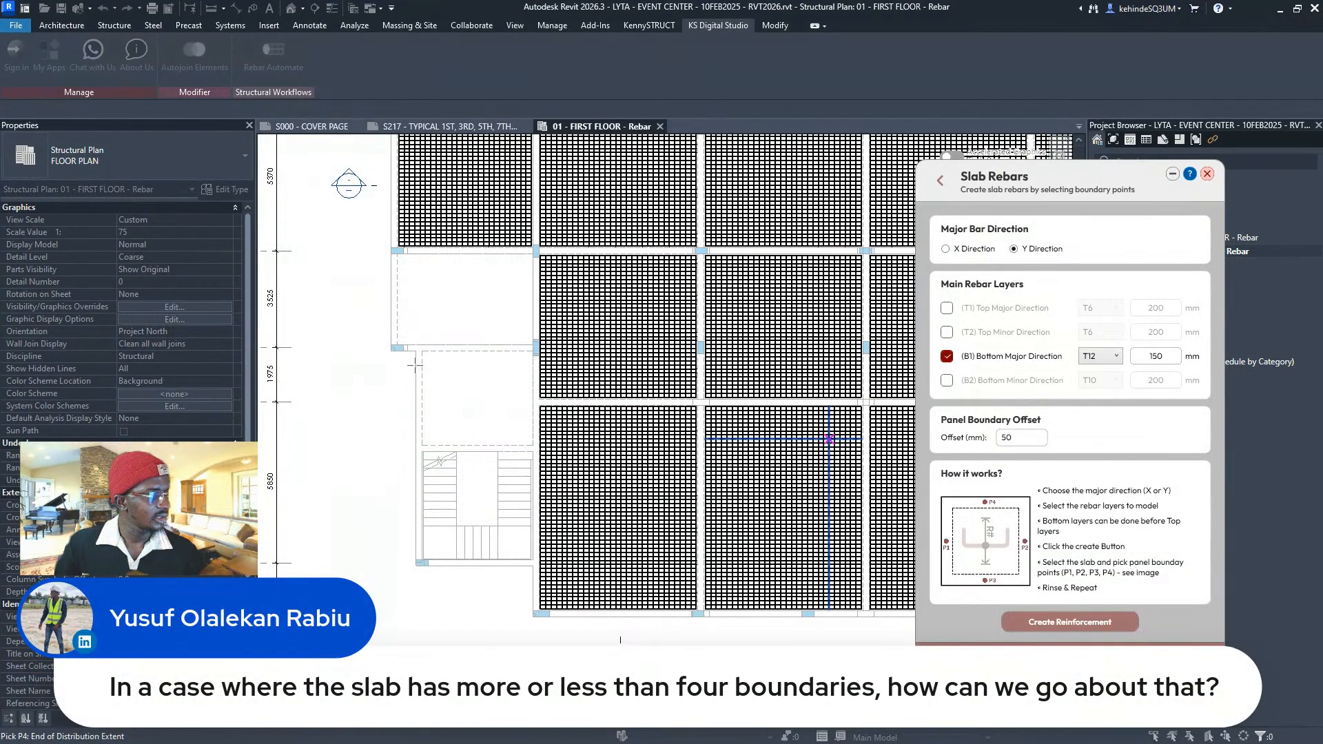
{"action": "scroll", "coordinate": [475, 256], "scroll_direction": "up", "scroll_amount": 1}
{"action": "left_click", "coordinate": [471, 255]}
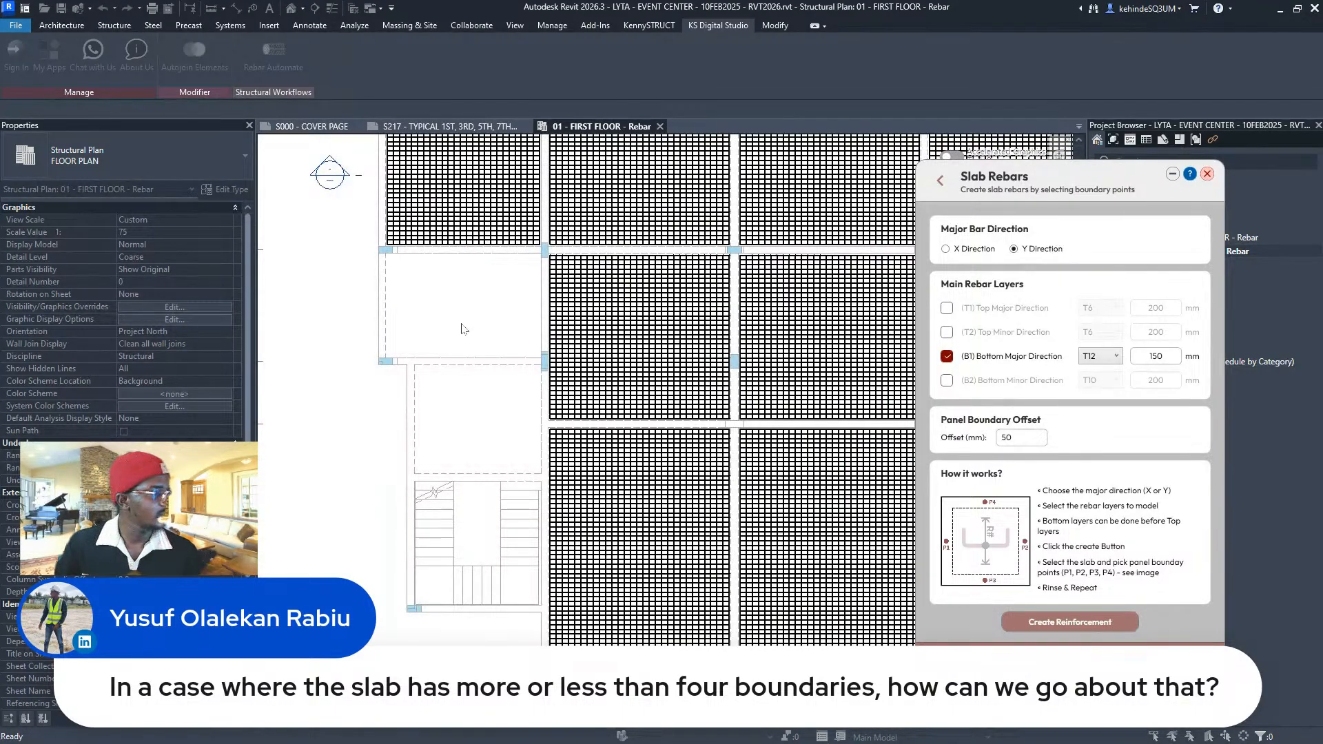
{"action": "scroll", "coordinate": [421, 193], "scroll_direction": "up", "scroll_amount": 2}
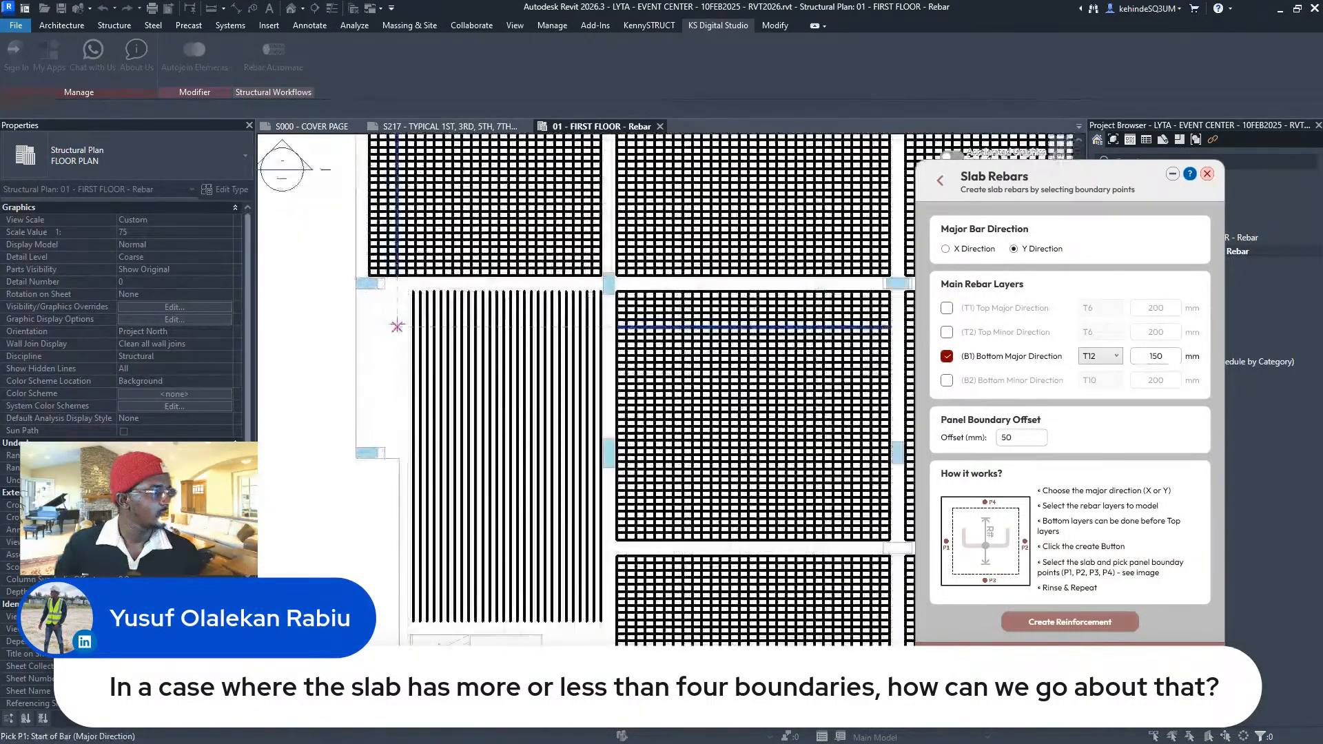
- Add T12 bottom bars to the narrow strip left of the panel
{"action": "left_click", "coordinate": [367, 377]}
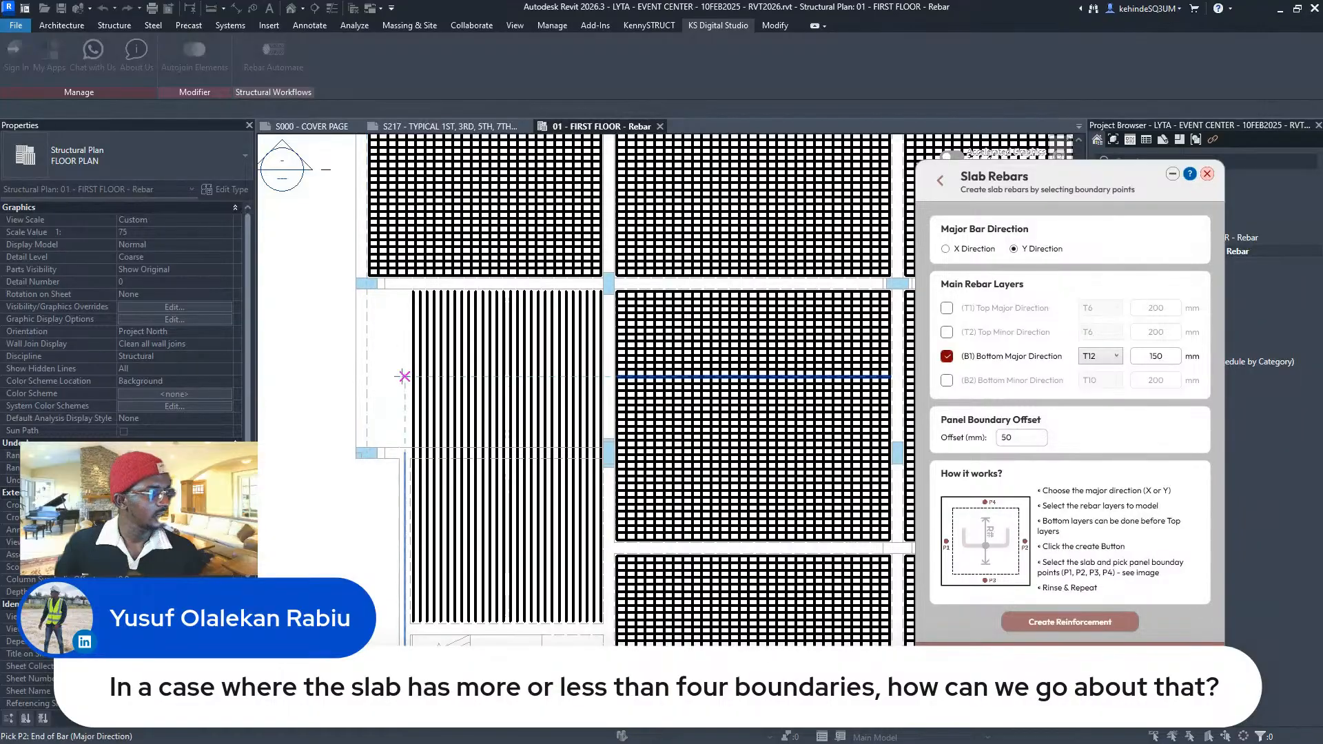
{"action": "left_click", "coordinate": [408, 369]}
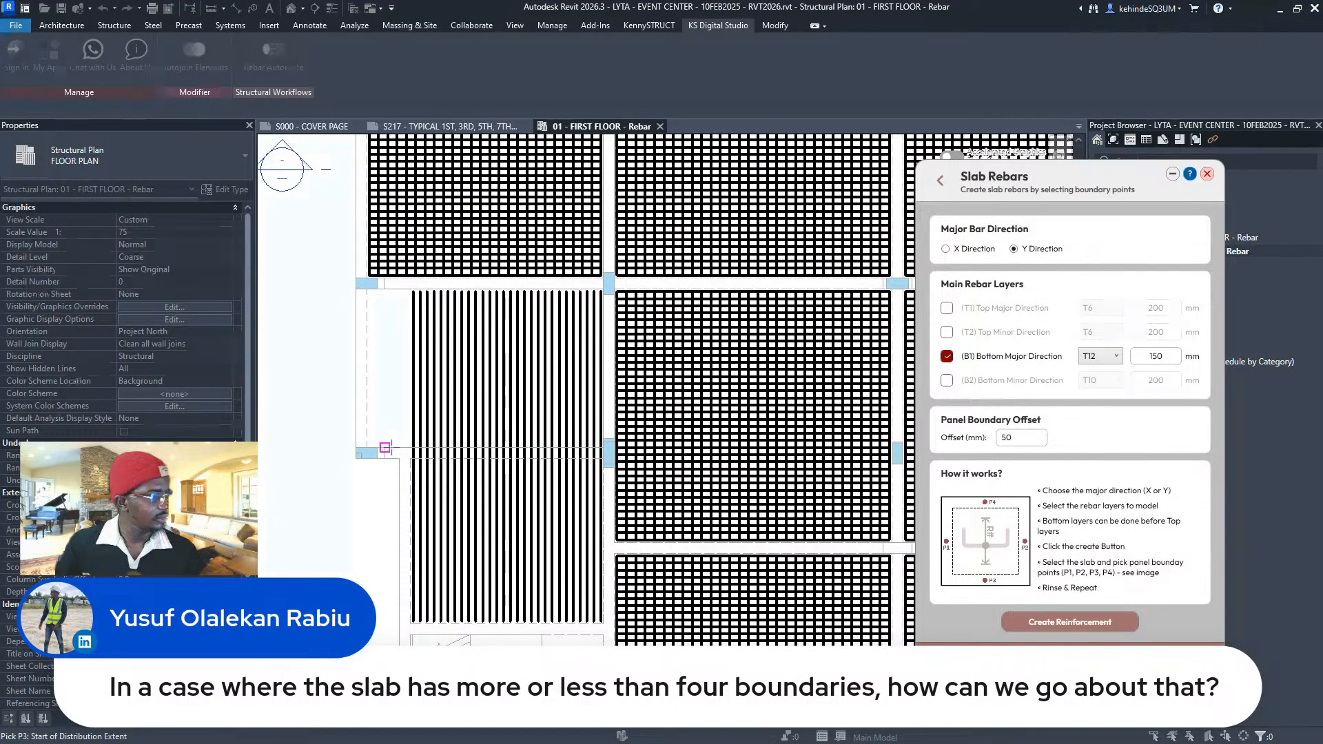
{"action": "left_click", "coordinate": [397, 447]}
{"action": "left_click", "coordinate": [400, 289]}
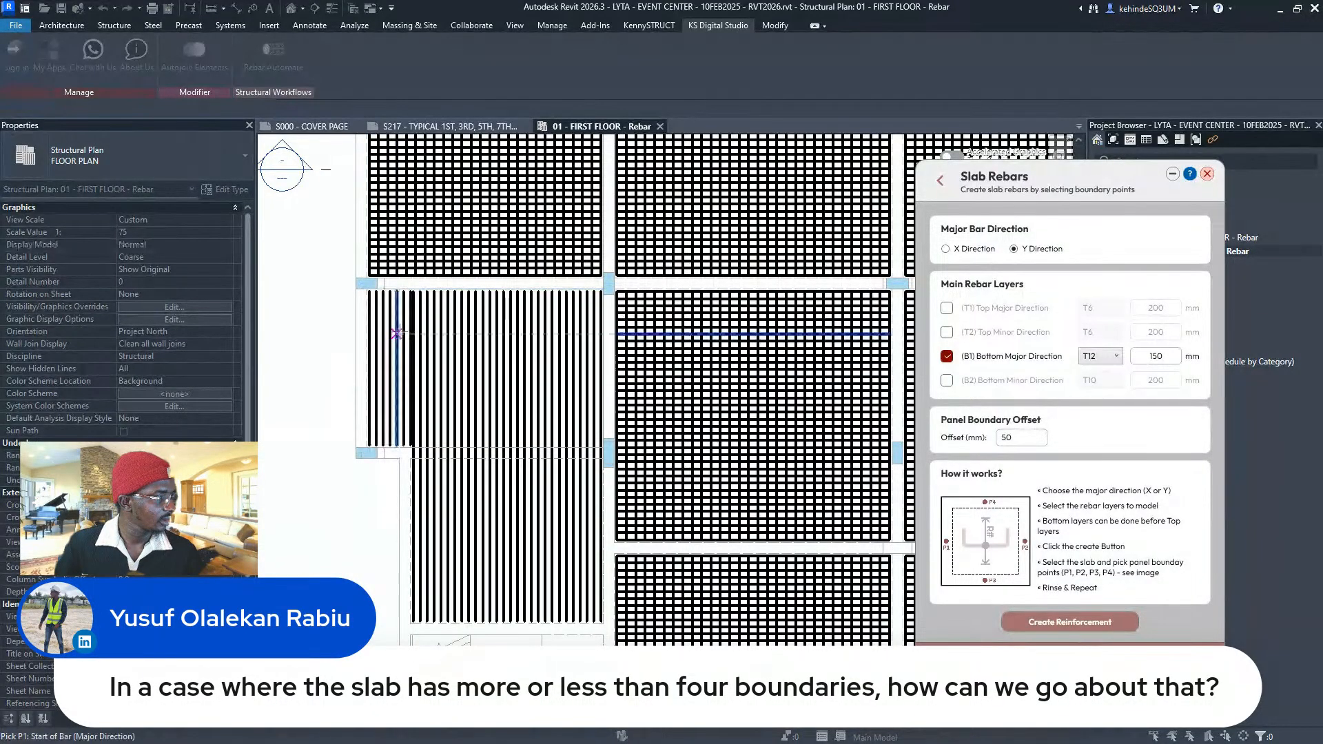
{"action": "scroll", "coordinate": [407, 341], "scroll_direction": "up", "scroll_amount": 2}
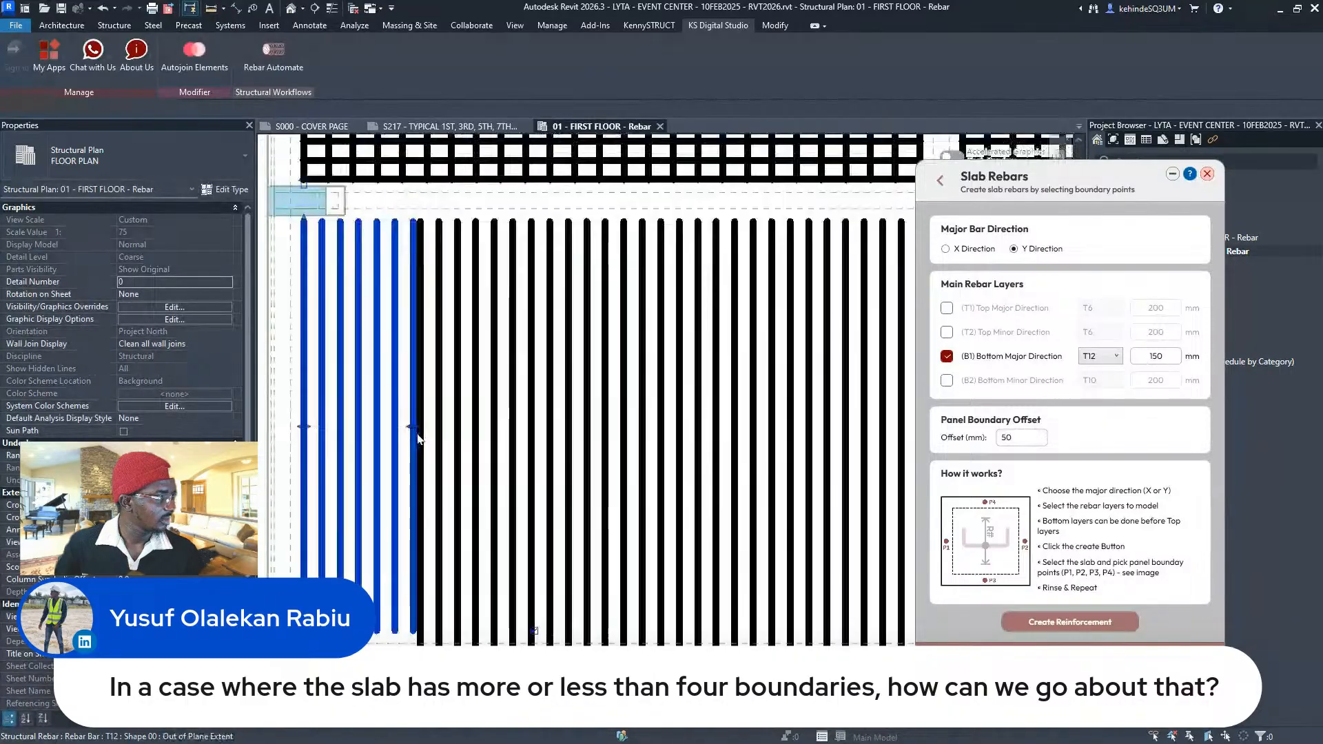
{"action": "scroll", "coordinate": [412, 386], "scroll_direction": "up", "scroll_amount": 2}
- Shorten the strip's rebar set to 6 bars
{"action": "left_click", "coordinate": [411, 433]}
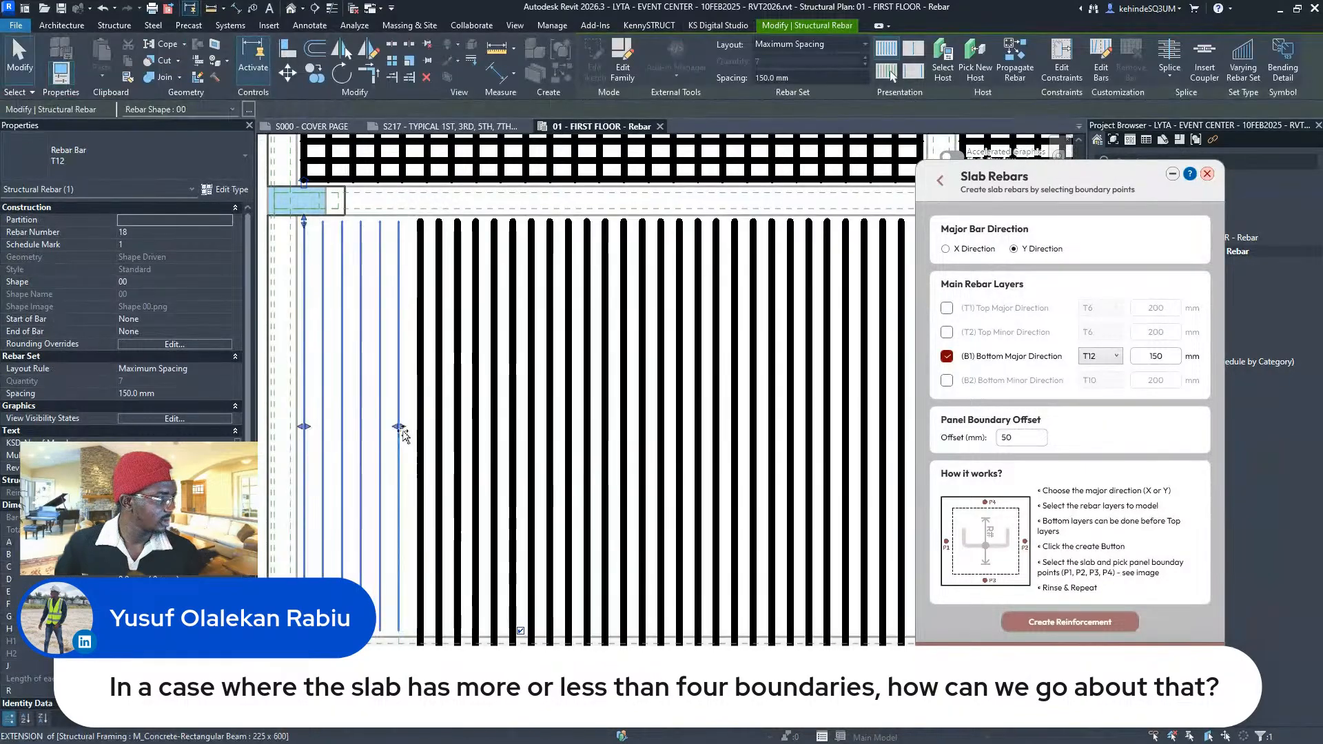
{"action": "left_click_drag", "start_coordinate": [402, 435], "coordinate": [400, 435]}
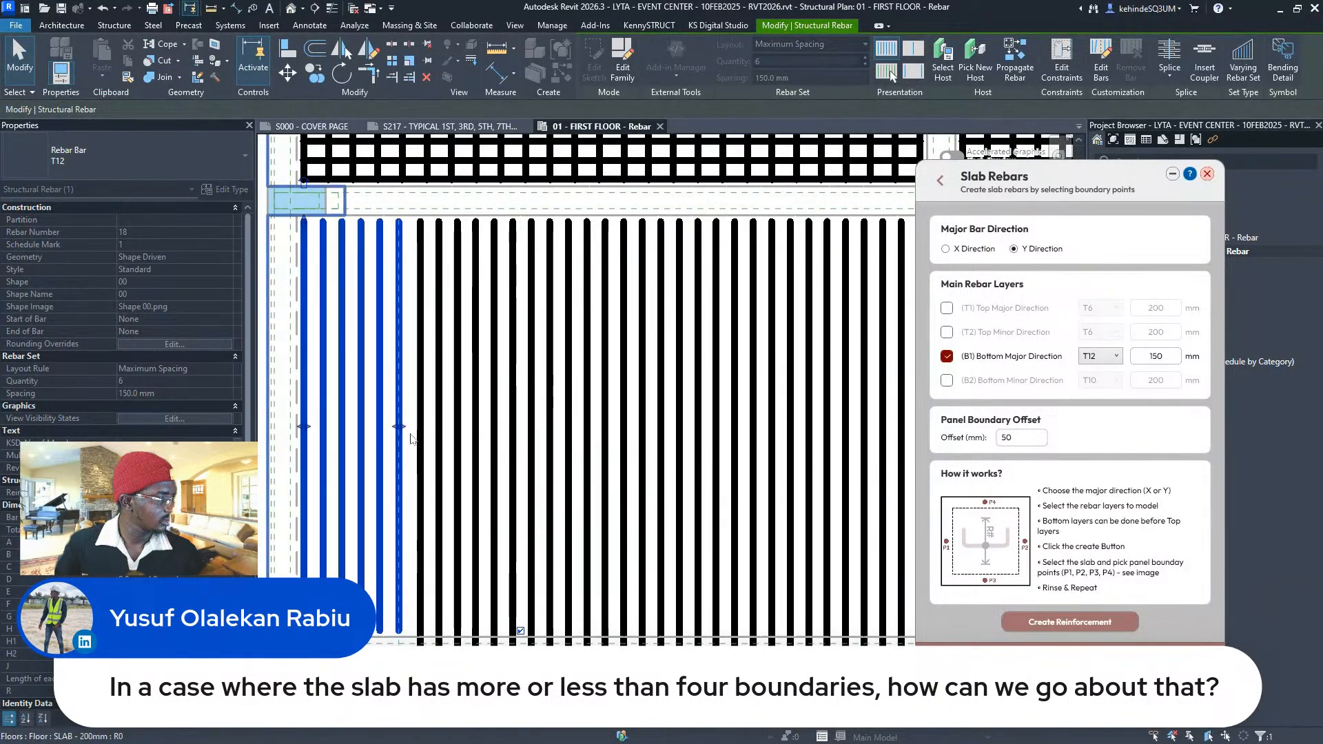
{"action": "scroll", "coordinate": [449, 362], "scroll_direction": "down", "scroll_amount": 3}
{"action": "key", "text": "Escape"}
{"action": "scroll", "coordinate": [396, 331], "scroll_direction": "up", "scroll_amount": 2}
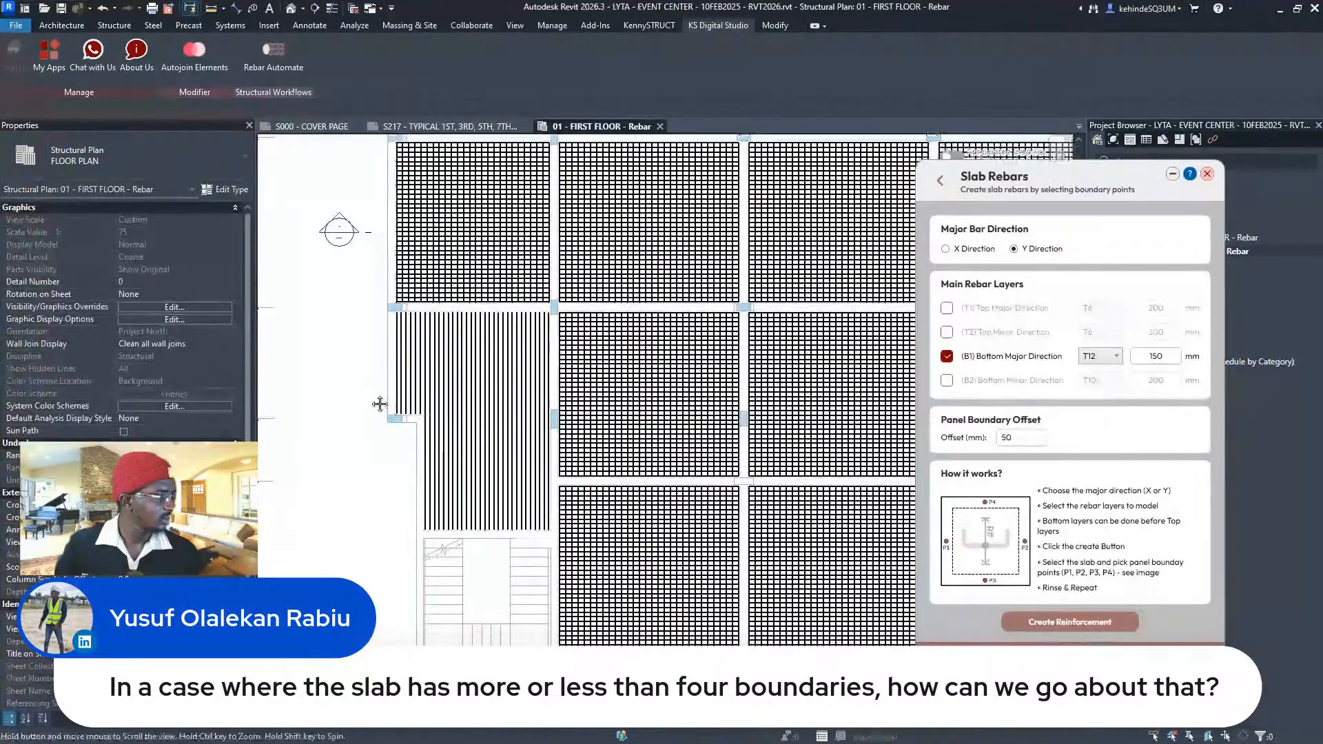
{"action": "scroll", "coordinate": [396, 330], "scroll_direction": "up", "scroll_amount": 2}
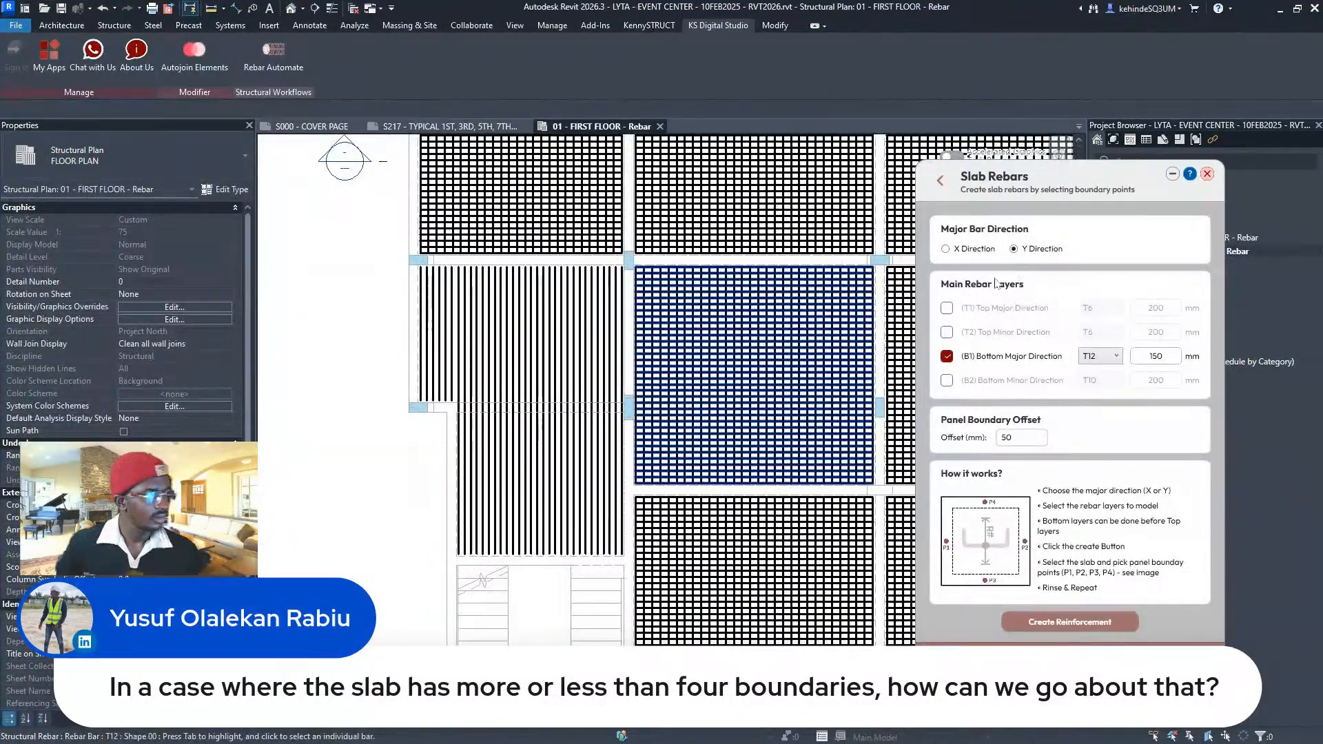
- Switch to the B2 T10 layer alone and pick the slab's start, end and distribution points
{"action": "left_click", "coordinate": [947, 380]}
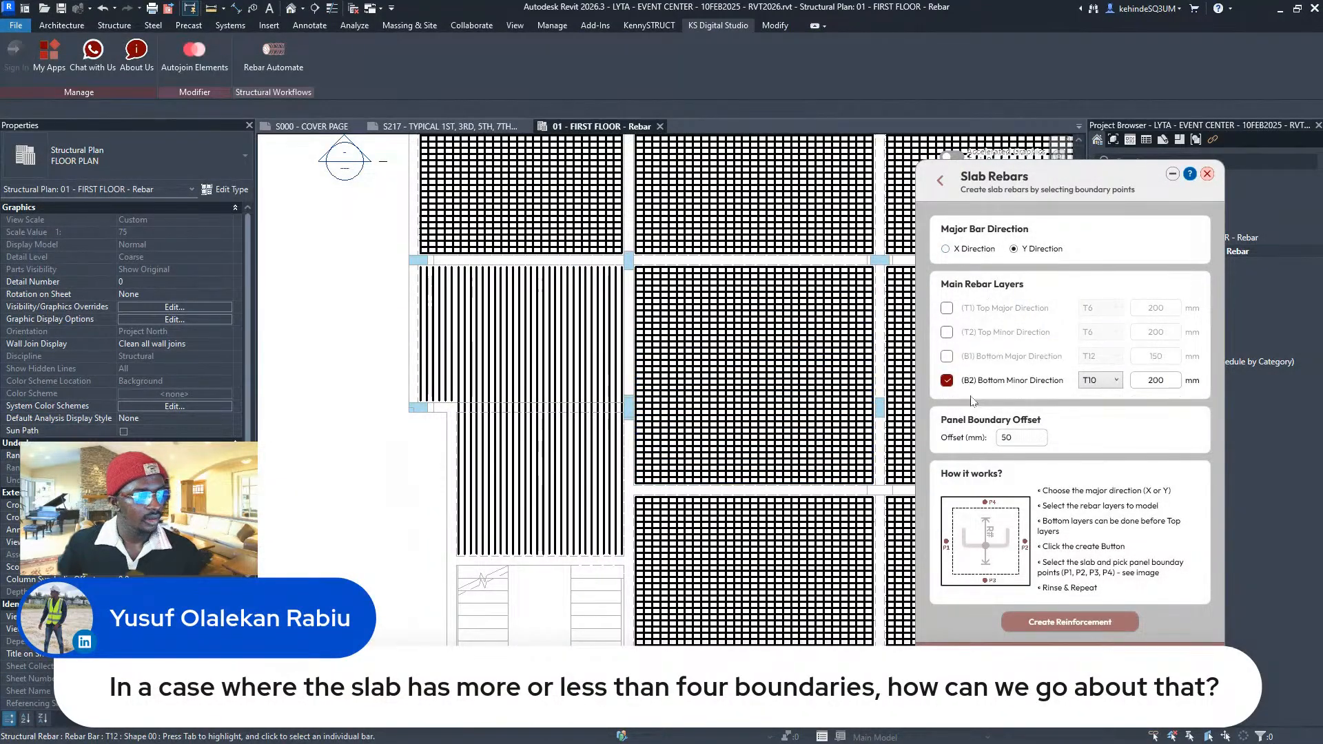
{"action": "left_click", "coordinate": [1069, 621]}
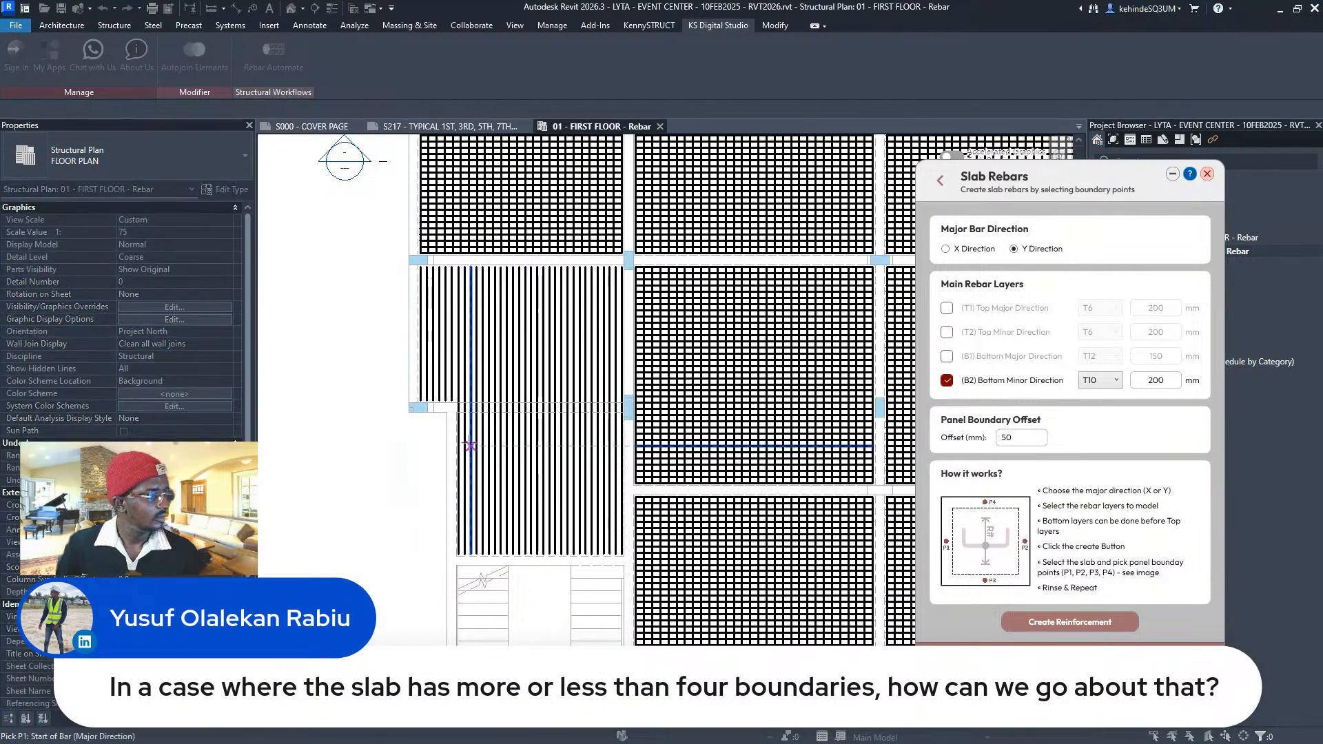
{"action": "scroll", "coordinate": [413, 310], "scroll_direction": "up", "scroll_amount": 2}
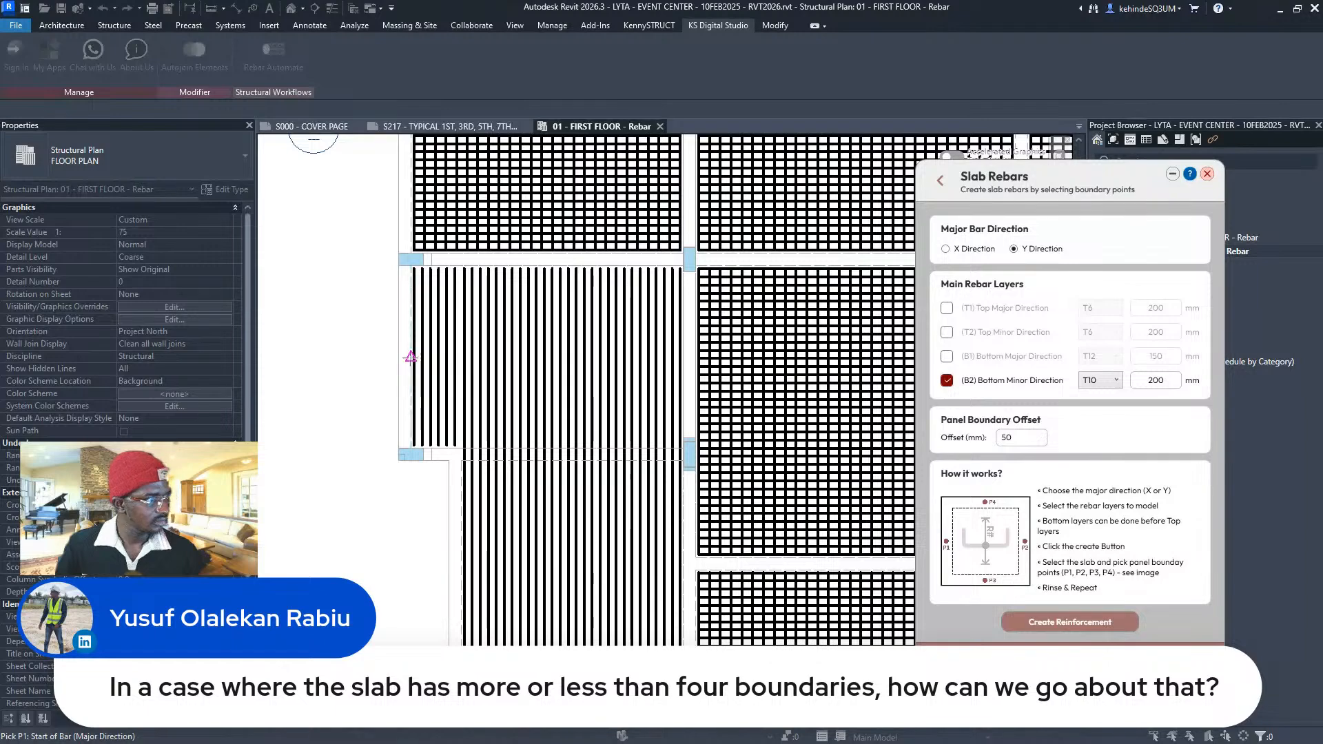
{"action": "left_click", "coordinate": [410, 357]}
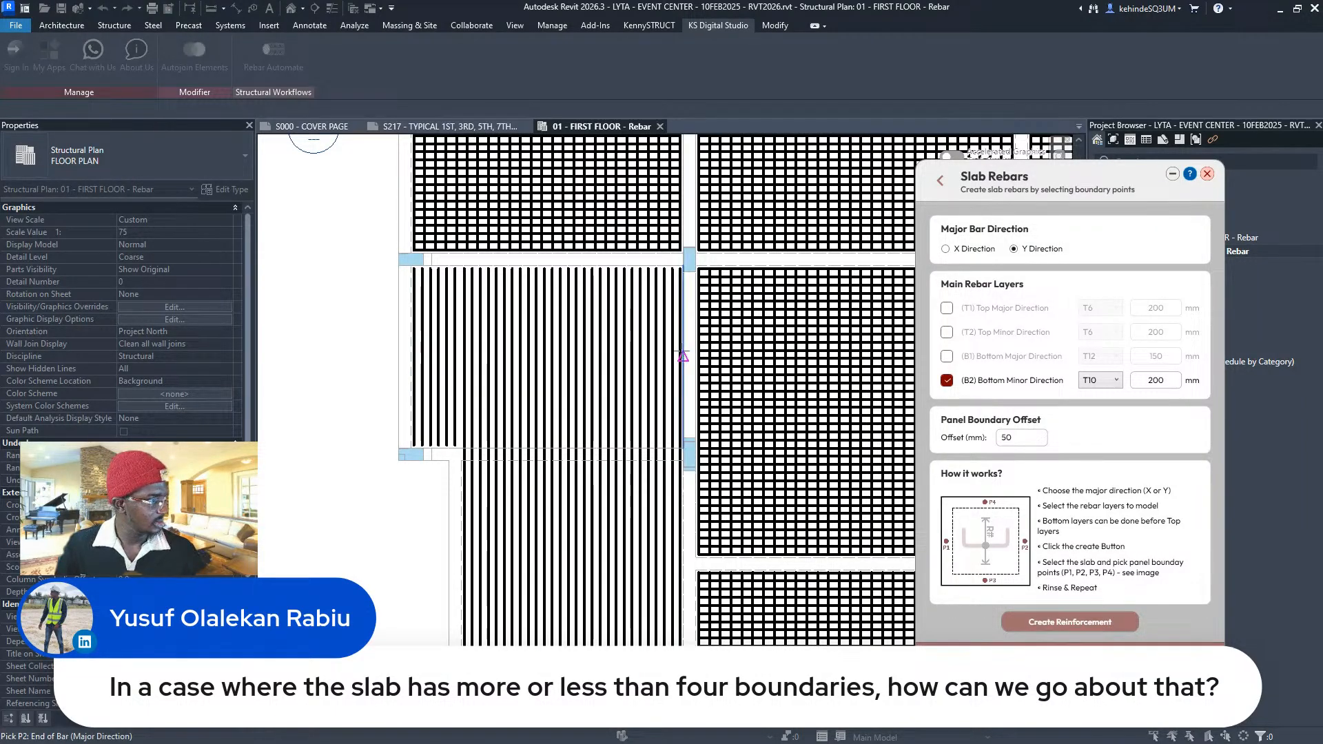
{"action": "left_click", "coordinate": [682, 357]}
{"action": "scroll", "coordinate": [448, 448], "scroll_direction": "up", "scroll_amount": 2}
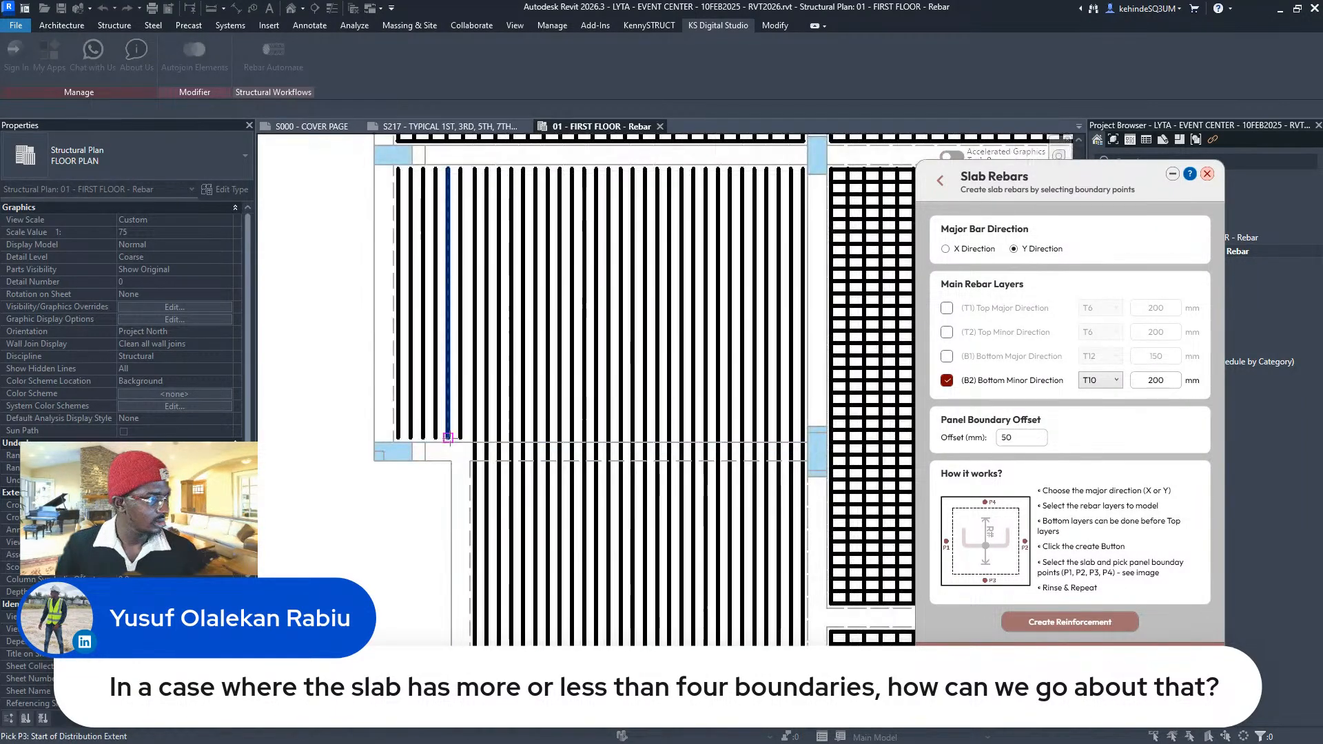
{"action": "left_click", "coordinate": [460, 439]}
- Pick P1–P4 on the lower panel to create T10@200 bottom minor bars
{"action": "scroll", "coordinate": [441, 441], "scroll_direction": "up", "scroll_amount": 2}
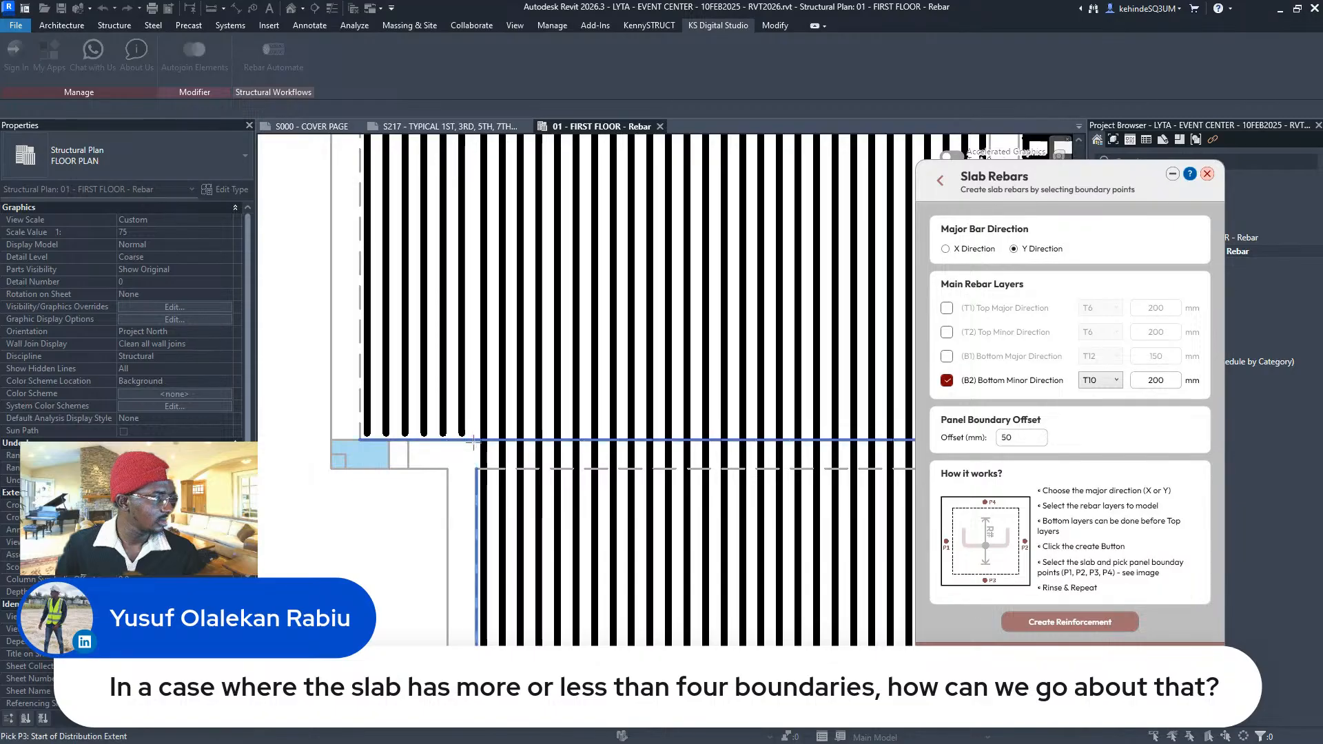
{"action": "scroll", "coordinate": [483, 281], "scroll_direction": "down", "scroll_amount": 1}
{"action": "middle_click_drag", "start_coordinate": [483, 281], "coordinate": [493, 441]}
{"action": "scroll", "coordinate": [484, 458], "scroll_direction": "up", "scroll_amount": 3}
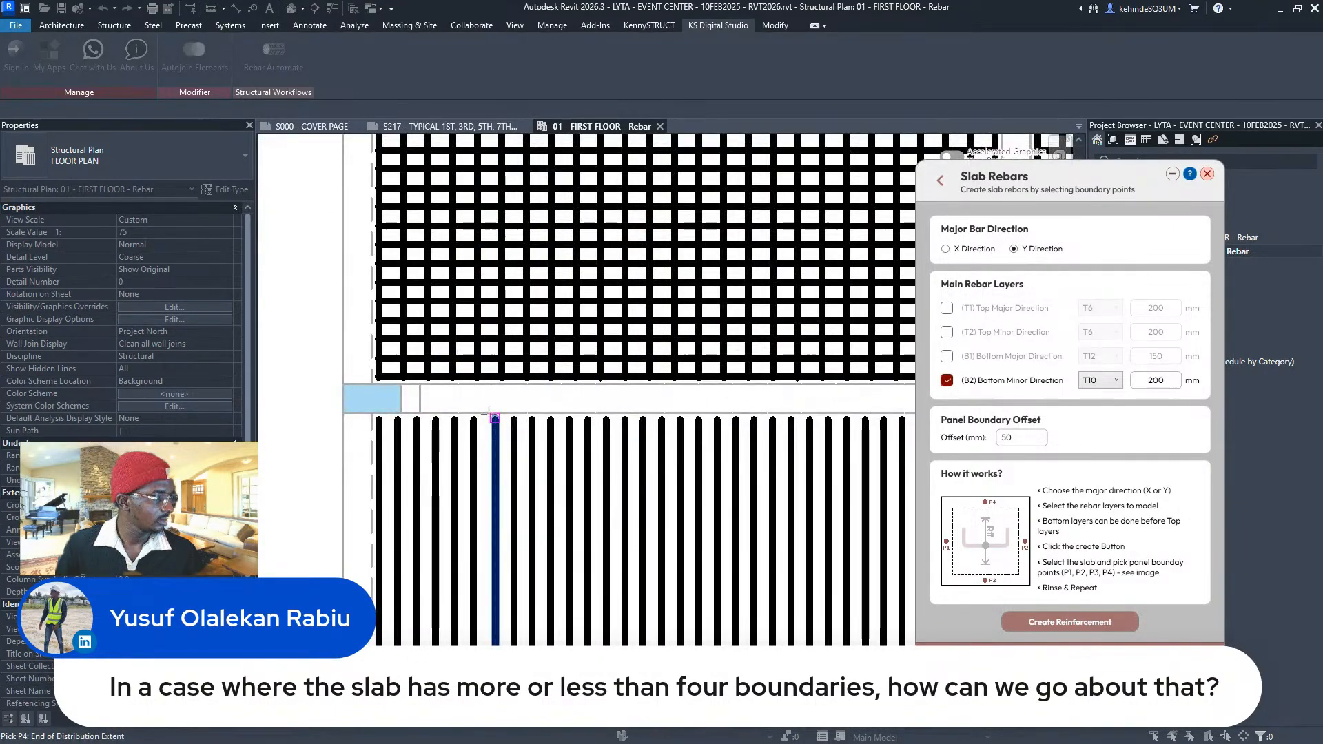
{"action": "scroll", "coordinate": [485, 418], "scroll_direction": "down", "scroll_amount": 3}
{"action": "middle_click_drag", "start_coordinate": [485, 417], "coordinate": [489, 251]}
{"action": "scroll", "coordinate": [490, 581], "scroll_direction": "up", "scroll_amount": 4}
{"action": "left_click", "coordinate": [464, 541]}
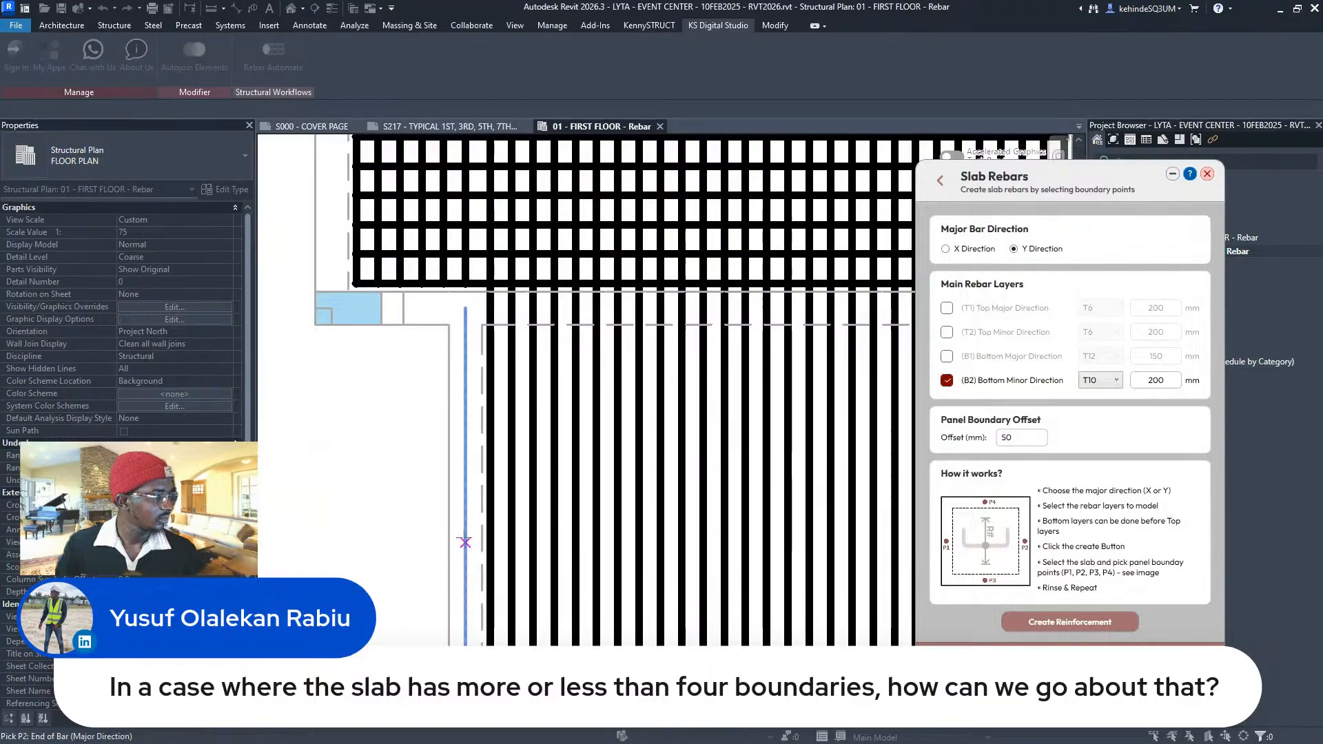
{"action": "scroll", "coordinate": [464, 540], "scroll_direction": "down", "scroll_amount": 3}
{"action": "middle_click_drag", "start_coordinate": [729, 520], "coordinate": [720, 408]}
{"action": "scroll", "coordinate": [720, 408], "scroll_direction": "up", "scroll_amount": 1}
{"action": "scroll", "coordinate": [720, 407], "scroll_direction": "up", "scroll_amount": 1}
{"action": "left_click", "coordinate": [752, 448]}
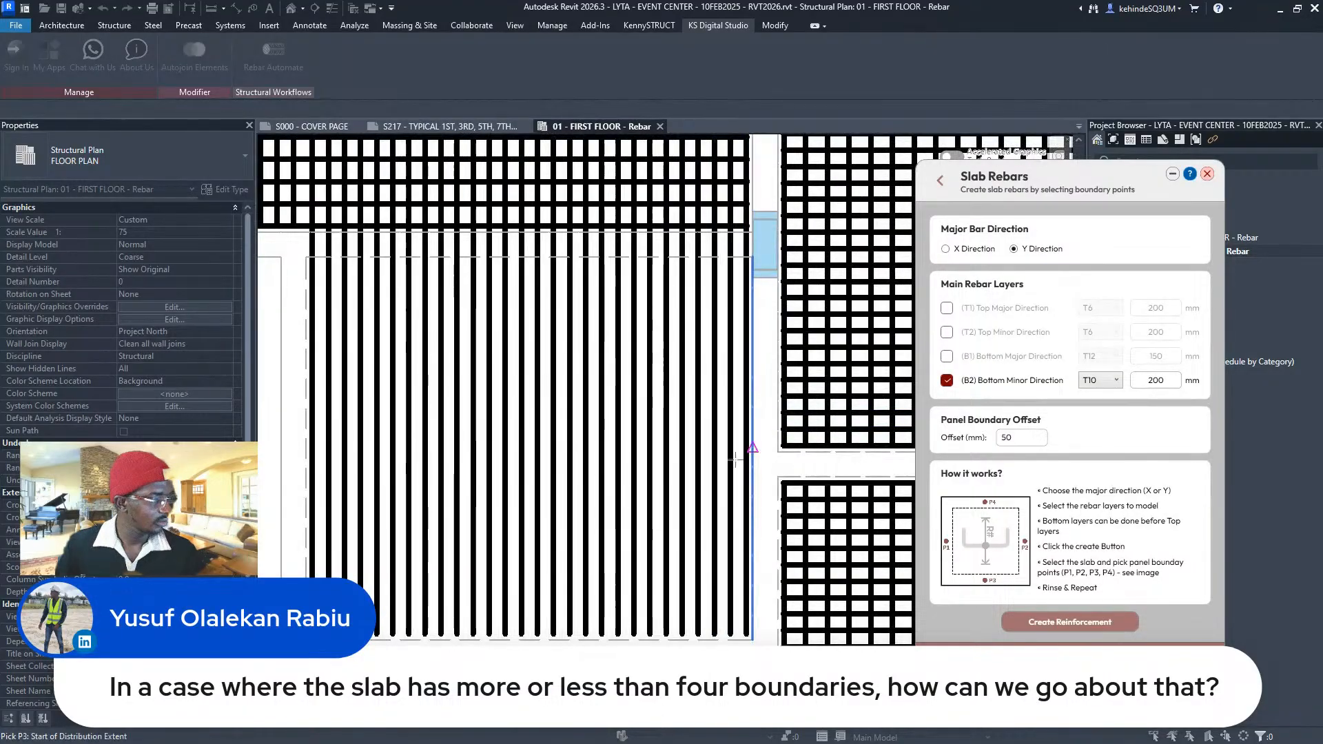
{"action": "left_click", "coordinate": [553, 640]}
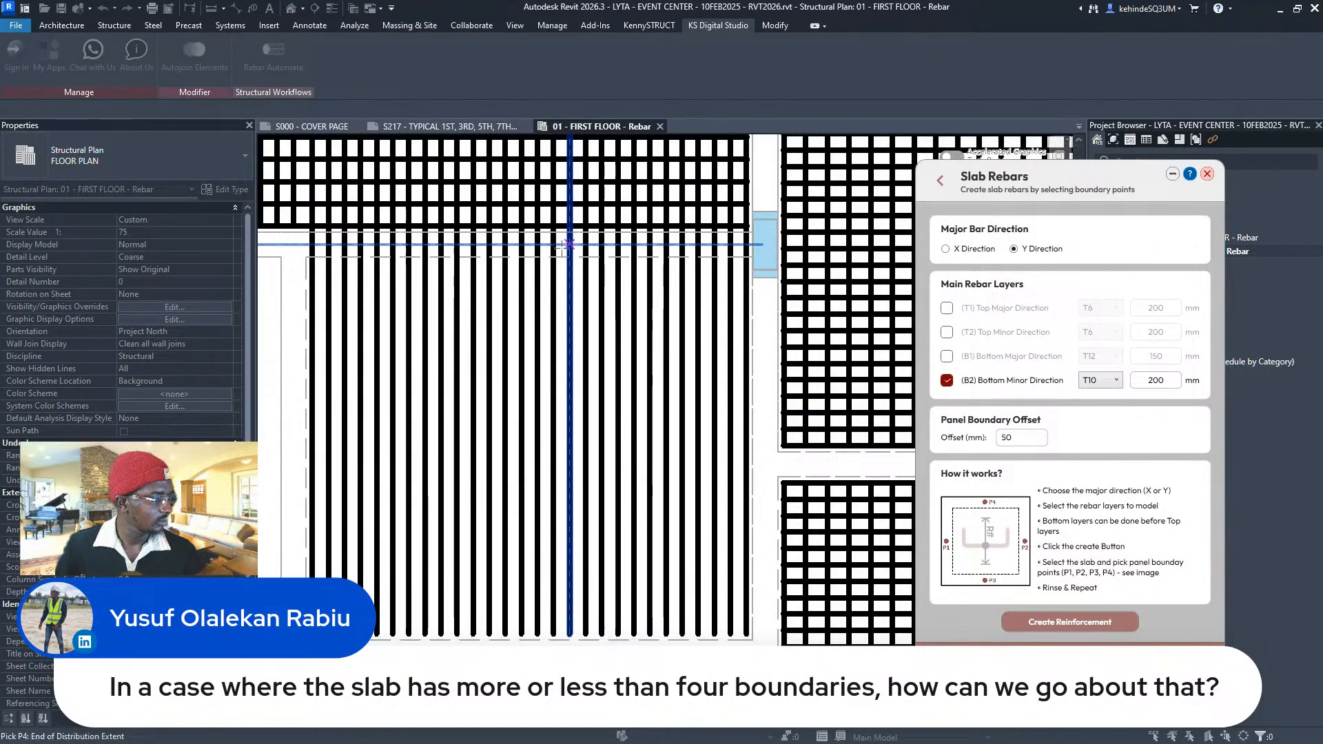
{"action": "scroll", "coordinate": [563, 259], "scroll_direction": "up", "scroll_amount": 2}
{"action": "left_click", "coordinate": [563, 259]}
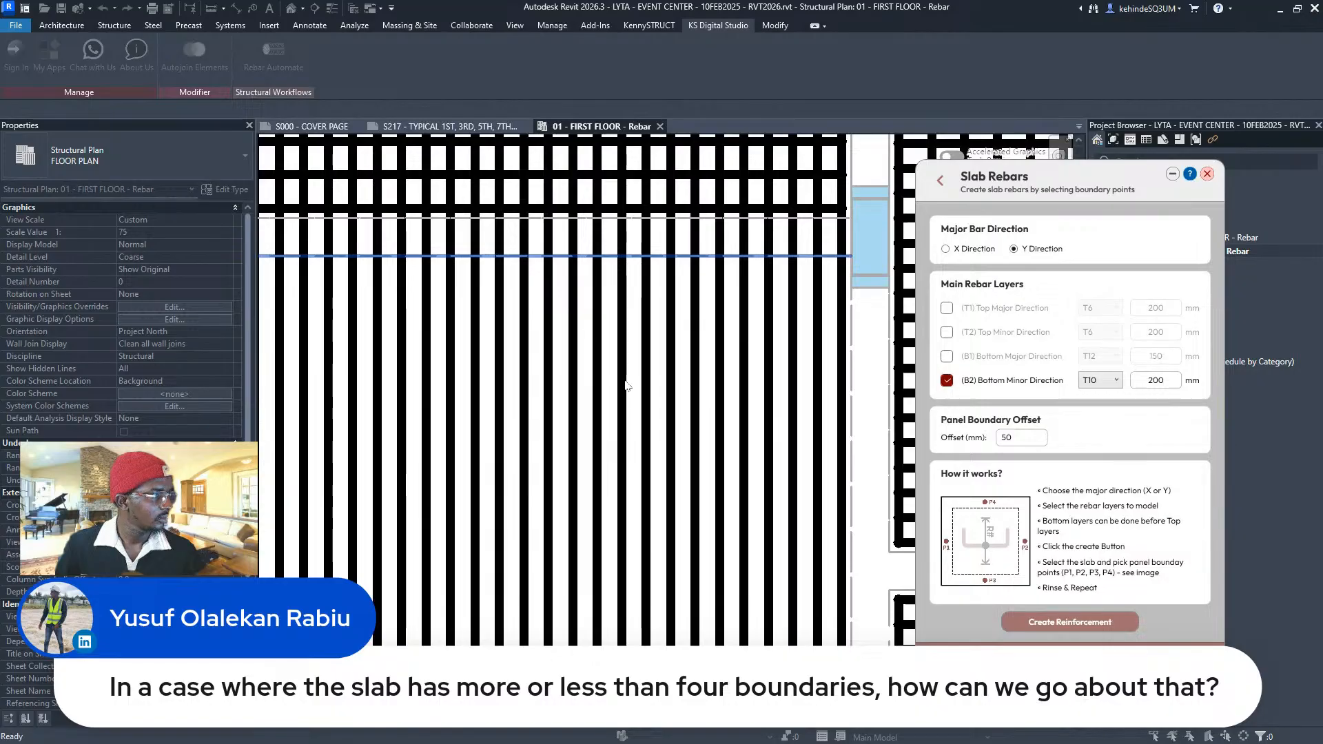
{"action": "scroll", "coordinate": [625, 386], "scroll_direction": "down", "scroll_amount": 4}
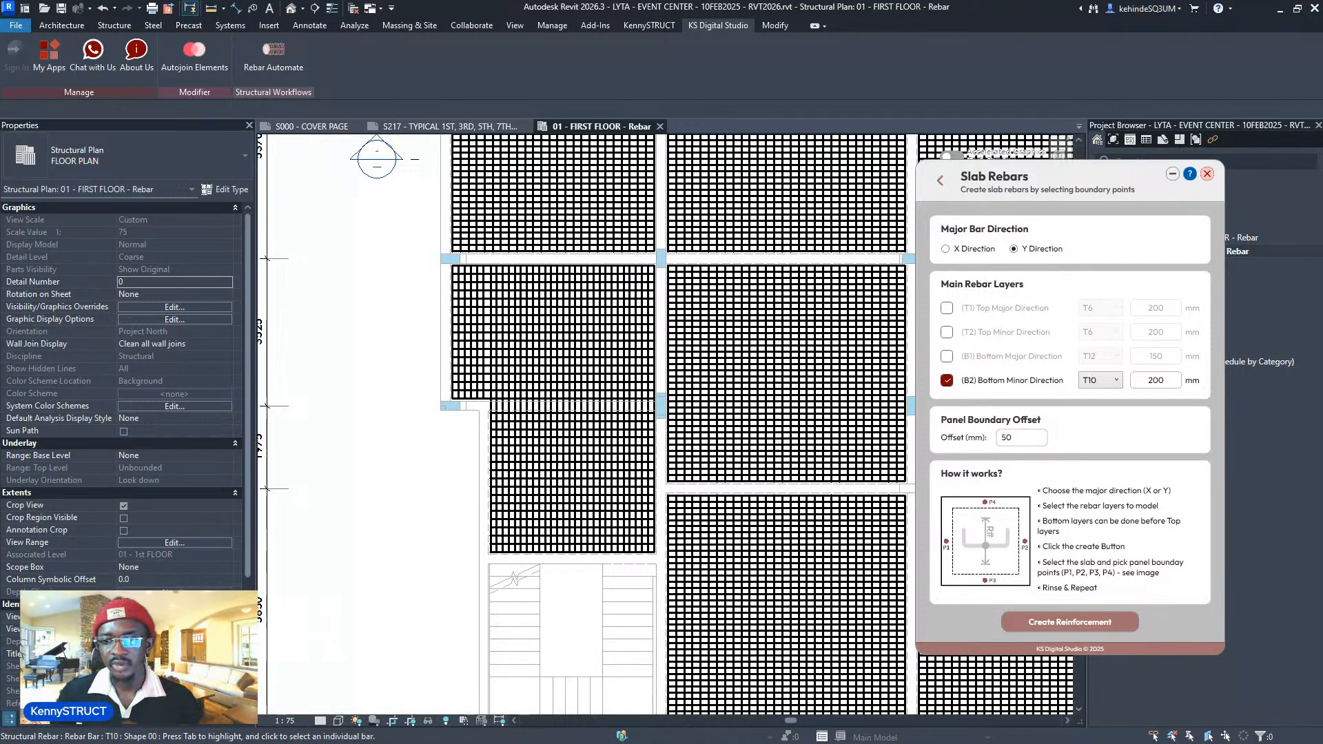
{"action": "scroll", "coordinate": [578, 426], "scroll_direction": "down", "scroll_amount": 2}
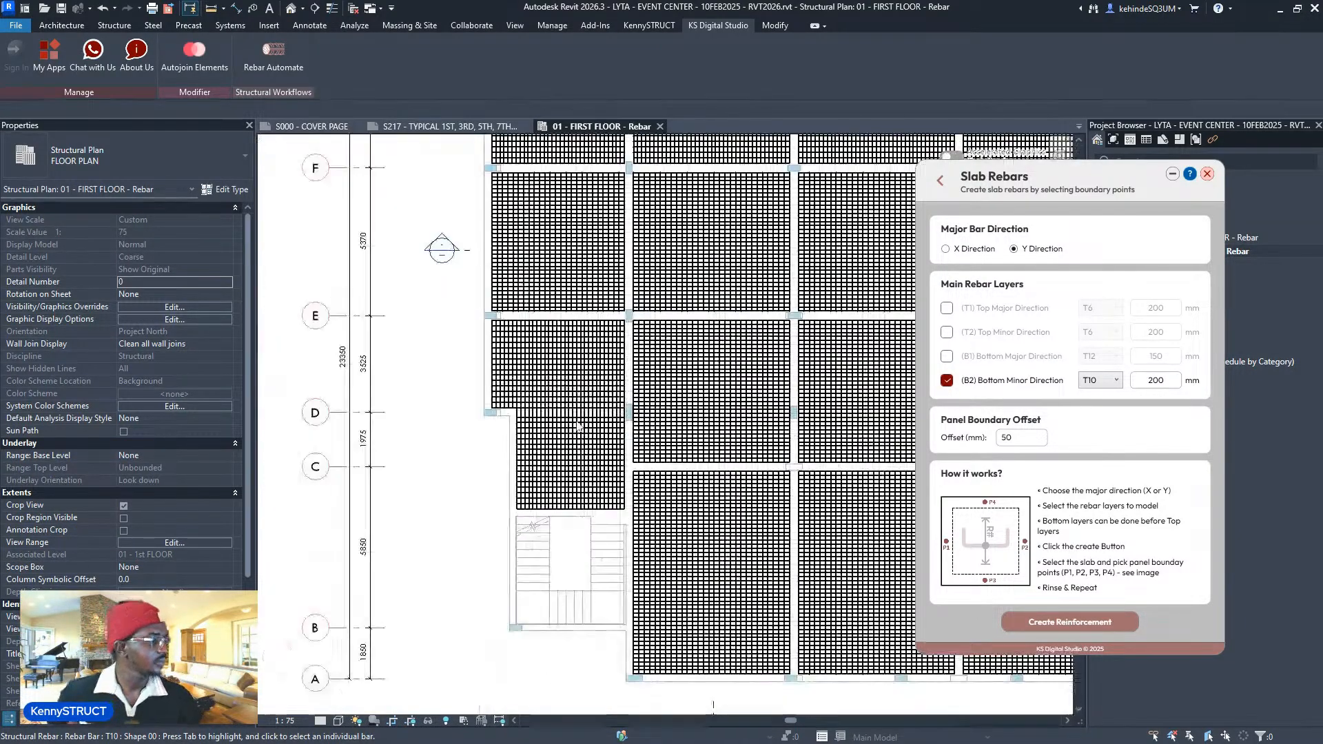
{"action": "scroll", "coordinate": [541, 372], "scroll_direction": "up", "scroll_amount": 2}
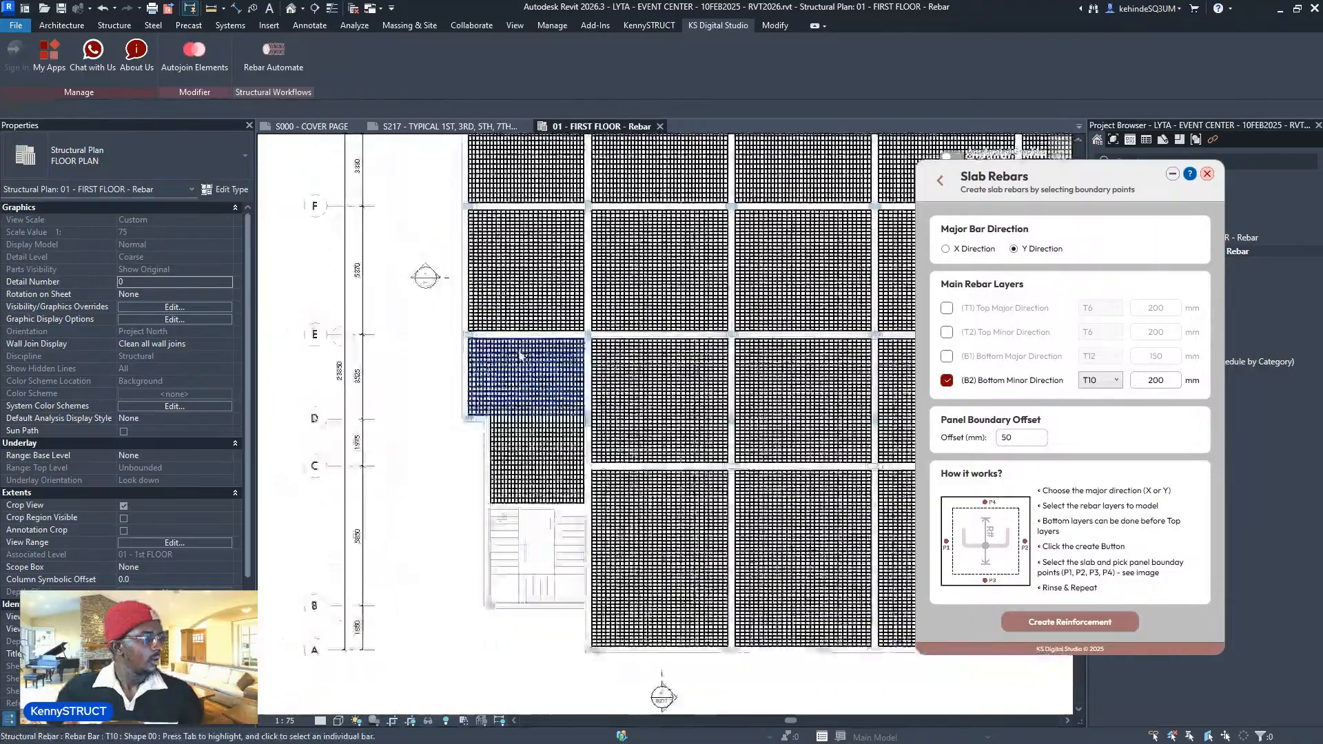
{"action": "scroll", "coordinate": [639, 412], "scroll_direction": "down", "scroll_amount": 3}
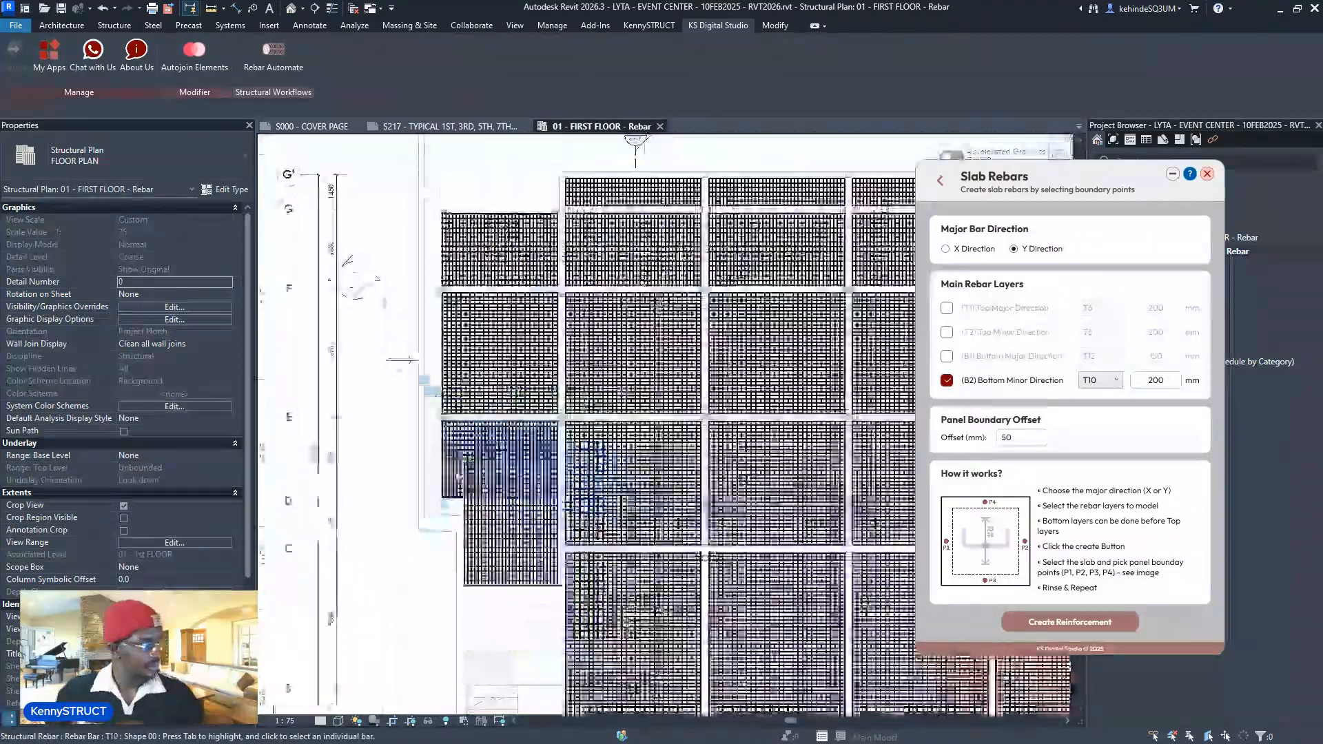
{"action": "scroll", "coordinate": [639, 414], "scroll_direction": "down", "scroll_amount": 4}
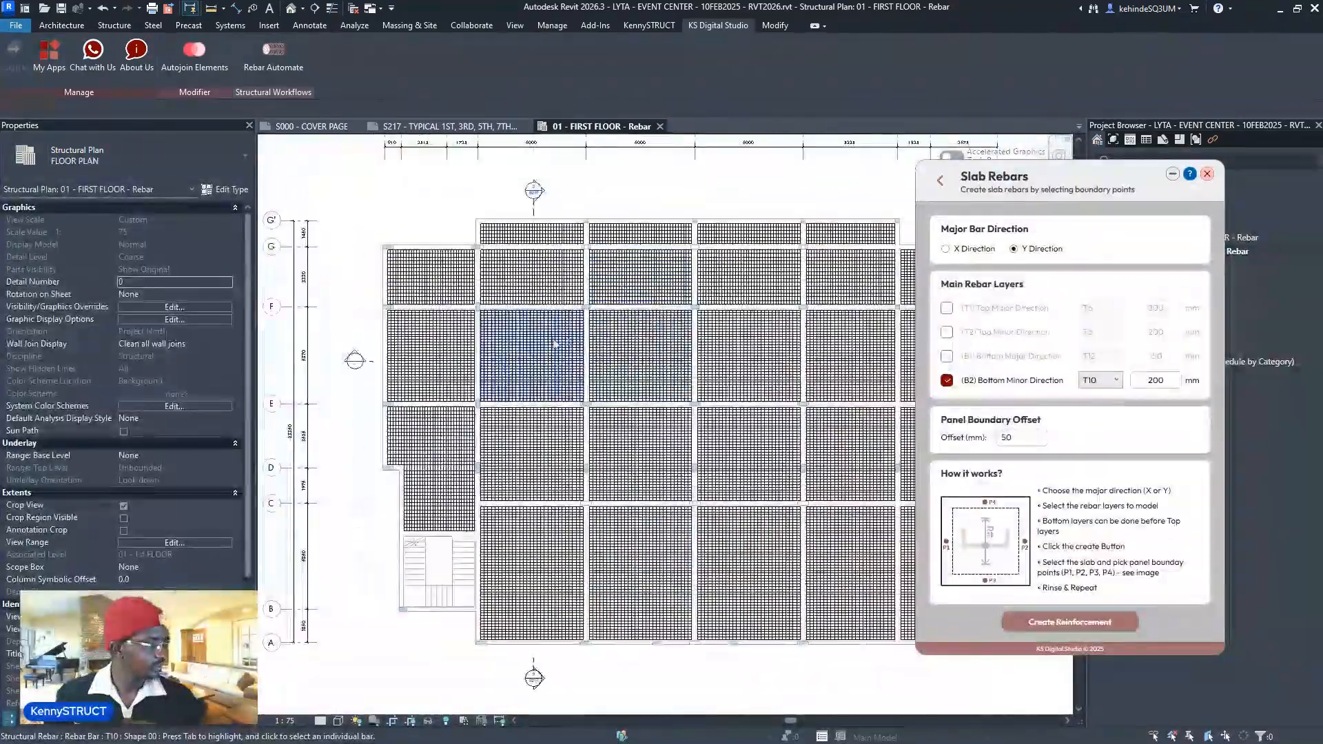
{"action": "scroll", "coordinate": [678, 304], "scroll_direction": "up", "scroll_amount": 3}
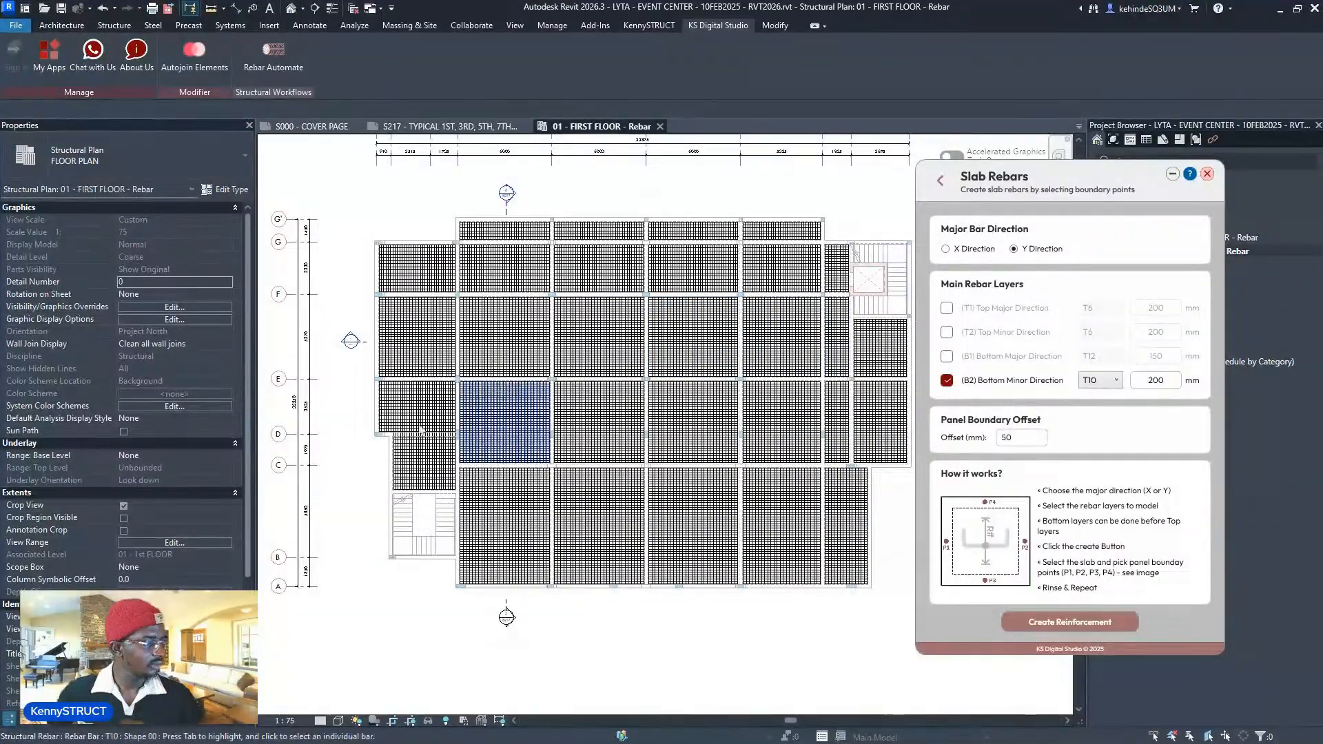
{"action": "scroll", "coordinate": [365, 448], "scroll_direction": "up", "scroll_amount": 1}
{"action": "scroll", "coordinate": [413, 248], "scroll_direction": "up", "scroll_amount": 3}
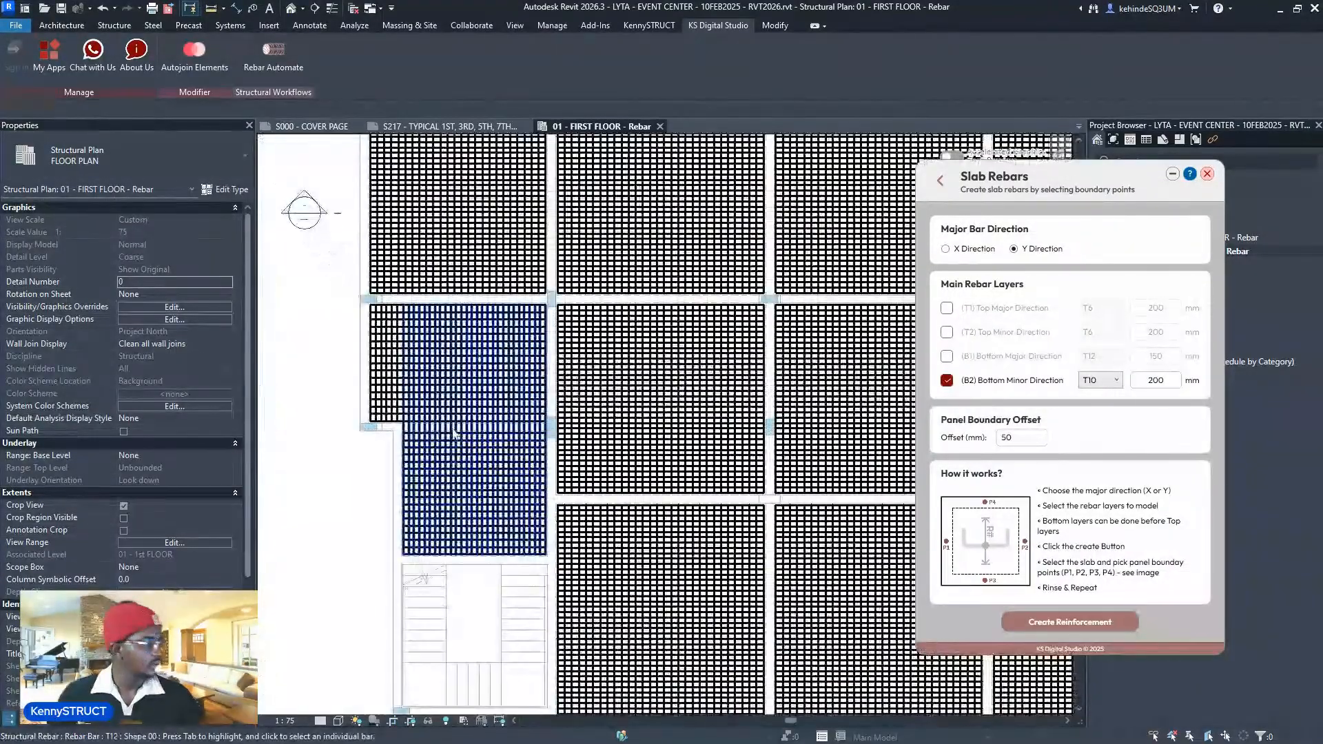
- Delete the old T12 and T10 rebar sets from the two left panels
{"action": "left_click", "coordinate": [451, 433]}
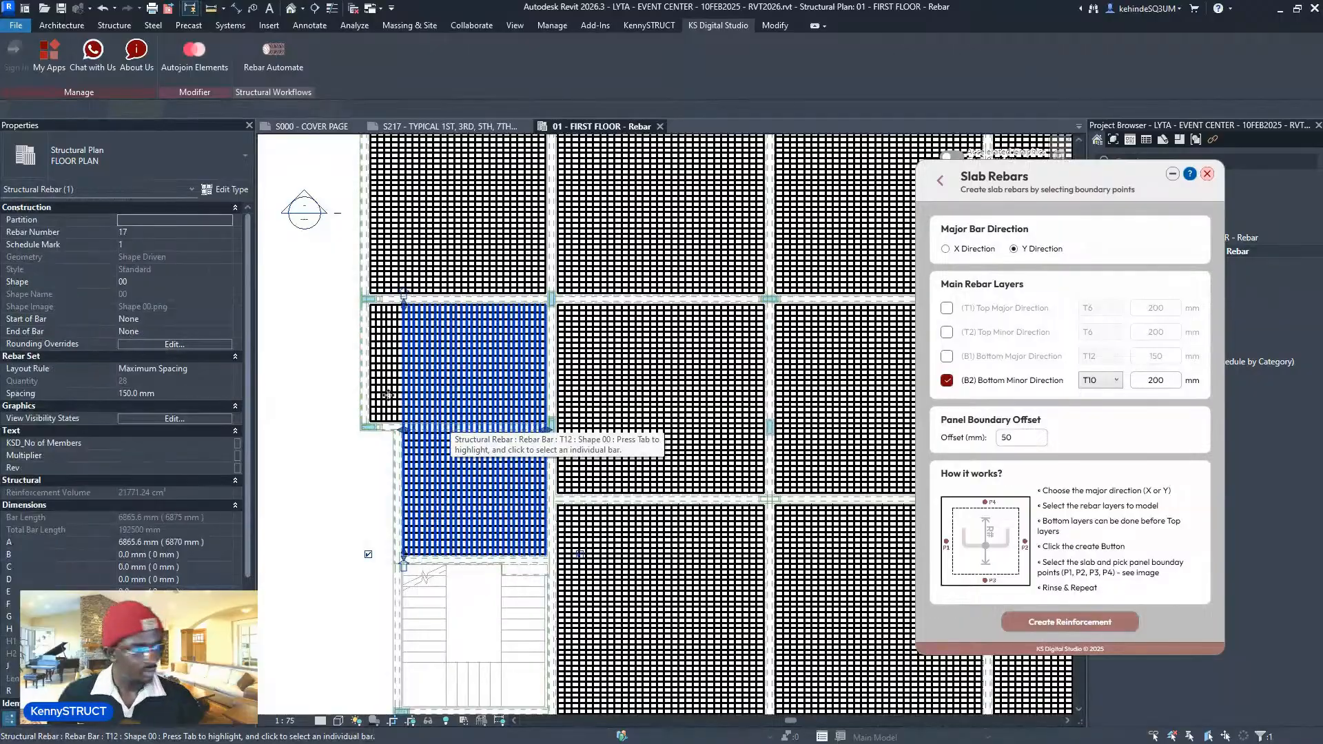
{"action": "key", "text": "Escape"}
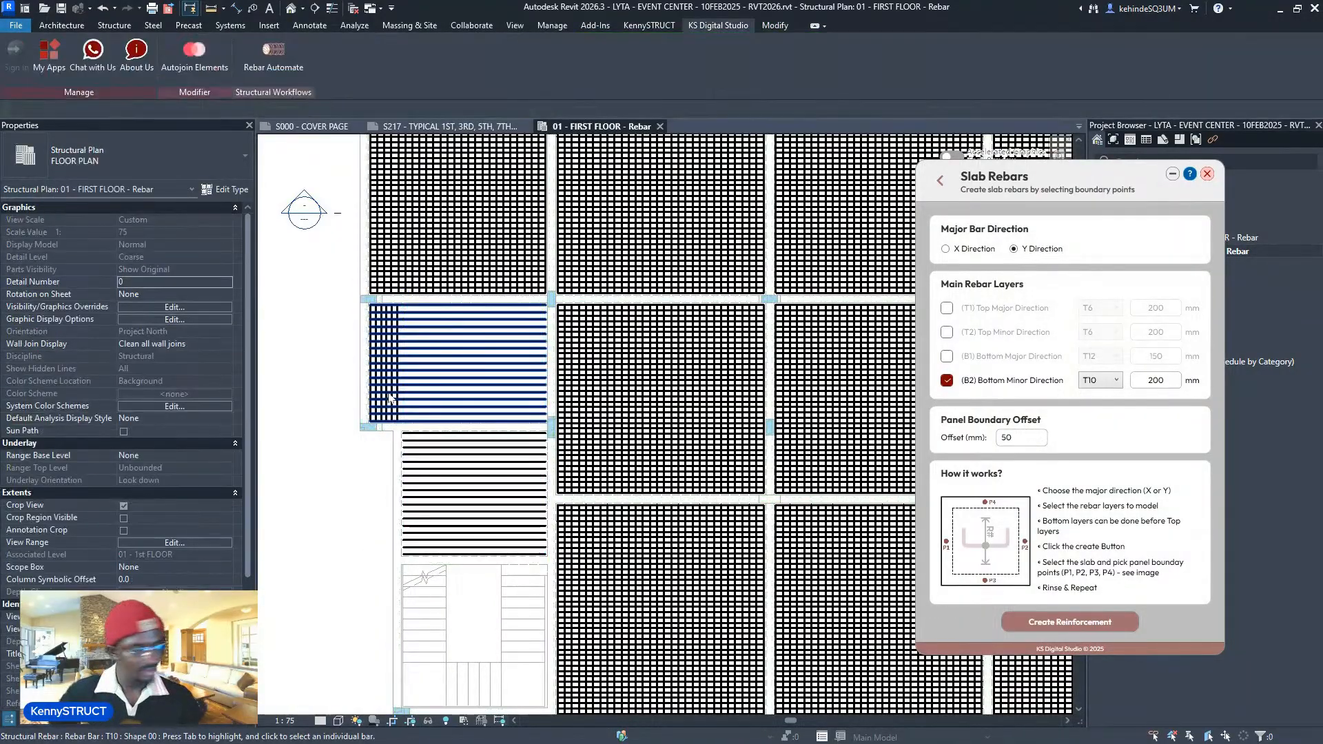
{"action": "left_click", "coordinate": [389, 399]}
{"action": "key", "text": "Delete"}
{"action": "left_click", "coordinate": [405, 388]}
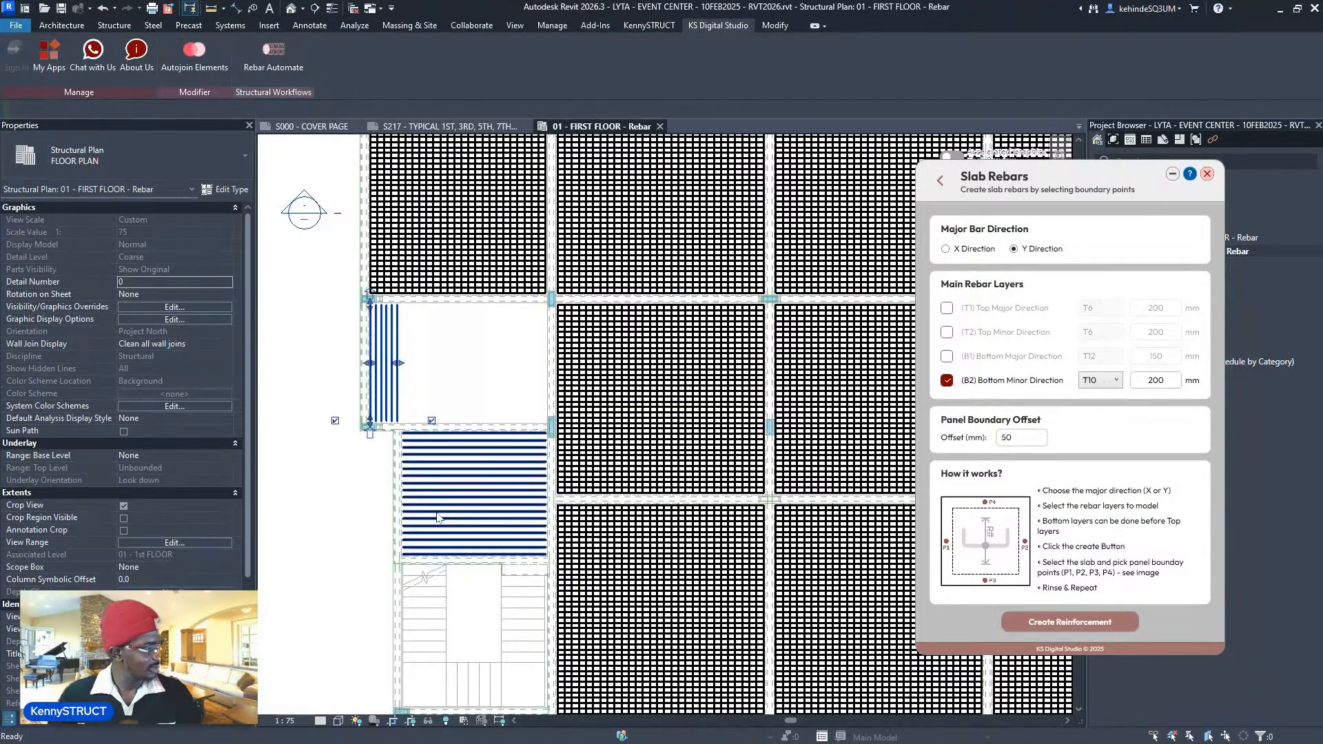
{"action": "key", "text": "Delete"}
{"action": "key", "text": "Delete"}
- Enable B1 T12/150 and B2 T10/200 and reinforce the upper left panel
{"action": "left_click", "coordinate": [947, 357]}
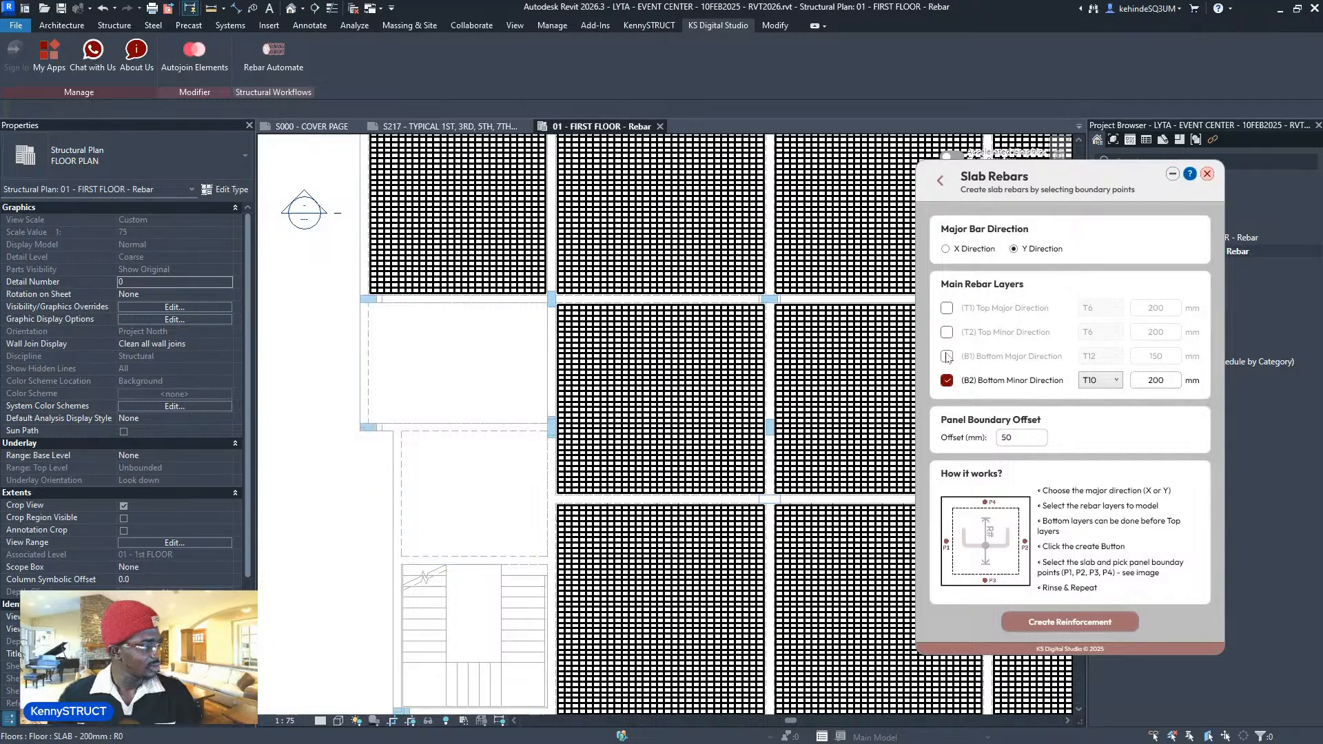
{"action": "left_click", "coordinate": [946, 380]}
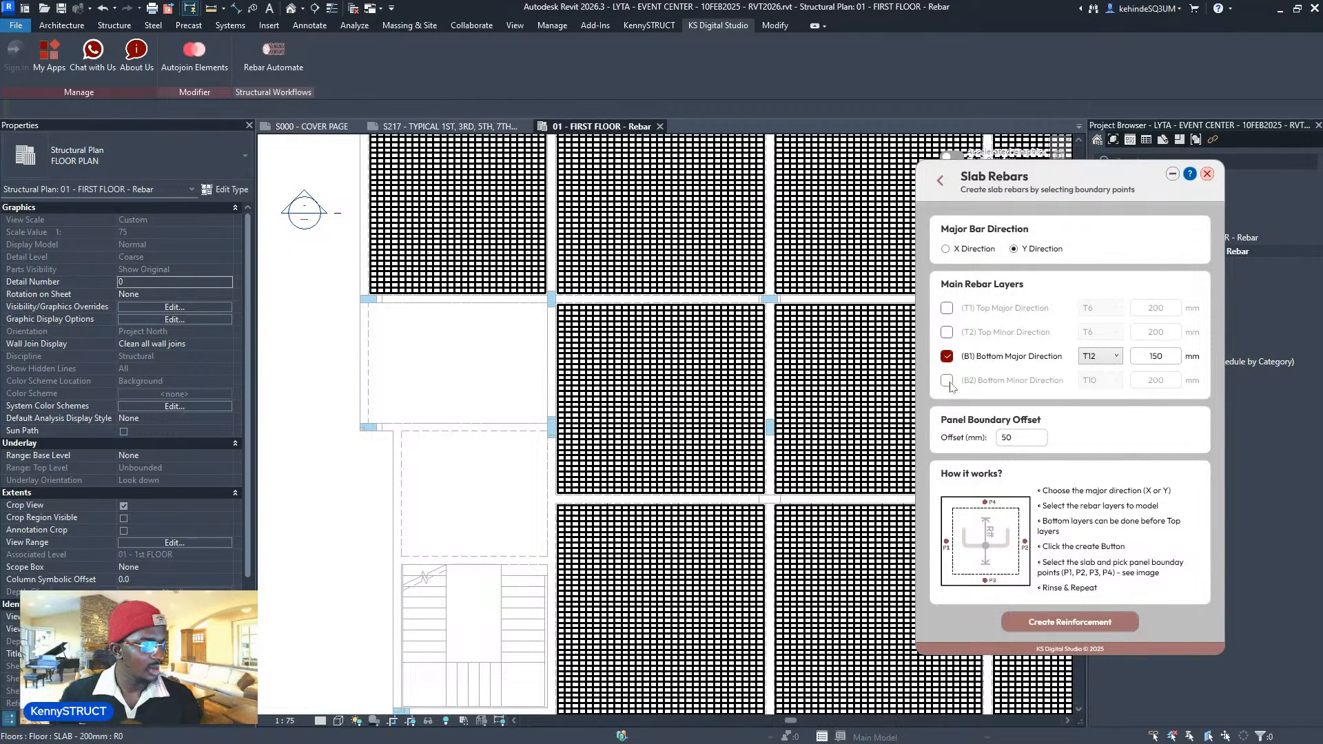
{"action": "left_click", "coordinate": [947, 380]}
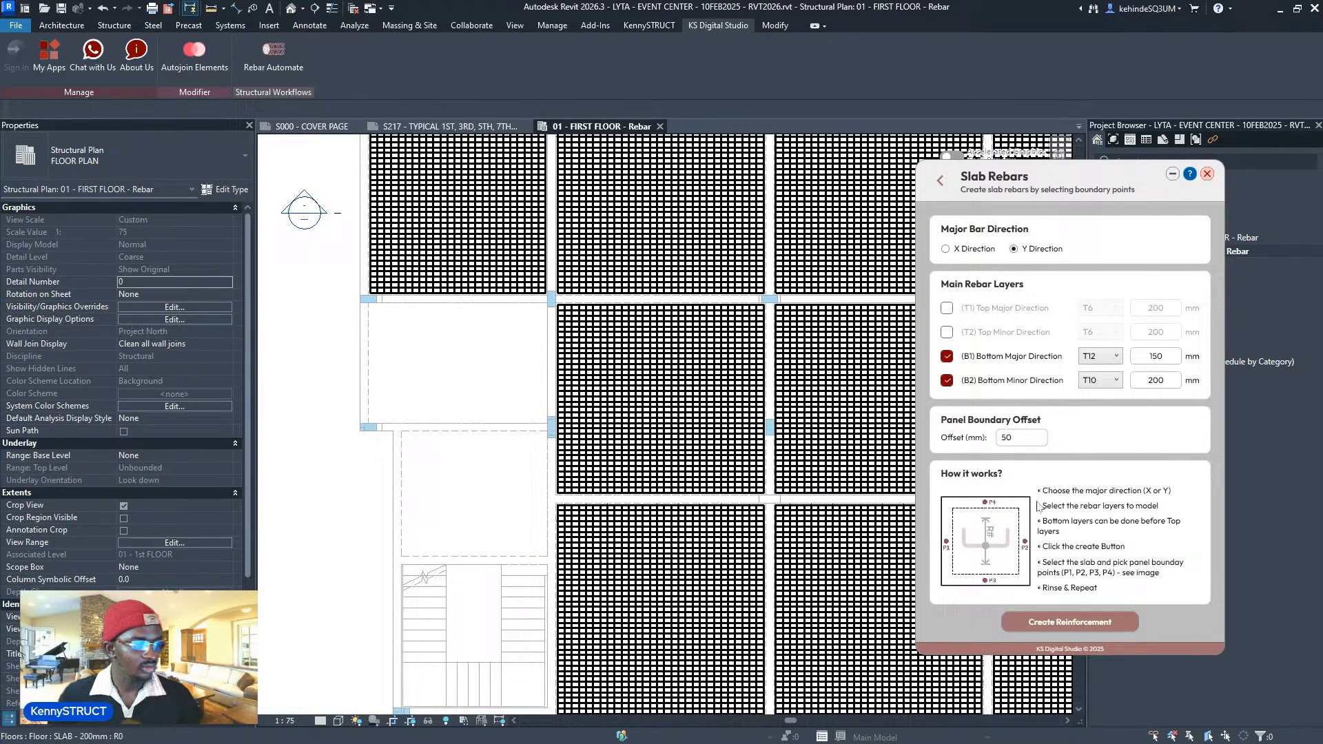
{"action": "left_click", "coordinate": [1068, 621]}
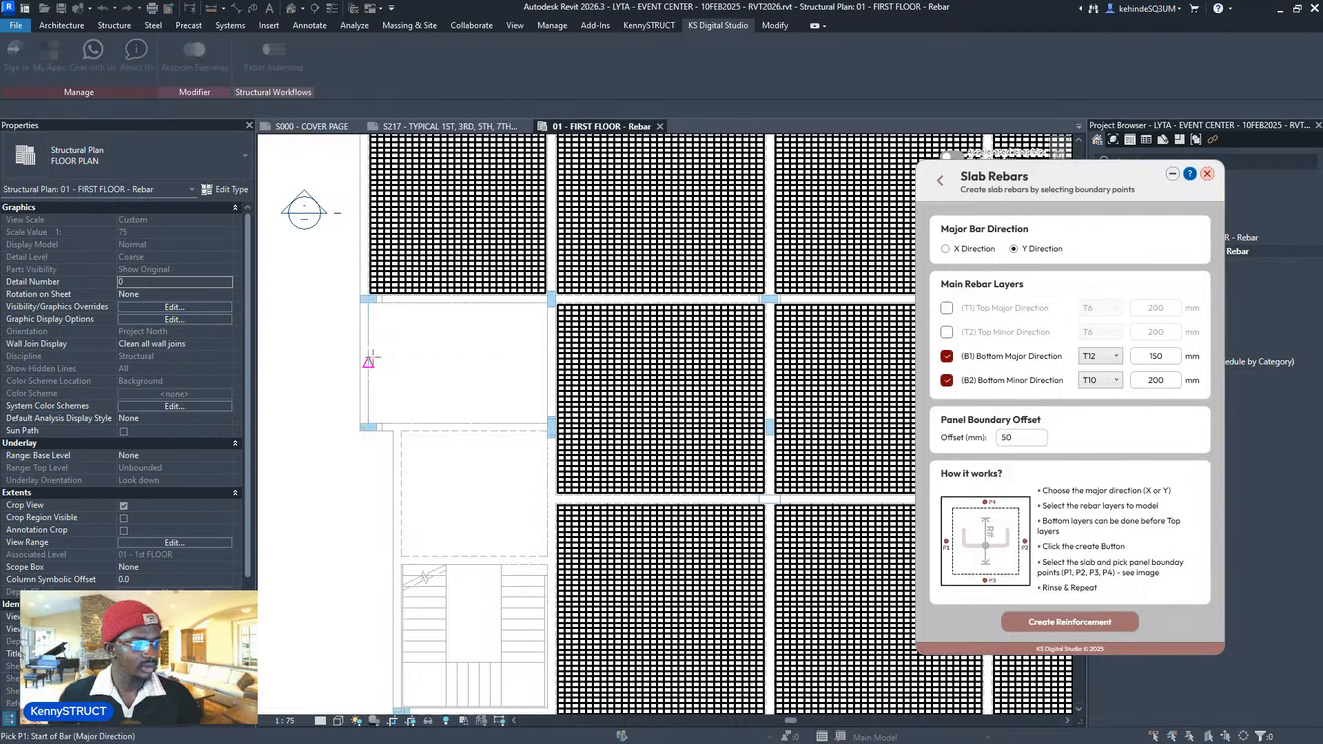
{"action": "left_click", "coordinate": [365, 359]}
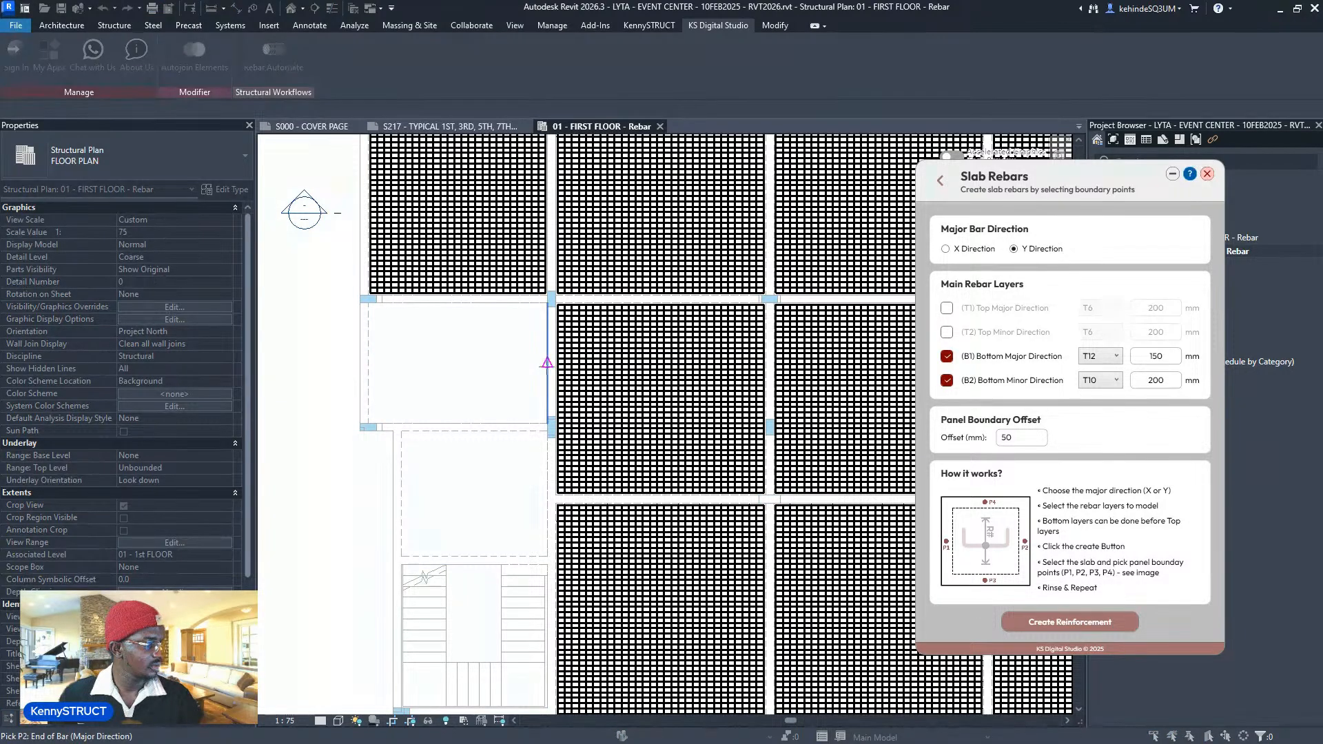
{"action": "left_click", "coordinate": [457, 423]}
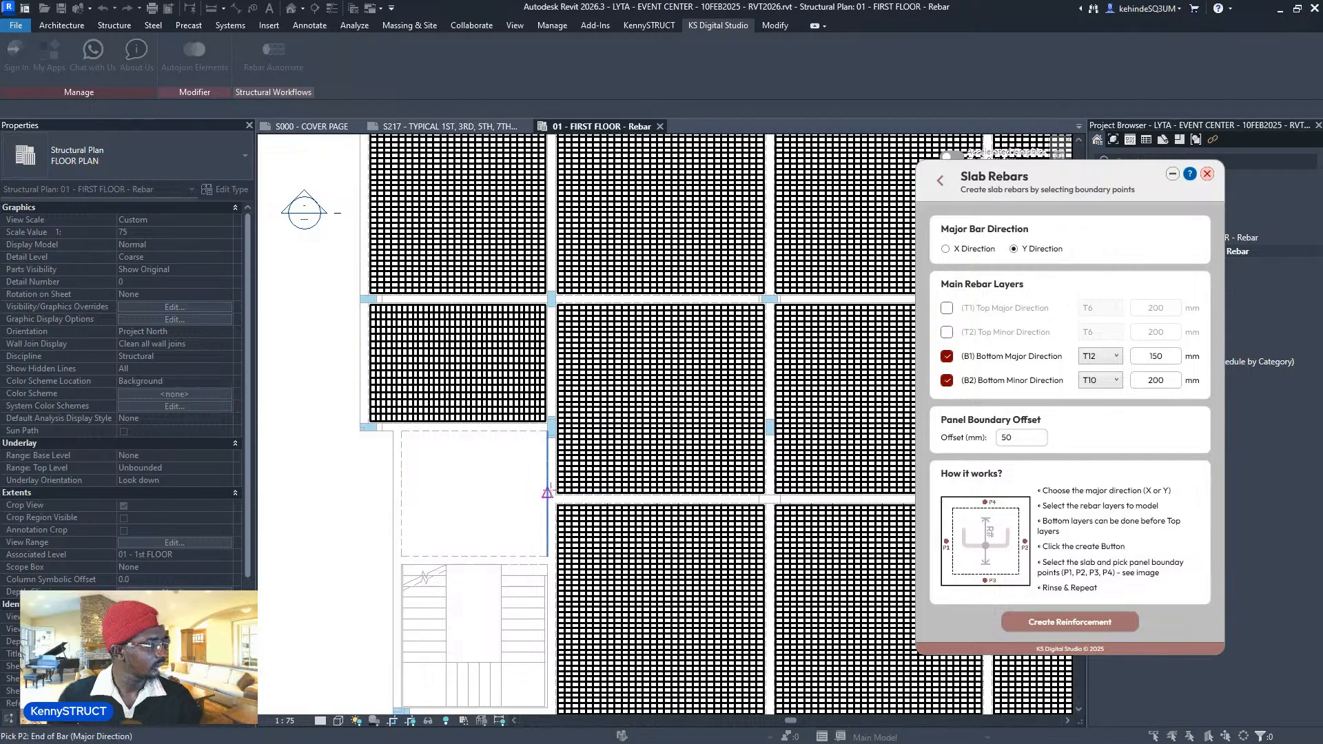
{"action": "key", "text": "Escape"}
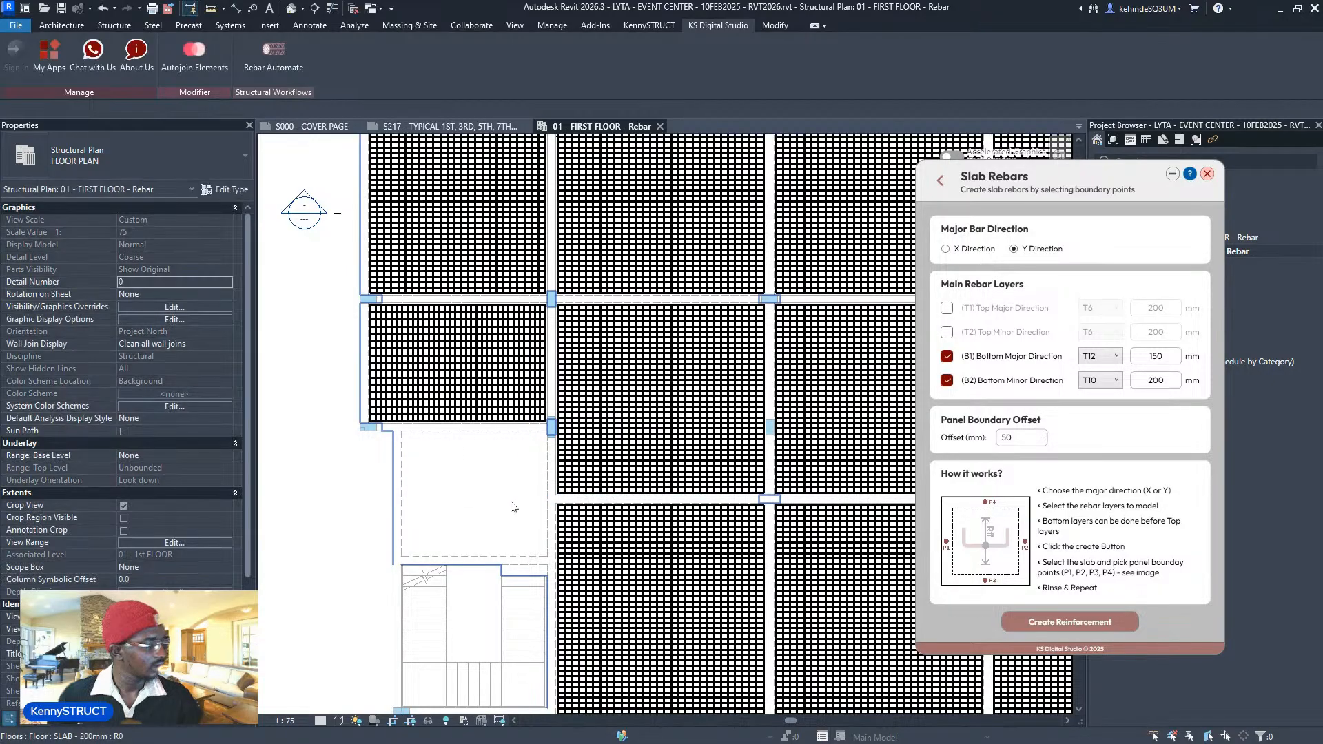
- Start reinforcing the lower-left panel by picking its start, end and distribution points
{"action": "left_click", "coordinate": [1040, 623]}
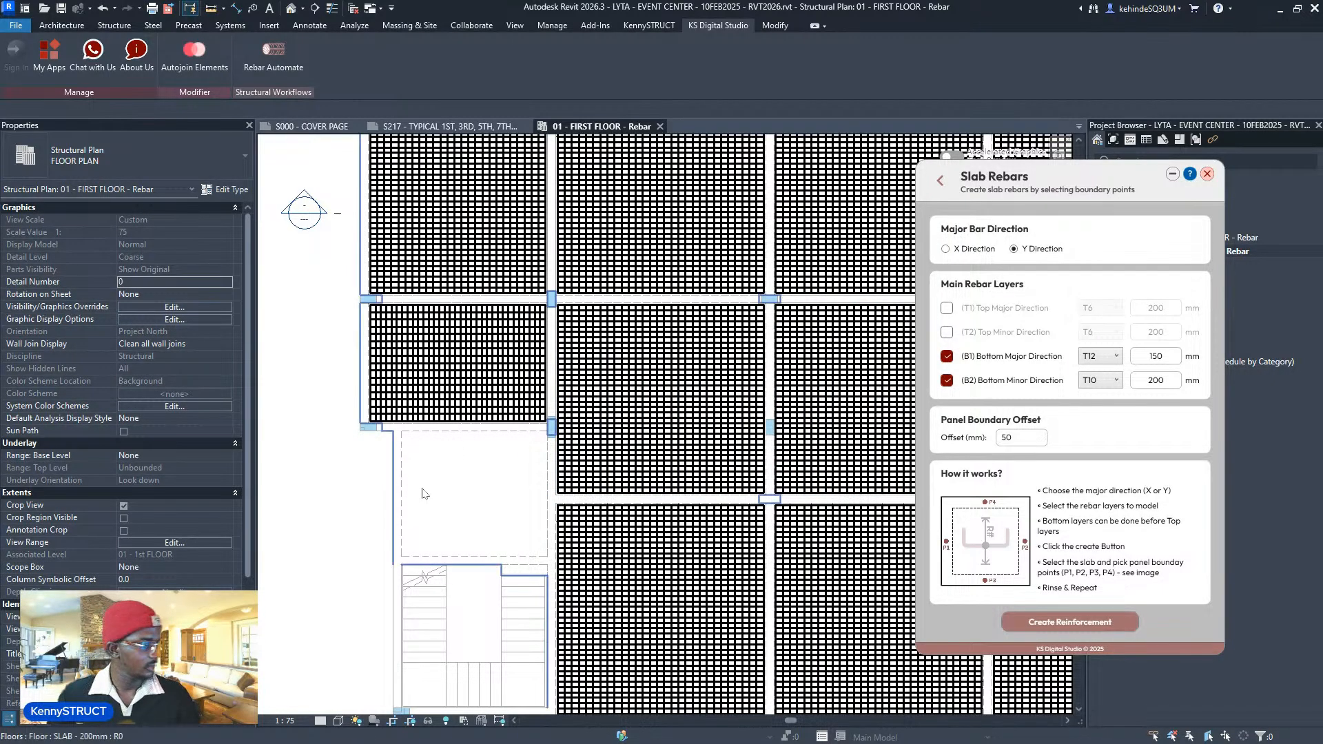
{"action": "left_click", "coordinate": [403, 501]}
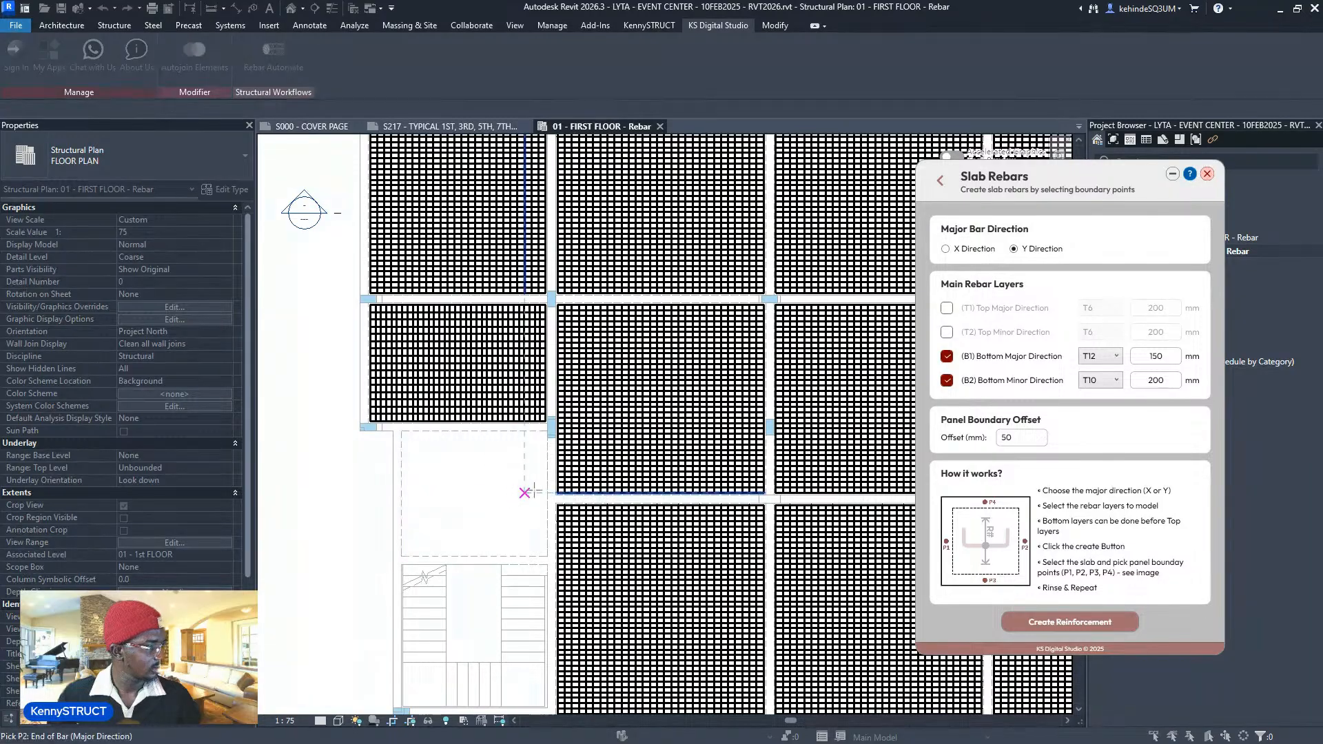
{"action": "left_click", "coordinate": [546, 487]}
{"action": "left_click", "coordinate": [472, 556]}
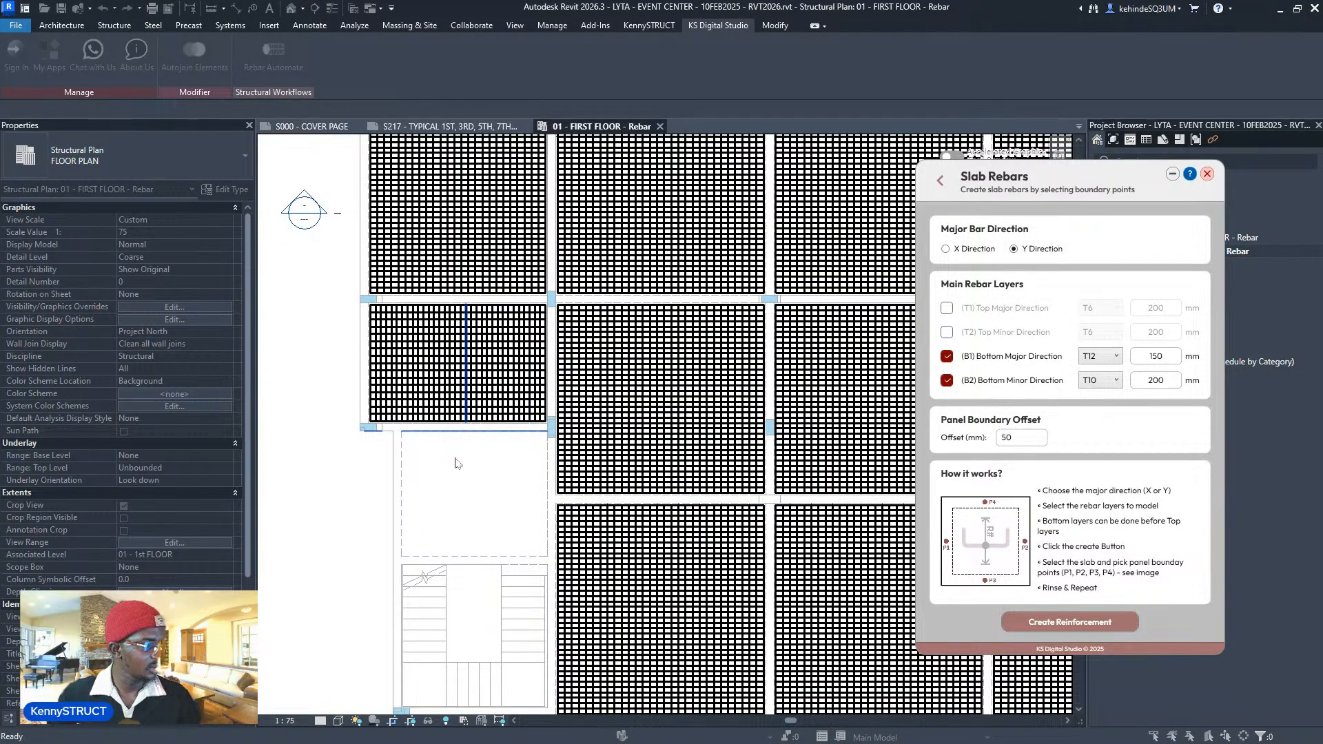
- Review the reinforced floor and select a T12 bar set holding 51 bars at 150 mm
{"action": "scroll", "coordinate": [667, 314], "scroll_direction": "down", "scroll_amount": 5}
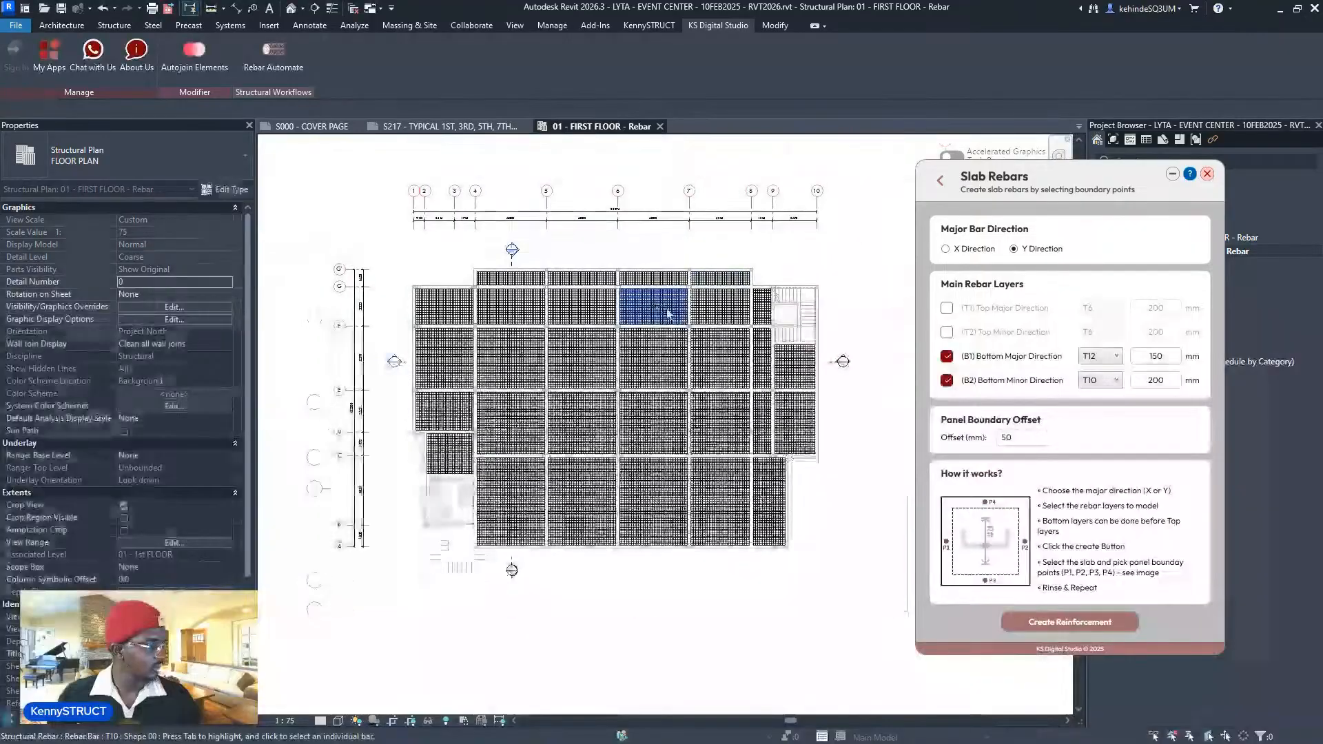
{"action": "middle_click_drag", "start_coordinate": [711, 378], "coordinate": [747, 399]}
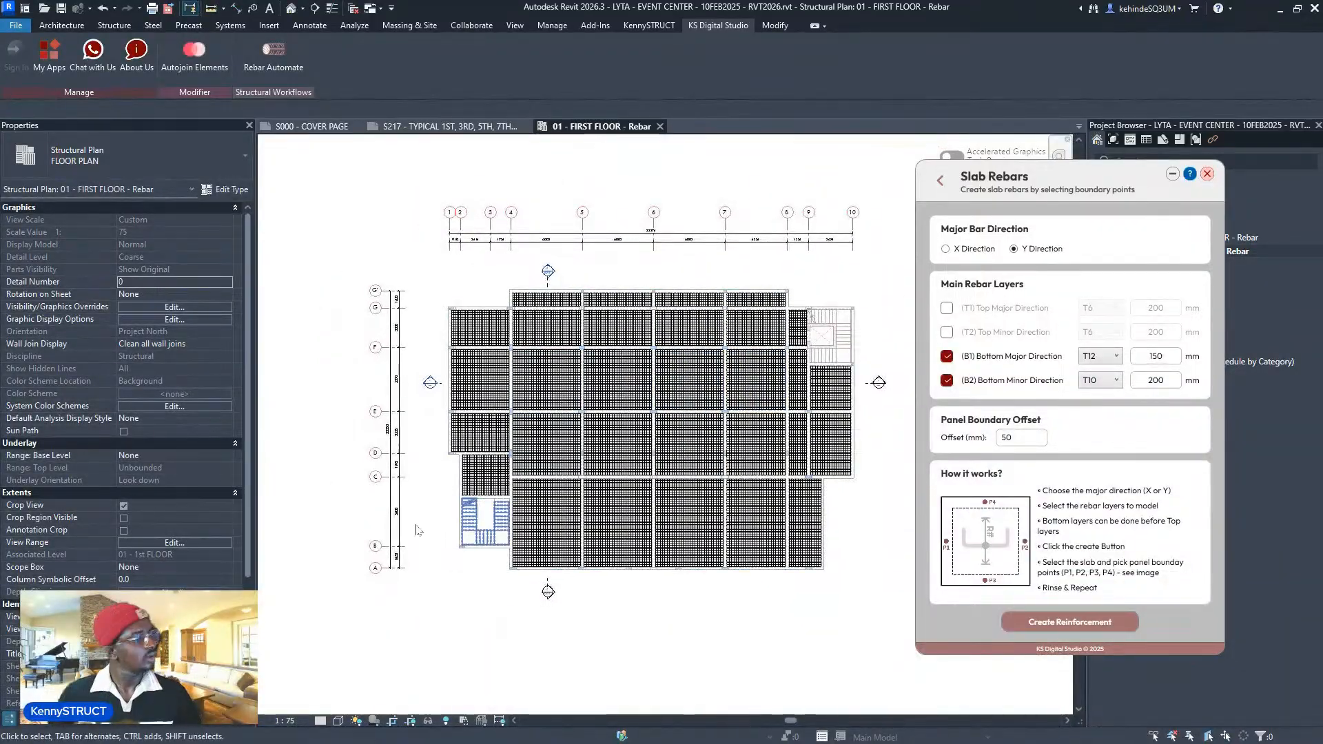
{"action": "scroll", "coordinate": [416, 529], "scroll_direction": "up", "scroll_amount": 6}
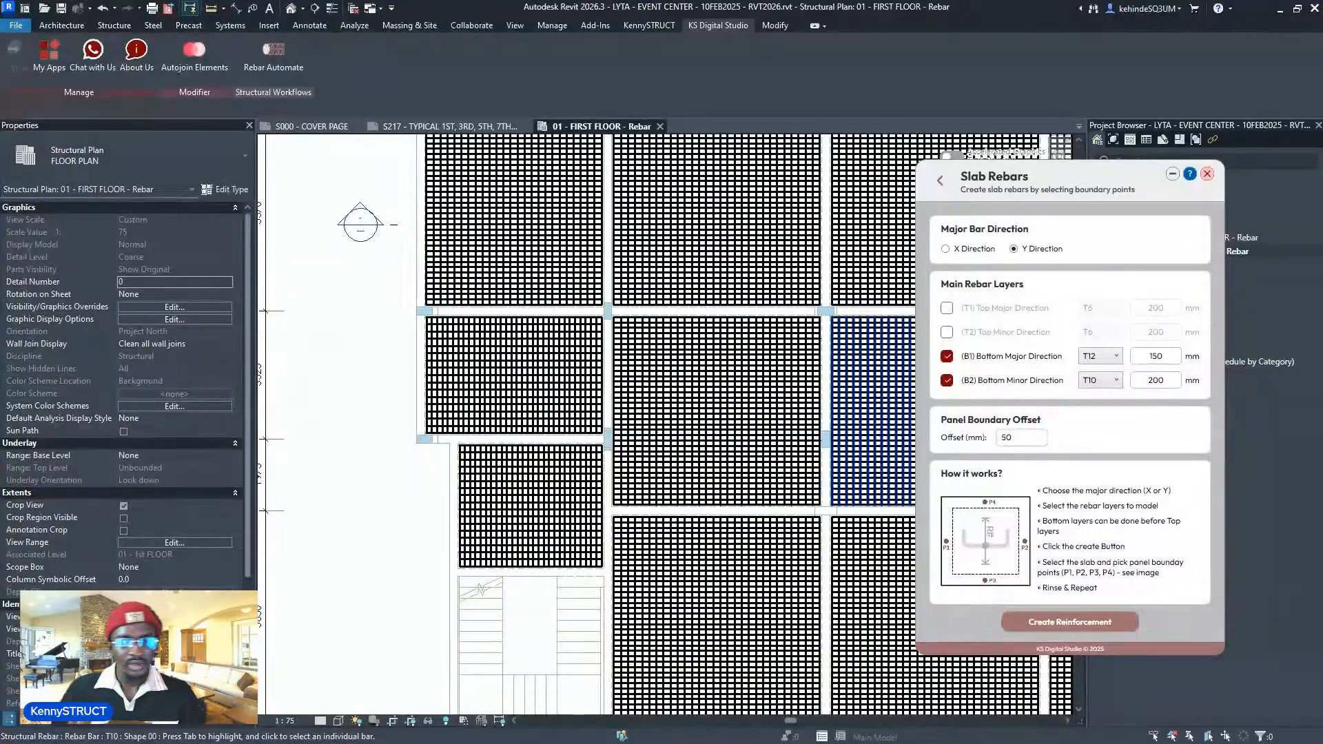
{"action": "scroll", "coordinate": [617, 374], "scroll_direction": "down", "scroll_amount": 3}
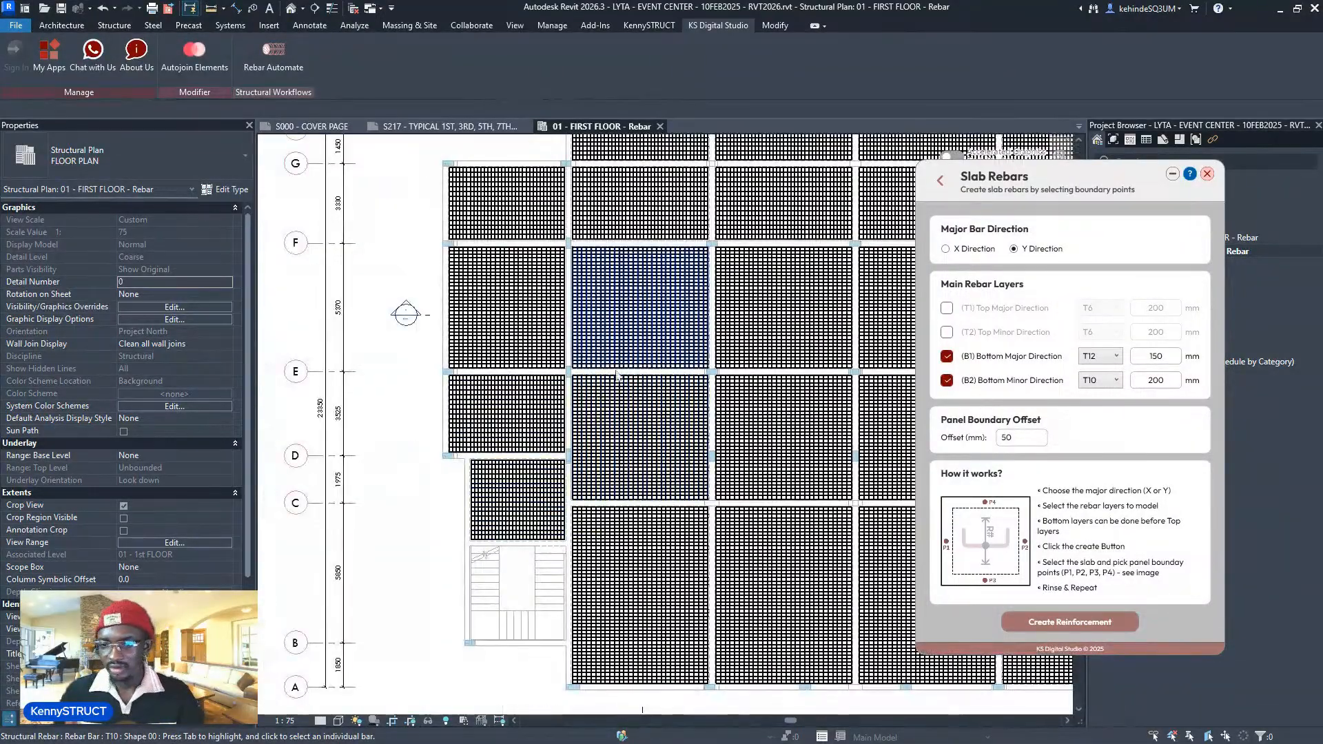
{"action": "middle_click_drag", "start_coordinate": [805, 342], "coordinate": [715, 343]}
{"action": "scroll", "coordinate": [535, 355], "scroll_direction": "down", "scroll_amount": 2}
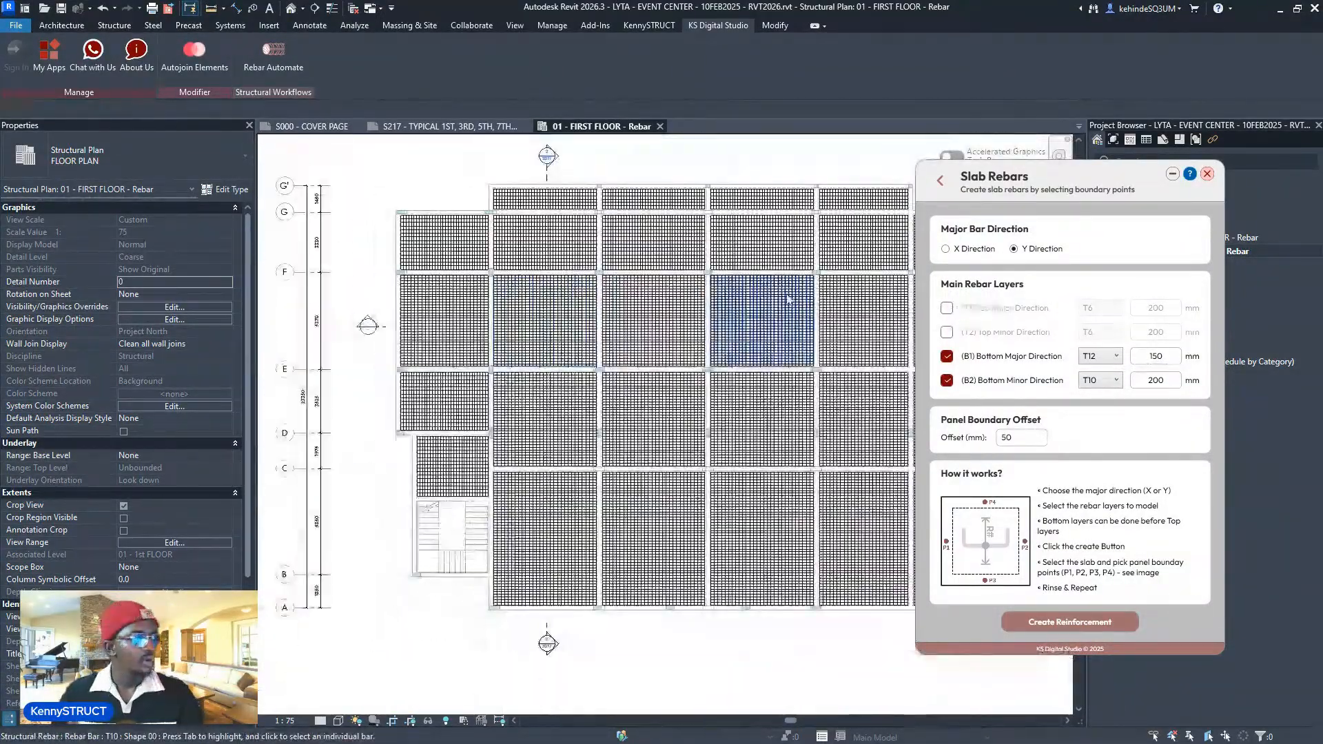
{"action": "middle_click_drag", "start_coordinate": [767, 309], "coordinate": [692, 331]}
{"action": "scroll", "coordinate": [693, 331], "scroll_direction": "down", "scroll_amount": 3}
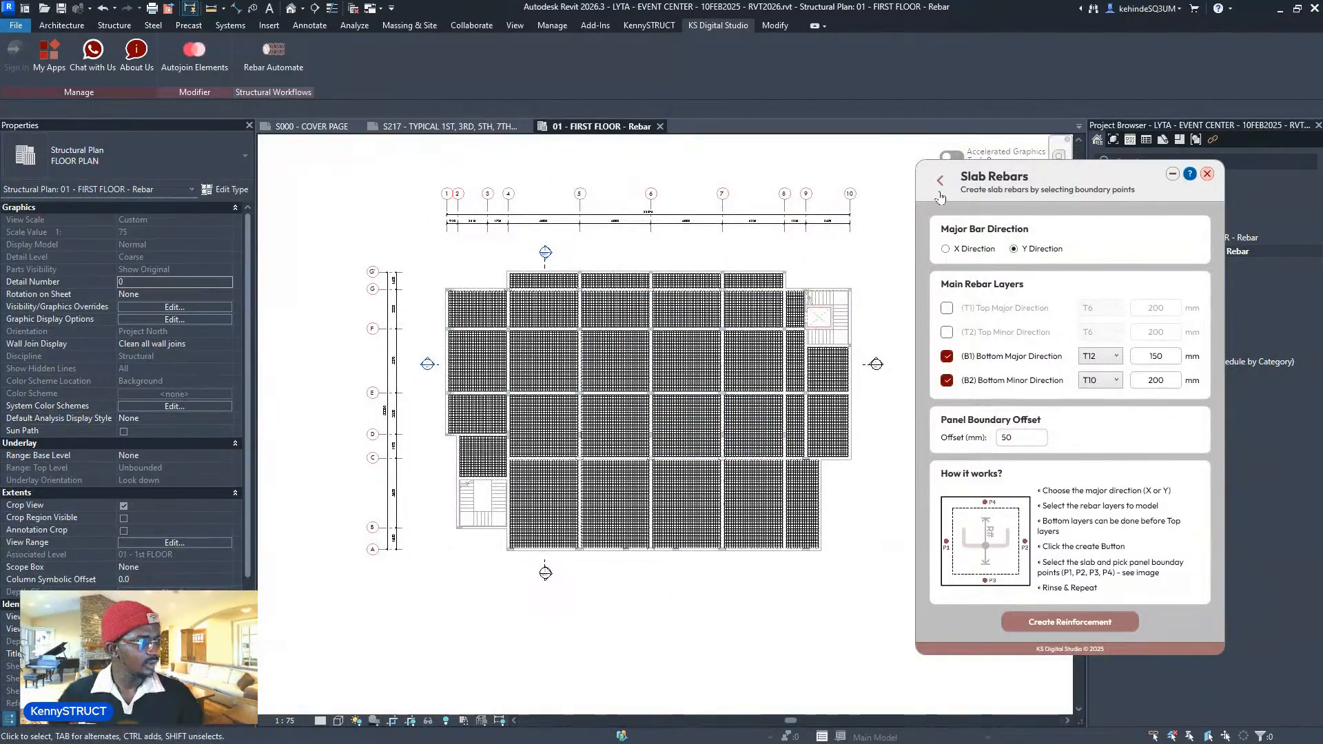
{"action": "scroll", "coordinate": [480, 437], "scroll_direction": "up", "scroll_amount": 8}
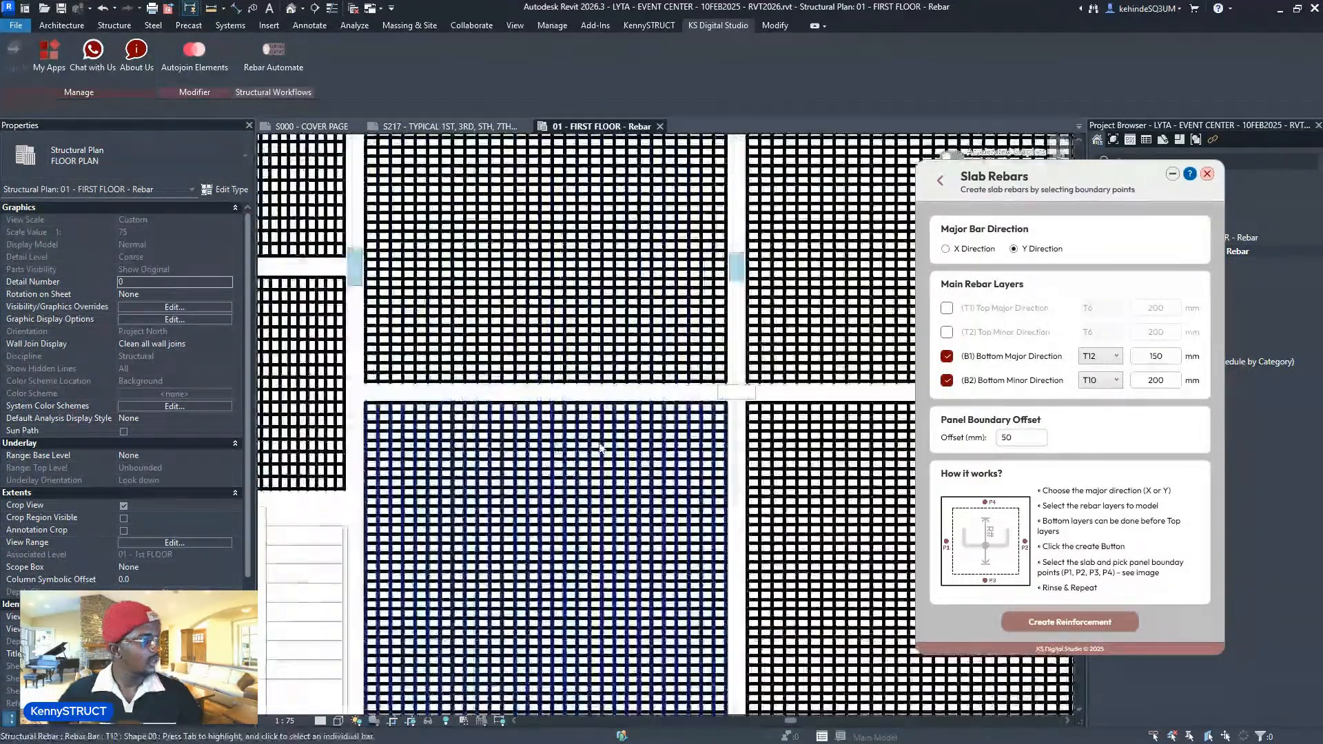
{"action": "scroll", "coordinate": [613, 431], "scroll_direction": "up", "scroll_amount": 3}
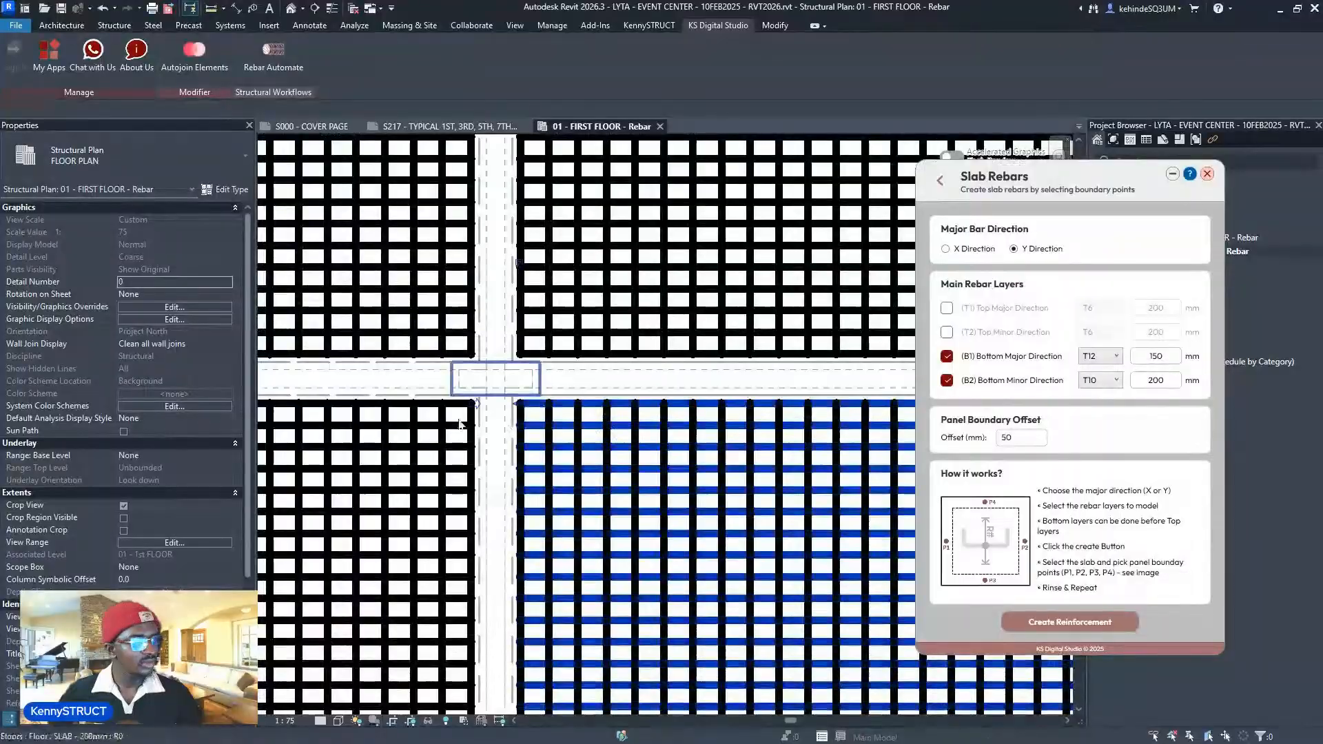
{"action": "scroll", "coordinate": [456, 434], "scroll_direction": "up", "scroll_amount": 1}
{"action": "left_click", "coordinate": [457, 431]}
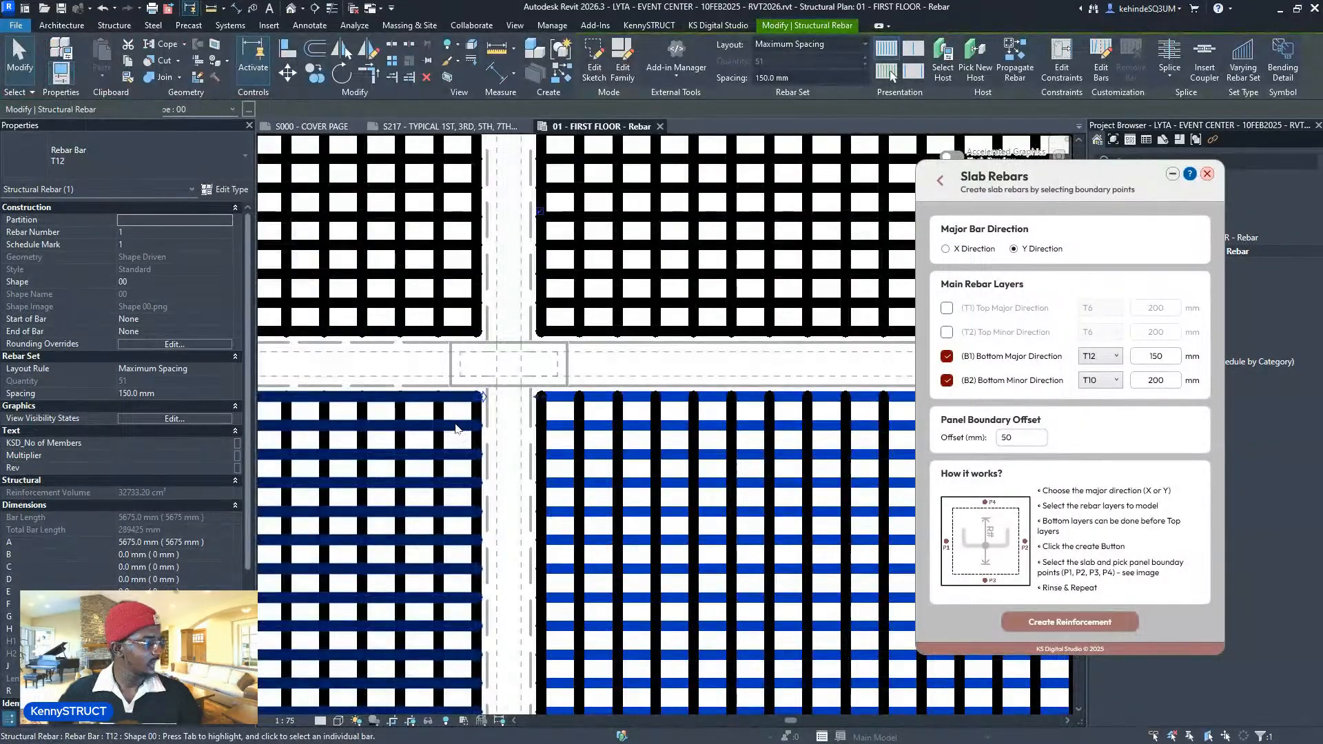
- Check the left slab panel's T12 bottom bar sets in plan
{"action": "left_click", "coordinate": [455, 428]}
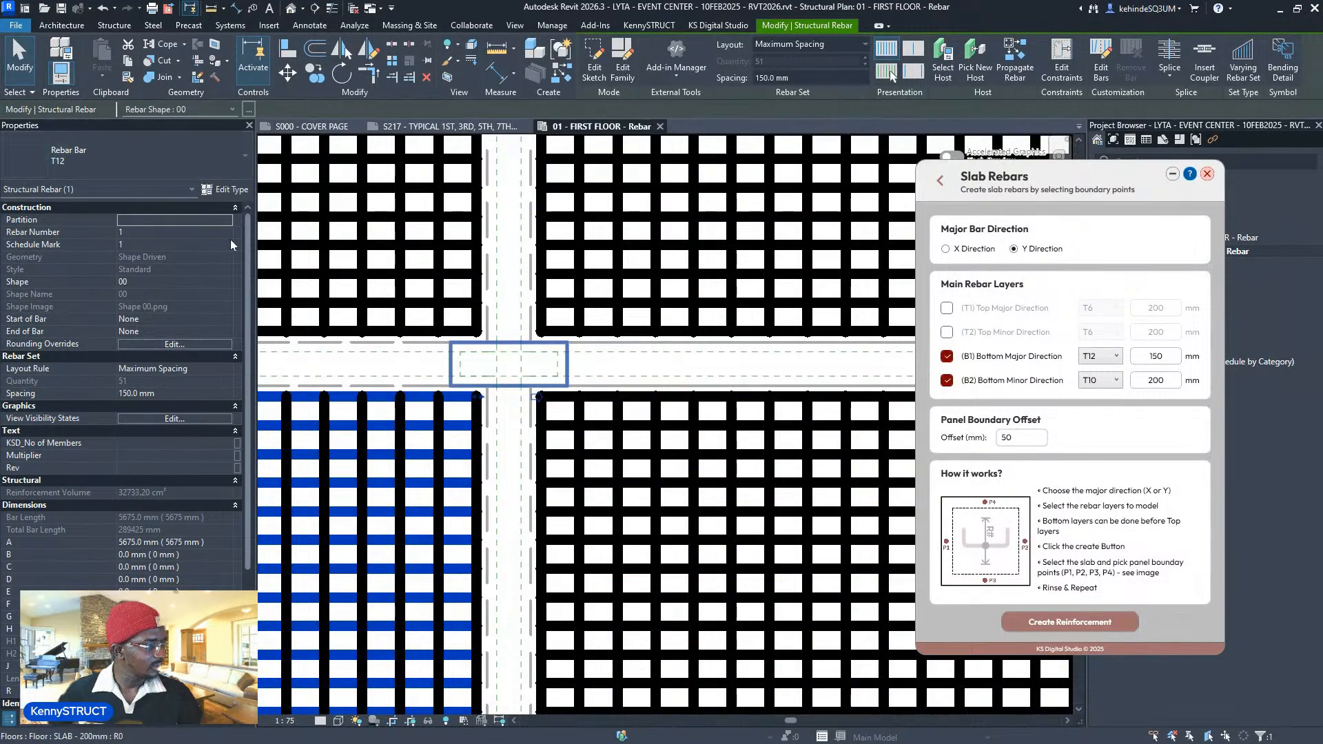
{"action": "scroll", "coordinate": [437, 441], "scroll_direction": "up", "scroll_amount": 1}
{"action": "scroll", "coordinate": [437, 441], "scroll_direction": "down", "scroll_amount": 2}
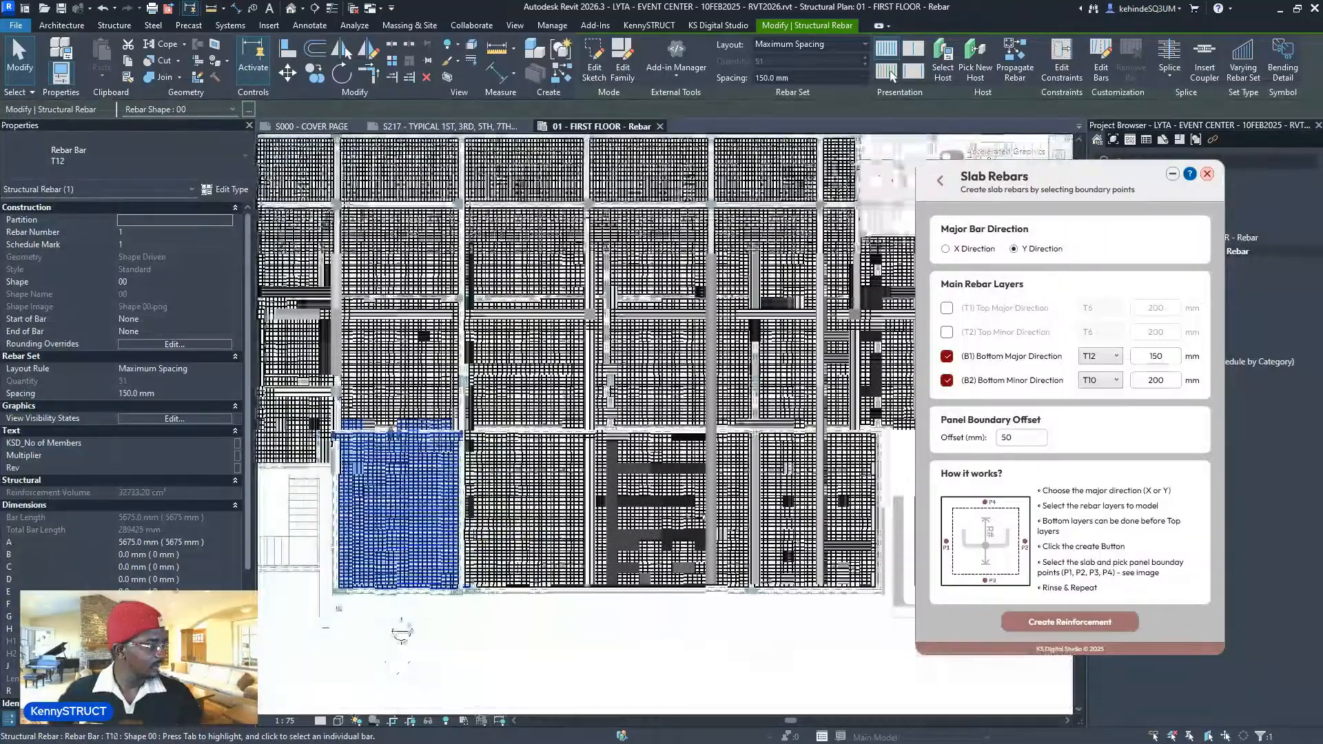
{"action": "scroll", "coordinate": [122, 547], "scroll_direction": "down", "scroll_amount": 3}
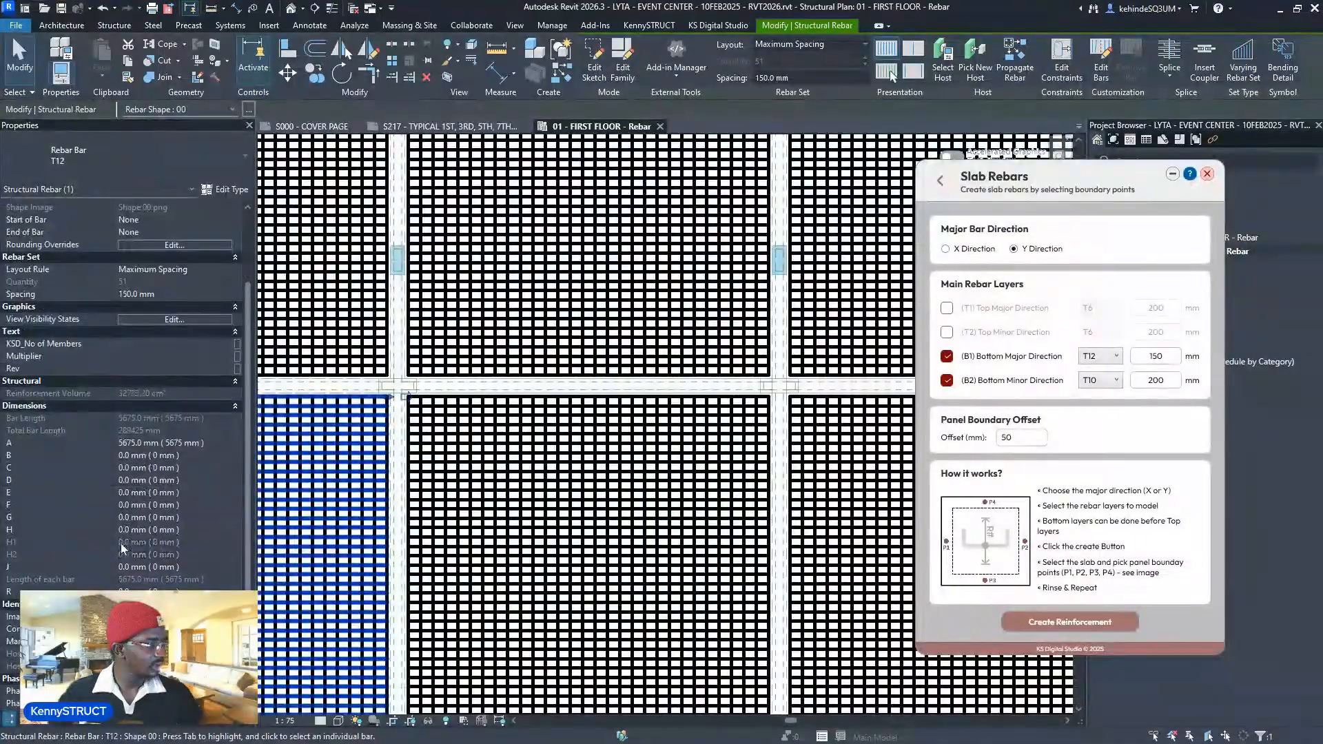
{"action": "scroll", "coordinate": [442, 406], "scroll_direction": "up", "scroll_amount": 4}
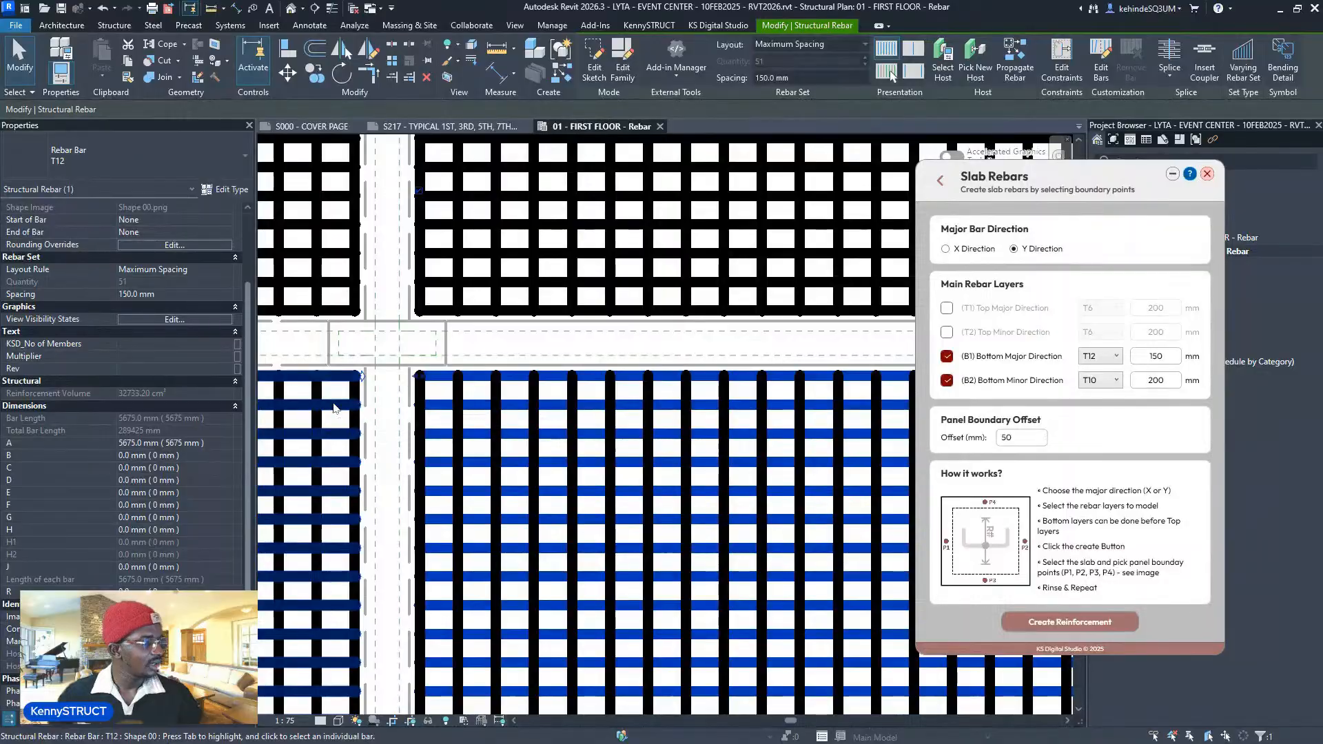
{"action": "left_click", "coordinate": [344, 427]}
{"action": "scroll", "coordinate": [562, 429], "scroll_direction": "down", "scroll_amount": 4}
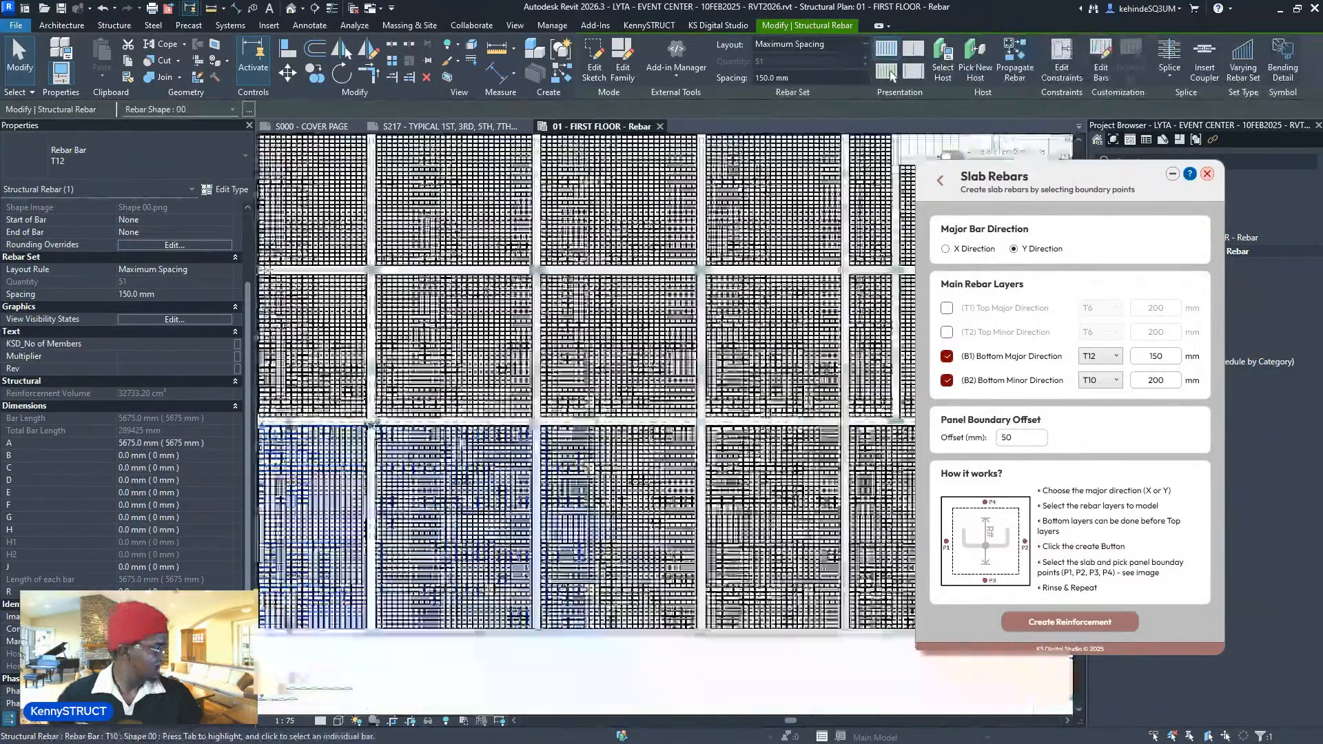
{"action": "scroll", "coordinate": [565, 438], "scroll_direction": "down", "scroll_amount": 5}
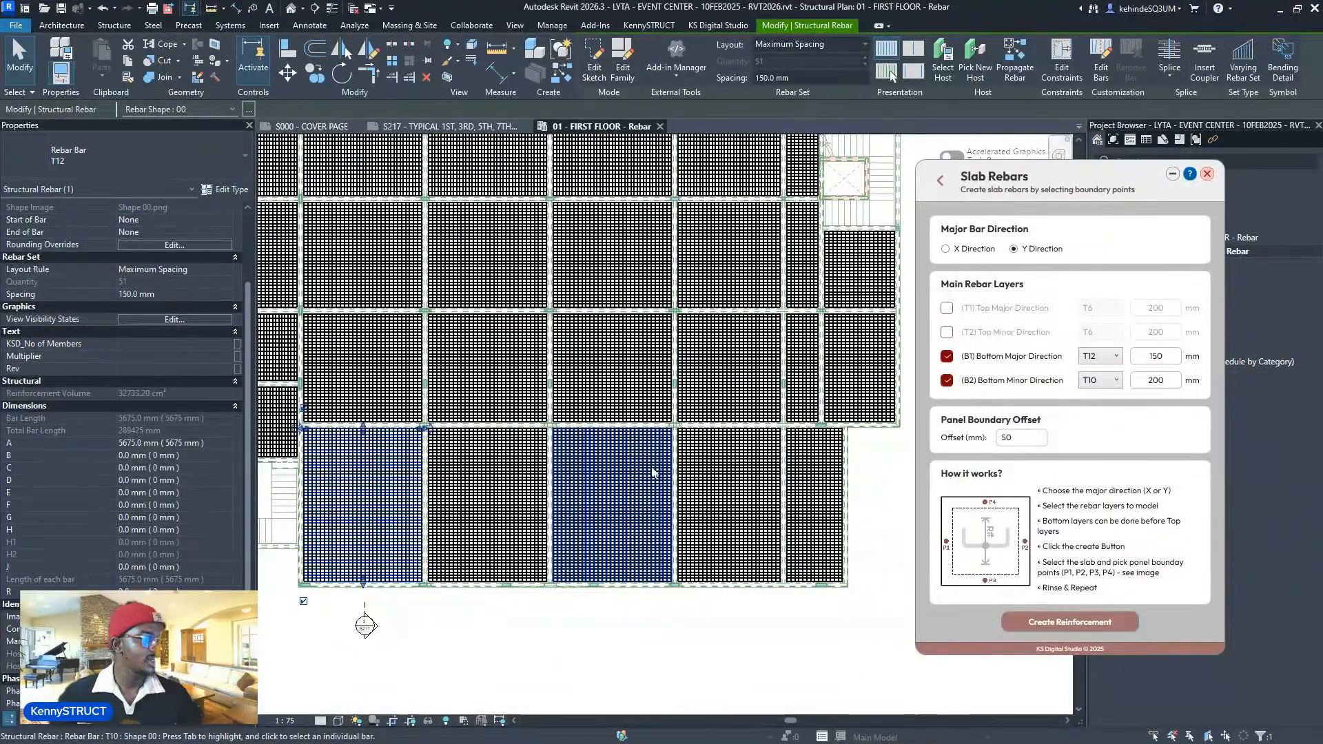
- Clear the rebar selection and return to the Rebar Automate list, scrolled to Modify
{"action": "left_click", "coordinate": [867, 536]}
{"action": "left_click", "coordinate": [939, 180]}
{"action": "scroll", "coordinate": [1127, 446], "scroll_direction": "down", "scroll_amount": 10}
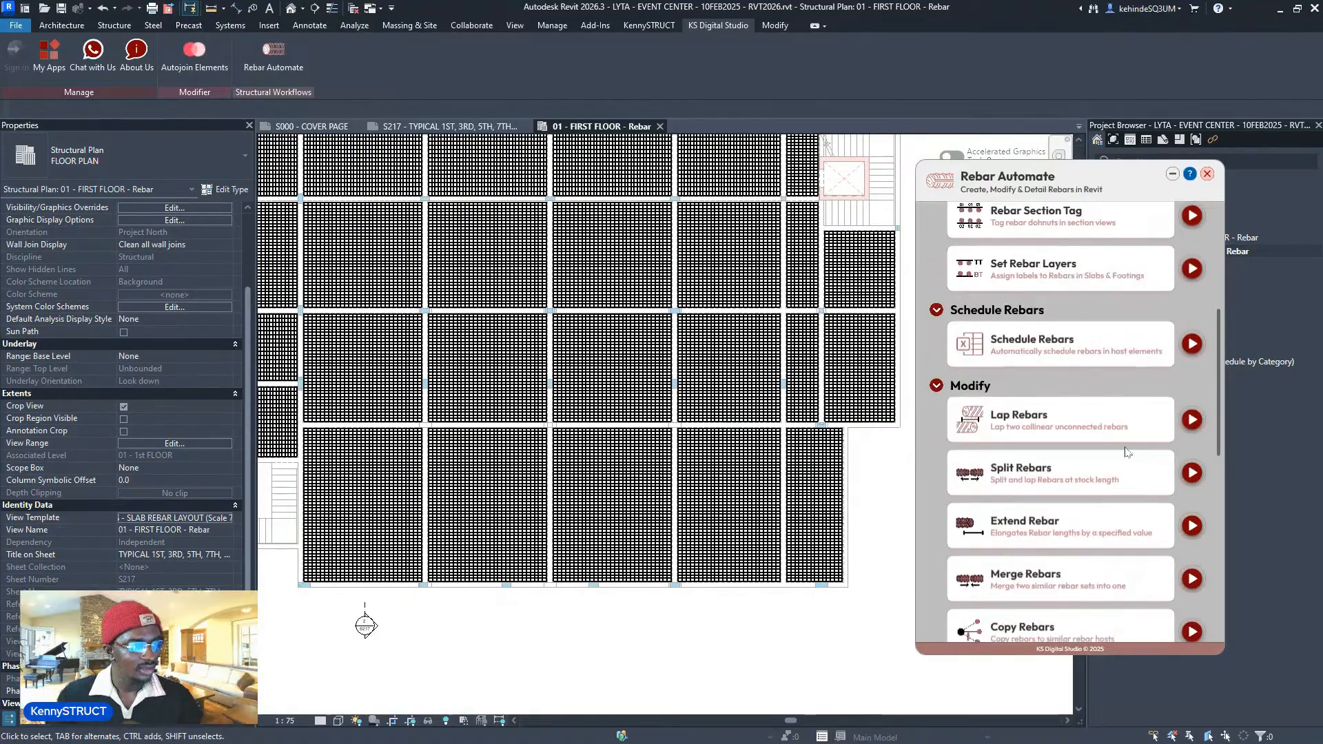
- Run the tool that merges similar rebar sets and review the slab meshes
{"action": "left_click", "coordinate": [1192, 546]}
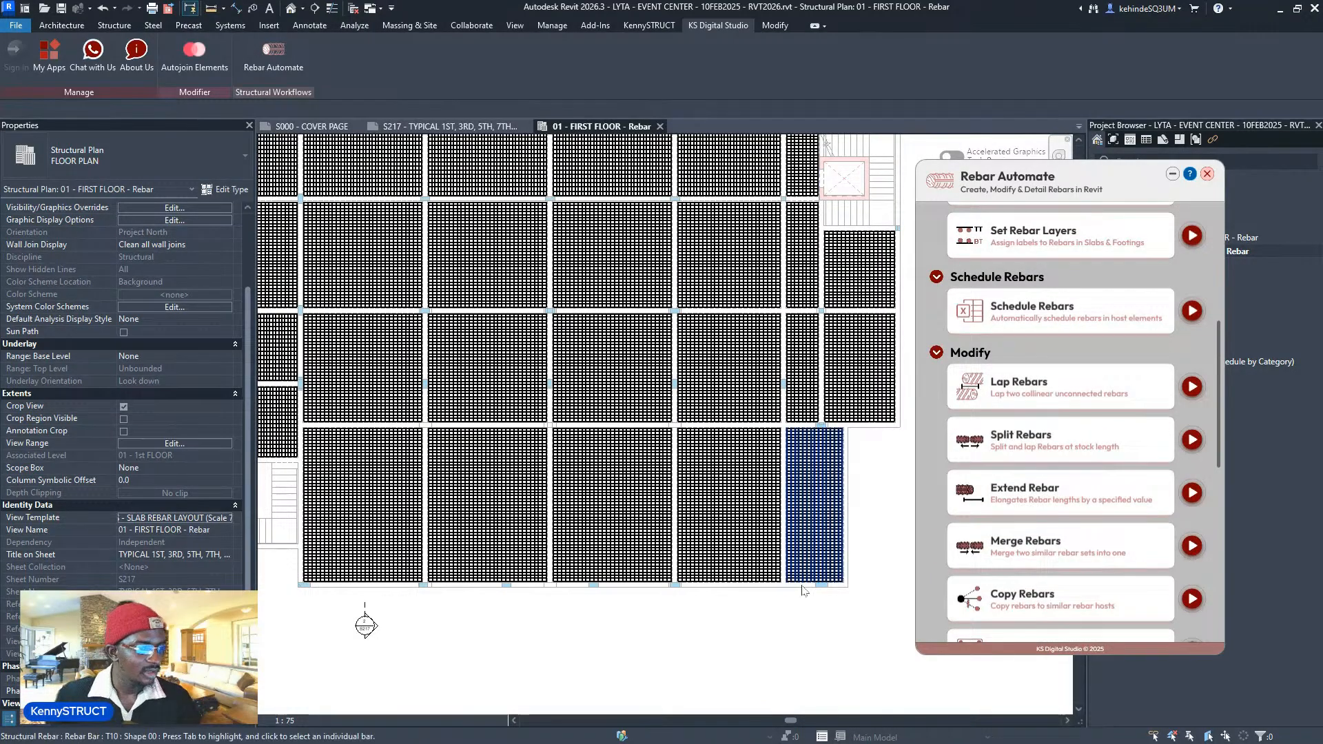
{"action": "scroll", "coordinate": [308, 582], "scroll_direction": "up", "scroll_amount": 2}
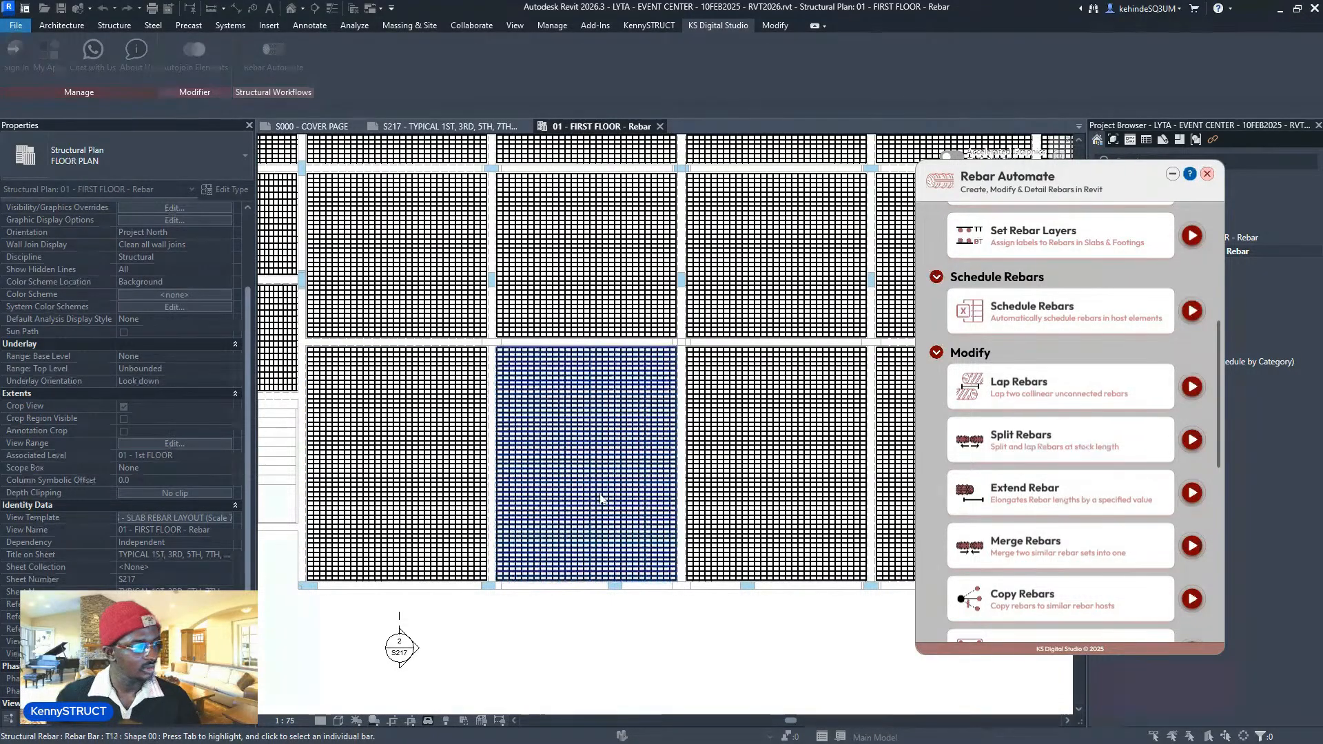
{"action": "scroll", "coordinate": [529, 510], "scroll_direction": "up", "scroll_amount": 6}
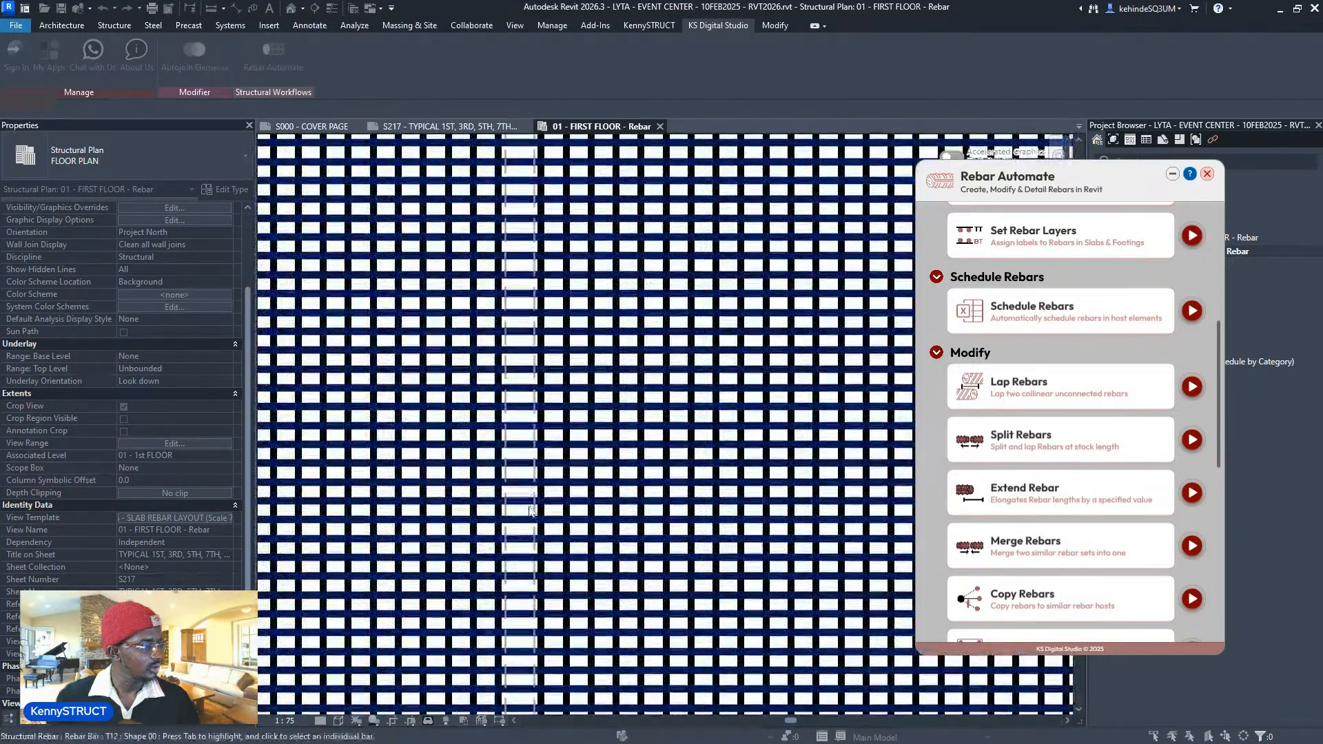
{"action": "scroll", "coordinate": [529, 509], "scroll_direction": "down", "scroll_amount": 6}
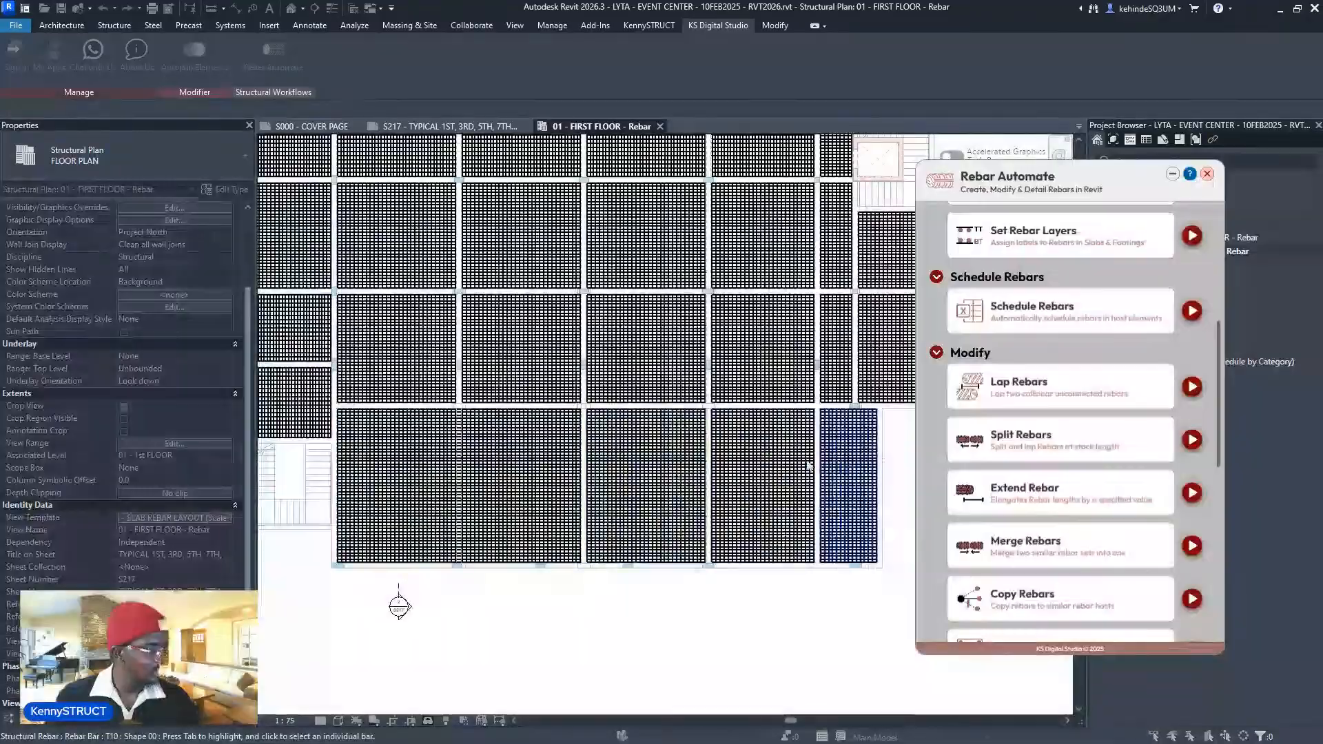
{"action": "scroll", "coordinate": [629, 485], "scroll_direction": "up", "scroll_amount": 2}
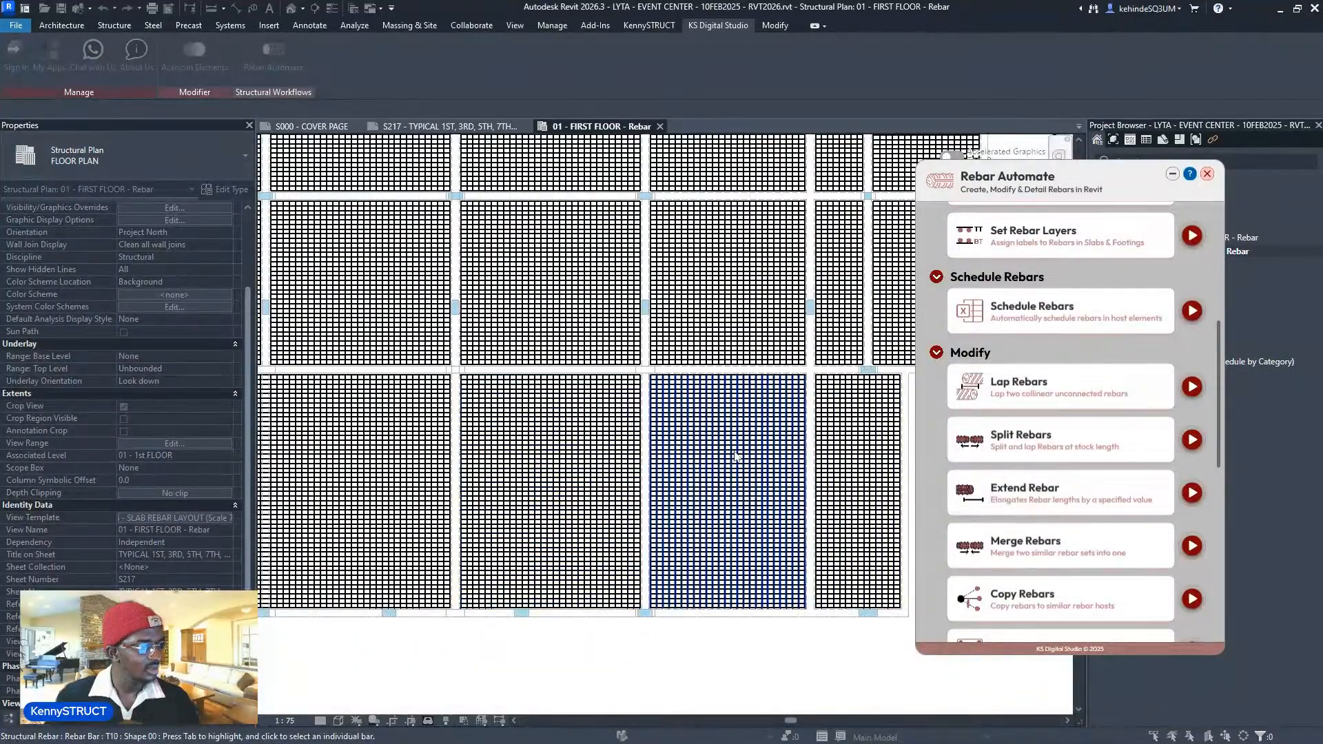
{"action": "scroll", "coordinate": [758, 485], "scroll_direction": "up", "scroll_amount": 3}
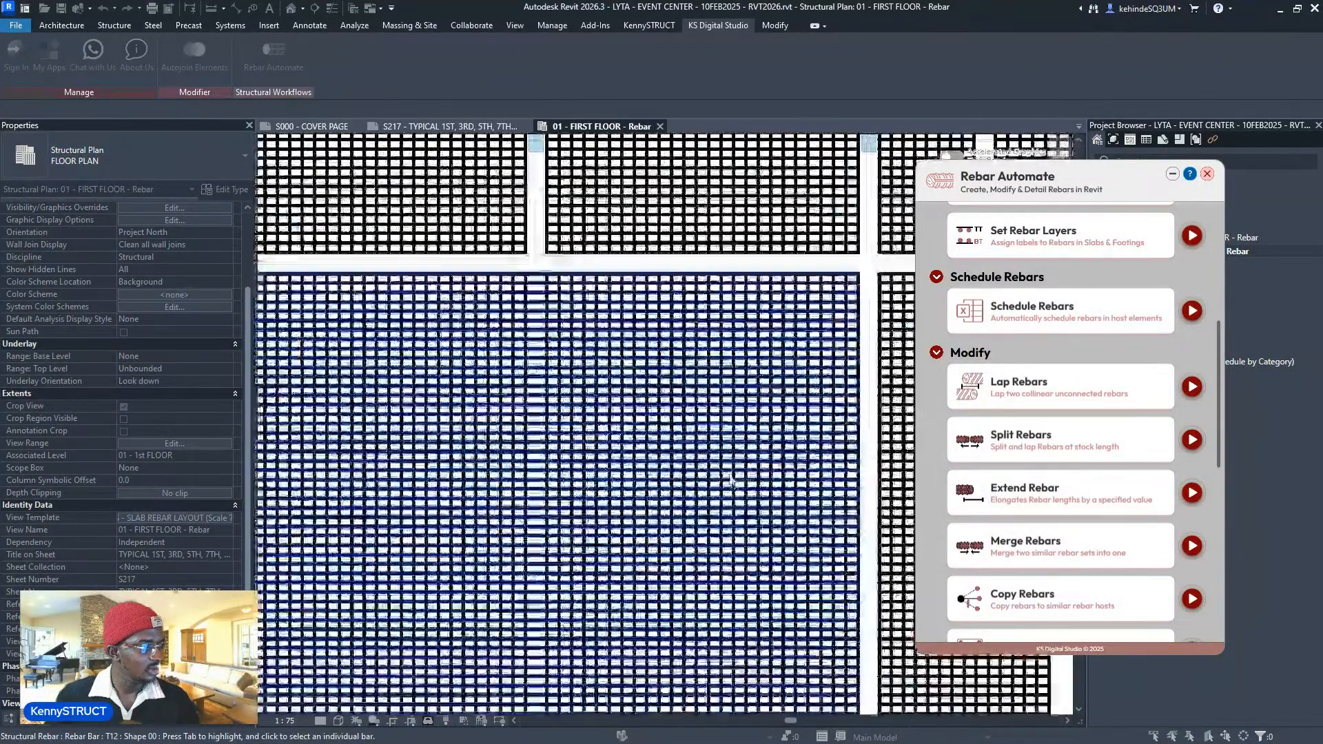
{"action": "scroll", "coordinate": [534, 485], "scroll_direction": "down", "scroll_amount": 2}
{"action": "scroll", "coordinate": [530, 481], "scroll_direction": "up", "scroll_amount": 4}
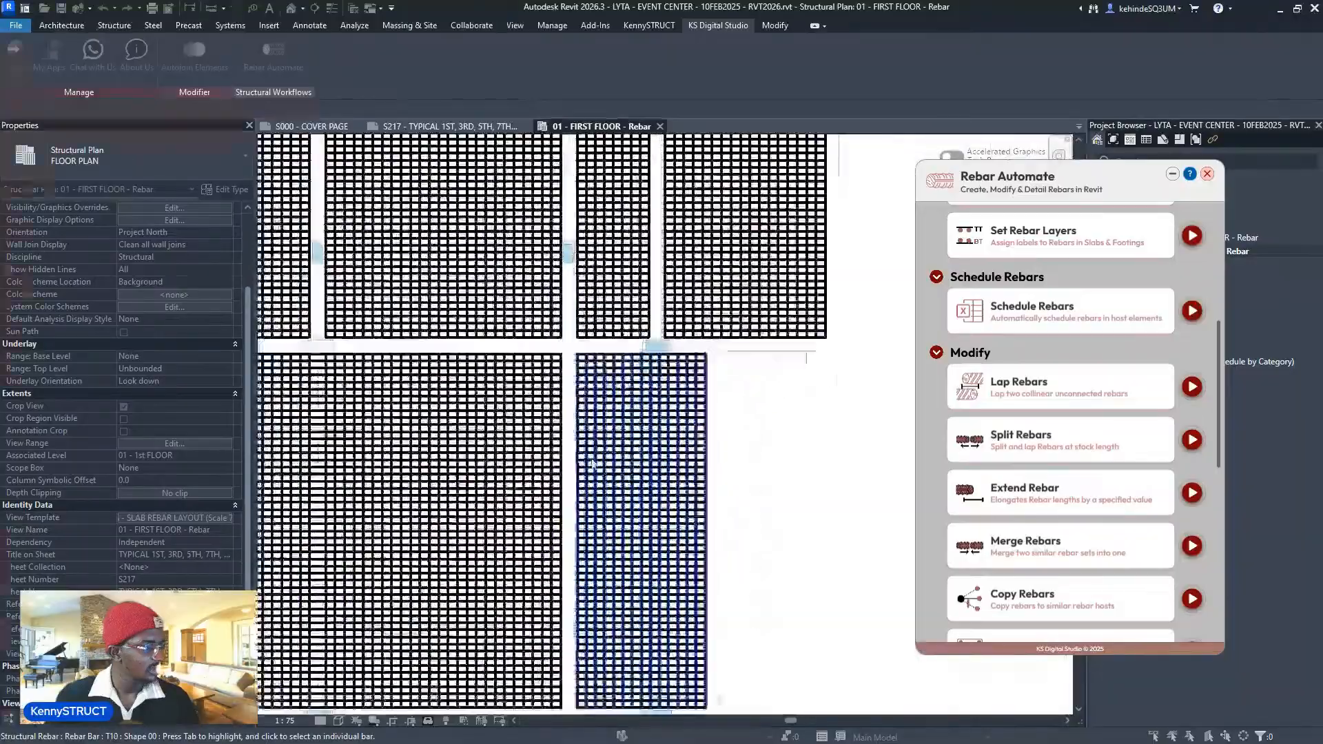
{"action": "scroll", "coordinate": [527, 476], "scroll_direction": "up", "scroll_amount": 2}
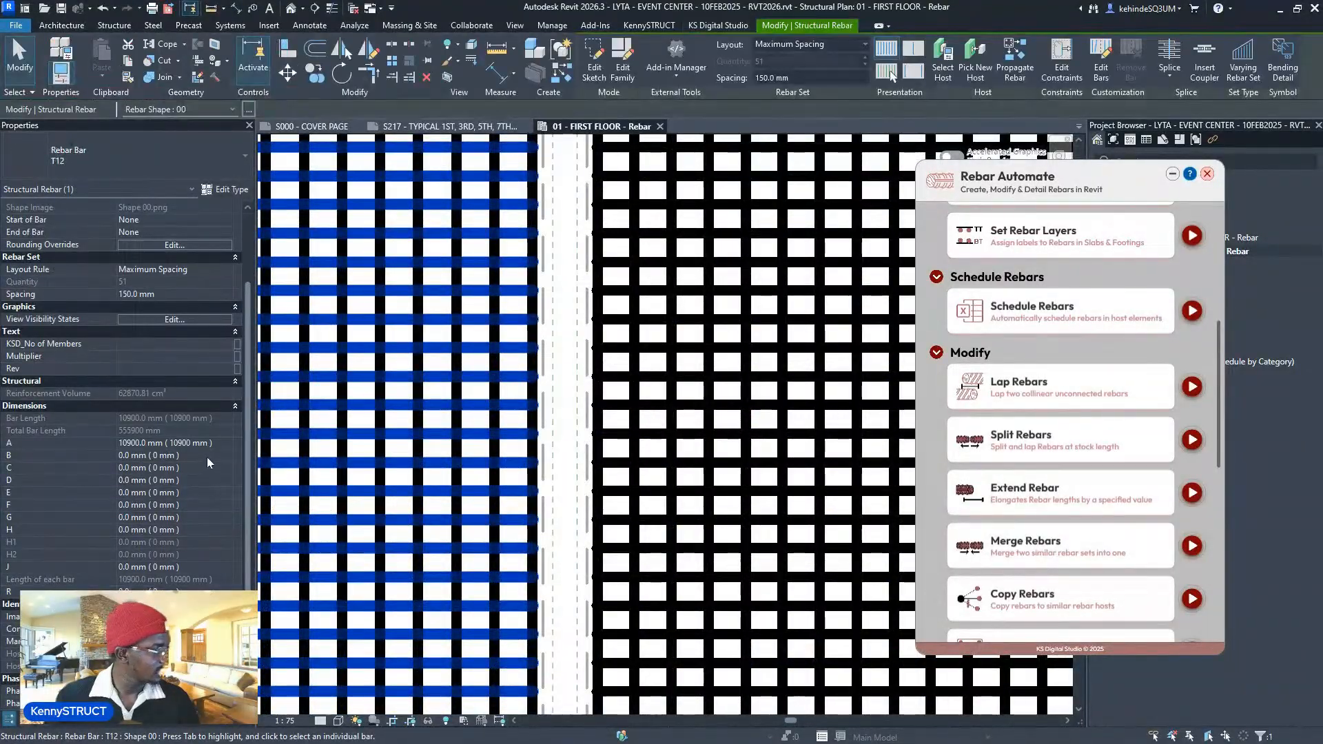
{"action": "scroll", "coordinate": [661, 481], "scroll_direction": "down", "scroll_amount": 3}
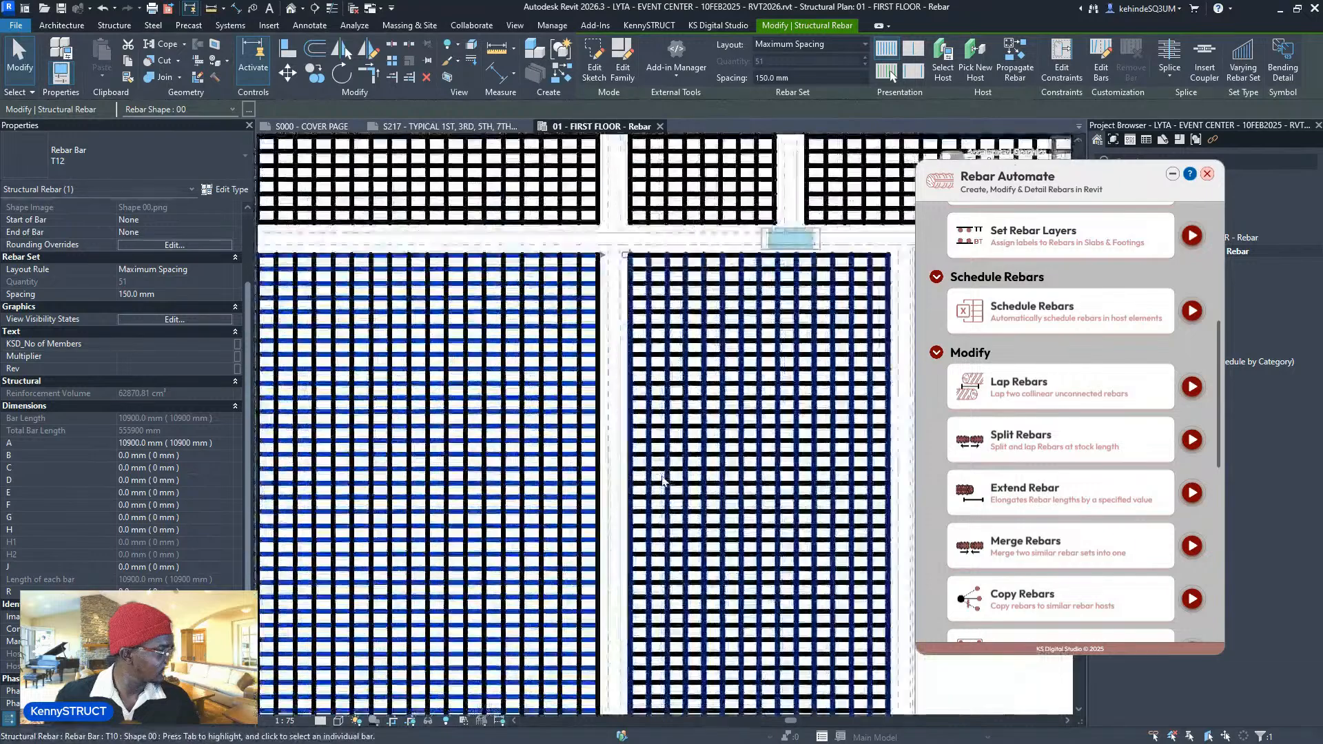
- Check the right slab panel's rebar set, then open Lap Rebars at 600 mm
{"action": "left_click", "coordinate": [660, 477]}
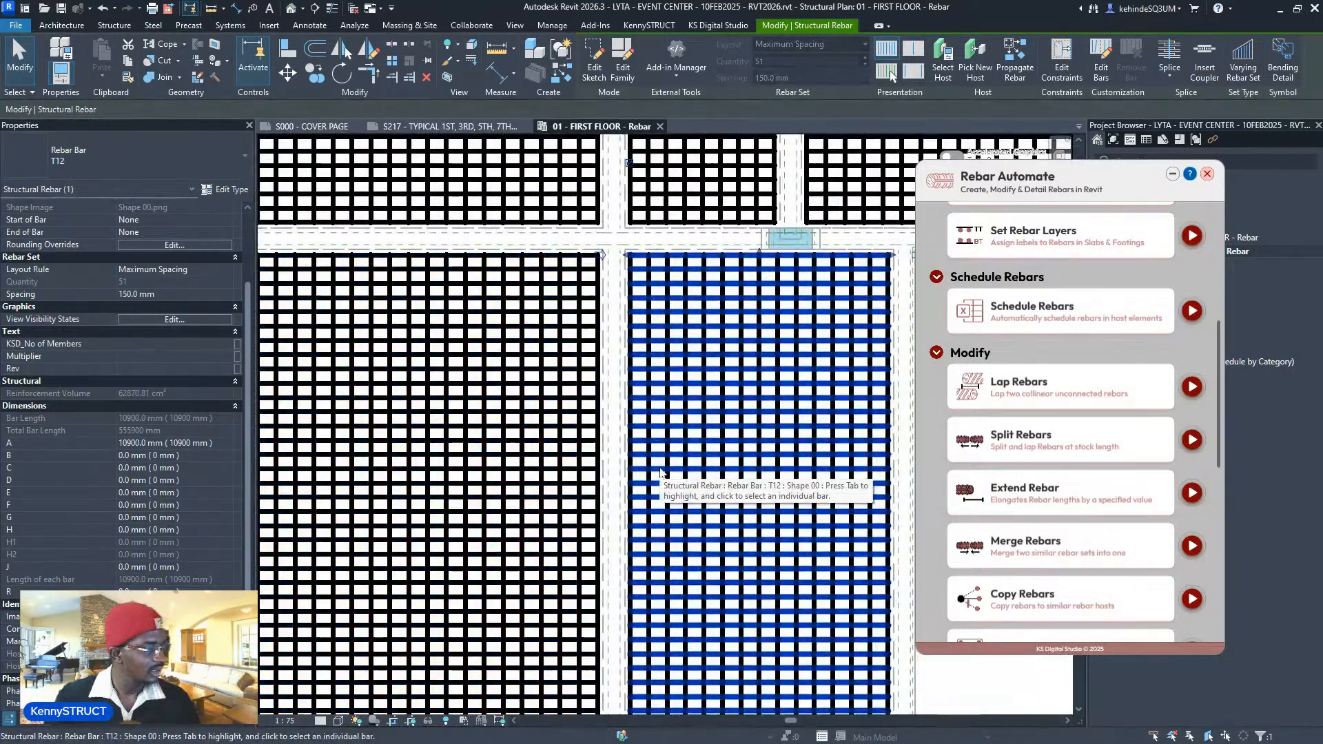
{"action": "scroll", "coordinate": [660, 473], "scroll_direction": "down", "scroll_amount": 3}
{"action": "left_click", "coordinate": [856, 527]}
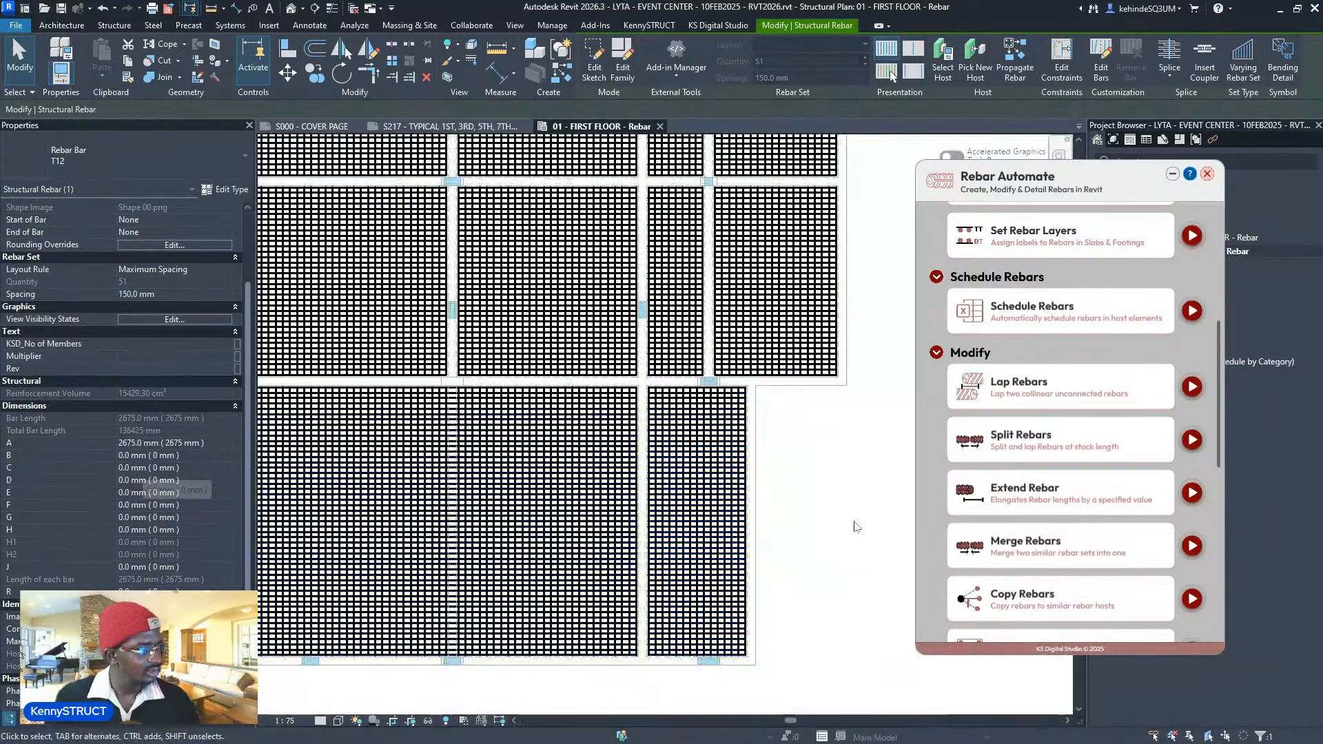
{"action": "scroll", "coordinate": [856, 527], "scroll_direction": "down", "scroll_amount": 3}
{"action": "scroll", "coordinate": [427, 510], "scroll_direction": "down", "scroll_amount": 2}
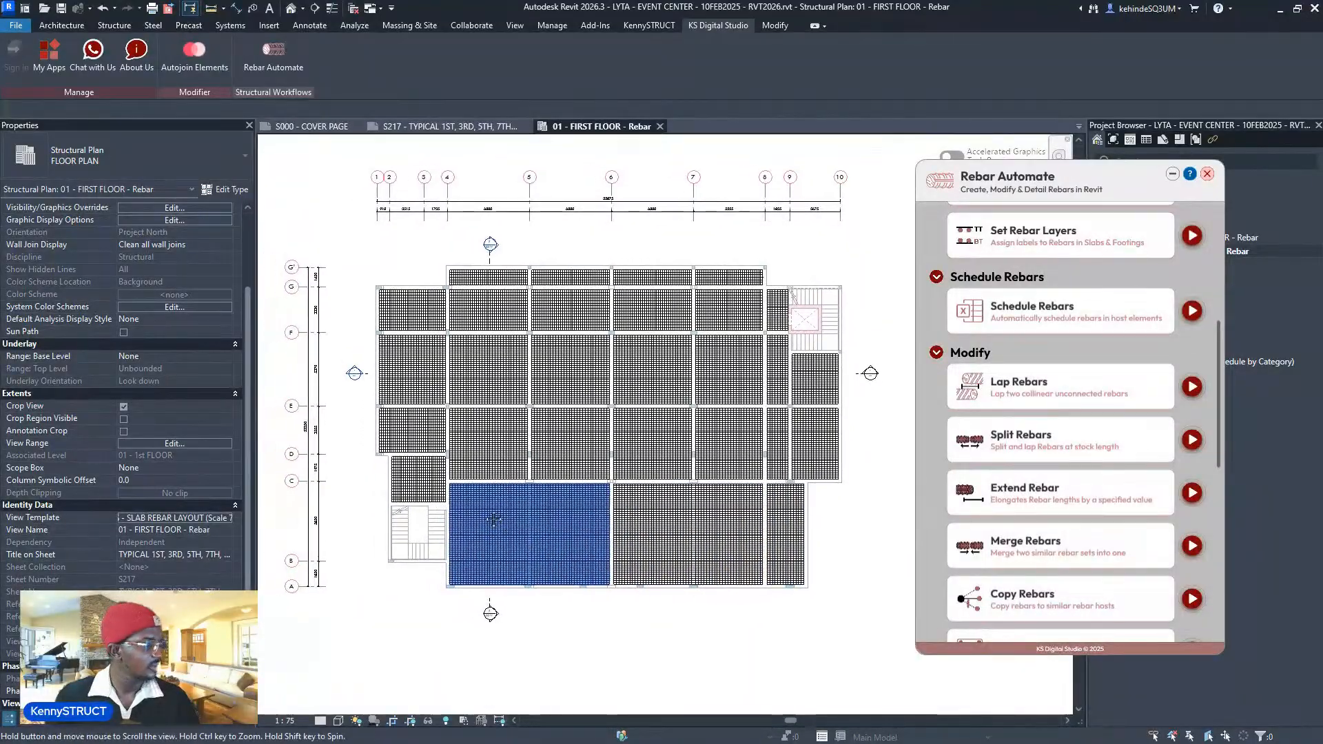
{"action": "scroll", "coordinate": [455, 544], "scroll_direction": "up", "scroll_amount": 3}
{"action": "scroll", "coordinate": [664, 527], "scroll_direction": "up", "scroll_amount": 2}
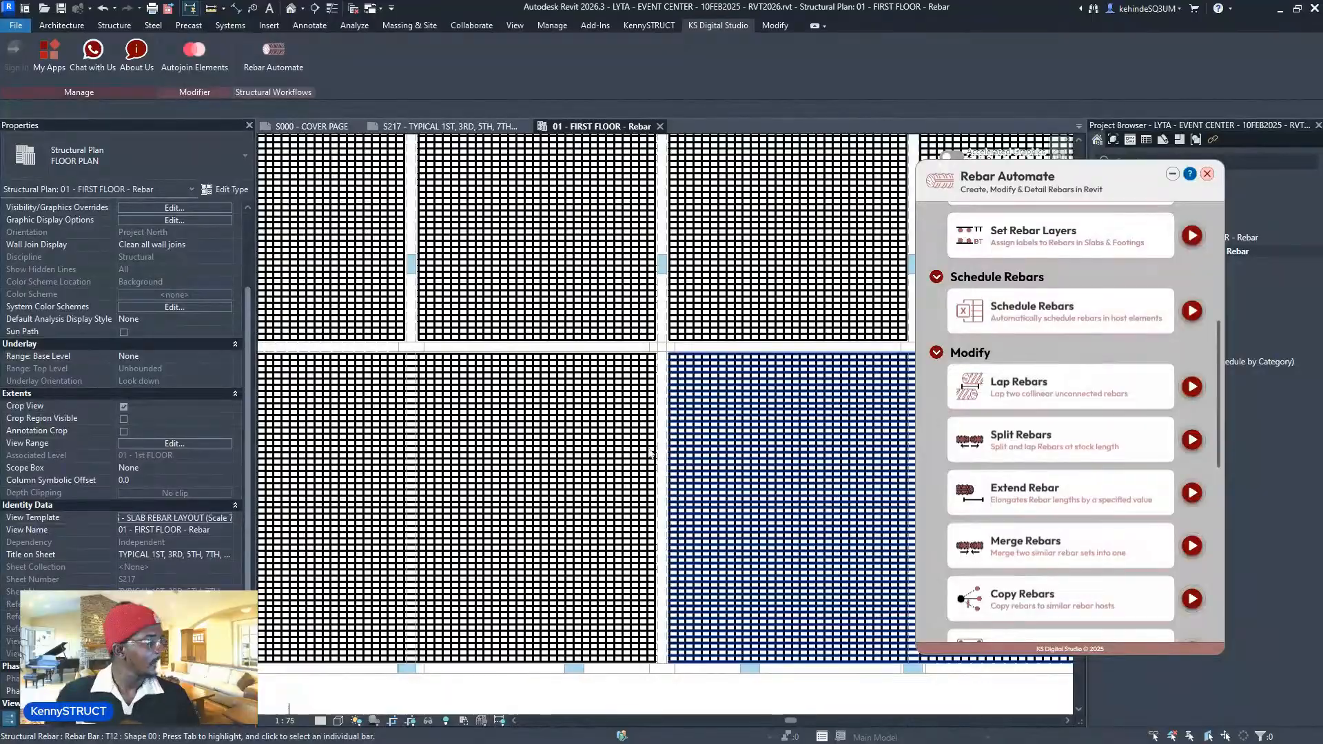
{"action": "left_click", "coordinate": [1191, 386]}
- Change the Lap Rebars lap length from 600 to 750 mm
{"action": "scroll", "coordinate": [738, 404], "scroll_direction": "up", "scroll_amount": 2}
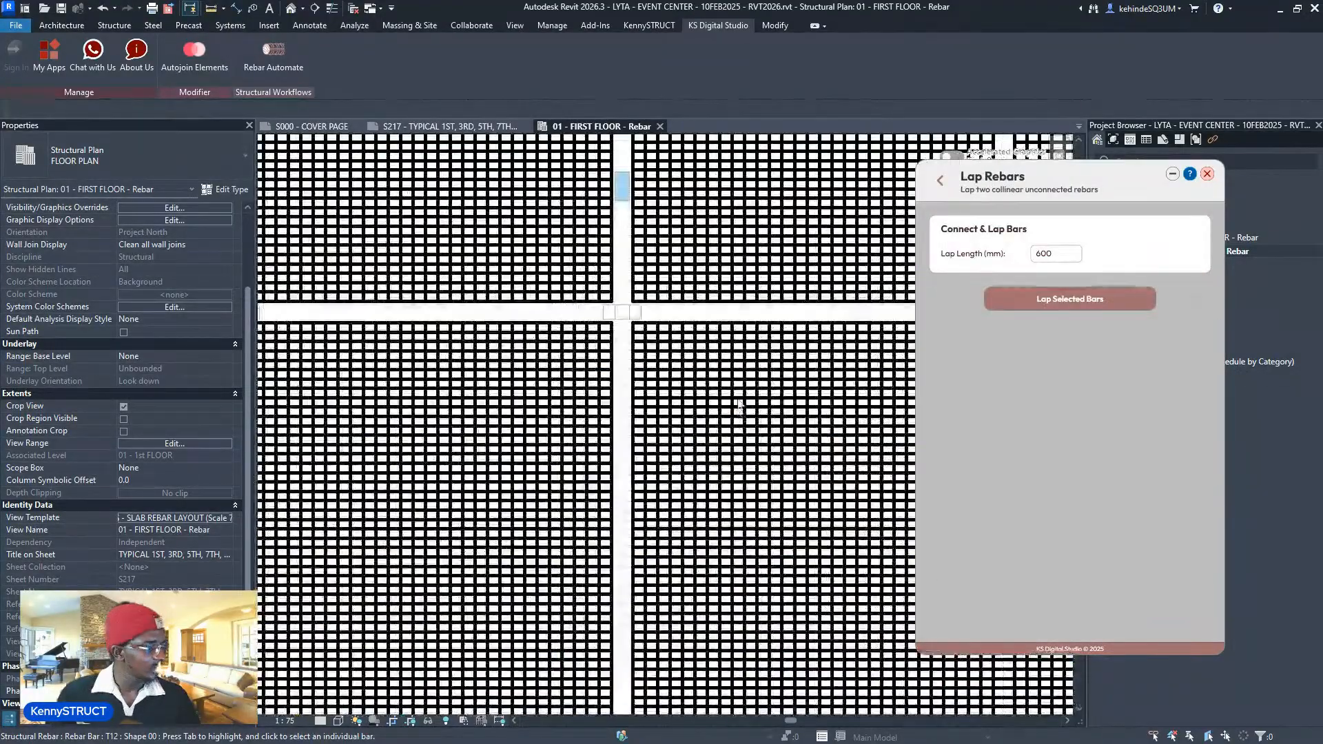
{"action": "scroll", "coordinate": [739, 404], "scroll_direction": "up", "scroll_amount": 1}
{"action": "left_click_drag", "start_coordinate": [1066, 255], "coordinate": [1021, 257]}
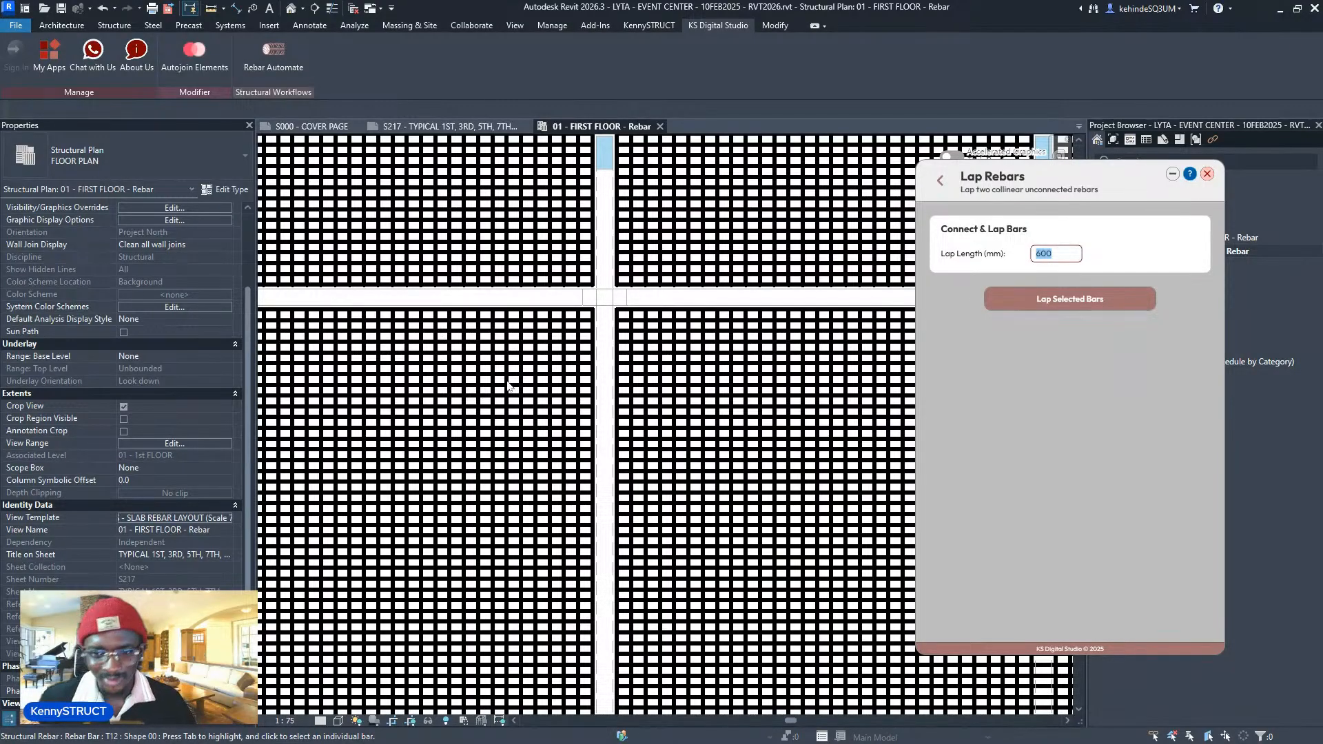
{"action": "scroll", "coordinate": [375, 370], "scroll_direction": "down", "scroll_amount": 5}
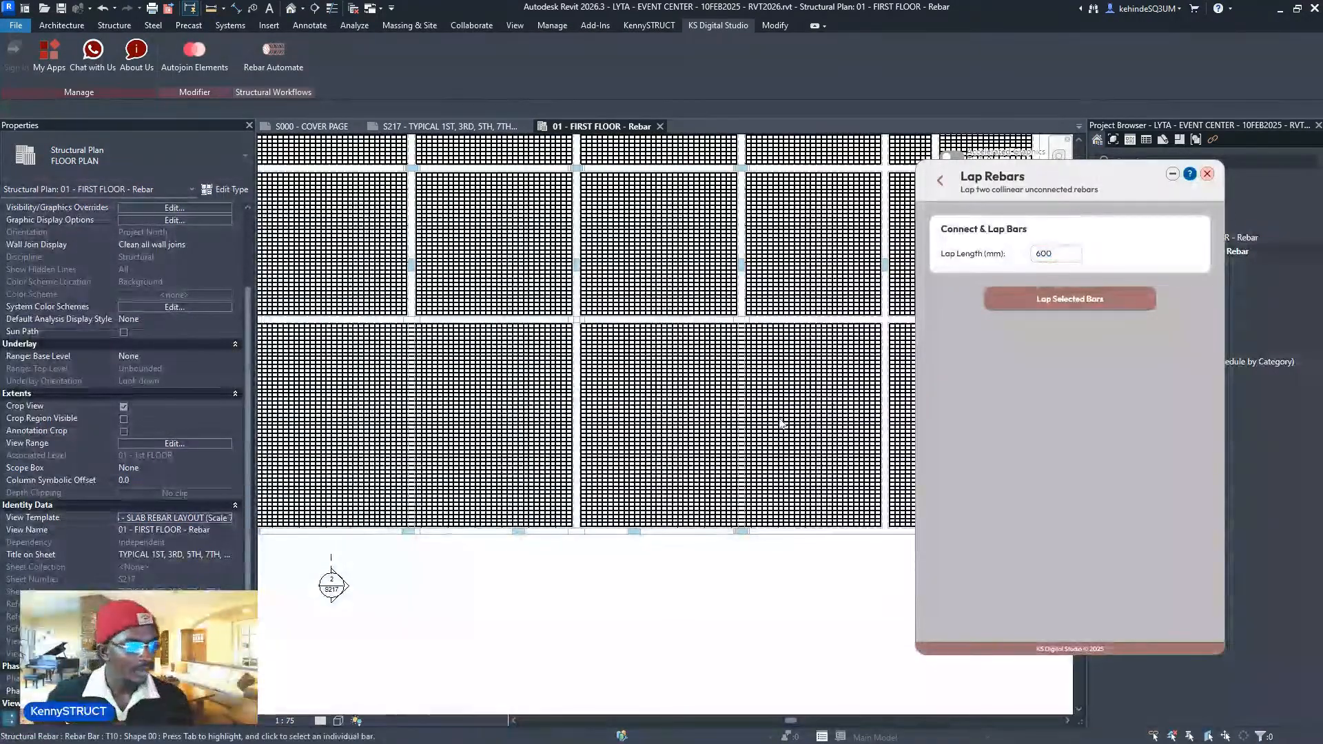
- Close all inactive views and open the Default 3D View
{"action": "middle_click_drag", "start_coordinate": [700, 365], "coordinate": [674, 342]}
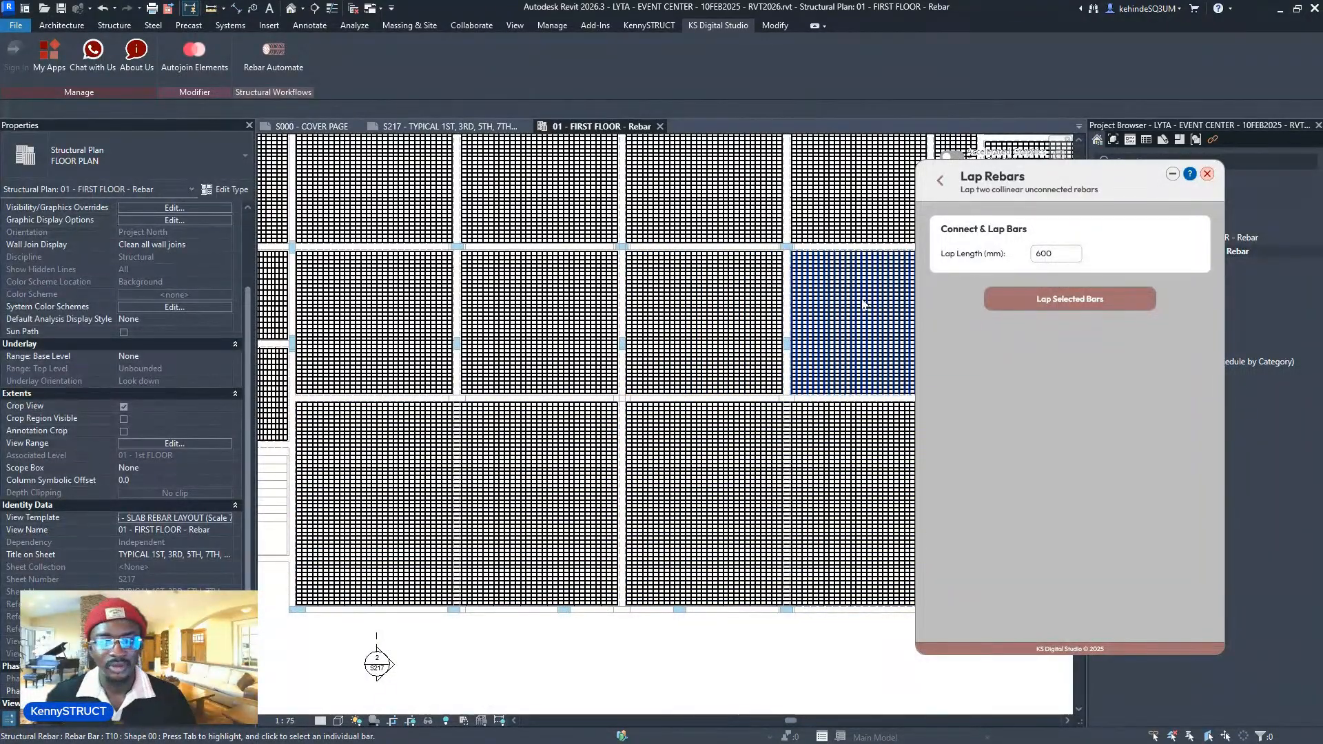
{"action": "scroll", "coordinate": [653, 463], "scroll_direction": "down", "scroll_amount": 2}
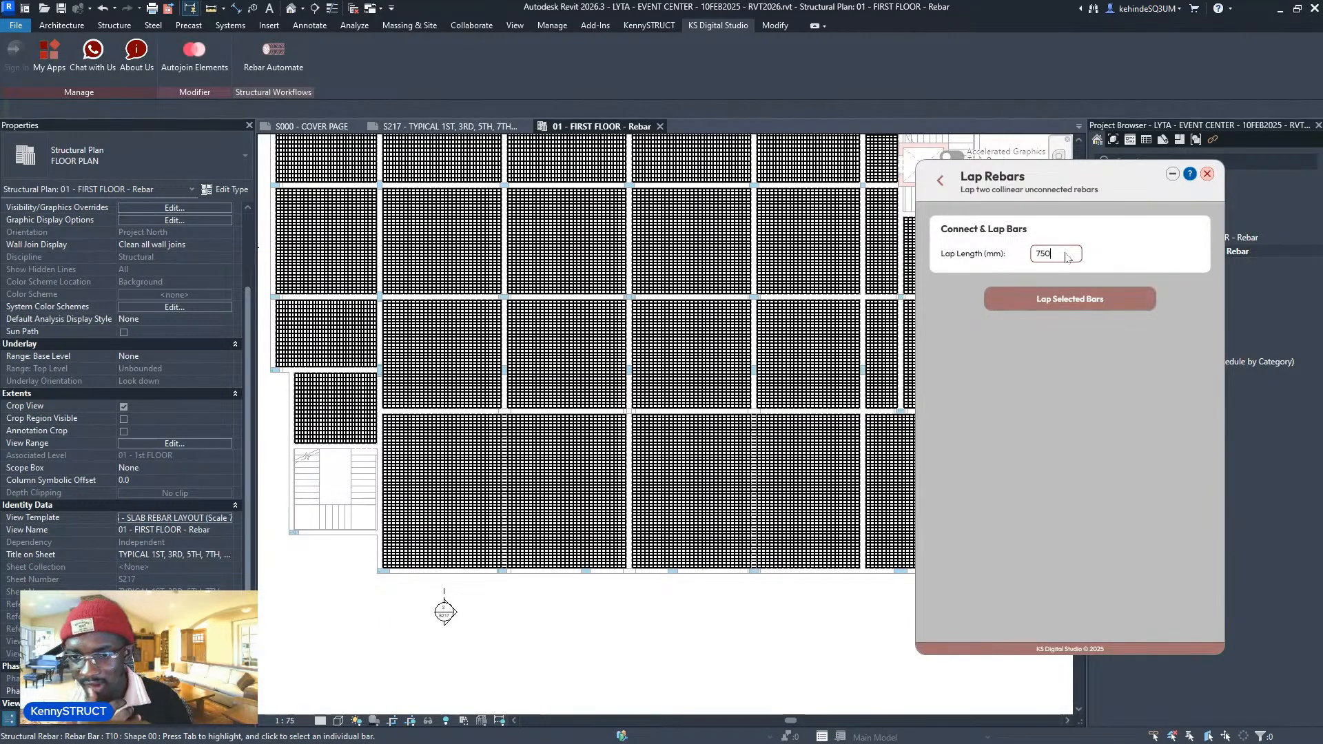
{"action": "left_click", "coordinate": [354, 9]}
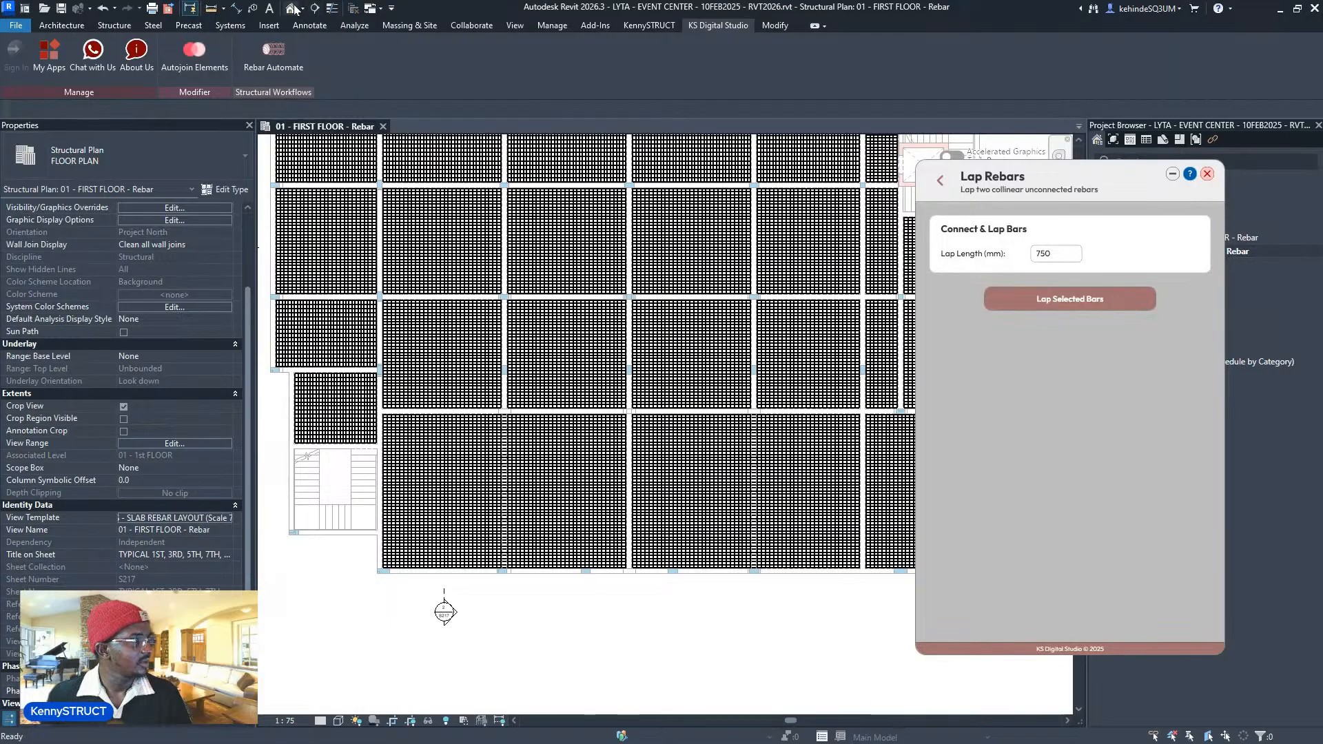
{"action": "left_click", "coordinate": [292, 8]}
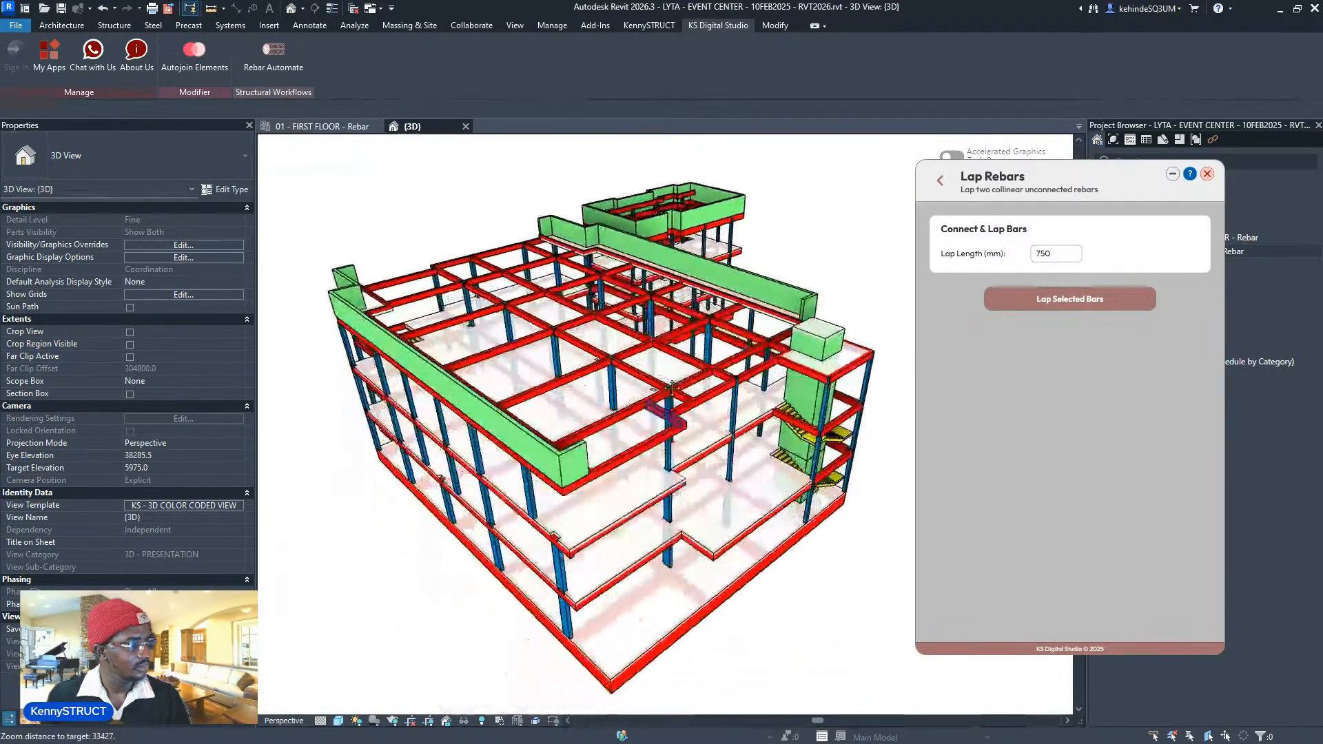
- Section the 3D view to the 200mm first-floor slab and its adjoining beam
{"action": "scroll", "coordinate": [671, 385], "scroll_direction": "up", "scroll_amount": 5}
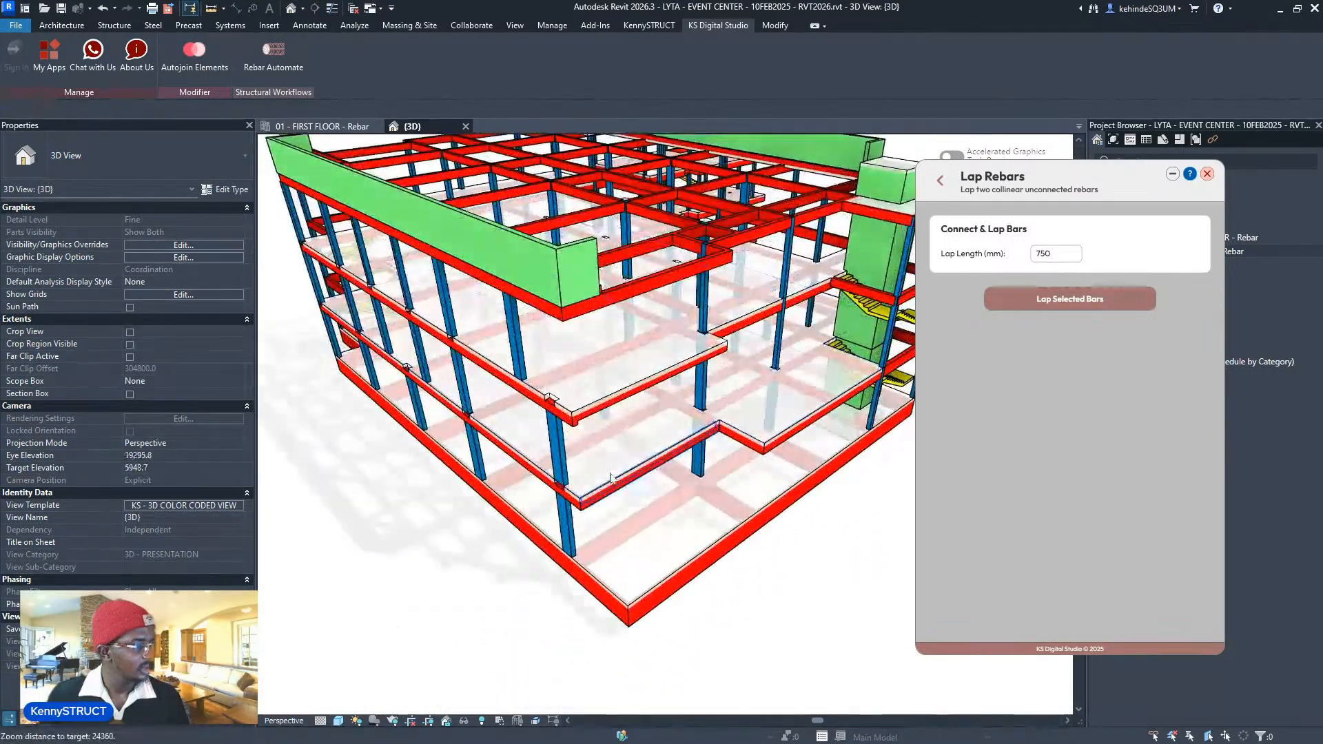
{"action": "left_click", "coordinate": [610, 474]}
{"action": "left_click", "coordinate": [610, 465]}
{"action": "left_click", "coordinate": [609, 461]}
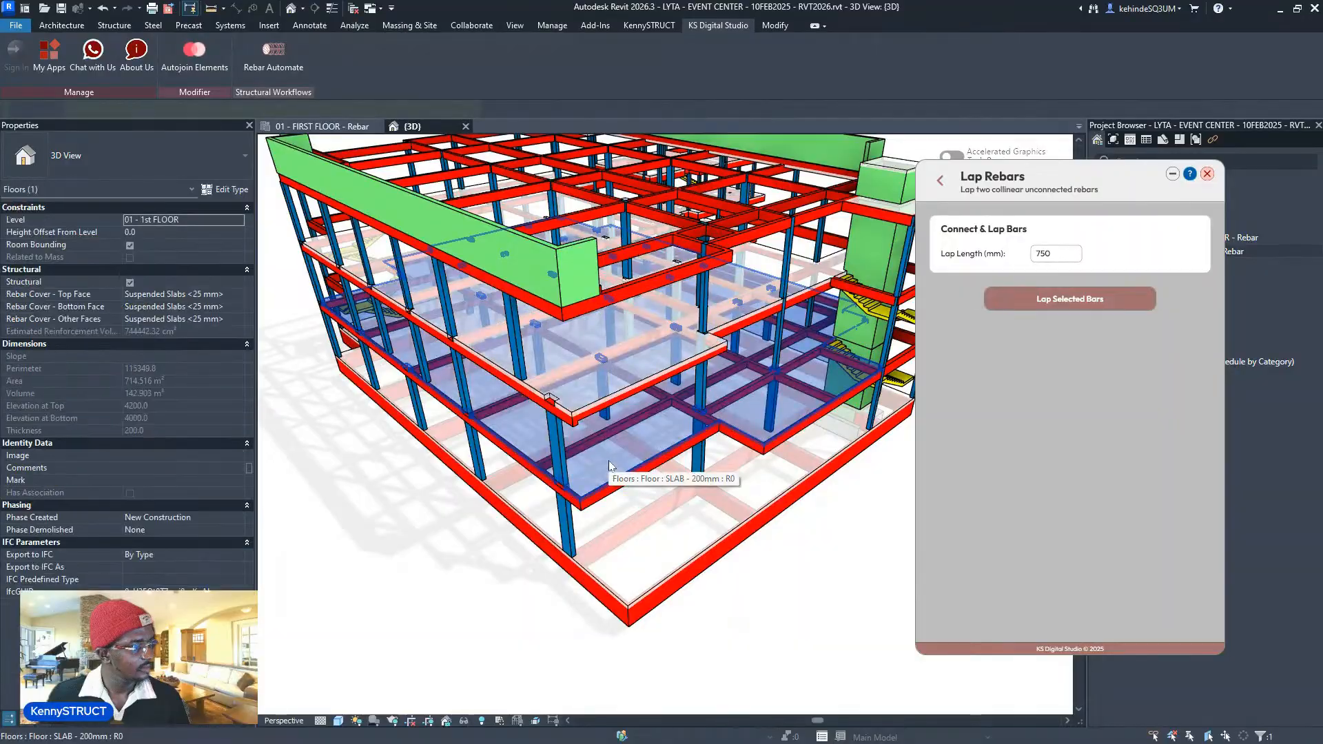
{"action": "left_click", "coordinate": [609, 497], "text": "ctrl"}
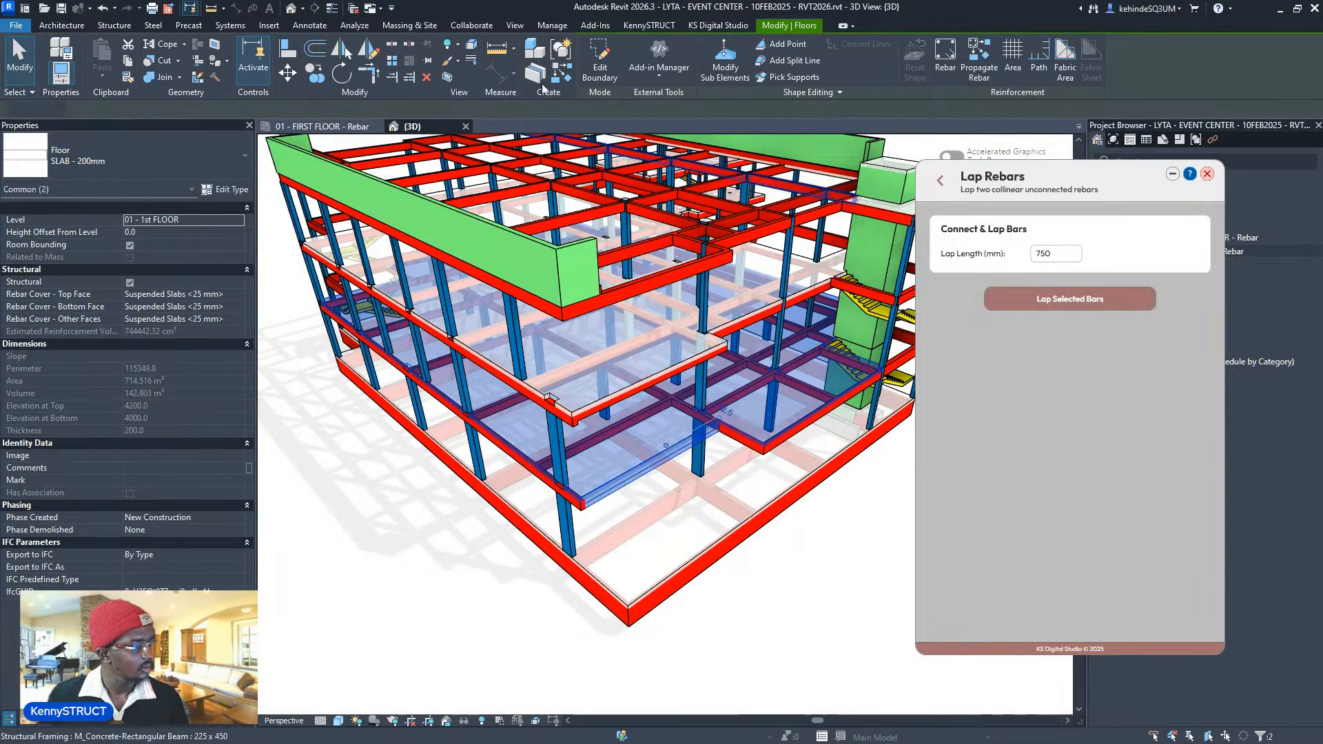
{"action": "left_click", "coordinate": [448, 75]}
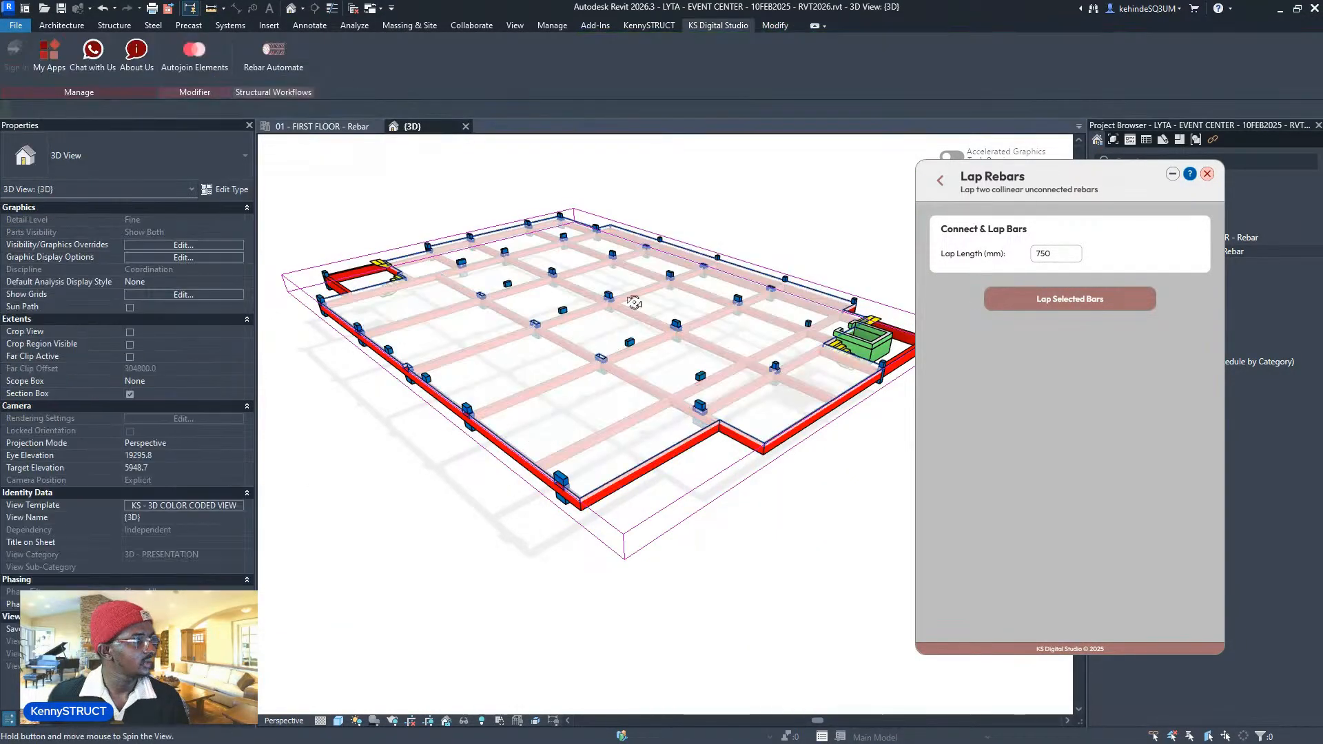
{"action": "middle_click_drag", "start_coordinate": [633, 302], "coordinate": [233, 530], "text": "shift"}
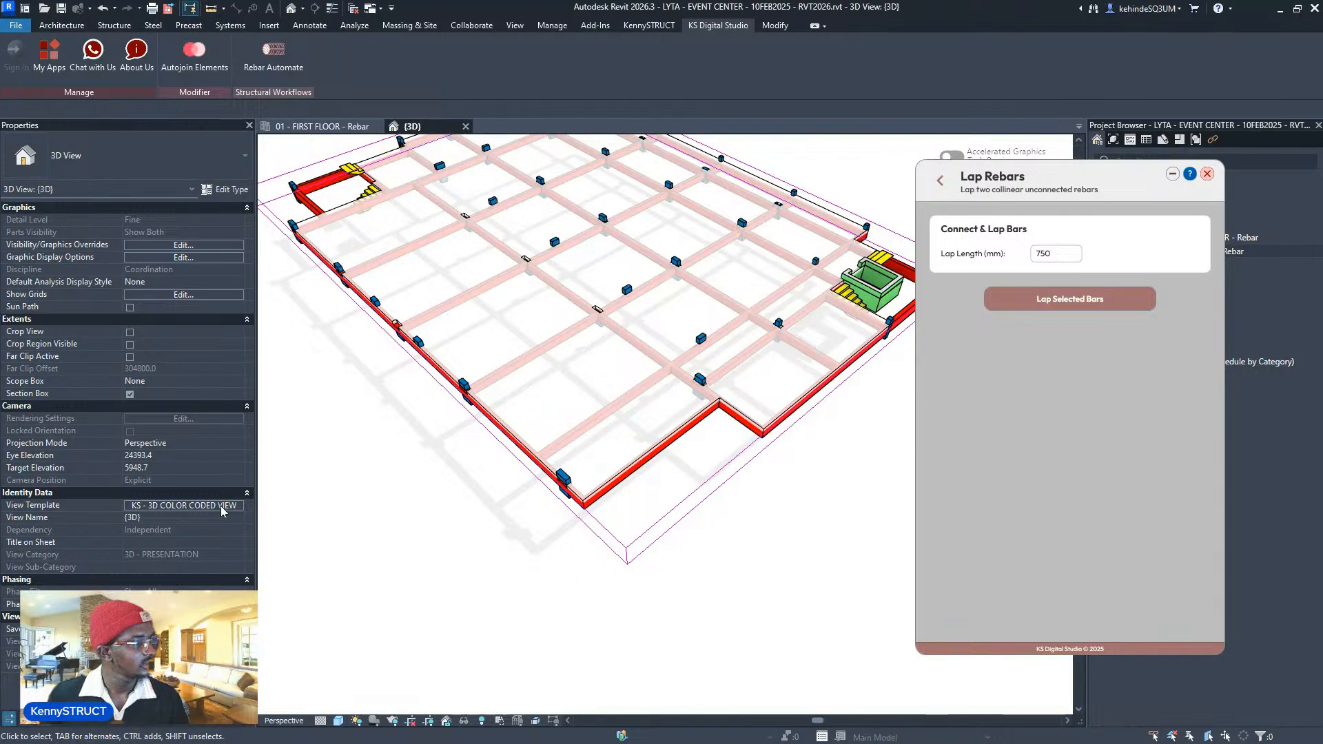
- Enable Temporary View Properties for the 3D view
{"action": "left_click", "coordinate": [499, 720]}
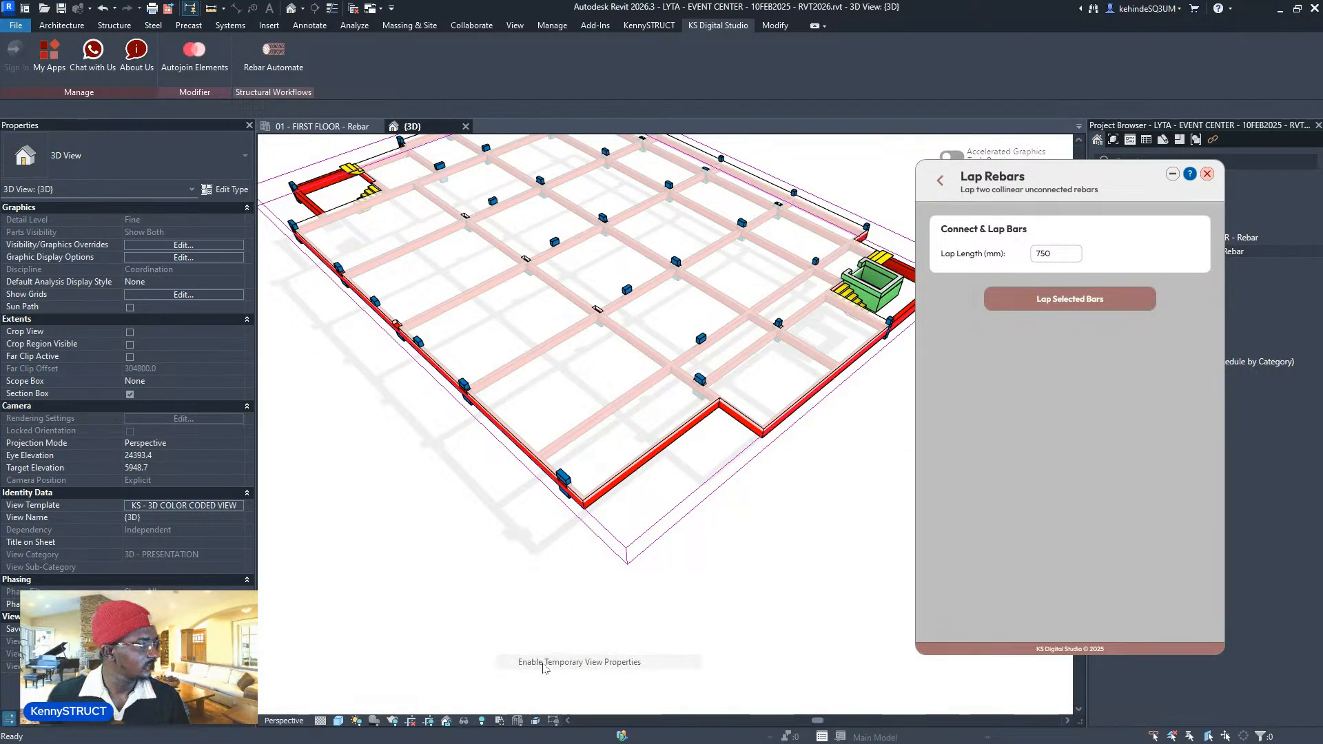
{"action": "left_click", "coordinate": [544, 662]}
{"action": "scroll", "coordinate": [741, 348], "scroll_direction": "up", "scroll_amount": 5}
{"action": "scroll", "coordinate": [675, 368], "scroll_direction": "up", "scroll_amount": 2}
- Tick Structural Rebar in the 3D view's Visibility/Graphics model categories and apply
{"action": "middle_click_drag", "start_coordinate": [611, 386], "coordinate": [611, 461]}
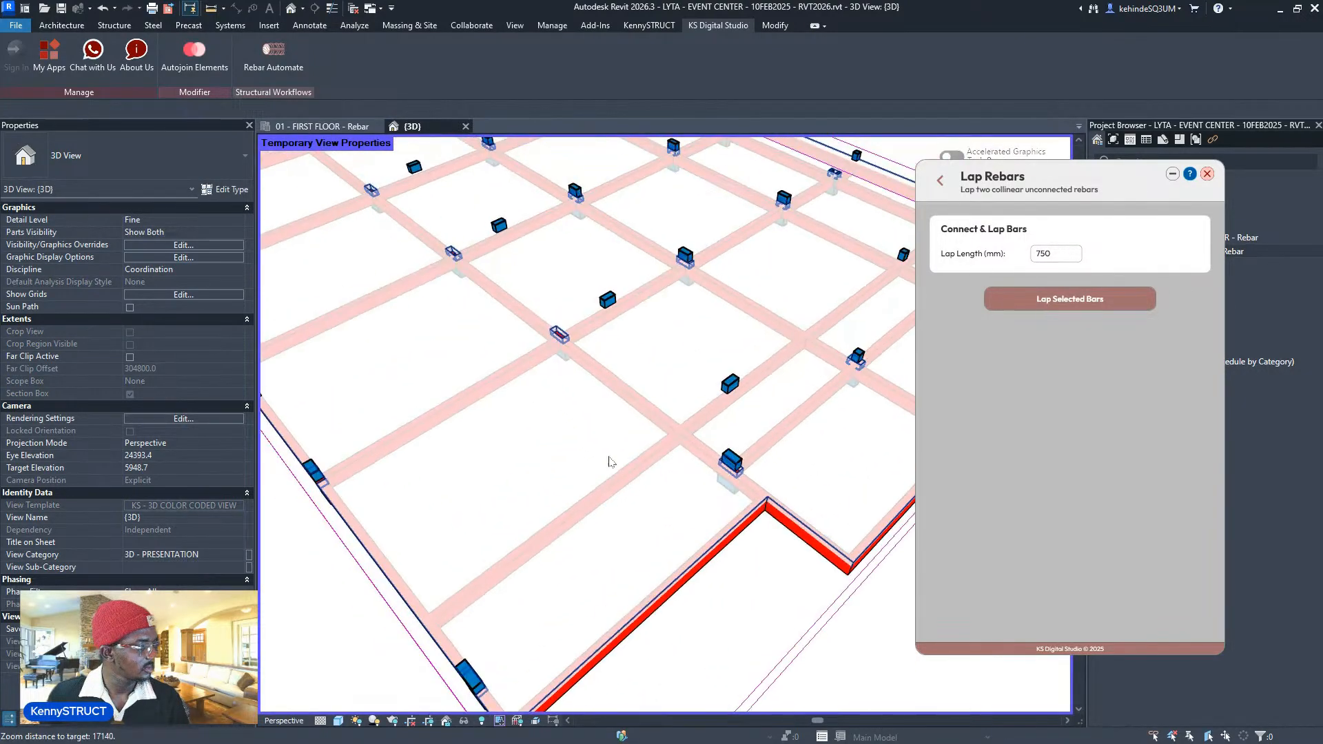
{"action": "scroll", "coordinate": [609, 461], "scroll_direction": "down", "scroll_amount": 2}
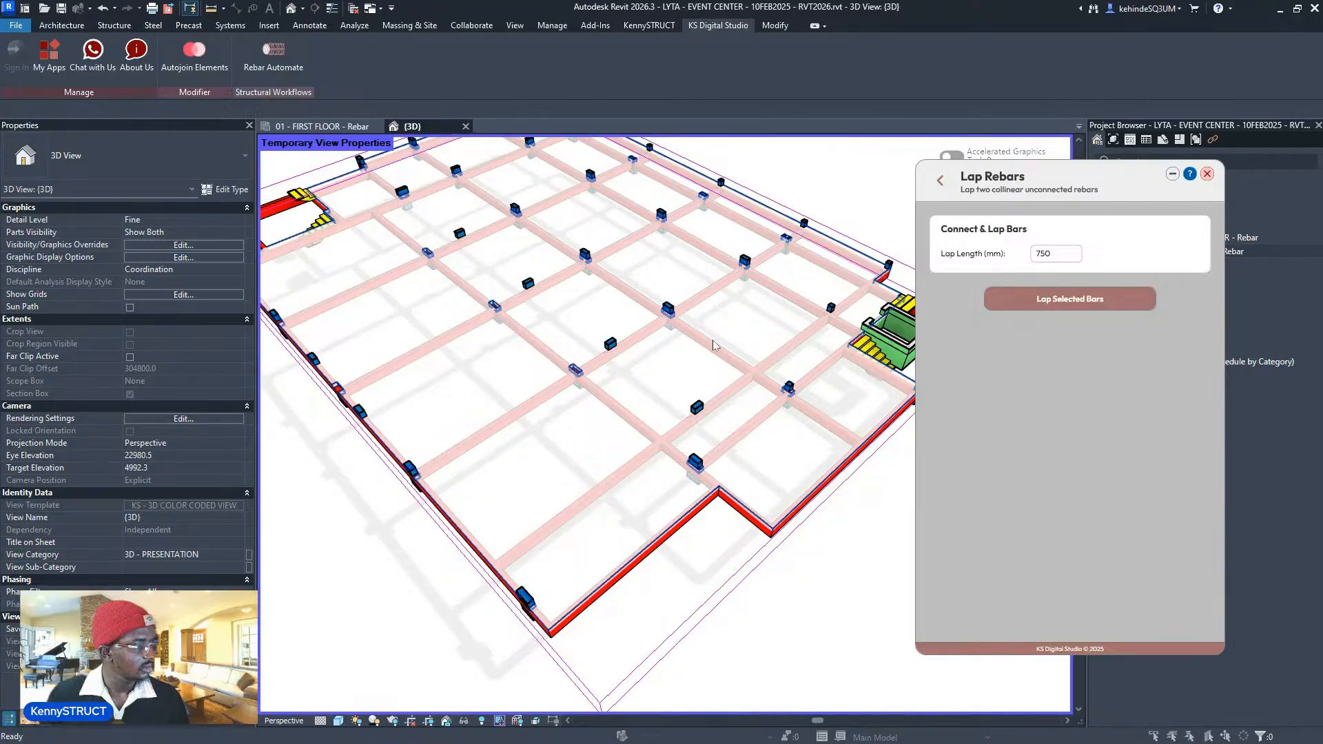
{"action": "key", "text": "v"}
{"action": "key", "text": "v"}
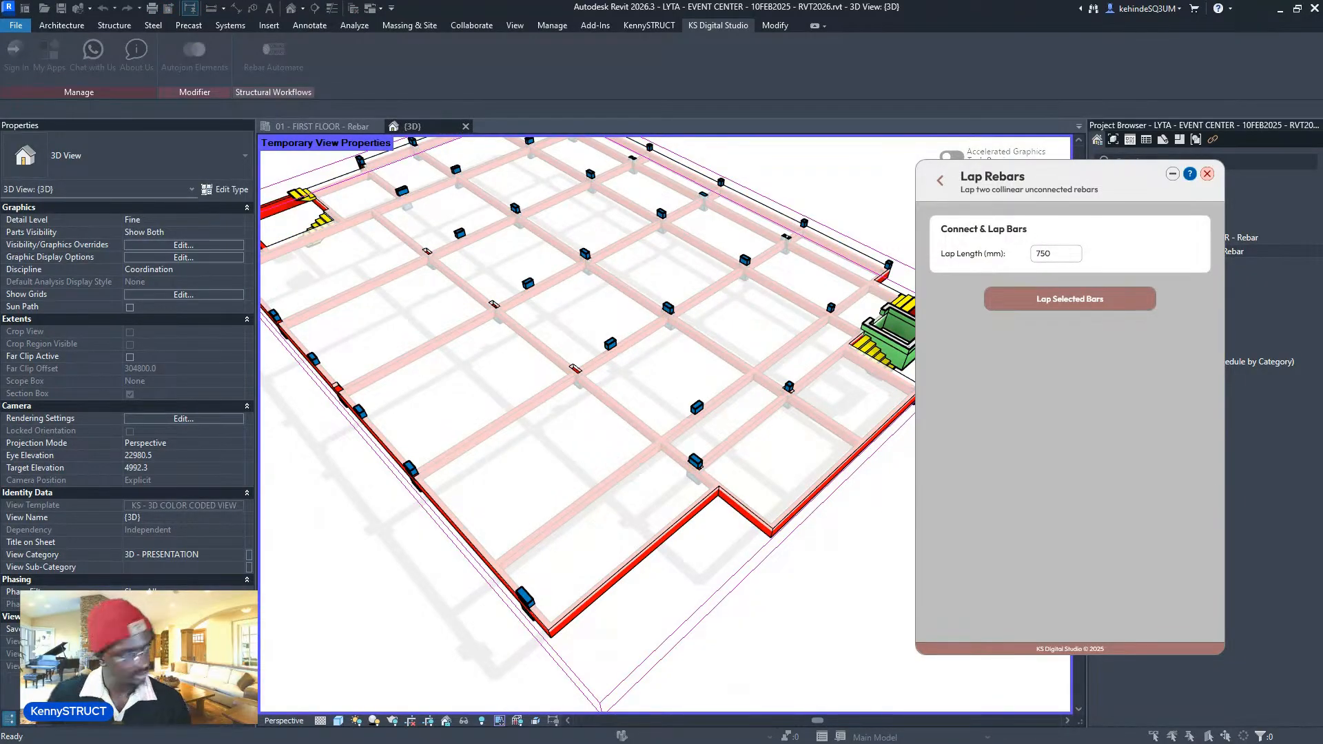
{"action": "scroll", "coordinate": [489, 393], "scroll_direction": "down", "scroll_amount": 3}
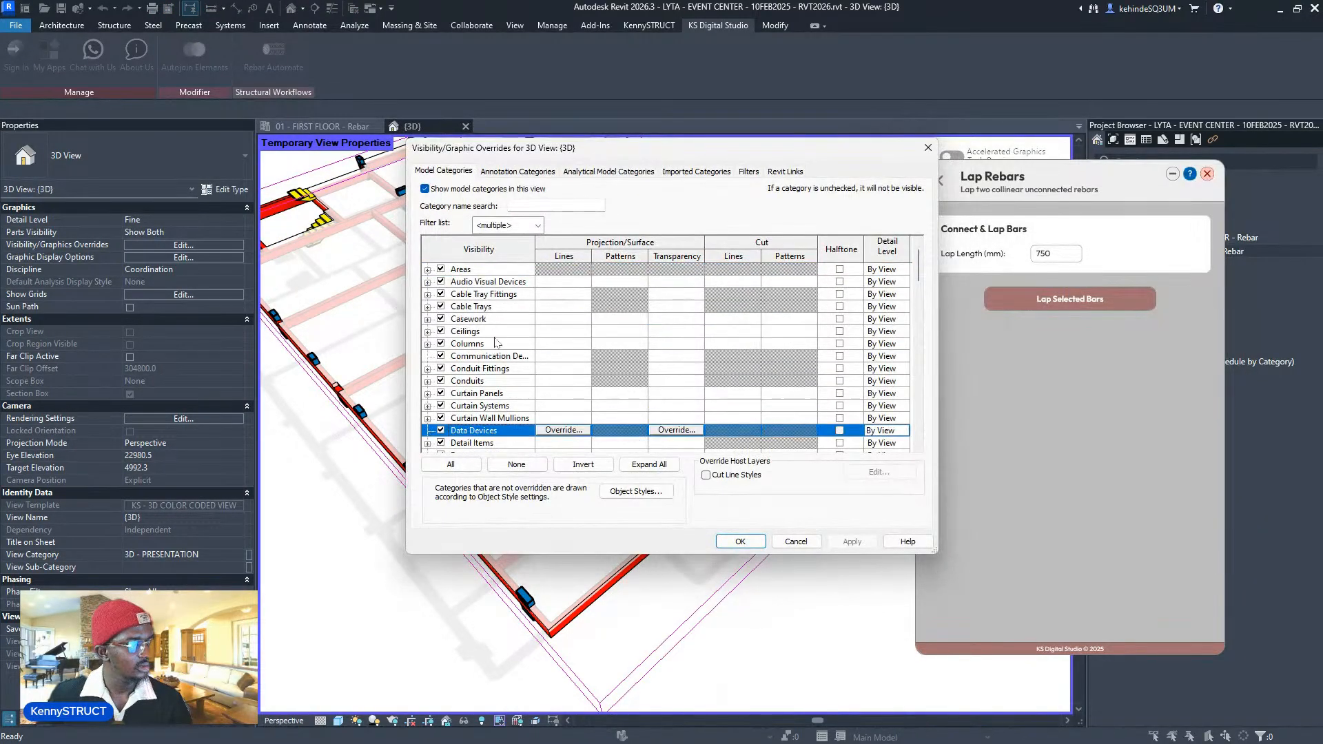
{"action": "scroll", "coordinate": [490, 393], "scroll_direction": "down", "scroll_amount": 12}
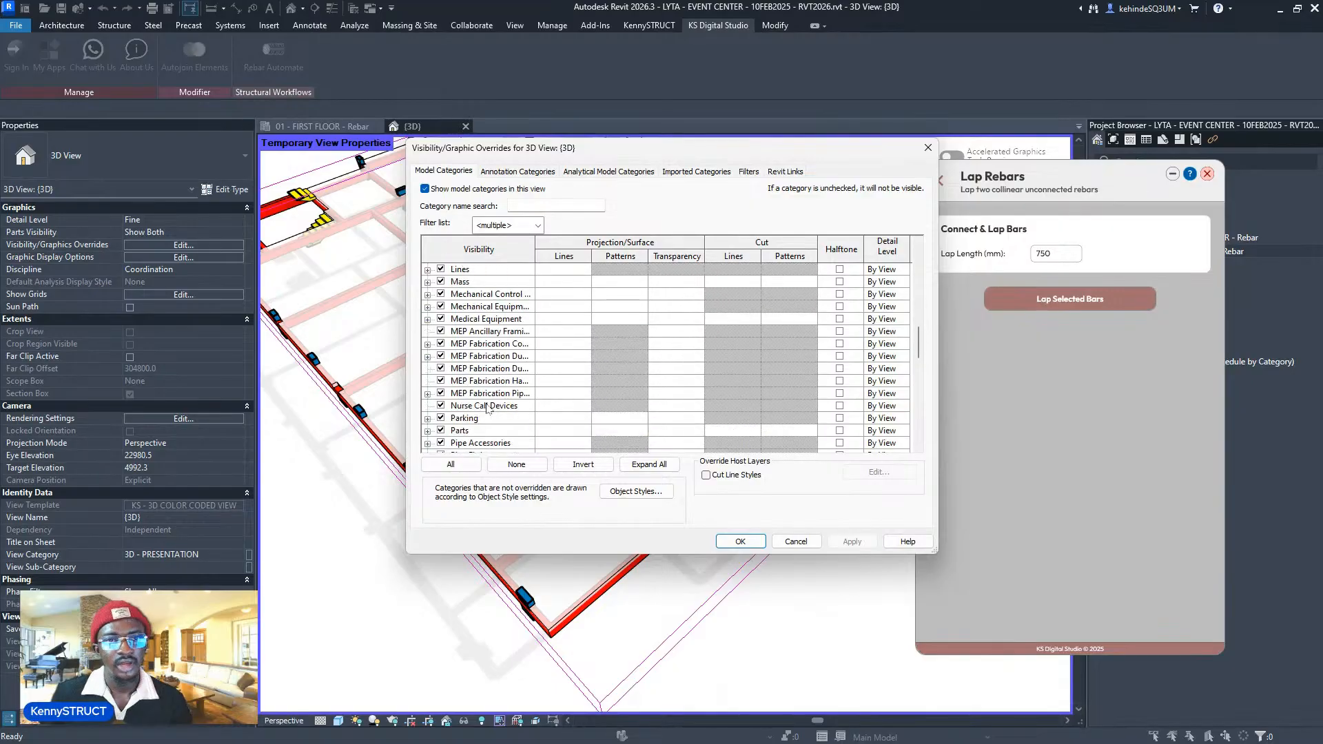
{"action": "scroll", "coordinate": [485, 402], "scroll_direction": "down", "scroll_amount": 4}
{"action": "left_click", "coordinate": [484, 396]}
{"action": "key", "text": "d"}
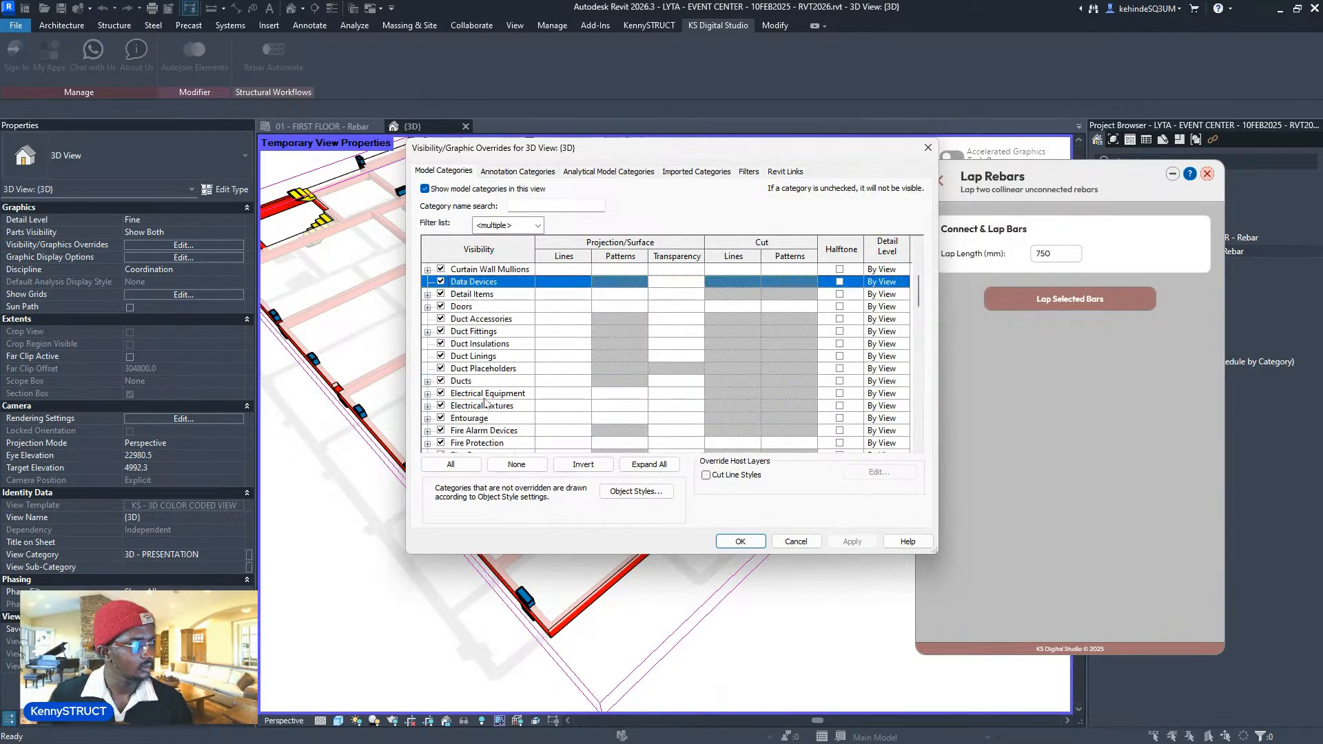
{"action": "key", "text": "s"}
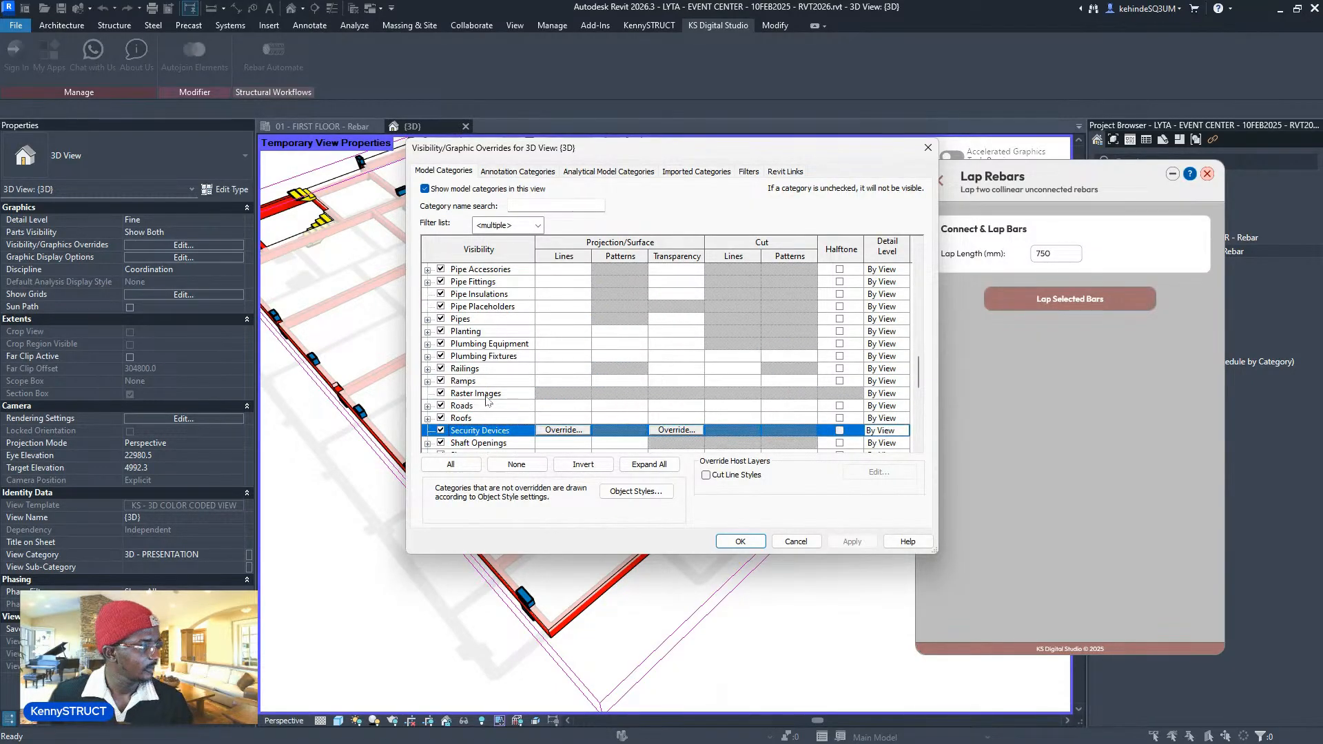
{"action": "scroll", "coordinate": [486, 398], "scroll_direction": "down", "scroll_amount": 5}
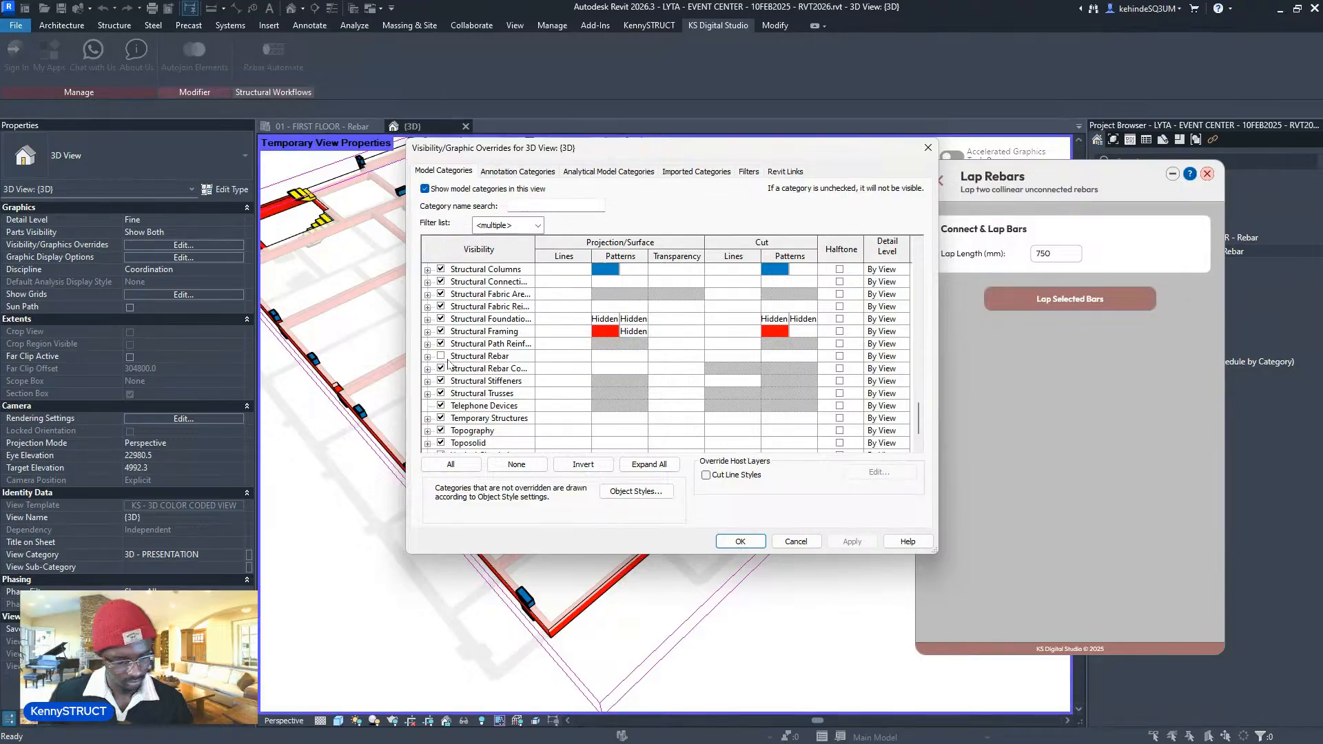
{"action": "left_click", "coordinate": [448, 361]}
{"action": "left_click", "coordinate": [738, 541]}
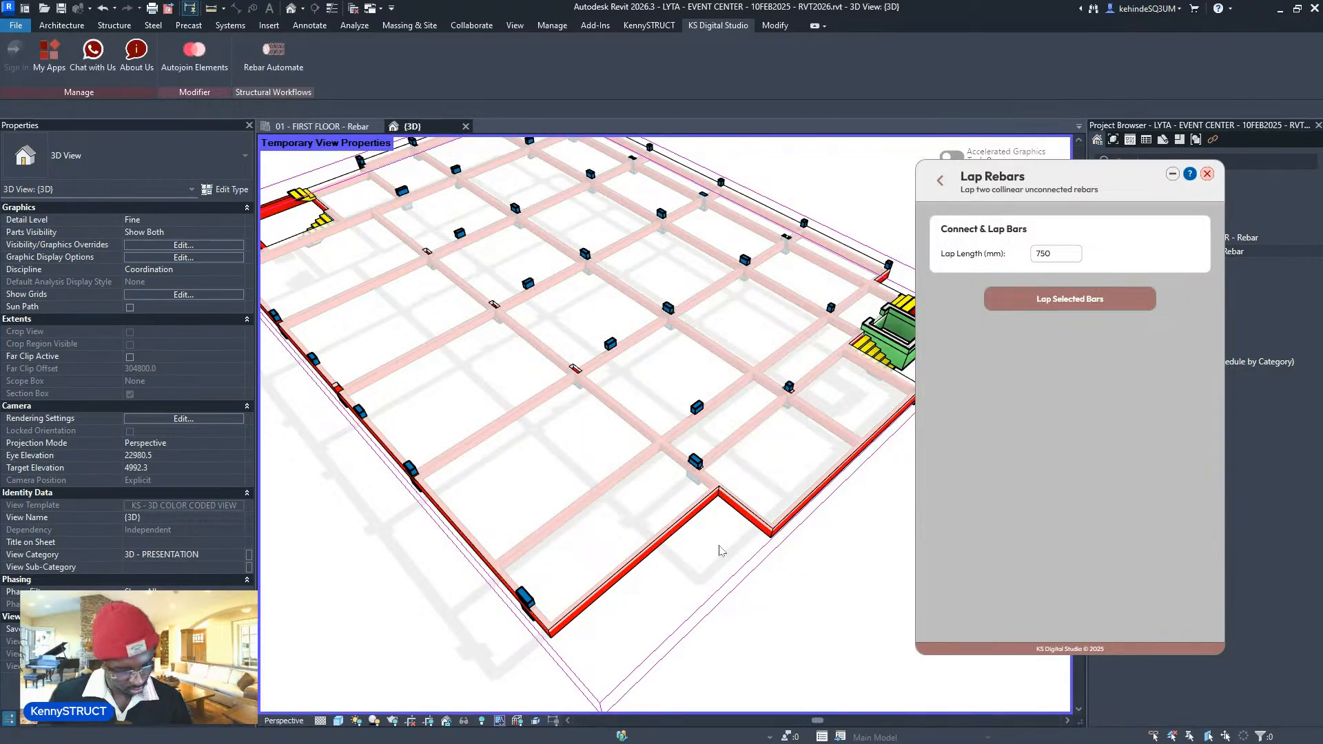
- Run Show Rebar in Host on the first-floor slab to display its meshes in 3D
{"action": "scroll", "coordinate": [720, 550], "scroll_direction": "down", "scroll_amount": 3}
{"action": "scroll", "coordinate": [610, 472], "scroll_direction": "up", "scroll_amount": 3}
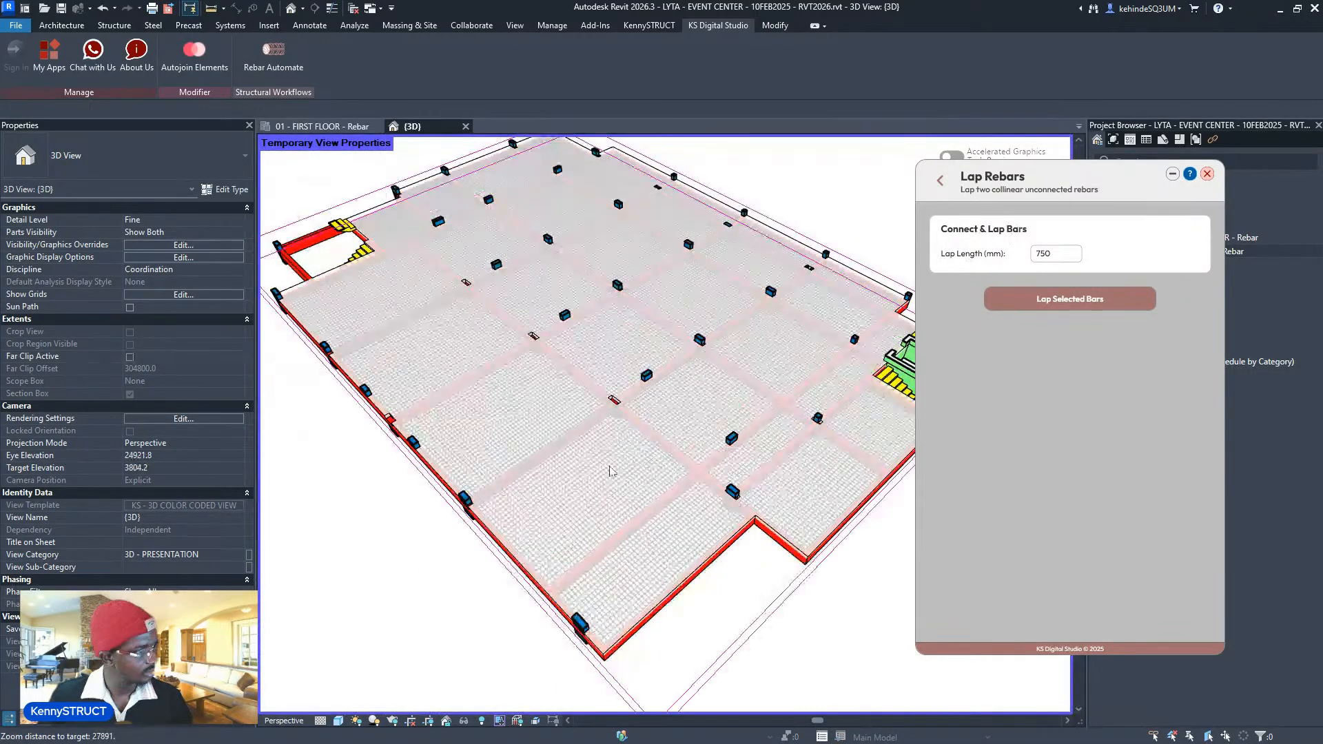
{"action": "scroll", "coordinate": [610, 471], "scroll_direction": "up", "scroll_amount": 2}
{"action": "left_click", "coordinate": [940, 181]}
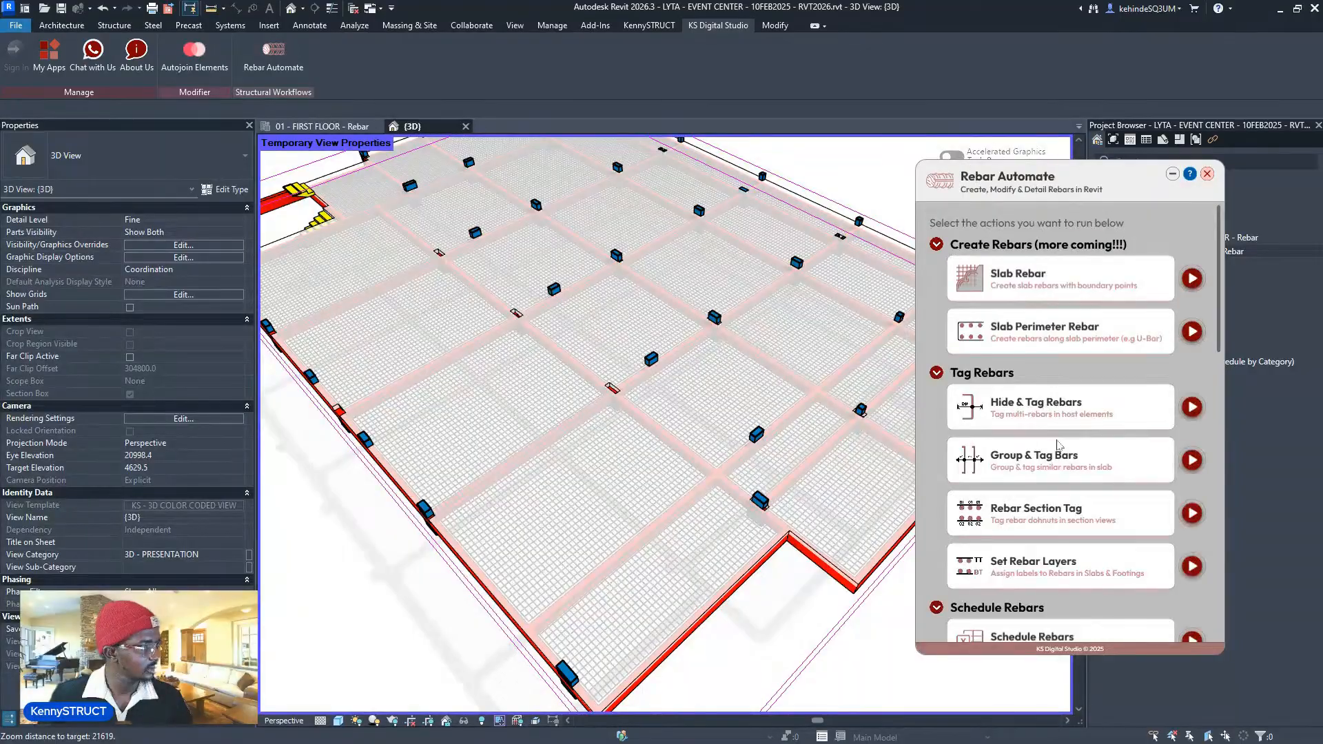
{"action": "scroll", "coordinate": [1078, 451], "scroll_direction": "down", "scroll_amount": 10}
{"action": "scroll", "coordinate": [1078, 452], "scroll_direction": "down", "scroll_amount": 3}
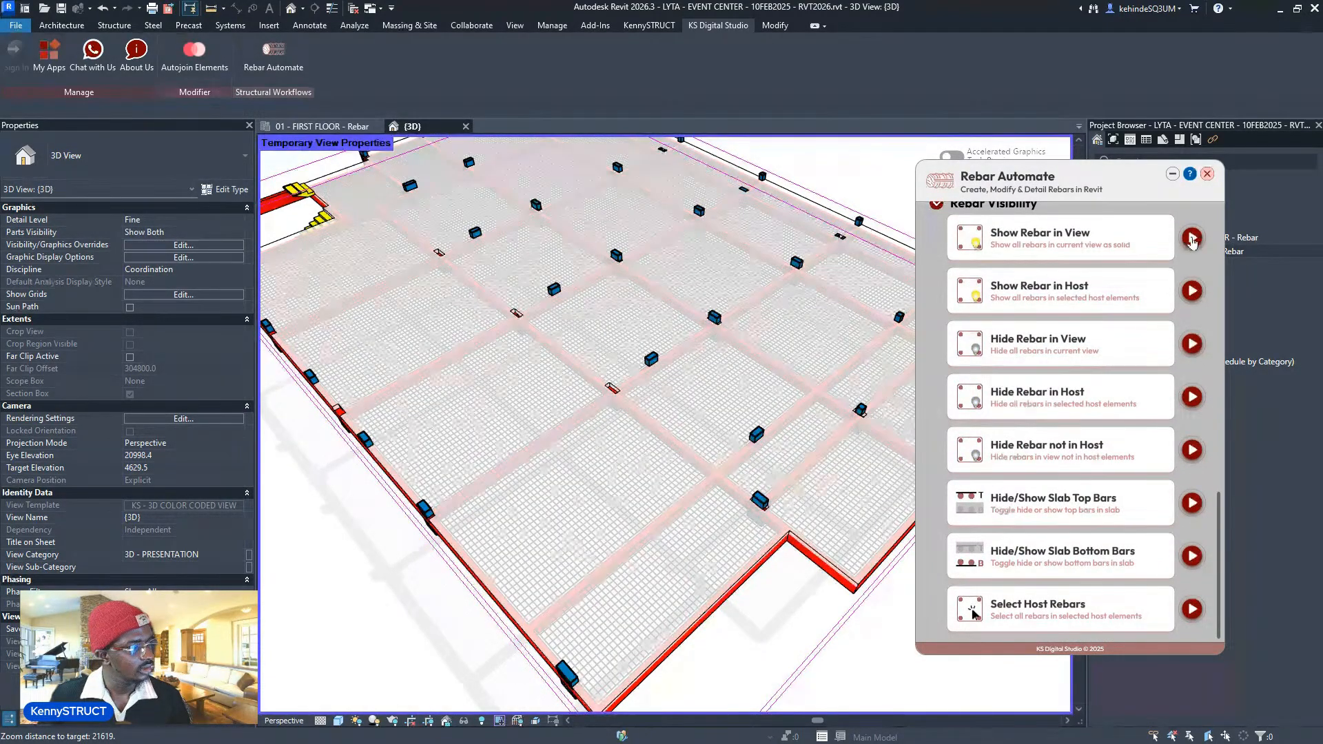
{"action": "left_click", "coordinate": [1192, 292]}
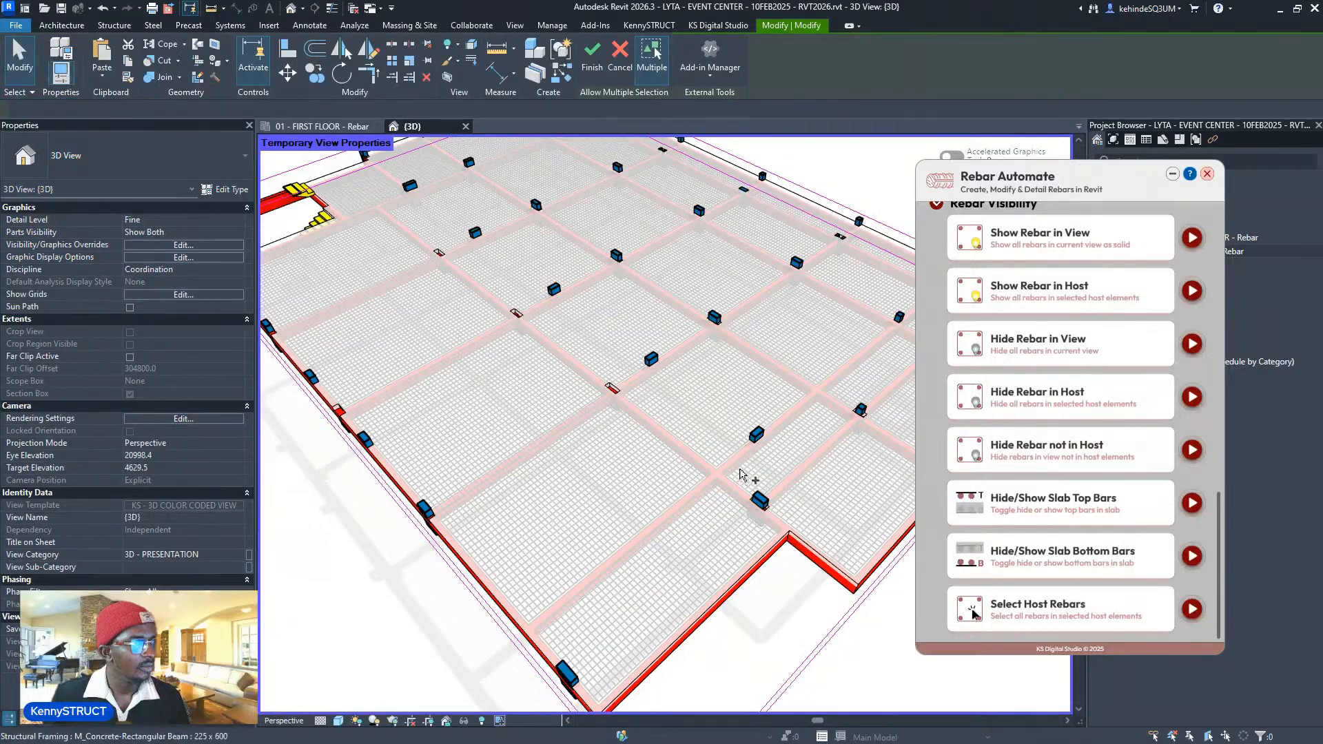
{"action": "left_click", "coordinate": [706, 419]}
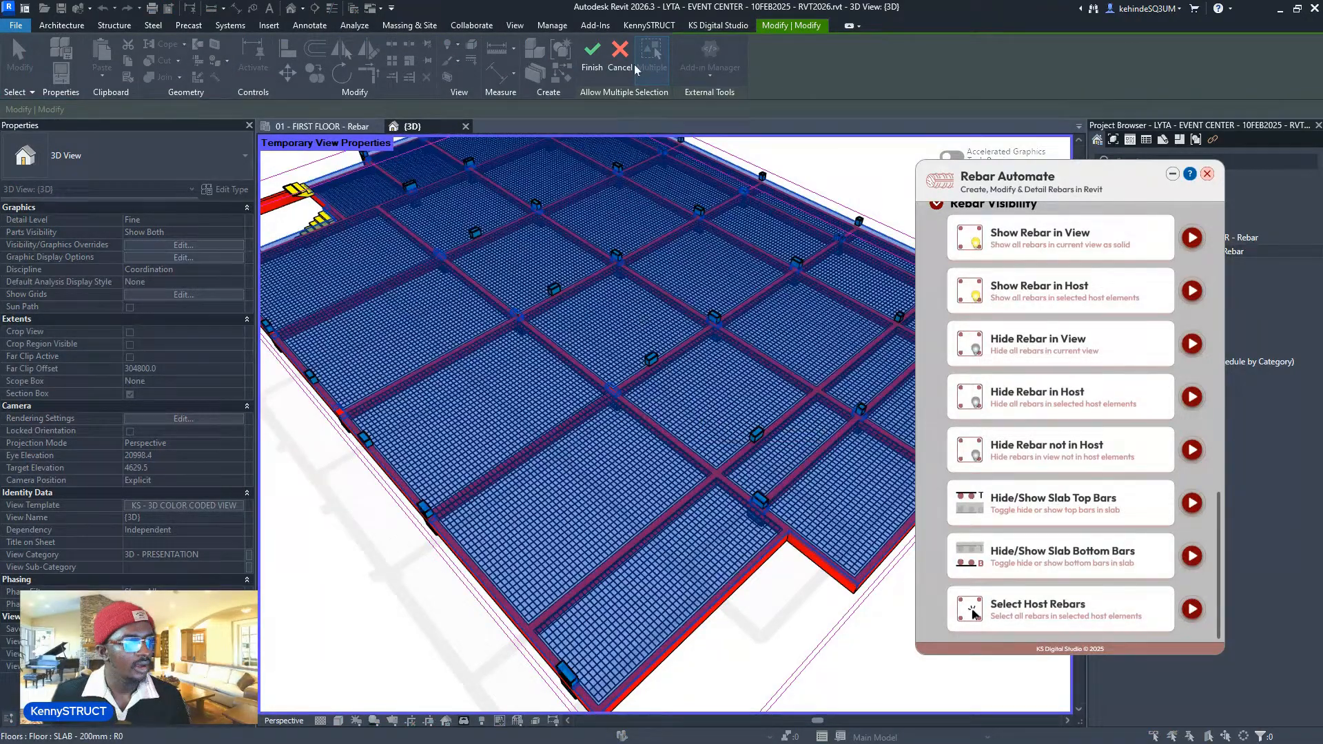
{"action": "left_click", "coordinate": [594, 63]}
- Switch to the 01 - FIRST FLOOR - Rebar plan view
{"action": "scroll", "coordinate": [642, 351], "scroll_direction": "up", "scroll_amount": 5}
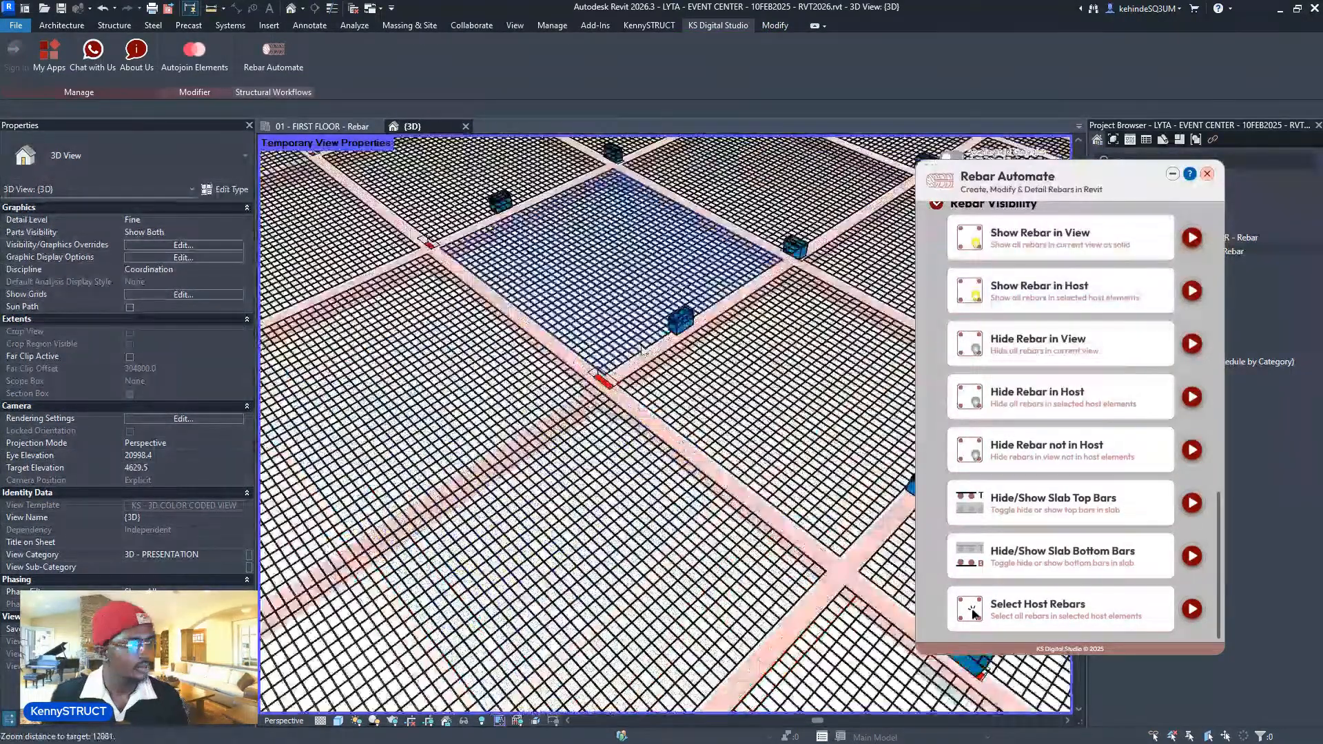
{"action": "scroll", "coordinate": [642, 350], "scroll_direction": "up", "scroll_amount": 8}
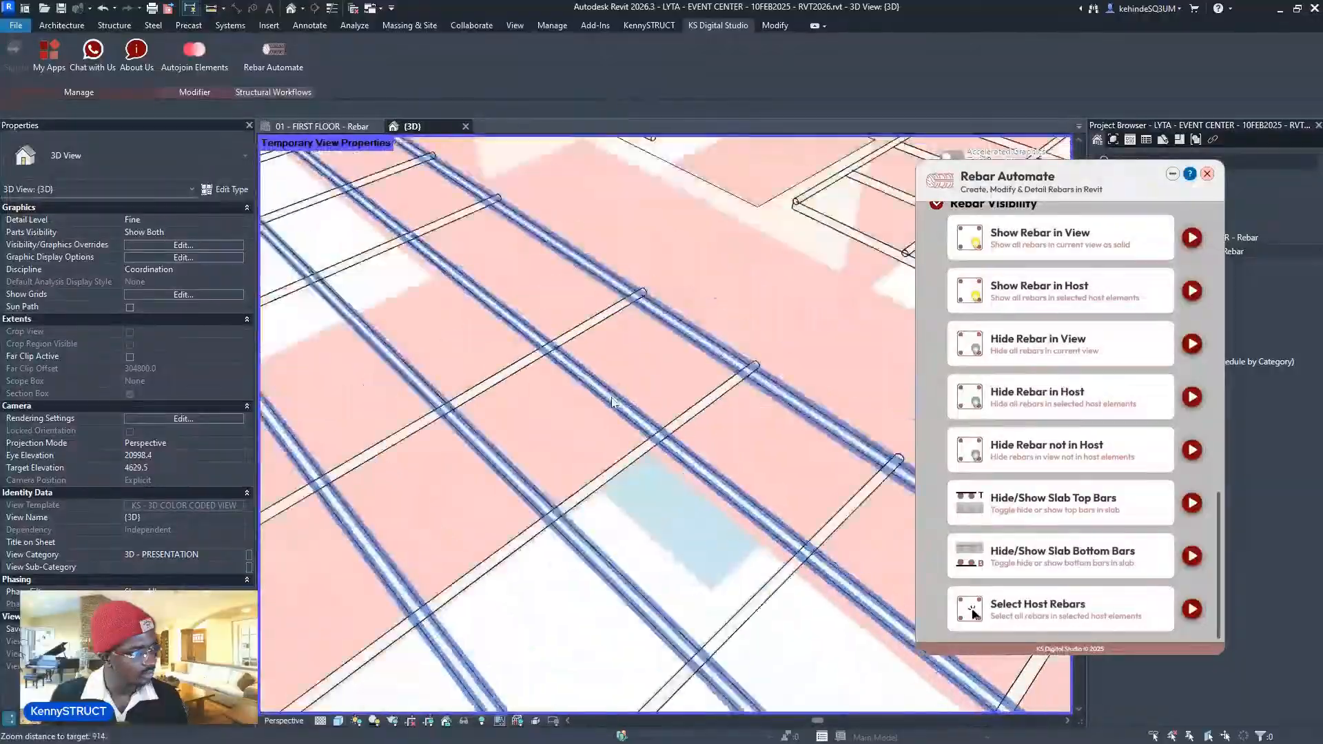
{"action": "scroll", "coordinate": [612, 402], "scroll_direction": "down", "scroll_amount": 10}
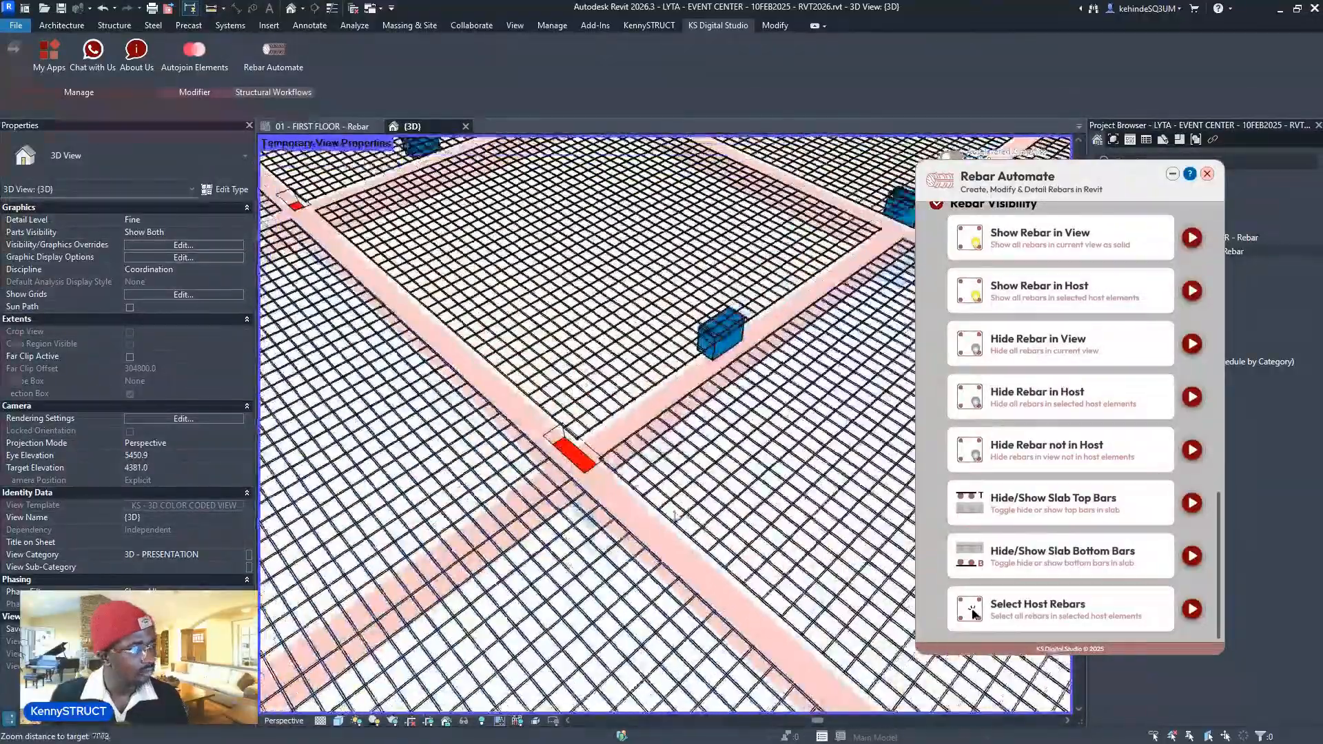
{"action": "scroll", "coordinate": [620, 482], "scroll_direction": "down", "scroll_amount": 8}
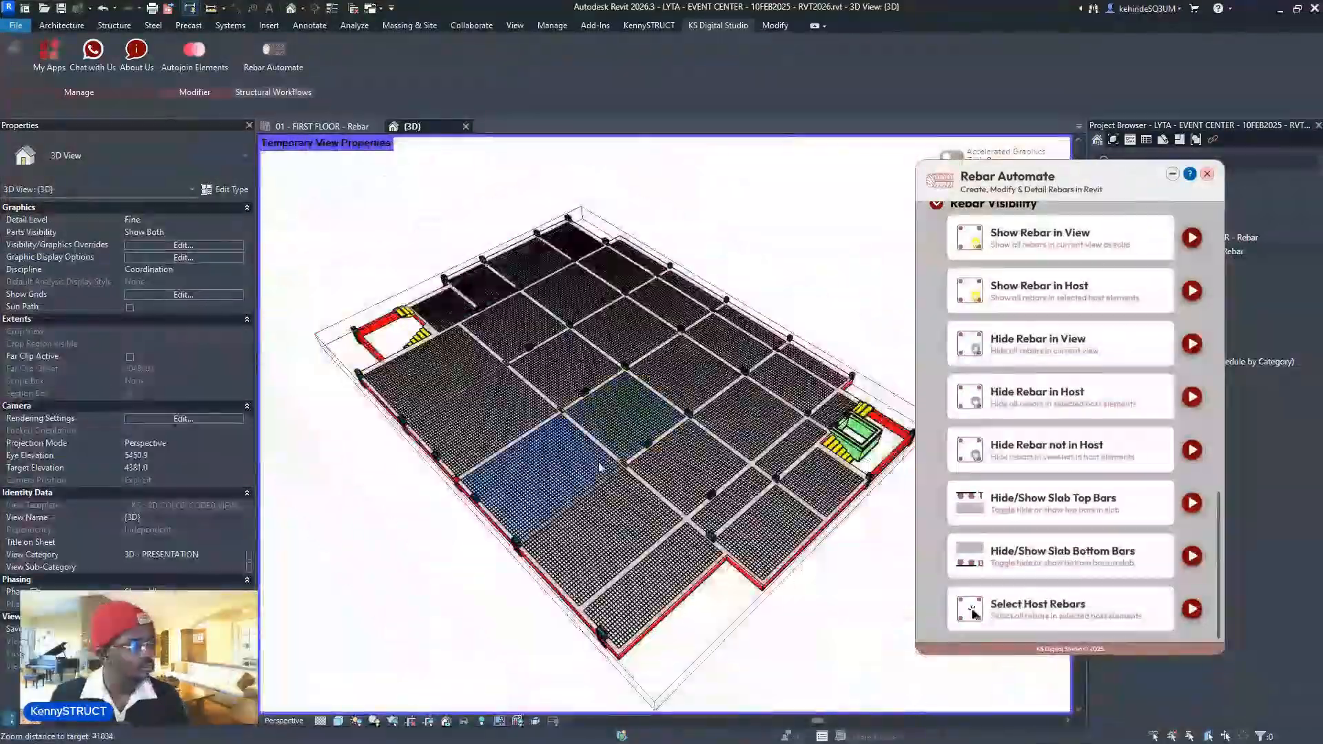
{"action": "scroll", "coordinate": [600, 468], "scroll_direction": "up", "scroll_amount": 3}
{"action": "scroll", "coordinate": [943, 380], "scroll_direction": "up", "scroll_amount": 4}
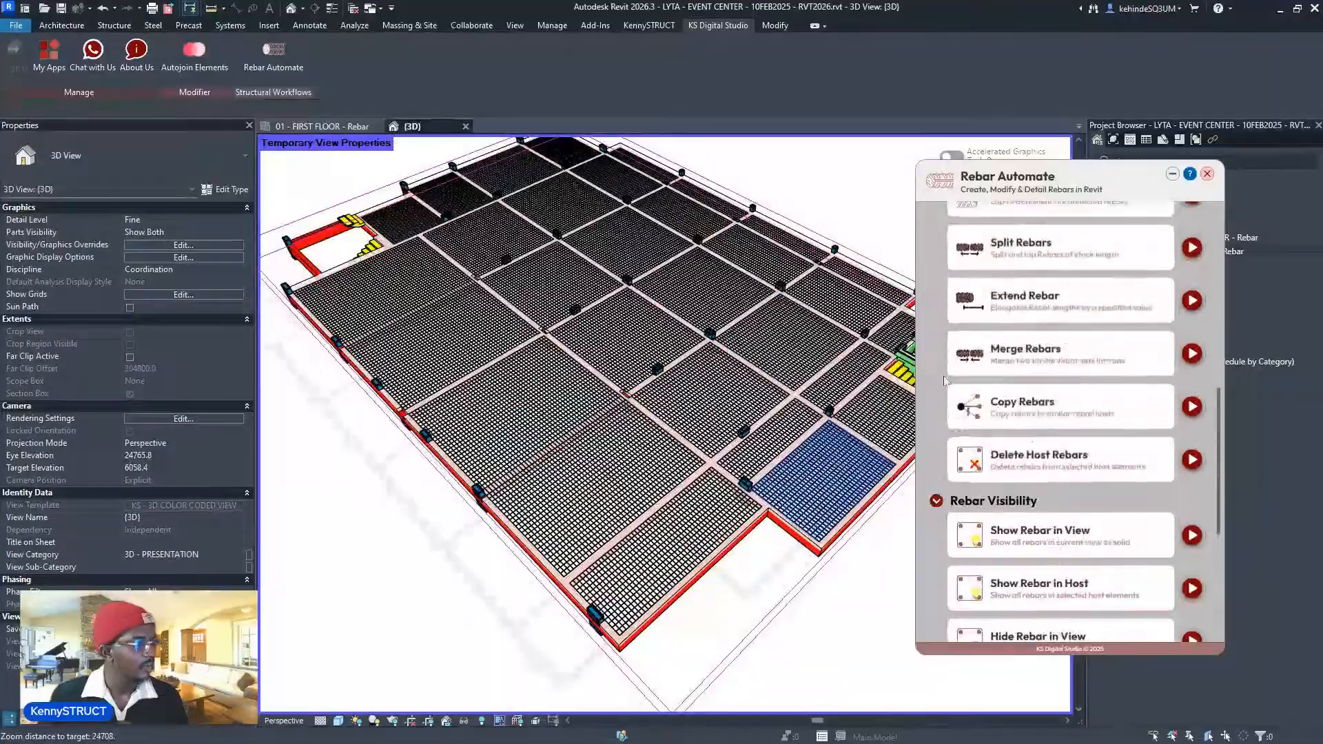
{"action": "left_click", "coordinate": [345, 126]}
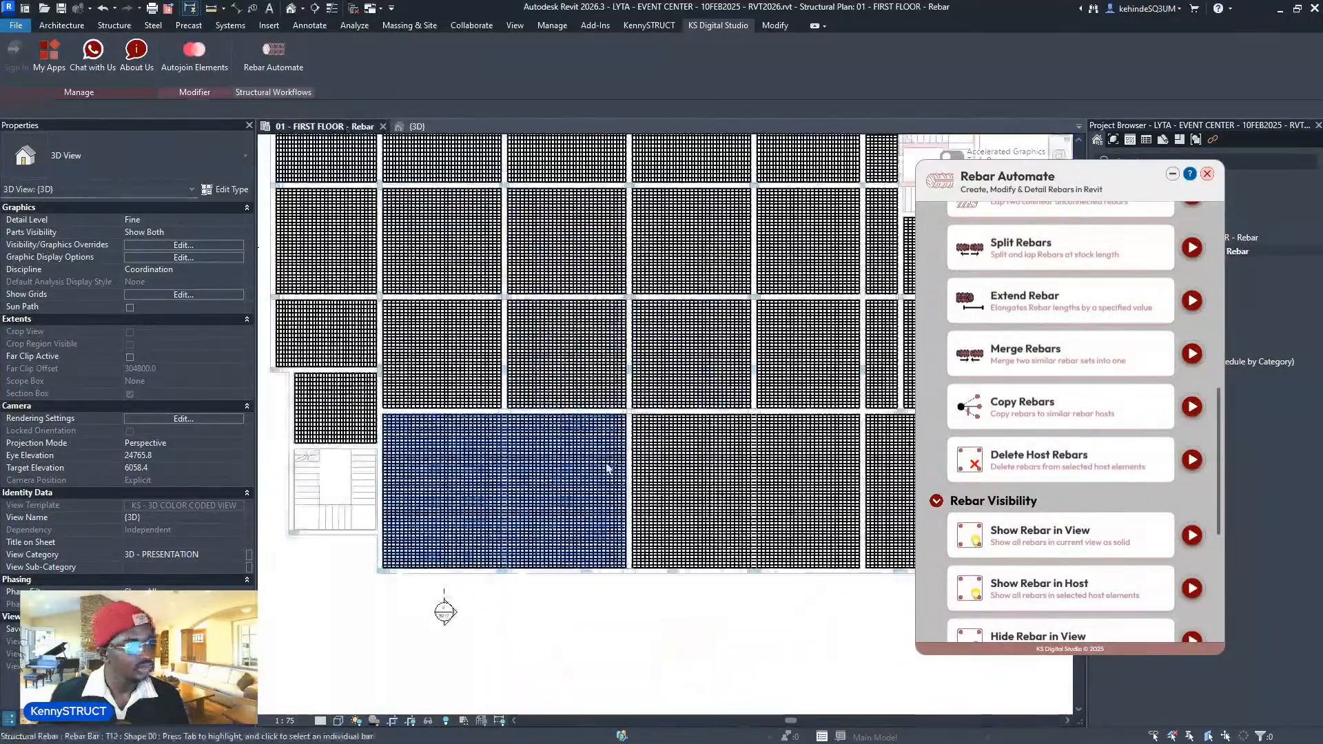
{"action": "middle_click_drag", "start_coordinate": [615, 412], "coordinate": [679, 432]}
{"action": "scroll", "coordinate": [579, 494], "scroll_direction": "up", "scroll_amount": 4}
{"action": "scroll", "coordinate": [1123, 451], "scroll_direction": "up", "scroll_amount": 3}
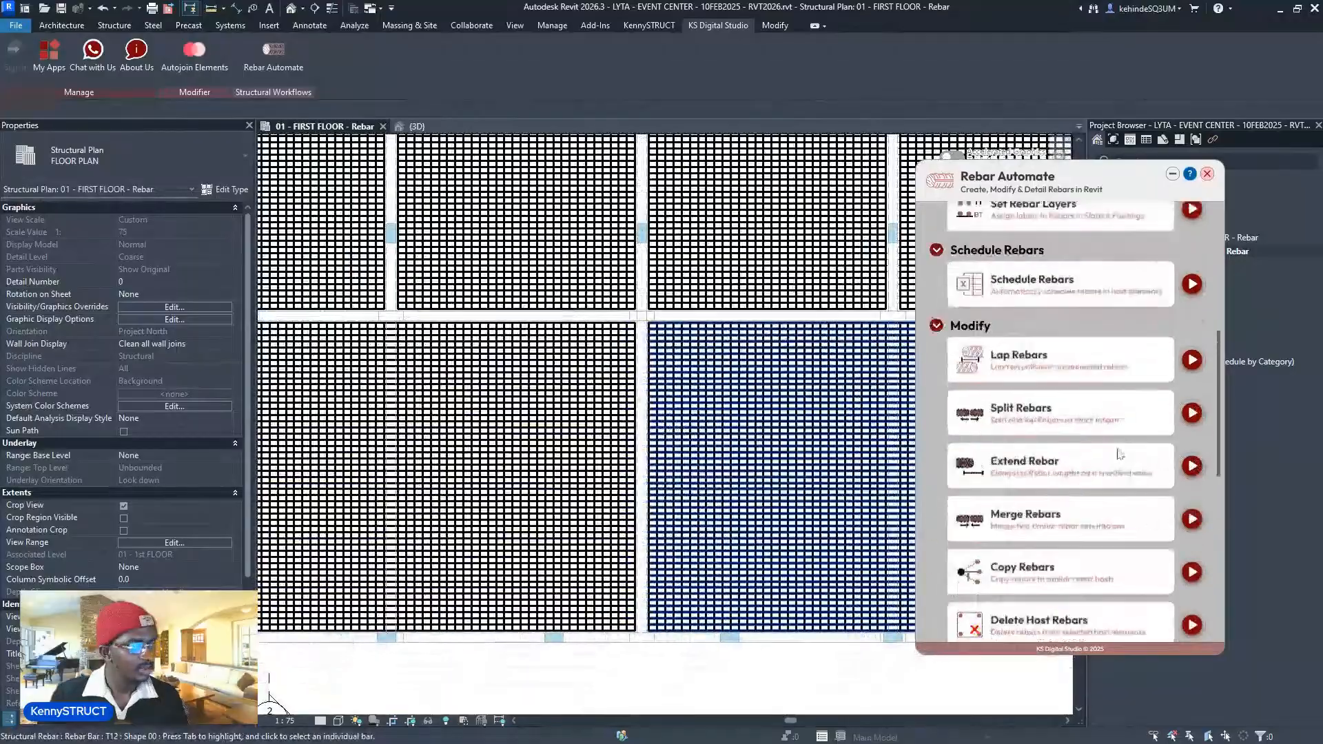
{"action": "left_click", "coordinate": [1192, 426]}
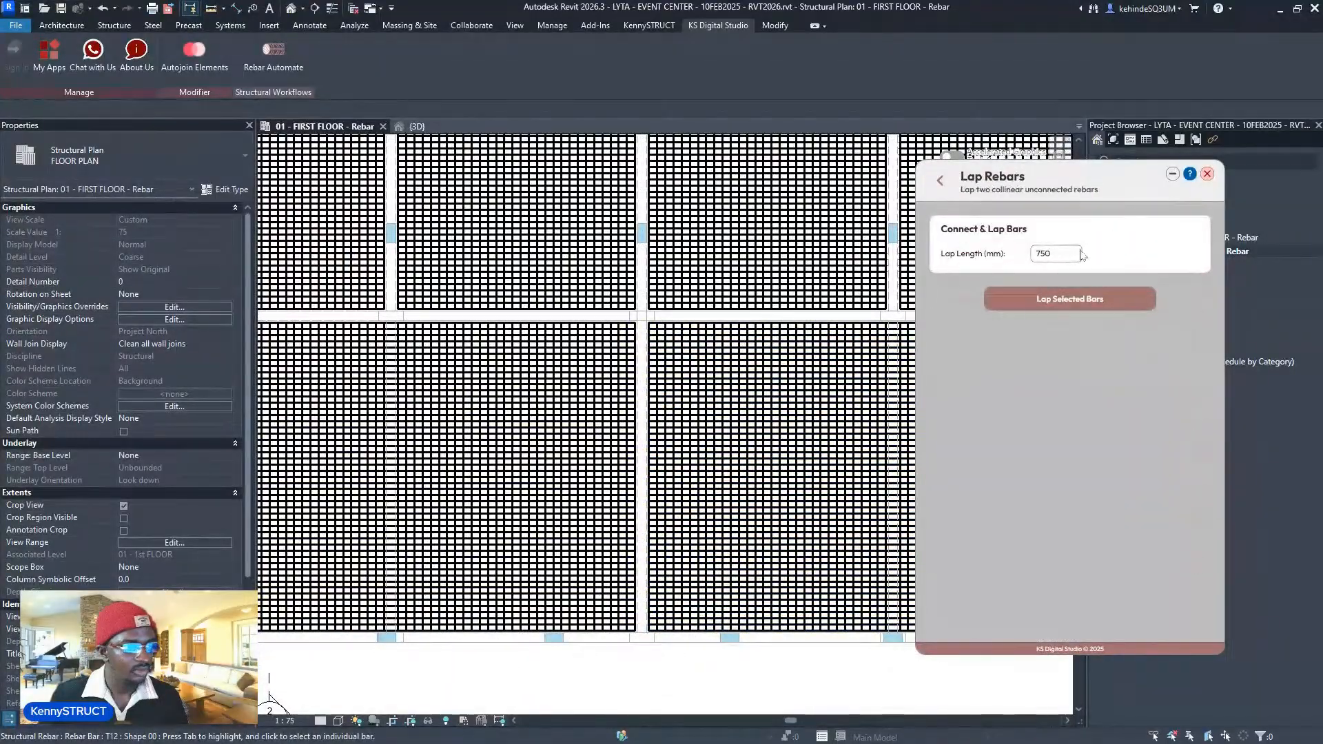
{"action": "scroll", "coordinate": [653, 406], "scroll_direction": "up", "scroll_amount": 2}
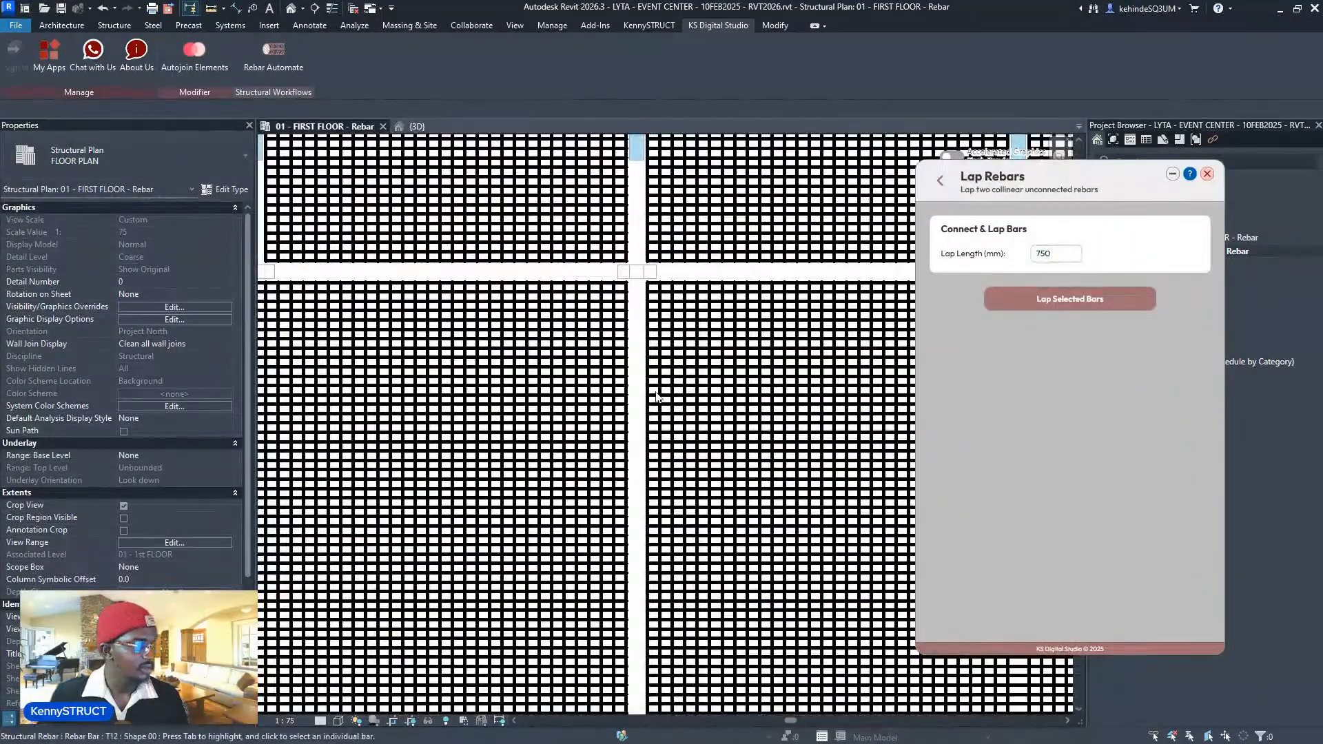
{"action": "scroll", "coordinate": [655, 397], "scroll_direction": "up", "scroll_amount": 5}
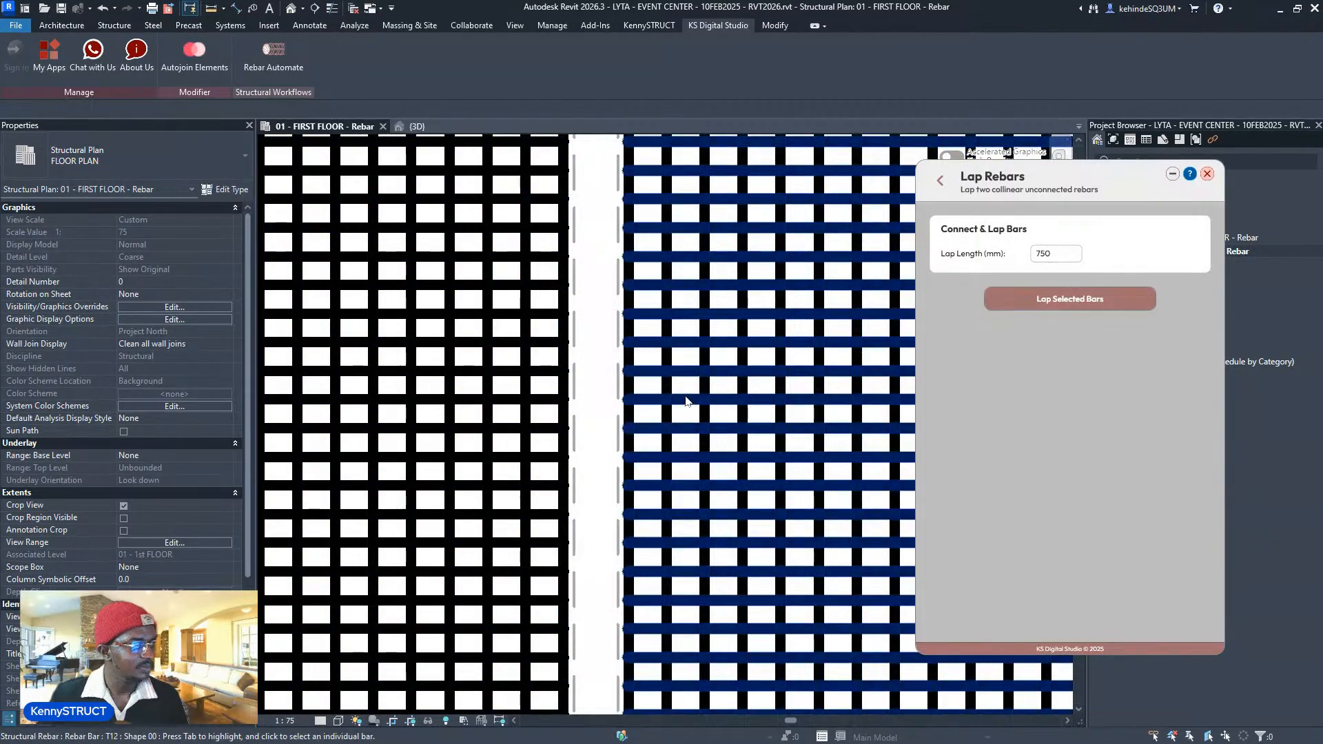
{"action": "scroll", "coordinate": [685, 401], "scroll_direction": "down", "scroll_amount": 4}
{"action": "scroll", "coordinate": [606, 437], "scroll_direction": "up", "scroll_amount": 4}
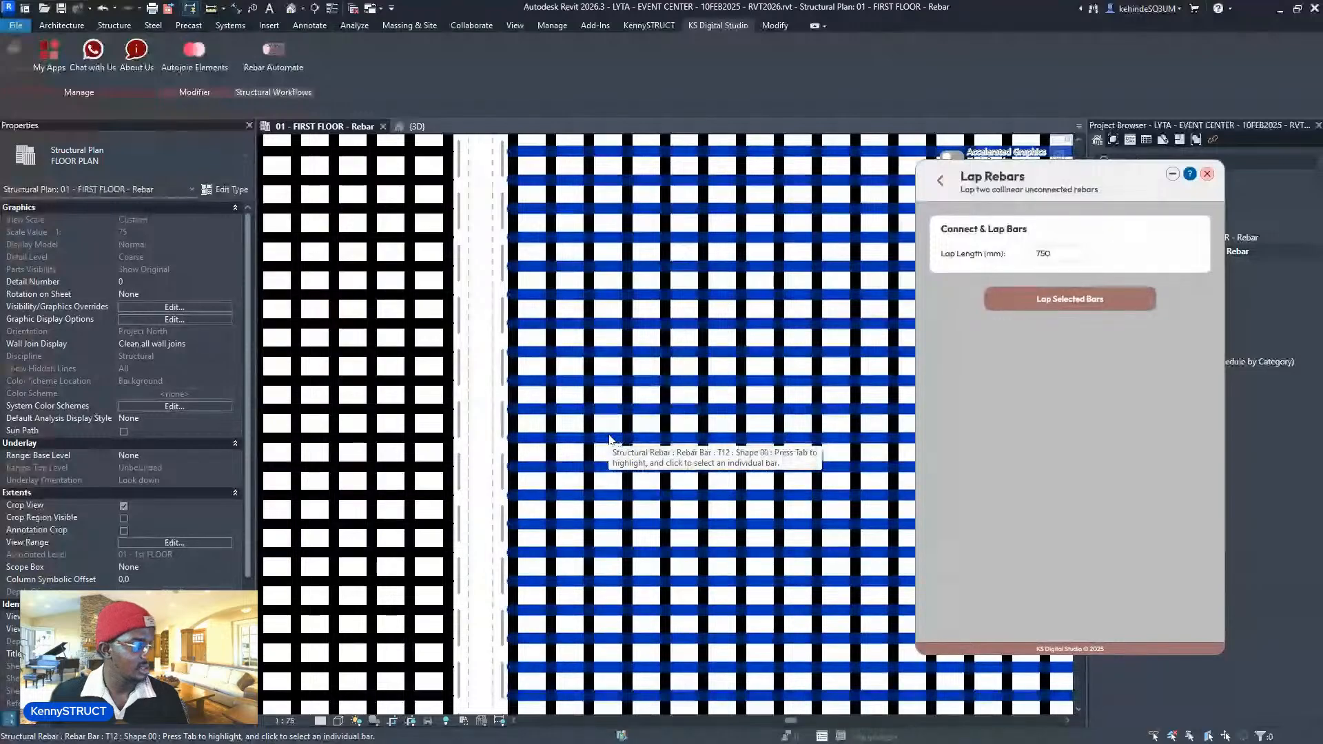
{"action": "left_click", "coordinate": [609, 439]}
{"action": "scroll", "coordinate": [607, 433], "scroll_direction": "down", "scroll_amount": 6}
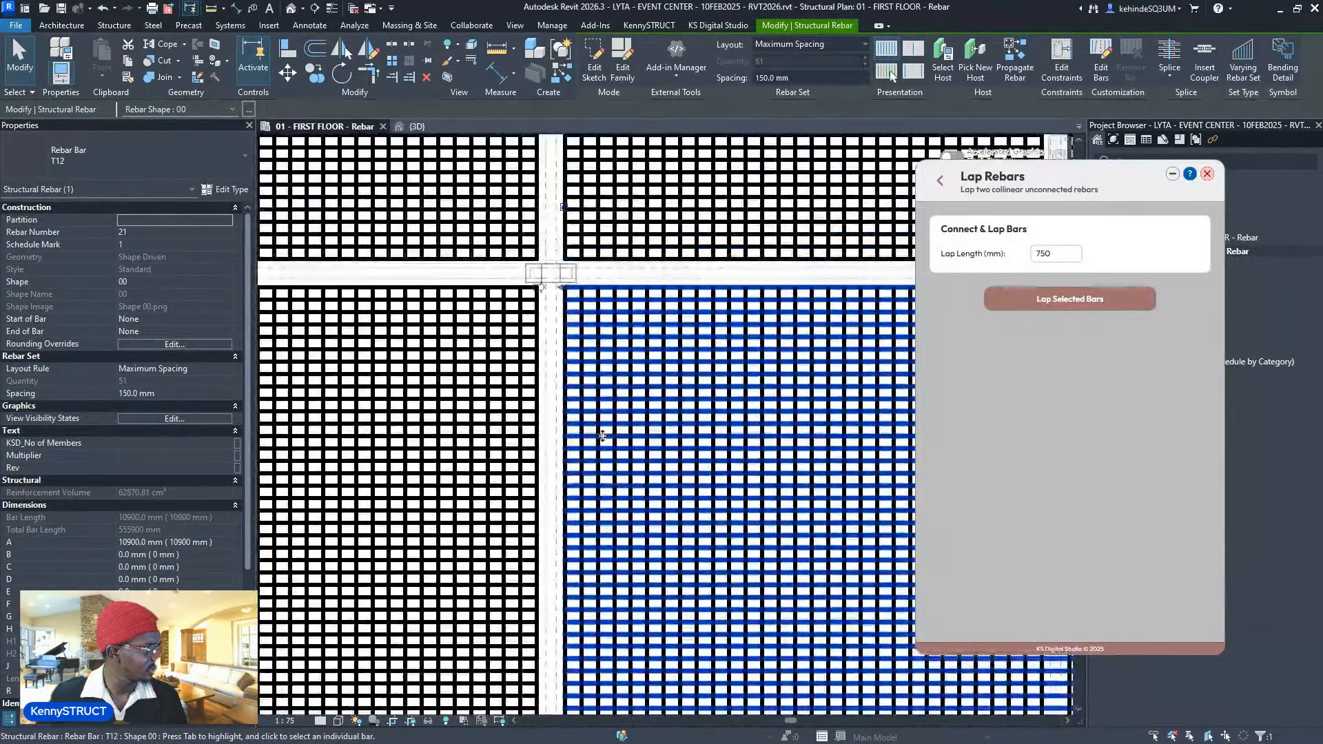
{"action": "scroll", "coordinate": [618, 439], "scroll_direction": "up", "scroll_amount": 2}
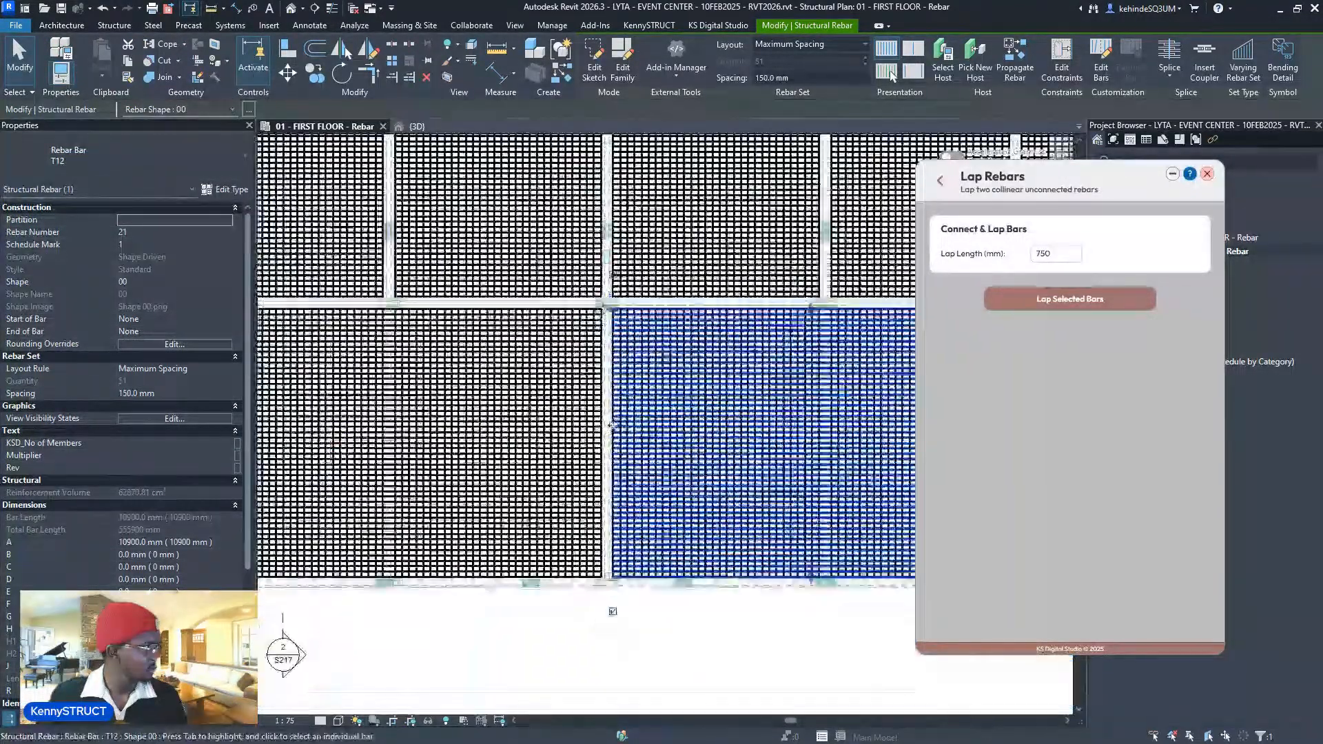
{"action": "left_click", "coordinate": [1055, 252]}
{"action": "left_click", "coordinate": [1058, 300]}
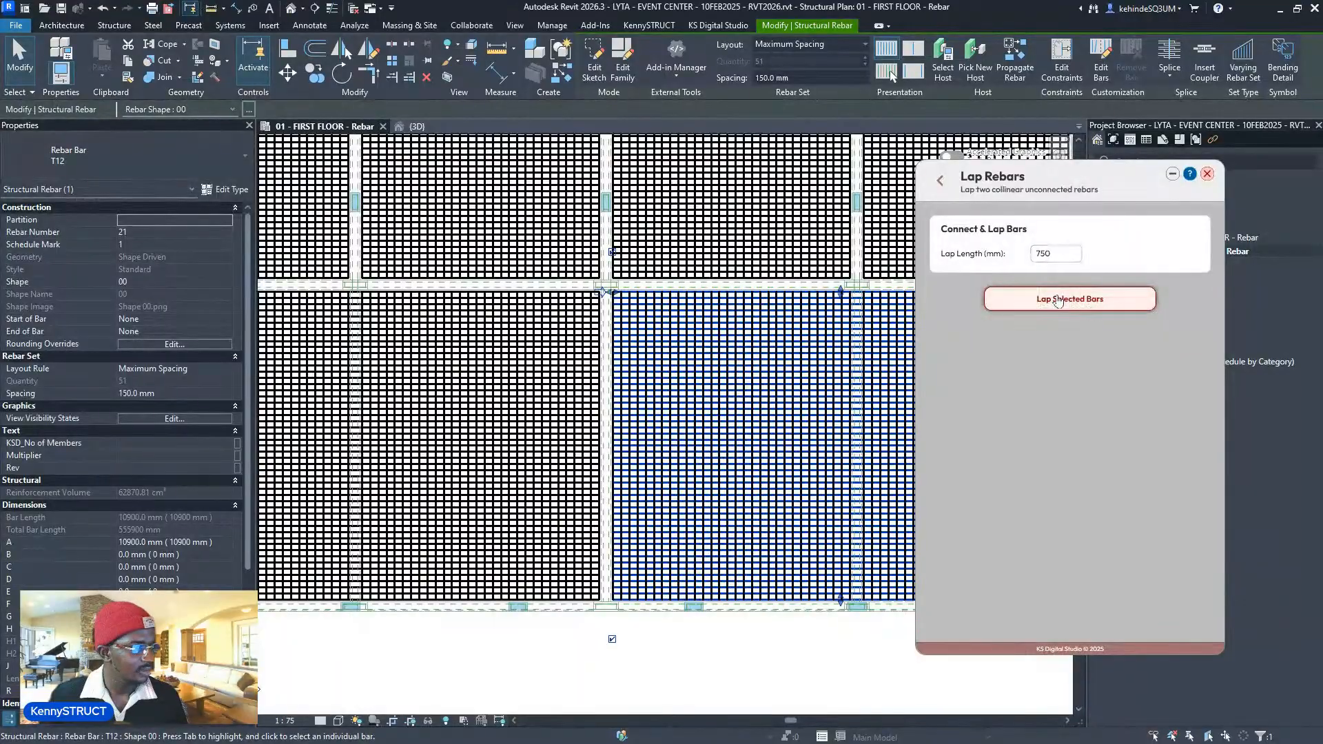
{"action": "scroll", "coordinate": [605, 513], "scroll_direction": "up", "scroll_amount": 2}
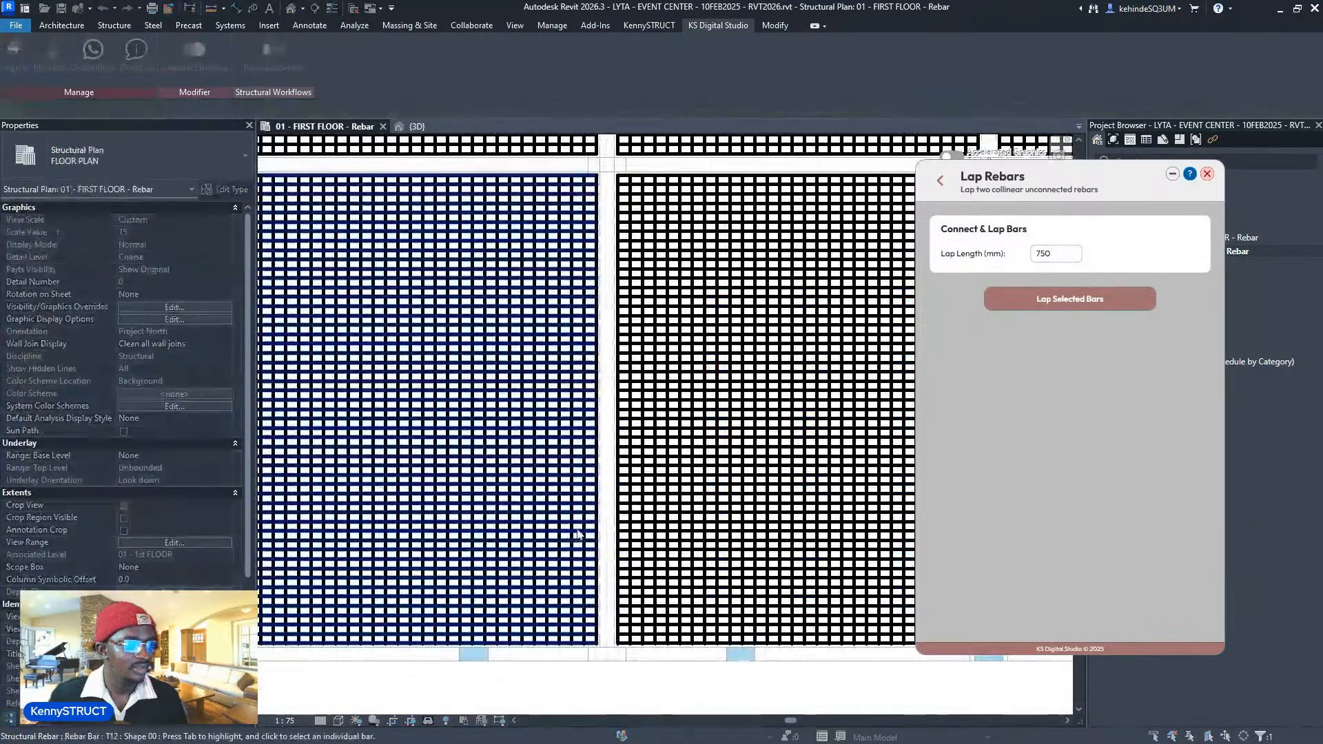
{"action": "scroll", "coordinate": [605, 513], "scroll_direction": "up", "scroll_amount": 1}
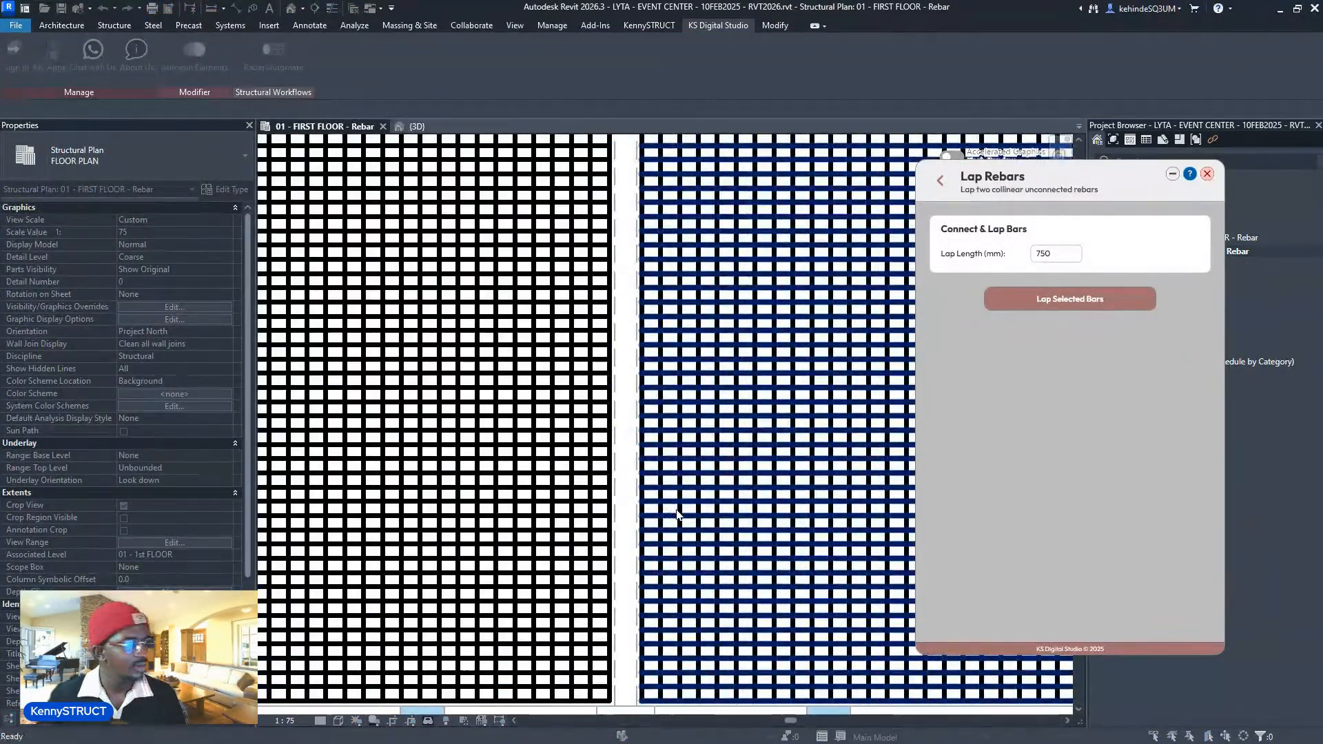
{"action": "scroll", "coordinate": [609, 533], "scroll_direction": "down", "scroll_amount": 3}
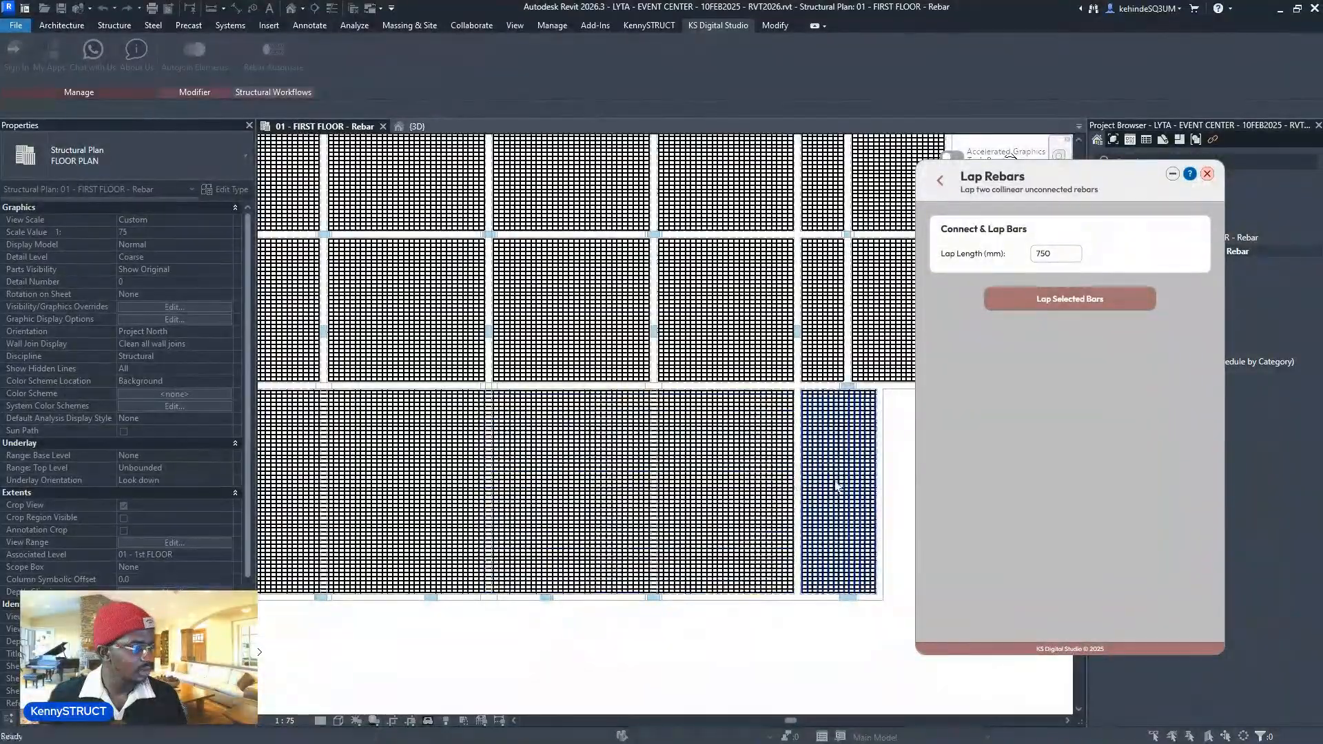
{"action": "scroll", "coordinate": [879, 509], "scroll_direction": "up", "scroll_amount": 4}
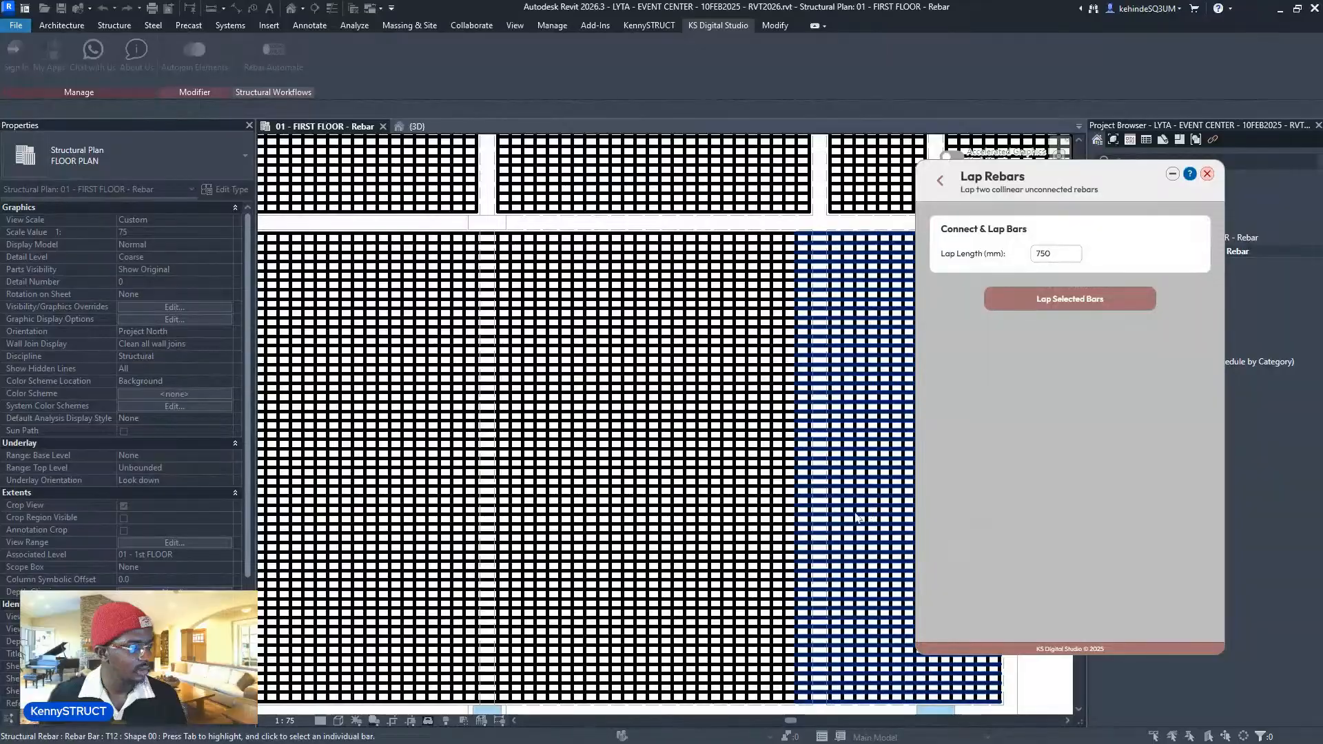
{"action": "scroll", "coordinate": [768, 501], "scroll_direction": "down", "scroll_amount": 5}
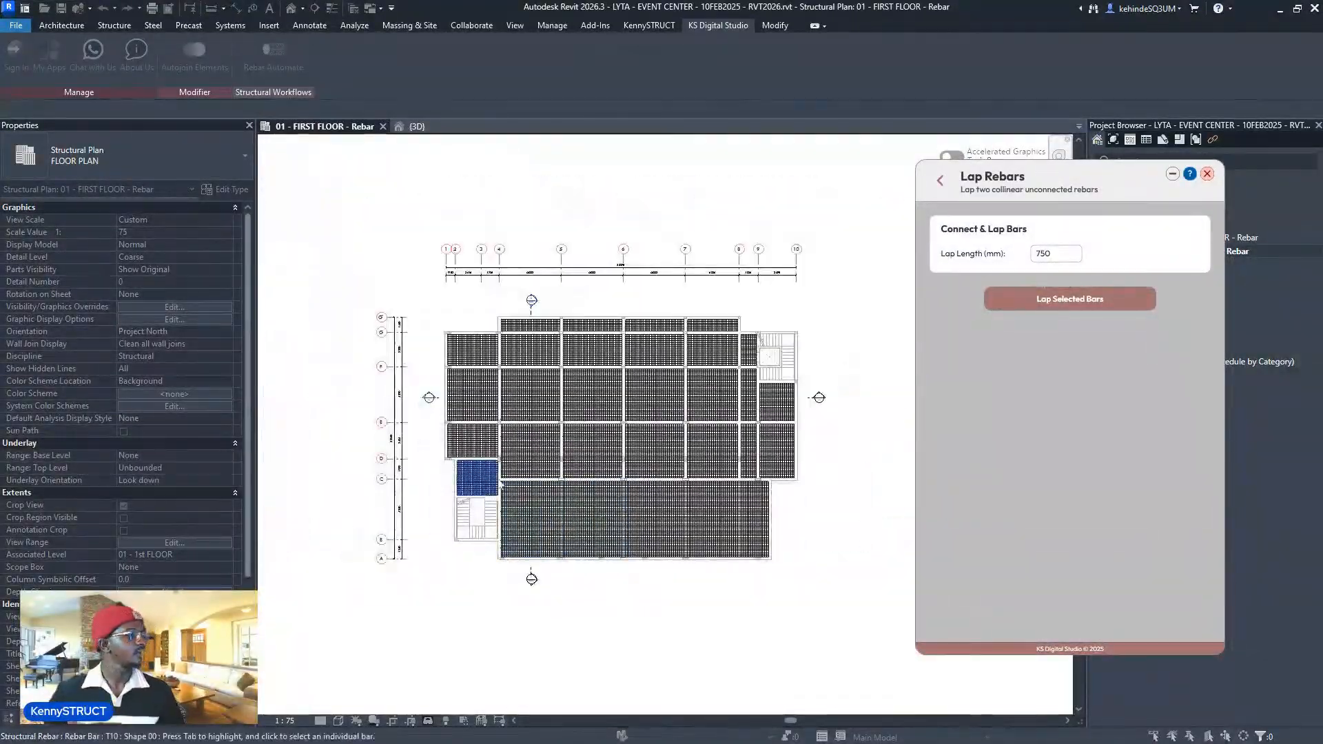
{"action": "scroll", "coordinate": [537, 255], "scroll_direction": "up", "scroll_amount": 3}
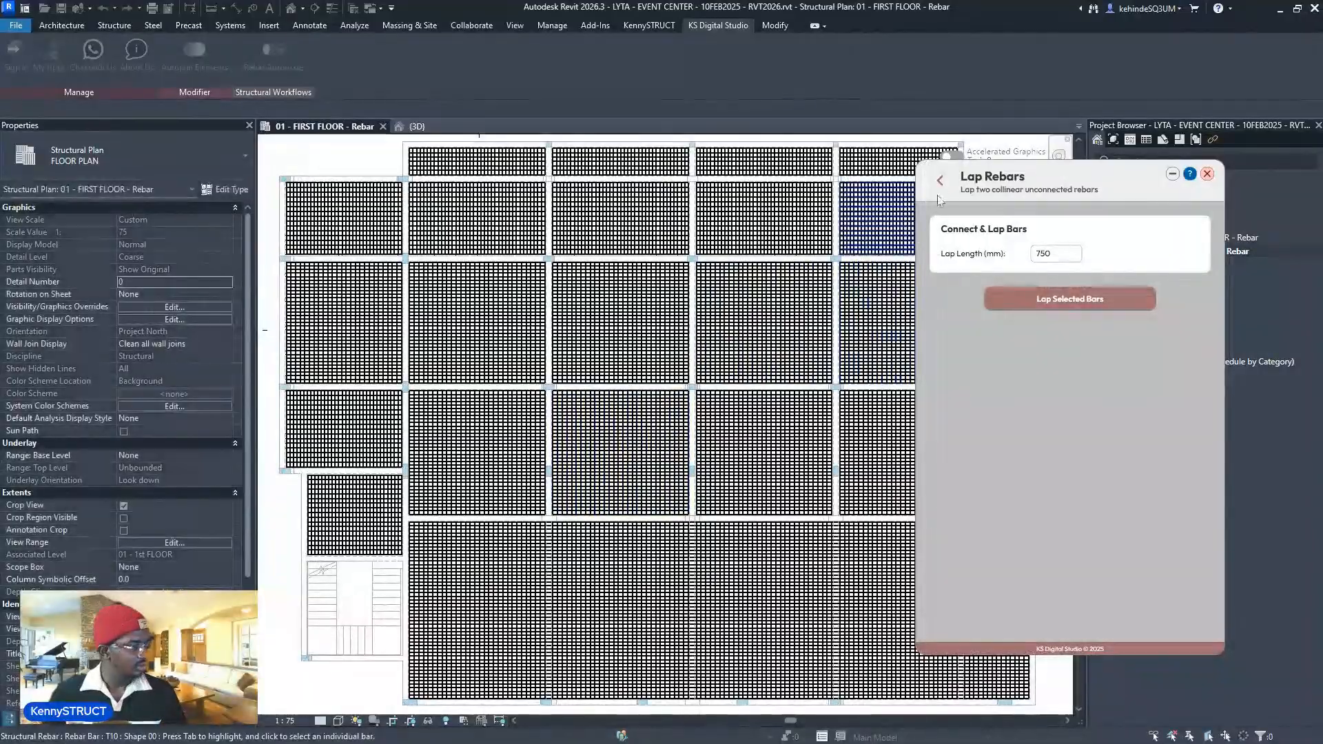
{"action": "left_click", "coordinate": [940, 179]}
{"action": "scroll", "coordinate": [1155, 434], "scroll_direction": "down", "scroll_amount": 2}
{"action": "scroll", "coordinate": [1158, 437], "scroll_direction": "down", "scroll_amount": 3}
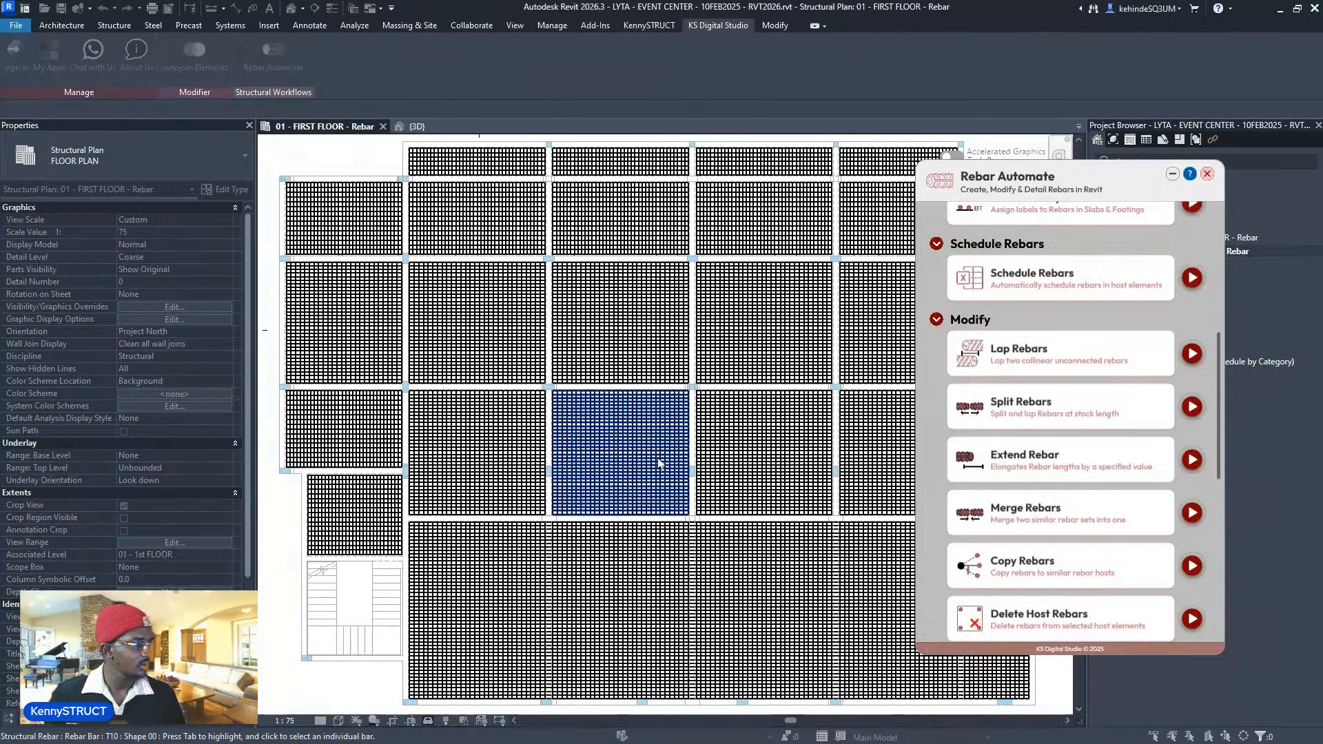
{"action": "middle_click_drag", "start_coordinate": [762, 465], "coordinate": [590, 473]}
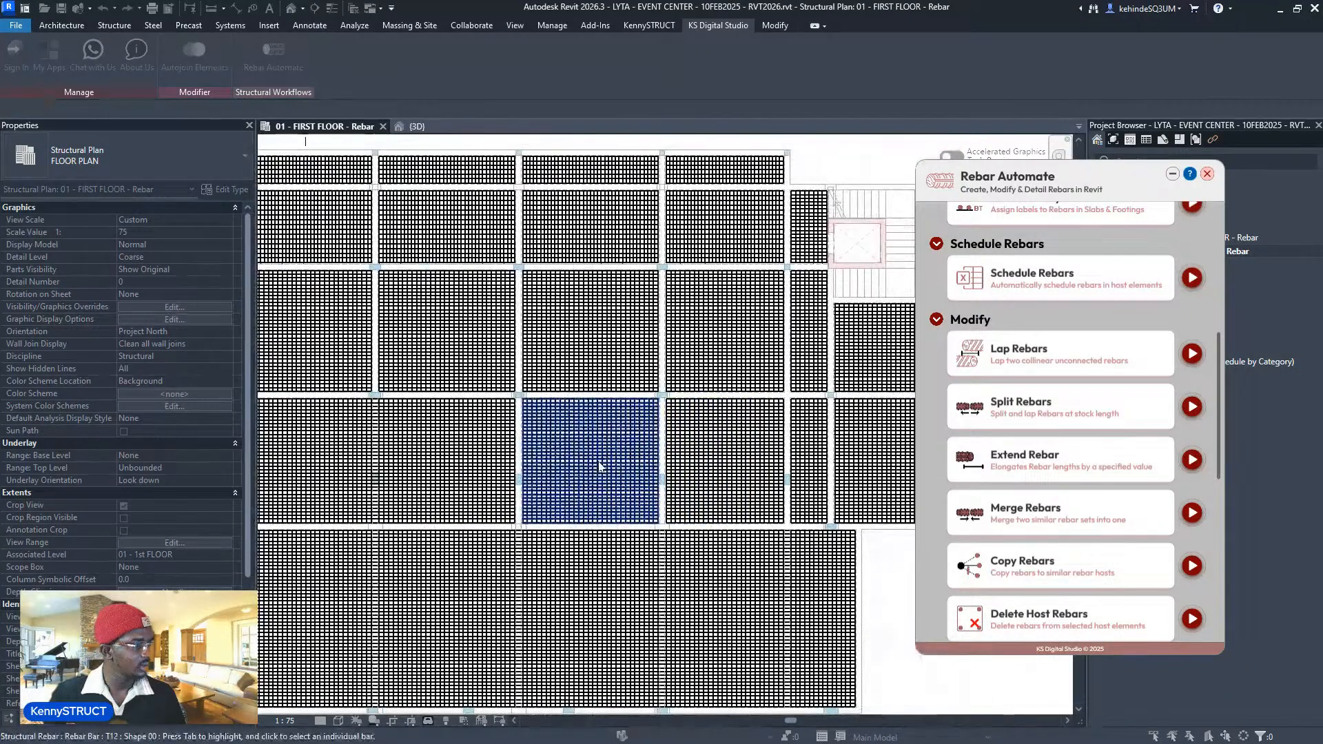
{"action": "middle_click_drag", "start_coordinate": [821, 473], "coordinate": [689, 471]}
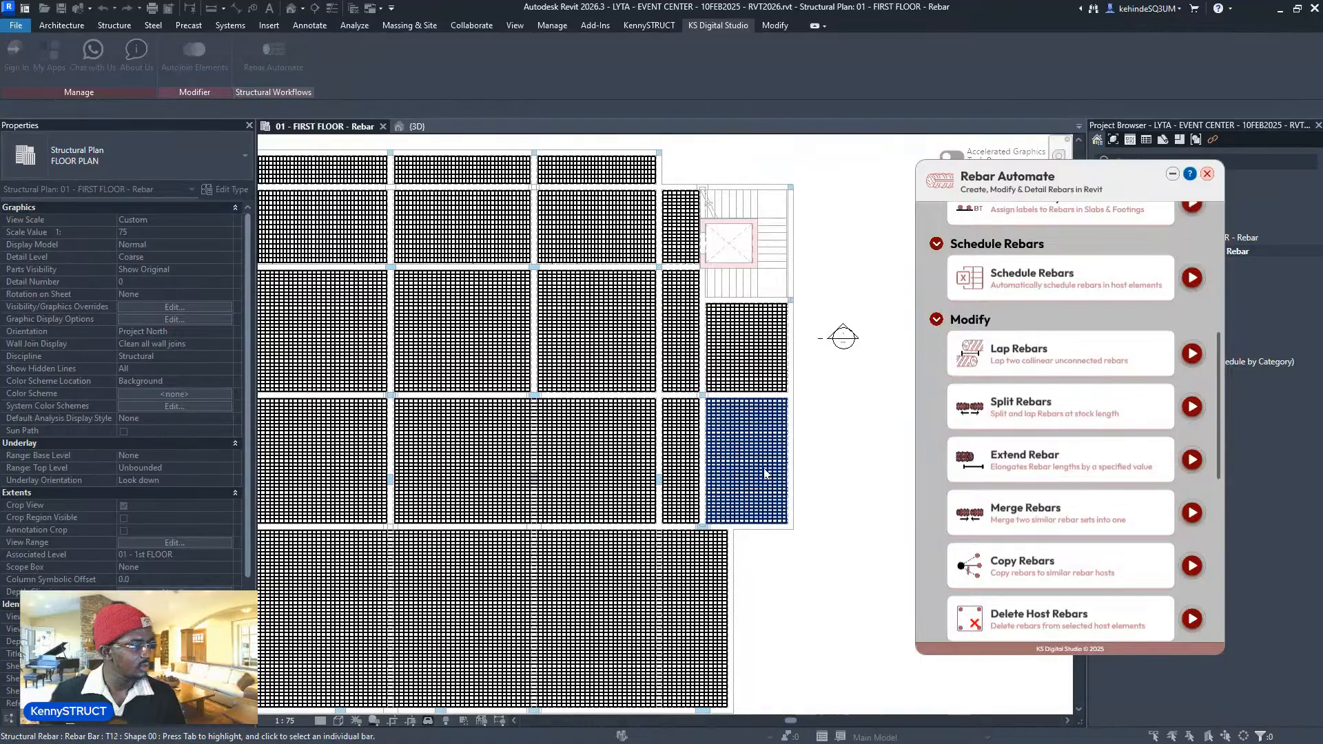
{"action": "scroll", "coordinate": [703, 474], "scroll_direction": "down", "scroll_amount": 4}
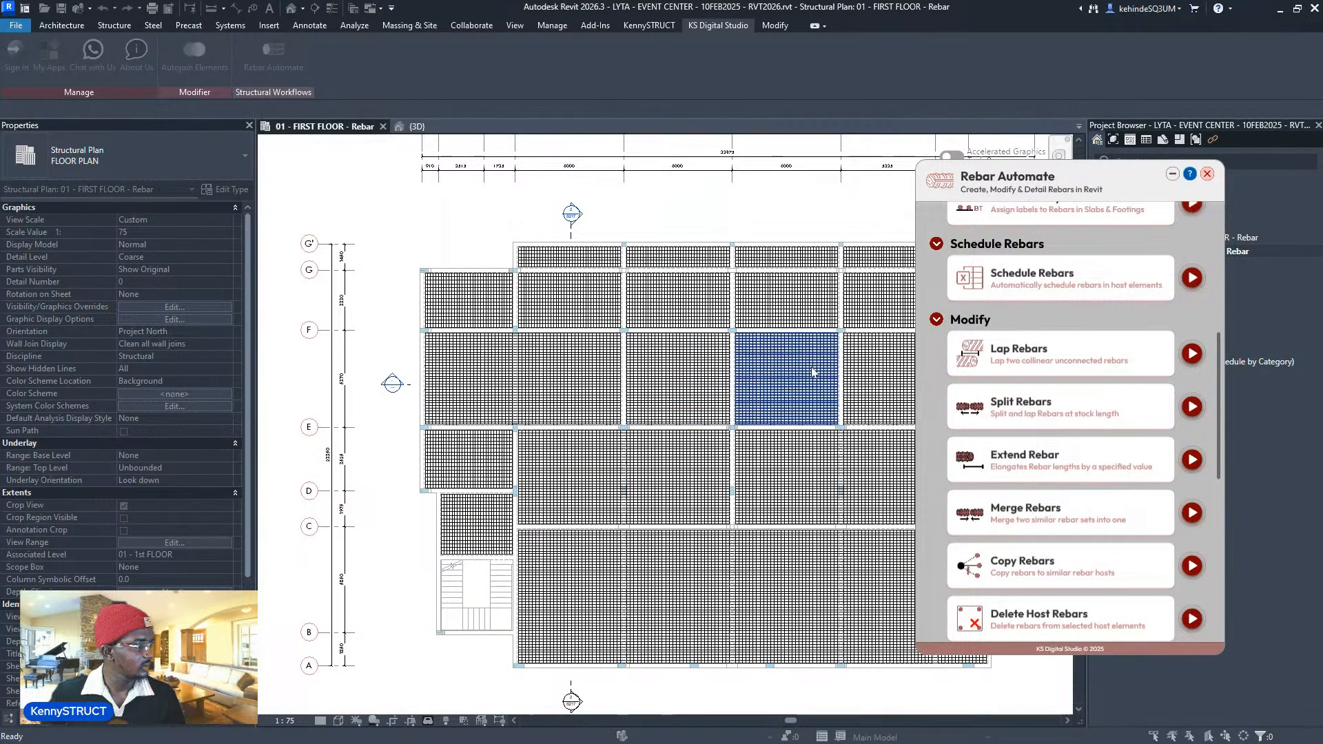
{"action": "middle_click_drag", "start_coordinate": [838, 372], "coordinate": [517, 436]}
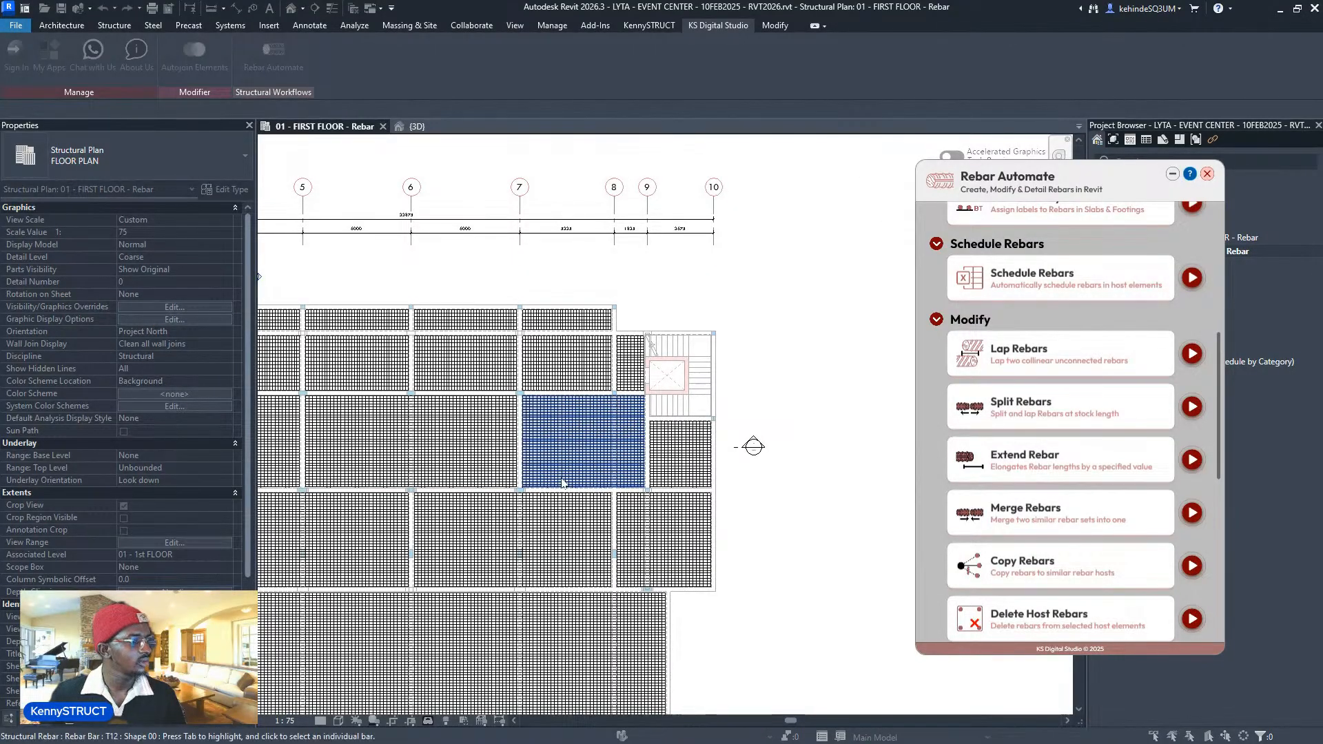
{"action": "scroll", "coordinate": [520, 462], "scroll_direction": "up", "scroll_amount": 1}
{"action": "middle_click_drag", "start_coordinate": [520, 461], "coordinate": [551, 434]}
{"action": "middle_click_drag", "start_coordinate": [469, 430], "coordinate": [622, 414]}
{"action": "scroll", "coordinate": [623, 414], "scroll_direction": "down", "scroll_amount": 3}
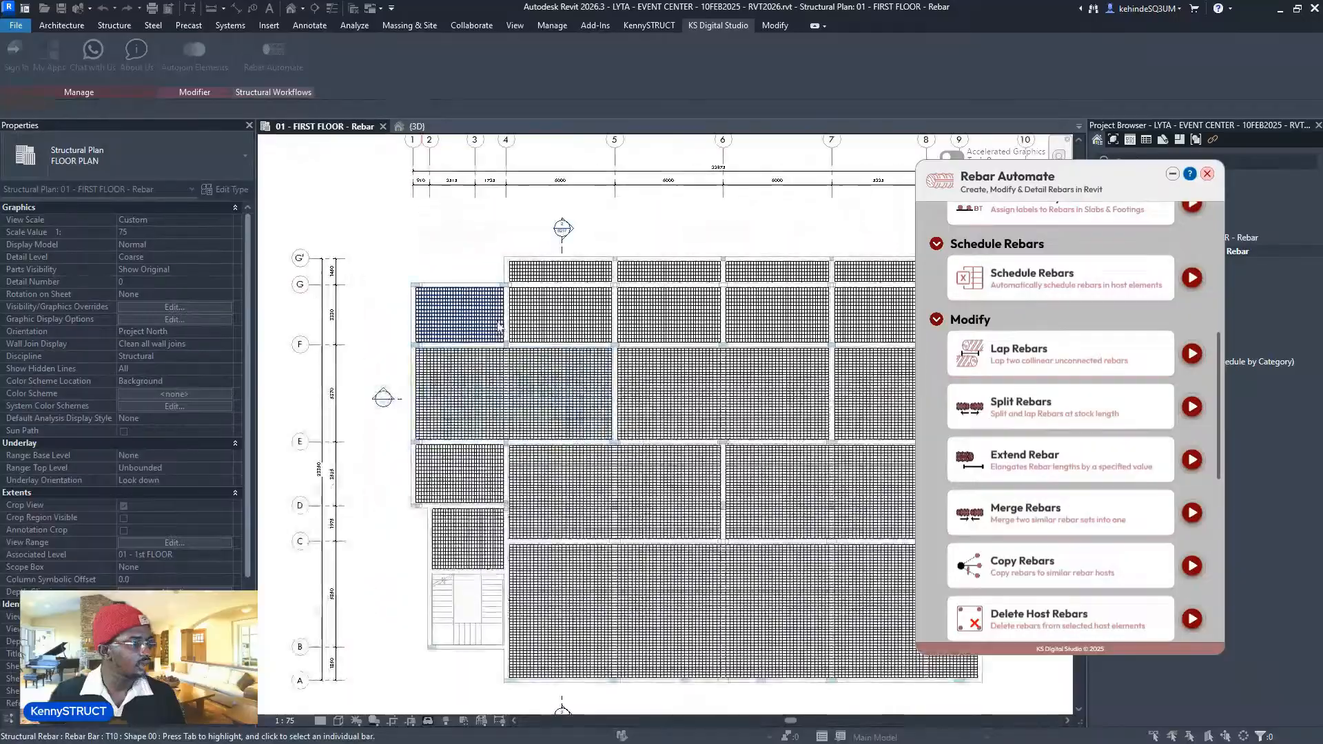
{"action": "scroll", "coordinate": [479, 318], "scroll_direction": "up", "scroll_amount": 2}
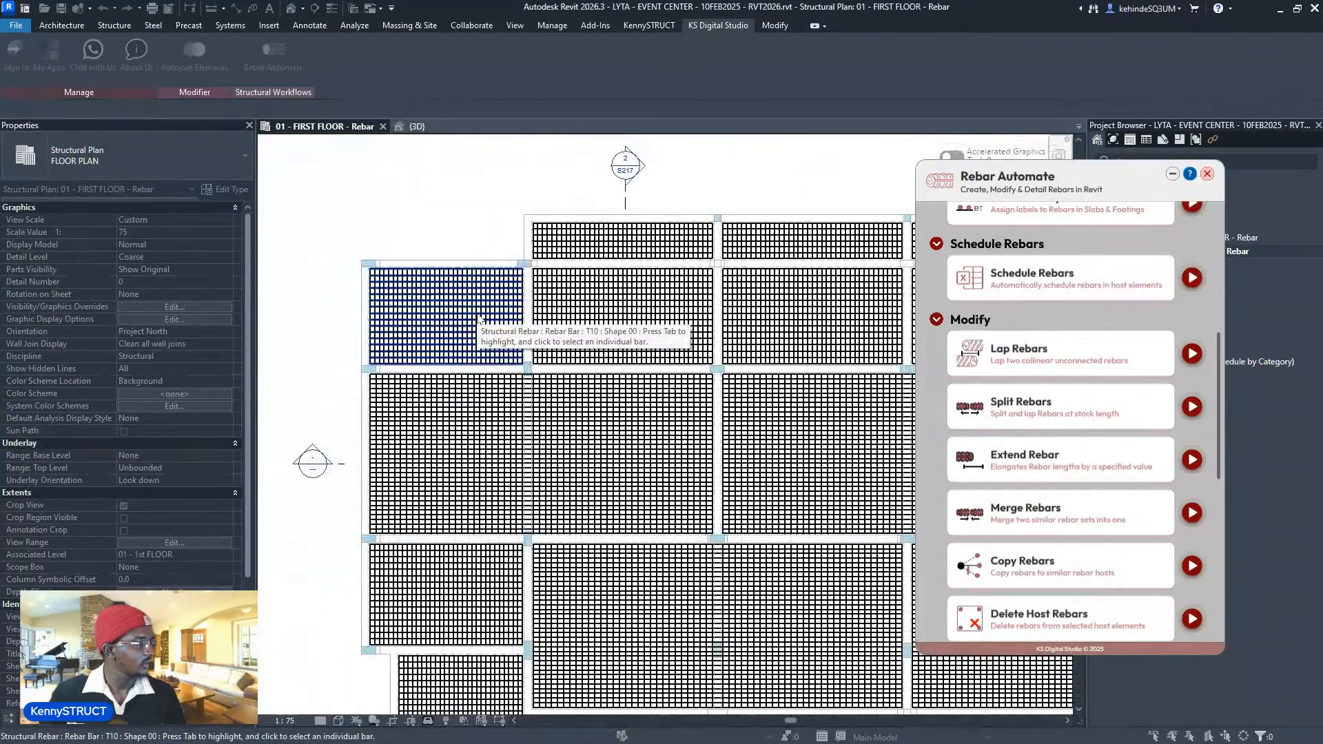
{"action": "scroll", "coordinate": [682, 326], "scroll_direction": "down", "scroll_amount": 3}
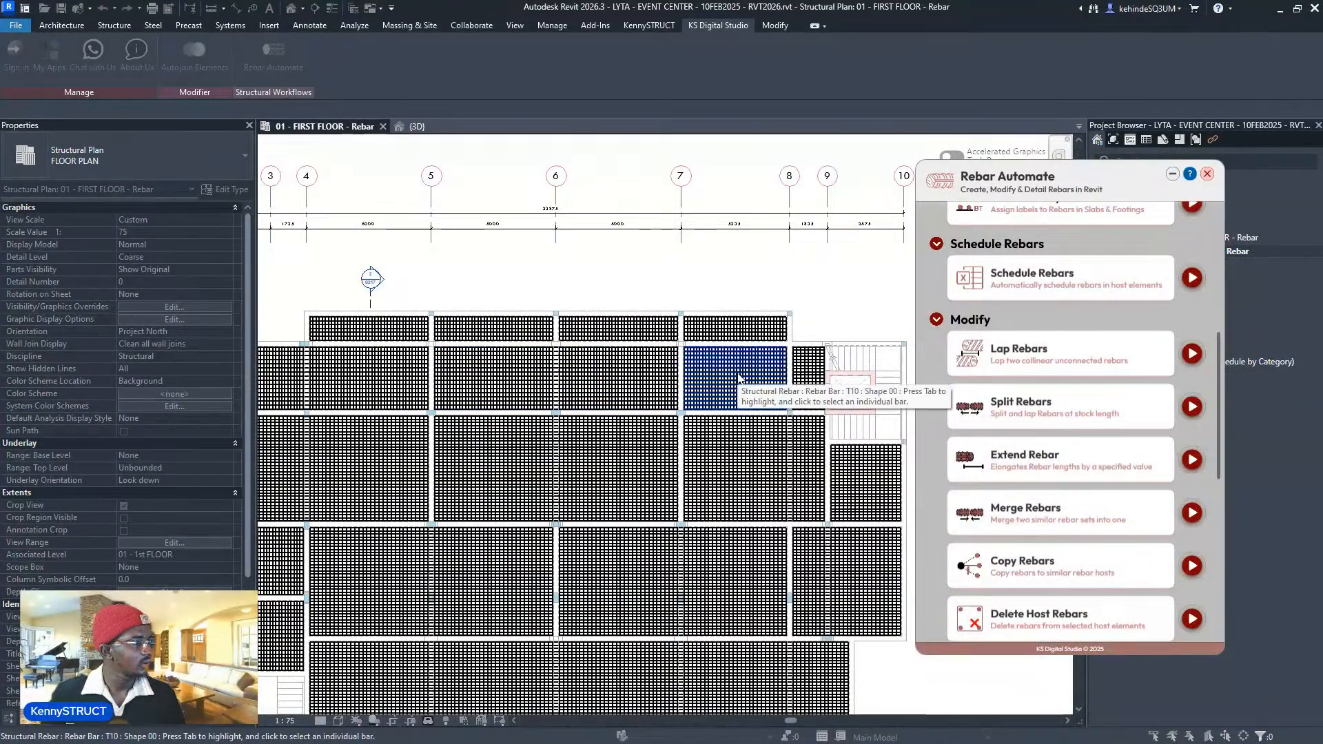
{"action": "scroll", "coordinate": [750, 372], "scroll_direction": "up", "scroll_amount": 2}
{"action": "scroll", "coordinate": [841, 350], "scroll_direction": "up", "scroll_amount": 2}
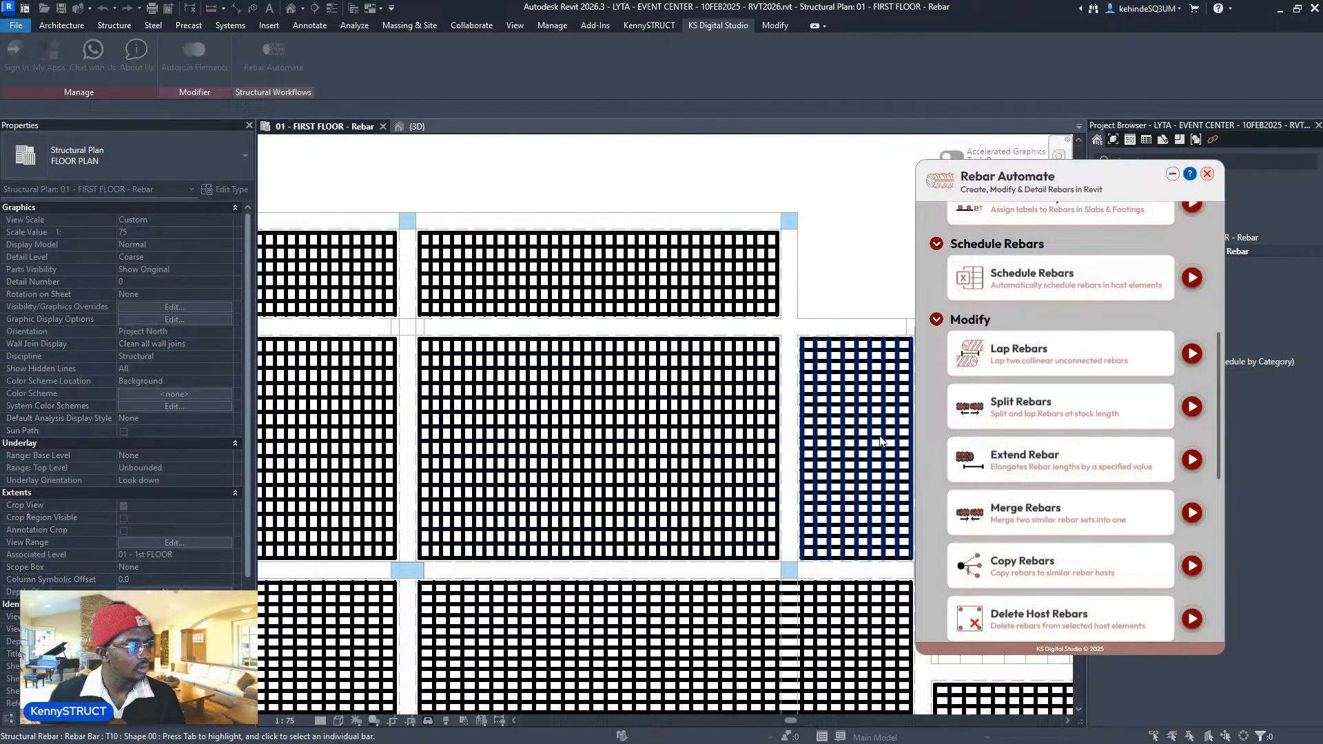
{"action": "scroll", "coordinate": [870, 442], "scroll_direction": "down", "scroll_amount": 3}
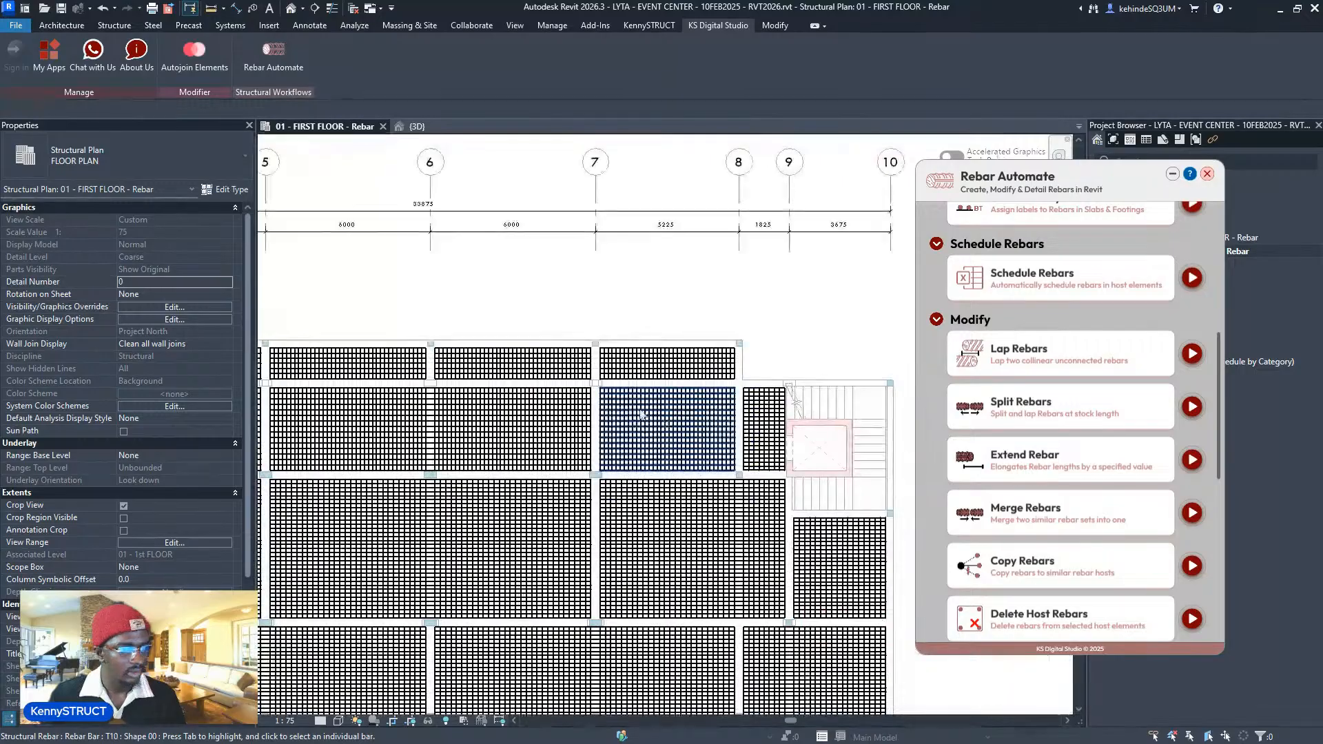
{"action": "scroll", "coordinate": [710, 381], "scroll_direction": "up", "scroll_amount": 5}
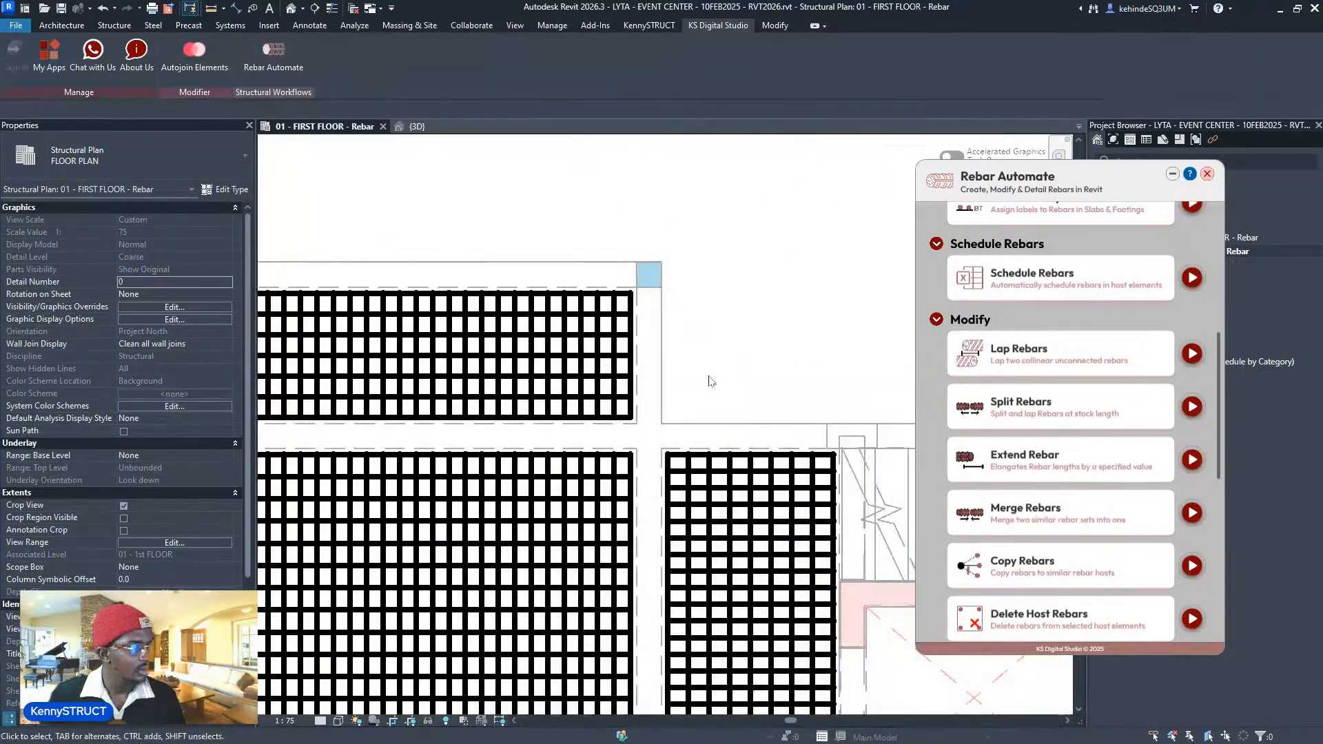
{"action": "middle_click_drag", "start_coordinate": [711, 381], "coordinate": [737, 253]}
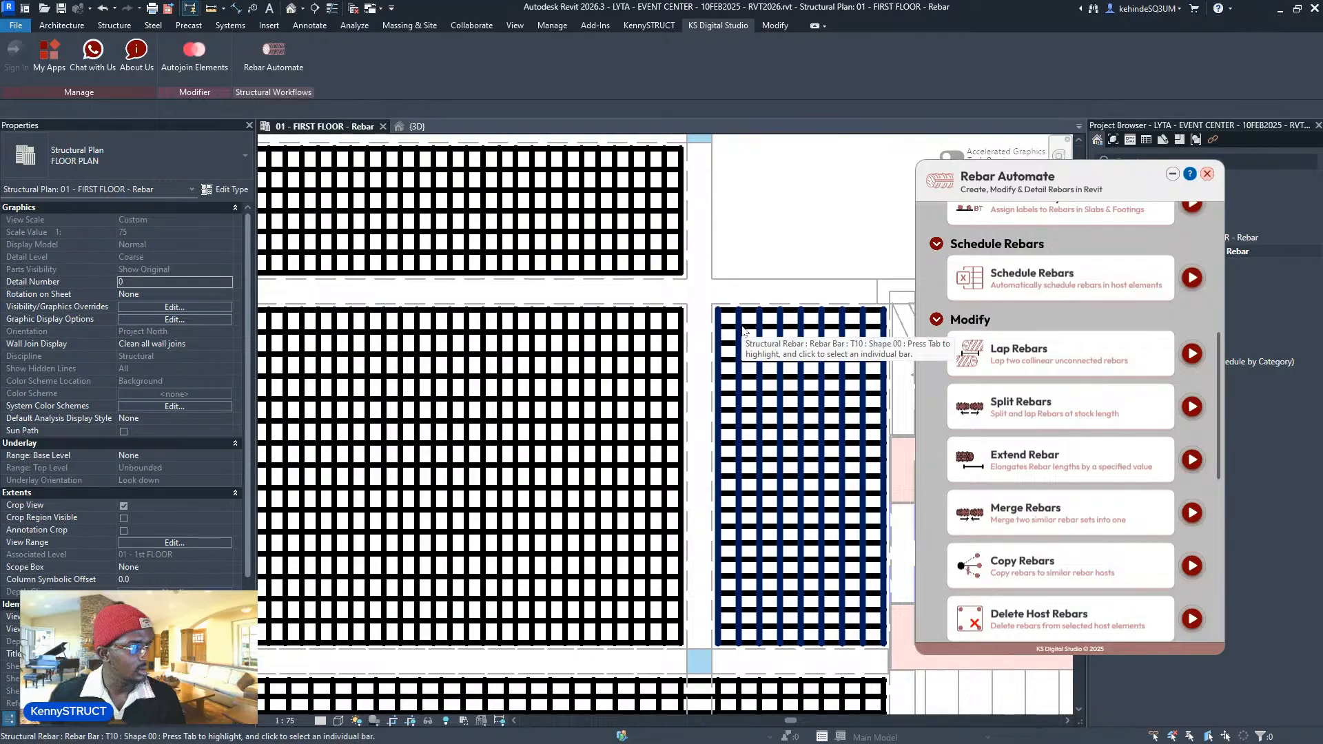
{"action": "scroll", "coordinate": [757, 324], "scroll_direction": "down", "scroll_amount": 4}
{"action": "middle_click_drag", "start_coordinate": [620, 375], "coordinate": [837, 348]}
{"action": "scroll", "coordinate": [838, 348], "scroll_direction": "down", "scroll_amount": 4}
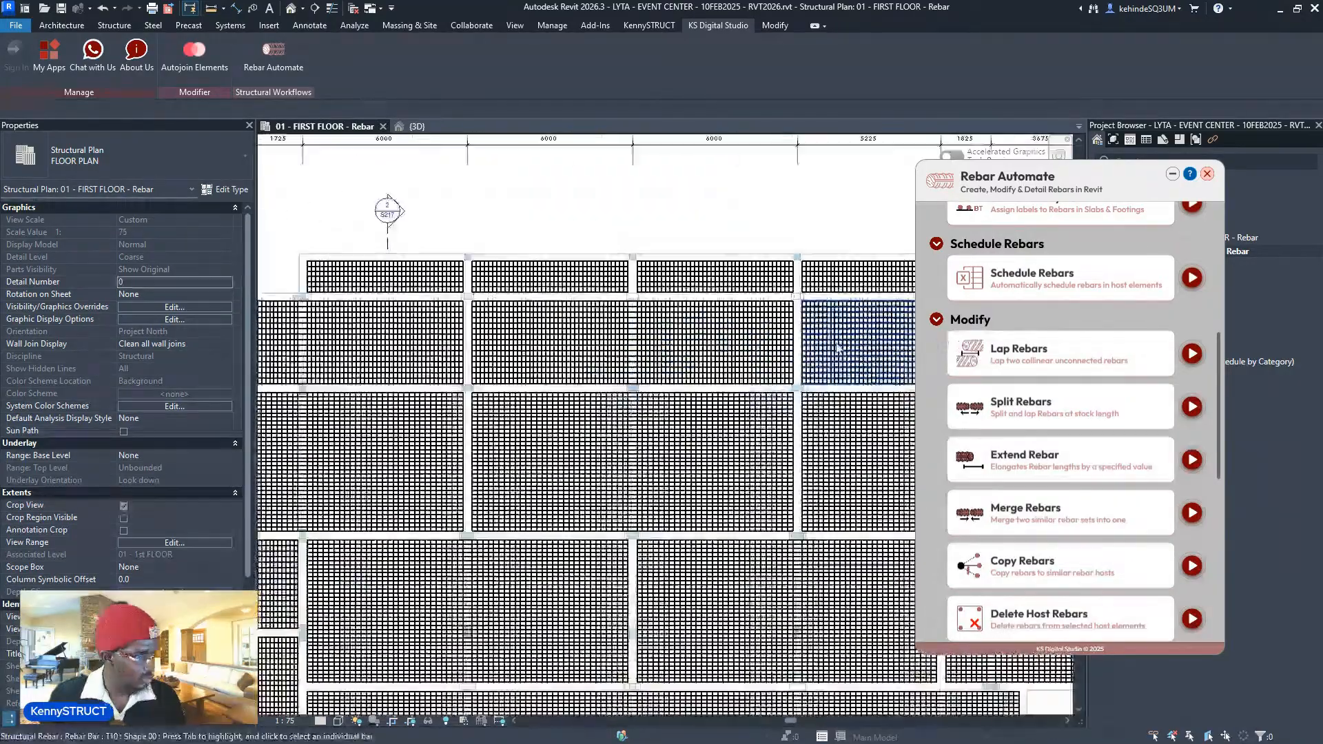
{"action": "scroll", "coordinate": [608, 285], "scroll_direction": "up", "scroll_amount": 3}
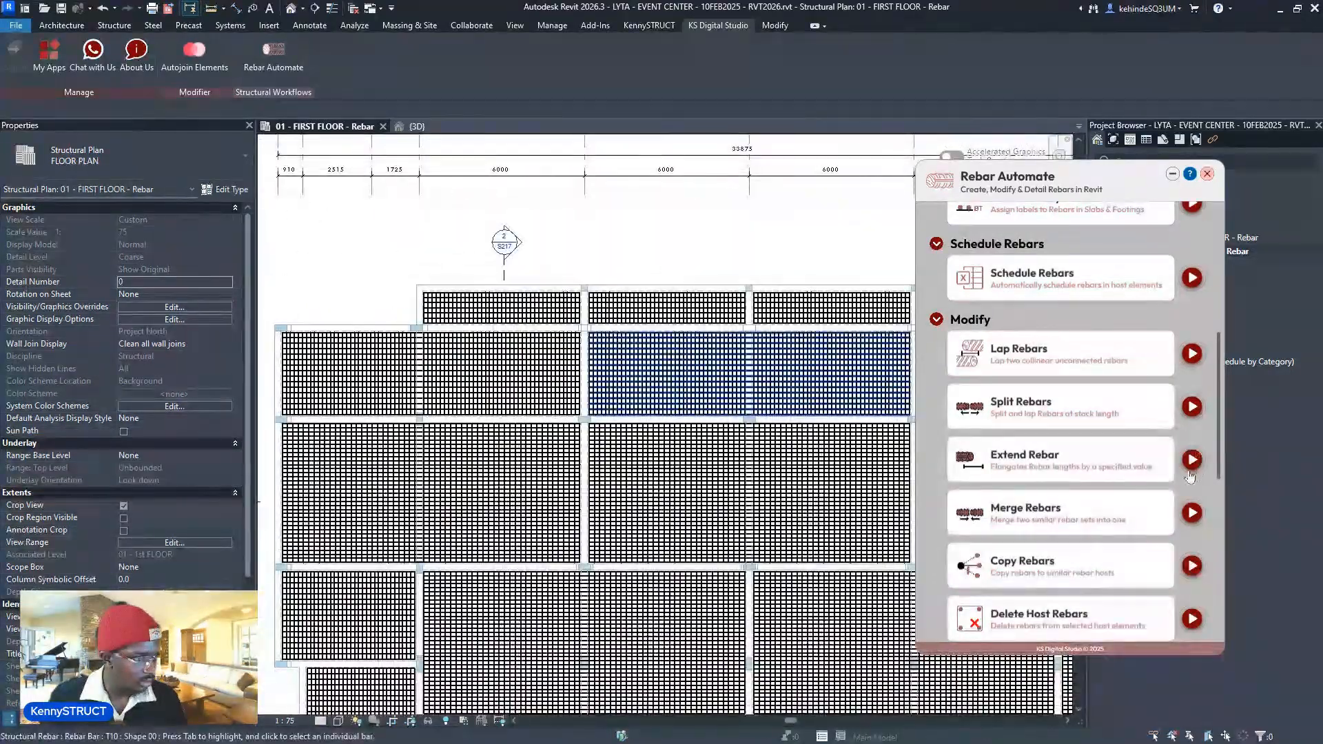
{"action": "middle_click_drag", "start_coordinate": [861, 375], "coordinate": [470, 420]}
{"action": "scroll", "coordinate": [606, 424], "scroll_direction": "up", "scroll_amount": 3}
{"action": "scroll", "coordinate": [730, 413], "scroll_direction": "up", "scroll_amount": 1}
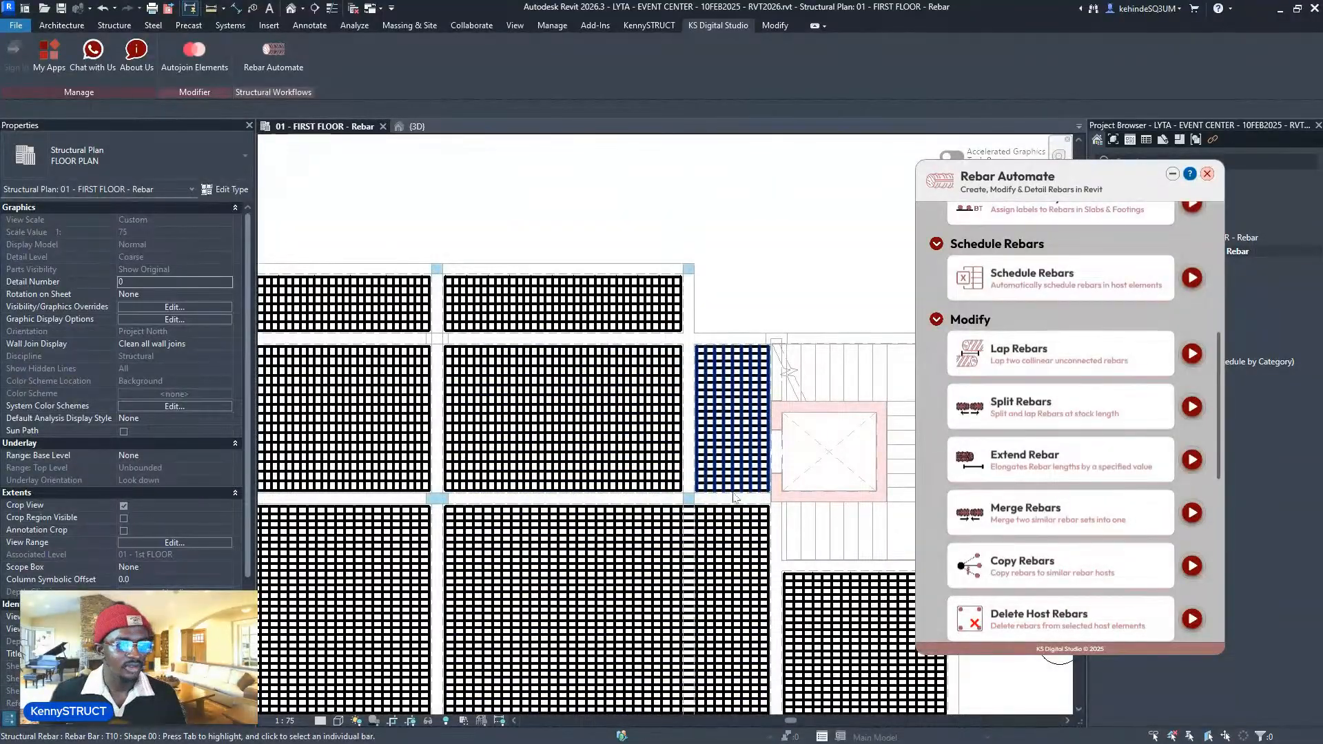
{"action": "scroll", "coordinate": [767, 463], "scroll_direction": "down", "scroll_amount": 1}
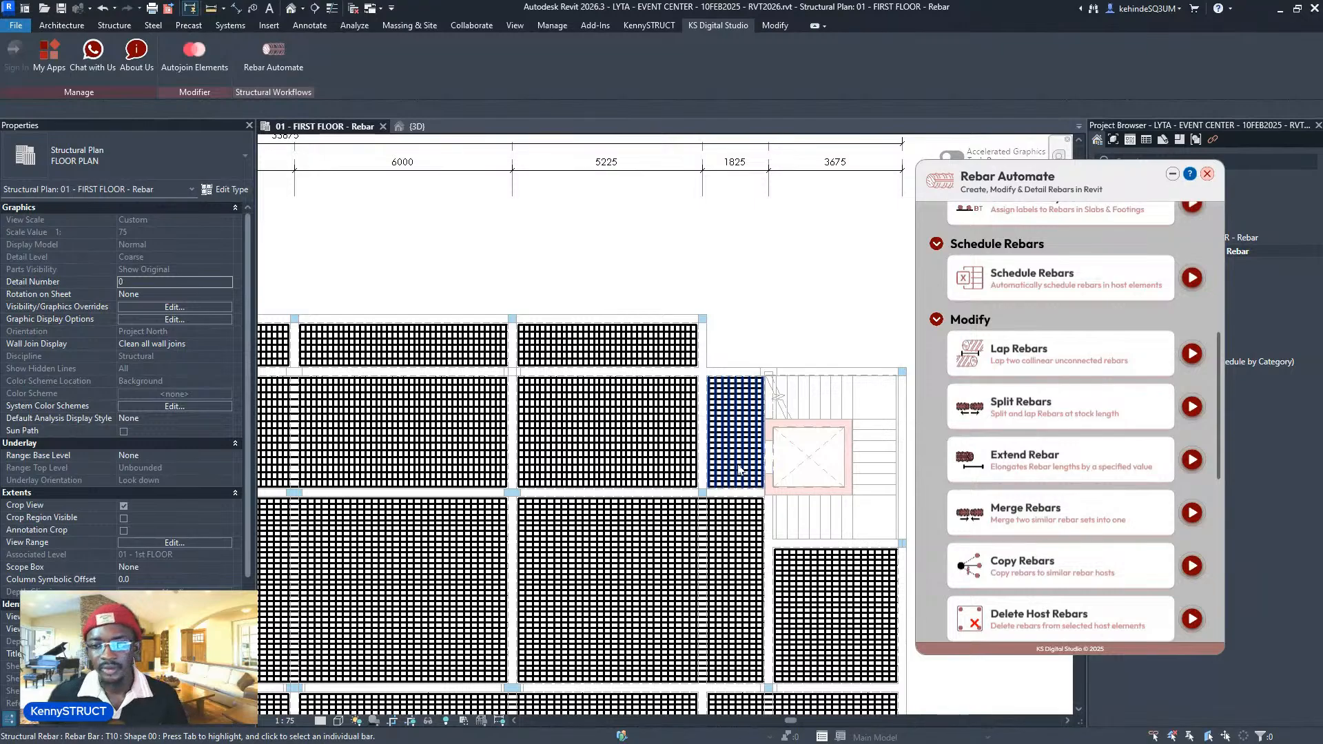
{"action": "scroll", "coordinate": [740, 469], "scroll_direction": "down", "scroll_amount": 2}
{"action": "scroll", "coordinate": [608, 461], "scroll_direction": "up", "scroll_amount": 4}
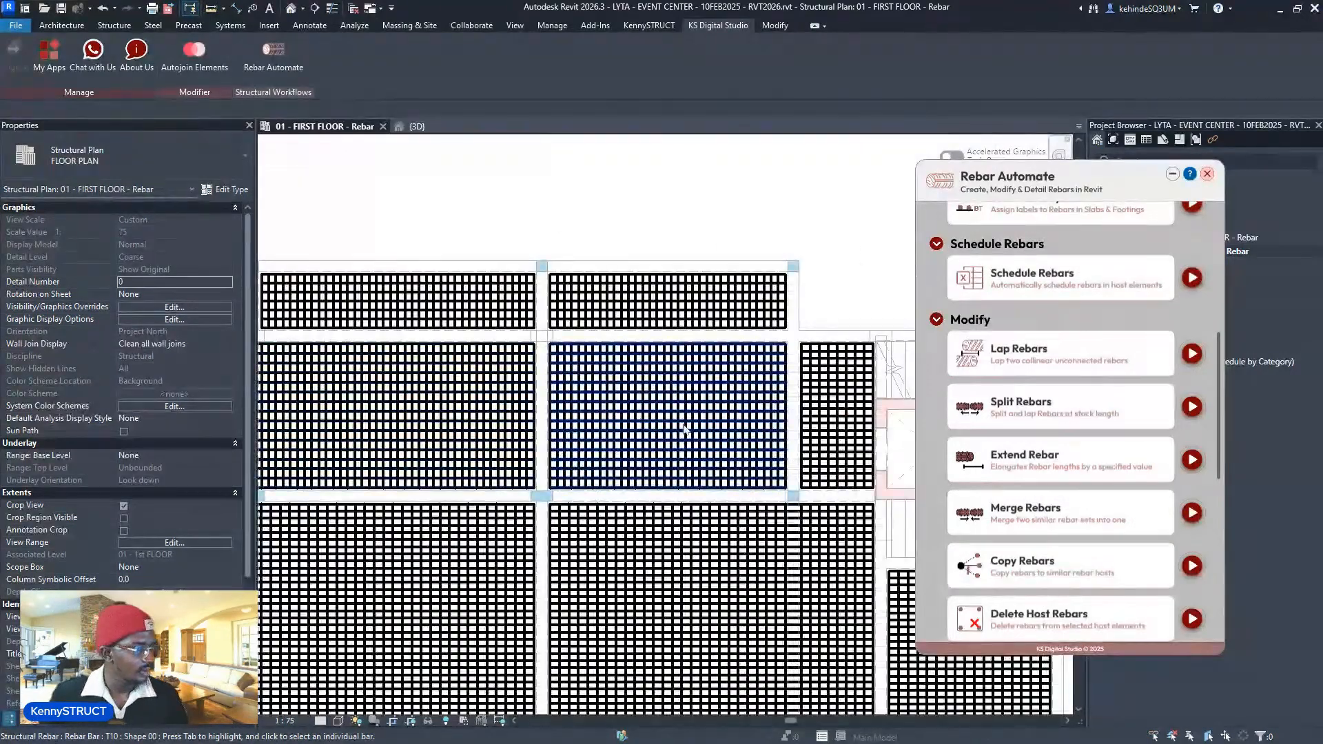
{"action": "scroll", "coordinate": [684, 428], "scroll_direction": "down", "scroll_amount": 1}
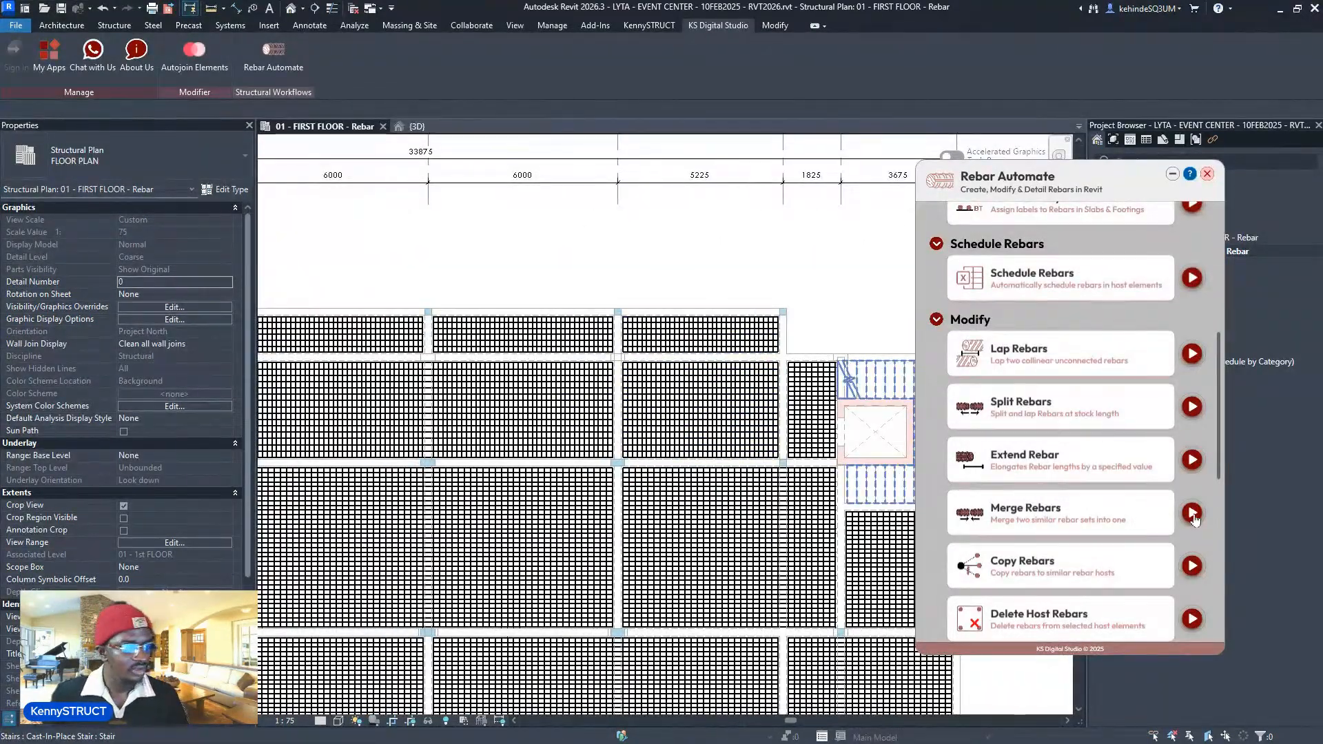
{"action": "scroll", "coordinate": [729, 429], "scroll_direction": "down", "scroll_amount": 3}
{"action": "scroll", "coordinate": [465, 391], "scroll_direction": "up", "scroll_amount": 2}
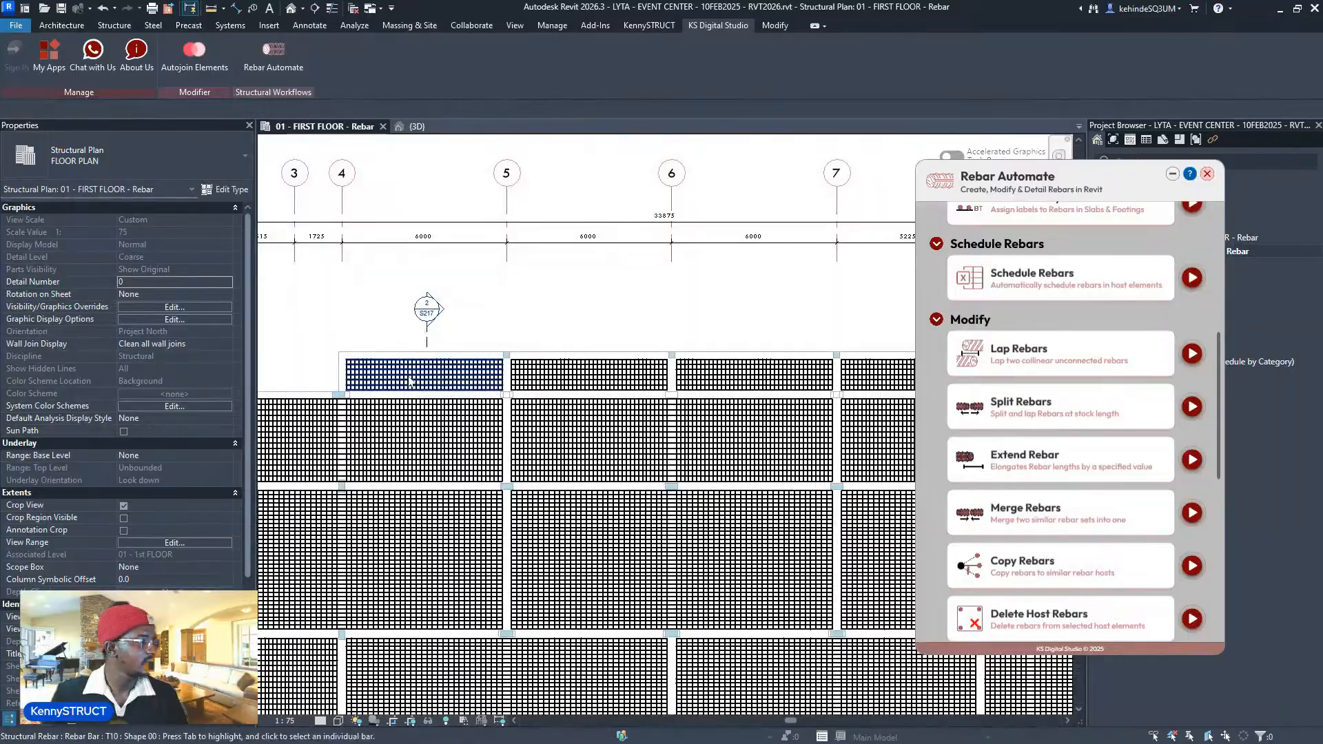
{"action": "scroll", "coordinate": [410, 381], "scroll_direction": "up", "scroll_amount": 2}
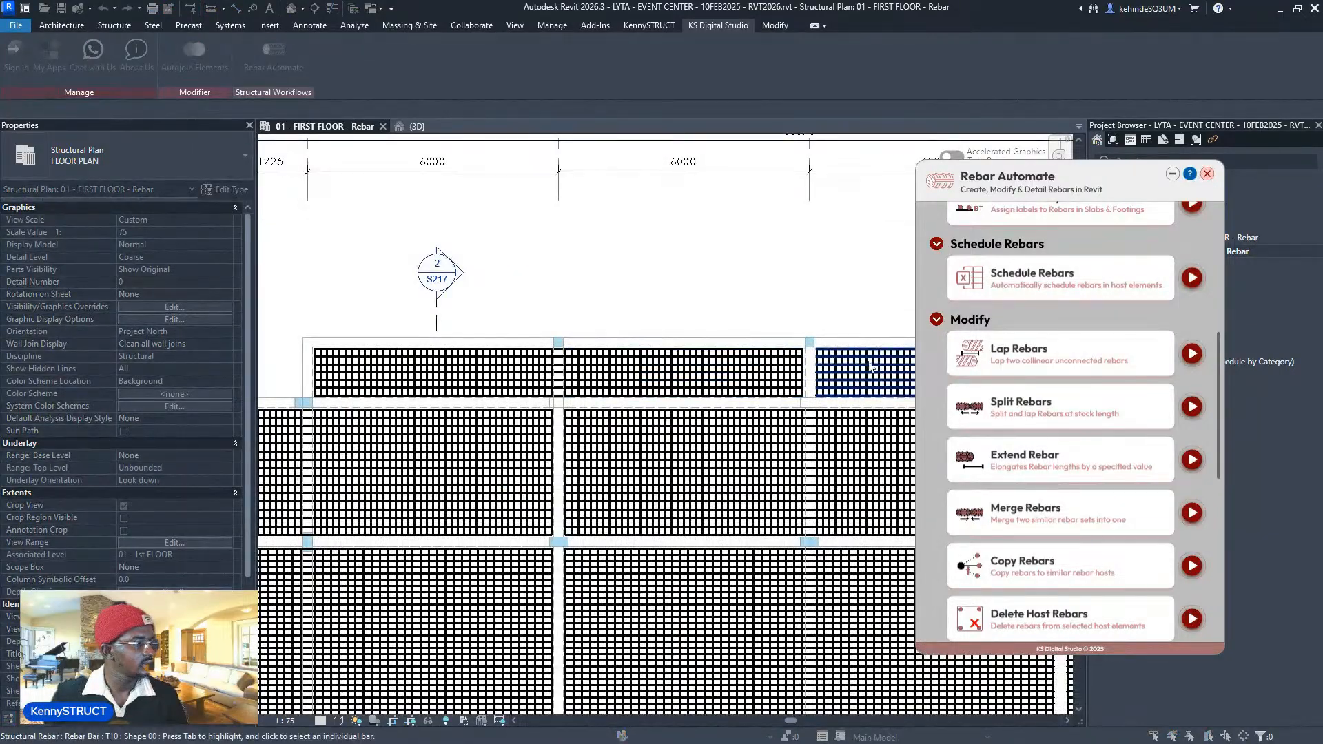
{"action": "middle_click_drag", "start_coordinate": [906, 381], "coordinate": [471, 431]}
{"action": "scroll", "coordinate": [564, 428], "scroll_direction": "down", "scroll_amount": 4}
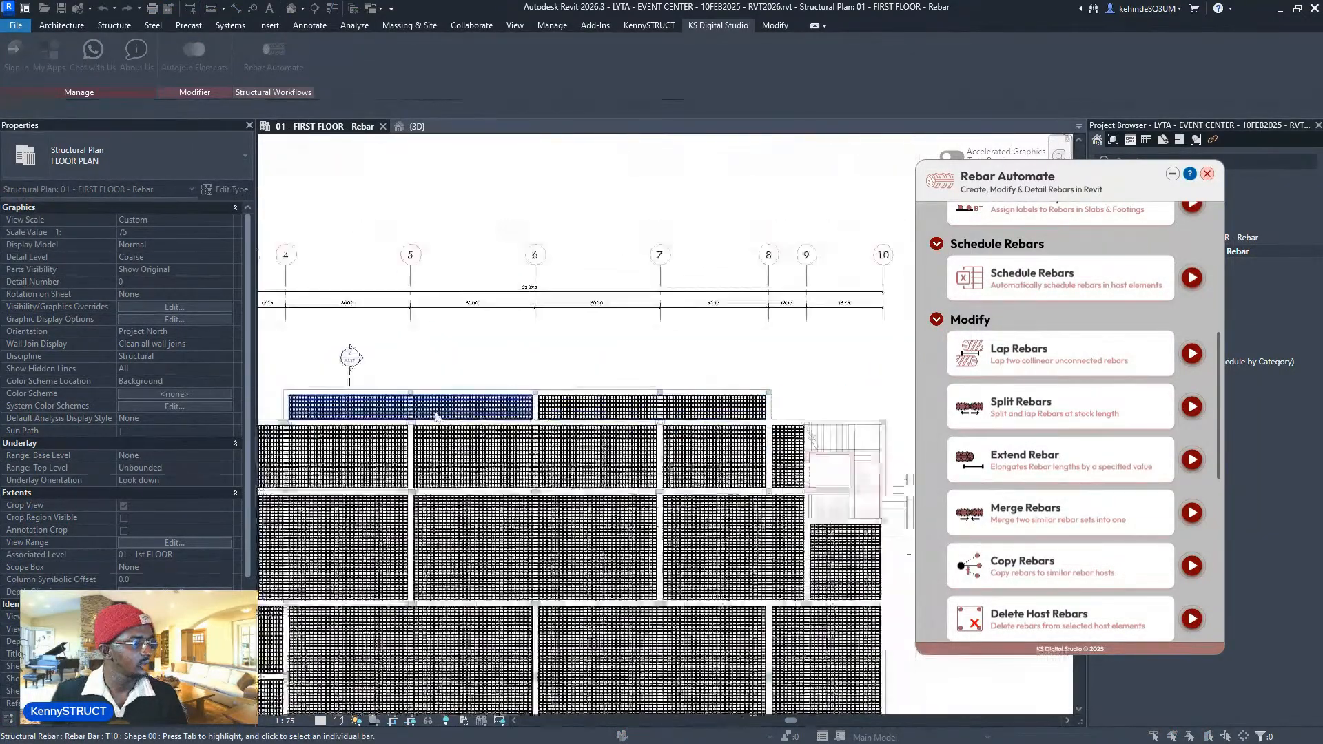
{"action": "scroll", "coordinate": [449, 393], "scroll_direction": "down", "scroll_amount": 1}
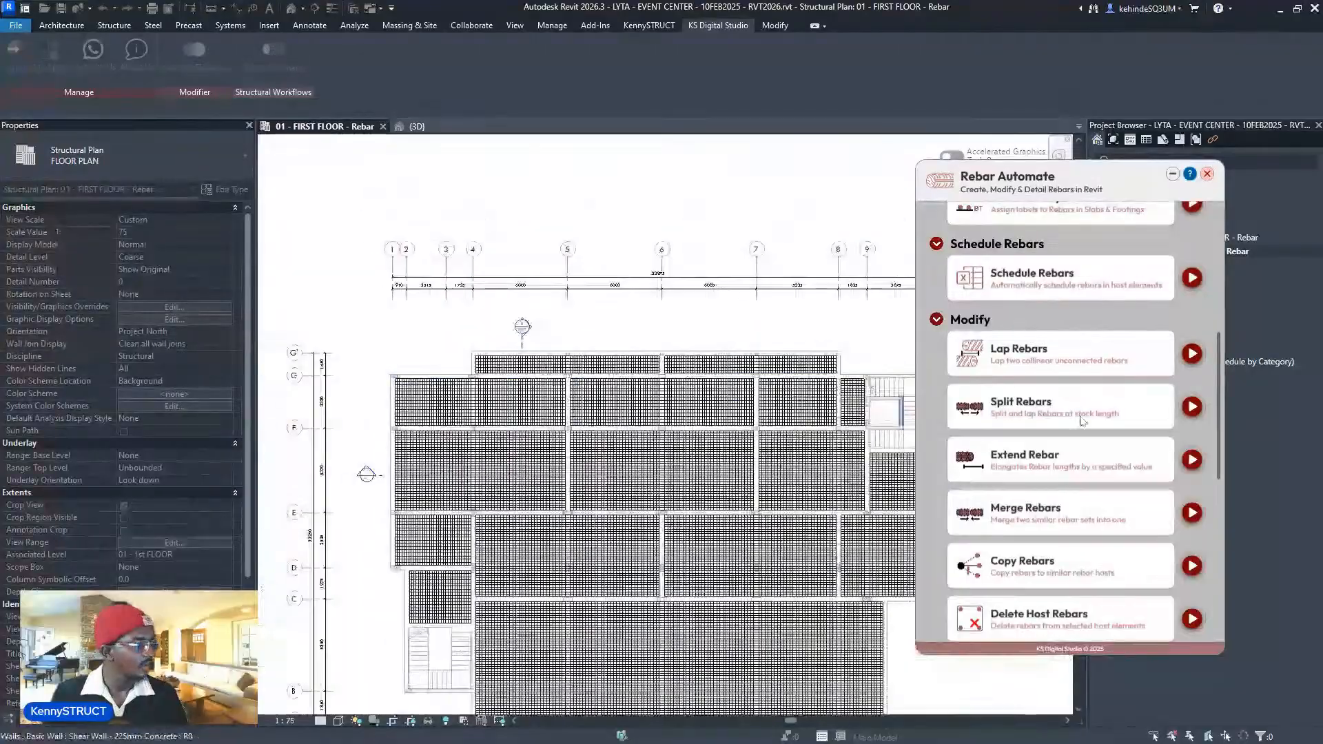
{"action": "left_click", "coordinate": [1166, 358]}
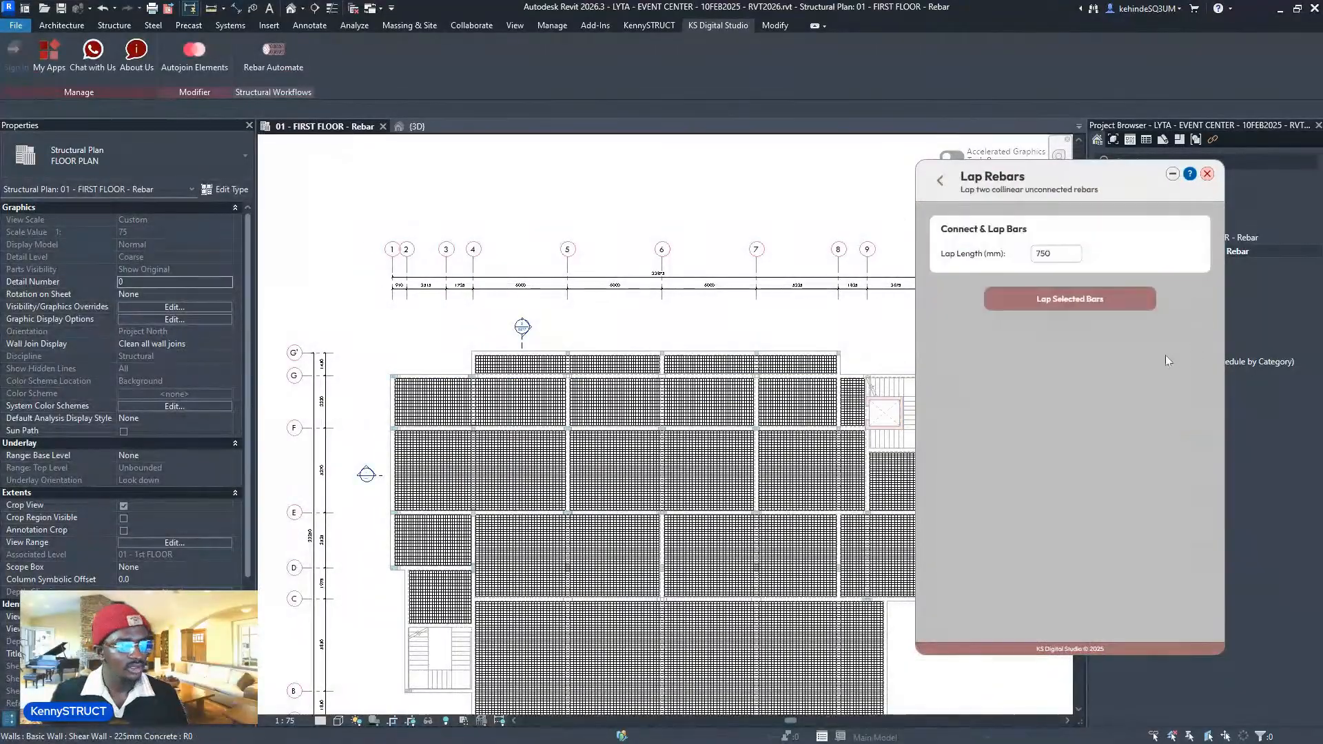
- Start lapping and pan to the 4–6 slab panel to check its lapped meshes
{"action": "left_click", "coordinate": [1099, 300]}
{"action": "scroll", "coordinate": [680, 360], "scroll_direction": "up", "scroll_amount": 3}
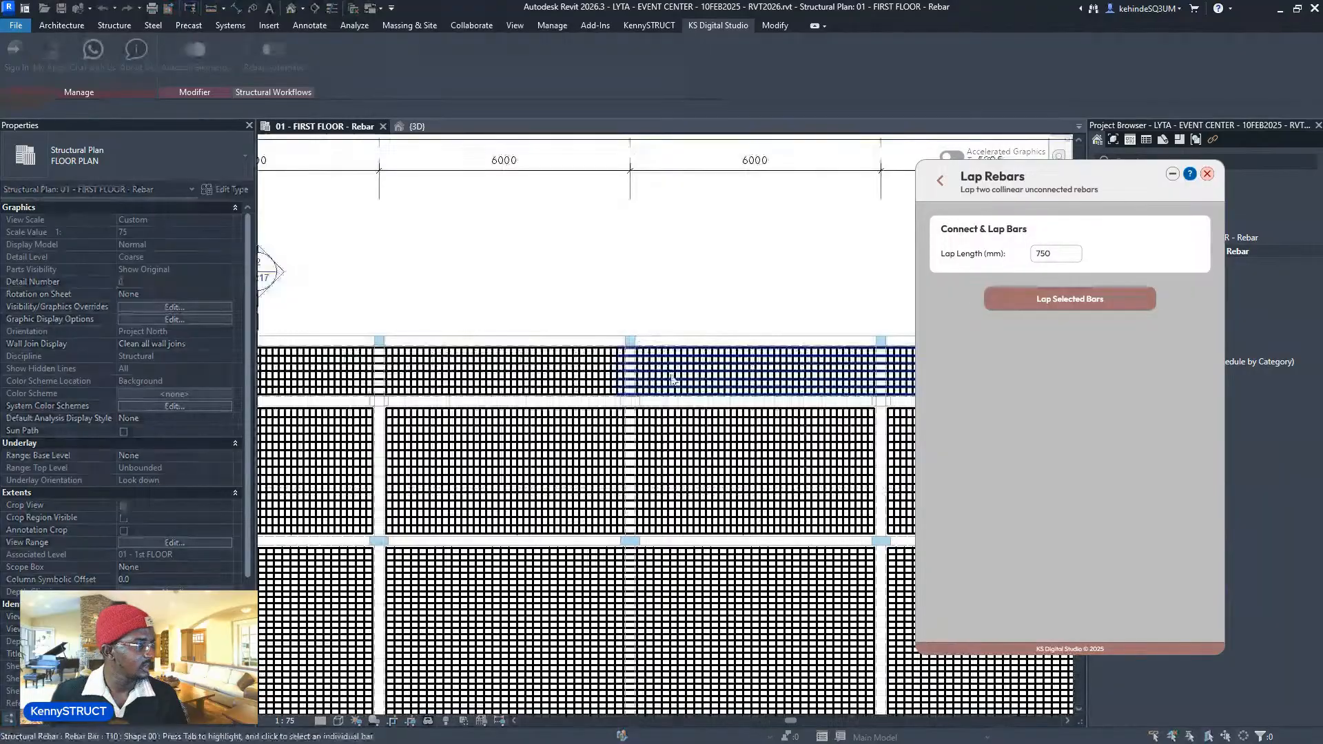
{"action": "scroll", "coordinate": [672, 379], "scroll_direction": "down", "scroll_amount": 2}
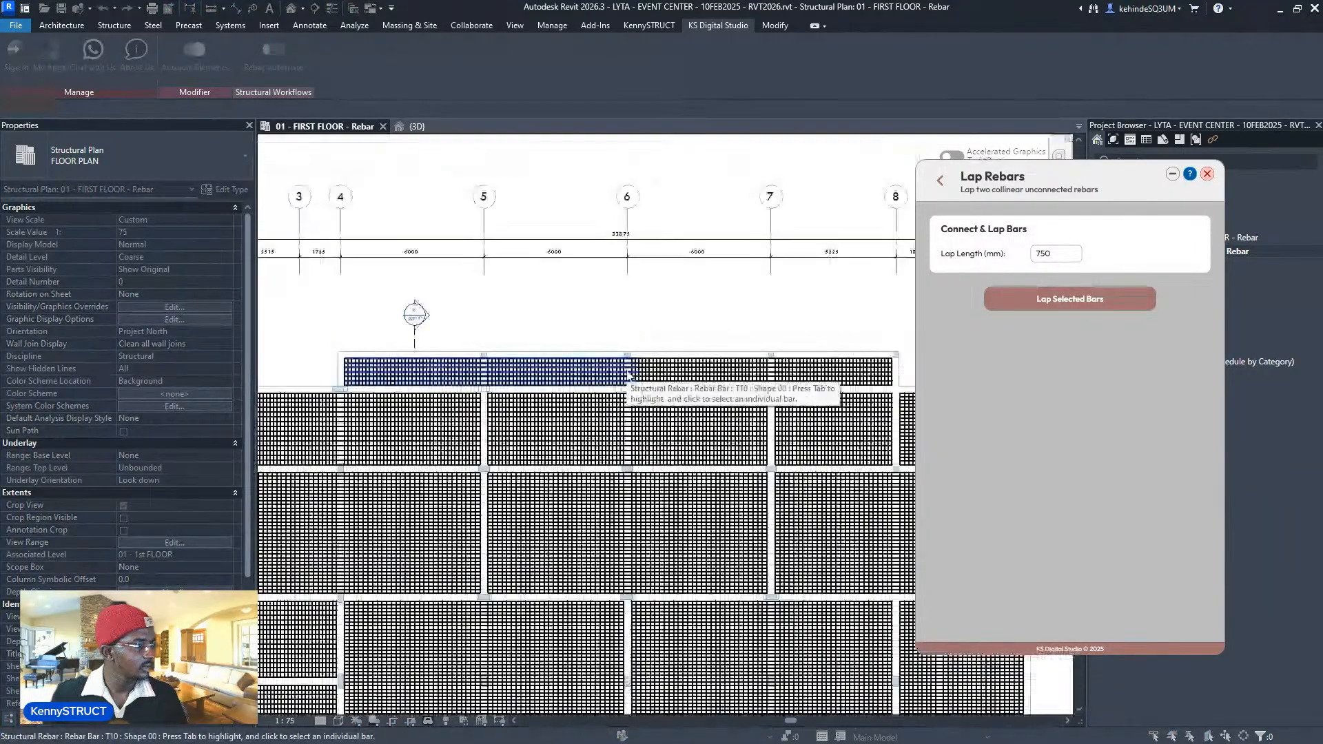
{"action": "scroll", "coordinate": [628, 375], "scroll_direction": "down", "scroll_amount": 3}
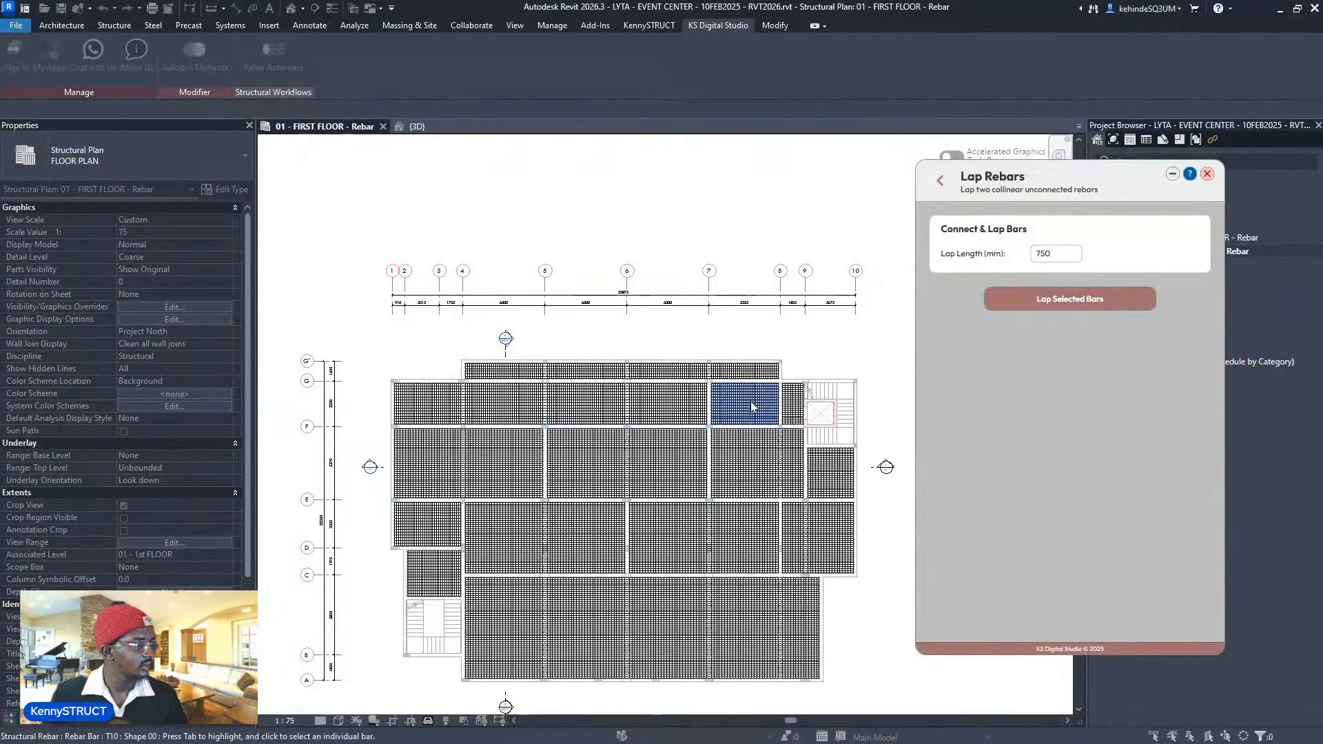
{"action": "middle_click_drag", "start_coordinate": [501, 454], "coordinate": [586, 386]}
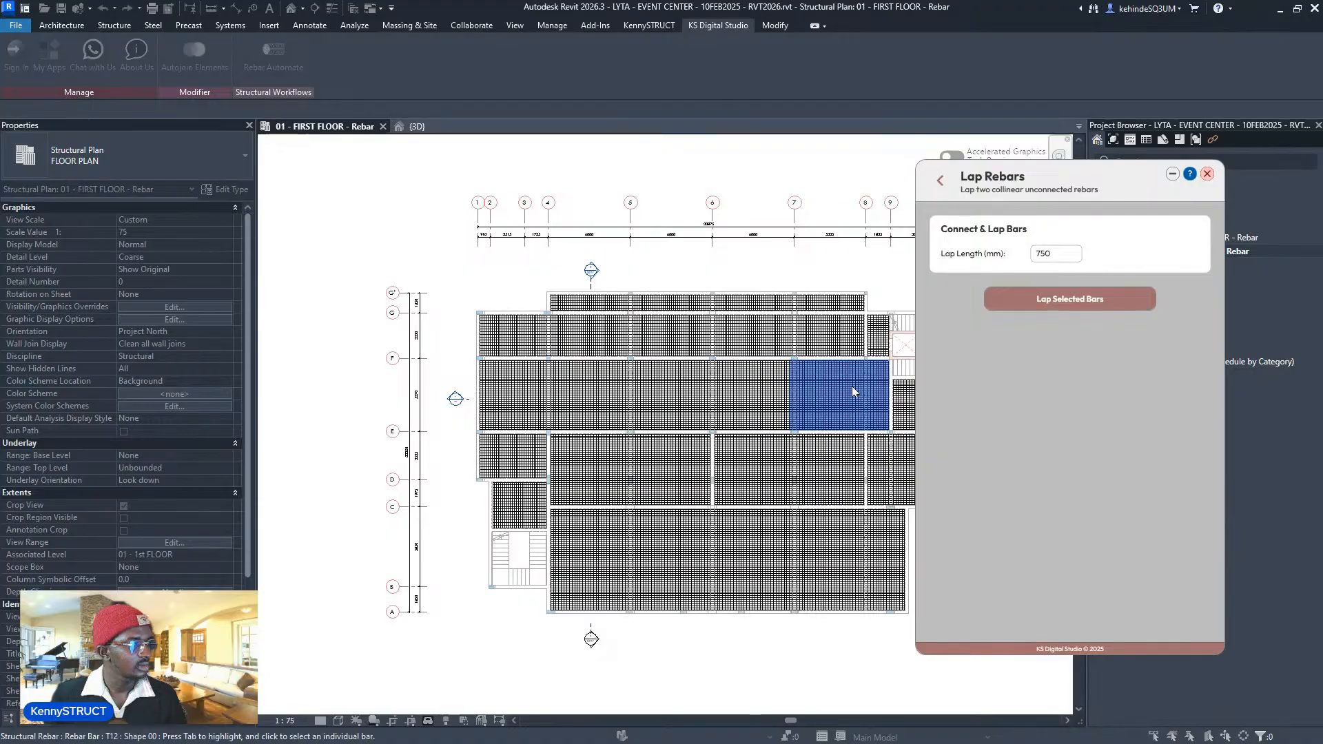
{"action": "middle_click_drag", "start_coordinate": [852, 387], "coordinate": [761, 342]}
{"action": "scroll", "coordinate": [761, 342], "scroll_direction": "down", "scroll_amount": 1}
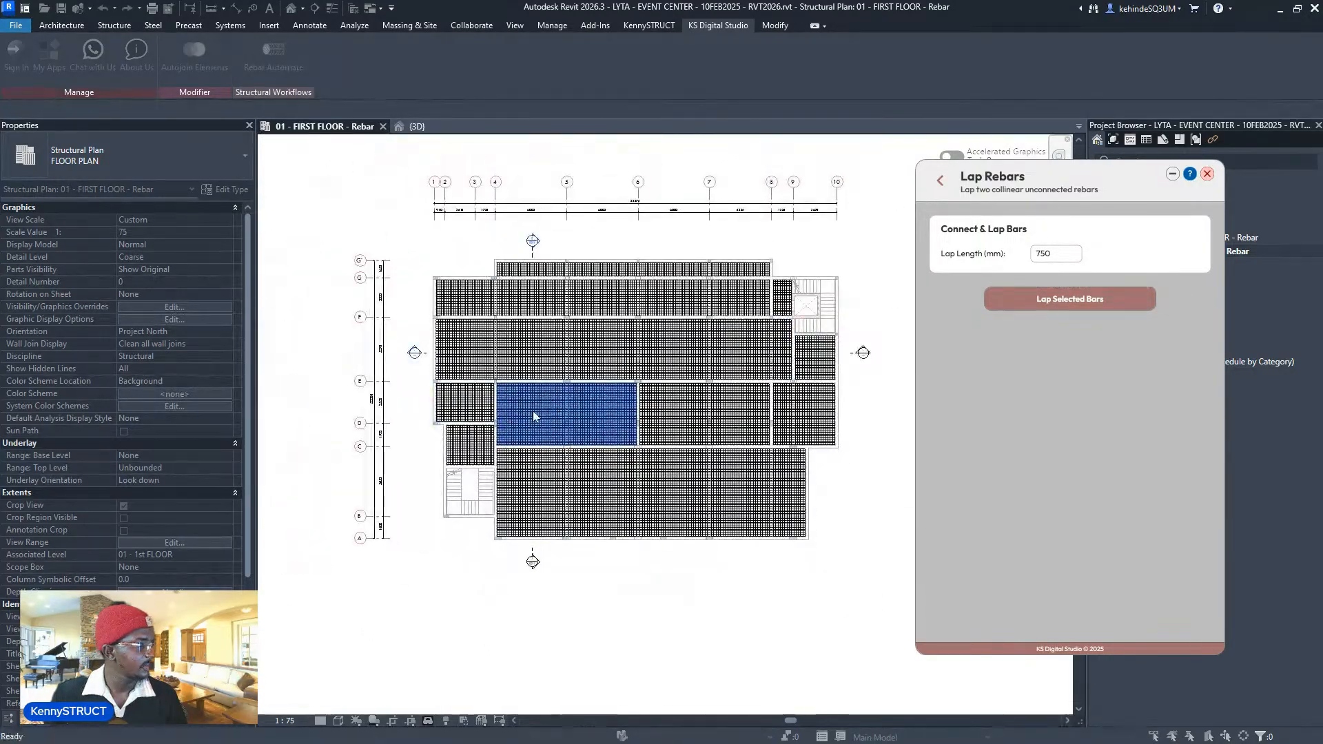
{"action": "scroll", "coordinate": [674, 411], "scroll_direction": "up", "scroll_amount": 5}
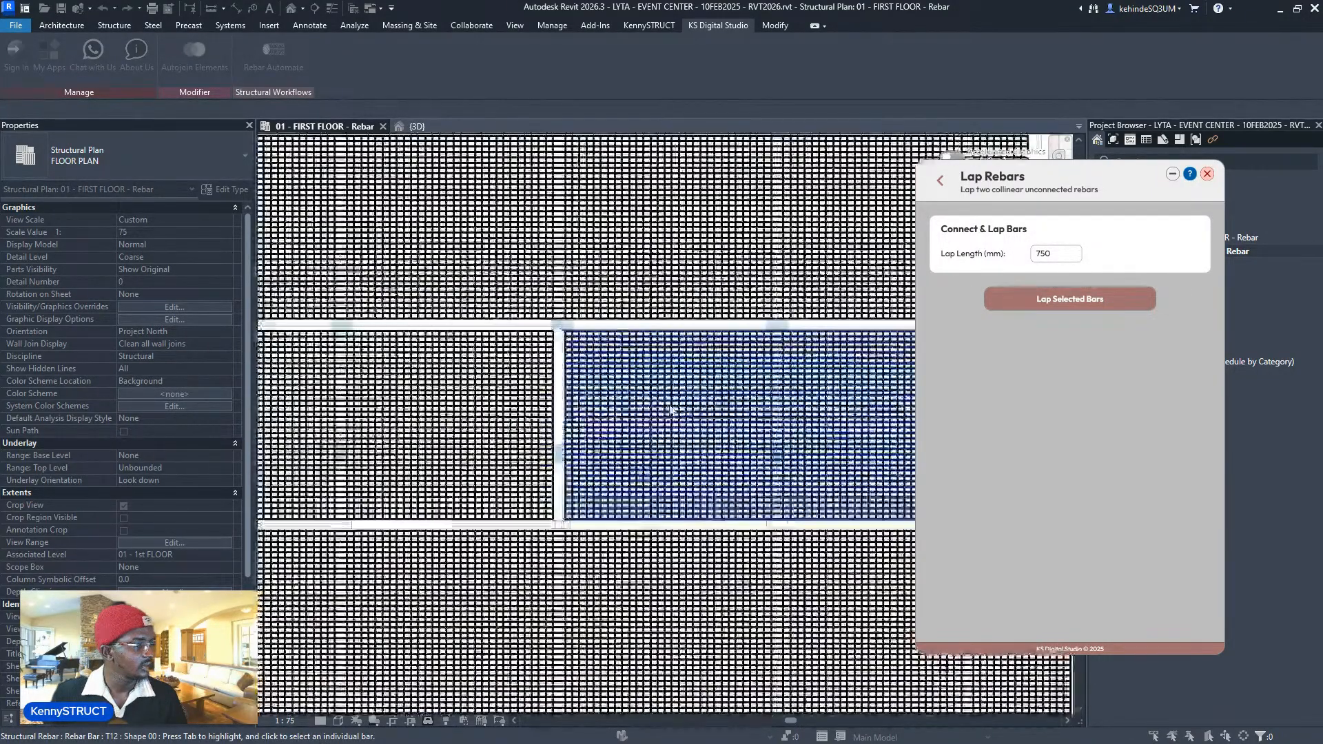
{"action": "scroll", "coordinate": [415, 398], "scroll_direction": "down", "scroll_amount": 3}
{"action": "scroll", "coordinate": [610, 409], "scroll_direction": "up", "scroll_amount": 2}
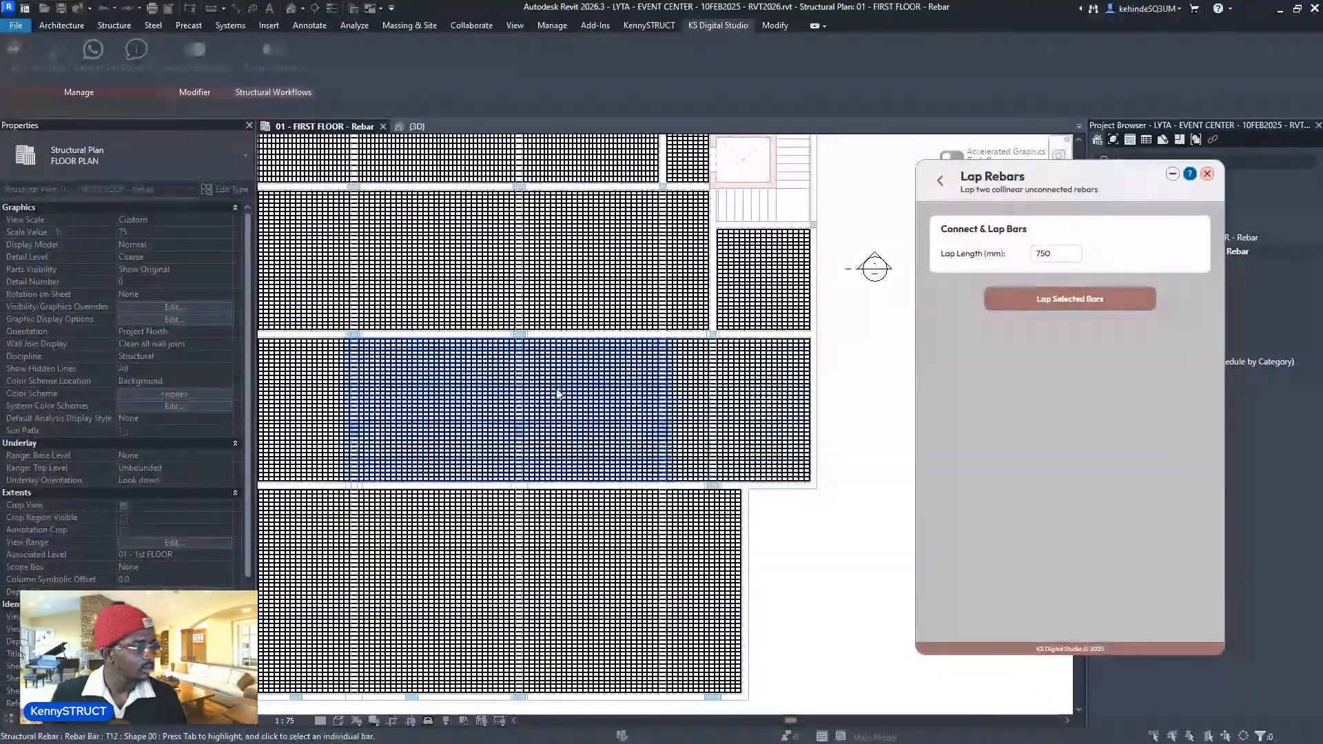
{"action": "scroll", "coordinate": [687, 374], "scroll_direction": "down", "scroll_amount": 1}
{"action": "scroll", "coordinate": [687, 374], "scroll_direction": "down", "scroll_amount": 2}
- Review the lapped meshes across the whole floor plan, then leave Lap Rebars
{"action": "scroll", "coordinate": [539, 372], "scroll_direction": "up", "scroll_amount": 5}
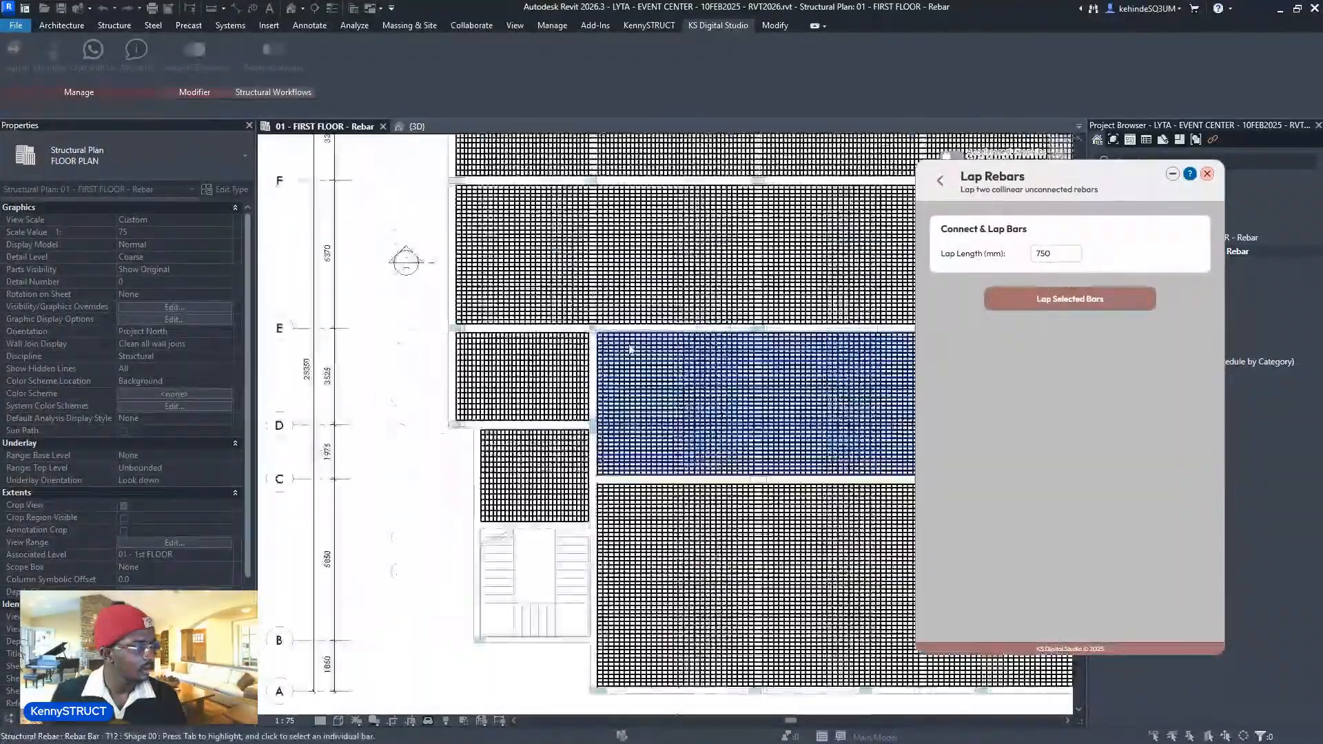
{"action": "scroll", "coordinate": [540, 372], "scroll_direction": "up", "scroll_amount": 3}
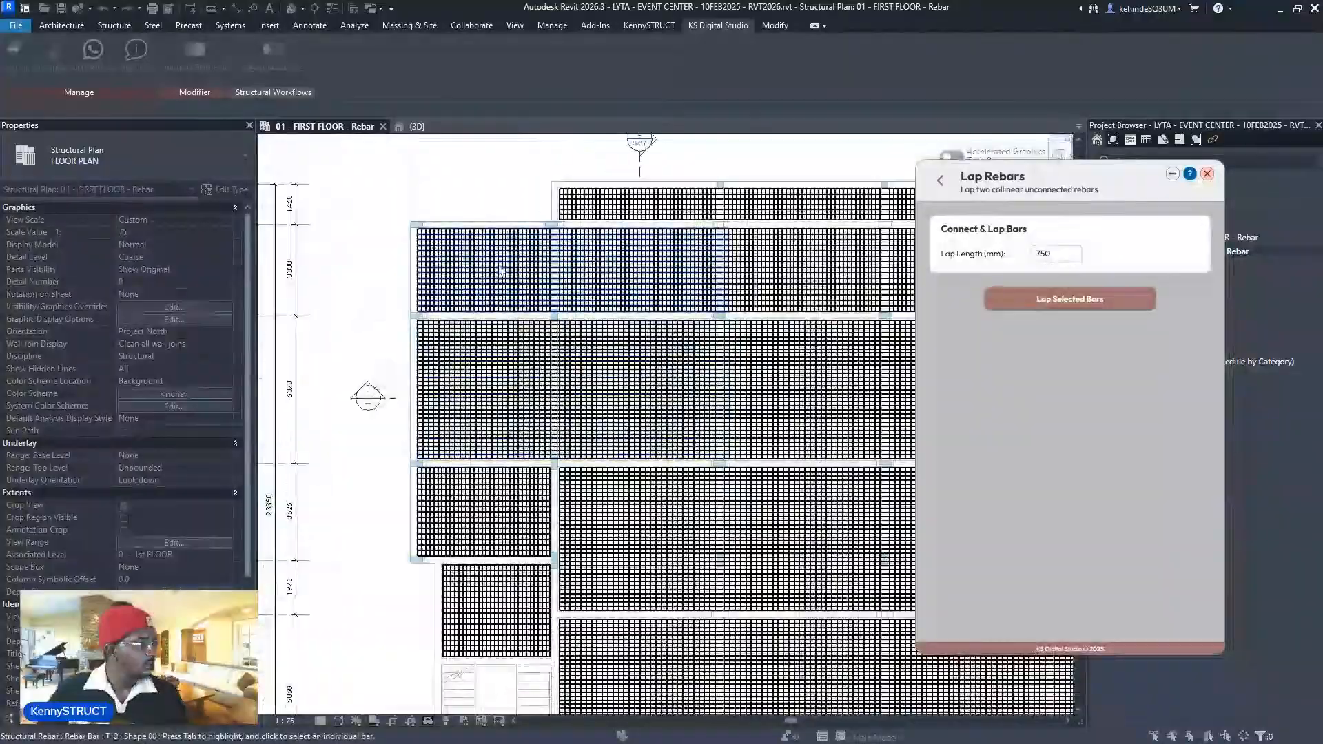
{"action": "scroll", "coordinate": [502, 271], "scroll_direction": "down", "scroll_amount": 1}
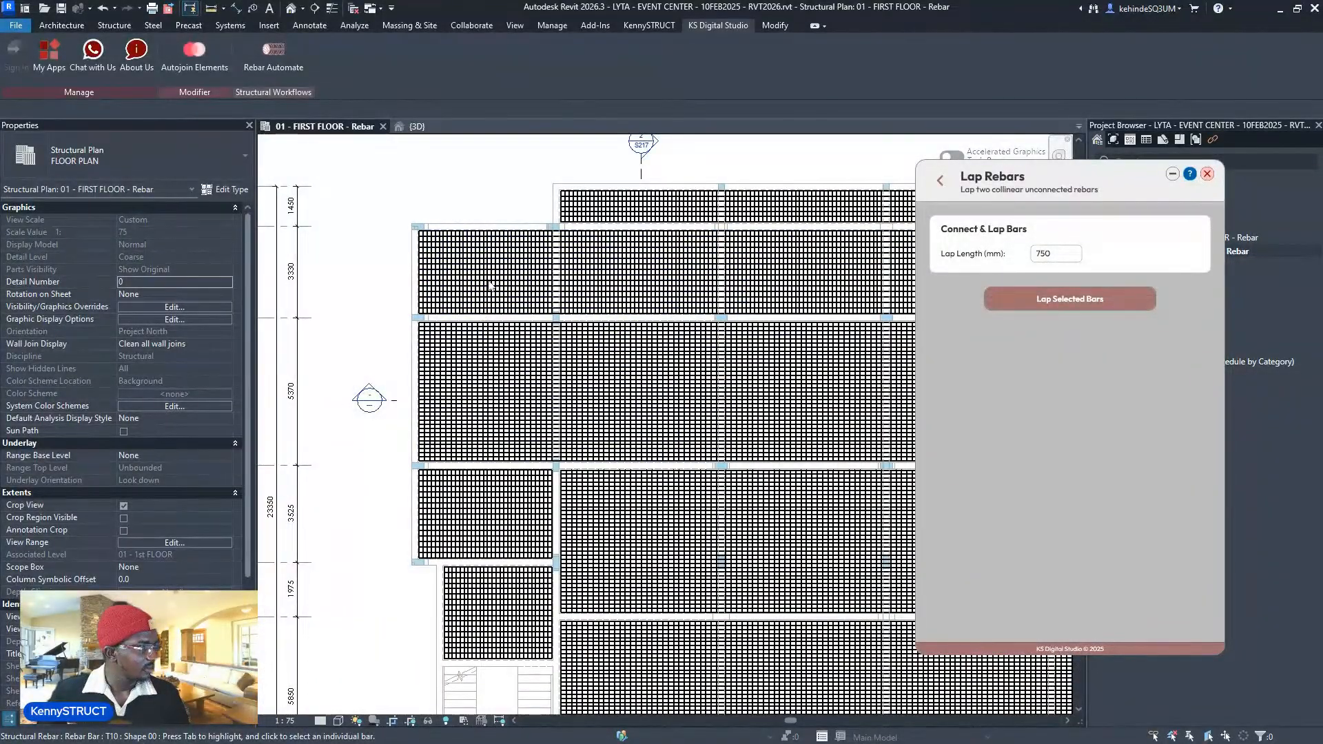
{"action": "scroll", "coordinate": [491, 293], "scroll_direction": "up", "scroll_amount": 1}
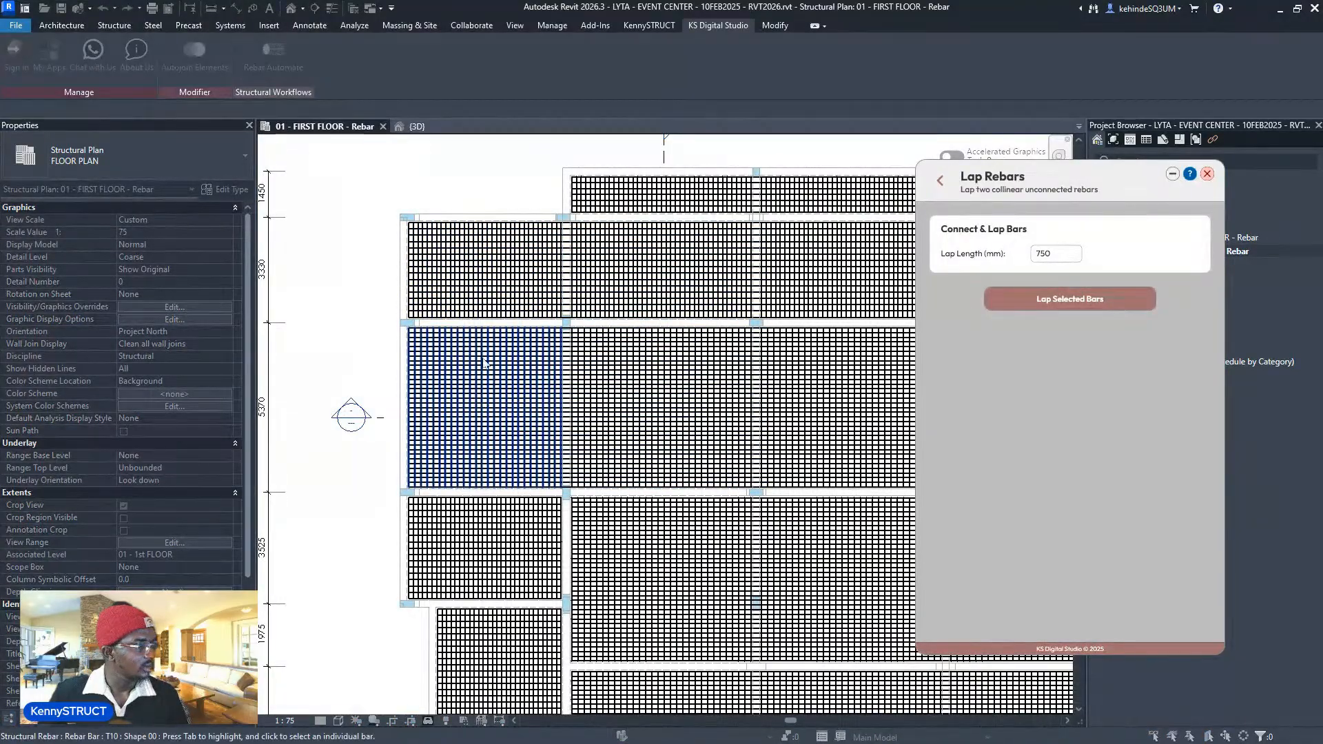
{"action": "scroll", "coordinate": [519, 299], "scroll_direction": "up", "scroll_amount": 7}
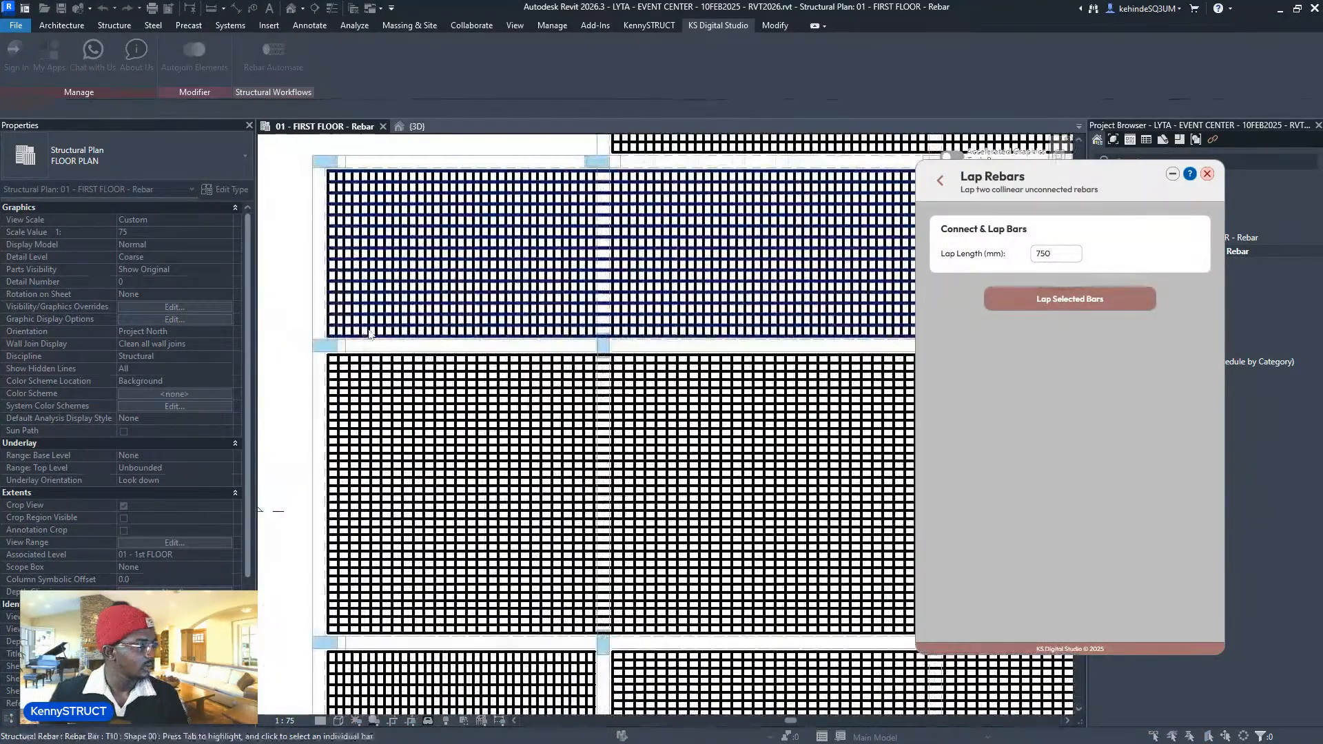
{"action": "scroll", "coordinate": [376, 287], "scroll_direction": "down", "scroll_amount": 10}
{"action": "scroll", "coordinate": [410, 319], "scroll_direction": "up", "scroll_amount": 3}
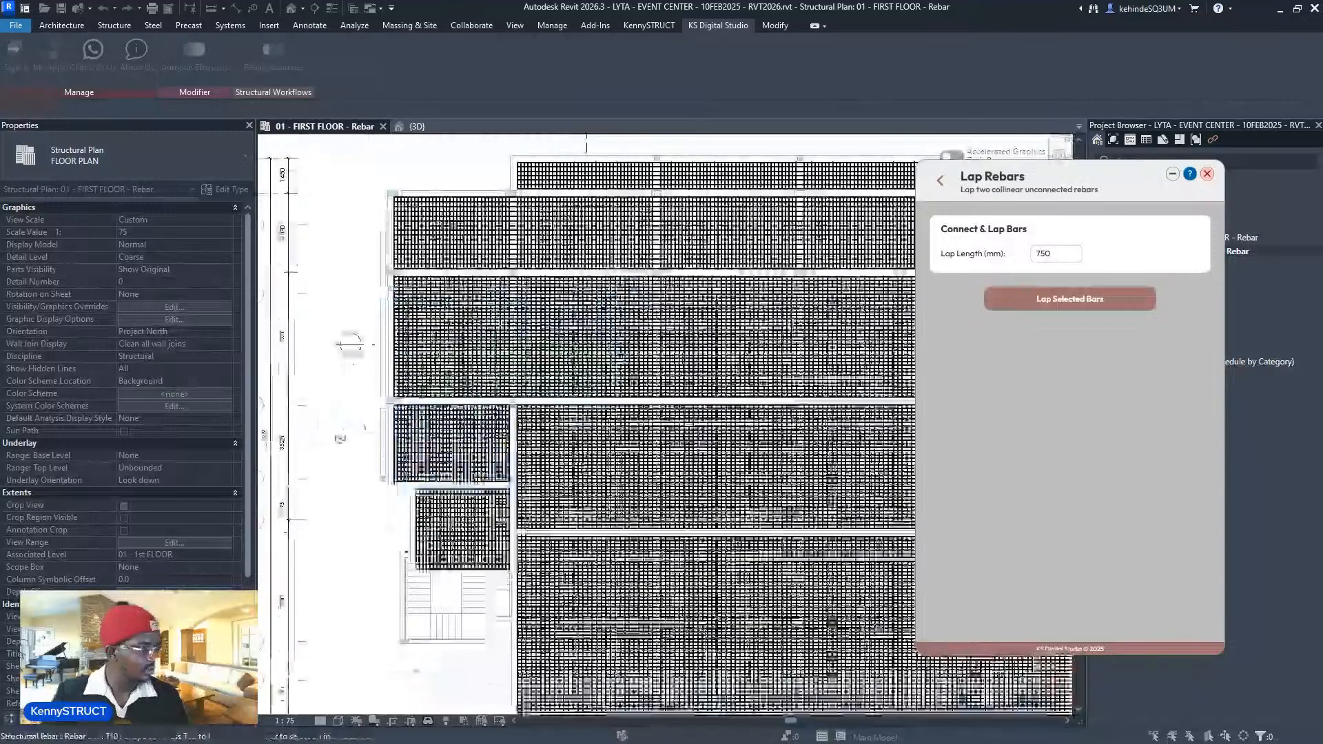
{"action": "scroll", "coordinate": [472, 414], "scroll_direction": "down", "scroll_amount": 4}
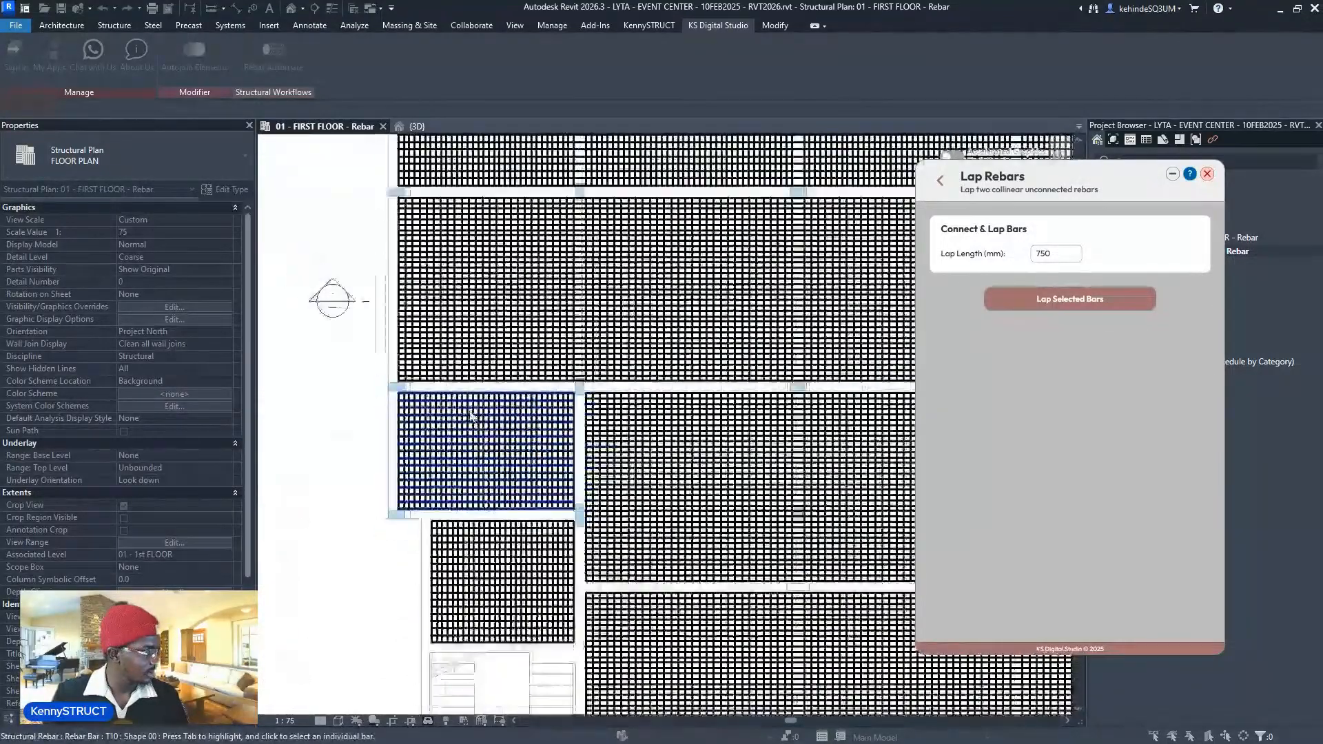
{"action": "scroll", "coordinate": [468, 422], "scroll_direction": "down", "scroll_amount": 1}
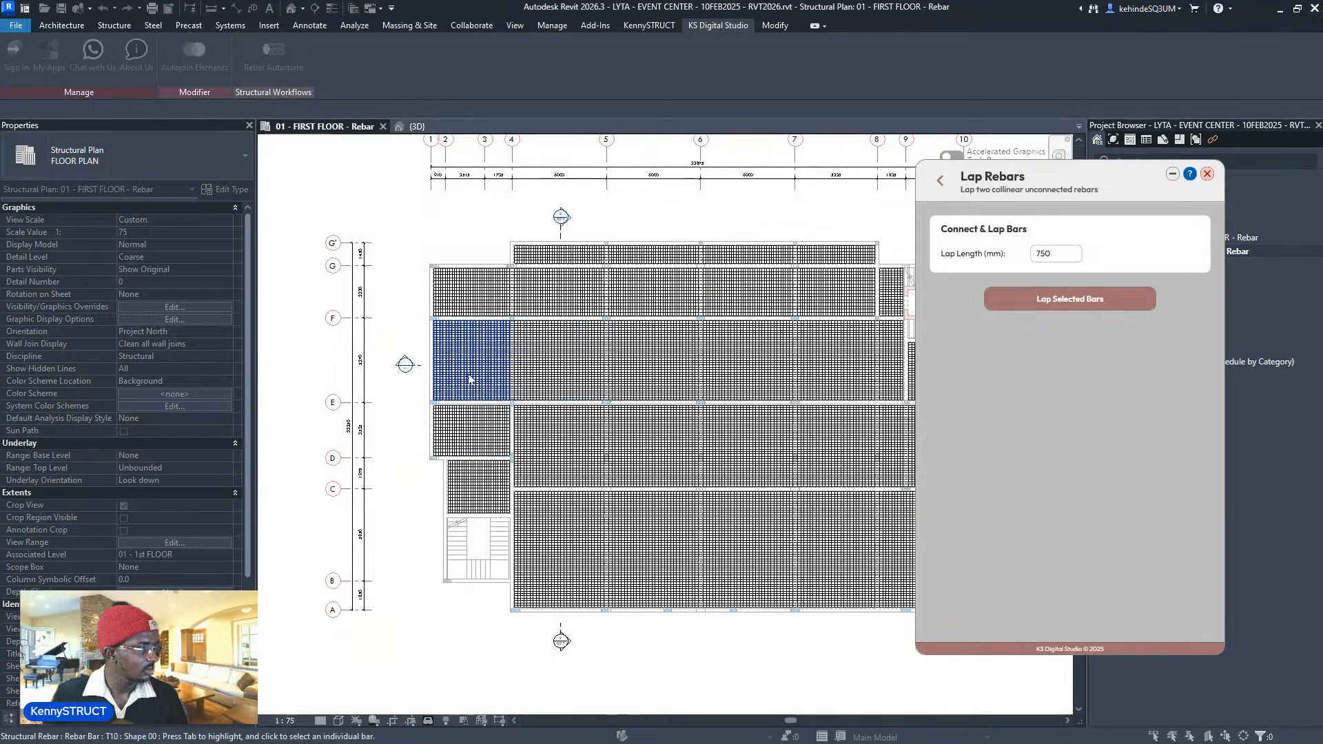
{"action": "scroll", "coordinate": [480, 370], "scroll_direction": "up", "scroll_amount": 2}
{"action": "middle_click_drag", "start_coordinate": [723, 351], "coordinate": [618, 412]}
{"action": "scroll", "coordinate": [342, 316], "scroll_direction": "down", "scroll_amount": 2}
{"action": "middle_click_drag", "start_coordinate": [625, 326], "coordinate": [669, 300]}
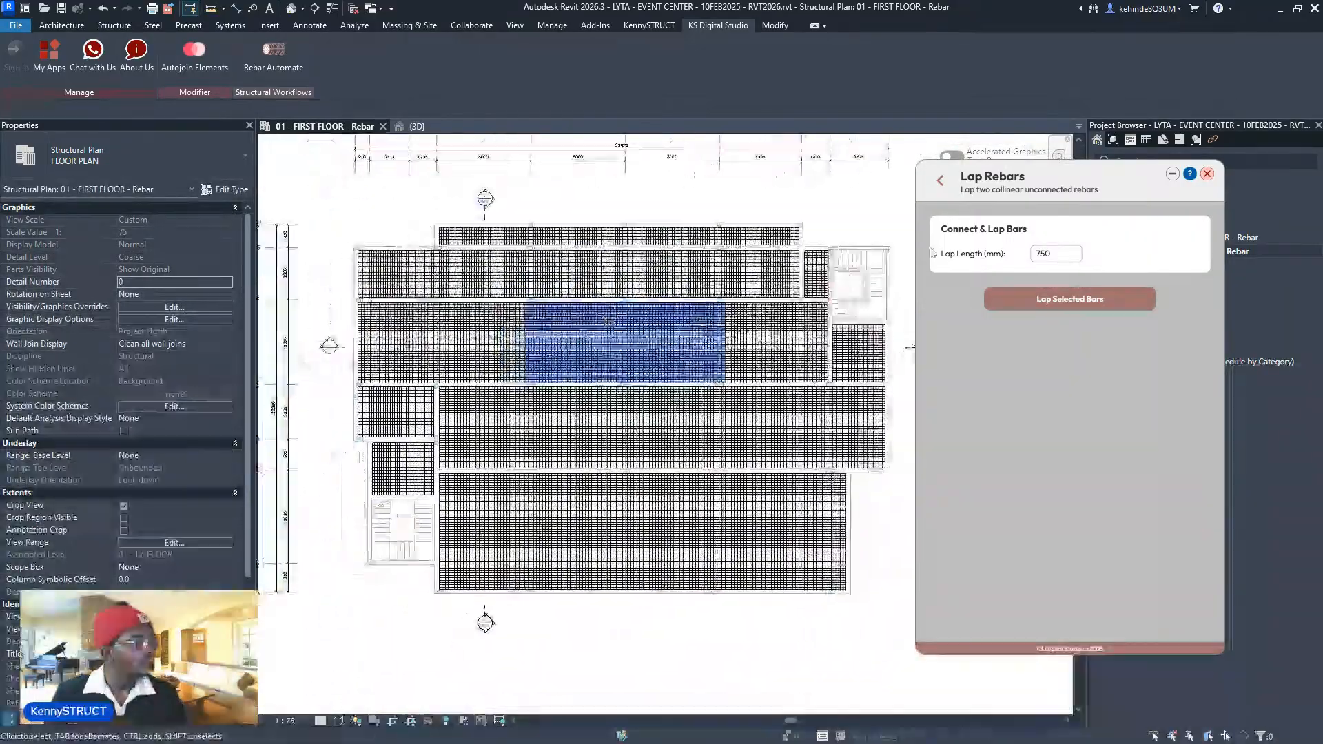
{"action": "left_click", "coordinate": [940, 181]}
- Open the Extend Rebar tool from the Modify section of Rebar Automate
{"action": "scroll", "coordinate": [327, 394], "scroll_direction": "up", "scroll_amount": 5}
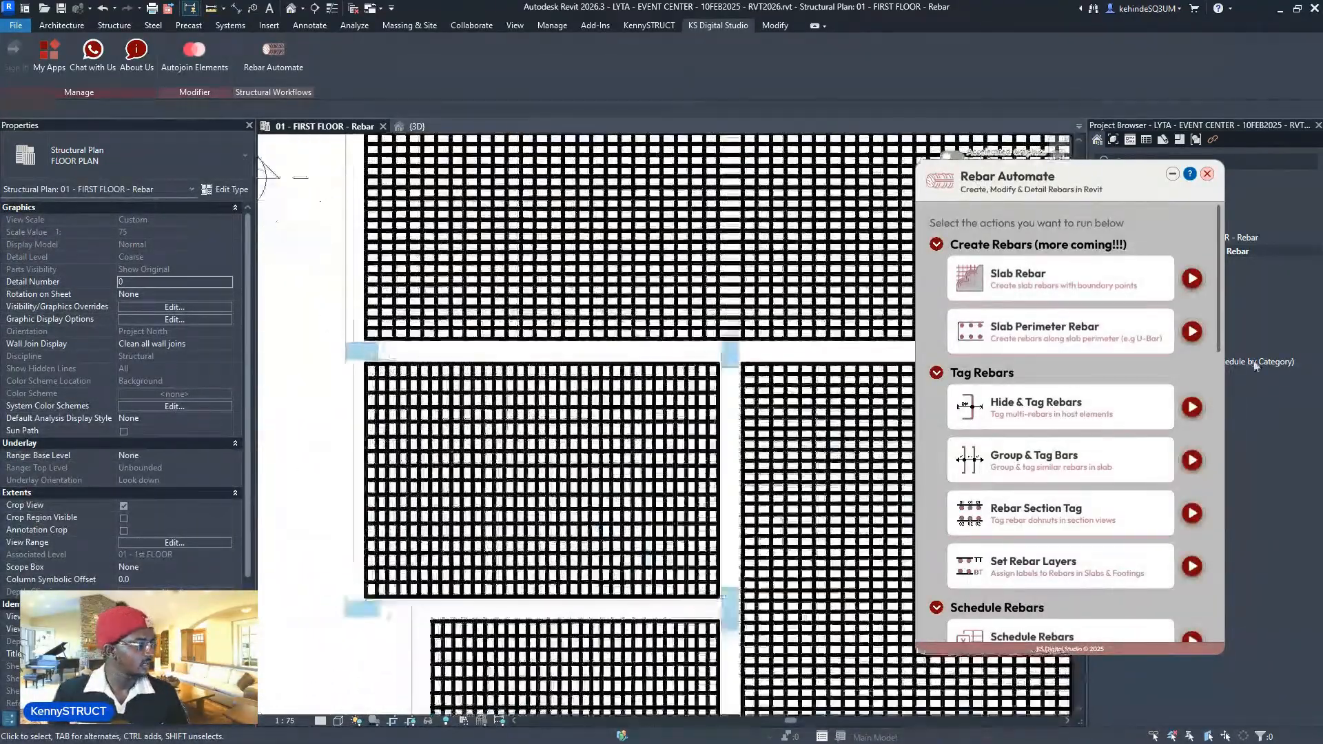
{"action": "scroll", "coordinate": [1076, 416], "scroll_direction": "down", "scroll_amount": 5}
{"action": "scroll", "coordinate": [1077, 415], "scroll_direction": "down", "scroll_amount": 3}
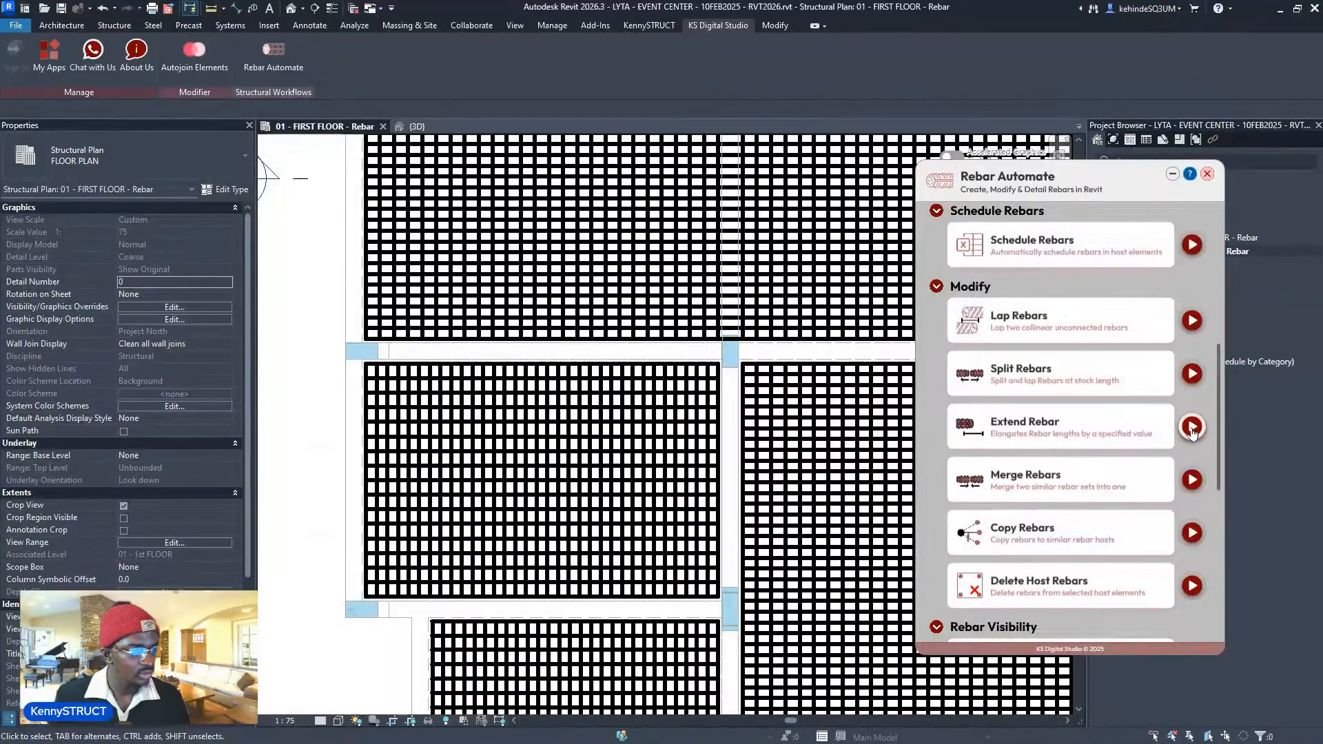
{"action": "left_click", "coordinate": [1188, 423]}
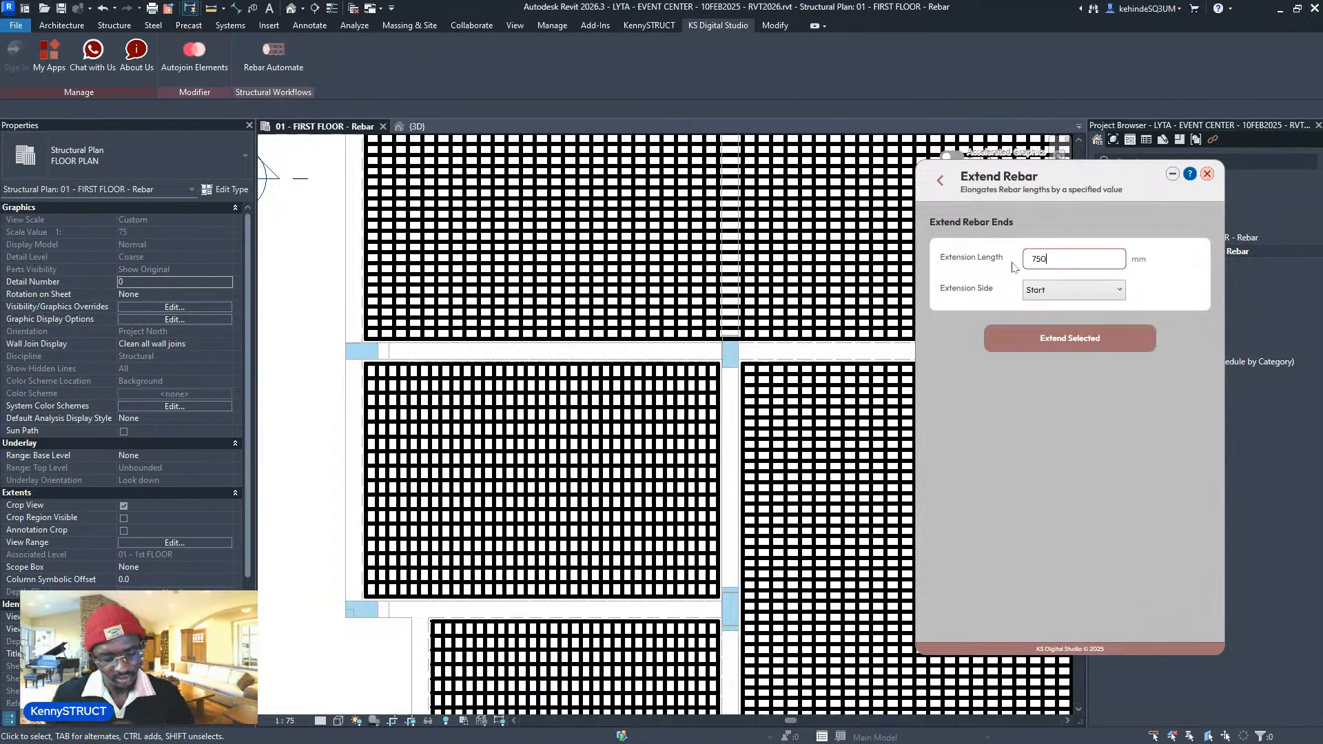
- Extend bay D–E's rebar set 750 mm at its start end, then undo that extension
{"action": "left_click", "coordinate": [1090, 294]}
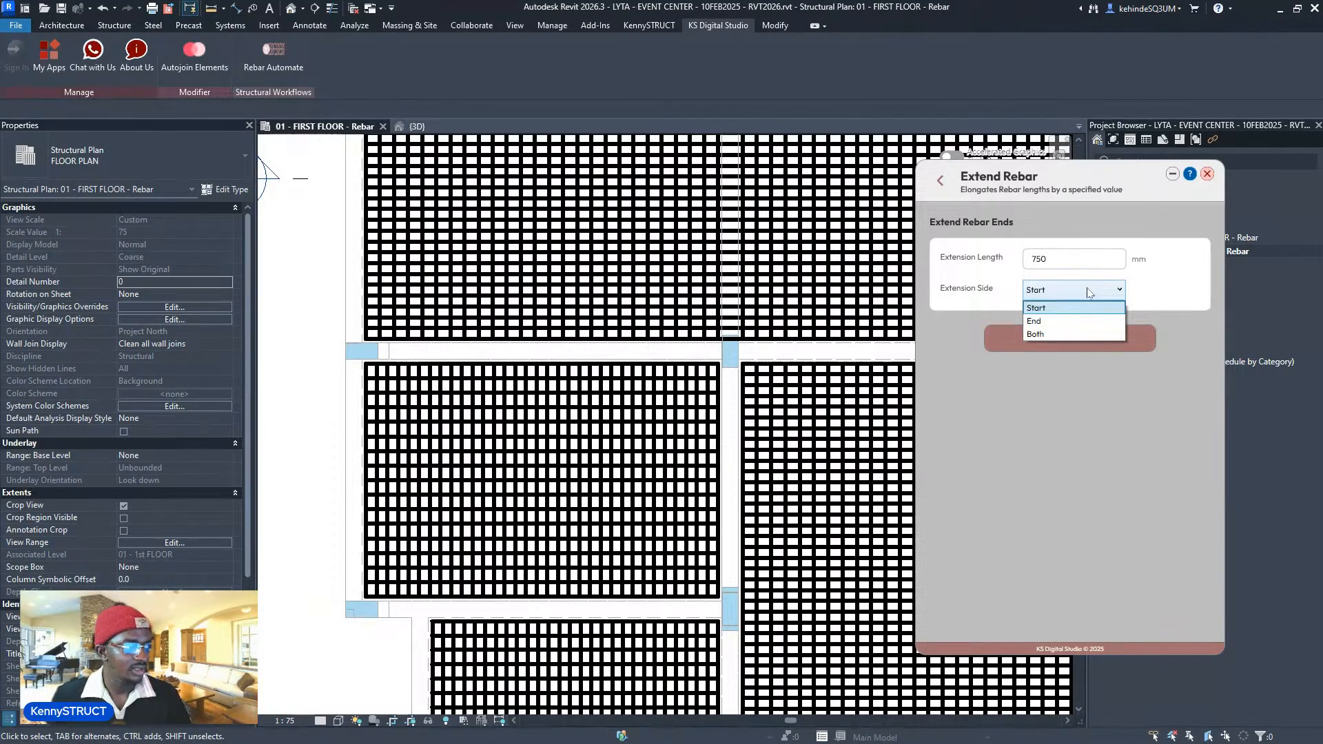
{"action": "scroll", "coordinate": [559, 413], "scroll_direction": "down", "scroll_amount": 3}
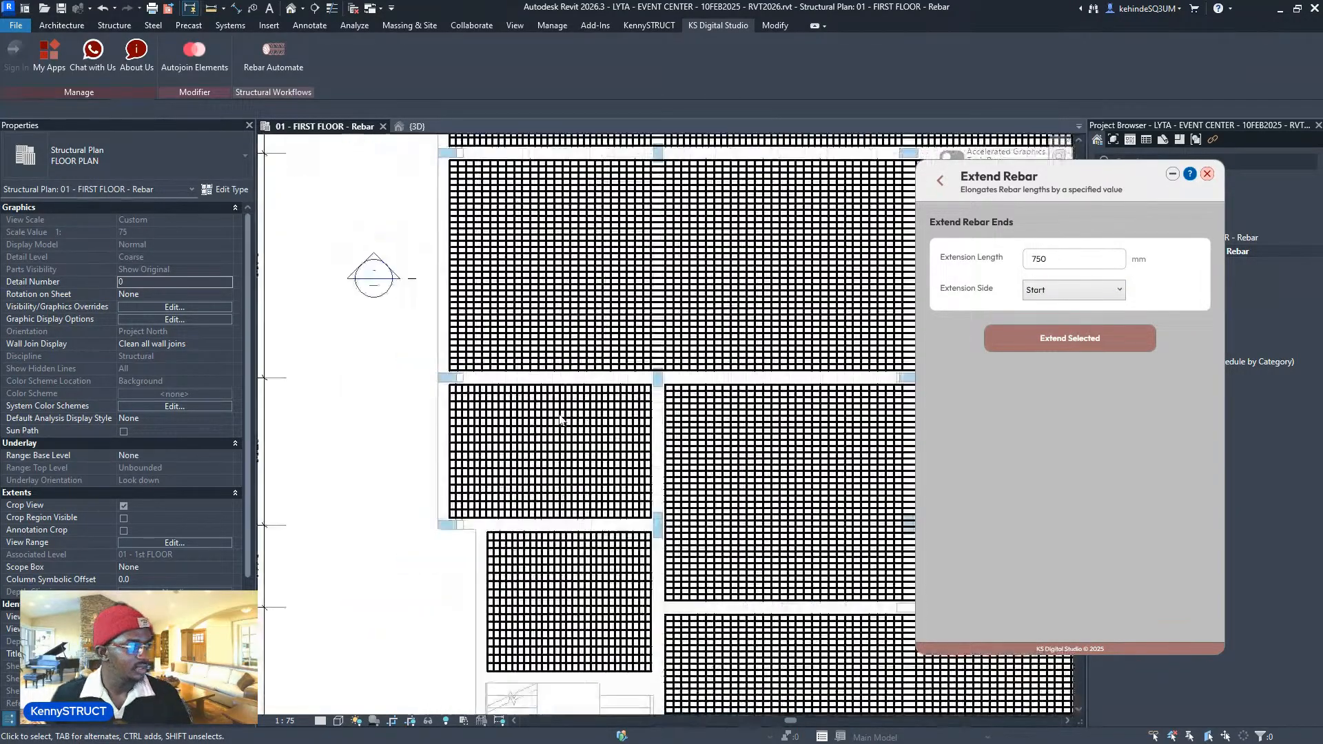
{"action": "left_click", "coordinate": [1065, 335]}
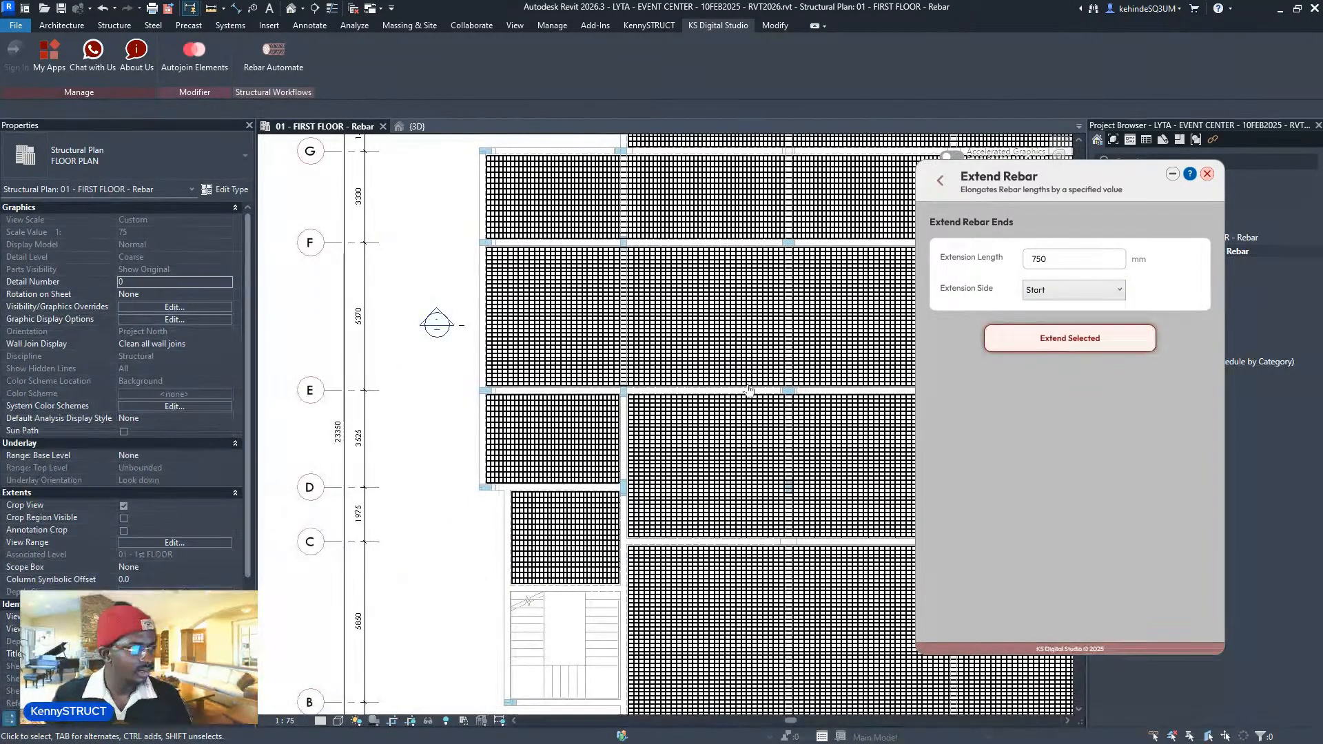
{"action": "left_click", "coordinate": [569, 443]}
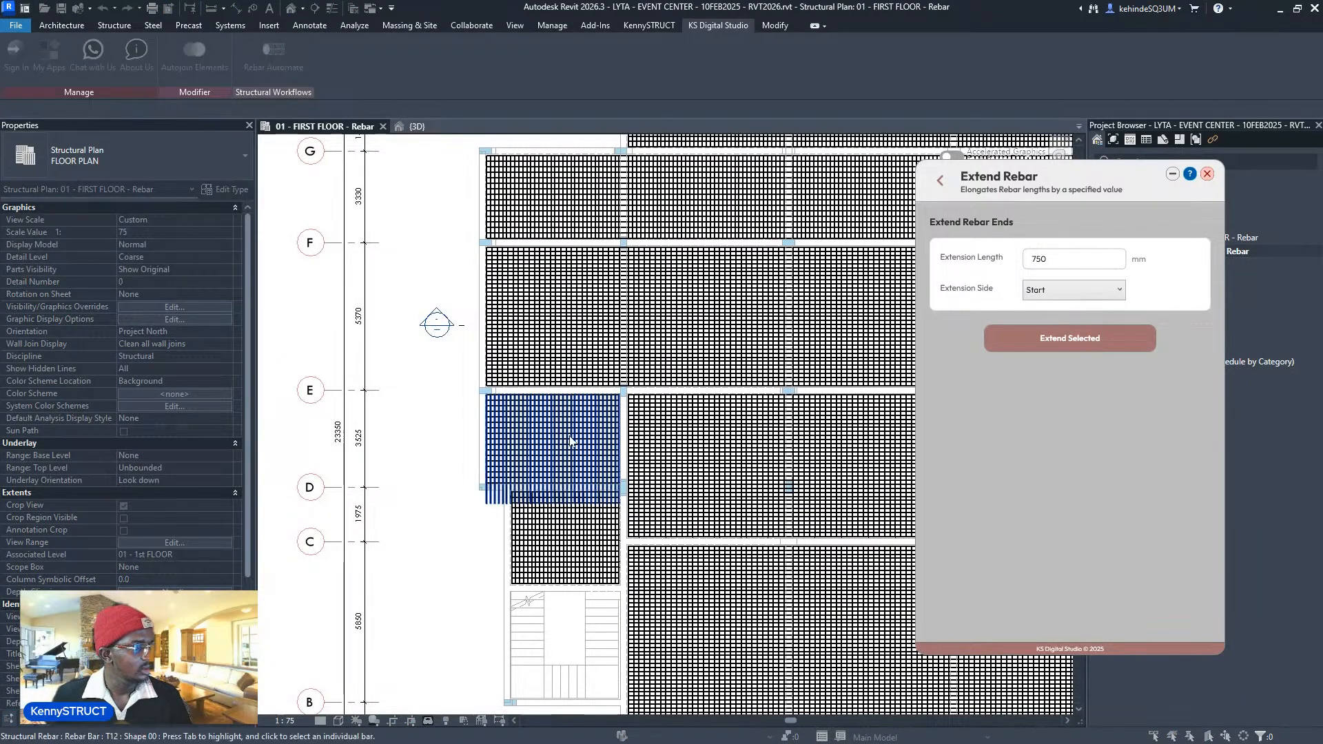
{"action": "scroll", "coordinate": [540, 471], "scroll_direction": "up", "scroll_amount": 1}
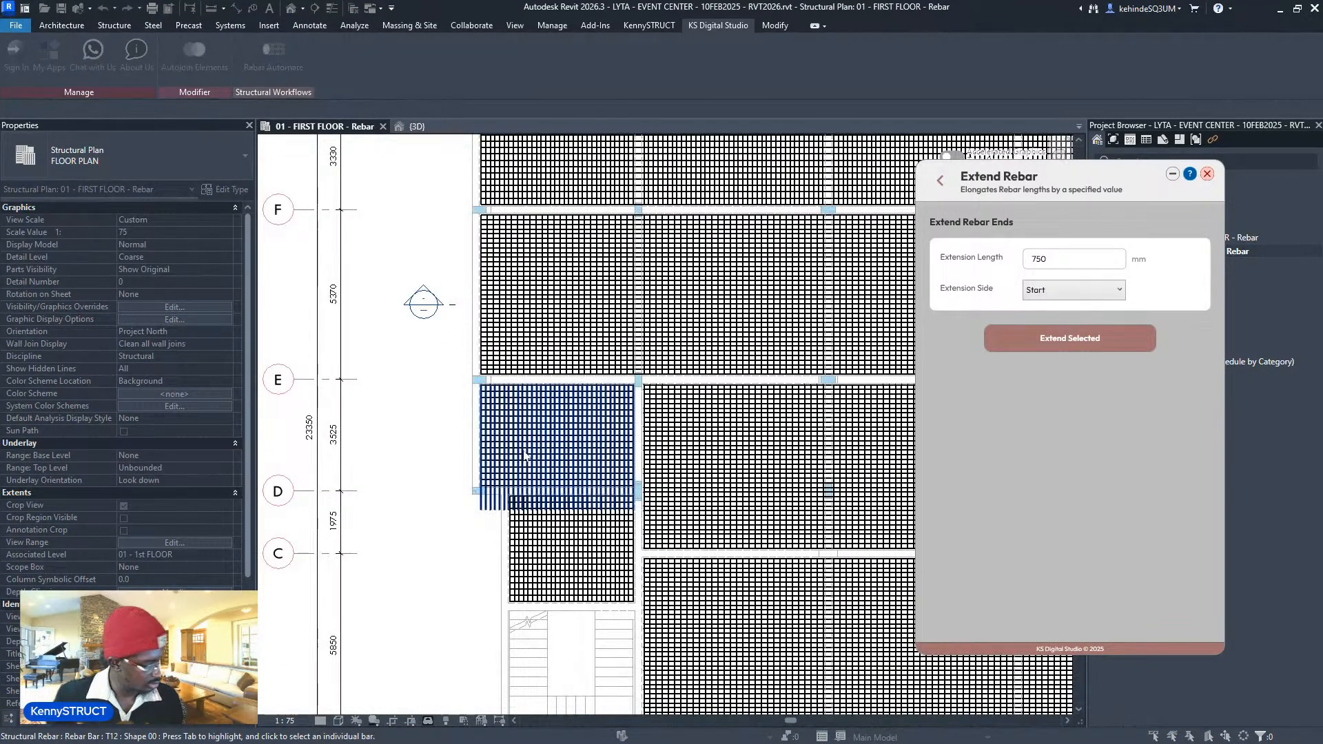
{"action": "scroll", "coordinate": [525, 455], "scroll_direction": "up", "scroll_amount": 3}
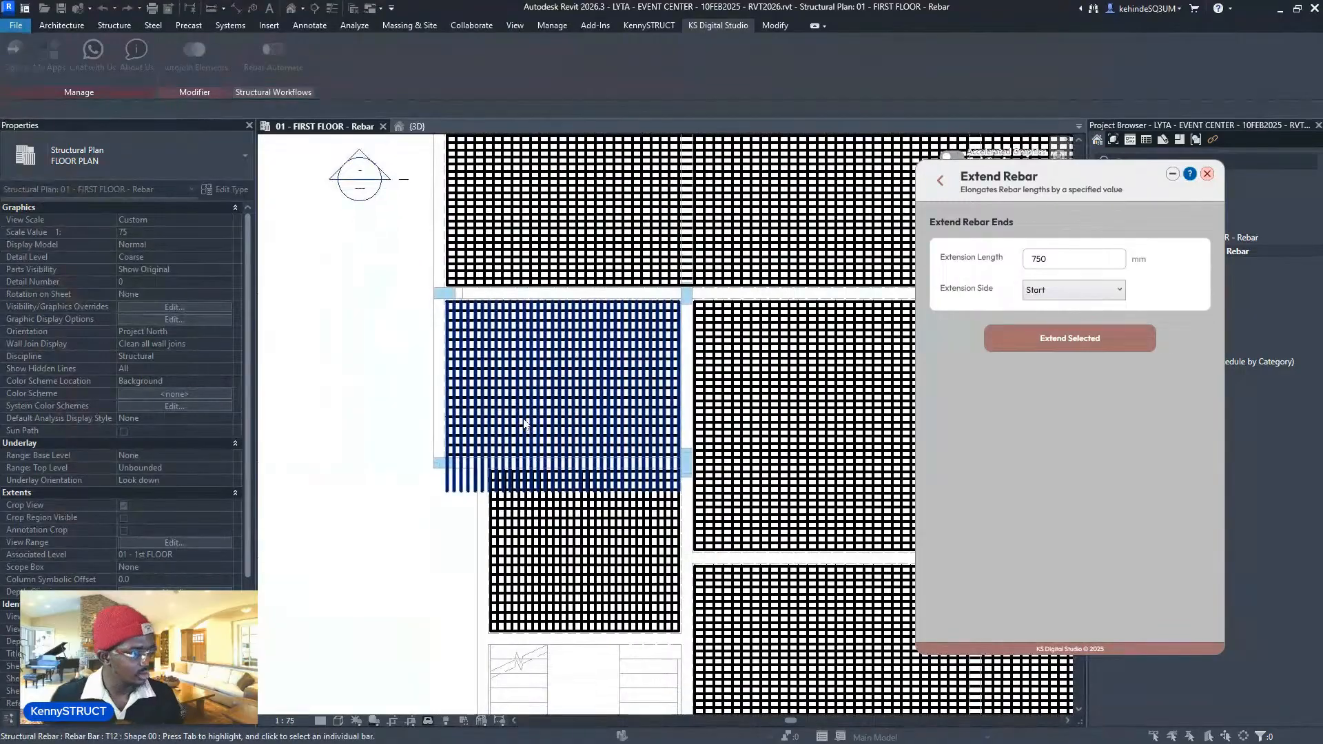
{"action": "key", "text": "Escape"}
{"action": "key", "text": "ctrl+z"}
{"action": "scroll", "coordinate": [531, 451], "scroll_direction": "down", "scroll_amount": 3}
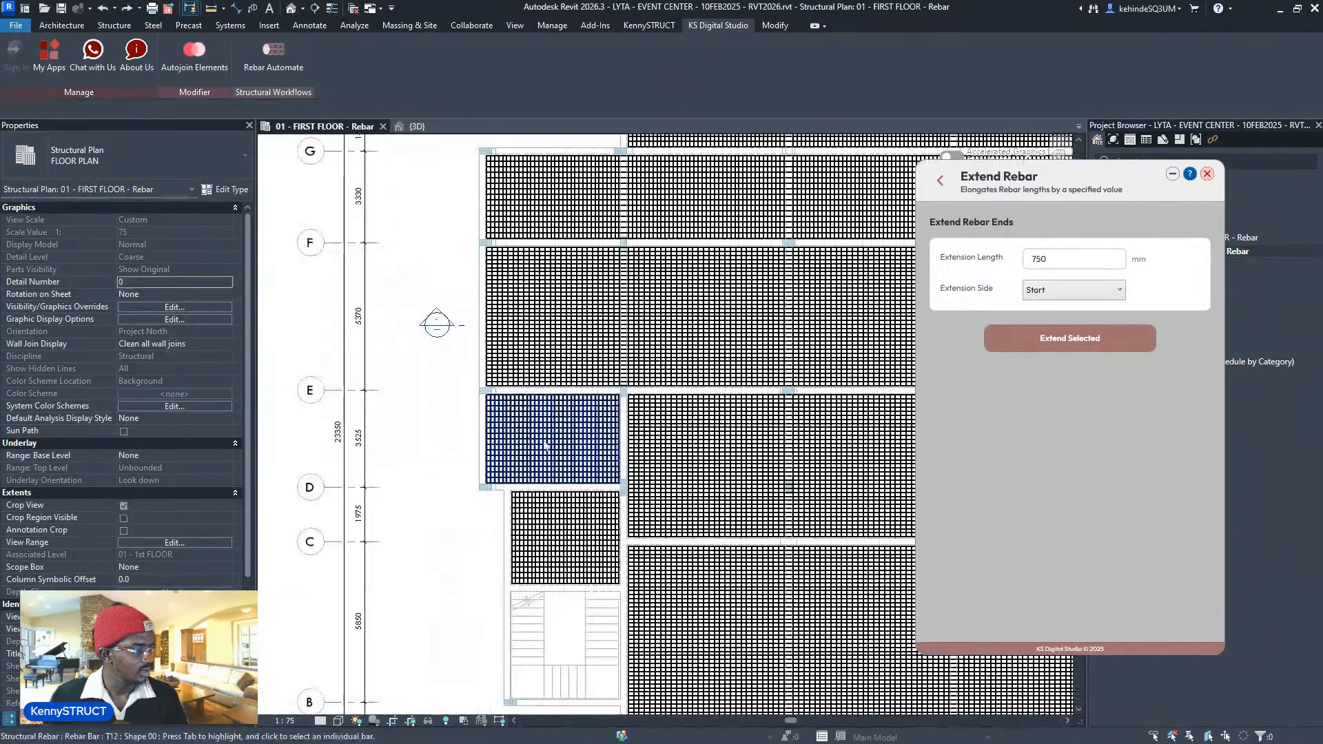
- Retry bay D–E's rebar set with the End side, pan the plan, then undo it
{"action": "left_click", "coordinate": [1052, 330]}
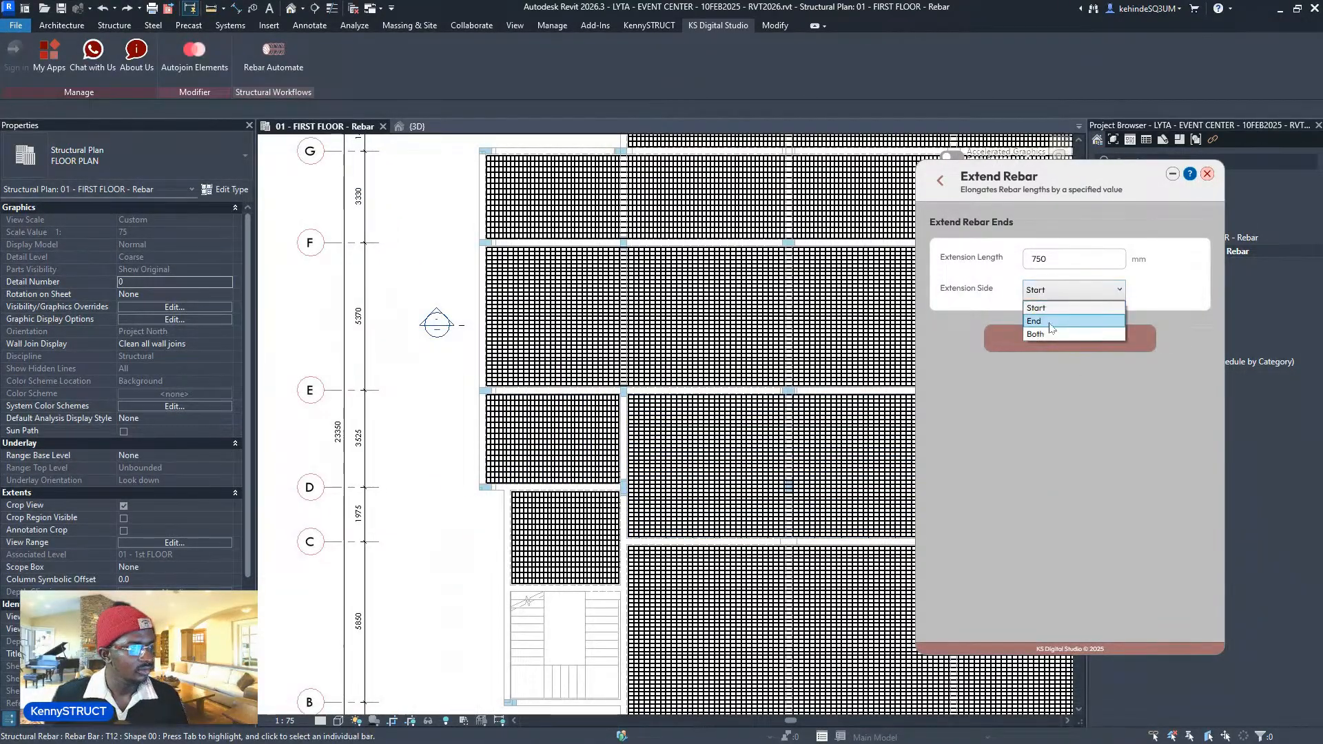
{"action": "left_click", "coordinate": [1050, 321]}
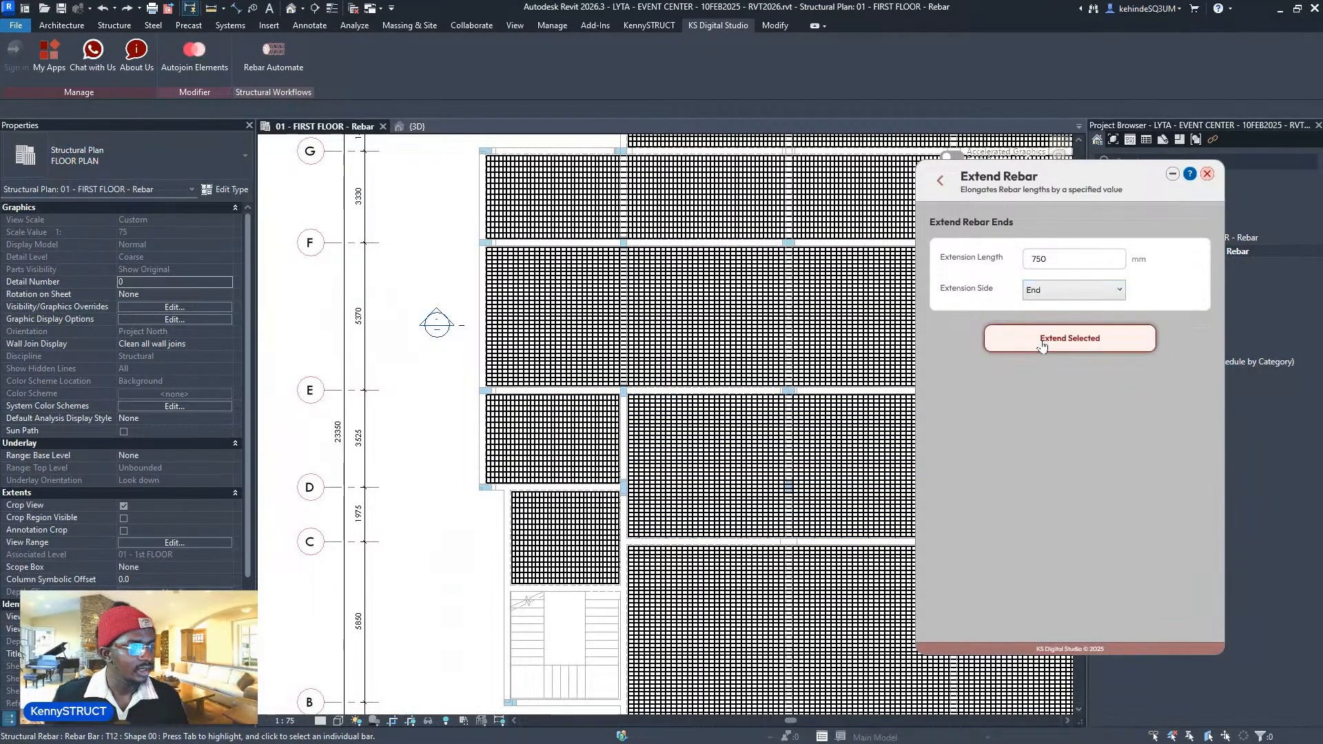
{"action": "left_click", "coordinate": [551, 467]}
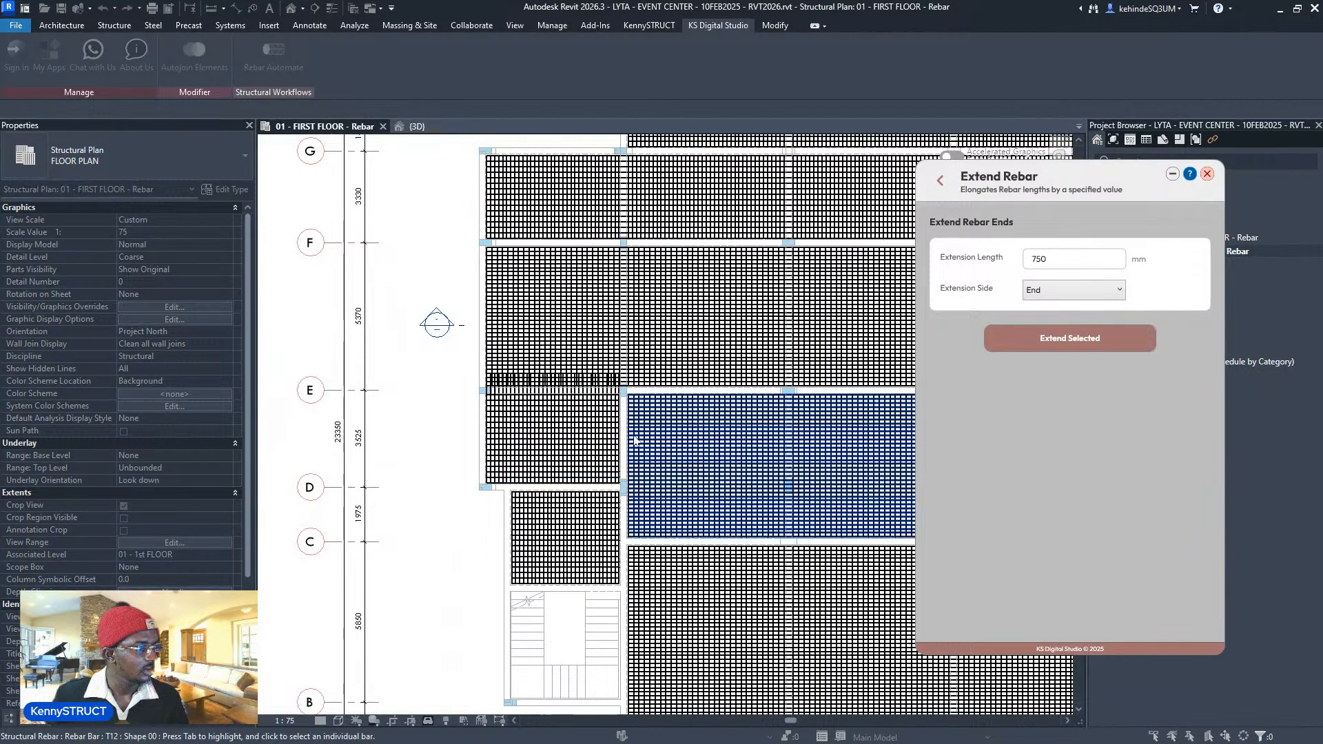
{"action": "middle_click_drag", "start_coordinate": [574, 437], "coordinate": [505, 454]}
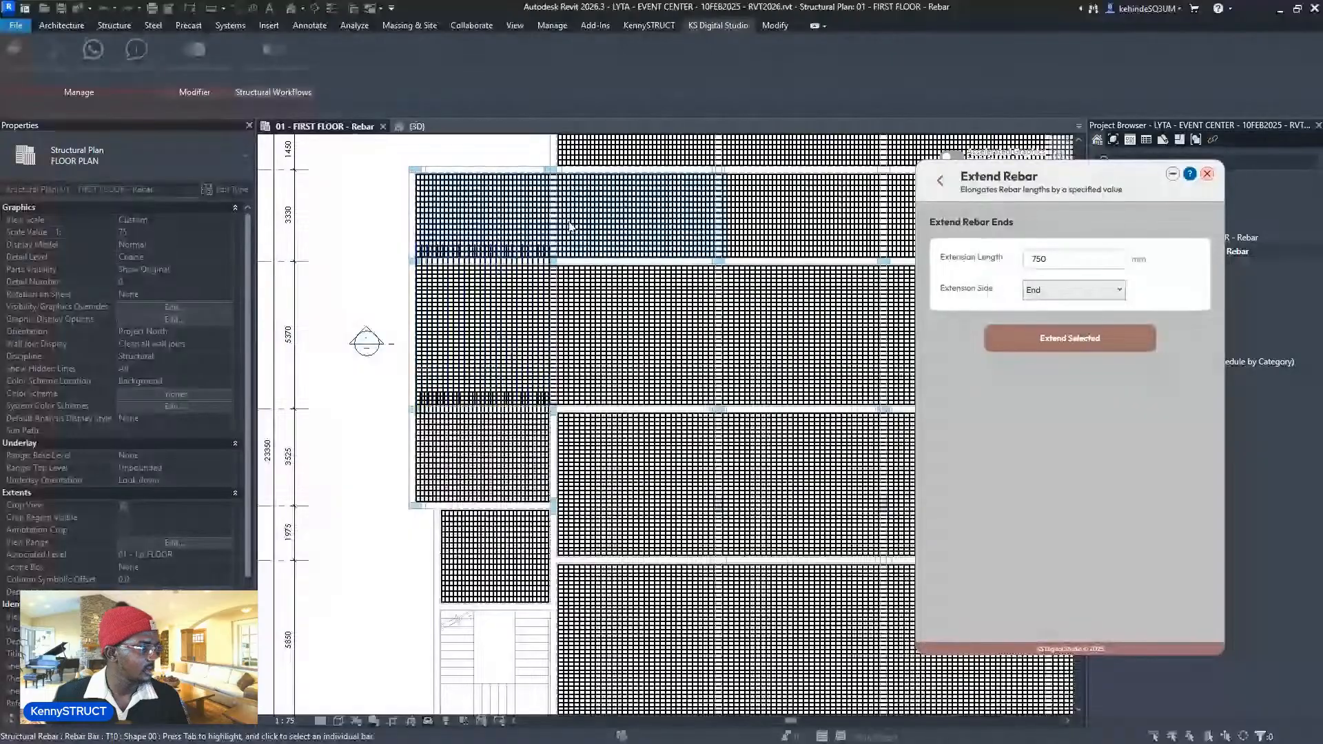
{"action": "middle_click_drag", "start_coordinate": [558, 260], "coordinate": [426, 336]}
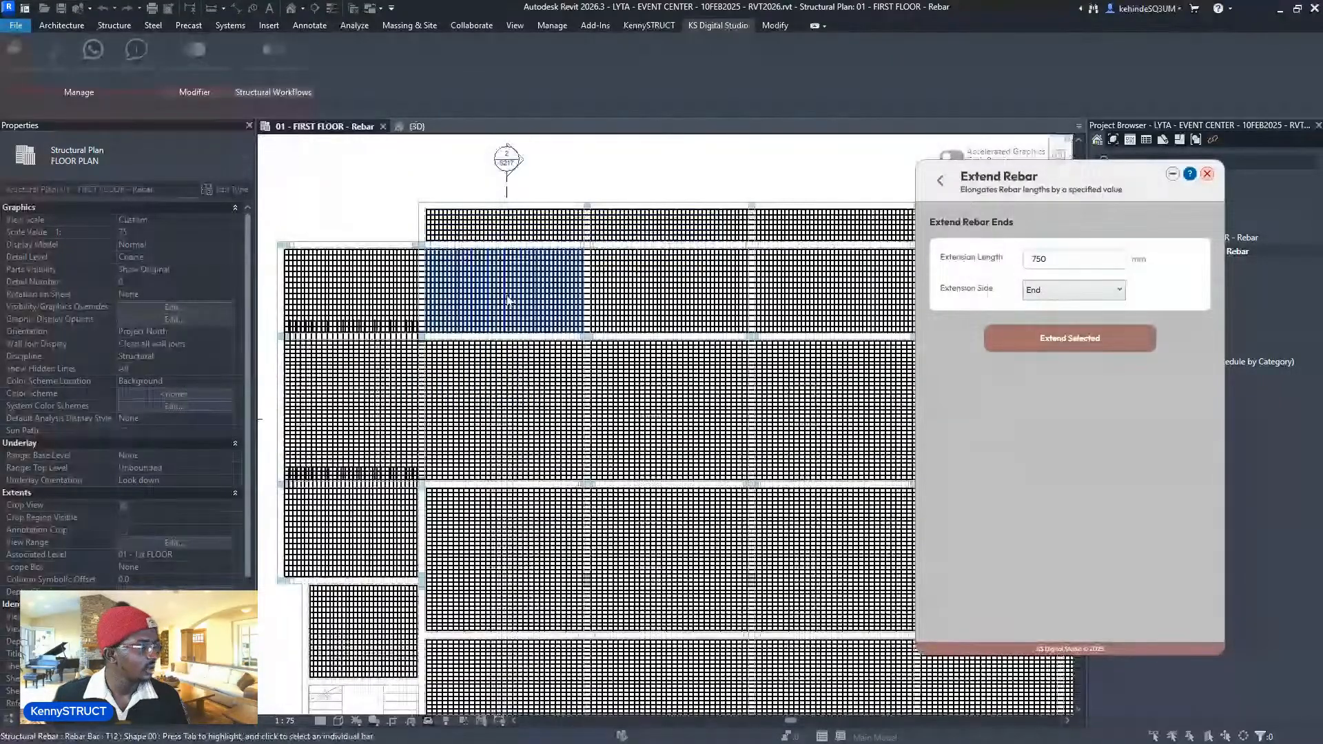
{"action": "middle_click_drag", "start_coordinate": [762, 315], "coordinate": [567, 361]}
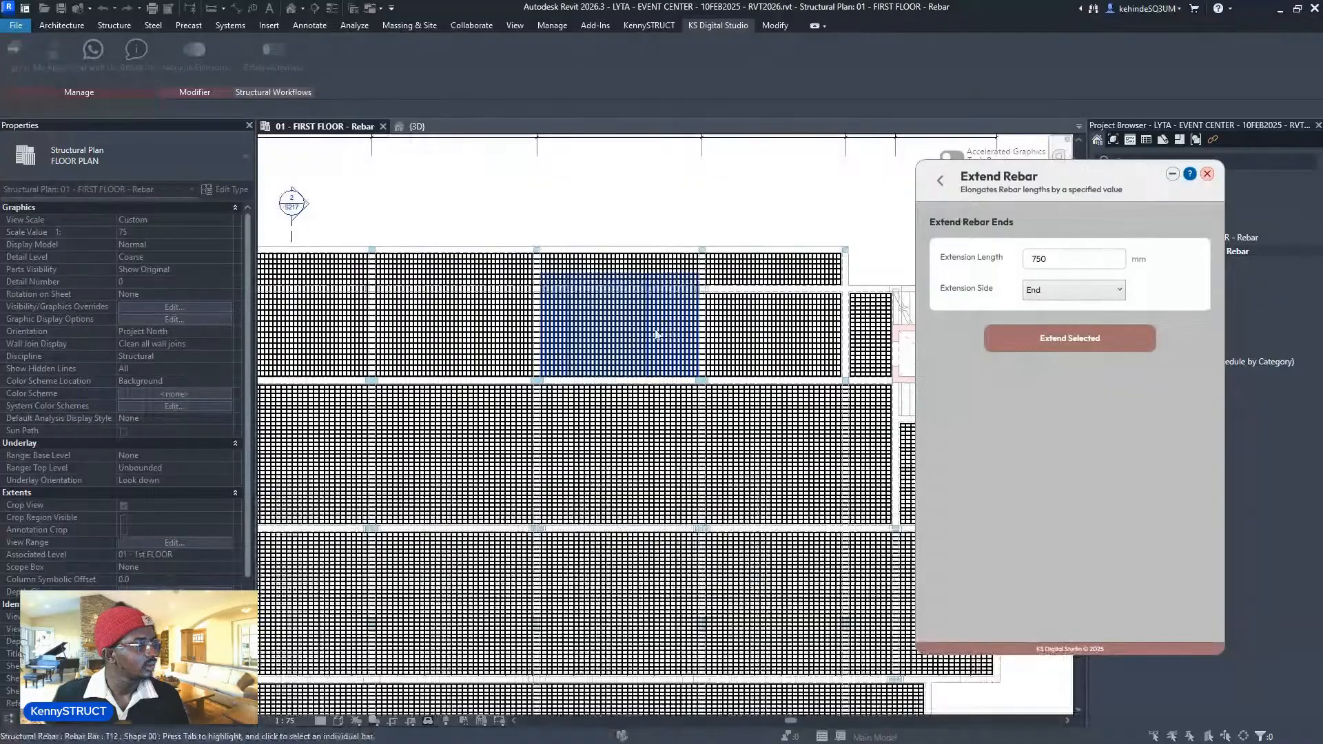
{"action": "middle_click_drag", "start_coordinate": [614, 344], "coordinate": [576, 345]}
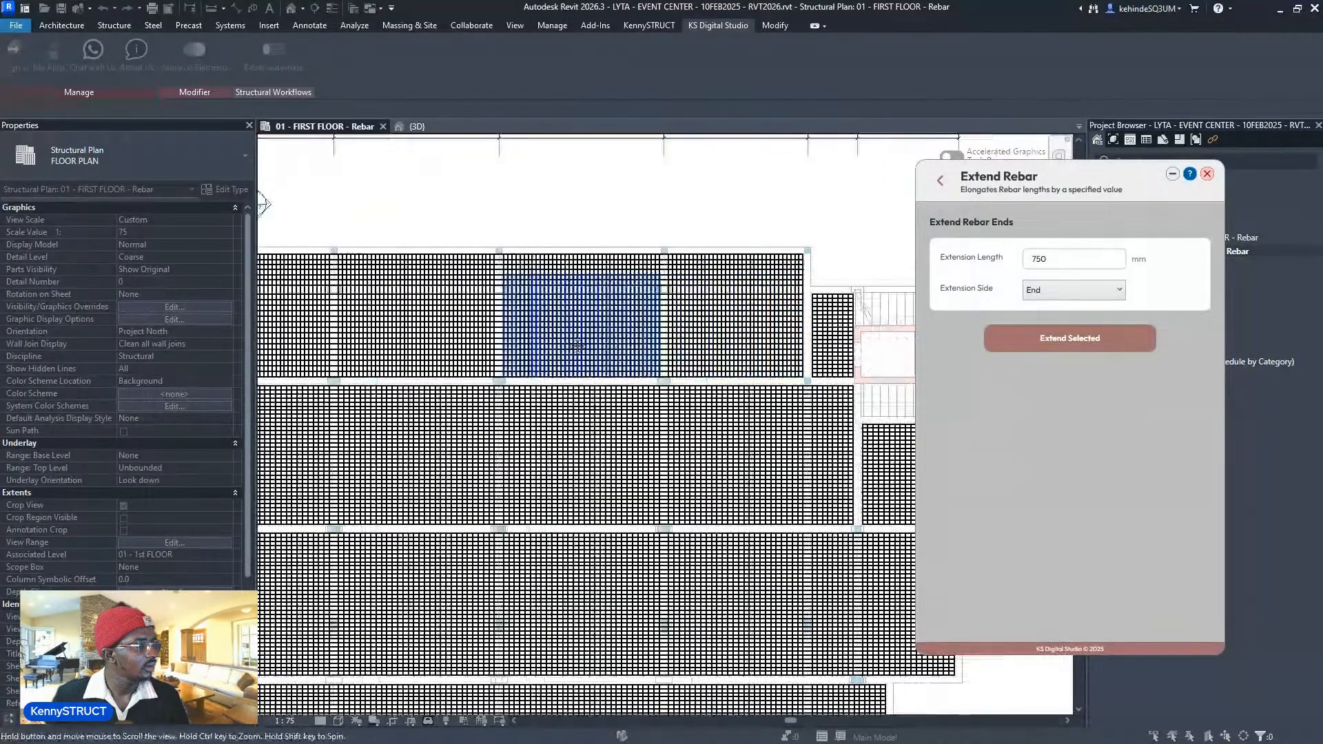
{"action": "scroll", "coordinate": [790, 342], "scroll_direction": "up", "scroll_amount": 2}
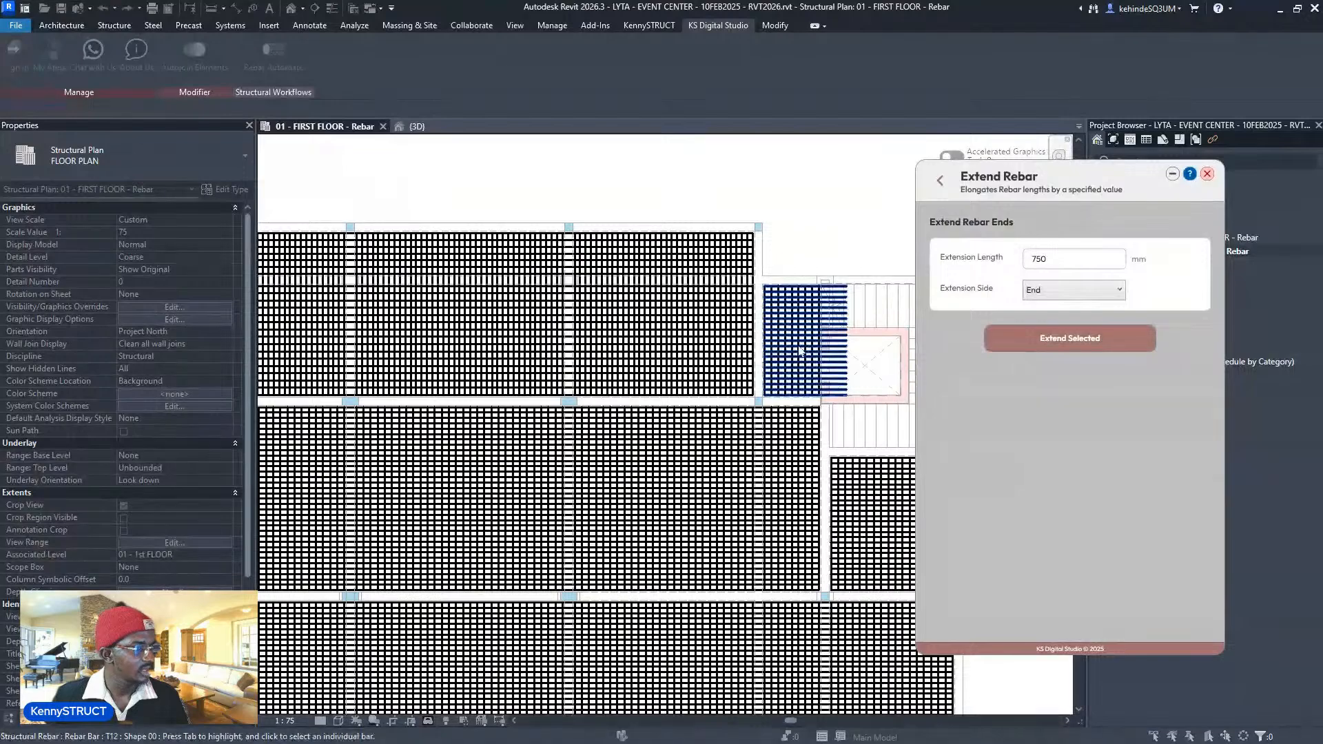
{"action": "scroll", "coordinate": [787, 350], "scroll_direction": "down", "scroll_amount": 2}
{"action": "key", "text": "ctrl+z"}
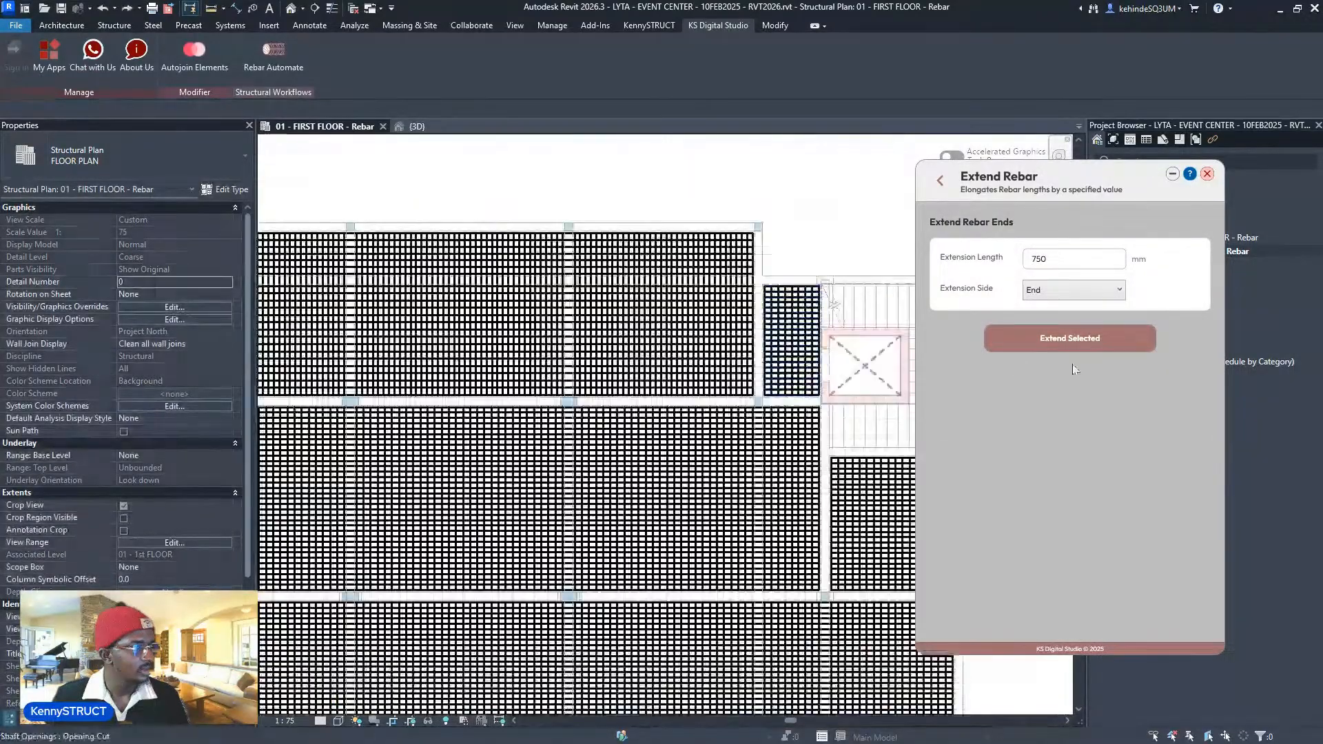
- Switch the extension side back to Start and select the rebar set beside the stair
{"action": "left_click", "coordinate": [1072, 290]}
{"action": "left_click", "coordinate": [1061, 307]}
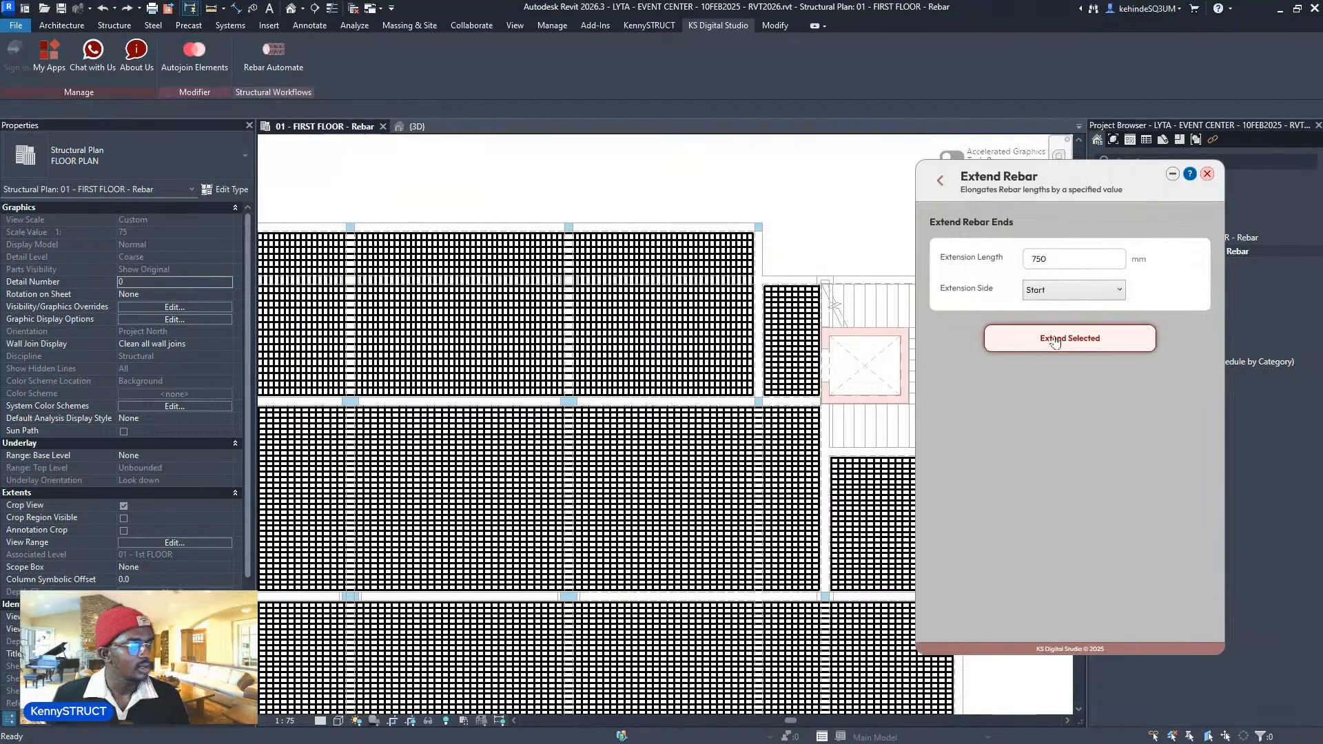
{"action": "left_click", "coordinate": [775, 378]}
{"action": "scroll", "coordinate": [820, 309], "scroll_direction": "up", "scroll_amount": 2}
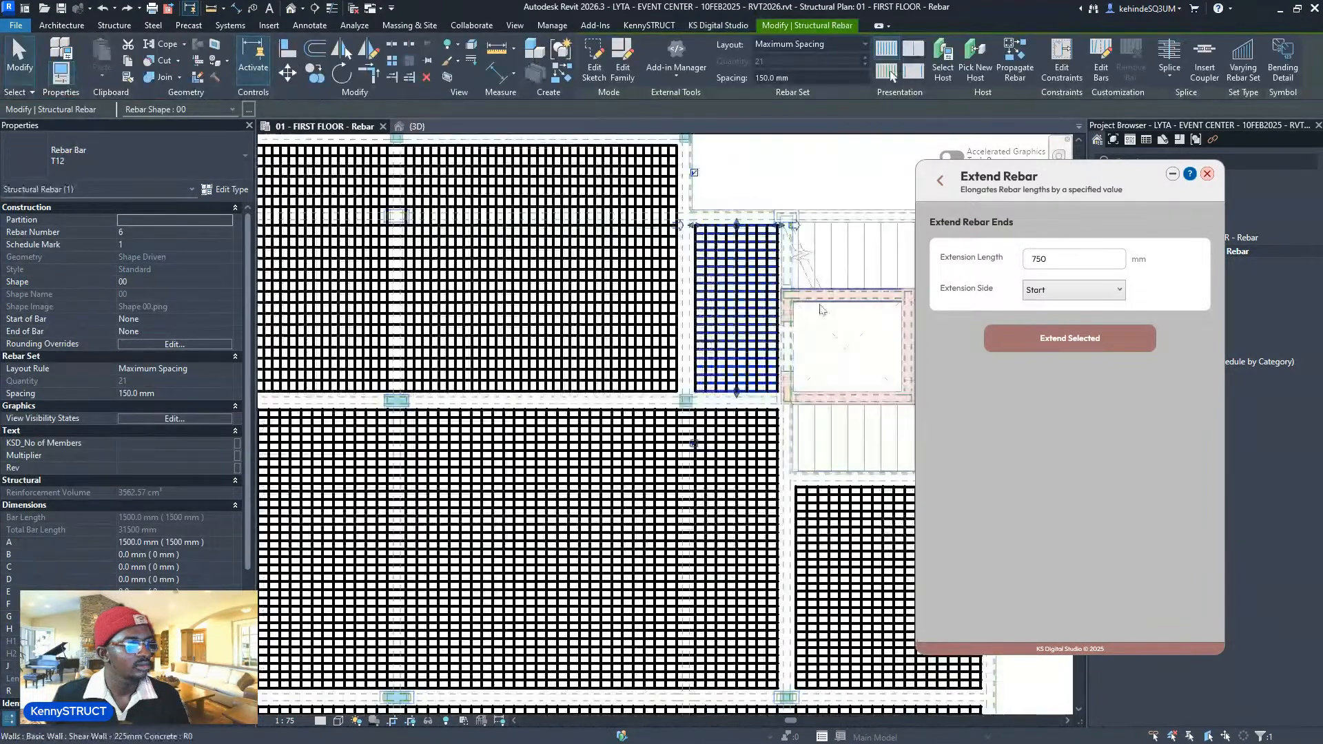
{"action": "key", "text": "Escape"}
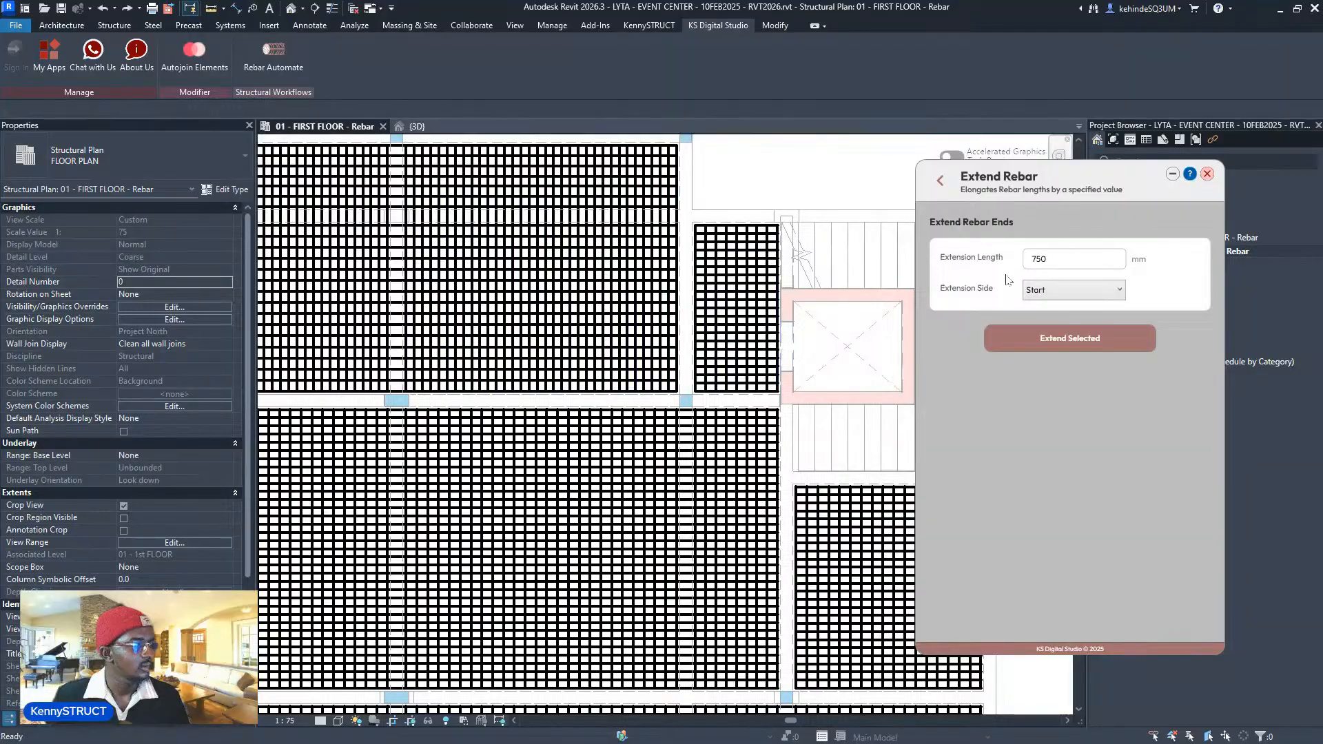
- Pick the stair-side and right-hand rebar sets for a 750 mm start extension
{"action": "left_click", "coordinate": [993, 338]}
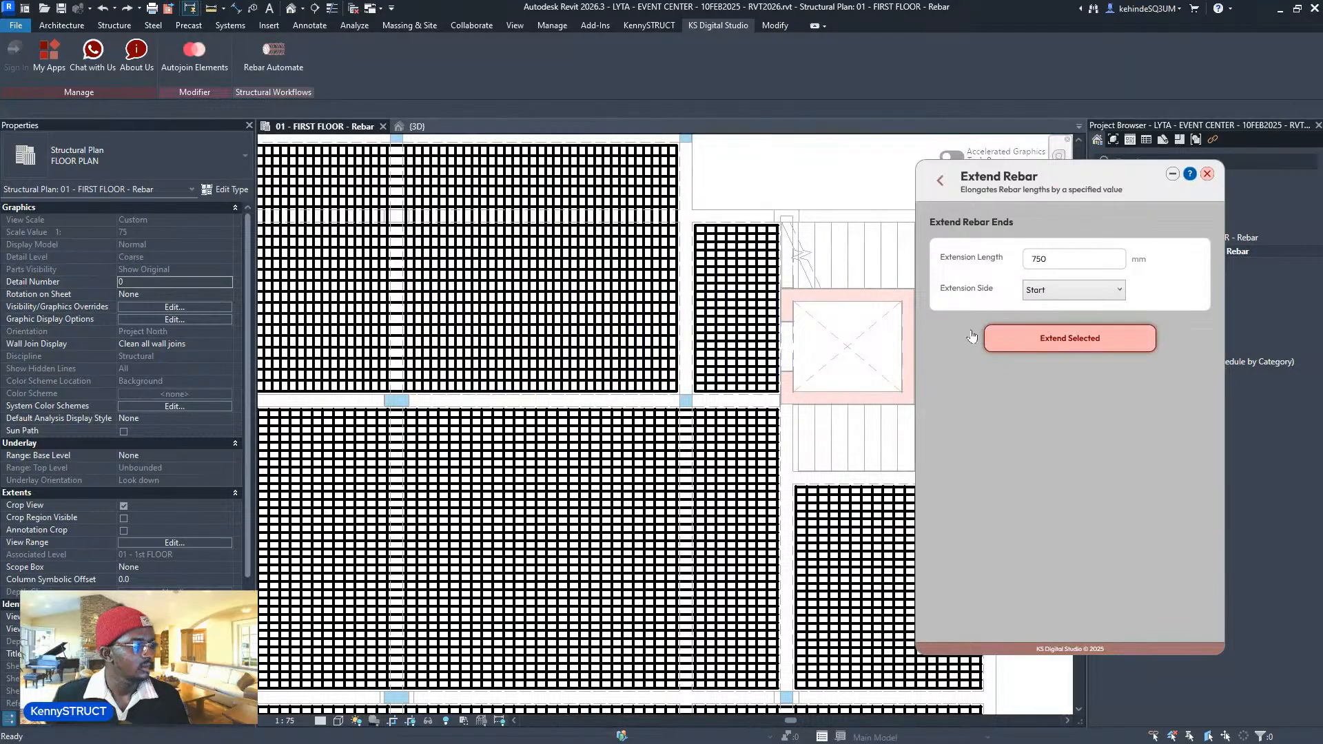
{"action": "left_click", "coordinate": [718, 337]}
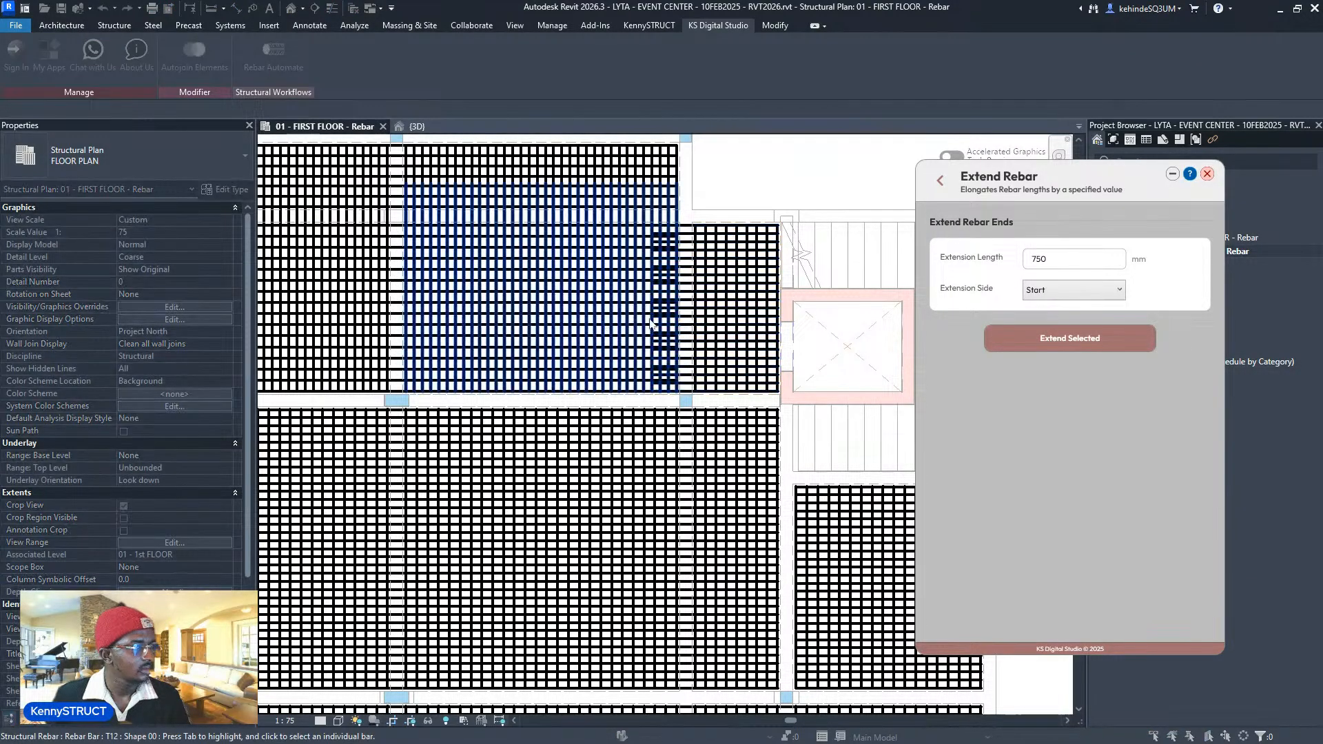
{"action": "scroll", "coordinate": [651, 200], "scroll_direction": "down", "scroll_amount": 3}
{"action": "scroll", "coordinate": [762, 365], "scroll_direction": "up", "scroll_amount": 1}
{"action": "scroll", "coordinate": [762, 361], "scroll_direction": "up", "scroll_amount": 1}
{"action": "left_click", "coordinate": [742, 378]}
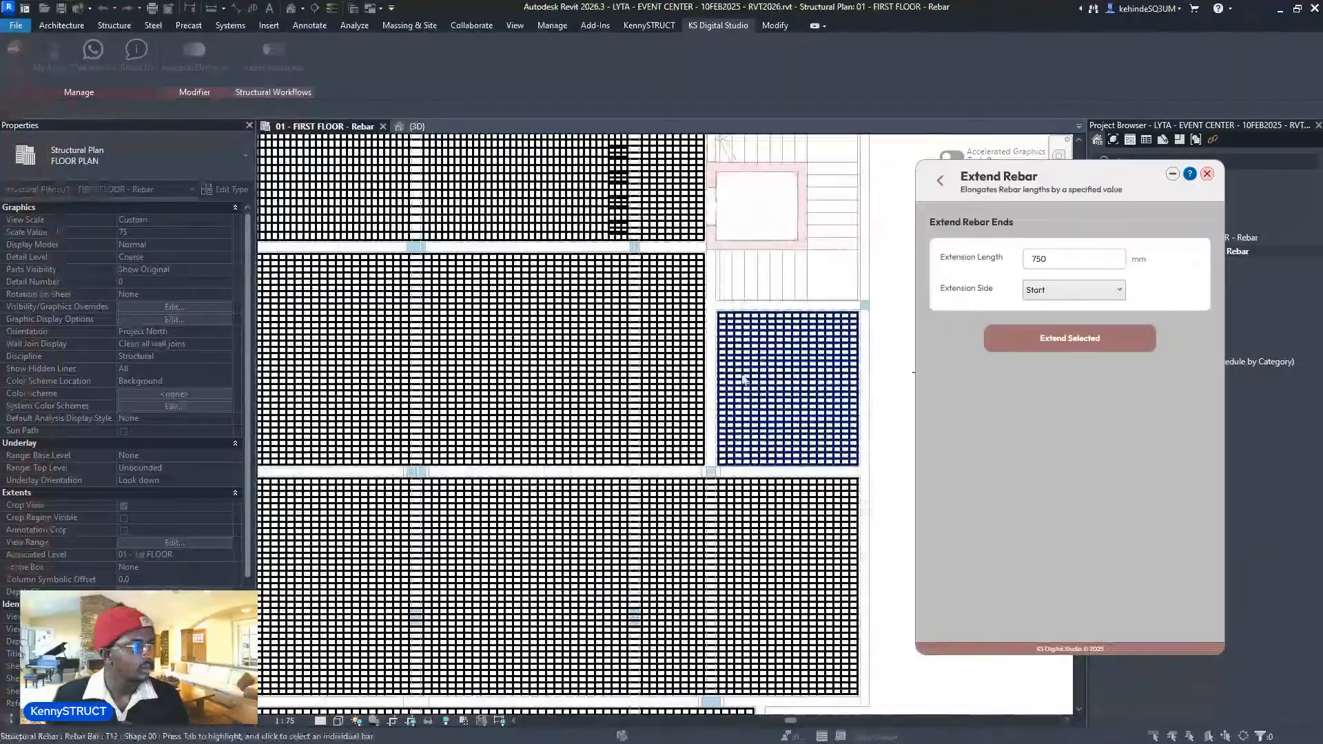
{"action": "scroll", "coordinate": [693, 520], "scroll_direction": "down", "scroll_amount": 2}
- Pan across the slab bays toward the floor's left end and restart Extend Selected
{"action": "middle_click_drag", "start_coordinate": [694, 520], "coordinate": [670, 392]}
{"action": "scroll", "coordinate": [724, 422], "scroll_direction": "down", "scroll_amount": 2}
{"action": "middle_click_drag", "start_coordinate": [661, 544], "coordinate": [789, 423]}
{"action": "middle_click_drag", "start_coordinate": [585, 427], "coordinate": [792, 463]}
{"action": "scroll", "coordinate": [523, 456], "scroll_direction": "up", "scroll_amount": 1}
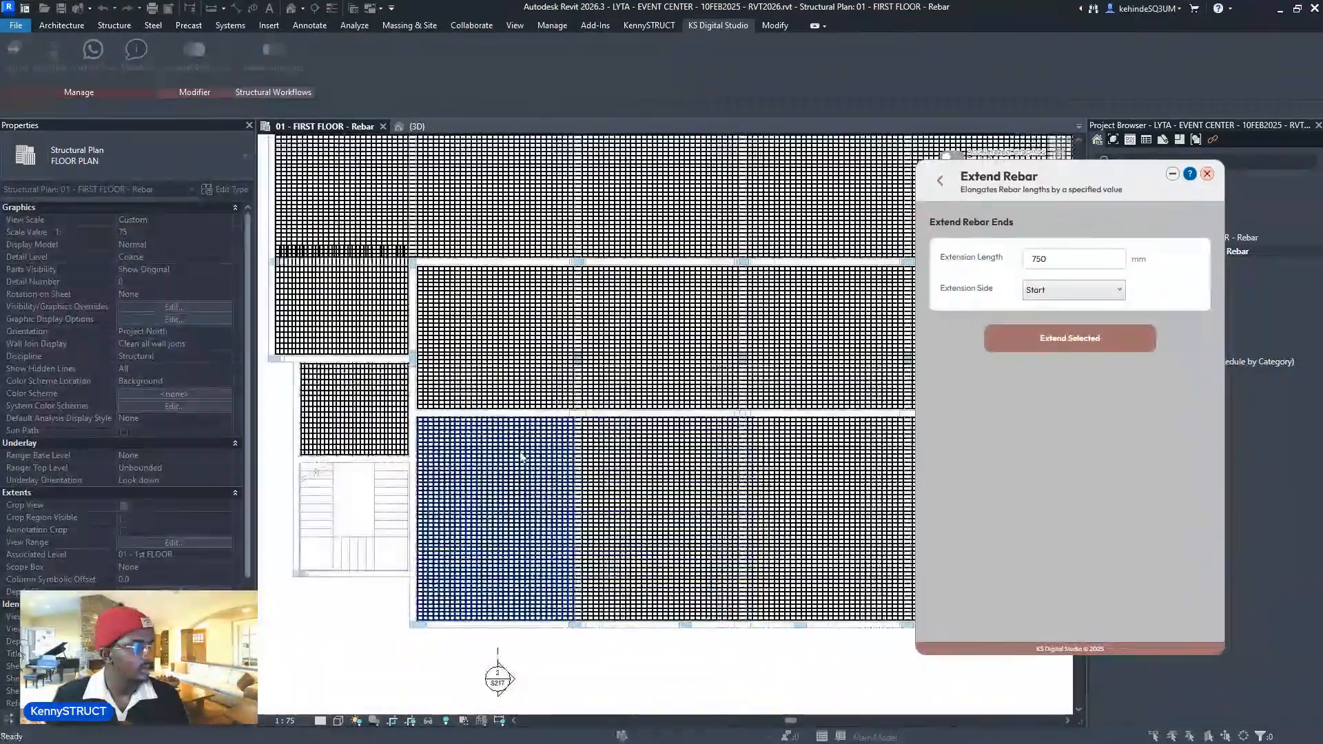
{"action": "key", "text": "Escape"}
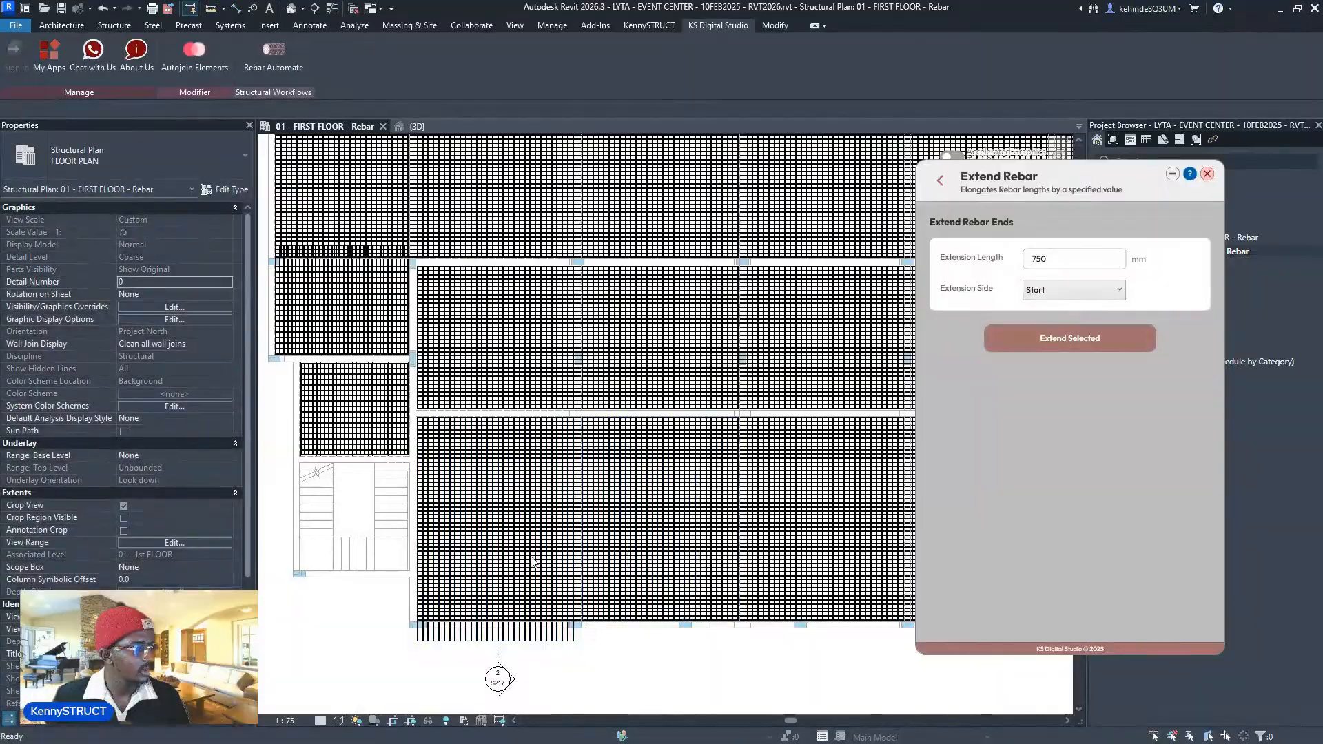
{"action": "scroll", "coordinate": [494, 531], "scroll_direction": "down", "scroll_amount": 1}
{"action": "left_click", "coordinate": [1030, 339]}
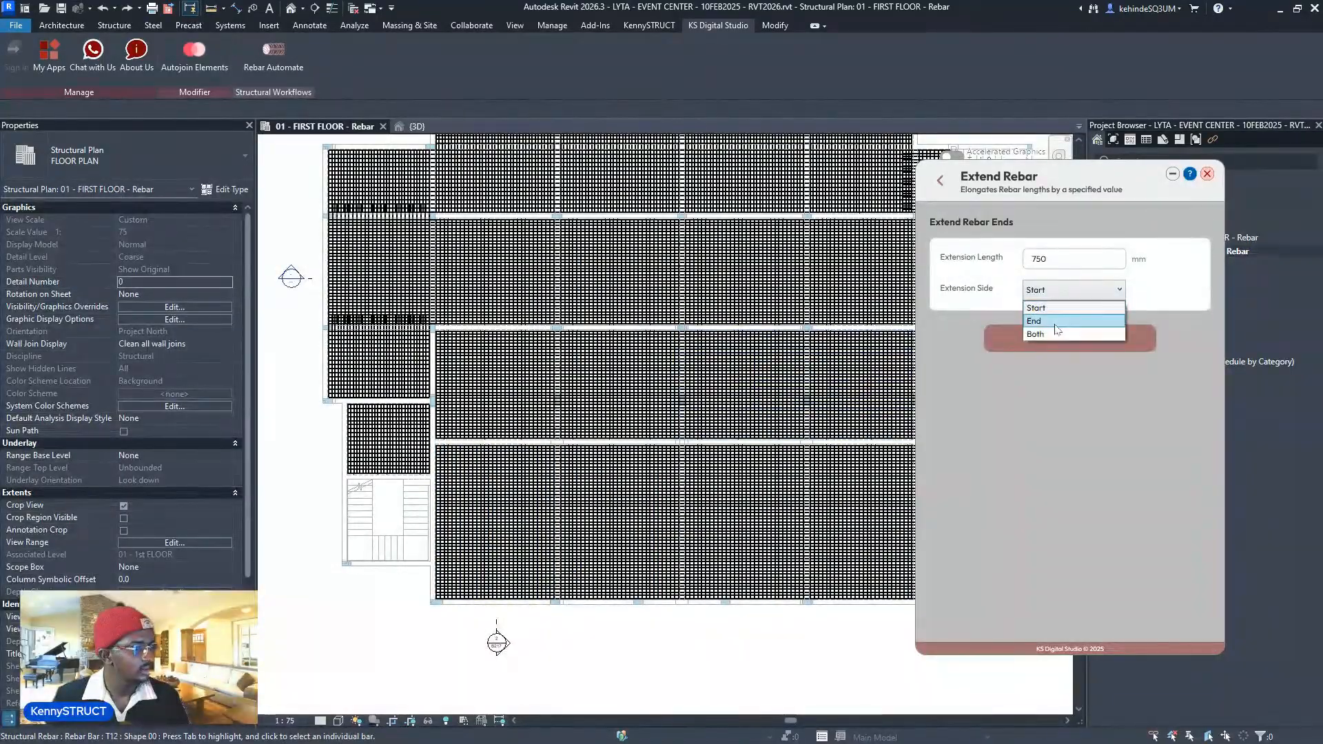
- Extend the four bottom-row panels' bars 750 mm at their end side over the beam
{"action": "left_click", "coordinate": [1040, 321]}
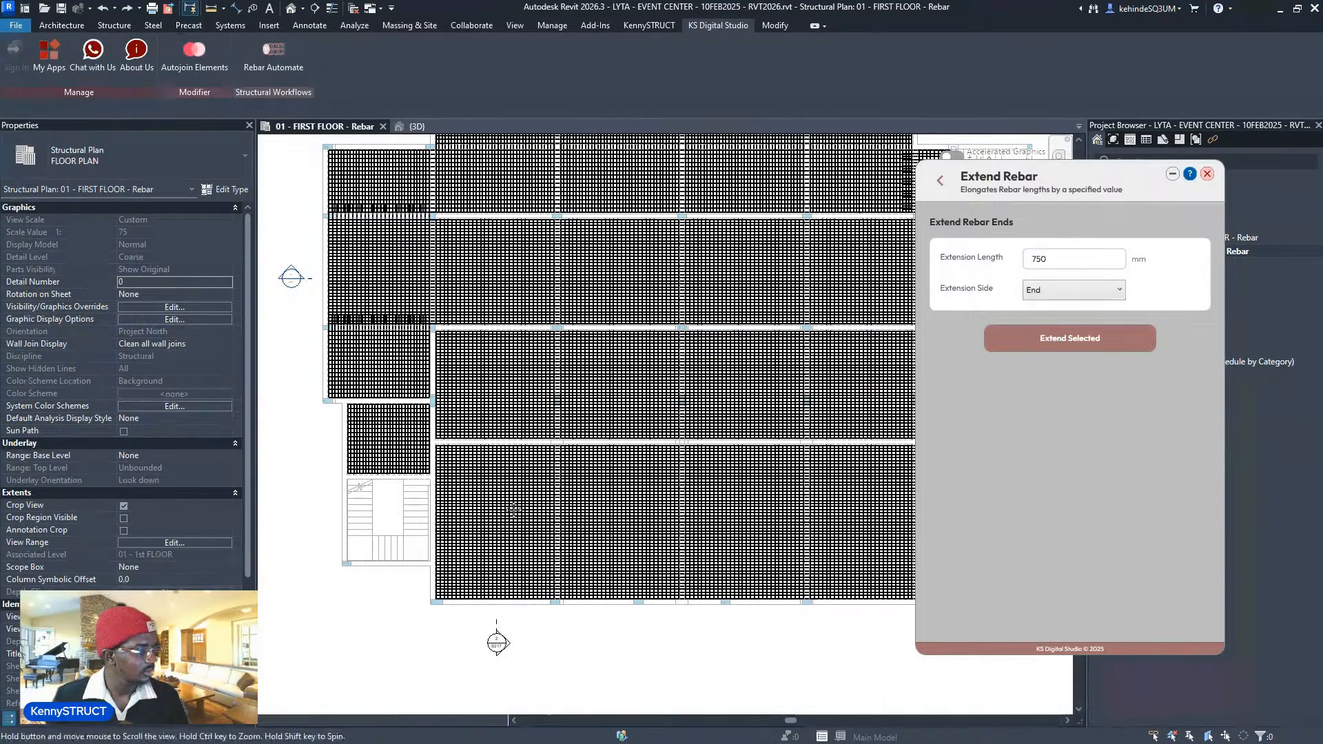
{"action": "middle_click_drag", "start_coordinate": [513, 510], "coordinate": [509, 498]}
{"action": "left_click", "coordinate": [504, 480]}
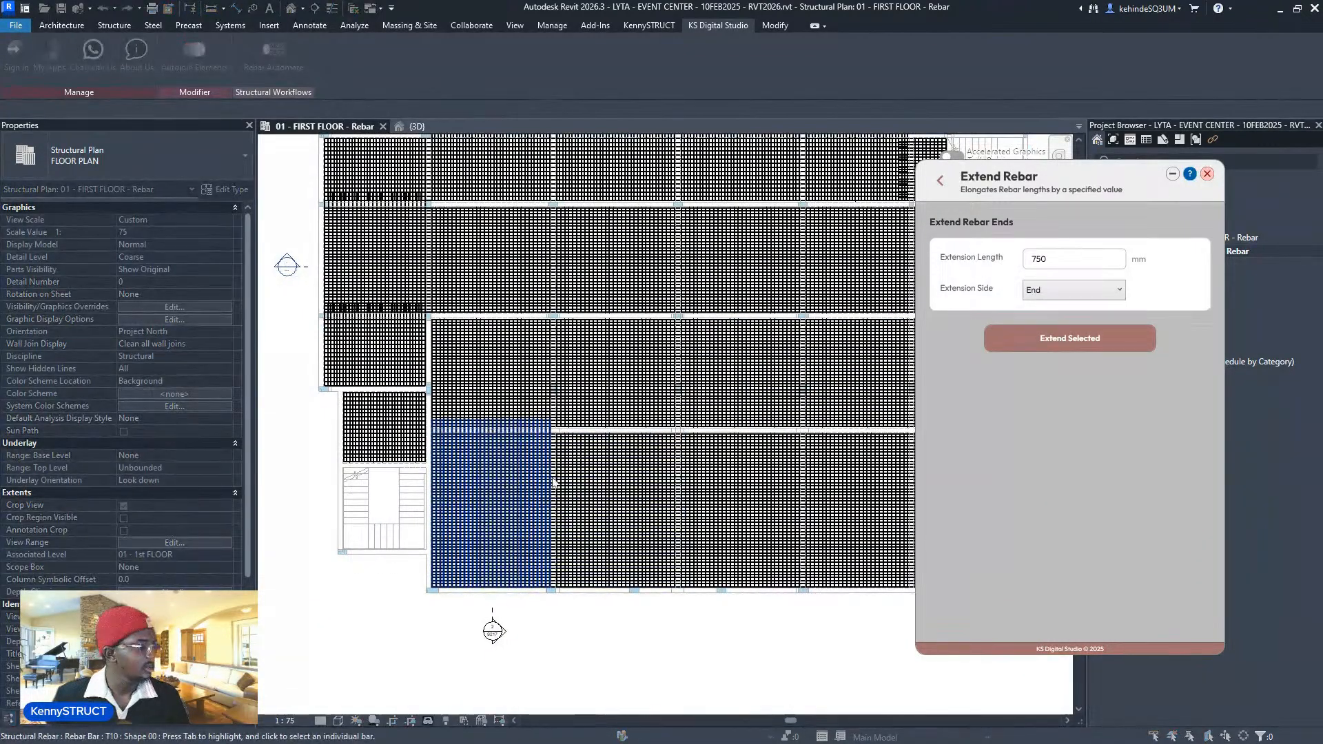
{"action": "left_click", "coordinate": [611, 482]}
{"action": "left_click", "coordinate": [734, 478]}
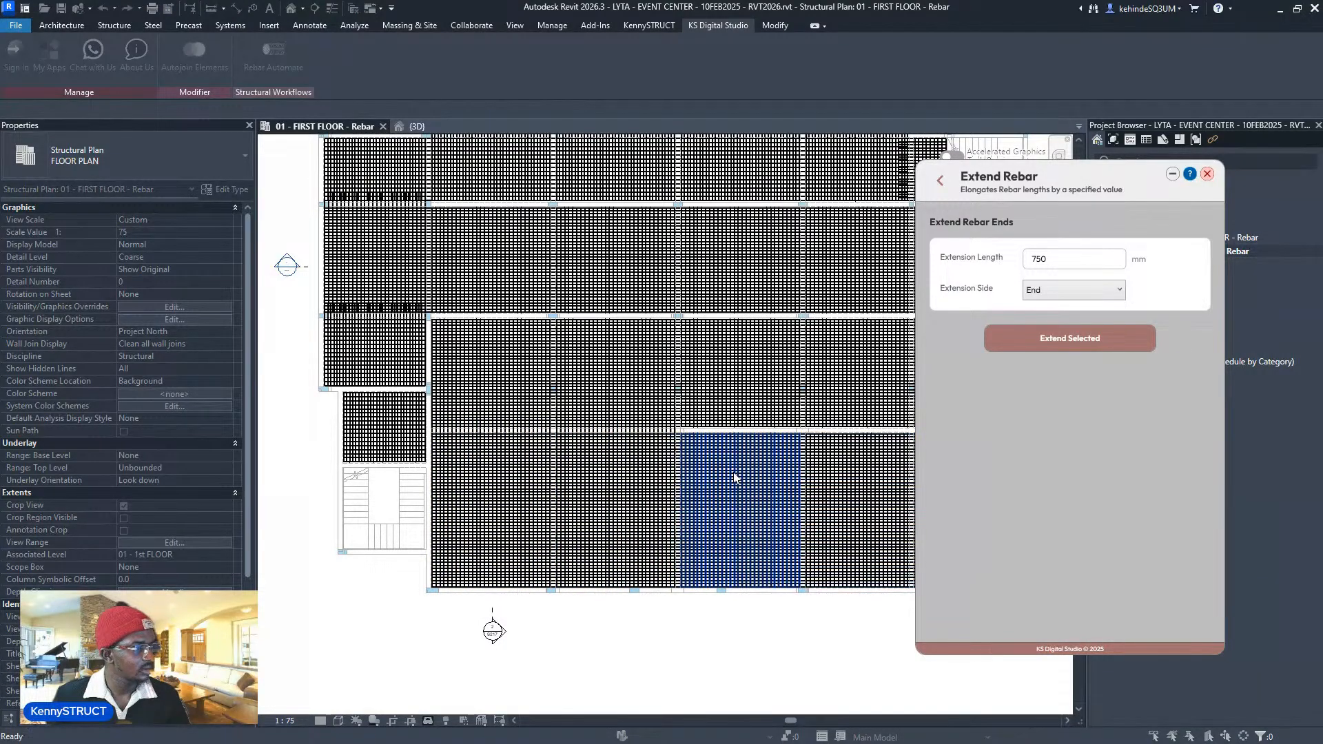
{"action": "left_click", "coordinate": [856, 482]}
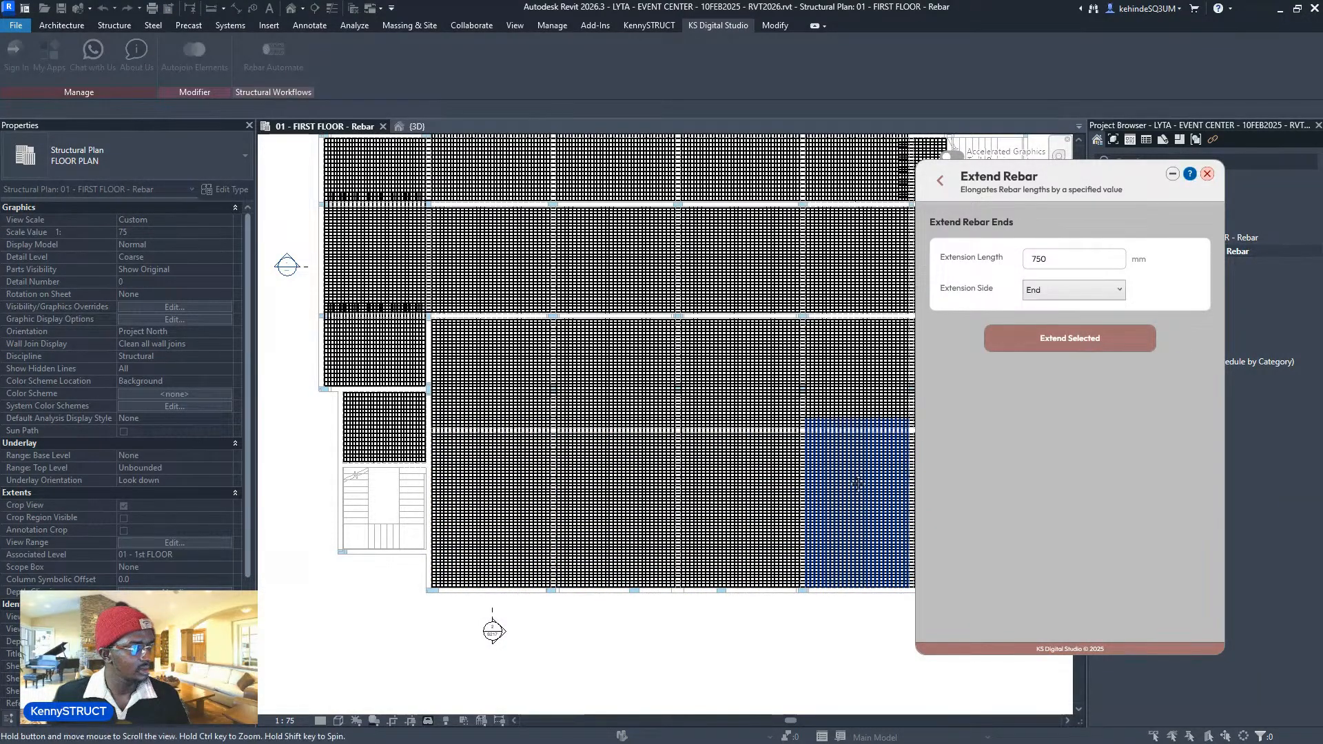
{"action": "middle_click_drag", "start_coordinate": [856, 482], "coordinate": [698, 504]}
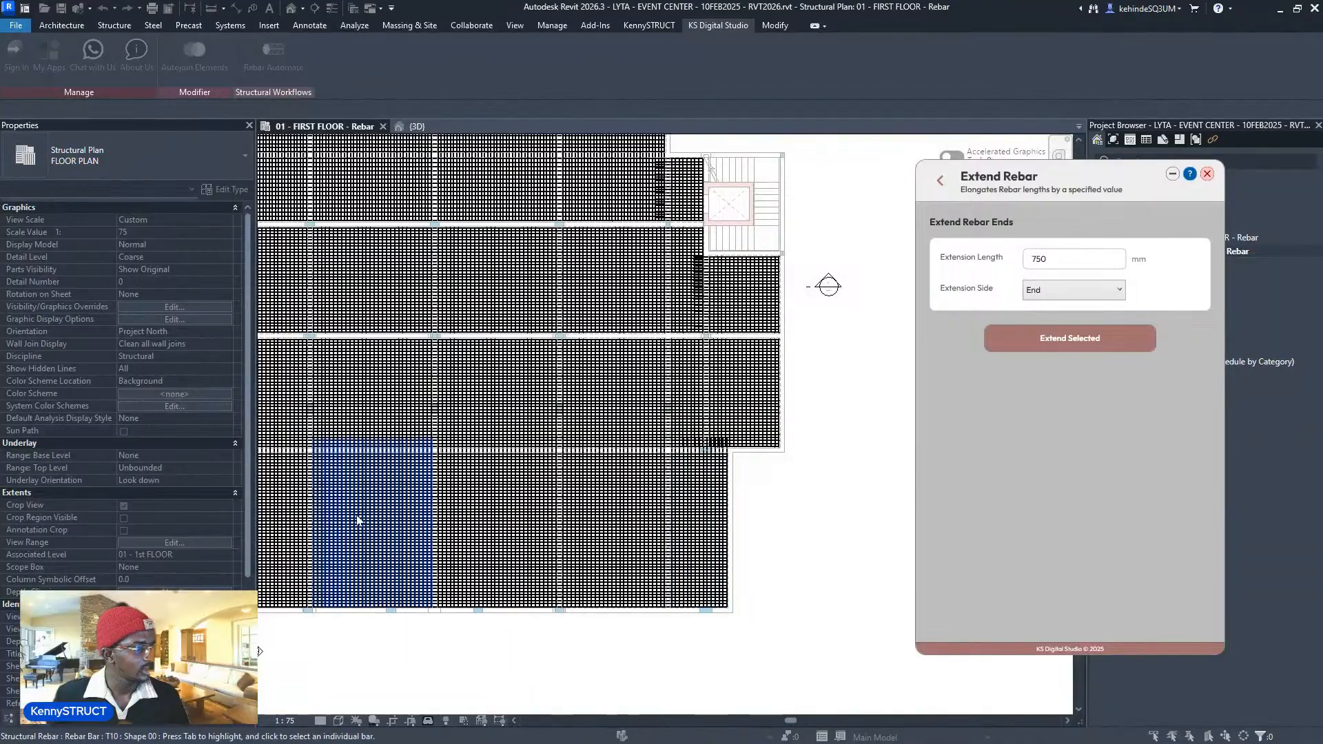
{"action": "middle_click_drag", "start_coordinate": [365, 522], "coordinate": [661, 558]}
{"action": "scroll", "coordinate": [500, 427], "scroll_direction": "up", "scroll_amount": 2}
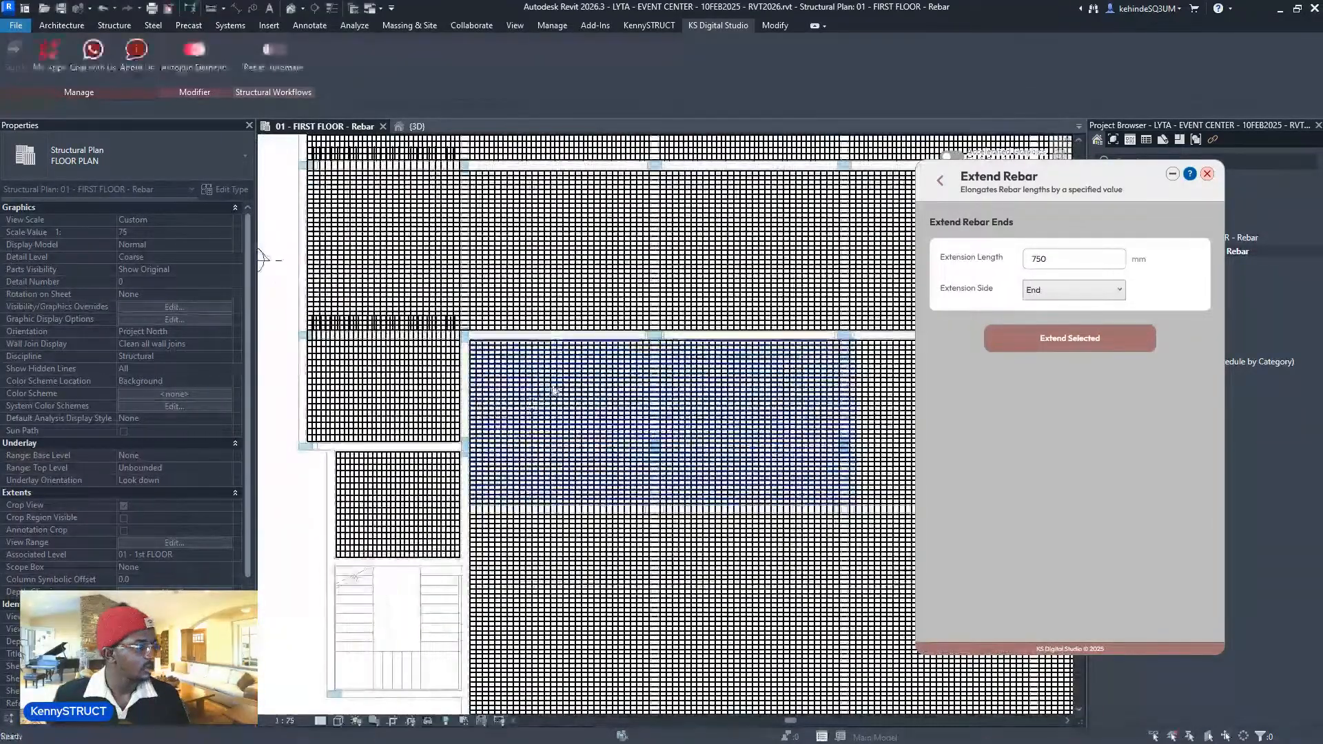
- Set the extension side to Both and pan the plan to the stair area
{"action": "left_click", "coordinate": [1052, 296]}
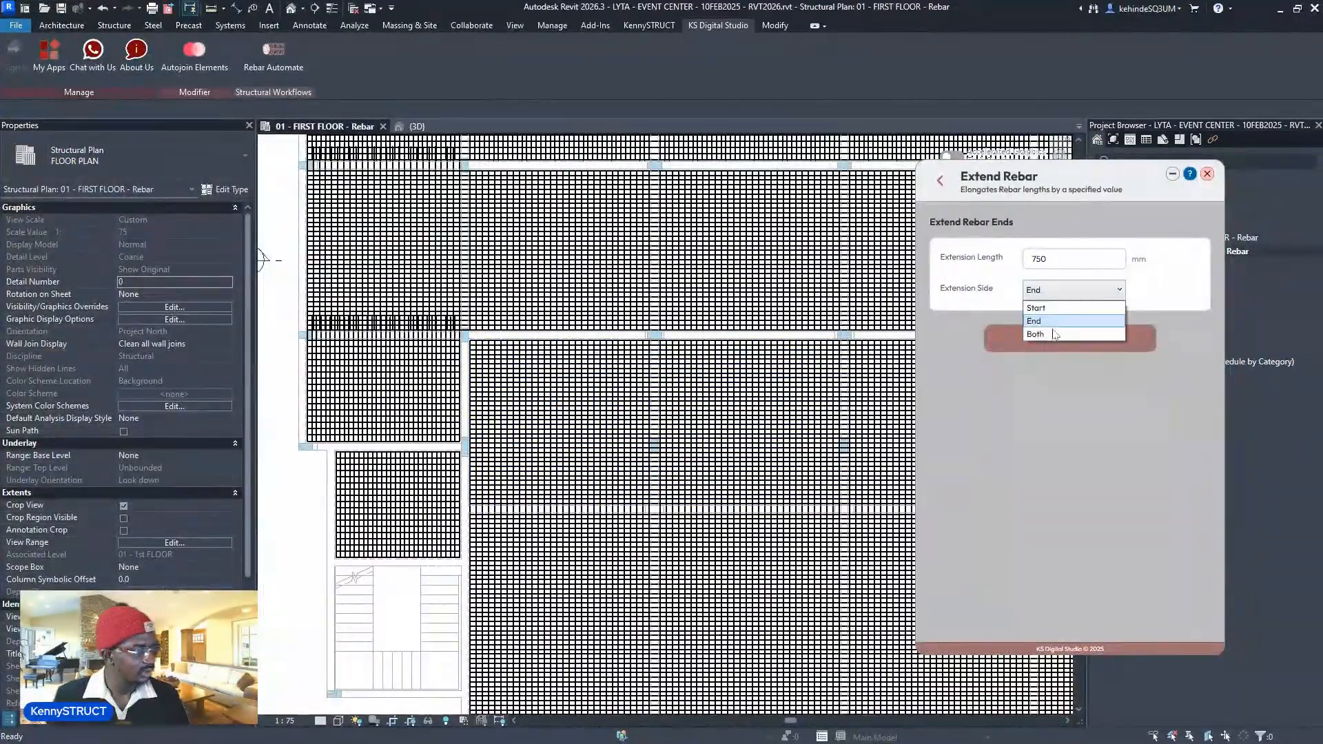
{"action": "left_click", "coordinate": [1048, 332]}
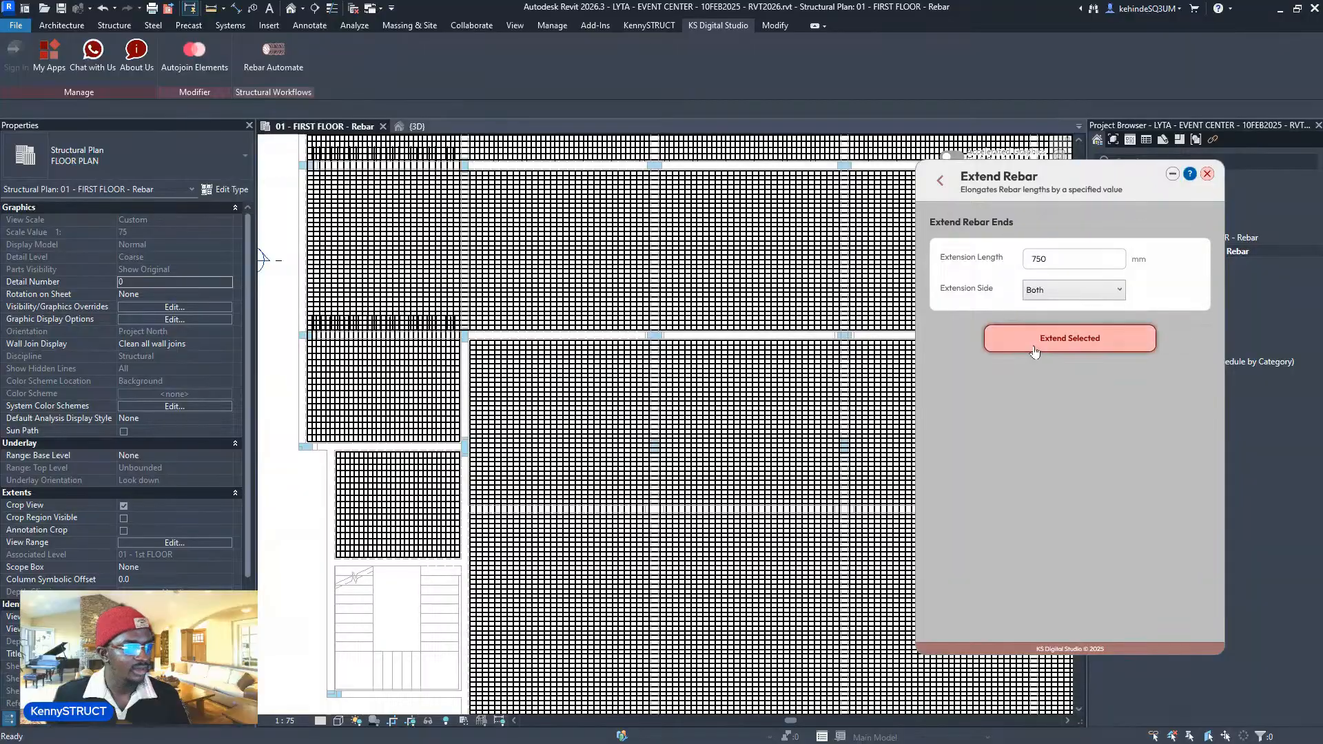
{"action": "scroll", "coordinate": [579, 430], "scroll_direction": "down", "scroll_amount": 3}
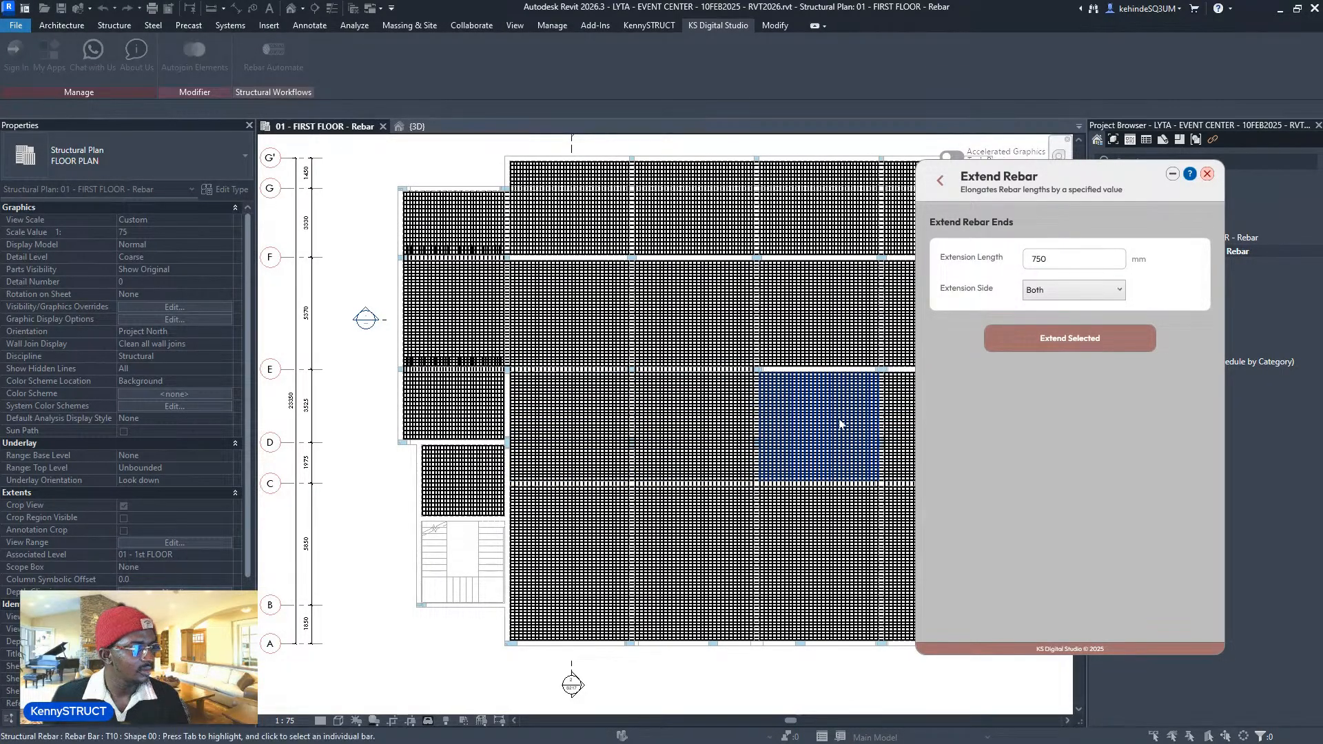
{"action": "middle_click_drag", "start_coordinate": [841, 423], "coordinate": [755, 465]}
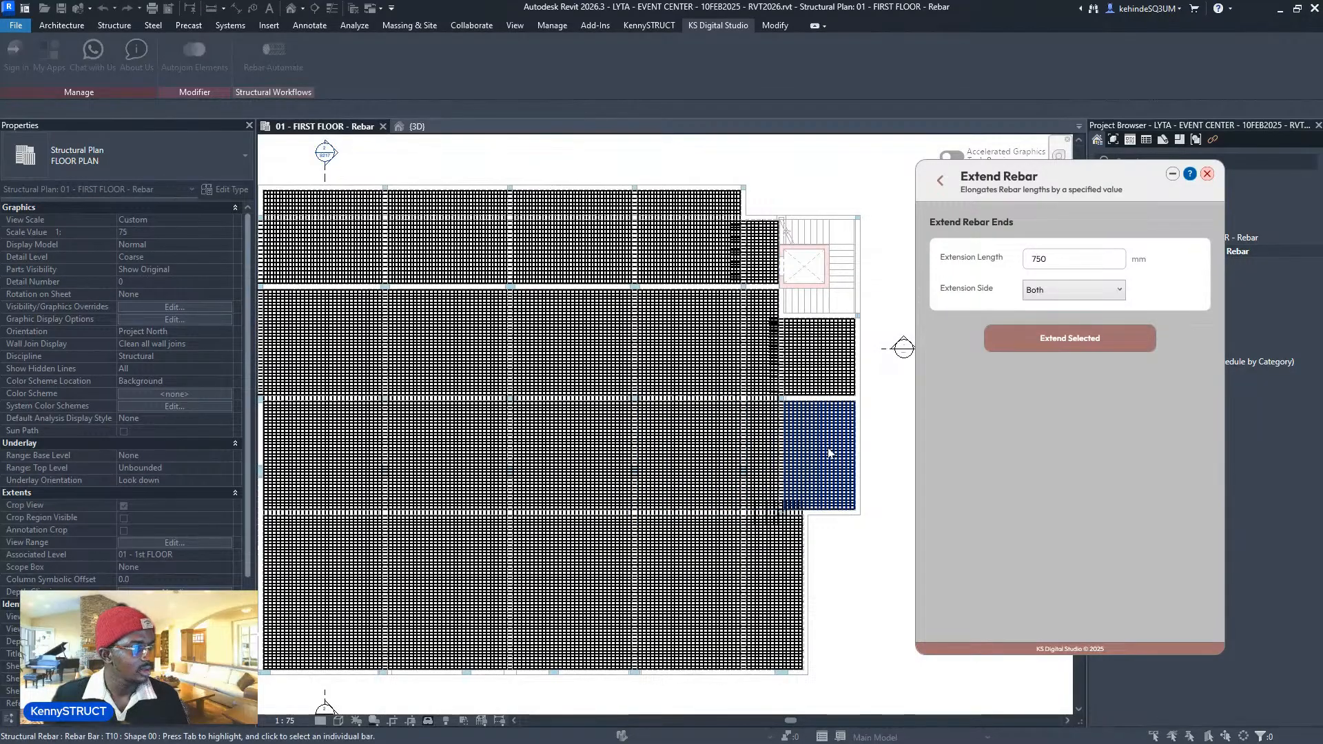
{"action": "scroll", "coordinate": [827, 451], "scroll_direction": "up", "scroll_amount": 2}
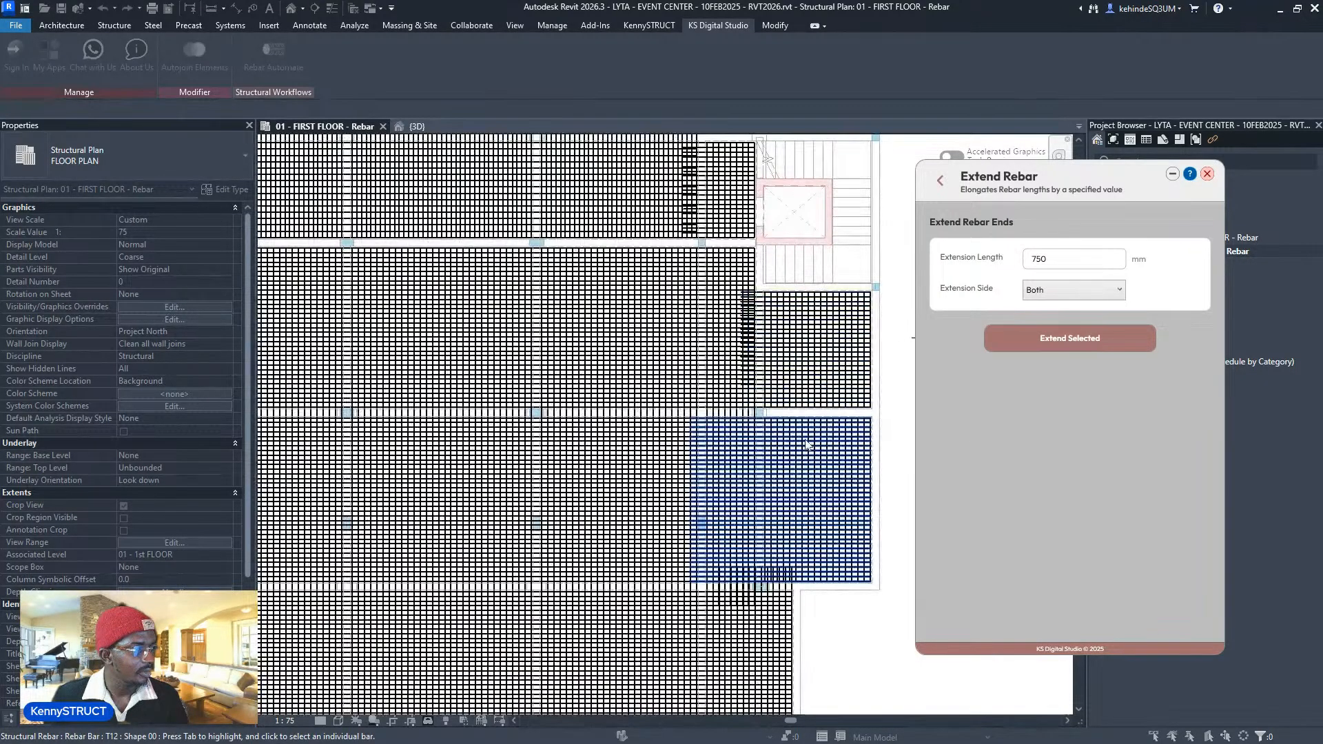
{"action": "left_click", "coordinate": [1044, 290]}
- Extend the right-hand panel's bars 750 mm at their start ends
{"action": "left_click", "coordinate": [1049, 314]}
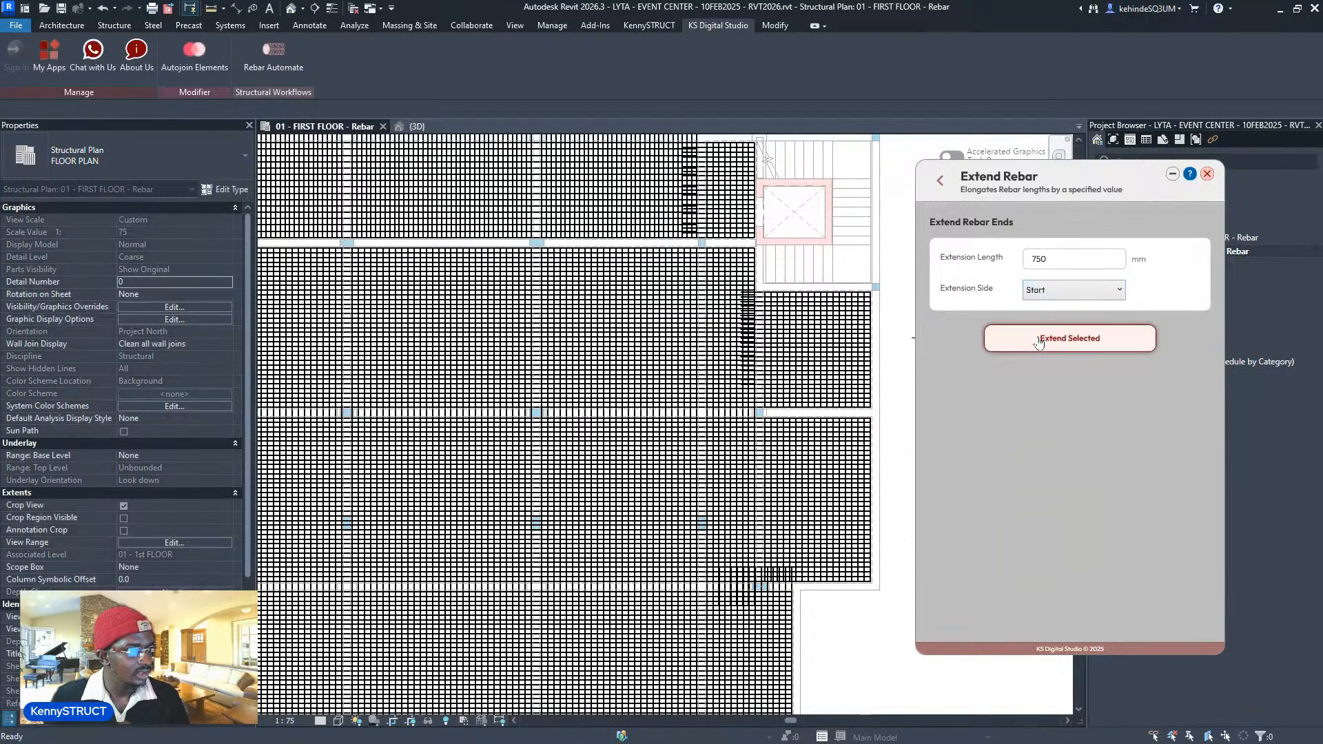
{"action": "left_click", "coordinate": [786, 450]}
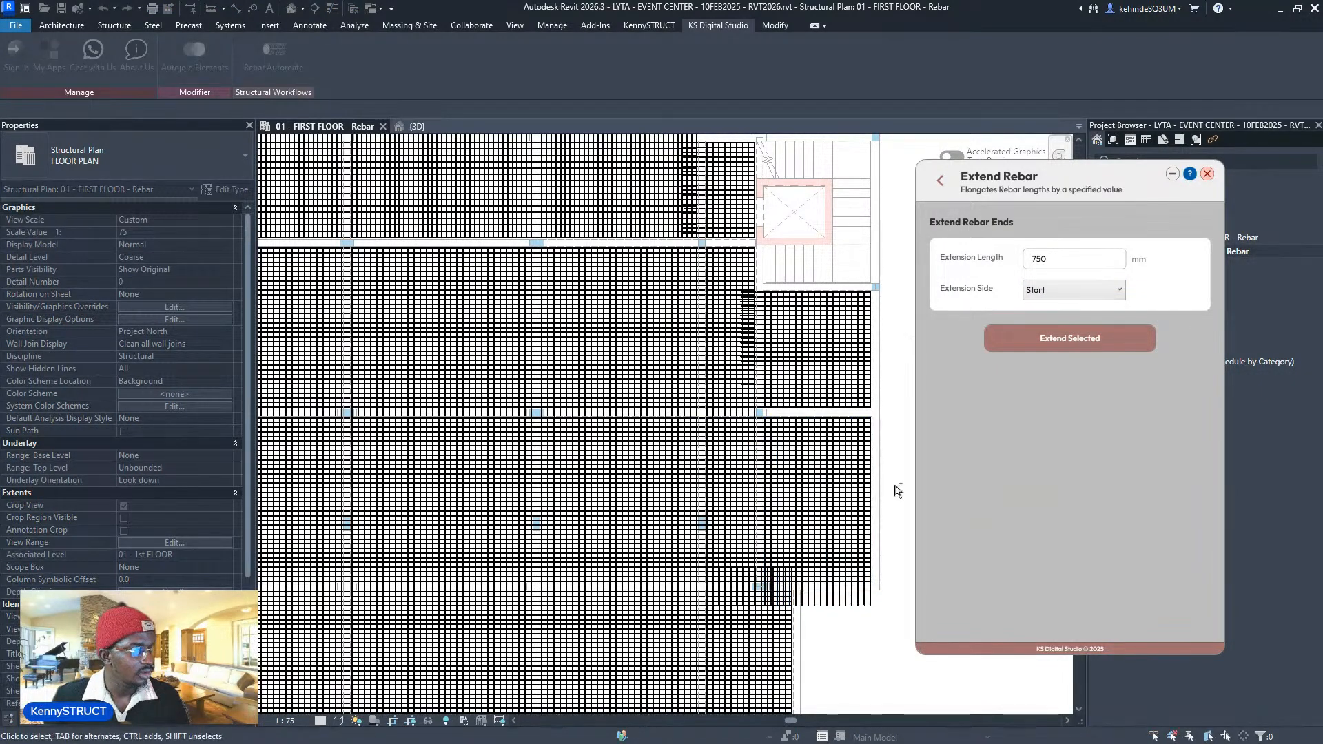
{"action": "key", "text": "Escape"}
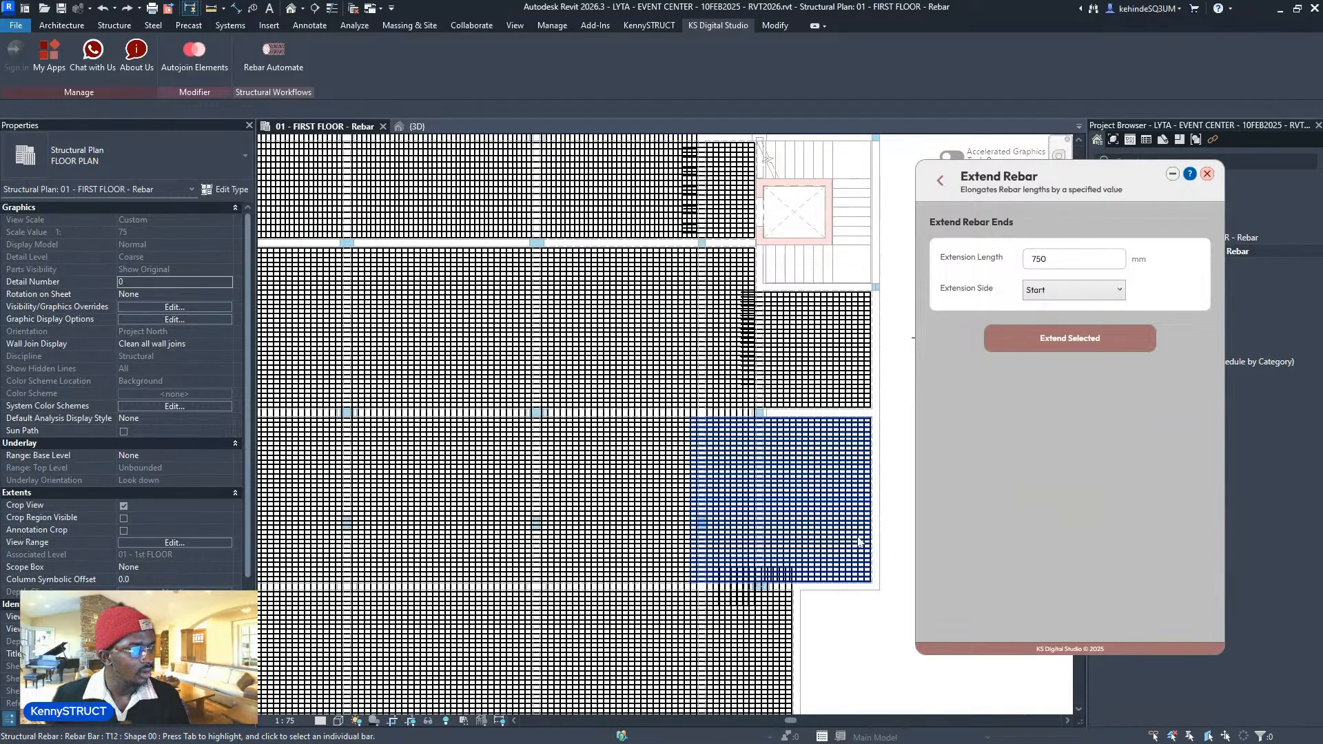
- Set the extension side to End and begin picking rebar sets in the upper-left bays
{"action": "left_click", "coordinate": [1052, 295]}
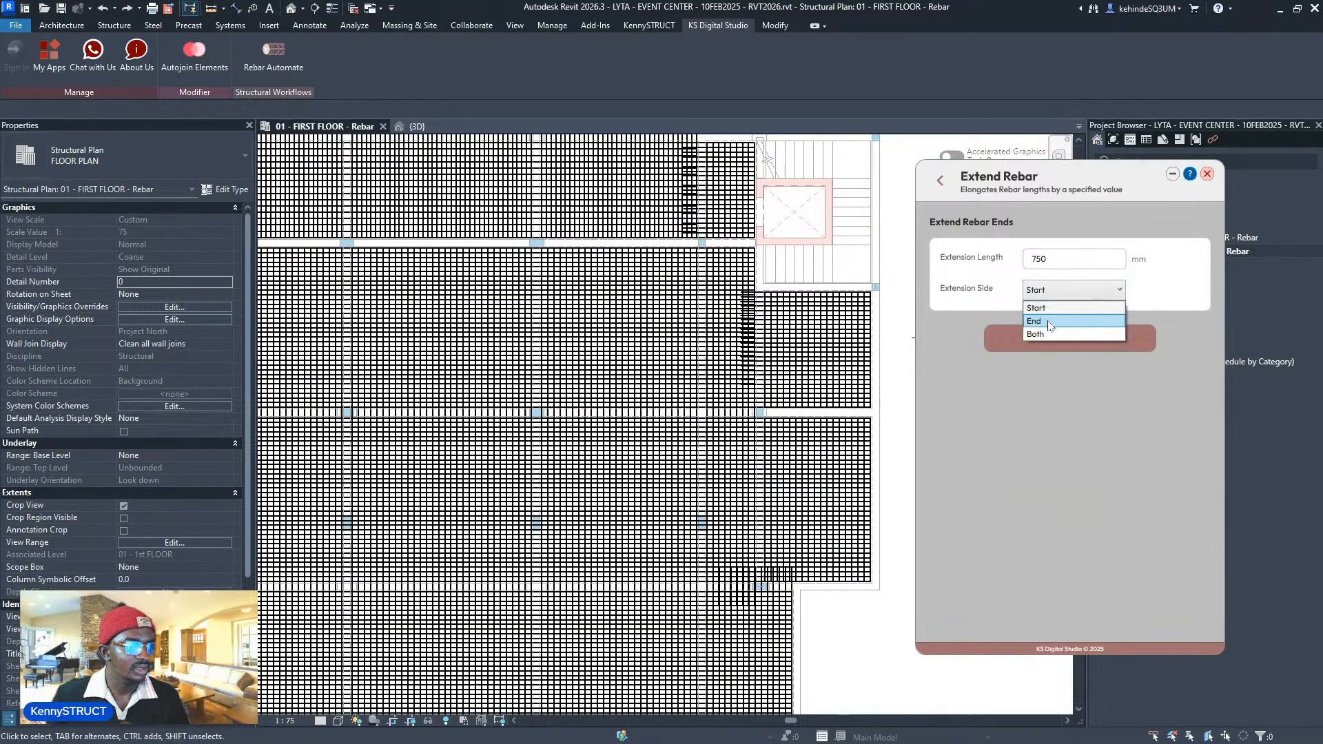
{"action": "left_click", "coordinate": [1048, 321]}
{"action": "left_click", "coordinate": [1069, 339]}
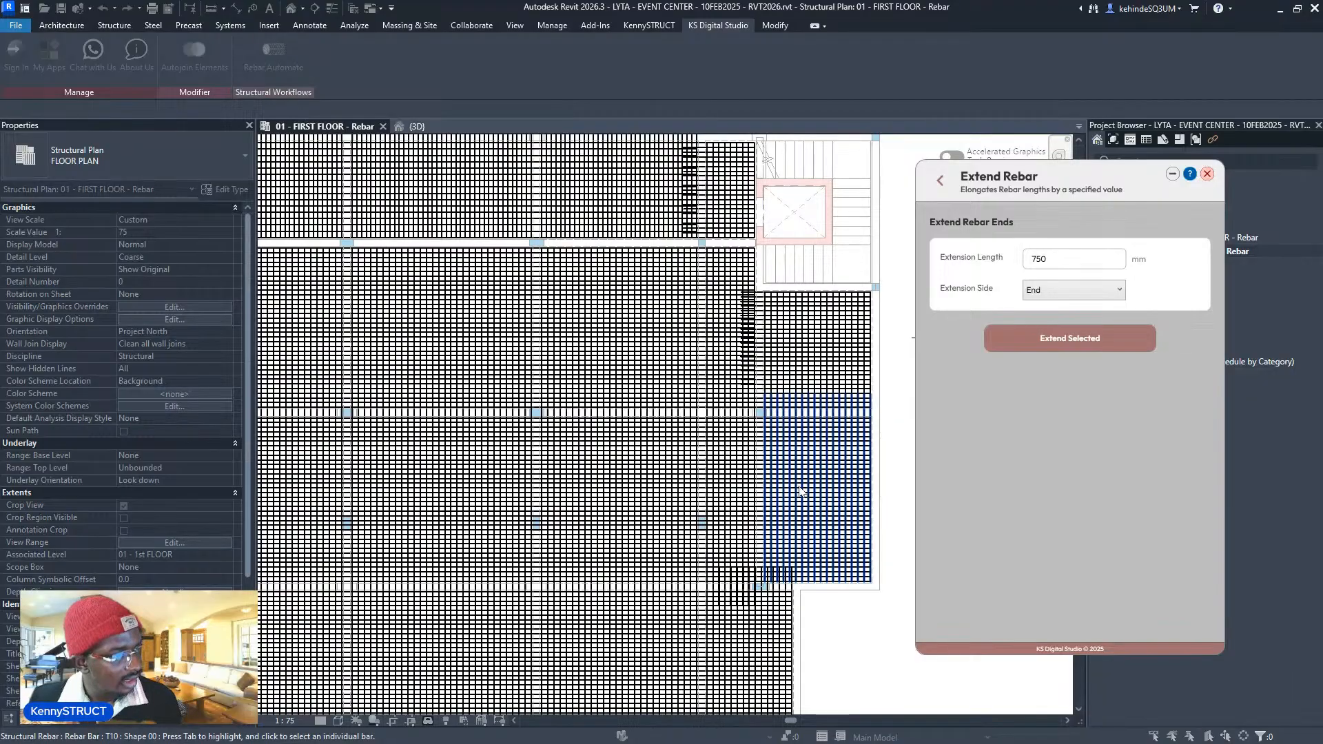
{"action": "scroll", "coordinate": [804, 490], "scroll_direction": "down", "scroll_amount": 3}
{"action": "middle_click_drag", "start_coordinate": [537, 347], "coordinate": [636, 437]}
{"action": "scroll", "coordinate": [546, 306], "scroll_direction": "up", "scroll_amount": 3}
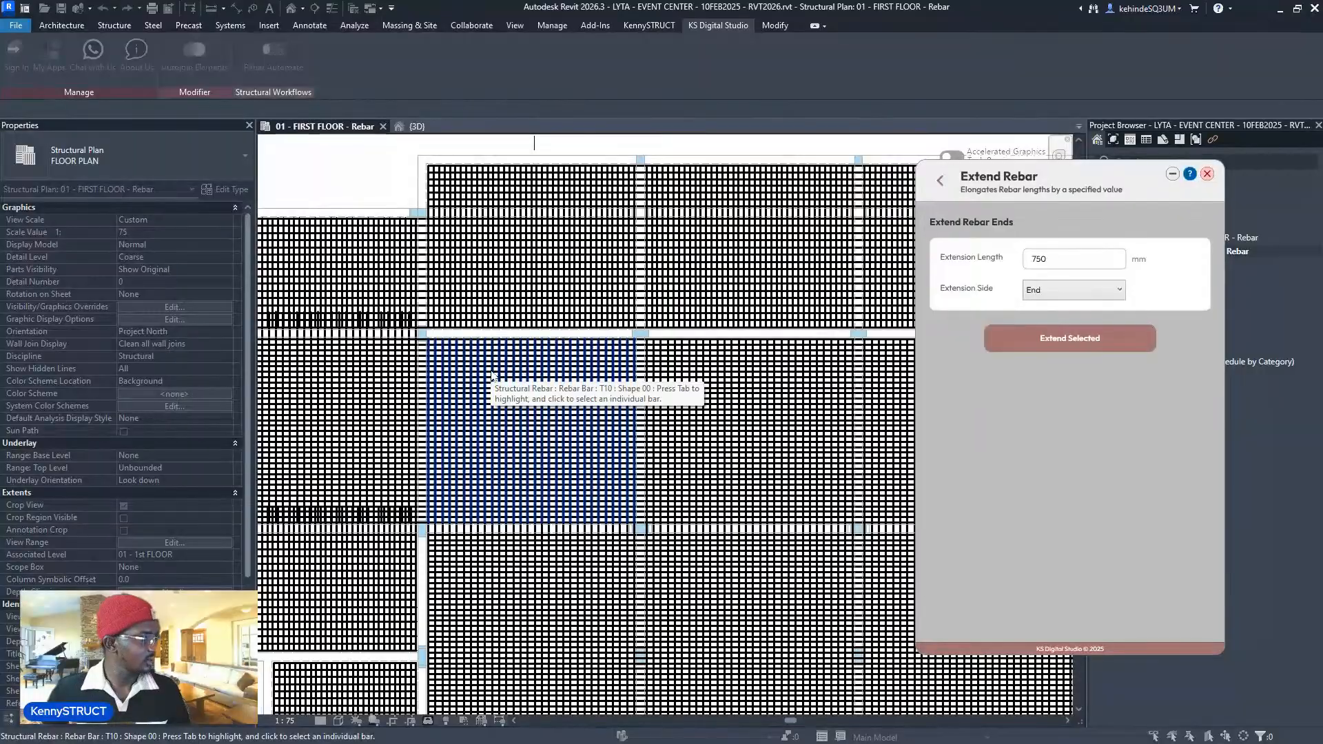
{"action": "scroll", "coordinate": [492, 375], "scroll_direction": "down", "scroll_amount": 4}
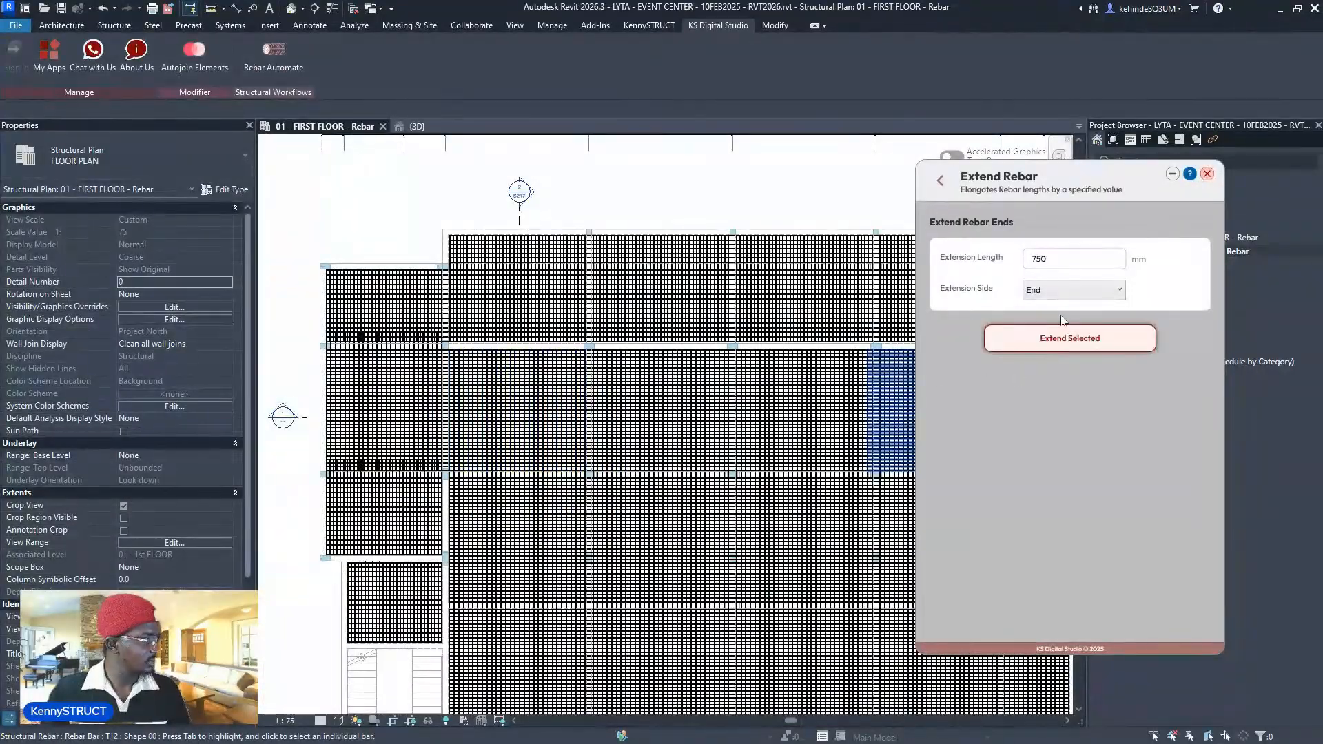
- Set the extension side to Both and pan to the next bay's rebar panels
{"action": "left_click", "coordinate": [1063, 290]}
{"action": "left_click", "coordinate": [1054, 338]}
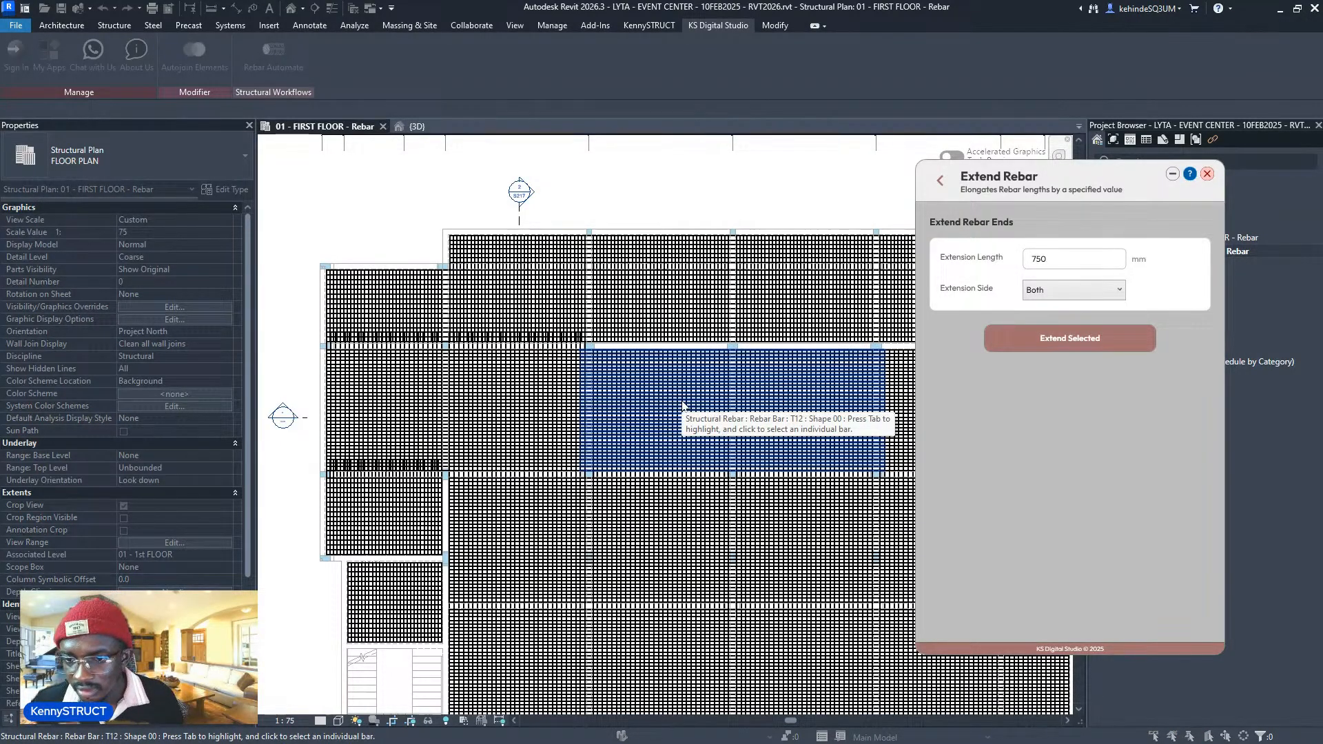
{"action": "middle_click_drag", "start_coordinate": [684, 405], "coordinate": [444, 454]}
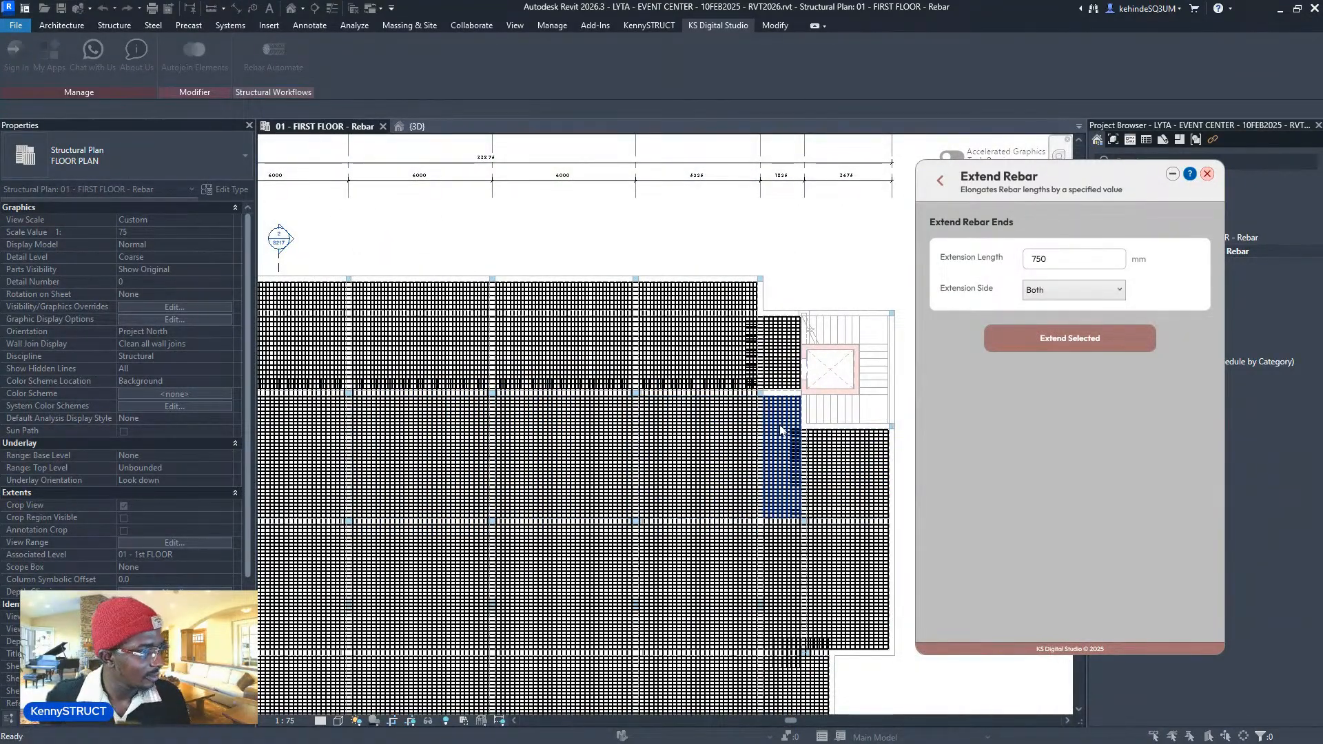
{"action": "scroll", "coordinate": [781, 428], "scroll_direction": "down", "scroll_amount": 5}
{"action": "scroll", "coordinate": [480, 556], "scroll_direction": "up", "scroll_amount": 8}
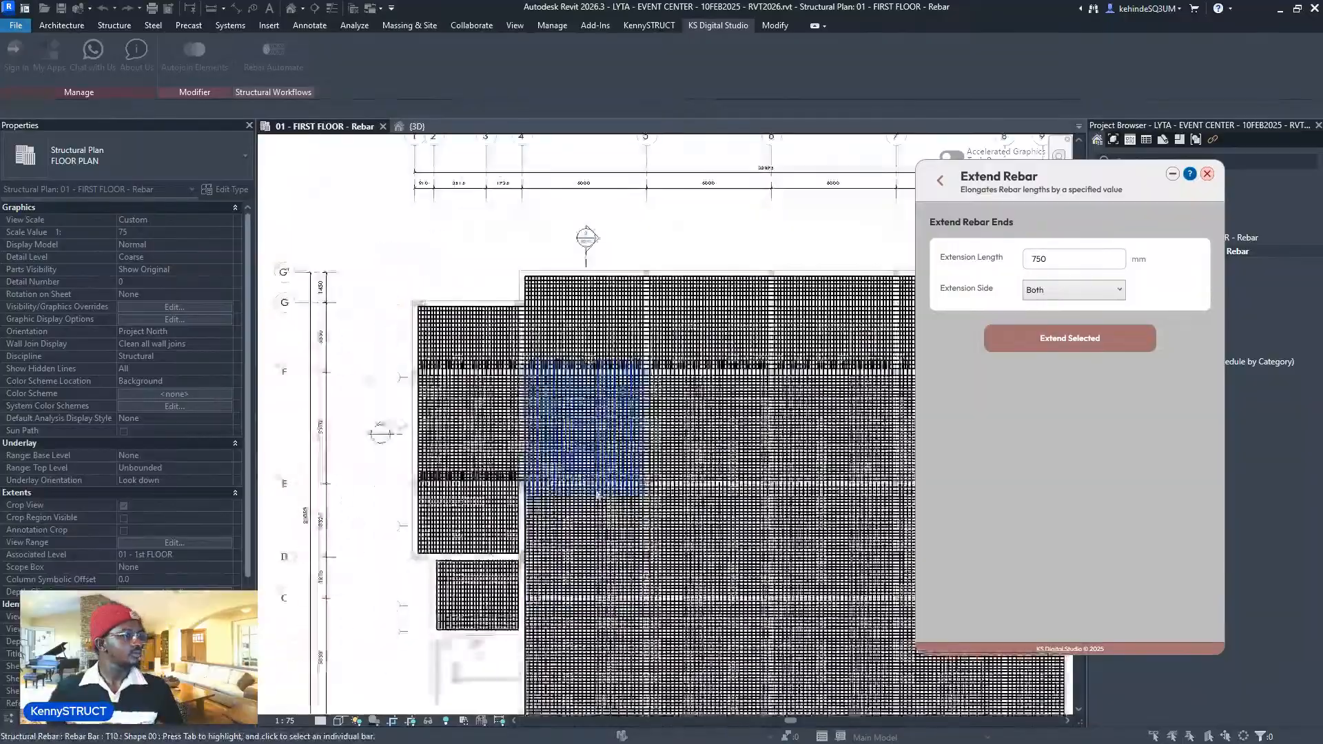
{"action": "scroll", "coordinate": [481, 556], "scroll_direction": "up", "scroll_amount": 2}
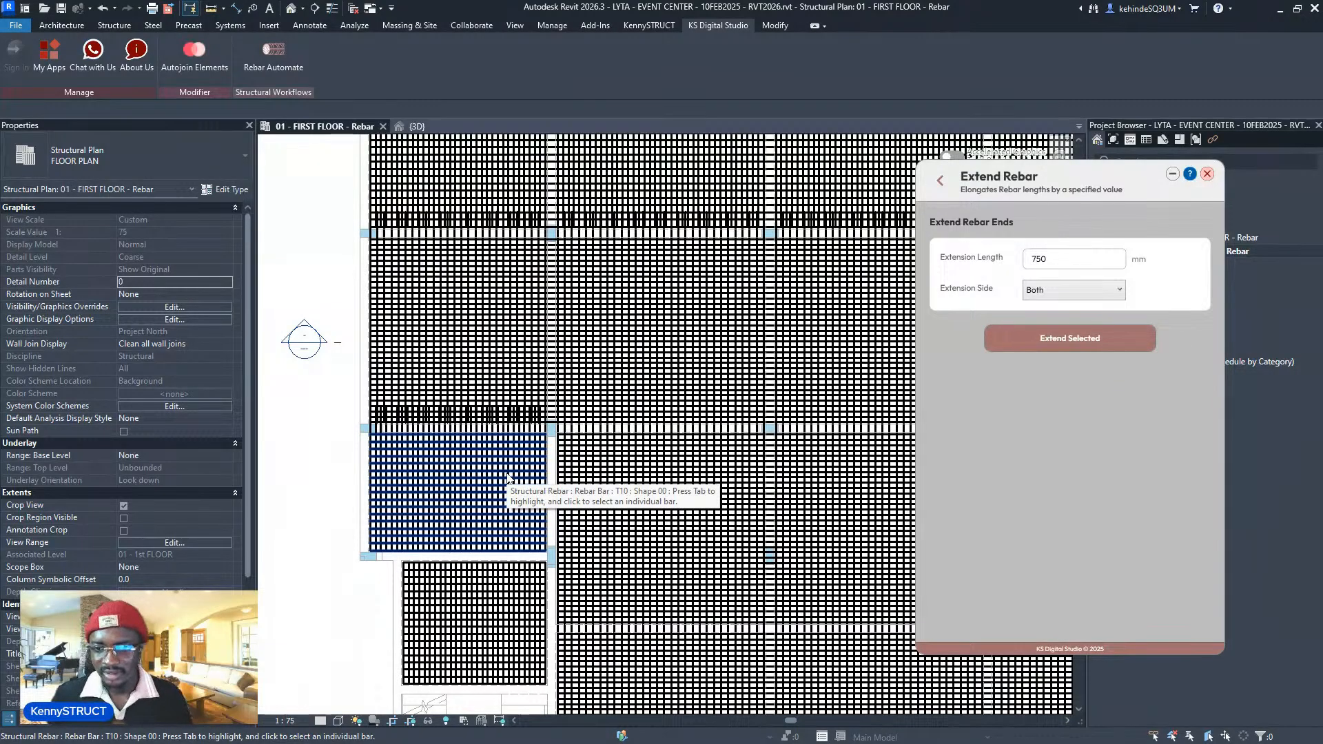
{"action": "scroll", "coordinate": [513, 475], "scroll_direction": "down", "scroll_amount": 4}
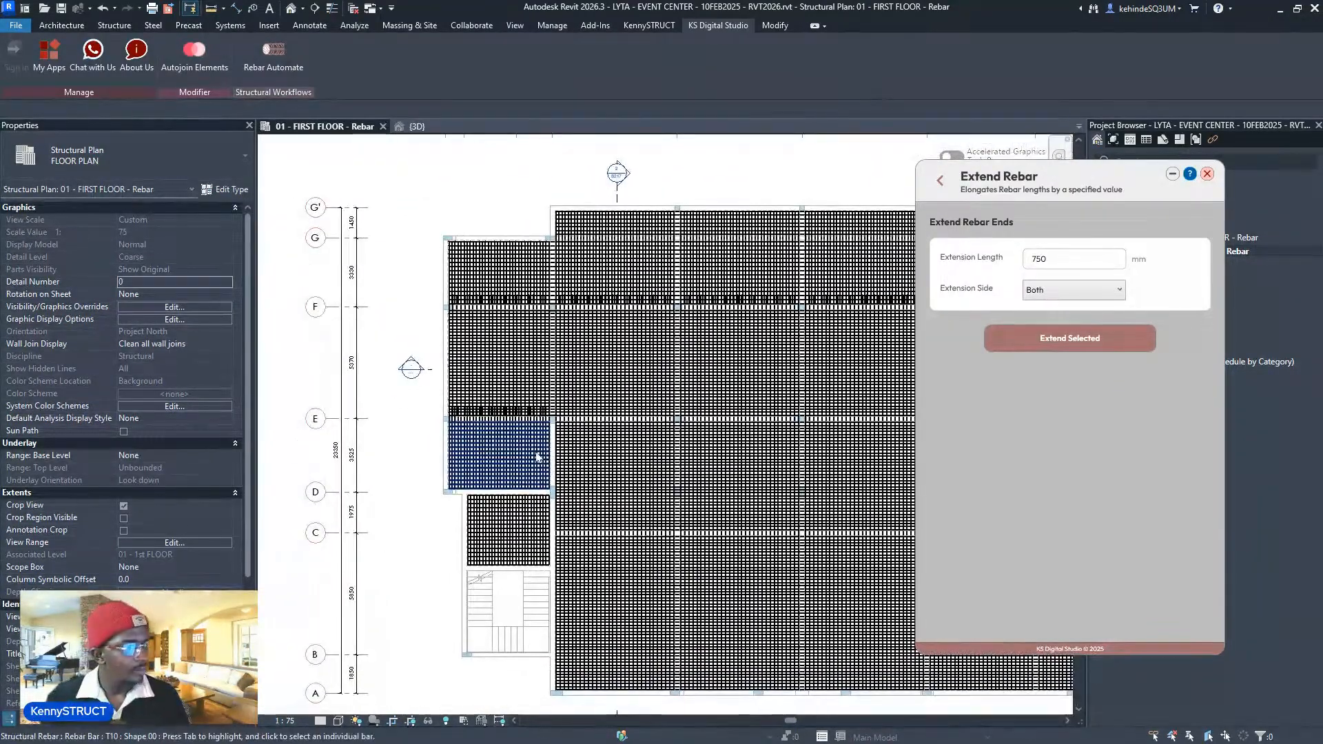
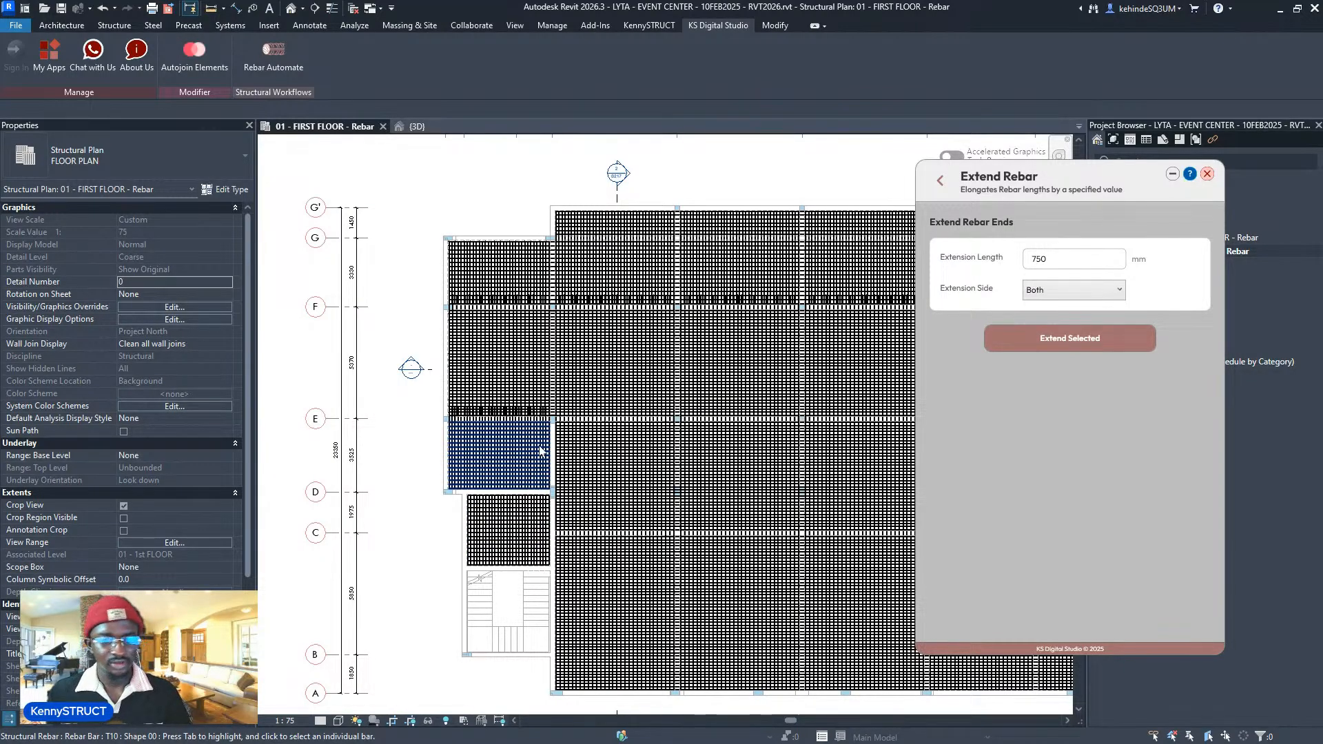
- Pan toward the lower-left slabs and return to the Rebar Automate tool list
{"action": "middle_click_drag", "start_coordinate": [525, 459], "coordinate": [365, 436]}
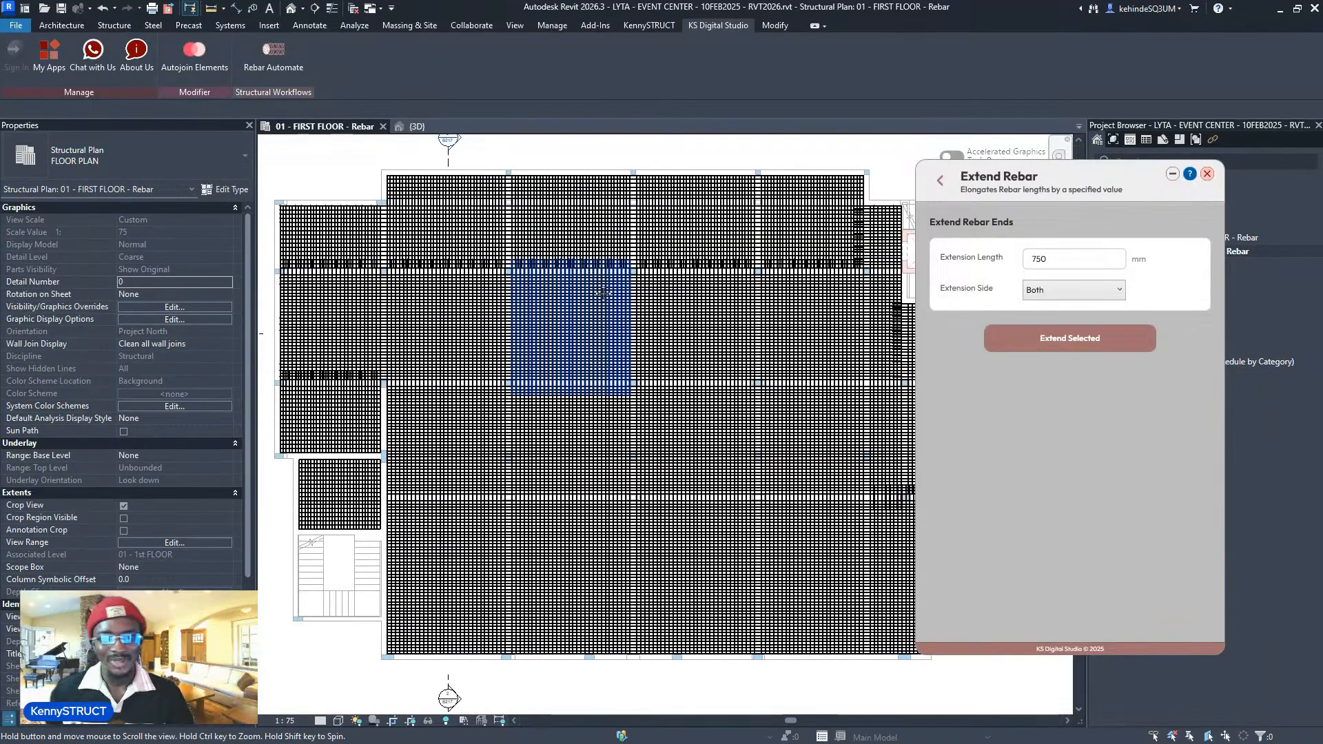
{"action": "middle_click_drag", "start_coordinate": [472, 356], "coordinate": [598, 372]}
{"action": "scroll", "coordinate": [598, 372], "scroll_direction": "up", "scroll_amount": 2}
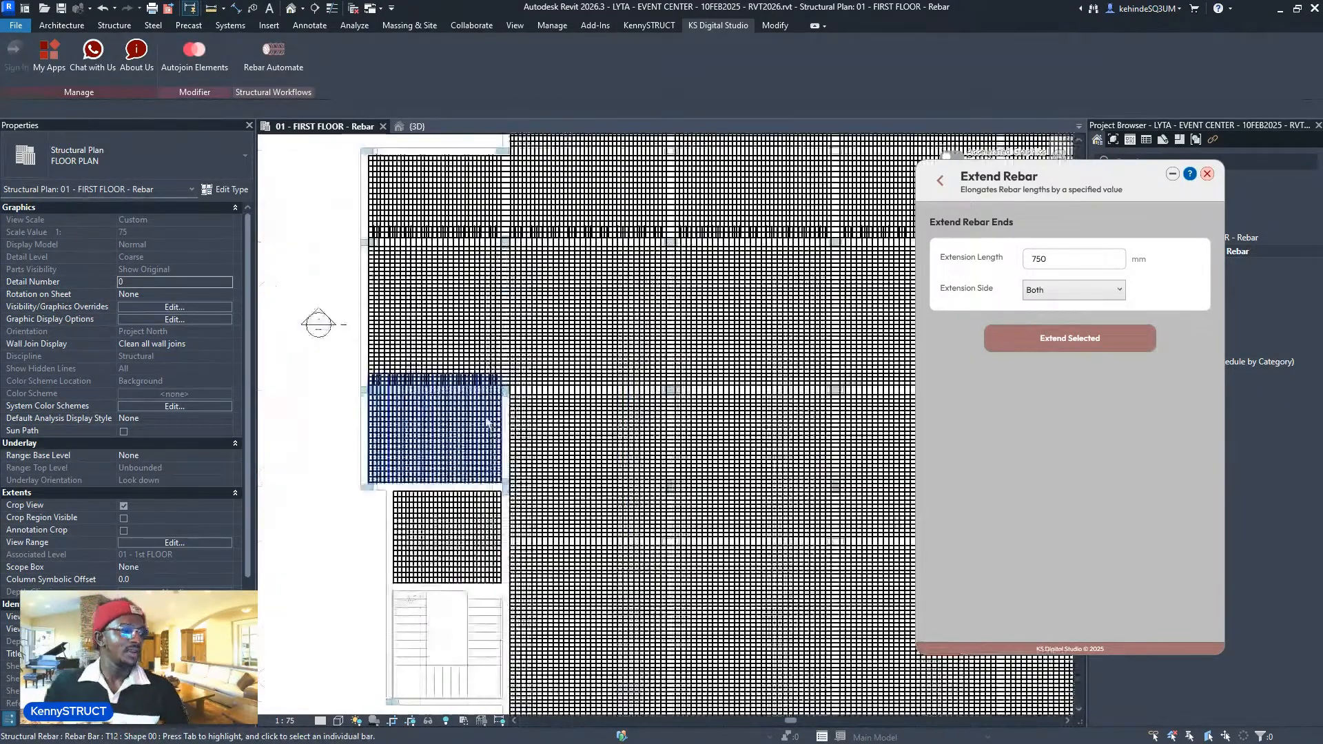
{"action": "left_click", "coordinate": [940, 181]}
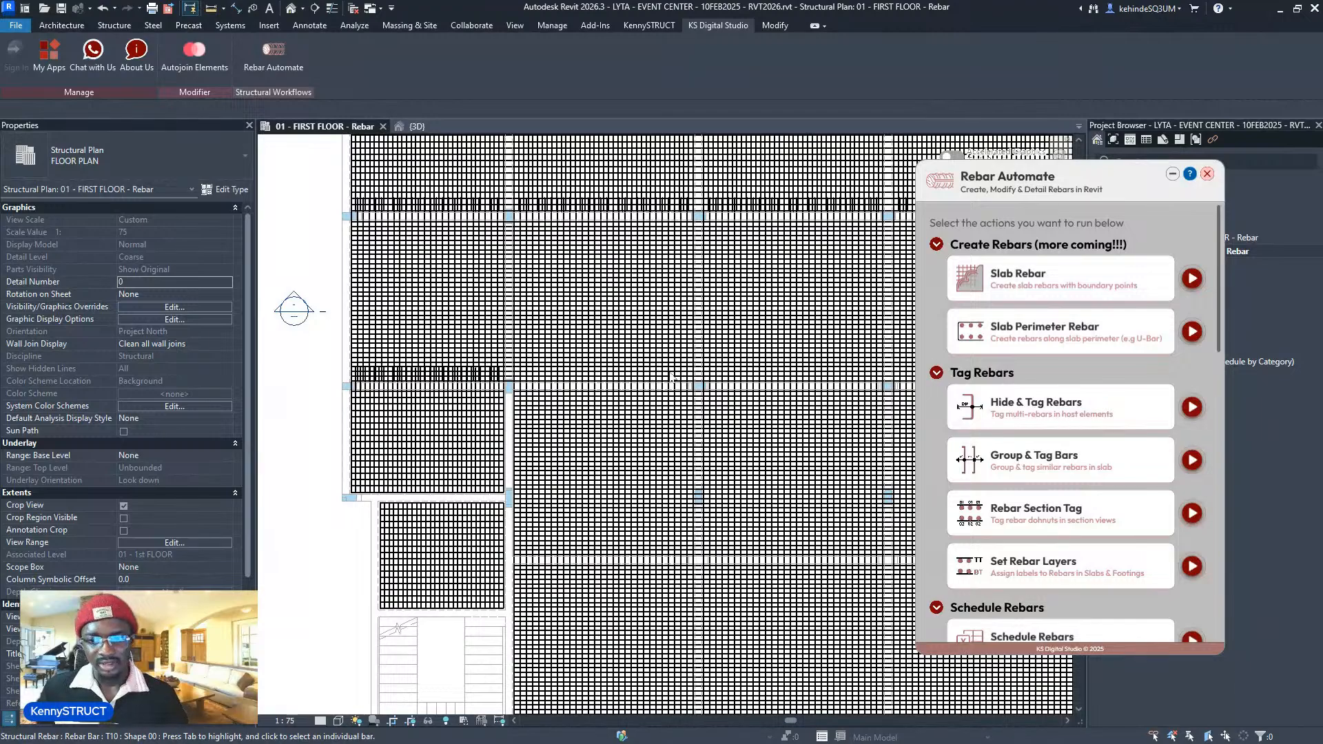
{"action": "scroll", "coordinate": [671, 377], "scroll_direction": "down", "scroll_amount": 2}
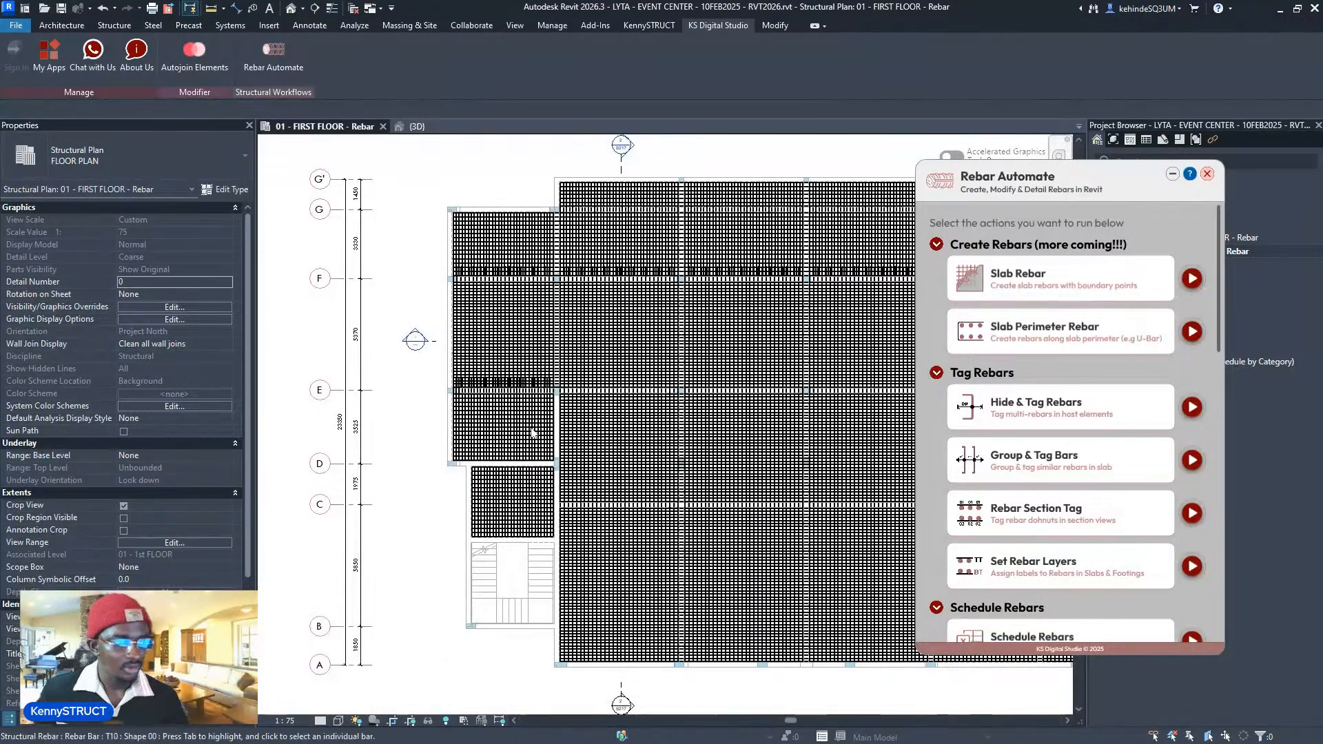
{"action": "scroll", "coordinate": [532, 432], "scroll_direction": "up", "scroll_amount": 3}
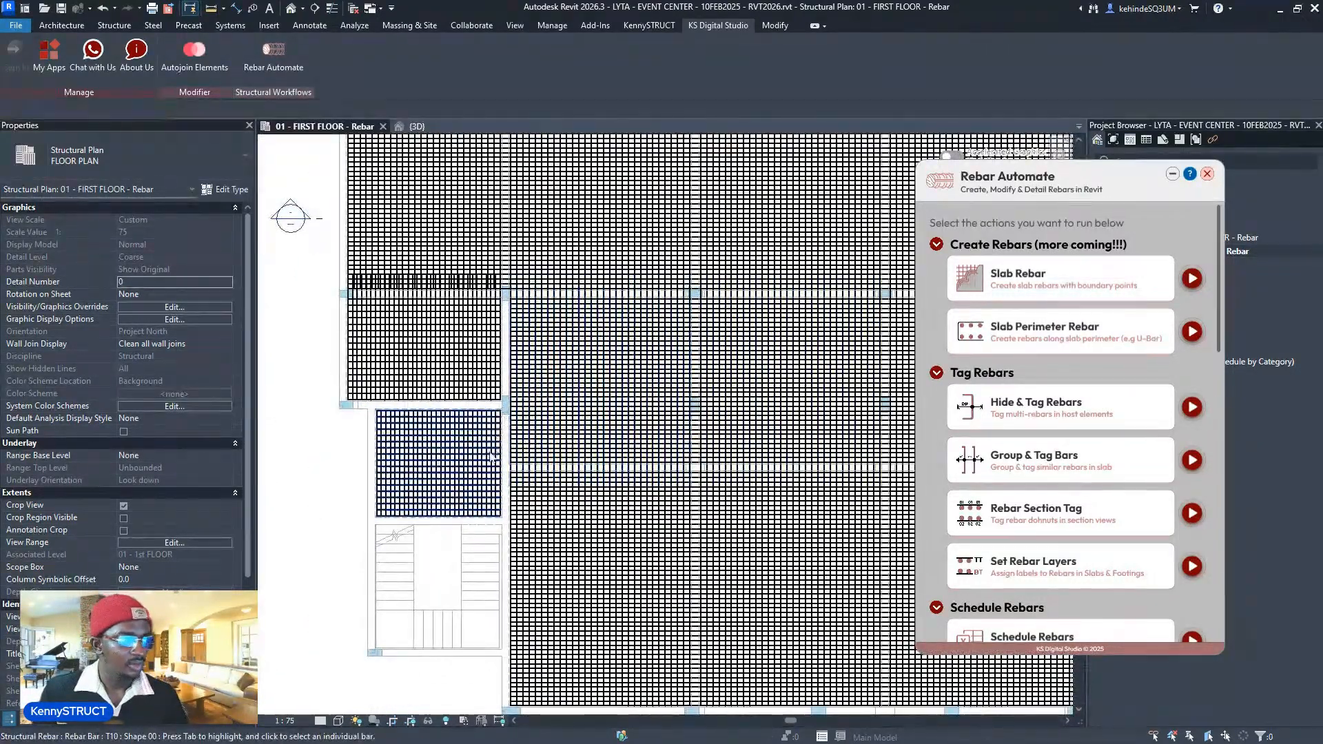
{"action": "scroll", "coordinate": [491, 457], "scroll_direction": "up", "scroll_amount": 1}
{"action": "scroll", "coordinate": [1107, 378], "scroll_direction": "down", "scroll_amount": 3}
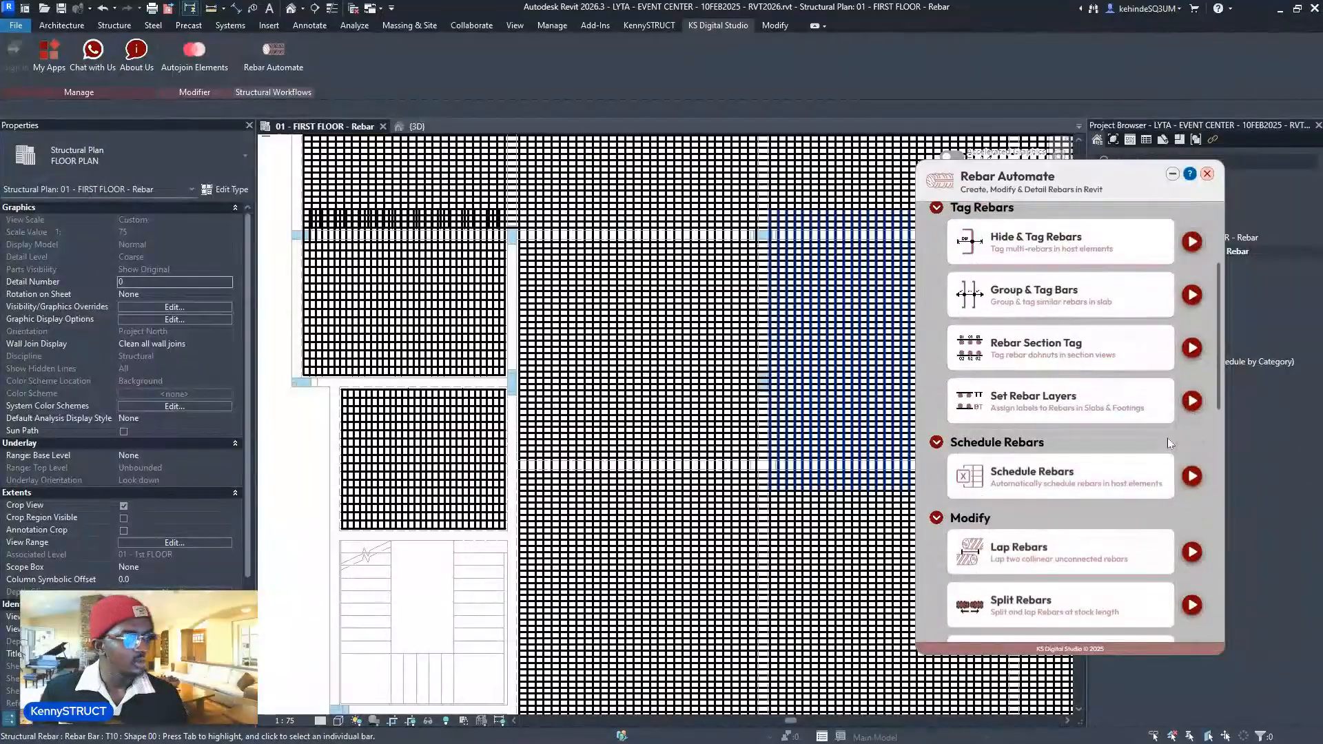
{"action": "scroll", "coordinate": [1168, 443], "scroll_direction": "down", "scroll_amount": 3}
- Extend the lower-left slab's rebars 750 mm at their end
{"action": "left_click", "coordinate": [1192, 553]}
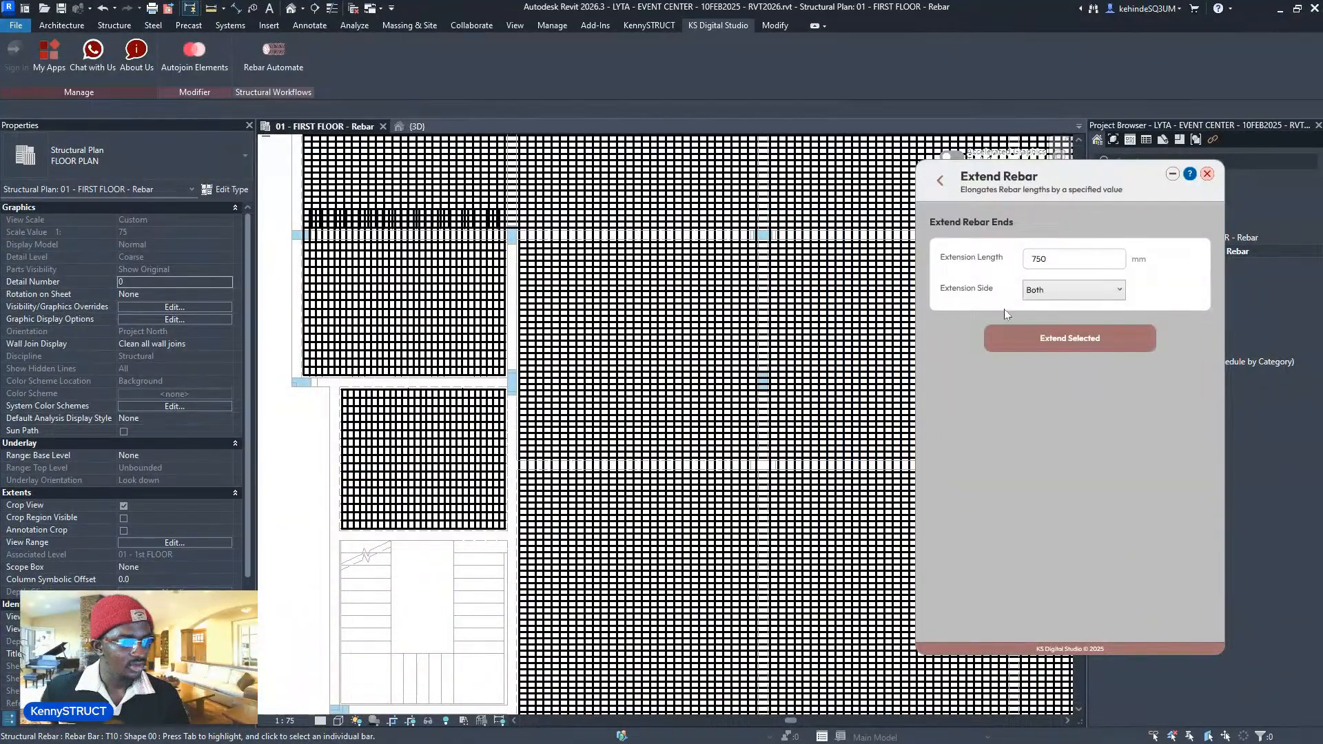
{"action": "left_click", "coordinate": [1059, 298]}
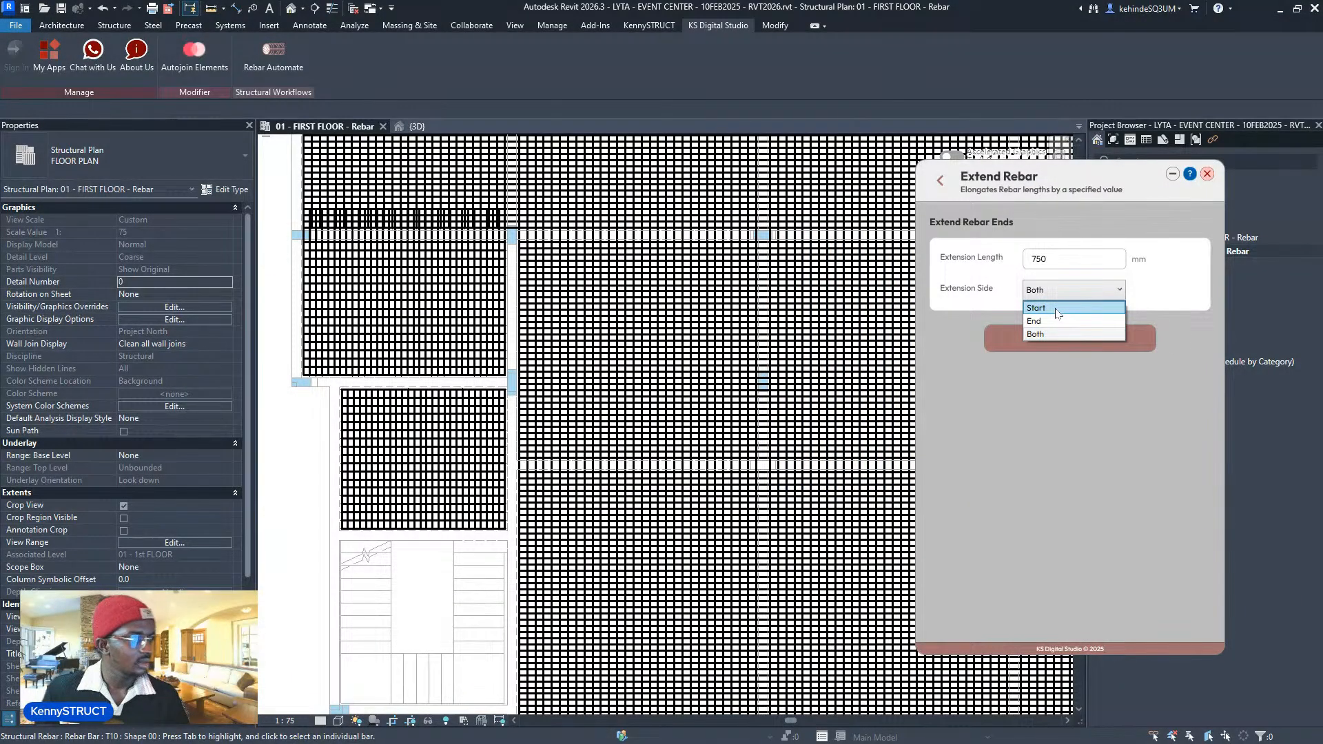
{"action": "left_click", "coordinate": [1057, 321]}
{"action": "left_click", "coordinate": [1052, 349]}
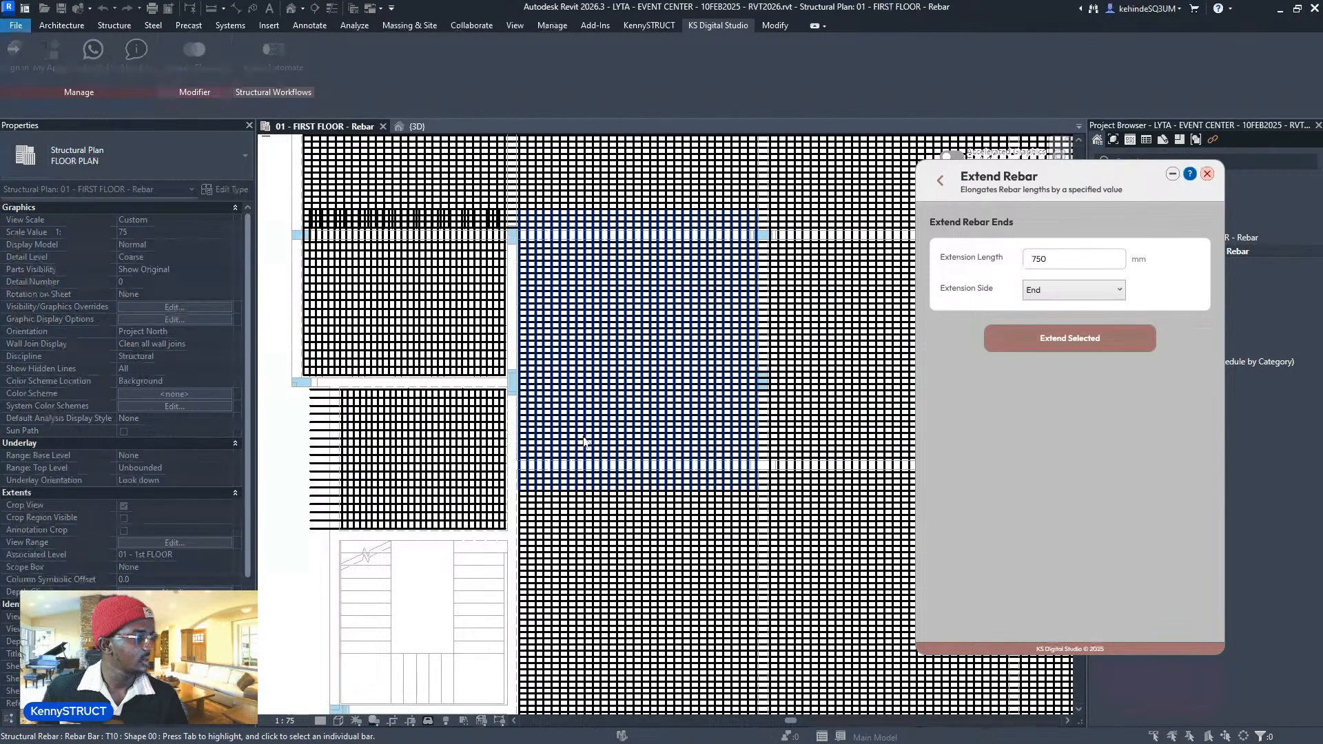
- Switch the extension side to Start and extend another slab's rebars at their start
{"action": "left_click", "coordinate": [1043, 290]}
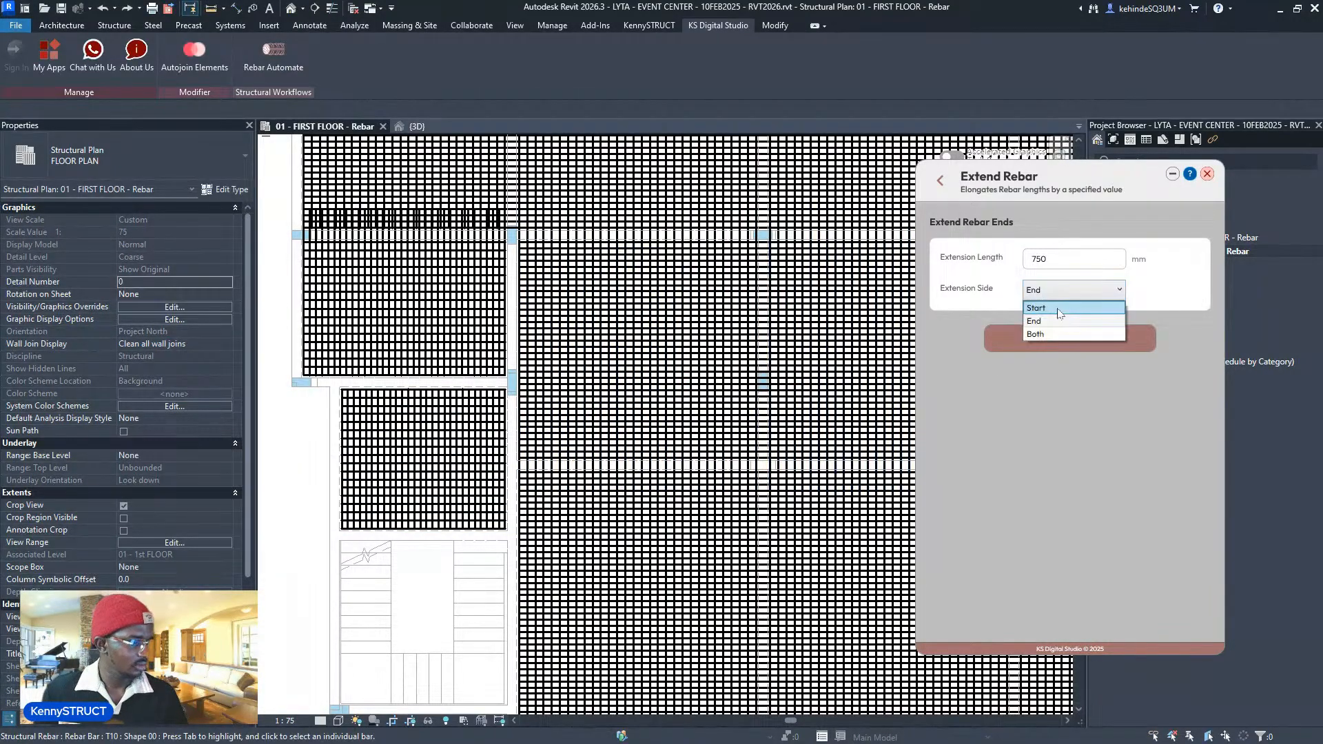
{"action": "left_click", "coordinate": [1042, 307]}
{"action": "left_click", "coordinate": [1042, 338]}
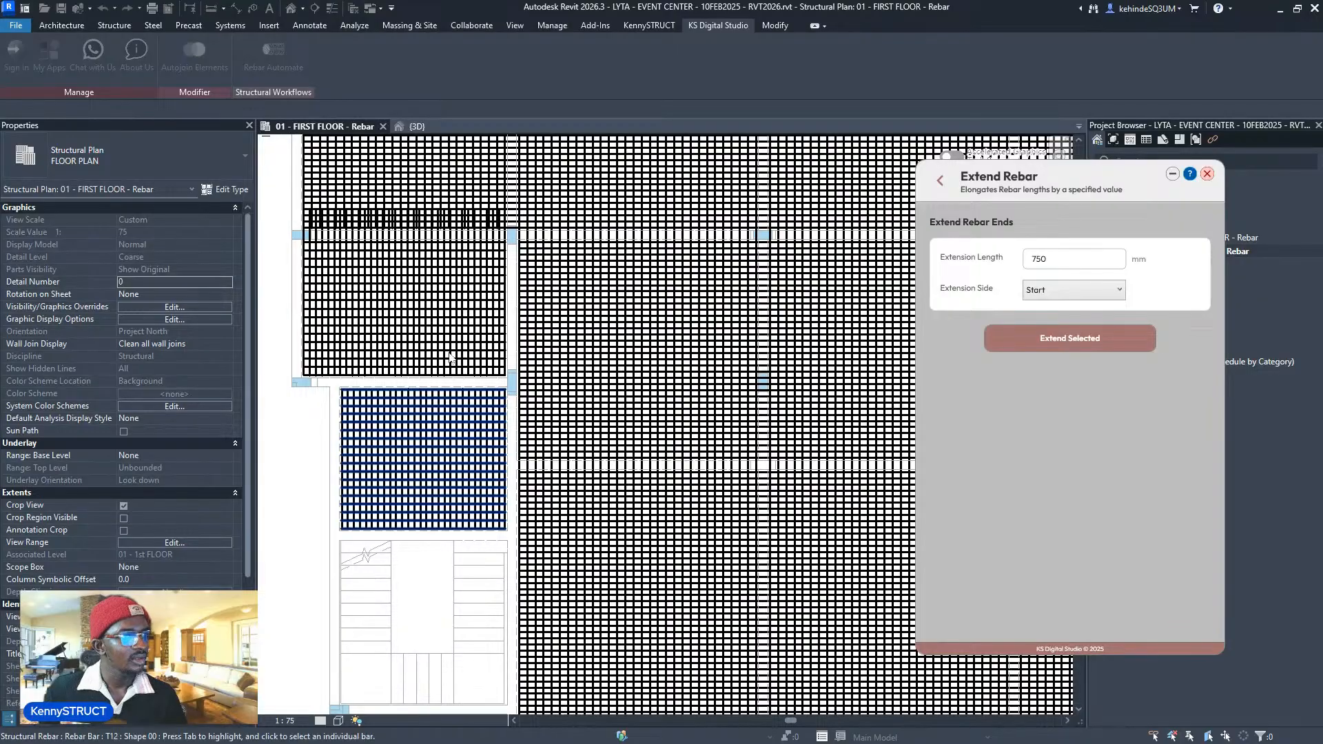
{"action": "scroll", "coordinate": [451, 345], "scroll_direction": "down", "scroll_amount": 5}
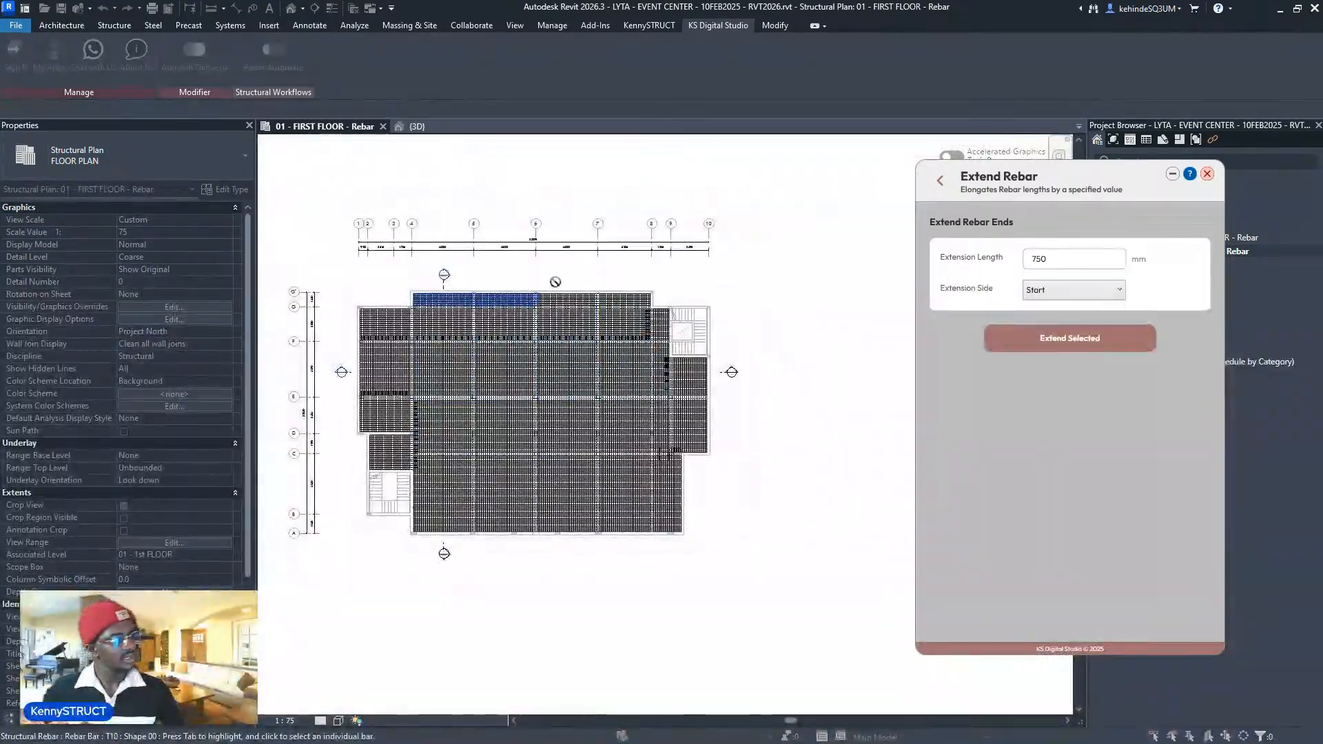
{"action": "scroll", "coordinate": [541, 398], "scroll_direction": "up", "scroll_amount": 3}
{"action": "scroll", "coordinate": [583, 329], "scroll_direction": "up", "scroll_amount": 2}
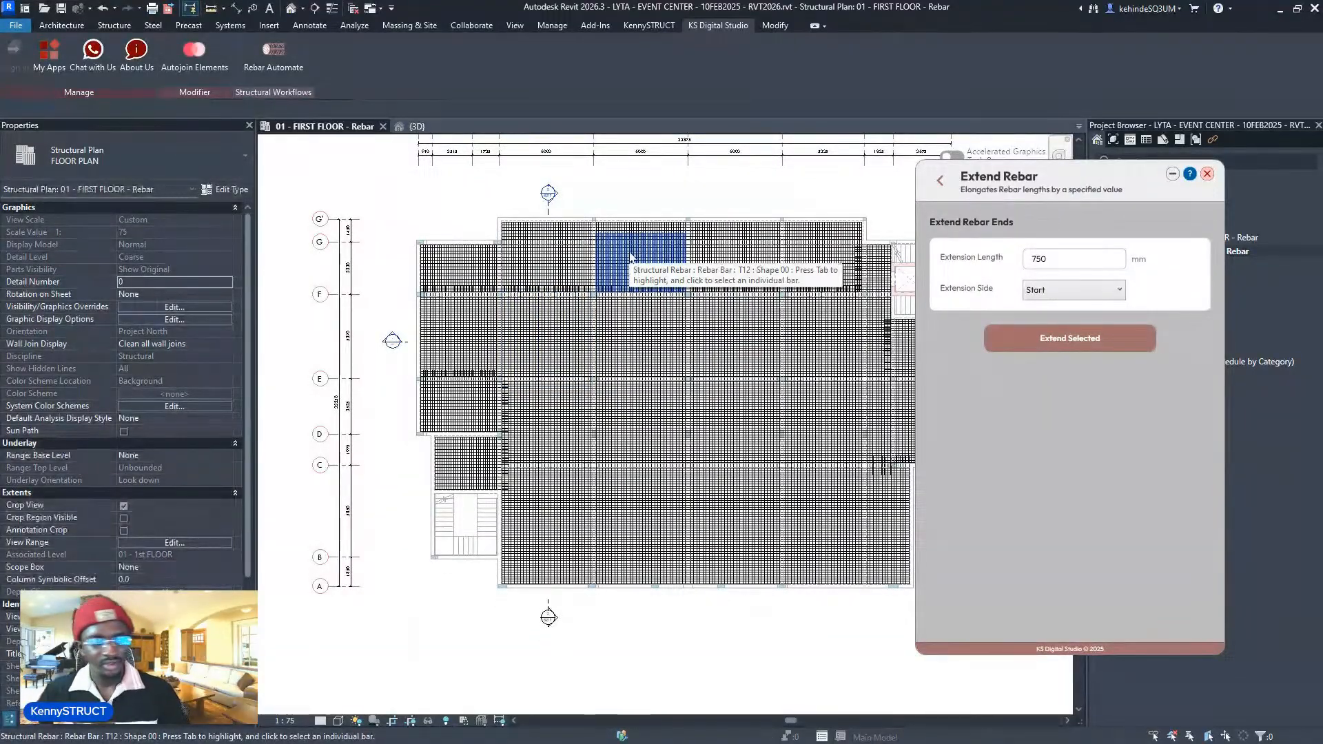
{"action": "middle_click_drag", "start_coordinate": [553, 359], "coordinate": [536, 349]}
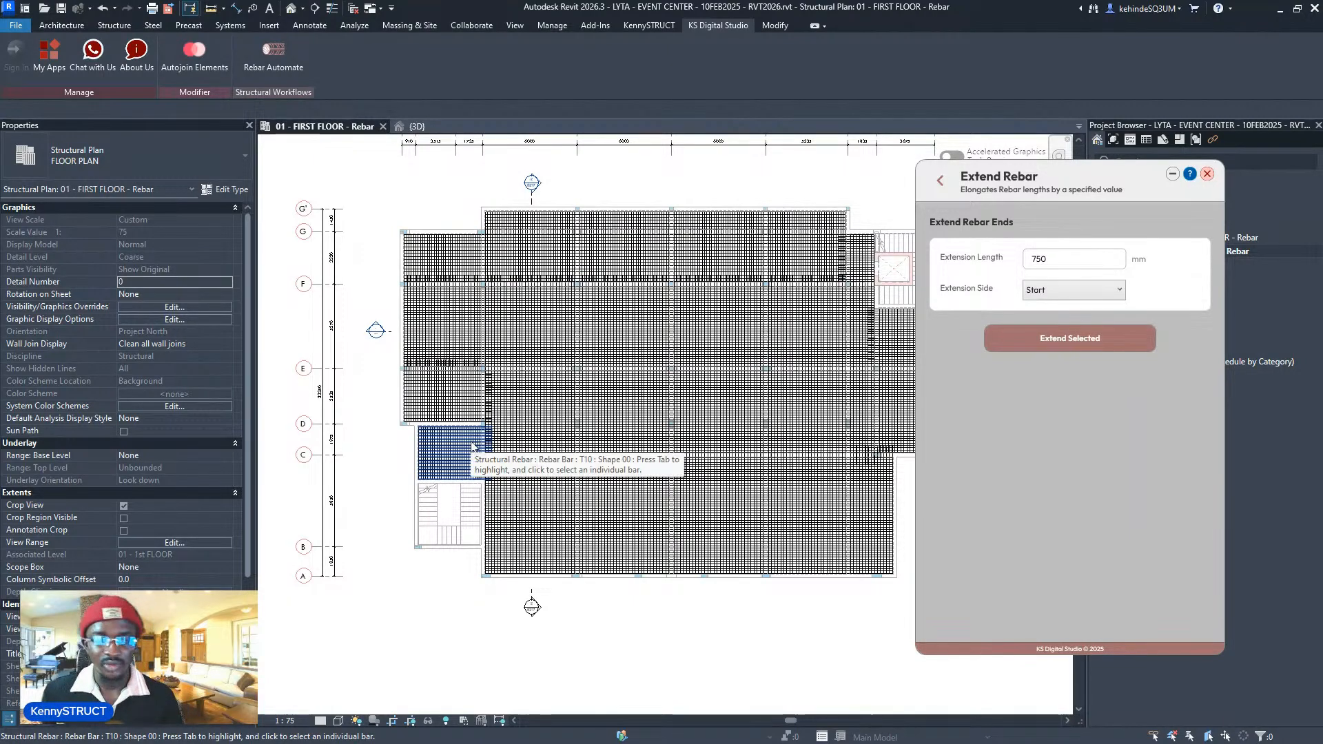
{"action": "middle_click_drag", "start_coordinate": [480, 371], "coordinate": [442, 393]}
{"action": "scroll", "coordinate": [572, 483], "scroll_direction": "up", "scroll_amount": 4}
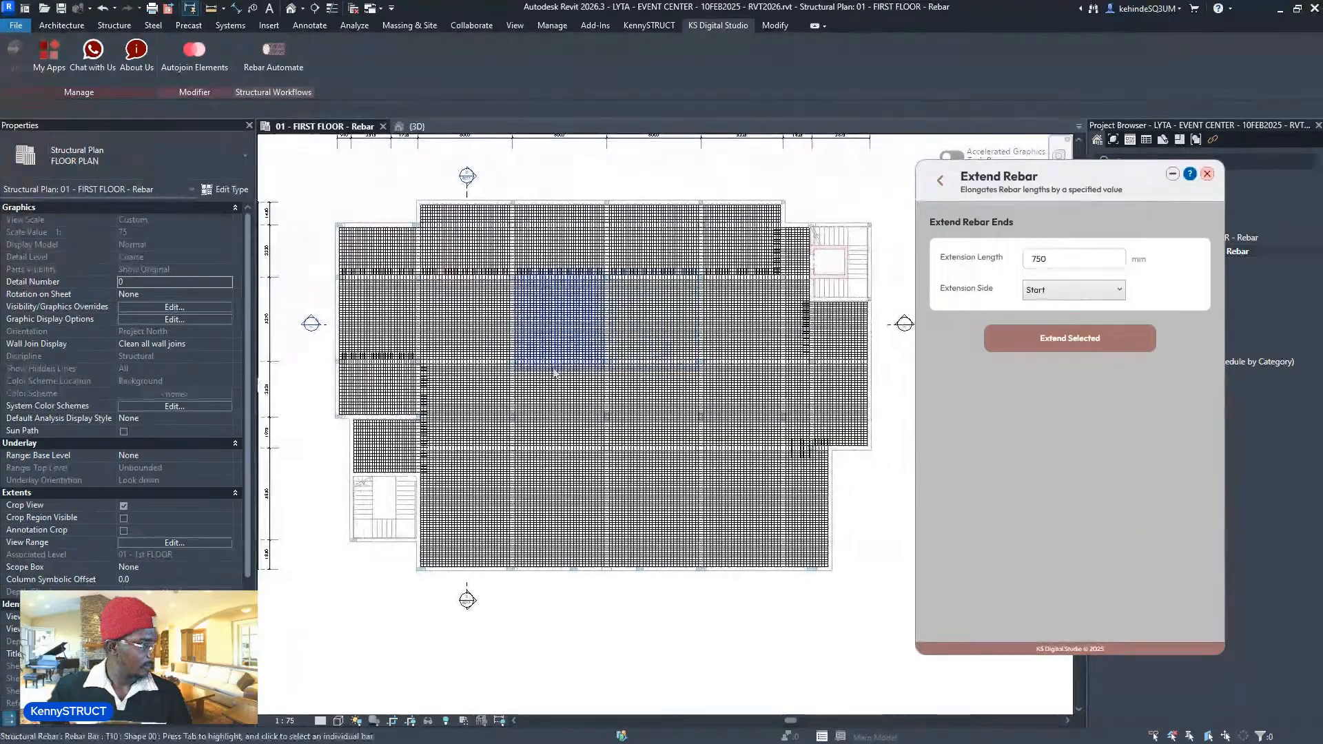
- Rerun Extend Rebar with side End on the rebars in the slab near grid C–D
{"action": "left_click", "coordinate": [941, 182]}
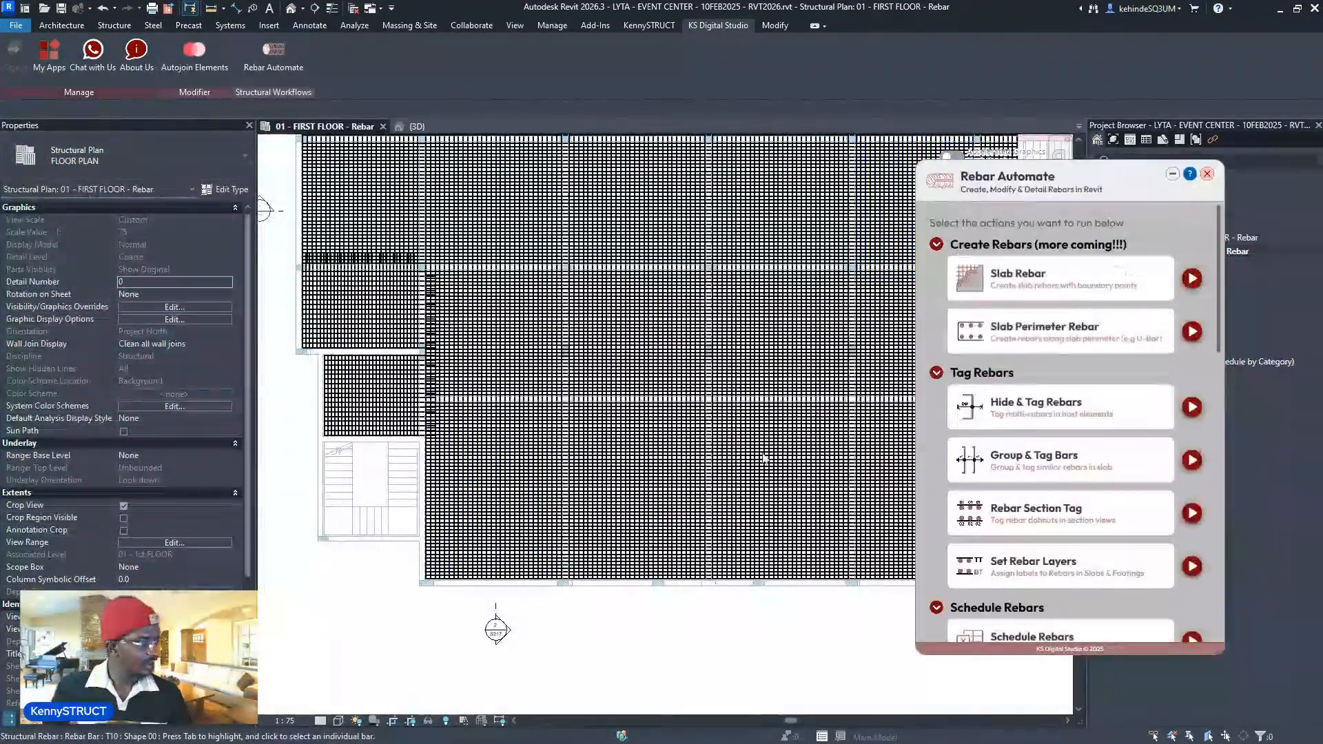
{"action": "scroll", "coordinate": [589, 462], "scroll_direction": "down", "scroll_amount": 4}
{"action": "scroll", "coordinate": [1098, 444], "scroll_direction": "down", "scroll_amount": 6}
{"action": "scroll", "coordinate": [1095, 440], "scroll_direction": "down", "scroll_amount": 3}
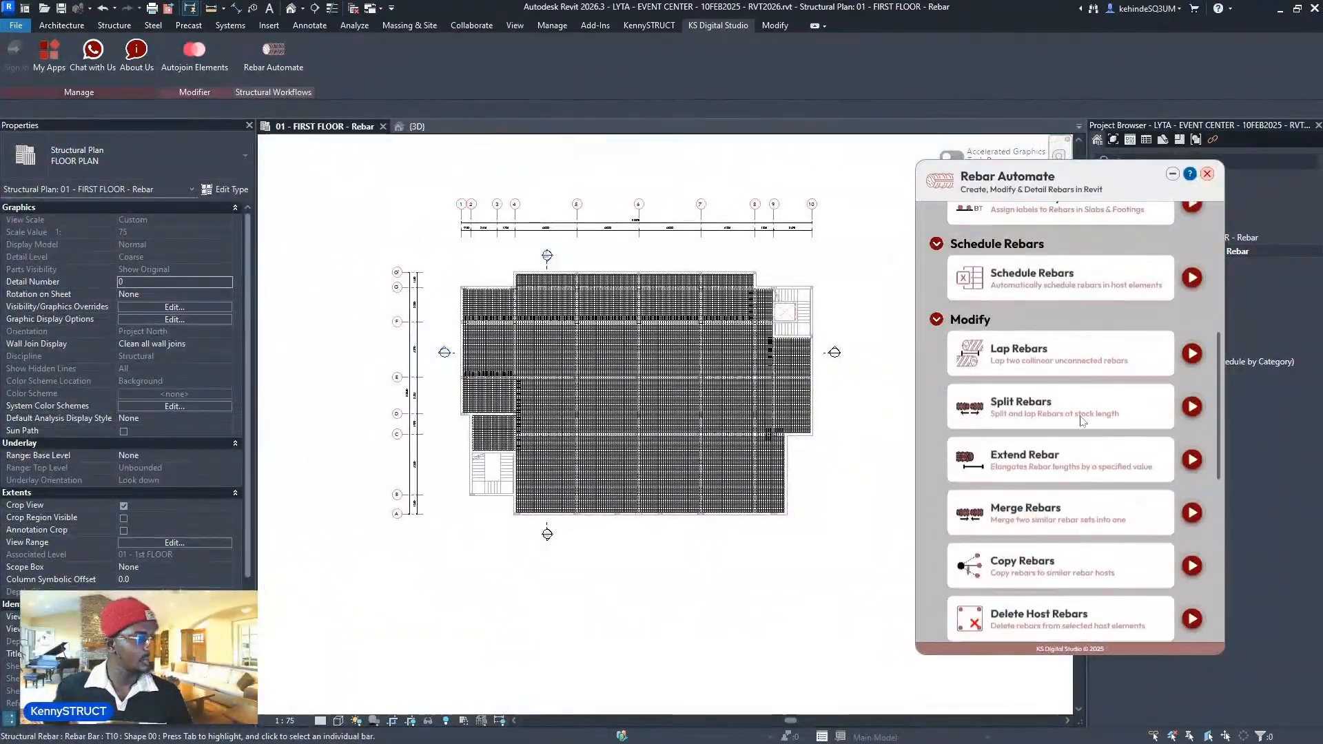
{"action": "scroll", "coordinate": [1098, 430], "scroll_direction": "down", "scroll_amount": 4}
{"action": "scroll", "coordinate": [616, 393], "scroll_direction": "up", "scroll_amount": 5}
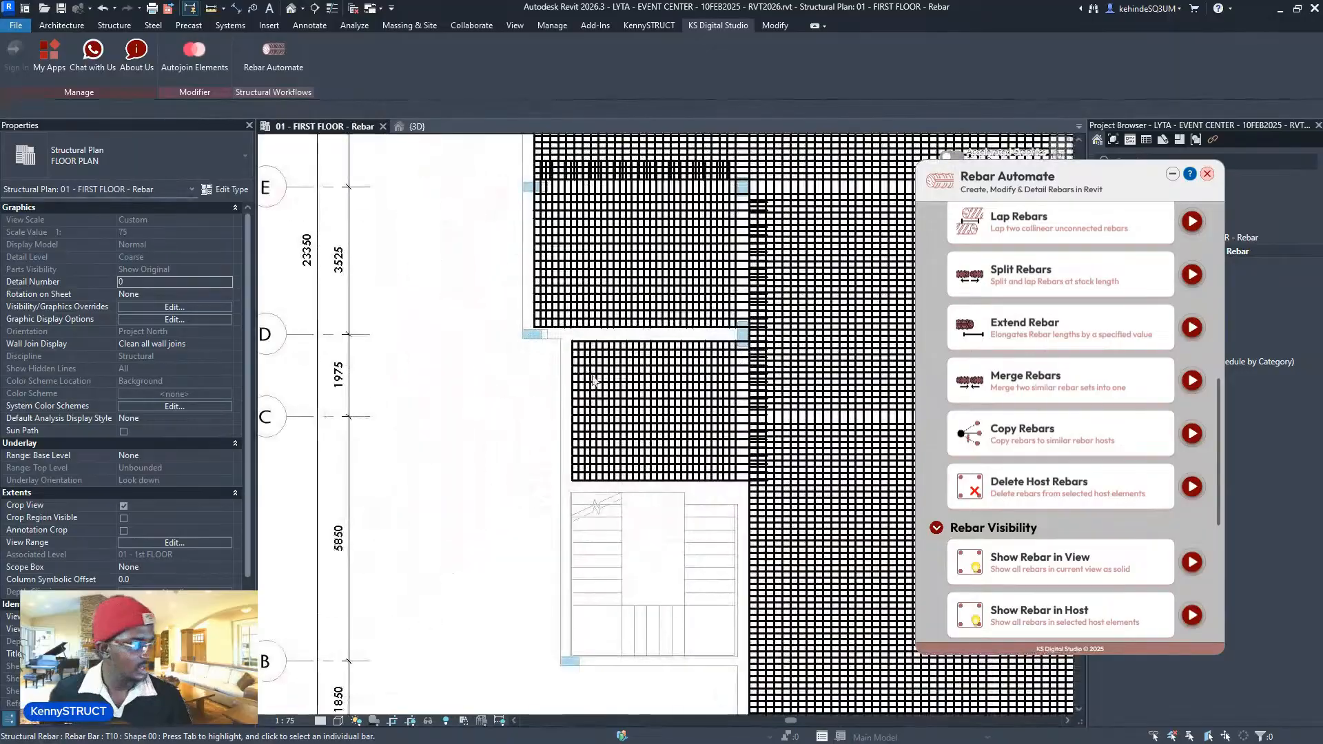
{"action": "scroll", "coordinate": [642, 324], "scroll_direction": "up", "scroll_amount": 2}
{"action": "scroll", "coordinate": [994, 441], "scroll_direction": "up", "scroll_amount": 9}
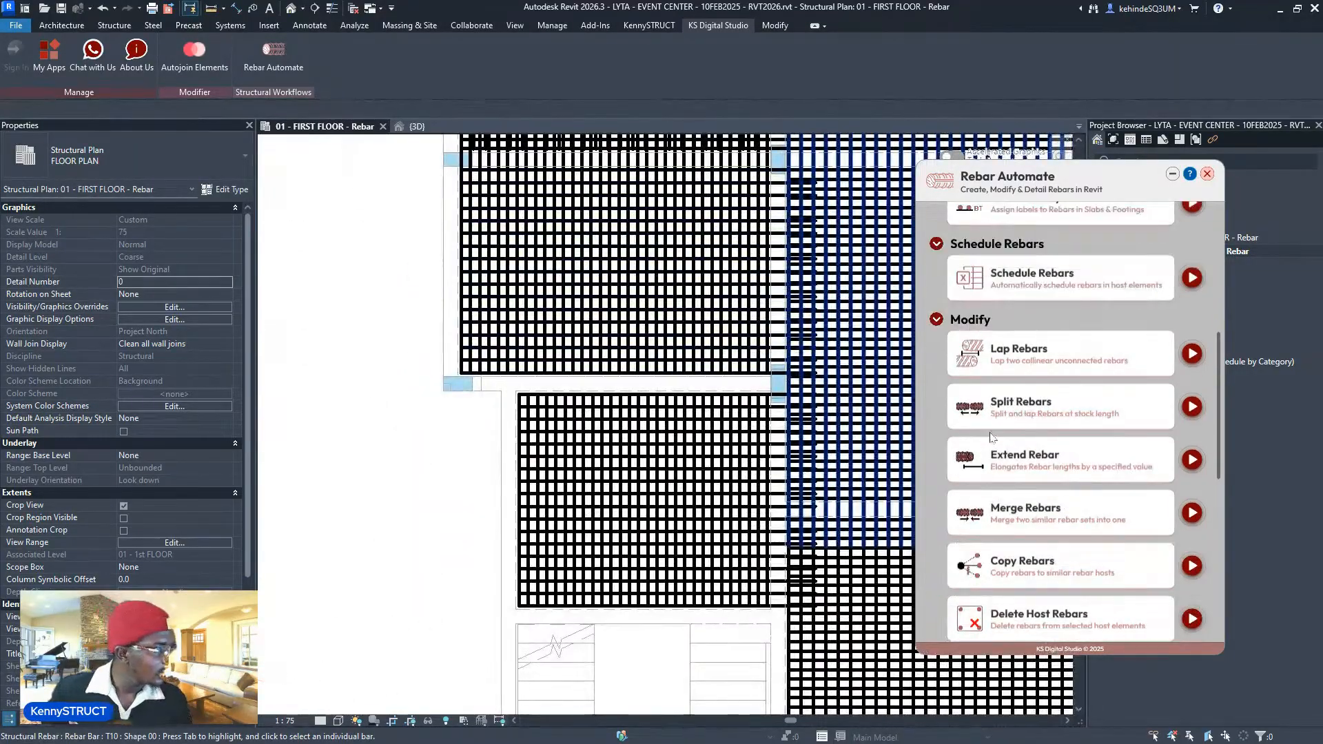
{"action": "scroll", "coordinate": [1121, 420], "scroll_direction": "up", "scroll_amount": 2}
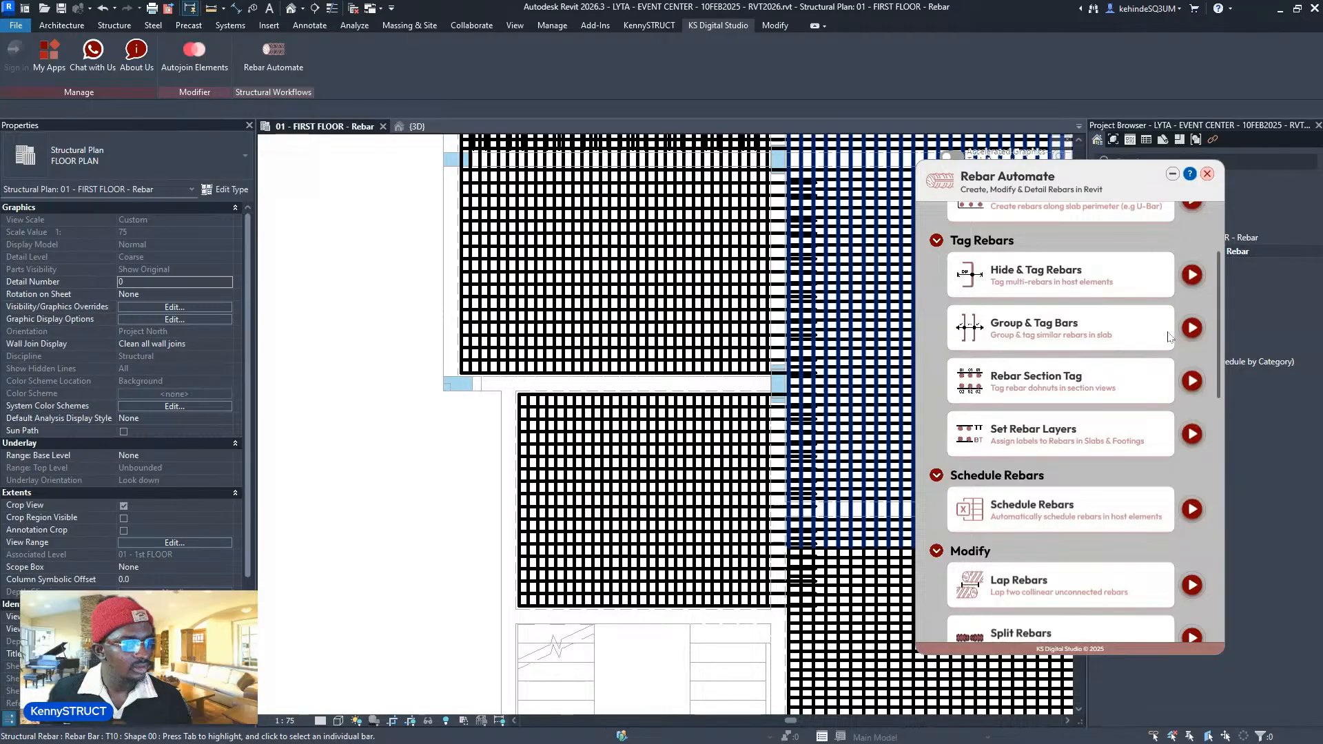
{"action": "scroll", "coordinate": [1178, 372], "scroll_direction": "down", "scroll_amount": 6}
{"action": "left_click", "coordinate": [1191, 493]}
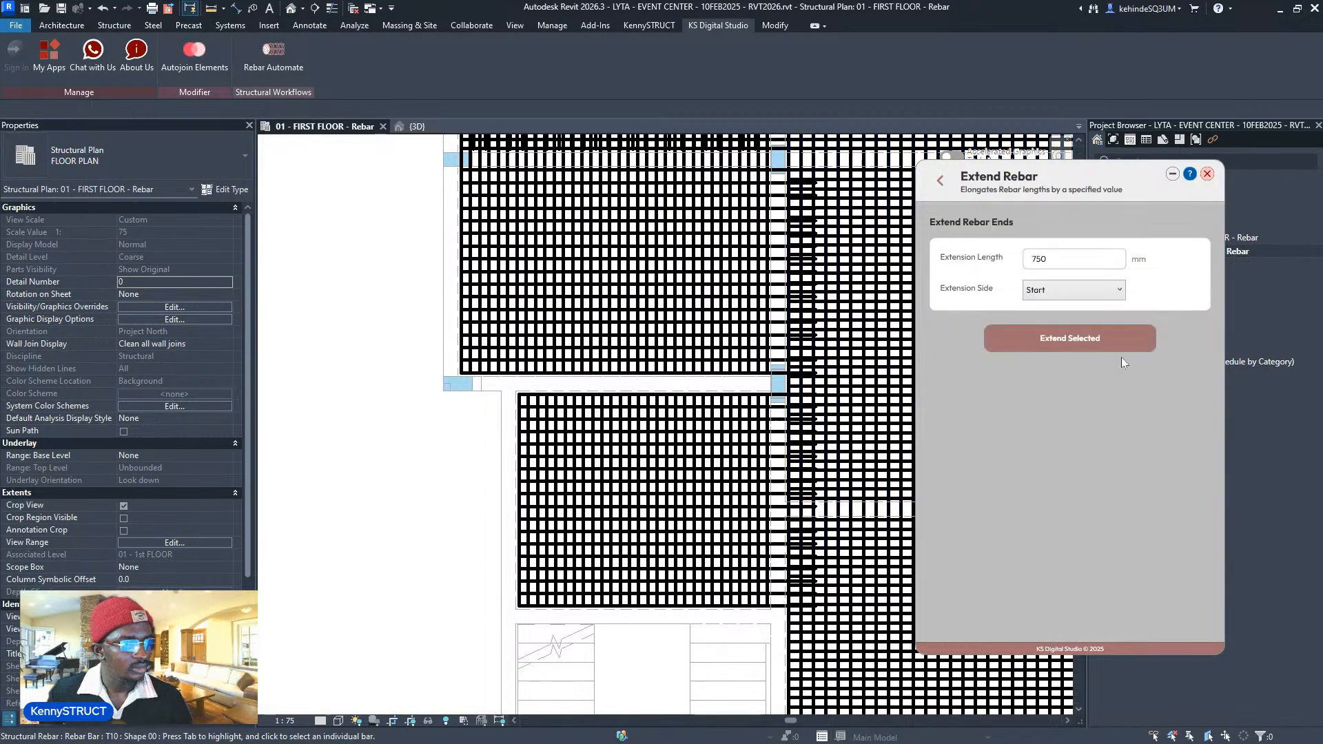
{"action": "left_click", "coordinate": [1079, 290]}
{"action": "left_click", "coordinate": [1058, 321]}
{"action": "left_click", "coordinate": [992, 344]}
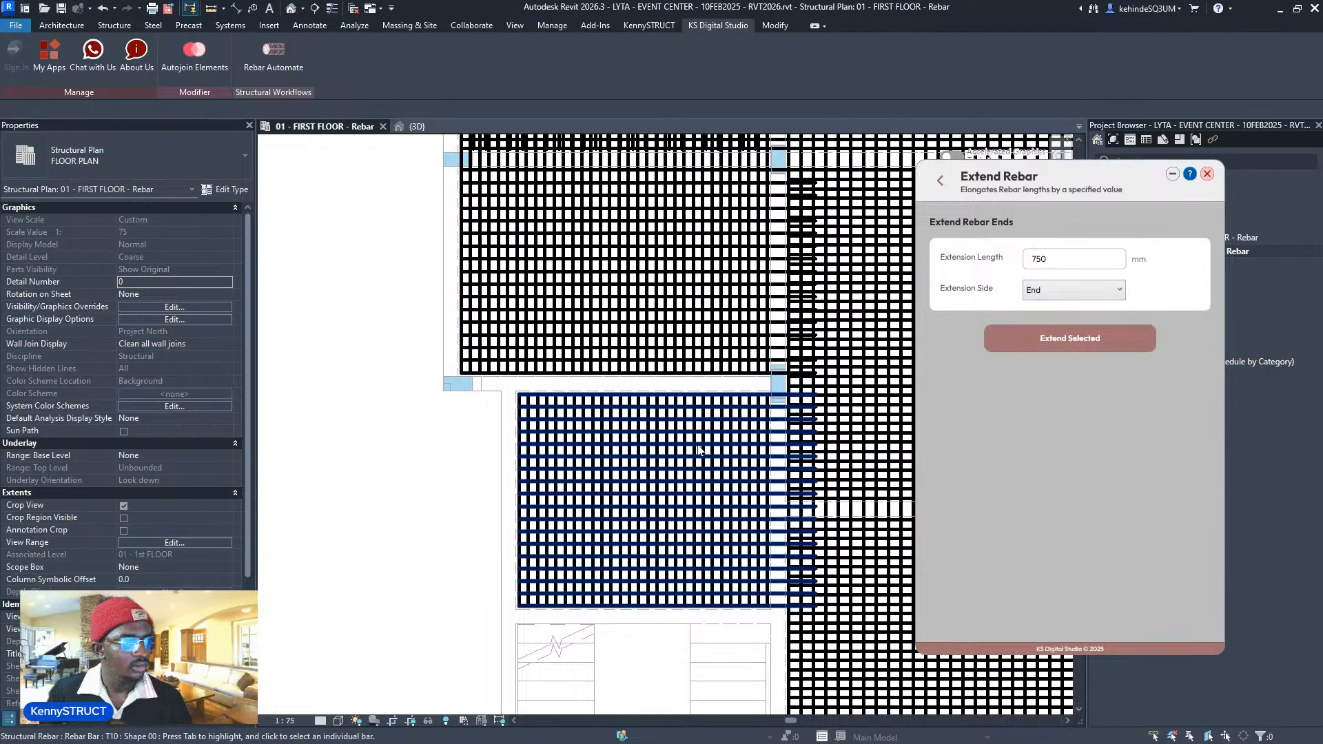
- Leave rebar picking and go back to the Rebar Automate tool list
{"action": "scroll", "coordinate": [689, 449], "scroll_direction": "down", "scroll_amount": 6}
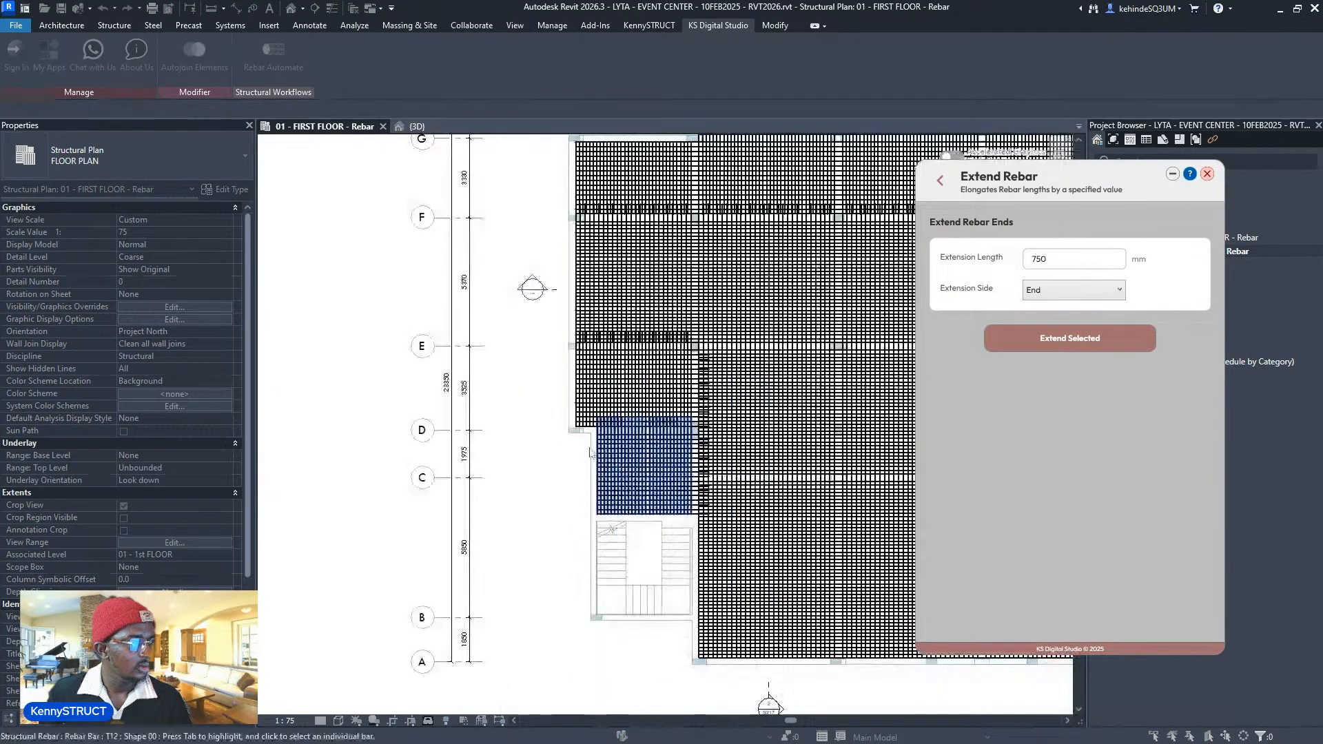
{"action": "middle_click_drag", "start_coordinate": [857, 352], "coordinate": [720, 361]}
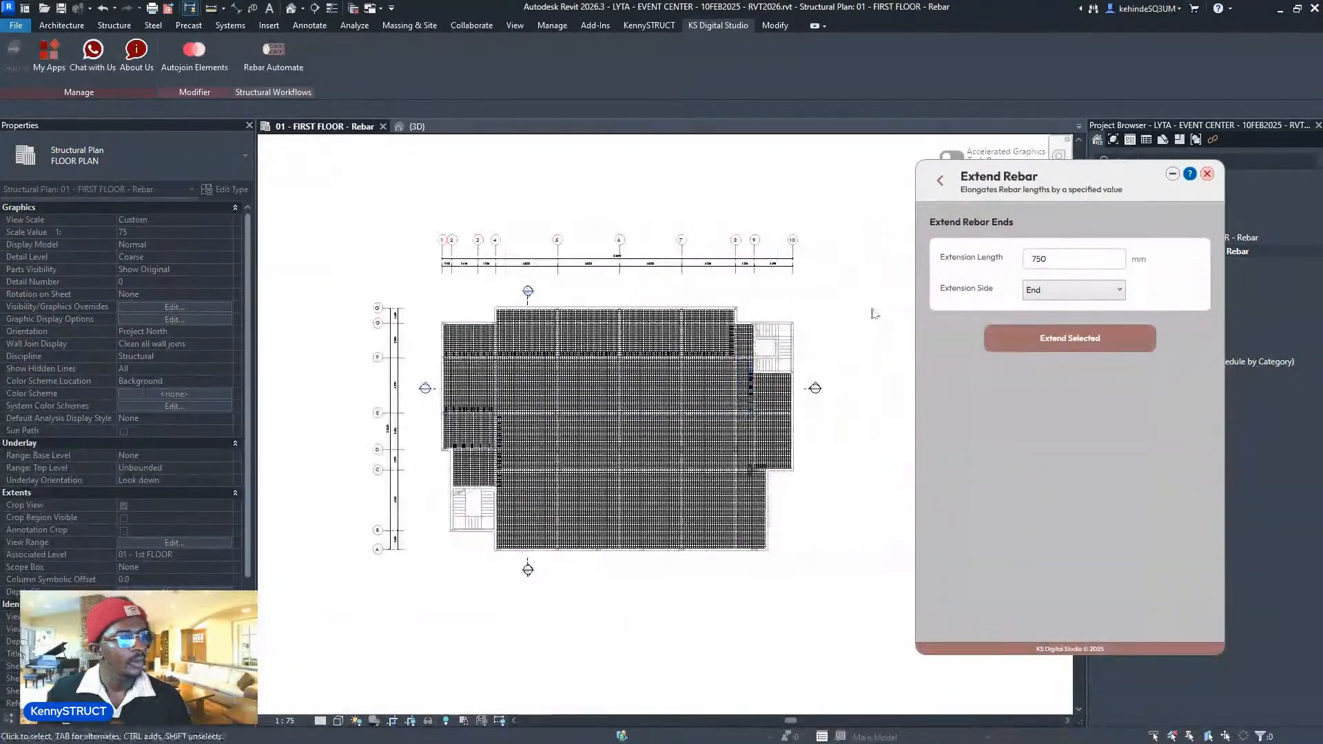
{"action": "key", "text": "Escape"}
{"action": "left_click", "coordinate": [939, 181]}
{"action": "scroll", "coordinate": [1100, 428], "scroll_direction": "down", "scroll_amount": 12}
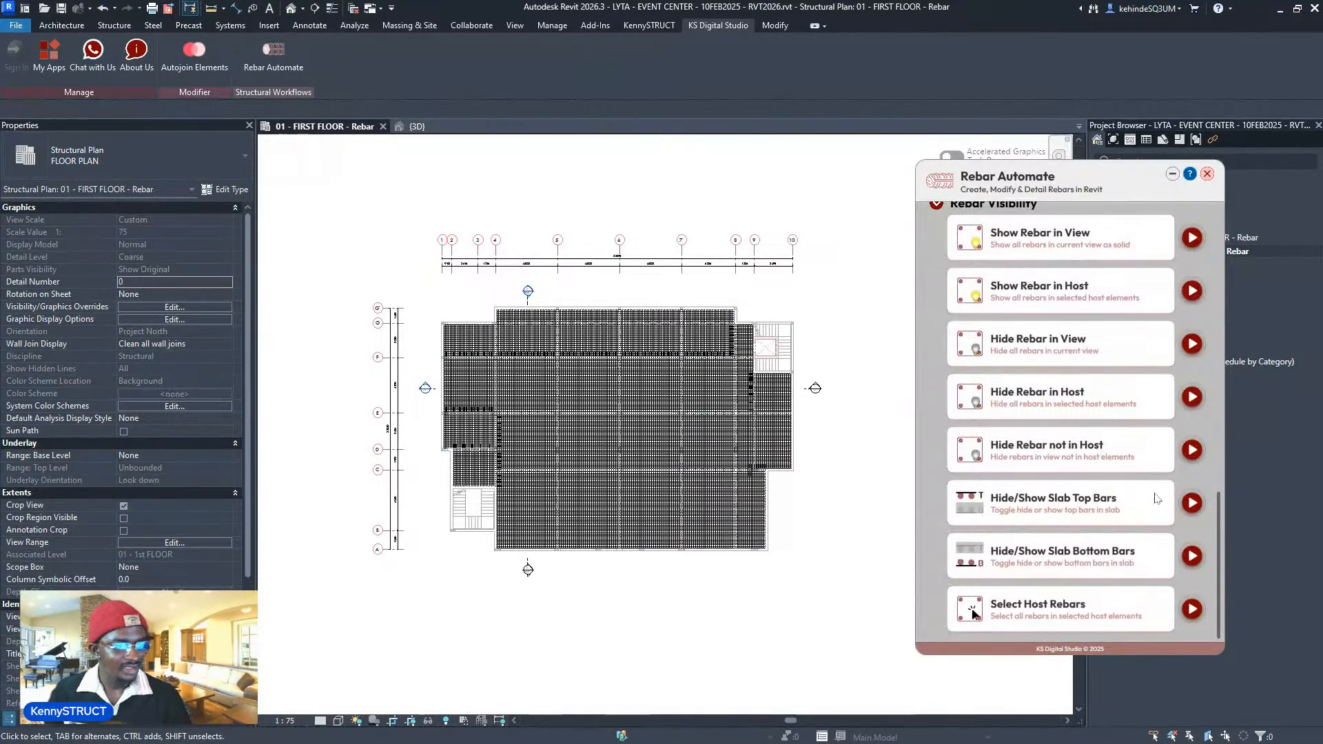
- Hide the slab bottom bars in the first-floor plan
{"action": "left_click", "coordinate": [1192, 557]}
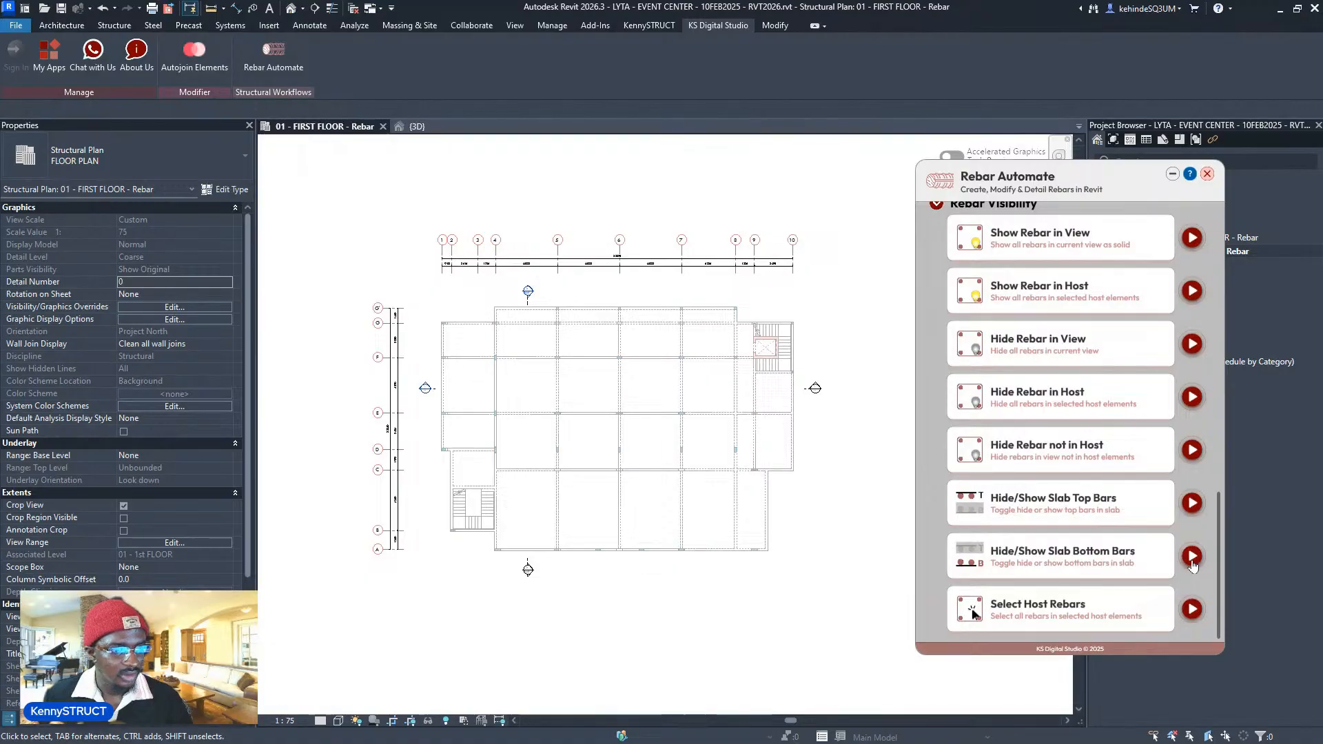
{"action": "middle_click_drag", "start_coordinate": [630, 427], "coordinate": [642, 383]}
{"action": "scroll", "coordinate": [627, 358], "scroll_direction": "up", "scroll_amount": 3}
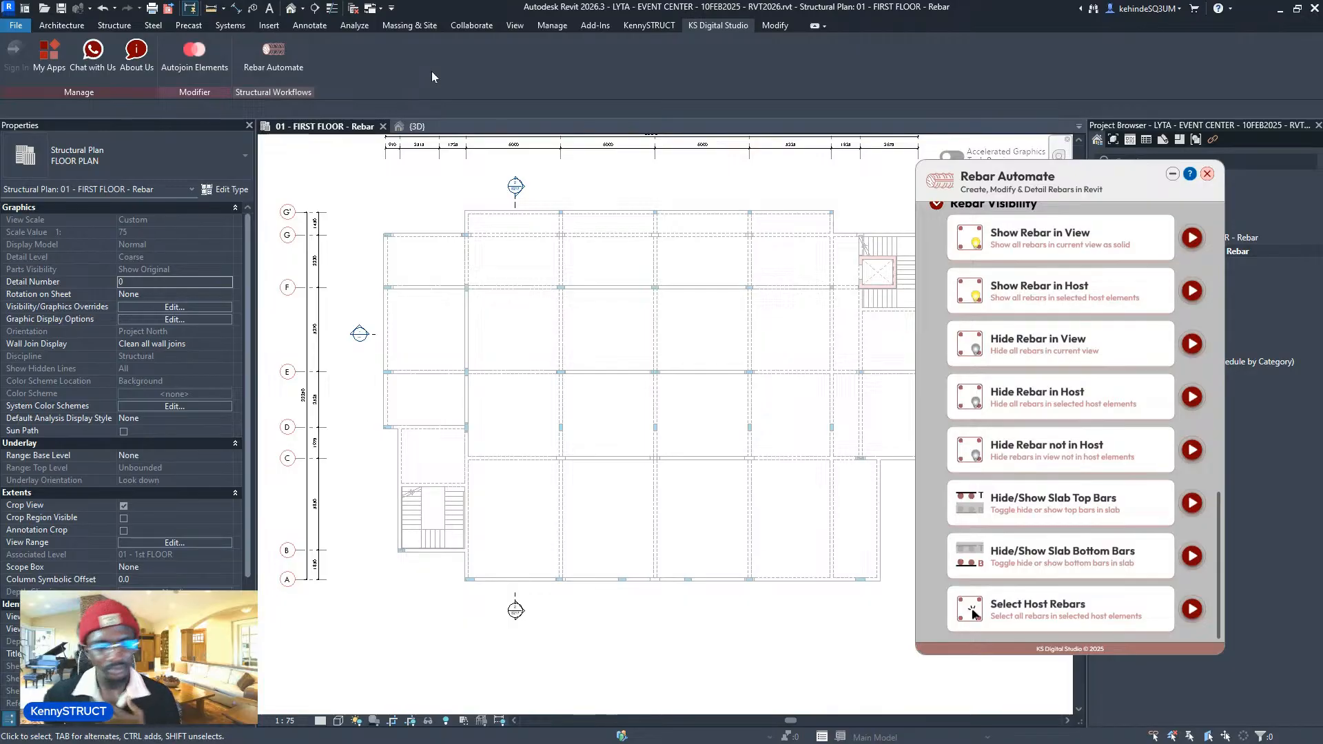
{"action": "middle_click_drag", "start_coordinate": [669, 192], "coordinate": [649, 200]}
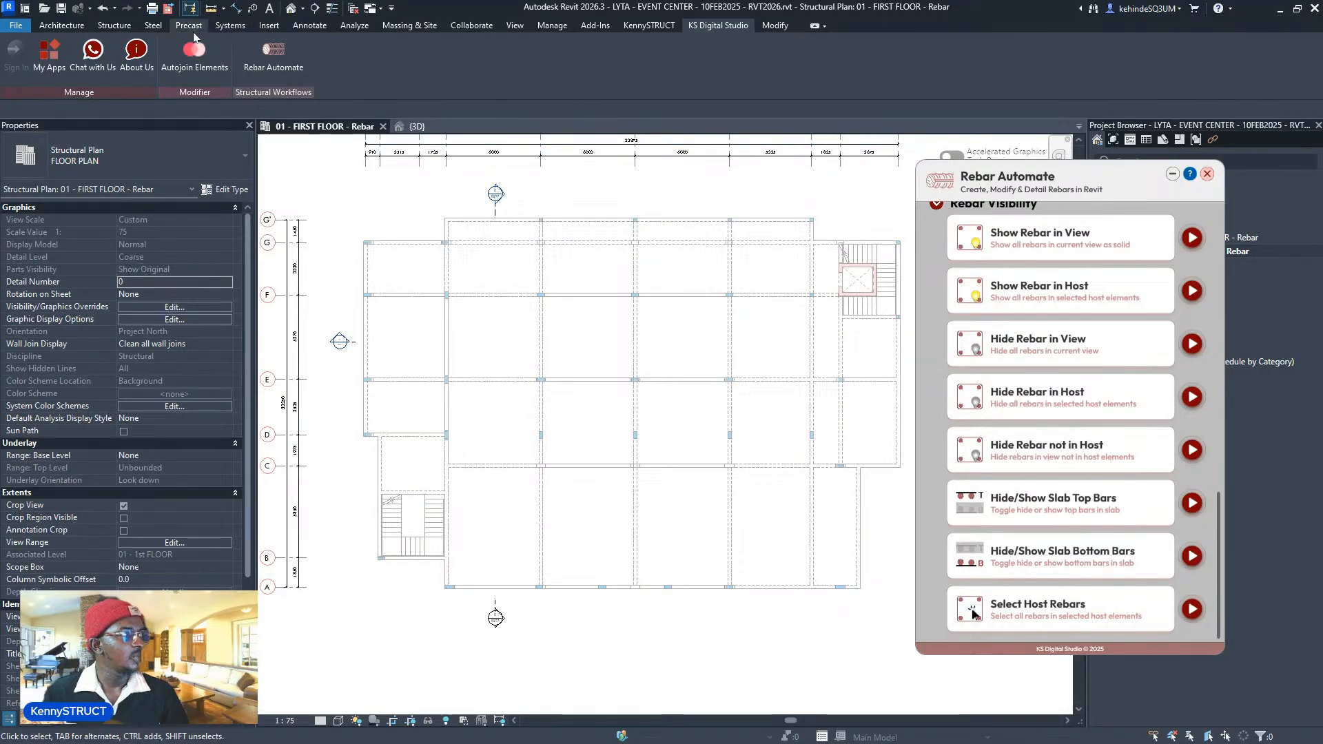
- Bring up the Structure tab tools and pan the plan up to show the beams
{"action": "left_click", "coordinate": [114, 25]}
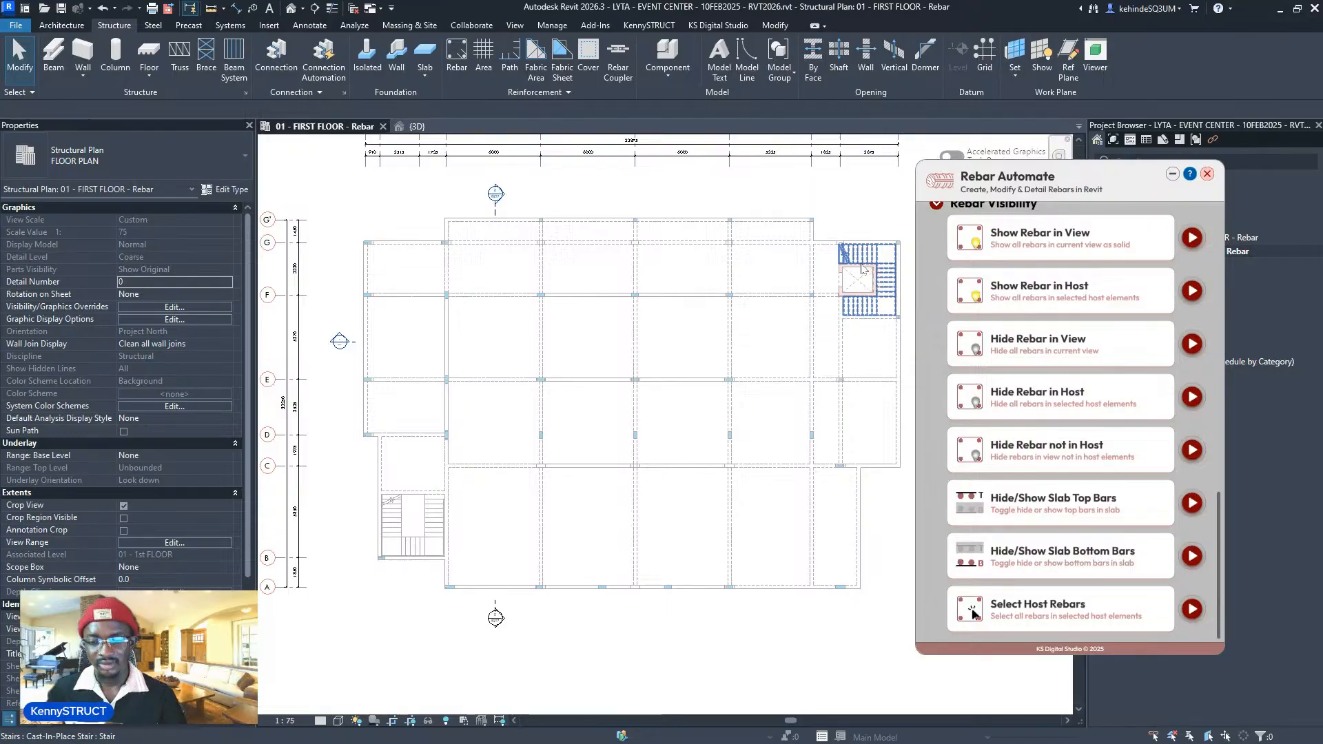
{"action": "middle_click_drag", "start_coordinate": [809, 306], "coordinate": [778, 304]}
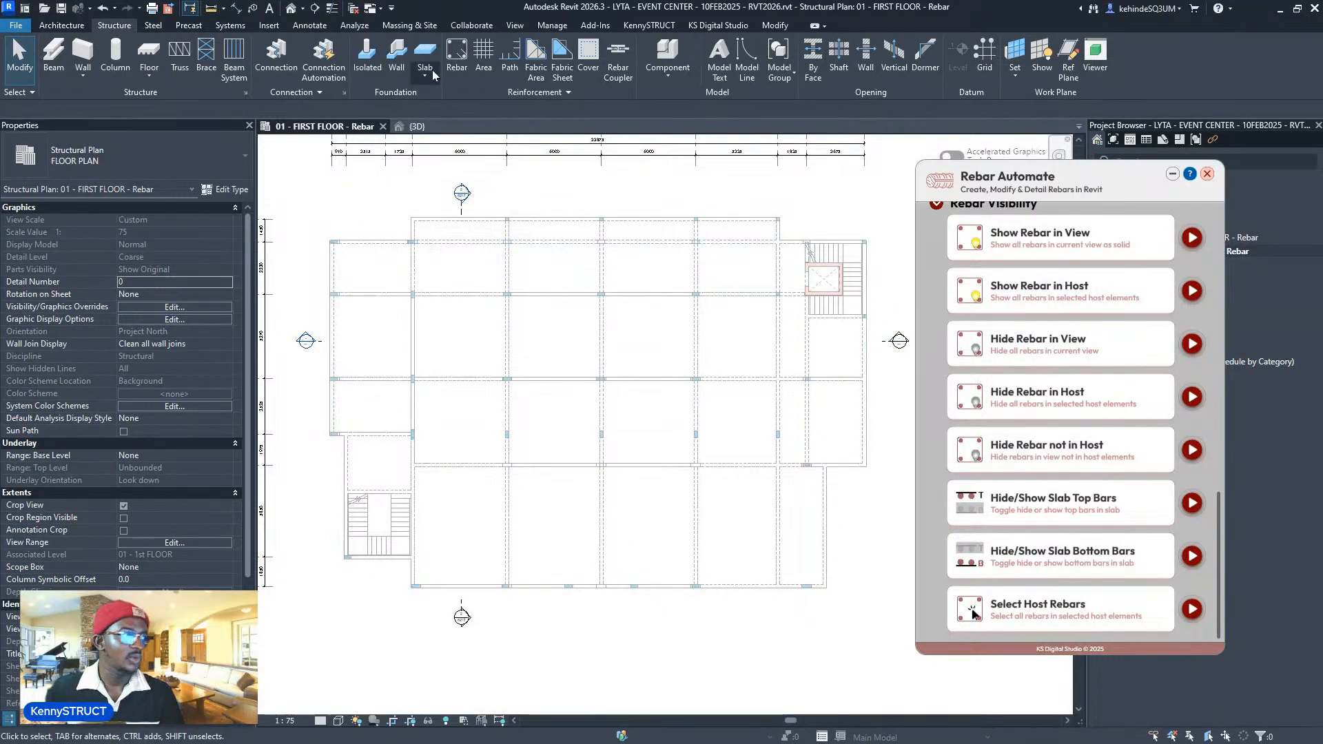
{"action": "scroll", "coordinate": [493, 422], "scroll_direction": "up", "scroll_amount": 5}
{"action": "scroll", "coordinate": [470, 414], "scroll_direction": "down", "scroll_amount": 5}
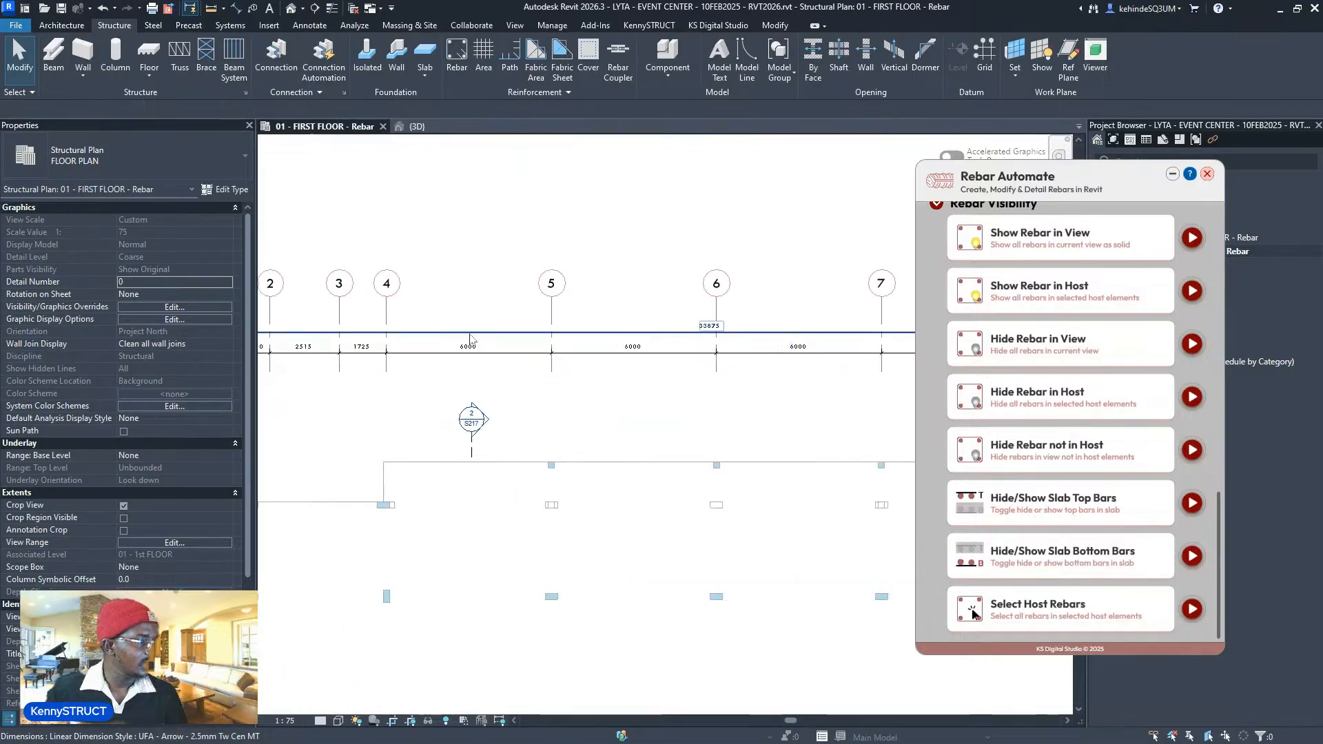
{"action": "middle_click_drag", "start_coordinate": [483, 407], "coordinate": [493, 255]}
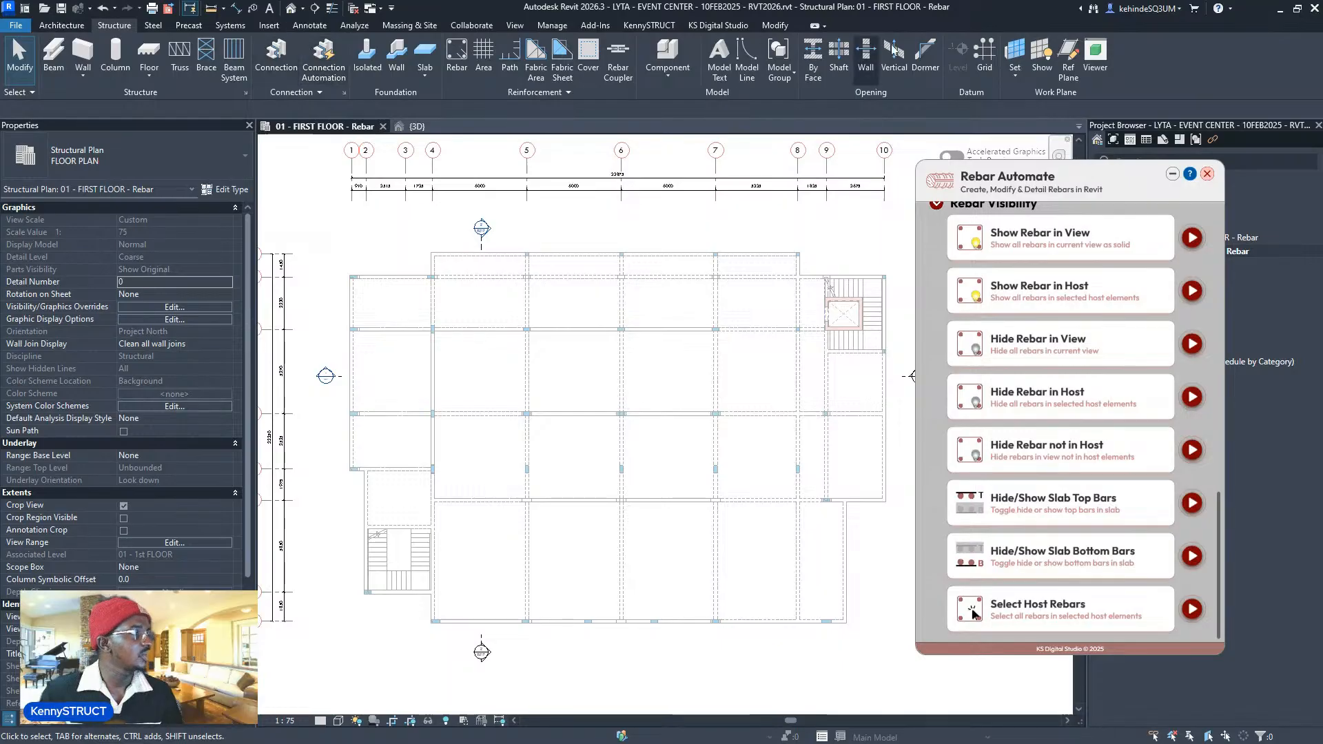
- Start the Reference Plane tool in Pick Lines mode with a 2000 offset
{"action": "left_click", "coordinate": [1068, 58]}
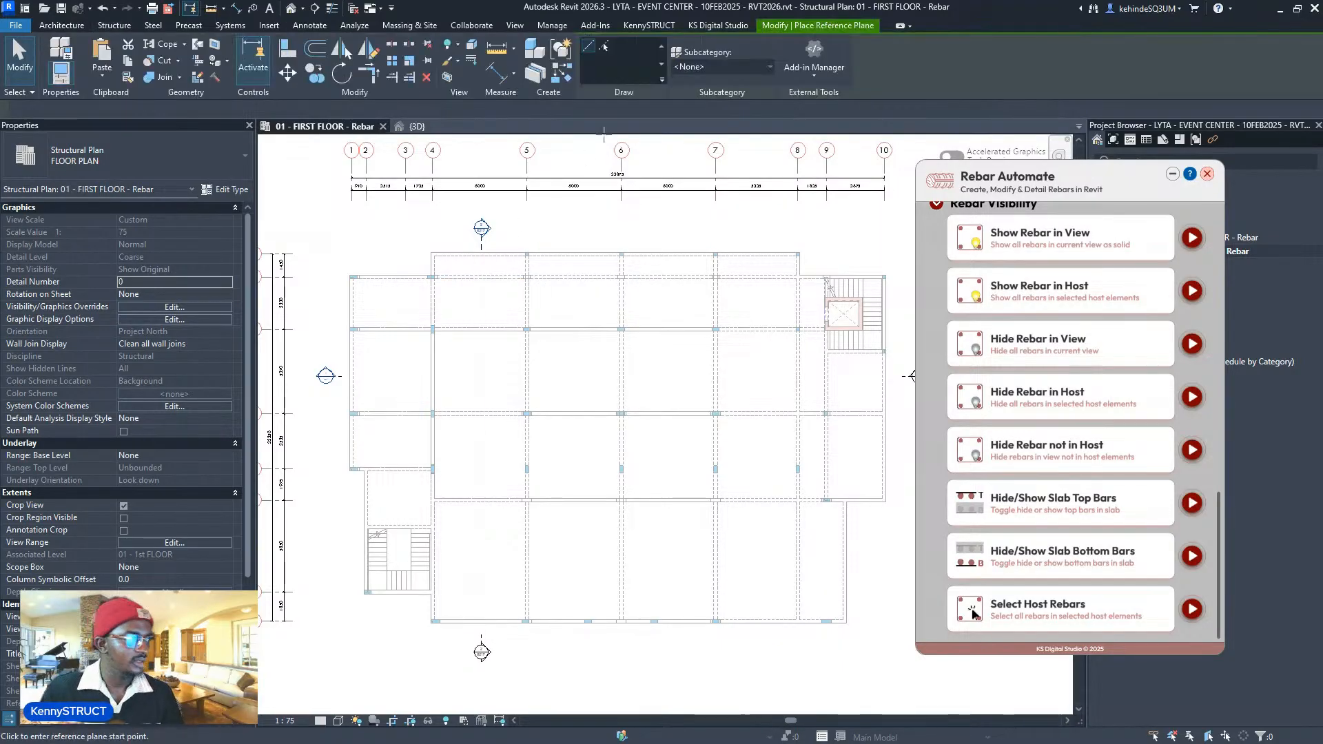
{"action": "left_click", "coordinate": [603, 49]}
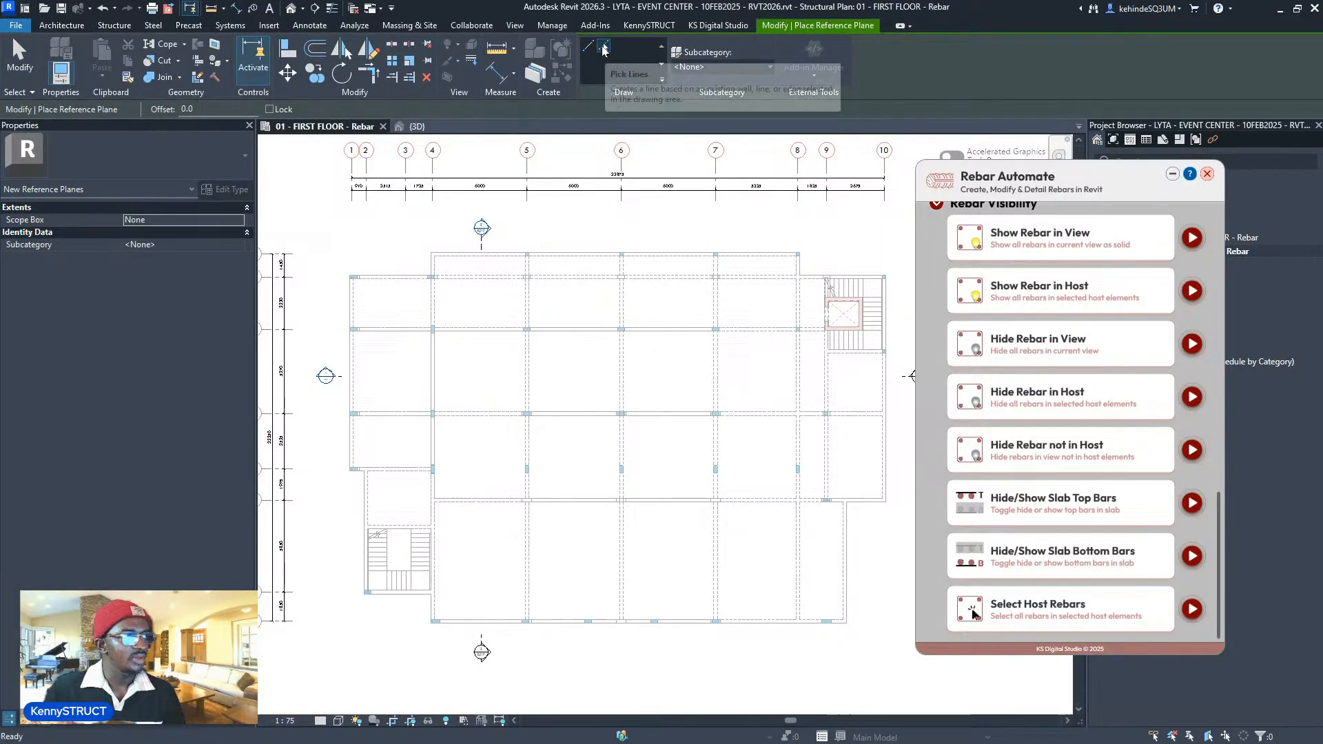
{"action": "double_click", "coordinate": [217, 109]}
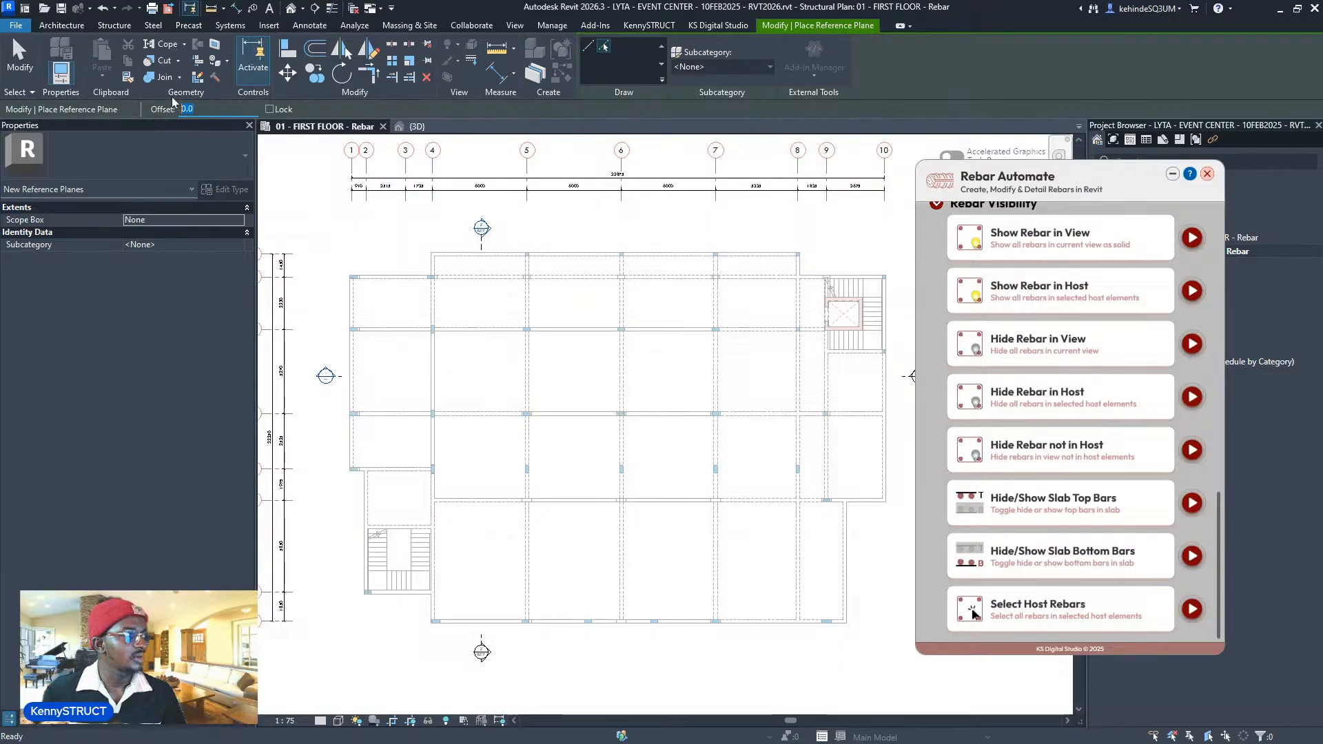
{"action": "type", "text": "2000"}
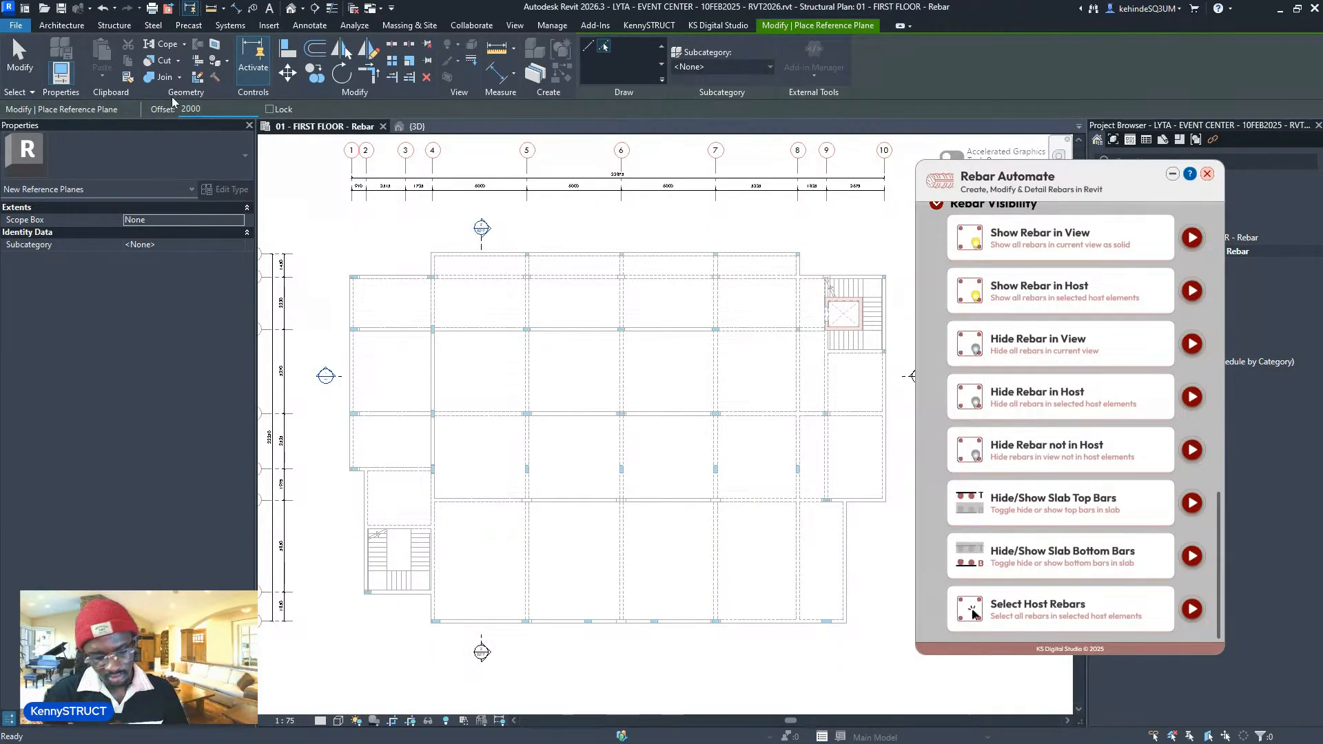
{"action": "key", "text": "Return"}
{"action": "scroll", "coordinate": [530, 572], "scroll_direction": "up", "scroll_amount": 8}
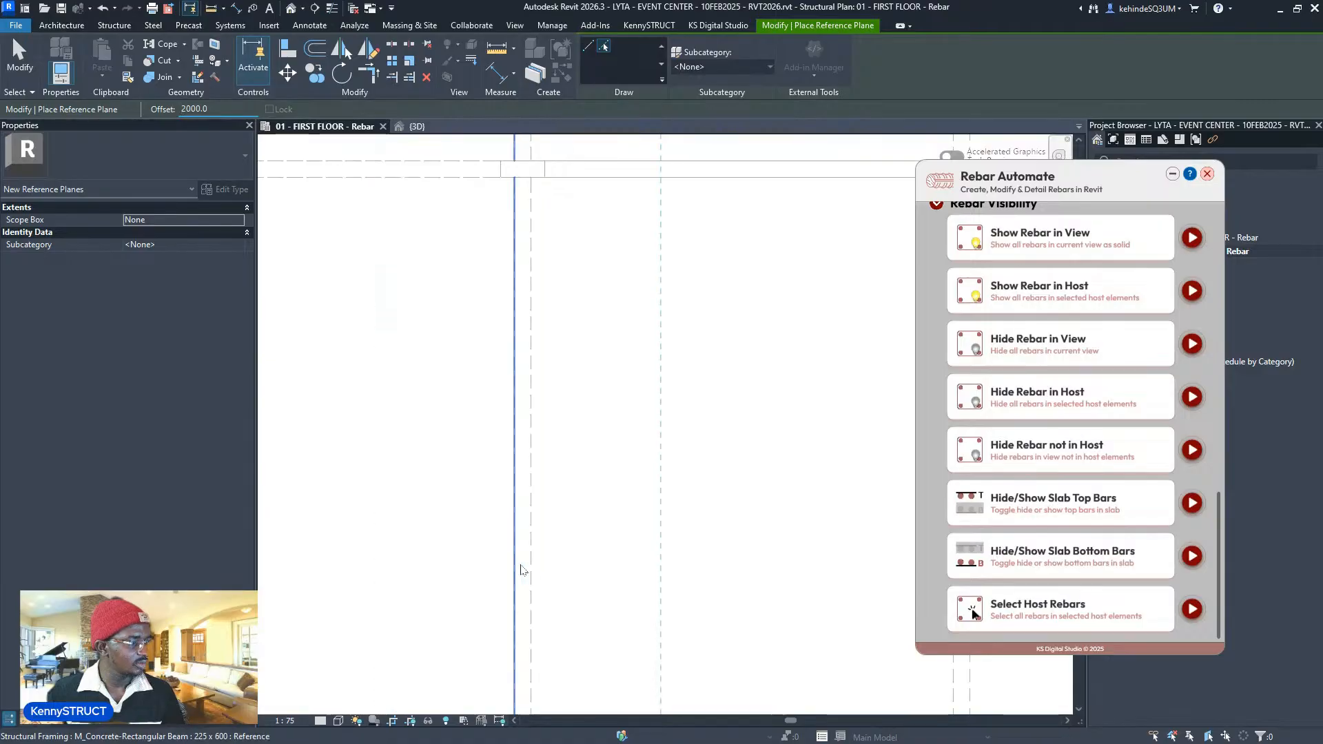
- Place 2000-offset reference planes from three beam lines, then finish the tool
{"action": "left_click", "coordinate": [523, 569]}
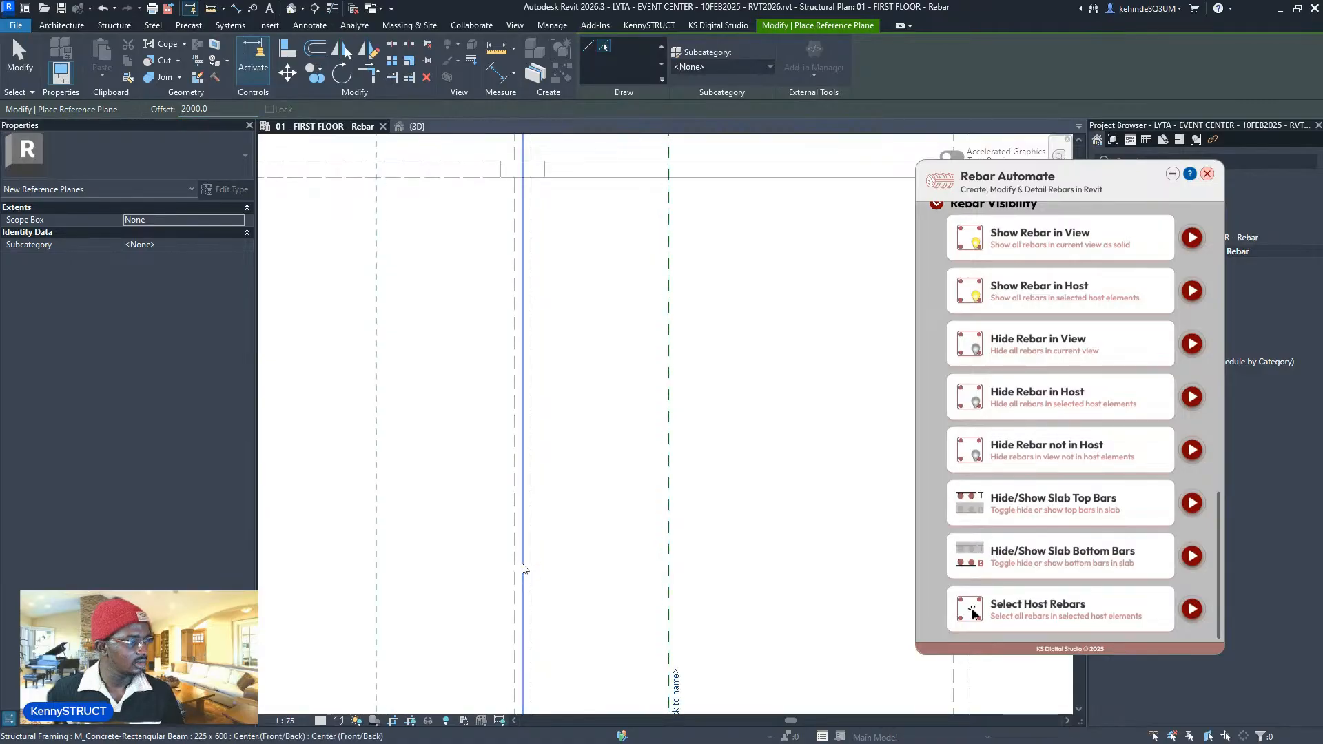
{"action": "scroll", "coordinate": [523, 572], "scroll_direction": "down", "scroll_amount": 5}
{"action": "scroll", "coordinate": [609, 584], "scroll_direction": "up", "scroll_amount": 5}
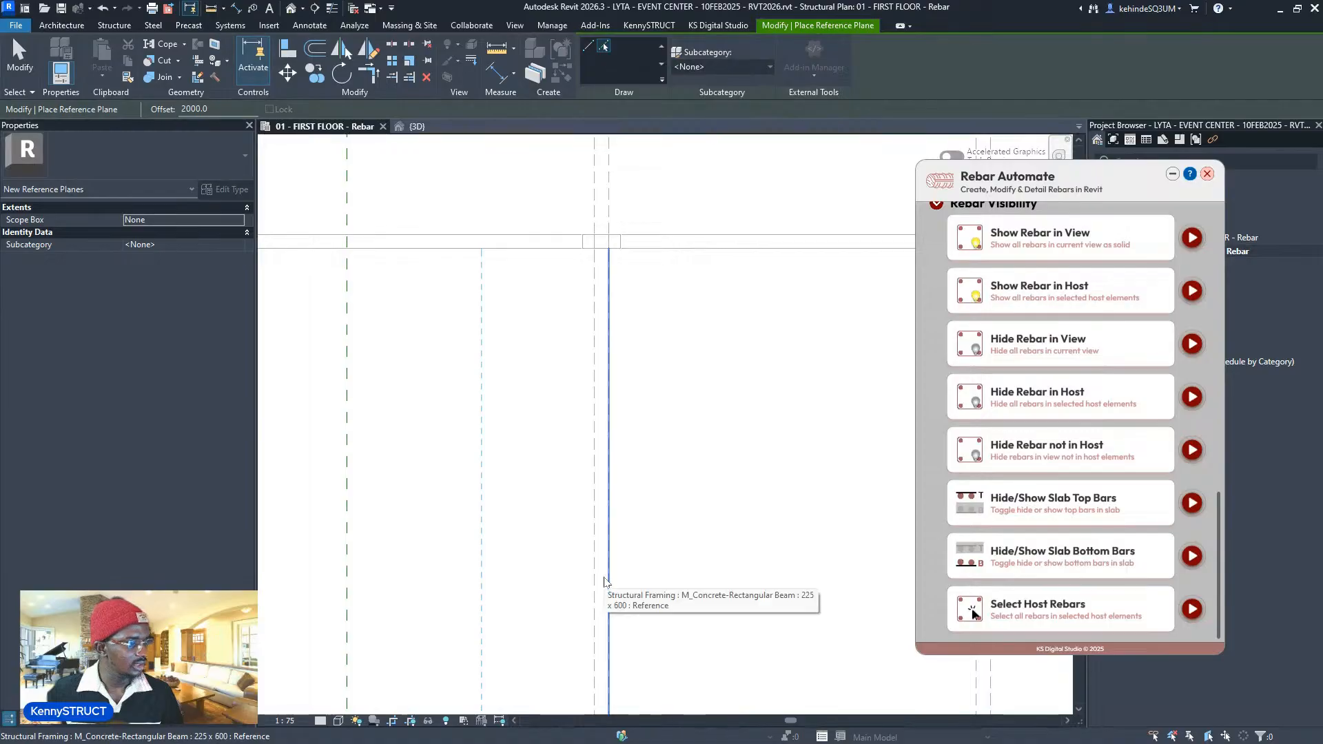
{"action": "scroll", "coordinate": [606, 582], "scroll_direction": "up", "scroll_amount": 3}
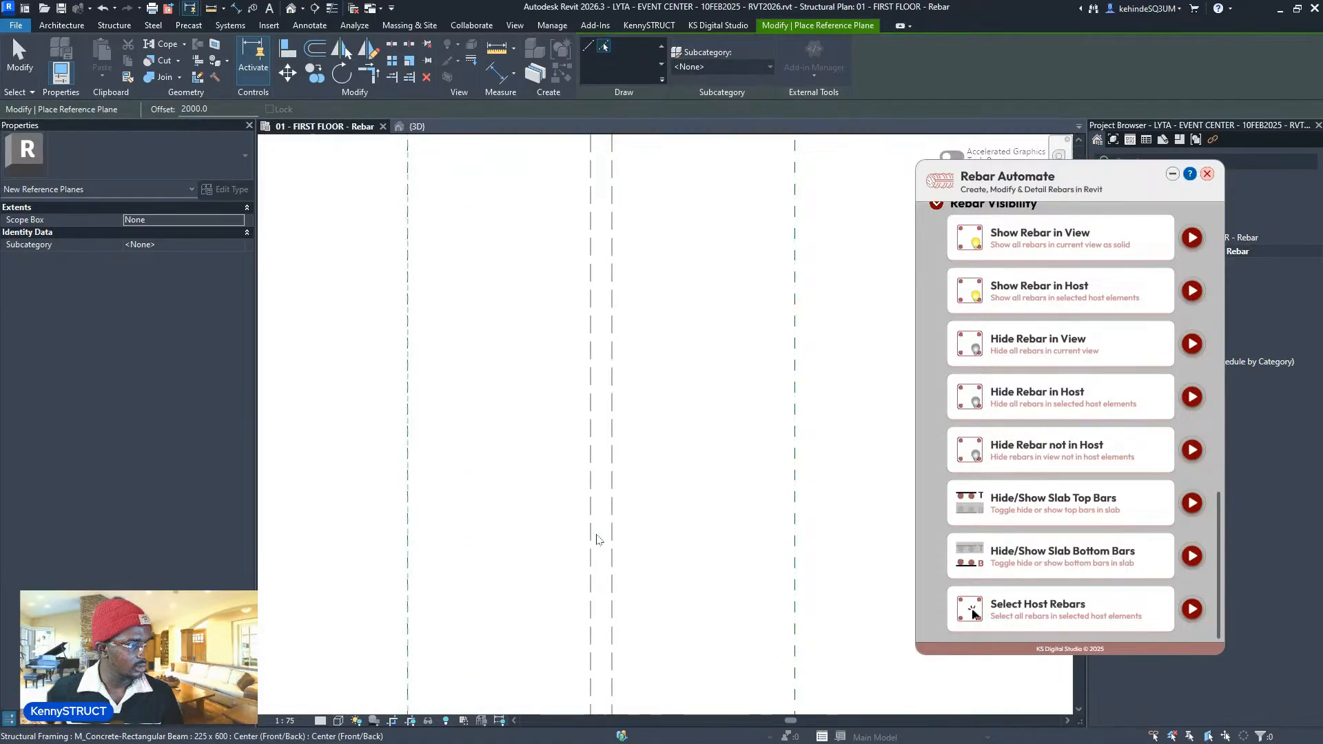
{"action": "left_click", "coordinate": [596, 535]}
{"action": "scroll", "coordinate": [576, 576], "scroll_direction": "down", "scroll_amount": 5}
{"action": "scroll", "coordinate": [679, 563], "scroll_direction": "up", "scroll_amount": 3}
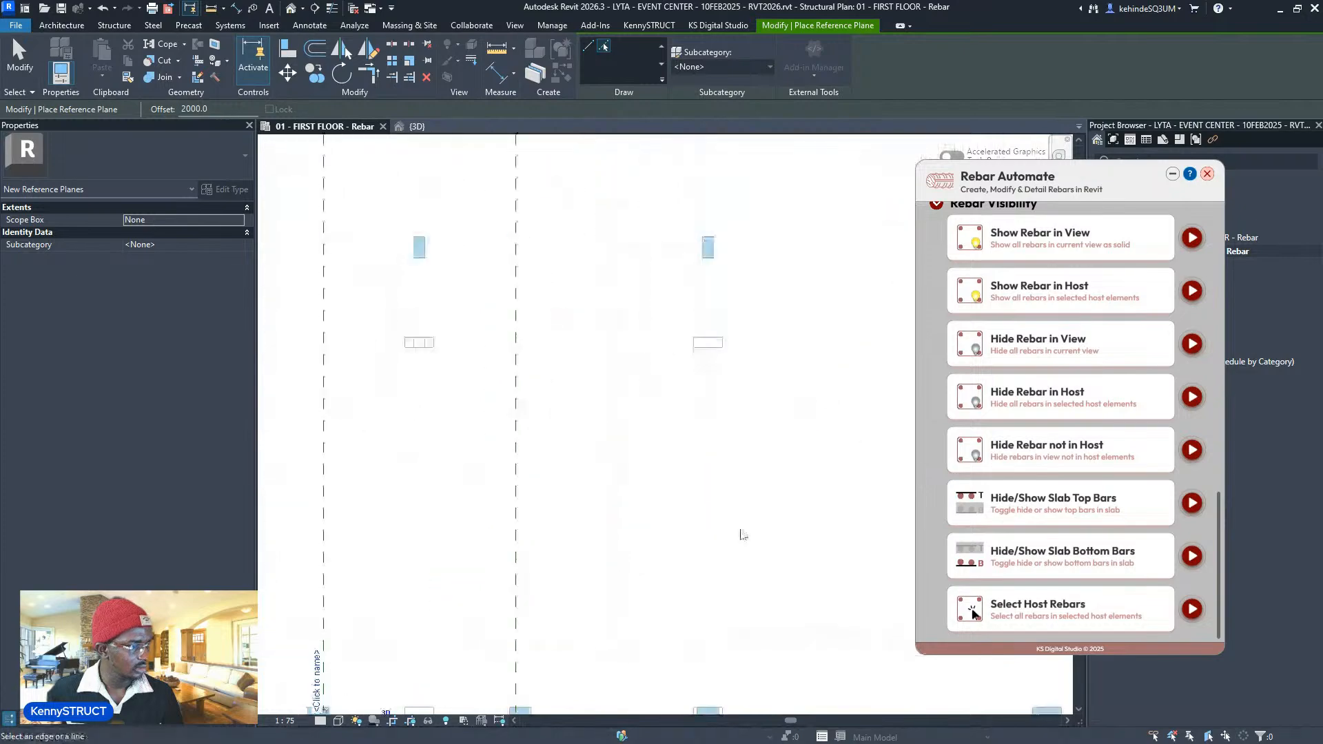
{"action": "scroll", "coordinate": [743, 535], "scroll_direction": "up", "scroll_amount": 2}
{"action": "left_click", "coordinate": [691, 542]}
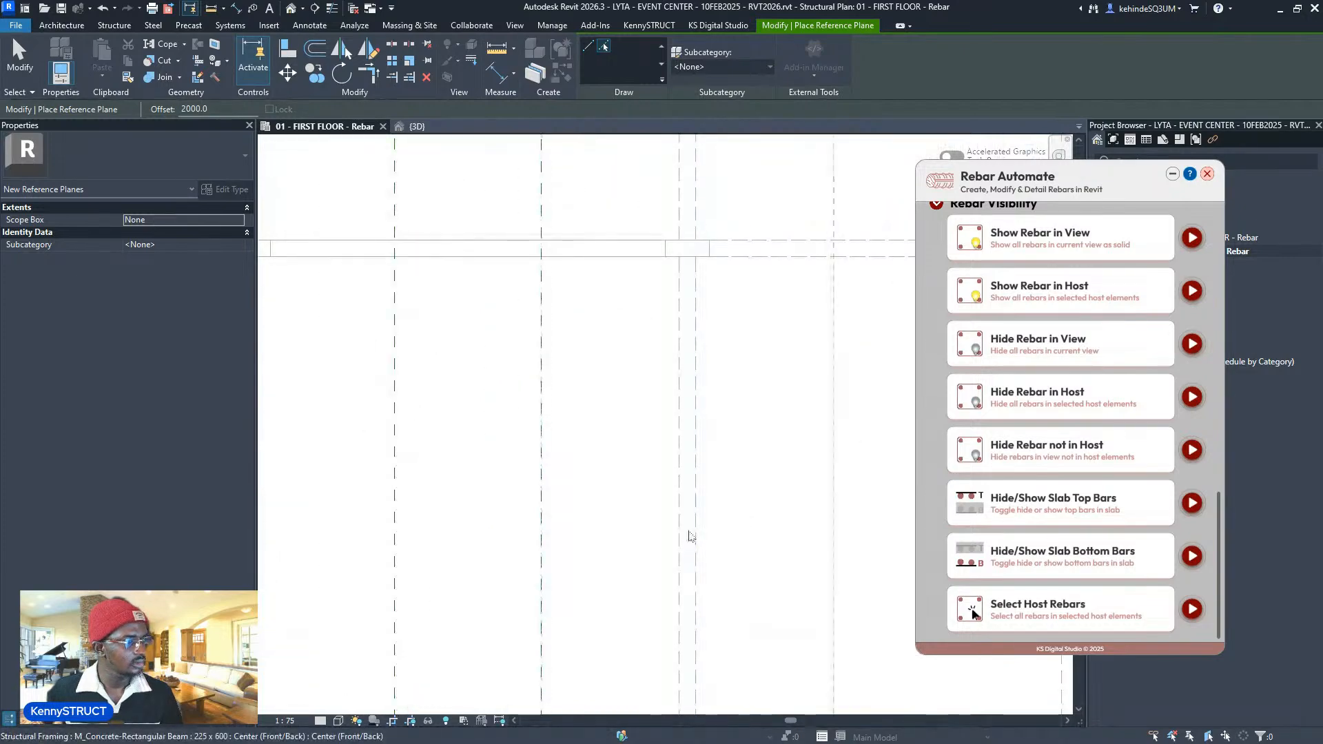
{"action": "scroll", "coordinate": [689, 532], "scroll_direction": "down", "scroll_amount": 5}
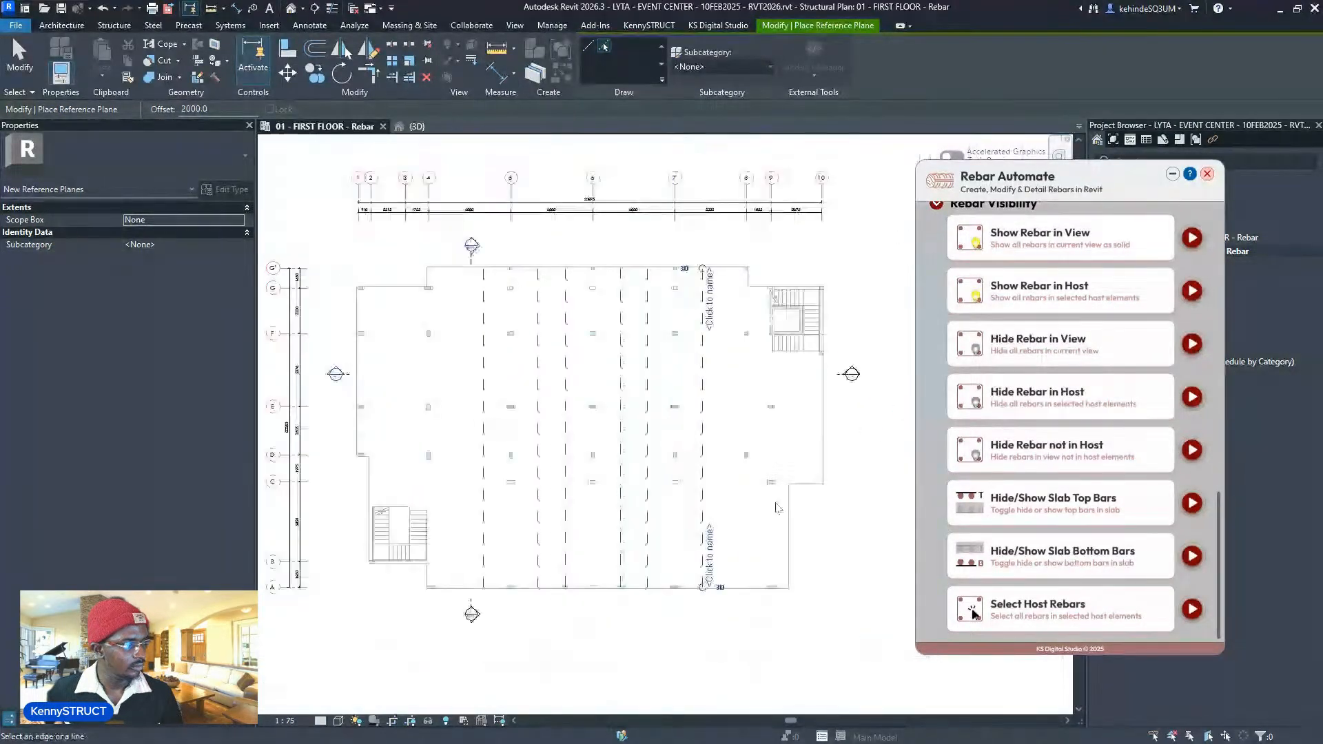
{"action": "scroll", "coordinate": [776, 508], "scroll_direction": "up", "scroll_amount": 5}
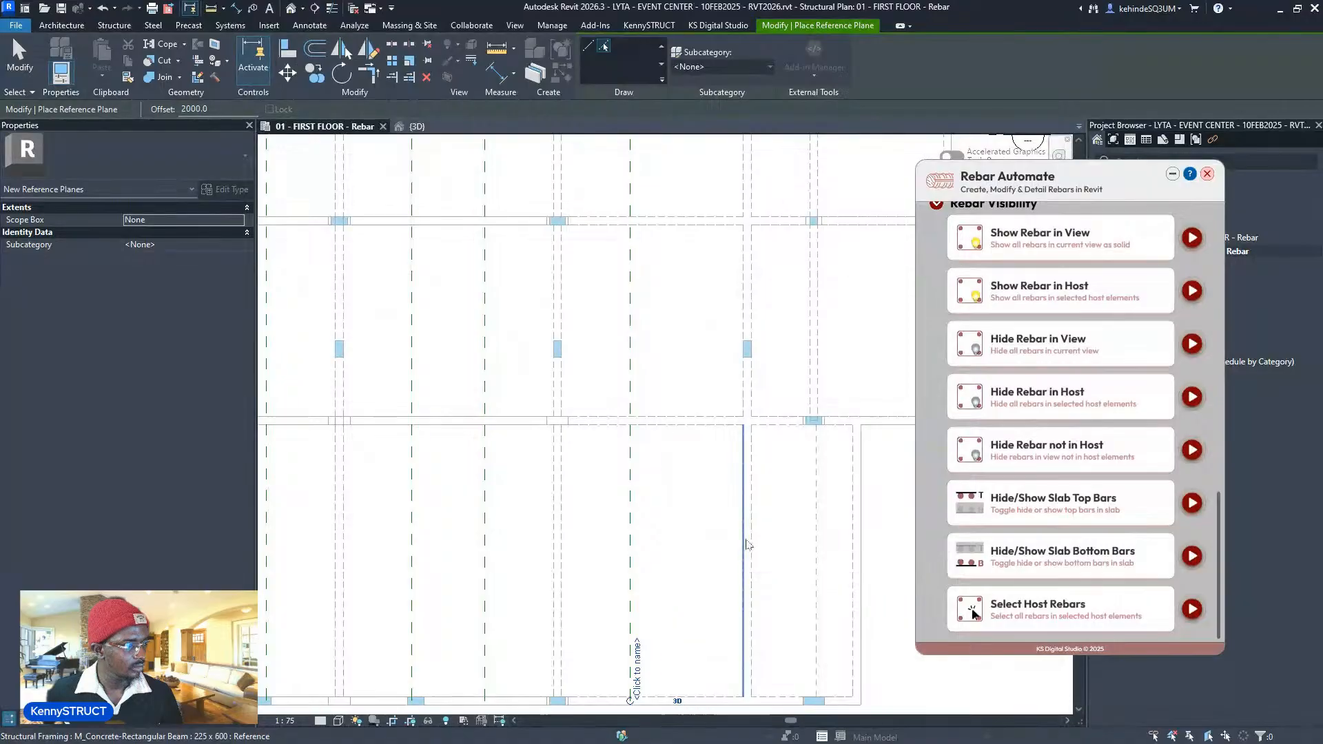
{"action": "scroll", "coordinate": [747, 545], "scroll_direction": "up", "scroll_amount": 5}
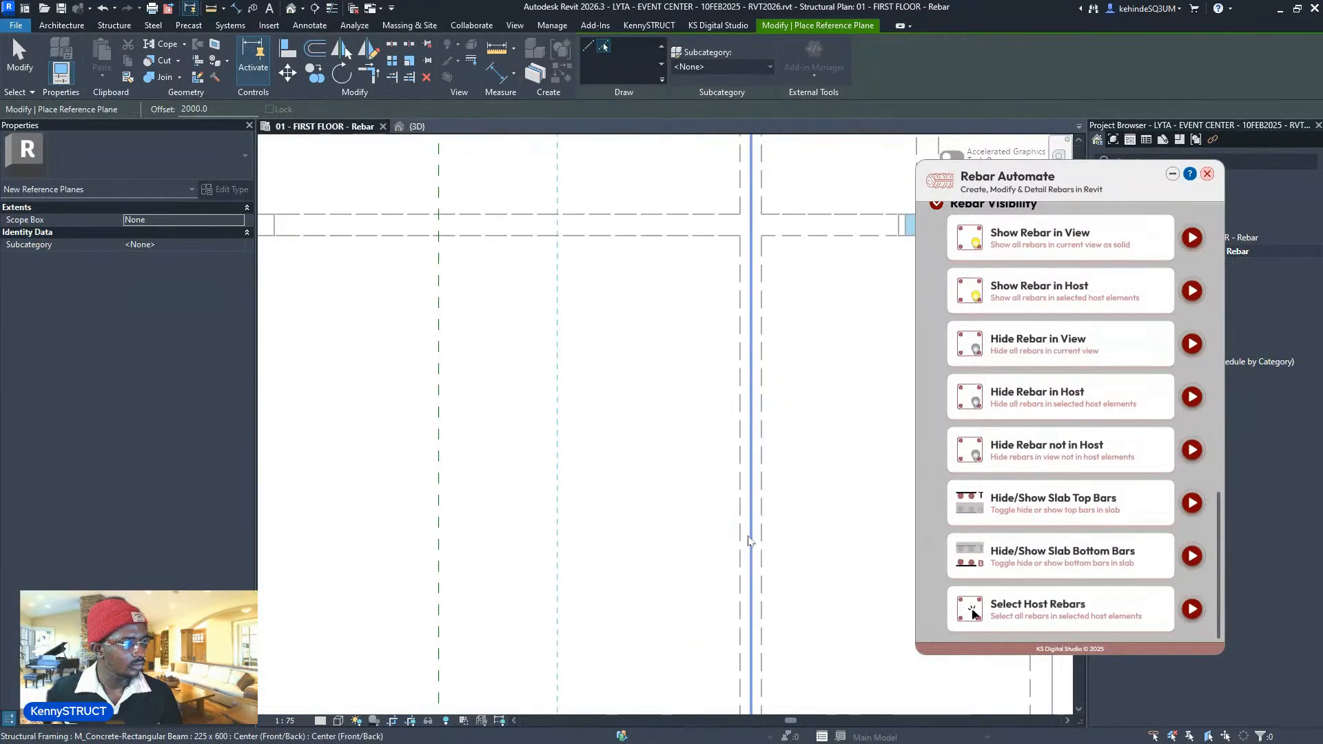
{"action": "scroll", "coordinate": [750, 541], "scroll_direction": "down", "scroll_amount": 4}
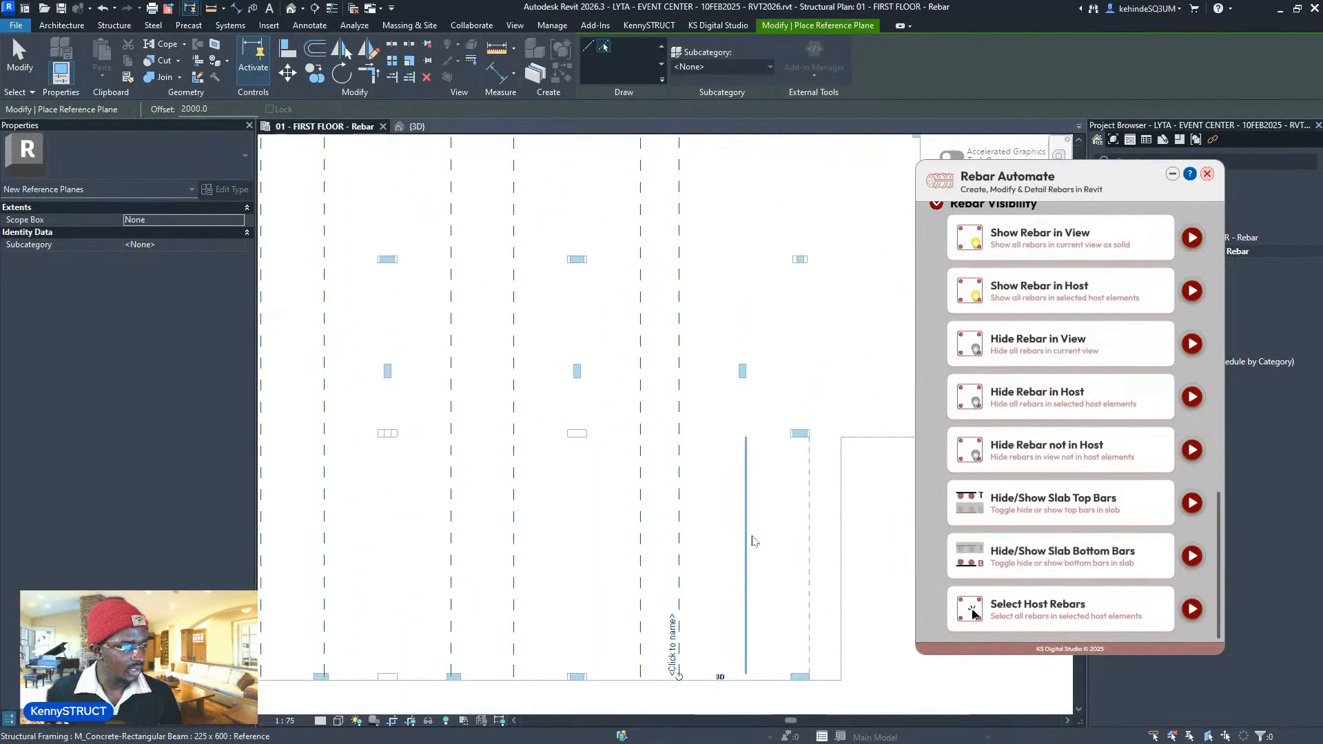
{"action": "scroll", "coordinate": [758, 534], "scroll_direction": "up", "scroll_amount": 4}
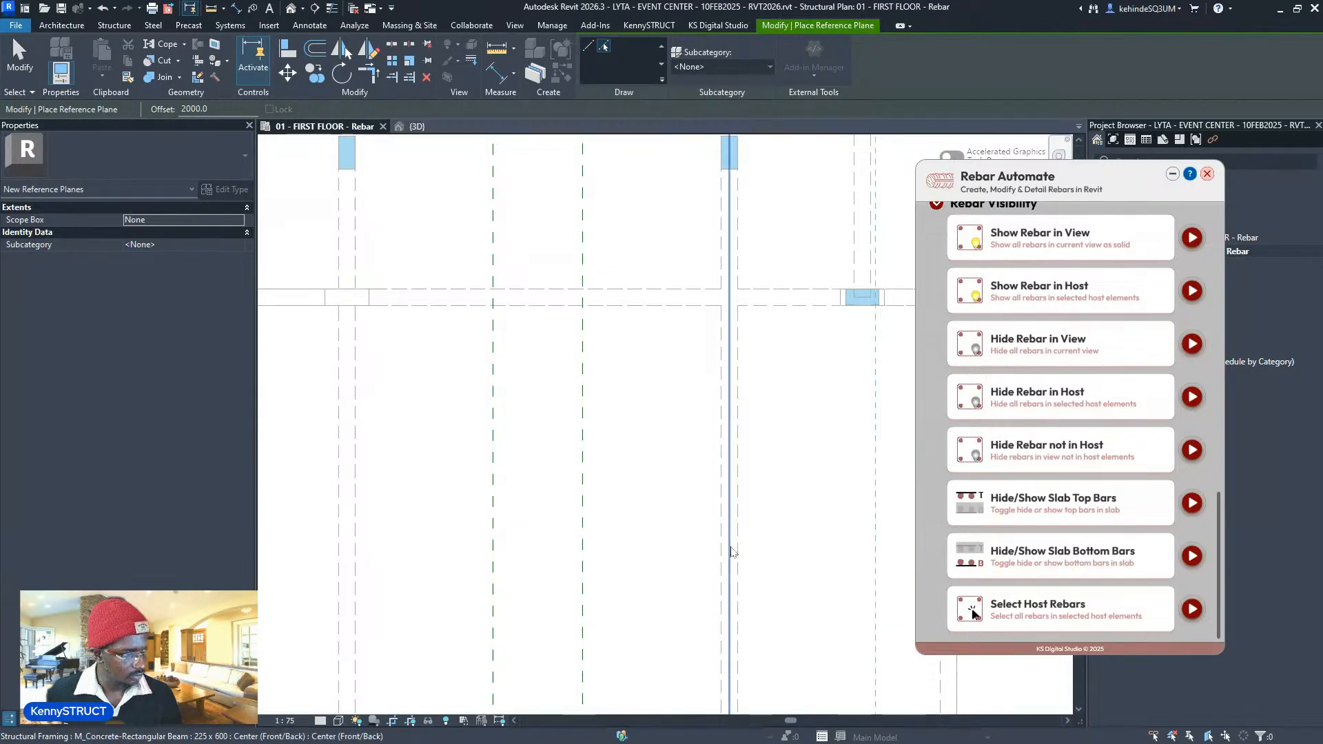
{"action": "scroll", "coordinate": [732, 551], "scroll_direction": "down", "scroll_amount": 5}
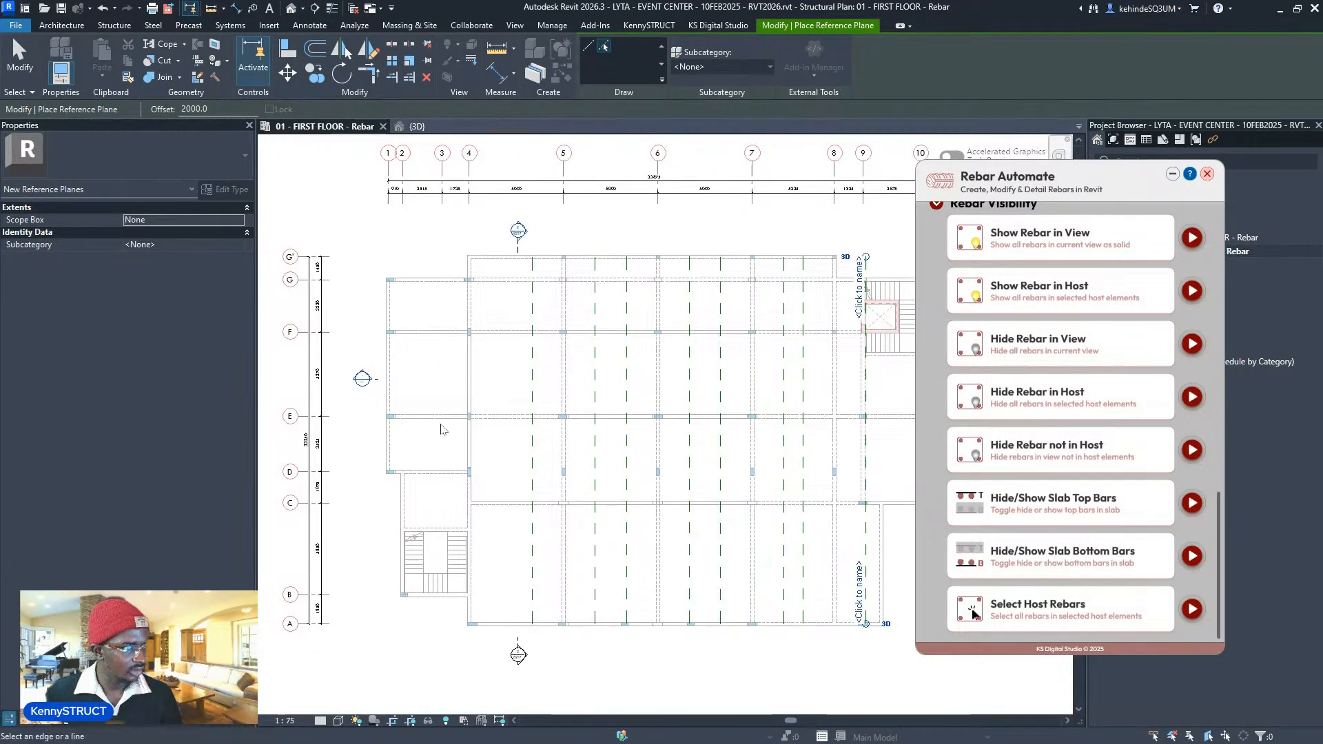
{"action": "scroll", "coordinate": [458, 336], "scroll_direction": "up", "scroll_amount": 6}
{"action": "scroll", "coordinate": [514, 443], "scroll_direction": "down", "scroll_amount": 3}
{"action": "middle_click_drag", "start_coordinate": [524, 420], "coordinate": [231, 492]}
{"action": "scroll", "coordinate": [600, 534], "scroll_direction": "up", "scroll_amount": 1}
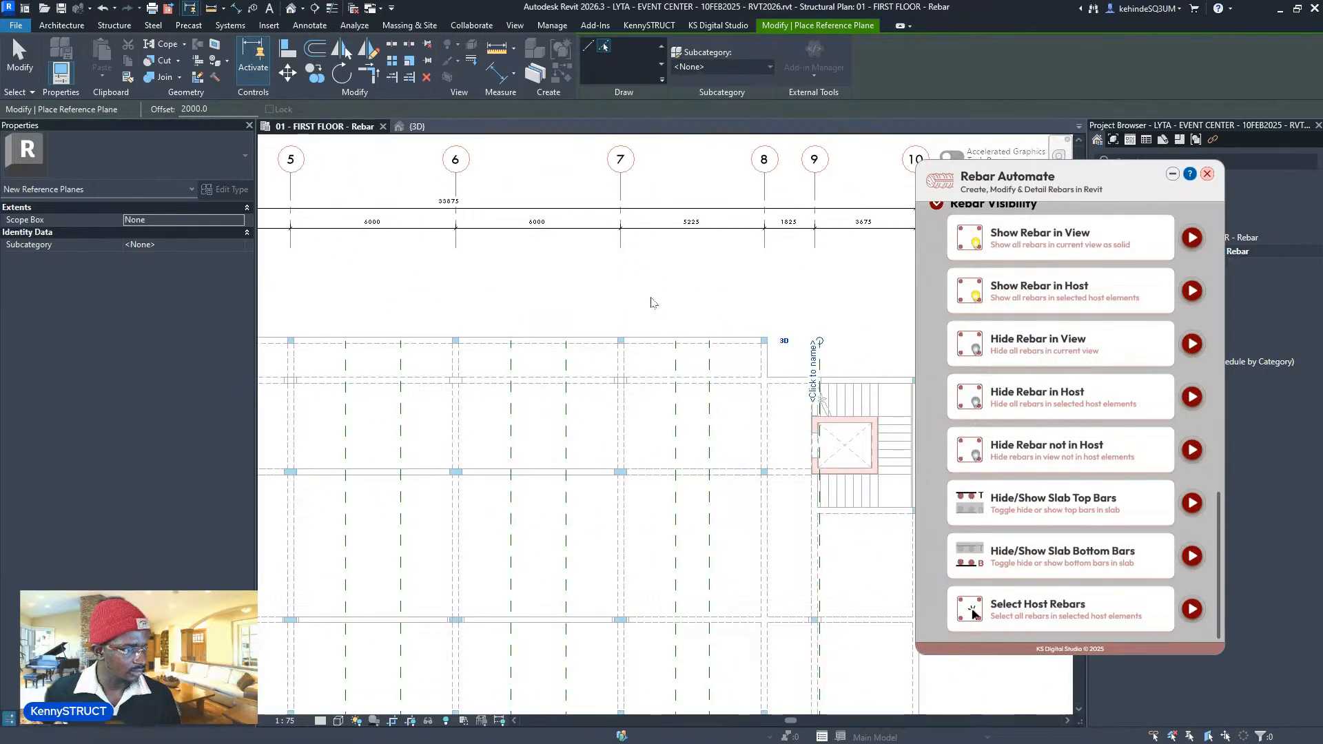
{"action": "scroll", "coordinate": [653, 303], "scroll_direction": "up", "scroll_amount": 2}
{"action": "key", "text": "Escape"}
{"action": "key", "text": "Escape"}
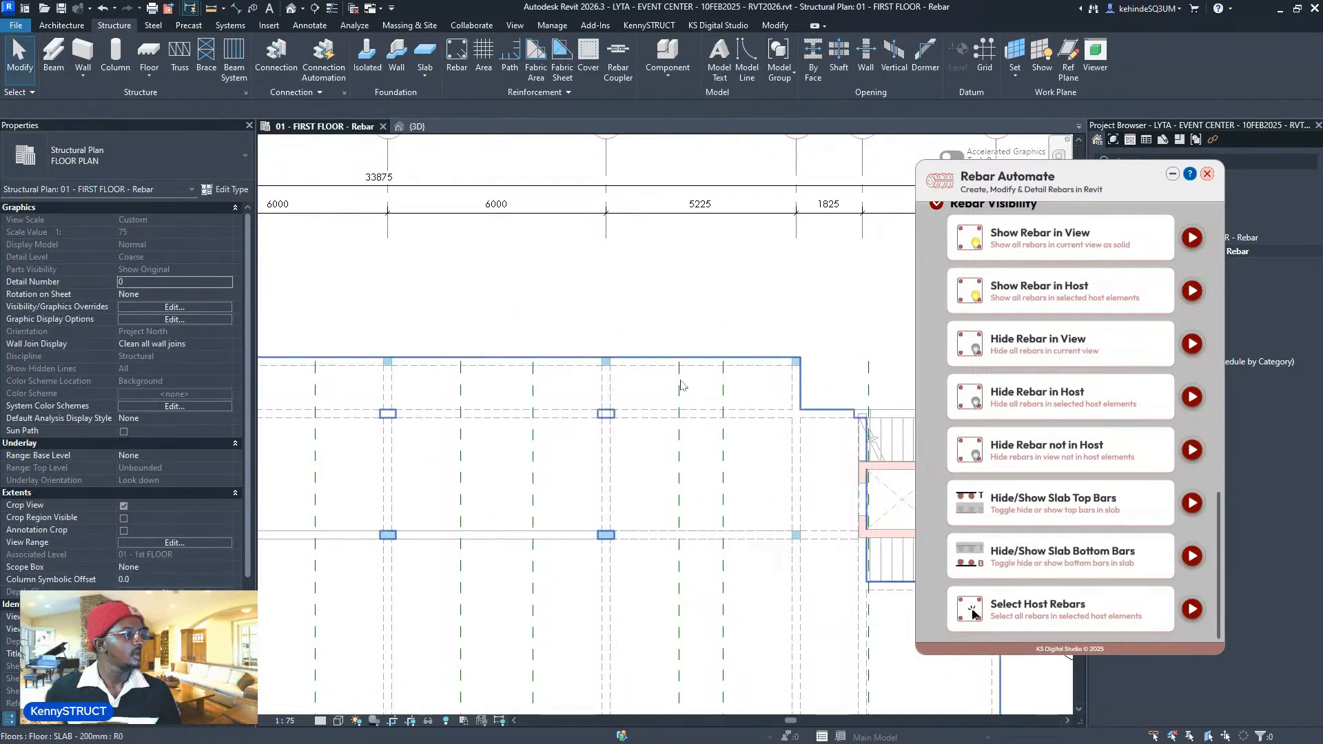
{"action": "left_click", "coordinate": [679, 387]}
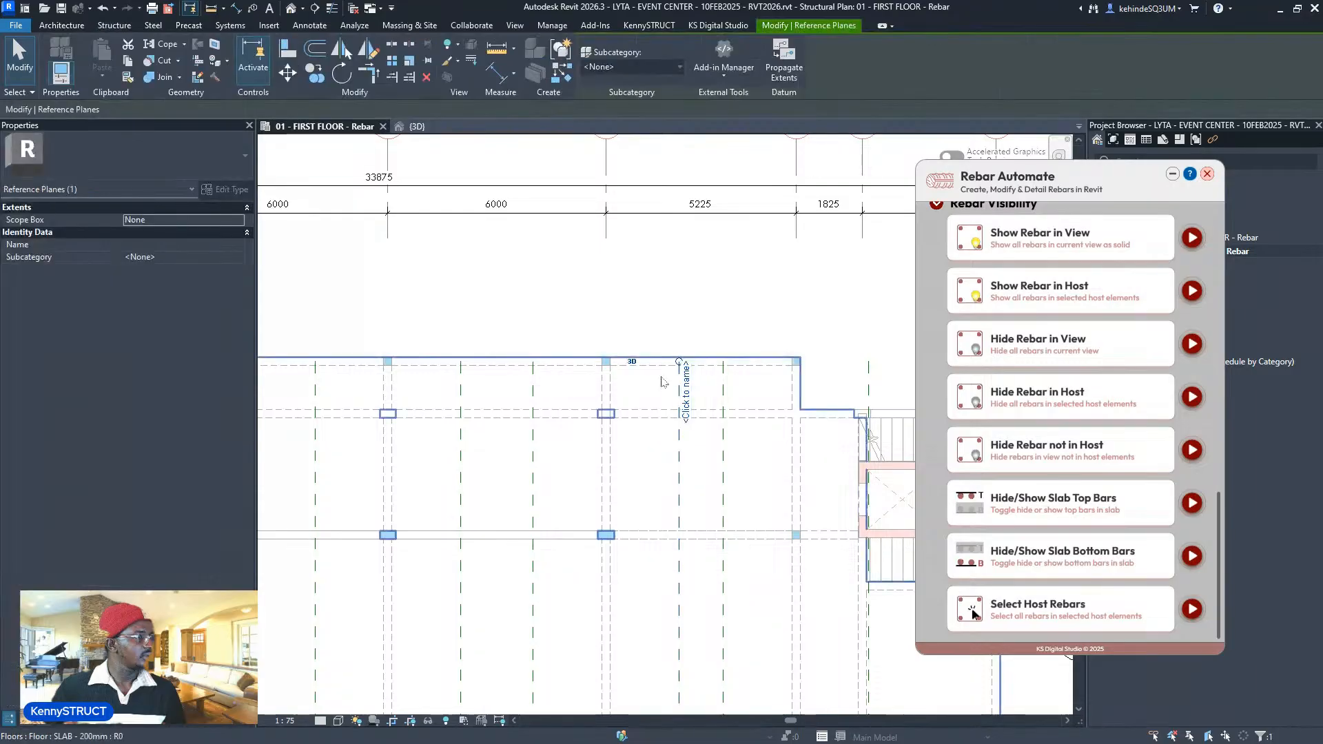
{"action": "key", "text": "Escape"}
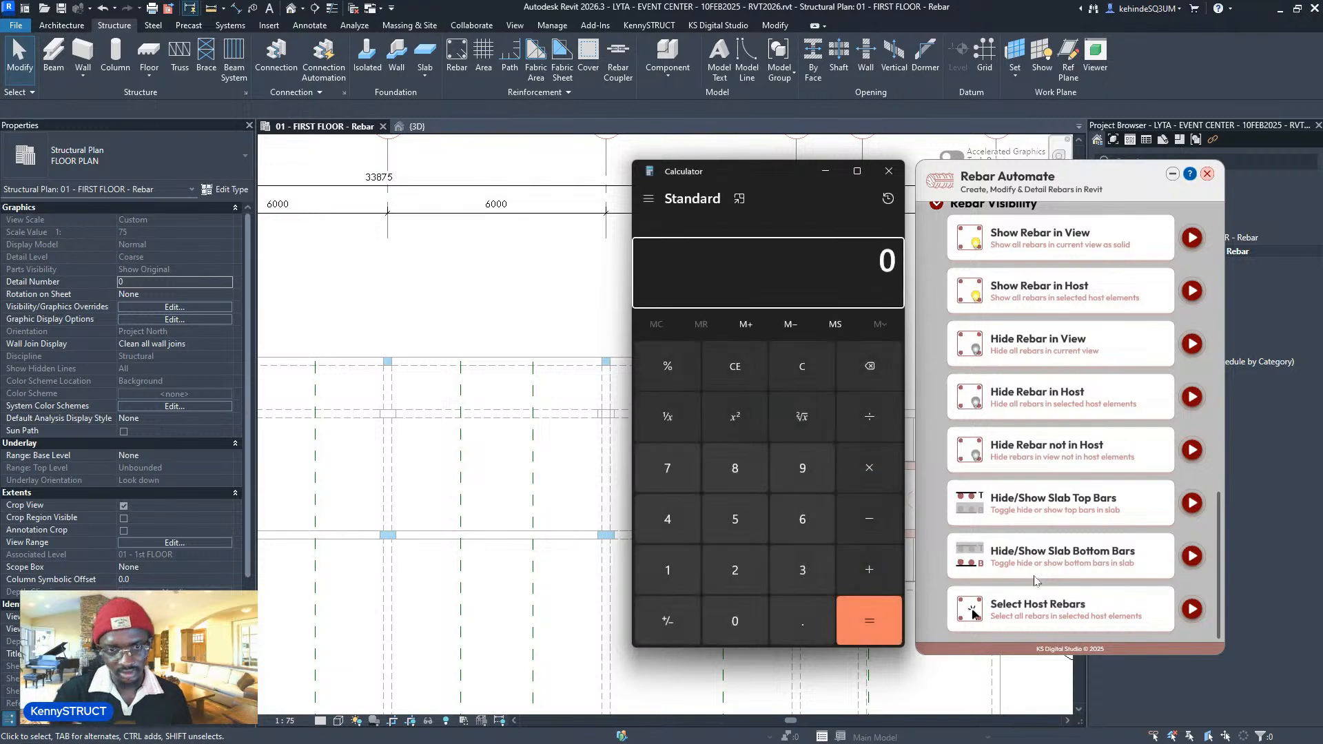
- Compute 0.3 × 5225 = 1,567.5 in Calculator, then minimise it
{"action": "type", "text": ".3"}
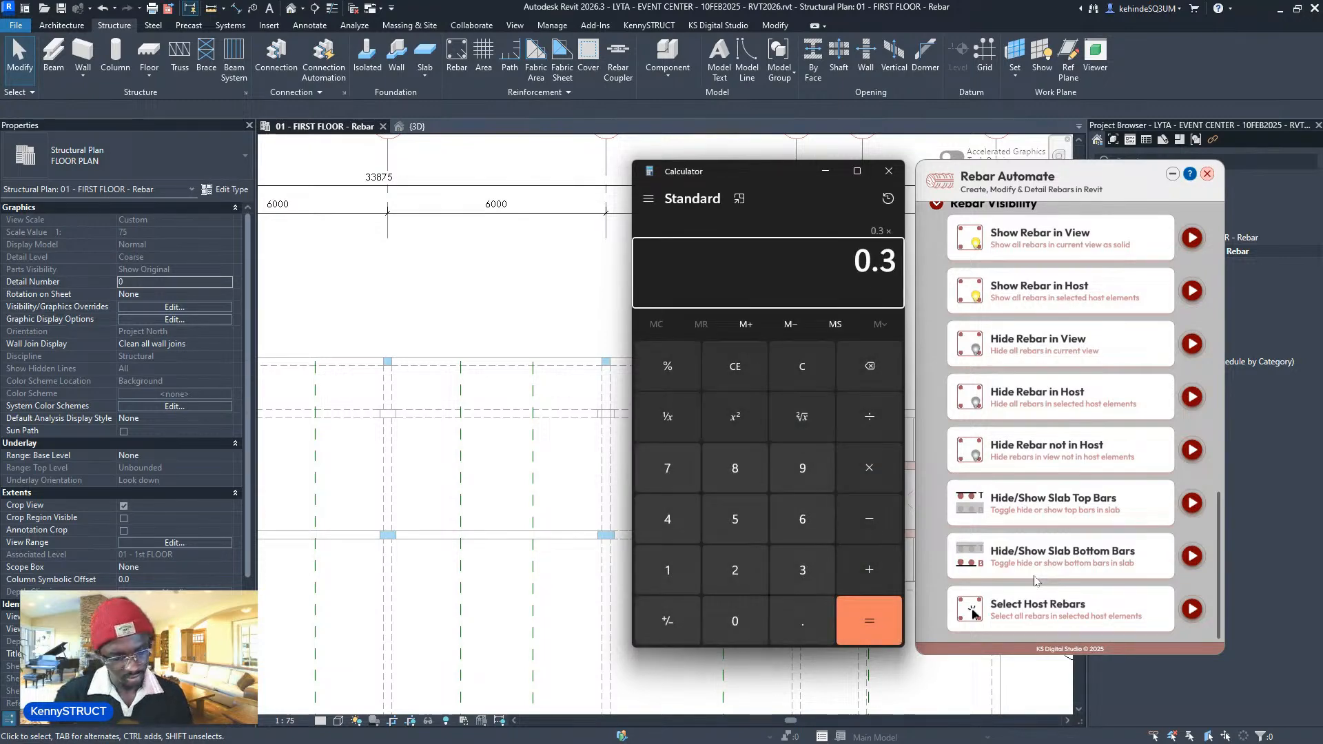
{"action": "left_click_drag", "start_coordinate": [747, 172], "coordinate": [662, 266]}
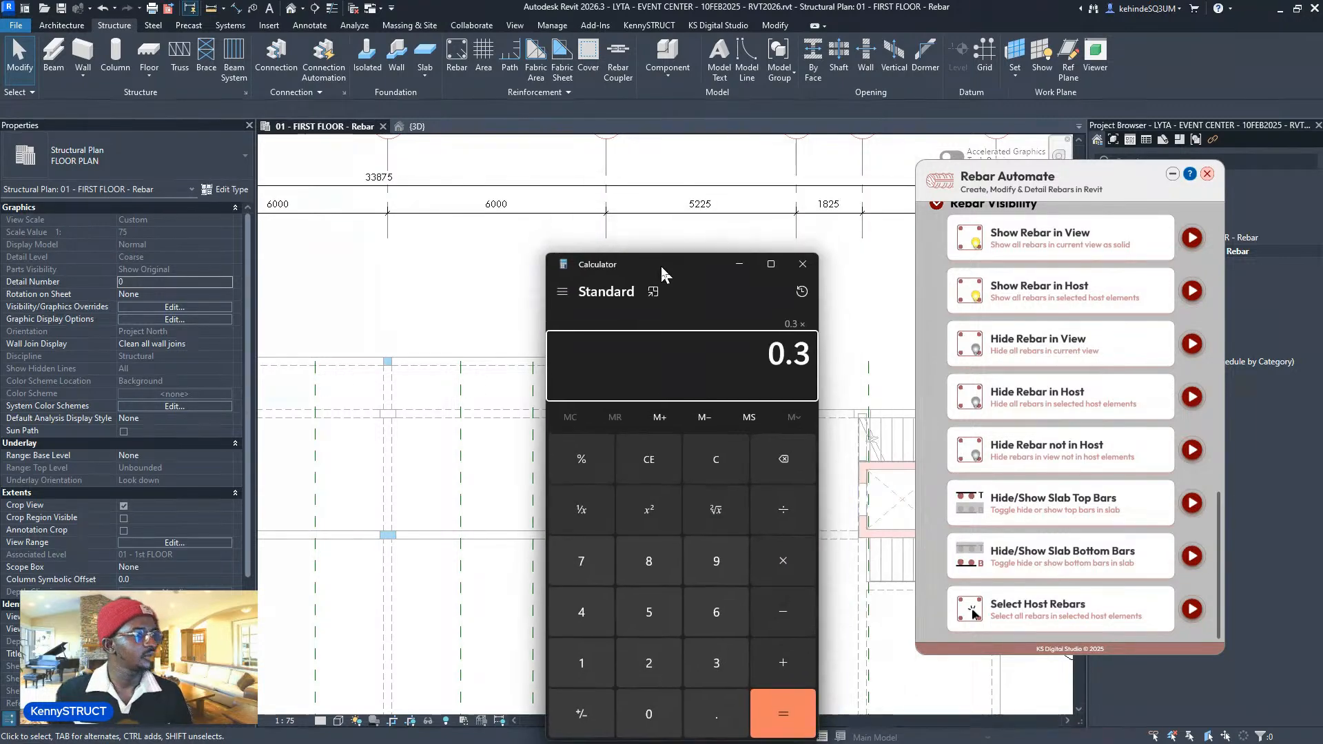
{"action": "type", "text": "5225"}
{"action": "key", "text": "Return"}
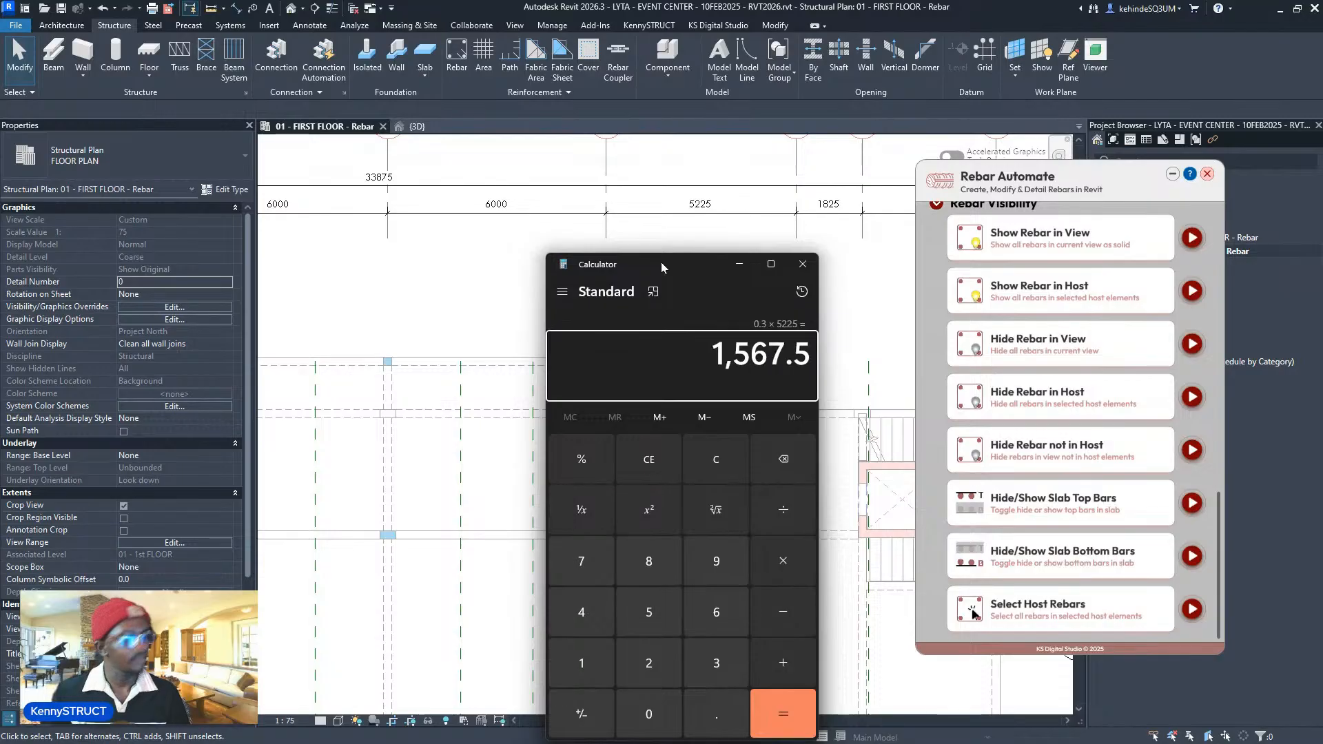
{"action": "left_click", "coordinate": [739, 264]}
{"action": "scroll", "coordinate": [642, 354], "scroll_direction": "down", "scroll_amount": 3}
{"action": "scroll", "coordinate": [642, 355], "scroll_direction": "up", "scroll_amount": 2}
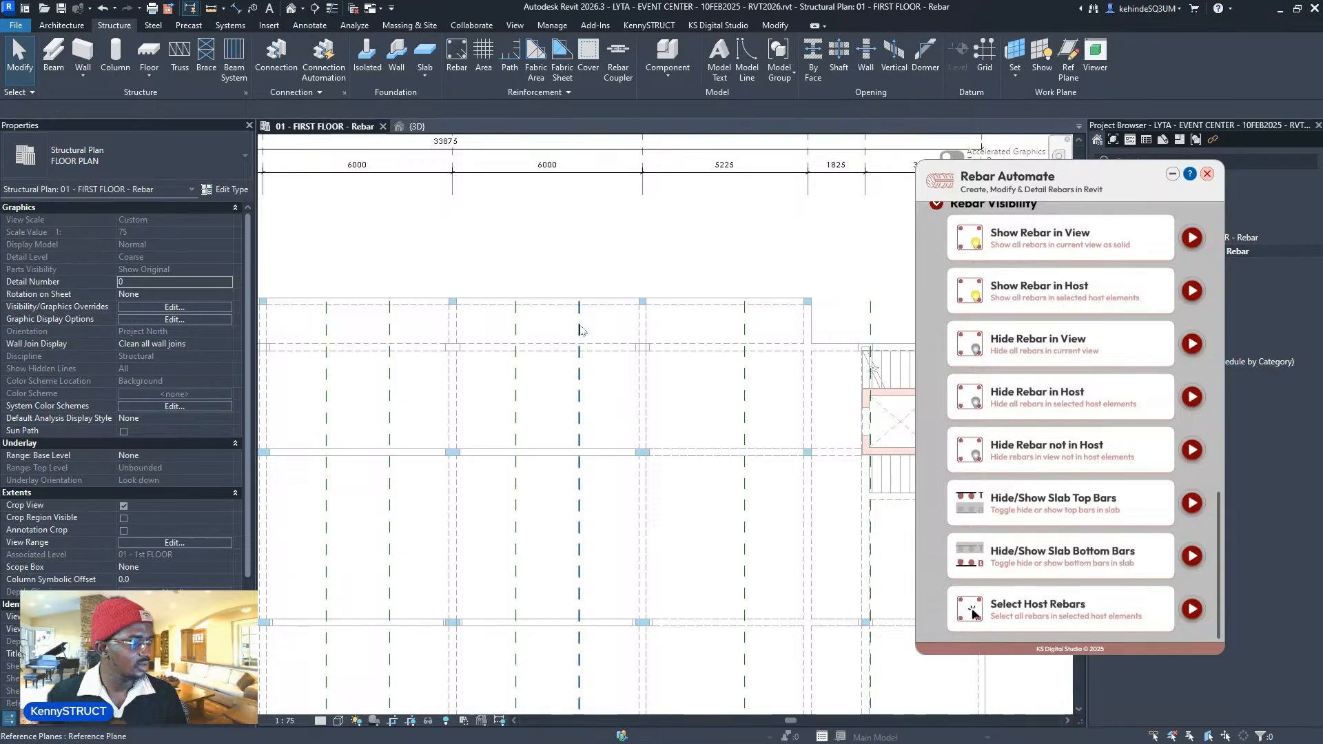
- Restart reference-plane placement with a 1600 offset and Pick Lines, viewing the top-left bays
{"action": "left_click", "coordinate": [580, 329]}
{"action": "key", "text": "c"}
{"action": "key", "text": "s"}
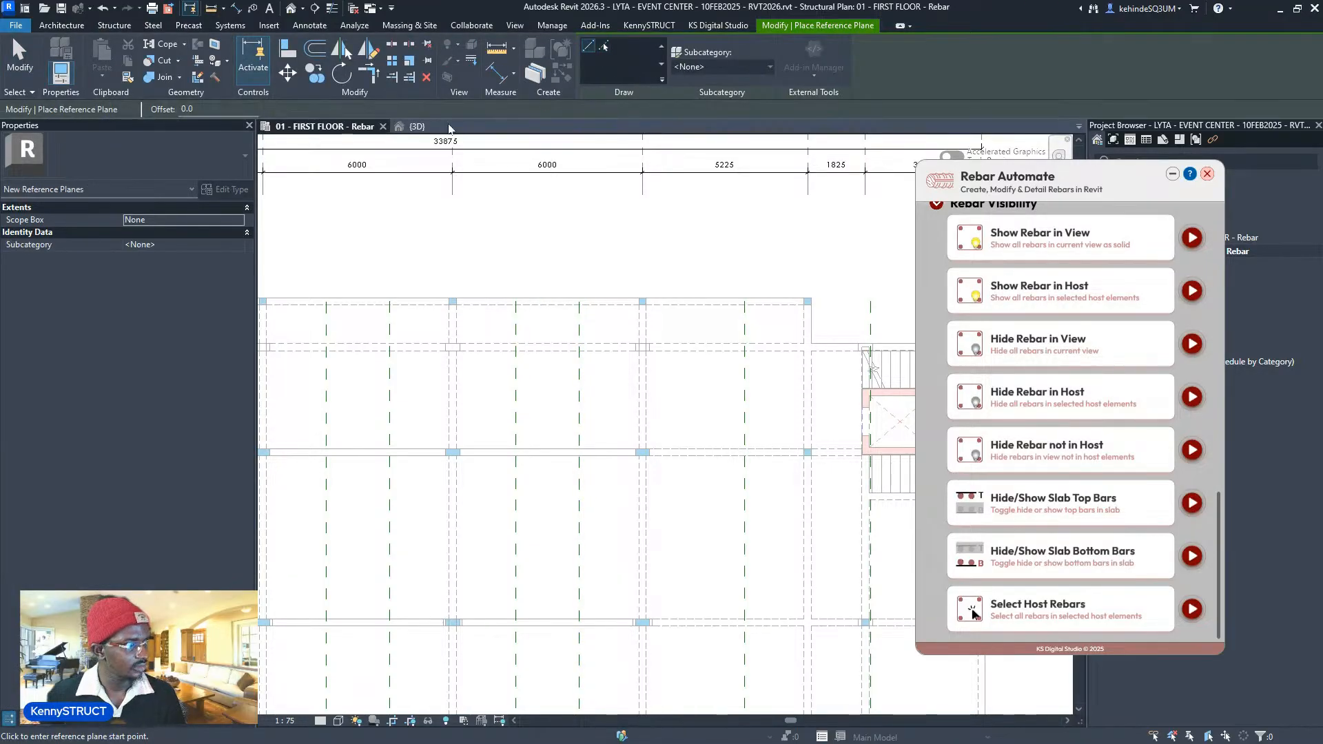
{"action": "left_click_drag", "start_coordinate": [216, 106], "coordinate": [173, 104]}
{"action": "type", "text": "1600"}
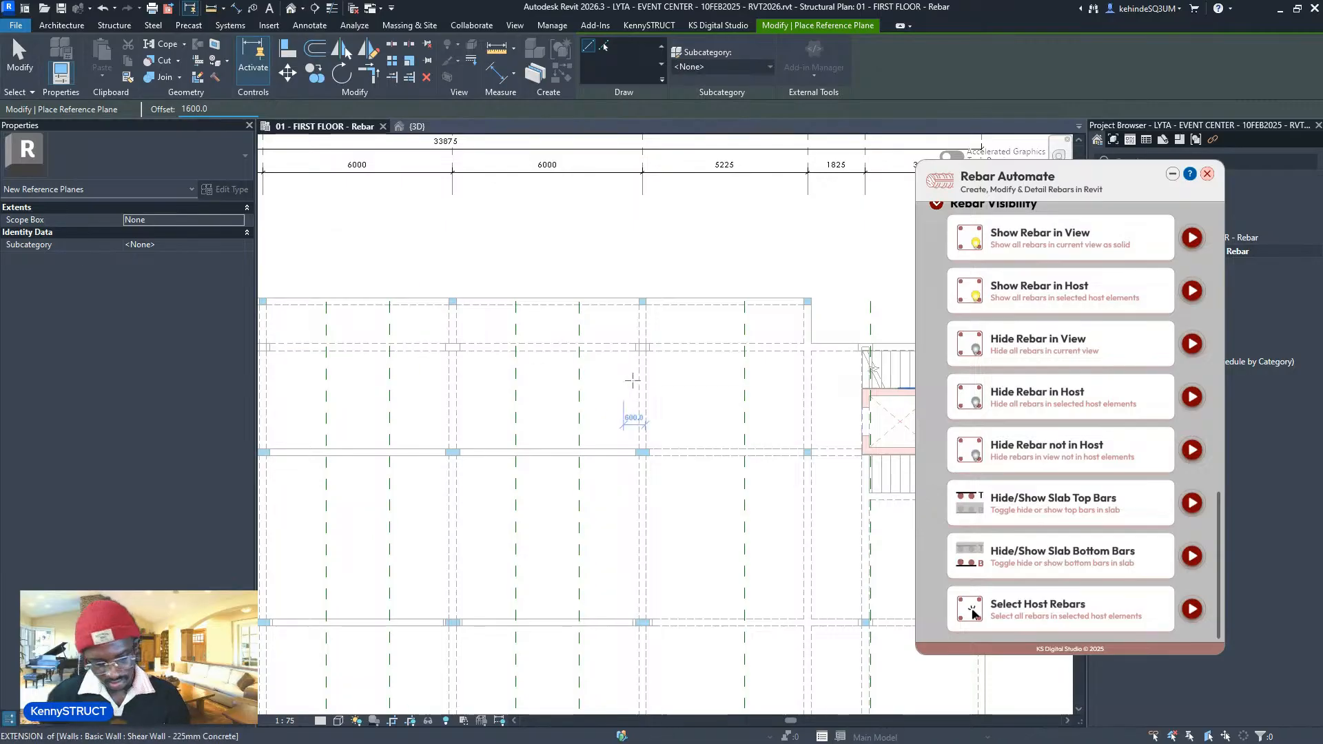
{"action": "scroll", "coordinate": [628, 384], "scroll_direction": "up", "scroll_amount": 3}
{"action": "left_click", "coordinate": [605, 48]}
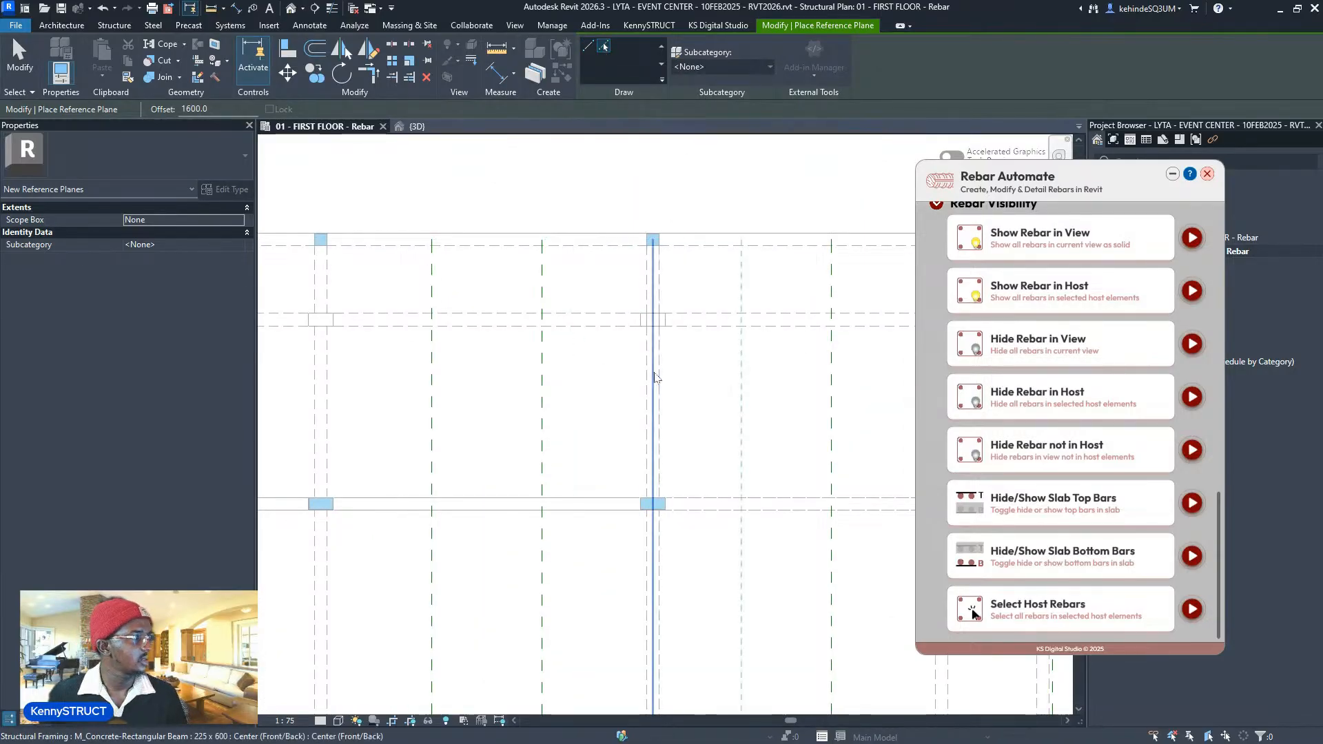
{"action": "scroll", "coordinate": [655, 358], "scroll_direction": "down", "scroll_amount": 5}
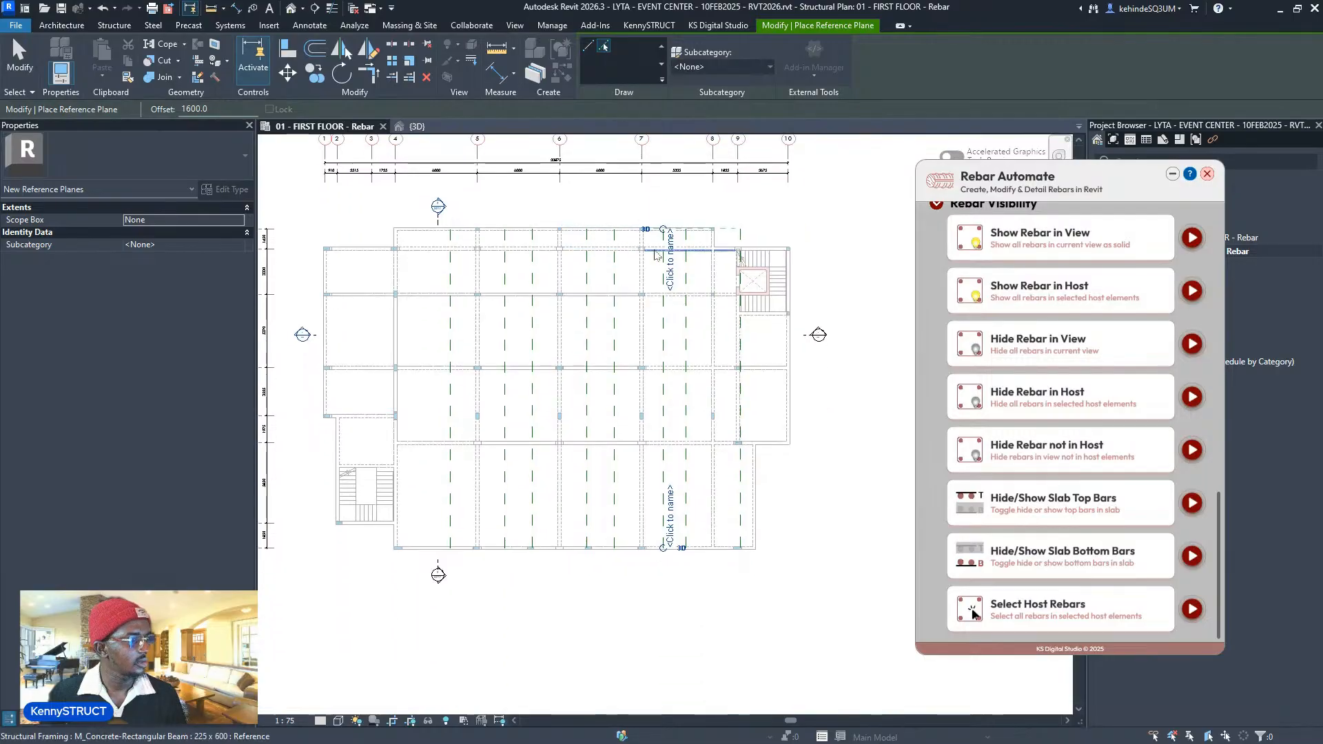
{"action": "scroll", "coordinate": [489, 234], "scroll_direction": "up", "scroll_amount": 5}
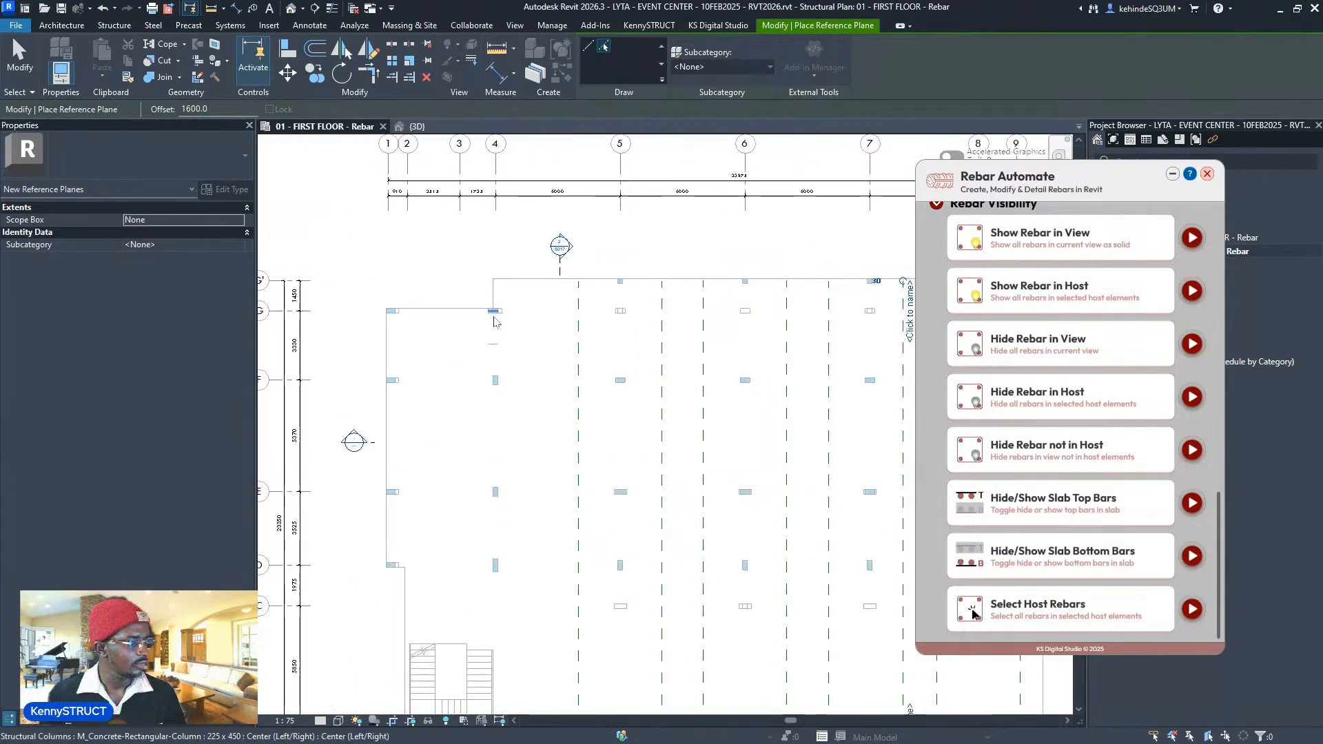
{"action": "scroll", "coordinate": [488, 380], "scroll_direction": "up", "scroll_amount": 4}
{"action": "scroll", "coordinate": [525, 352], "scroll_direction": "down", "scroll_amount": 3}
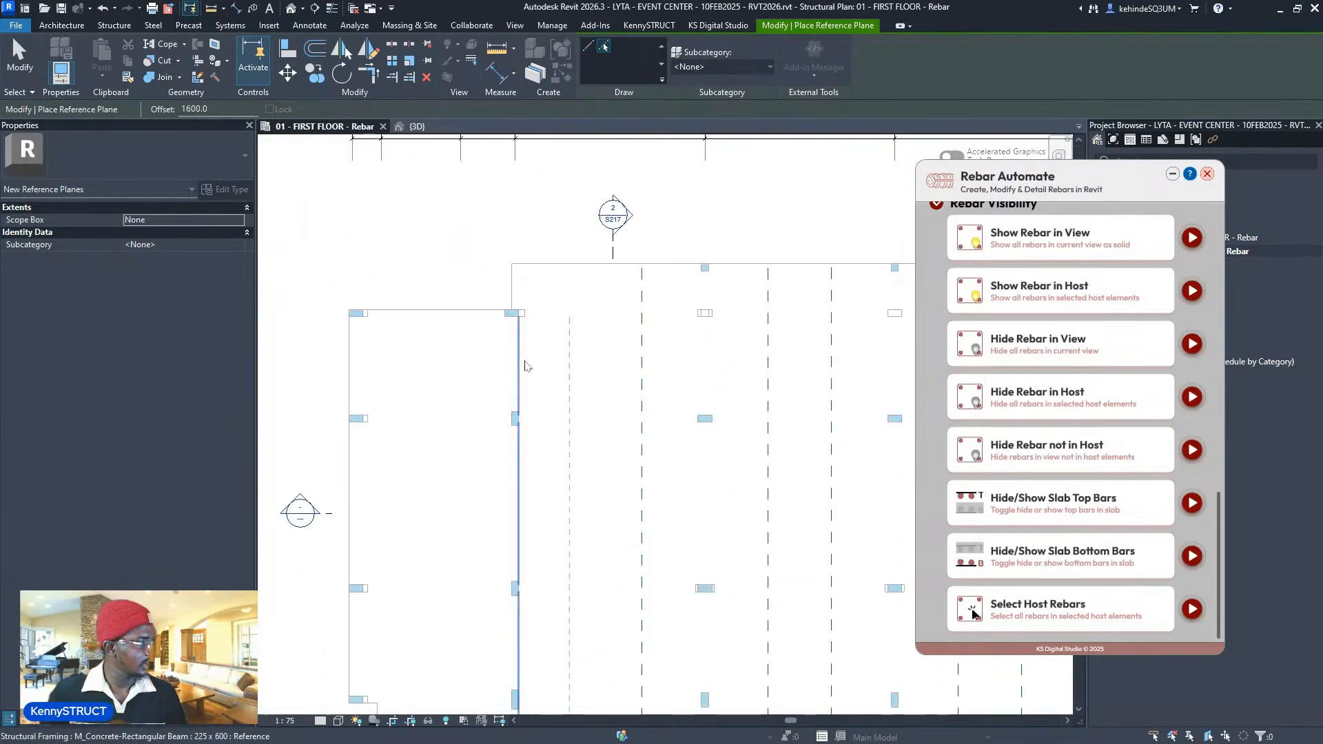
{"action": "middle_click_drag", "start_coordinate": [533, 396], "coordinate": [535, 498]}
- Start a DI dimension from Grid 1, then cancel it and exit dimensioning
{"action": "key", "text": "d"}
{"action": "key", "text": "i"}
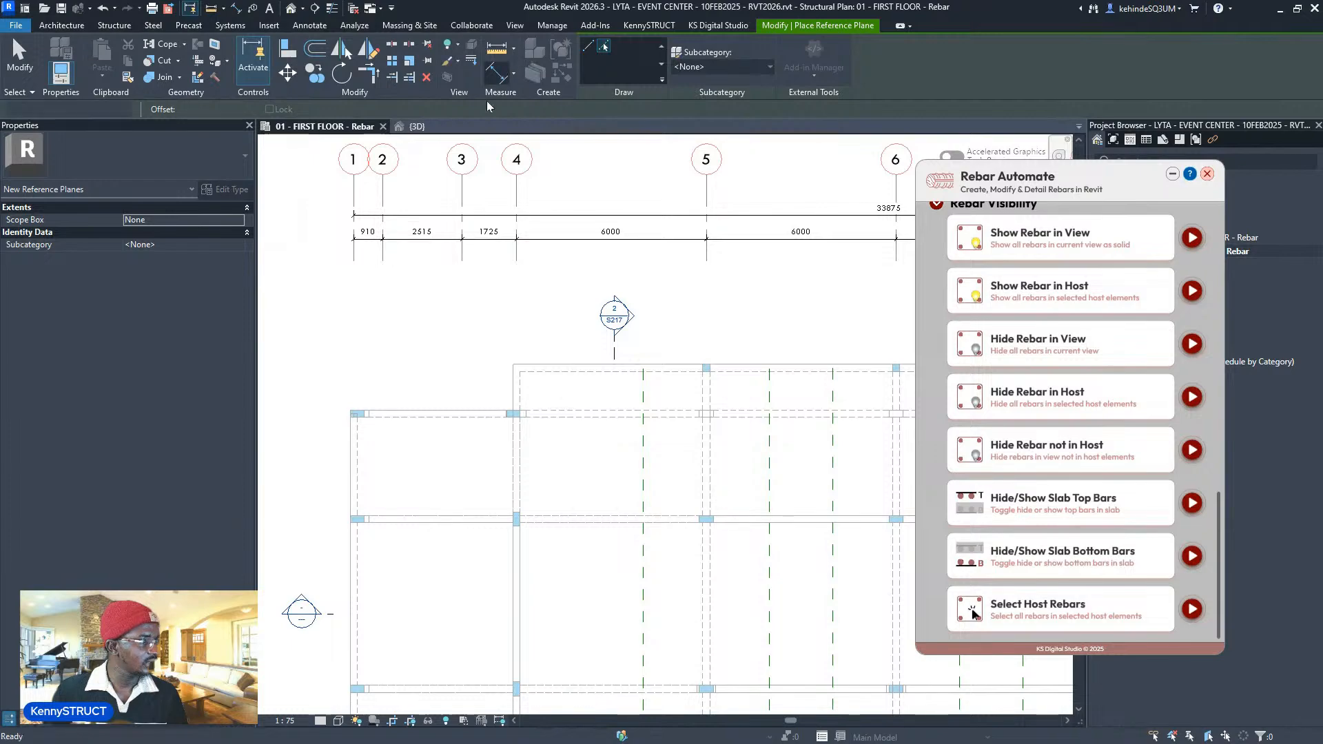
{"action": "left_click", "coordinate": [353, 207]}
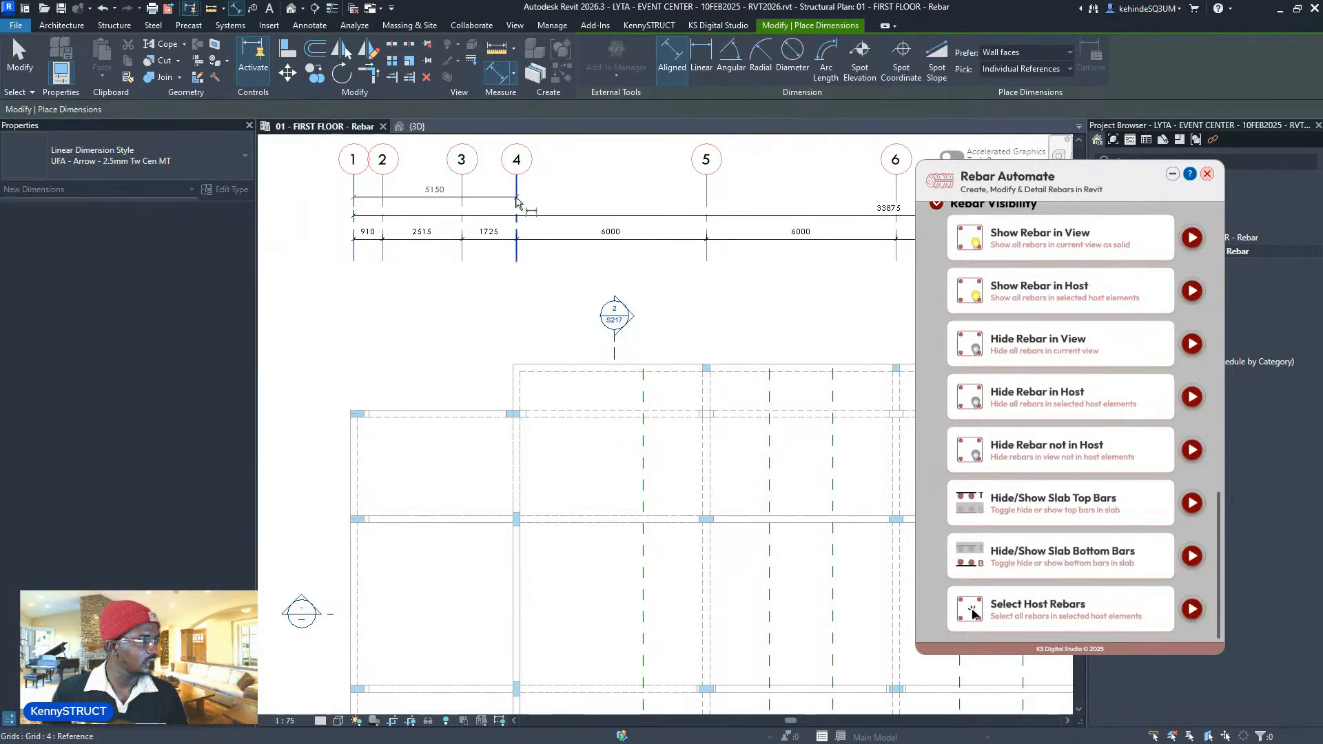
{"action": "scroll", "coordinate": [516, 203], "scroll_direction": "down", "scroll_amount": 2}
{"action": "scroll", "coordinate": [518, 206], "scroll_direction": "up", "scroll_amount": 2}
{"action": "key", "text": "Escape"}
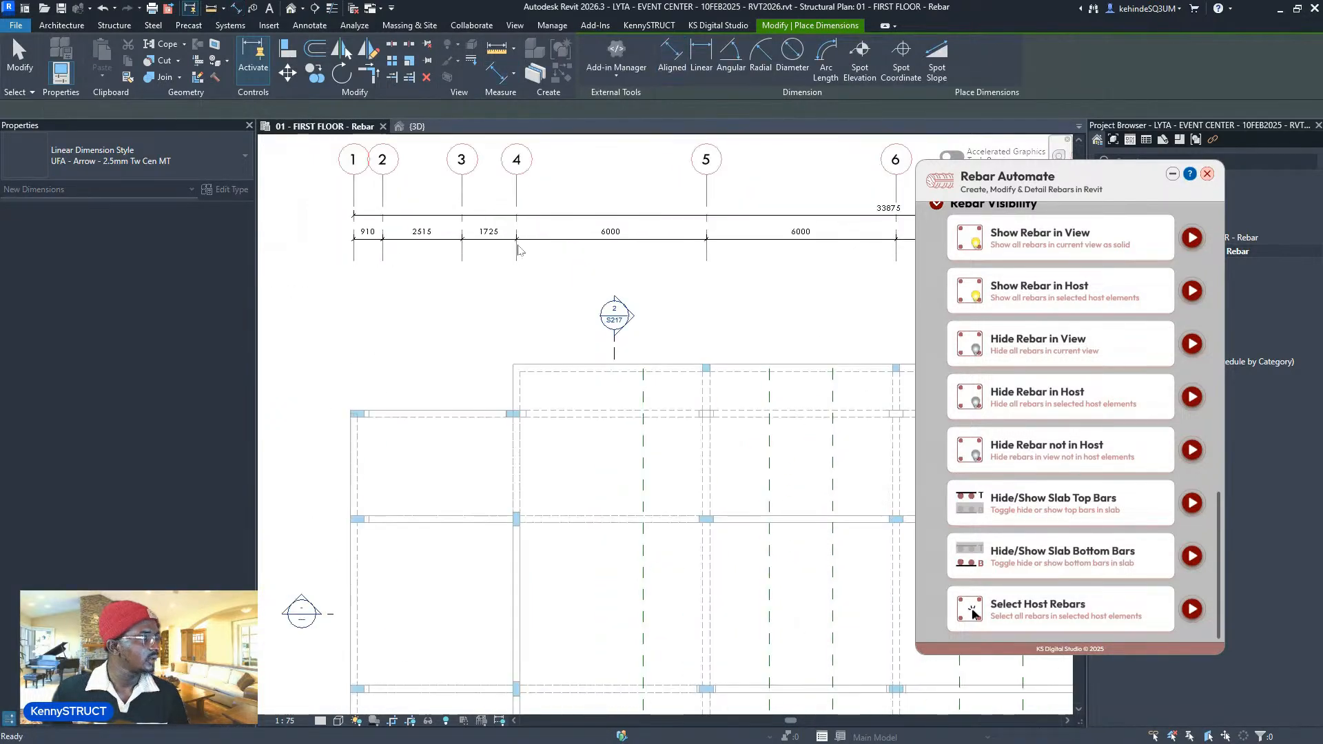
{"action": "scroll", "coordinate": [524, 259], "scroll_direction": "down", "scroll_amount": 2}
{"action": "middle_click_drag", "start_coordinate": [545, 304], "coordinate": [528, 257]}
{"action": "key", "text": "Escape"}
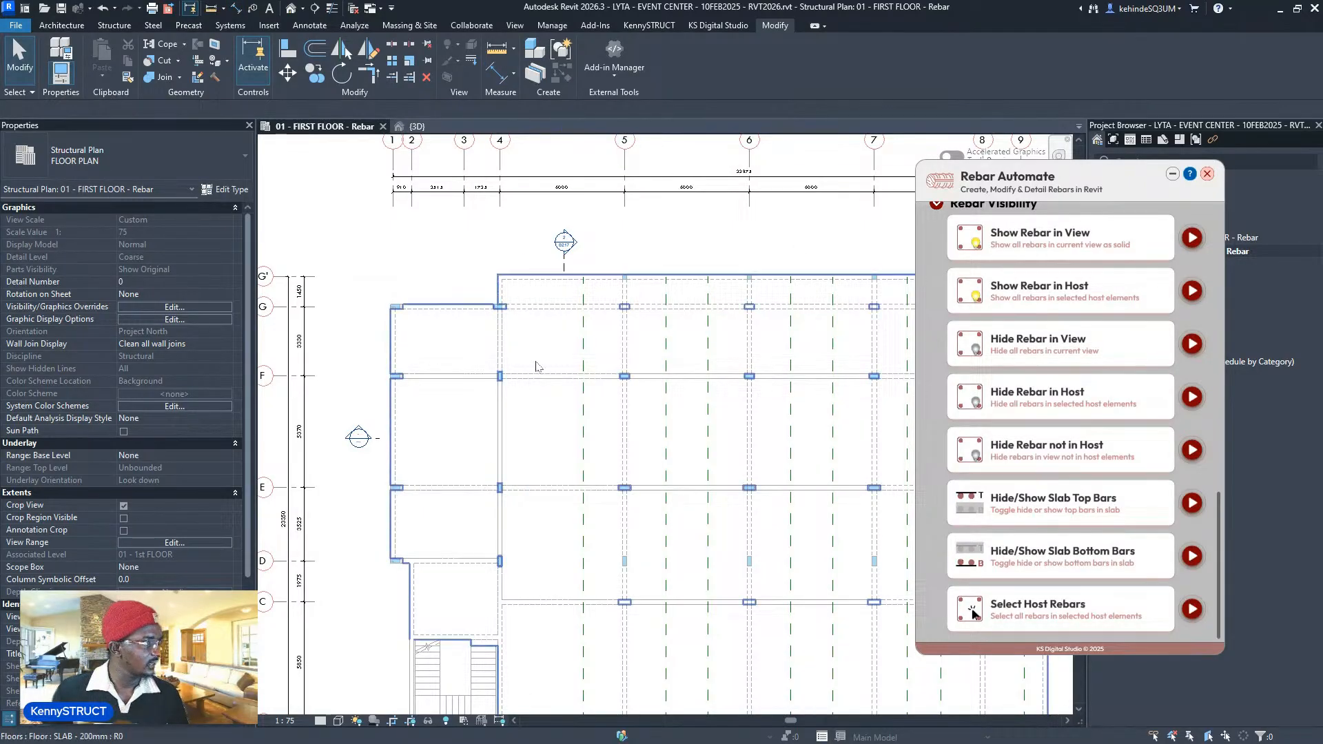
- Start RP in Pick Lines mode with the offset set to 1600
{"action": "key", "text": "r"}
{"action": "key", "text": "p"}
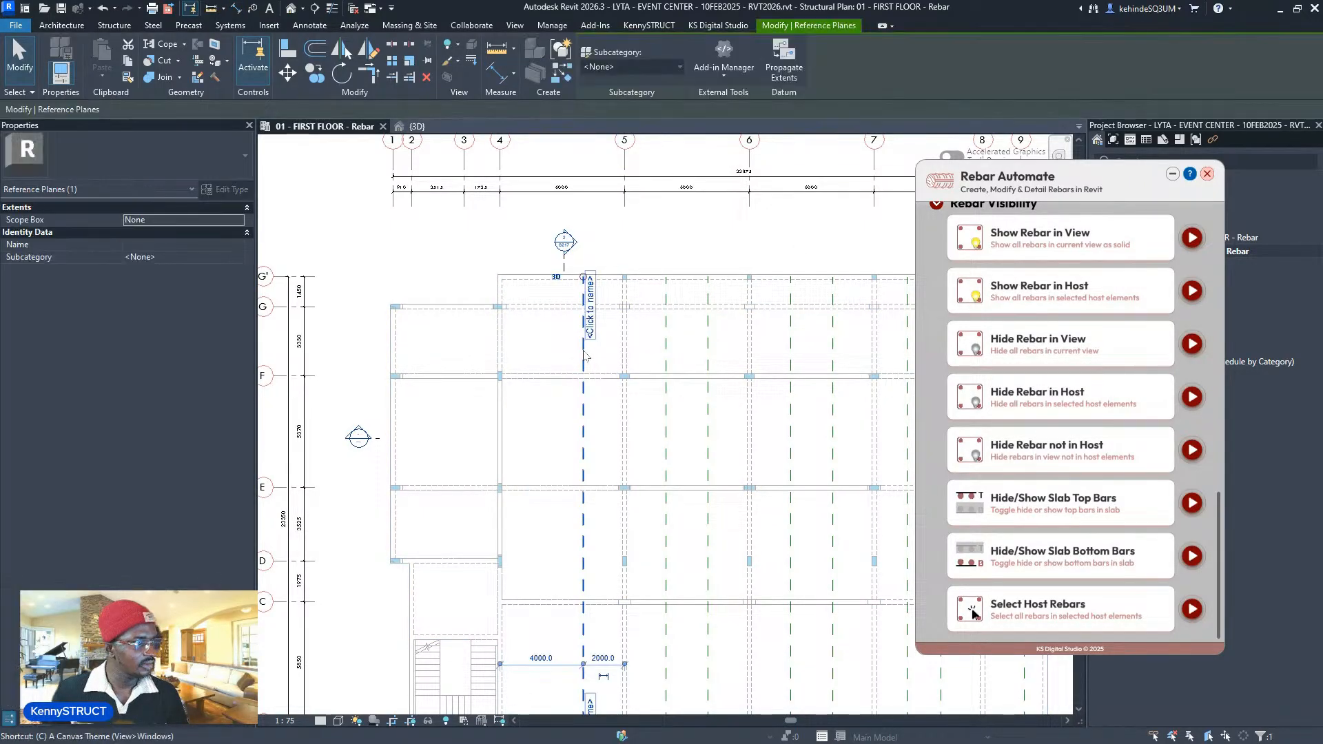
{"action": "left_click", "coordinate": [604, 47]}
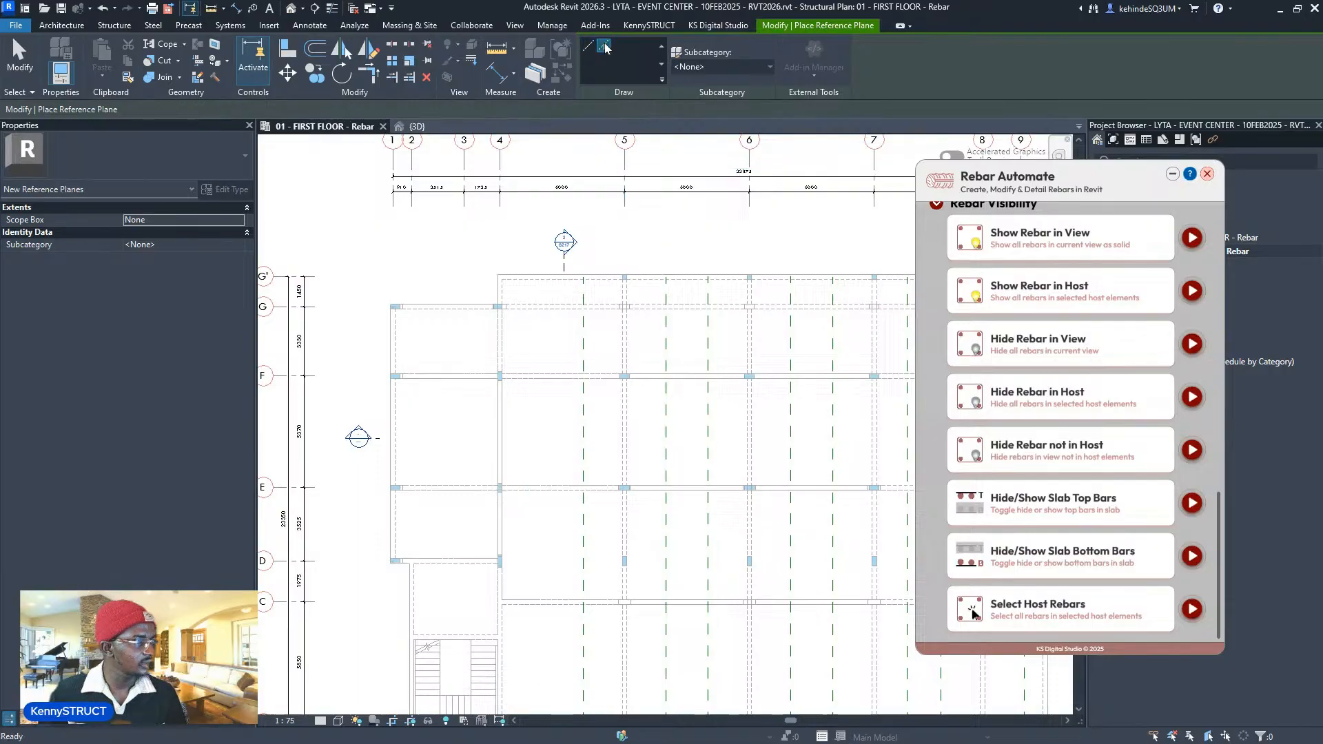
{"action": "double_click", "coordinate": [200, 109]}
{"action": "type", "text": "1600"}
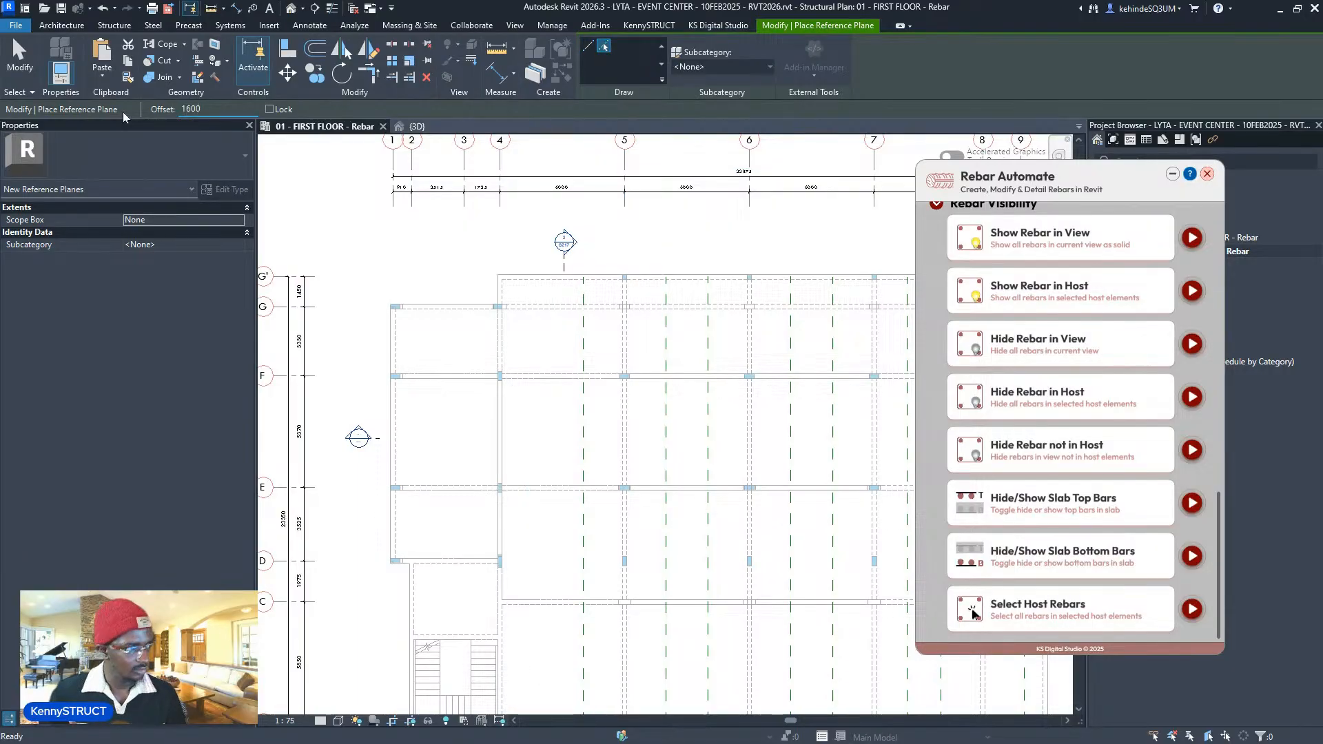
{"action": "key", "text": "Return"}
- Inspect the beams, cancel the reference plane, and show the add-in's Create Rebars tools
{"action": "scroll", "coordinate": [449, 328], "scroll_direction": "up", "scroll_amount": 5}
{"action": "scroll", "coordinate": [512, 337], "scroll_direction": "up", "scroll_amount": 2}
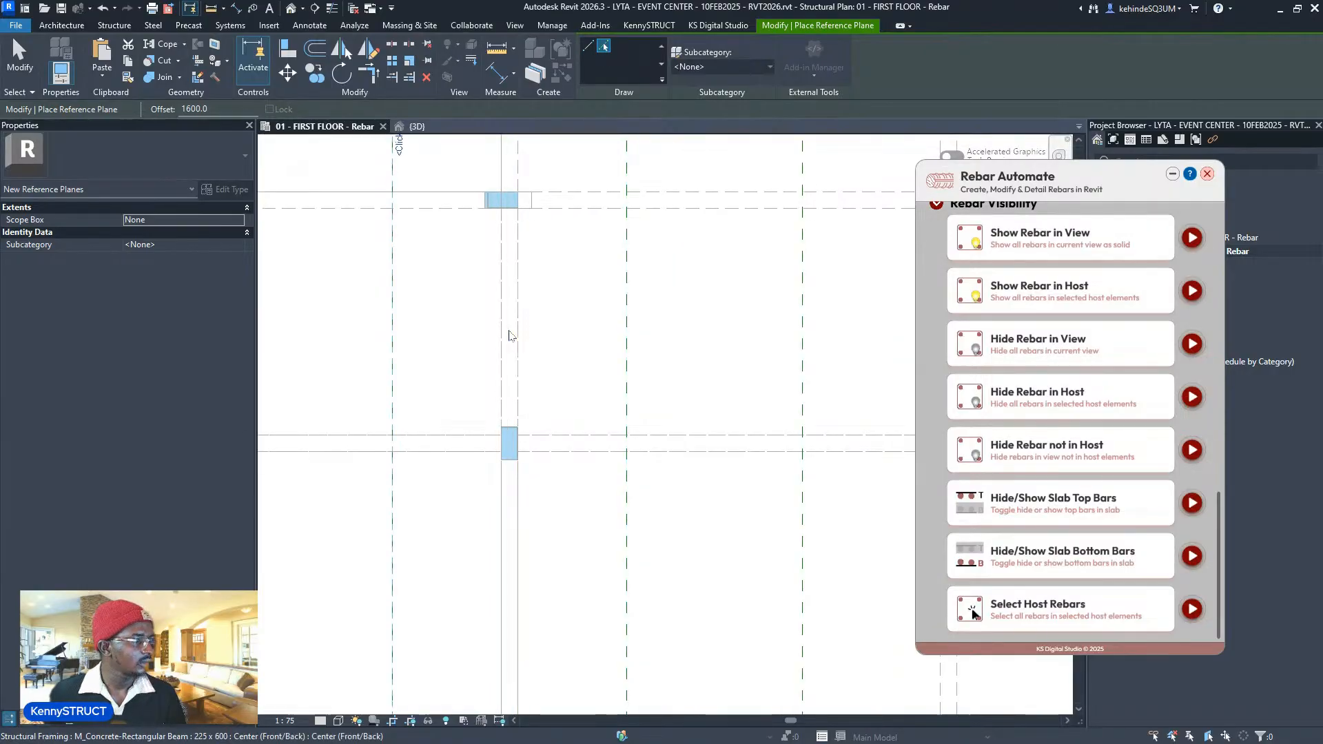
{"action": "scroll", "coordinate": [483, 338], "scroll_direction": "down", "scroll_amount": 6}
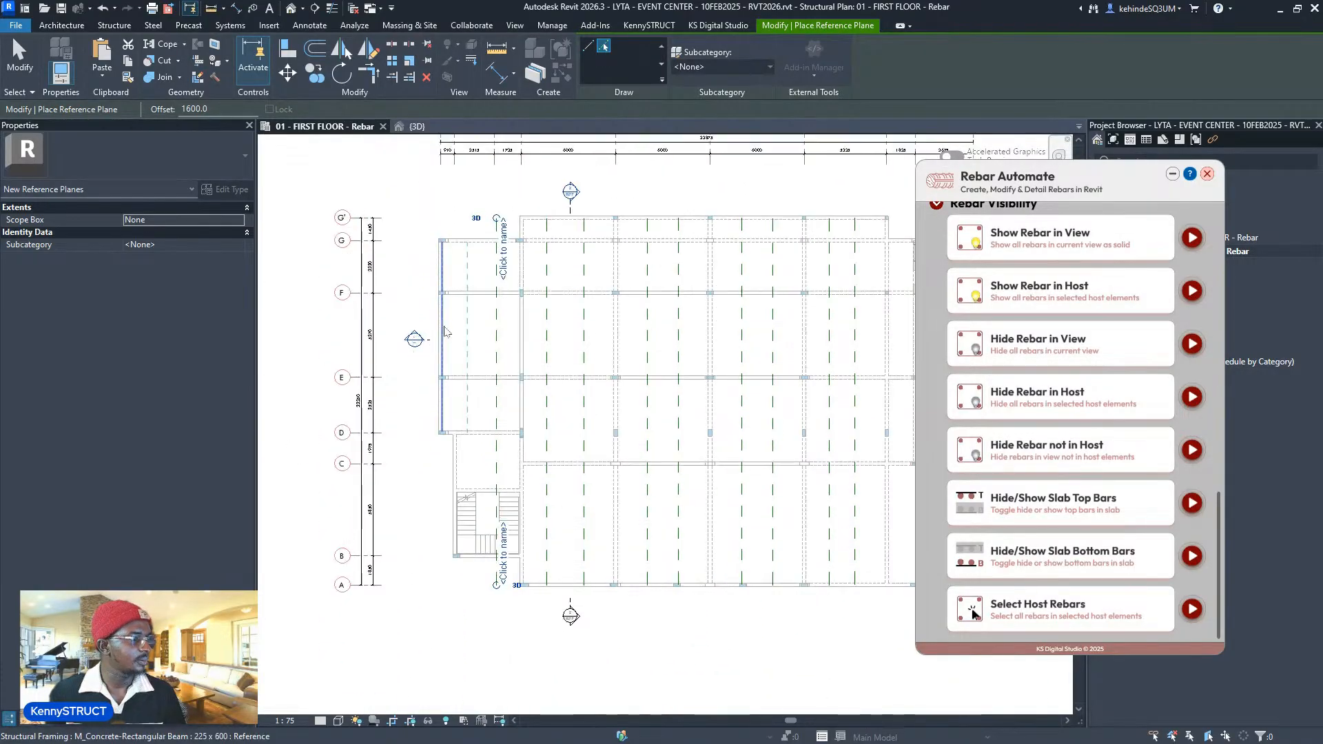
{"action": "scroll", "coordinate": [424, 351], "scroll_direction": "down", "scroll_amount": 2}
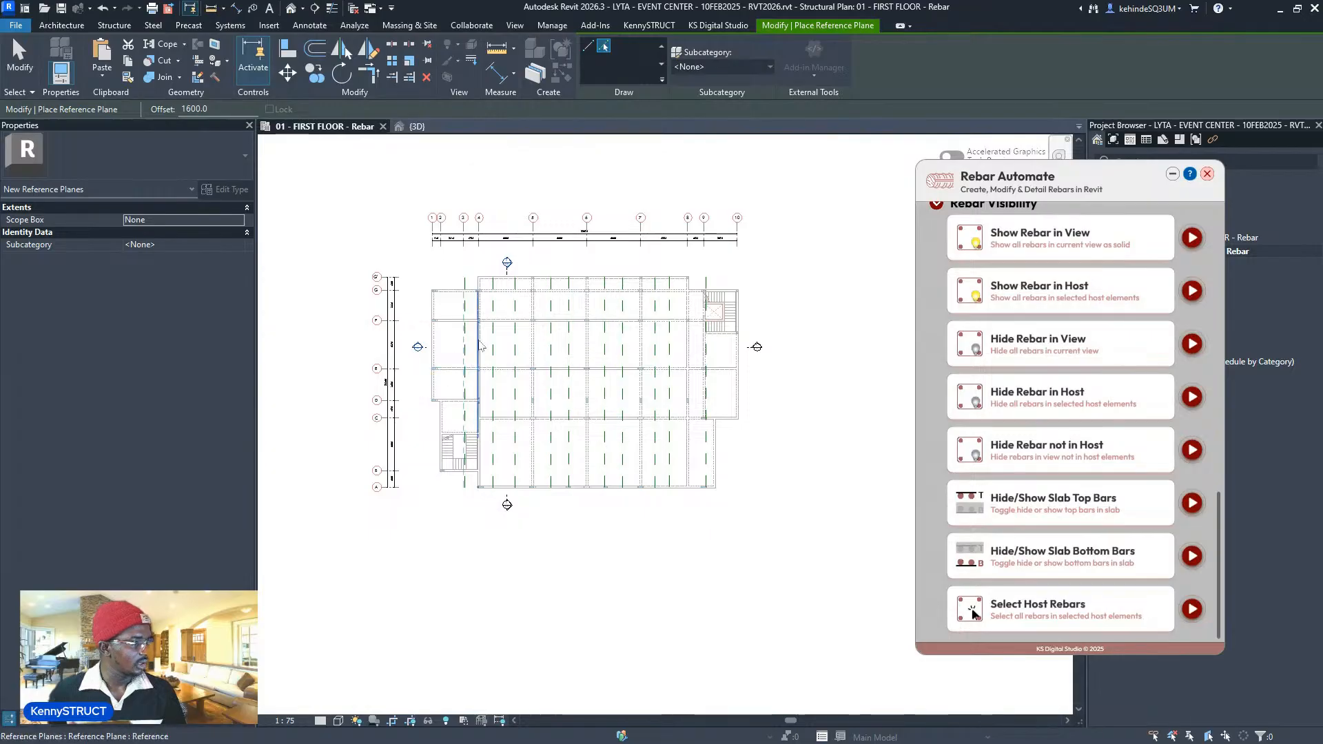
{"action": "scroll", "coordinate": [507, 304], "scroll_direction": "up", "scroll_amount": 5}
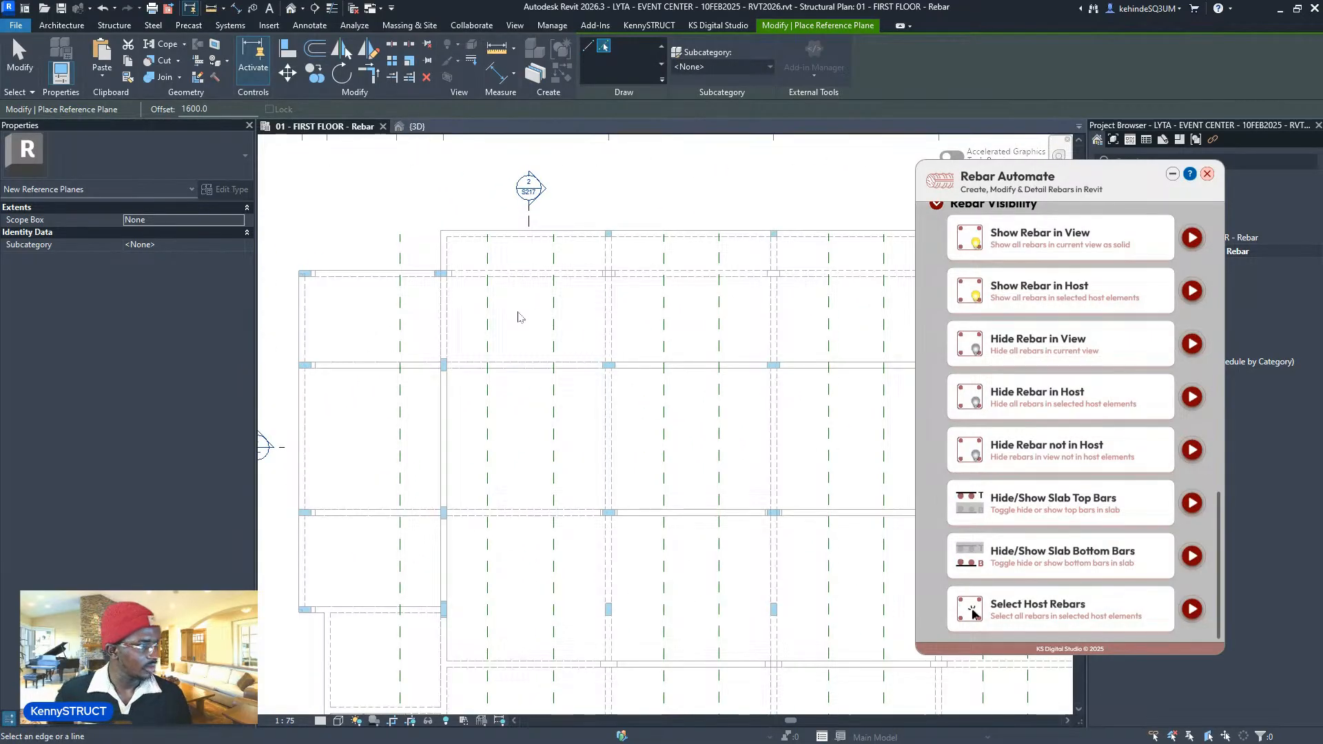
{"action": "scroll", "coordinate": [519, 317], "scroll_direction": "up", "scroll_amount": 2}
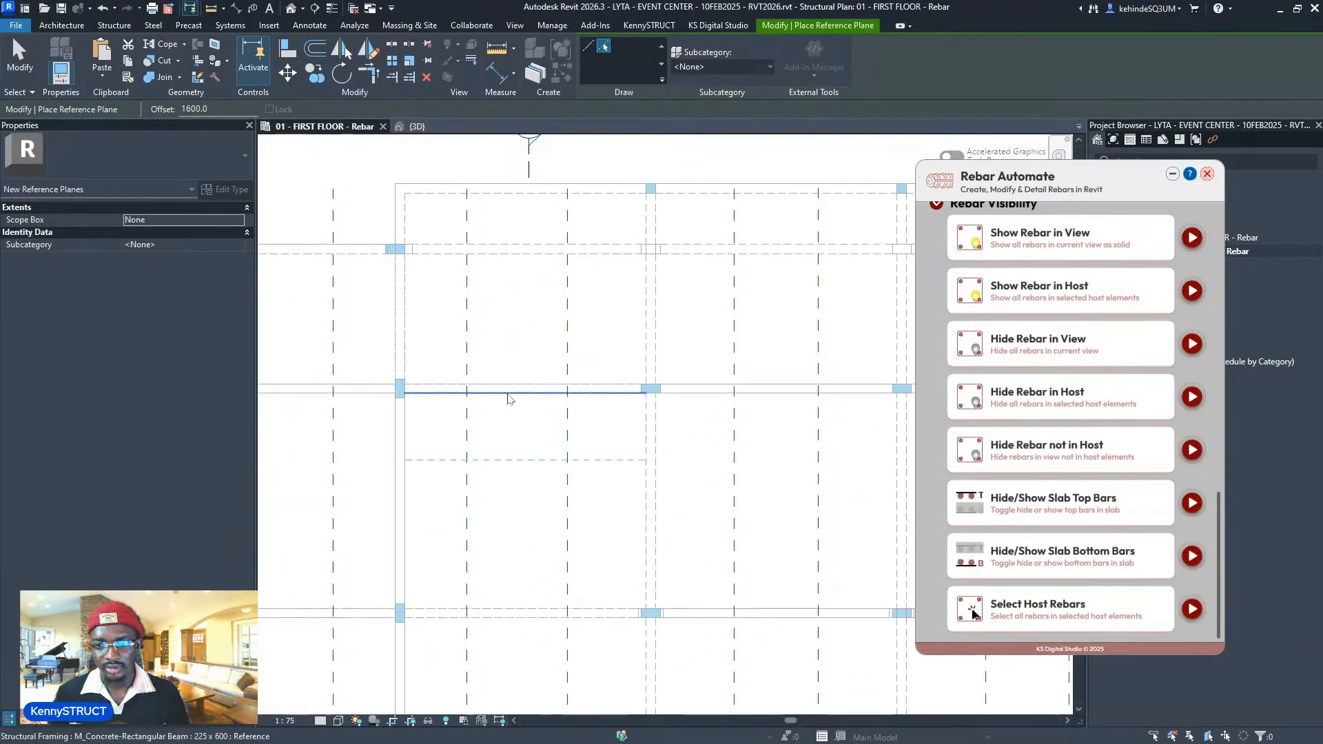
{"action": "scroll", "coordinate": [517, 393], "scroll_direction": "up", "scroll_amount": 2}
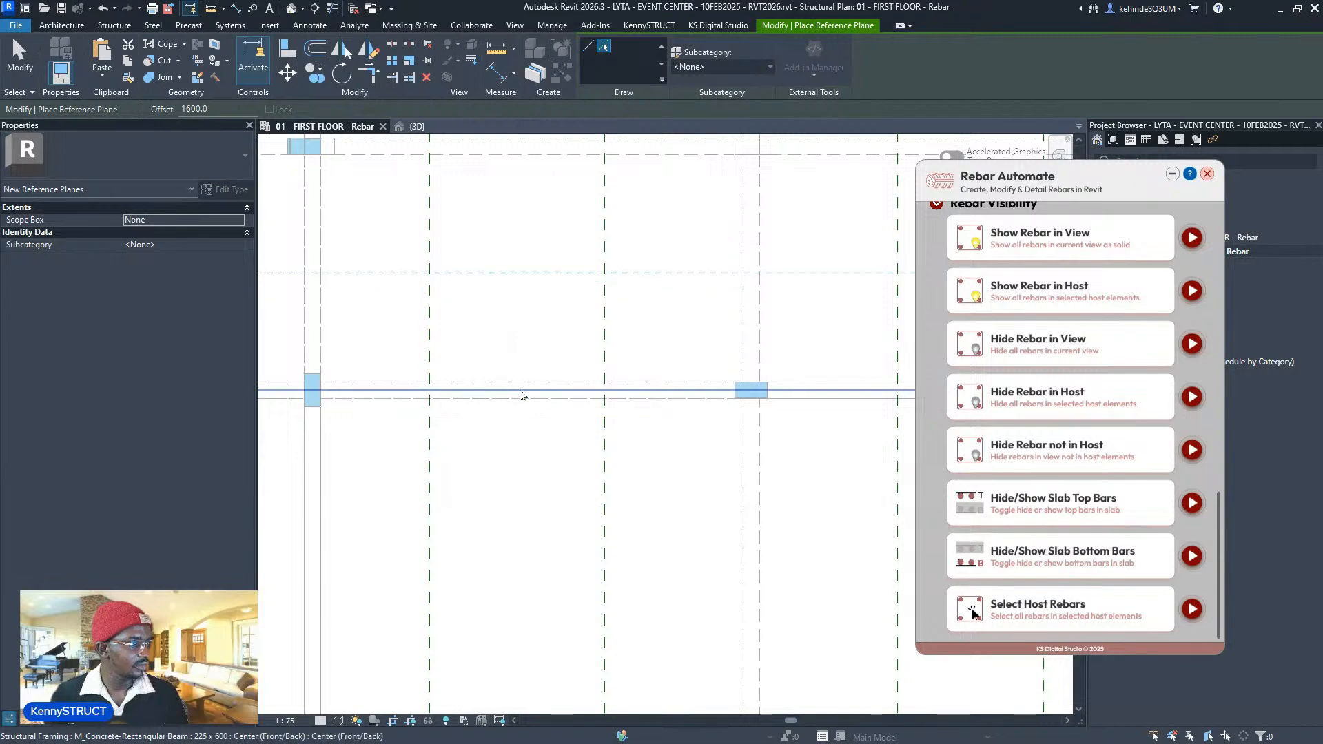
{"action": "scroll", "coordinate": [518, 394], "scroll_direction": "down", "scroll_amount": 2}
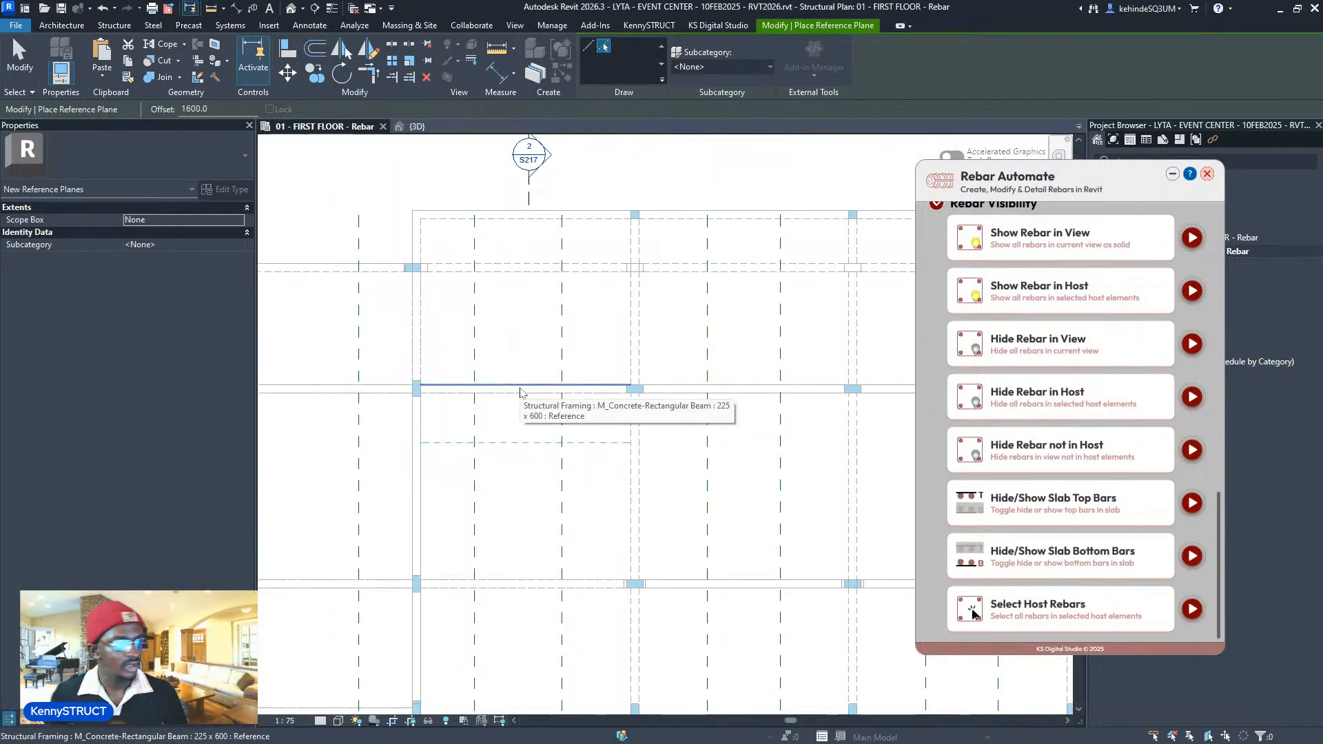
{"action": "scroll", "coordinate": [521, 393], "scroll_direction": "down", "scroll_amount": 5}
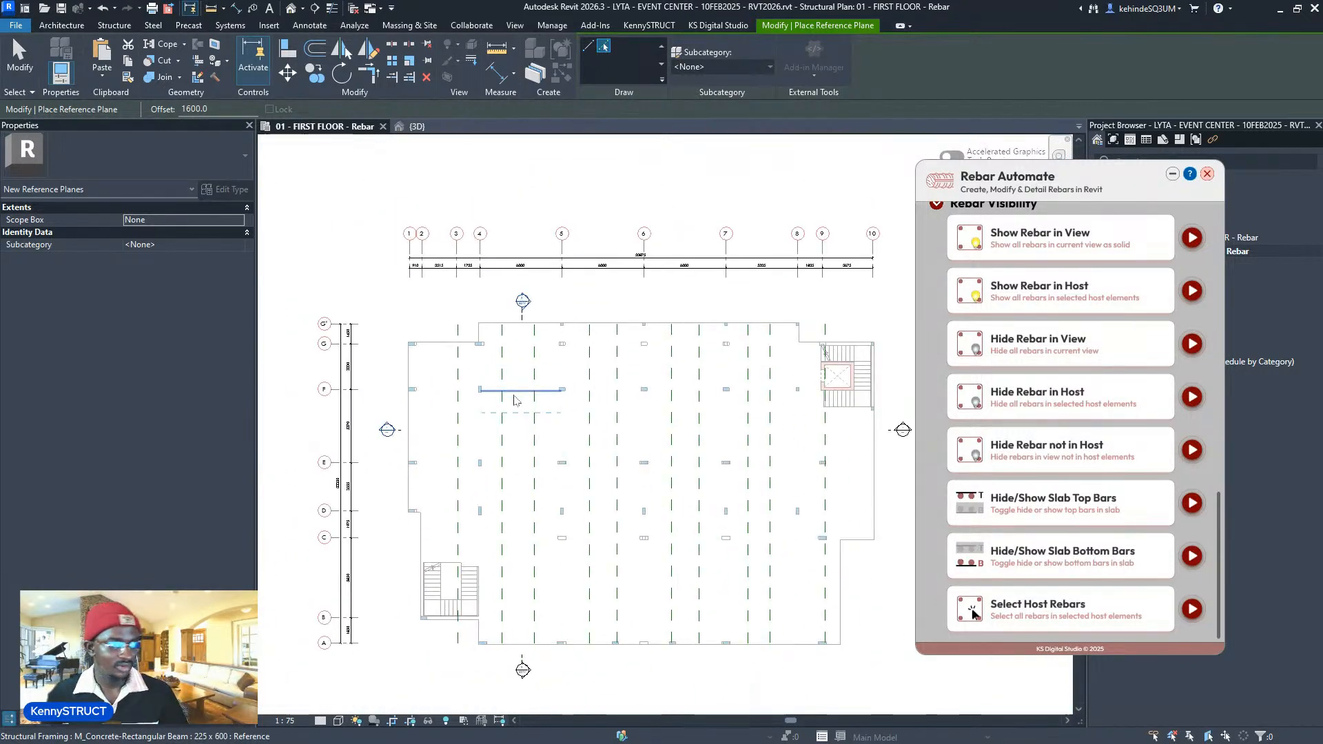
{"action": "key", "text": "Escape"}
{"action": "key", "text": "Escape"}
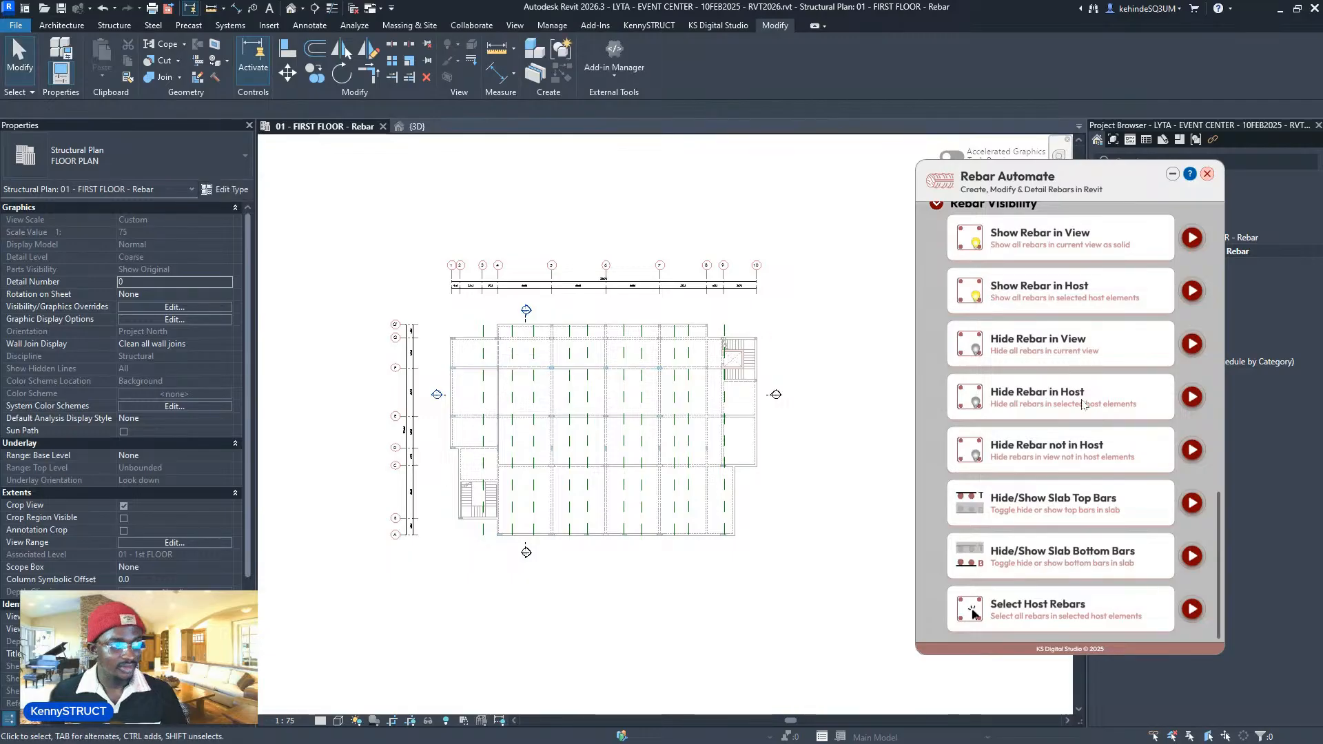
{"action": "scroll", "coordinate": [1092, 413], "scroll_direction": "up", "scroll_amount": 10}
{"action": "scroll", "coordinate": [1092, 413], "scroll_direction": "up", "scroll_amount": 3}
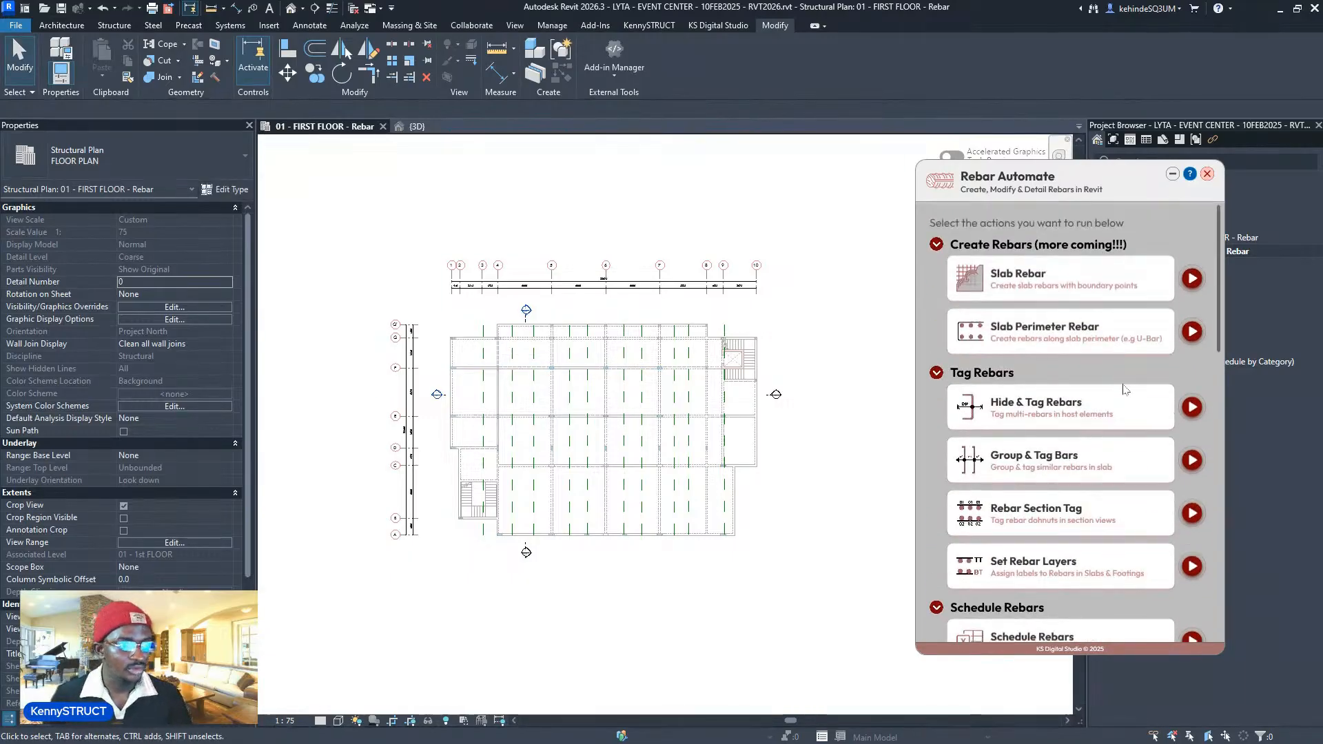
- In the Slab Rebar form, choose X direction with top layers T1/T2 on and bottom layers off
{"action": "left_click", "coordinate": [1194, 279]}
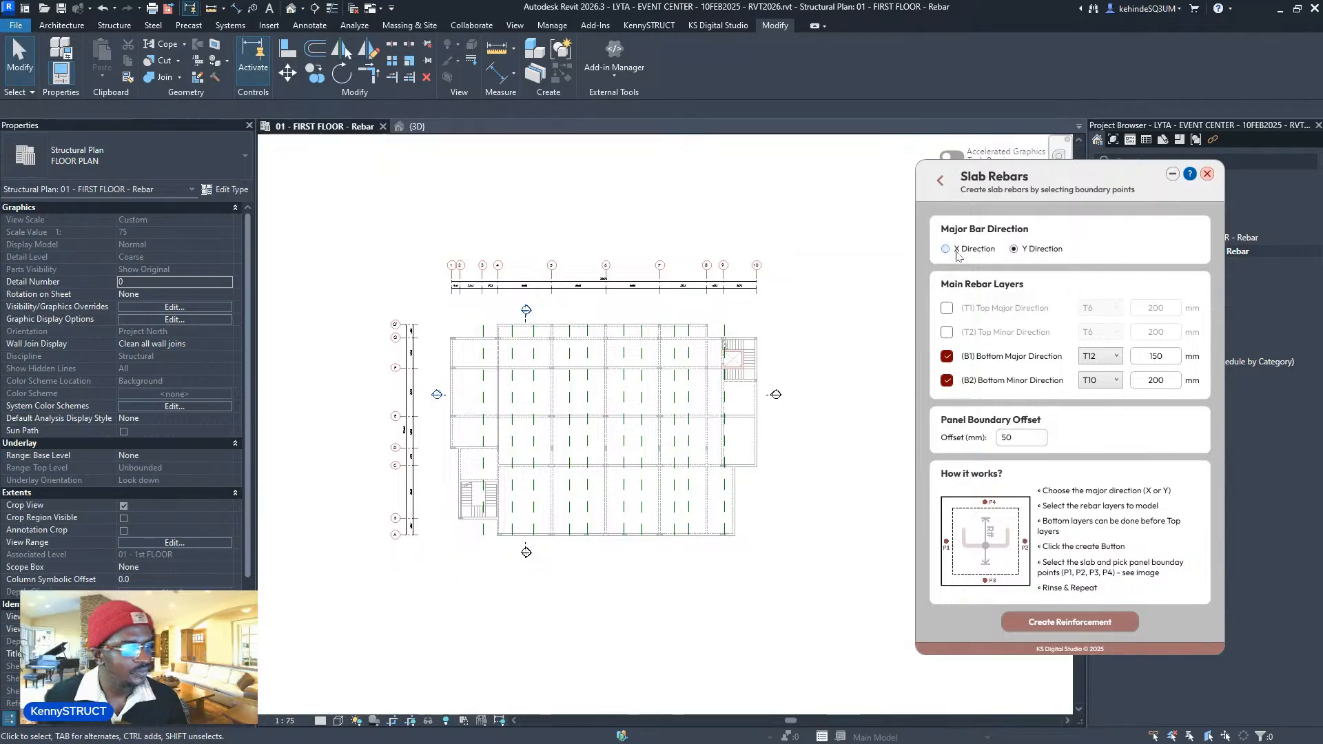
{"action": "left_click", "coordinate": [946, 308]}
{"action": "left_click", "coordinate": [947, 332]}
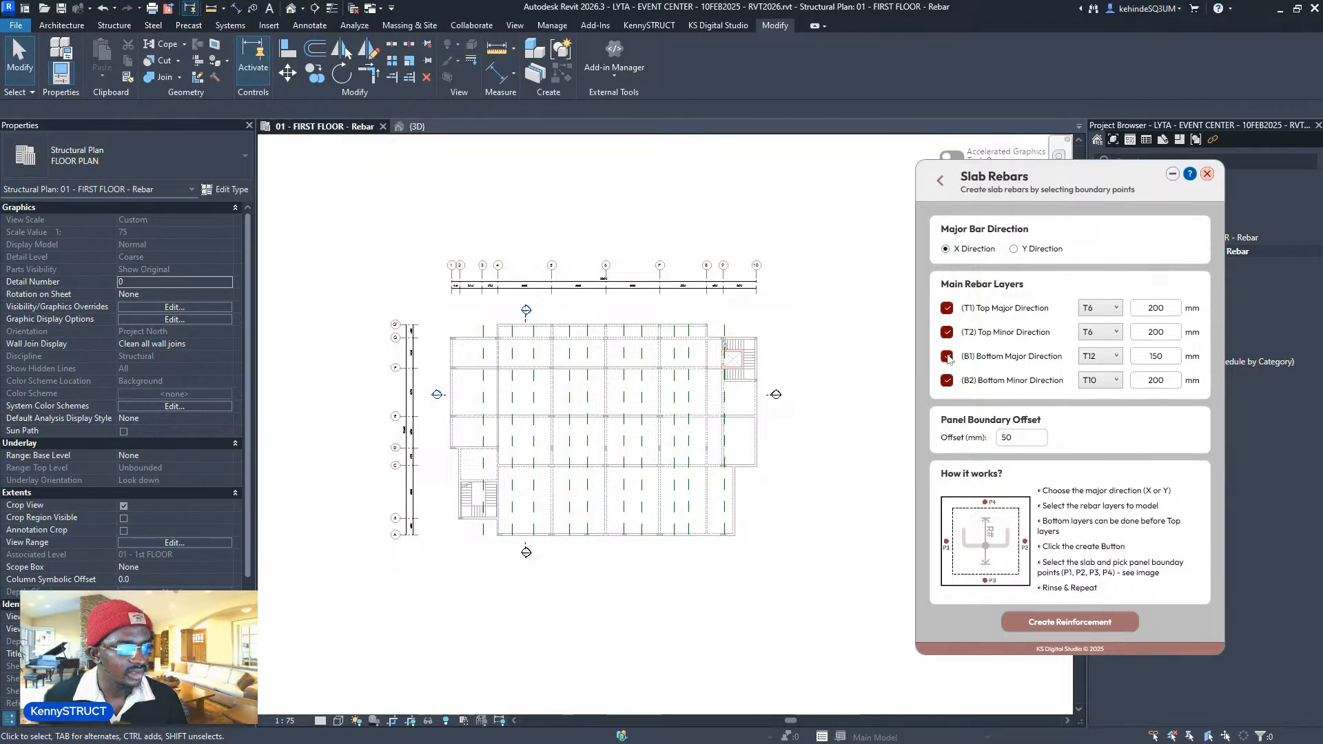
{"action": "left_click", "coordinate": [946, 356]}
{"action": "left_click", "coordinate": [946, 381]}
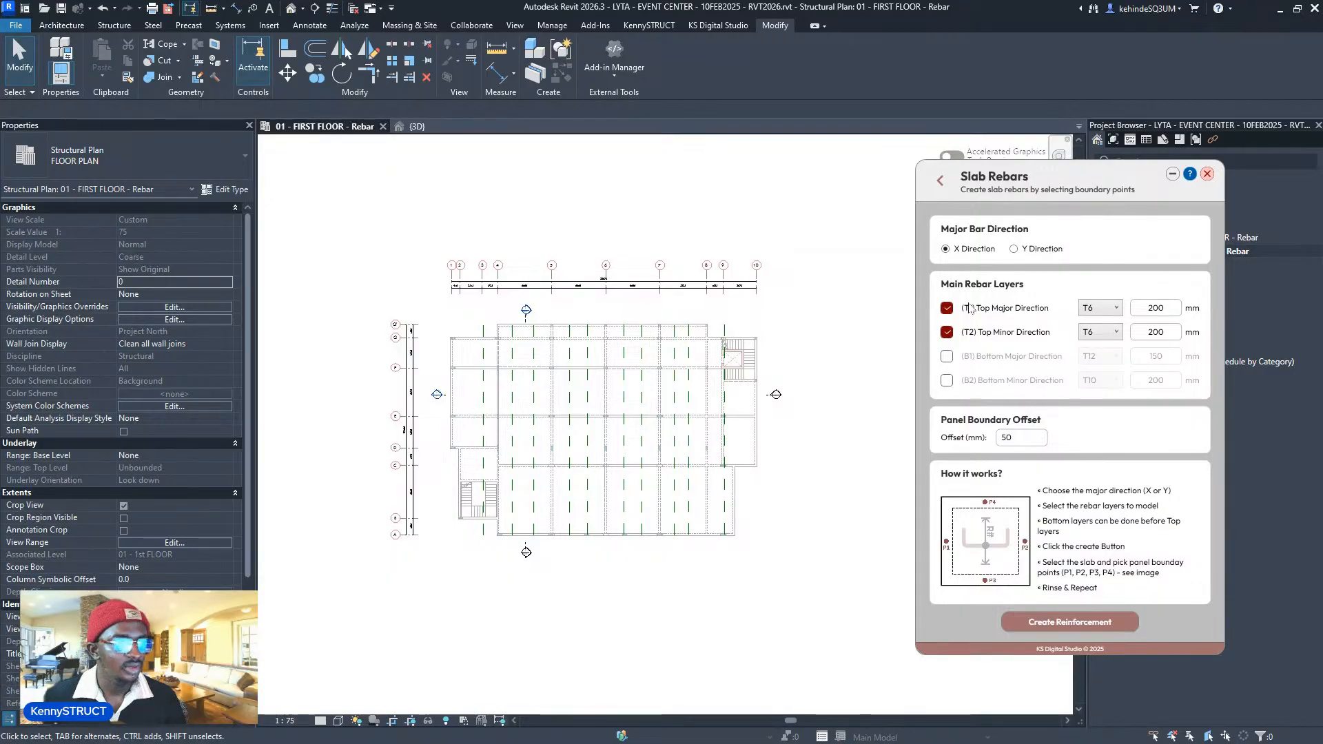
- Set top bars to T12 at 150 mm and T10 at 175 mm, with 0 boundary offset
{"action": "left_click", "coordinate": [1100, 308]}
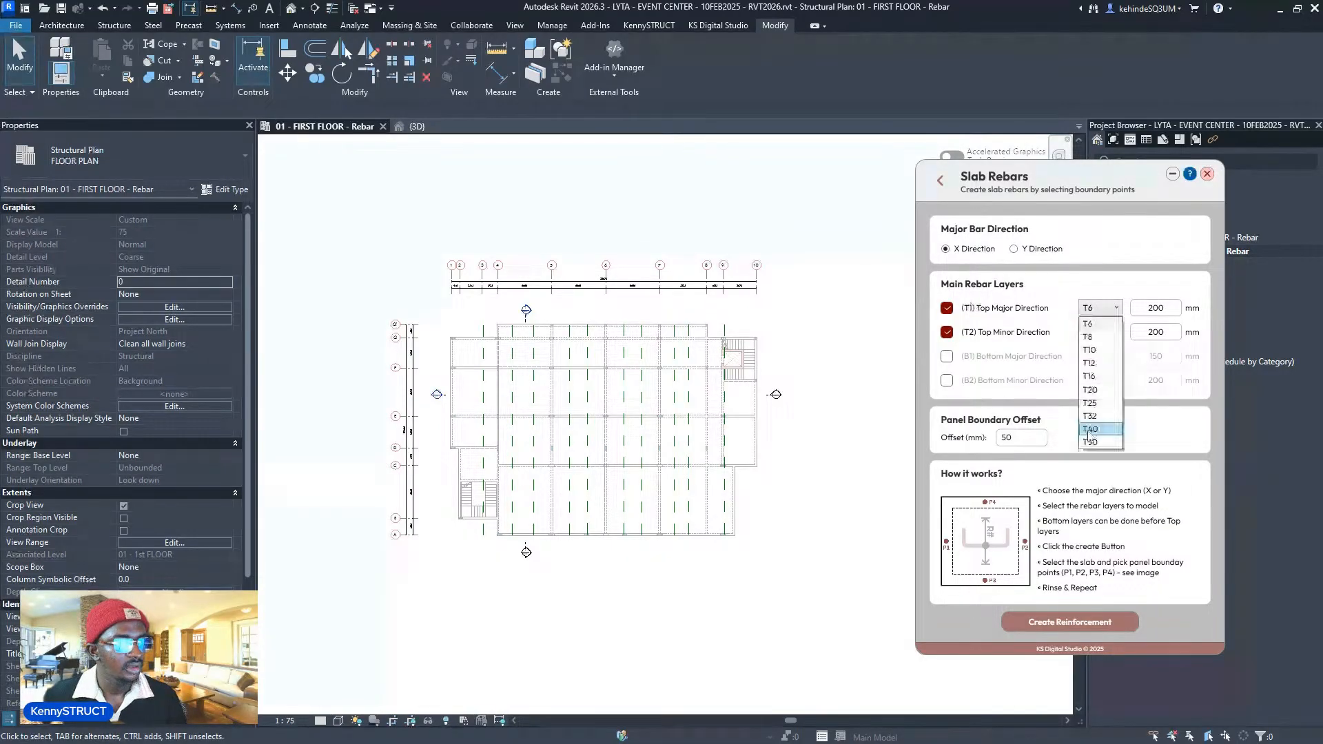
{"action": "left_click", "coordinate": [1099, 350]}
{"action": "double_click", "coordinate": [1145, 309]}
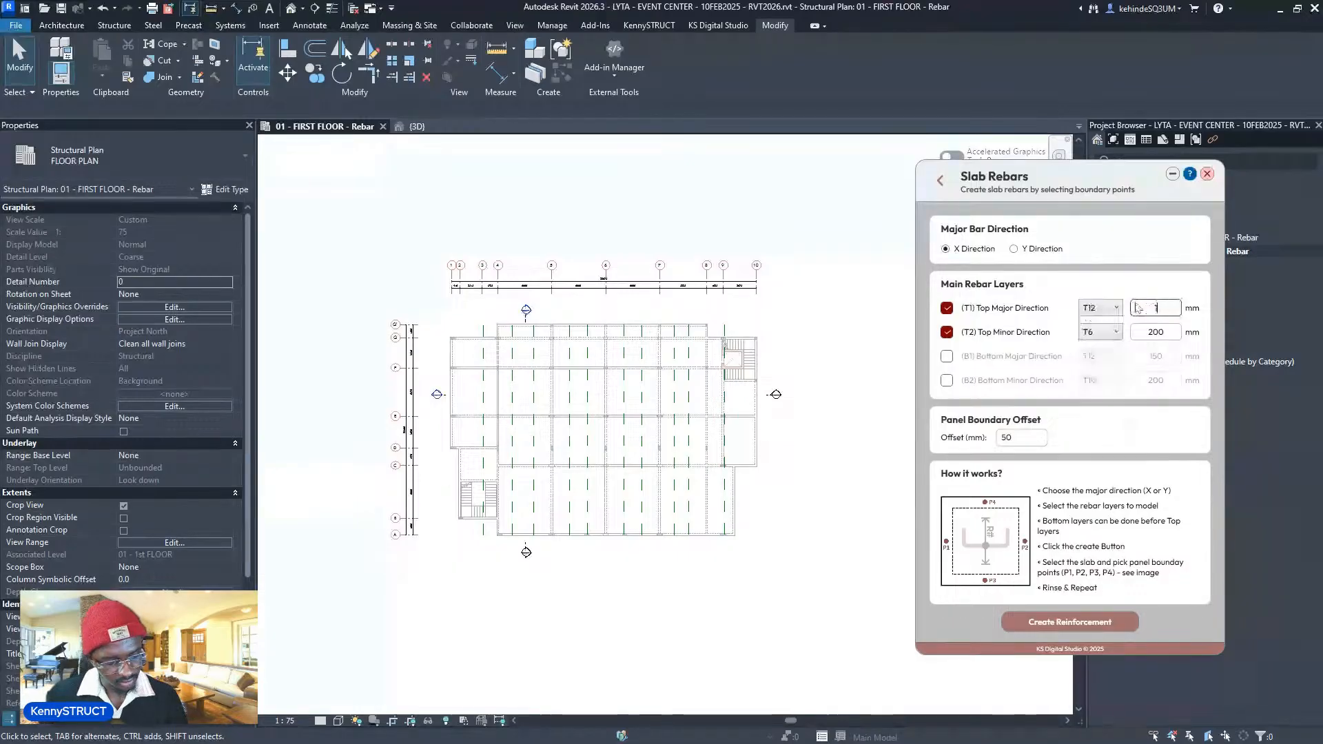
{"action": "left_click", "coordinate": [1160, 332]}
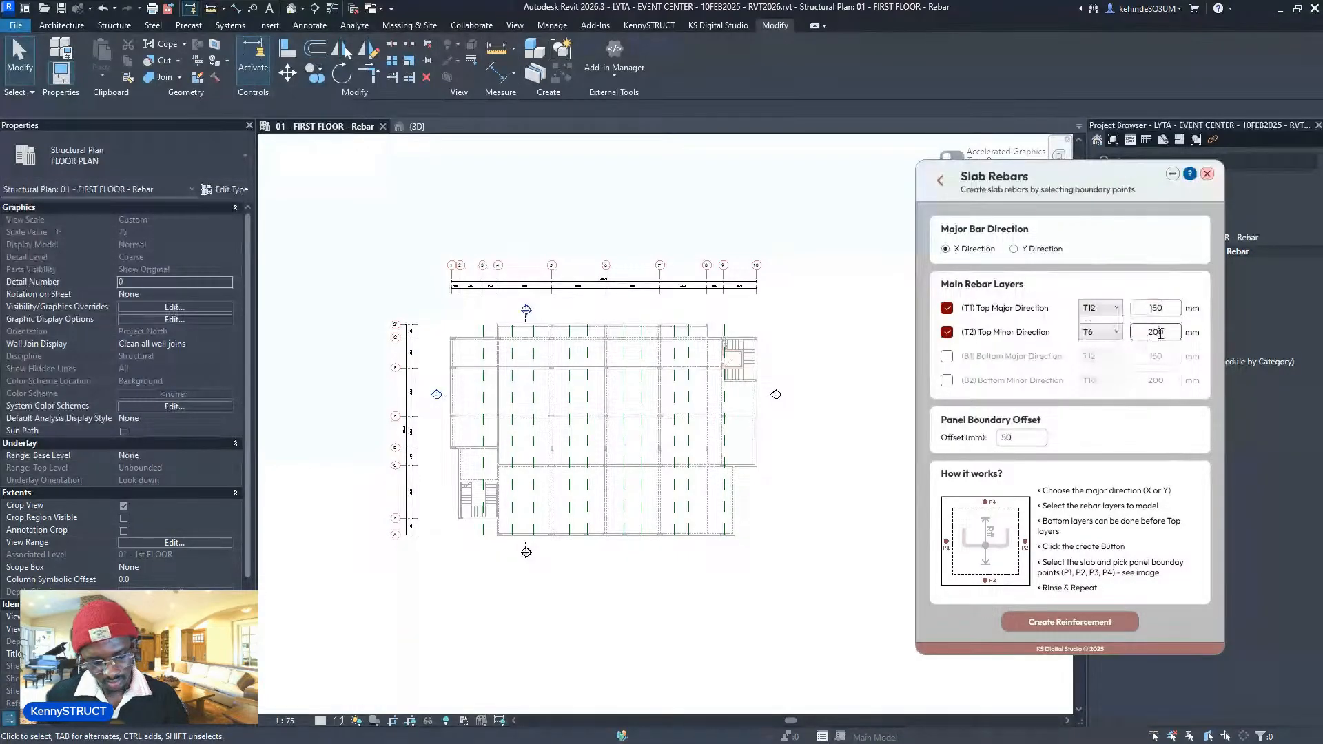
{"action": "left_click", "coordinate": [1108, 333]}
{"action": "left_click", "coordinate": [1100, 363]}
{"action": "left_click", "coordinate": [1170, 332]}
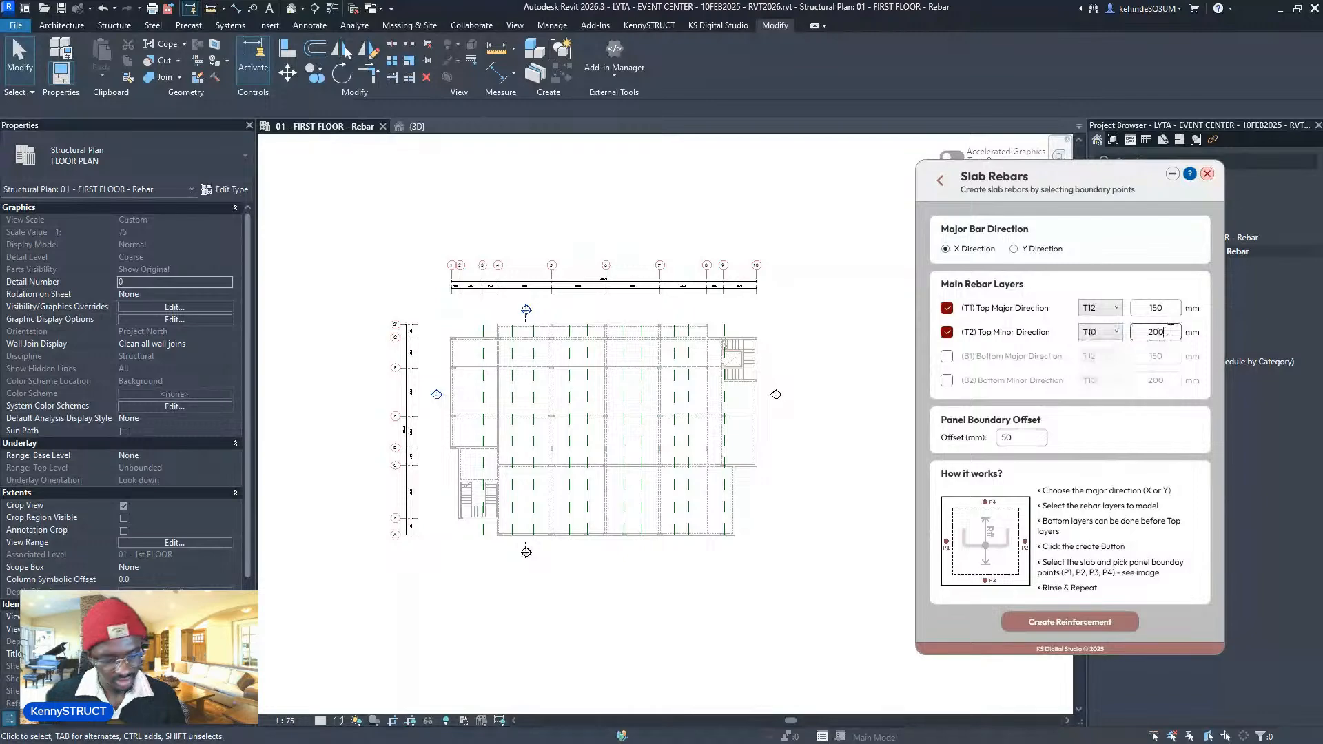
{"action": "left_click_drag", "start_coordinate": [1170, 331], "coordinate": [1122, 336]}
{"action": "type", "text": "150"}
{"action": "left_click", "coordinate": [1161, 311]}
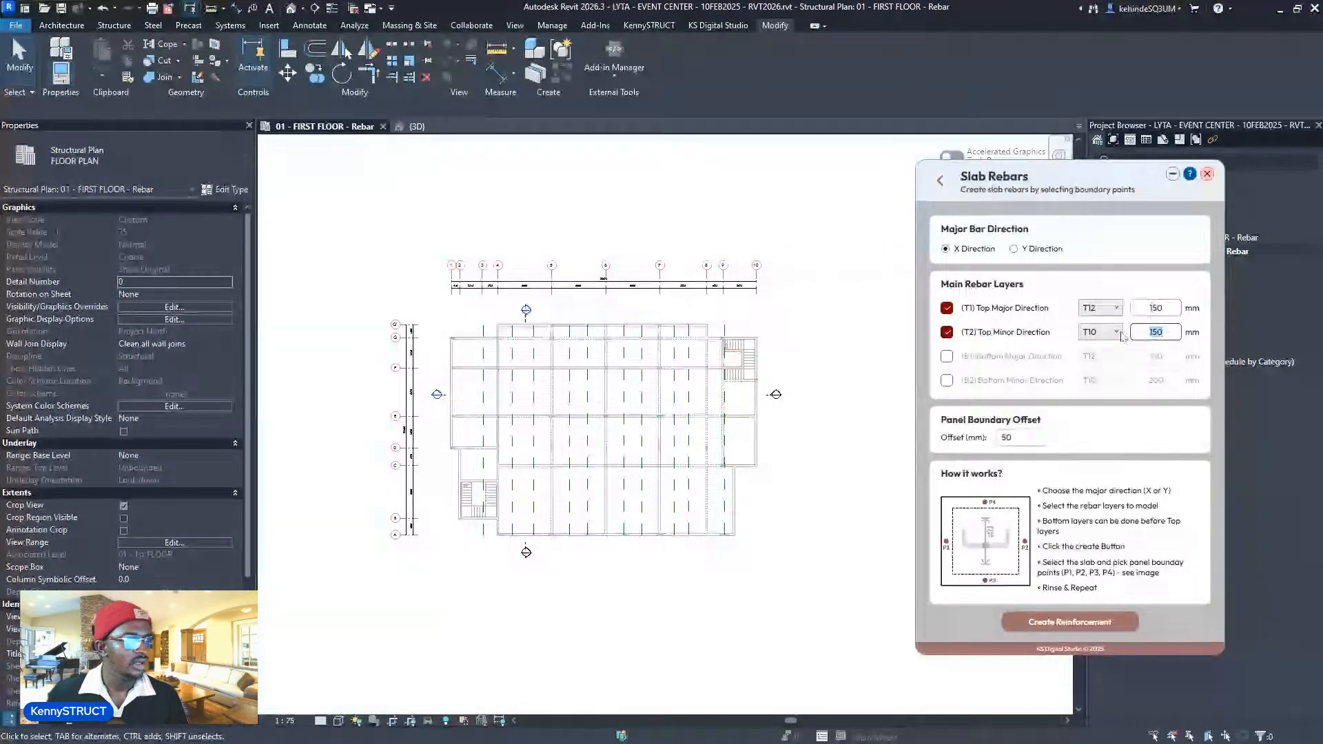
{"action": "type", "text": "1"}
{"action": "left_click", "coordinate": [1165, 314]}
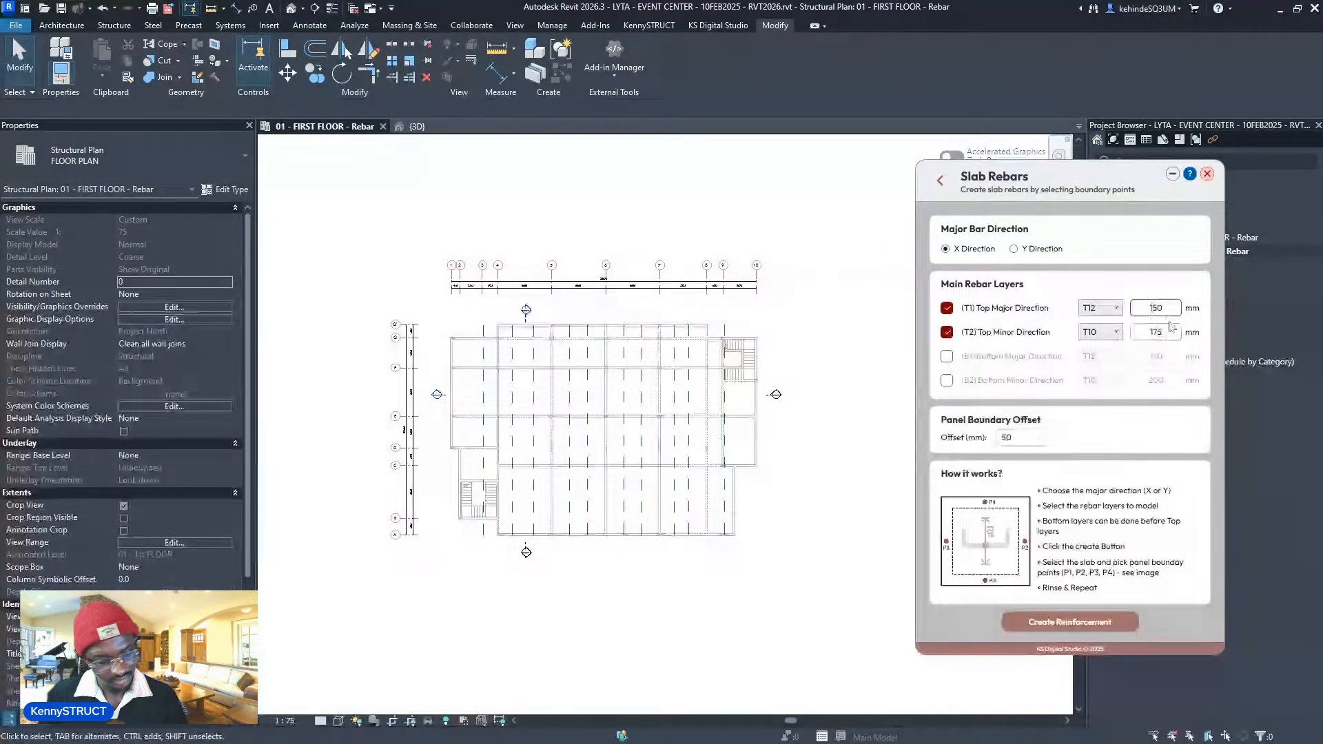
{"action": "left_click_drag", "start_coordinate": [1028, 432], "coordinate": [1001, 442]}
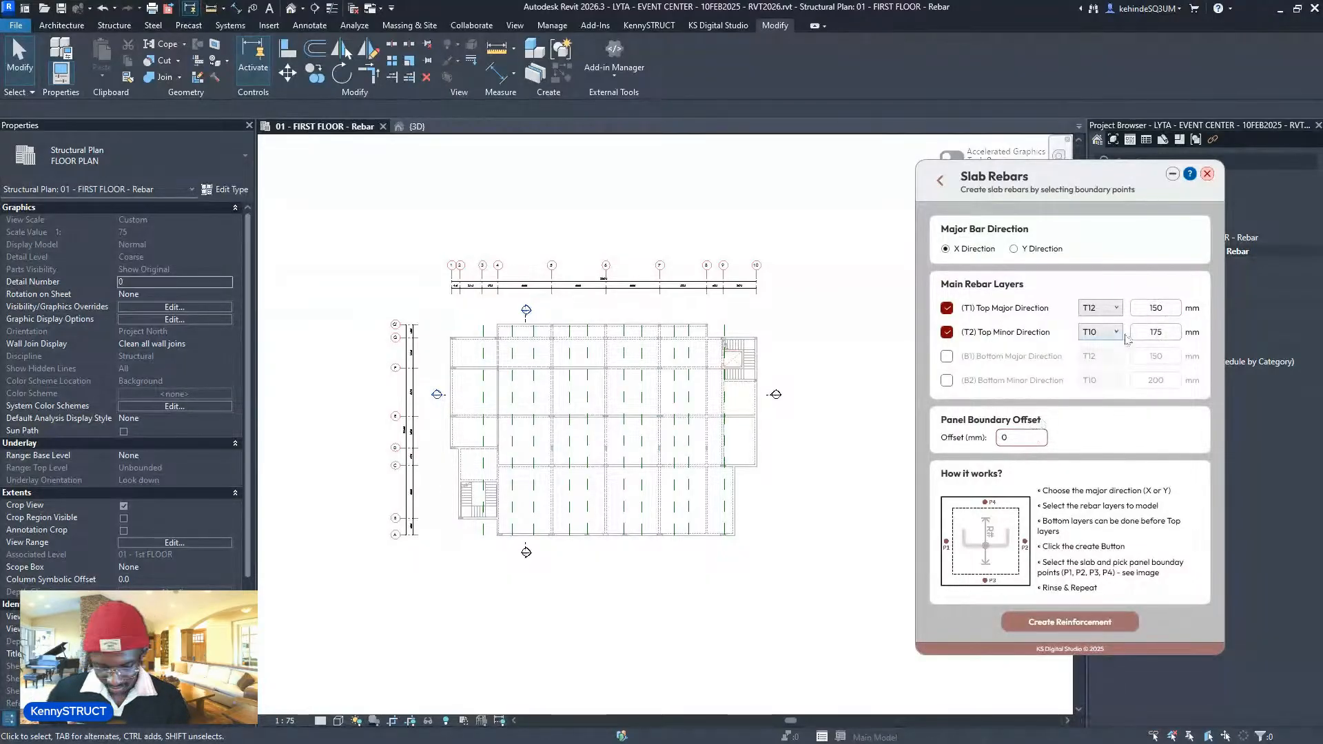
{"action": "left_click", "coordinate": [1169, 334]}
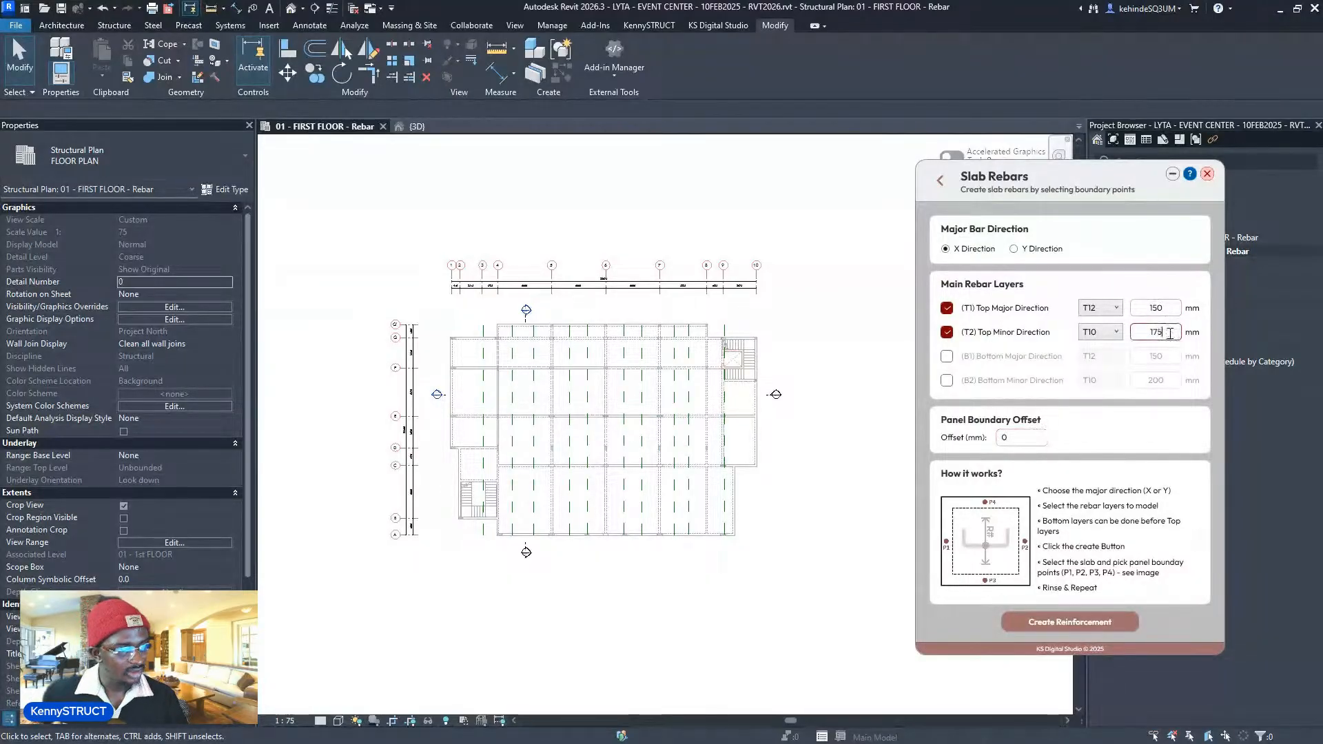
{"action": "middle_click_drag", "start_coordinate": [788, 231], "coordinate": [788, 232]}
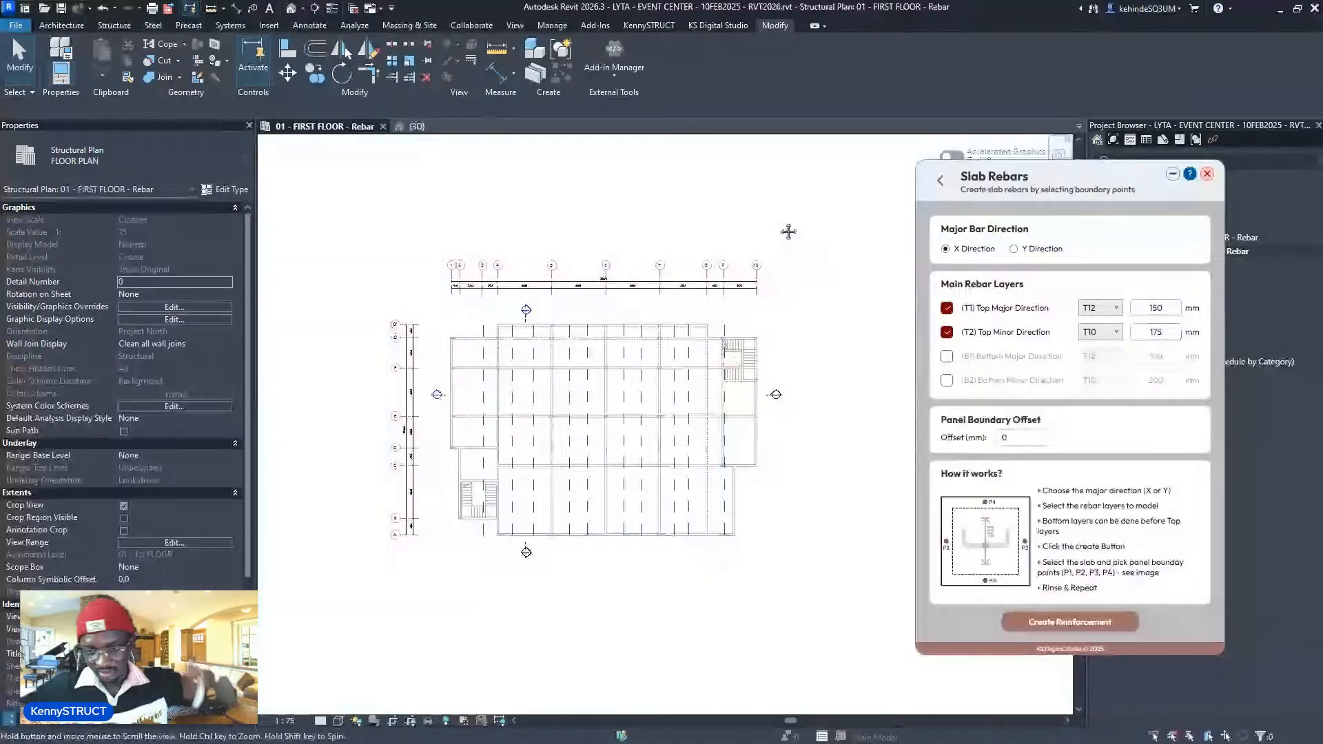
- Start the top reinforcement and place the mesh in the first slab bay
{"action": "scroll", "coordinate": [514, 560], "scroll_direction": "up", "scroll_amount": 2}
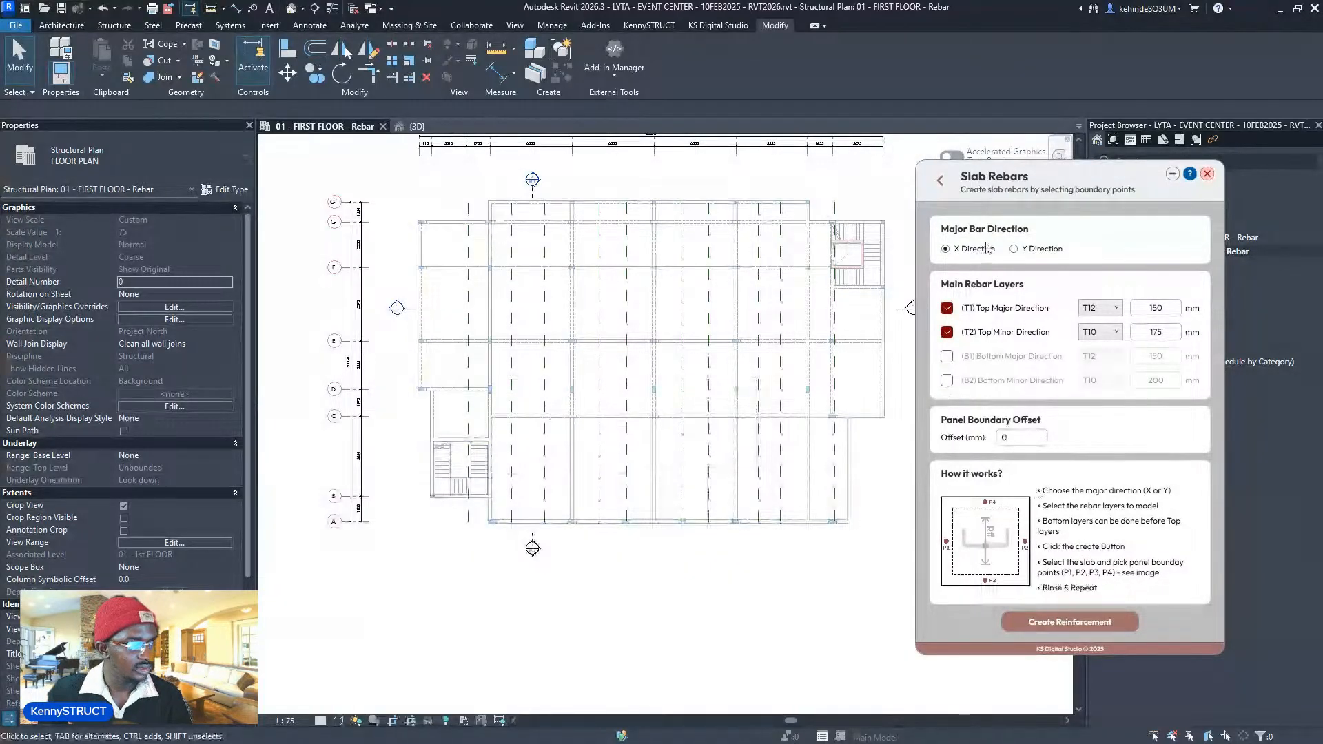
{"action": "scroll", "coordinate": [524, 493], "scroll_direction": "up", "scroll_amount": 2}
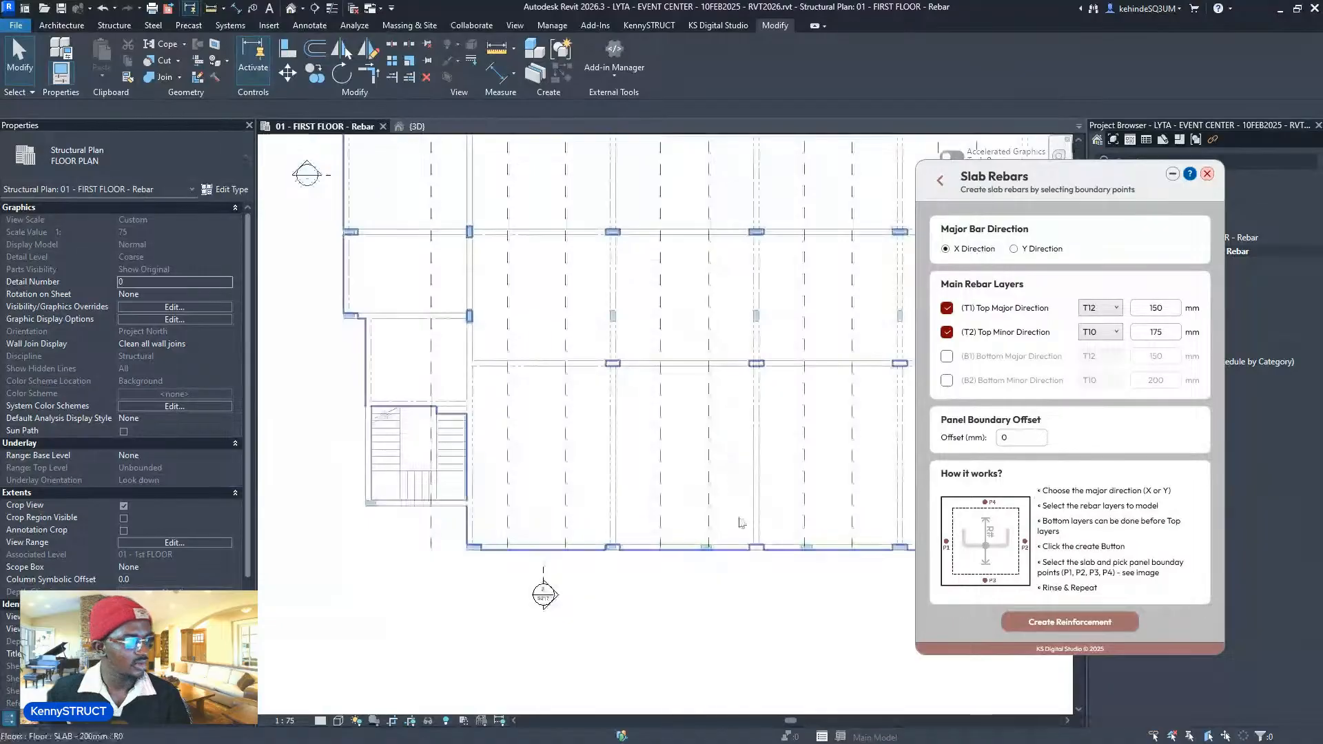
{"action": "left_click", "coordinate": [1082, 624]}
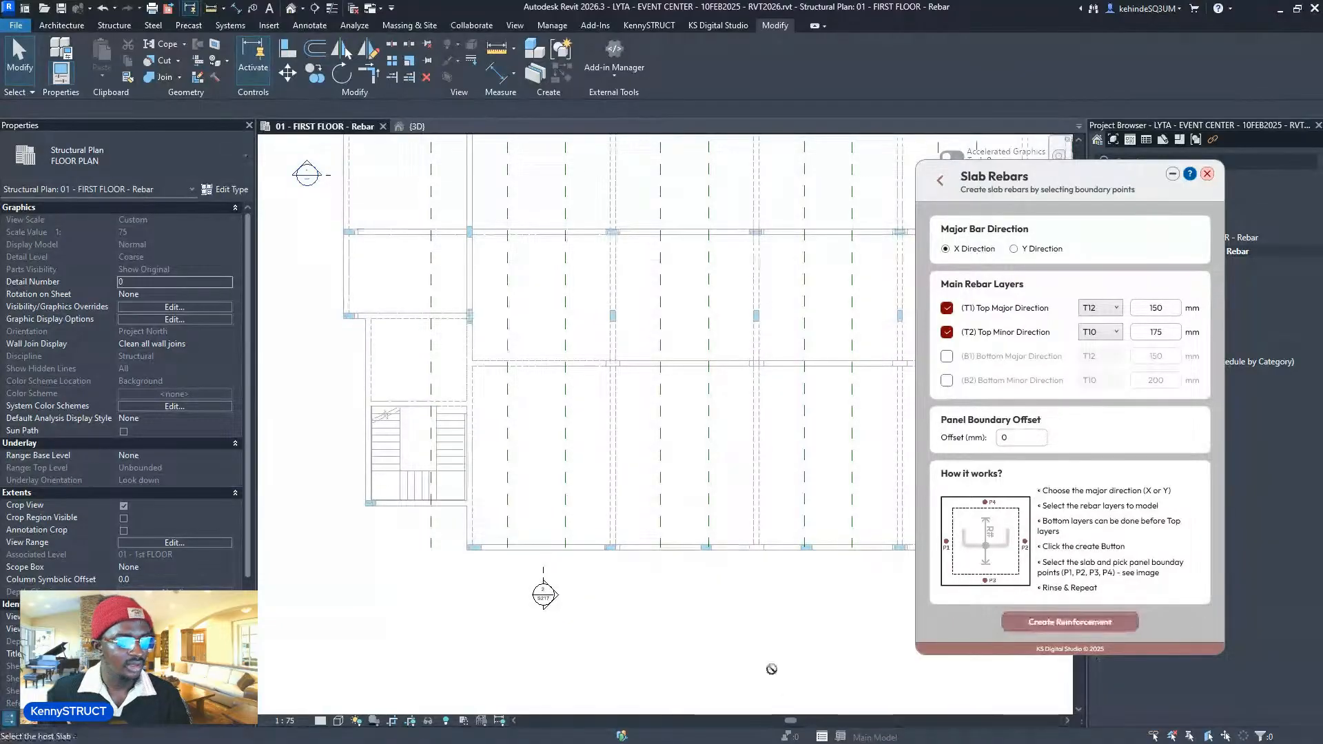
{"action": "scroll", "coordinate": [701, 620], "scroll_direction": "down", "scroll_amount": 1}
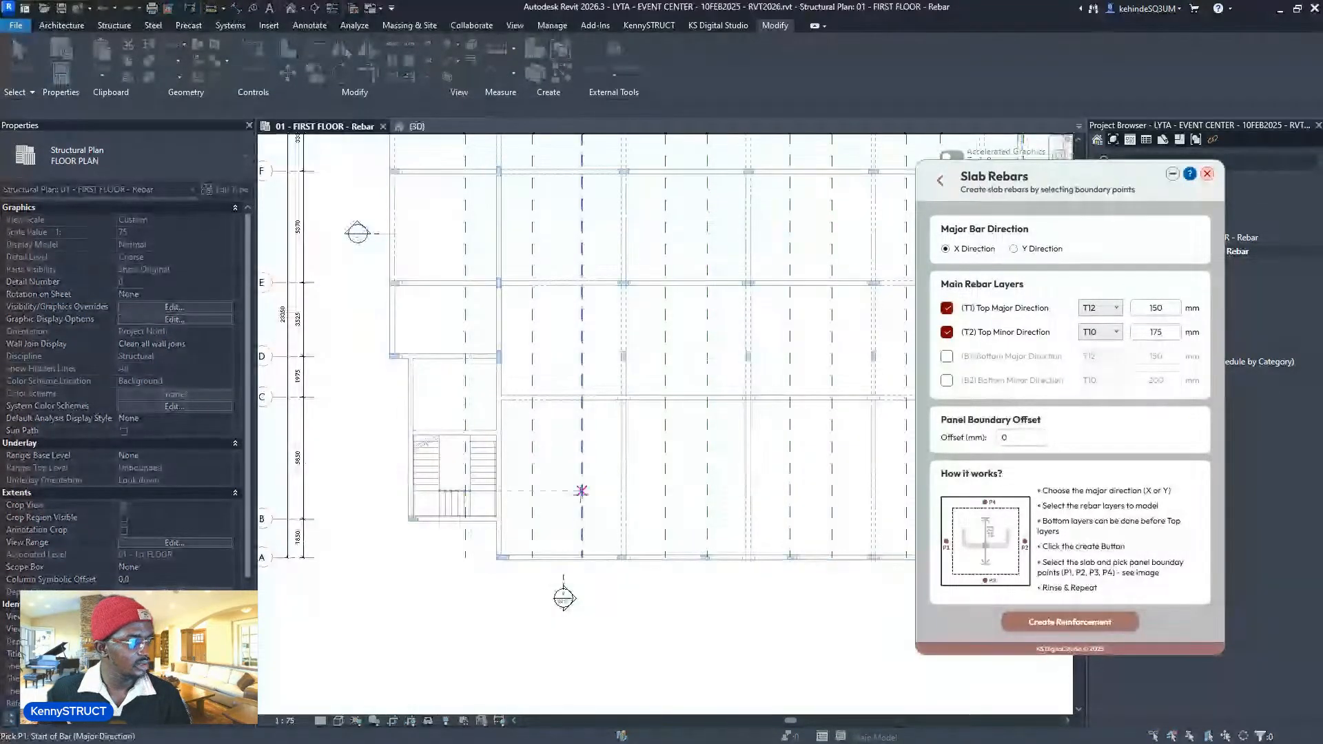
{"action": "left_click", "coordinate": [581, 491]}
{"action": "left_click", "coordinate": [663, 491]}
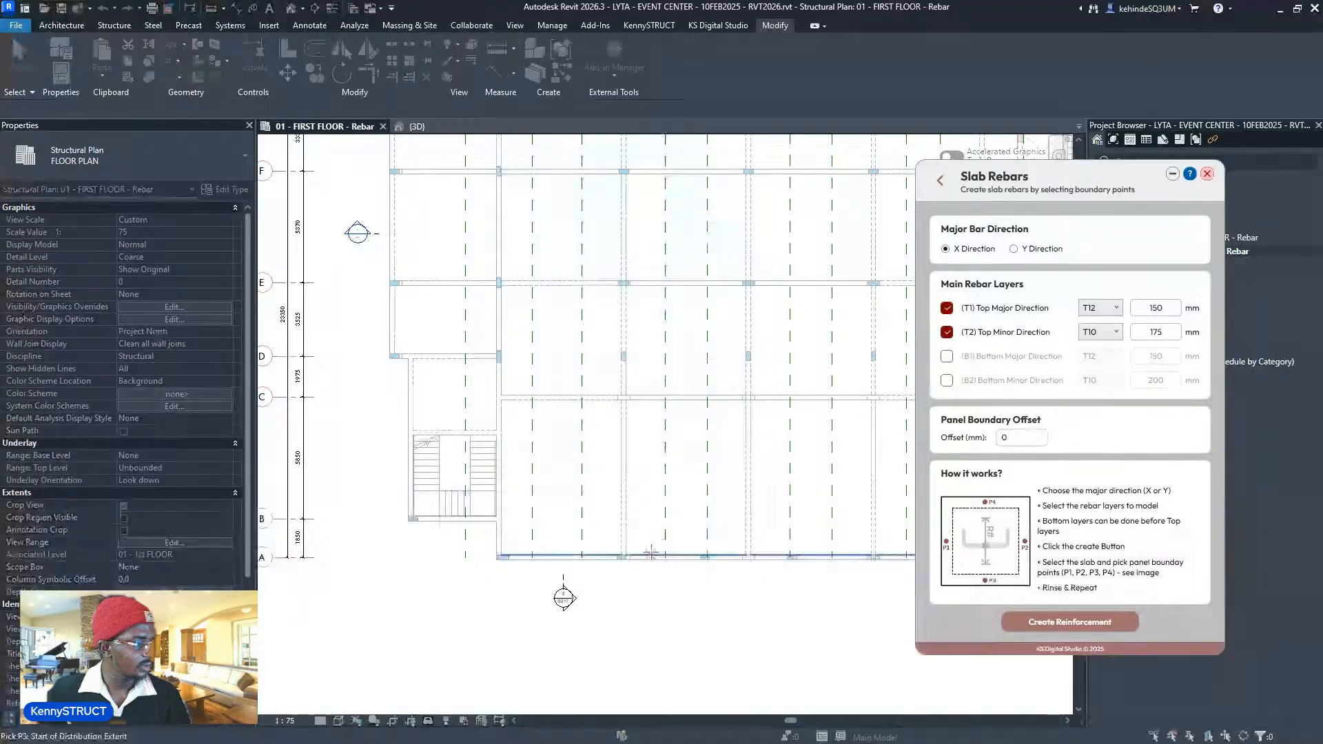
{"action": "left_click", "coordinate": [653, 538]}
{"action": "scroll", "coordinate": [655, 452], "scroll_direction": "up", "scroll_amount": 3, "text": "ctrl"}
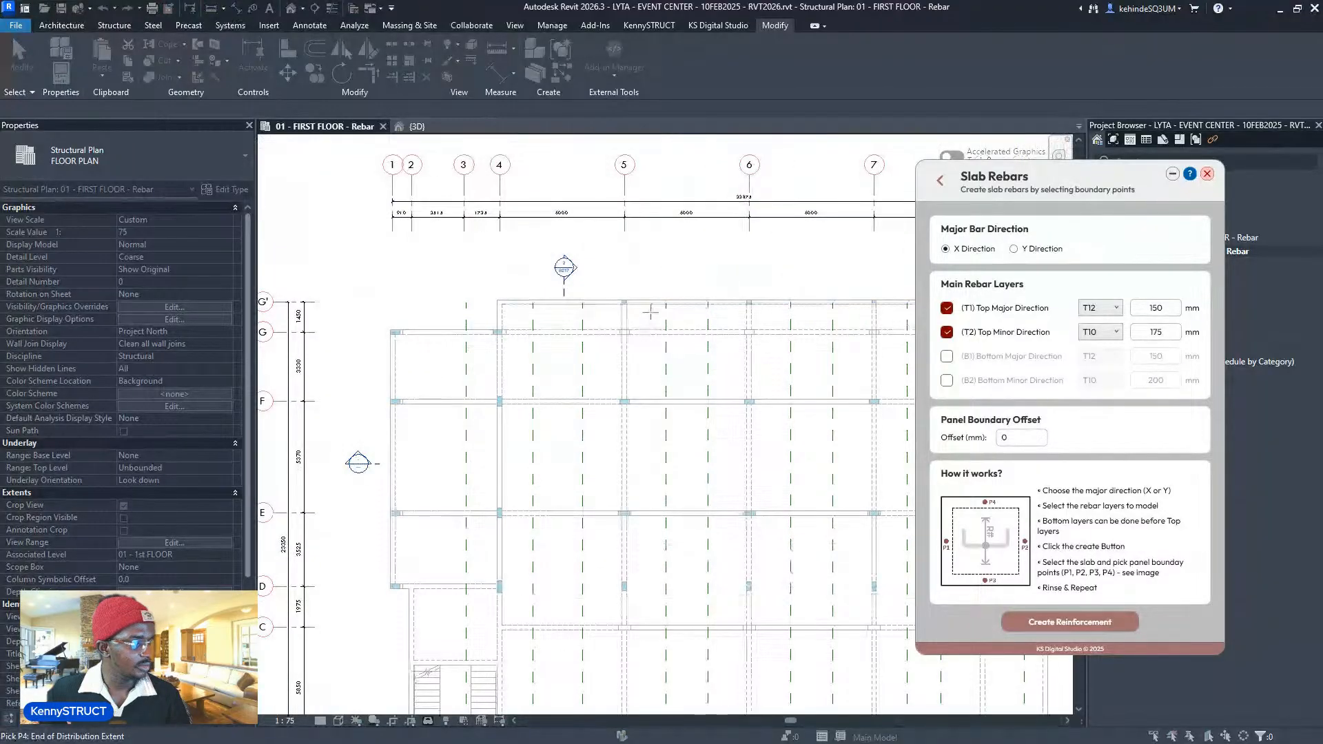
{"action": "left_click", "coordinate": [650, 304]}
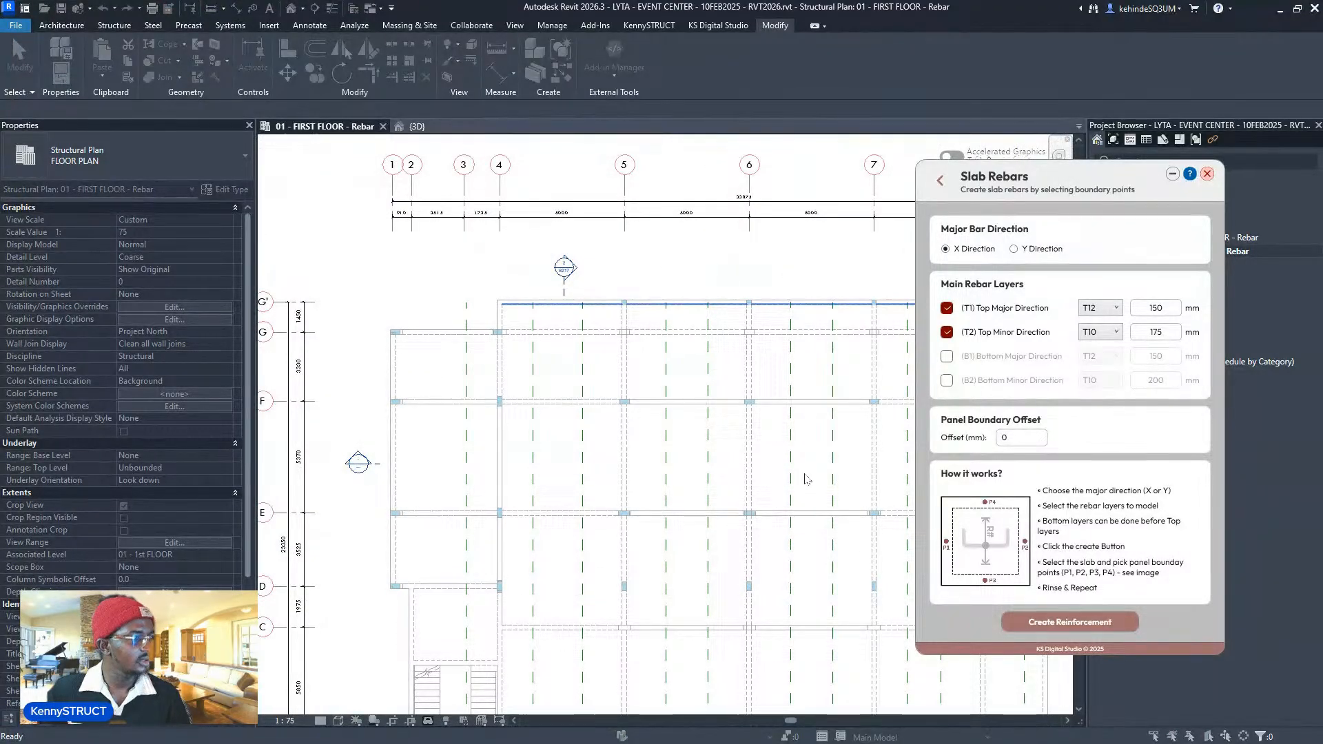
- Place top rebar meshes in the second and third slab bays
{"action": "middle_click_drag", "start_coordinate": [778, 428], "coordinate": [608, 330]}
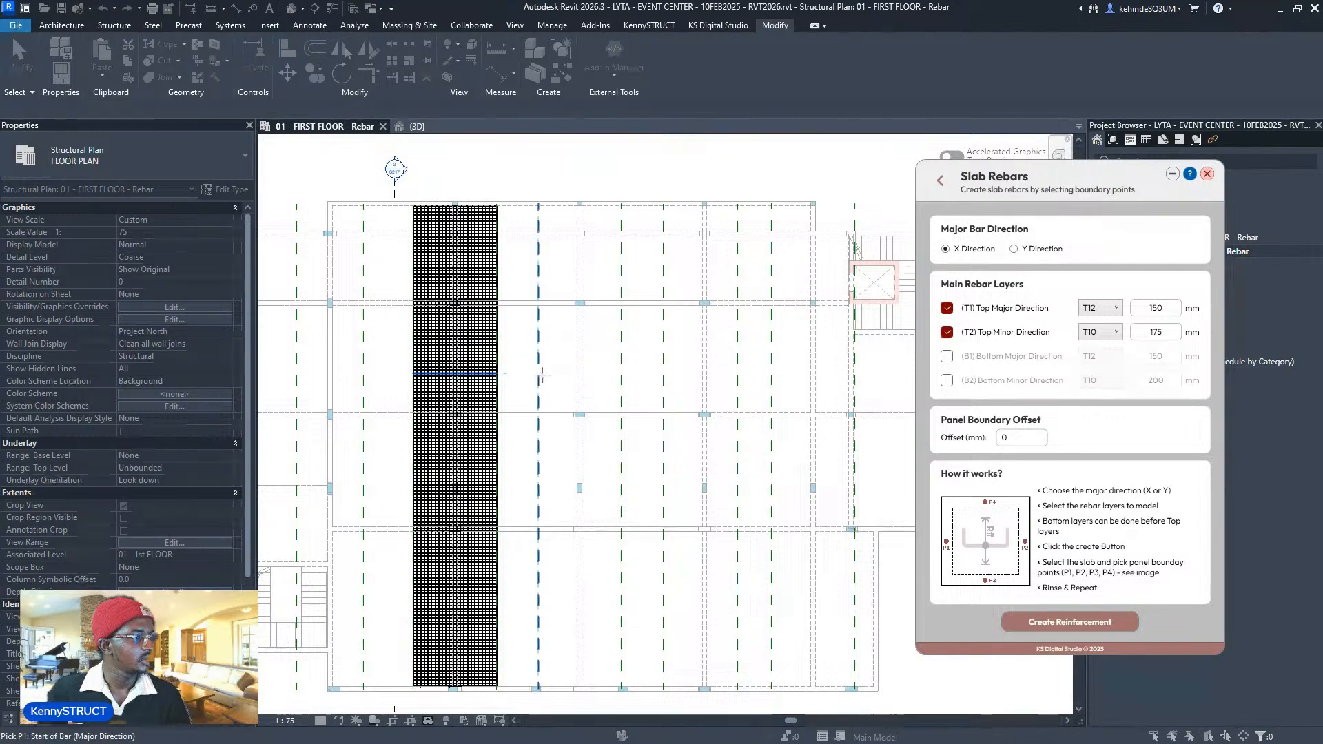
{"action": "left_click", "coordinate": [540, 374]}
{"action": "left_click", "coordinate": [621, 375]}
{"action": "left_click", "coordinate": [606, 687]}
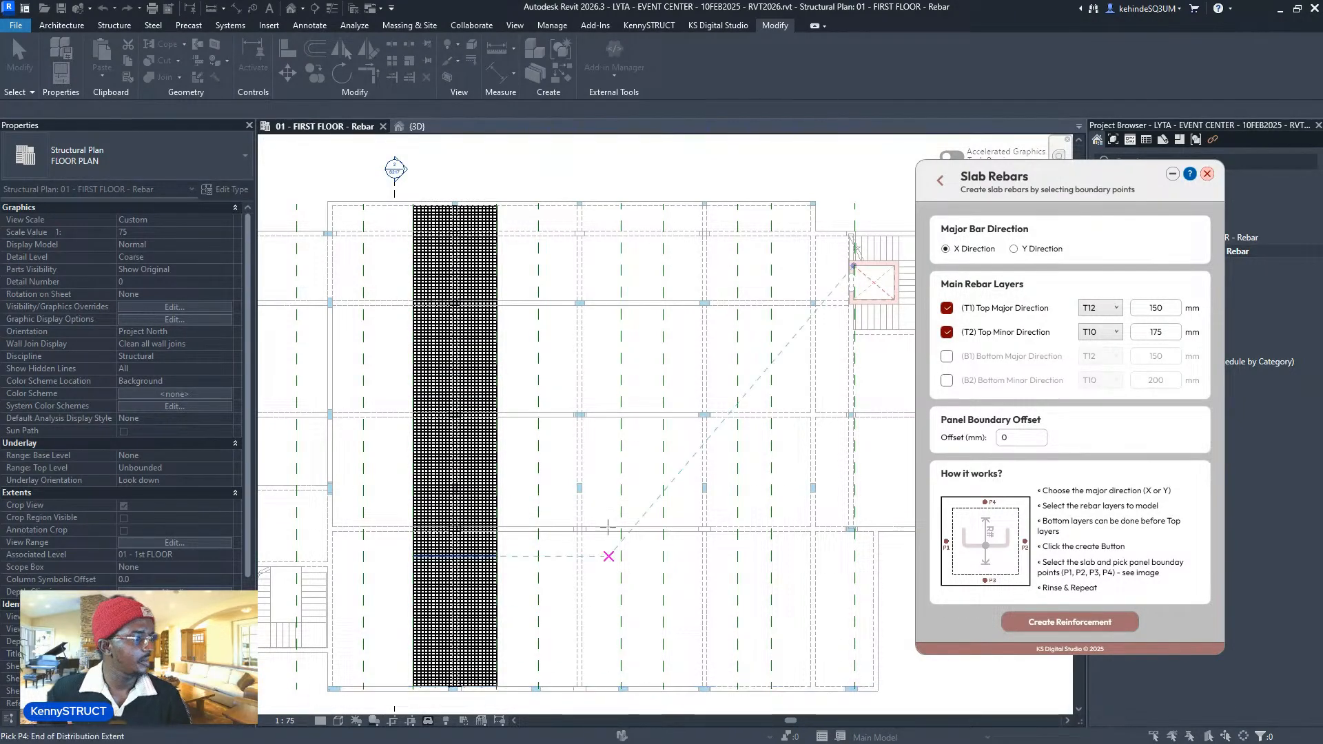
{"action": "left_click", "coordinate": [603, 214]}
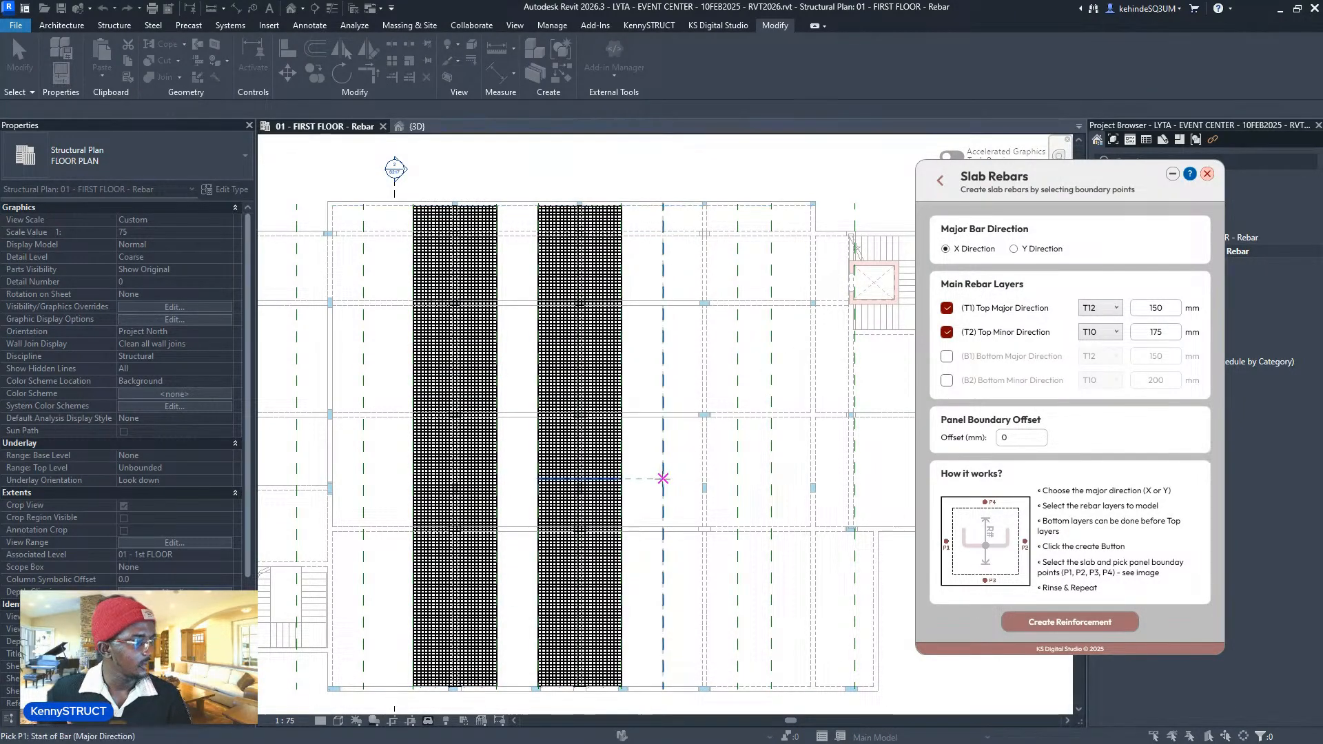
{"action": "left_click", "coordinate": [738, 469]}
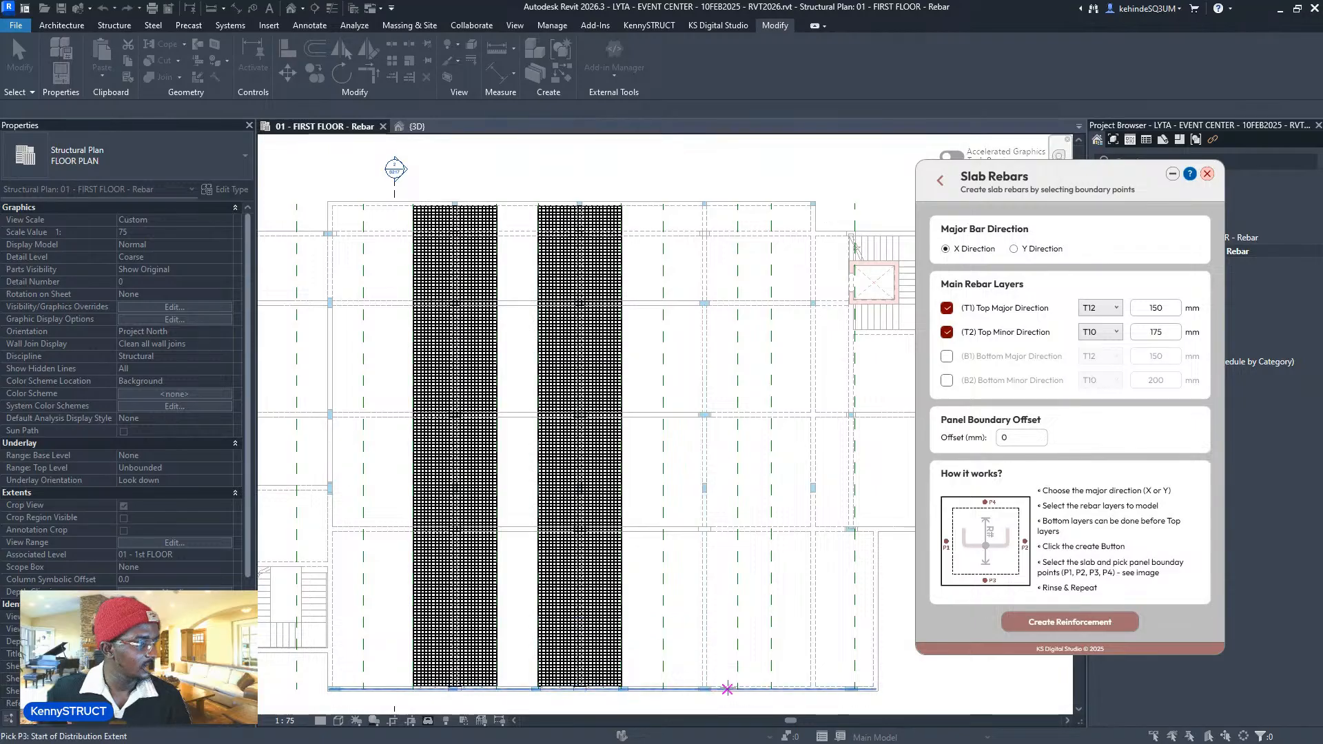
{"action": "left_click", "coordinate": [729, 688]}
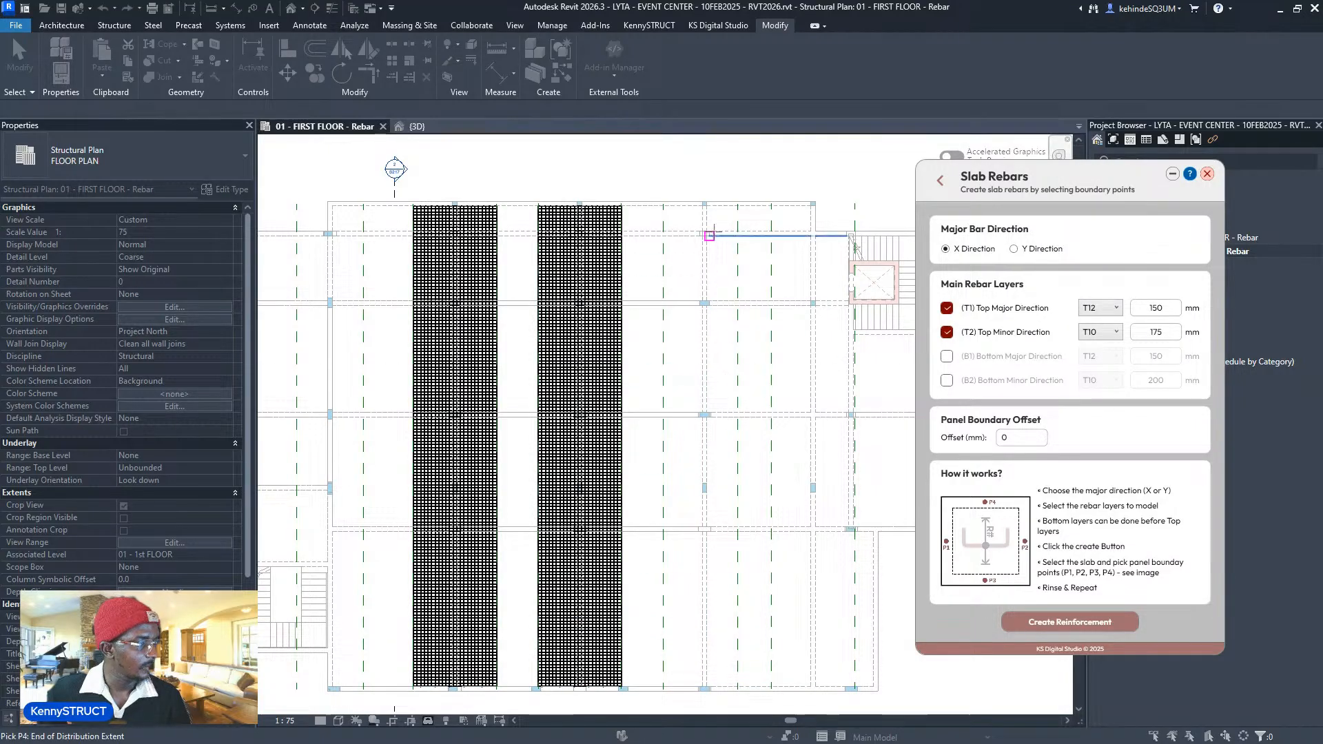
{"action": "left_click", "coordinate": [719, 206]}
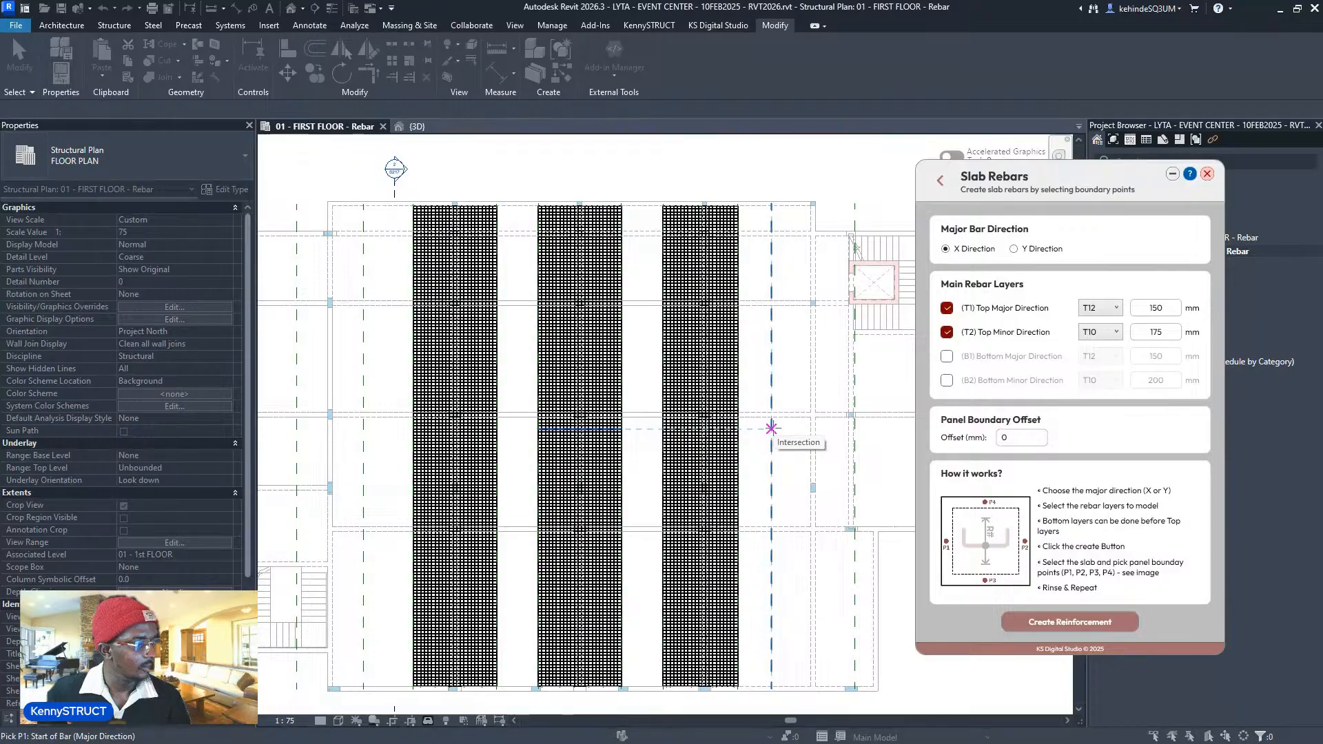
- Place the top rebar mesh in the bay next to the stairs
{"action": "middle_click_drag", "start_coordinate": [853, 418], "coordinate": [777, 391]}
{"action": "scroll", "coordinate": [723, 420], "scroll_direction": "up", "scroll_amount": 2}
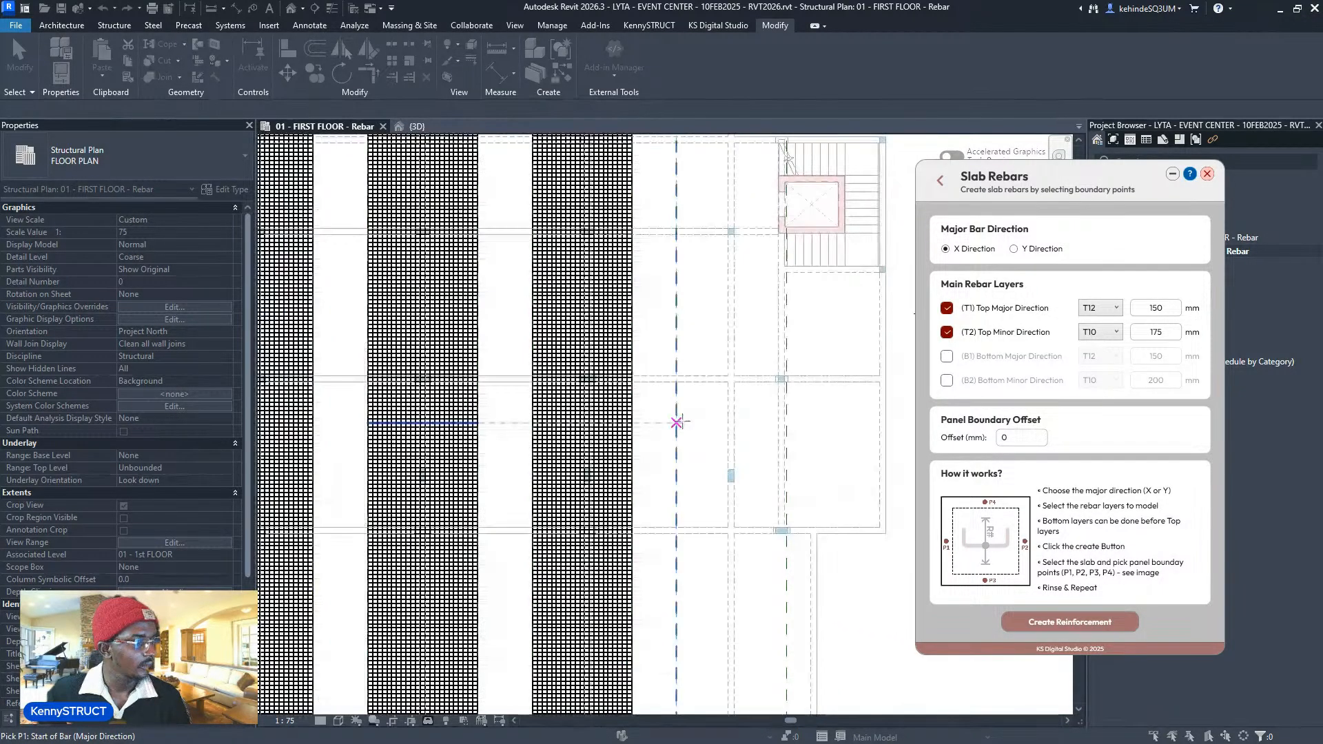
{"action": "left_click", "coordinate": [678, 421]}
{"action": "left_click", "coordinate": [786, 407]}
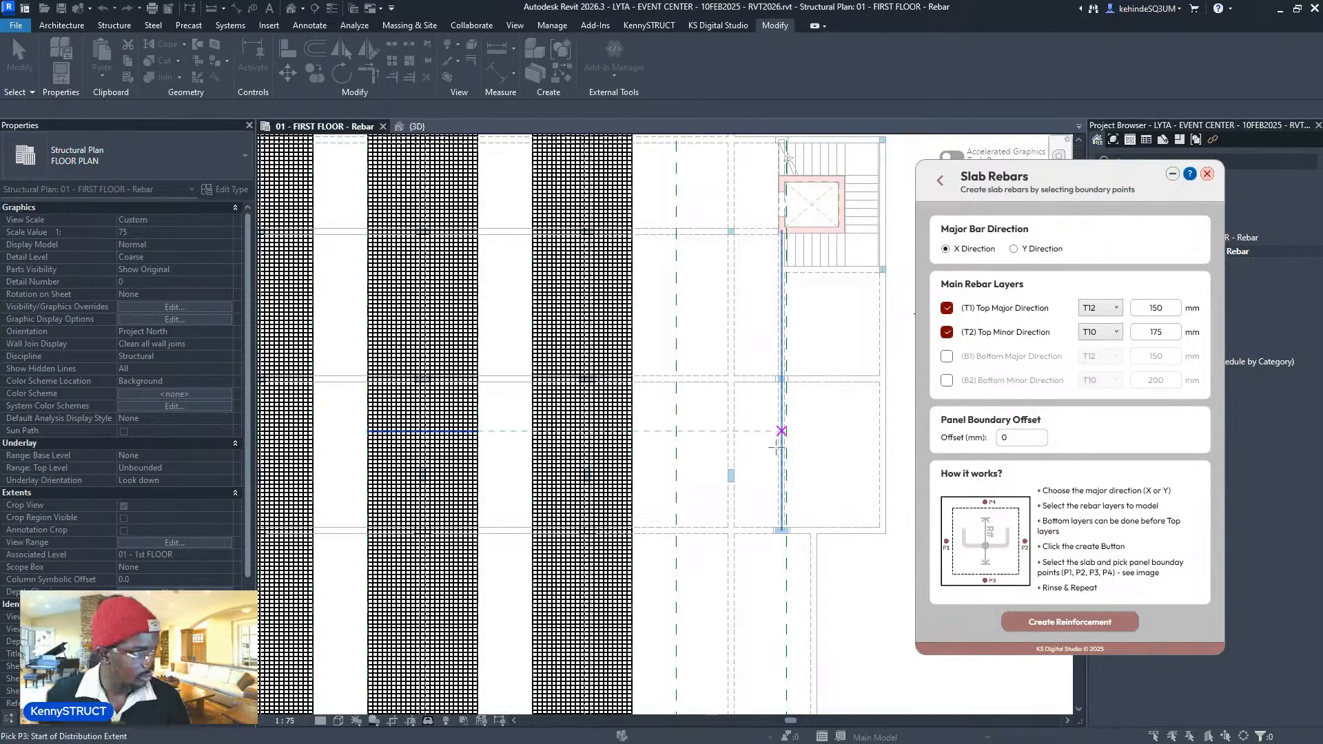
{"action": "middle_click_drag", "start_coordinate": [768, 569], "coordinate": [769, 503]}
{"action": "left_click", "coordinate": [754, 664]}
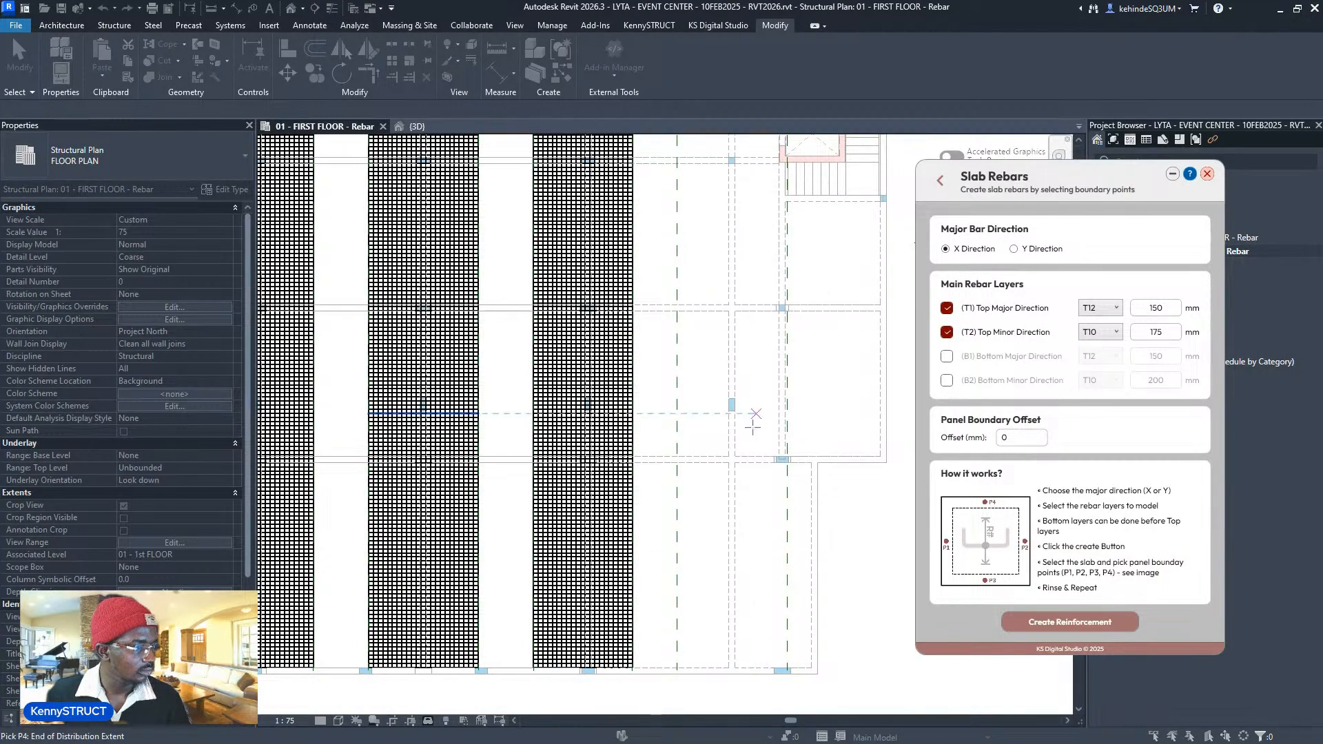
{"action": "middle_click_drag", "start_coordinate": [754, 417], "coordinate": [758, 650]}
{"action": "middle_click_drag", "start_coordinate": [777, 358], "coordinate": [778, 350]}
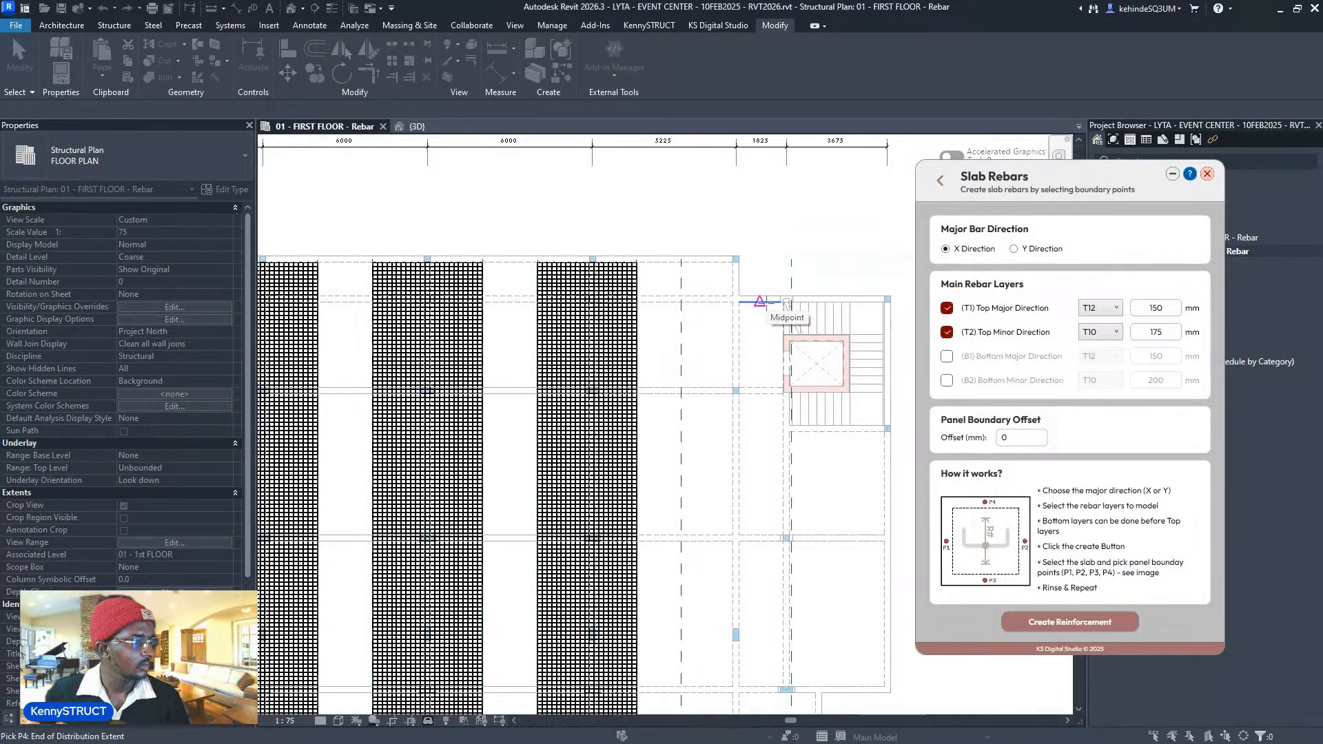
{"action": "left_click", "coordinate": [759, 302]}
- Delete the reference plane near the stairs
{"action": "scroll", "coordinate": [786, 316], "scroll_direction": "down", "scroll_amount": 2}
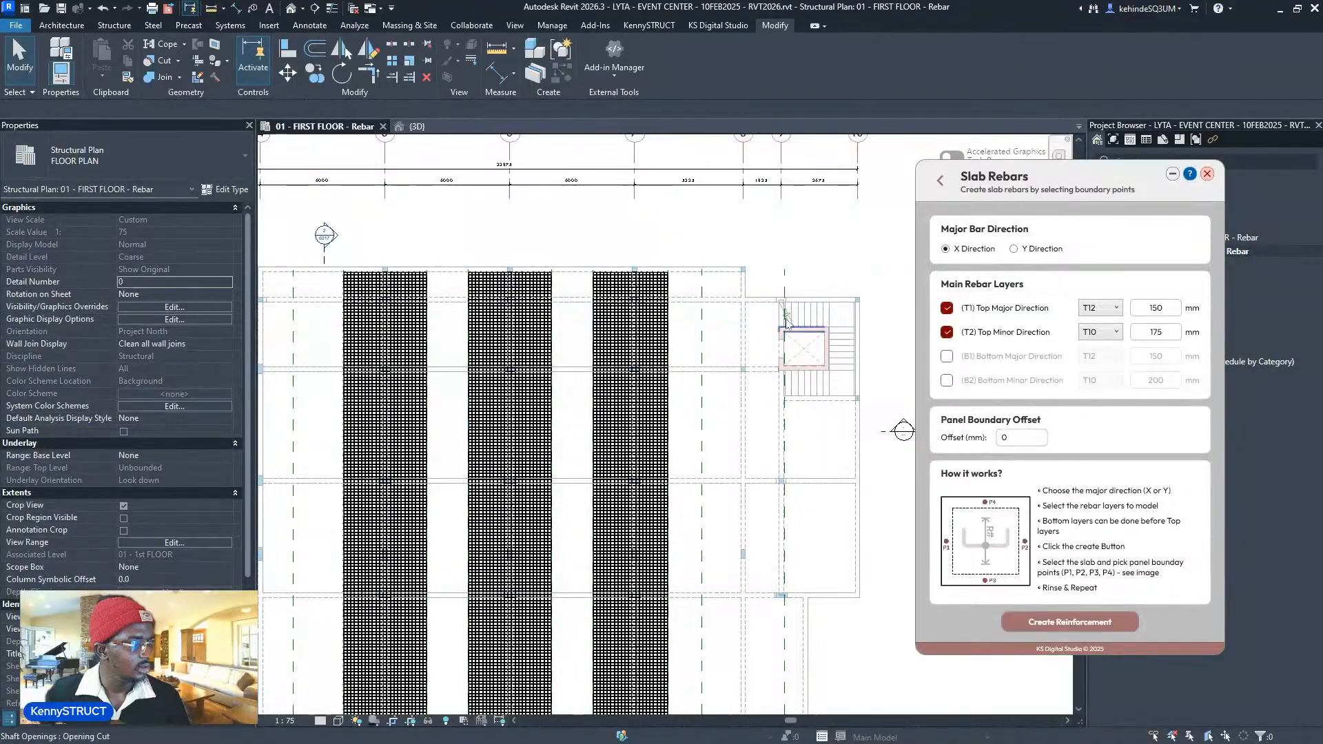
{"action": "left_click", "coordinate": [783, 285]}
{"action": "key", "text": "Delete"}
{"action": "scroll", "coordinate": [767, 180], "scroll_direction": "up", "scroll_amount": 3}
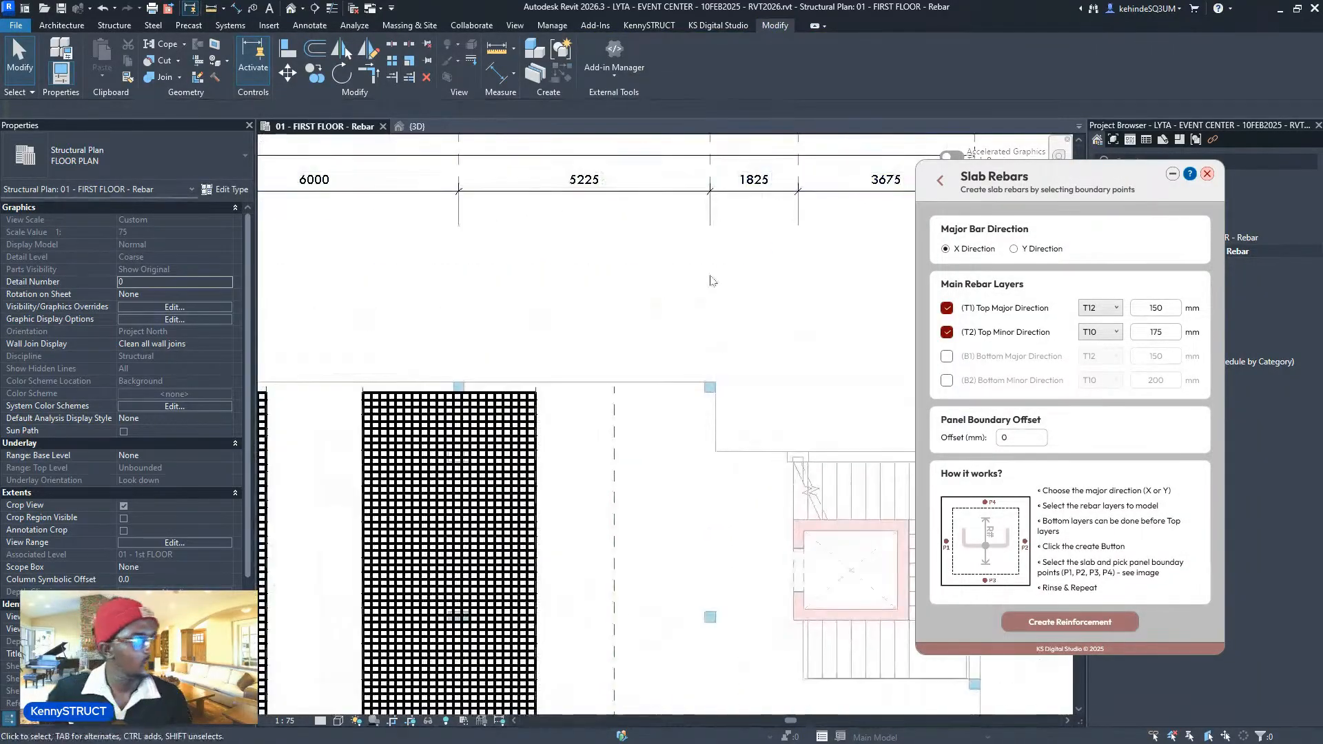
- Calculate 0.3 × 1825 = 547.5 in Windows Calculator, then go back to Revit
{"action": "left_click", "coordinate": [1132, 727]}
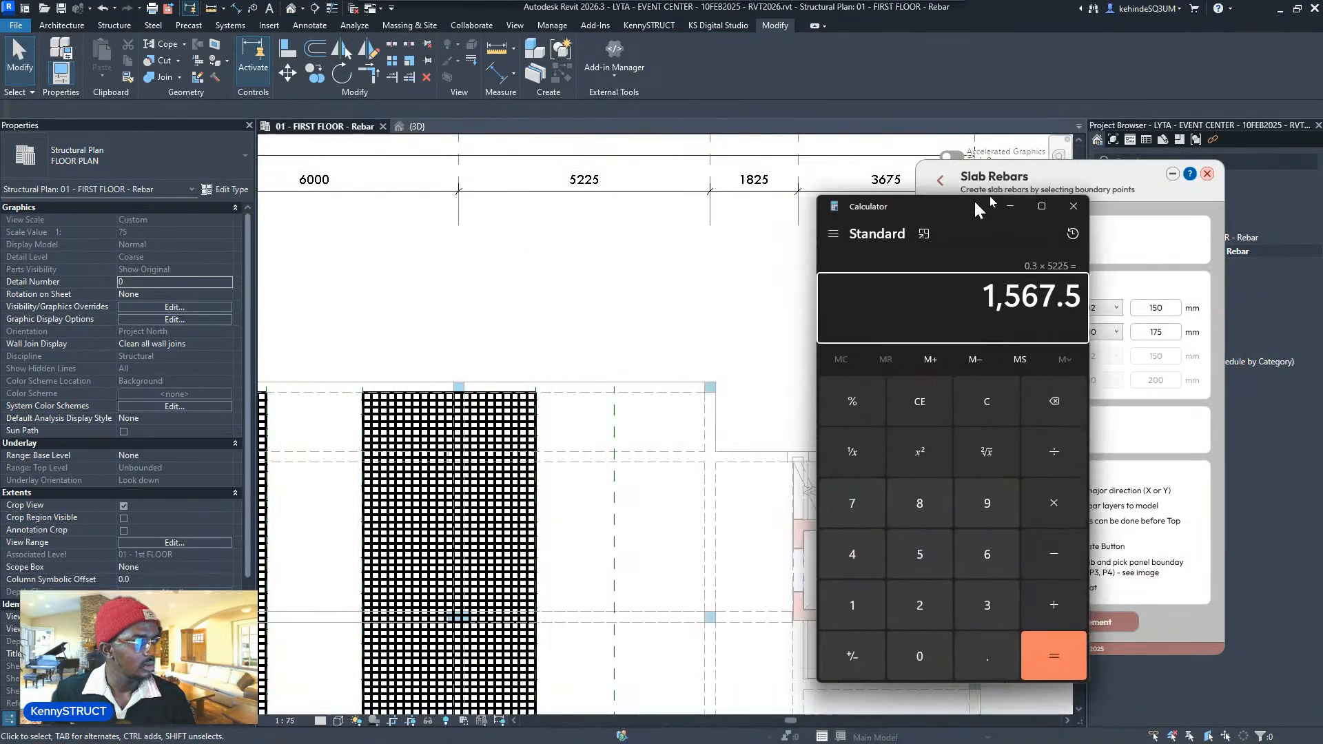
{"action": "left_click_drag", "start_coordinate": [657, 277], "coordinate": [911, 205]}
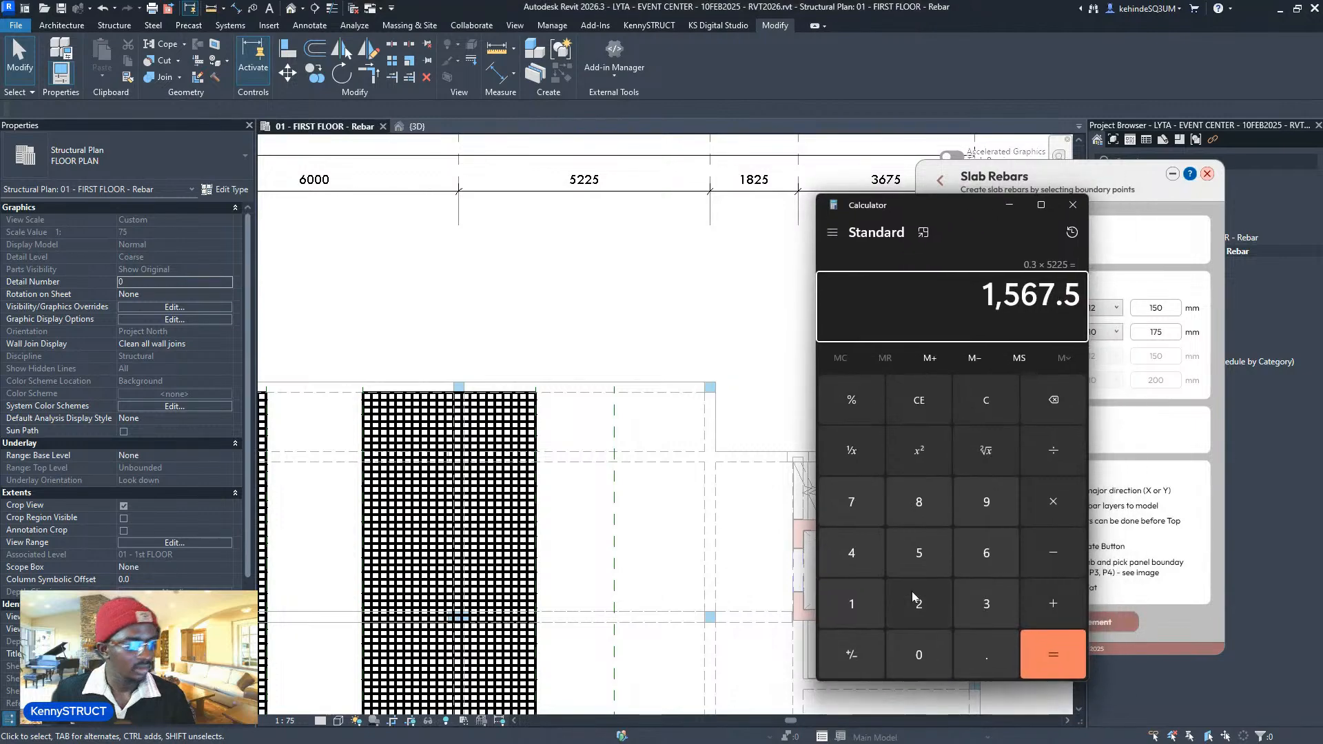
{"action": "left_click", "coordinate": [854, 601]}
{"action": "left_click", "coordinate": [986, 403]}
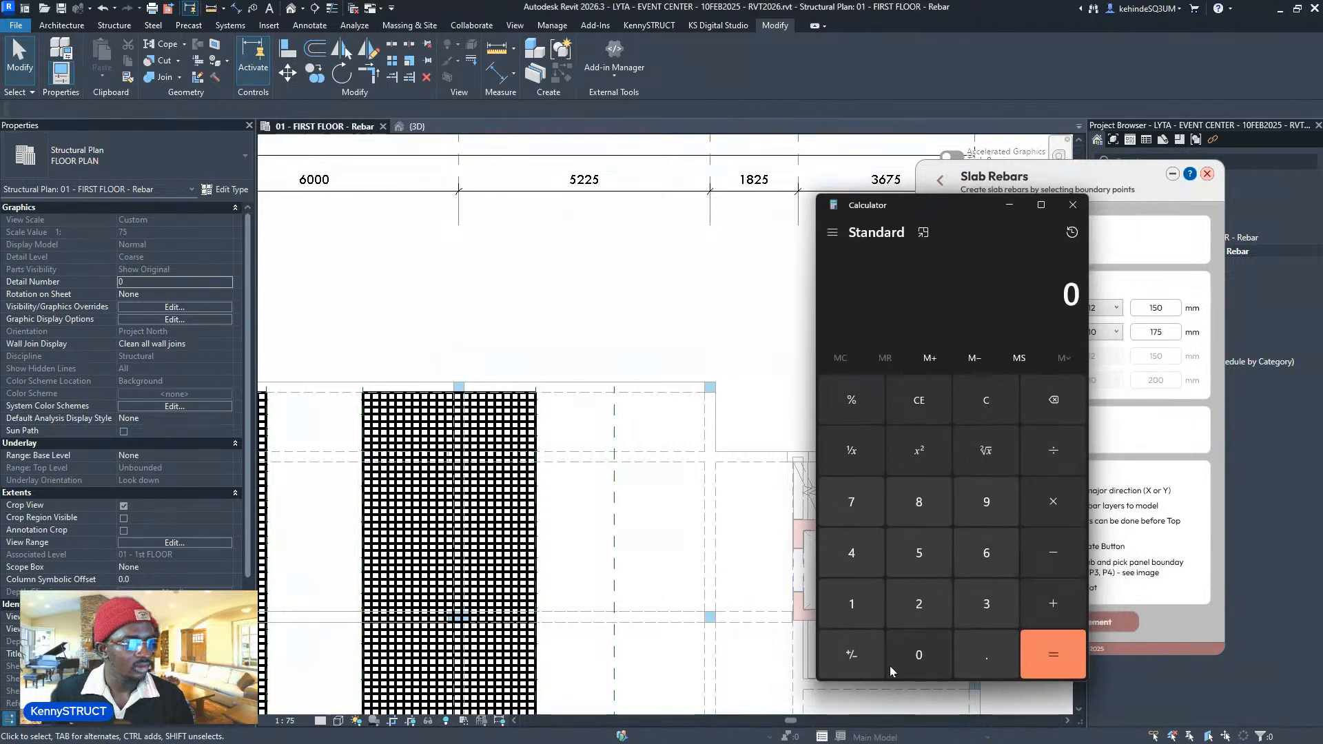
{"action": "left_click", "coordinate": [973, 645]}
{"action": "left_click", "coordinate": [986, 603]}
{"action": "left_click", "coordinate": [1053, 501]}
{"action": "left_click", "coordinate": [845, 602]}
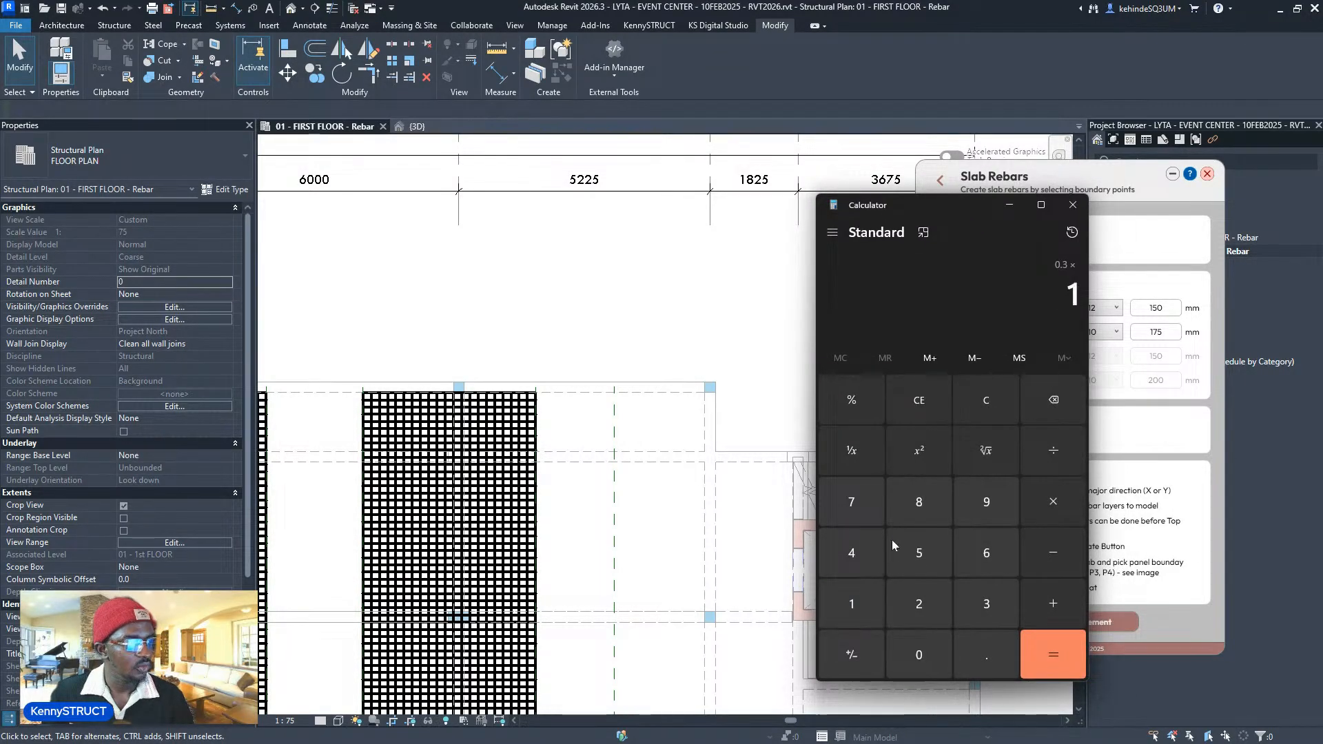
{"action": "left_click", "coordinate": [908, 499]}
{"action": "left_click", "coordinate": [923, 607]}
{"action": "left_click", "coordinate": [919, 553]}
{"action": "left_click", "coordinate": [1053, 654]}
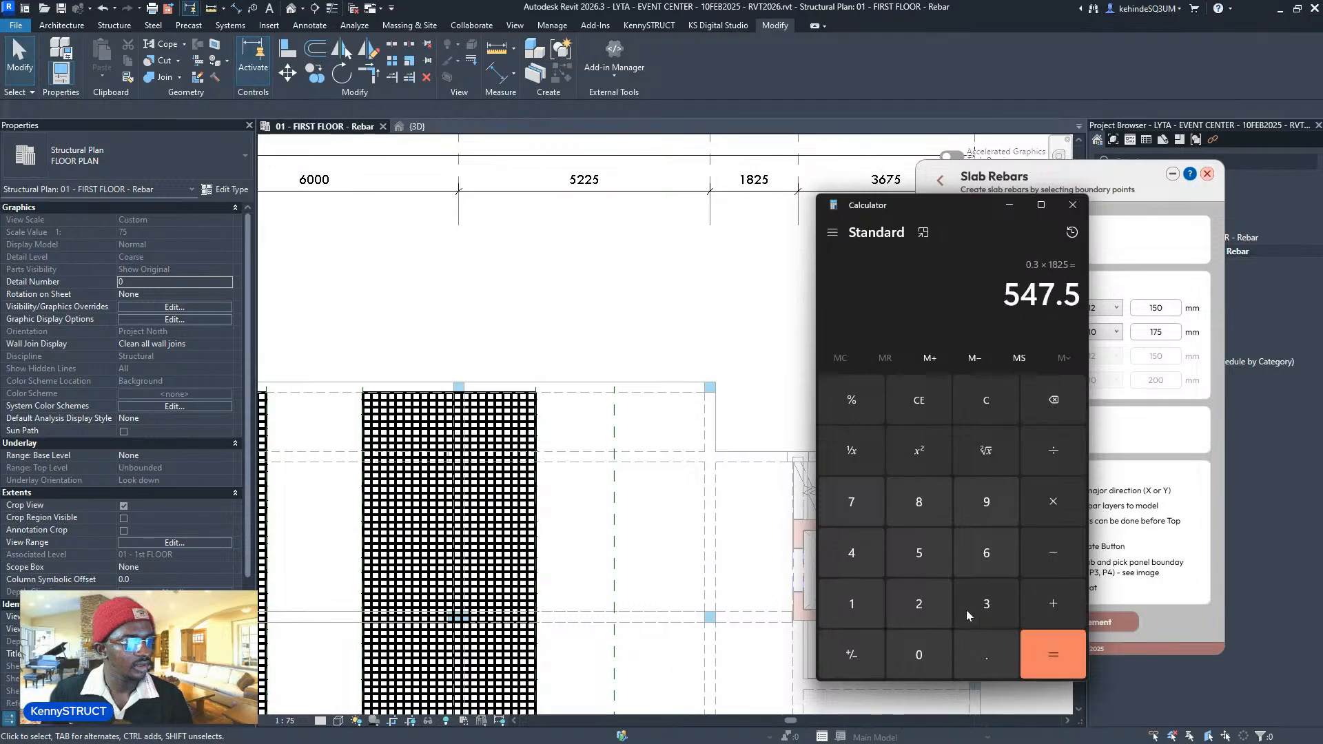
{"action": "scroll", "coordinate": [715, 481], "scroll_direction": "down", "scroll_amount": 2}
{"action": "left_click", "coordinate": [715, 482]}
- Use Pick Lines to place a reference plane 600 mm from the beam beside the stair bay
{"action": "scroll", "coordinate": [659, 457], "scroll_direction": "up", "scroll_amount": 1}
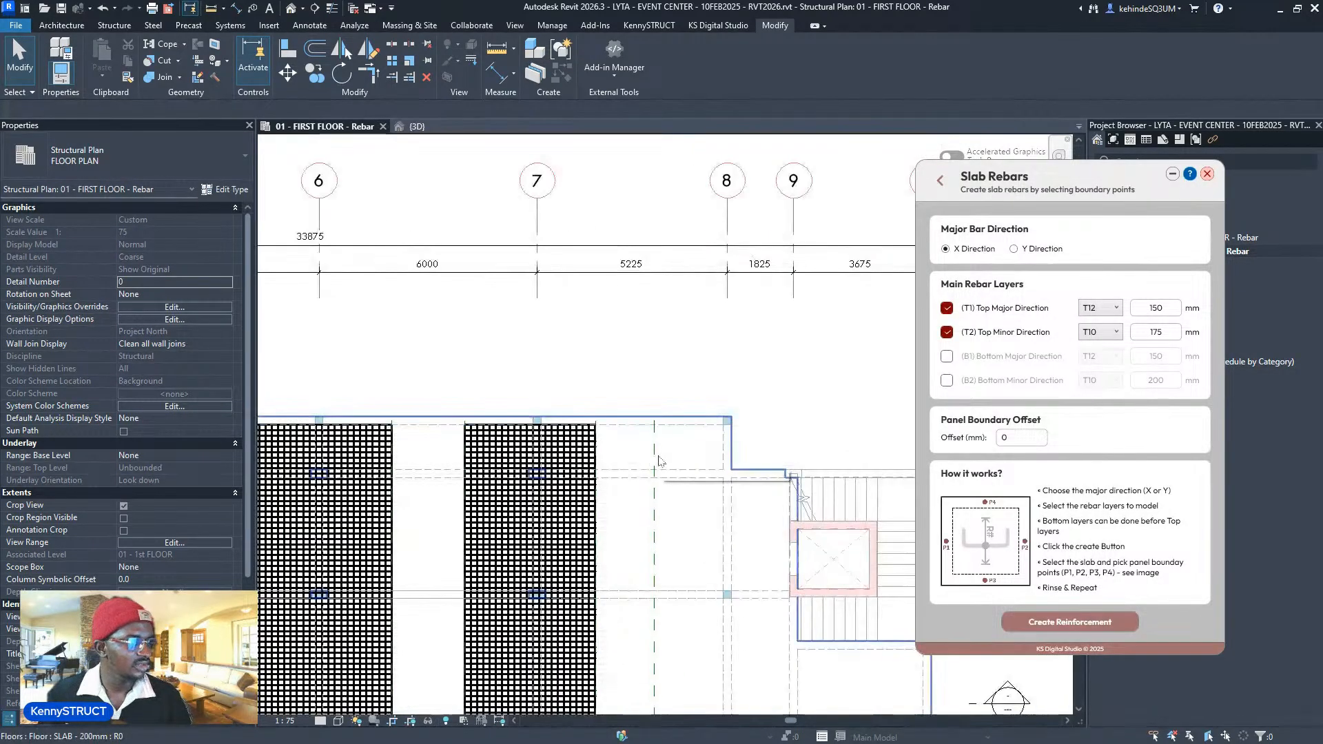
{"action": "middle_click_drag", "start_coordinate": [659, 460], "coordinate": [630, 345]}
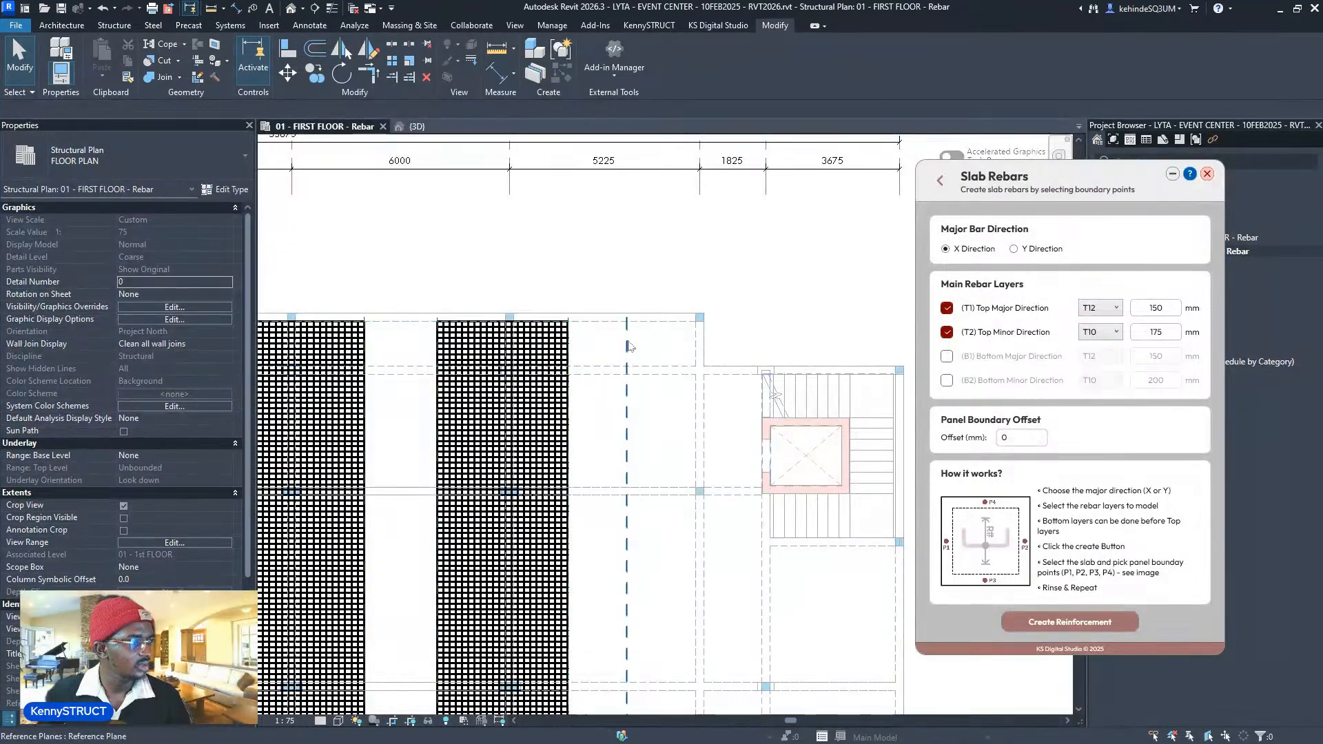
{"action": "left_click", "coordinate": [628, 343]}
{"action": "key", "text": "c"}
{"action": "key", "text": "s"}
{"action": "scroll", "coordinate": [639, 322], "scroll_direction": "down", "scroll_amount": 2}
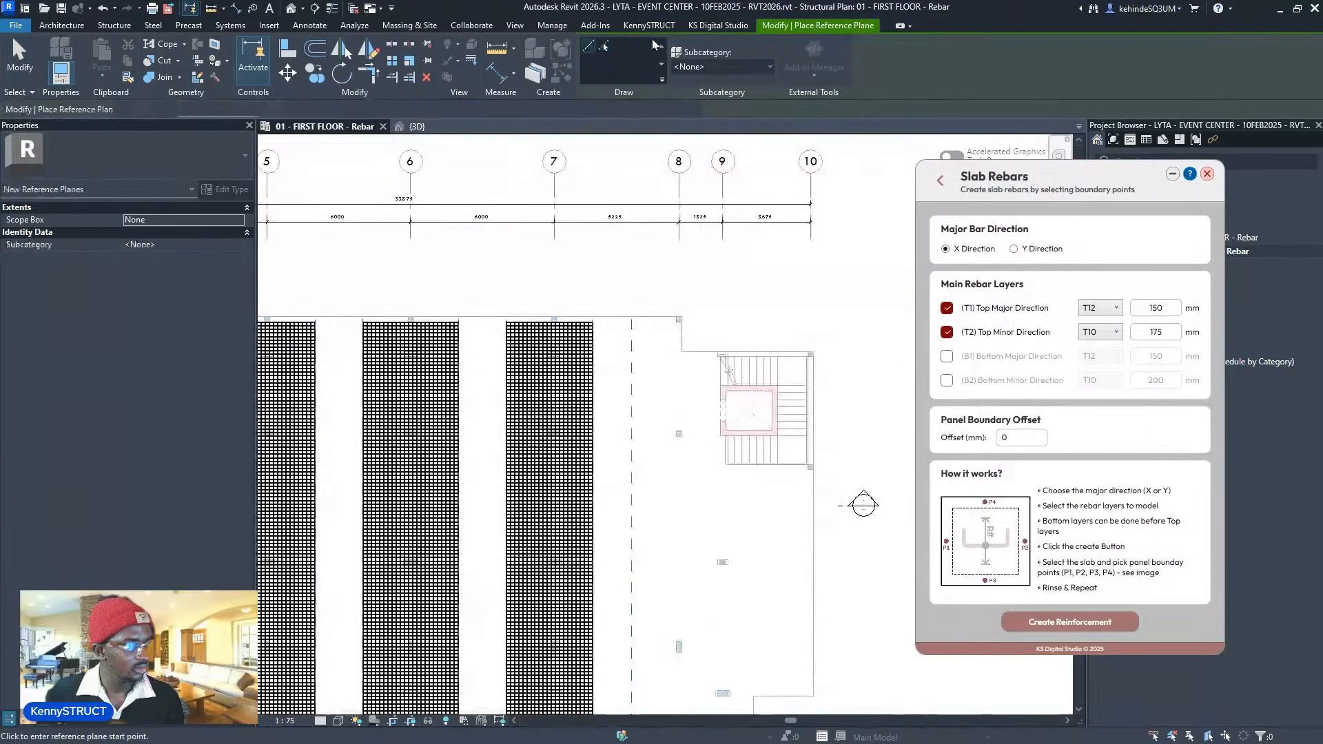
{"action": "left_click", "coordinate": [604, 46]}
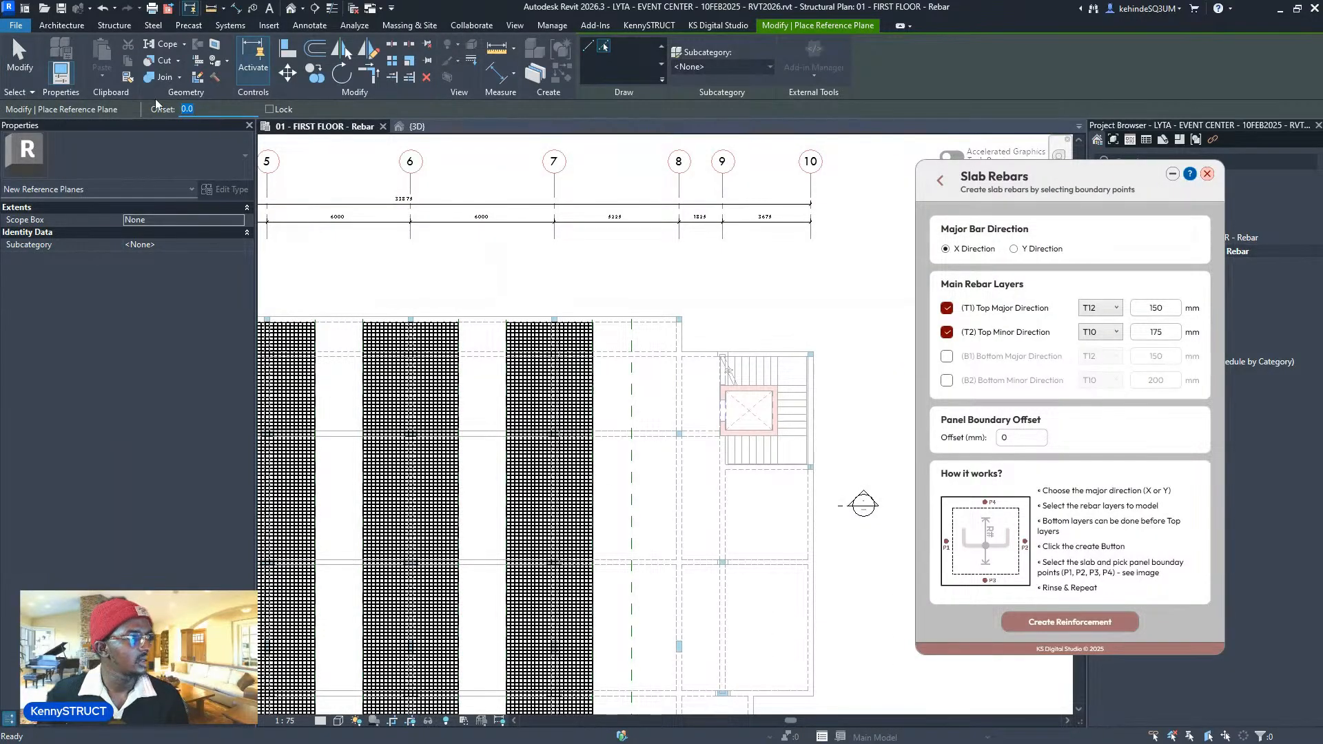
{"action": "type", "text": "600"}
{"action": "key", "text": "Return"}
{"action": "scroll", "coordinate": [715, 411], "scroll_direction": "up", "scroll_amount": 5}
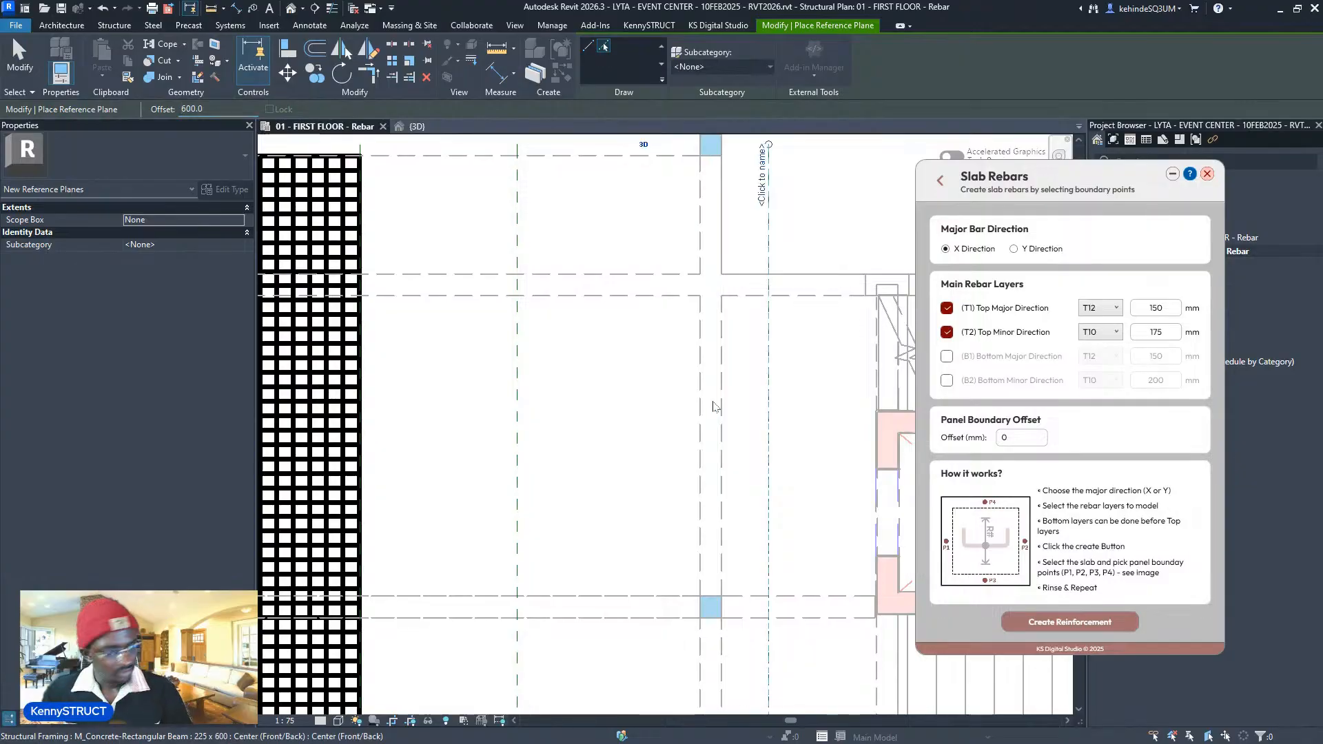
{"action": "scroll", "coordinate": [675, 408], "scroll_direction": "down", "scroll_amount": 5}
{"action": "scroll", "coordinate": [674, 410], "scroll_direction": "down", "scroll_amount": 3}
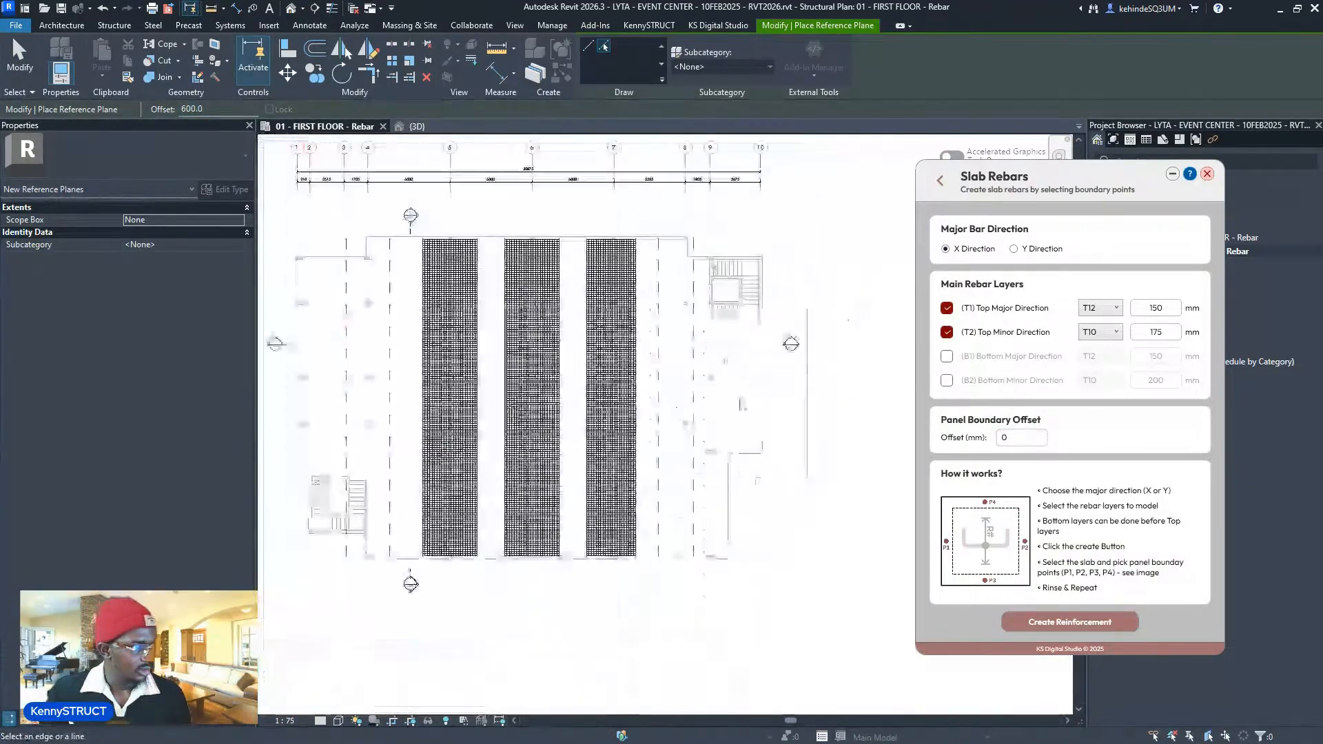
{"action": "key", "text": "Escape"}
{"action": "key", "text": "Escape"}
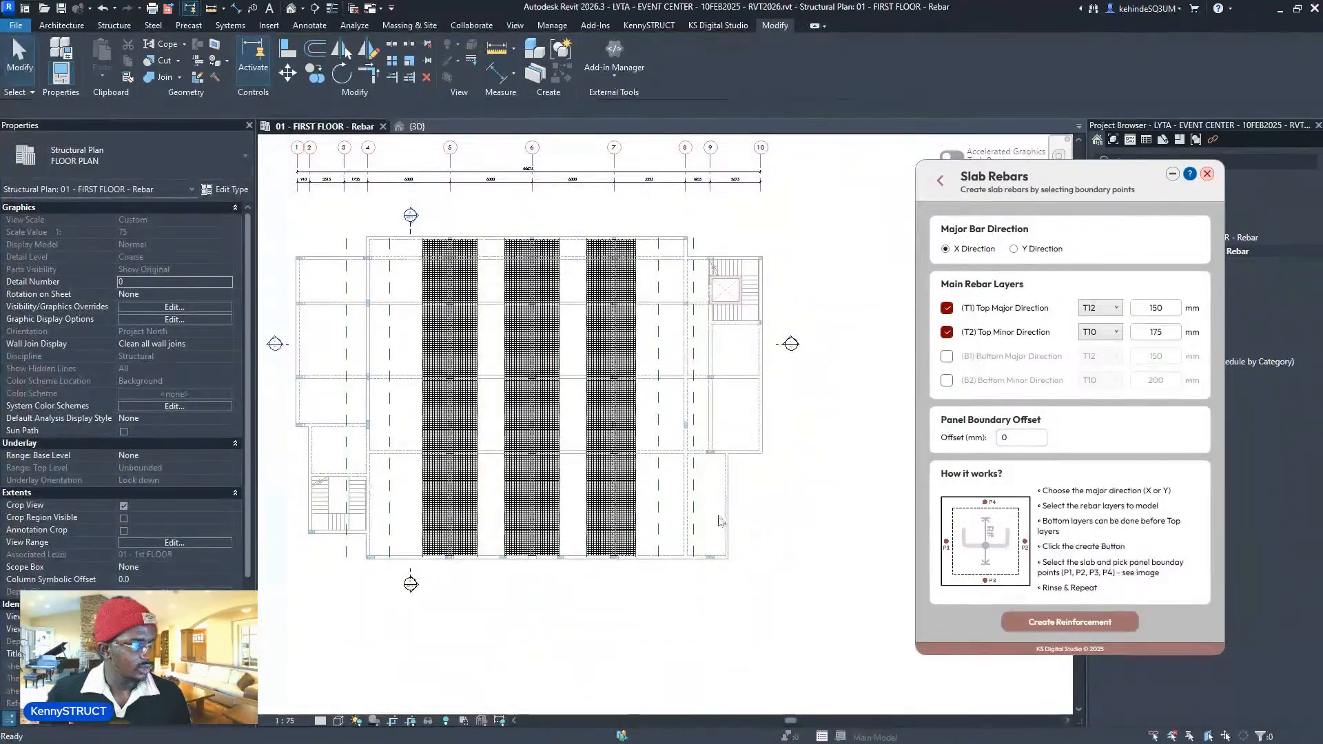
- Begin a mesh in the narrow bay ending on the new reference plane, then cancel it
{"action": "scroll", "coordinate": [723, 536], "scroll_direction": "up", "scroll_amount": 3}
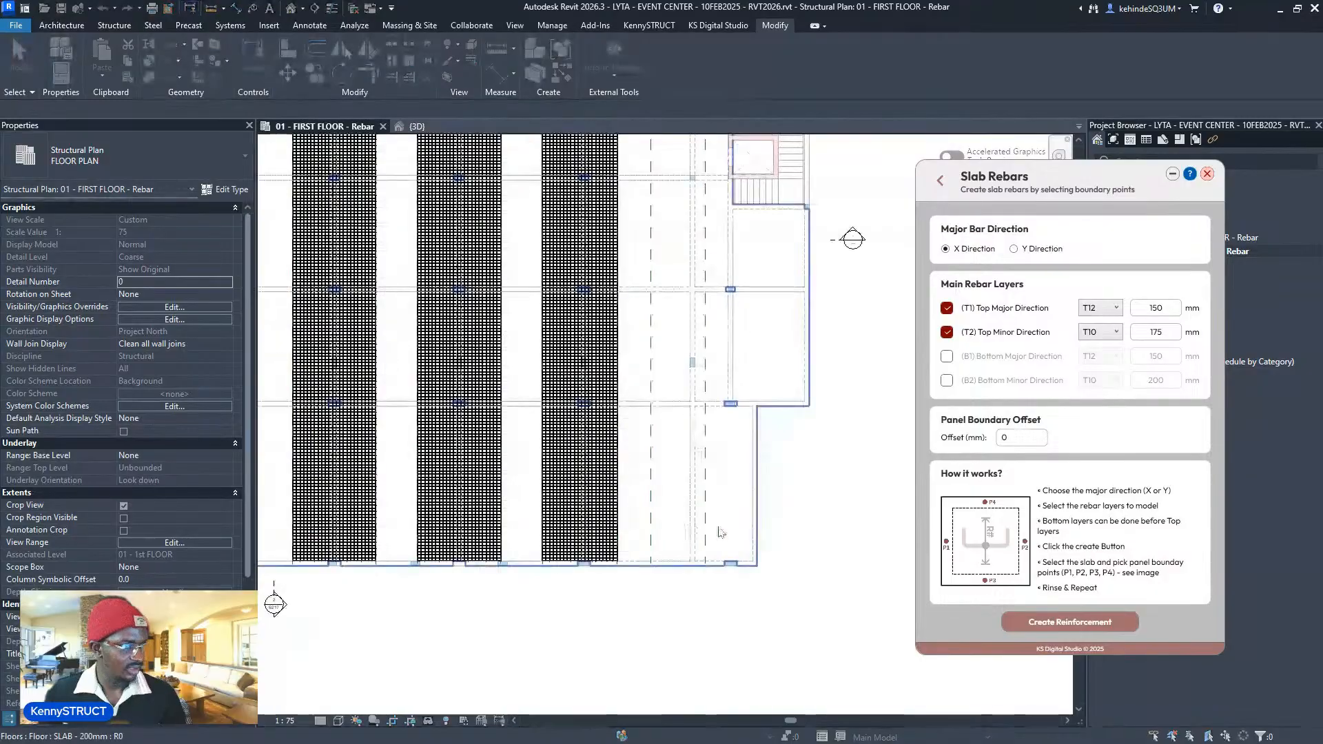
{"action": "left_click", "coordinate": [722, 530]}
{"action": "left_click", "coordinate": [651, 516]}
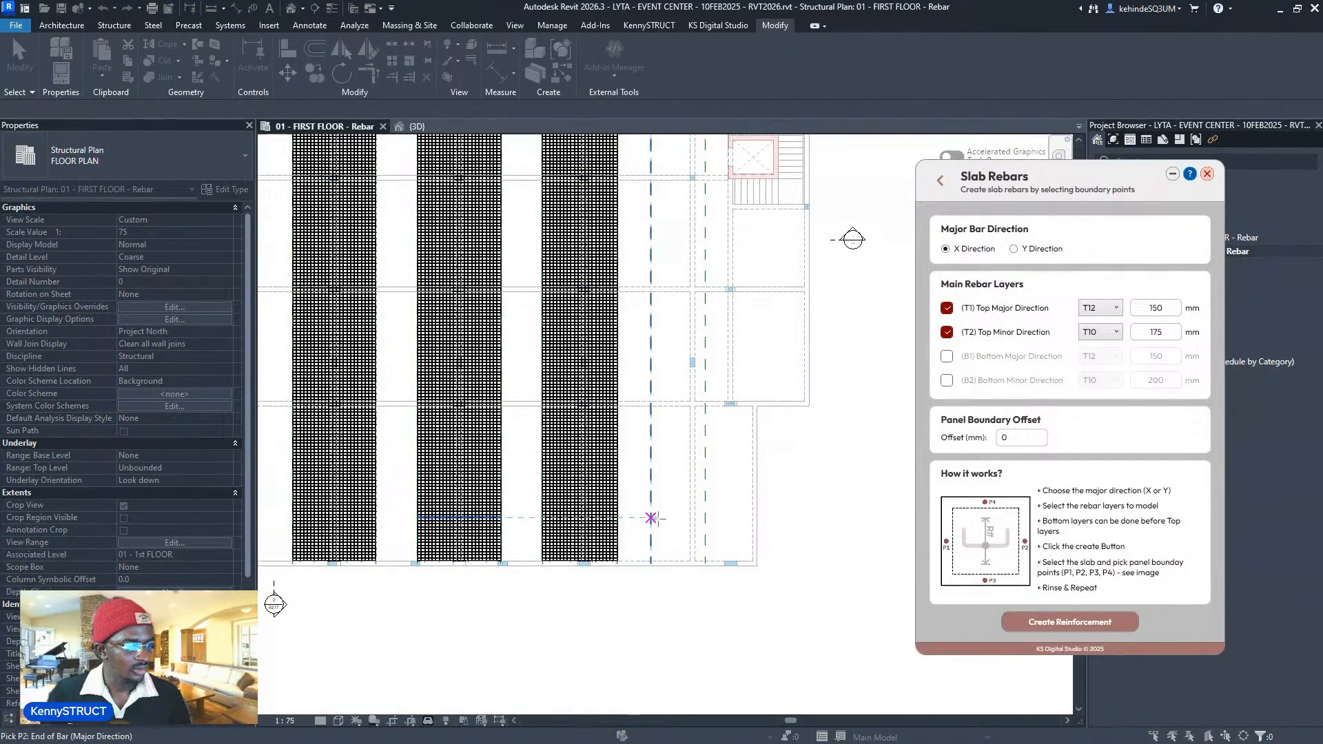
{"action": "left_click", "coordinate": [706, 507]}
{"action": "left_click", "coordinate": [675, 558]}
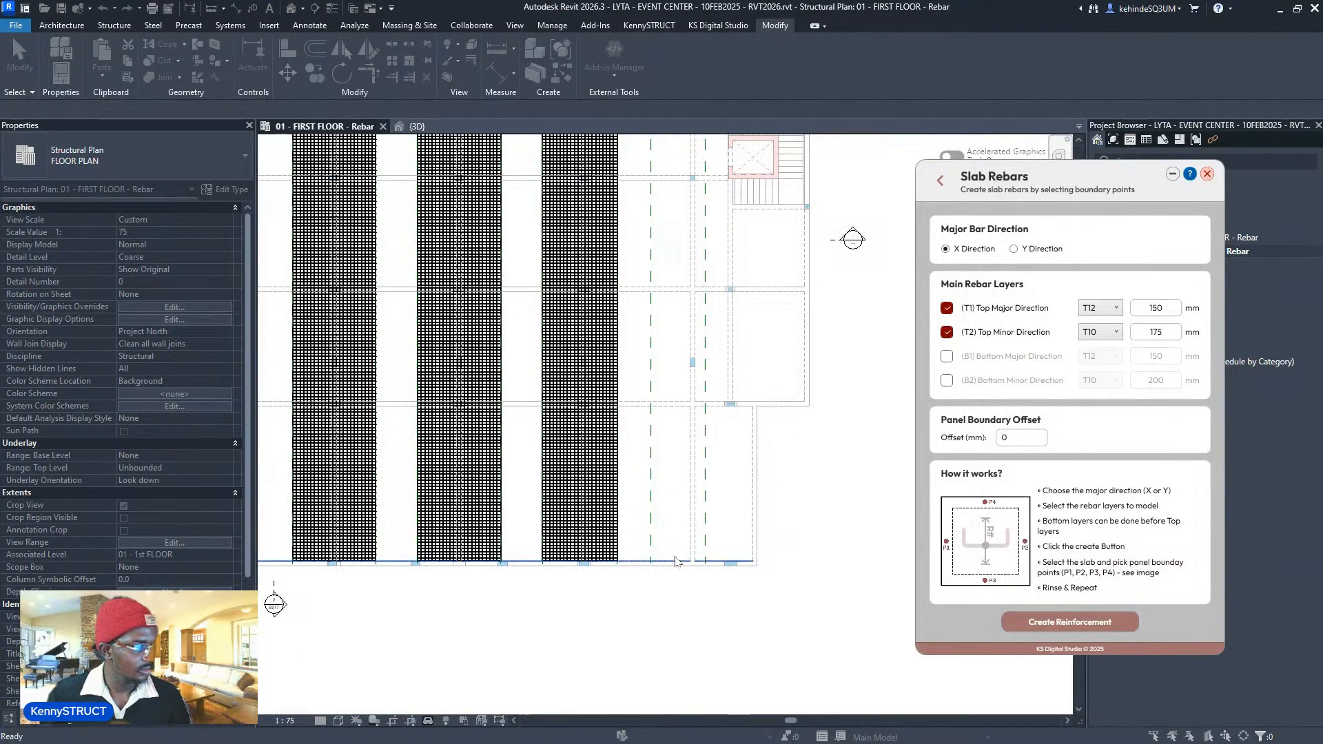
{"action": "middle_click_drag", "start_coordinate": [705, 383], "coordinate": [694, 620]}
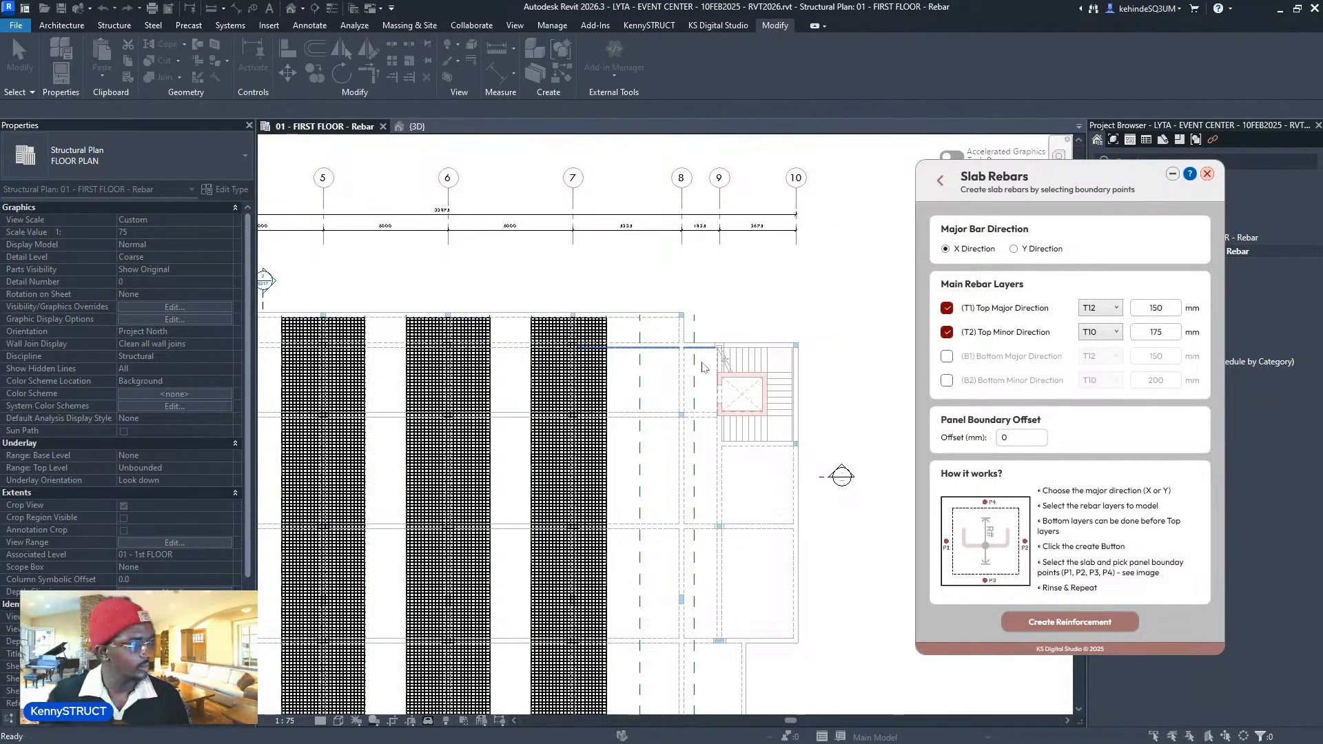
{"action": "scroll", "coordinate": [675, 344], "scroll_direction": "down", "scroll_amount": 4}
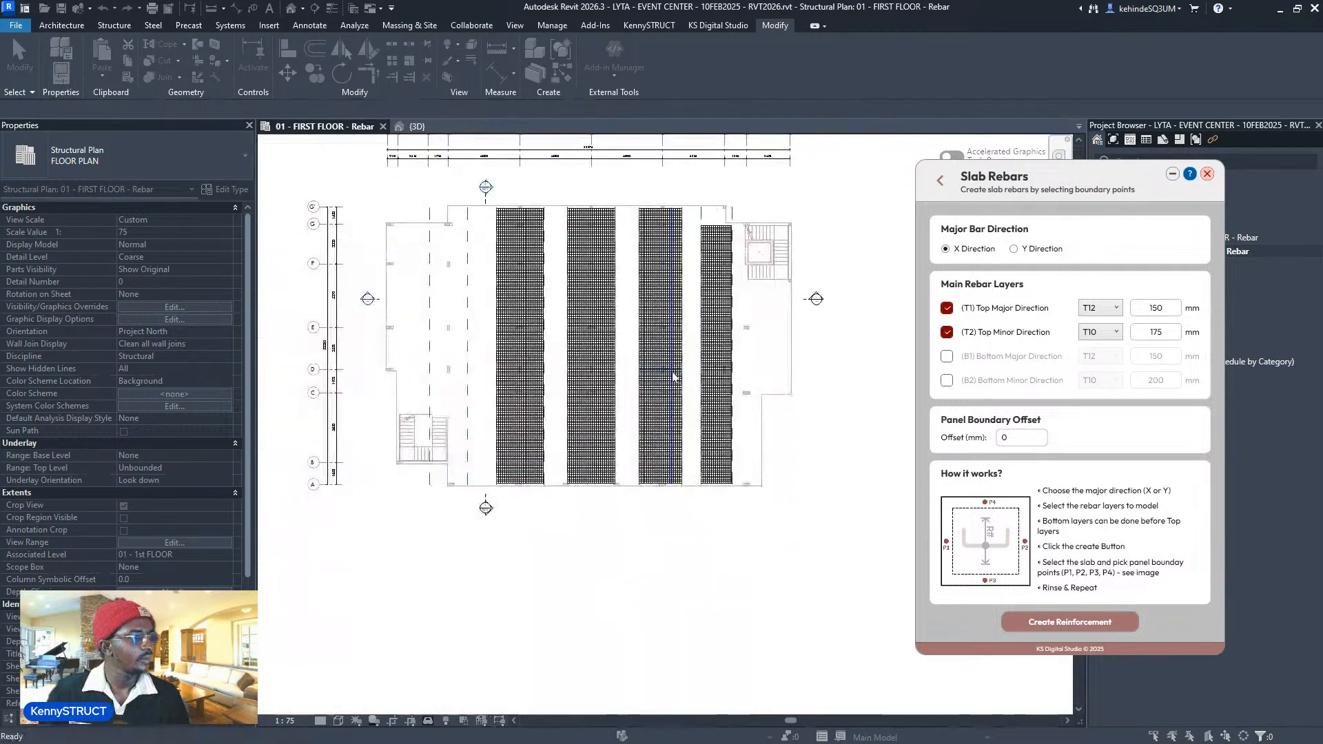
{"action": "scroll", "coordinate": [812, 331], "scroll_direction": "up", "scroll_amount": 3}
{"action": "middle_click_drag", "start_coordinate": [774, 367], "coordinate": [753, 443]}
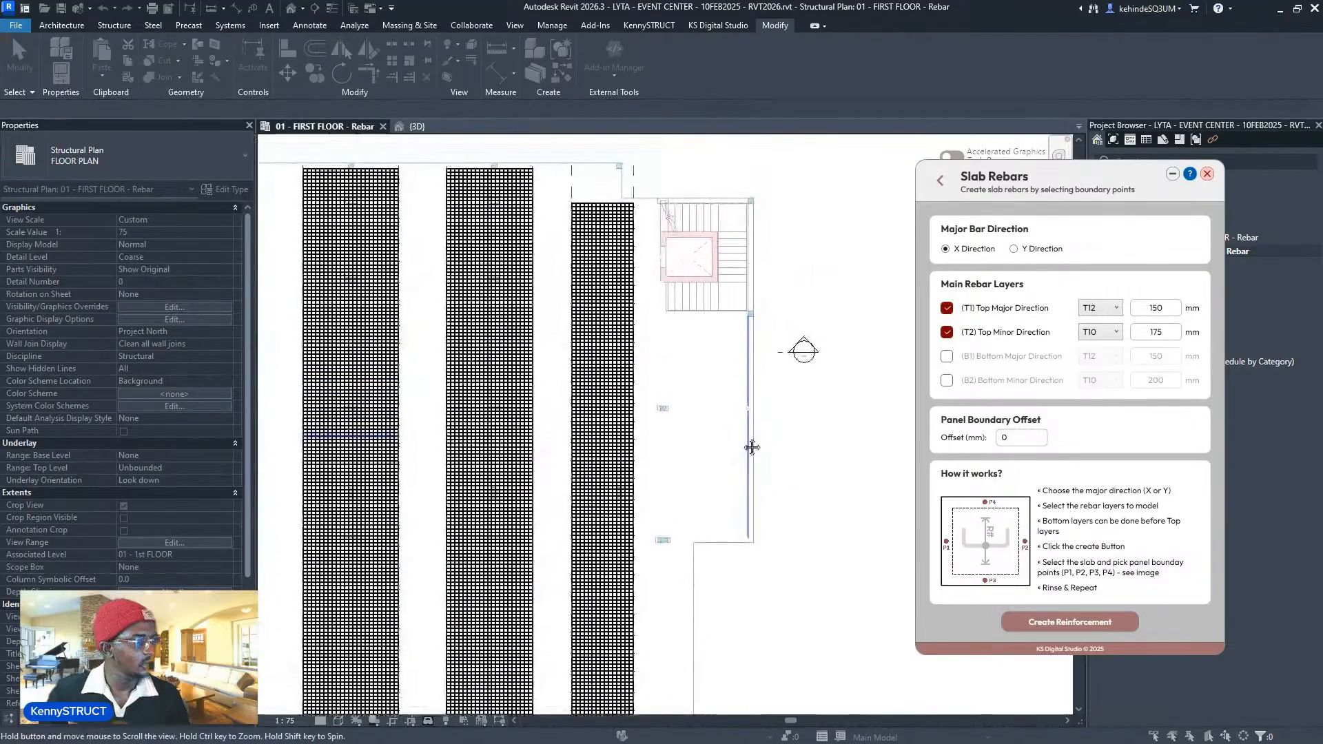
{"action": "key", "text": "Escape"}
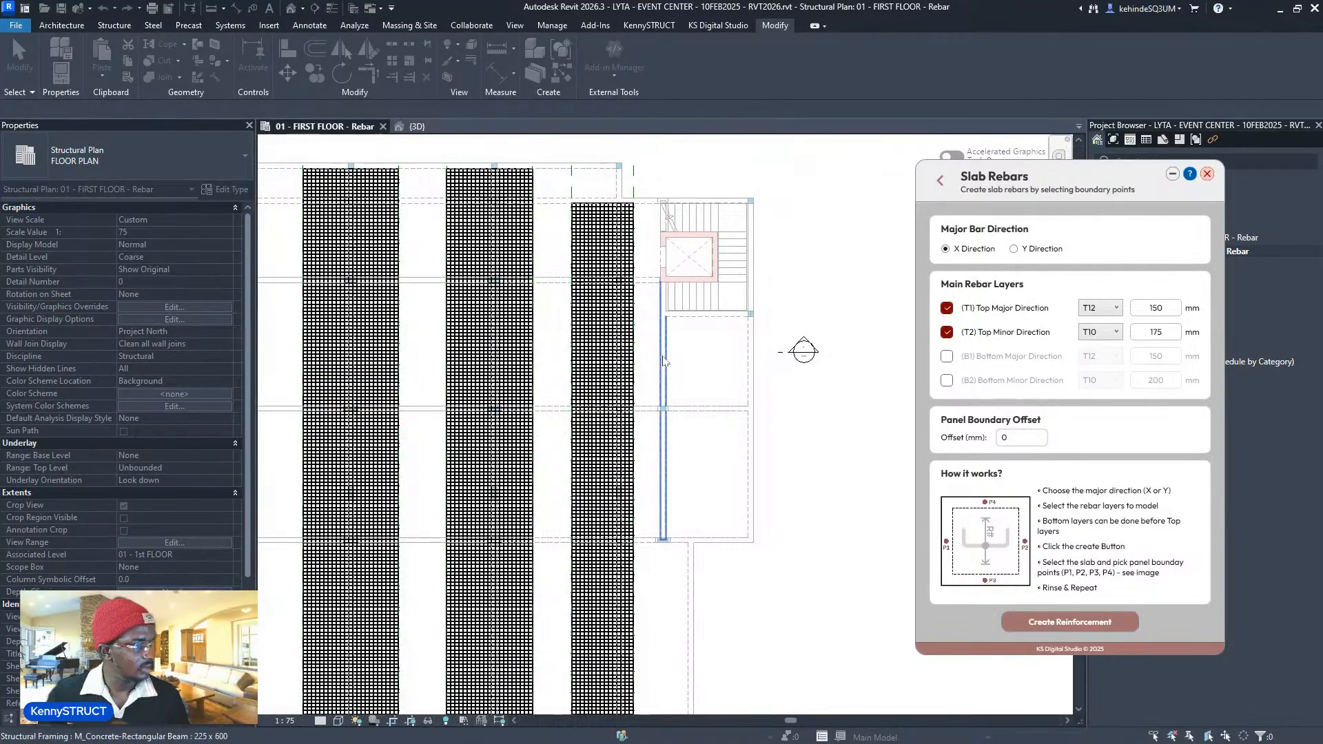
- Restart slab reinforcement, select the host slab and pick the narrow bay's bar points
{"action": "scroll", "coordinate": [734, 496], "scroll_direction": "up", "scroll_amount": 1}
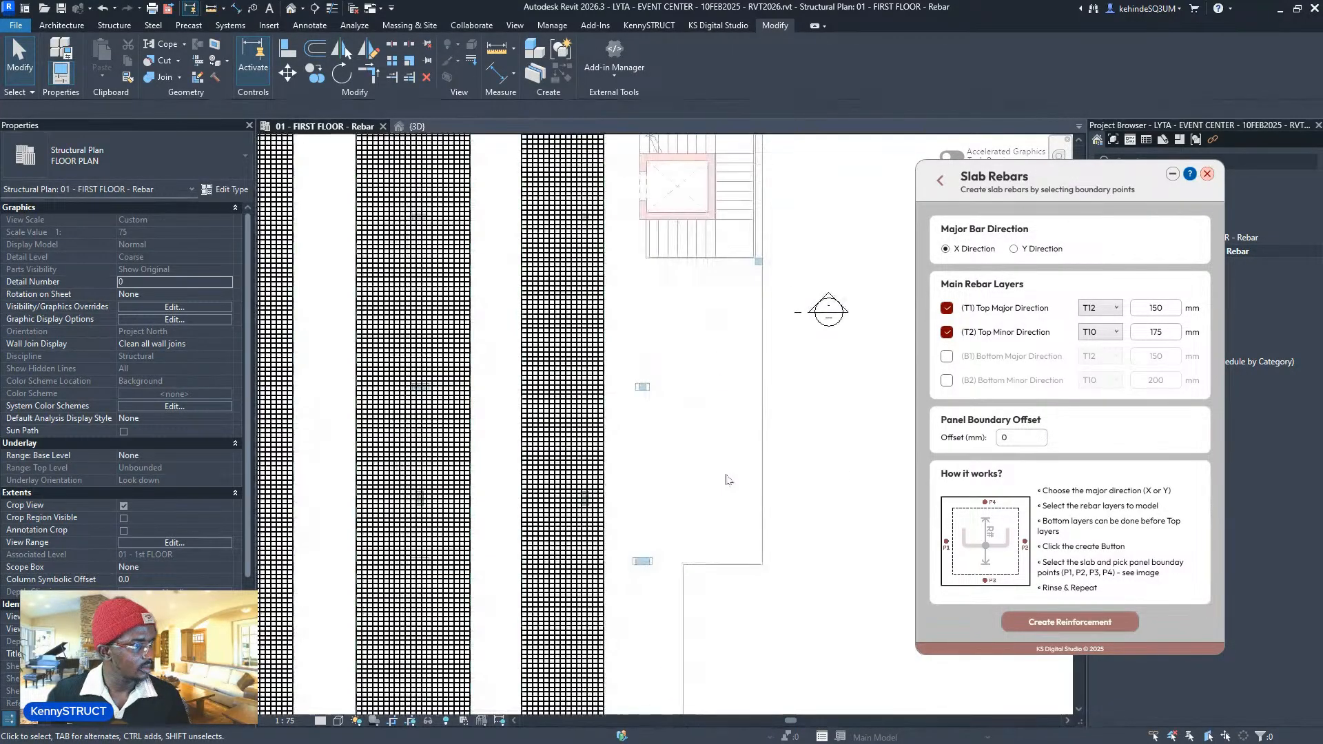
{"action": "left_click", "coordinate": [1006, 623]}
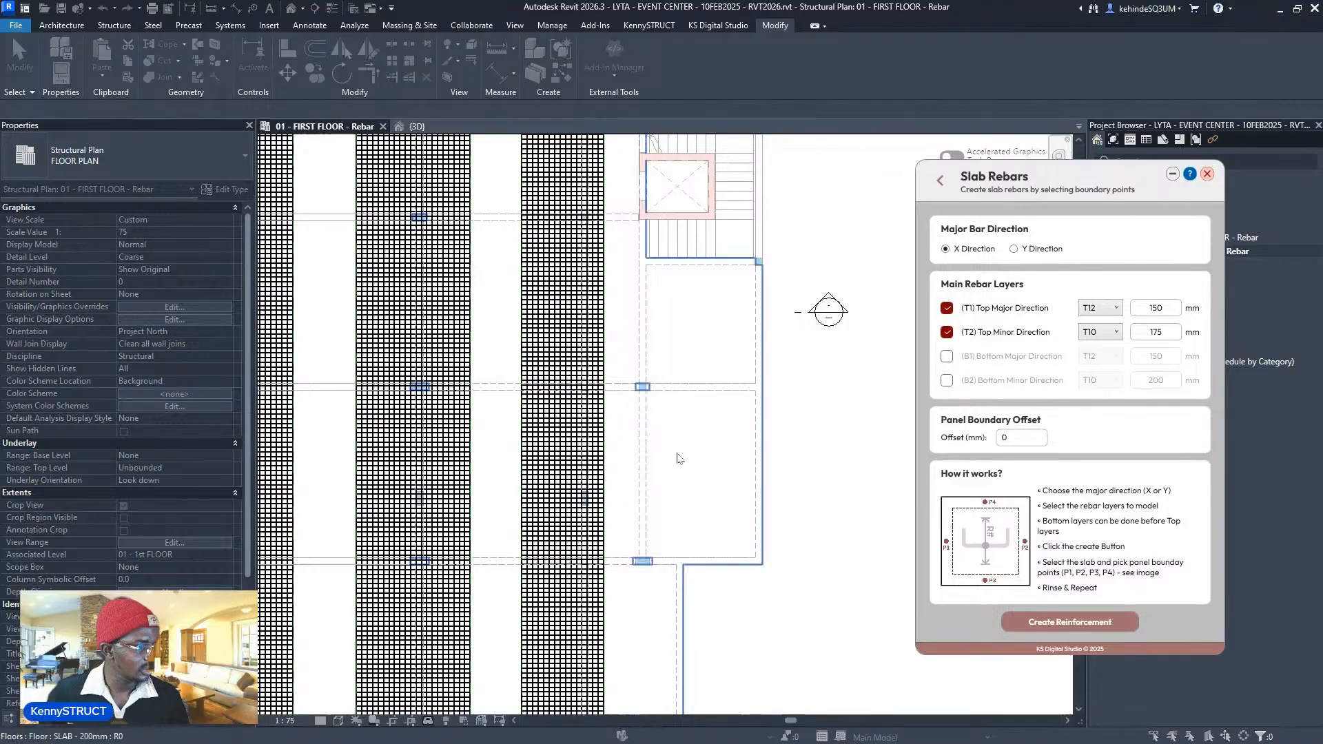
{"action": "left_click", "coordinate": [680, 461]}
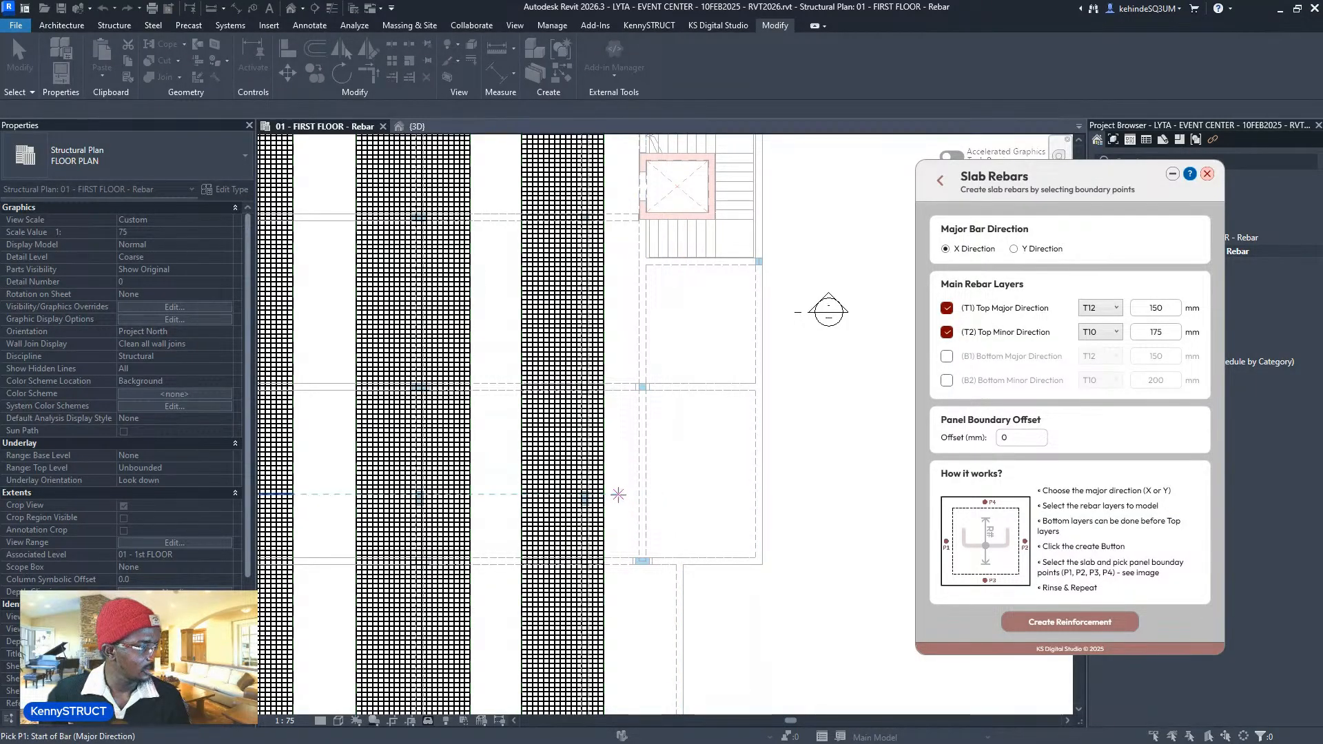
{"action": "left_click", "coordinate": [618, 495]}
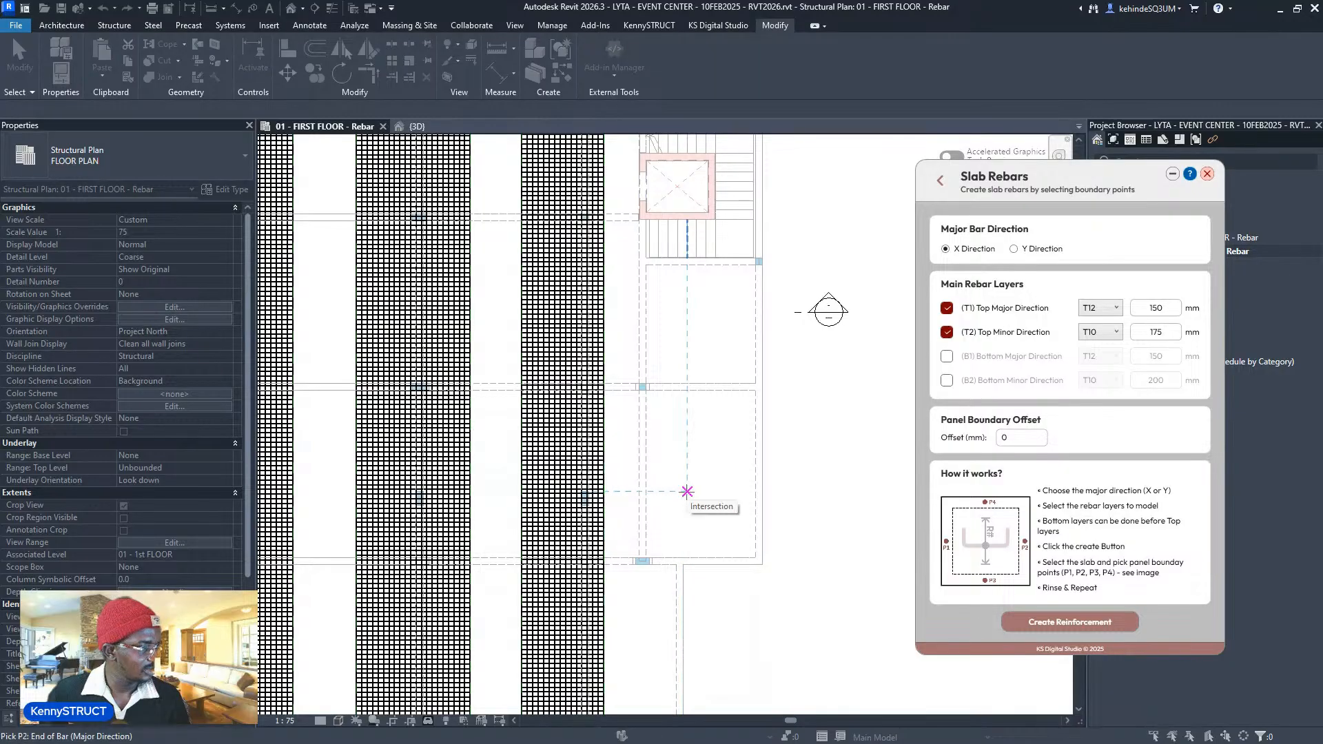
{"action": "left_click", "coordinate": [687, 494]}
{"action": "left_click", "coordinate": [671, 555]}
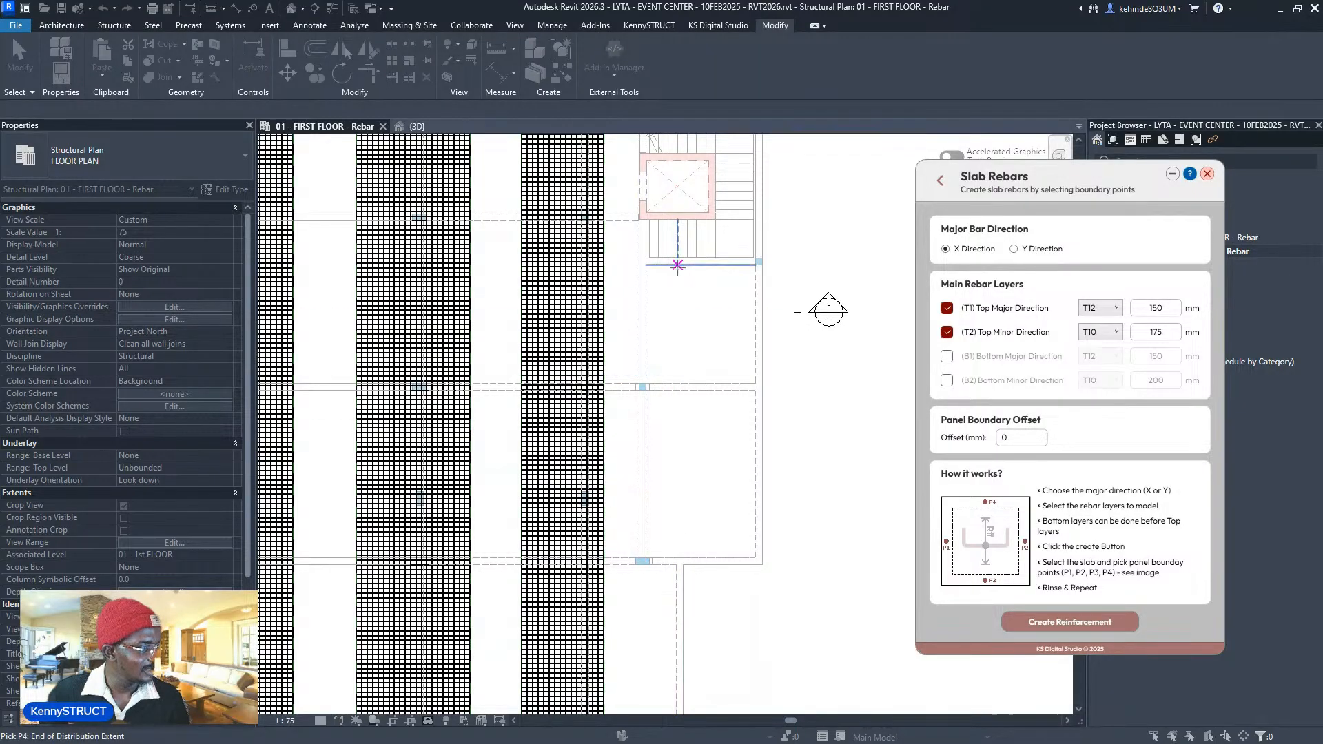
- Pick bar points on the dashed line and distribution start at the stair edge
{"action": "scroll", "coordinate": [686, 314], "scroll_direction": "down", "scroll_amount": 5}
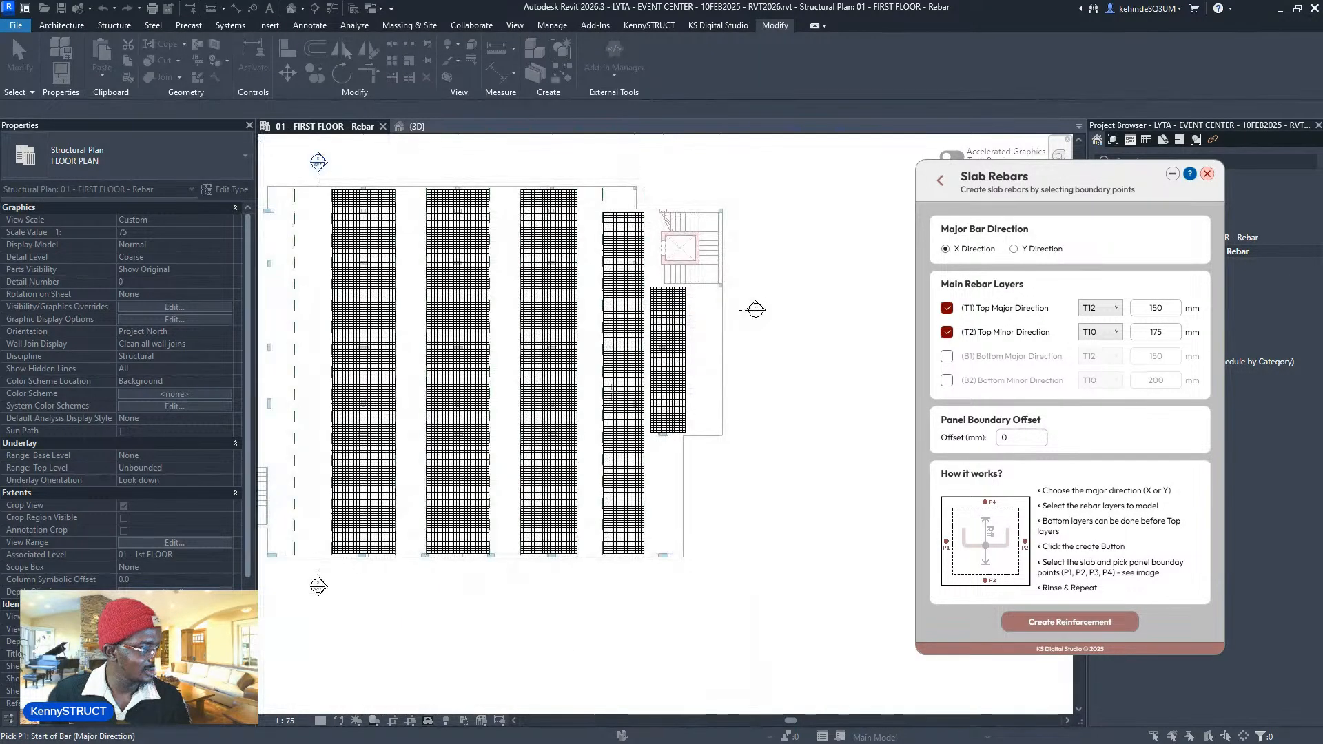
{"action": "scroll", "coordinate": [558, 312], "scroll_direction": "up", "scroll_amount": 3}
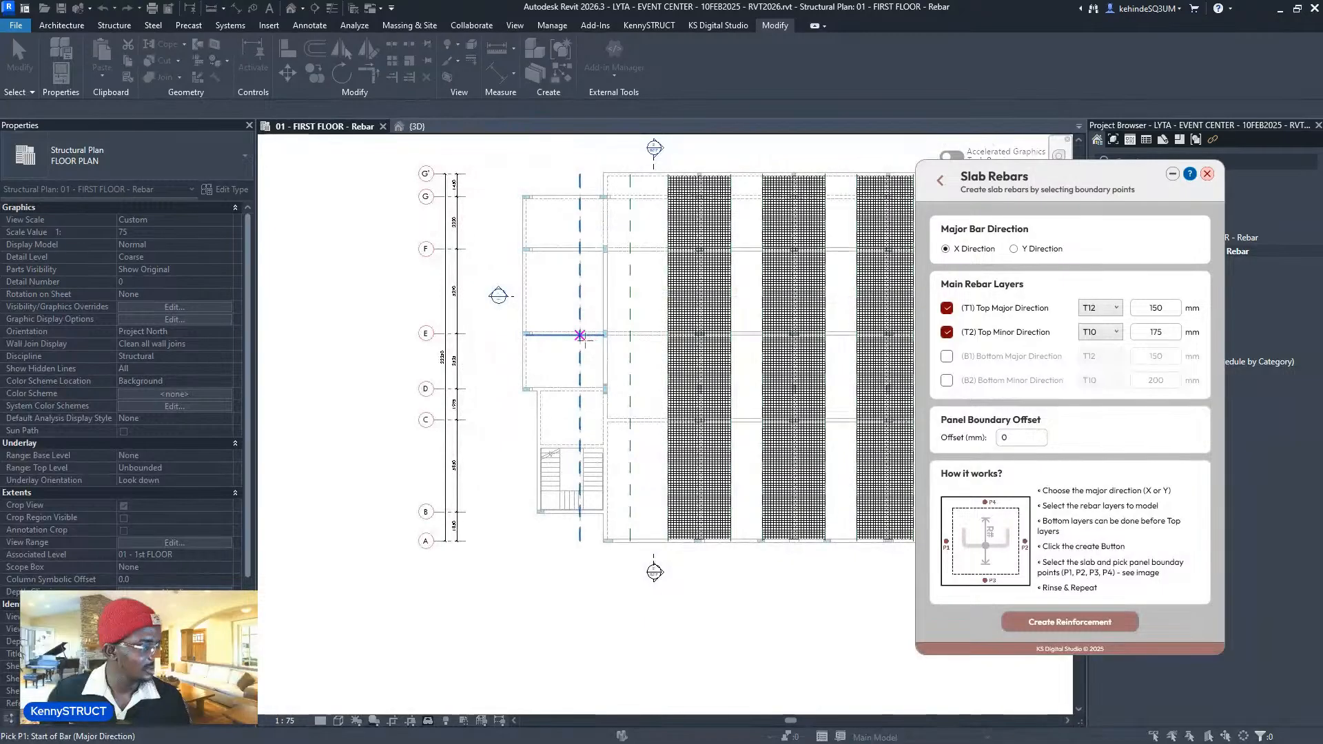
{"action": "left_click", "coordinate": [580, 334]}
{"action": "left_click", "coordinate": [629, 360]}
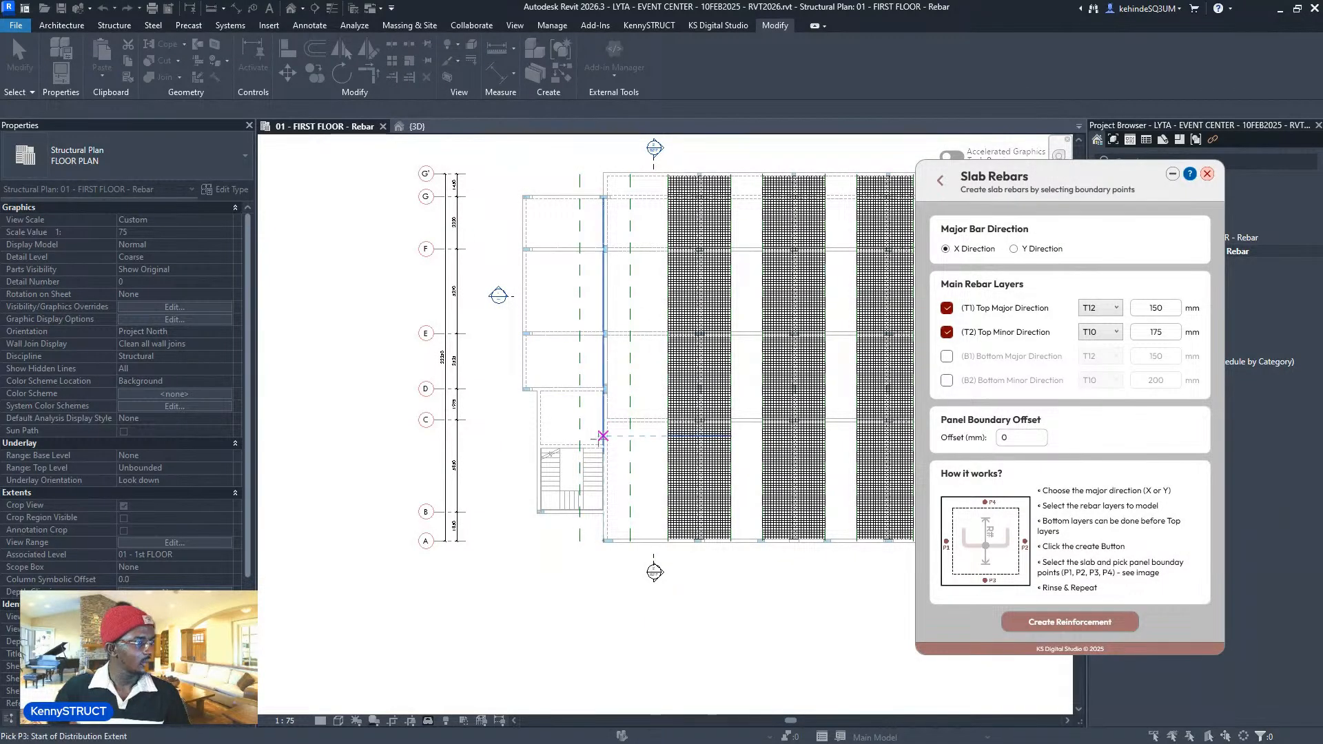
{"action": "left_click", "coordinate": [593, 445]}
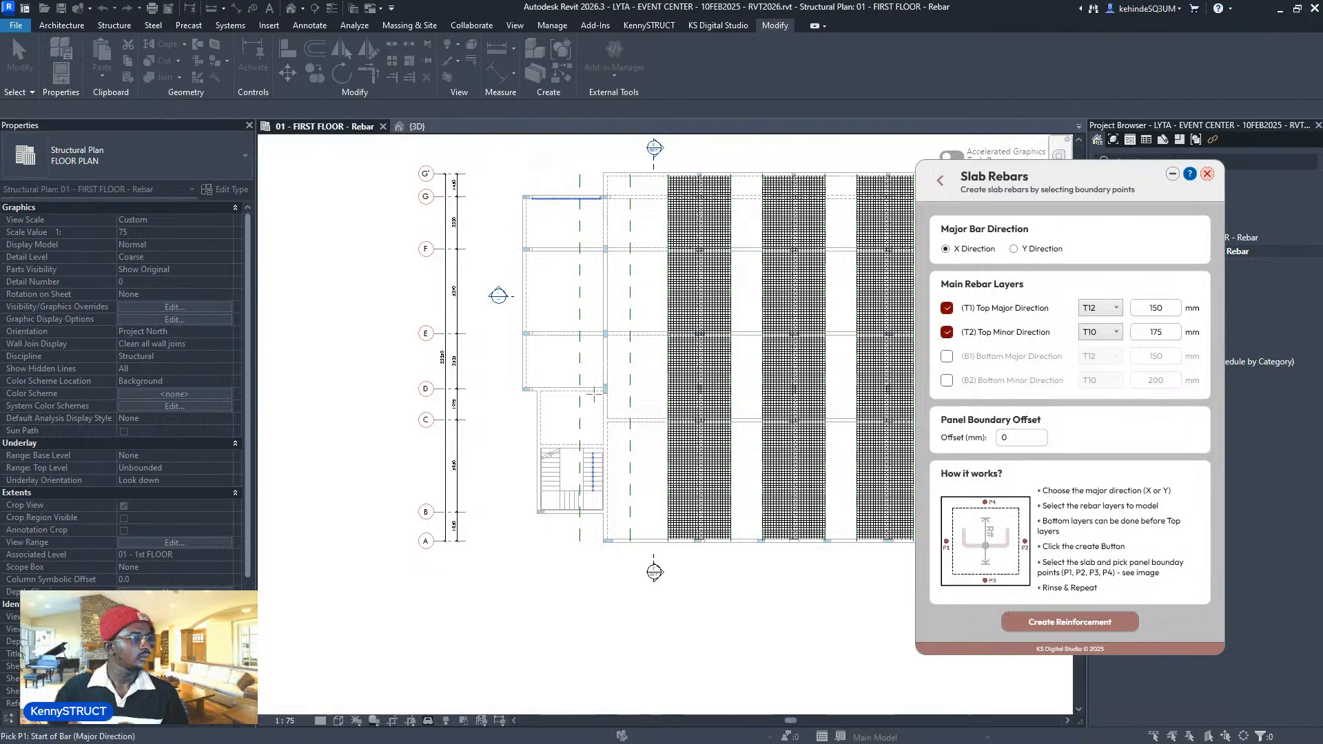
{"action": "scroll", "coordinate": [606, 372], "scroll_direction": "down", "scroll_amount": 4}
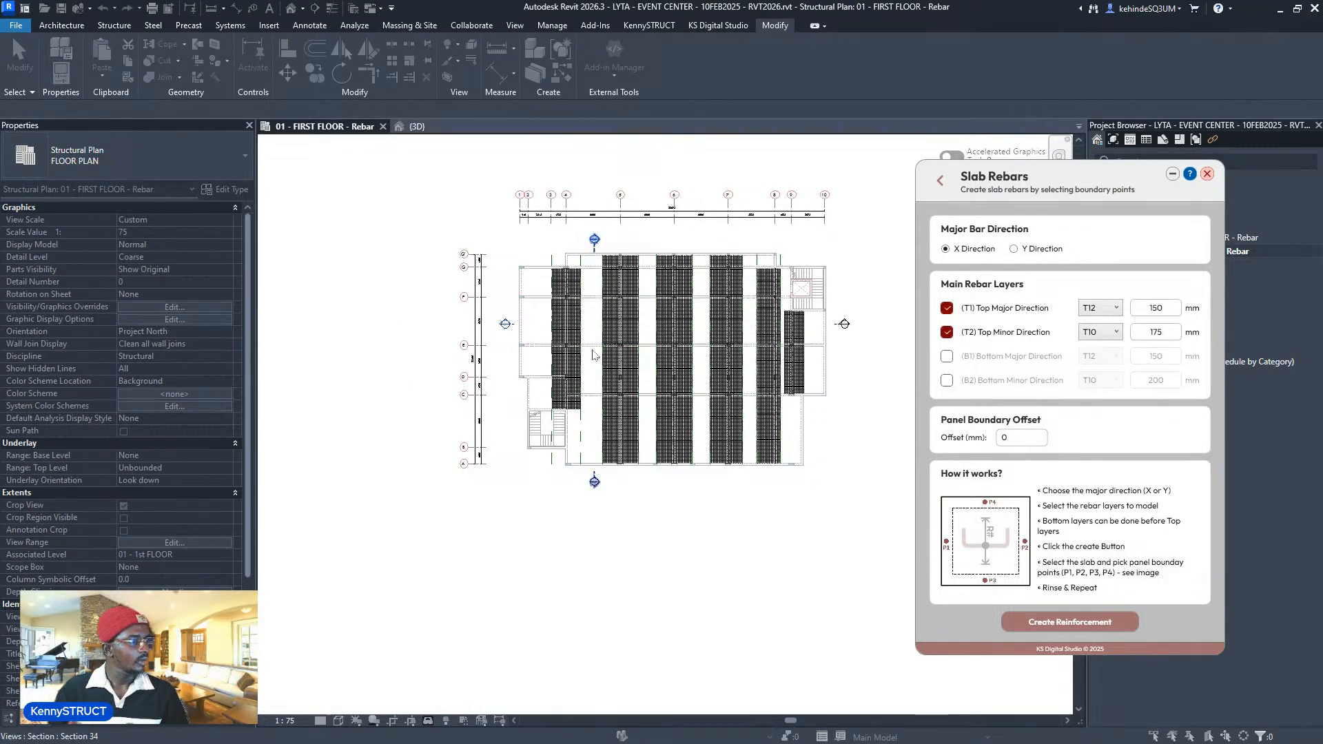
{"action": "scroll", "coordinate": [589, 349], "scroll_direction": "up", "scroll_amount": 2}
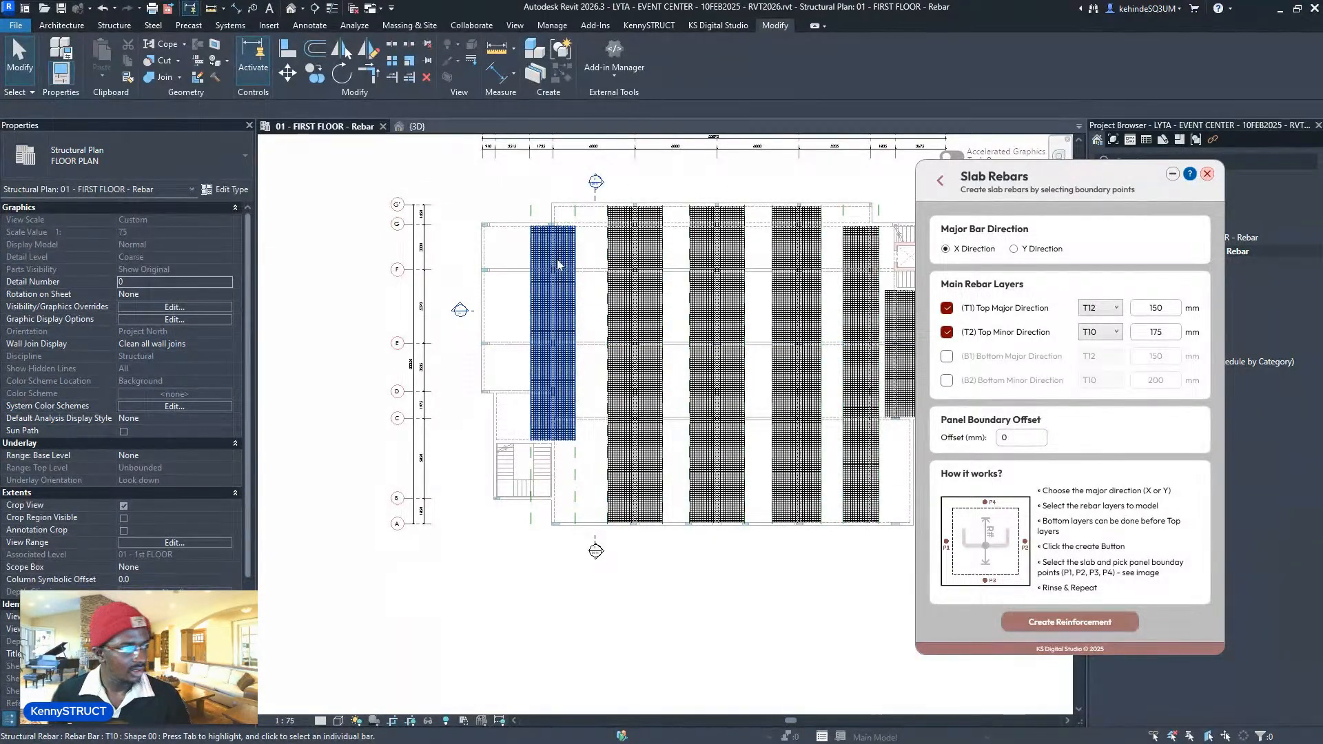
{"action": "scroll", "coordinate": [502, 270], "scroll_direction": "up", "scroll_amount": 1}
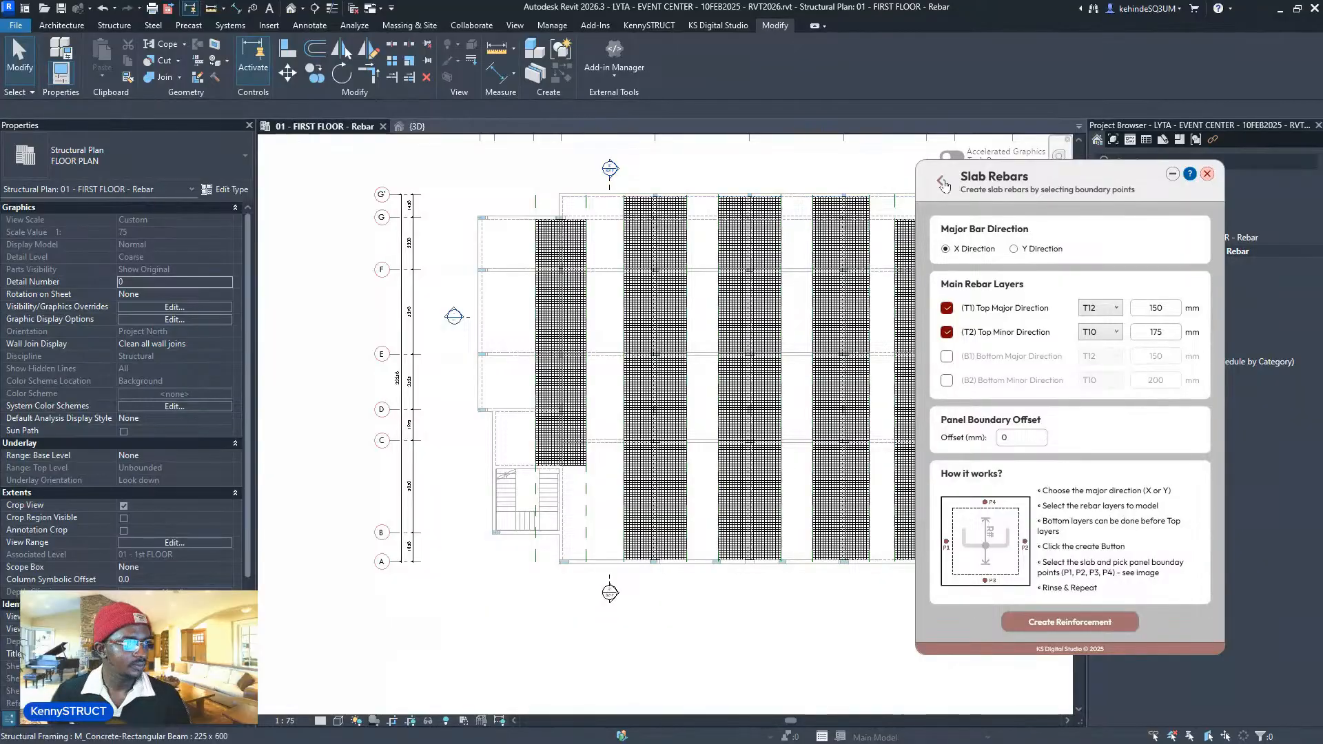
- Open Slab Perimeter Rebar and set main bars with shape 21 and 150 spacing
{"action": "left_click", "coordinate": [940, 183]}
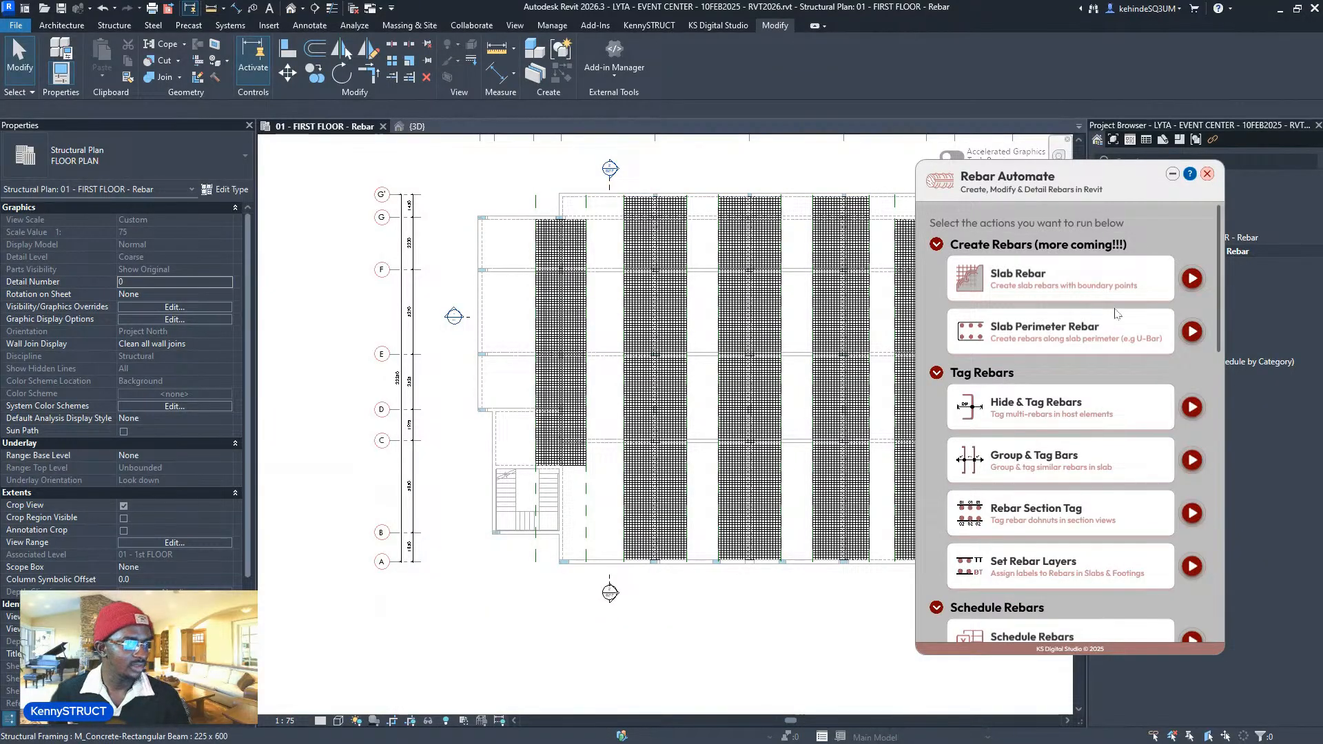
{"action": "left_click", "coordinate": [1191, 332]}
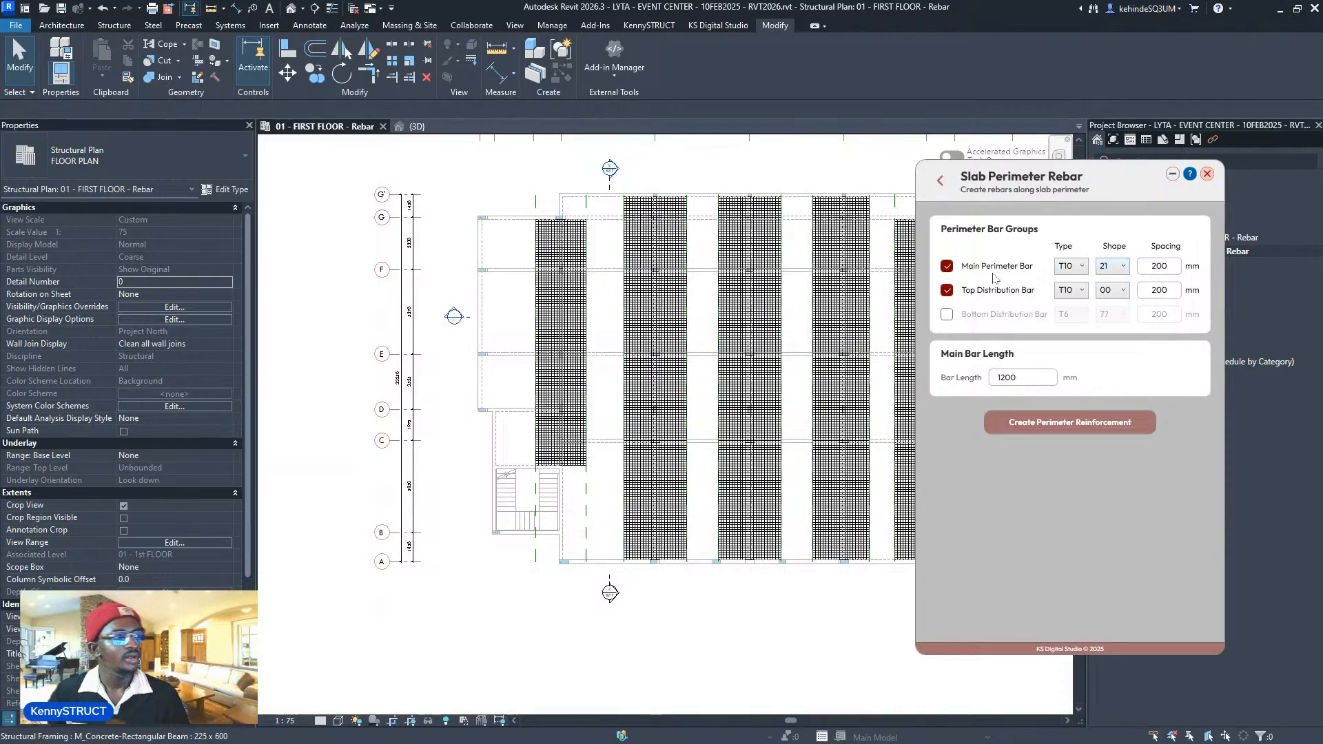
{"action": "left_click", "coordinate": [1064, 267]}
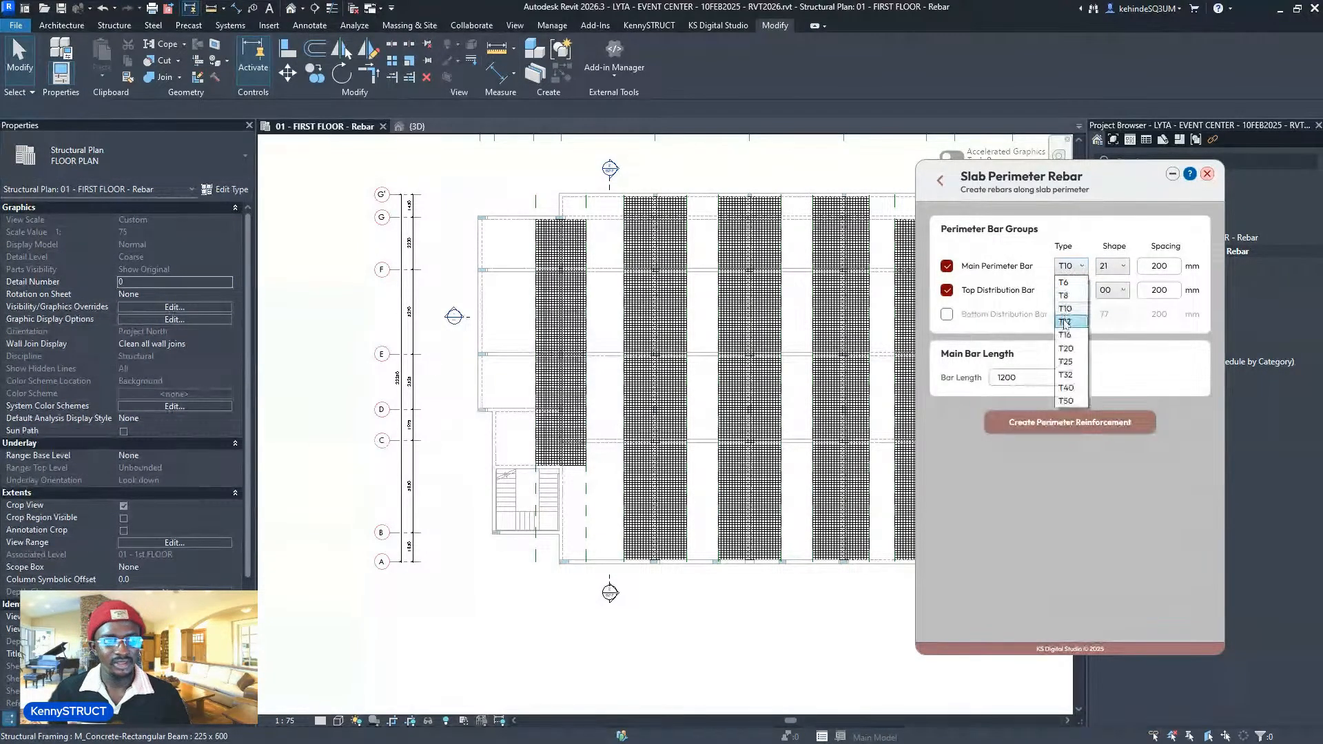
{"action": "left_click", "coordinate": [1064, 322]}
{"action": "left_click", "coordinate": [1112, 269]}
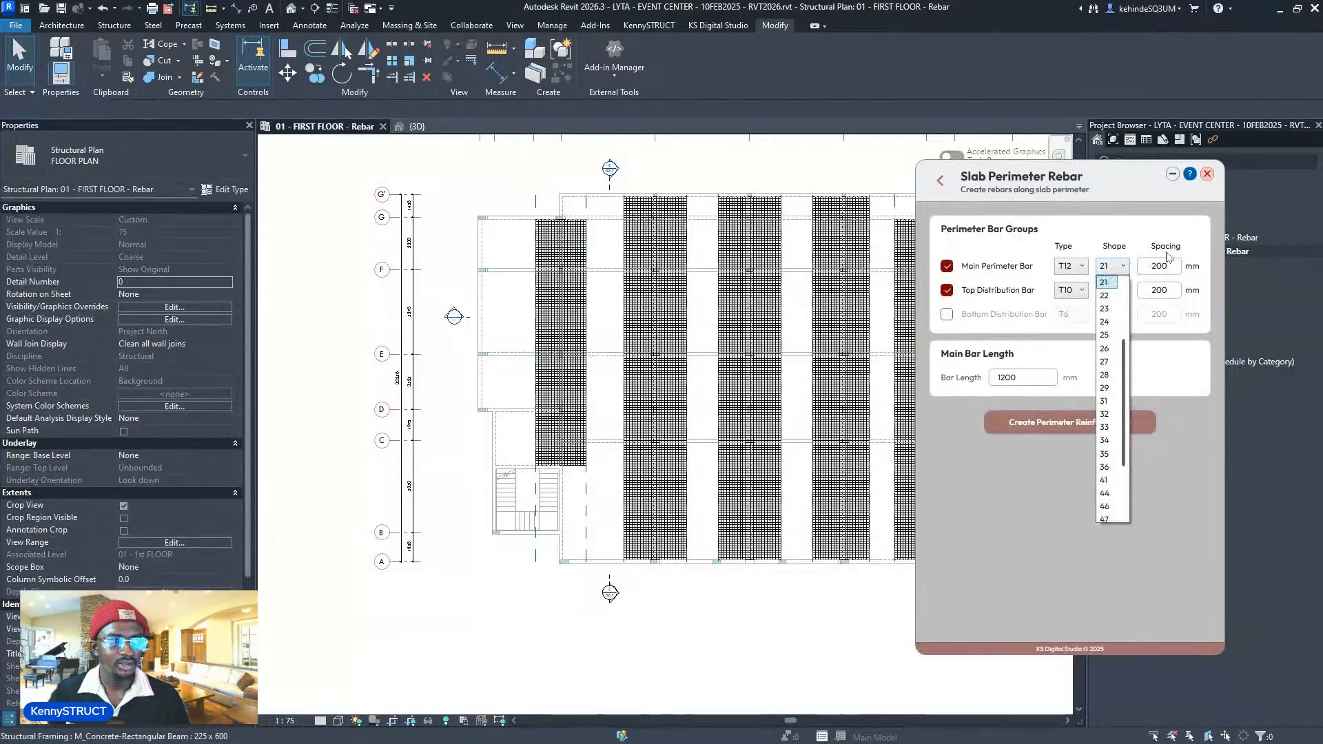
{"action": "left_click", "coordinate": [1170, 263]}
{"action": "left_click_drag", "start_coordinate": [1172, 264], "coordinate": [1132, 266]}
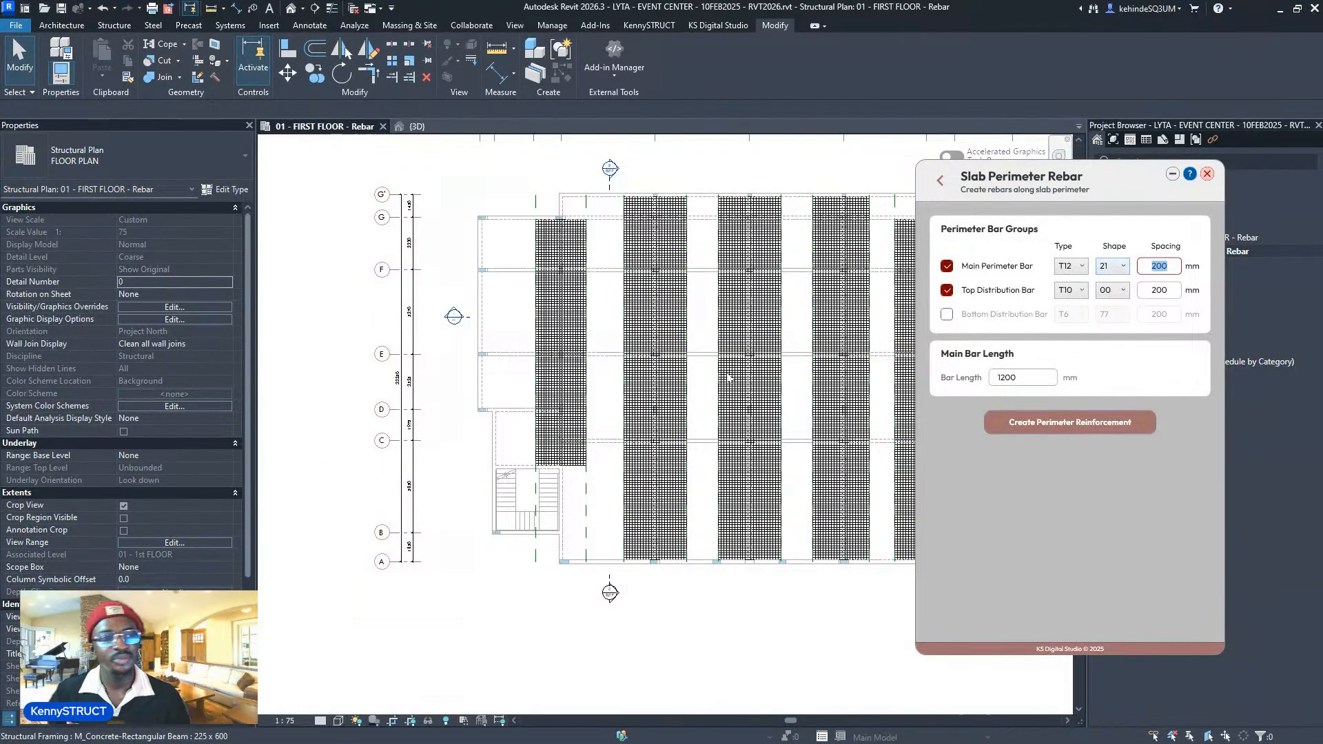
{"action": "scroll", "coordinate": [729, 378], "scroll_direction": "up", "scroll_amount": 2}
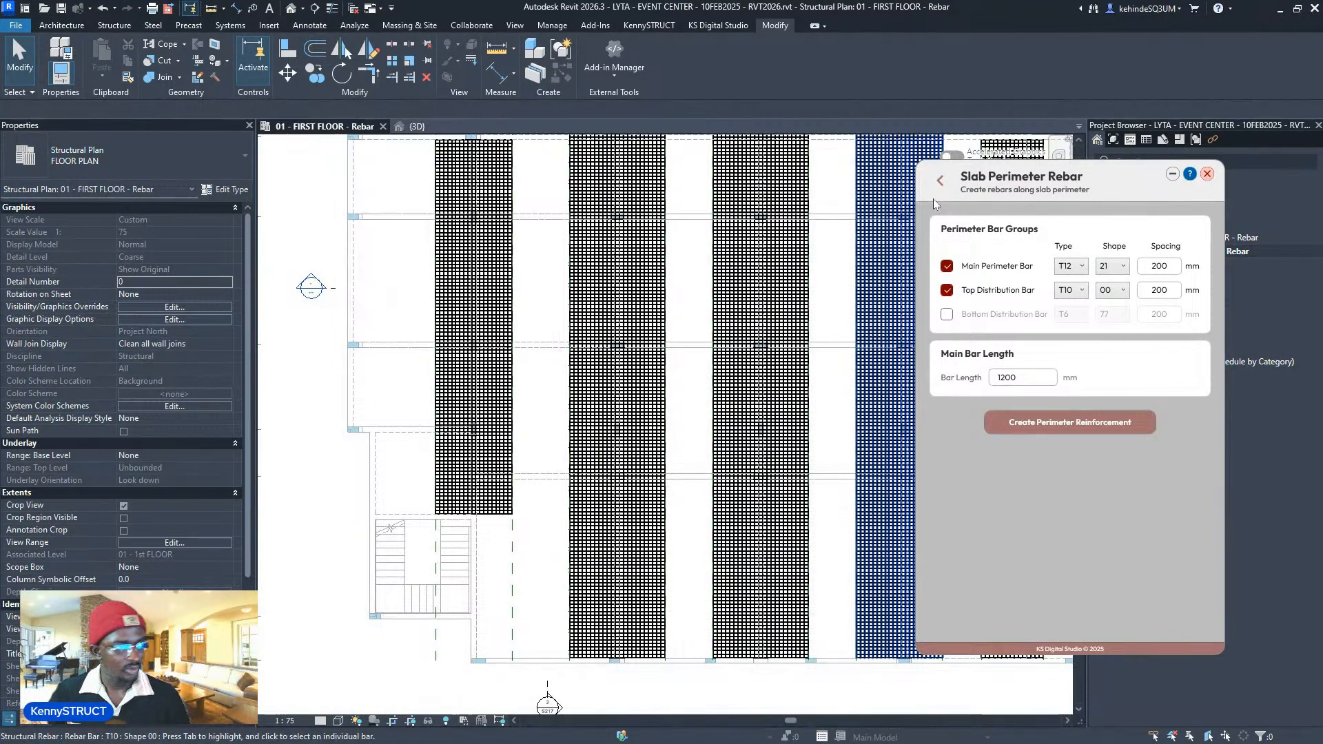
{"action": "double_click", "coordinate": [1175, 266]}
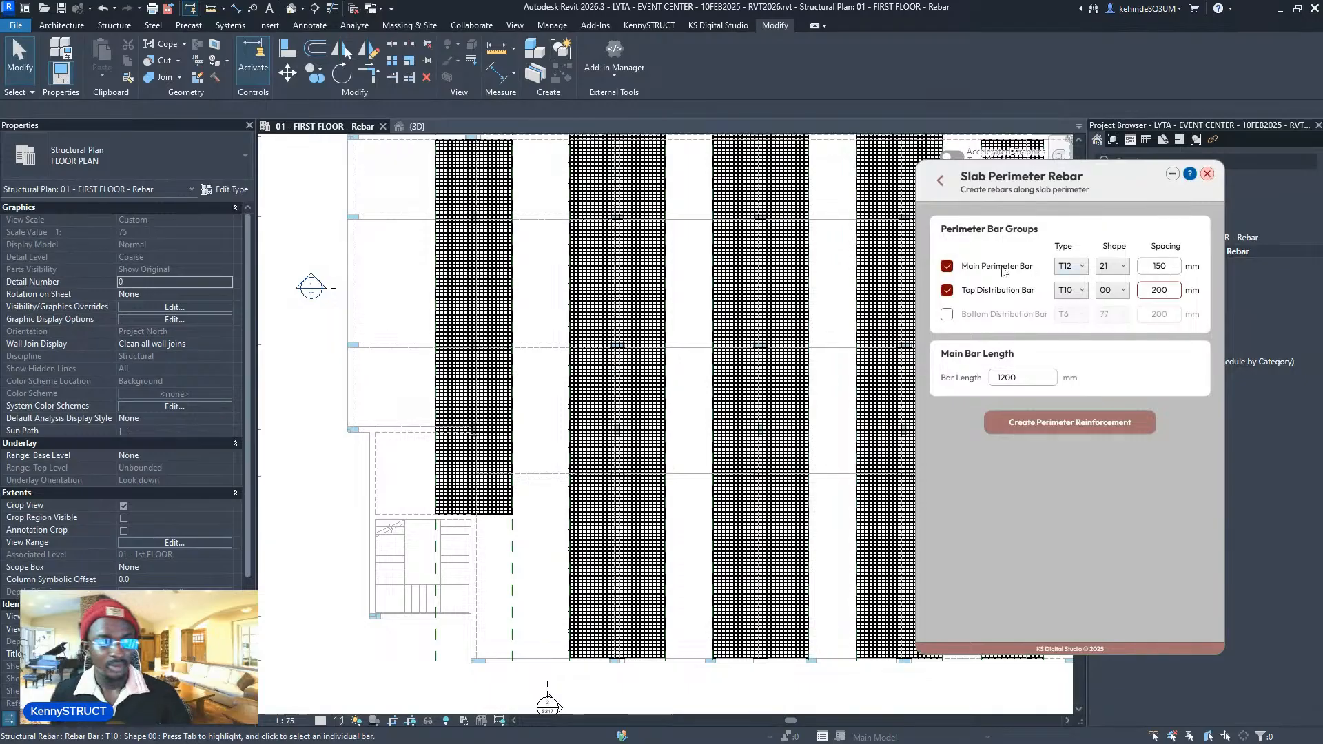
- Switch main perimeter bars to T10, set 1500 mm bar length, and create reinforcement
{"action": "left_click", "coordinate": [1072, 266]}
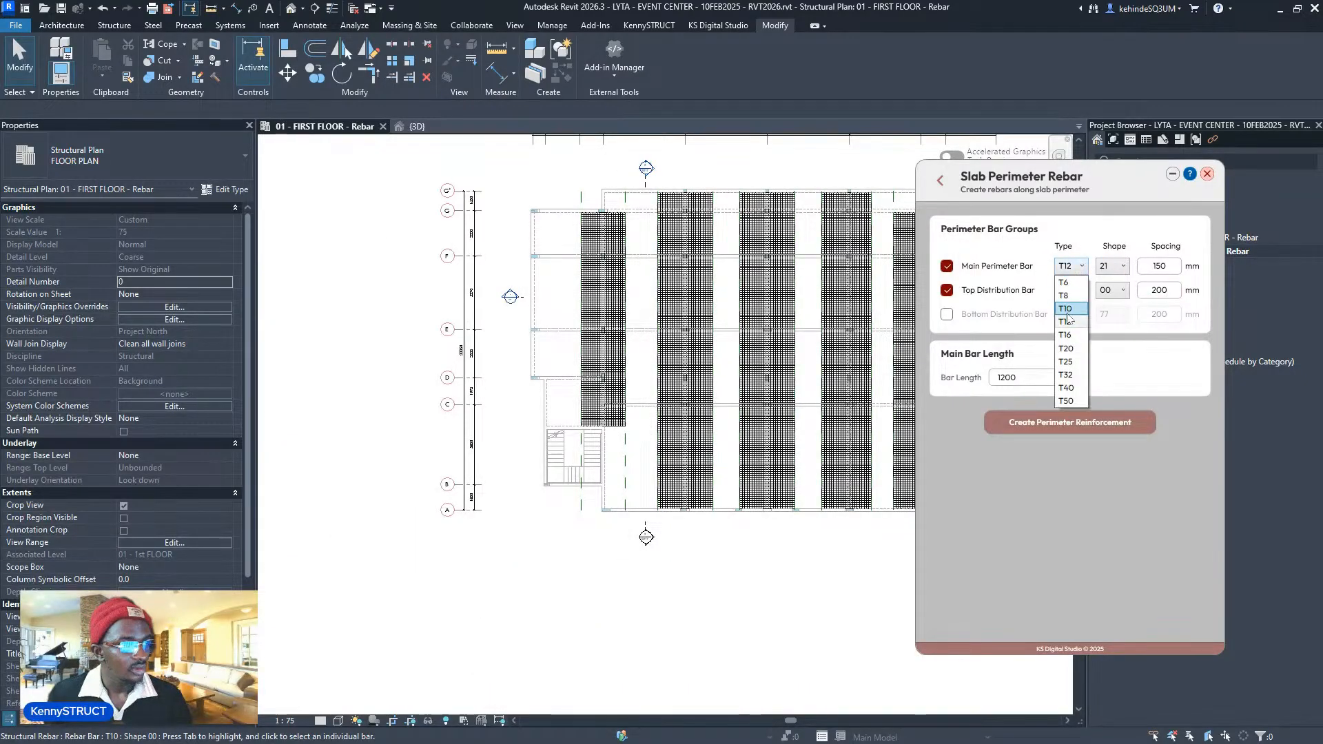
{"action": "left_click", "coordinate": [1067, 310]}
{"action": "left_click", "coordinate": [1016, 379]}
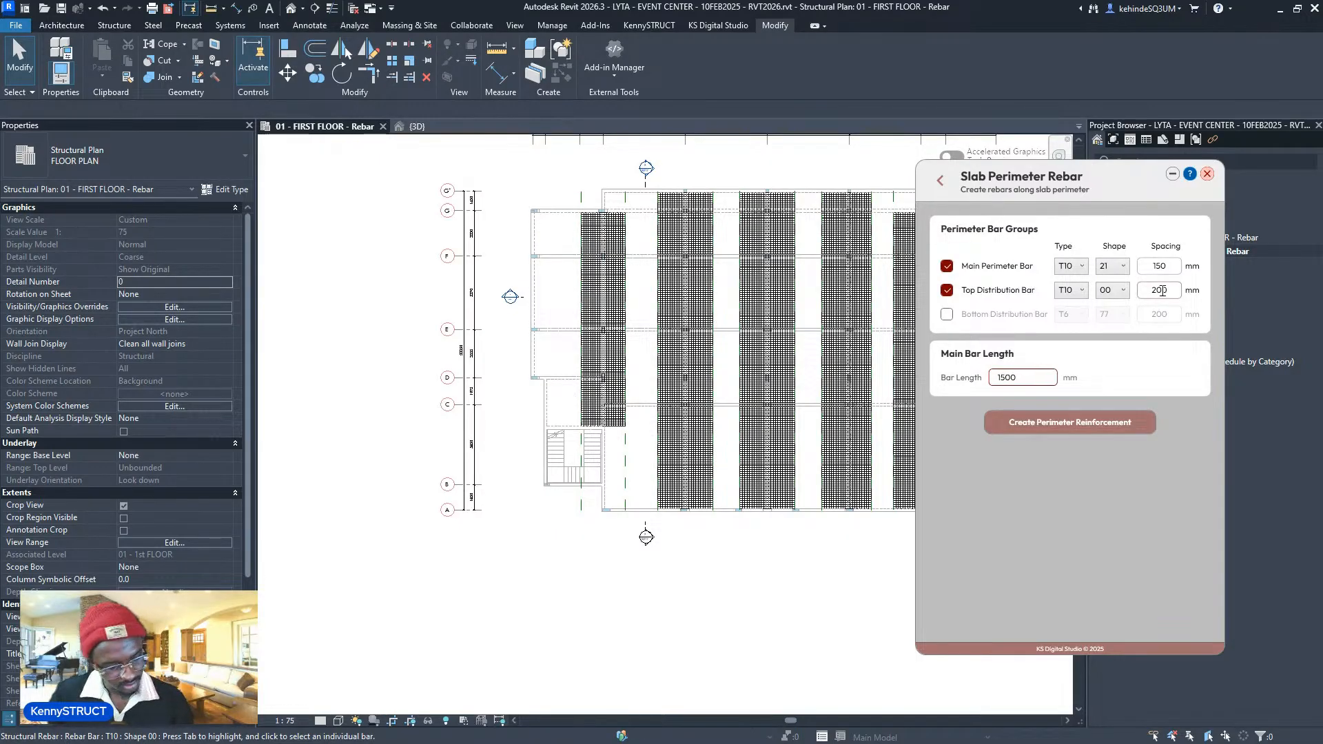
{"action": "left_click", "coordinate": [1075, 419]}
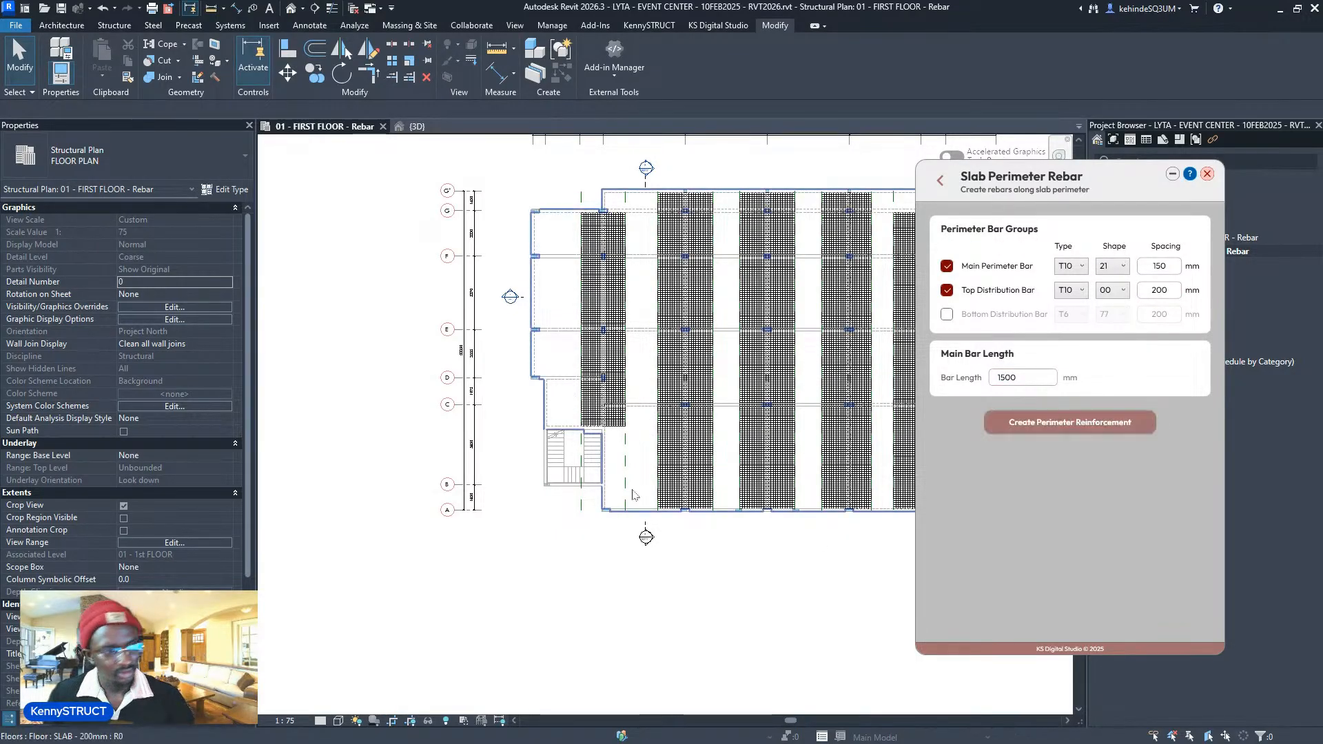
- Add perimeter rebar along the G–F, F–E, E–D, D–C and short G'–G slab edges
{"action": "scroll", "coordinate": [526, 244], "scroll_direction": "up", "scroll_amount": 3}
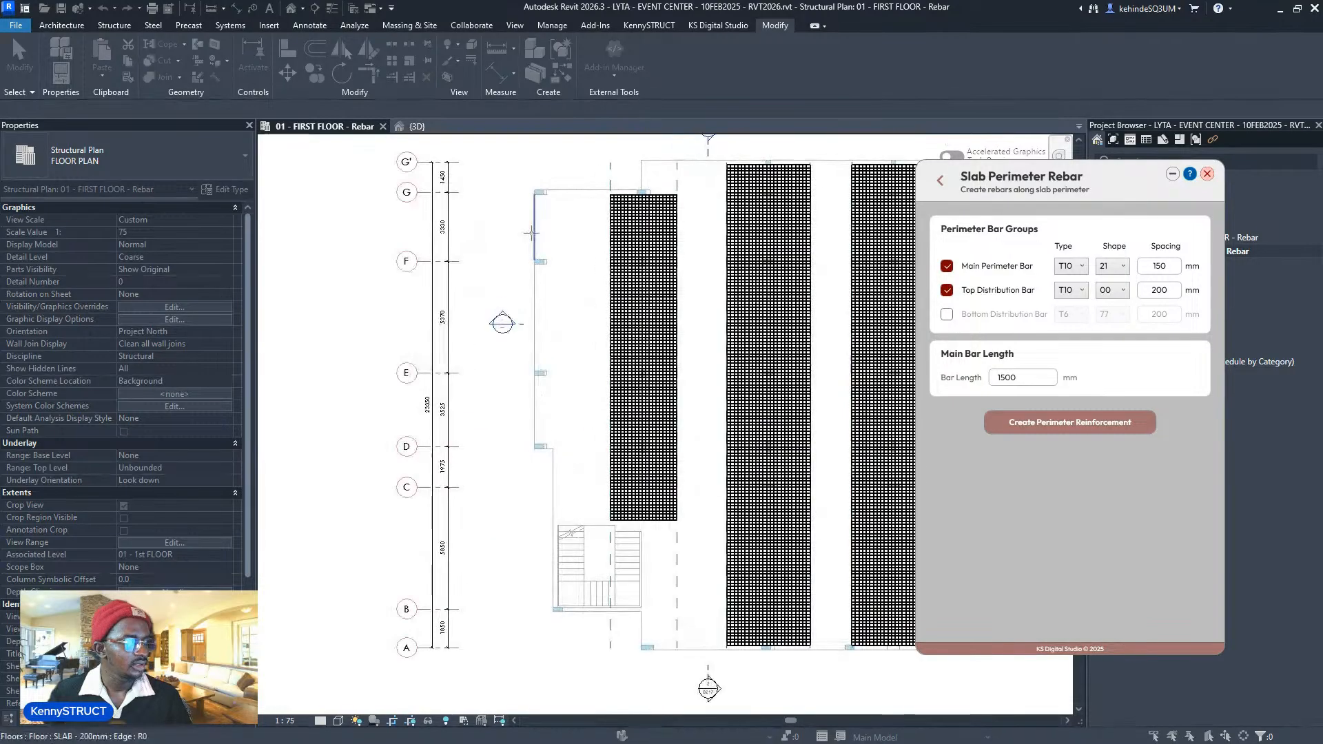
{"action": "left_click", "coordinate": [531, 235]}
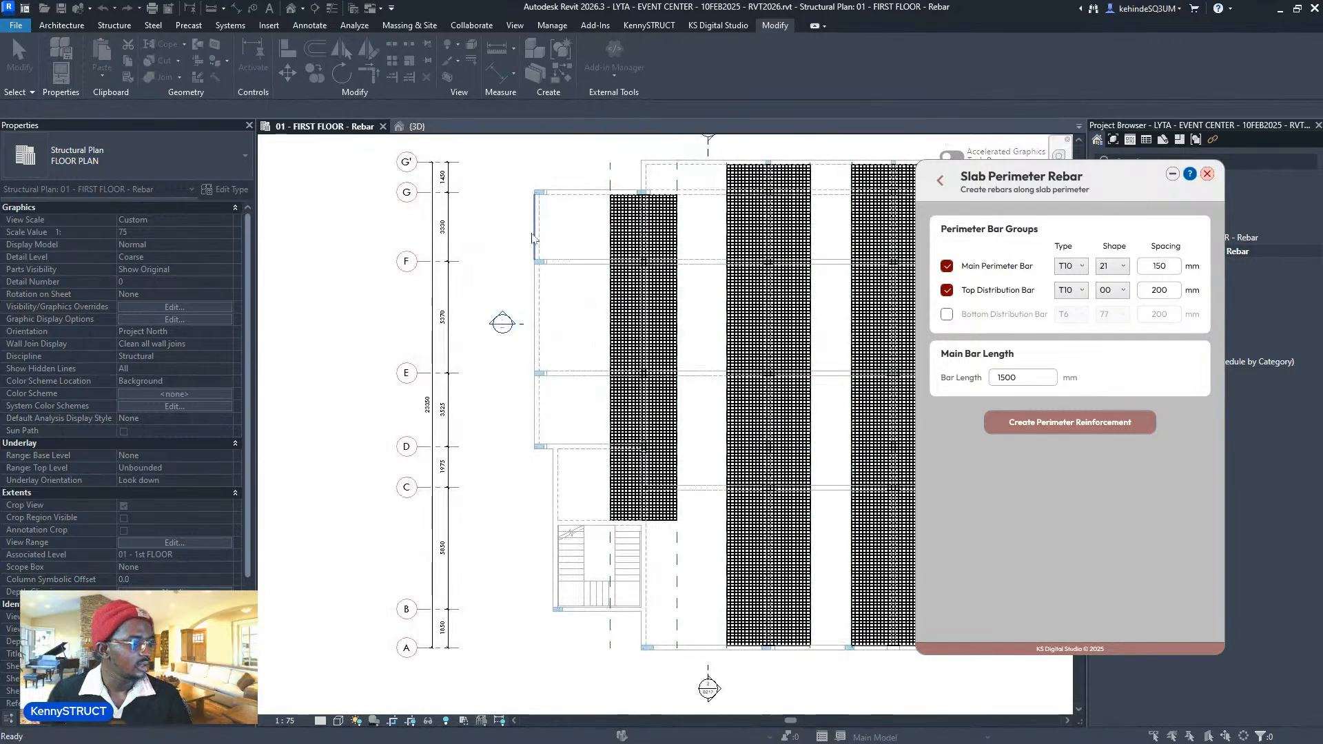
{"action": "left_click", "coordinate": [528, 375]}
{"action": "left_click", "coordinate": [531, 449]}
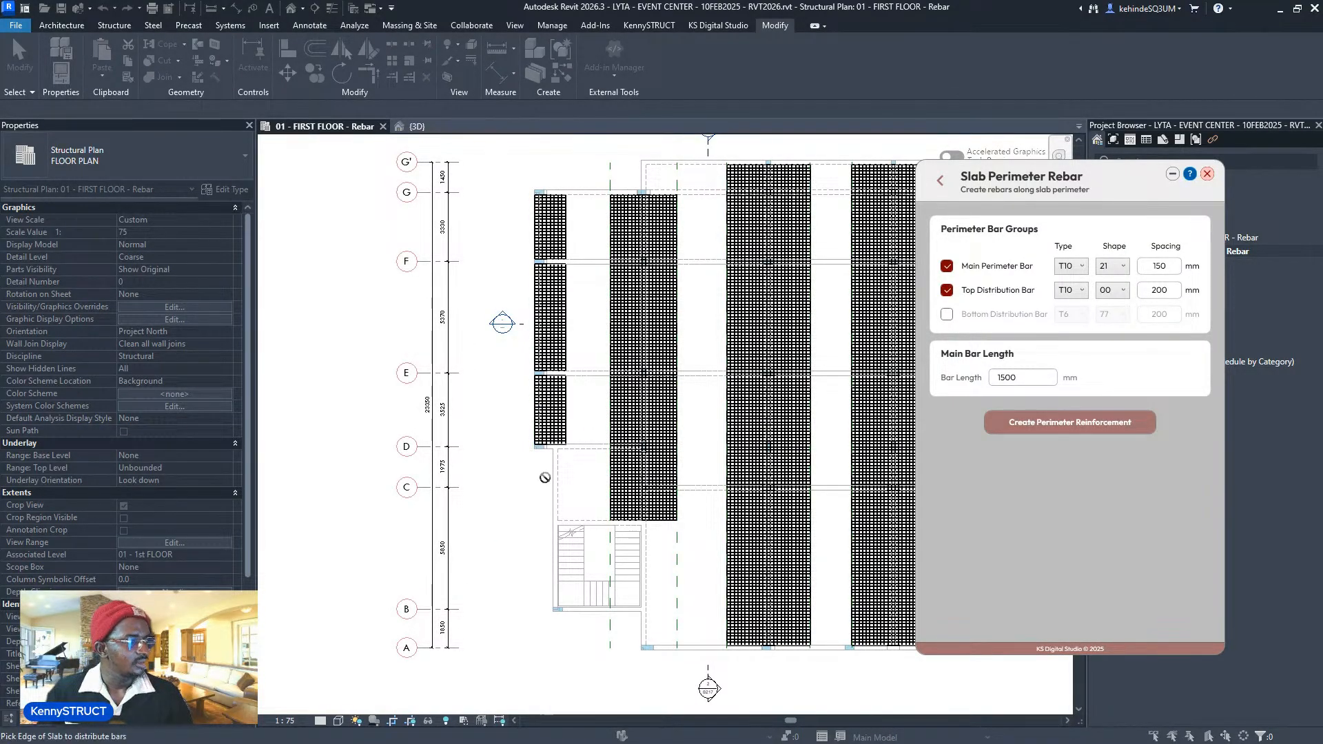
{"action": "left_click", "coordinate": [549, 485]}
{"action": "middle_click_drag", "start_coordinate": [597, 328], "coordinate": [573, 510]}
{"action": "scroll", "coordinate": [573, 510], "scroll_direction": "up", "scroll_amount": 2}
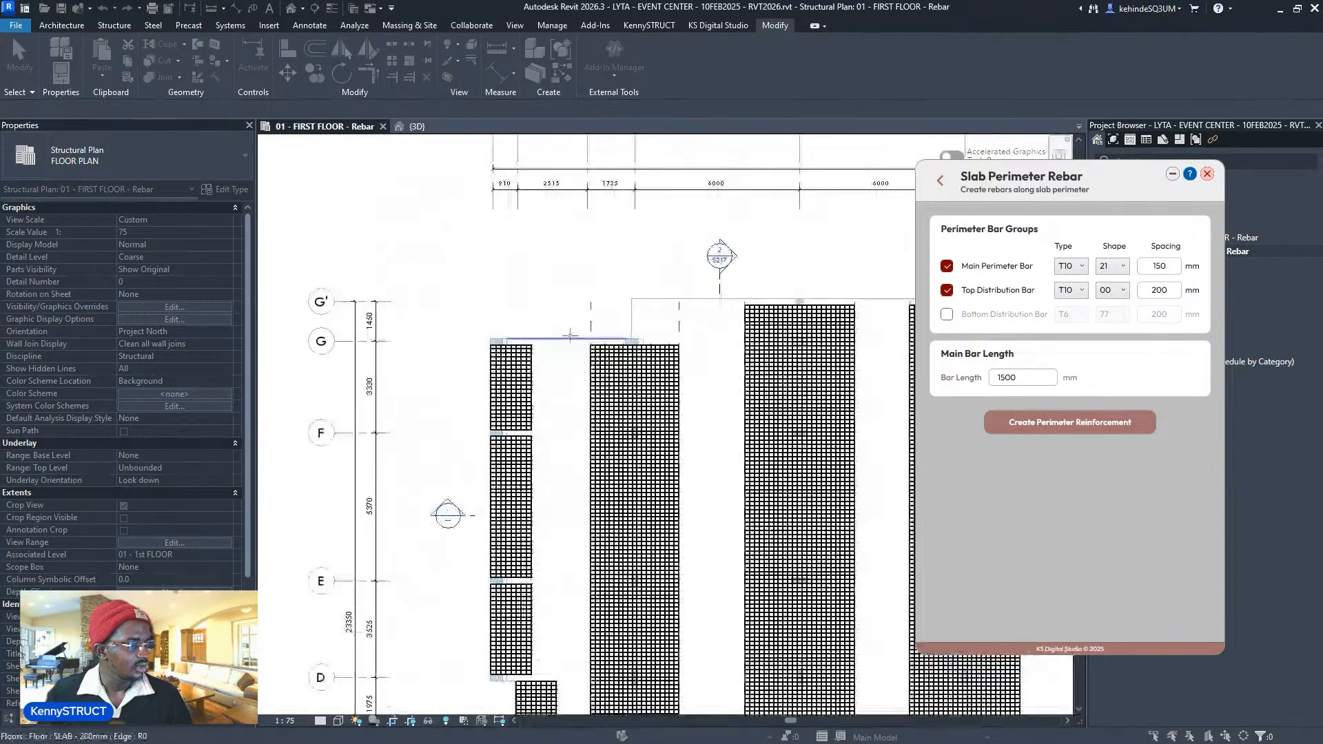
{"action": "left_click", "coordinate": [632, 322]}
- Add perimeter rebar to the small slab bay and the slab edge beside the stair
{"action": "middle_click_drag", "start_coordinate": [743, 259], "coordinate": [613, 226]}
{"action": "scroll", "coordinate": [613, 227], "scroll_direction": "down", "scroll_amount": 7}
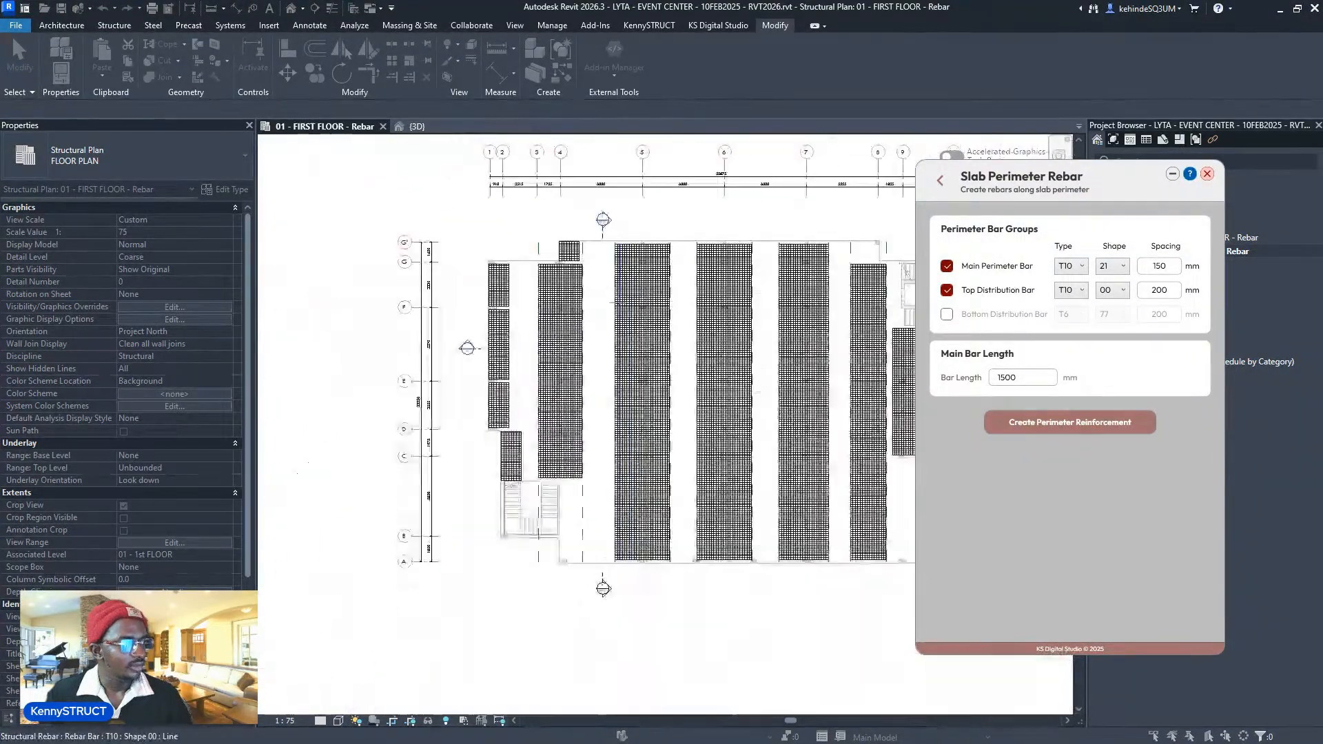
{"action": "scroll", "coordinate": [595, 480], "scroll_direction": "up", "scroll_amount": 4}
{"action": "scroll", "coordinate": [554, 491], "scroll_direction": "up", "scroll_amount": 2}
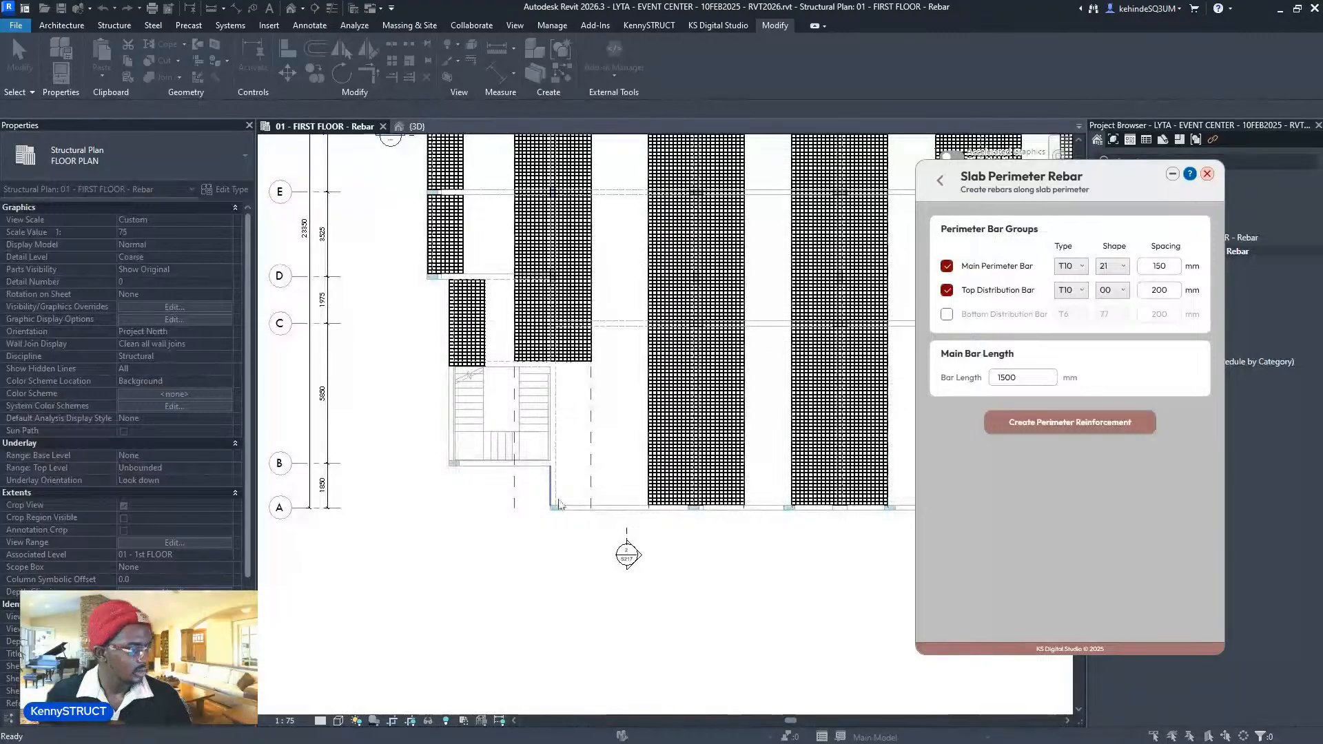
{"action": "left_click", "coordinate": [559, 505]}
{"action": "scroll", "coordinate": [549, 434], "scroll_direction": "up", "scroll_amount": 4}
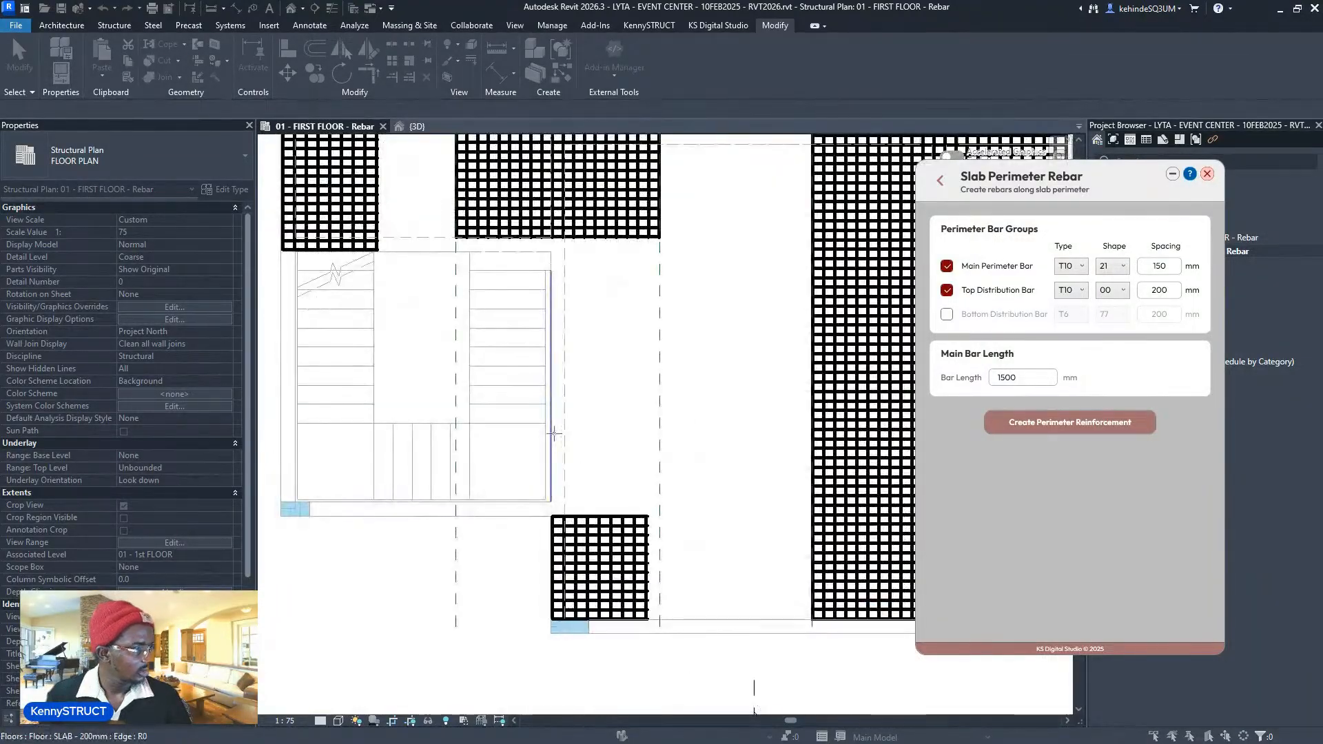
{"action": "left_click", "coordinate": [553, 456]}
- Pan and zoom the plan over the building's right side, the stair core and the top grid bubbles
{"action": "scroll", "coordinate": [549, 455], "scroll_direction": "down", "scroll_amount": 4}
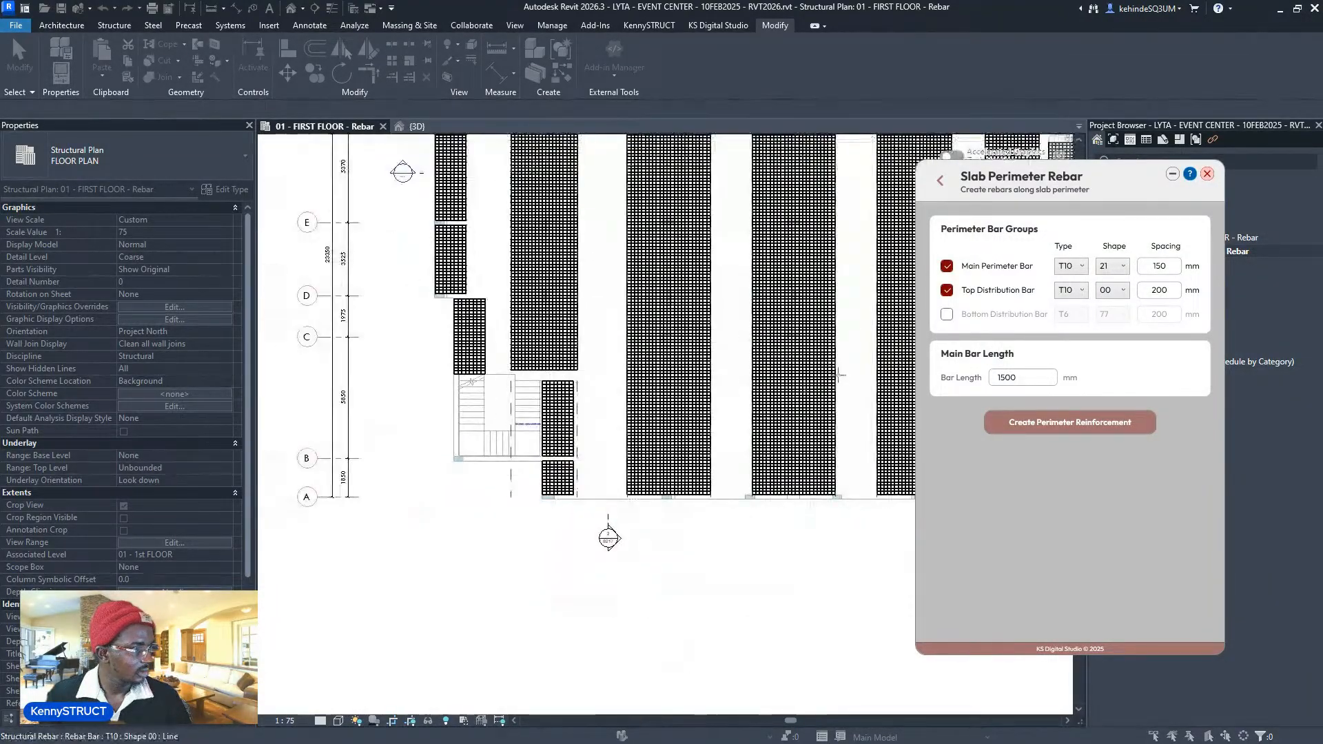
{"action": "middle_click_drag", "start_coordinate": [835, 376], "coordinate": [498, 382]}
{"action": "scroll", "coordinate": [687, 428], "scroll_direction": "up", "scroll_amount": 2}
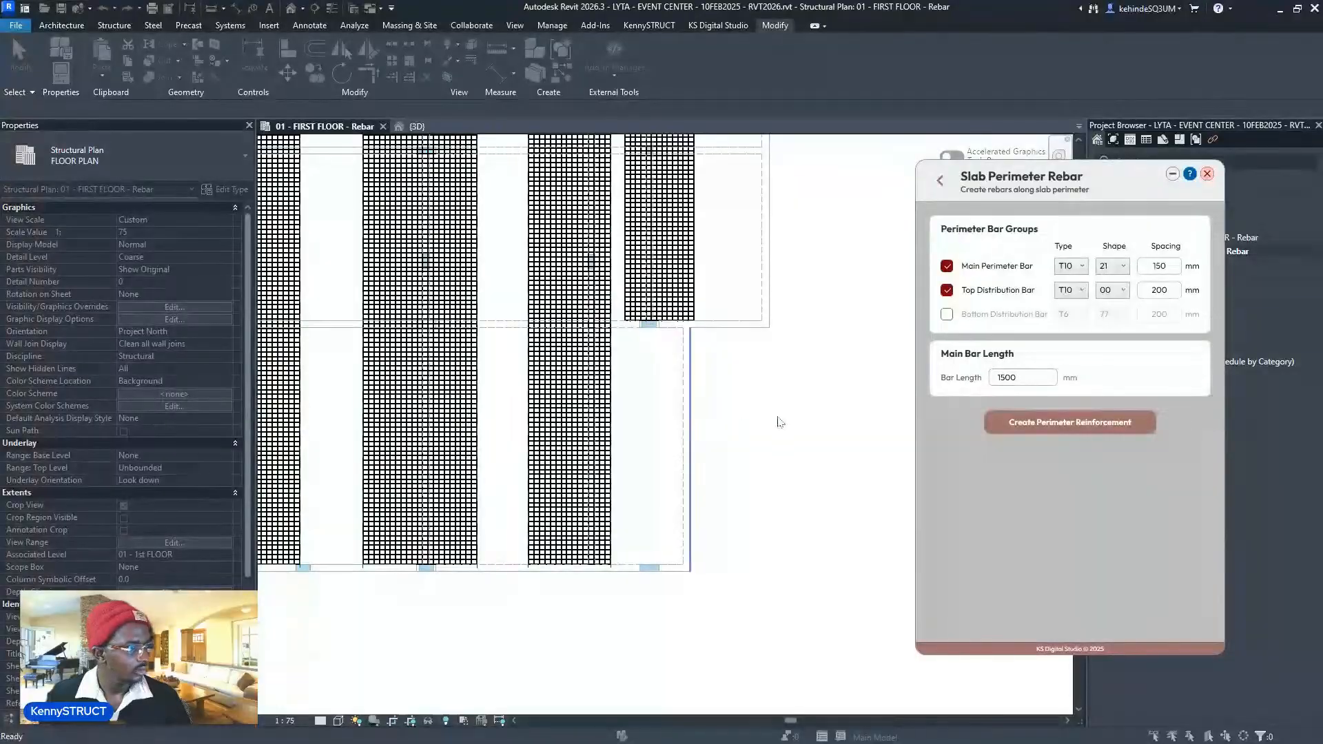
{"action": "middle_click_drag", "start_coordinate": [779, 258], "coordinate": [759, 382]}
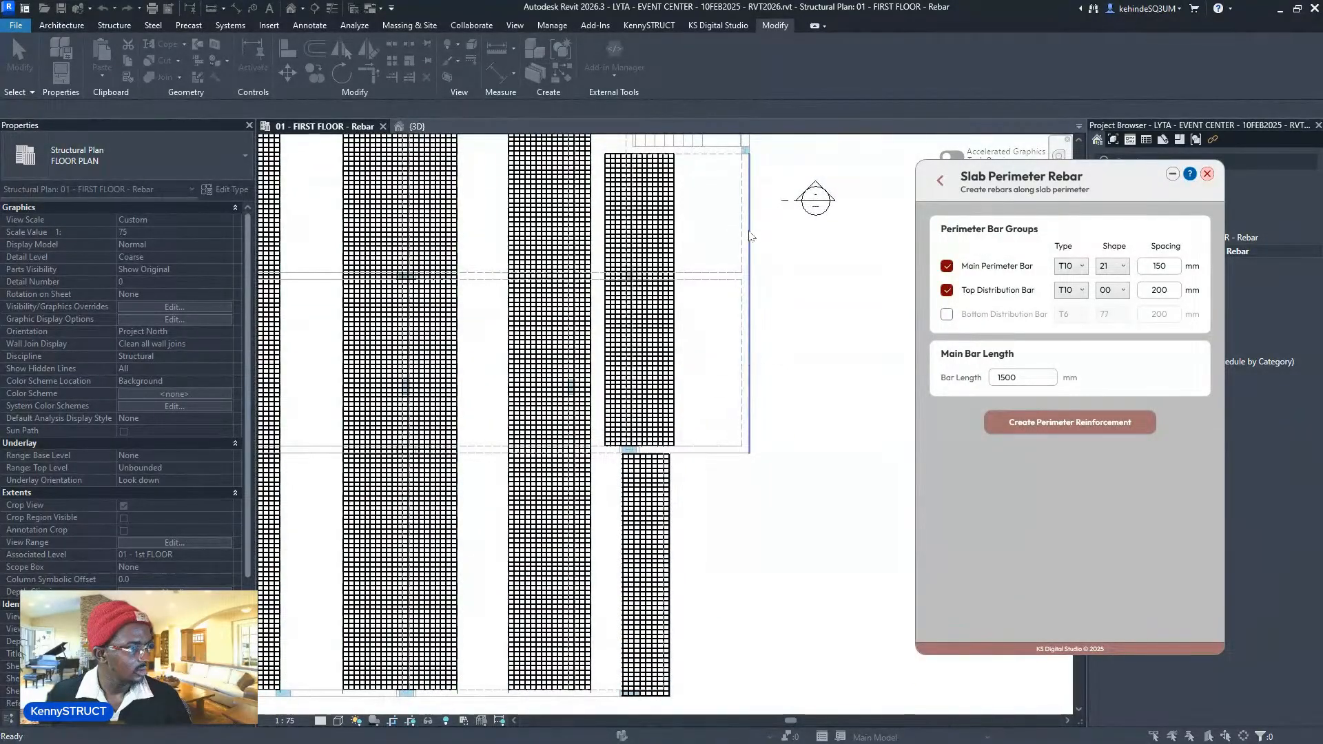
{"action": "middle_click_drag", "start_coordinate": [753, 259], "coordinate": [782, 519]}
{"action": "scroll", "coordinate": [780, 303], "scroll_direction": "up", "scroll_amount": 1}
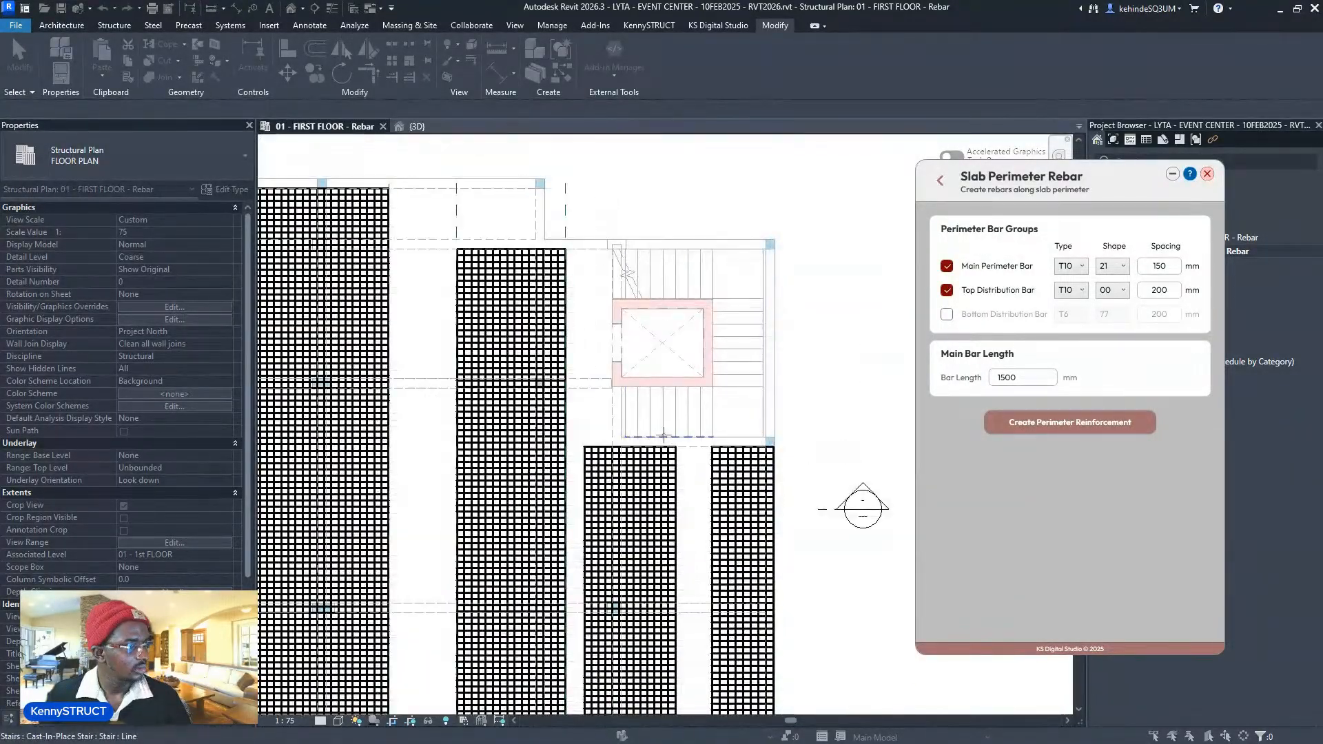
{"action": "scroll", "coordinate": [623, 218], "scroll_direction": "up", "scroll_amount": 2}
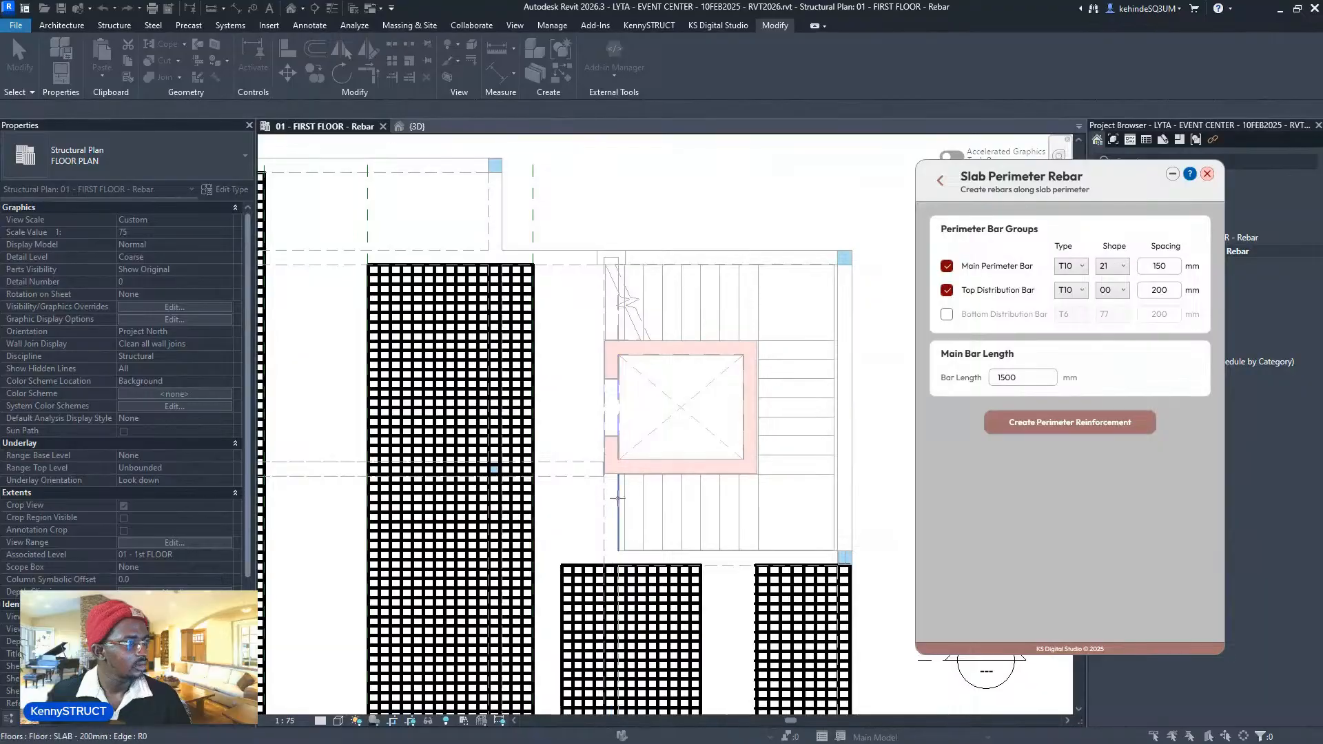
{"action": "scroll", "coordinate": [607, 472], "scroll_direction": "up", "scroll_amount": 3}
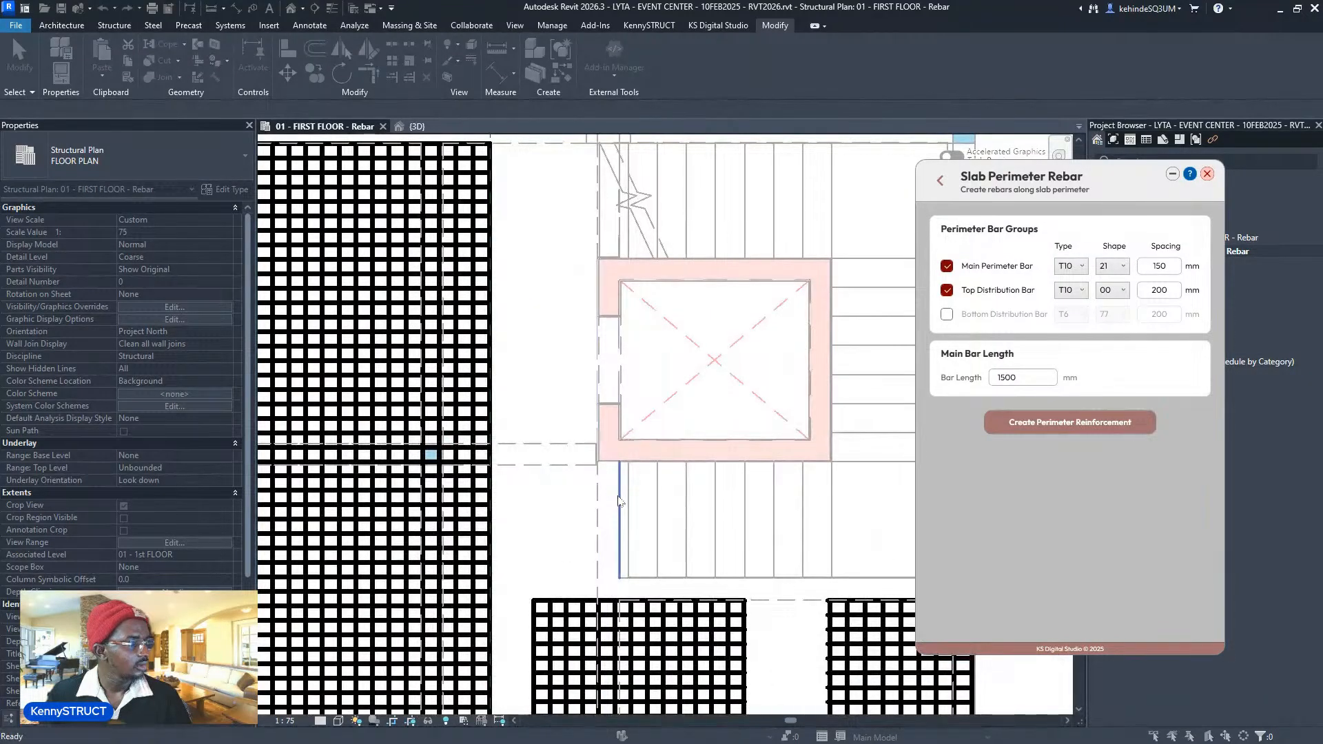
{"action": "scroll", "coordinate": [620, 400], "scroll_direction": "down", "scroll_amount": 3}
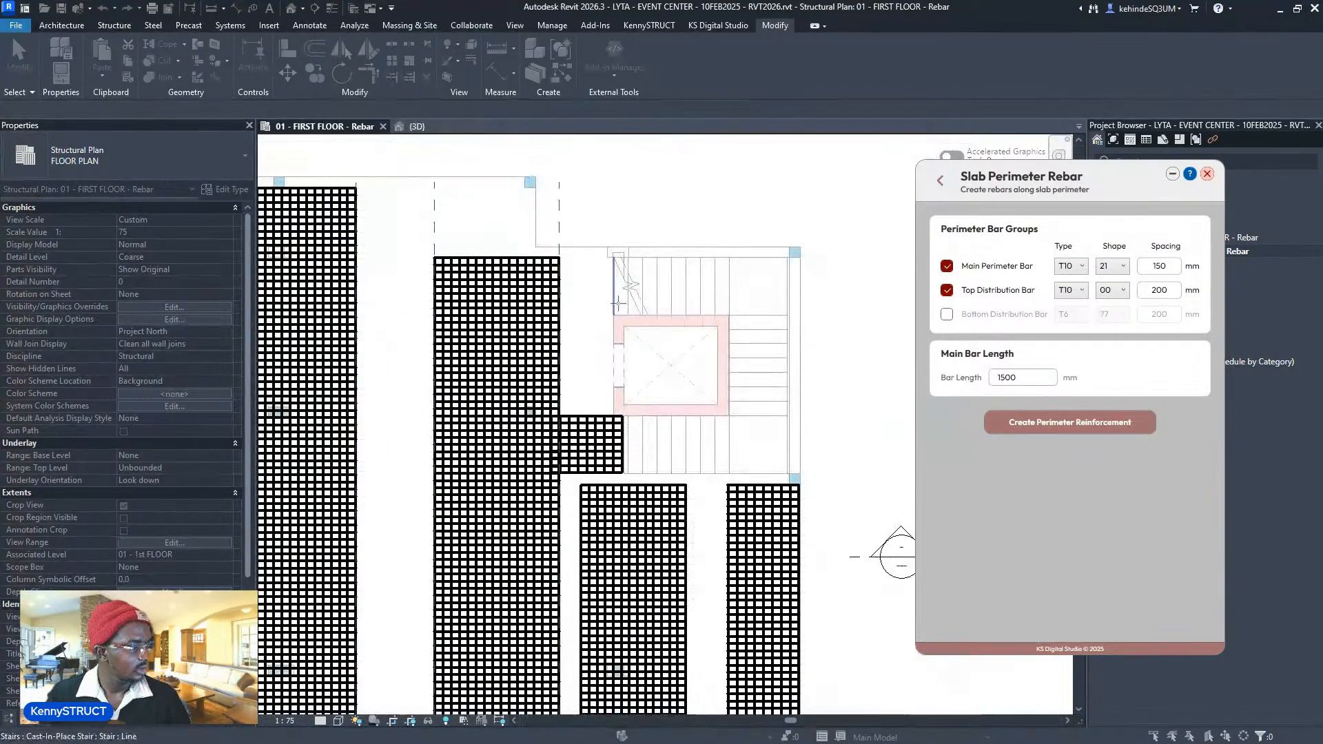
{"action": "scroll", "coordinate": [630, 362], "scroll_direction": "up", "scroll_amount": 3}
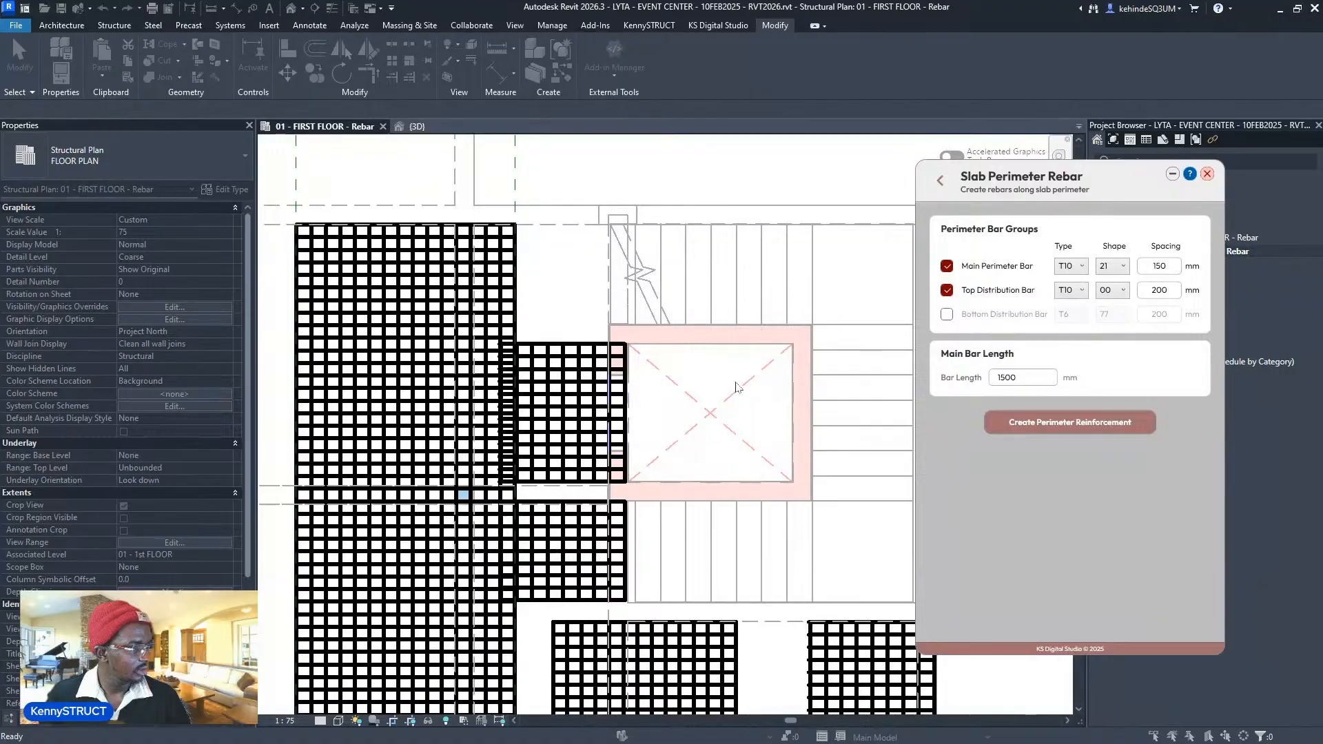
{"action": "middle_click_drag", "start_coordinate": [620, 243], "coordinate": [664, 388]}
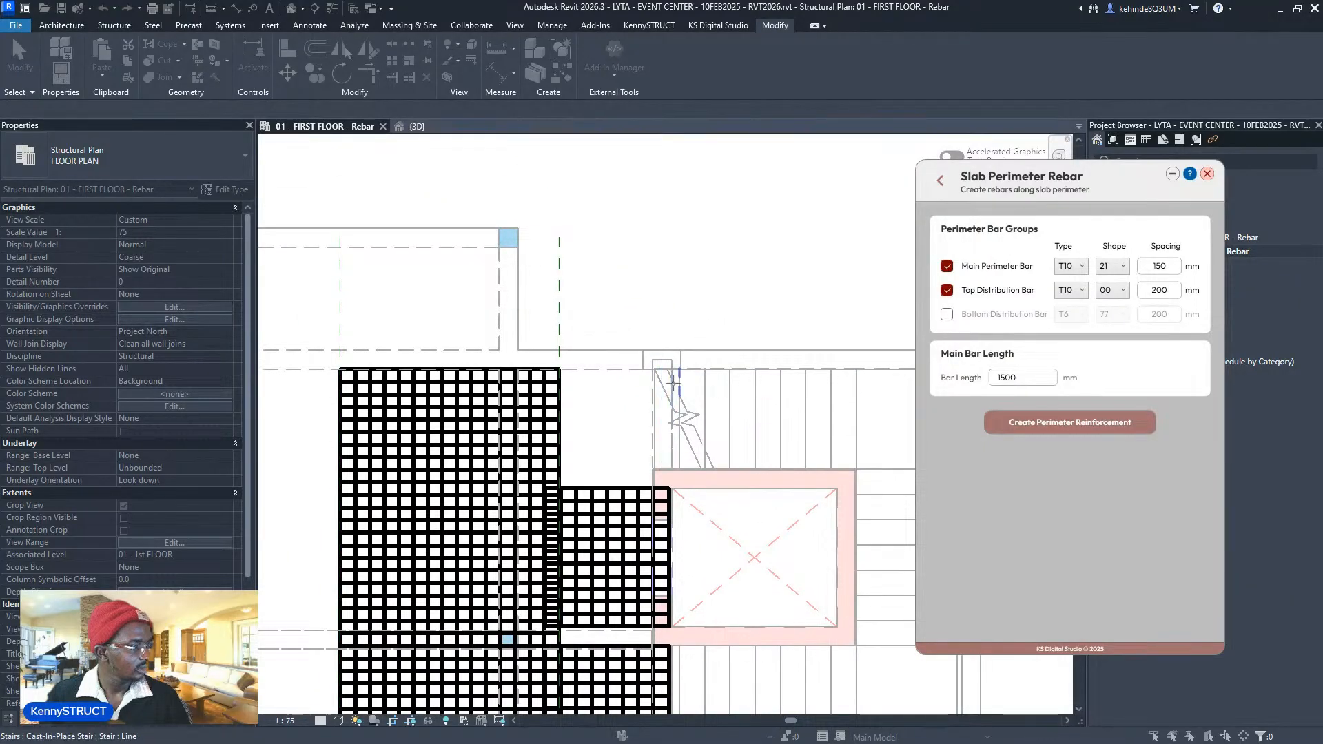
{"action": "scroll", "coordinate": [672, 391], "scroll_direction": "down", "scroll_amount": 3}
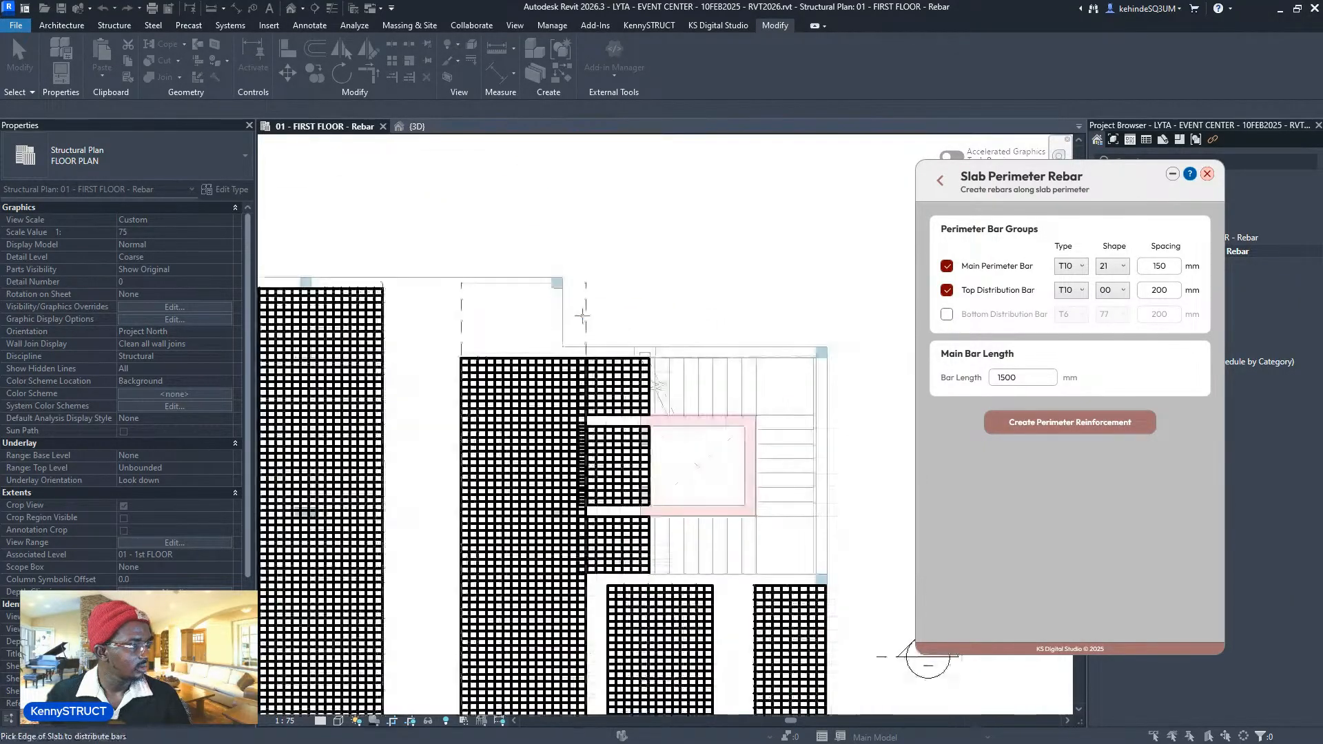
{"action": "scroll", "coordinate": [451, 276], "scroll_direction": "down", "scroll_amount": 2}
{"action": "scroll", "coordinate": [451, 276], "scroll_direction": "down", "scroll_amount": 3}
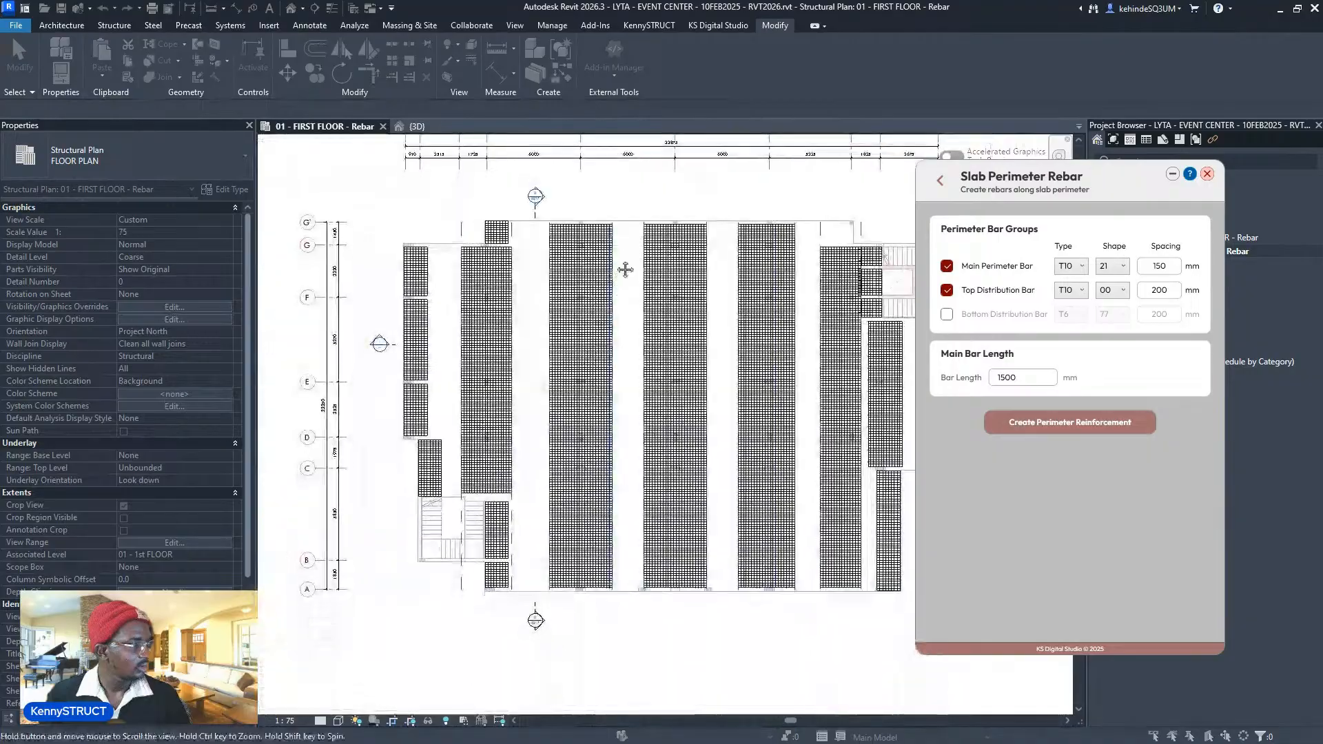
{"action": "scroll", "coordinate": [515, 499], "scroll_direction": "up", "scroll_amount": 3}
{"action": "scroll", "coordinate": [448, 522], "scroll_direction": "up", "scroll_amount": 3}
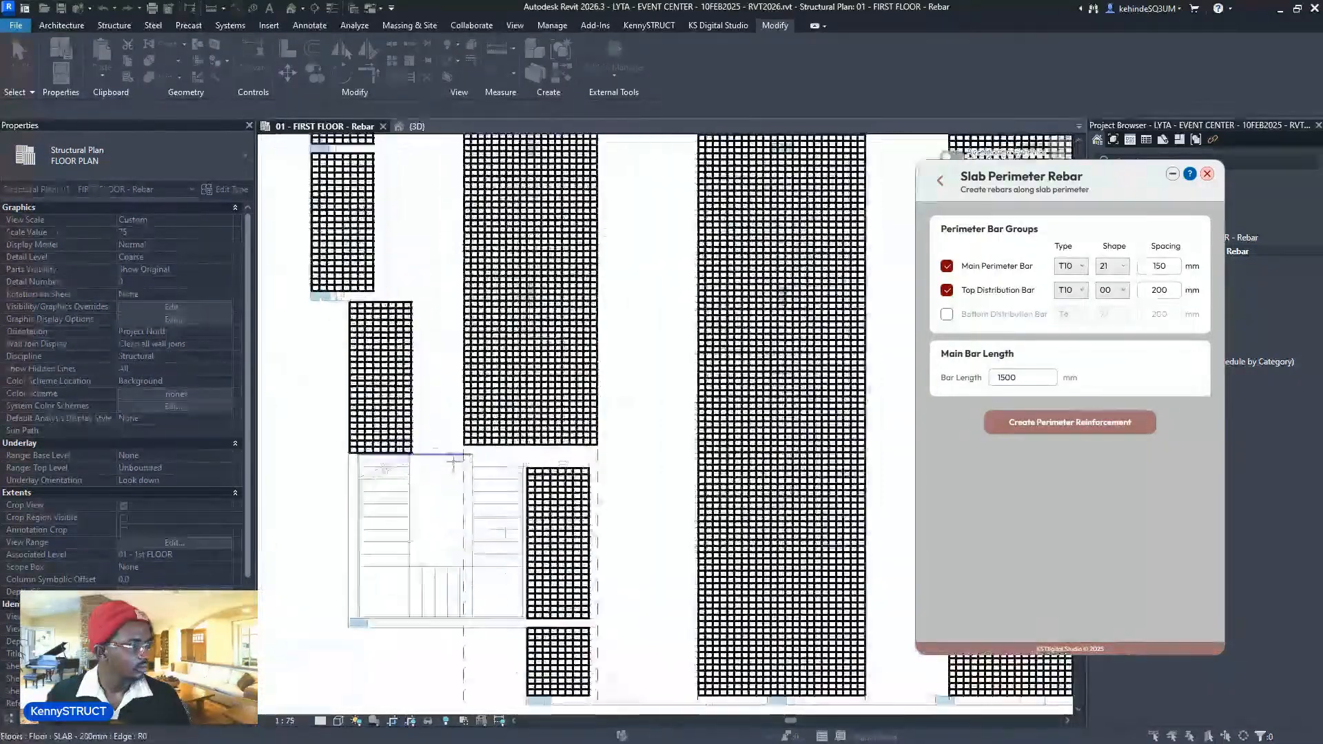
{"action": "scroll", "coordinate": [449, 522], "scroll_direction": "down", "scroll_amount": 5}
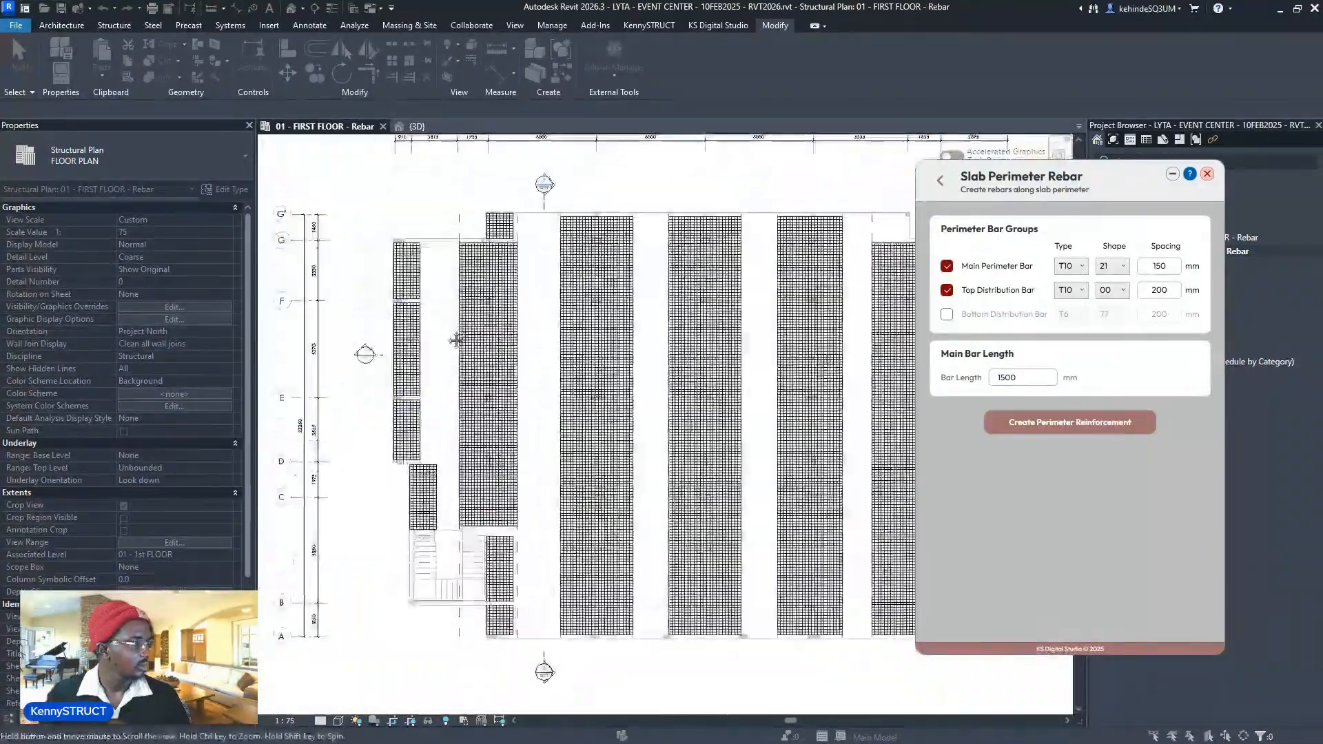
{"action": "middle_click_drag", "start_coordinate": [476, 332], "coordinate": [494, 405]}
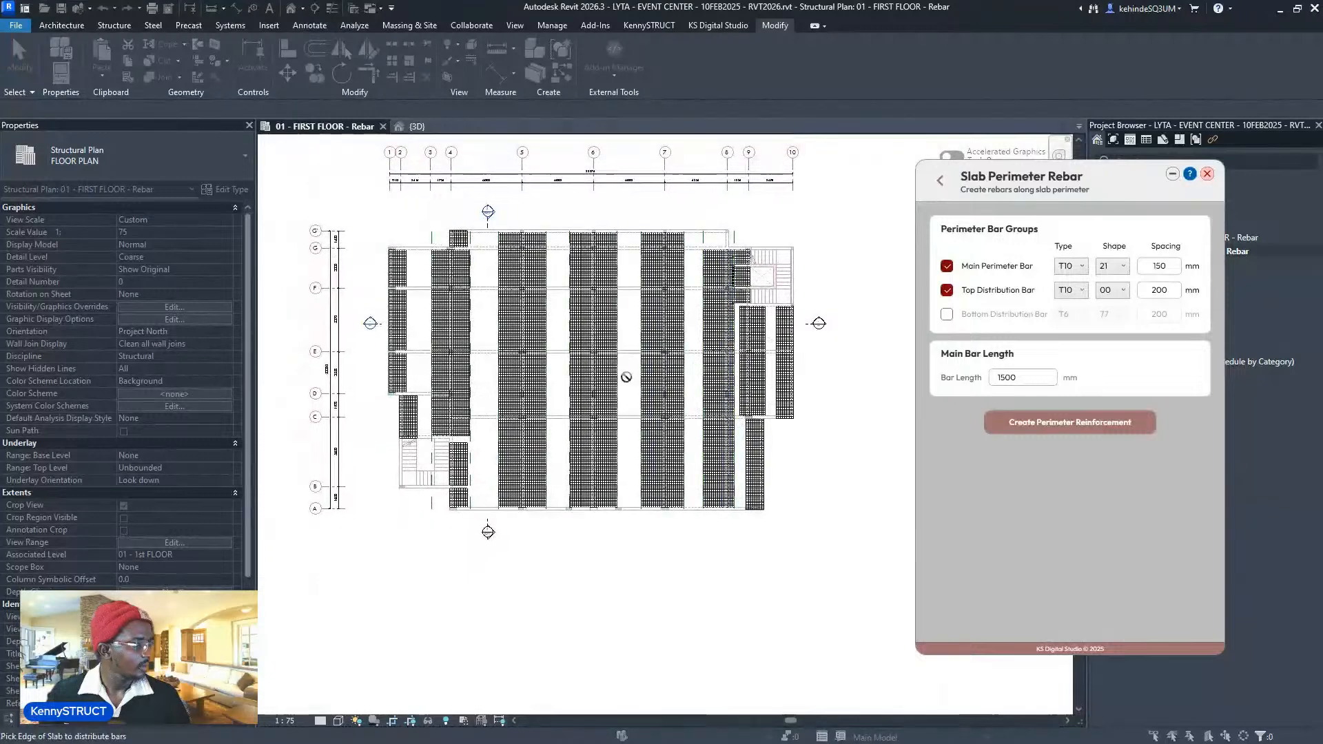
{"action": "middle_click_drag", "start_coordinate": [624, 378], "coordinate": [635, 427]}
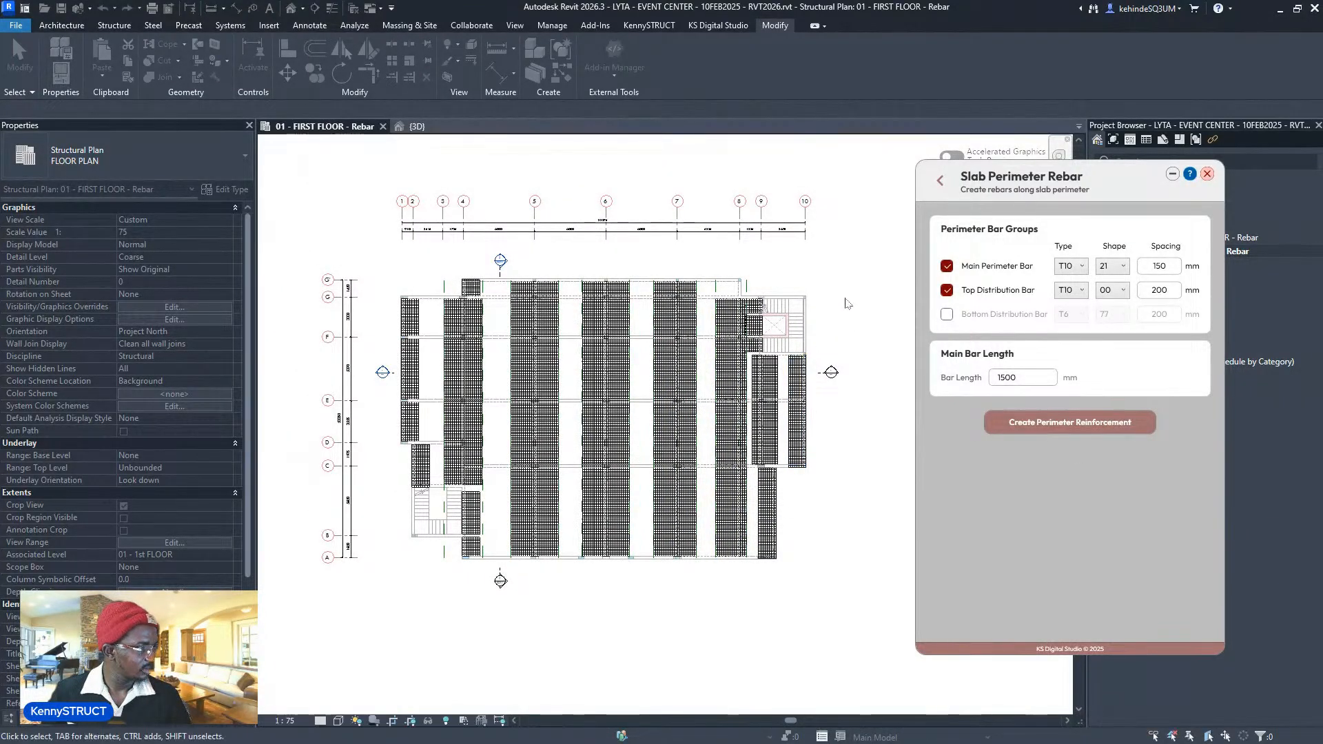
{"action": "middle_click_drag", "start_coordinate": [852, 308], "coordinate": [873, 314]}
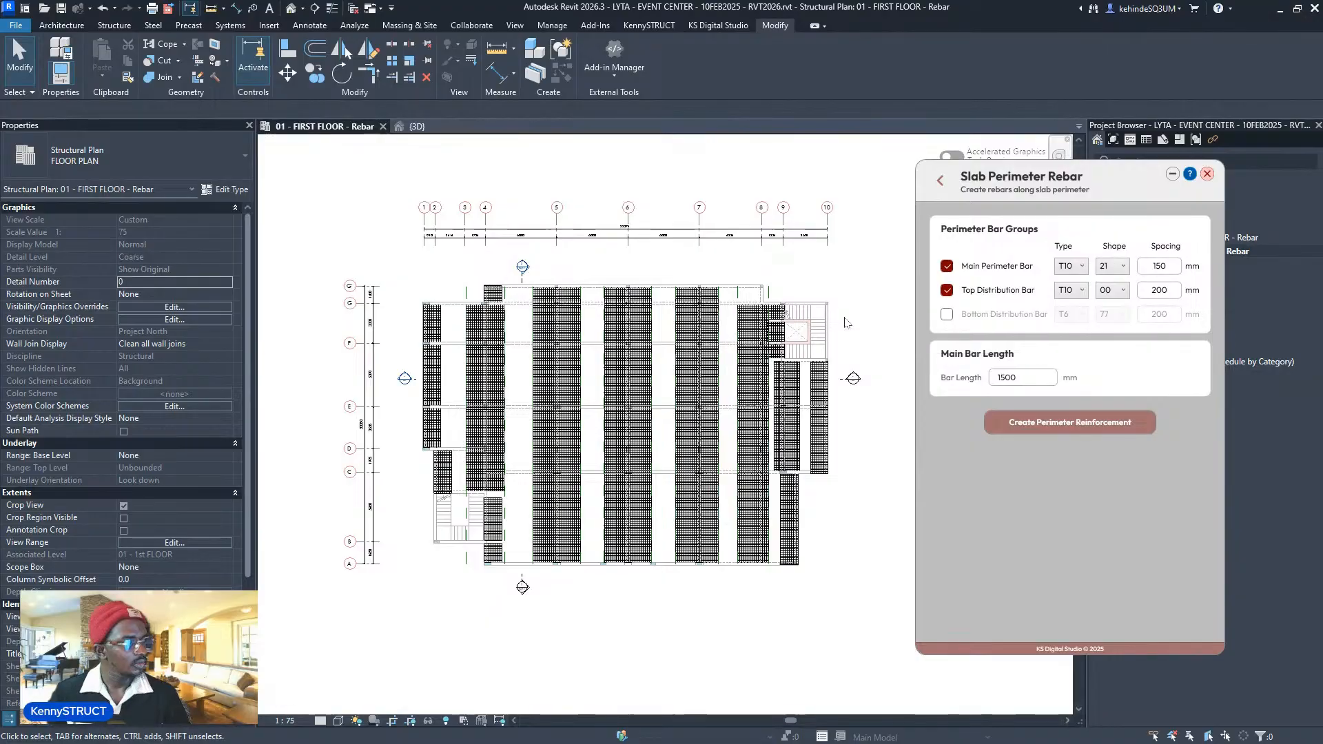
{"action": "scroll", "coordinate": [440, 304], "scroll_direction": "up", "scroll_amount": 5}
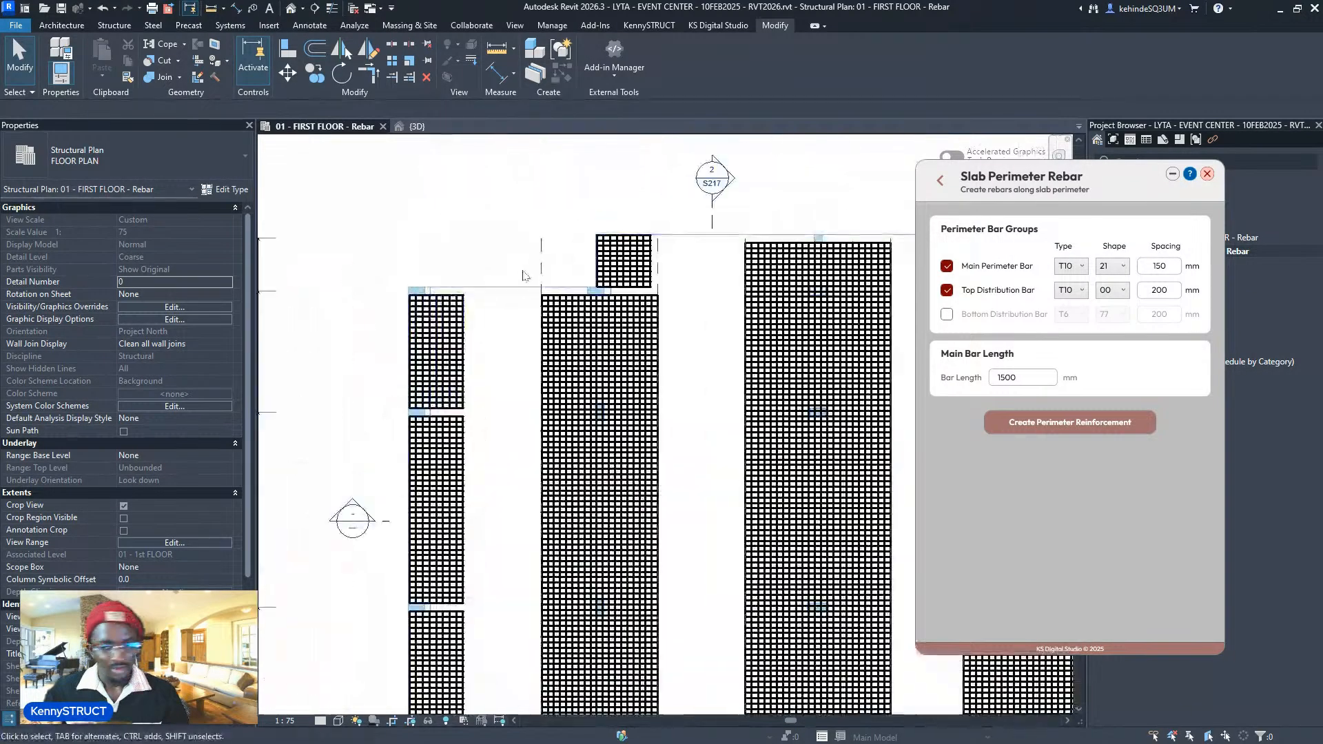
{"action": "scroll", "coordinate": [468, 298], "scroll_direction": "down", "scroll_amount": 6}
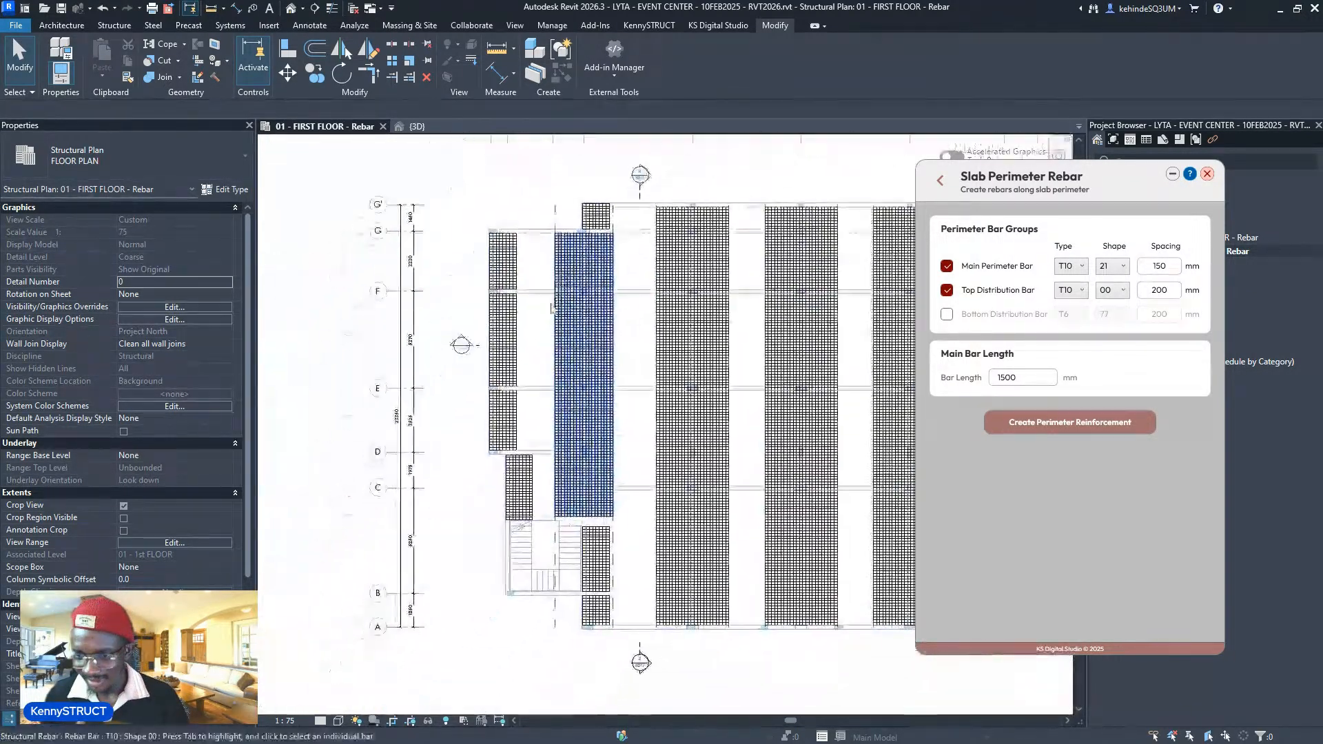
- Go back to the Rebar Automate main list and hide the slab top bars in the plan
{"action": "left_click", "coordinate": [939, 181]}
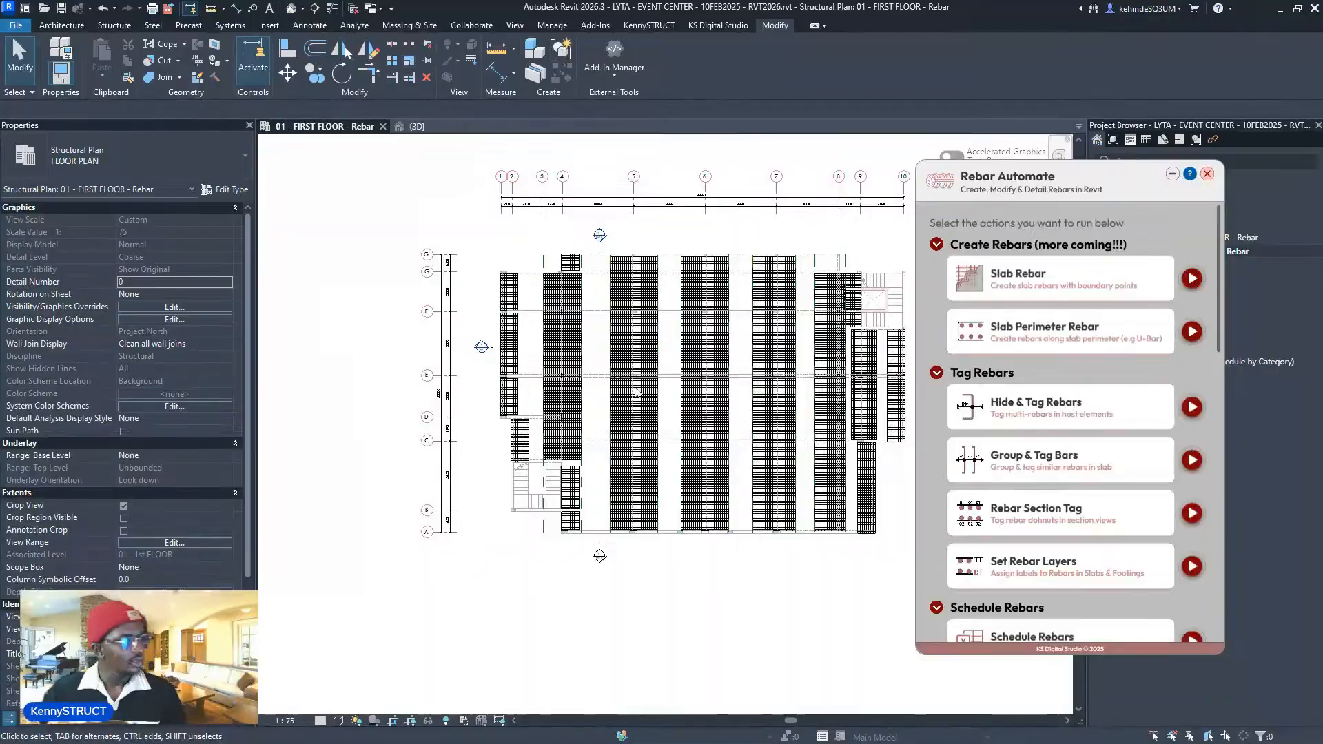
{"action": "scroll", "coordinate": [538, 435], "scroll_direction": "down", "scroll_amount": 2}
{"action": "scroll", "coordinate": [538, 435], "scroll_direction": "up", "scroll_amount": 1}
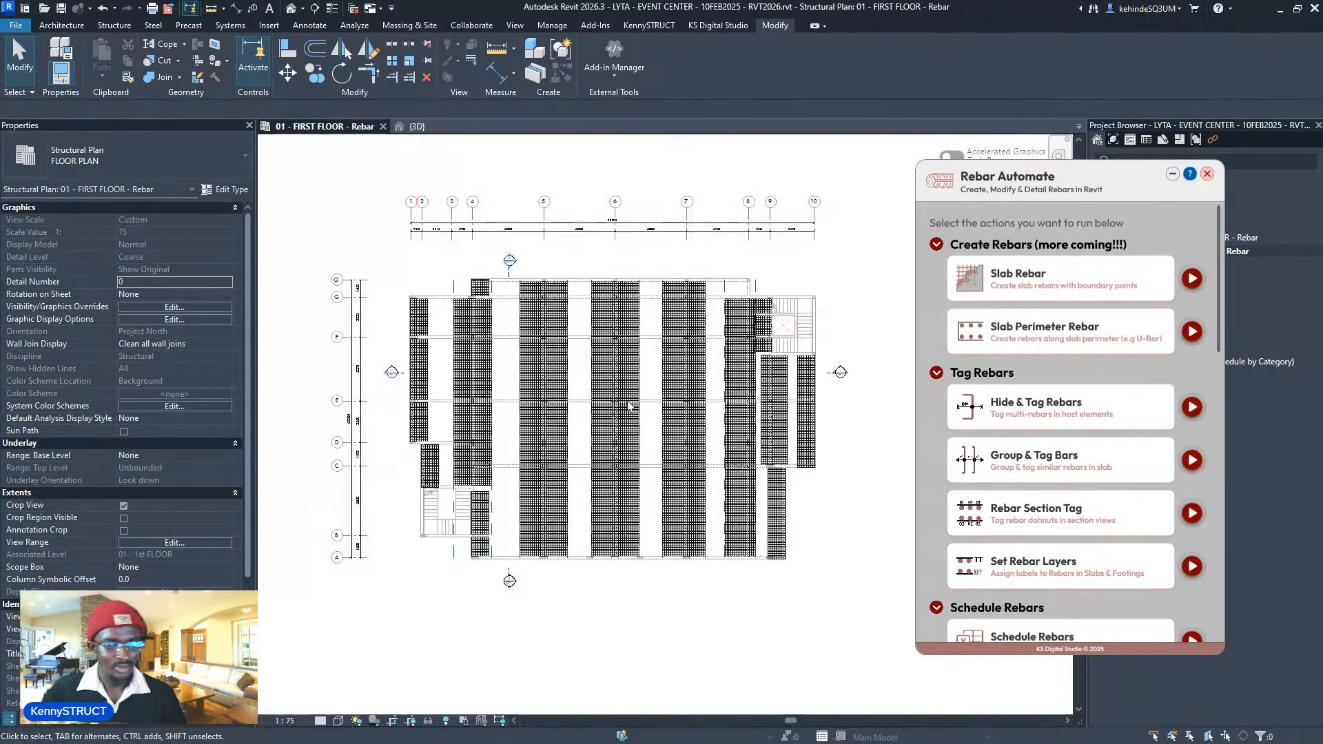
{"action": "scroll", "coordinate": [1137, 510], "scroll_direction": "down", "scroll_amount": 8}
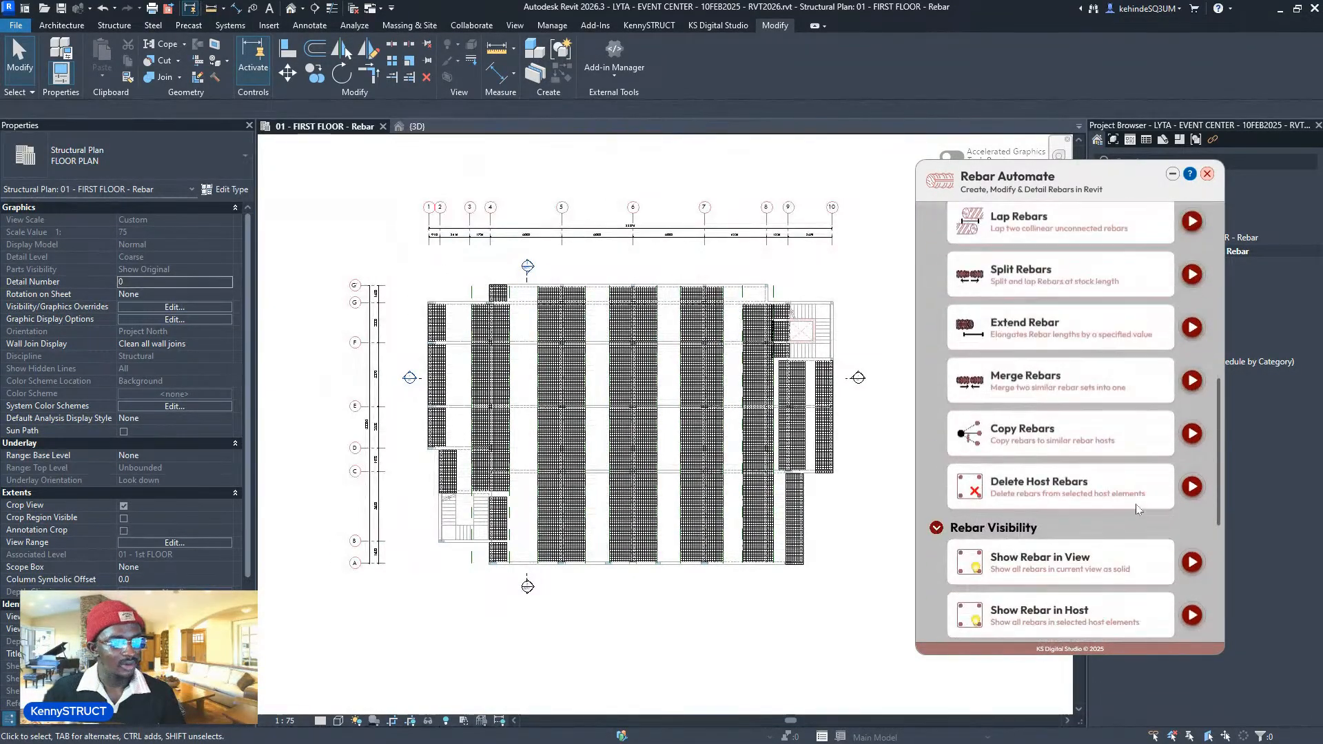
{"action": "scroll", "coordinate": [1137, 509], "scroll_direction": "down", "scroll_amount": 2}
{"action": "scroll", "coordinate": [1135, 511], "scroll_direction": "up", "scroll_amount": 3}
{"action": "scroll", "coordinate": [1134, 511], "scroll_direction": "down", "scroll_amount": 6}
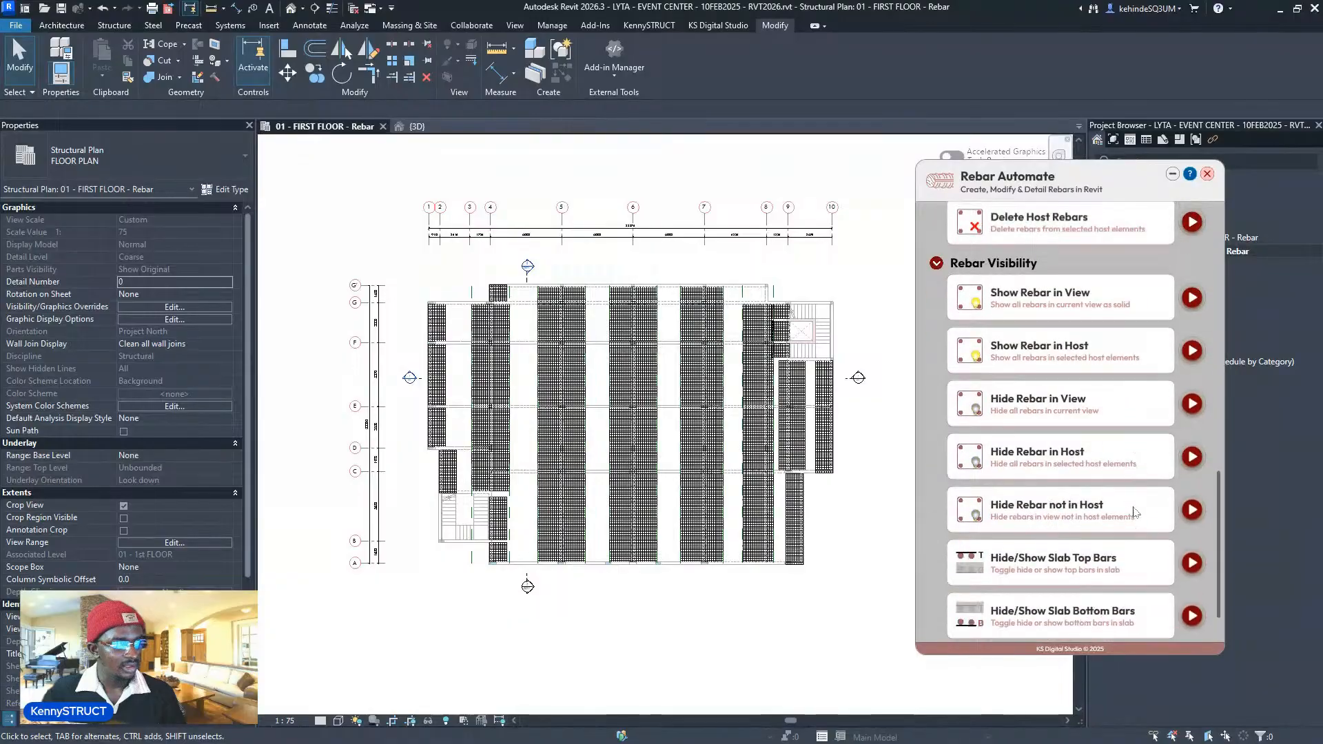
{"action": "scroll", "coordinate": [1133, 511], "scroll_direction": "down", "scroll_amount": 1}
{"action": "left_click", "coordinate": [1194, 513]}
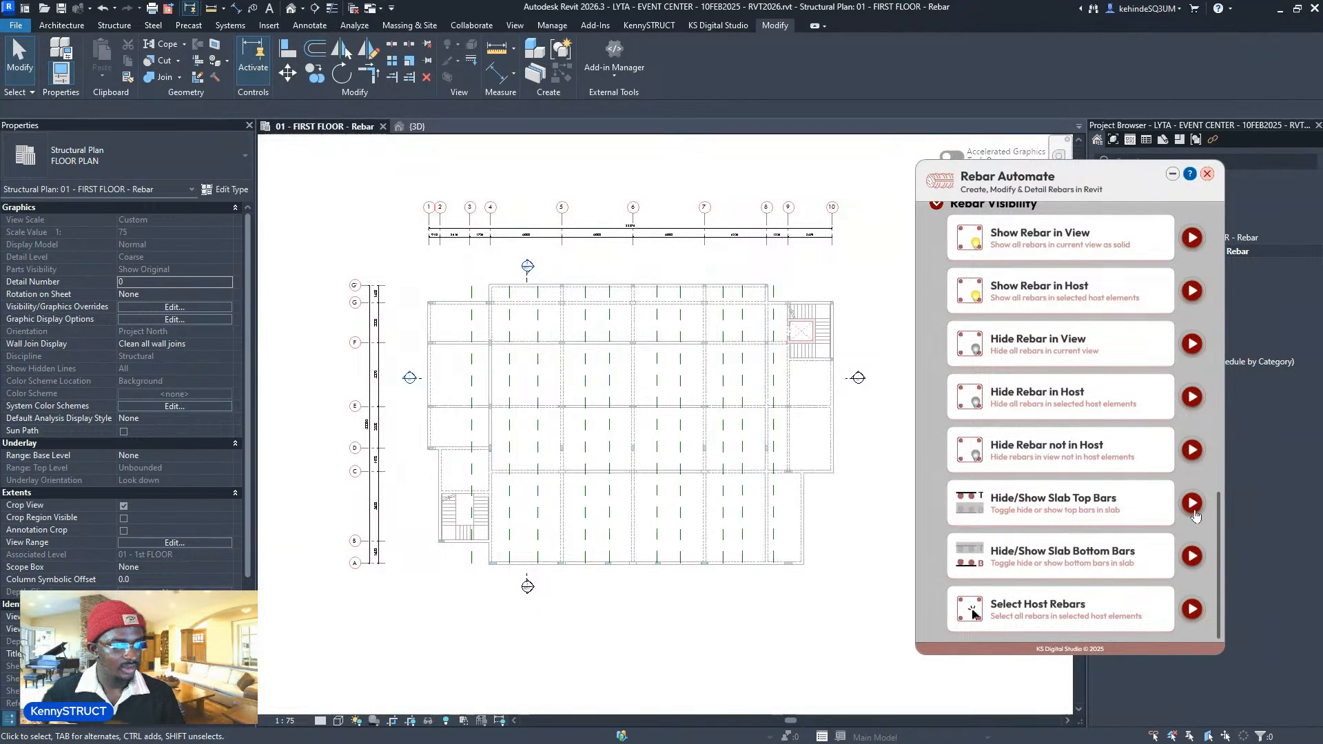
{"action": "left_click", "coordinate": [1195, 516]}
{"action": "left_click", "coordinate": [1195, 516]}
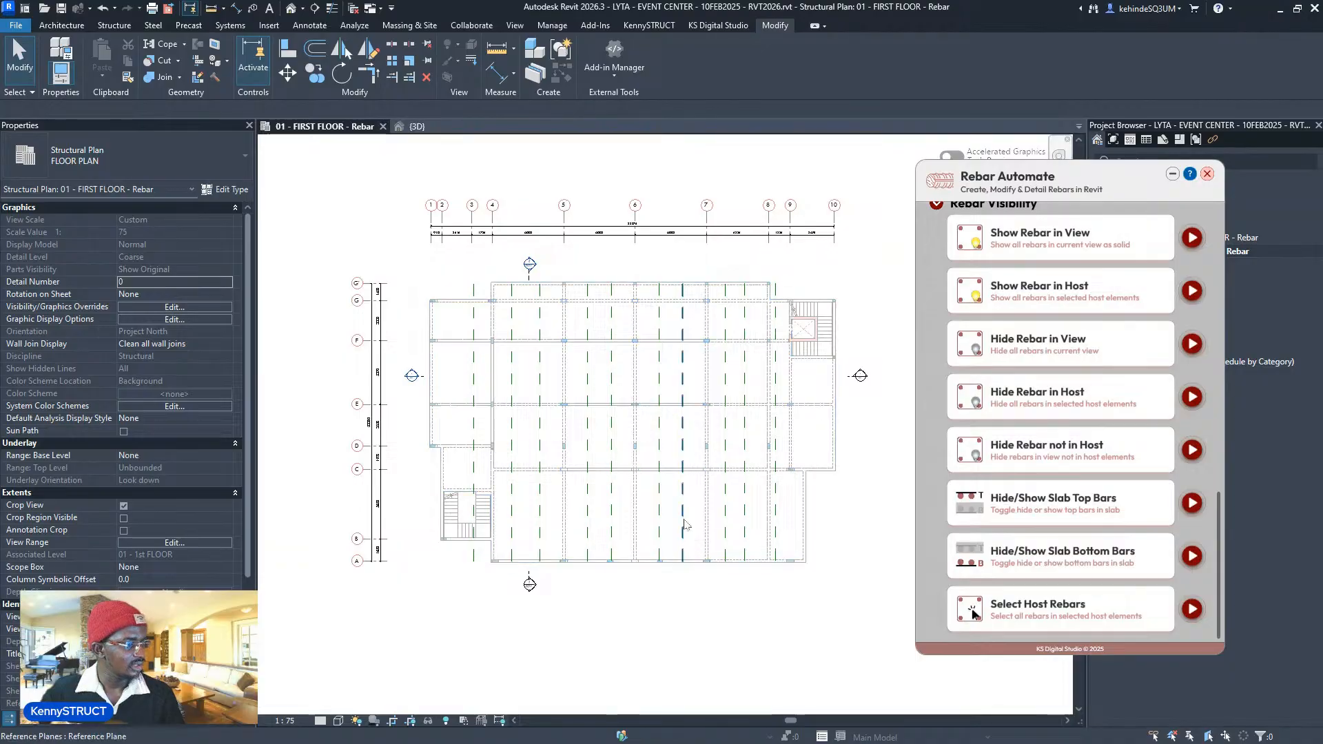
- Hide all reference plane instances in the view, then show the slab top bars again
{"action": "left_click", "coordinate": [686, 525]}
{"action": "right_click", "coordinate": [686, 525]}
{"action": "mouse_move", "coordinate": [861, 311]}
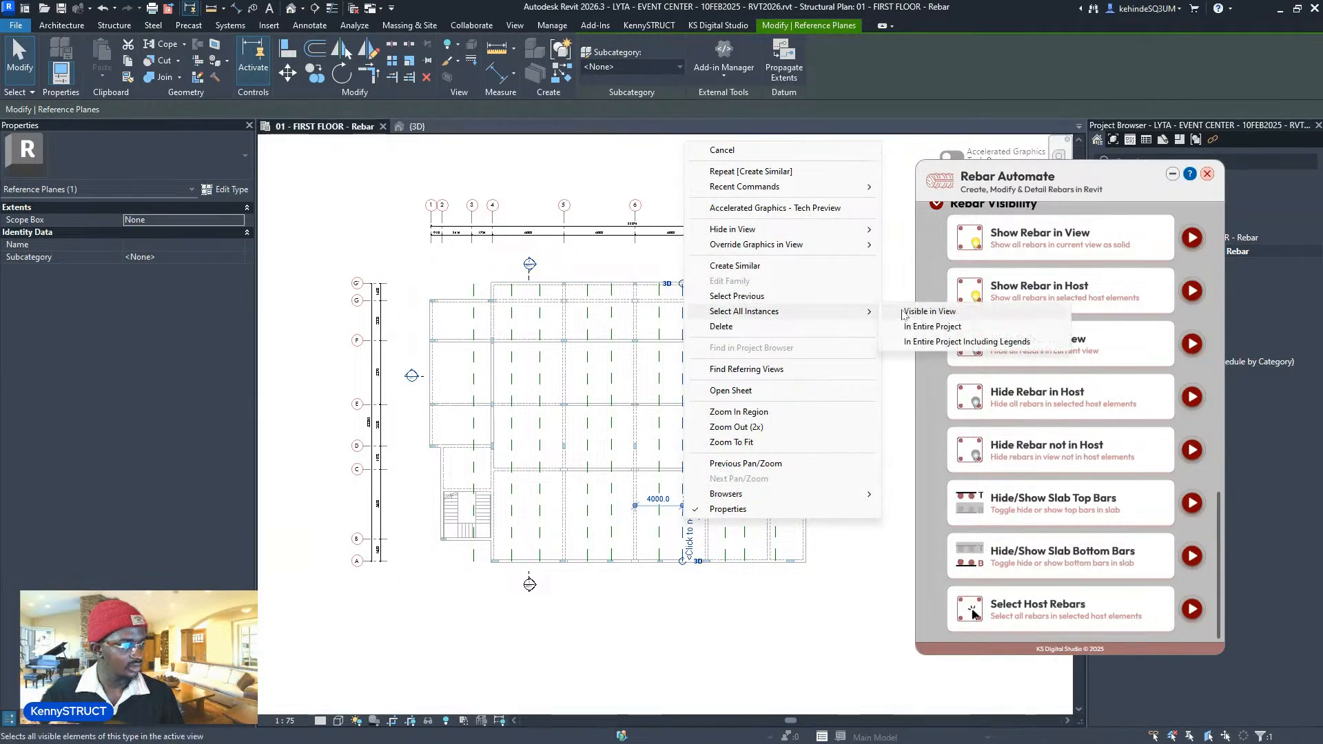
{"action": "left_click", "coordinate": [929, 312]}
{"action": "key", "text": "Delete"}
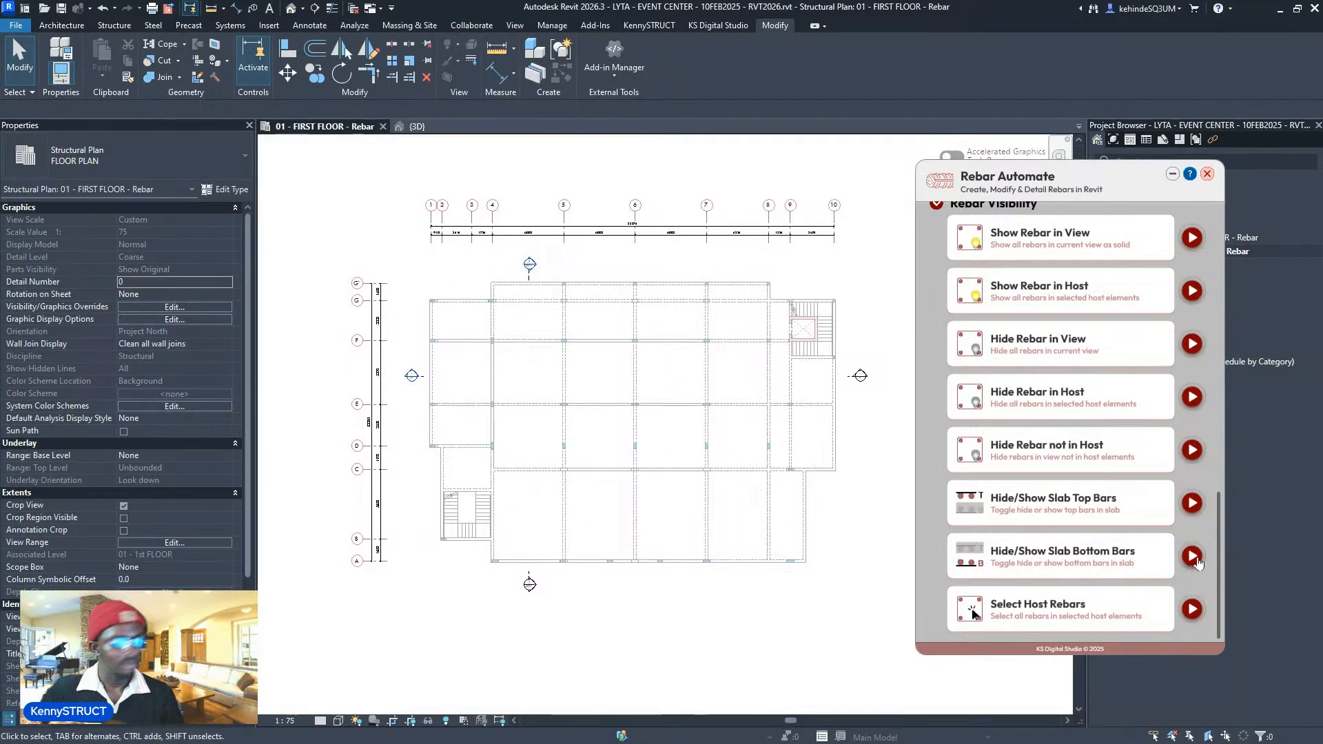
{"action": "left_click", "coordinate": [1192, 503]}
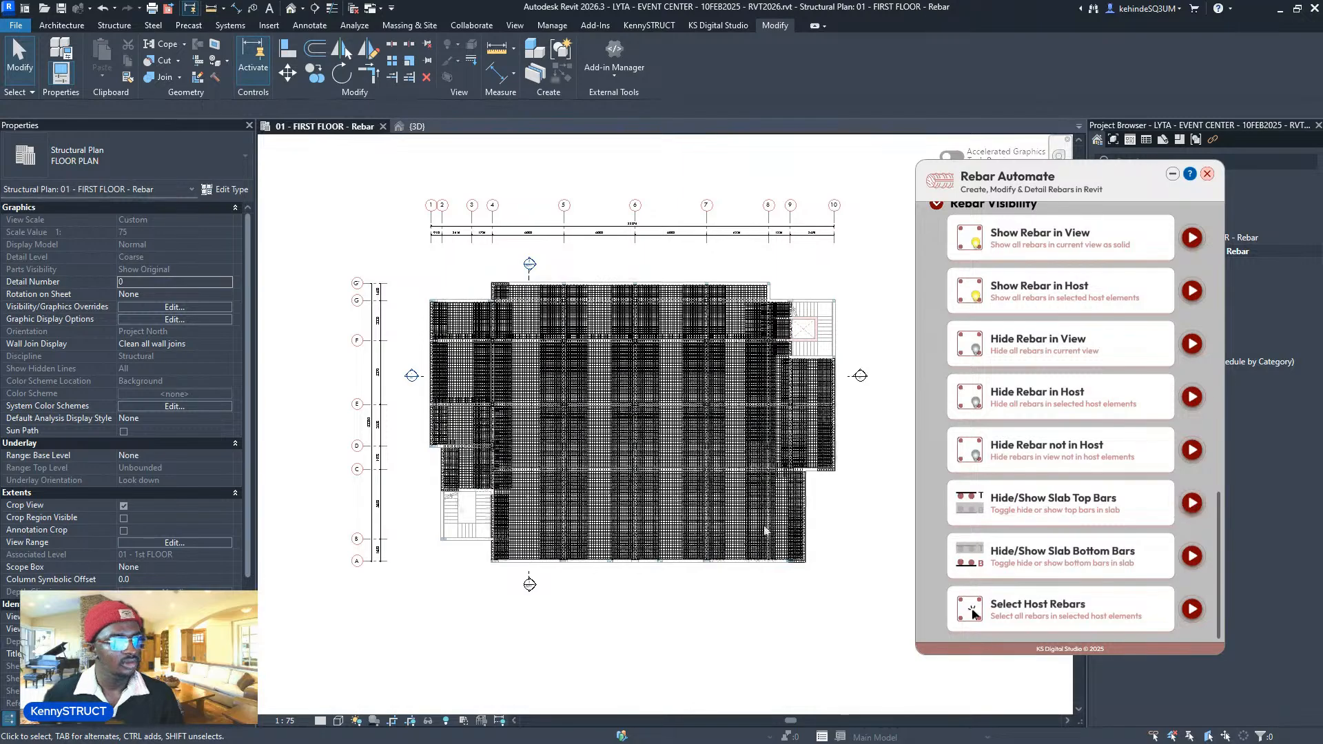
- Inspect the slab rebar mesh in the {3D} view, then go back to '01 - FIRST FLOOR - Rebar'
{"action": "left_click", "coordinate": [414, 125]}
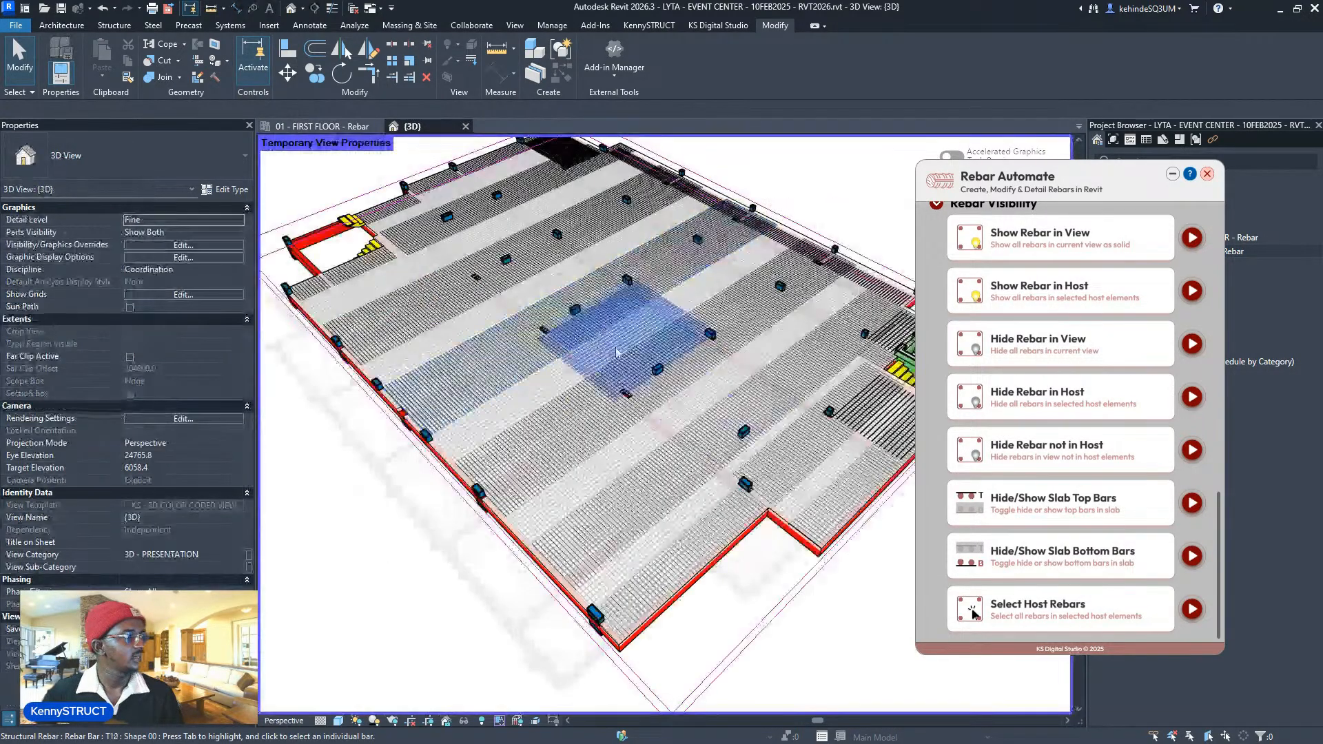
{"action": "scroll", "coordinate": [607, 316], "scroll_direction": "up", "scroll_amount": 5}
{"action": "scroll", "coordinate": [697, 497], "scroll_direction": "up", "scroll_amount": 6}
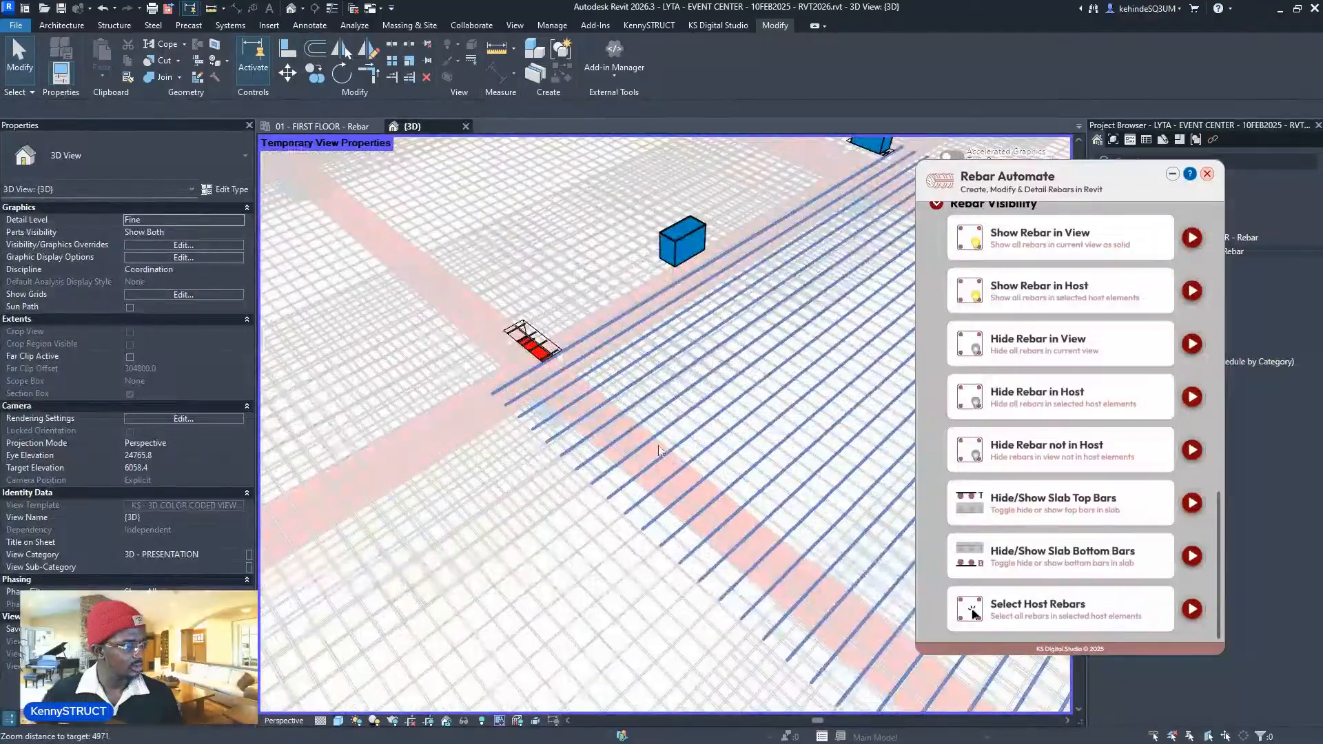
{"action": "scroll", "coordinate": [697, 497], "scroll_direction": "up", "scroll_amount": 1}
{"action": "scroll", "coordinate": [697, 499], "scroll_direction": "down", "scroll_amount": 4}
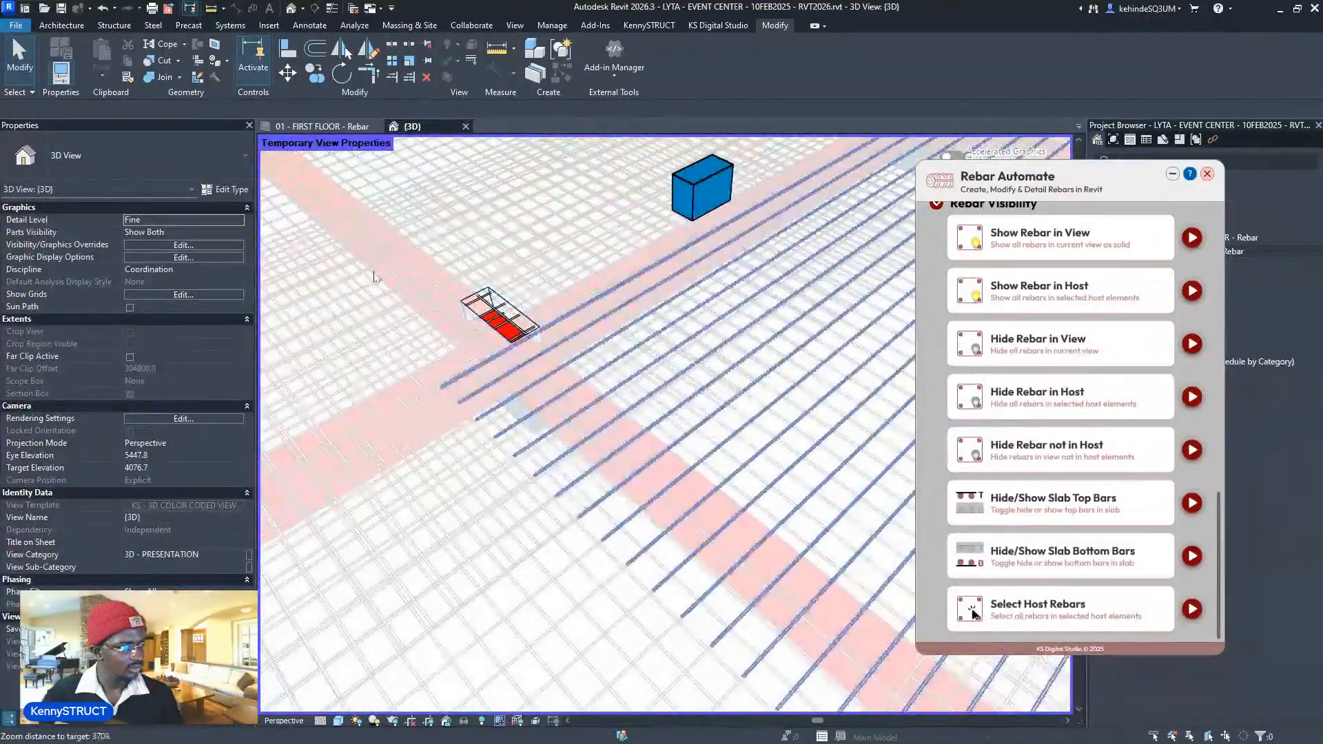
{"action": "scroll", "coordinate": [374, 278], "scroll_direction": "down", "scroll_amount": 3}
{"action": "middle_click_drag", "start_coordinate": [439, 391], "coordinate": [442, 403]}
{"action": "scroll", "coordinate": [448, 393], "scroll_direction": "down", "scroll_amount": 5}
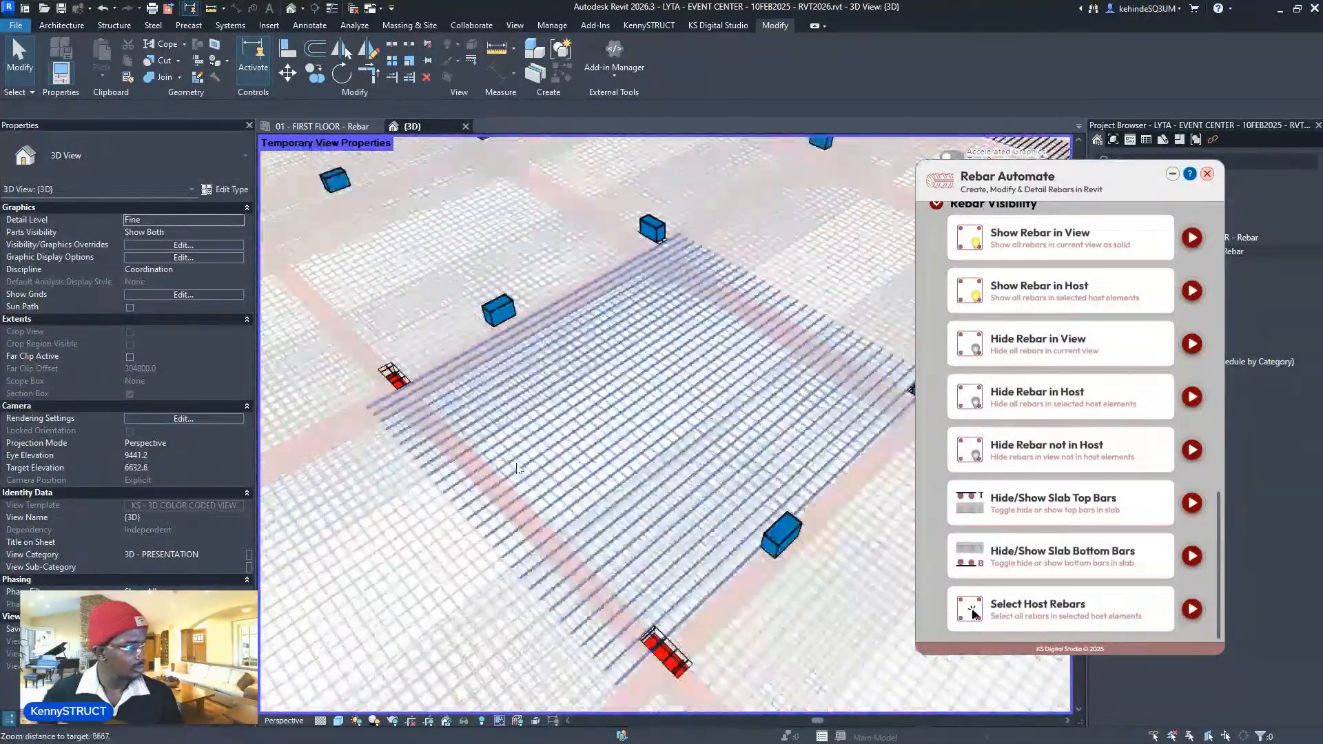
{"action": "scroll", "coordinate": [460, 377], "scroll_direction": "down", "scroll_amount": 5}
{"action": "middle_click_drag", "start_coordinate": [461, 378], "coordinate": [644, 451]}
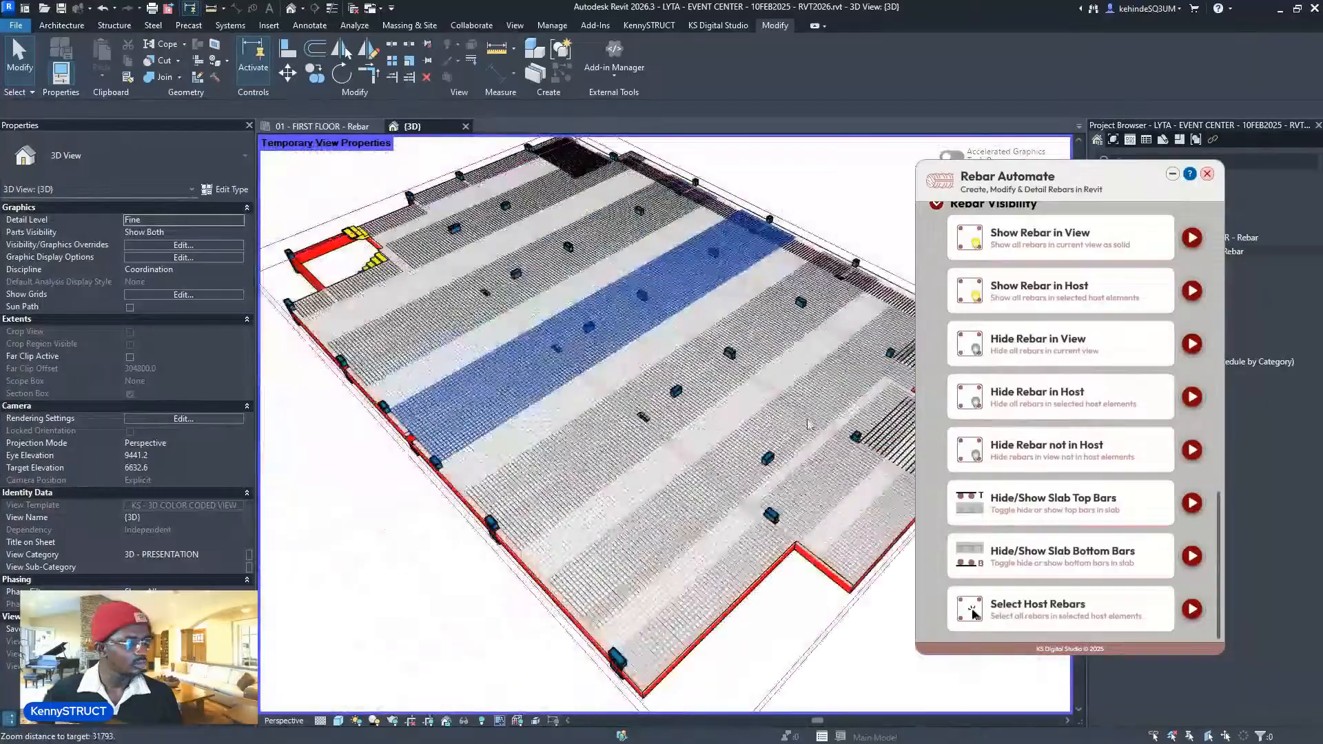
{"action": "scroll", "coordinate": [865, 471], "scroll_direction": "up", "scroll_amount": 6}
{"action": "scroll", "coordinate": [841, 441], "scroll_direction": "up", "scroll_amount": 4}
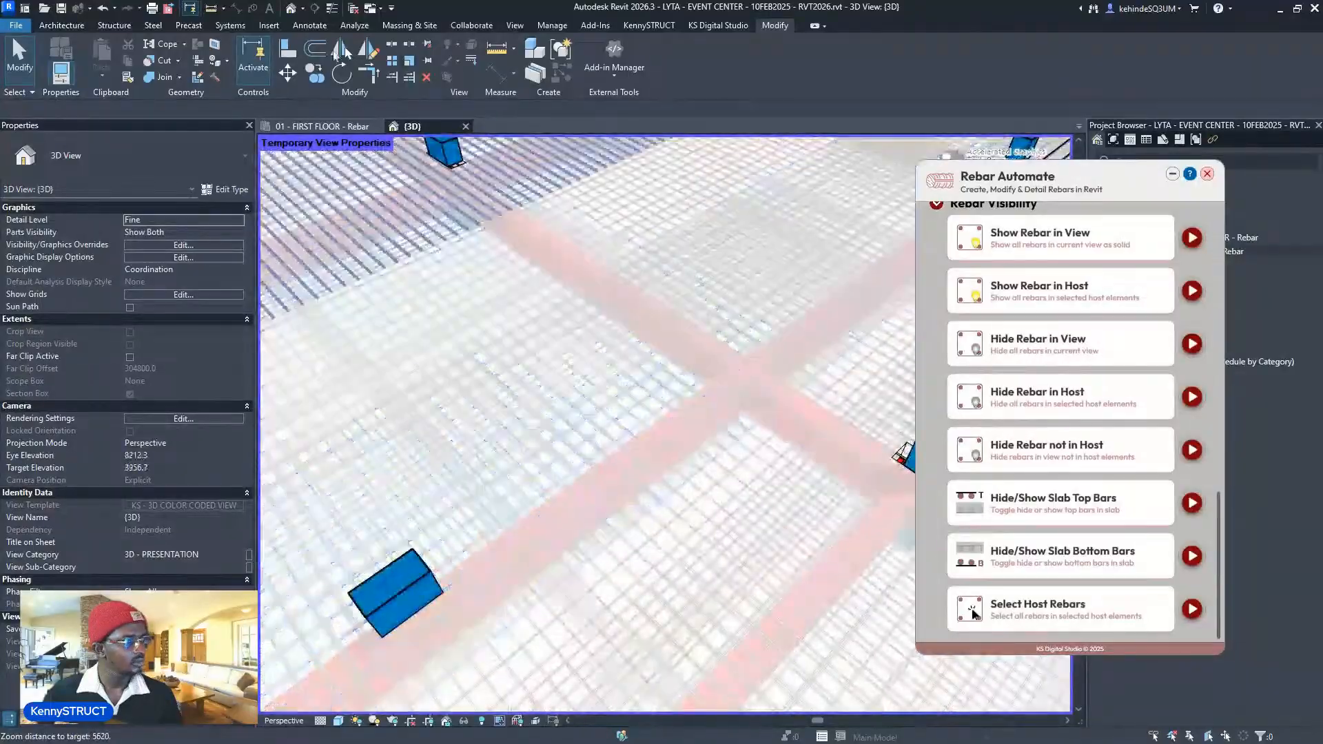
{"action": "left_click", "coordinate": [345, 128]}
{"action": "scroll", "coordinate": [521, 269], "scroll_direction": "down", "scroll_amount": 3}
- Select a T10 slab bar set to read its Bar Length in Properties, then deselect it
{"action": "scroll", "coordinate": [506, 310], "scroll_direction": "up", "scroll_amount": 5}
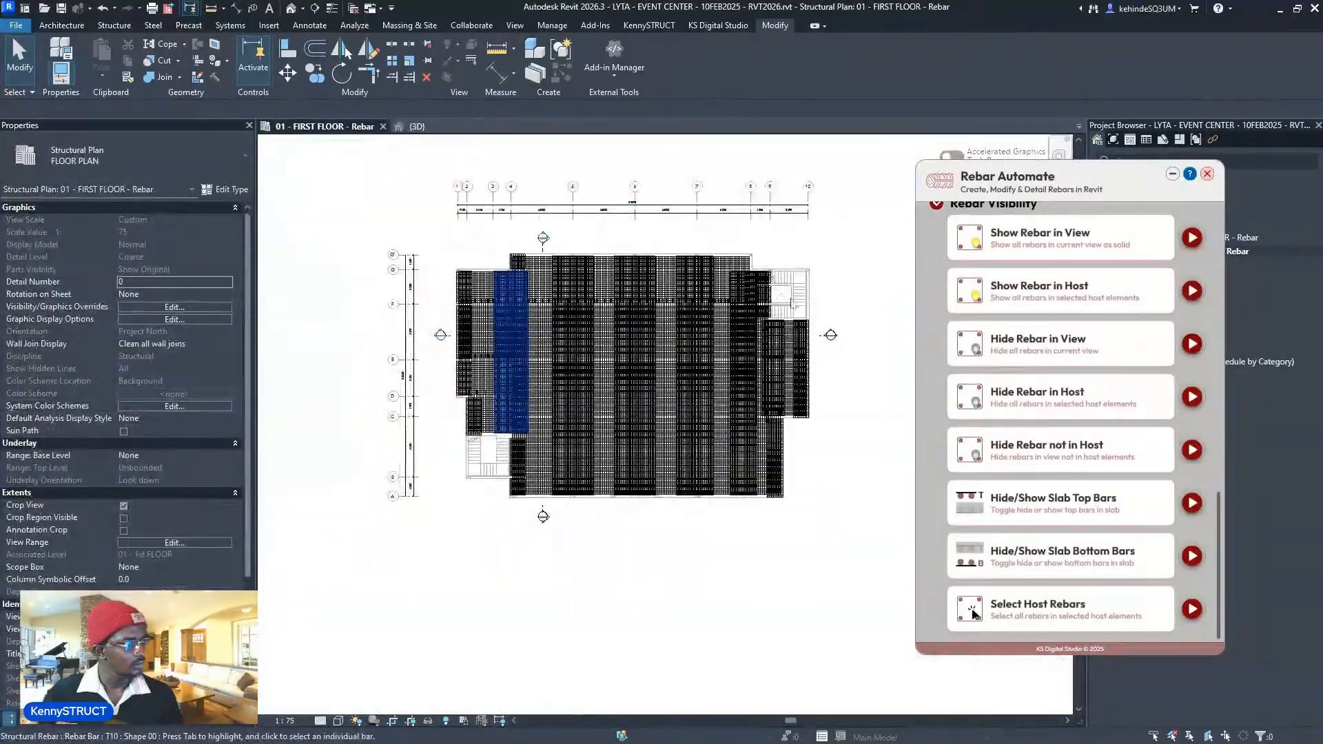
{"action": "middle_click_drag", "start_coordinate": [642, 305], "coordinate": [618, 284]}
{"action": "scroll", "coordinate": [617, 298], "scroll_direction": "up", "scroll_amount": 1}
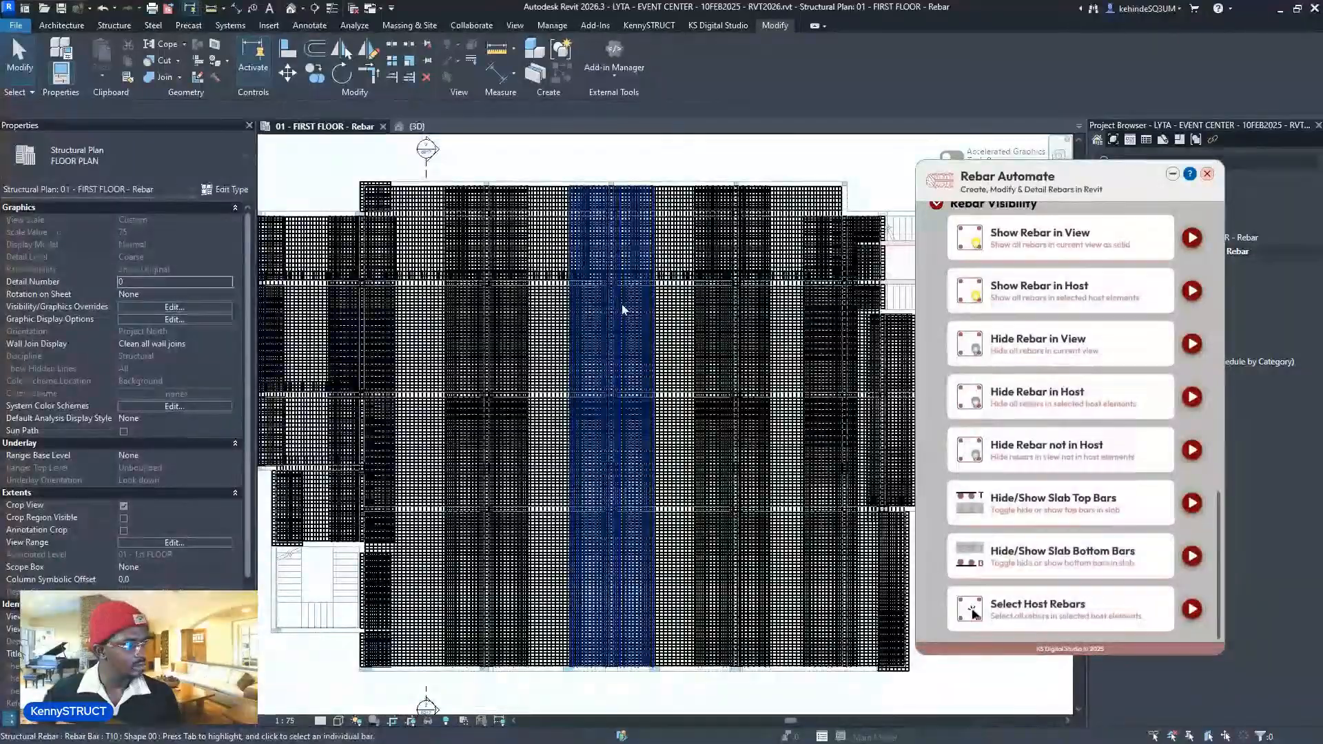
{"action": "scroll", "coordinate": [623, 308], "scroll_direction": "down", "scroll_amount": 2}
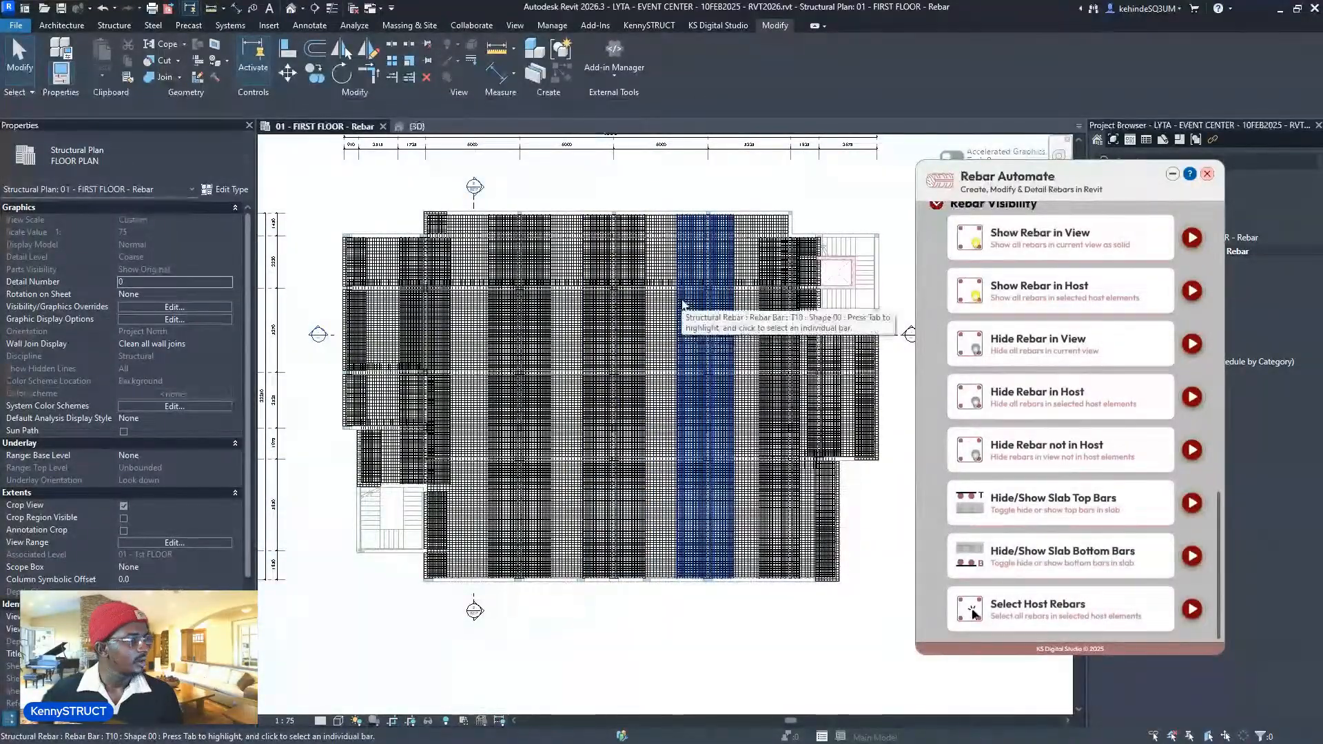
{"action": "scroll", "coordinate": [1018, 360], "scroll_direction": "up", "scroll_amount": 10}
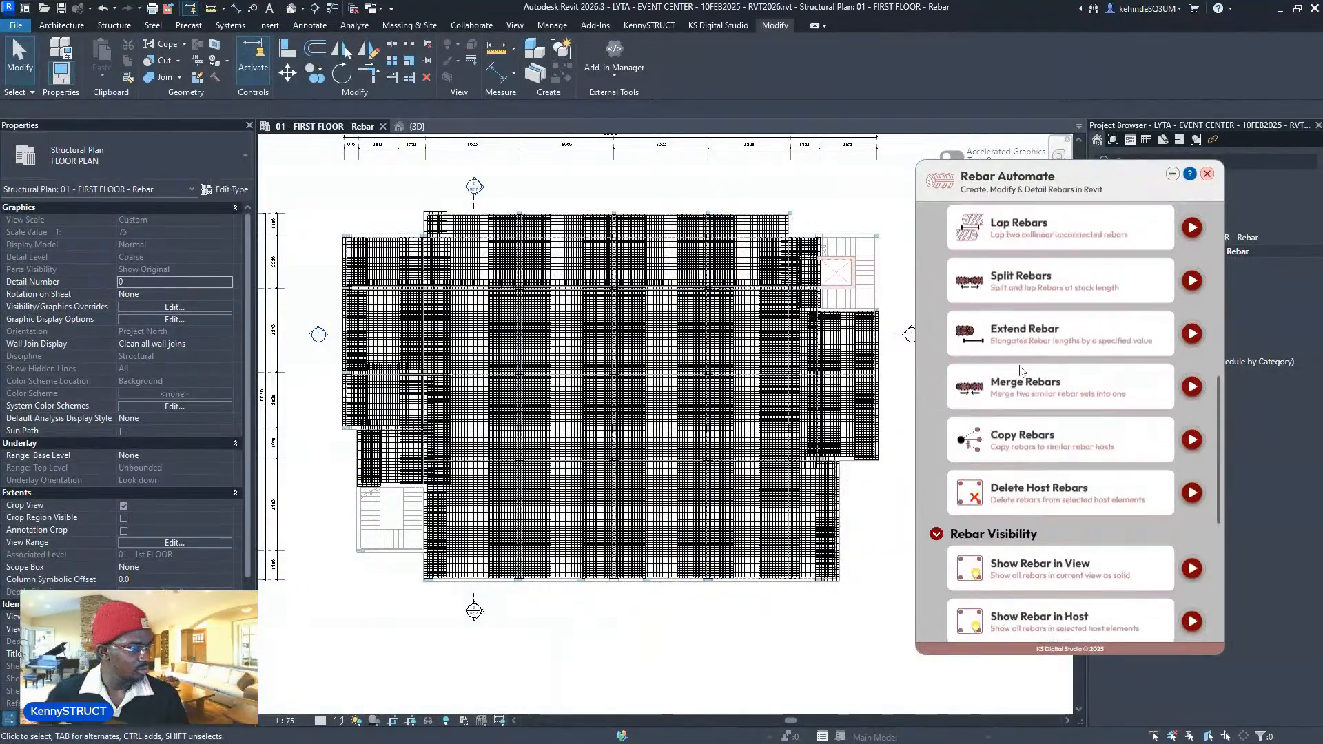
{"action": "scroll", "coordinate": [846, 366], "scroll_direction": "down", "scroll_amount": 3}
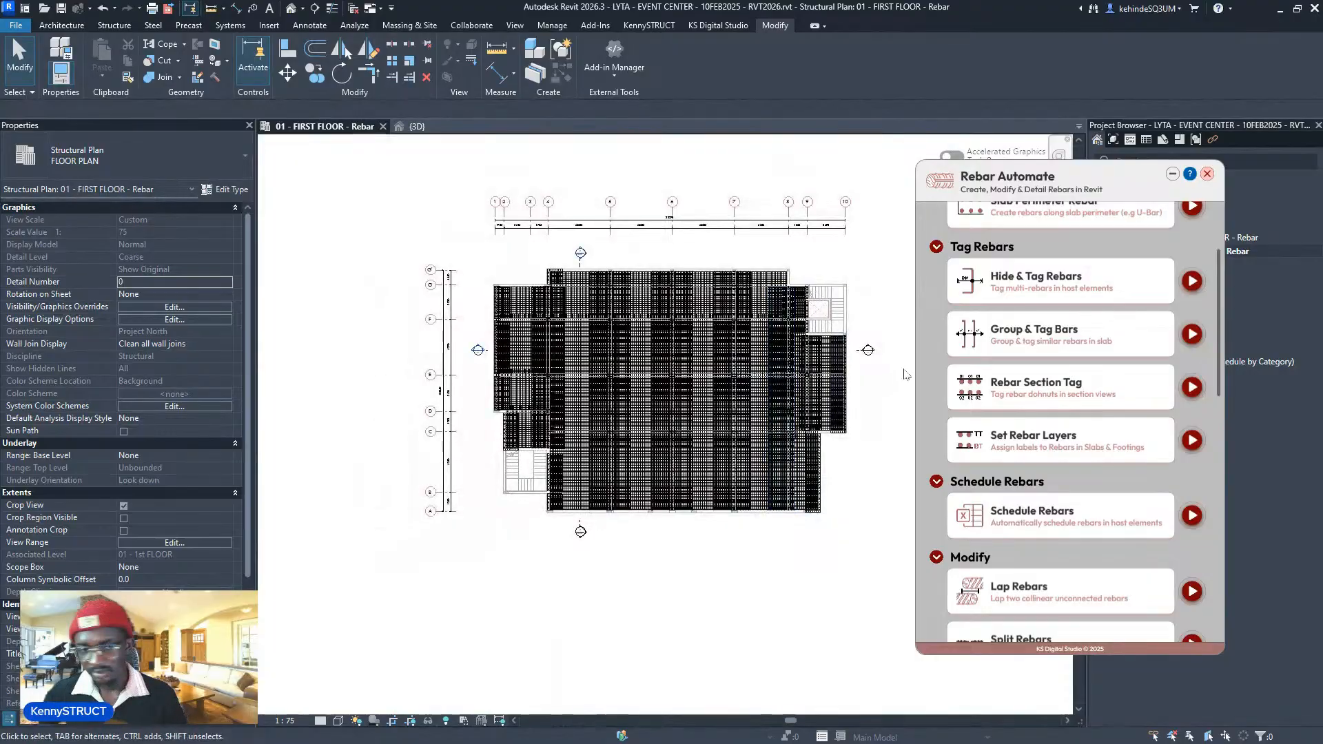
{"action": "scroll", "coordinate": [706, 428], "scroll_direction": "up", "scroll_amount": 1}
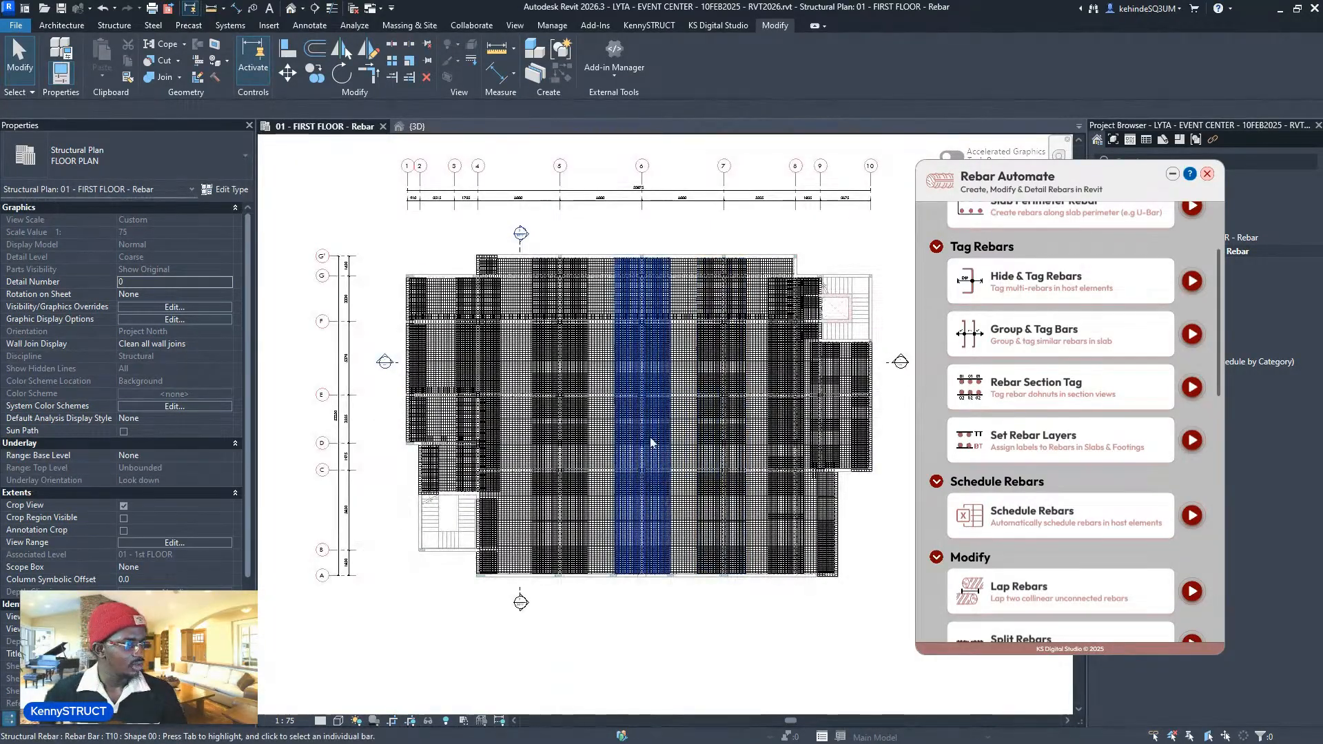
{"action": "left_click", "coordinate": [651, 441]}
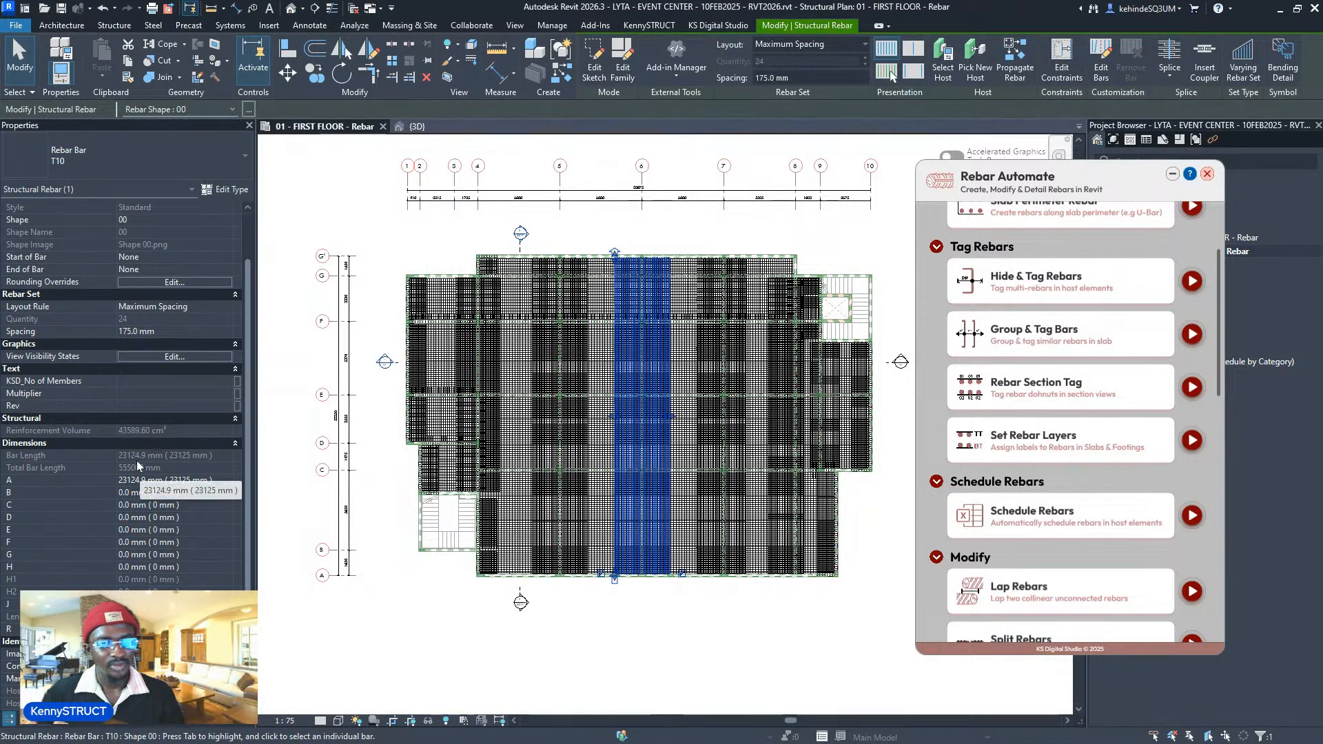
{"action": "scroll", "coordinate": [1055, 413], "scroll_direction": "down", "scroll_amount": 3}
{"action": "scroll", "coordinate": [1020, 410], "scroll_direction": "down", "scroll_amount": 5}
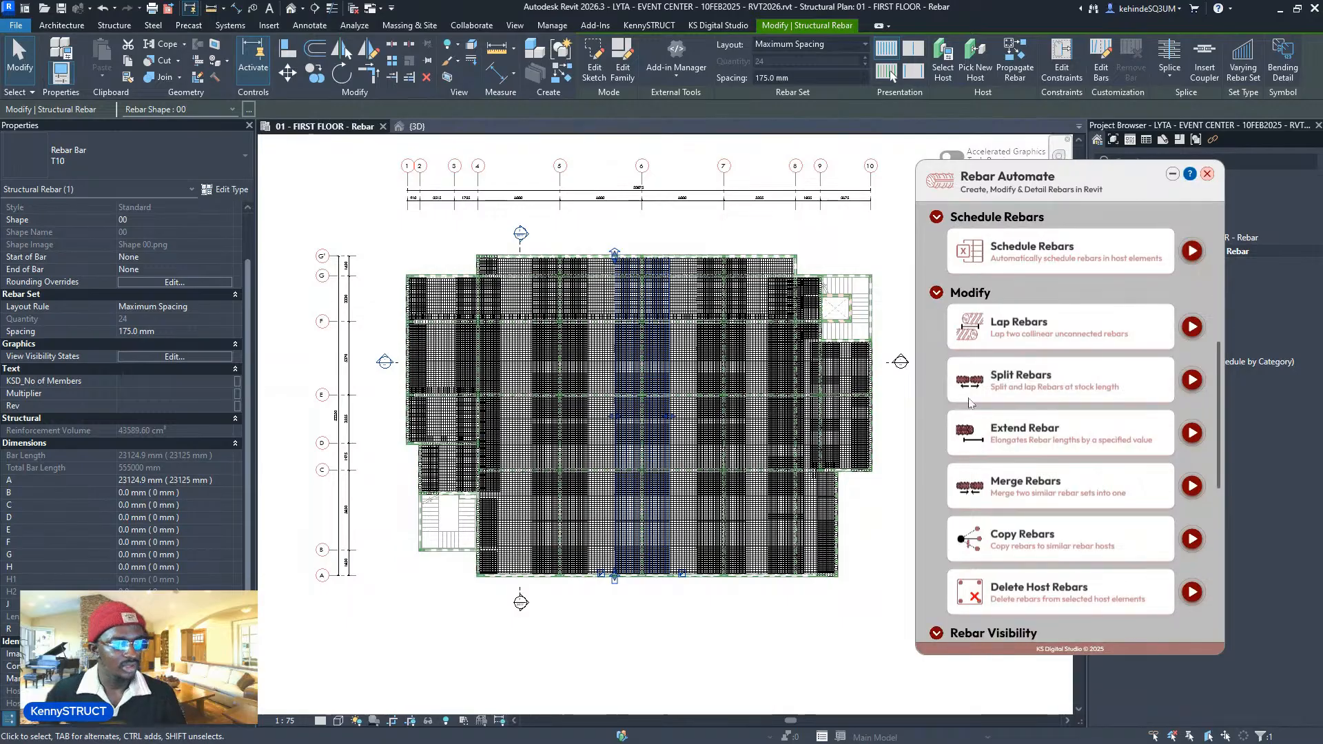
{"action": "left_click", "coordinate": [885, 461]}
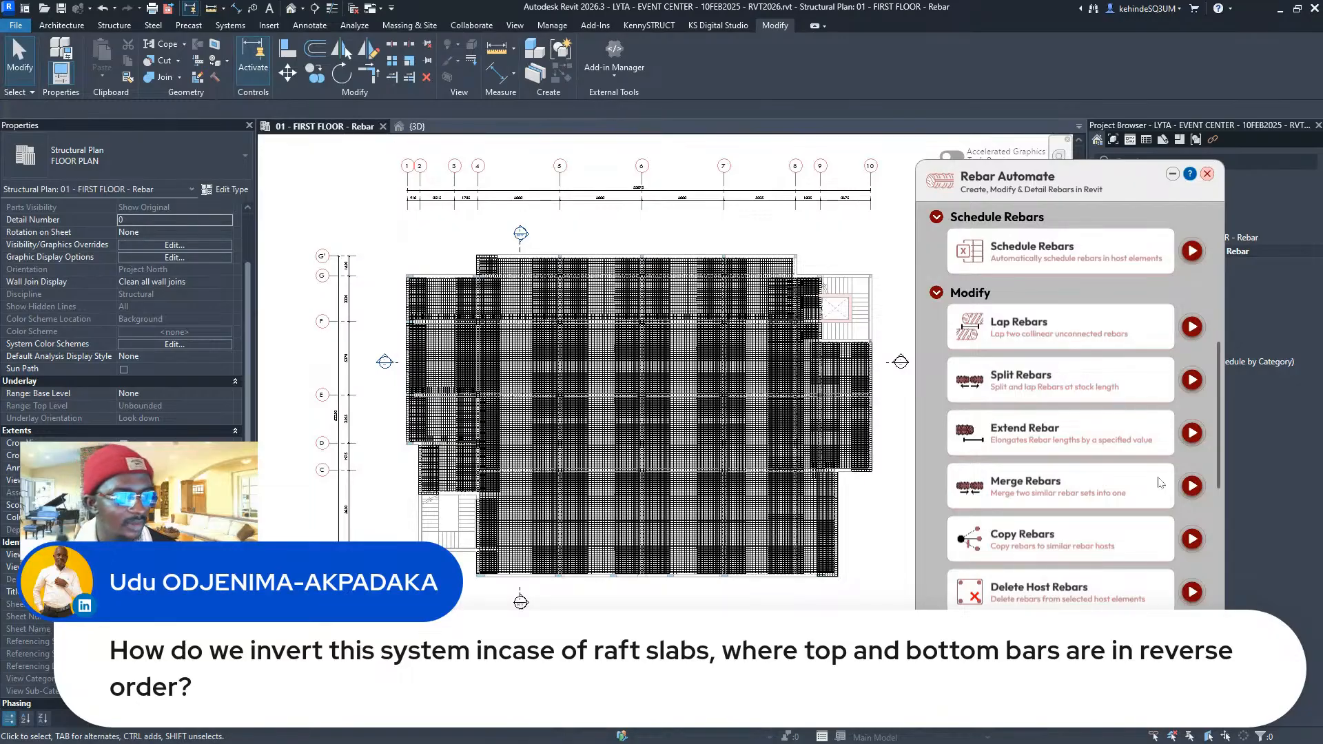
{"action": "scroll", "coordinate": [1162, 441], "scroll_direction": "up", "scroll_amount": 2}
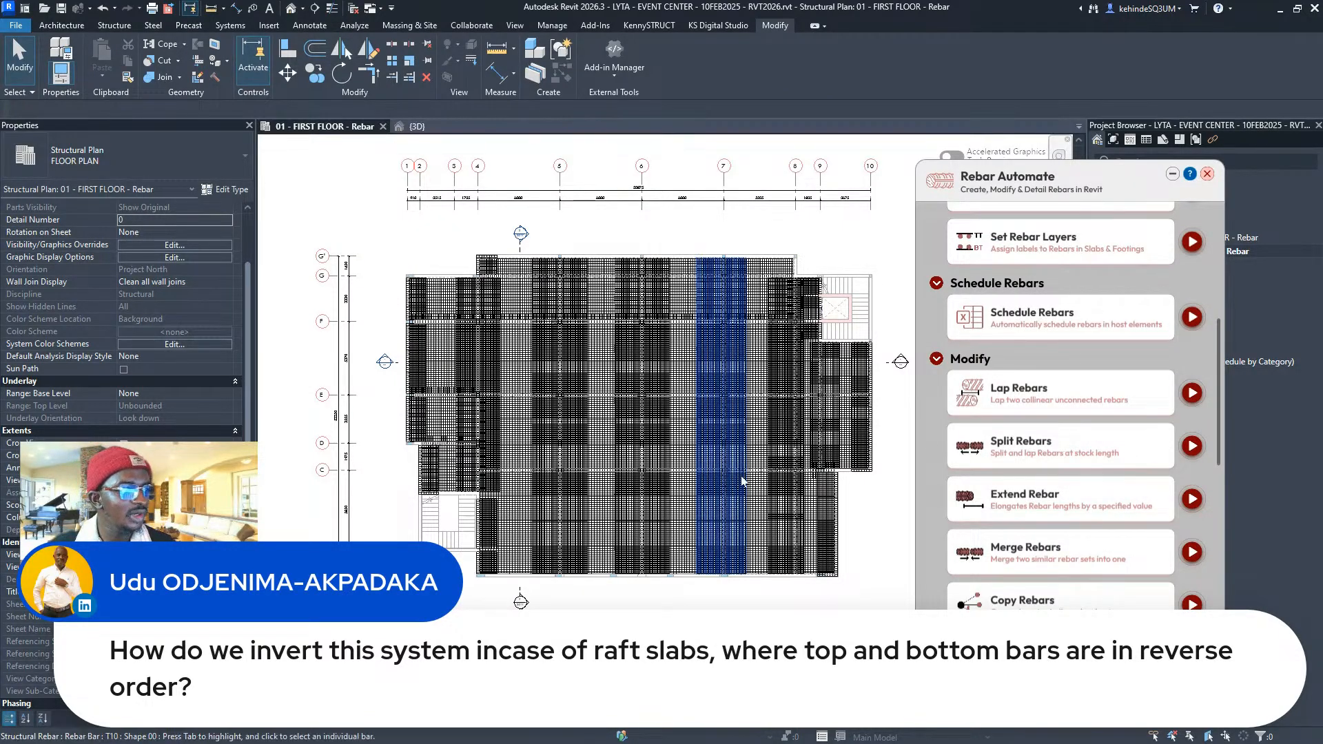
{"action": "scroll", "coordinate": [1069, 385], "scroll_direction": "up", "scroll_amount": 10}
{"action": "left_click", "coordinate": [1191, 279]}
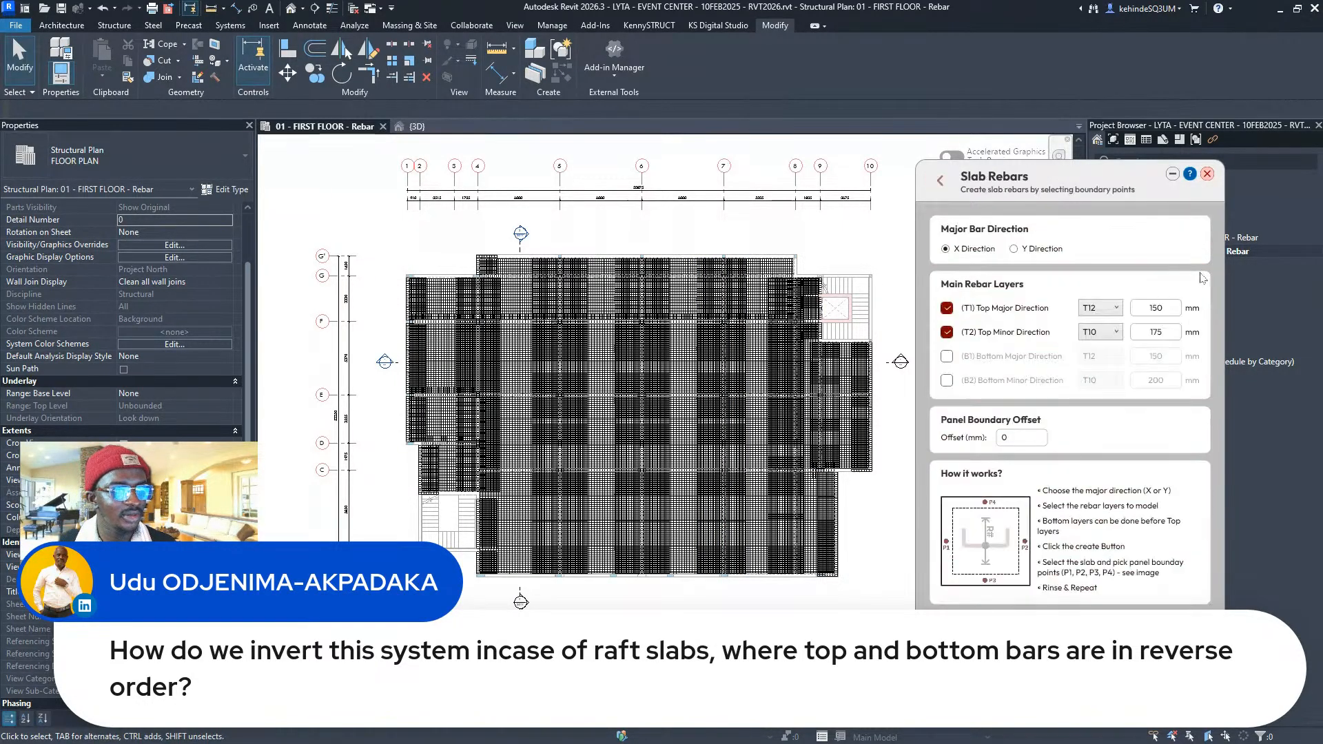
{"action": "left_click", "coordinate": [946, 356]}
{"action": "left_click", "coordinate": [946, 379]}
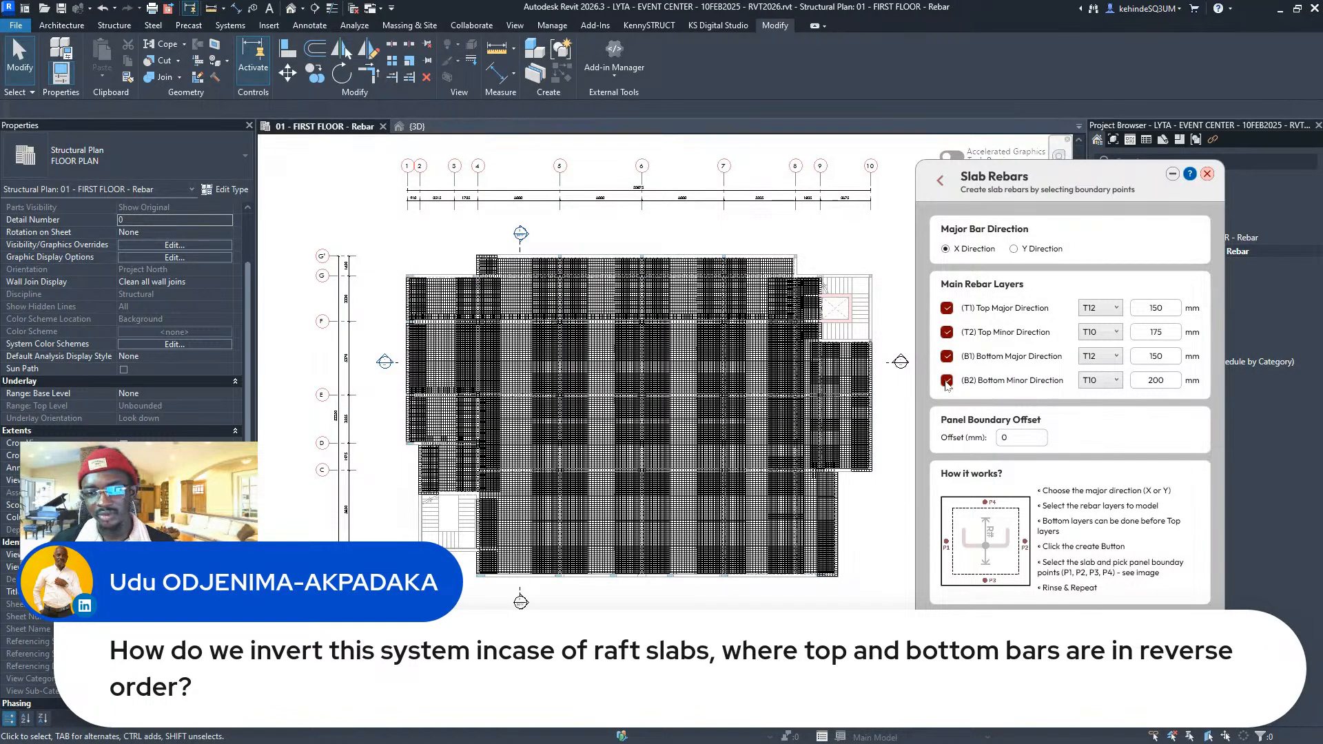
{"action": "scroll", "coordinate": [674, 471], "scroll_direction": "up", "scroll_amount": 1}
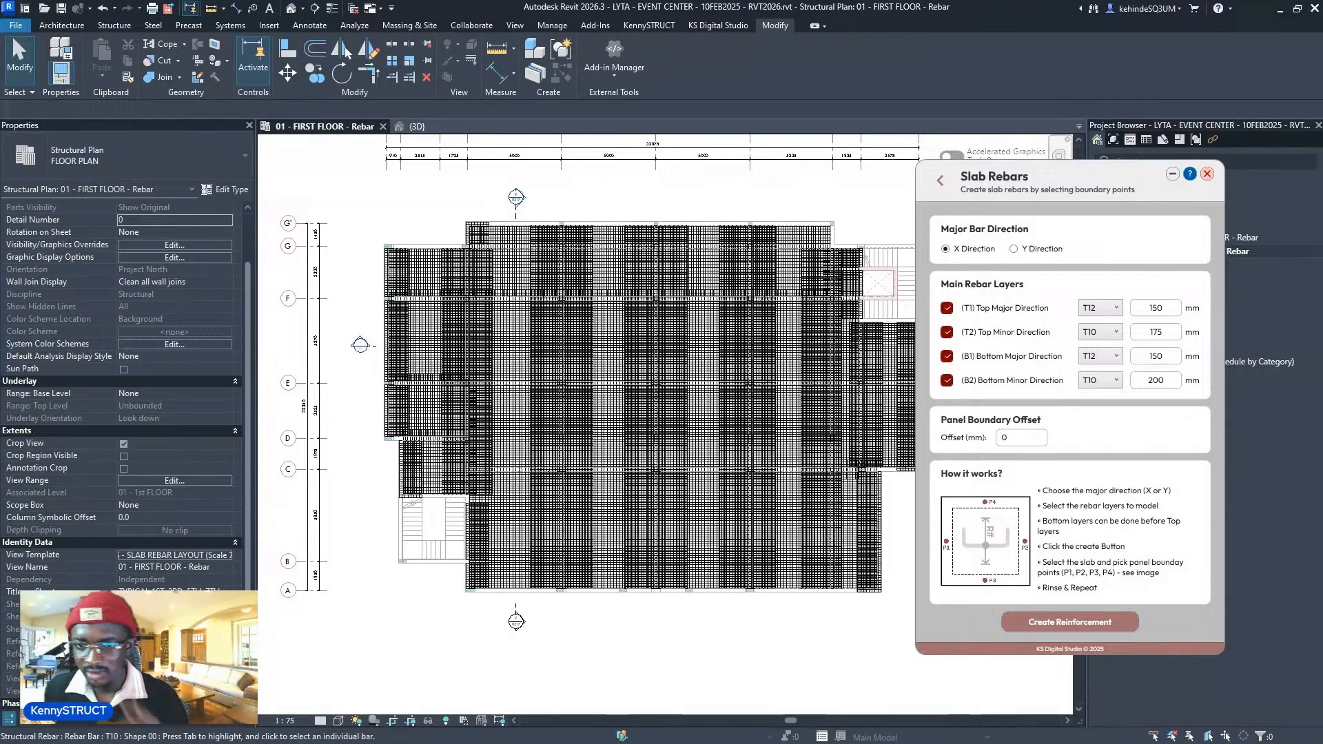
{"action": "scroll", "coordinate": [575, 372], "scroll_direction": "down", "scroll_amount": 2}
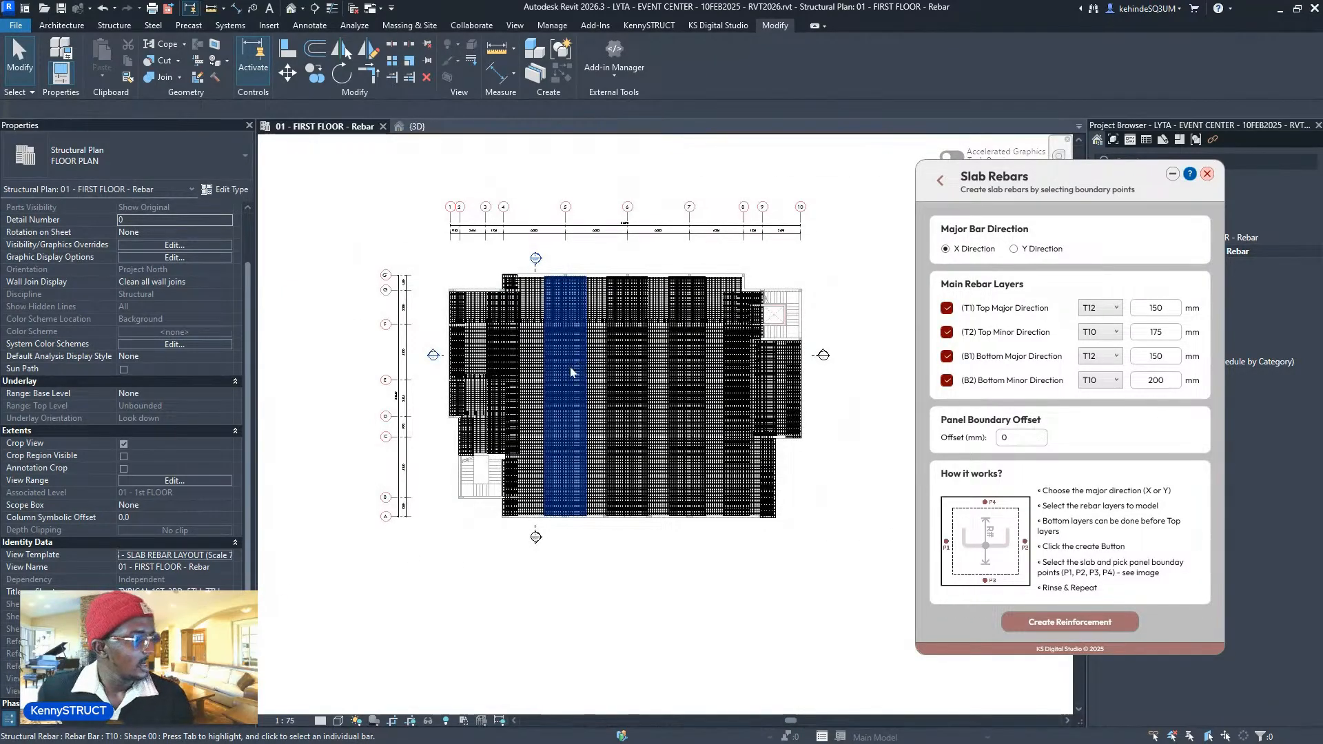
- Open Split Rebars, switch to Select host element, and pick the floor slab as host
{"action": "left_click", "coordinate": [940, 181]}
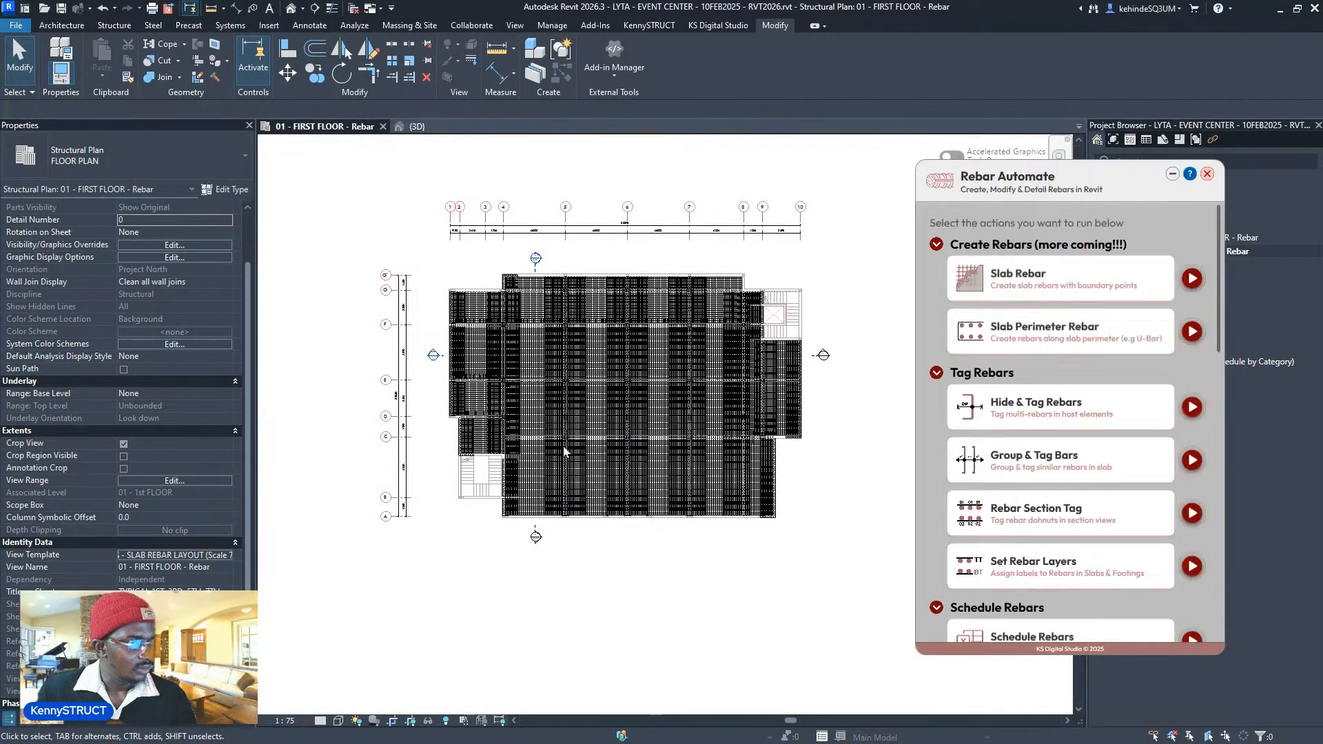
{"action": "scroll", "coordinate": [564, 449], "scroll_direction": "up", "scroll_amount": 3}
{"action": "scroll", "coordinate": [1202, 440], "scroll_direction": "down", "scroll_amount": 5}
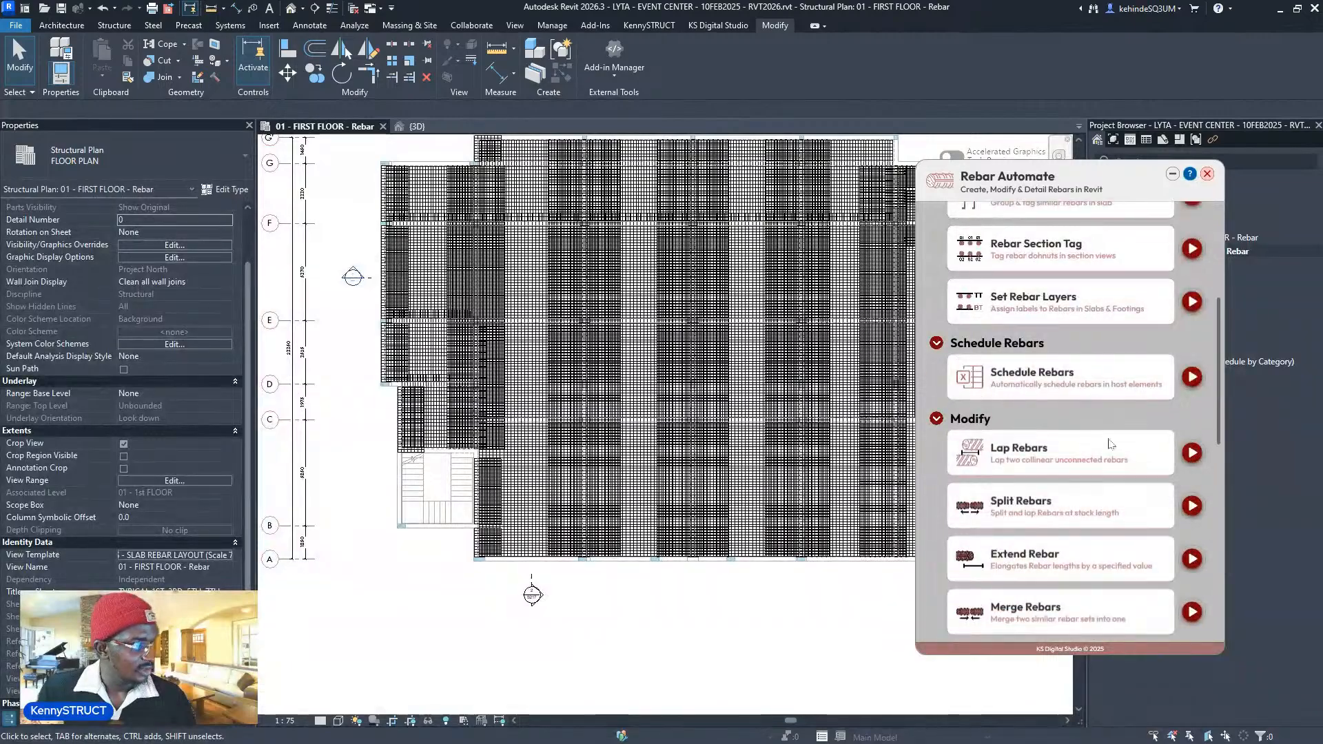
{"action": "left_click", "coordinate": [1192, 407]}
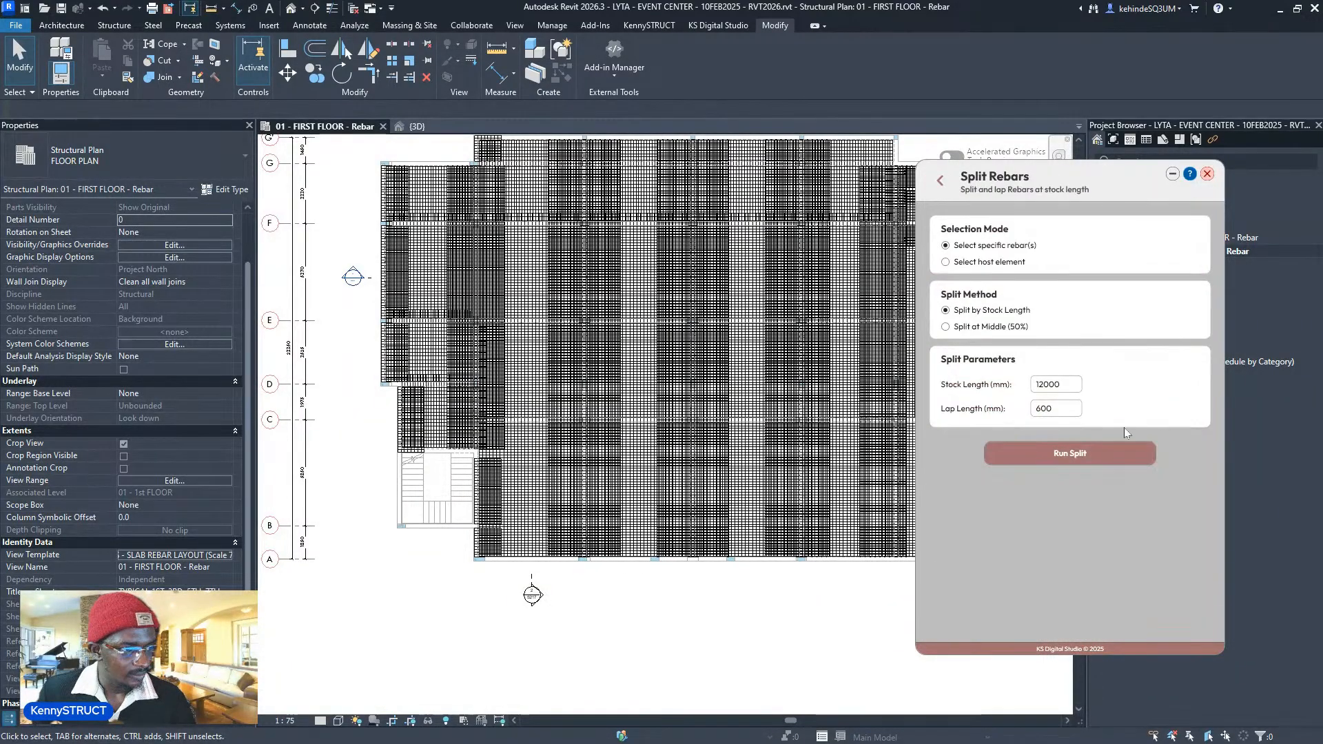
{"action": "scroll", "coordinate": [573, 561], "scroll_direction": "down", "scroll_amount": 2}
{"action": "middle_click_drag", "start_coordinate": [826, 429], "coordinate": [795, 428]}
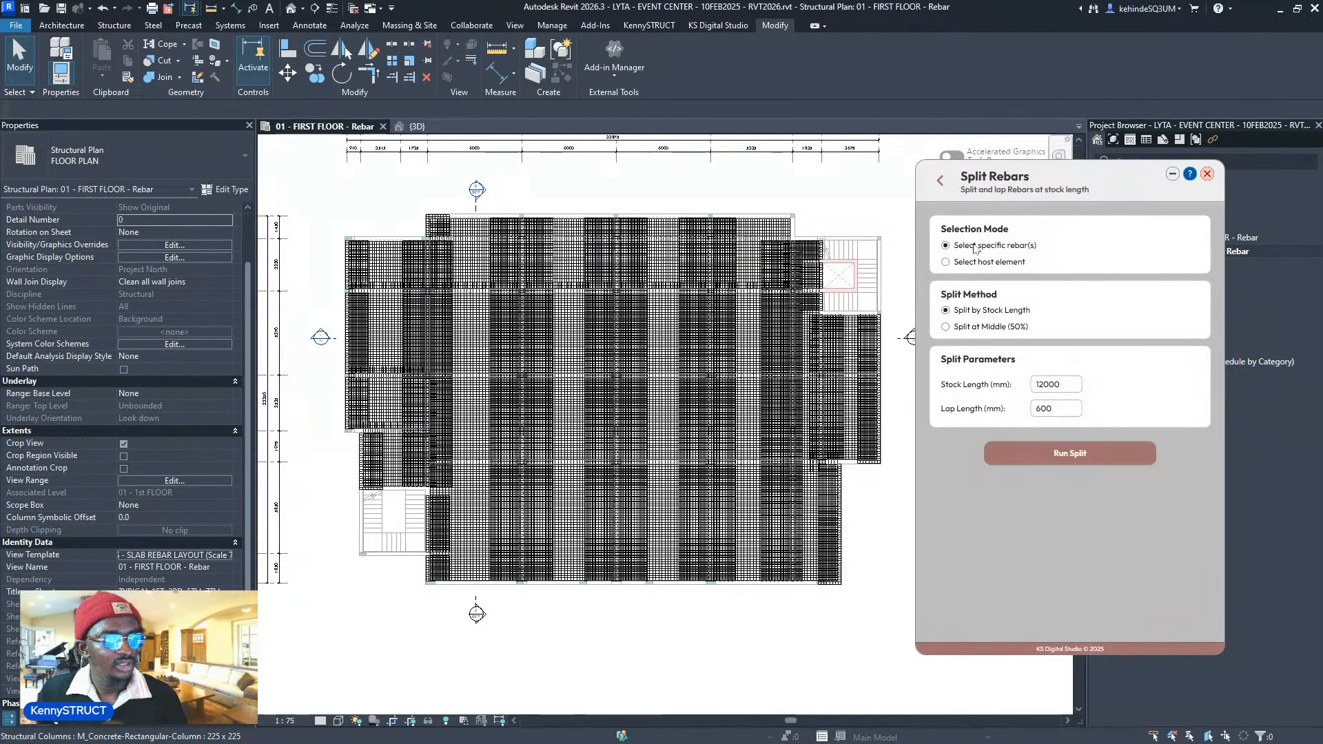
{"action": "left_click", "coordinate": [1069, 453]}
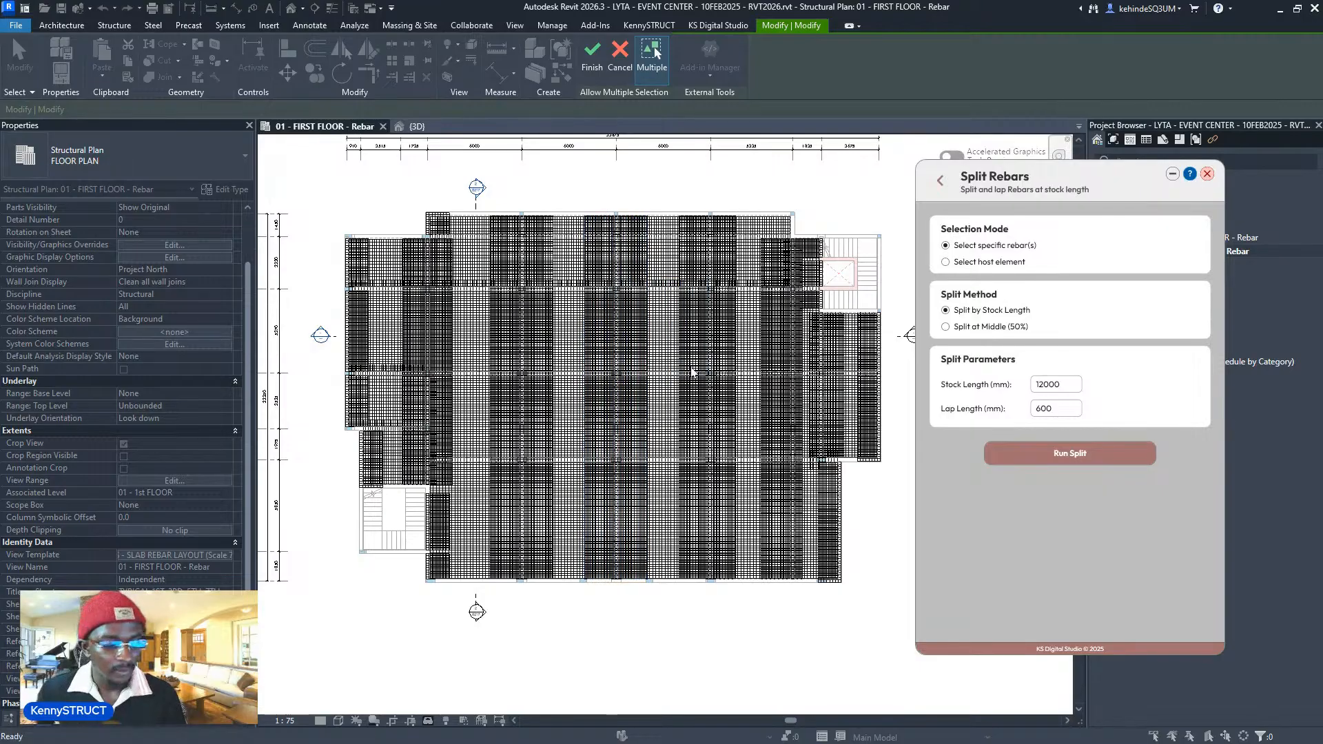
{"action": "key", "text": "Escape"}
{"action": "left_click", "coordinate": [964, 262]}
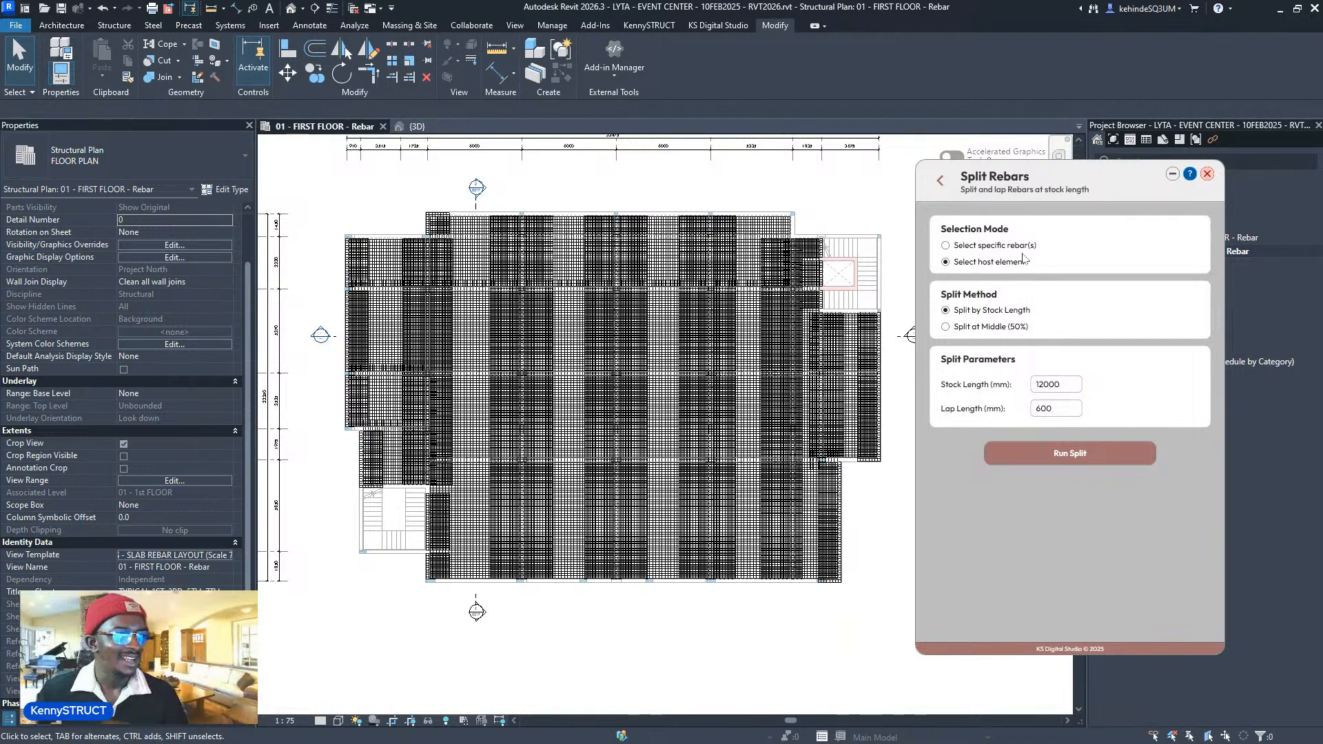
{"action": "left_click", "coordinate": [1069, 452]}
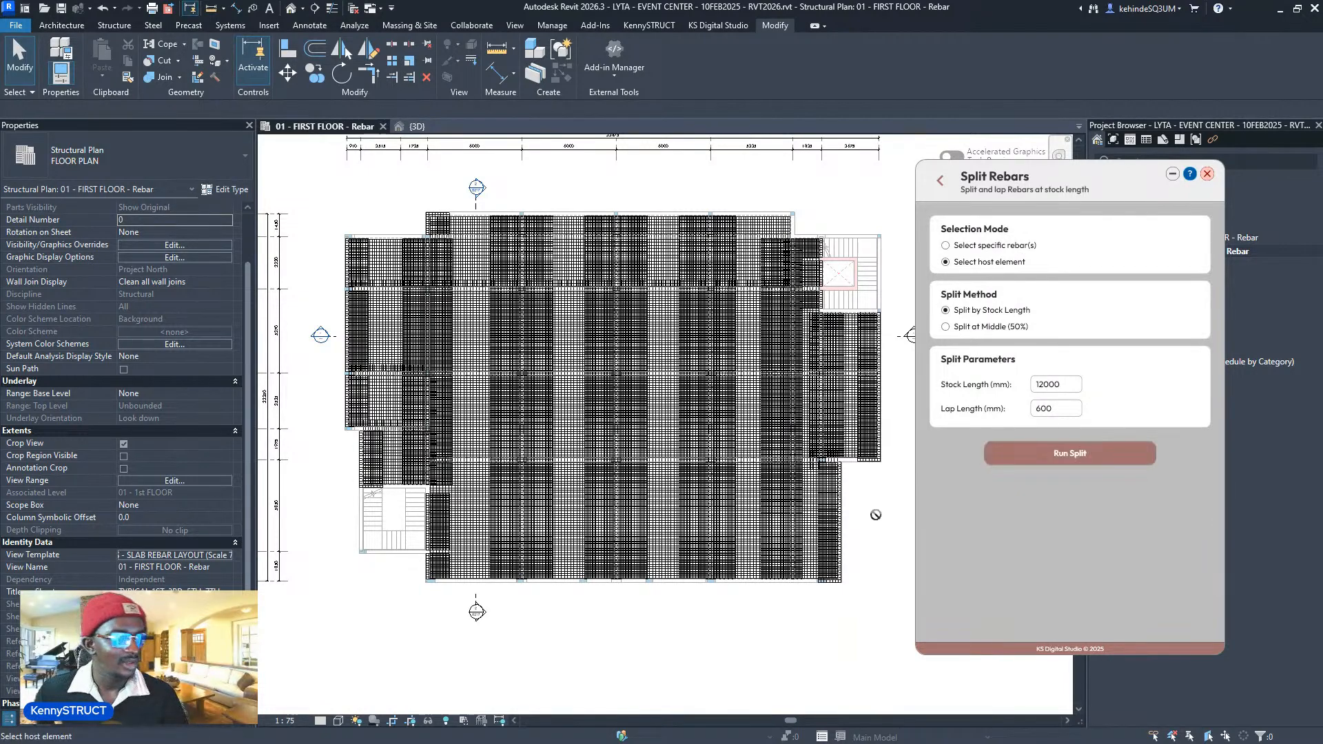
{"action": "left_click", "coordinate": [830, 526]}
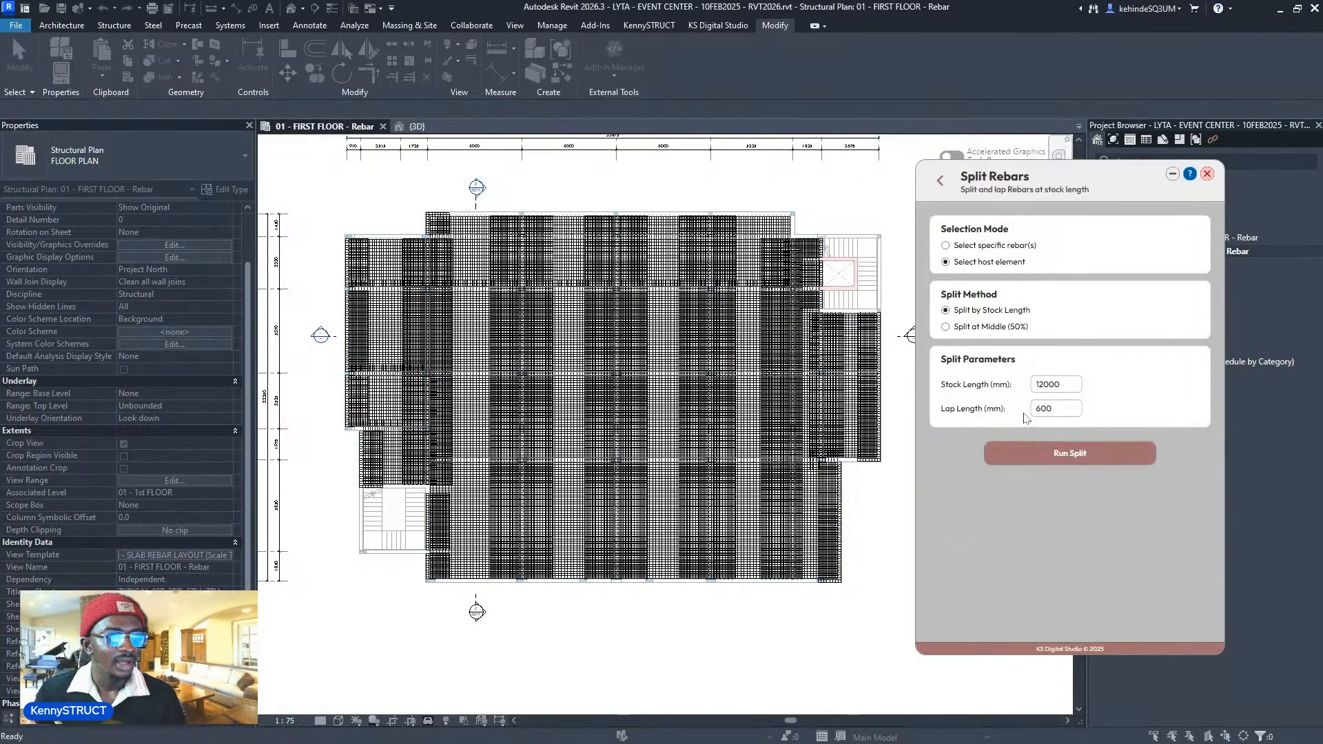
- Split by Stock Length with 12000 stock length and a 750 mm lap, then run the split
{"action": "left_click_drag", "start_coordinate": [1072, 384], "coordinate": [997, 380]}
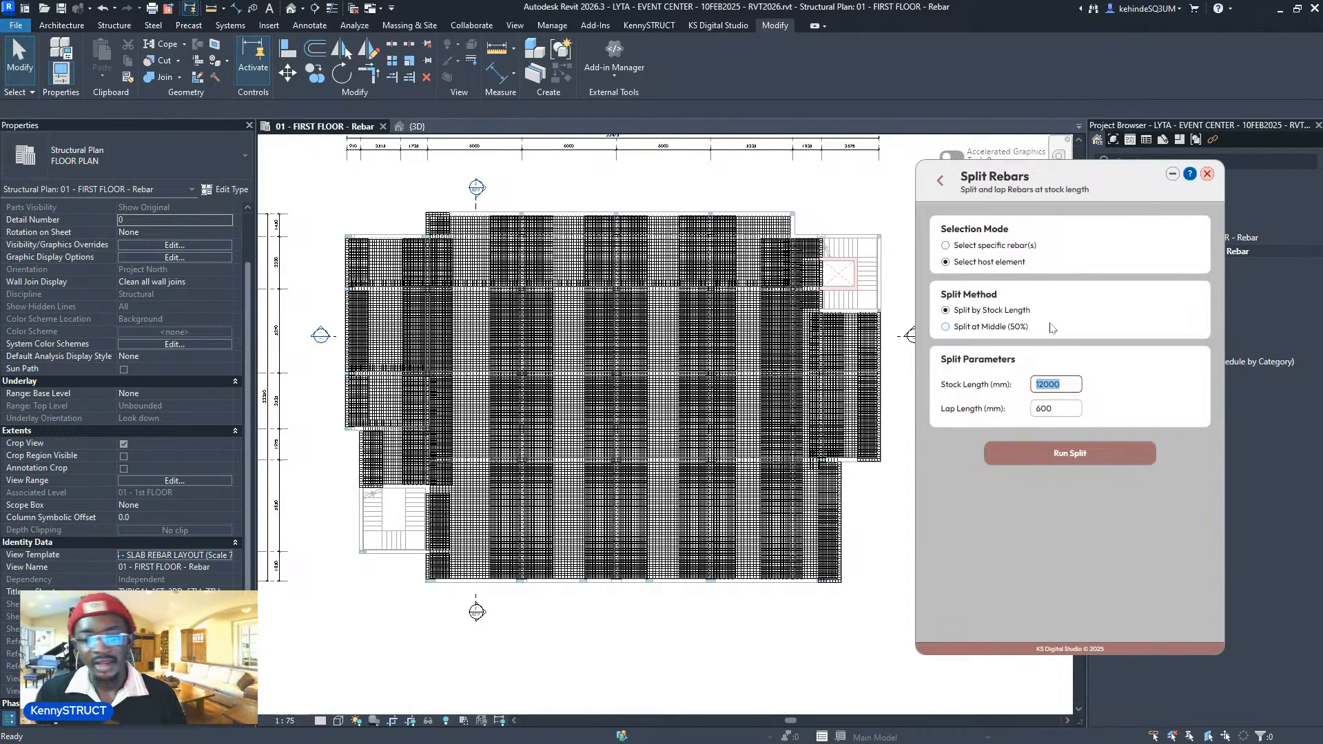
{"action": "left_click", "coordinate": [995, 334]}
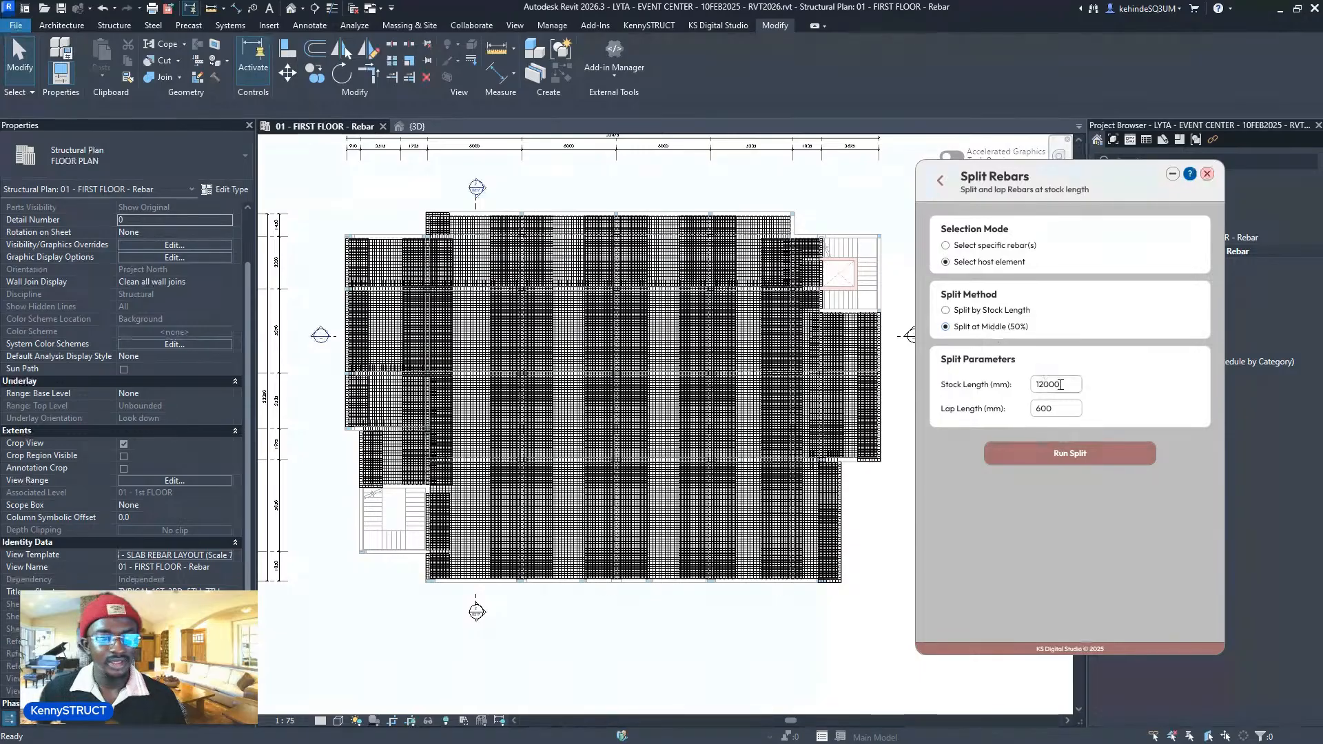
{"action": "double_click", "coordinate": [1061, 411]}
{"action": "left_click", "coordinate": [992, 312]}
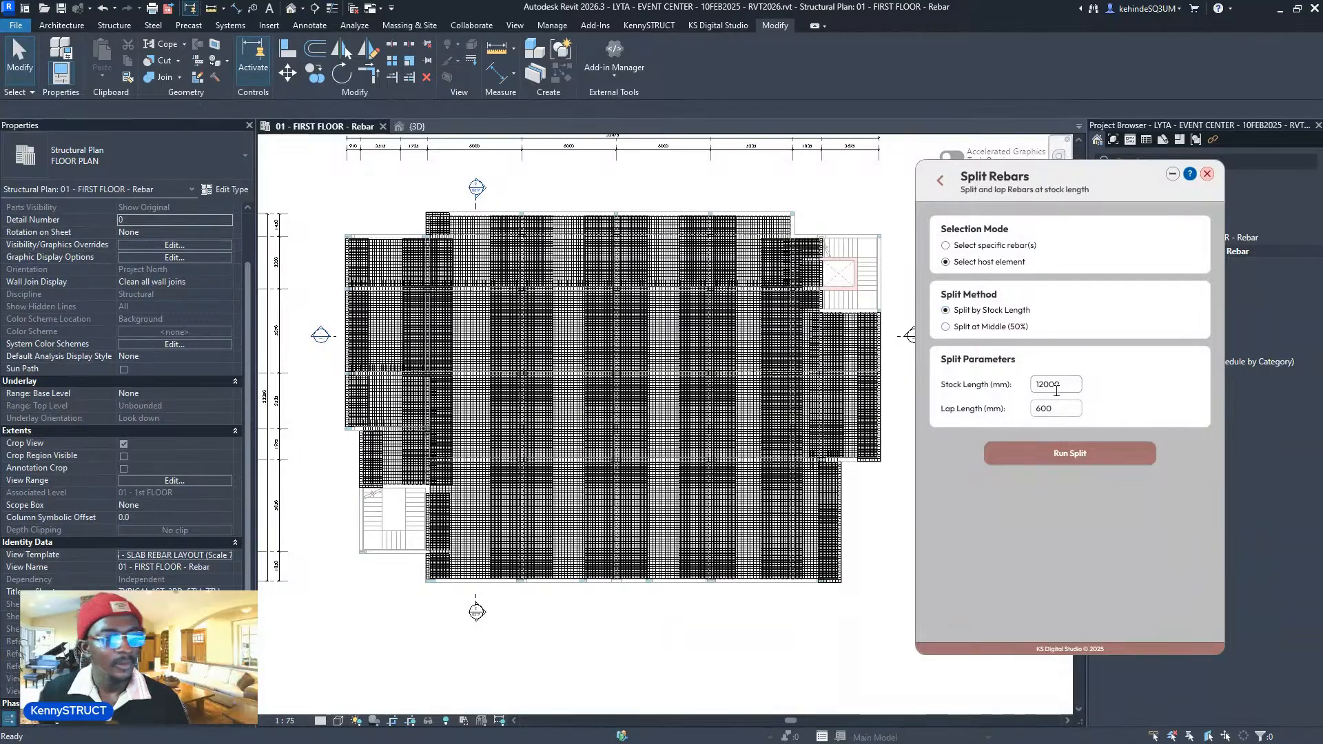
{"action": "left_click_drag", "start_coordinate": [1062, 385], "coordinate": [1020, 418]}
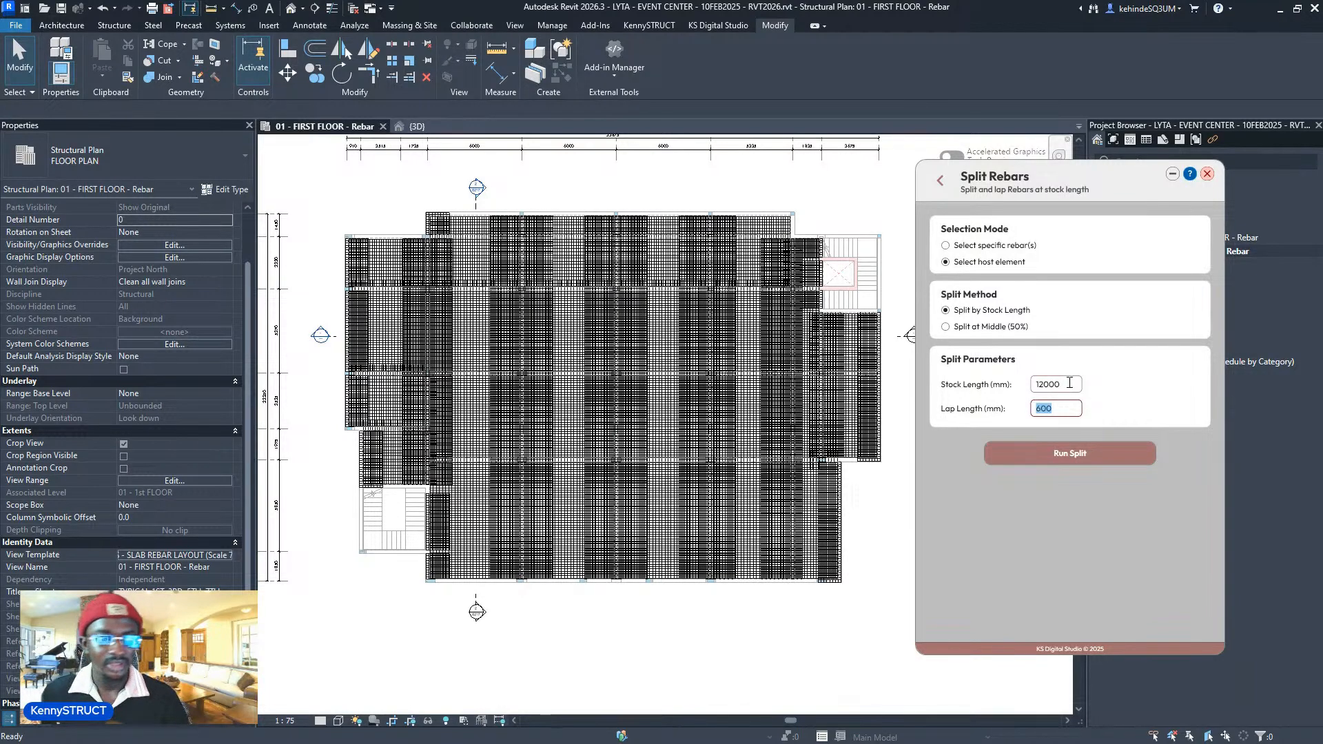
{"action": "left_click", "coordinate": [990, 308]}
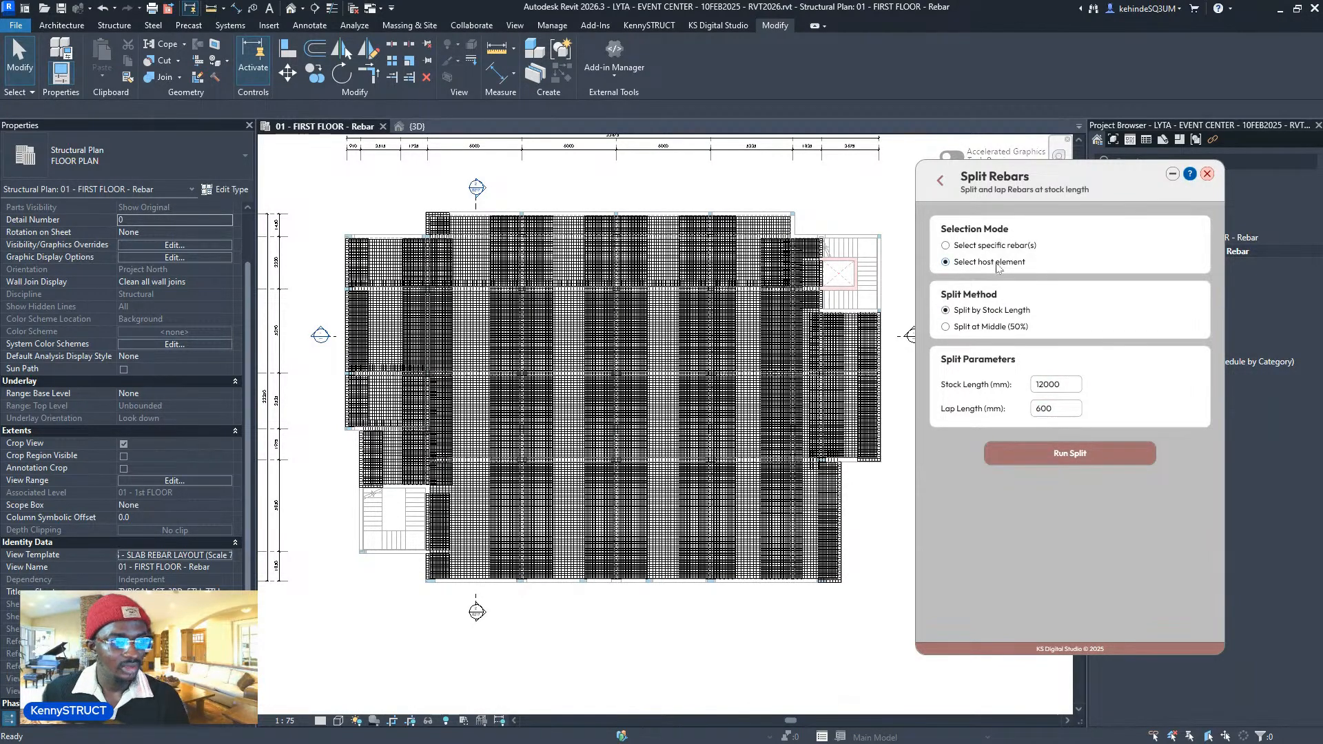
{"action": "left_click", "coordinate": [1037, 386]}
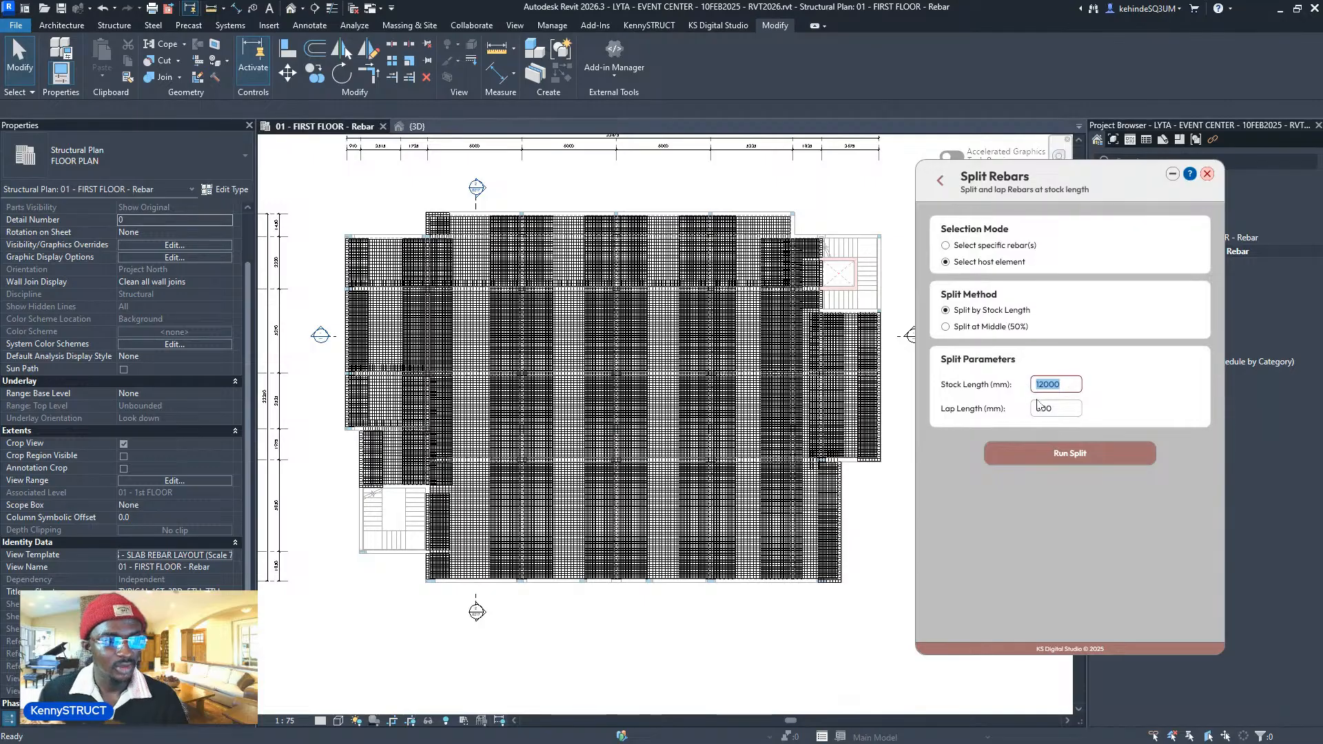
{"action": "left_click_drag", "start_coordinate": [1064, 411], "coordinate": [992, 415]}
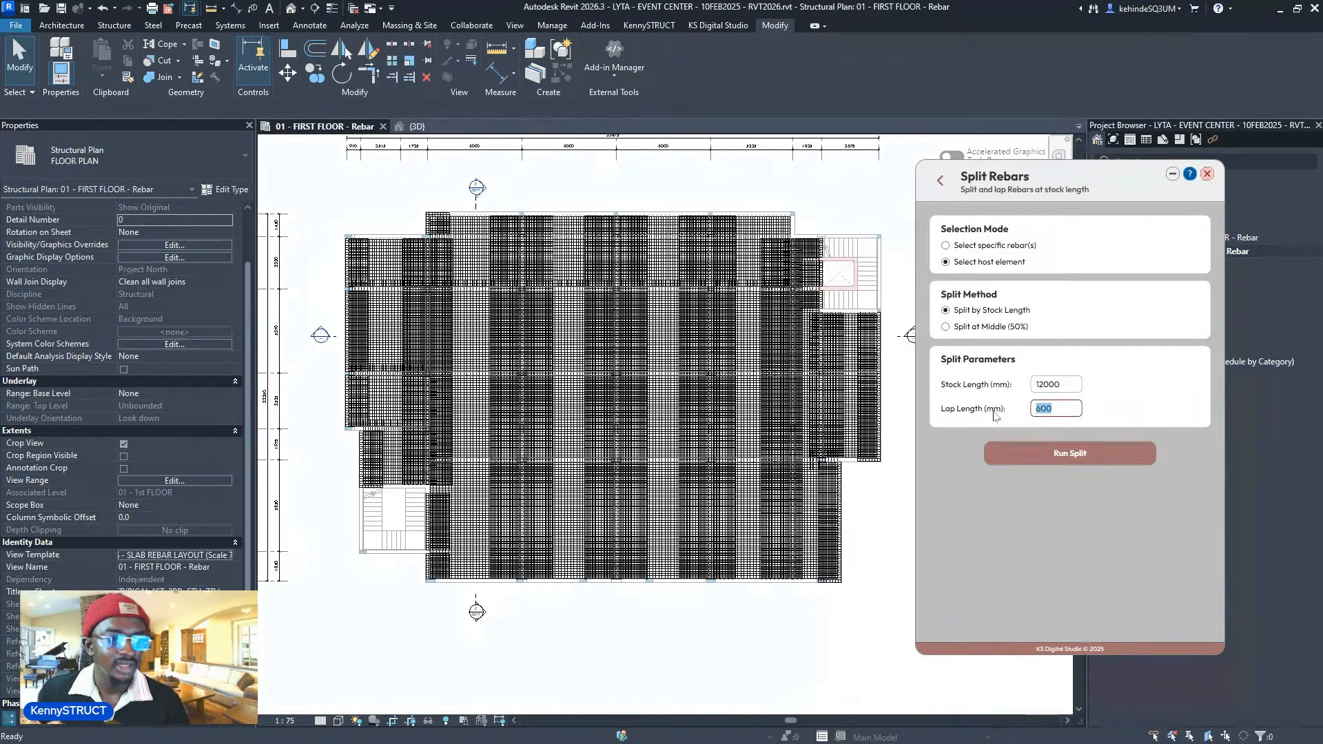
{"action": "type", "text": "750"}
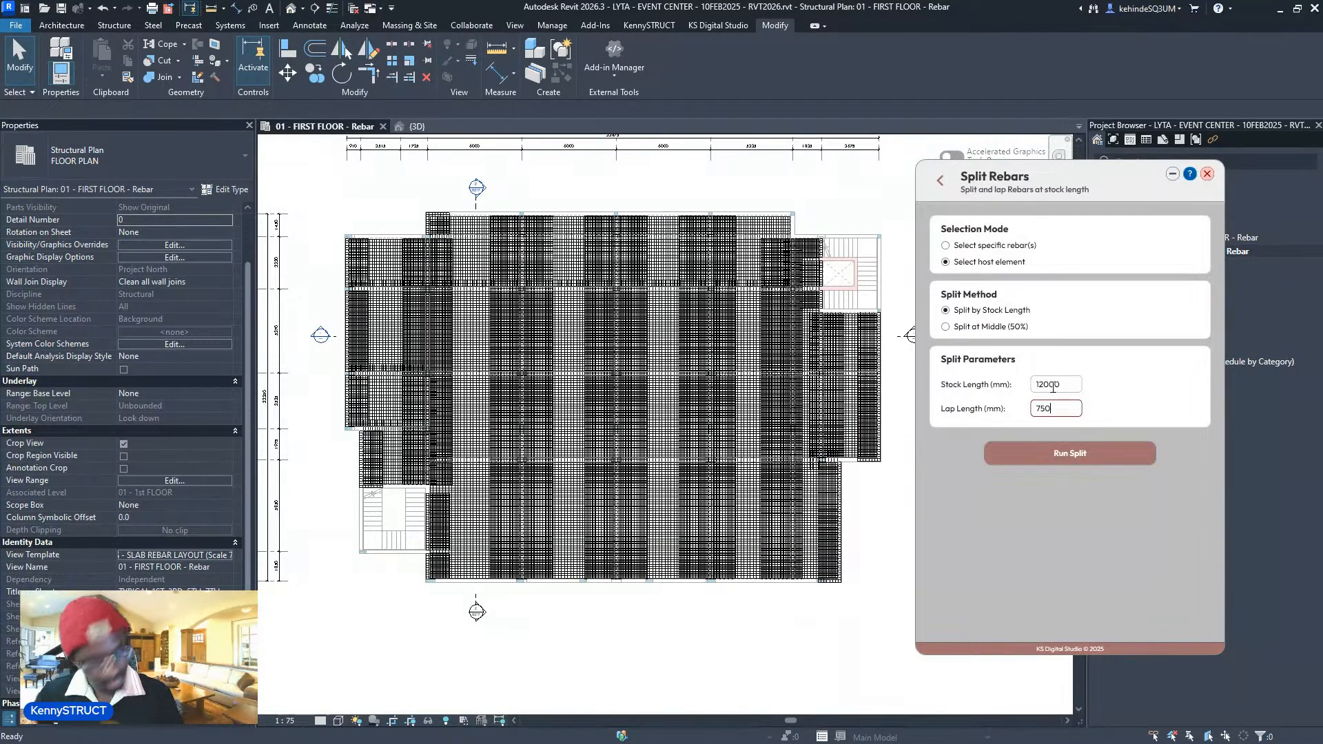
{"action": "left_click", "coordinate": [1072, 453]}
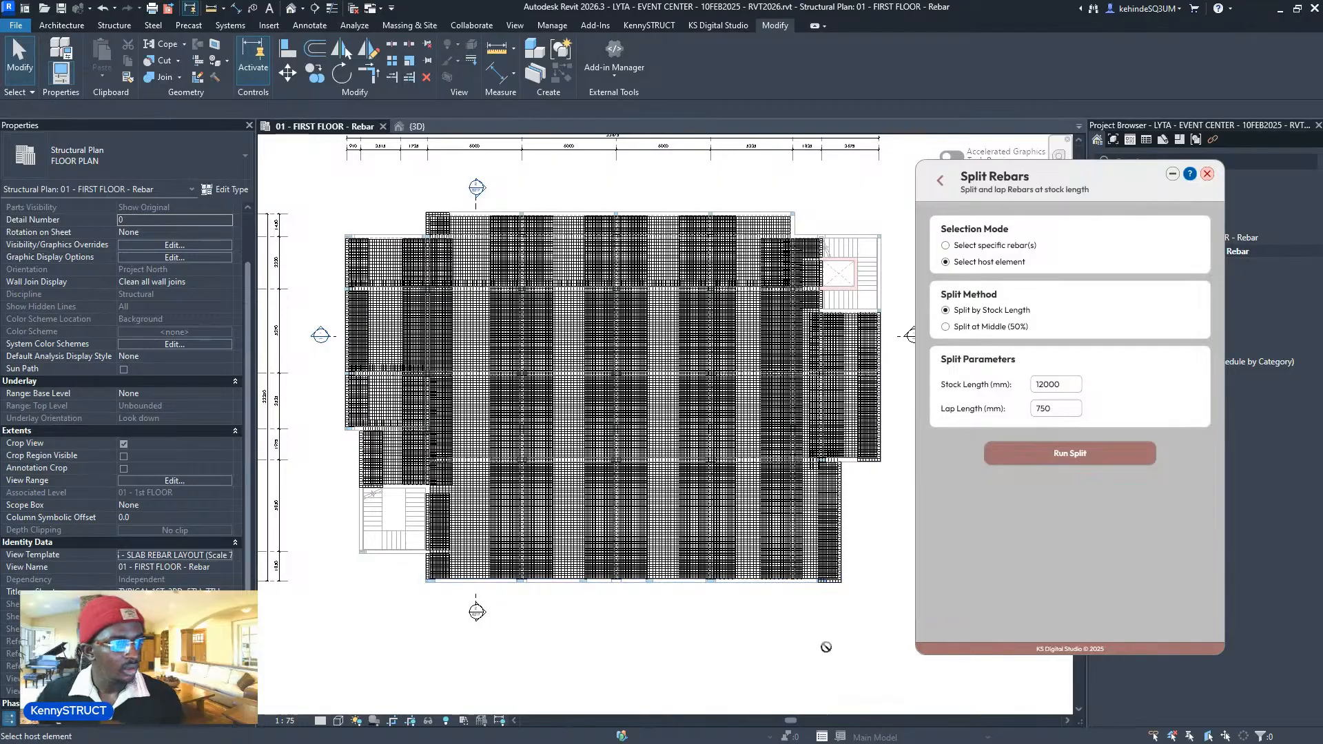
- Pick the floor slab to split its rebars, pan to review the plan, and go back to the main list
{"action": "left_click", "coordinate": [842, 580]}
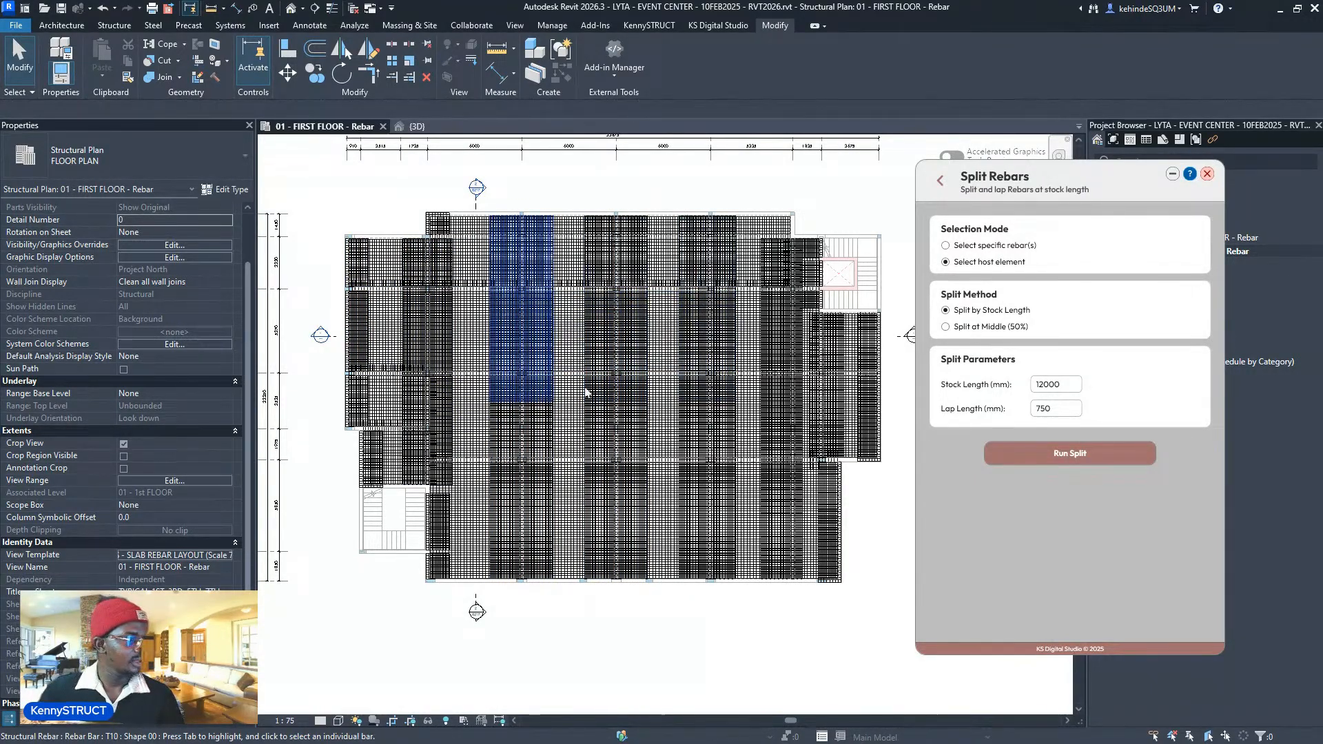
{"action": "middle_click_drag", "start_coordinate": [674, 433], "coordinate": [647, 418]}
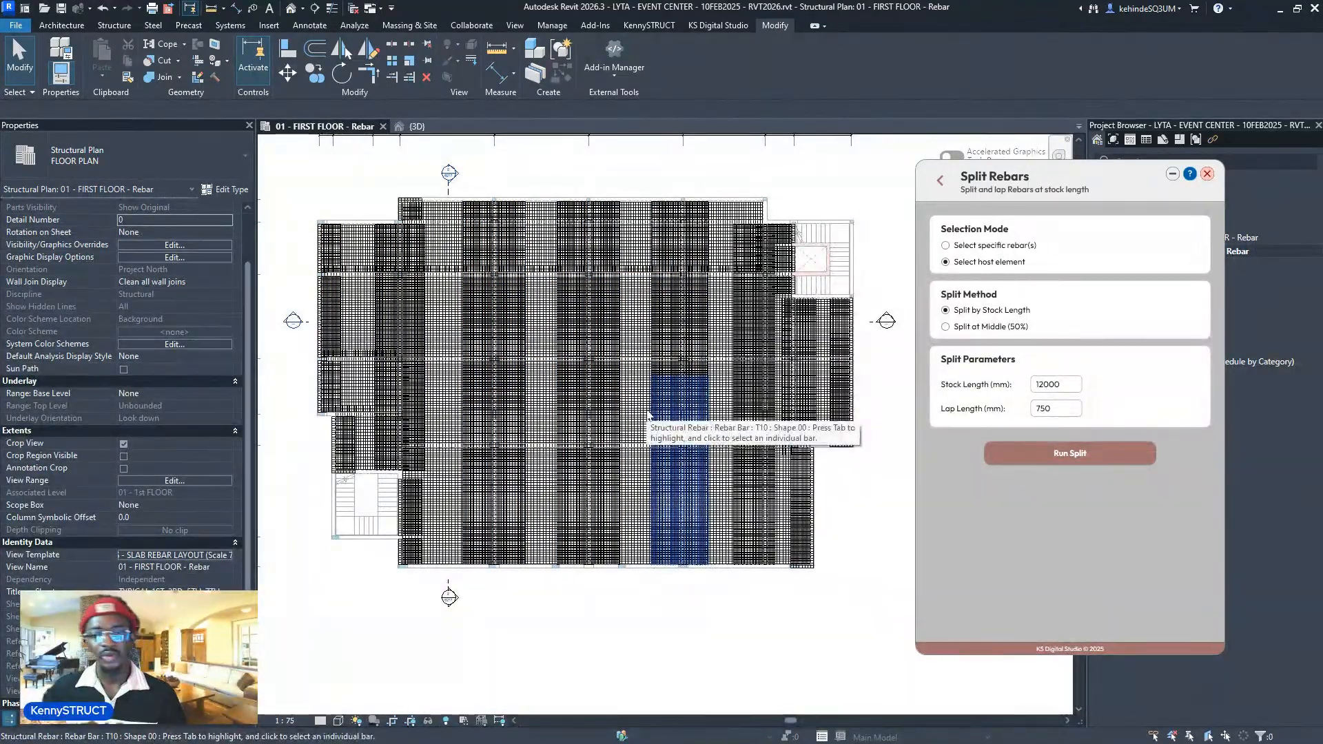
{"action": "middle_click_drag", "start_coordinate": [713, 450], "coordinate": [651, 474]}
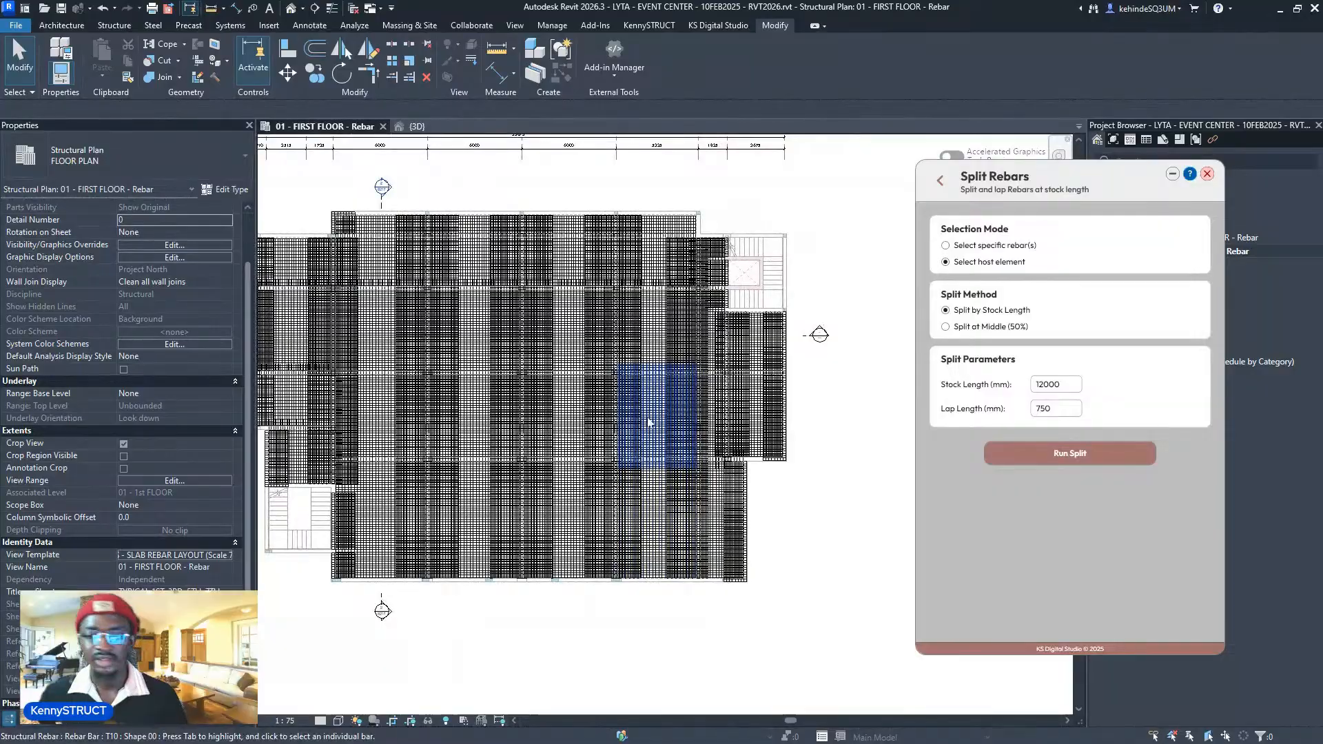
{"action": "middle_click_drag", "start_coordinate": [809, 447], "coordinate": [818, 399]}
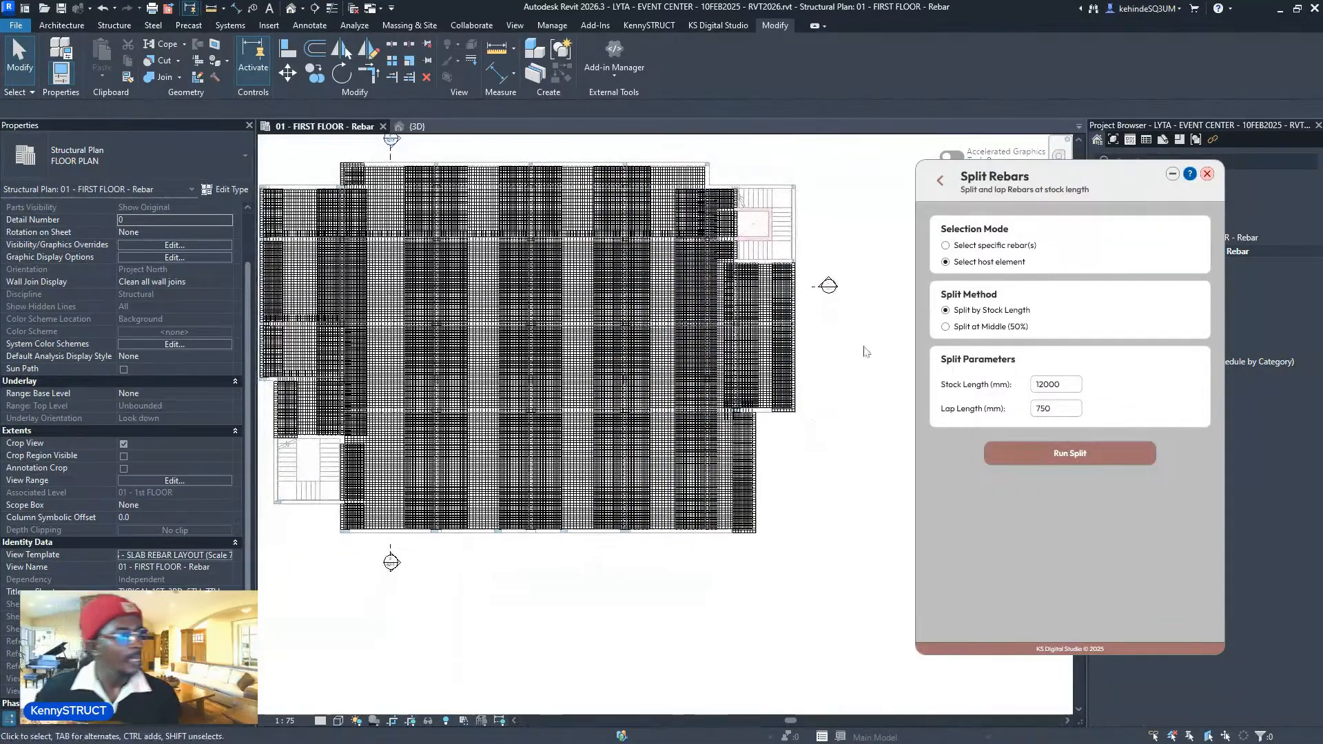
{"action": "left_click", "coordinate": [940, 181]}
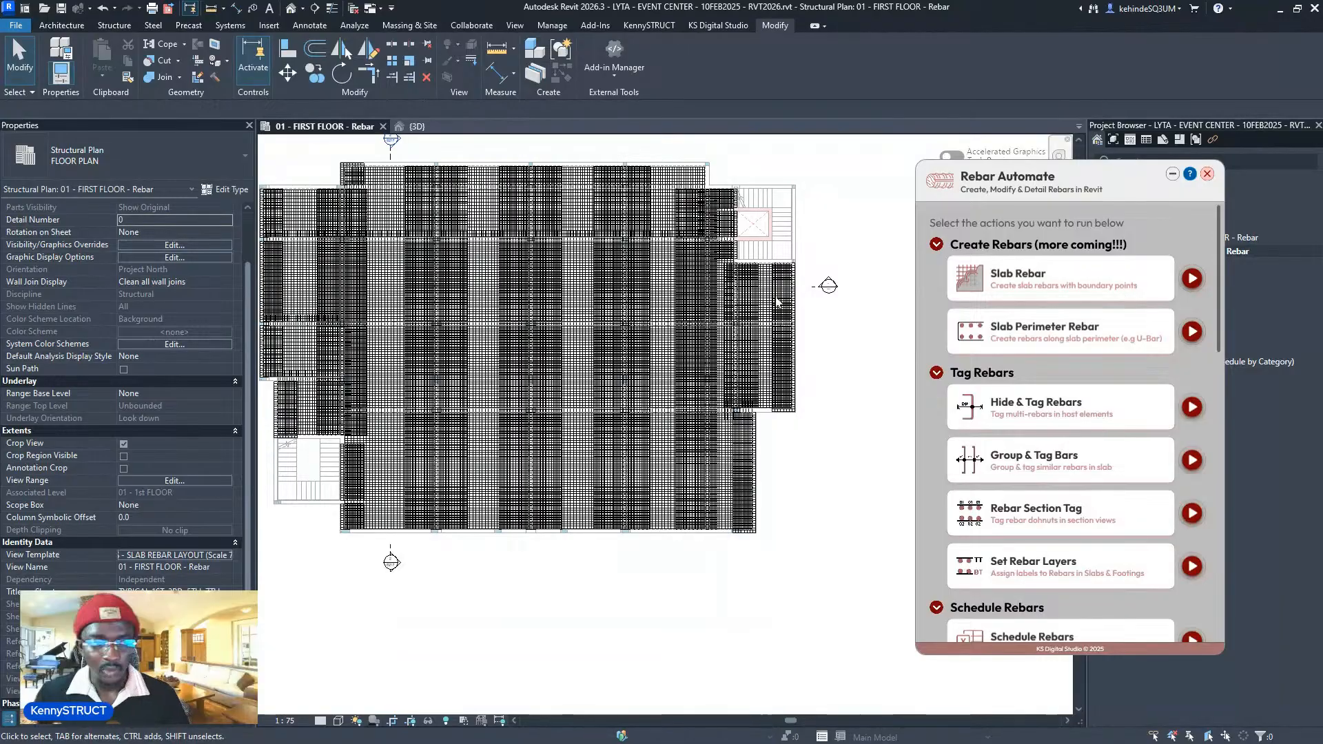
- Zoom to check the rebar-covered slab plan, then start the Hide & Tag Rebars tool
{"action": "scroll", "coordinate": [763, 310], "scroll_direction": "down", "scroll_amount": 2}
{"action": "scroll", "coordinate": [536, 352], "scroll_direction": "up", "scroll_amount": 2}
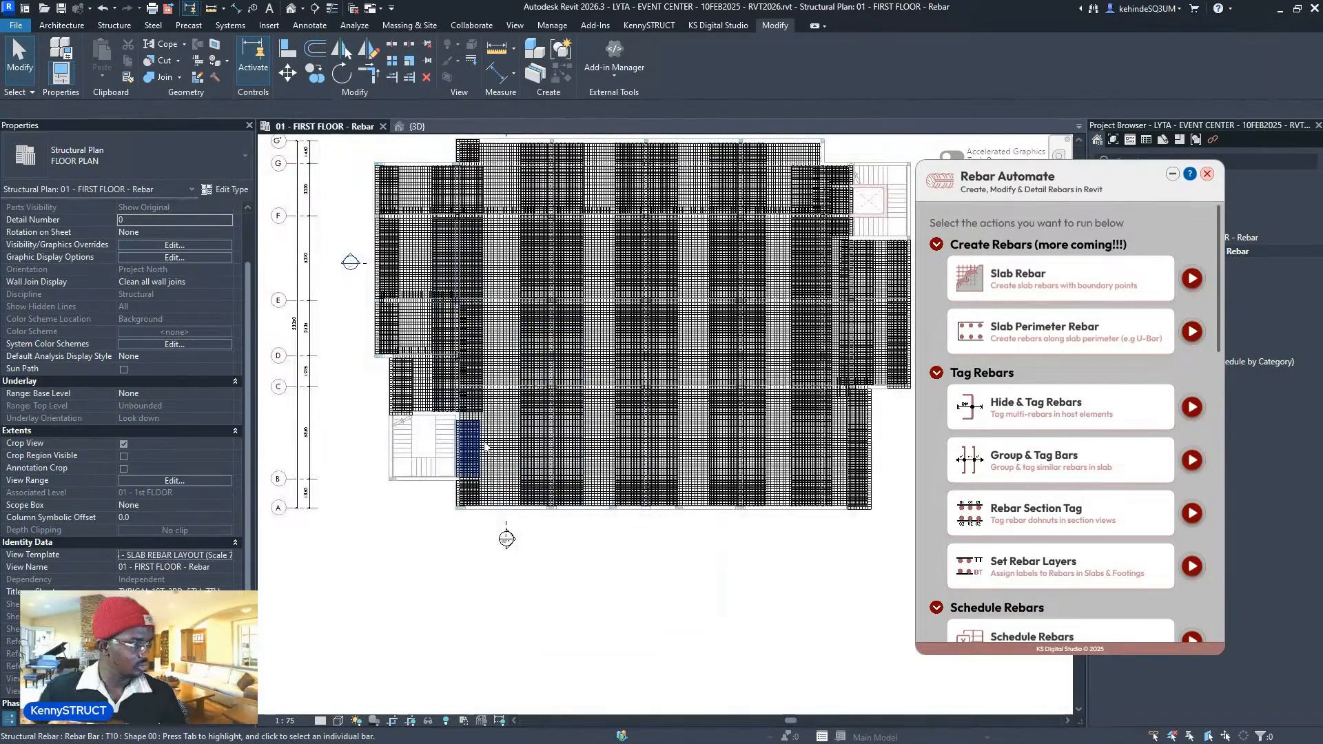
{"action": "scroll", "coordinate": [544, 386], "scroll_direction": "down", "scroll_amount": 1}
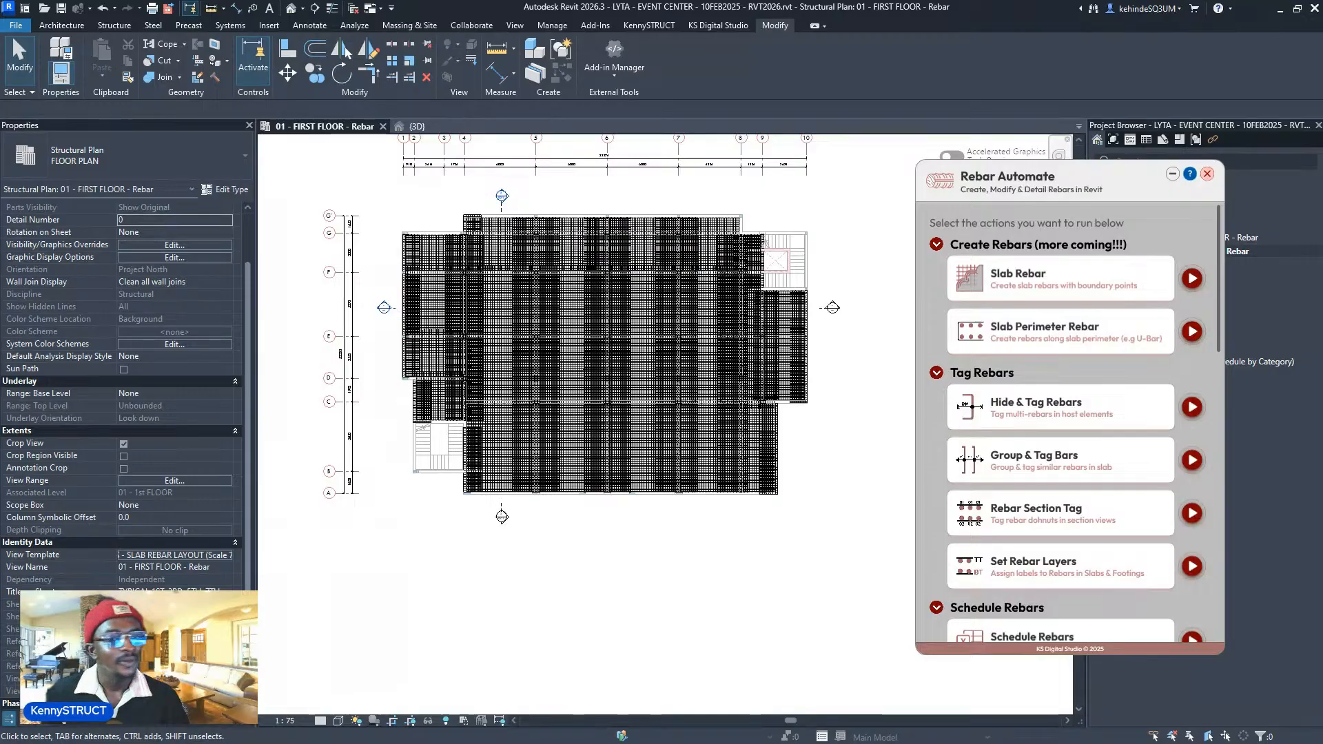
{"action": "scroll", "coordinate": [636, 186], "scroll_direction": "up", "scroll_amount": 3}
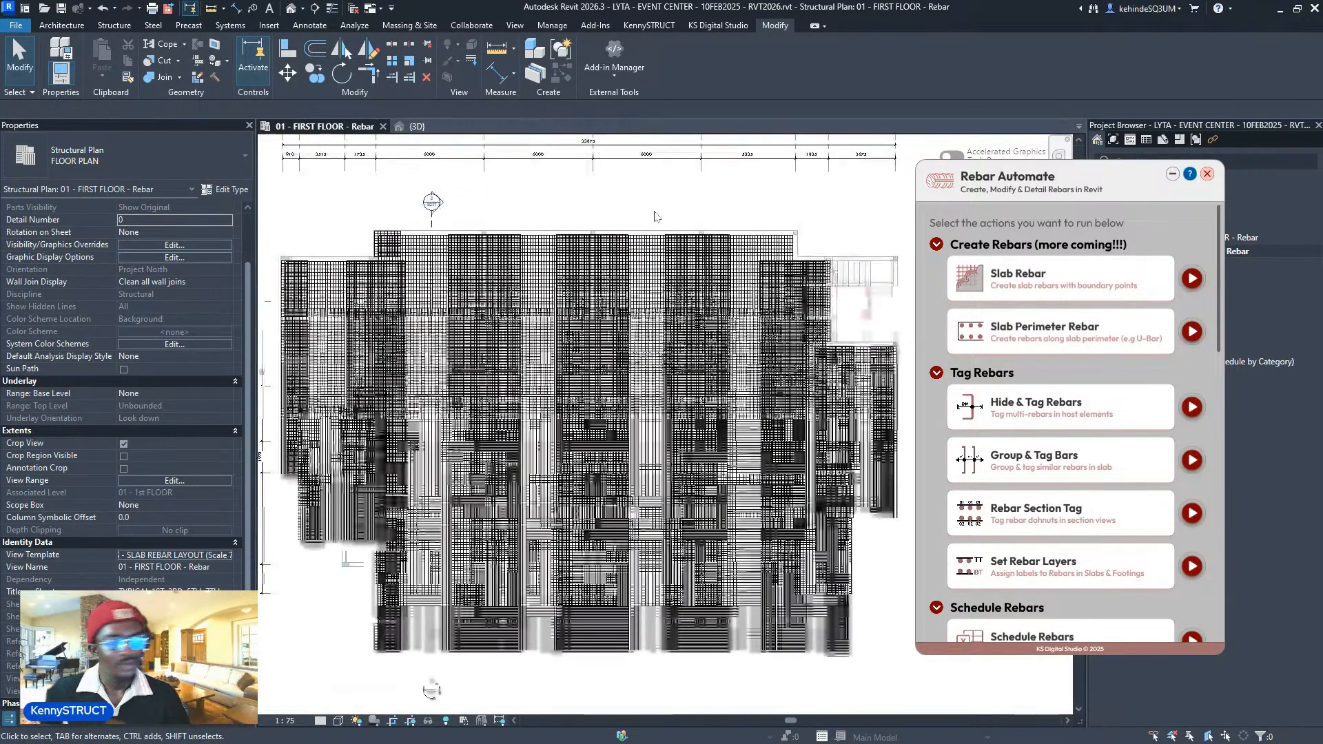
{"action": "scroll", "coordinate": [634, 294], "scroll_direction": "down", "scroll_amount": 2}
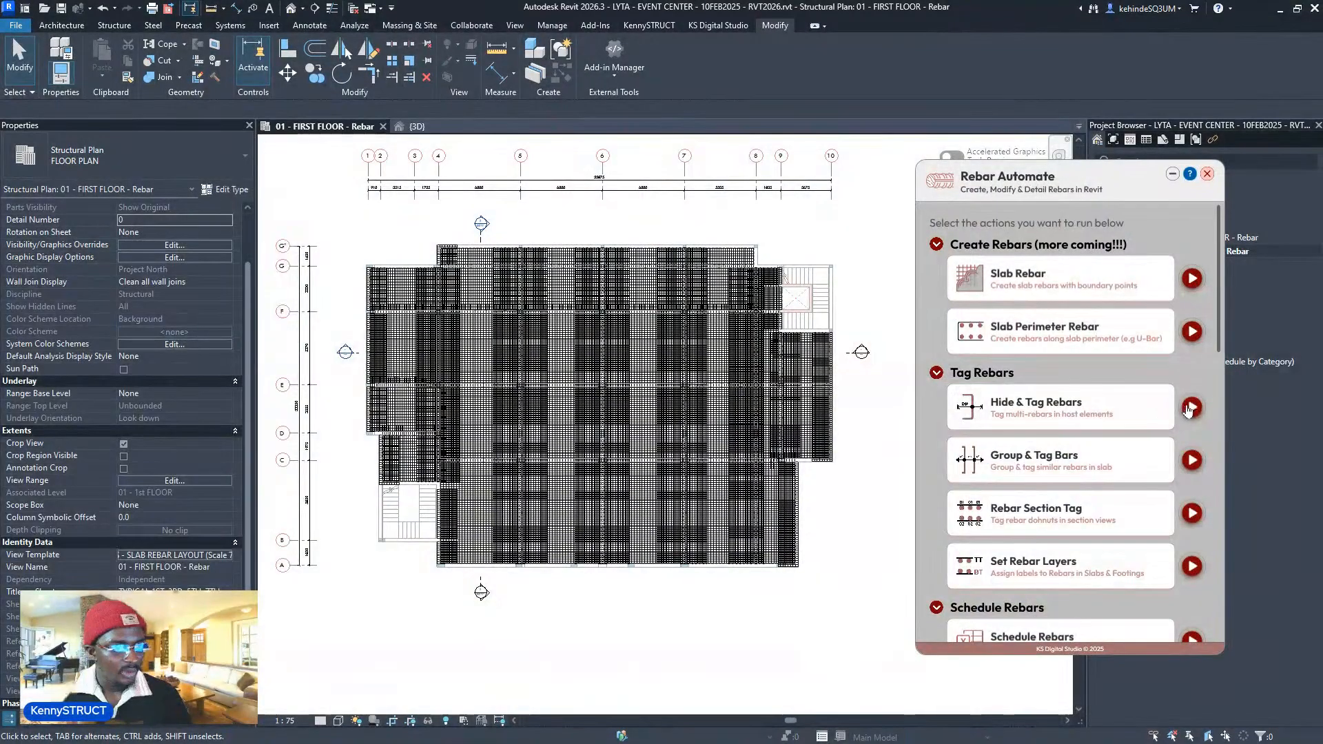
{"action": "left_click", "coordinate": [1192, 406]}
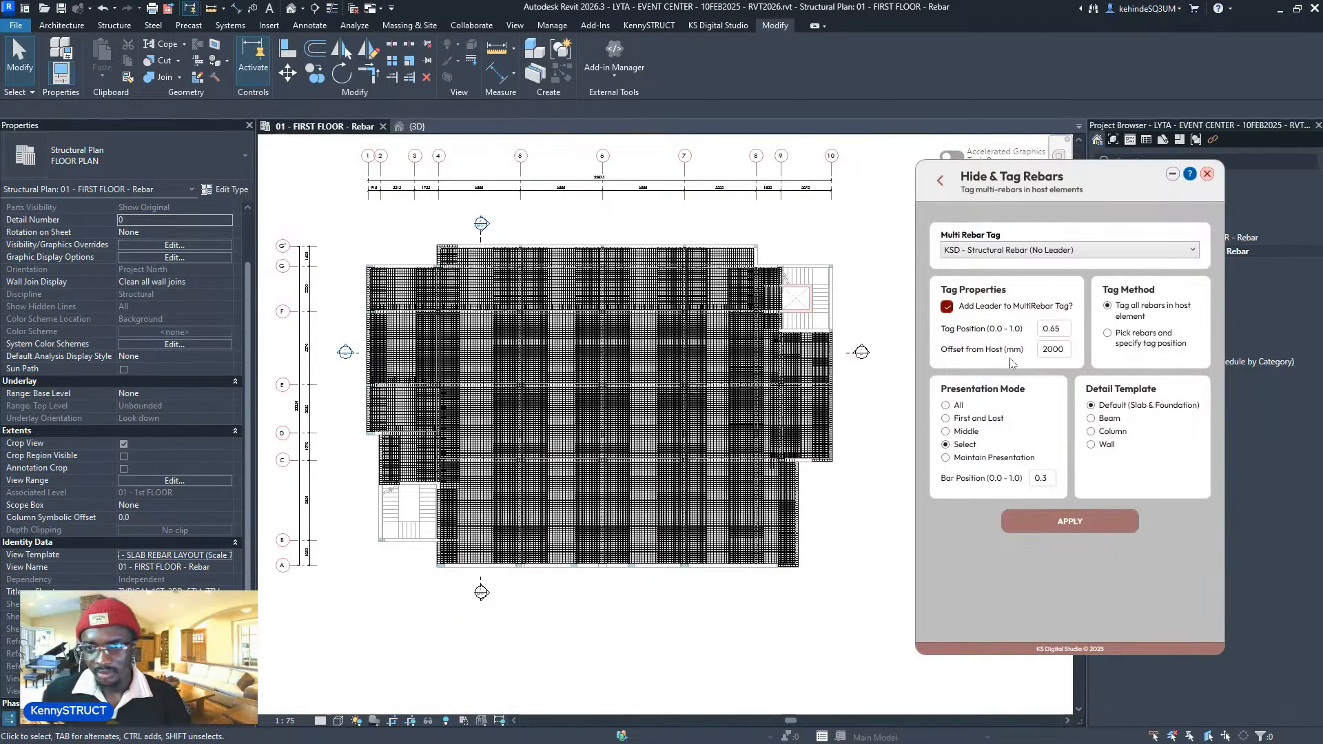
- Keep the No Leader multi-rebar tag, choose 'Pick rebars and specify tag position', with Bar Position 0.3
{"action": "left_click", "coordinate": [1082, 253]}
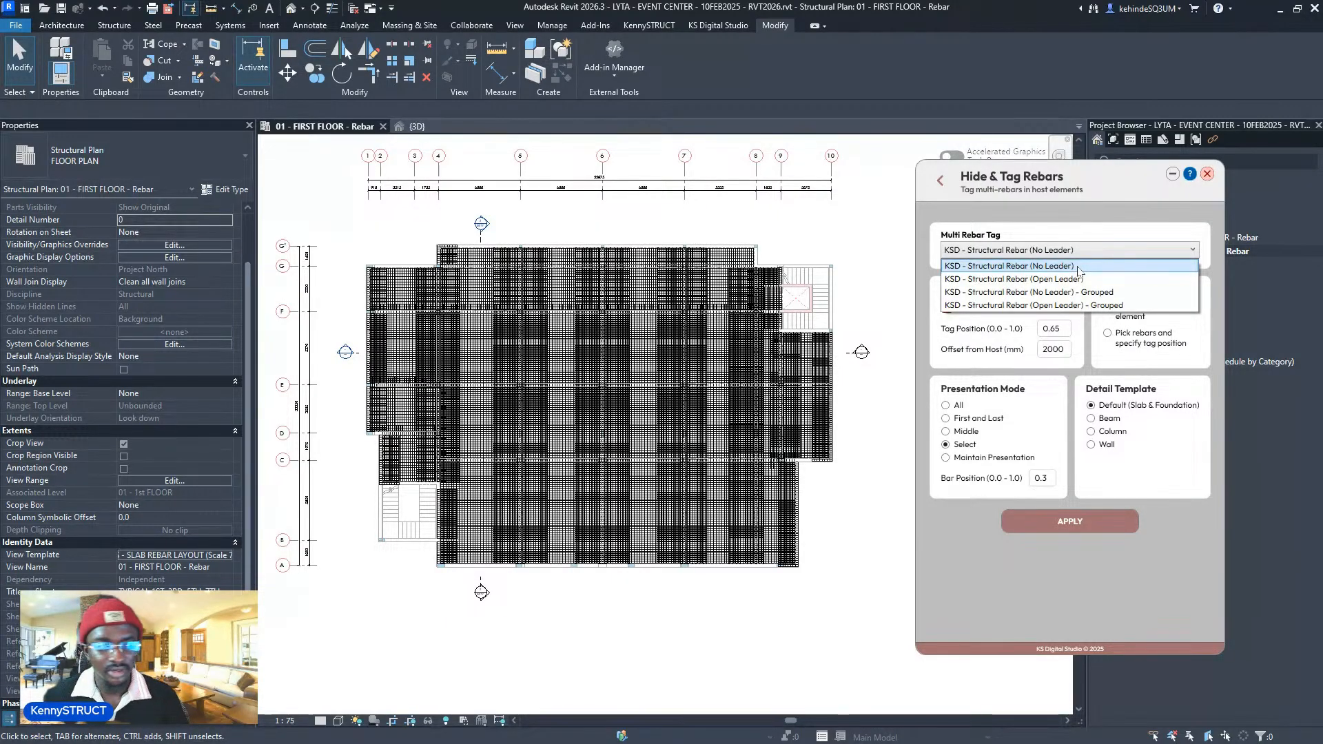
{"action": "left_click", "coordinate": [1079, 266]}
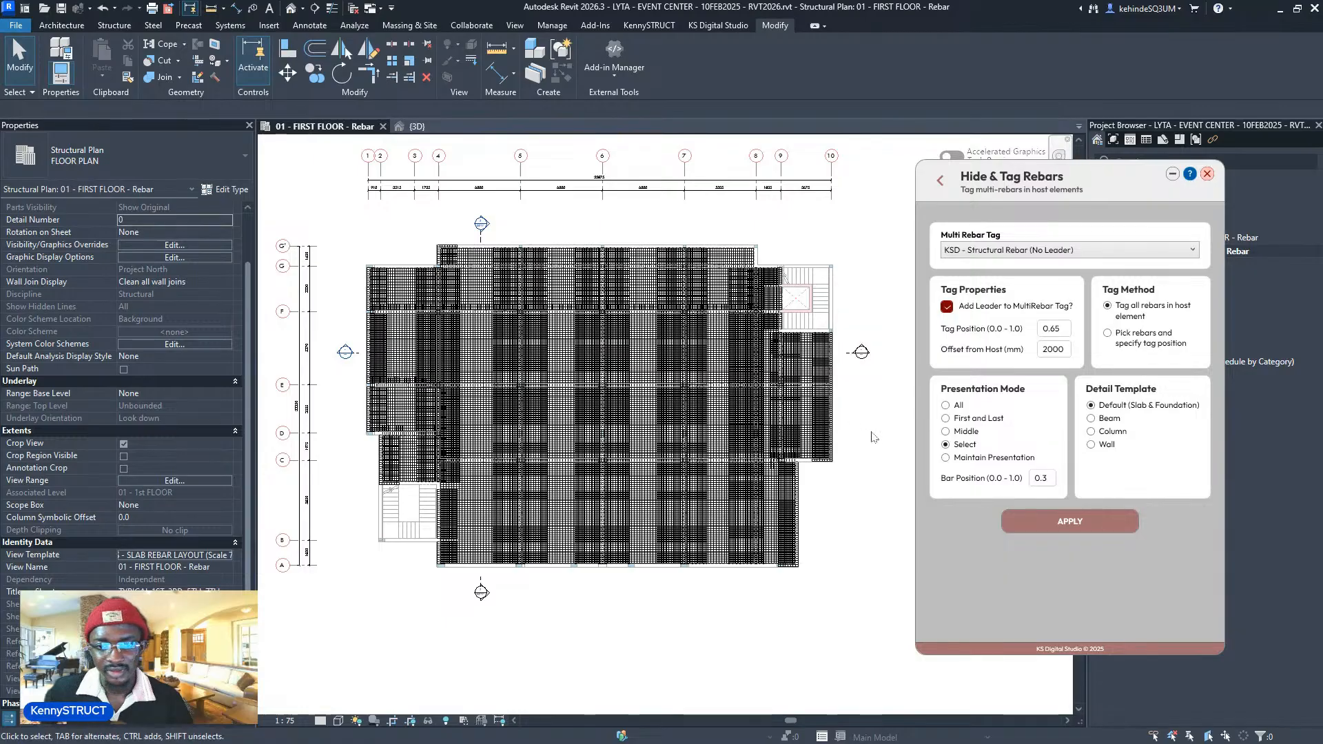
{"action": "middle_click_drag", "start_coordinate": [878, 441], "coordinate": [871, 436]}
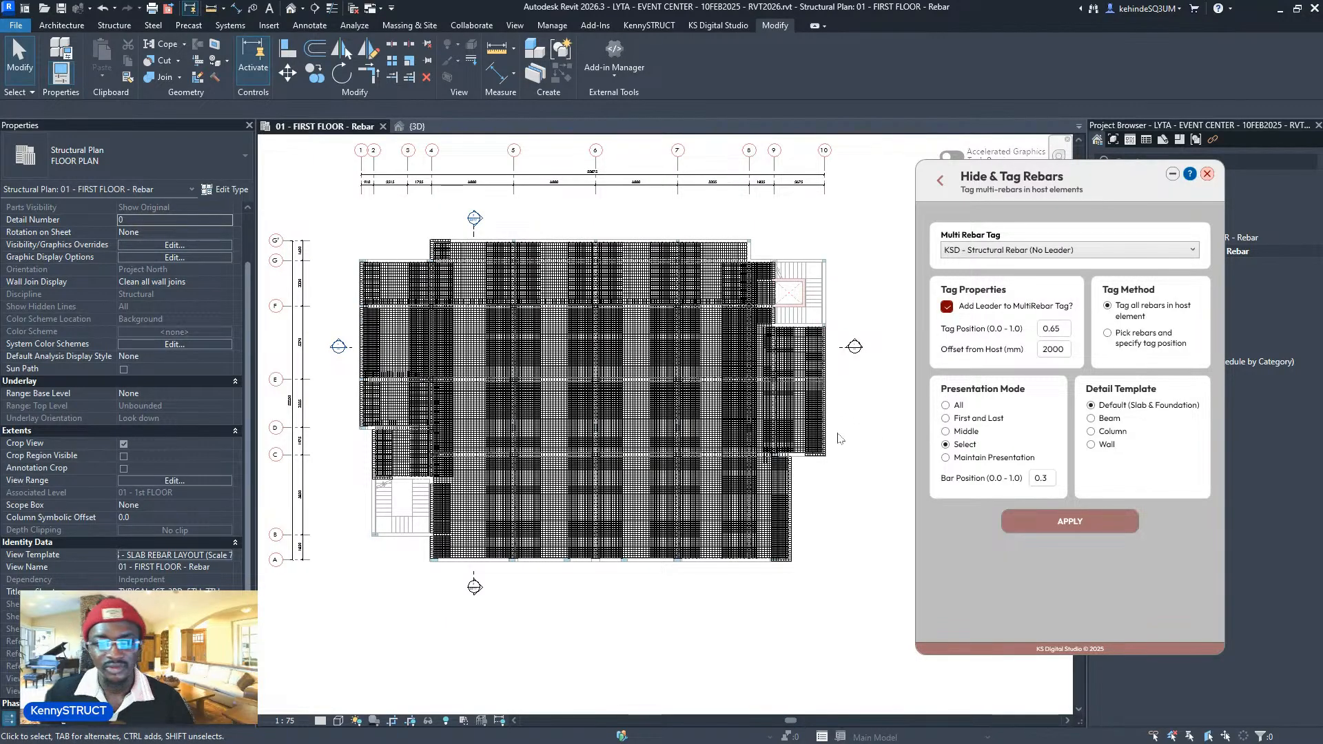
{"action": "left_click", "coordinate": [1127, 340]}
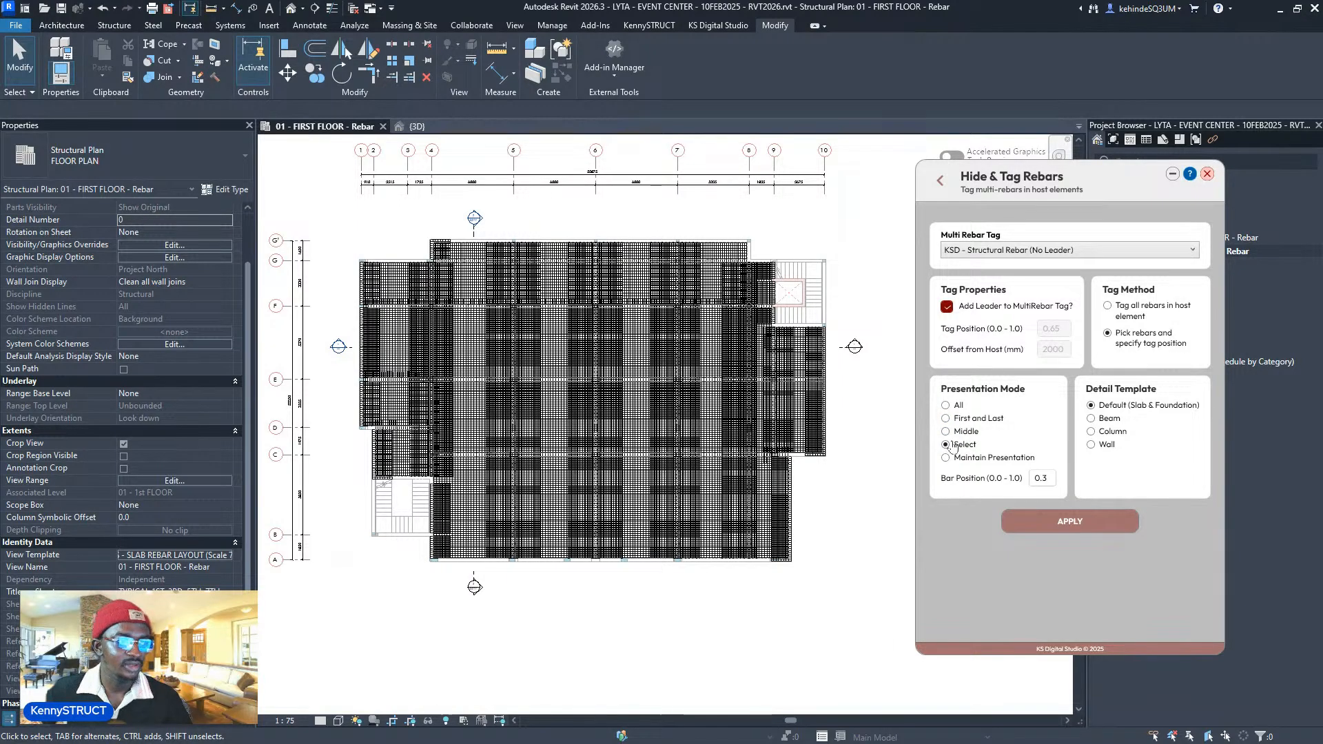
{"action": "scroll", "coordinate": [657, 398], "scroll_direction": "up", "scroll_amount": 3}
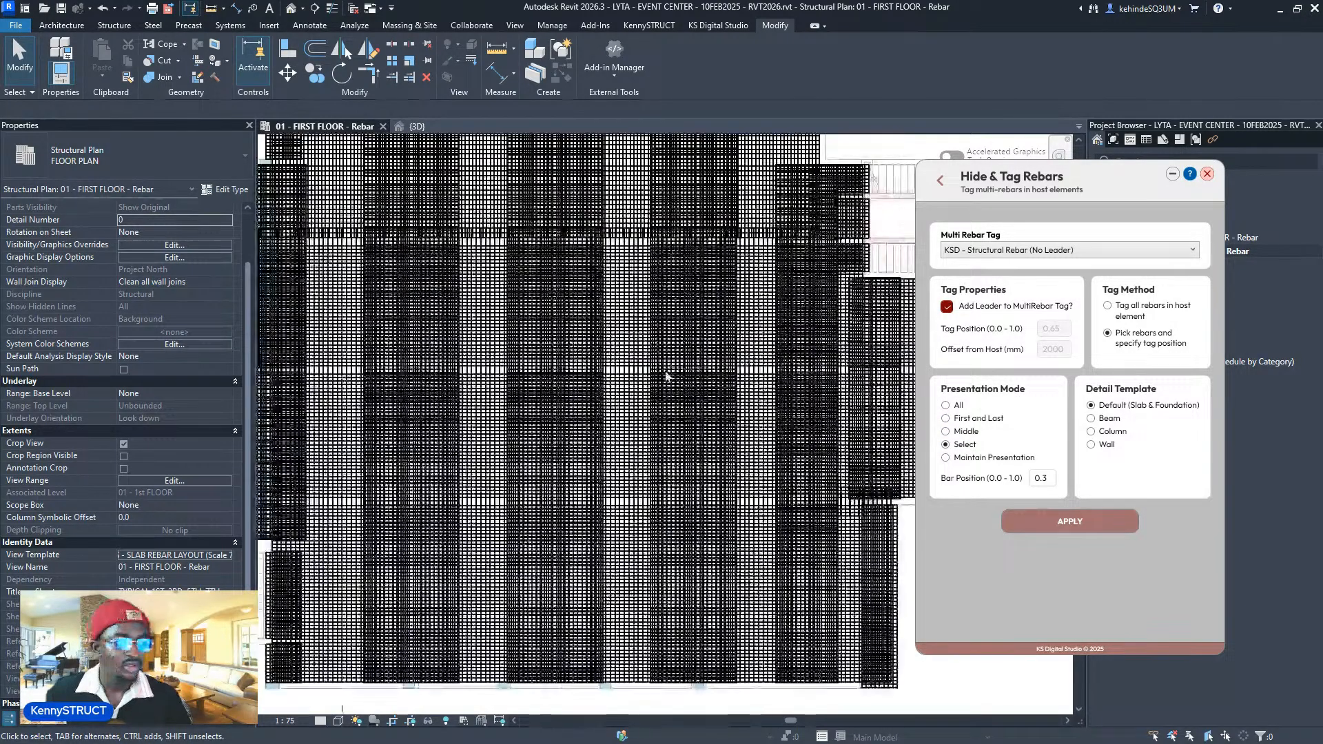
{"action": "scroll", "coordinate": [722, 348], "scroll_direction": "down", "scroll_amount": 4}
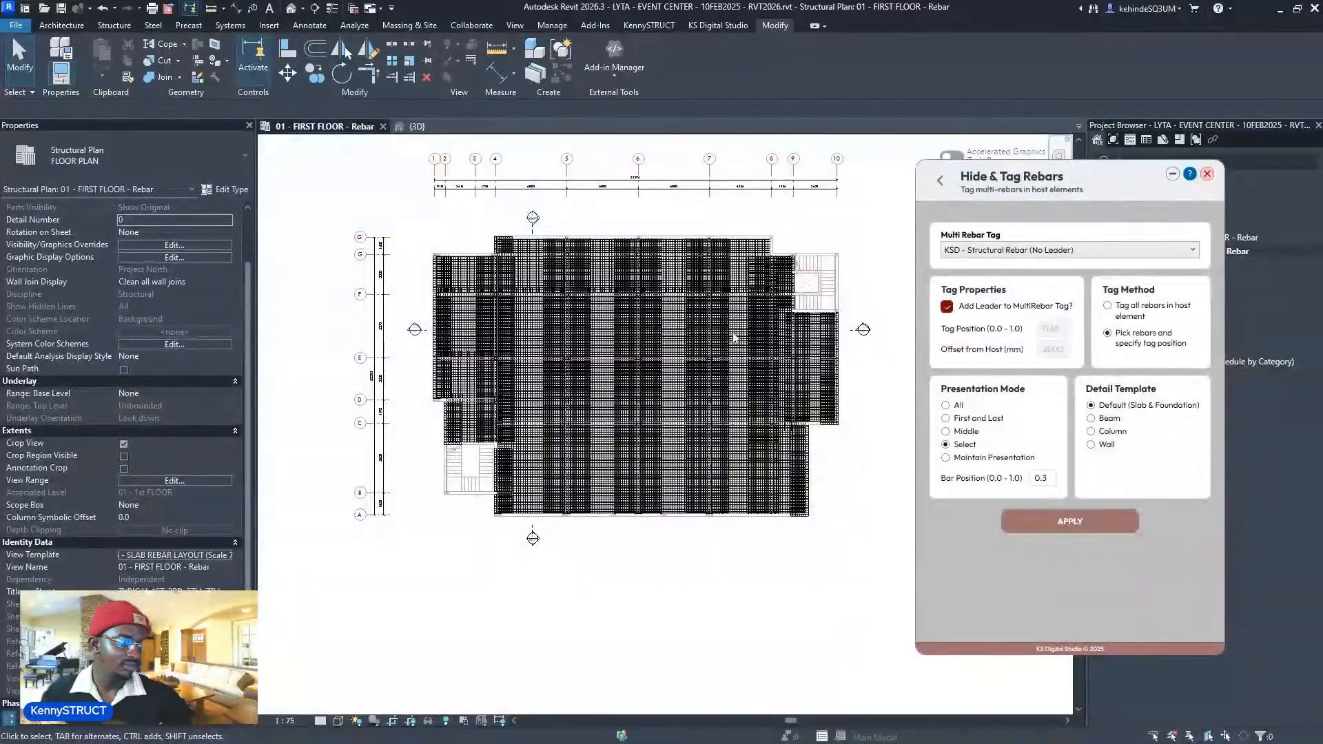
{"action": "scroll", "coordinate": [735, 338], "scroll_direction": "up", "scroll_amount": 2}
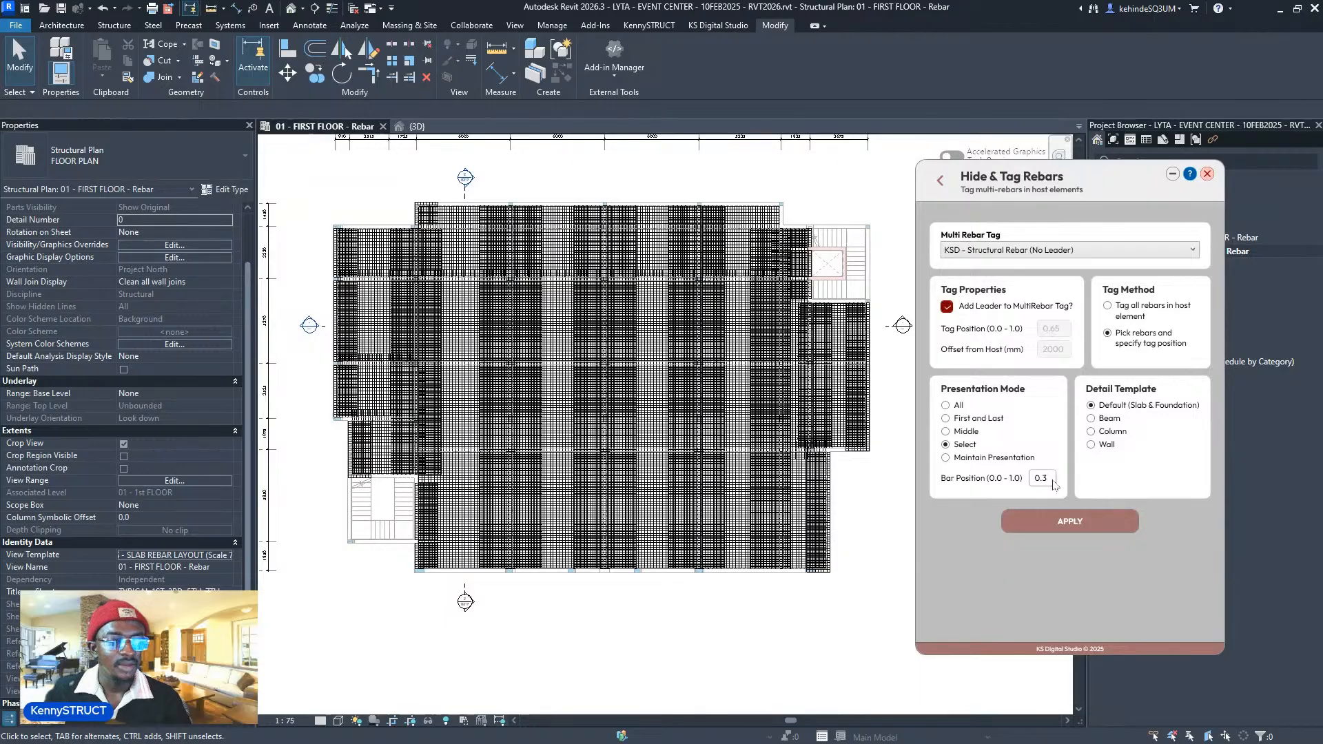
{"action": "left_click_drag", "start_coordinate": [1051, 477], "coordinate": [1037, 481]}
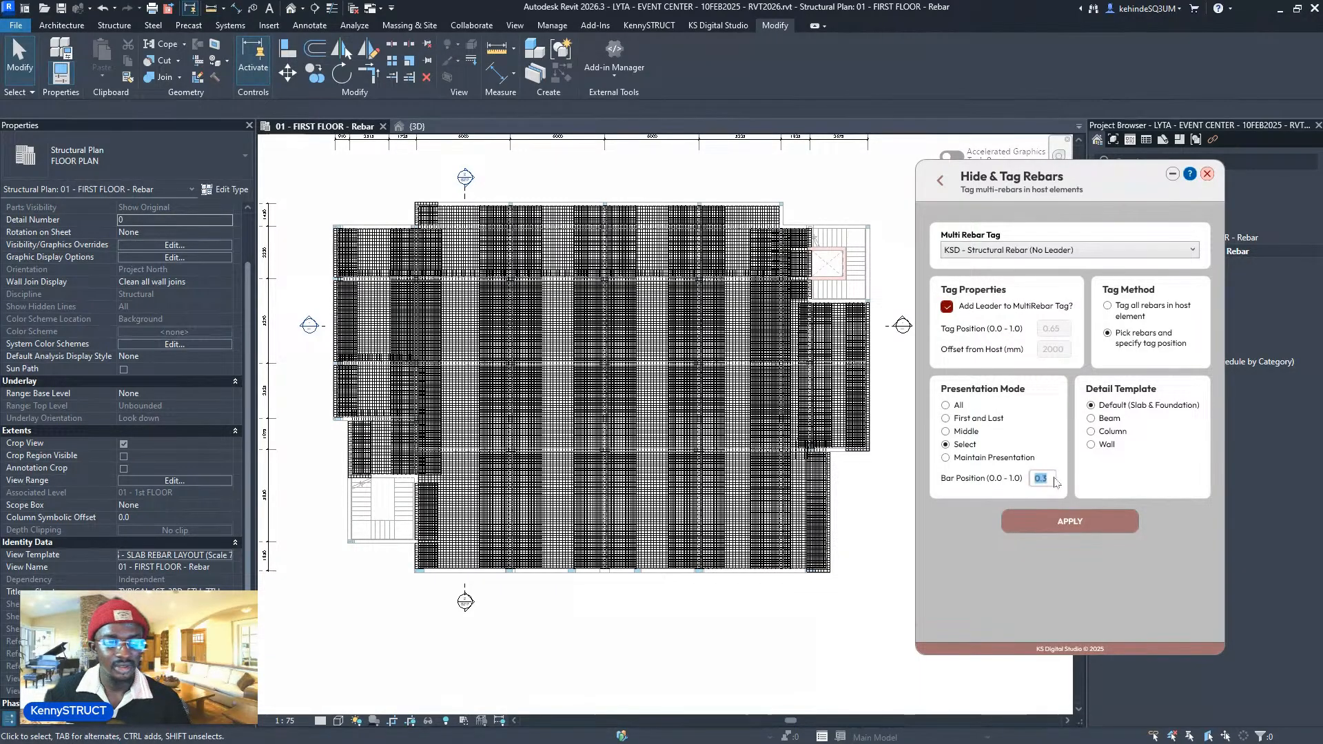
{"action": "left_click", "coordinate": [868, 502]}
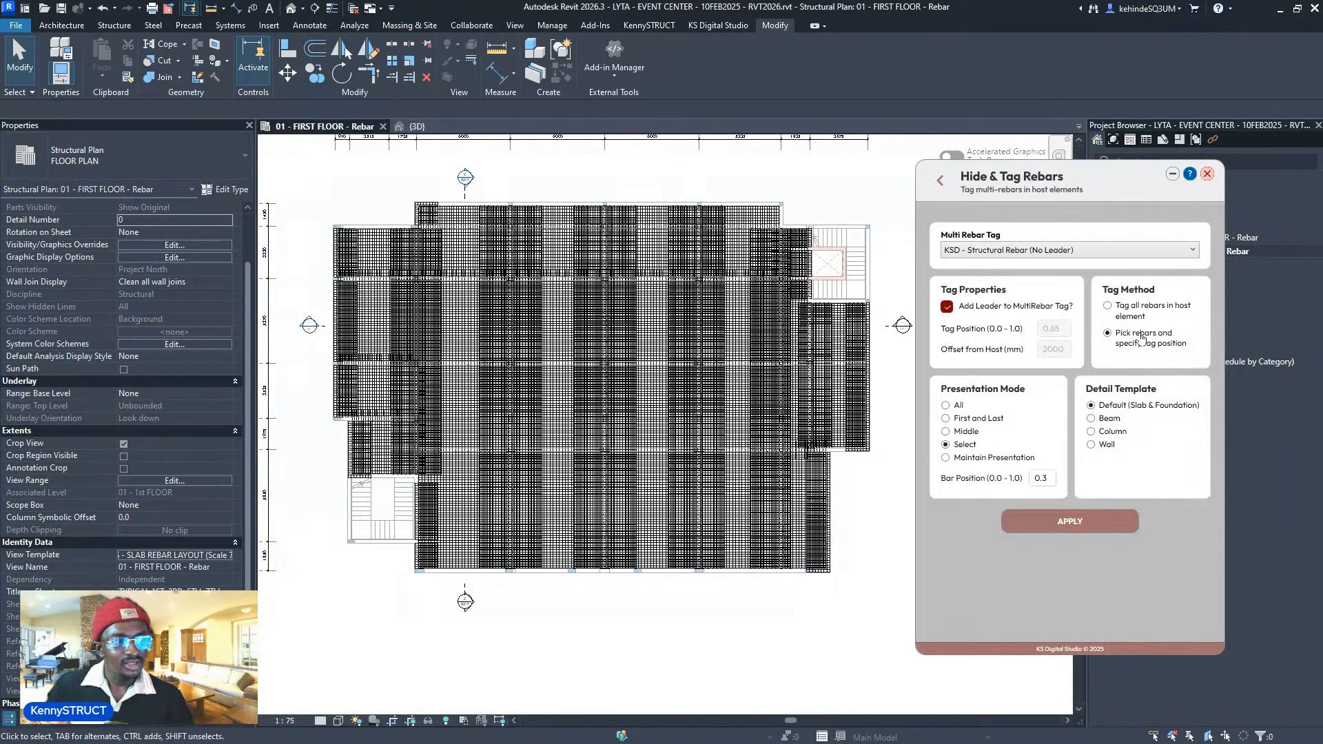
- Apply tagging to the picked rebar set and place its multi-rebar tags just right of the slab
{"action": "left_click", "coordinate": [1049, 525]}
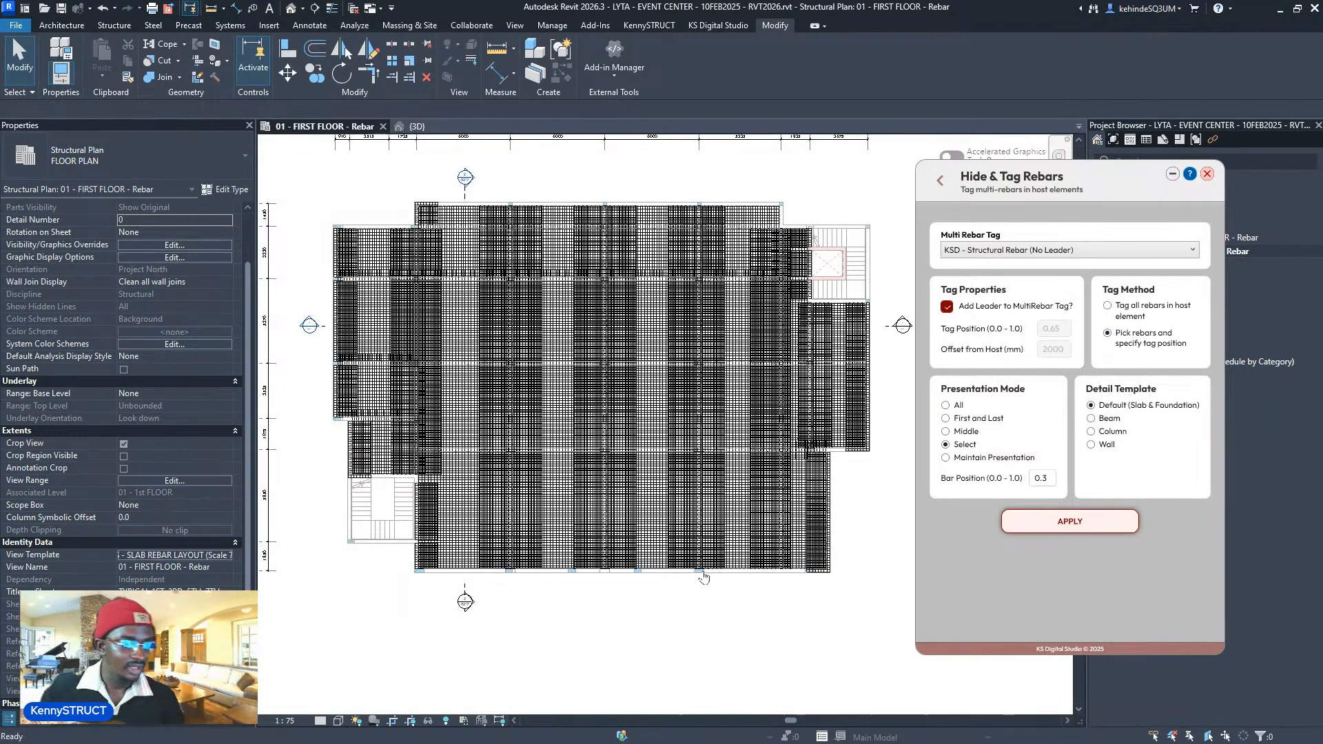
{"action": "scroll", "coordinate": [645, 551], "scroll_direction": "down", "scroll_amount": 2}
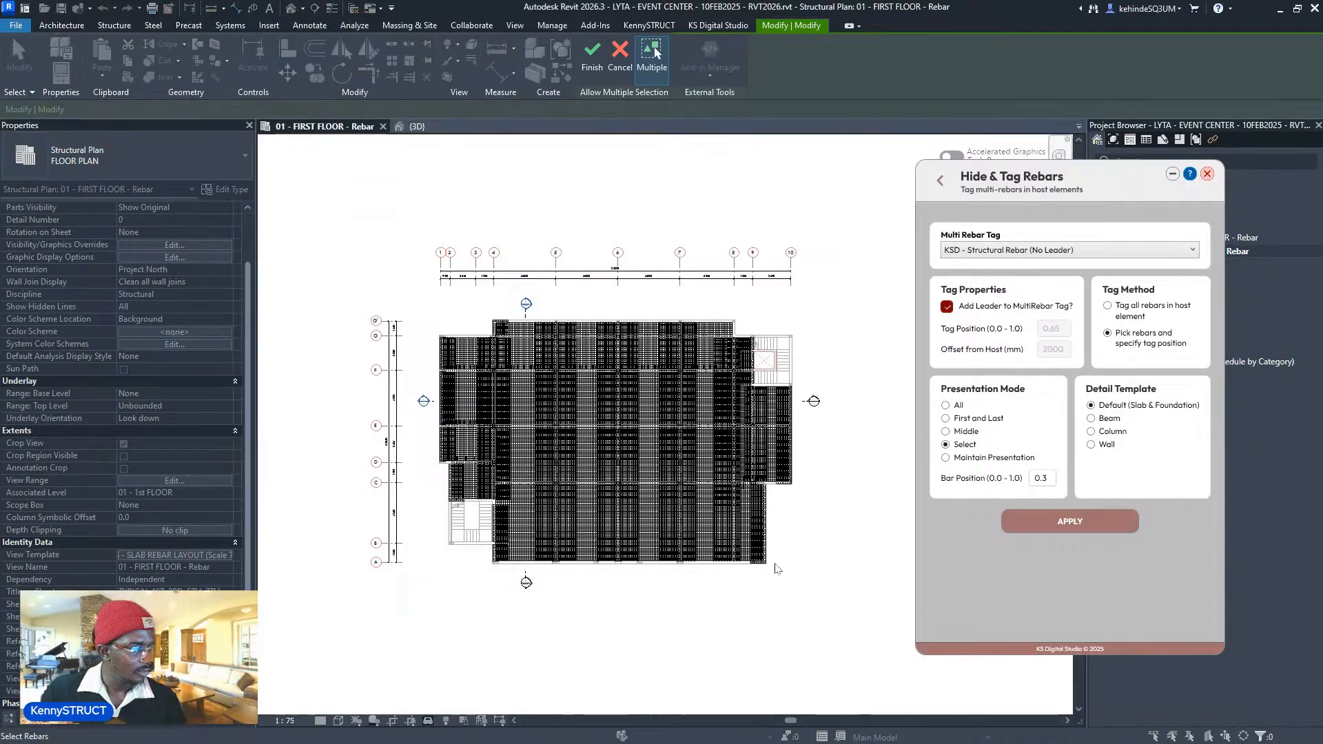
{"action": "left_click", "coordinate": [592, 67]}
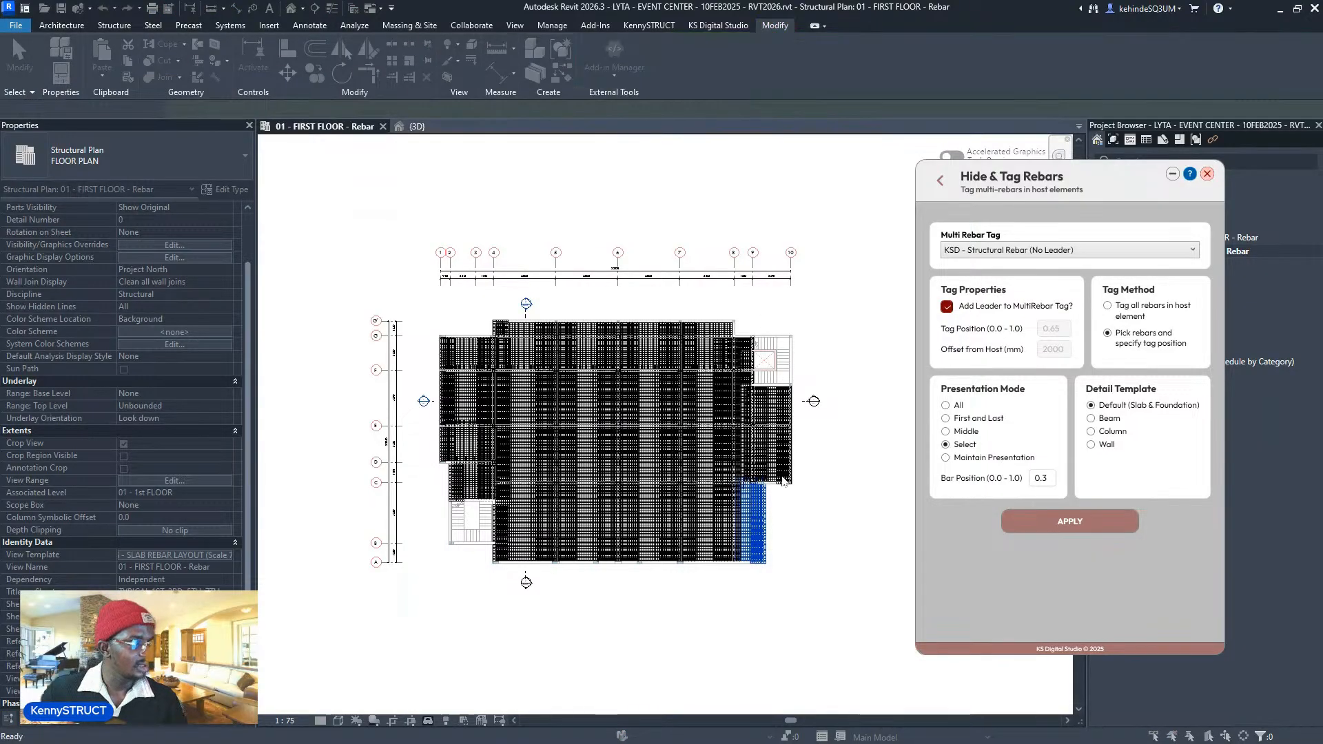
{"action": "left_click", "coordinate": [808, 527]}
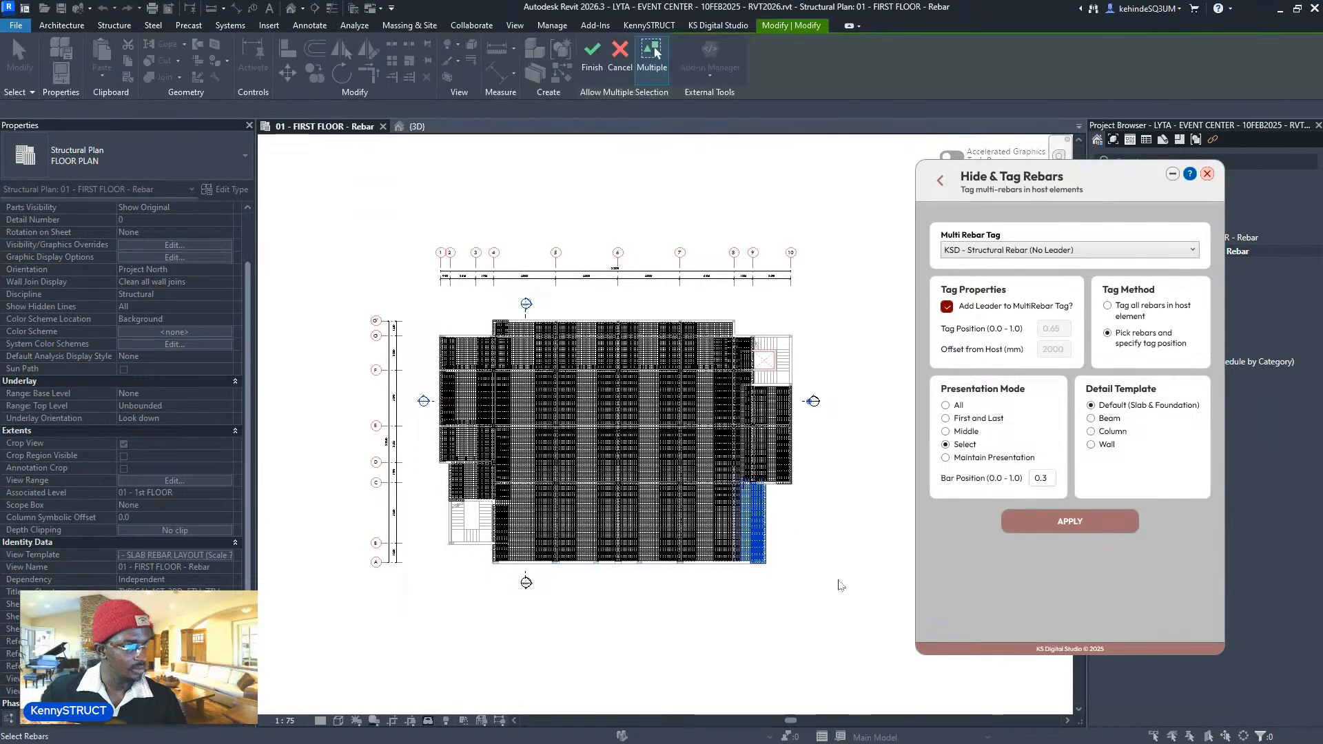
{"action": "scroll", "coordinate": [841, 509], "scroll_direction": "up", "scroll_amount": 2}
{"action": "scroll", "coordinate": [776, 526], "scroll_direction": "down", "scroll_amount": 3}
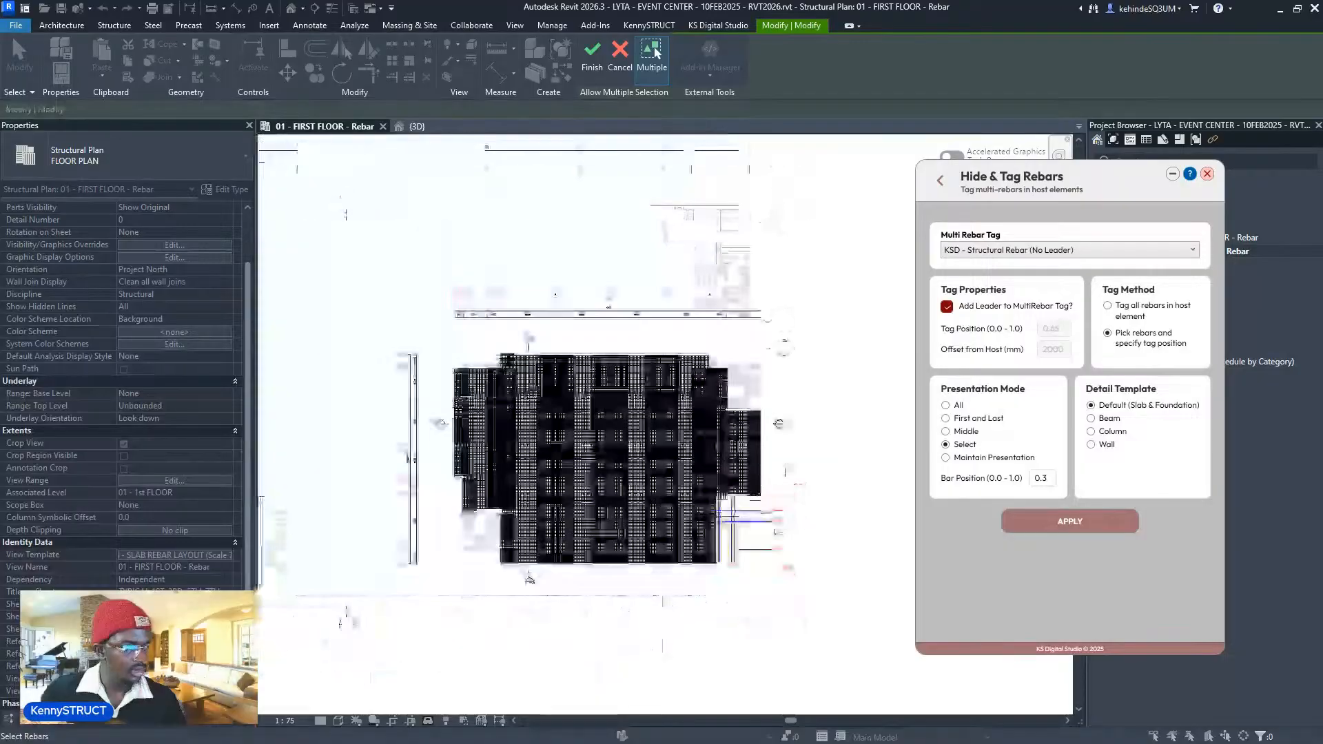
{"action": "key", "text": "Escape"}
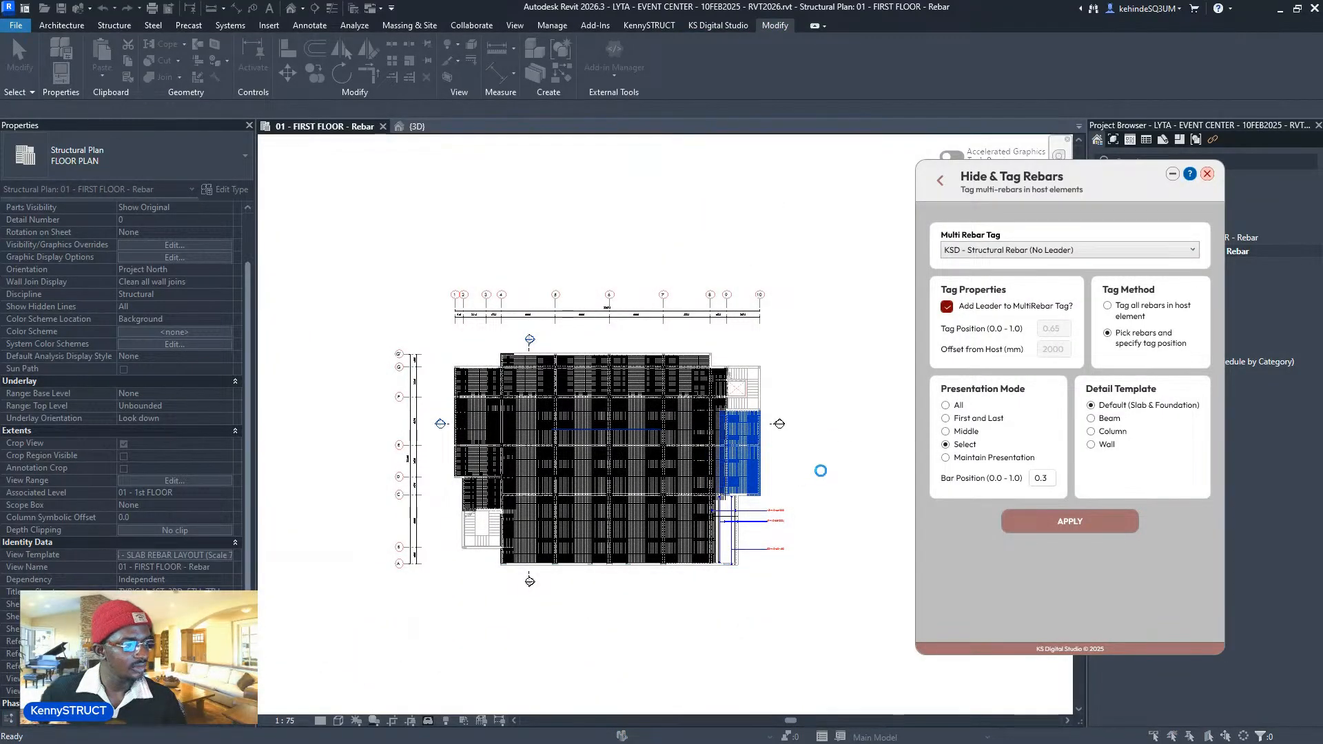
{"action": "scroll", "coordinate": [823, 458], "scroll_direction": "up", "scroll_amount": 5}
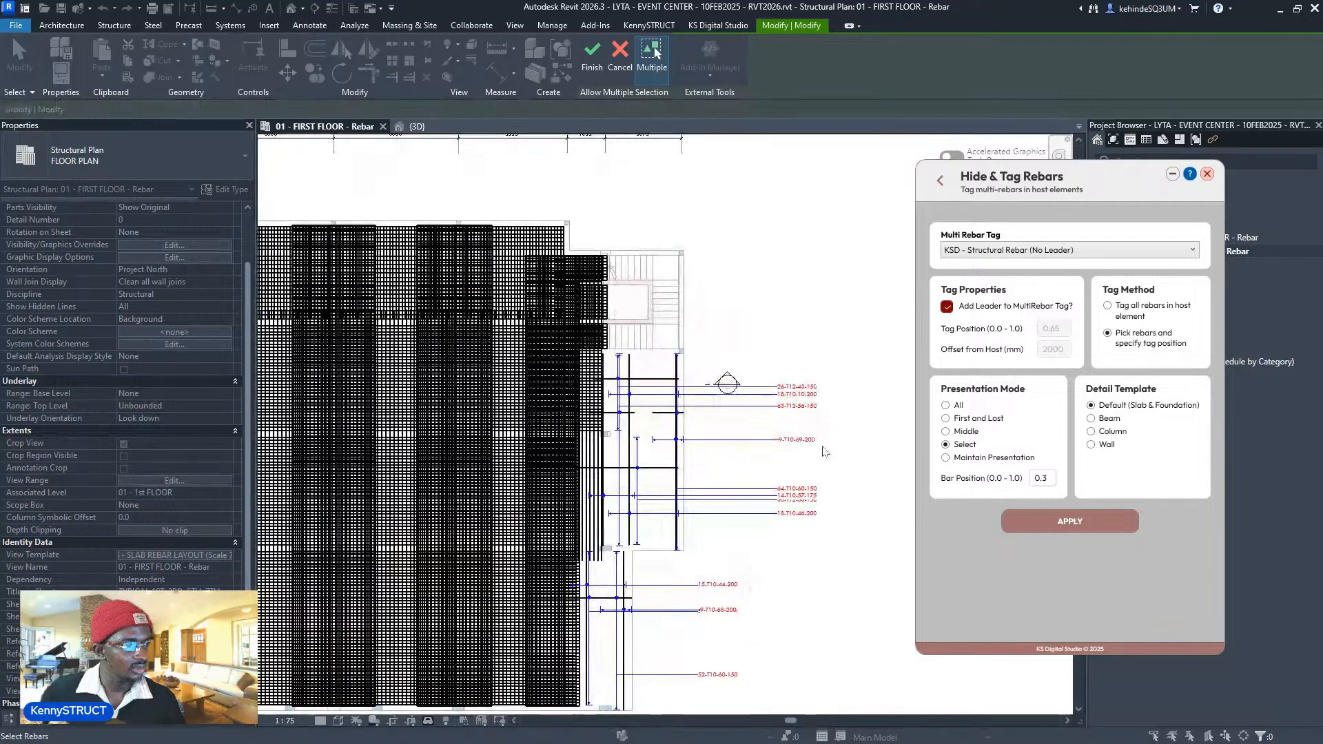
{"action": "scroll", "coordinate": [824, 451], "scroll_direction": "down", "scroll_amount": 5}
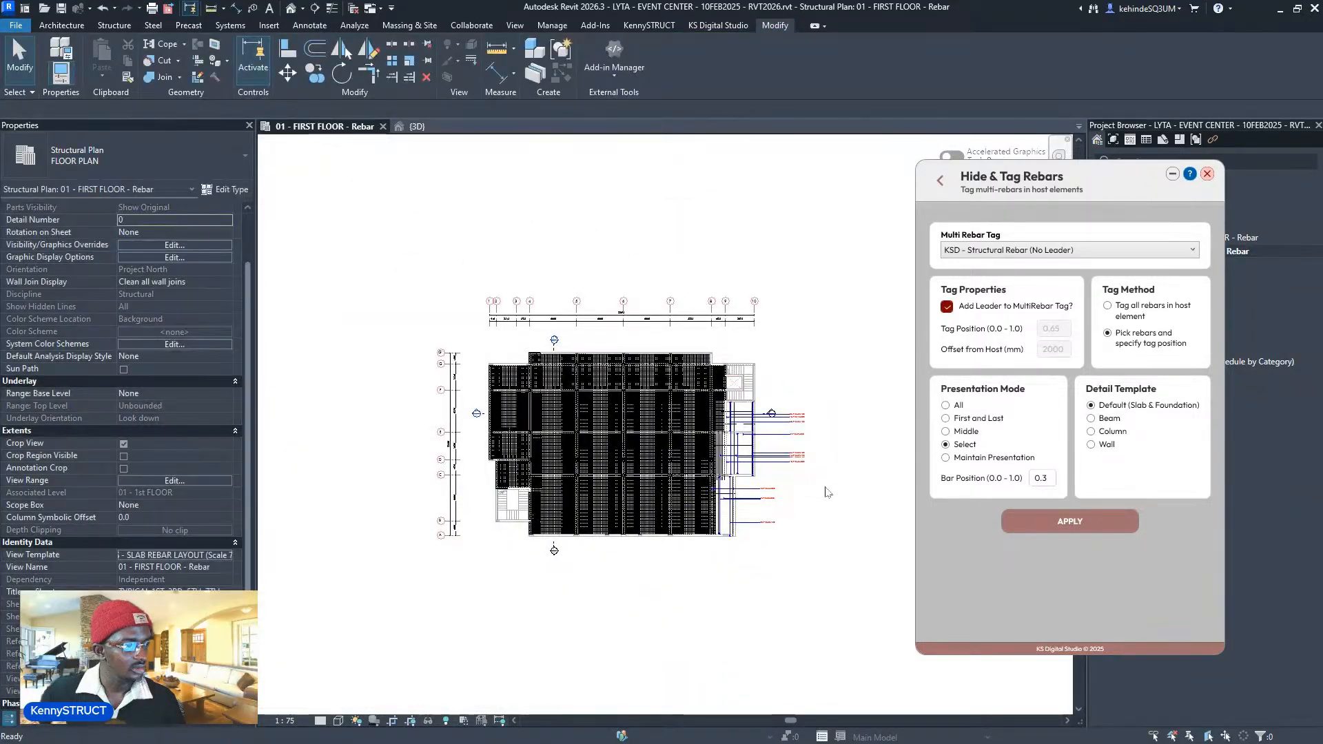
{"action": "scroll", "coordinate": [826, 492], "scroll_direction": "up", "scroll_amount": 3}
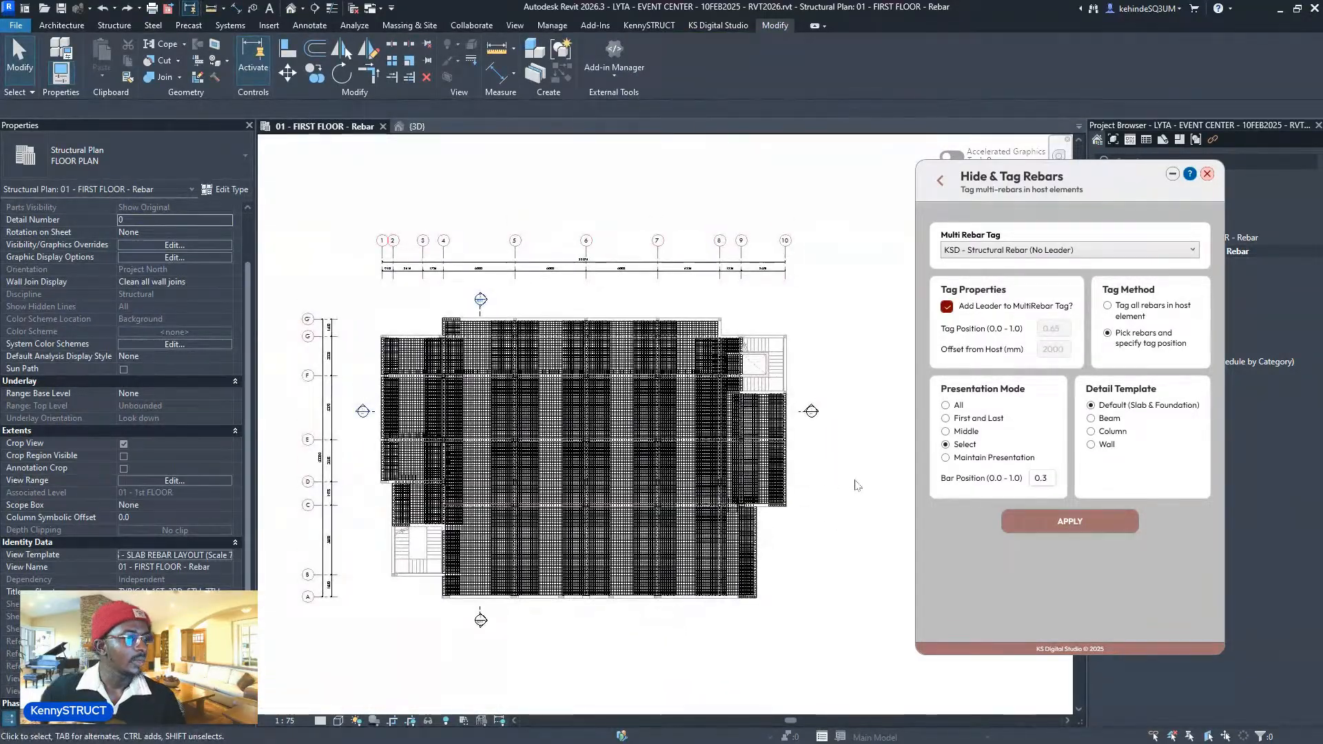
- Apply 'Tag all rebars in host element' and pick the first-floor slab as the host
{"action": "left_click", "coordinate": [1127, 310]}
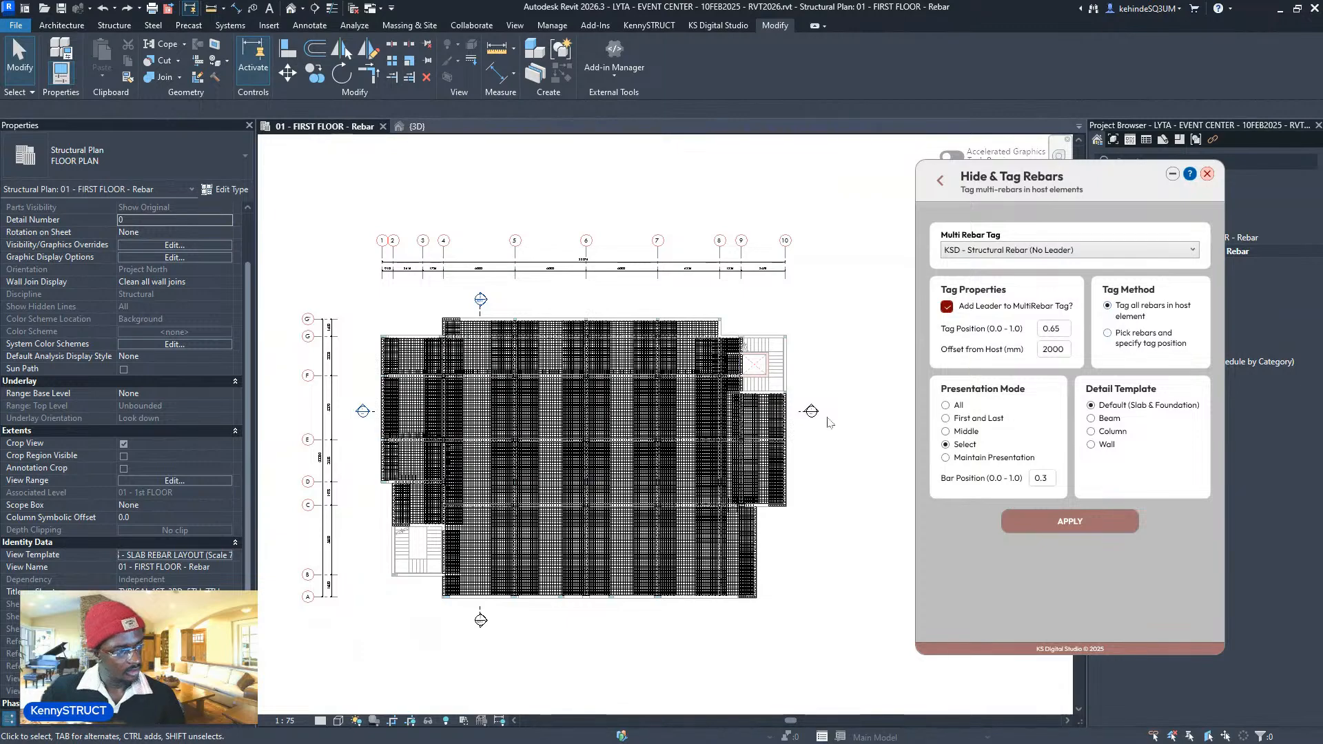
{"action": "scroll", "coordinate": [828, 422], "scroll_direction": "down", "scroll_amount": 1}
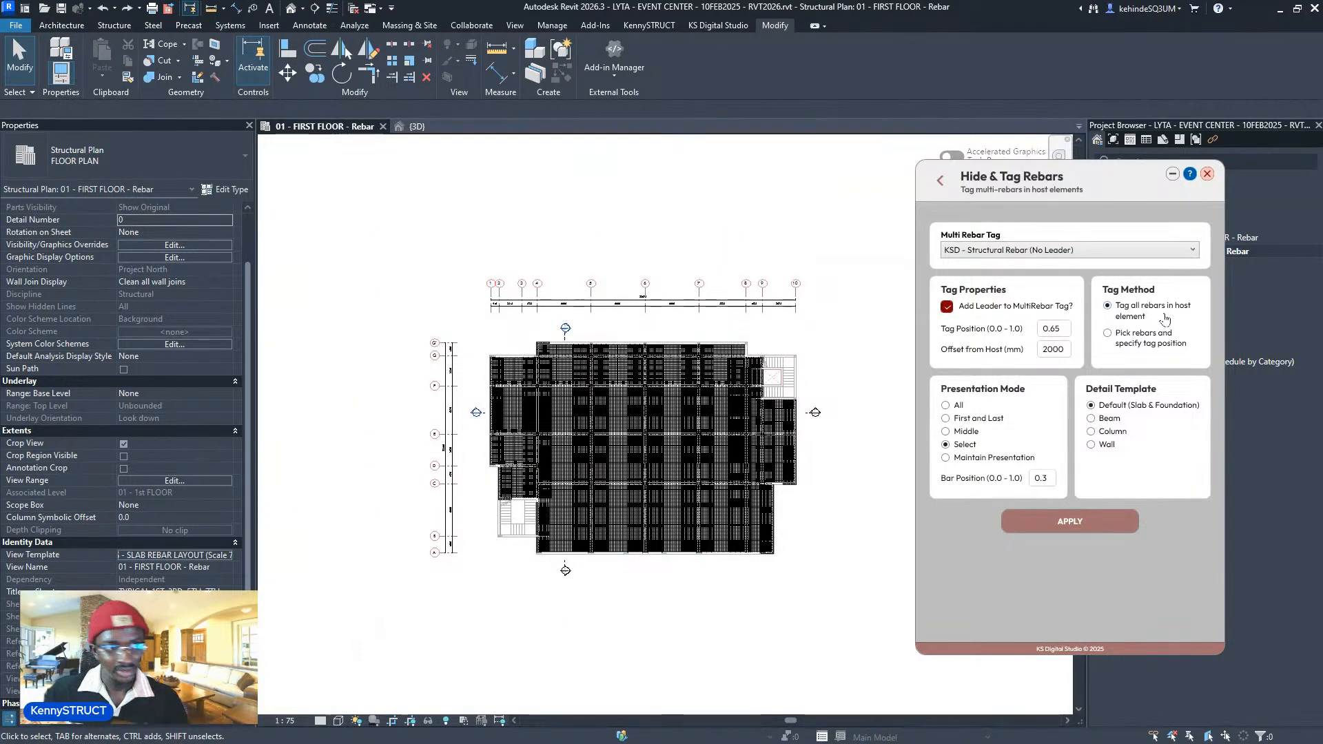
{"action": "left_click", "coordinate": [1067, 521]}
{"action": "left_click", "coordinate": [722, 537]}
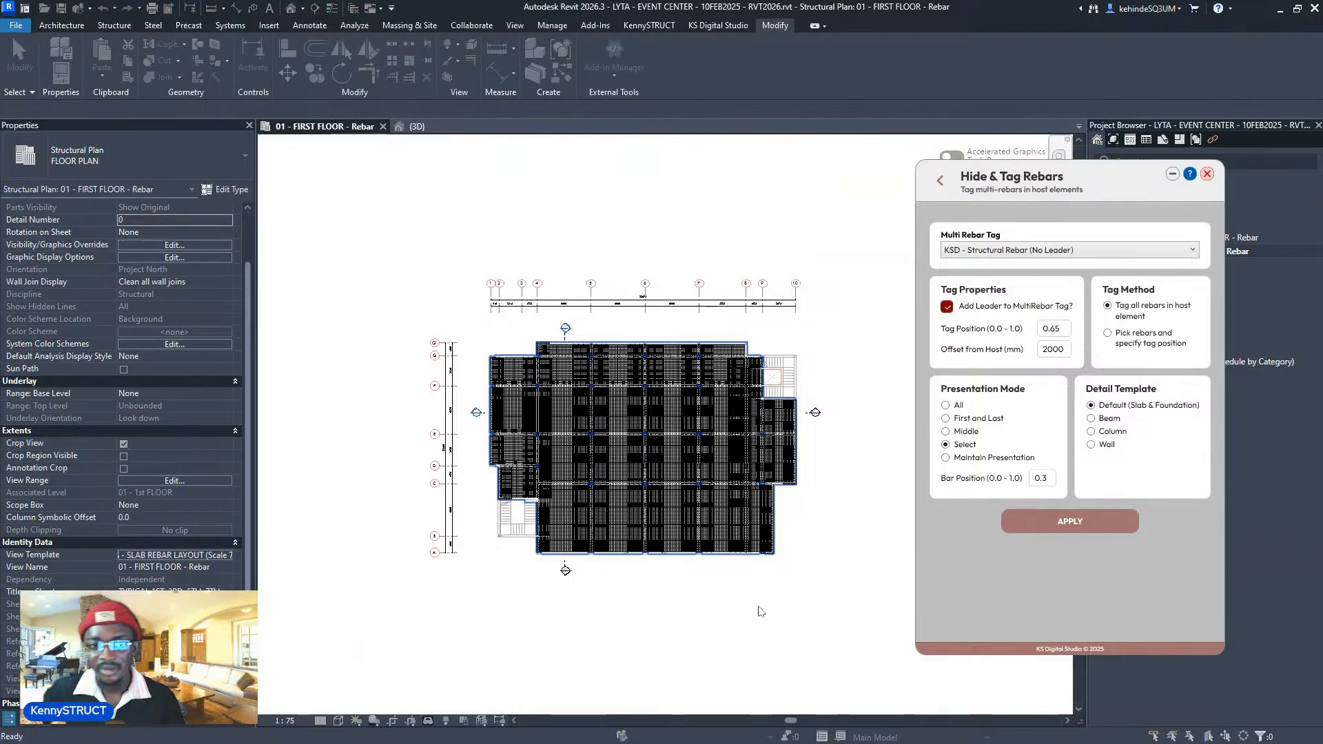
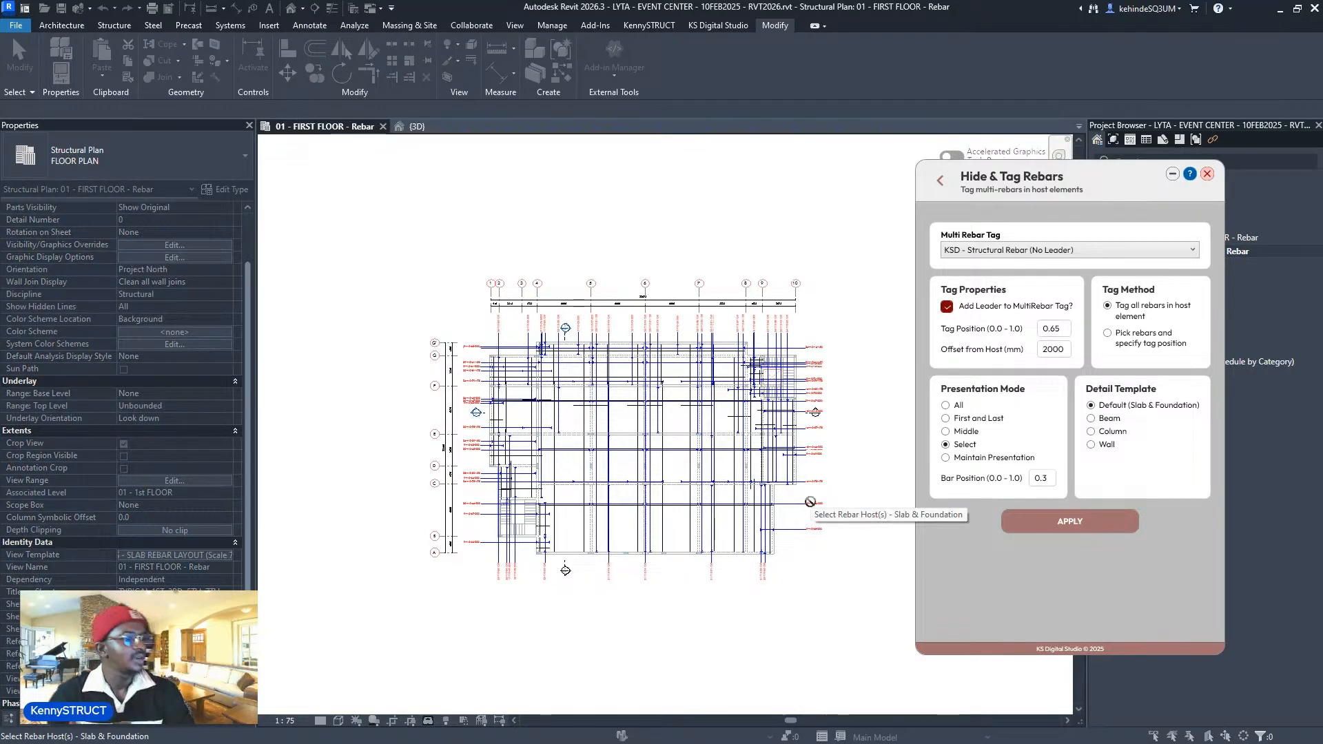
- End host picking and drag tags 9-T10-65-200, 9-T10-61-200, 9-T10-62-200 and 30-T10-47-200 down apart
{"action": "scroll", "coordinate": [565, 386], "scroll_direction": "up", "scroll_amount": 5}
{"action": "key", "text": "Escape"}
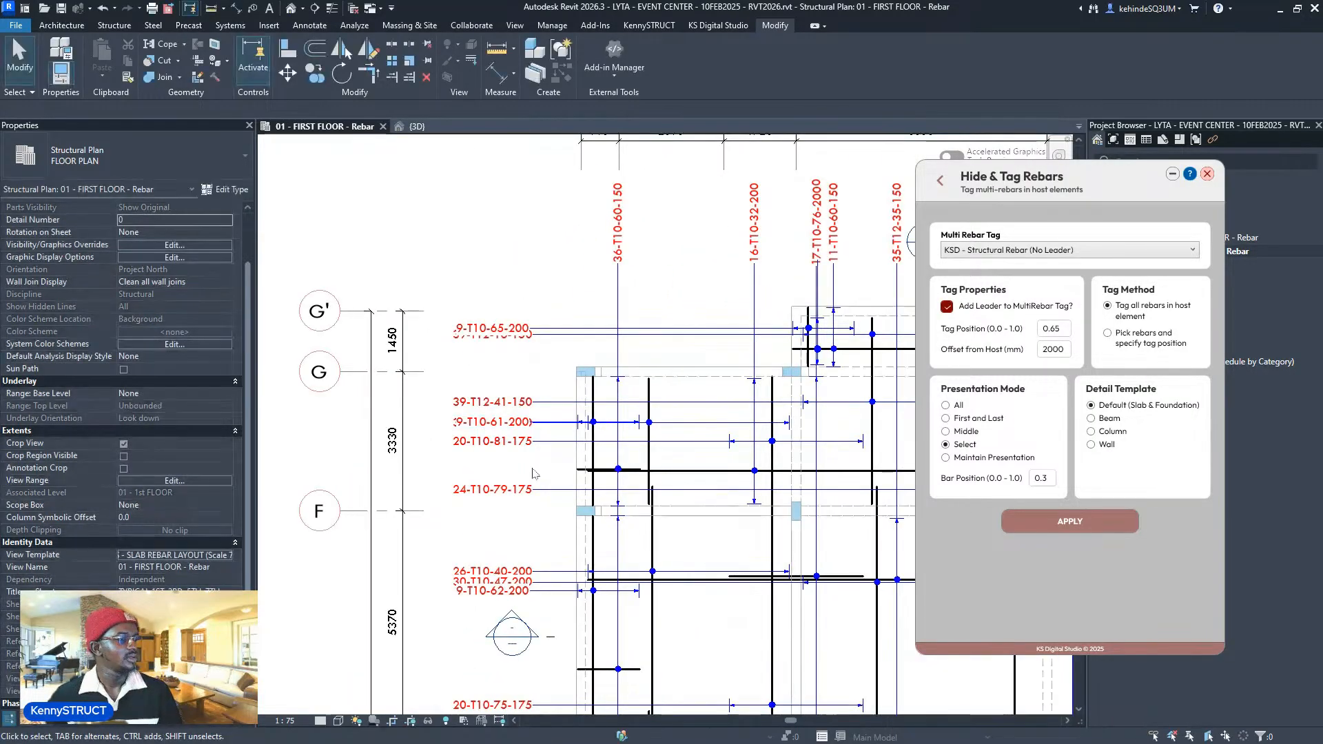
{"action": "scroll", "coordinate": [533, 474], "scroll_direction": "down", "scroll_amount": 1}
{"action": "mouse_move", "coordinate": [463, 345]}
{"action": "left_mouse_down"}
{"action": "mouse_move", "coordinate": [460, 392]}
{"action": "mouse_move", "coordinate": [461, 363]}
{"action": "left_mouse_up"}
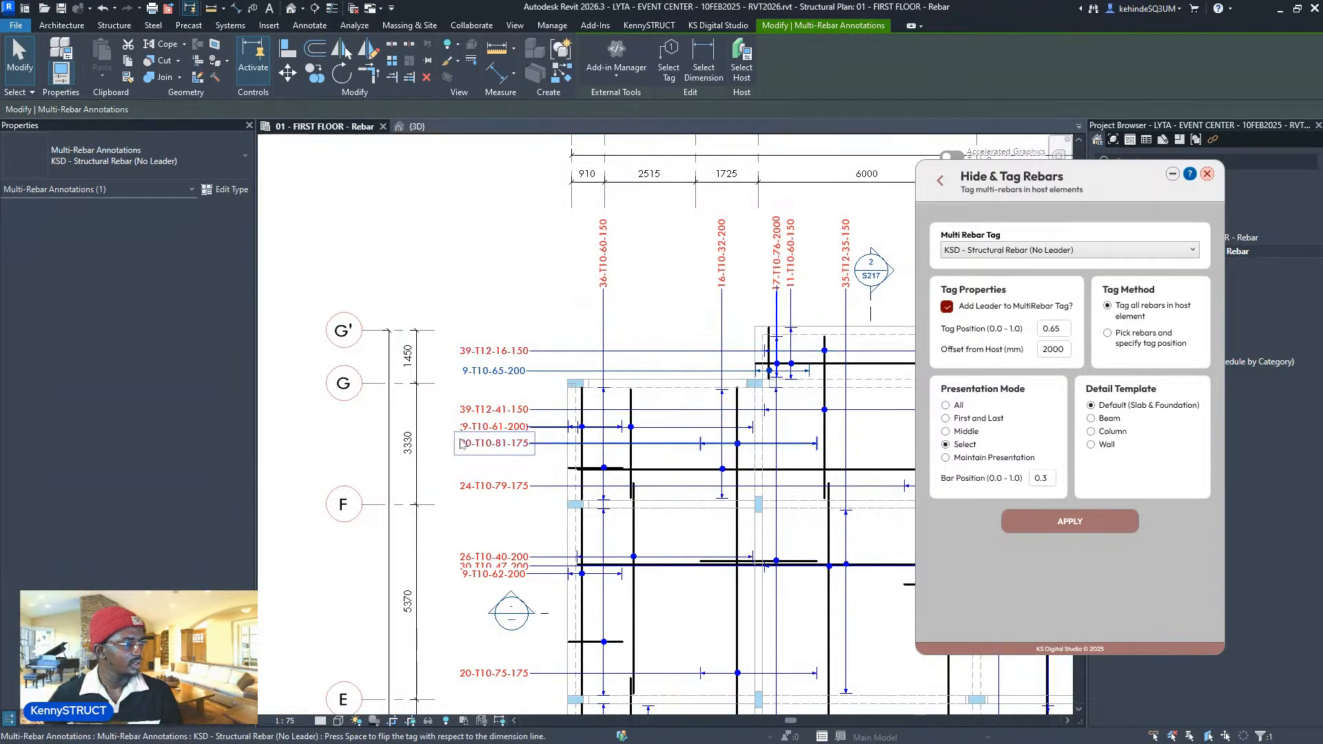
{"action": "left_click_drag", "start_coordinate": [474, 428], "coordinate": [474, 530]}
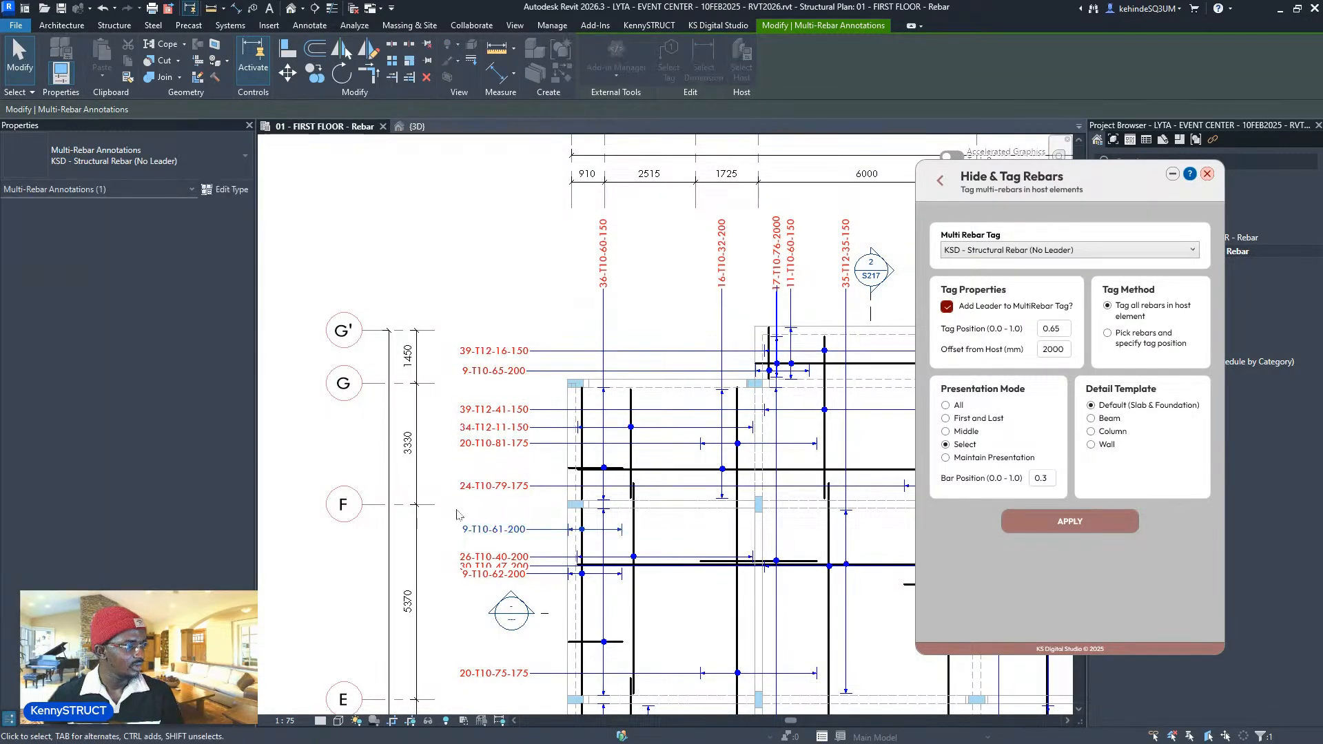
{"action": "middle_click_drag", "start_coordinate": [510, 586], "coordinate": [529, 522]}
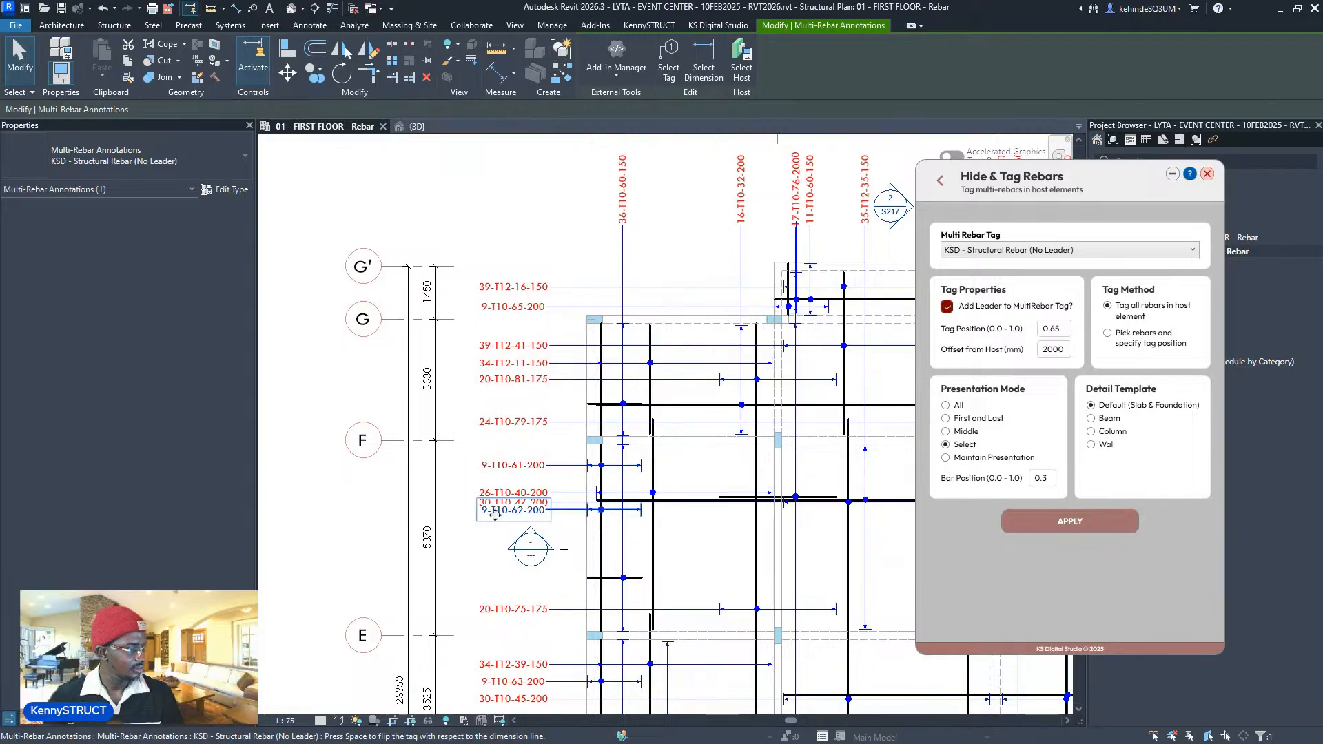
{"action": "left_click_drag", "start_coordinate": [494, 513], "coordinate": [494, 576]}
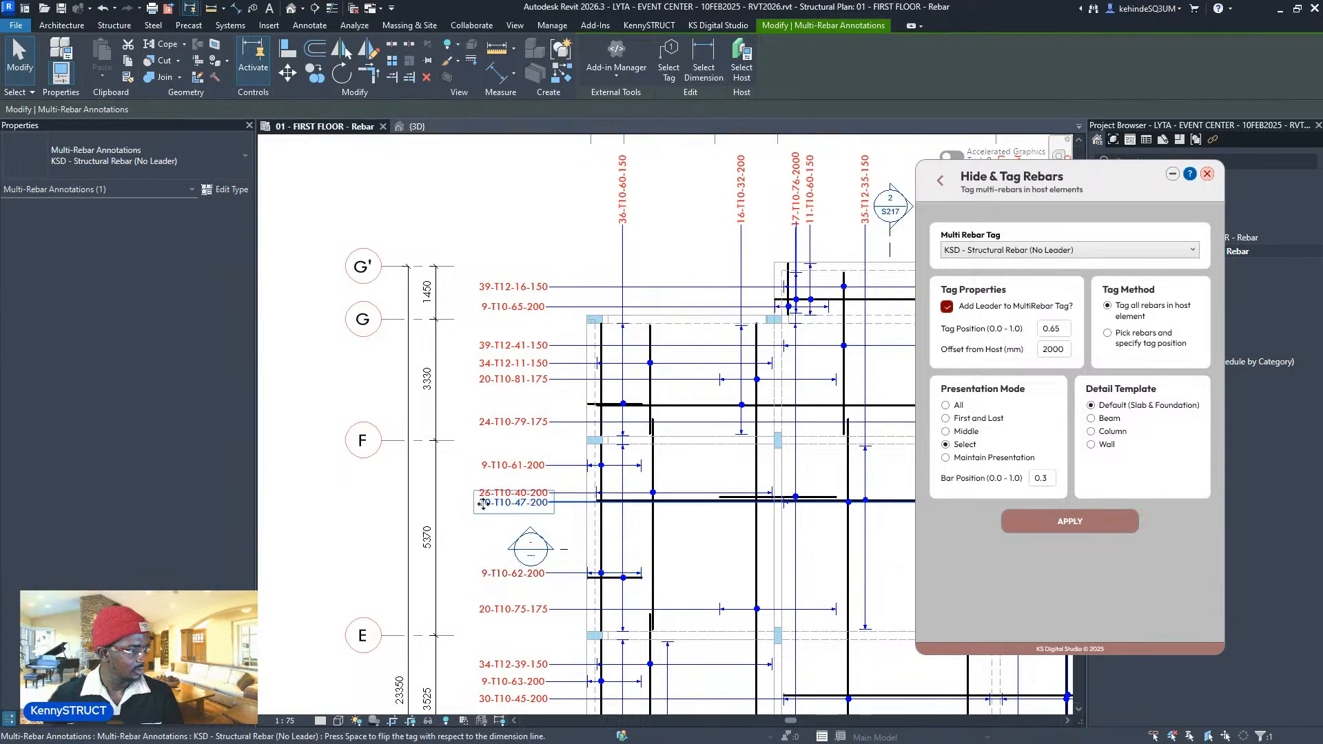
{"action": "left_click_drag", "start_coordinate": [484, 504], "coordinate": [484, 530]}
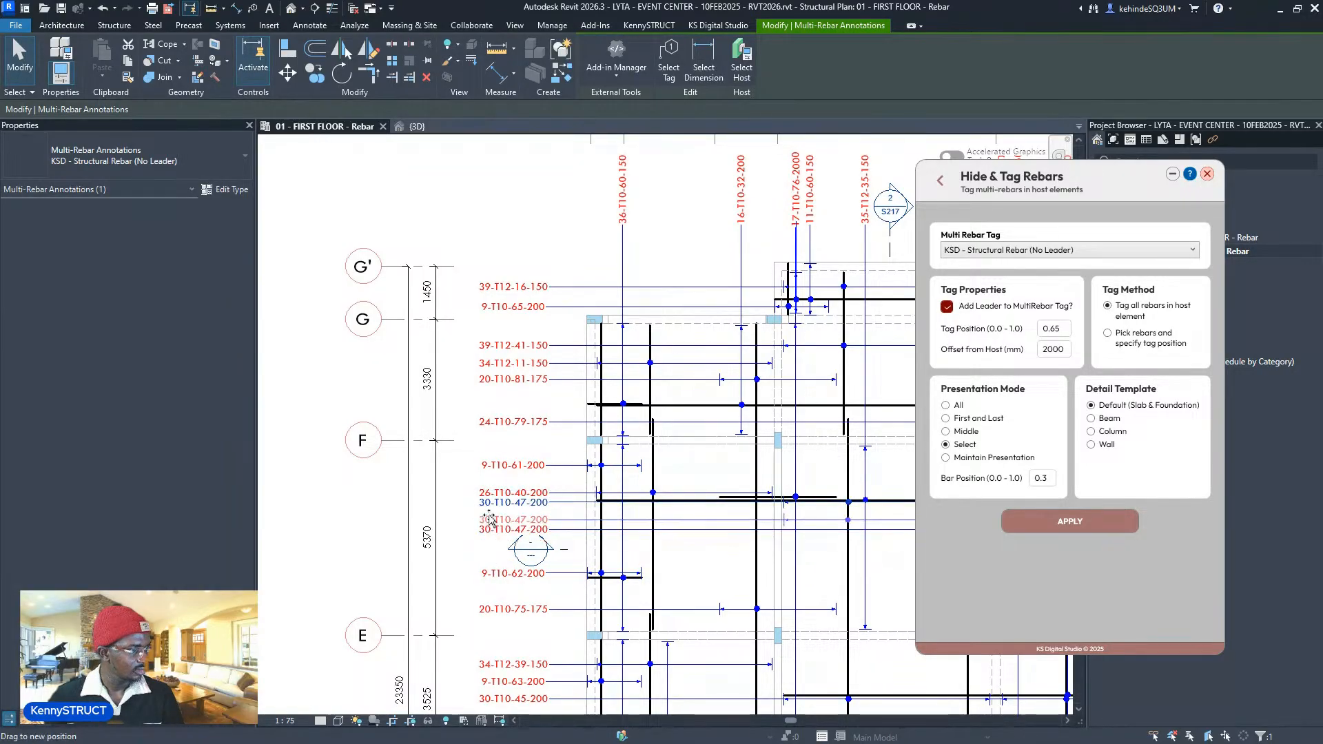
- Pan and zoom around the plan toward the stair-opening tags, then recentre the whole floor
{"action": "scroll", "coordinate": [503, 506], "scroll_direction": "down", "scroll_amount": 3}
{"action": "scroll", "coordinate": [539, 368], "scroll_direction": "down", "scroll_amount": 2}
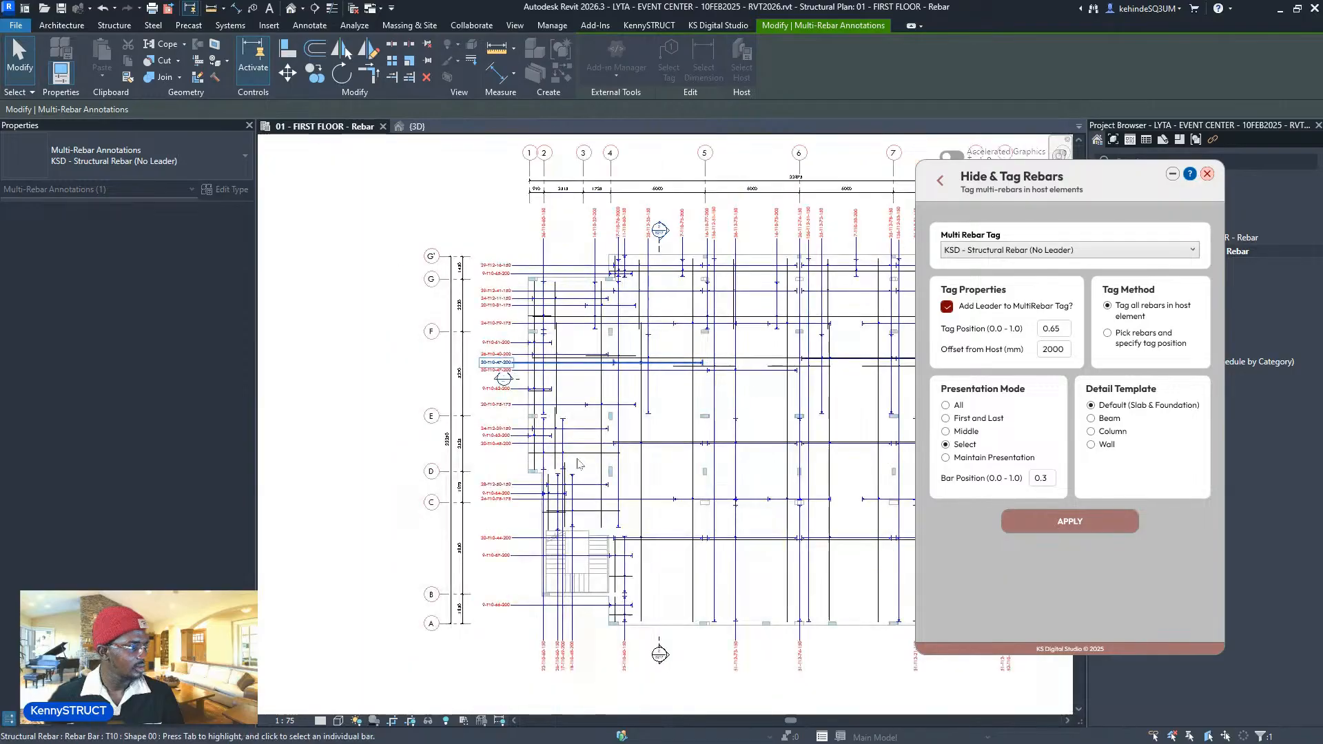
{"action": "middle_click_drag", "start_coordinate": [509, 484], "coordinate": [387, 496]}
{"action": "scroll", "coordinate": [846, 341], "scroll_direction": "up", "scroll_amount": 2}
{"action": "scroll", "coordinate": [866, 301], "scroll_direction": "up", "scroll_amount": 4}
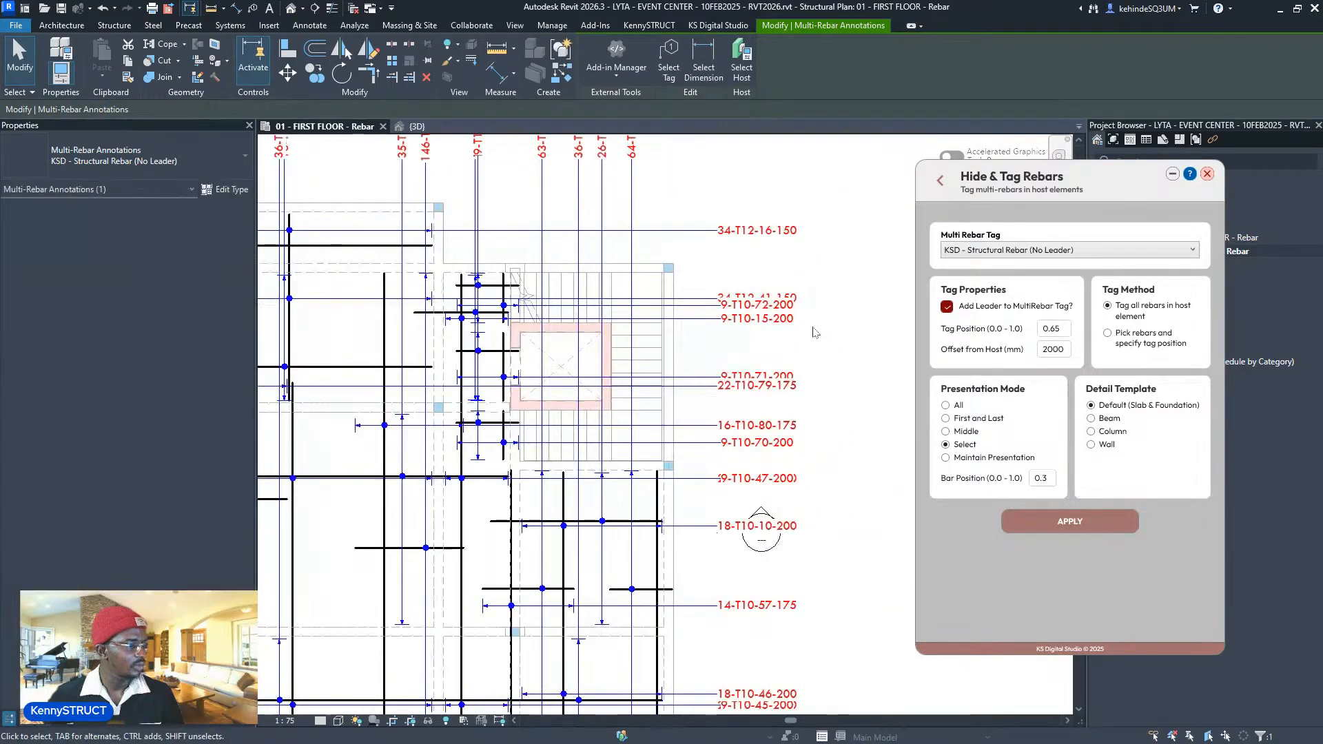
{"action": "scroll", "coordinate": [815, 330], "scroll_direction": "down", "scroll_amount": 5}
{"action": "middle_click_drag", "start_coordinate": [815, 329], "coordinate": [837, 292]}
{"action": "scroll", "coordinate": [826, 332], "scroll_direction": "down", "scroll_amount": 1}
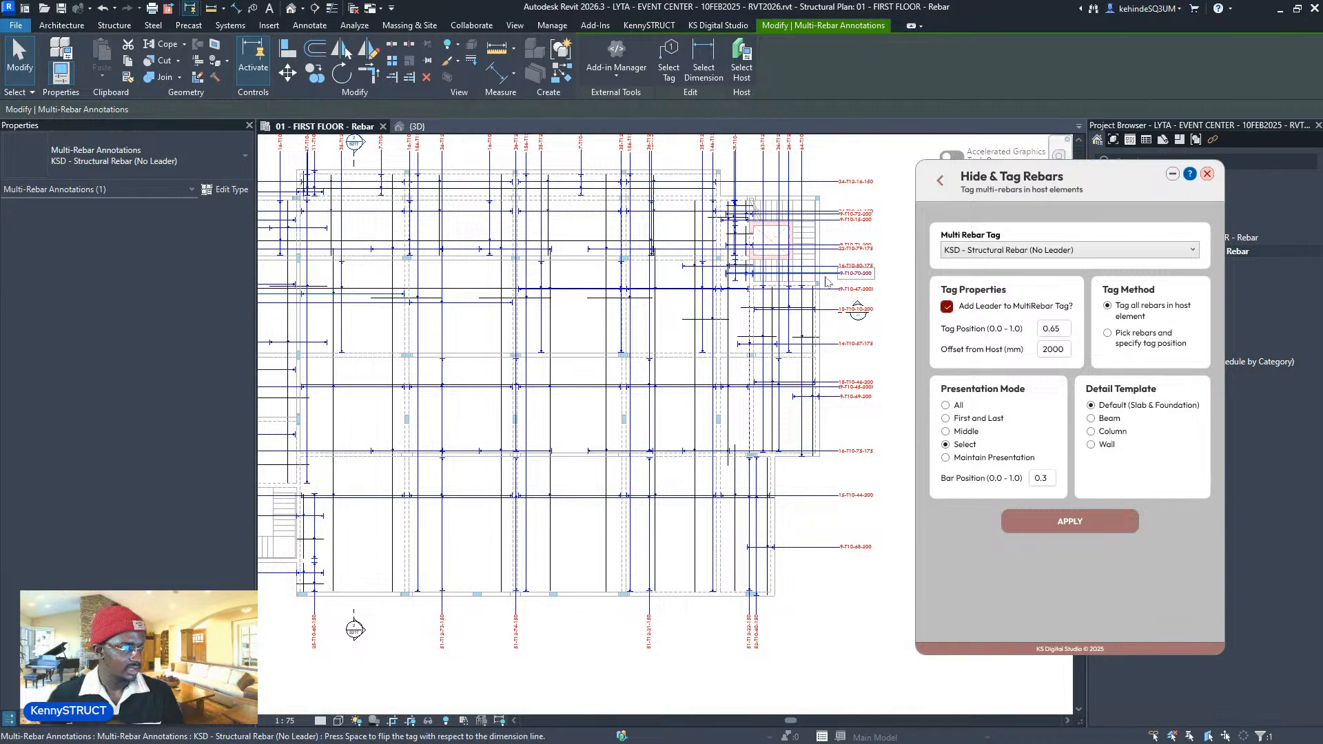
{"action": "scroll", "coordinate": [827, 282], "scroll_direction": "down", "scroll_amount": 3}
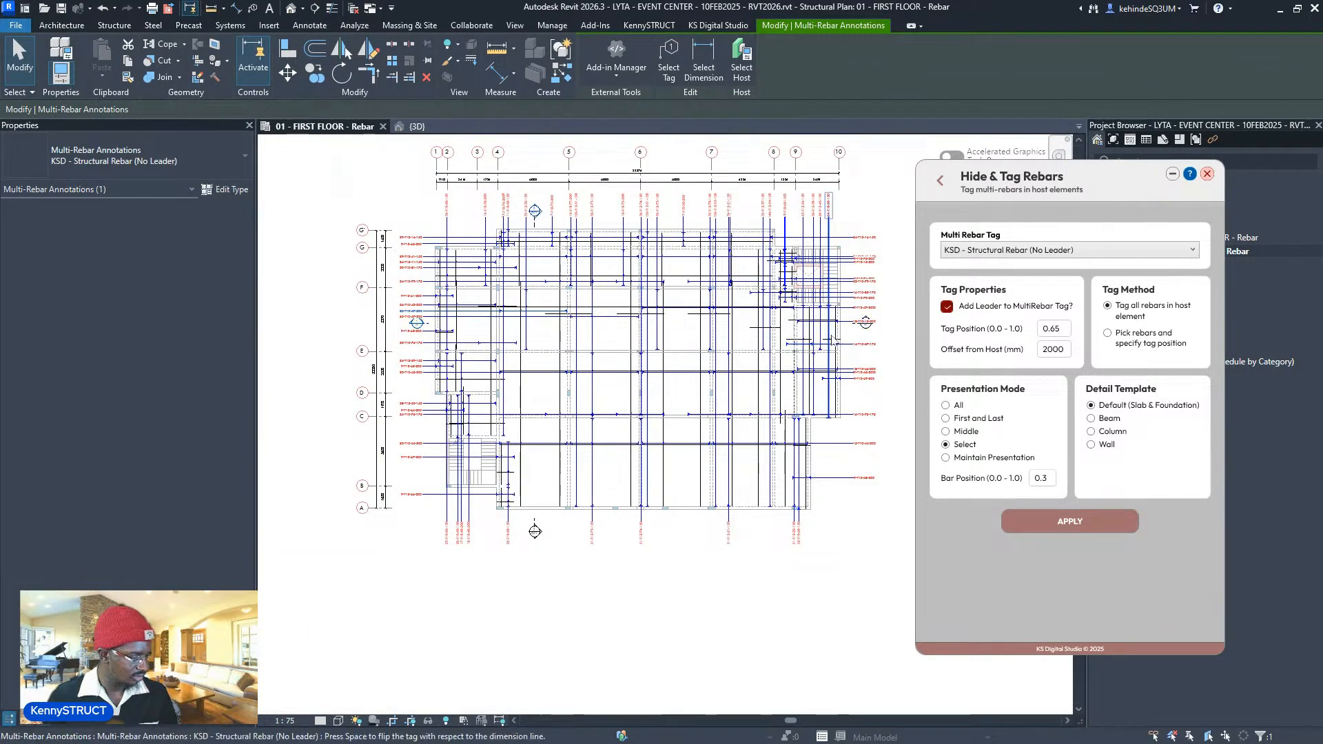
{"action": "middle_click_drag", "start_coordinate": [841, 342], "coordinate": [856, 384]}
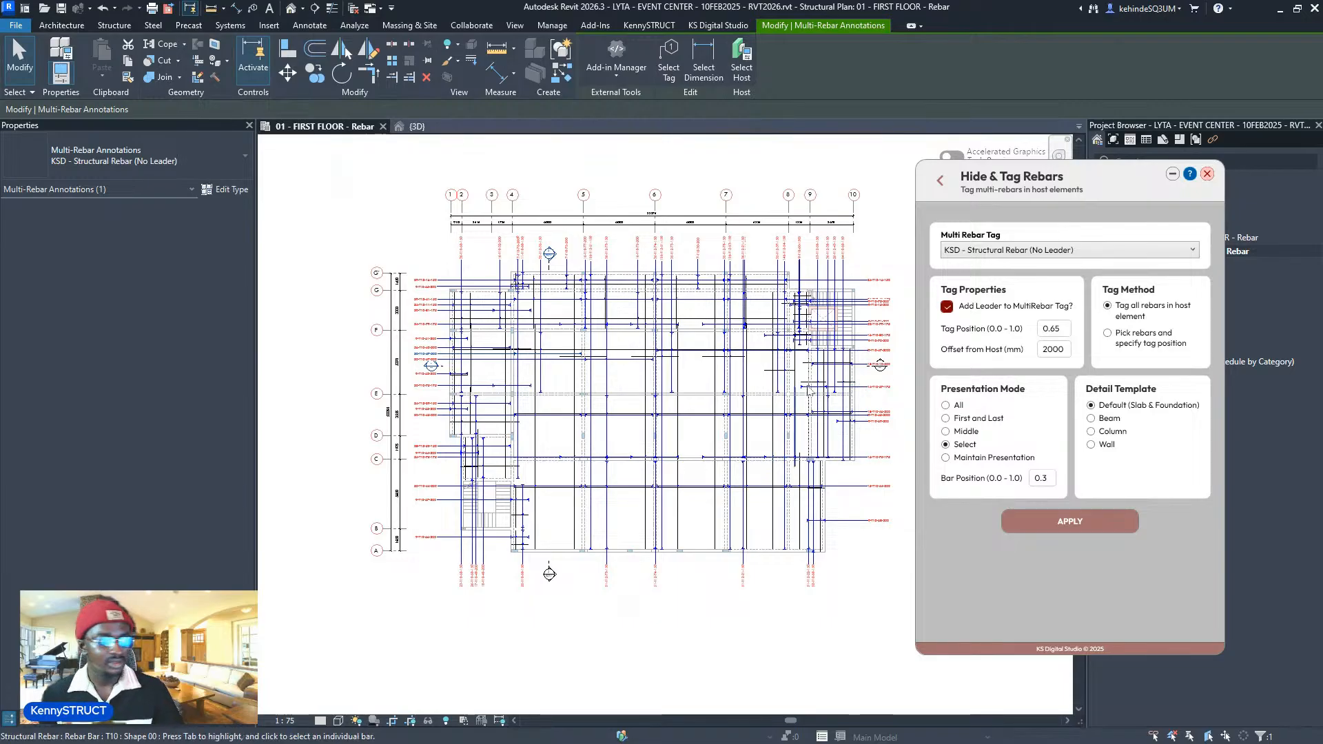
- Return to the Rebar Automate list, open Set Rebar Layers, and clear the tag selection
{"action": "left_click", "coordinate": [941, 183]}
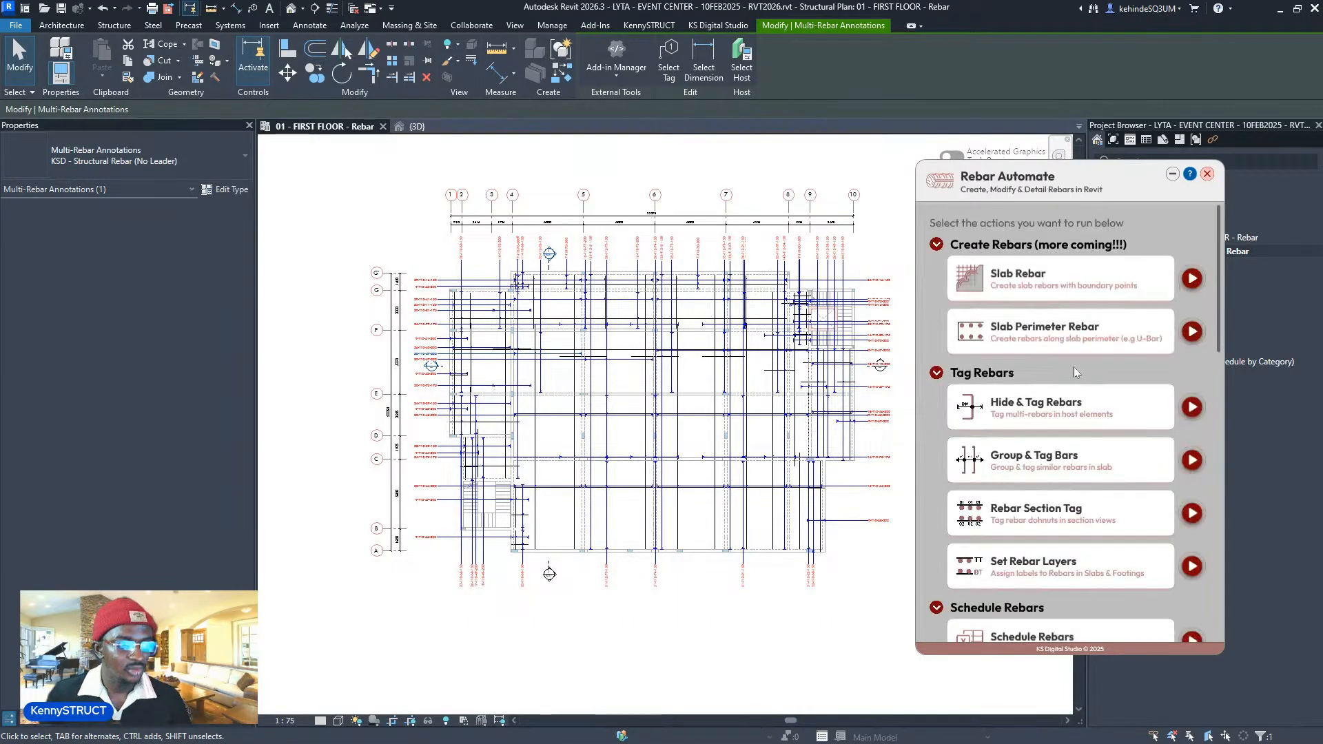
{"action": "scroll", "coordinate": [1158, 389], "scroll_direction": "down", "scroll_amount": 2}
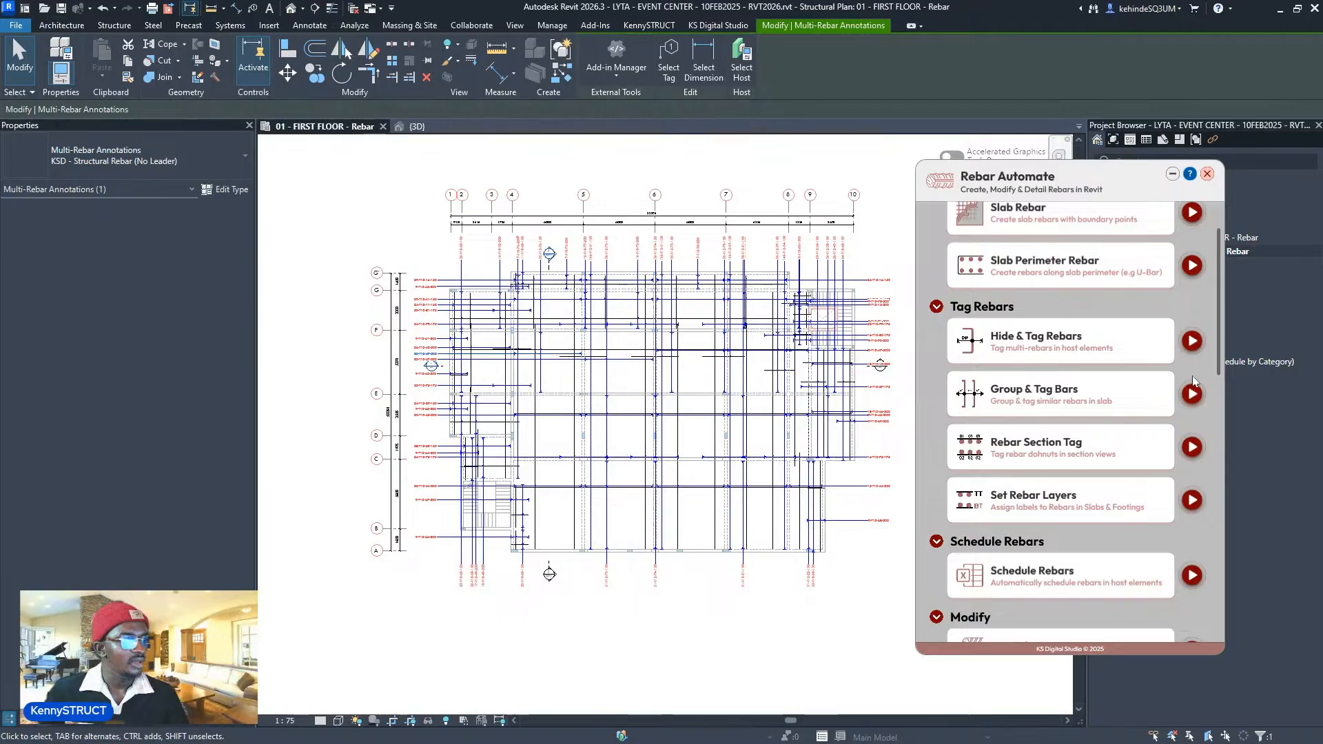
{"action": "left_click", "coordinate": [1192, 501]}
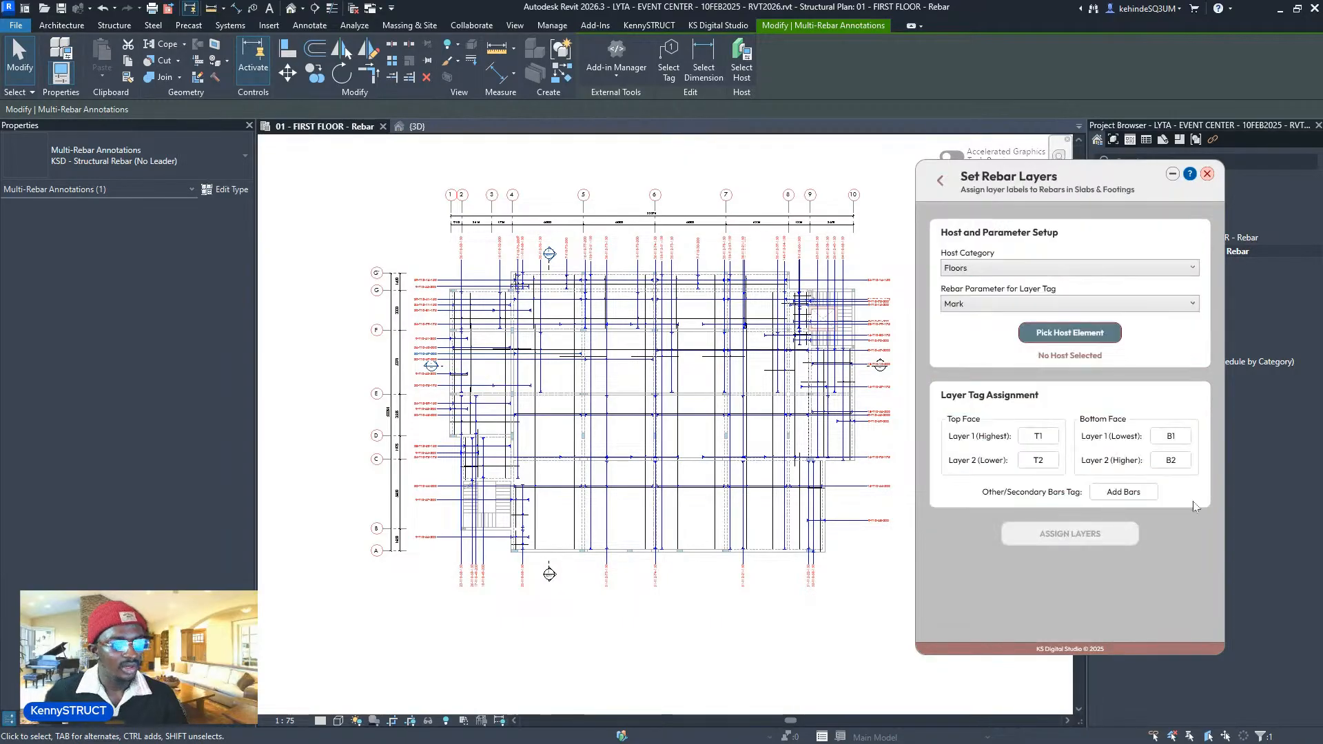
{"action": "scroll", "coordinate": [773, 274], "scroll_direction": "up", "scroll_amount": 5}
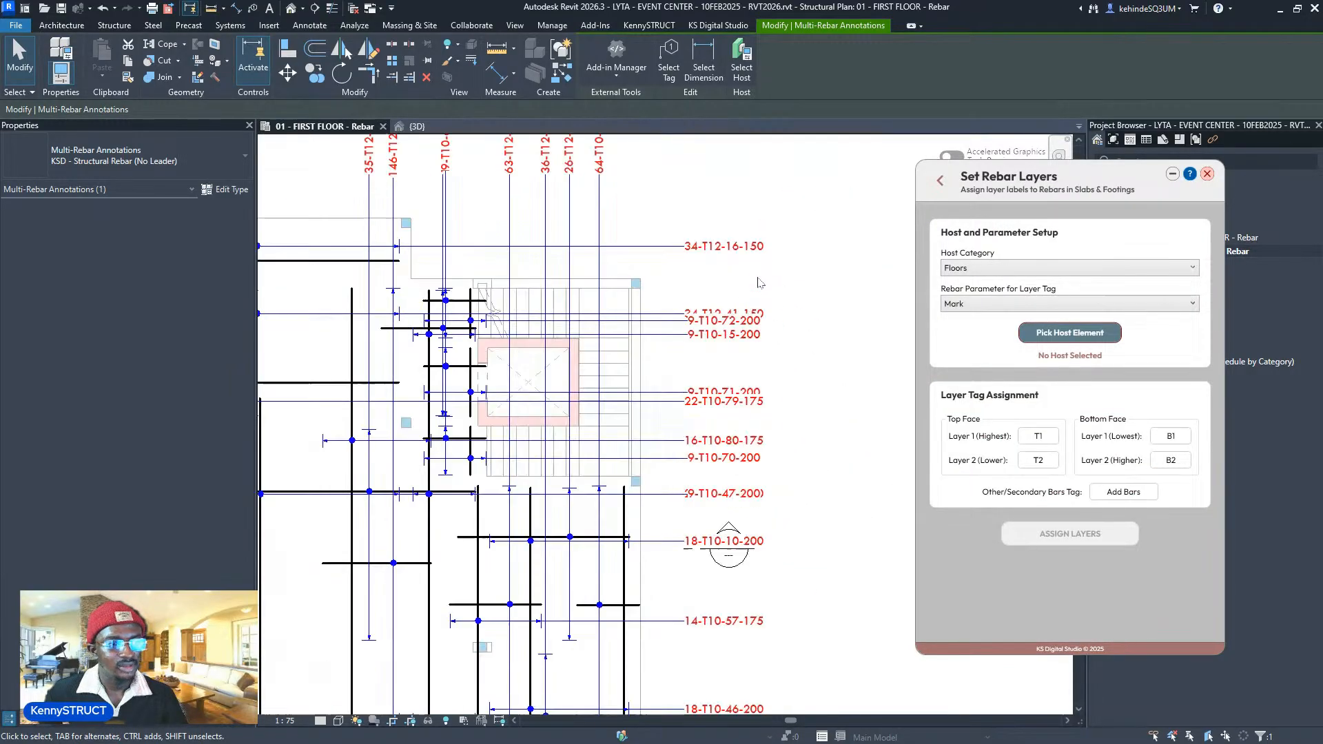
{"action": "left_click", "coordinate": [772, 274]}
{"action": "scroll", "coordinate": [773, 270], "scroll_direction": "down", "scroll_amount": 3}
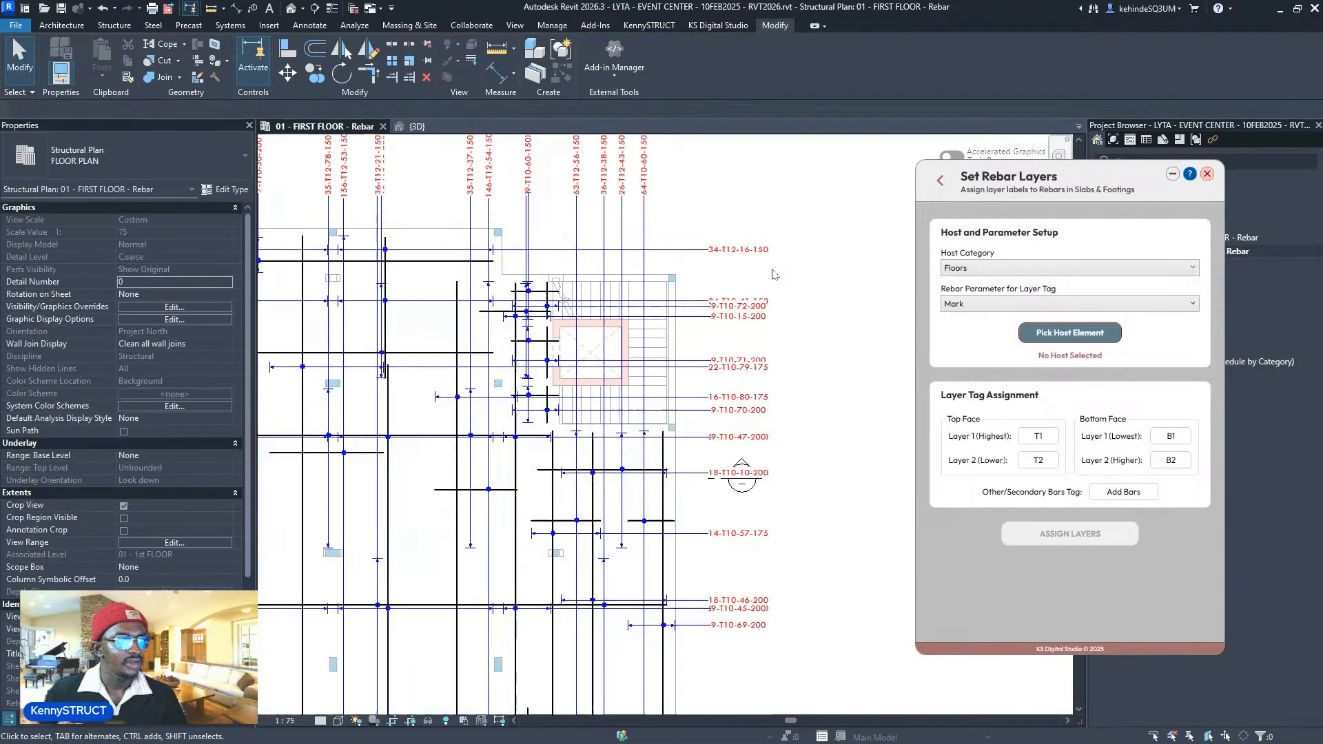
{"action": "middle_click_drag", "start_coordinate": [782, 267], "coordinate": [806, 291]}
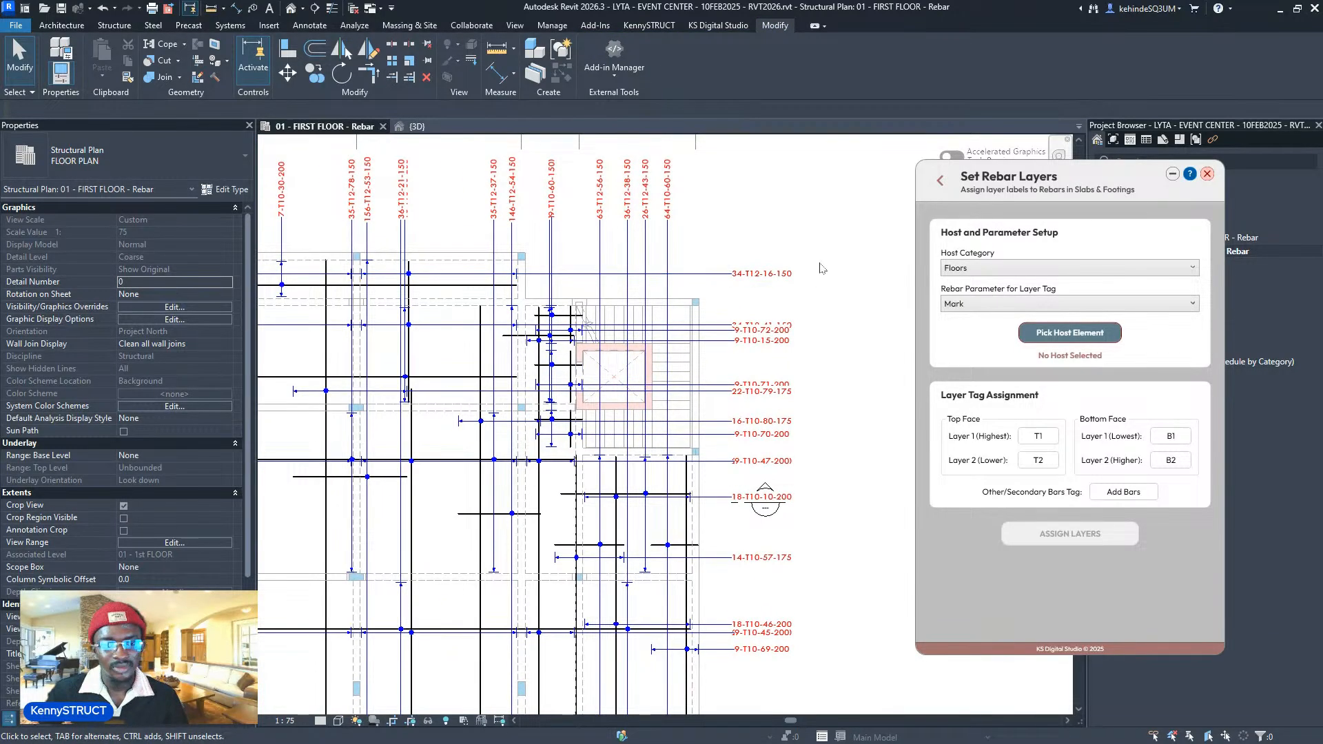
{"action": "scroll", "coordinate": [815, 270], "scroll_direction": "down", "scroll_amount": 2}
- Enter layer labels TT, TB, BB and BT, and U-BAR for secondary bars
{"action": "left_click_drag", "start_coordinate": [1137, 490], "coordinate": [1094, 498]}
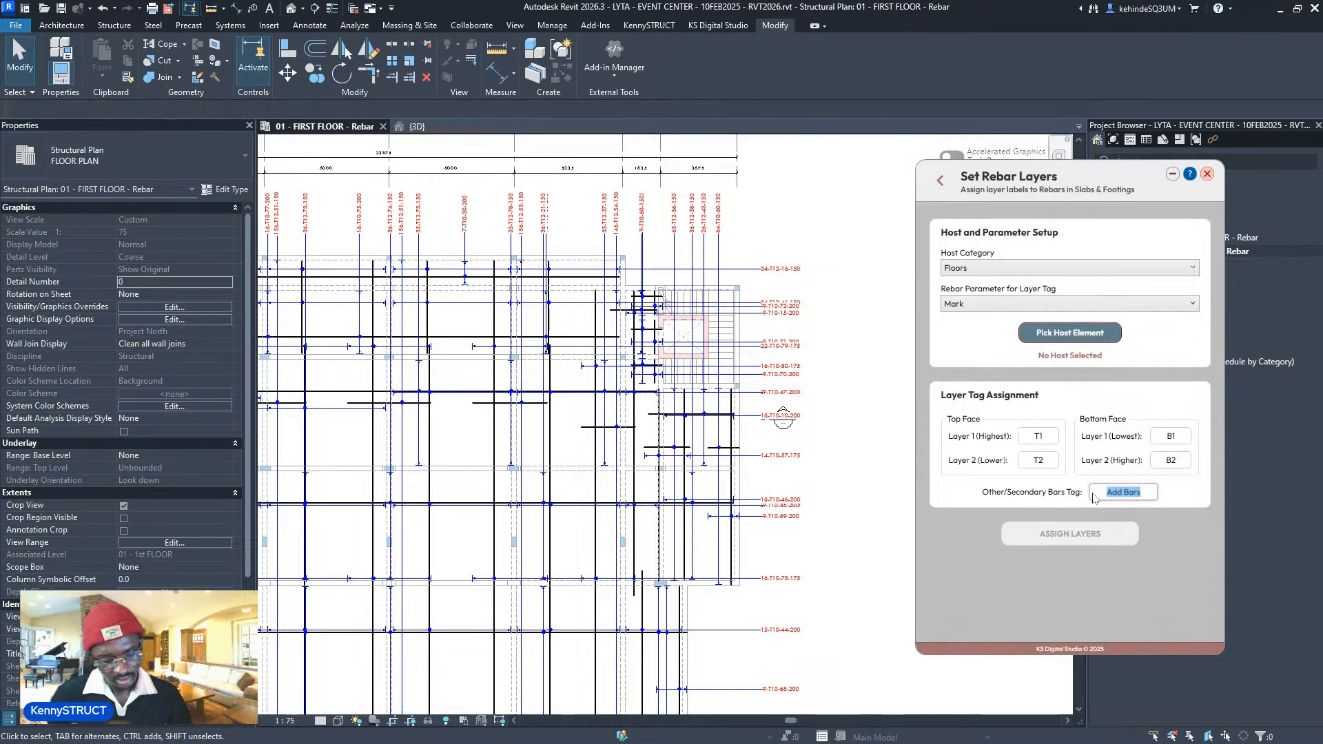
{"action": "type", "text": "U-BAR"}
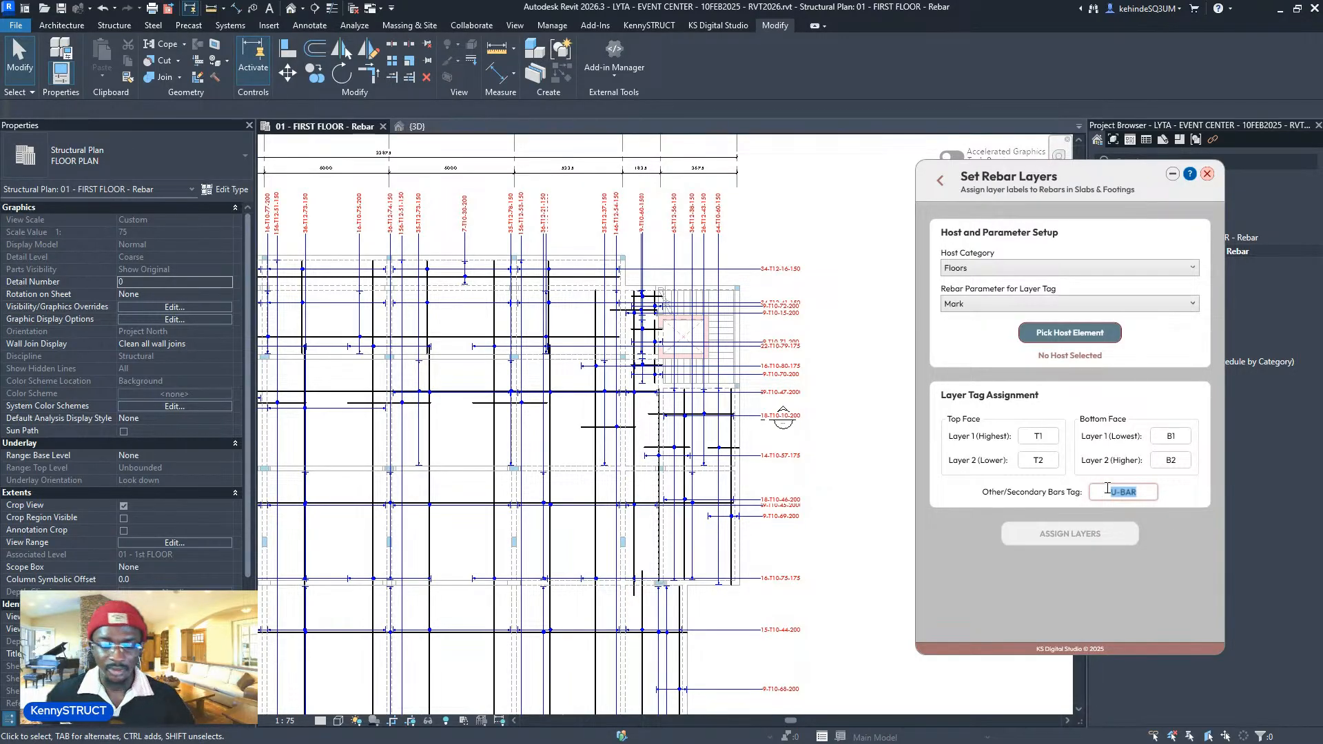
{"action": "left_click", "coordinate": [1040, 438]}
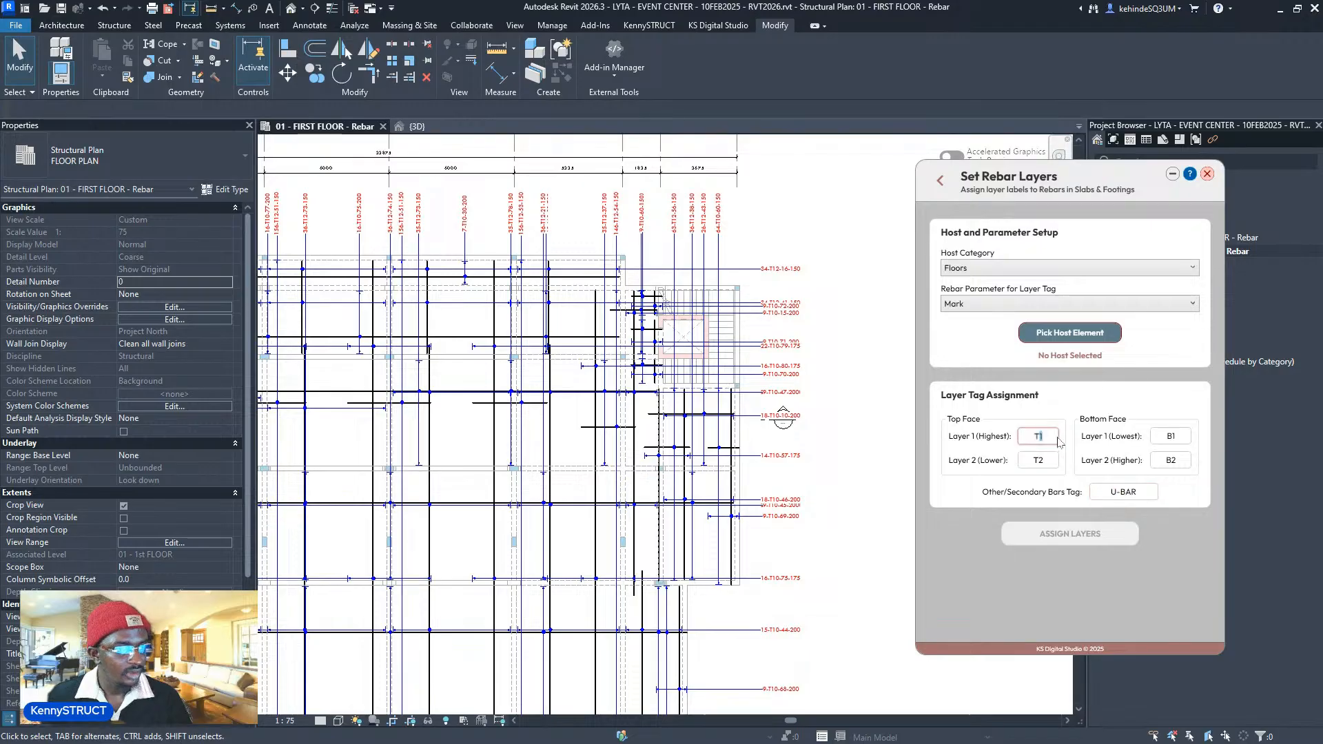
{"action": "type", "text": "T"}
{"action": "left_click_drag", "start_coordinate": [1038, 459], "coordinate": [1050, 458]}
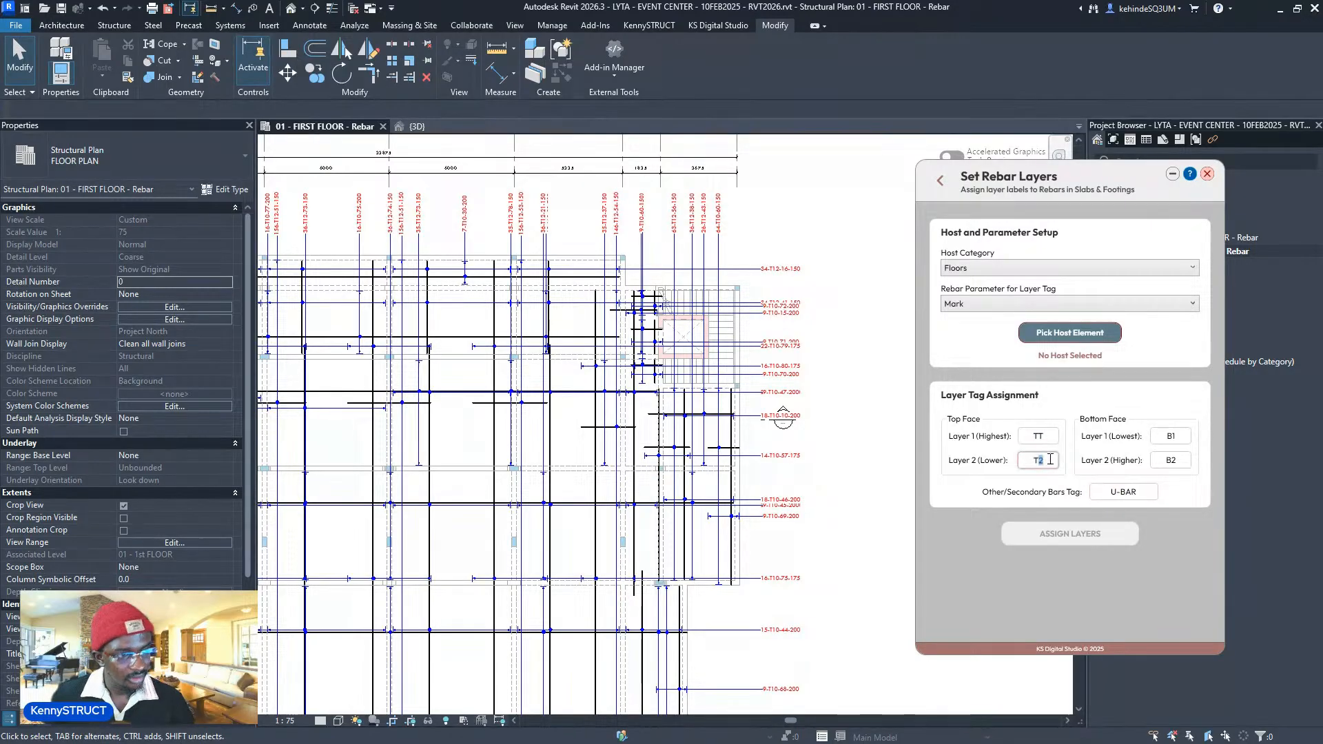
{"action": "left_click_drag", "start_coordinate": [1167, 436], "coordinate": [1187, 461]}
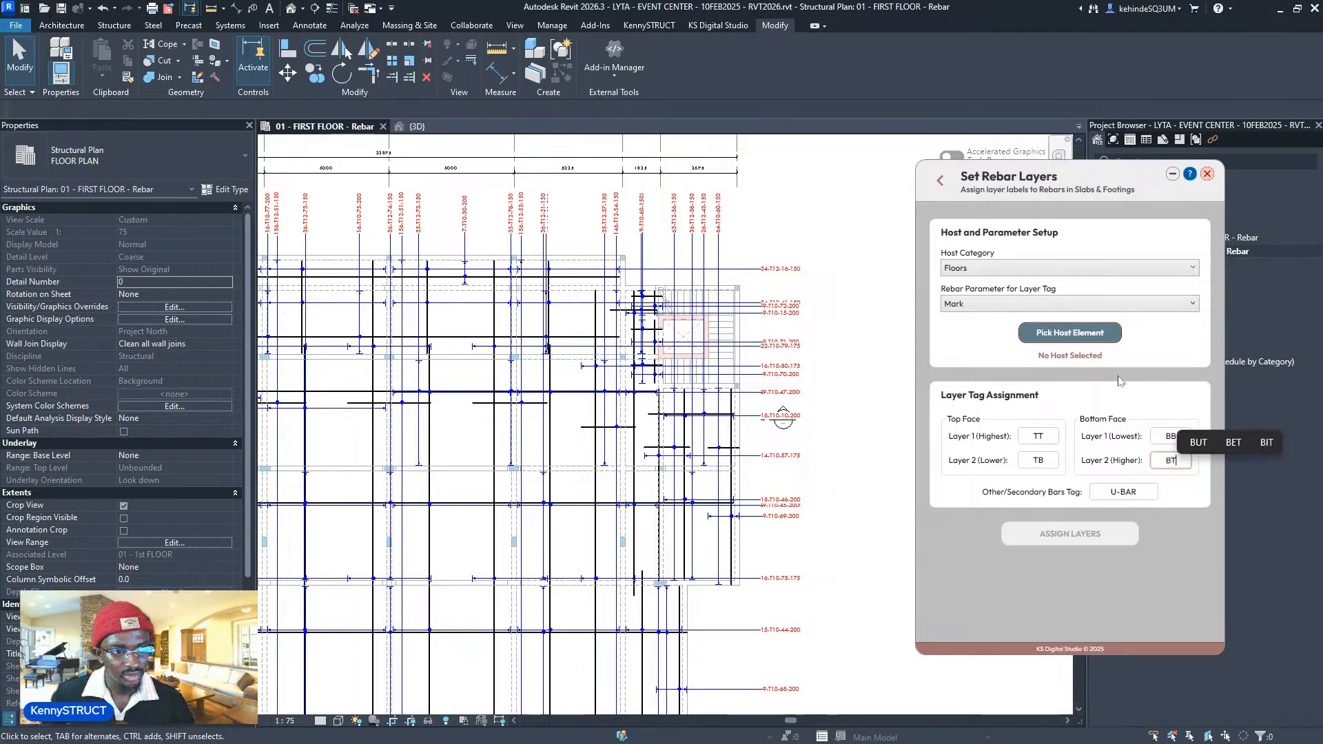
- Keep Mark as the layer tag parameter and select the 34-T12-16-150 rebar tag
{"action": "left_click", "coordinate": [1059, 305]}
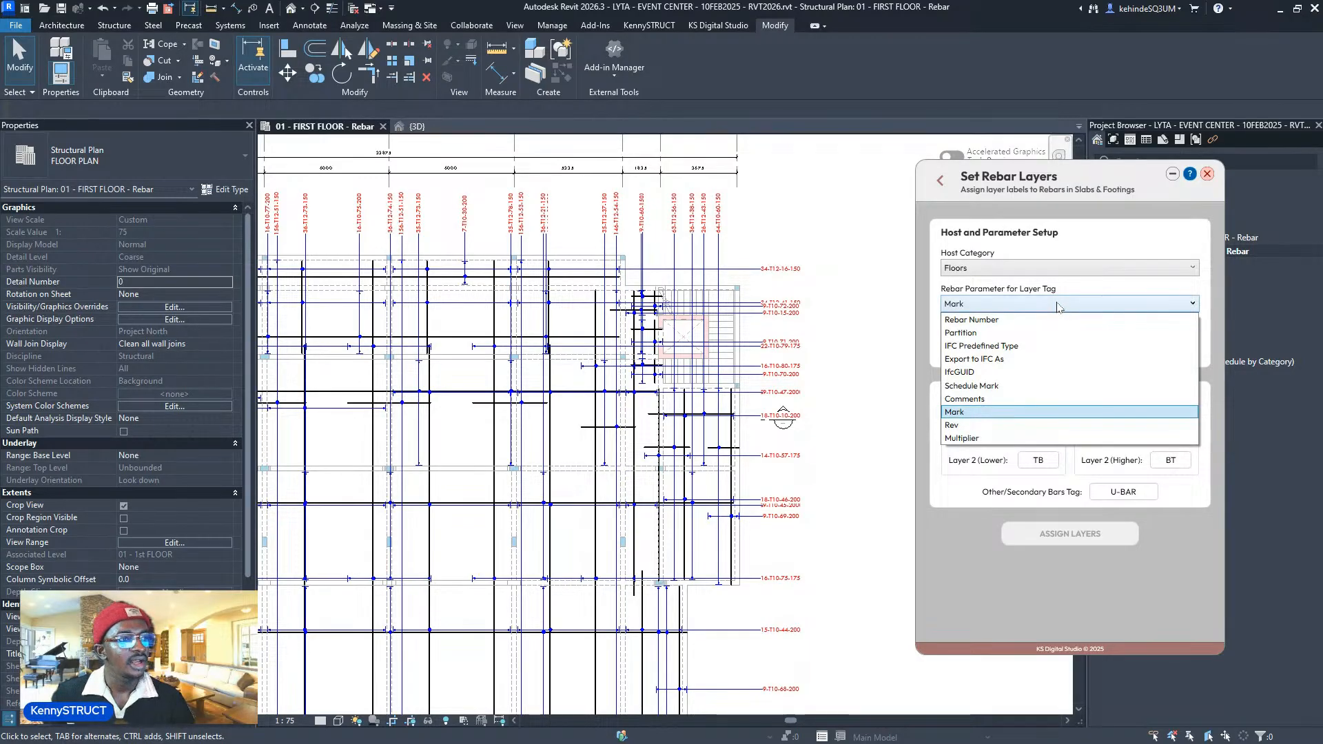
{"action": "left_click", "coordinate": [1059, 306]}
{"action": "scroll", "coordinate": [816, 283], "scroll_direction": "up", "scroll_amount": 3}
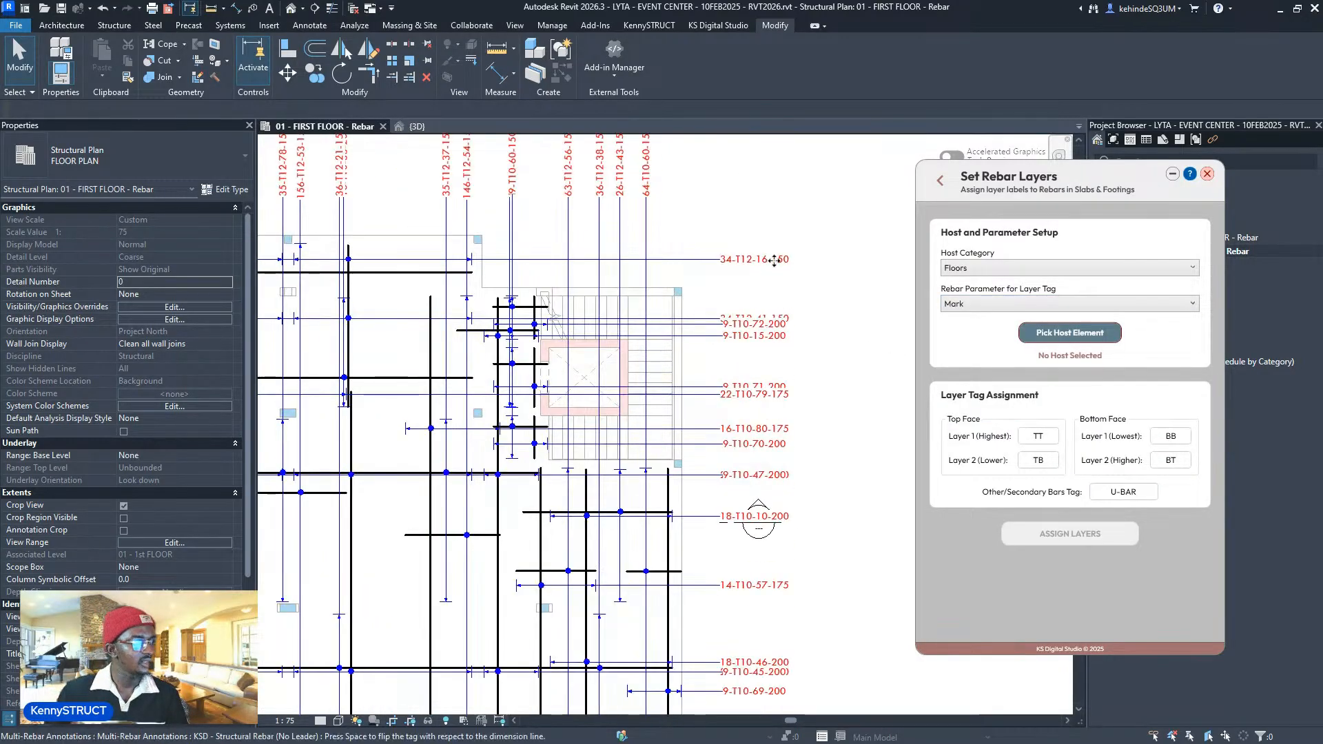
{"action": "left_click", "coordinate": [772, 261]}
{"action": "scroll", "coordinate": [769, 259], "scroll_direction": "up", "scroll_amount": 2}
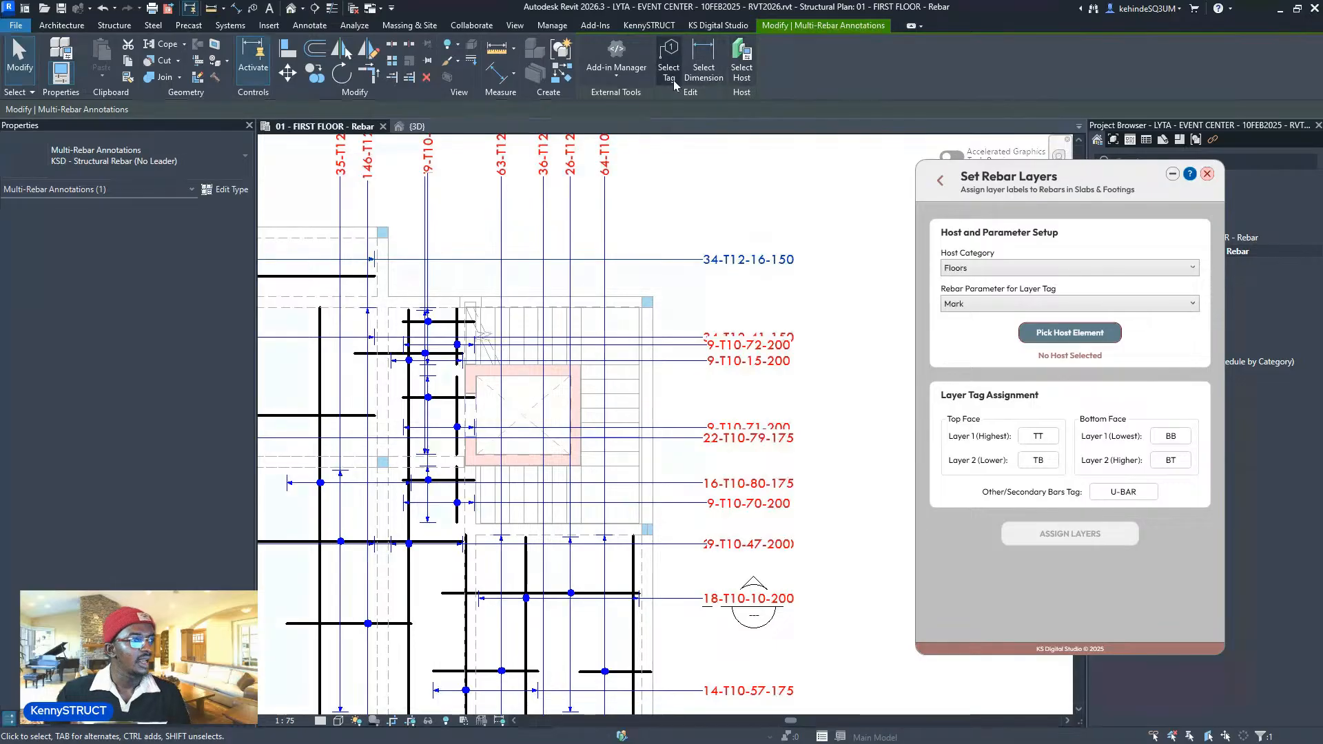
- Check the rebar tag's parameter values, then switch the layer tag parameter to Comments
{"action": "double_click", "coordinate": [767, 259]}
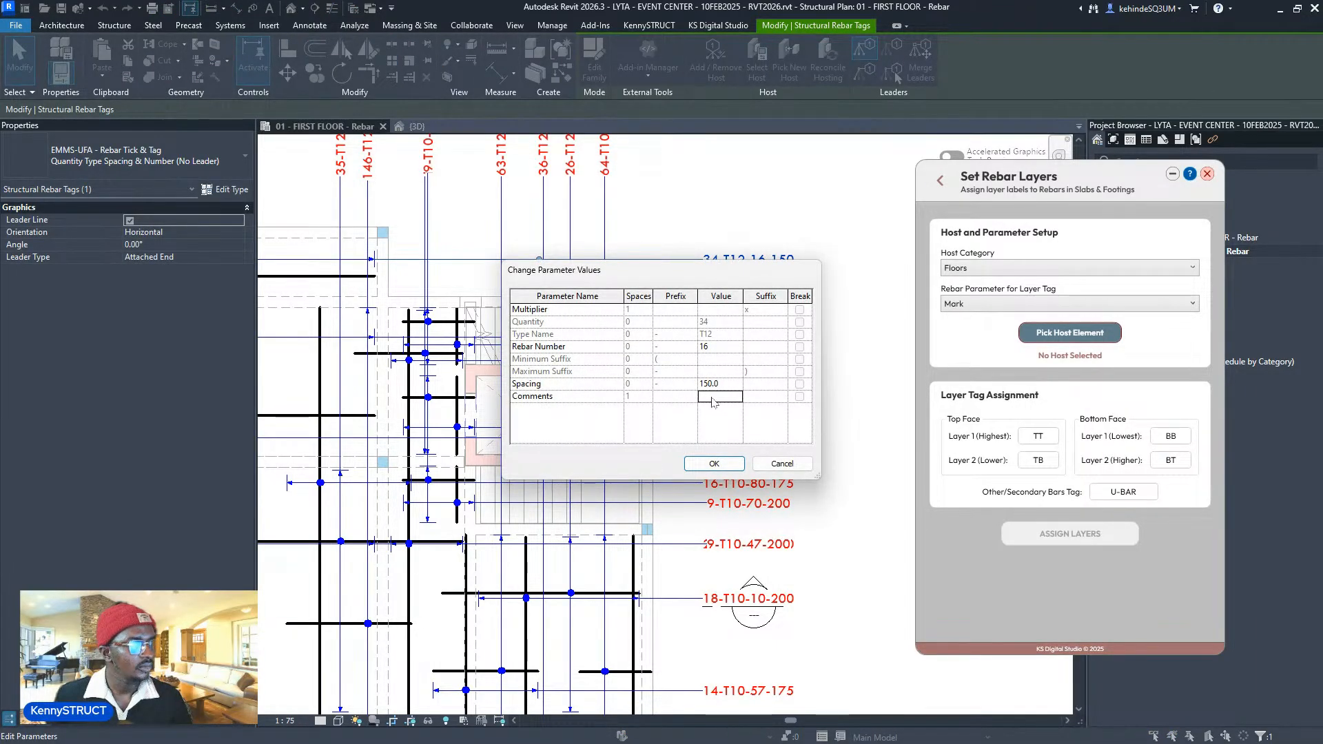
{"action": "key", "text": "Escape"}
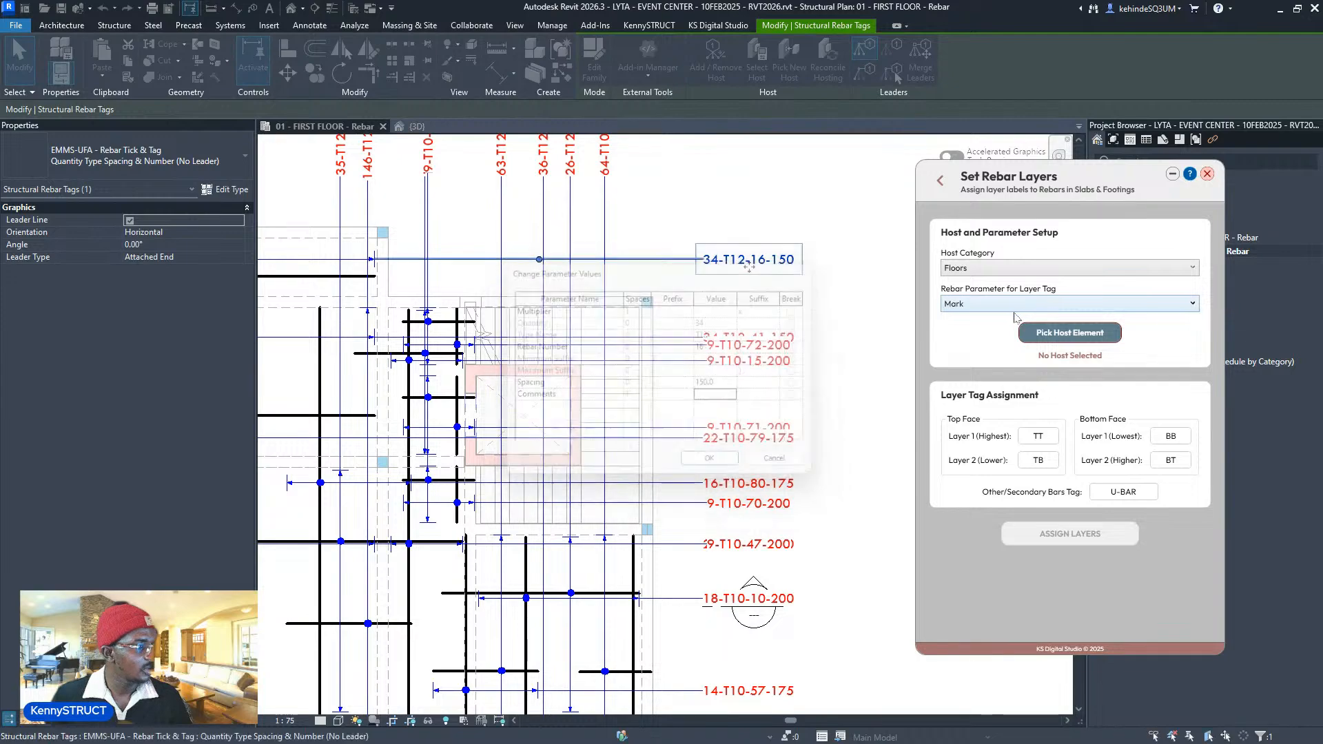
{"action": "left_click", "coordinate": [985, 310]}
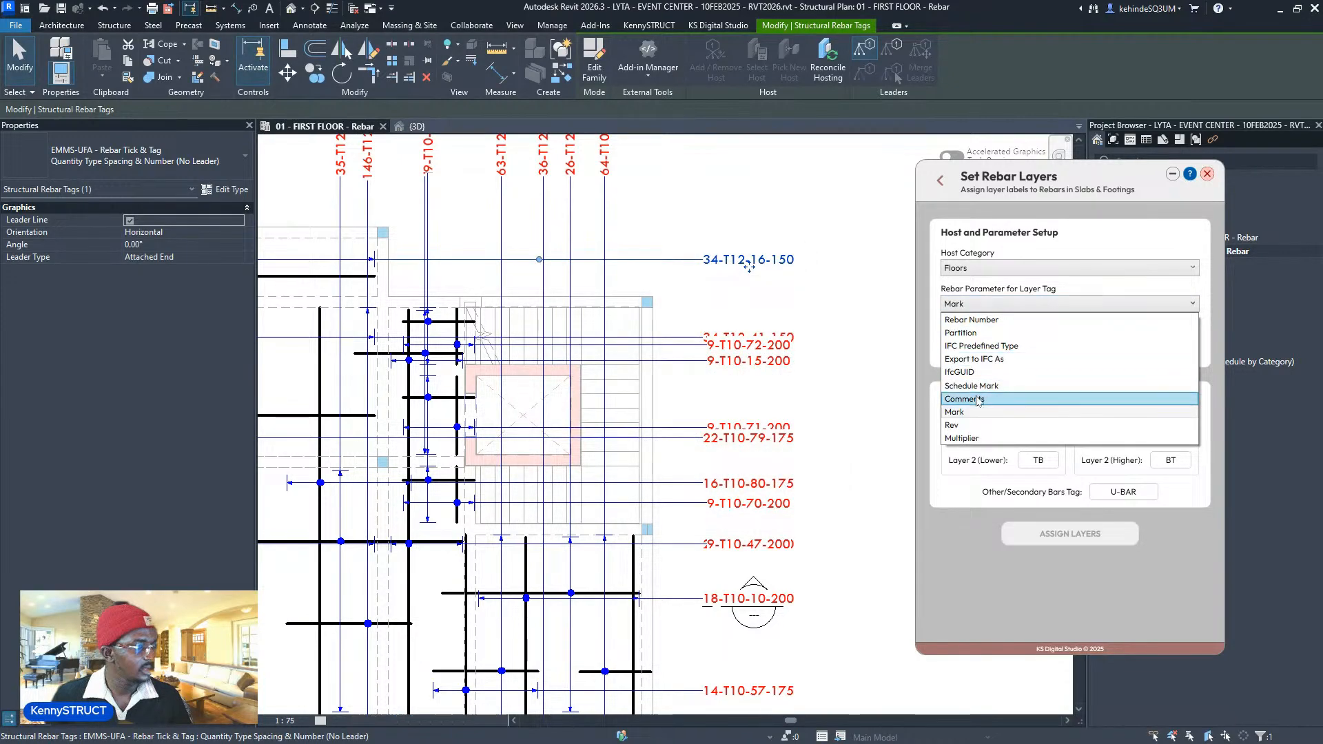
{"action": "left_click", "coordinate": [965, 398]}
{"action": "scroll", "coordinate": [833, 351], "scroll_direction": "down", "scroll_amount": 3}
{"action": "middle_click_drag", "start_coordinate": [840, 352], "coordinate": [871, 286]}
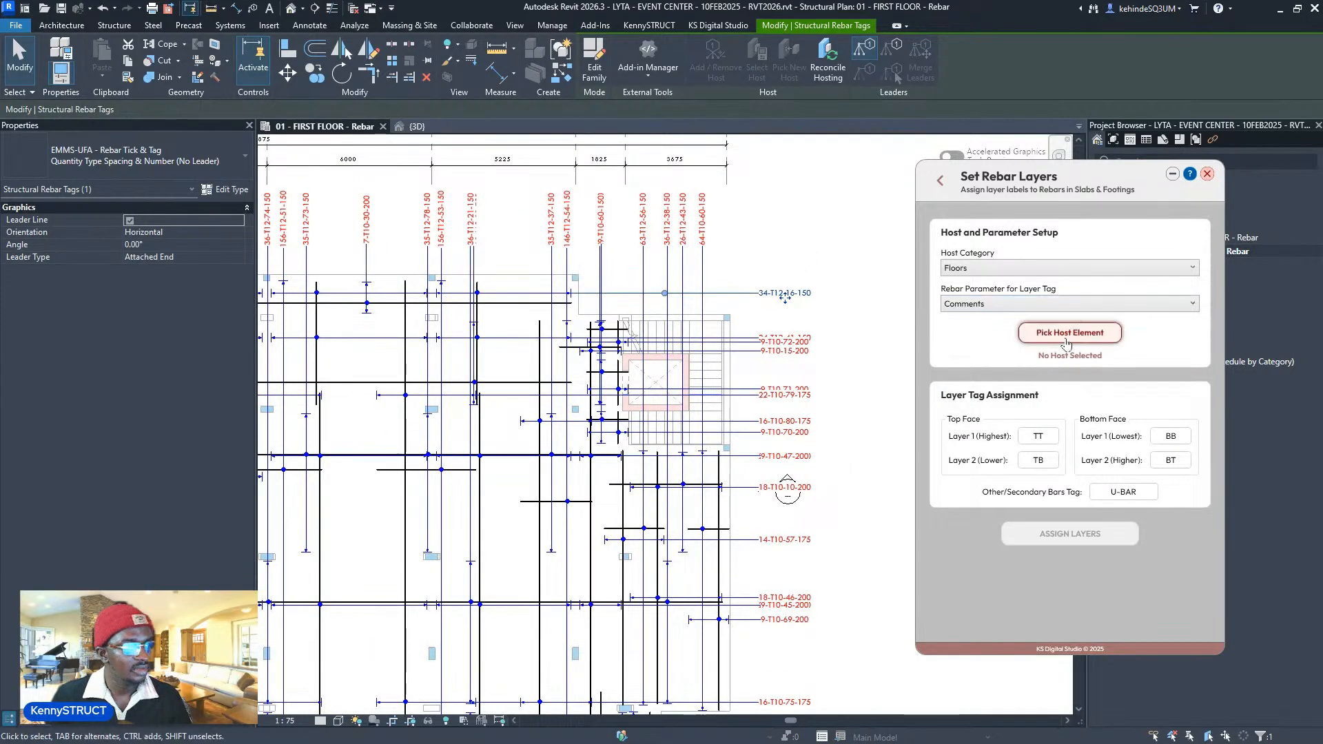
- Pick the SLAB - 200mm floor as the host element
{"action": "left_click", "coordinate": [1062, 337]}
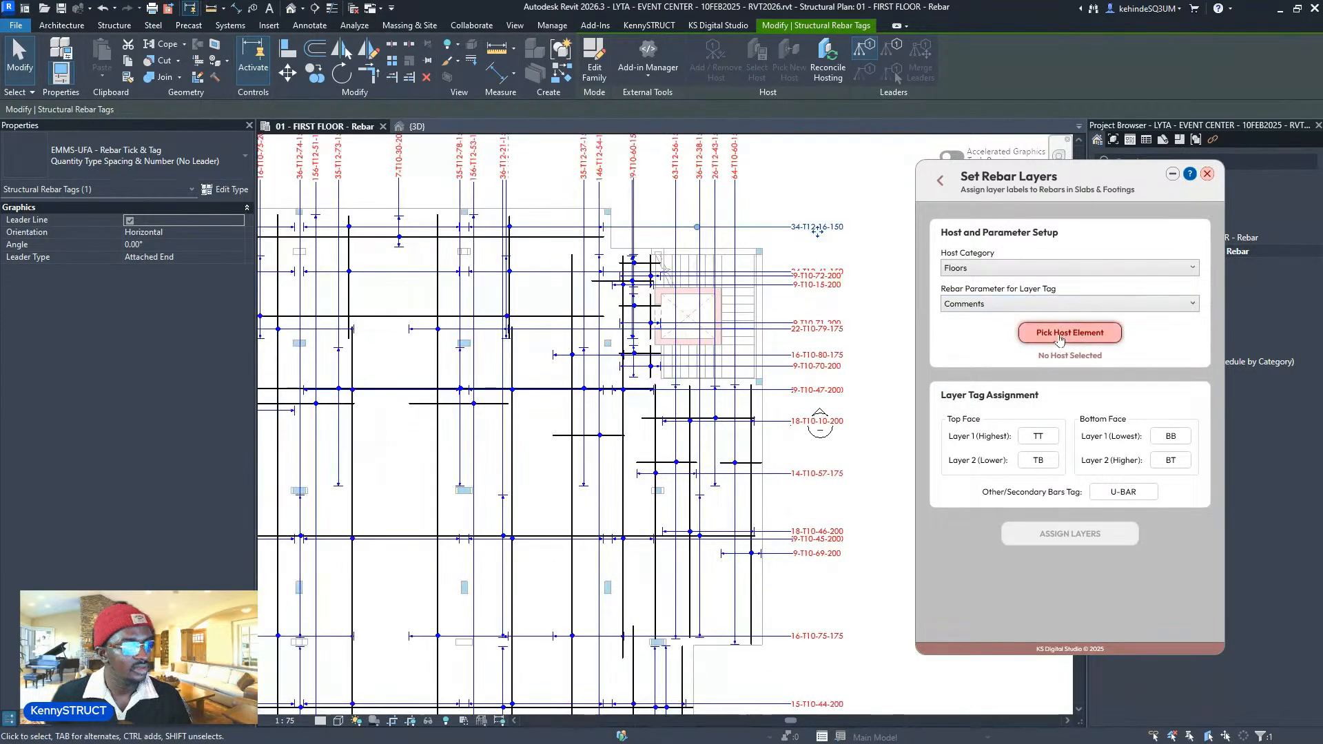
{"action": "left_click", "coordinate": [544, 293]}
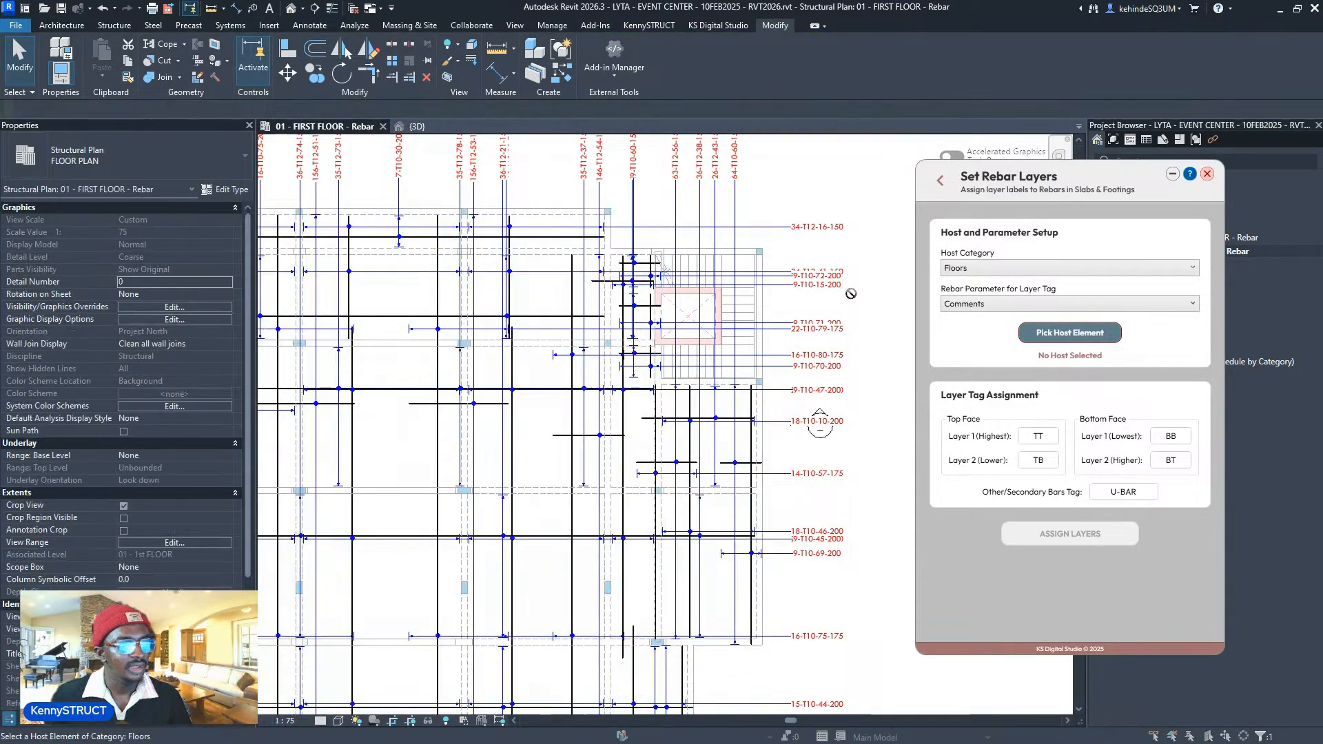
{"action": "scroll", "coordinate": [848, 296], "scroll_direction": "down", "scroll_amount": 2}
{"action": "left_click", "coordinate": [1034, 340]}
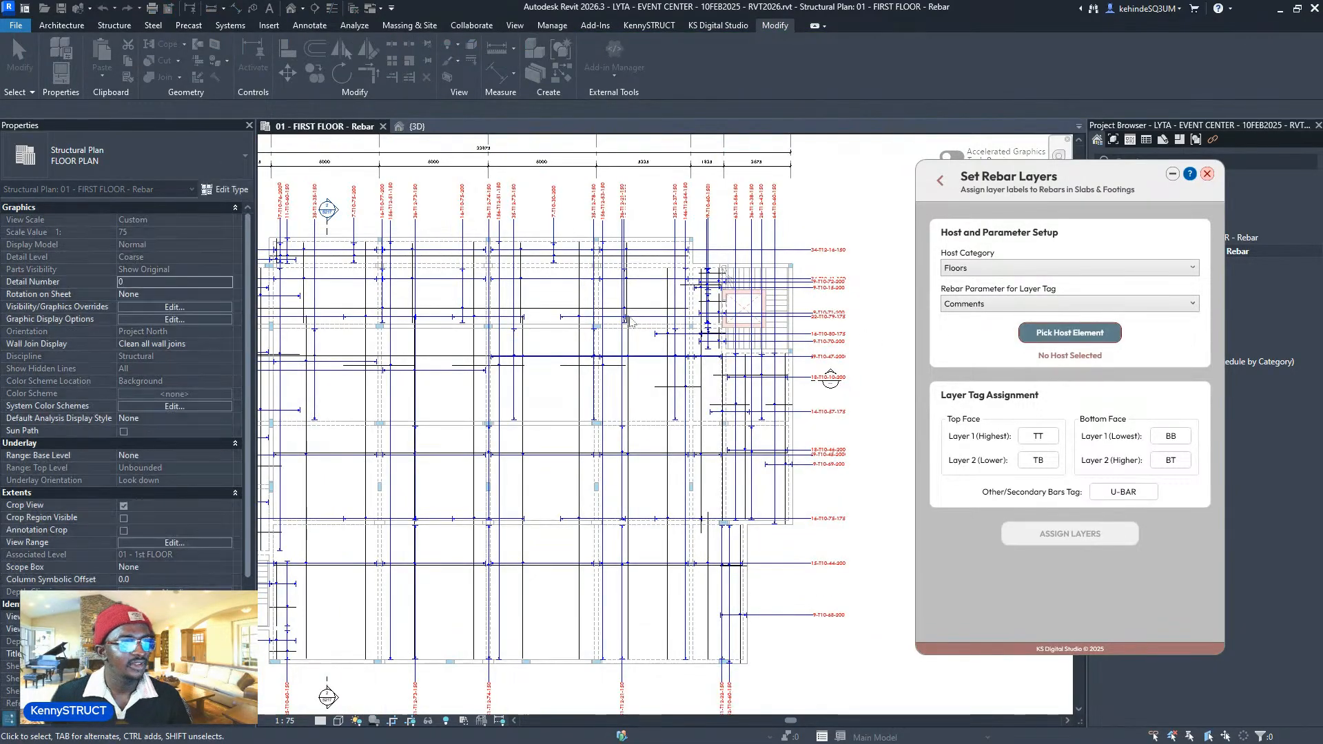
{"action": "left_click", "coordinate": [654, 292]}
- Assign layers to the SLAB - 200mm rebars, writing TT/TB/BB/BT/U-BAR labels into Comments
{"action": "scroll", "coordinate": [831, 379], "scroll_direction": "down", "scroll_amount": 3}
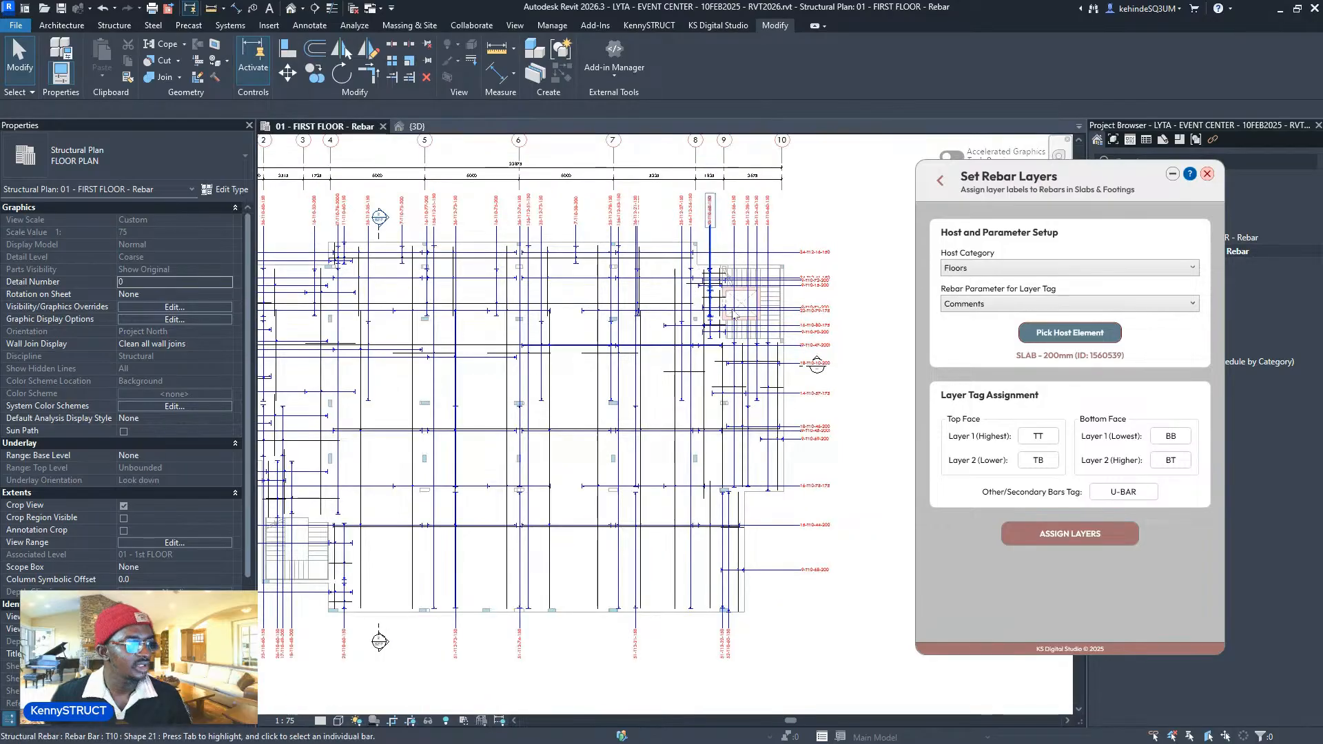
{"action": "scroll", "coordinate": [809, 405], "scroll_direction": "up", "scroll_amount": 2}
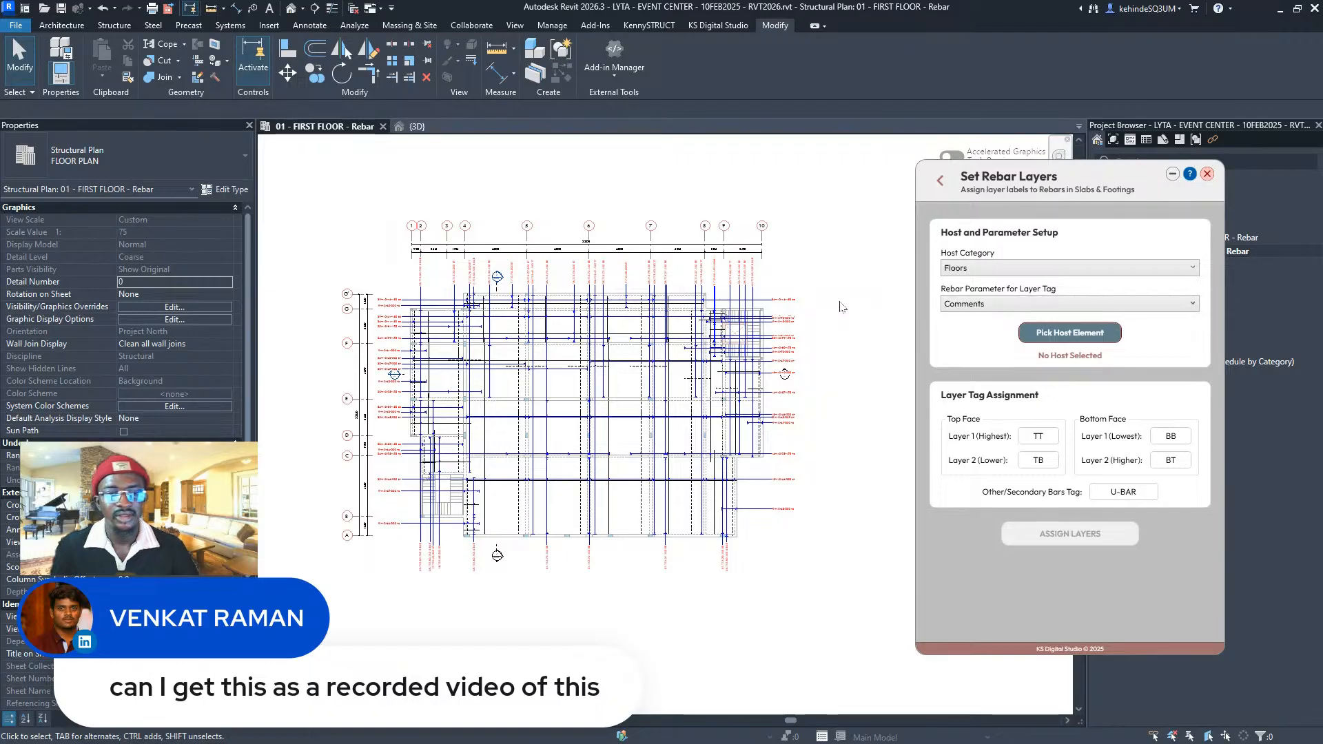
- Zoom in by the stair opening and drag the 22-T10-79-175 TB tag down off its neighbour
{"action": "scroll", "coordinate": [803, 315], "scroll_direction": "up", "scroll_amount": 5}
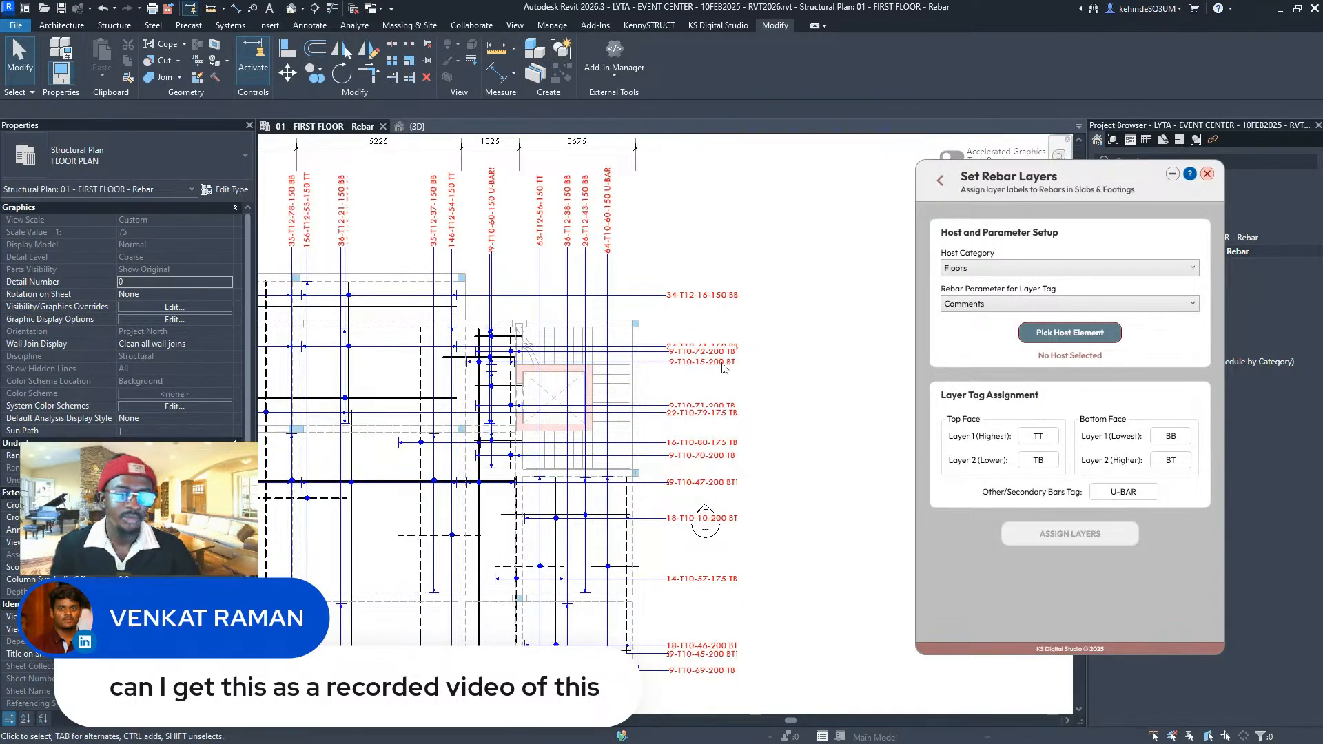
{"action": "scroll", "coordinate": [723, 367], "scroll_direction": "up", "scroll_amount": 4}
{"action": "scroll", "coordinate": [732, 405], "scroll_direction": "up", "scroll_amount": 1}
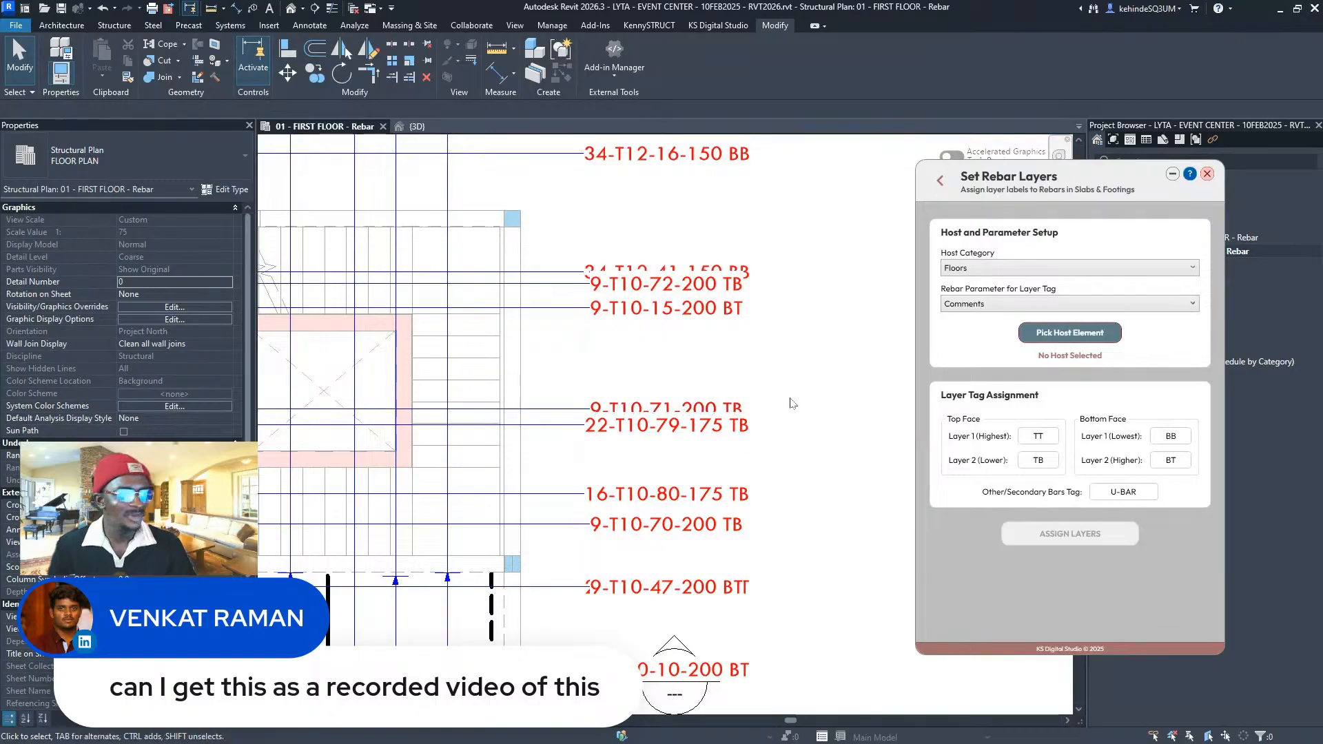
{"action": "scroll", "coordinate": [760, 412], "scroll_direction": "up", "scroll_amount": 2}
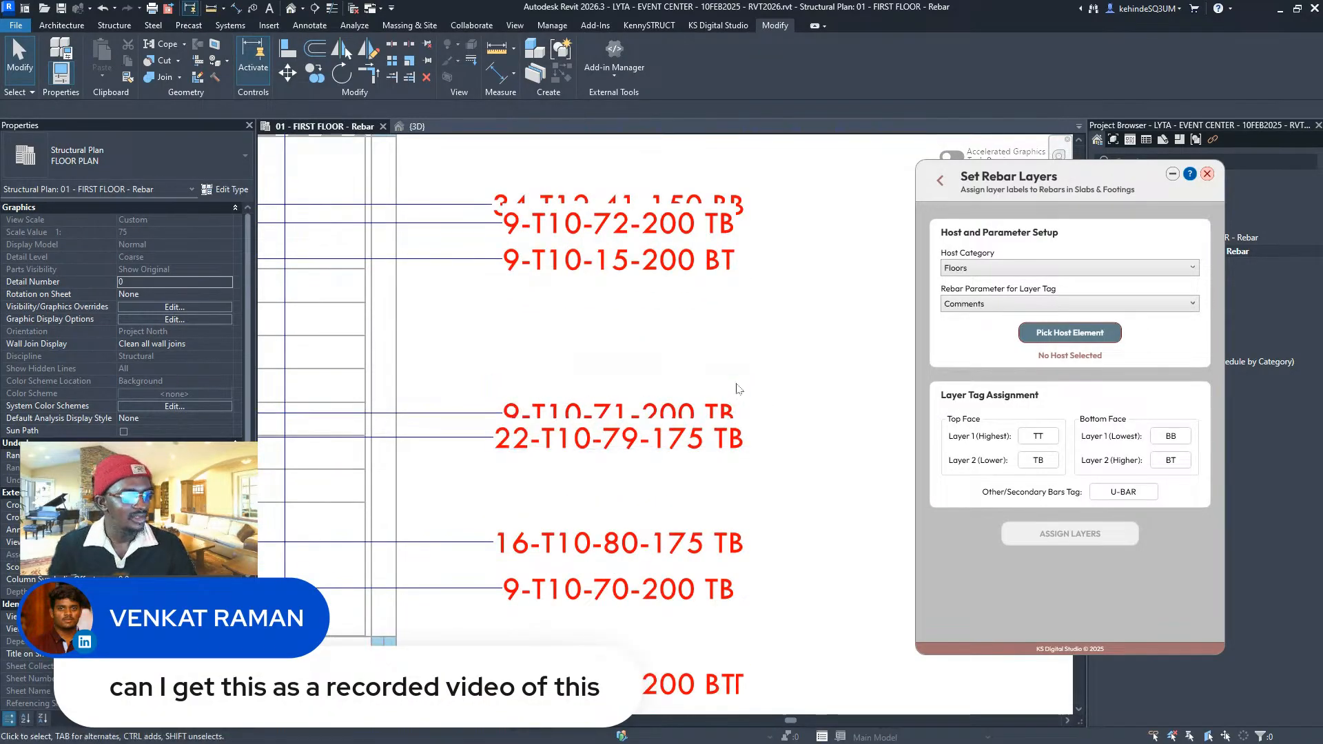
{"action": "scroll", "coordinate": [668, 407], "scroll_direction": "down", "scroll_amount": 3}
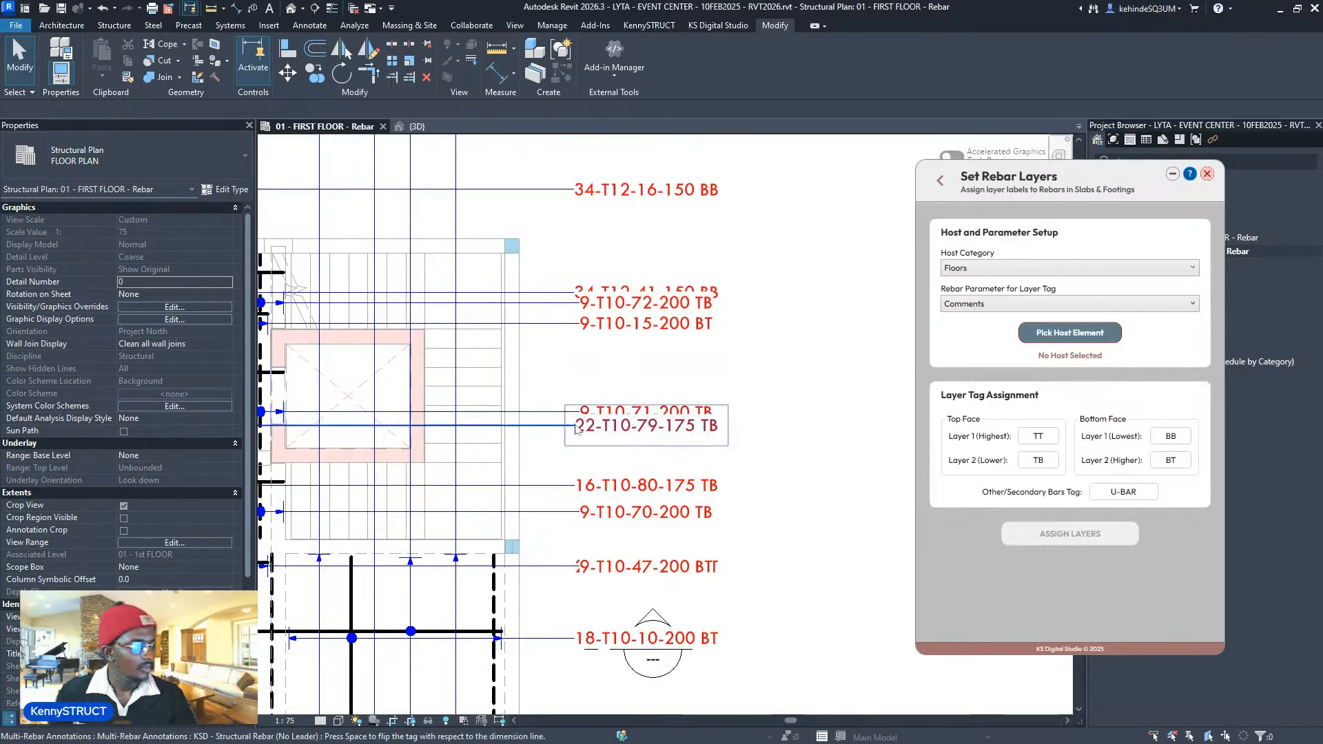
{"action": "middle_click_drag", "start_coordinate": [599, 422], "coordinate": [740, 417]}
{"action": "scroll", "coordinate": [739, 417], "scroll_direction": "down", "scroll_amount": 2}
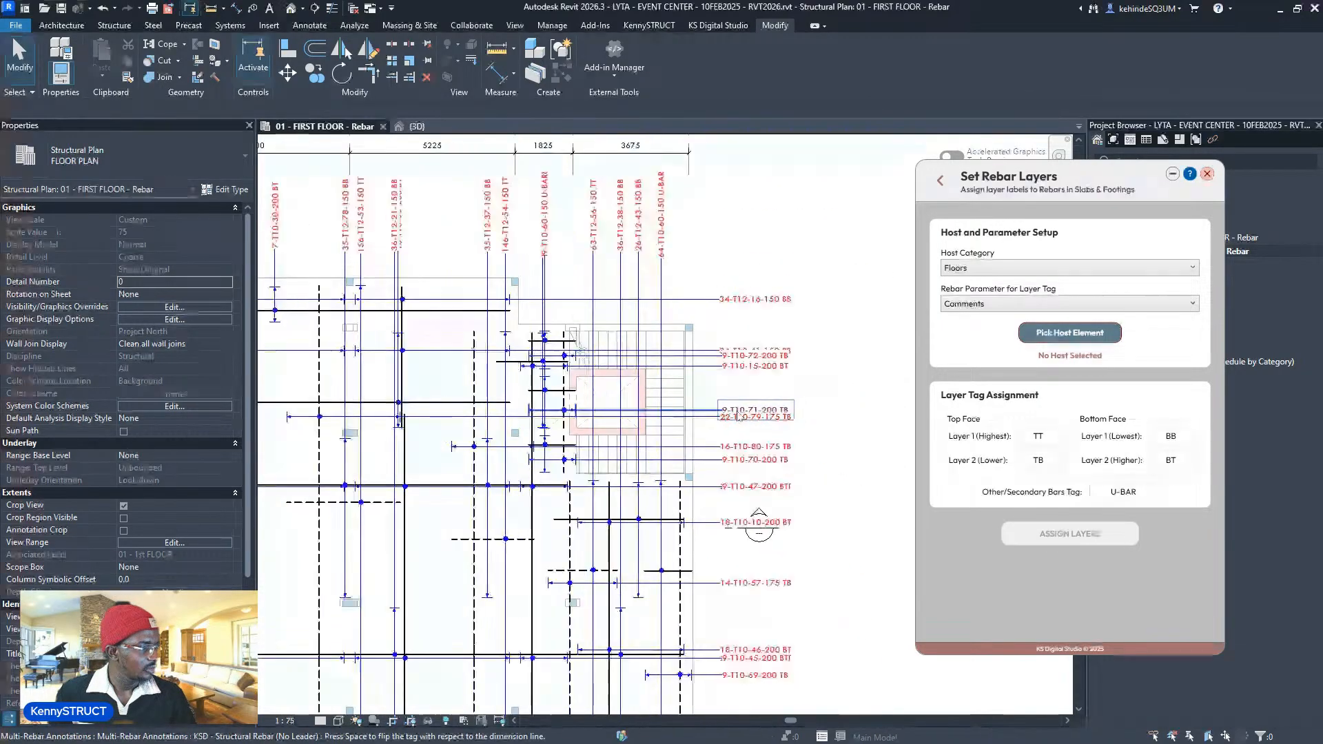
{"action": "scroll", "coordinate": [750, 398], "scroll_direction": "up", "scroll_amount": 3}
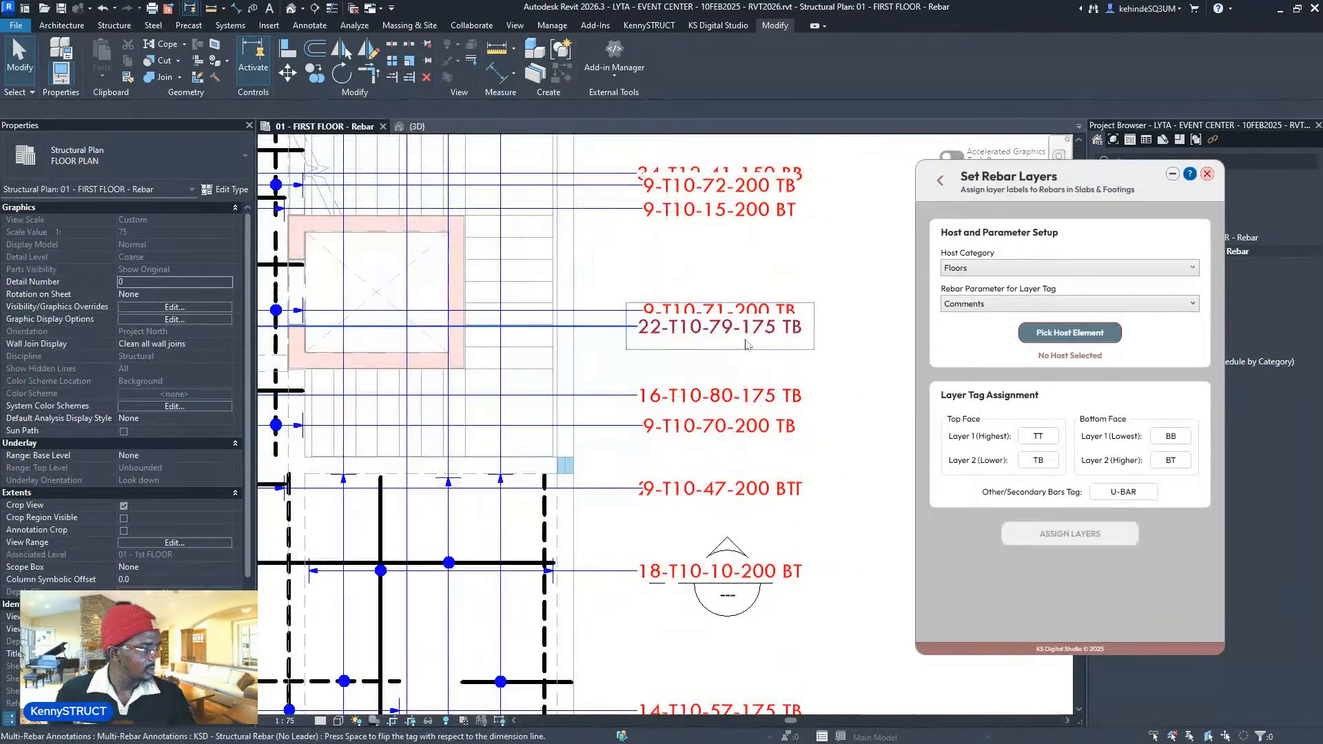
{"action": "left_click", "coordinate": [720, 331]}
{"action": "left_click_drag", "start_coordinate": [720, 330], "coordinate": [714, 361]}
- Move the 9-T10-15-200 BT and 9-T10-72-200 TB tags down clear of overlaps
{"action": "left_click", "coordinate": [764, 312]}
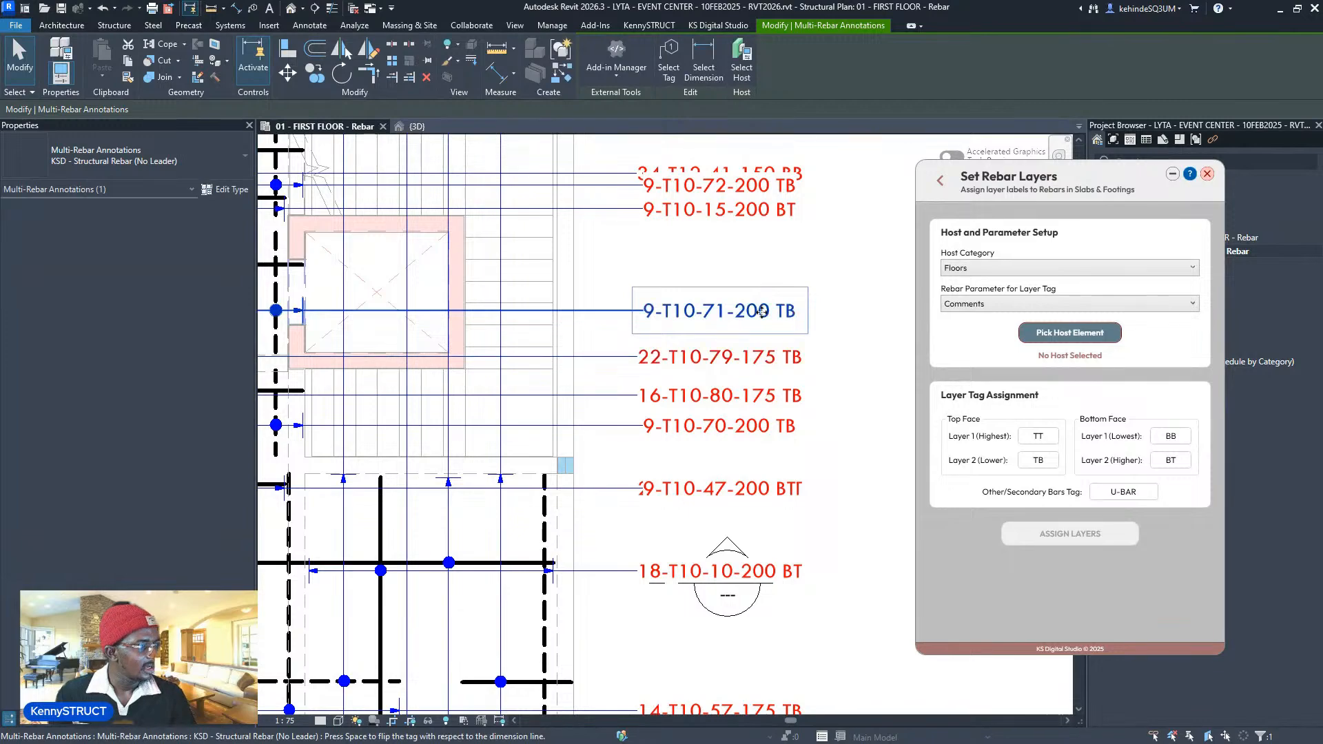
{"action": "middle_click_drag", "start_coordinate": [779, 308], "coordinate": [778, 434]}
{"action": "scroll", "coordinate": [768, 362], "scroll_direction": "up", "scroll_amount": 1}
{"action": "left_click", "coordinate": [776, 330]}
{"action": "left_click_drag", "start_coordinate": [777, 331], "coordinate": [776, 381]}
{"action": "left_click", "coordinate": [758, 304]}
{"action": "left_click_drag", "start_coordinate": [758, 303], "coordinate": [762, 353]}
- Pan around the plan to review the remaining tags and clear the selection
{"action": "scroll", "coordinate": [761, 353], "scroll_direction": "down", "scroll_amount": 5}
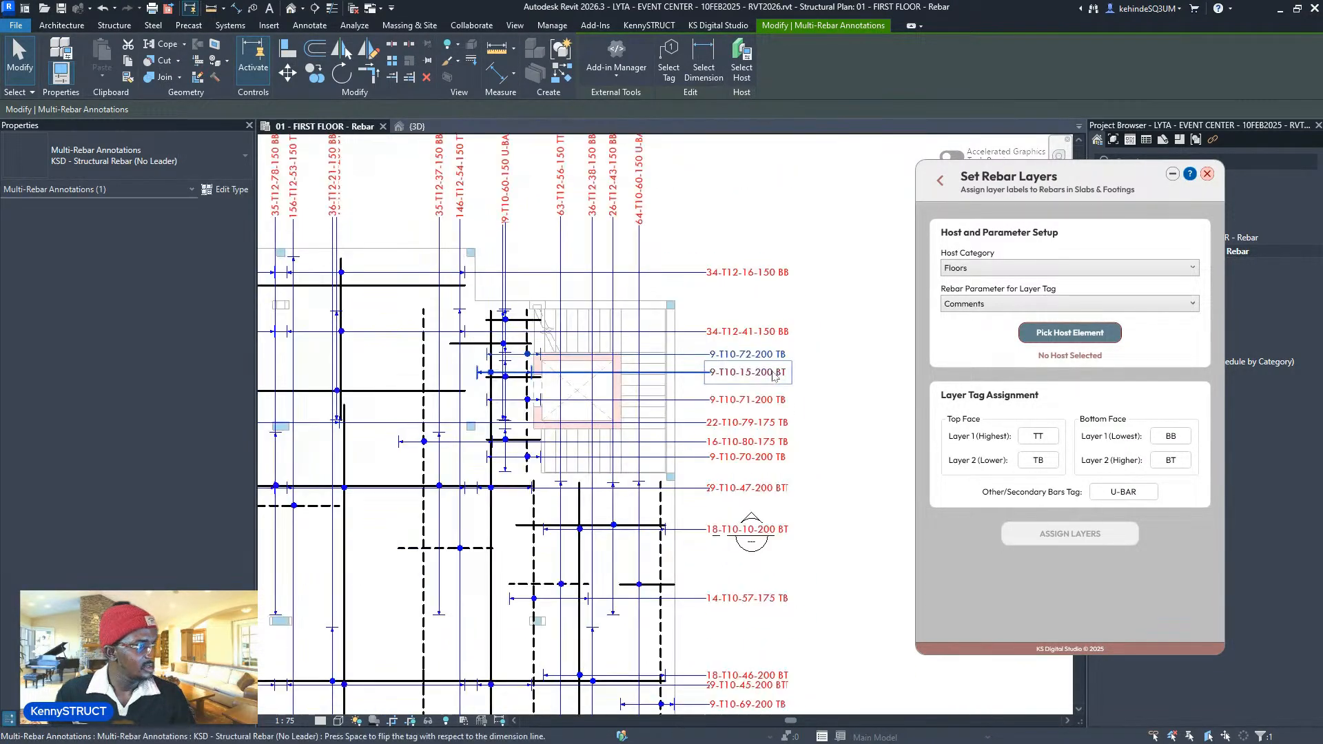
{"action": "scroll", "coordinate": [530, 340], "scroll_direction": "up", "scroll_amount": 3}
{"action": "scroll", "coordinate": [605, 290], "scroll_direction": "up", "scroll_amount": 2}
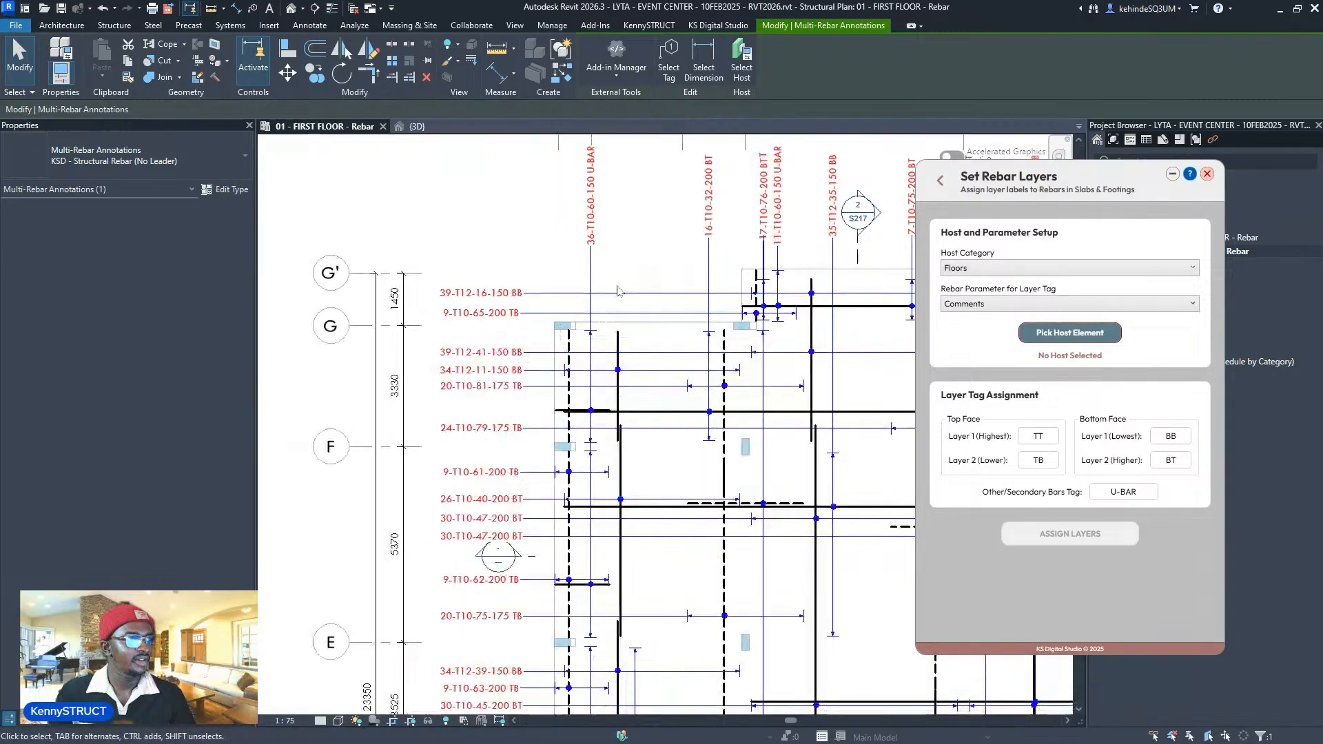
{"action": "middle_click_drag", "start_coordinate": [589, 408], "coordinate": [604, 265]}
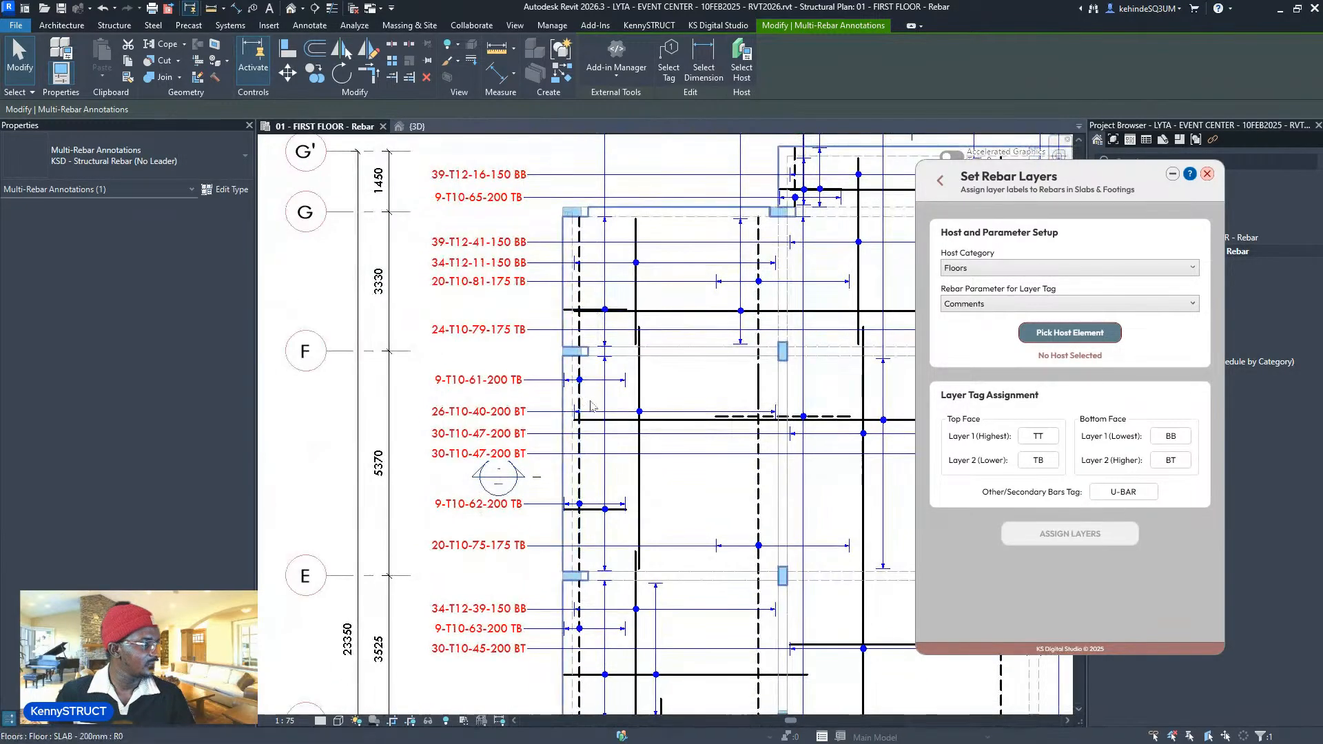
{"action": "scroll", "coordinate": [601, 265], "scroll_direction": "down", "scroll_amount": 2}
{"action": "middle_click_drag", "start_coordinate": [598, 155], "coordinate": [593, 303]}
{"action": "scroll", "coordinate": [600, 279], "scroll_direction": "up", "scroll_amount": 5}
{"action": "scroll", "coordinate": [605, 267], "scroll_direction": "up", "scroll_amount": 2}
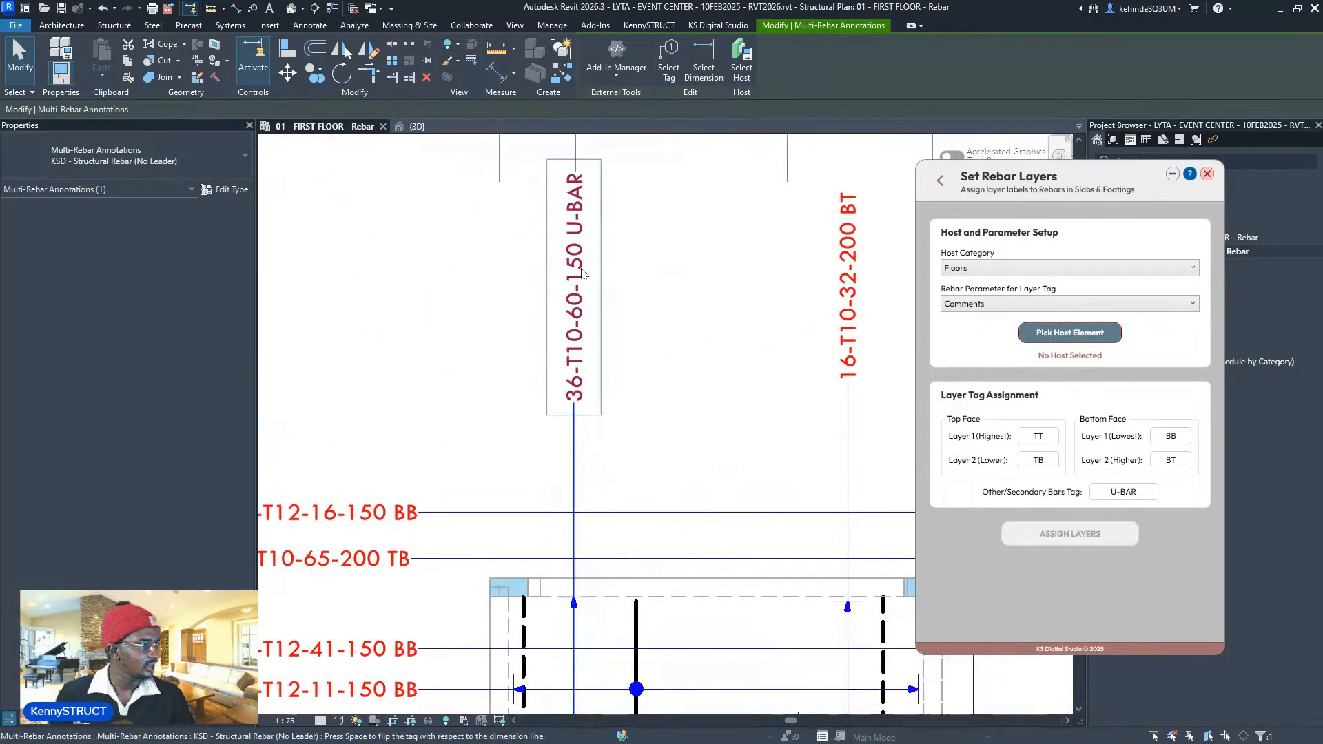
{"action": "scroll", "coordinate": [580, 268], "scroll_direction": "down", "scroll_amount": 6}
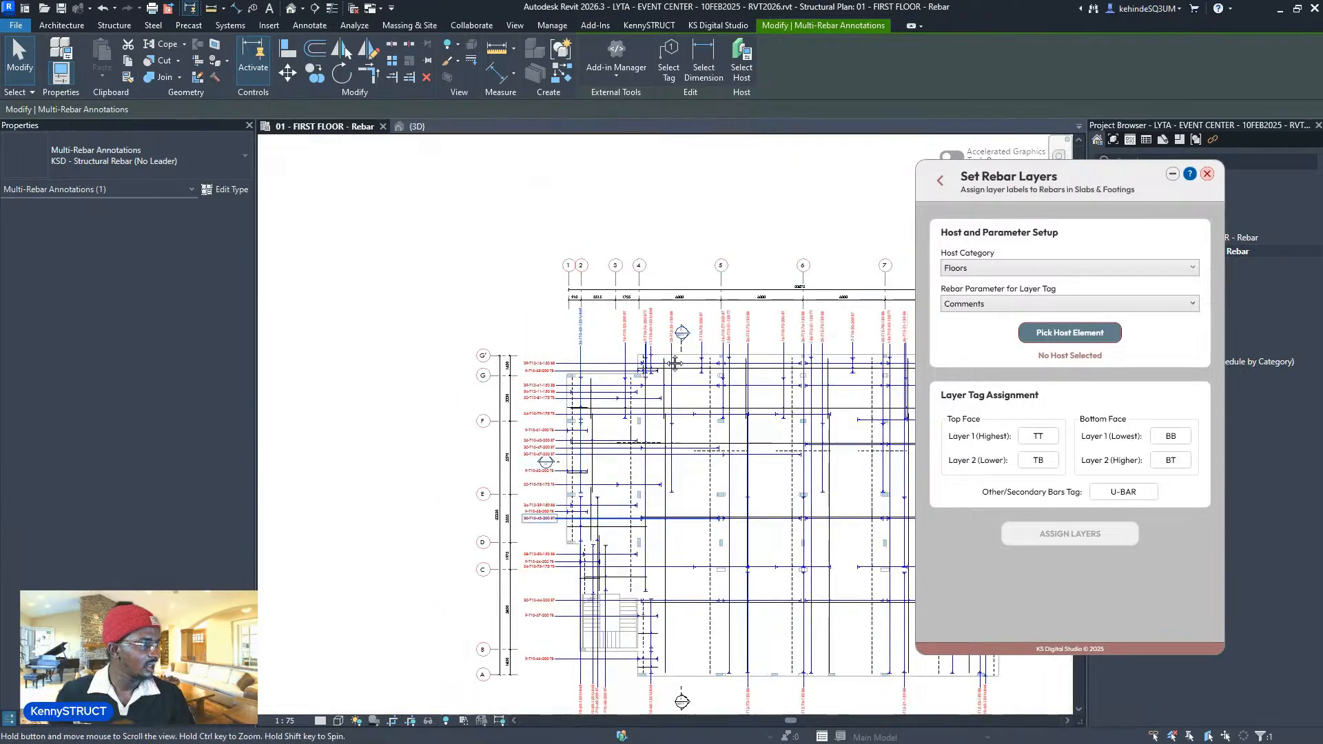
{"action": "middle_click_drag", "start_coordinate": [775, 425], "coordinate": [696, 462]}
{"action": "left_click", "coordinate": [488, 569]}
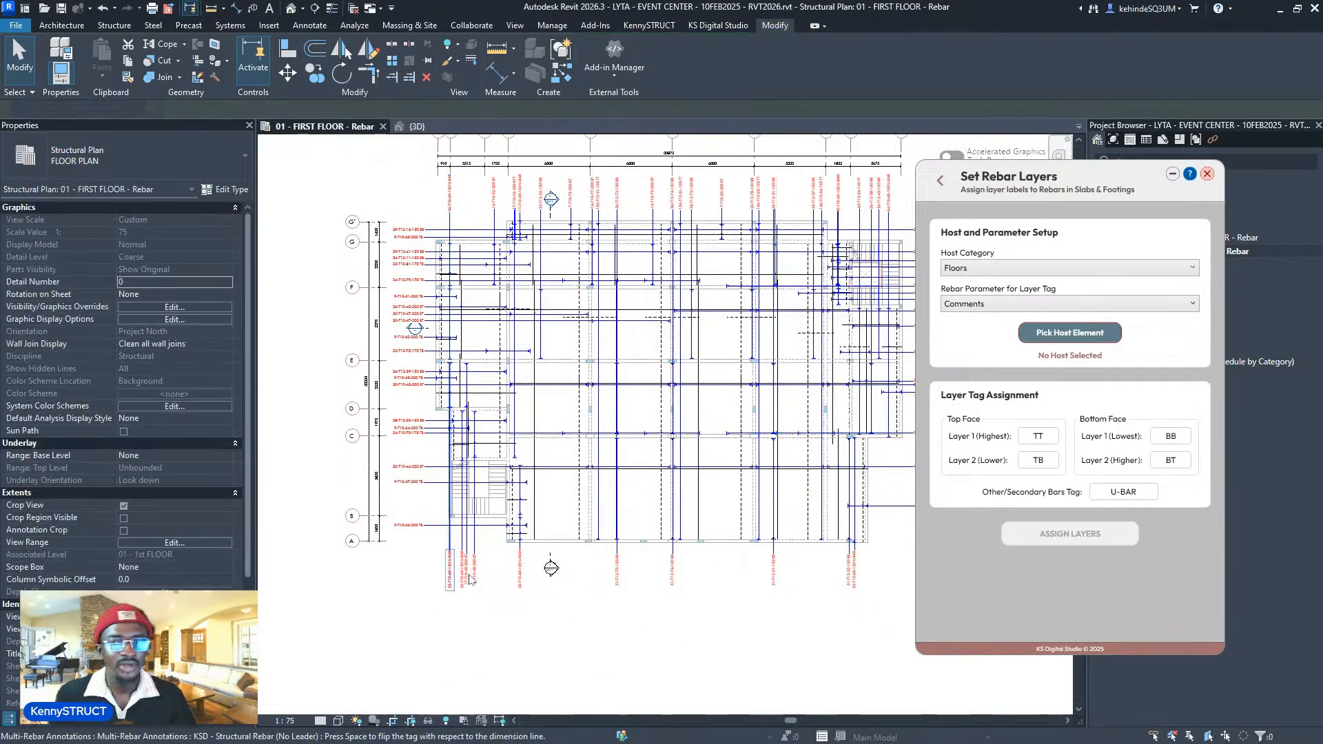
{"action": "scroll", "coordinate": [445, 577], "scroll_direction": "up", "scroll_amount": 2}
- Return to the Rebar Automate action list and dismiss the save reminder without saving
{"action": "left_click", "coordinate": [939, 183]}
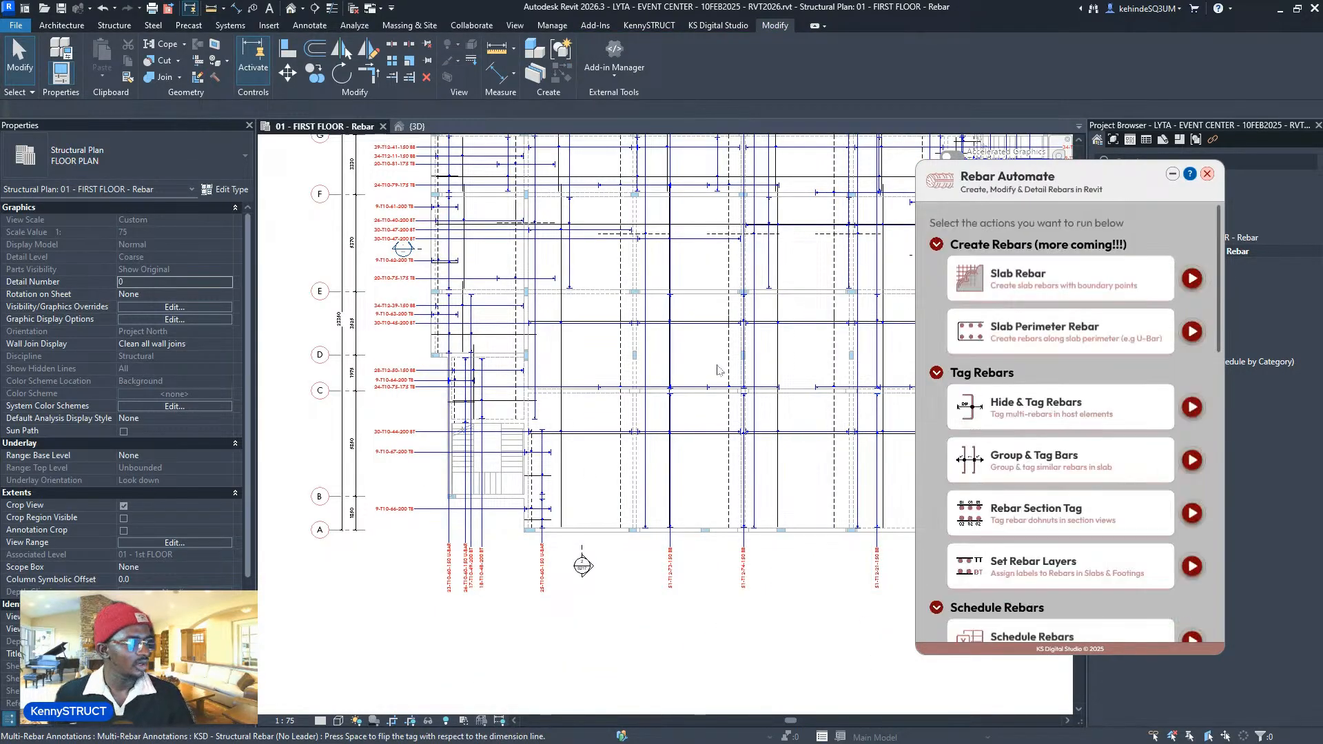
{"action": "scroll", "coordinate": [585, 513], "scroll_direction": "down", "scroll_amount": 2}
{"action": "middle_click_drag", "start_coordinate": [609, 350], "coordinate": [598, 408]}
{"action": "scroll", "coordinate": [598, 407], "scroll_direction": "up", "scroll_amount": 2}
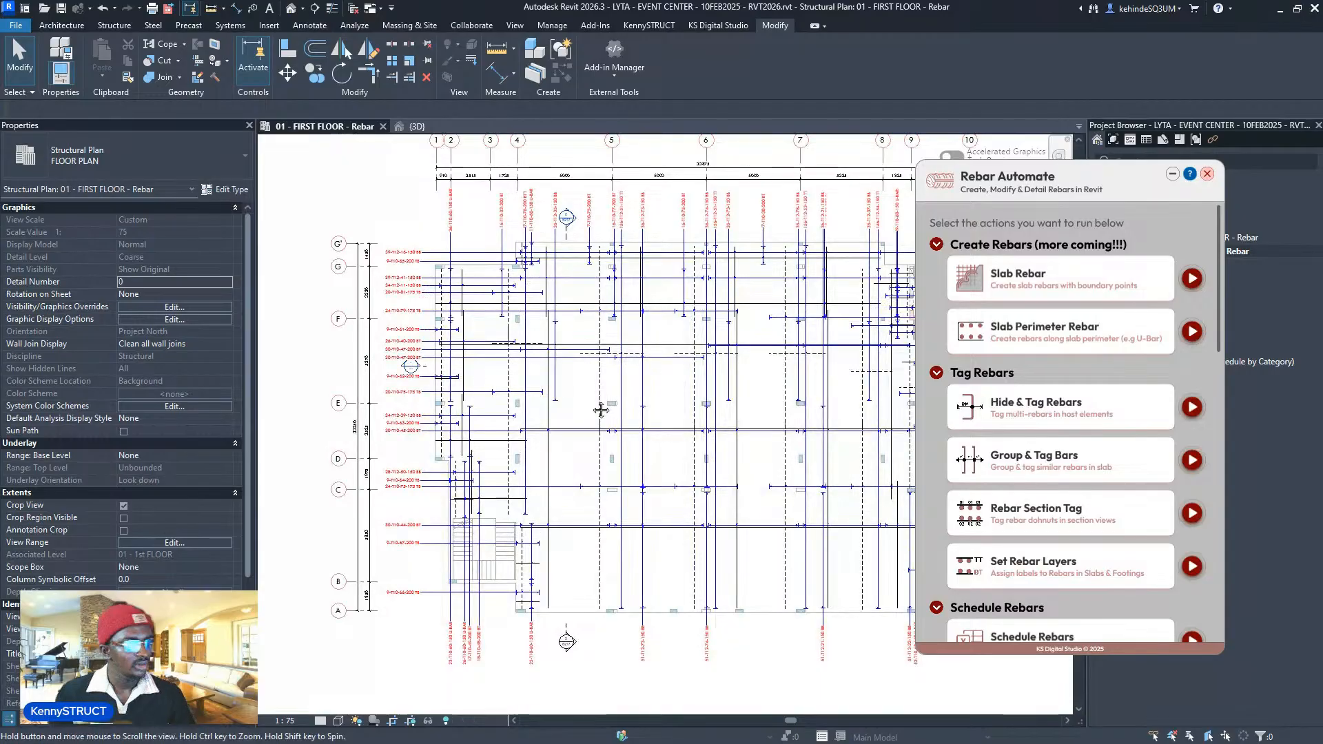
{"action": "scroll", "coordinate": [598, 407], "scroll_direction": "down", "scroll_amount": 3}
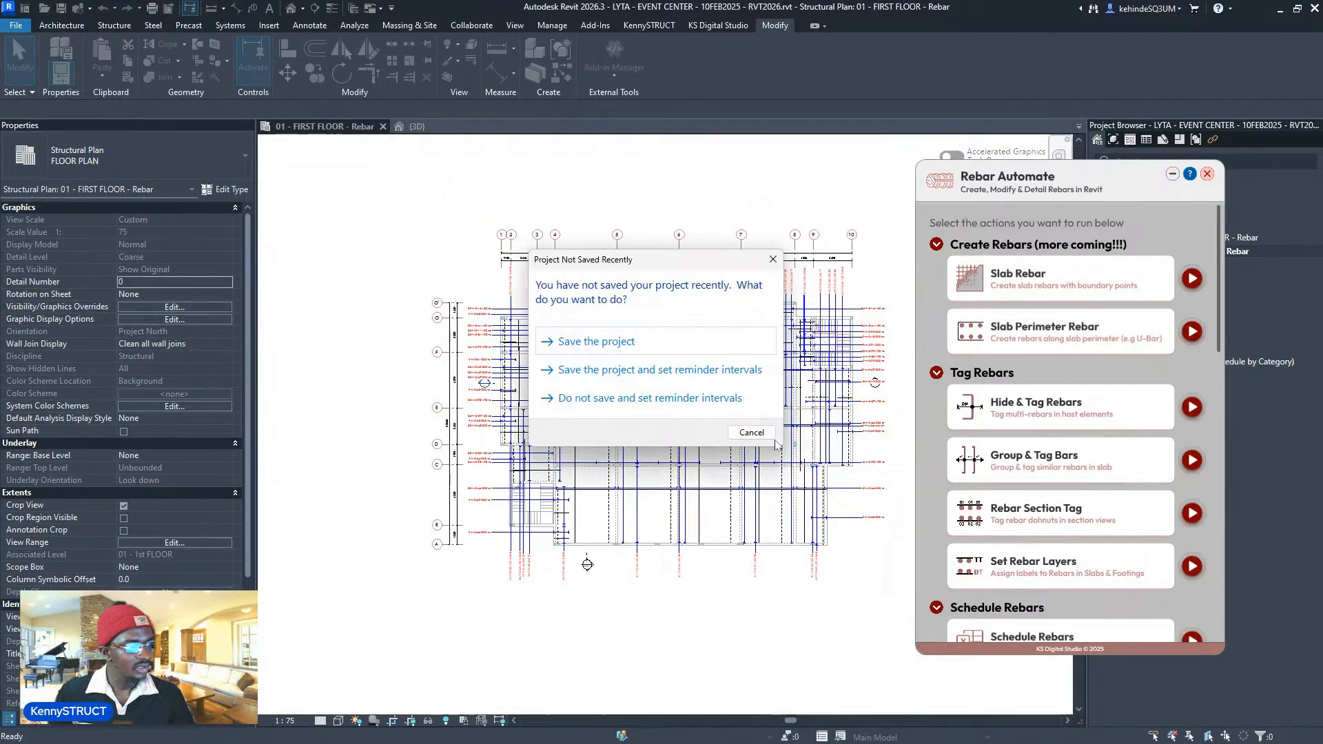
{"action": "left_click", "coordinate": [765, 437]}
{"action": "scroll", "coordinate": [879, 439], "scroll_direction": "up", "scroll_amount": 3}
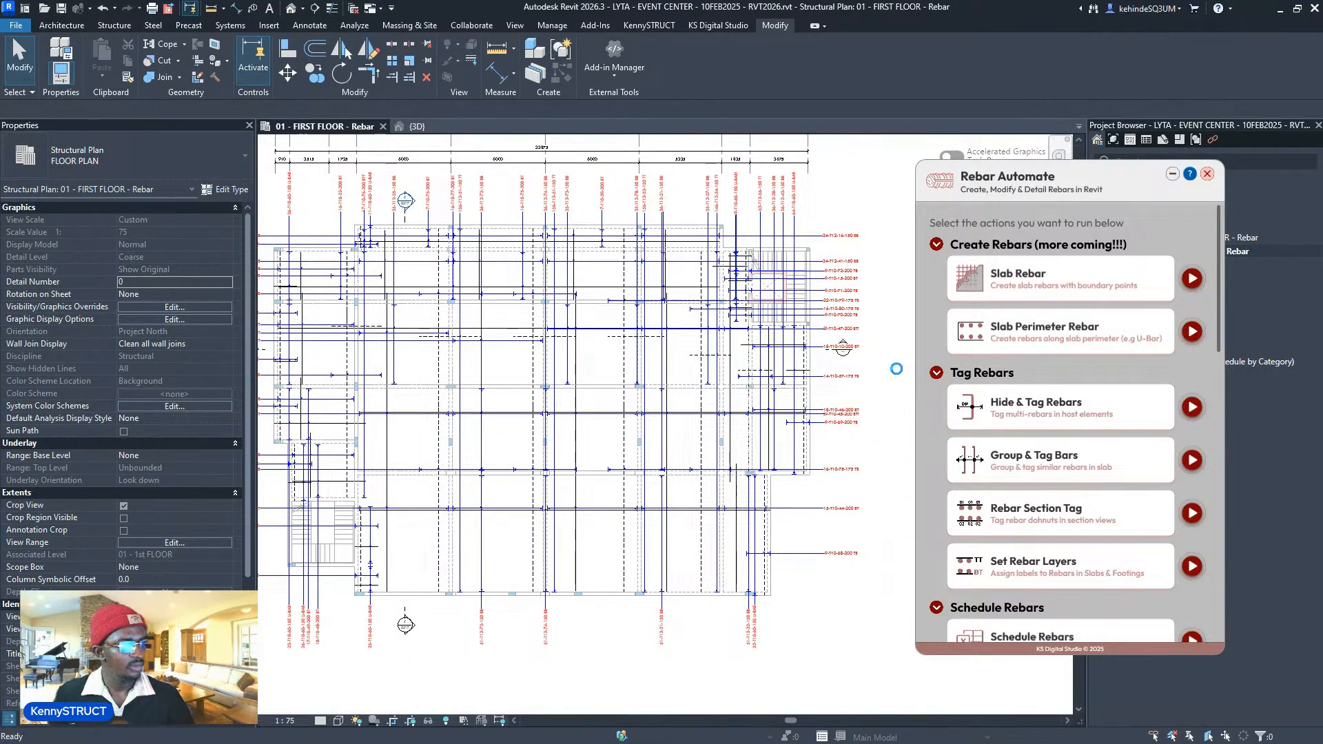
- In Group & Tag Bars, choose the No Leader - Grouped MRA type, keep 2000 offset, and run it
{"action": "left_click", "coordinate": [1191, 460]}
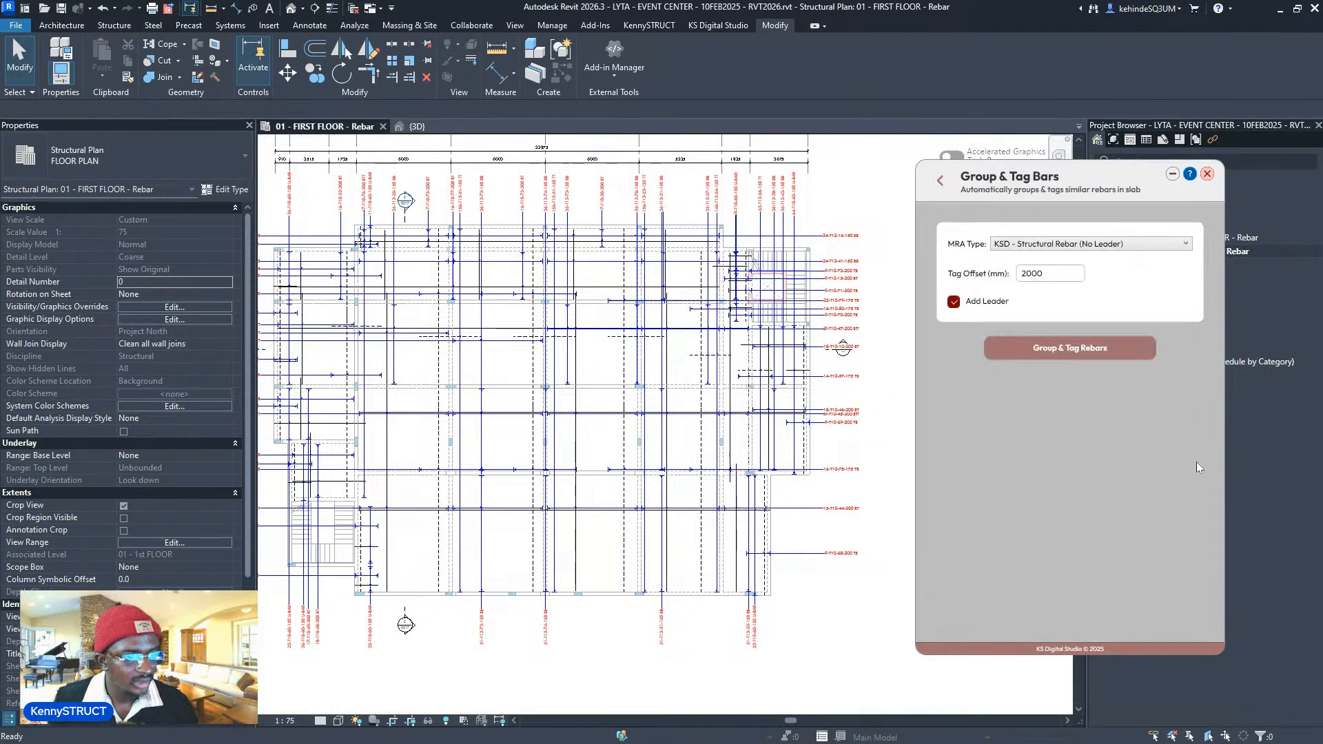
{"action": "left_click", "coordinate": [1098, 248]}
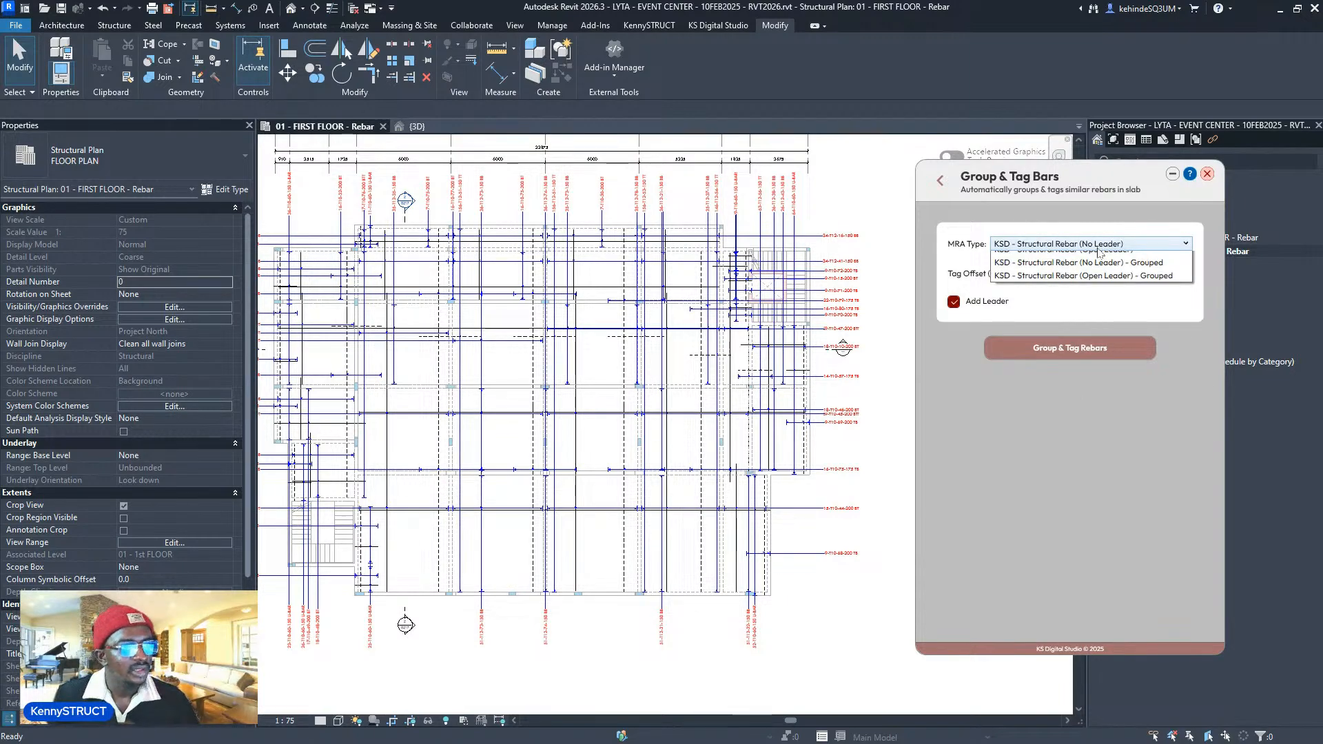
{"action": "left_click", "coordinate": [1169, 285]}
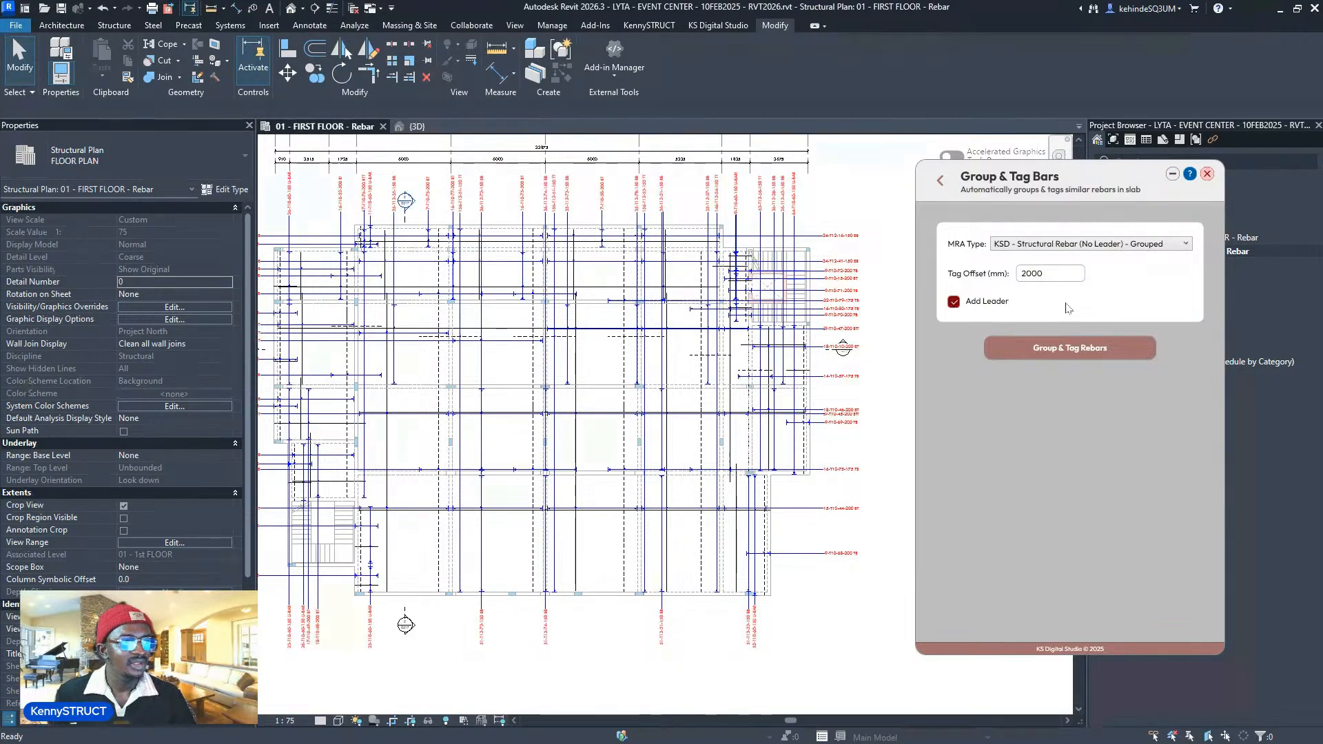
{"action": "left_click", "coordinate": [1063, 275]}
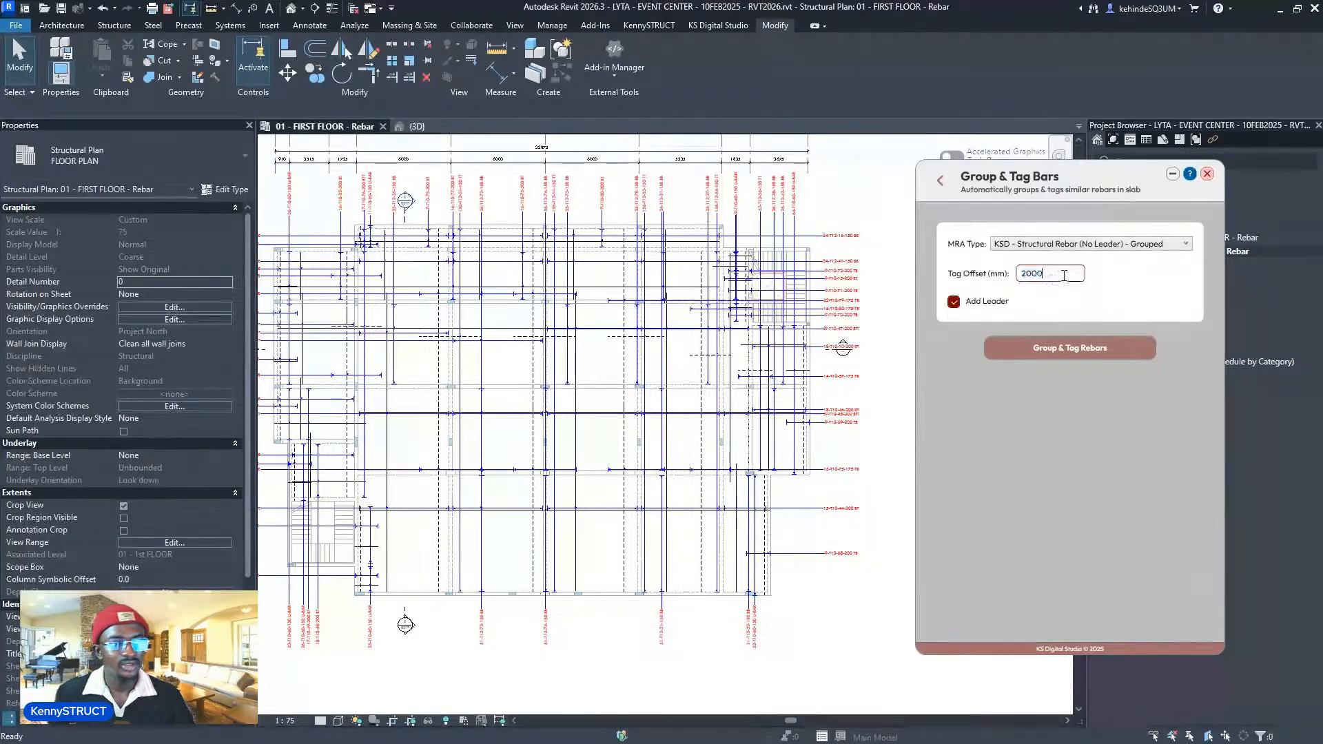
{"action": "scroll", "coordinate": [870, 466], "scroll_direction": "down", "scroll_amount": 2}
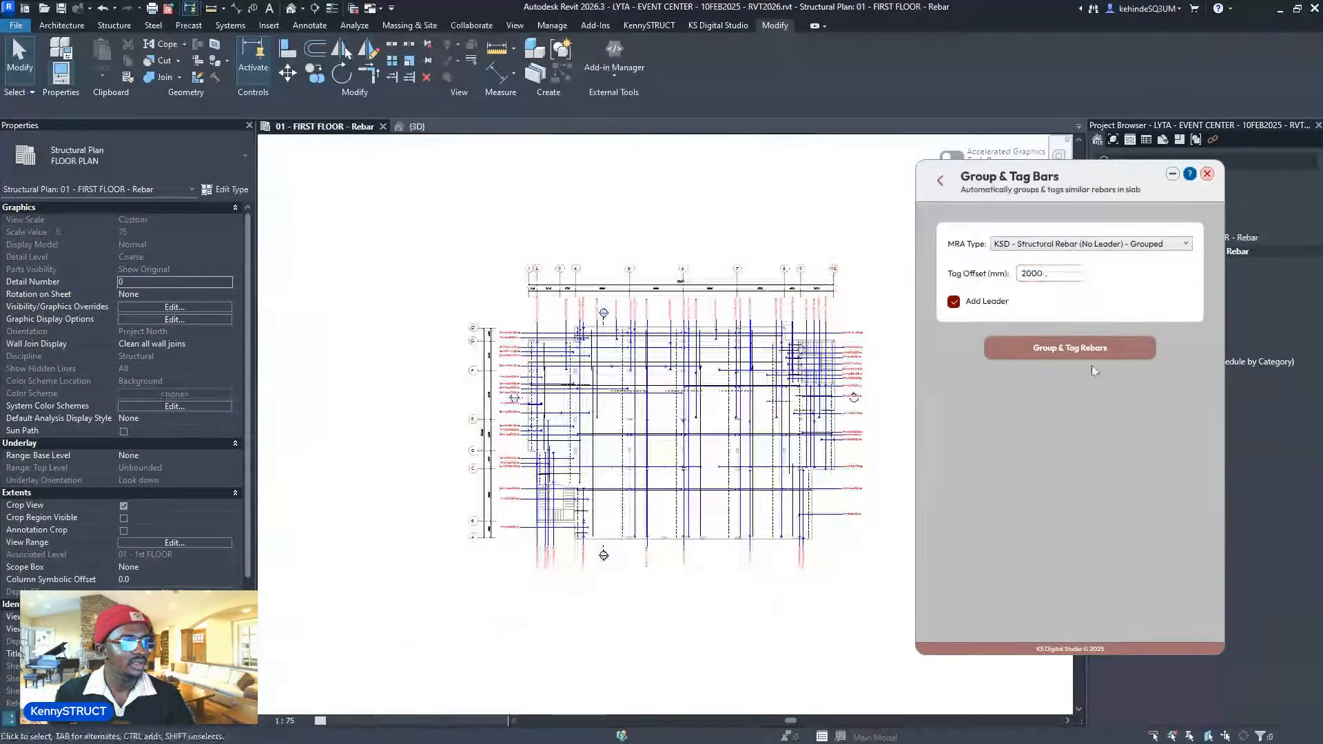
{"action": "left_click", "coordinate": [1105, 353]}
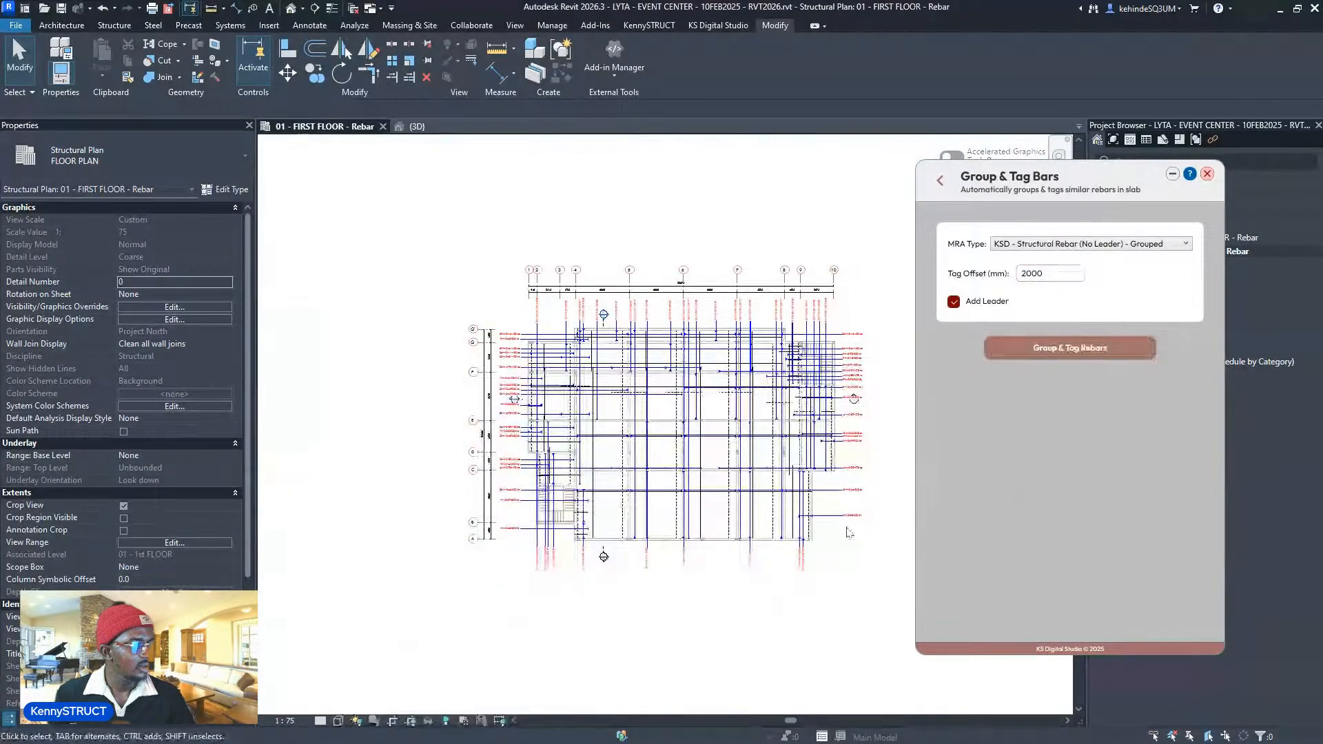
- Move the 20-T10-81-175 TB tag downward into a clear spot
{"action": "scroll", "coordinate": [849, 532], "scroll_direction": "up", "scroll_amount": 2}
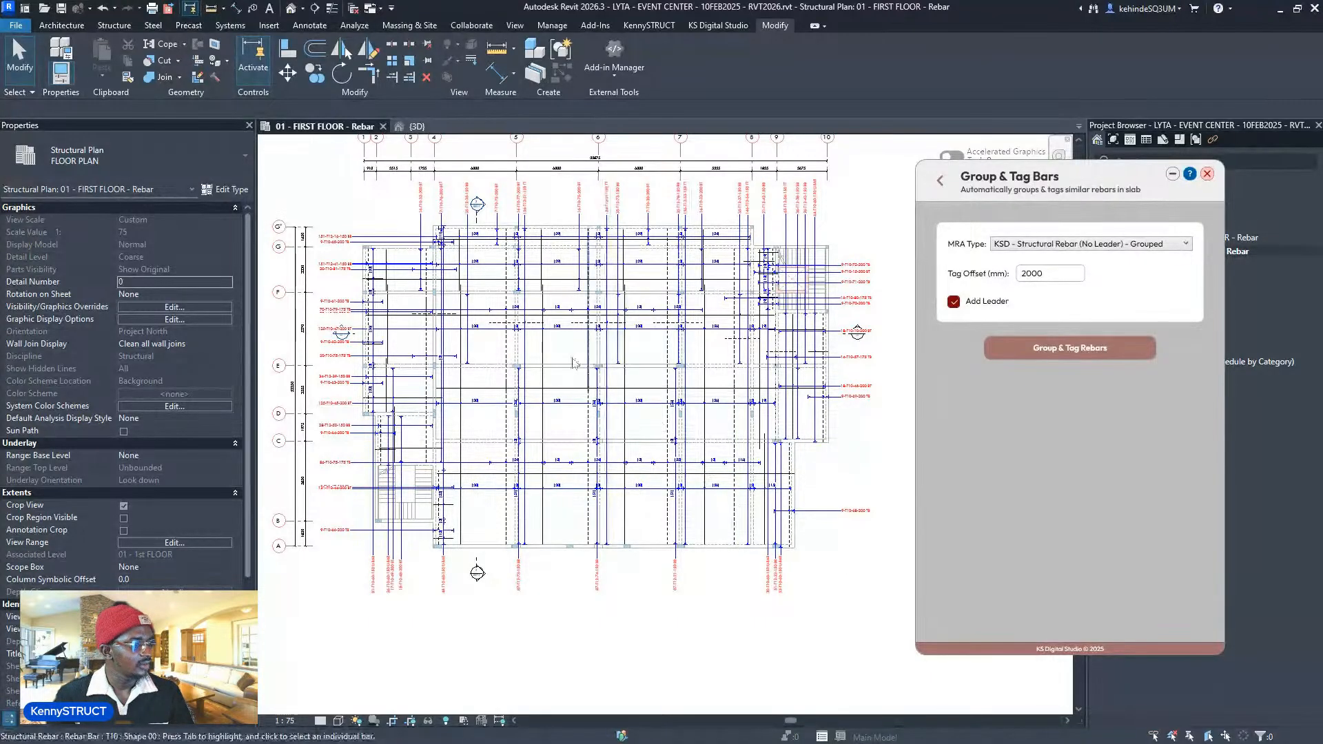
{"action": "middle_click_drag", "start_coordinate": [517, 454], "coordinate": [569, 514]}
{"action": "scroll", "coordinate": [417, 467], "scroll_direction": "up", "scroll_amount": 3}
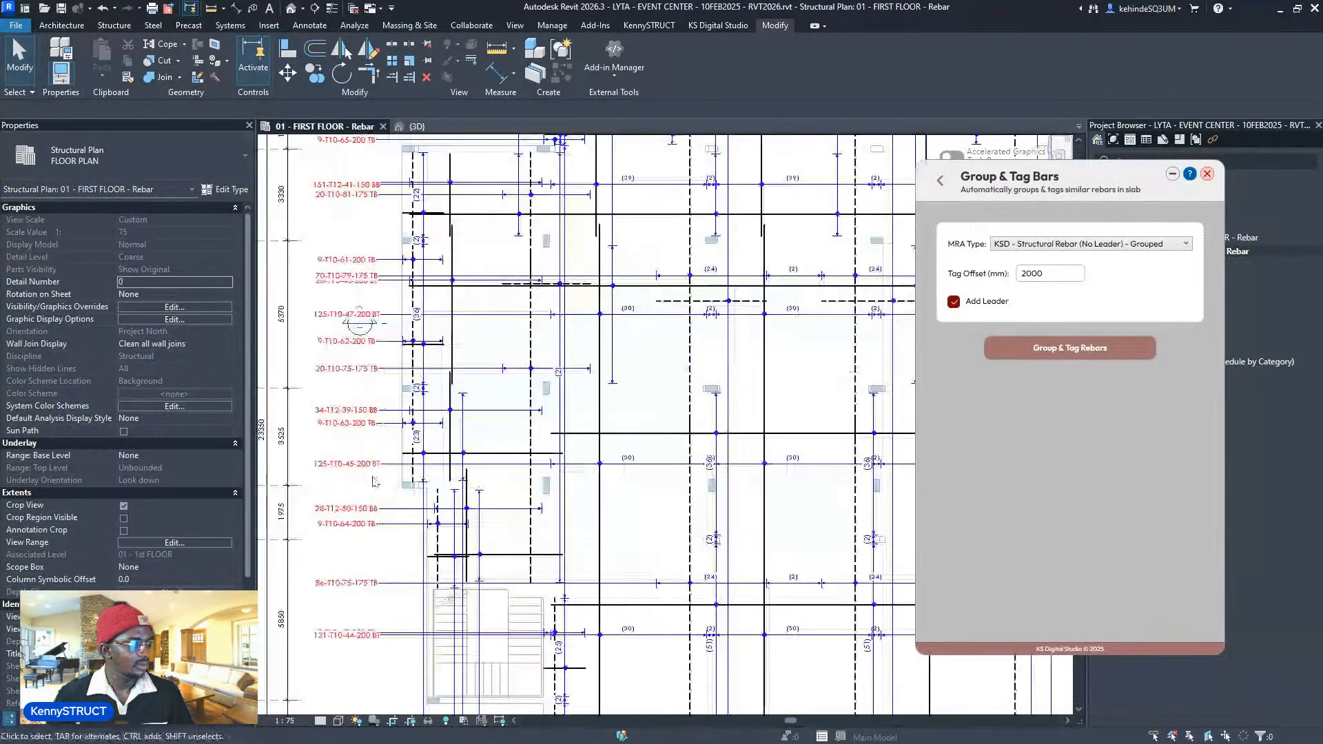
{"action": "scroll", "coordinate": [374, 480], "scroll_direction": "down", "scroll_amount": 4}
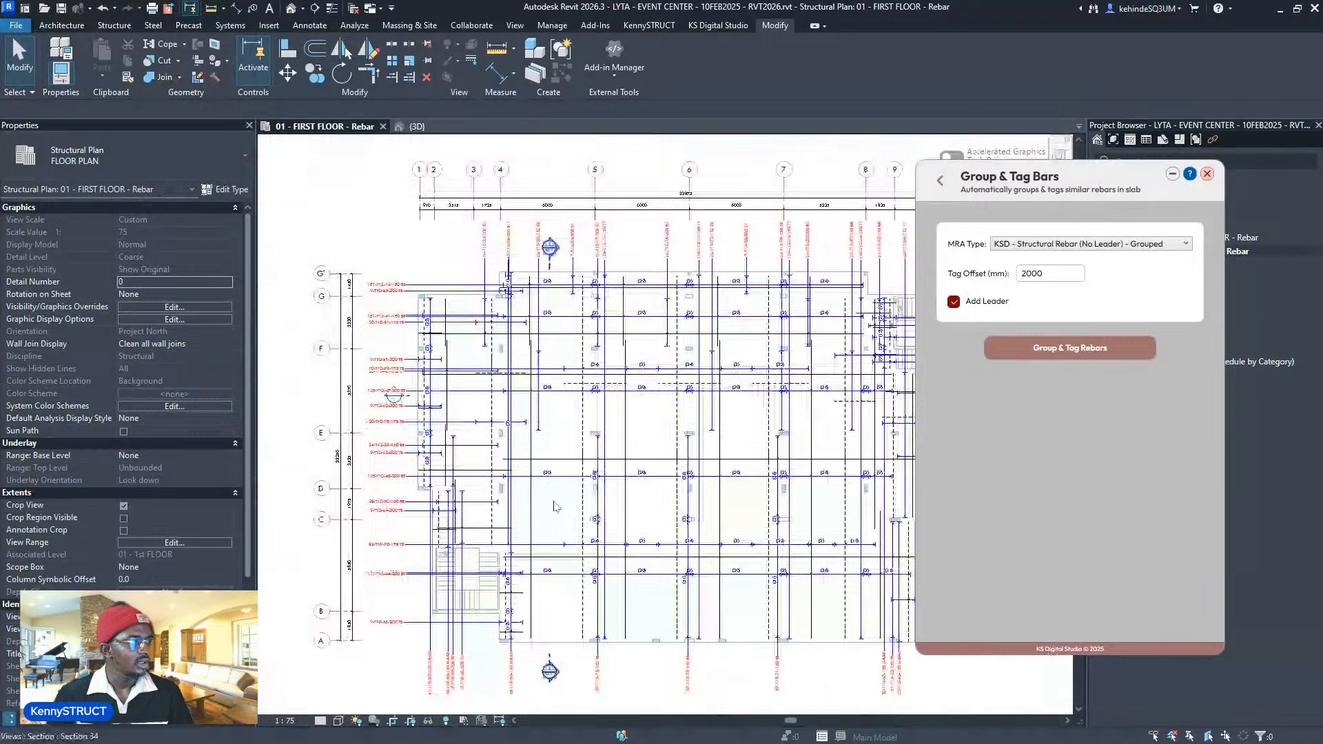
{"action": "scroll", "coordinate": [391, 235], "scroll_direction": "up", "scroll_amount": 4}
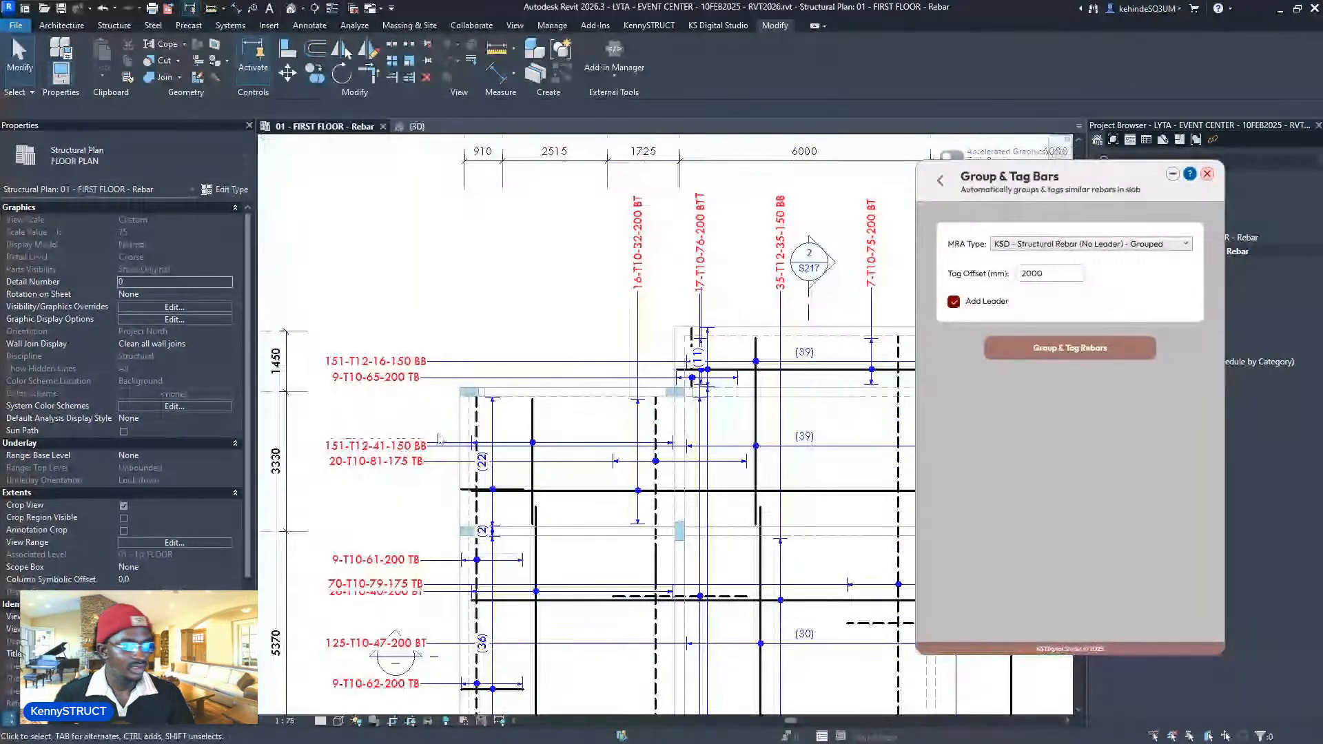
{"action": "mouse_move", "coordinate": [362, 461]}
{"action": "left_mouse_down"}
{"action": "mouse_move", "coordinate": [361, 531]}
{"action": "mouse_move", "coordinate": [362, 507]}
{"action": "left_mouse_up"}
{"action": "middle_click_drag", "start_coordinate": [505, 379], "coordinate": [502, 162]}
- Bring grids D to A into view and select the 81-T10-60-150 U-BAR tag
{"action": "mouse_move", "coordinate": [567, 661]}
{"action": "middle_mouse_down"}
{"action": "mouse_move", "coordinate": [567, 319]}
{"action": "mouse_move", "coordinate": [545, 164]}
{"action": "middle_mouse_up"}
{"action": "scroll", "coordinate": [569, 330], "scroll_direction": "down", "scroll_amount": 2}
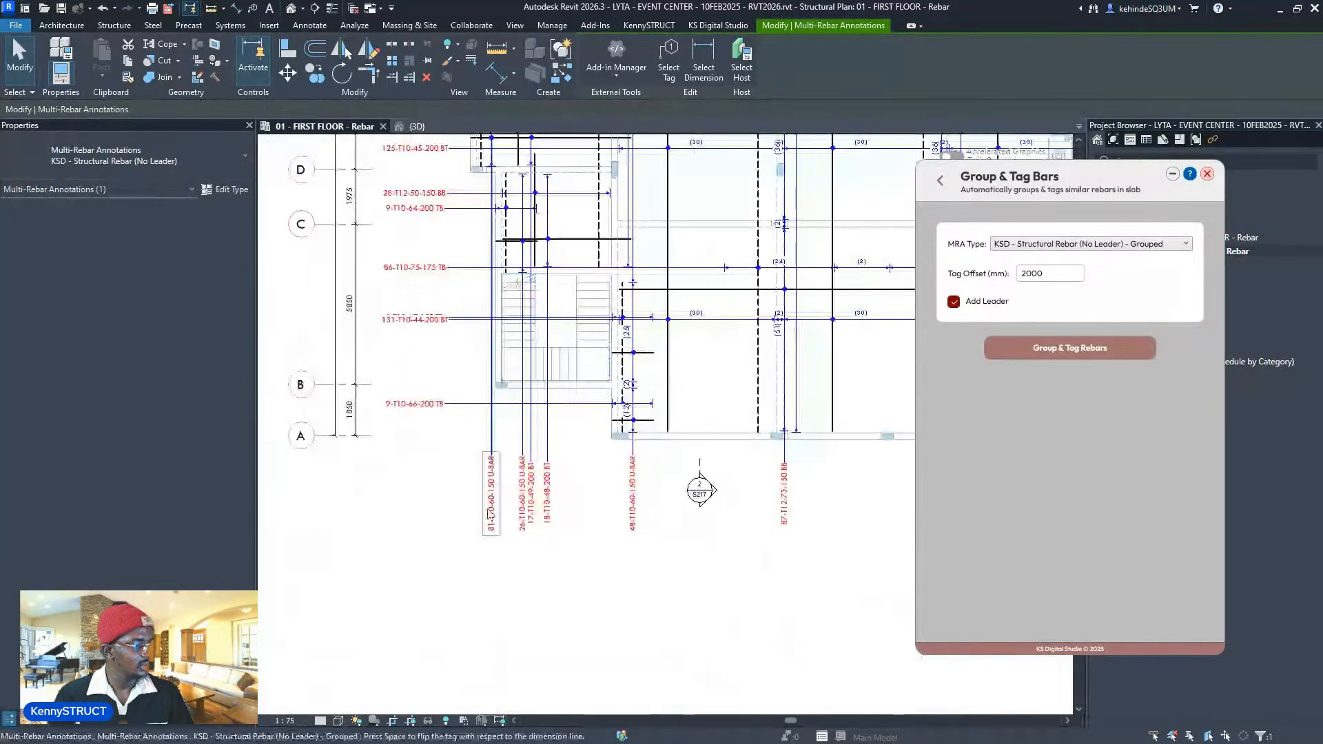
{"action": "scroll", "coordinate": [490, 515], "scroll_direction": "up", "scroll_amount": 1}
{"action": "left_click", "coordinate": [490, 481]}
{"action": "middle_click_drag", "start_coordinate": [490, 483], "coordinate": [427, 557]}
{"action": "scroll", "coordinate": [448, 523], "scroll_direction": "down", "scroll_amount": 3}
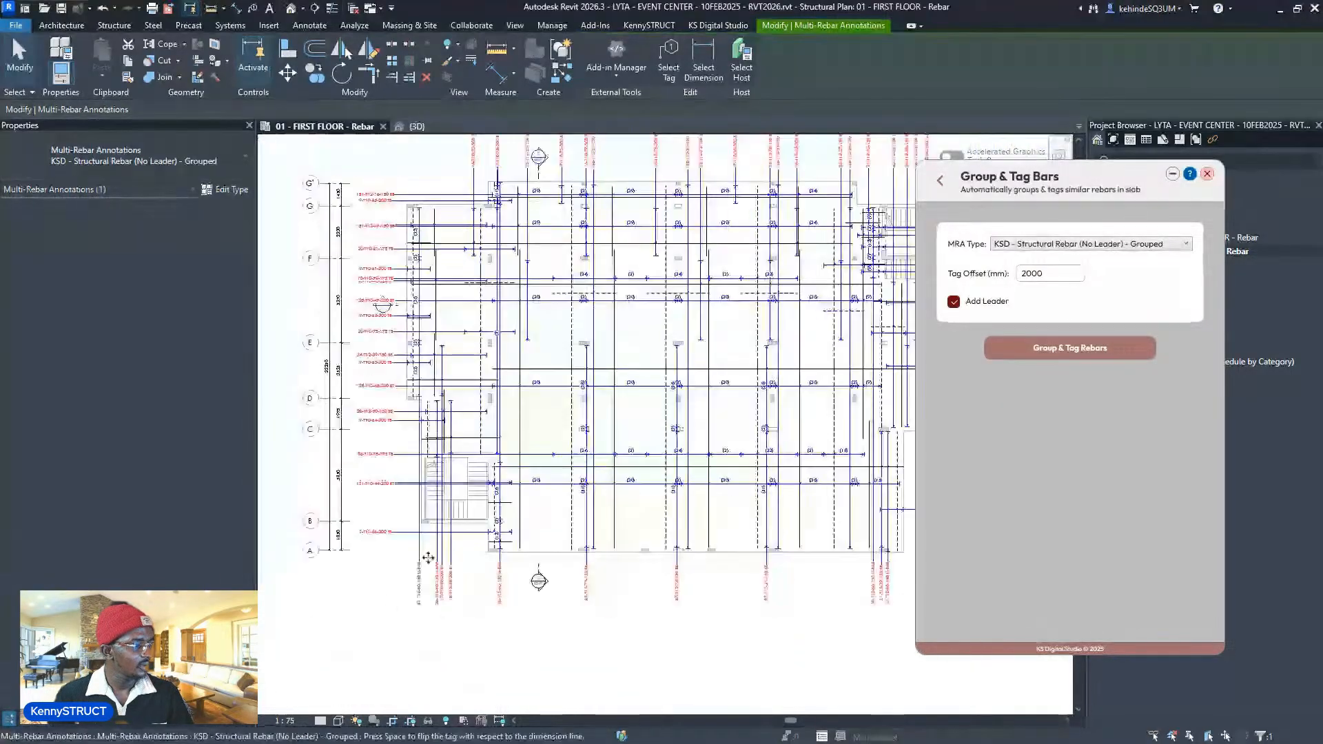
{"action": "scroll", "coordinate": [430, 554], "scroll_direction": "down", "scroll_amount": 3}
{"action": "scroll", "coordinate": [413, 562], "scroll_direction": "up", "scroll_amount": 6}
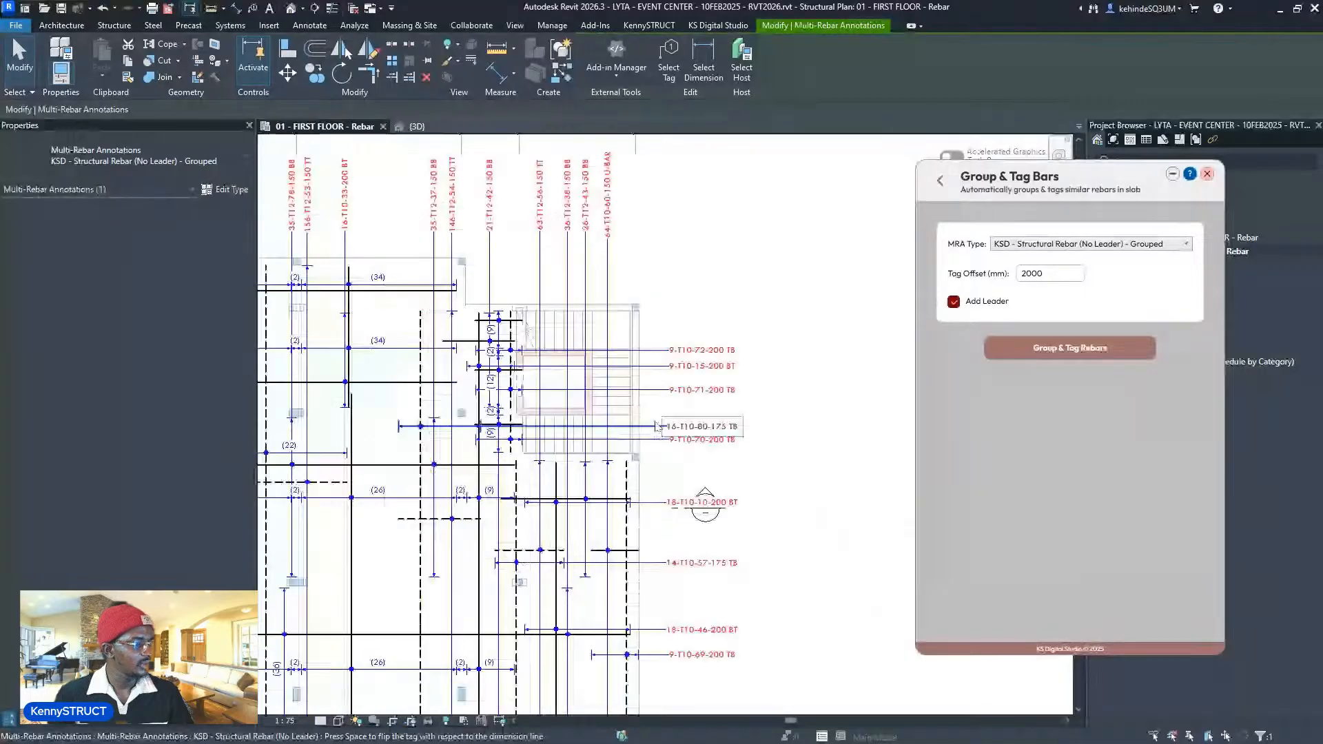
{"action": "scroll", "coordinate": [656, 426], "scroll_direction": "up", "scroll_amount": 1}
- Drag the 16-T10-80-175 TB tag lower, then select the T10 rebar set near the stair
{"action": "key", "text": "Escape"}
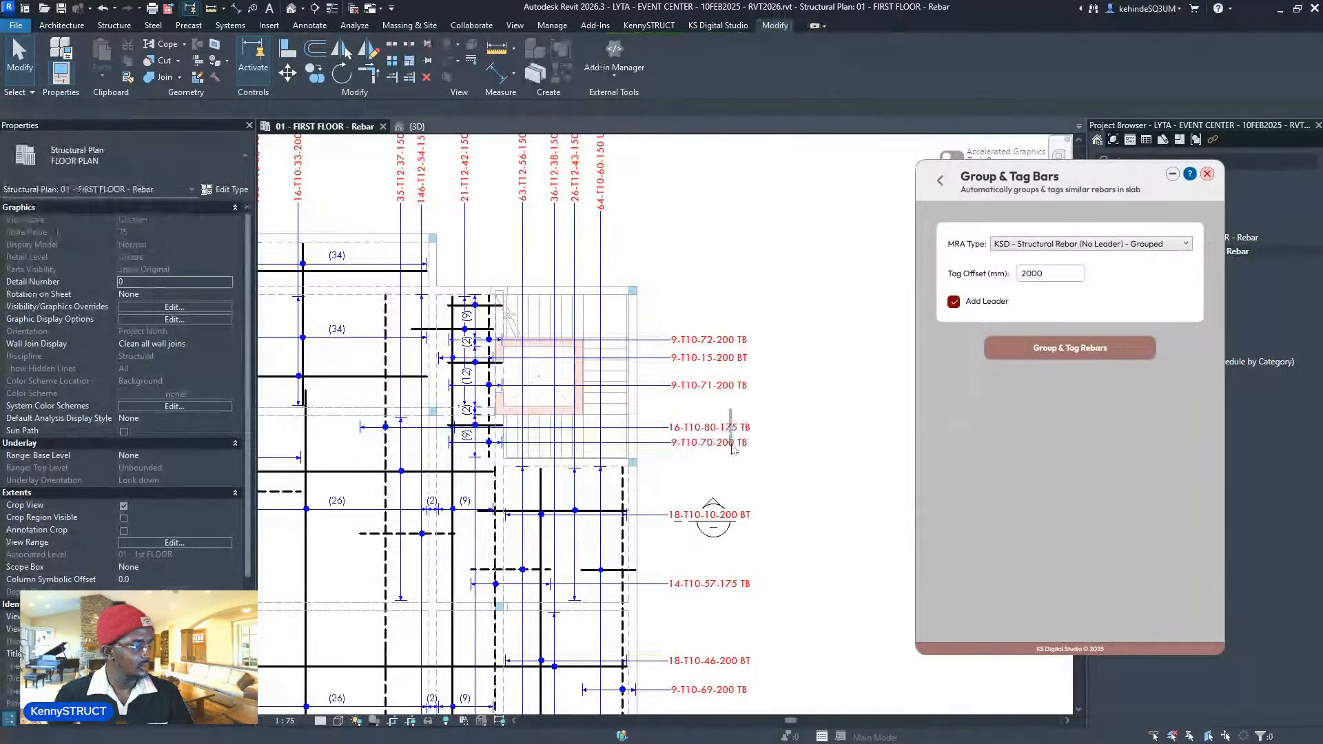
{"action": "left_click", "coordinate": [713, 428]}
{"action": "left_click_drag", "start_coordinate": [713, 427], "coordinate": [712, 488]}
{"action": "middle_click_drag", "start_coordinate": [750, 474], "coordinate": [765, 339]}
{"action": "scroll", "coordinate": [765, 339], "scroll_direction": "down", "scroll_amount": 1}
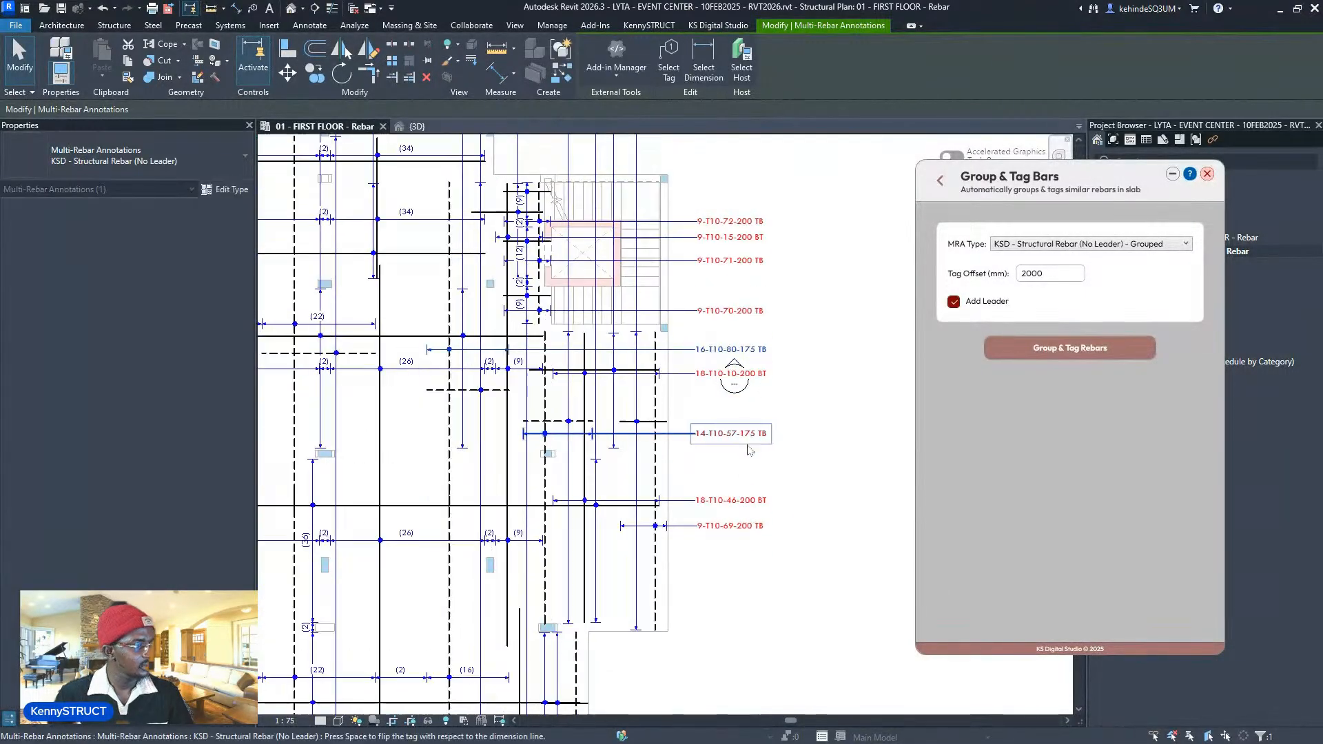
{"action": "left_click", "coordinate": [449, 557]}
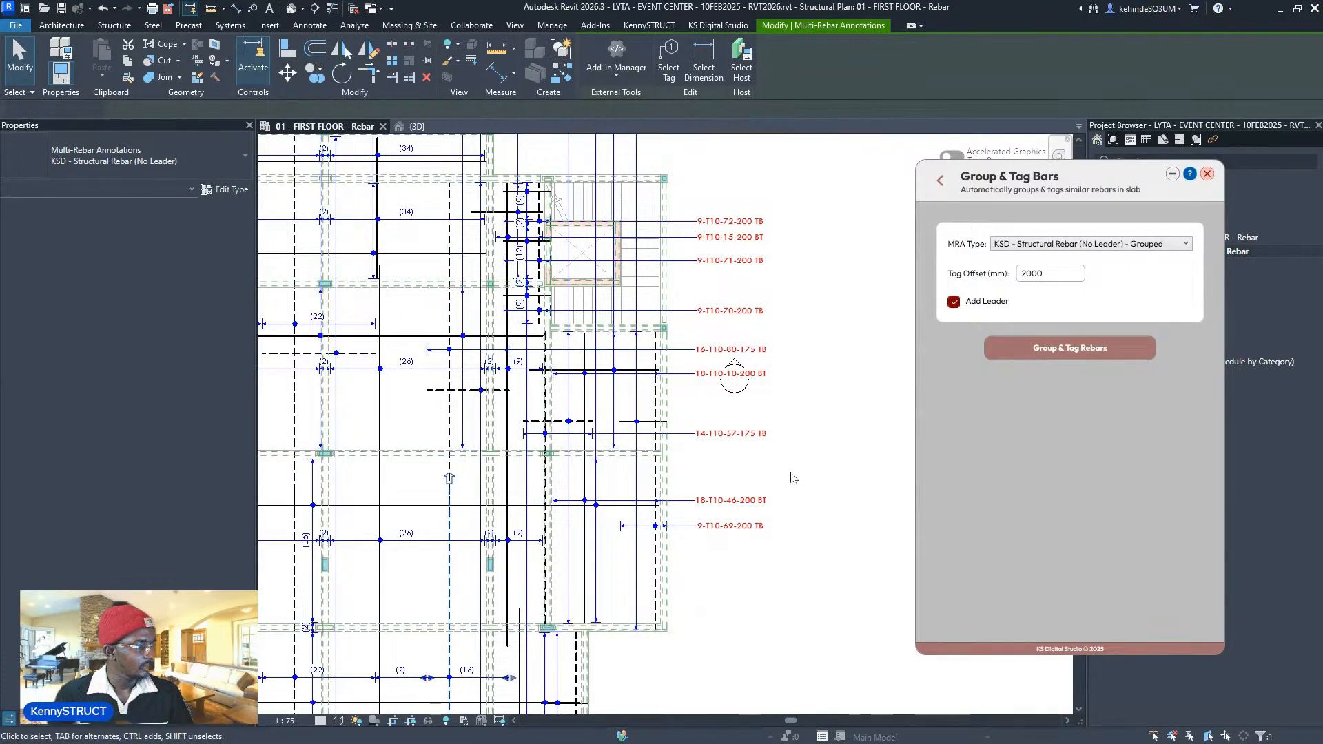
{"action": "middle_click_drag", "start_coordinate": [585, 496], "coordinate": [738, 467]}
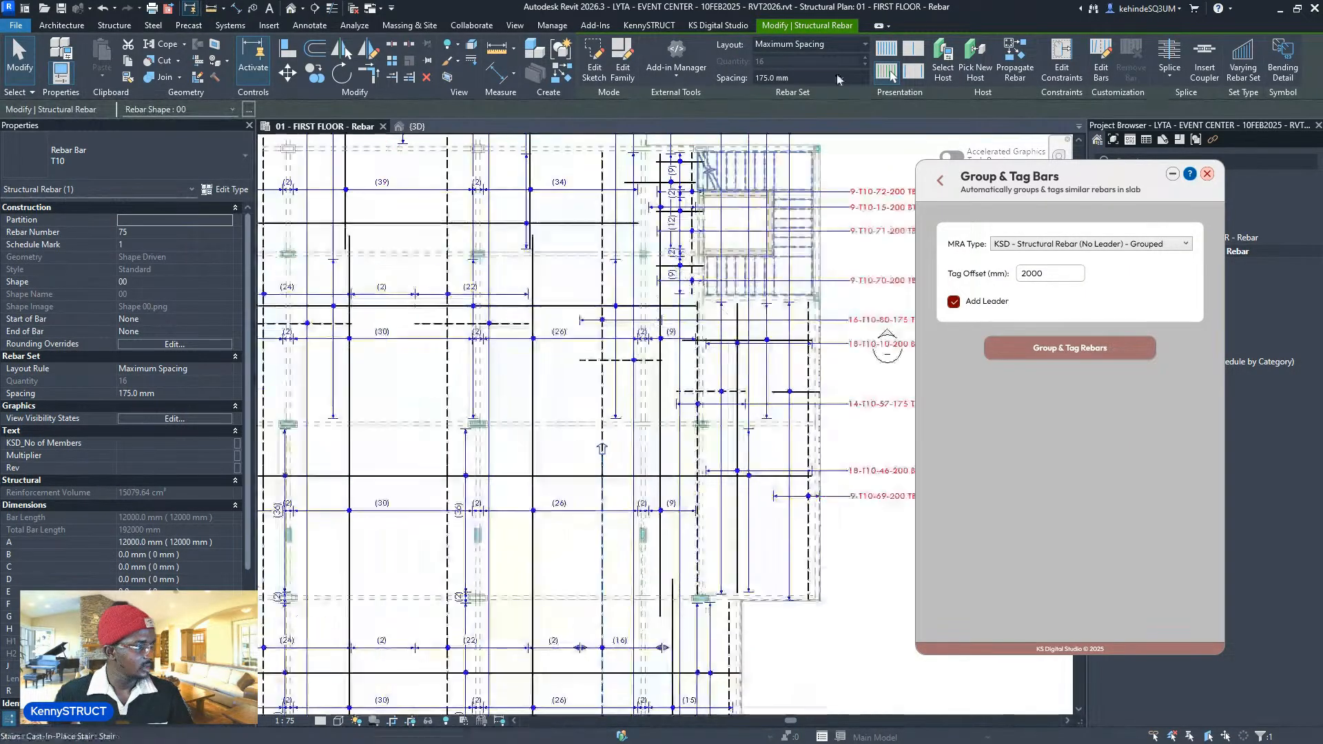
- Open the bar display choice for the set, then drag the 70-T10-79-175 TB tag slightly lower
{"action": "left_click", "coordinate": [888, 71]}
{"action": "scroll", "coordinate": [597, 482], "scroll_direction": "up", "scroll_amount": 2}
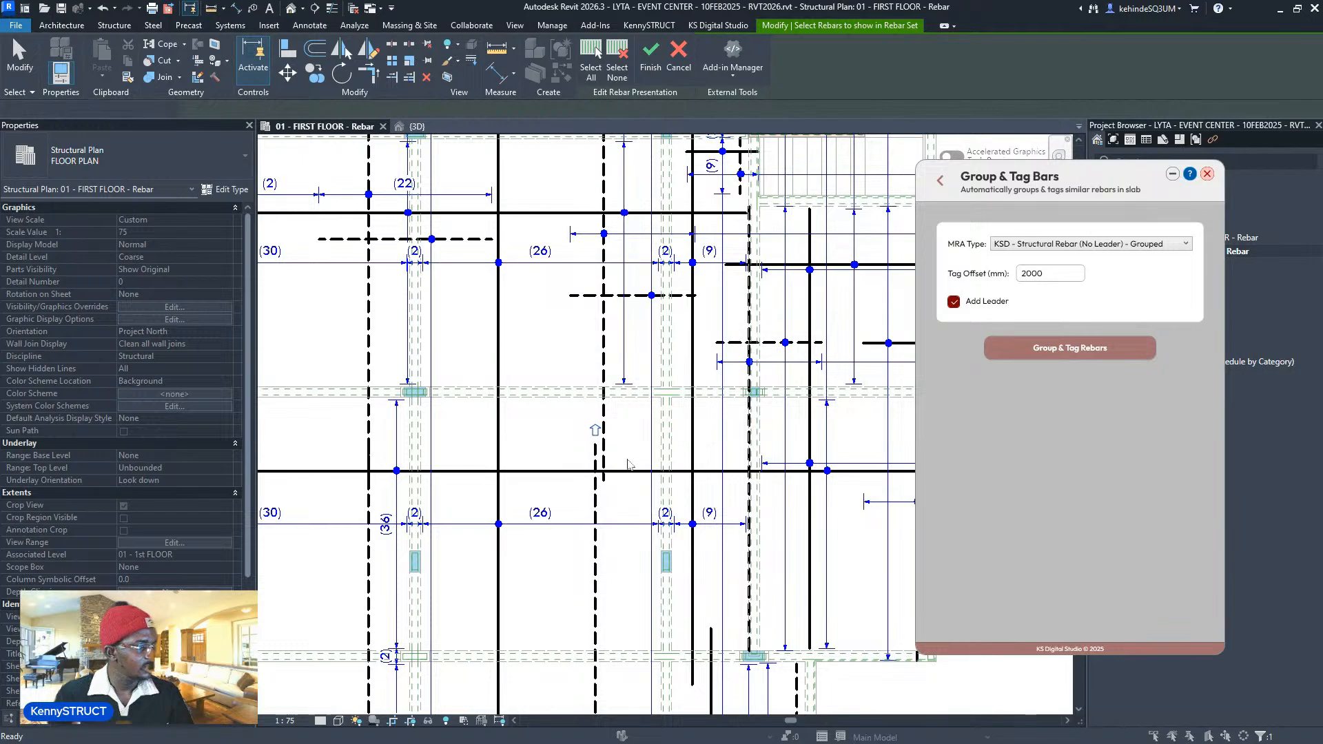
{"action": "scroll", "coordinate": [599, 474], "scroll_direction": "down", "scroll_amount": 4}
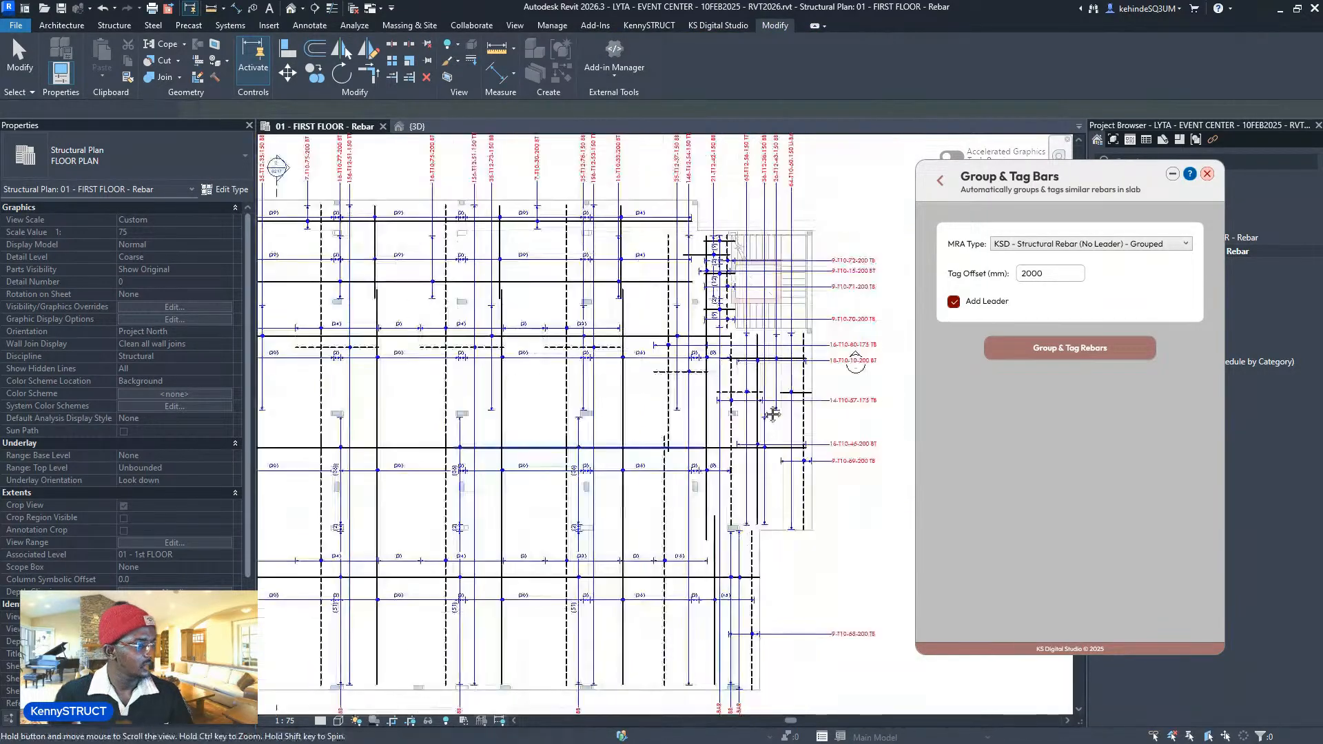
{"action": "scroll", "coordinate": [480, 303], "scroll_direction": "up", "scroll_amount": 5}
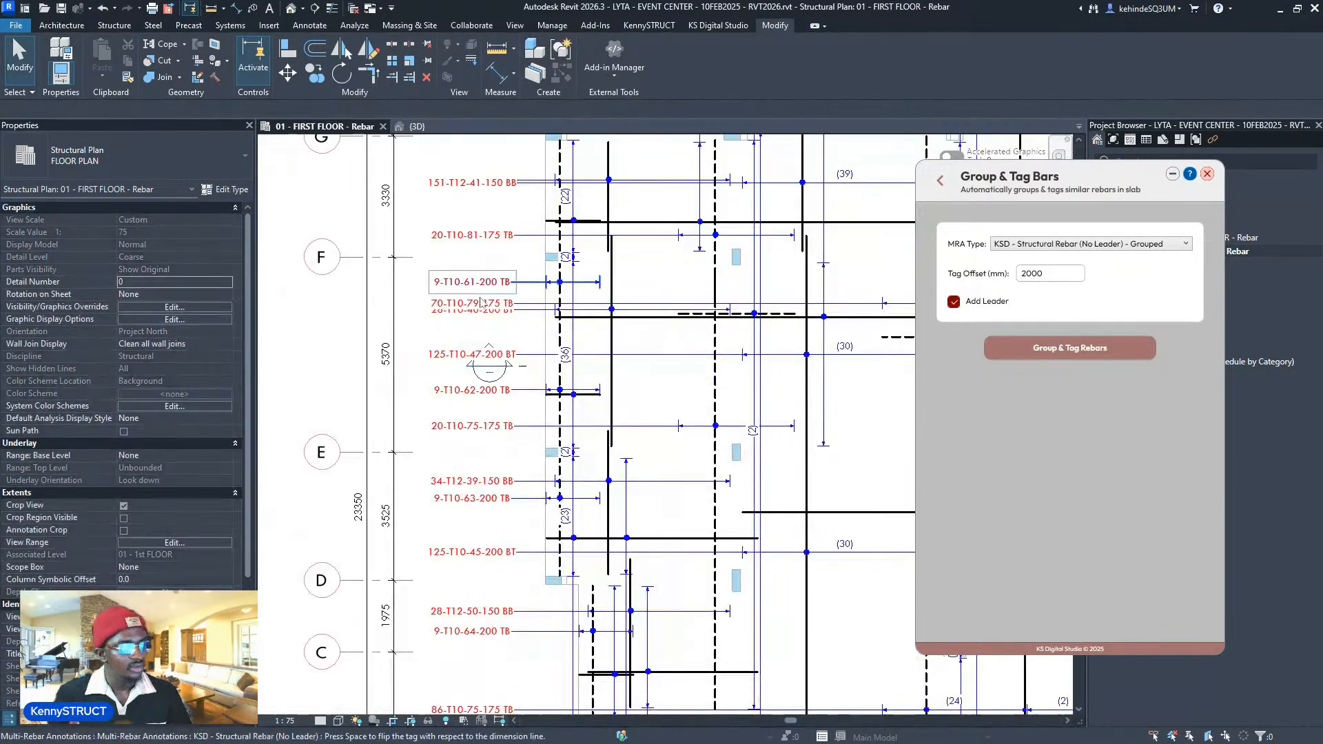
{"action": "left_click", "coordinate": [480, 303]}
{"action": "scroll", "coordinate": [468, 300], "scroll_direction": "down", "scroll_amount": 3}
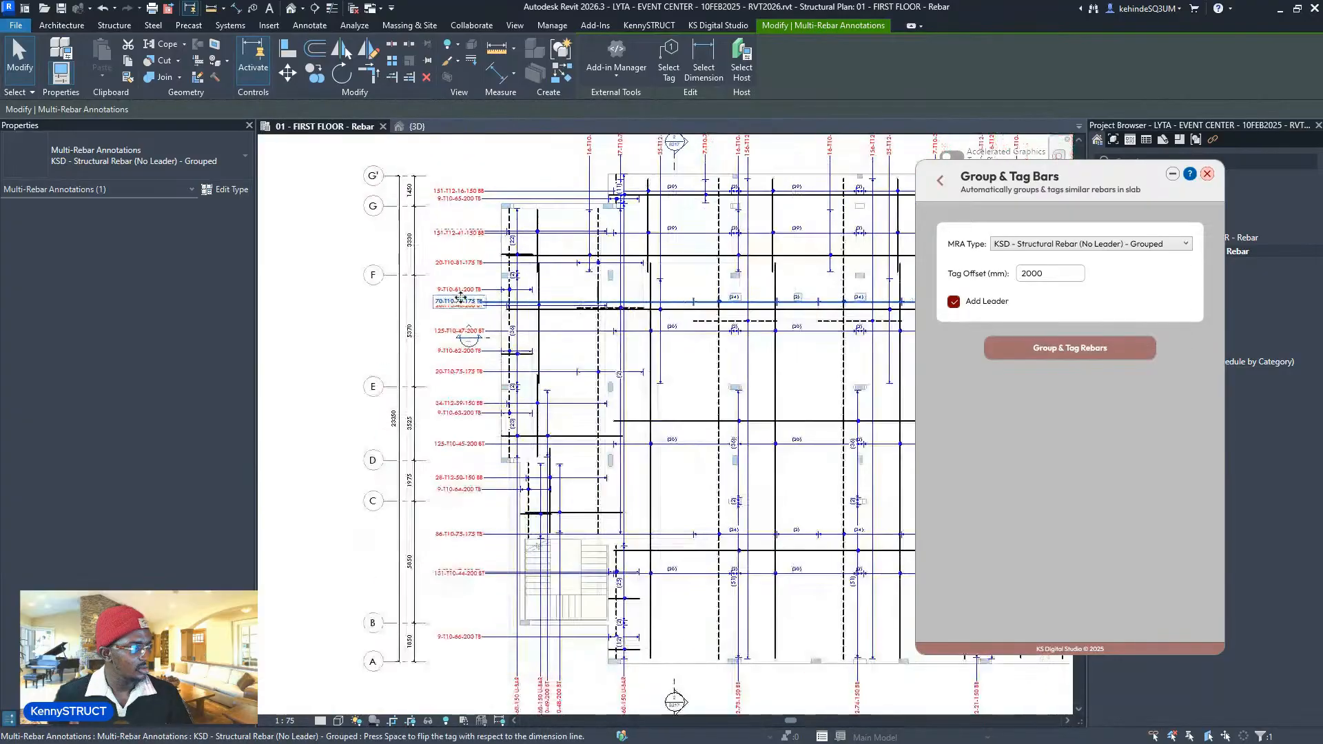
{"action": "left_click_drag", "start_coordinate": [459, 297], "coordinate": [451, 362]}
{"action": "scroll", "coordinate": [455, 352], "scroll_direction": "up", "scroll_amount": 3}
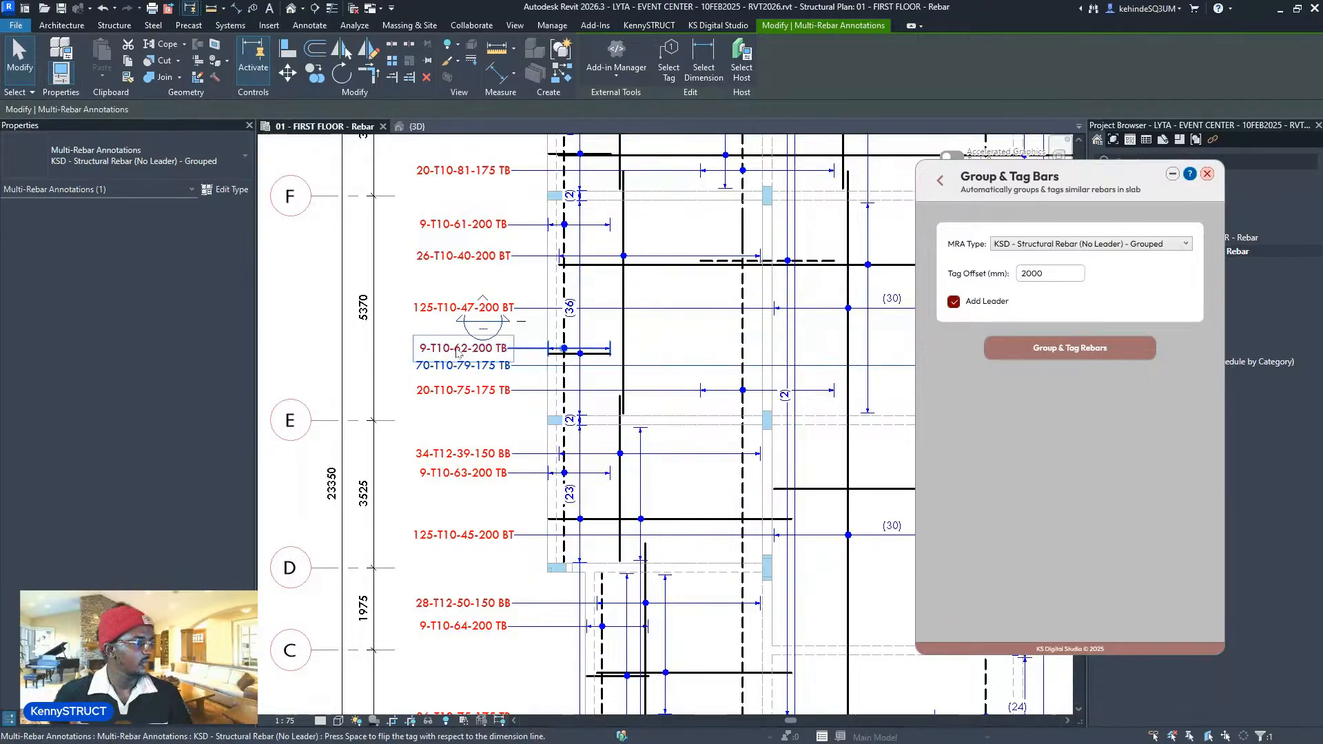
{"action": "key", "text": "Escape"}
- Pull the hidden 9-T10-67-200 TB tag up and crossing-select the left-side tags
{"action": "scroll", "coordinate": [456, 324], "scroll_direction": "down", "scroll_amount": 3}
{"action": "scroll", "coordinate": [452, 551], "scroll_direction": "up", "scroll_amount": 2}
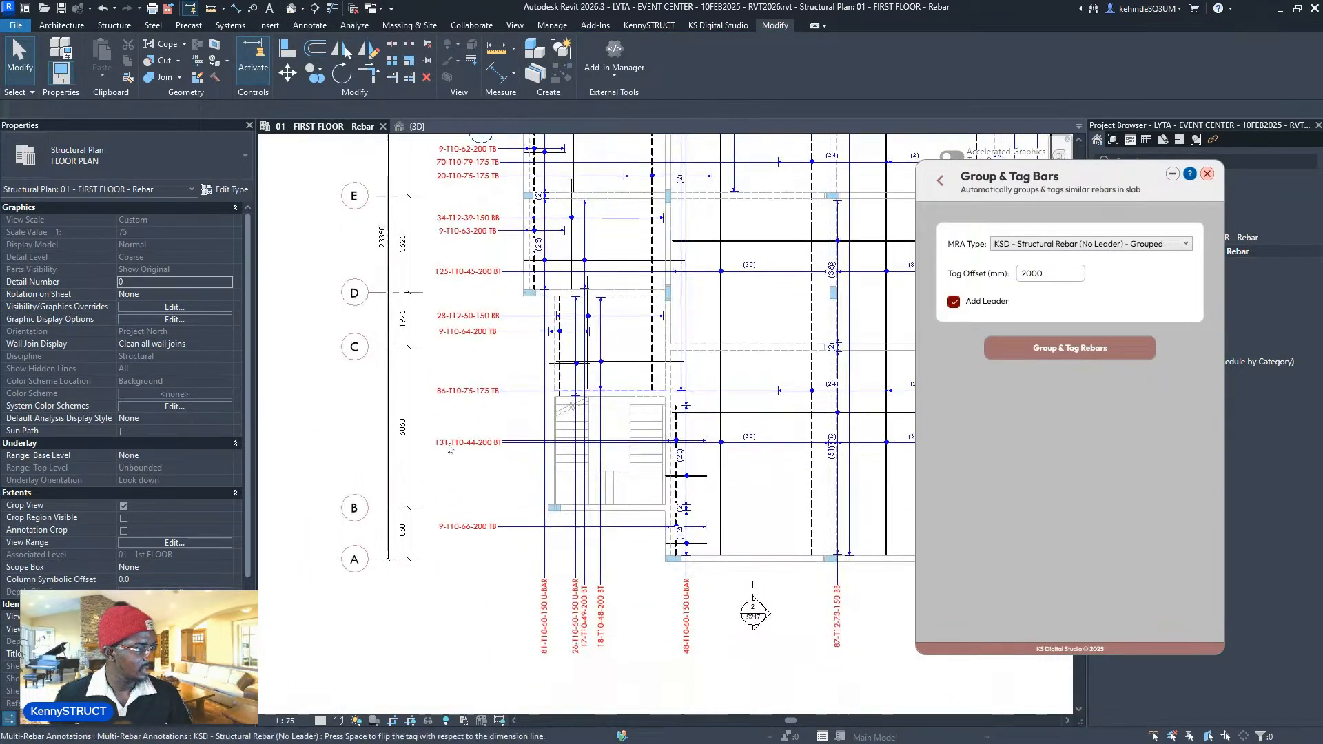
{"action": "left_click_drag", "start_coordinate": [443, 441], "coordinate": [441, 417]}
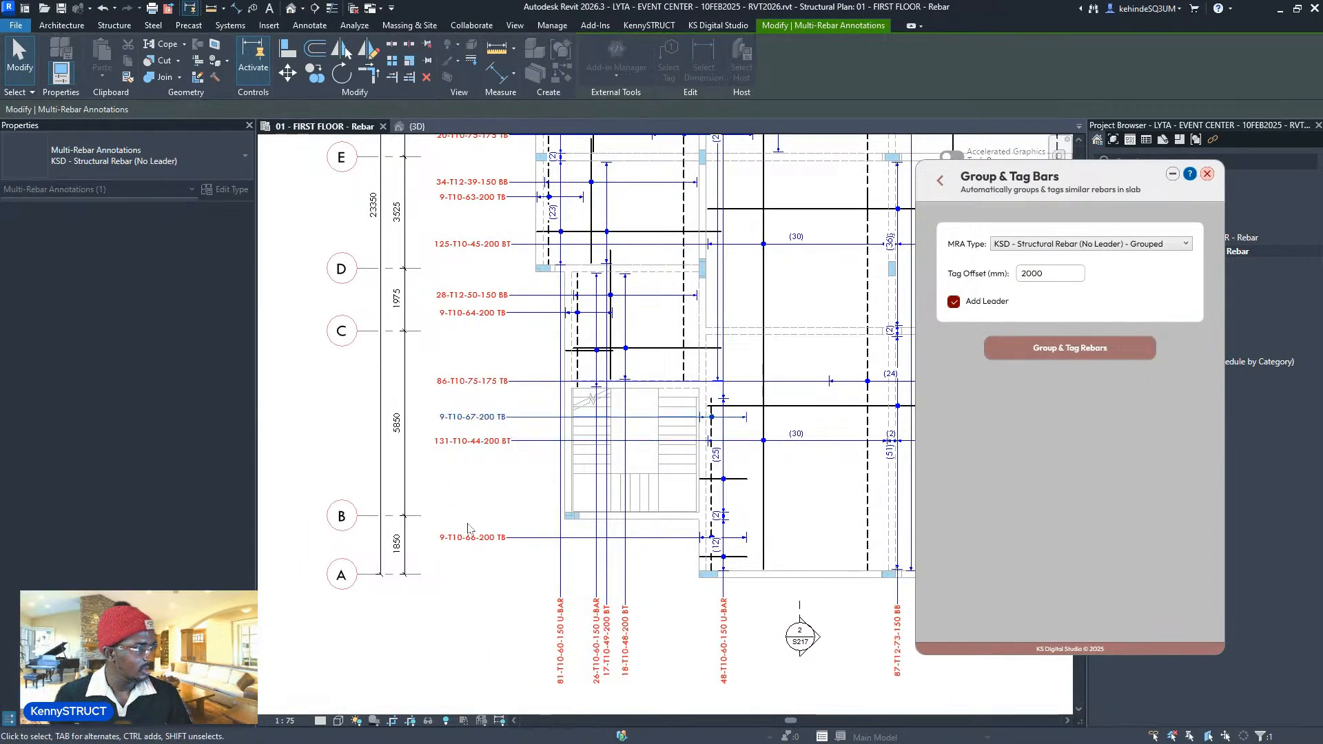
{"action": "scroll", "coordinate": [442, 418], "scroll_direction": "down", "scroll_amount": 5}
{"action": "key", "text": "Escape"}
{"action": "left_click_drag", "start_coordinate": [464, 369], "coordinate": [463, 262]}
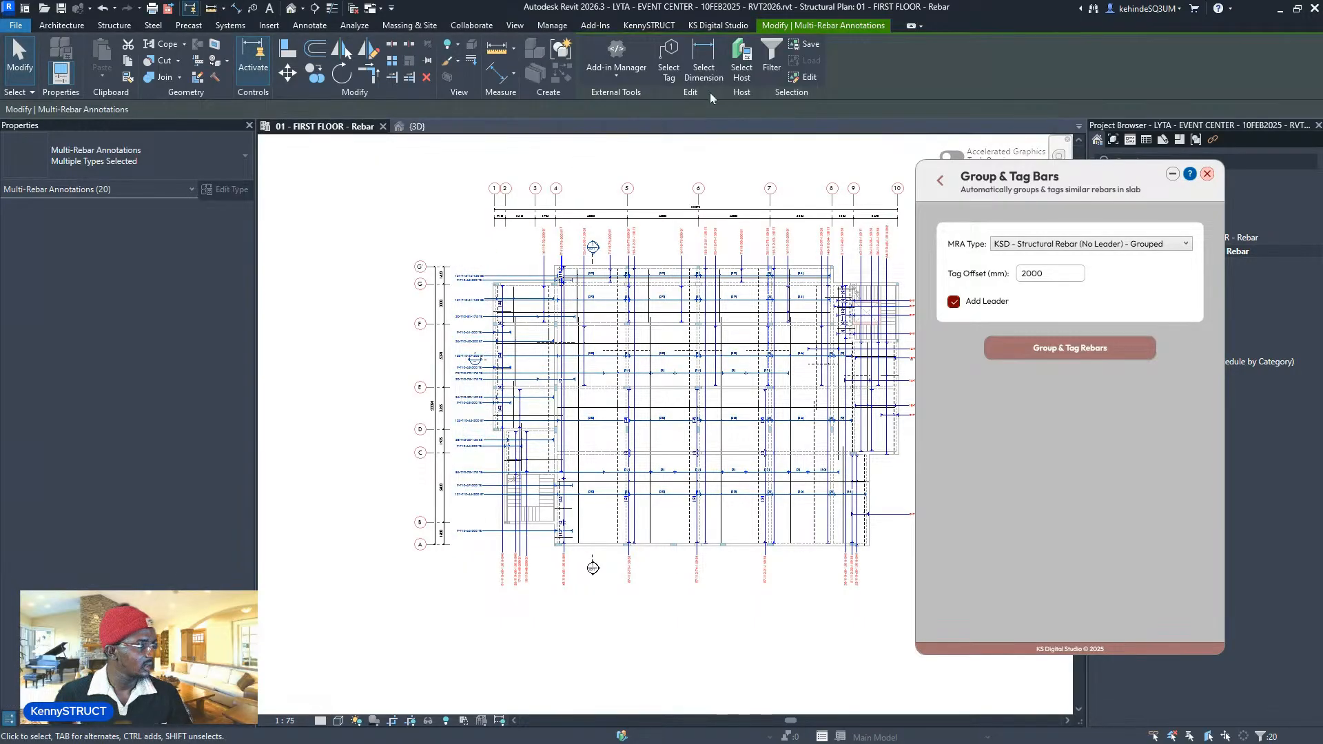
- Filter the selection to Structural Rebar Tags and right-align the tags along the plan's right side
{"action": "left_click", "coordinate": [675, 64]}
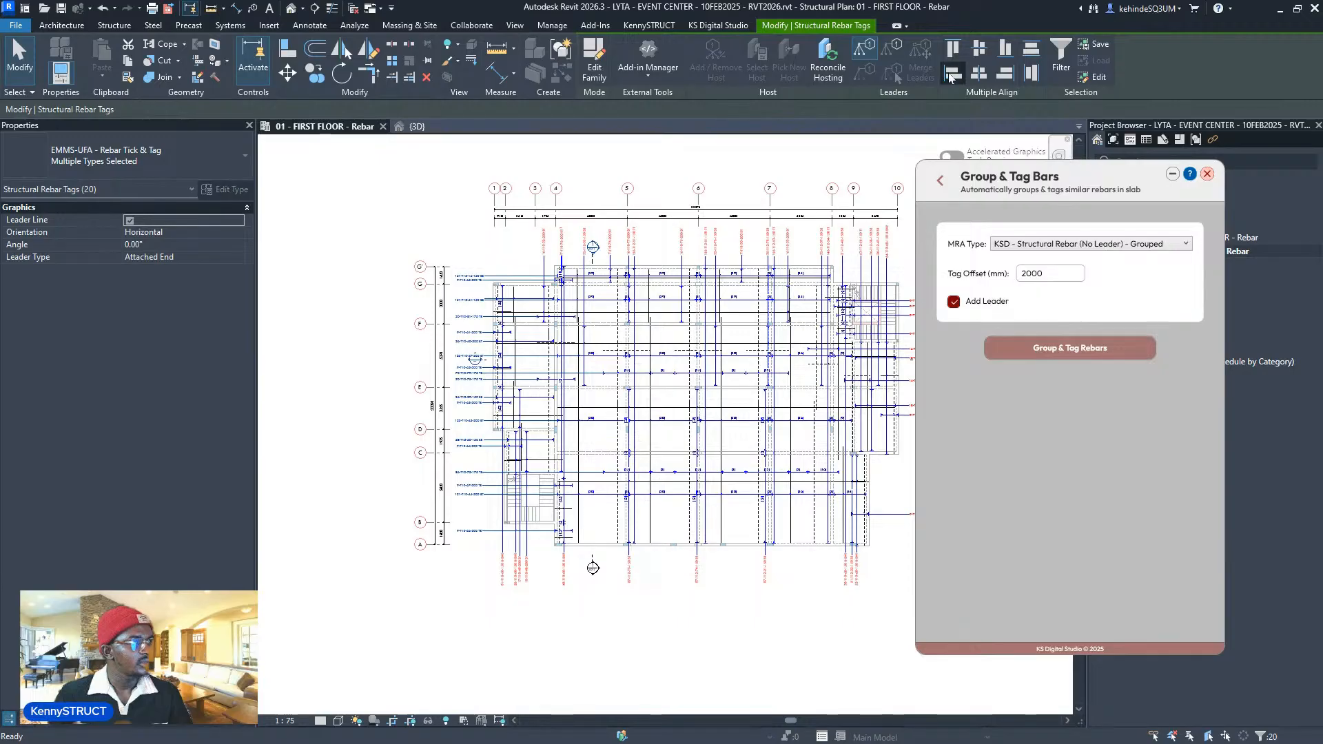
{"action": "scroll", "coordinate": [360, 373], "scroll_direction": "down", "scroll_amount": 3}
{"action": "scroll", "coordinate": [703, 363], "scroll_direction": "up", "scroll_amount": 4}
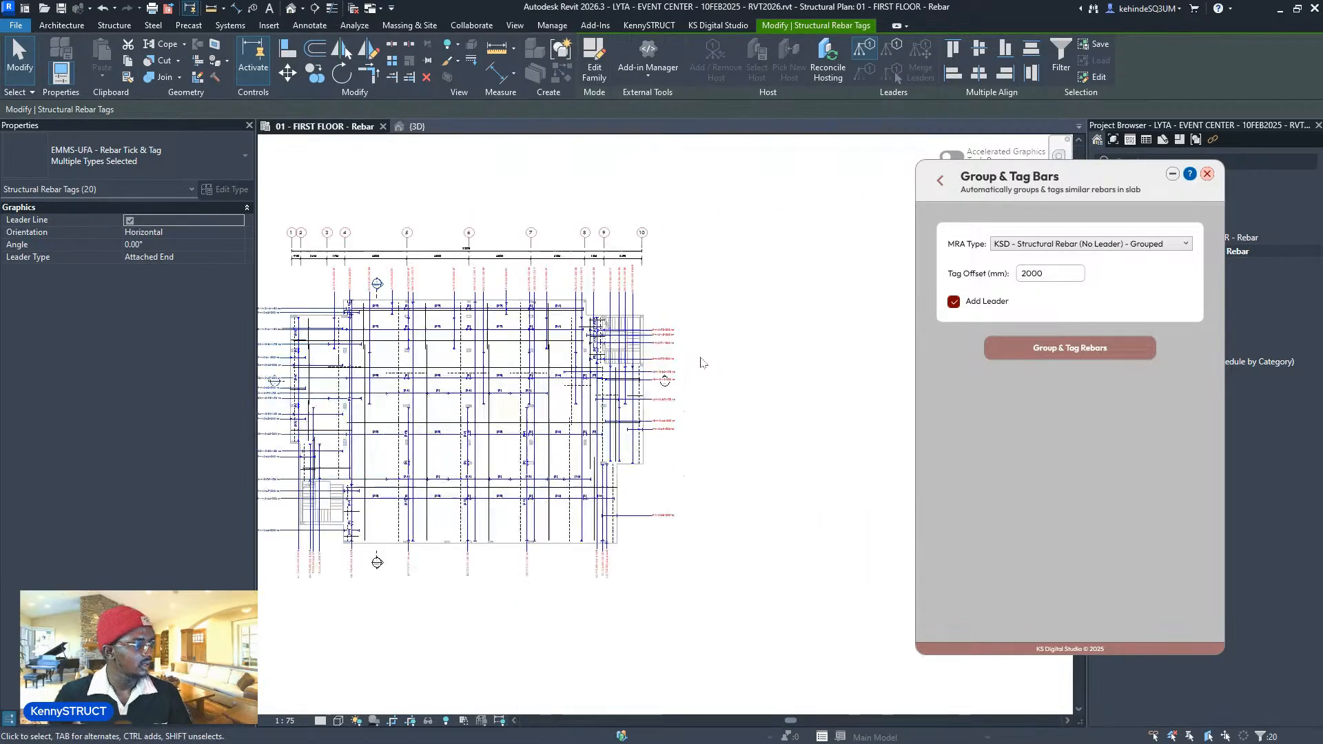
{"action": "left_click", "coordinate": [667, 628]}
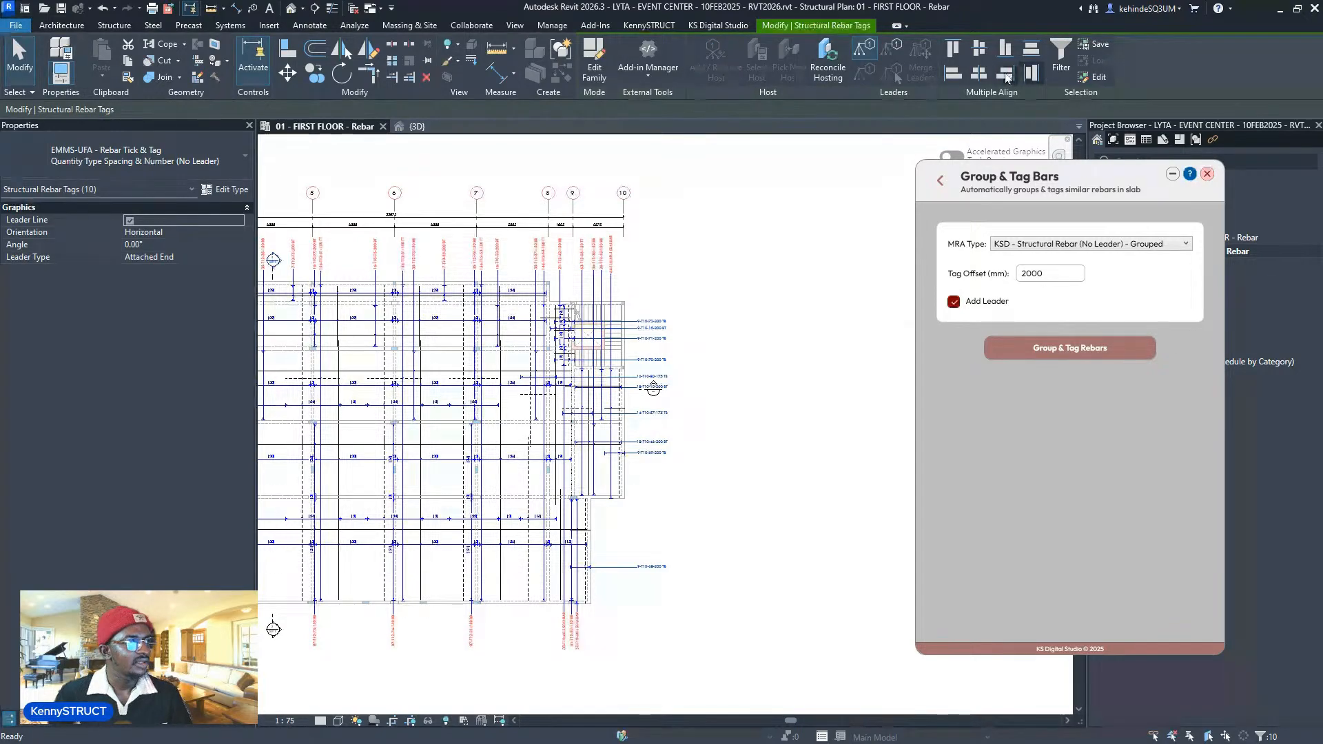
{"action": "left_click", "coordinate": [1005, 78]}
- Move the 18-T10-10-200 BT and 9-T10-69-200 TB tags lower, clear of neighbouring tags
{"action": "scroll", "coordinate": [639, 337], "scroll_direction": "up", "scroll_amount": 2}
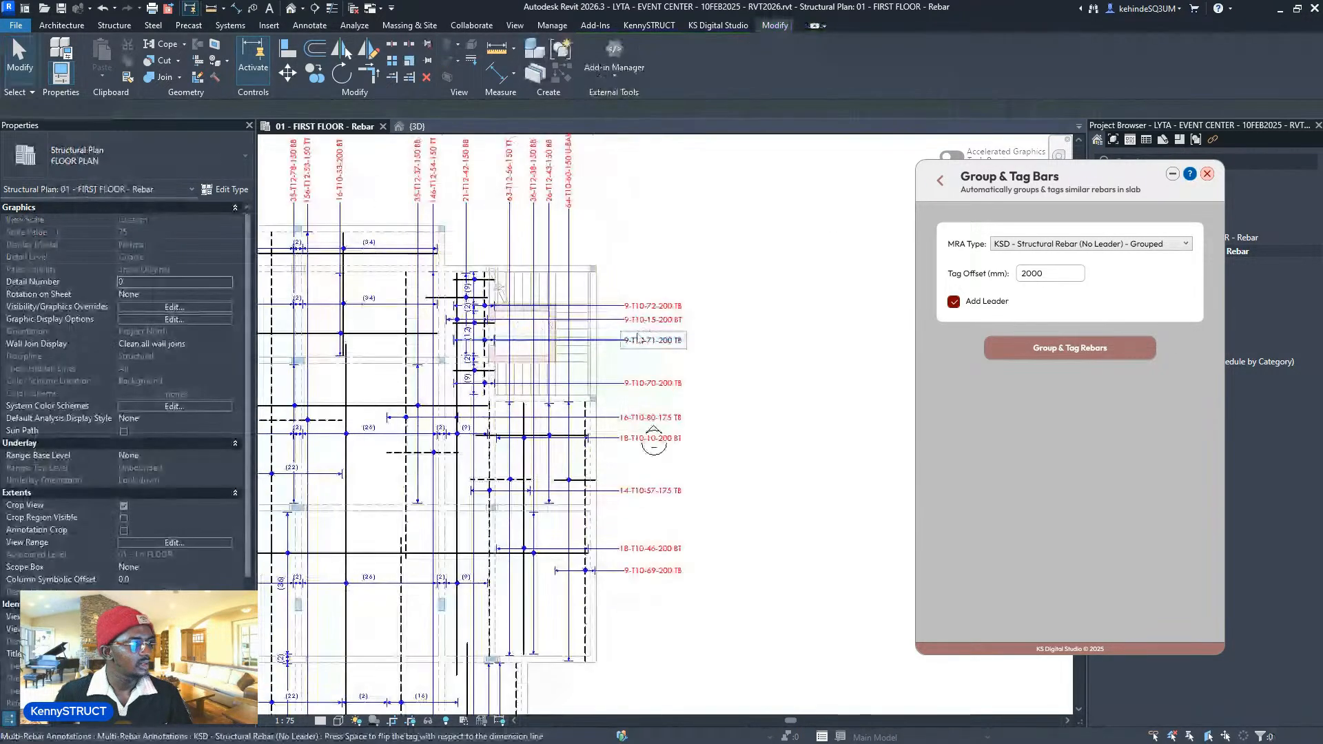
{"action": "left_click", "coordinate": [639, 337]}
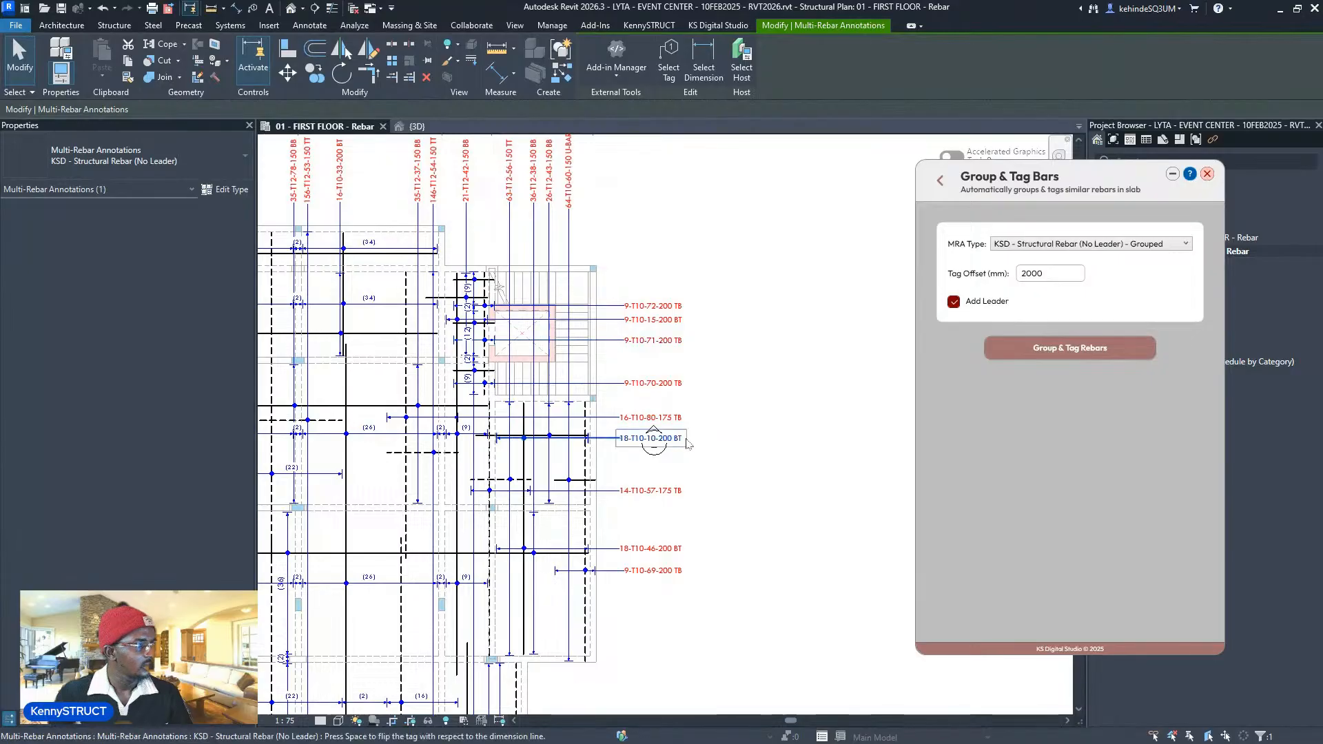
{"action": "left_click_drag", "start_coordinate": [686, 440], "coordinate": [688, 471]}
{"action": "middle_click_drag", "start_coordinate": [703, 462], "coordinate": [719, 396]}
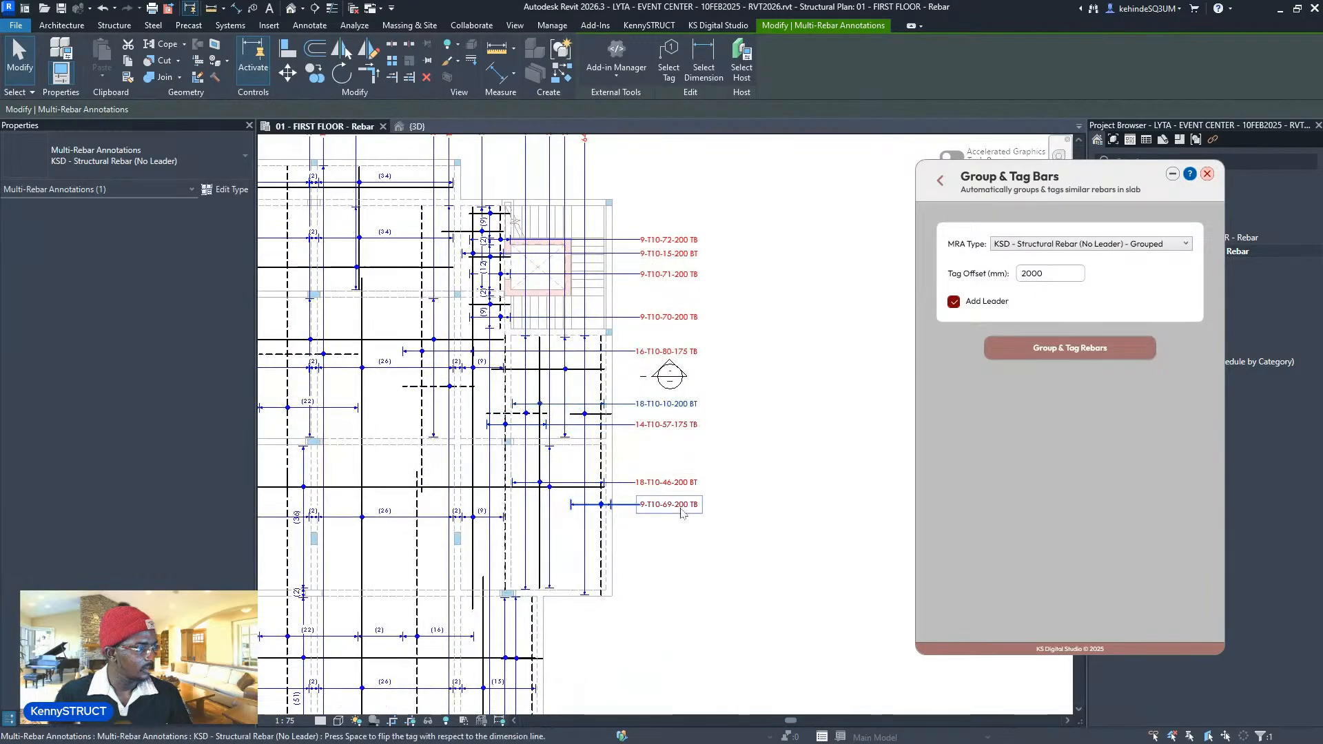
{"action": "left_click_drag", "start_coordinate": [681, 509], "coordinate": [673, 559]}
{"action": "scroll", "coordinate": [720, 528], "scroll_direction": "down", "scroll_amount": 1}
{"action": "middle_click_drag", "start_coordinate": [723, 527], "coordinate": [905, 432]}
{"action": "middle_click_drag", "start_coordinate": [622, 523], "coordinate": [781, 455]}
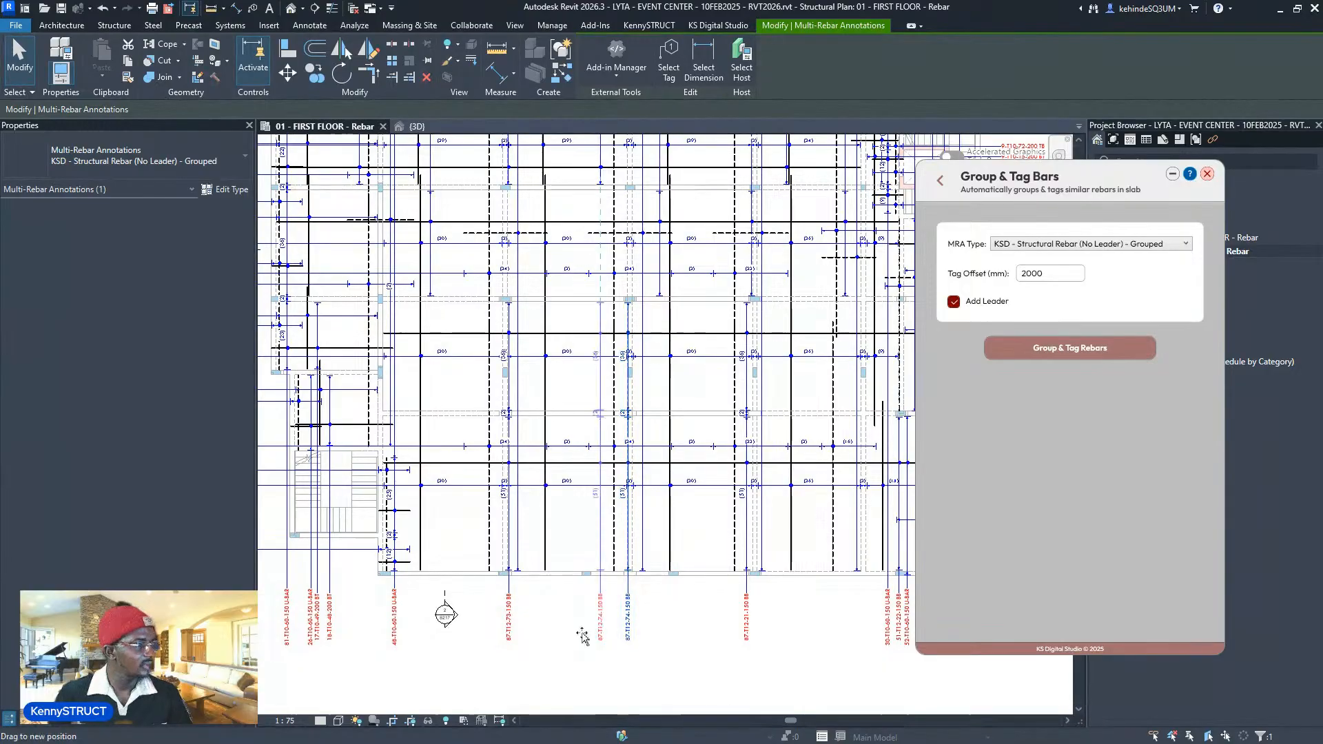
{"action": "key", "text": "Escape"}
{"action": "scroll", "coordinate": [682, 358], "scroll_direction": "up", "scroll_amount": 3}
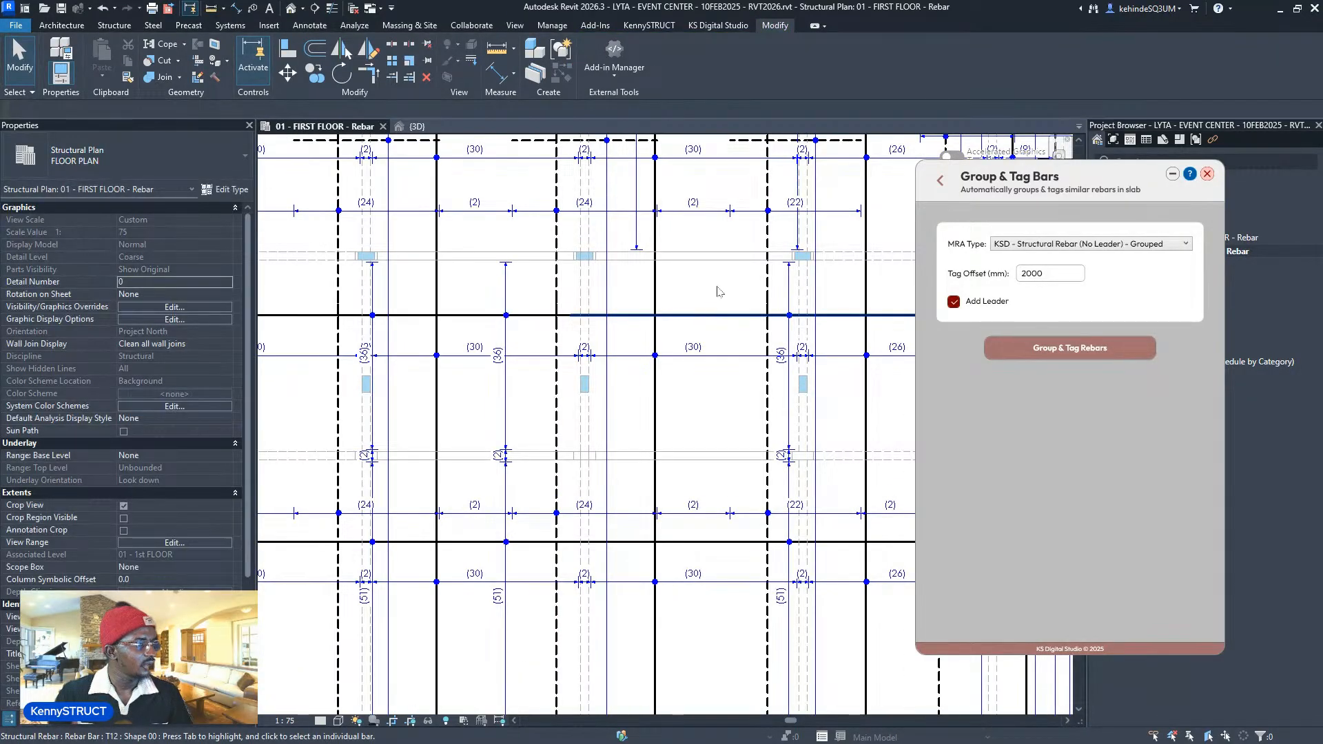
- Set the 36-bar T12 rebar set to display only one chosen bar
{"action": "left_click", "coordinate": [715, 314]}
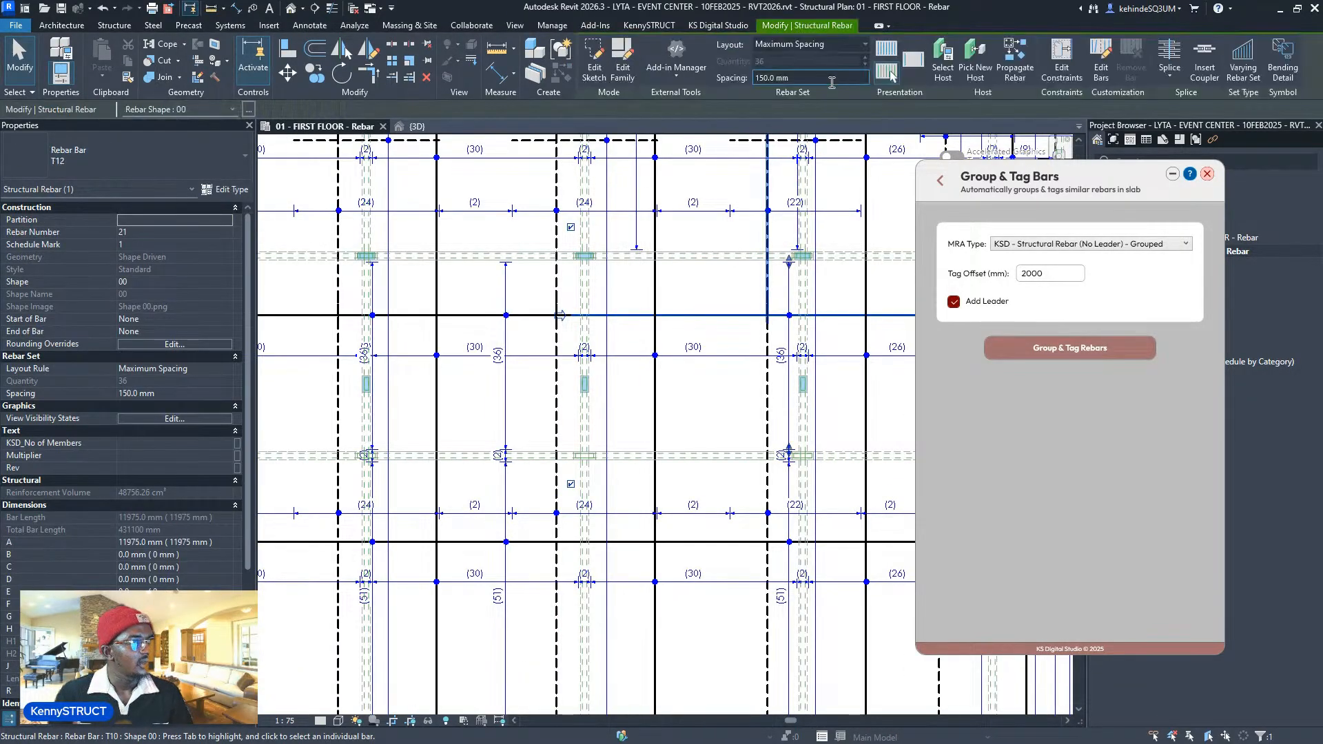
{"action": "left_click", "coordinate": [889, 72]}
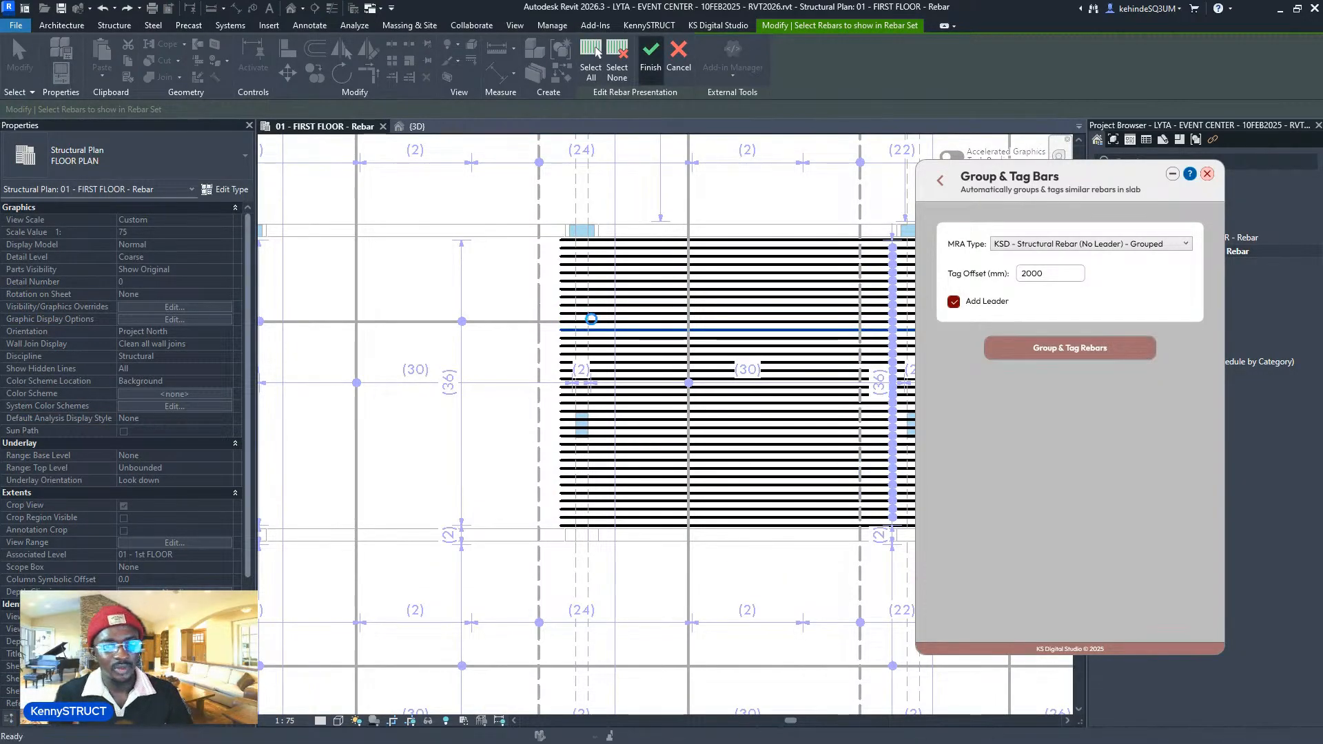
{"action": "left_click", "coordinate": [650, 57]}
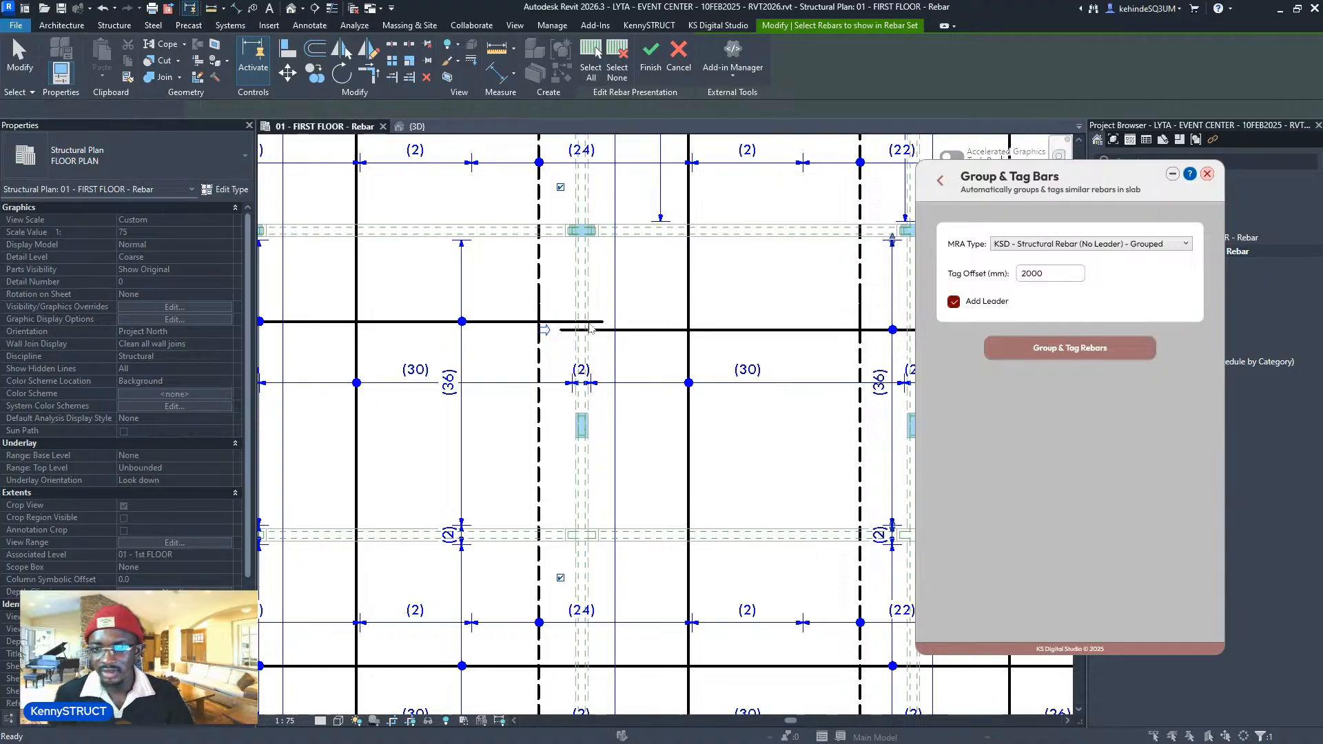
{"action": "scroll", "coordinate": [590, 329], "scroll_direction": "down", "scroll_amount": 1}
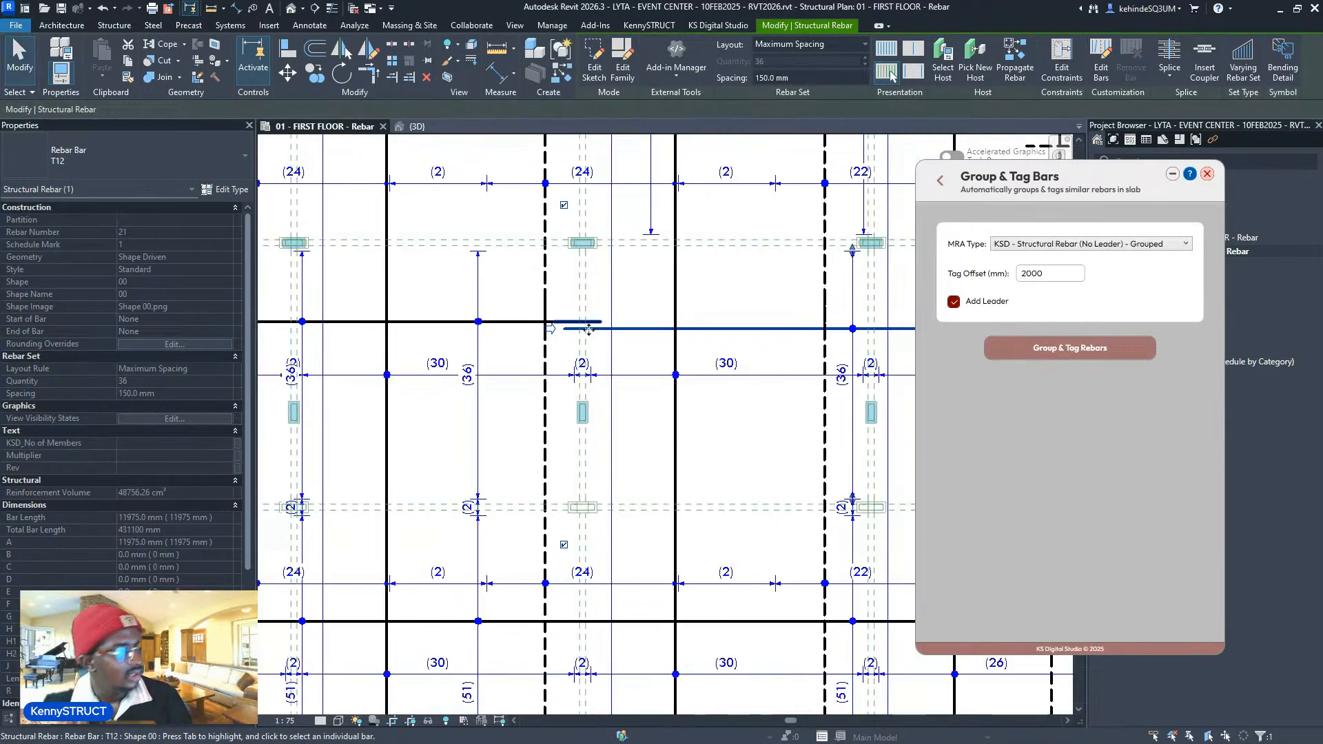
{"action": "scroll", "coordinate": [569, 385], "scroll_direction": "down", "scroll_amount": 3}
{"action": "key", "text": "Escape"}
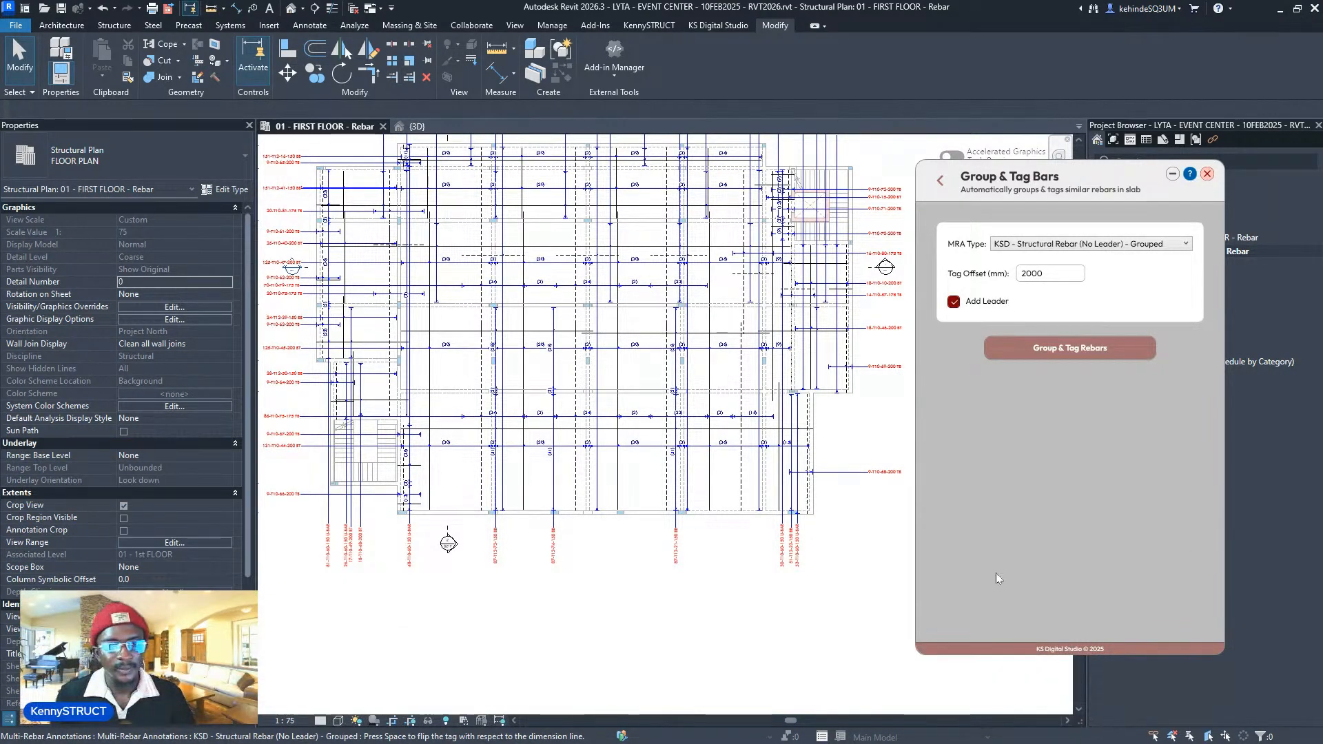
- Select the 151-T12-41-150 BB tag and pan the plan up and right
{"action": "scroll", "coordinate": [321, 359], "scroll_direction": "down", "scroll_amount": 3}
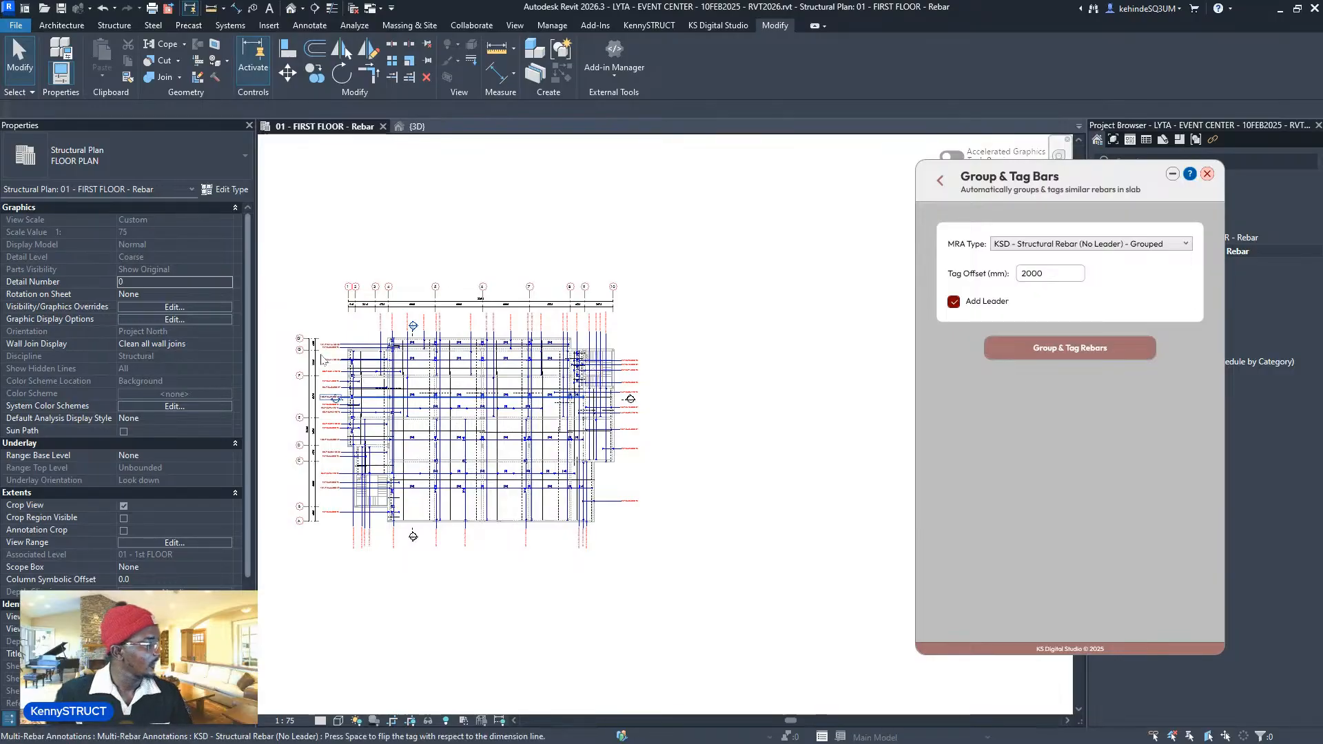
{"action": "scroll", "coordinate": [321, 359], "scroll_direction": "up", "scroll_amount": 5}
{"action": "left_click", "coordinate": [325, 407]}
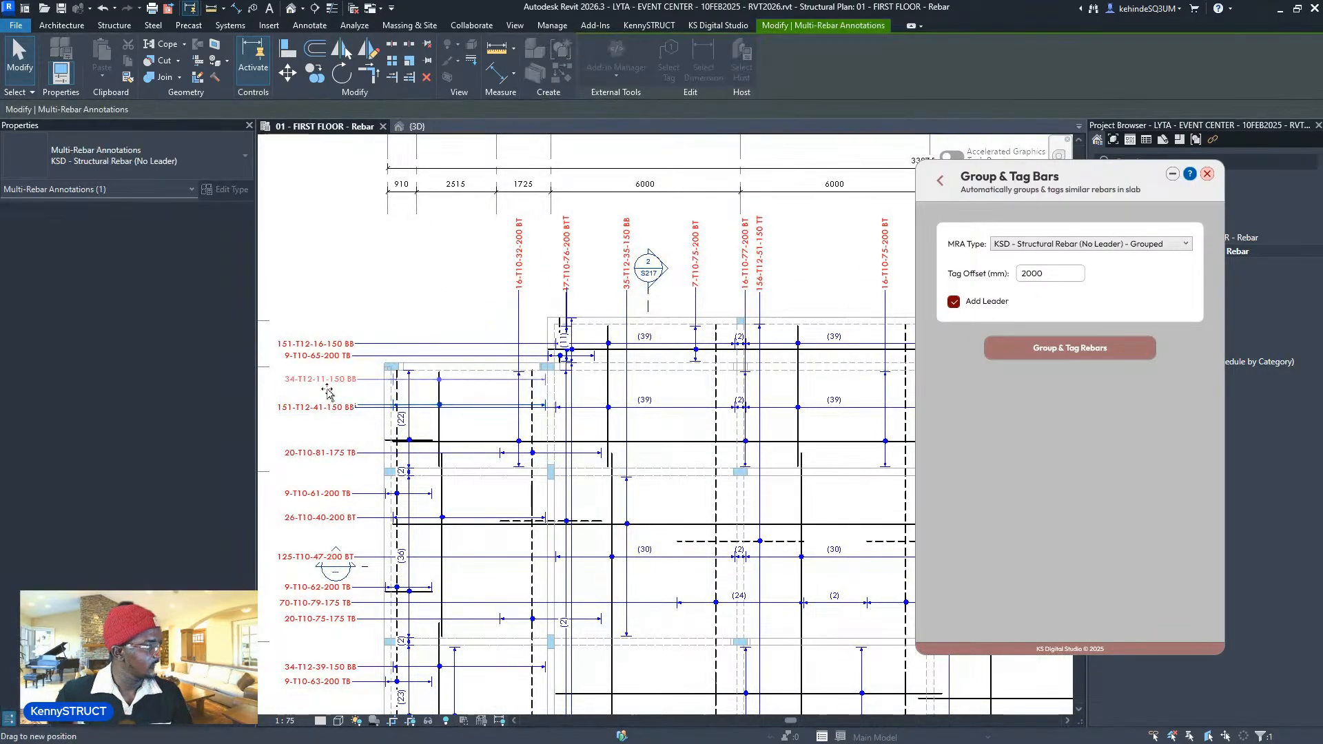
{"action": "middle_click_drag", "start_coordinate": [383, 658], "coordinate": [426, 414]}
- Deselect the annotation, then save recovery files when Revit reports a fatal error
{"action": "middle_click_drag", "start_coordinate": [389, 255], "coordinate": [418, 407]}
{"action": "scroll", "coordinate": [378, 262], "scroll_direction": "up", "scroll_amount": 2}
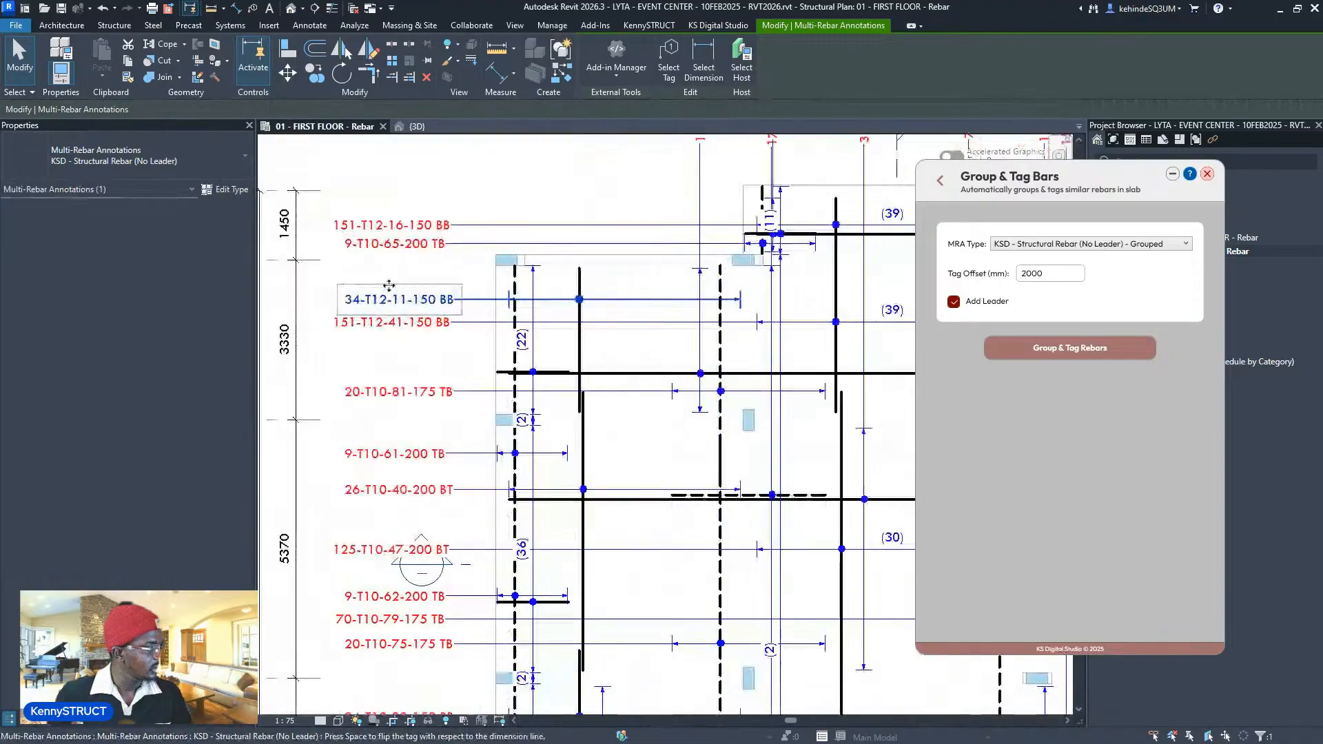
{"action": "left_click", "coordinate": [386, 273]}
{"action": "scroll", "coordinate": [382, 275], "scroll_direction": "down", "scroll_amount": 7}
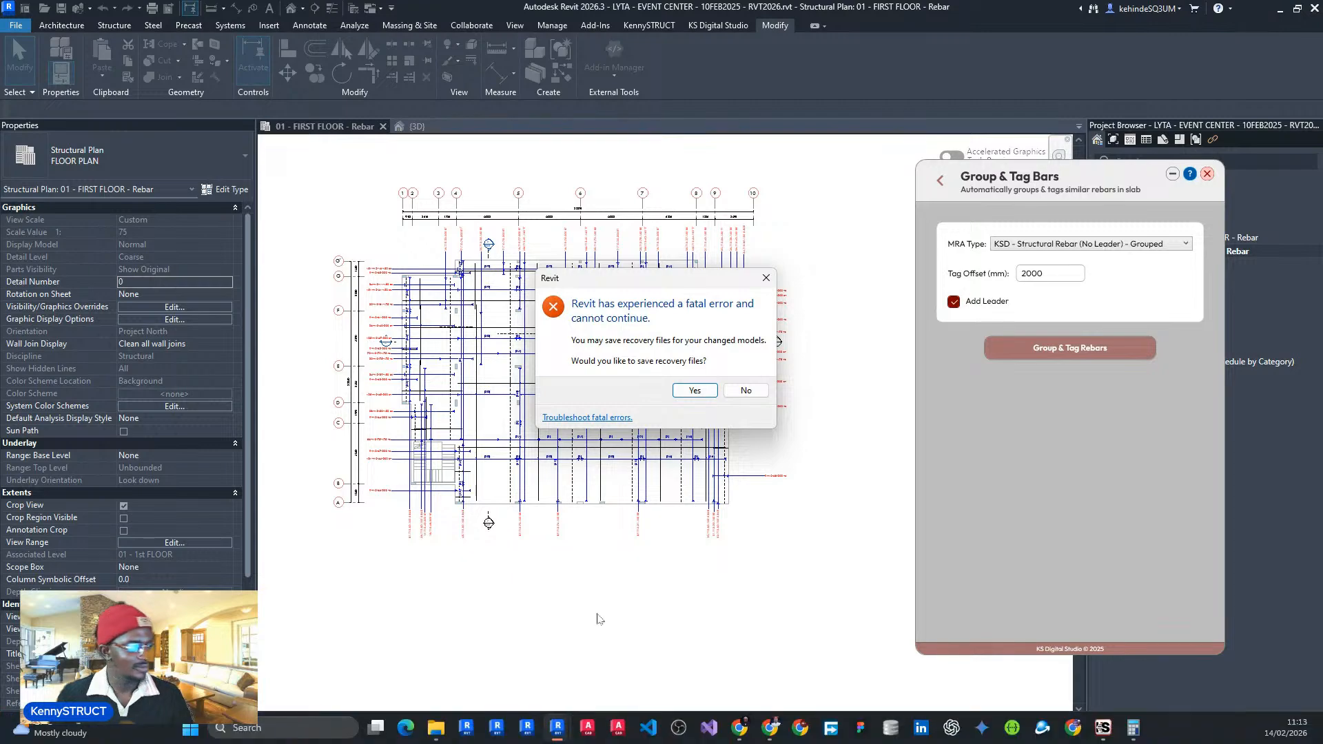
{"action": "left_click", "coordinate": [698, 390]}
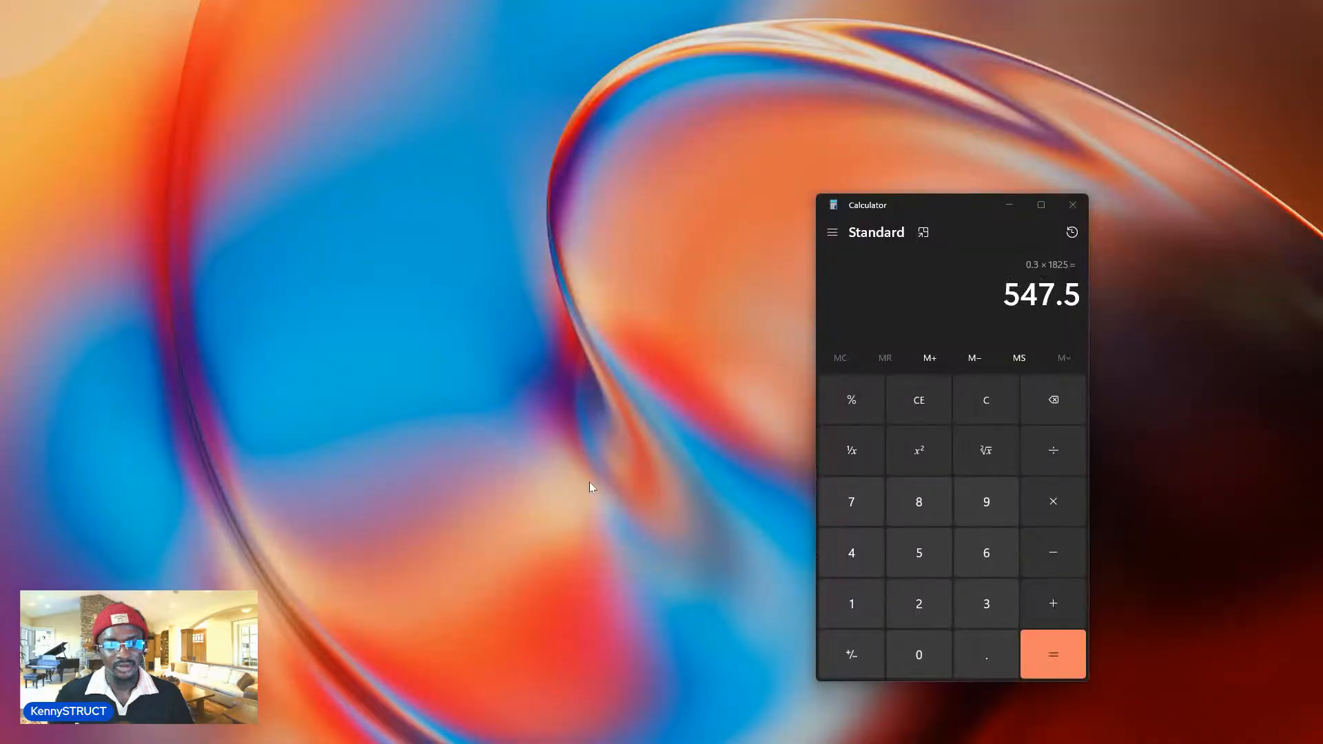
- Close the Calculator window showing 0.3 × 1825 = 547.5
{"action": "mouse_move", "coordinate": [561, 742]}
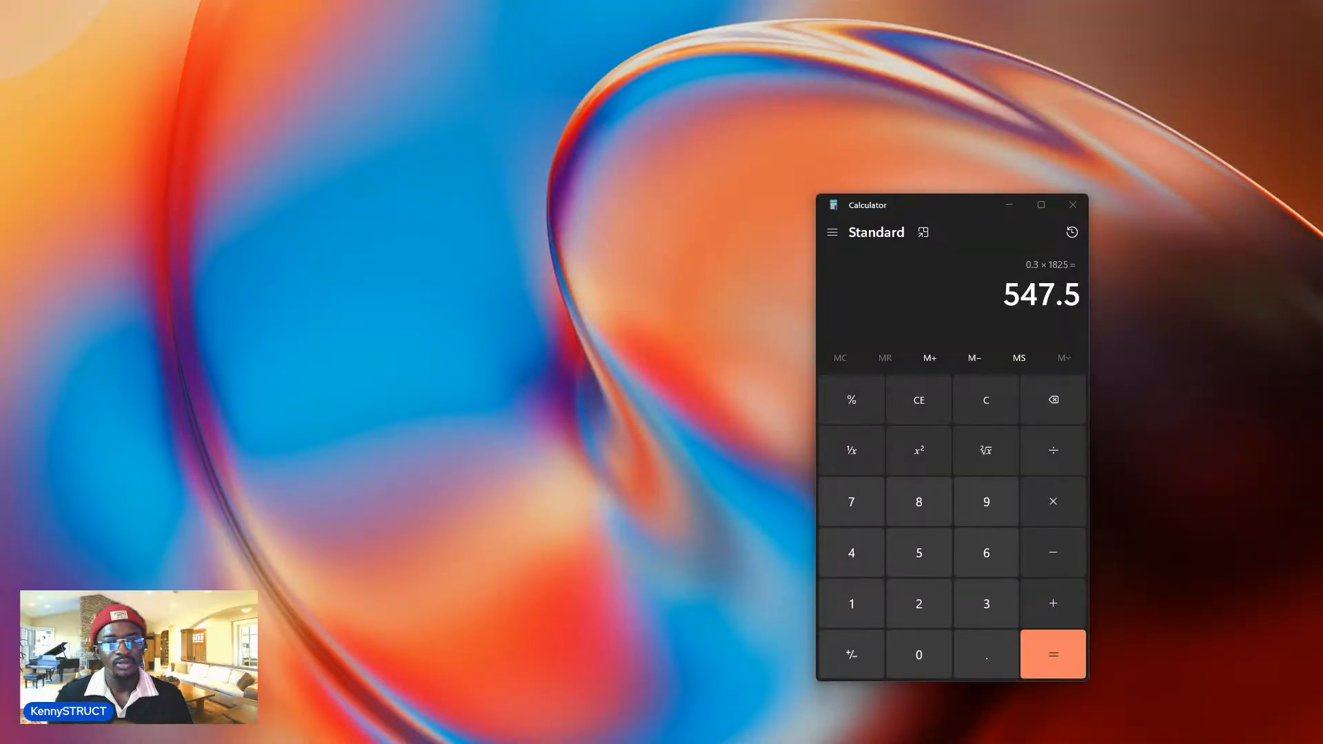
{"action": "left_click", "coordinate": [1072, 205]}
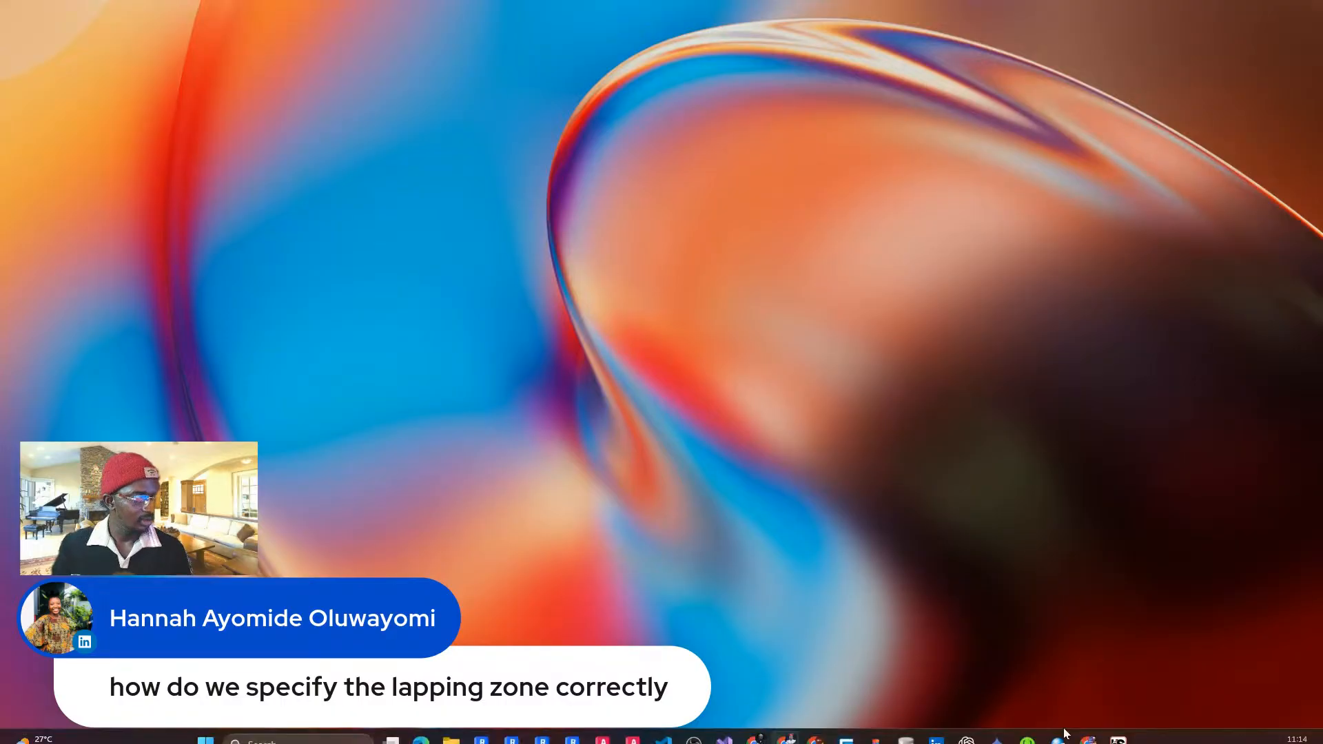
- Reopen the recovered LYTA - EVENT CENTER project and open the 01 - FIRST FLOOR - Rebar plan
{"action": "mouse_move", "coordinate": [571, 739]}
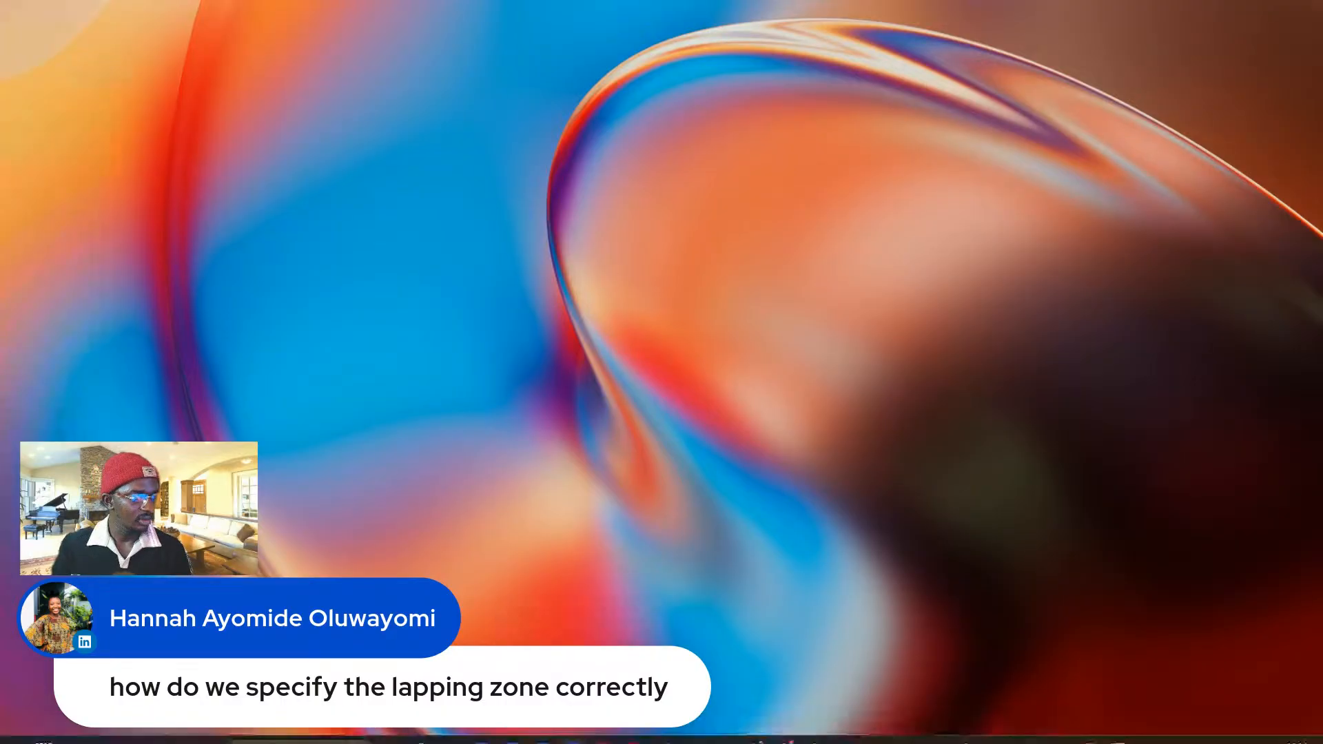
{"action": "left_click_drag", "start_coordinate": [1322, 282], "coordinate": [866, 464]}
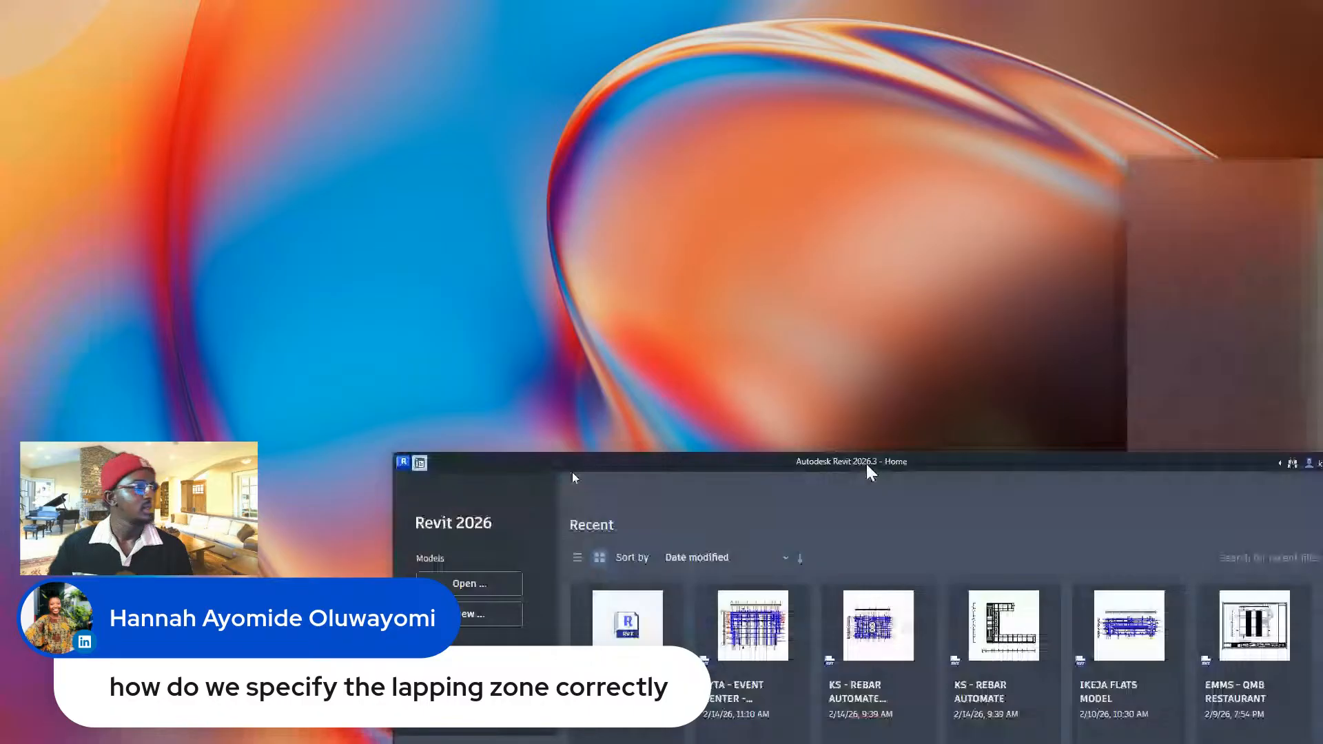
{"action": "double_click", "coordinate": [866, 462]}
{"action": "left_click", "coordinate": [369, 160]}
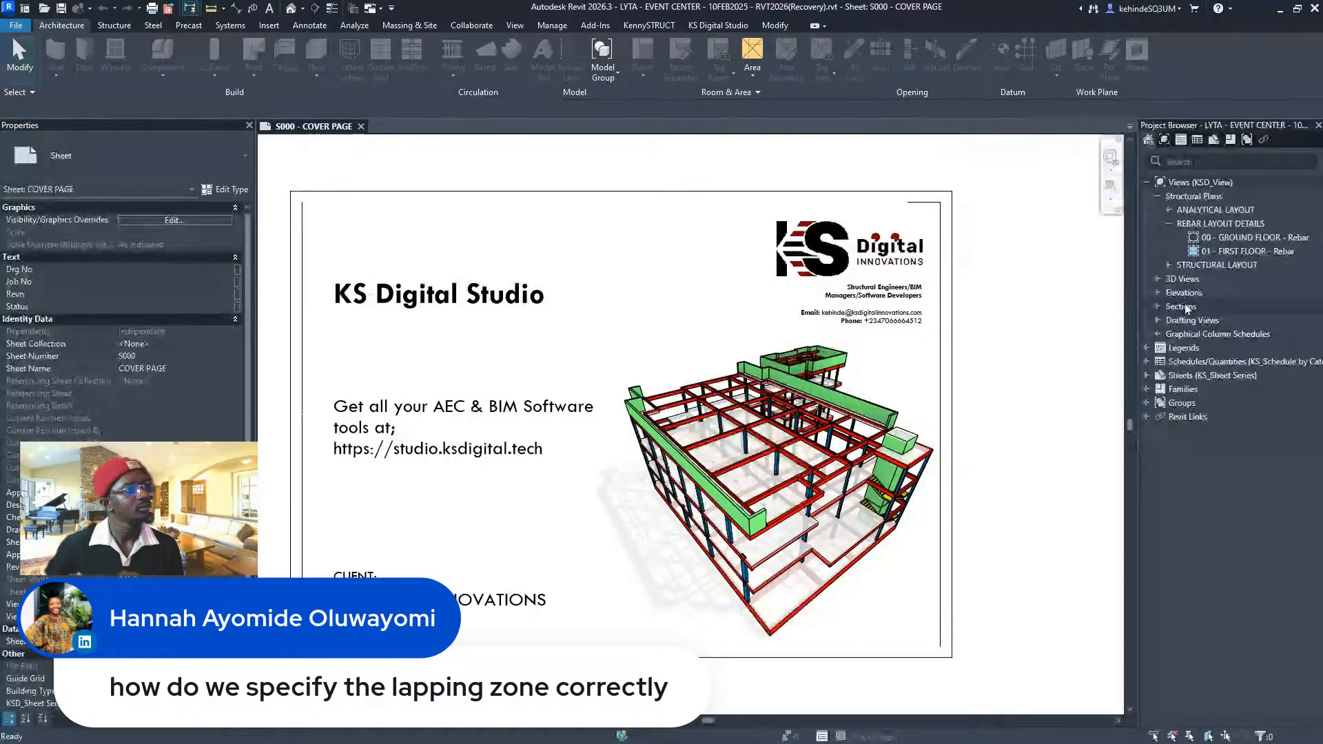
{"action": "left_click", "coordinate": [1250, 252]}
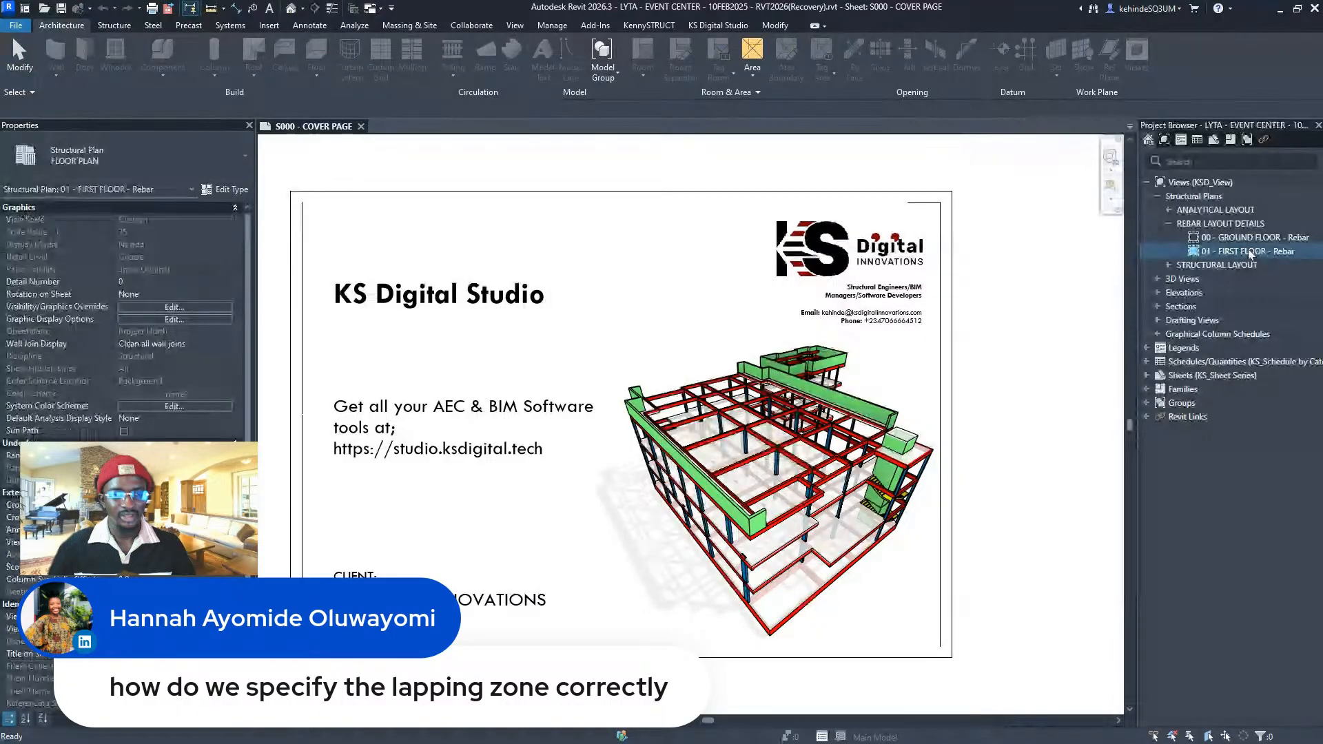
{"action": "double_click", "coordinate": [1250, 252]}
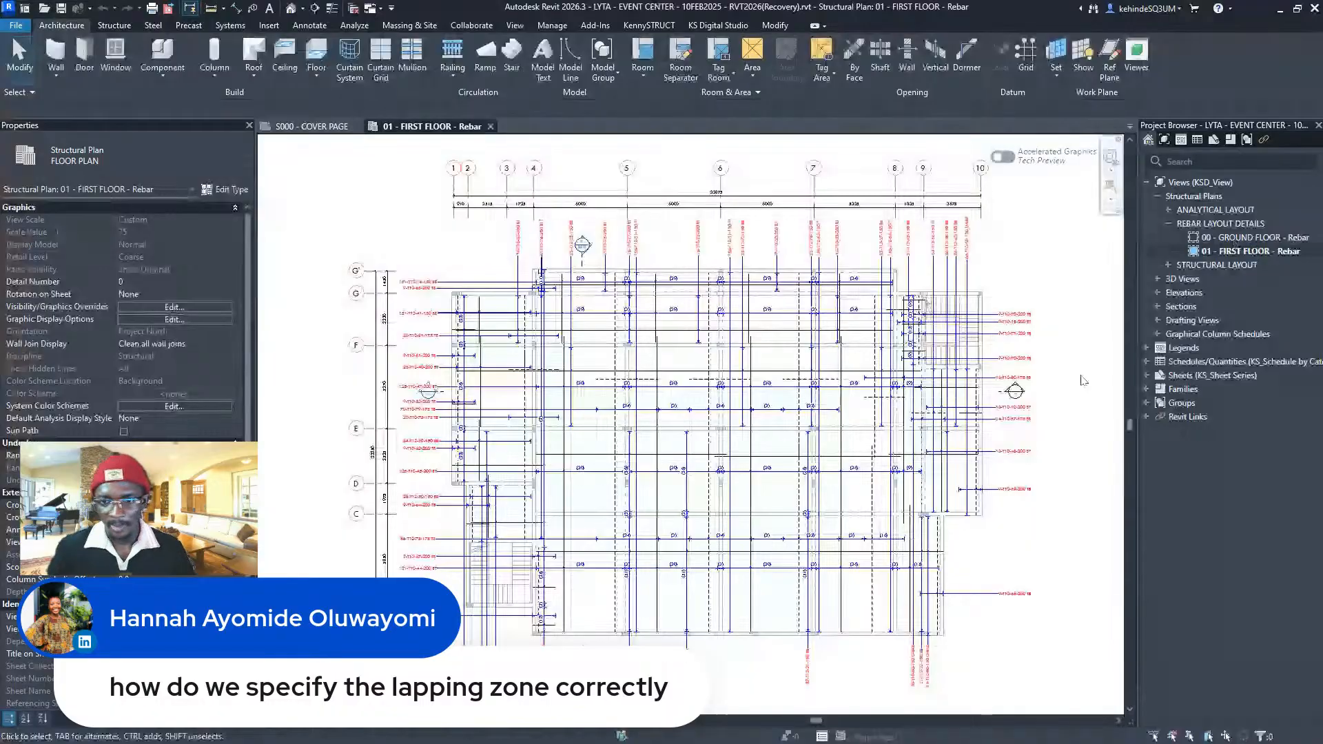
- Set a T10 rebar set in the plan to display only one chosen bar
{"action": "scroll", "coordinate": [585, 441], "scroll_direction": "down", "scroll_amount": 2}
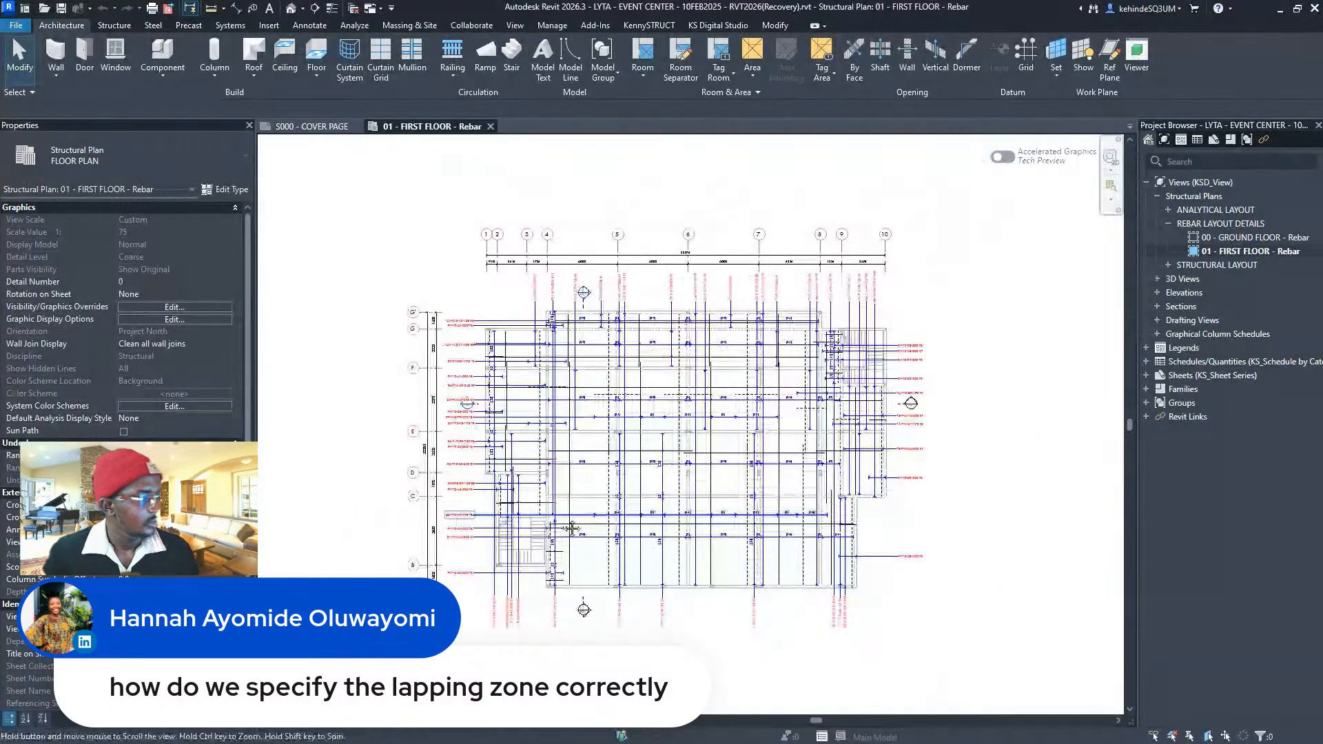
{"action": "scroll", "coordinate": [509, 516], "scroll_direction": "up", "scroll_amount": 4}
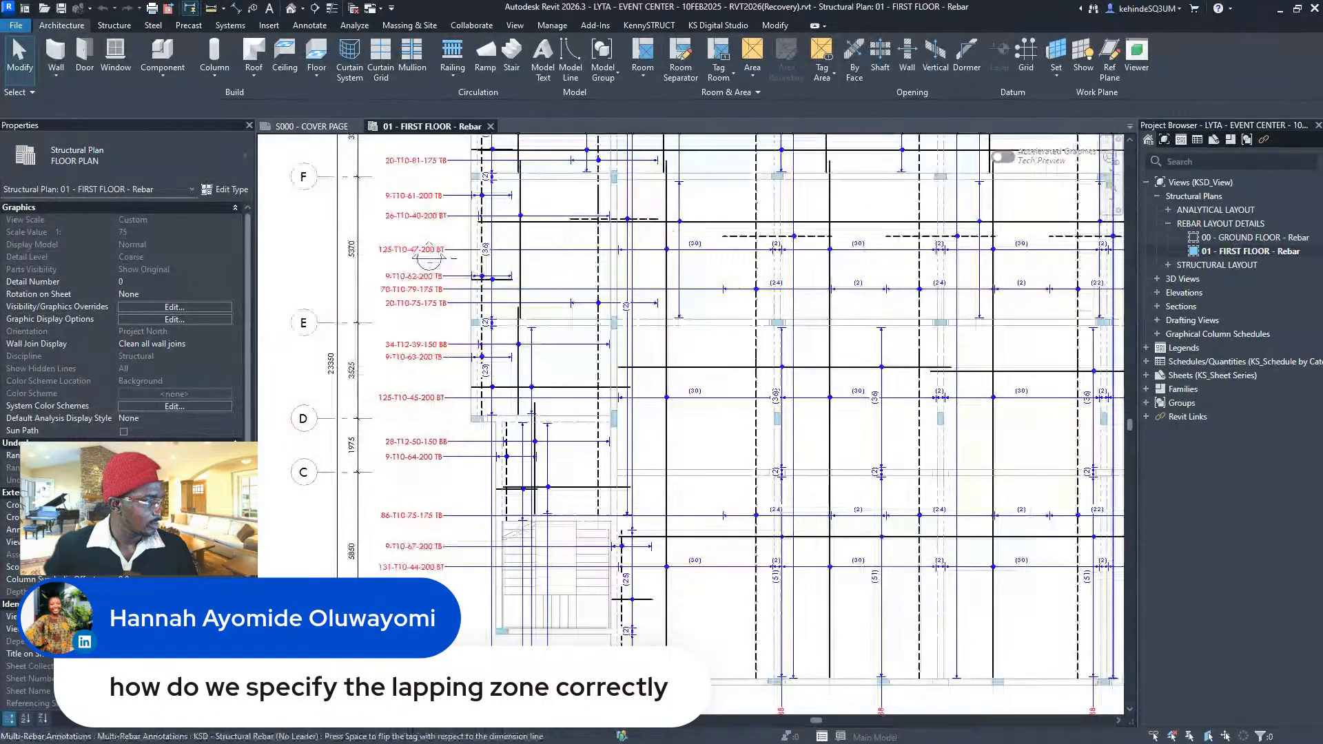
{"action": "scroll", "coordinate": [1099, 234], "scroll_direction": "up", "scroll_amount": 1}
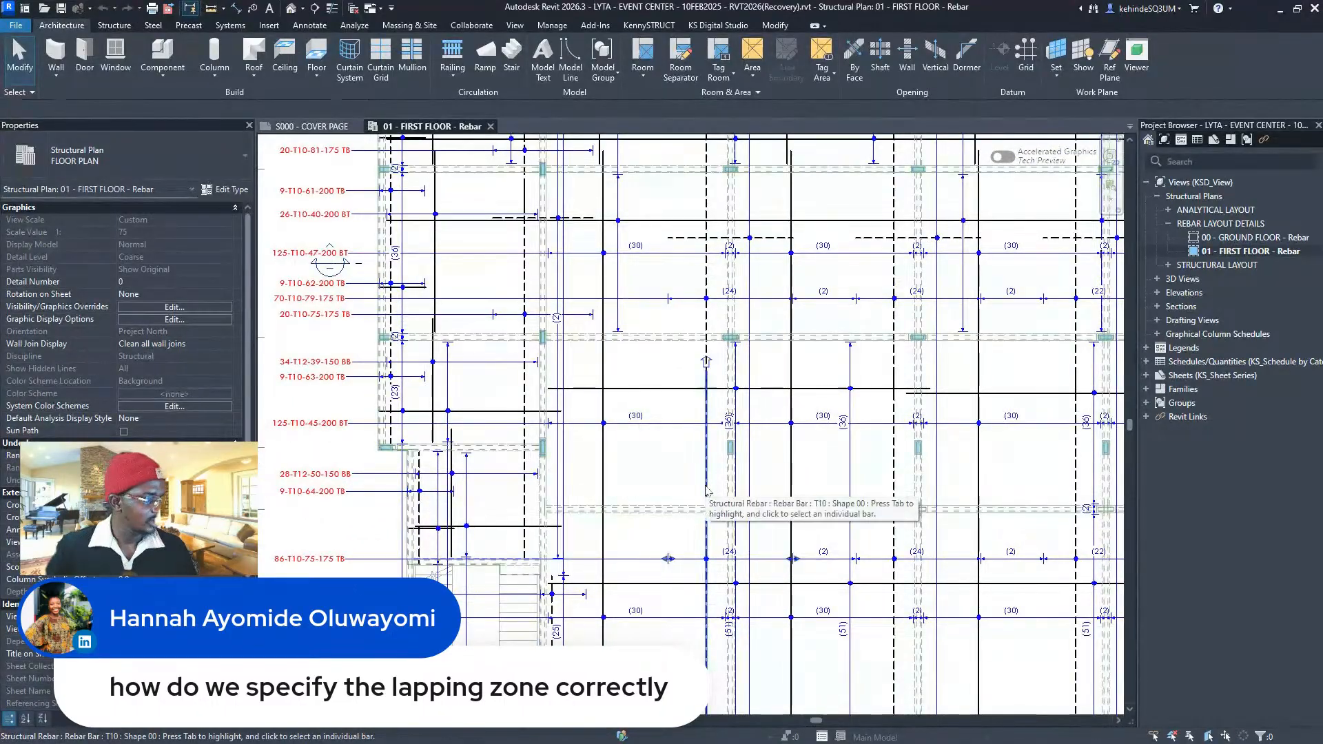
{"action": "left_click", "coordinate": [853, 211]}
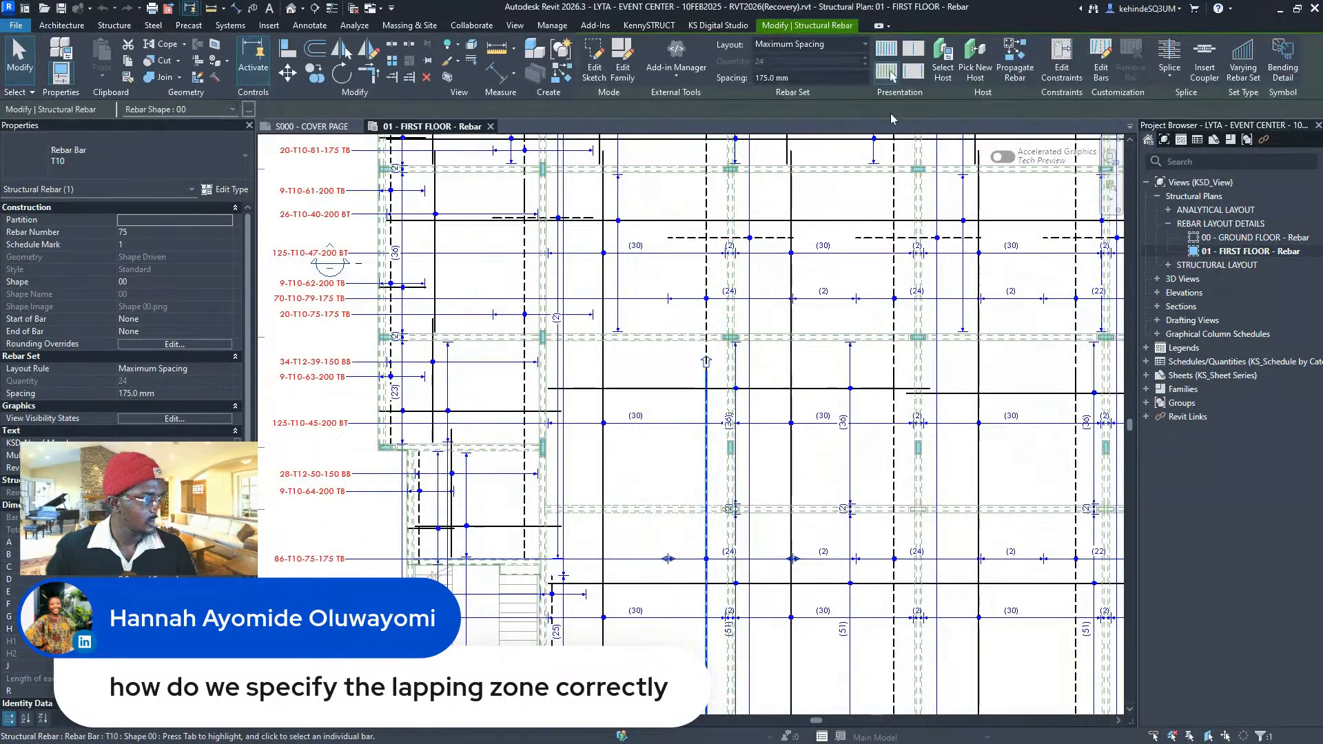
{"action": "left_click", "coordinate": [886, 70]}
{"action": "scroll", "coordinate": [709, 375], "scroll_direction": "up", "scroll_amount": 3}
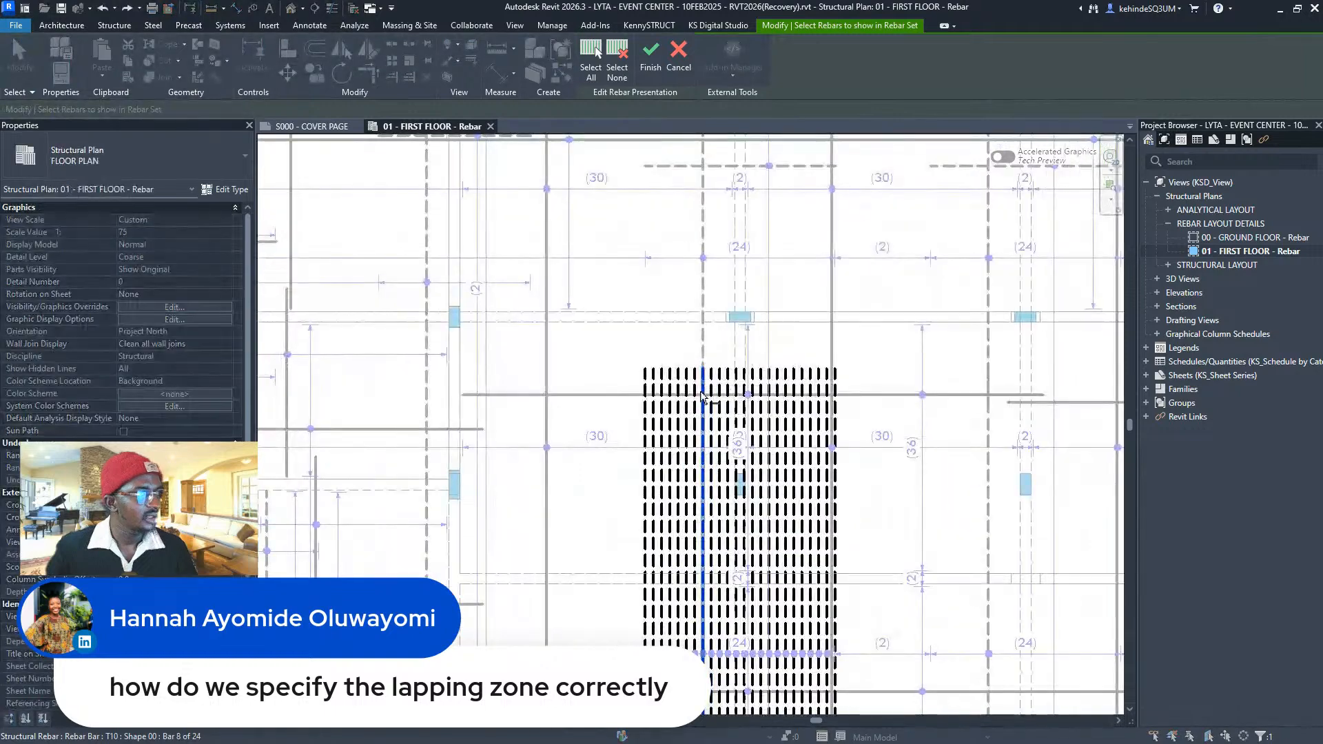
{"action": "left_click", "coordinate": [697, 399]}
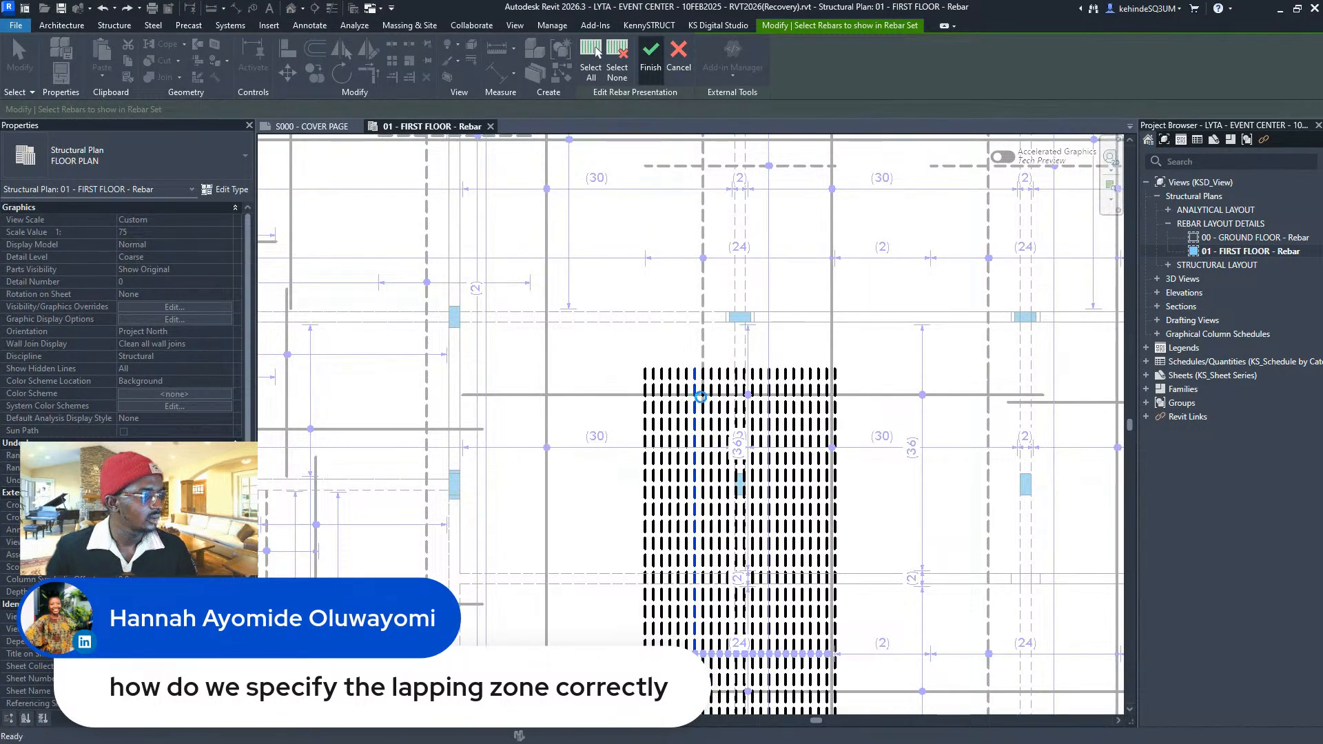
{"action": "scroll", "coordinate": [699, 399], "scroll_direction": "up", "scroll_amount": 2}
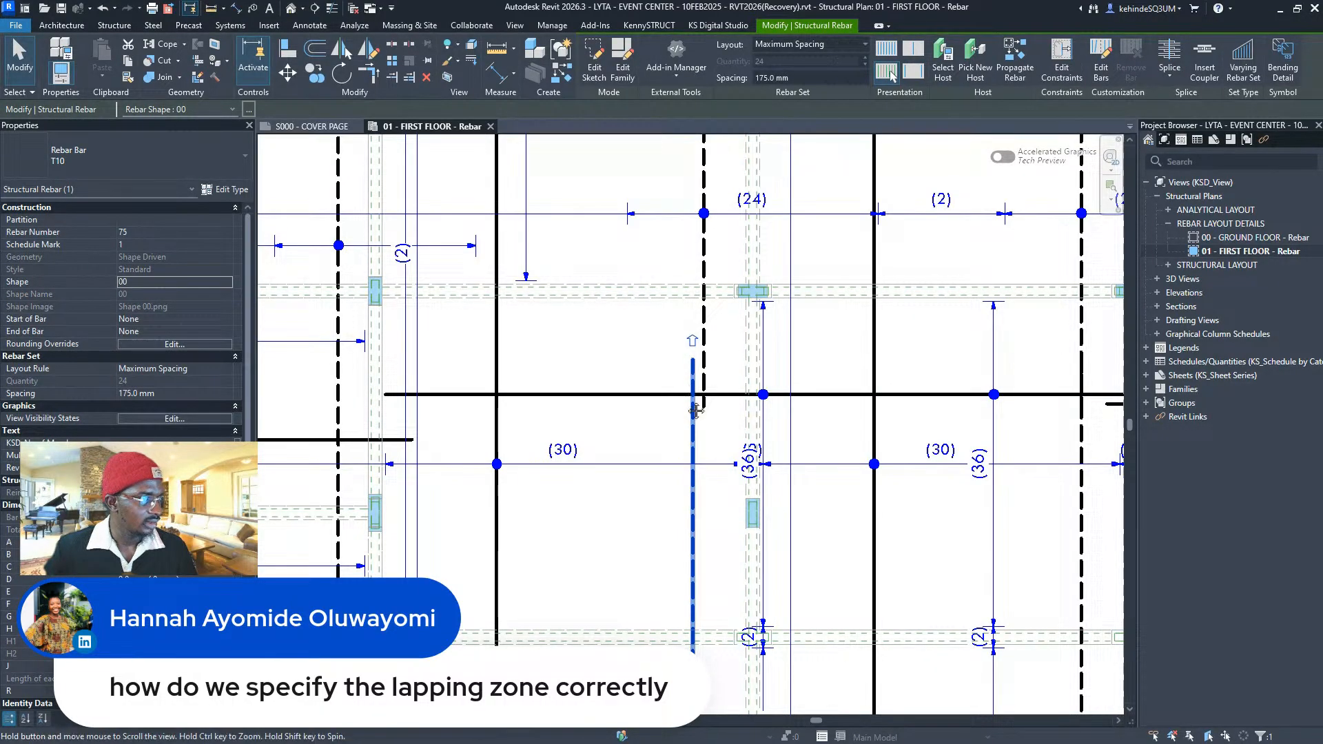
{"action": "middle_click_drag", "start_coordinate": [693, 401], "coordinate": [687, 472]}
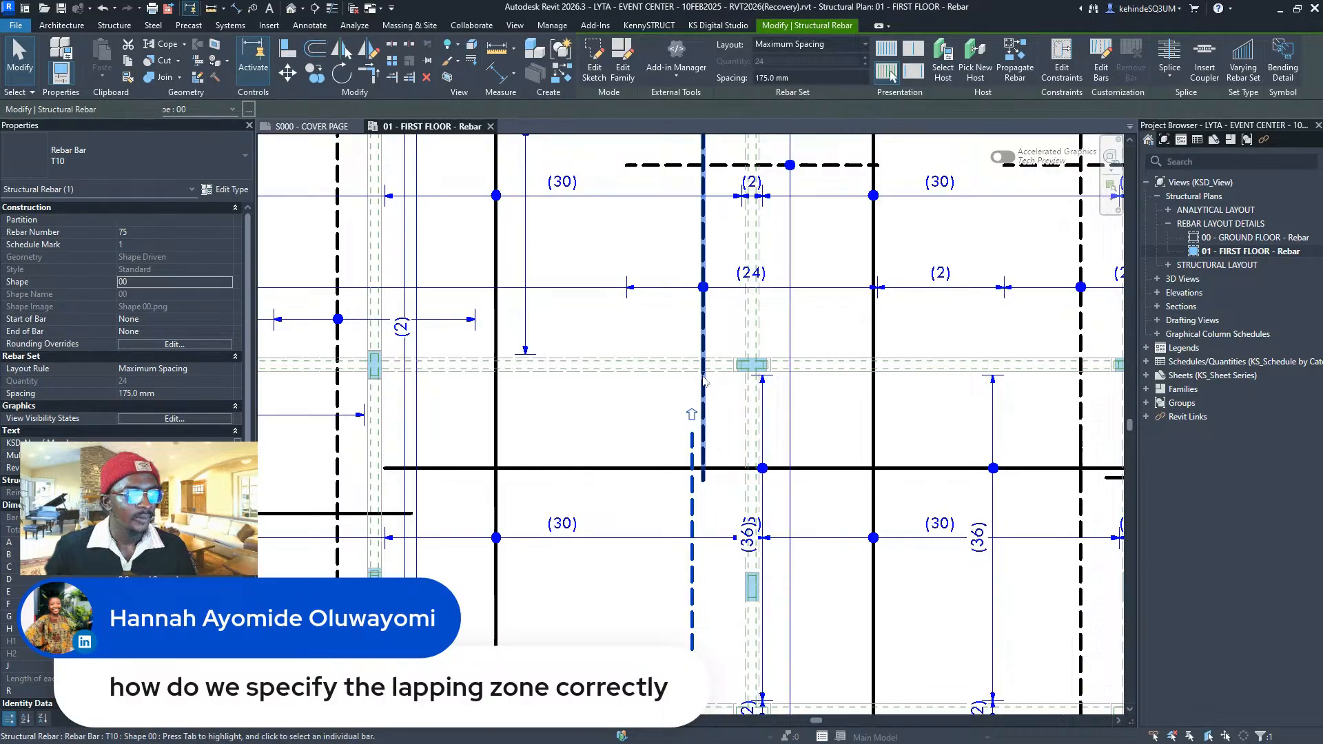
- Select the neighbouring vertical rebar number 79 and inspect it closely in the plan
{"action": "left_click", "coordinate": [701, 446]}
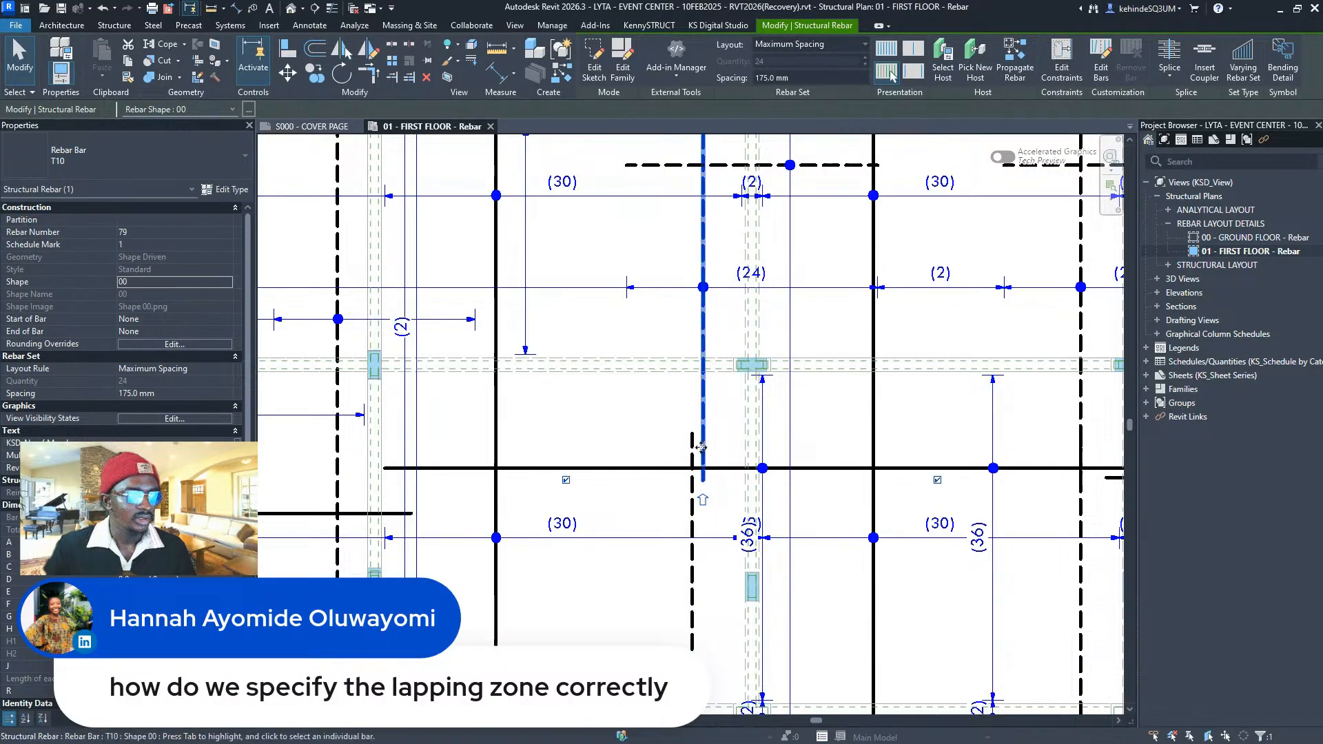
{"action": "scroll", "coordinate": [700, 446], "scroll_direction": "down", "scroll_amount": 2}
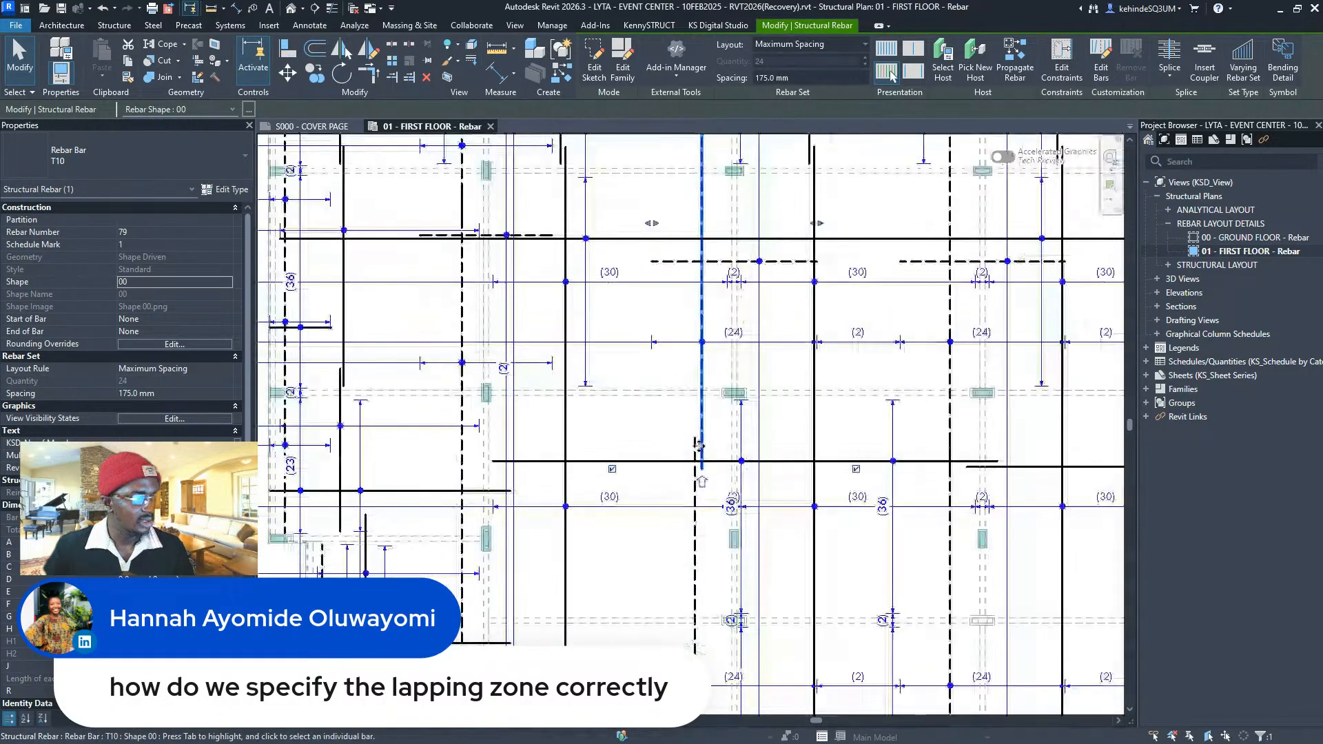
{"action": "scroll", "coordinate": [698, 446], "scroll_direction": "down", "scroll_amount": 2}
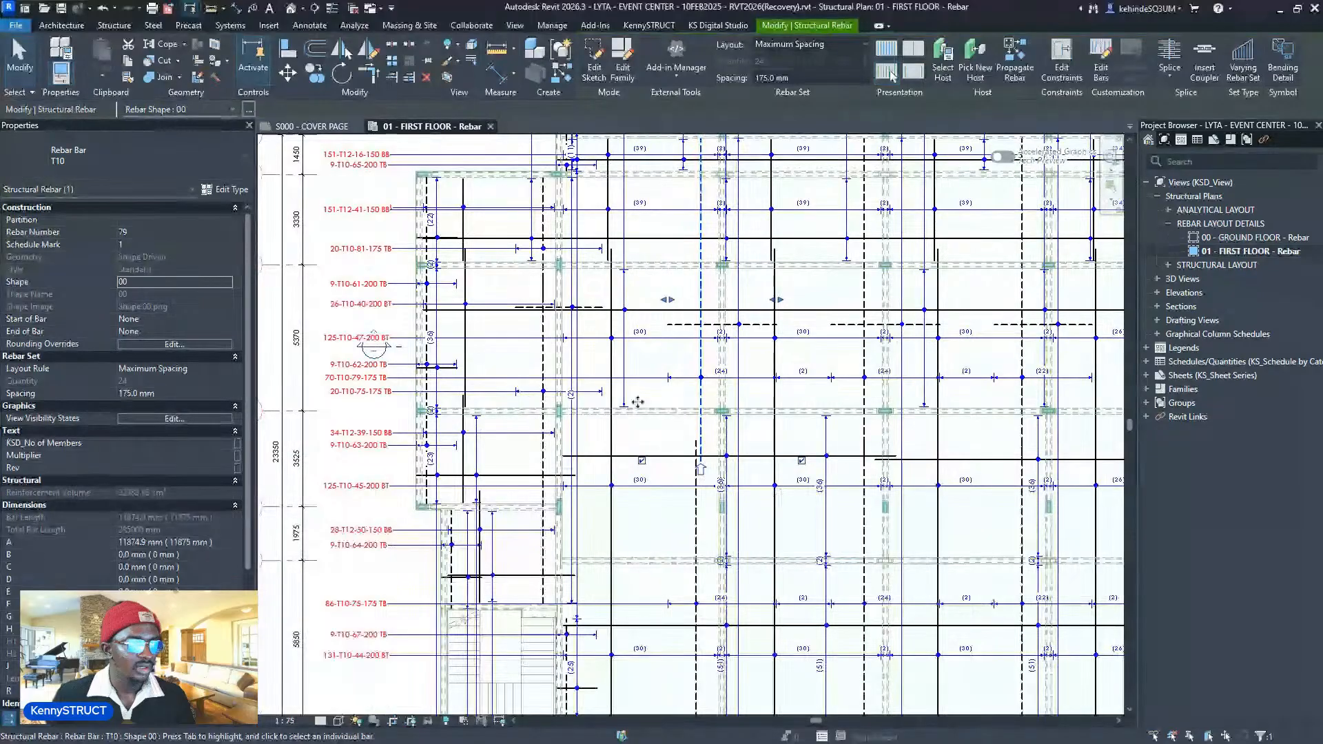
{"action": "scroll", "coordinate": [637, 403], "scroll_direction": "up", "scroll_amount": 3}
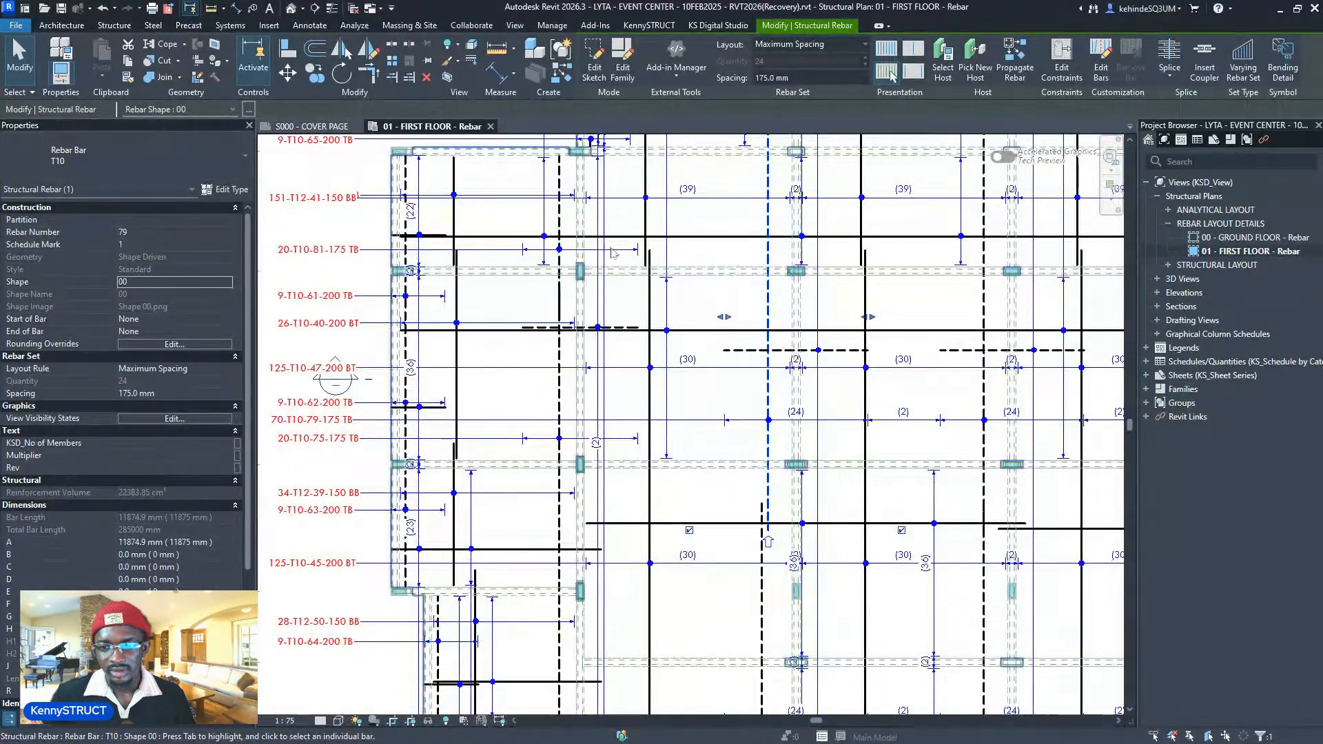
{"action": "scroll", "coordinate": [614, 241], "scroll_direction": "up", "scroll_amount": 2}
{"action": "scroll", "coordinate": [635, 262], "scroll_direction": "down", "scroll_amount": 2}
{"action": "middle_click_drag", "start_coordinate": [638, 437], "coordinate": [639, 367]}
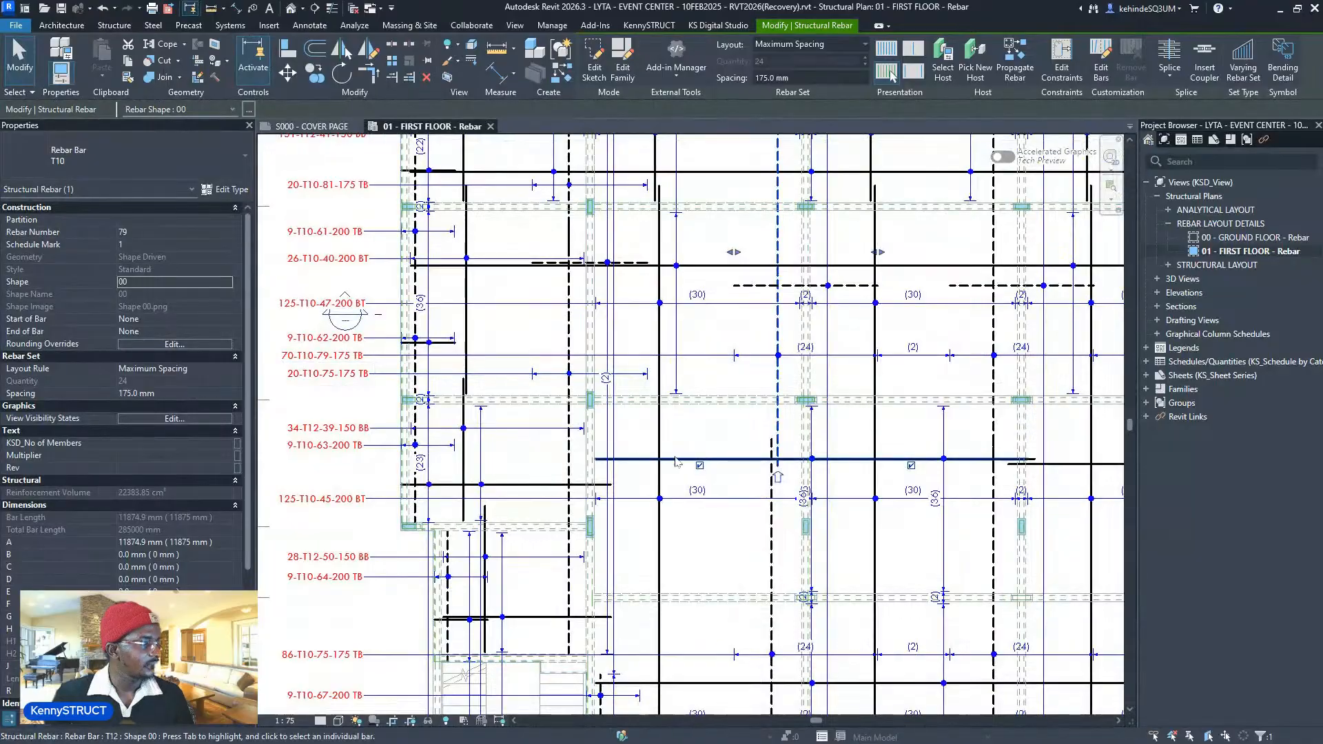
{"action": "scroll", "coordinate": [608, 364], "scroll_direction": "up", "scroll_amount": 2}
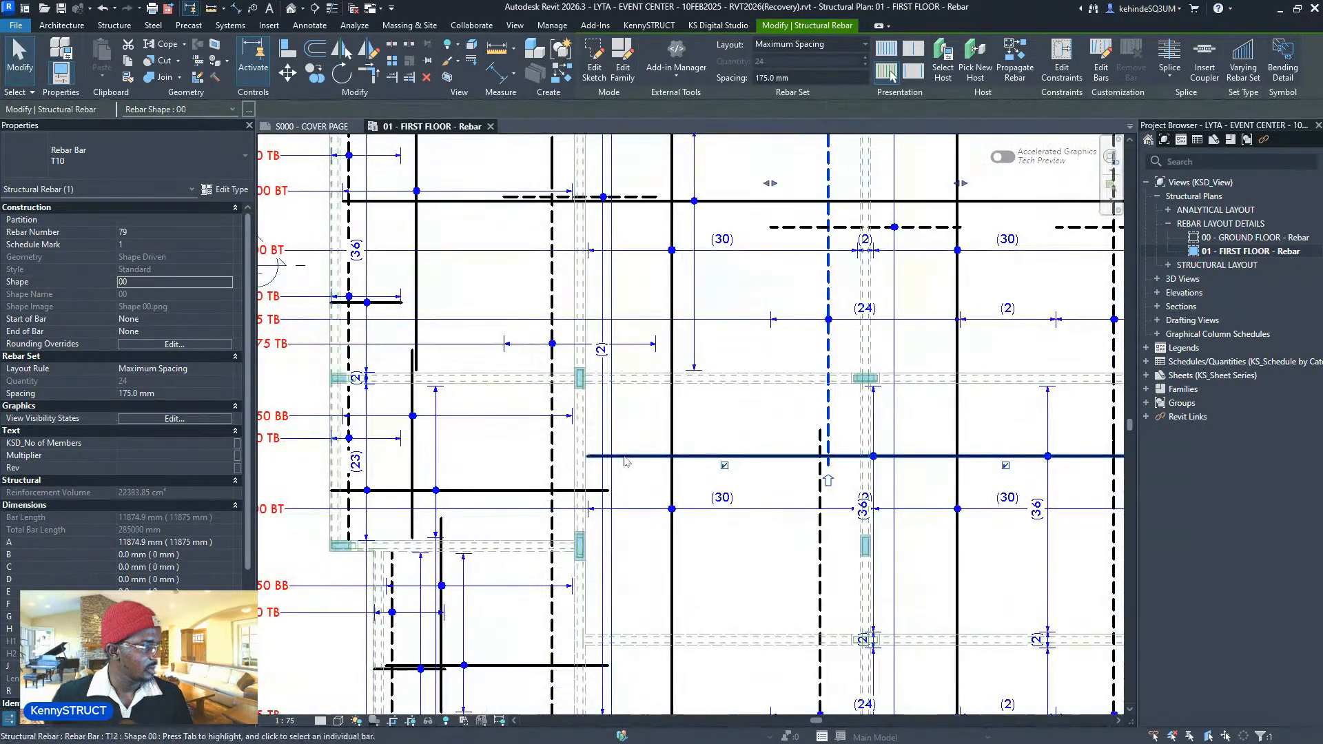
{"action": "middle_click_drag", "start_coordinate": [609, 364], "coordinate": [600, 417]}
{"action": "scroll", "coordinate": [600, 418], "scroll_direction": "up", "scroll_amount": 1}
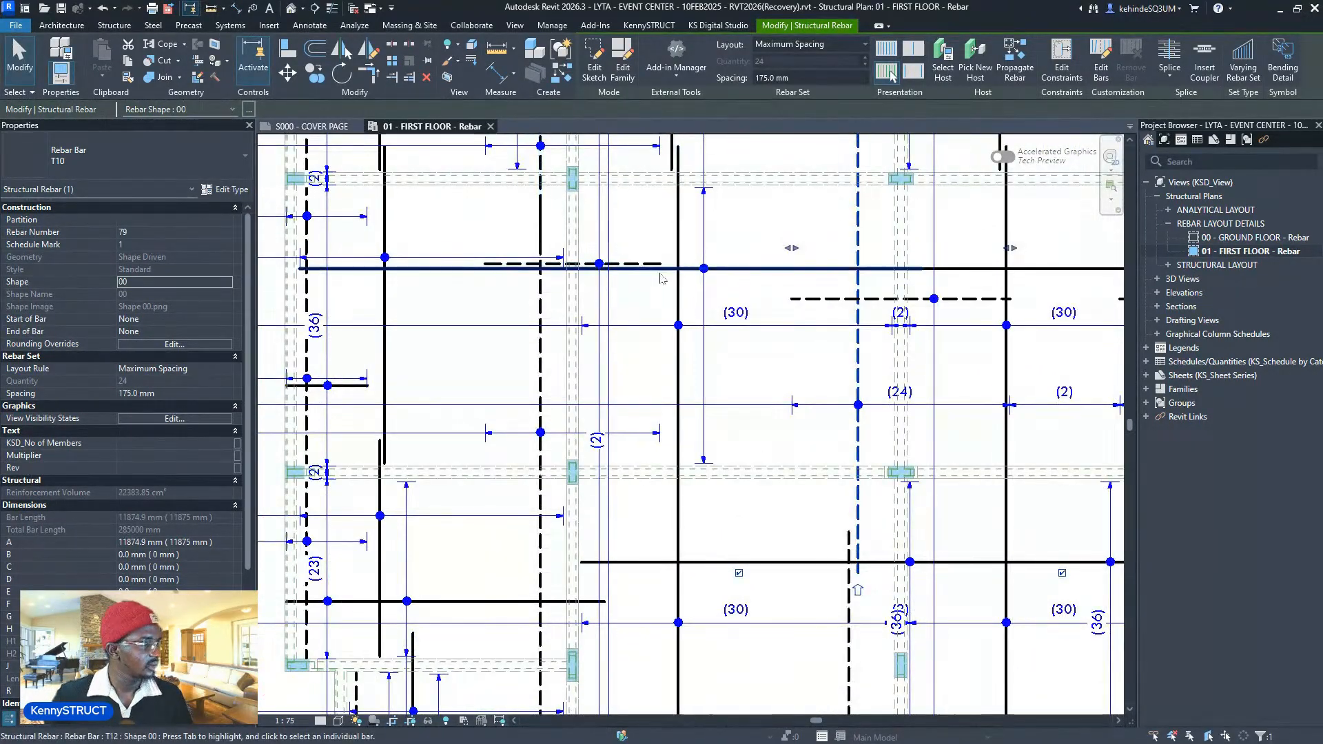
{"action": "scroll", "coordinate": [565, 379], "scroll_direction": "down", "scroll_amount": 5}
{"action": "scroll", "coordinate": [787, 283], "scroll_direction": "up", "scroll_amount": 3}
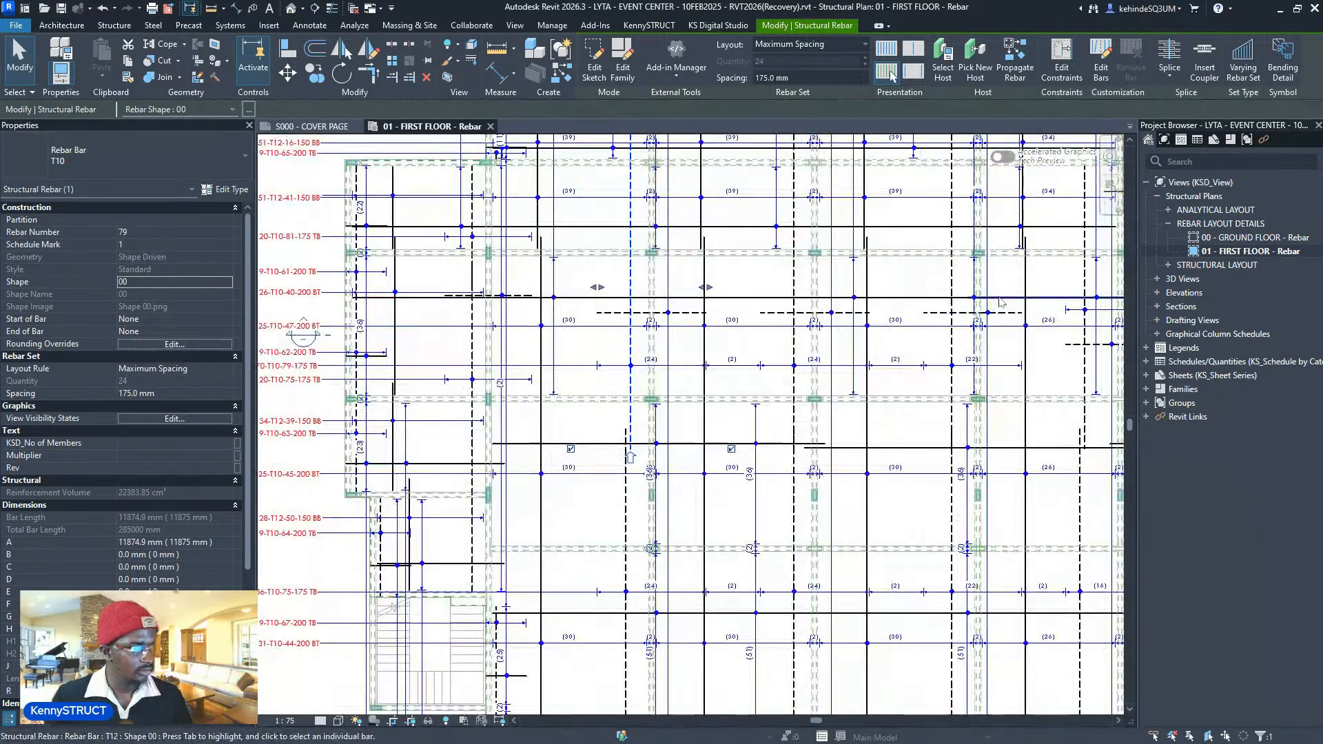
{"action": "scroll", "coordinate": [787, 283], "scroll_direction": "up", "scroll_amount": 2}
- Check the horizontal T12 set's bar presentation, then deselect and fit the whole floor plan in view
{"action": "left_click", "coordinate": [788, 300]}
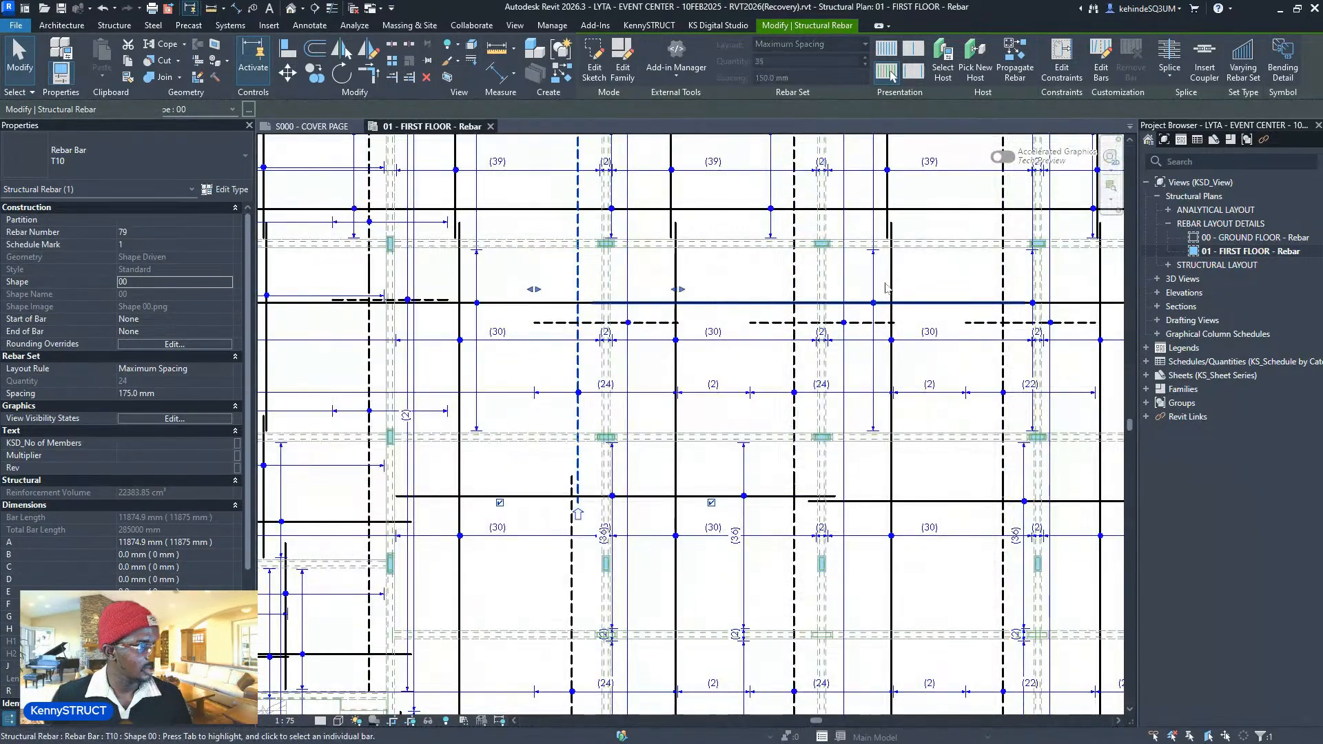
{"action": "left_click", "coordinate": [887, 71]}
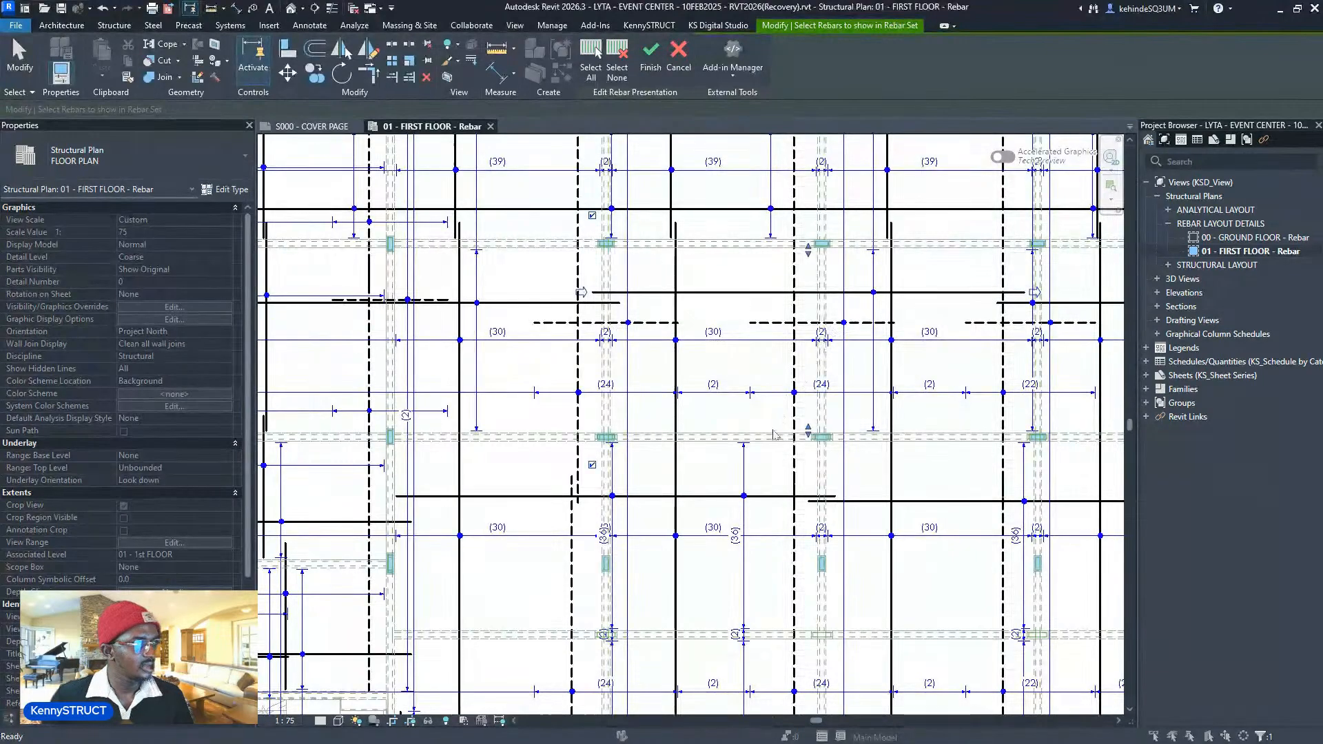
{"action": "scroll", "coordinate": [772, 430], "scroll_direction": "down", "scroll_amount": 3}
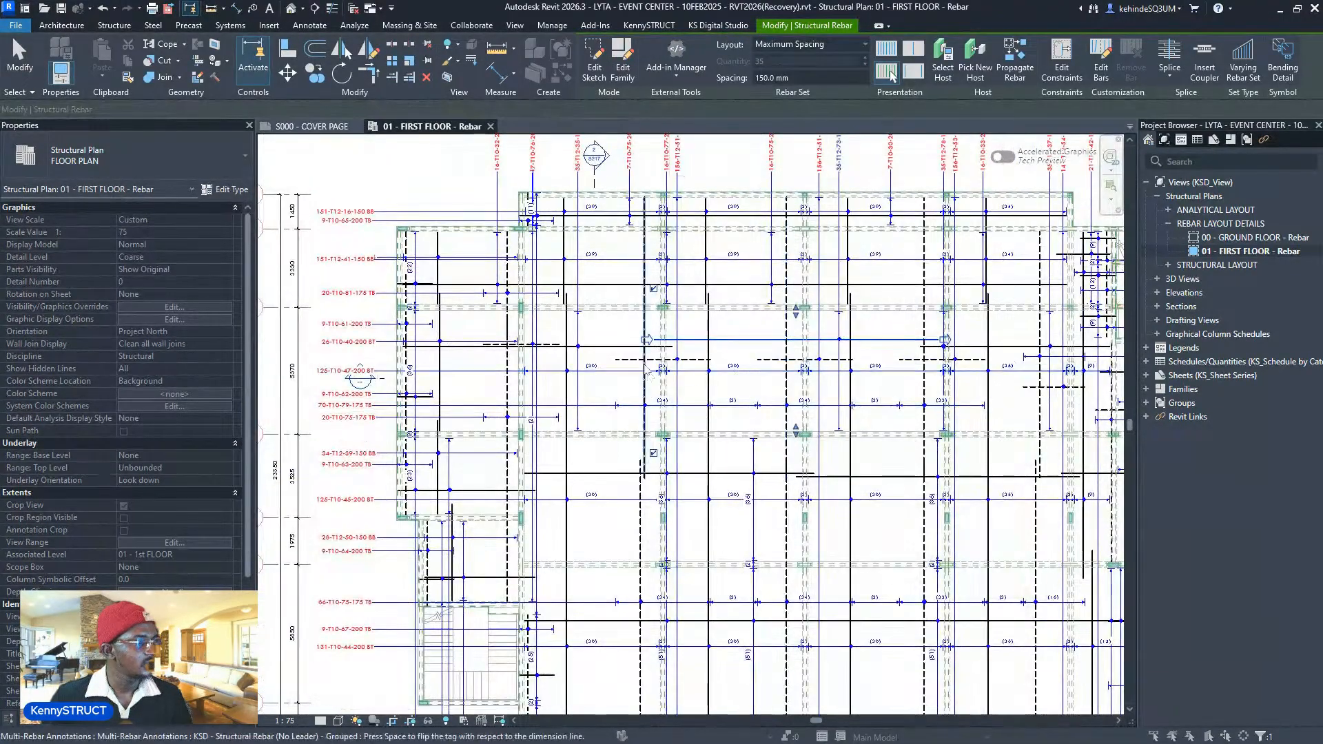
{"action": "scroll", "coordinate": [798, 344], "scroll_direction": "up", "scroll_amount": 2}
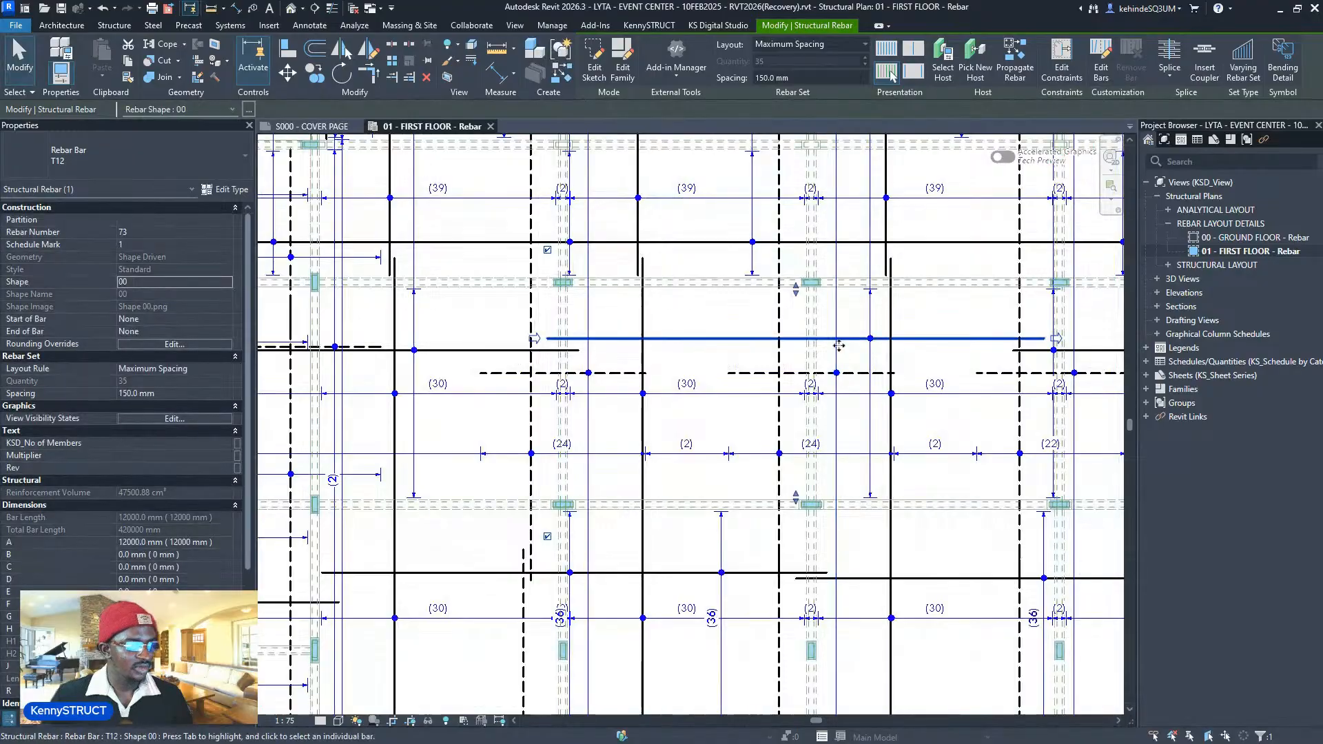
{"action": "middle_click_drag", "start_coordinate": [828, 379], "coordinate": [810, 434]}
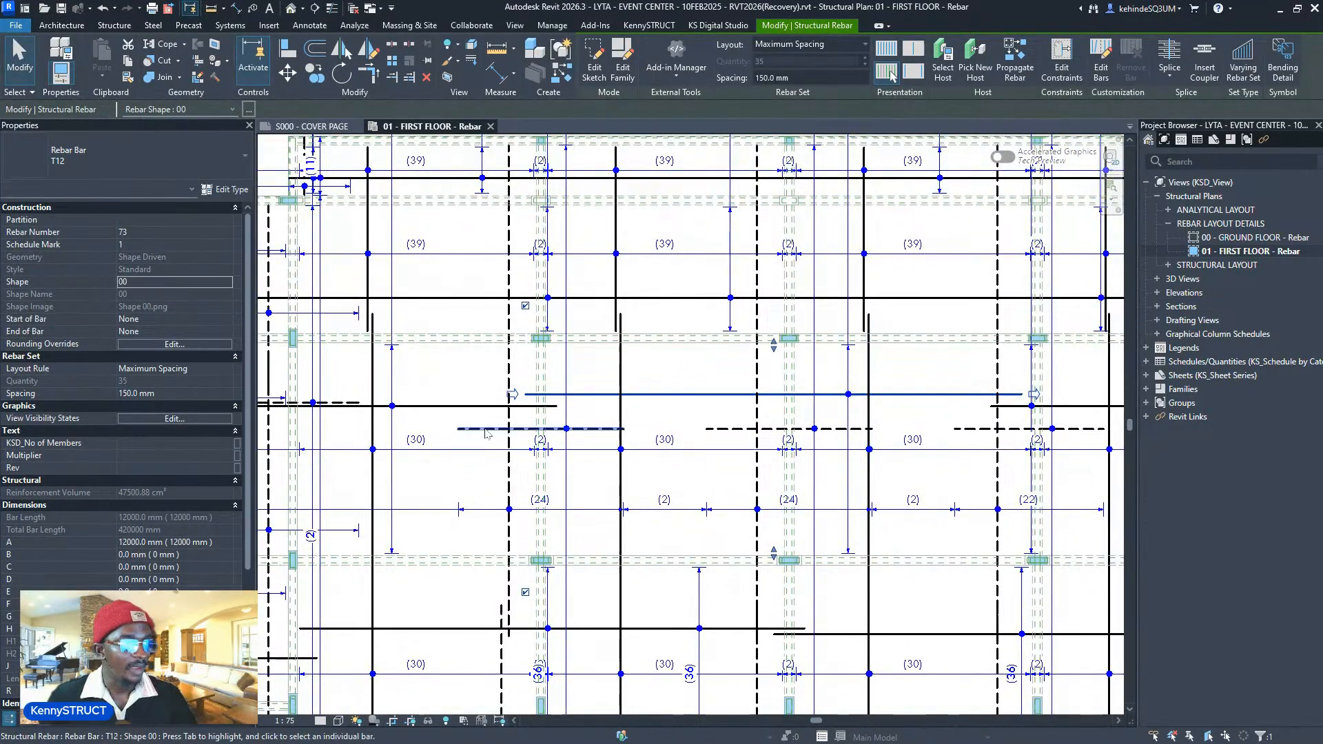
{"action": "middle_click_drag", "start_coordinate": [434, 431], "coordinate": [765, 487]}
{"action": "left_click", "coordinate": [672, 458]}
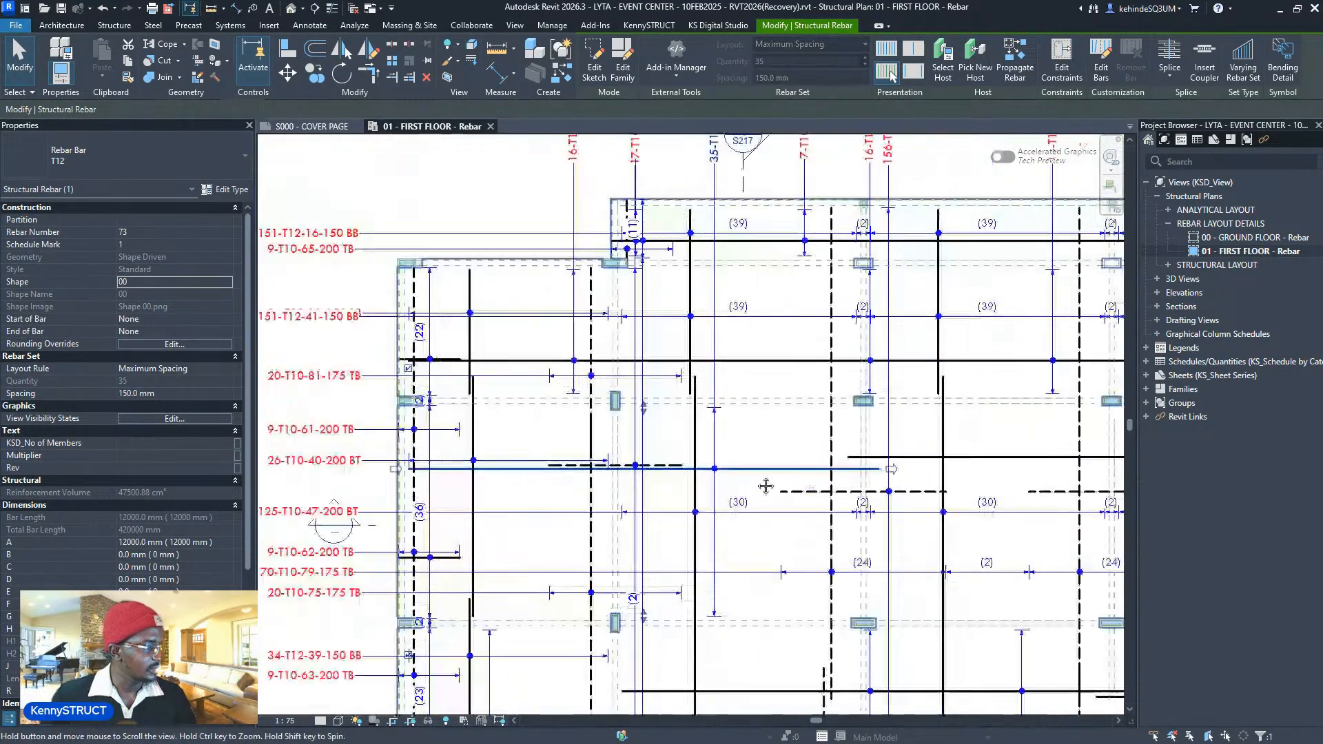
{"action": "key", "text": "Escape"}
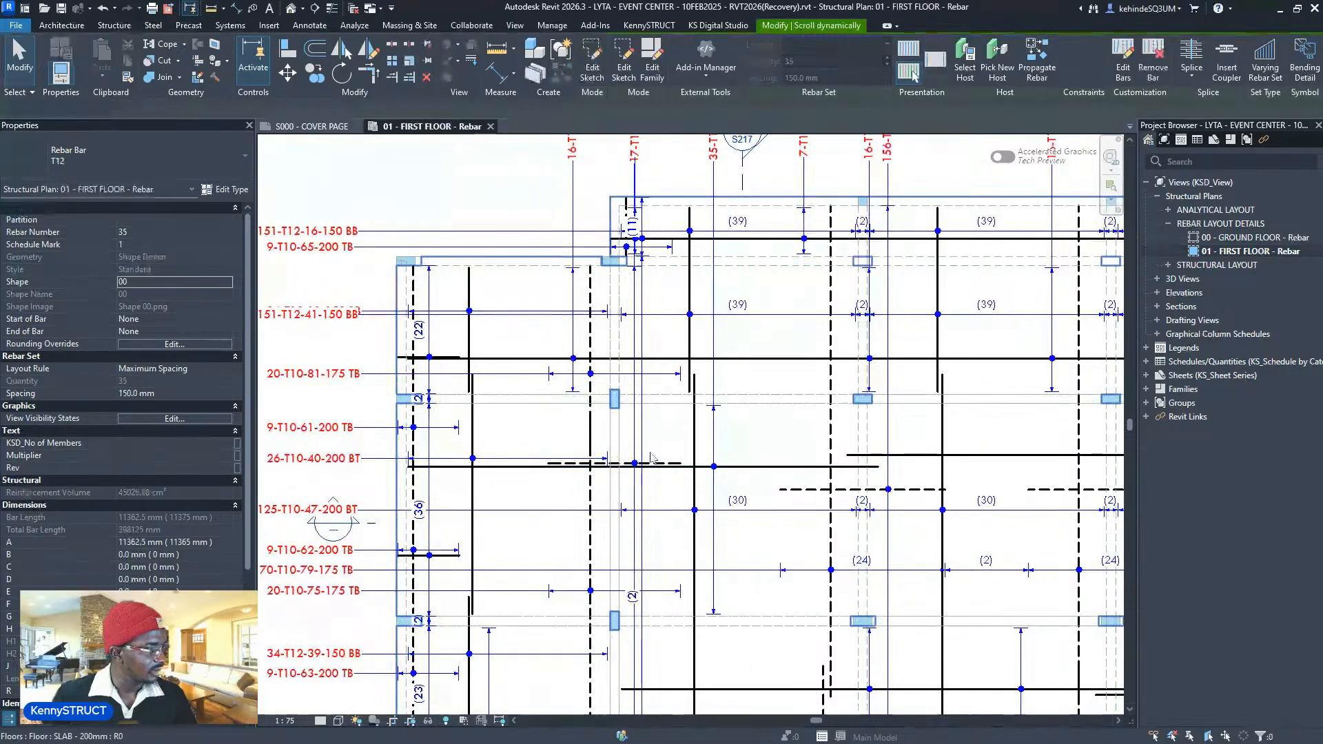
{"action": "scroll", "coordinate": [912, 392], "scroll_direction": "down", "scroll_amount": 6}
{"action": "middle_click_drag", "start_coordinate": [911, 392], "coordinate": [833, 323]}
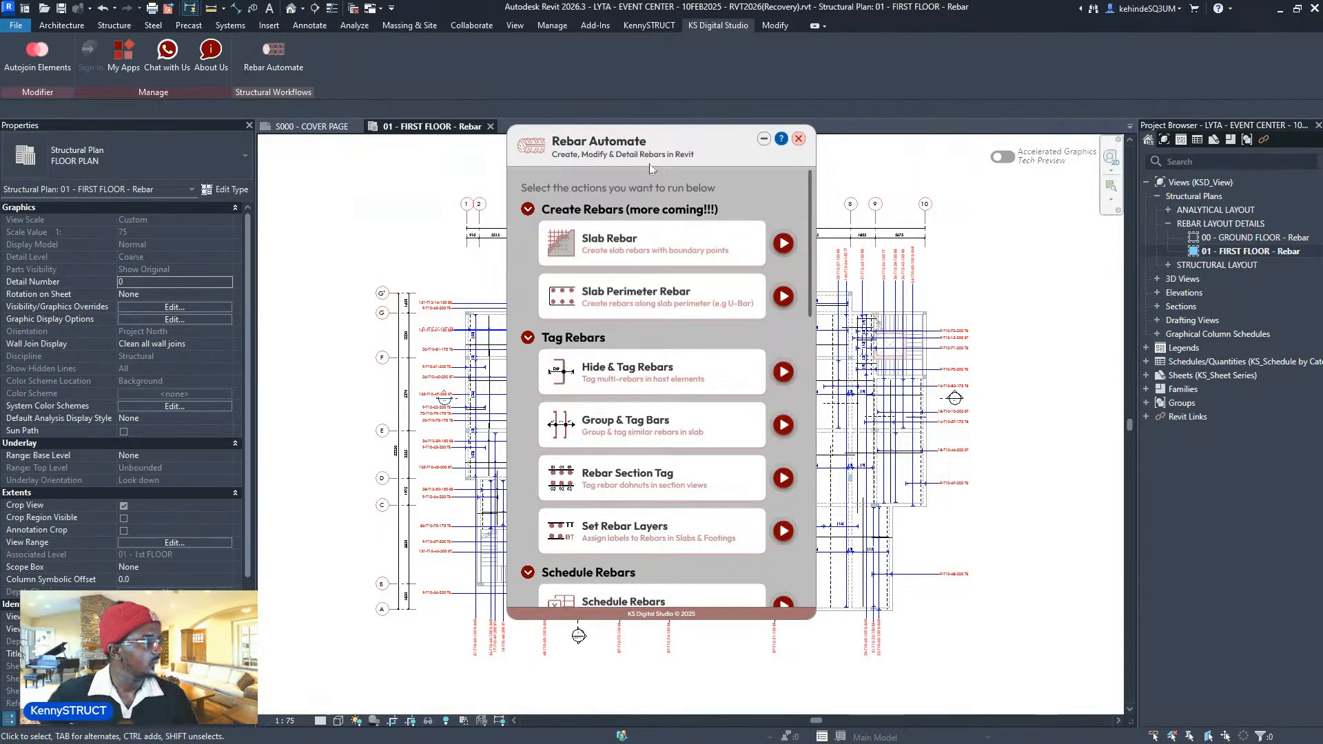
- Move the Rebar Automate panel off the plan toward the right
{"action": "left_click_drag", "start_coordinate": [649, 168], "coordinate": [1008, 204]}
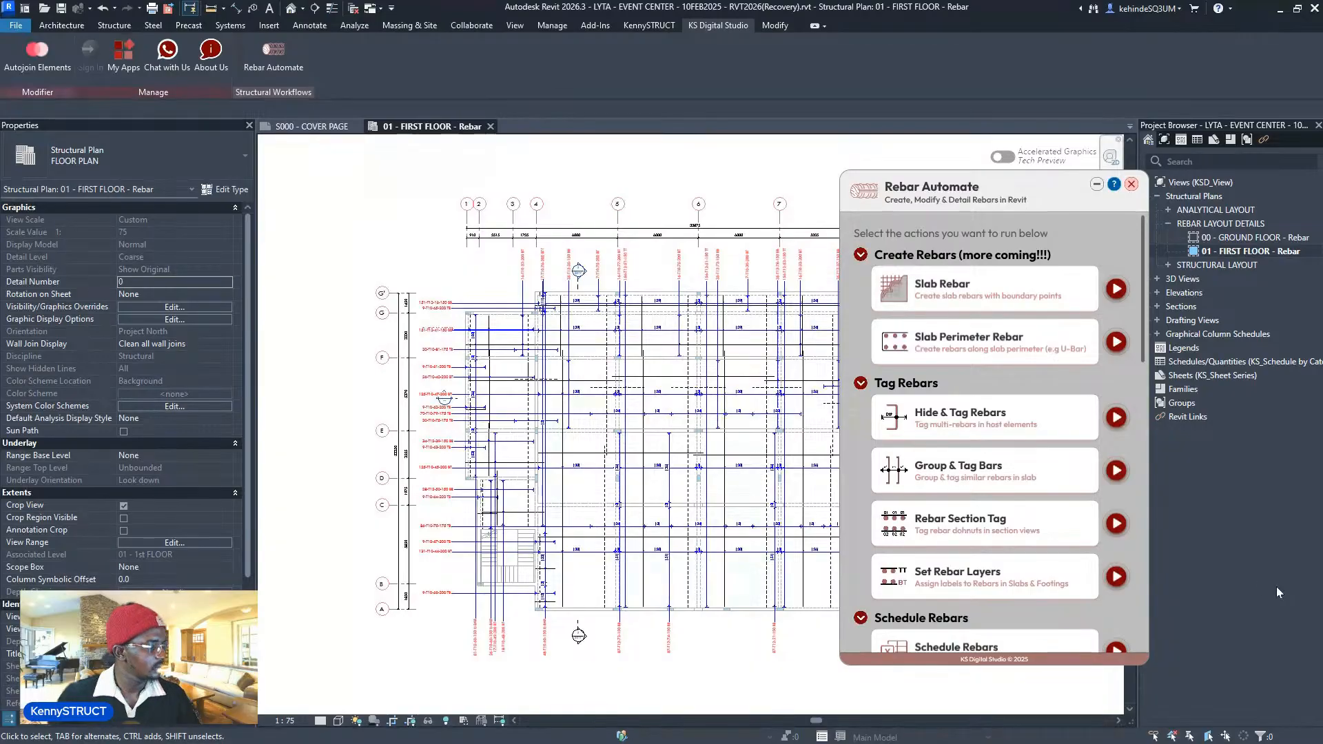
{"action": "scroll", "coordinate": [828, 659], "scroll_direction": "down", "scroll_amount": 2}
{"action": "middle_click_drag", "start_coordinate": [827, 659], "coordinate": [735, 601]}
{"action": "scroll", "coordinate": [735, 601], "scroll_direction": "up", "scroll_amount": 3}
- Flip a multi-rebar annotation to the other side of its dimension line
{"action": "left_click", "coordinate": [413, 585]}
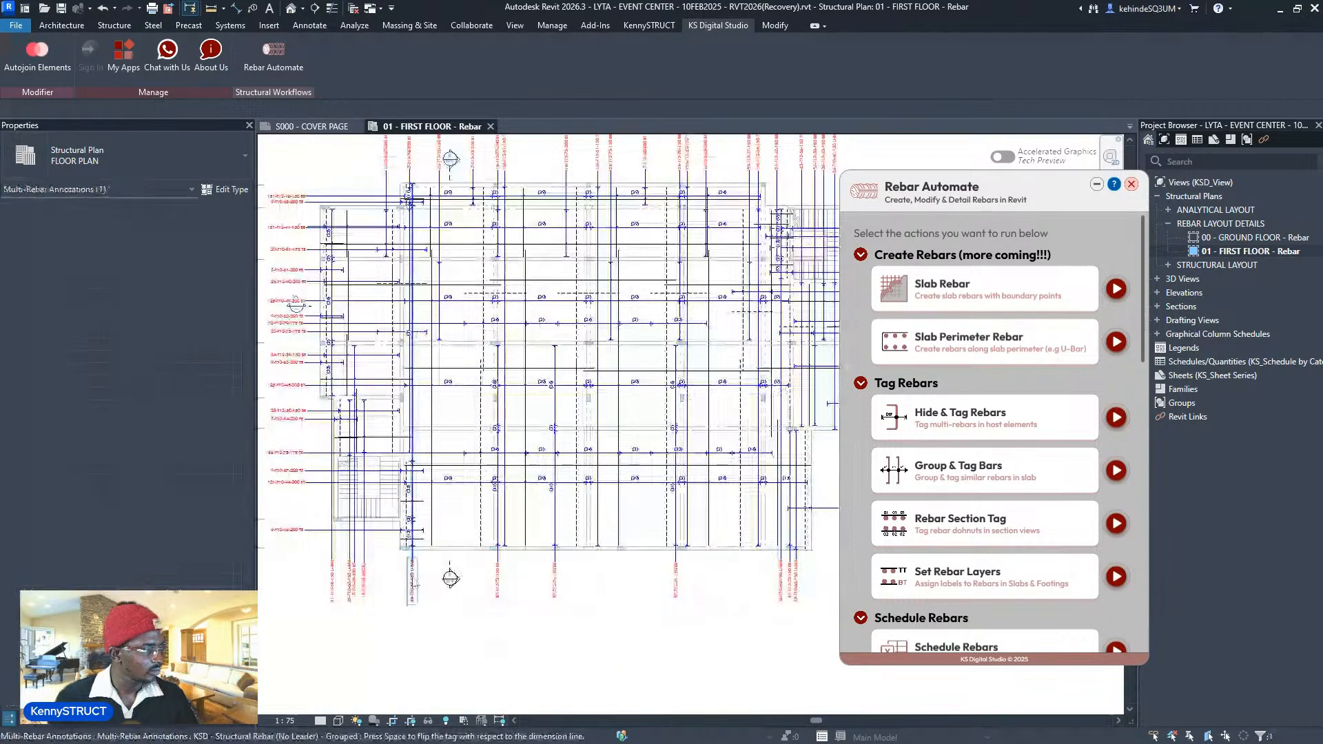
{"action": "key", "text": "space"}
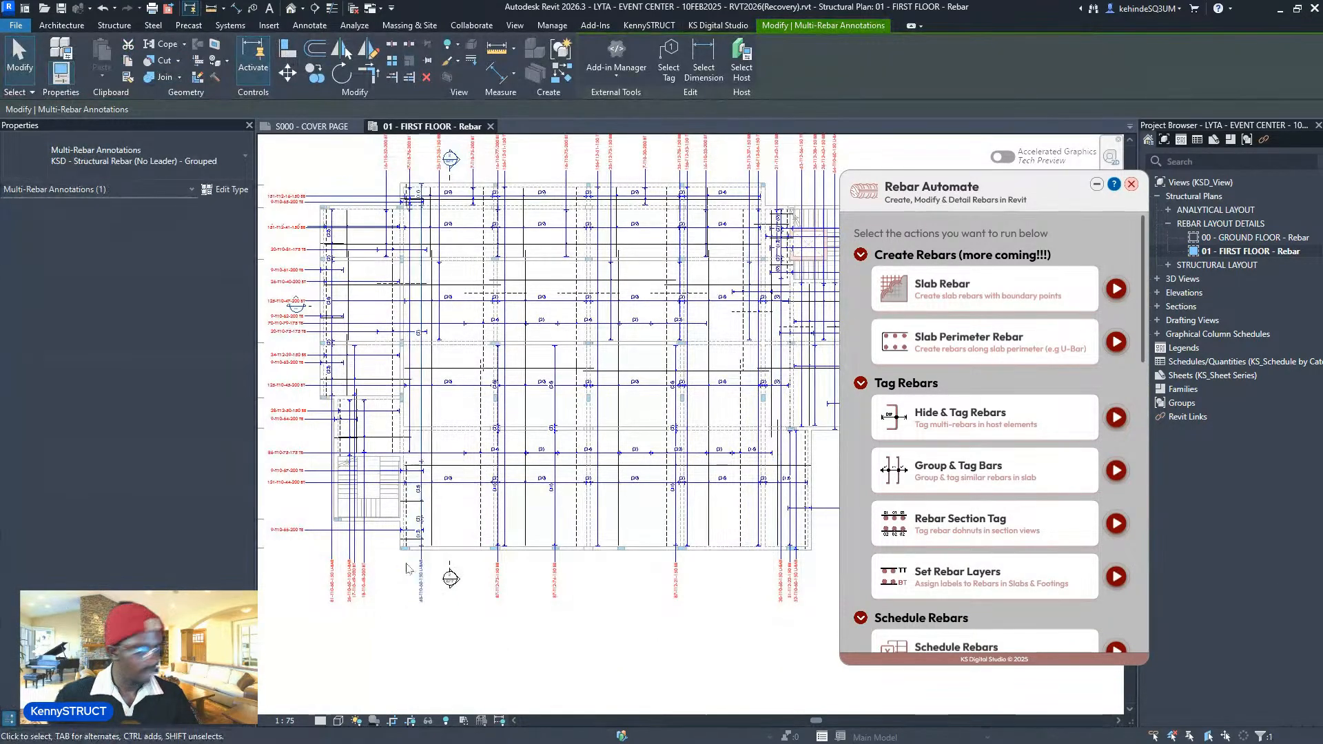
{"action": "key", "text": "Escape"}
{"action": "mouse_move", "coordinate": [713, 390]}
{"action": "middle_mouse_down"}
{"action": "mouse_move", "coordinate": [719, 500]}
{"action": "mouse_move", "coordinate": [745, 497]}
{"action": "middle_mouse_up"}
{"action": "scroll", "coordinate": [427, 407], "scroll_direction": "up", "scroll_amount": 4}
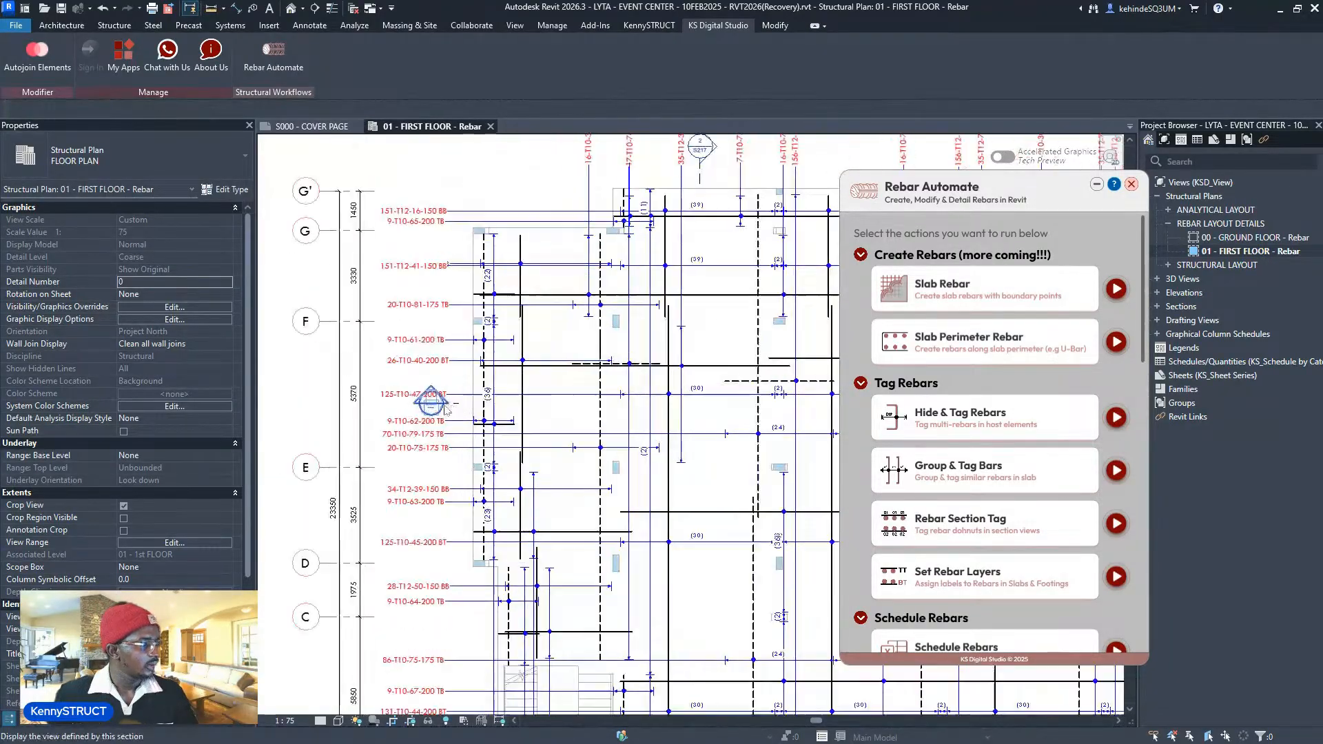
- Open Section 33 from its section head and select a T10 slab rebar
{"action": "double_click", "coordinate": [440, 410]}
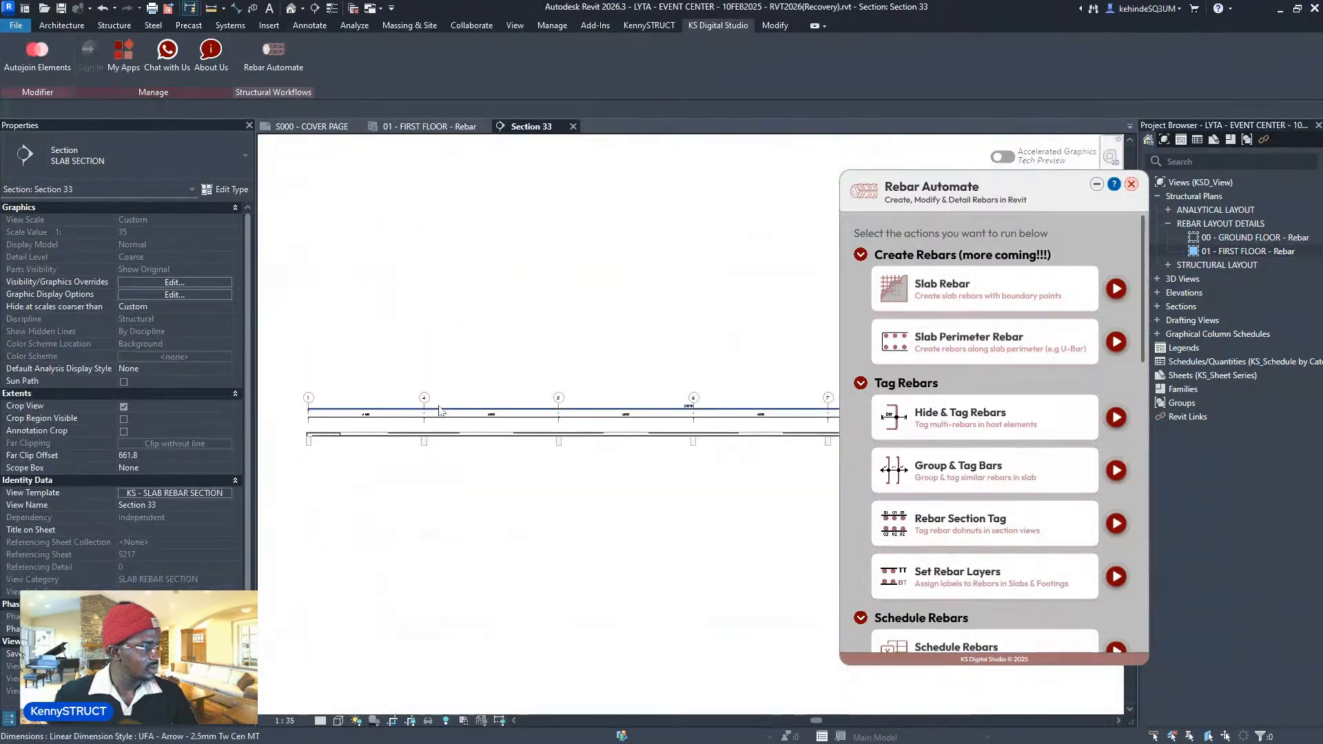
{"action": "middle_click_drag", "start_coordinate": [478, 449], "coordinate": [350, 468]}
{"action": "scroll", "coordinate": [358, 469], "scroll_direction": "up", "scroll_amount": 5}
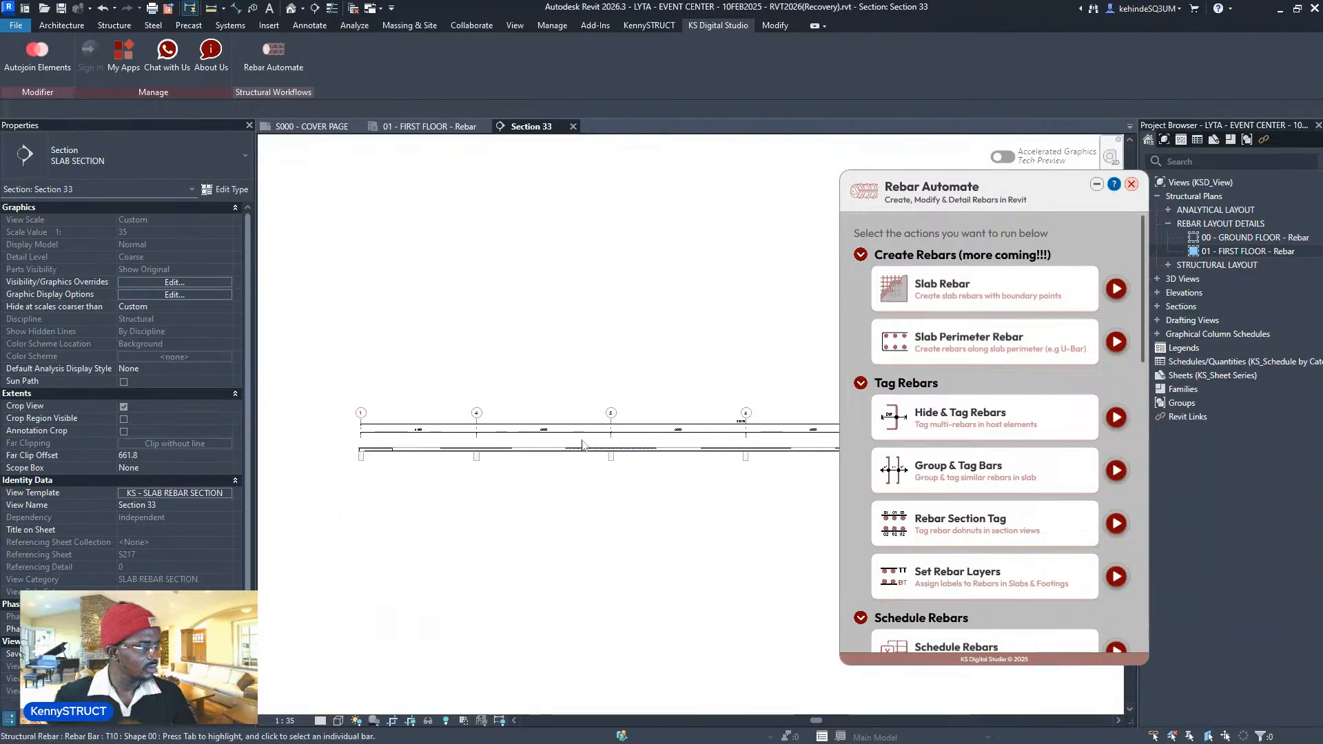
{"action": "scroll", "coordinate": [291, 438], "scroll_direction": "up", "scroll_amount": 3}
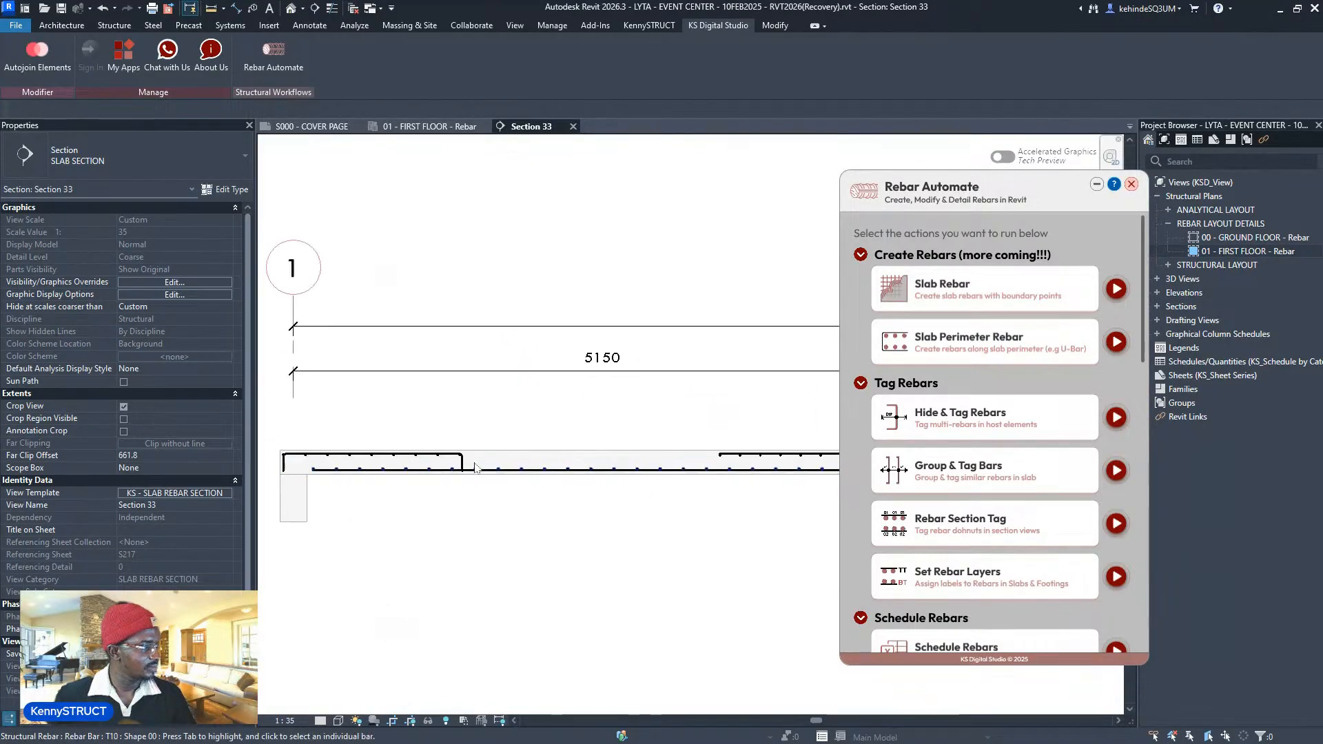
{"action": "left_click", "coordinate": [468, 467]}
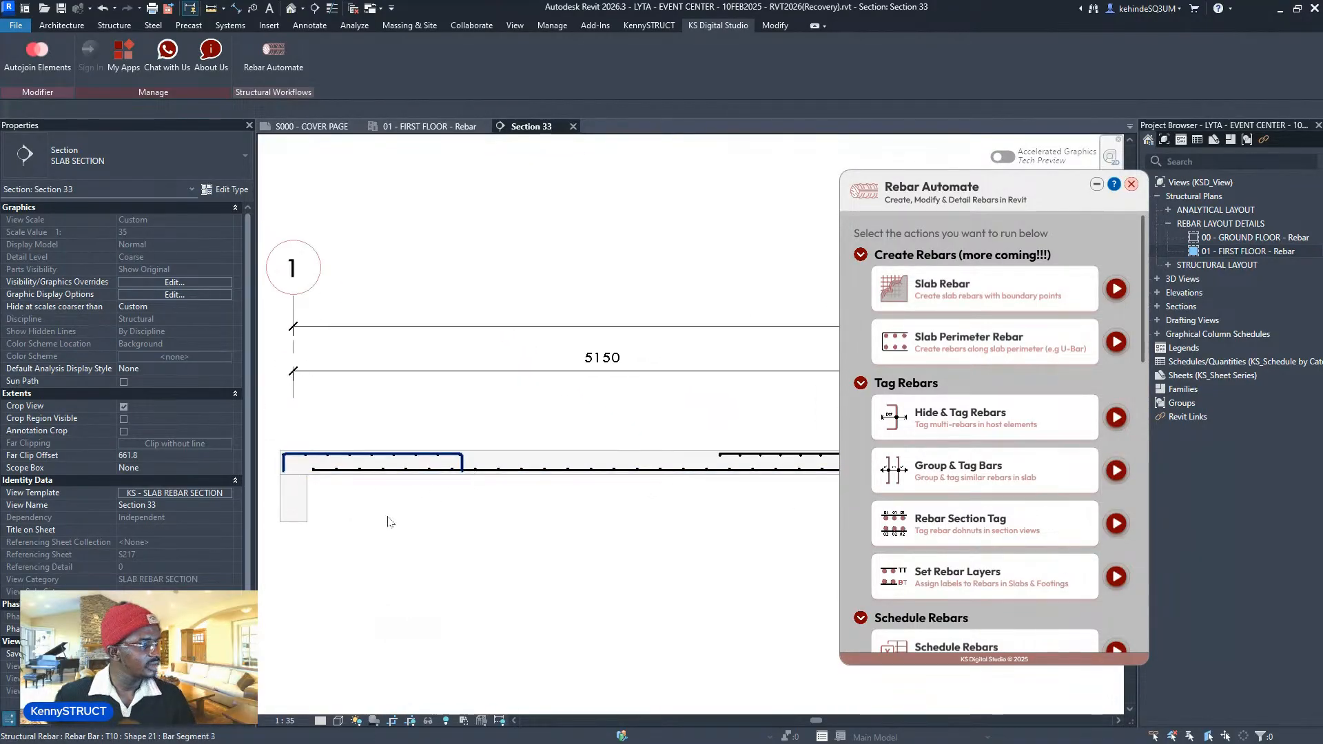
{"action": "scroll", "coordinate": [387, 519], "scroll_direction": "down", "scroll_amount": 6}
- Follow the selected T10 bar along the slab from grid 10 to grid 1
{"action": "middle_click_drag", "start_coordinate": [607, 506], "coordinate": [601, 502]}
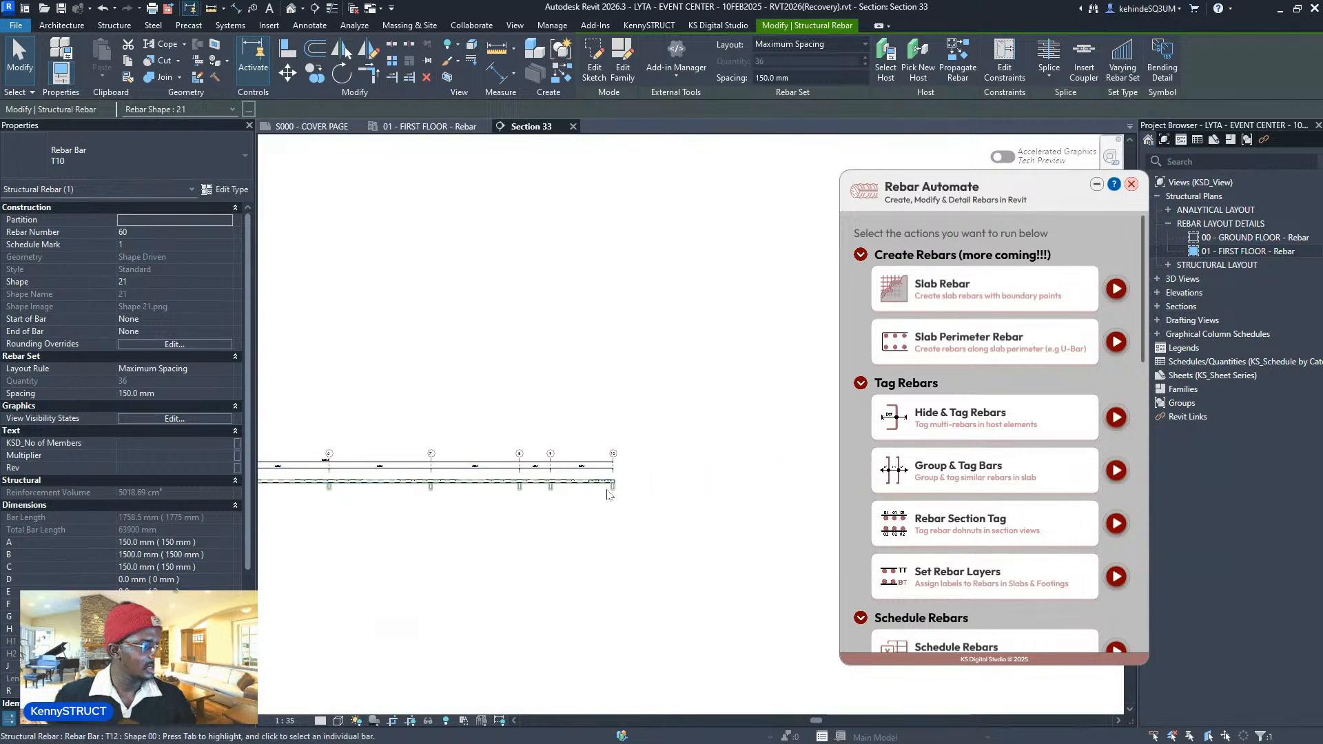
{"action": "scroll", "coordinate": [620, 486], "scroll_direction": "up", "scroll_amount": 6}
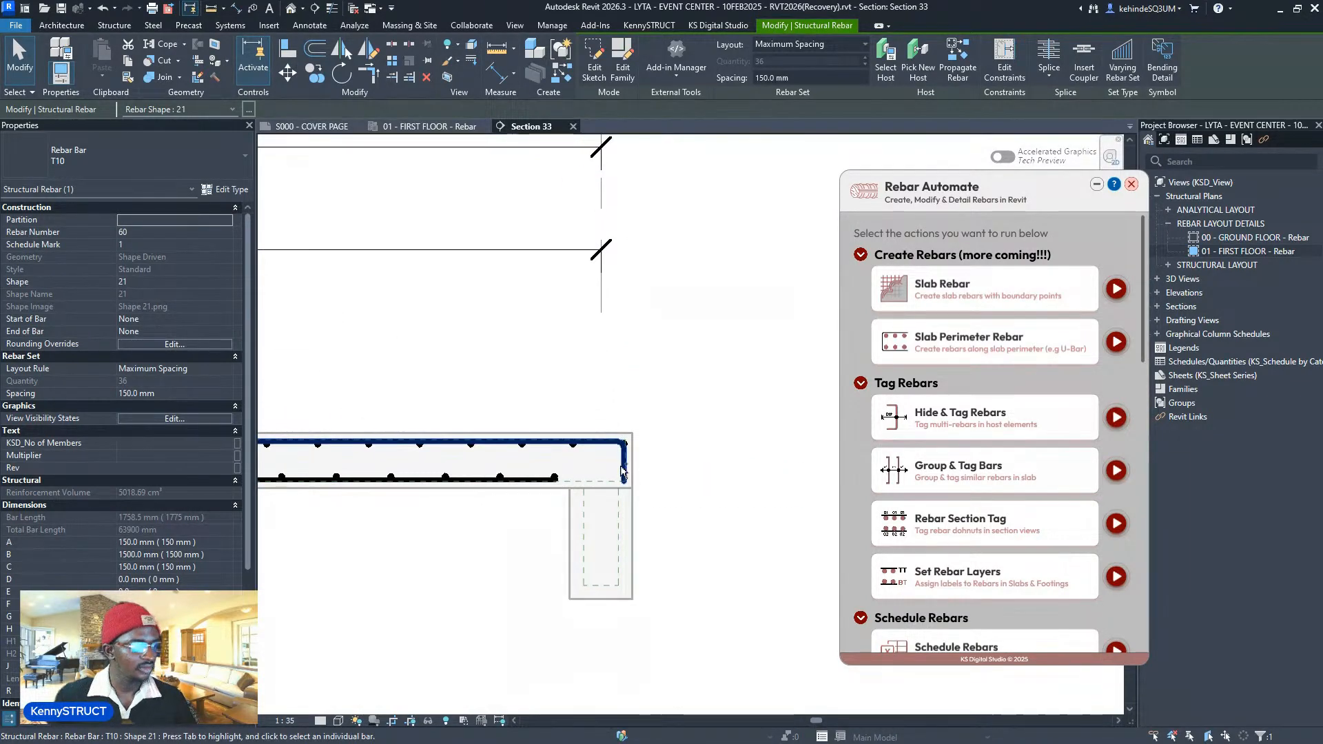
{"action": "scroll", "coordinate": [731, 525], "scroll_direction": "down", "scroll_amount": 3}
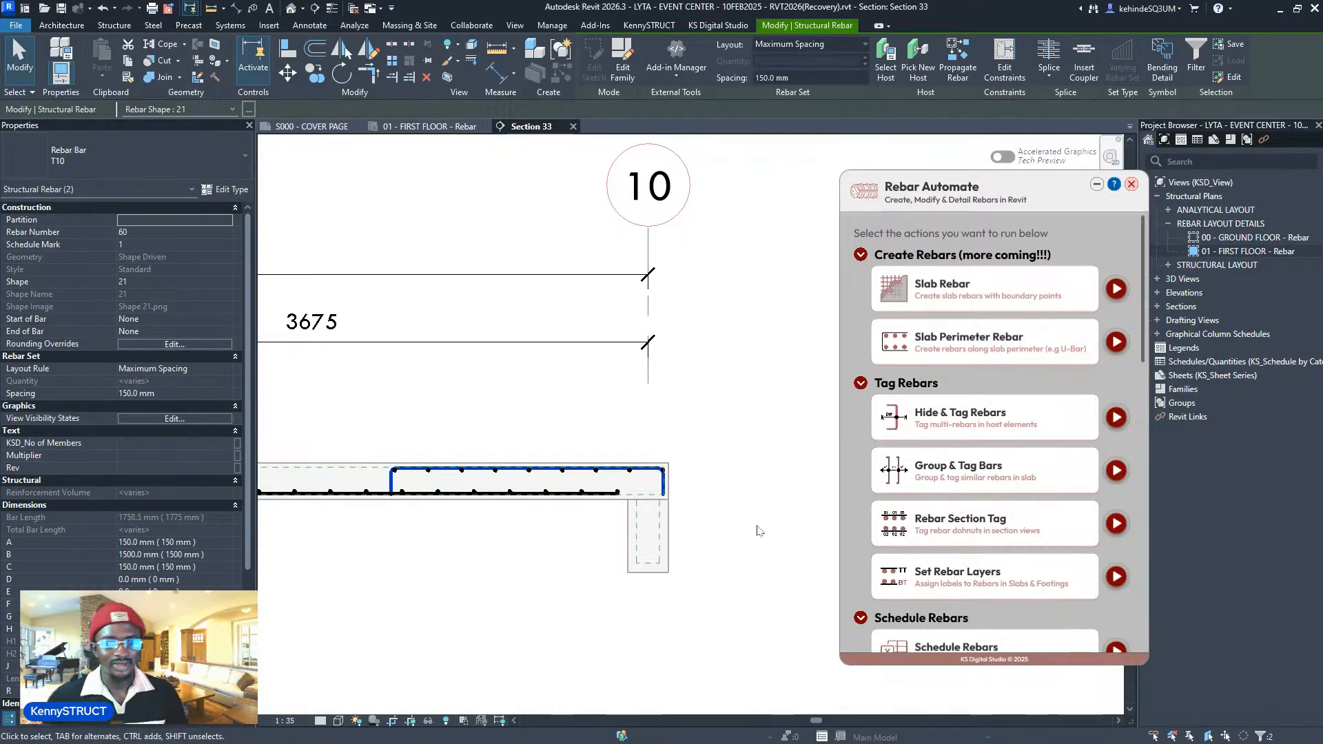
{"action": "scroll", "coordinate": [758, 530], "scroll_direction": "down", "scroll_amount": 3}
{"action": "middle_click_drag", "start_coordinate": [484, 567], "coordinate": [816, 502]}
{"action": "middle_click_drag", "start_coordinate": [360, 475], "coordinate": [855, 460]}
{"action": "middle_click_drag", "start_coordinate": [274, 423], "coordinate": [844, 438]}
{"action": "middle_click_drag", "start_coordinate": [265, 437], "coordinate": [737, 411]}
{"action": "middle_click_drag", "start_coordinate": [303, 402], "coordinate": [777, 411]}
{"action": "middle_click_drag", "start_coordinate": [352, 414], "coordinate": [447, 416]}
{"action": "scroll", "coordinate": [448, 416], "scroll_direction": "up", "scroll_amount": 3}
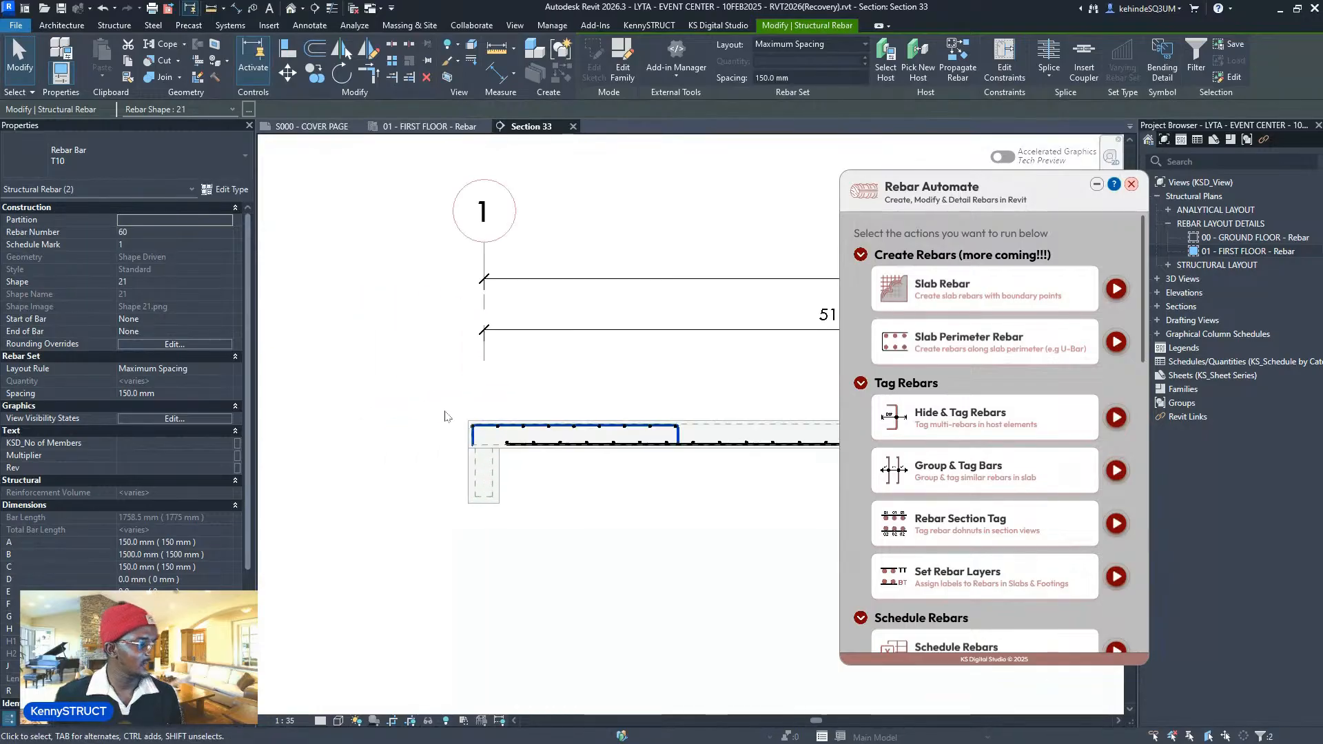
{"action": "scroll", "coordinate": [495, 447], "scroll_direction": "up", "scroll_amount": 2}
{"action": "middle_click_drag", "start_coordinate": [628, 513], "coordinate": [586, 511]}
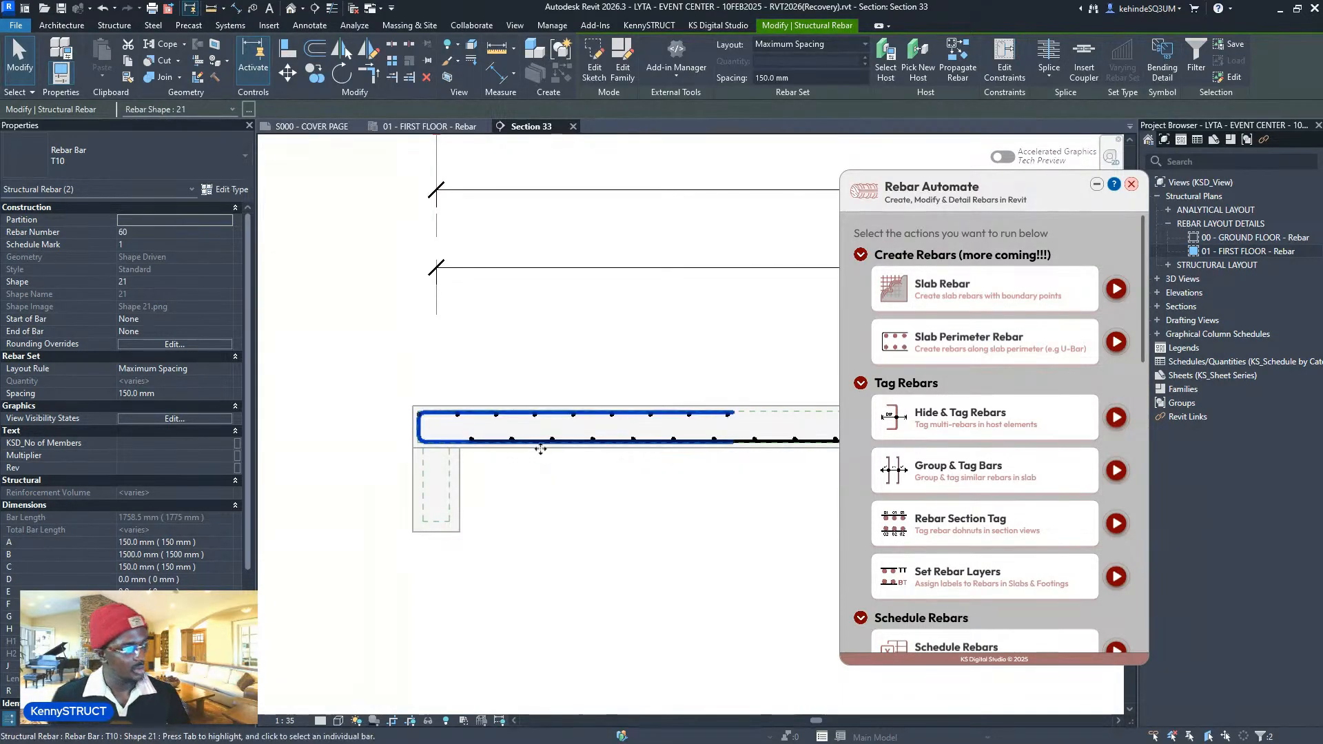
{"action": "scroll", "coordinate": [555, 485], "scroll_direction": "down", "scroll_amount": 3}
{"action": "middle_click_drag", "start_coordinate": [555, 485], "coordinate": [381, 523]}
{"action": "scroll", "coordinate": [376, 525], "scroll_direction": "down", "scroll_amount": 8}
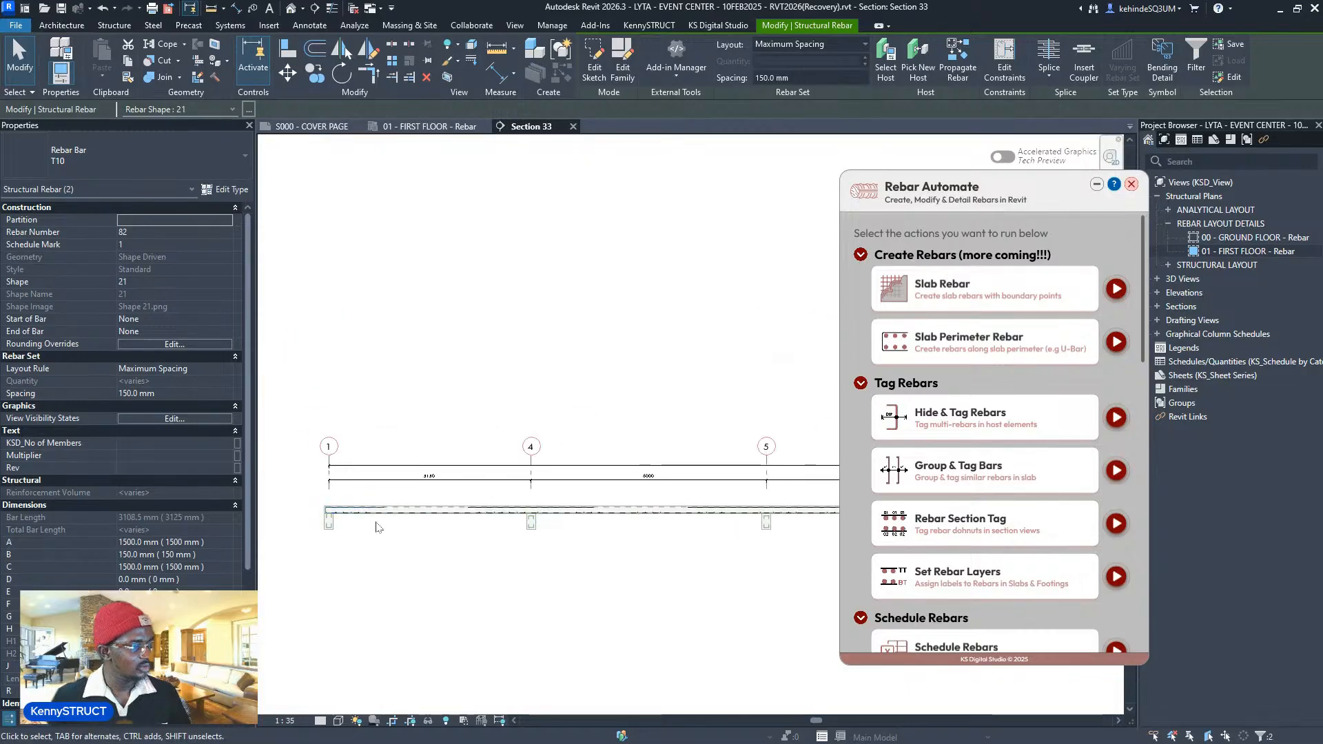
{"action": "middle_click_drag", "start_coordinate": [774, 540], "coordinate": [654, 515]}
{"action": "scroll", "coordinate": [735, 517], "scroll_direction": "up", "scroll_amount": 5}
- Deselect the rebar and scan the section across grids 5 to 9
{"action": "left_click", "coordinate": [739, 531]}
{"action": "scroll", "coordinate": [695, 475], "scroll_direction": "up", "scroll_amount": 5}
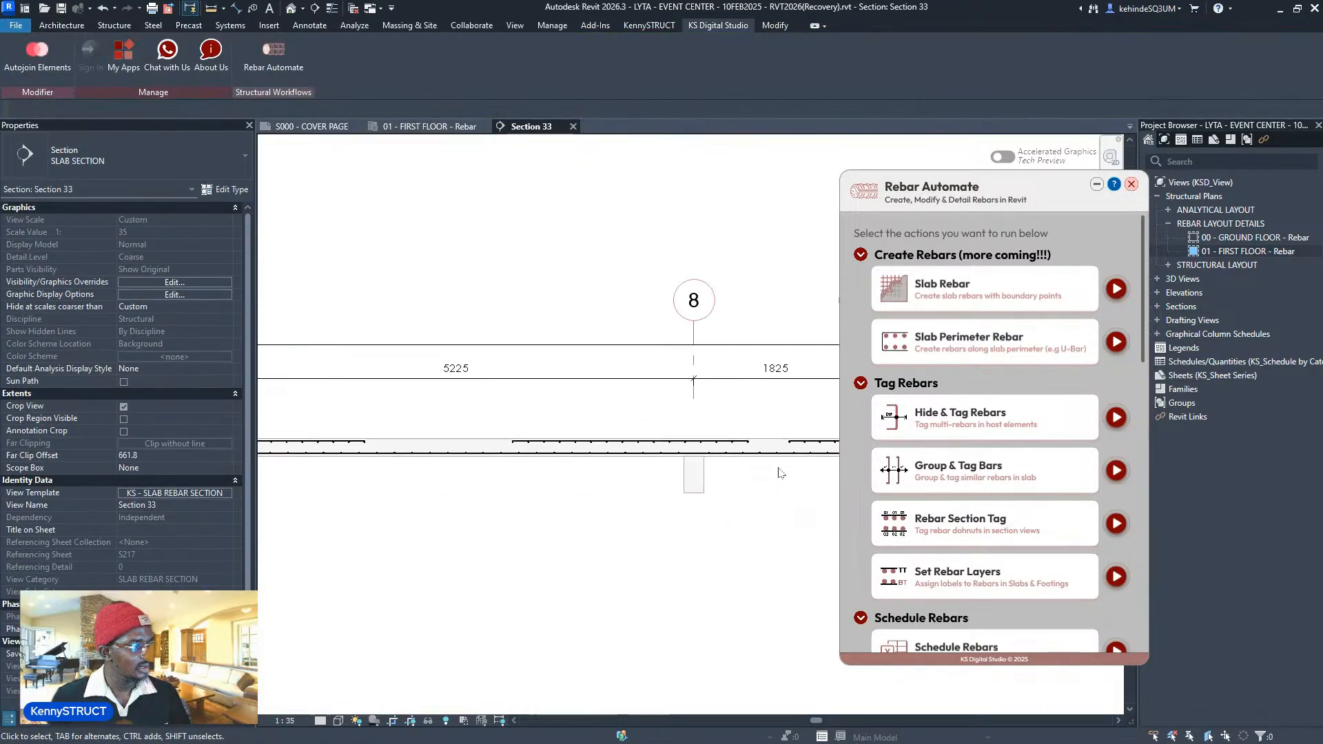
{"action": "scroll", "coordinate": [606, 461], "scroll_direction": "down", "scroll_amount": 4}
{"action": "scroll", "coordinate": [547, 449], "scroll_direction": "up", "scroll_amount": 8}
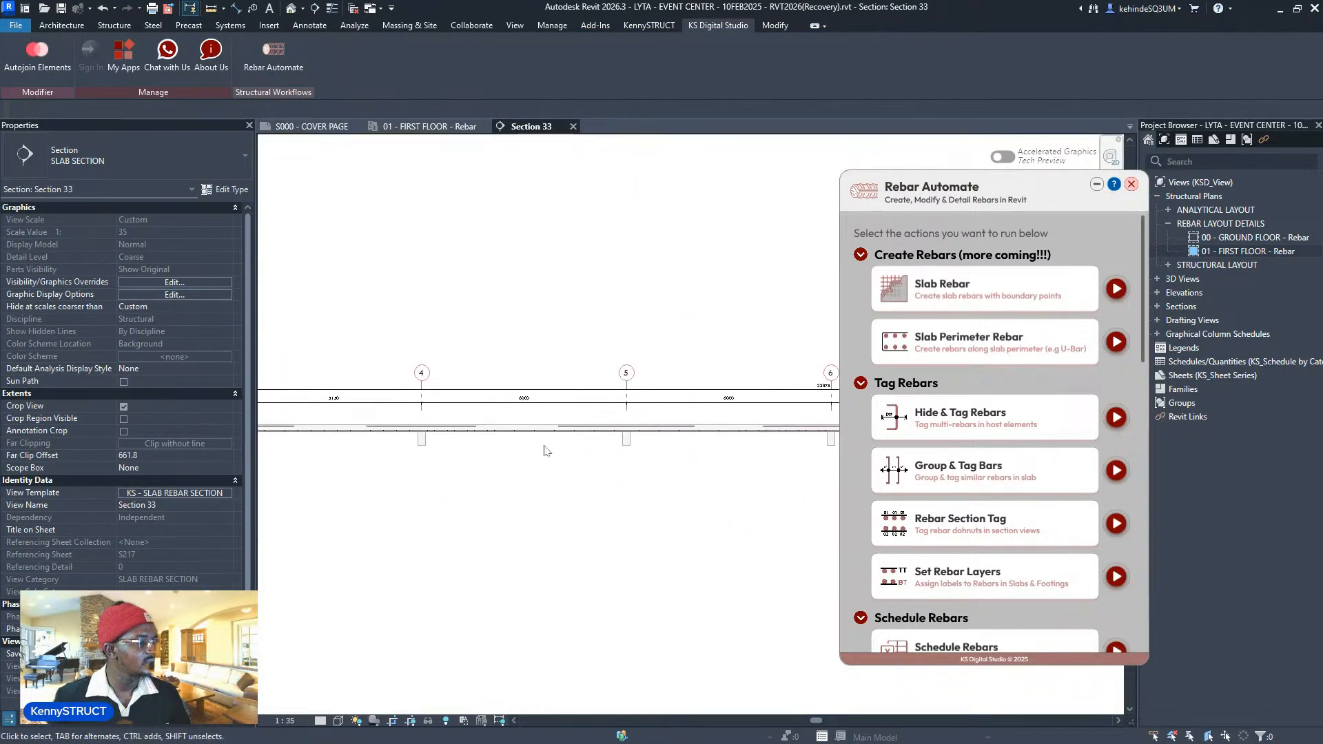
{"action": "scroll", "coordinate": [732, 405], "scroll_direction": "down", "scroll_amount": 3}
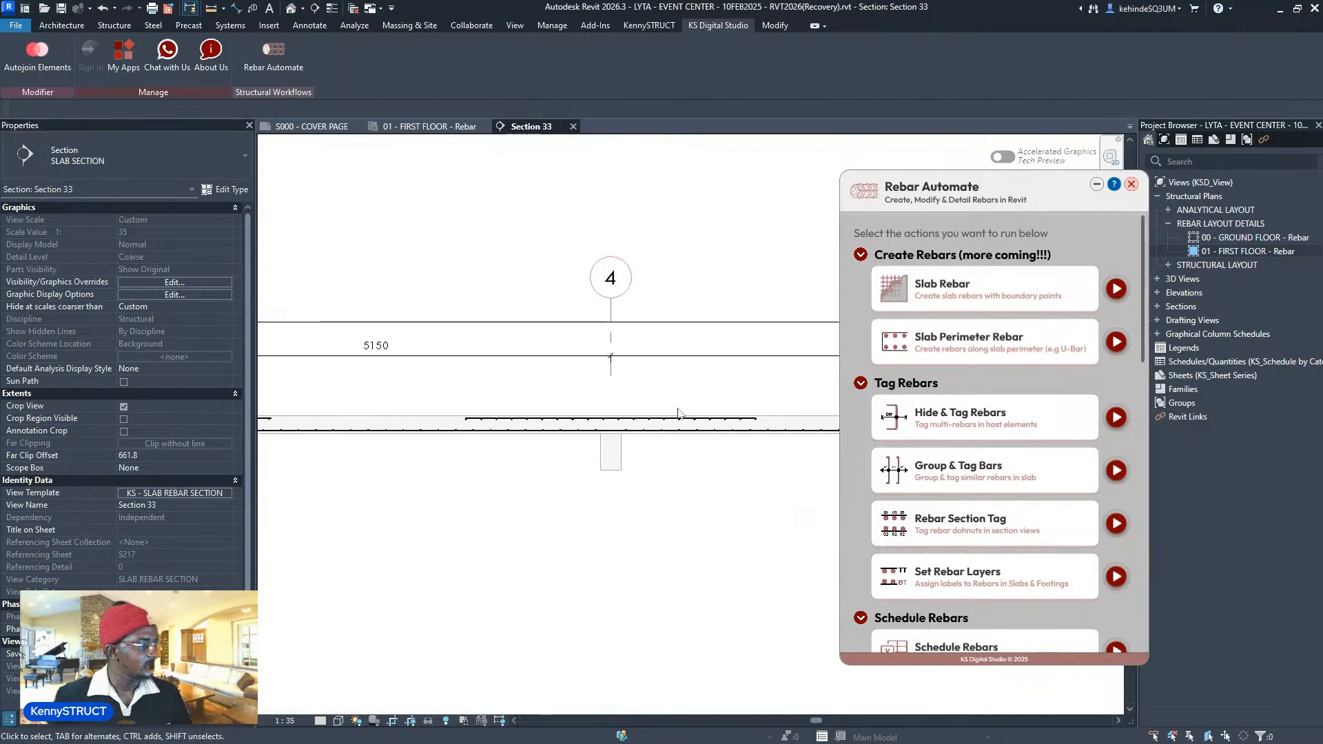
{"action": "middle_click_drag", "start_coordinate": [741, 414], "coordinate": [317, 431]}
{"action": "scroll", "coordinate": [410, 457], "scroll_direction": "down", "scroll_amount": 4}
{"action": "middle_click_drag", "start_coordinate": [734, 451], "coordinate": [517, 434]}
{"action": "middle_click_drag", "start_coordinate": [671, 460], "coordinate": [381, 464]}
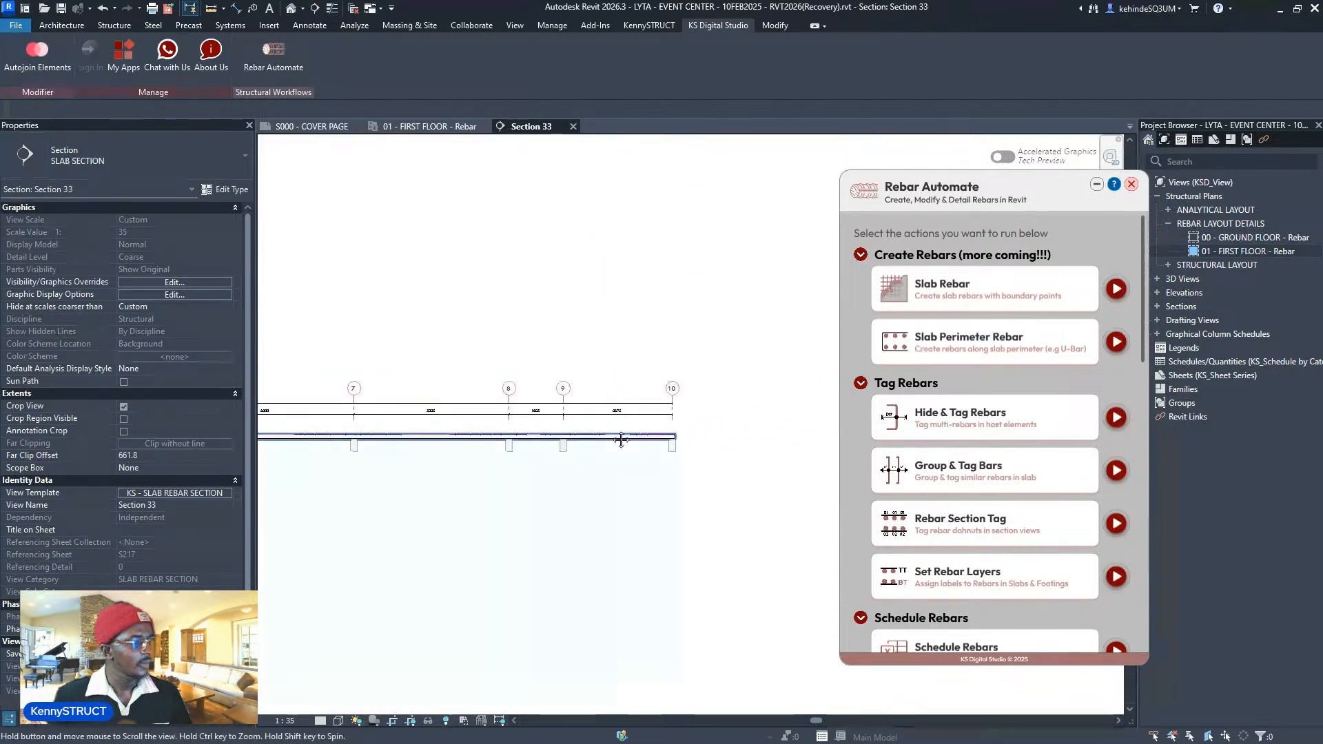
{"action": "scroll", "coordinate": [717, 419], "scroll_direction": "up", "scroll_amount": 3}
{"action": "scroll", "coordinate": [645, 449], "scroll_direction": "up", "scroll_amount": 6}
{"action": "scroll", "coordinate": [720, 439], "scroll_direction": "down", "scroll_amount": 10}
- Return to the grid 1–4 end of the section and launch Group & Tag Bars
{"action": "middle_click_drag", "start_coordinate": [547, 441], "coordinate": [843, 428]}
{"action": "scroll", "coordinate": [546, 443], "scroll_direction": "down", "scroll_amount": 1}
{"action": "middle_click_drag", "start_coordinate": [680, 421], "coordinate": [592, 430]}
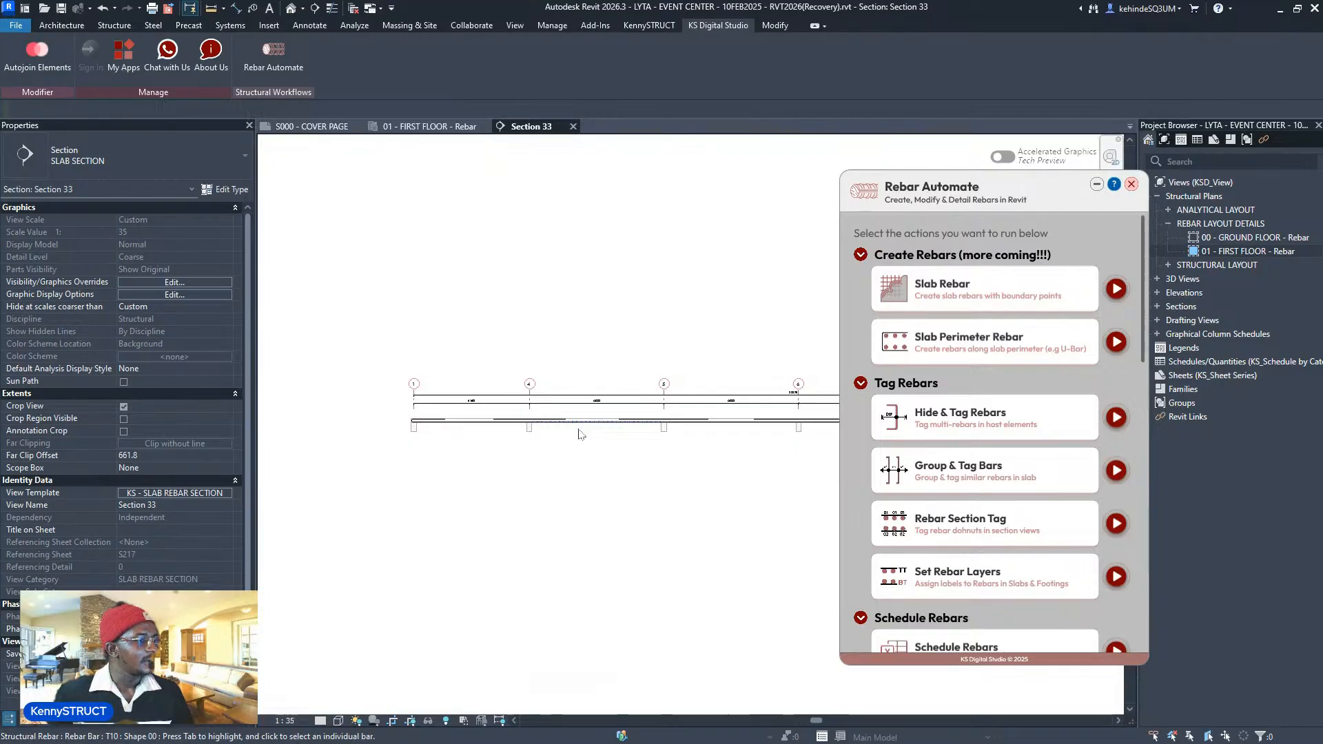
{"action": "scroll", "coordinate": [571, 426], "scroll_direction": "up", "scroll_amount": 3}
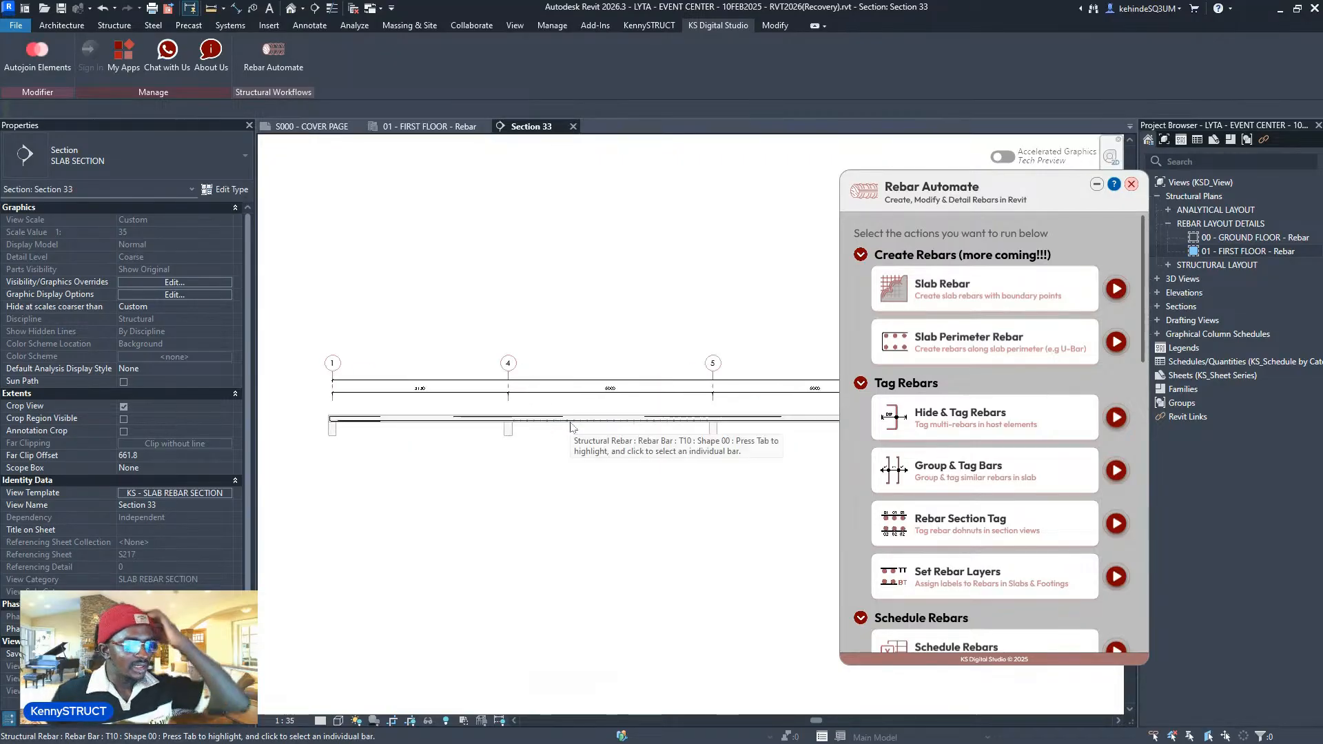
{"action": "scroll", "coordinate": [448, 447], "scroll_direction": "up", "scroll_amount": 4}
{"action": "middle_click_drag", "start_coordinate": [484, 451], "coordinate": [597, 479]}
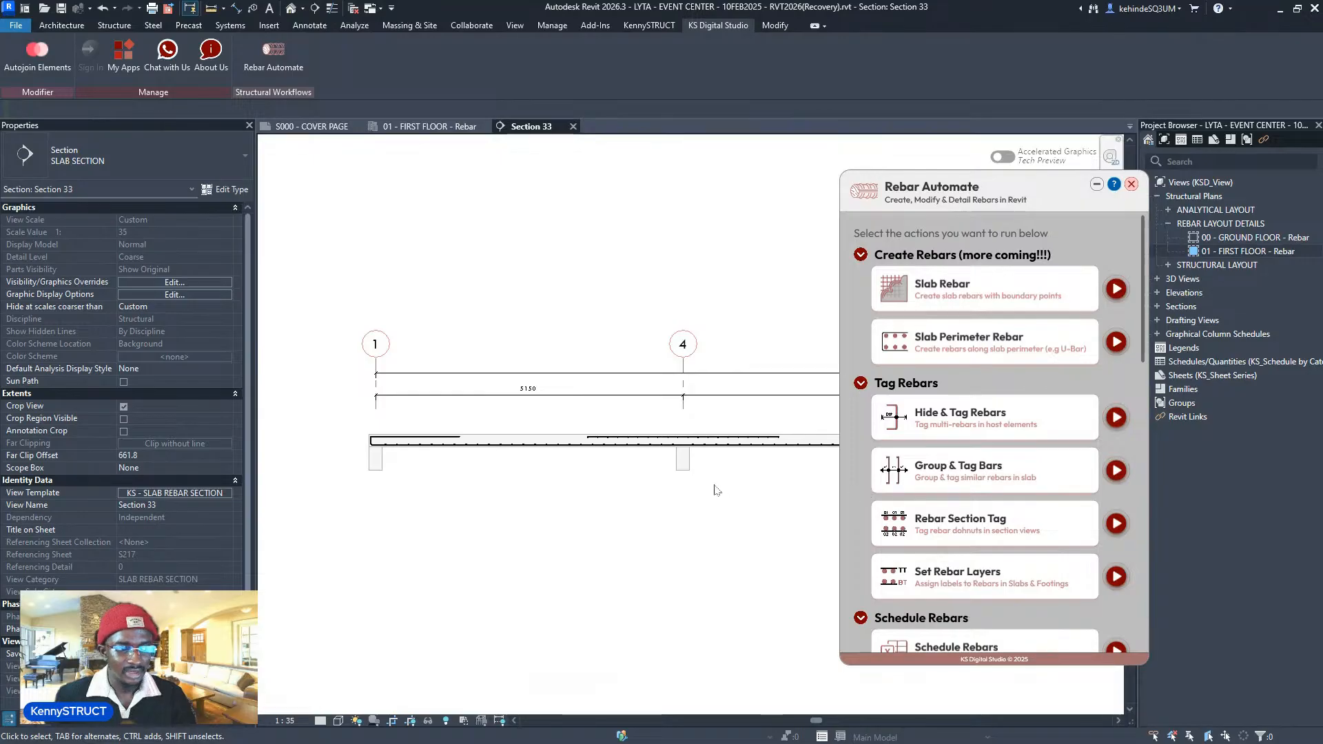
{"action": "middle_click_drag", "start_coordinate": [717, 491], "coordinate": [691, 492]}
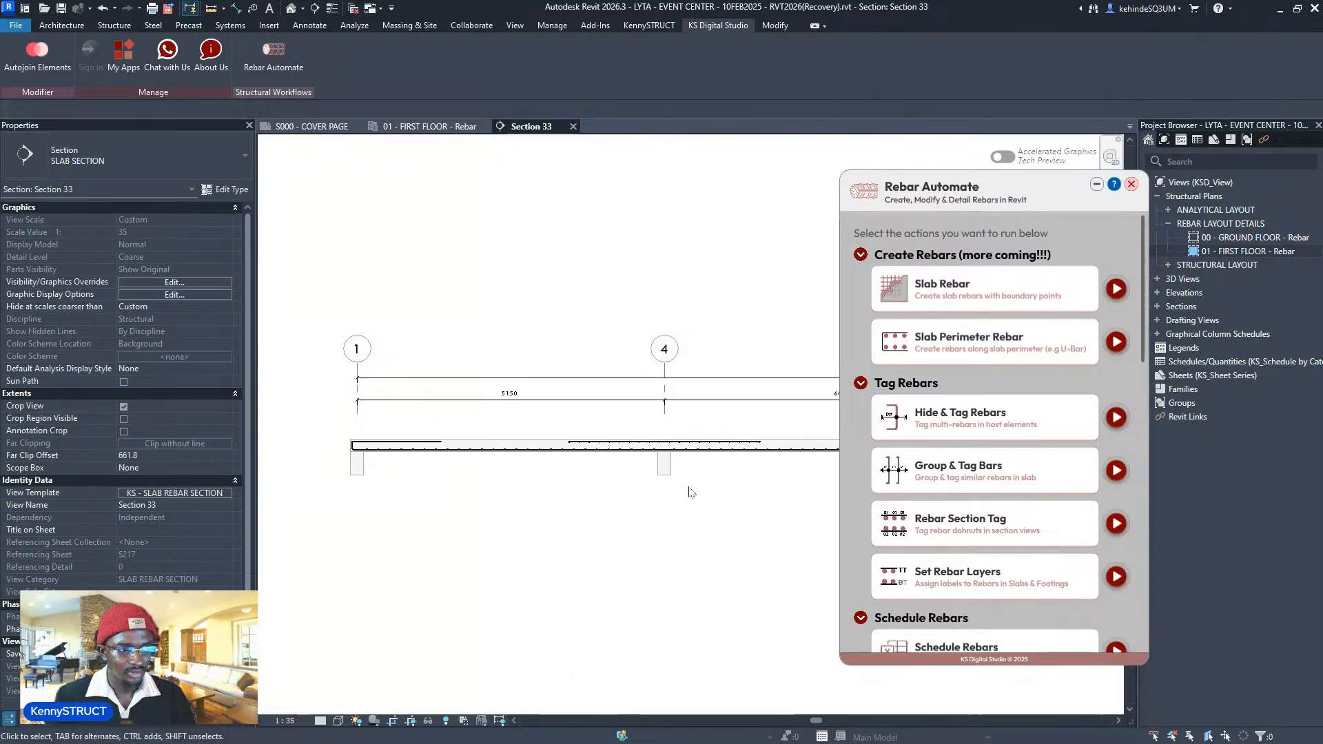
{"action": "left_click", "coordinate": [1116, 471]}
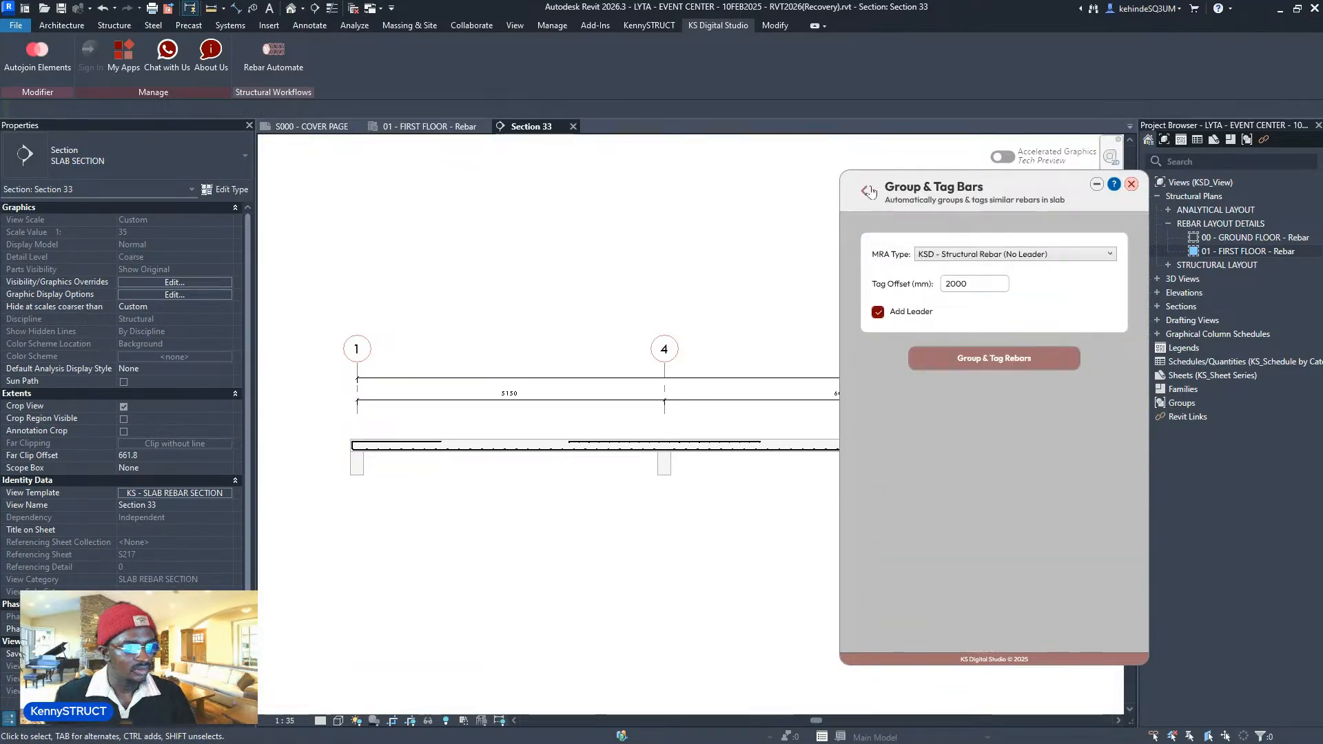
- Switch from Group & Tag Bars to the Rebar Section Tag tool and move its panel aside
{"action": "left_click", "coordinate": [868, 190]}
{"action": "scroll", "coordinate": [1094, 429], "scroll_direction": "down", "scroll_amount": 2}
{"action": "left_click", "coordinate": [1116, 458]}
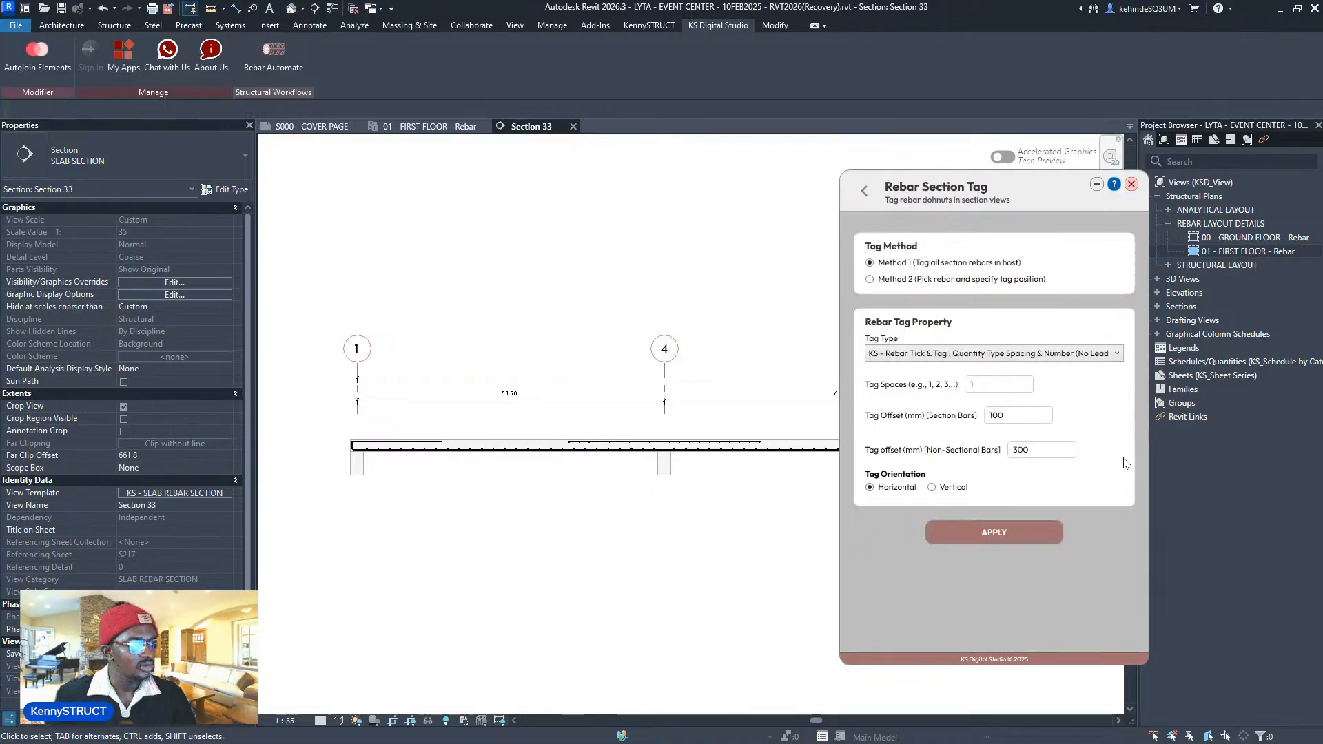
{"action": "left_click_drag", "start_coordinate": [936, 217], "coordinate": [1071, 217]}
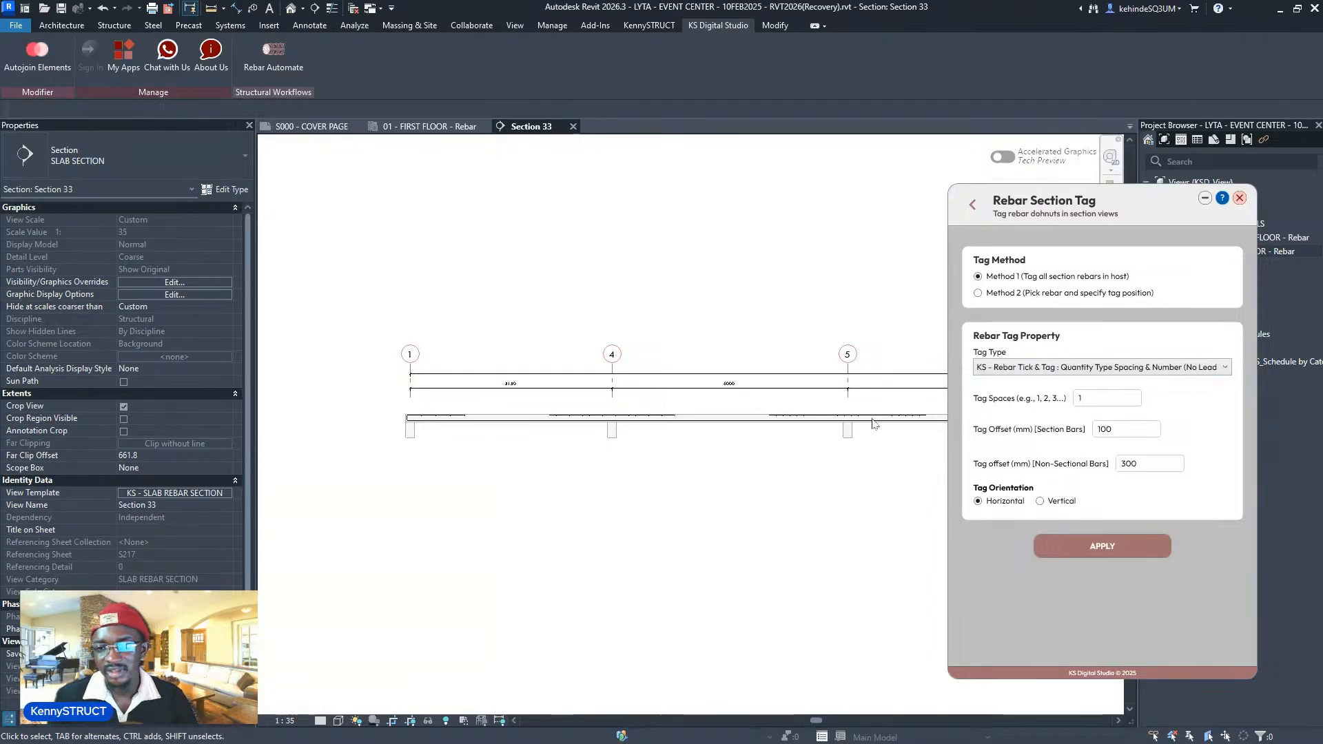
- Choose the Rebar Number (Arrow Head) tag type and move through the section and non-sectional offset fields
{"action": "left_click", "coordinate": [1029, 370]}
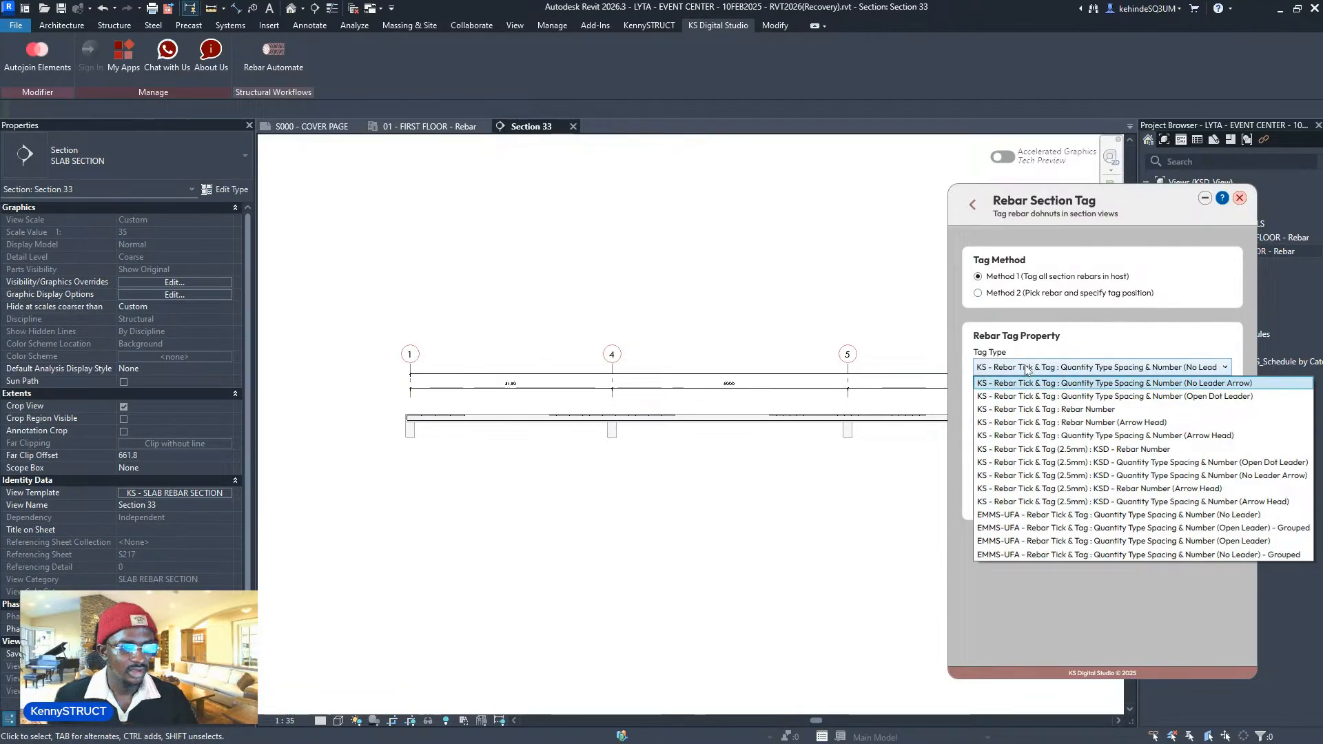
{"action": "left_click", "coordinate": [1079, 423]}
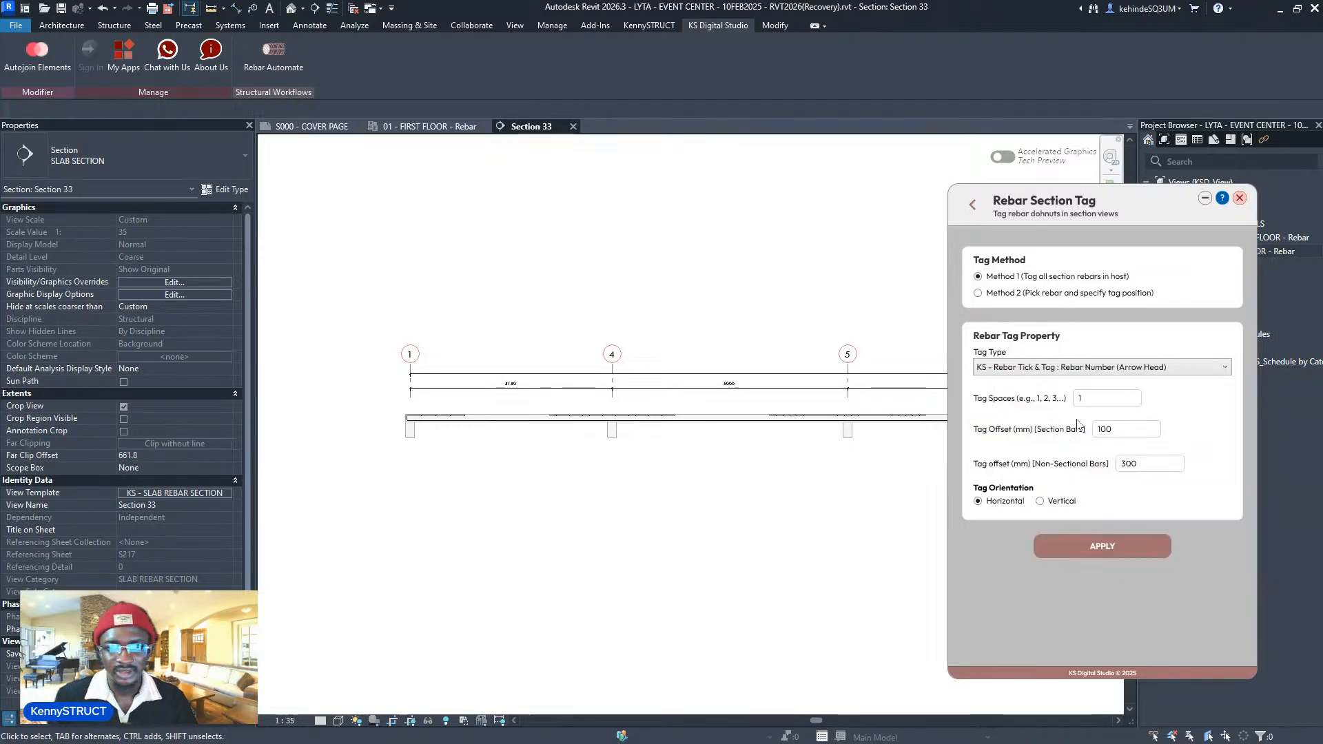
{"action": "left_click", "coordinate": [1076, 366]}
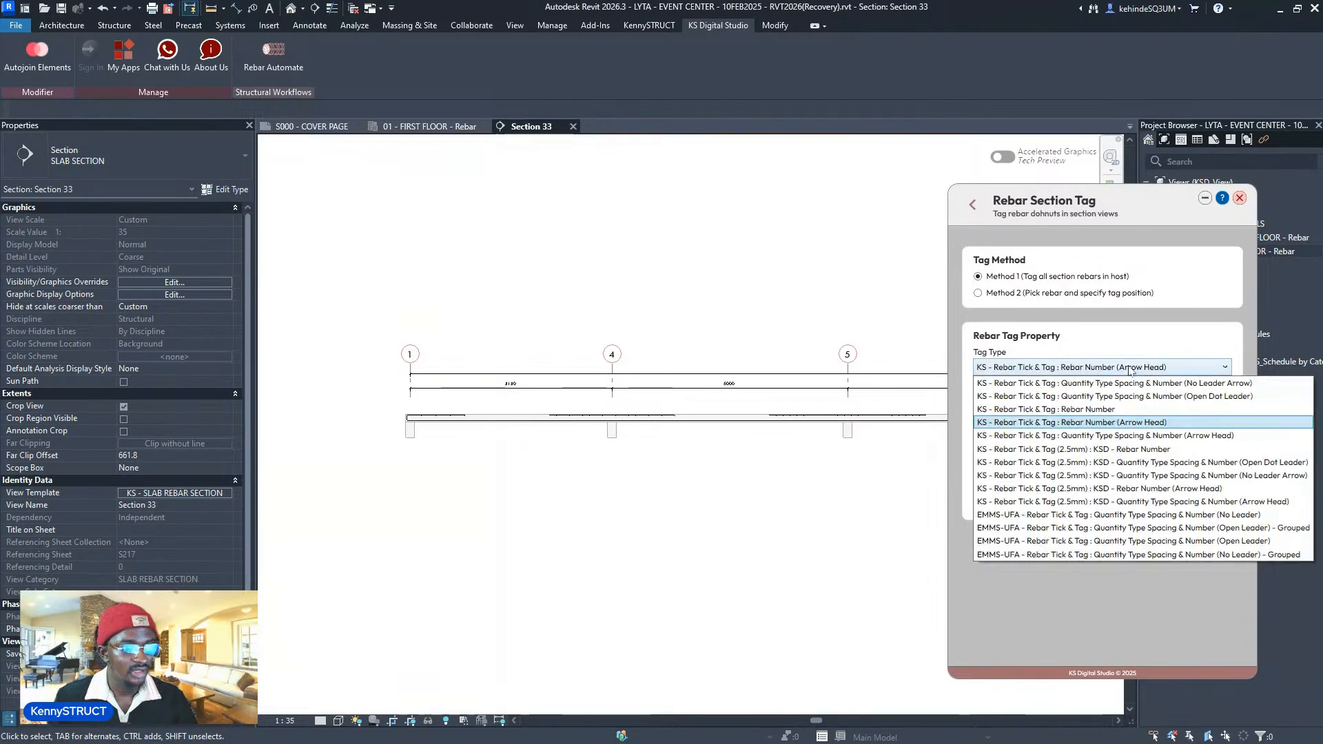
{"action": "left_click", "coordinate": [1104, 423]}
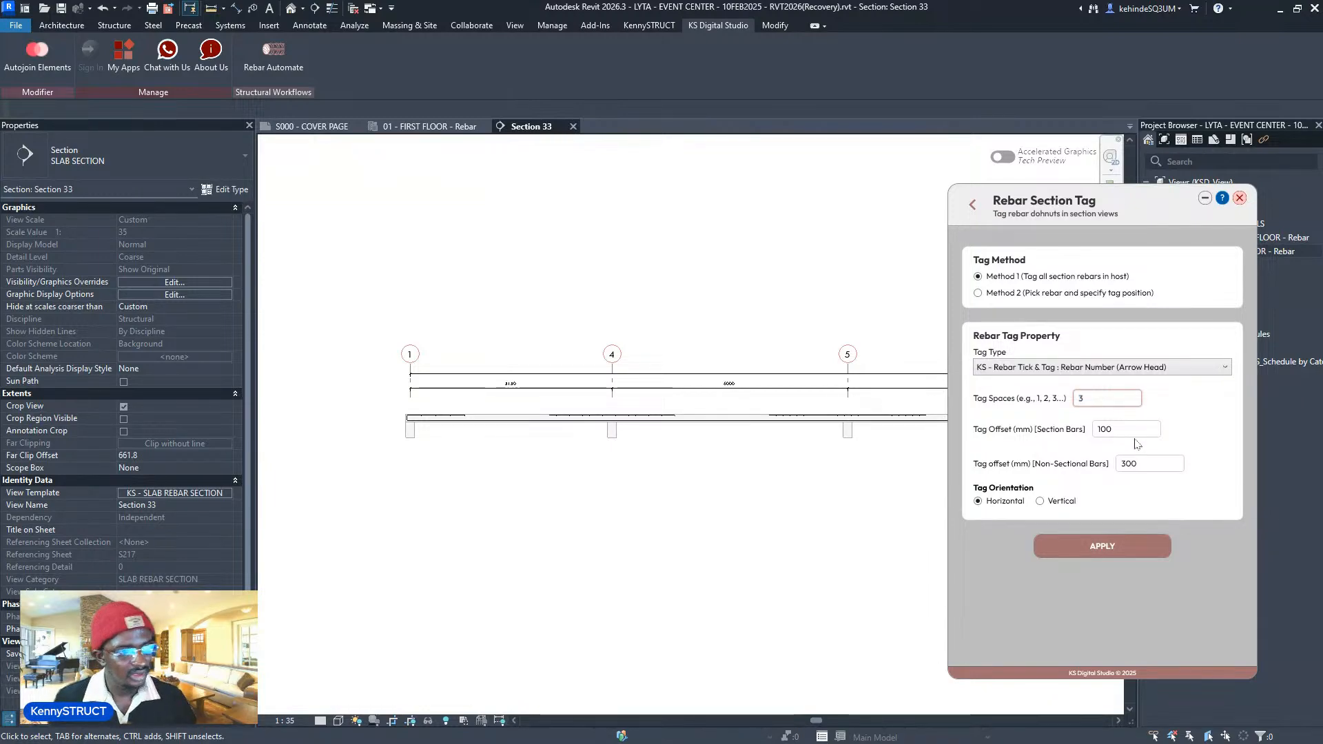
{"action": "key", "text": "Tab"}
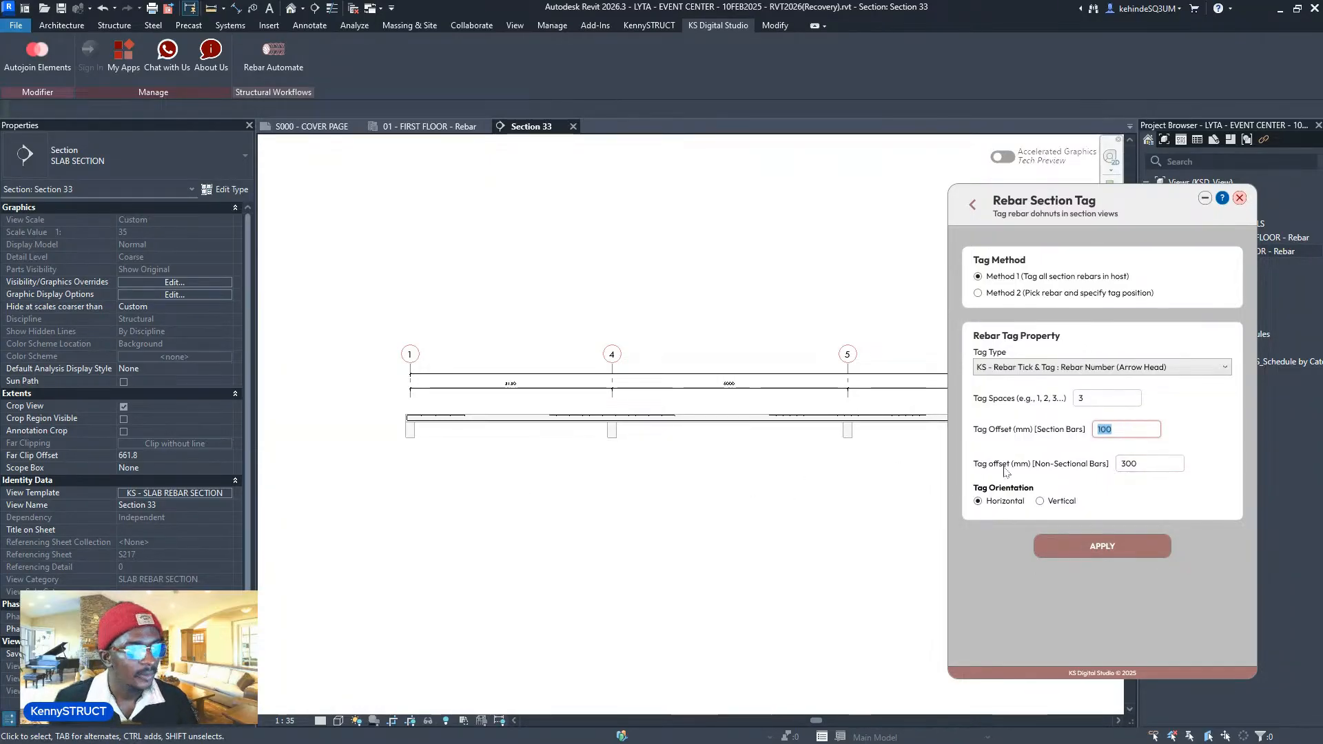
{"action": "key", "text": "Tab"}
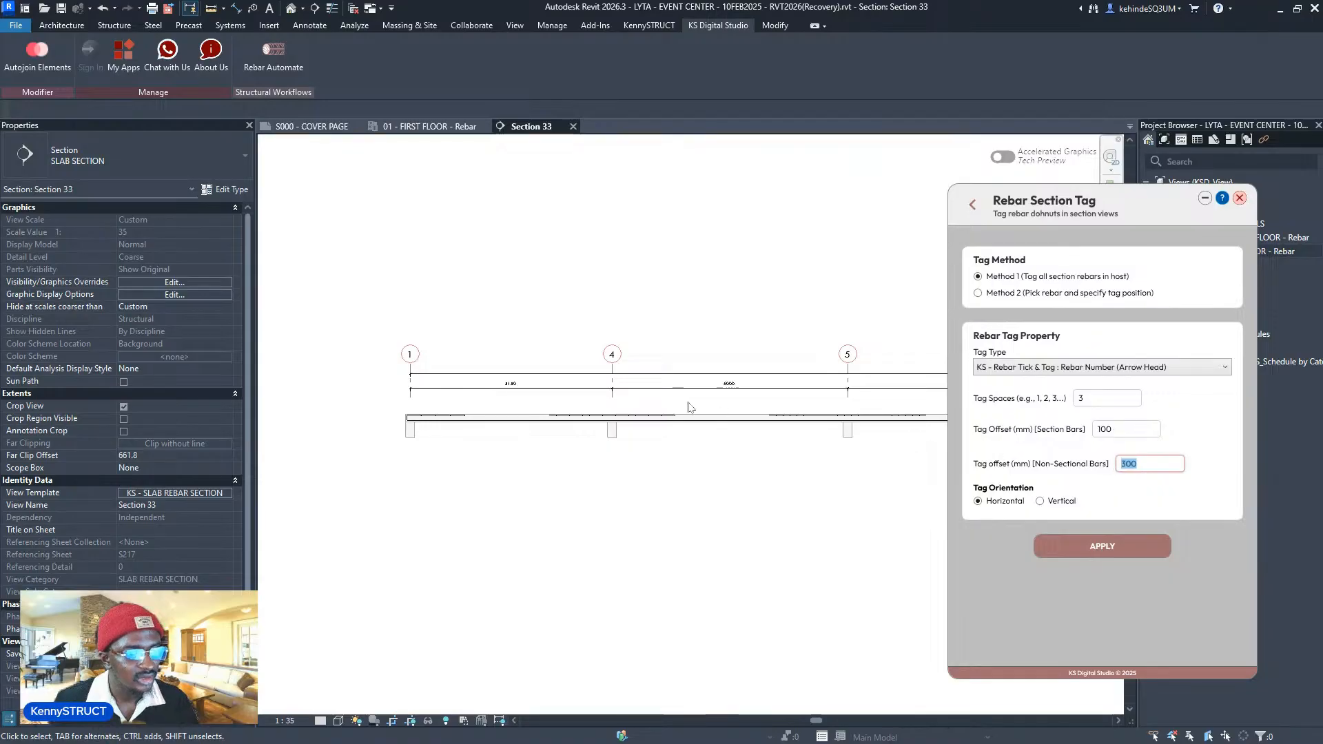
{"action": "scroll", "coordinate": [686, 406], "scroll_direction": "up", "scroll_amount": 5}
{"action": "scroll", "coordinate": [685, 454], "scroll_direction": "down", "scroll_amount": 5}
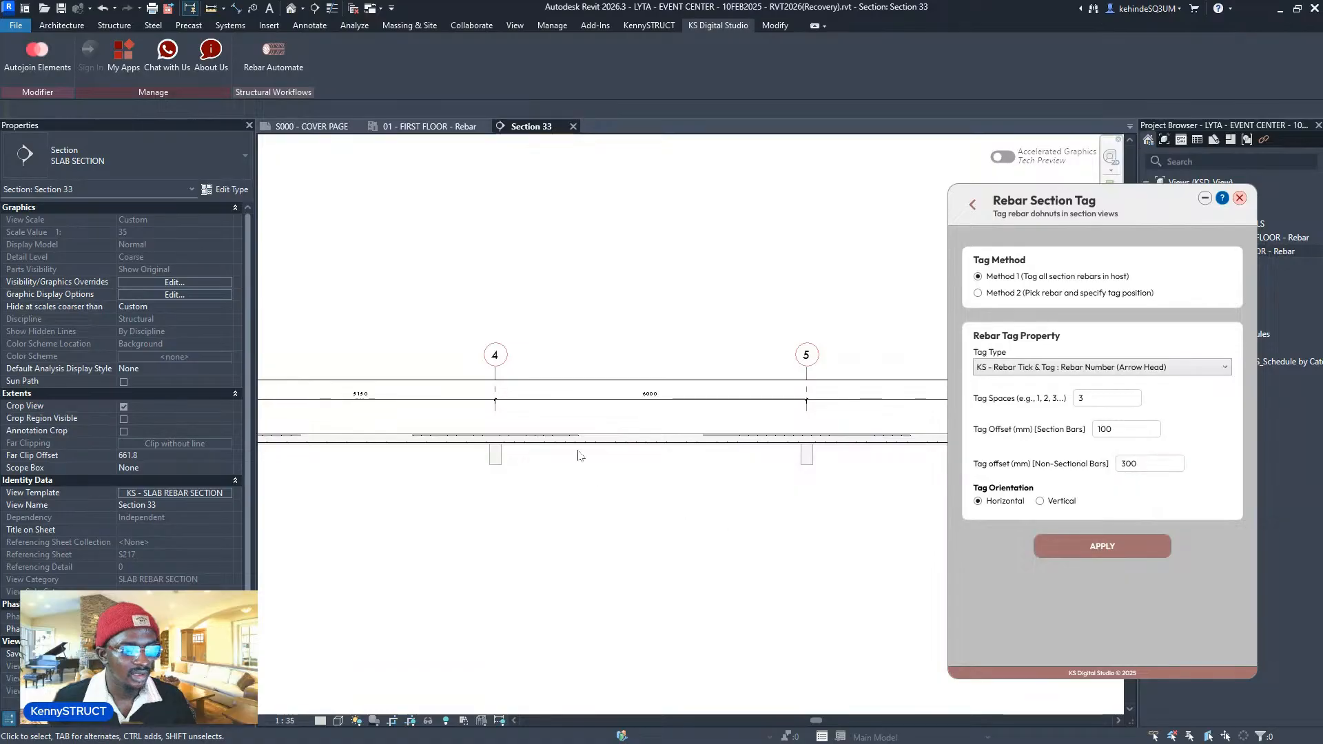
{"action": "scroll", "coordinate": [631, 451], "scroll_direction": "down", "scroll_amount": 3}
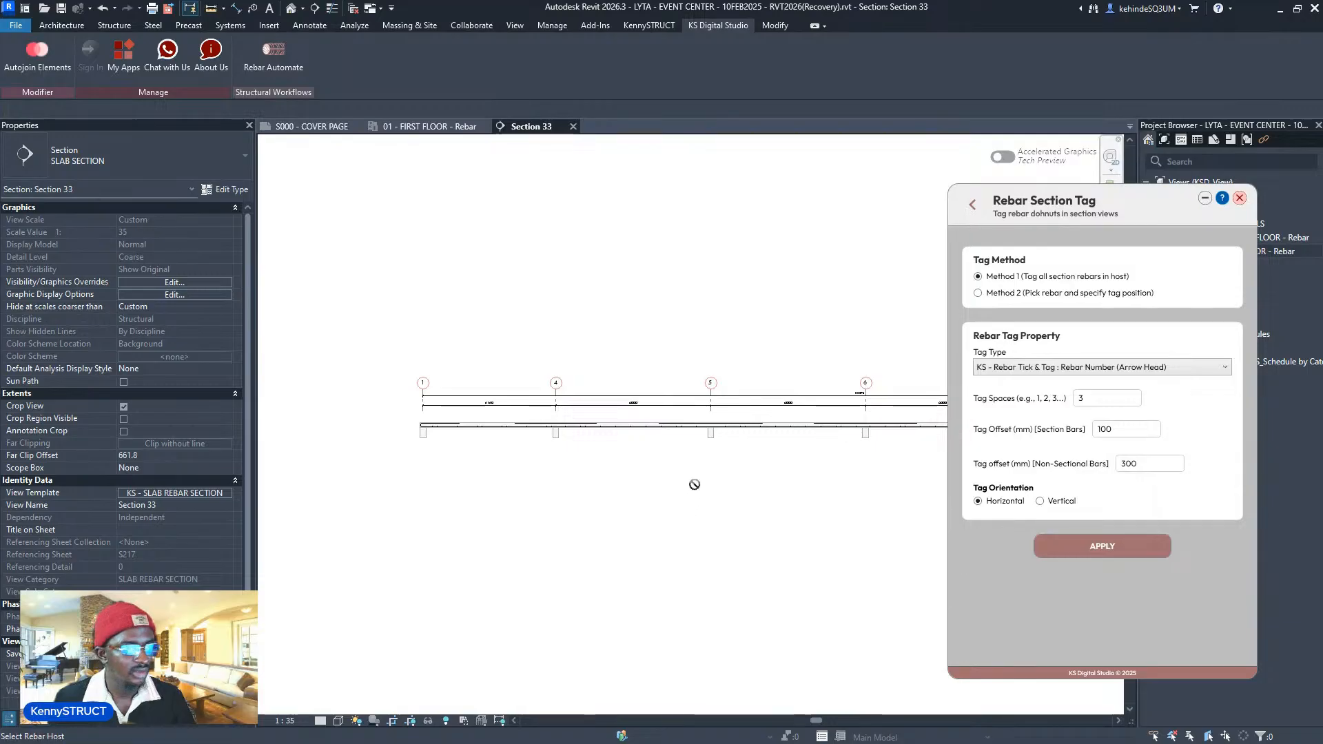
- Tag the slab's rebars with the section-bar tag offset changed to 200 mm
{"action": "left_click", "coordinate": [632, 429]}
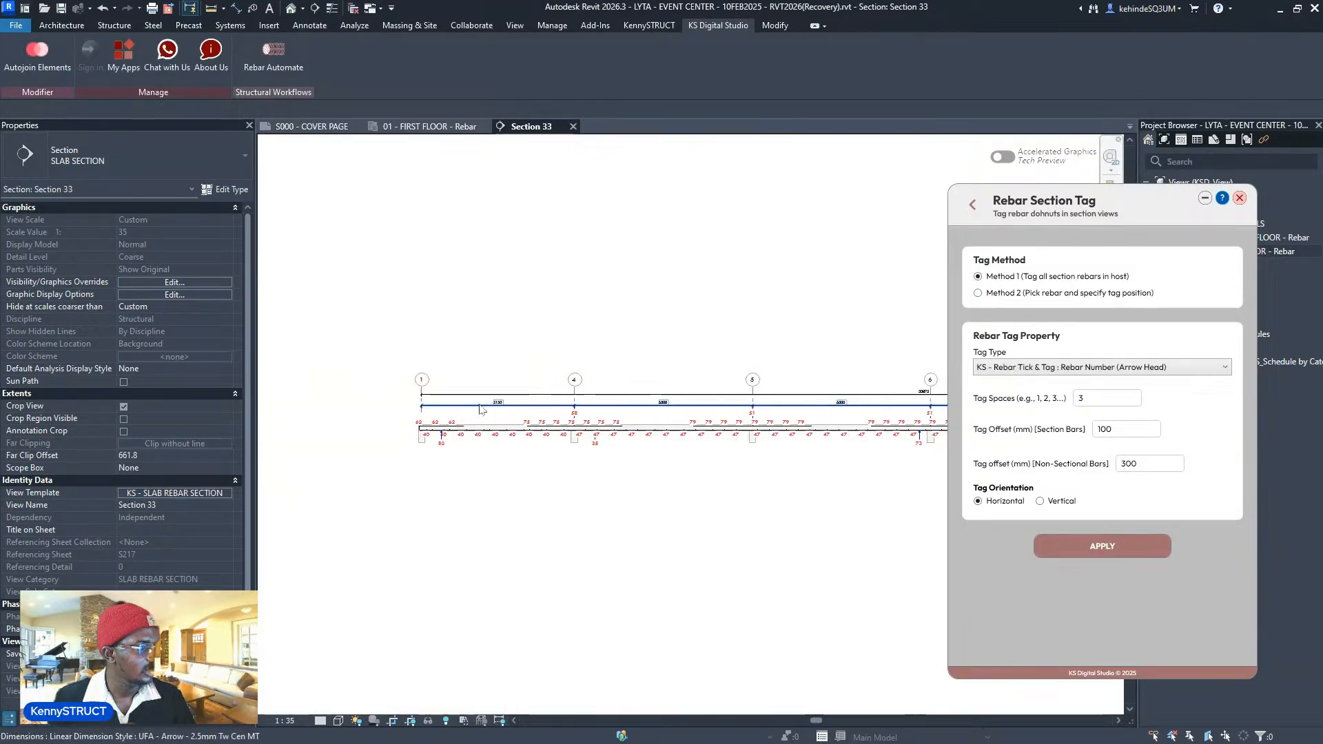
{"action": "scroll", "coordinate": [557, 452], "scroll_direction": "up", "scroll_amount": 5}
{"action": "scroll", "coordinate": [558, 549], "scroll_direction": "down", "scroll_amount": 4}
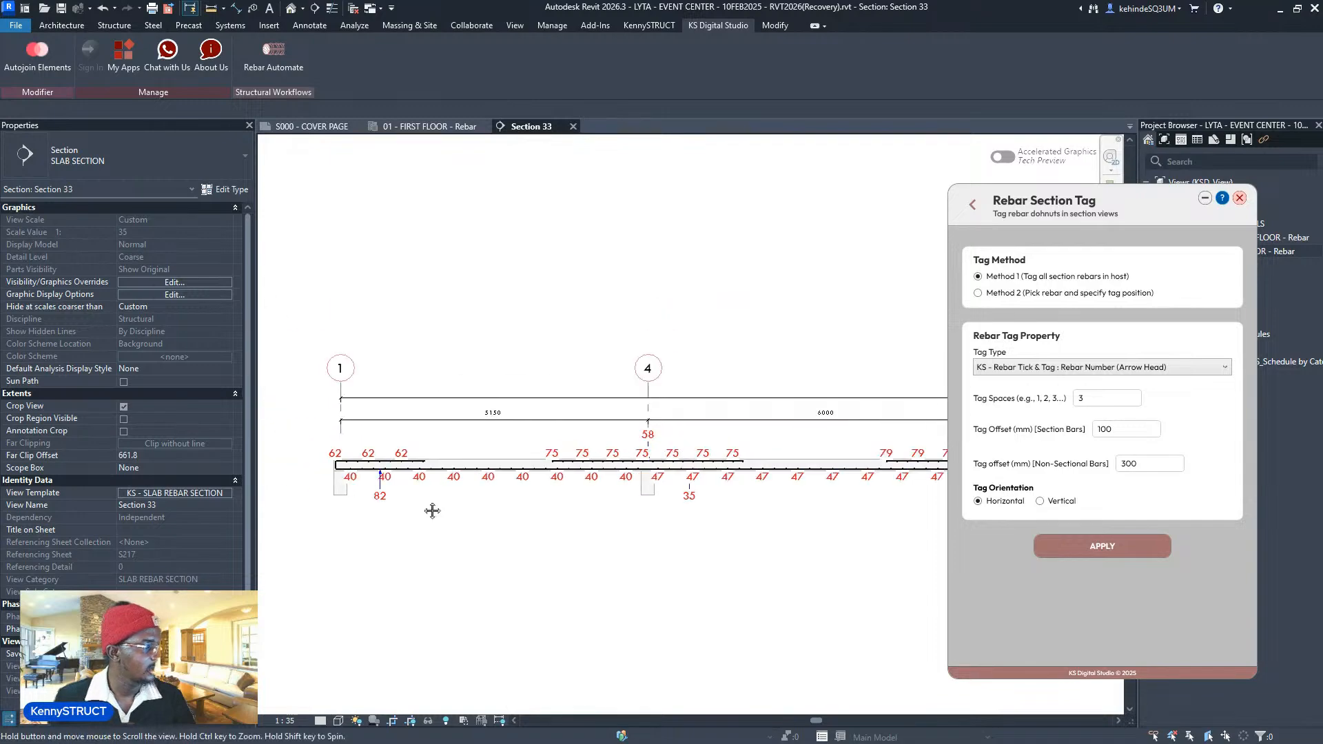
{"action": "scroll", "coordinate": [456, 497], "scroll_direction": "up", "scroll_amount": 1}
{"action": "scroll", "coordinate": [557, 484], "scroll_direction": "down", "scroll_amount": 4}
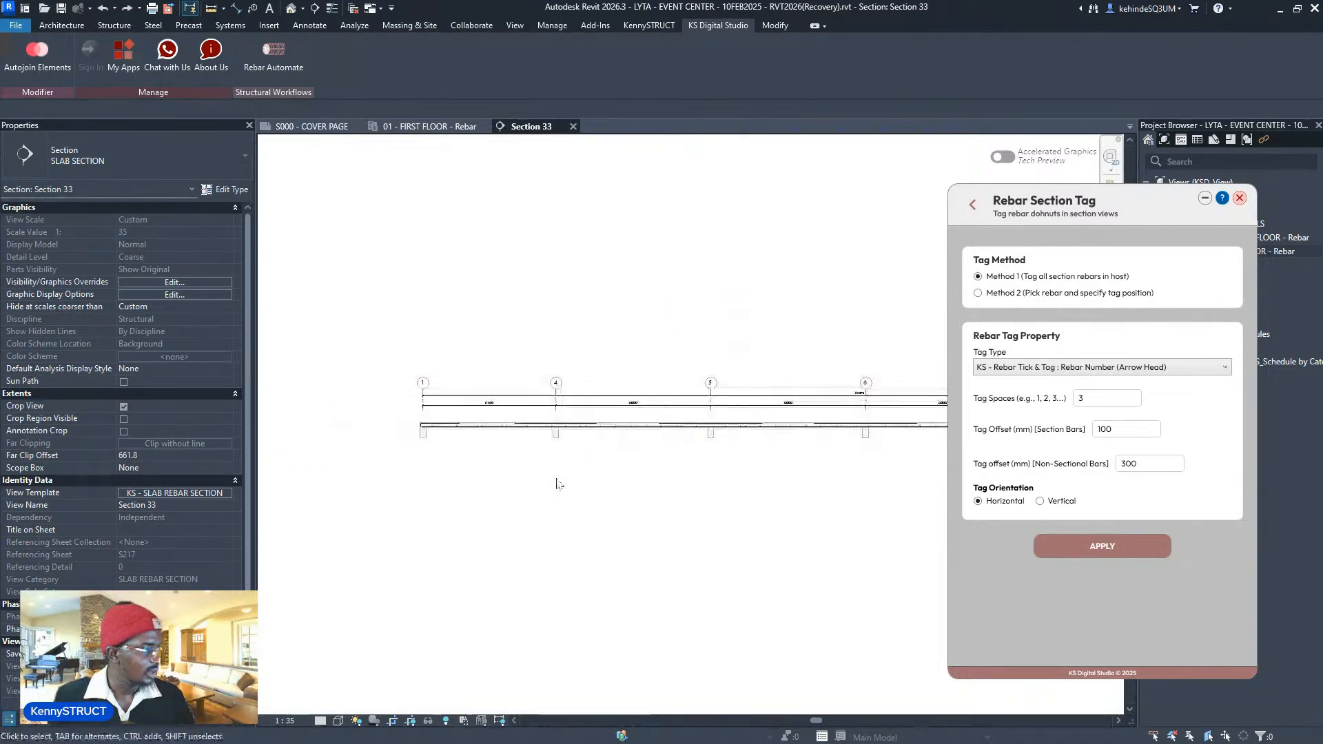
{"action": "left_click", "coordinate": [1101, 430]}
{"action": "key", "text": "BackSpace"}
{"action": "type", "text": "2"}
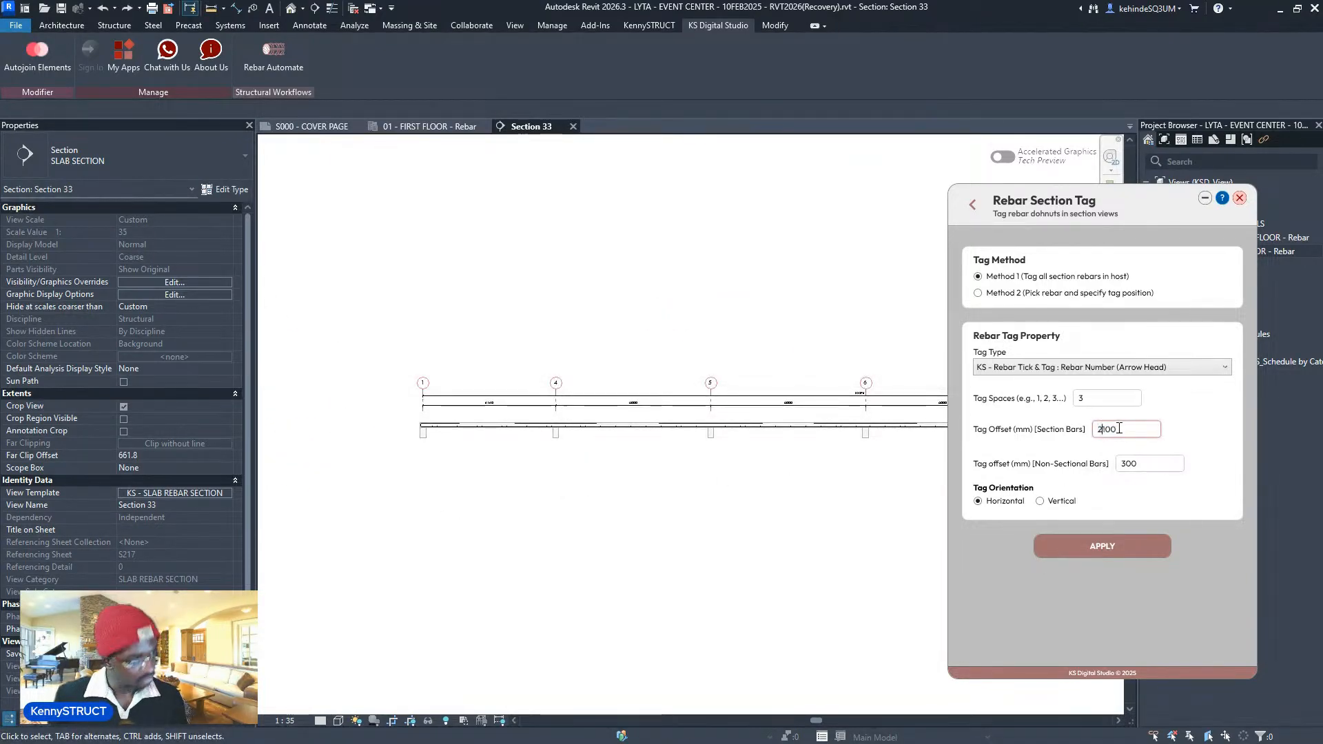
{"action": "left_click", "coordinate": [1130, 466]}
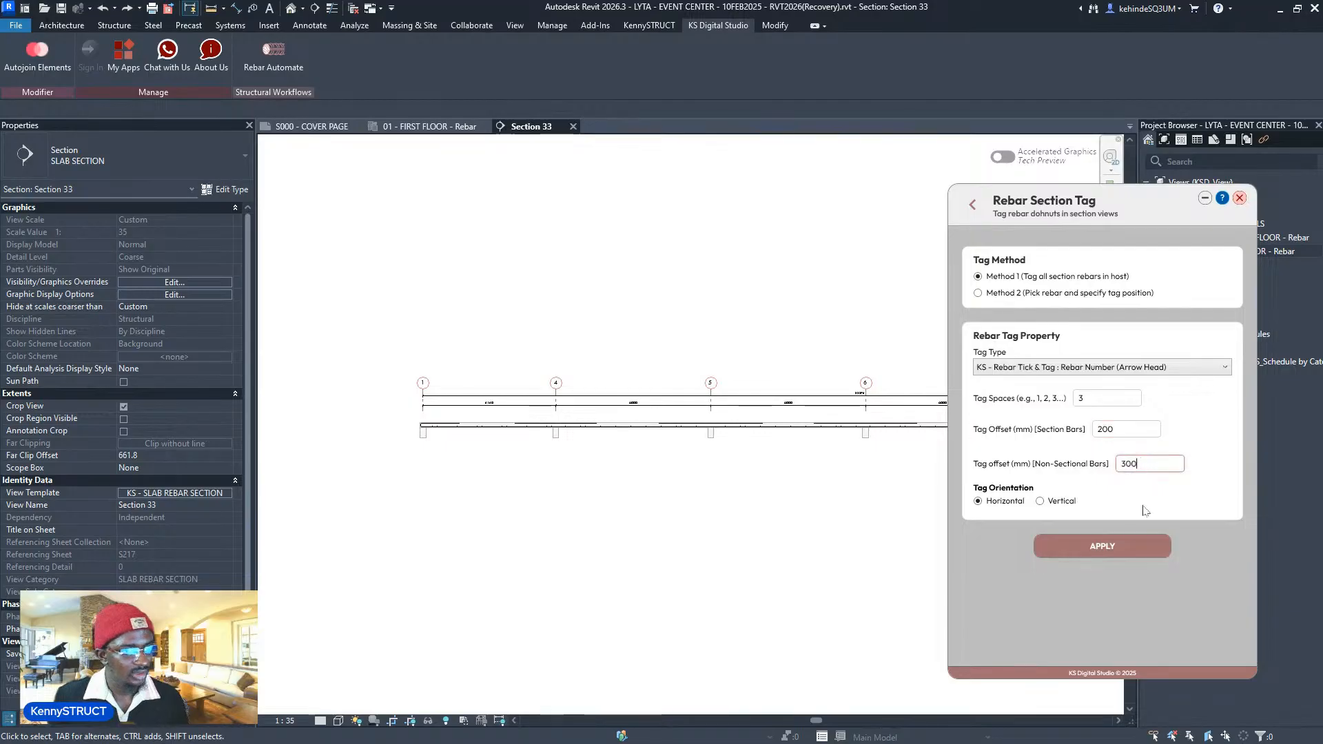
{"action": "left_click", "coordinate": [1101, 545]}
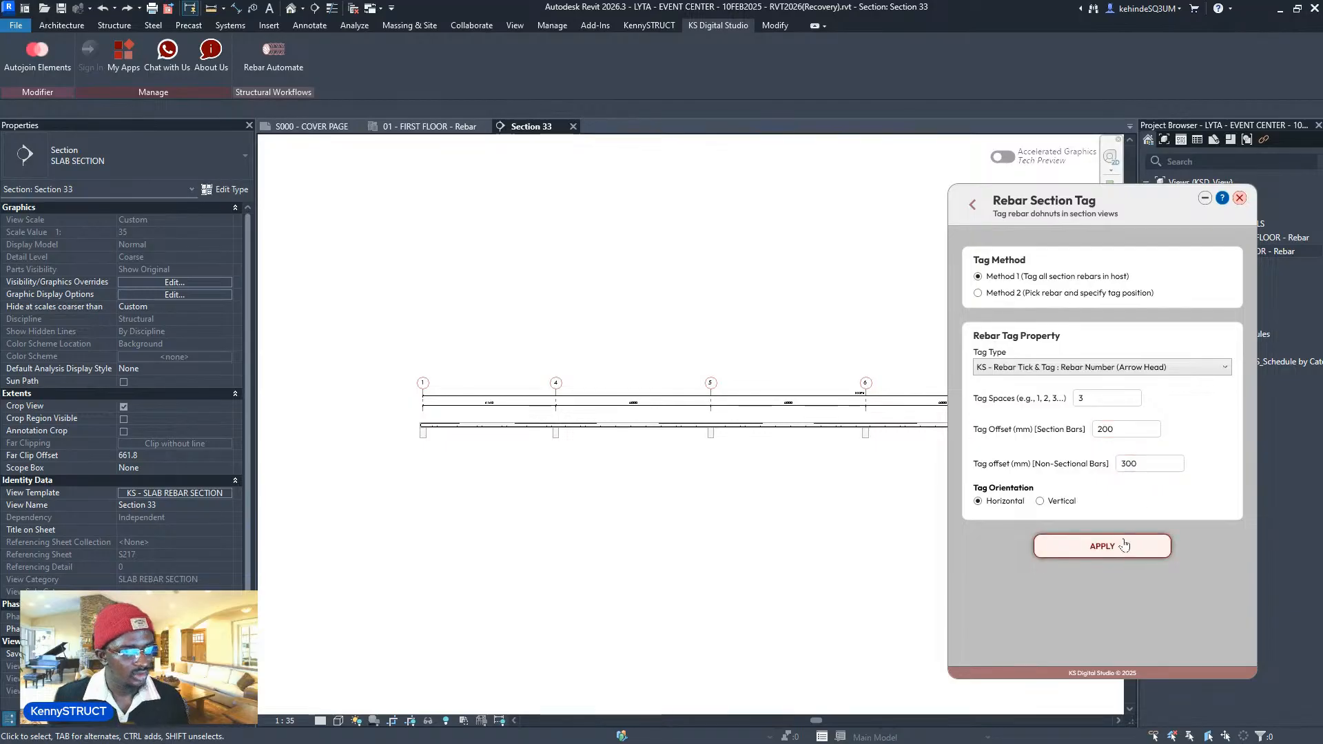
{"action": "left_click", "coordinate": [768, 426]}
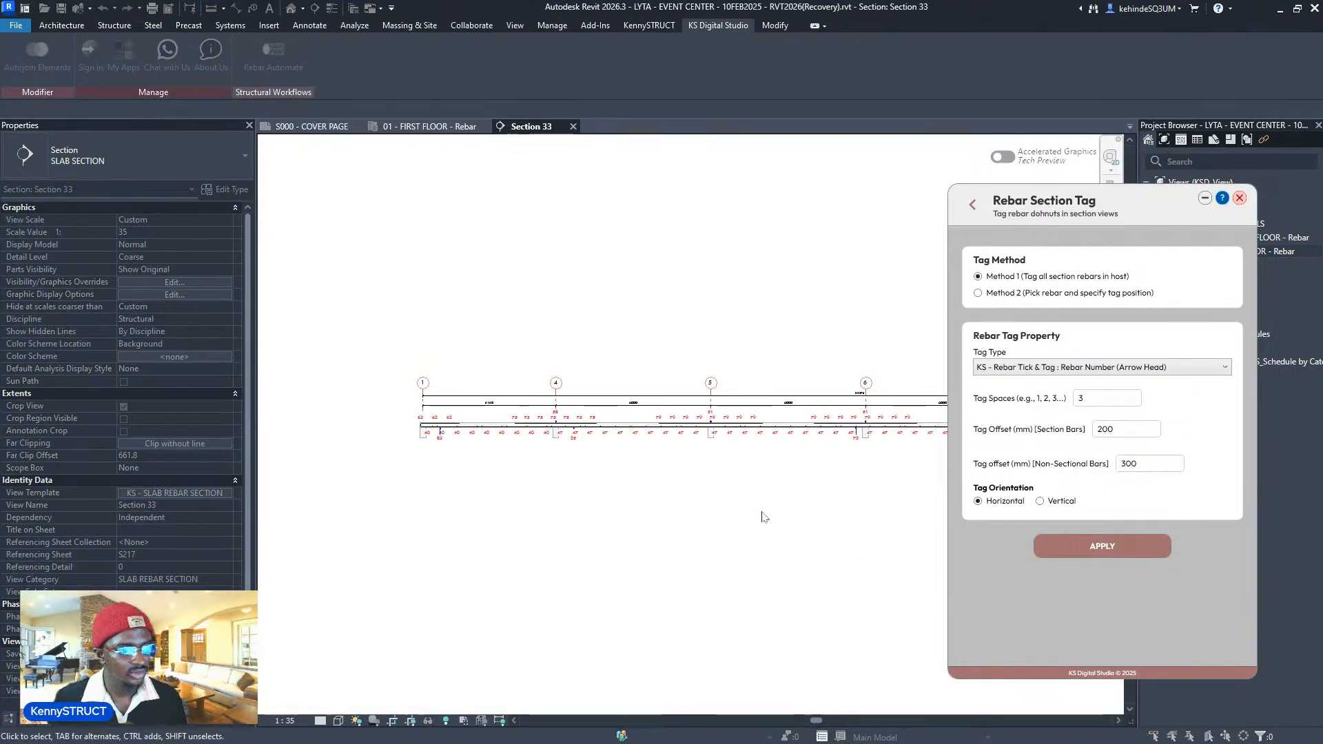
- Pan along the slab from grid 1 to grid 10 to check the new rebar number tags
{"action": "scroll", "coordinate": [675, 482], "scroll_direction": "up", "scroll_amount": 5}
{"action": "middle_click_drag", "start_coordinate": [639, 442], "coordinate": [944, 470]}
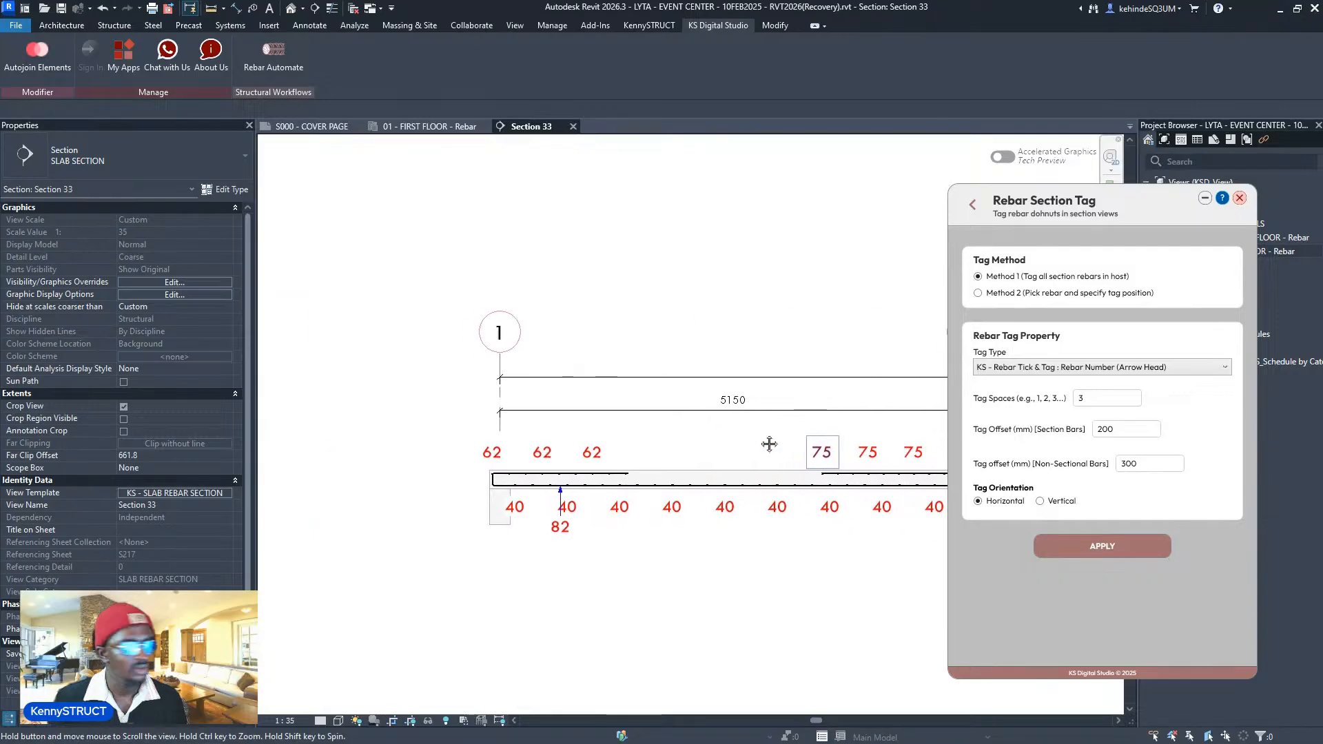
{"action": "middle_click_drag", "start_coordinate": [767, 445], "coordinate": [342, 448]}
{"action": "scroll", "coordinate": [895, 455], "scroll_direction": "down", "scroll_amount": 3}
{"action": "middle_click_drag", "start_coordinate": [923, 475], "coordinate": [301, 485]}
{"action": "scroll", "coordinate": [855, 467], "scroll_direction": "up", "scroll_amount": 1}
{"action": "scroll", "coordinate": [855, 466], "scroll_direction": "up", "scroll_amount": 1}
{"action": "middle_click_drag", "start_coordinate": [855, 466], "coordinate": [275, 483]}
{"action": "middle_click_drag", "start_coordinate": [941, 462], "coordinate": [809, 466]}
{"action": "scroll", "coordinate": [809, 465], "scroll_direction": "up", "scroll_amount": 1}
{"action": "scroll", "coordinate": [808, 465], "scroll_direction": "down", "scroll_amount": 4}
{"action": "scroll", "coordinate": [690, 484], "scroll_direction": "down", "scroll_amount": 3}
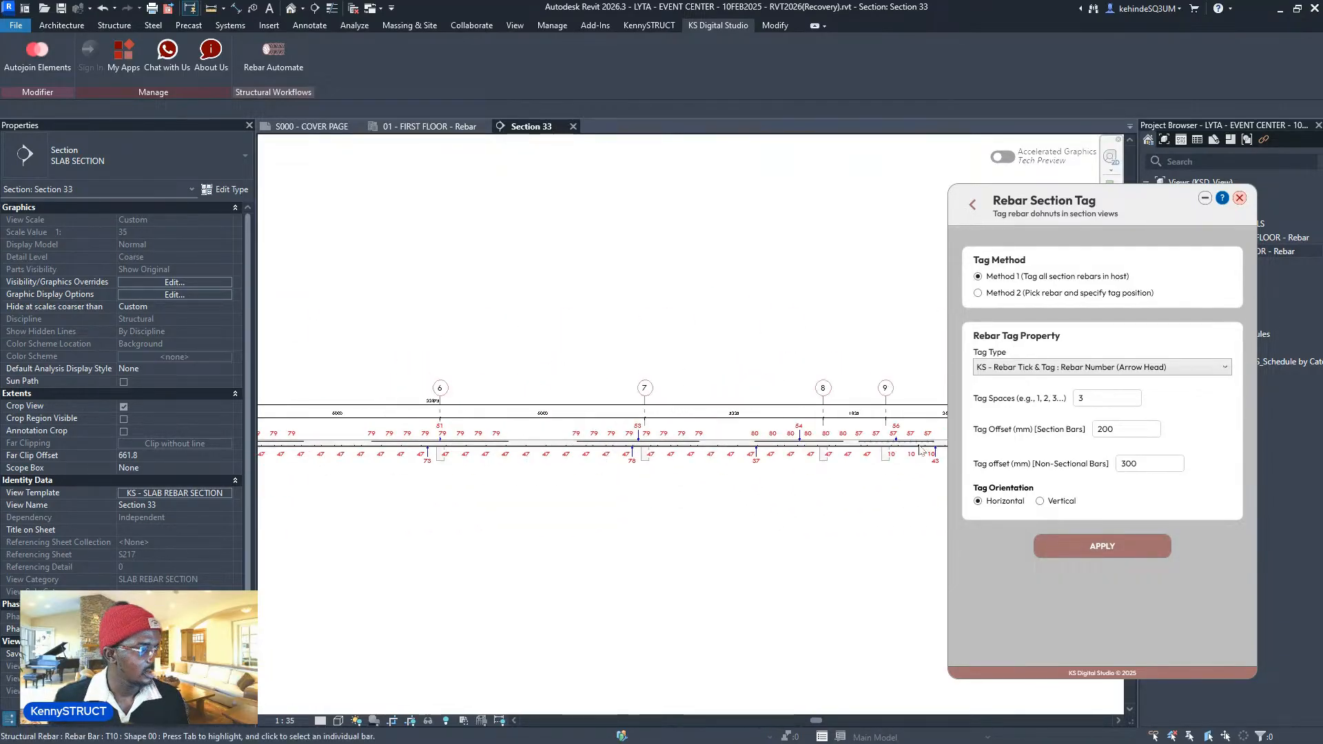
{"action": "scroll", "coordinate": [732, 457], "scroll_direction": "up", "scroll_amount": 3}
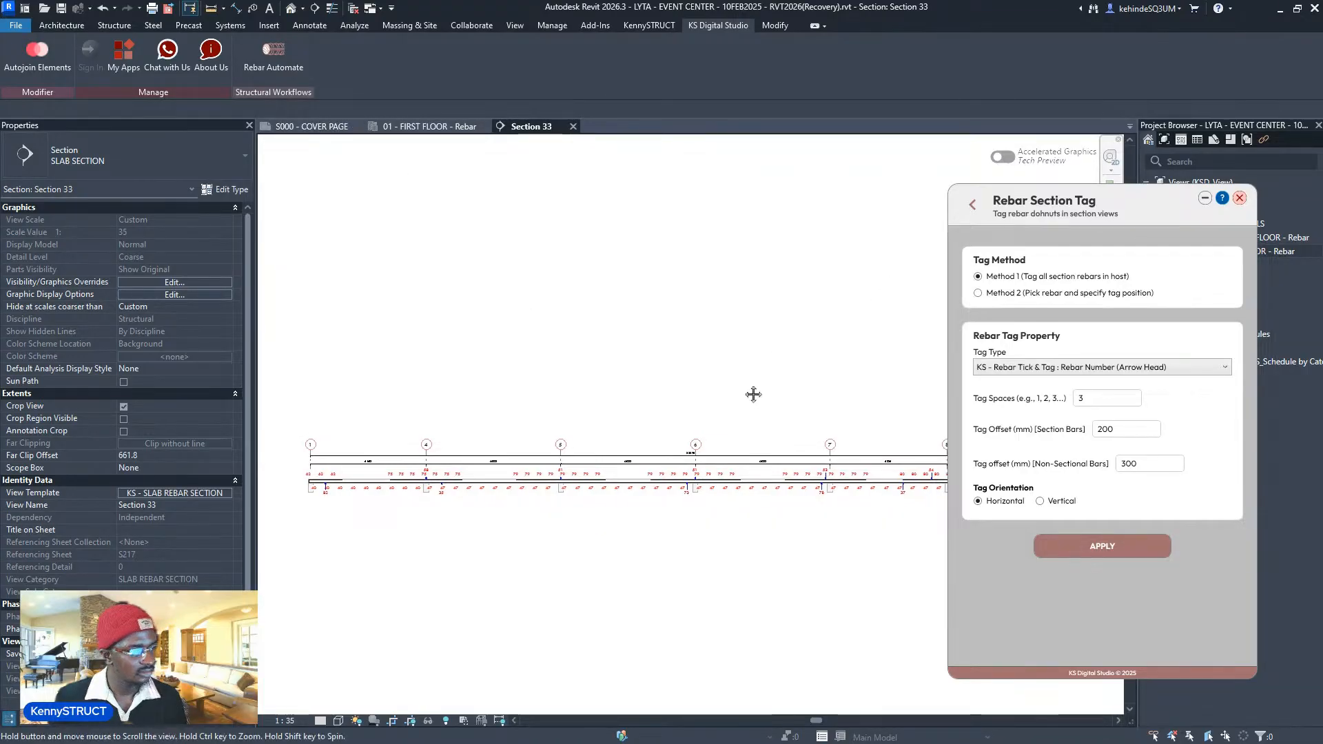
{"action": "middle_click_drag", "start_coordinate": [765, 407], "coordinate": [749, 385]}
{"action": "scroll", "coordinate": [757, 391], "scroll_direction": "up", "scroll_amount": 3}
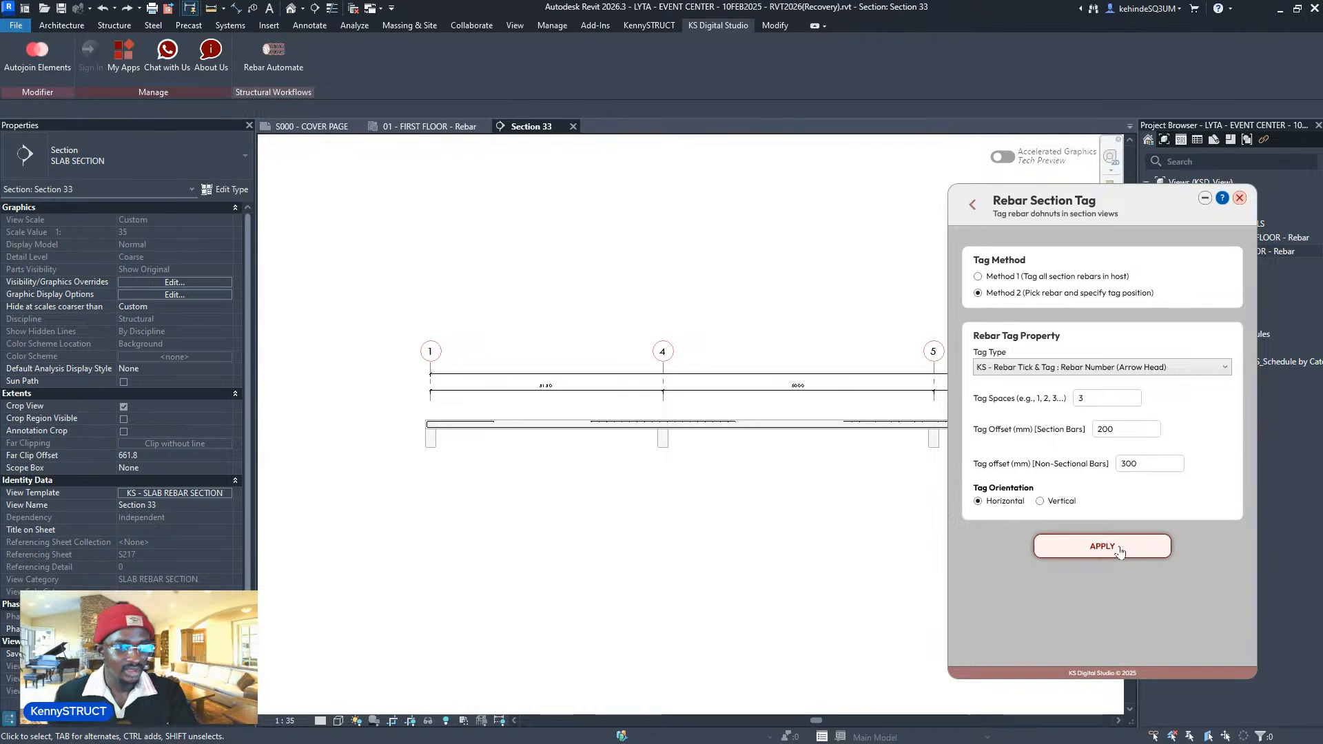
- With Method 2, tag a top slab bar above the slab and the 40 bottom bars below it
{"action": "left_click", "coordinate": [1056, 548]}
{"action": "scroll", "coordinate": [458, 456], "scroll_direction": "up", "scroll_amount": 5}
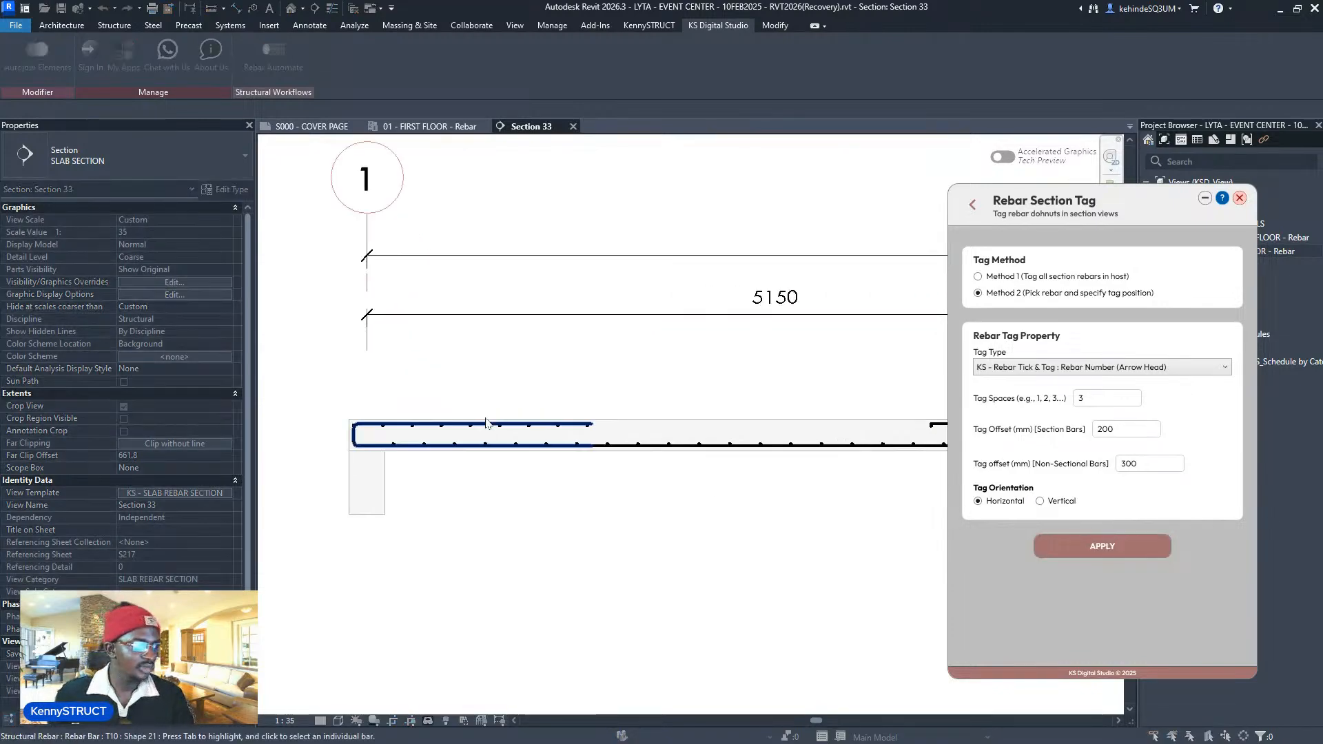
{"action": "scroll", "coordinate": [578, 414], "scroll_direction": "up", "scroll_amount": 4}
{"action": "left_click", "coordinate": [595, 436]}
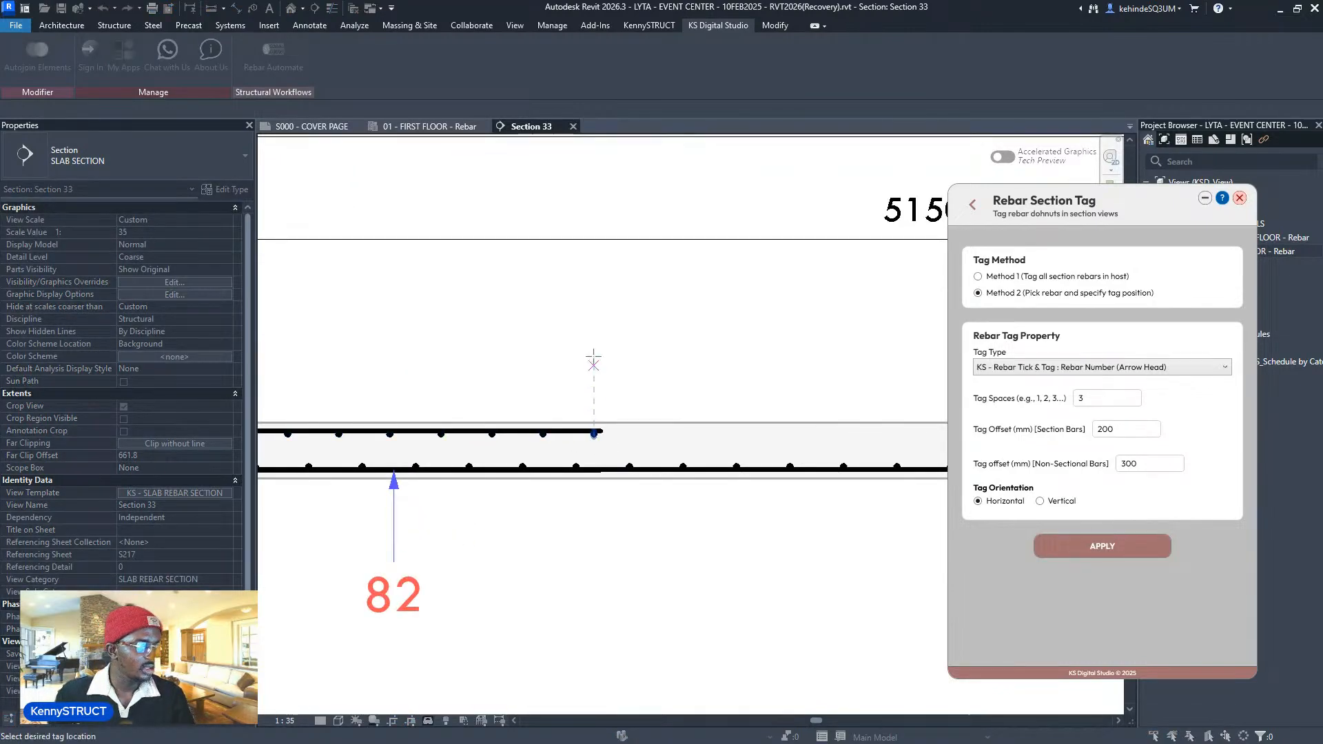
{"action": "left_click", "coordinate": [593, 354]}
{"action": "scroll", "coordinate": [461, 449], "scroll_direction": "down", "scroll_amount": 5}
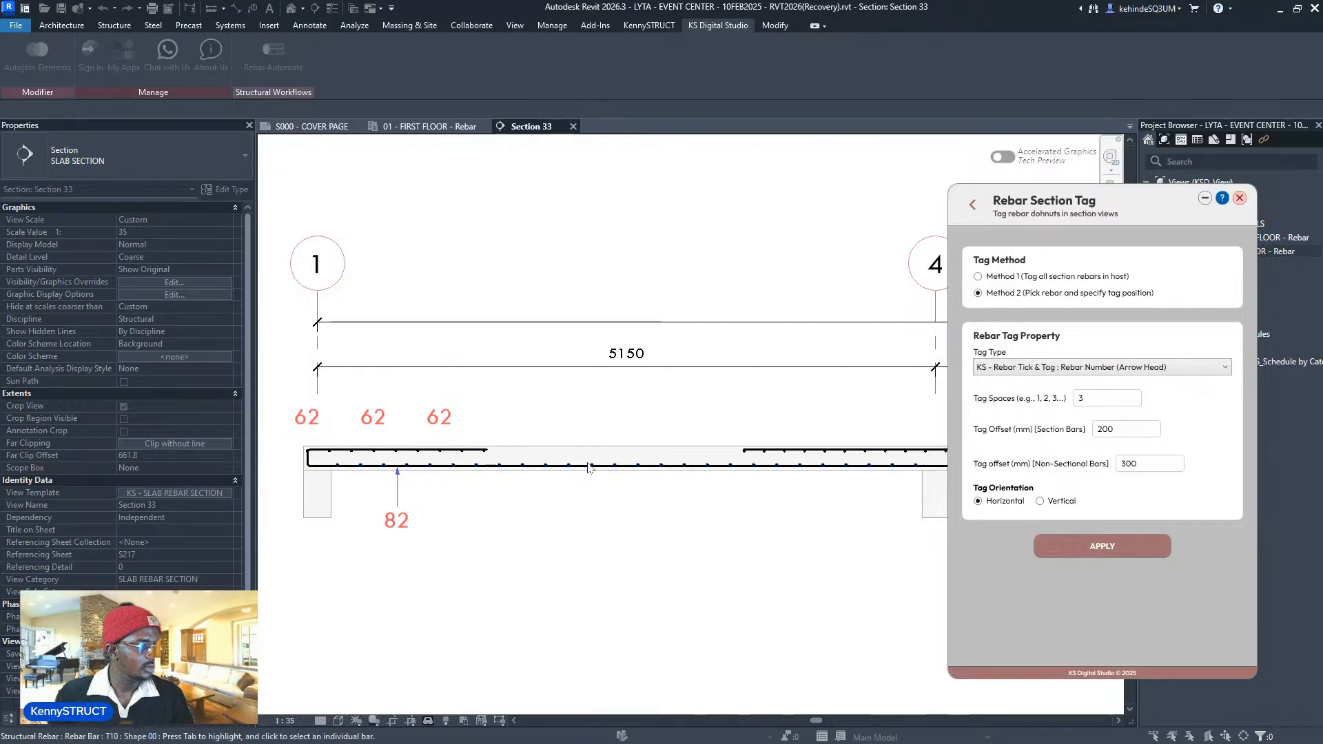
{"action": "scroll", "coordinate": [584, 471], "scroll_direction": "up", "scroll_amount": 2}
{"action": "scroll", "coordinate": [558, 536], "scroll_direction": "down", "scroll_amount": 4}
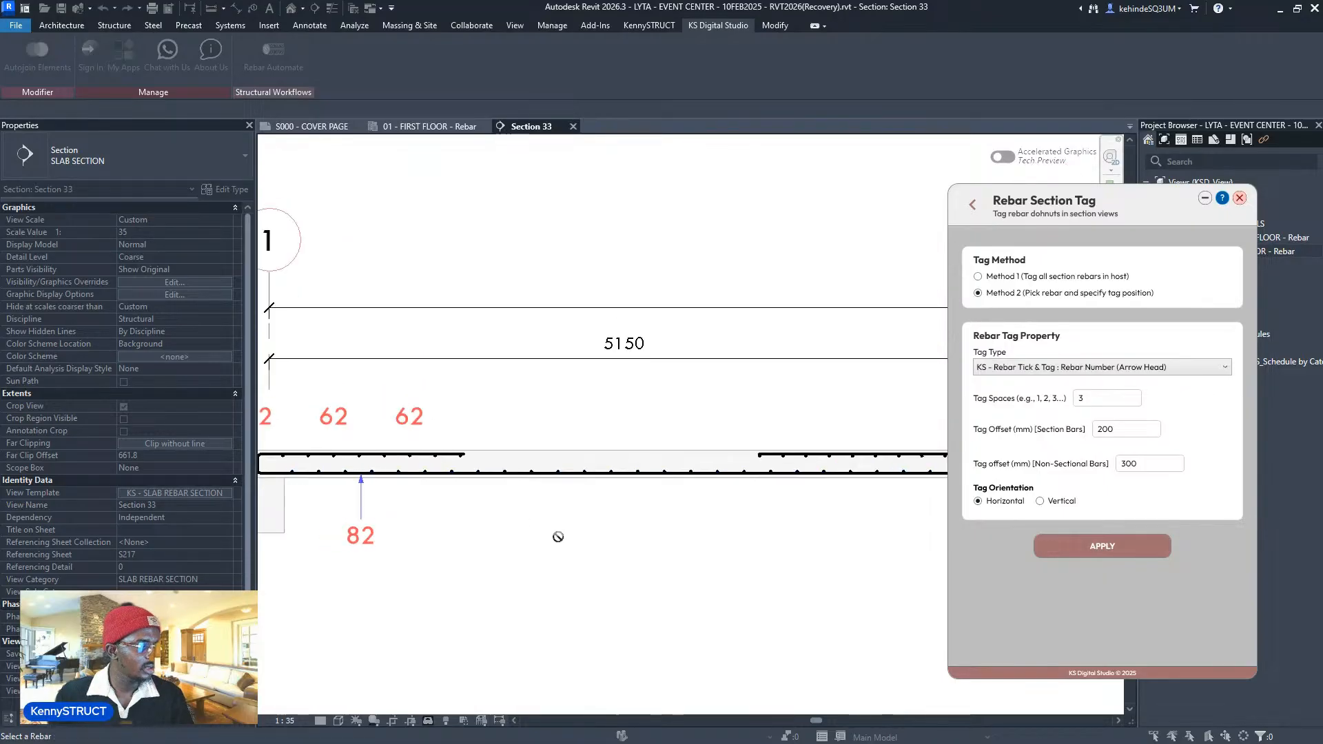
{"action": "middle_click_drag", "start_coordinate": [563, 525], "coordinate": [554, 479]}
{"action": "scroll", "coordinate": [554, 480], "scroll_direction": "up", "scroll_amount": 3}
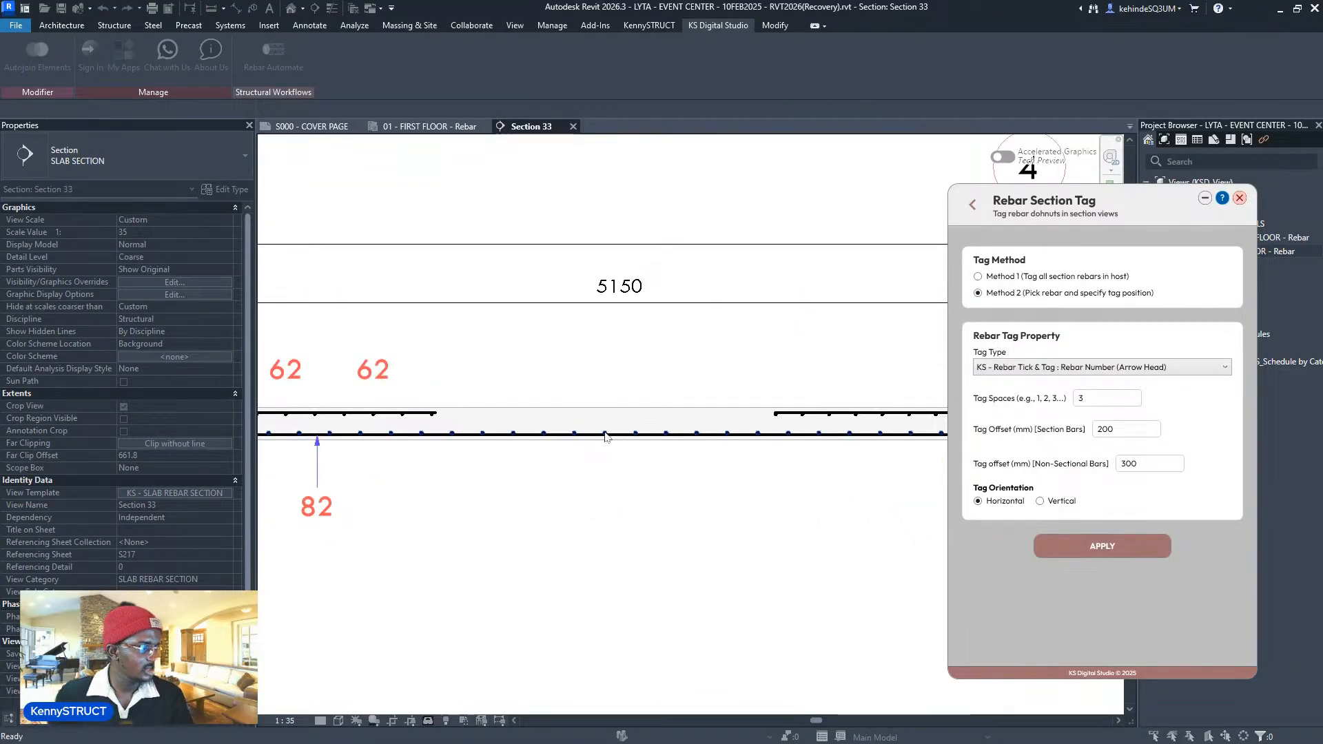
{"action": "left_click", "coordinate": [605, 434]}
{"action": "left_click", "coordinate": [605, 464]}
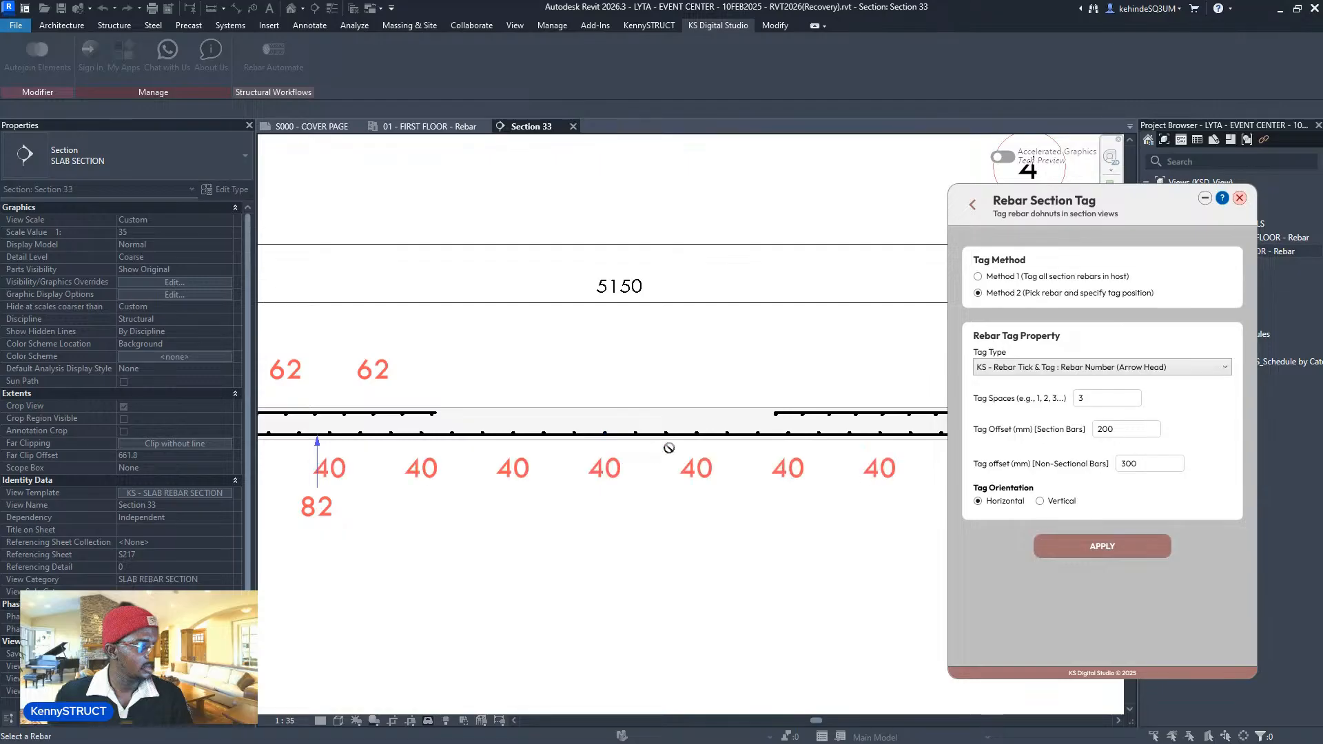
- Tag the 75 top bars near grid 4 and bar 51 at grid 5, then switch back to Method 1
{"action": "middle_click_drag", "start_coordinate": [868, 424], "coordinate": [594, 424]}
{"action": "scroll", "coordinate": [637, 418], "scroll_direction": "up", "scroll_amount": 2}
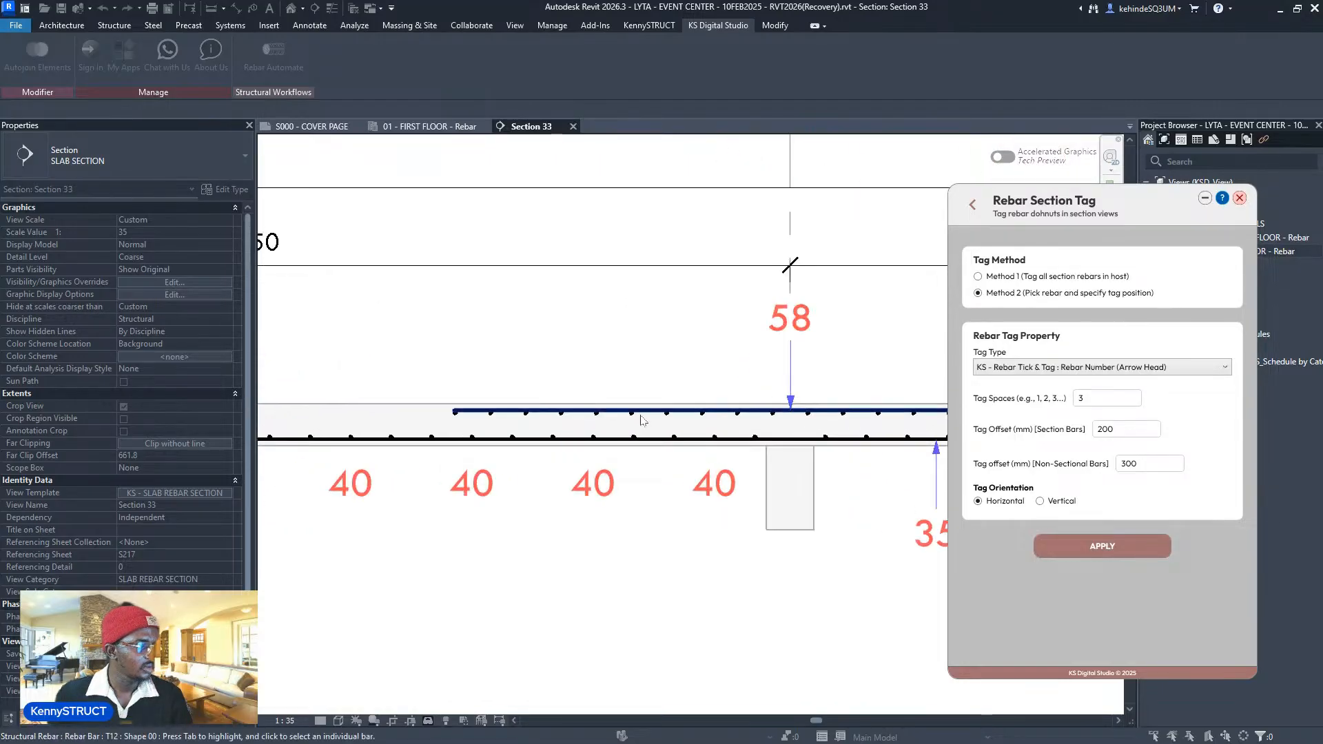
{"action": "left_click", "coordinate": [631, 416]}
{"action": "scroll", "coordinate": [654, 398], "scroll_direction": "down", "scroll_amount": 2}
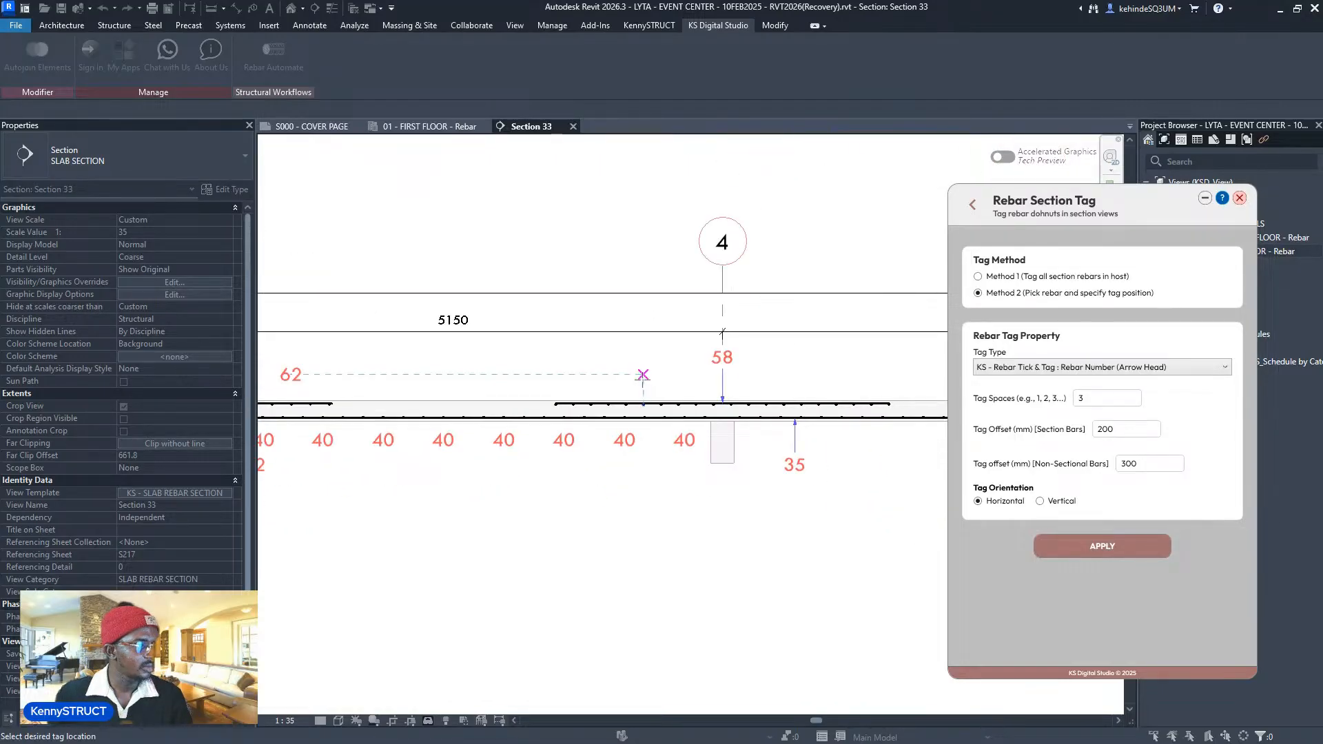
{"action": "left_click", "coordinate": [647, 376]}
{"action": "middle_click_drag", "start_coordinate": [761, 382], "coordinate": [444, 421]}
{"action": "scroll", "coordinate": [818, 411], "scroll_direction": "up", "scroll_amount": 2}
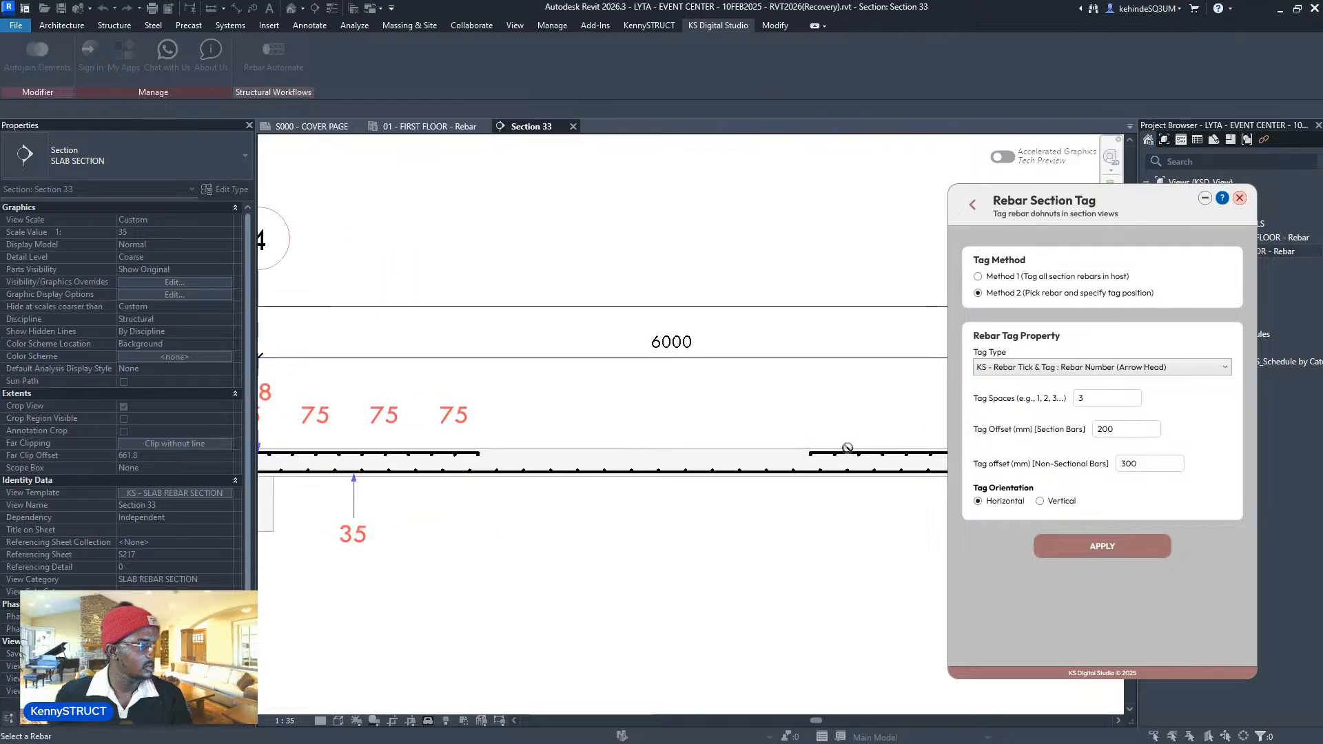
{"action": "middle_click_drag", "start_coordinate": [825, 445], "coordinate": [542, 413]}
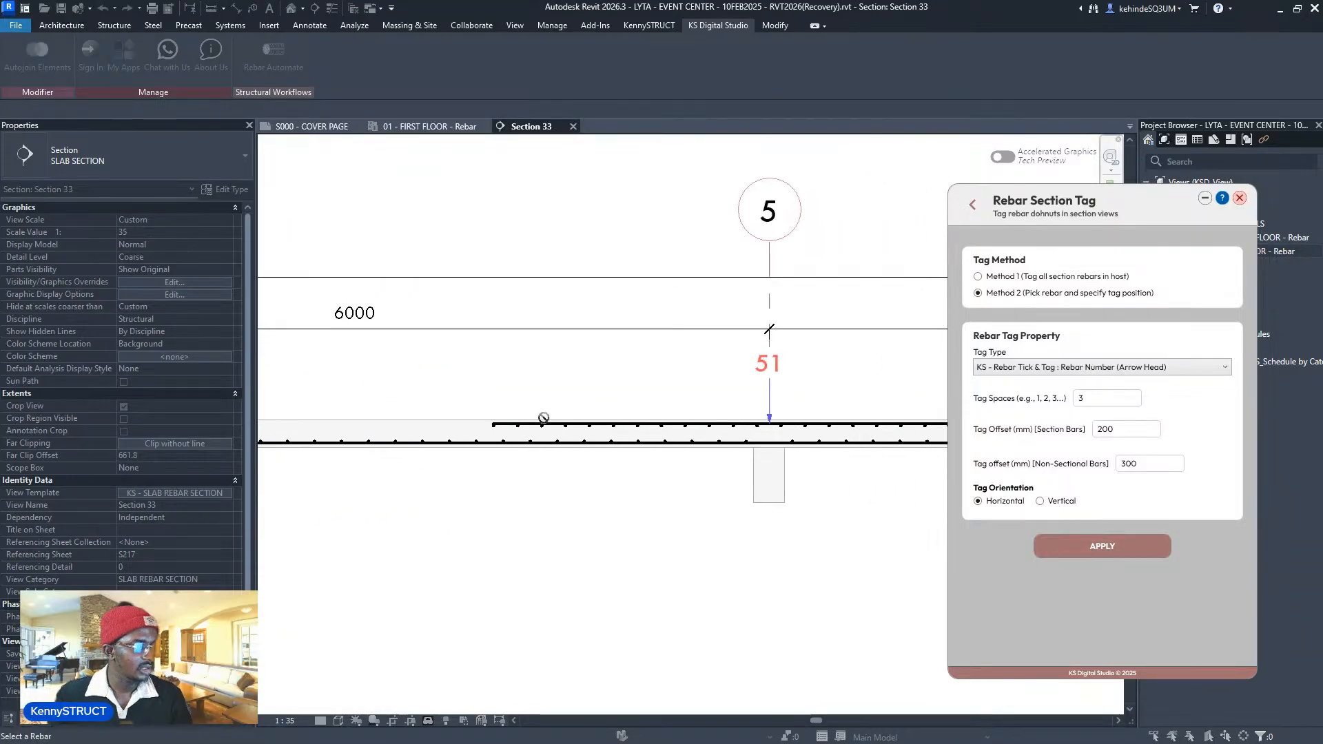
{"action": "scroll", "coordinate": [544, 407], "scroll_direction": "up", "scroll_amount": 1}
{"action": "left_click", "coordinate": [545, 390]}
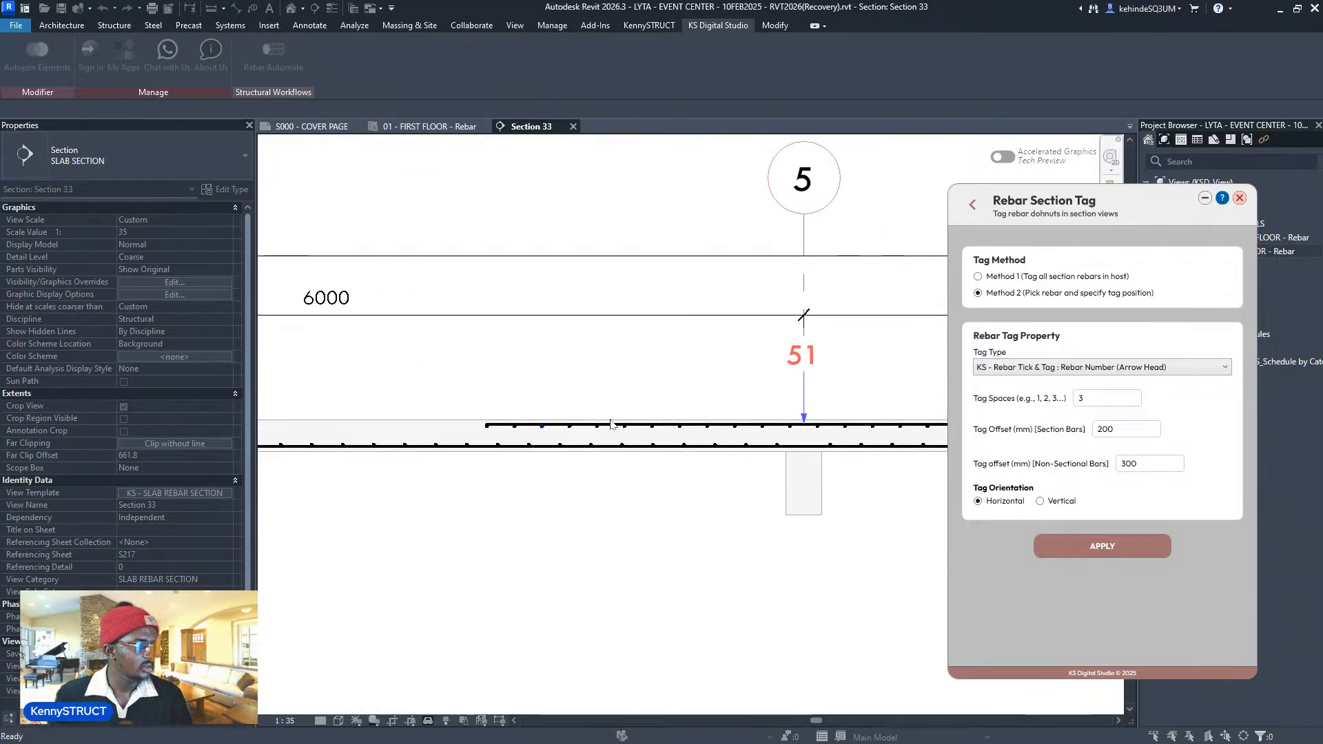
{"action": "scroll", "coordinate": [540, 441], "scroll_direction": "down", "scroll_amount": 5}
{"action": "scroll", "coordinate": [543, 421], "scroll_direction": "down", "scroll_amount": 1}
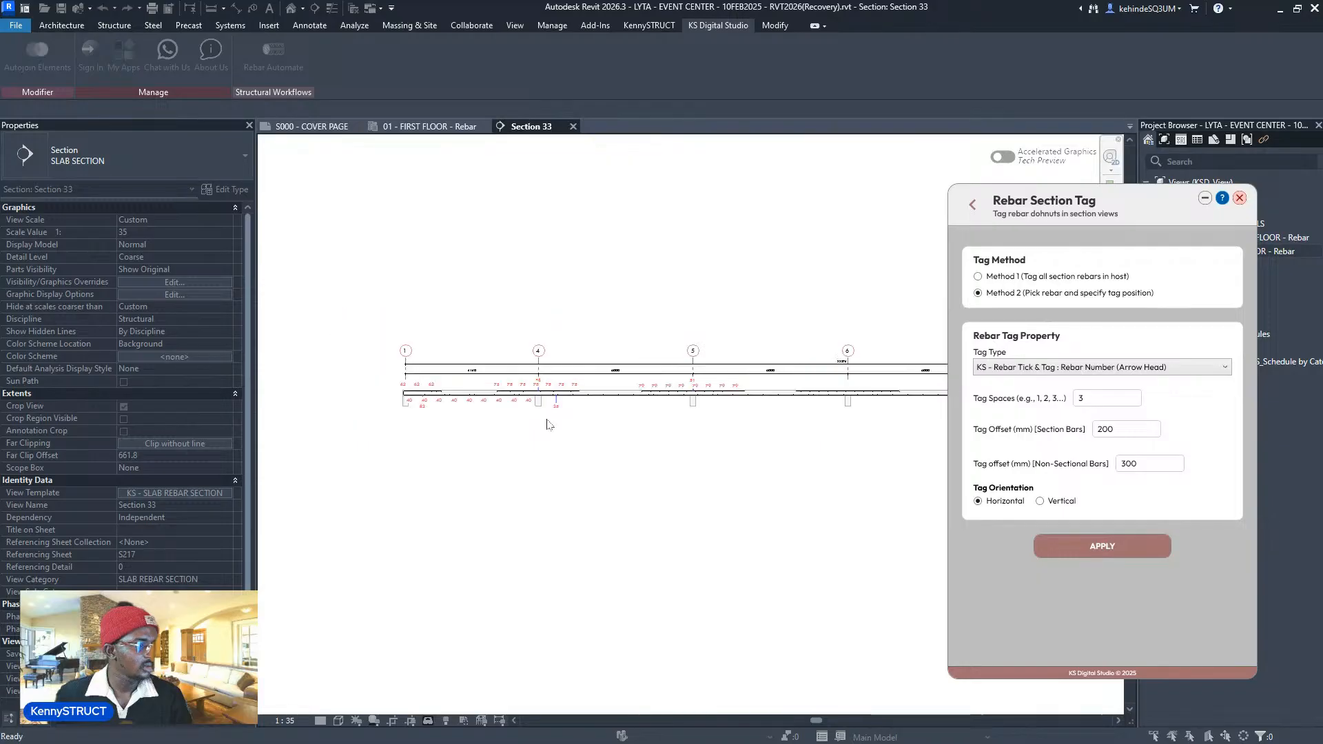
{"action": "key", "text": "Escape"}
{"action": "left_click", "coordinate": [1021, 277]}
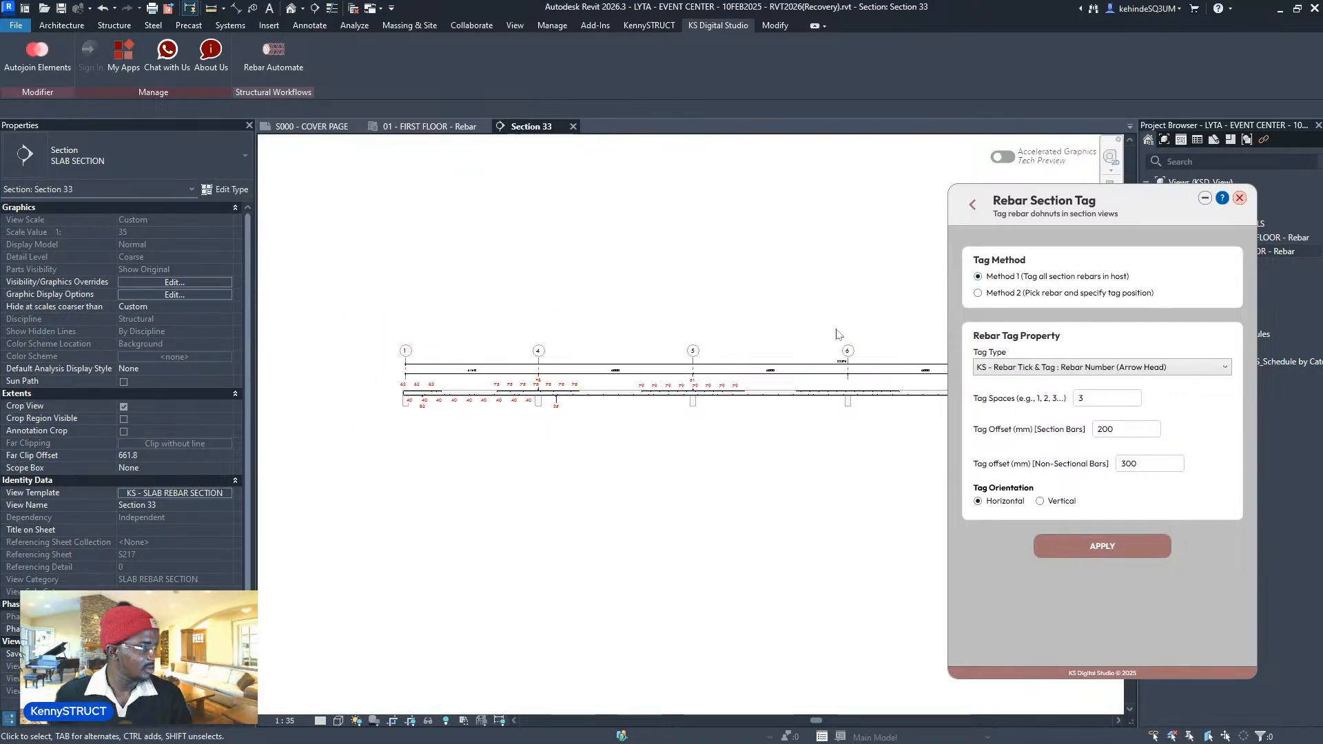
{"action": "middle_click_drag", "start_coordinate": [979, 320], "coordinate": [777, 357]}
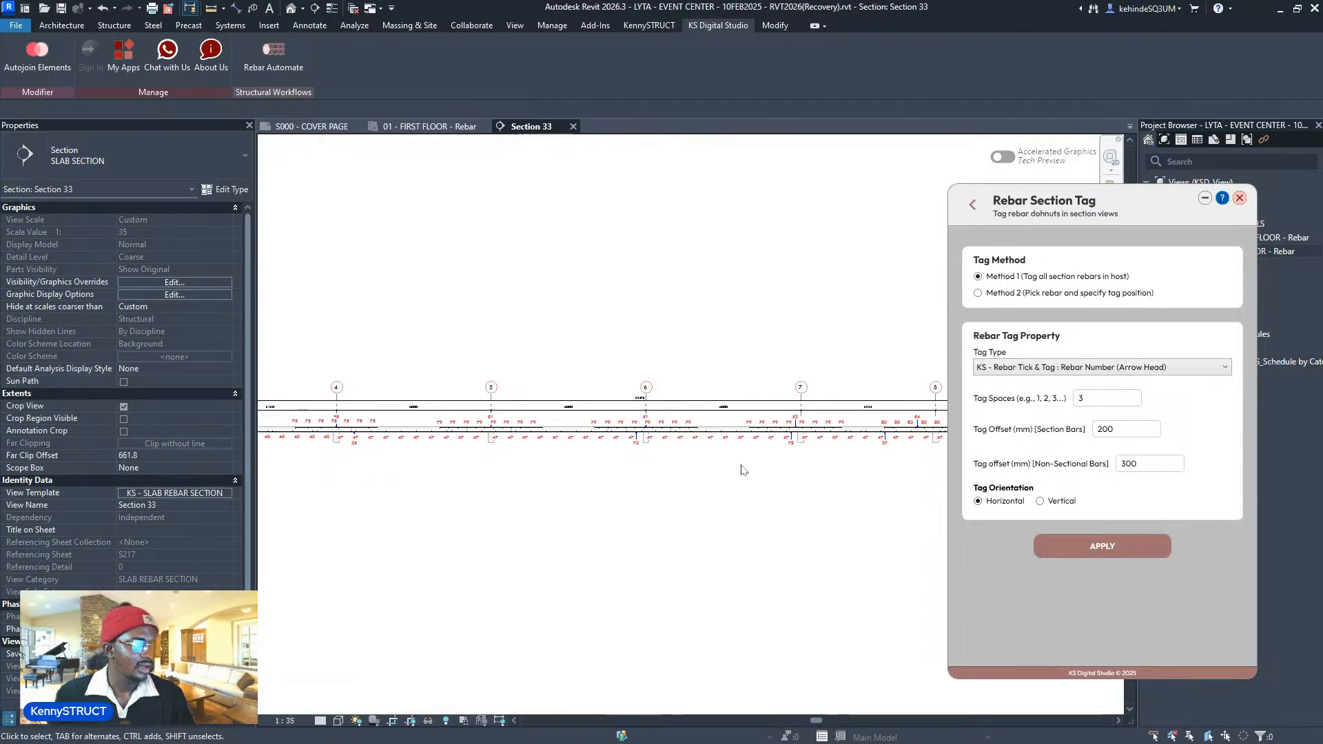
- Shift tag 51 left so its leader runs vertically
{"action": "scroll", "coordinate": [585, 434], "scroll_direction": "up", "scroll_amount": 5}
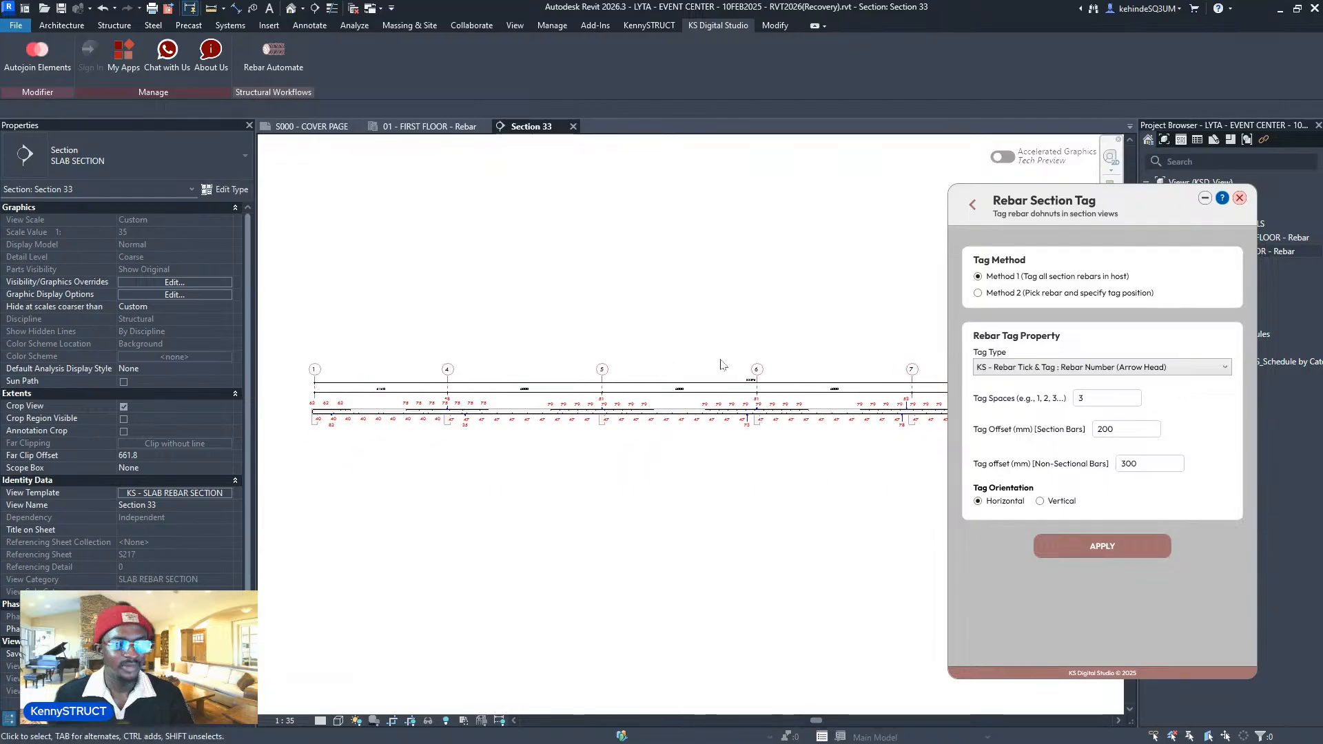
{"action": "scroll", "coordinate": [550, 386], "scroll_direction": "up", "scroll_amount": 2}
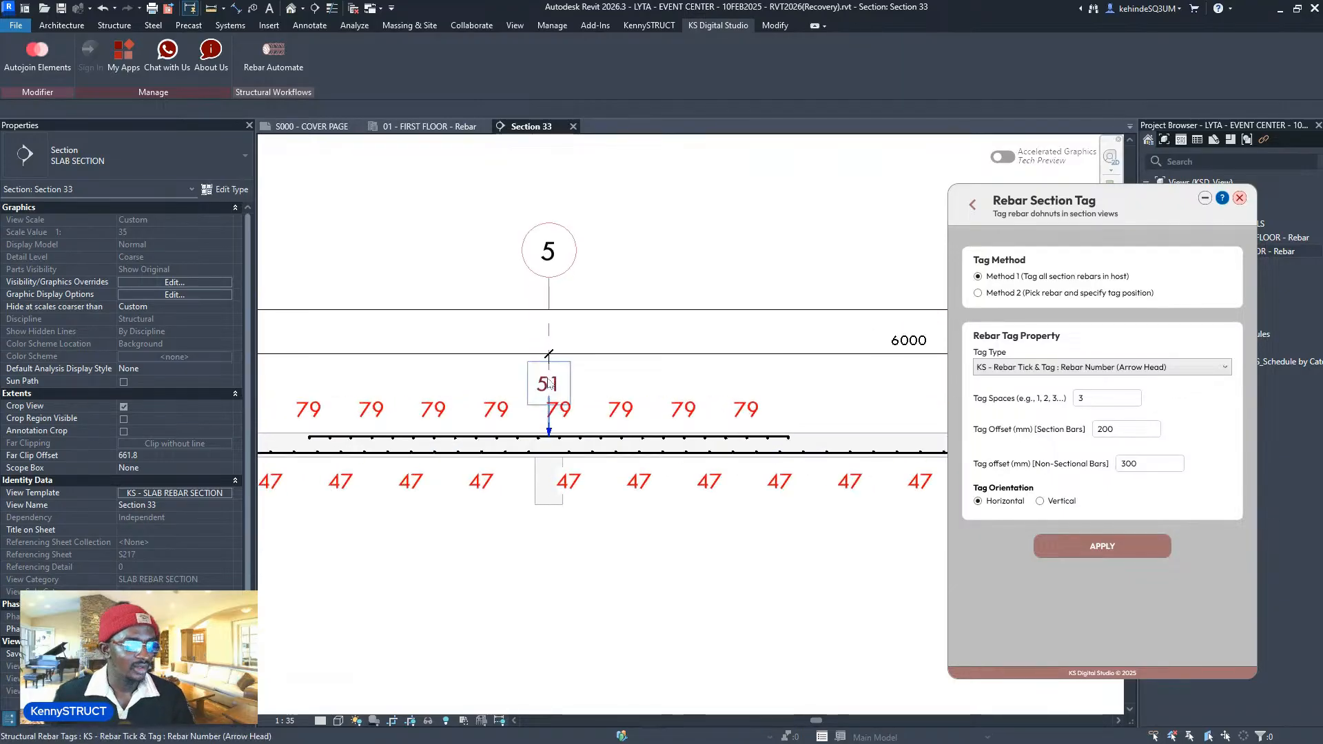
{"action": "left_click", "coordinate": [548, 384]}
{"action": "left_click_drag", "start_coordinate": [528, 398], "coordinate": [528, 397]}
{"action": "key", "text": "Escape"}
- Review the tagged slab in Section 33 and return to the Rebar Automate tool list
{"action": "scroll", "coordinate": [529, 397], "scroll_direction": "down", "scroll_amount": 10}
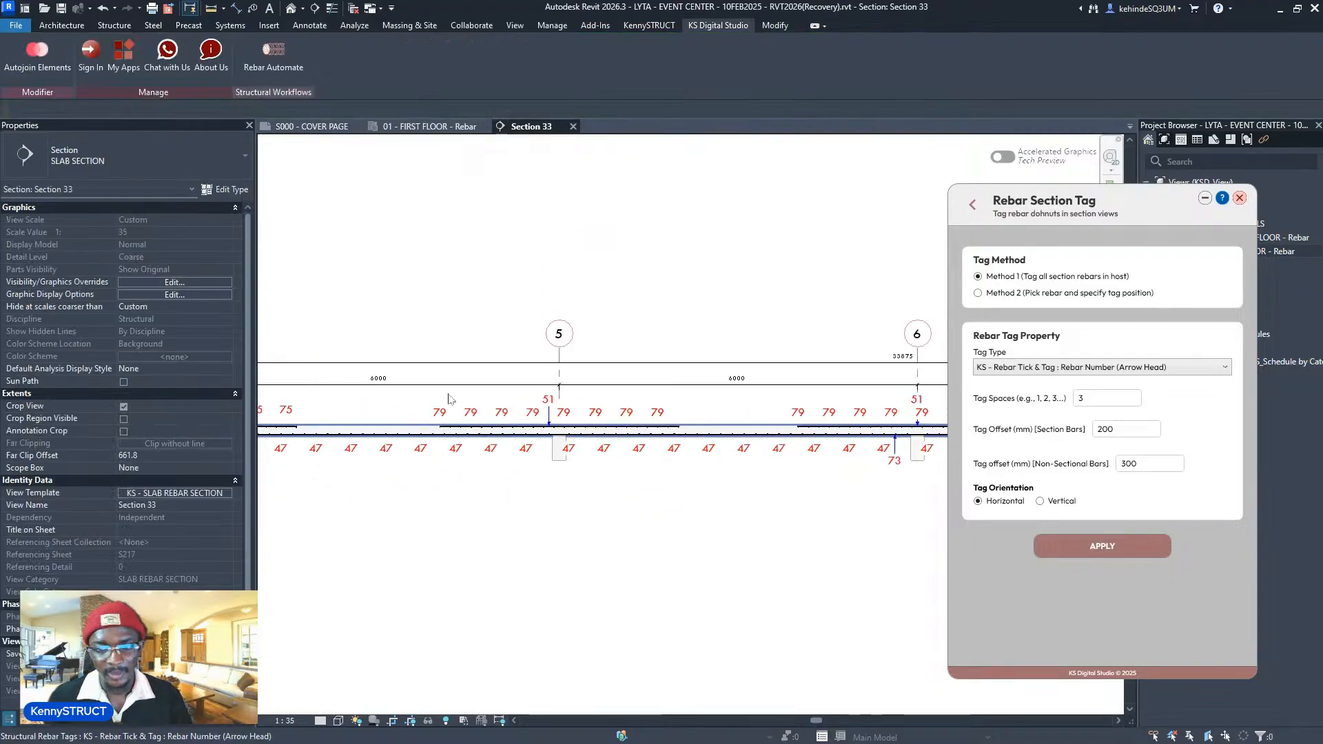
{"action": "middle_click_drag", "start_coordinate": [876, 413], "coordinate": [945, 410]}
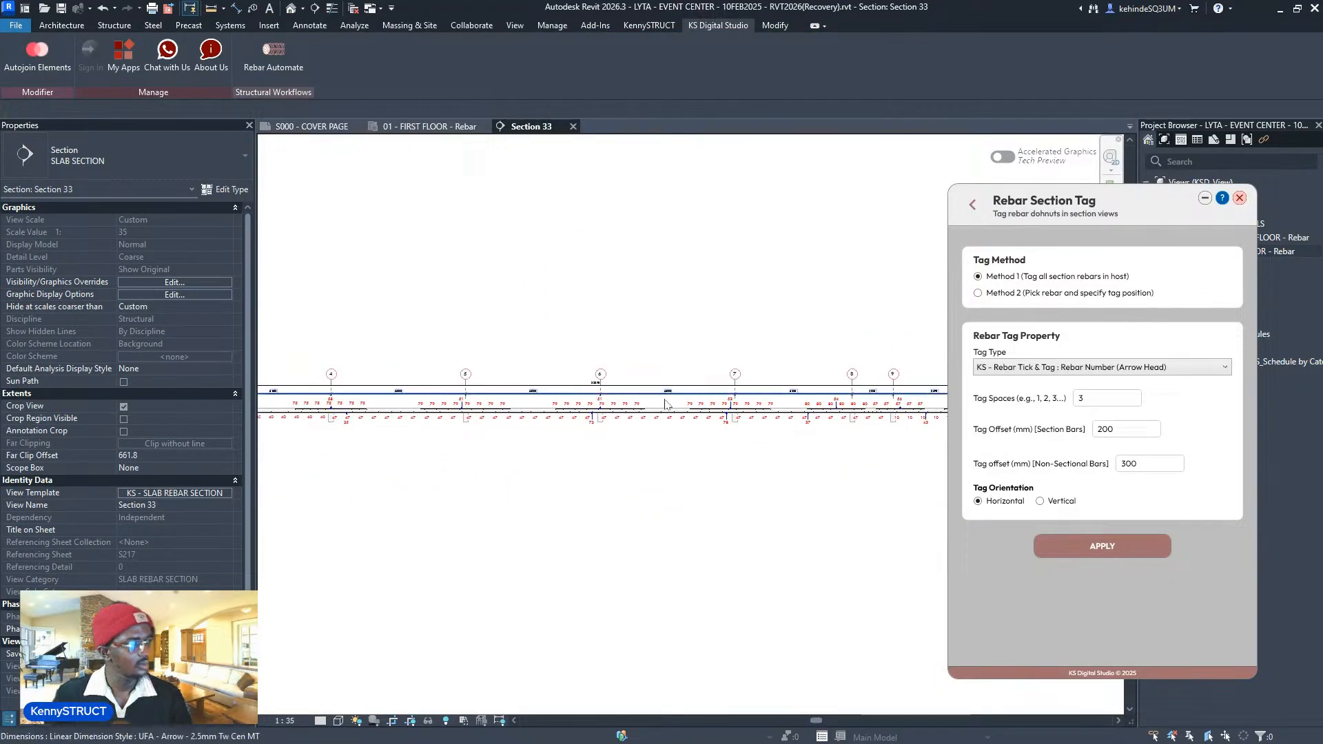
{"action": "middle_click_drag", "start_coordinate": [656, 401], "coordinate": [856, 443]}
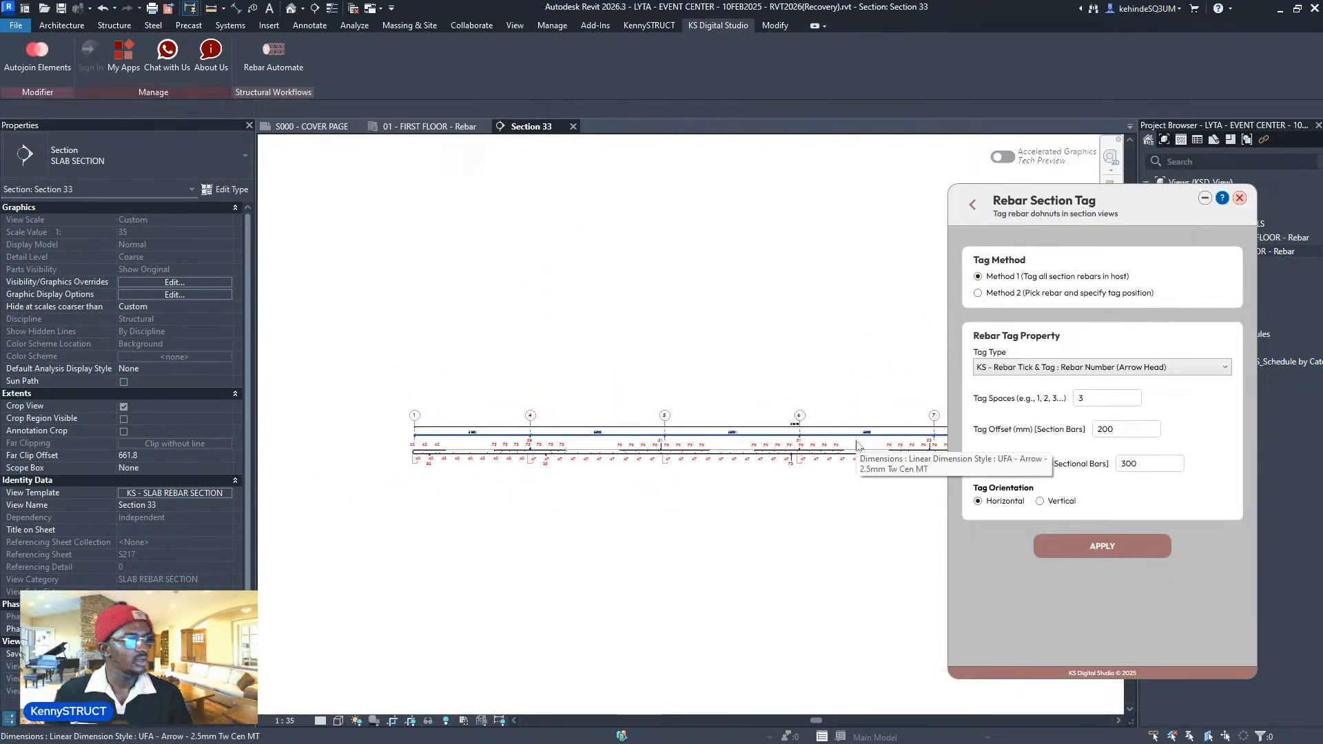
{"action": "middle_click_drag", "start_coordinate": [732, 408], "coordinate": [743, 397]}
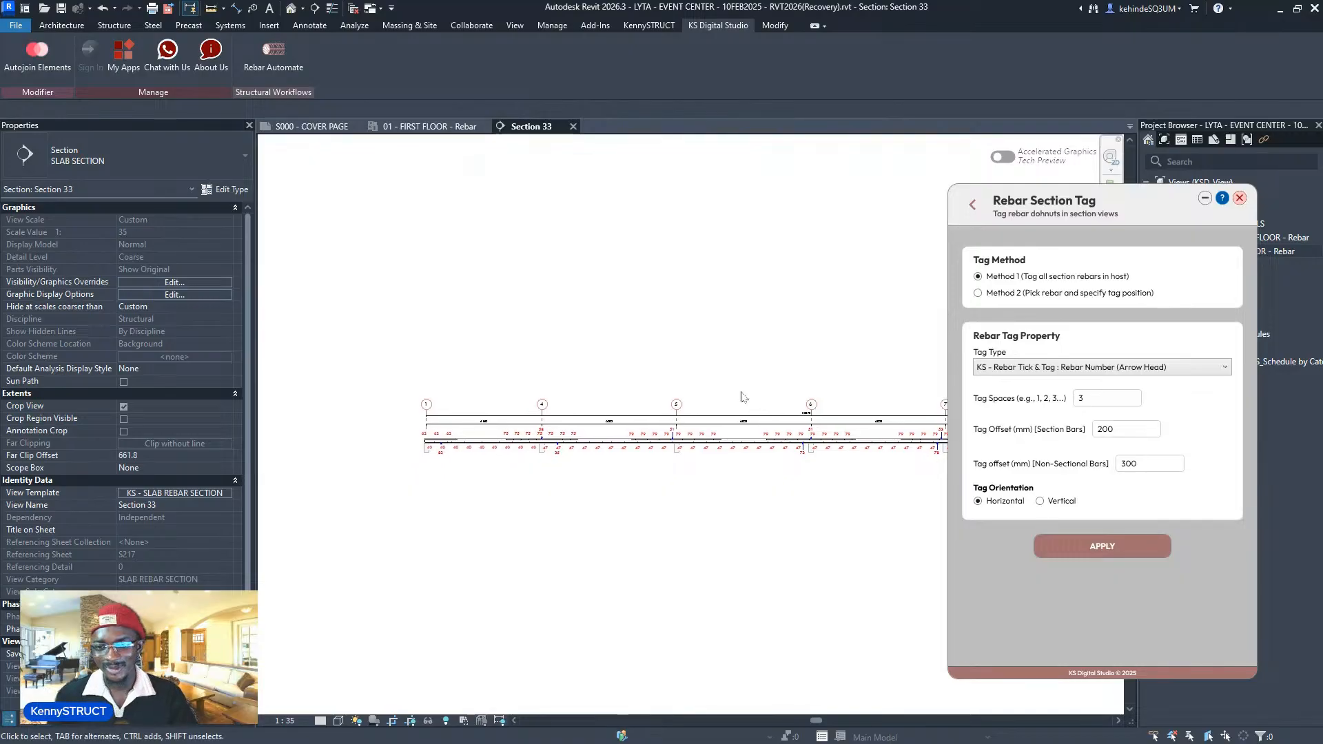
{"action": "scroll", "coordinate": [423, 428], "scroll_direction": "up", "scroll_amount": 8}
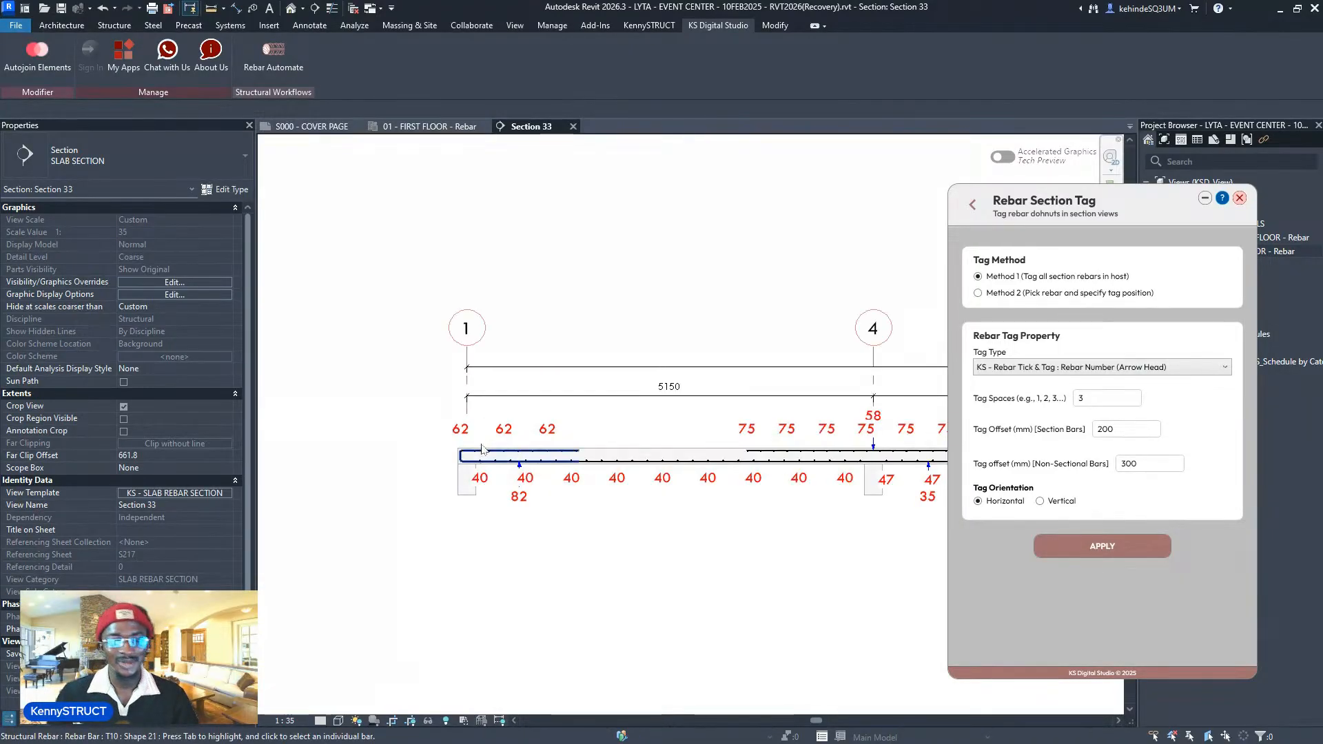
{"action": "scroll", "coordinate": [721, 412], "scroll_direction": "down", "scroll_amount": 2}
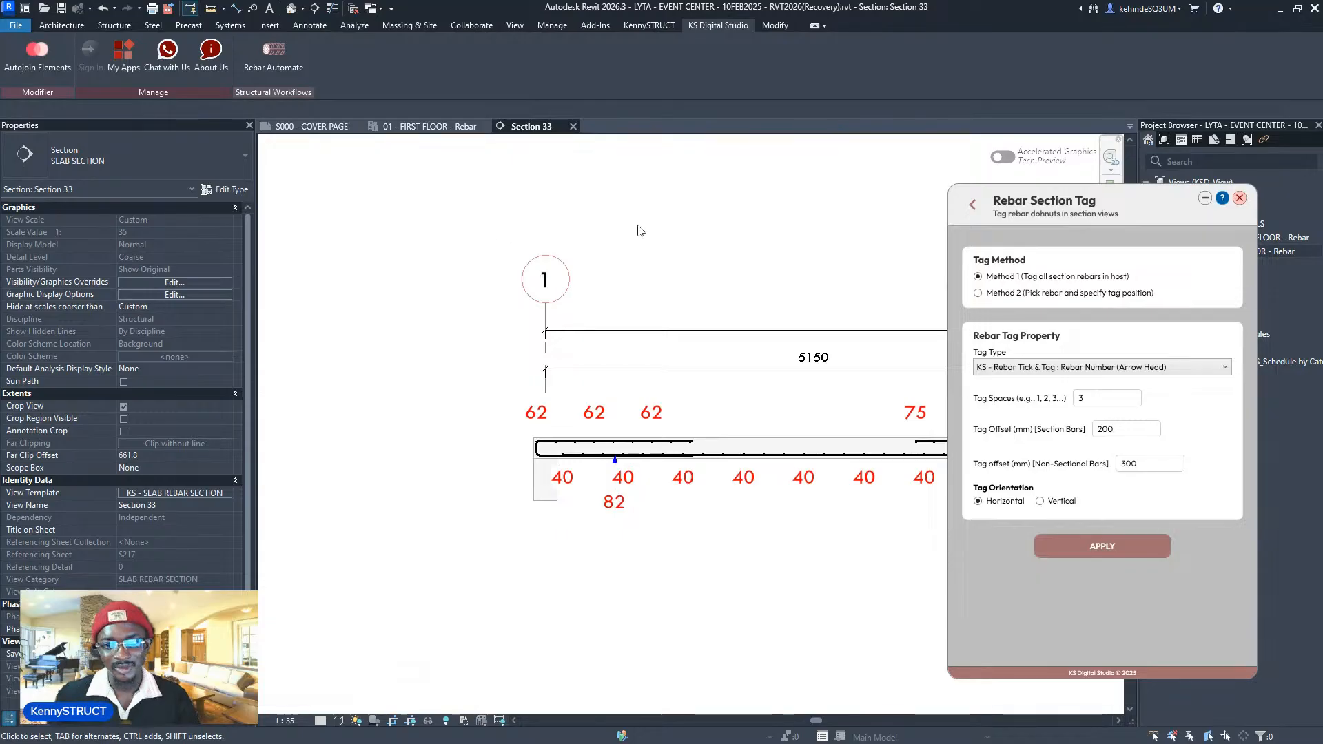
{"action": "left_click", "coordinate": [972, 207]}
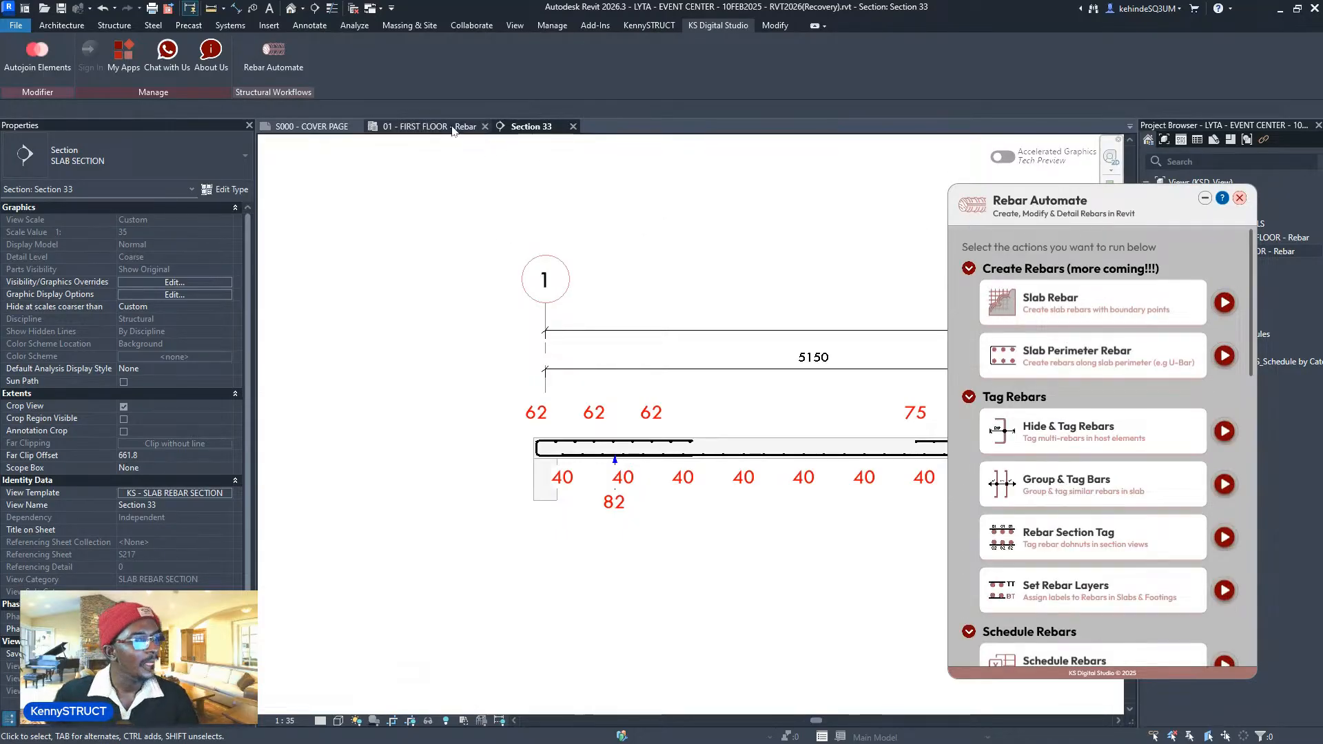
- In 01 - FIRST FLOOR - Rebar, move the 34-T12-11-150 BB tag below its overlapping neighbour
{"action": "scroll", "coordinate": [997, 445], "scroll_direction": "down", "scroll_amount": 3}
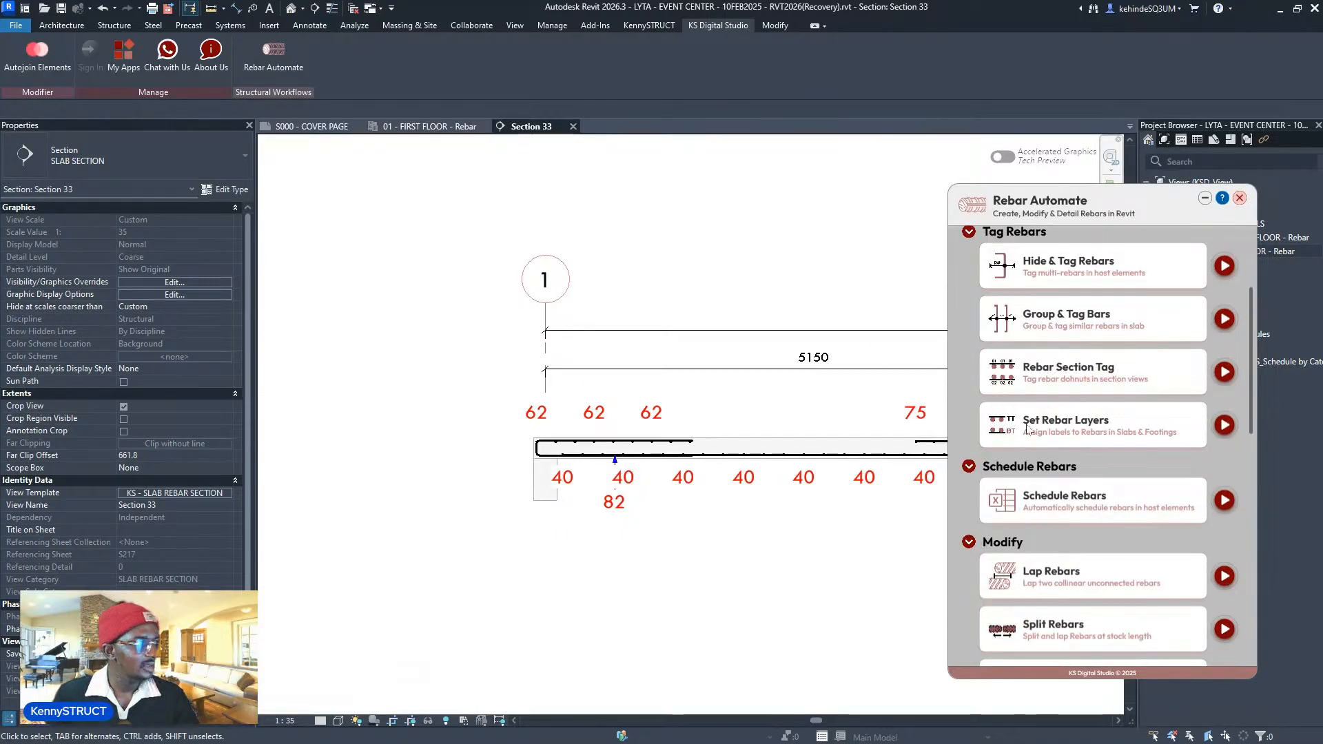
{"action": "scroll", "coordinate": [1171, 441], "scroll_direction": "down", "scroll_amount": 5}
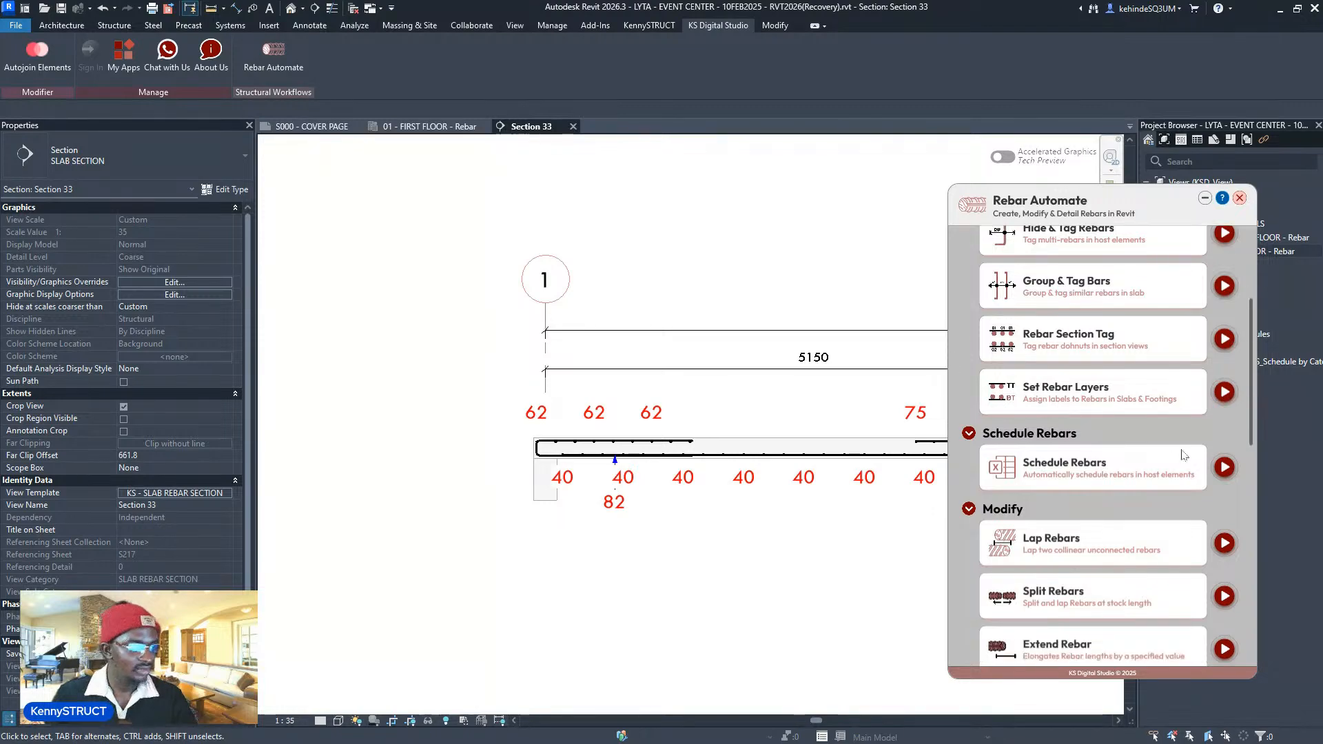
{"action": "scroll", "coordinate": [1167, 440], "scroll_direction": "down", "scroll_amount": 2}
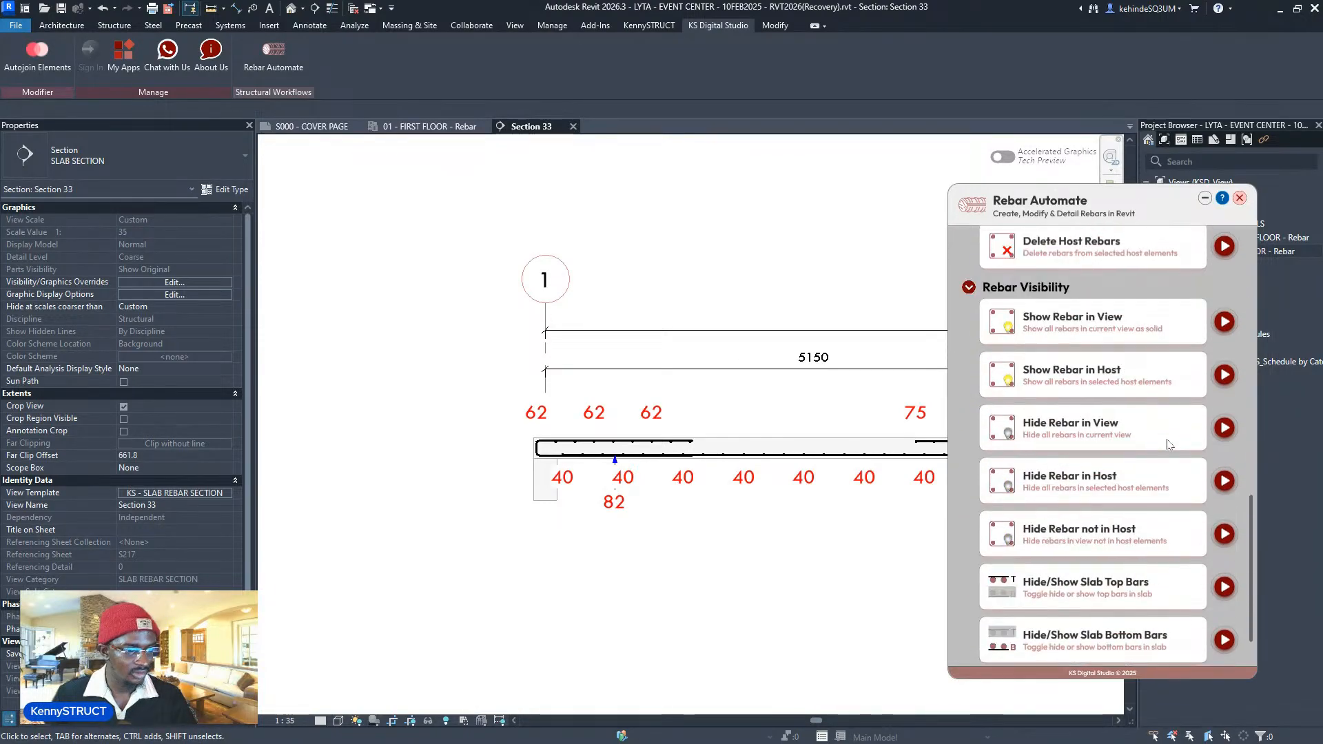
{"action": "left_click", "coordinate": [414, 126]}
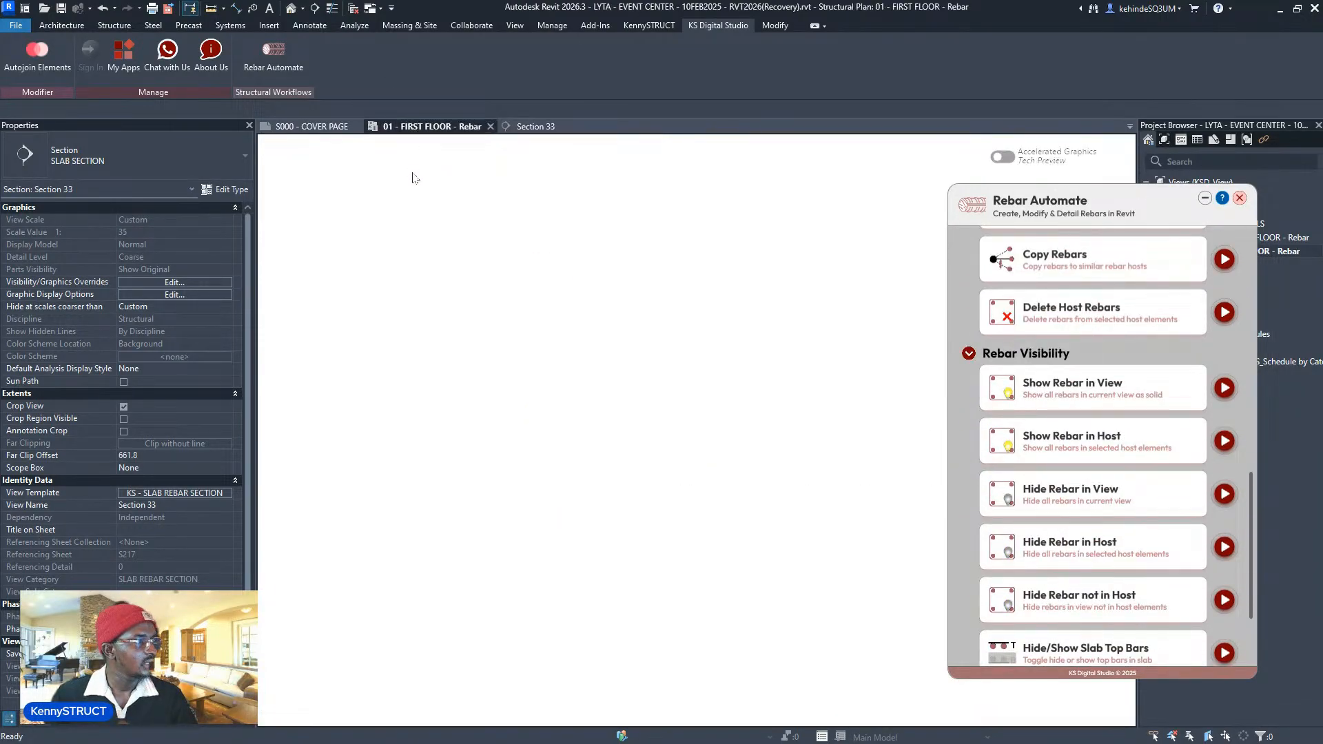
{"action": "scroll", "coordinate": [535, 299], "scroll_direction": "down", "scroll_amount": 5}
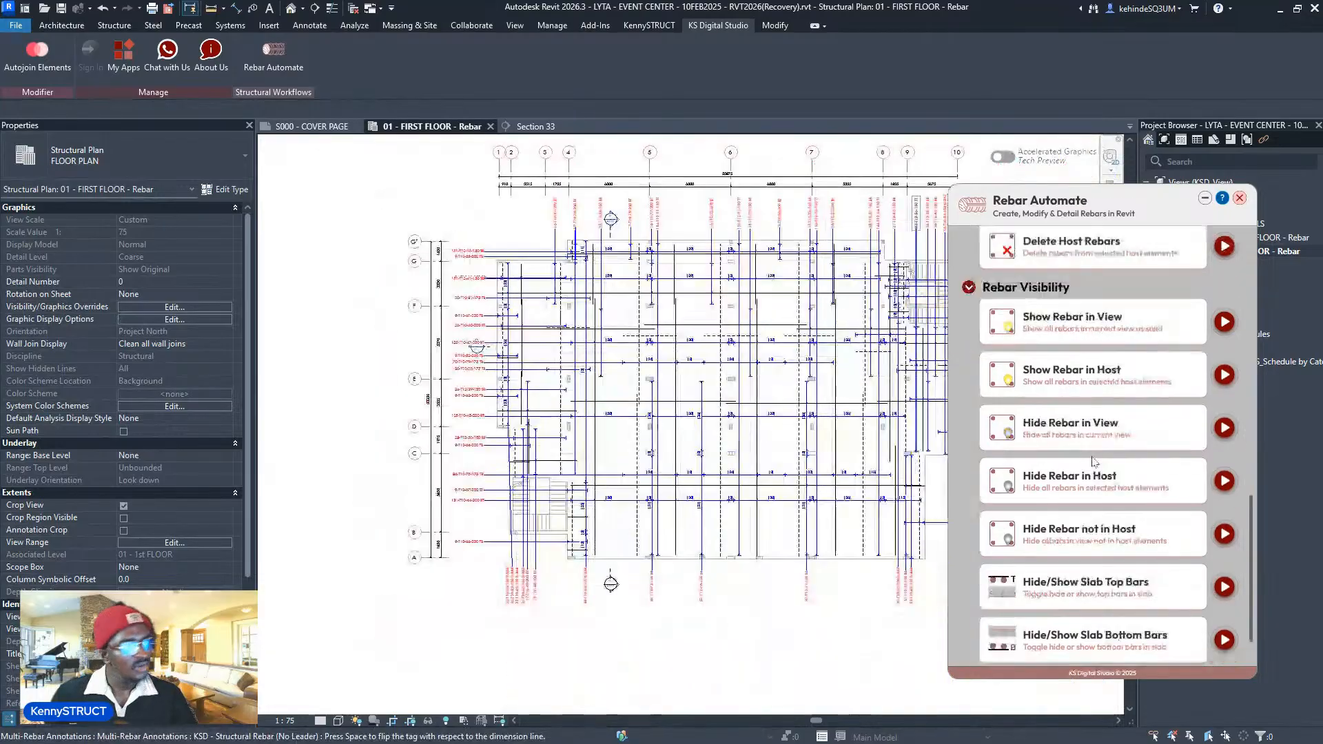
{"action": "scroll", "coordinate": [1218, 513], "scroll_direction": "down", "scroll_amount": 2}
{"action": "left_click", "coordinate": [1225, 528]}
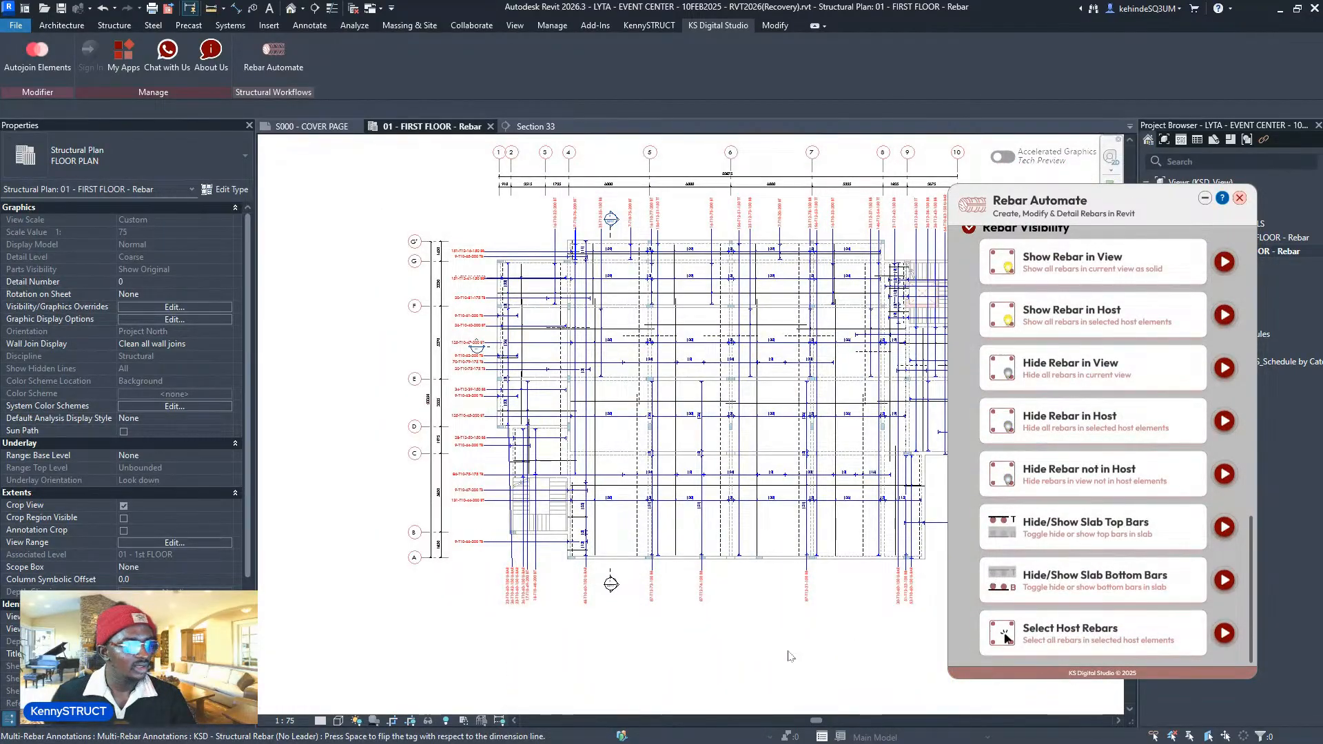
{"action": "scroll", "coordinate": [413, 326], "scroll_direction": "up", "scroll_amount": 3}
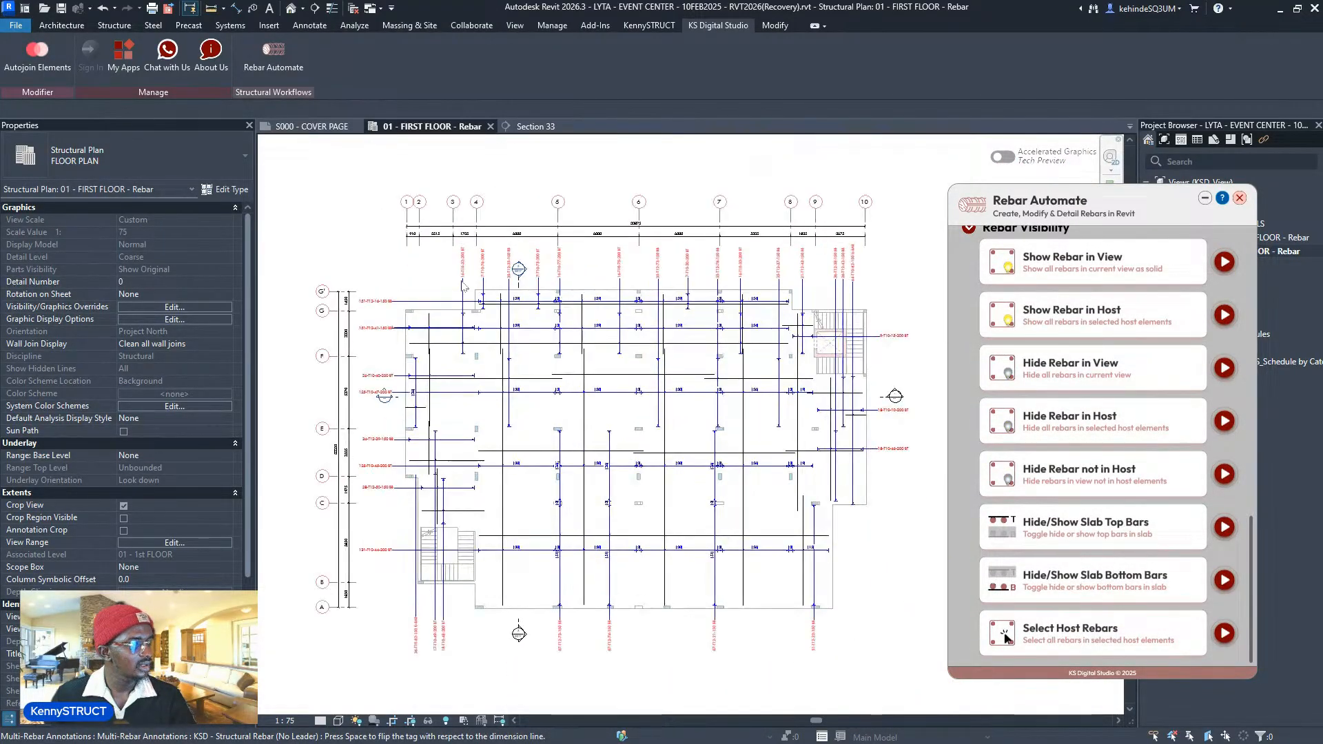
{"action": "scroll", "coordinate": [415, 372], "scroll_direction": "up", "scroll_amount": 2}
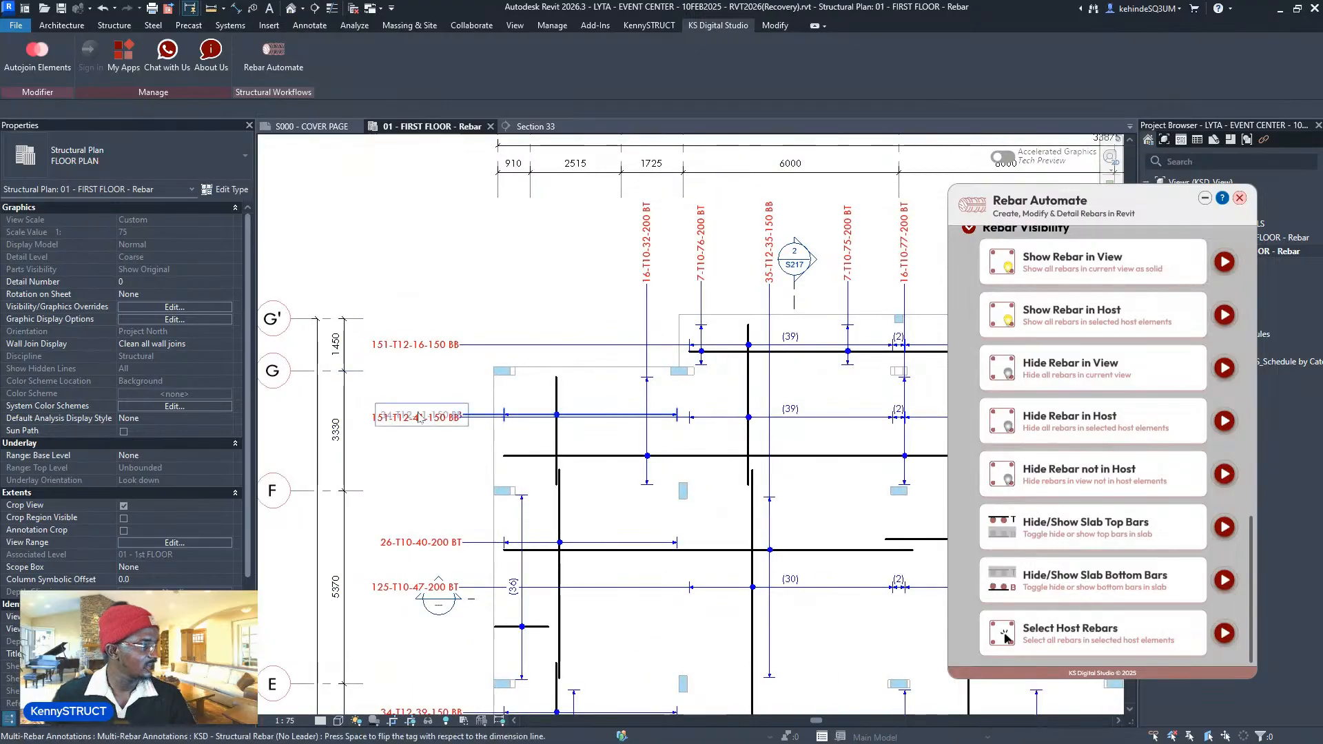
{"action": "left_click_drag", "start_coordinate": [416, 424], "coordinate": [402, 433]}
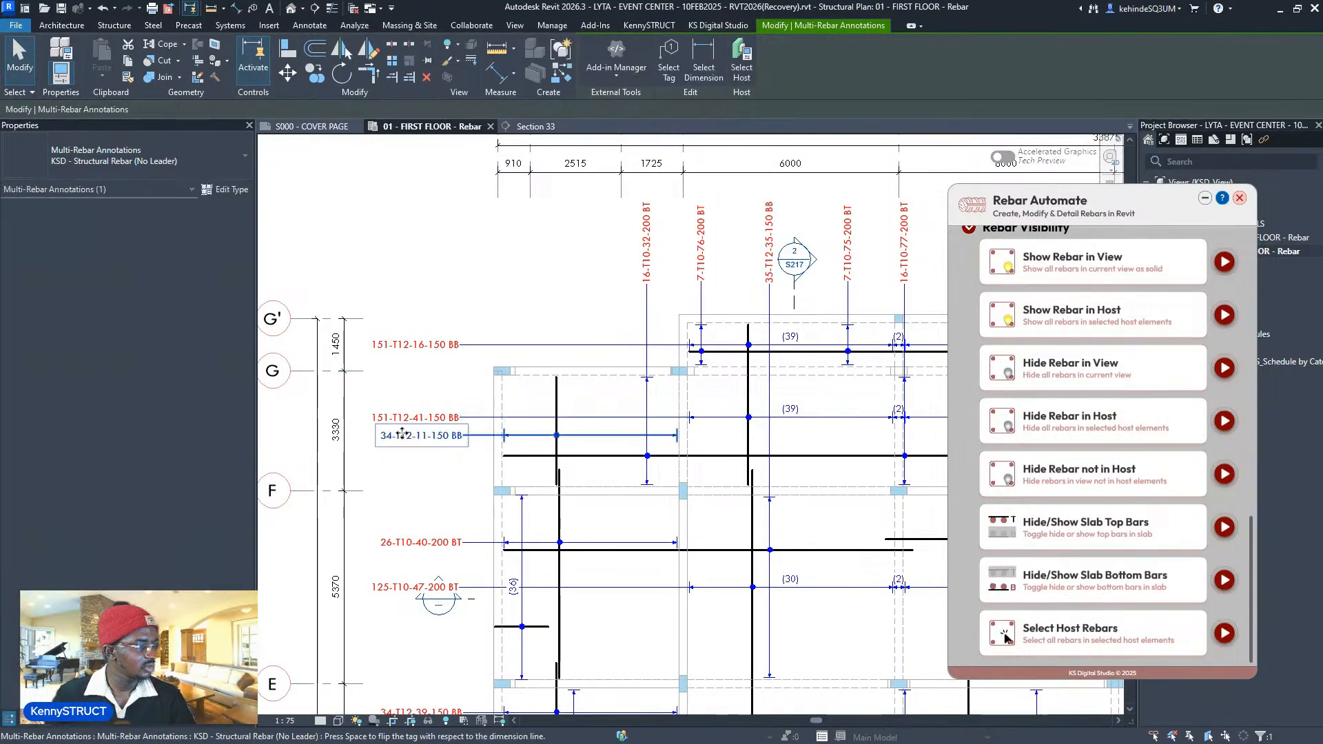
- Toggle Hide/Show Slab Top Bars off and back on, then re-centre the floor plan
{"action": "scroll", "coordinate": [401, 433], "scroll_direction": "down", "scroll_amount": 6}
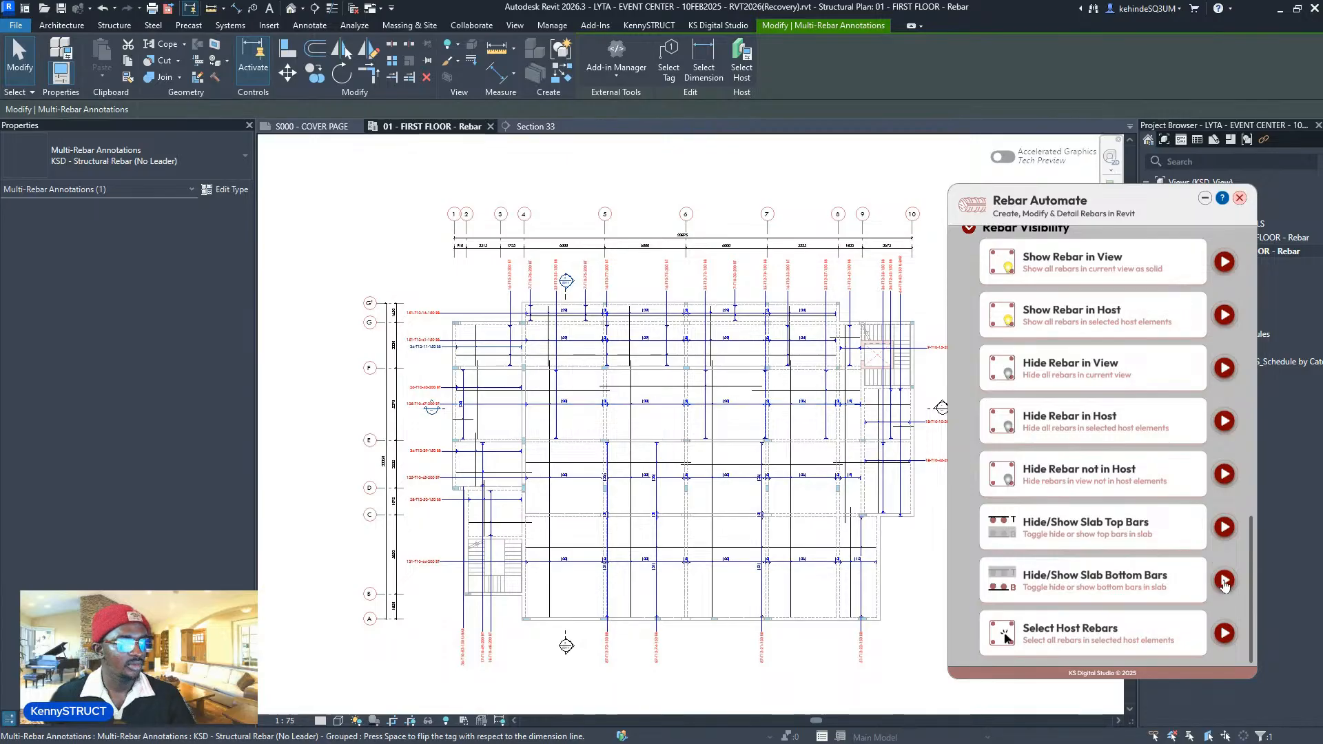
{"action": "left_click", "coordinate": [1224, 528]}
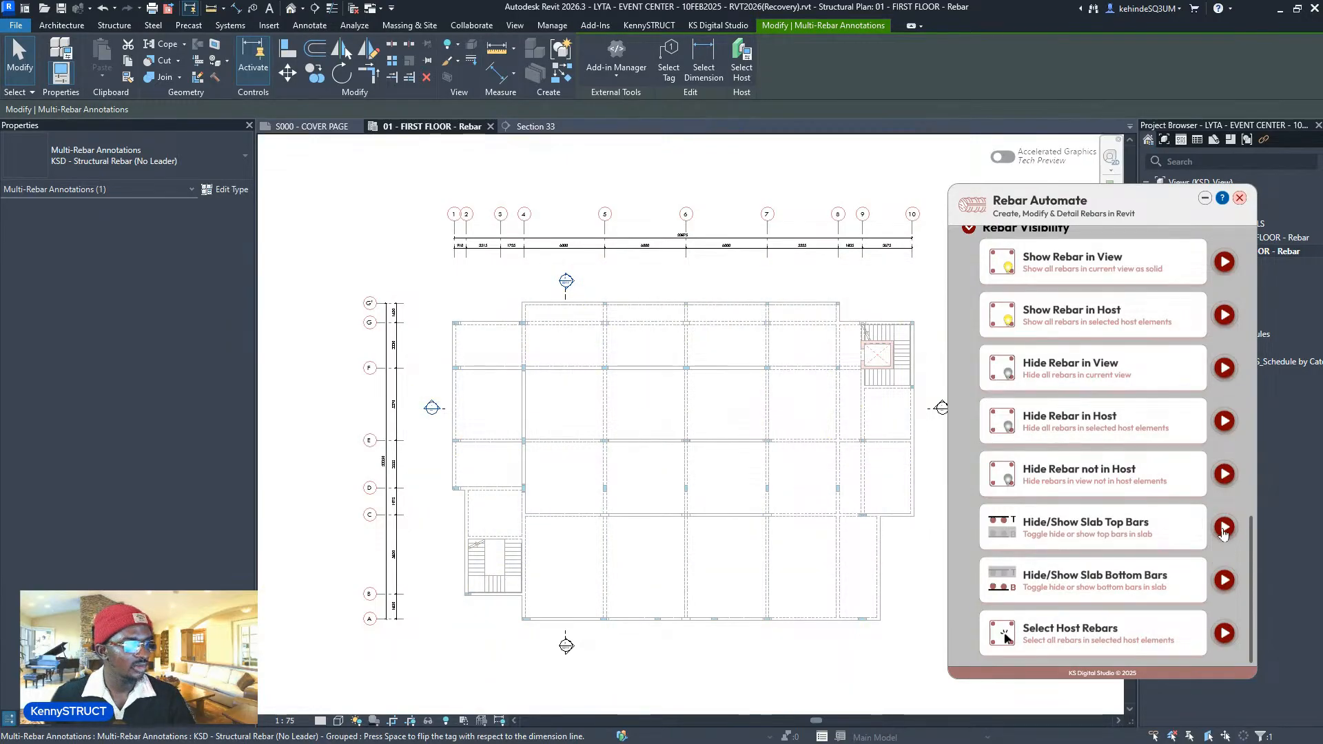
{"action": "left_click", "coordinate": [1223, 528]}
{"action": "scroll", "coordinate": [679, 467], "scroll_direction": "up", "scroll_amount": 2}
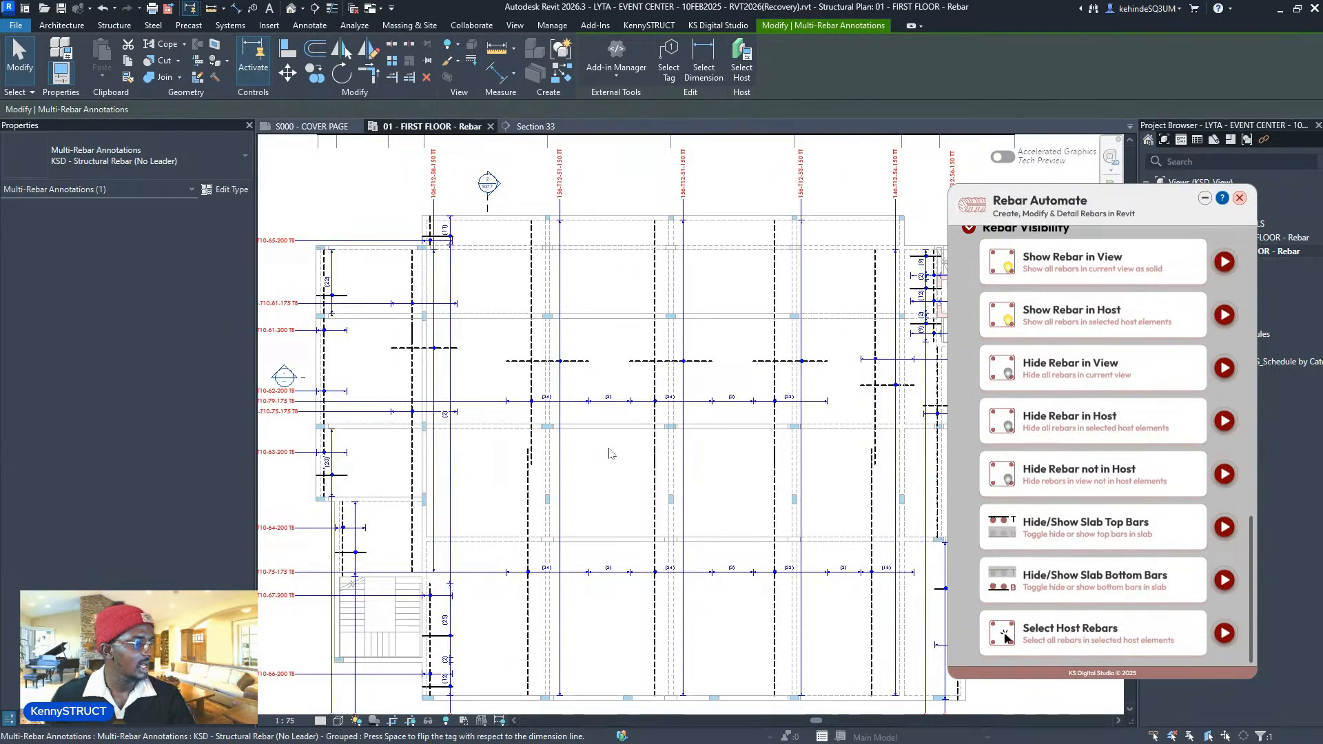
{"action": "scroll", "coordinate": [610, 449], "scroll_direction": "down", "scroll_amount": 2}
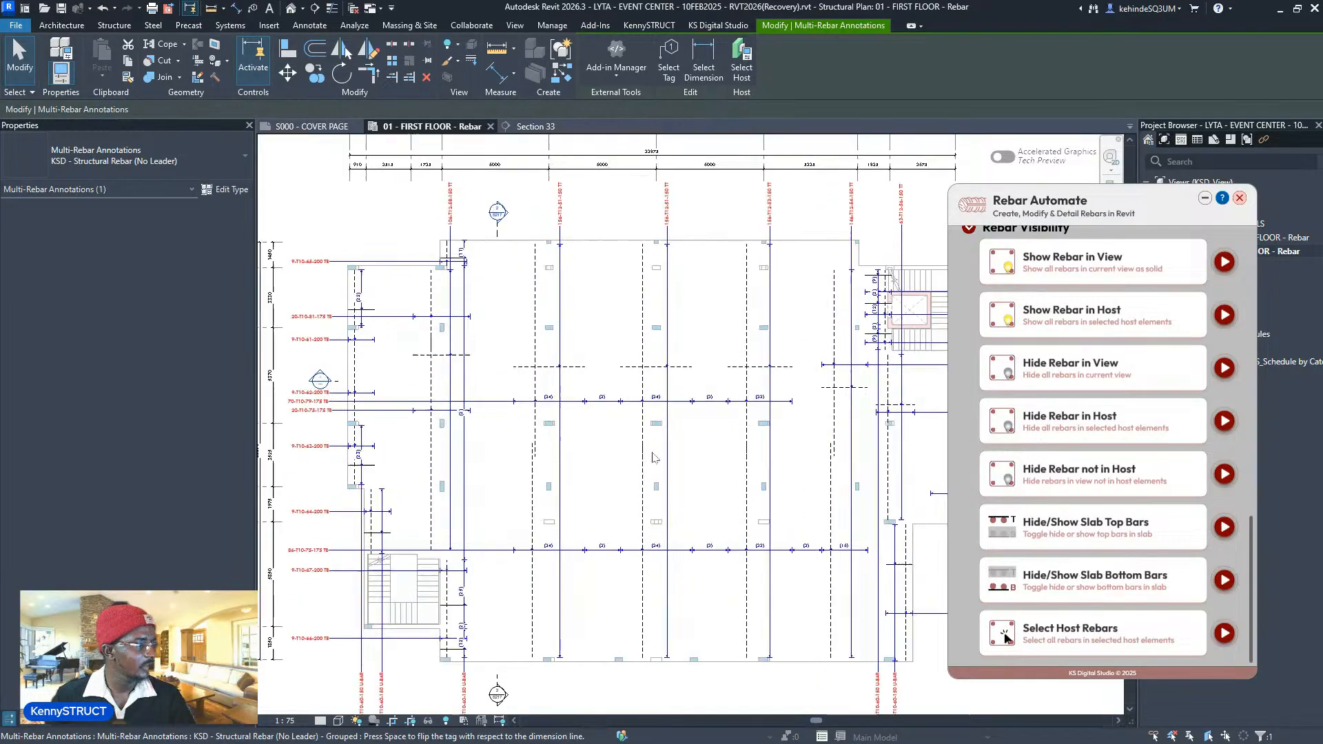
{"action": "scroll", "coordinate": [641, 471], "scroll_direction": "up", "scroll_amount": 2}
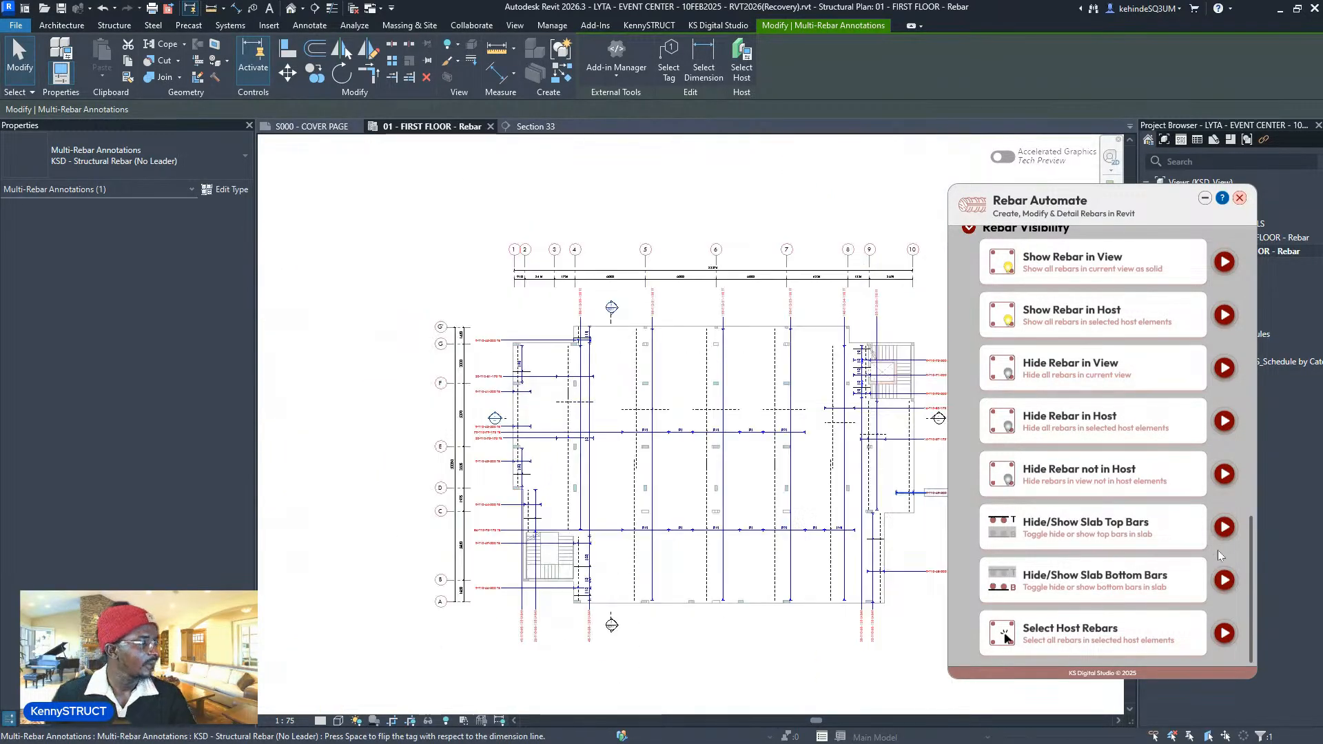
{"action": "scroll", "coordinate": [798, 482], "scroll_direction": "down", "scroll_amount": 3}
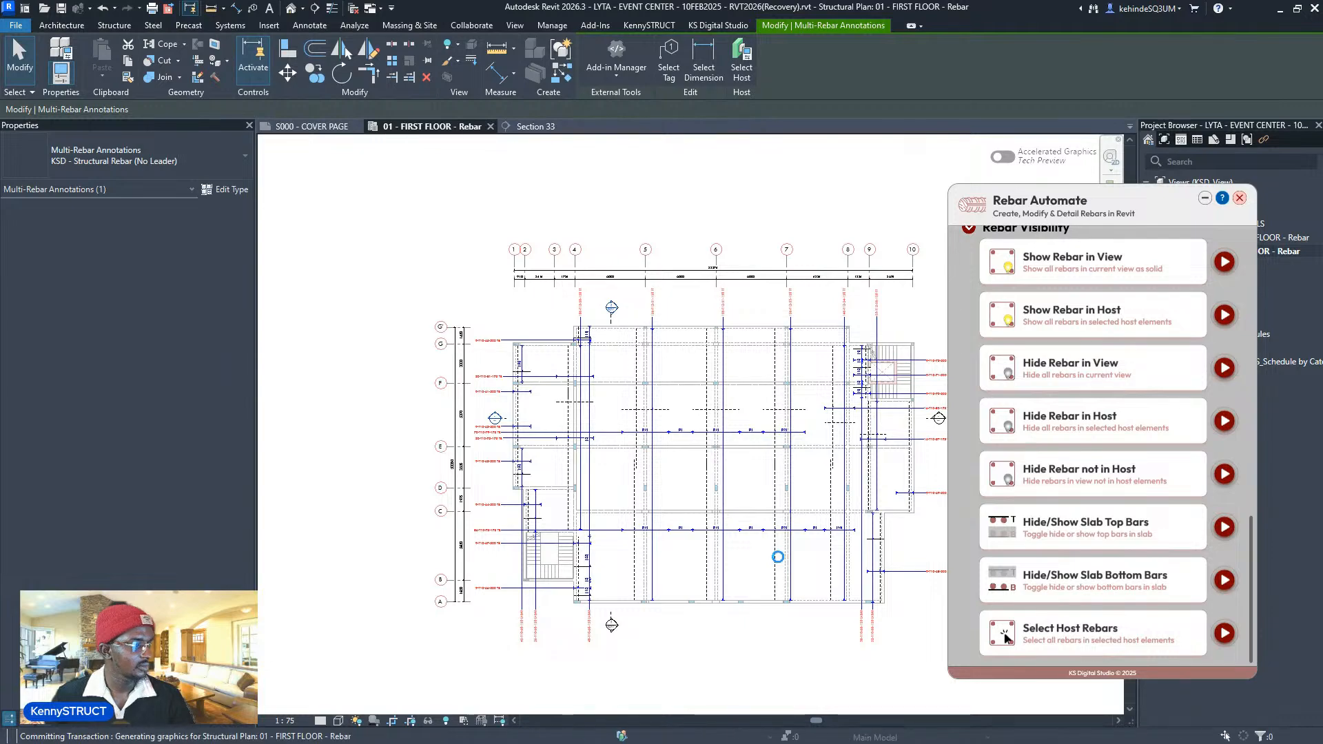
{"action": "scroll", "coordinate": [778, 557], "scroll_direction": "down", "scroll_amount": 3}
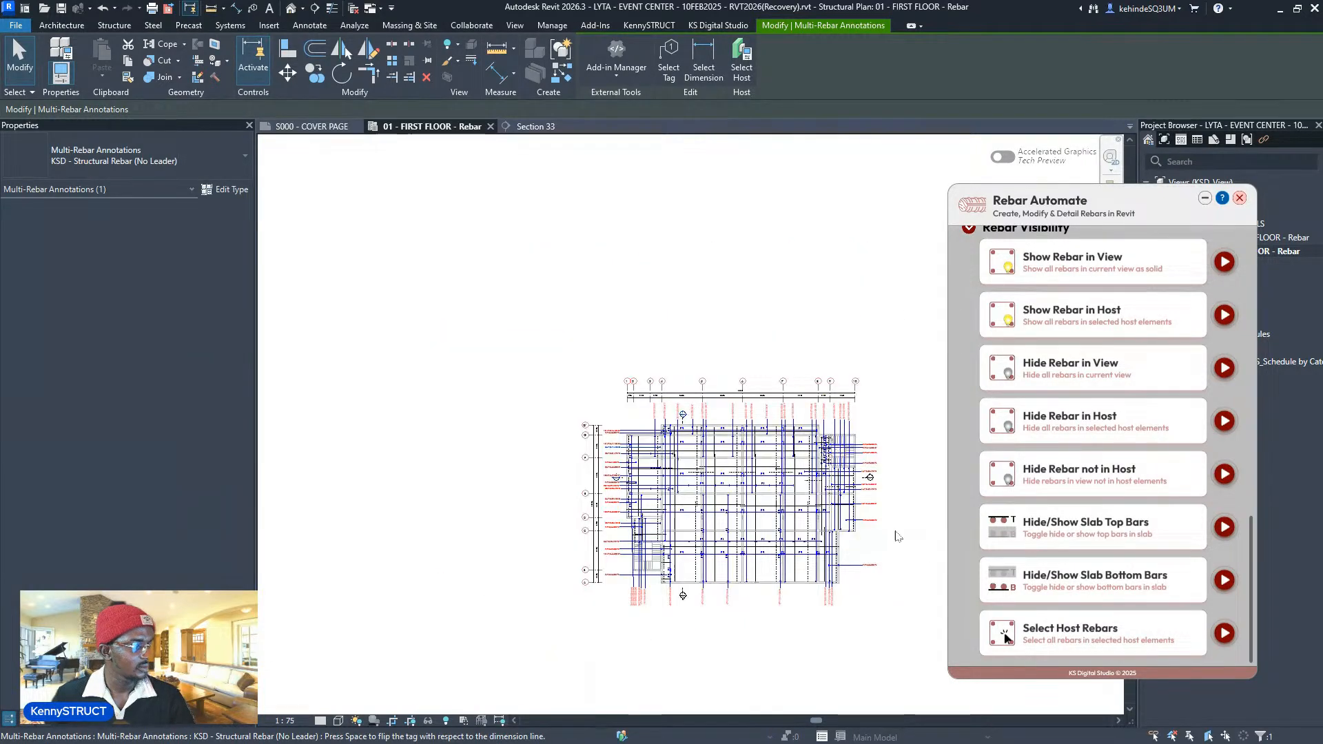
{"action": "scroll", "coordinate": [887, 532], "scroll_direction": "up", "scroll_amount": 3}
{"action": "middle_click_drag", "start_coordinate": [887, 533], "coordinate": [855, 523]}
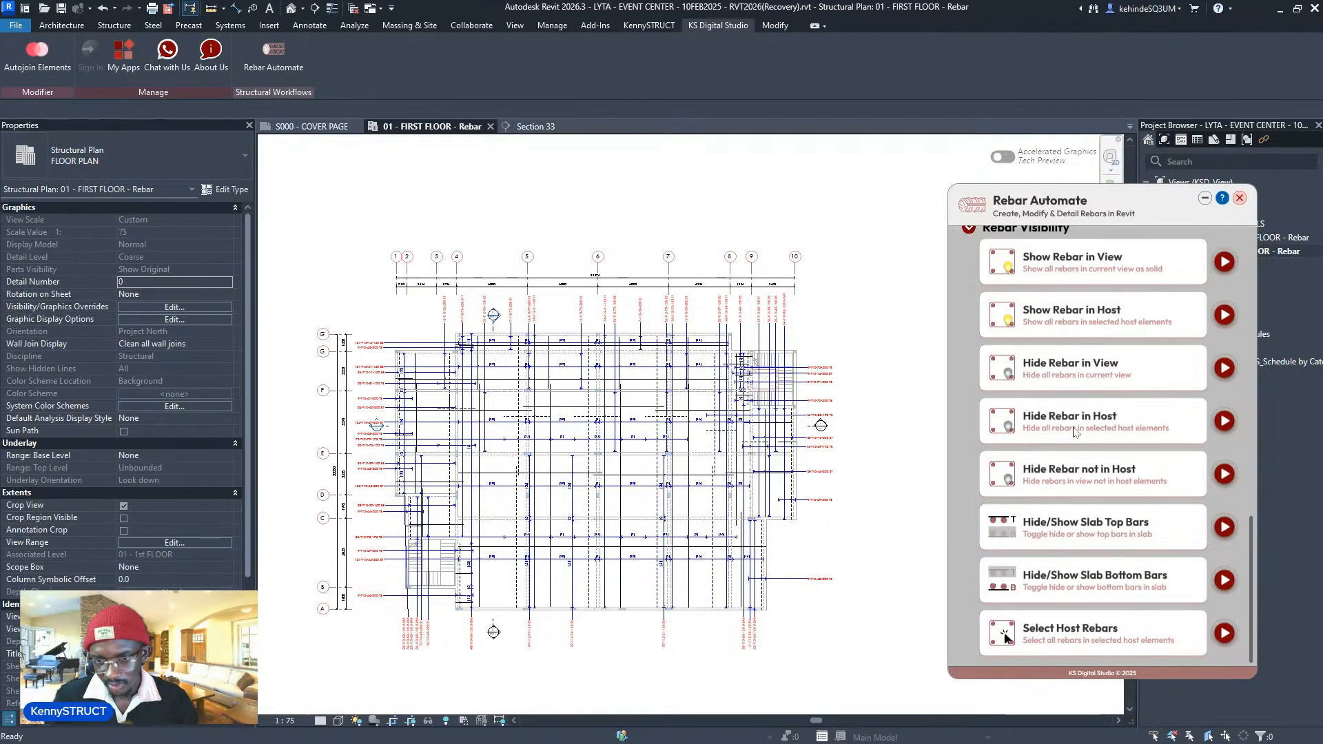
- Check Schedules/Quantities > Floors for the QTO floor schedule, shifting the Rebar Automate panel aside
{"action": "scroll", "coordinate": [1073, 431], "scroll_direction": "up", "scroll_amount": 6}
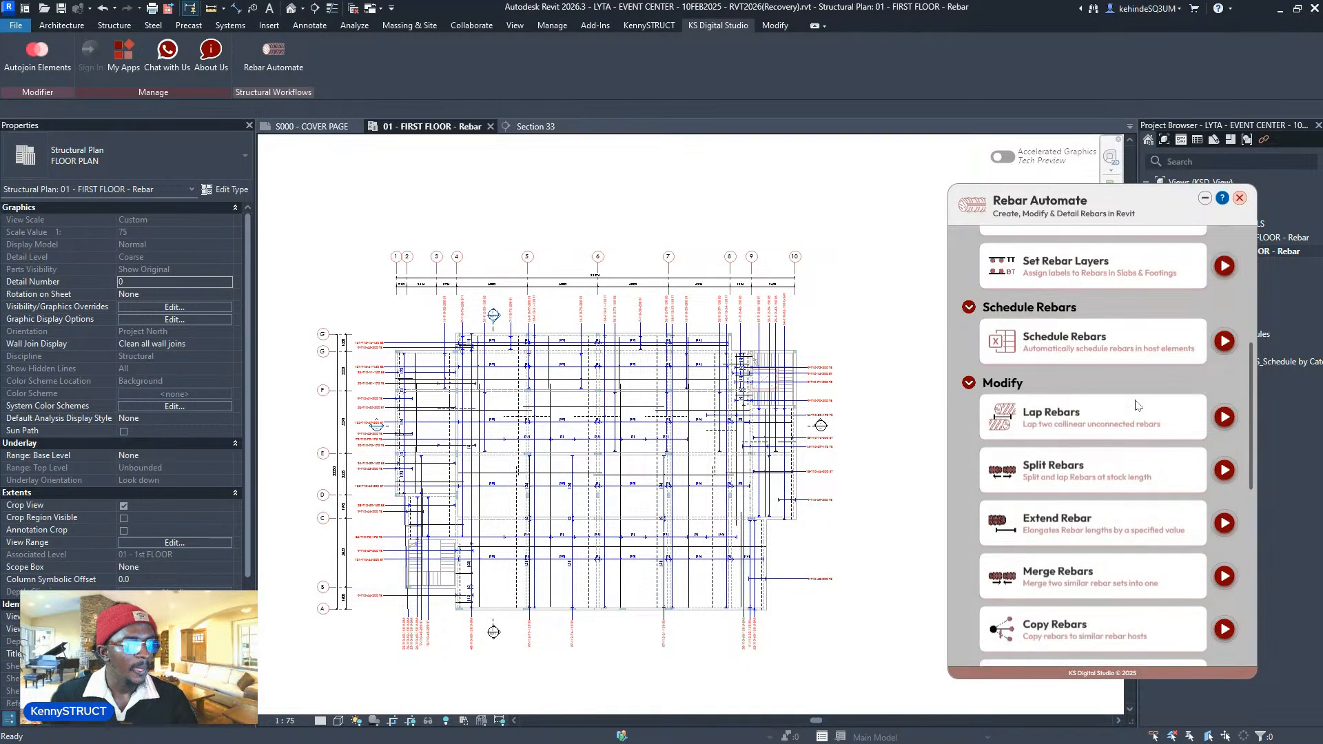
{"action": "scroll", "coordinate": [1129, 403], "scroll_direction": "up", "scroll_amount": 2}
{"action": "left_click_drag", "start_coordinate": [985, 219], "coordinate": [961, 218]}
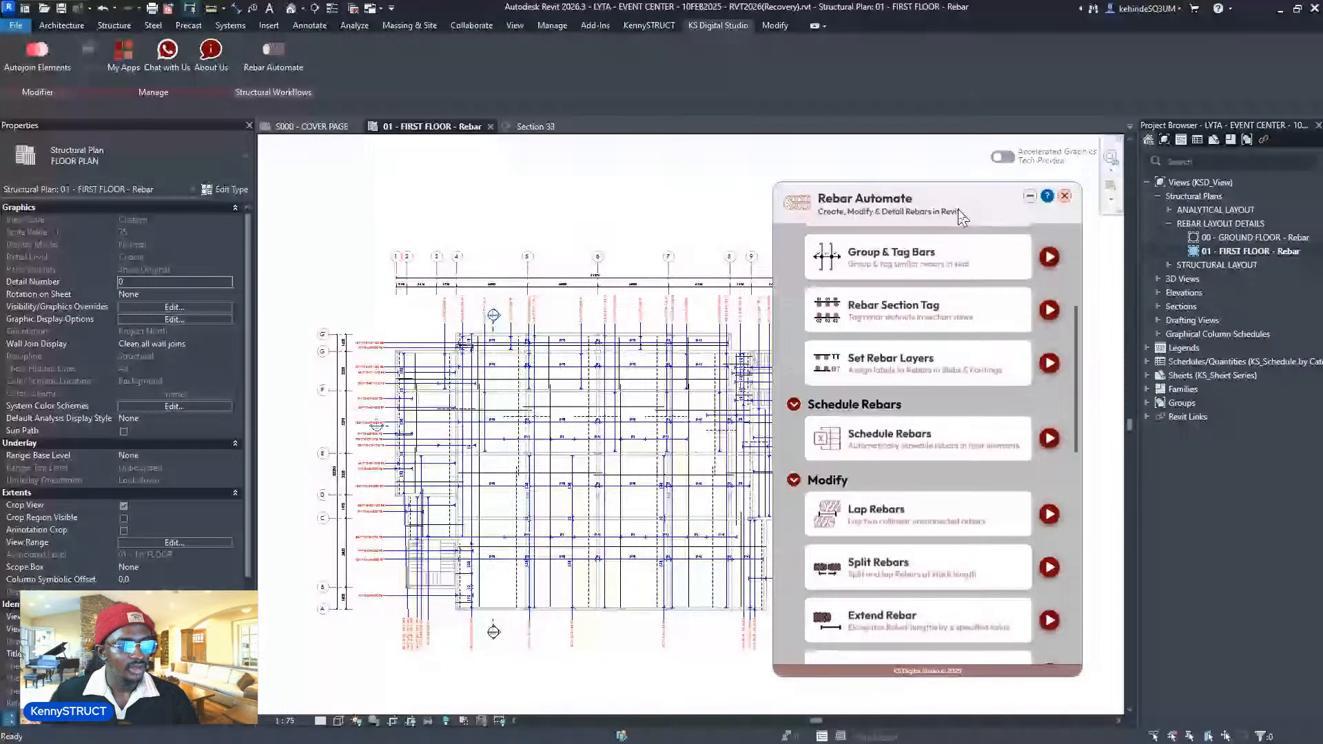
{"action": "left_click", "coordinate": [1146, 362]}
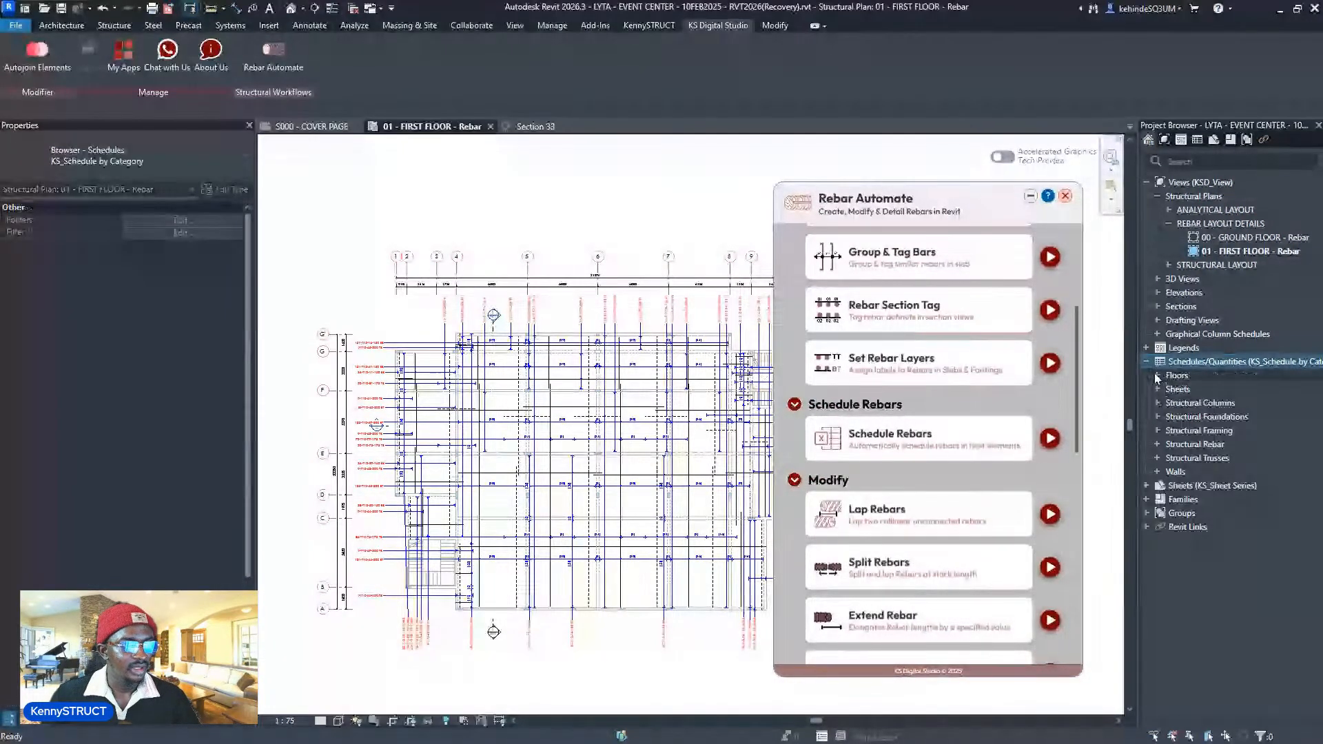
{"action": "left_click", "coordinate": [1156, 374]}
{"action": "left_click", "coordinate": [1167, 386]}
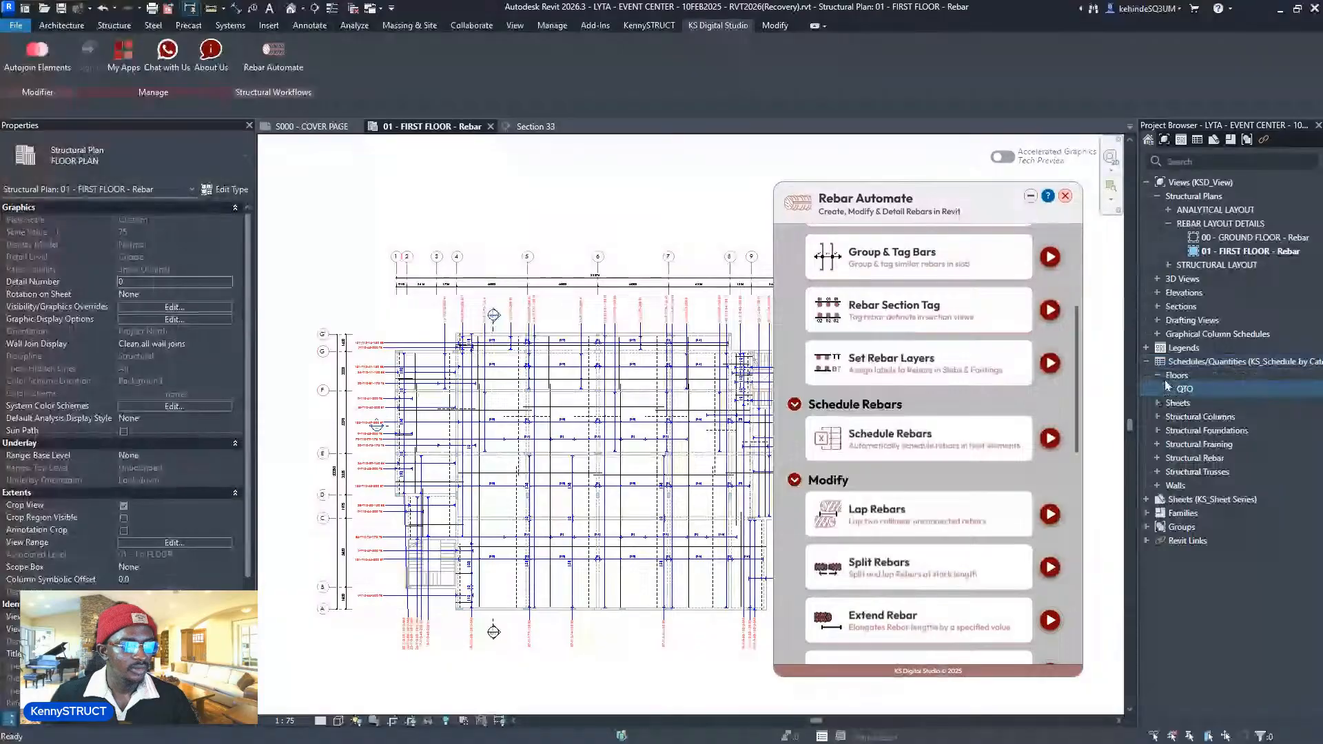
{"action": "left_click_drag", "start_coordinate": [824, 241], "coordinate": [974, 232]}
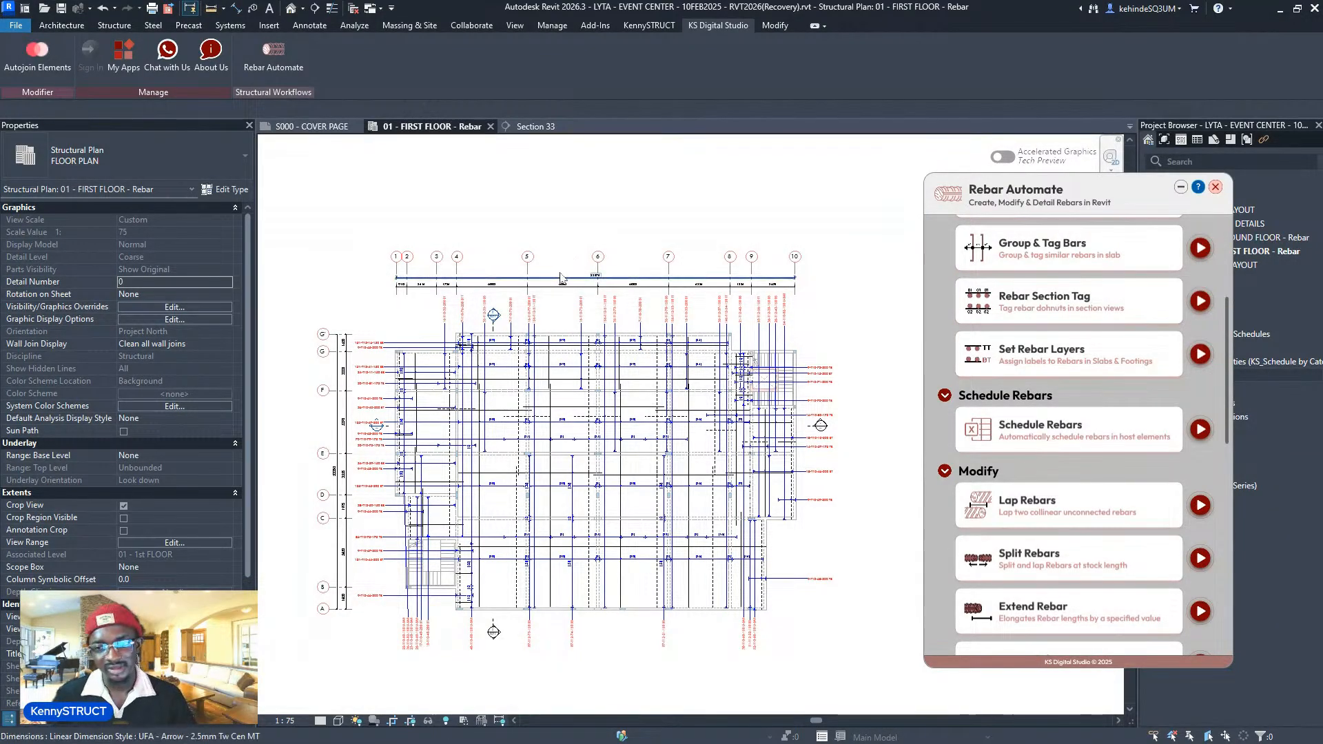
{"action": "scroll", "coordinate": [1068, 365], "scroll_direction": "down", "scroll_amount": 2}
- Launch Schedule Rebars, name it '1ST FLOOR SLAB REBAR', and pick the floor slab as host
{"action": "left_click", "coordinate": [1200, 364]}
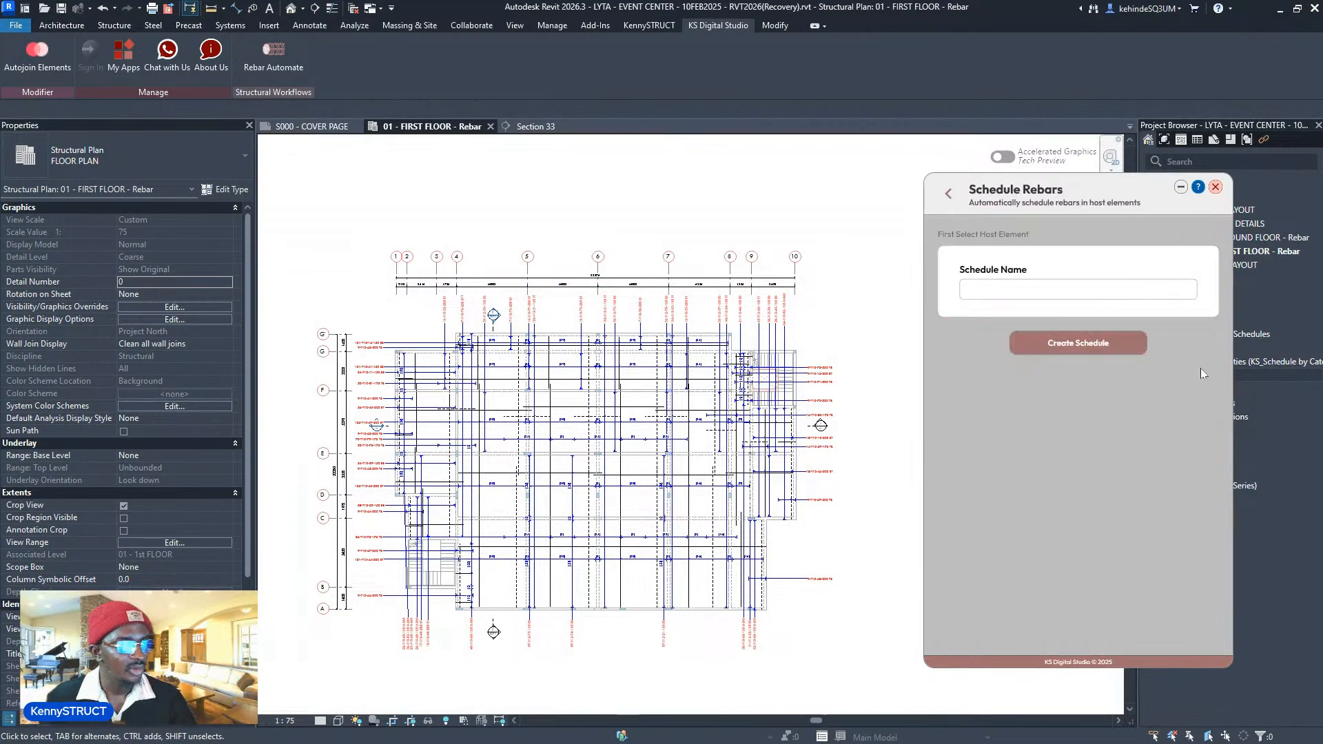
{"action": "left_click", "coordinate": [1056, 287]}
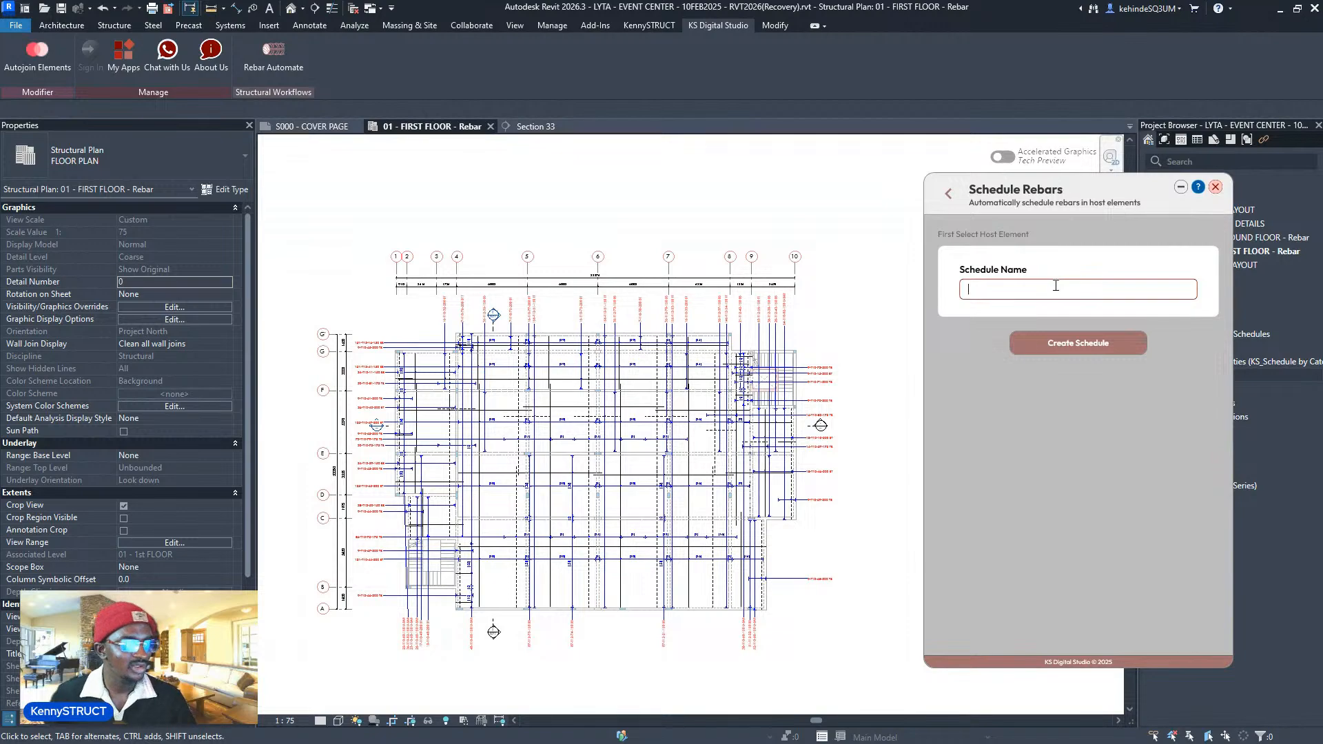
{"action": "type", "text": "1ST"}
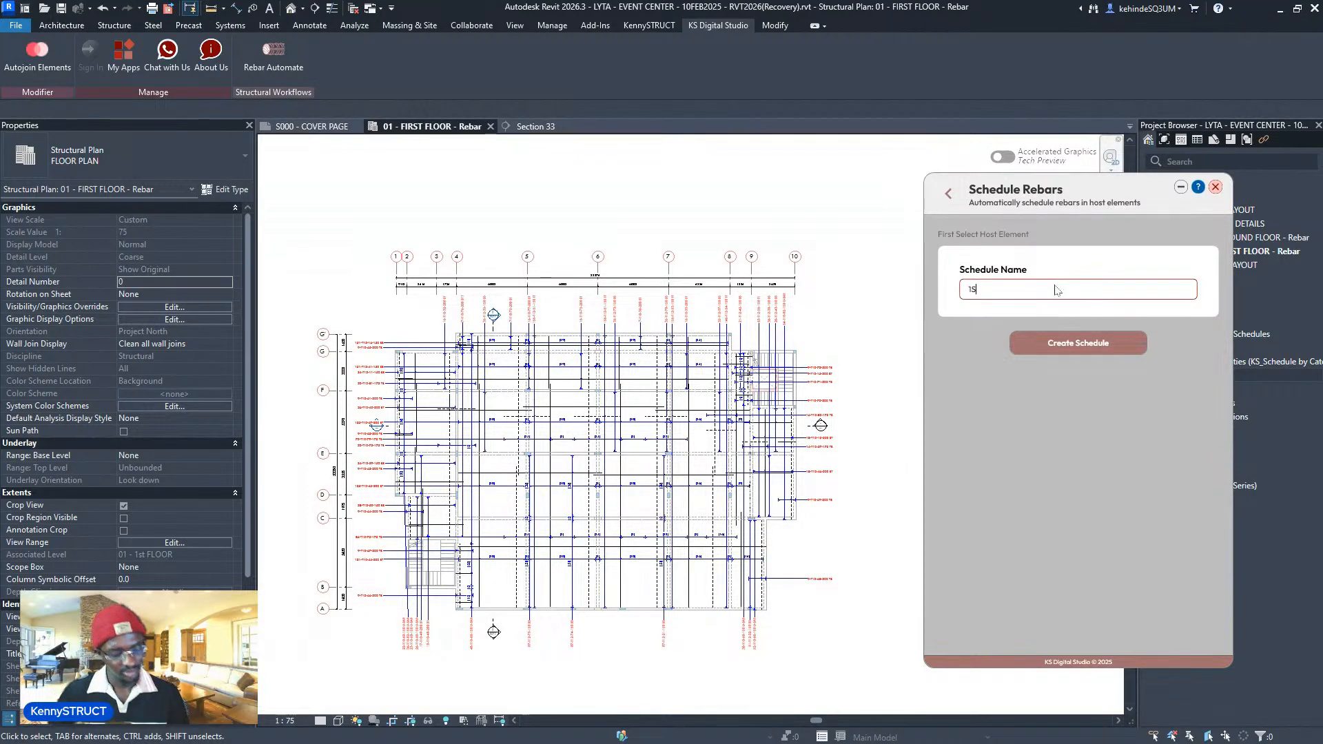
{"action": "type", "text": " FL"}
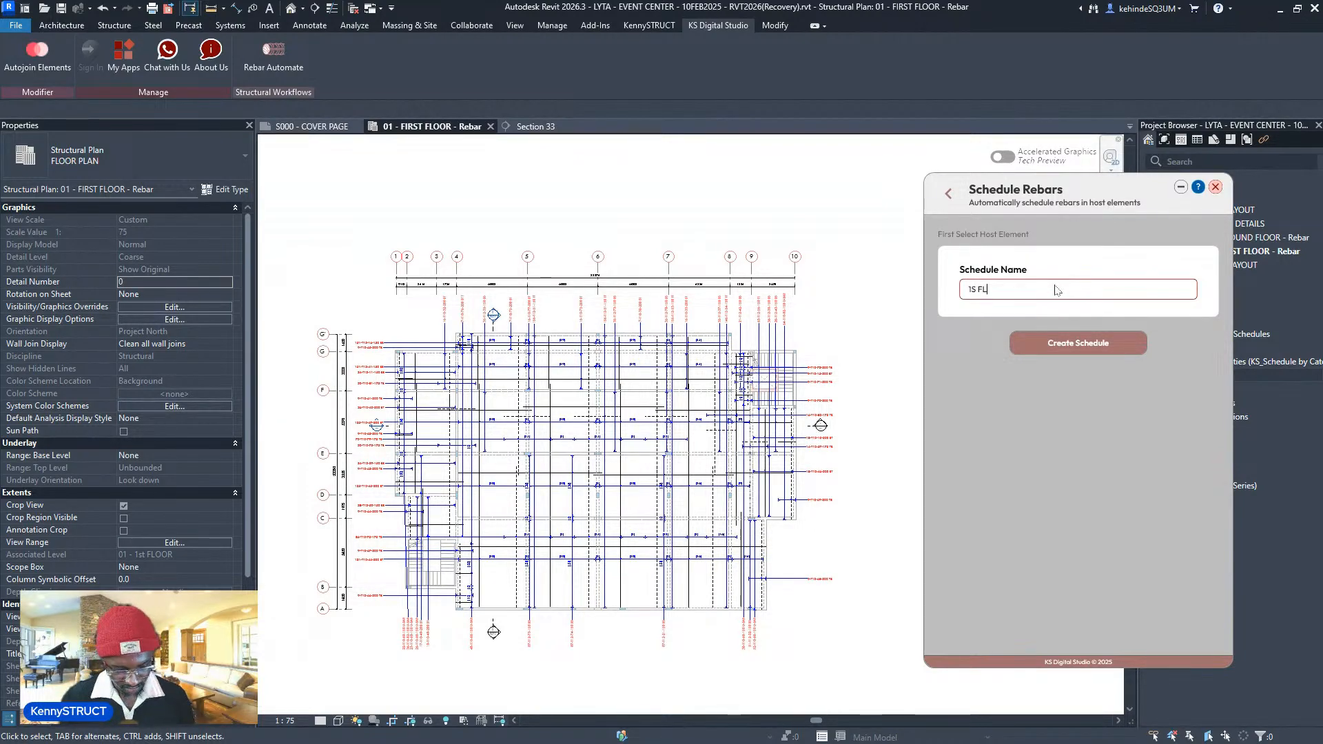
{"action": "type", "text": "OOR SLAB REBA"}
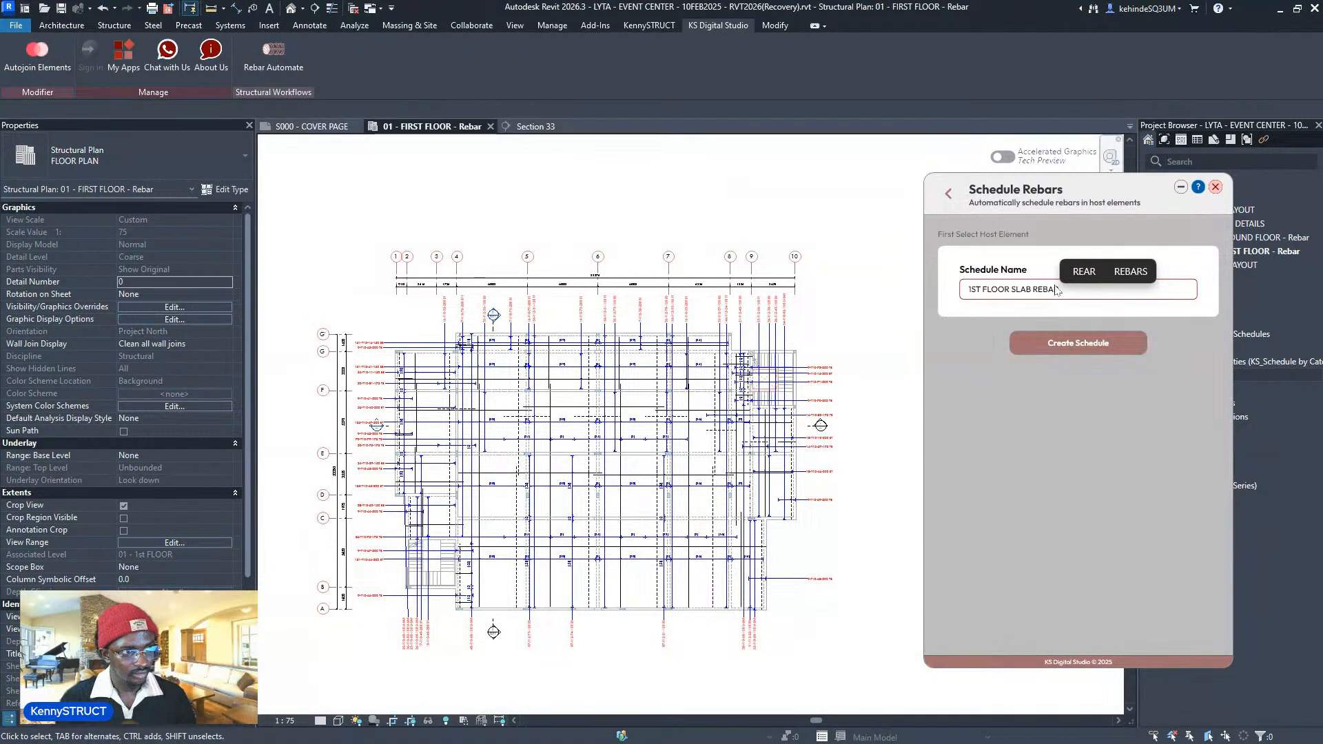
{"action": "type", "text": "R"}
{"action": "scroll", "coordinate": [873, 359], "scroll_direction": "down", "scroll_amount": 2}
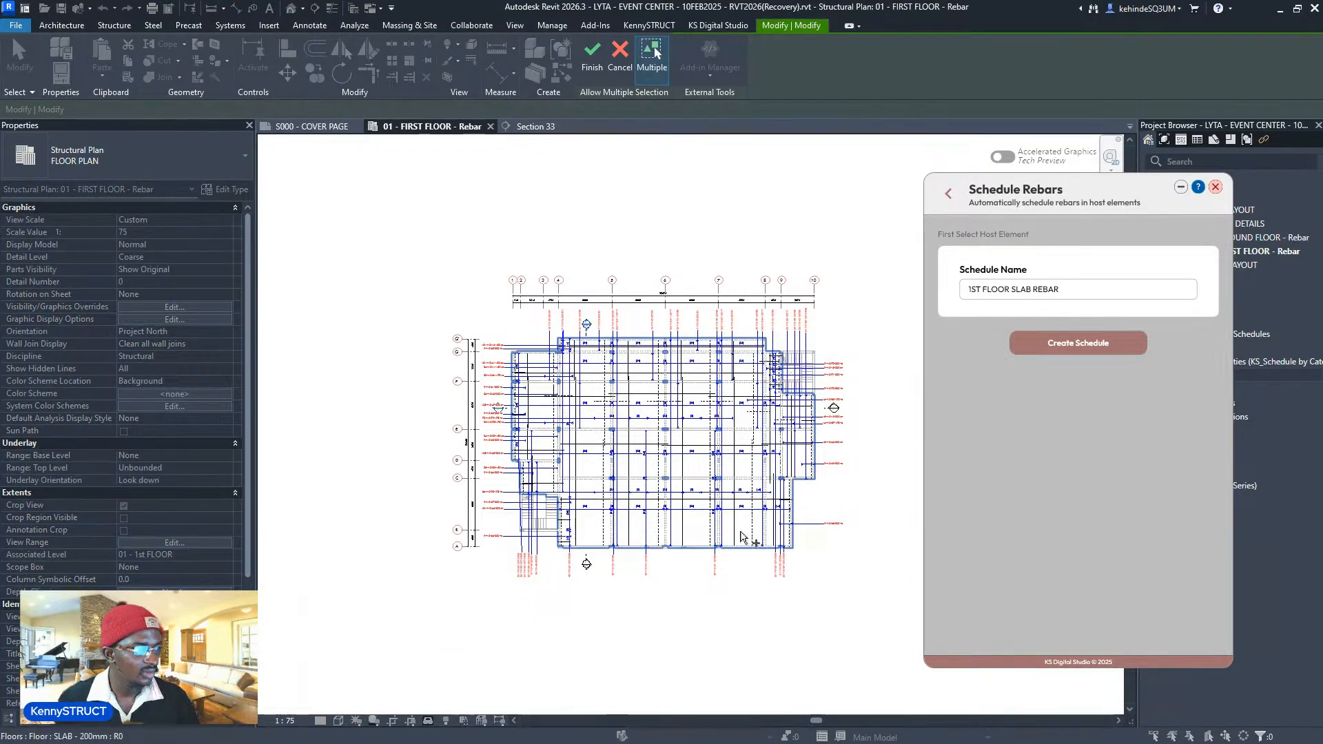
{"action": "left_click", "coordinate": [653, 53]}
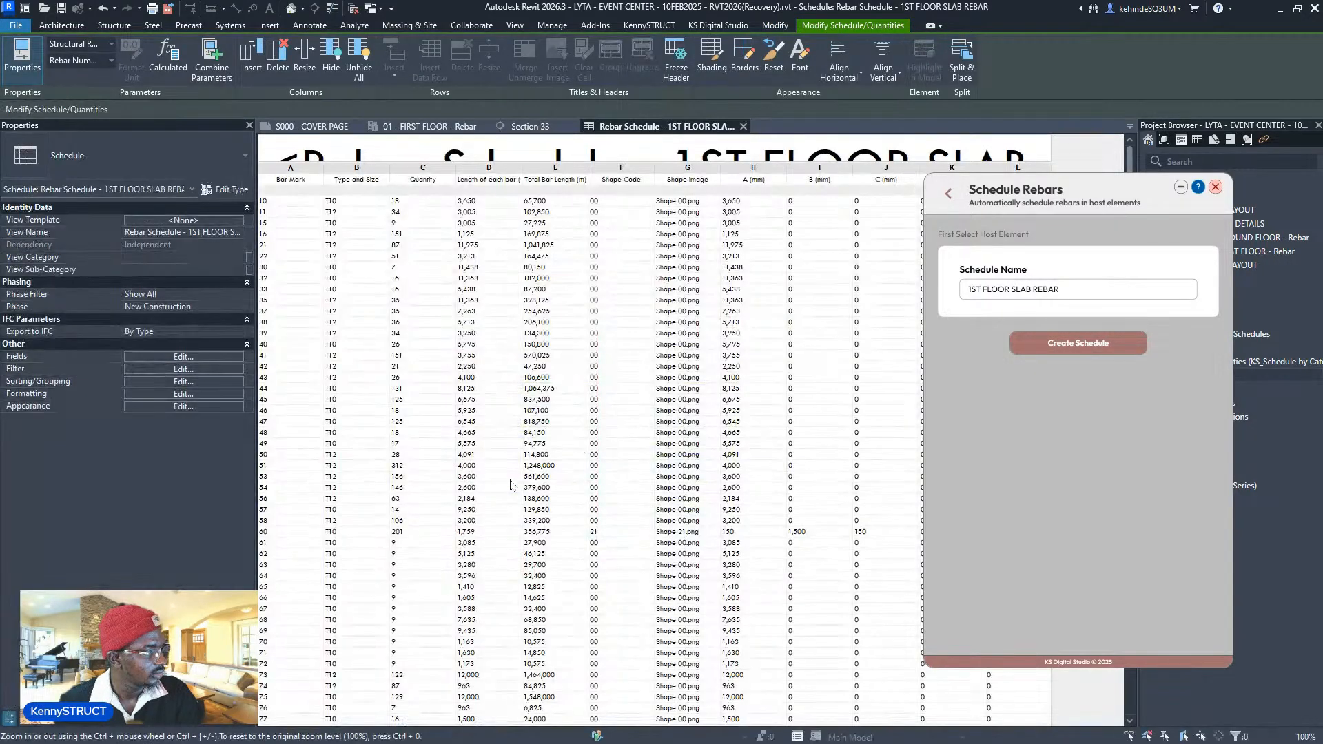
{"action": "scroll", "coordinate": [487, 463], "scroll_direction": "down", "scroll_amount": 3}
{"action": "scroll", "coordinate": [480, 473], "scroll_direction": "up", "scroll_amount": 3}
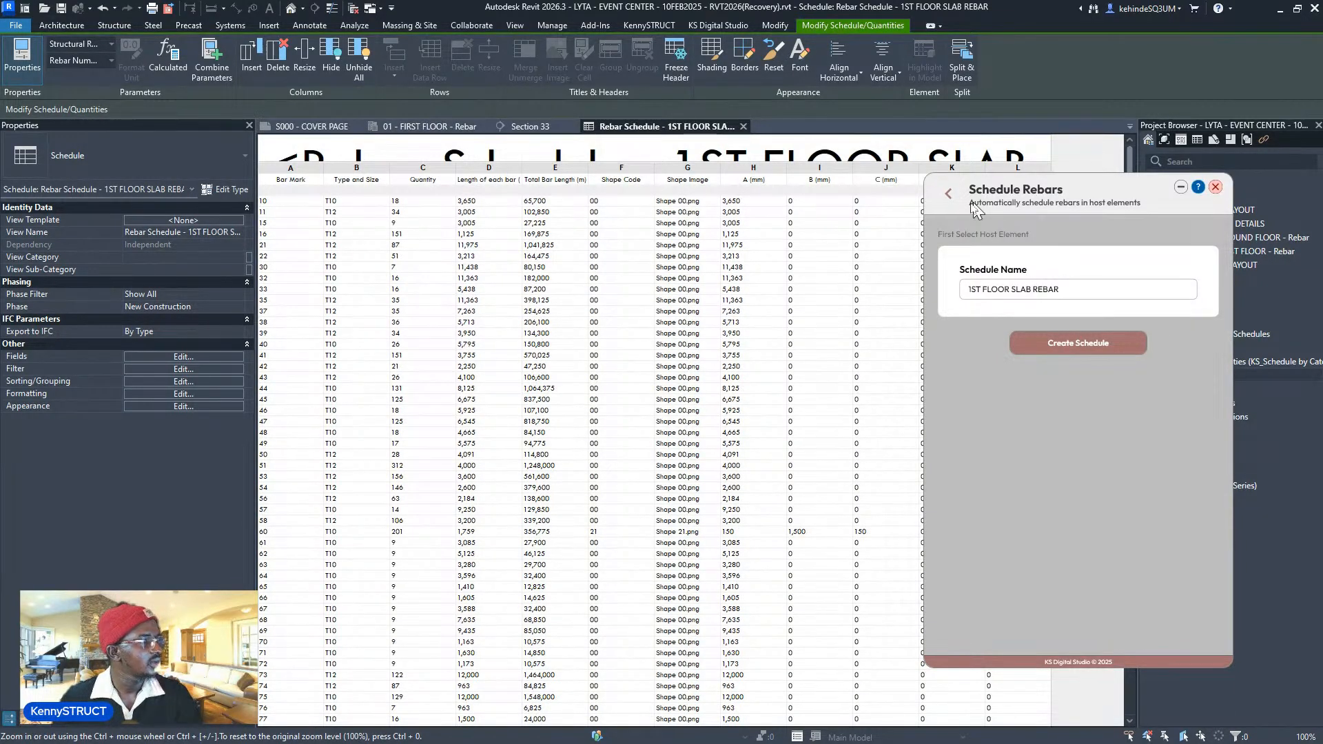
{"action": "left_click_drag", "start_coordinate": [974, 209], "coordinate": [619, 422]}
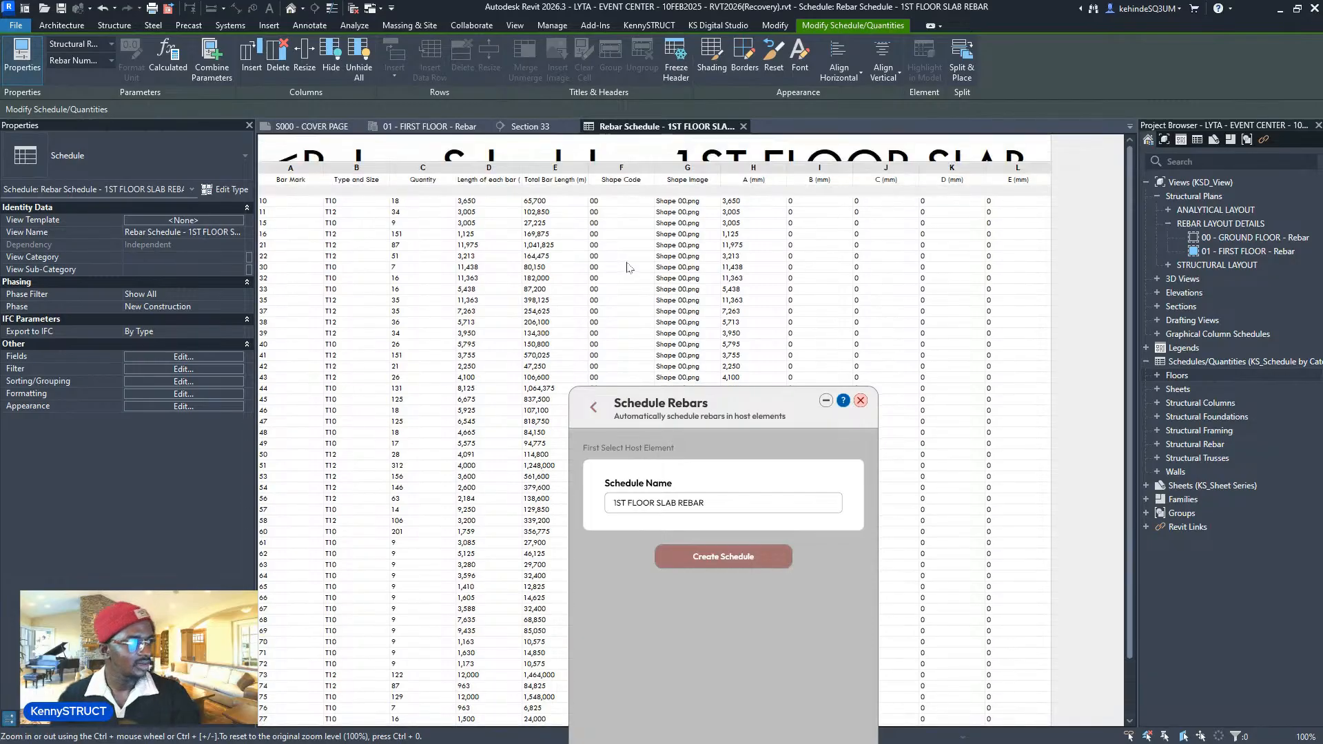
{"action": "left_click_drag", "start_coordinate": [640, 415], "coordinate": [835, 309]}
{"action": "scroll", "coordinate": [662, 372], "scroll_direction": "down", "scroll_amount": 1}
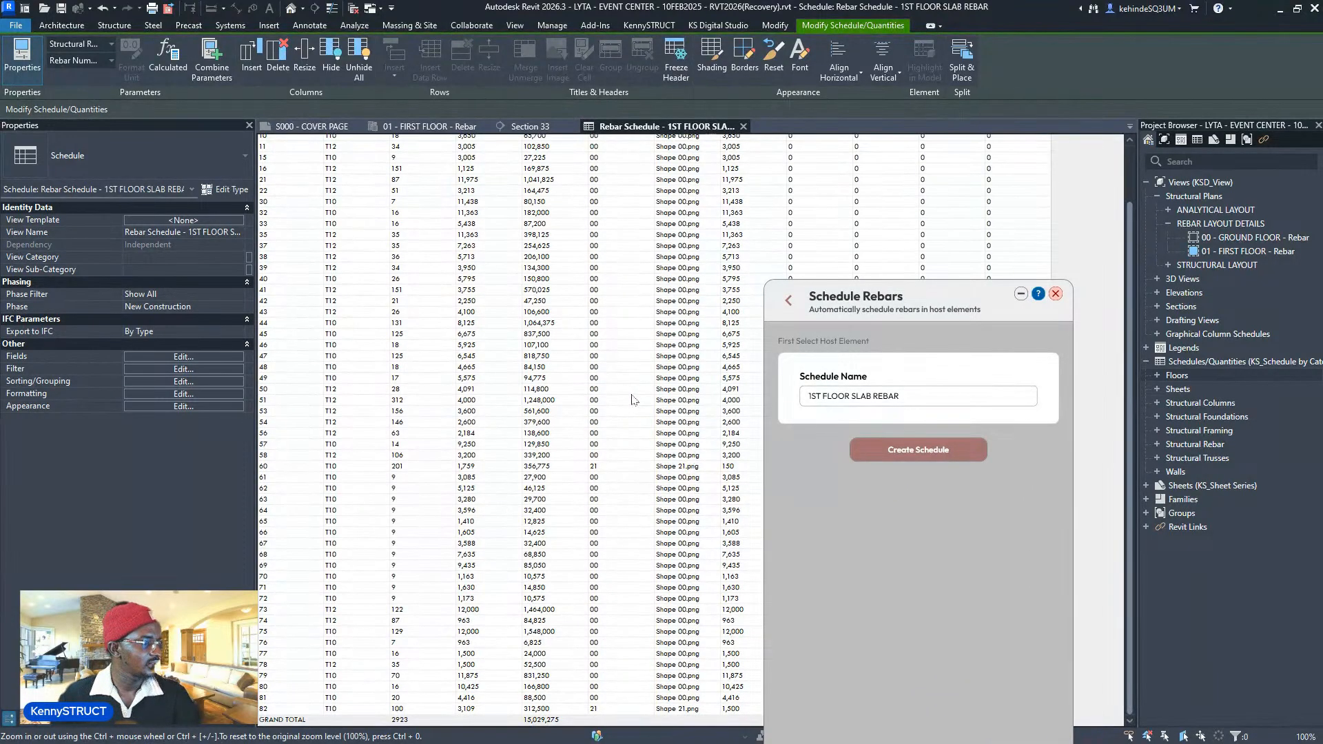
{"action": "scroll", "coordinate": [633, 396], "scroll_direction": "up", "scroll_amount": 1}
{"action": "left_click_drag", "start_coordinate": [858, 304], "coordinate": [820, 197]}
{"action": "scroll", "coordinate": [711, 376], "scroll_direction": "down", "scroll_amount": 2}
{"action": "scroll", "coordinate": [711, 375], "scroll_direction": "up", "scroll_amount": 3}
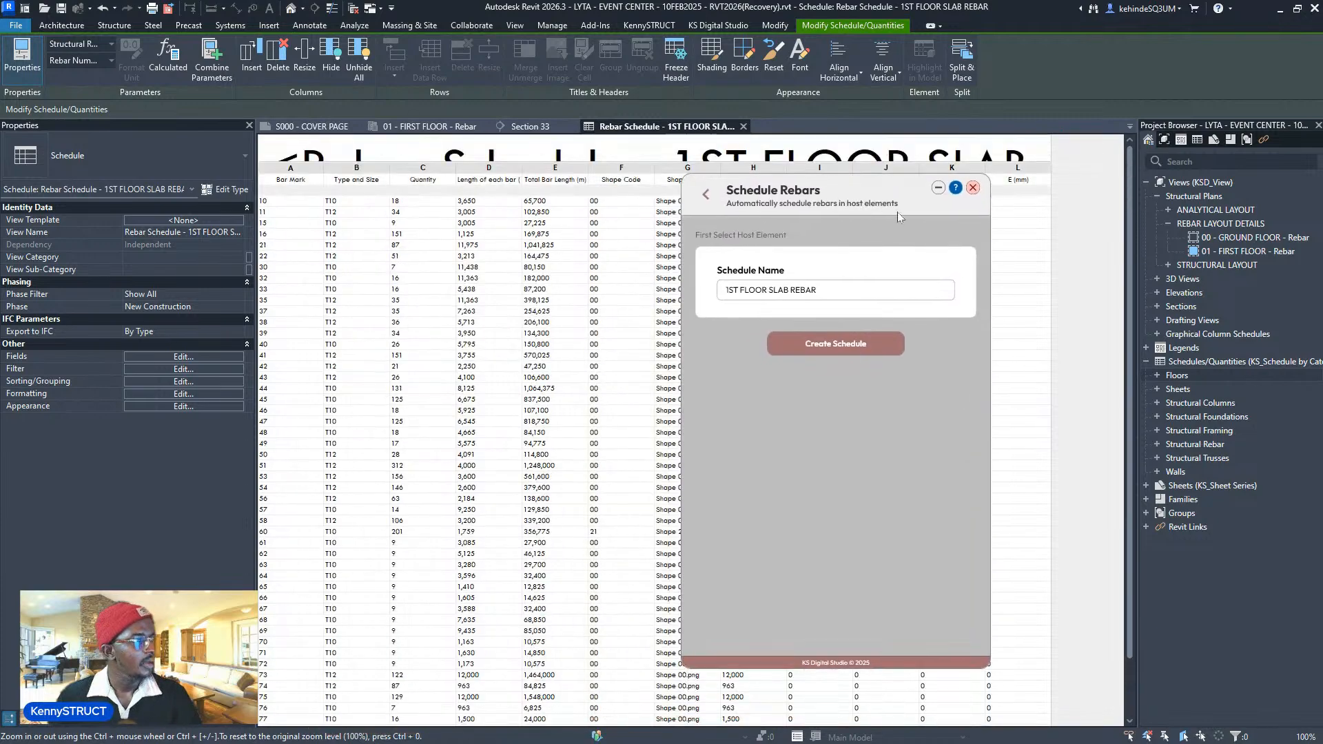
- Open sheet S217 from Sheets > S200 in the Project Browser
{"action": "left_click", "coordinate": [1145, 486]}
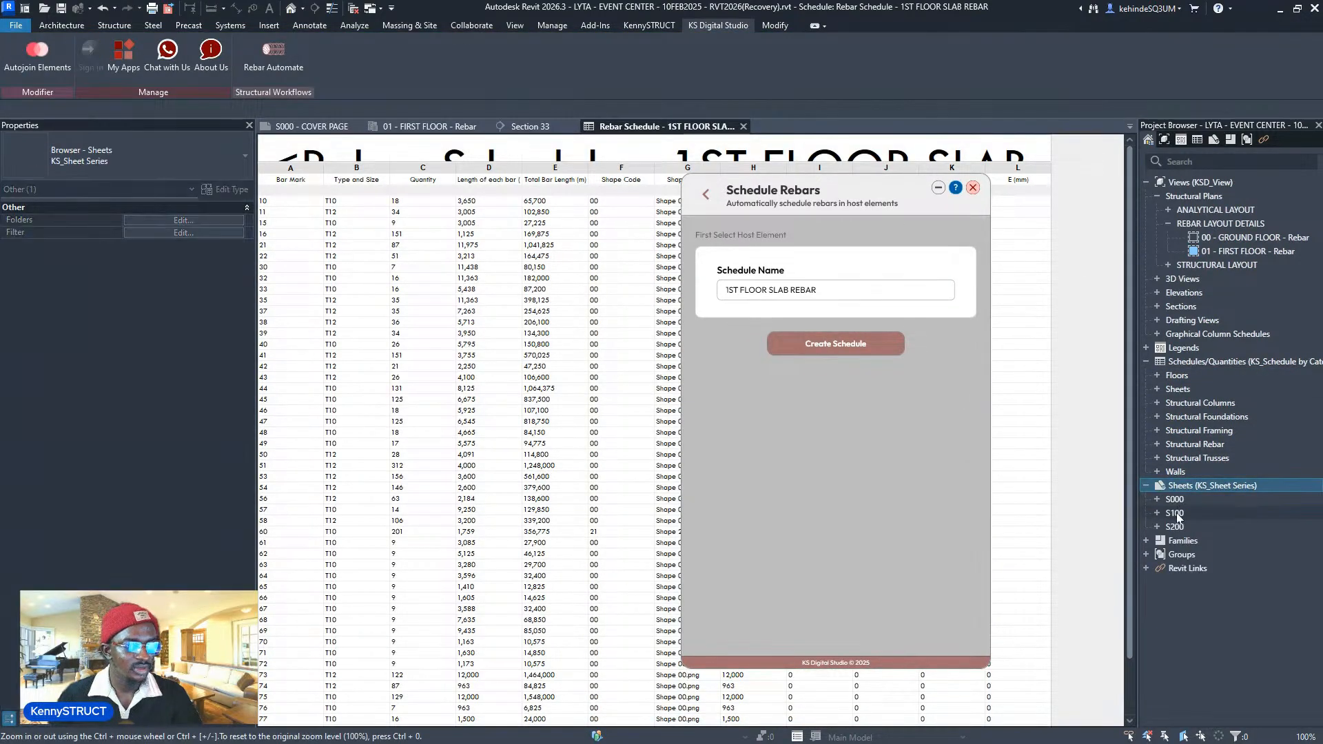
{"action": "left_click", "coordinate": [1158, 513]}
{"action": "scroll", "coordinate": [1211, 538], "scroll_direction": "down", "scroll_amount": 3}
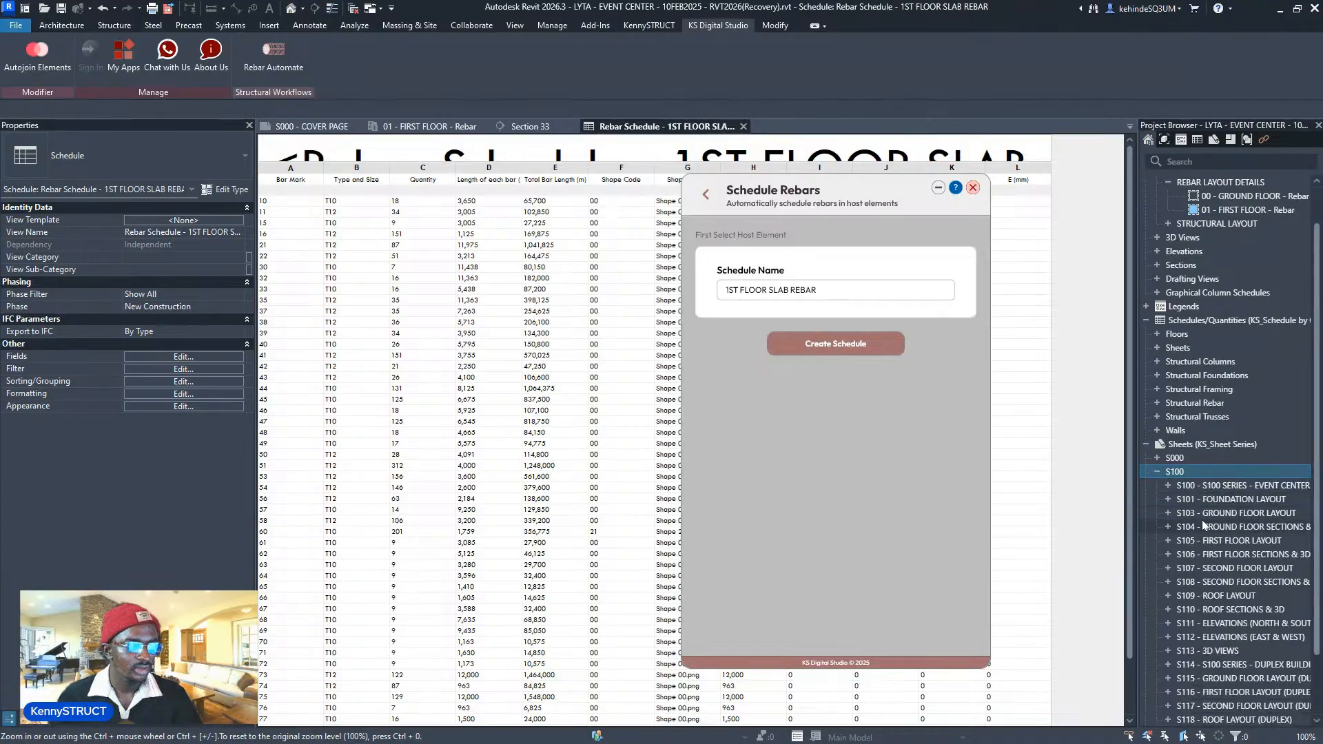
{"action": "left_click", "coordinate": [1157, 679]}
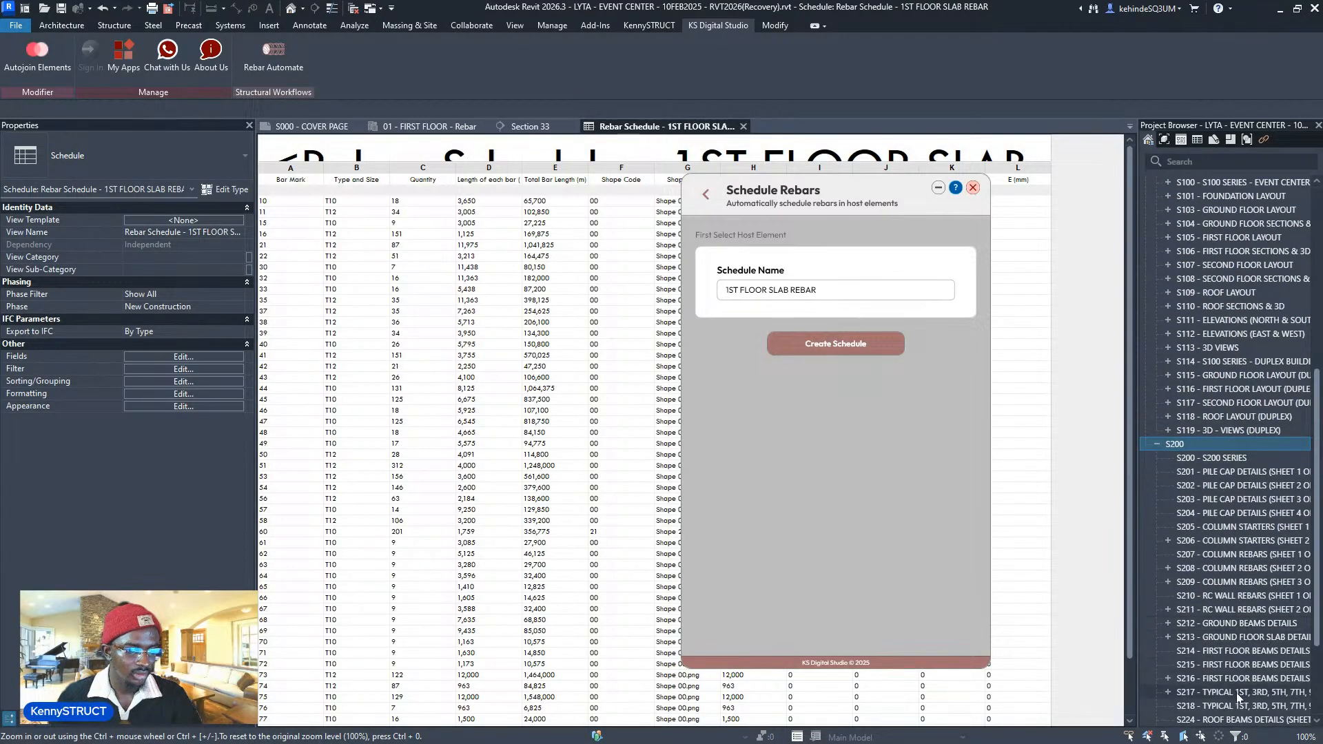
{"action": "double_click", "coordinate": [1233, 692]}
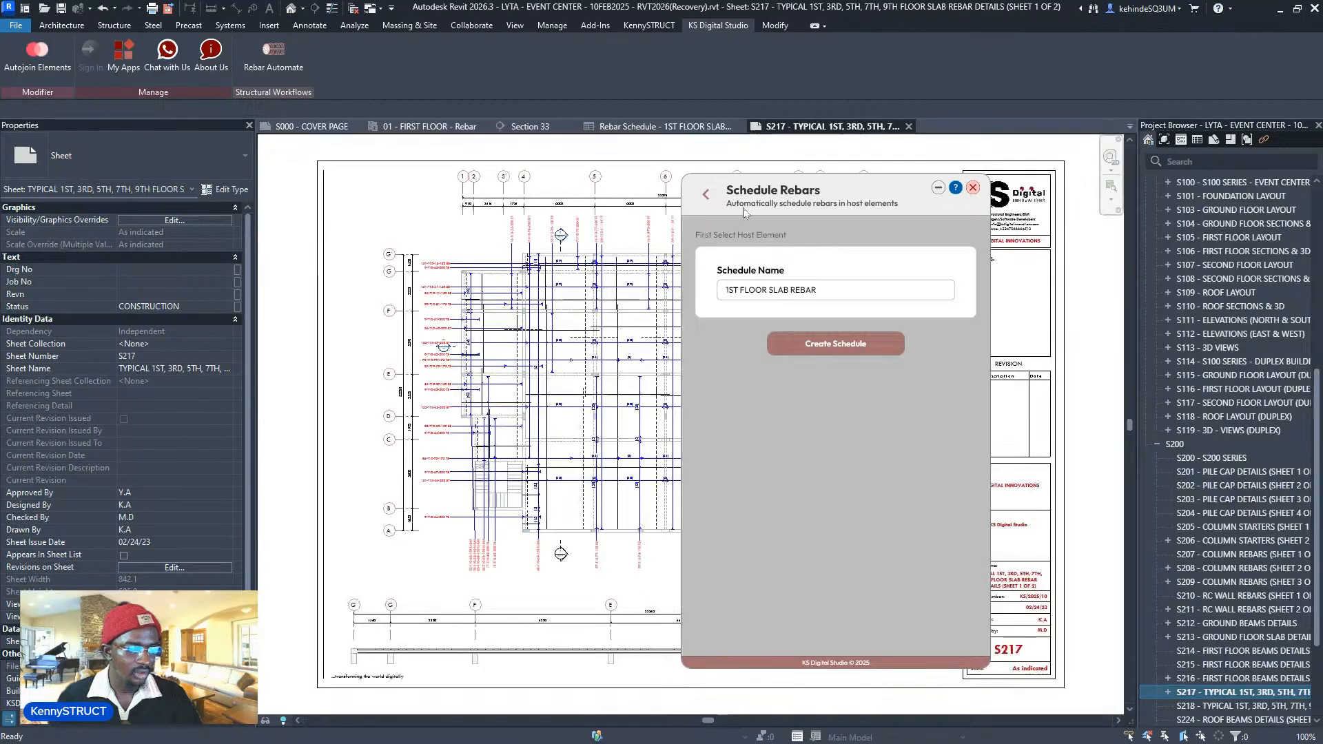
- Inspect the slab plan viewport and its multi-rebar tags on sheet S217
{"action": "left_click_drag", "start_coordinate": [743, 208], "coordinate": [1014, 205]}
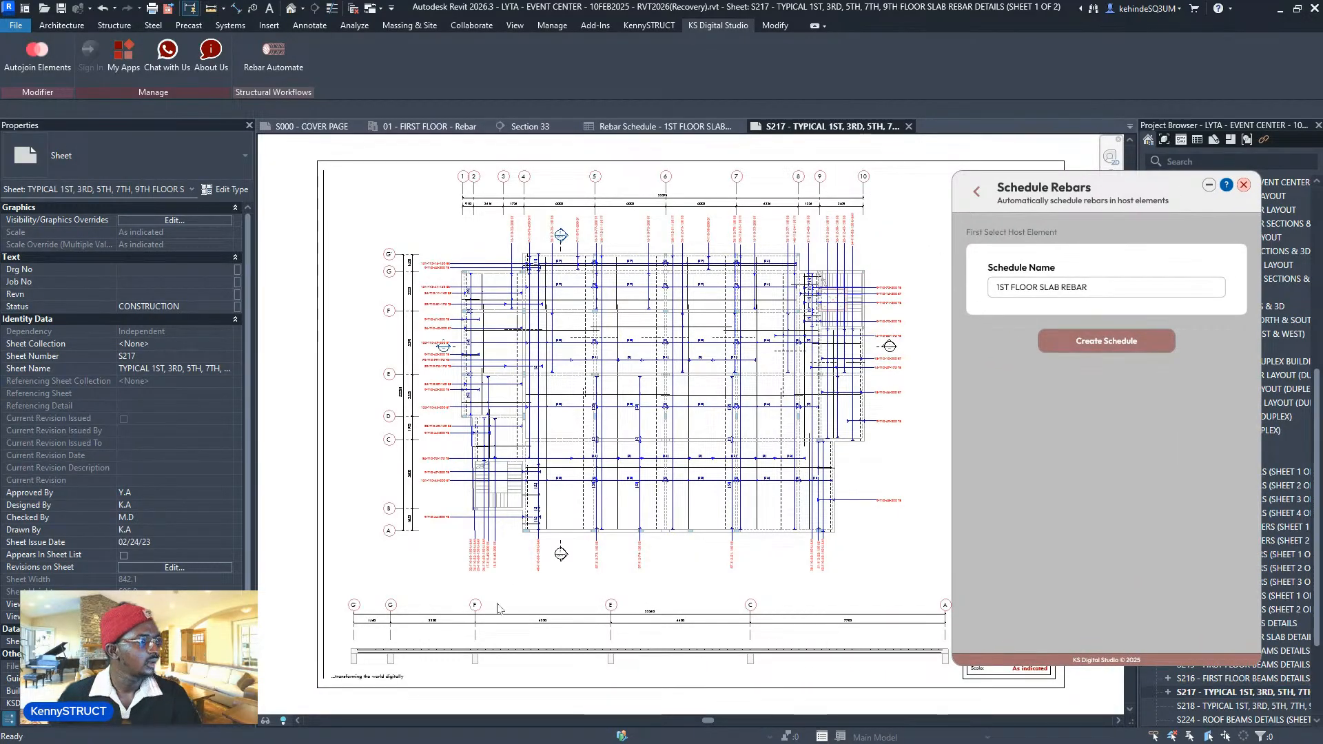
{"action": "scroll", "coordinate": [534, 651], "scroll_direction": "up", "scroll_amount": 4}
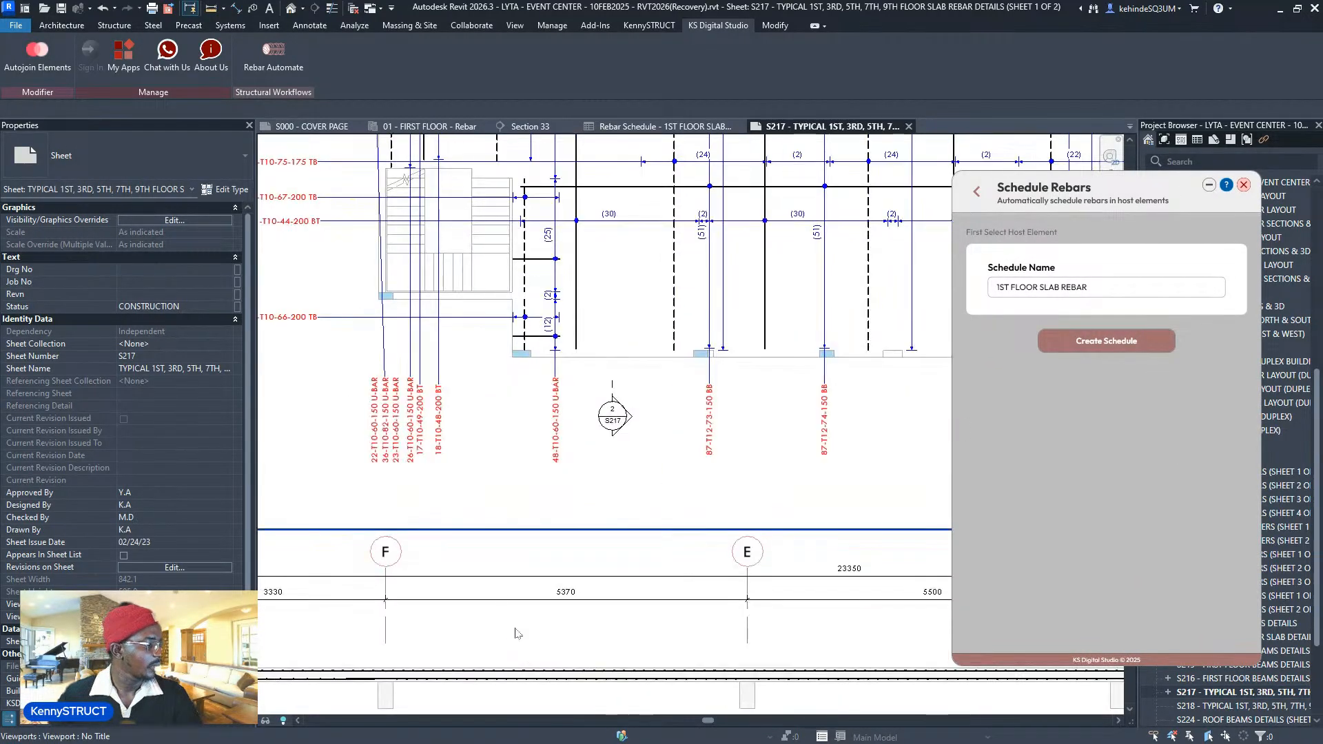
{"action": "scroll", "coordinate": [491, 558], "scroll_direction": "down", "scroll_amount": 4}
{"action": "middle_click_drag", "start_coordinate": [696, 474], "coordinate": [665, 603]}
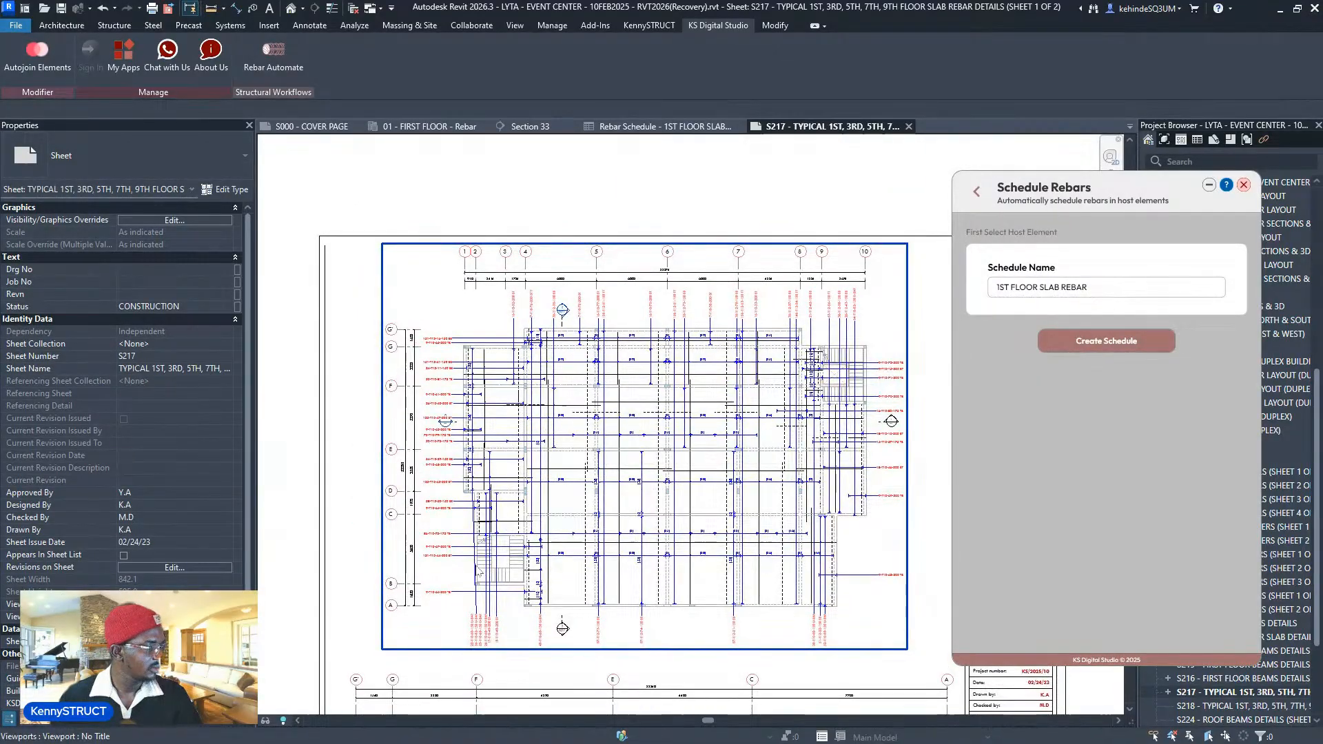
{"action": "scroll", "coordinate": [466, 608], "scroll_direction": "up", "scroll_amount": 2}
{"action": "scroll", "coordinate": [466, 608], "scroll_direction": "up", "scroll_amount": 2}
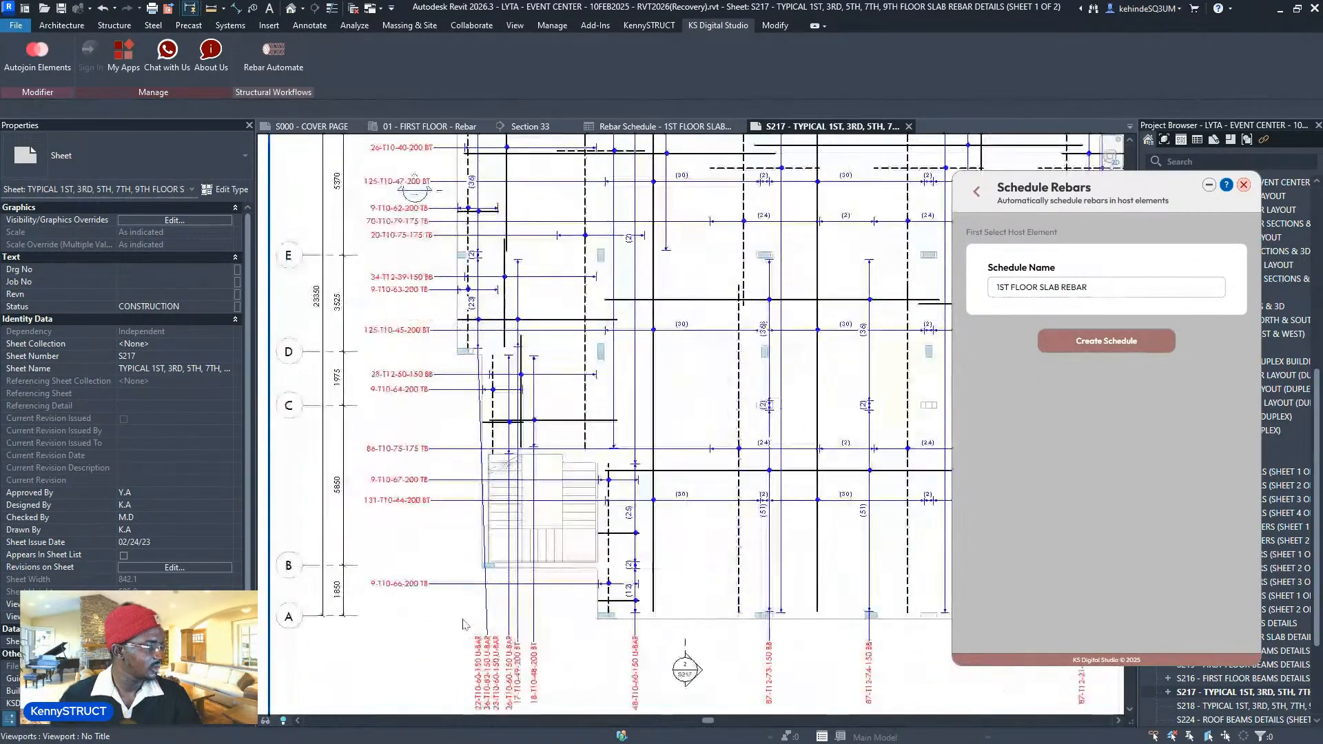
{"action": "left_click", "coordinate": [475, 607]}
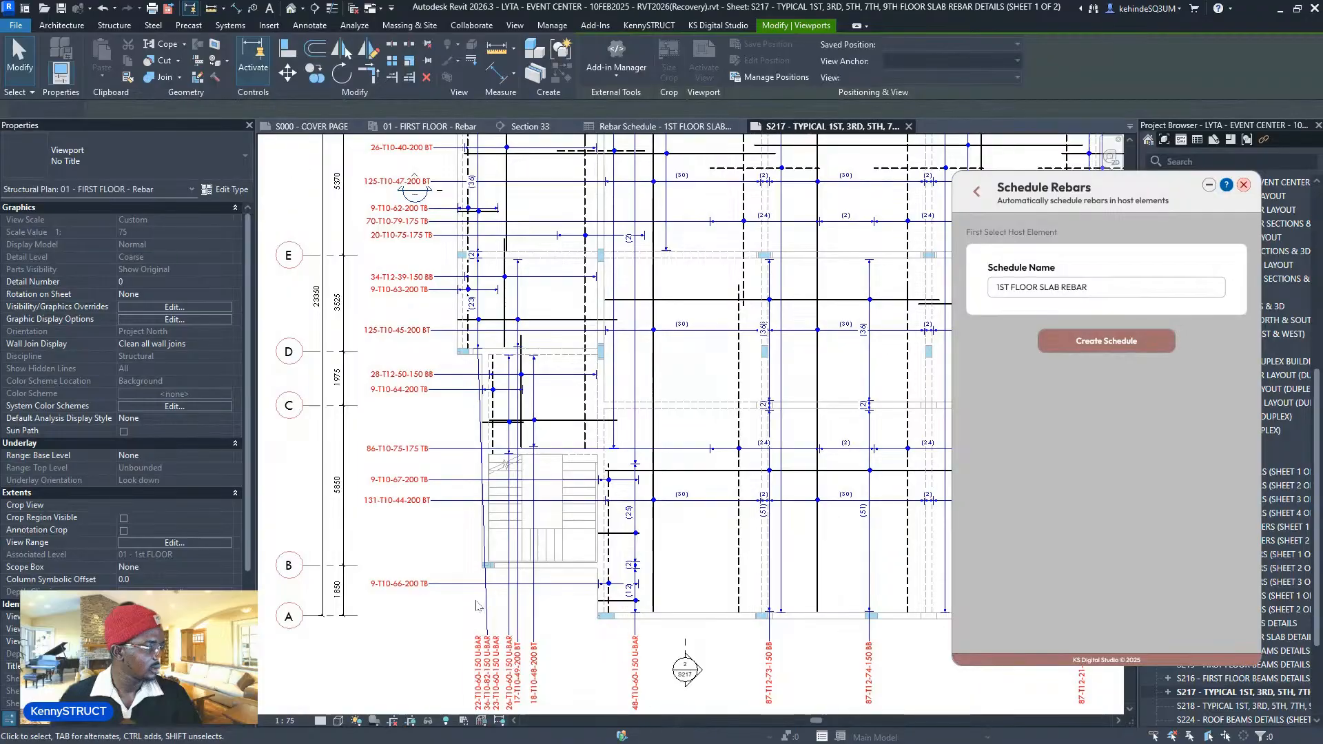
{"action": "scroll", "coordinate": [475, 606], "scroll_direction": "down", "scroll_amount": 1}
{"action": "left_click", "coordinate": [480, 618]}
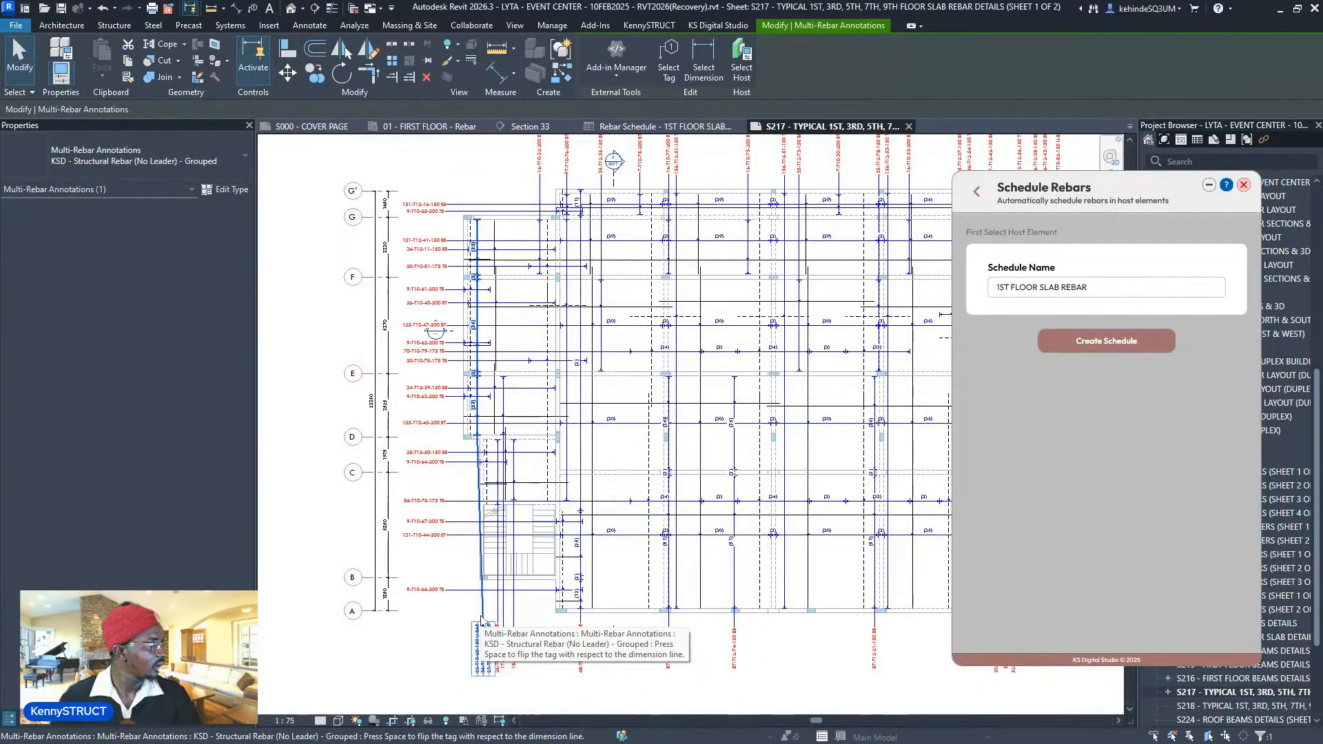
{"action": "scroll", "coordinate": [478, 385], "scroll_direction": "up", "scroll_amount": 3}
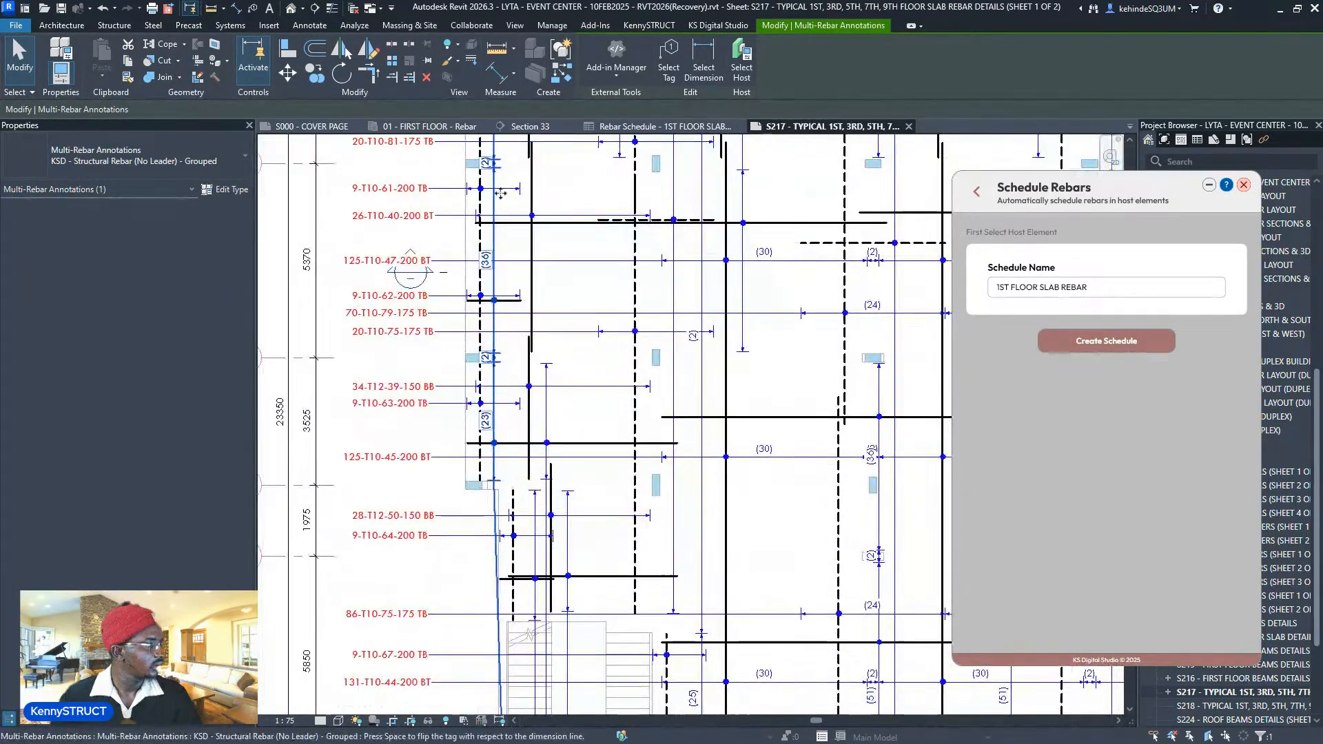
{"action": "scroll", "coordinate": [502, 194], "scroll_direction": "down", "scroll_amount": 2}
{"action": "mouse_move", "coordinate": [602, 259]}
{"action": "middle_mouse_down"}
{"action": "mouse_move", "coordinate": [413, 451]}
{"action": "mouse_move", "coordinate": [449, 419]}
{"action": "middle_mouse_up"}
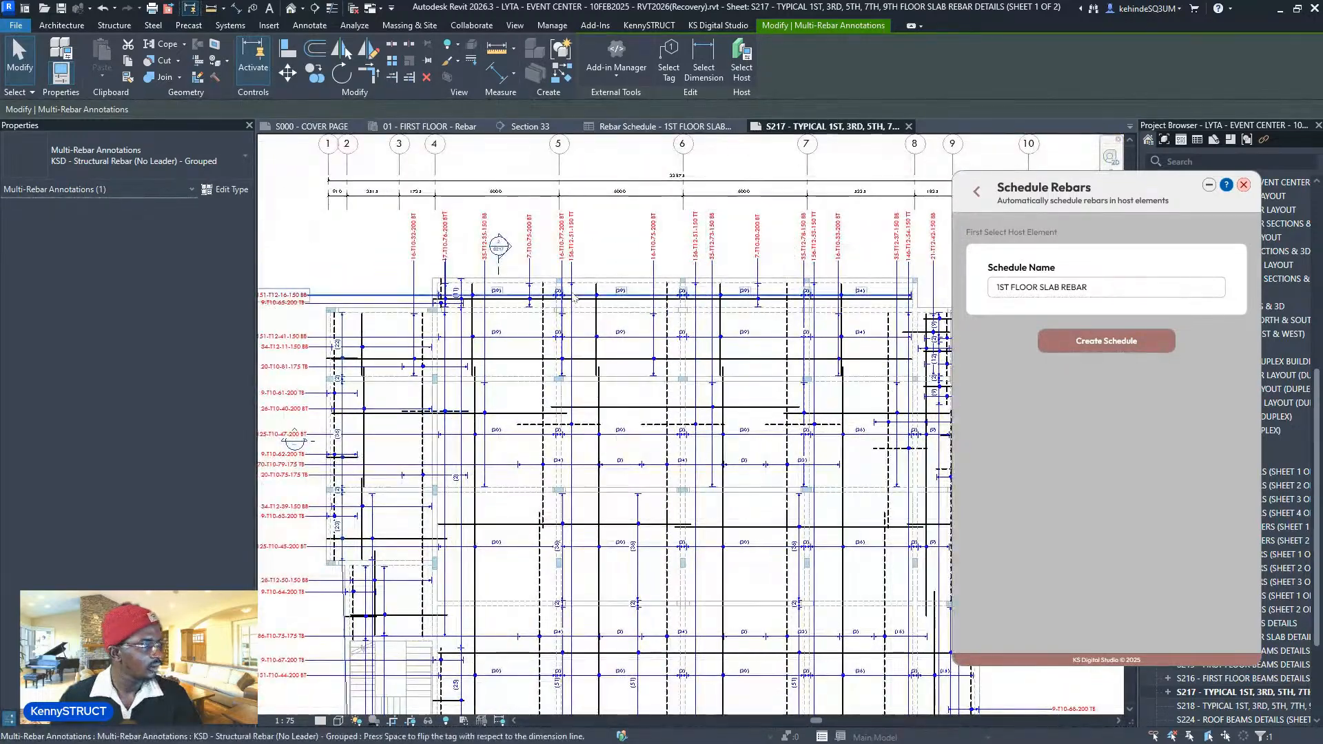
{"action": "scroll", "coordinate": [574, 297], "scroll_direction": "down", "scroll_amount": 5}
{"action": "key", "text": "Escape"}
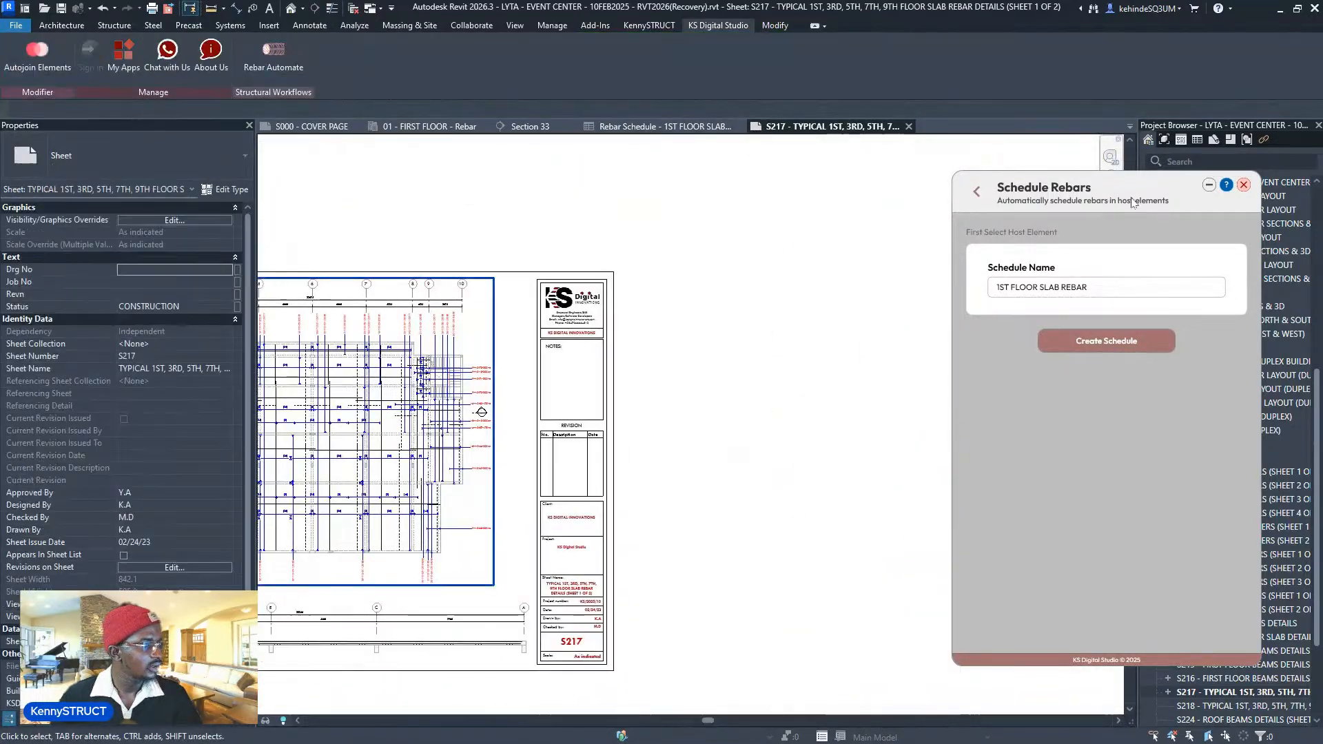
{"action": "left_click_drag", "start_coordinate": [1130, 202], "coordinate": [449, 226]}
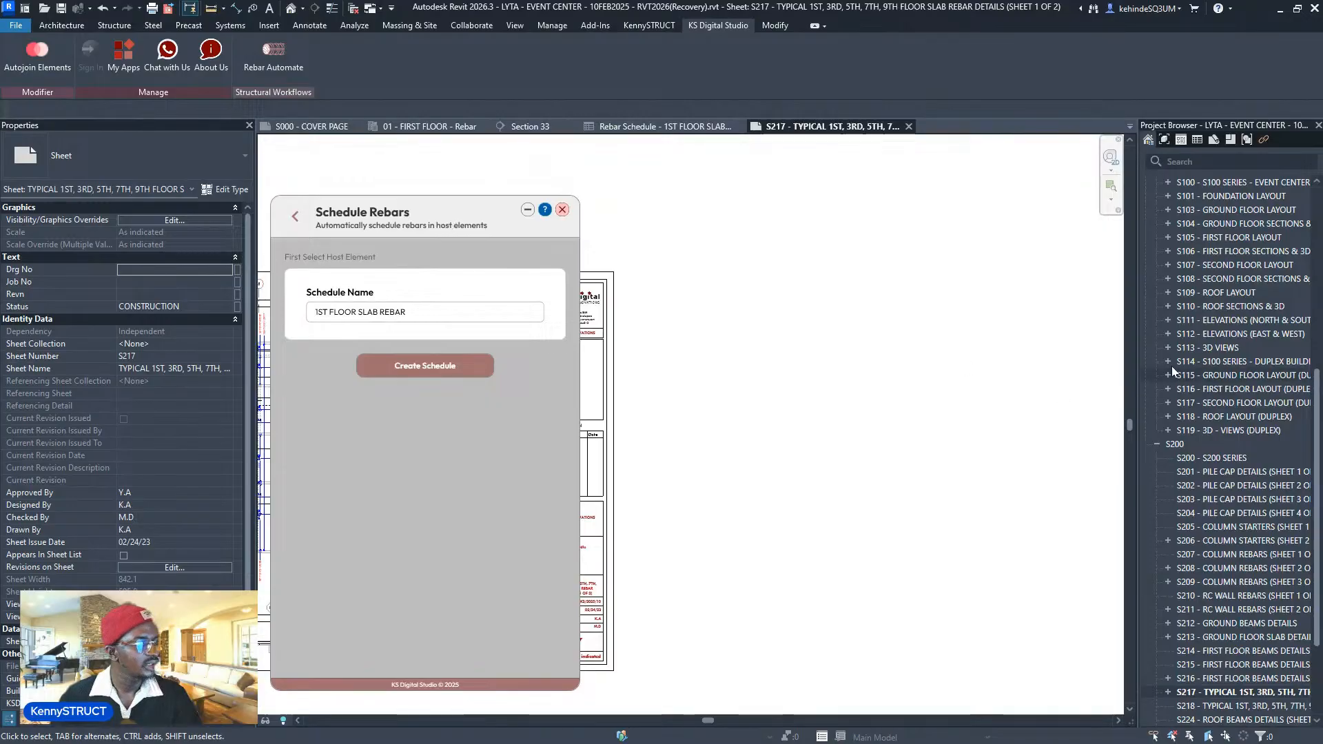
- Place Rebar Schedule - 1ST FLOOR SLAB REBAR from Structural Rebar schedules onto sheet S217
{"action": "scroll", "coordinate": [1172, 369], "scroll_direction": "up", "scroll_amount": 8}
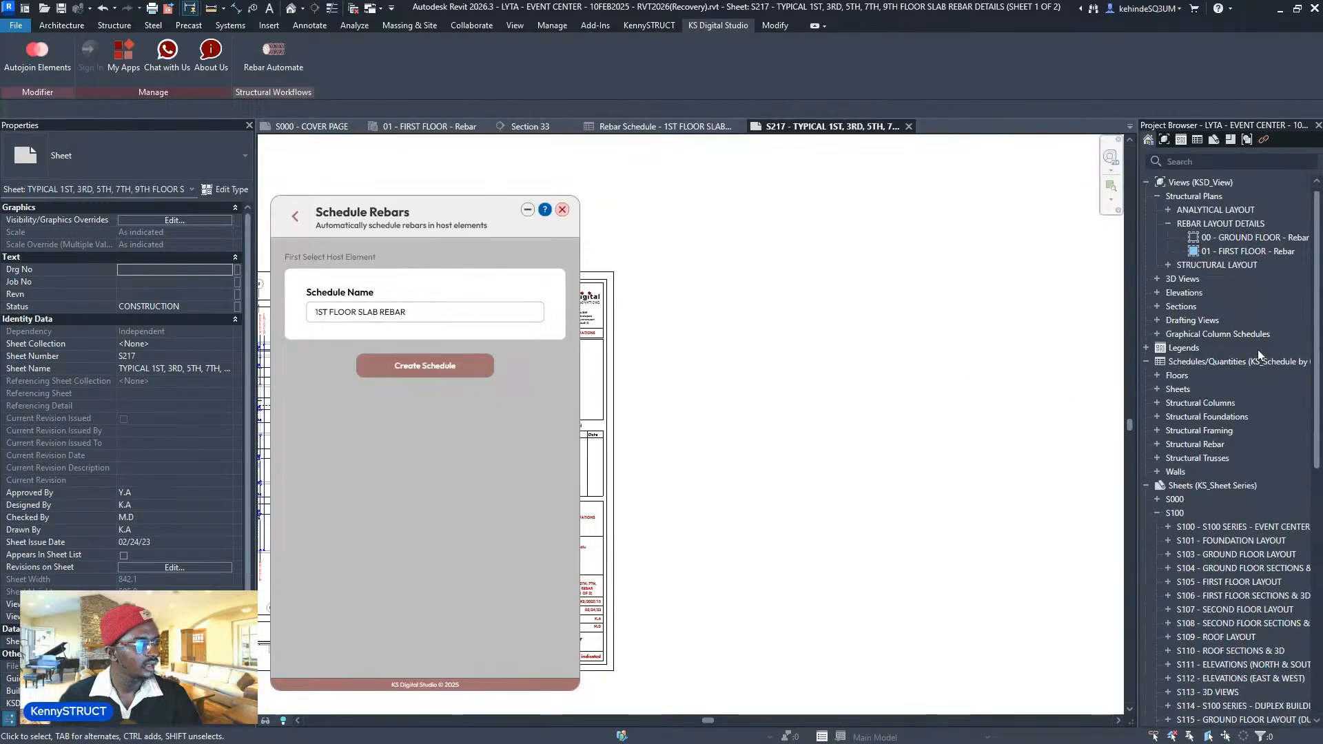
{"action": "left_click", "coordinate": [1157, 375]}
{"action": "left_click", "coordinate": [1167, 389]}
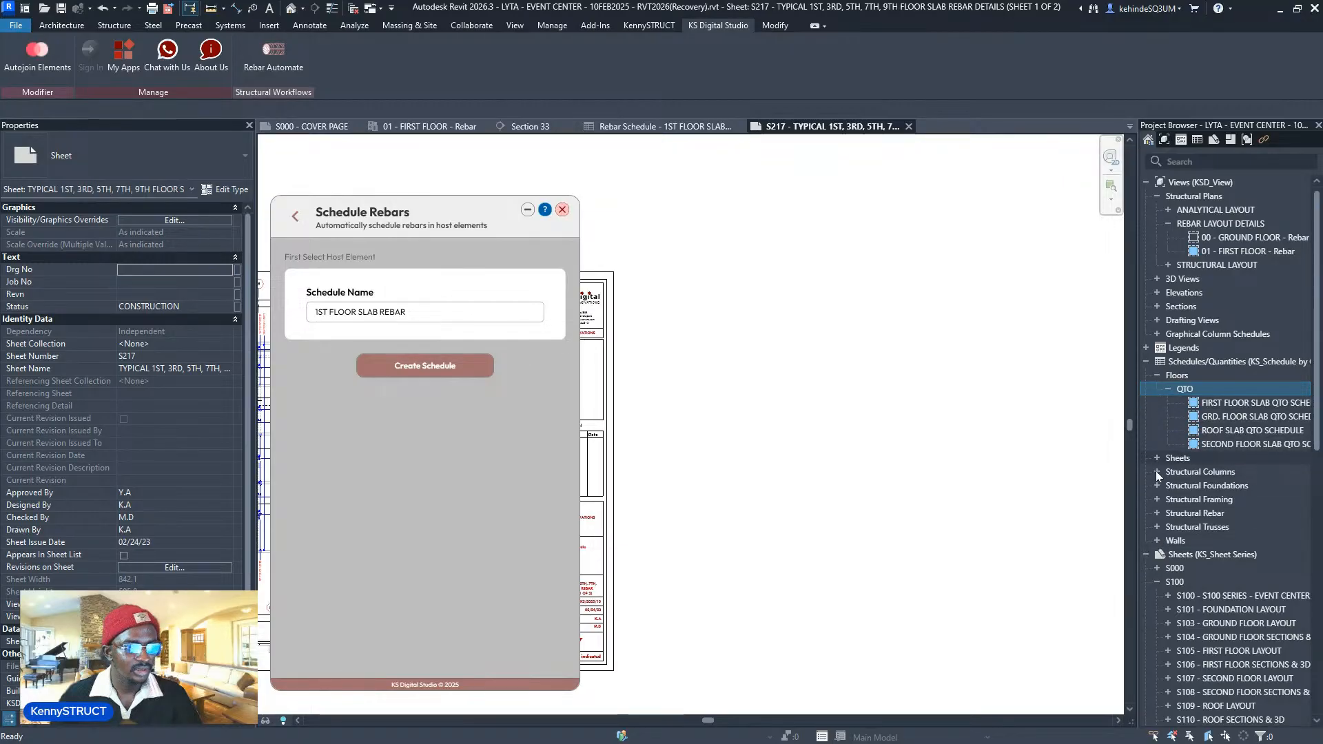
{"action": "left_click", "coordinate": [1156, 514]}
{"action": "left_click", "coordinate": [1168, 527]}
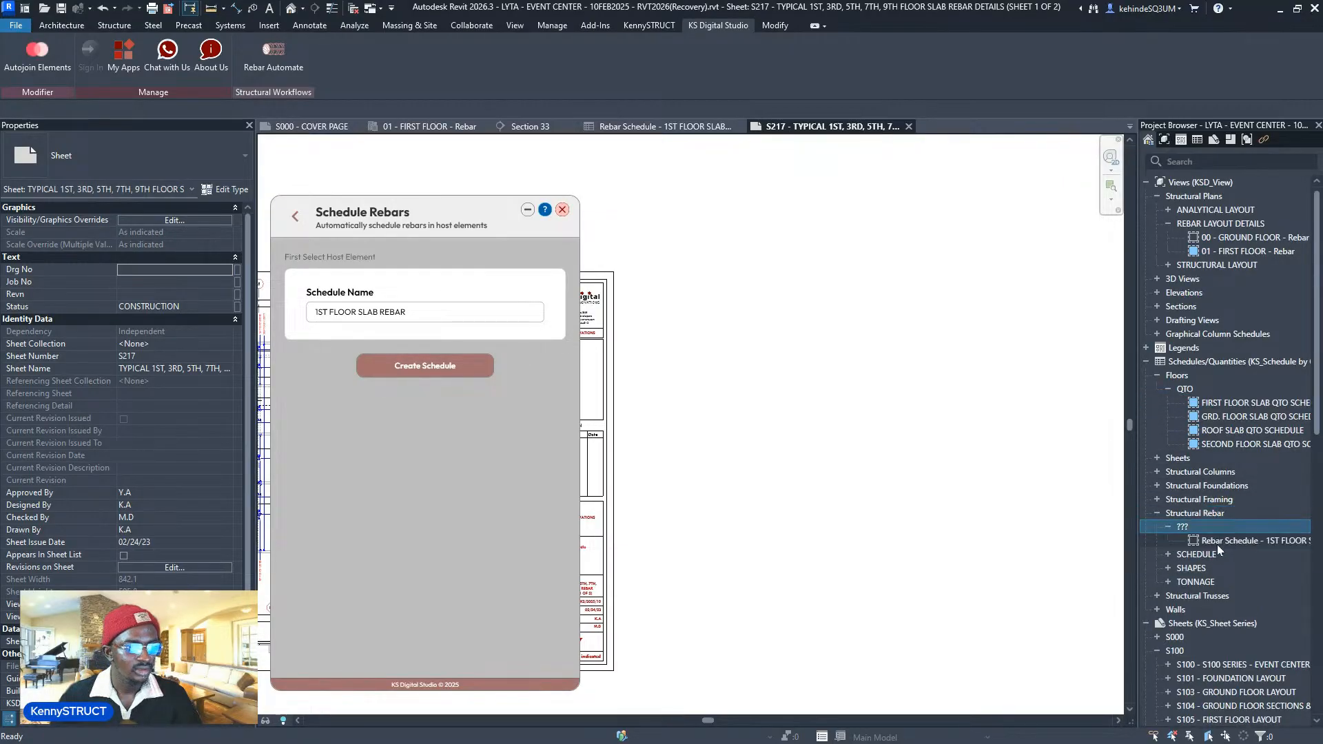
{"action": "left_click", "coordinate": [1251, 540]}
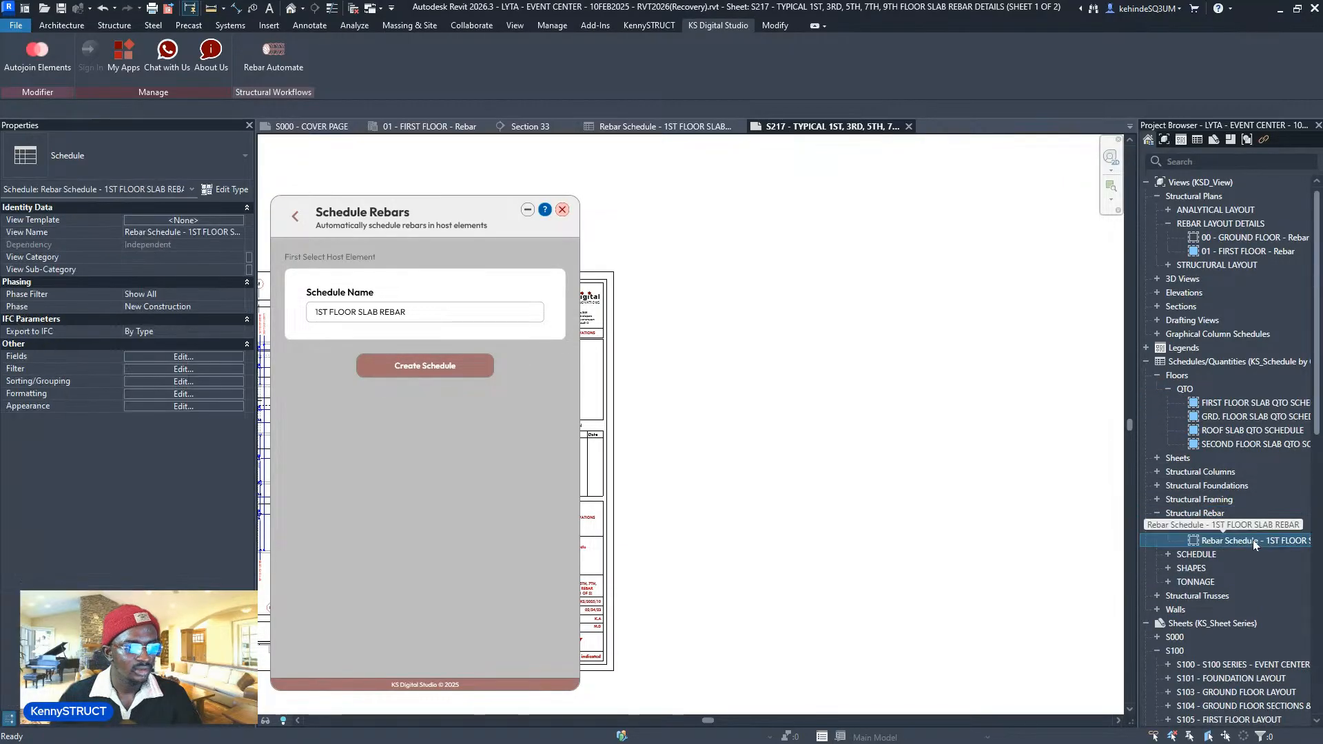
{"action": "left_click_drag", "start_coordinate": [829, 428], "coordinate": [830, 430]}
{"action": "left_click", "coordinate": [829, 429]}
- Open the placed 1ST FLOOR SLAB REBAR schedule from the sheet
{"action": "scroll", "coordinate": [809, 452], "scroll_direction": "down", "scroll_amount": 1}
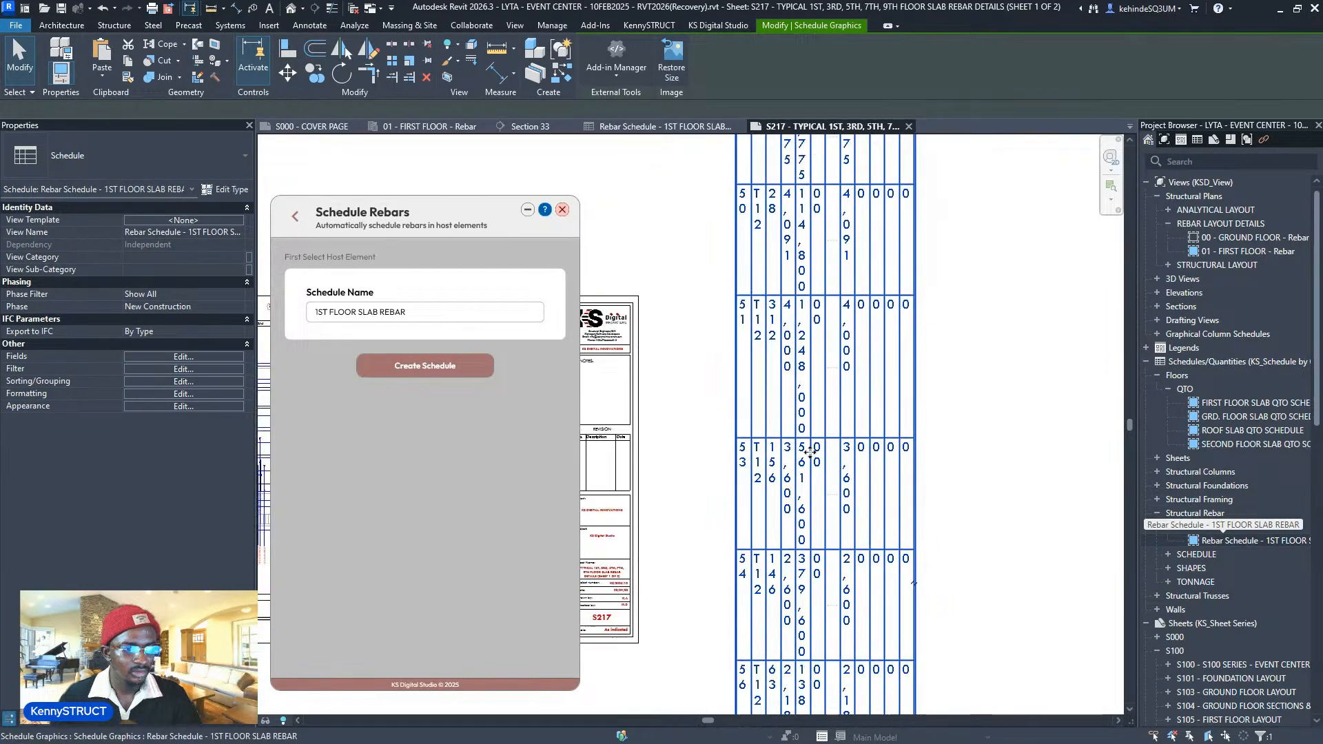
{"action": "scroll", "coordinate": [809, 451], "scroll_direction": "down", "scroll_amount": 5}
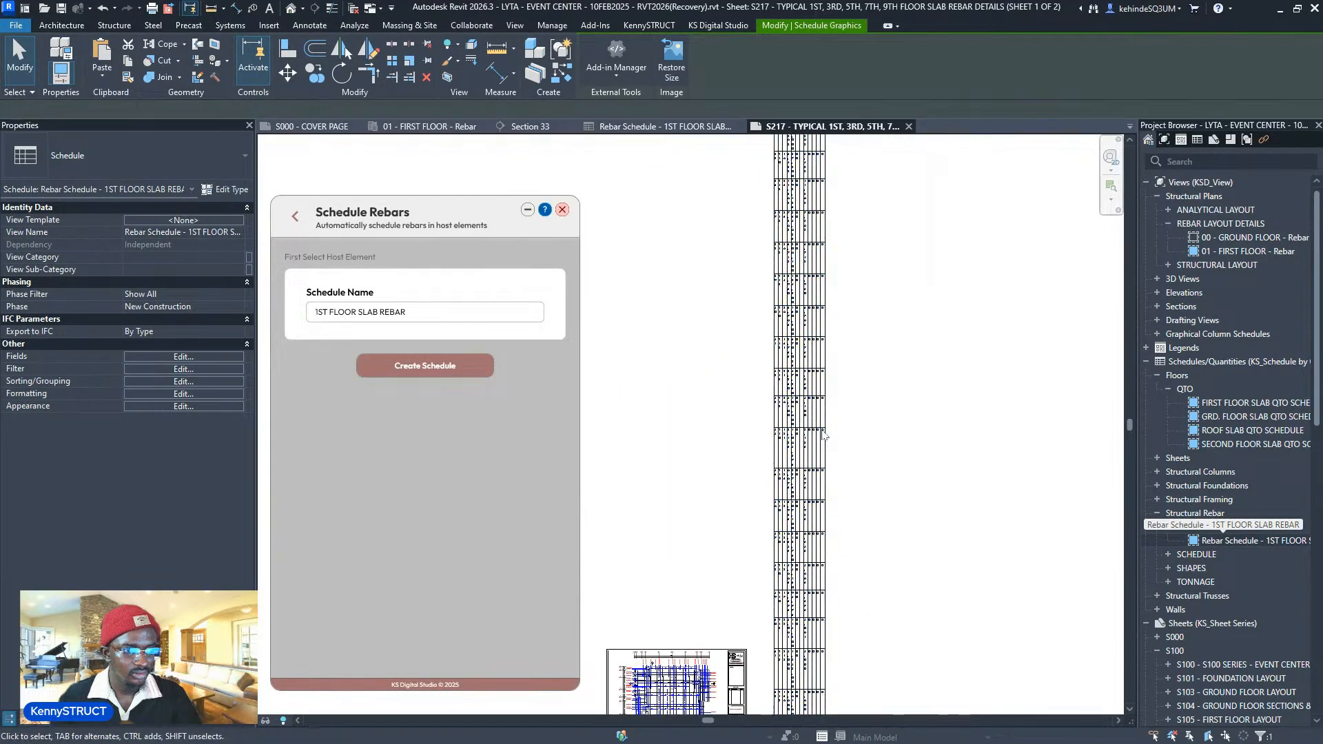
{"action": "double_click", "coordinate": [823, 434]}
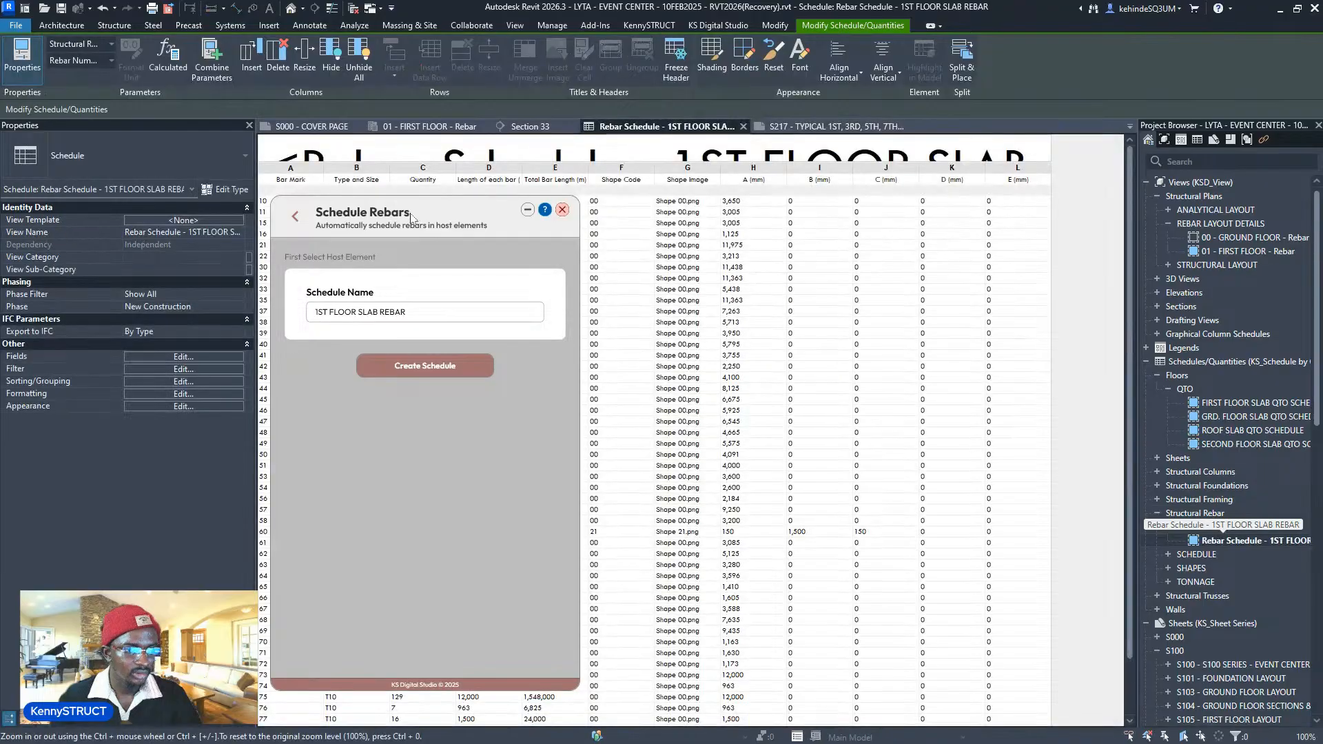
- Change the schedule title font size from 15 to 3 mm
{"action": "left_click_drag", "start_coordinate": [411, 217], "coordinate": [931, 311]}
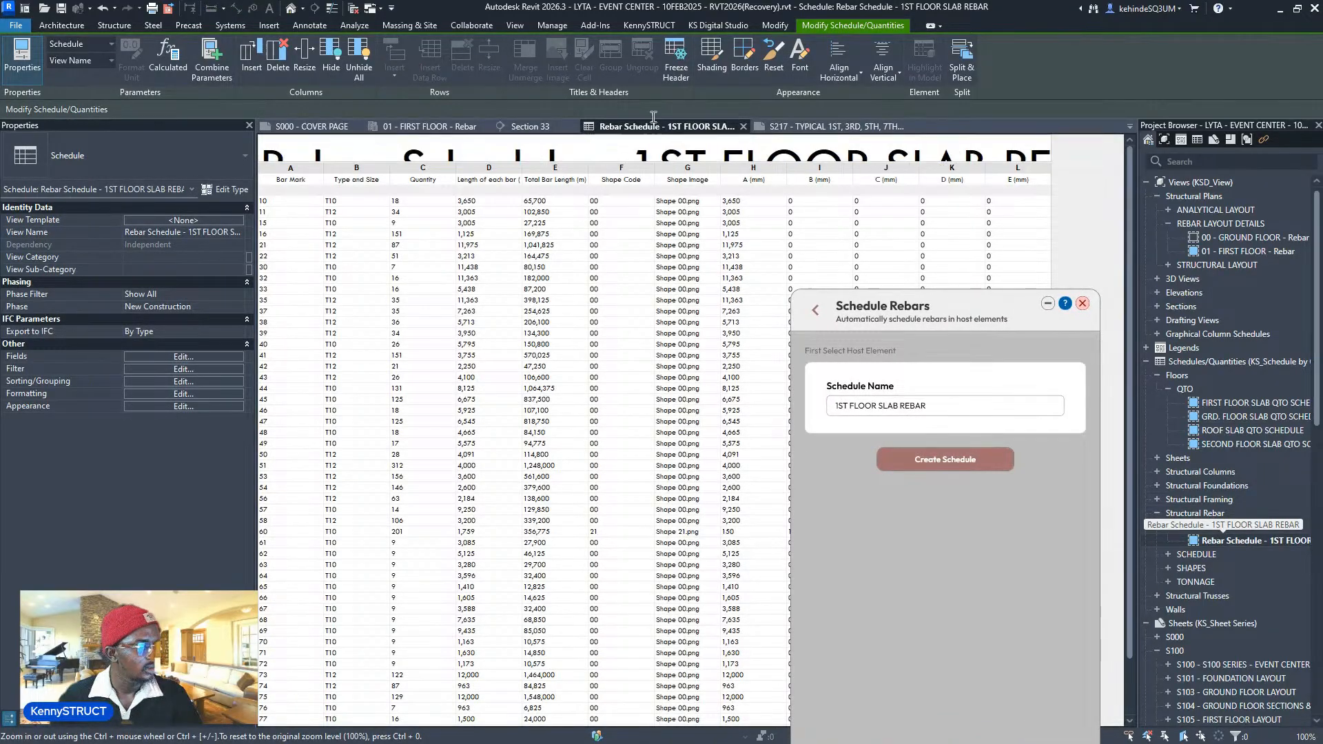
{"action": "left_click", "coordinate": [757, 147]}
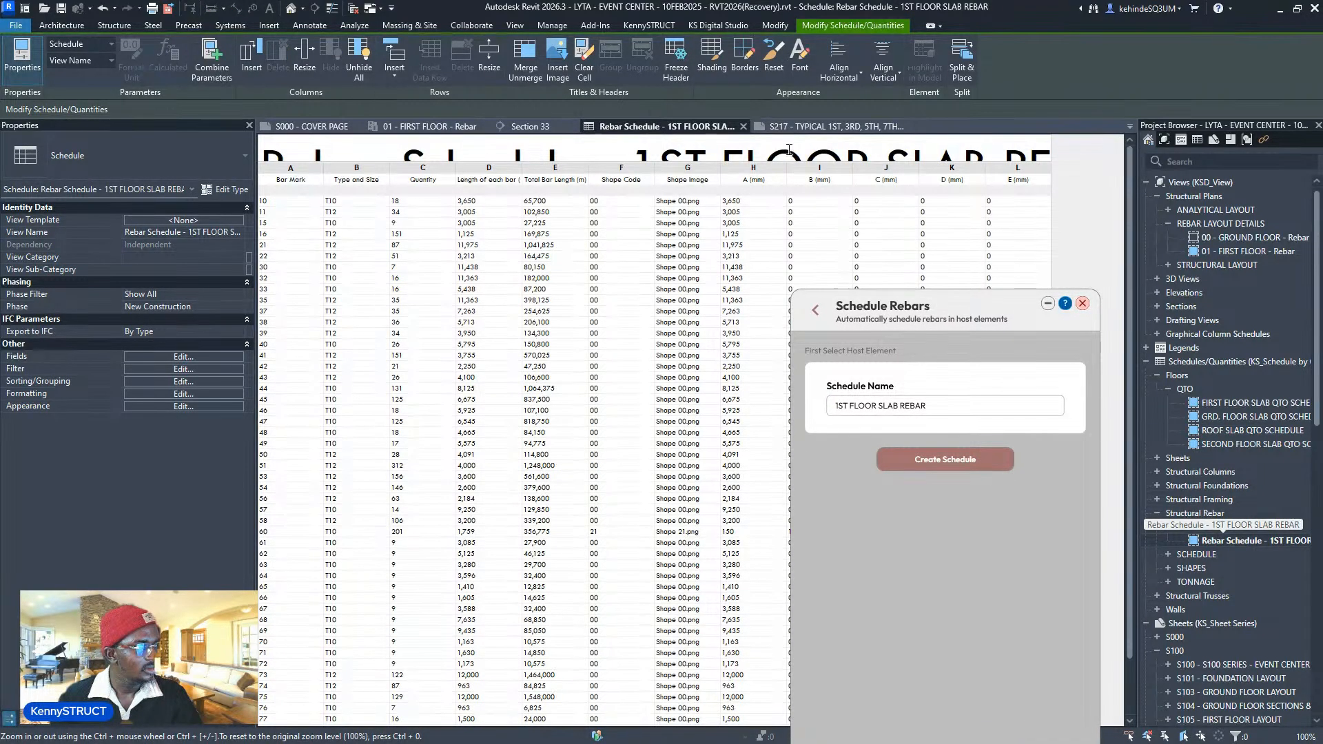
{"action": "left_click", "coordinate": [788, 147]}
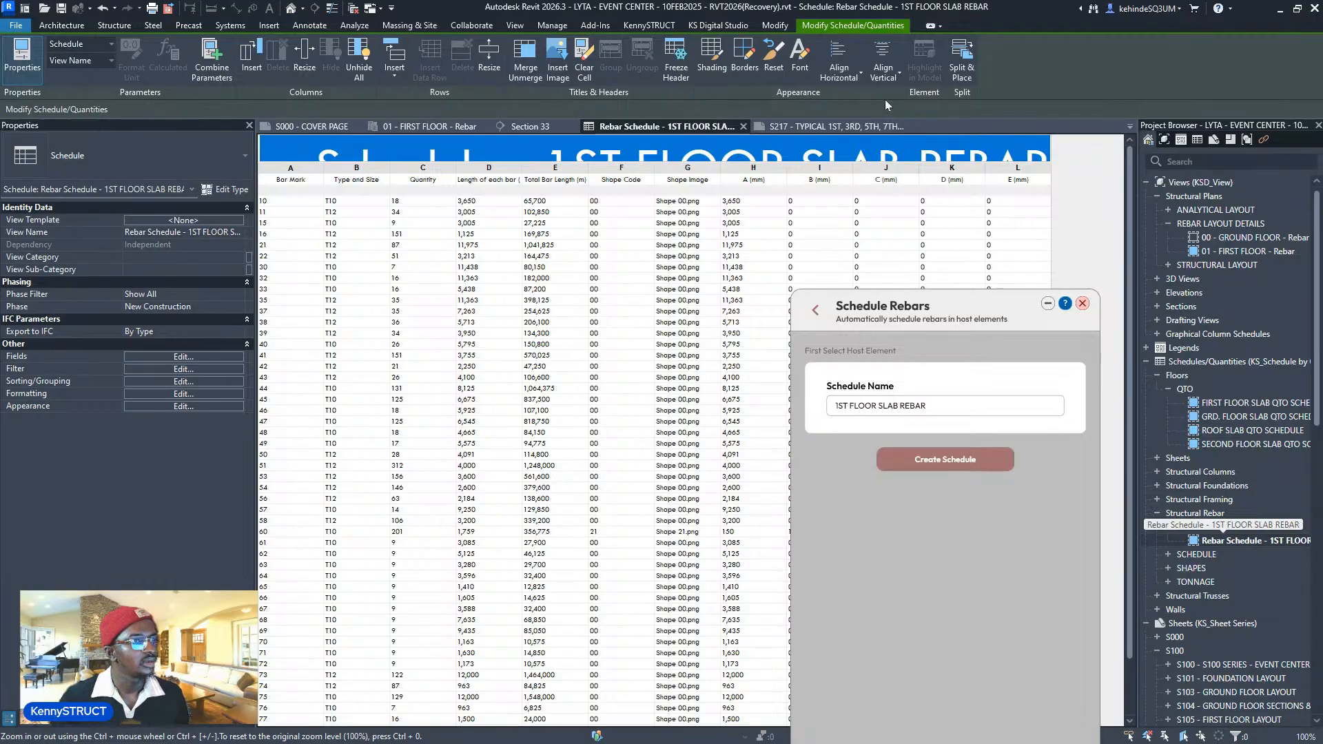
{"action": "left_click", "coordinate": [805, 68]}
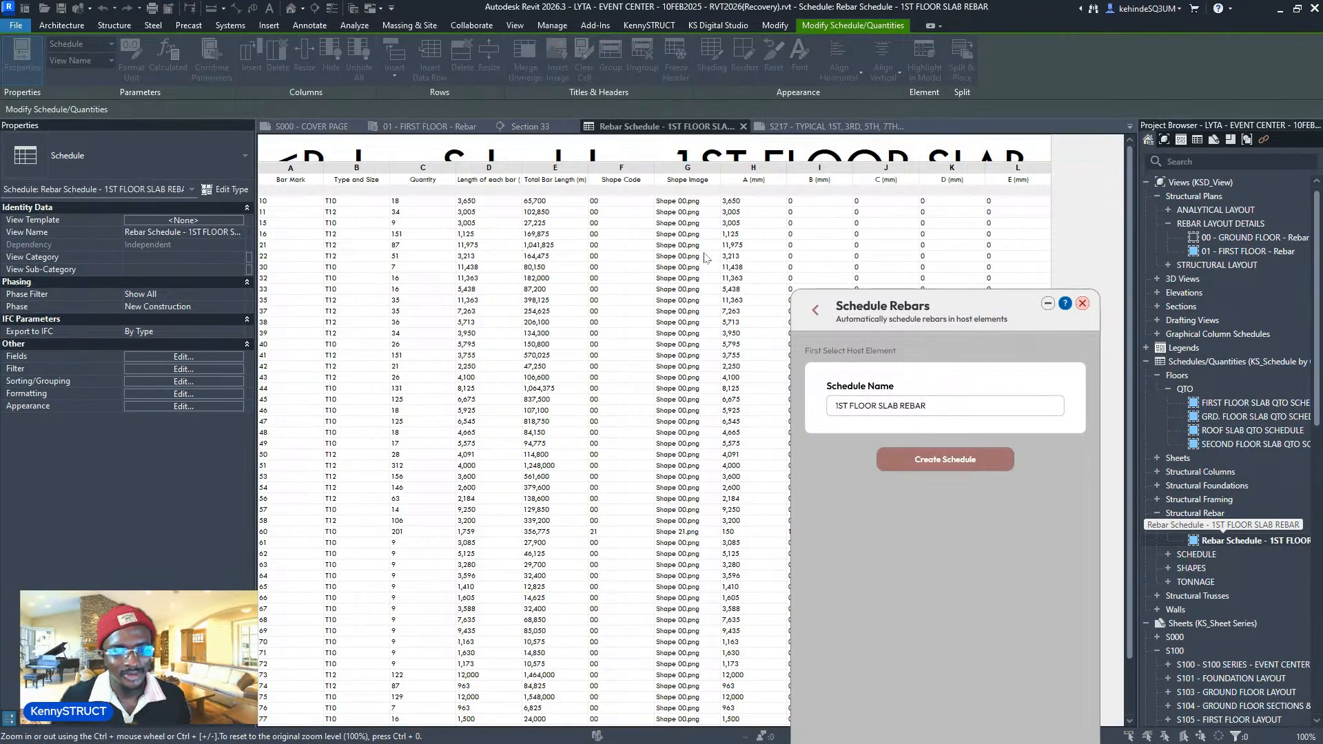
{"action": "double_click", "coordinate": [636, 345]}
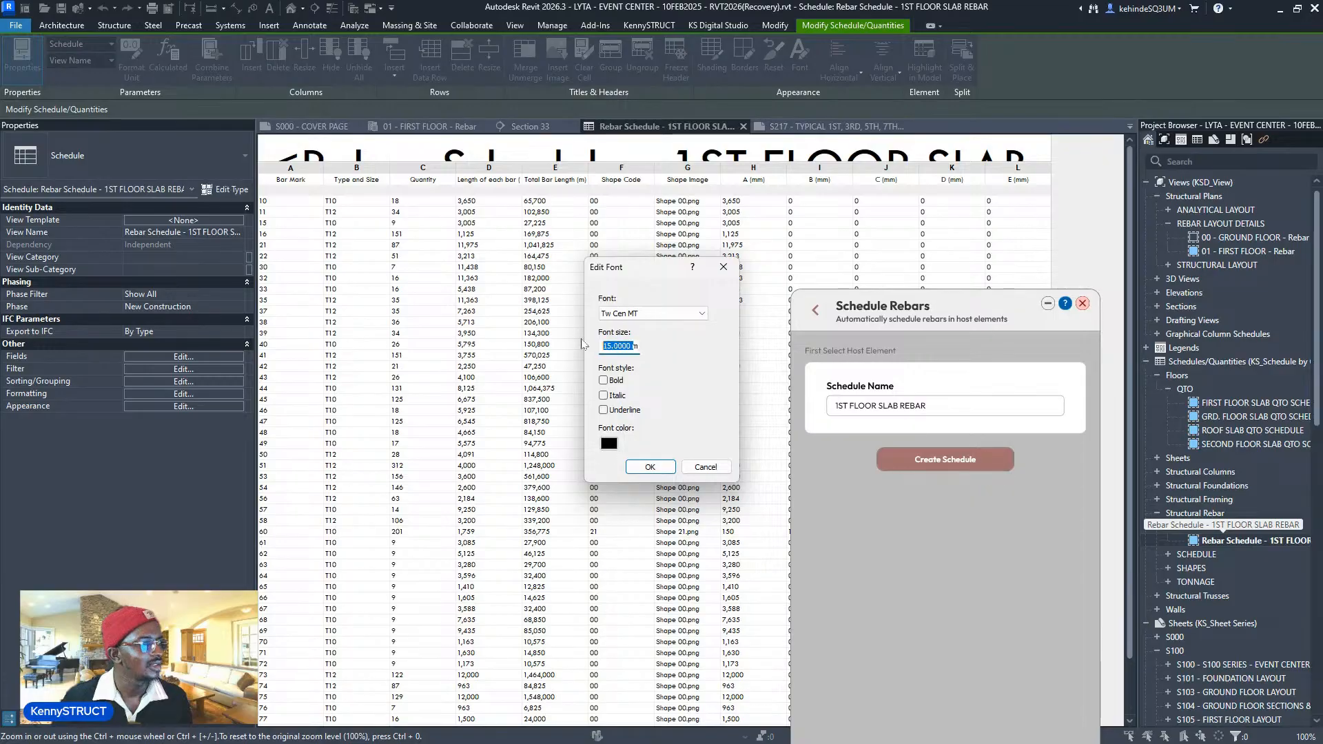
{"action": "type", "text": "3mm"}
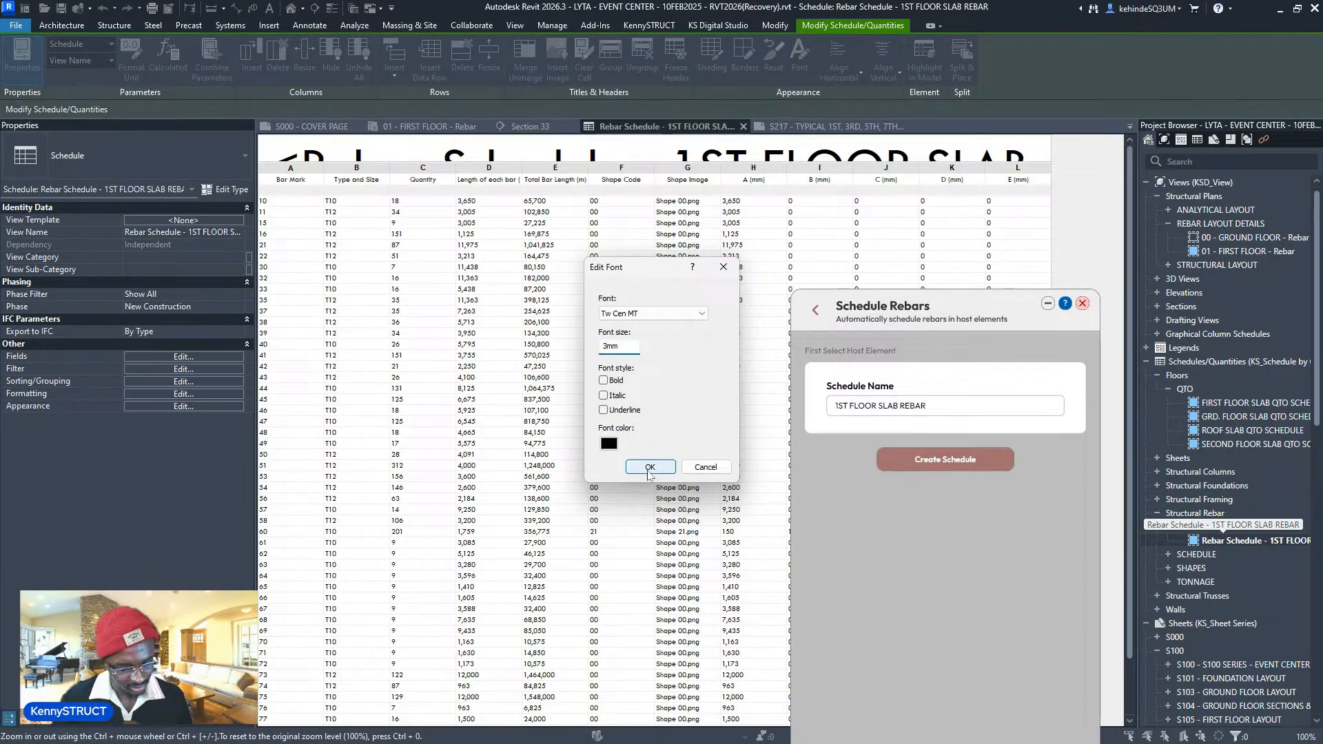
{"action": "left_click", "coordinate": [649, 467]}
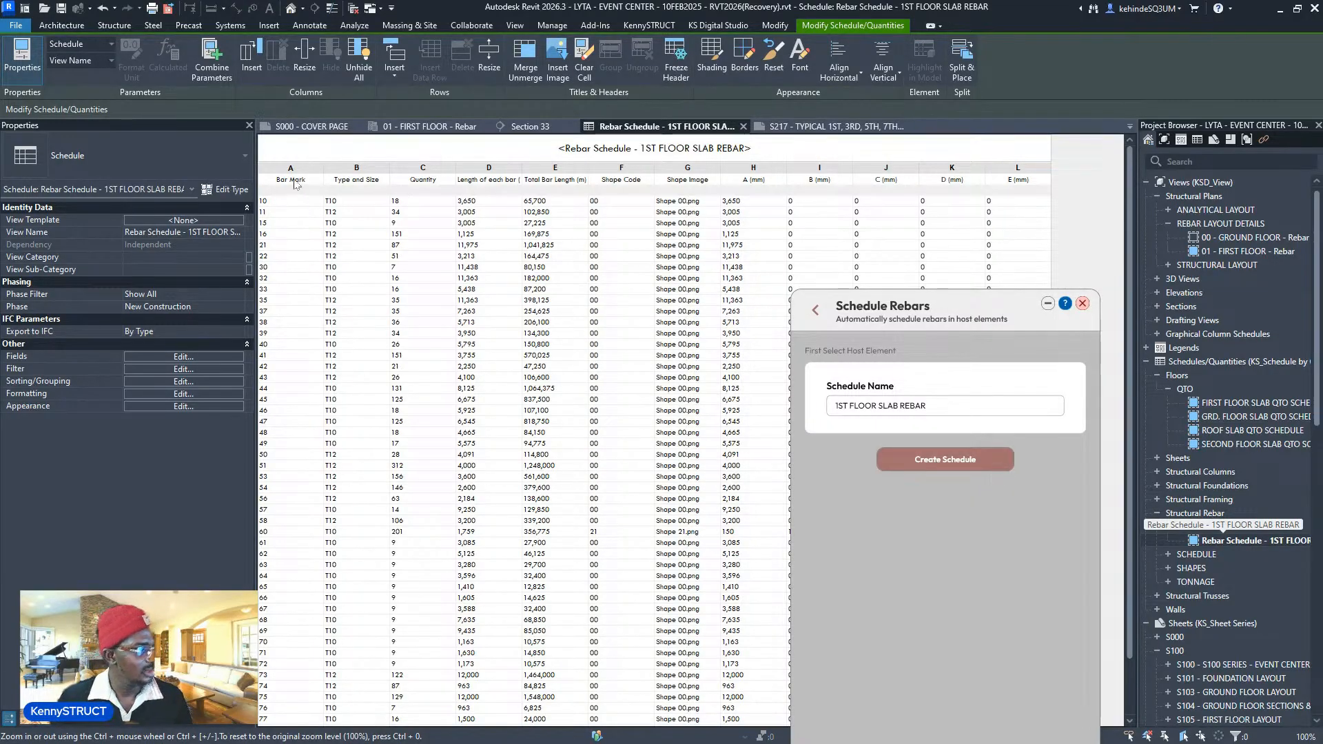
- Set columns A through L to 3 mm font and return to sheet S217
{"action": "left_click_drag", "start_coordinate": [294, 182], "coordinate": [1019, 180]}
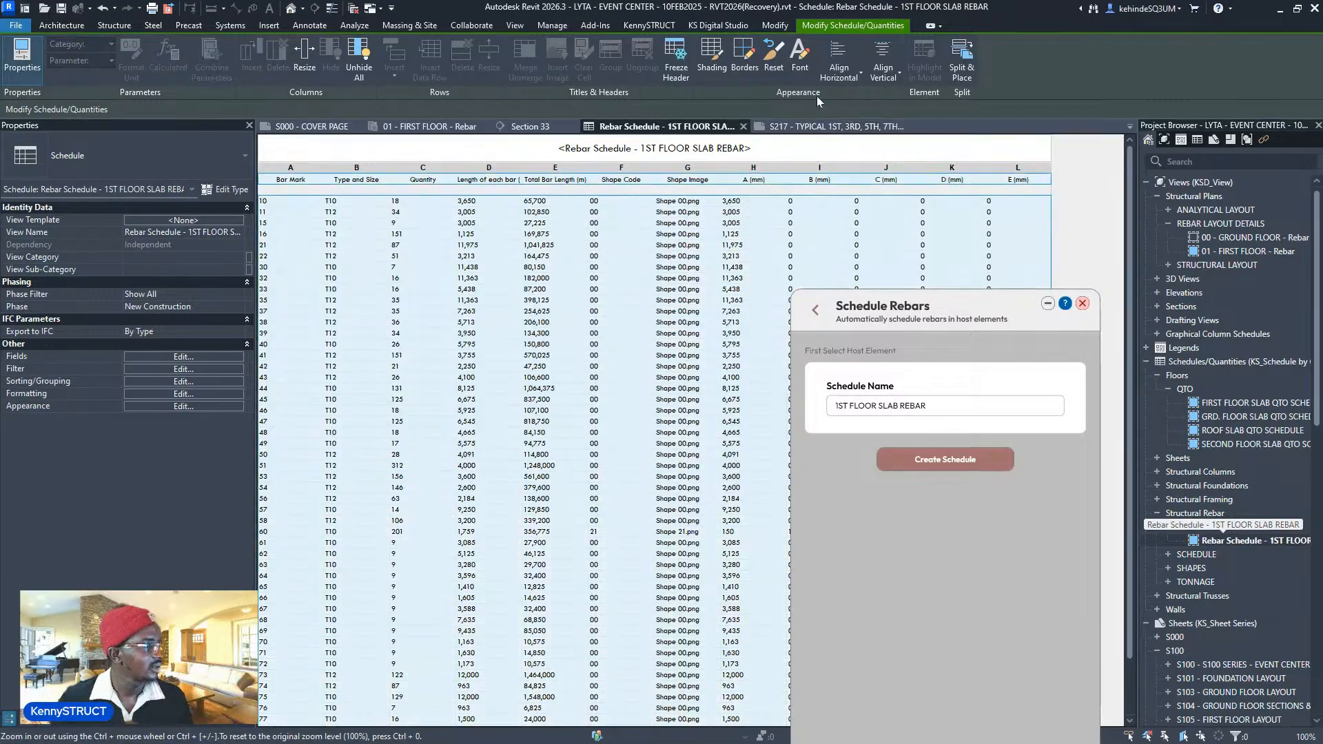
{"action": "left_click", "coordinate": [799, 56]}
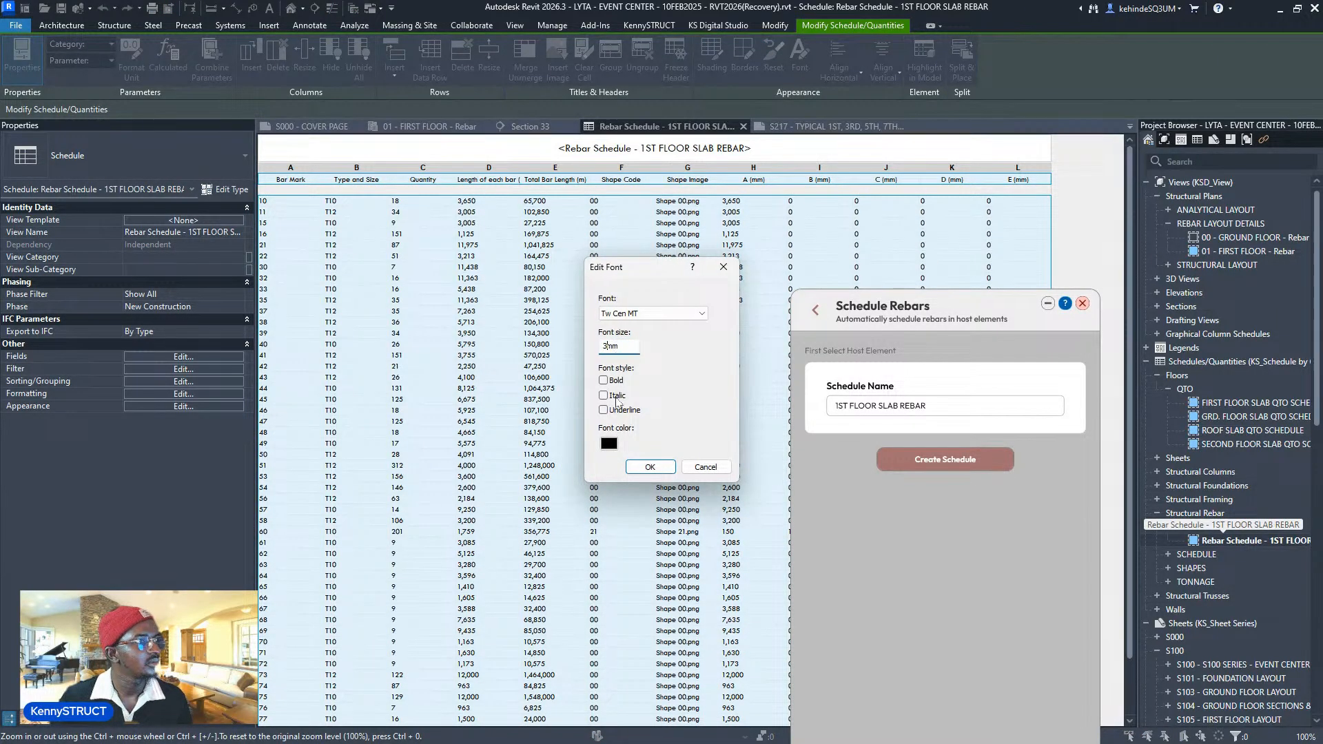
{"action": "left_click", "coordinate": [650, 467]}
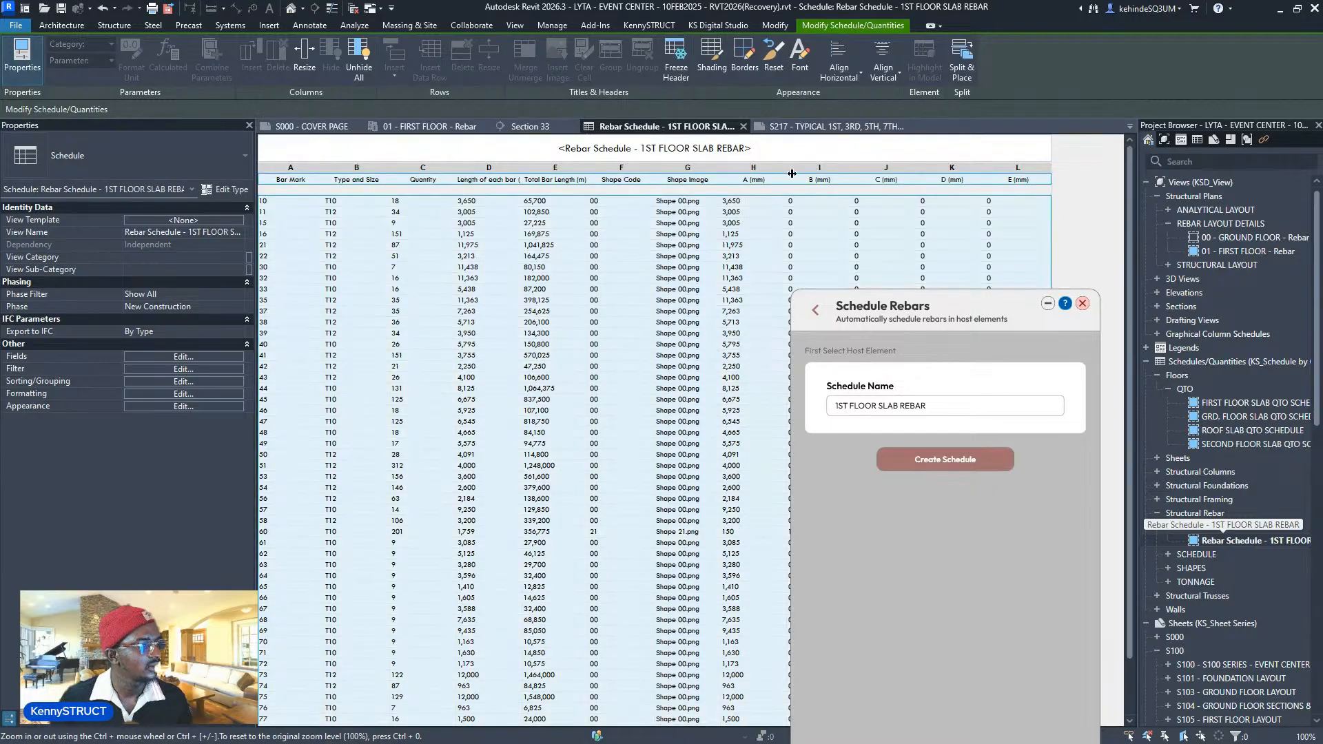
{"action": "left_click", "coordinate": [834, 128]}
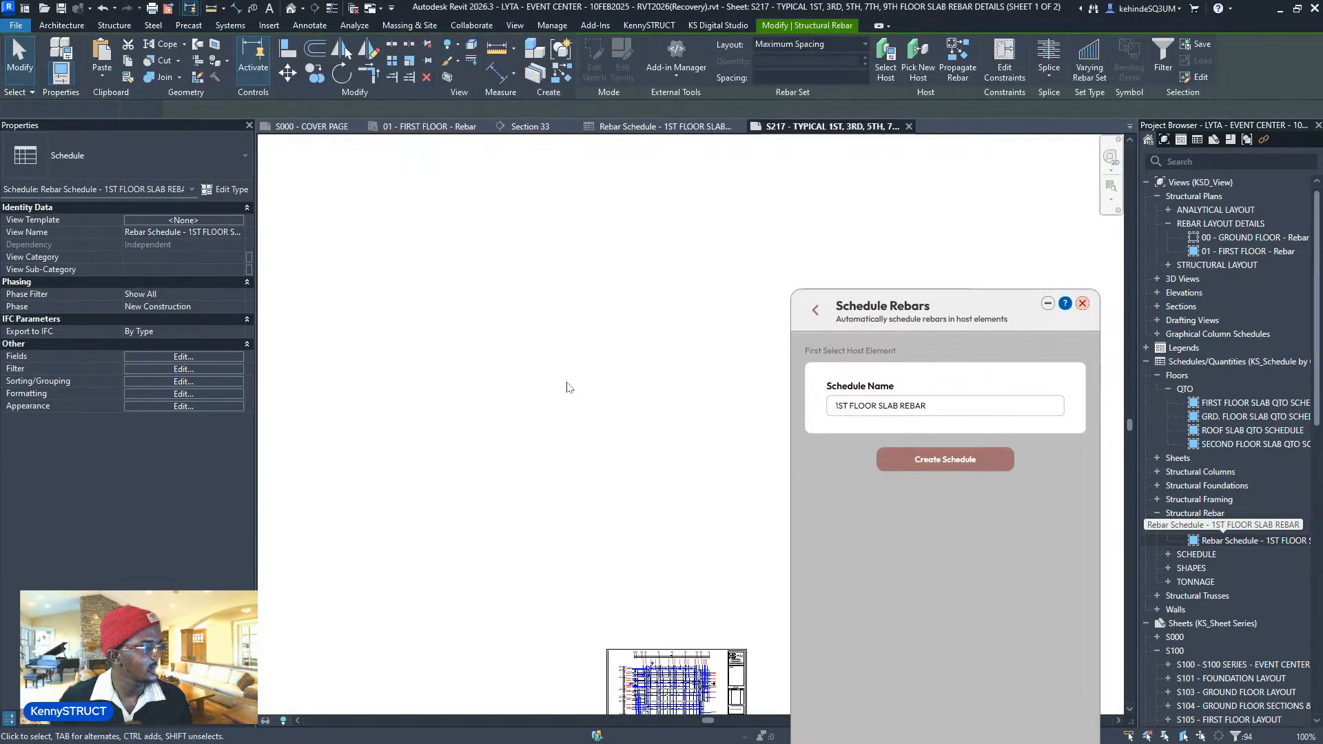
- Move the 1ST FLOOR SLAB REBAR schedule down beside the title block on sheet S217
{"action": "scroll", "coordinate": [565, 386], "scroll_direction": "down", "scroll_amount": 3}
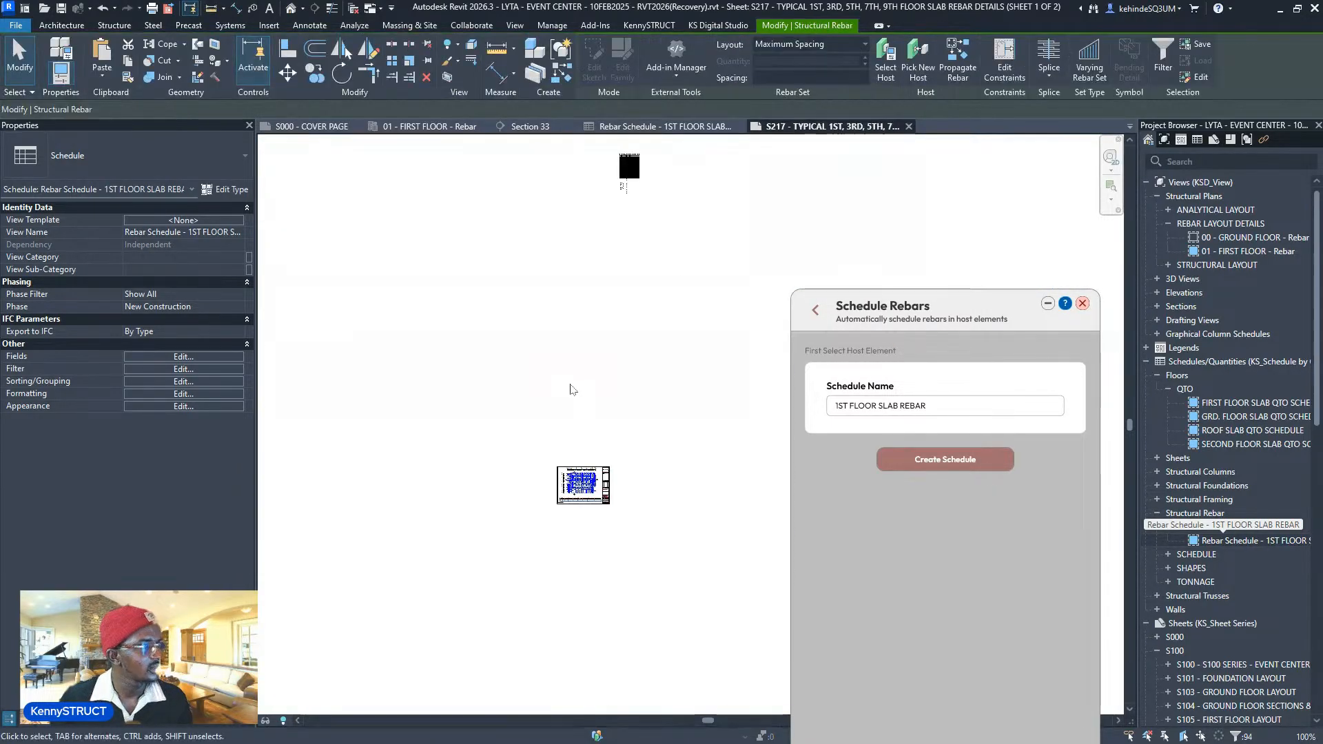
{"action": "left_click", "coordinate": [632, 169]}
{"action": "left_click_drag", "start_coordinate": [703, 251], "coordinate": [632, 480]}
{"action": "scroll", "coordinate": [644, 485], "scroll_direction": "up", "scroll_amount": 4}
{"action": "scroll", "coordinate": [664, 483], "scroll_direction": "up", "scroll_amount": 3}
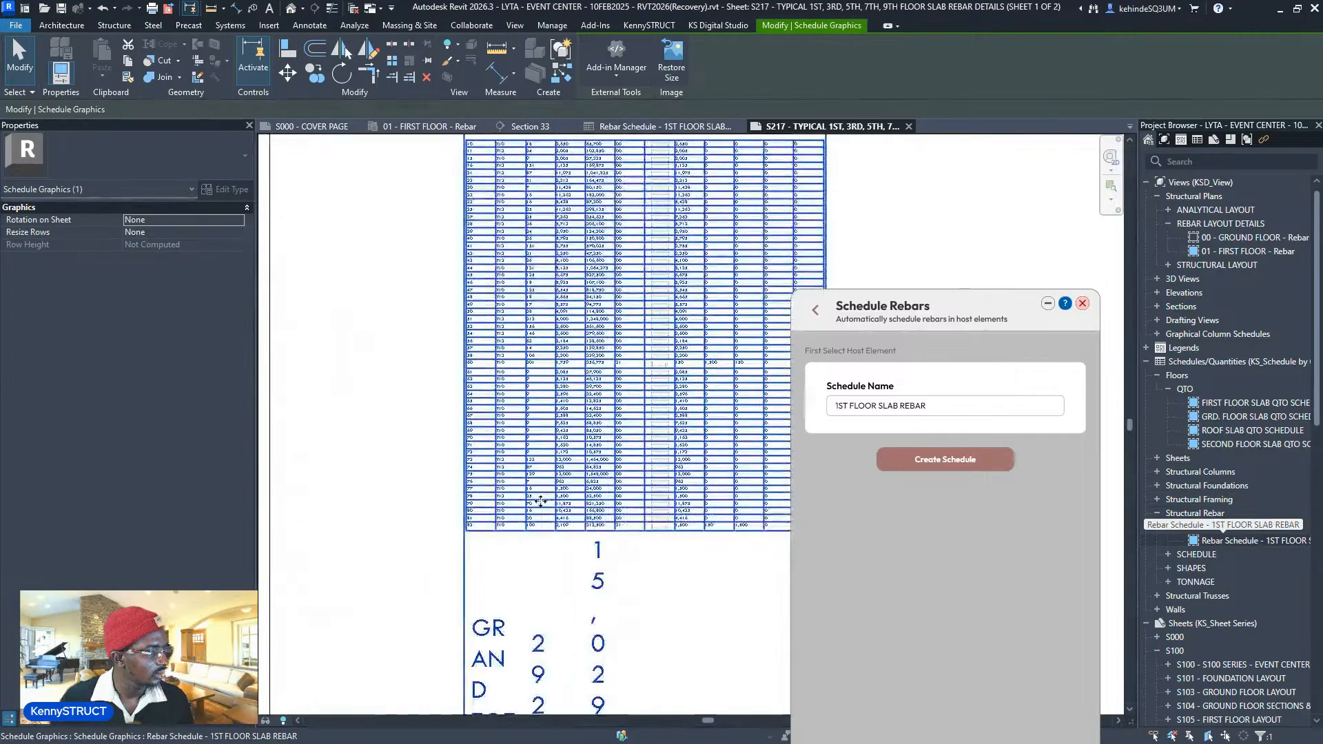
{"action": "scroll", "coordinate": [541, 500], "scroll_direction": "down", "scroll_amount": 2}
{"action": "left_click", "coordinate": [417, 456]}
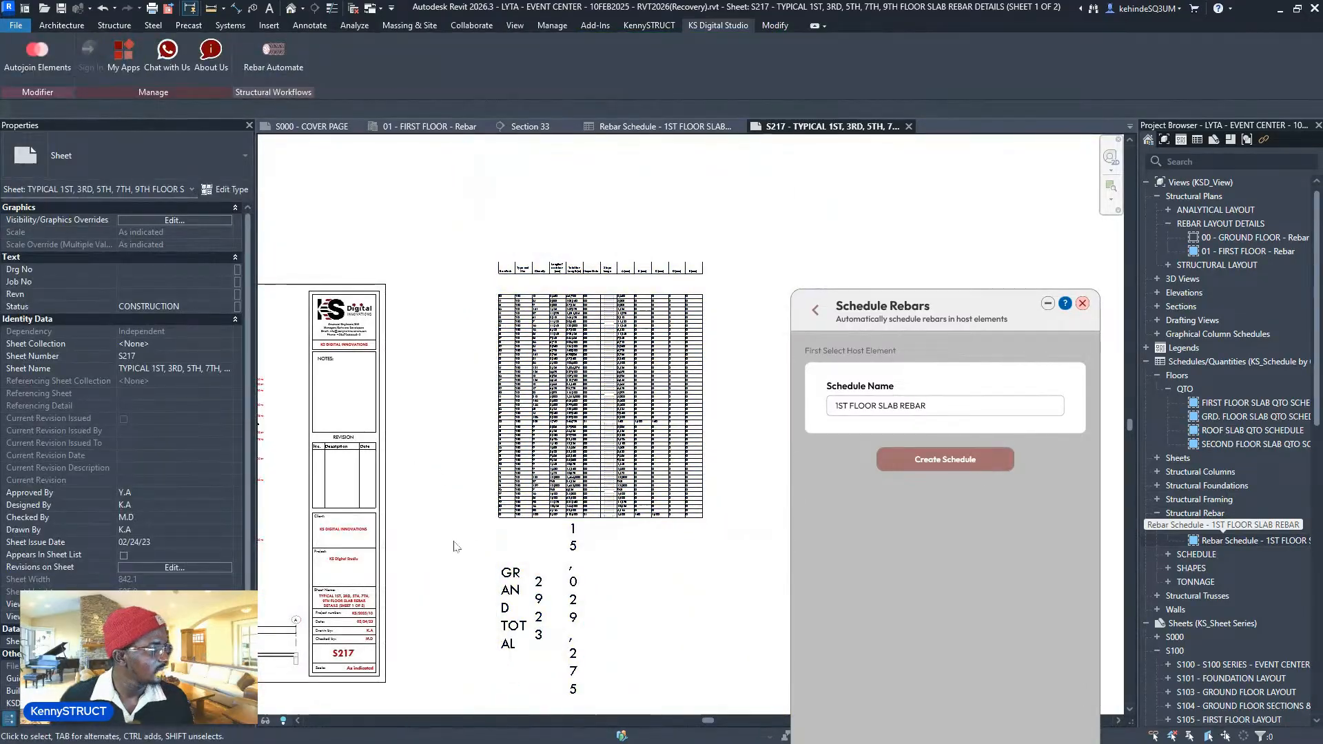
- Zoom and pan to check the schedule's bottom rows and GRAND TOTAL line
{"action": "scroll", "coordinate": [599, 283], "scroll_direction": "up", "scroll_amount": 3}
{"action": "scroll", "coordinate": [484, 355], "scroll_direction": "up", "scroll_amount": 2}
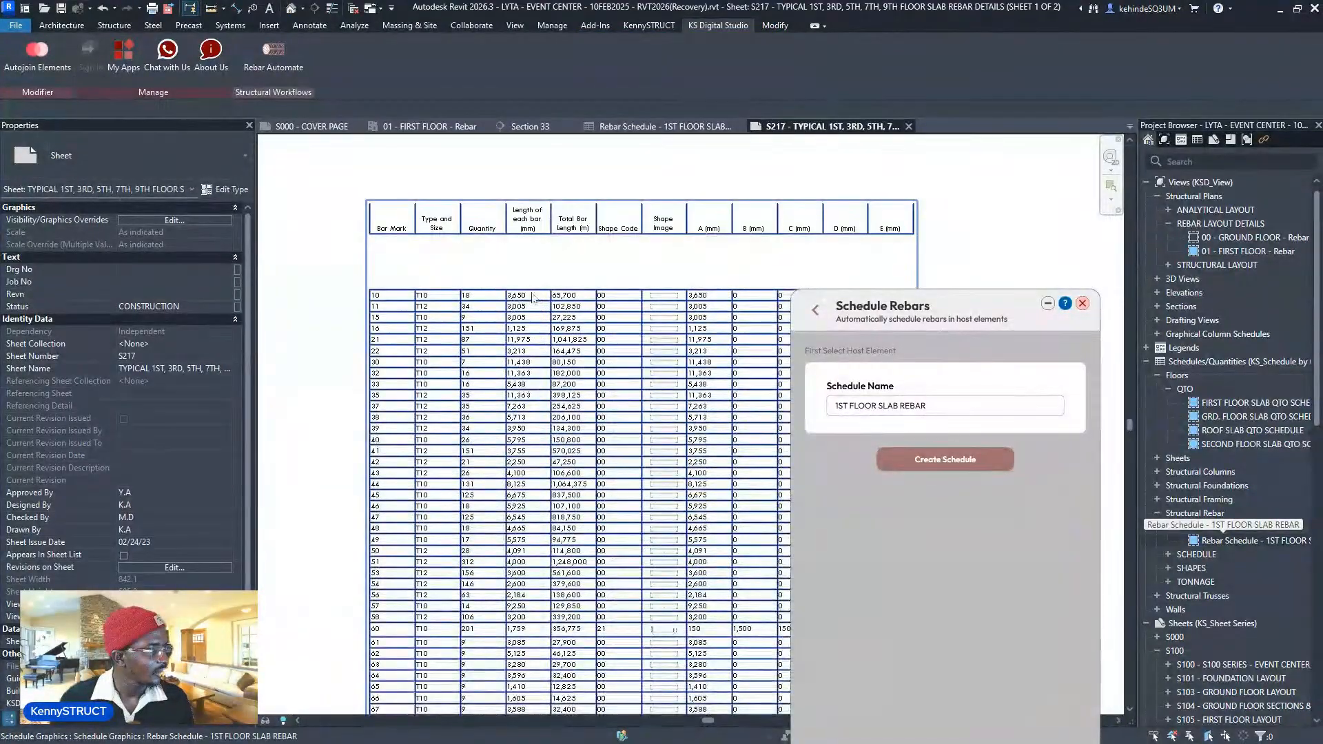
{"action": "scroll", "coordinate": [481, 359], "scroll_direction": "down", "scroll_amount": 3}
{"action": "middle_click_drag", "start_coordinate": [479, 475], "coordinate": [478, 382]}
{"action": "scroll", "coordinate": [448, 678], "scroll_direction": "up", "scroll_amount": 2}
{"action": "middle_click_drag", "start_coordinate": [448, 679], "coordinate": [493, 477]}
{"action": "scroll", "coordinate": [507, 521], "scroll_direction": "down", "scroll_amount": 3}
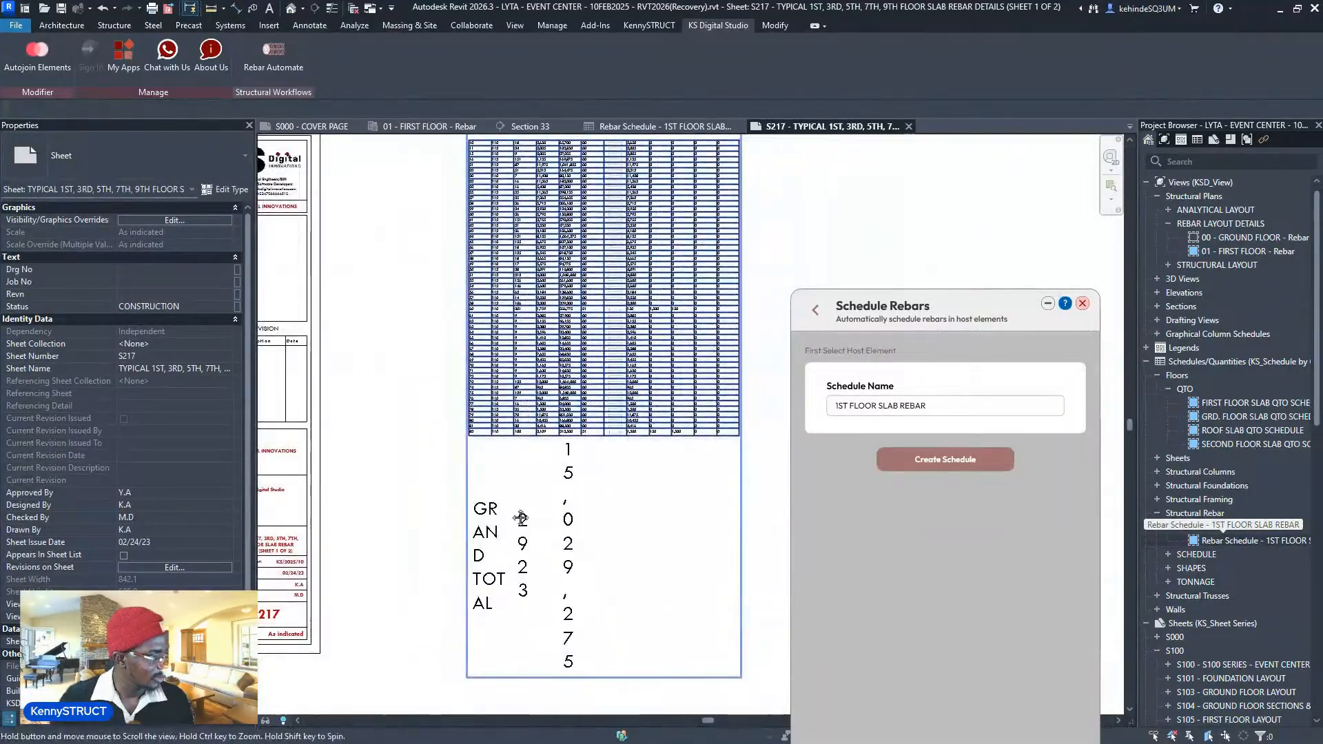
- Inspect the schedule's header row, columns A–E, Bar Mark column and listed rows
{"action": "middle_click_drag", "start_coordinate": [522, 522], "coordinate": [506, 671]}
{"action": "scroll", "coordinate": [492, 321], "scroll_direction": "up", "scroll_amount": 4}
{"action": "middle_click_drag", "start_coordinate": [553, 245], "coordinate": [489, 515]}
{"action": "middle_click_drag", "start_coordinate": [546, 425], "coordinate": [327, 279]}
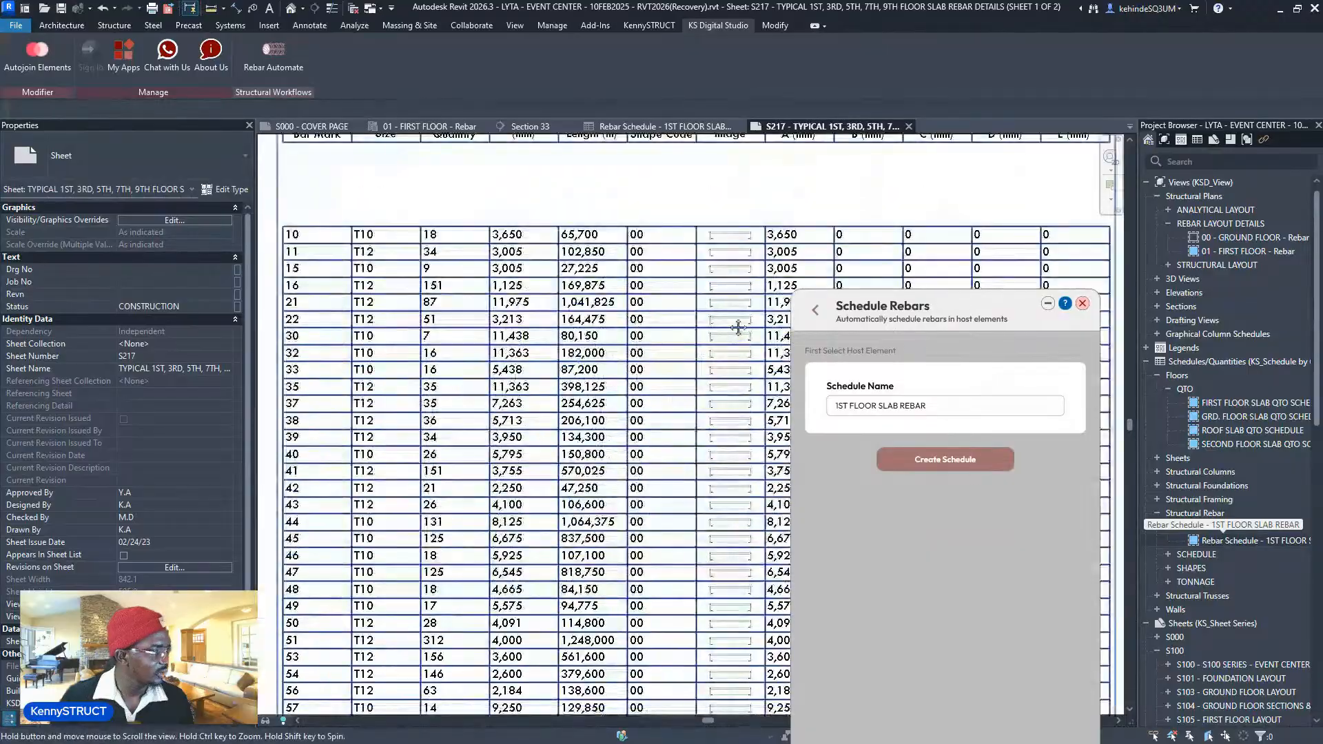
{"action": "middle_click_drag", "start_coordinate": [621, 458], "coordinate": [707, 460]}
{"action": "scroll", "coordinate": [444, 341], "scroll_direction": "up", "scroll_amount": 2}
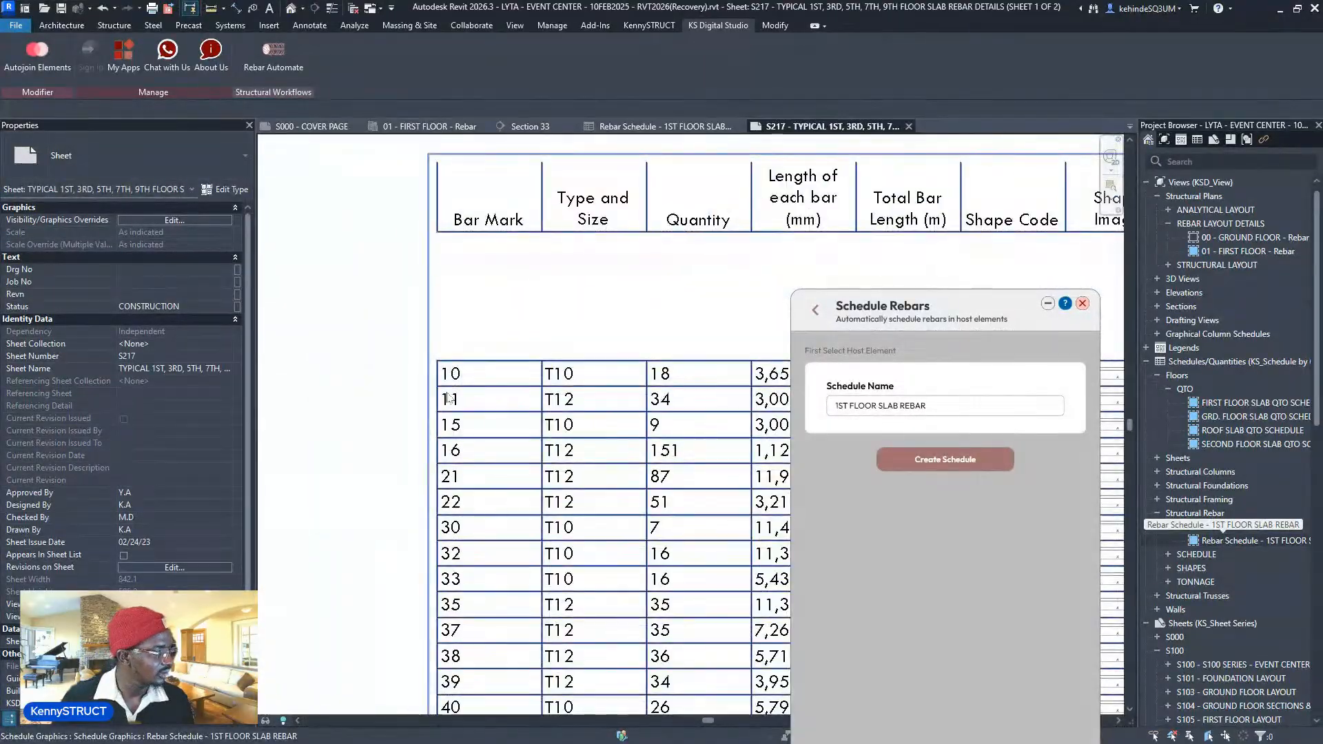
{"action": "scroll", "coordinate": [447, 397], "scroll_direction": "down", "scroll_amount": 2}
{"action": "scroll", "coordinate": [448, 391], "scroll_direction": "up", "scroll_amount": 1}
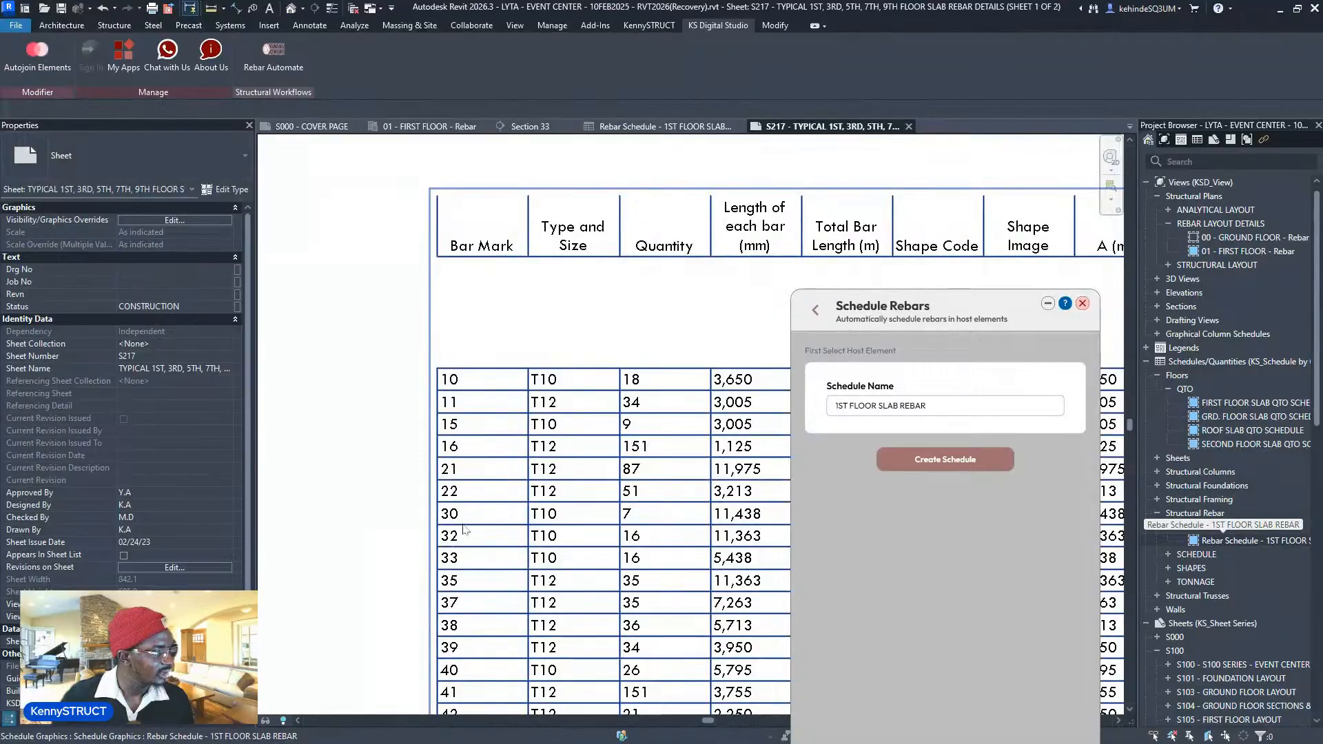
{"action": "middle_click_drag", "start_coordinate": [463, 529], "coordinate": [485, 621]}
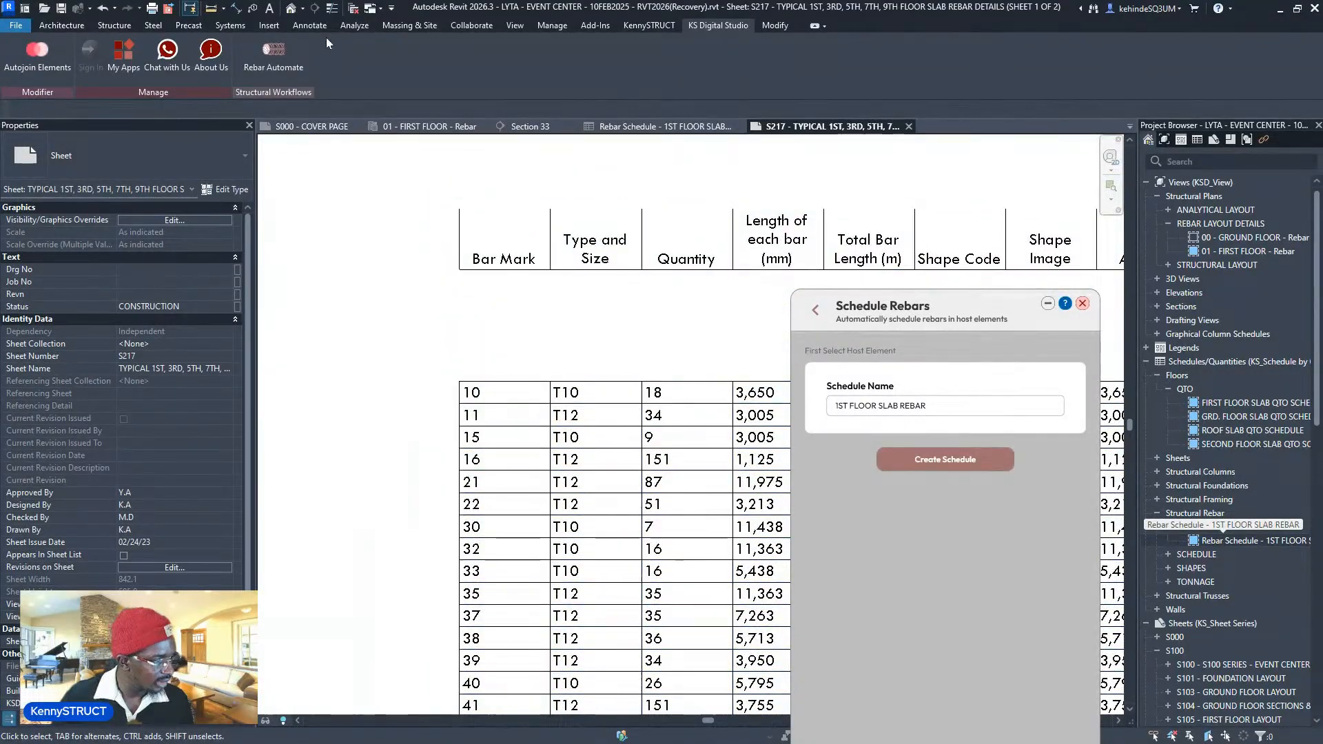
- In Reinforcement Numbers, set the 1ST FLOOR SLAB REBAR rebar start to 1 with 2 minimum digits
{"action": "left_click", "coordinate": [115, 25]}
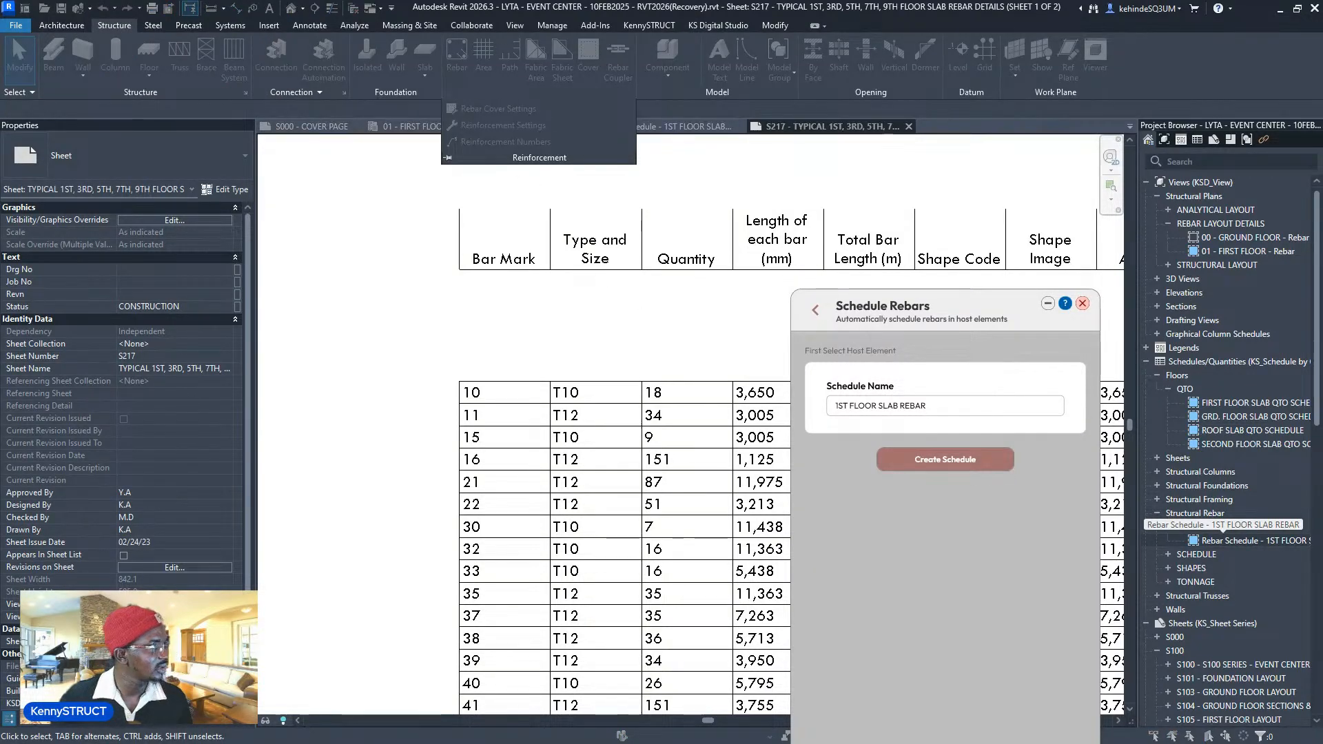
{"action": "left_click_drag", "start_coordinate": [736, 307], "coordinate": [520, 224]}
{"action": "left_click", "coordinate": [470, 336]}
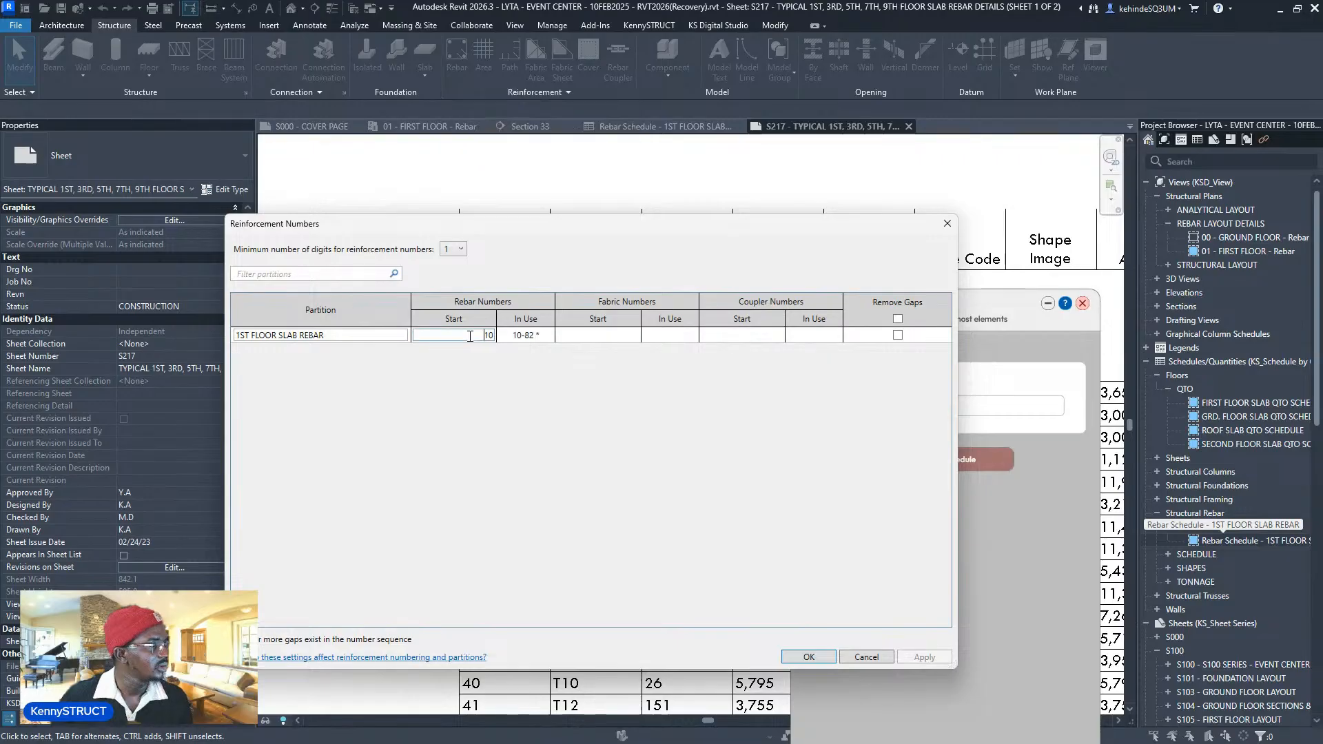
{"action": "type", "text": "1"}
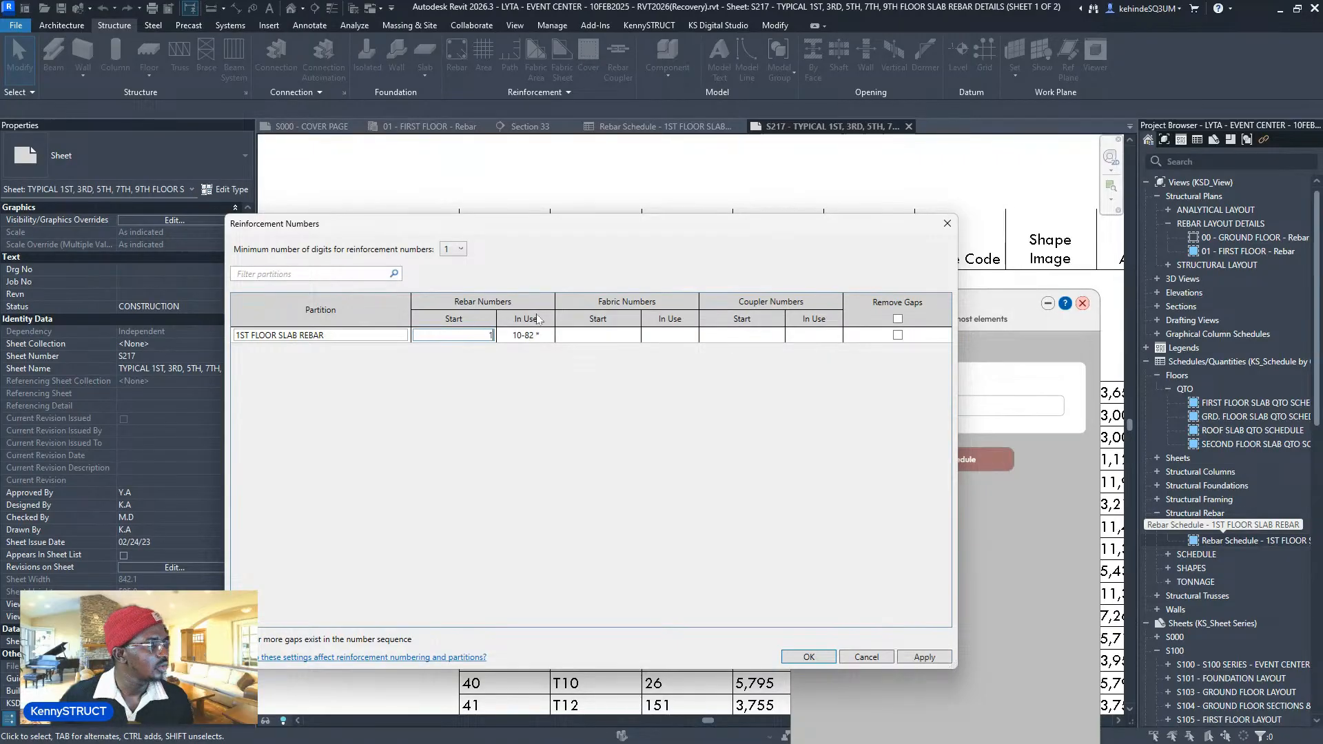
{"action": "left_click", "coordinate": [460, 249]}
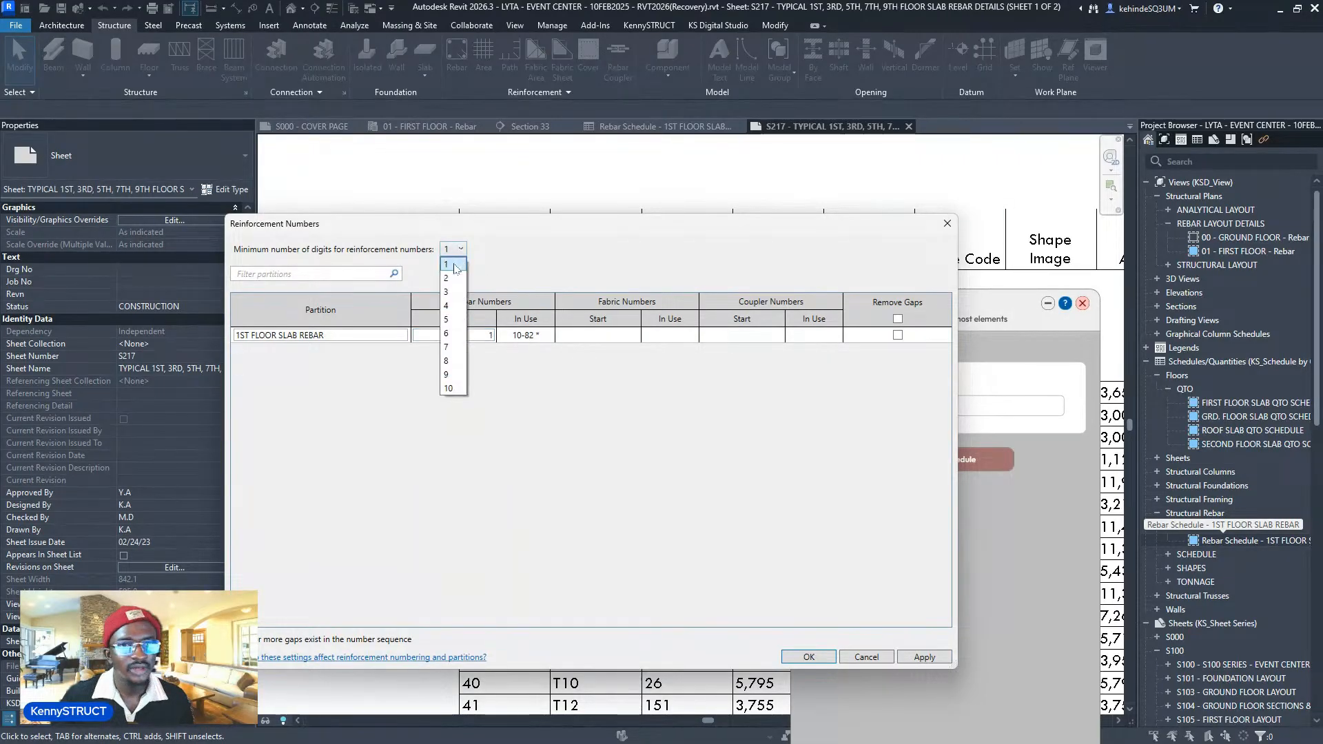
{"action": "left_click", "coordinate": [451, 280]}
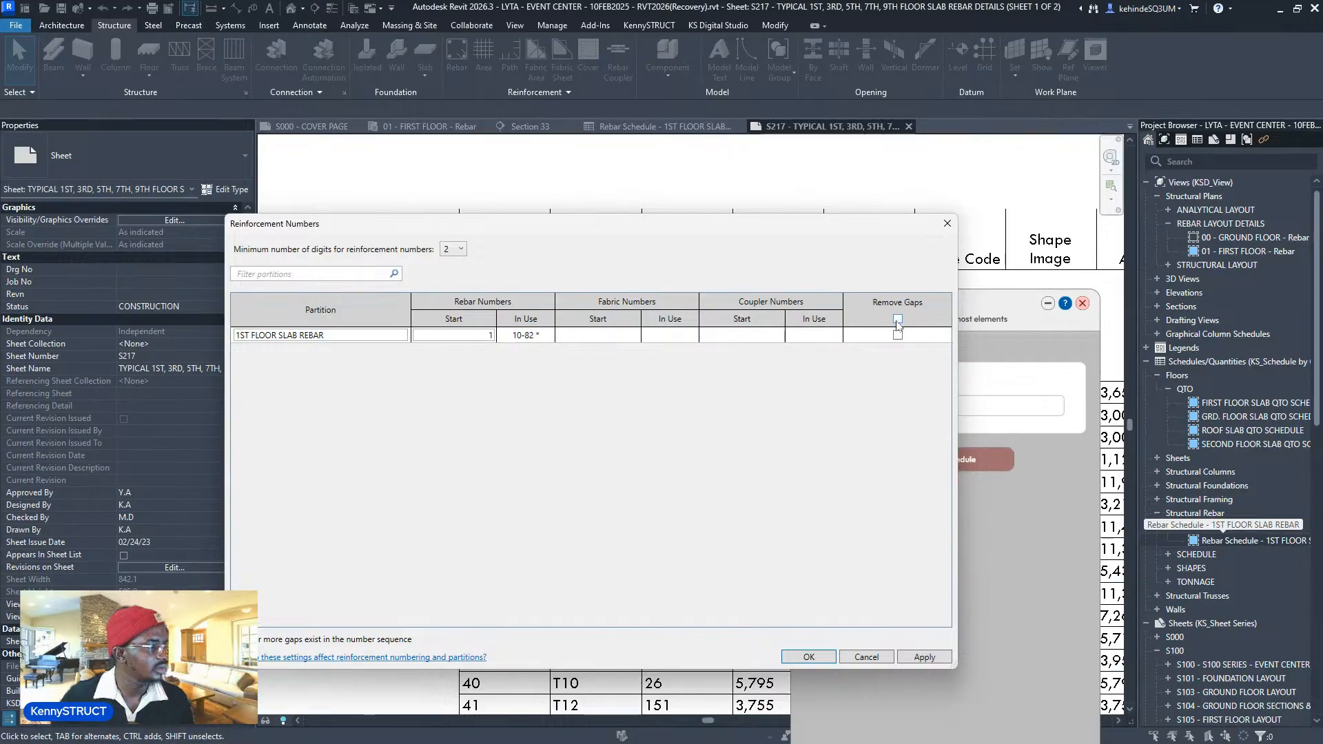
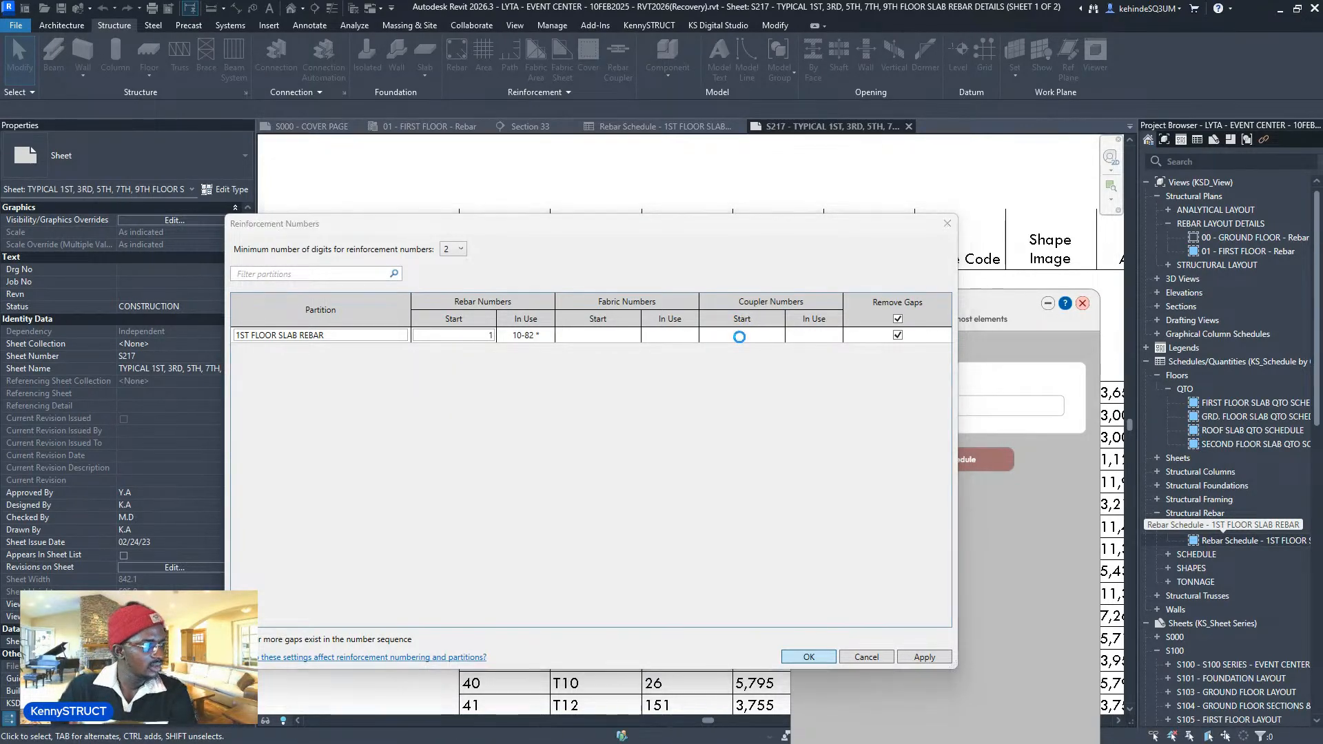
- Zoom and pan across sheet S217 to check the schedule's two-digit bar marks 01–53
{"action": "scroll", "coordinate": [509, 431], "scroll_direction": "down", "scroll_amount": 1}
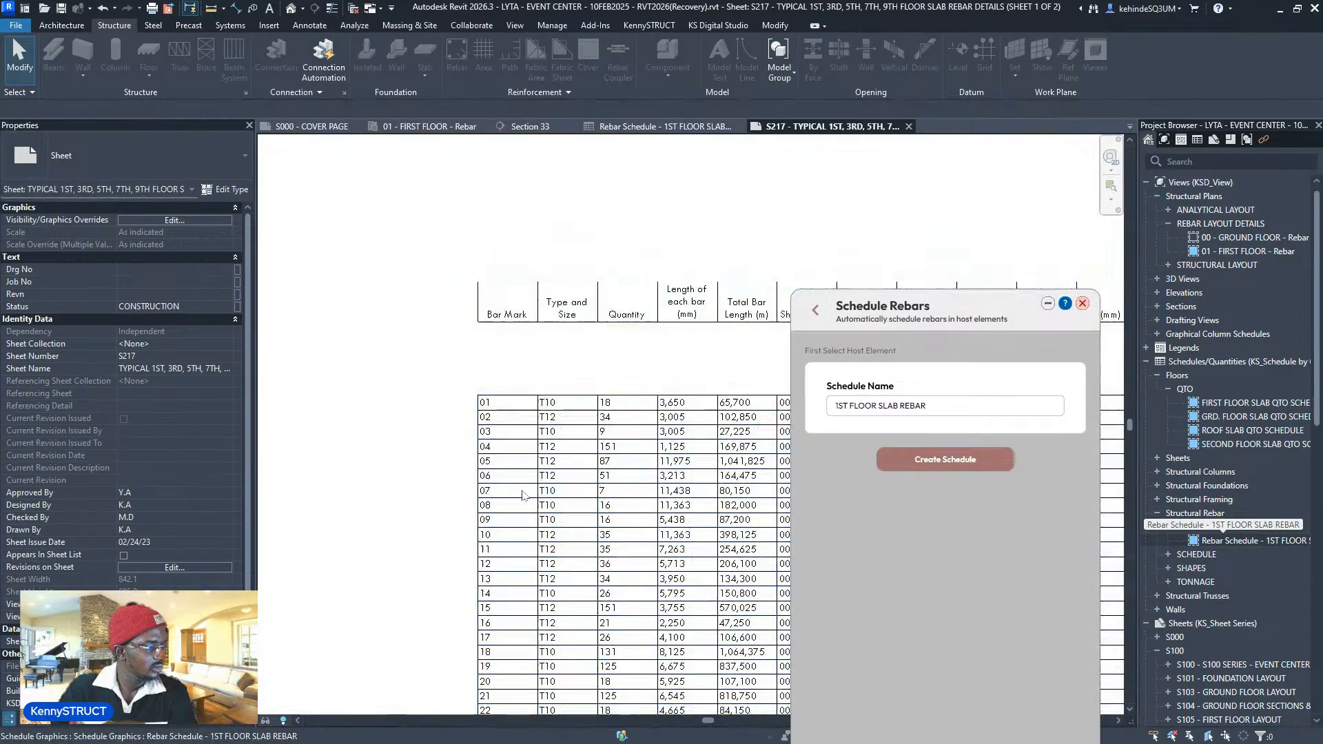
{"action": "scroll", "coordinate": [511, 403], "scroll_direction": "up", "scroll_amount": 6}
{"action": "scroll", "coordinate": [430, 410], "scroll_direction": "down", "scroll_amount": 3}
{"action": "middle_click_drag", "start_coordinate": [388, 316], "coordinate": [388, 313]}
{"action": "scroll", "coordinate": [389, 313], "scroll_direction": "down", "scroll_amount": 3}
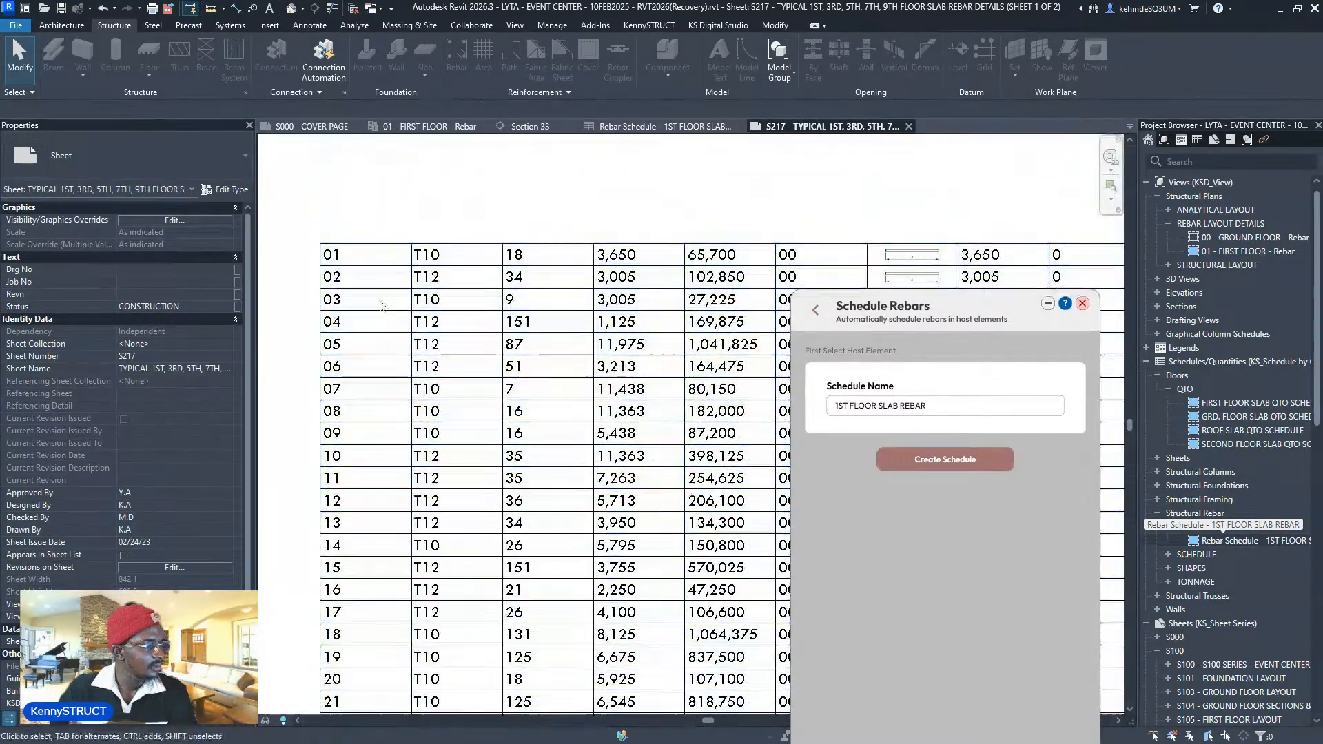
{"action": "scroll", "coordinate": [344, 370], "scroll_direction": "up", "scroll_amount": 3}
{"action": "scroll", "coordinate": [345, 370], "scroll_direction": "up", "scroll_amount": 3}
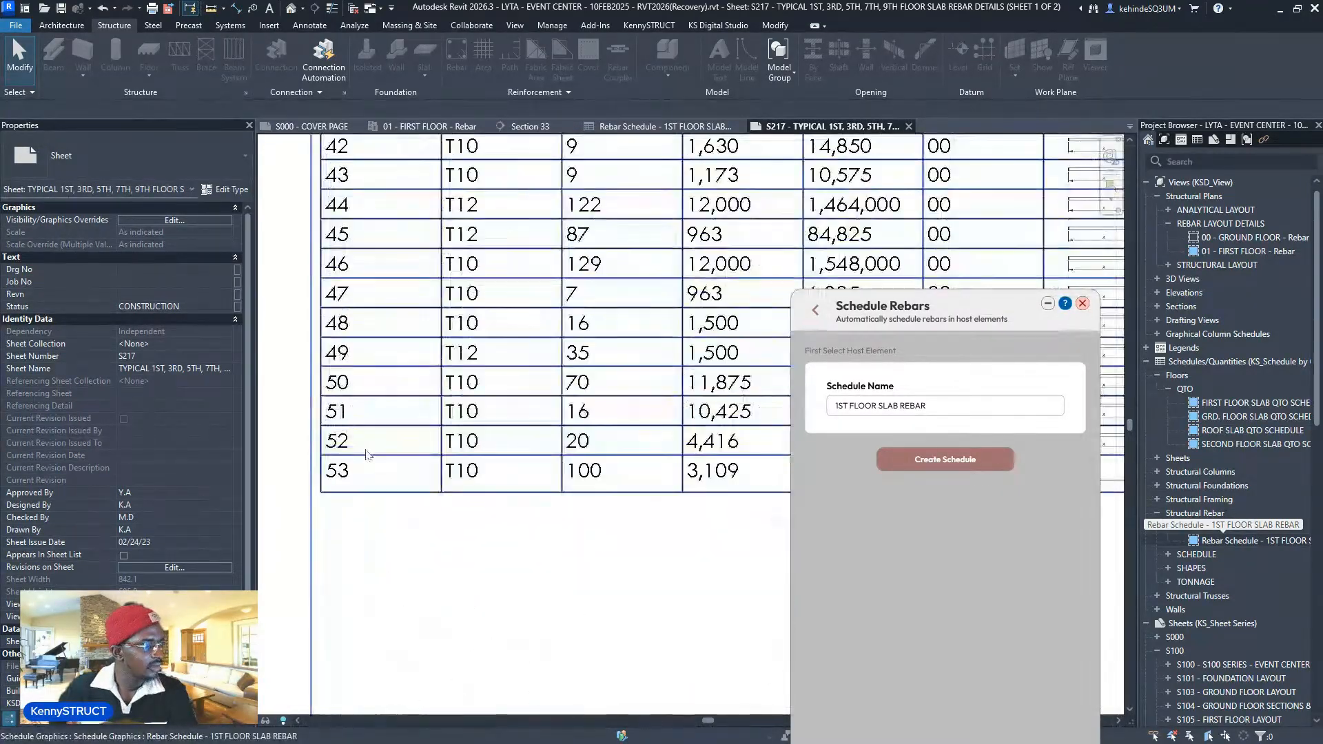
{"action": "scroll", "coordinate": [358, 386], "scroll_direction": "down", "scroll_amount": 5}
{"action": "scroll", "coordinate": [426, 393], "scroll_direction": "up", "scroll_amount": 3}
{"action": "scroll", "coordinate": [620, 417], "scroll_direction": "up", "scroll_amount": 6}
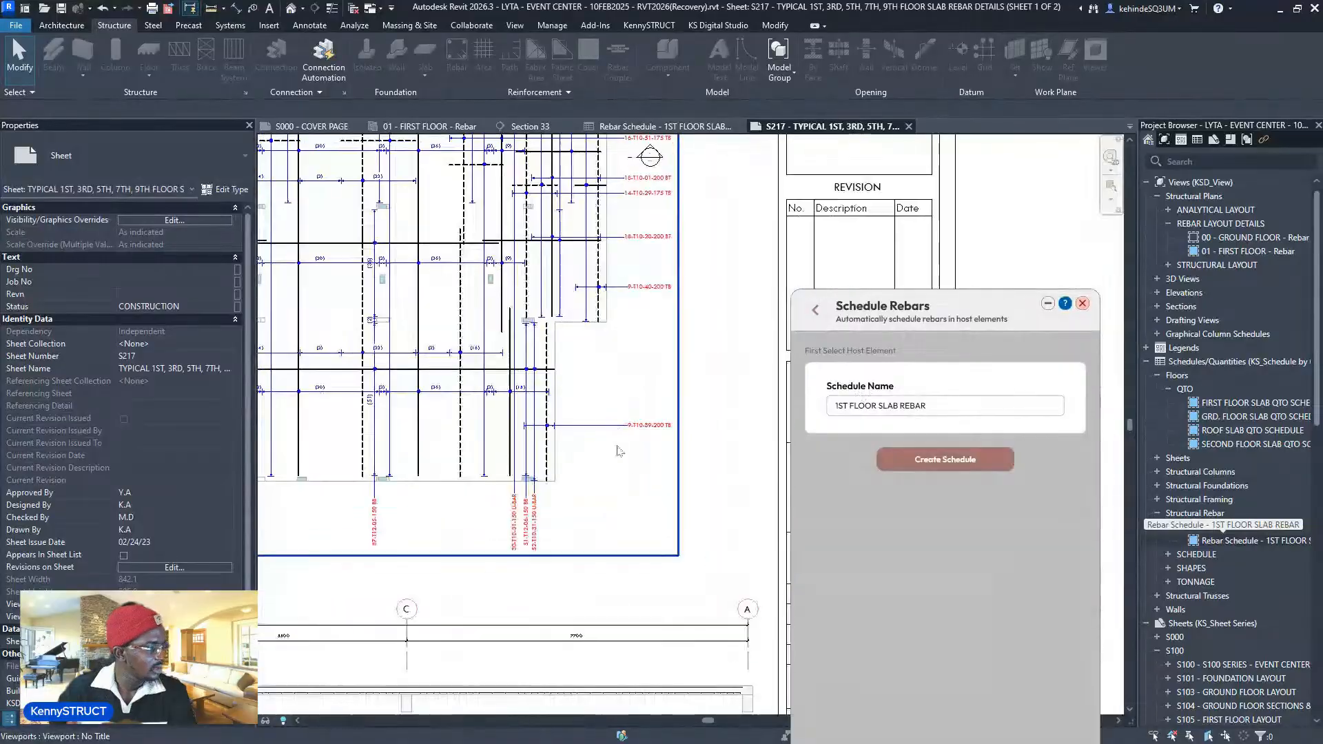
{"action": "scroll", "coordinate": [646, 421], "scroll_direction": "down", "scroll_amount": 2}
{"action": "scroll", "coordinate": [647, 421], "scroll_direction": "down", "scroll_amount": 2}
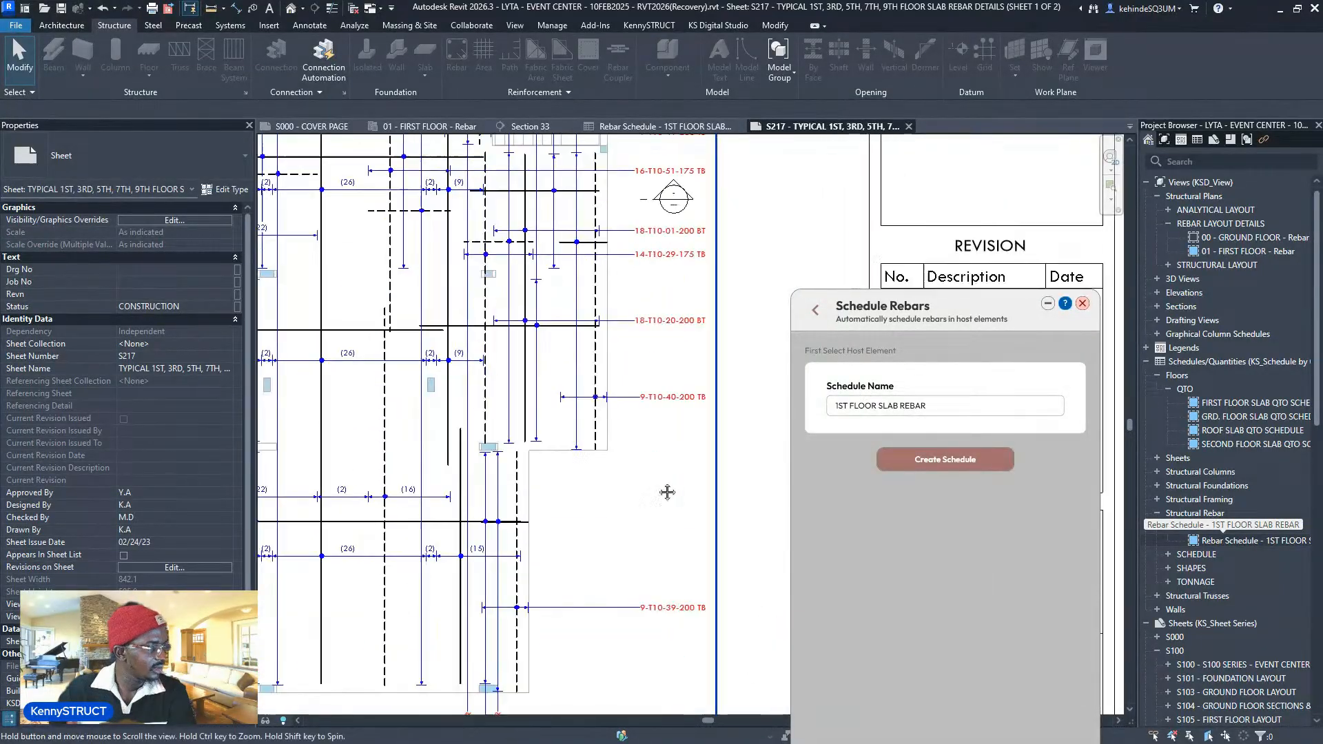
{"action": "scroll", "coordinate": [667, 493], "scroll_direction": "up", "scroll_amount": 5}
{"action": "scroll", "coordinate": [489, 505], "scroll_direction": "down", "scroll_amount": 2}
{"action": "scroll", "coordinate": [489, 505], "scroll_direction": "down", "scroll_amount": 6}
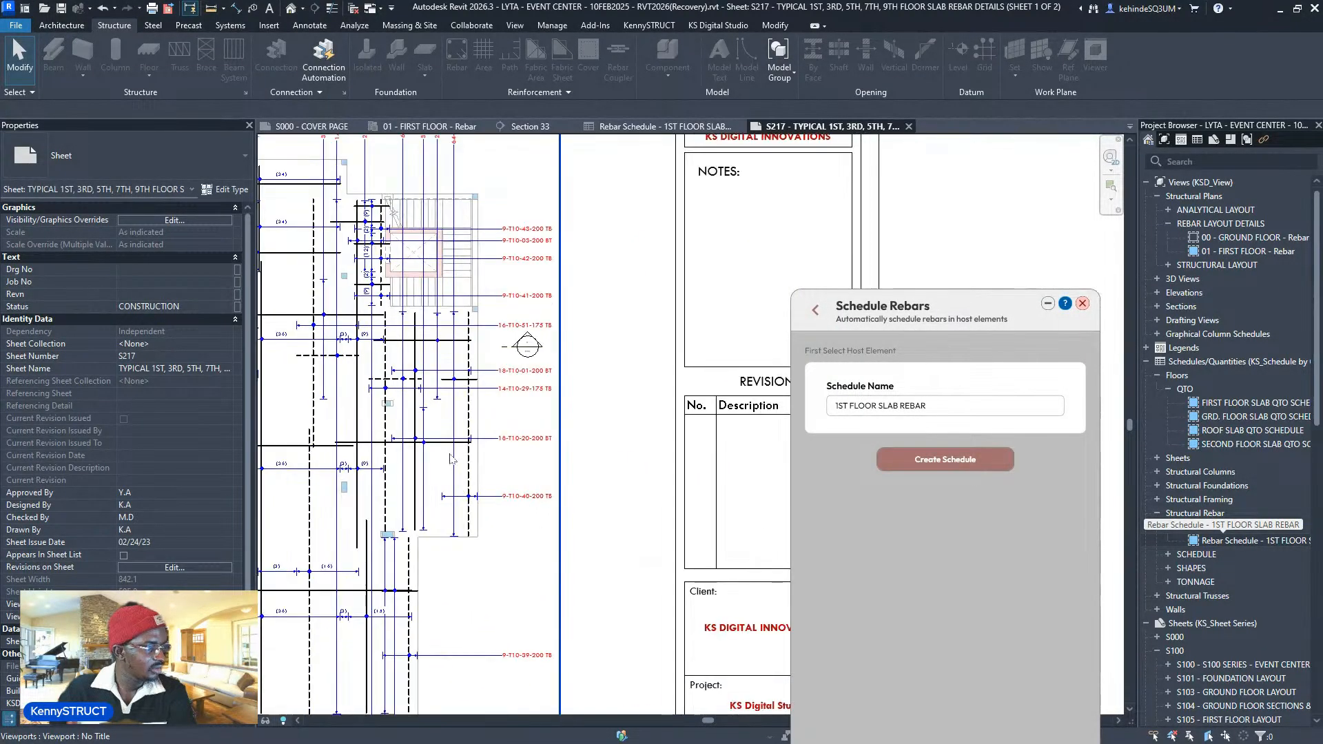
{"action": "middle_click_drag", "start_coordinate": [600, 288], "coordinate": [464, 270]}
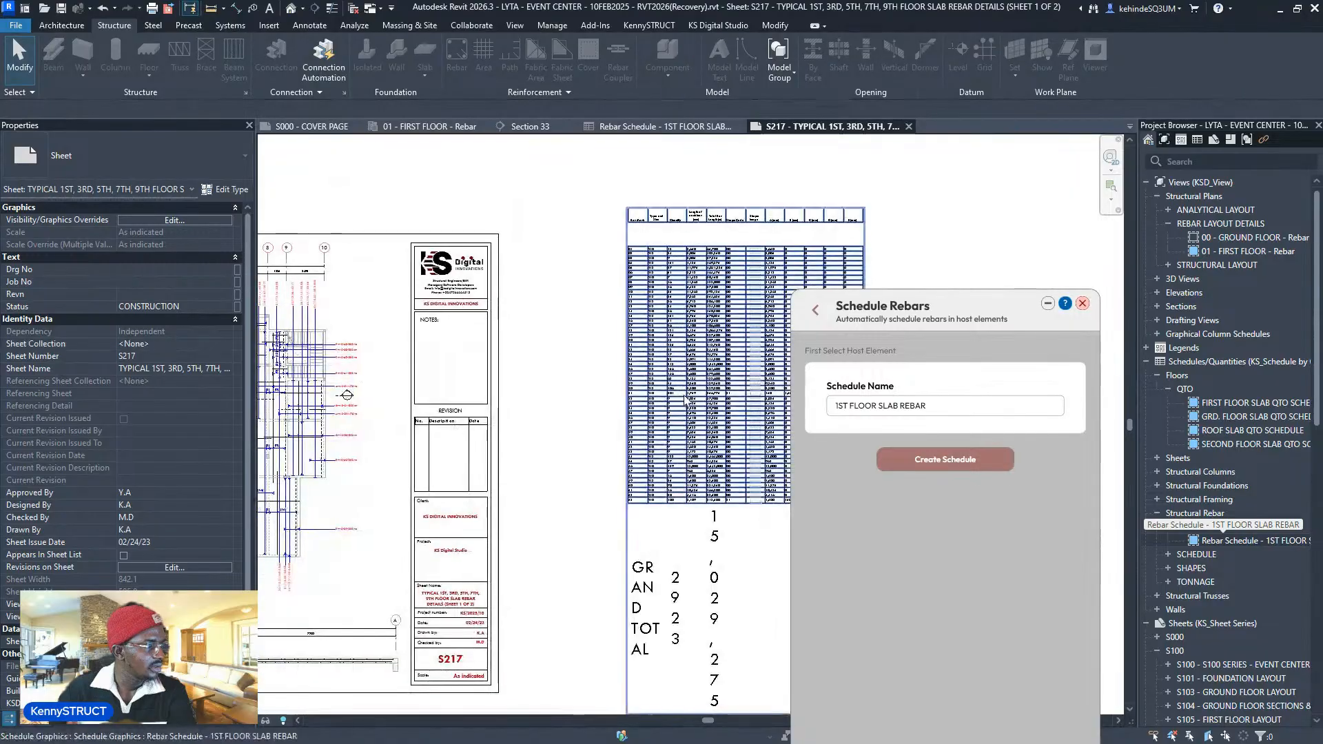
- Set the rebar schedule's title, header and body text to 3.5mm Tw Cen MT
{"action": "left_click", "coordinate": [686, 311]}
{"action": "double_click", "coordinate": [686, 311]}
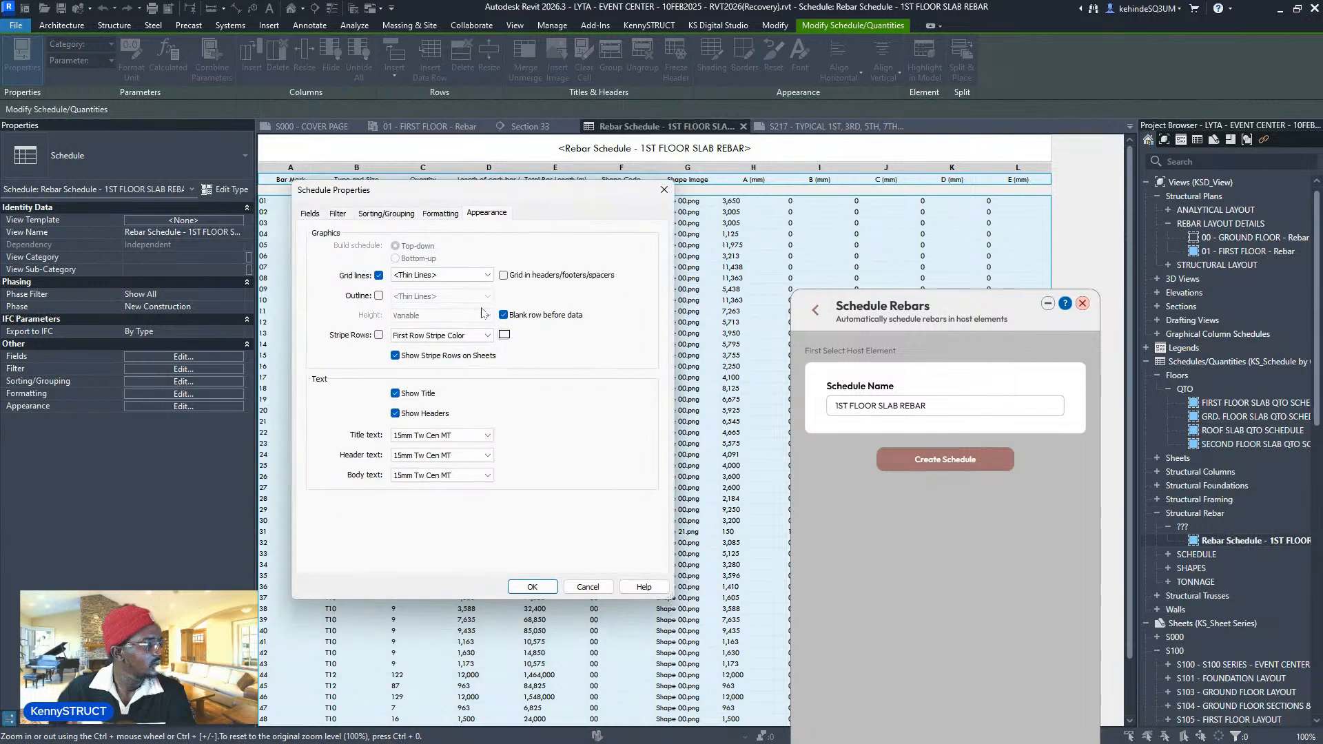
{"action": "left_click", "coordinate": [440, 435]}
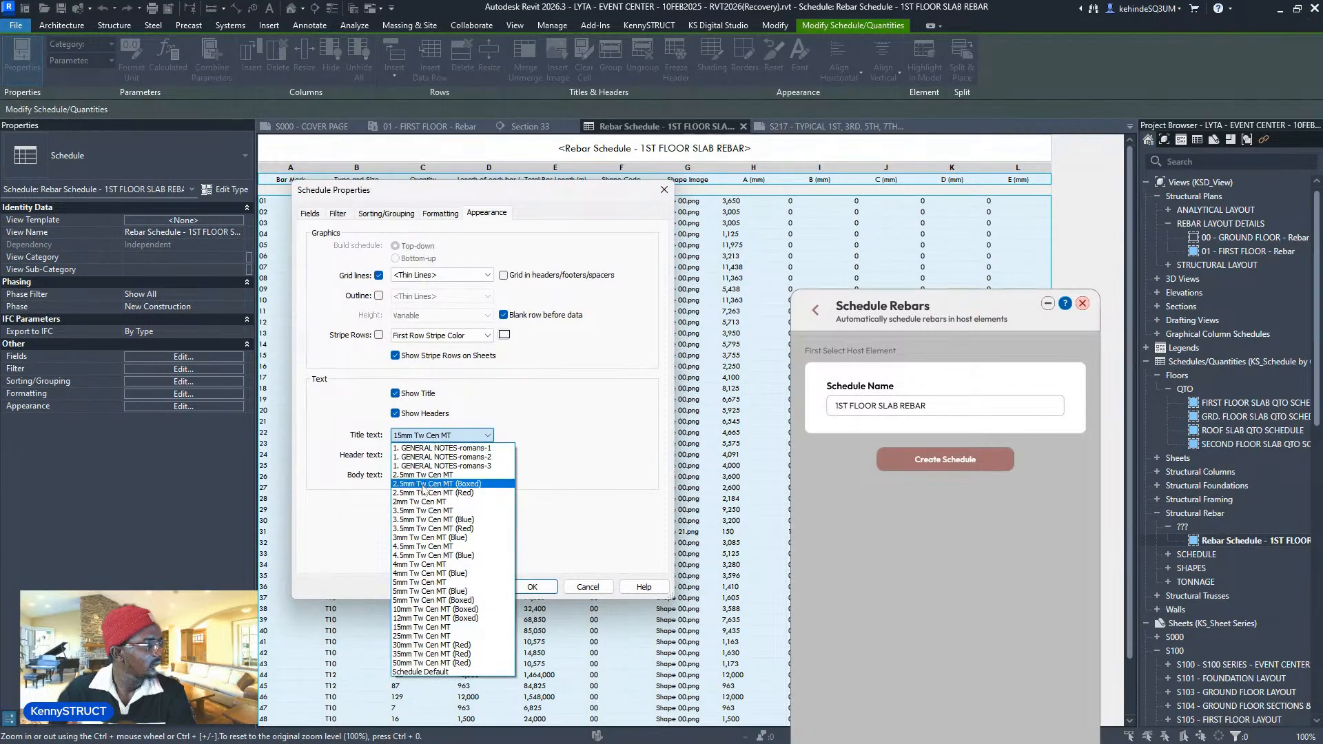
{"action": "left_click", "coordinate": [439, 511]}
{"action": "left_click", "coordinate": [441, 455]}
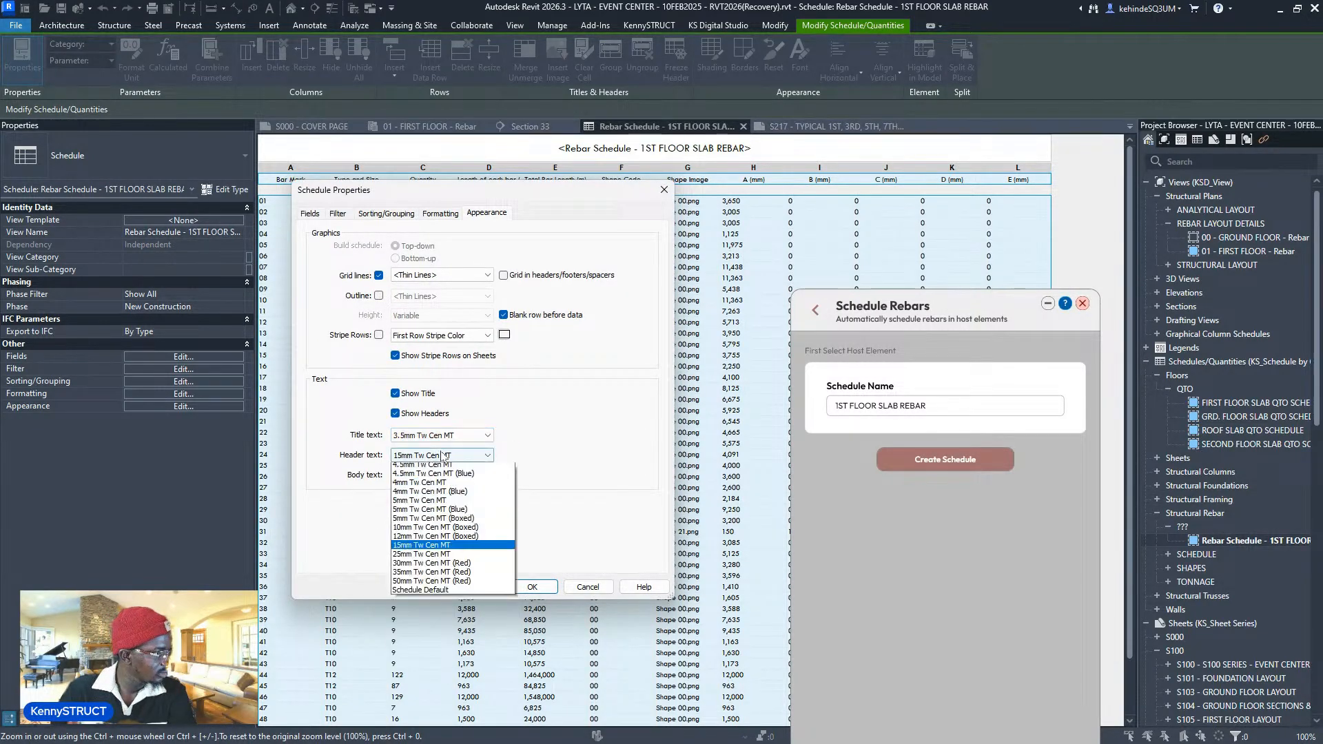
{"action": "left_click", "coordinate": [439, 532]}
{"action": "left_click", "coordinate": [440, 475]}
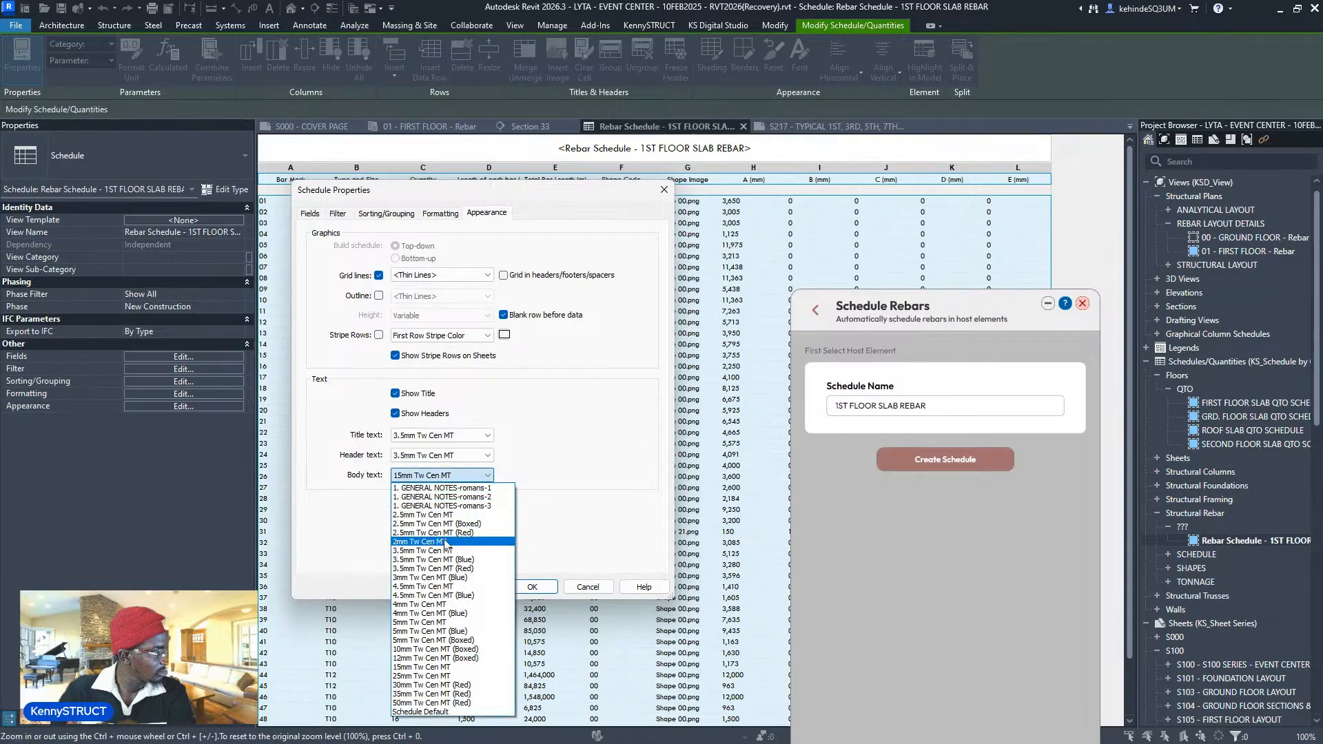
{"action": "left_click", "coordinate": [439, 551]}
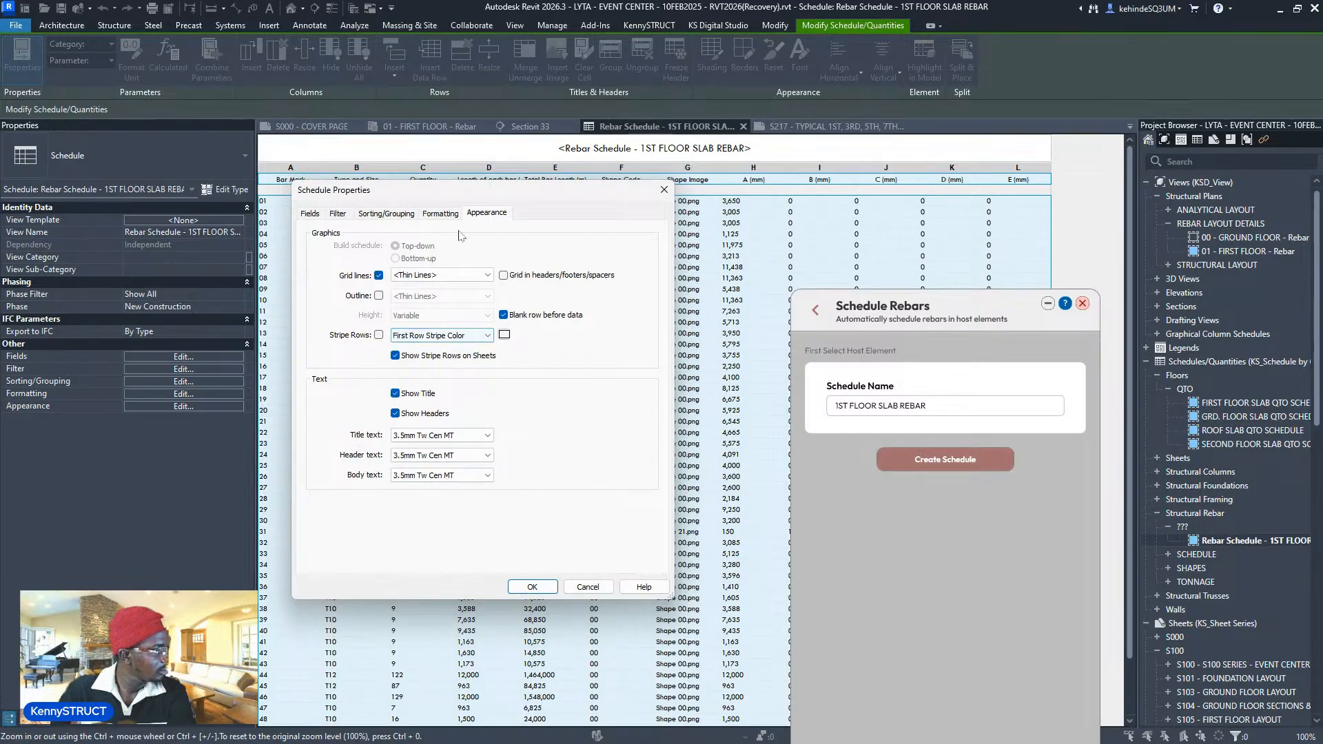
- Close the schedule's appearance settings and return to sheet S217
{"action": "left_click", "coordinate": [607, 588]}
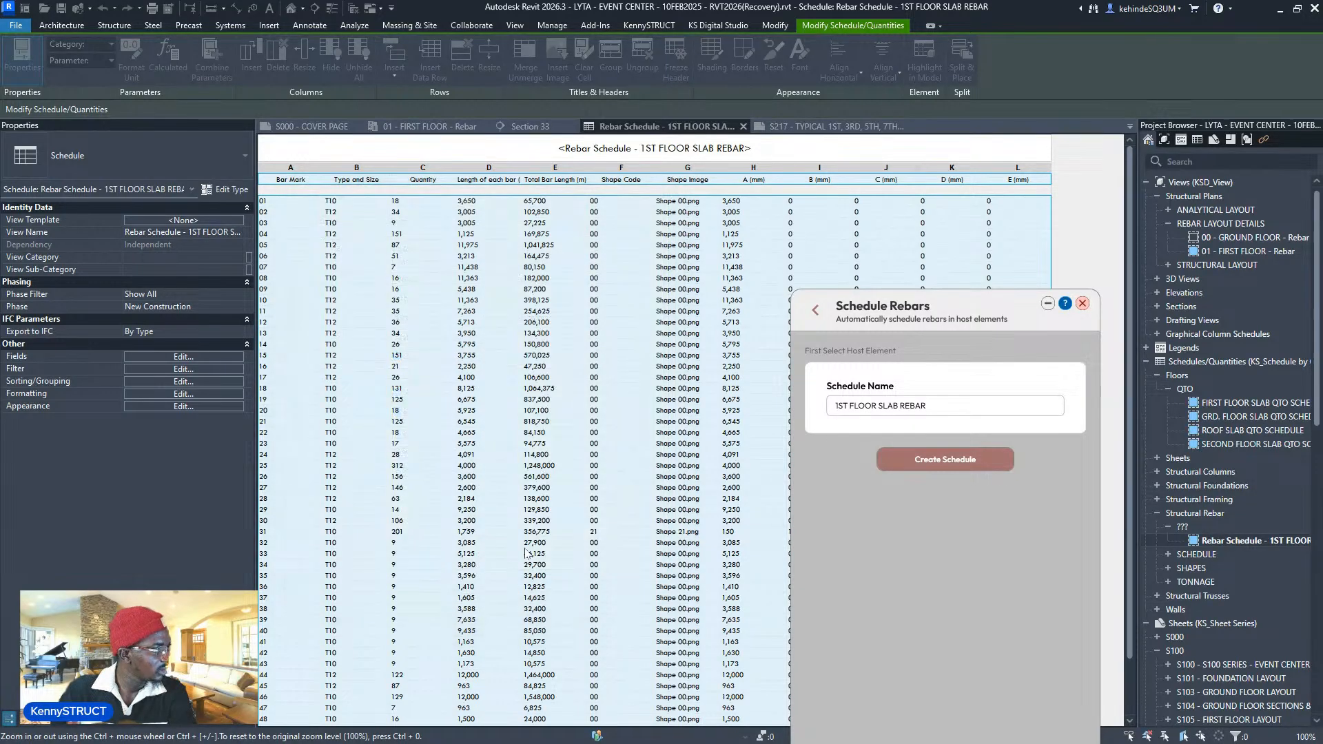
{"action": "scroll", "coordinate": [521, 555], "scroll_direction": "down", "scroll_amount": 2}
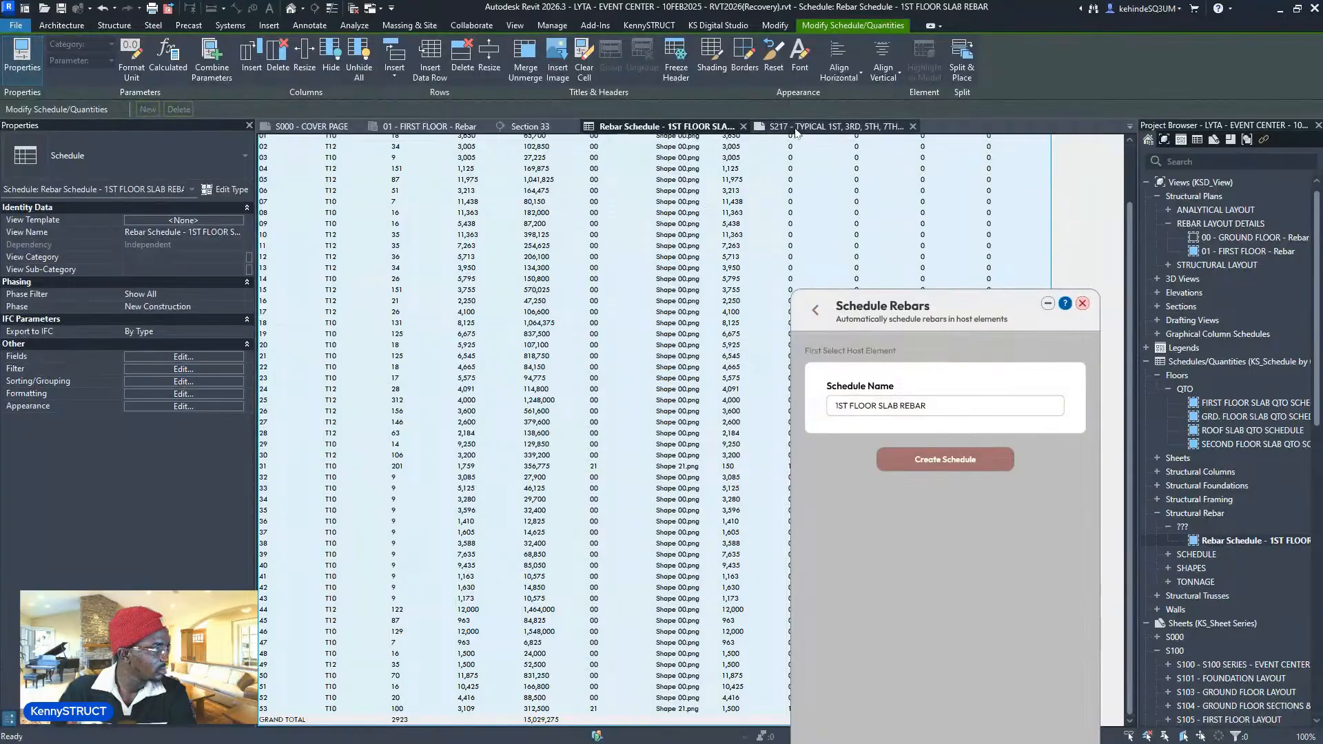
{"action": "left_click", "coordinate": [827, 126]}
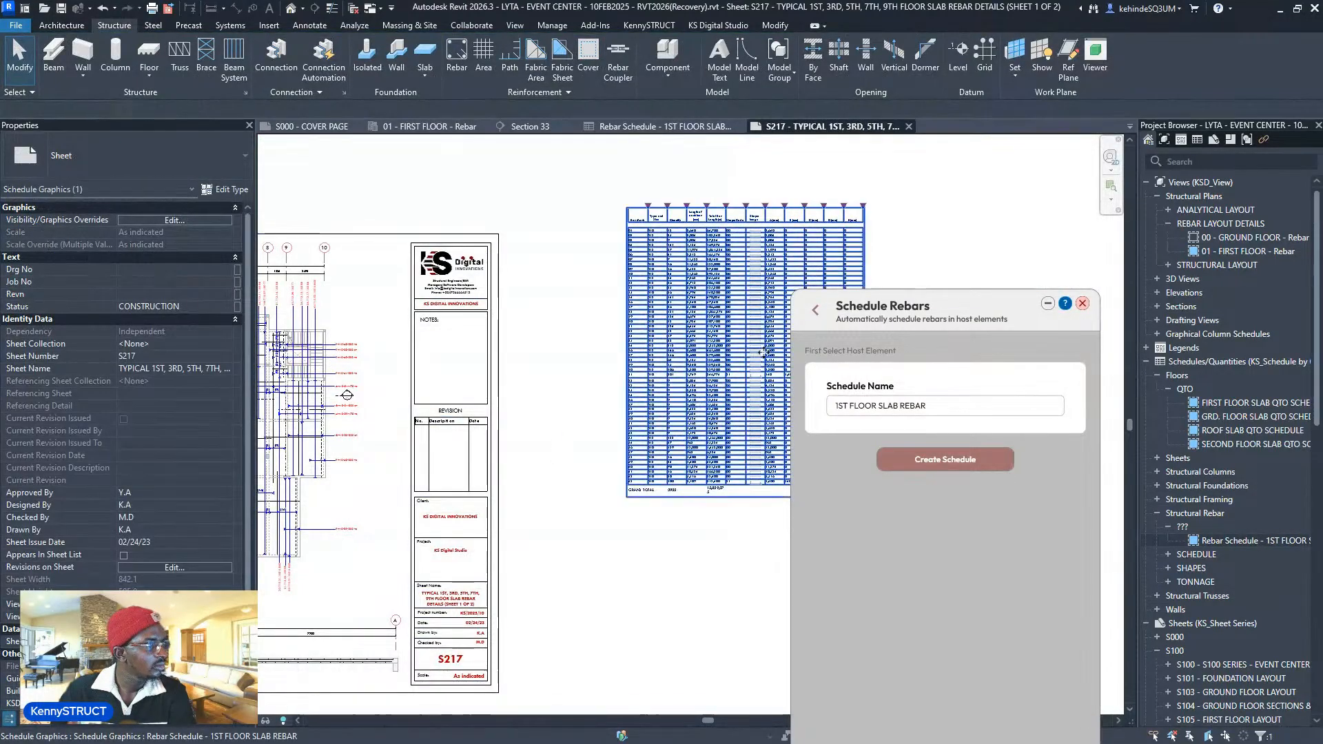
- Move the placed rebar schedule beside the title block on sheet S217
{"action": "left_click", "coordinate": [710, 369]}
{"action": "left_click_drag", "start_coordinate": [617, 434], "coordinate": [613, 433]}
{"action": "scroll", "coordinate": [571, 436], "scroll_direction": "up", "scroll_amount": 5}
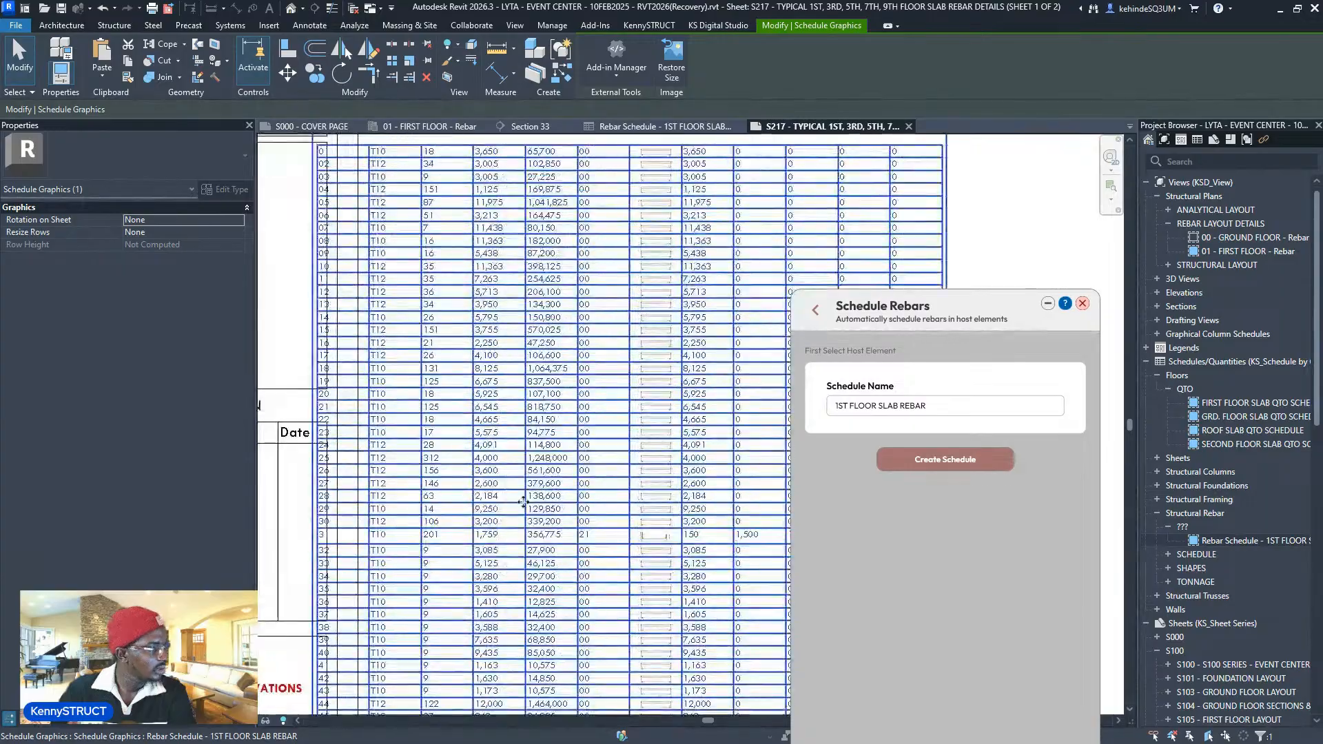
{"action": "scroll", "coordinate": [522, 499], "scroll_direction": "down", "scroll_amount": 4}
{"action": "left_click_drag", "start_coordinate": [598, 353], "coordinate": [607, 352]}
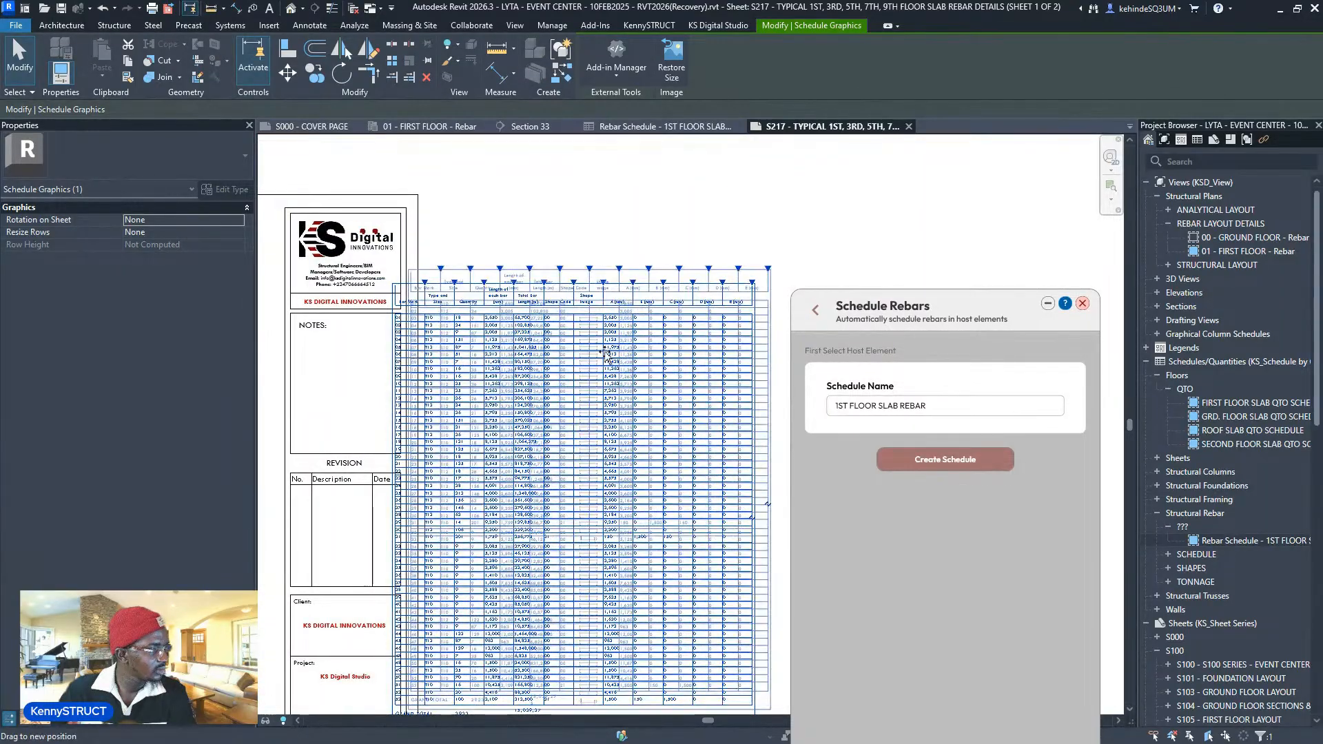
{"action": "left_click_drag", "start_coordinate": [617, 277], "coordinate": [633, 217]}
{"action": "left_click", "coordinate": [633, 212]}
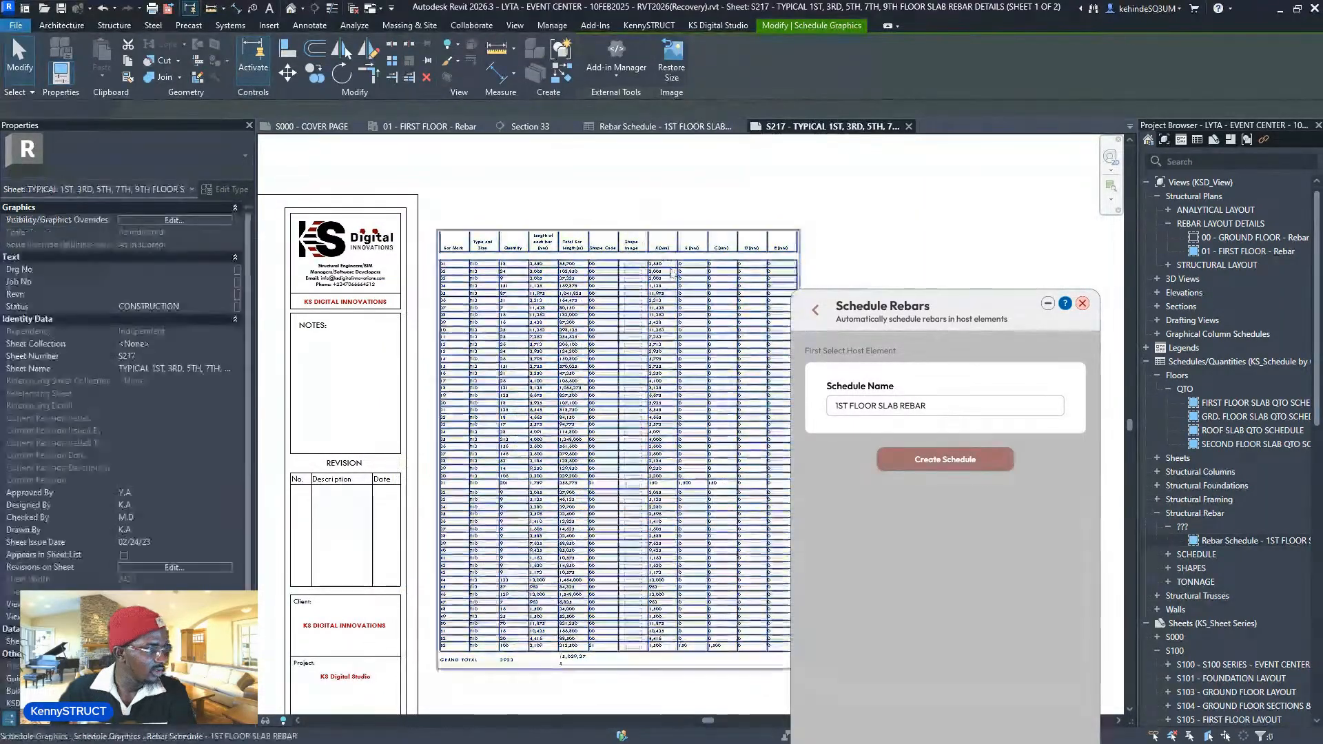
- Pan to the floor plan viewport and move the Schedule Rebars panel aside
{"action": "scroll", "coordinate": [665, 322], "scroll_direction": "down", "scroll_amount": 1}
{"action": "scroll", "coordinate": [666, 322], "scroll_direction": "down", "scroll_amount": 2}
{"action": "middle_click_drag", "start_coordinate": [368, 345], "coordinate": [750, 318]}
{"action": "scroll", "coordinate": [751, 318], "scroll_direction": "down", "scroll_amount": 1}
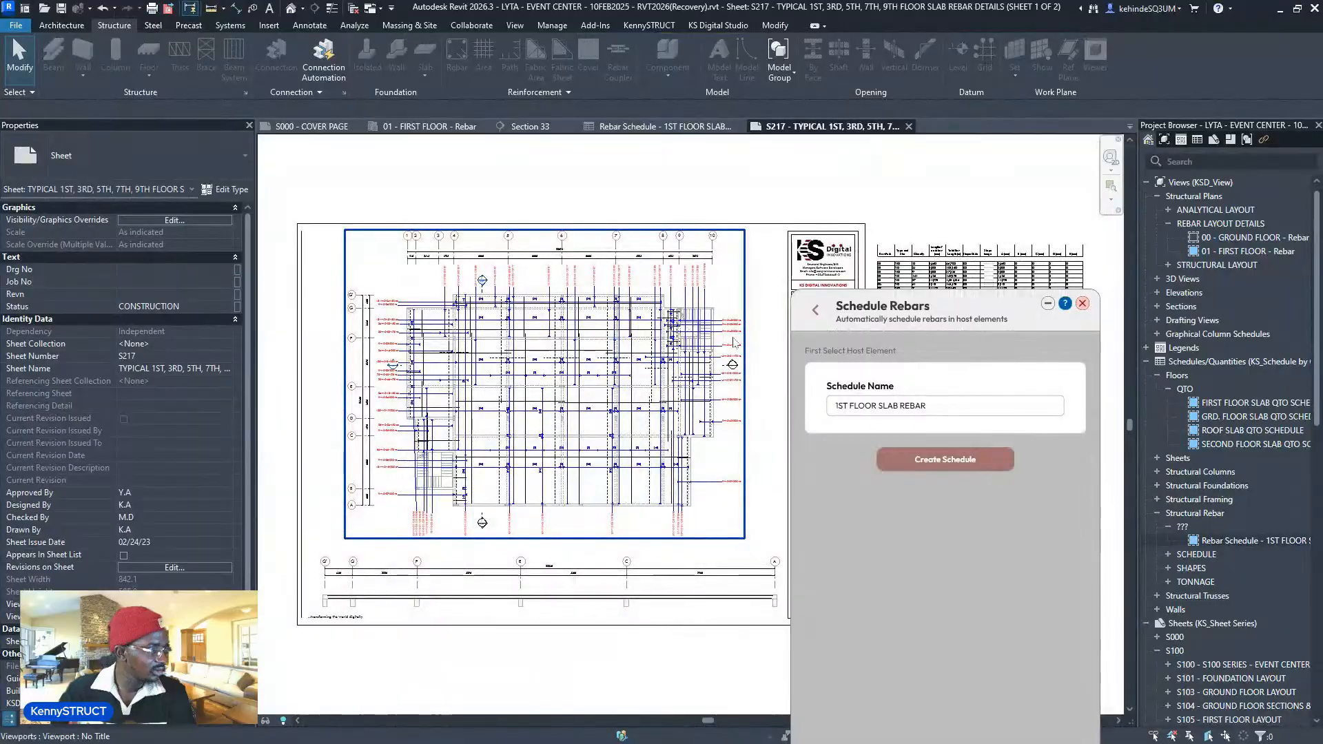
{"action": "scroll", "coordinate": [751, 318], "scroll_direction": "up", "scroll_amount": 1}
{"action": "scroll", "coordinate": [751, 318], "scroll_direction": "up", "scroll_amount": 3}
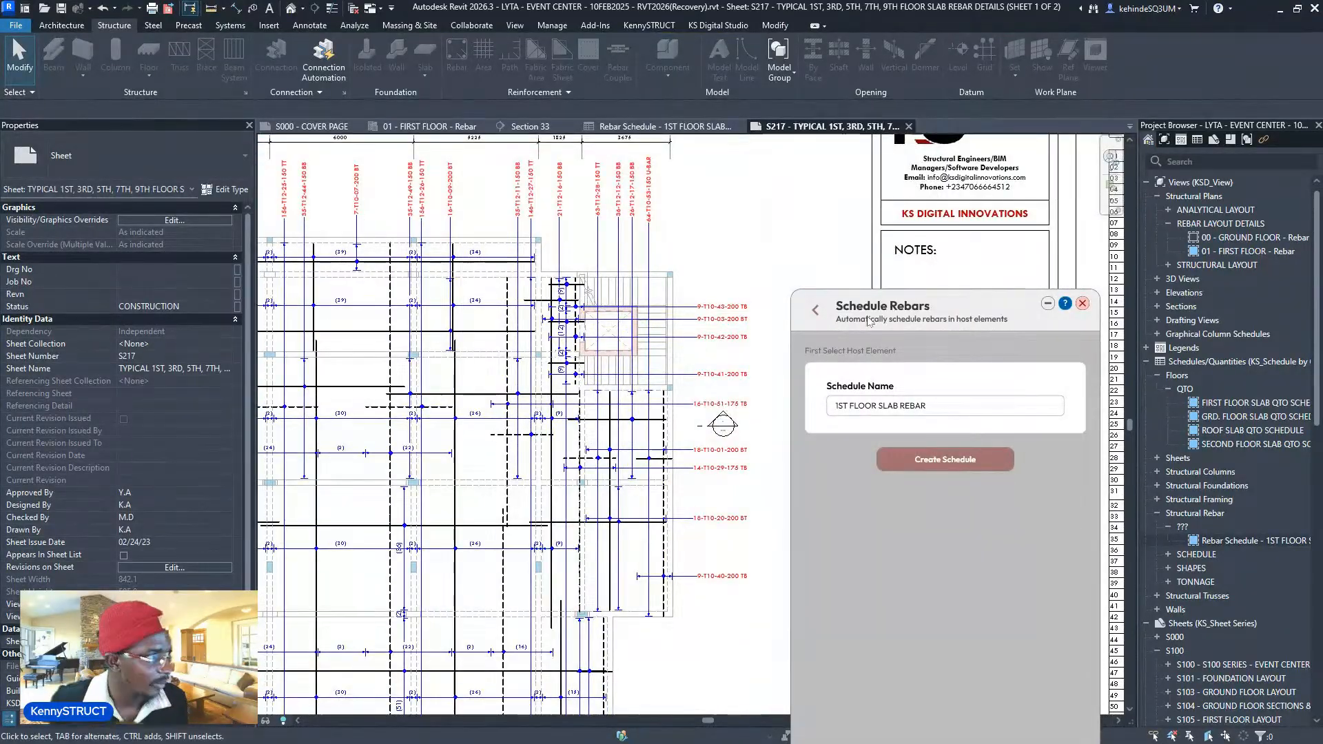
{"action": "left_click_drag", "start_coordinate": [876, 312], "coordinate": [789, 229]}
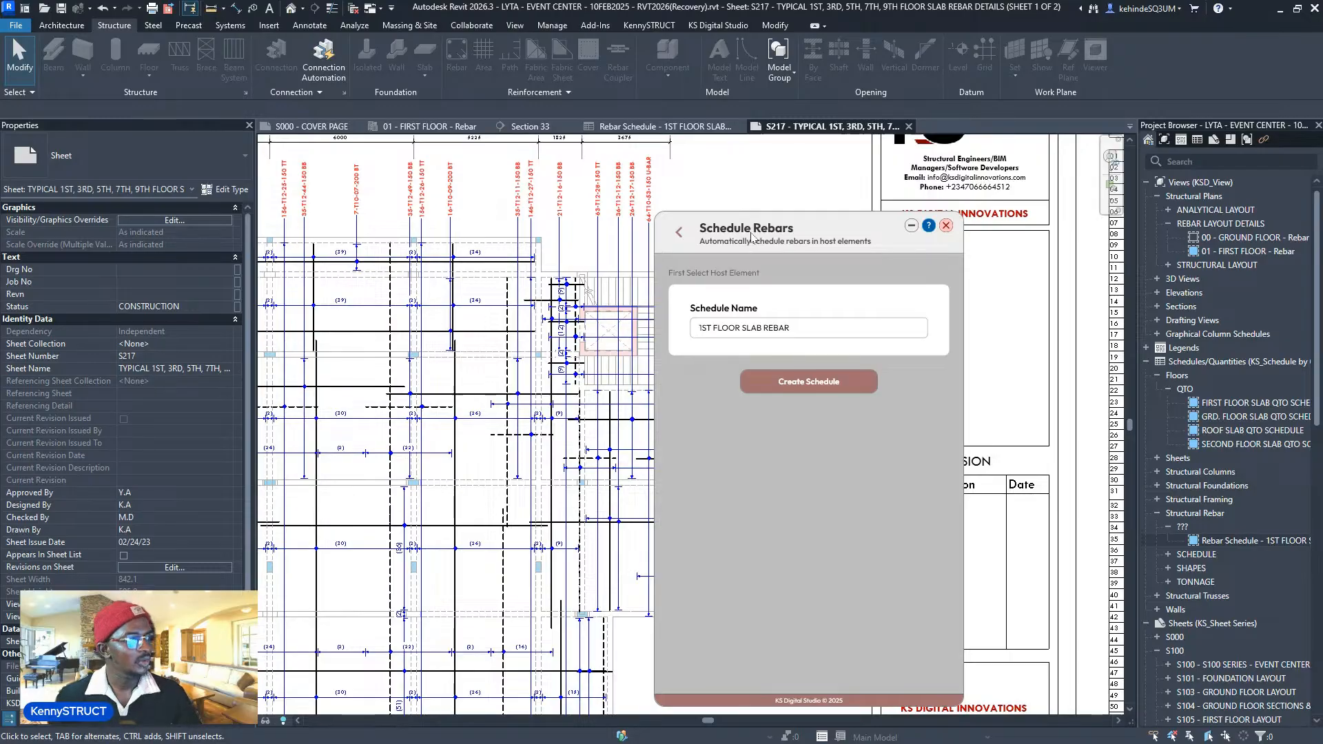
{"action": "left_click_drag", "start_coordinate": [751, 236], "coordinate": [939, 234]}
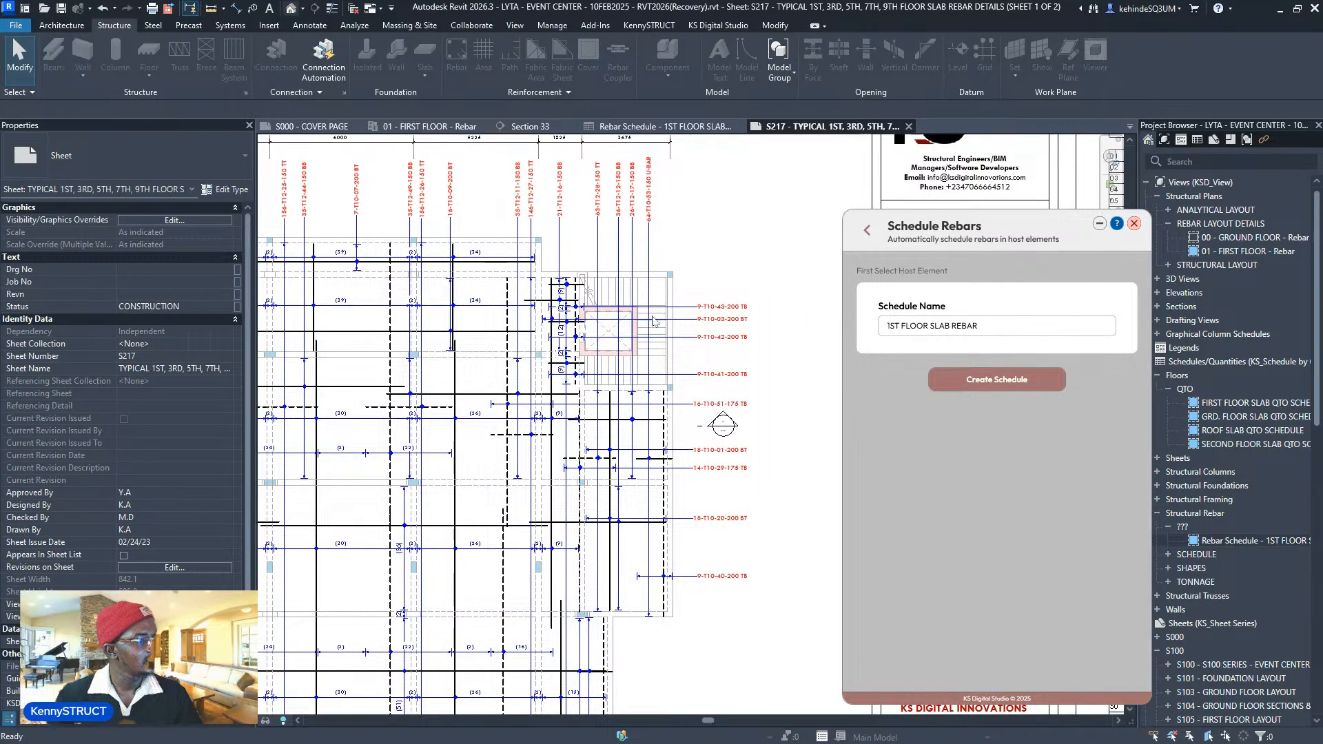
- Scroll Rebar Automate to Rebar Visibility and close every view except the slab's 3D view
{"action": "scroll", "coordinate": [653, 428], "scroll_direction": "up", "scroll_amount": 3}
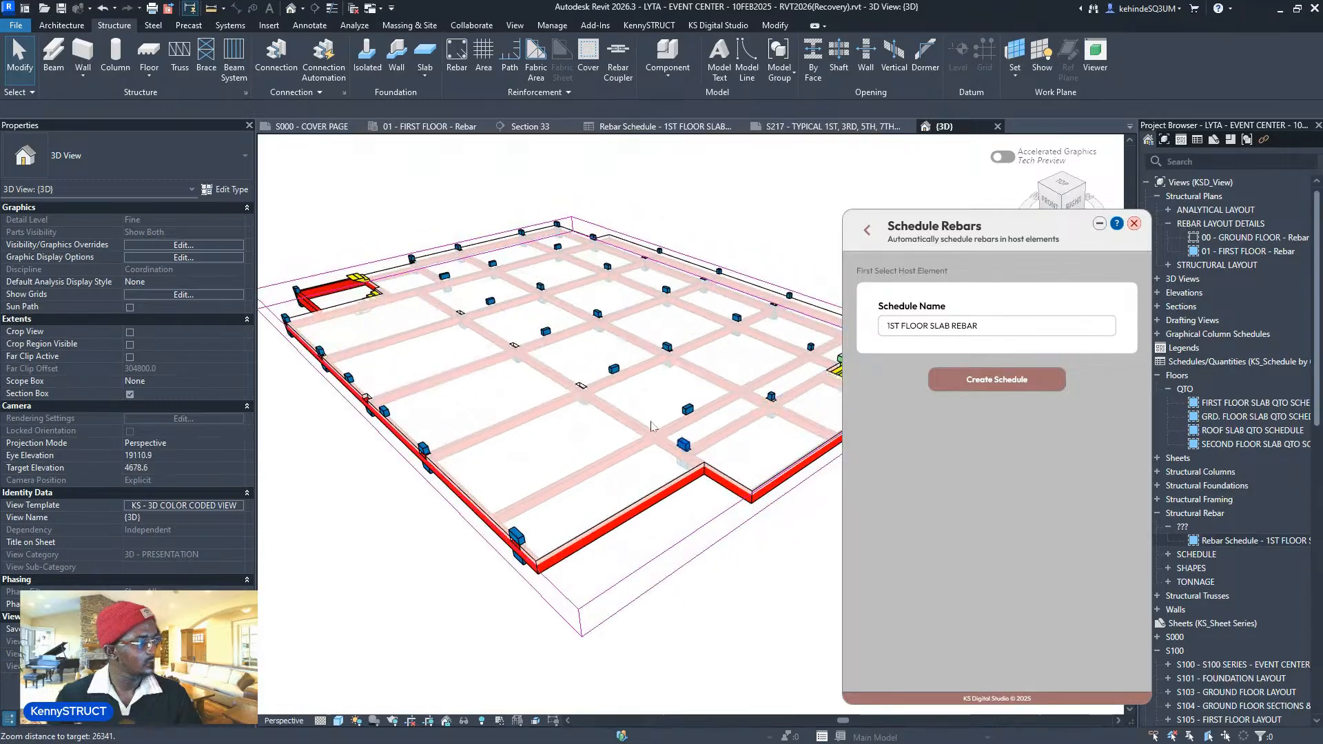
{"action": "scroll", "coordinate": [654, 427], "scroll_direction": "down", "scroll_amount": 2}
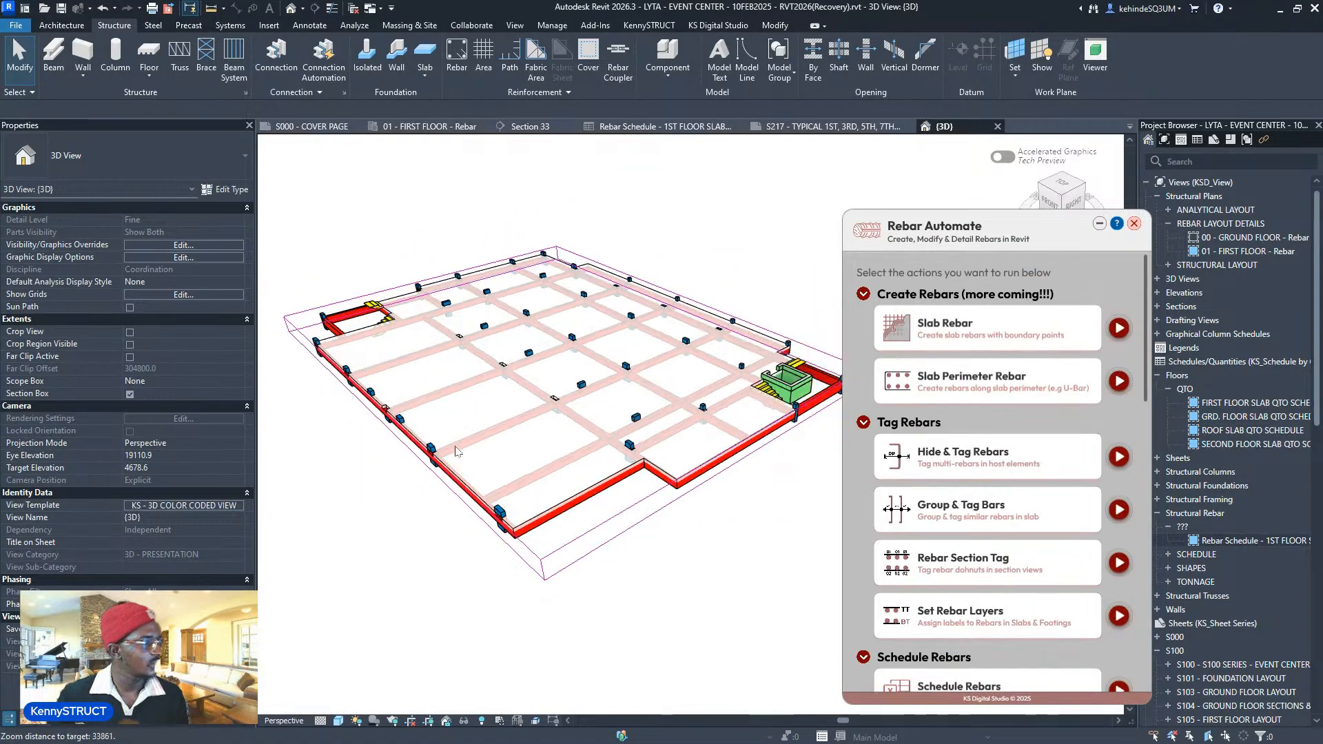
{"action": "scroll", "coordinate": [665, 453], "scroll_direction": "down", "scroll_amount": 1}
{"action": "scroll", "coordinate": [997, 473], "scroll_direction": "down", "scroll_amount": 10}
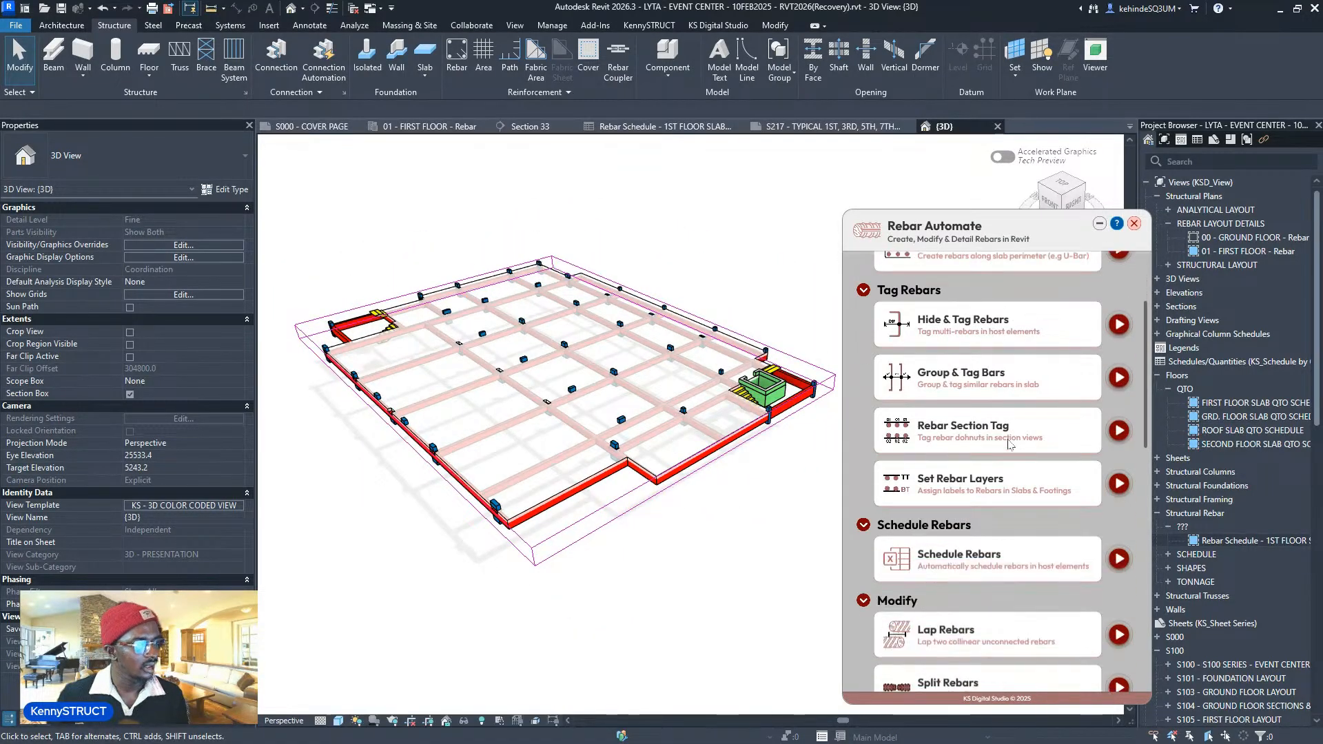
{"action": "scroll", "coordinate": [996, 473], "scroll_direction": "down", "scroll_amount": 2}
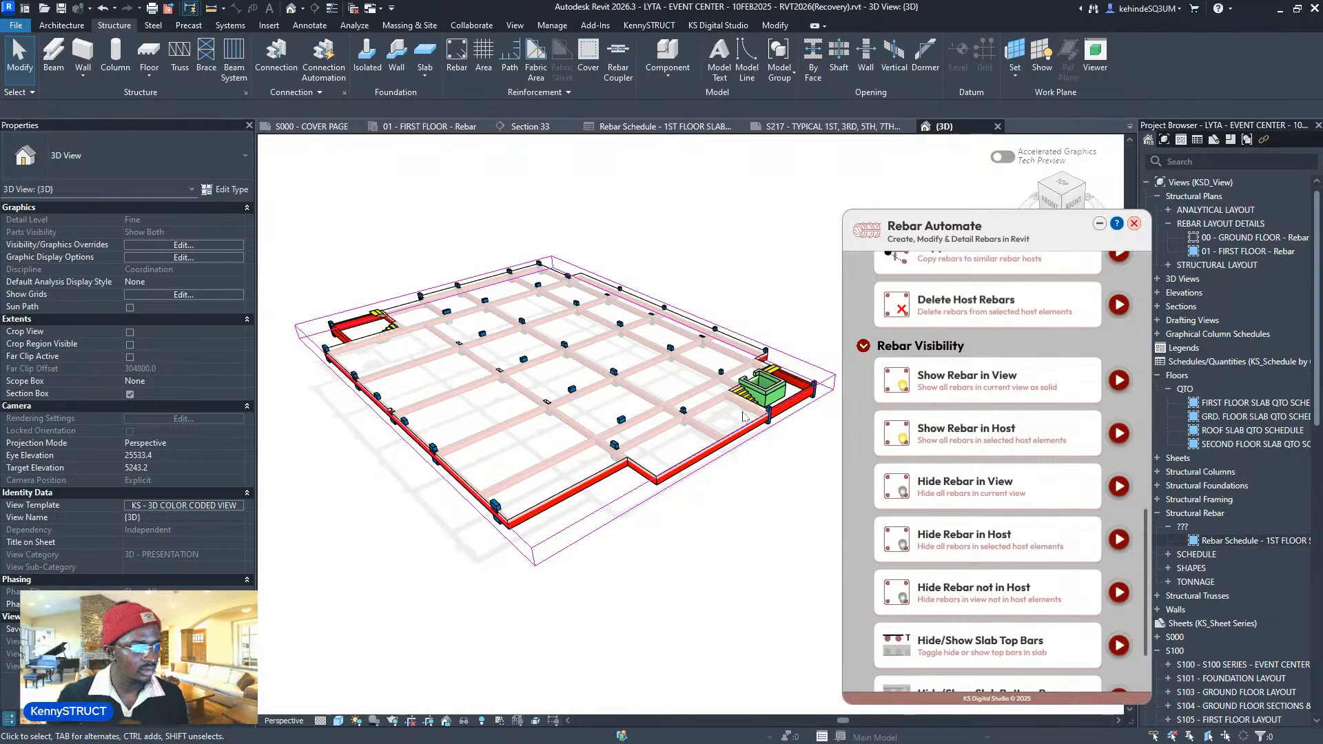
{"action": "scroll", "coordinate": [743, 416], "scroll_direction": "down", "scroll_amount": 2}
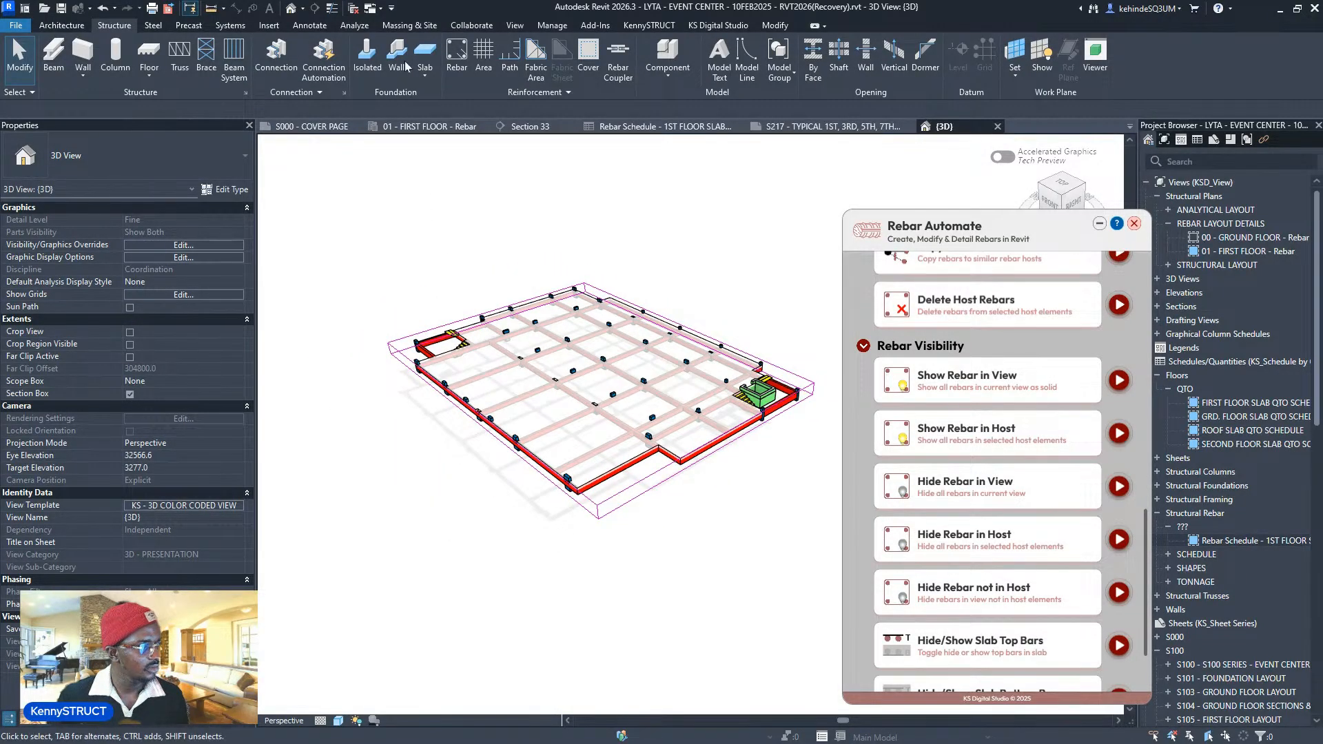
{"action": "left_click", "coordinate": [352, 8]}
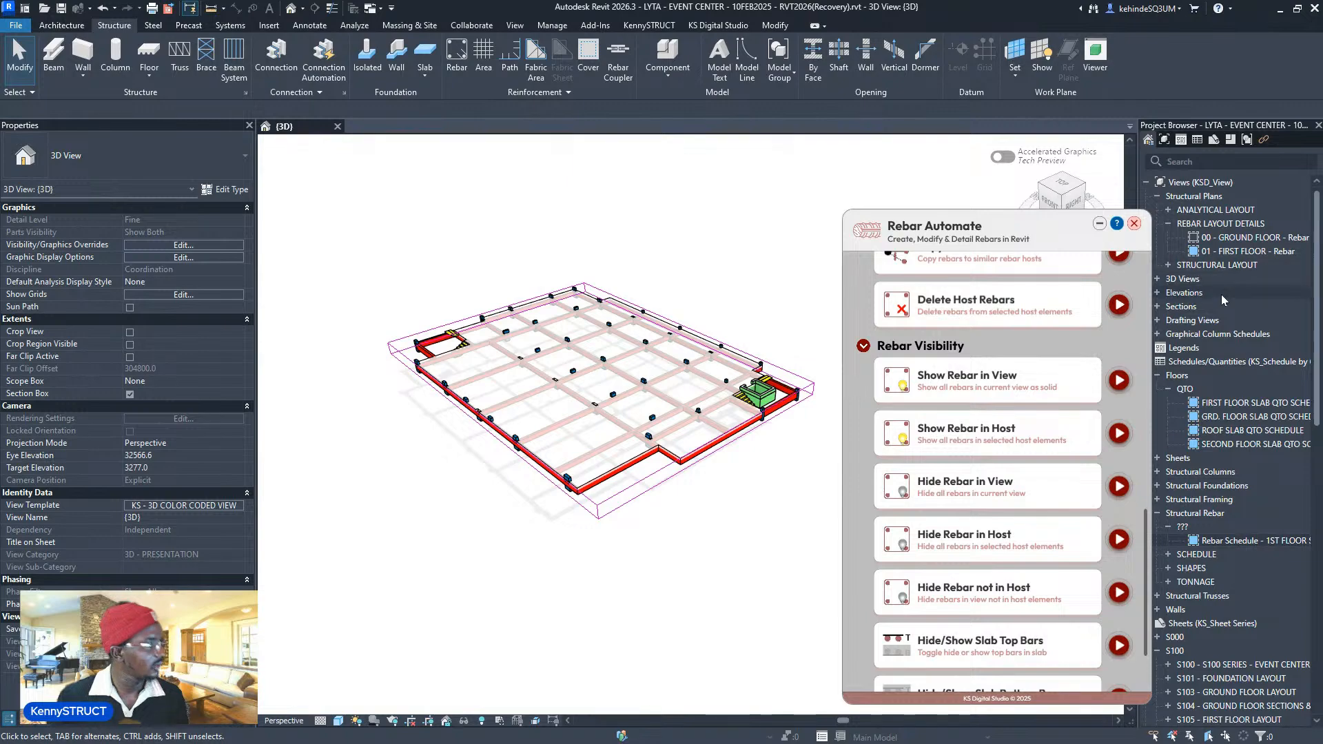
{"action": "left_click_drag", "start_coordinate": [999, 237], "coordinate": [830, 245]}
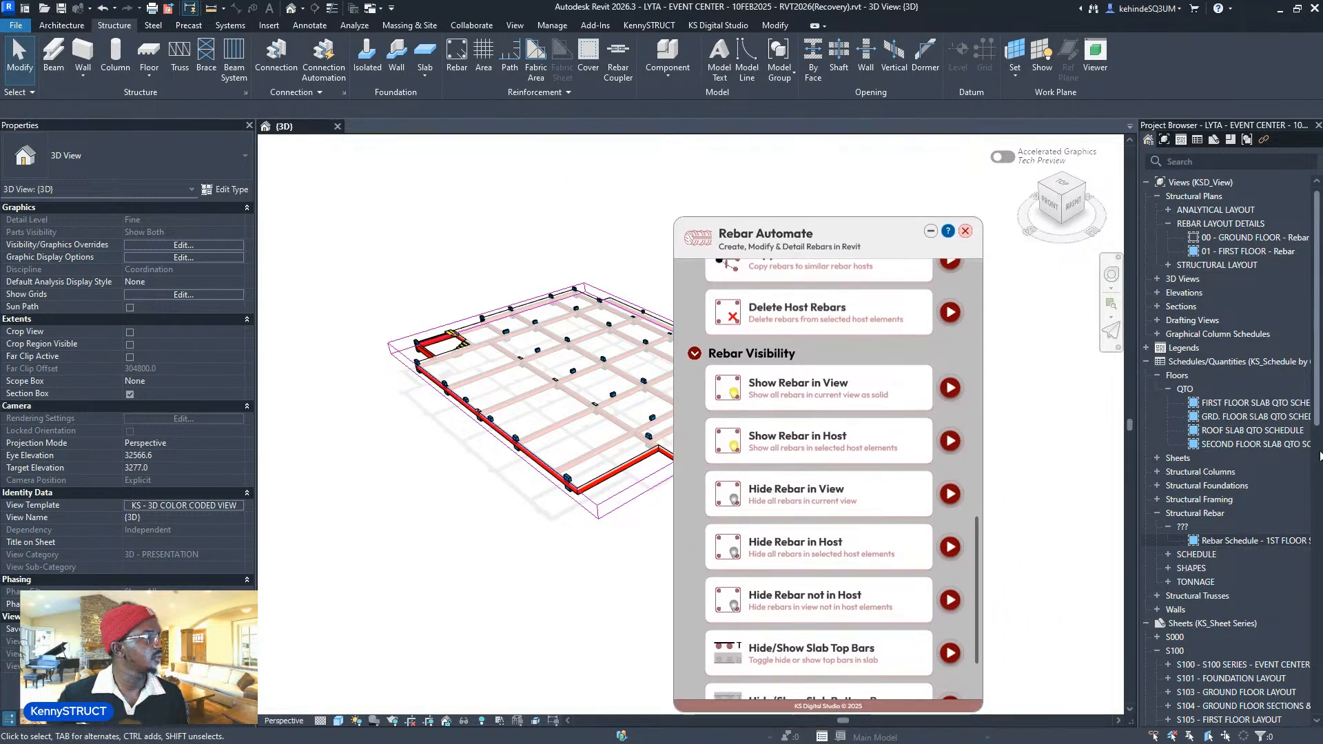
{"action": "scroll", "coordinate": [1264, 491], "scroll_direction": "down", "scroll_amount": 2}
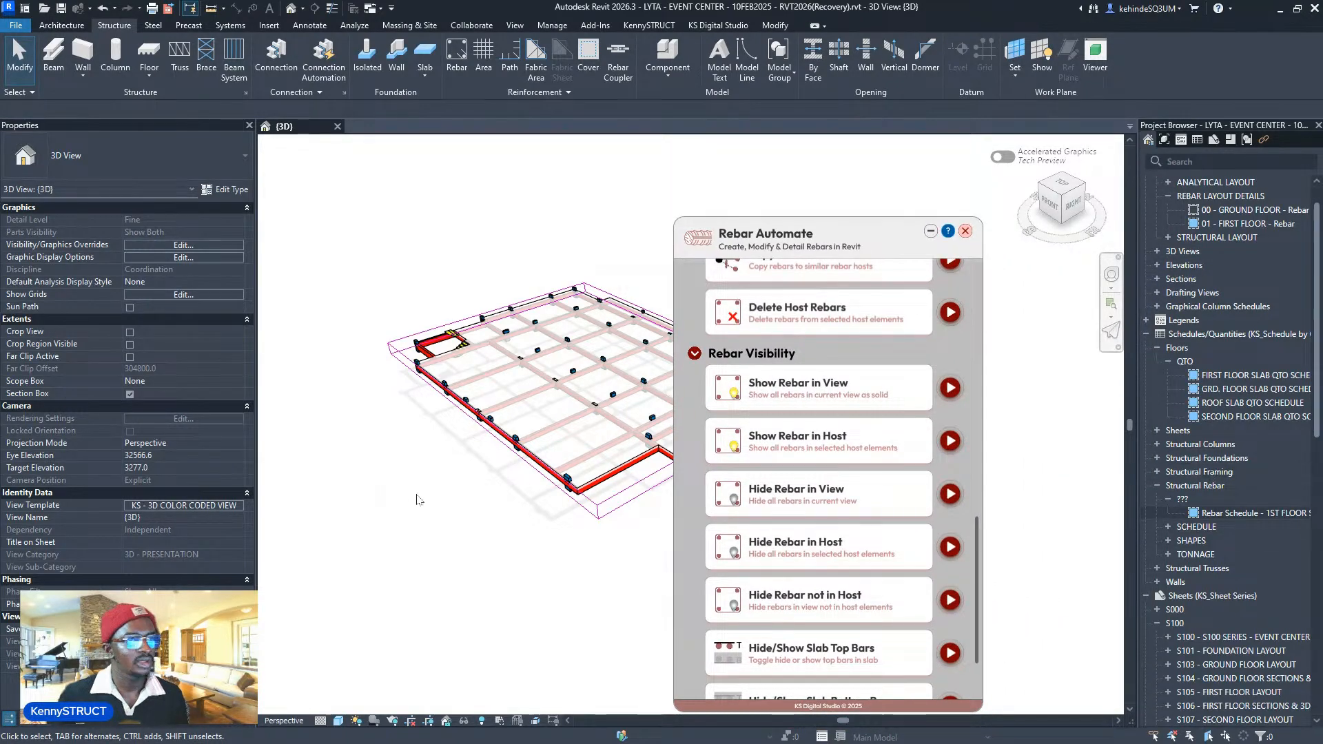
- Turn on Temporary View Properties and make Structural Rebar visible in Visibility/Graphics Overrides
{"action": "left_click", "coordinate": [516, 720]}
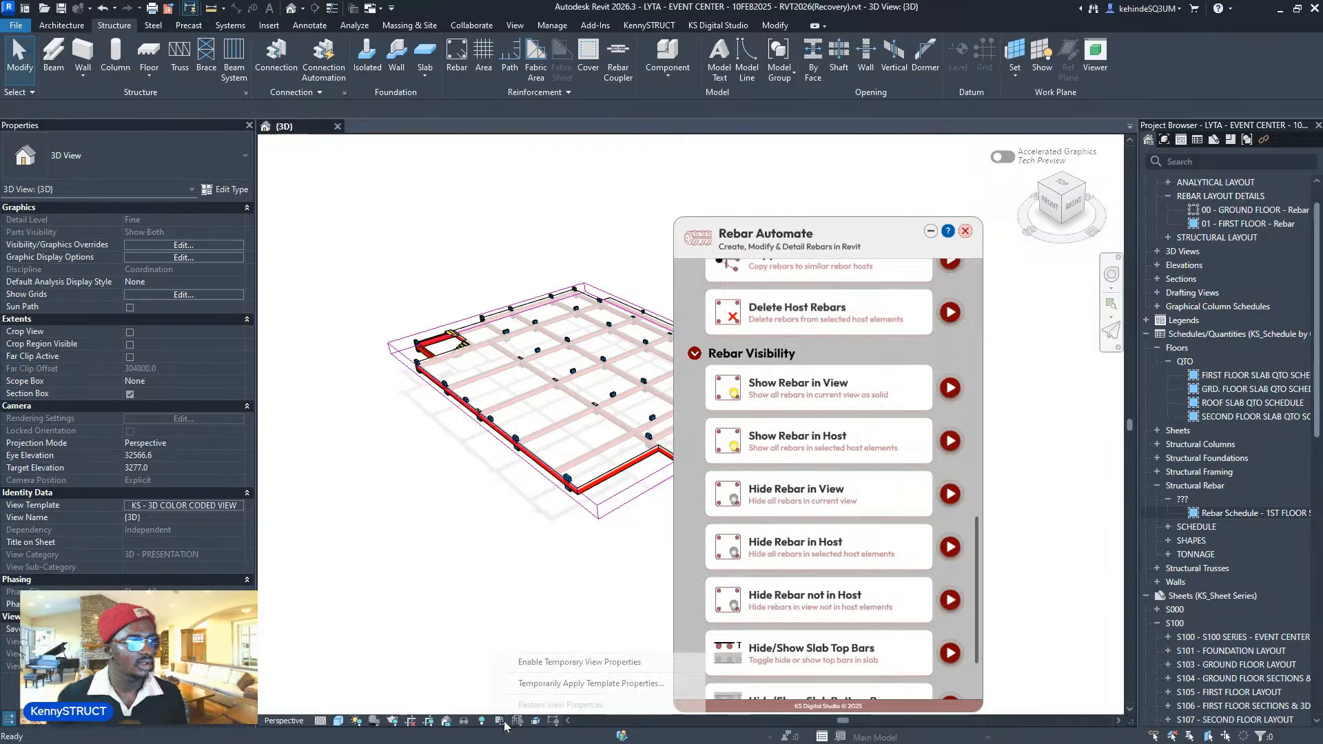
{"action": "left_click", "coordinate": [535, 662]}
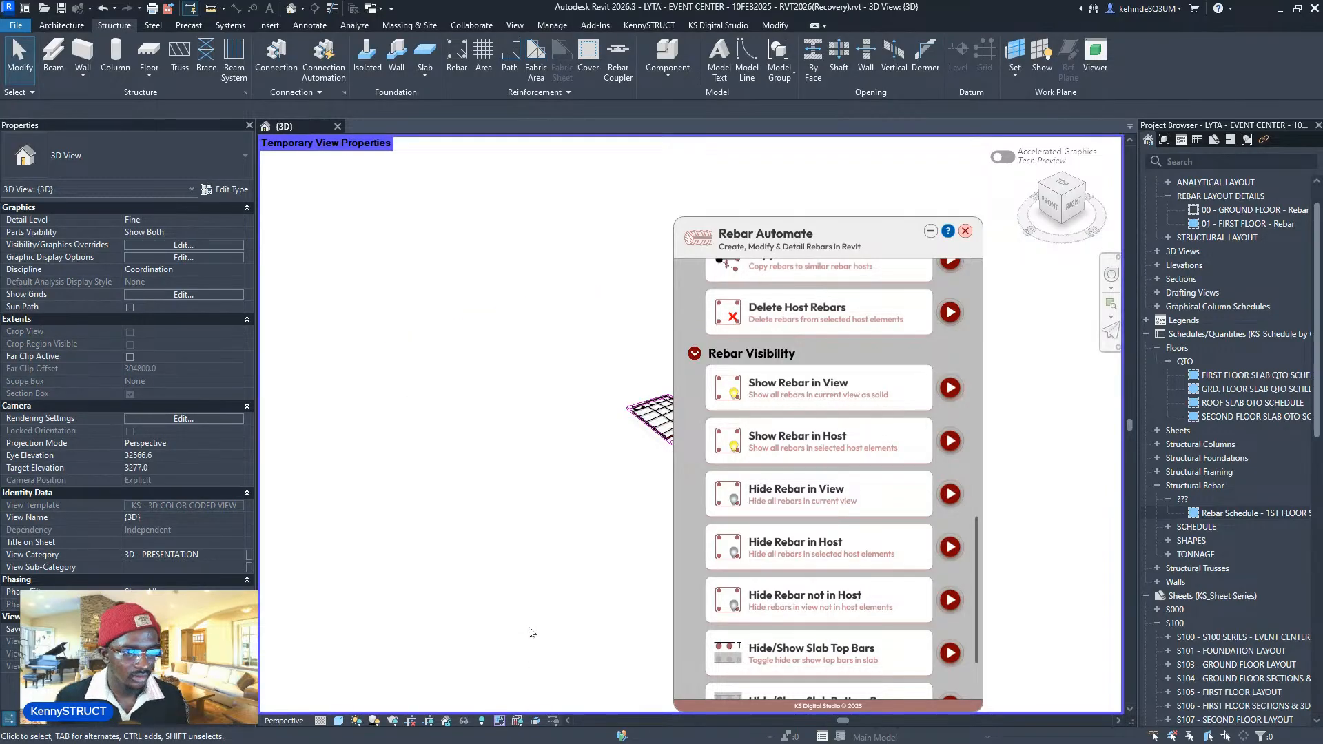
{"action": "key", "text": "v"}
{"action": "key", "text": "v"}
{"action": "scroll", "coordinate": [486, 419], "scroll_direction": "down", "scroll_amount": 10}
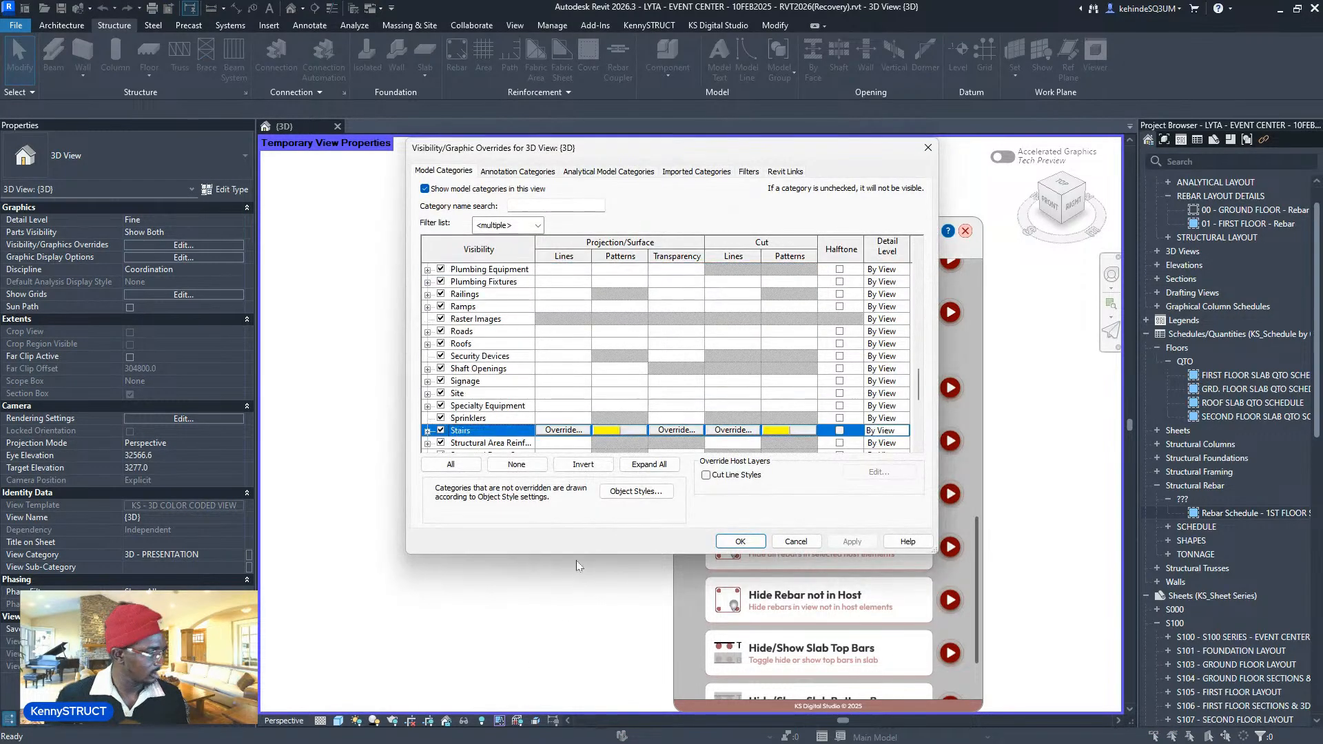
{"action": "left_click", "coordinate": [440, 406]}
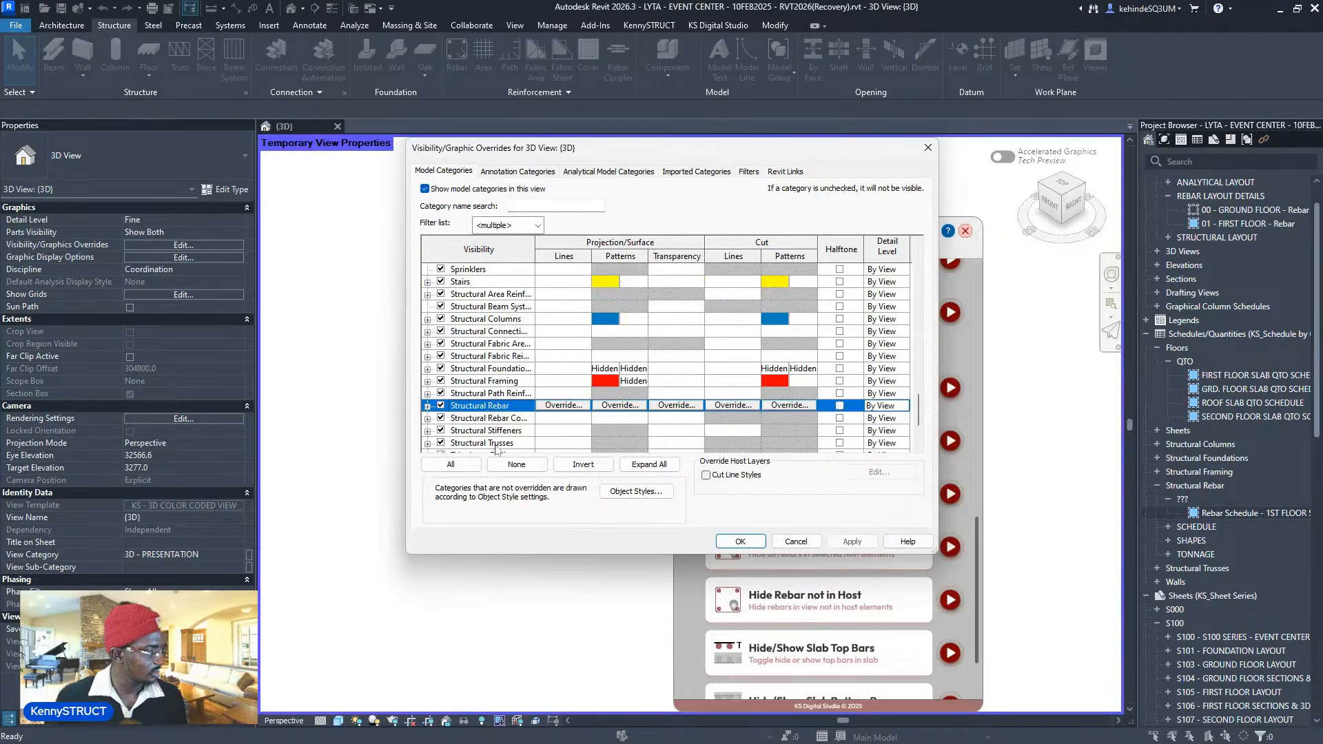
{"action": "key", "text": "Return"}
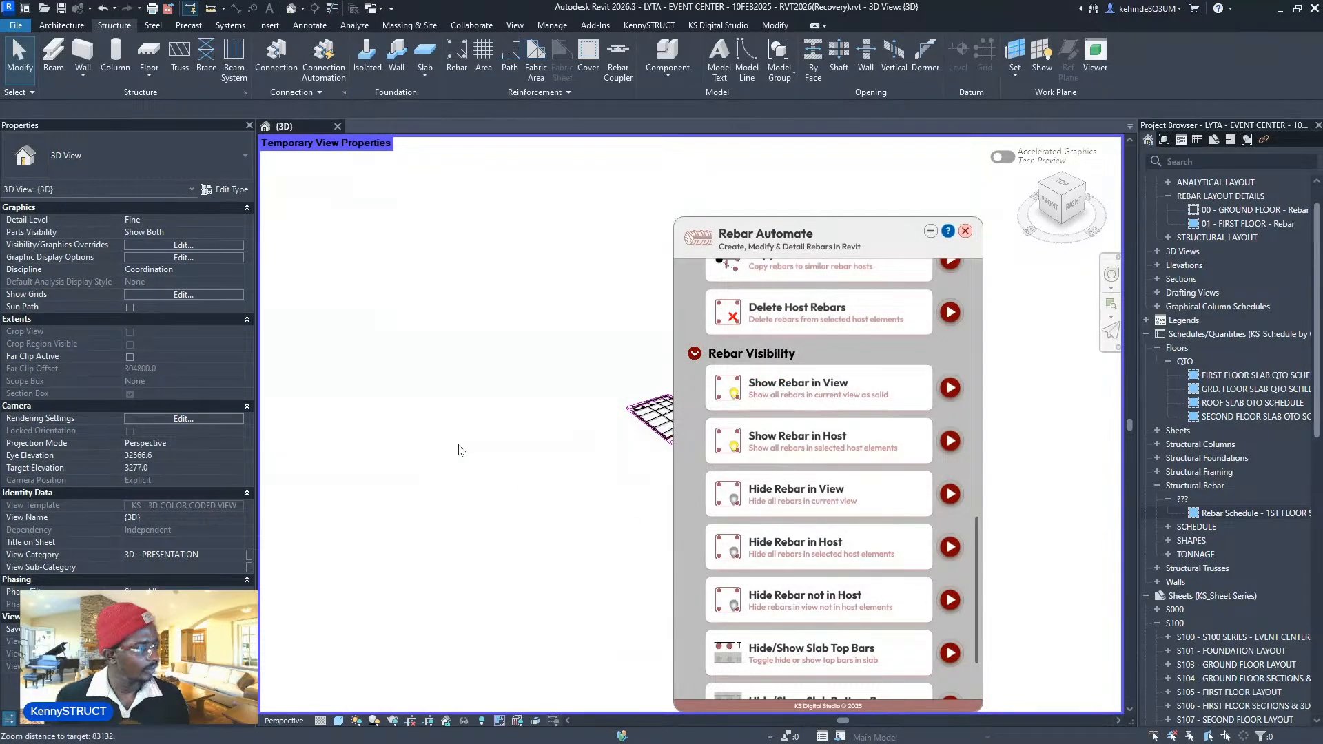
- Zoom and pan around the slab's newly revealed rebar mesh in 3D
{"action": "scroll", "coordinate": [546, 431], "scroll_direction": "up", "scroll_amount": 8}
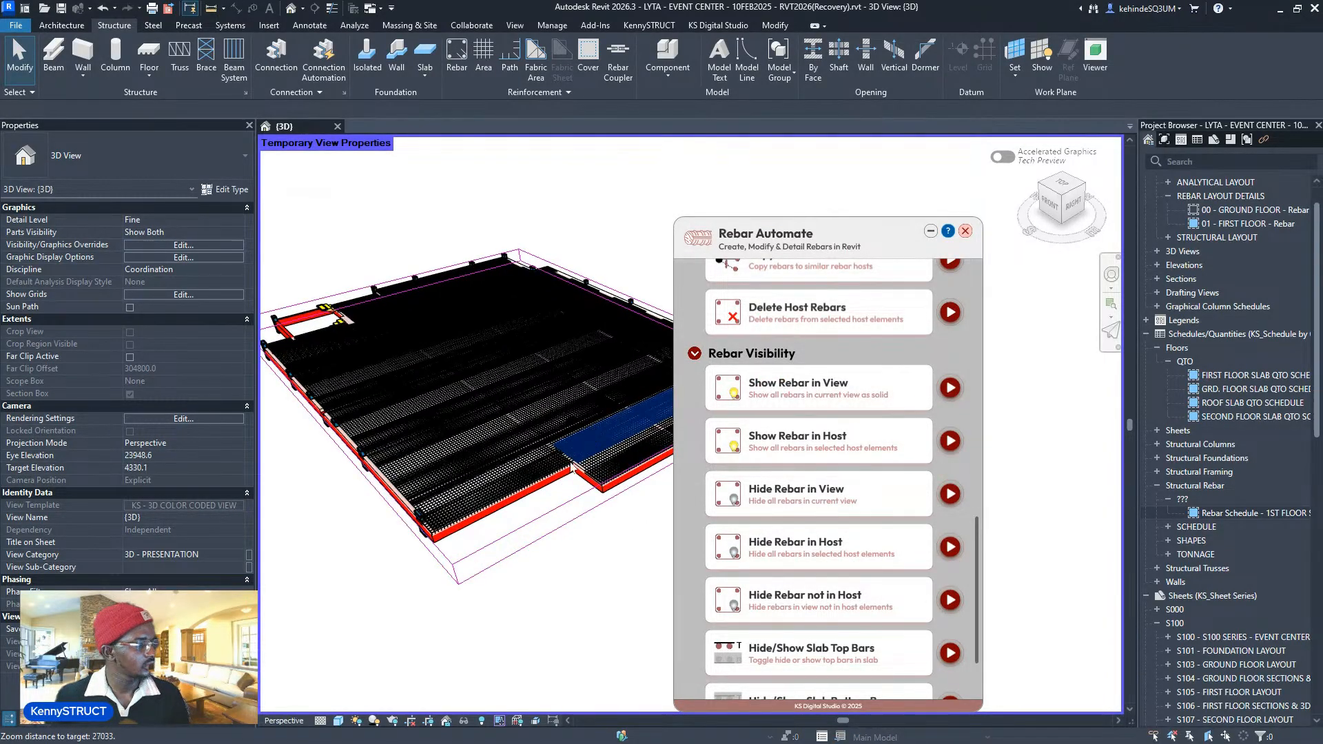
{"action": "scroll", "coordinate": [570, 466], "scroll_direction": "up", "scroll_amount": 8}
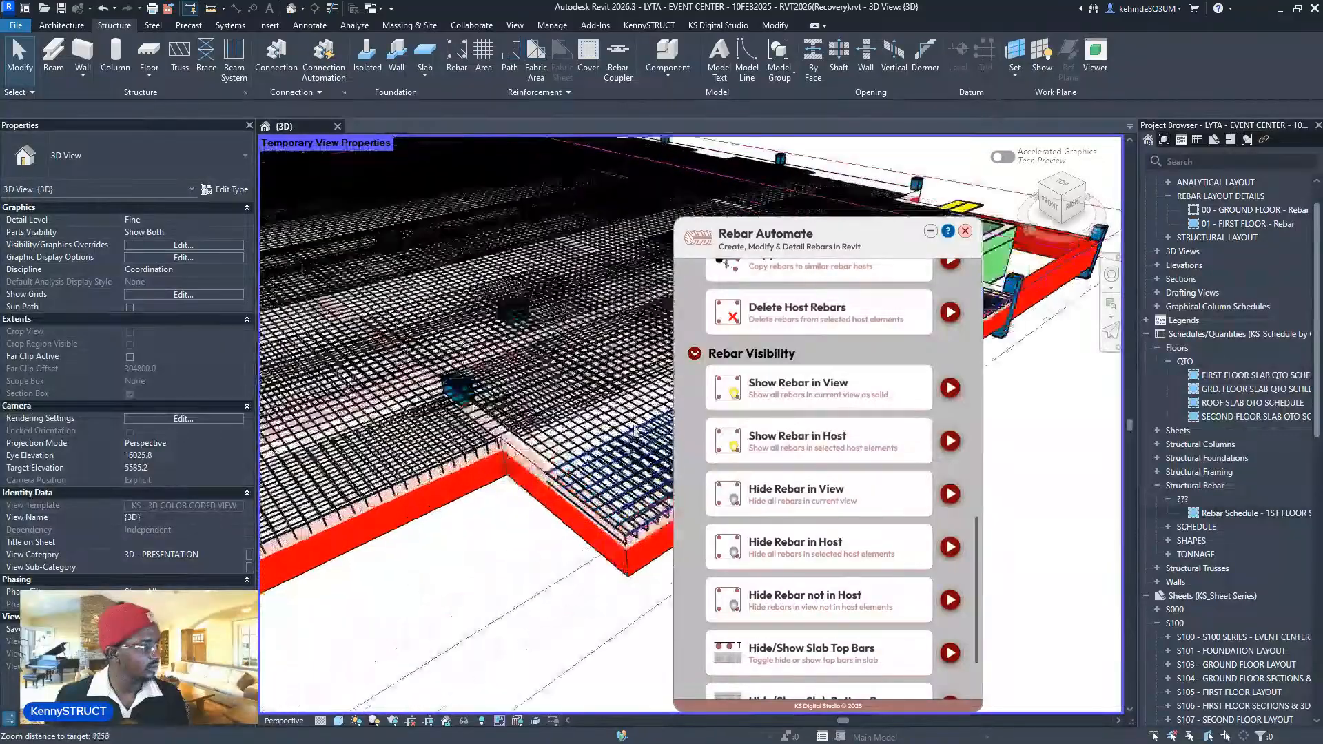
{"action": "scroll", "coordinate": [633, 430], "scroll_direction": "up", "scroll_amount": 5}
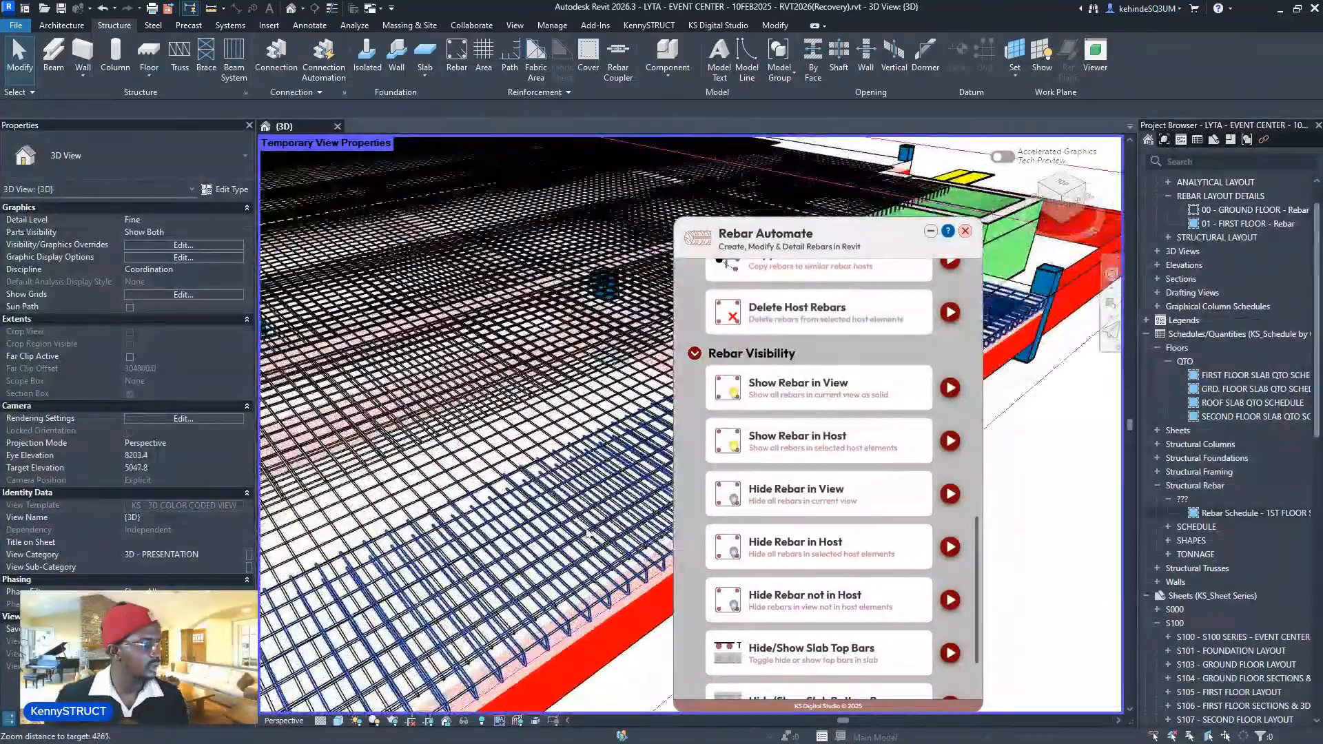
{"action": "scroll", "coordinate": [566, 493], "scroll_direction": "down", "scroll_amount": 4}
{"action": "middle_click_drag", "start_coordinate": [583, 485], "coordinate": [544, 506]}
{"action": "scroll", "coordinate": [544, 507], "scroll_direction": "down", "scroll_amount": 2}
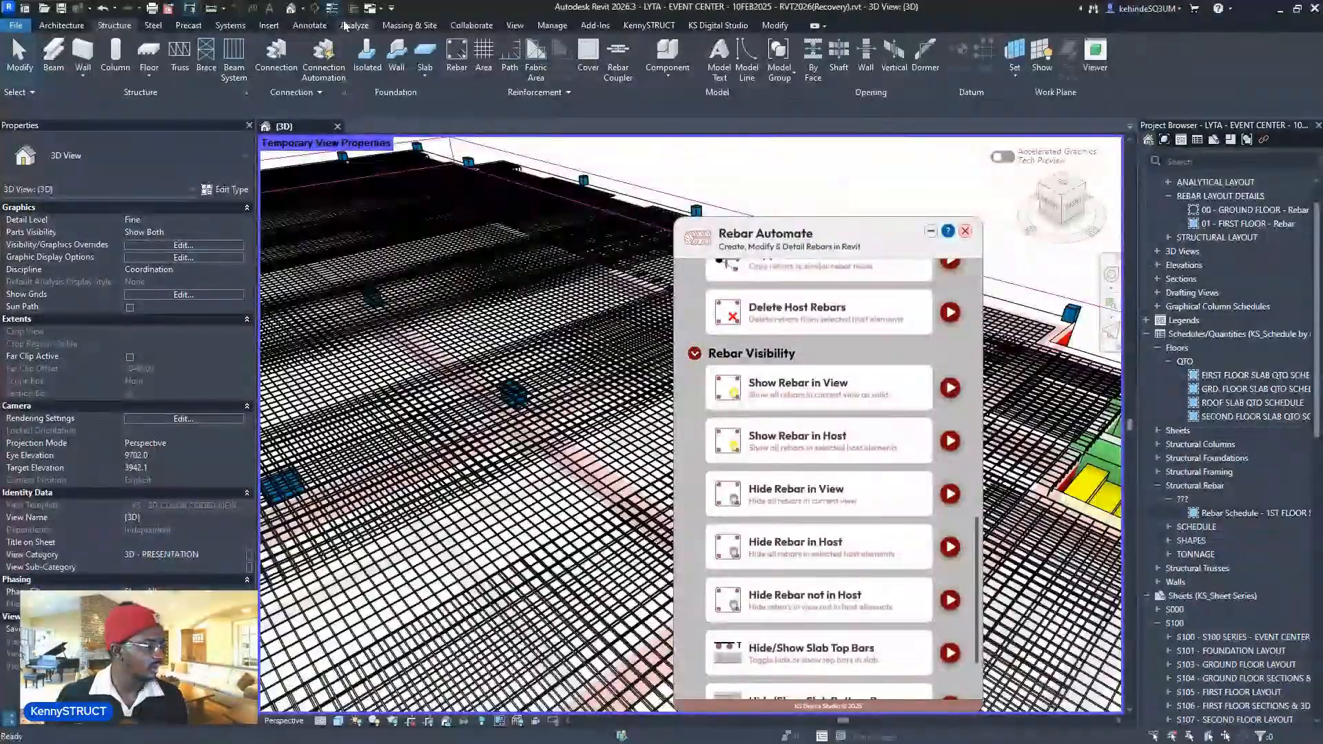
{"action": "scroll", "coordinate": [609, 447], "scroll_direction": "up", "scroll_amount": 6}
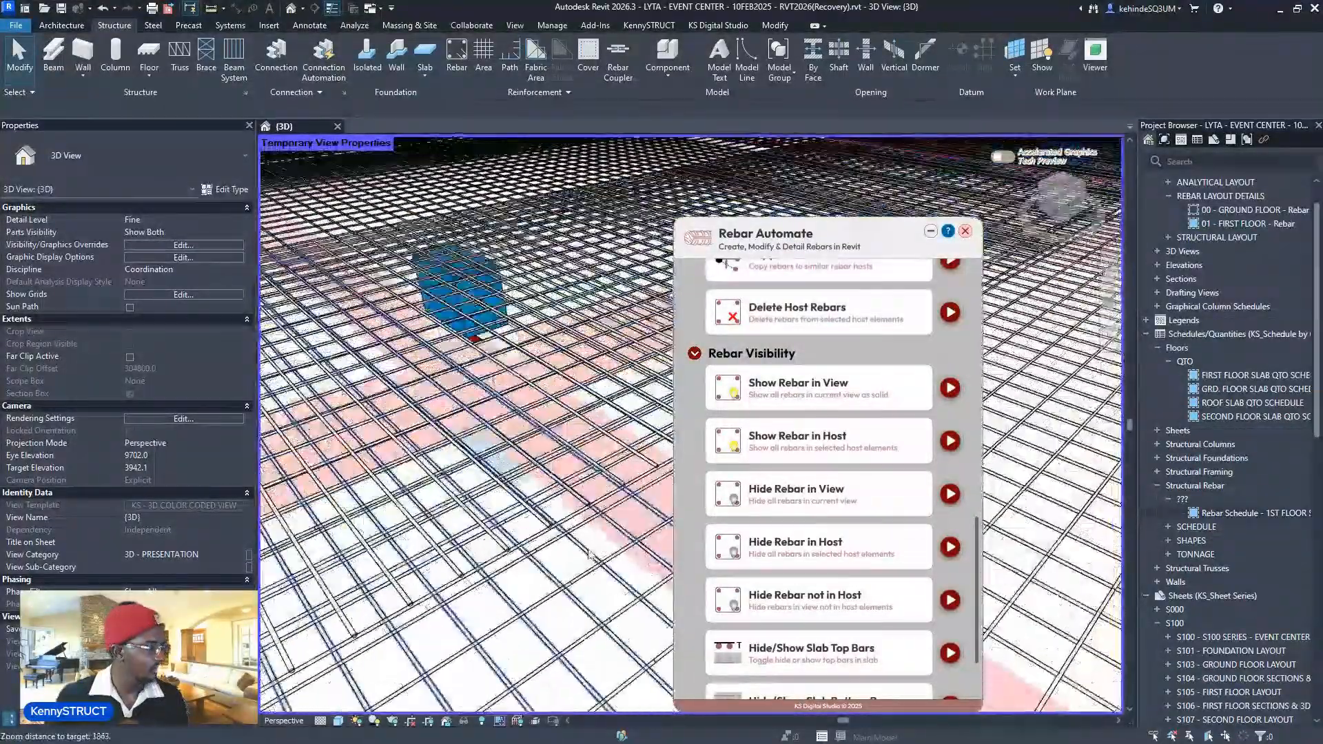
{"action": "scroll", "coordinate": [609, 448], "scroll_direction": "up", "scroll_amount": 3}
{"action": "scroll", "coordinate": [560, 478], "scroll_direction": "down", "scroll_amount": 4}
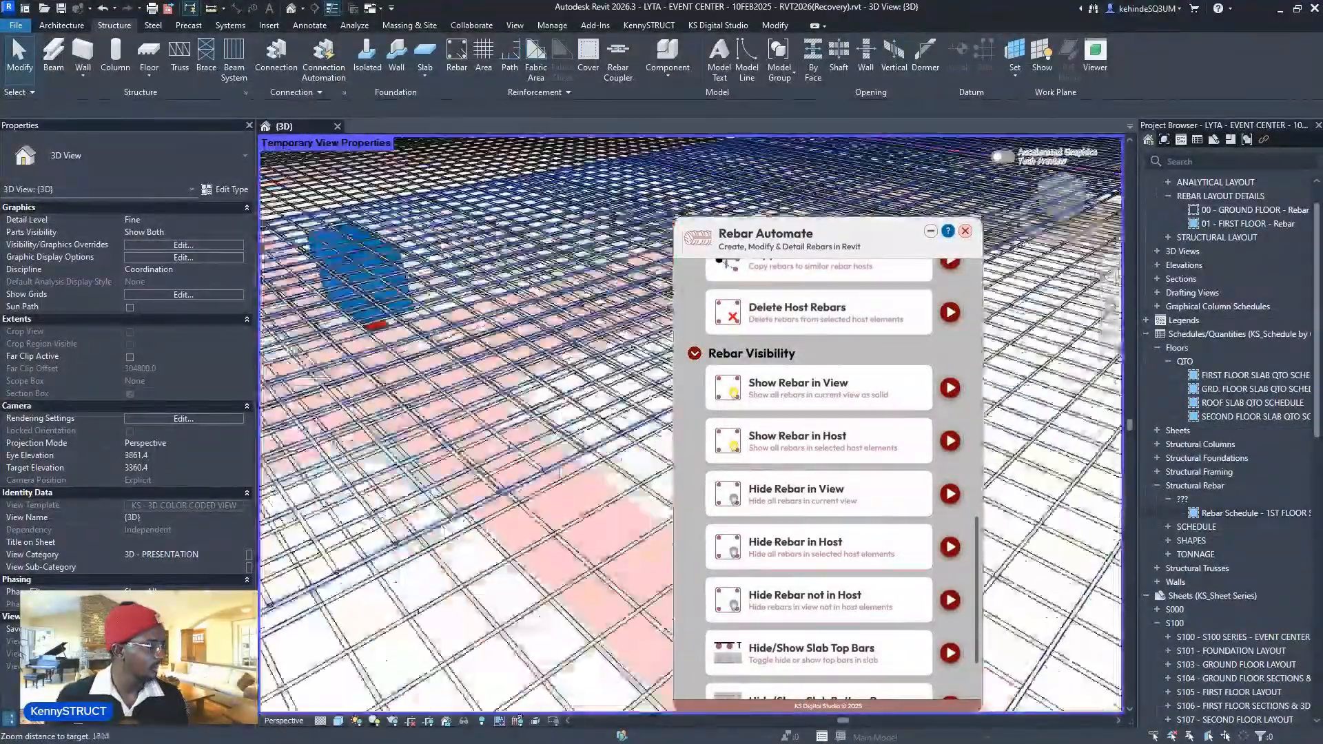
{"action": "scroll", "coordinate": [630, 425], "scroll_direction": "up", "scroll_amount": 2}
{"action": "scroll", "coordinate": [631, 425], "scroll_direction": "up", "scroll_amount": 2}
{"action": "scroll", "coordinate": [537, 573], "scroll_direction": "down", "scroll_amount": 2}
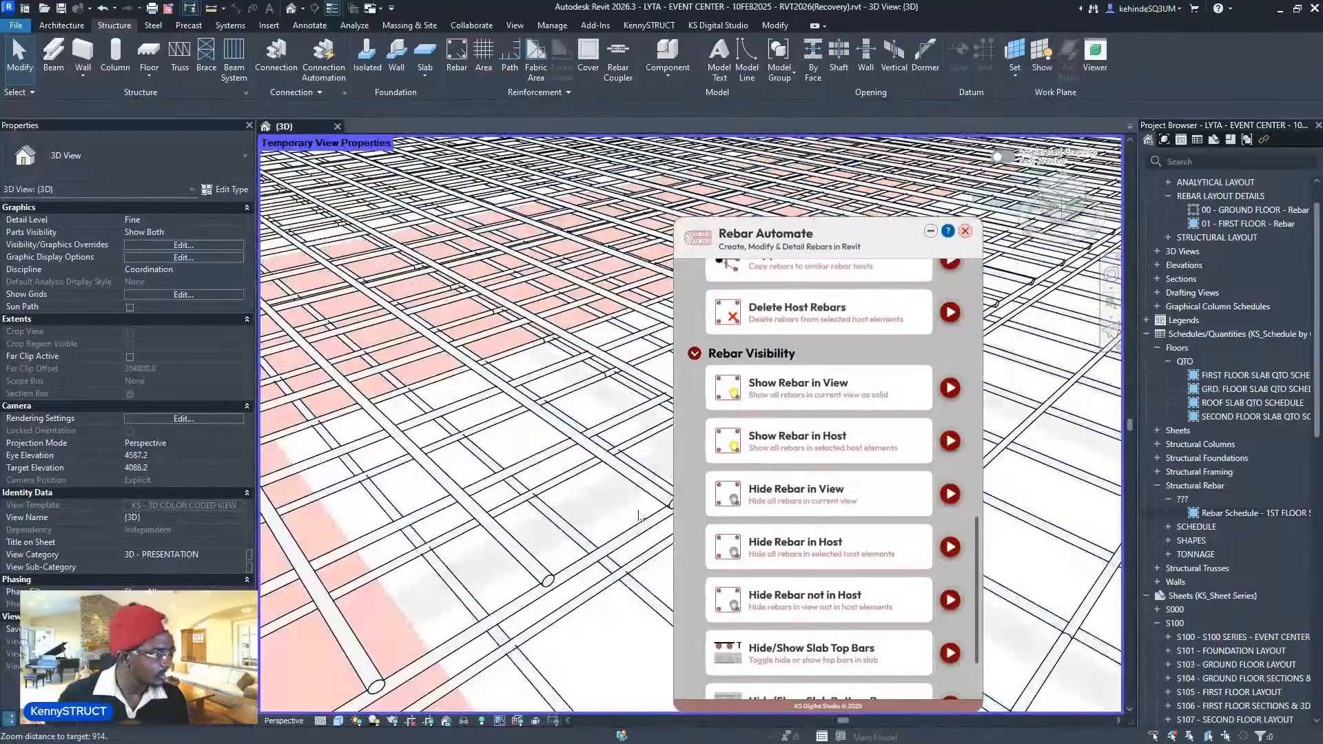
{"action": "scroll", "coordinate": [525, 585], "scroll_direction": "down", "scroll_amount": 5}
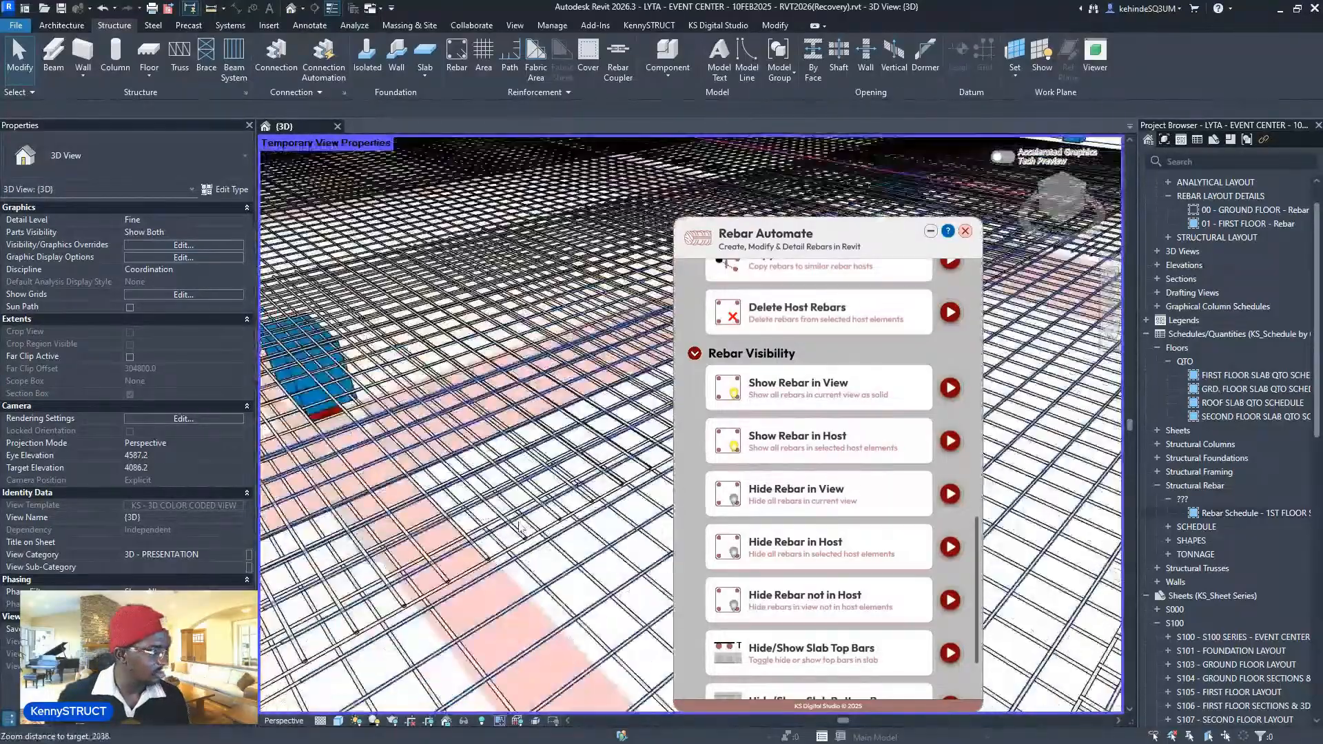
{"action": "scroll", "coordinate": [520, 525], "scroll_direction": "down", "scroll_amount": 5}
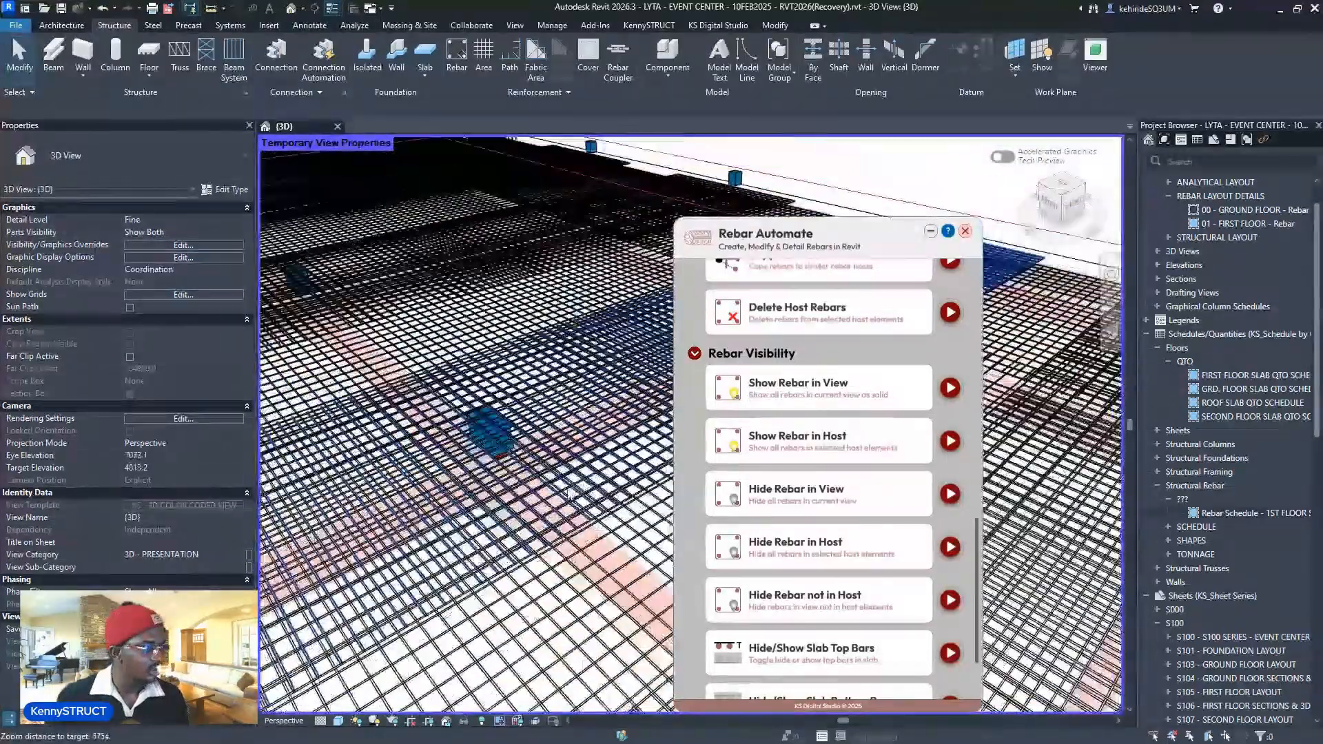
{"action": "scroll", "coordinate": [598, 393], "scroll_direction": "down", "scroll_amount": 6}
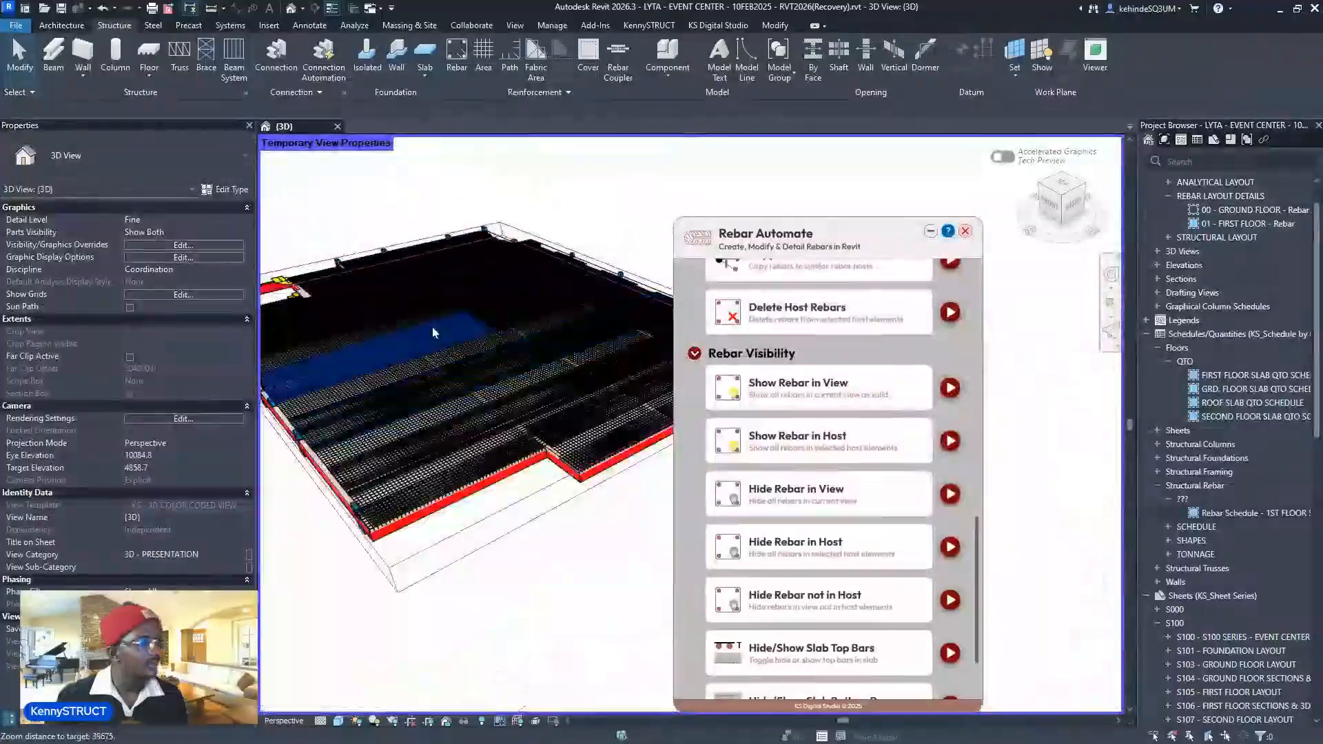
{"action": "middle_click_drag", "start_coordinate": [585, 415], "coordinate": [718, 484]}
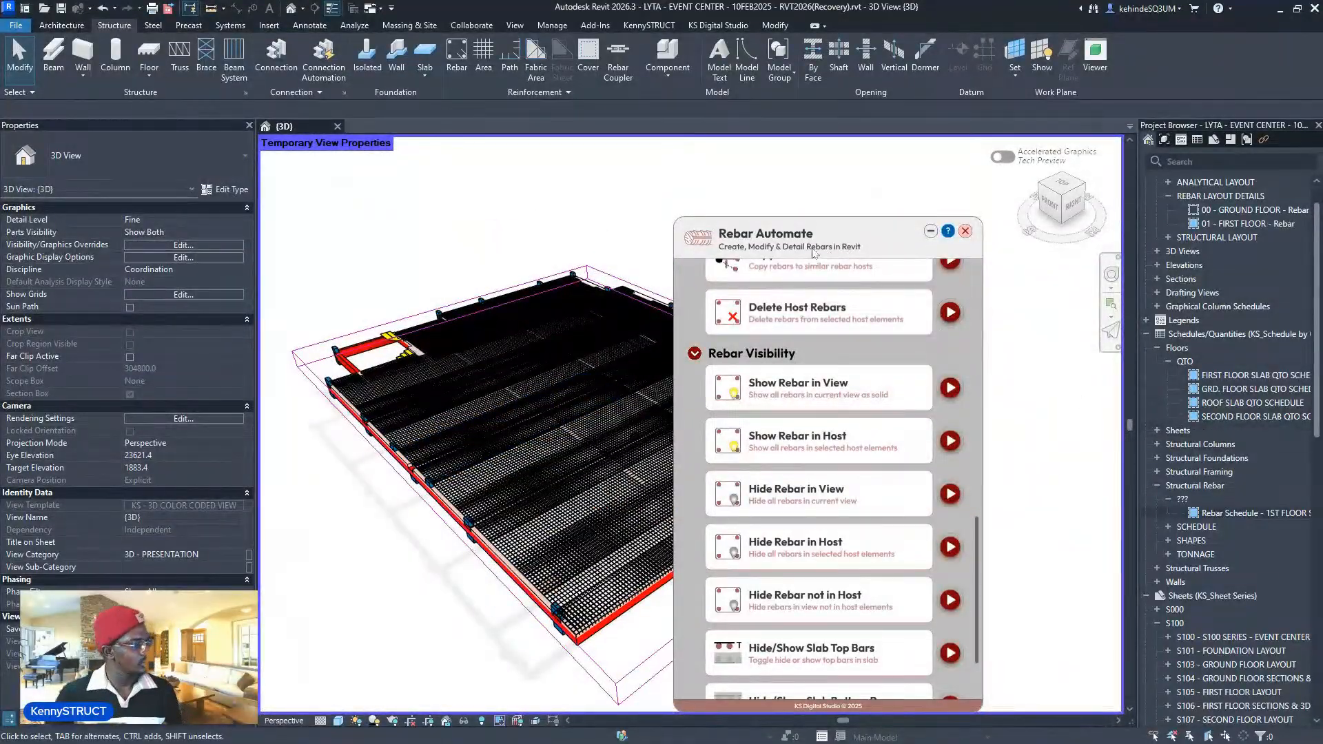
{"action": "left_click_drag", "start_coordinate": [813, 253], "coordinate": [897, 186]}
{"action": "scroll", "coordinate": [1246, 568], "scroll_direction": "down", "scroll_amount": 15}
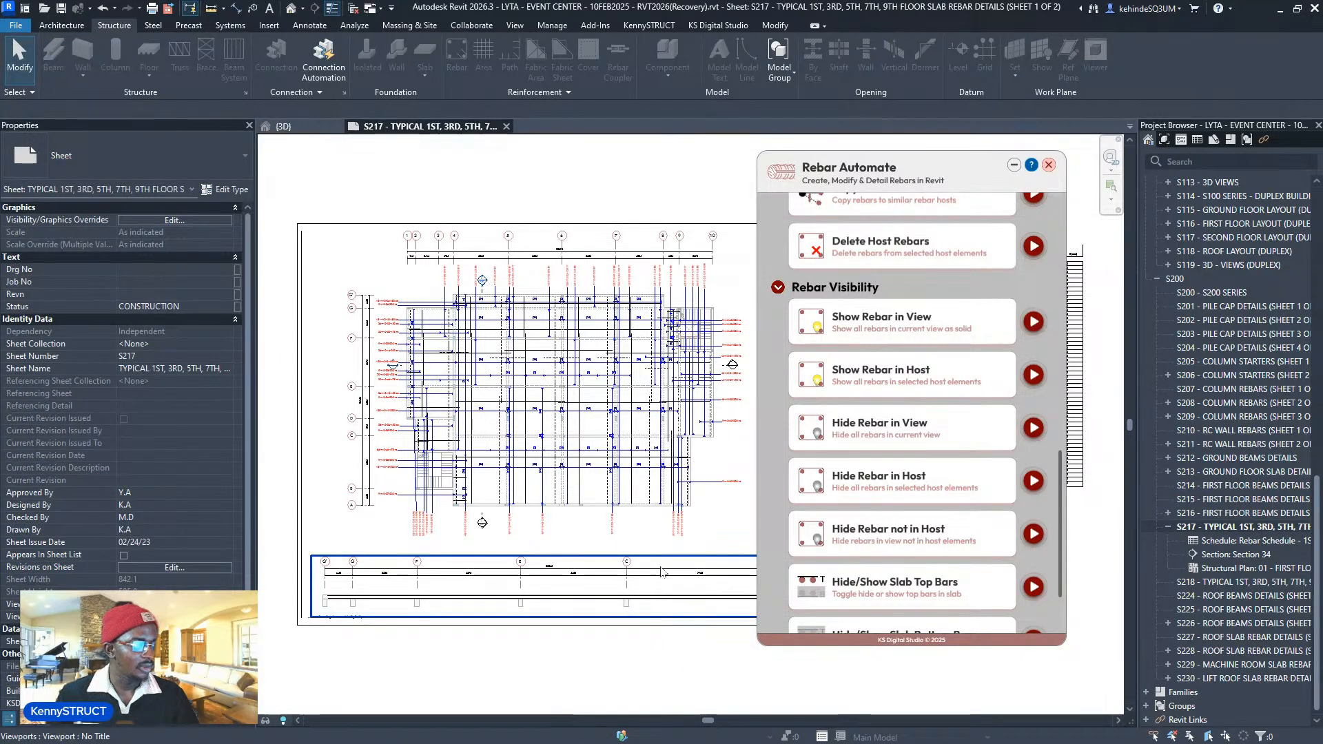
- Activate the Section 34 viewport and tag all its slab rebars with Rebar Section Tag Method 1
{"action": "scroll", "coordinate": [344, 637], "scroll_direction": "up", "scroll_amount": 5}
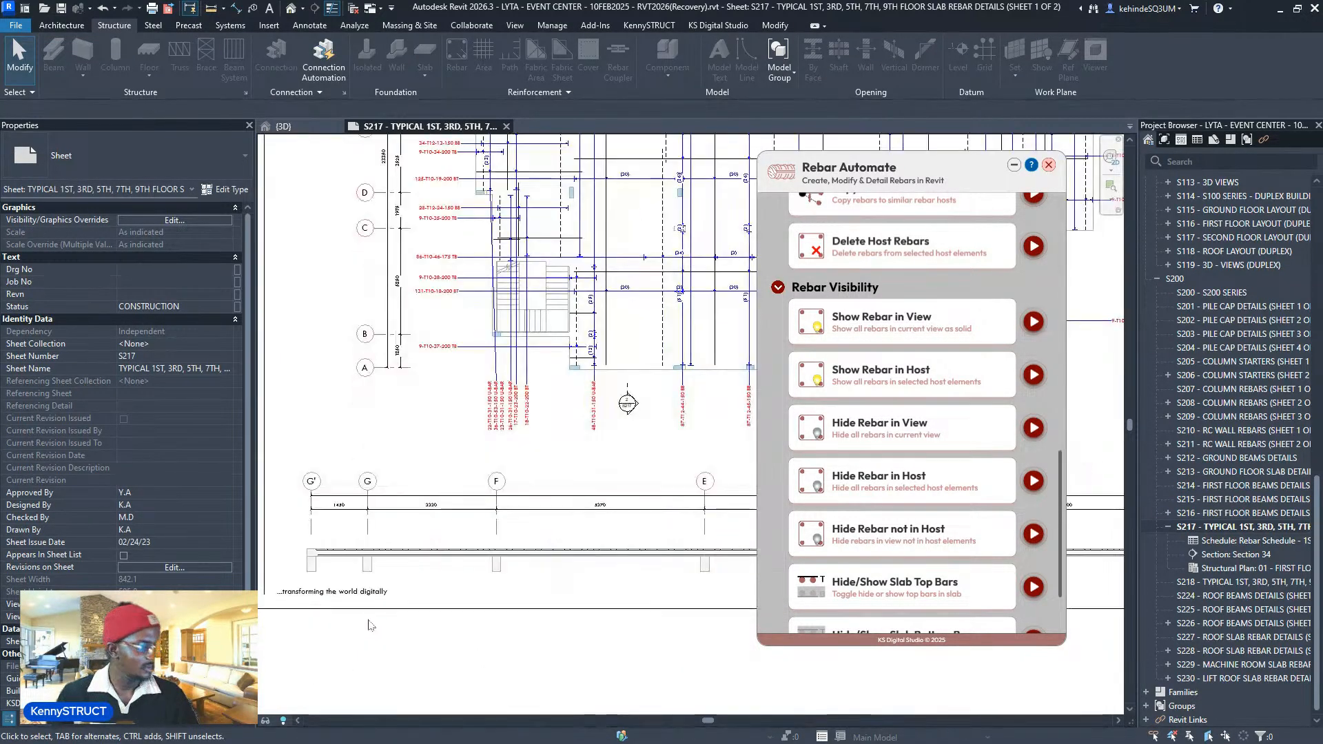
{"action": "double_click", "coordinate": [454, 530]}
{"action": "scroll", "coordinate": [968, 429], "scroll_direction": "up", "scroll_amount": 4}
{"action": "scroll", "coordinate": [969, 430], "scroll_direction": "up", "scroll_amount": 8}
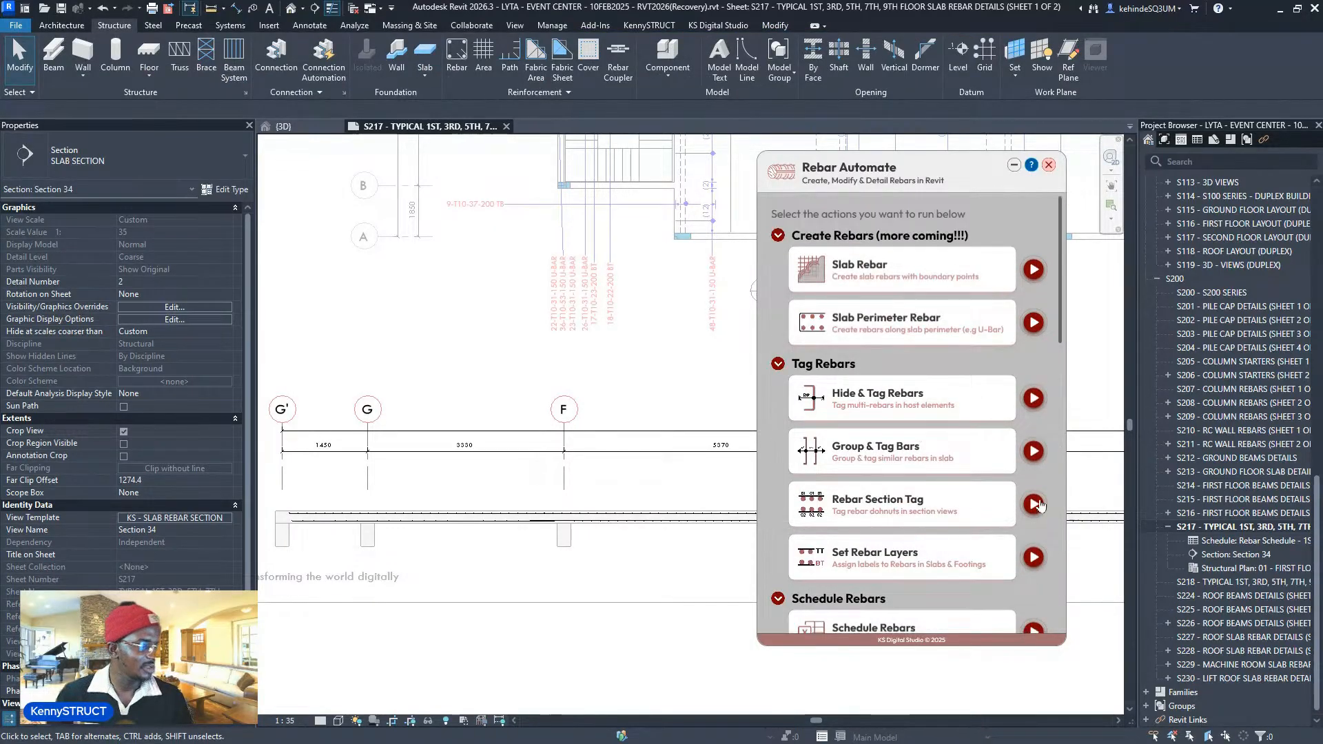
{"action": "left_click", "coordinate": [1032, 504]}
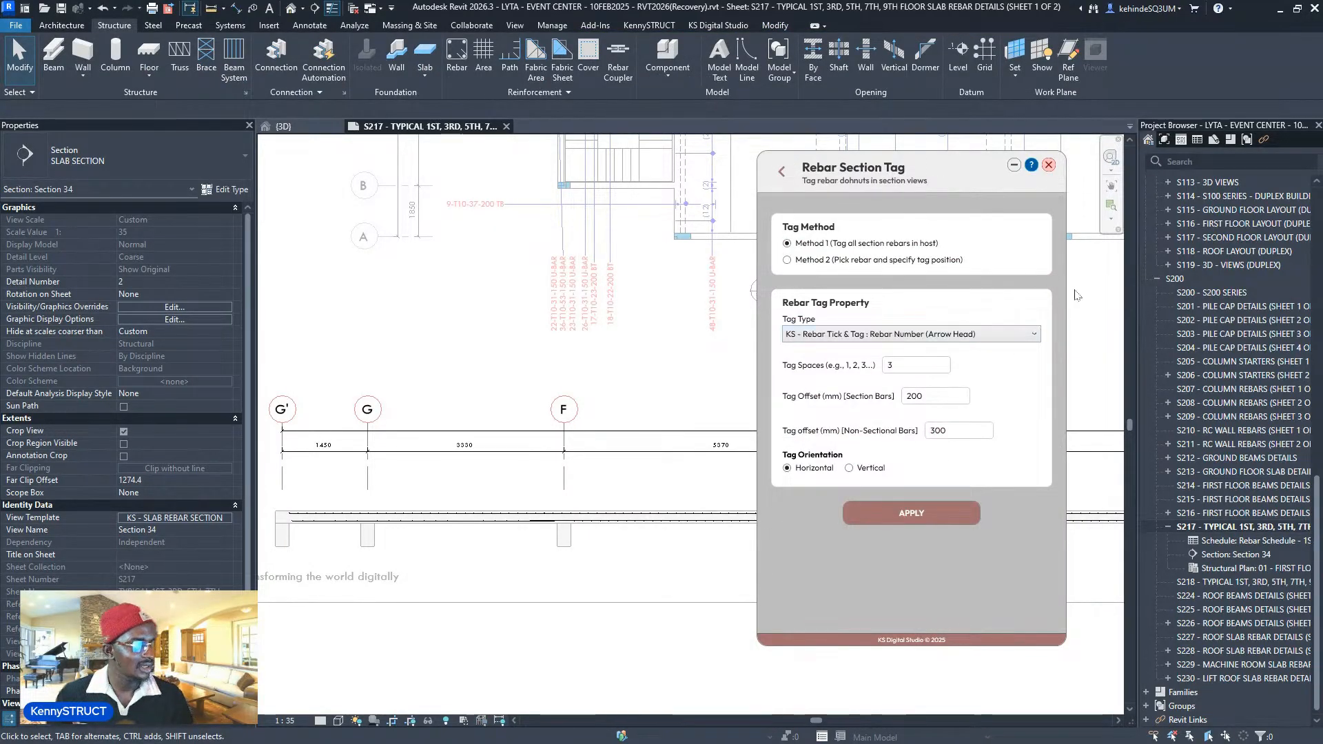
{"action": "left_click", "coordinate": [904, 524]}
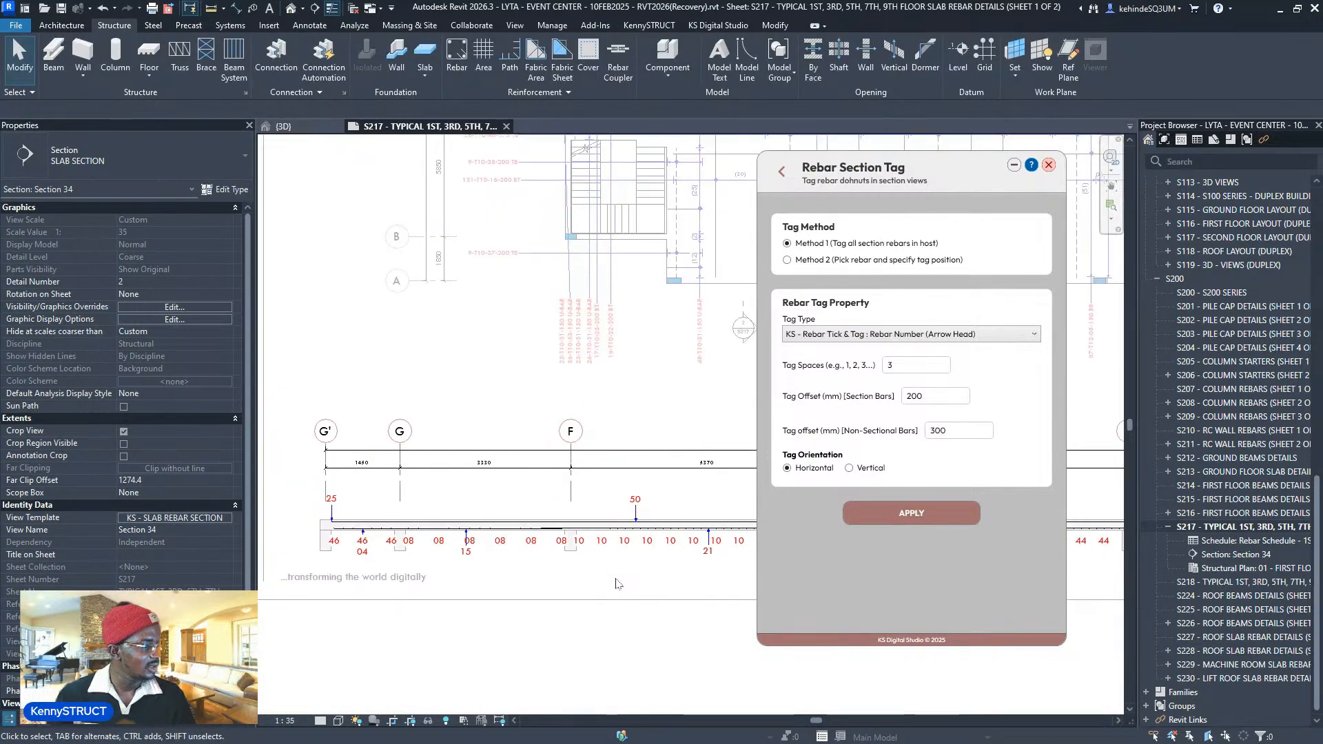
- Inspect a tagged rebar set, then deactivate the section viewport on sheet S217
{"action": "scroll", "coordinate": [672, 509], "scroll_direction": "up", "scroll_amount": 5}
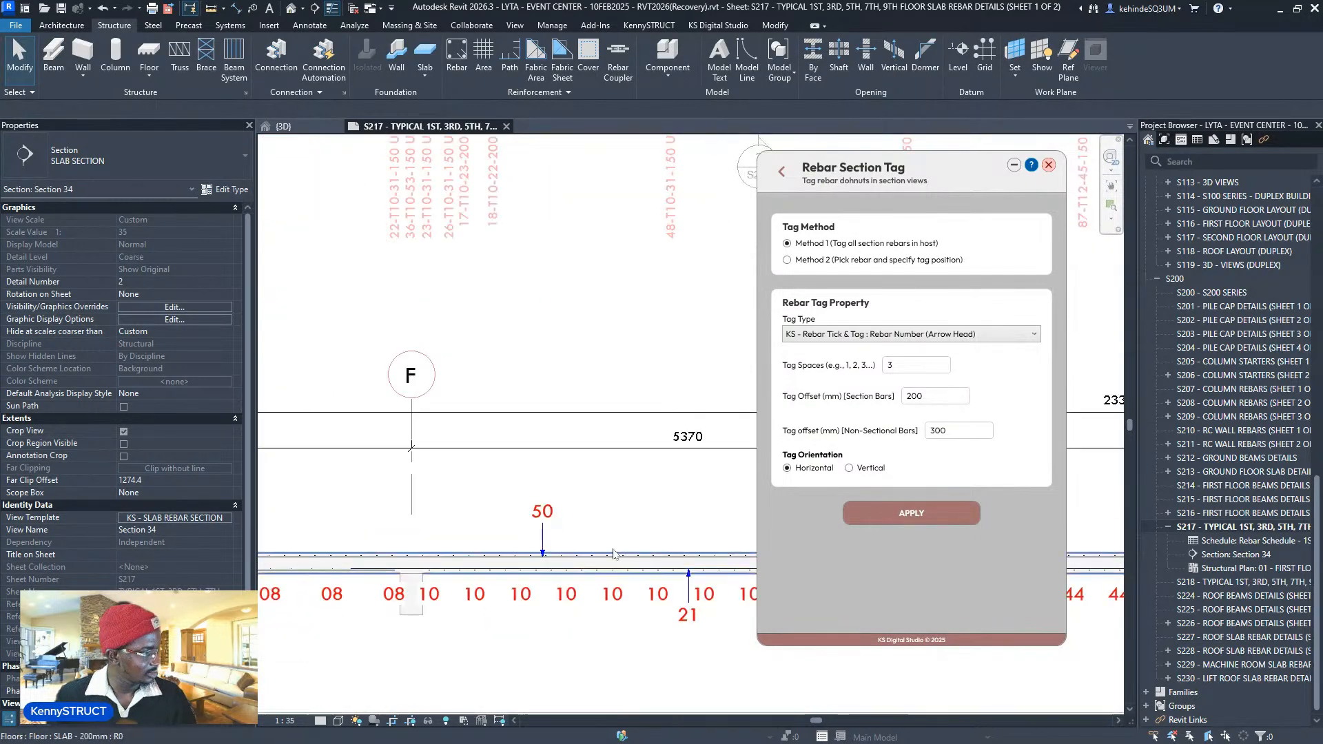
{"action": "scroll", "coordinate": [644, 566], "scroll_direction": "up", "scroll_amount": 3}
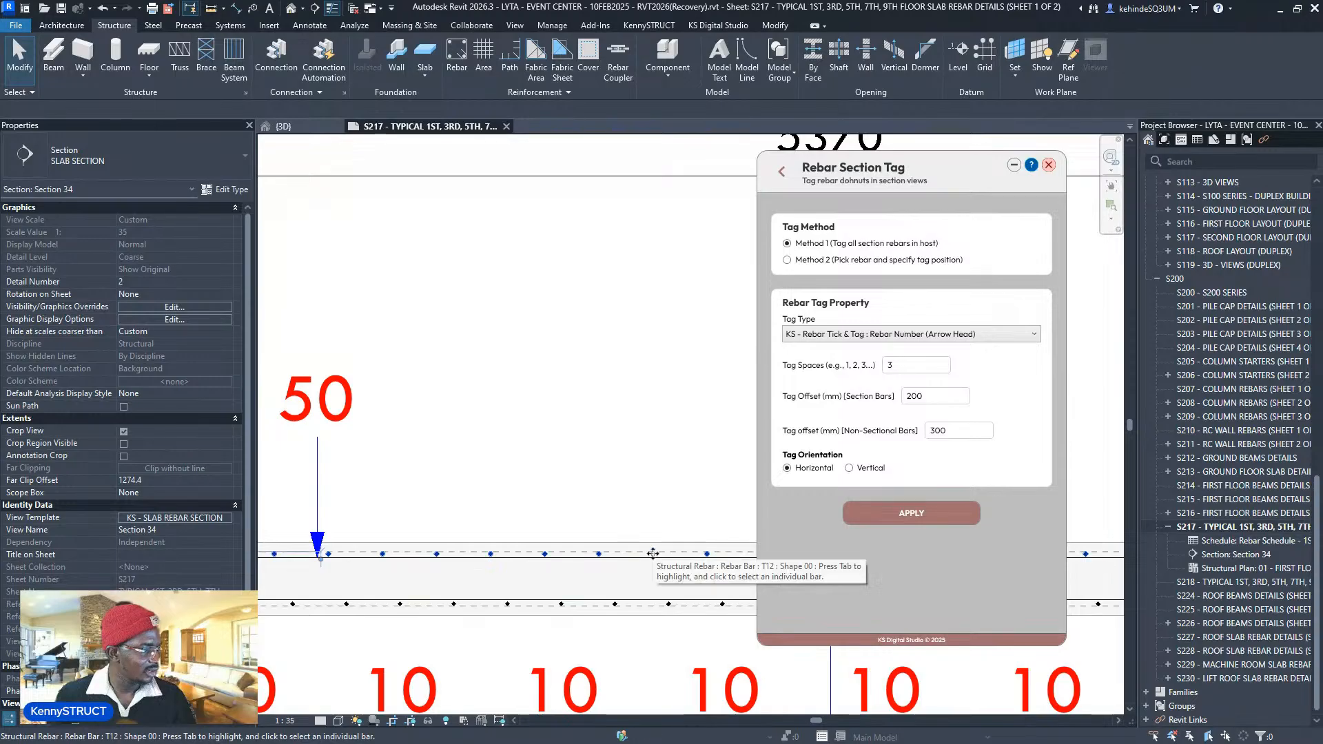
{"action": "left_click", "coordinate": [652, 553]}
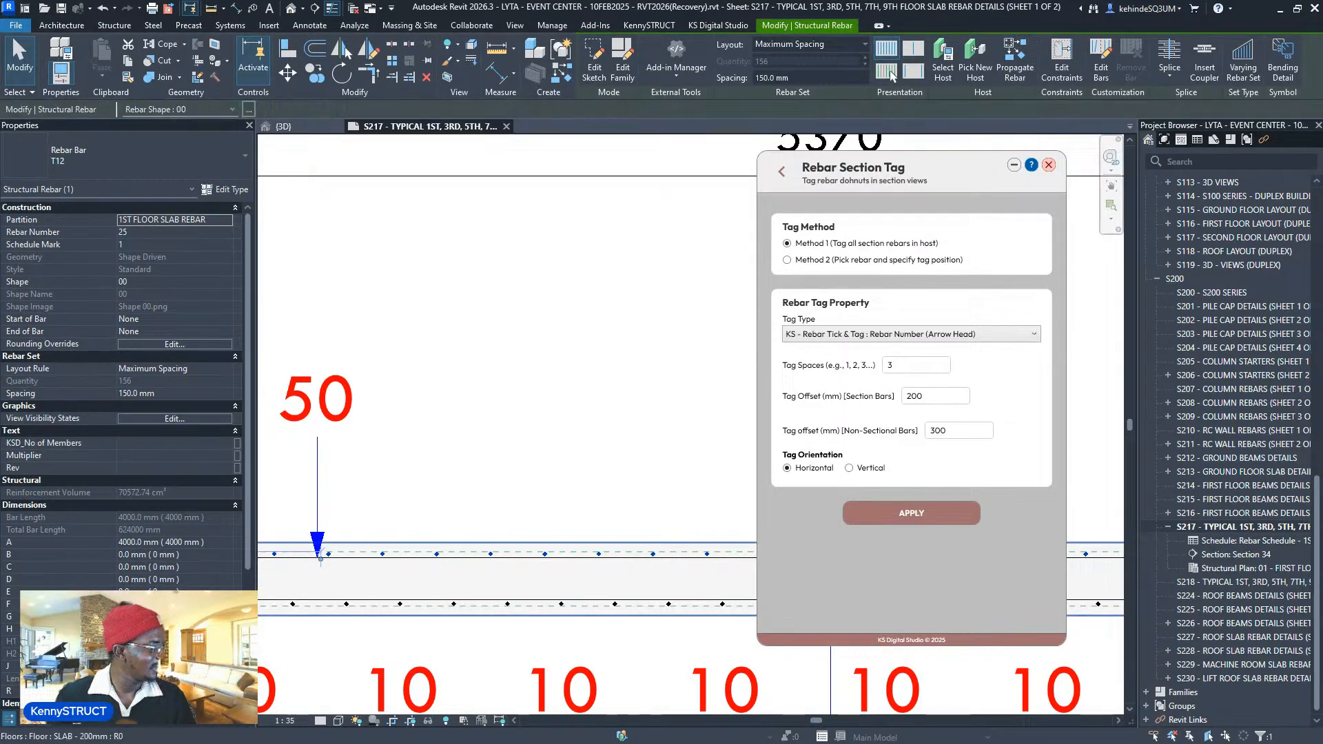
{"action": "key", "text": "Escape"}
{"action": "scroll", "coordinate": [516, 572], "scroll_direction": "down", "scroll_amount": 8}
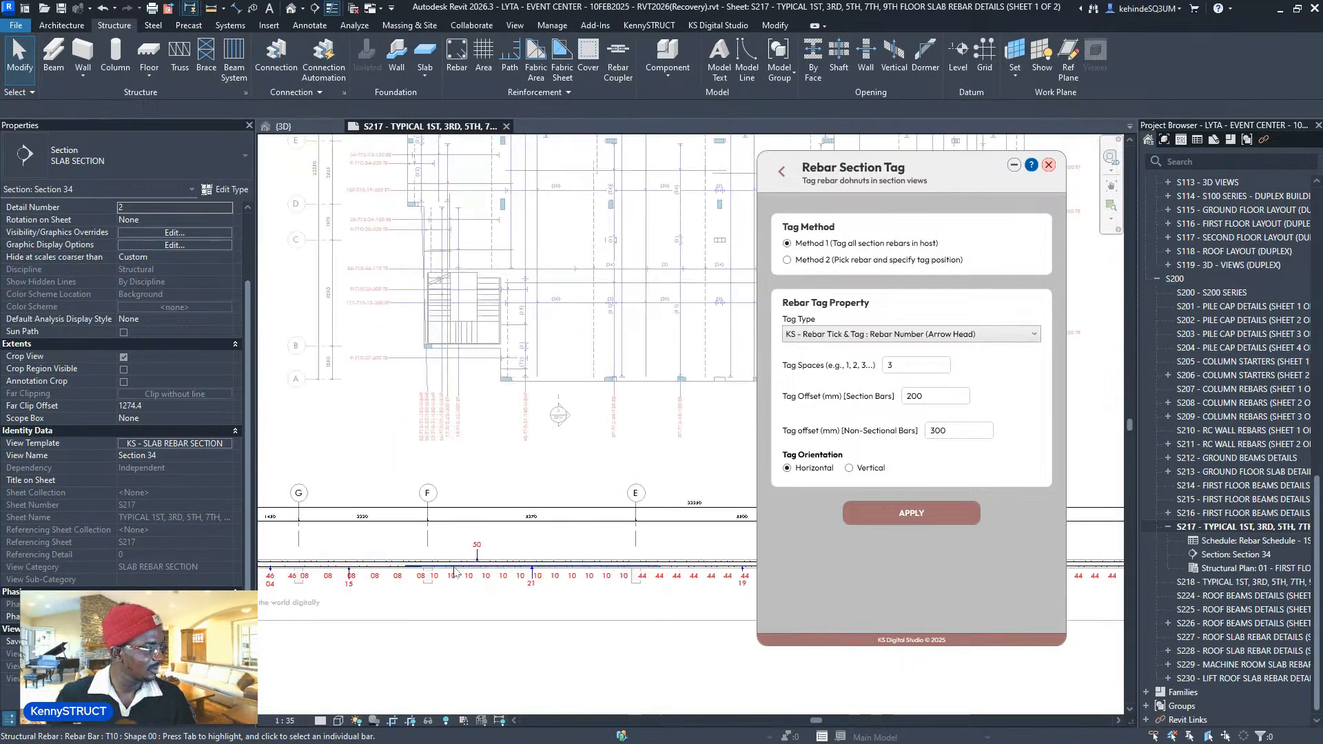
{"action": "scroll", "coordinate": [672, 525], "scroll_direction": "down", "scroll_amount": 2}
{"action": "middle_click_drag", "start_coordinate": [617, 611], "coordinate": [386, 706]}
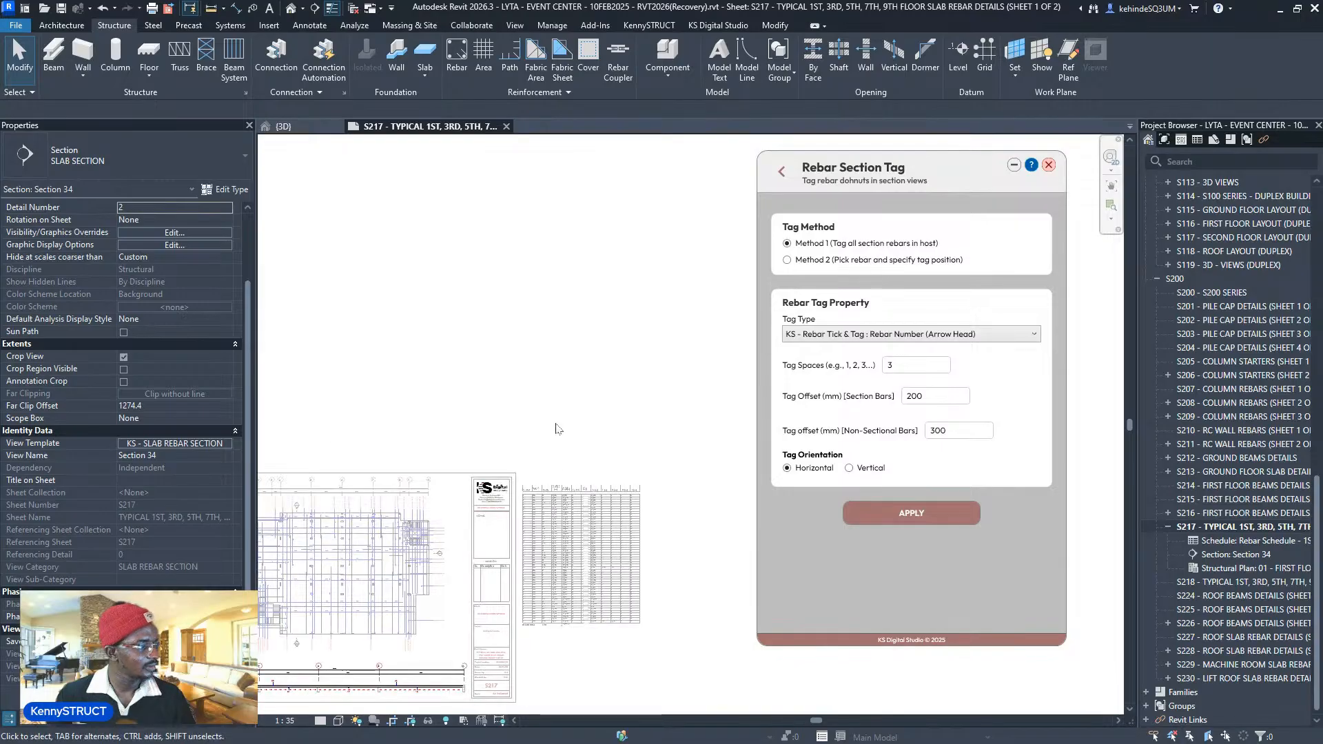
{"action": "double_click", "coordinate": [592, 402]}
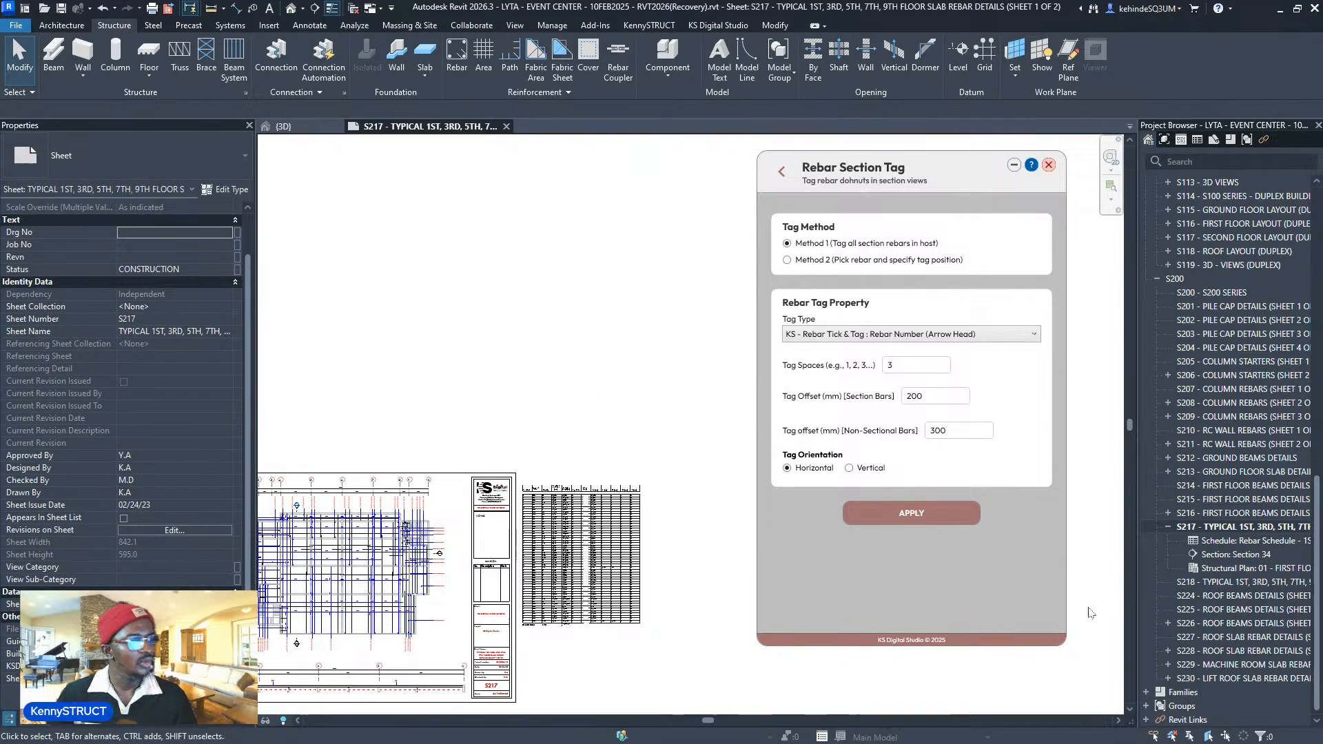
- Go to the KS Digital Studio website and open its Products page
{"action": "left_click", "coordinate": [756, 728]}
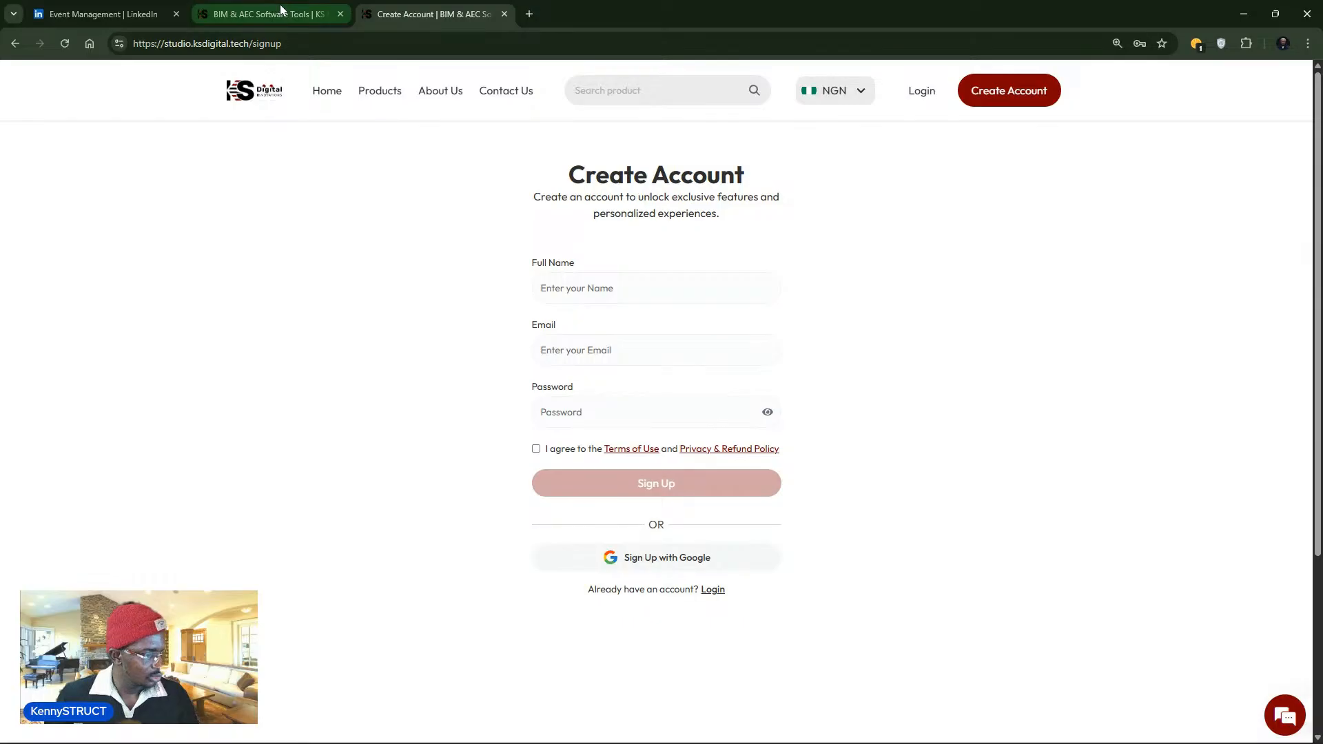
{"action": "left_click", "coordinate": [279, 8]}
{"action": "scroll", "coordinate": [538, 272], "scroll_direction": "up", "scroll_amount": 10}
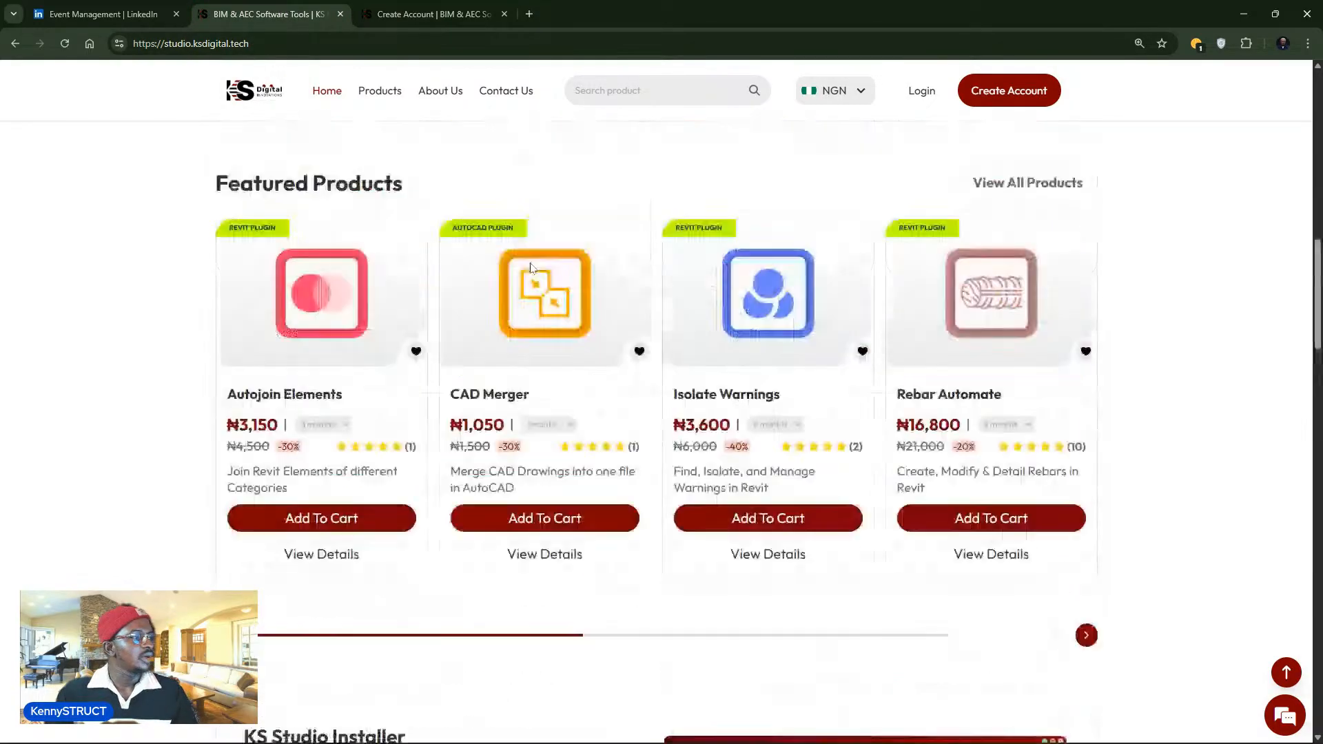
{"action": "scroll", "coordinate": [386, 114], "scroll_direction": "up", "scroll_amount": 3}
{"action": "left_click", "coordinate": [391, 96]}
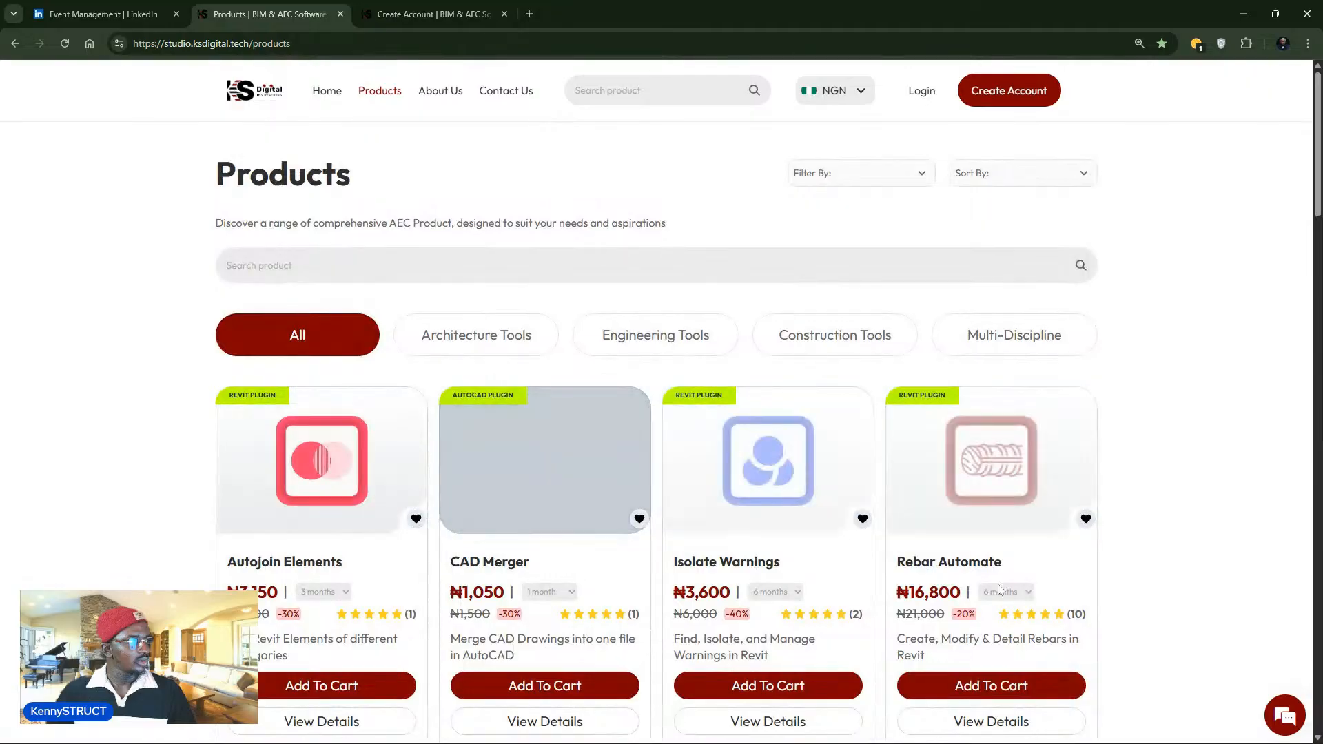
- Compare Rebar Automate's 1, 3 and 6 month plans, settle on 12 months (₦33,600), then return to Revit
{"action": "left_click", "coordinate": [1006, 592]}
{"action": "left_click", "coordinate": [1001, 609]}
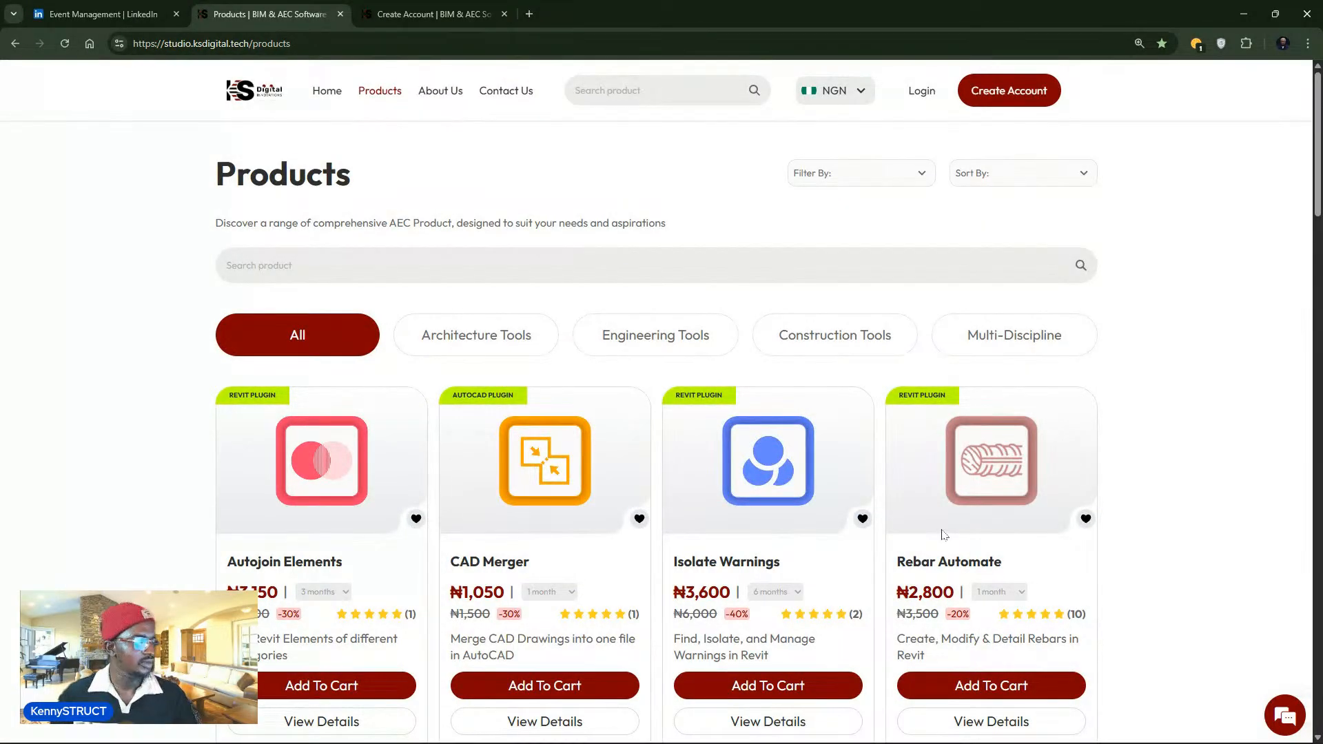
{"action": "left_click", "coordinate": [996, 592]}
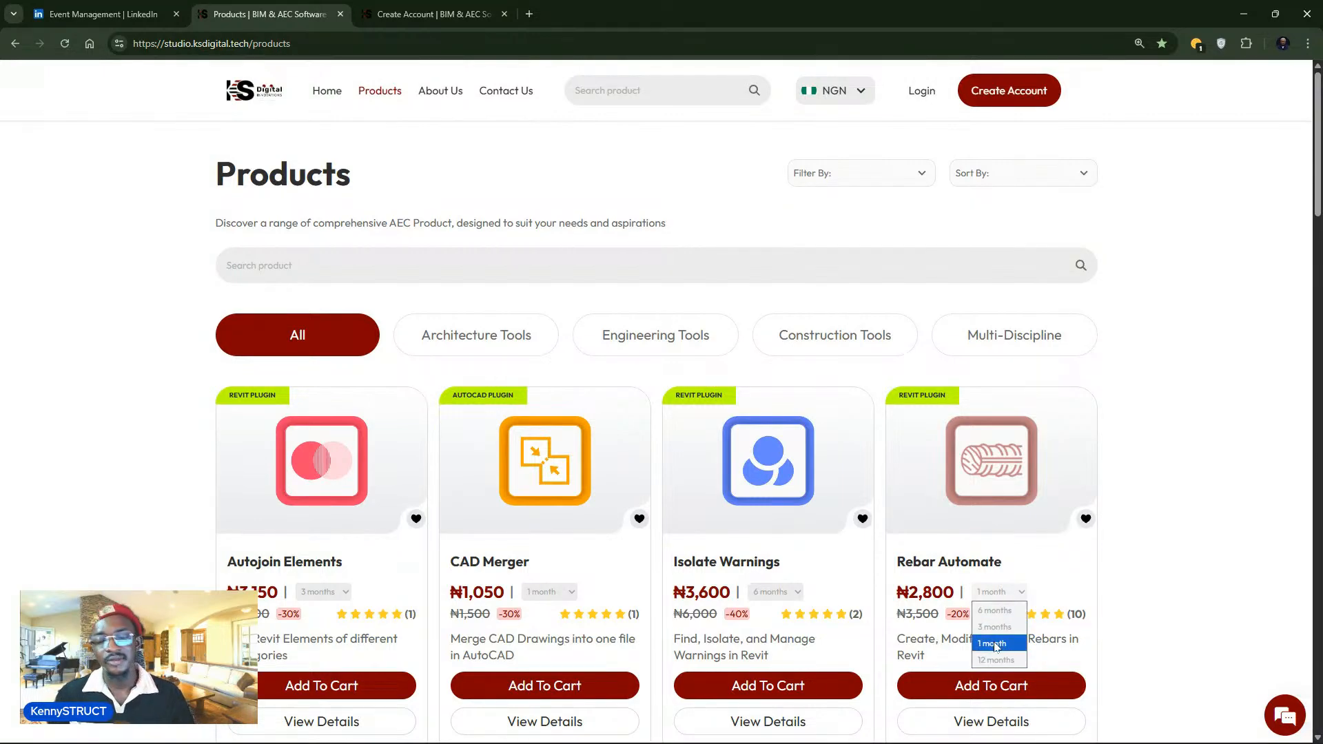
{"action": "left_click", "coordinate": [994, 644]}
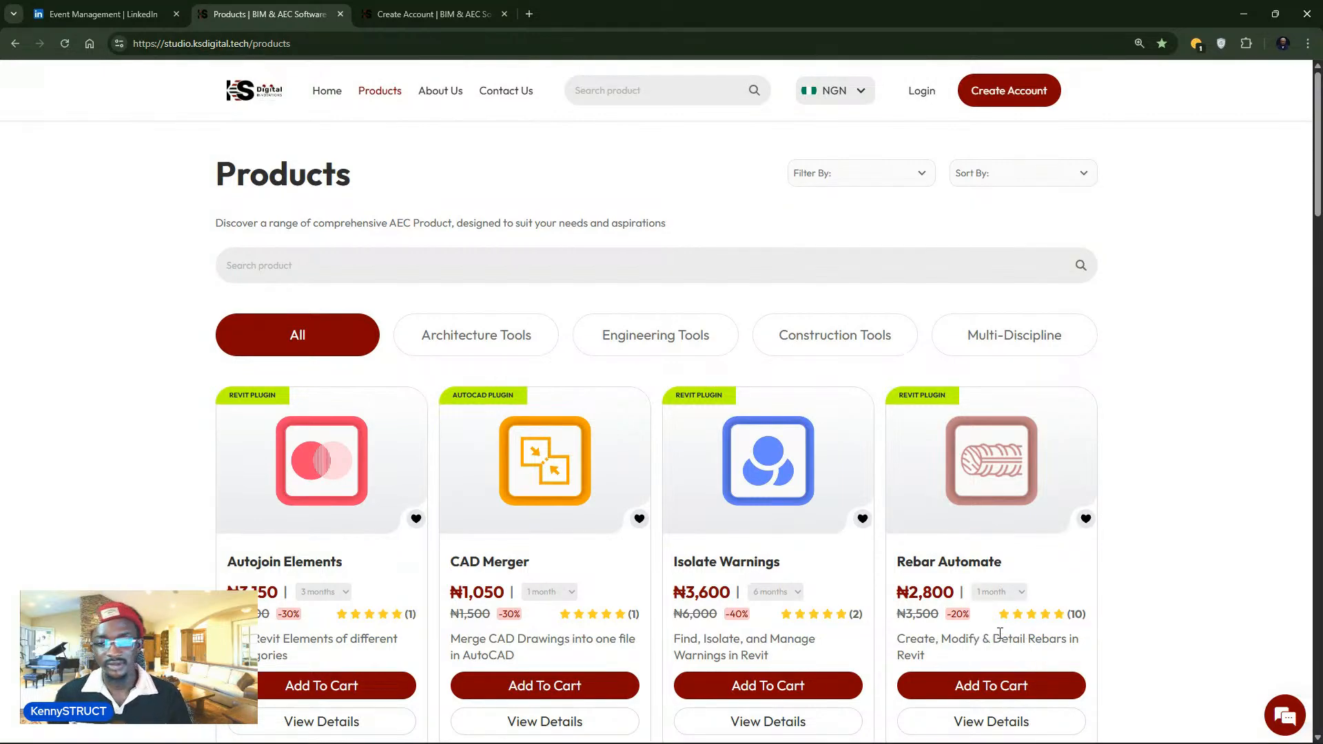
{"action": "left_click", "coordinate": [1009, 594]}
{"action": "left_click", "coordinate": [1010, 627]}
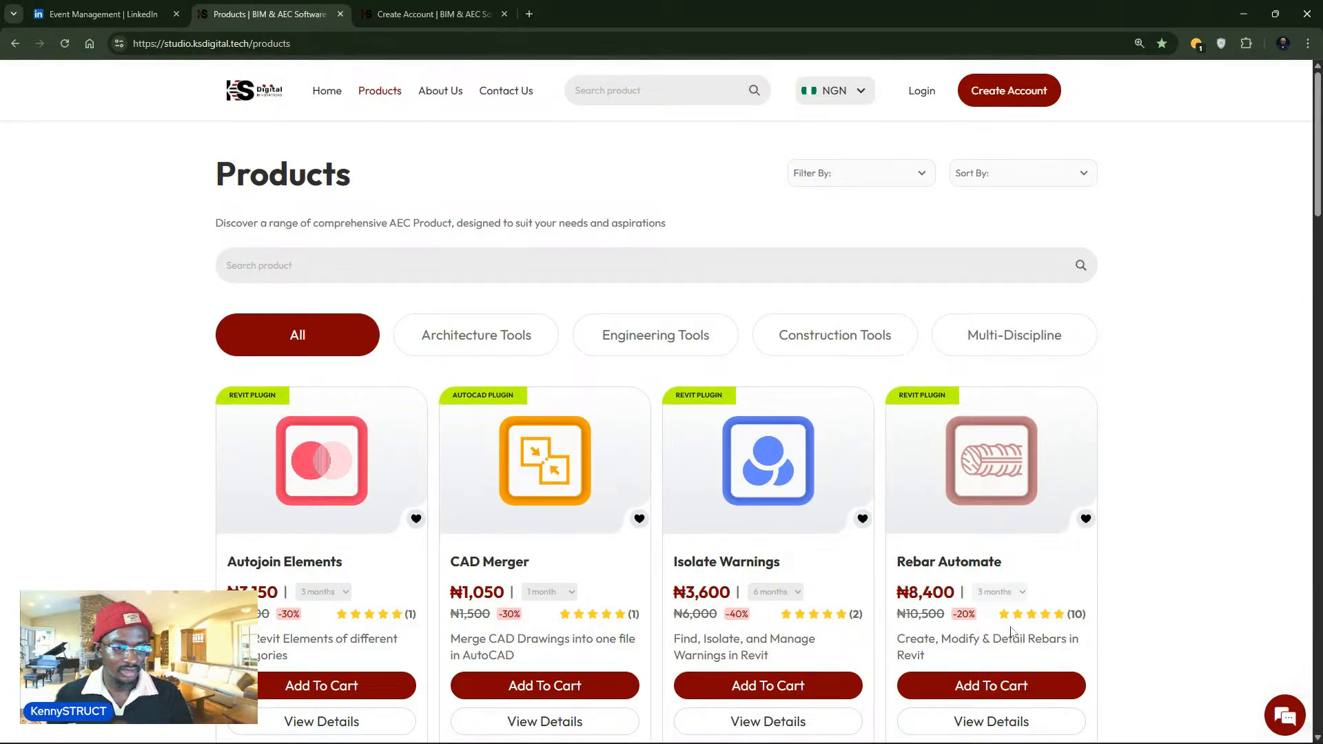
{"action": "left_click", "coordinate": [1000, 594]}
{"action": "left_click", "coordinate": [1003, 611]}
{"action": "left_click", "coordinate": [1002, 597]}
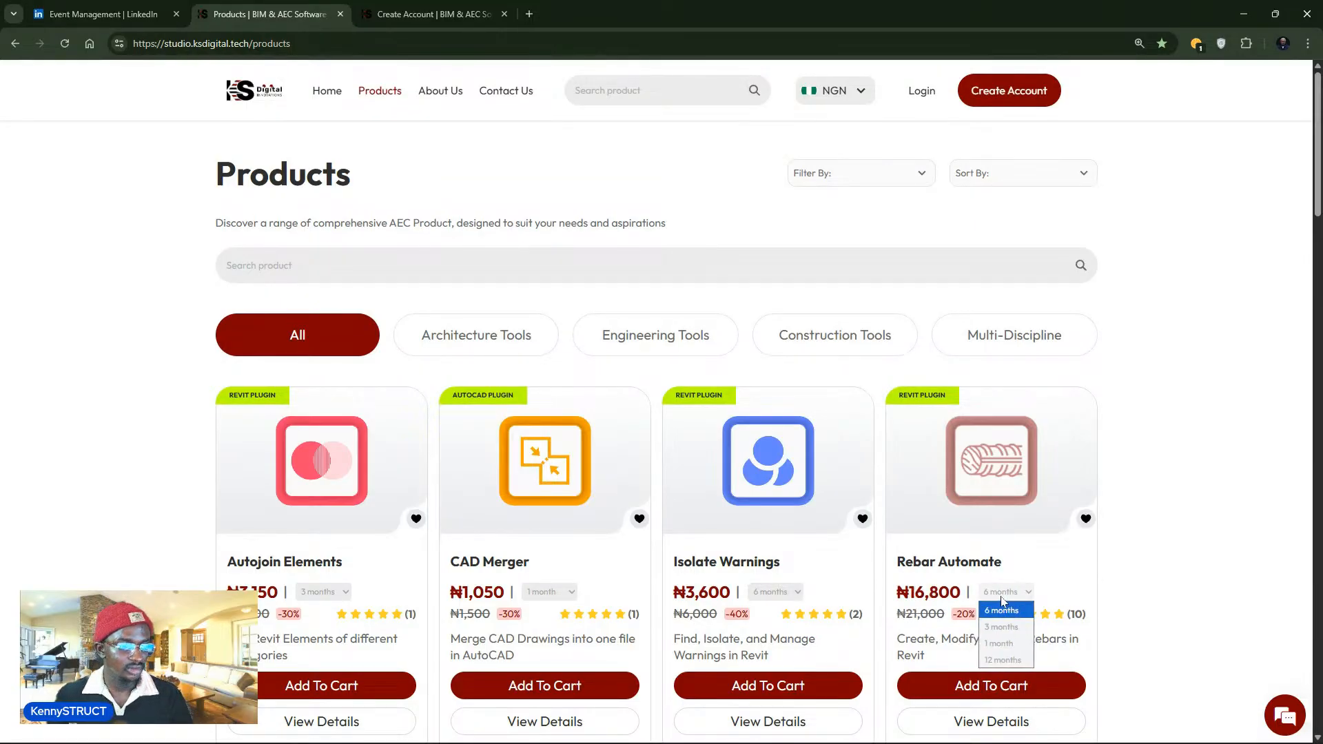
{"action": "left_click", "coordinate": [1002, 659]}
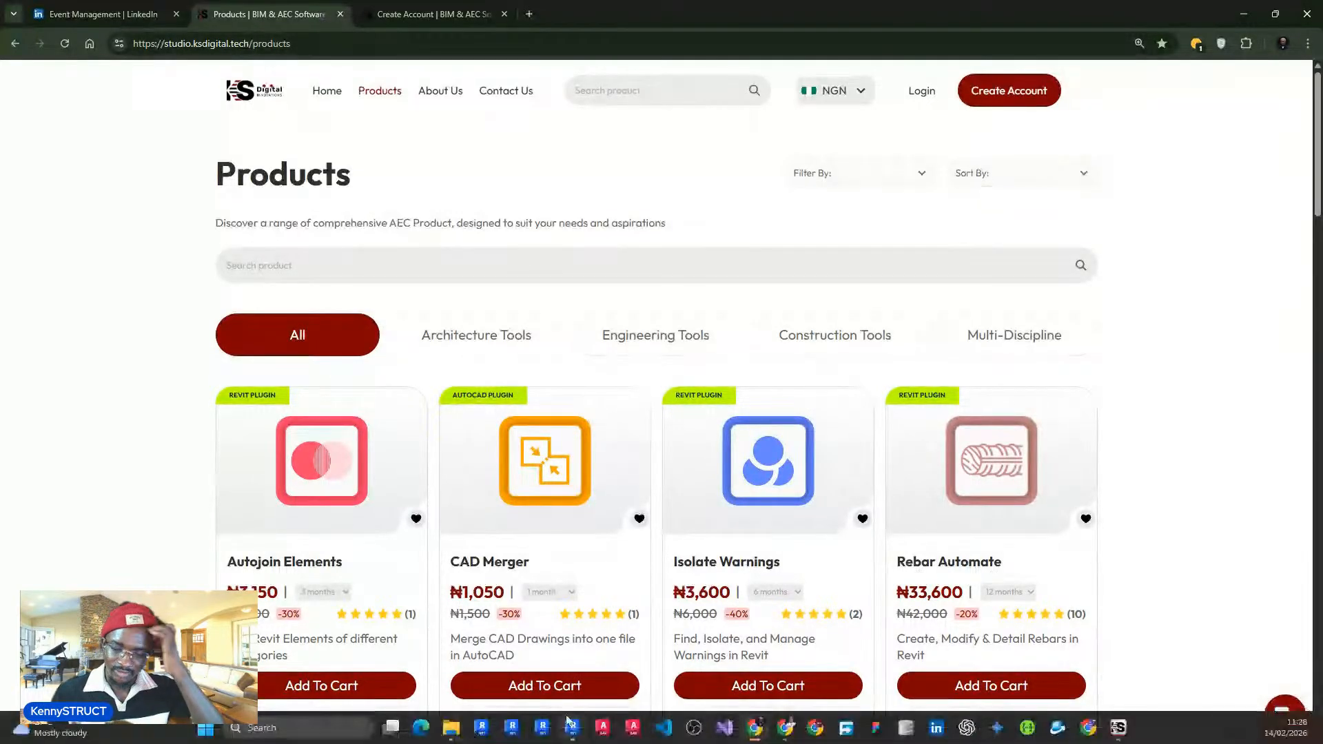
{"action": "mouse_move", "coordinate": [569, 723]}
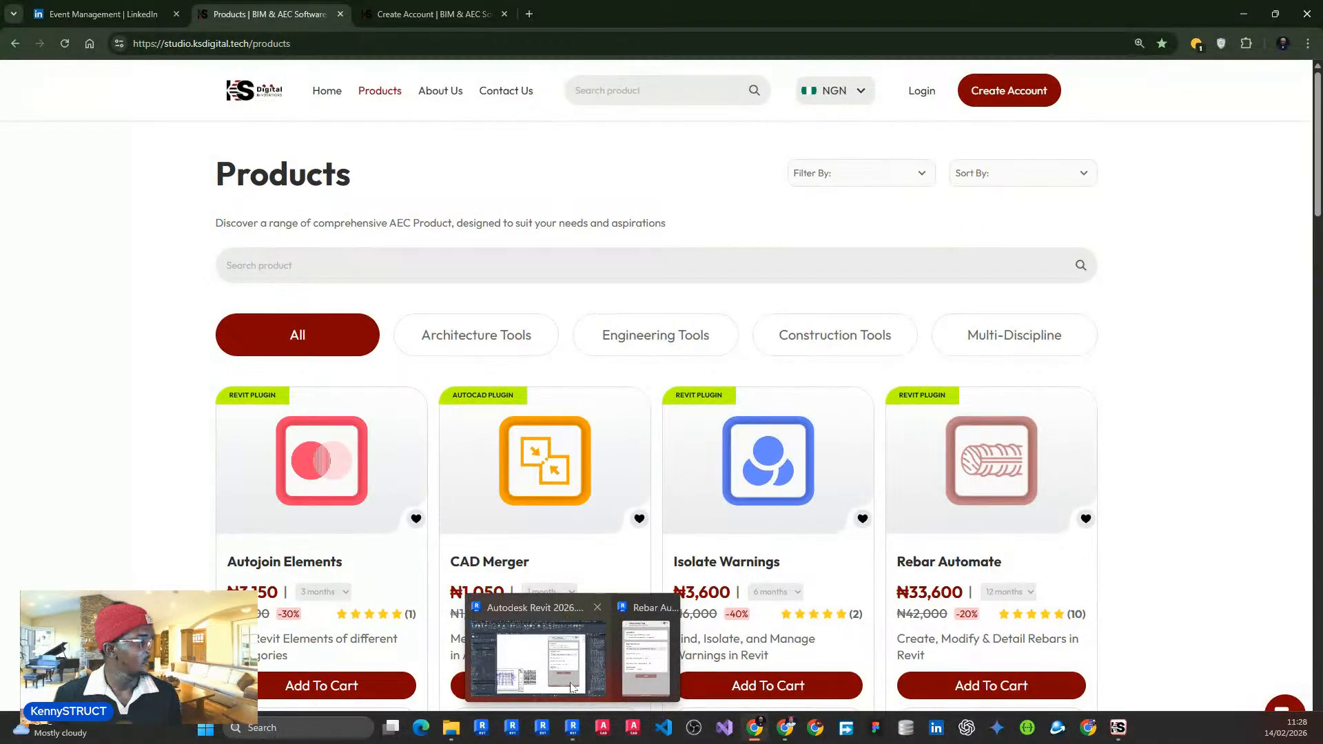
{"action": "left_click", "coordinate": [571, 686]}
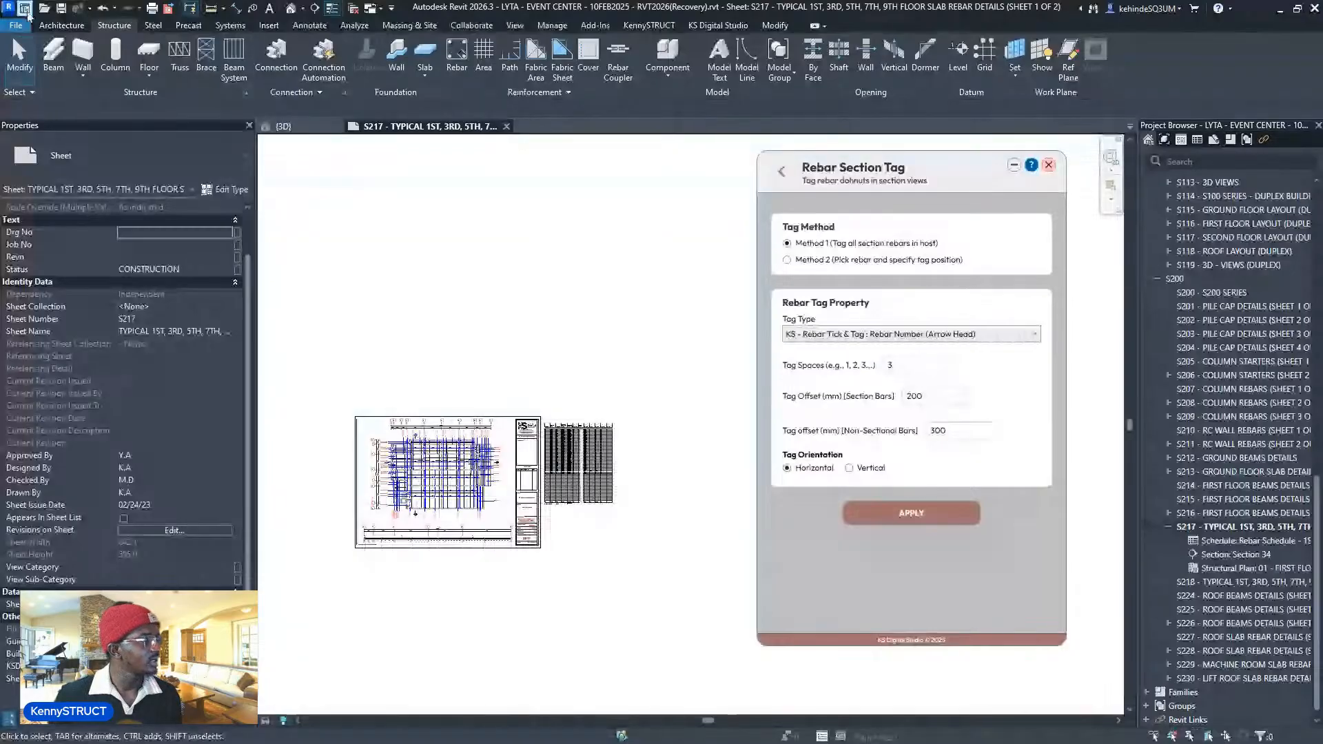
- Leave the Home recent-projects page and return to the open Level 1 - REBAR LAYOUT plan
{"action": "left_click", "coordinate": [24, 9]}
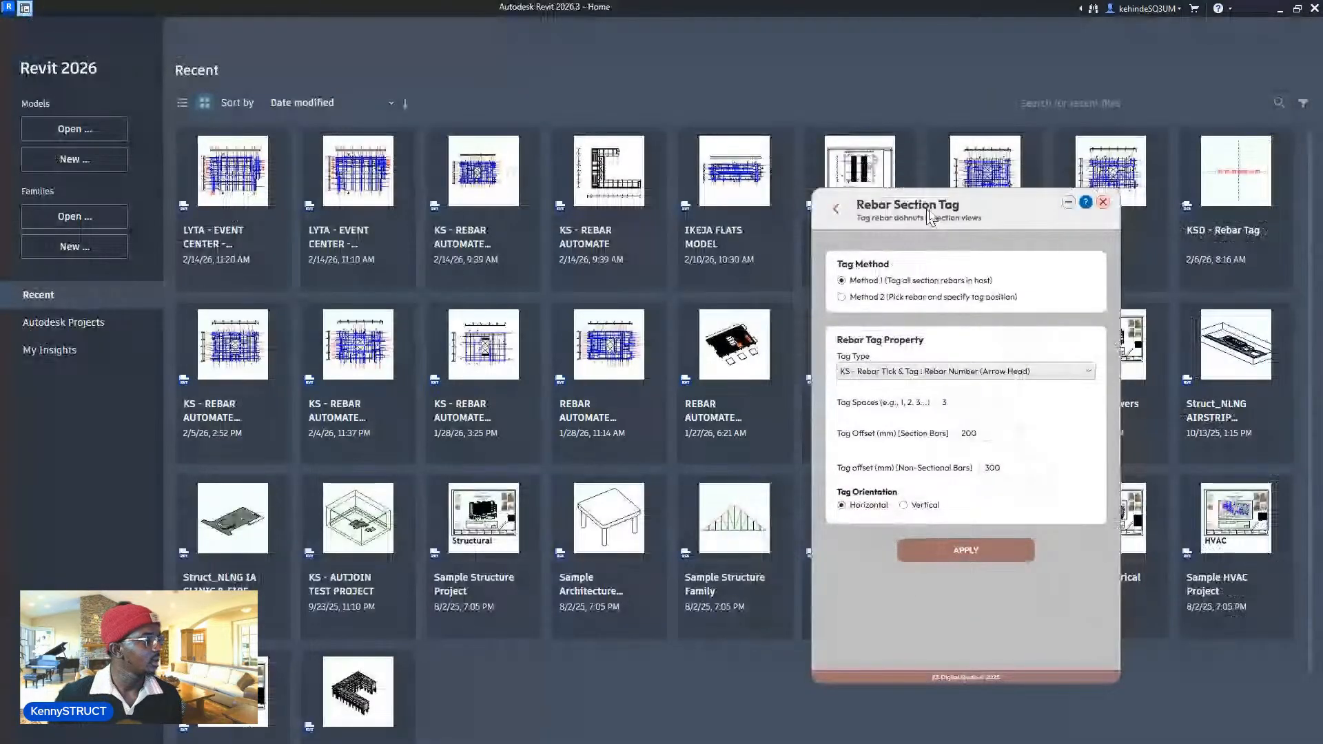
{"action": "left_click_drag", "start_coordinate": [927, 209], "coordinate": [1088, 210]}
{"action": "left_click", "coordinate": [473, 405]}
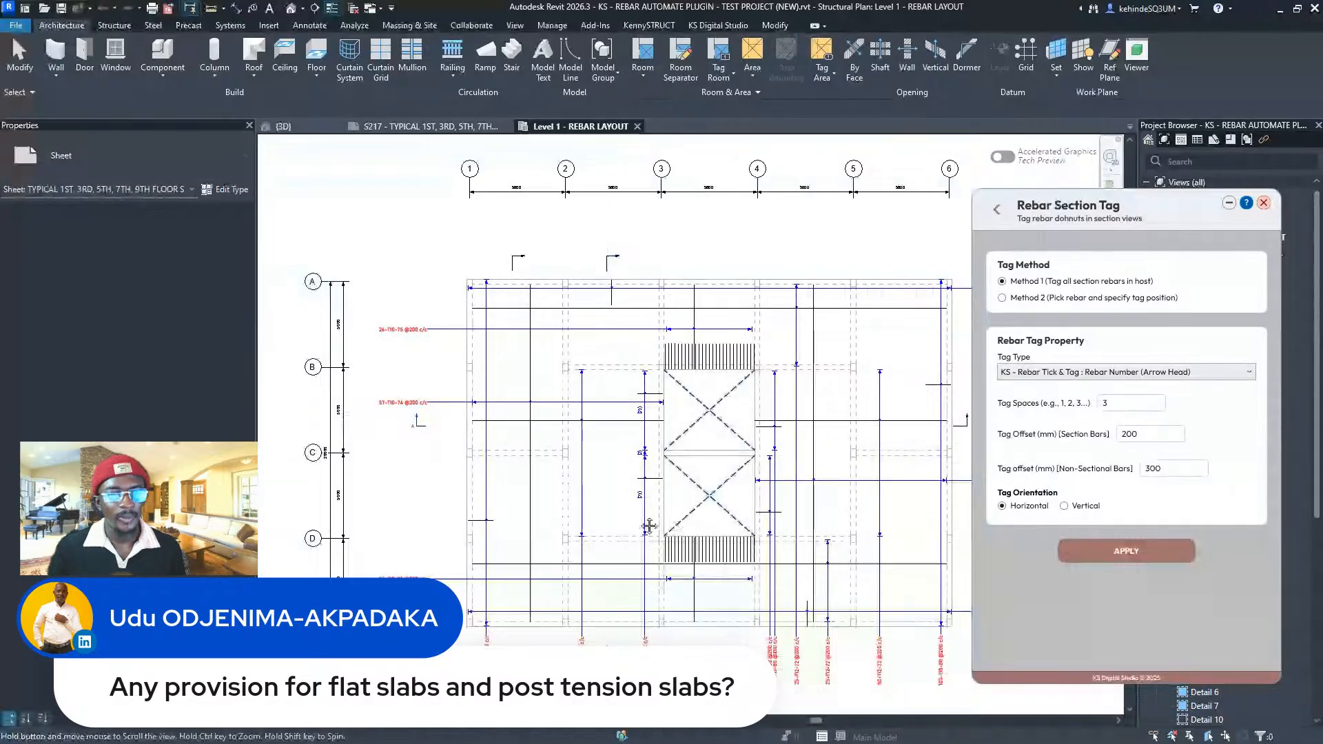
- Delete all existing rebars hosted in the Level 1 test slab with Delete Host Rebars
{"action": "middle_click_drag", "start_coordinate": [649, 526], "coordinate": [610, 521]}
{"action": "left_click", "coordinate": [996, 209]}
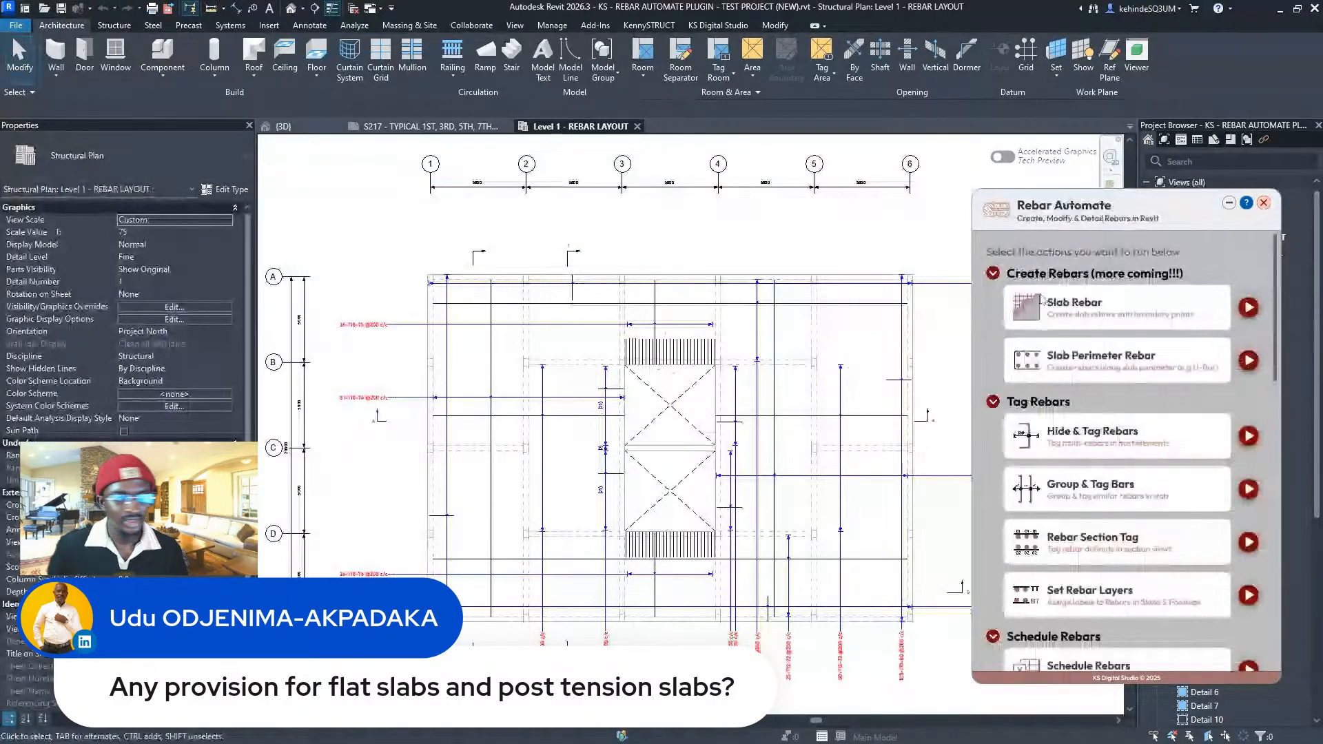
{"action": "scroll", "coordinate": [1135, 444], "scroll_direction": "down", "scroll_amount": 5}
{"action": "left_click", "coordinate": [1248, 416]}
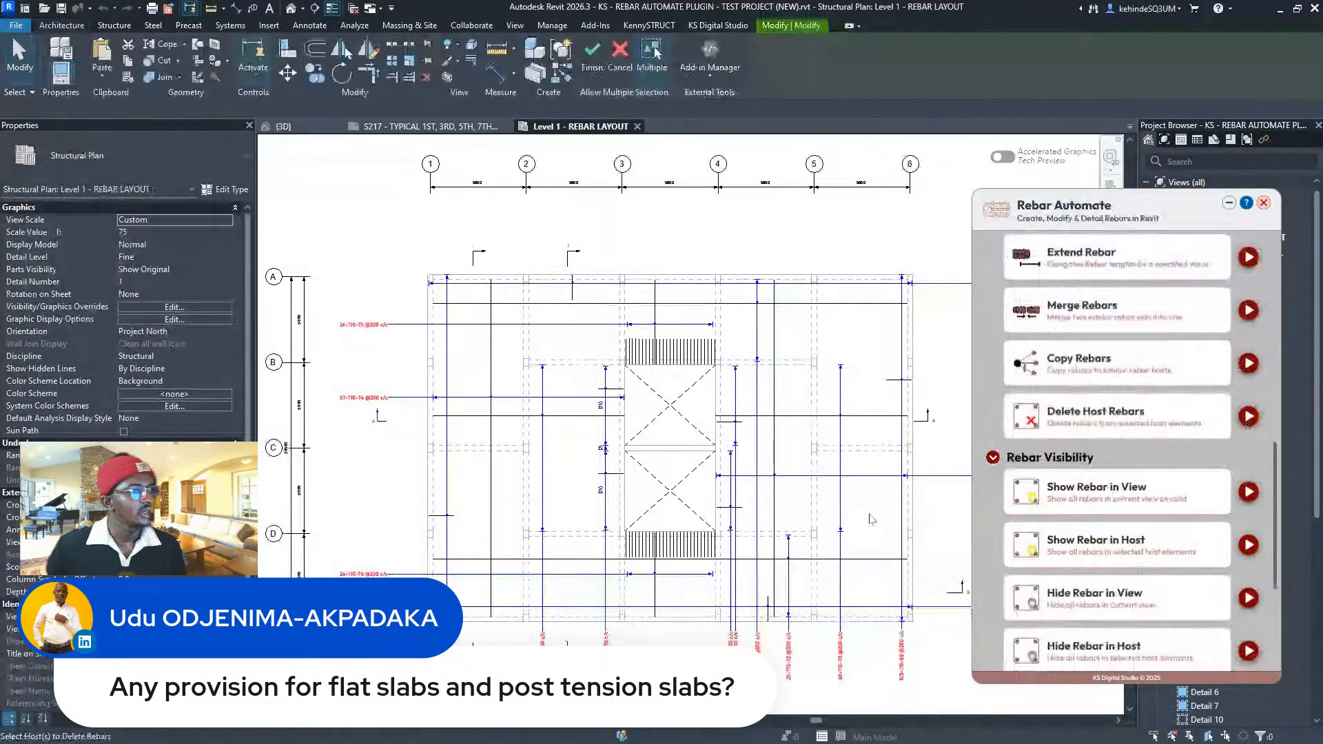
{"action": "left_click", "coordinate": [872, 520]}
{"action": "left_click", "coordinate": [592, 52]}
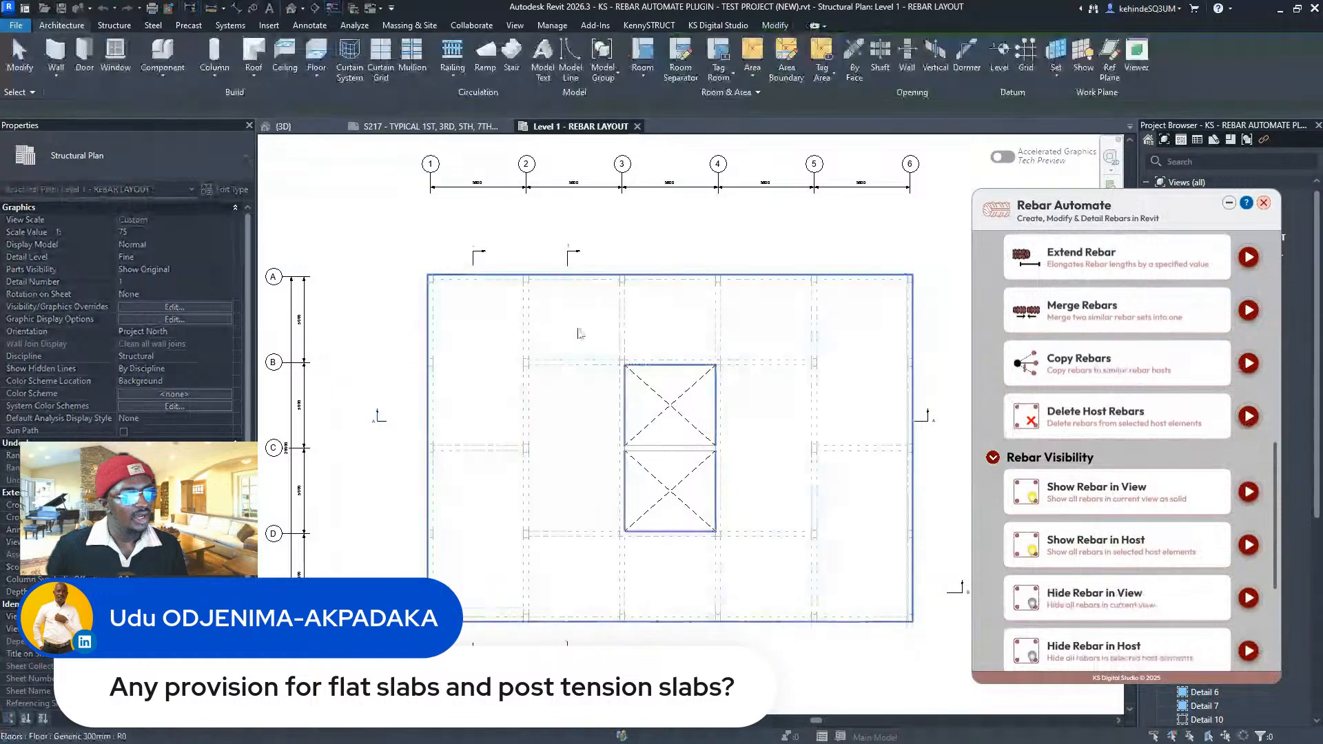
- Bring up Rebar Automate's Slab Rebar settings, with T6 layers at 200 mm, and move the panel off the slab
{"action": "middle_click_drag", "start_coordinate": [716, 299], "coordinate": [677, 281]}
{"action": "scroll", "coordinate": [1141, 396], "scroll_direction": "up", "scroll_amount": 3}
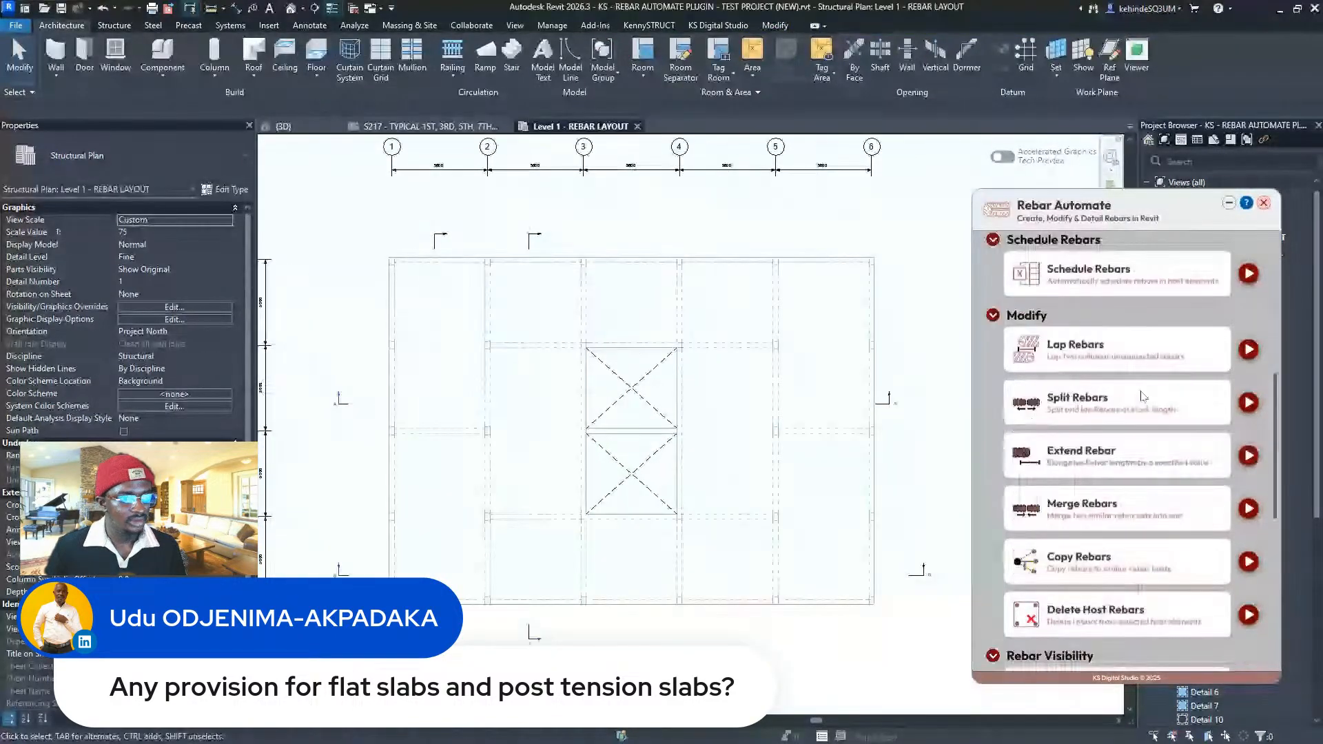
{"action": "scroll", "coordinate": [1142, 396], "scroll_direction": "up", "scroll_amount": 5}
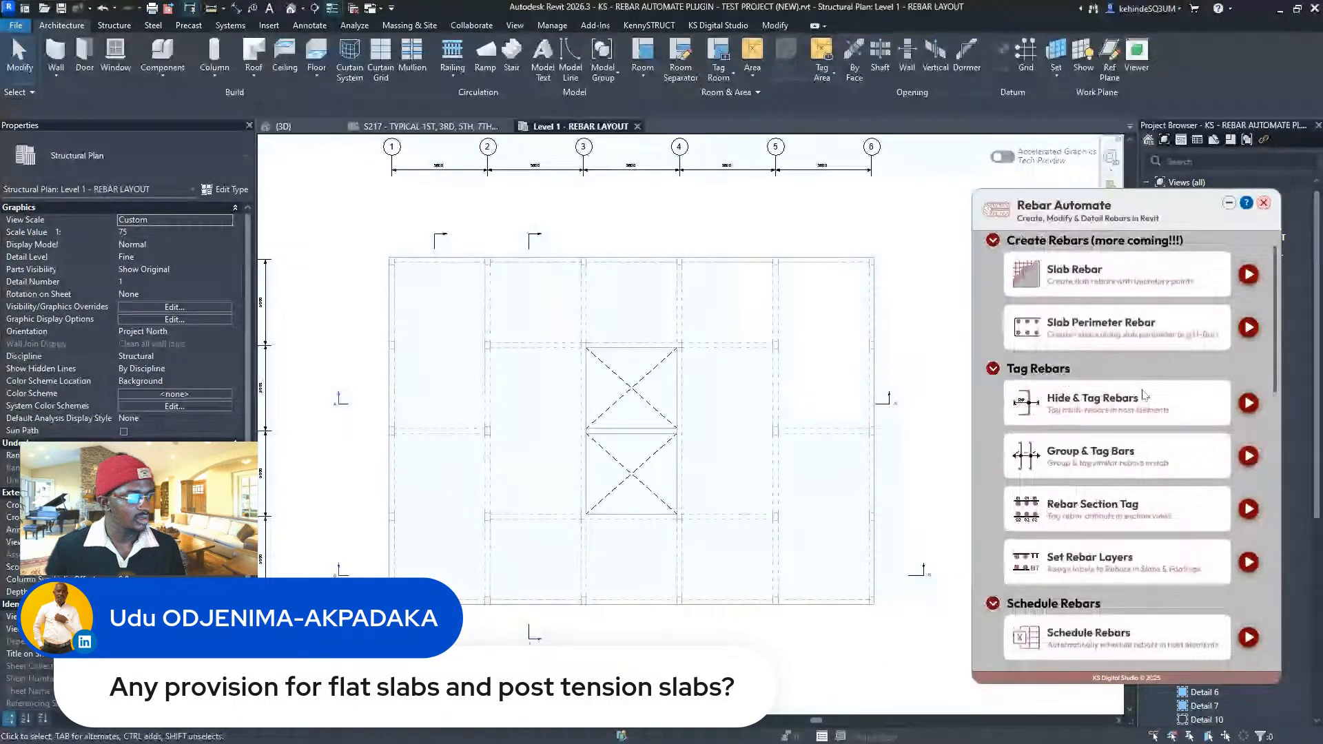
{"action": "scroll", "coordinate": [1143, 393], "scroll_direction": "up", "scroll_amount": 2}
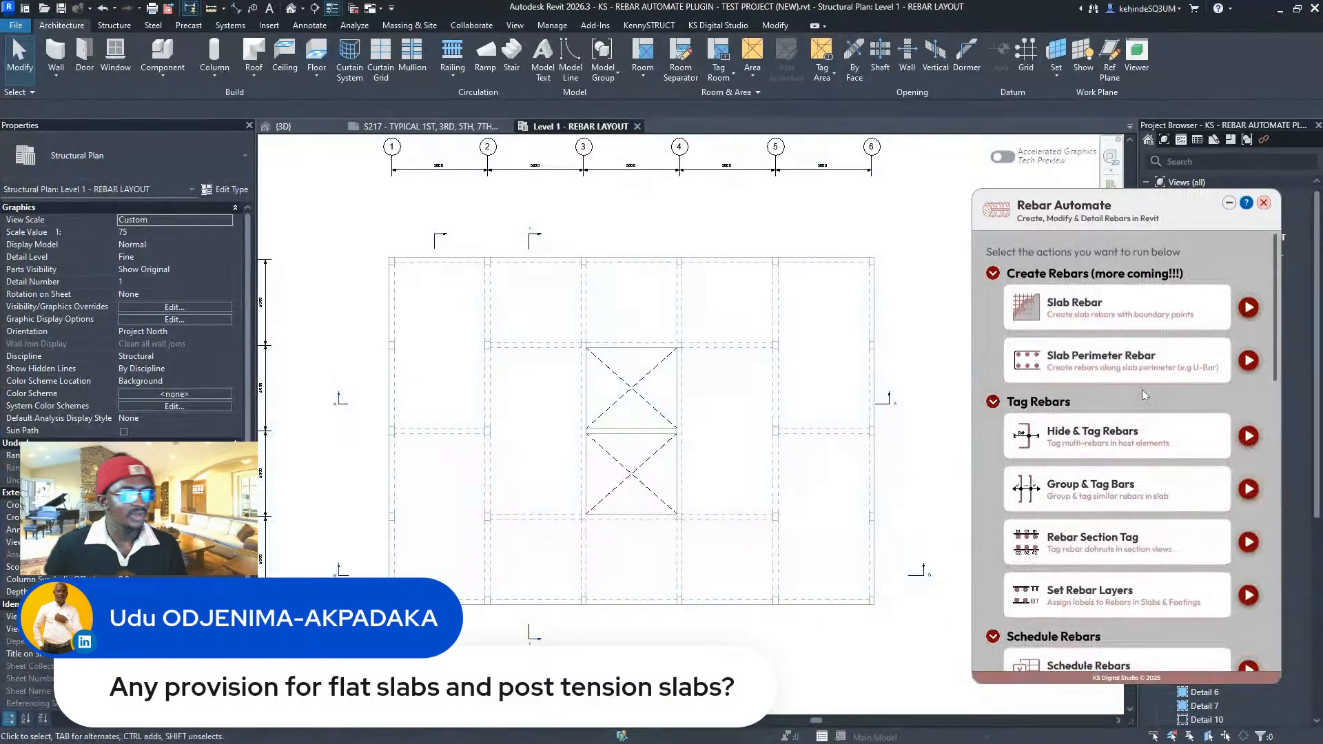
{"action": "left_click", "coordinate": [1249, 307]}
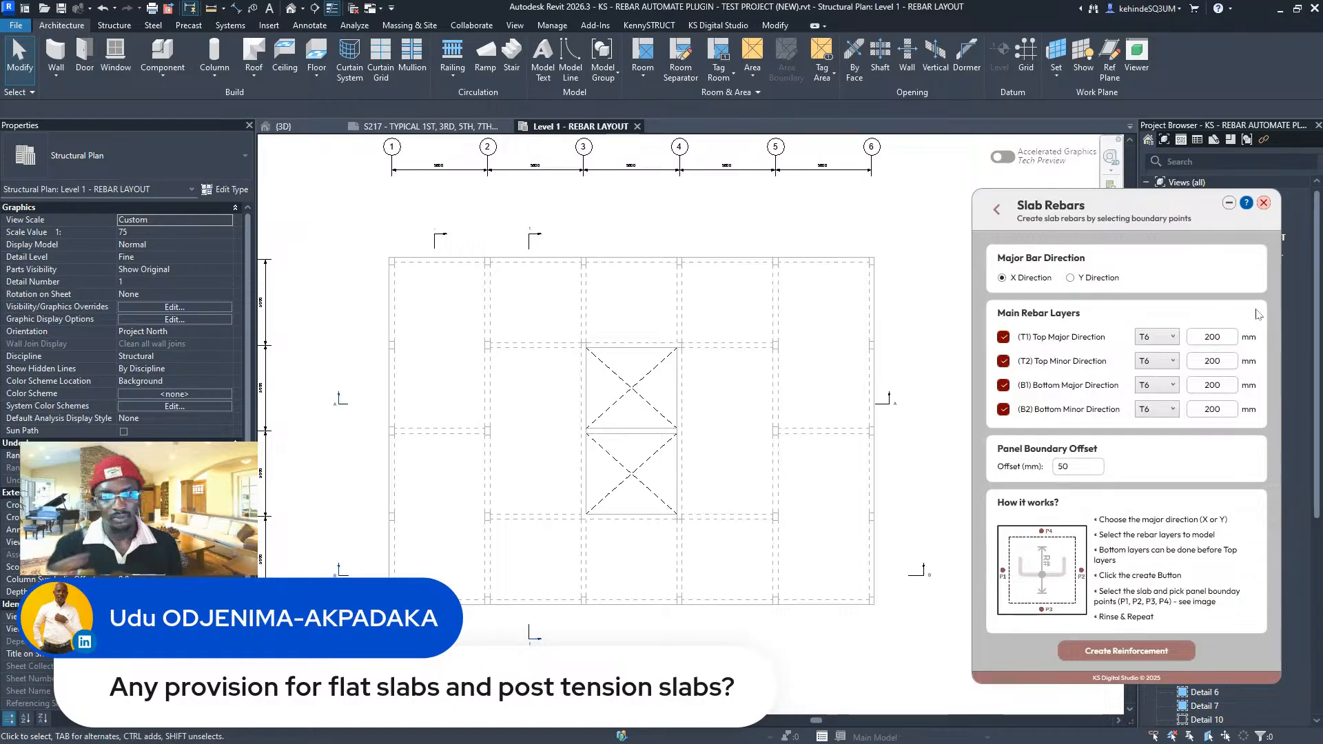
{"action": "left_click", "coordinate": [1264, 202]}
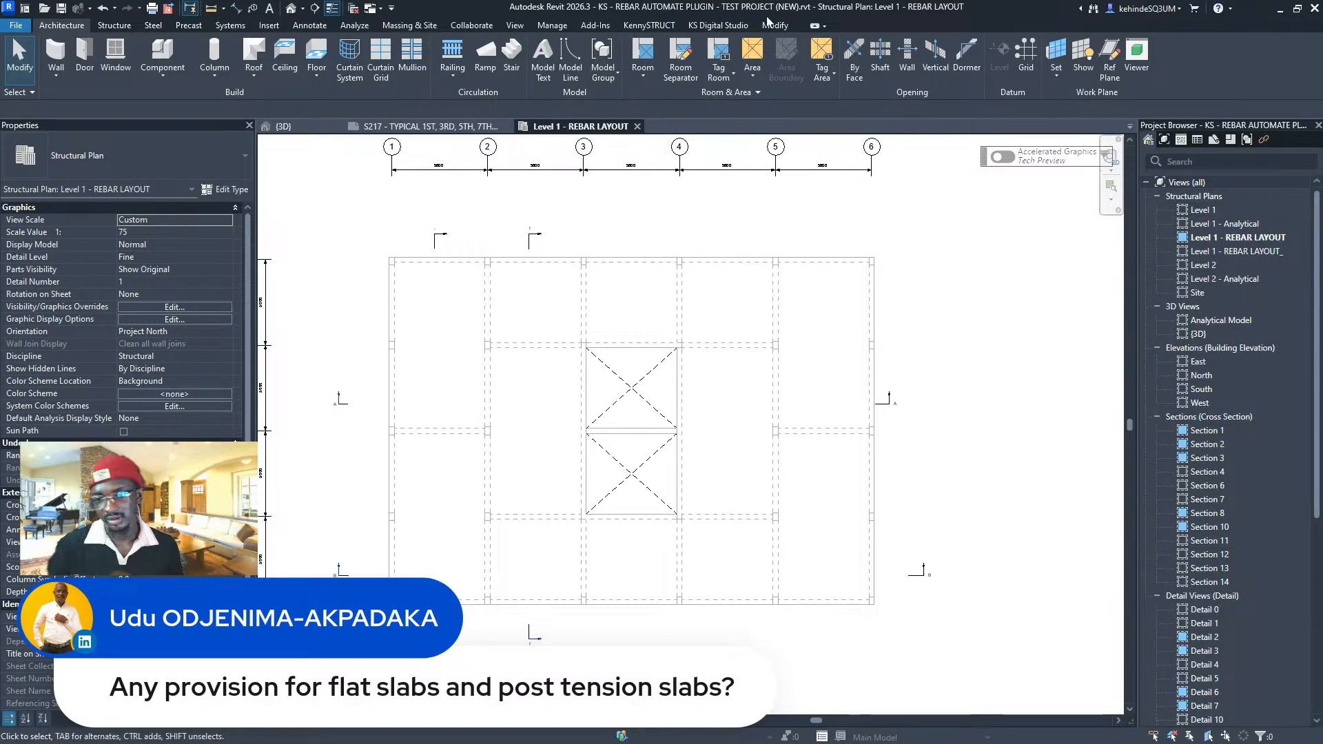
{"action": "left_click", "coordinate": [733, 29]}
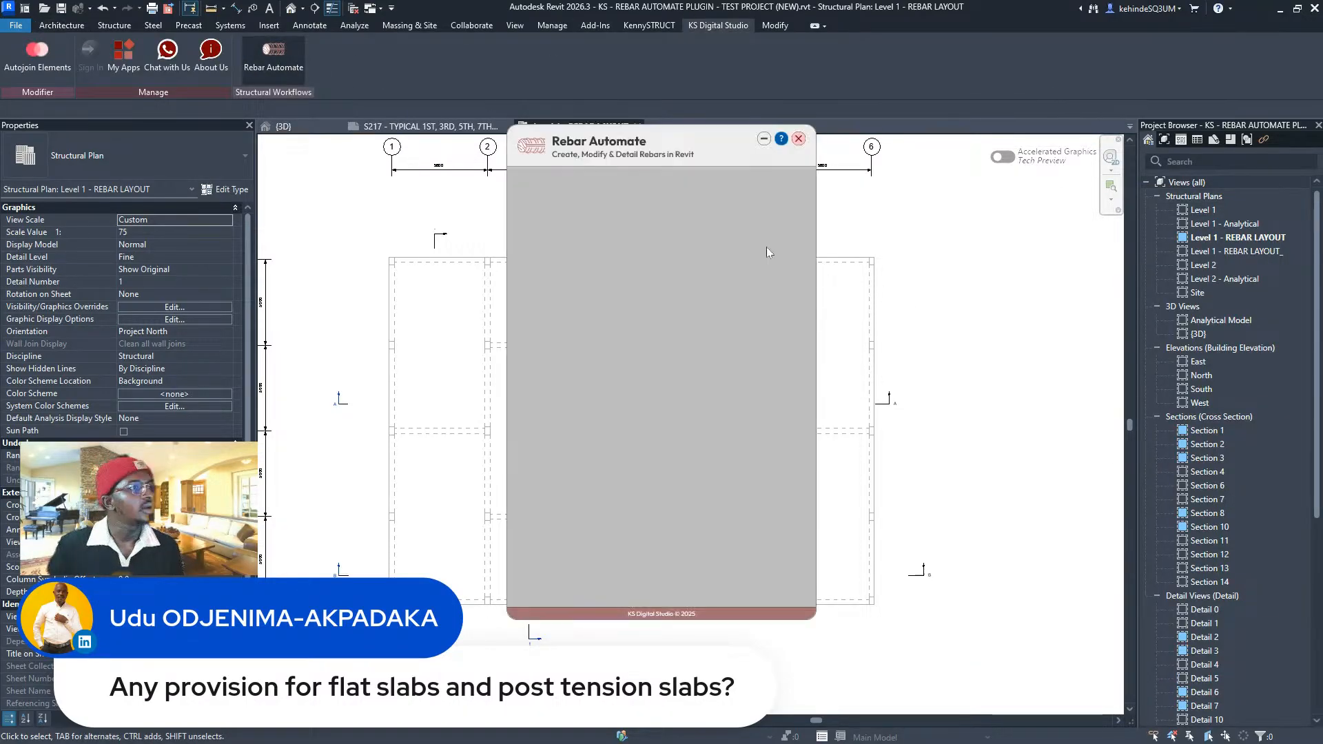
{"action": "left_click_drag", "start_coordinate": [686, 146], "coordinate": [1065, 153]}
- Set the top major bars to T12 and the top minor bars to T10 at 150 mm spacing
{"action": "left_click", "coordinate": [1166, 239]}
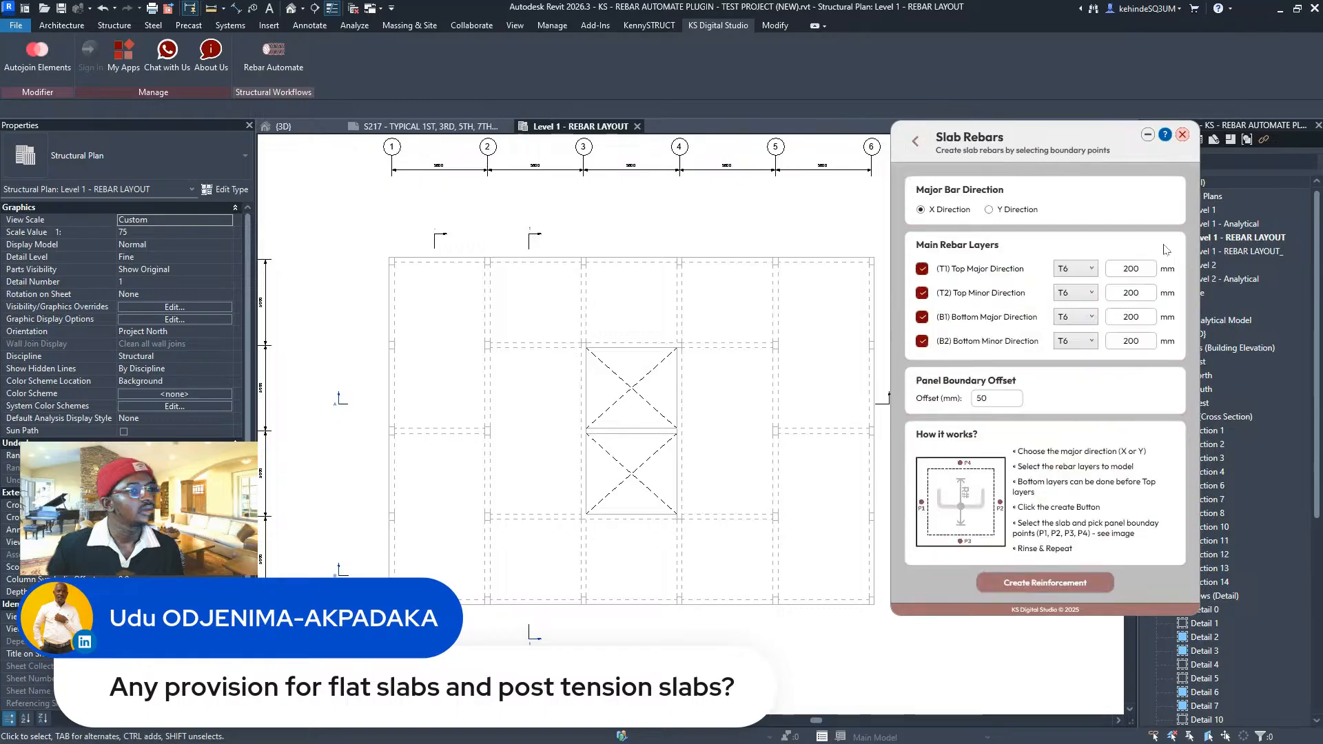
{"action": "left_click", "coordinate": [1075, 268]}
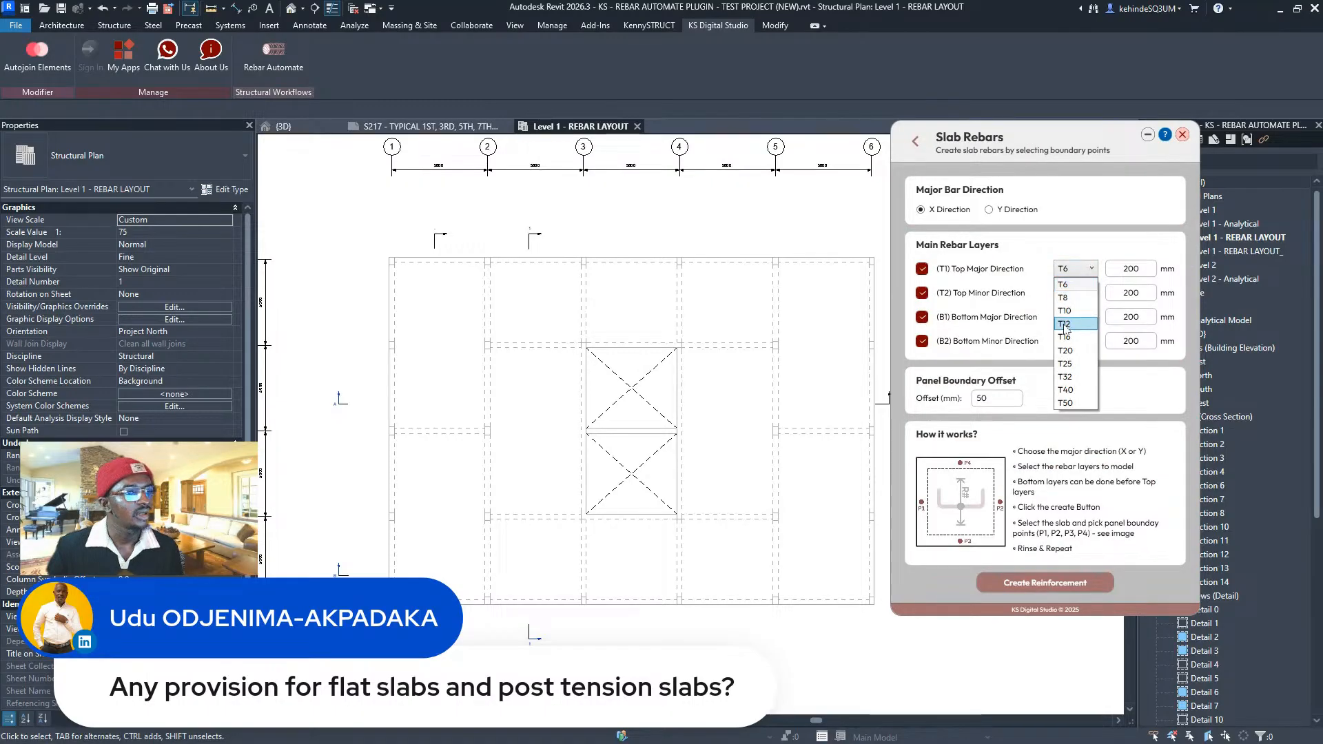
{"action": "left_click", "coordinate": [1067, 303]}
{"action": "left_click", "coordinate": [1067, 302]}
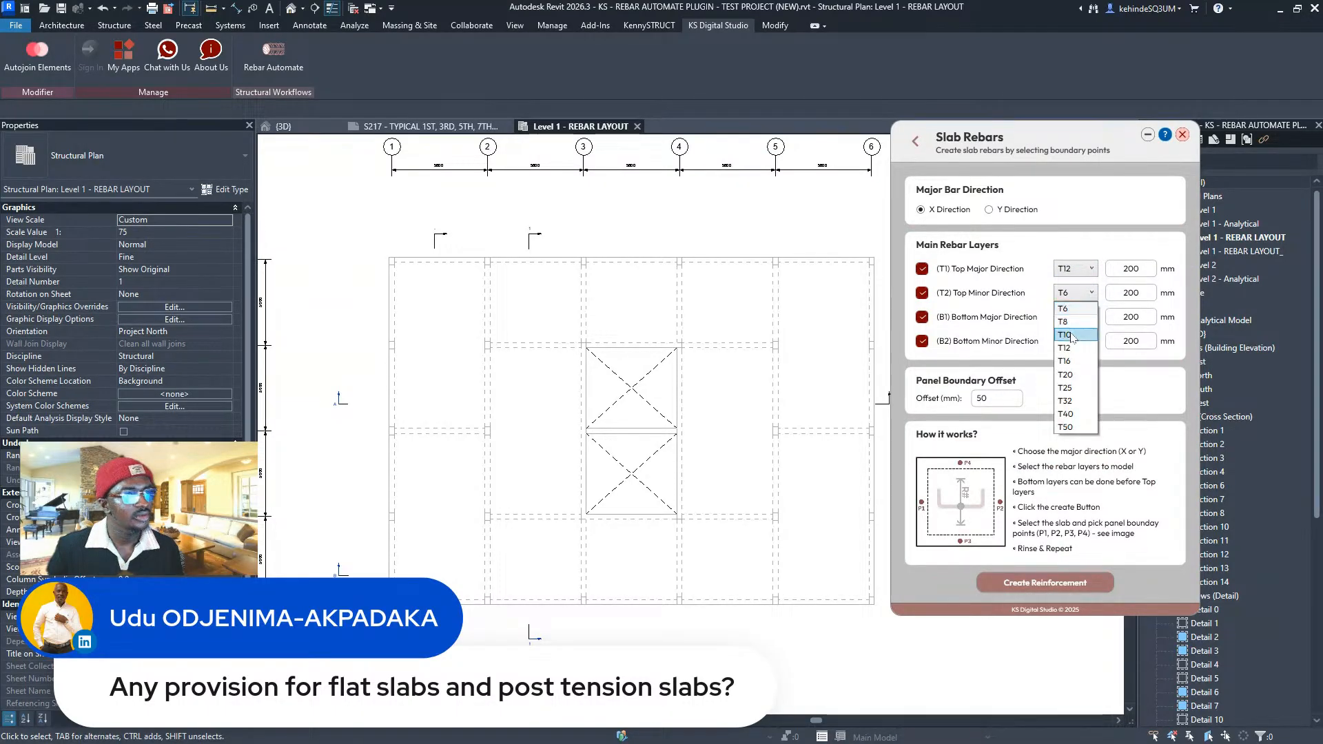
{"action": "left_click", "coordinate": [1073, 325]}
{"action": "double_click", "coordinate": [1121, 295]}
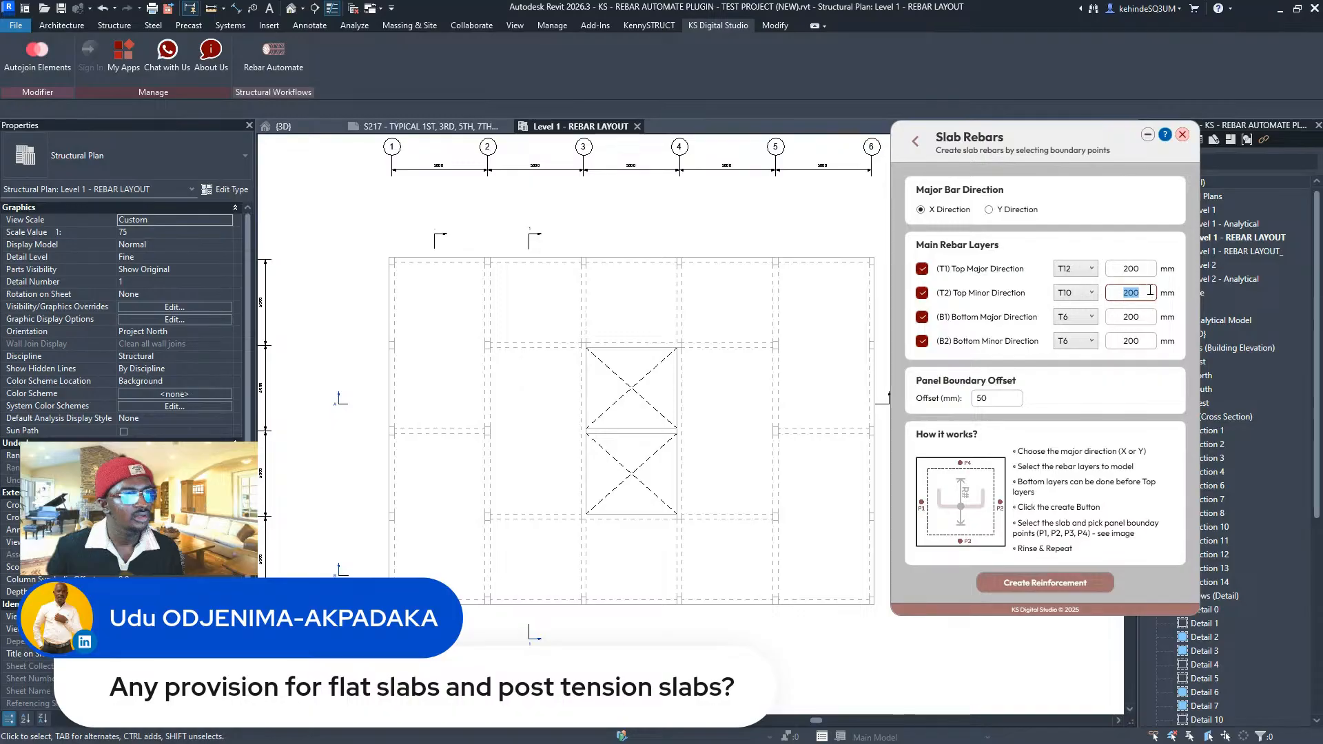
{"action": "type", "text": "150"}
{"action": "double_click", "coordinate": [1140, 270]}
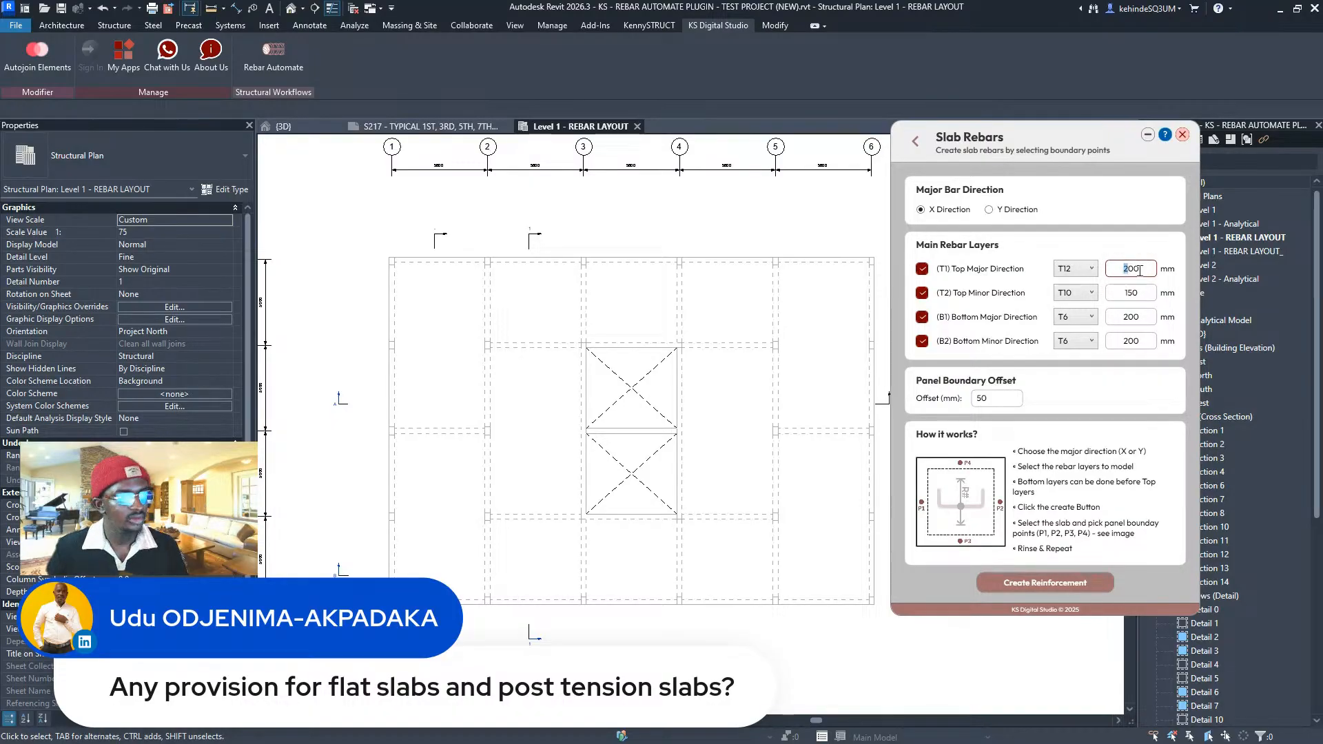
{"action": "type", "text": "150"}
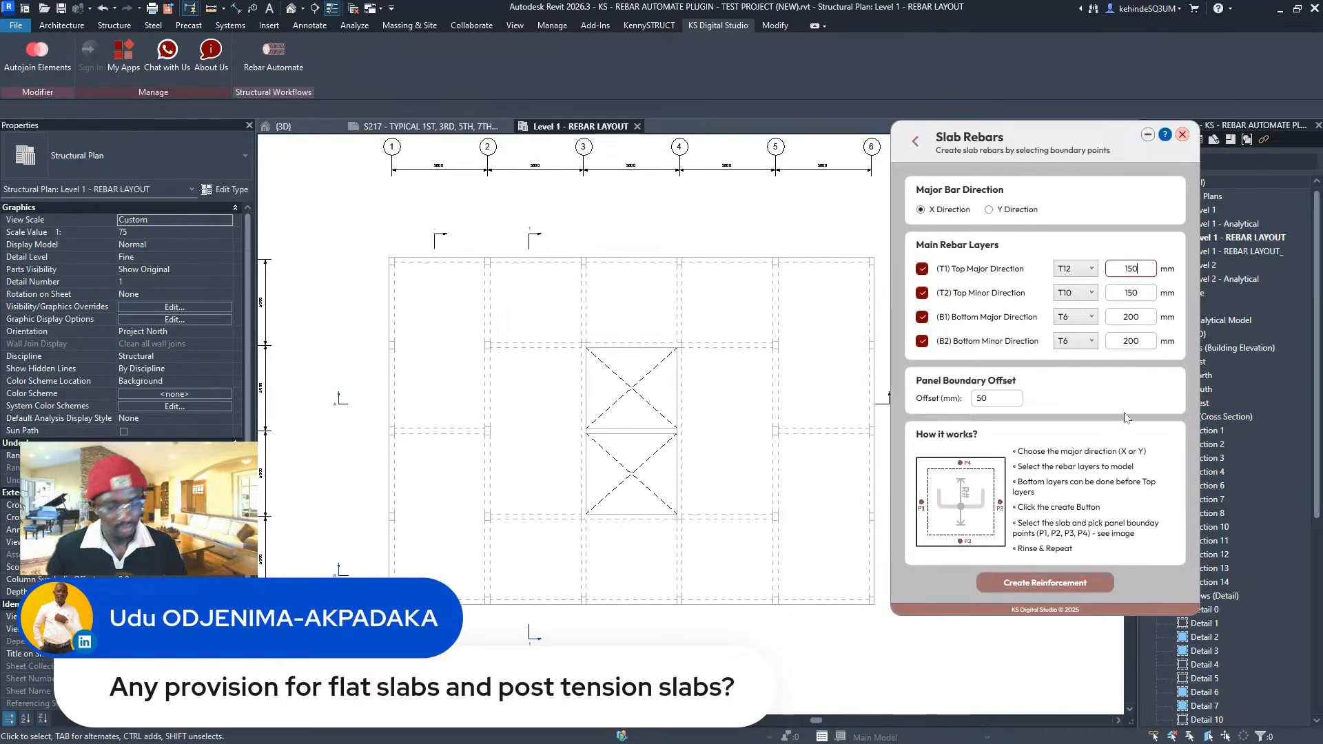
- Set the bottom major bars to T12 and the bottom minor bars to T10, both at 150 mm
{"action": "left_click", "coordinate": [1076, 318]}
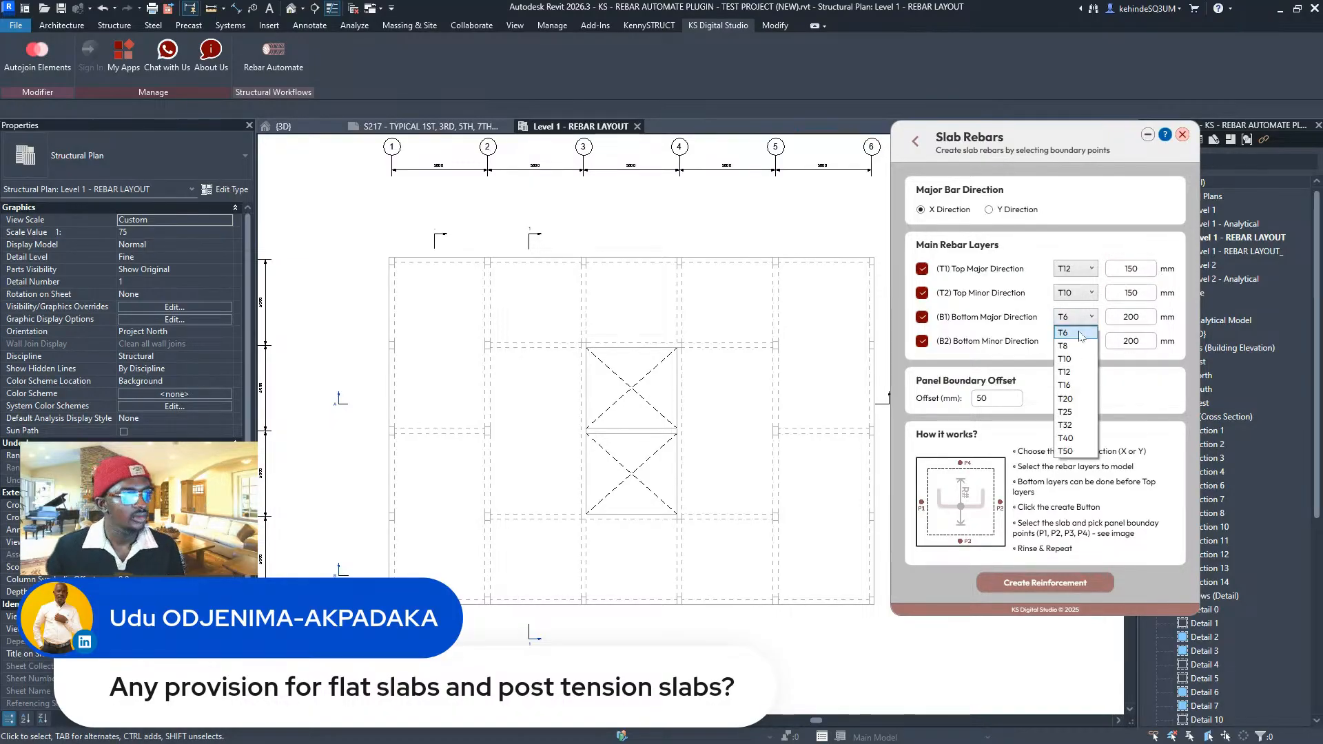
{"action": "left_click", "coordinate": [1077, 372]}
{"action": "left_click", "coordinate": [1089, 343]}
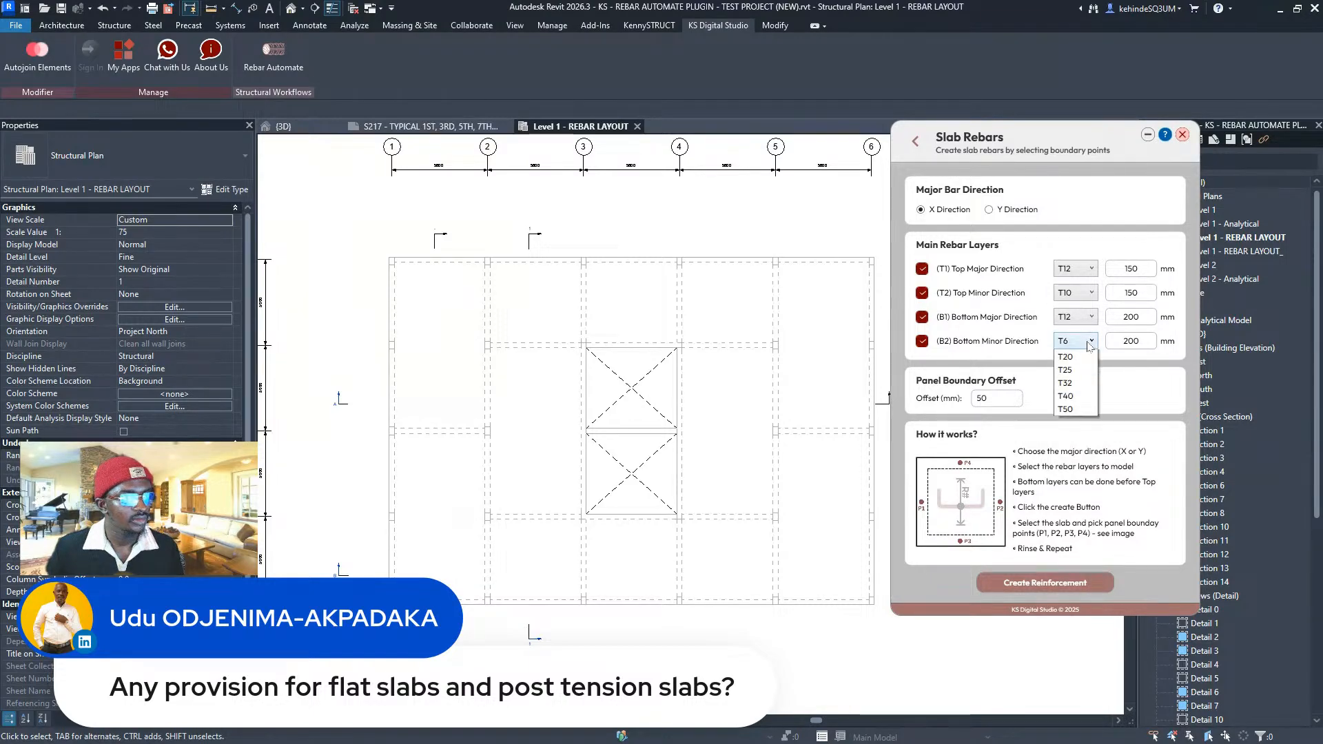
{"action": "left_click", "coordinate": [1068, 388]}
{"action": "left_click", "coordinate": [1136, 318]}
{"action": "type", "text": "1"}
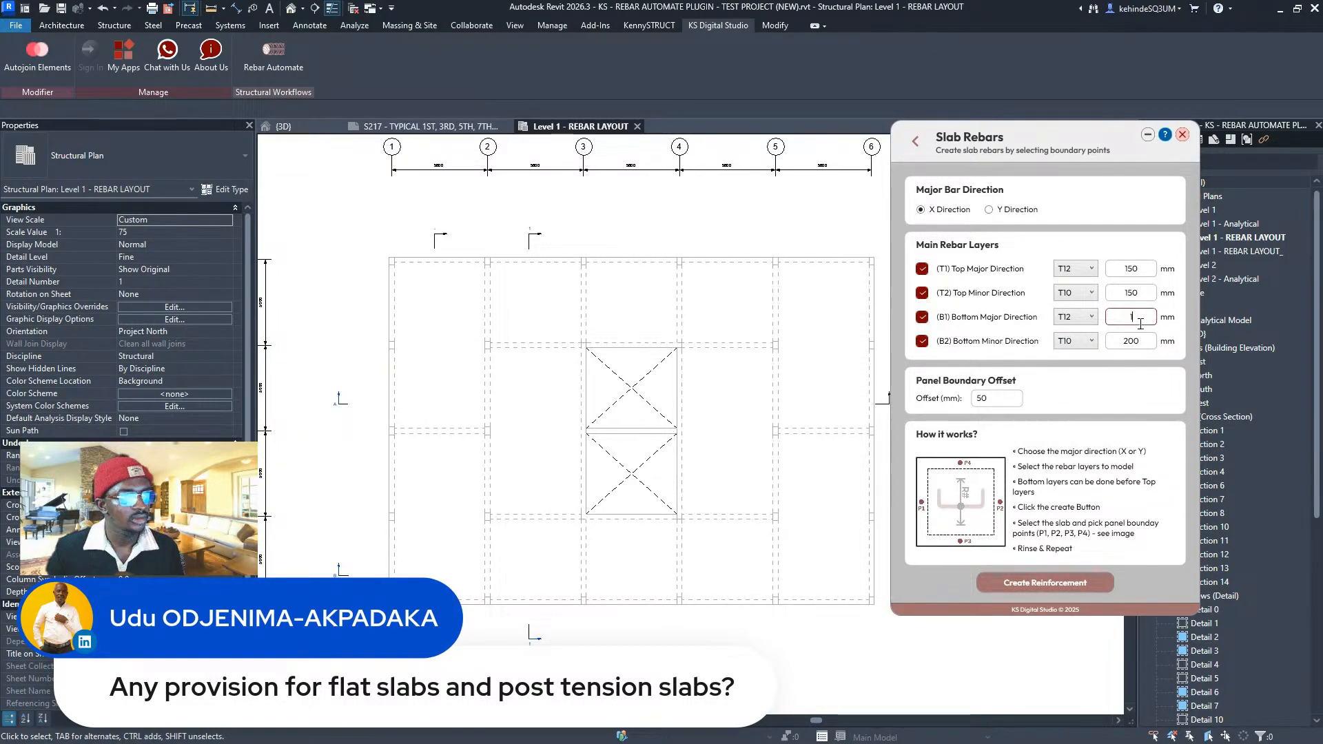
{"action": "type", "text": "50"}
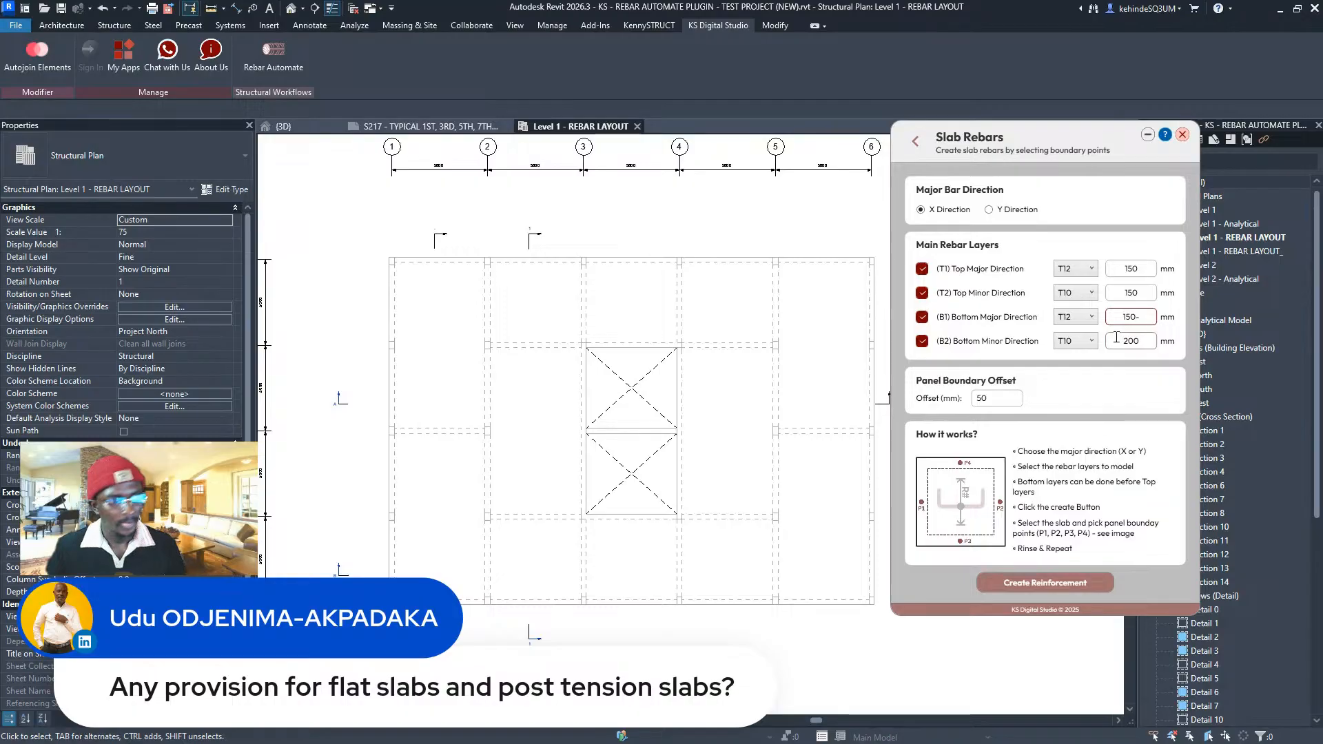
{"action": "double_click", "coordinate": [1123, 340]}
{"action": "type", "text": "1"}
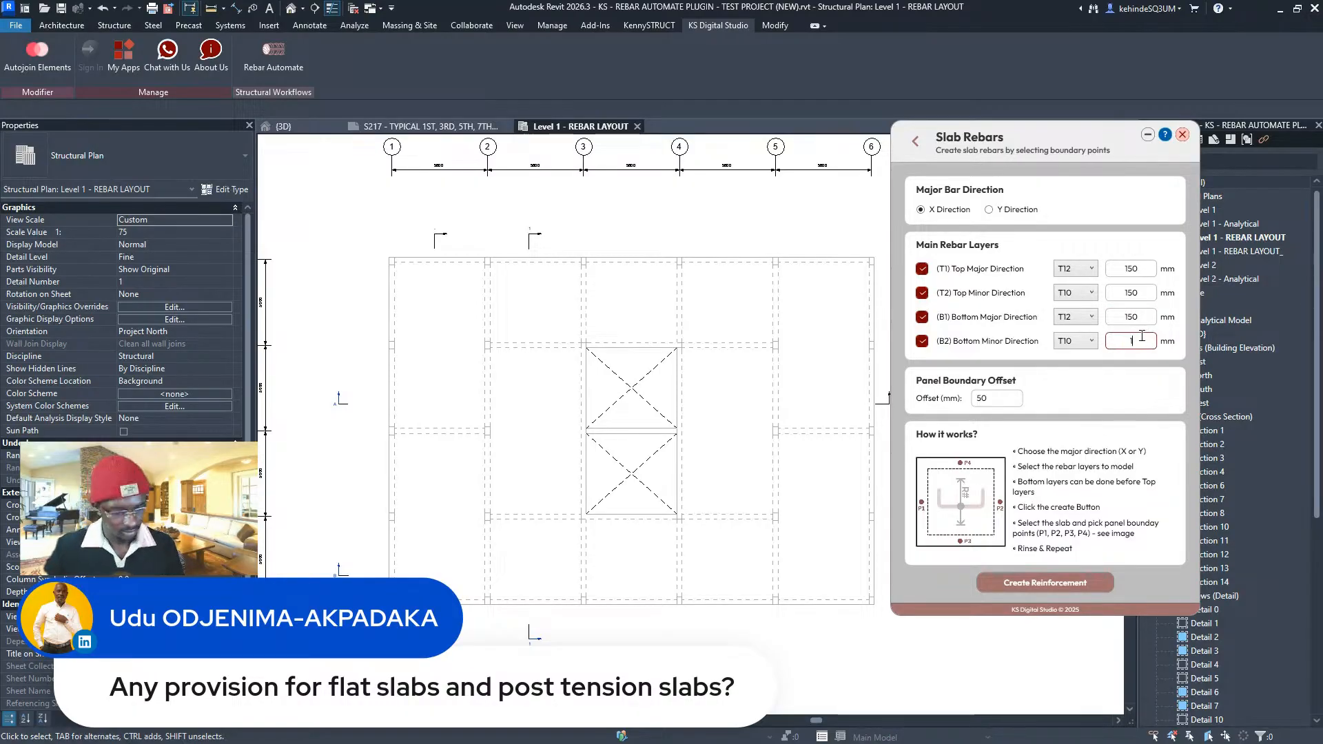
{"action": "type", "text": "50"}
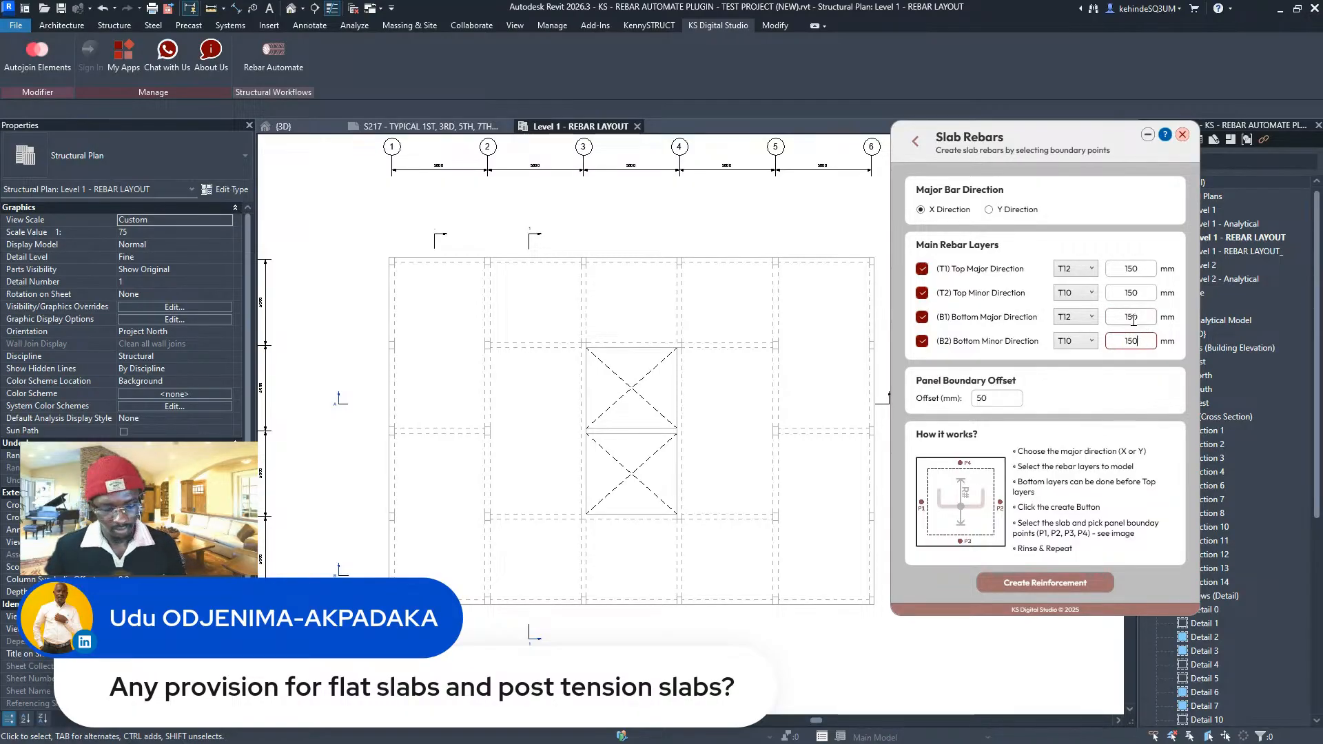
- Create the slab reinforcement by picking P1–P4 on the slab edges, then return to the actions list
{"action": "left_click", "coordinate": [1033, 583]}
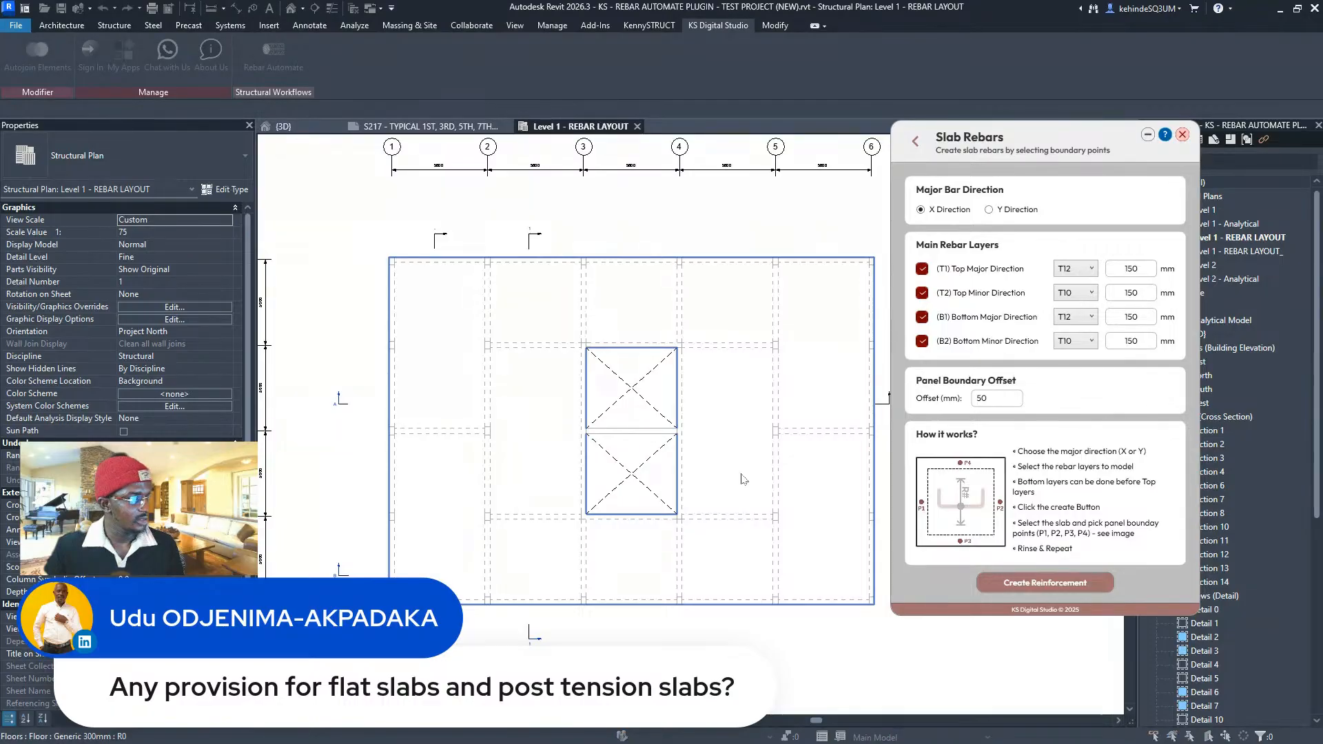
{"action": "left_click", "coordinate": [394, 473]}
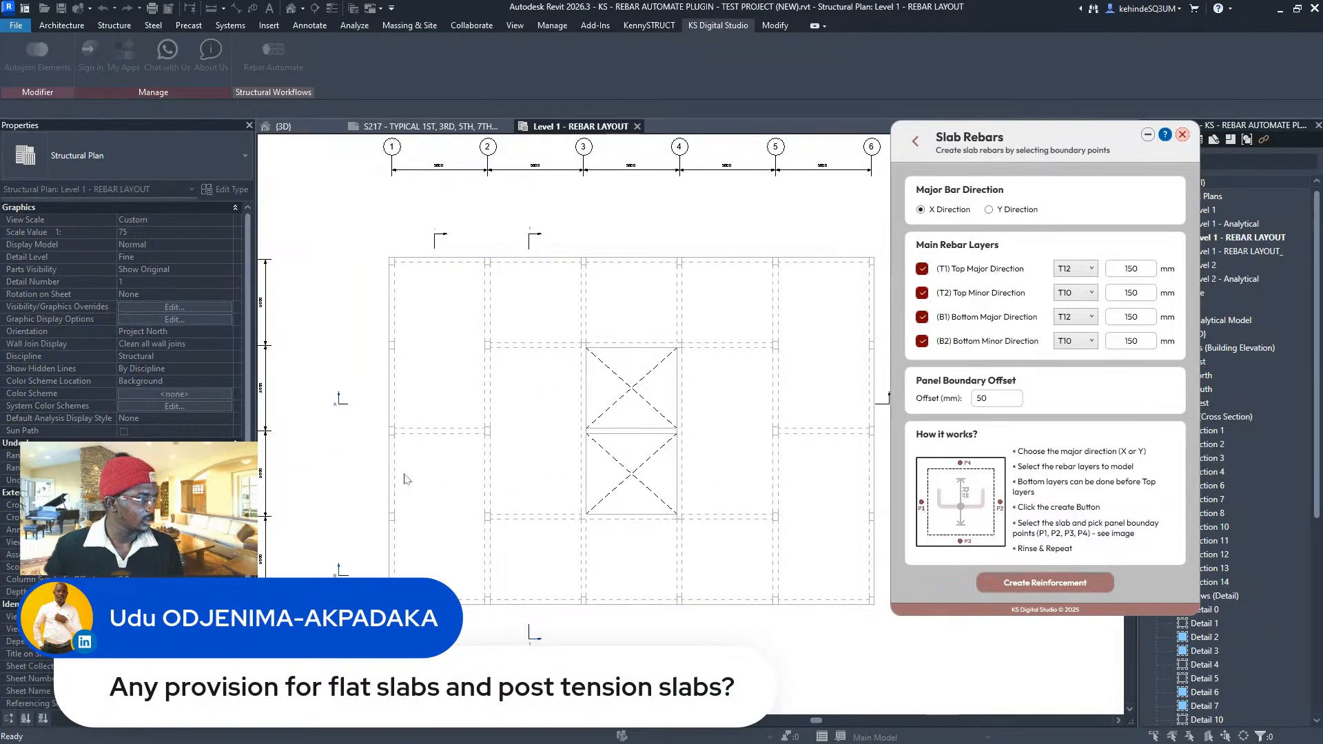
{"action": "left_click", "coordinate": [874, 473]}
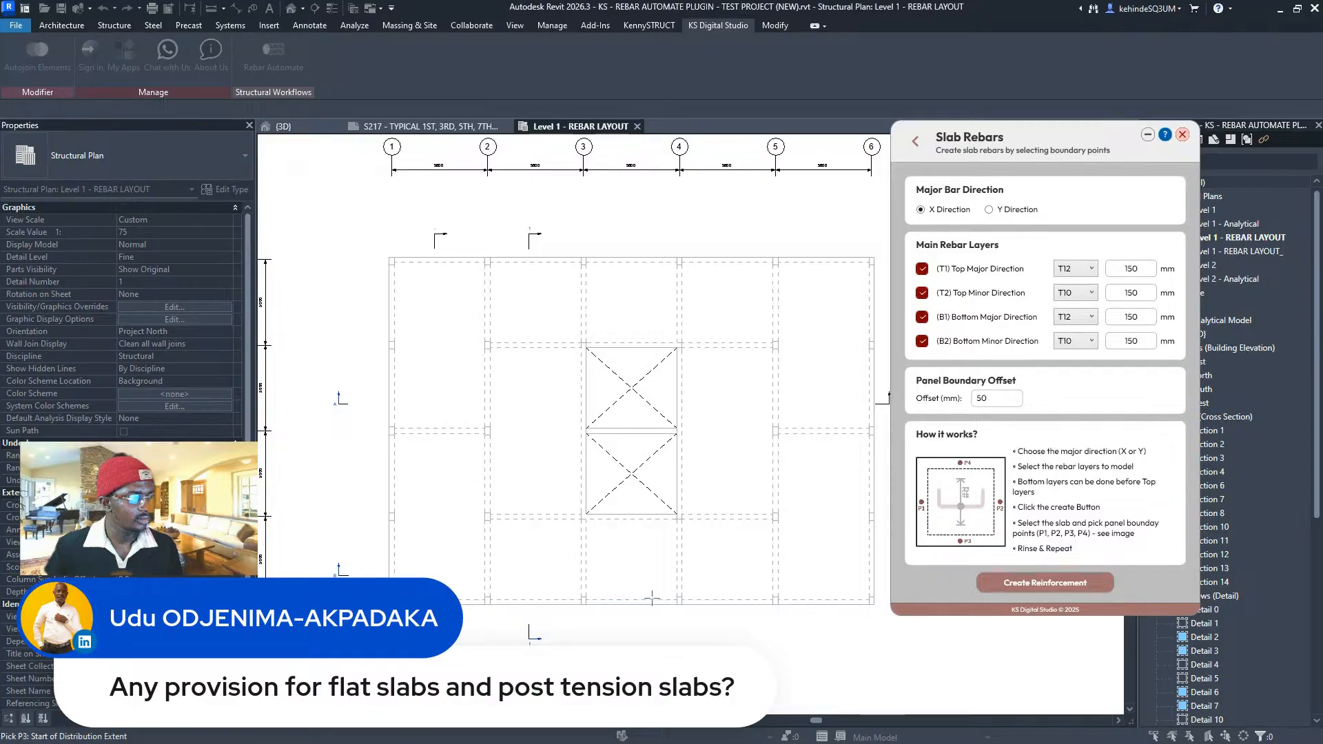
{"action": "left_click", "coordinate": [652, 600]}
{"action": "left_click", "coordinate": [631, 260]}
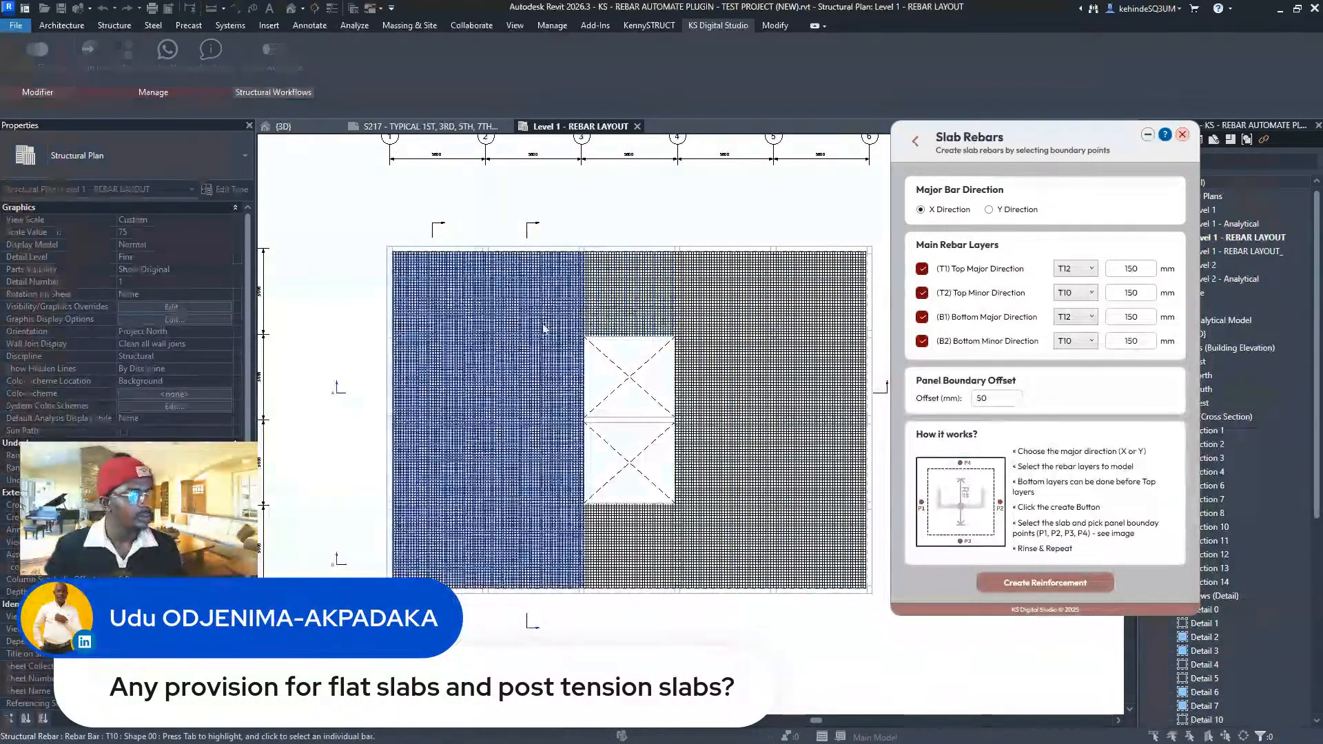
{"action": "scroll", "coordinate": [541, 324], "scroll_direction": "up", "scroll_amount": 2}
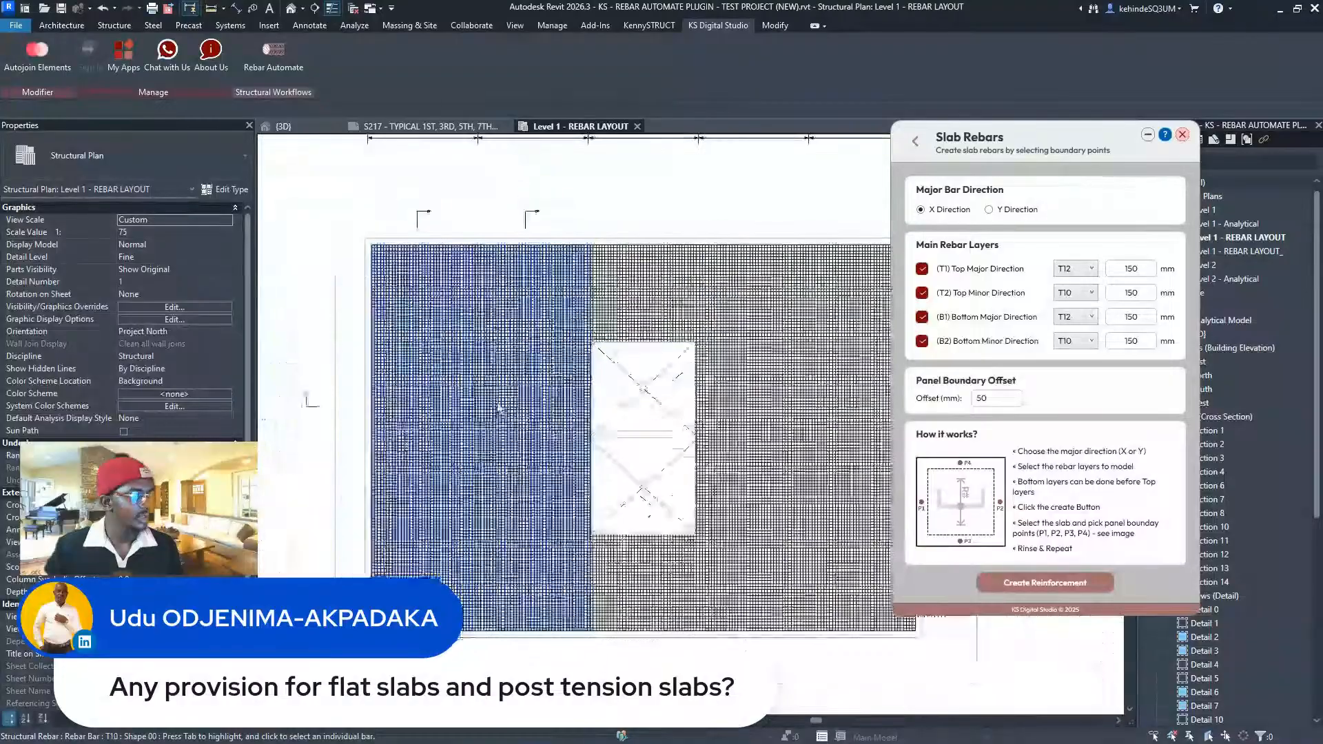
{"action": "left_click", "coordinate": [782, 391]}
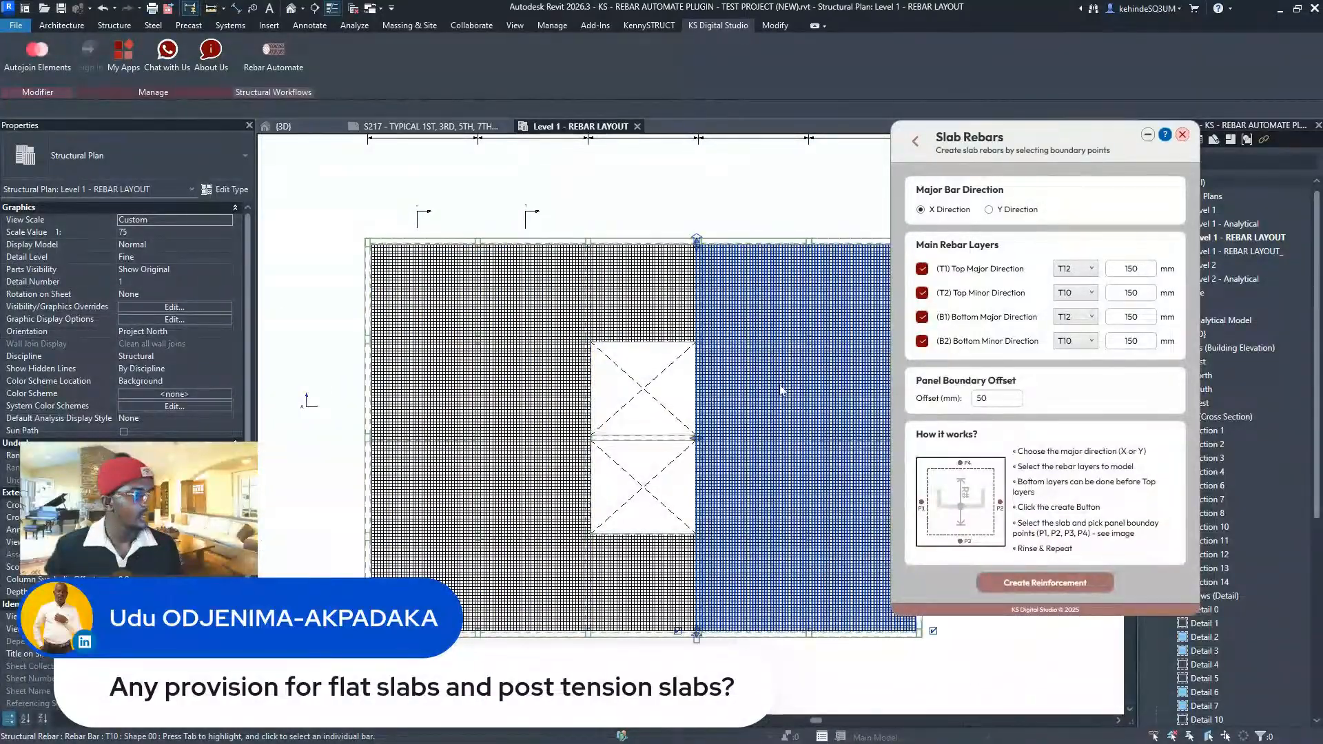
{"action": "left_click", "coordinate": [915, 141]}
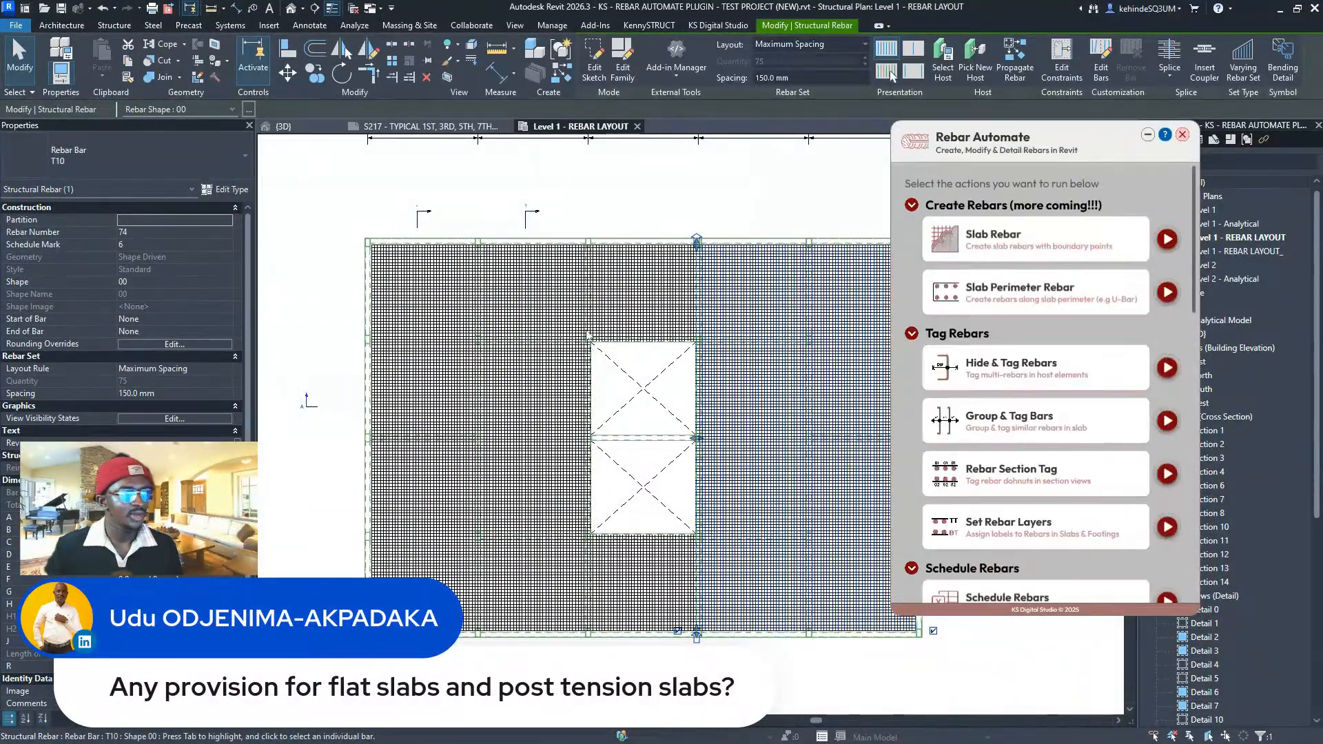
- Run Split Rebars on the whole slab with 12000 mm stock length and 1000 mm laps, then go back
{"action": "scroll", "coordinate": [587, 335], "scroll_direction": "down", "scroll_amount": 2}
{"action": "scroll", "coordinate": [1000, 381], "scroll_direction": "down", "scroll_amount": 4}
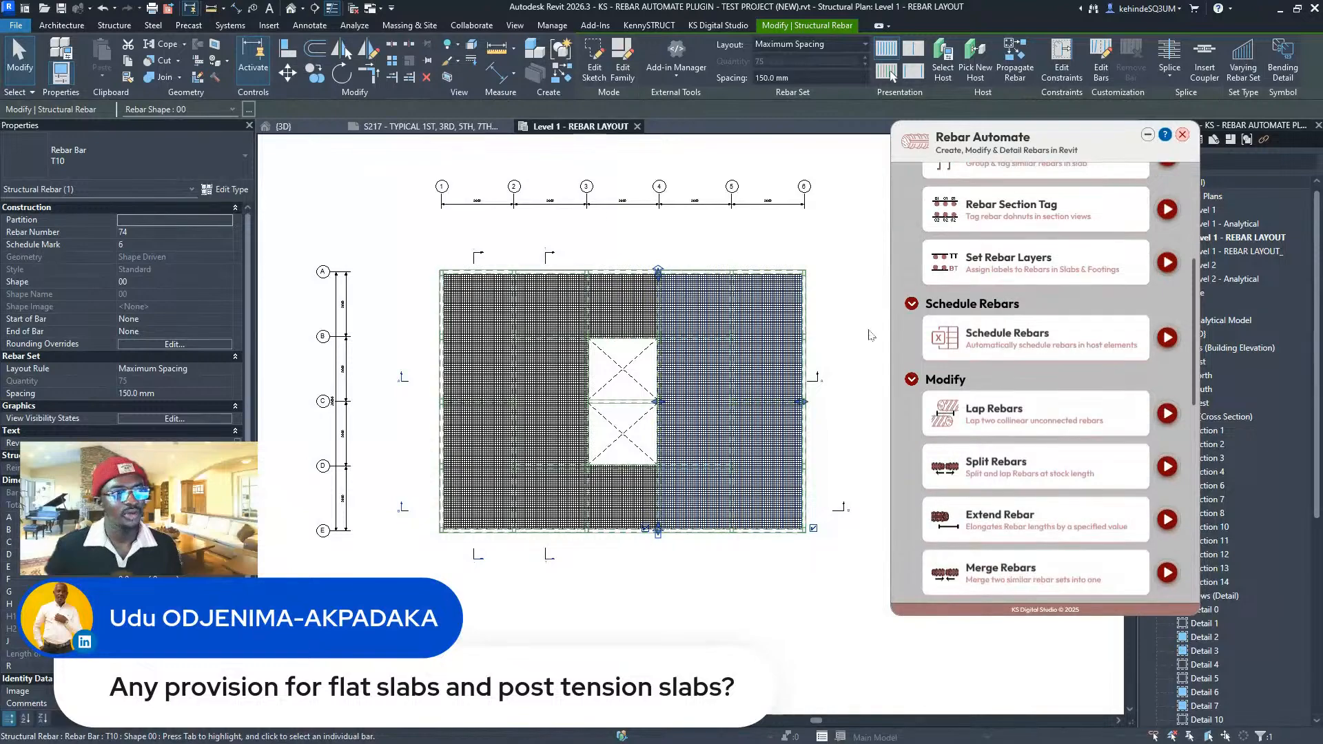
{"action": "scroll", "coordinate": [1064, 426], "scroll_direction": "down", "scroll_amount": 2}
{"action": "left_click", "coordinate": [1167, 403]}
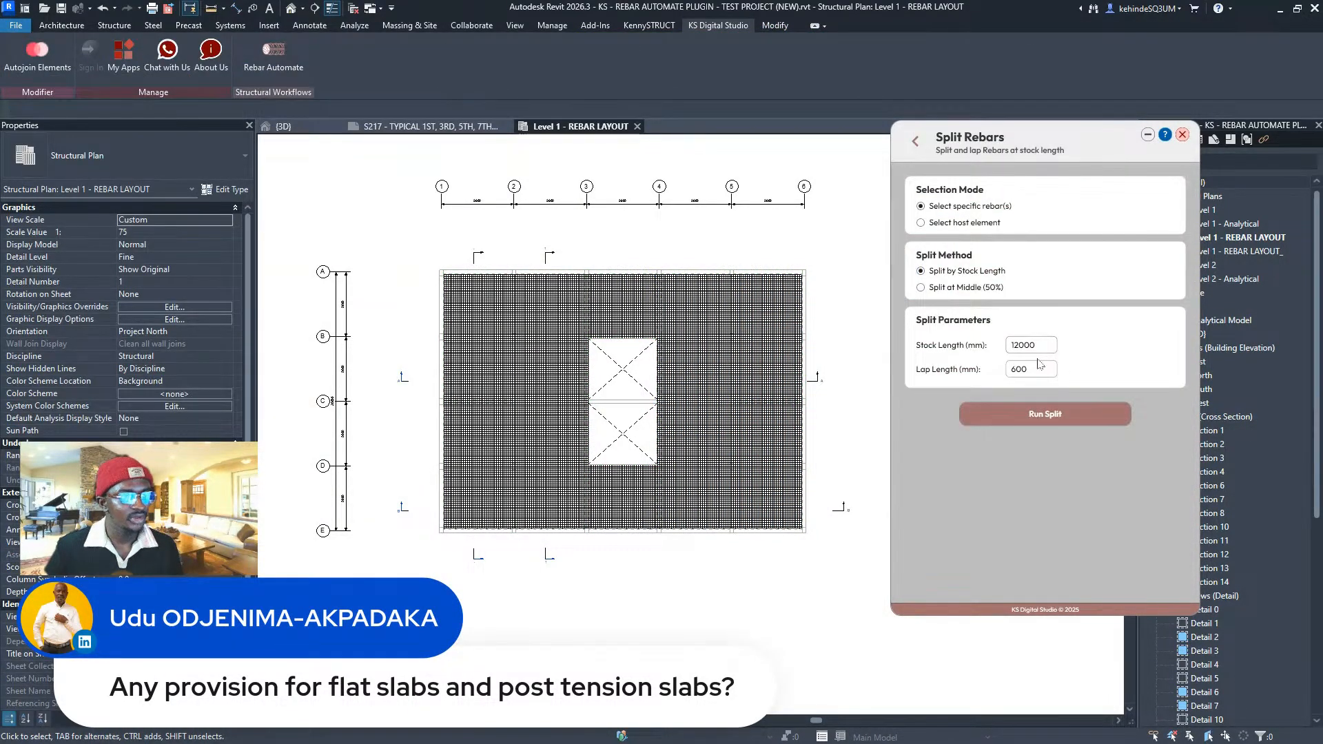
{"action": "left_click_drag", "start_coordinate": [1040, 369], "coordinate": [1007, 365]}
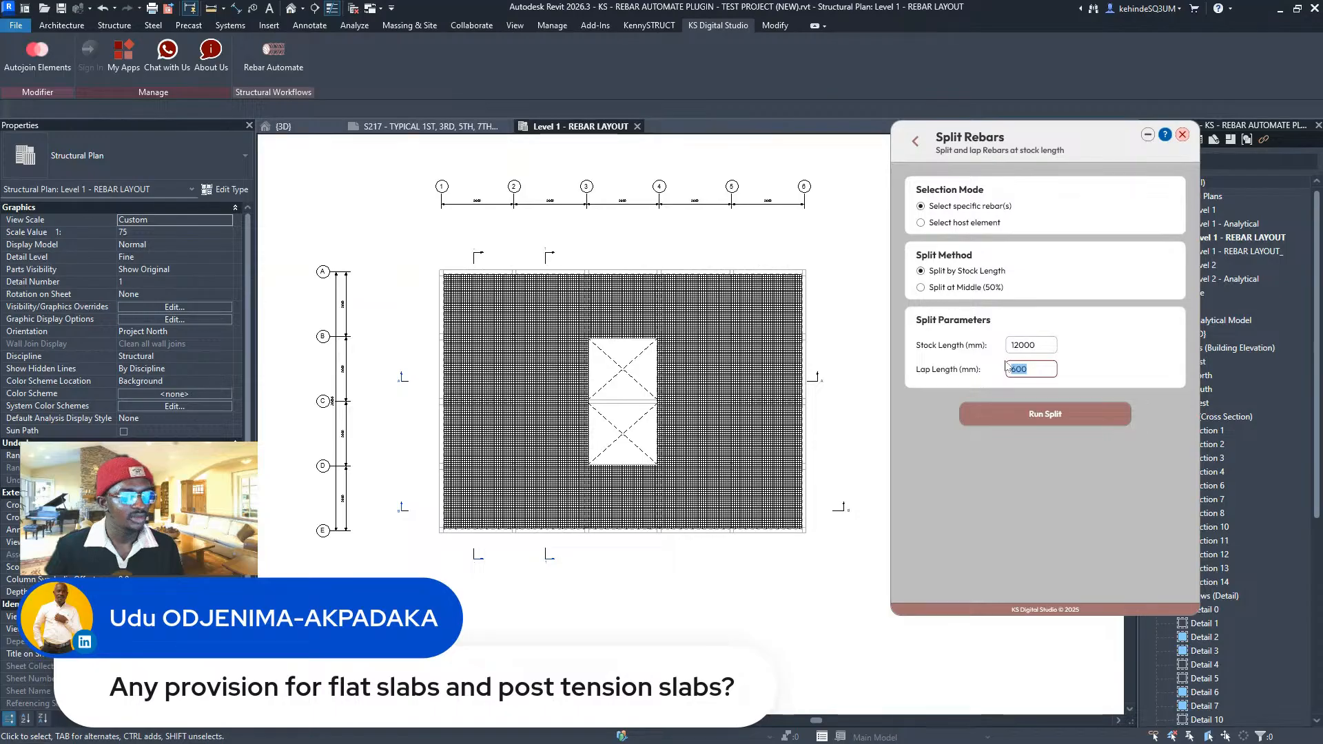
{"action": "left_click", "coordinate": [1043, 348]}
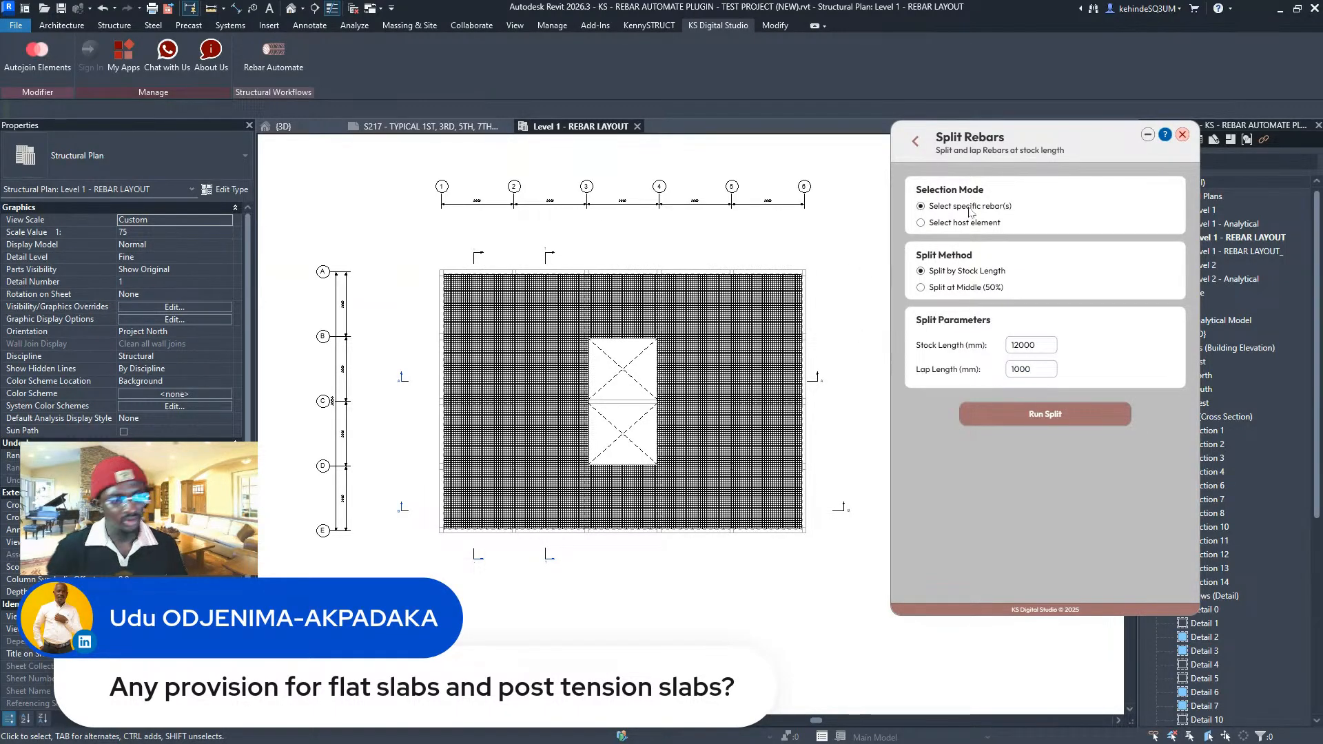
{"action": "left_click", "coordinate": [1039, 414]}
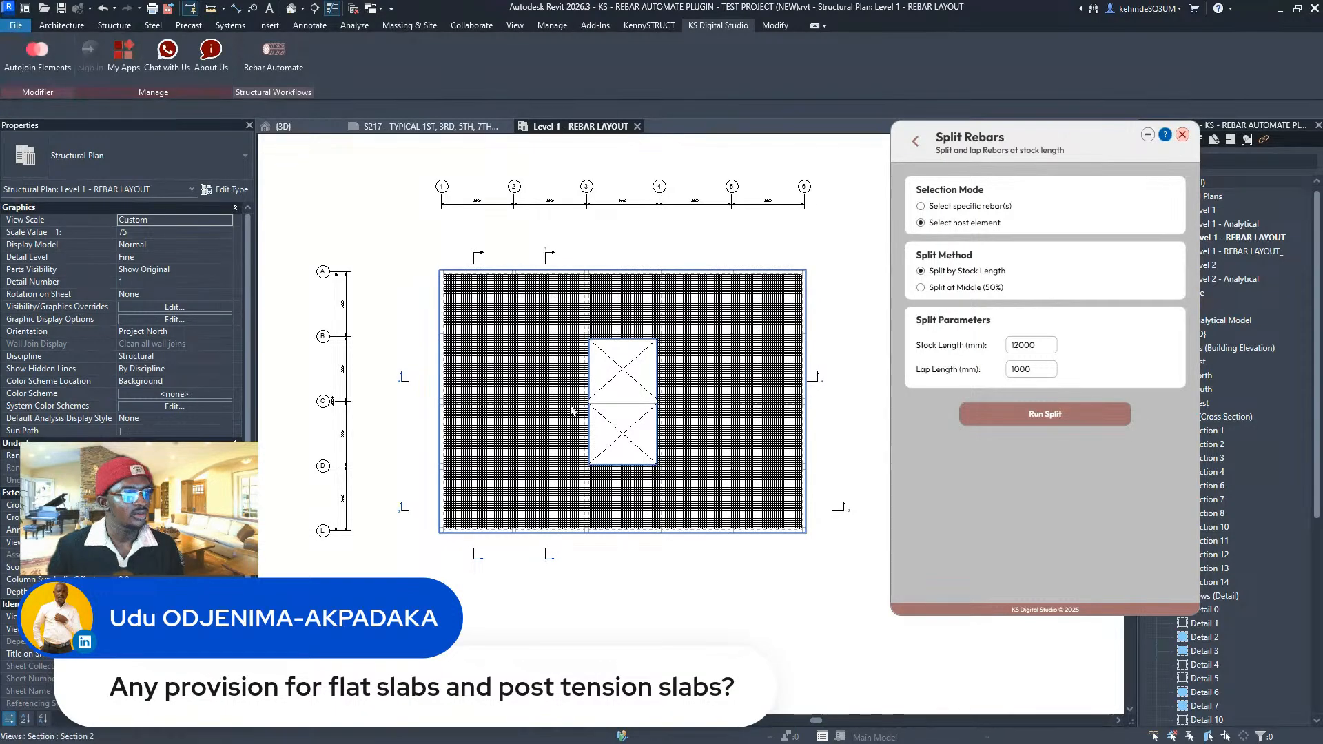
{"action": "scroll", "coordinate": [551, 345], "scroll_direction": "up", "scroll_amount": 1}
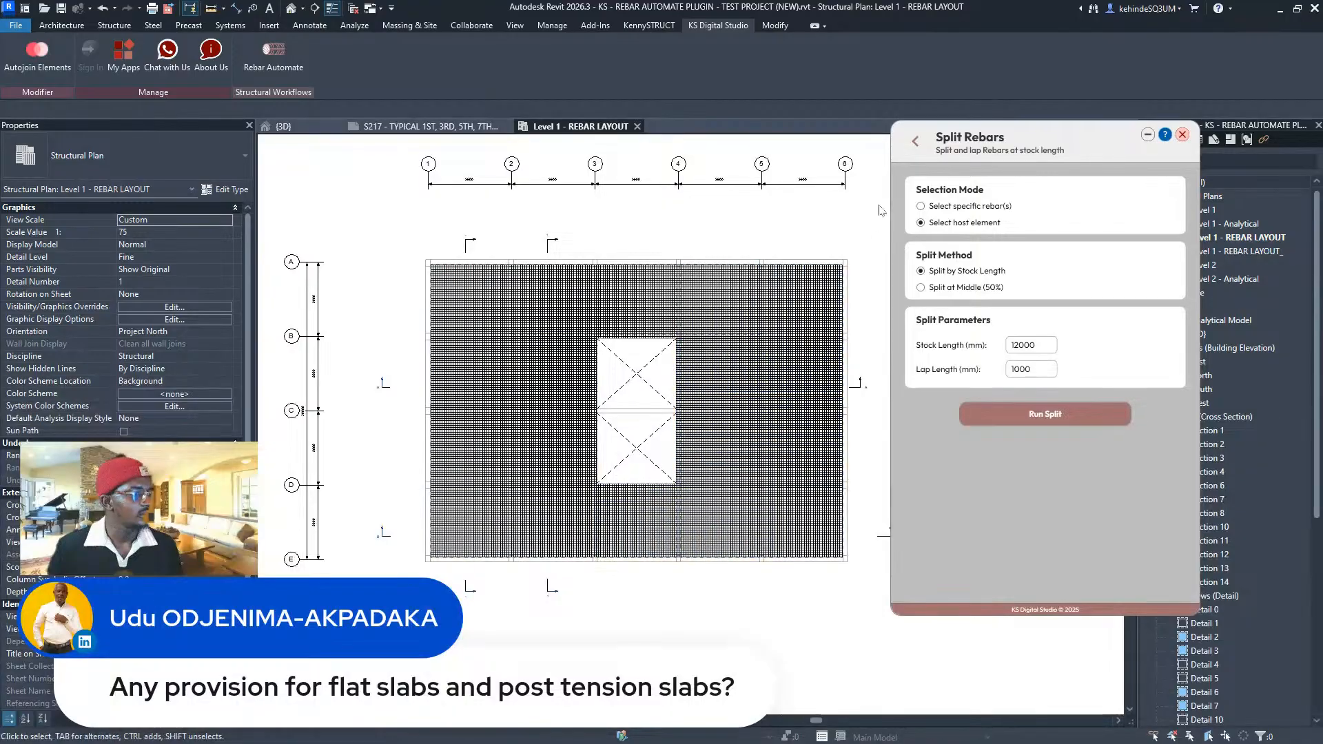
{"action": "left_click", "coordinate": [916, 142]}
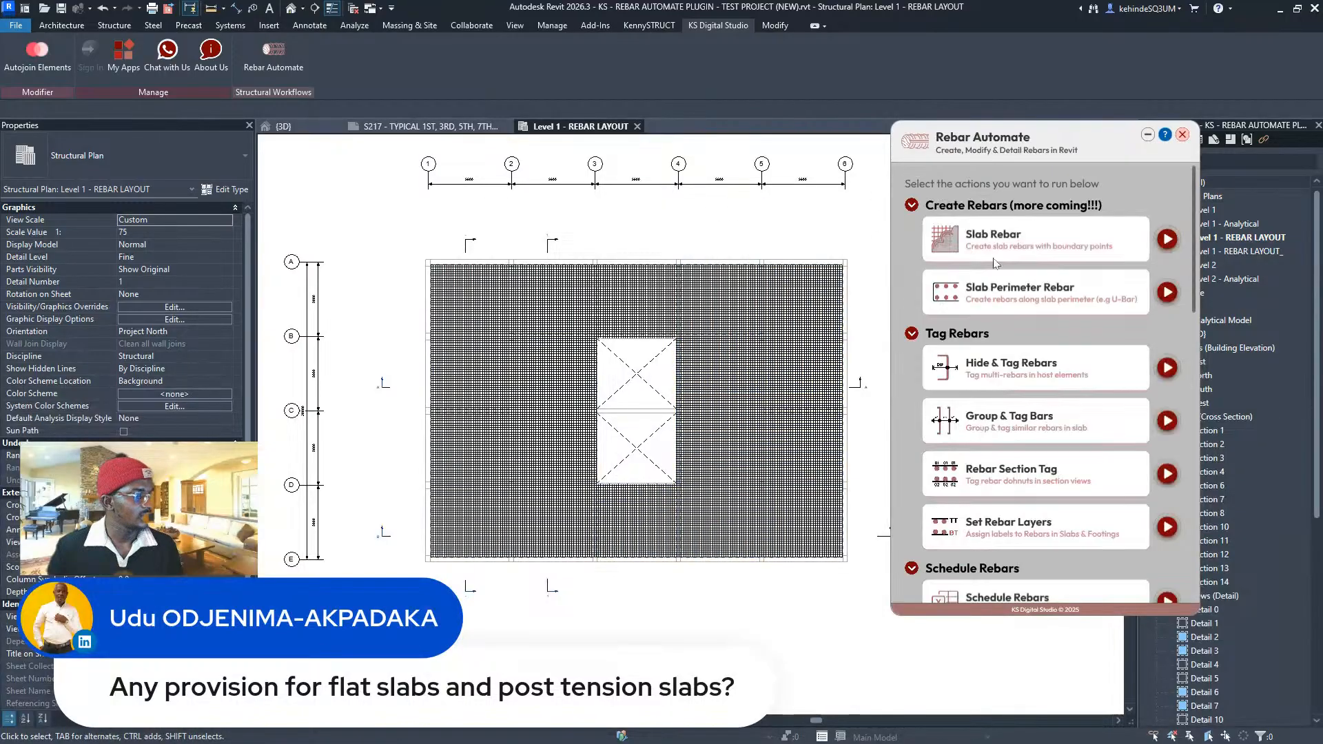
- In Slab Perimeter Rebar, set T10 main bars at 150 mm, 1500 mm long, with Top Distribution Bar unchecked
{"action": "left_click", "coordinate": [1167, 293]}
{"action": "left_click_drag", "start_coordinate": [1019, 338], "coordinate": [937, 343]}
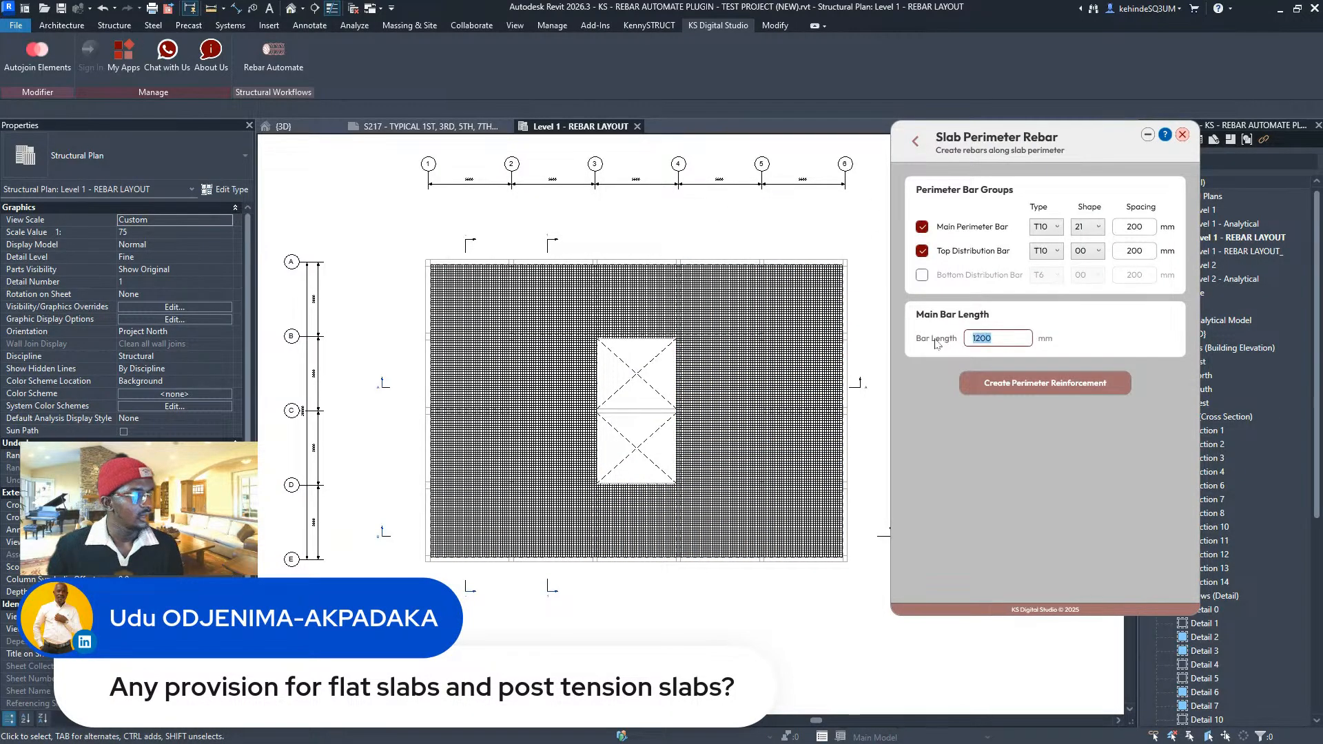
{"action": "type", "text": "15"}
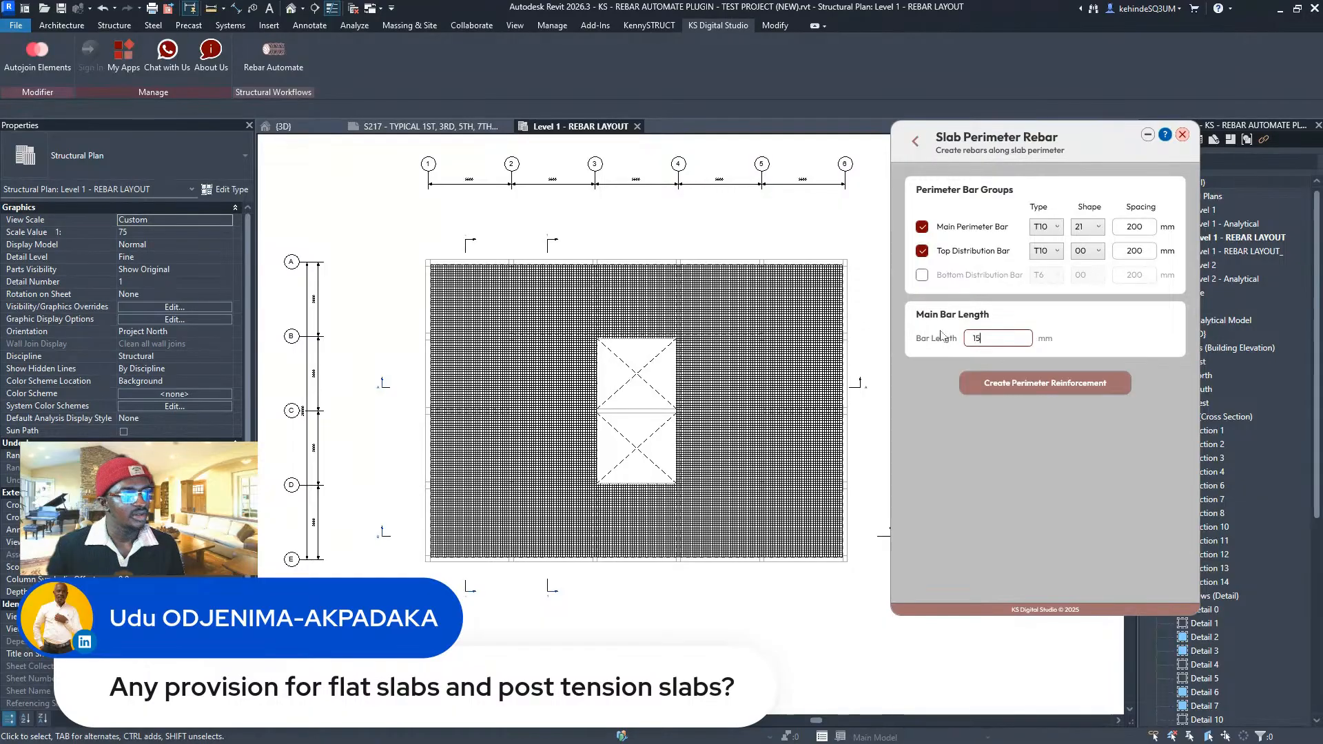
{"action": "type", "text": "00"}
{"action": "left_click", "coordinate": [1046, 227]}
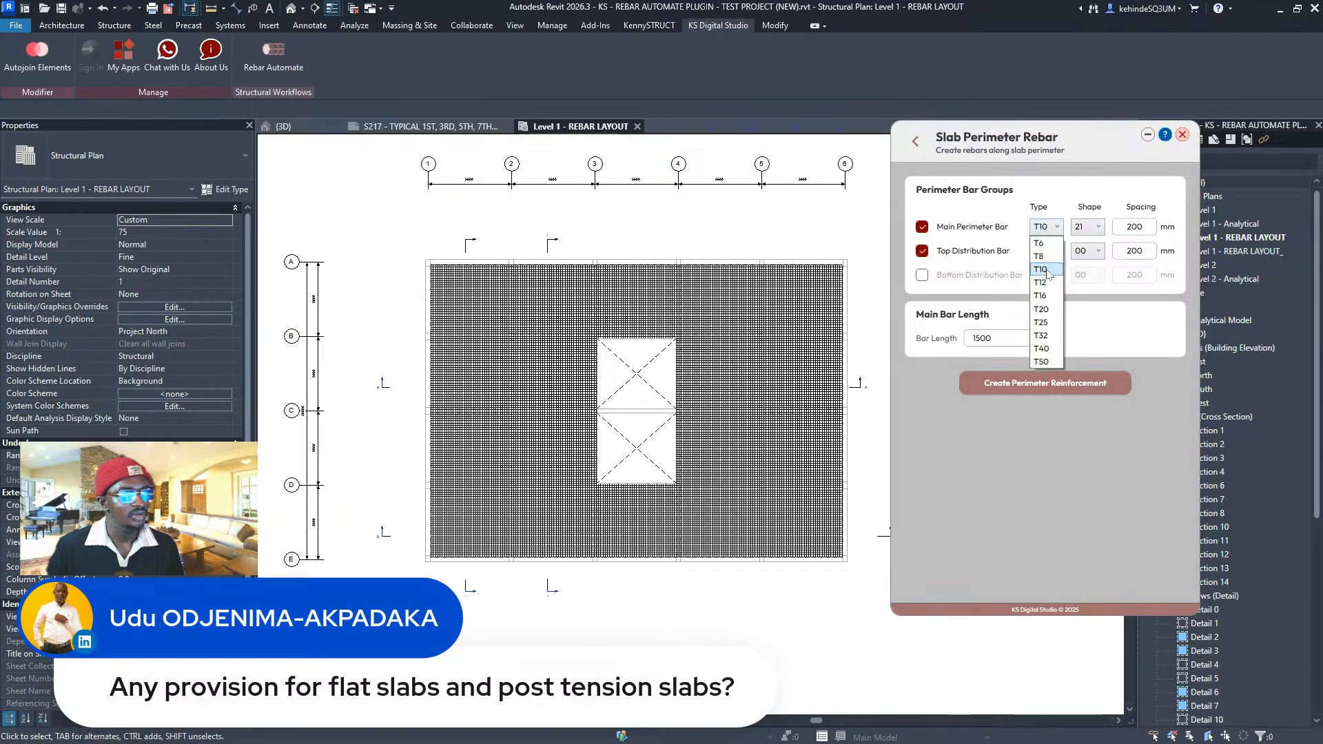
{"action": "left_click", "coordinate": [1045, 276]}
{"action": "left_click", "coordinate": [1141, 229]}
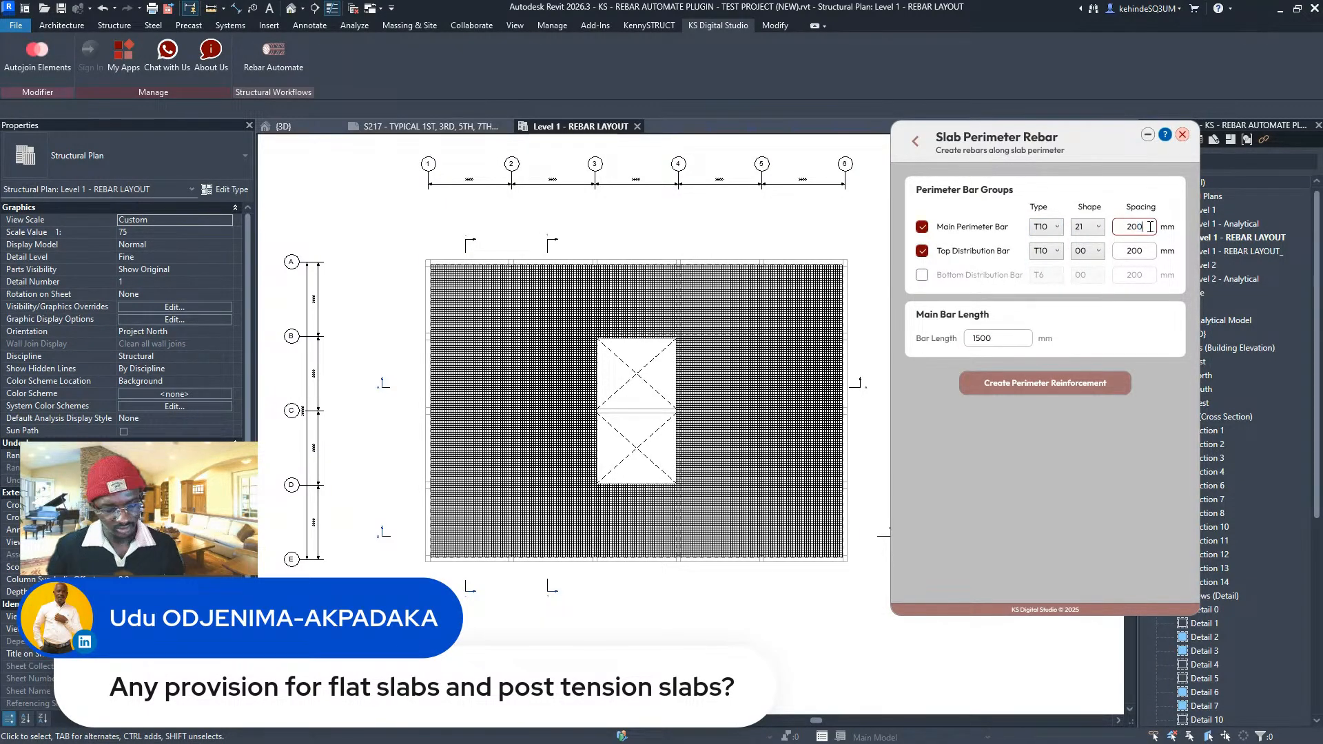
{"action": "type", "text": "150"}
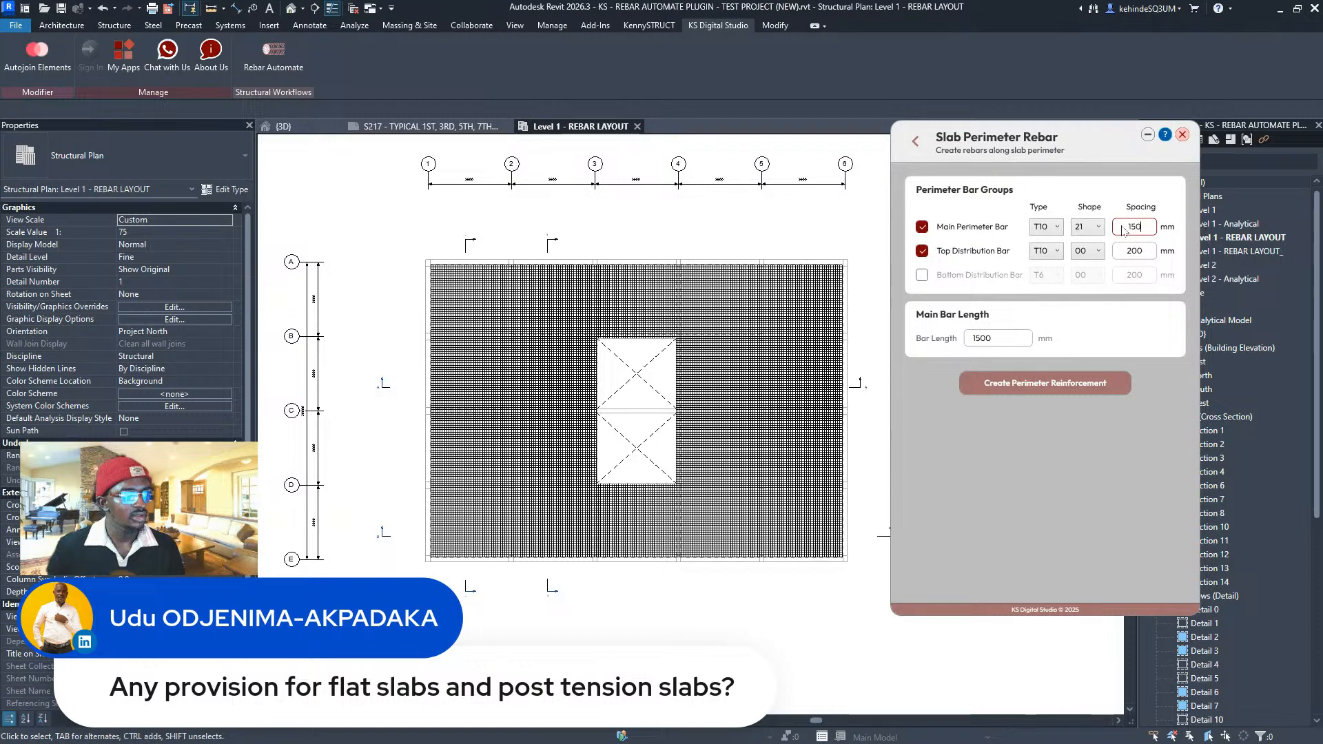
{"action": "left_click", "coordinate": [1137, 253]}
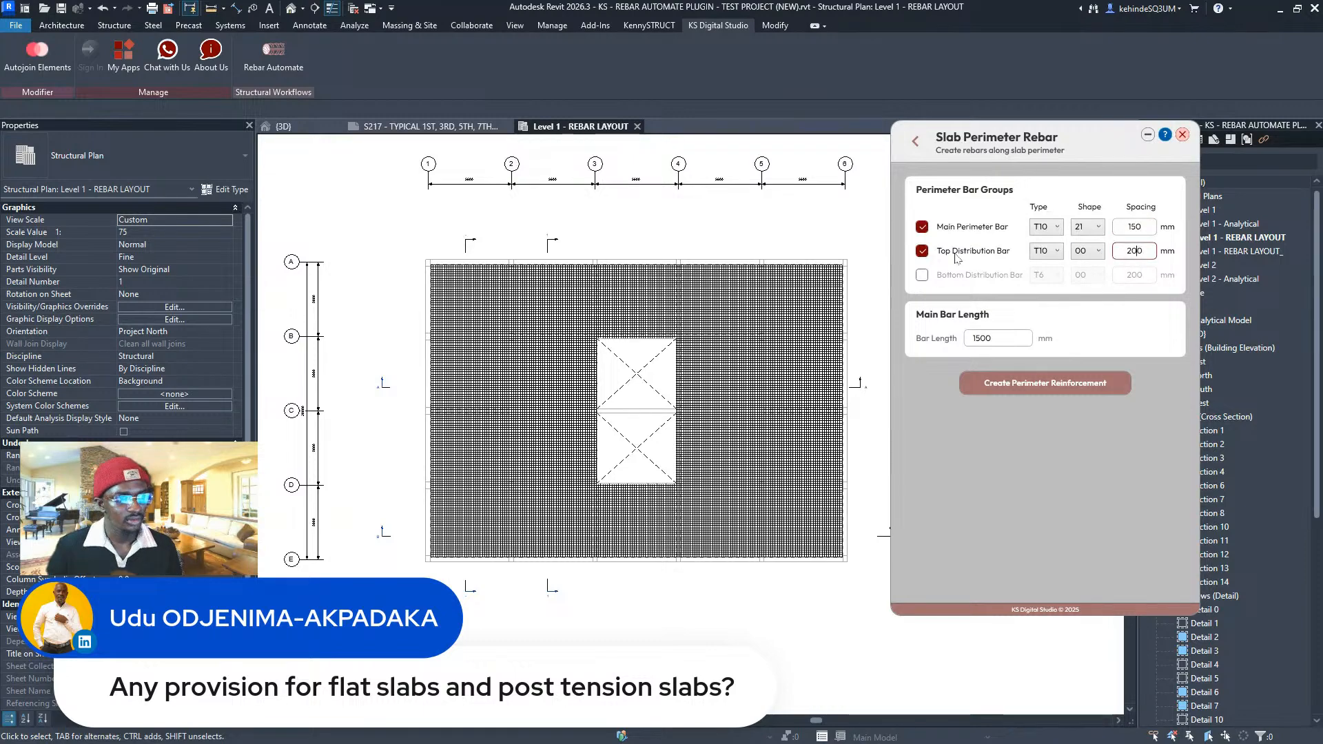
{"action": "left_click", "coordinate": [923, 252]}
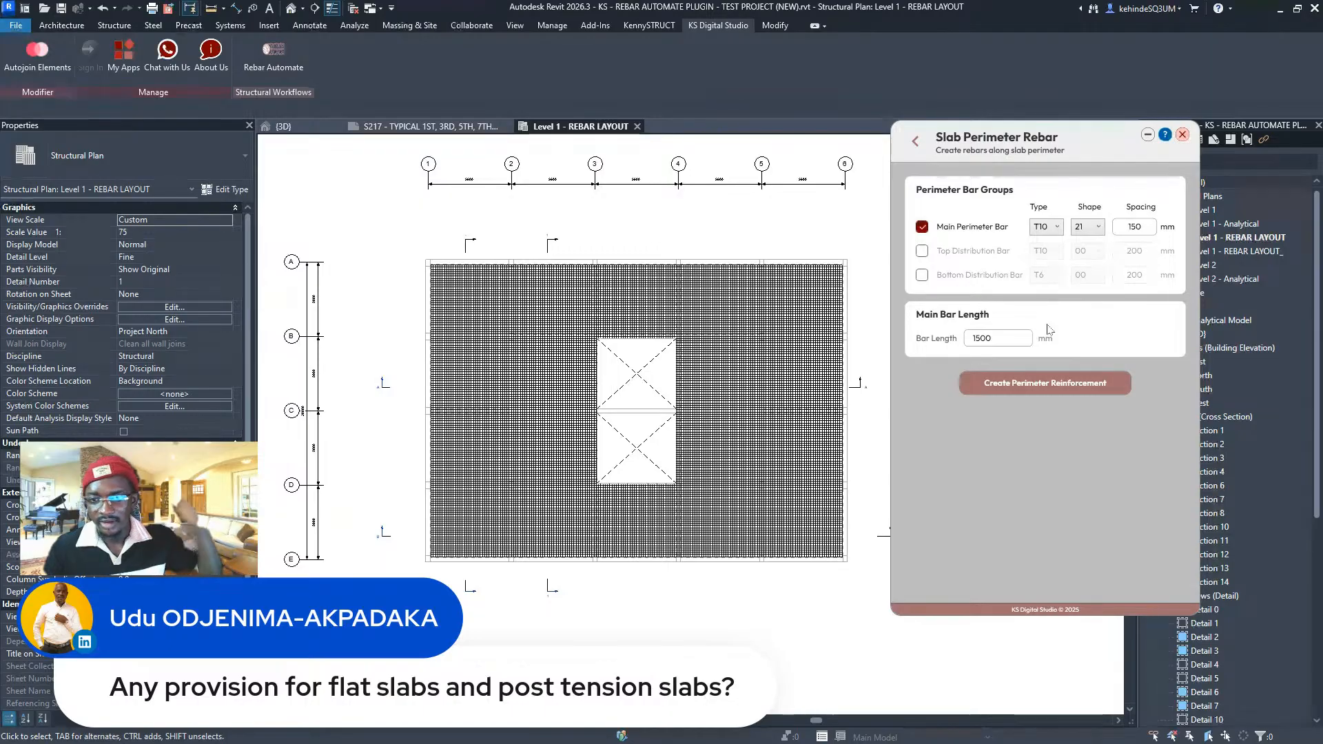
{"action": "double_click", "coordinate": [1003, 342]}
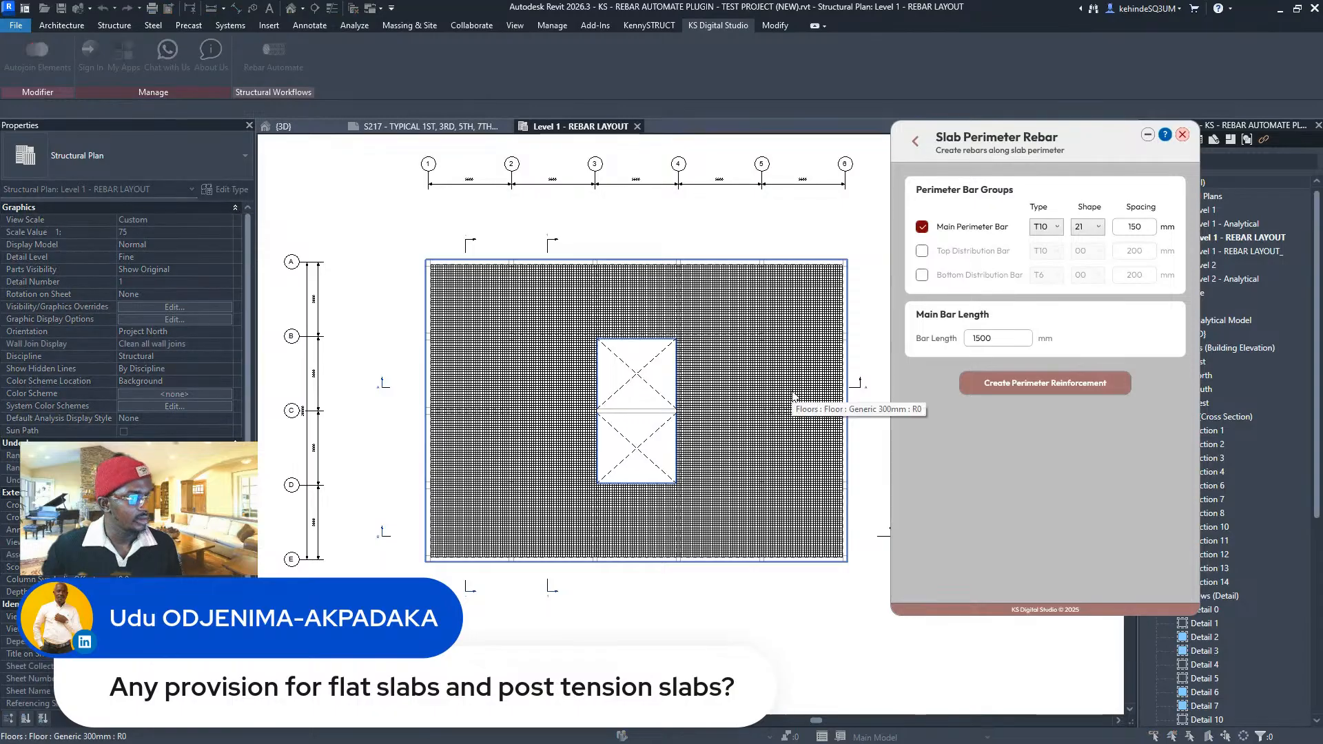
{"action": "left_click", "coordinate": [811, 257]}
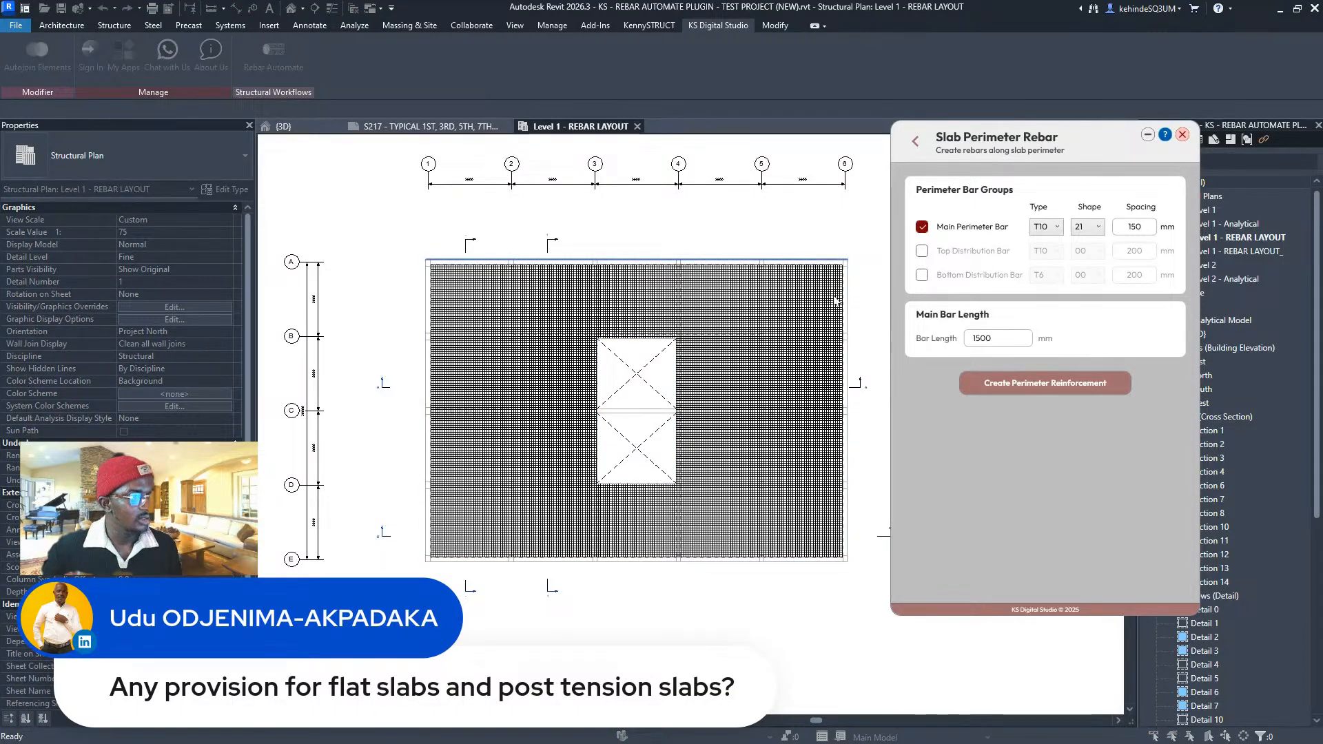
{"action": "left_click", "coordinate": [683, 564]}
{"action": "left_click", "coordinate": [419, 463]}
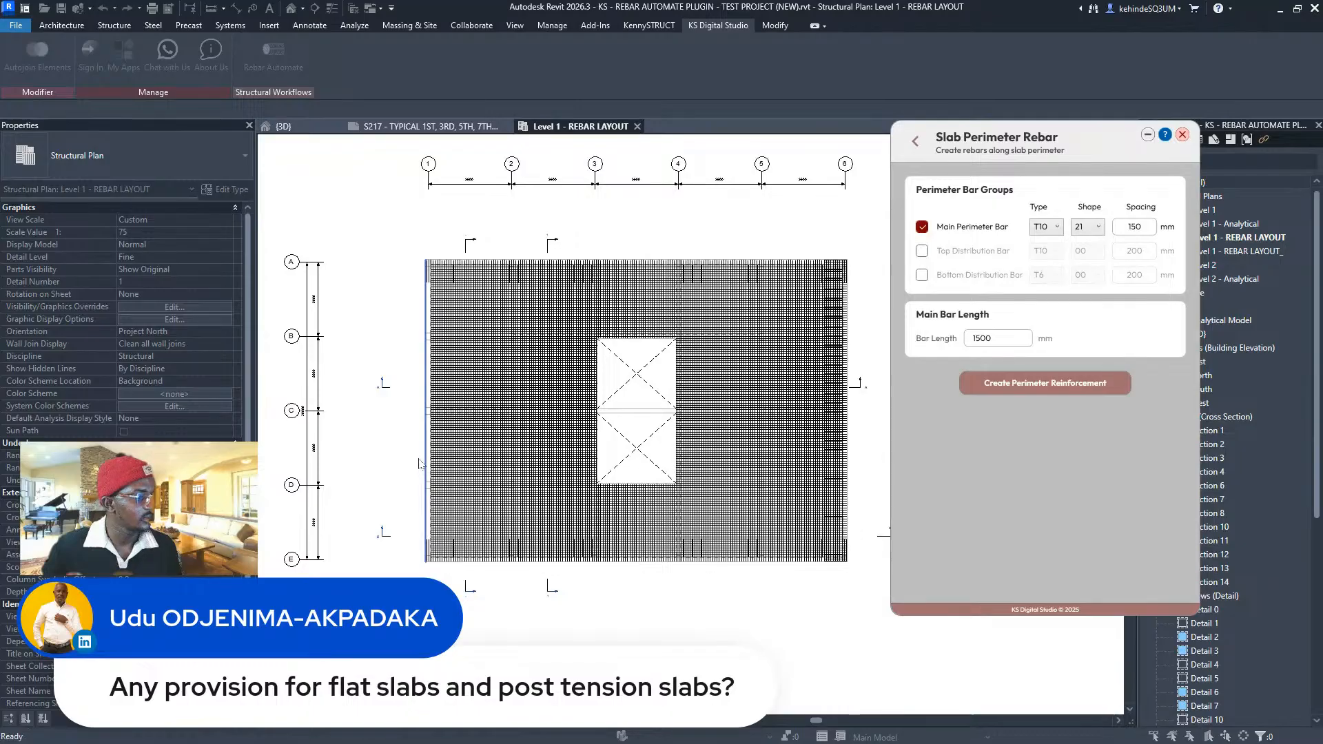
{"action": "scroll", "coordinate": [596, 379], "scroll_direction": "up", "scroll_amount": 3}
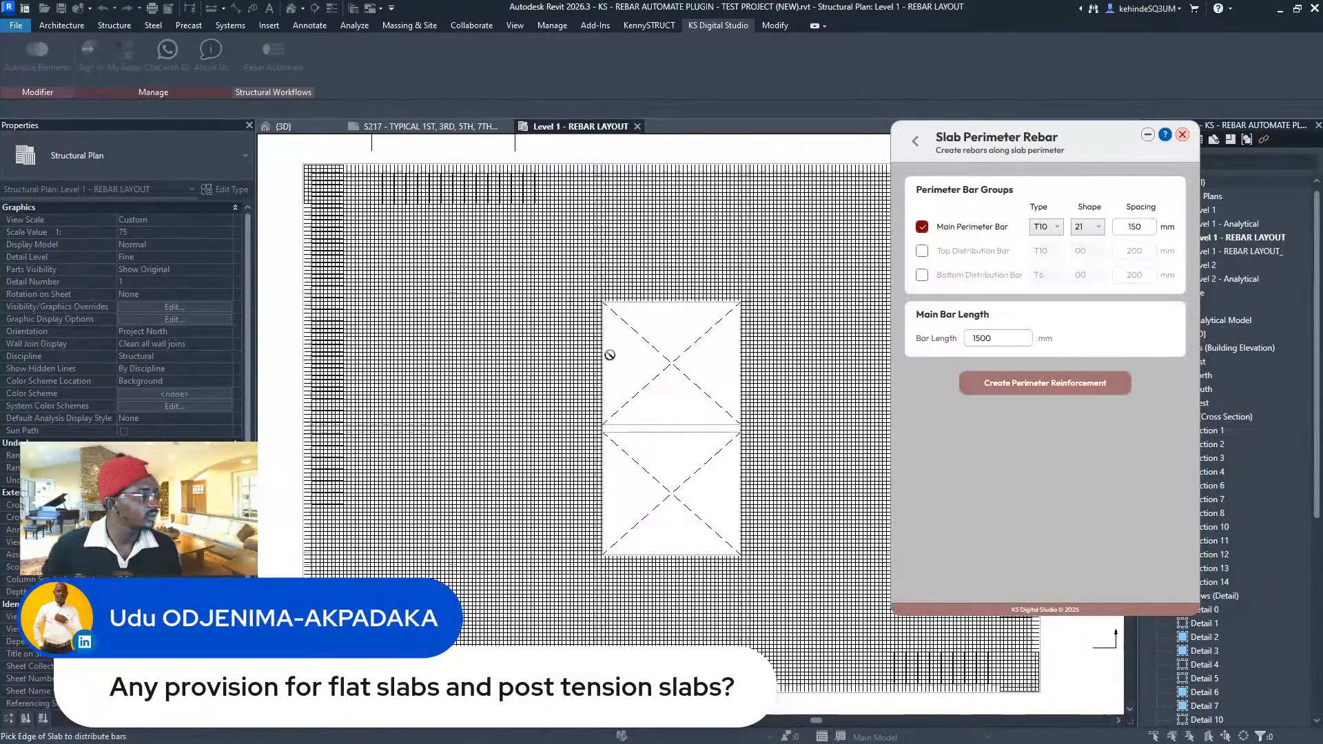
{"action": "scroll", "coordinate": [615, 352], "scroll_direction": "up", "scroll_amount": 3}
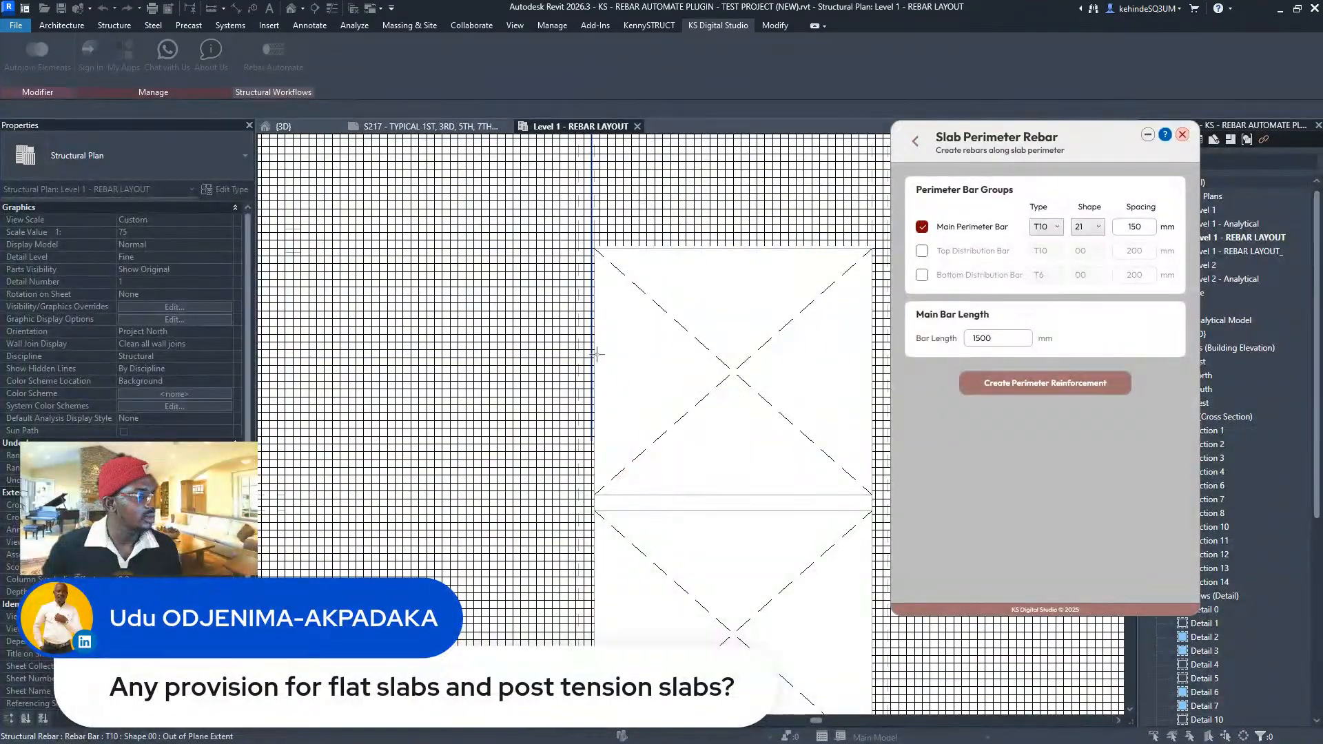
{"action": "scroll", "coordinate": [596, 343], "scroll_direction": "up", "scroll_amount": 5}
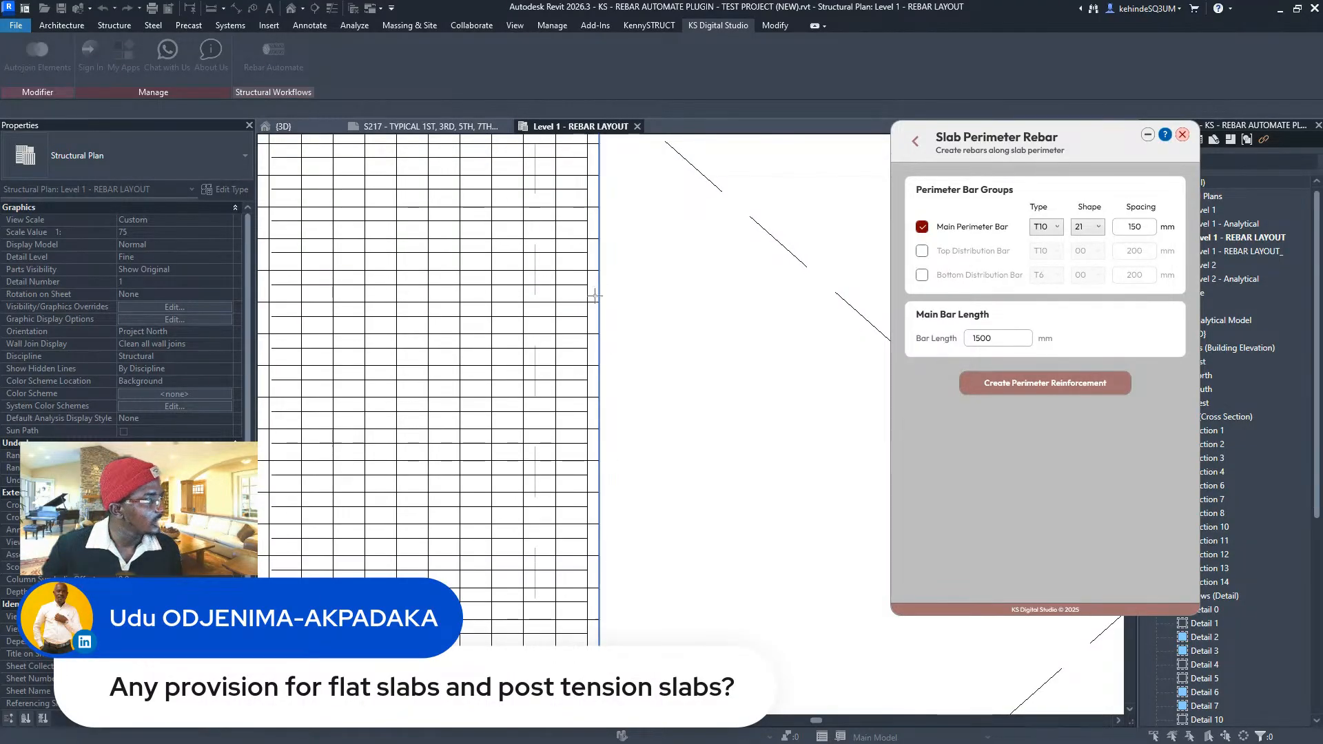
{"action": "scroll", "coordinate": [593, 282], "scroll_direction": "down", "scroll_amount": 4}
{"action": "scroll", "coordinate": [594, 298], "scroll_direction": "down", "scroll_amount": 2}
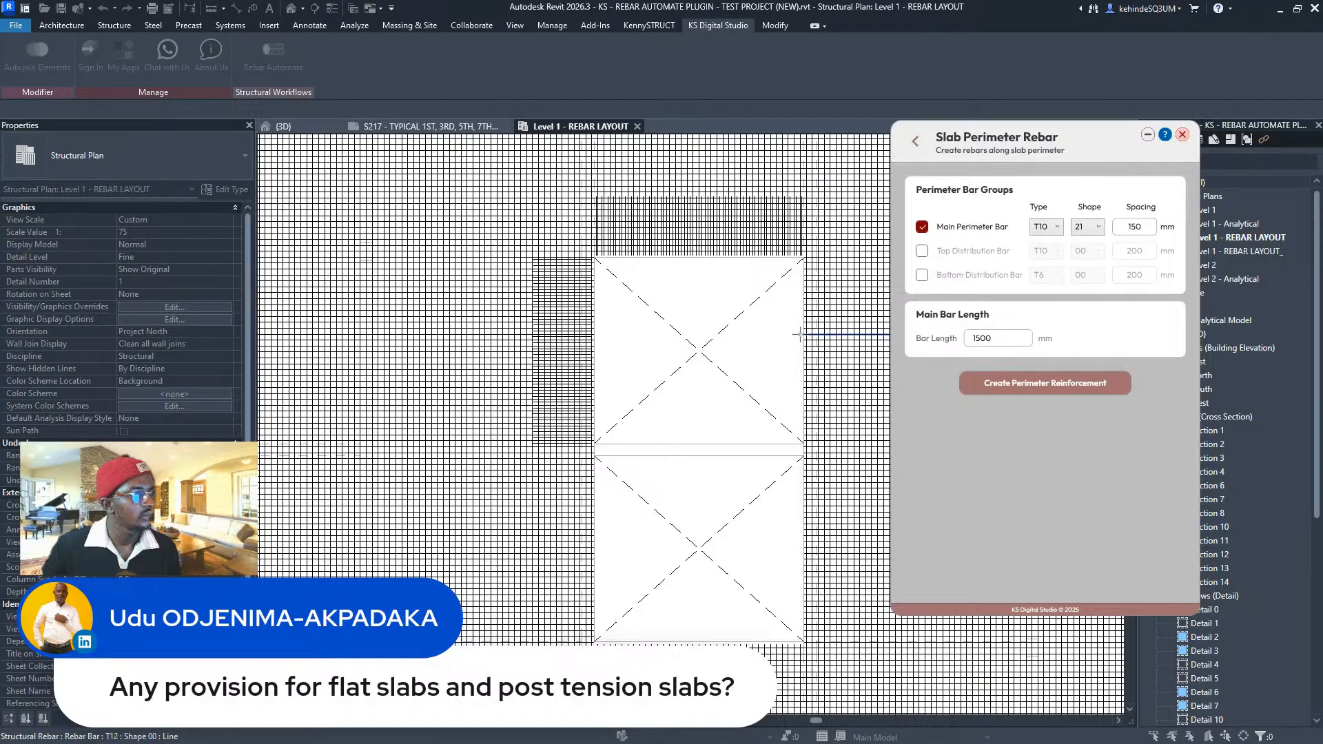
{"action": "scroll", "coordinate": [804, 336], "scroll_direction": "up", "scroll_amount": 5}
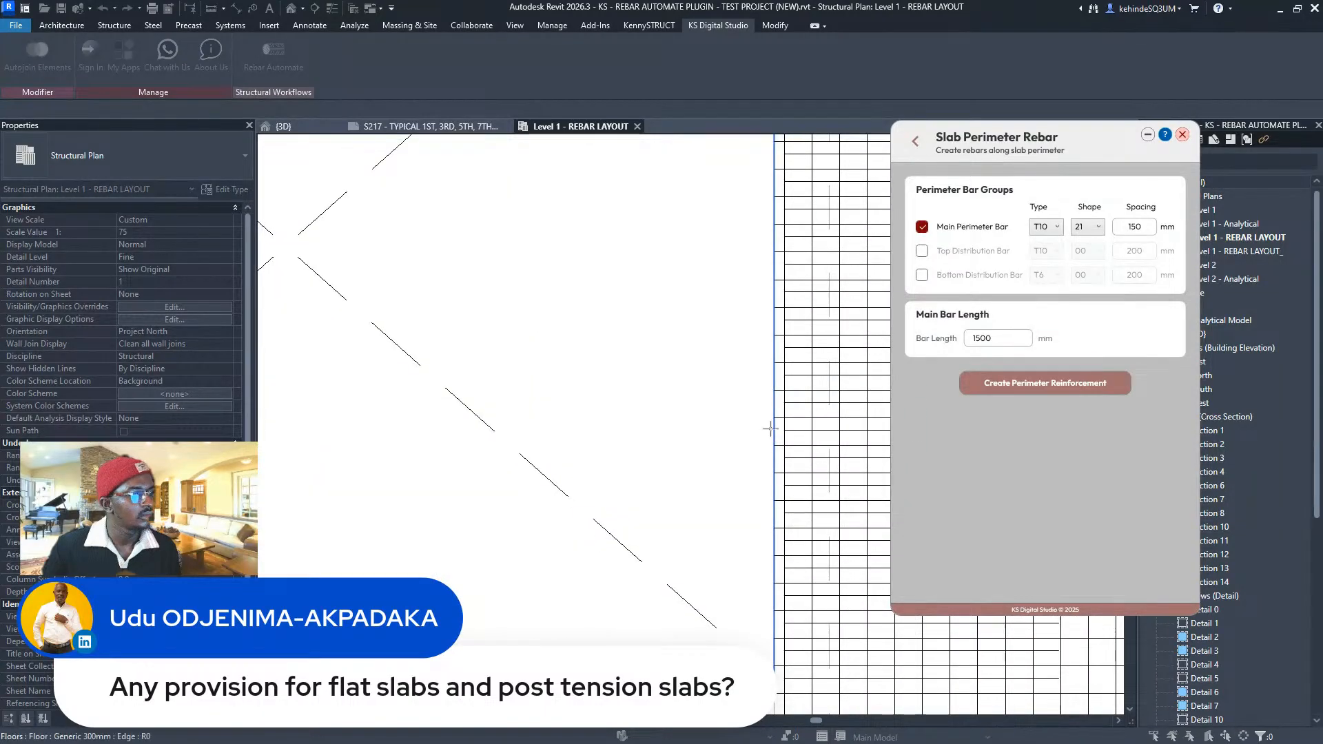
{"action": "scroll", "coordinate": [770, 429], "scroll_direction": "down", "scroll_amount": 5}
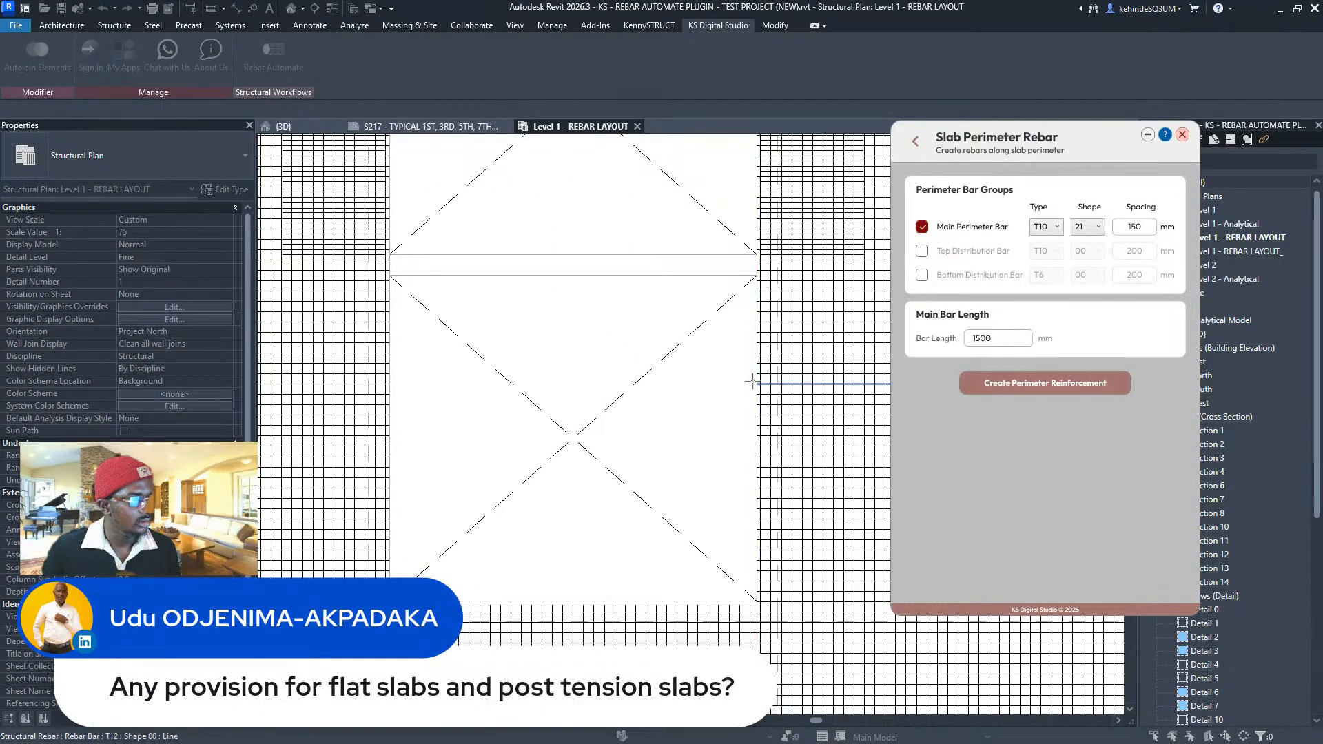
{"action": "scroll", "coordinate": [754, 369], "scroll_direction": "up", "scroll_amount": 3}
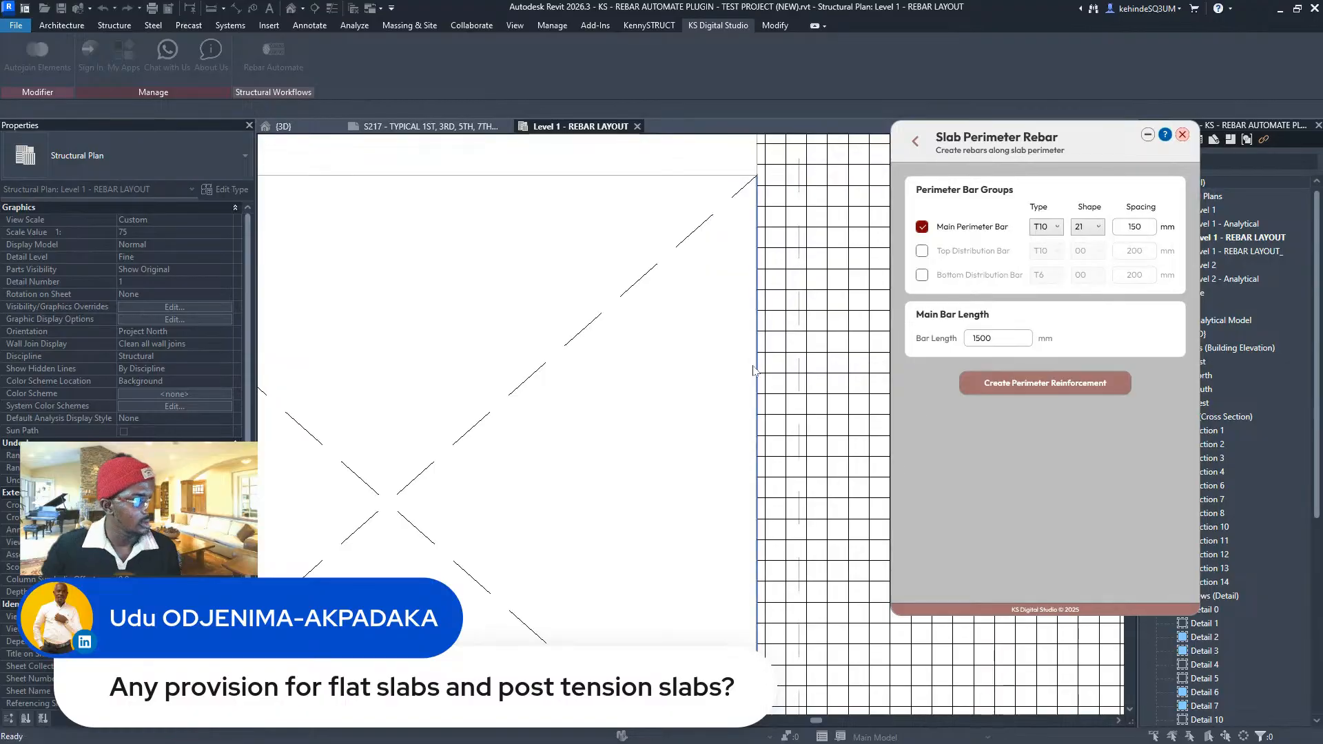
{"action": "scroll", "coordinate": [734, 383], "scroll_direction": "down", "scroll_amount": 3}
{"action": "scroll", "coordinate": [627, 444], "scroll_direction": "up", "scroll_amount": 2}
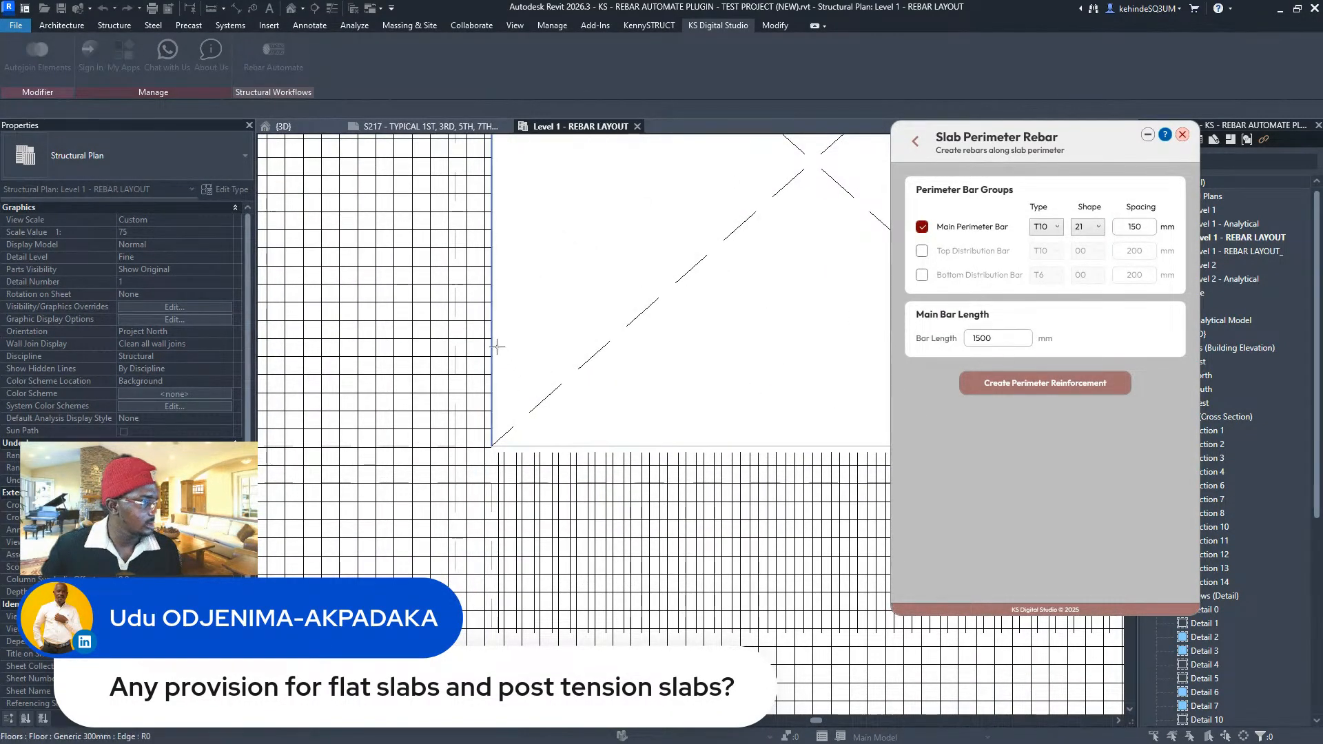
{"action": "scroll", "coordinate": [513, 453], "scroll_direction": "down", "scroll_amount": 2}
{"action": "scroll", "coordinate": [576, 422], "scroll_direction": "down", "scroll_amount": 5}
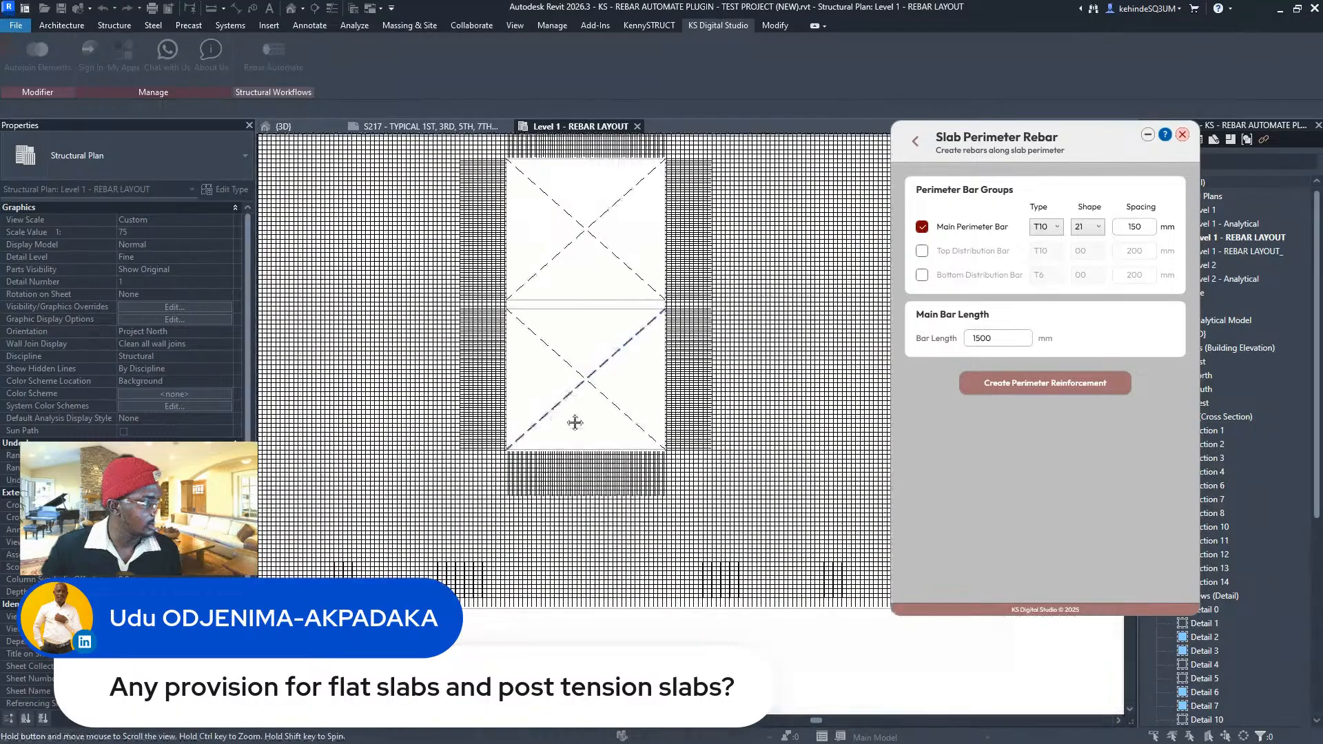
{"action": "scroll", "coordinate": [572, 308], "scroll_direction": "up", "scroll_amount": 2}
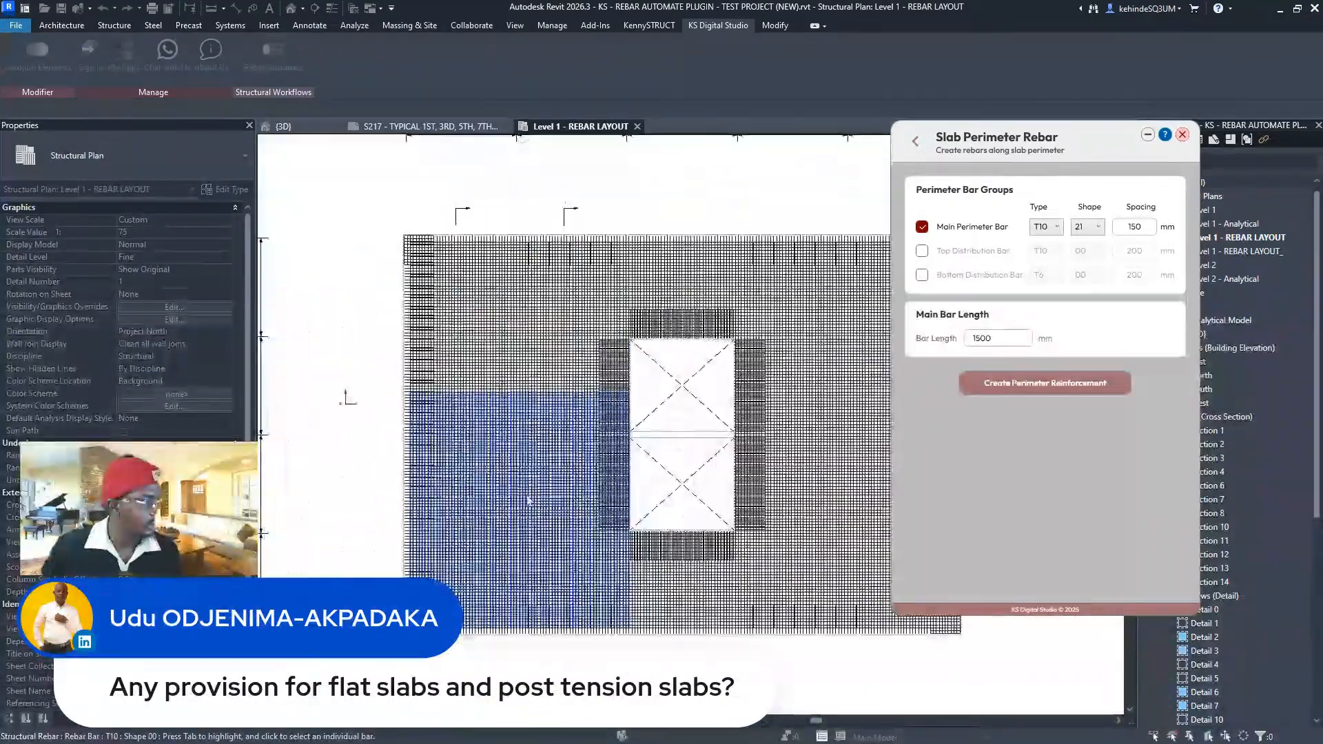
{"action": "scroll", "coordinate": [698, 356], "scroll_direction": "down", "scroll_amount": 2}
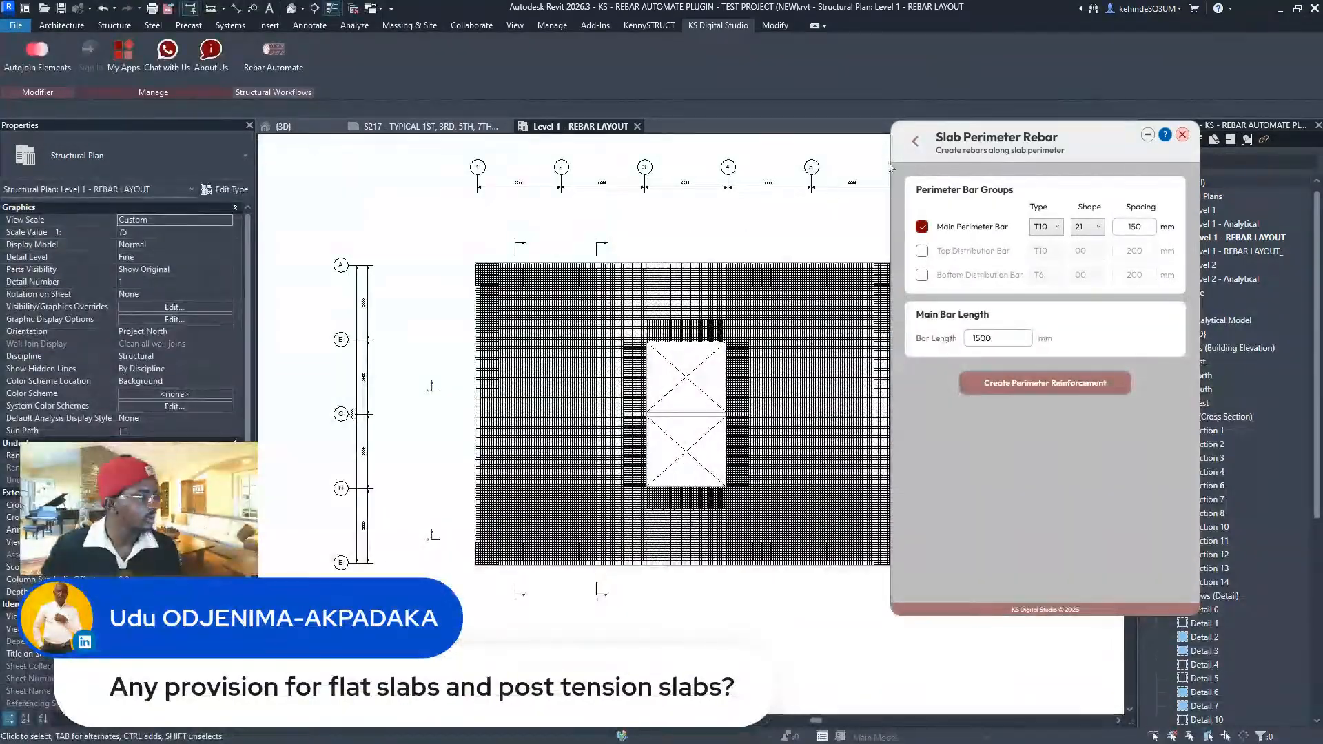
- Go back to Rebar Automate's actions list and open Hide & Tag Rebars
{"action": "left_click", "coordinate": [918, 148]}
{"action": "scroll", "coordinate": [786, 250], "scroll_direction": "up", "scroll_amount": 1}
{"action": "scroll", "coordinate": [596, 273], "scroll_direction": "down", "scroll_amount": 1}
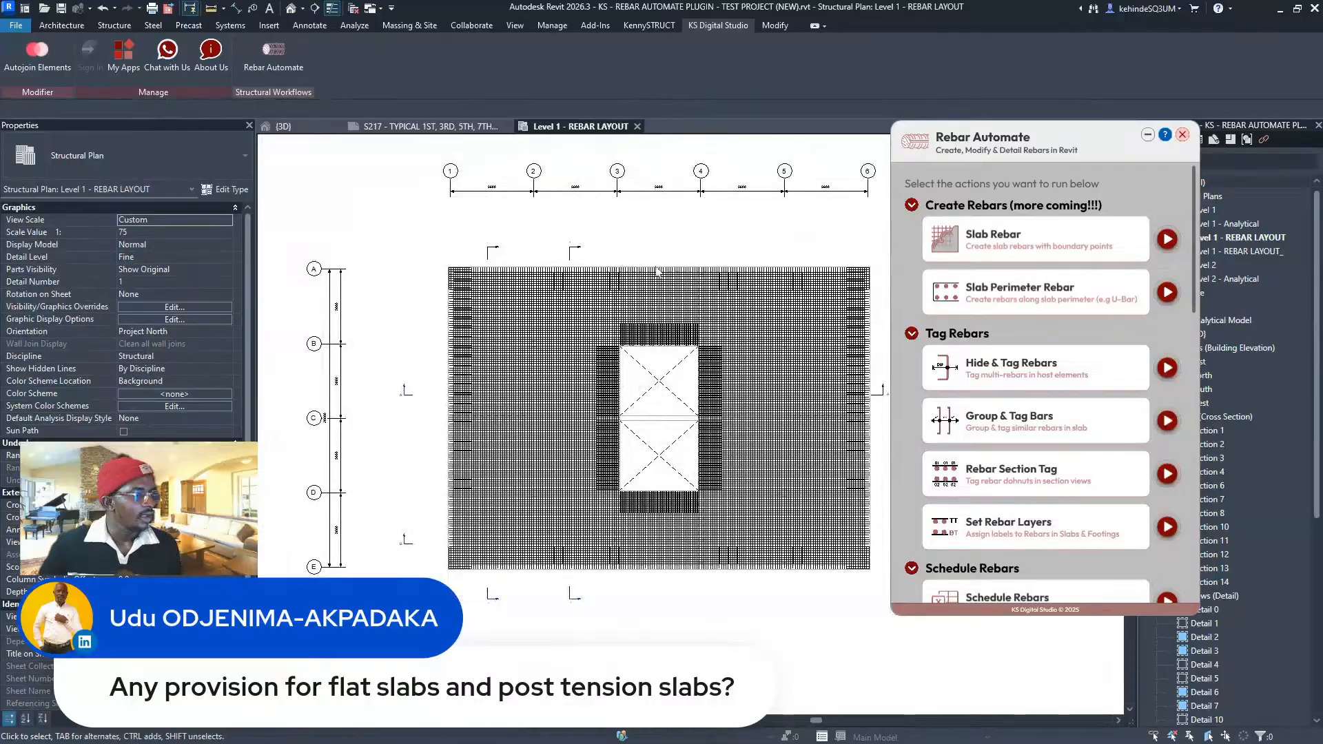
{"action": "scroll", "coordinate": [1080, 325], "scroll_direction": "down", "scroll_amount": 3}
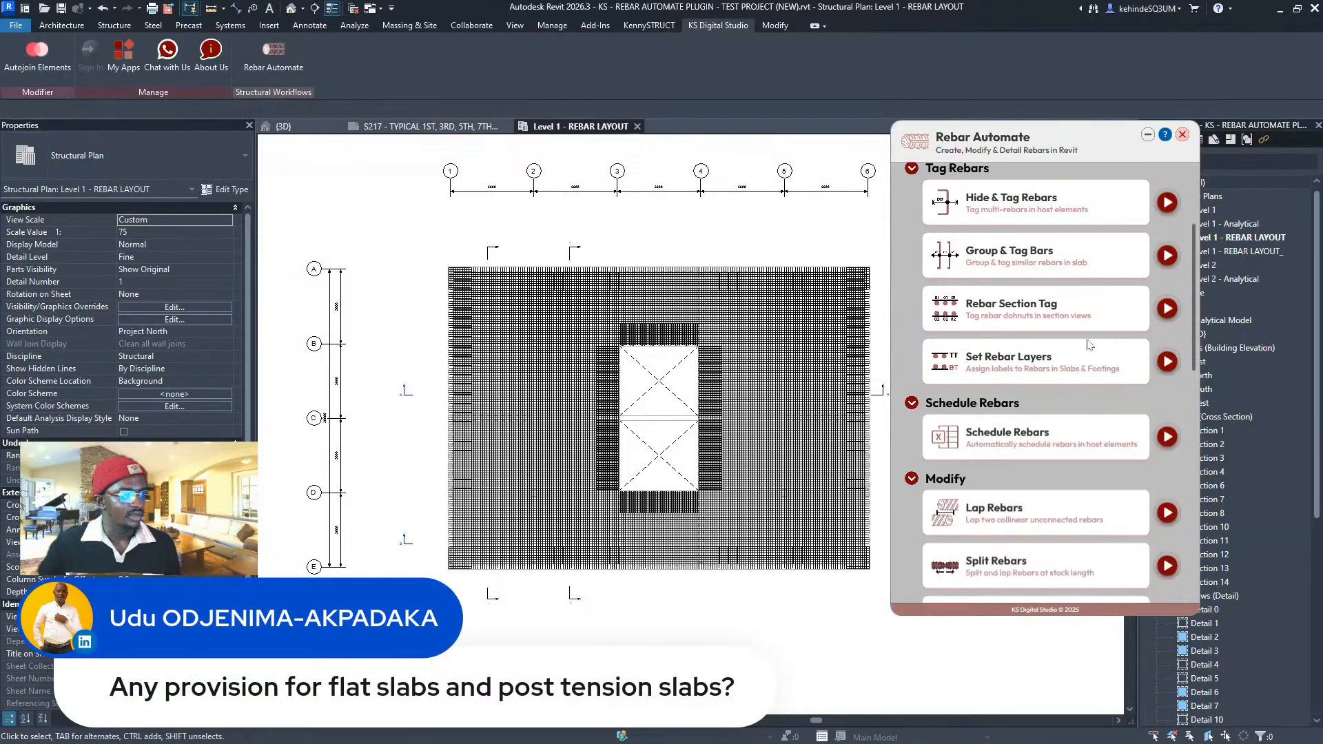
{"action": "scroll", "coordinate": [1144, 296], "scroll_direction": "up", "scroll_amount": 1}
{"action": "left_click", "coordinate": [1166, 269]}
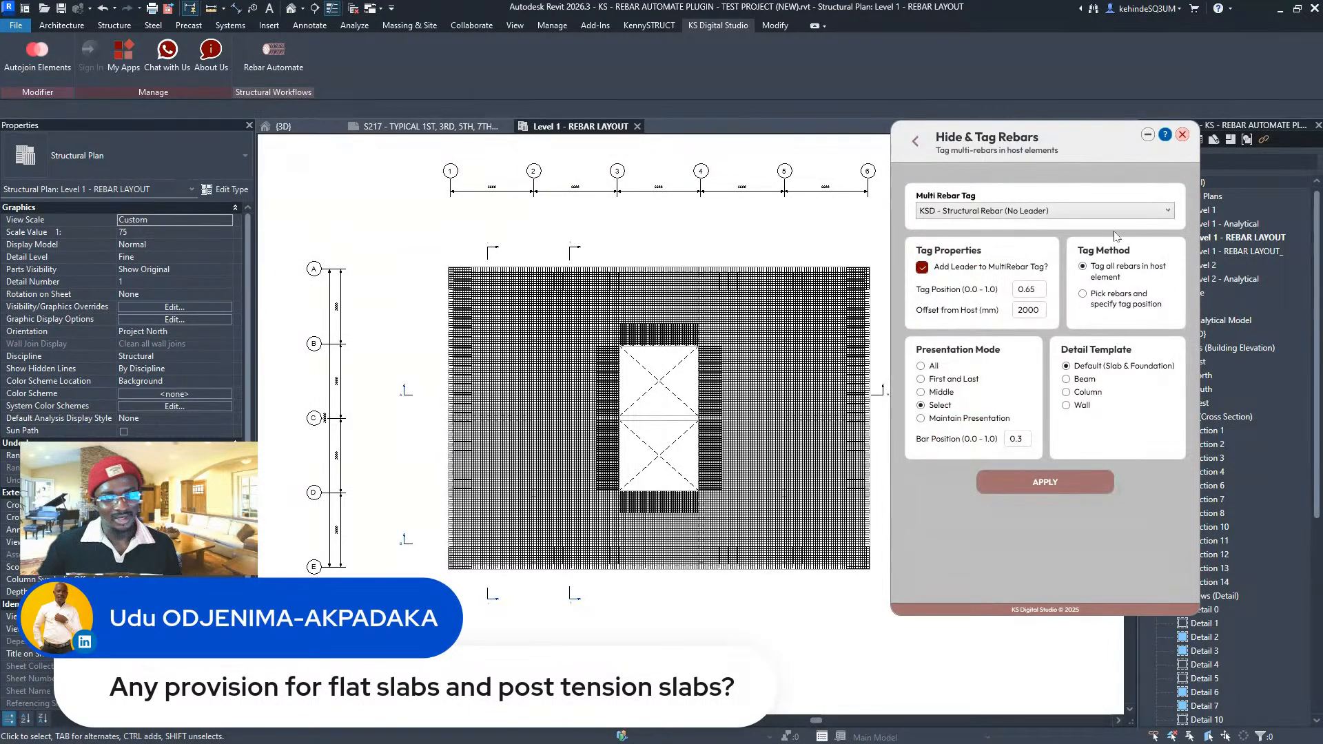
- Apply multi-rebar tags to all the slab's rebar sets, then drag the 35-T10-75 tag lower
{"action": "left_click", "coordinate": [1061, 480]}
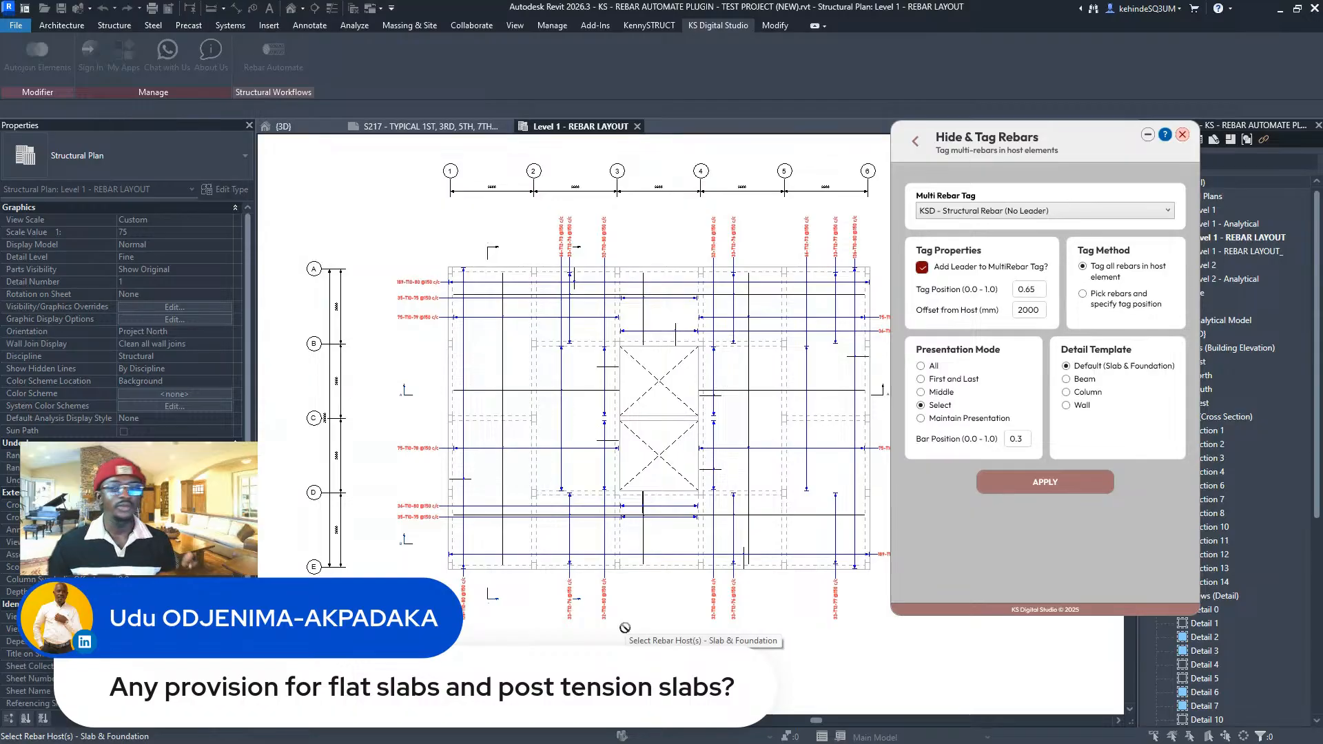
{"action": "key", "text": "Escape"}
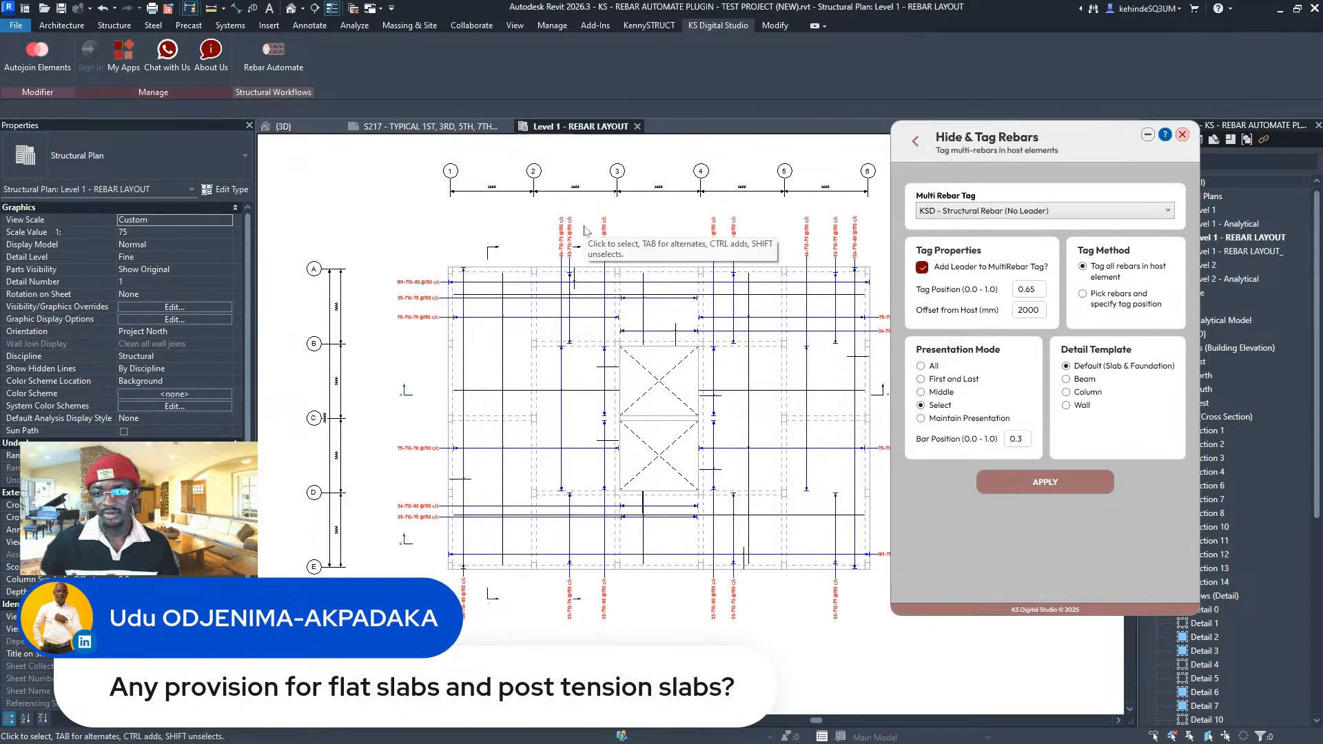
{"action": "scroll", "coordinate": [448, 313], "scroll_direction": "up", "scroll_amount": 2}
{"action": "scroll", "coordinate": [372, 338], "scroll_direction": "down", "scroll_amount": 2}
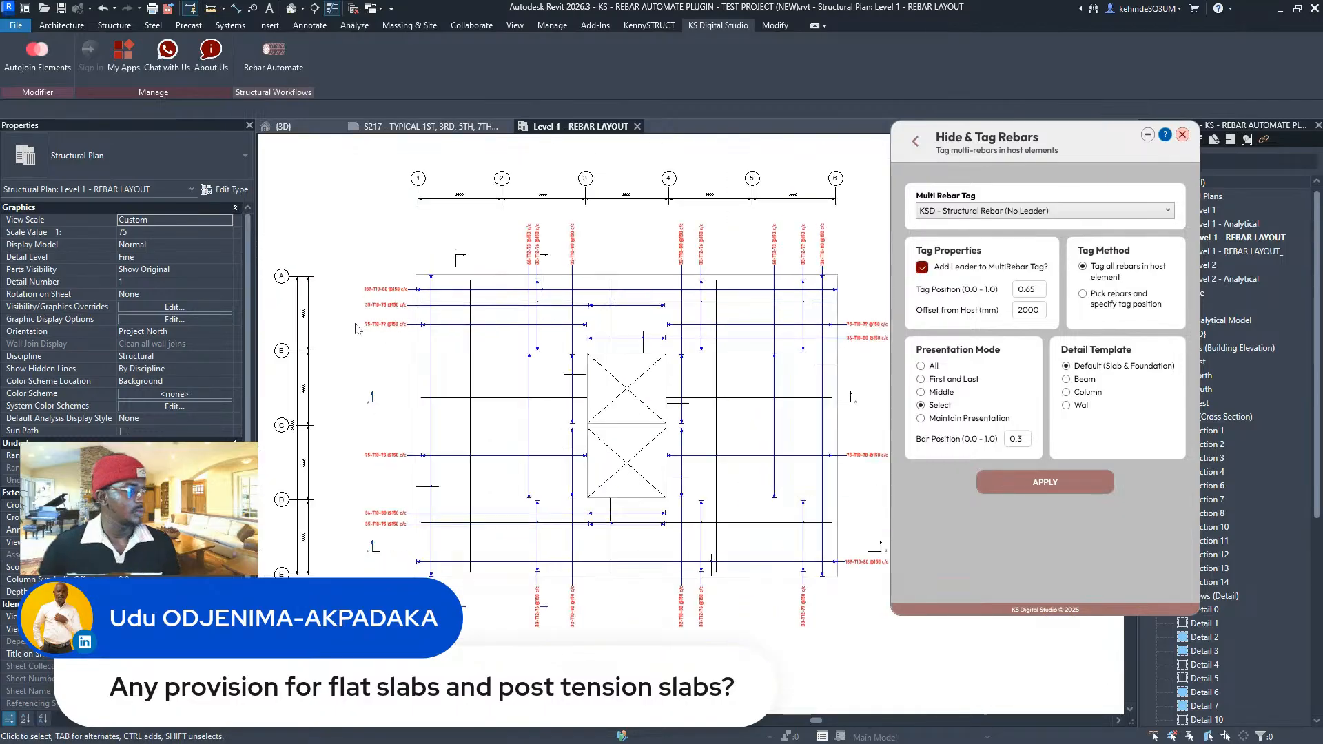
{"action": "middle_click_drag", "start_coordinate": [383, 334], "coordinate": [349, 307]}
{"action": "scroll", "coordinate": [381, 252], "scroll_direction": "up", "scroll_amount": 4}
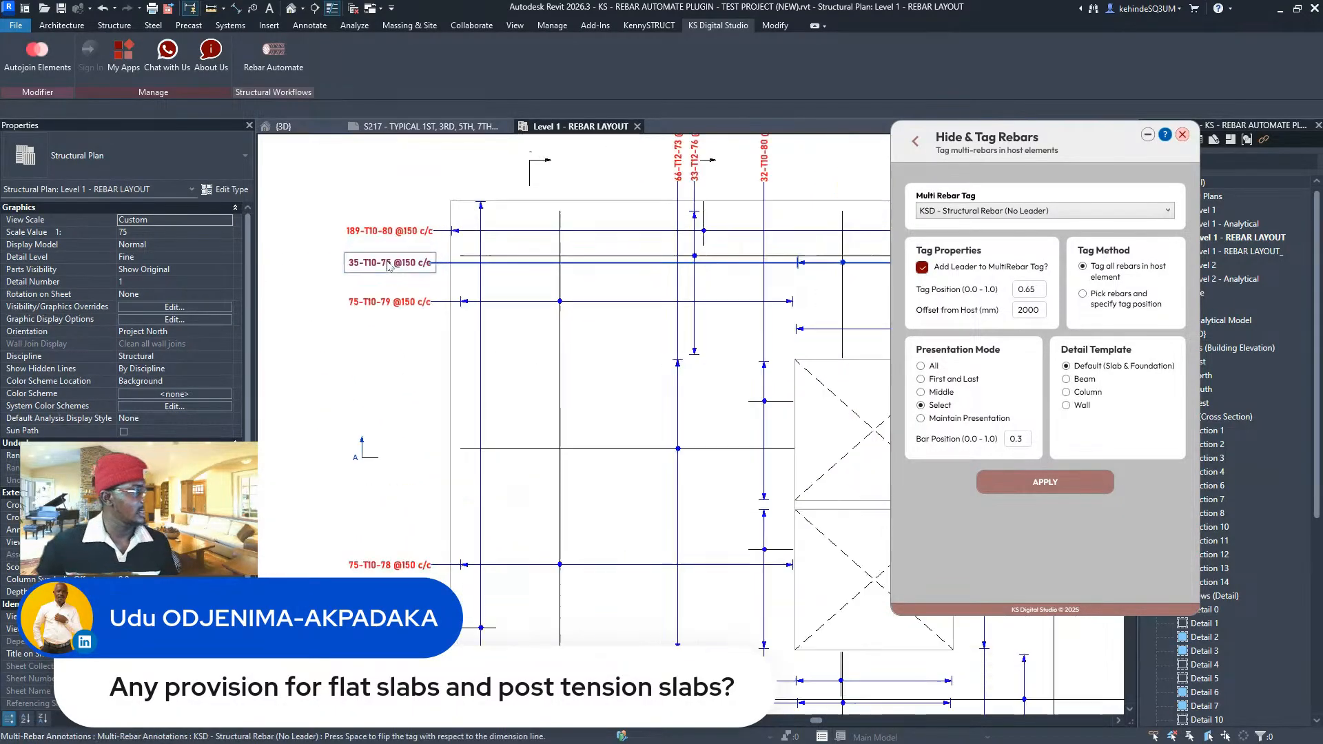
{"action": "left_click_drag", "start_coordinate": [390, 263], "coordinate": [370, 348]}
{"action": "scroll", "coordinate": [372, 344], "scroll_direction": "down", "scroll_amount": 5}
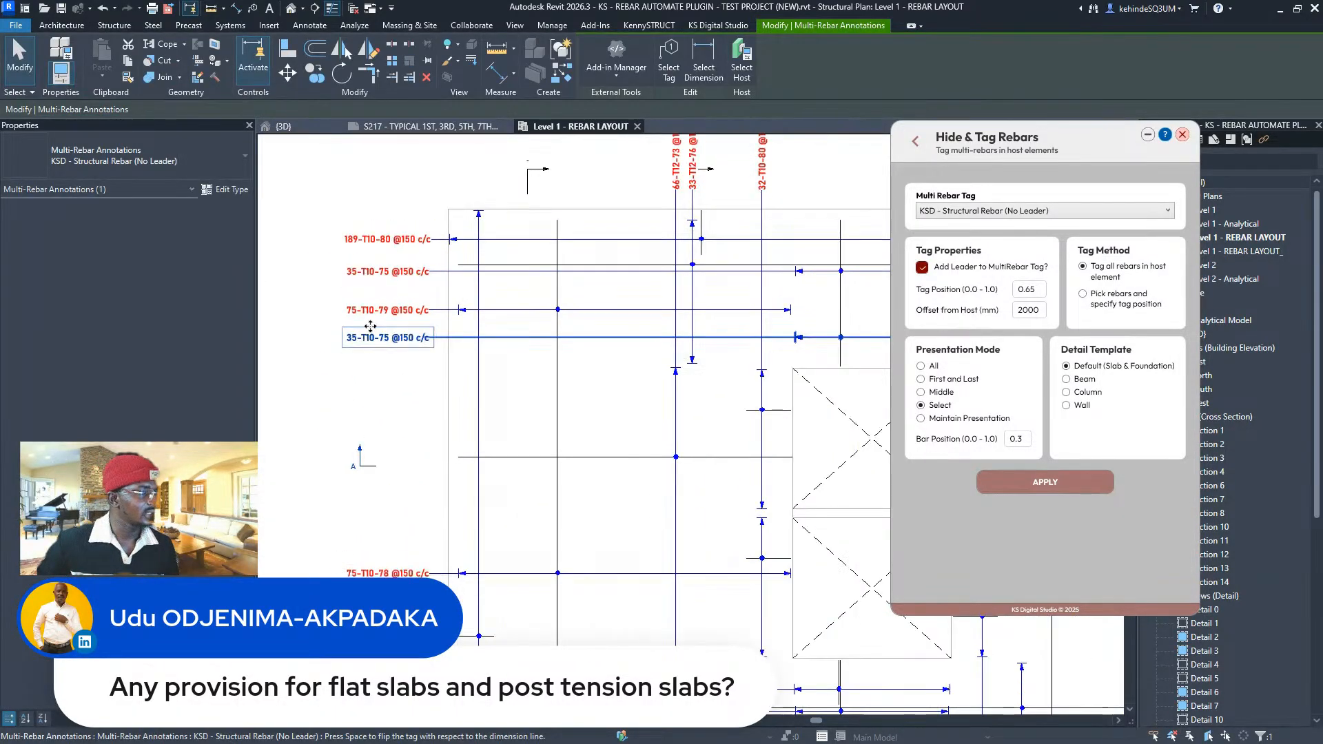
- Open Group & Tag Bars and check the MRA Type list, keeping No Leader
{"action": "left_click", "coordinate": [915, 141]}
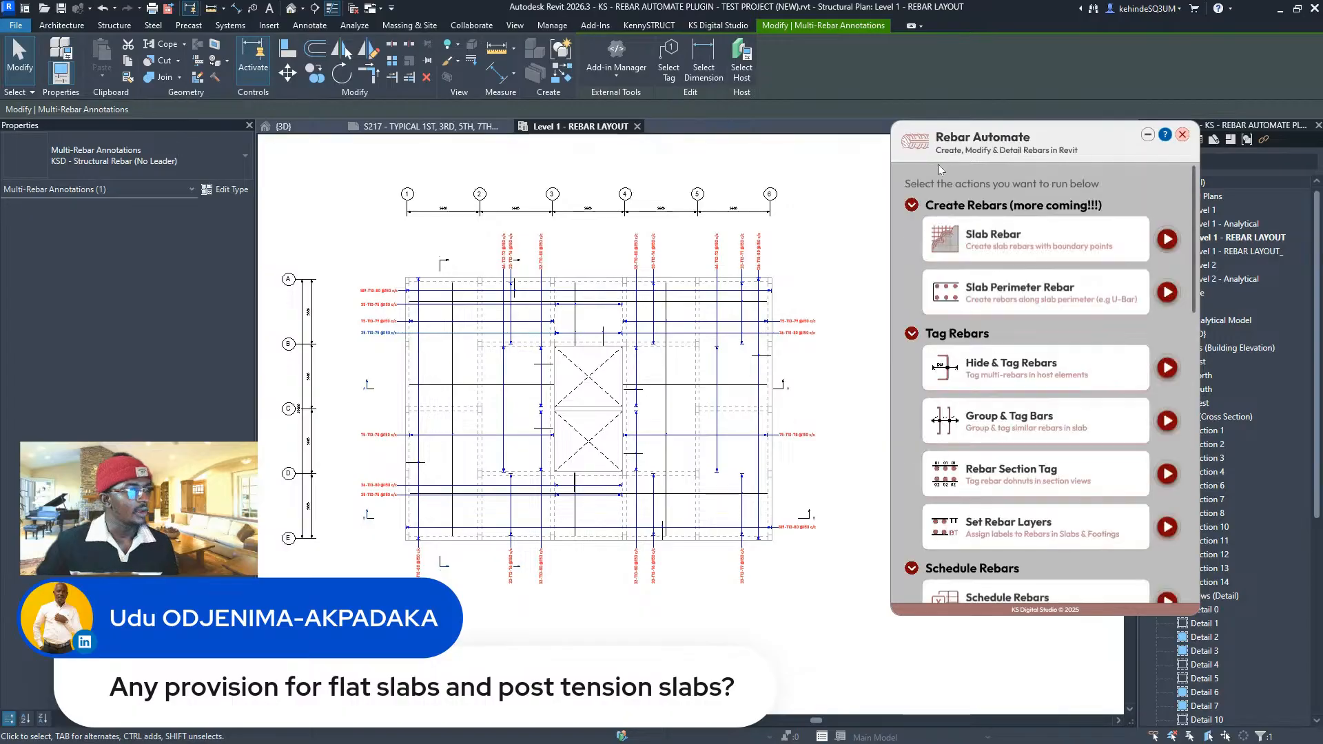
{"action": "left_click", "coordinate": [1166, 421]}
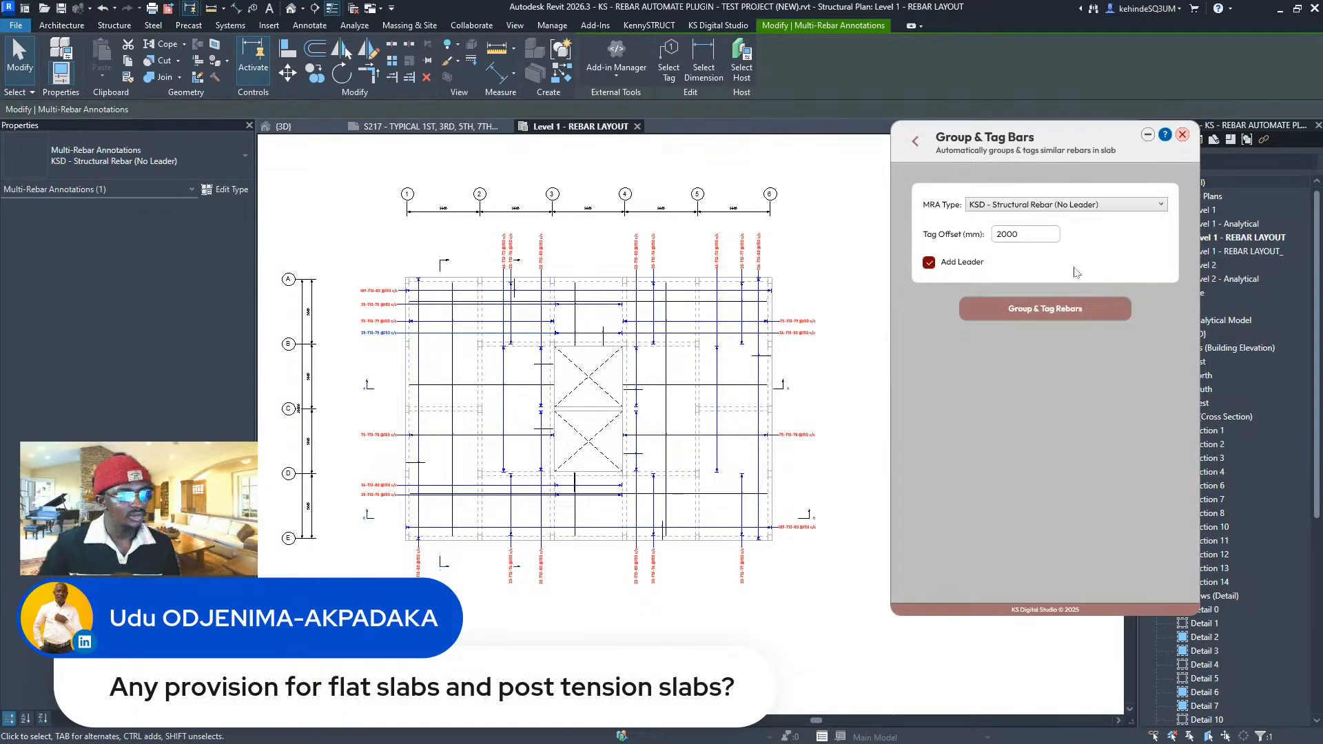
{"action": "left_click", "coordinate": [1091, 205]}
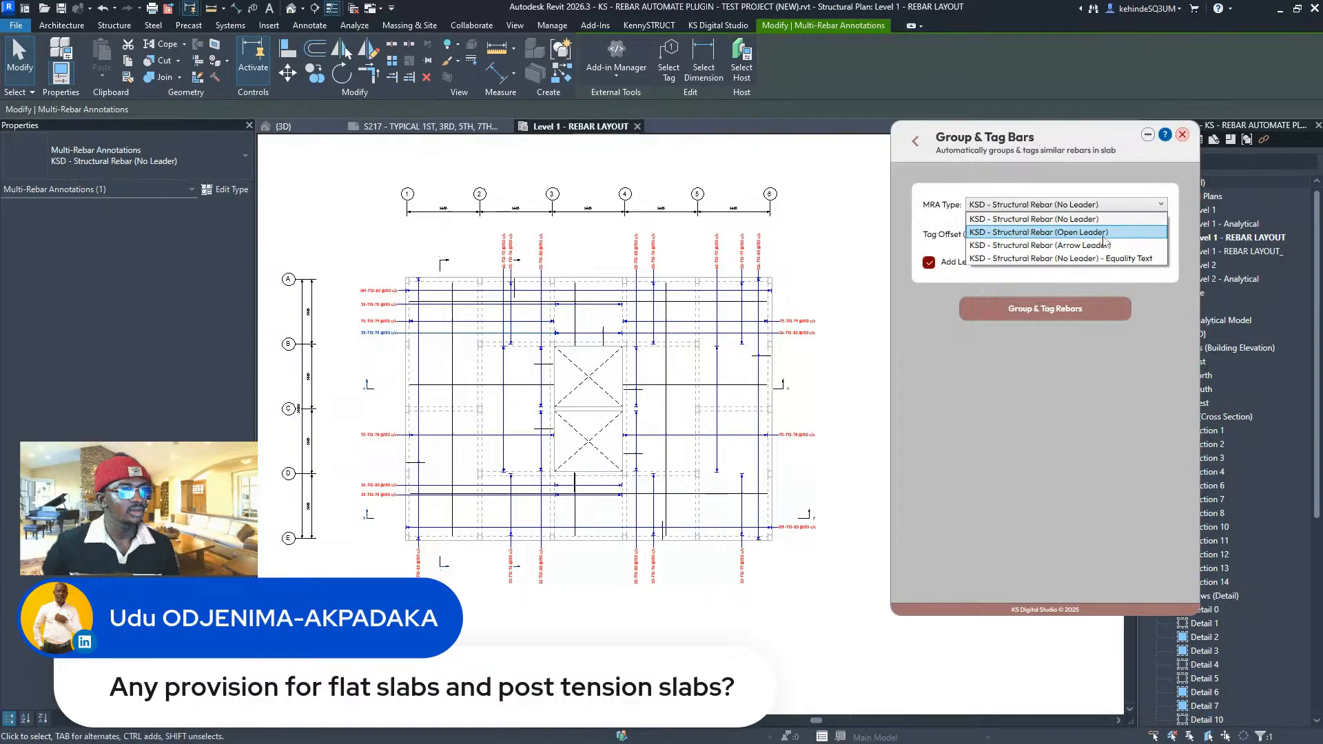
{"action": "key", "text": "Escape"}
{"action": "left_click", "coordinate": [735, 178]}
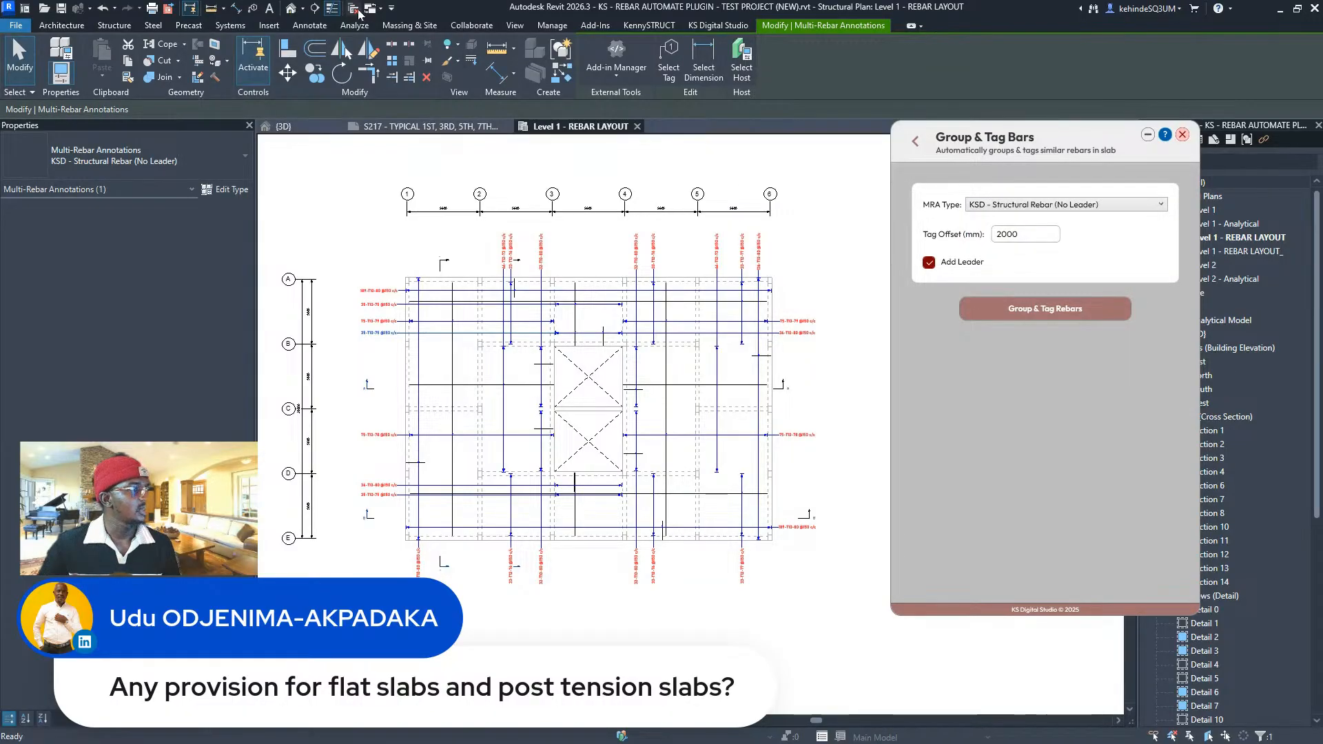
- Bring up the Manage ribbon tools
{"action": "left_click", "coordinate": [655, 29]}
{"action": "left_click", "coordinate": [770, 27]}
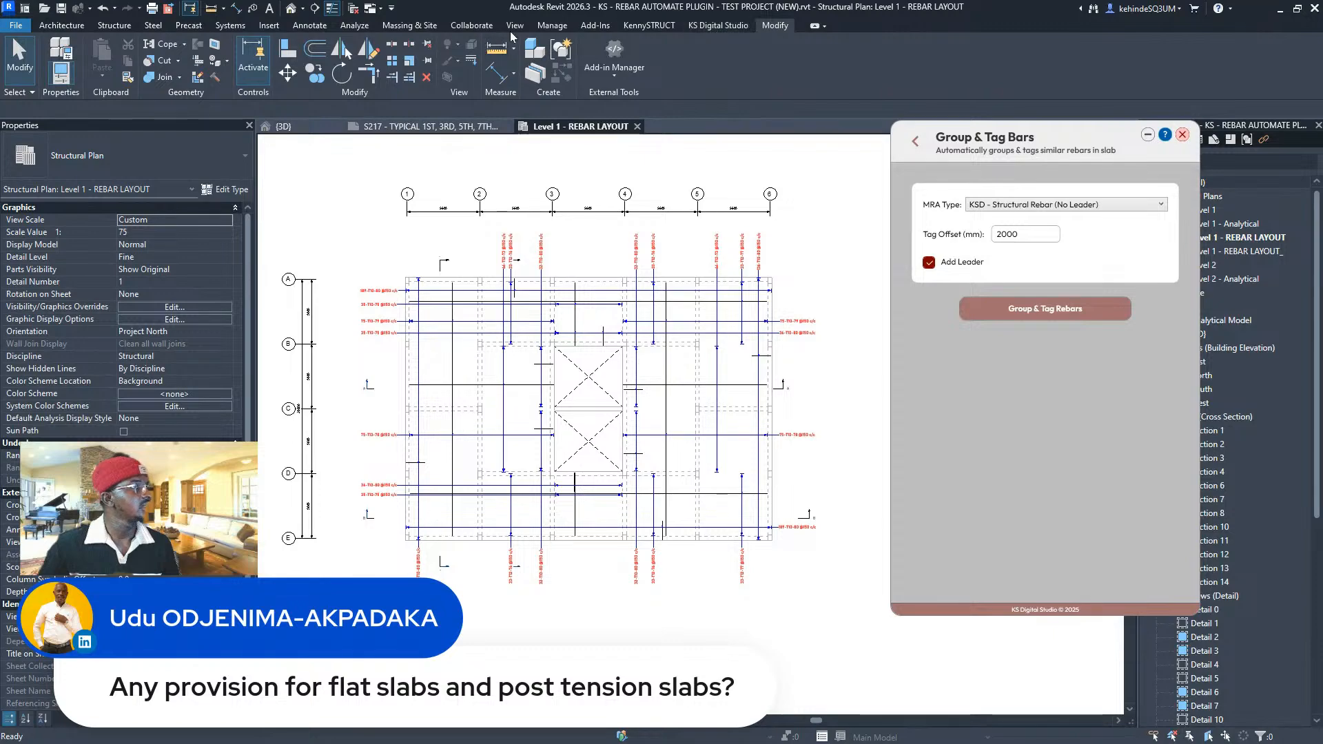
{"action": "left_click", "coordinate": [550, 28]}
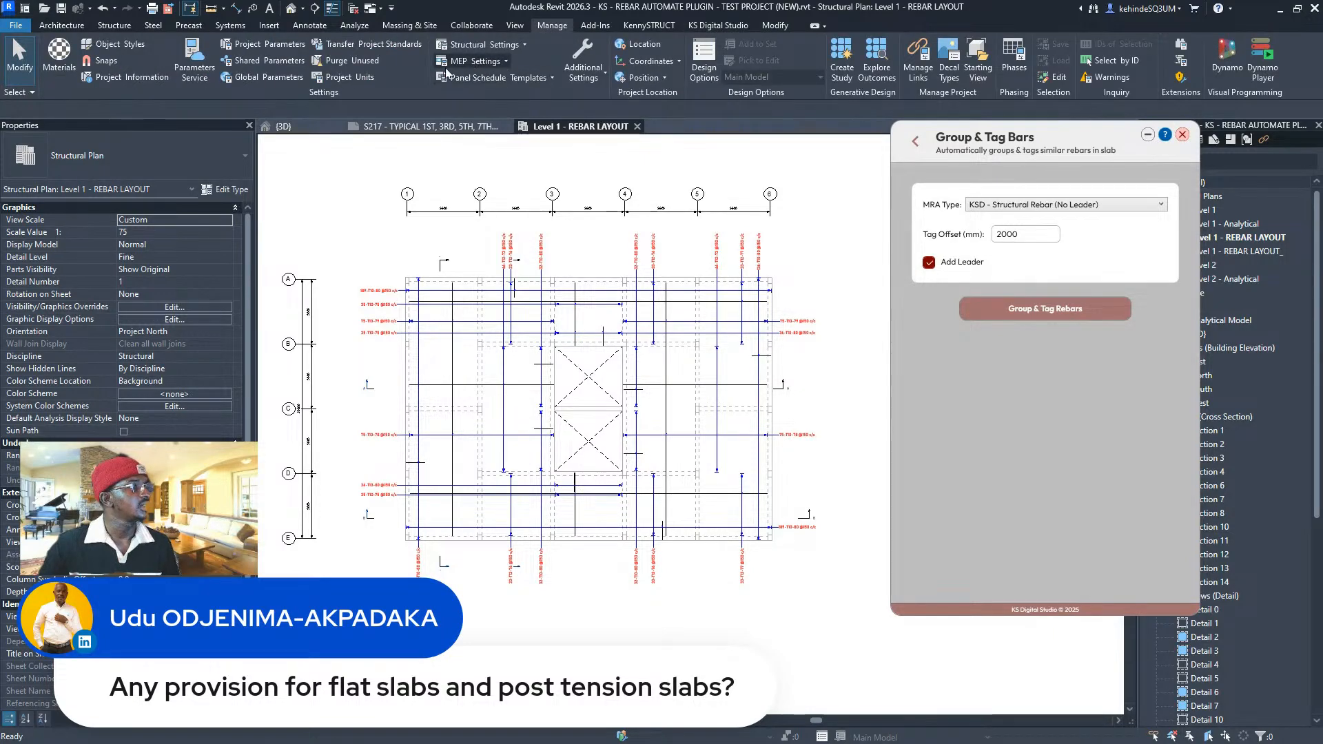
- Transfer only new Multi-Rebar Annotation Types from the other project via Transfer Project Standards
{"action": "left_click", "coordinate": [386, 45]}
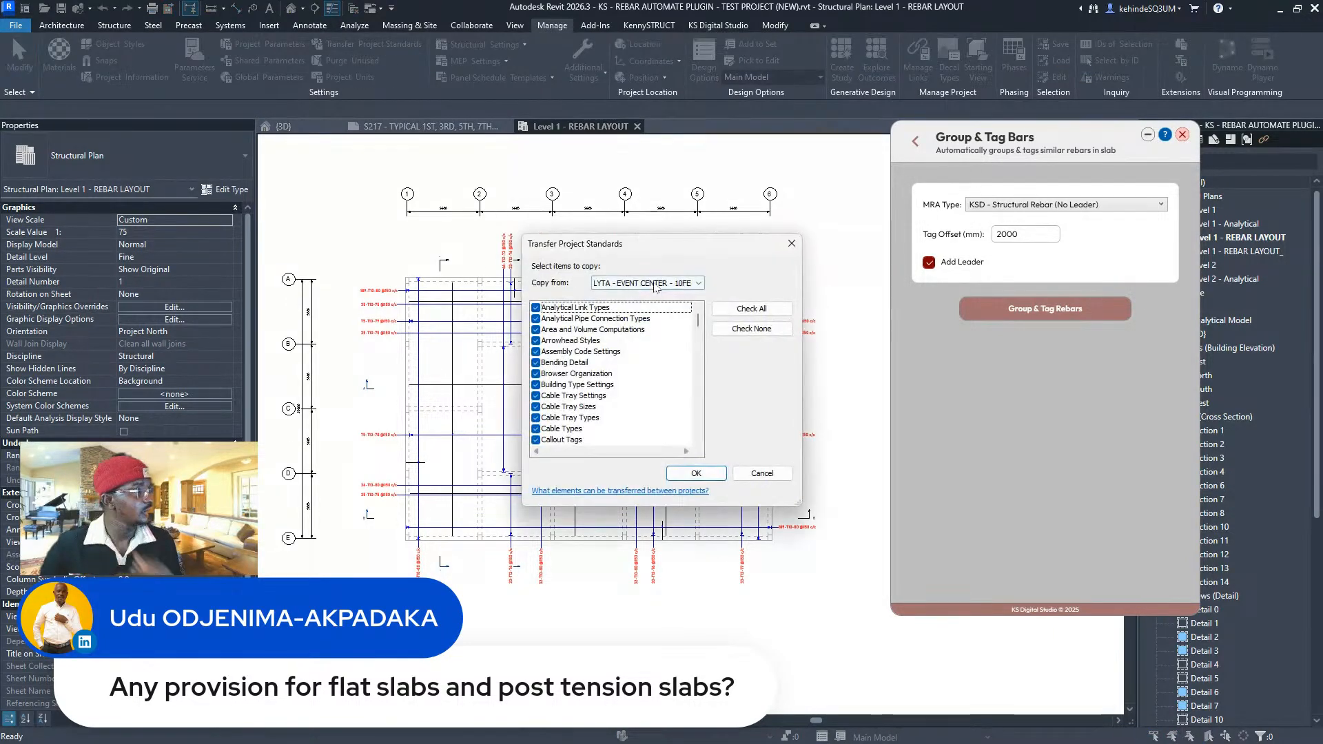
{"action": "left_click", "coordinate": [751, 329]}
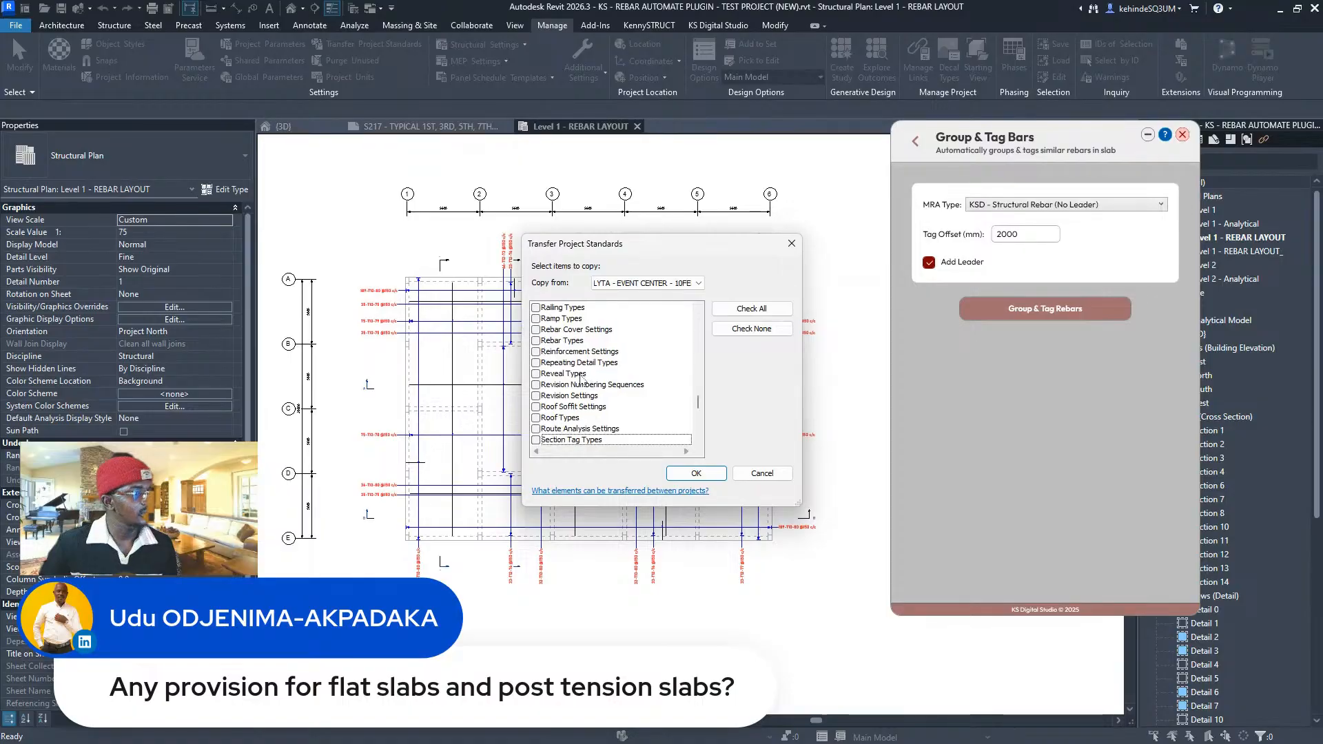
{"action": "scroll", "coordinate": [582, 396], "scroll_direction": "down", "scroll_amount": 15}
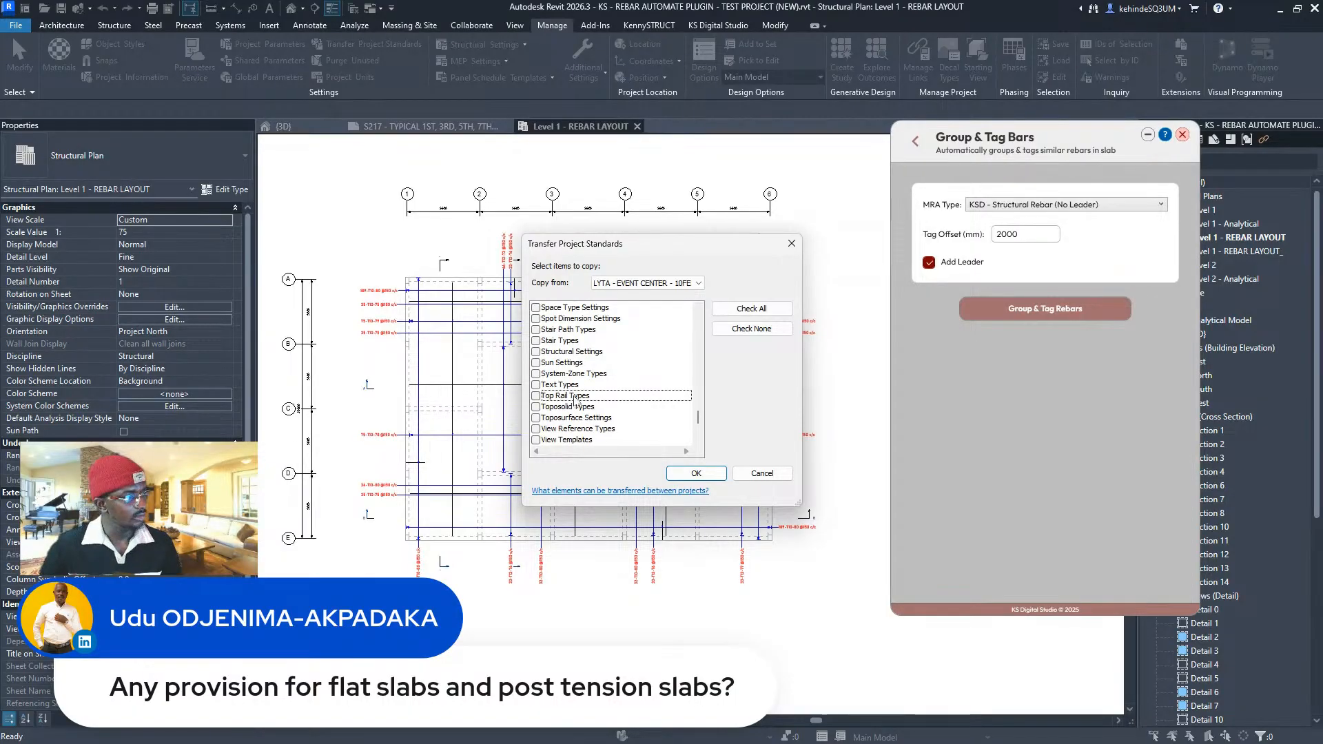
{"action": "scroll", "coordinate": [576, 403], "scroll_direction": "up", "scroll_amount": 15}
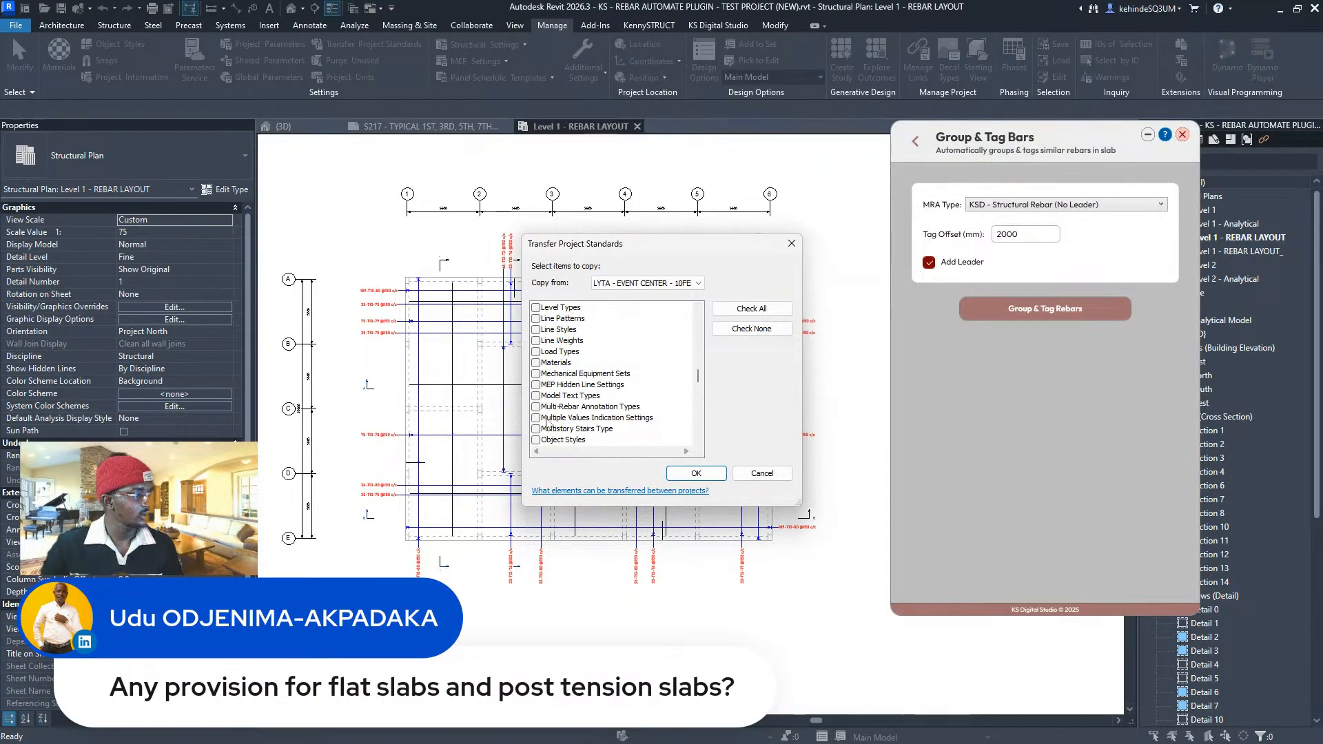
{"action": "left_click", "coordinate": [535, 411]}
{"action": "left_click", "coordinate": [696, 473]}
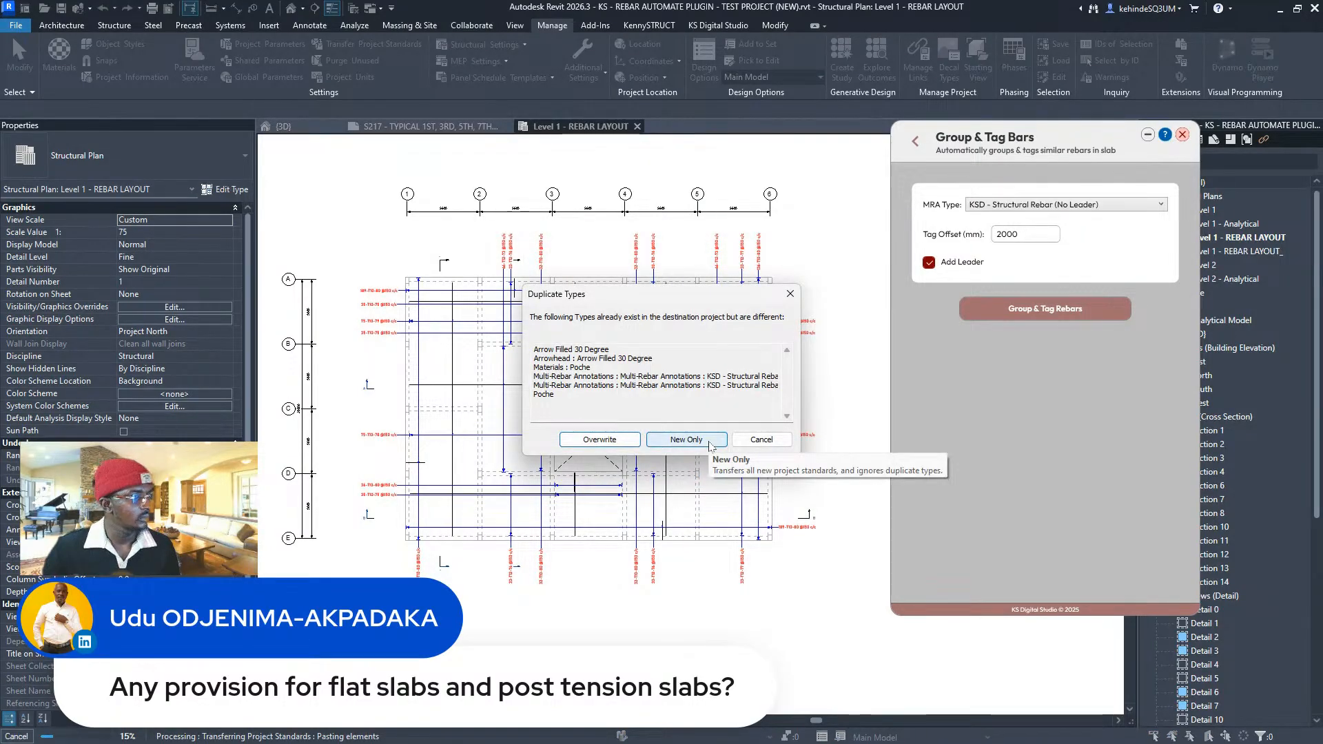
{"action": "left_click", "coordinate": [687, 440]}
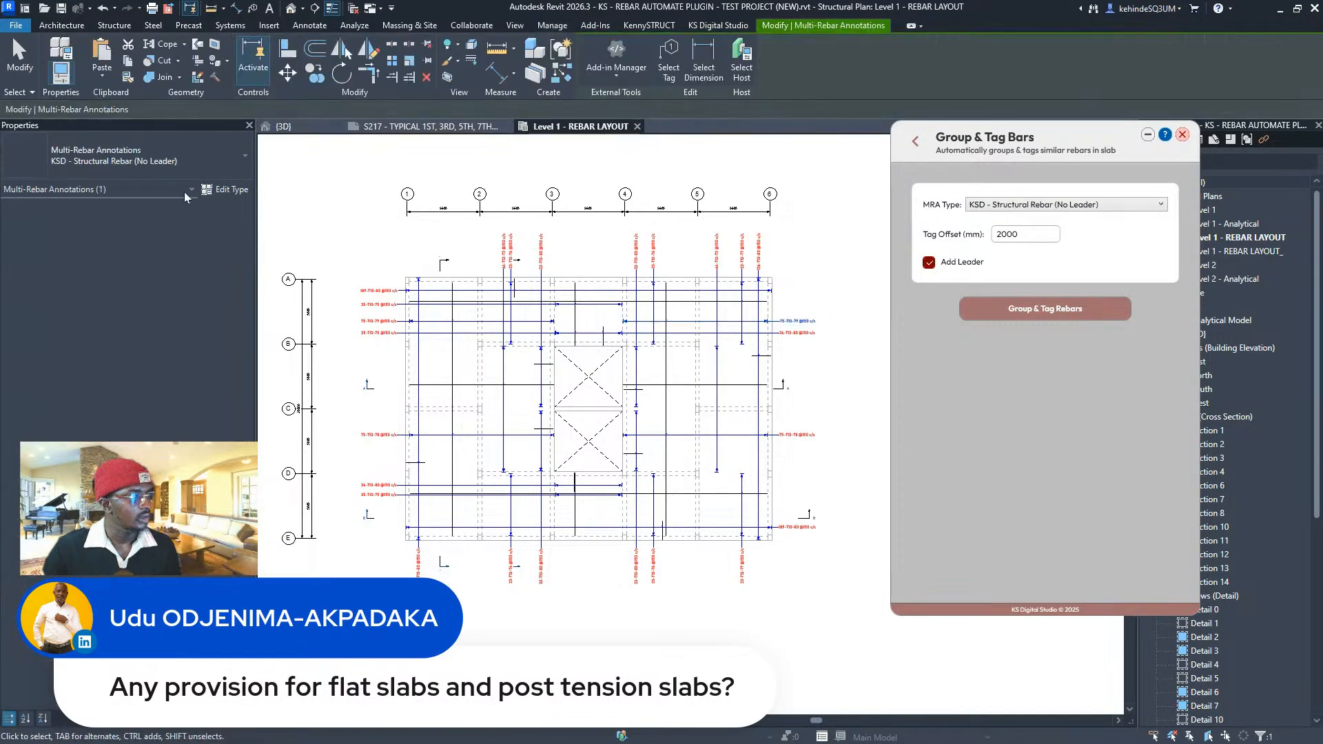
- Check the annotation type list unchanged and close the Group & Tag Bars panel
{"action": "left_click", "coordinate": [190, 163]}
{"action": "left_click", "coordinate": [640, 250]}
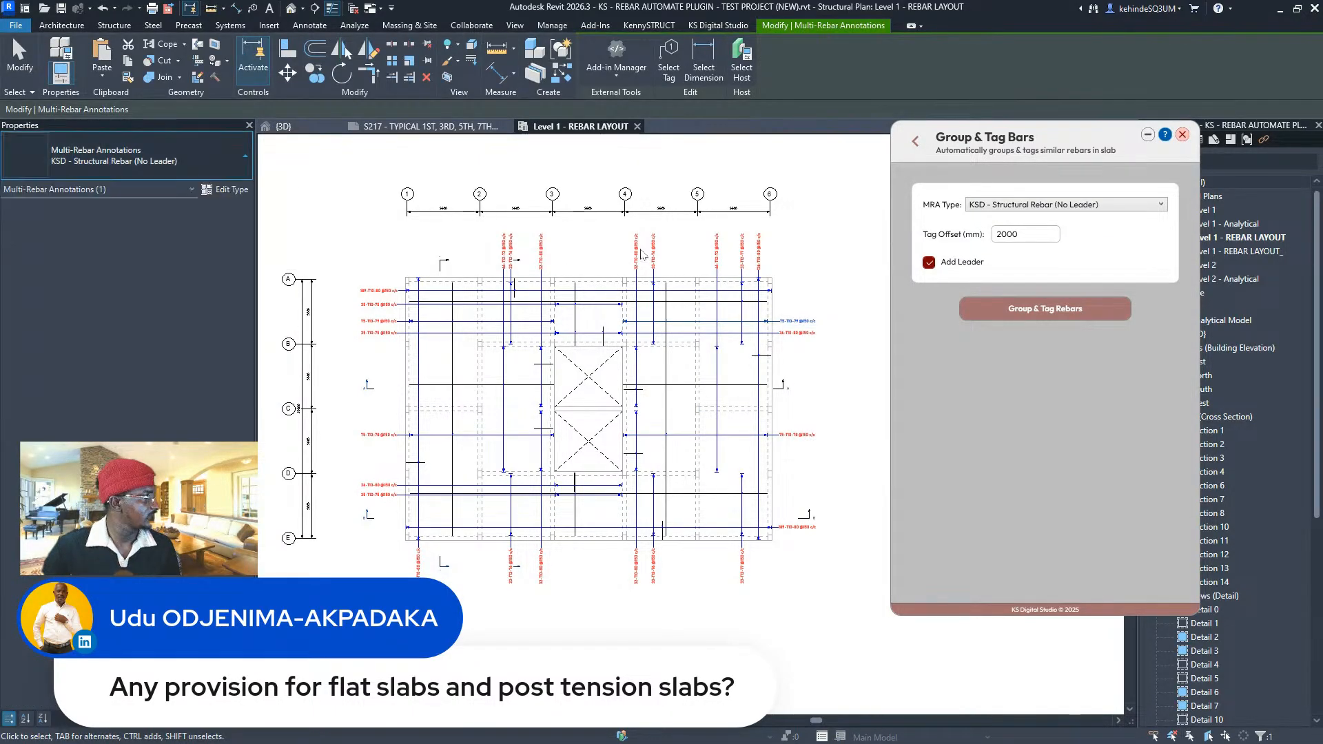
{"action": "left_click", "coordinate": [1182, 135]}
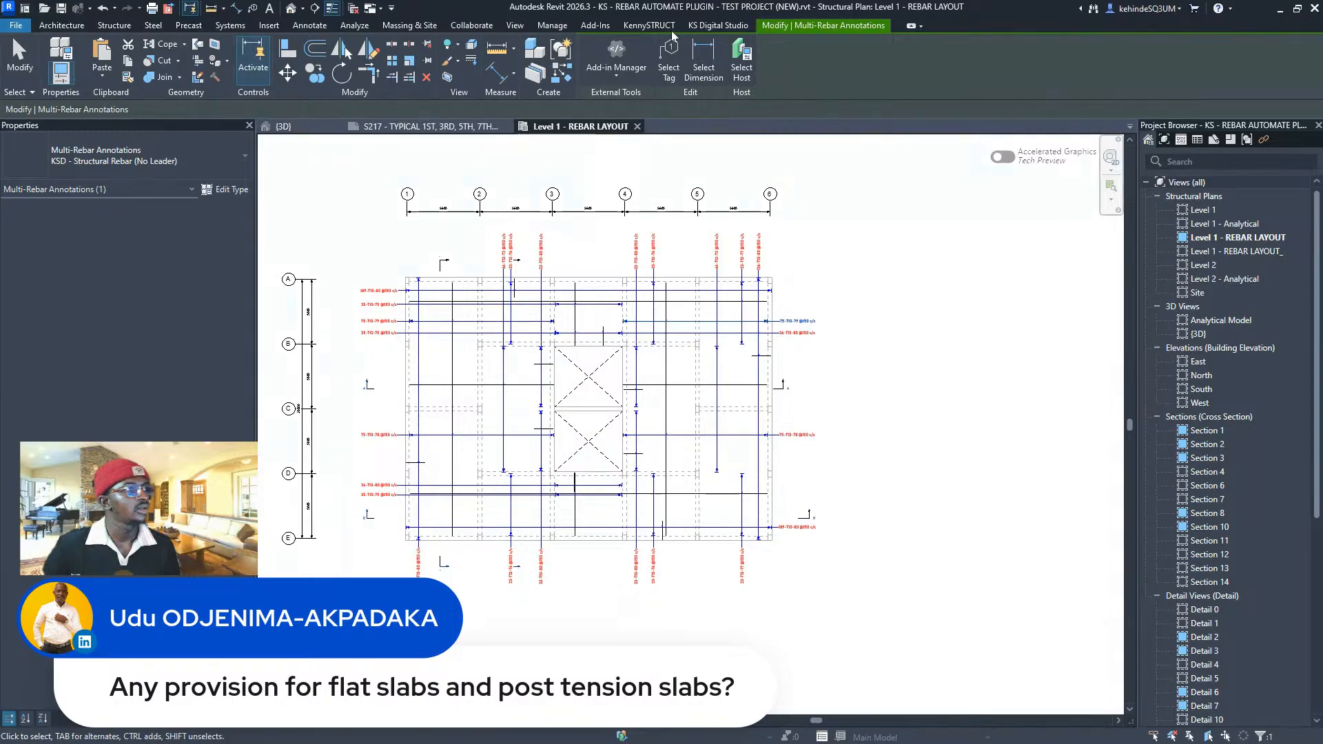
- Reopen Rebar Automate and run Group & Tag Bars with the KSD No Leader - Grouped tag type
{"action": "left_click", "coordinate": [718, 25]}
{"action": "left_click", "coordinate": [273, 55]}
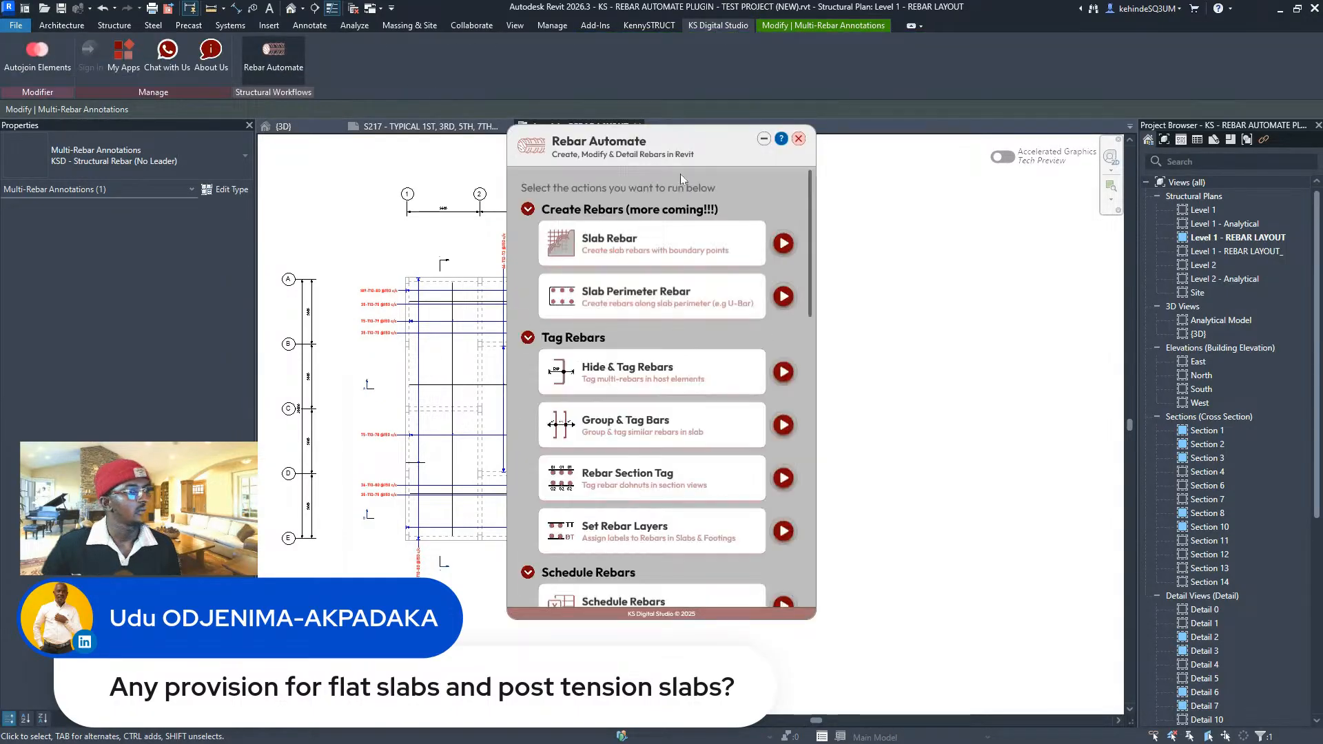
{"action": "left_click_drag", "start_coordinate": [681, 178], "coordinate": [1080, 181]}
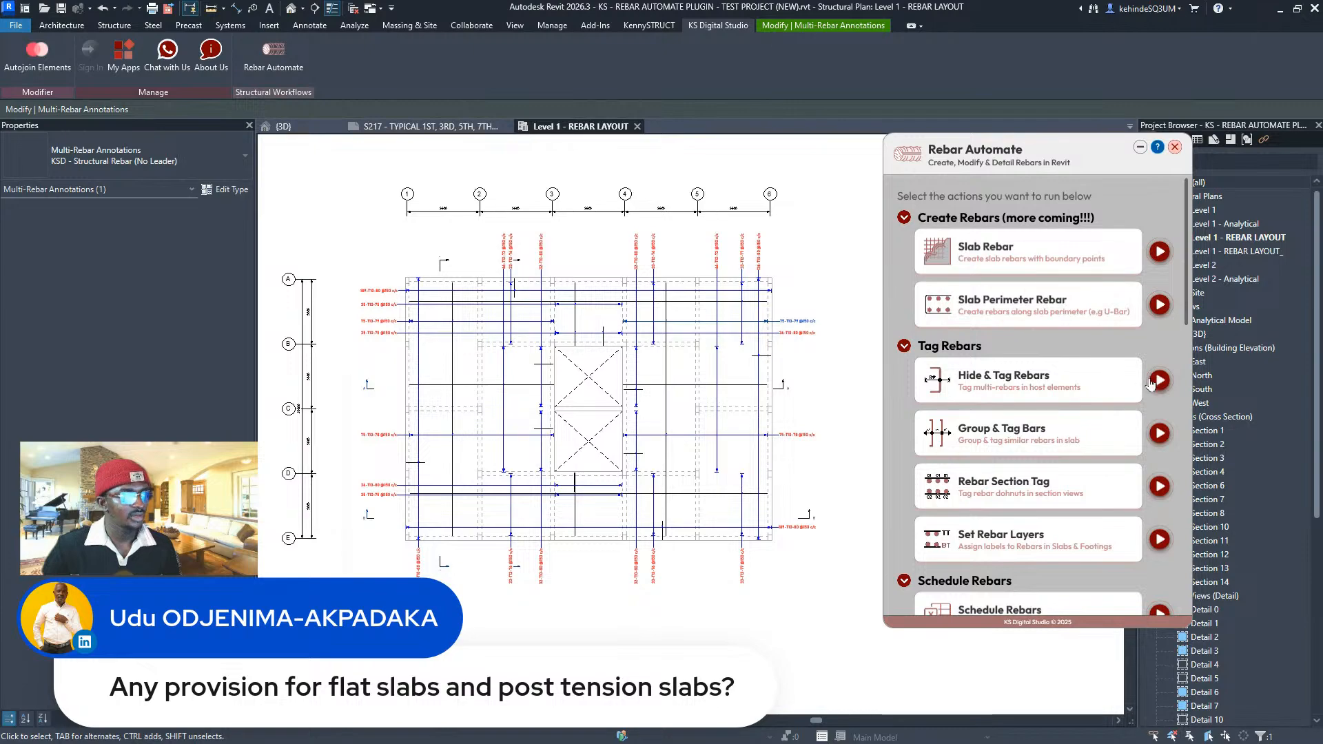
{"action": "left_click", "coordinate": [1159, 433]}
{"action": "left_click", "coordinate": [1095, 217]}
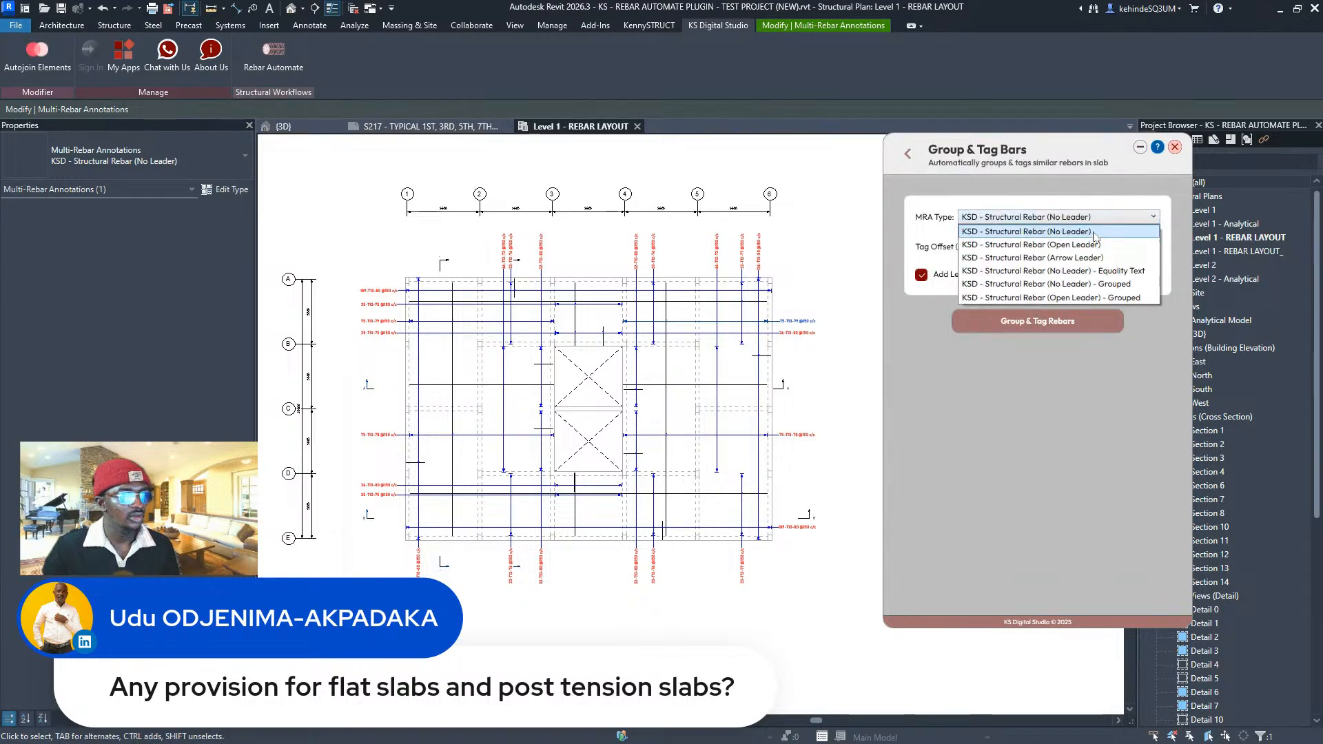
{"action": "left_click", "coordinate": [1094, 285]}
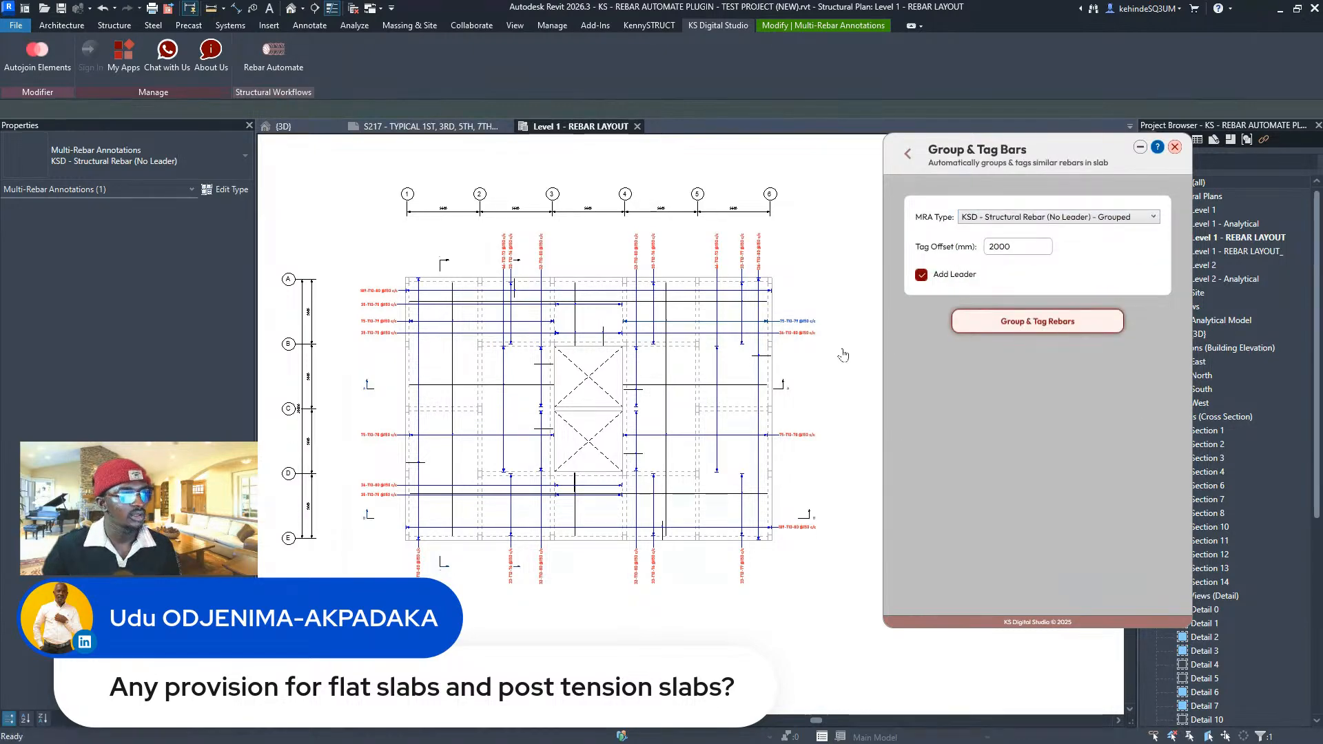
{"action": "left_click", "coordinate": [738, 383]}
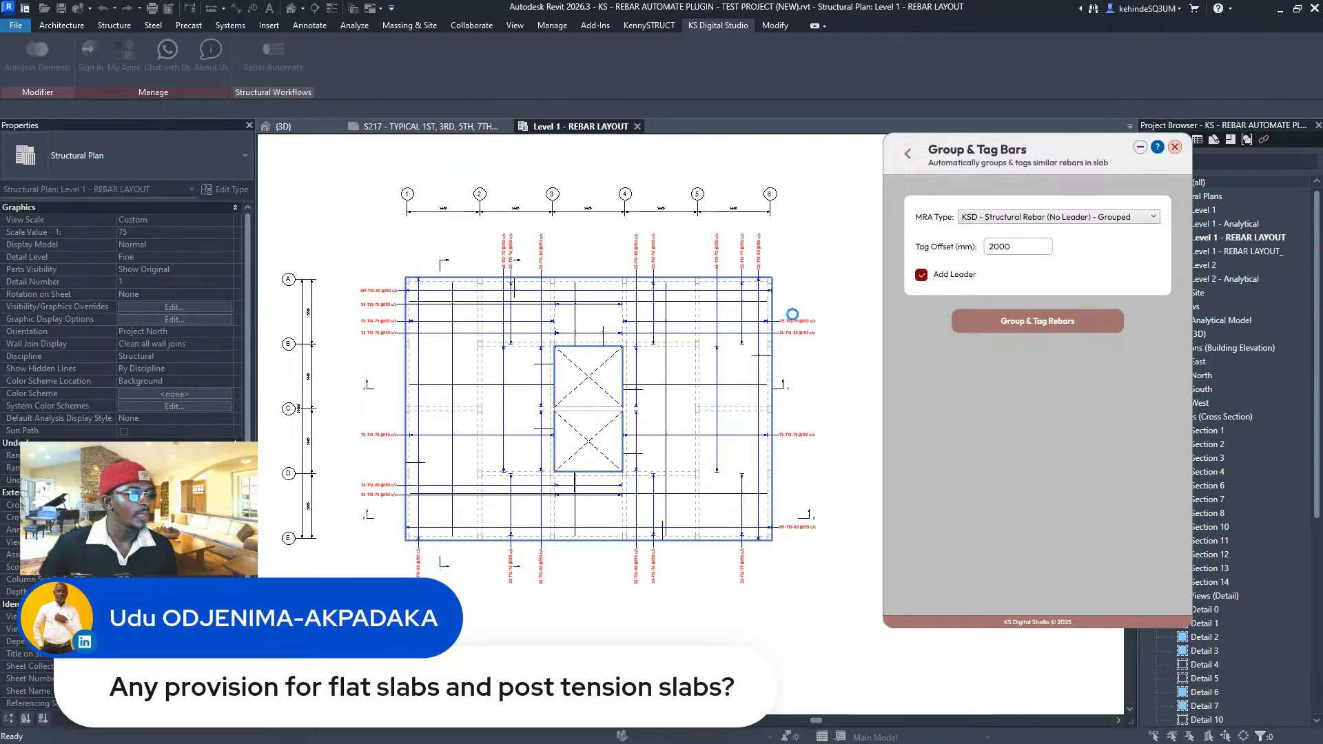
{"action": "scroll", "coordinate": [460, 381], "scroll_direction": "up", "scroll_amount": 3}
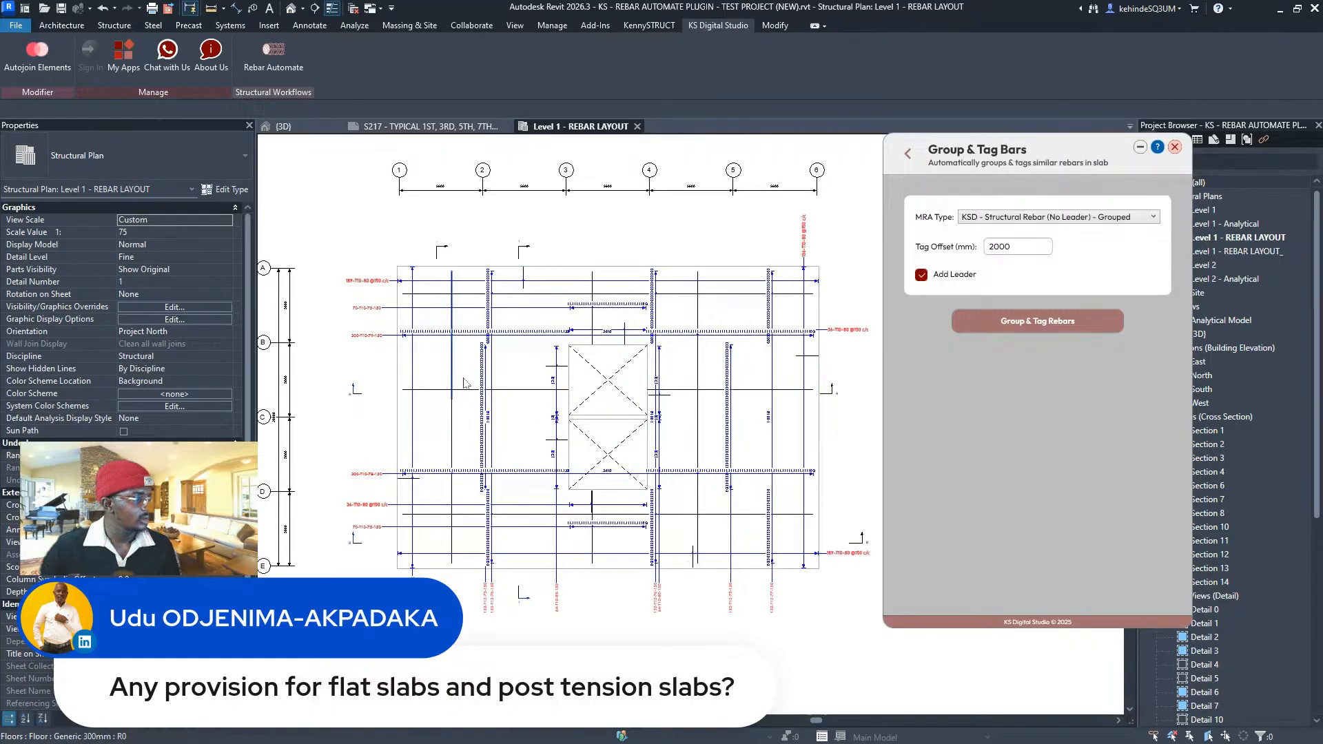
{"action": "scroll", "coordinate": [425, 282], "scroll_direction": "up", "scroll_amount": 3}
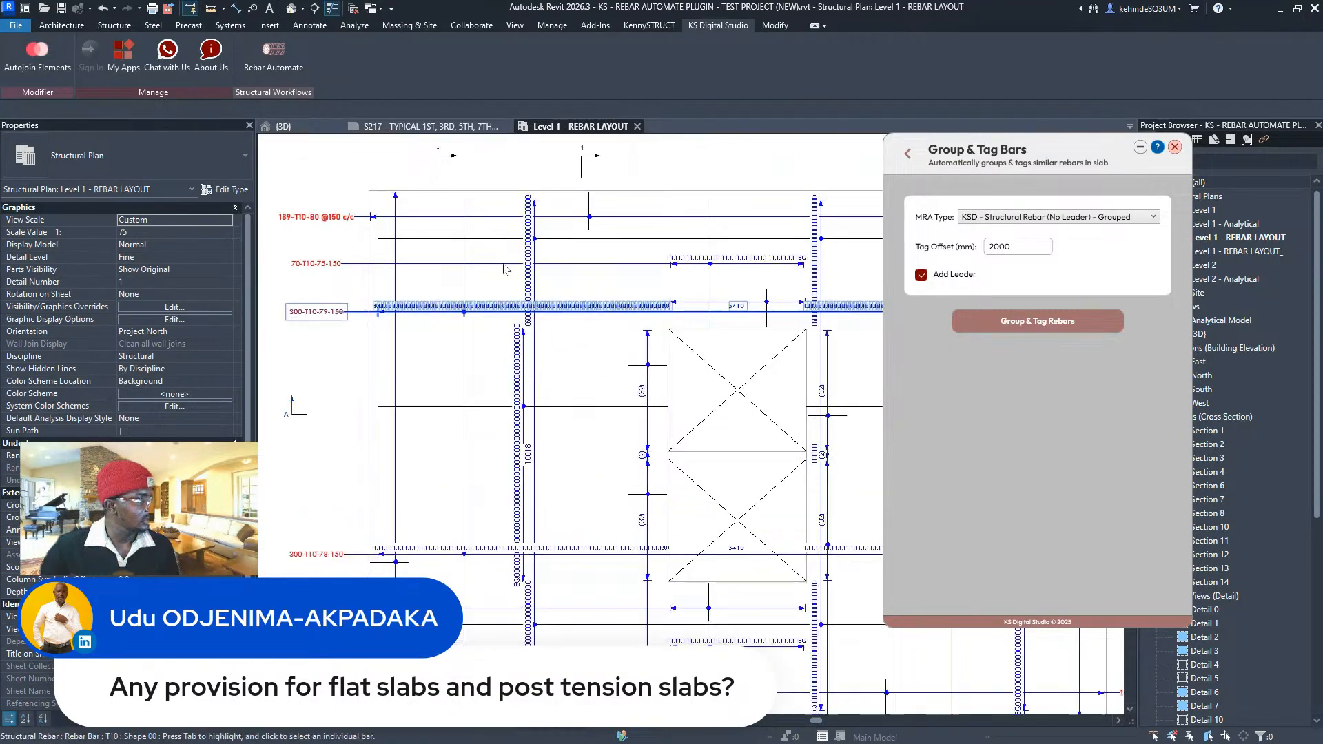
{"action": "scroll", "coordinate": [534, 239], "scroll_direction": "down", "scroll_amount": 6}
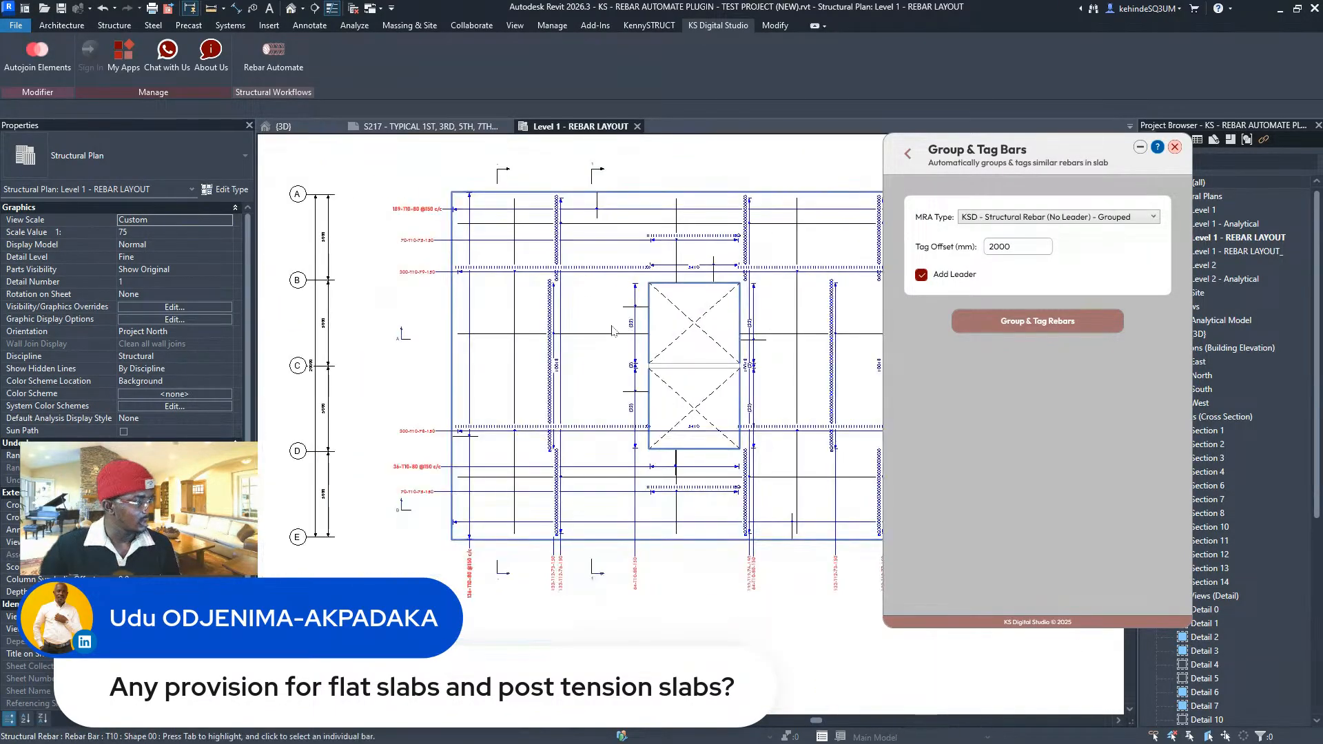
{"action": "middle_click_drag", "start_coordinate": [518, 380], "coordinate": [365, 438]}
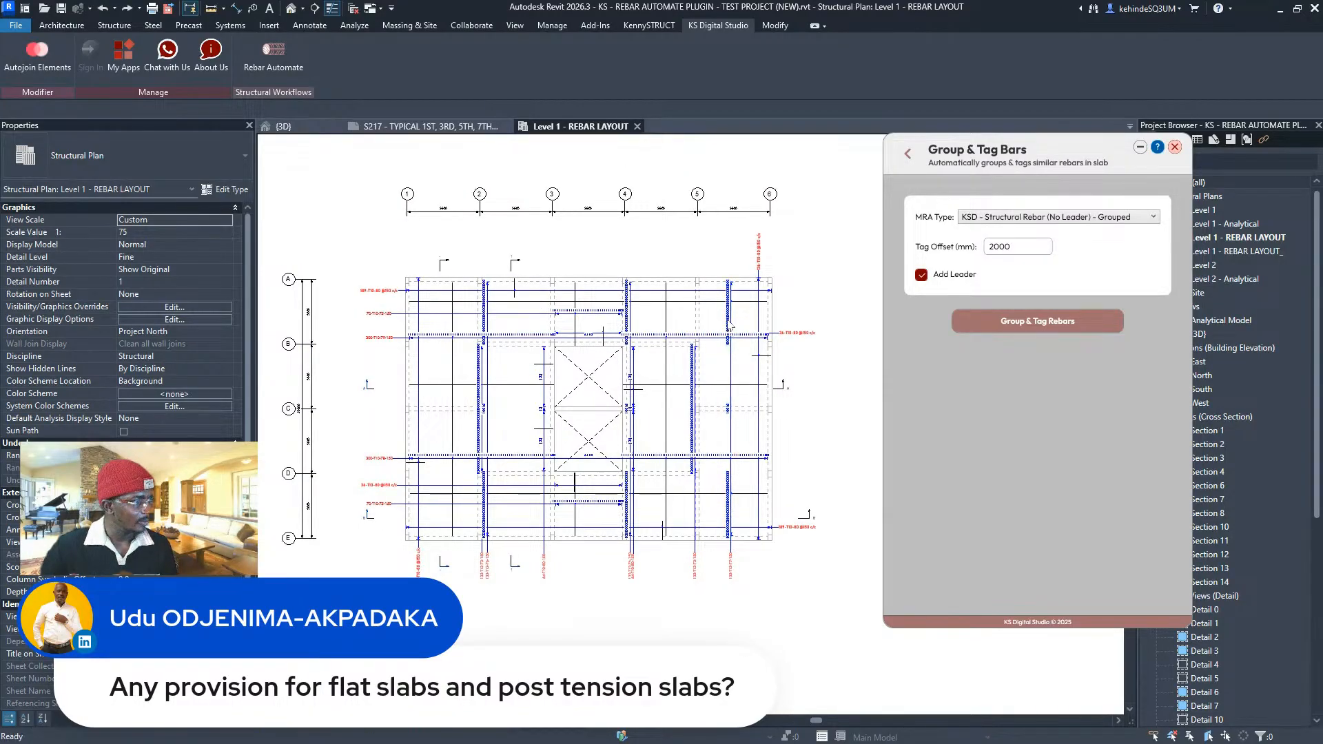
{"action": "scroll", "coordinate": [394, 290], "scroll_direction": "up", "scroll_amount": 2}
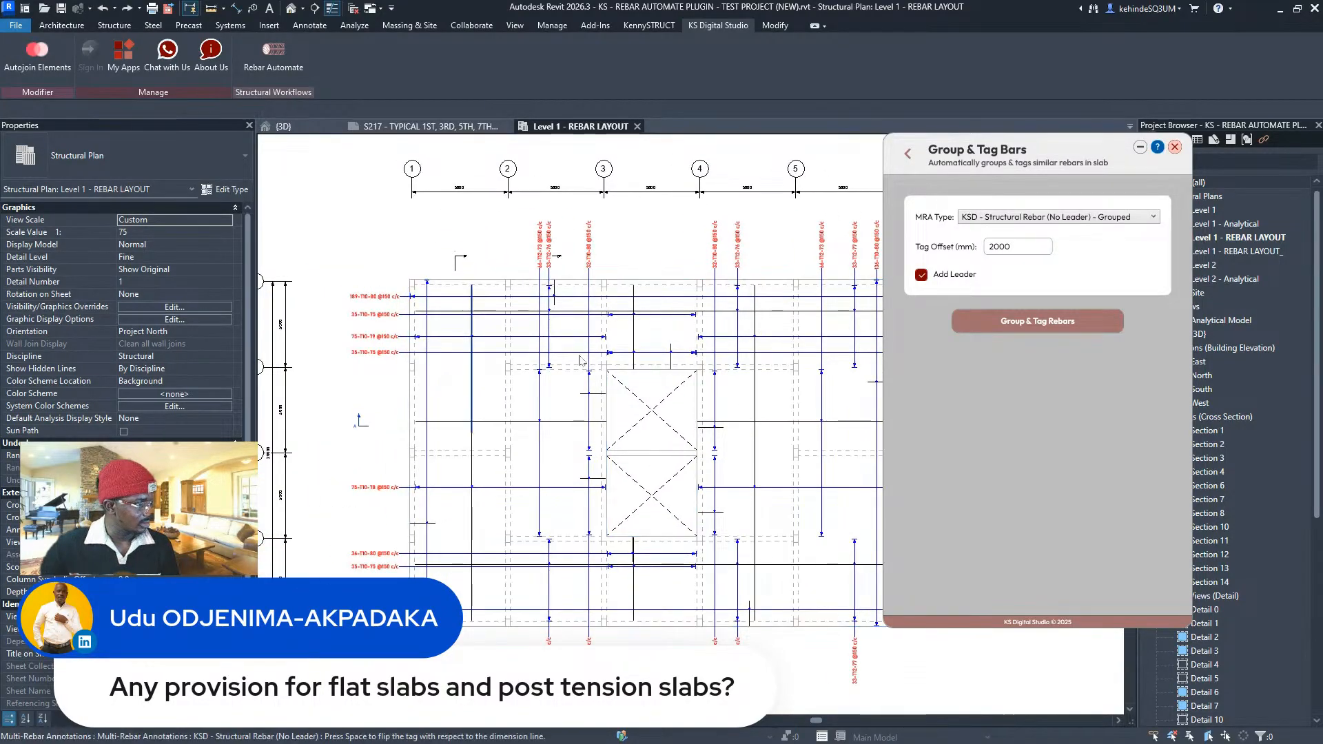
{"action": "scroll", "coordinate": [398, 355], "scroll_direction": "up", "scroll_amount": 3}
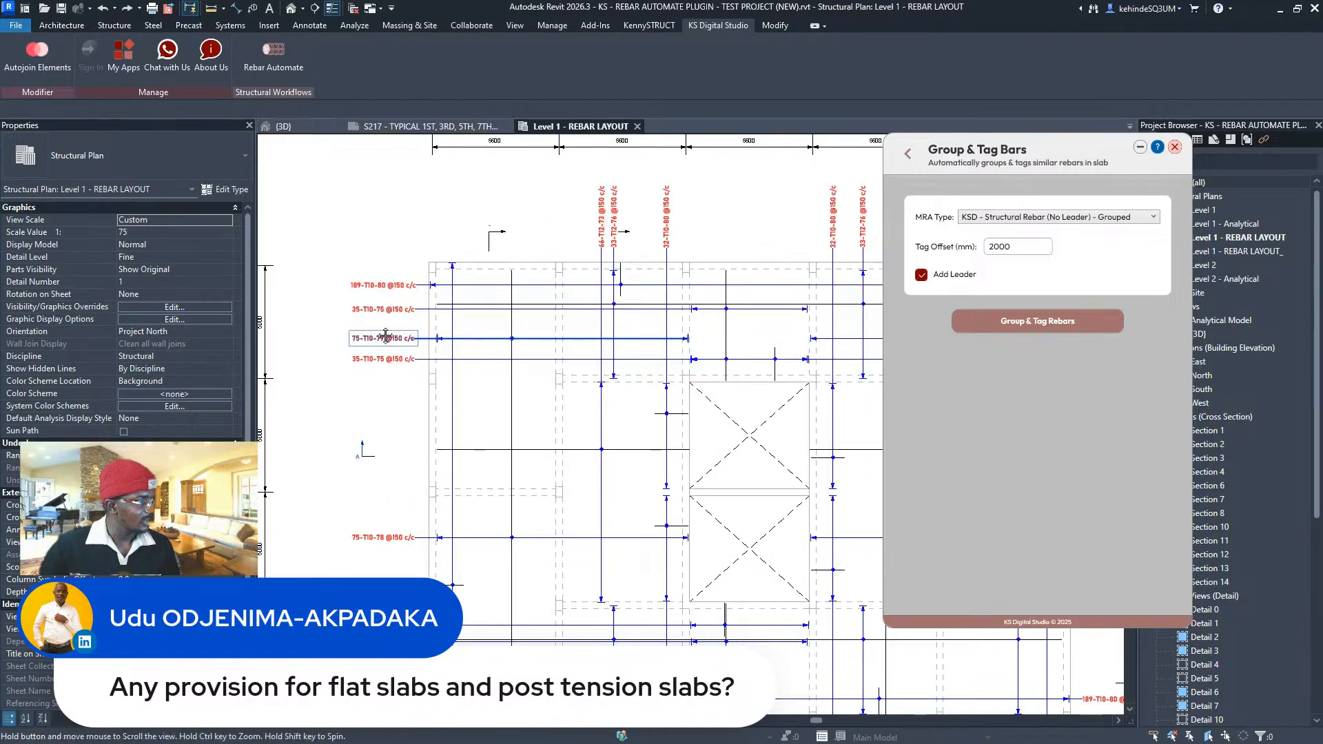
- Open Set Rebar Layers, store labels in Comments, and pick the 300 mm floor as host
{"action": "left_click", "coordinate": [907, 153]}
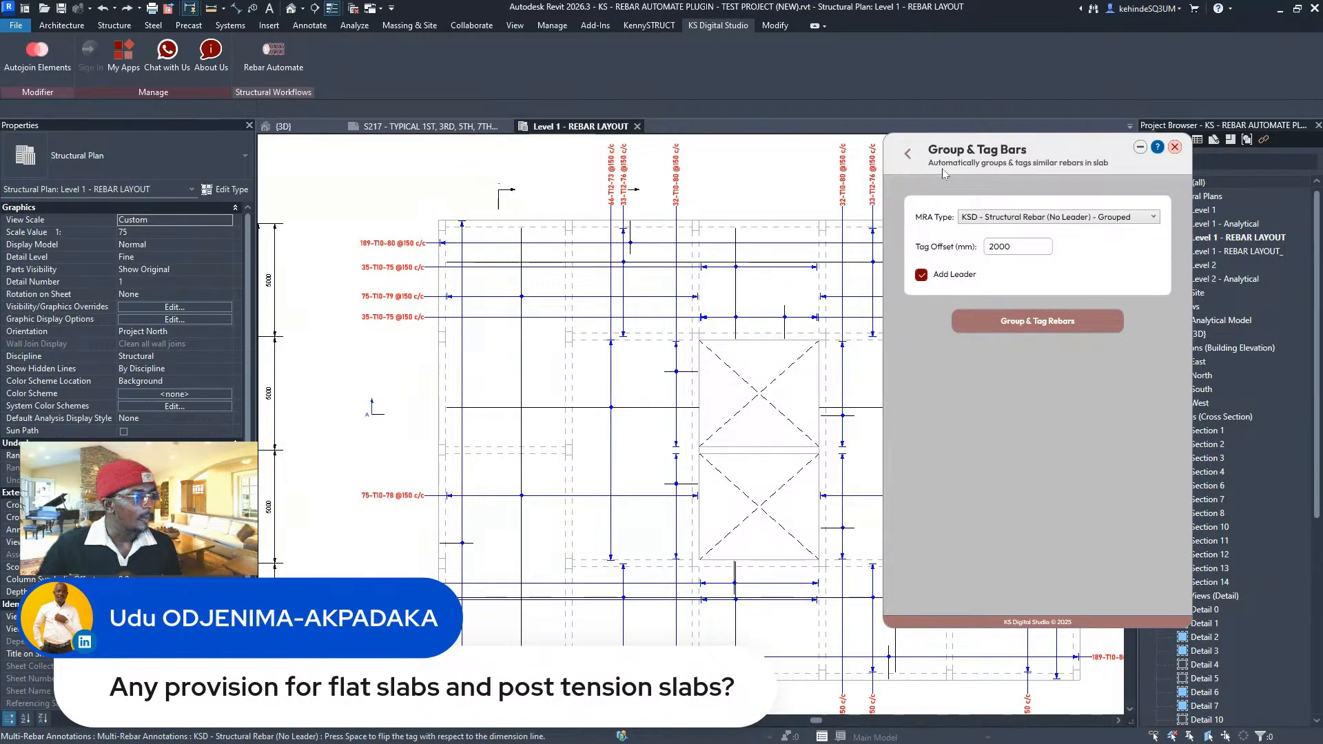
{"action": "scroll", "coordinate": [511, 300], "scroll_direction": "down", "scroll_amount": 1}
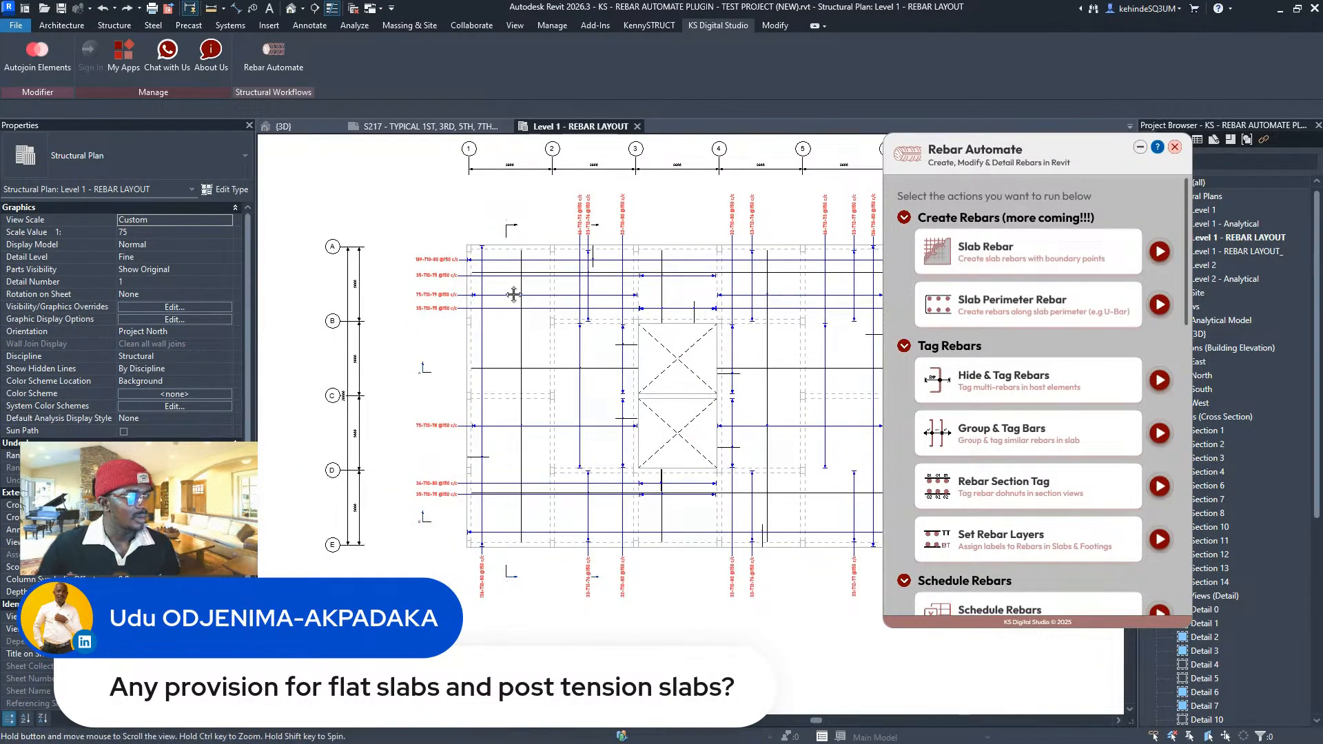
{"action": "scroll", "coordinate": [511, 297], "scroll_direction": "down", "scroll_amount": 1}
{"action": "scroll", "coordinate": [1100, 388], "scroll_direction": "down", "scroll_amount": 1}
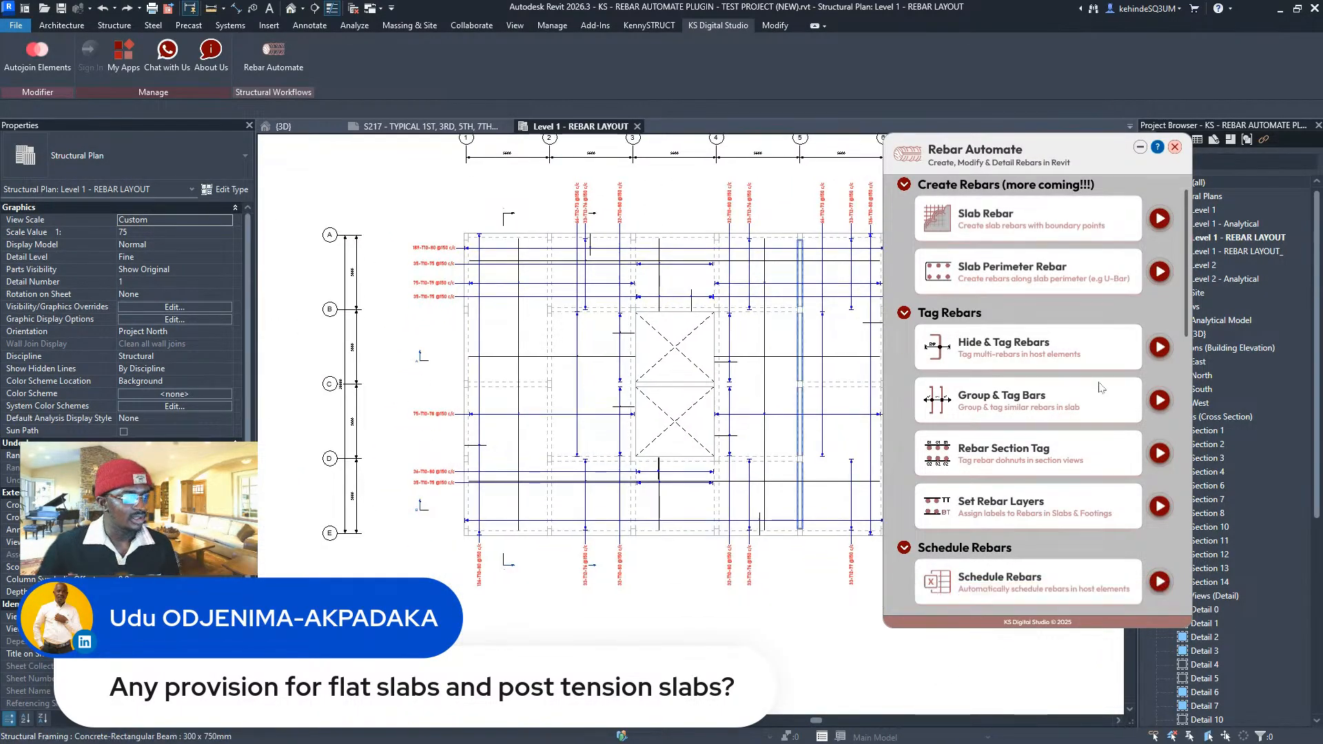
{"action": "left_click", "coordinate": [1160, 506]}
{"action": "left_click", "coordinate": [1002, 277]}
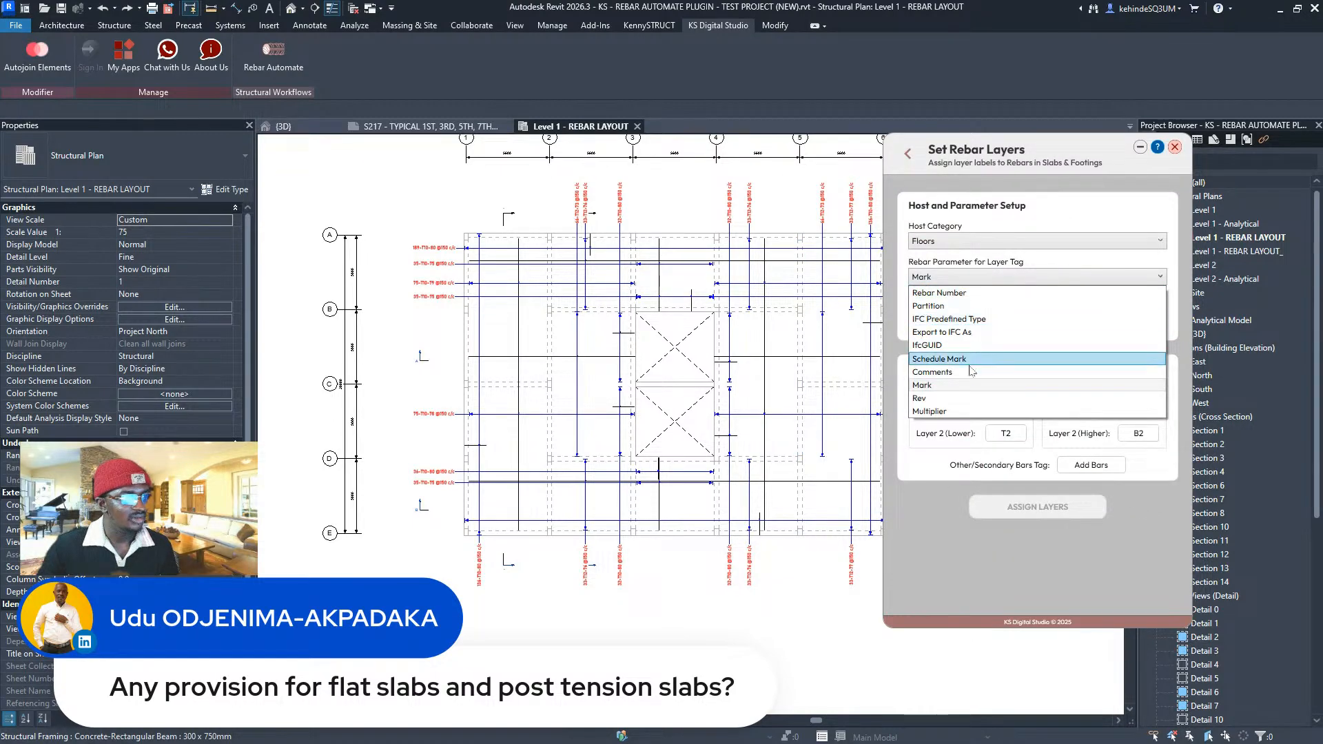
{"action": "left_click", "coordinate": [999, 372]}
{"action": "left_click", "coordinate": [1020, 305]}
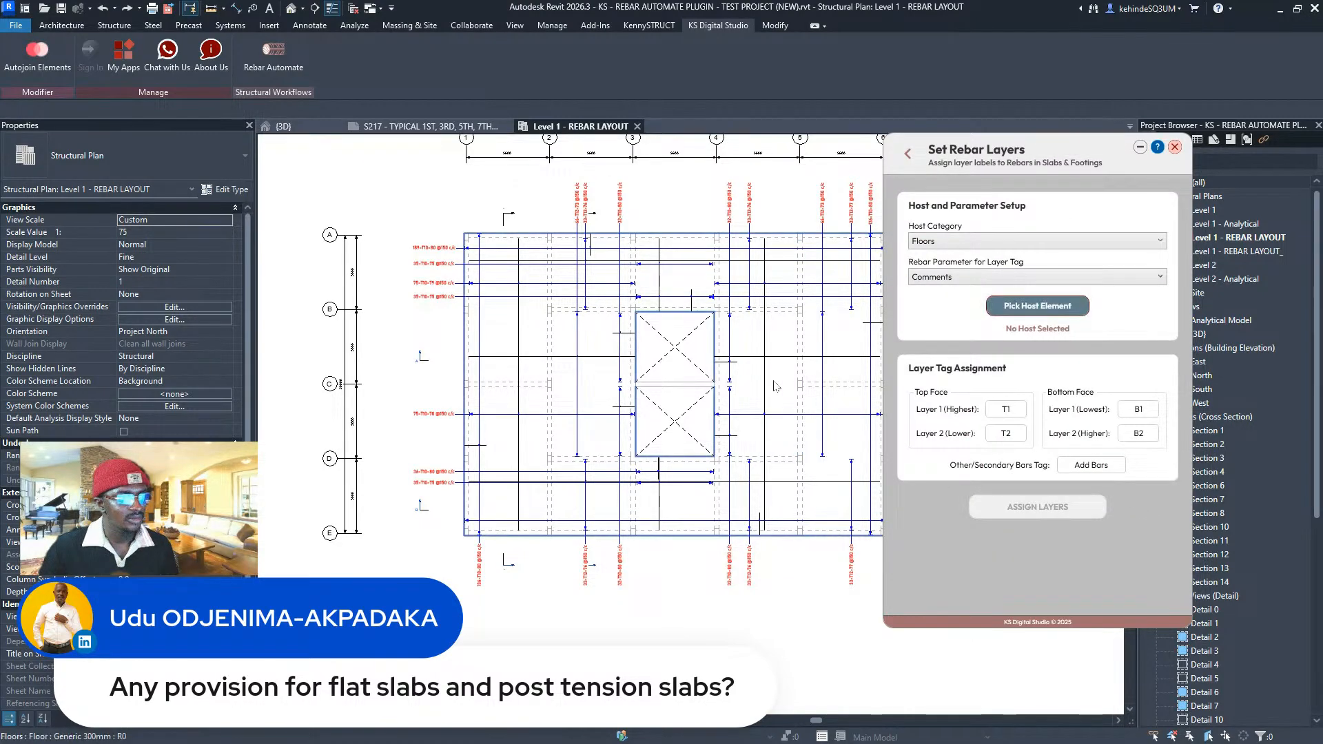
{"action": "left_click", "coordinate": [775, 381]}
- Assign layer labels TT, TB, BB, BT and U-BAR to the floor's rebars, then go back
{"action": "left_click", "coordinate": [1005, 410]}
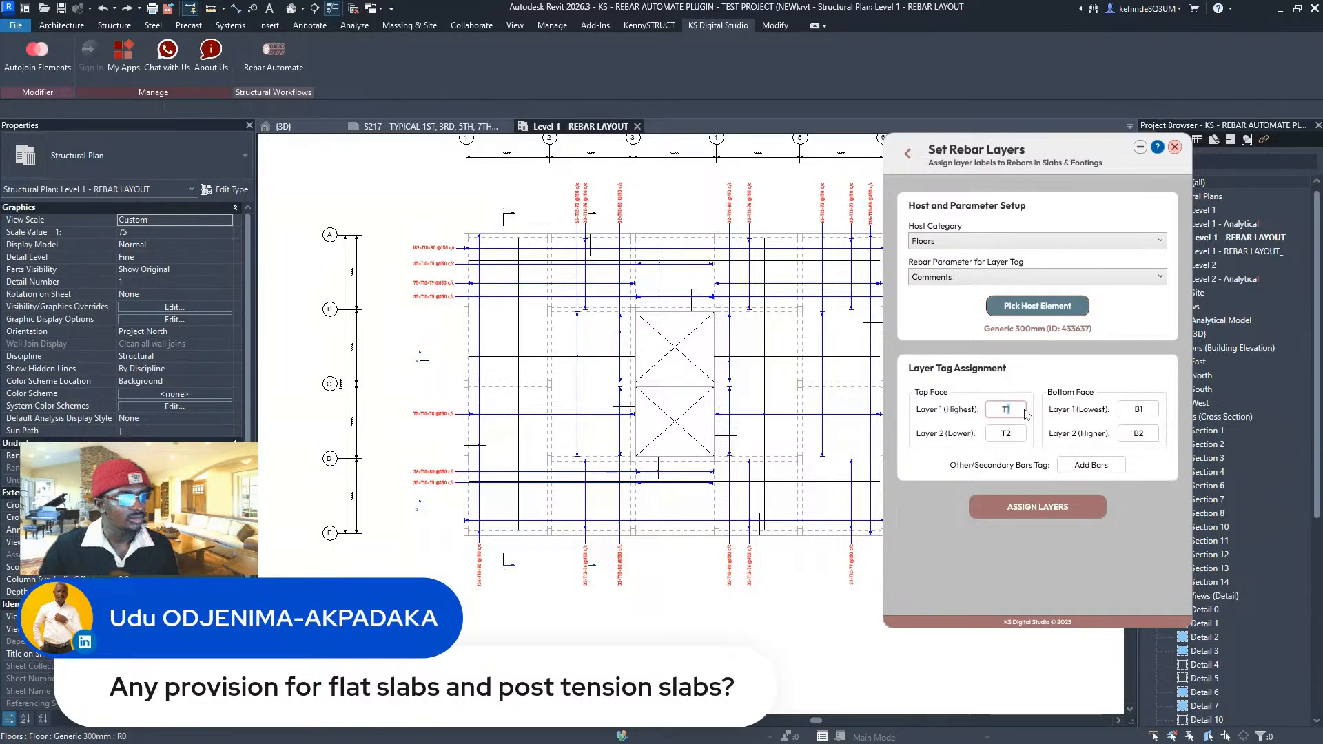
{"action": "type", "text": "T"}
{"action": "left_click_drag", "start_coordinate": [1006, 434], "coordinate": [1024, 436]}
{"action": "type", "text": "B"}
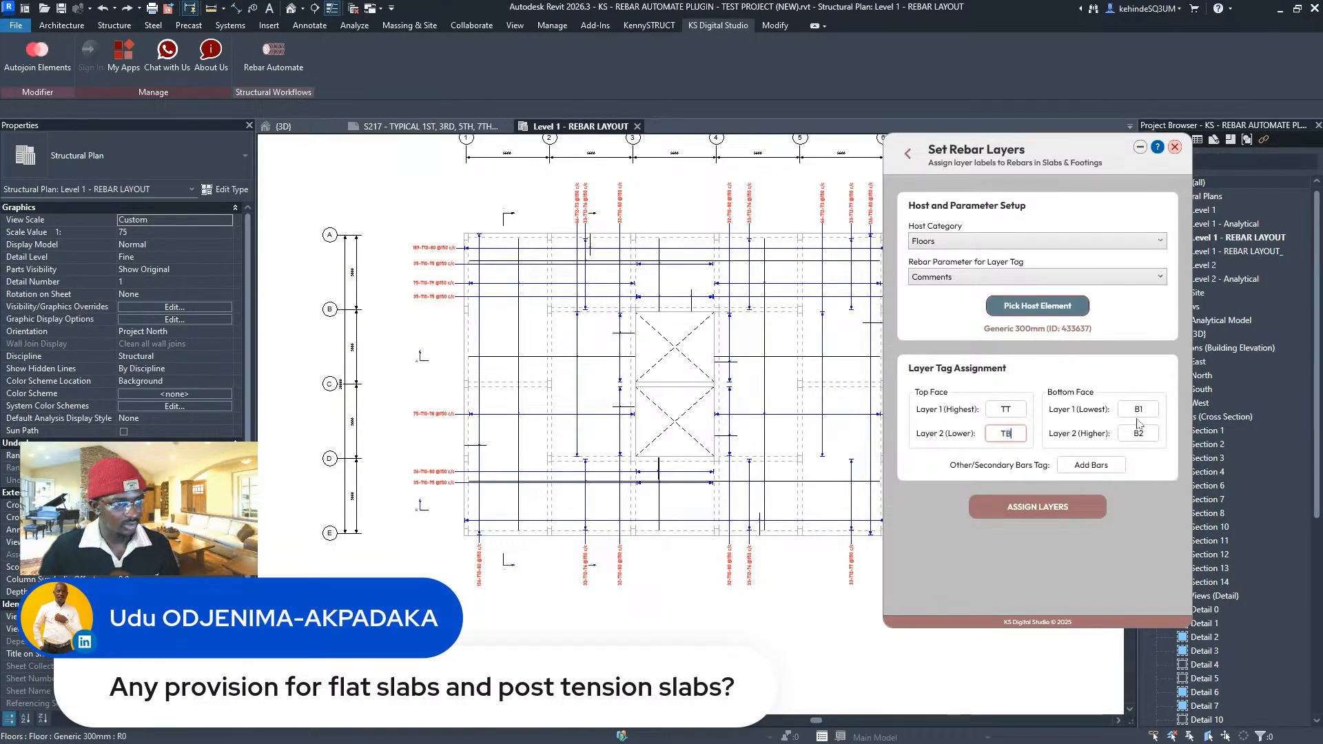
{"action": "left_click_drag", "start_coordinate": [1141, 409], "coordinate": [1158, 434]}
{"action": "type", "text": "B"}
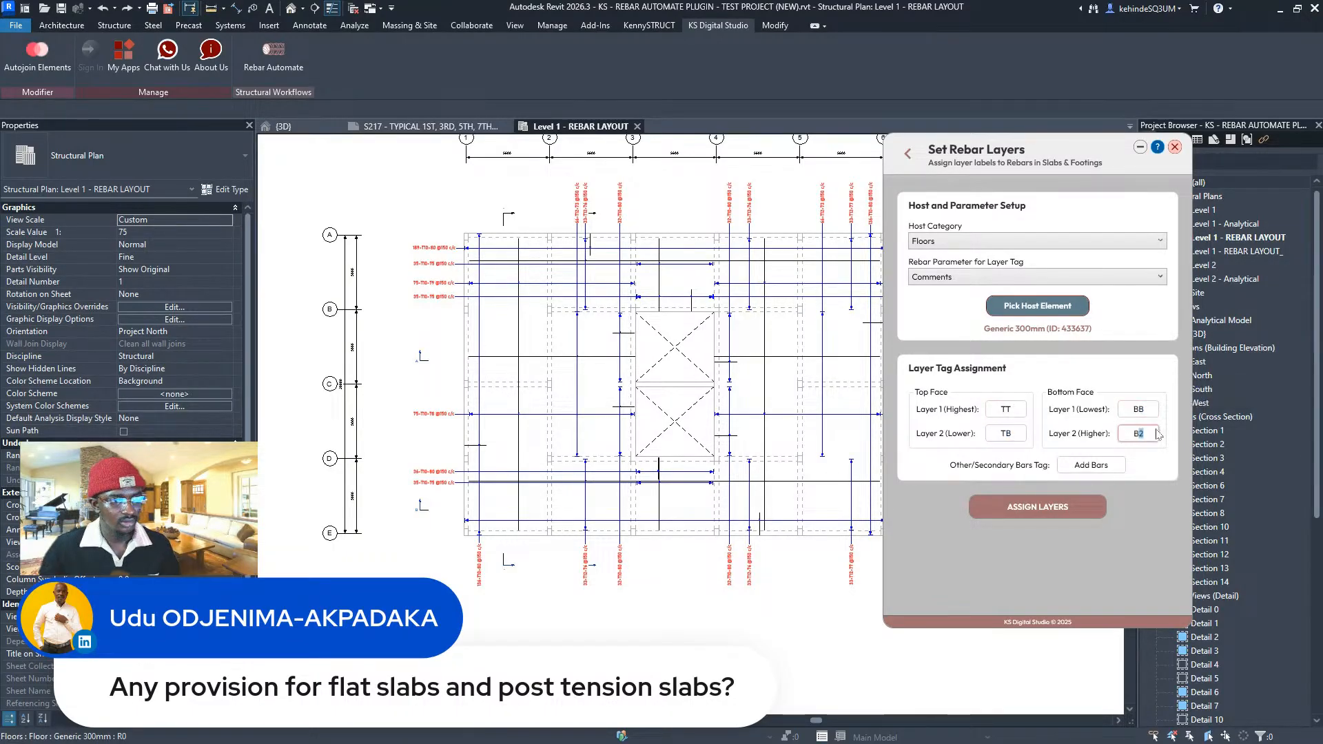
{"action": "type", "text": "T"}
{"action": "left_click", "coordinate": [1104, 463]}
{"action": "type", "text": "U"}
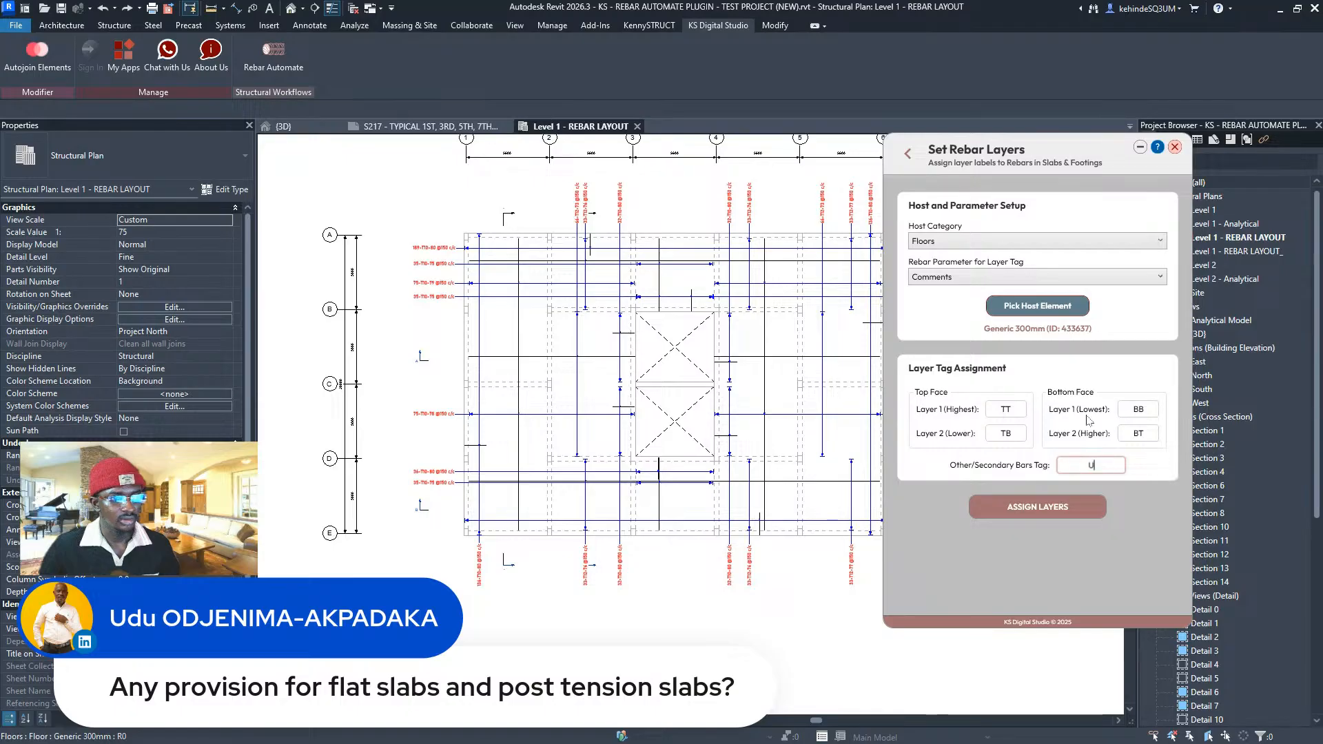
{"action": "type", "text": "-BAR"}
{"action": "left_click", "coordinate": [999, 509]}
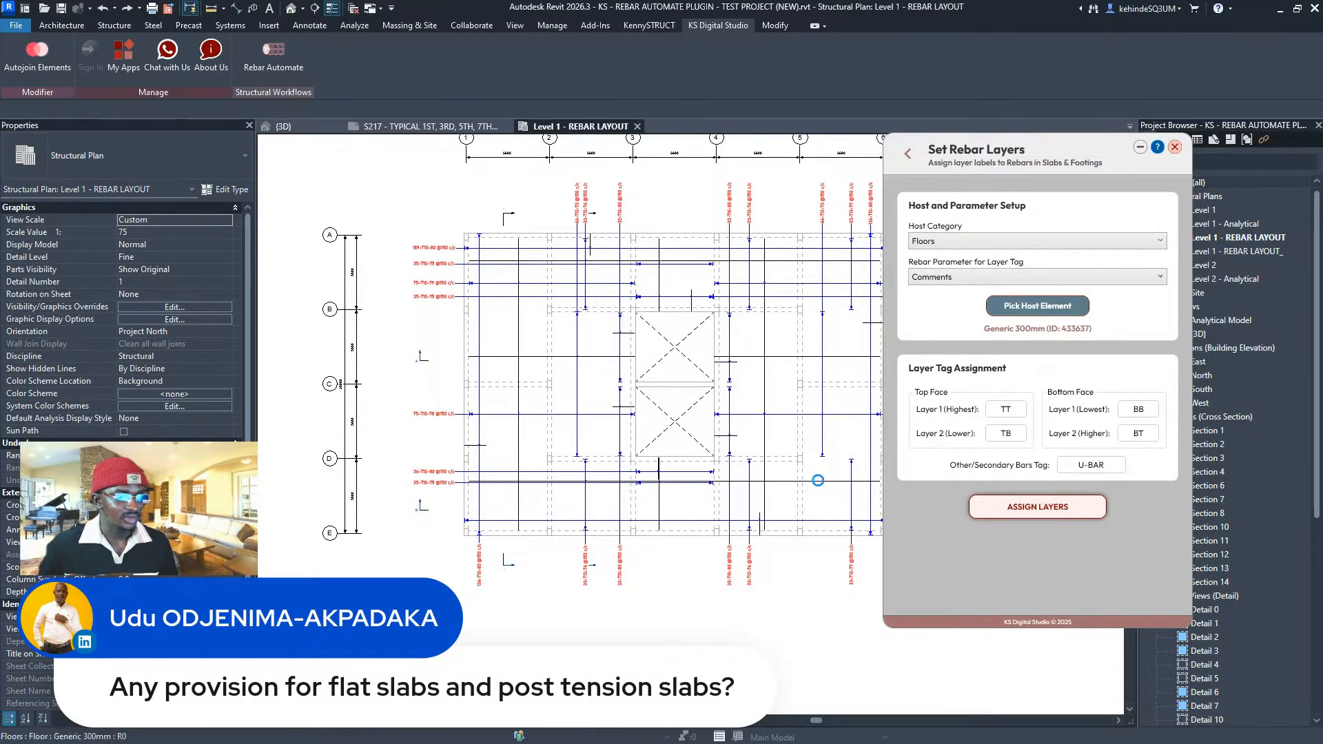
{"action": "scroll", "coordinate": [441, 414], "scroll_direction": "up", "scroll_amount": 5}
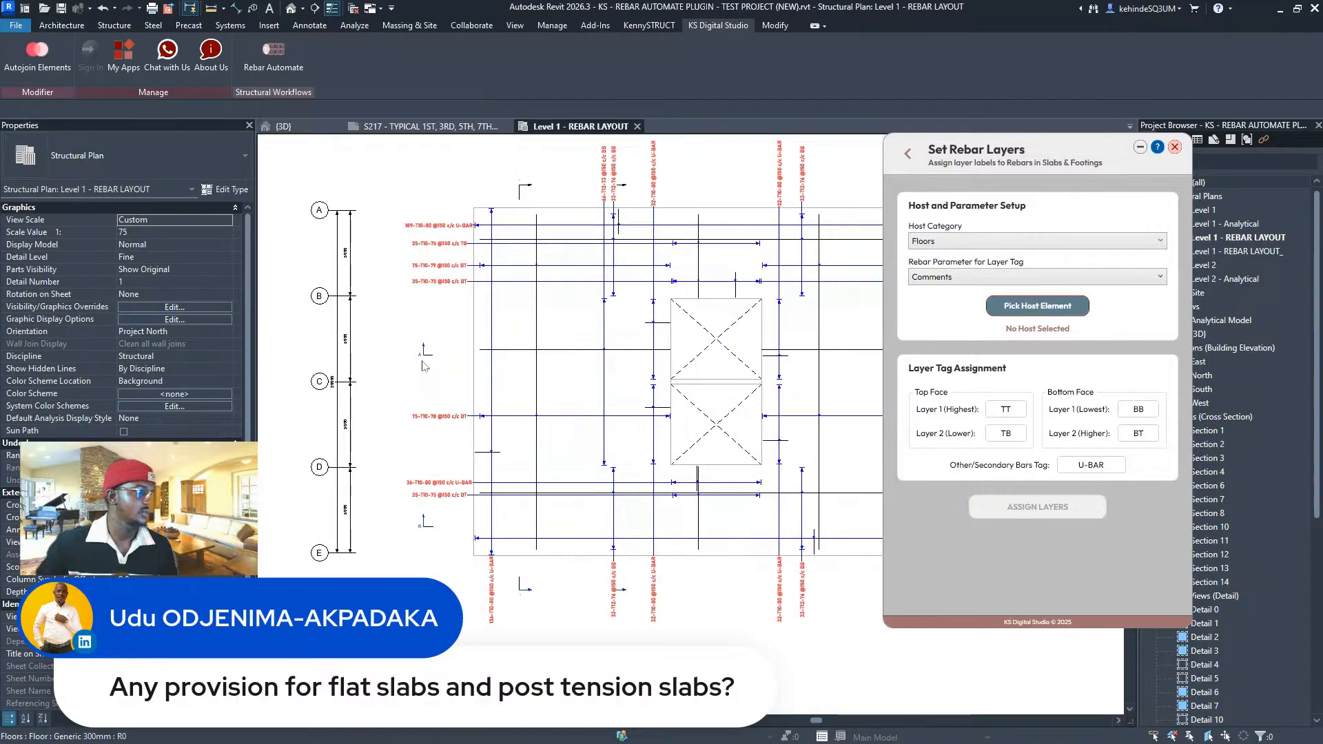
{"action": "scroll", "coordinate": [477, 501], "scroll_direction": "down", "scroll_amount": 5}
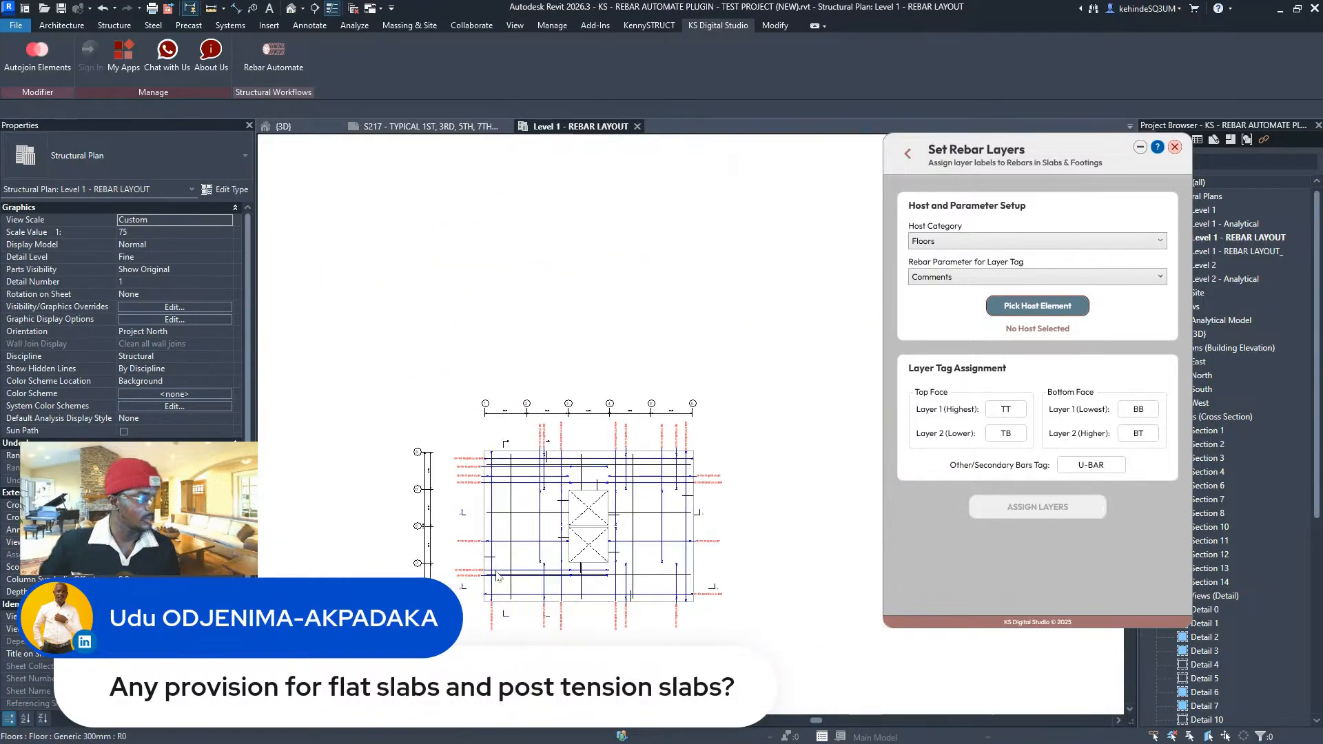
{"action": "middle_click_drag", "start_coordinate": [598, 542], "coordinate": [596, 500]}
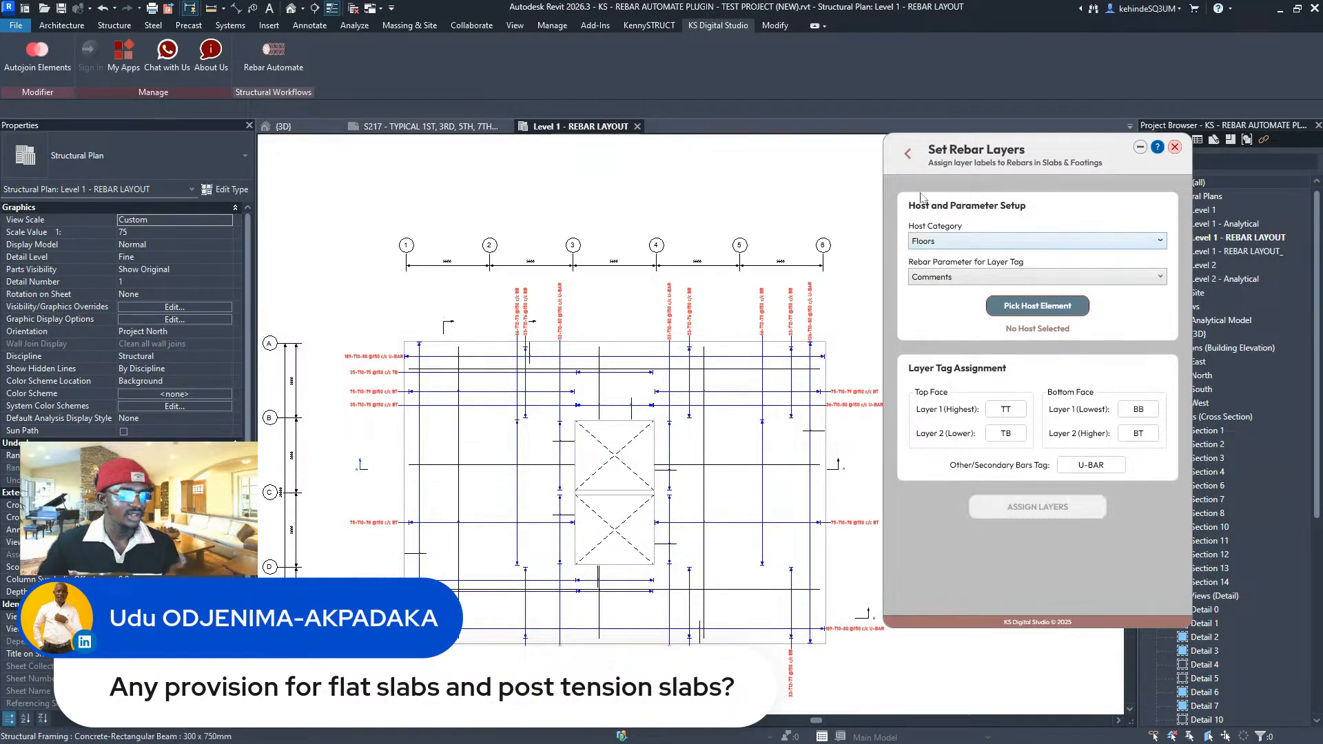
{"action": "left_click", "coordinate": [908, 158]}
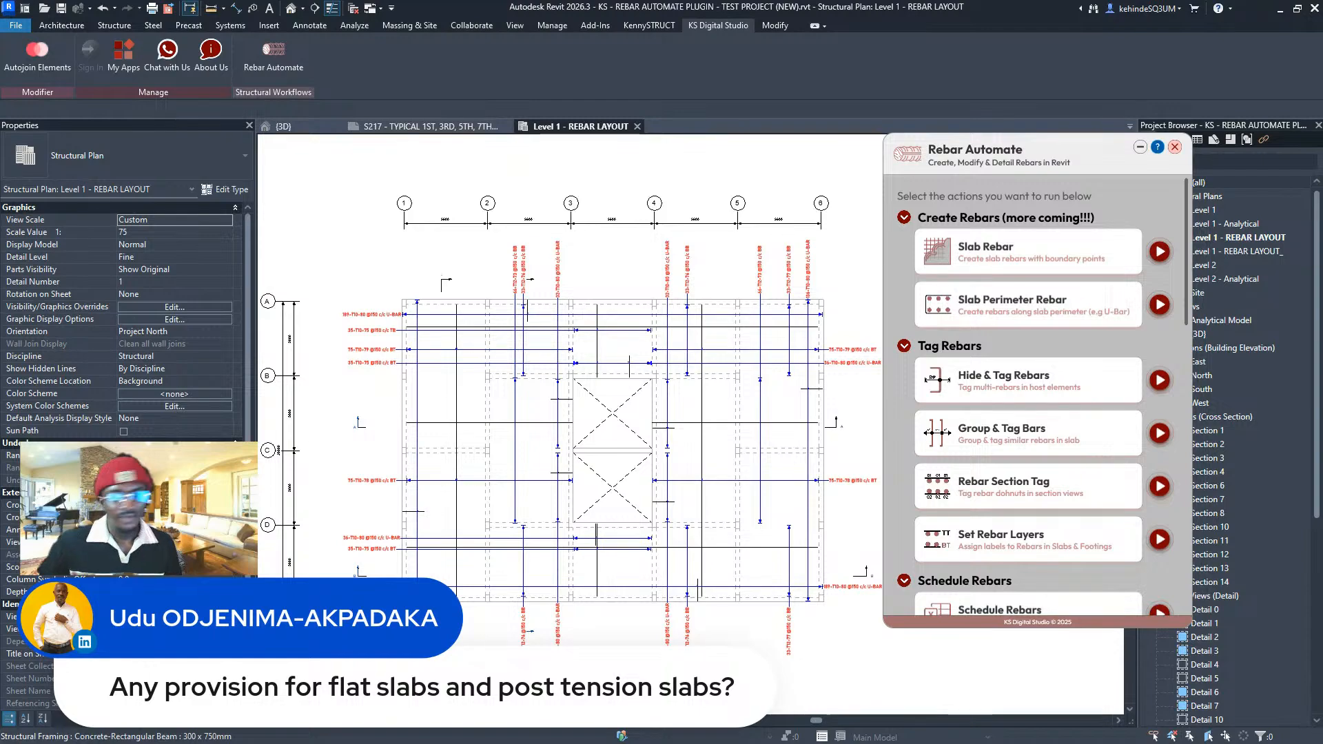
- Switch to the S217 sheet, zoom into the rebar callouts, and turn Thin Lines off
{"action": "left_click", "coordinate": [412, 129]}
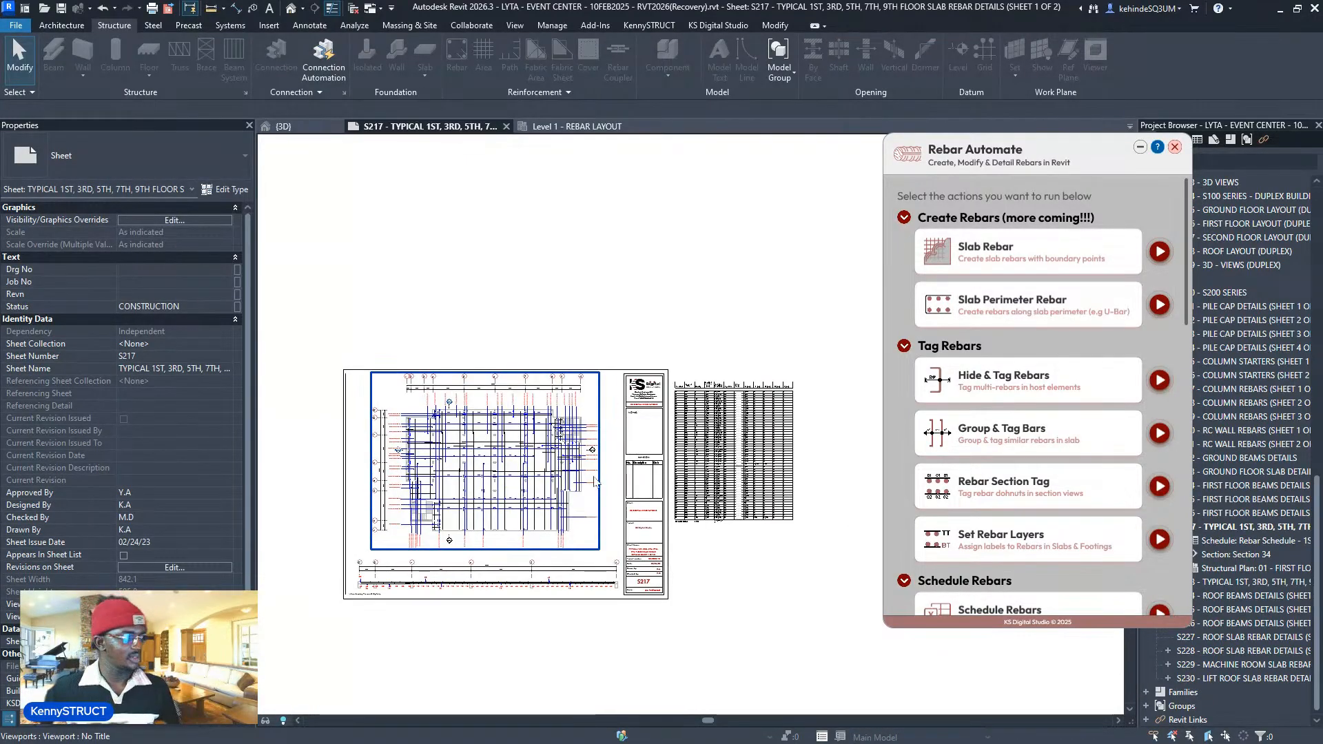
{"action": "scroll", "coordinate": [552, 467], "scroll_direction": "up", "scroll_amount": 6}
{"action": "scroll", "coordinate": [621, 506], "scroll_direction": "up", "scroll_amount": 3}
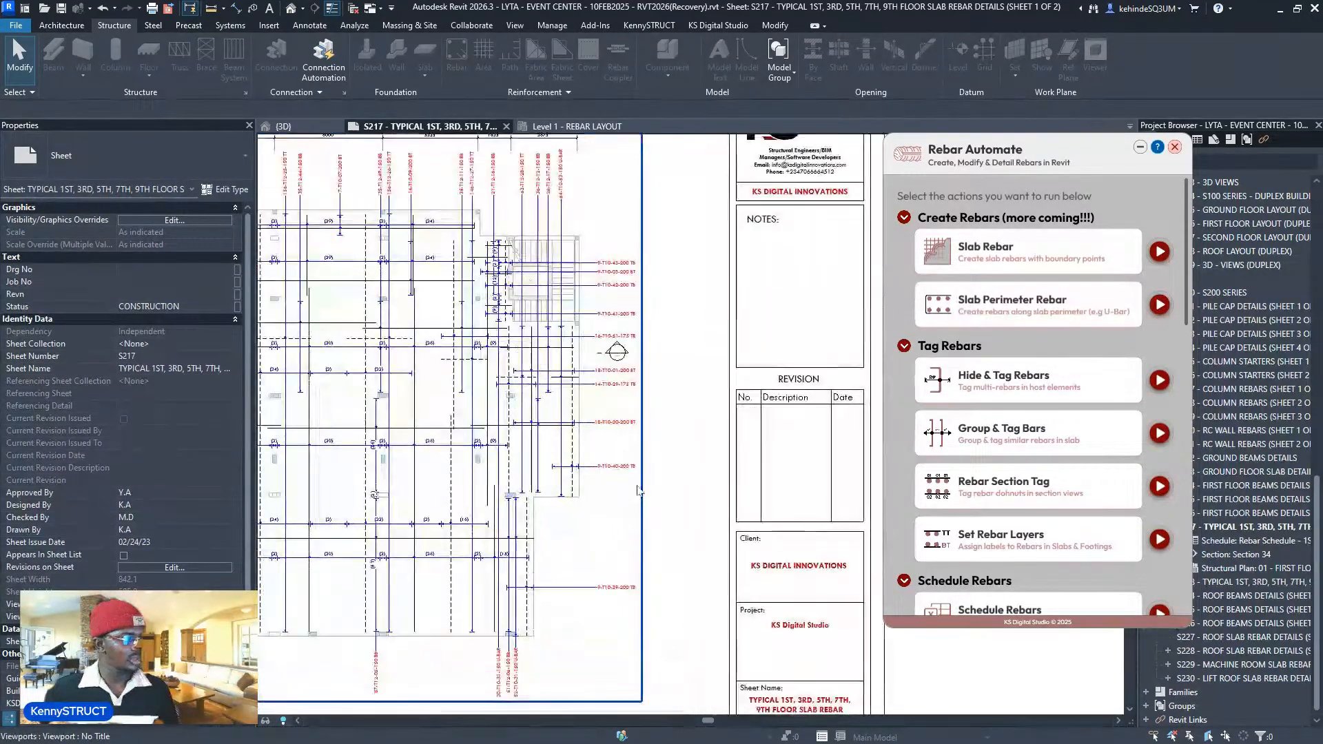
{"action": "scroll", "coordinate": [611, 447], "scroll_direction": "up", "scroll_amount": 1}
{"action": "scroll", "coordinate": [611, 446], "scroll_direction": "up", "scroll_amount": 4}
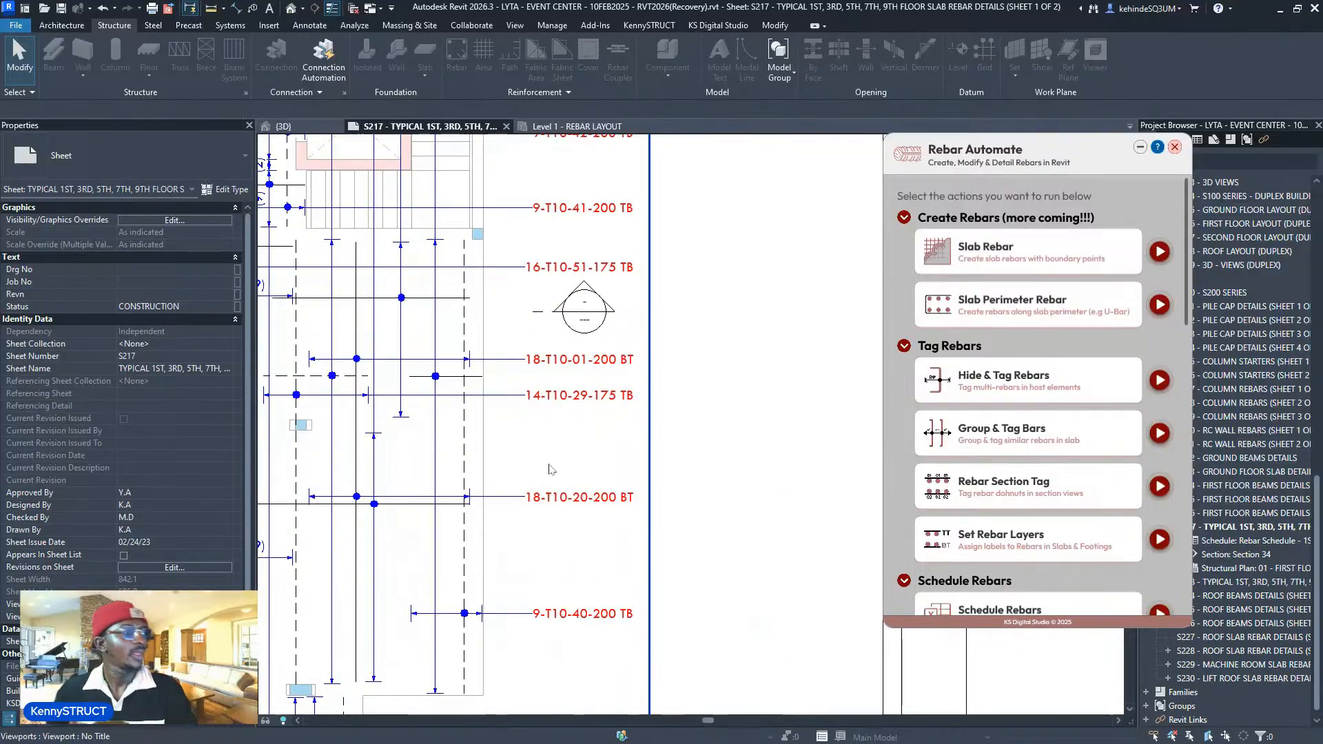
{"action": "left_click", "coordinate": [332, 8]}
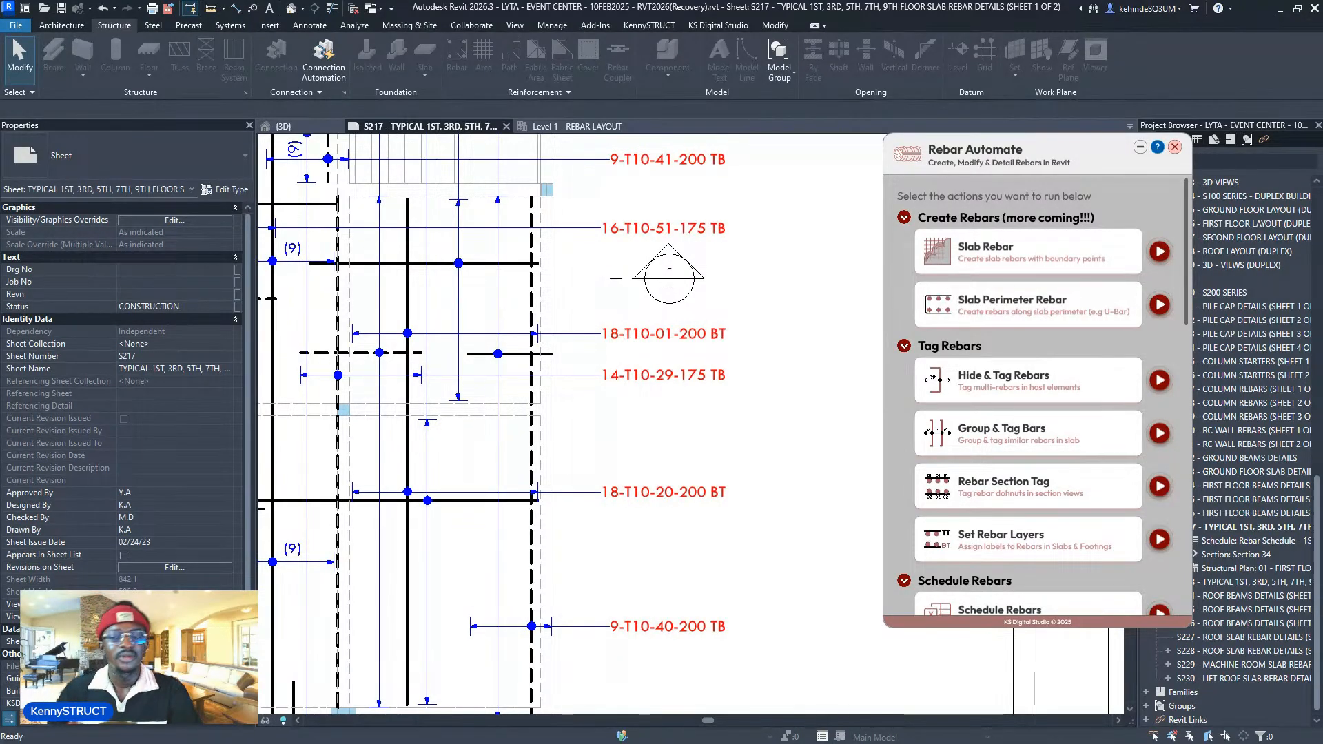
- Open the KS Digital Studio Create Account form and select the Full Name and Email fields
{"action": "mouse_move", "coordinate": [585, 741]}
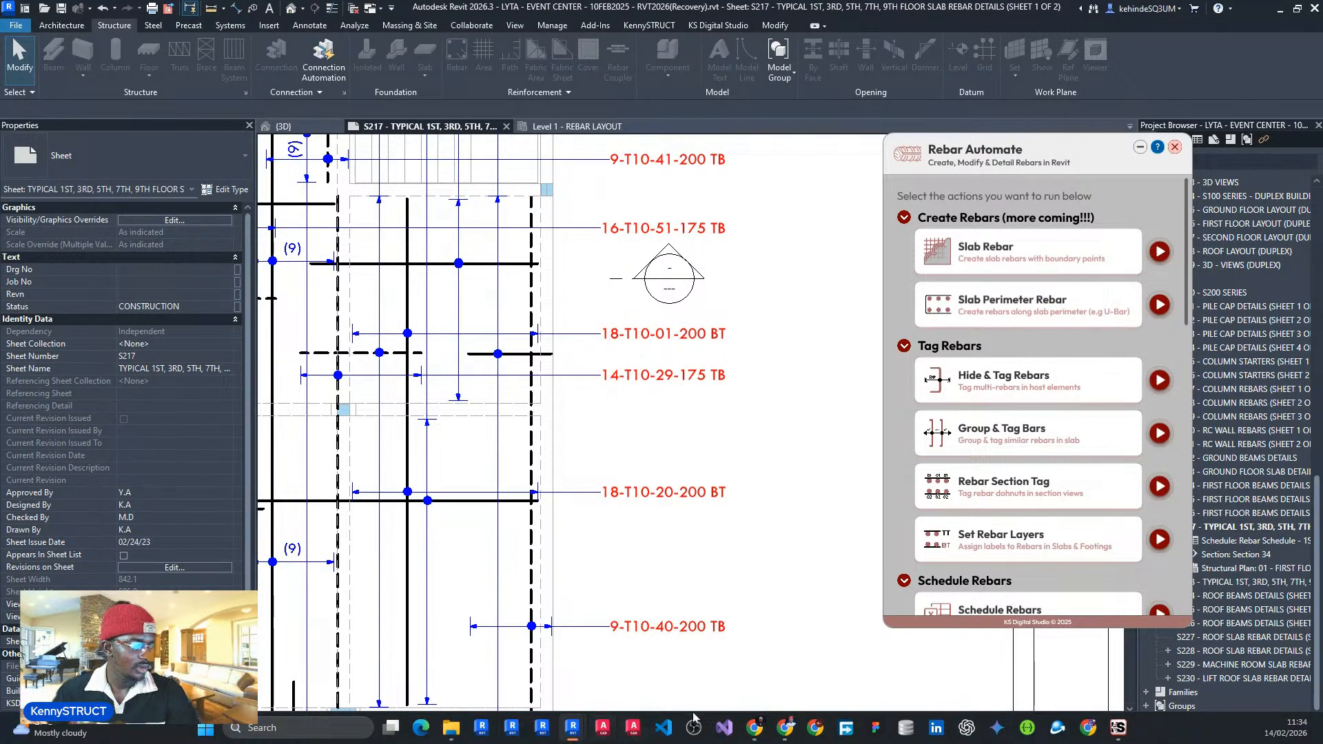
{"action": "mouse_move", "coordinate": [755, 729]}
{"action": "left_click", "coordinate": [765, 658]}
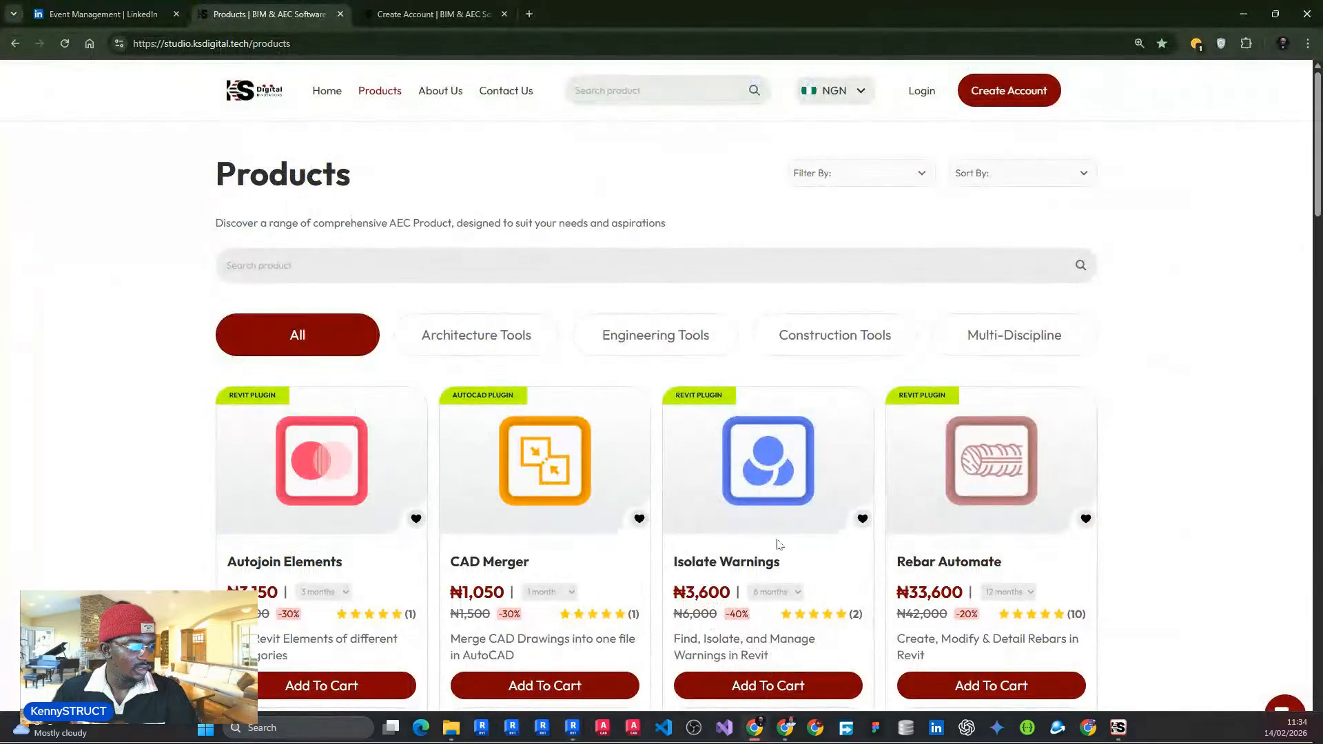
{"action": "scroll", "coordinate": [932, 519], "scroll_direction": "down", "scroll_amount": 2}
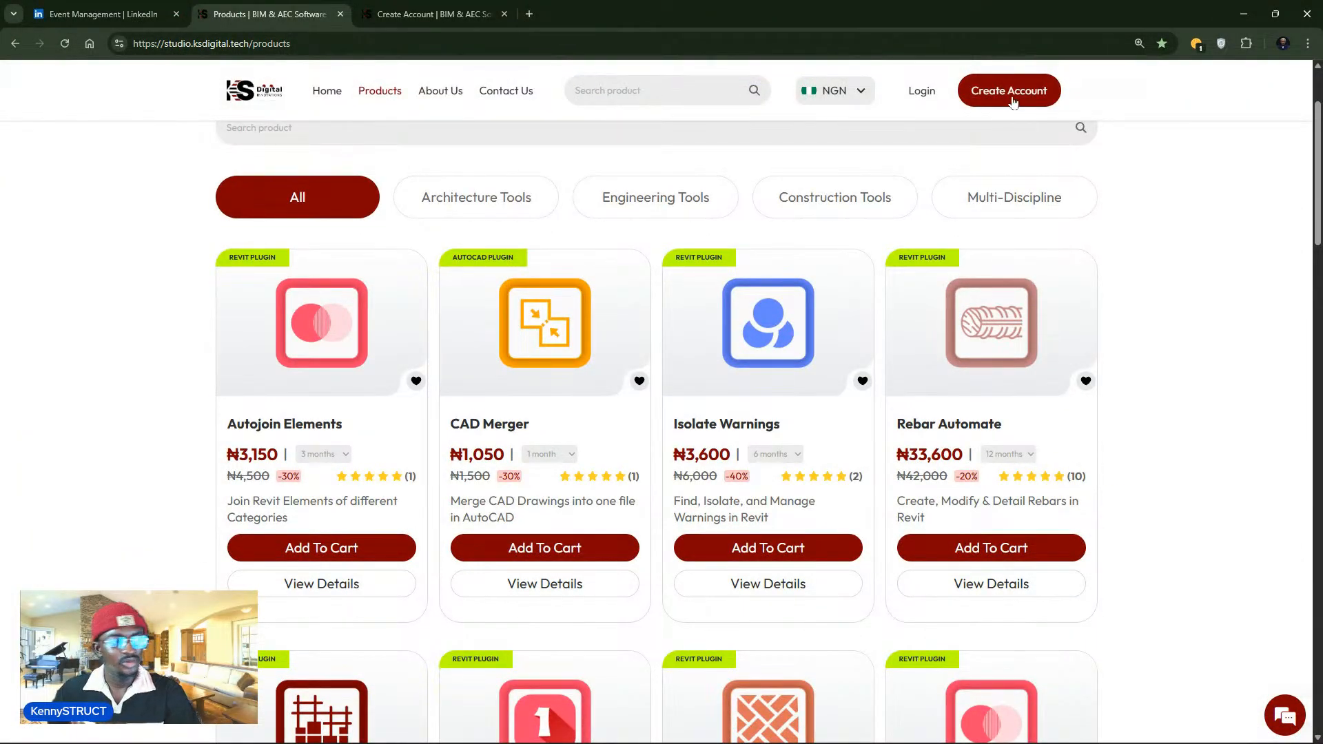
{"action": "left_click", "coordinate": [992, 103]}
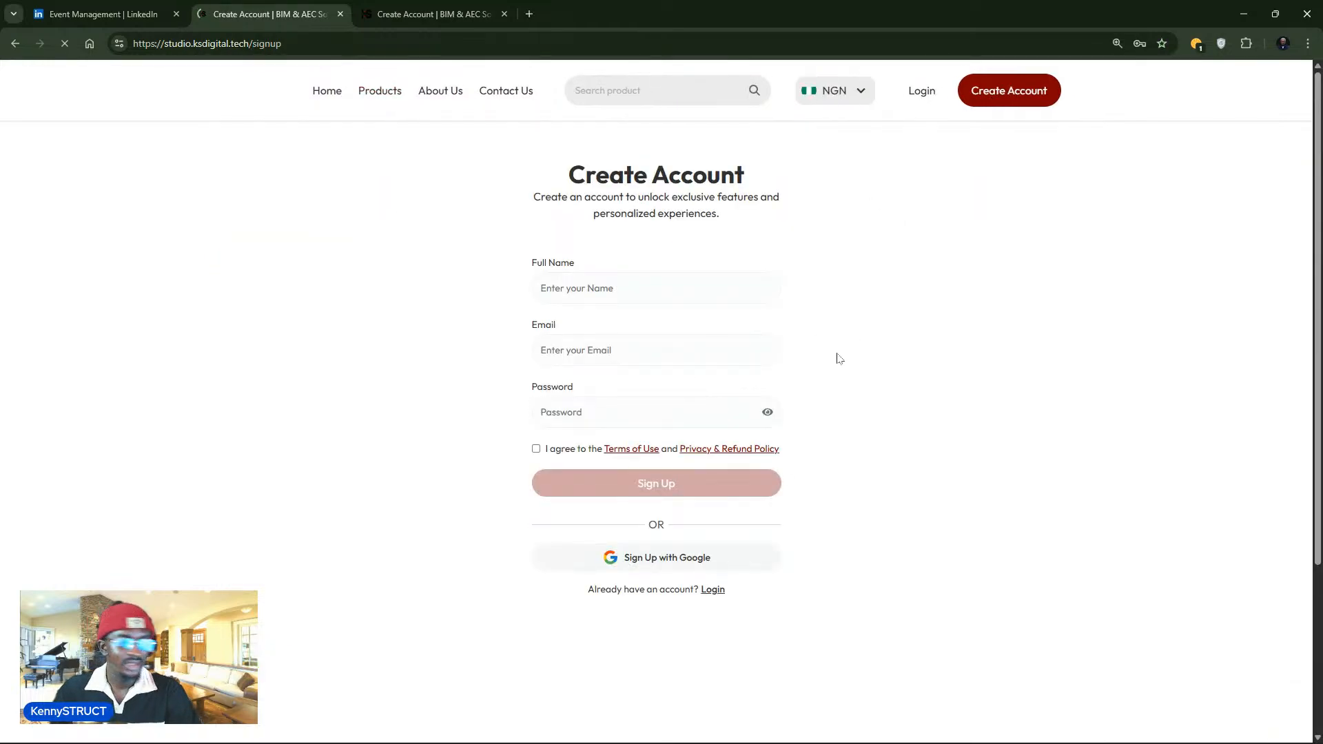
{"action": "left_click", "coordinate": [598, 296]}
{"action": "left_click", "coordinate": [563, 353]}
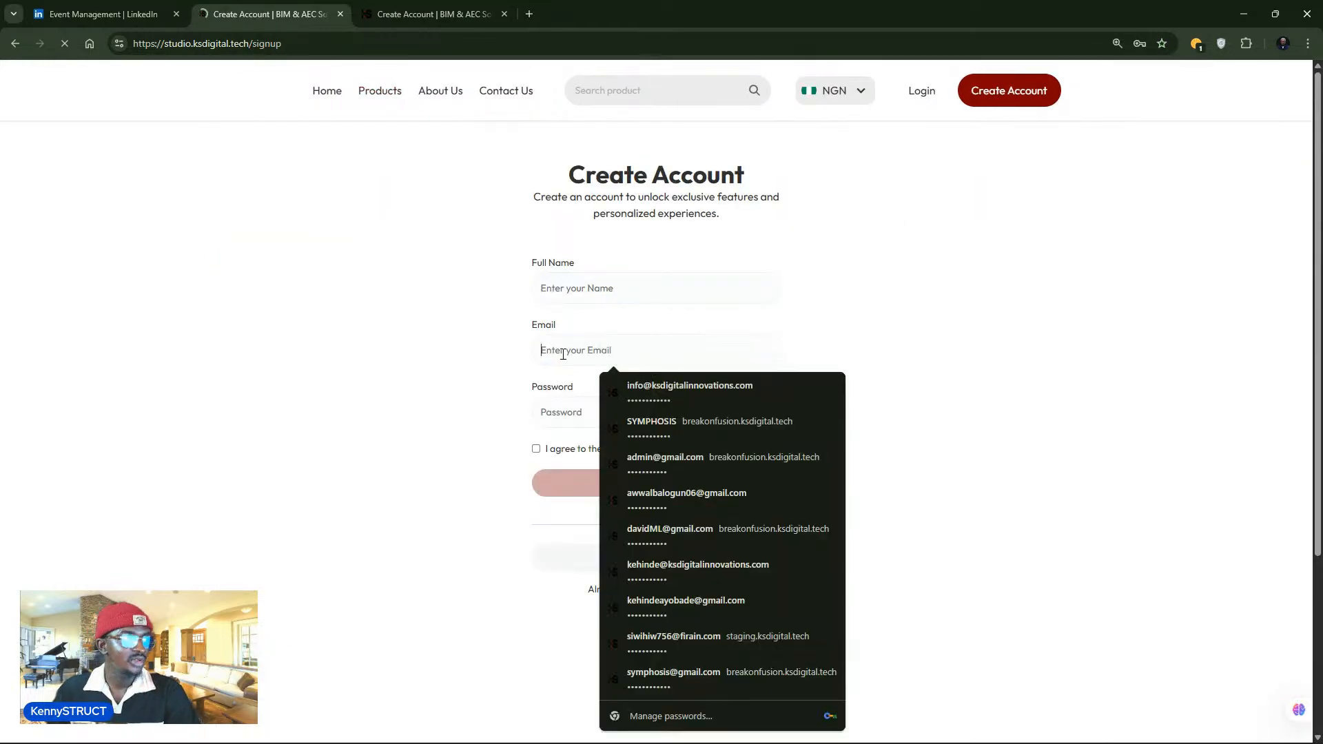
{"action": "left_click", "coordinate": [961, 318]}
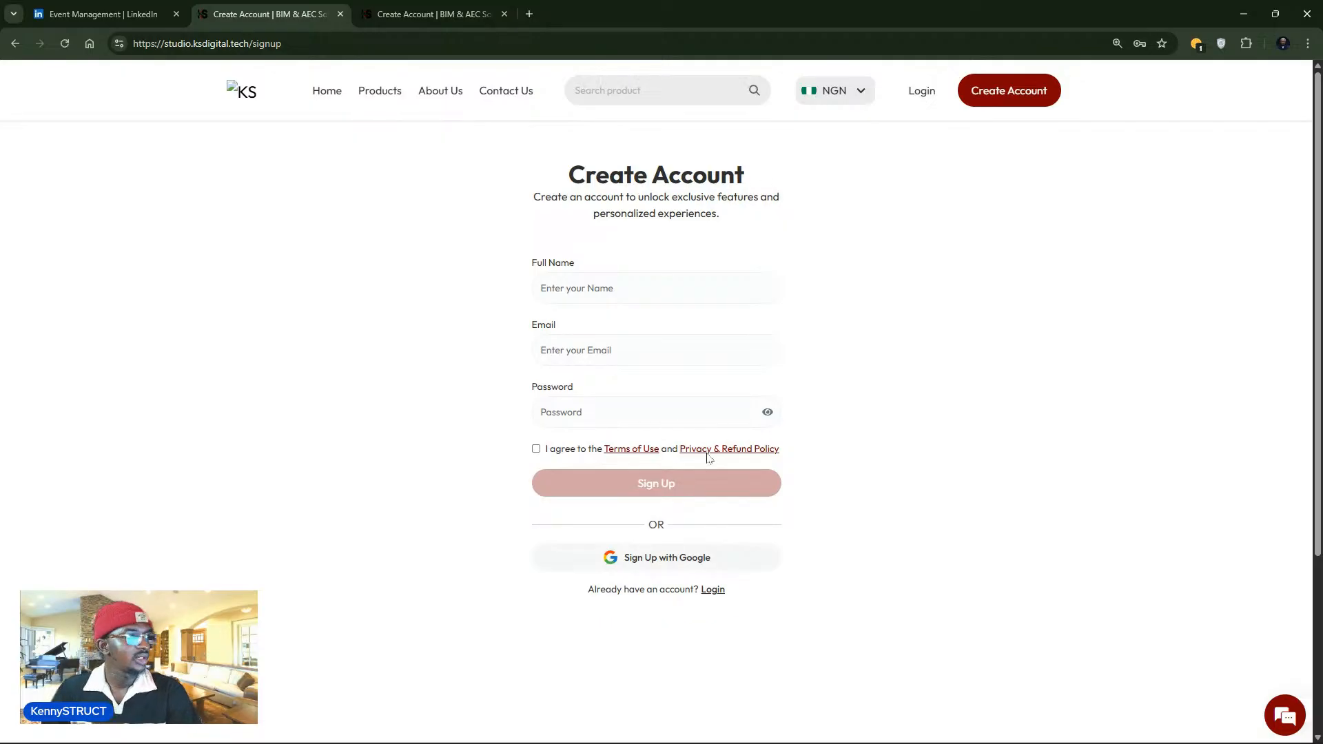
- Open the Privacy & Refund Policy page, then return to the signup tab and the Products catalogue
{"action": "scroll", "coordinate": [753, 476], "scroll_direction": "down", "scroll_amount": 3}
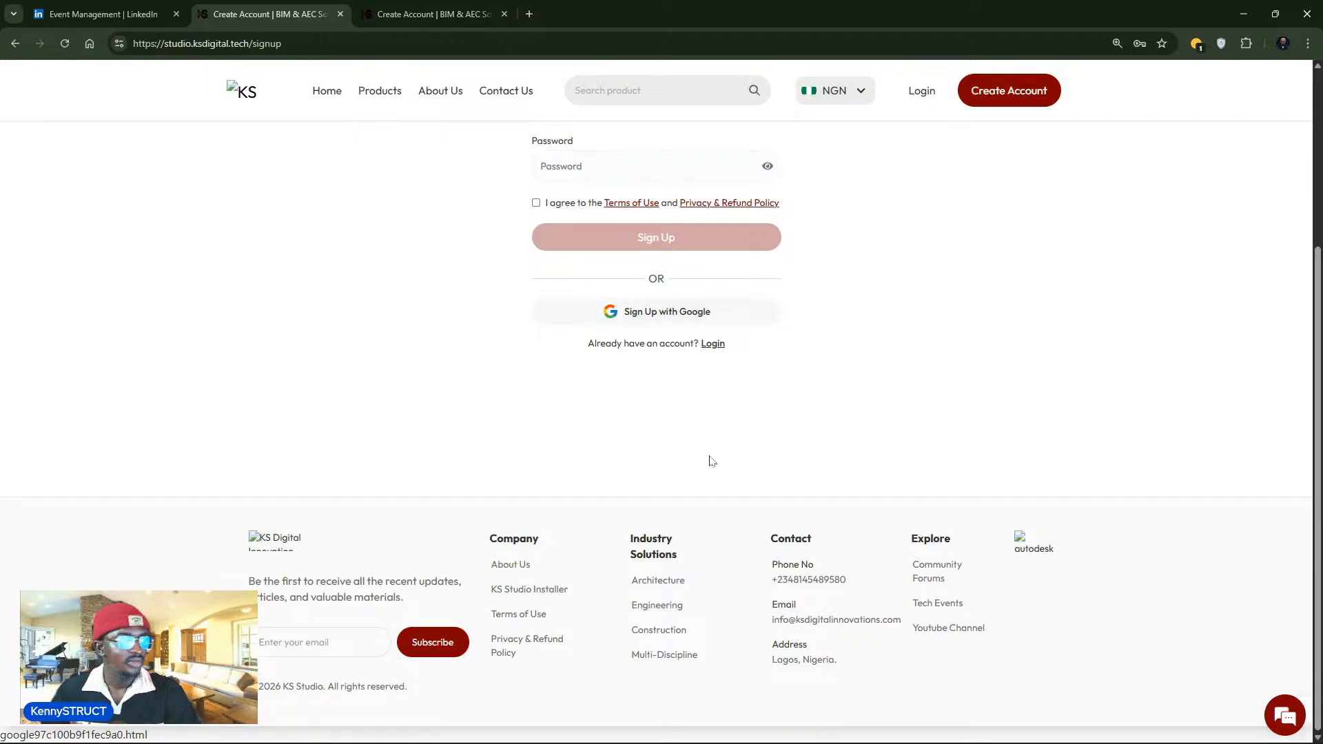
{"action": "scroll", "coordinate": [709, 456], "scroll_direction": "up", "scroll_amount": 3}
{"action": "scroll", "coordinate": [712, 458], "scroll_direction": "down", "scroll_amount": 3}
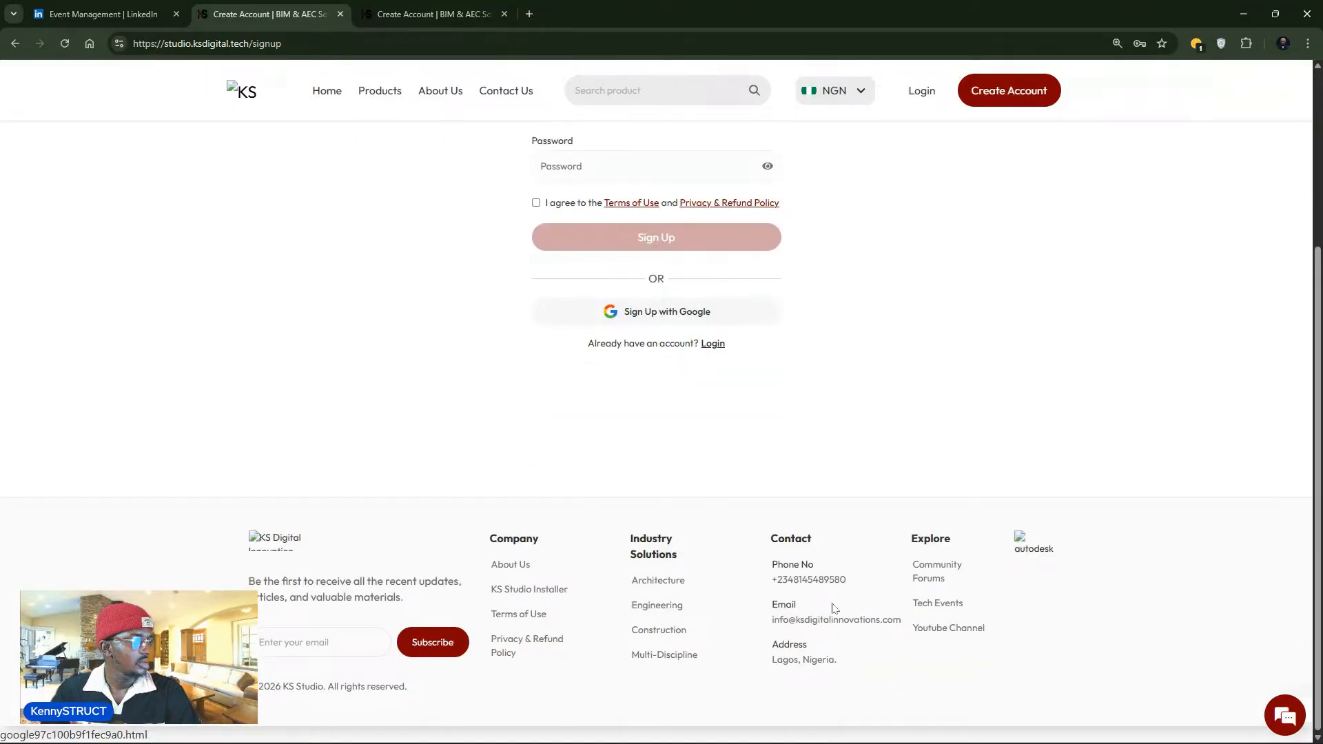
{"action": "left_click", "coordinate": [951, 569]}
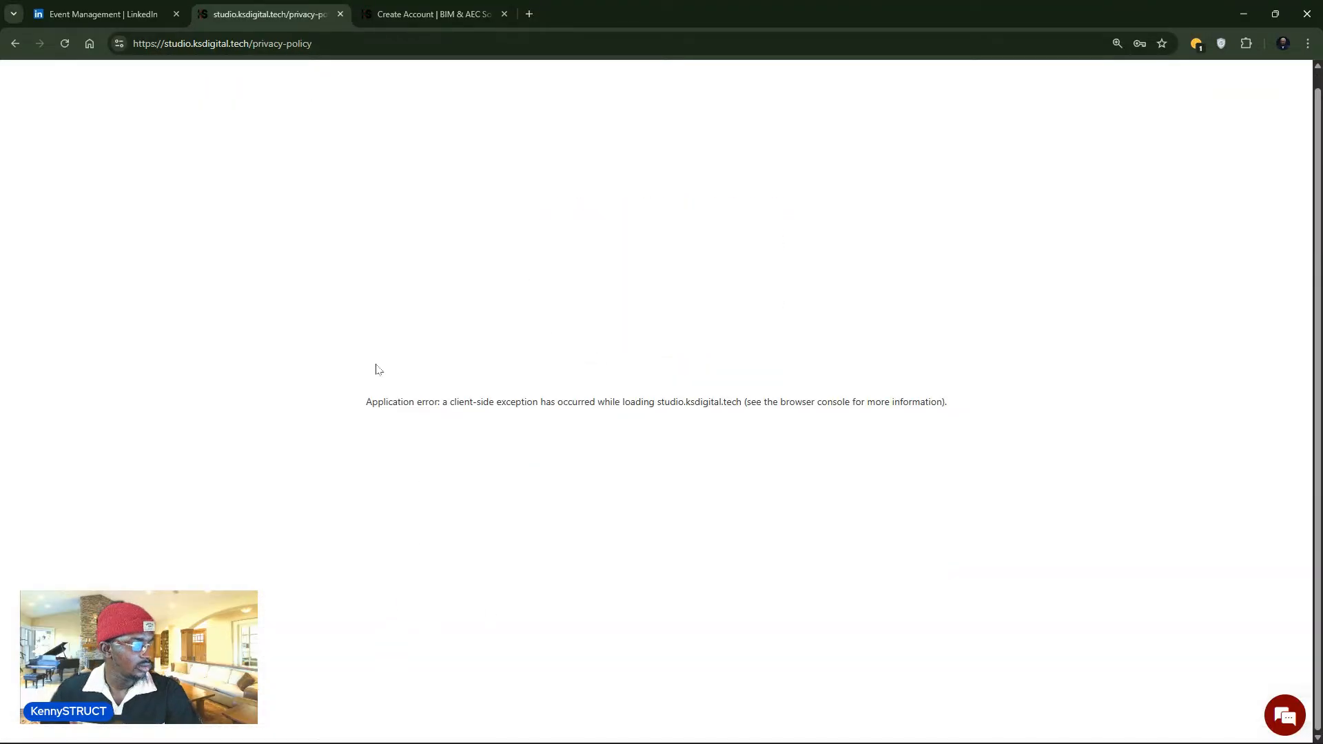
{"action": "left_click", "coordinate": [421, 14]}
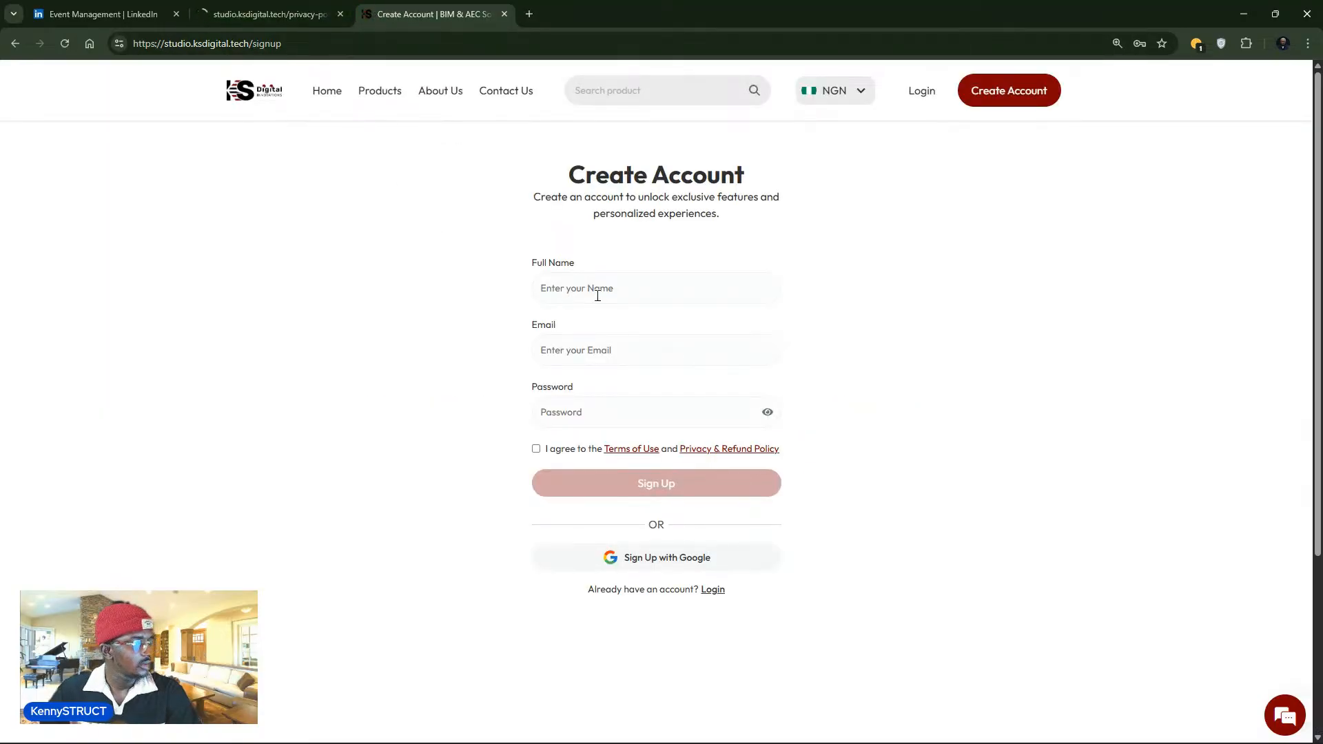
{"action": "left_click", "coordinate": [392, 91]}
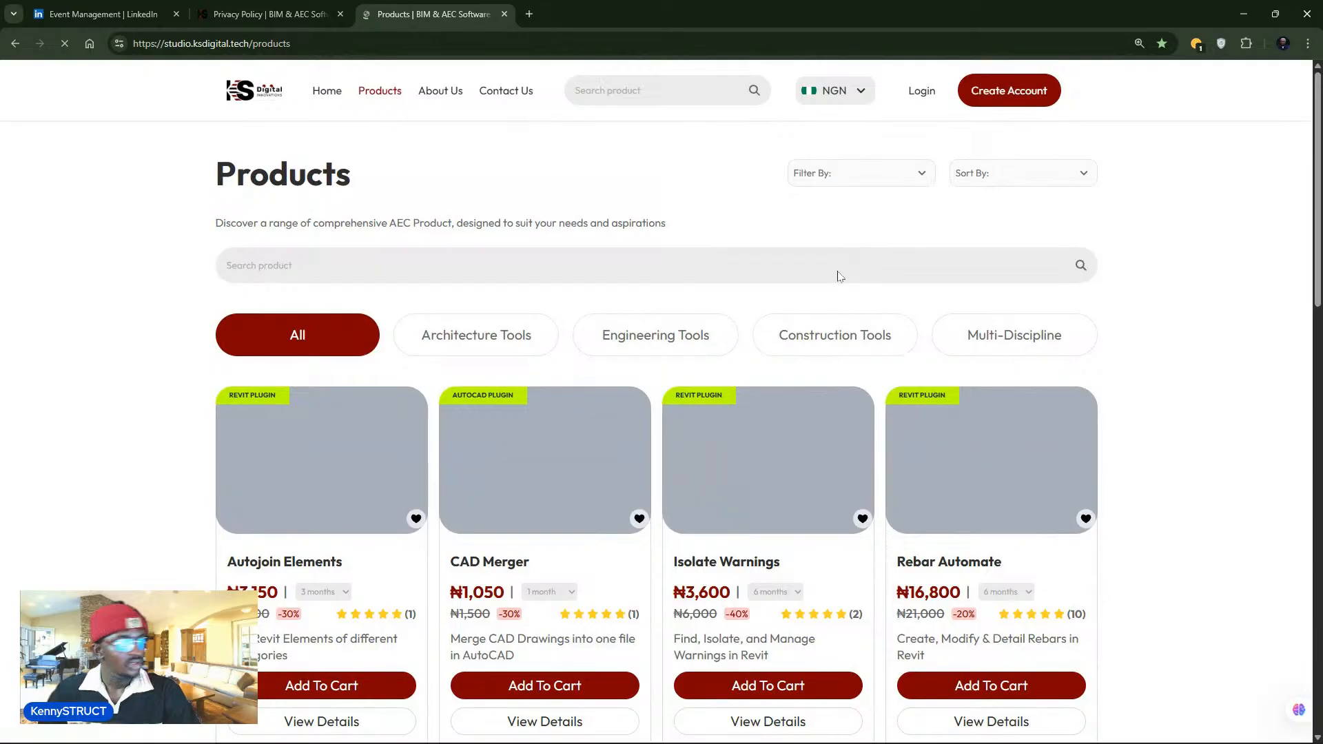
- Check the Rebar Automate subscription options and open its product details page
{"action": "scroll", "coordinate": [895, 365], "scroll_direction": "down", "scroll_amount": 2}
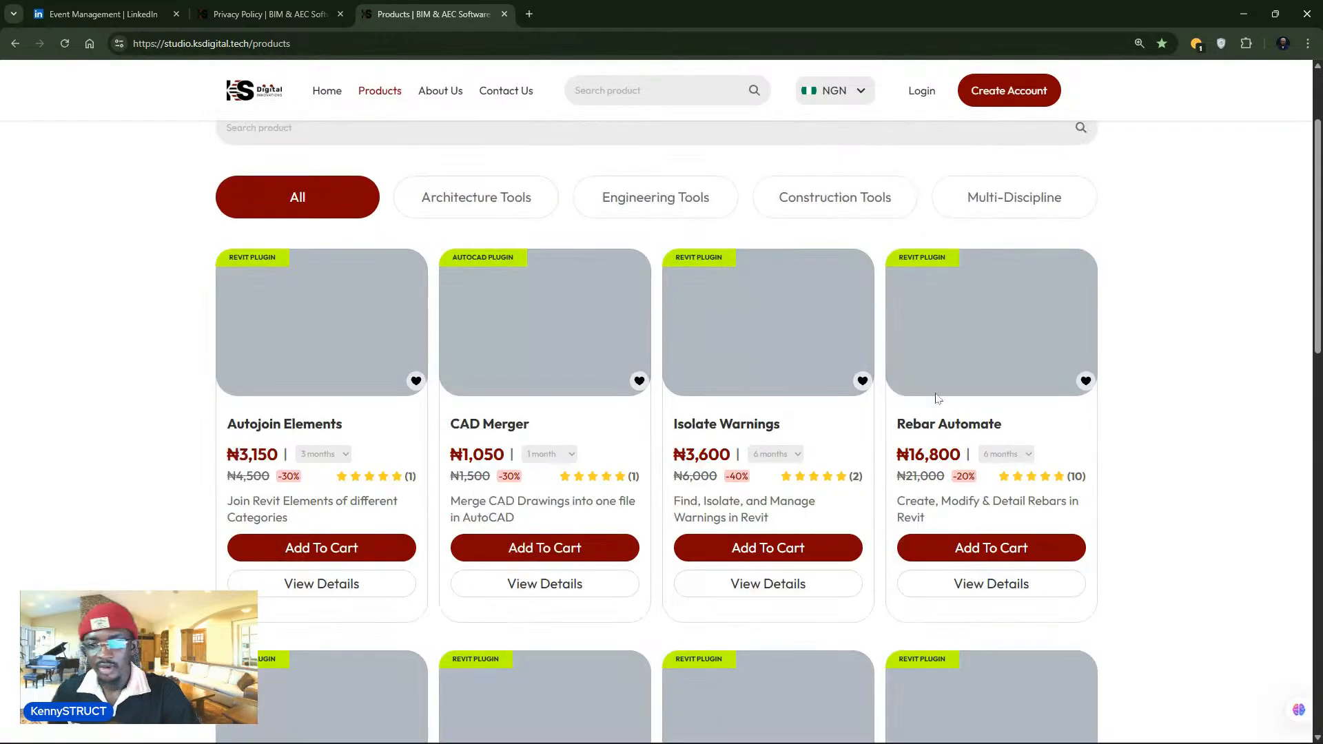
{"action": "scroll", "coordinate": [978, 427], "scroll_direction": "down", "scroll_amount": 3}
{"action": "scroll", "coordinate": [1013, 395], "scroll_direction": "up", "scroll_amount": 3}
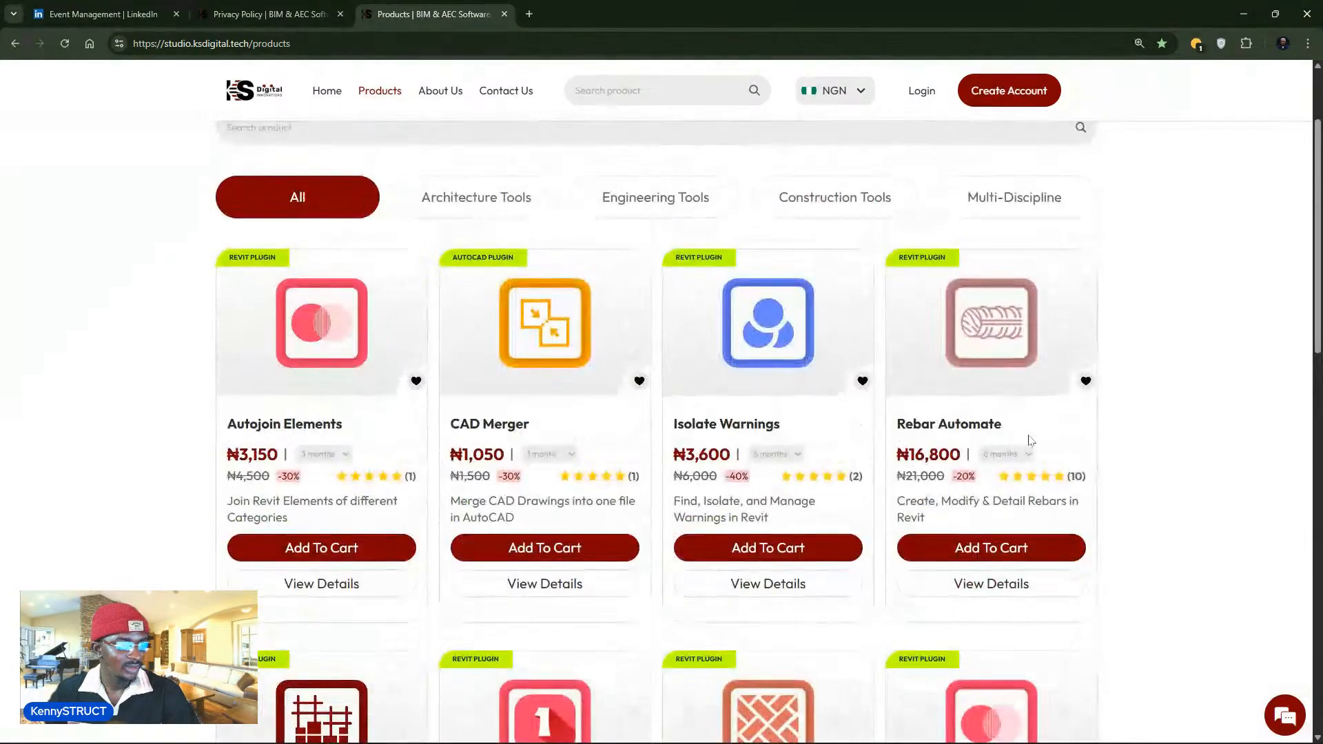
{"action": "left_click", "coordinate": [1007, 454]}
{"action": "left_click", "coordinate": [967, 580]}
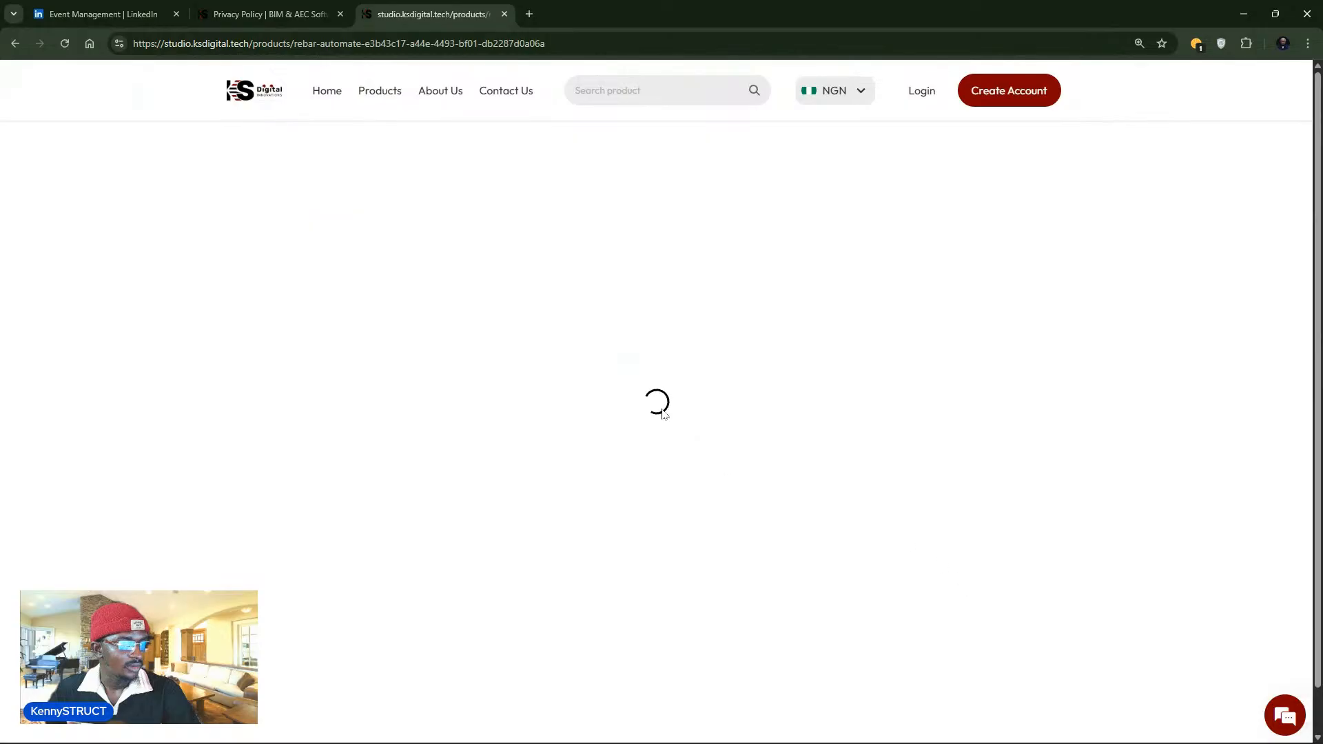
- Scroll through the Rebar Automate product page and play the embedded YouTube plugin demo
{"action": "scroll", "coordinate": [647, 412], "scroll_direction": "up", "scroll_amount": 20}
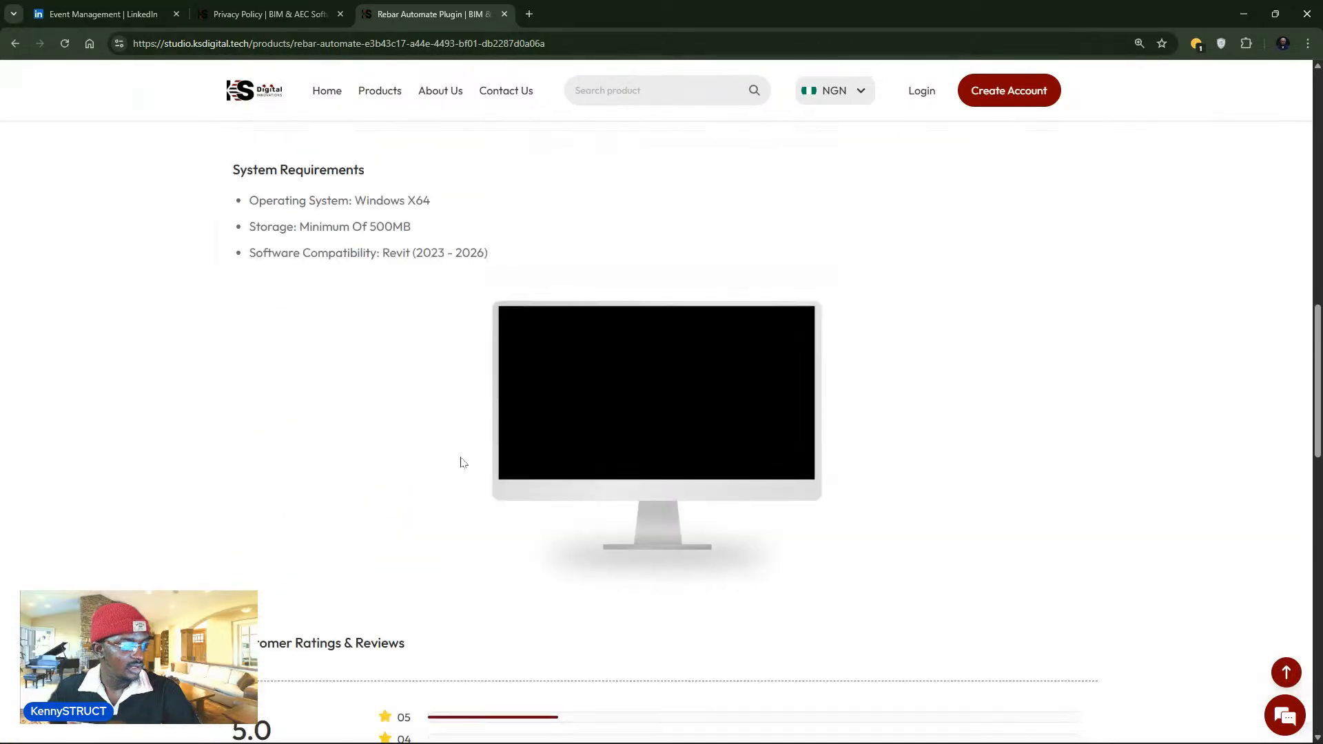
{"action": "scroll", "coordinate": [482, 385], "scroll_direction": "up", "scroll_amount": 2}
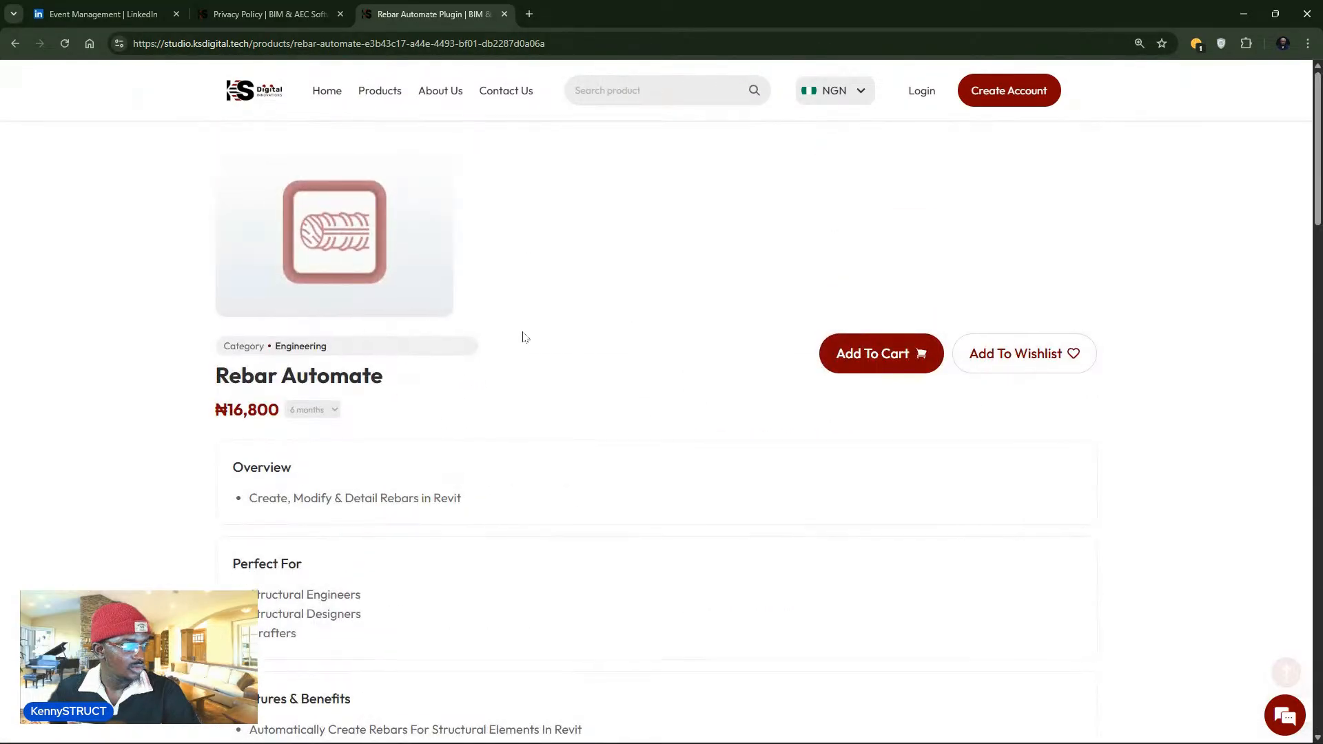
{"action": "scroll", "coordinate": [475, 333], "scroll_direction": "down", "scroll_amount": 4}
{"action": "scroll", "coordinate": [929, 339], "scroll_direction": "up", "scroll_amount": 2}
{"action": "scroll", "coordinate": [930, 339], "scroll_direction": "up", "scroll_amount": 2}
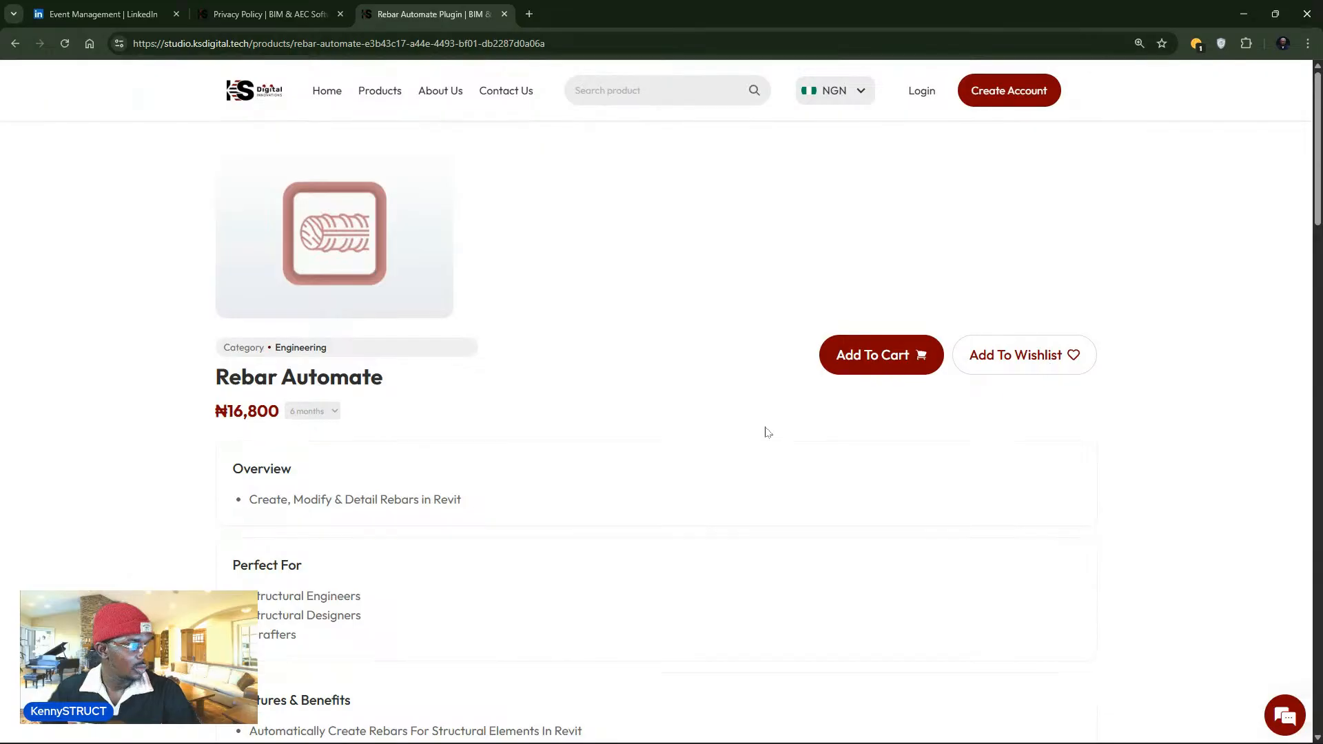
{"action": "scroll", "coordinate": [699, 344], "scroll_direction": "down", "scroll_amount": 5}
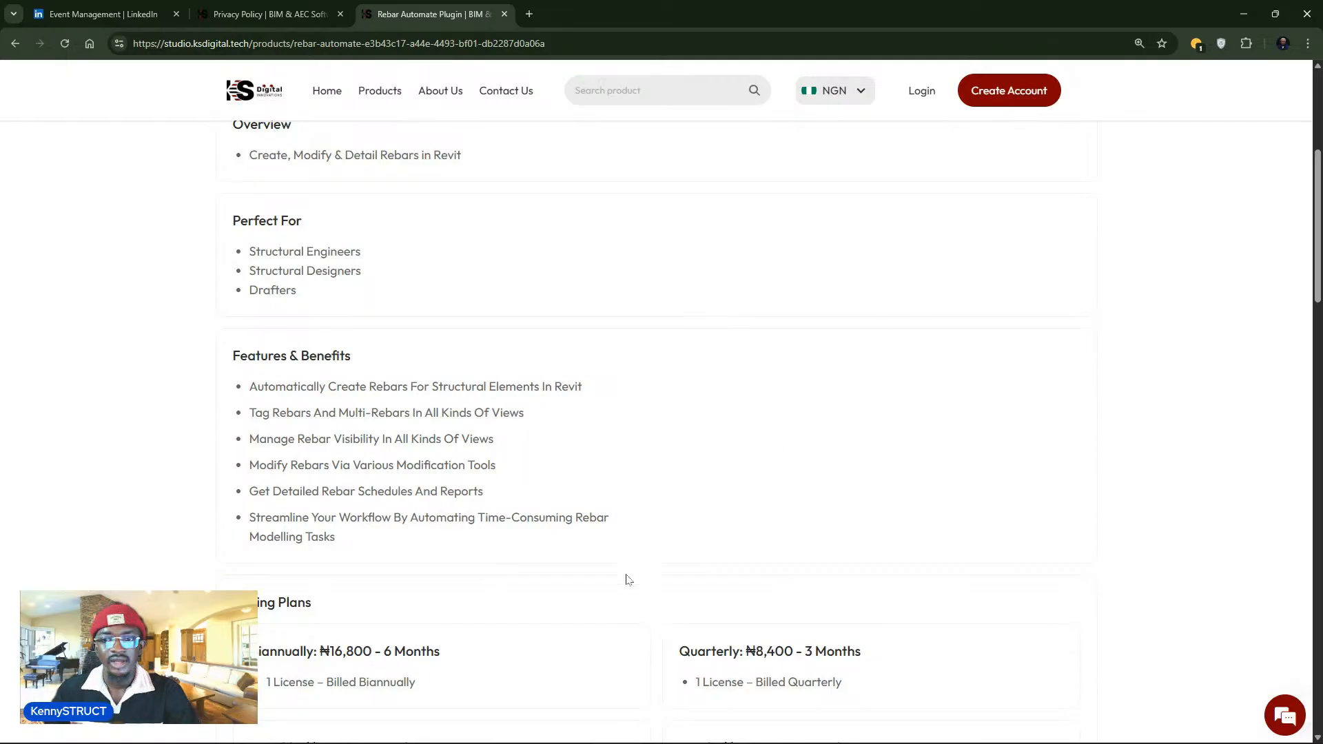
{"action": "scroll", "coordinate": [482, 562], "scroll_direction": "up", "scroll_amount": 1}
{"action": "scroll", "coordinate": [503, 531], "scroll_direction": "down", "scroll_amount": 3}
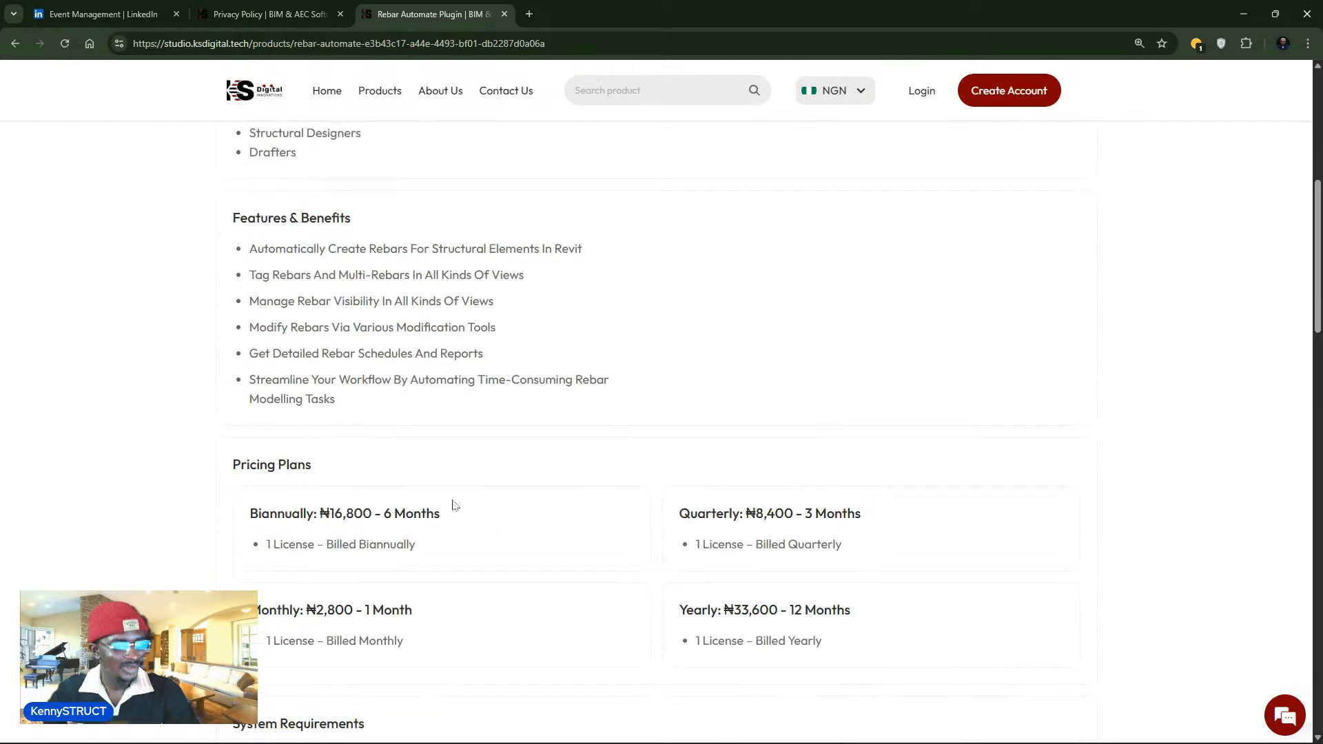
{"action": "scroll", "coordinate": [310, 260], "scroll_direction": "down", "scroll_amount": 4}
{"action": "scroll", "coordinate": [303, 253], "scroll_direction": "up", "scroll_amount": 6}
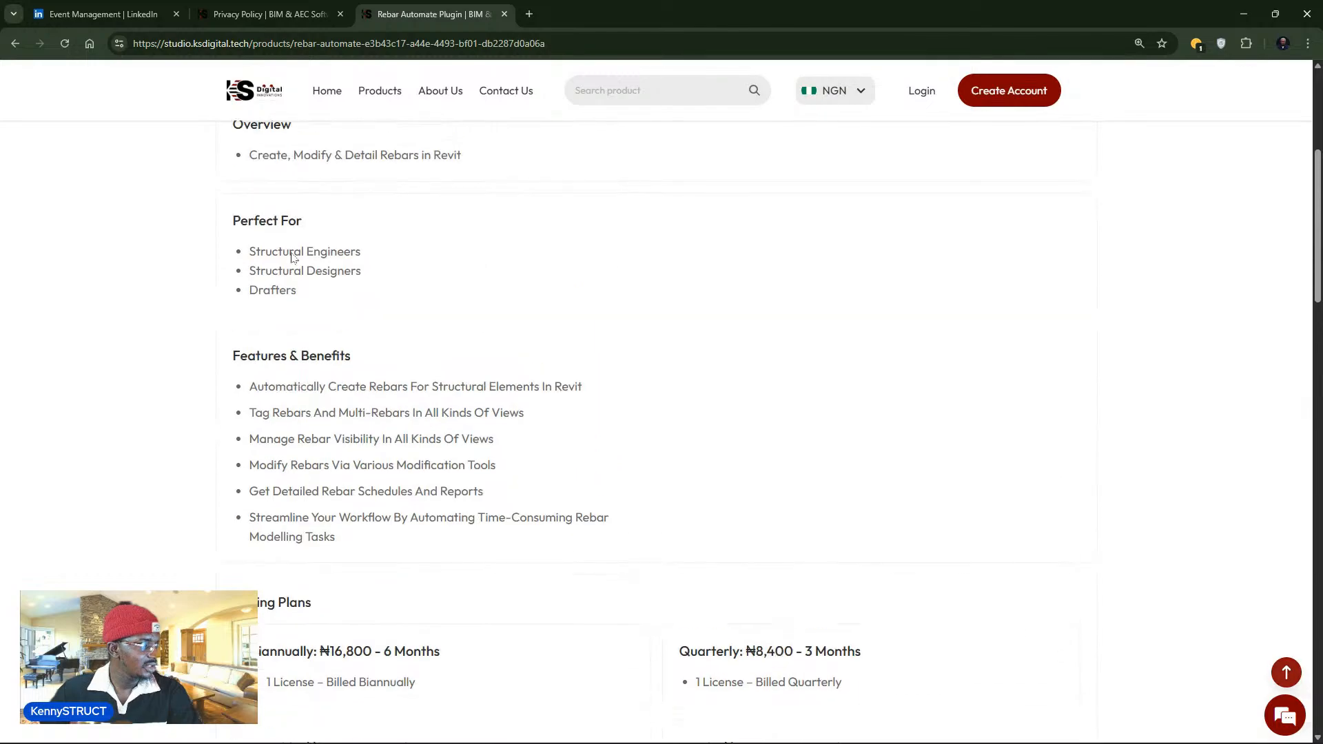
{"action": "scroll", "coordinate": [295, 264], "scroll_direction": "up", "scroll_amount": 2}
{"action": "scroll", "coordinate": [457, 296], "scroll_direction": "down", "scroll_amount": 3}
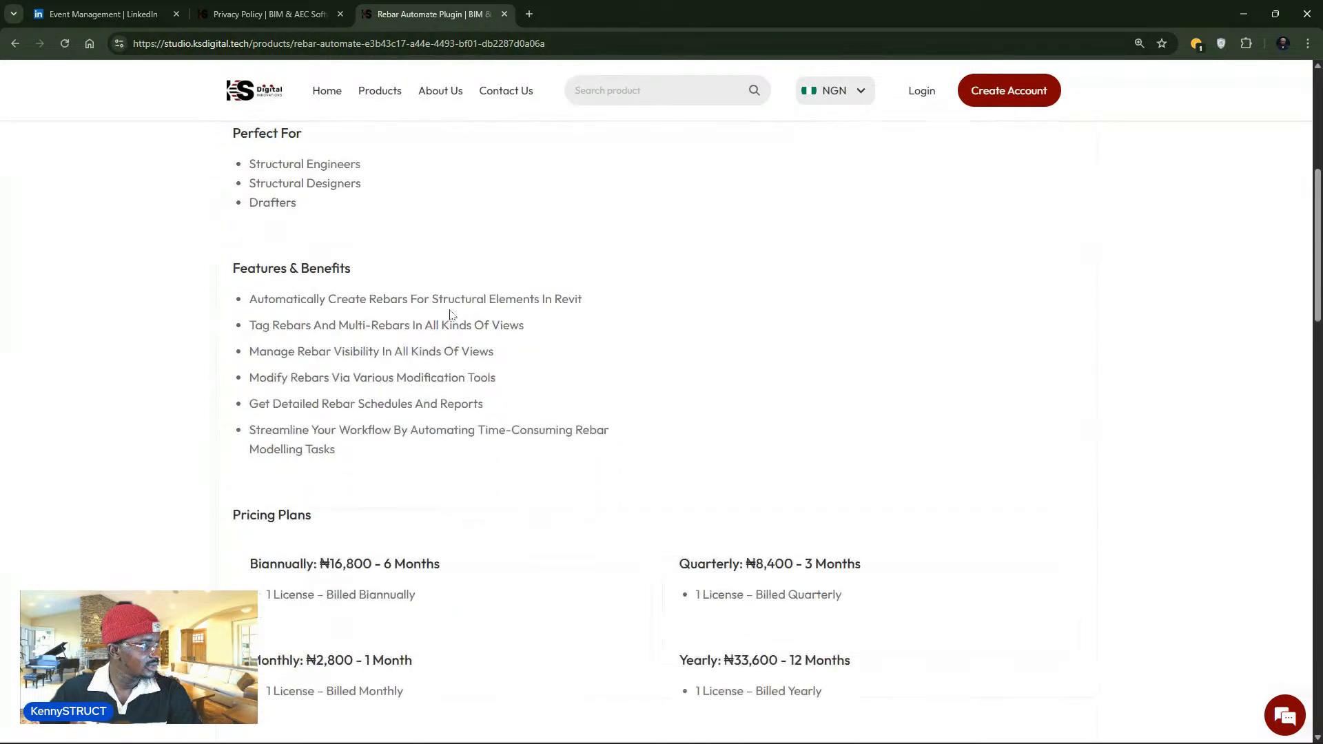
{"action": "scroll", "coordinate": [455, 330], "scroll_direction": "down", "scroll_amount": 9}
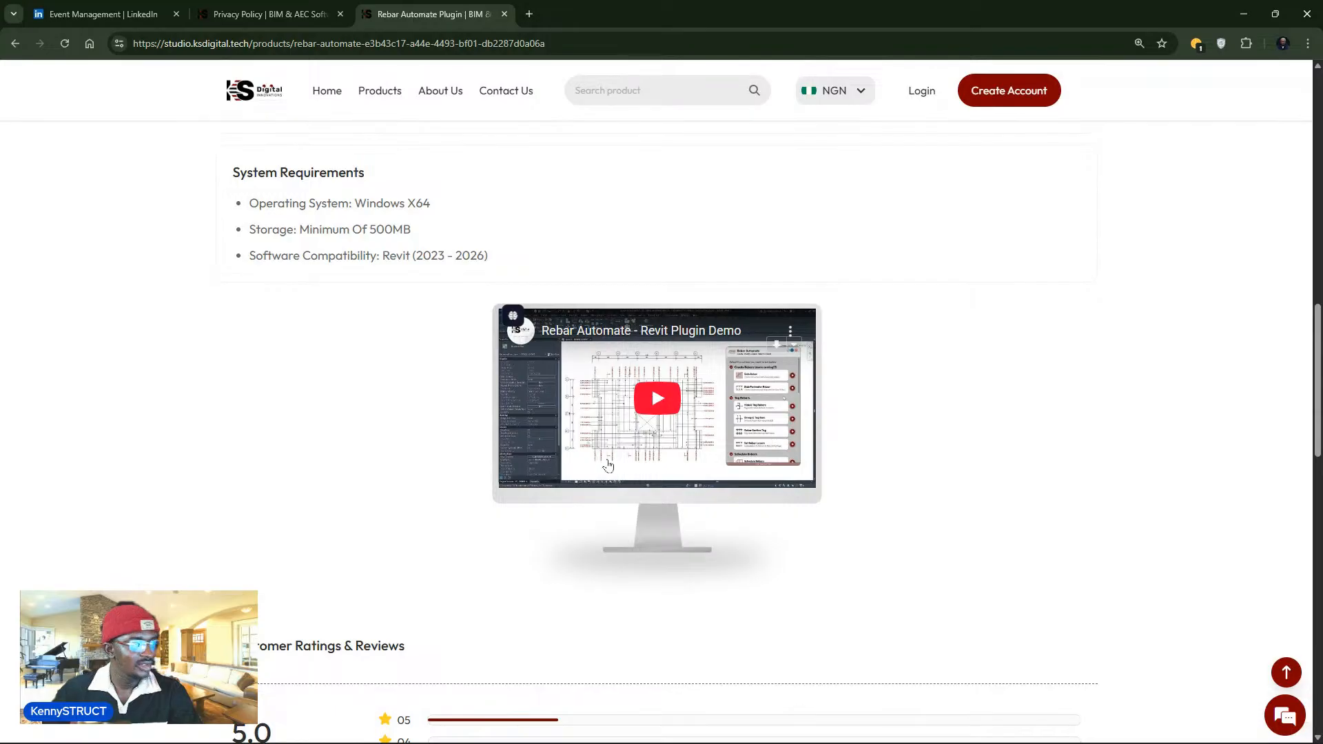
{"action": "left_click", "coordinate": [660, 413]}
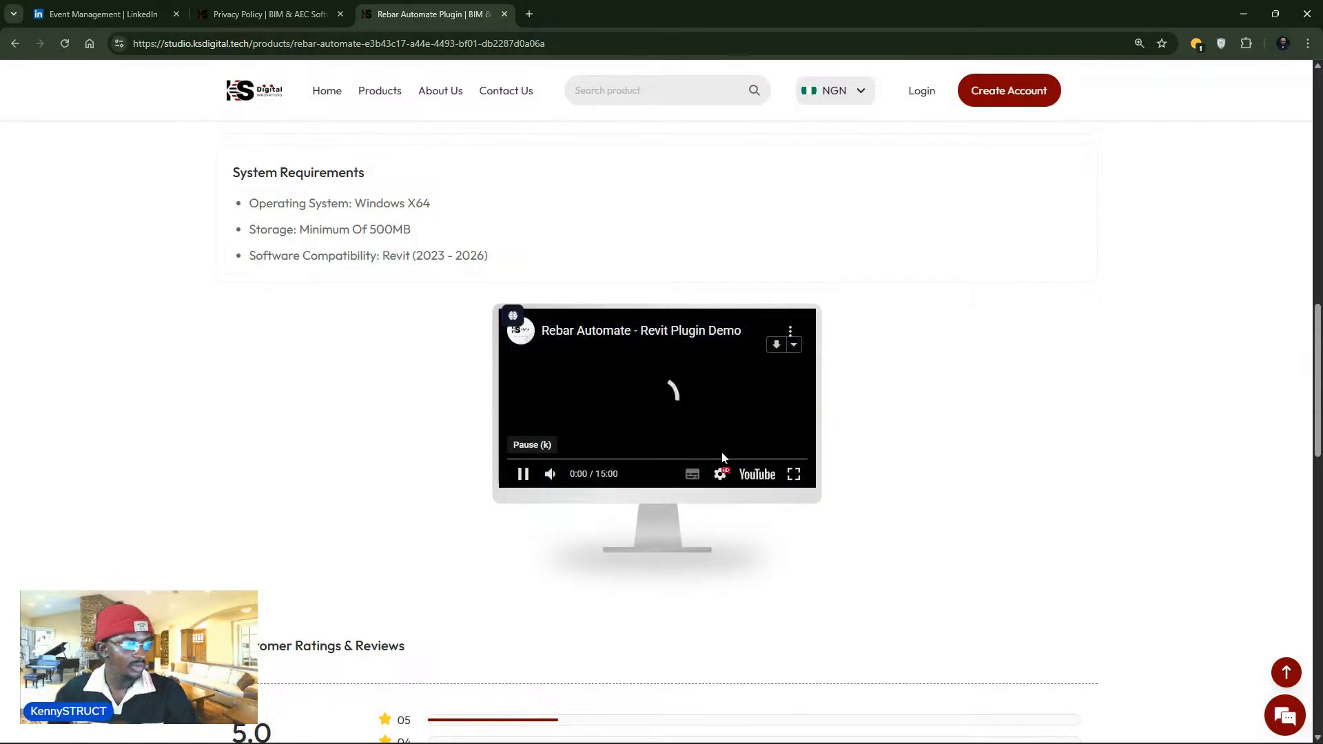
- Watch the Rebar Automate demo full screen, then switch back to the Revit project window
{"action": "left_click", "coordinate": [793, 474]}
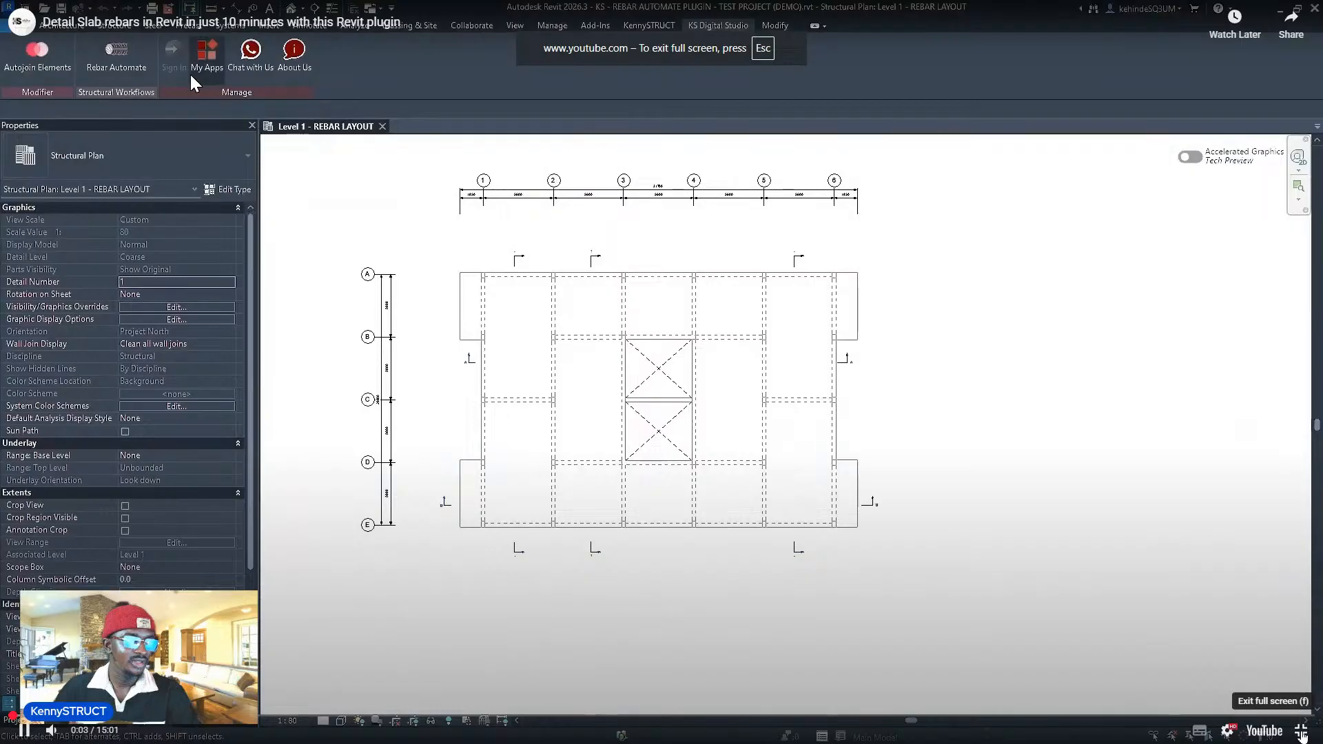
{"action": "left_click", "coordinate": [1301, 733]}
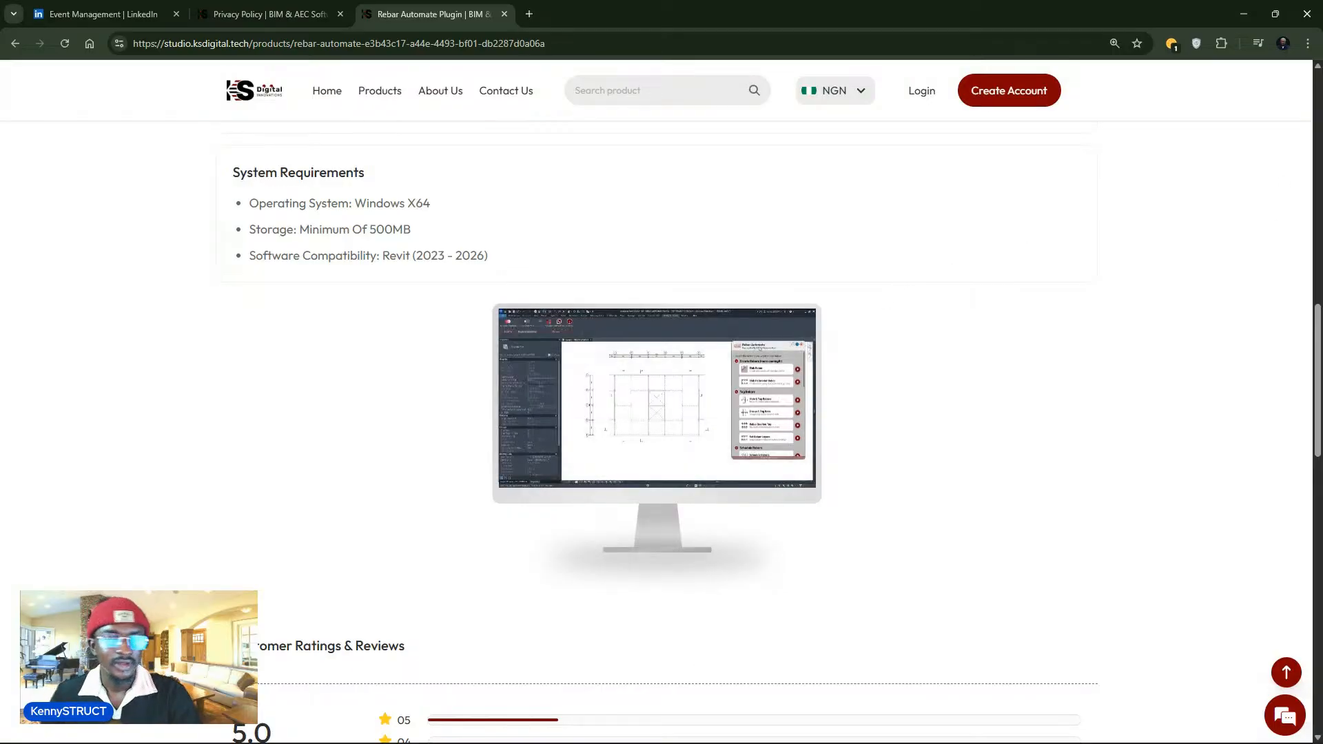
{"action": "left_click", "coordinate": [571, 727]}
{"action": "left_click", "coordinate": [537, 654]}
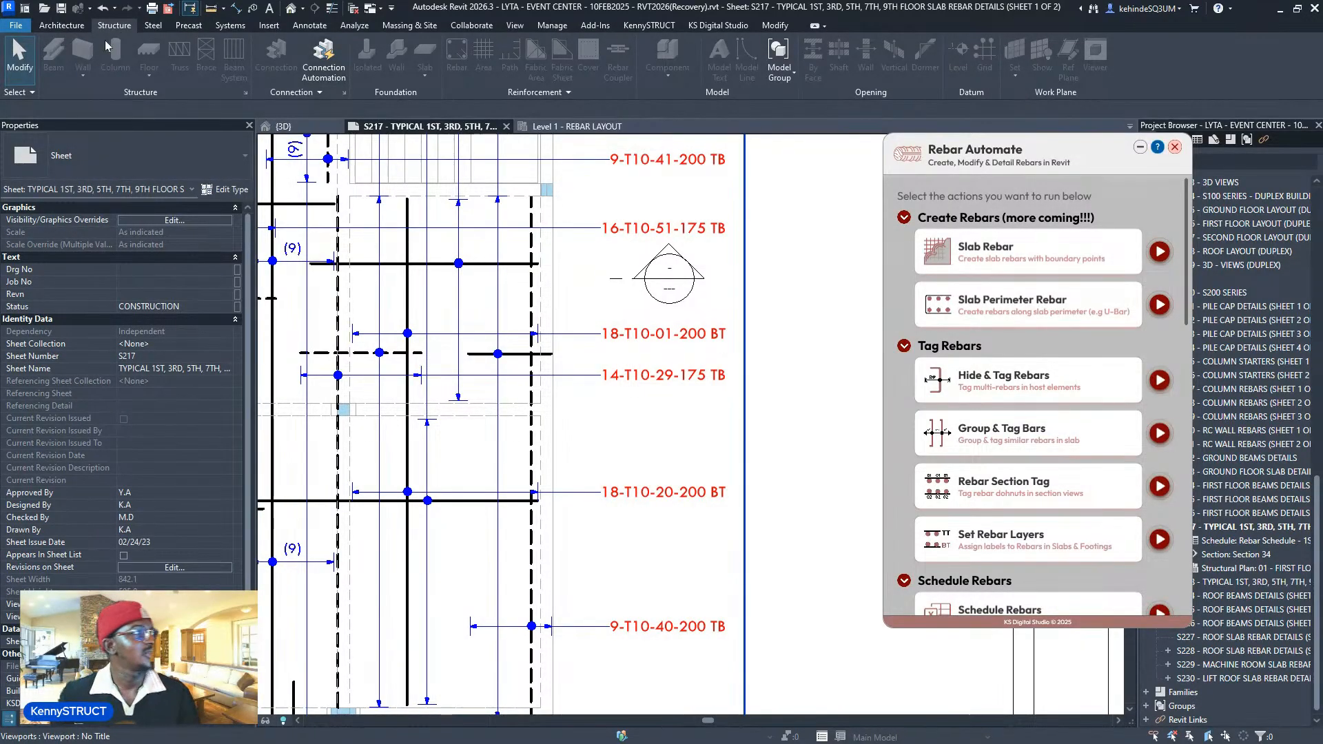
- Activate the first-floor rebar plan viewport on sheet S217 and open the Hide & Tag Rebars settings
{"action": "double_click", "coordinate": [477, 285]}
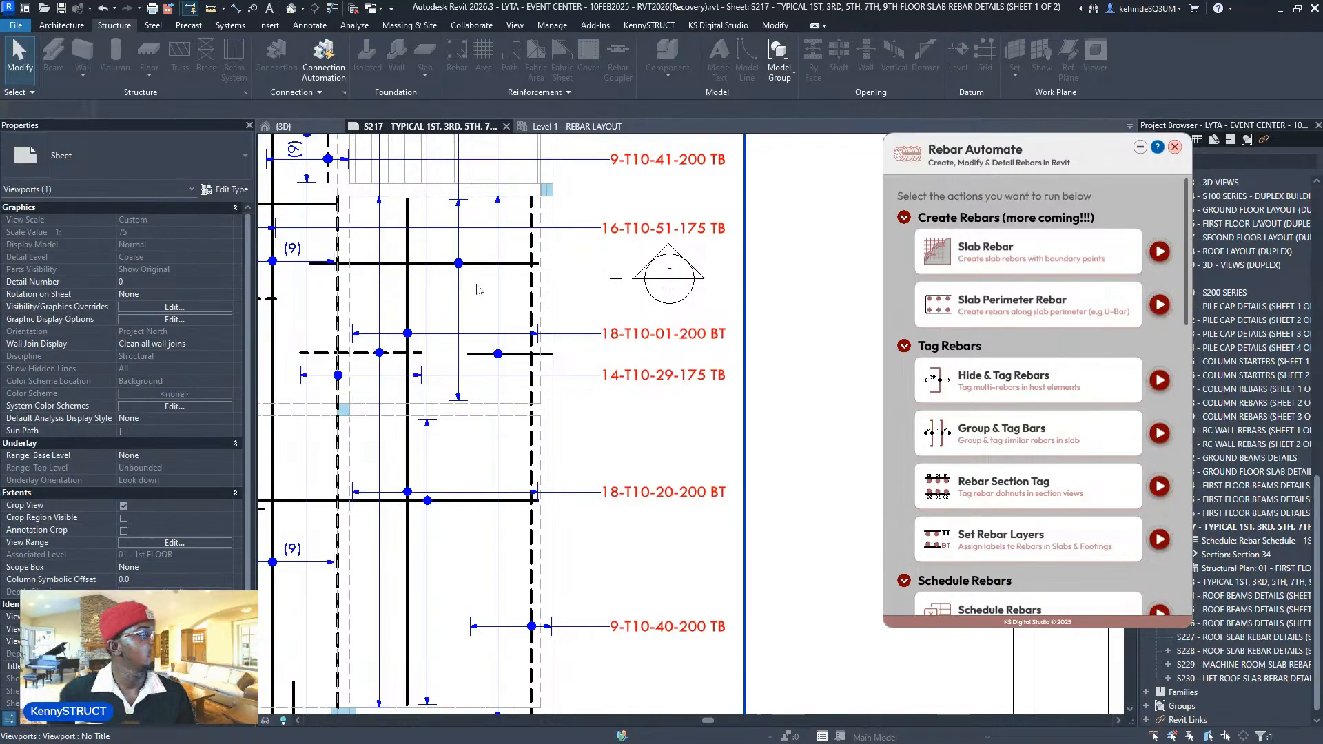
{"action": "left_click", "coordinate": [236, 65]}
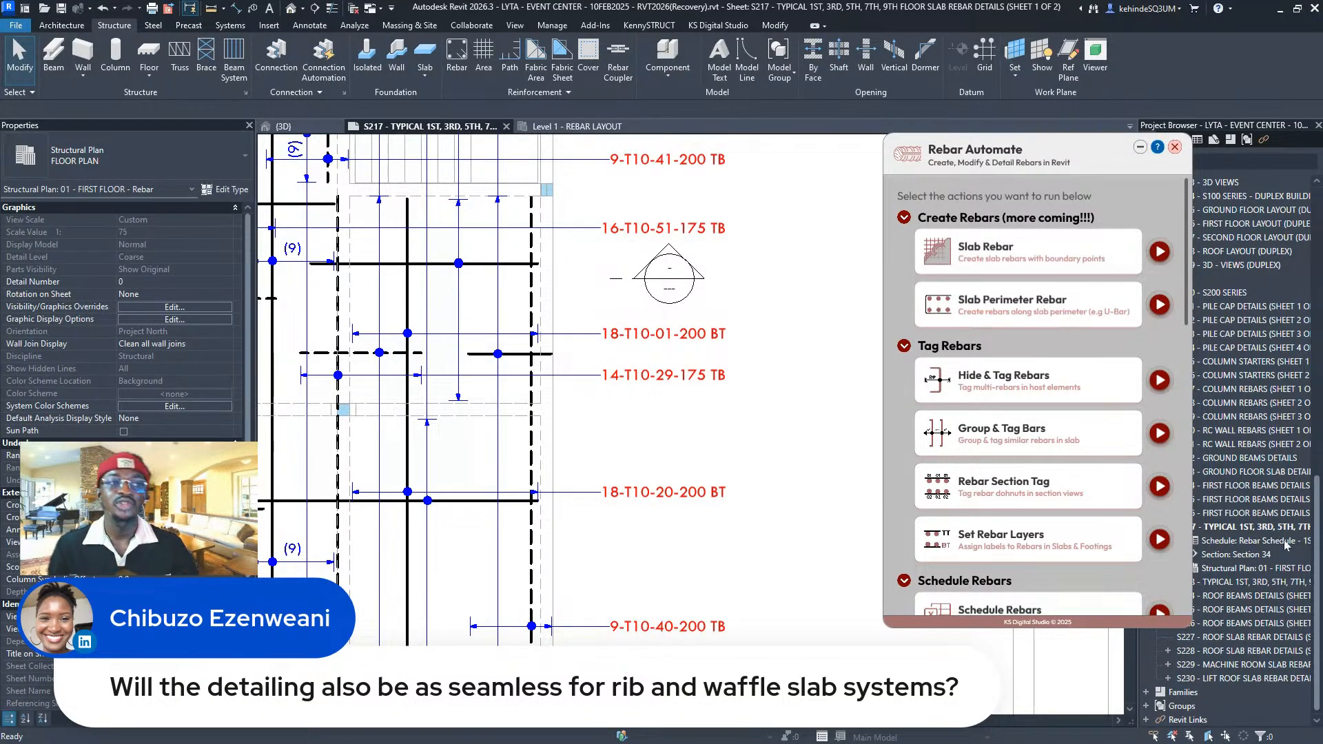
{"action": "scroll", "coordinate": [1061, 476], "scroll_direction": "down", "scroll_amount": 4}
{"action": "scroll", "coordinate": [1064, 498], "scroll_direction": "up", "scroll_amount": 3}
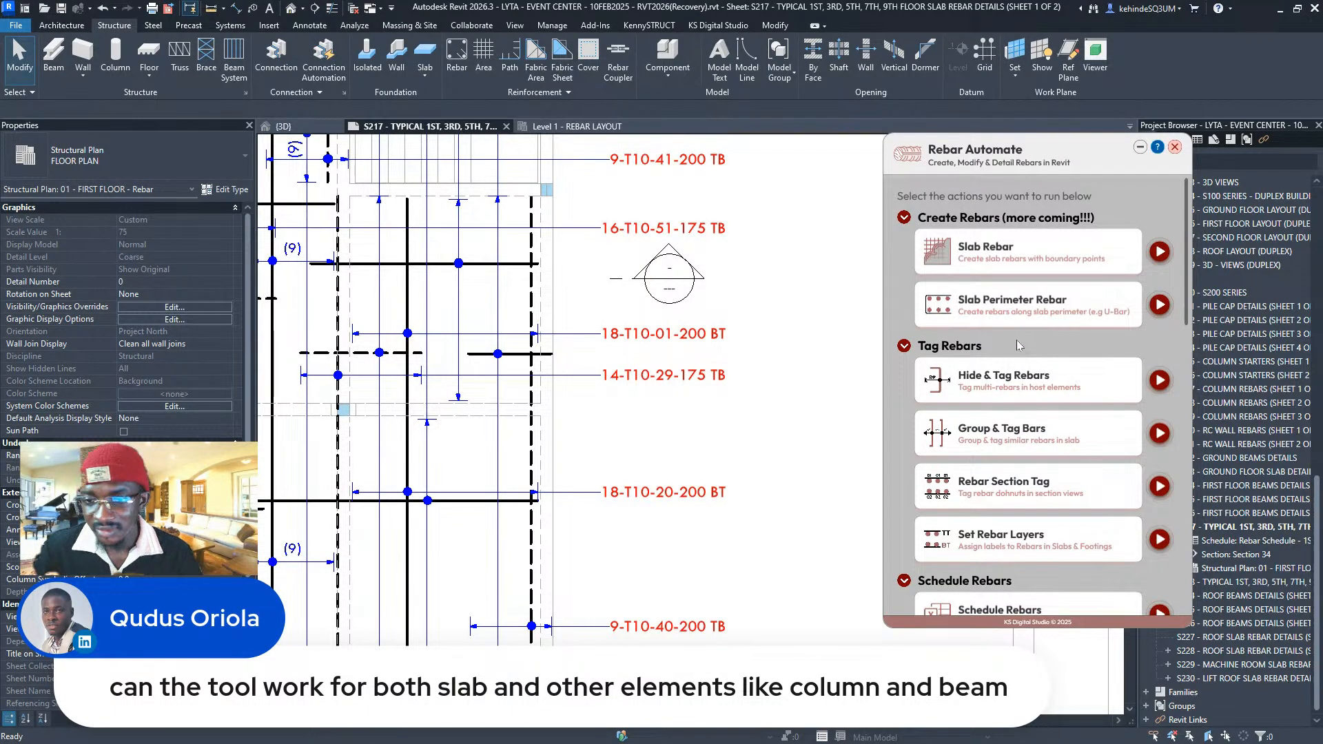
{"action": "left_click", "coordinate": [1160, 381]}
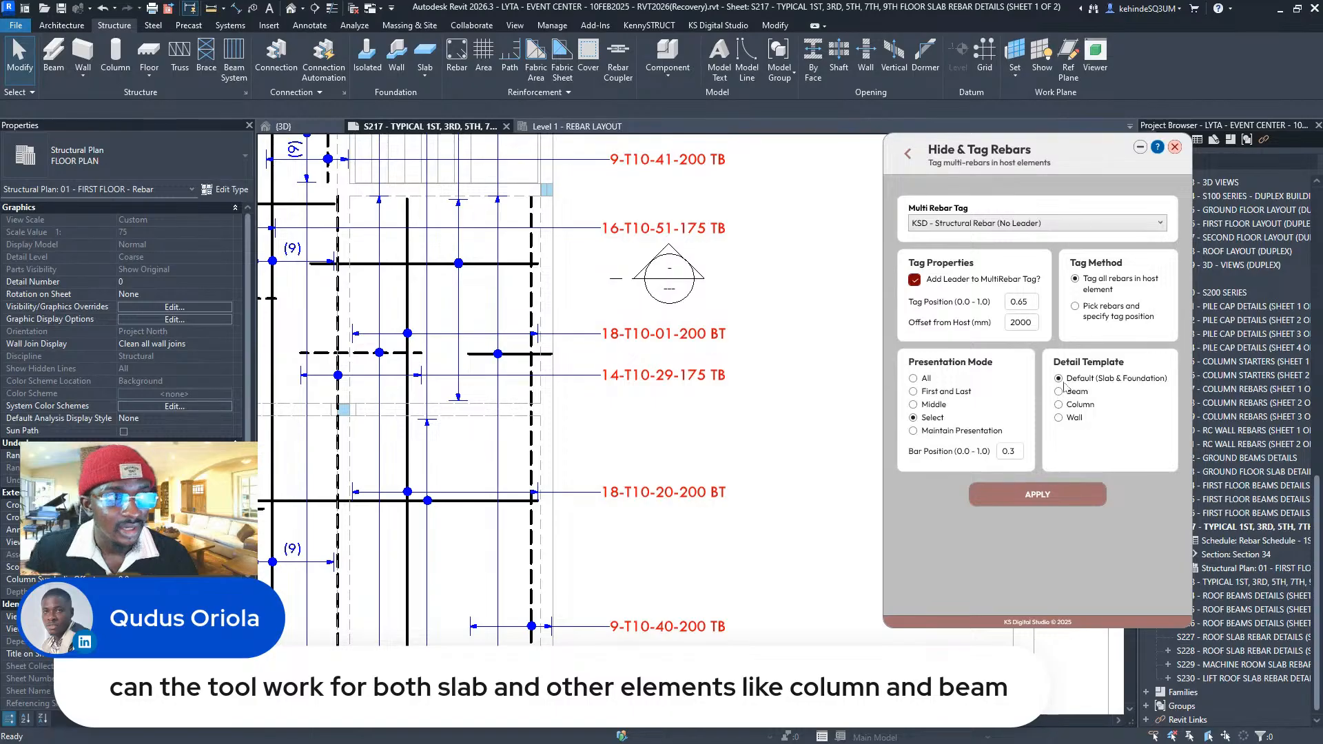
- Go back from the Hide & Tag Rebars form to Rebar Automate's main actions list
{"action": "left_click", "coordinate": [908, 155]}
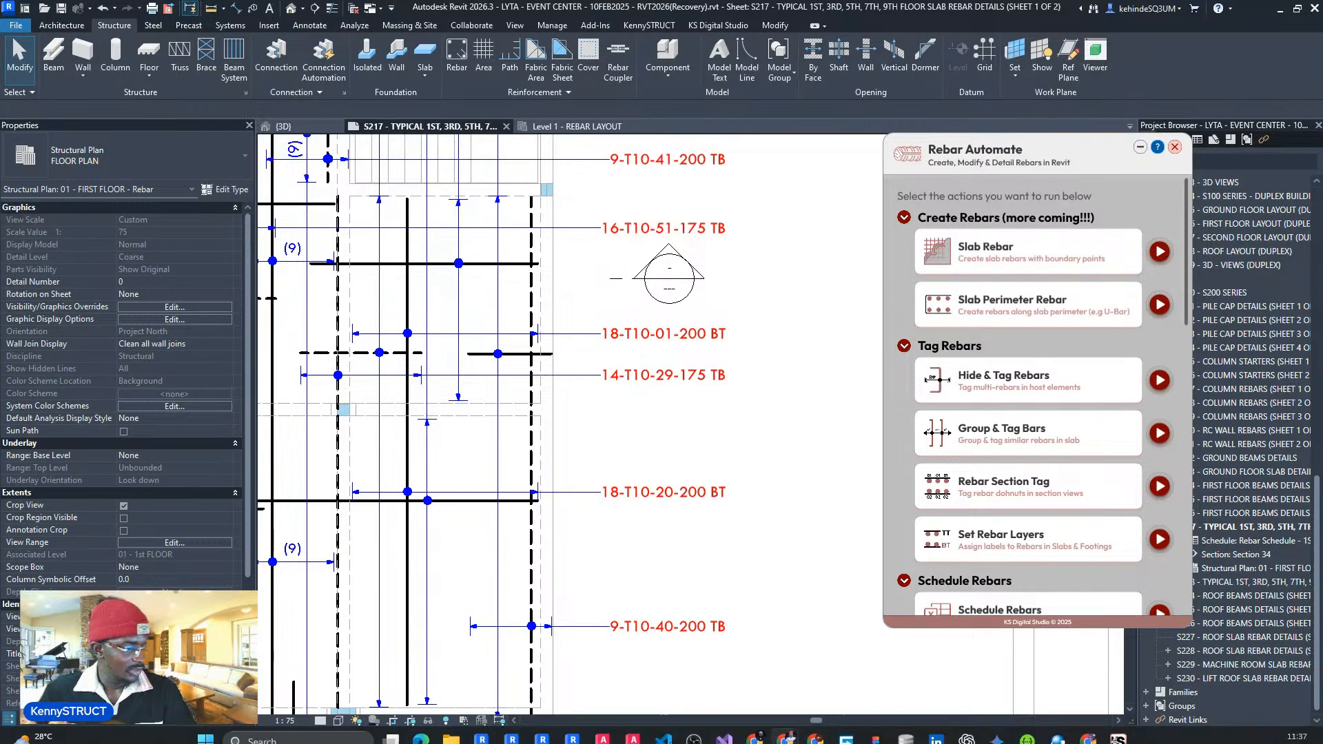
- Back in the browser, set the Rebar Automate subscription to 1 month, priced ₦2,800
{"action": "left_click", "coordinate": [755, 732]}
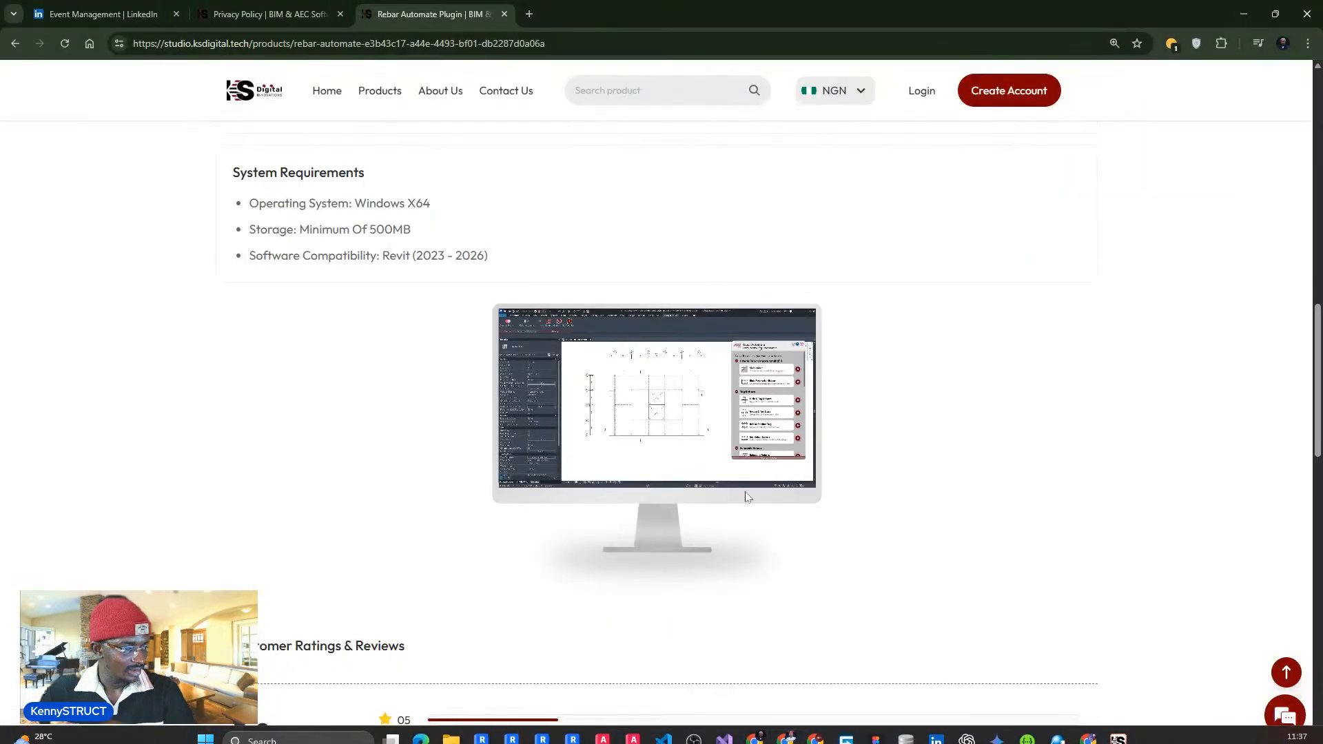
{"action": "scroll", "coordinate": [629, 378], "scroll_direction": "up", "scroll_amount": 10}
{"action": "scroll", "coordinate": [650, 328], "scroll_direction": "up", "scroll_amount": 4}
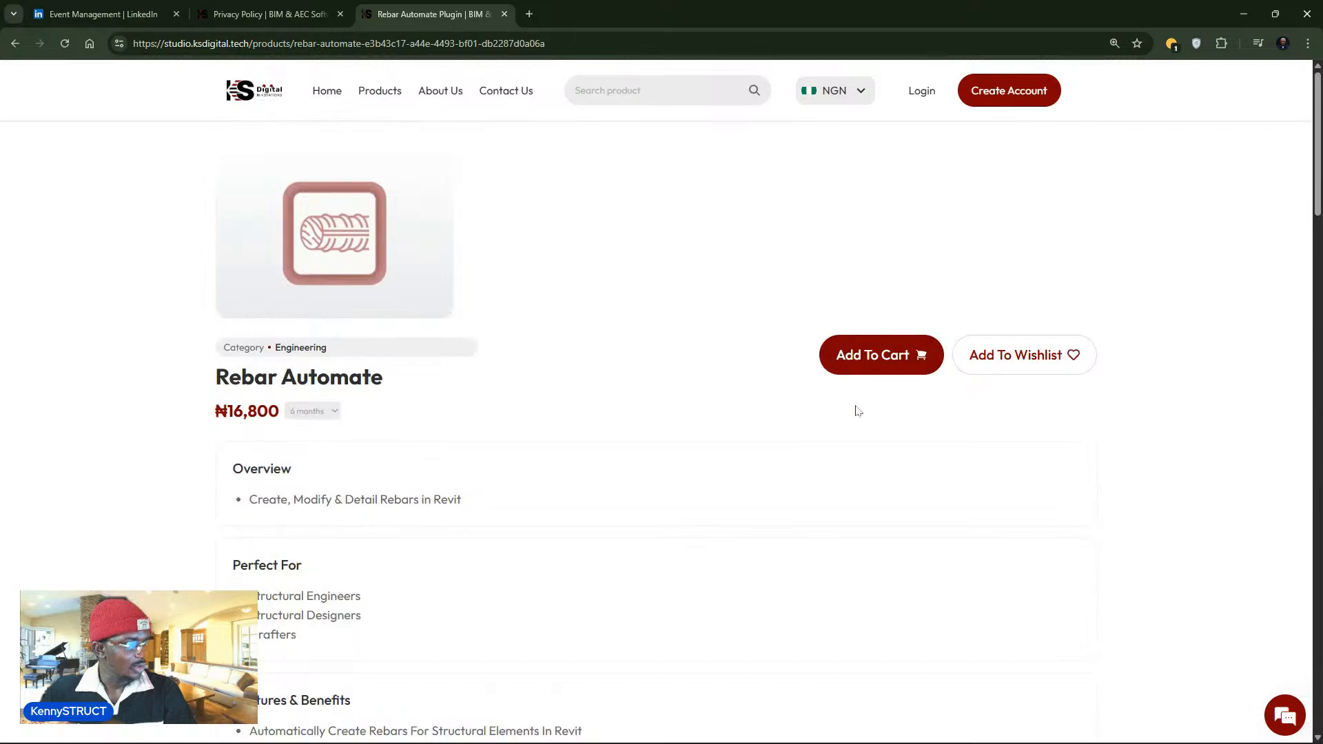
{"action": "left_click", "coordinate": [297, 413]}
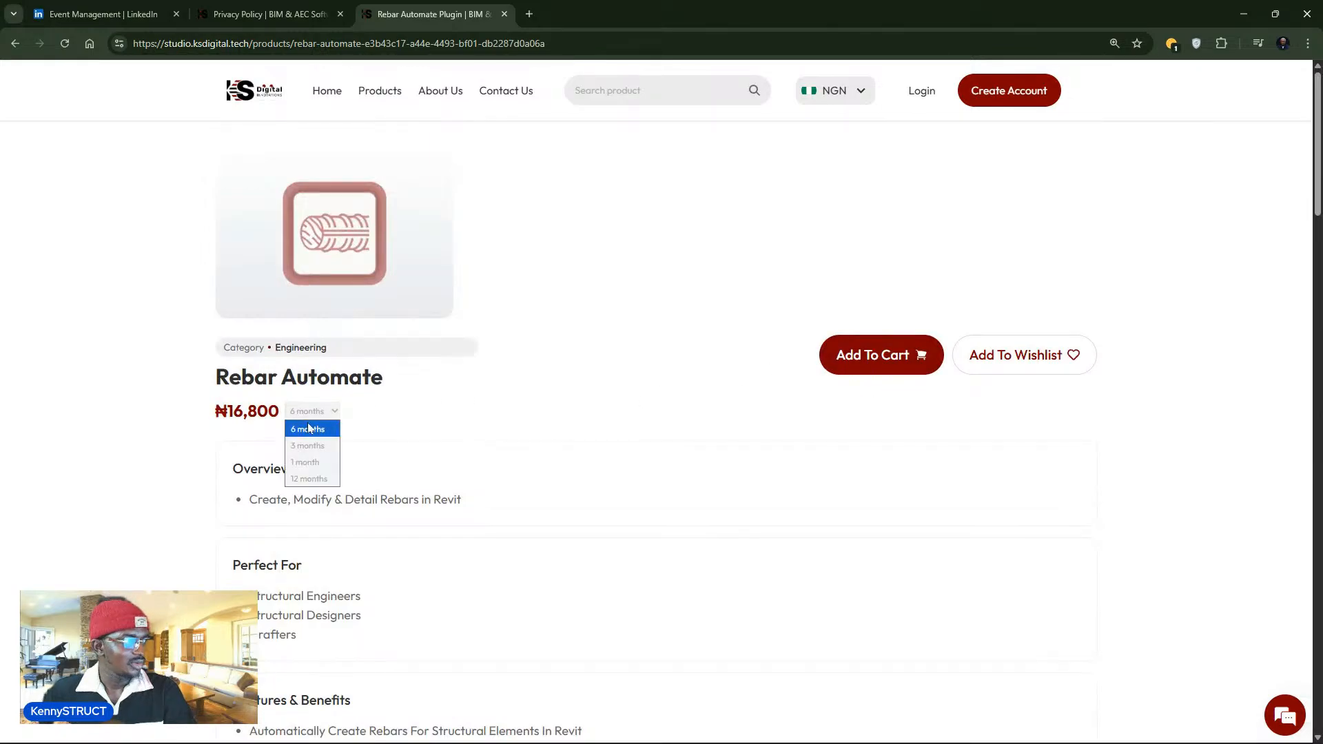
{"action": "left_click", "coordinate": [312, 463]}
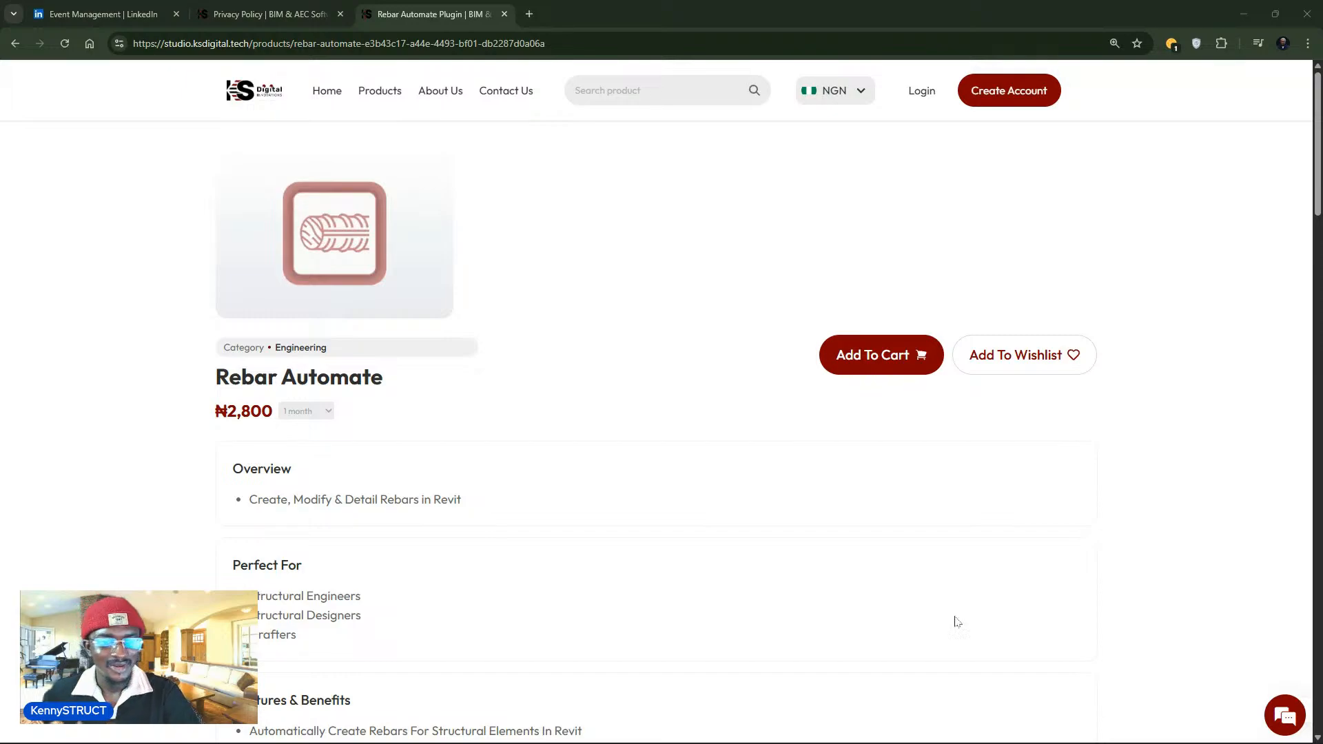
{"action": "scroll", "coordinate": [755, 567], "scroll_direction": "down", "scroll_amount": 5}
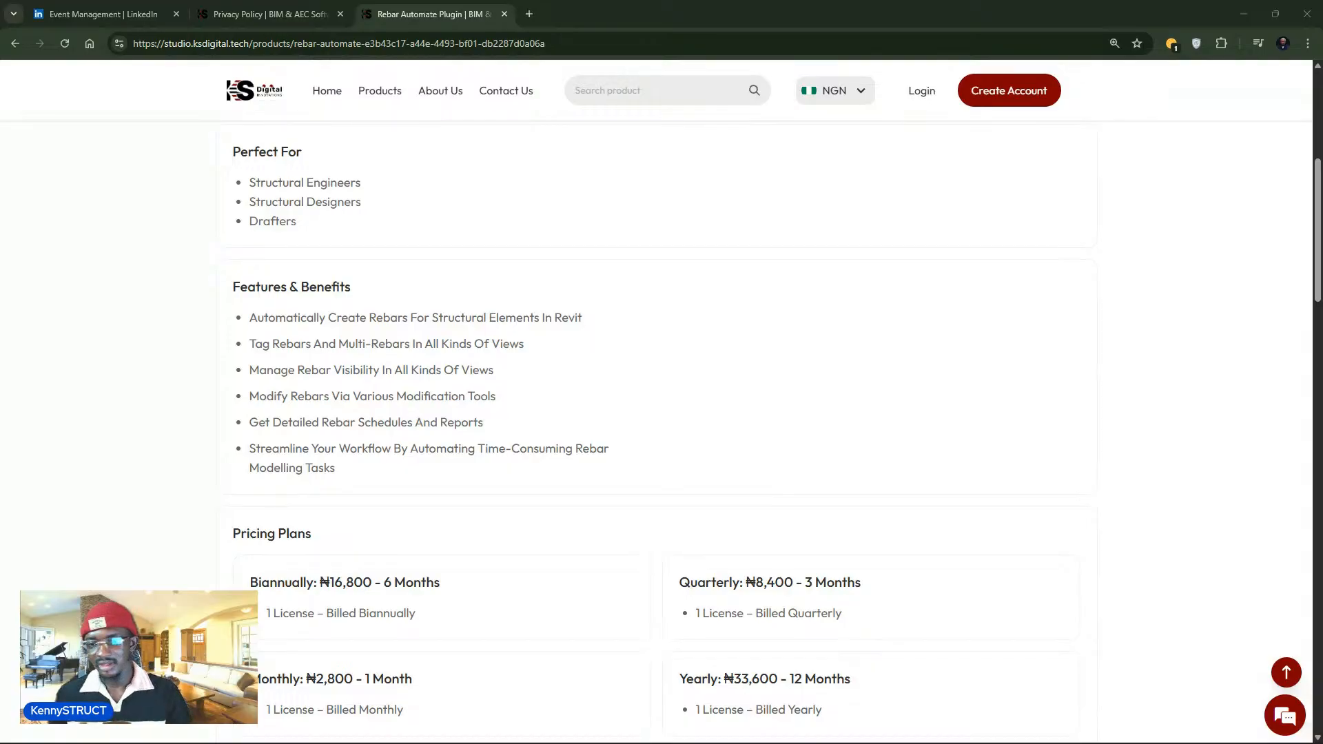
{"action": "scroll", "coordinate": [756, 538], "scroll_direction": "up", "scroll_amount": 6}
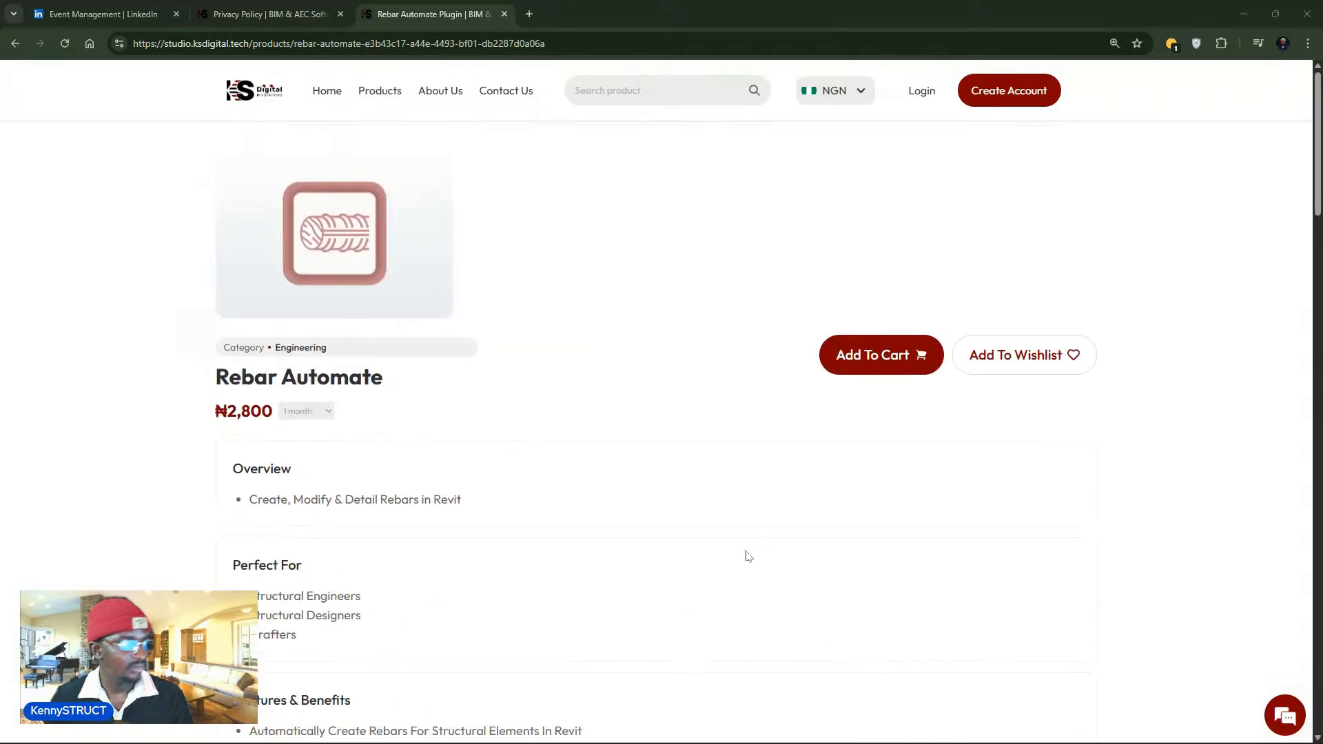
{"action": "left_click", "coordinate": [327, 412]}
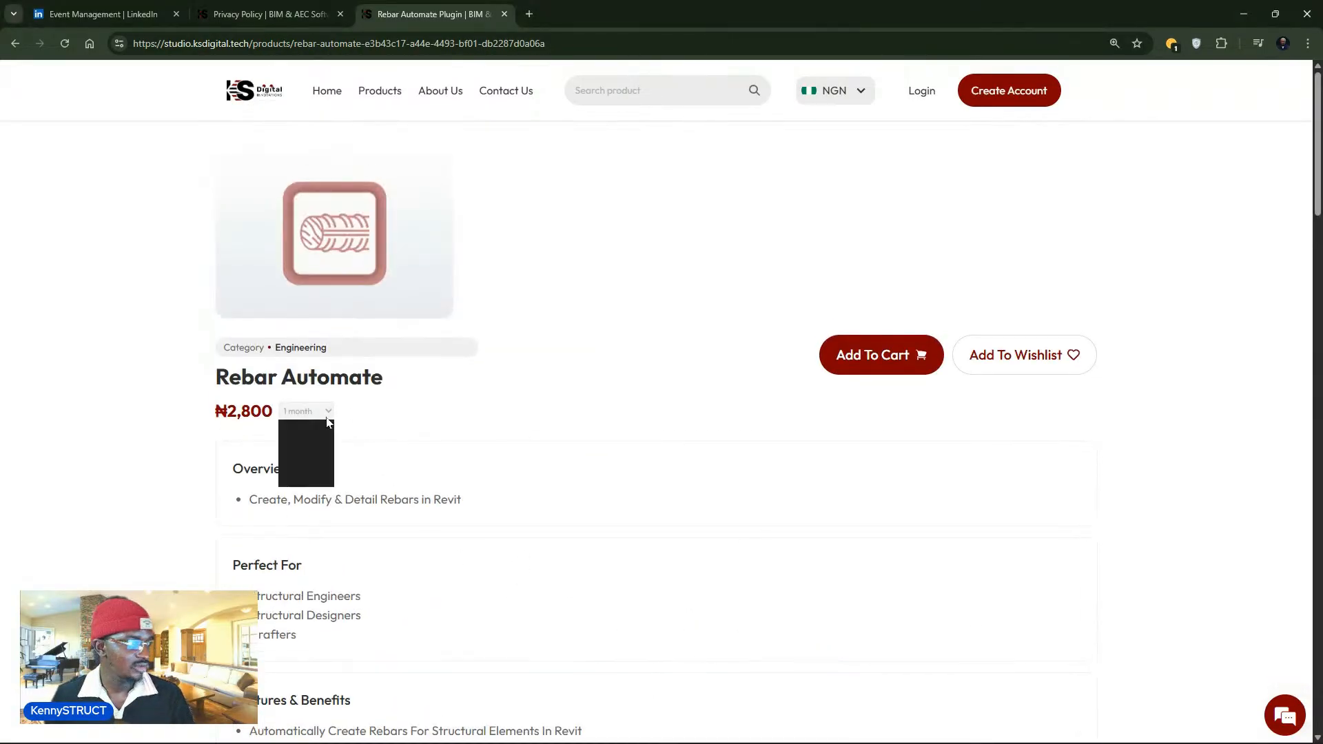
{"action": "left_click", "coordinate": [687, 560]}
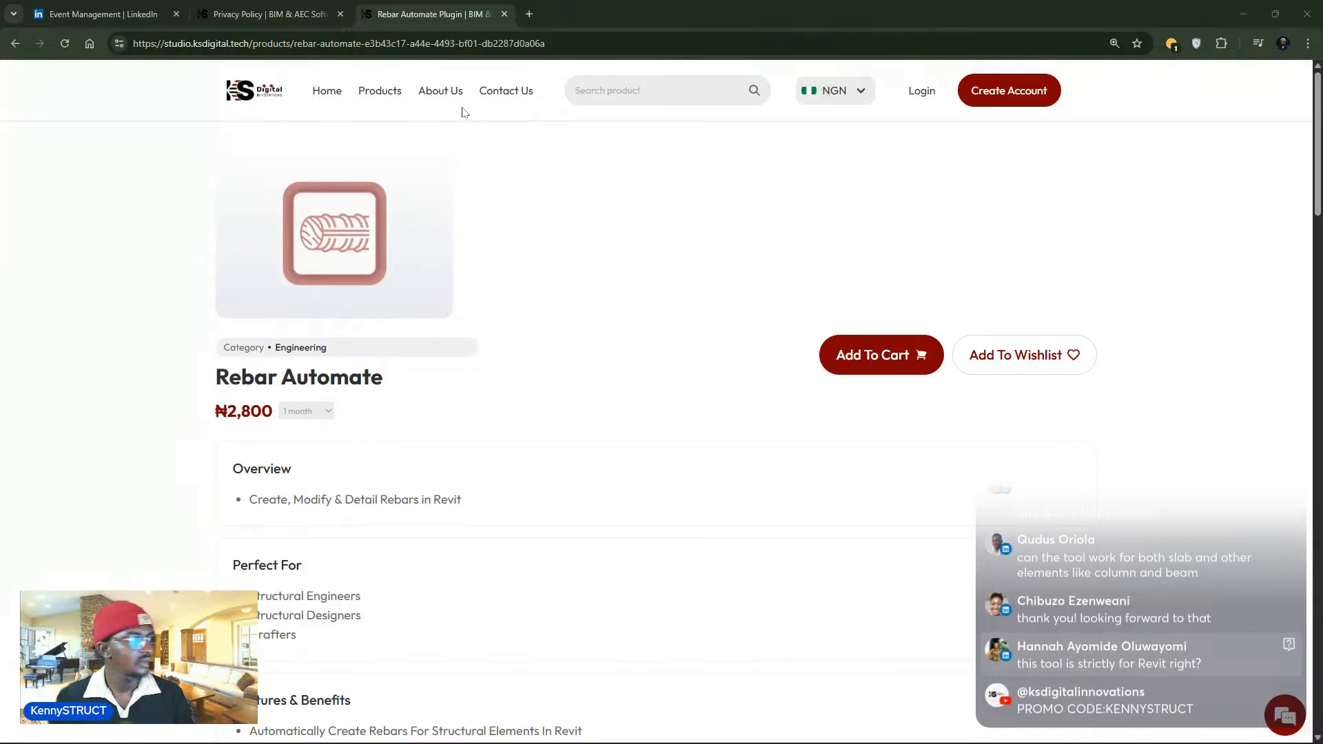
- Leave the Rebar Automate product page for the KS Digital Studio Contact Us page
{"action": "left_click", "coordinate": [492, 43]}
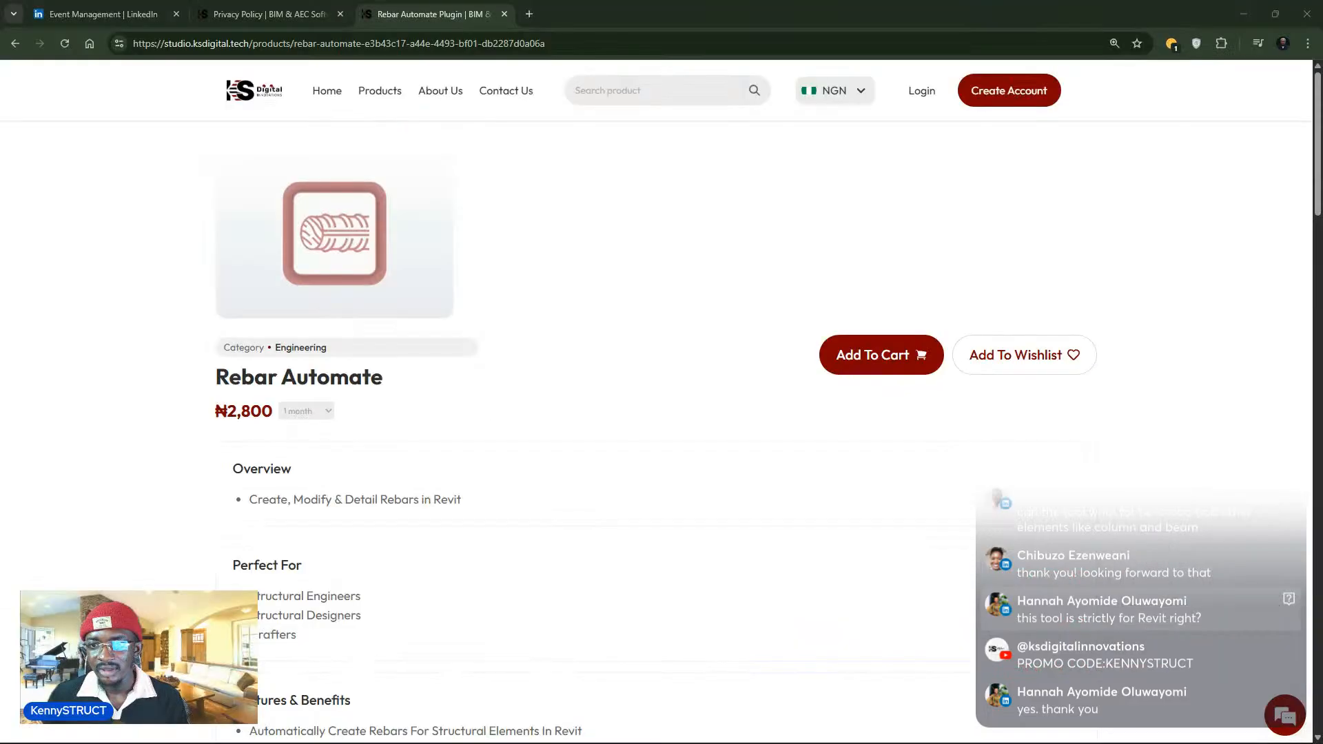
{"action": "left_click", "coordinate": [498, 95]}
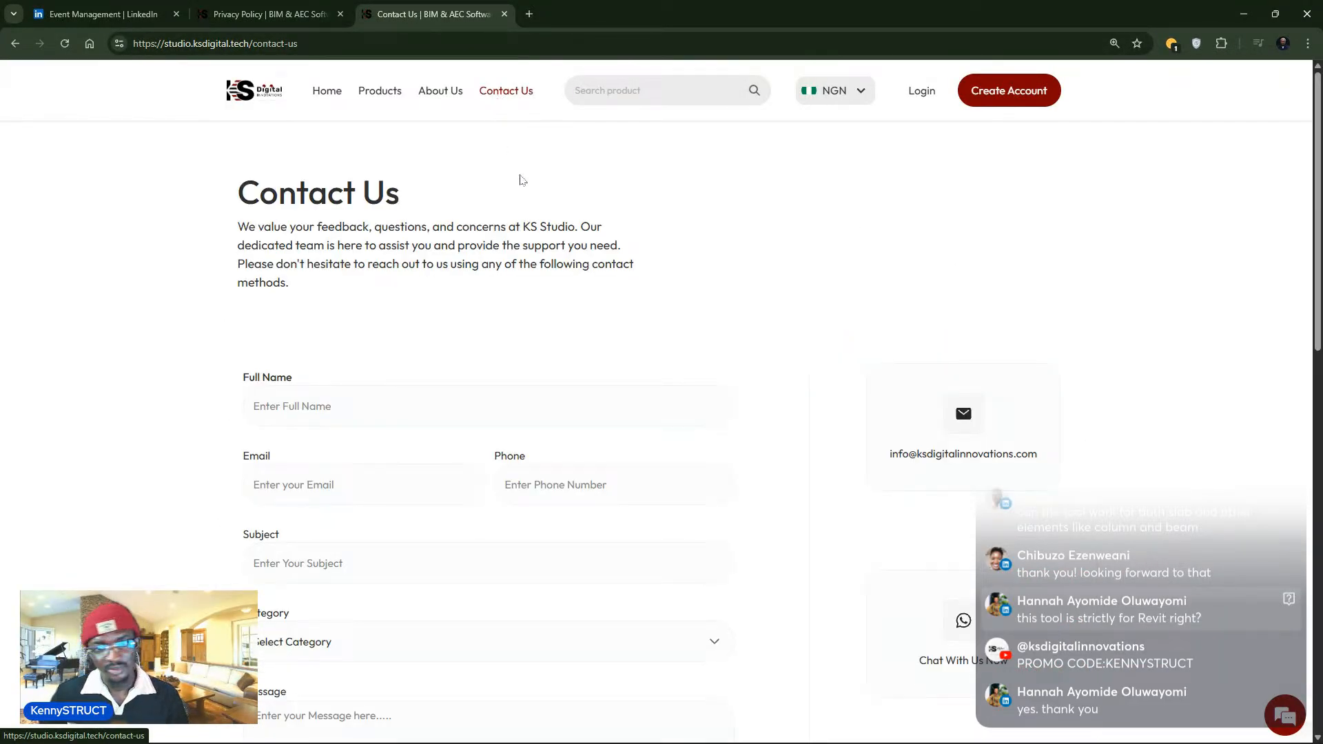
- Select the contact form's Full Name field, dismiss autofill, and launch the WhatsApp chat with KS Digital
{"action": "scroll", "coordinate": [527, 228], "scroll_direction": "down", "scroll_amount": 3}
{"action": "left_click", "coordinate": [373, 211]}
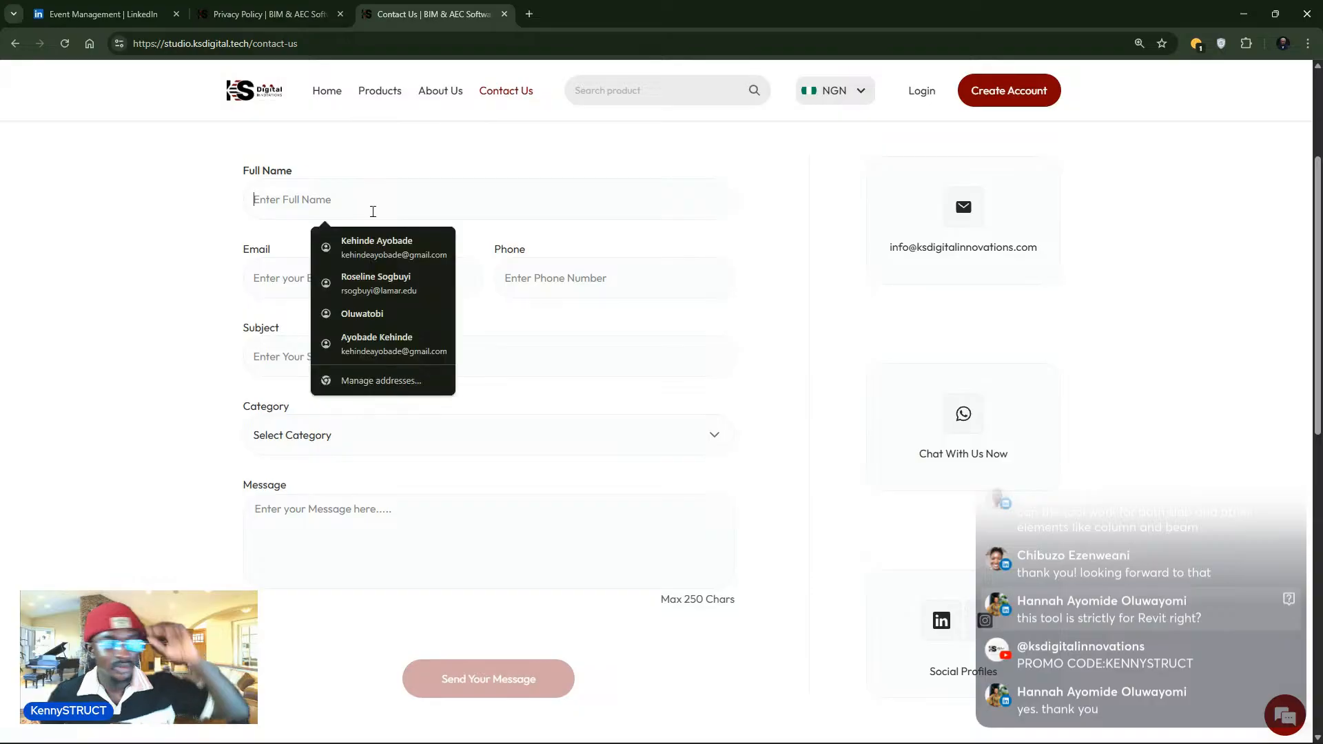
{"action": "left_click", "coordinate": [805, 187]}
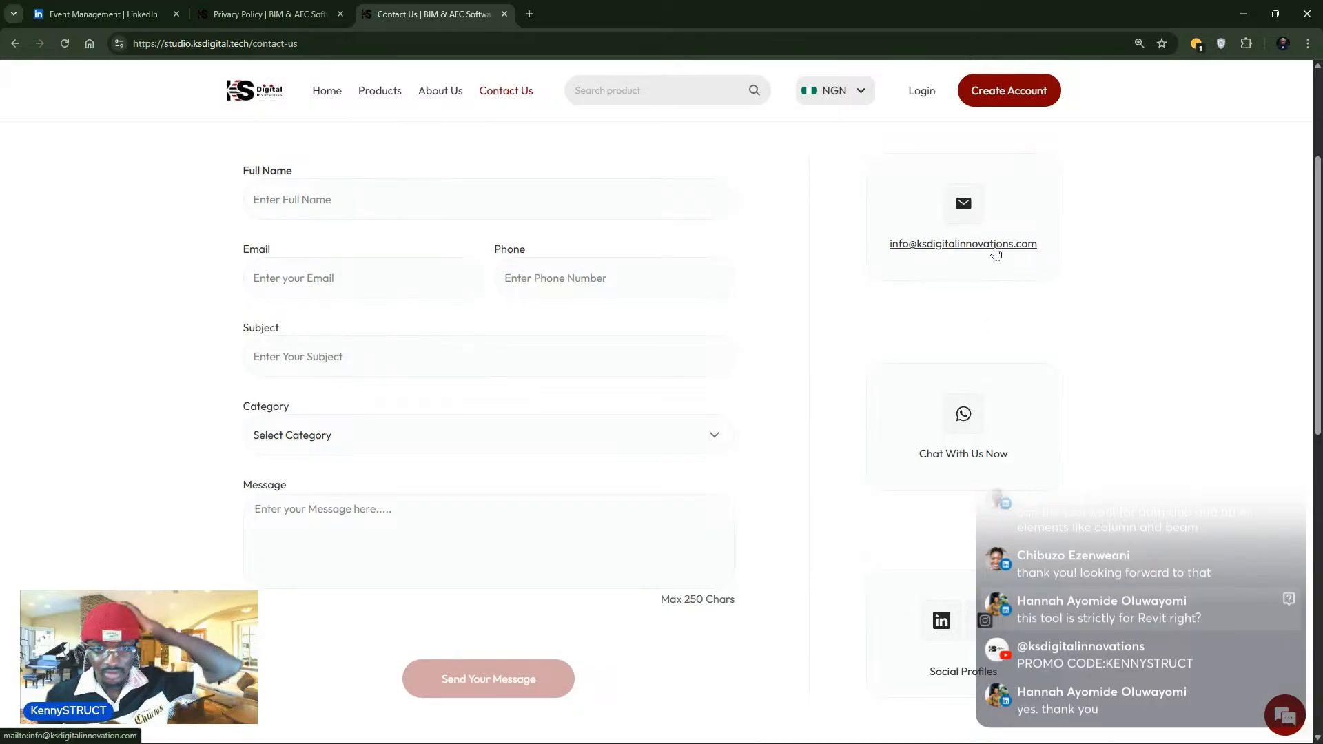
{"action": "left_click", "coordinate": [954, 451]}
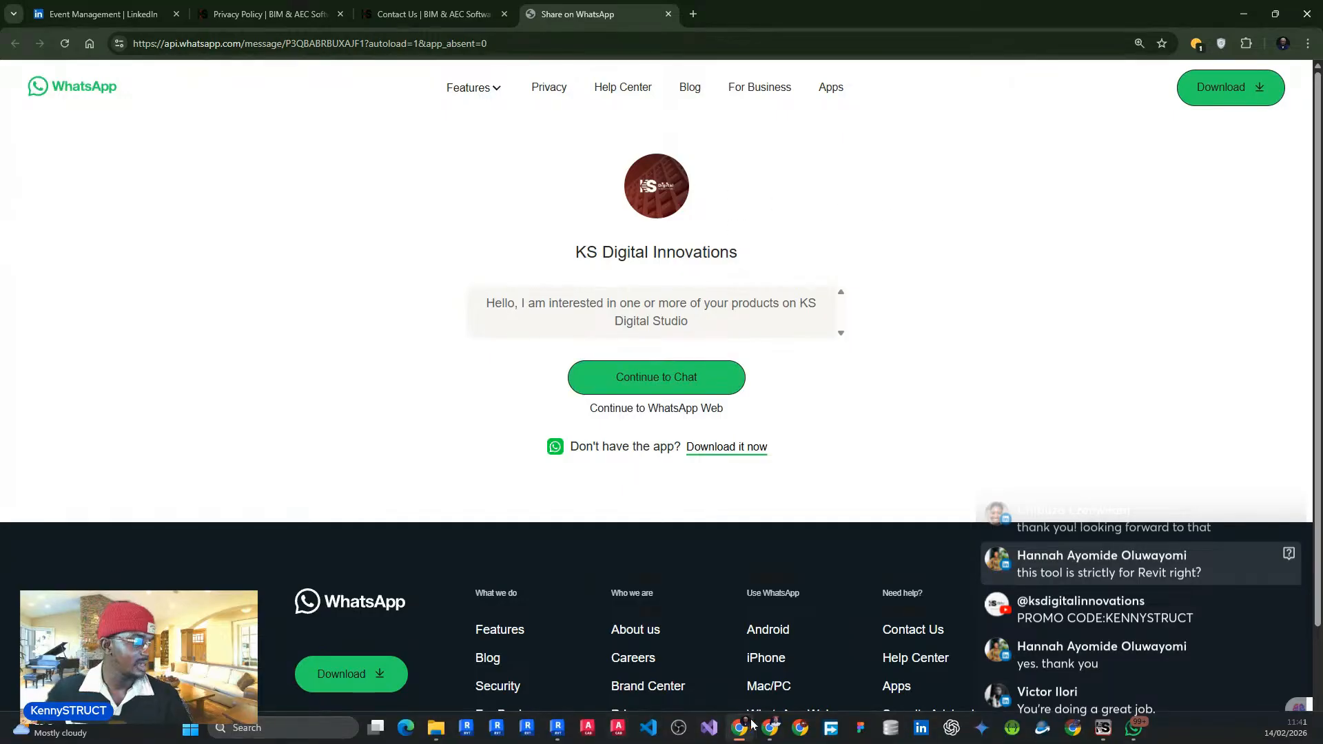
- Show the KS Digital Studio ribbon tab in Revit, then return to the KS Digital browser tabs
{"action": "mouse_move", "coordinate": [556, 730]}
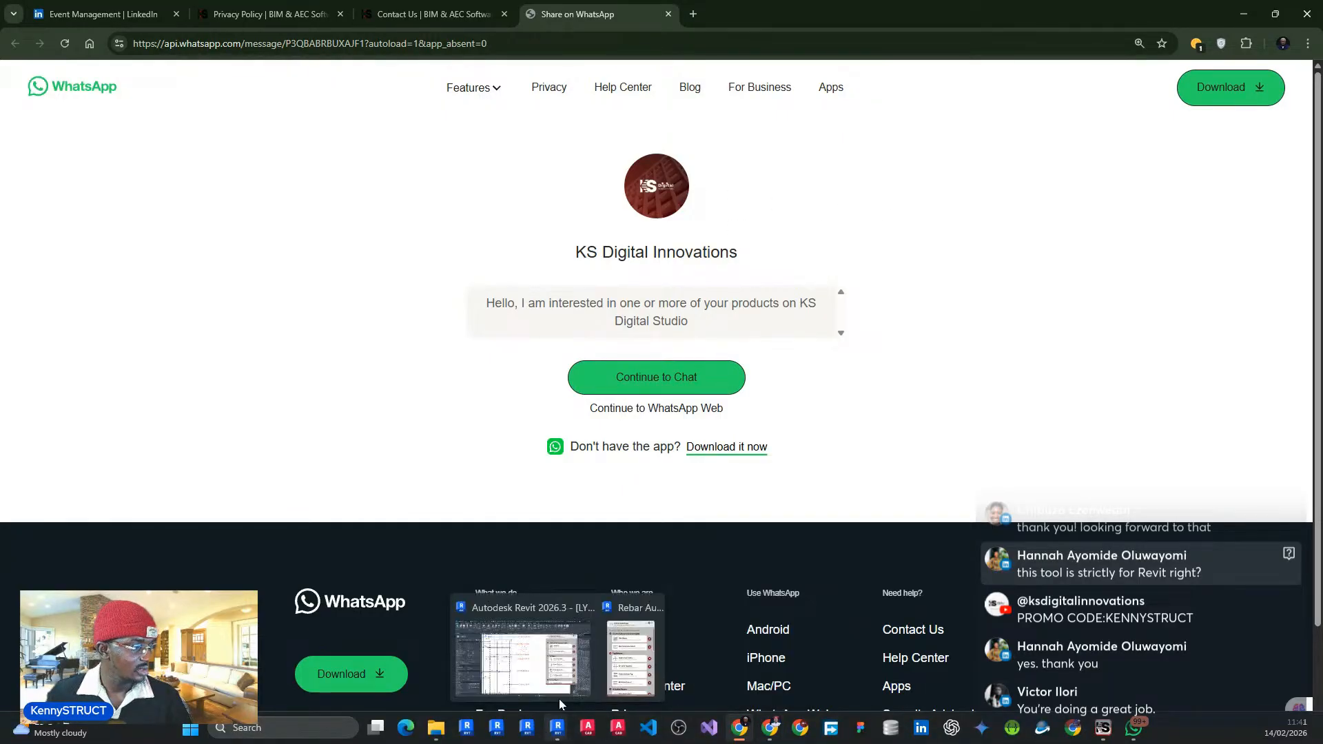
{"action": "left_click", "coordinate": [560, 661]}
{"action": "left_click", "coordinate": [717, 25]}
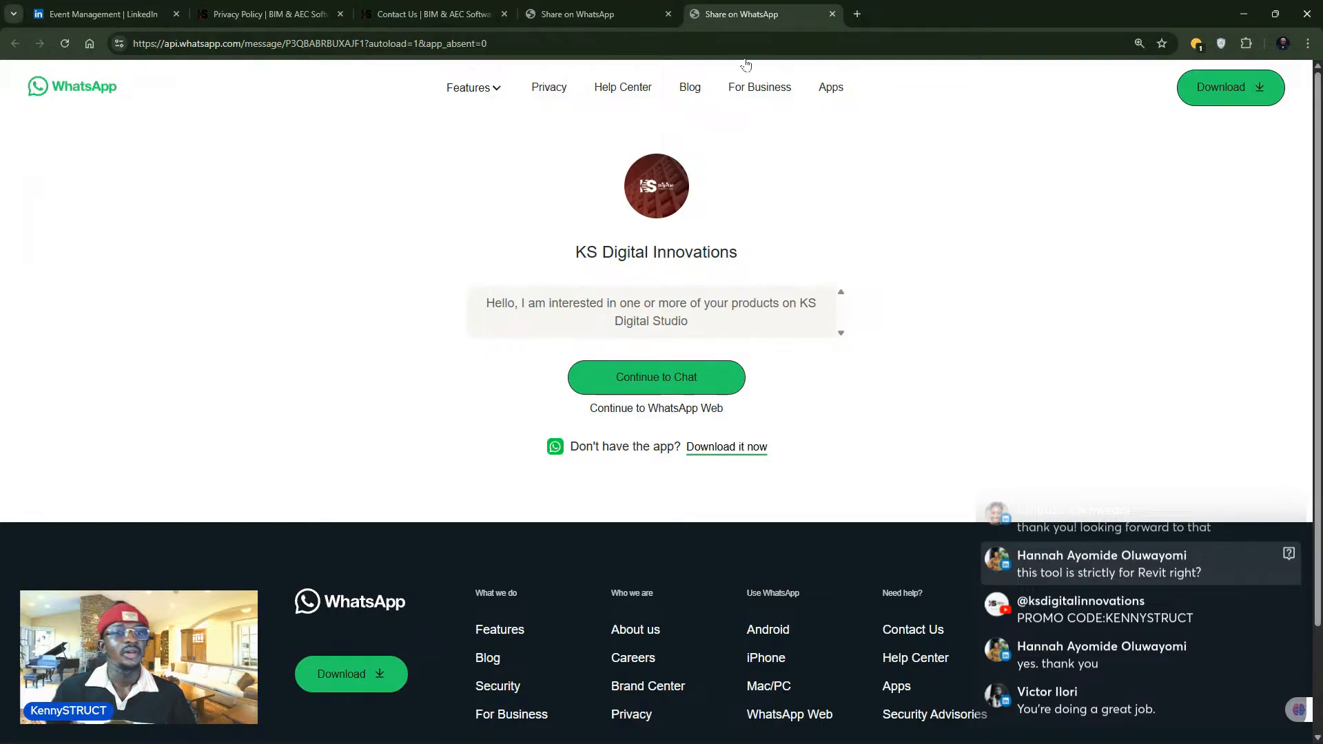
{"action": "left_click", "coordinate": [414, 22]}
- Move through the Privacy Policy and contact tabs, then open the KS Digital Studio Products listing
{"action": "left_click", "coordinate": [322, 17]}
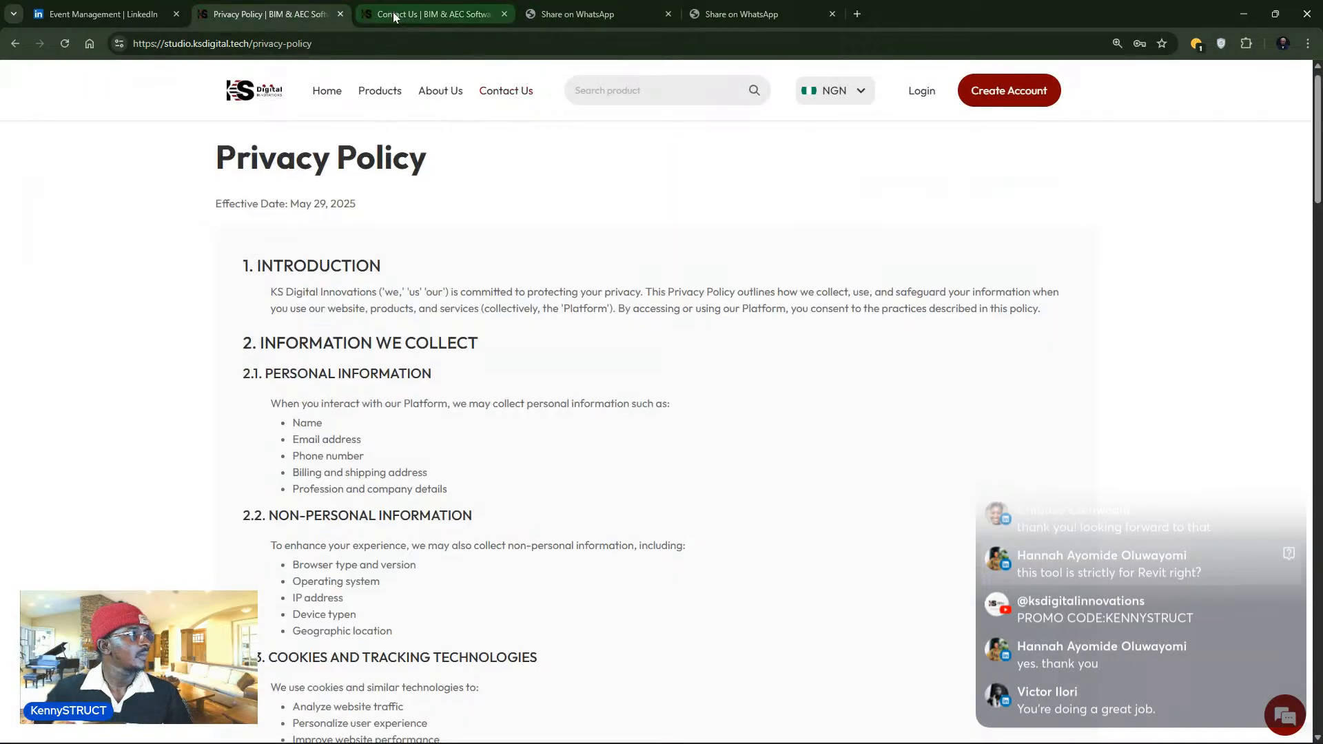
{"action": "left_click", "coordinate": [420, 16]}
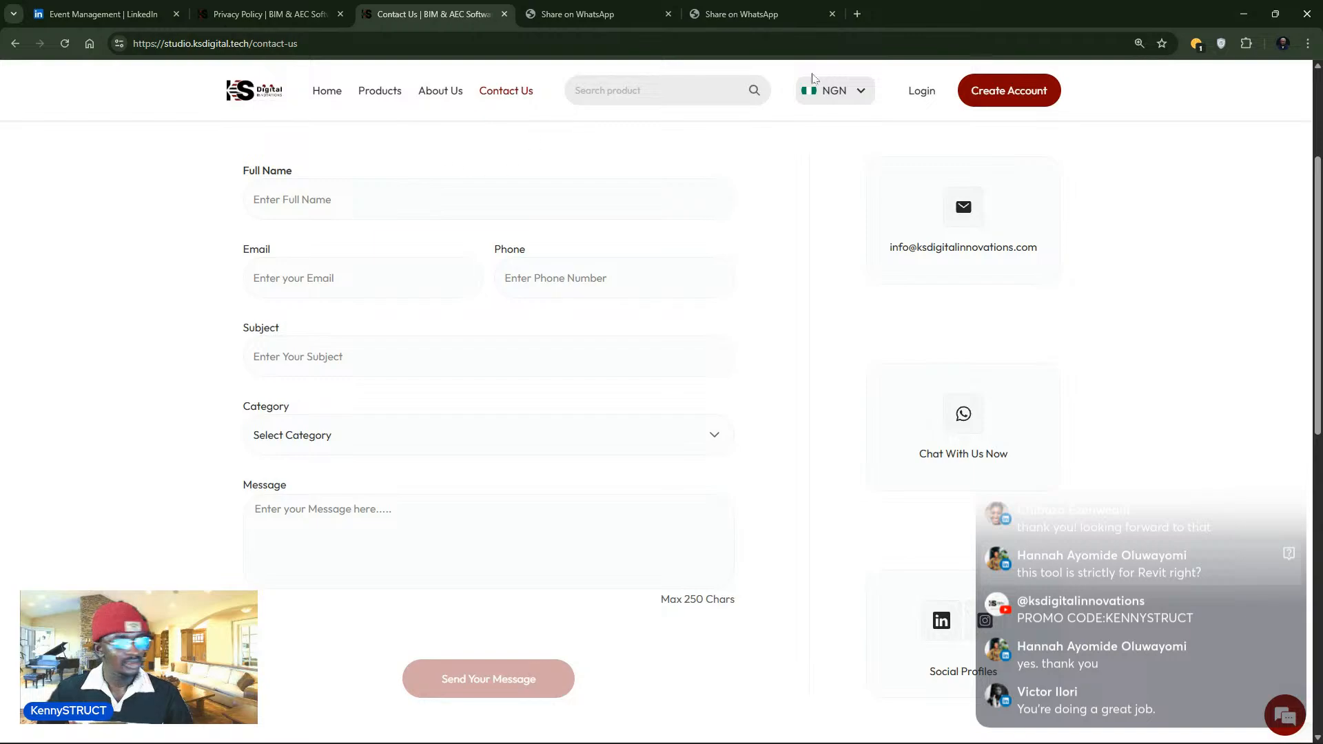
{"action": "left_click", "coordinate": [380, 91]}
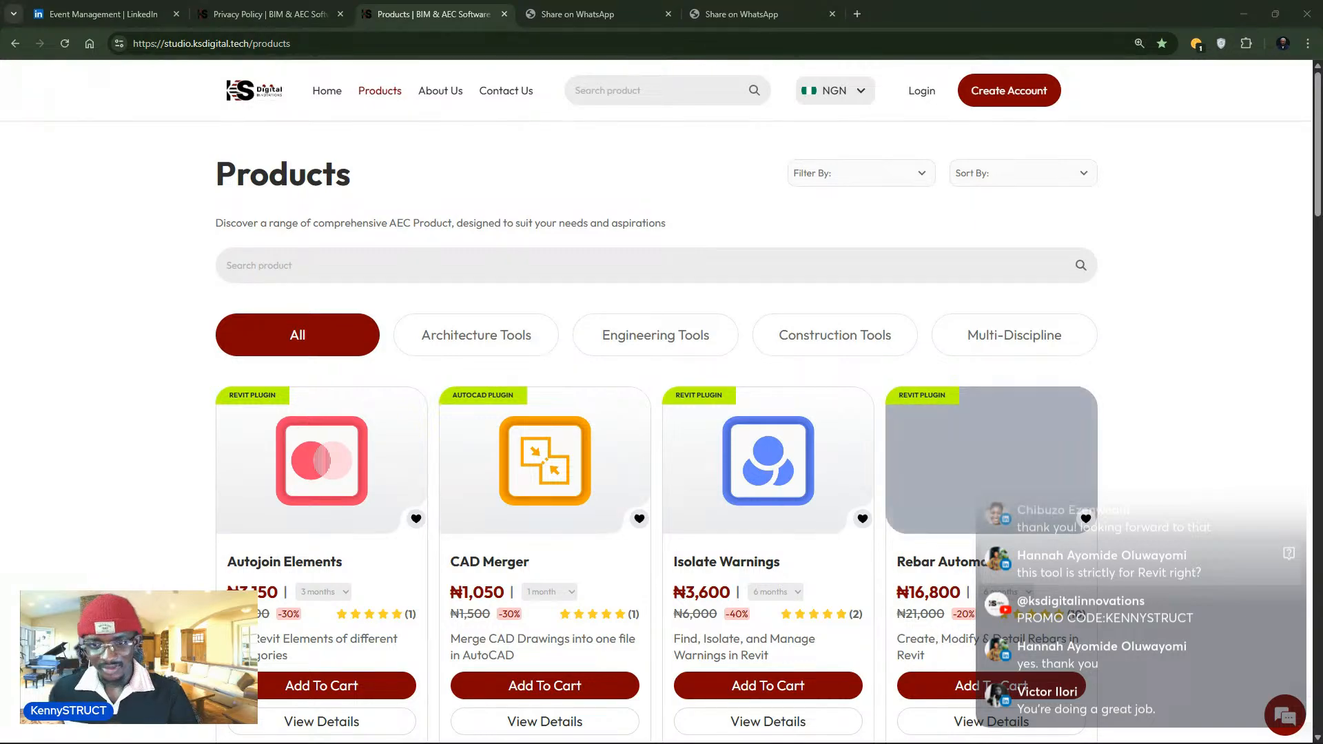
- View the Rebar Automate details, then return to the products catalogue and scroll to KennySTRUCT Pro
{"action": "scroll", "coordinate": [1049, 566], "scroll_direction": "down", "scroll_amount": 2}
{"action": "left_click", "coordinate": [1011, 586]}
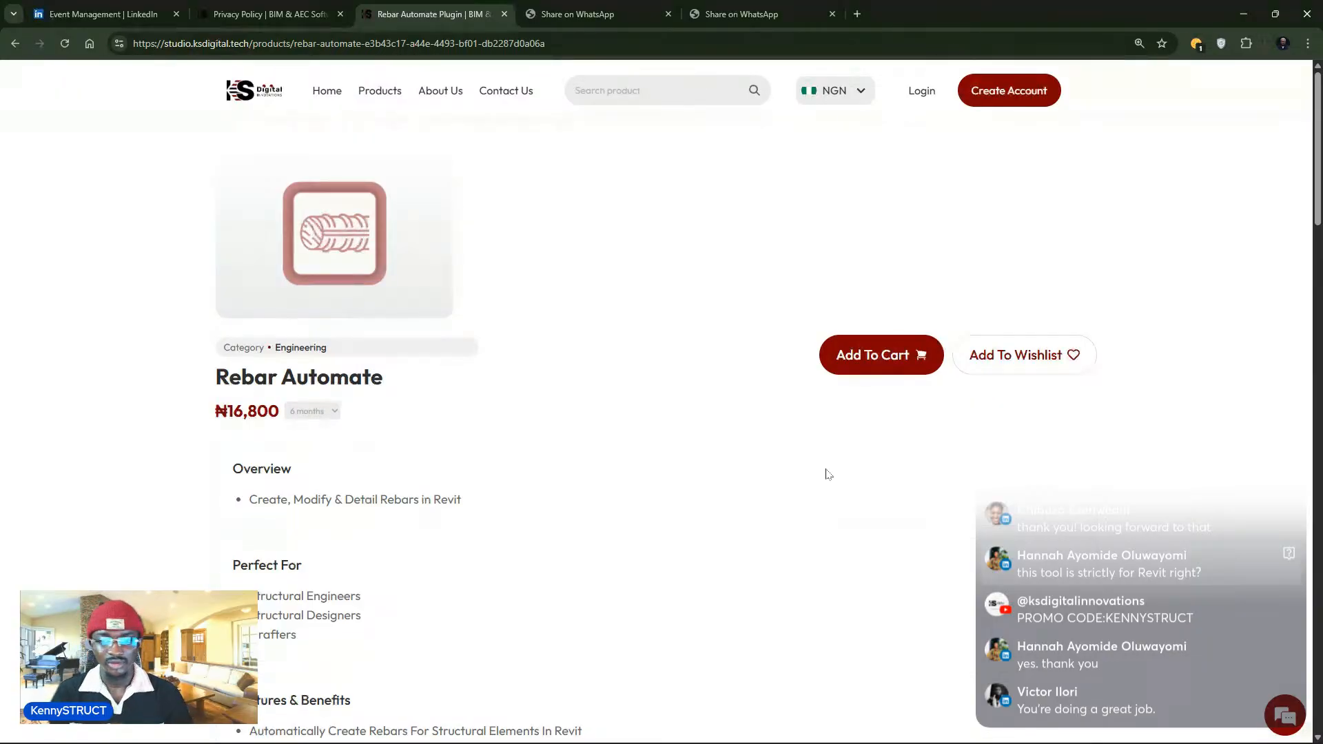
{"action": "left_click", "coordinate": [363, 99]}
{"action": "scroll", "coordinate": [490, 348], "scroll_direction": "down", "scroll_amount": 9}
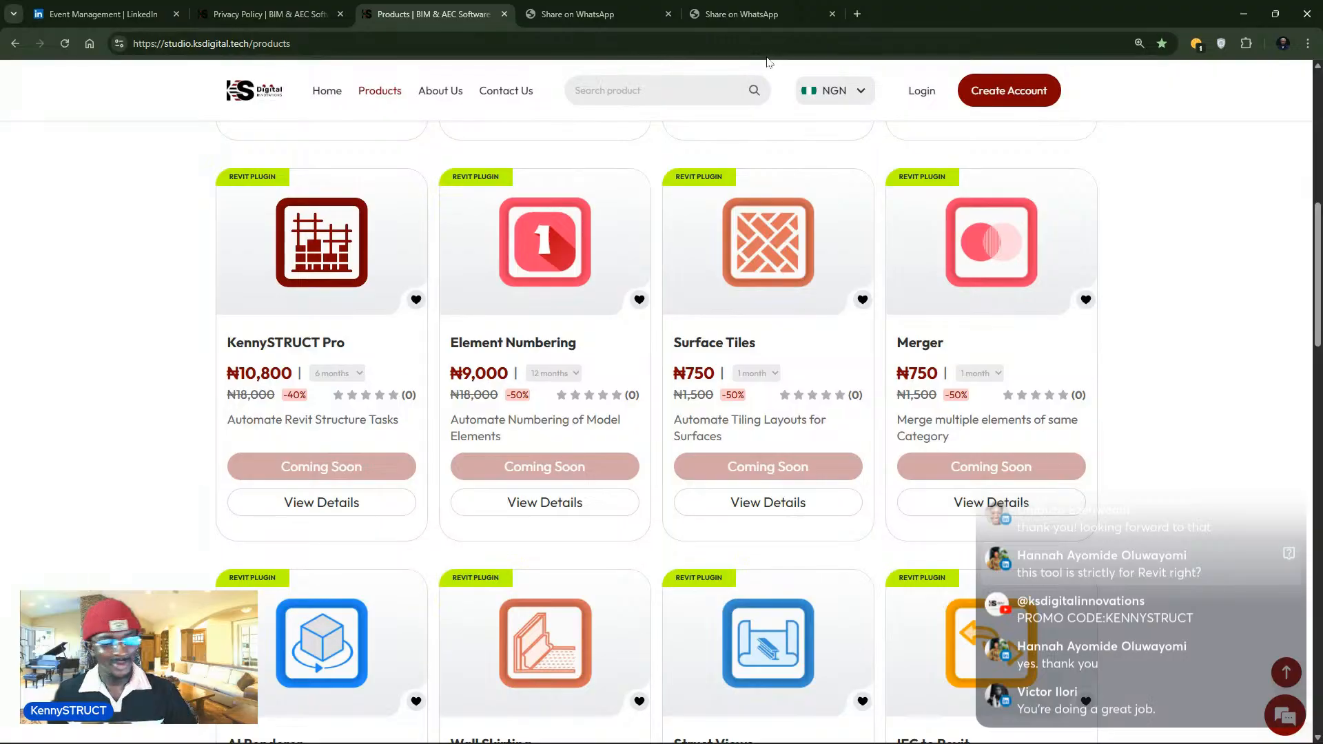
- Load the KennySTRUCT Autodesk App Store page in a new tab and highlight compatible Revit versions 2021–2024
{"action": "left_click", "coordinate": [856, 15]}
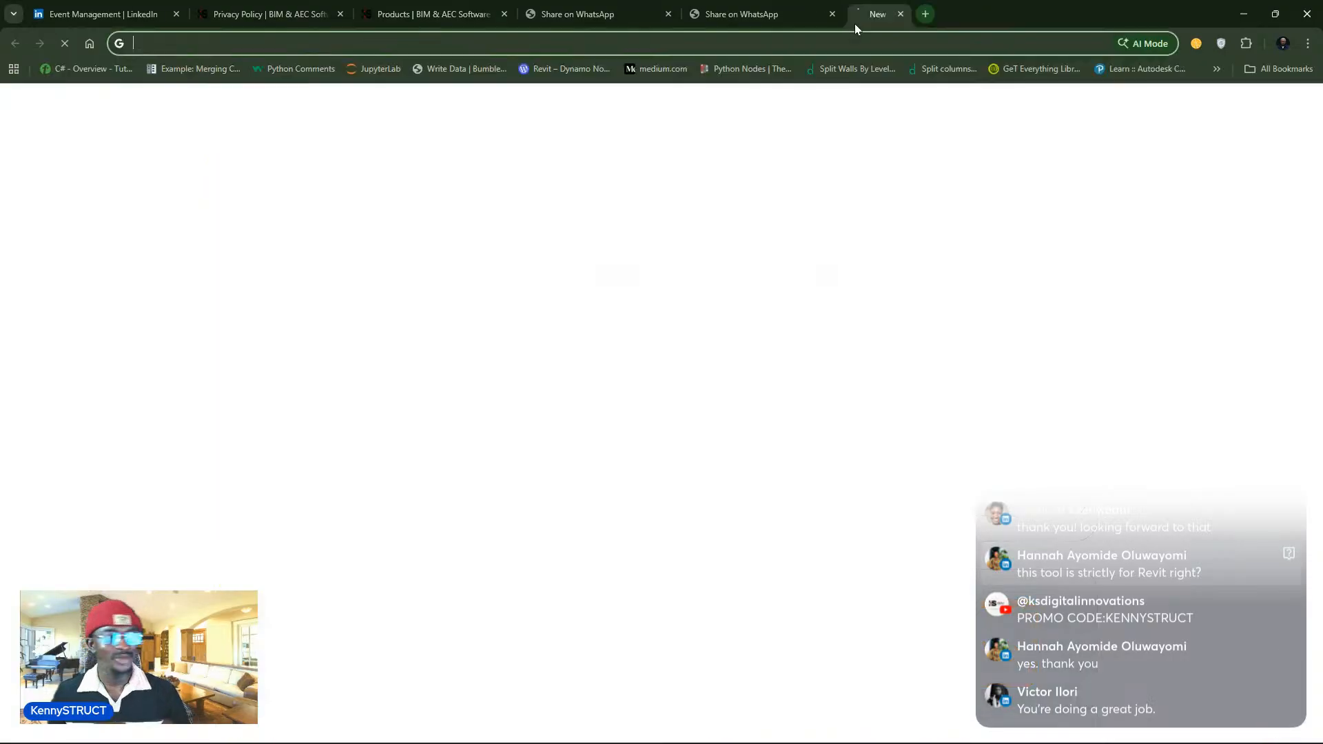
{"action": "type", "text": "learn"}
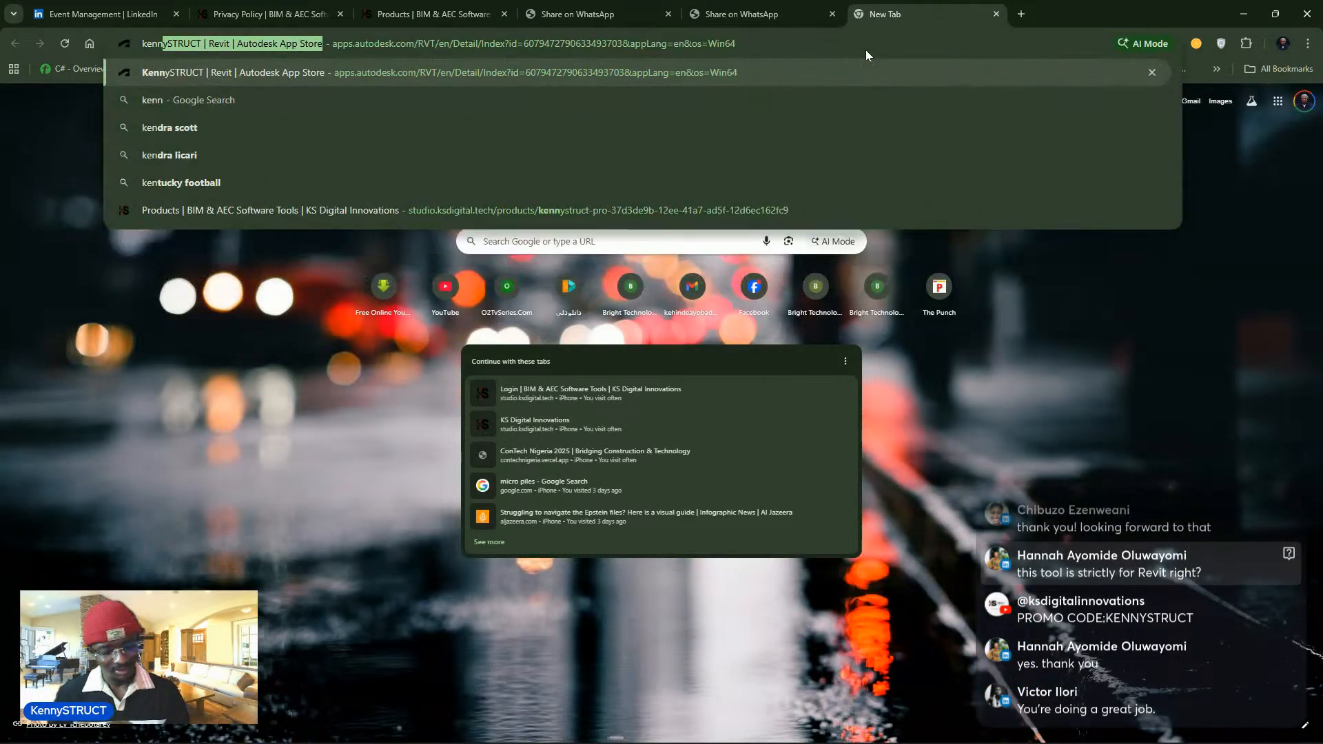
{"action": "key", "text": "Return"}
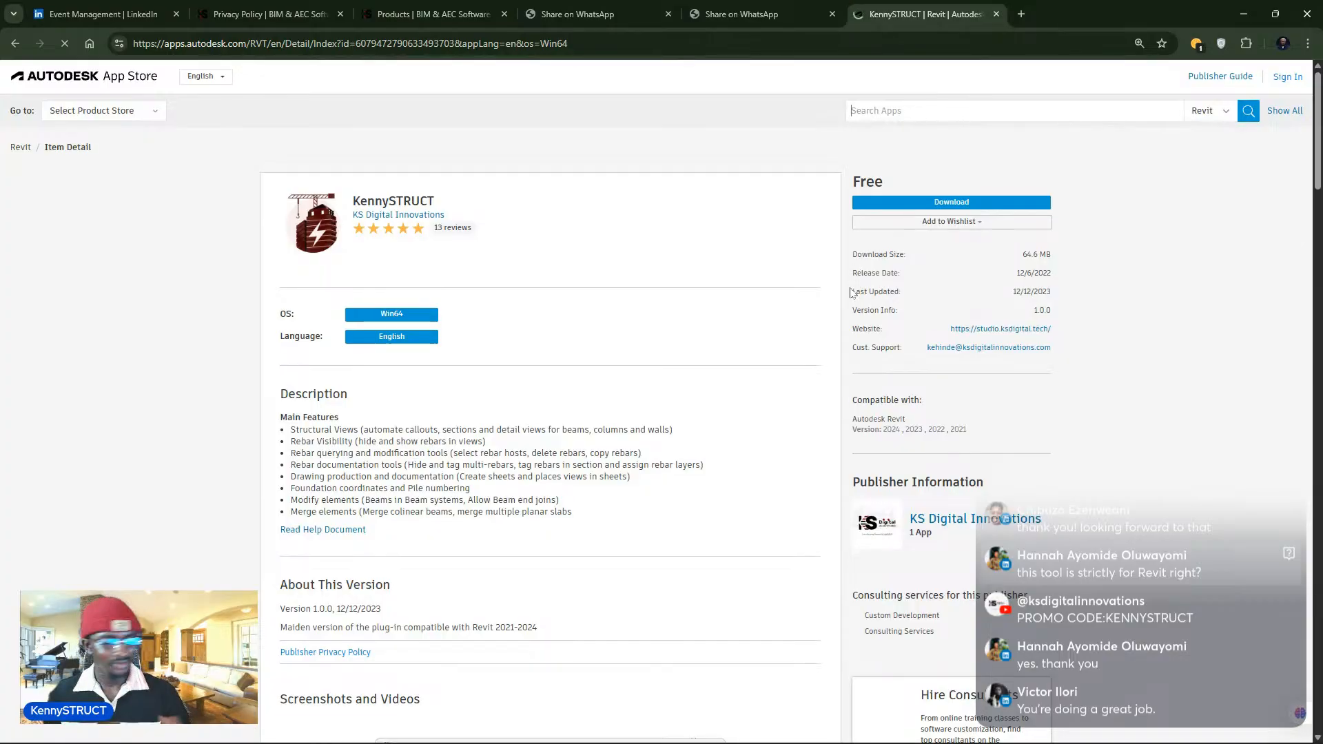
{"action": "scroll", "coordinate": [689, 206], "scroll_direction": "down", "scroll_amount": 2}
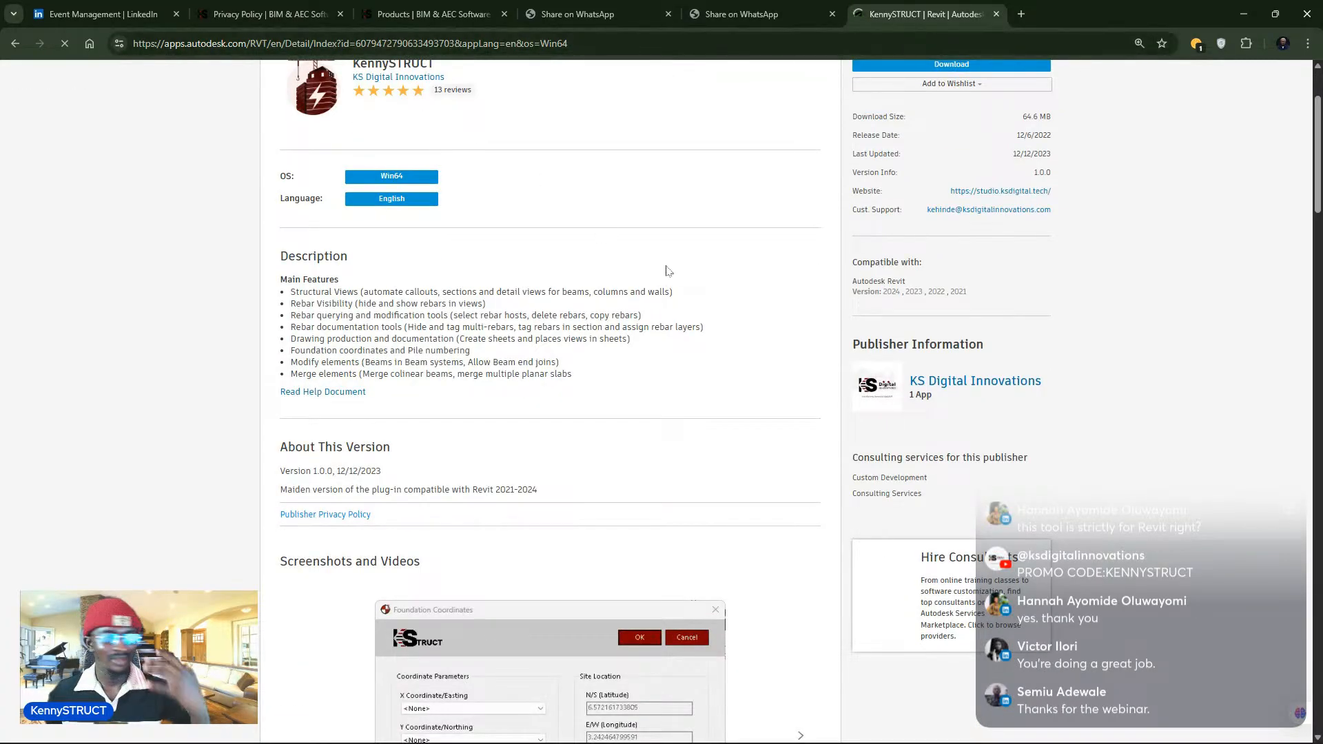
{"action": "scroll", "coordinate": [671, 265], "scroll_direction": "up", "scroll_amount": 2}
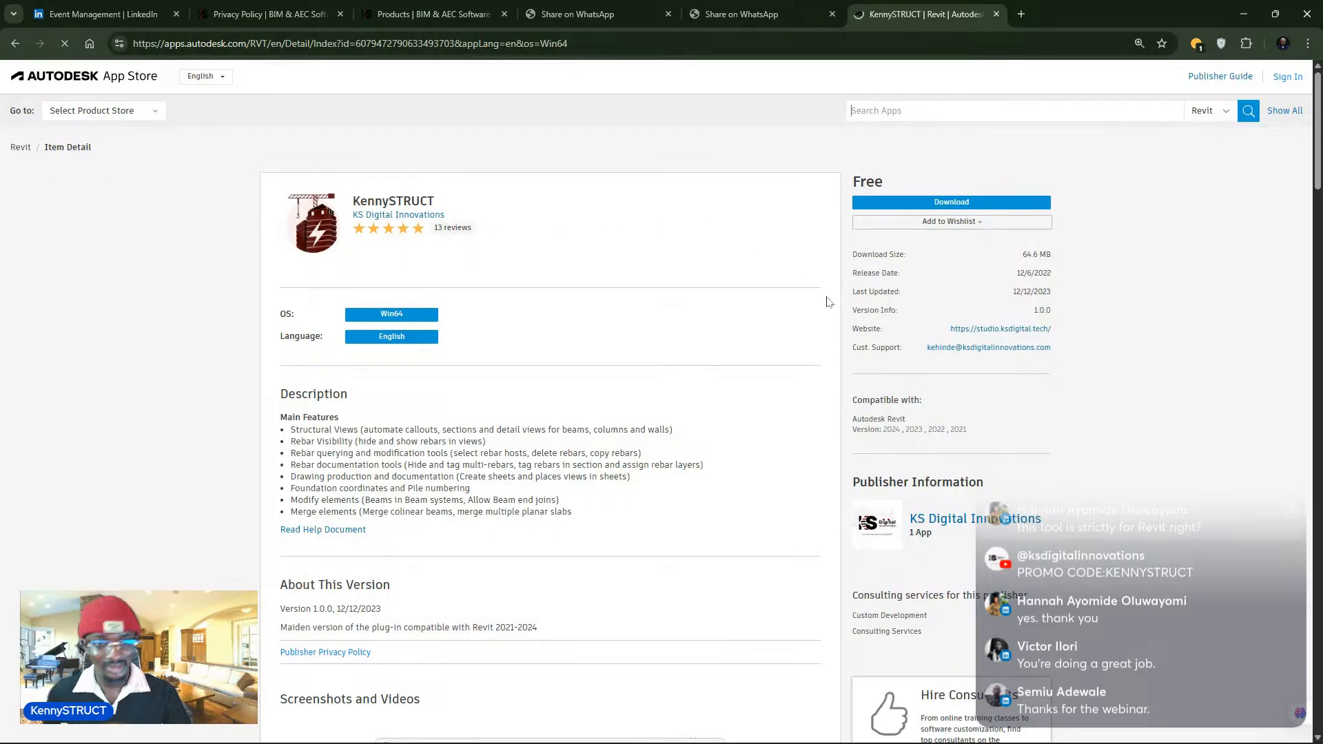
{"action": "scroll", "coordinate": [827, 320], "scroll_direction": "down", "scroll_amount": 1}
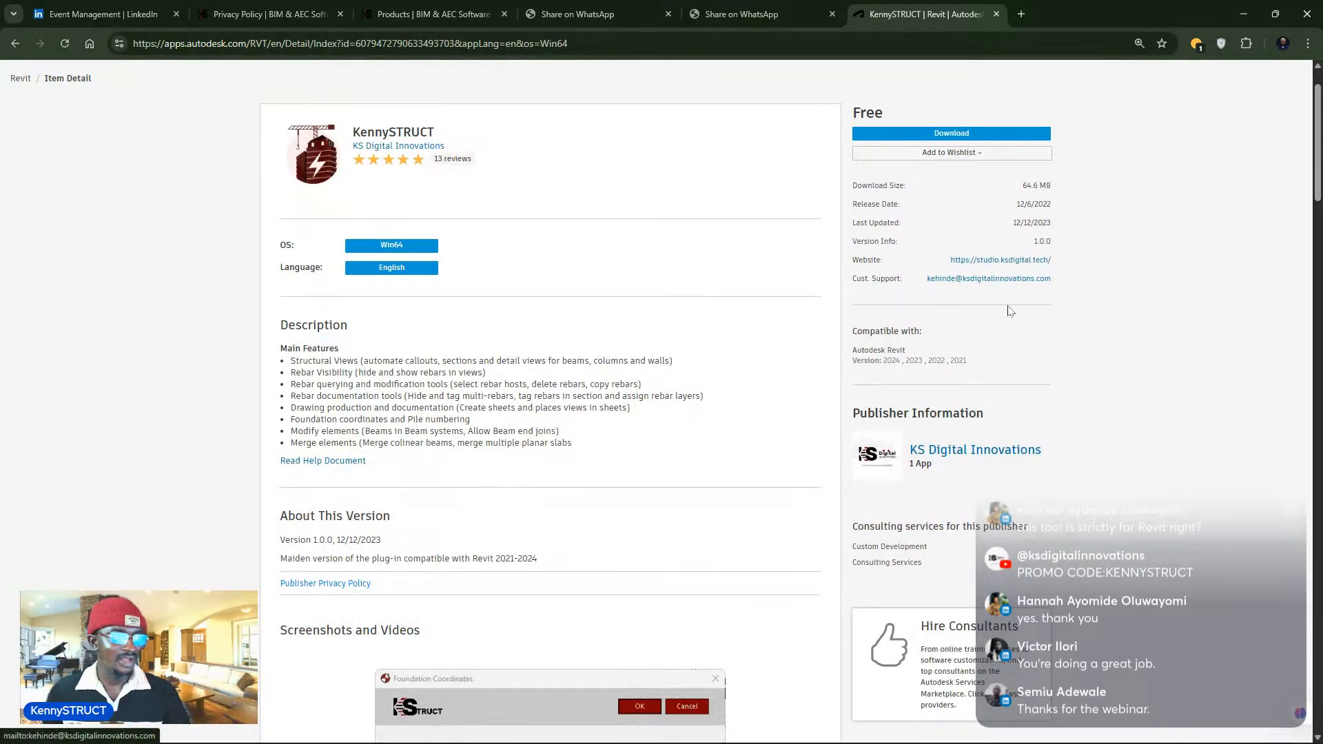
{"action": "left_click_drag", "start_coordinate": [967, 361], "coordinate": [881, 365]}
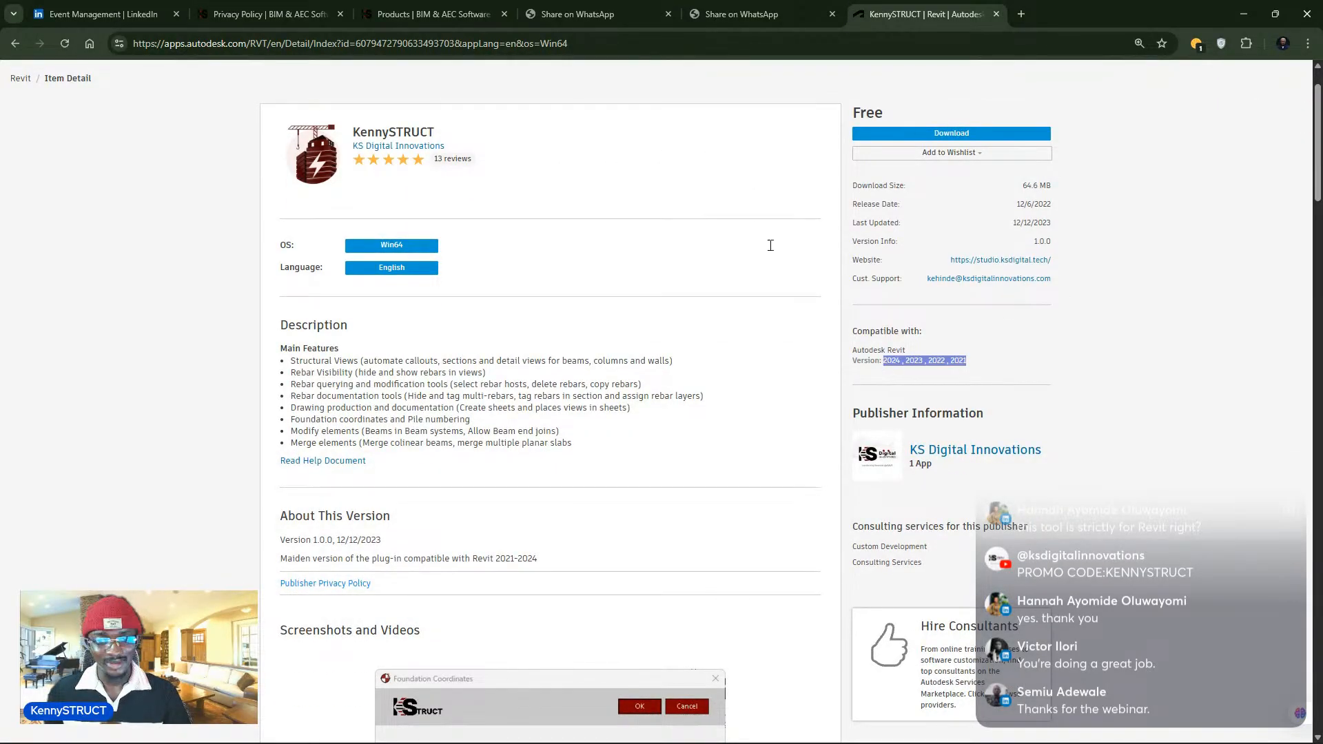
- Back in the KS Digital catalogue, open the product details and select the 1-month subscription (₦2,800)
{"action": "left_click", "coordinate": [441, 13]}
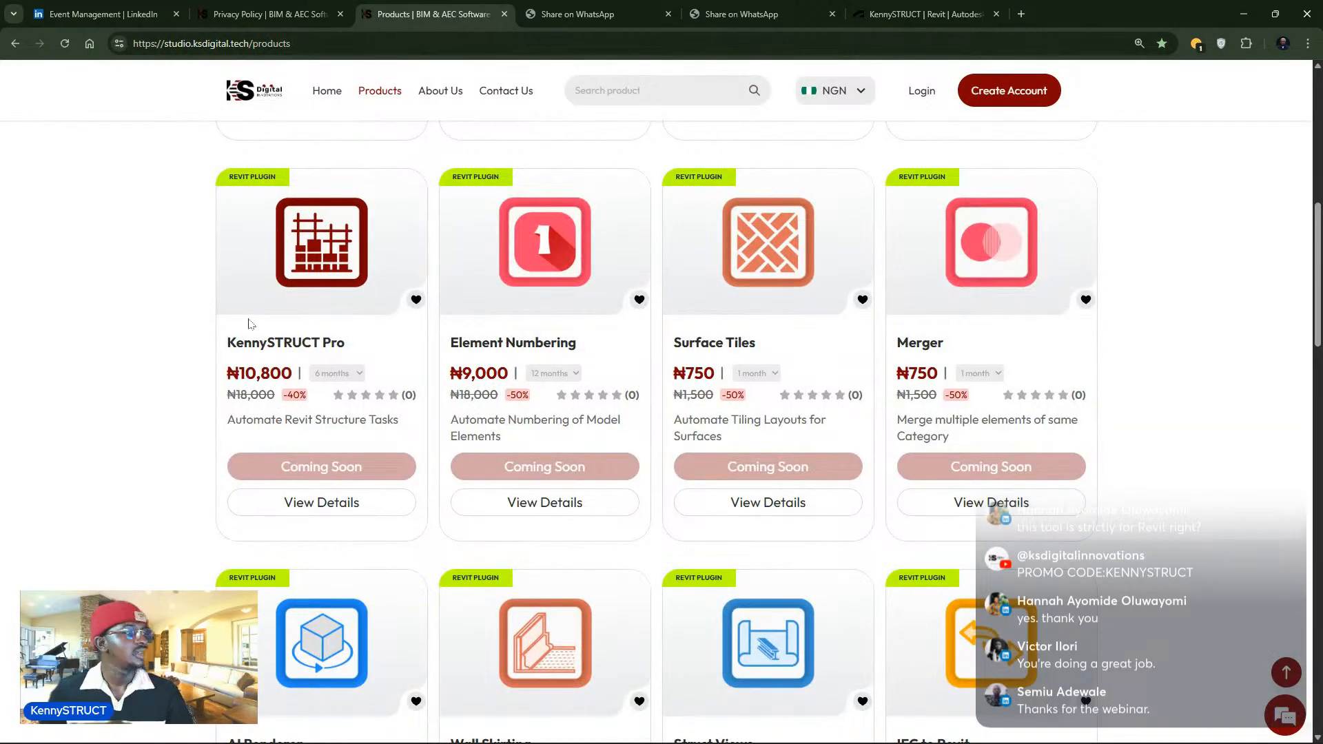
{"action": "left_click", "coordinate": [269, 501]}
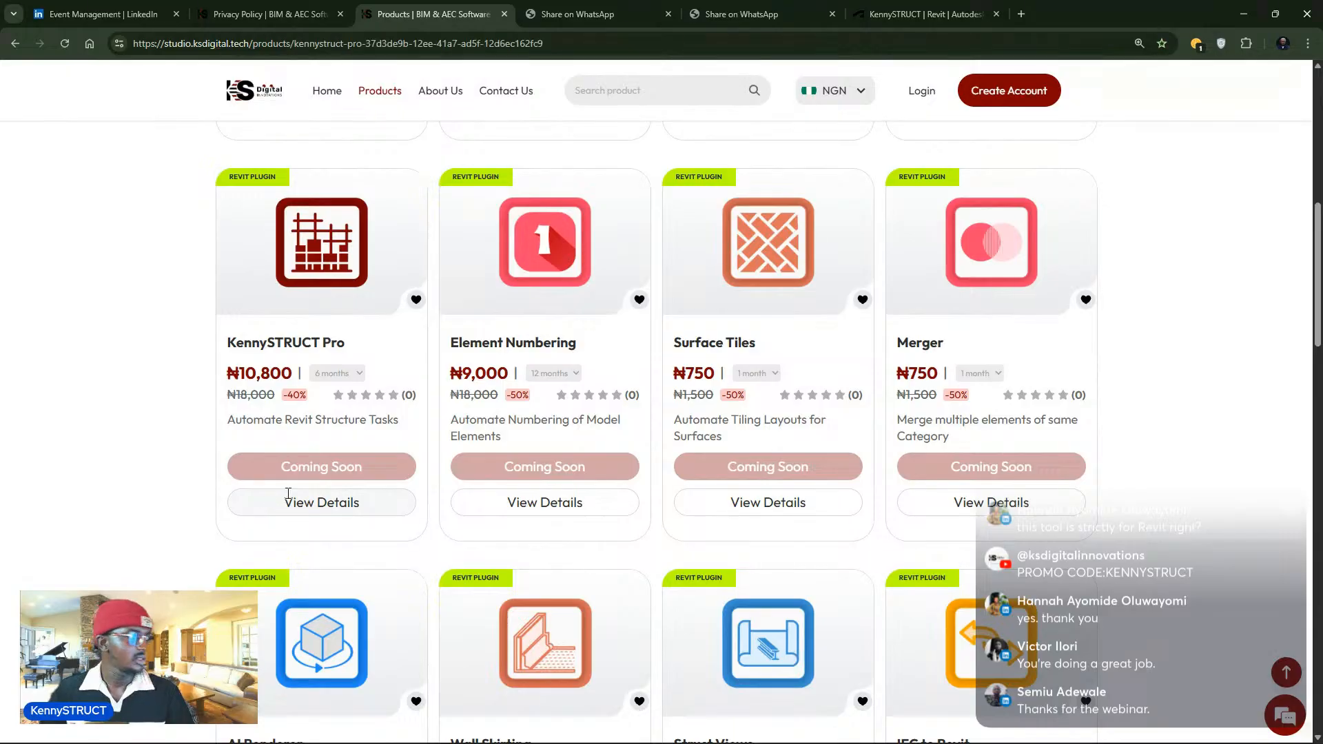
{"action": "left_click", "coordinate": [315, 411]}
{"action": "left_click", "coordinate": [308, 463]}
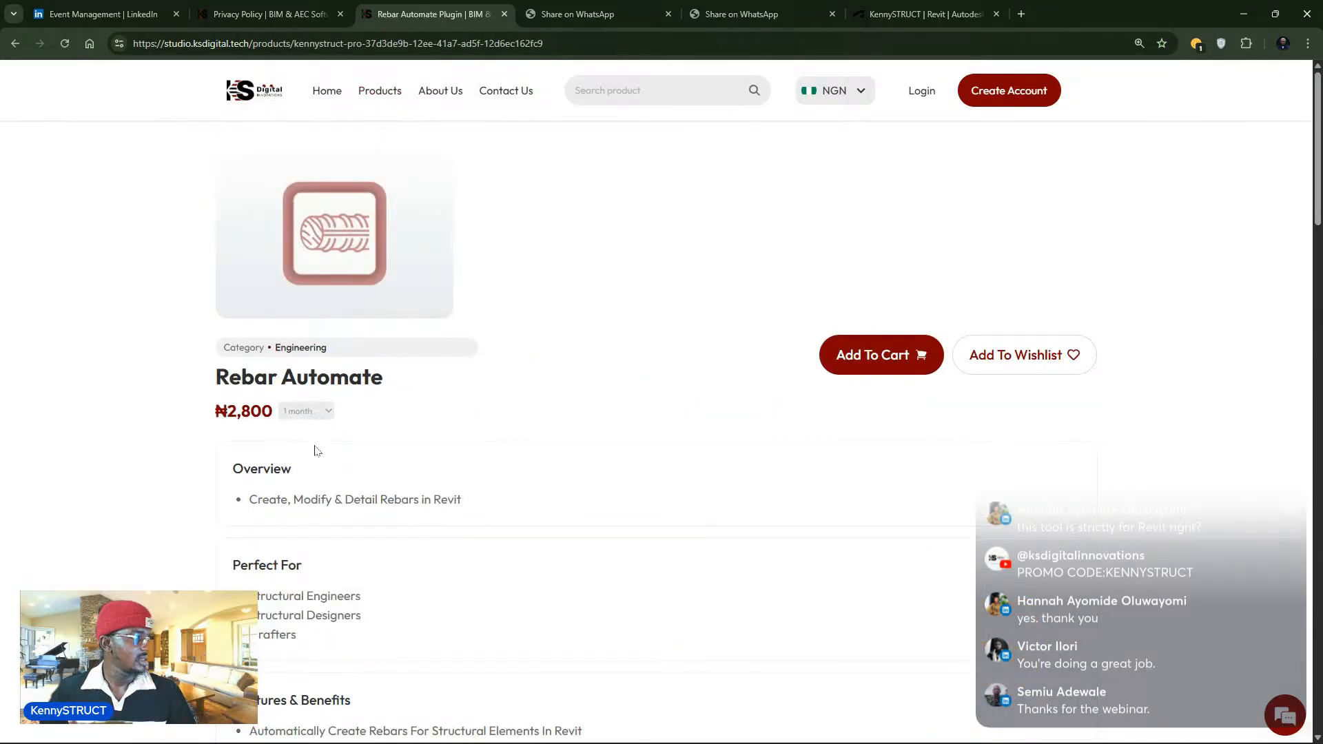